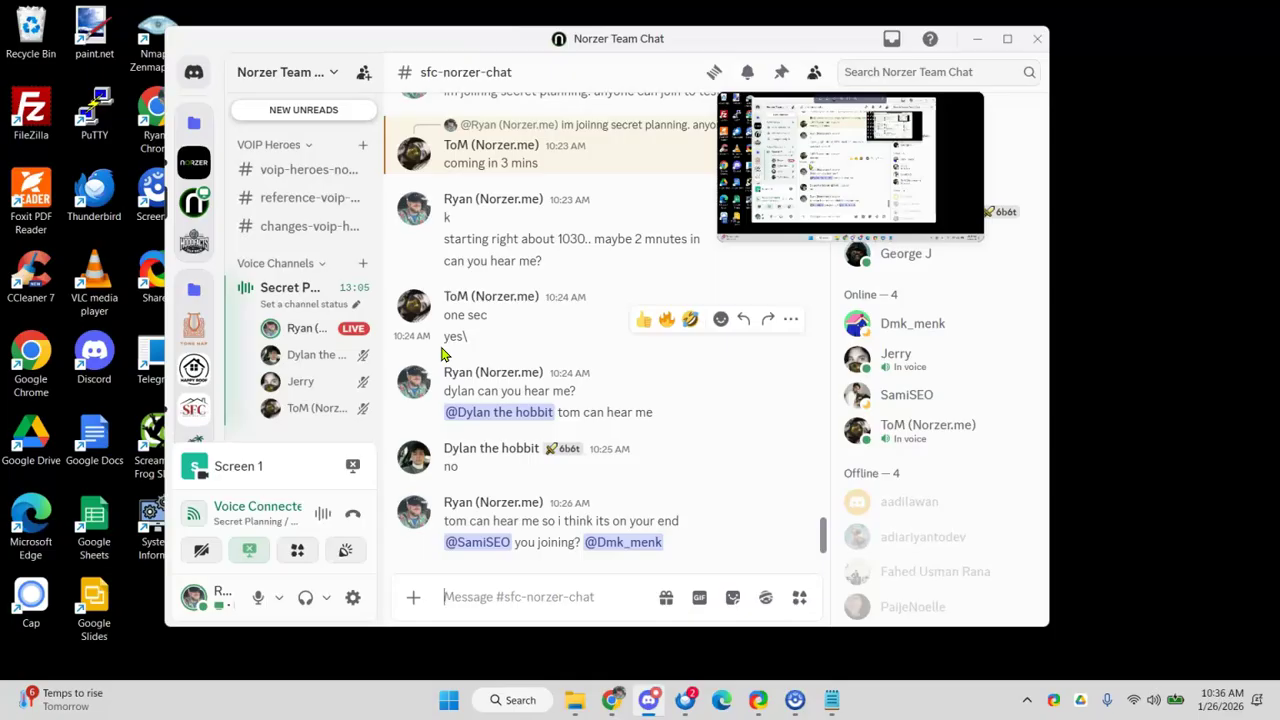
- Leave the Discord chat and bring up the Gabby's Tree Service Local SEO Audit spreadsheet
{"action": "mouse_move", "coordinate": [607, 708]}
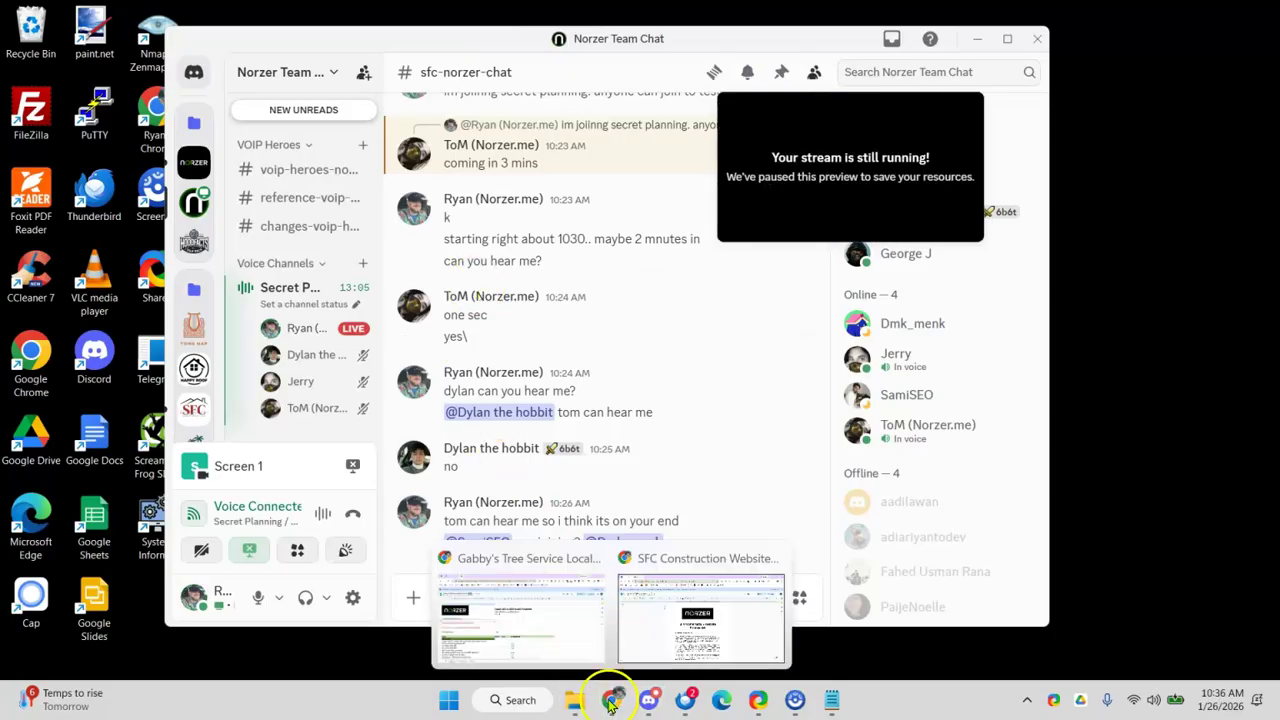
{"action": "left_click", "coordinate": [686, 625]}
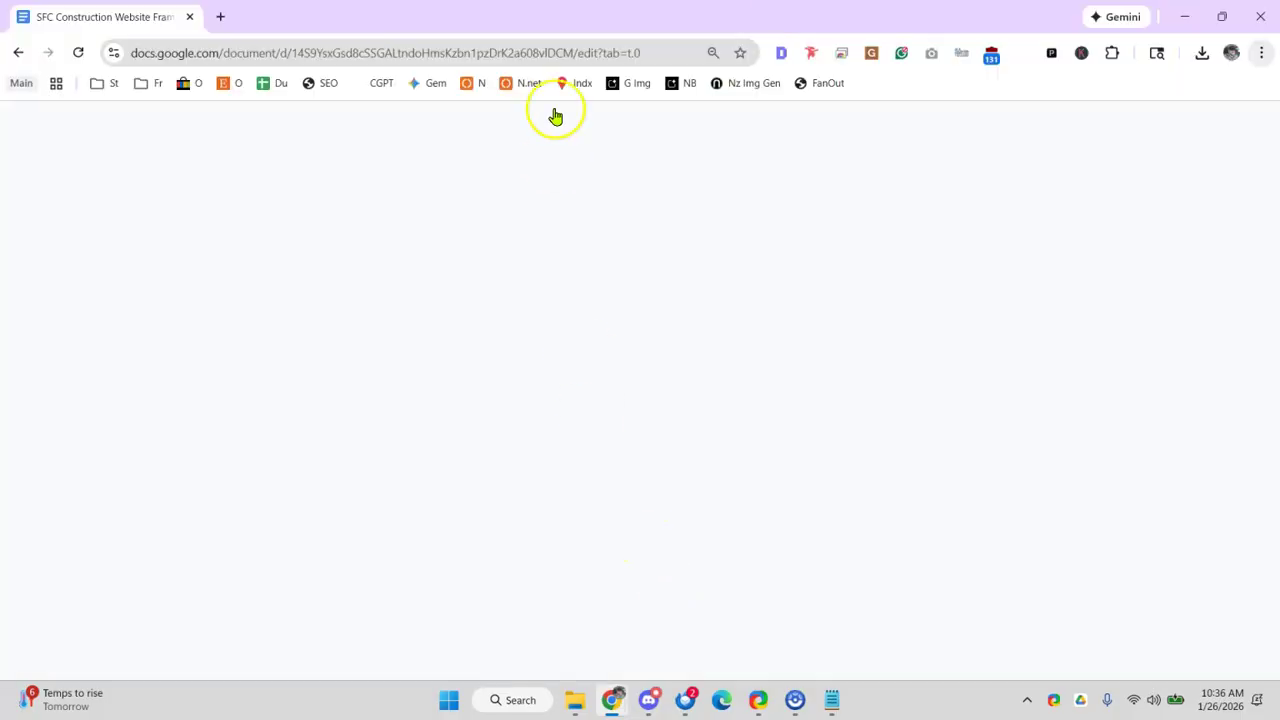
{"action": "key", "text": "alt+Tab"}
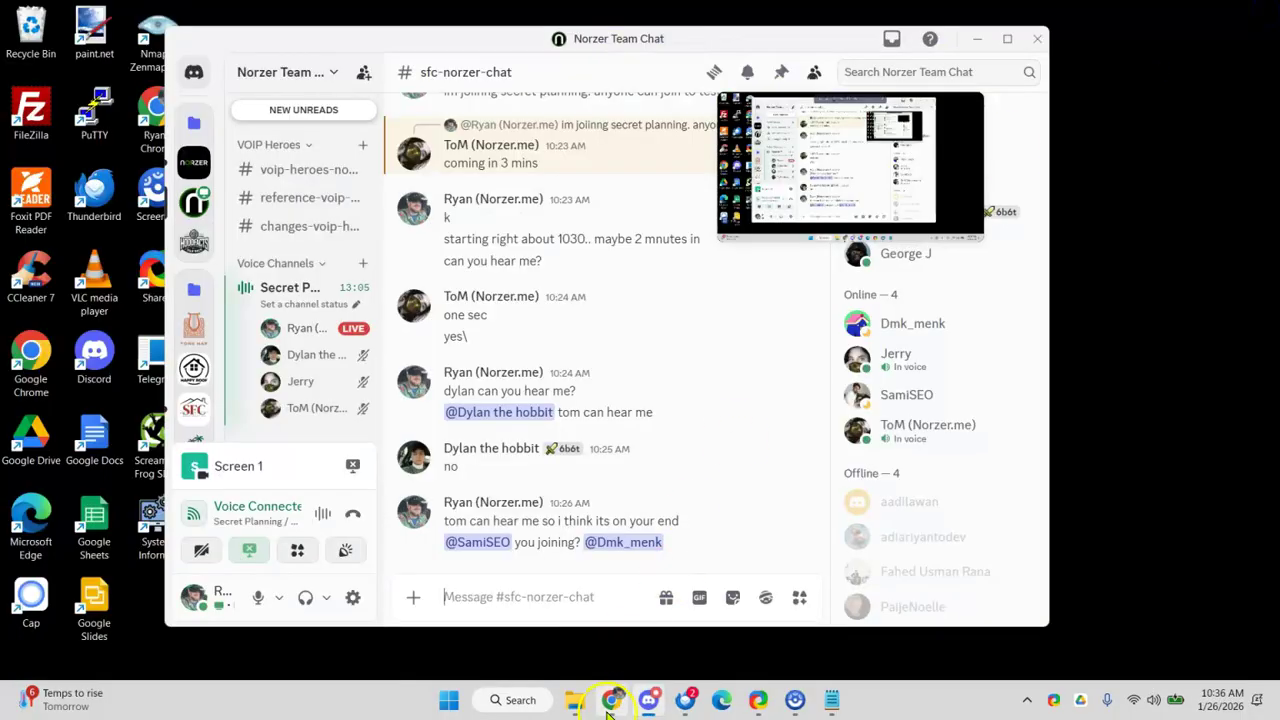
{"action": "key", "text": "alt+Tab"}
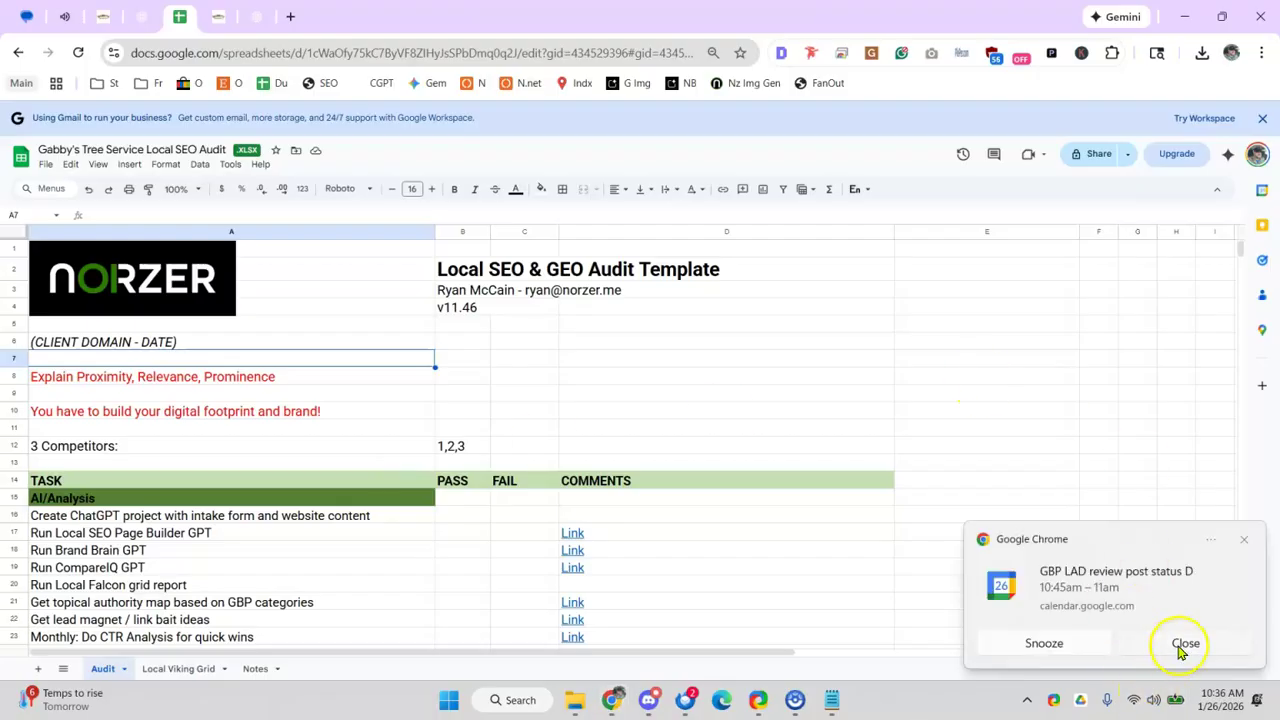
- Dismiss the meeting reminder and retitle cell B2 'Gabby's Tree Service Local SEO Audit'
{"action": "left_click", "coordinate": [1184, 644]}
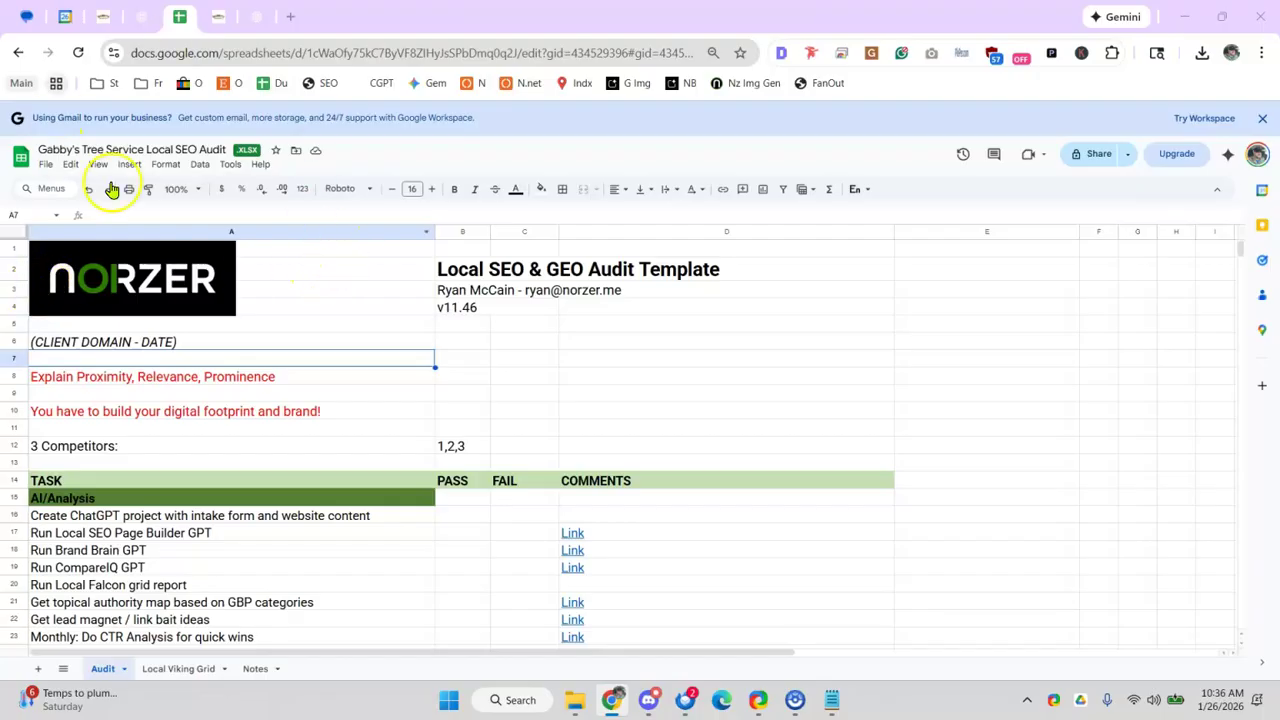
{"action": "left_click", "coordinate": [446, 268]}
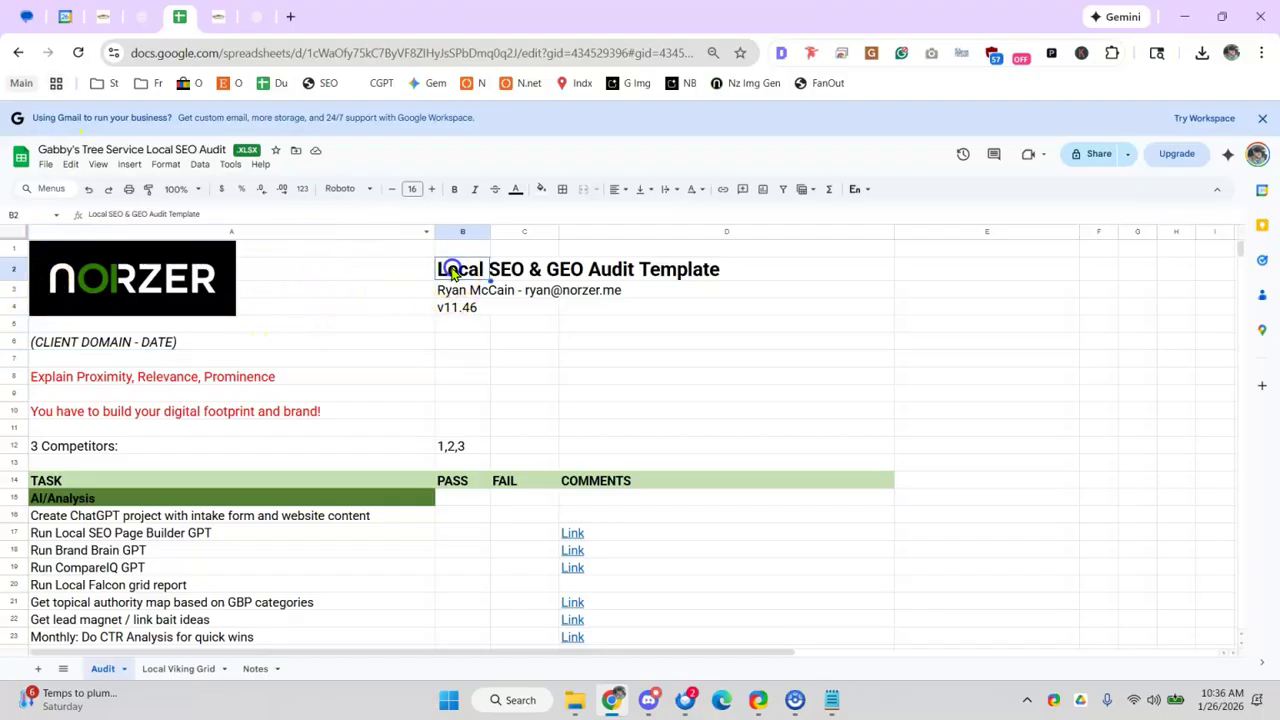
{"action": "double_click", "coordinate": [440, 268]}
{"action": "key", "text": "BackSpace"}
{"action": "type", "text": "Gabby's Tree SEr"}
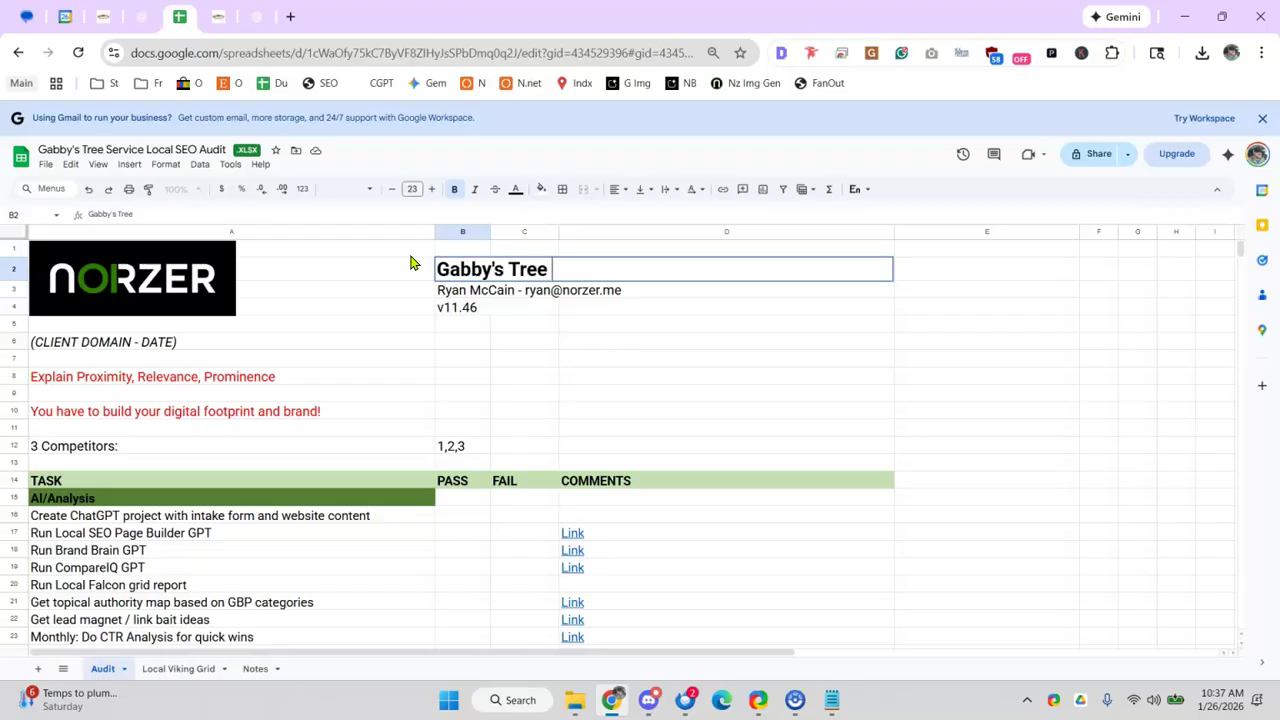
{"action": "key", "text": "BackSpace"}
{"action": "key", "text": "BackSpace"}
{"action": "type", "text": "ervice Local SEO Audit"}
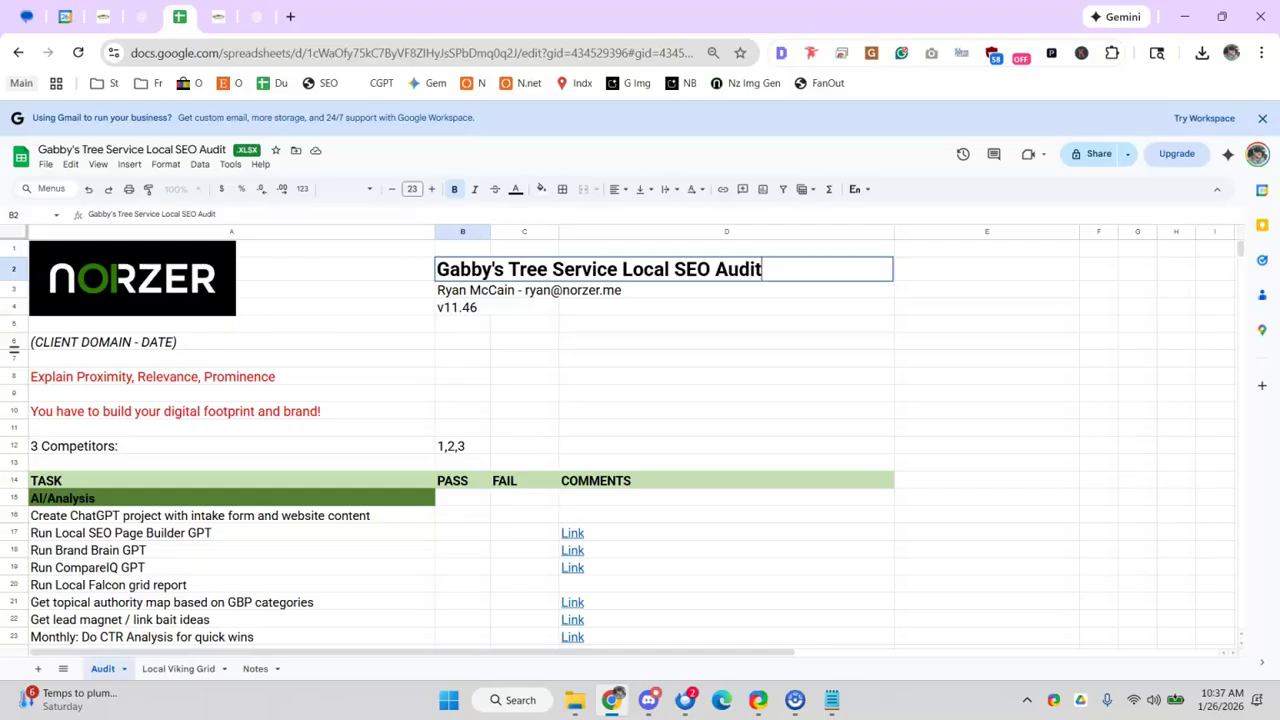
- Replace the client line in A6 with 'Gabby's Tree Service - 1/26/26'
{"action": "left_click", "coordinate": [155, 345]}
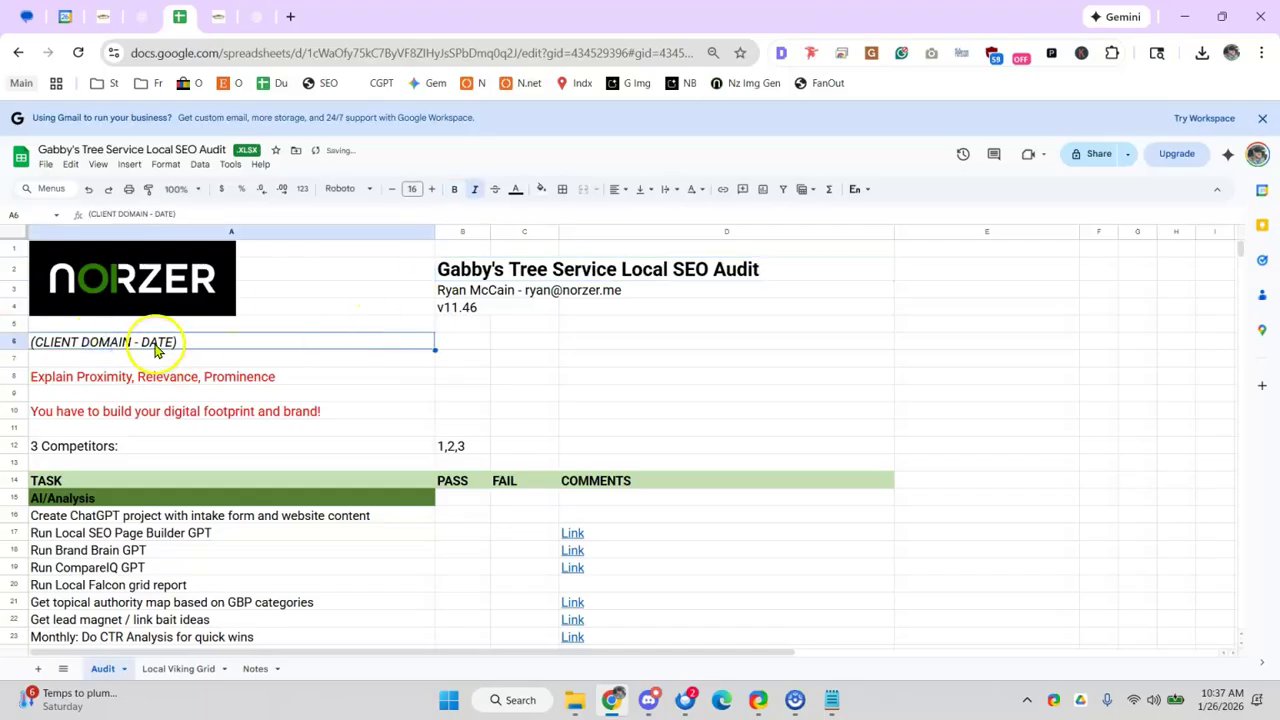
{"action": "type", "text": "GABB"}
{"action": "key", "text": "BackSpace"}
{"action": "key", "text": "BackSpace"}
{"action": "key", "text": "BackSpace"}
{"action": "type", "text": "abby's Tree Service - 1/26"}
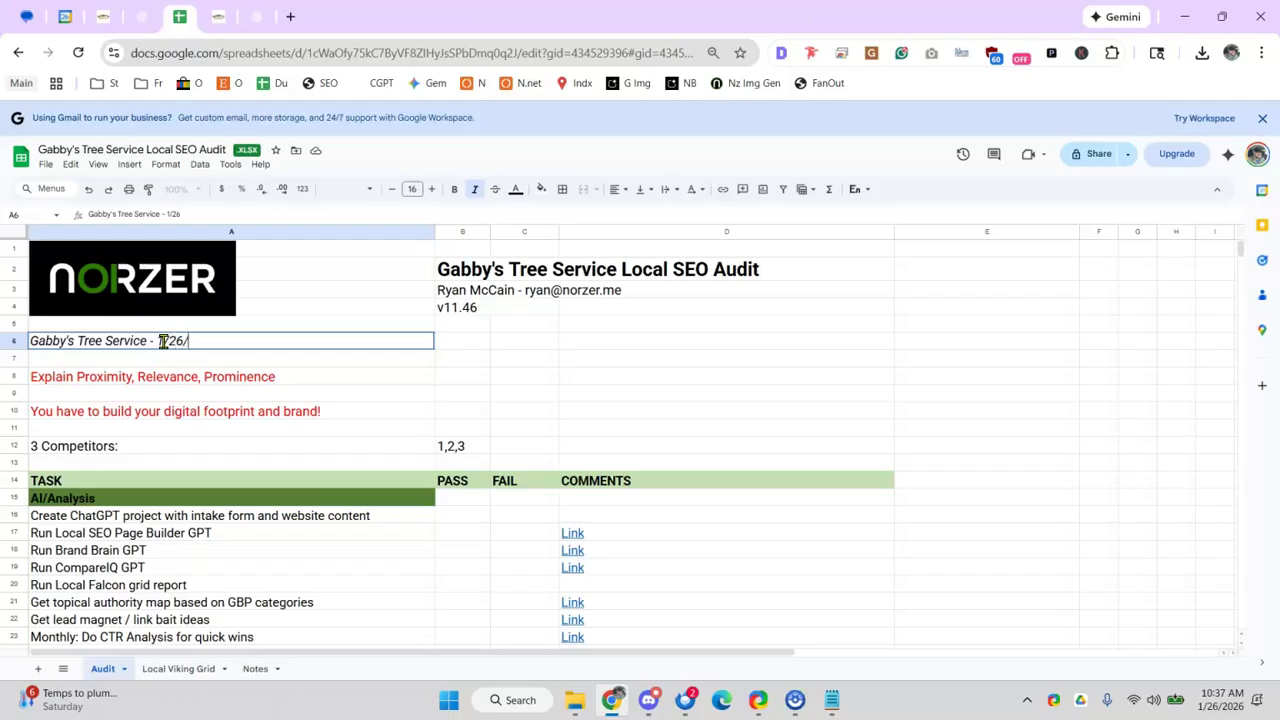
{"action": "type", "text": "/"}
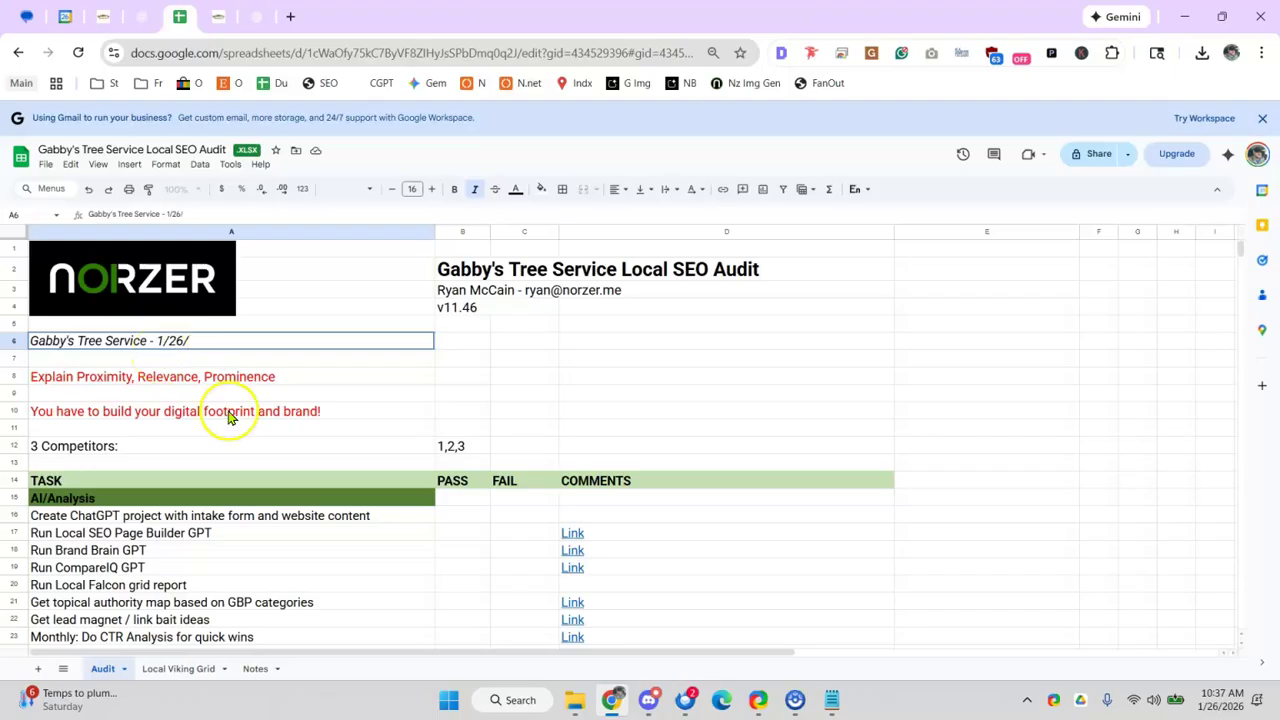
{"action": "type", "text": "26"}
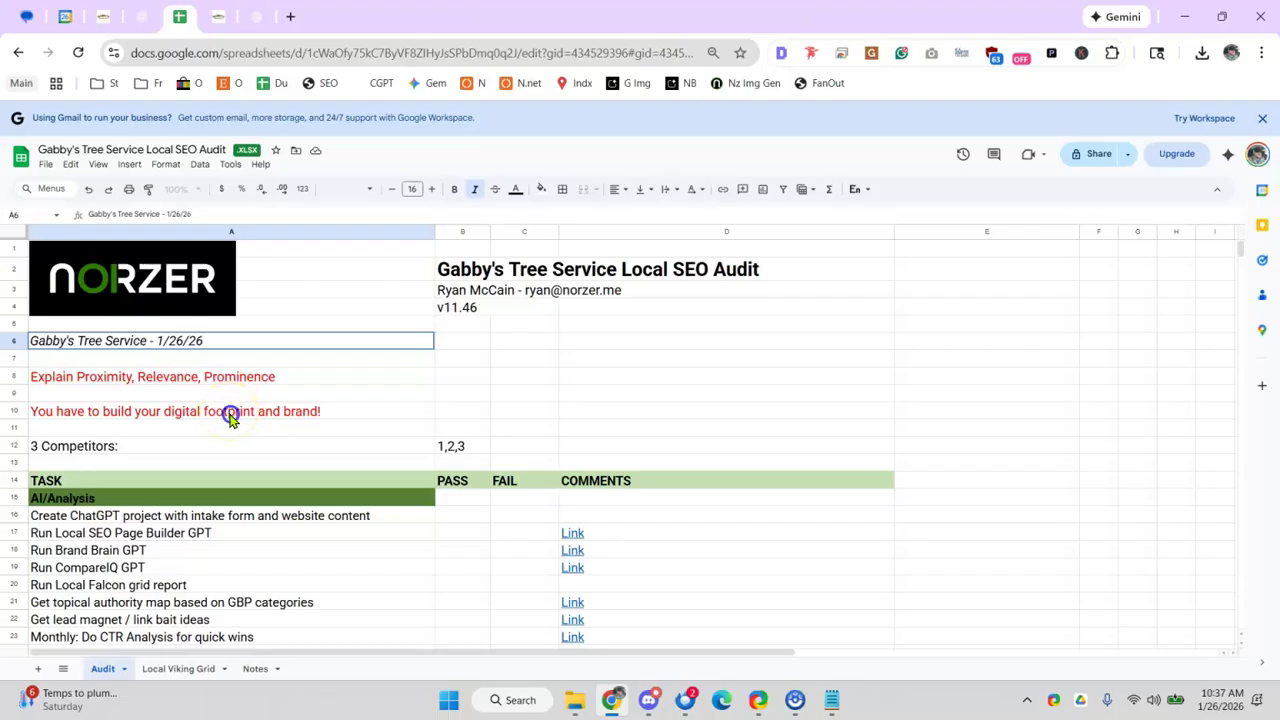
{"action": "left_click", "coordinate": [229, 413]}
{"action": "left_click", "coordinate": [238, 377]}
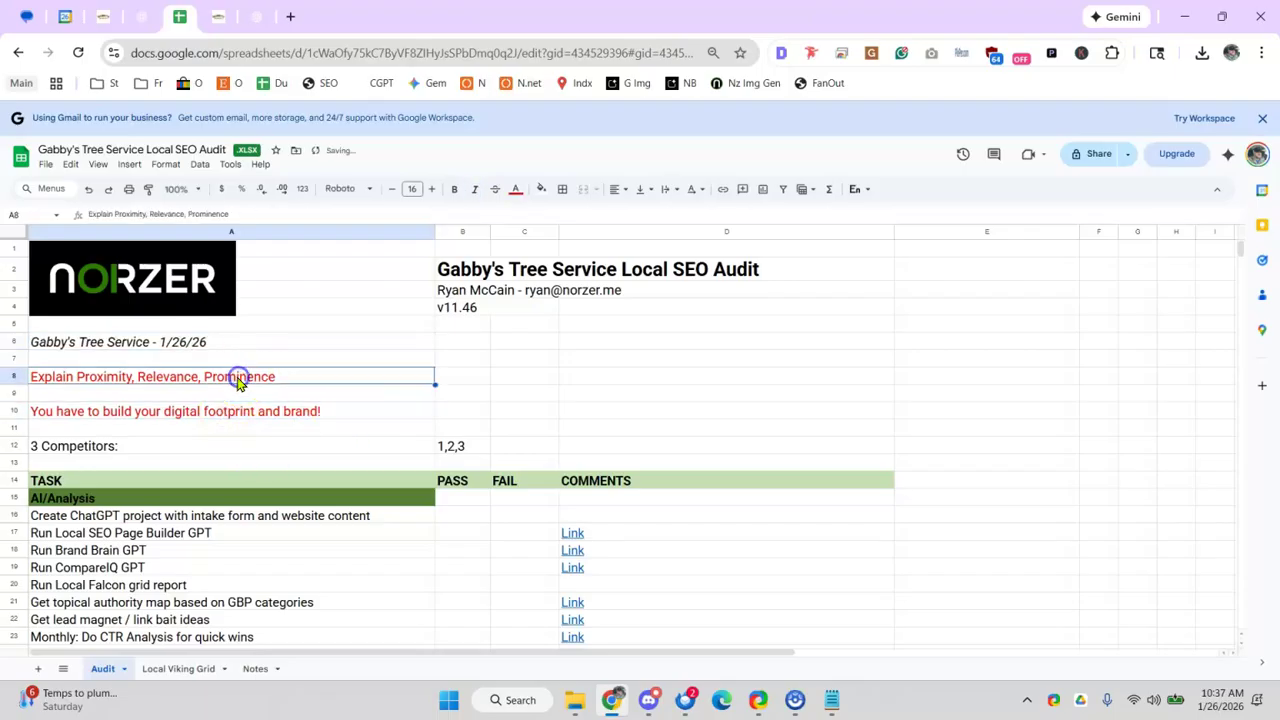
{"action": "scroll", "coordinate": [238, 386], "scroll_direction": "down", "scroll_amount": 5}
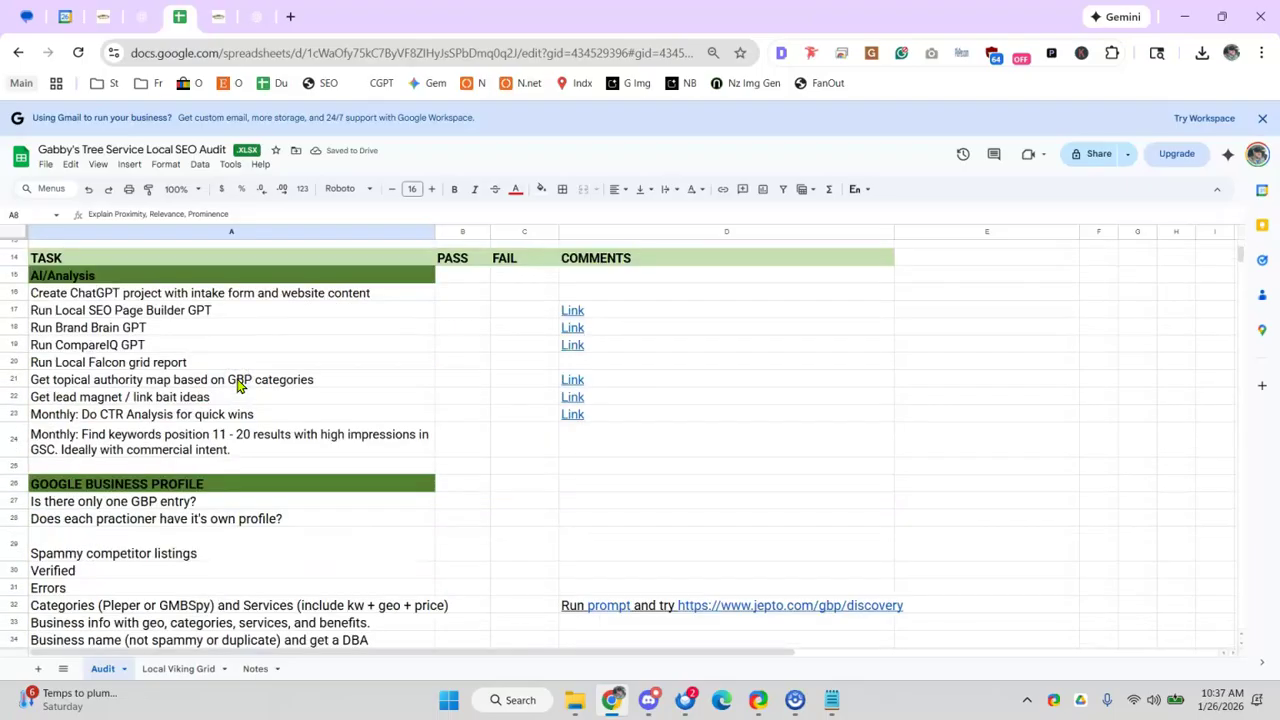
{"action": "scroll", "coordinate": [238, 390], "scroll_direction": "up", "scroll_amount": 3}
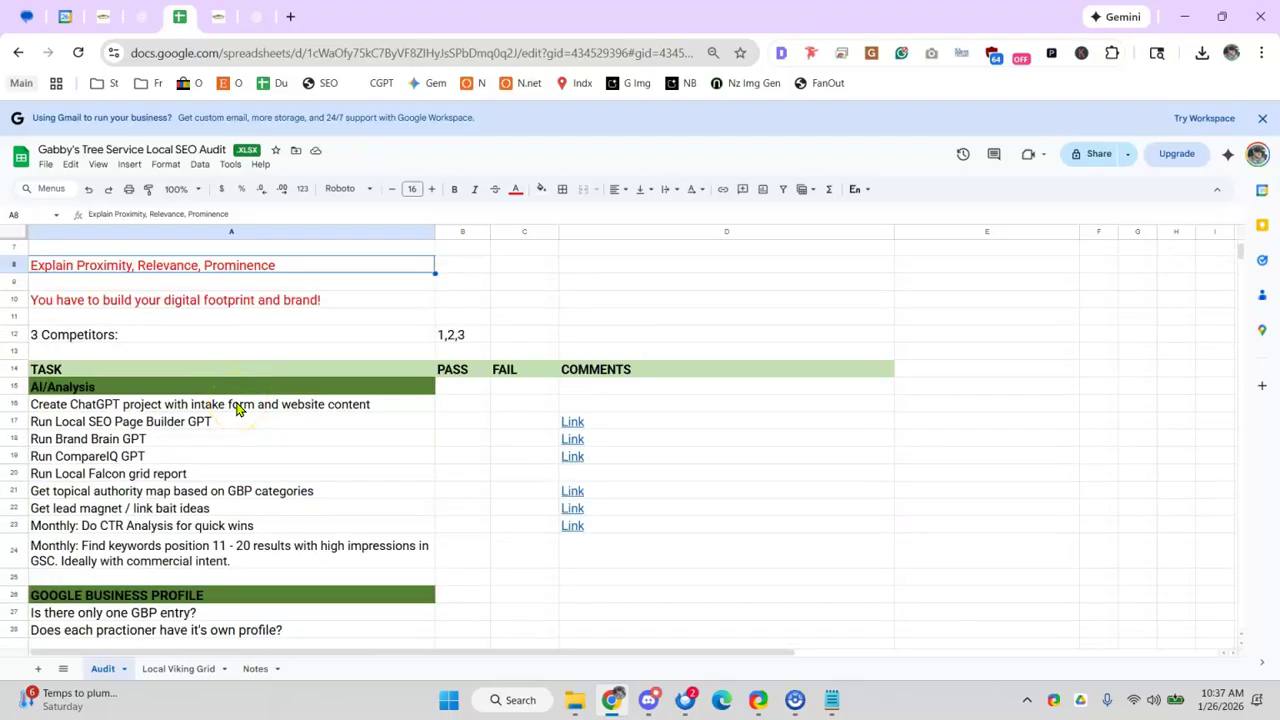
{"action": "scroll", "coordinate": [245, 408], "scroll_direction": "down", "scroll_amount": 3}
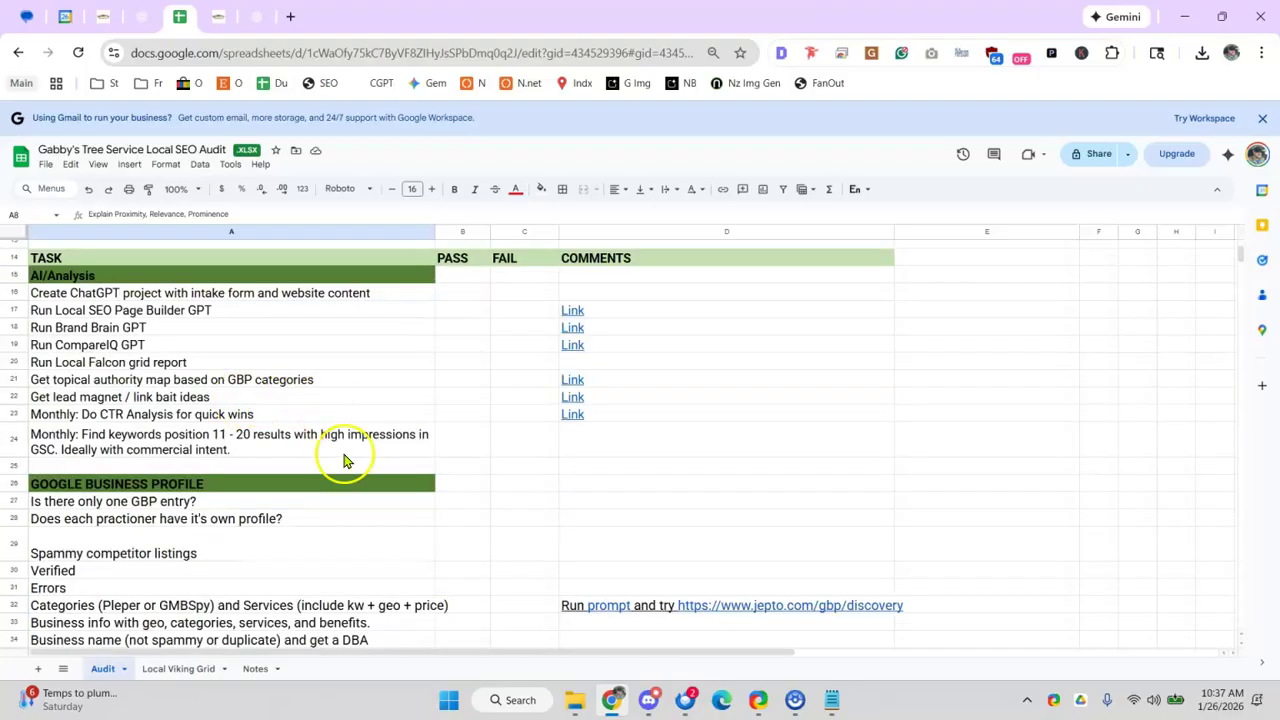
{"action": "scroll", "coordinate": [340, 440], "scroll_direction": "up", "scroll_amount": 5}
{"action": "scroll", "coordinate": [366, 428], "scroll_direction": "down", "scroll_amount": 20}
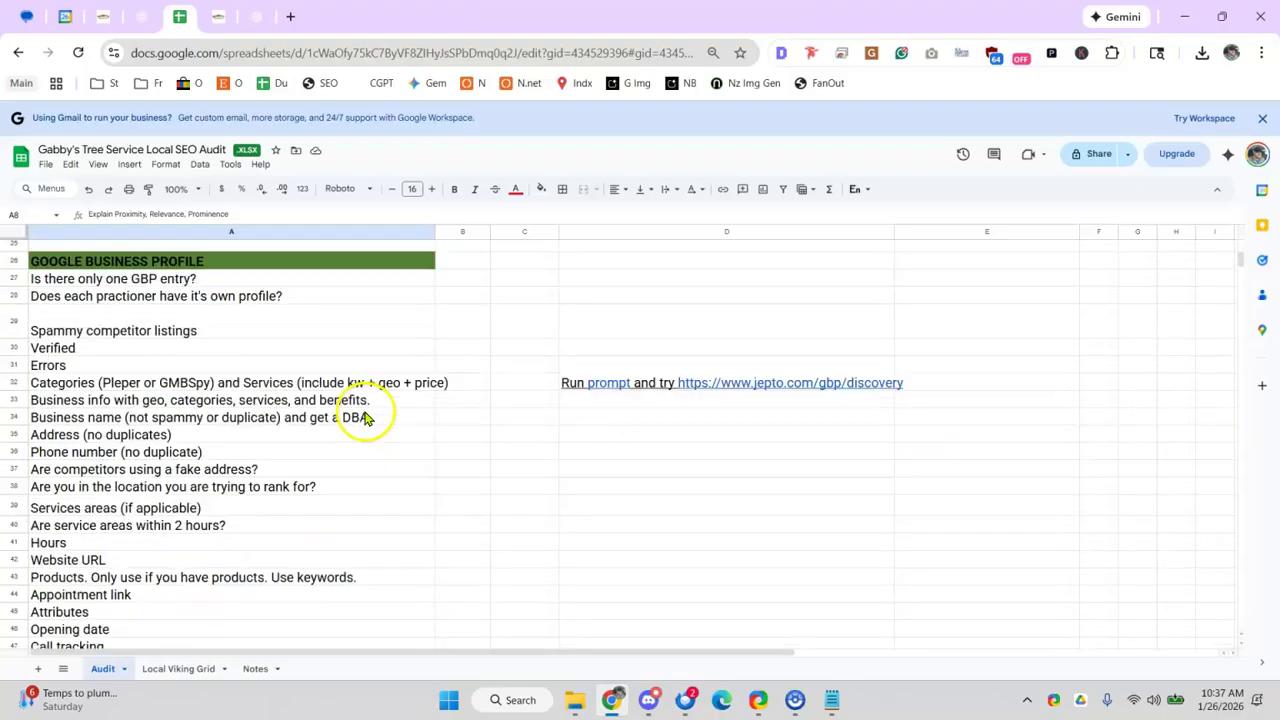
{"action": "scroll", "coordinate": [363, 421], "scroll_direction": "down", "scroll_amount": 5}
{"action": "scroll", "coordinate": [360, 424], "scroll_direction": "up", "scroll_amount": 18}
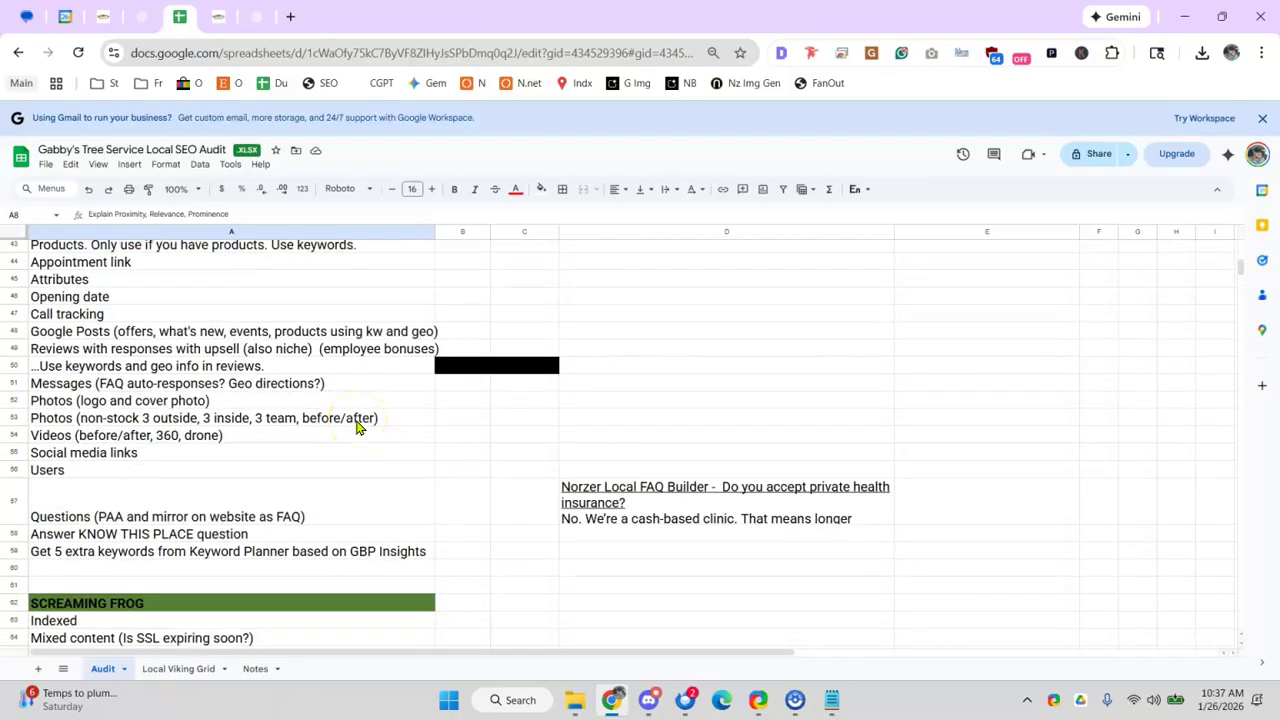
{"action": "left_click_drag", "start_coordinate": [358, 427], "coordinate": [357, 437]}
{"action": "scroll", "coordinate": [350, 440], "scroll_direction": "up", "scroll_amount": 14}
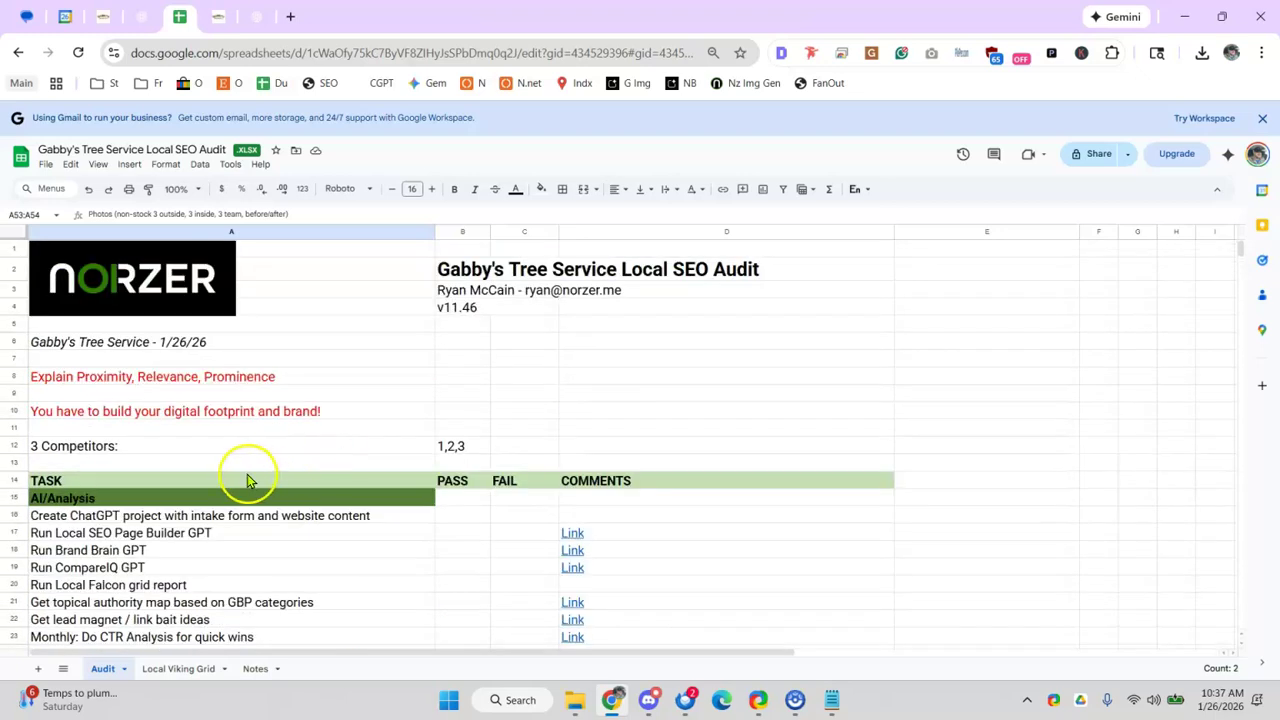
{"action": "left_click", "coordinate": [46, 378]}
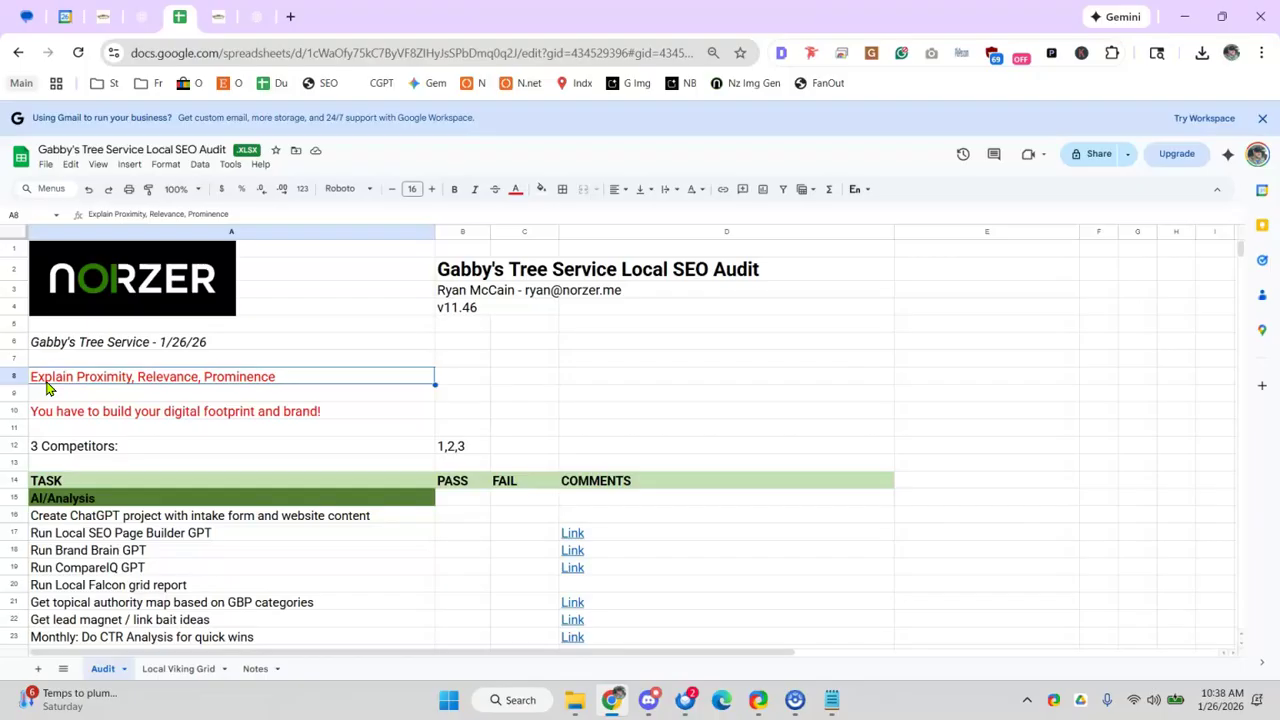
{"action": "double_click", "coordinate": [74, 376]}
{"action": "left_click_drag", "start_coordinate": [75, 376], "coordinate": [122, 379]}
{"action": "left_click", "coordinate": [186, 409]}
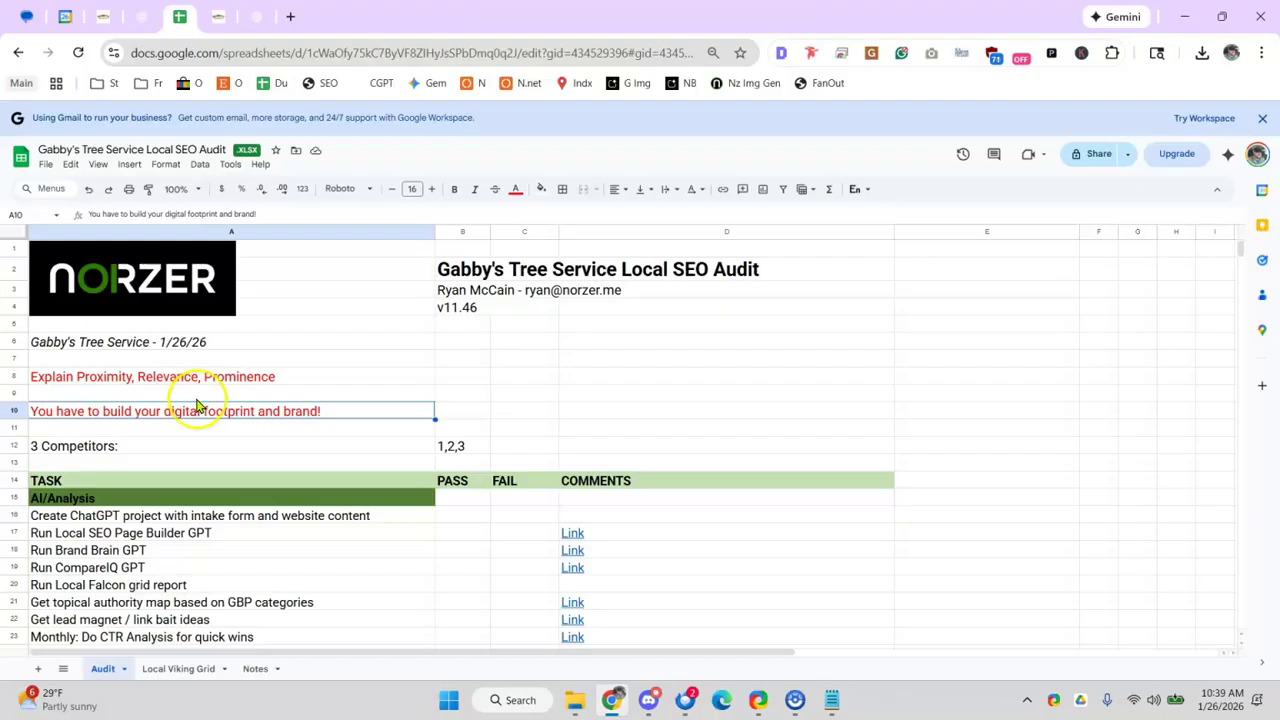
{"action": "left_click", "coordinate": [211, 380]}
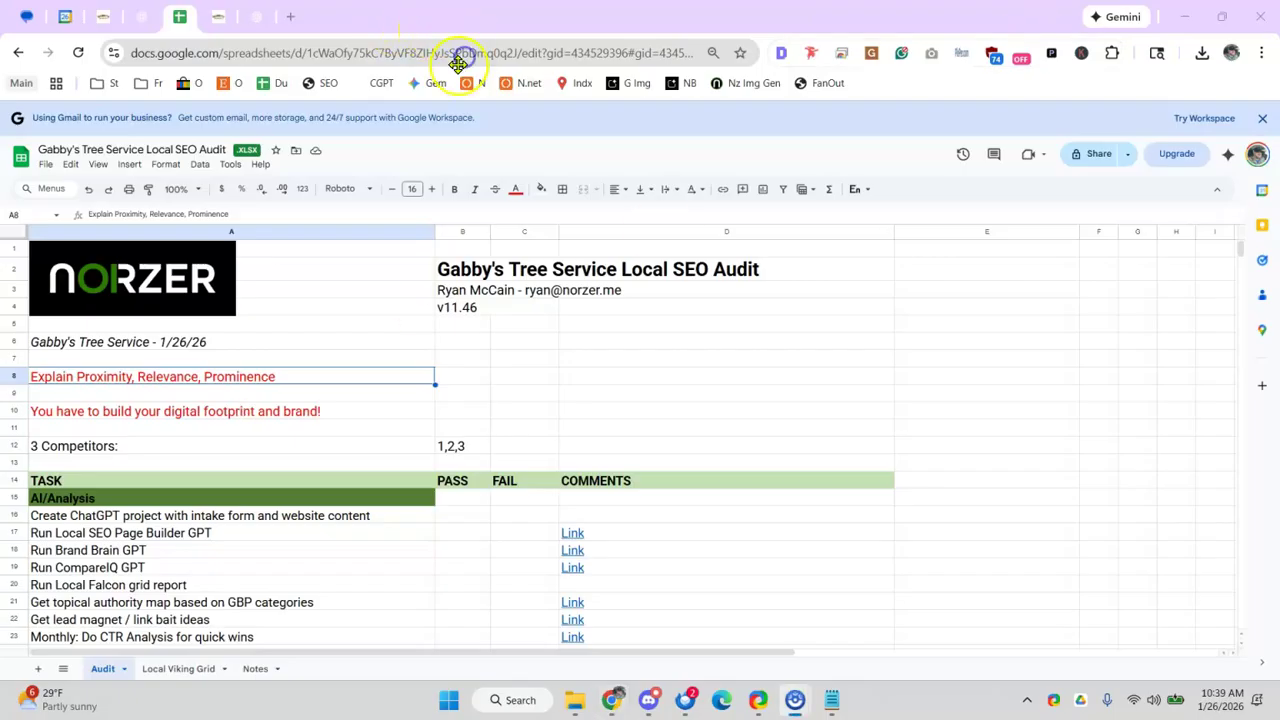
- In a new full-screen tab, search Google for 'norzer' and scroll through the results
{"action": "double_click", "coordinate": [270, 13]}
{"action": "left_click", "coordinate": [284, 17]}
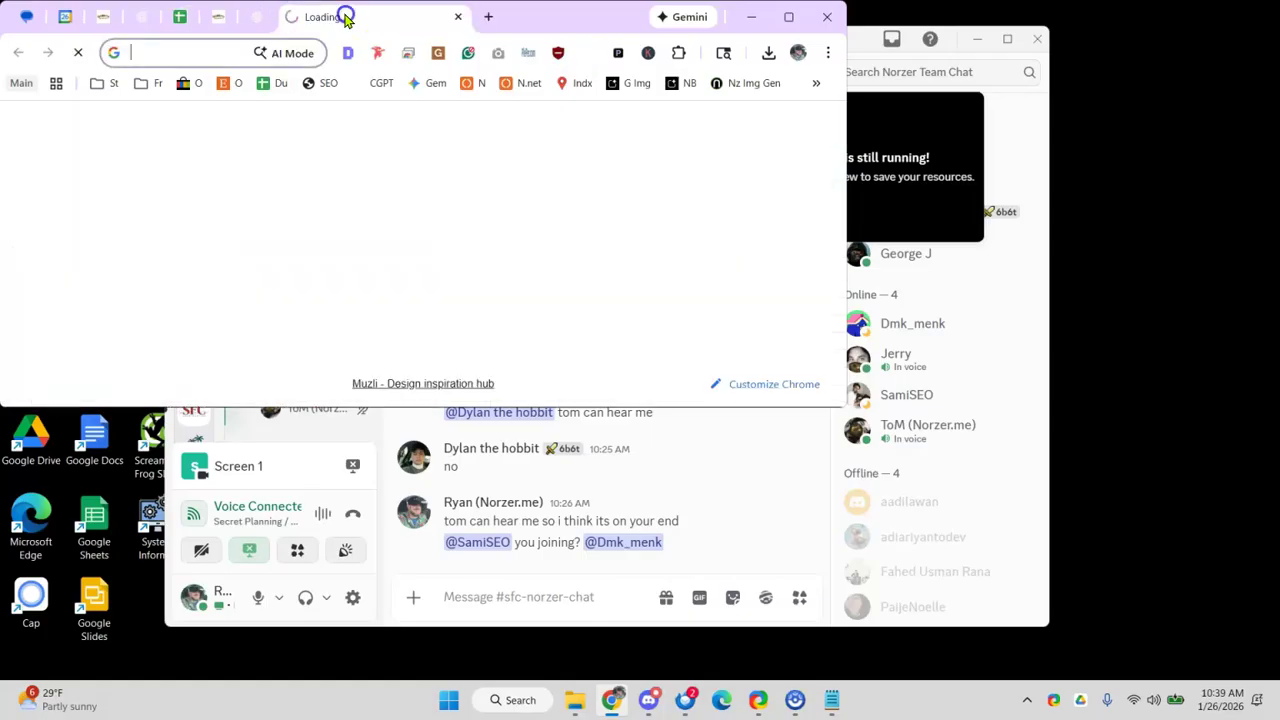
{"action": "double_click", "coordinate": [552, 22]}
{"action": "type", "text": "norzer"}
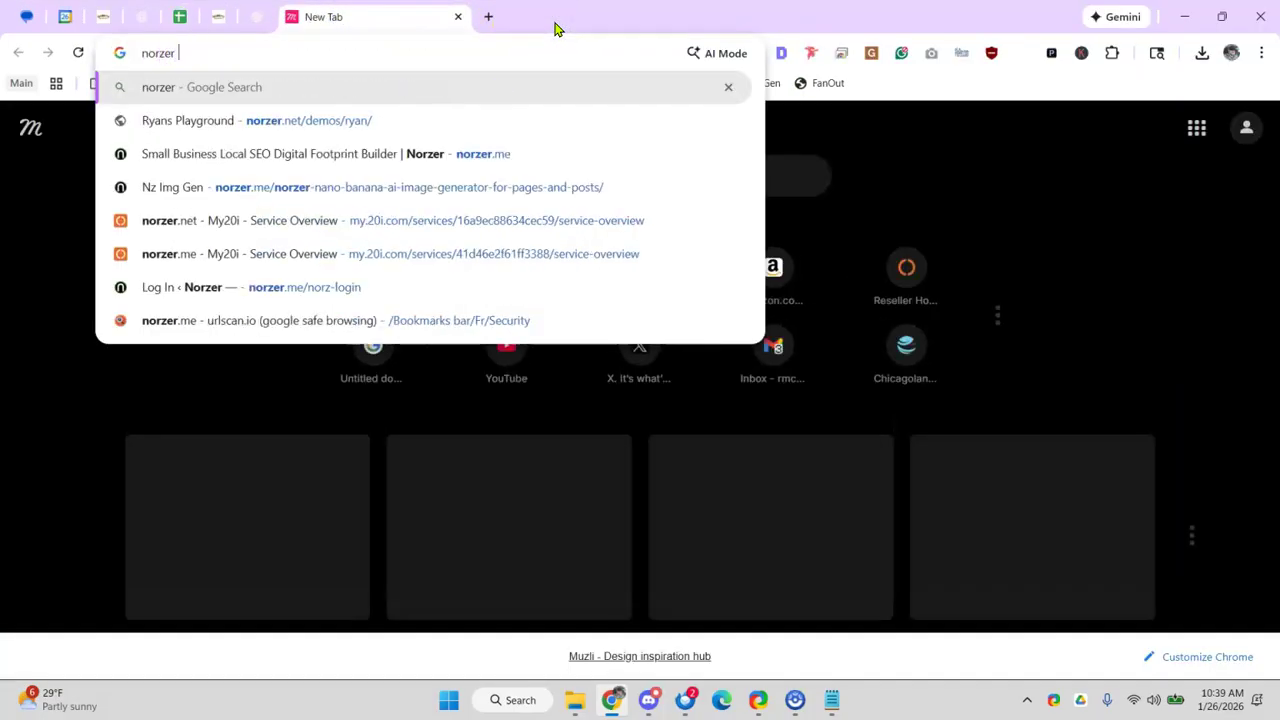
{"action": "key", "text": "Return"}
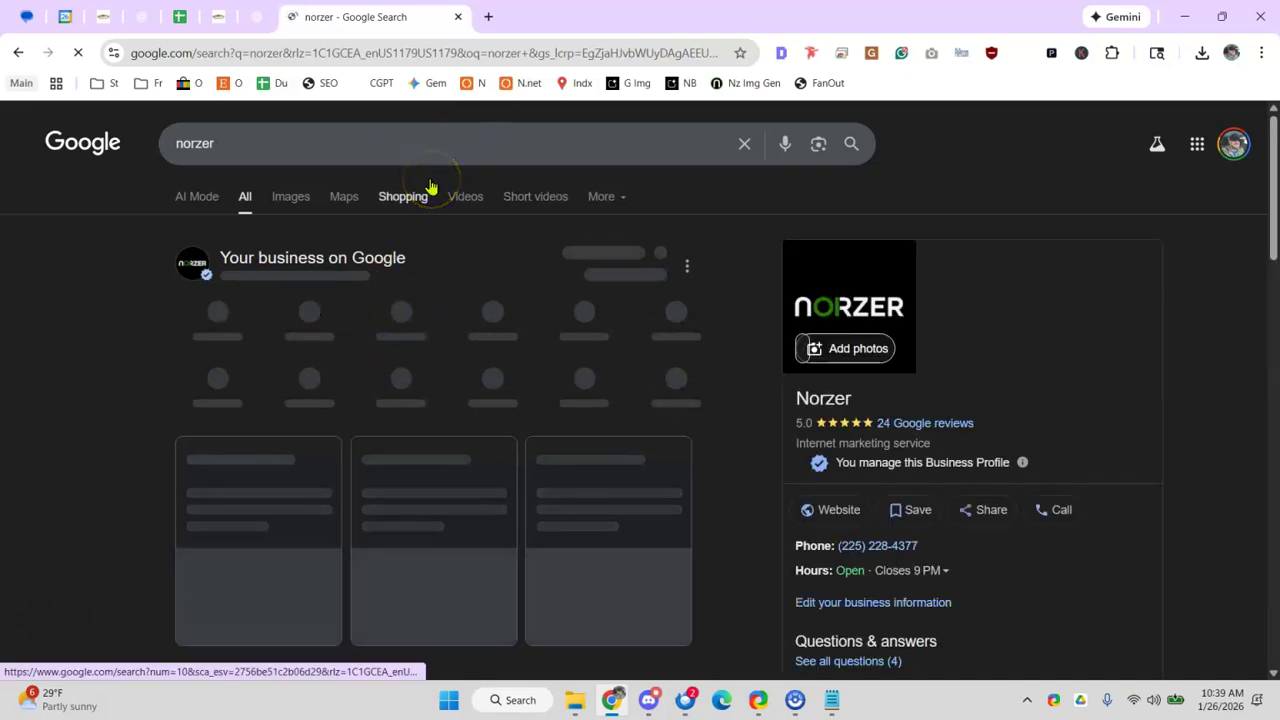
{"action": "scroll", "coordinate": [280, 290], "scroll_direction": "down", "scroll_amount": 5}
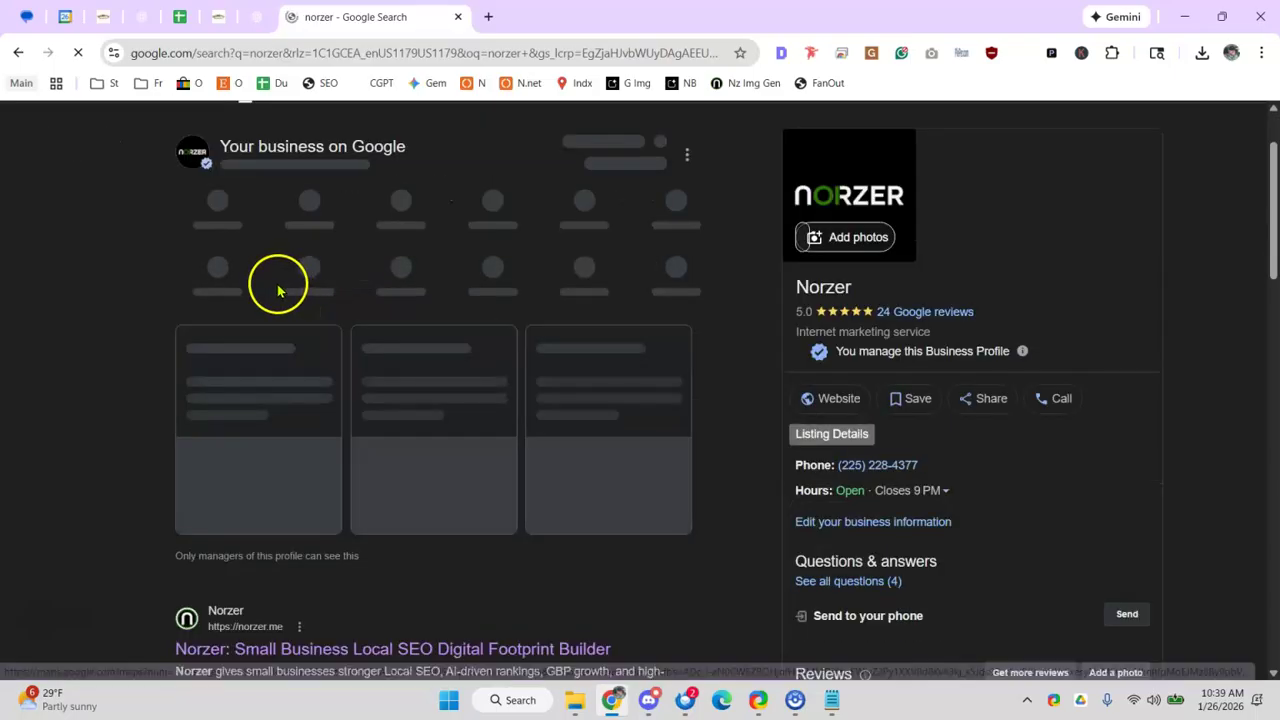
{"action": "scroll", "coordinate": [250, 385], "scroll_direction": "down", "scroll_amount": 5}
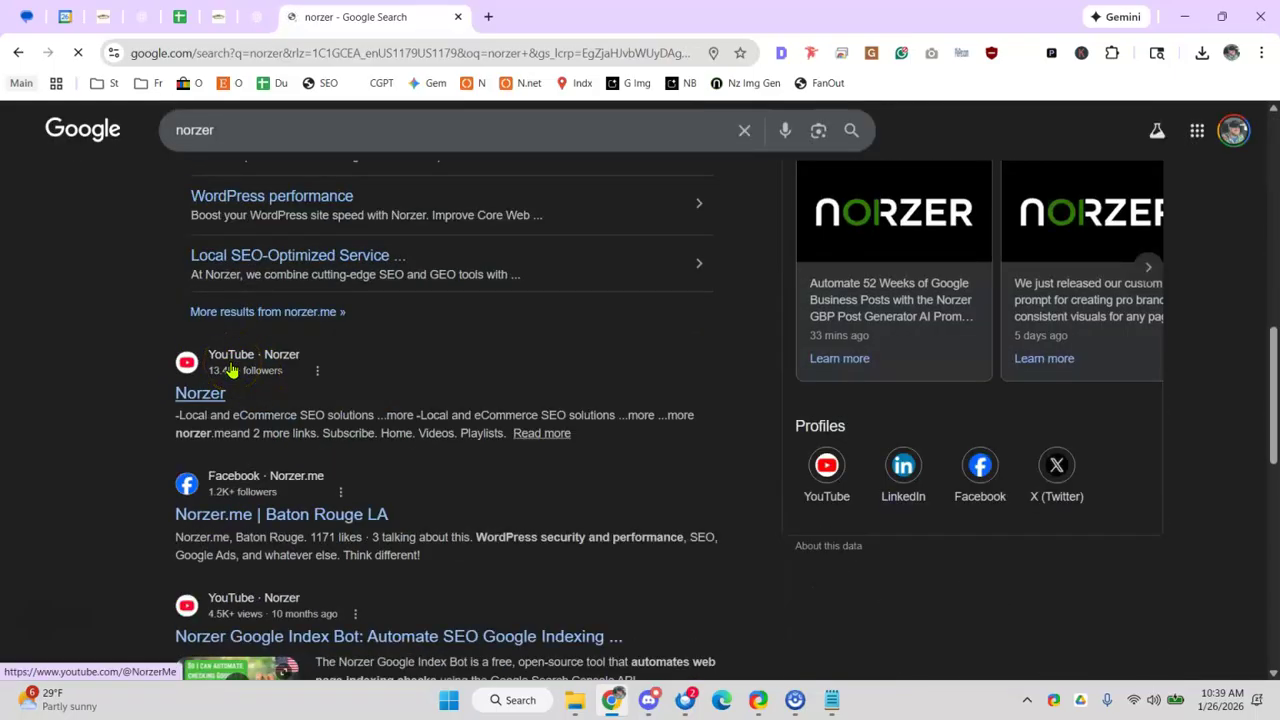
{"action": "scroll", "coordinate": [231, 370], "scroll_direction": "down", "scroll_amount": 3}
{"action": "scroll", "coordinate": [229, 378], "scroll_direction": "down", "scroll_amount": 2}
{"action": "scroll", "coordinate": [240, 432], "scroll_direction": "down", "scroll_amount": 3}
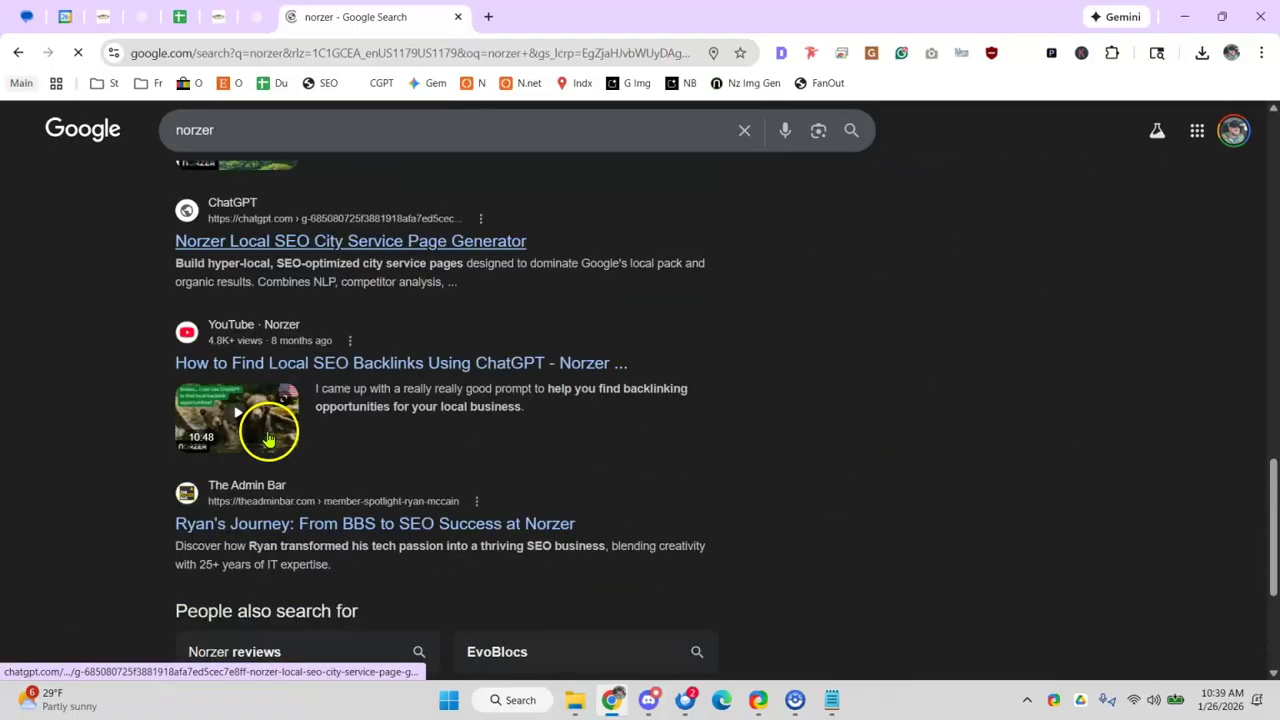
{"action": "scroll", "coordinate": [258, 228], "scroll_direction": "down", "scroll_amount": 1}
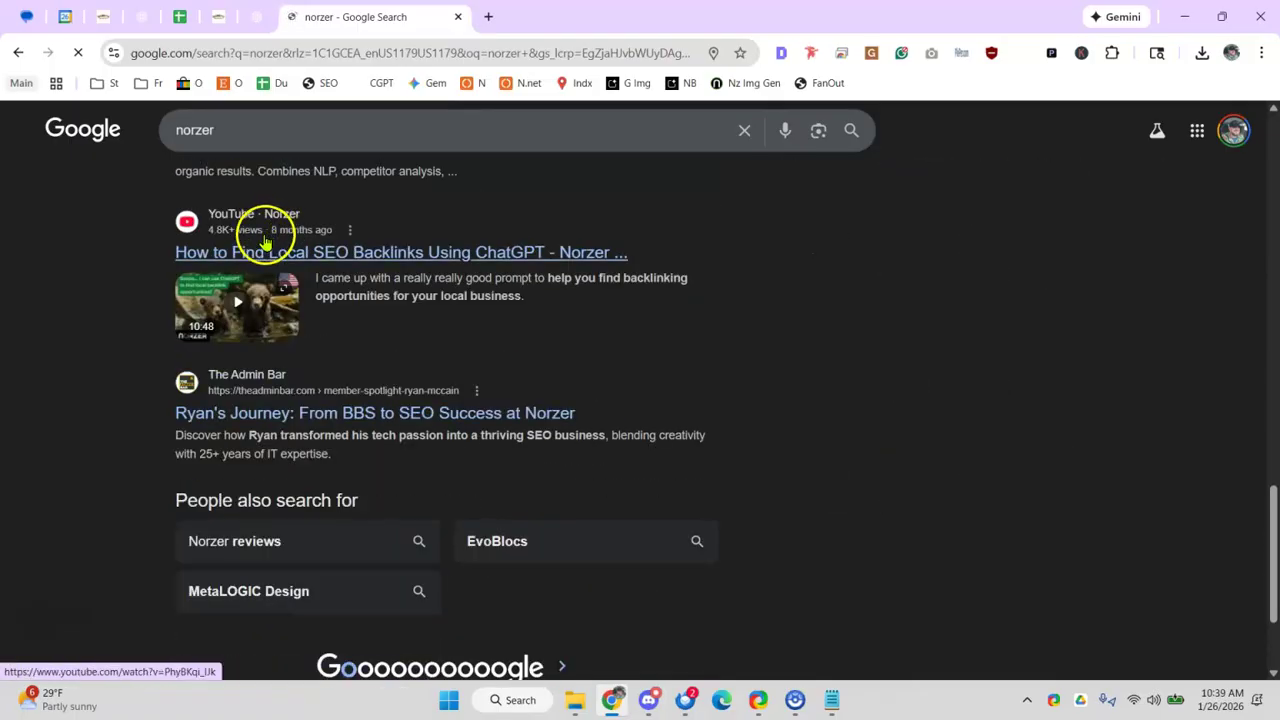
{"action": "scroll", "coordinate": [230, 392], "scroll_direction": "down", "scroll_amount": 2}
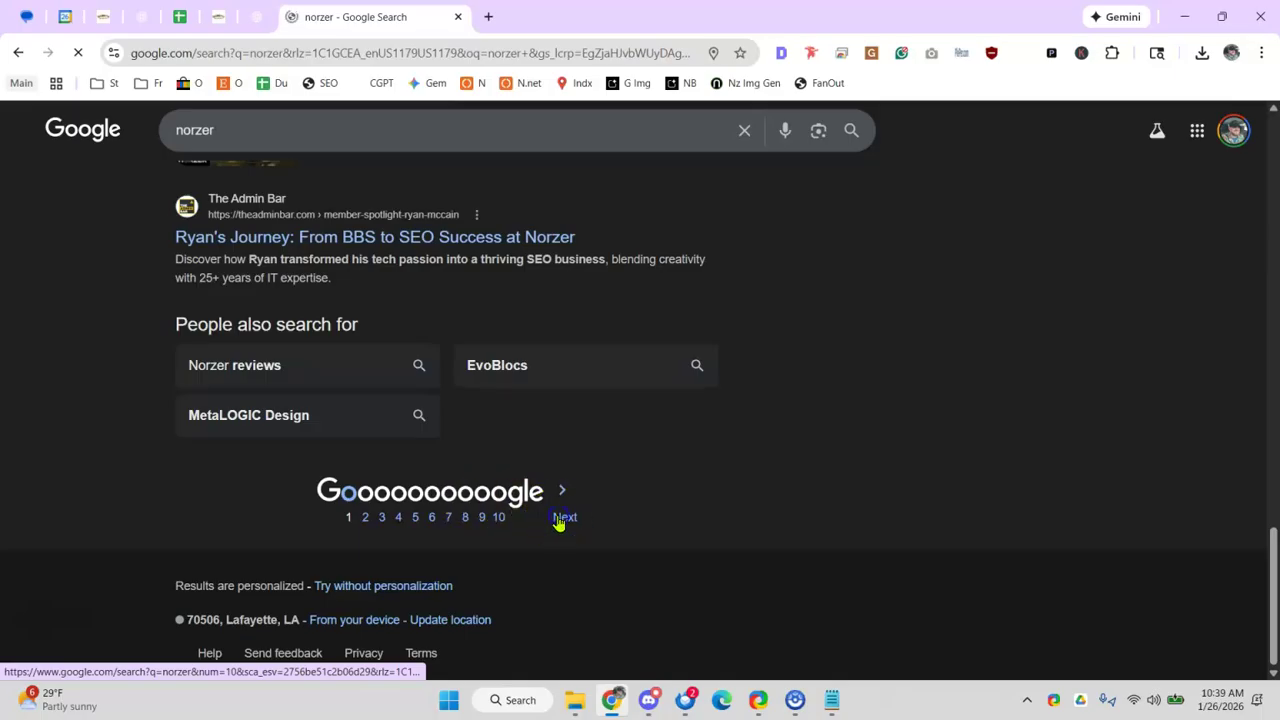
{"action": "scroll", "coordinate": [450, 440], "scroll_direction": "up", "scroll_amount": 10}
{"action": "scroll", "coordinate": [363, 366], "scroll_direction": "down", "scroll_amount": 3}
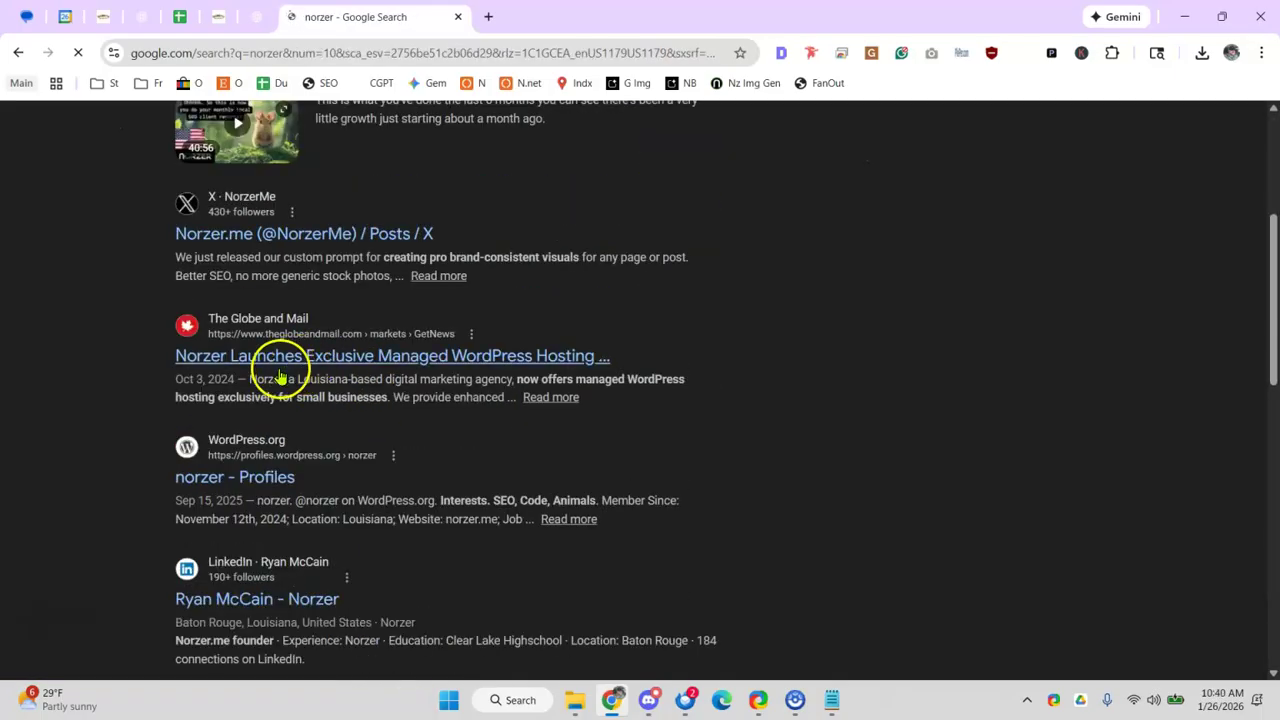
- Search 'la dental clinic los angeles' and open the clinic's Healthgrades listing
{"action": "double_click", "coordinate": [274, 138]}
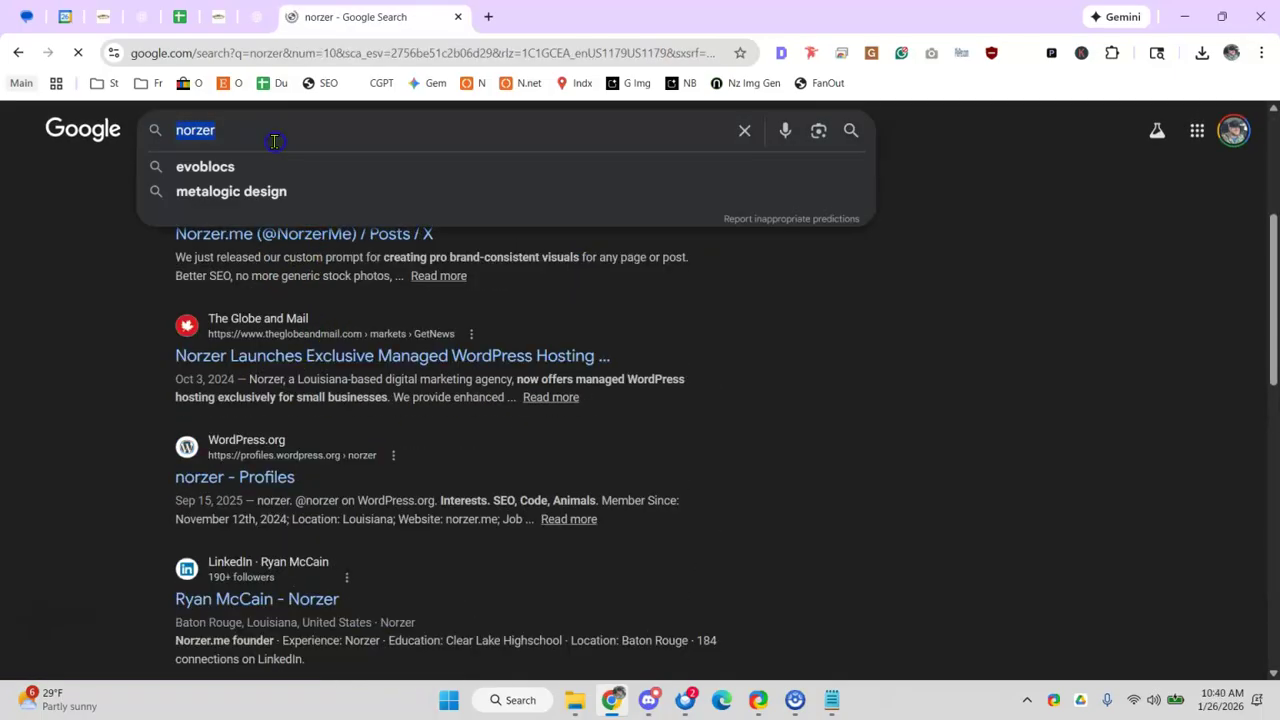
{"action": "type", "text": "la dental clinic "}
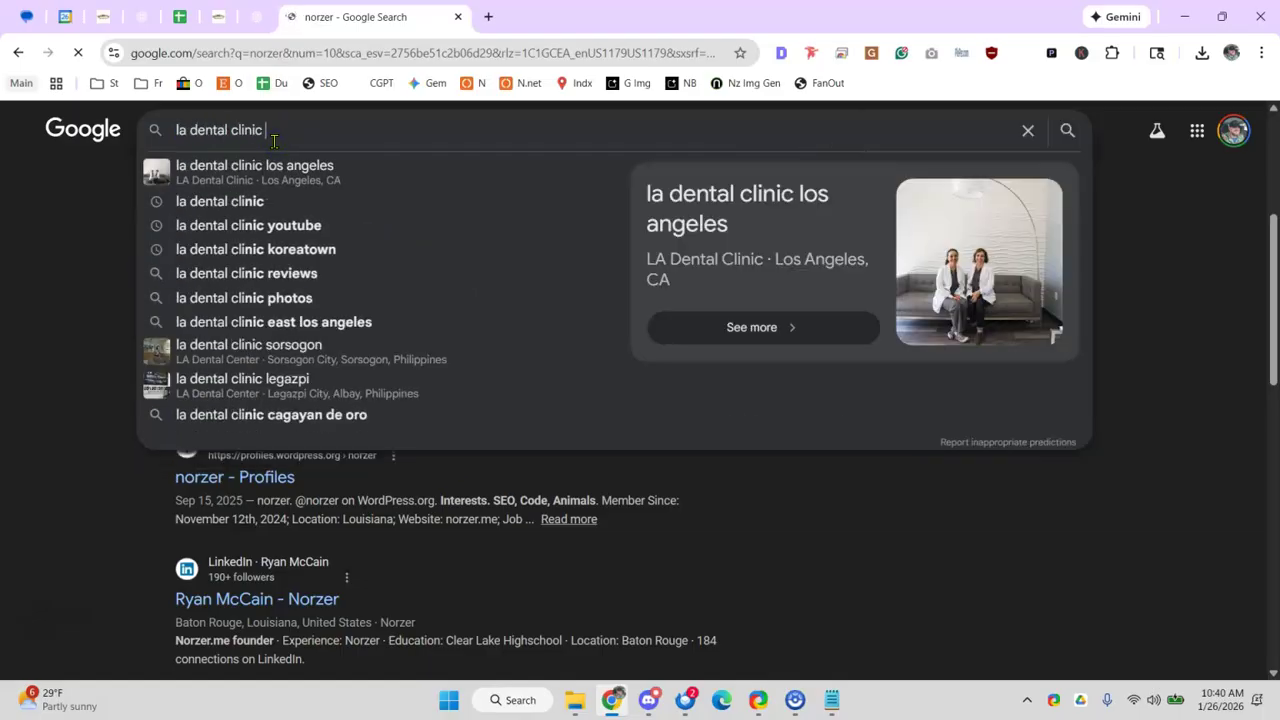
{"action": "type", "text": "los angeles"}
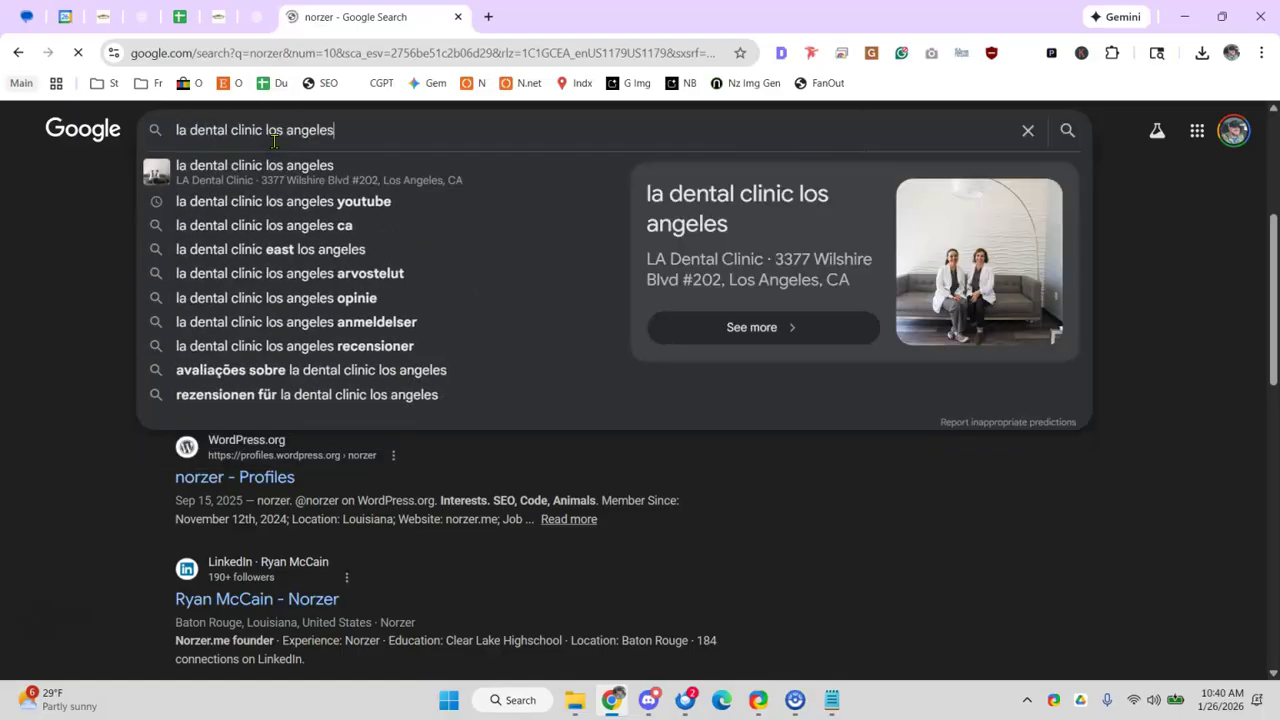
{"action": "key", "text": "Return"}
{"action": "scroll", "coordinate": [246, 363], "scroll_direction": "down", "scroll_amount": 7}
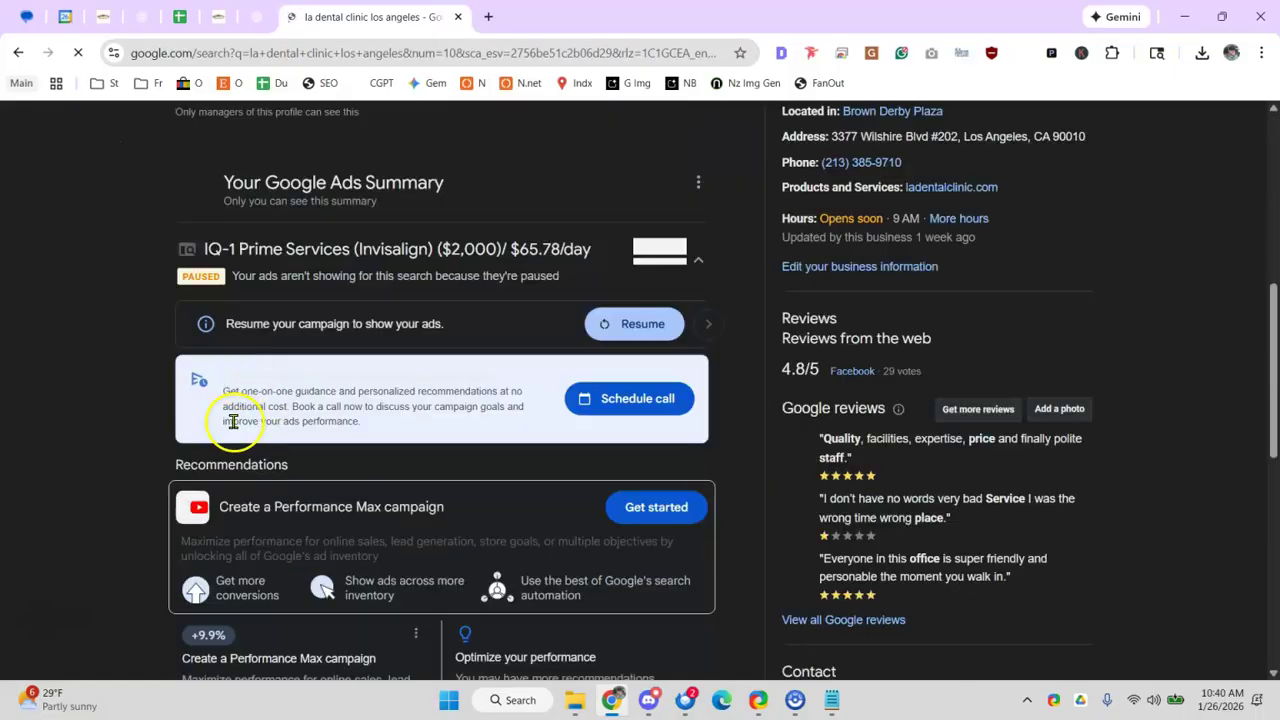
{"action": "scroll", "coordinate": [236, 383], "scroll_direction": "down", "scroll_amount": 10}
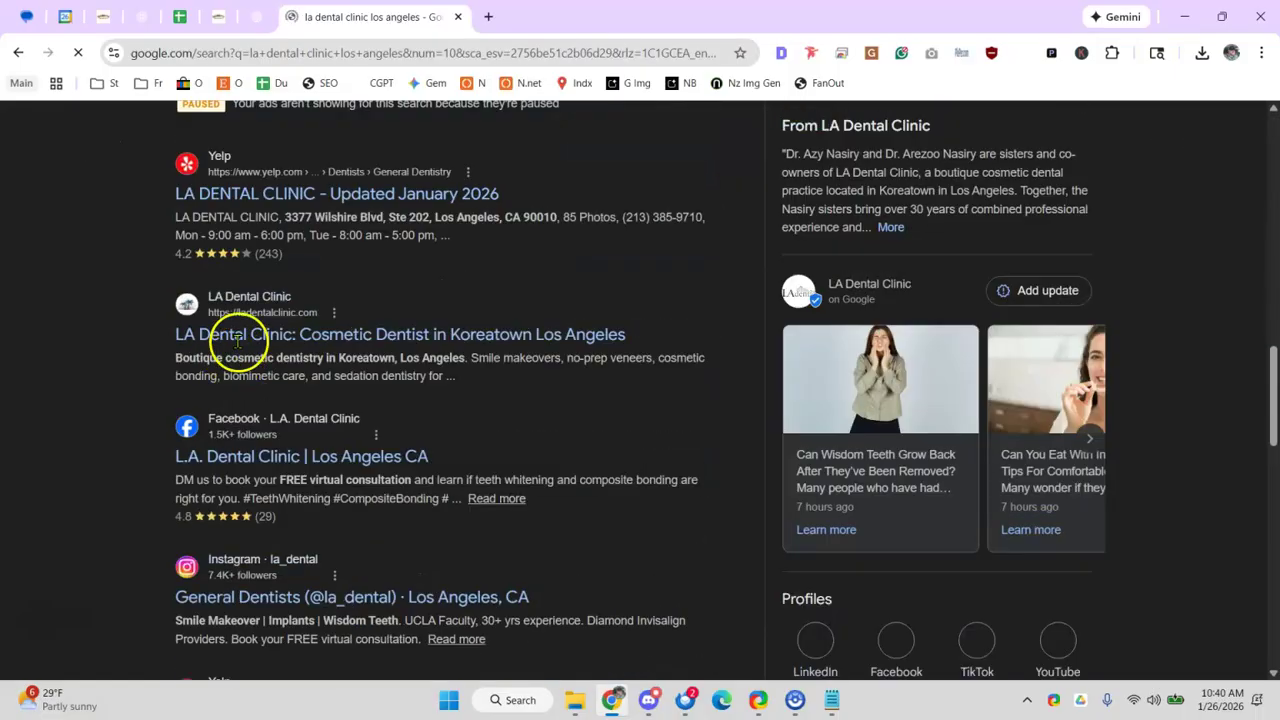
{"action": "scroll", "coordinate": [245, 363], "scroll_direction": "down", "scroll_amount": 1}
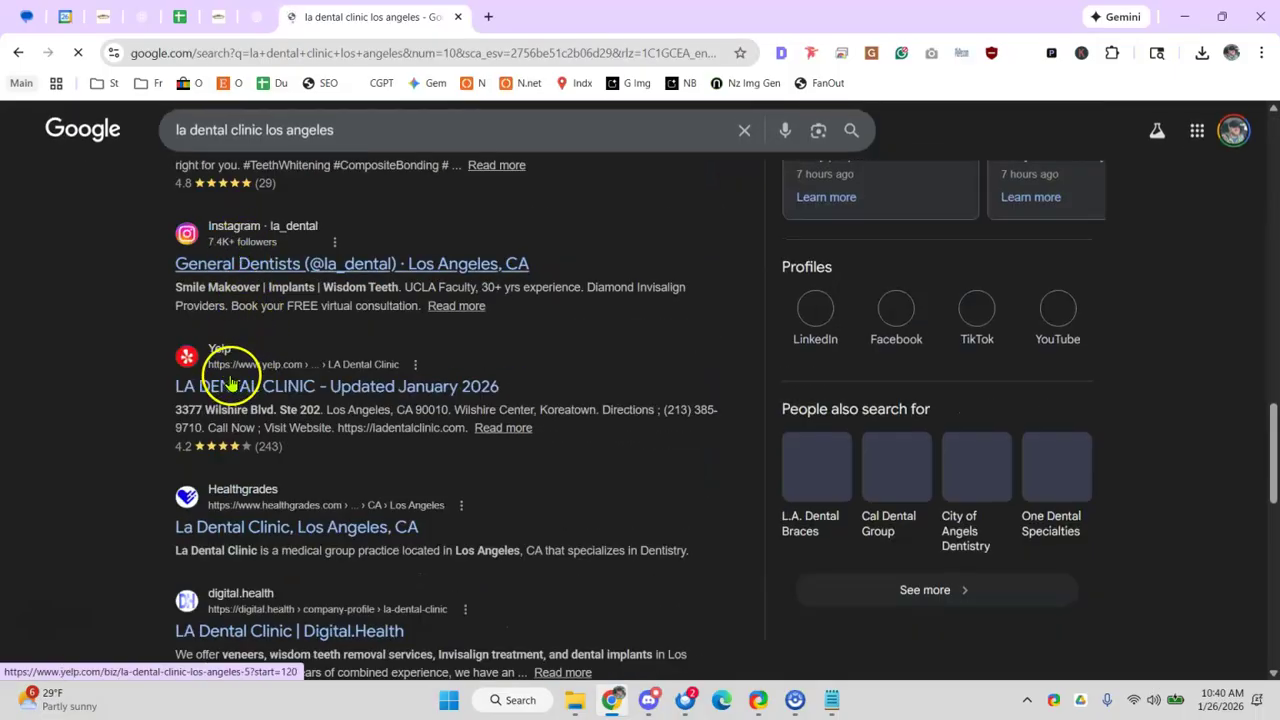
{"action": "scroll", "coordinate": [210, 365], "scroll_direction": "down", "scroll_amount": 1}
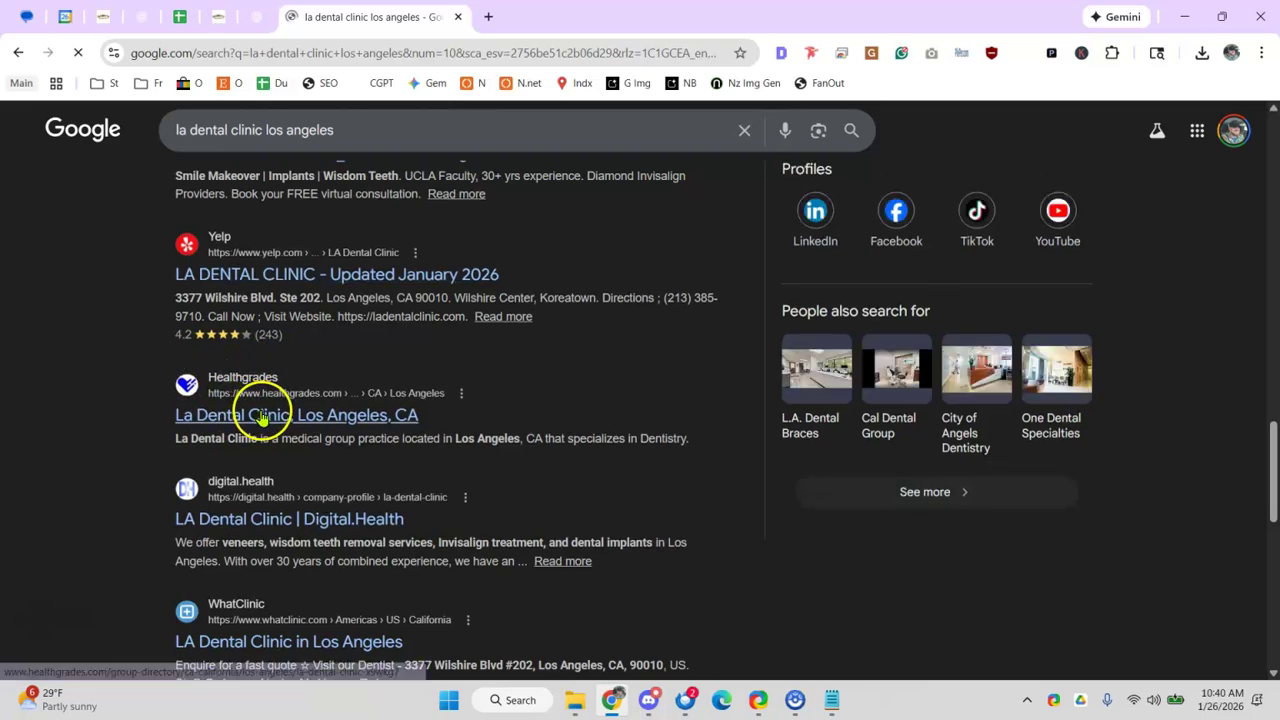
{"action": "left_click", "coordinate": [263, 415]}
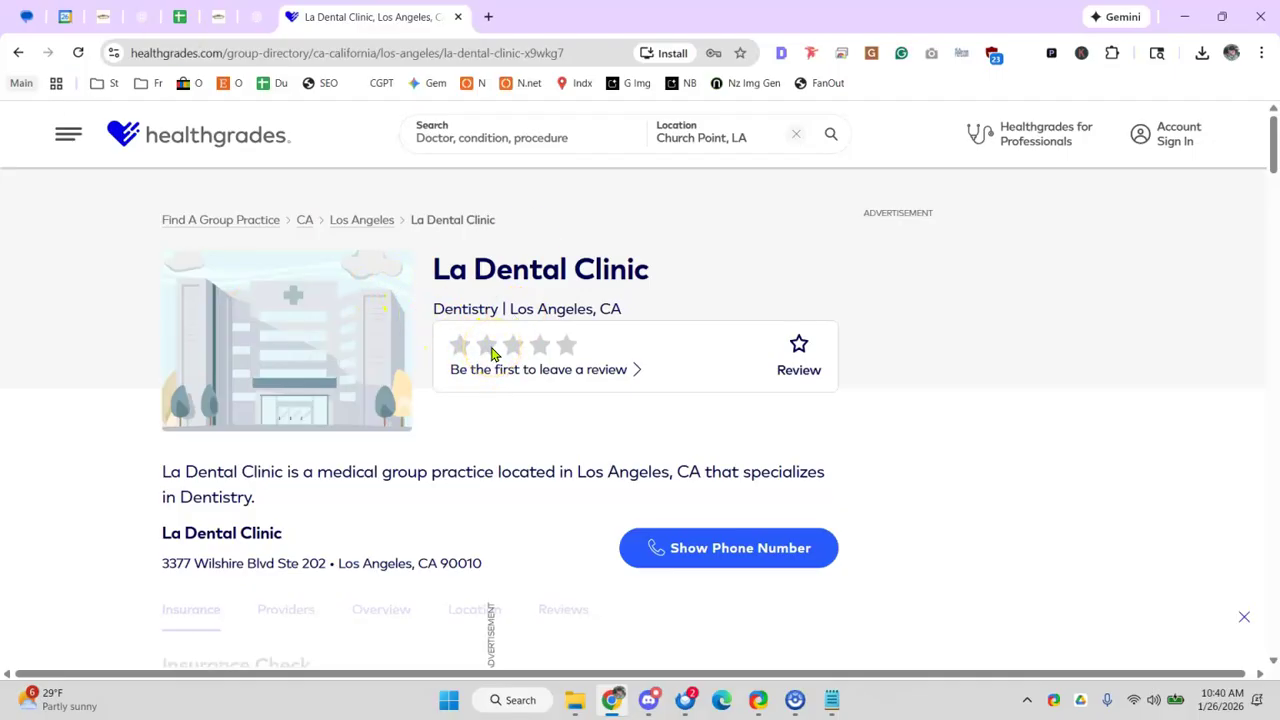
- Scroll the La Dental Clinic Healthgrades page to its overview, then go back to Google
{"action": "scroll", "coordinate": [491, 354], "scroll_direction": "down", "scroll_amount": 10}
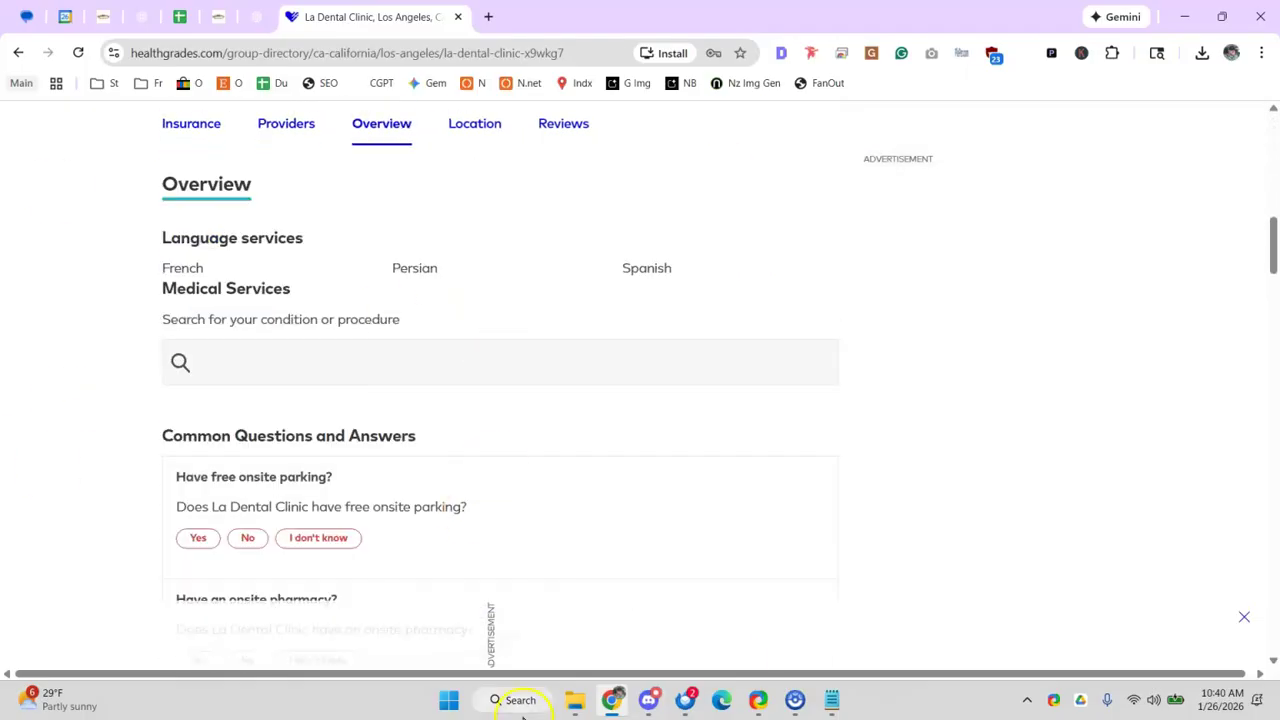
{"action": "left_click", "coordinate": [18, 52]}
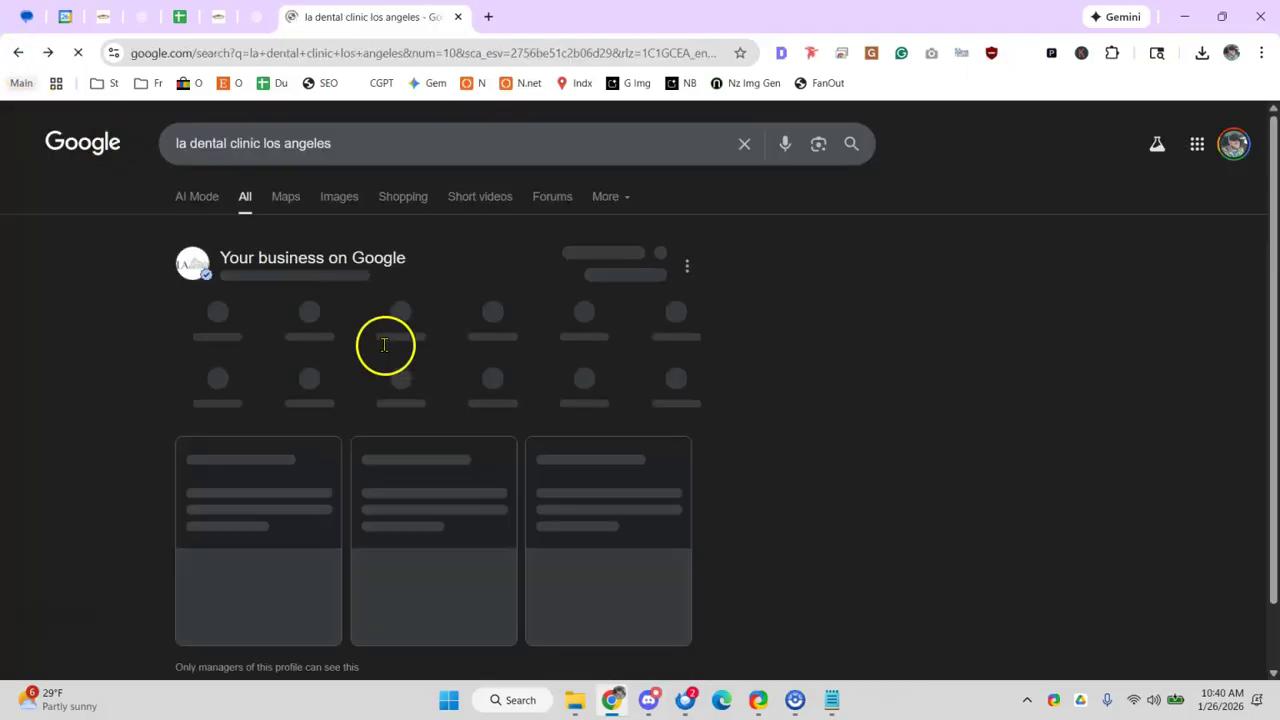
- Open Discord and read back through the #citation-work channel discussion
{"action": "mouse_move", "coordinate": [690, 707]}
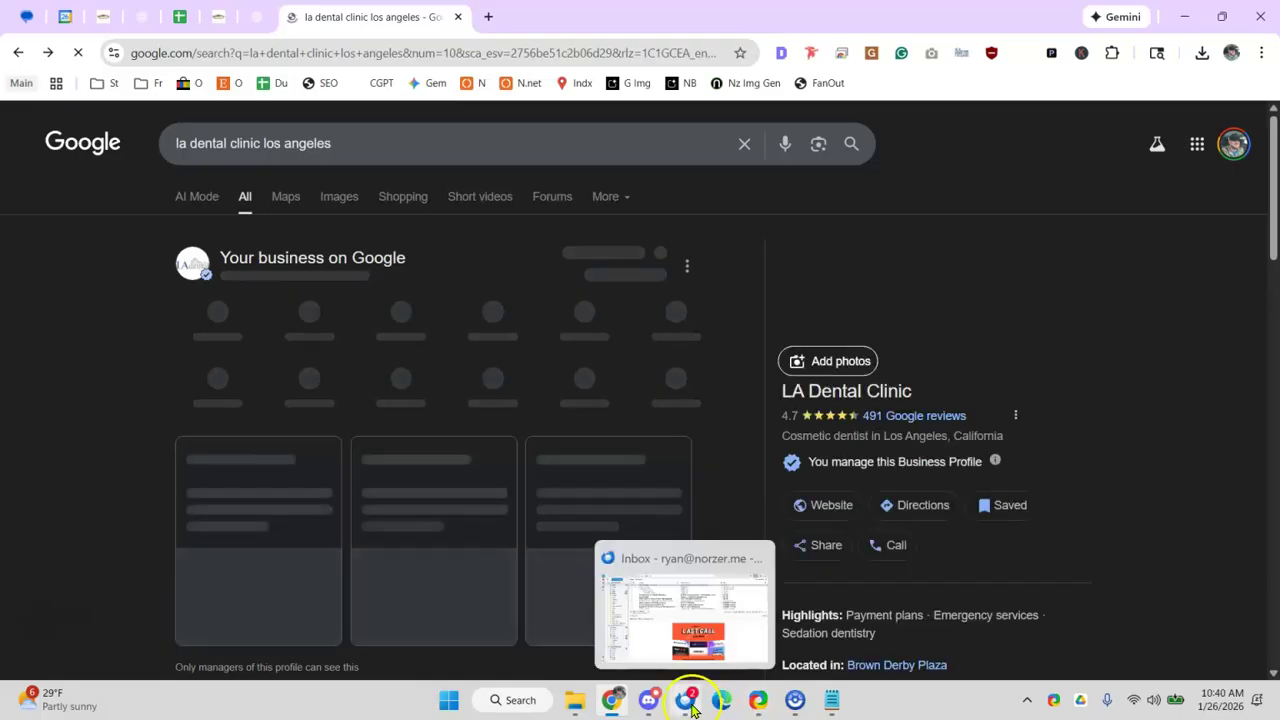
{"action": "left_click", "coordinate": [648, 700]}
{"action": "scroll", "coordinate": [310, 208], "scroll_direction": "up", "scroll_amount": 5}
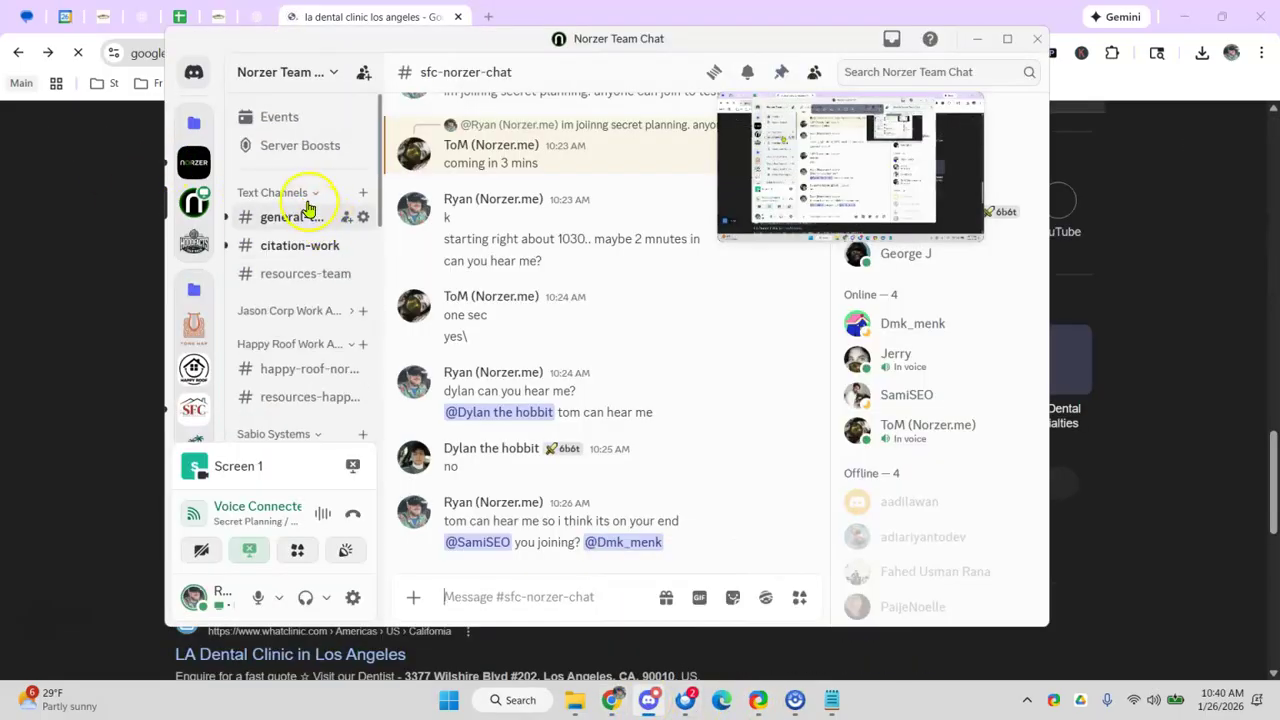
{"action": "left_click", "coordinate": [287, 247]}
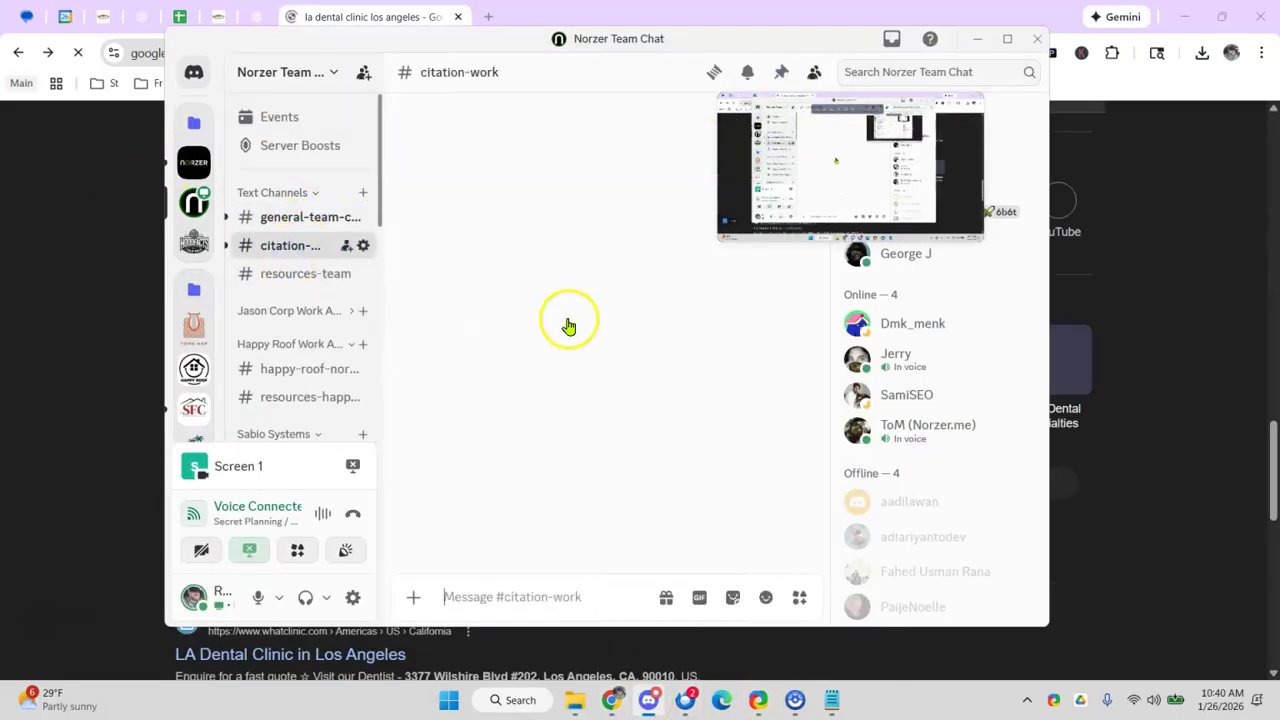
{"action": "scroll", "coordinate": [570, 325], "scroll_direction": "up", "scroll_amount": 15}
{"action": "scroll", "coordinate": [568, 322], "scroll_direction": "up", "scroll_amount": 15}
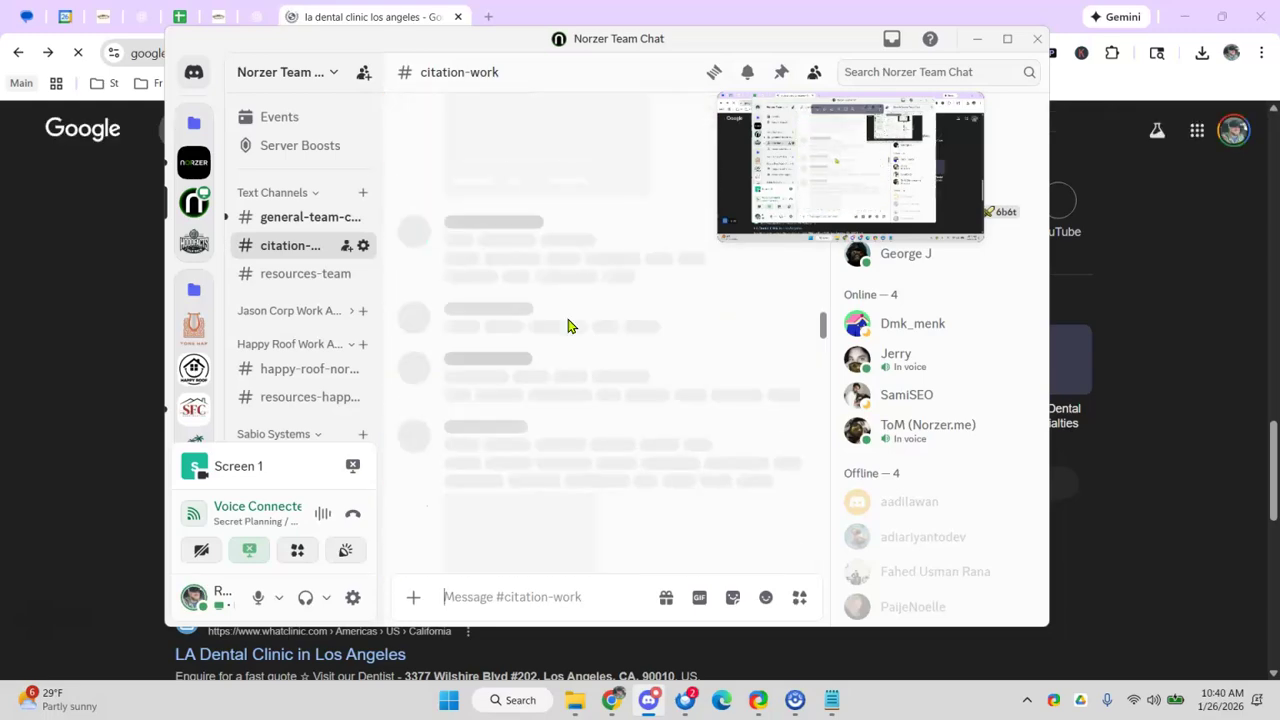
{"action": "scroll", "coordinate": [565, 315], "scroll_direction": "up", "scroll_amount": 5}
{"action": "scroll", "coordinate": [563, 308], "scroll_direction": "down", "scroll_amount": 4}
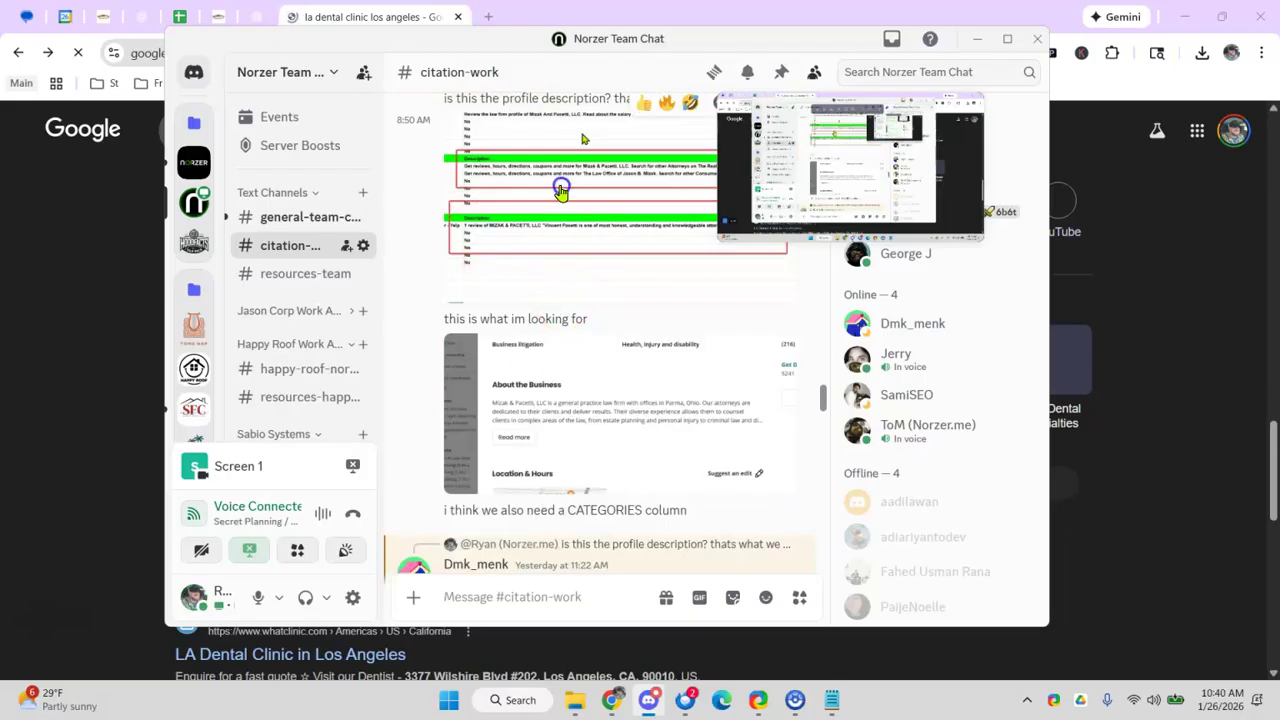
- View the shared spreadsheet screenshot full size, then minimize Discord and return to the audit sheet
{"action": "left_click", "coordinate": [560, 191]}
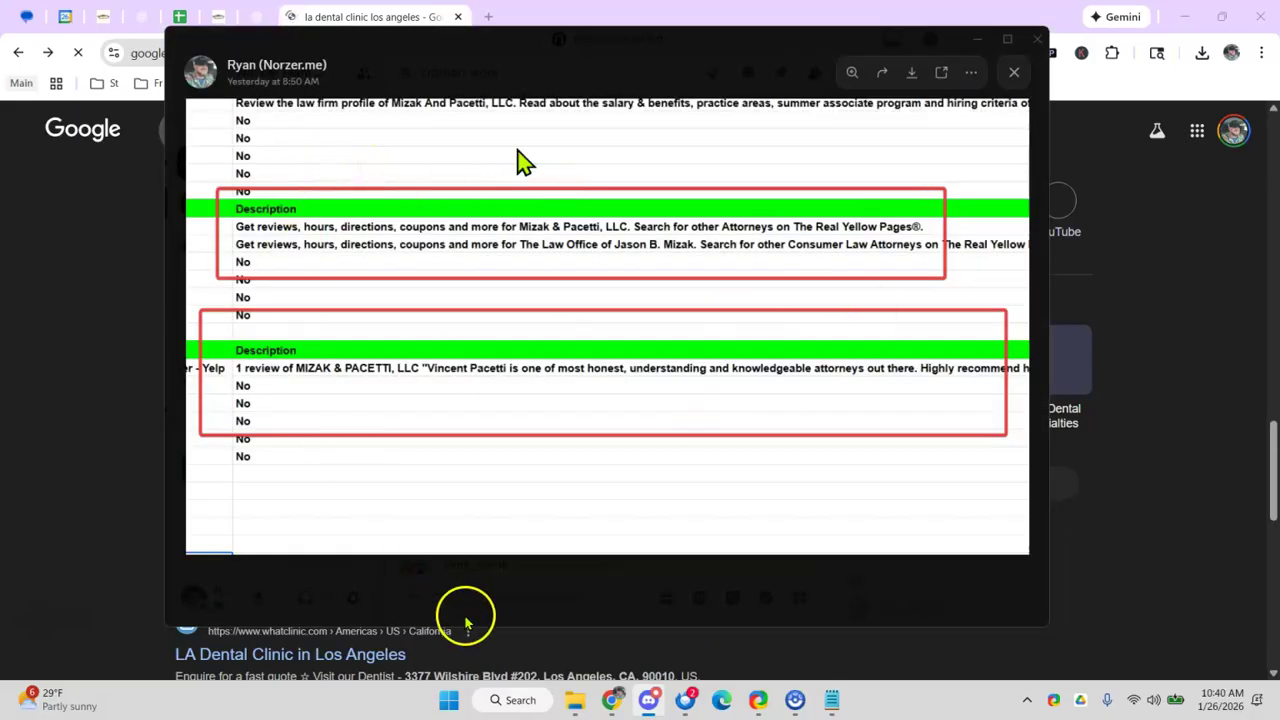
{"action": "left_click", "coordinate": [489, 592]}
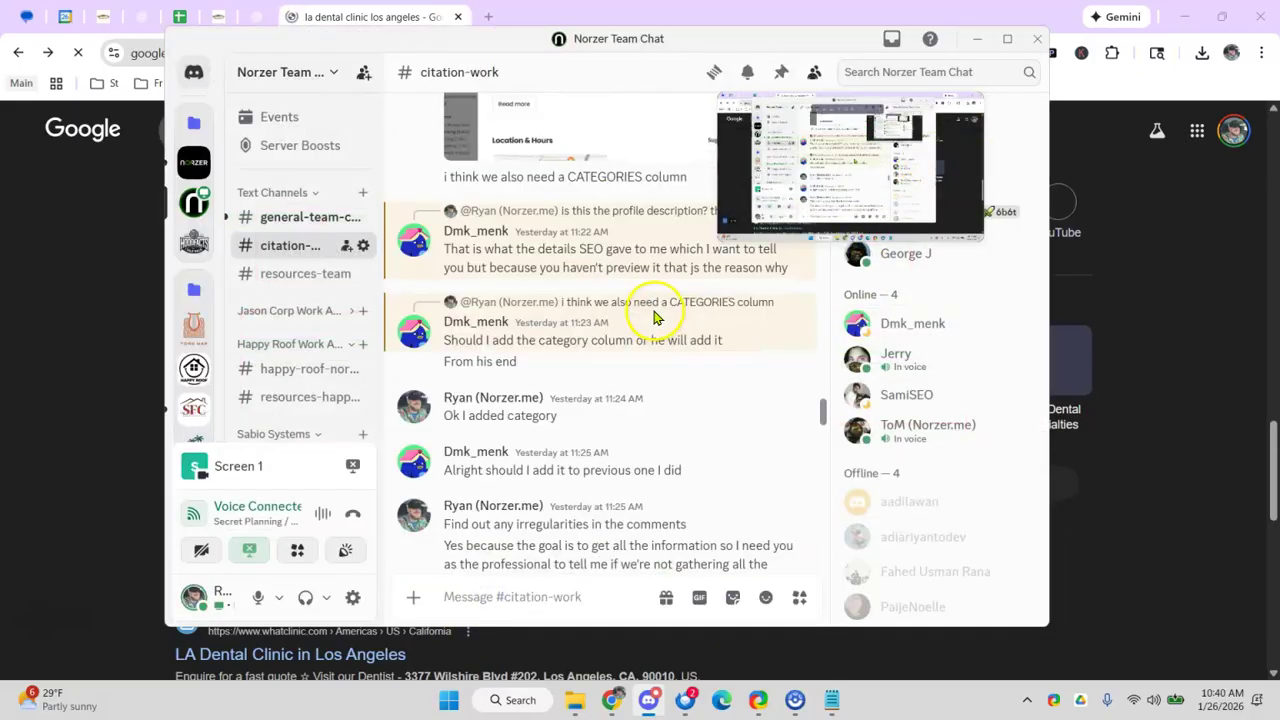
{"action": "scroll", "coordinate": [655, 316], "scroll_direction": "down", "scroll_amount": 10}
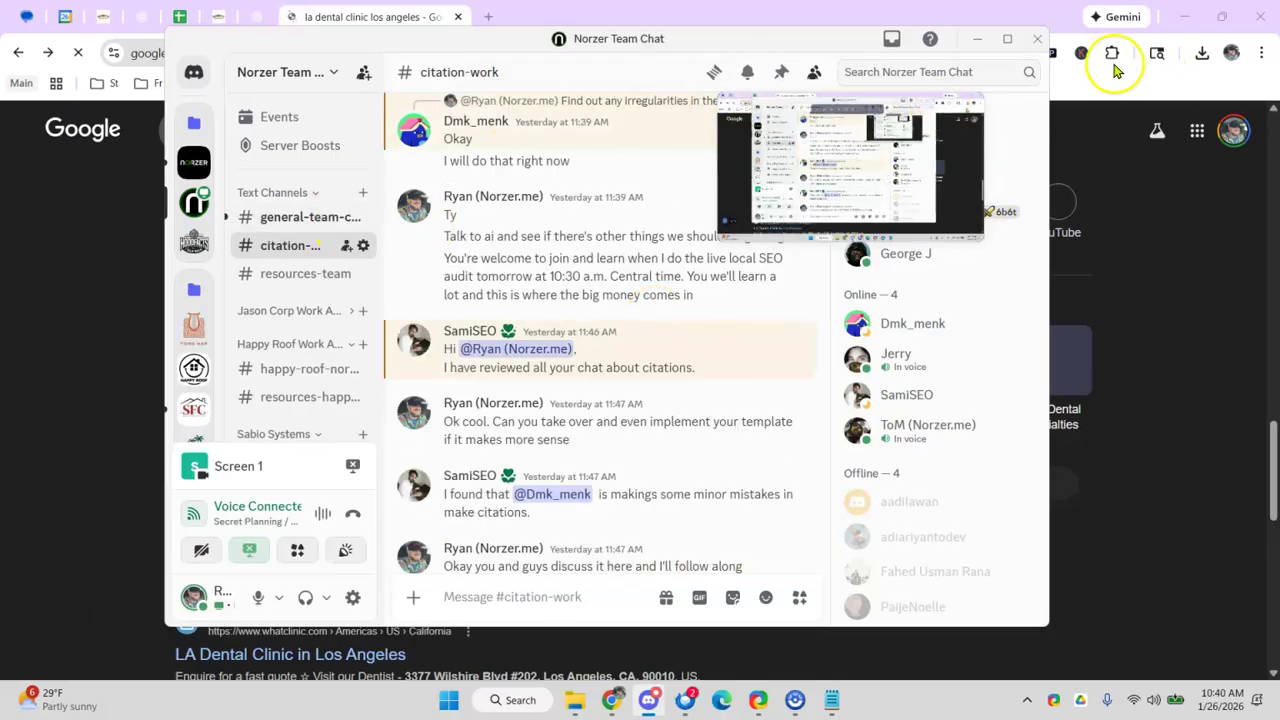
{"action": "left_click", "coordinate": [977, 38]}
{"action": "left_click", "coordinate": [197, 18]}
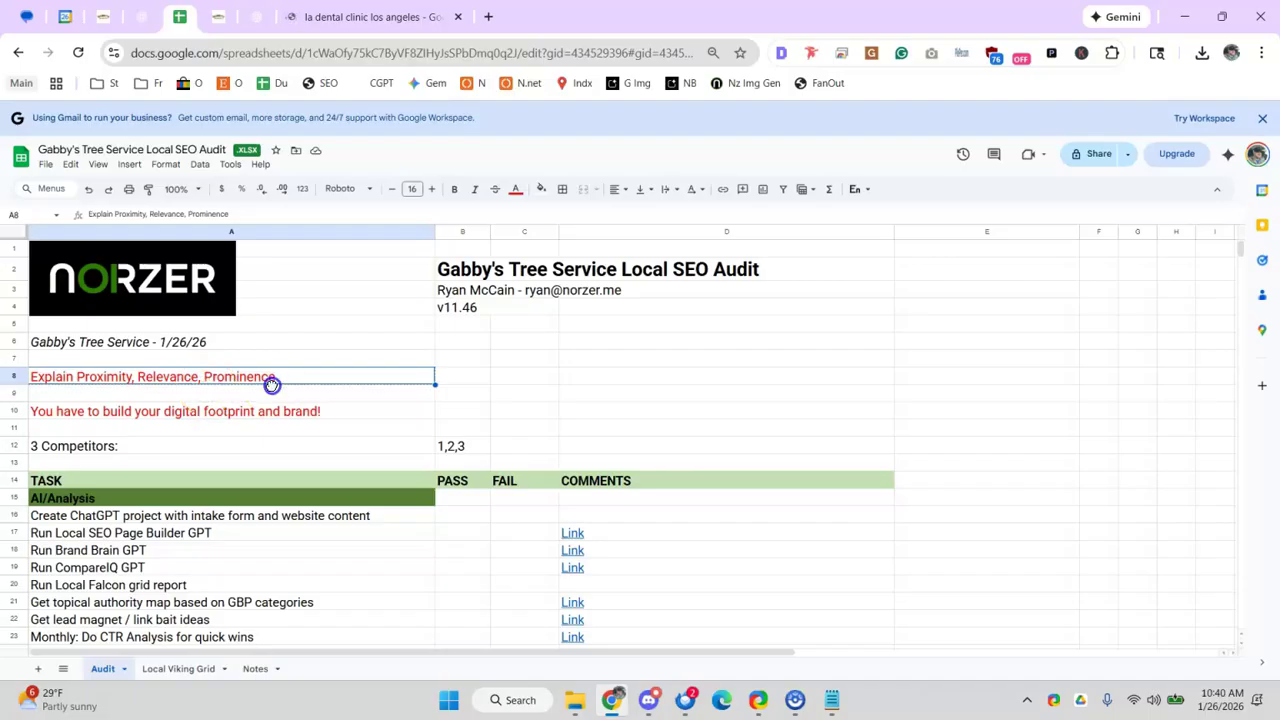
{"action": "left_click", "coordinate": [272, 386]}
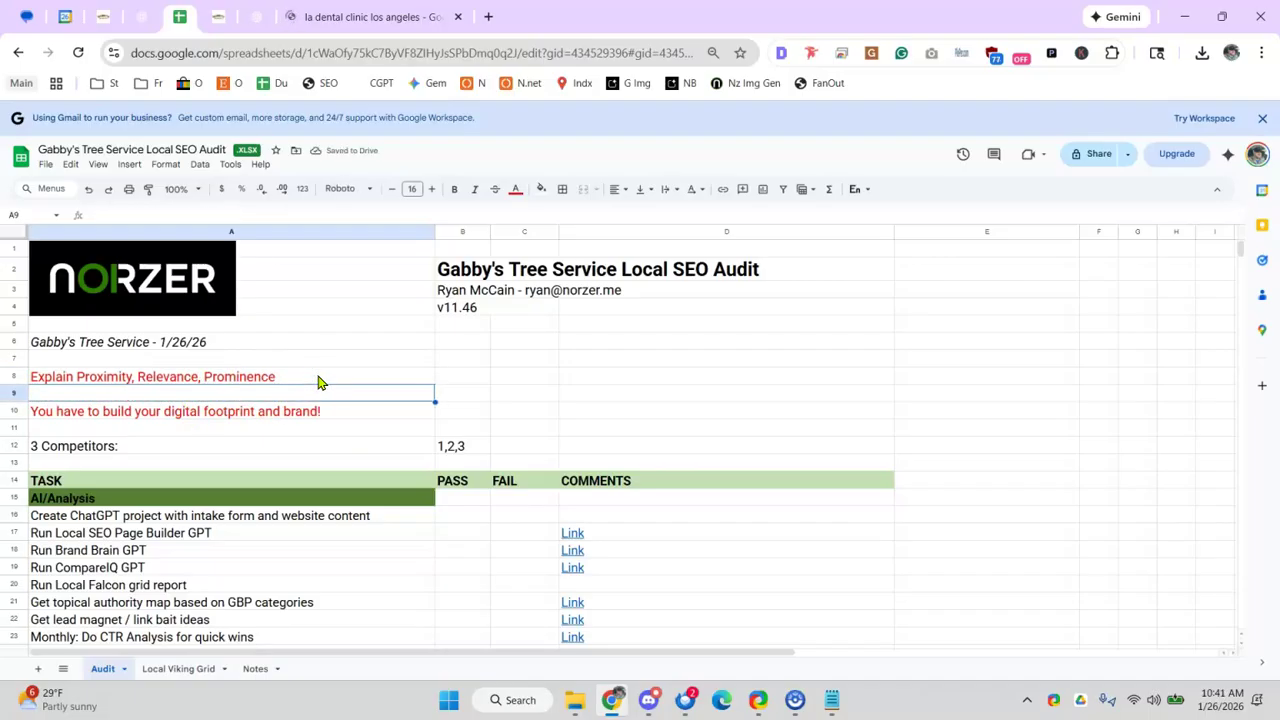
{"action": "left_click", "coordinate": [169, 417]}
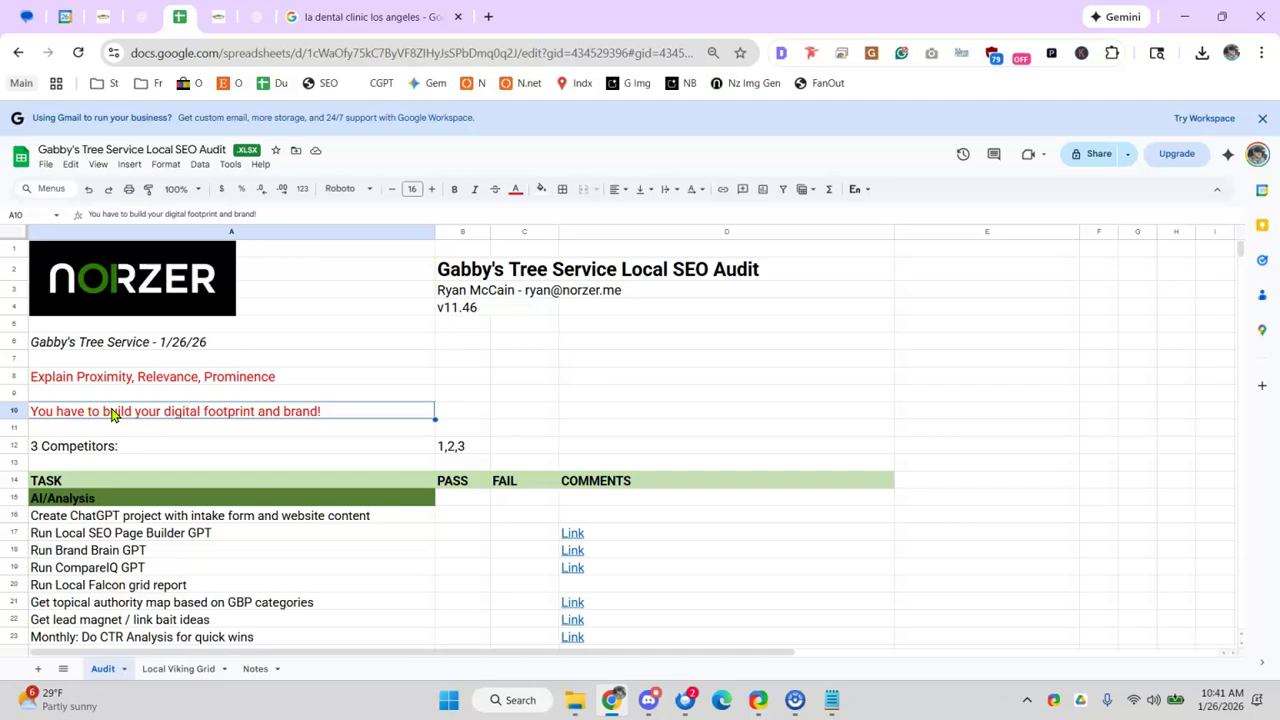
{"action": "left_click", "coordinate": [175, 446]}
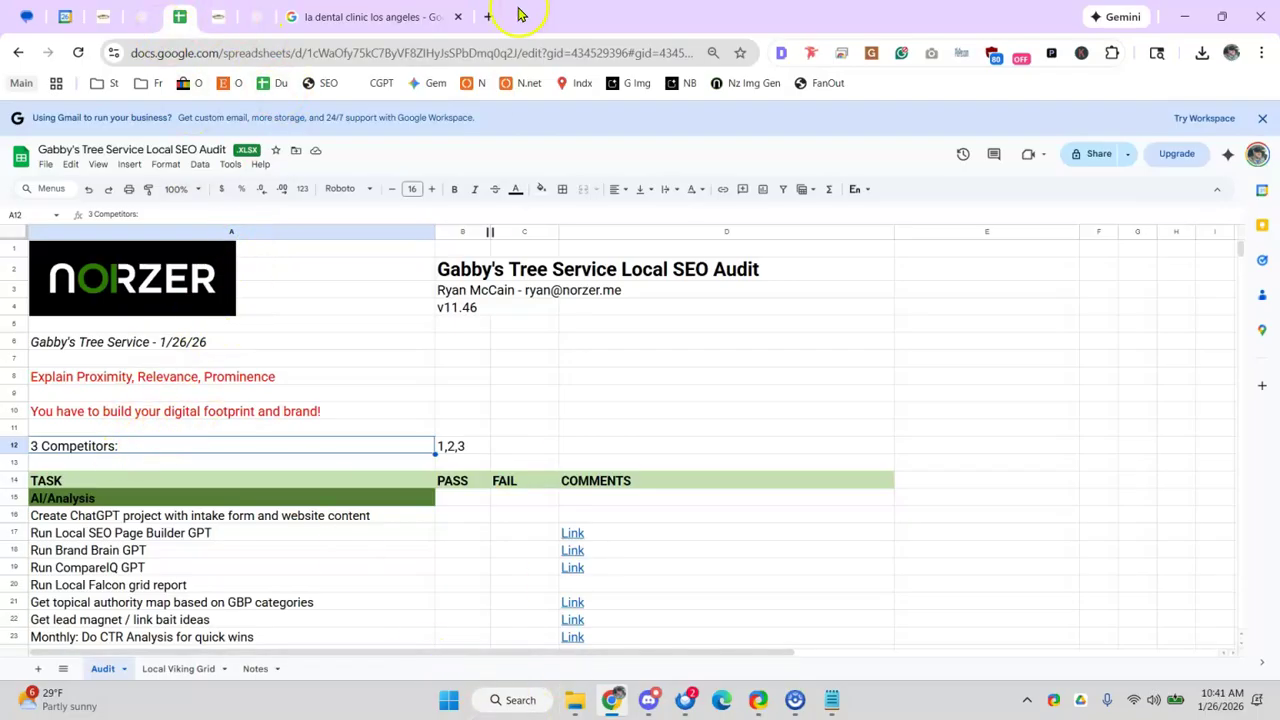
- Load norzer.me in a new tab and browse its resources > intake forms menu
{"action": "left_click", "coordinate": [489, 16]}
{"action": "type", "text": "norzer"}
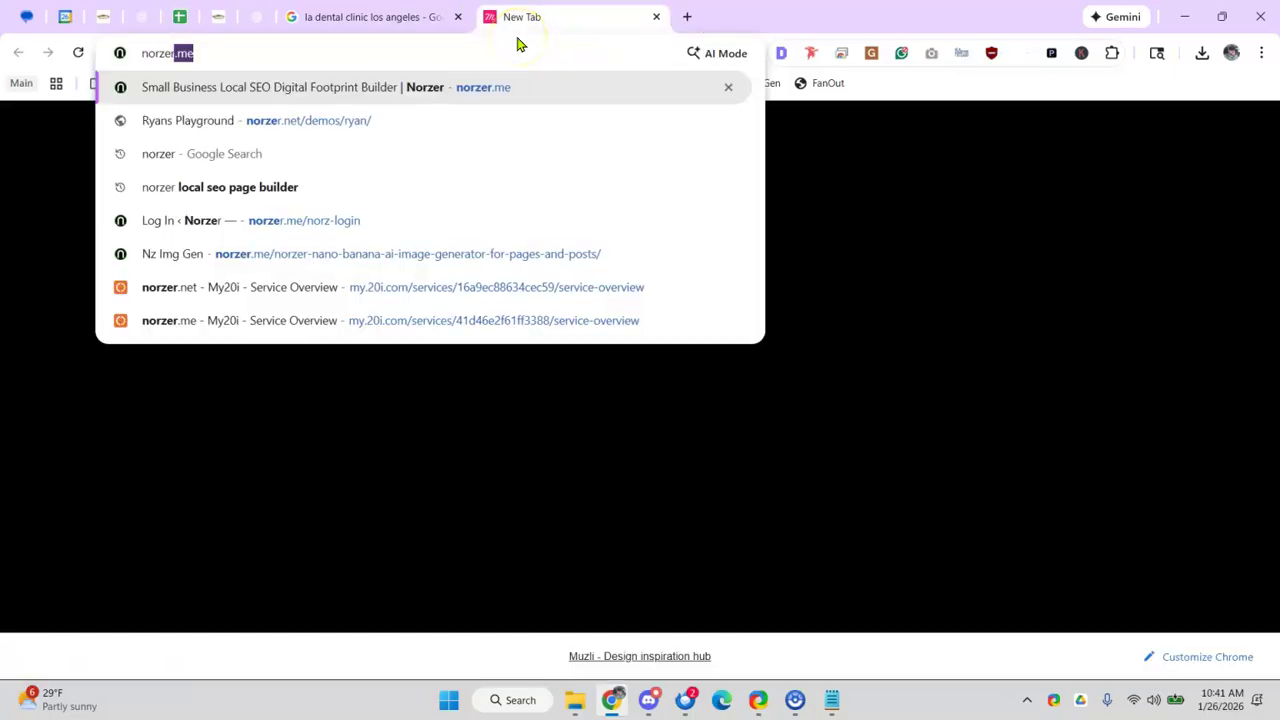
{"action": "key", "text": "Return"}
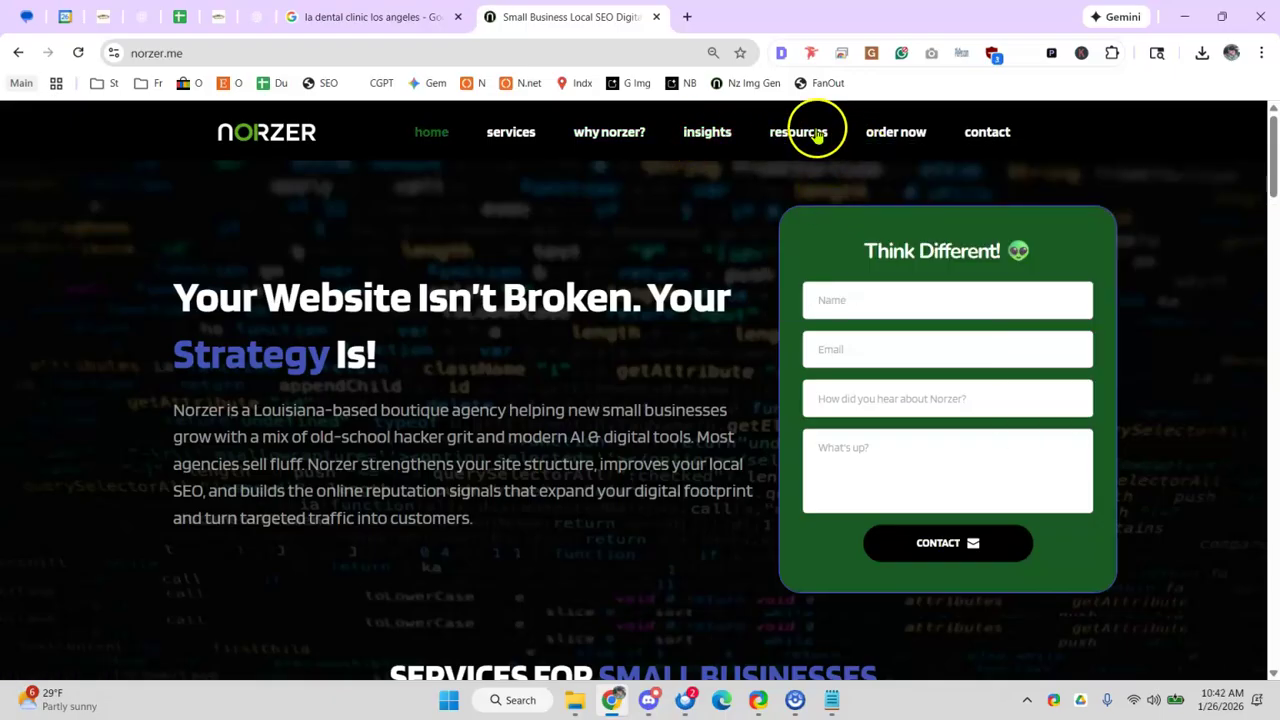
{"action": "mouse_move", "coordinate": [797, 134]}
{"action": "mouse_move", "coordinate": [810, 193]}
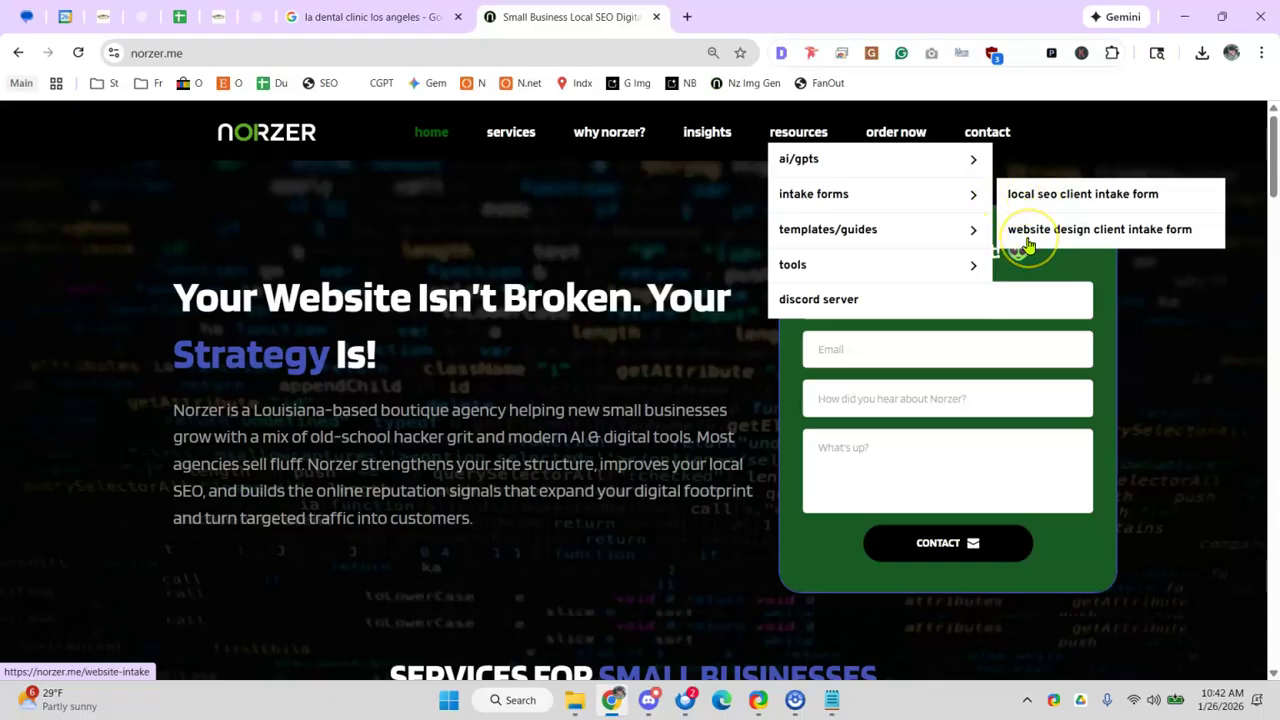
- Bring up the Gabby Tree Service docs folder in File Explorer
{"action": "left_click", "coordinate": [177, 54]}
{"action": "type", "text": "docs.new"}
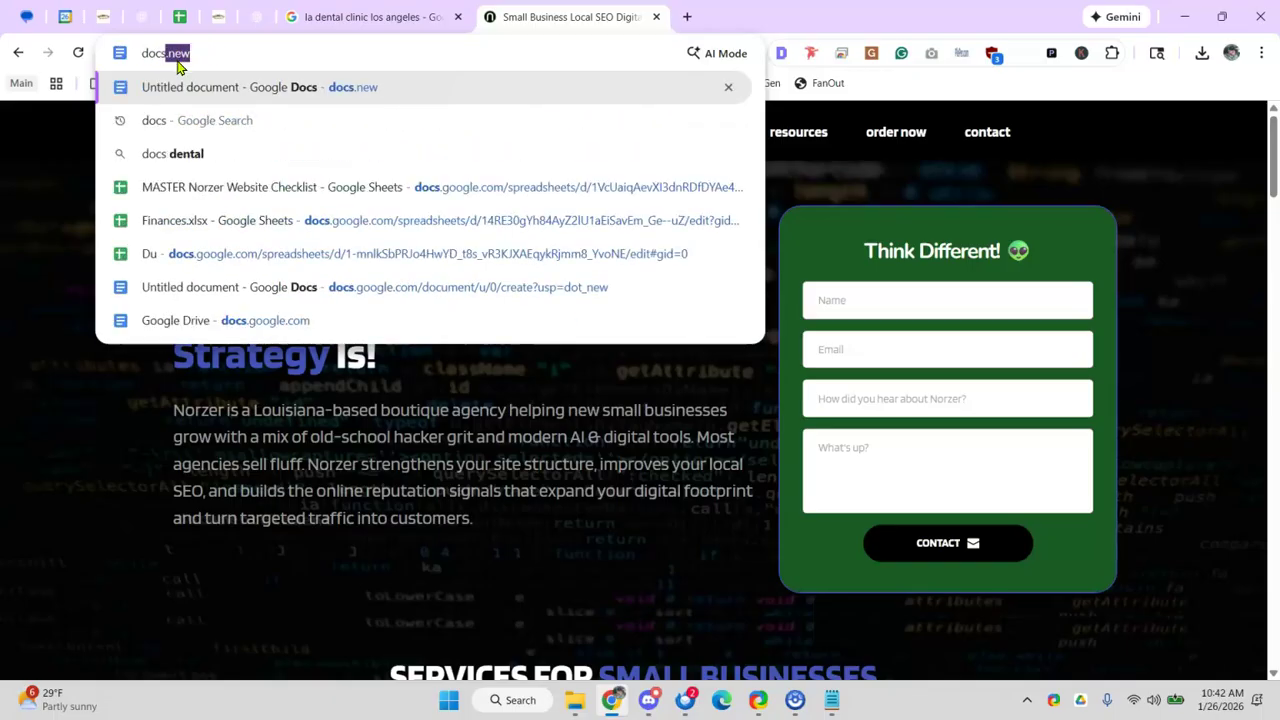
{"action": "left_click", "coordinate": [576, 700]}
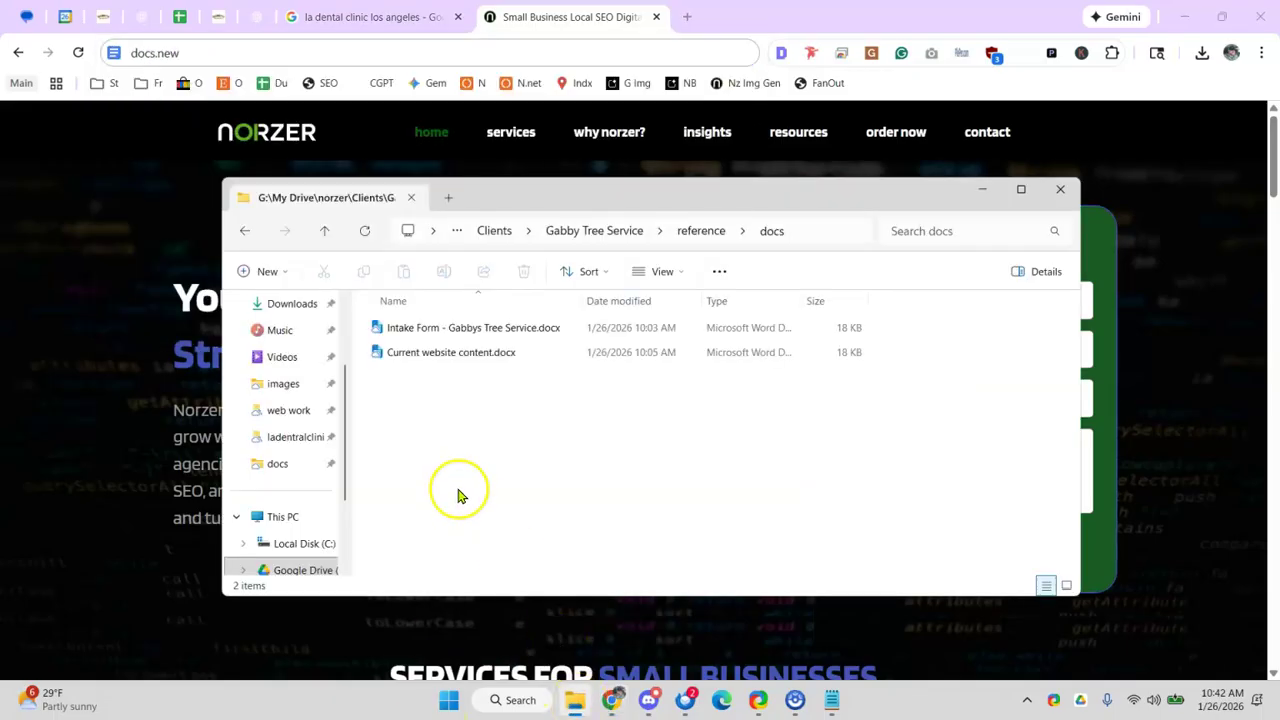
- Open 'Intake Form - Gabbys Tree Service.docx' from the docs folder, reselecting it after the view stalls
{"action": "double_click", "coordinate": [468, 330]}
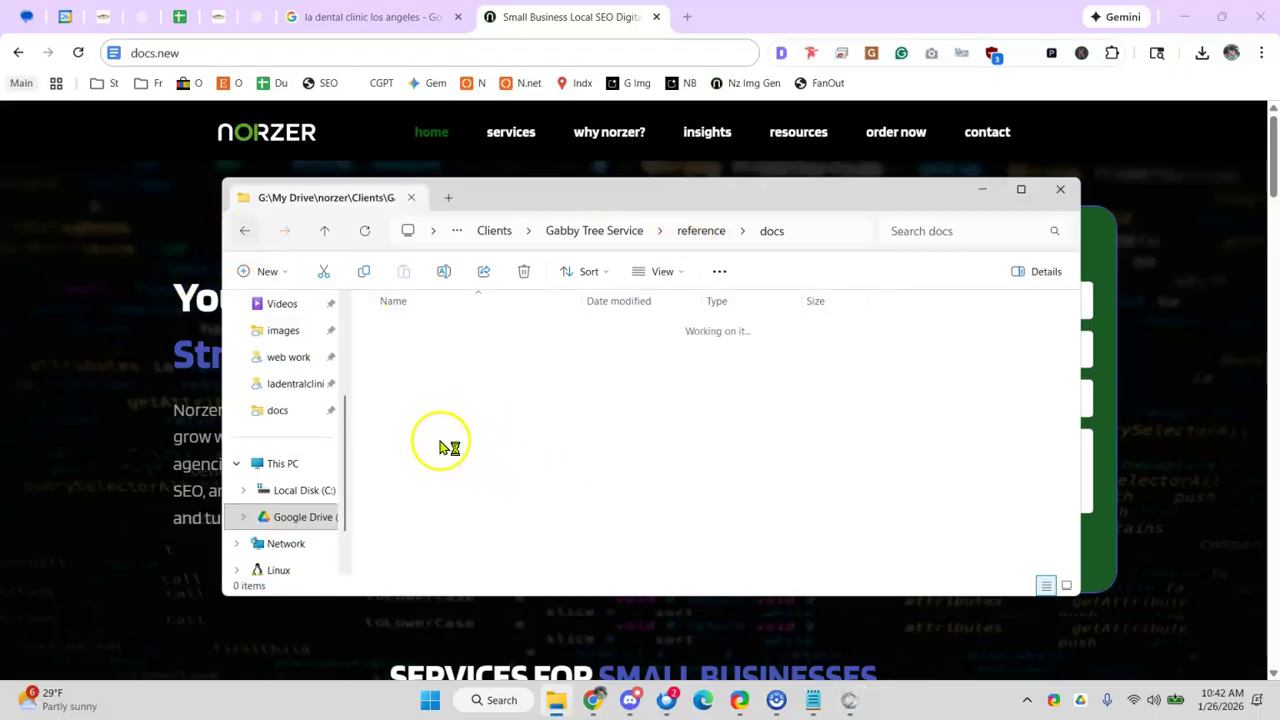
{"action": "key", "text": "alt+Left"}
{"action": "left_click", "coordinate": [466, 403]}
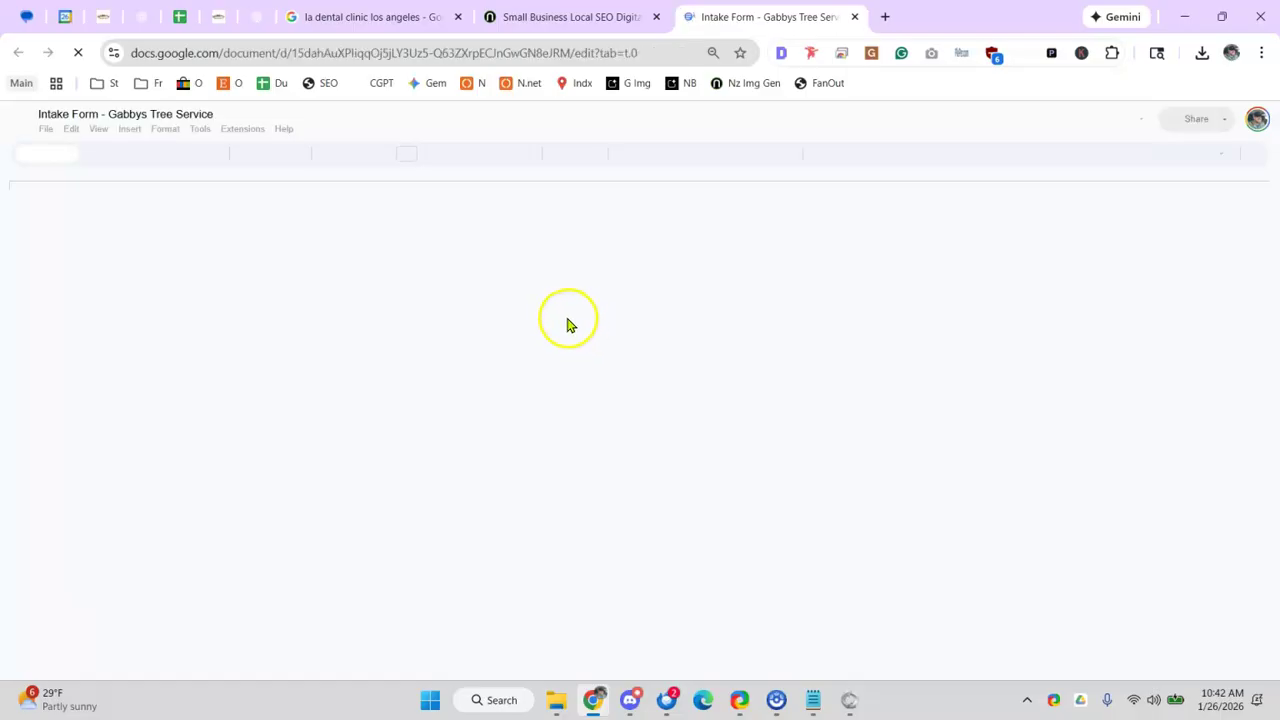
- Scroll through the intake form to the 'Who are your top 3 competitors?' answer
{"action": "scroll", "coordinate": [478, 318], "scroll_direction": "down", "scroll_amount": 10}
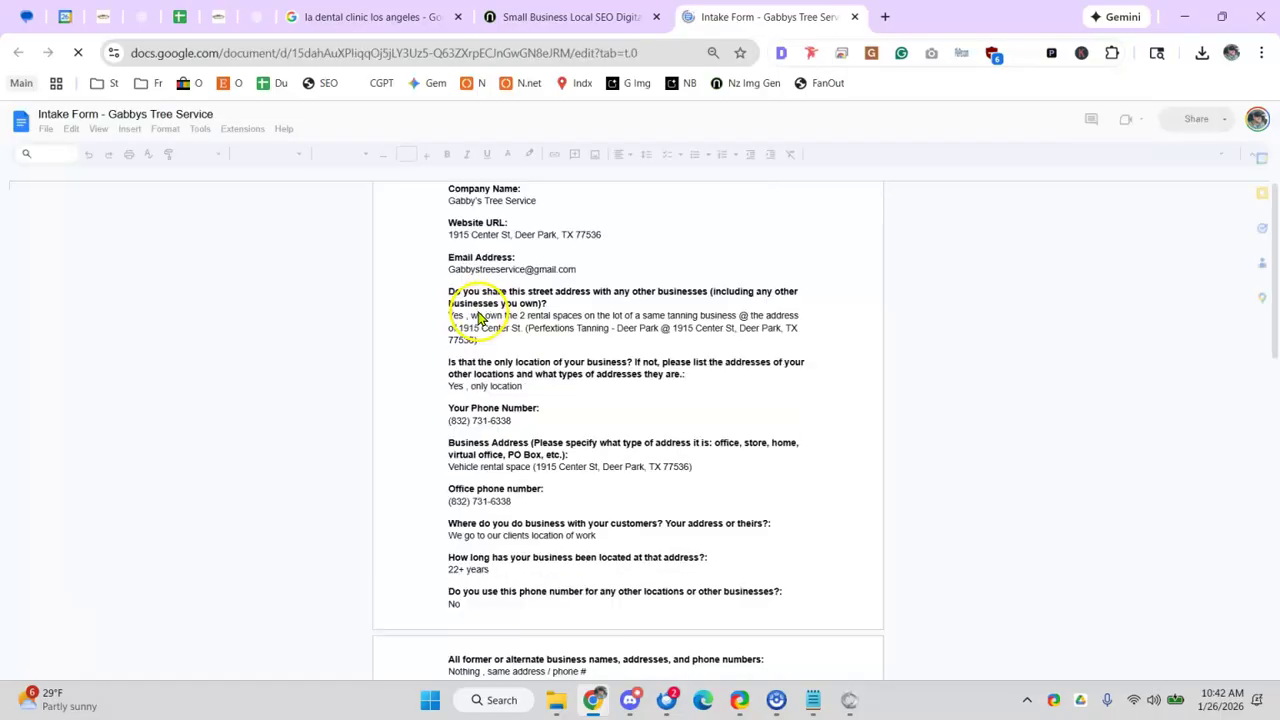
{"action": "scroll", "coordinate": [490, 345], "scroll_direction": "down", "scroll_amount": 10}
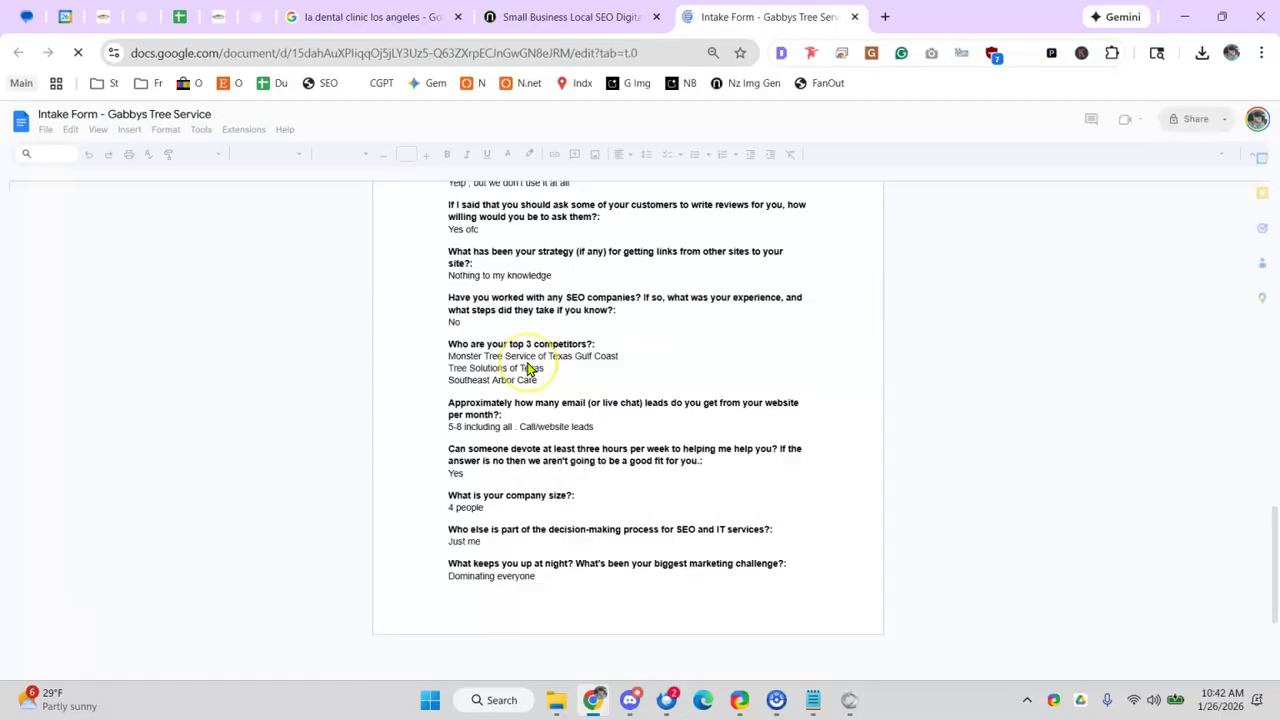
{"action": "scroll", "coordinate": [540, 365], "scroll_direction": "up", "scroll_amount": 3}
{"action": "scroll", "coordinate": [563, 365], "scroll_direction": "down", "scroll_amount": 8}
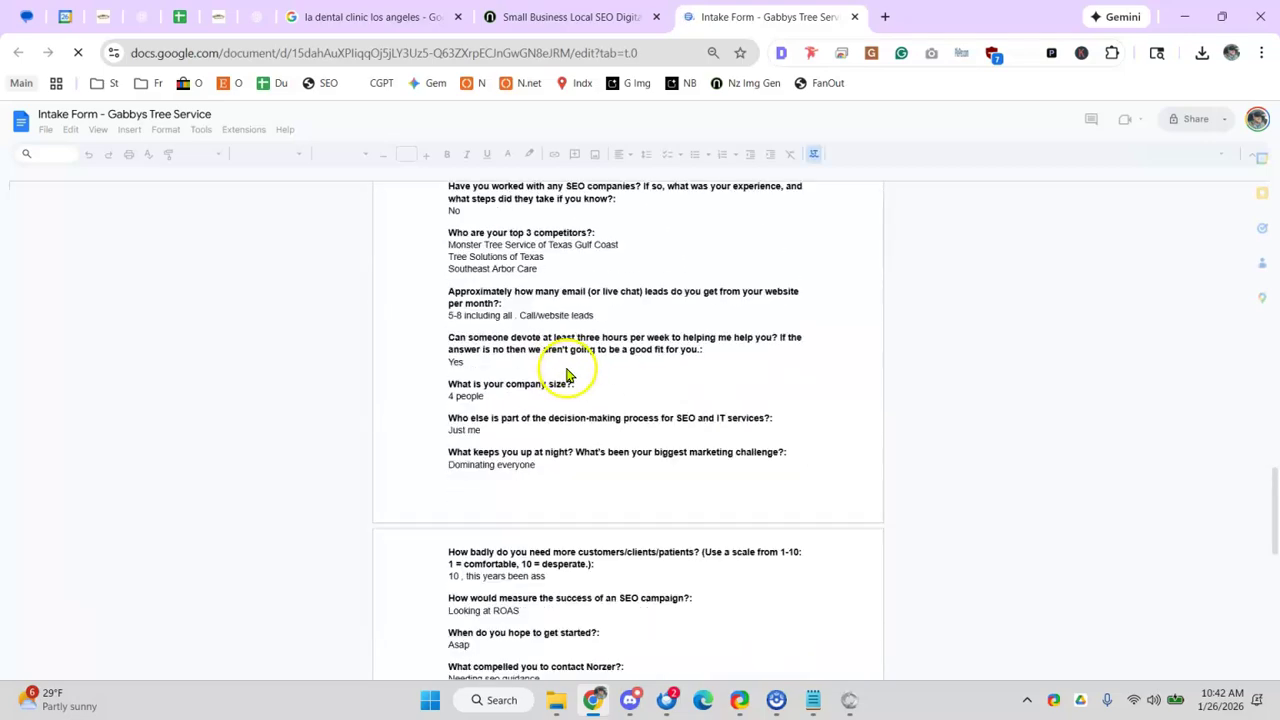
{"action": "scroll", "coordinate": [565, 374], "scroll_direction": "down", "scroll_amount": 3}
{"action": "scroll", "coordinate": [565, 374], "scroll_direction": "up", "scroll_amount": 15}
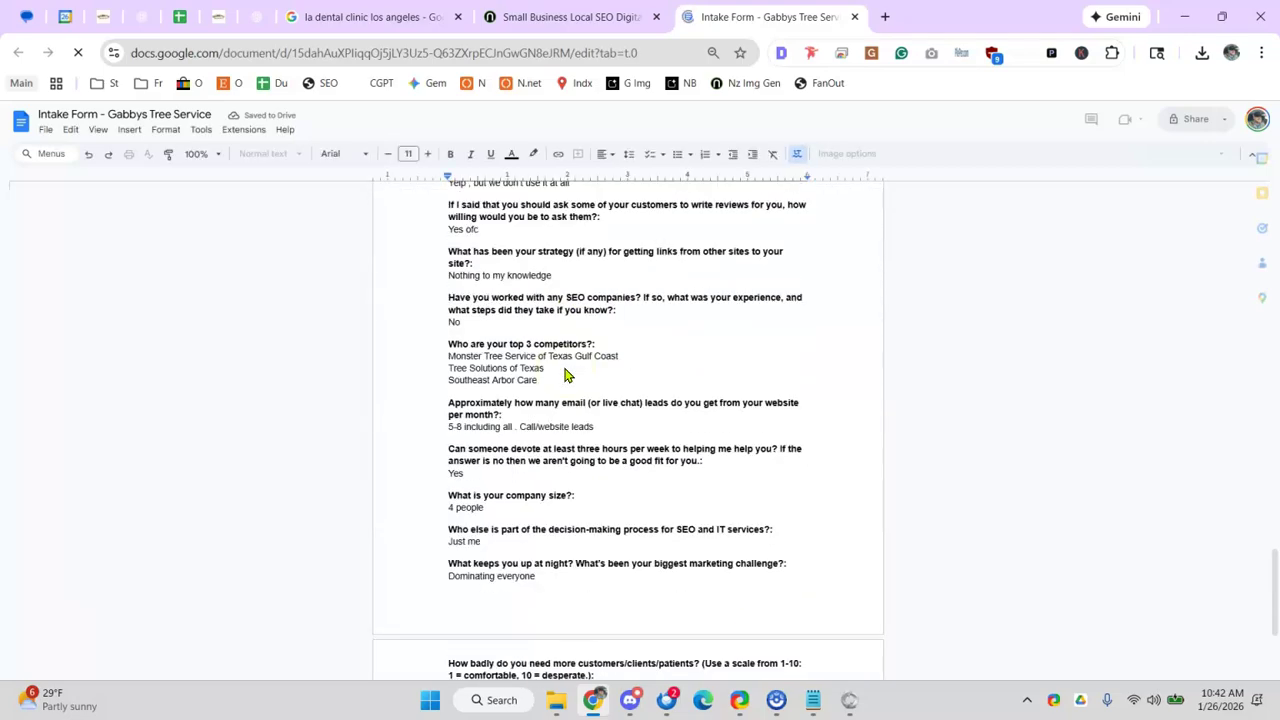
{"action": "scroll", "coordinate": [565, 374], "scroll_direction": "up", "scroll_amount": 2}
{"action": "scroll", "coordinate": [567, 372], "scroll_direction": "down", "scroll_amount": 10}
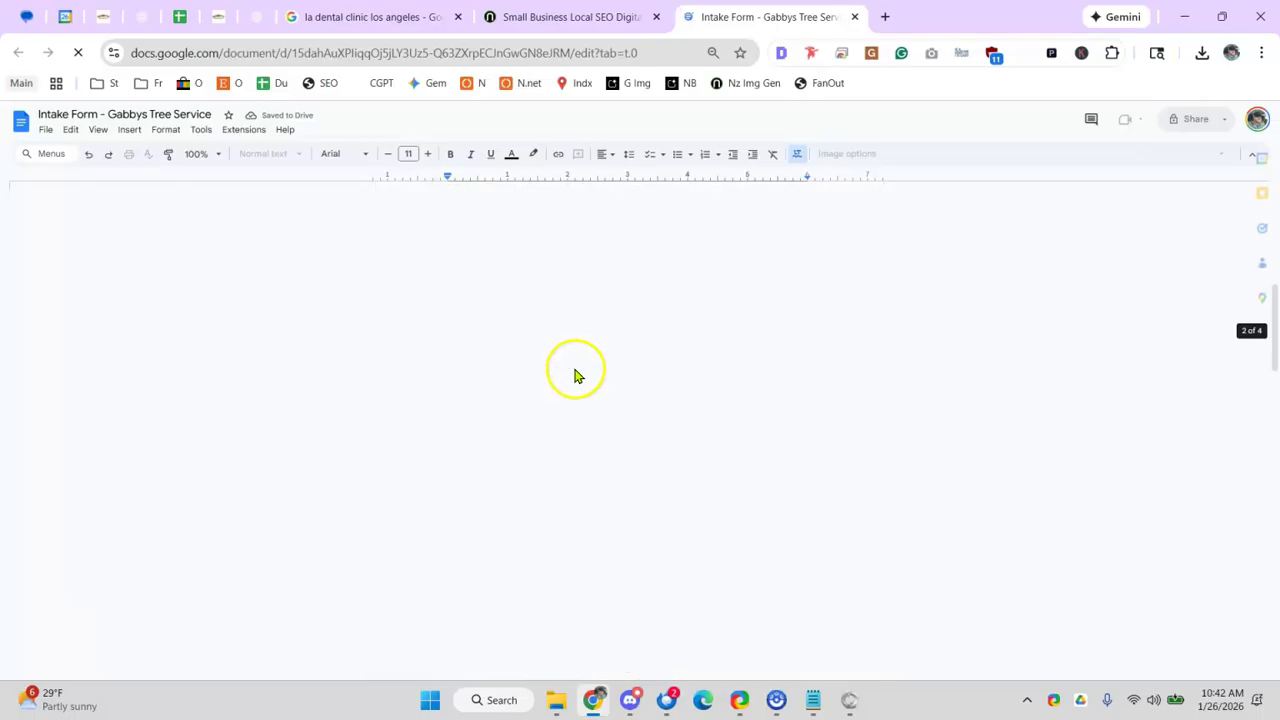
{"action": "scroll", "coordinate": [567, 376], "scroll_direction": "up", "scroll_amount": 10}
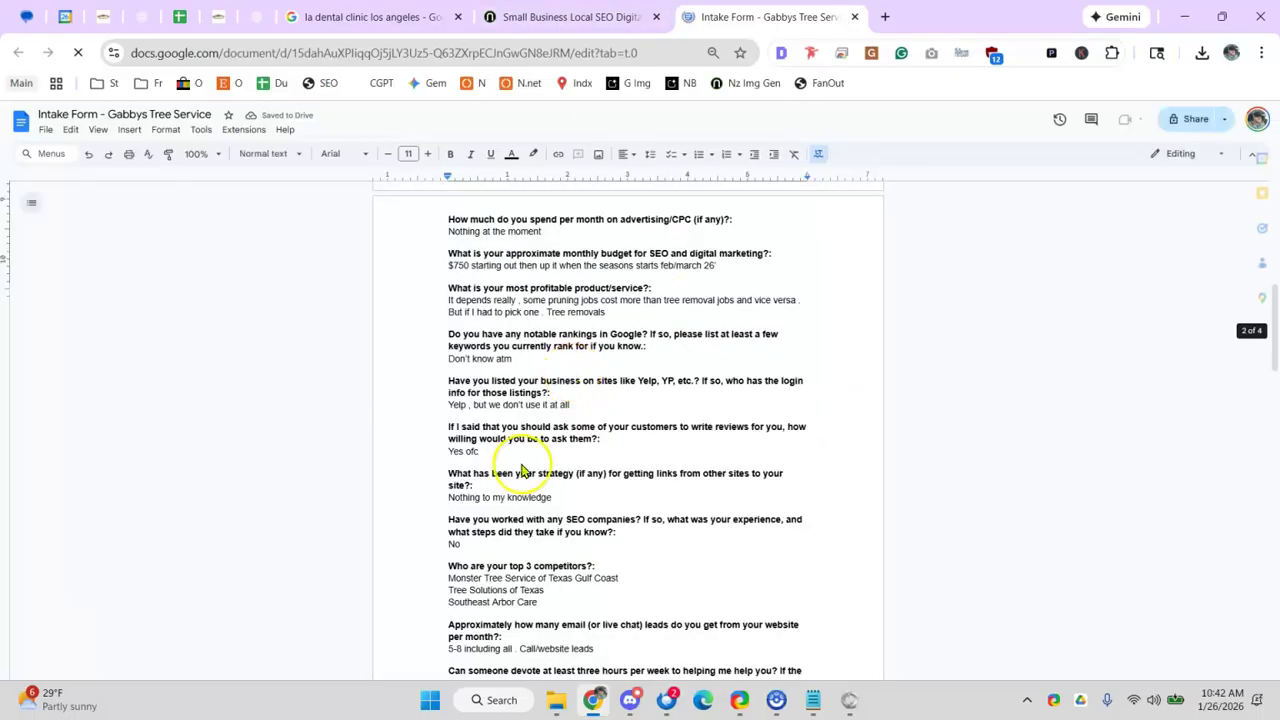
{"action": "scroll", "coordinate": [536, 462], "scroll_direction": "up", "scroll_amount": 15}
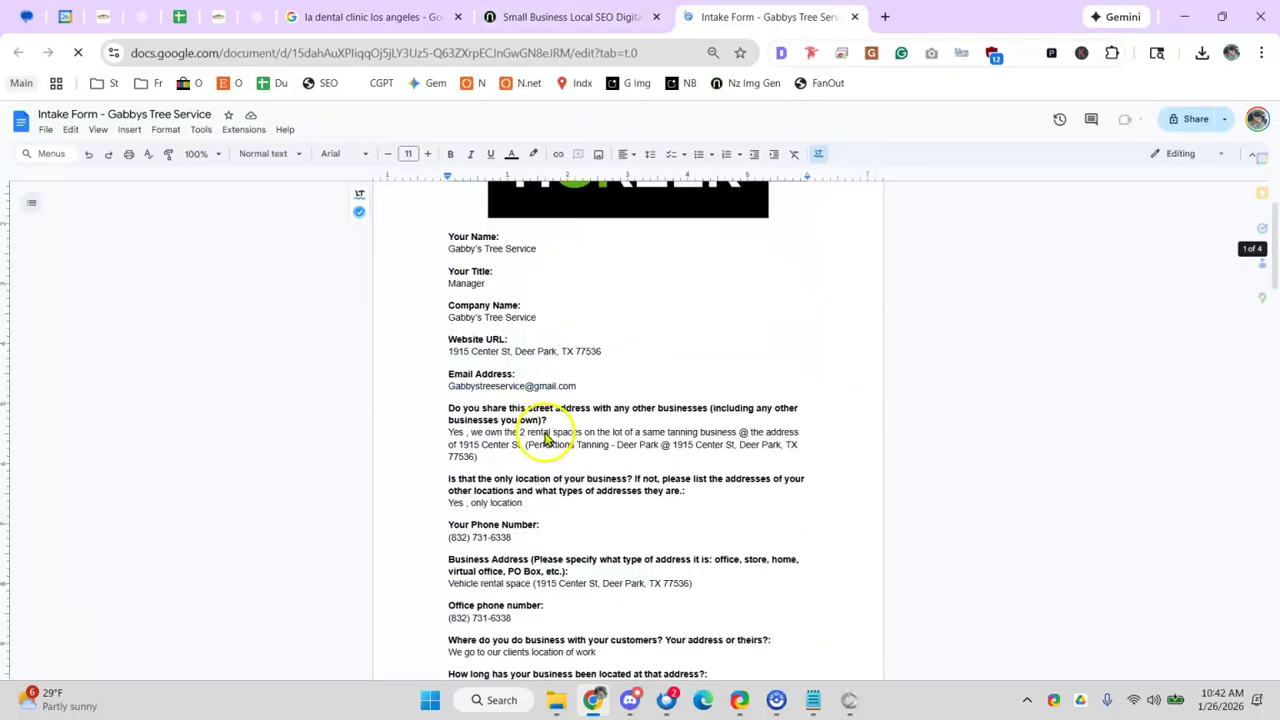
{"action": "scroll", "coordinate": [551, 441], "scroll_direction": "down", "scroll_amount": 10}
{"action": "scroll", "coordinate": [551, 441], "scroll_direction": "down", "scroll_amount": 15}
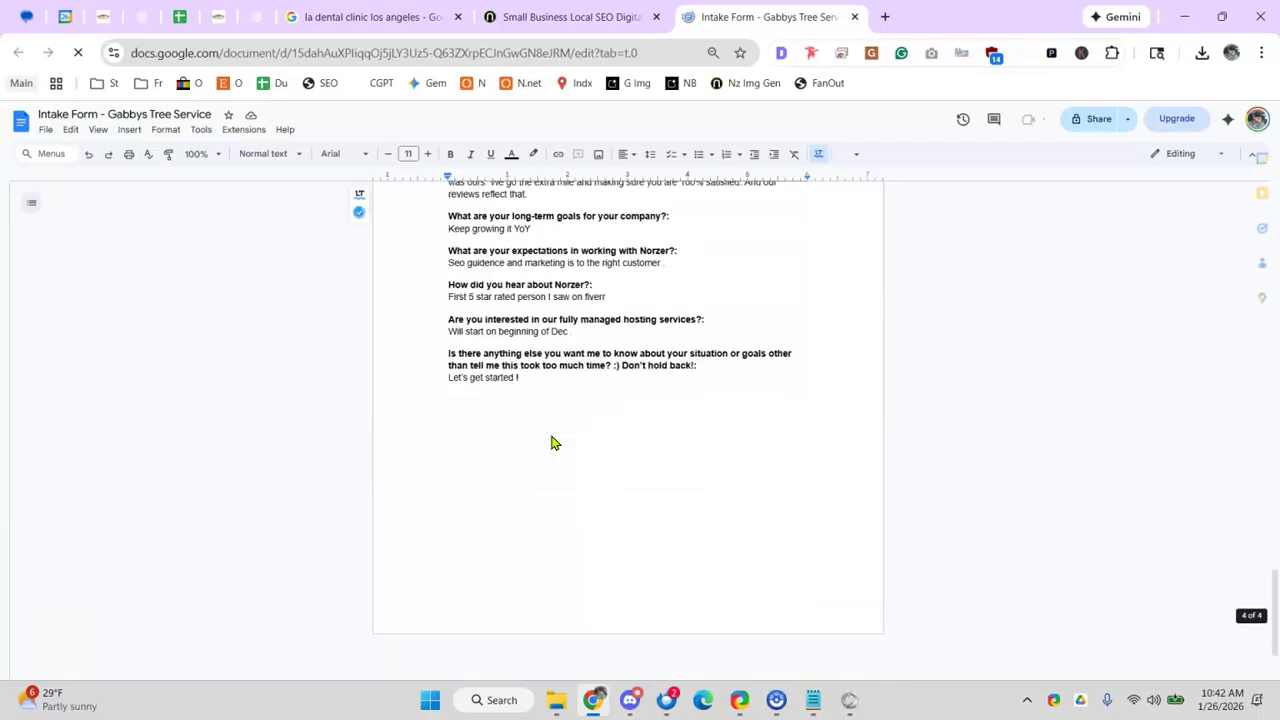
{"action": "scroll", "coordinate": [551, 441], "scroll_direction": "up", "scroll_amount": 7}
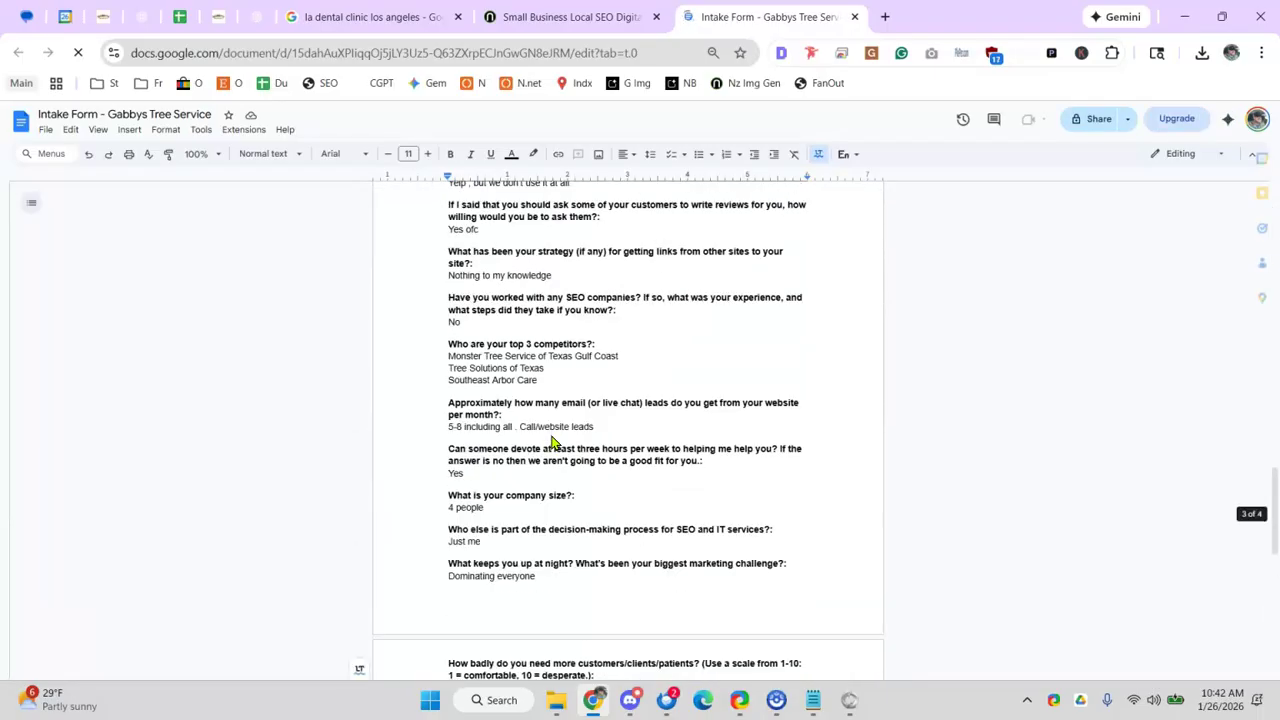
- Select the first competitor's name, 'Monster Tree Service of Texas Gulf Coast'
{"action": "left_click_drag", "start_coordinate": [578, 377], "coordinate": [435, 361]}
{"action": "scroll", "coordinate": [435, 362], "scroll_direction": "up", "scroll_amount": 1}
{"action": "left_click", "coordinate": [458, 454]}
{"action": "left_click_drag", "start_coordinate": [534, 480], "coordinate": [552, 490]}
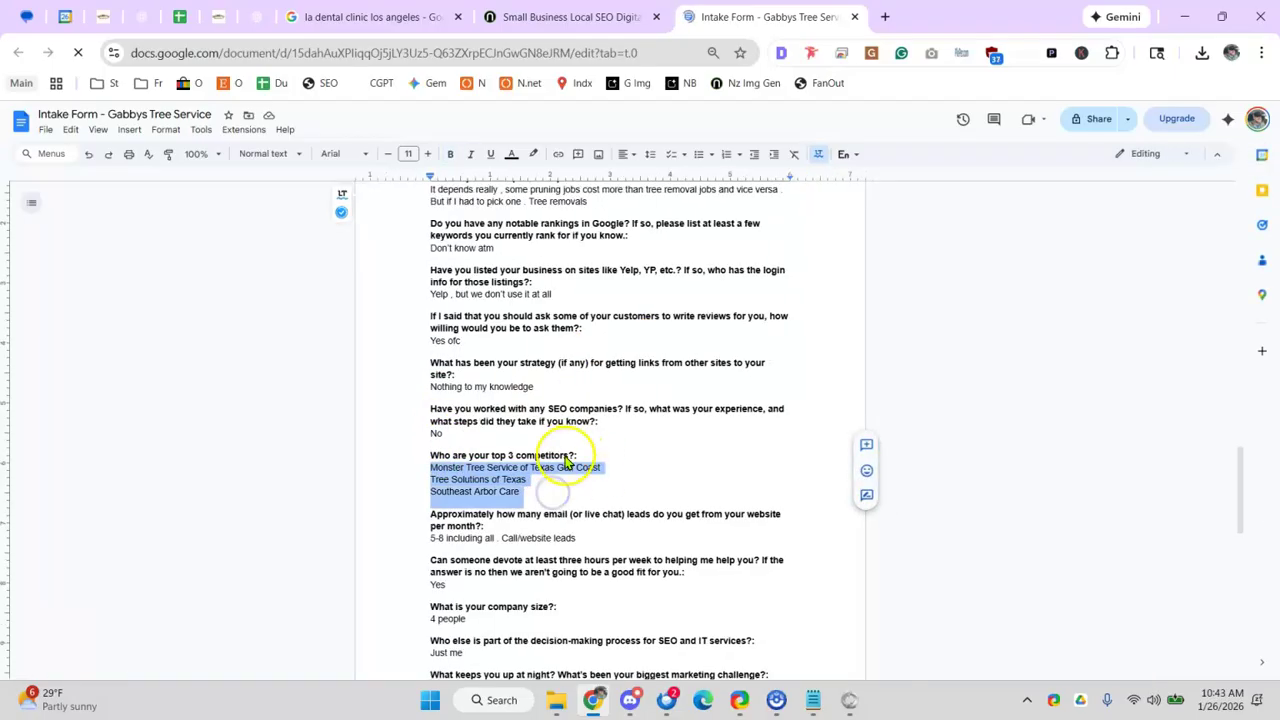
{"action": "triple_click", "coordinate": [561, 472]}
{"action": "left_click", "coordinate": [561, 472]}
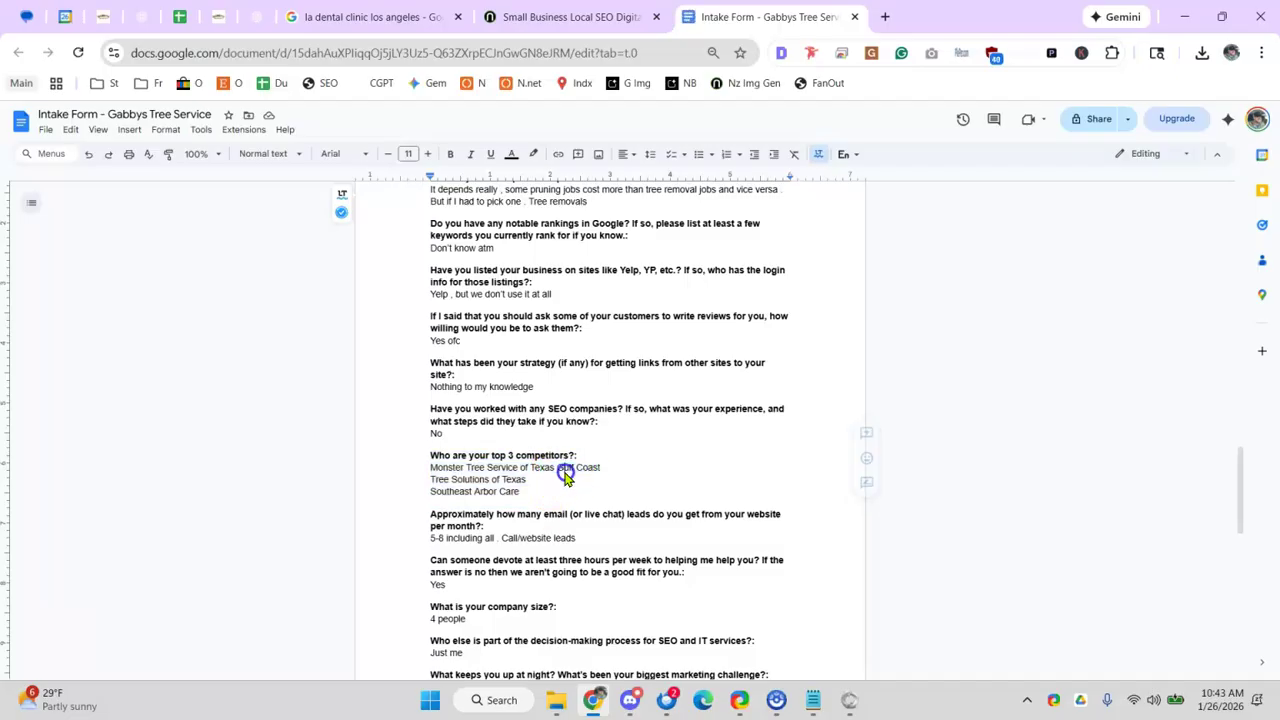
{"action": "left_click_drag", "start_coordinate": [584, 474], "coordinate": [469, 478]}
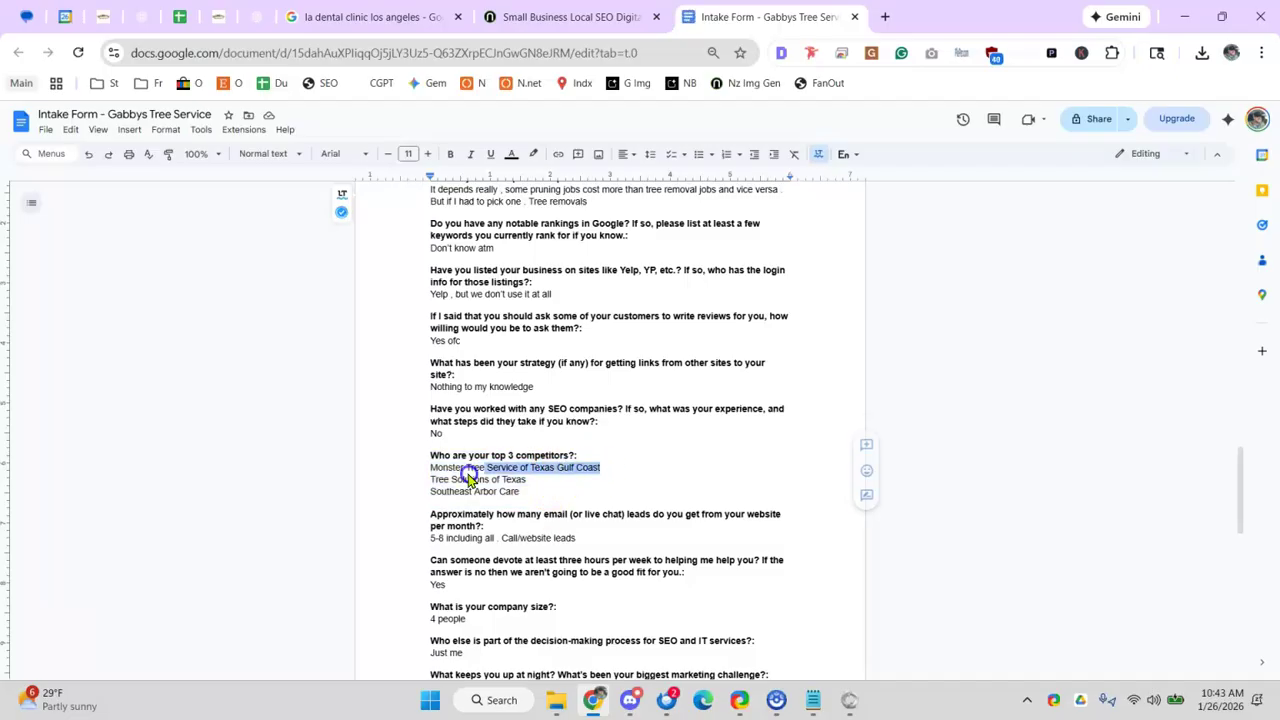
- Search for Monster Tree Service of Texas Gulf Coast and paste its site link into B12
{"action": "left_click", "coordinate": [887, 21]}
{"action": "type", "text": "Monster Tree Service of Texas Gulf Coast"}
{"action": "key", "text": "Return"}
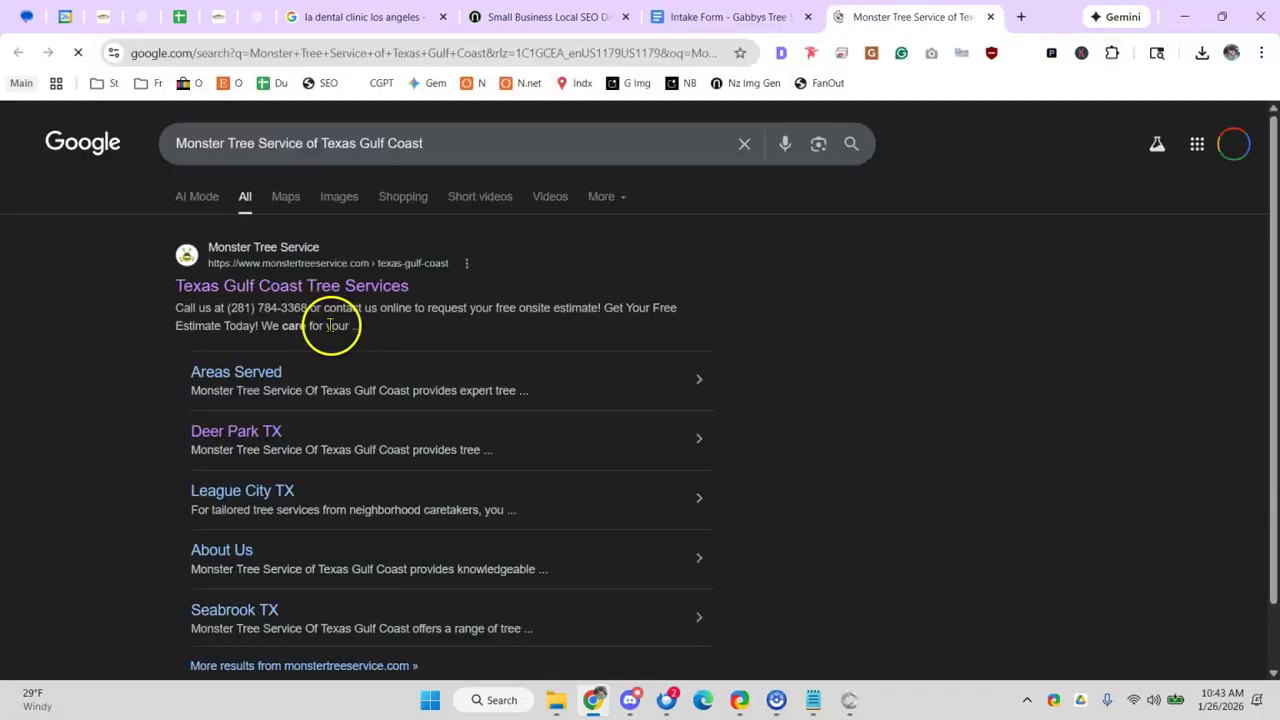
{"action": "left_click", "coordinate": [360, 52]}
{"action": "key", "text": "ctrl+c"}
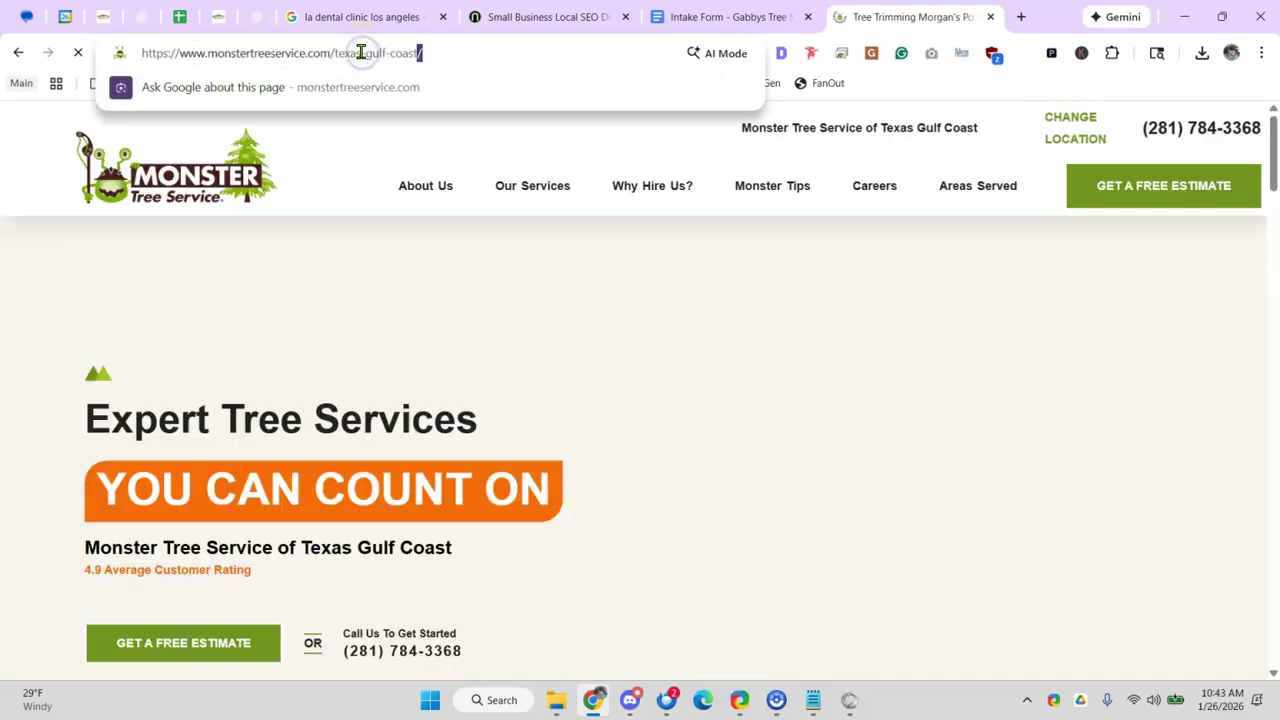
{"action": "left_click", "coordinate": [180, 17]}
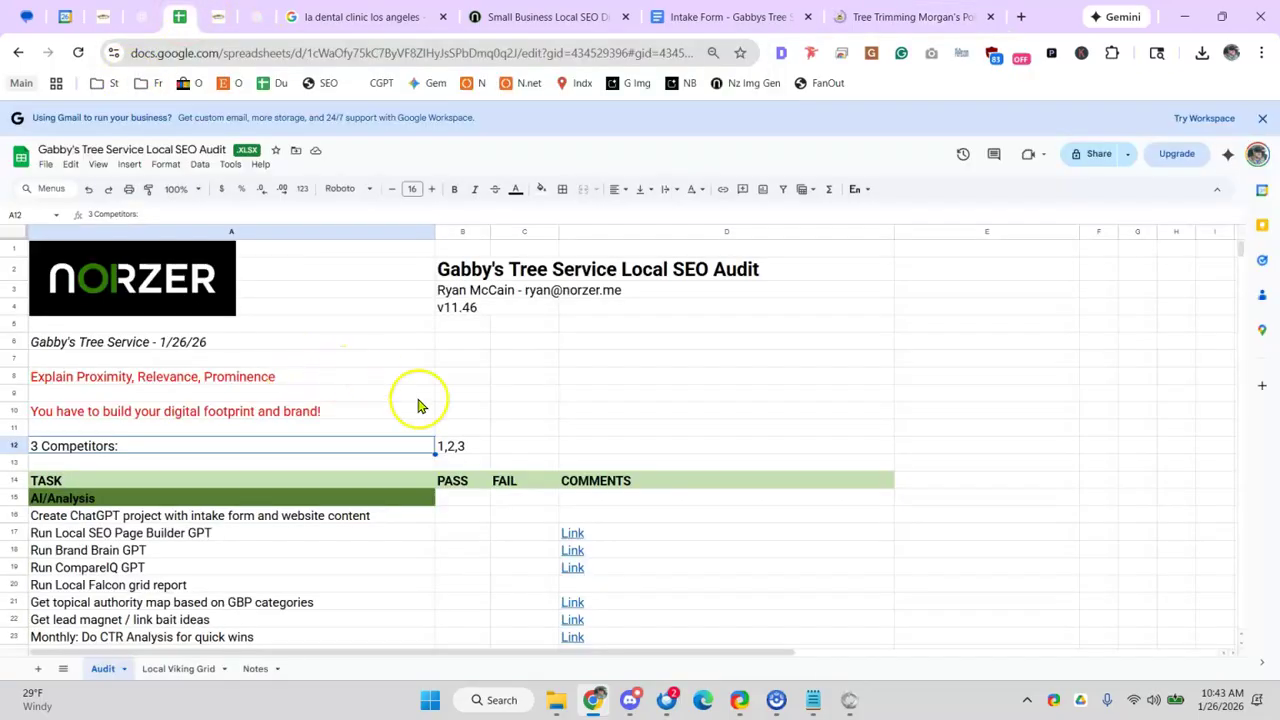
{"action": "double_click", "coordinate": [461, 450]}
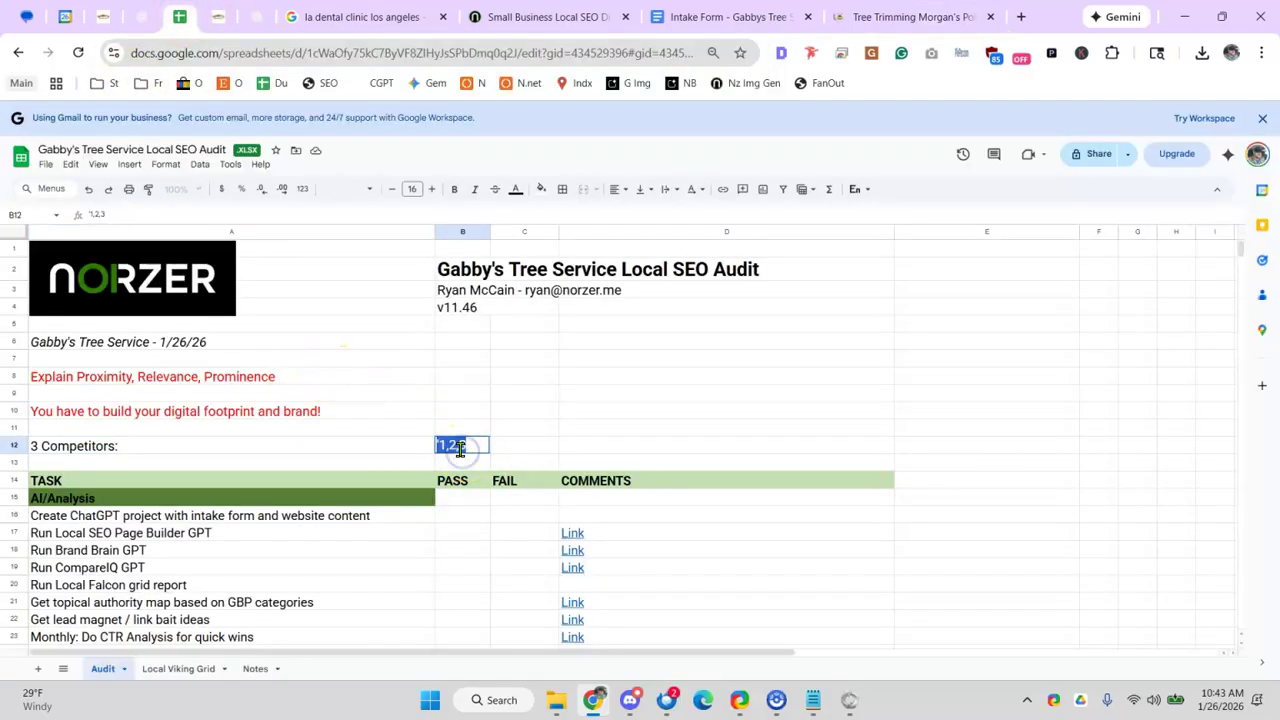
{"action": "key", "text": "ctrl+v"}
{"action": "left_click", "coordinate": [543, 409]}
- Search for Tree Solutions of Texas, open its website and copy the address
{"action": "left_click", "coordinate": [735, 17]}
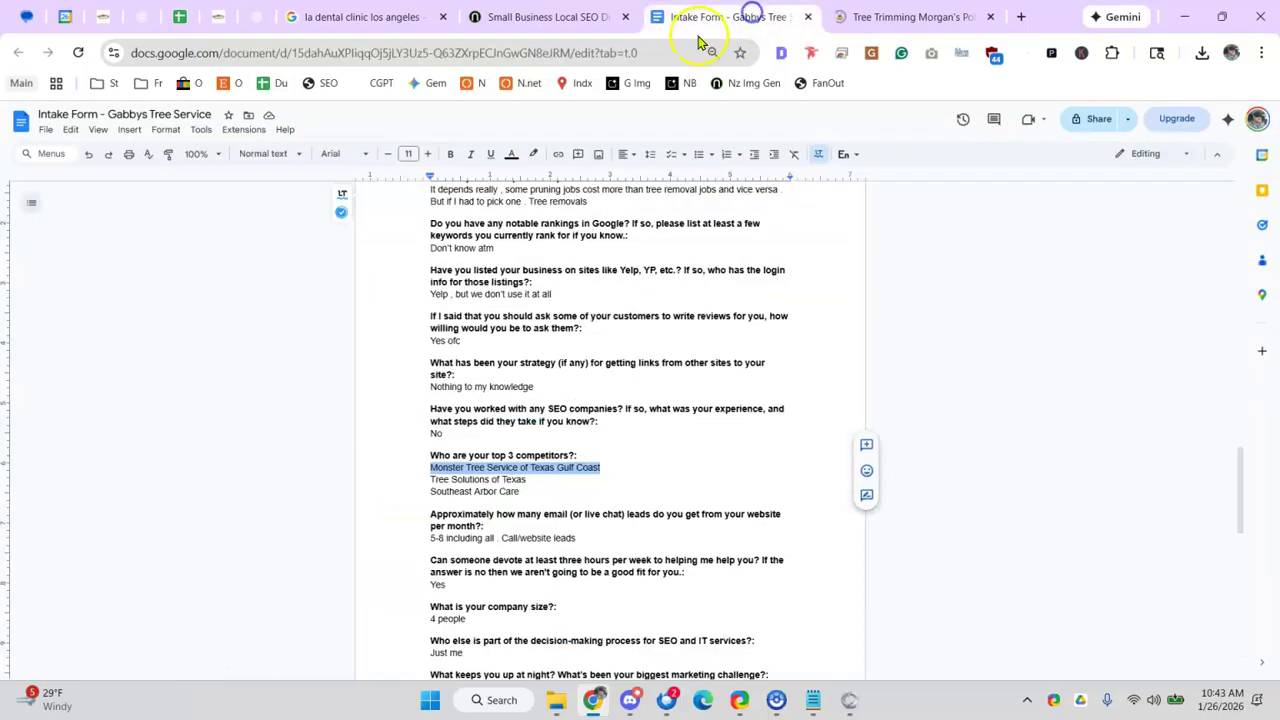
{"action": "left_click", "coordinate": [905, 17]}
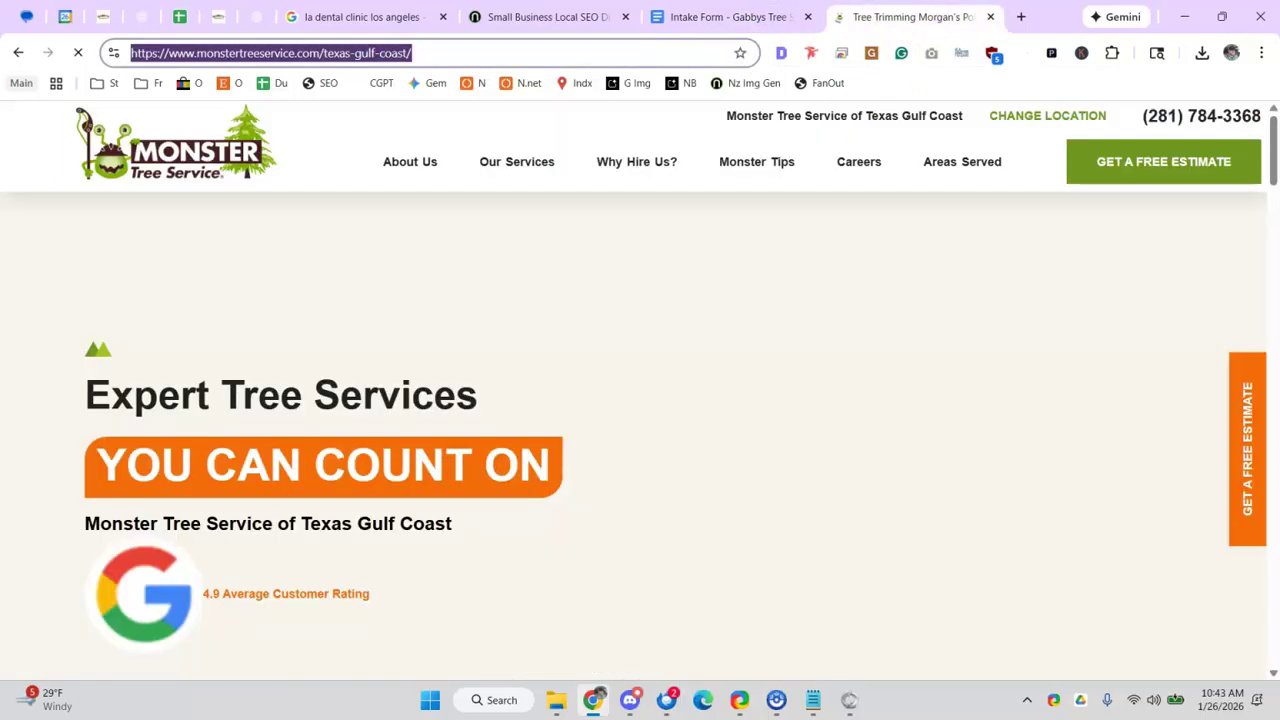
{"action": "type", "text": "tree"}
{"action": "key", "text": "BackSpace"}
{"action": "type", "text": "so"}
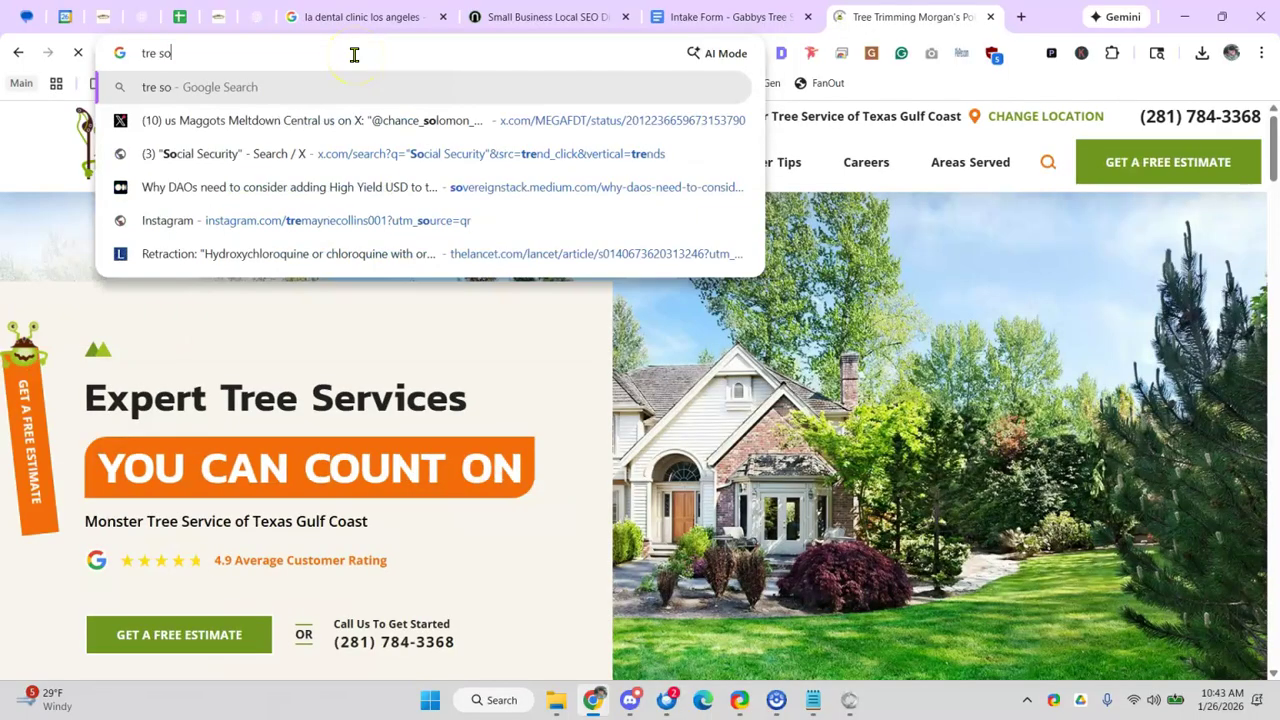
{"action": "type", "text": "lutions of text"}
{"action": "key", "text": "BackSpace"}
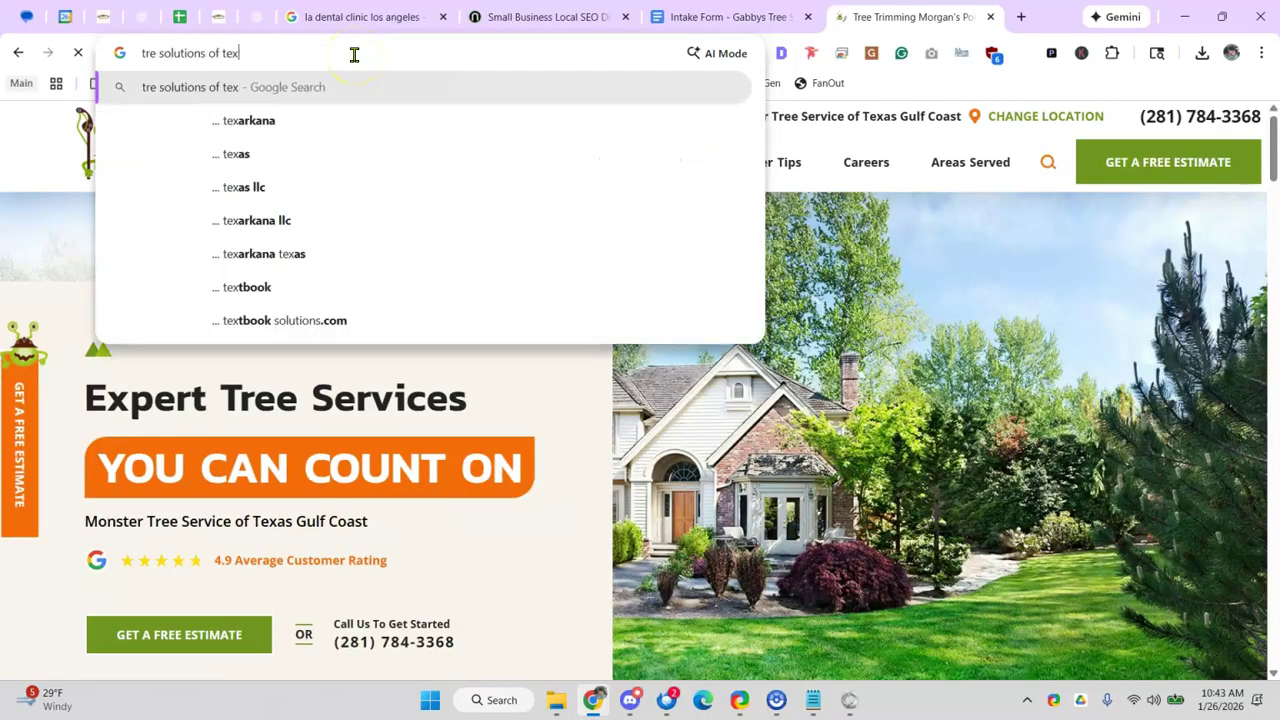
{"action": "type", "text": "as"}
{"action": "key", "text": "Return"}
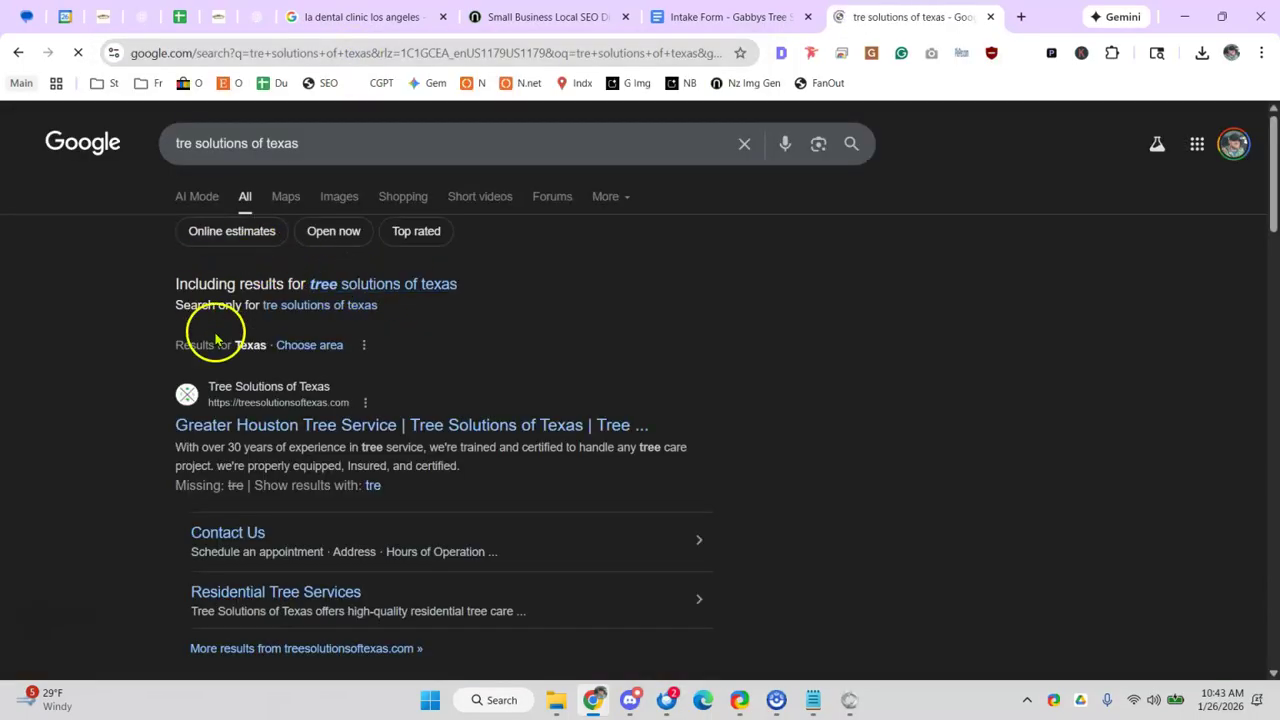
{"action": "left_click", "coordinate": [283, 428]}
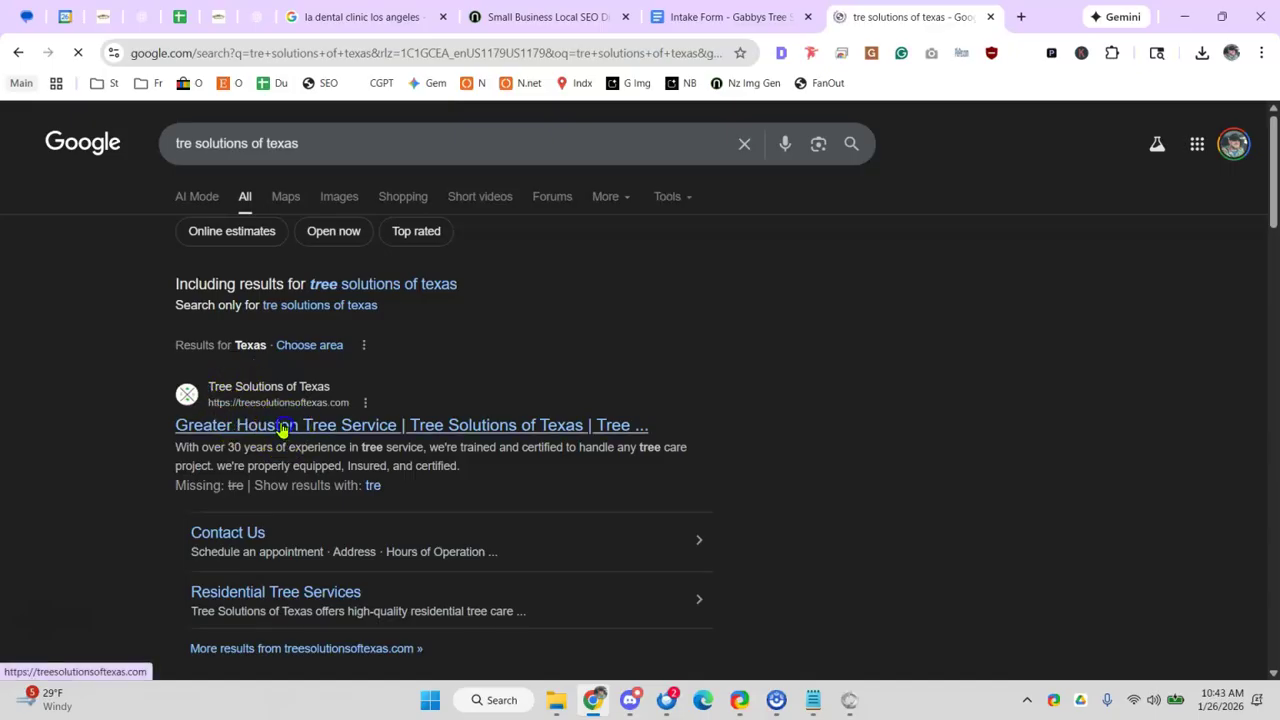
{"action": "left_click", "coordinate": [360, 43]}
{"action": "key", "text": "ctrl+c"}
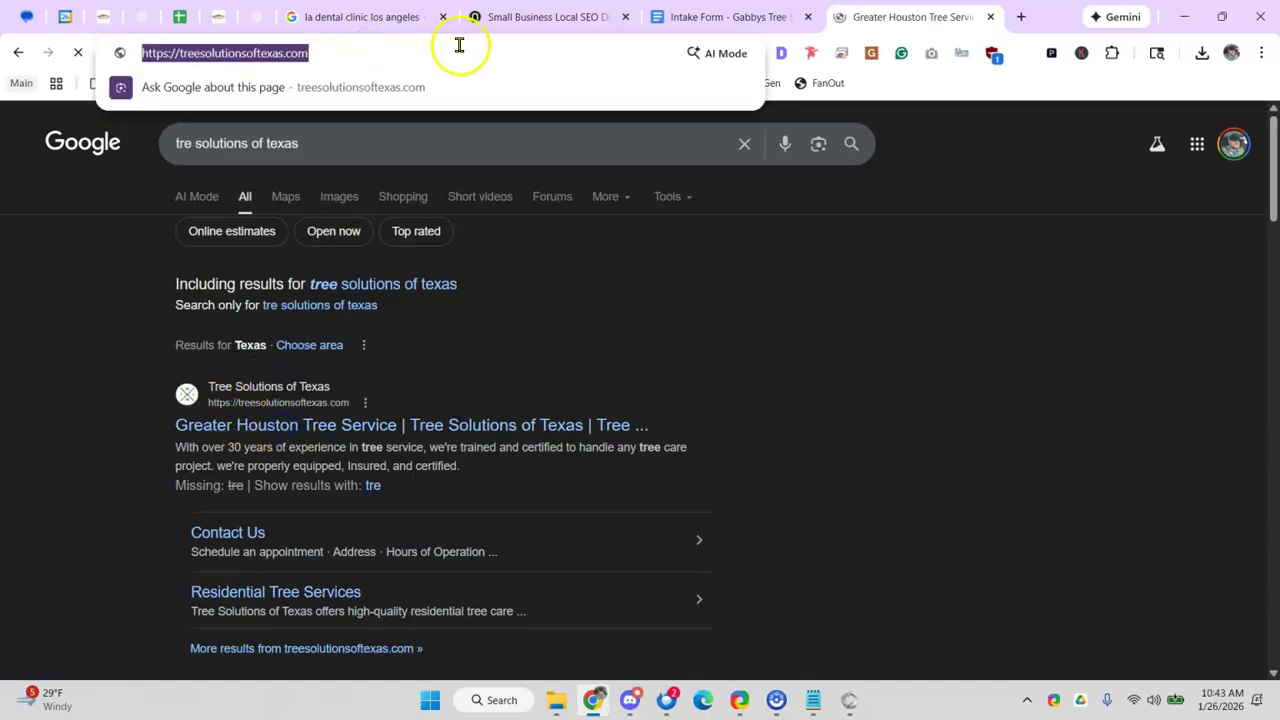
- Paste the Tree Solutions of Texas link into audit cell D12
{"action": "left_click", "coordinate": [728, 17]}
{"action": "left_click", "coordinate": [185, 25]}
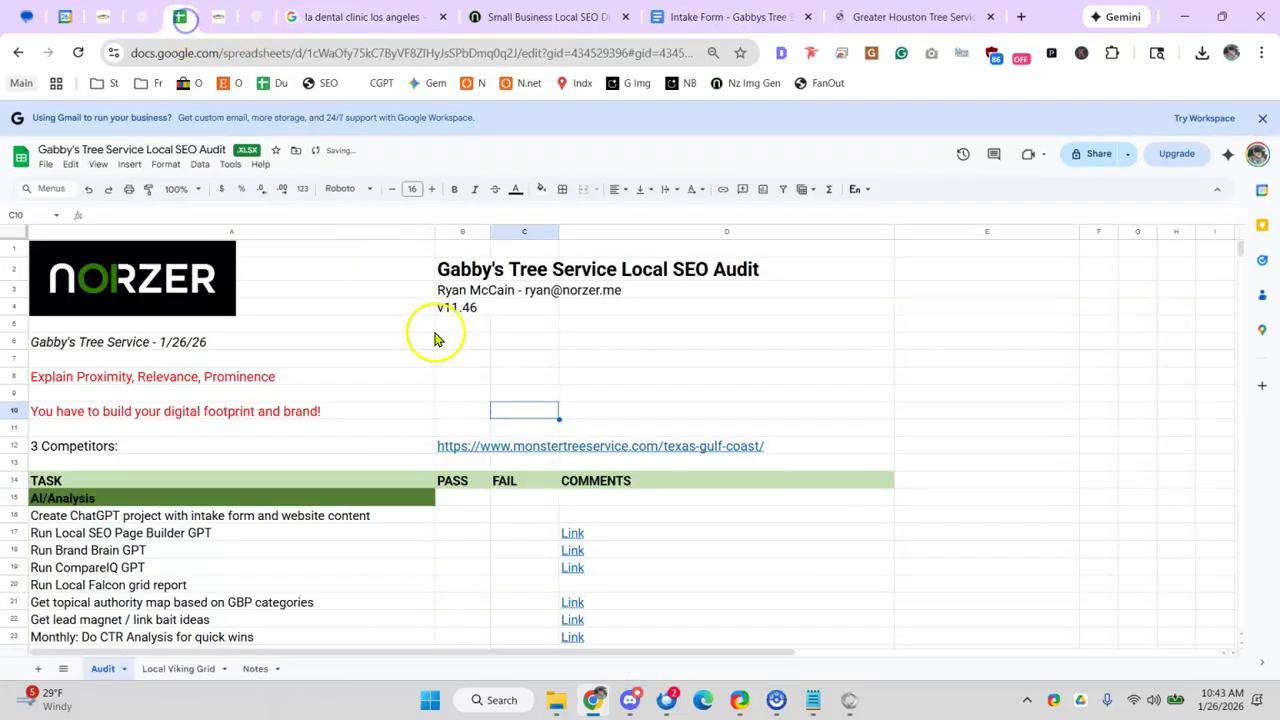
{"action": "left_click", "coordinate": [821, 446]}
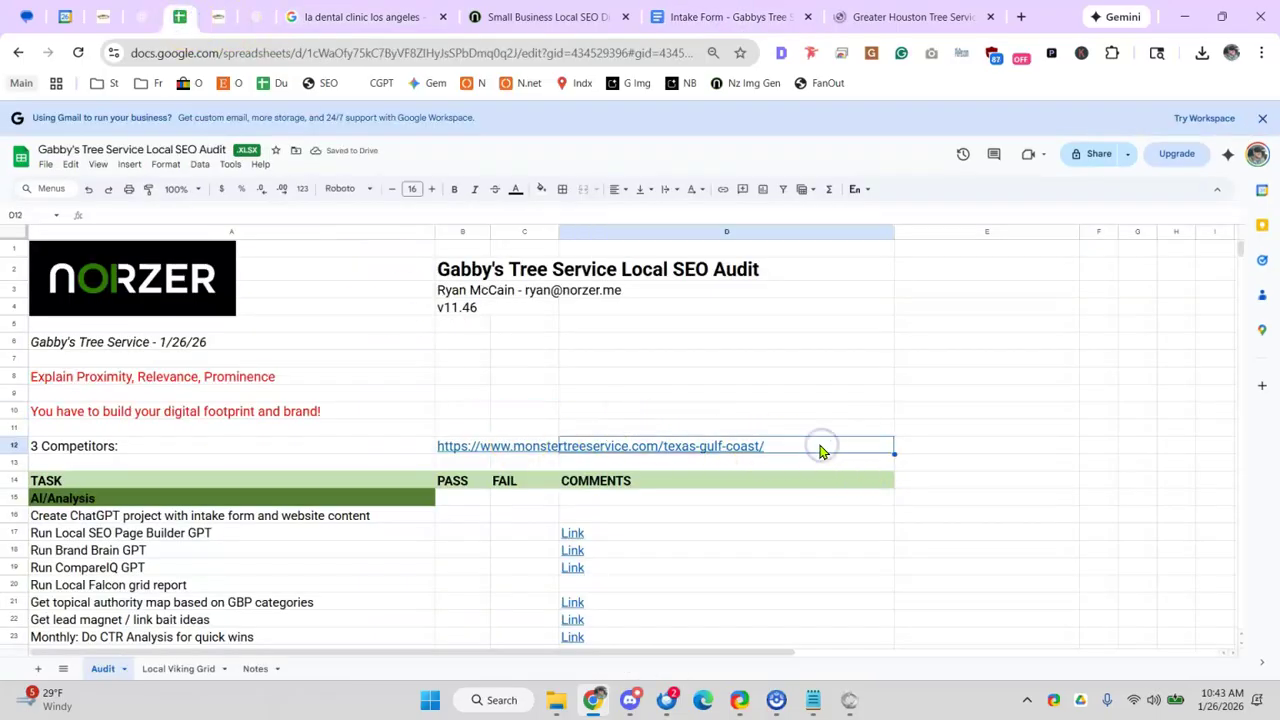
{"action": "key", "text": "ctrl+v"}
{"action": "left_click", "coordinate": [710, 370]}
{"action": "left_click", "coordinate": [714, 14]}
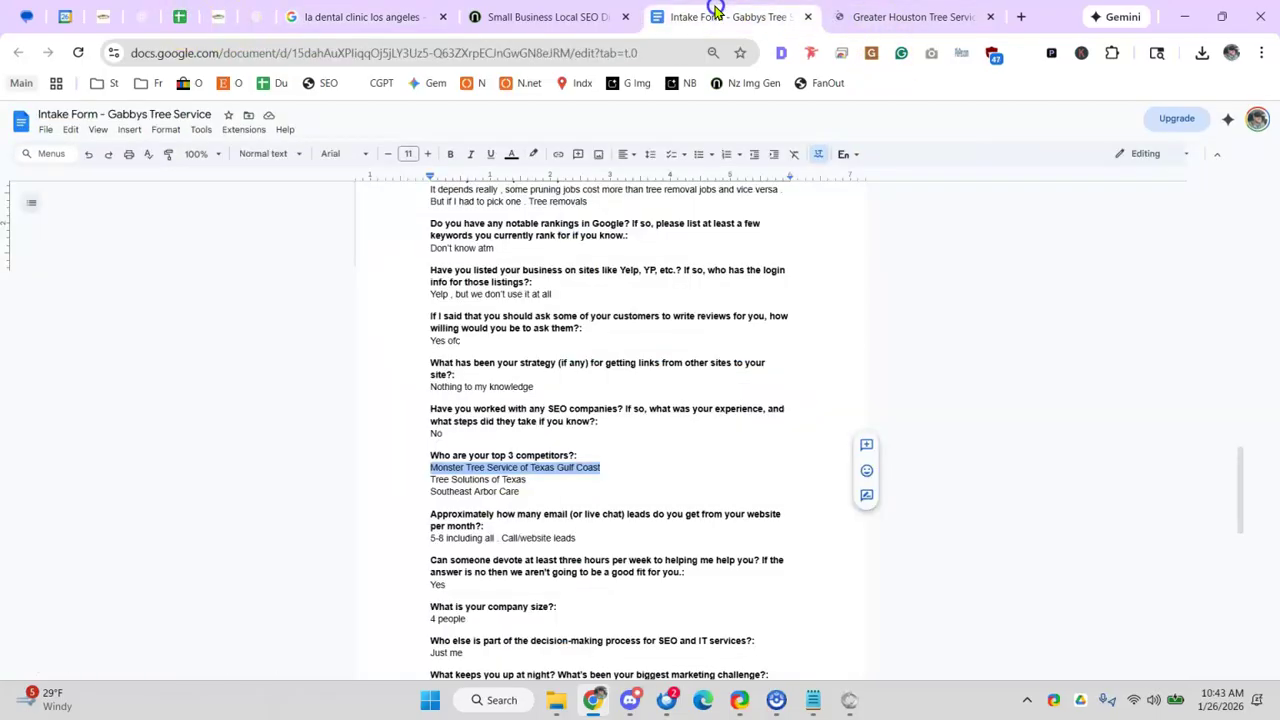
{"action": "triple_click", "coordinate": [474, 495]}
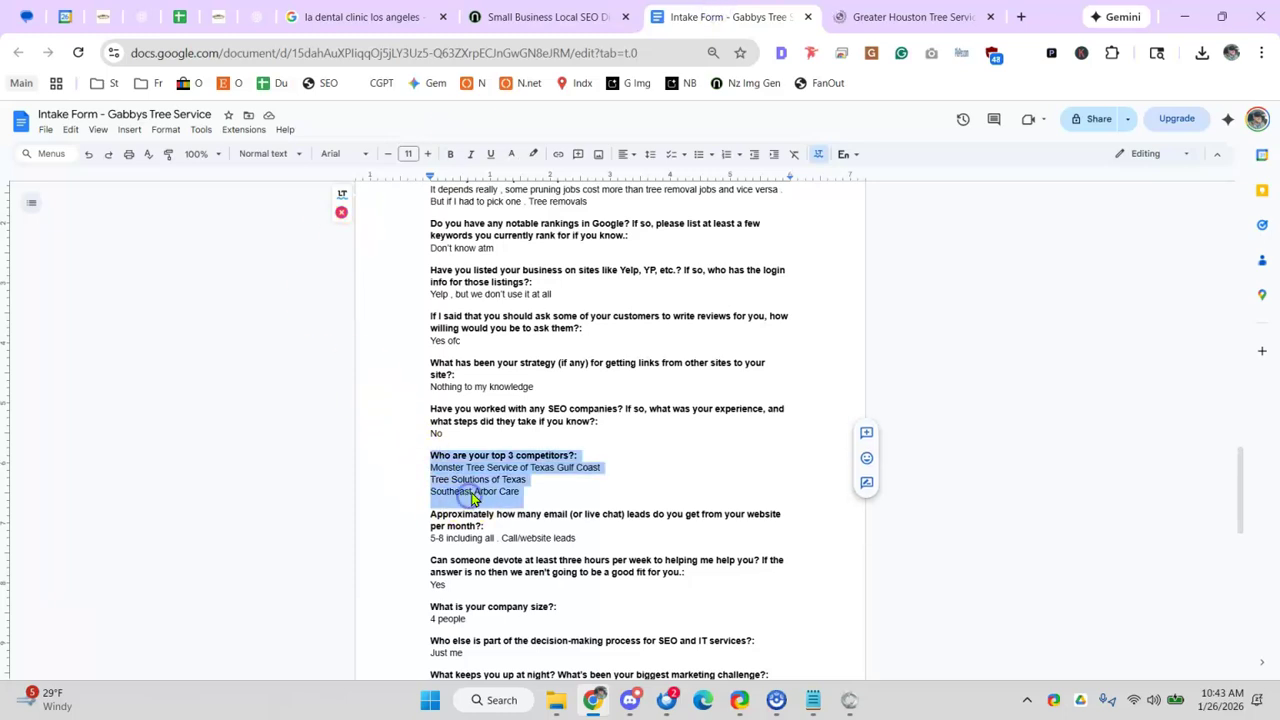
{"action": "left_click", "coordinate": [875, 18]}
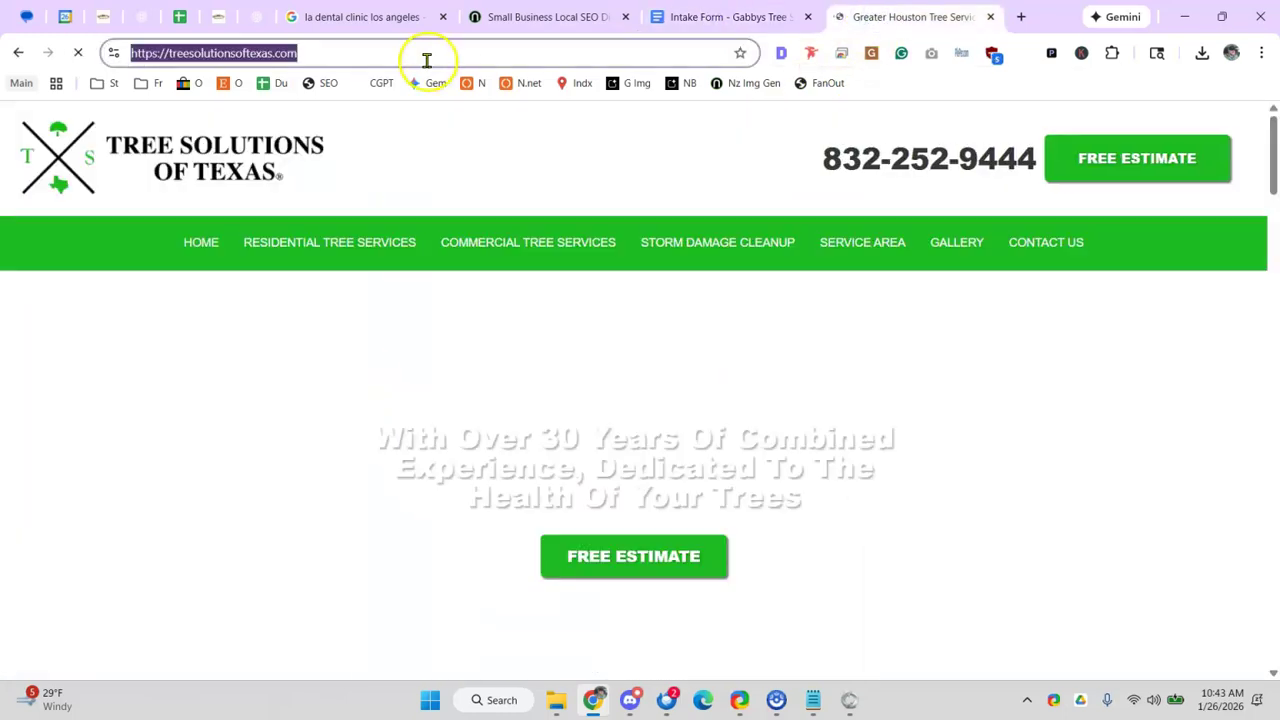
{"action": "type", "text": "southeast arbor care"}
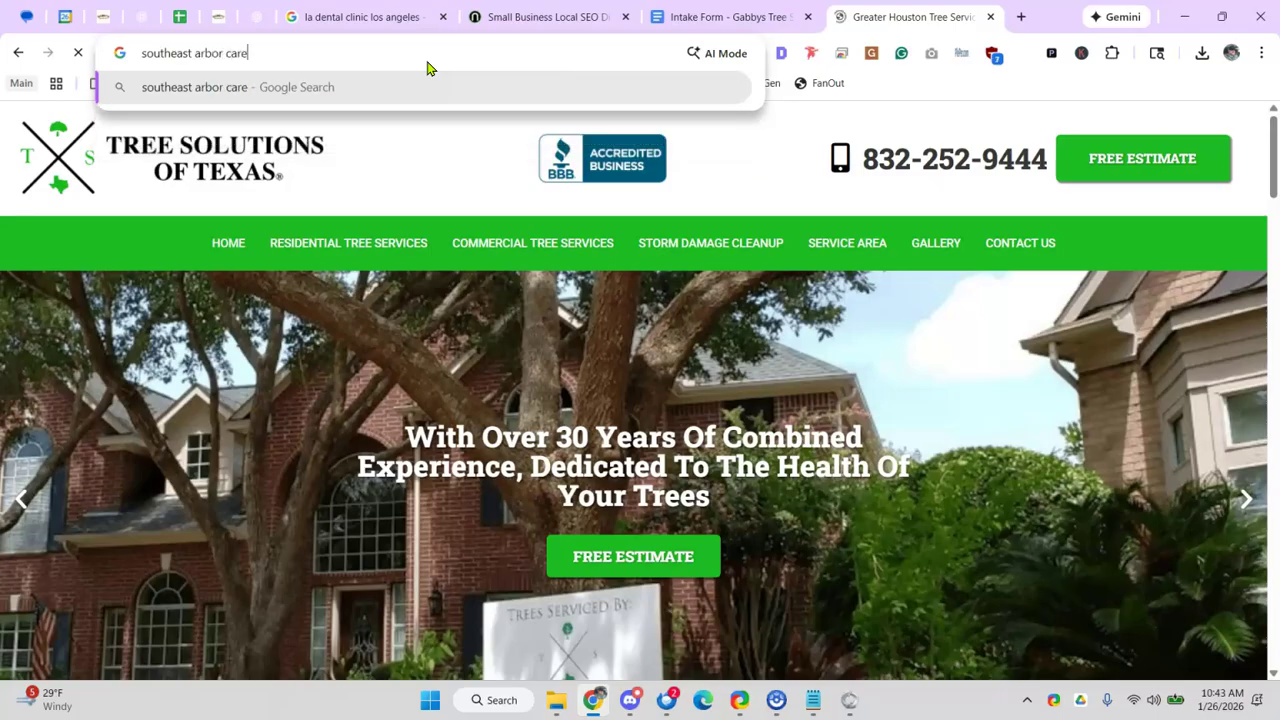
{"action": "key", "text": "Return"}
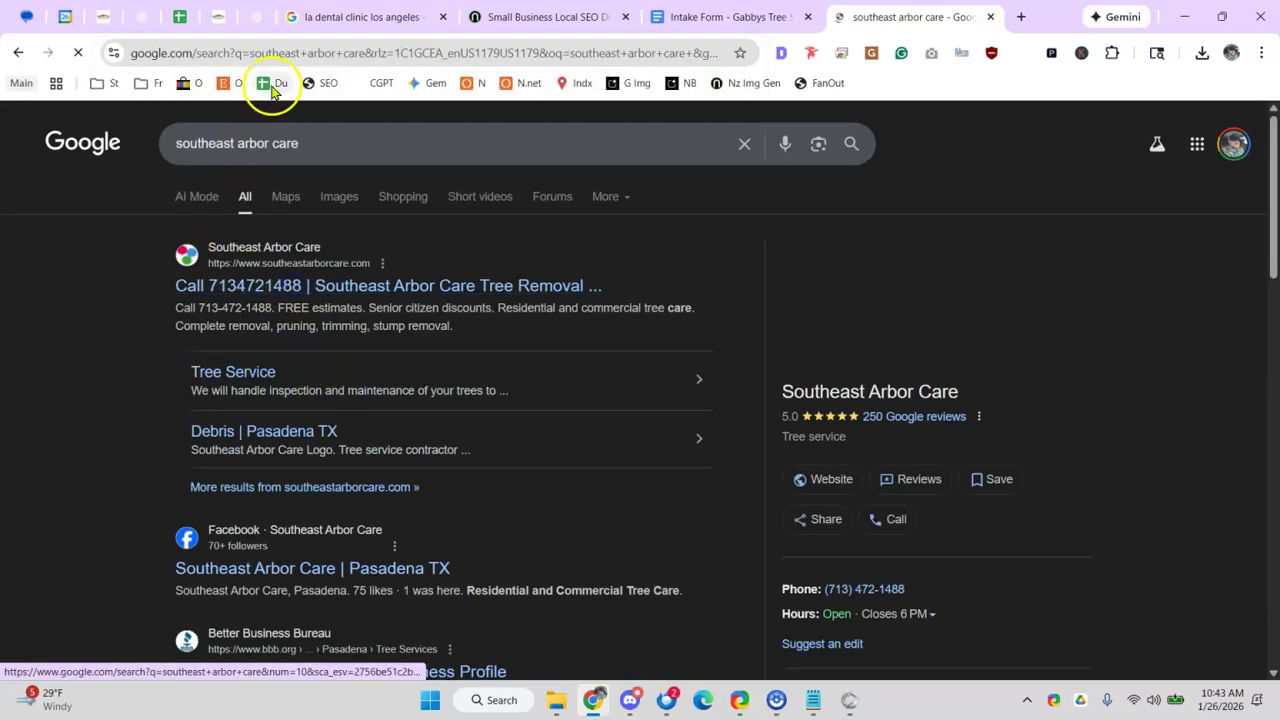
{"action": "left_click", "coordinate": [291, 52]}
{"action": "key", "text": "ctrl+c"}
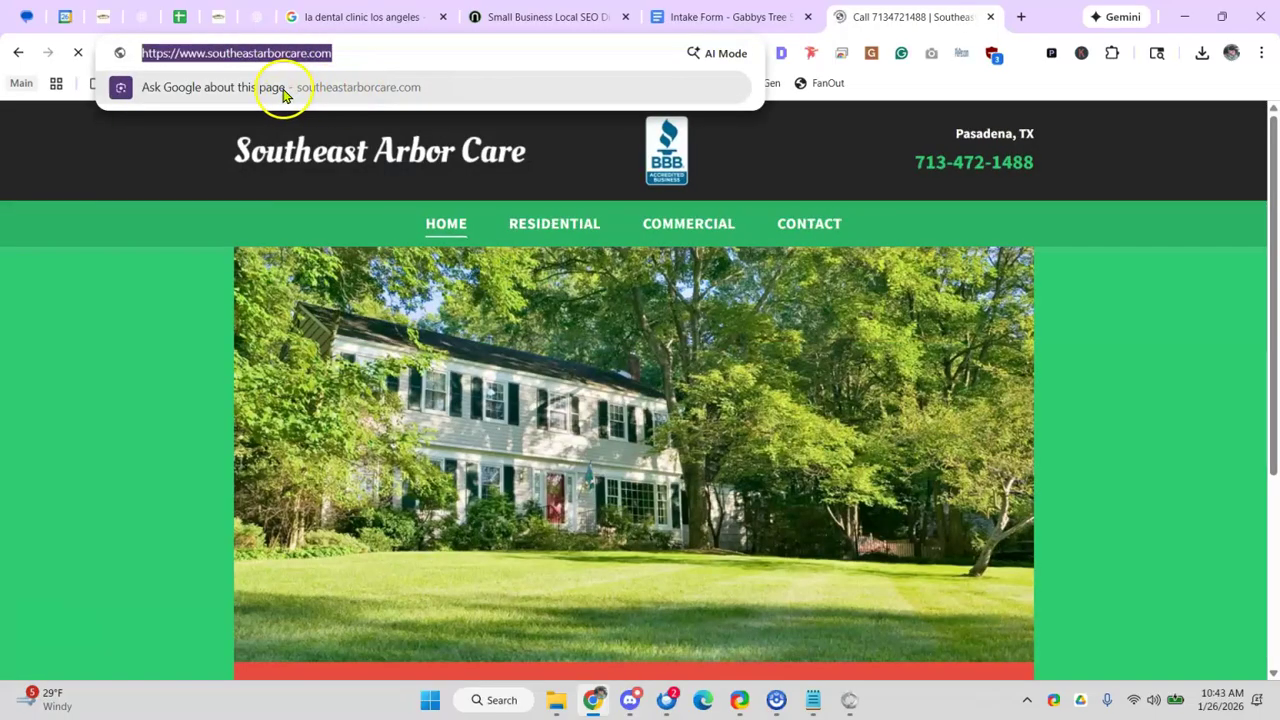
{"action": "left_click", "coordinate": [181, 17]}
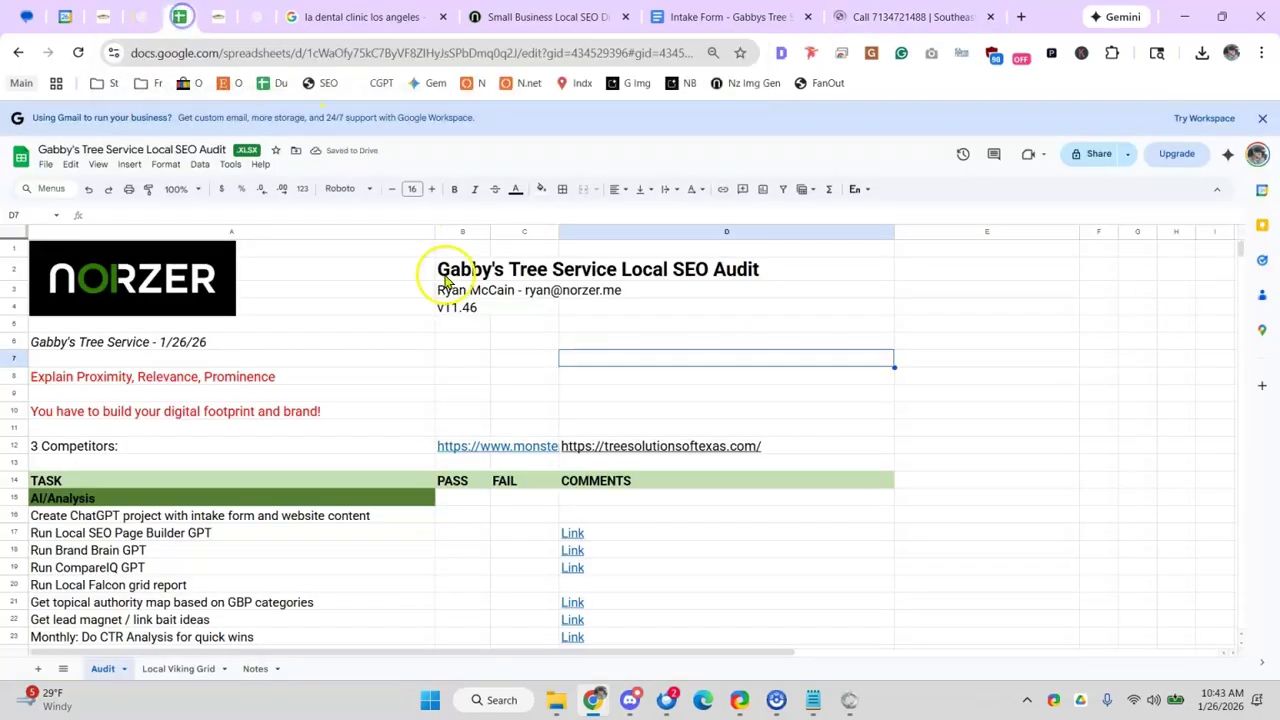
{"action": "left_click", "coordinate": [788, 447]}
{"action": "key", "text": "ctrl+v"}
{"action": "left_click", "coordinate": [837, 362]}
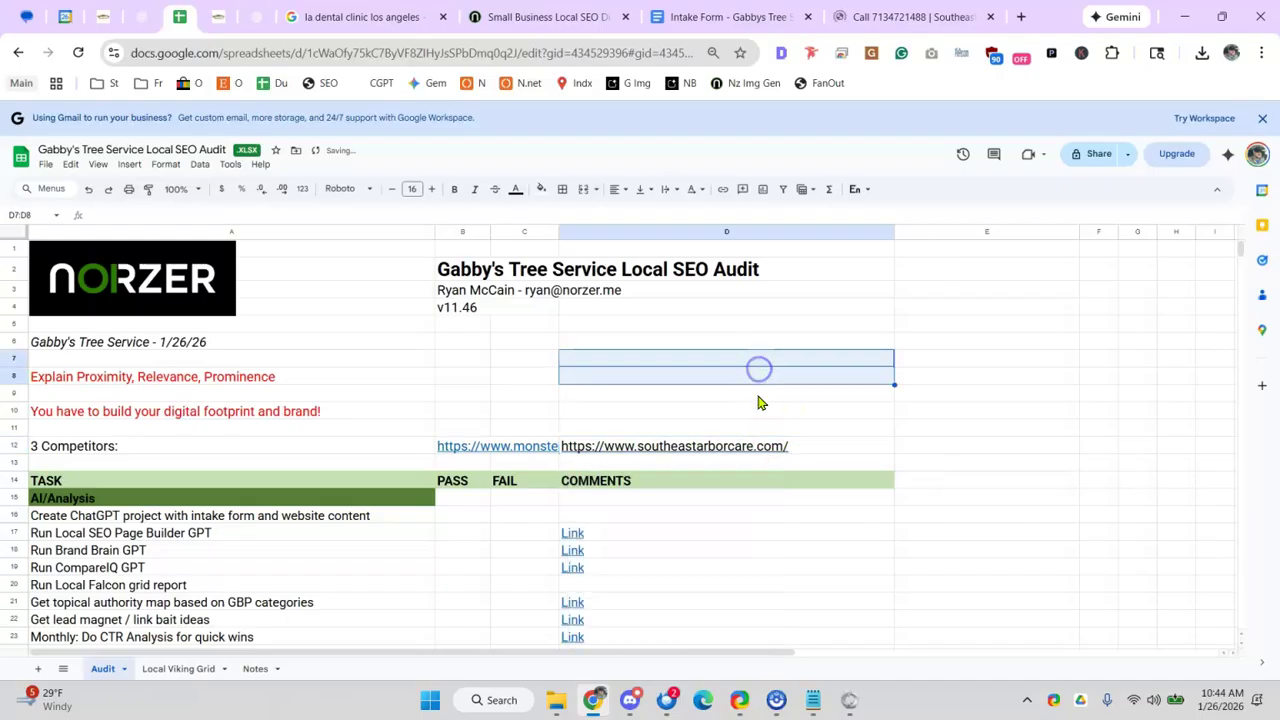
{"action": "left_click", "coordinate": [913, 17]}
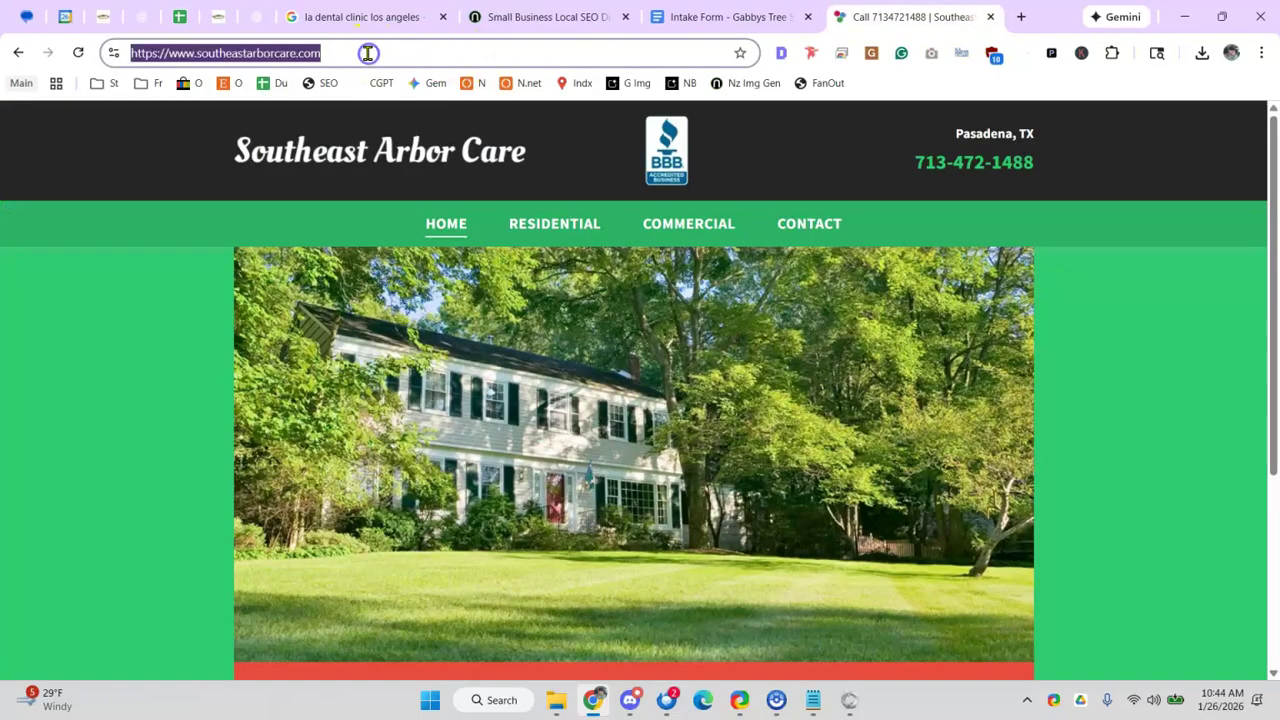
- Search Google for 'Deer Park Tree removal company' and scroll to the business listings
{"action": "type", "text": "Deer PRark"}
{"action": "key", "text": "BackSpace"}
{"action": "key", "text": "BackSpace"}
{"action": "key", "text": "BackSpace"}
{"action": "key", "text": "BackSpace"}
{"action": "type", "text": "ark"}
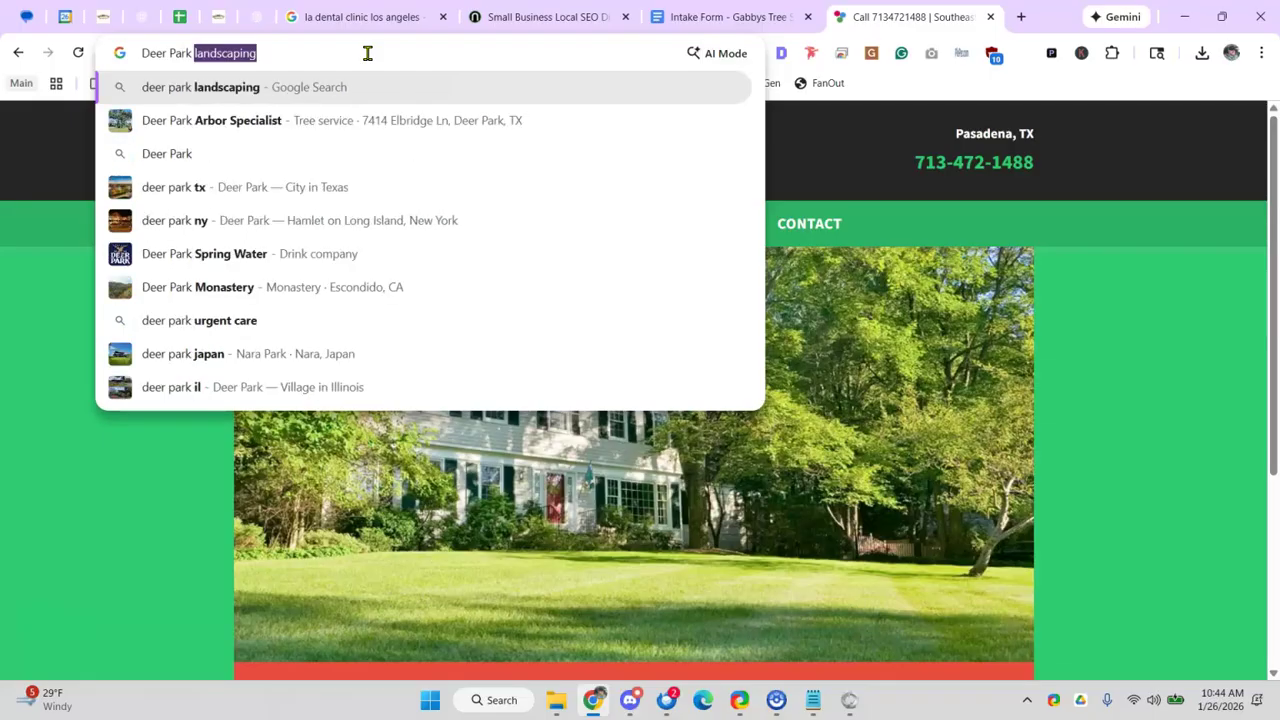
{"action": "type", "text": " Tree removal com"}
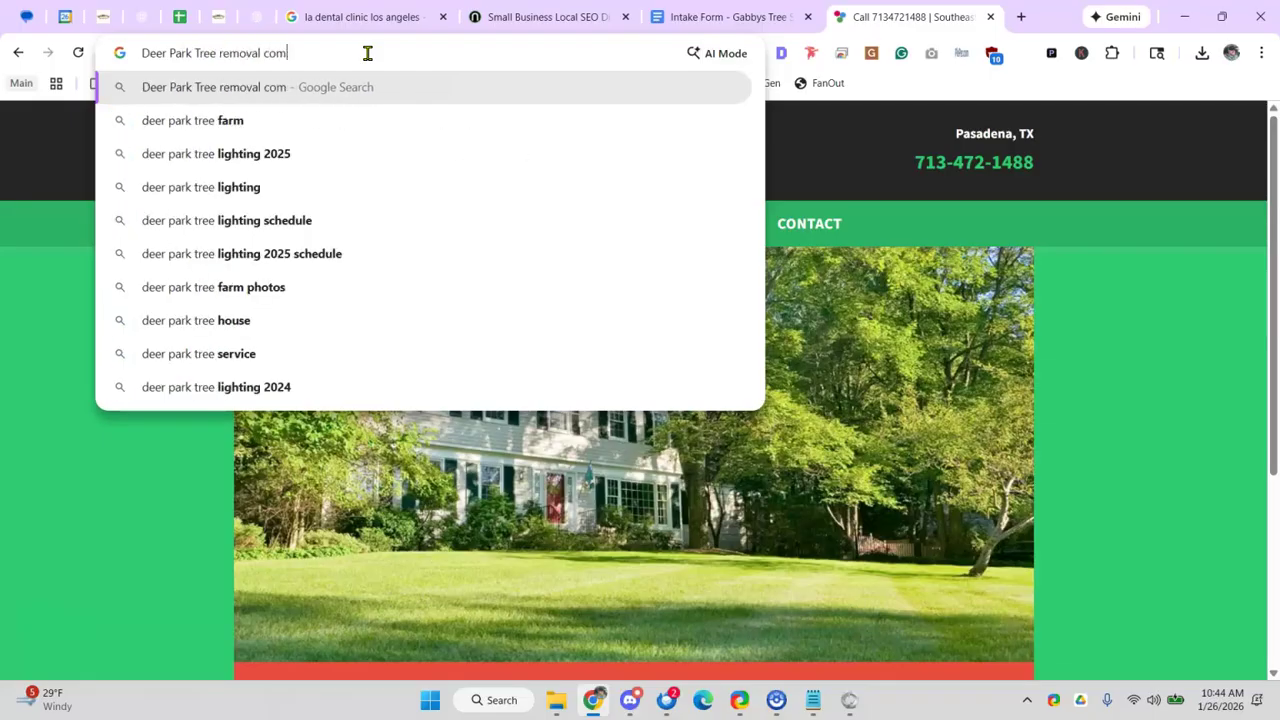
{"action": "type", "text": "pany"}
{"action": "key", "text": "Return"}
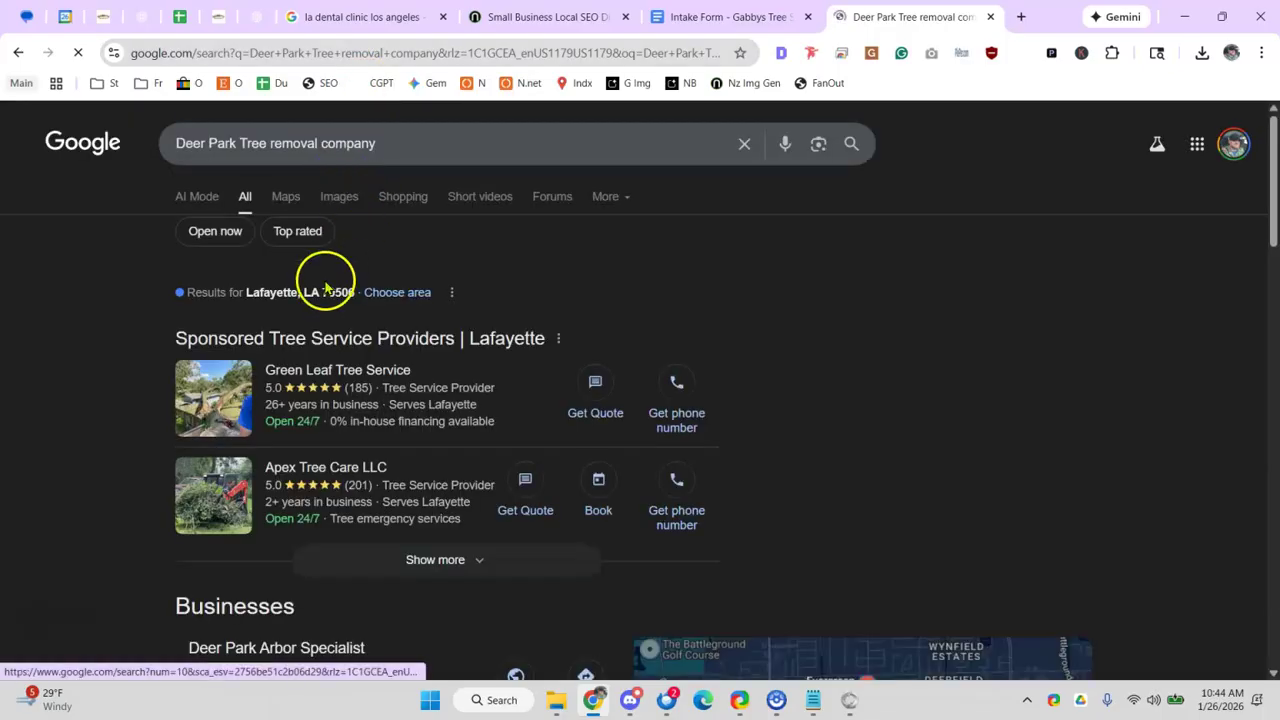
{"action": "scroll", "coordinate": [325, 288], "scroll_direction": "down", "scroll_amount": 2}
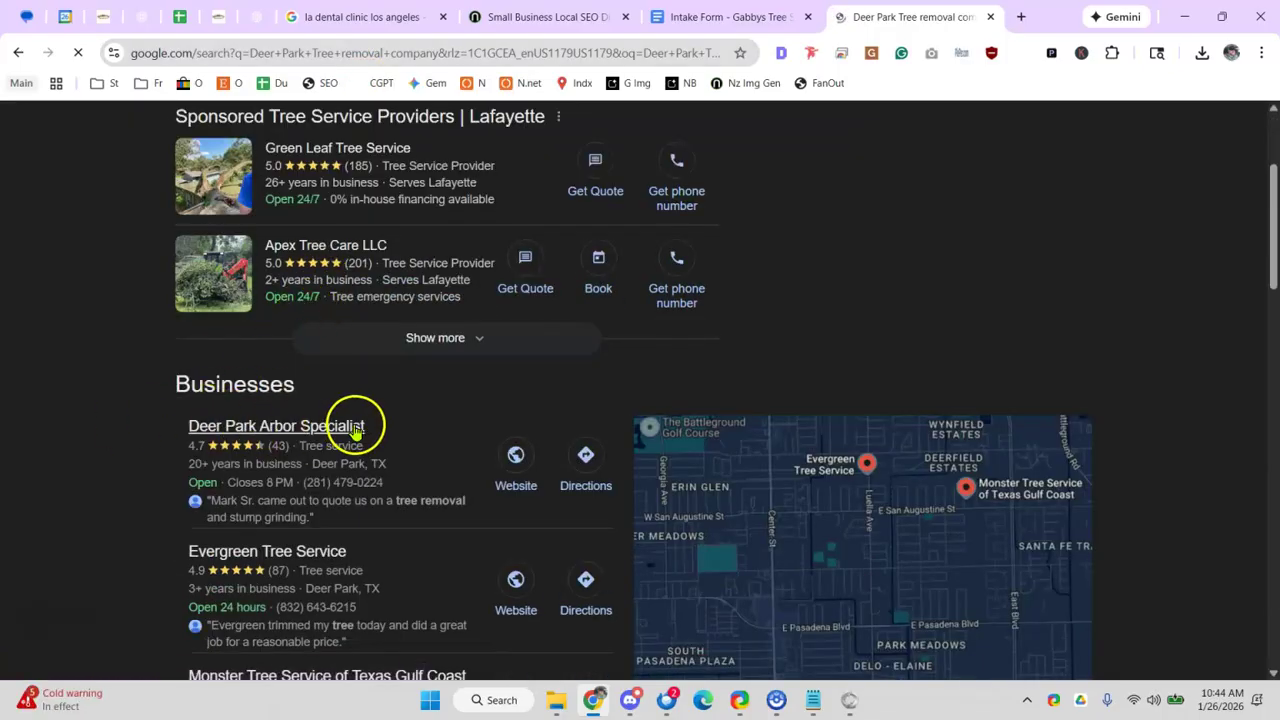
{"action": "scroll", "coordinate": [309, 428], "scroll_direction": "down", "scroll_amount": 2}
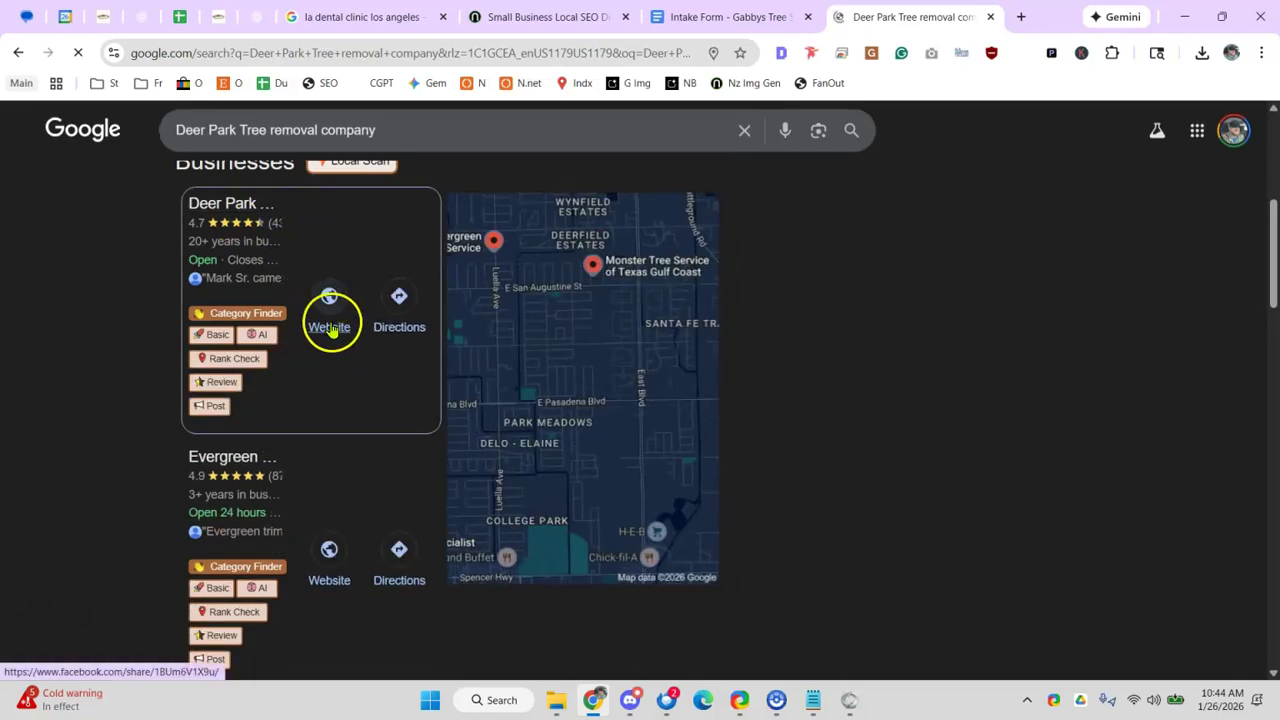
{"action": "scroll", "coordinate": [850, 330], "scroll_direction": "down", "scroll_amount": 3}
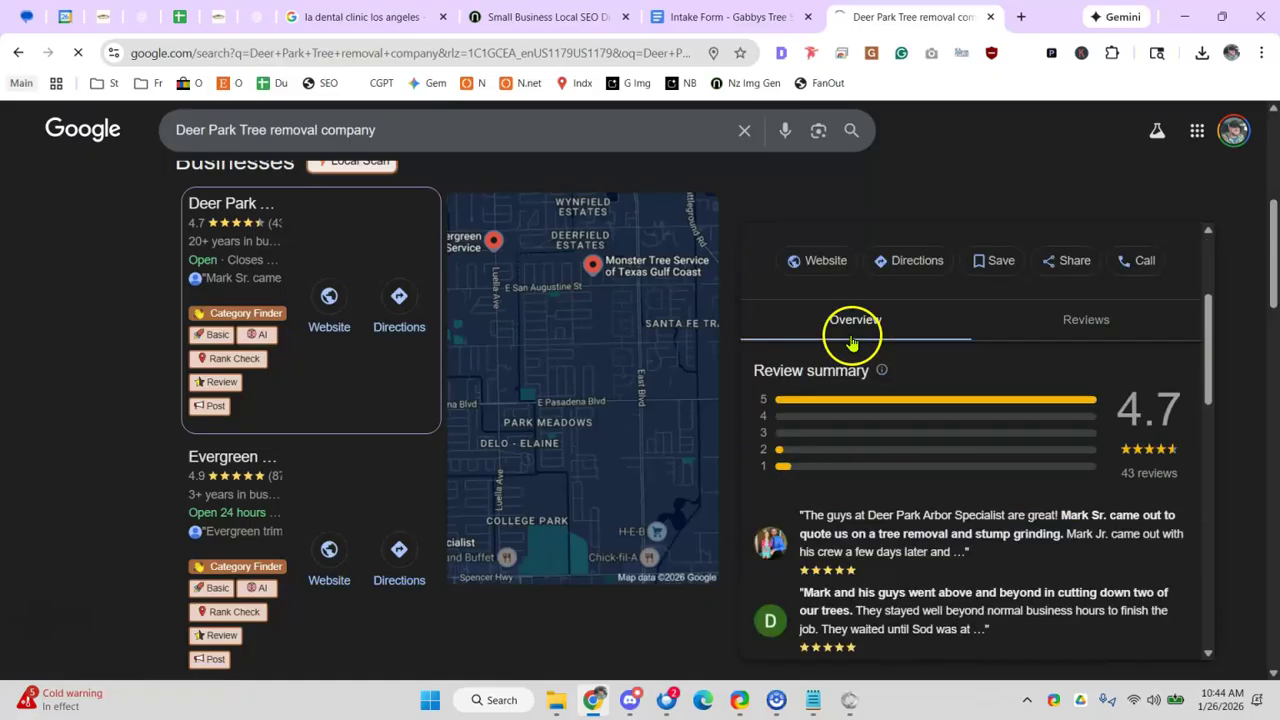
{"action": "scroll", "coordinate": [855, 380], "scroll_direction": "down", "scroll_amount": 1}
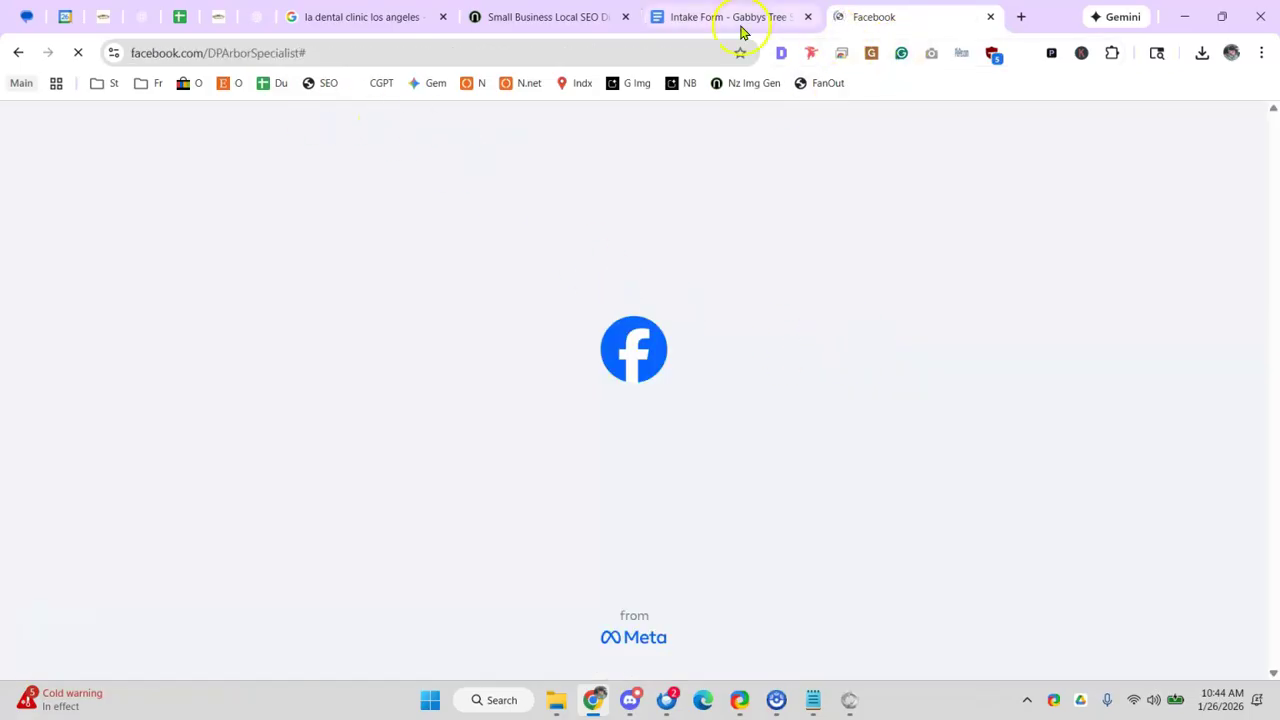
- Glance at the intake form, then go back from the Facebook page to the Deer Park search results
{"action": "left_click", "coordinate": [722, 28]}
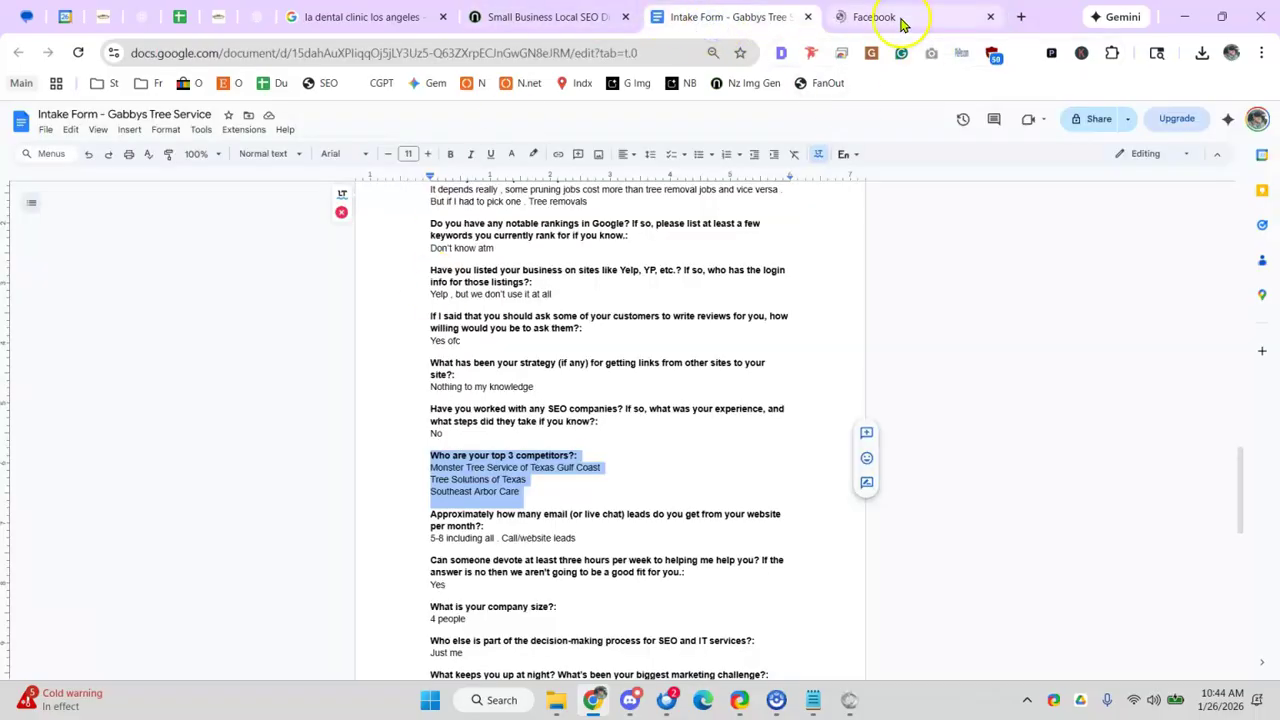
{"action": "left_click", "coordinate": [900, 18]}
{"action": "left_click", "coordinate": [26, 56]}
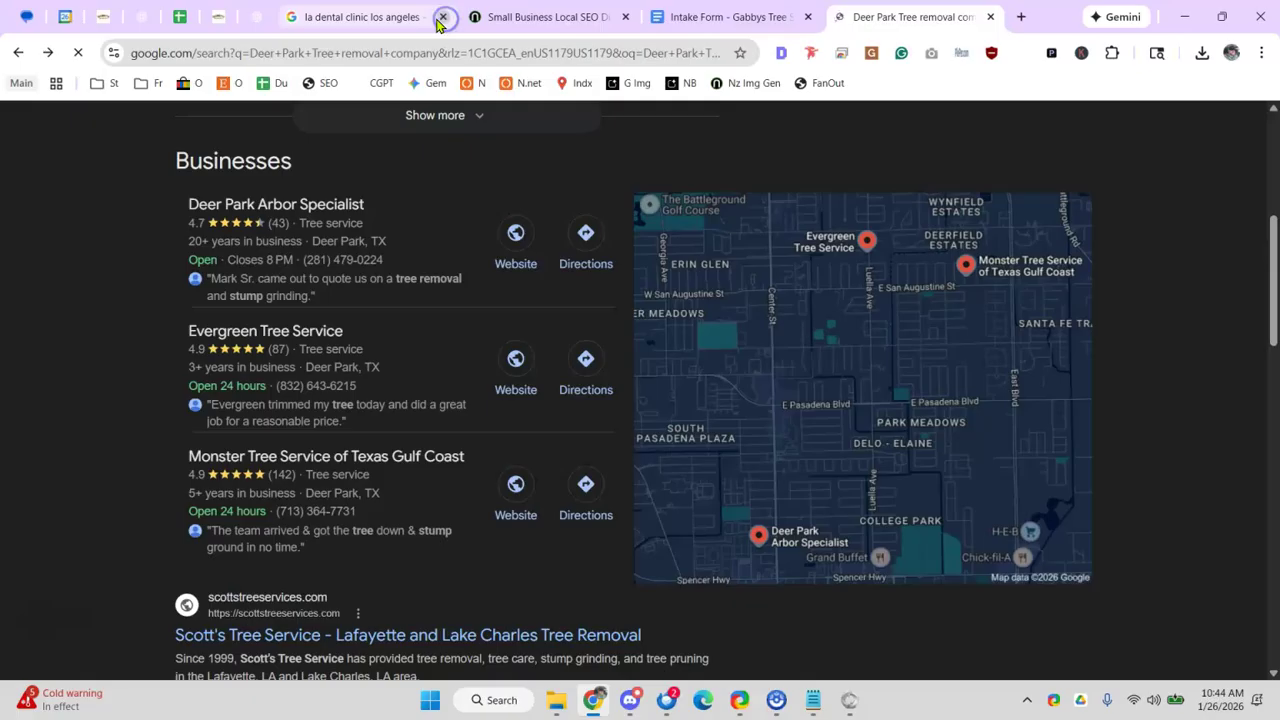
- Close the dental clinic search, Small Business Local SEO and Calendar tabs, then return to the Deer Park results
{"action": "left_click", "coordinate": [442, 17]}
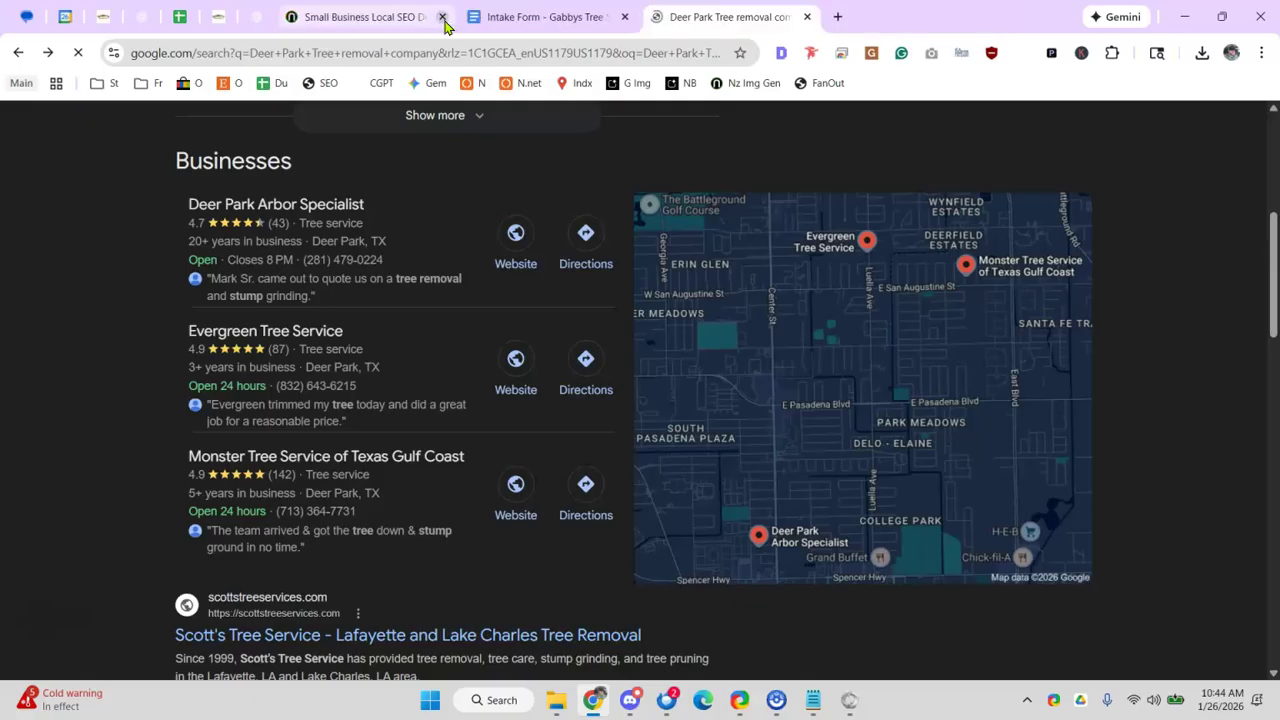
{"action": "left_click", "coordinate": [442, 17]}
{"action": "left_click", "coordinate": [62, 18]}
{"action": "right_click", "coordinate": [62, 18]}
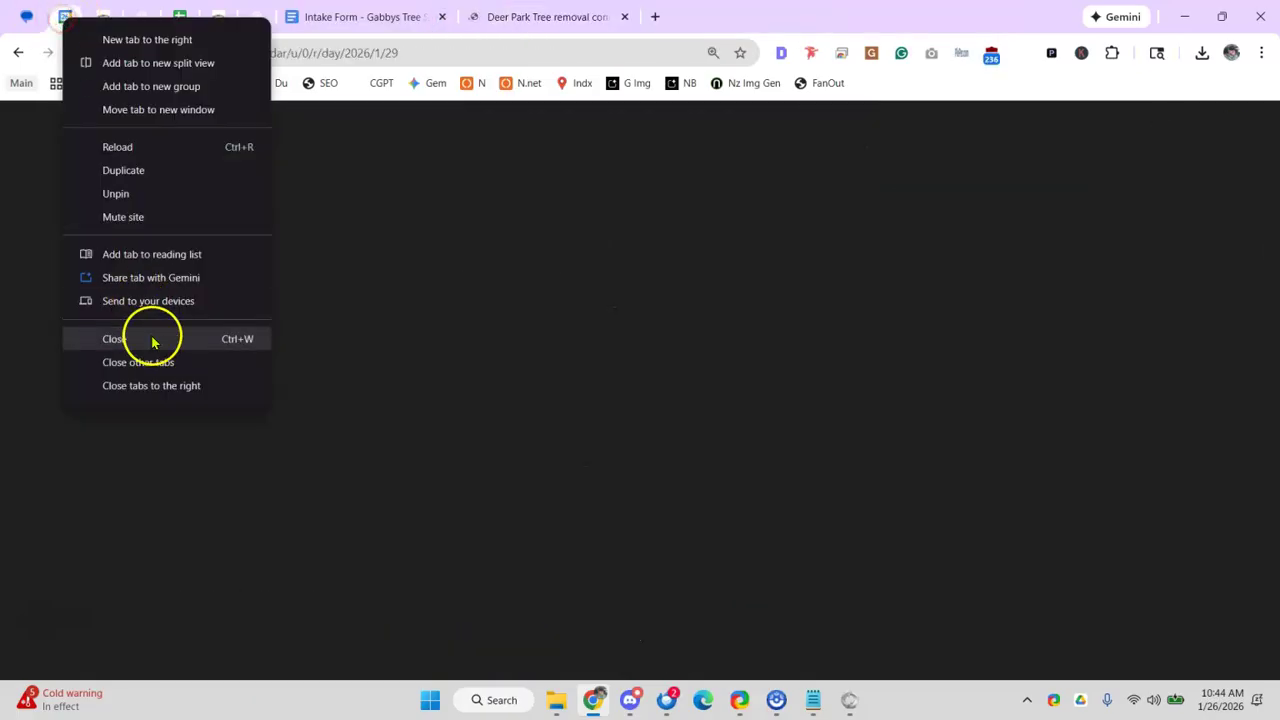
{"action": "key", "text": "Escape"}
{"action": "right_click", "coordinate": [27, 23]}
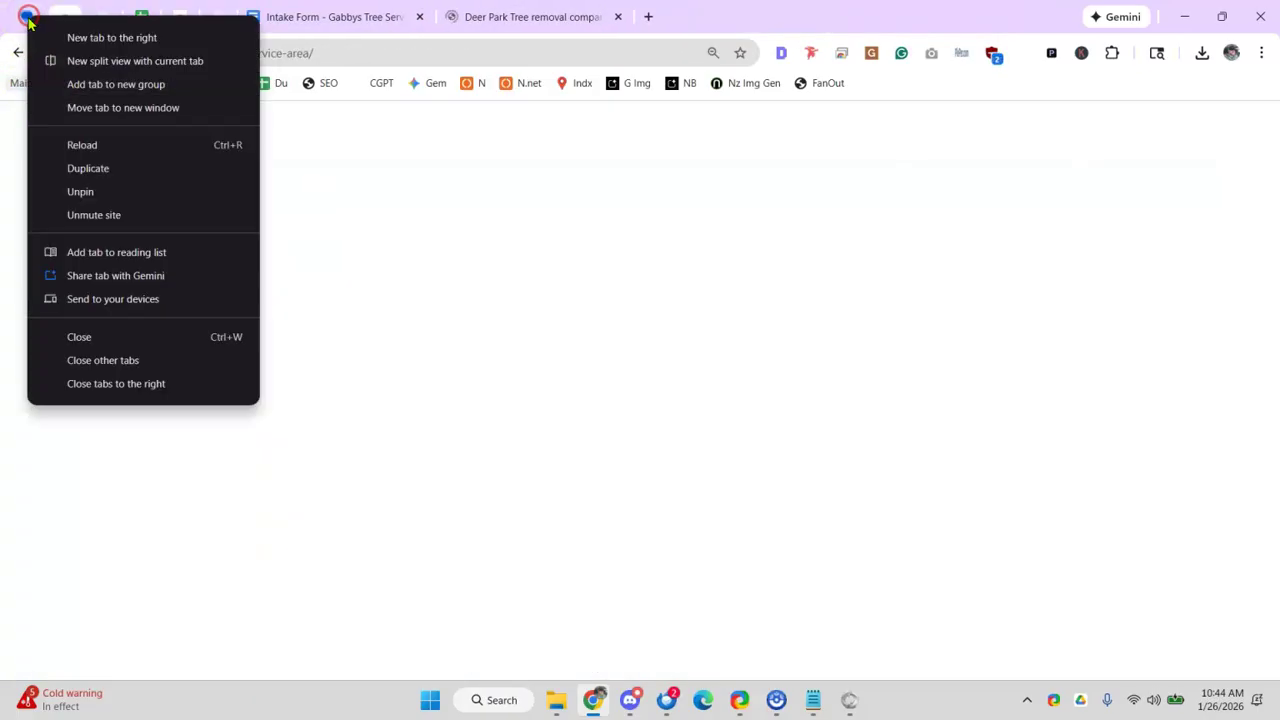
{"action": "left_click", "coordinate": [123, 337]}
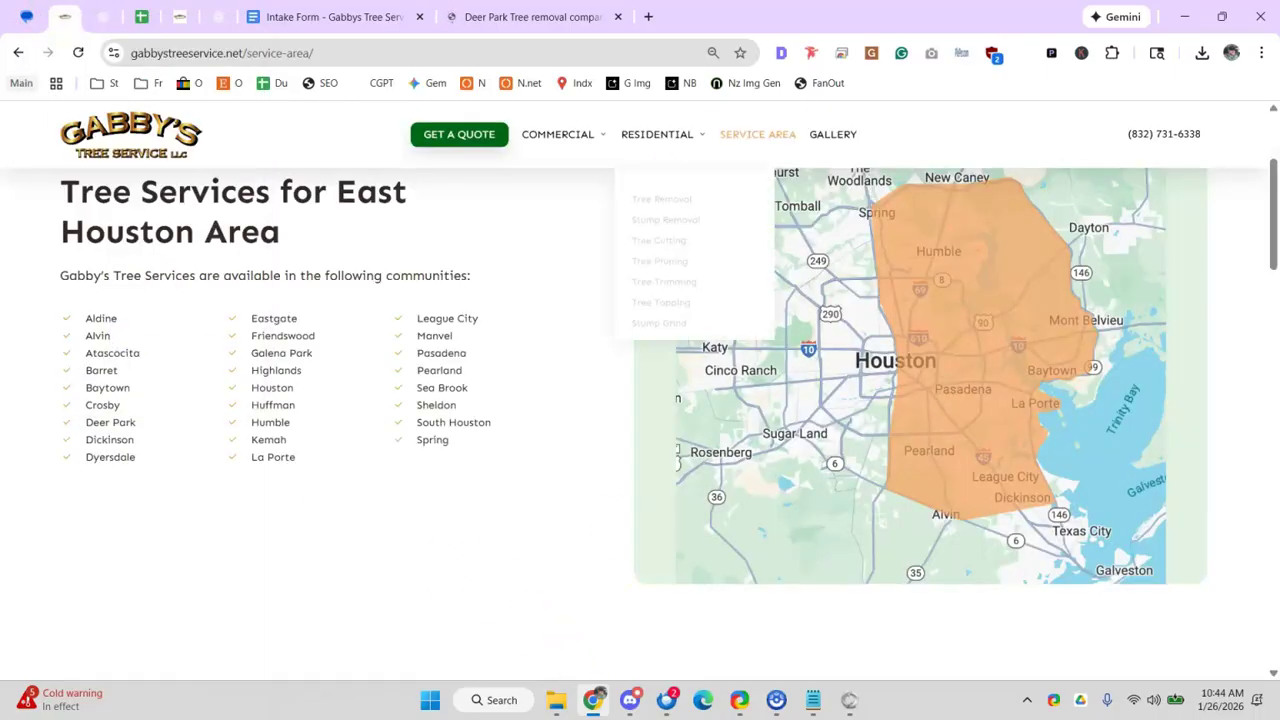
{"action": "left_click", "coordinate": [460, 16]}
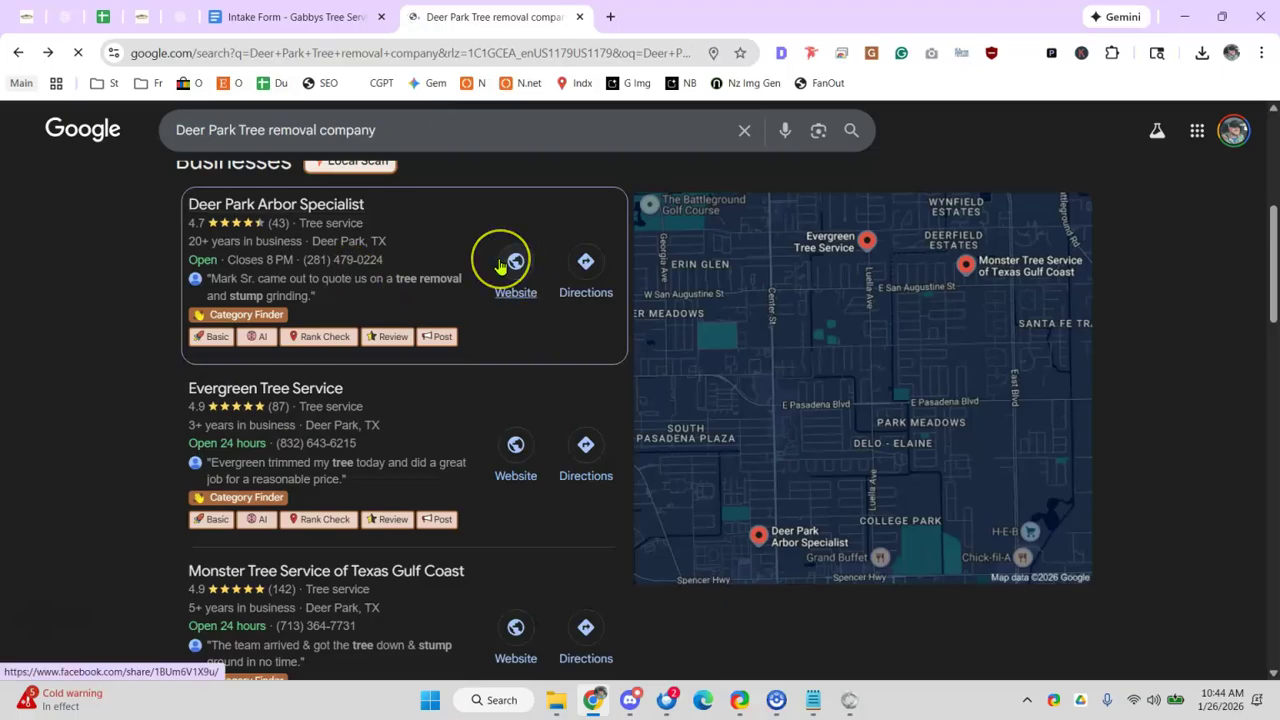
- Visit Deer Park Arbor Specialist's website from its listing, then go back to the search results
{"action": "mouse_move", "coordinate": [501, 264]}
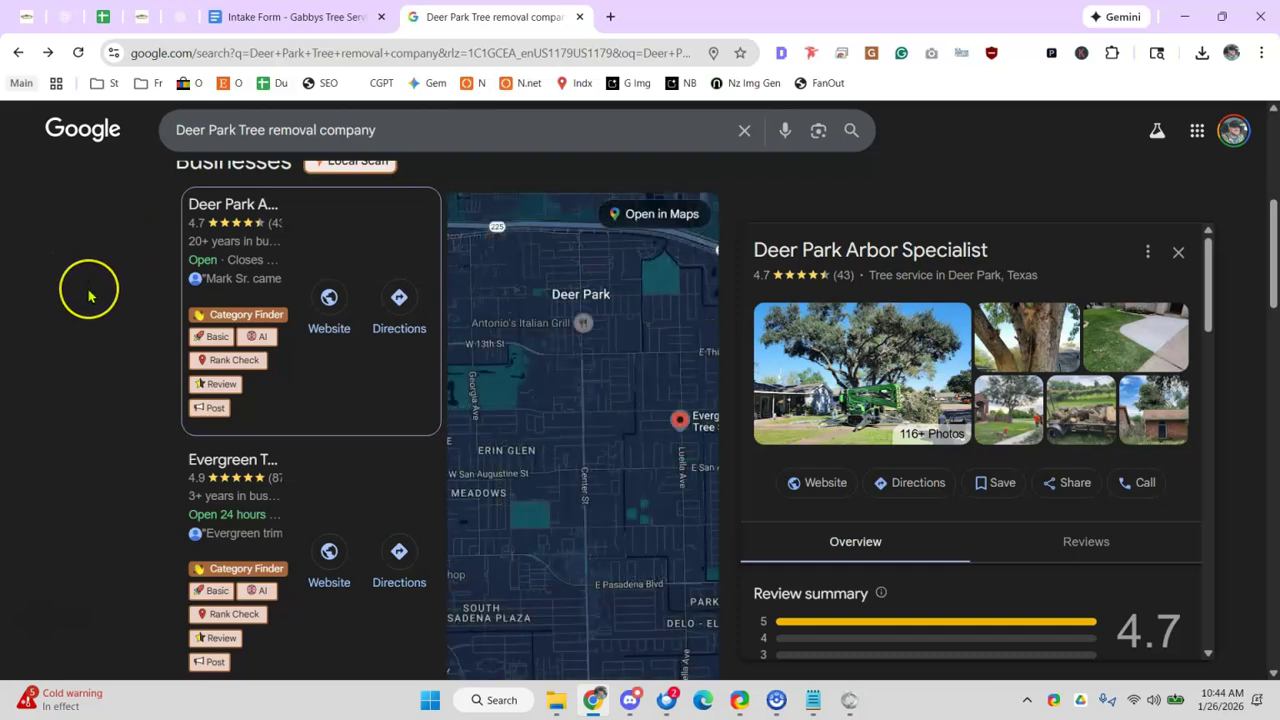
{"action": "scroll", "coordinate": [88, 292], "scroll_direction": "up", "scroll_amount": 1}
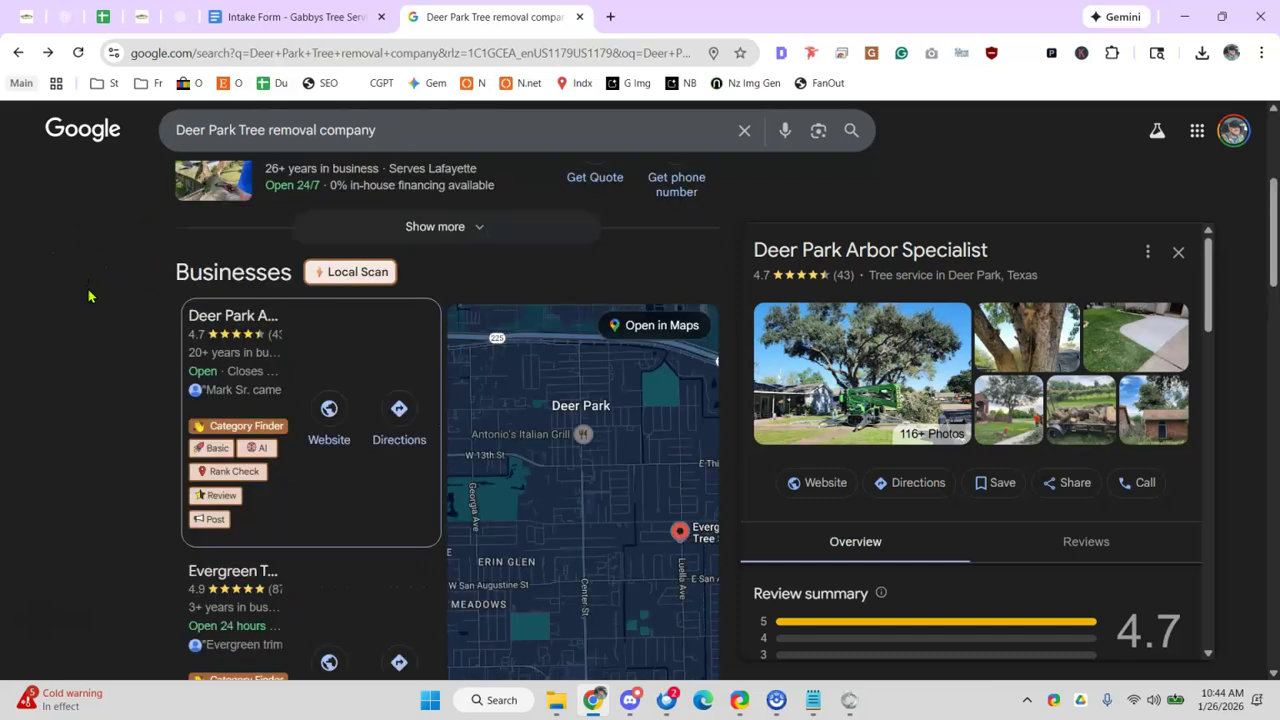
{"action": "left_click", "coordinate": [338, 507]}
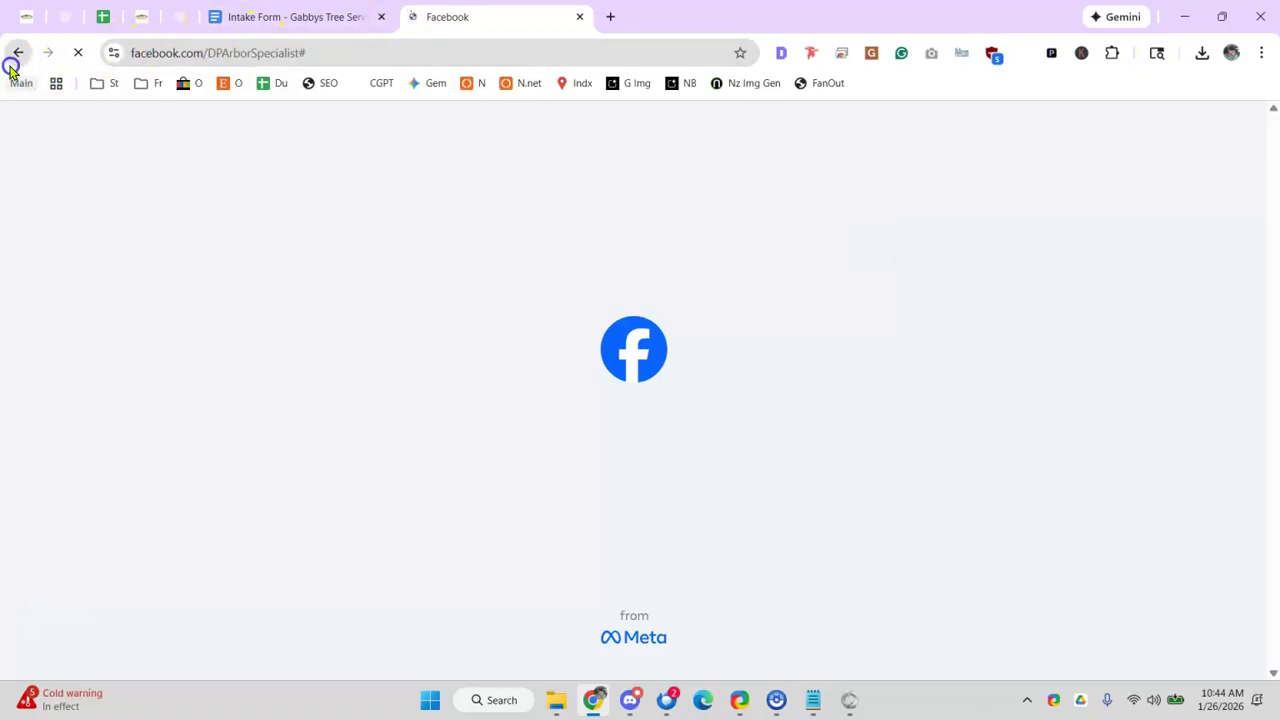
{"action": "key", "text": "alt+Left"}
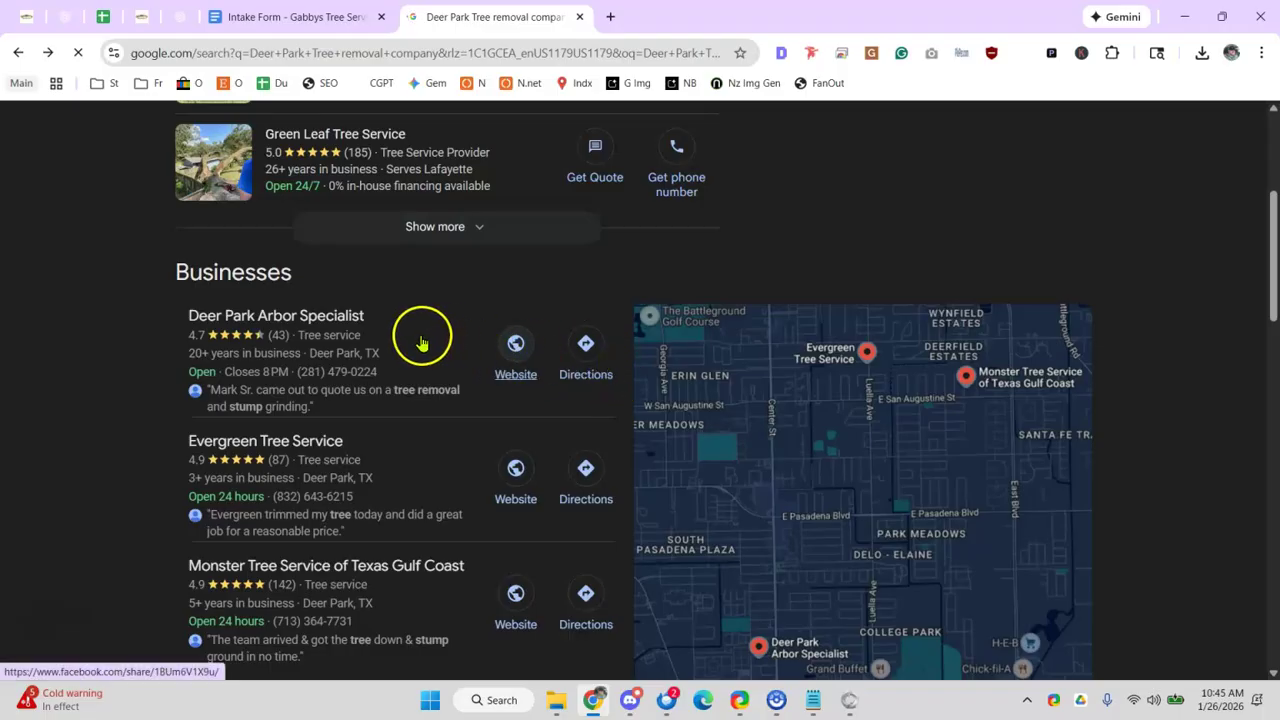
- Open Deer Park Arbor Specialist's business profile (4.7 stars, 43 reviews) and scroll through its details
{"action": "left_click", "coordinate": [249, 333]}
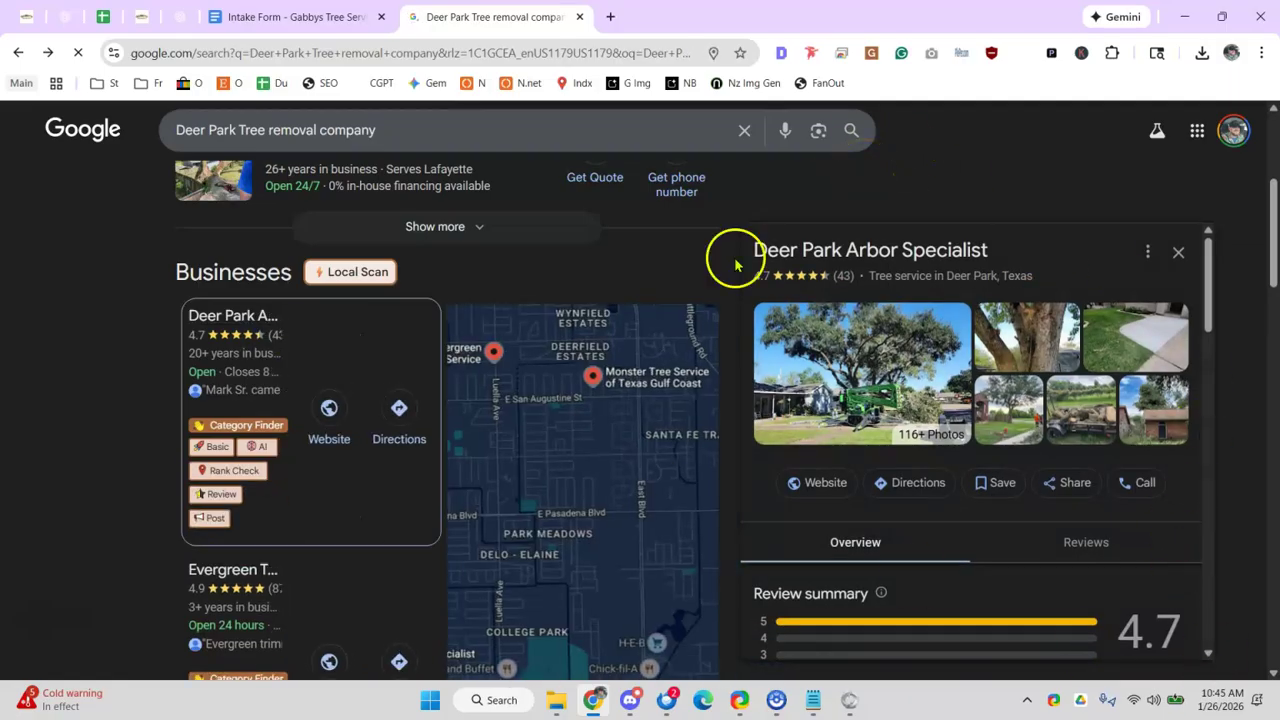
{"action": "scroll", "coordinate": [143, 477], "scroll_direction": "down", "scroll_amount": 2}
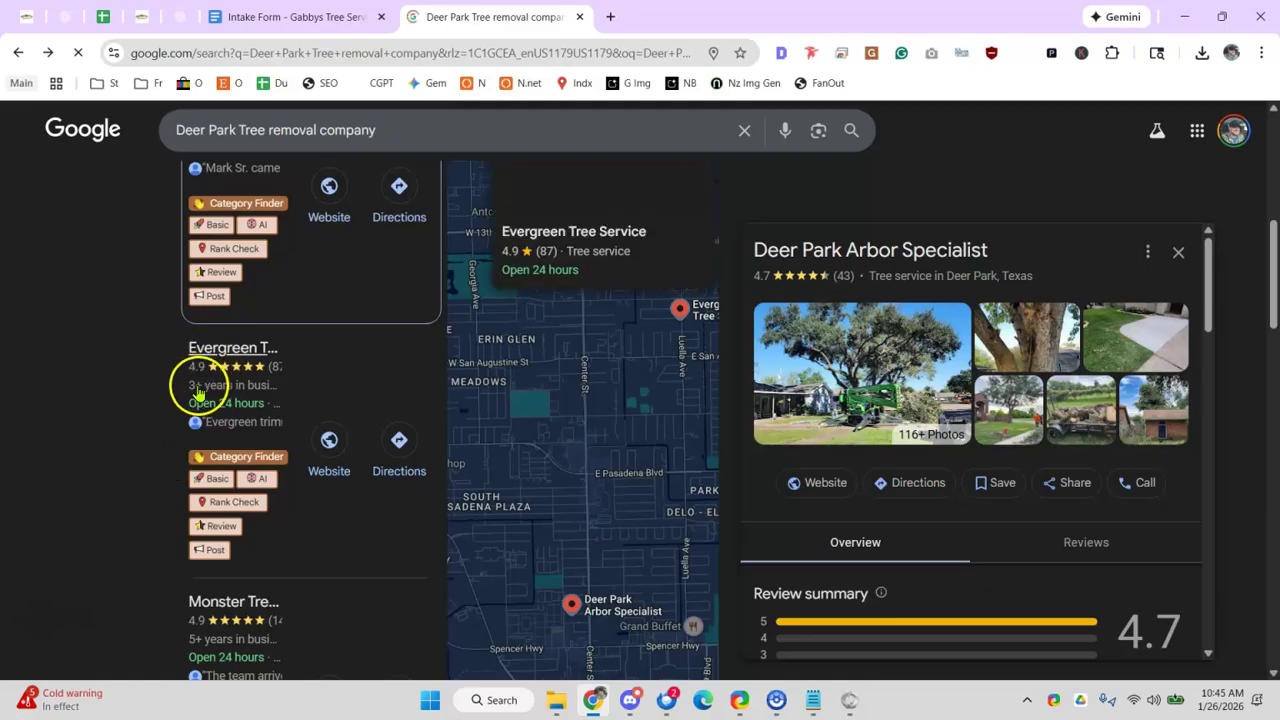
{"action": "scroll", "coordinate": [199, 393], "scroll_direction": "down", "scroll_amount": 1}
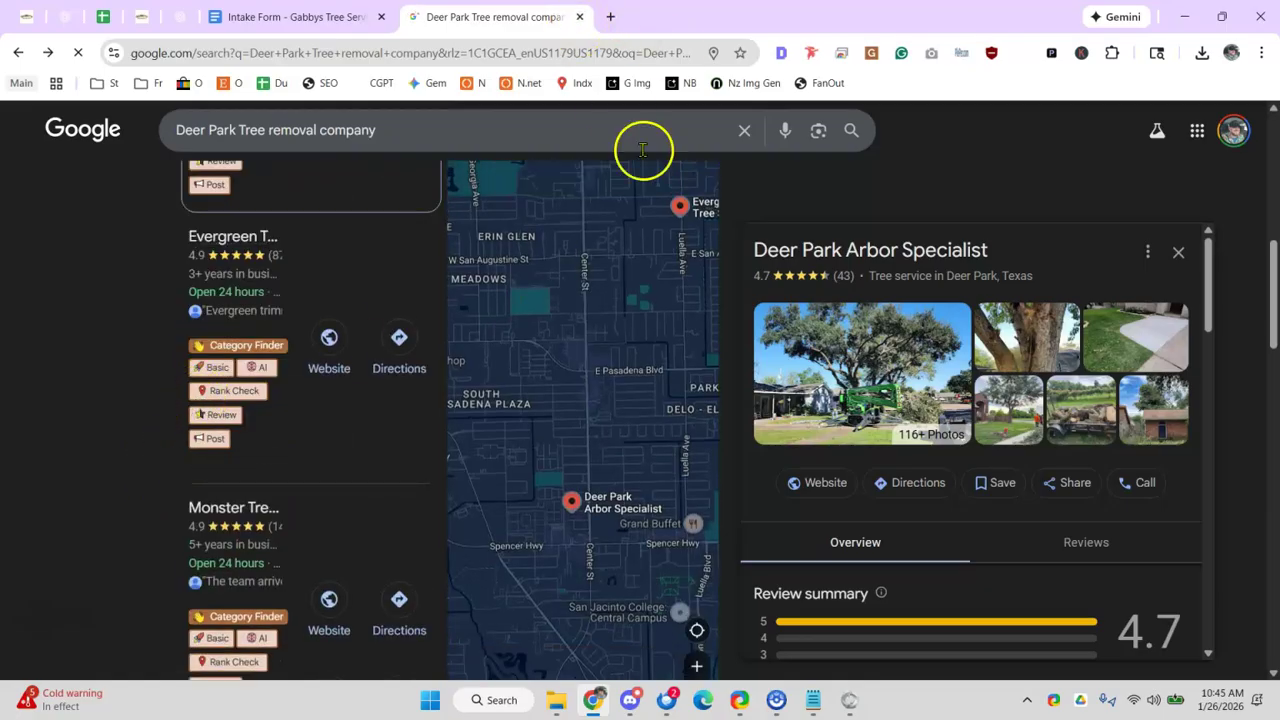
- Close the Deer Park results tab and a stray app window, and move the LibreOffice update dialog aside
{"action": "left_click", "coordinate": [266, 28]}
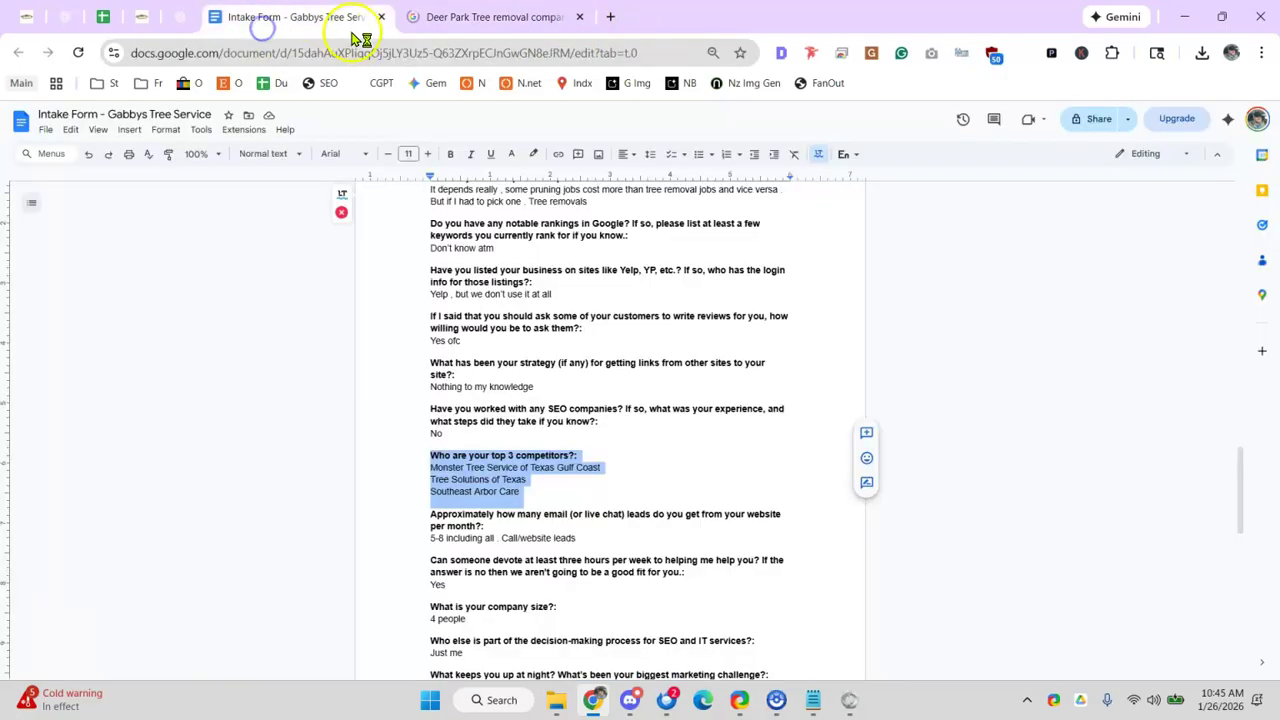
{"action": "left_click", "coordinate": [108, 20]}
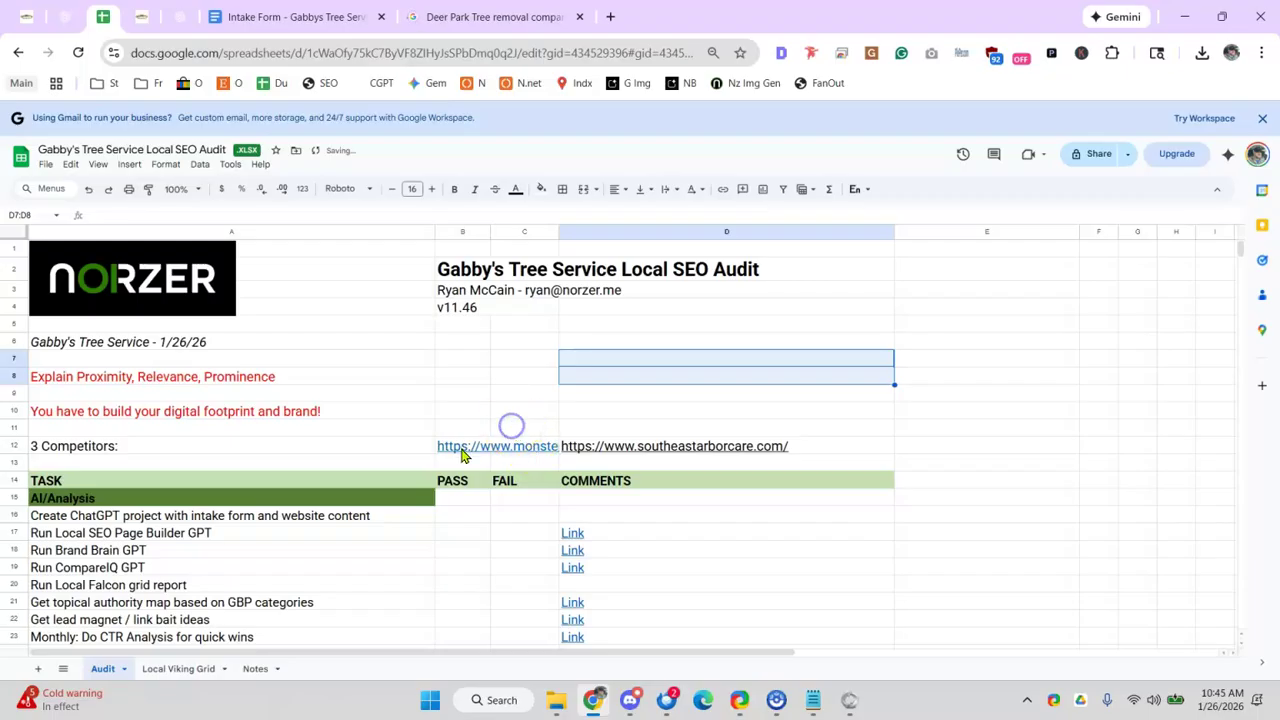
{"action": "left_click", "coordinate": [582, 17]}
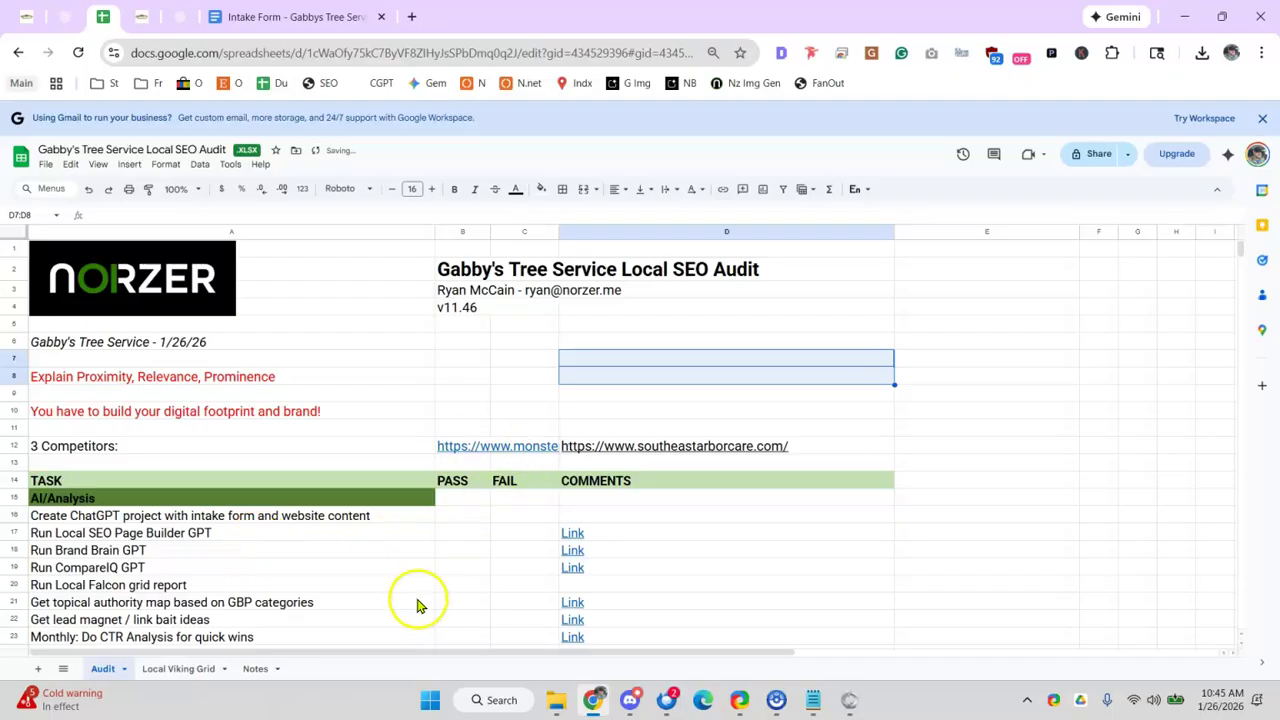
{"action": "left_click", "coordinate": [850, 703]}
{"action": "right_click", "coordinate": [851, 704]}
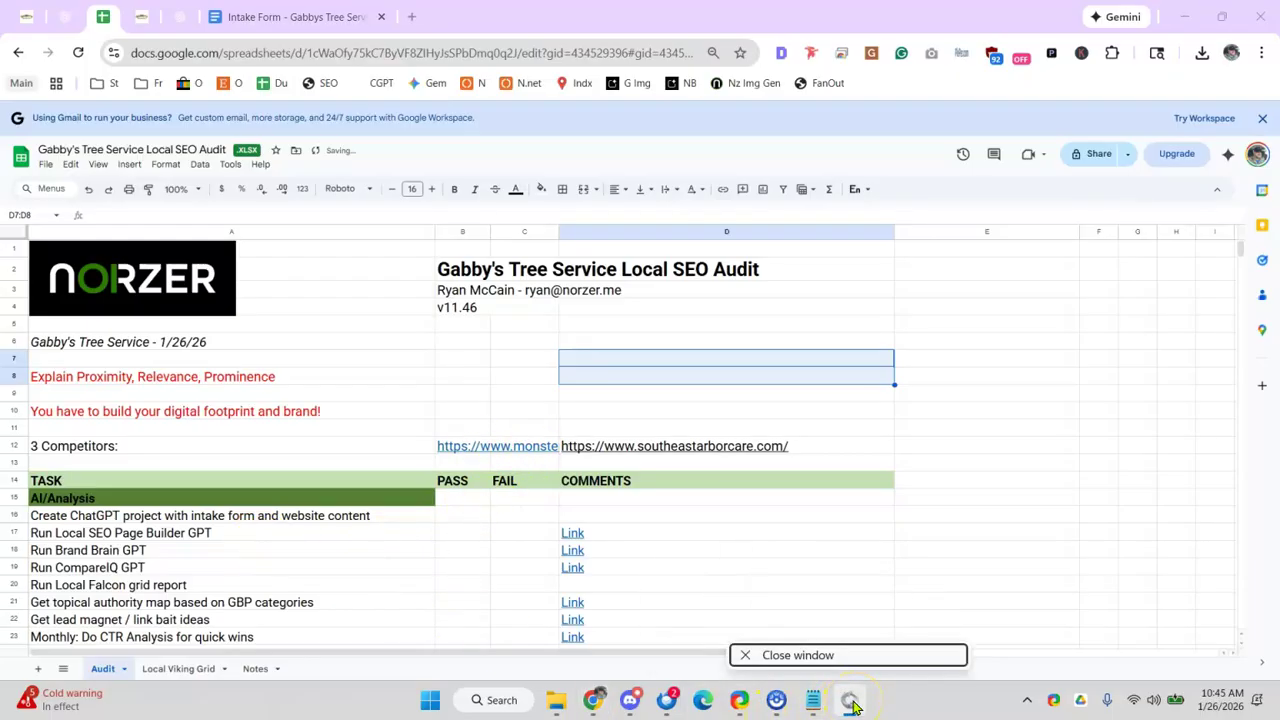
{"action": "left_click", "coordinate": [770, 655]}
{"action": "left_click_drag", "start_coordinate": [642, 328], "coordinate": [804, 354]}
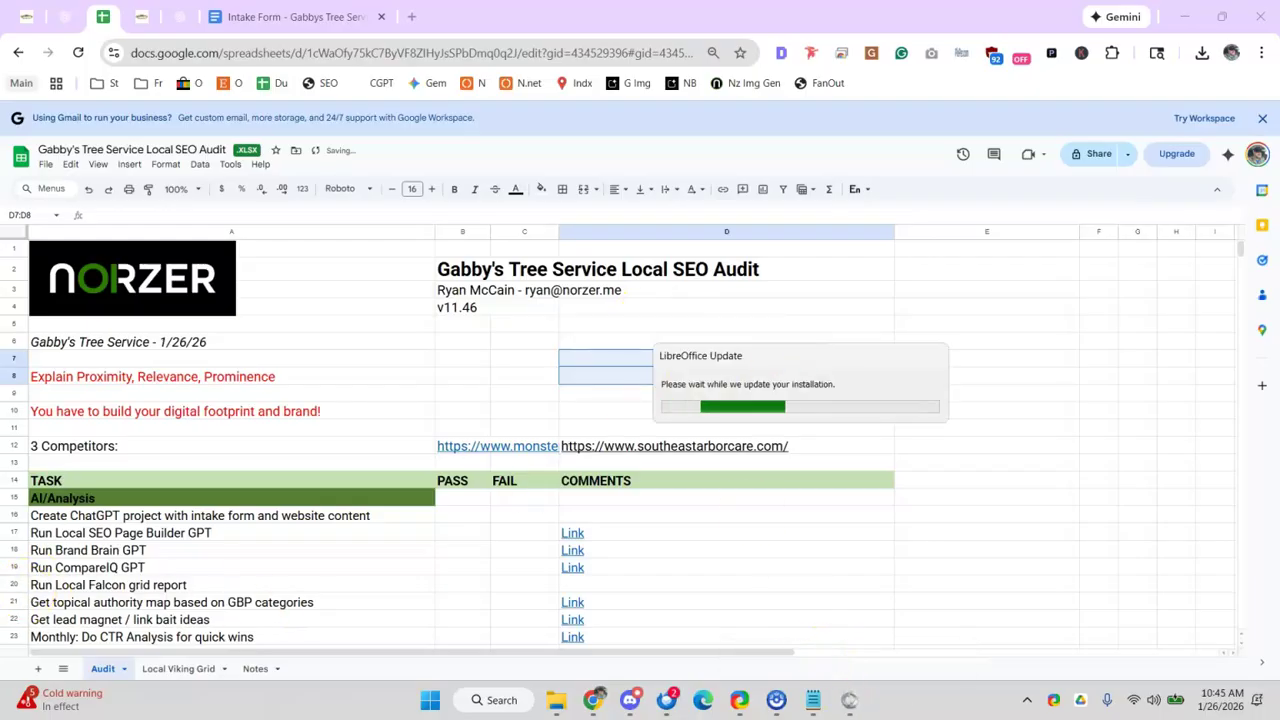
- Select cells A11 and C12 around the competitors row in the Local SEO Audit sheet
{"action": "left_click", "coordinate": [352, 432]}
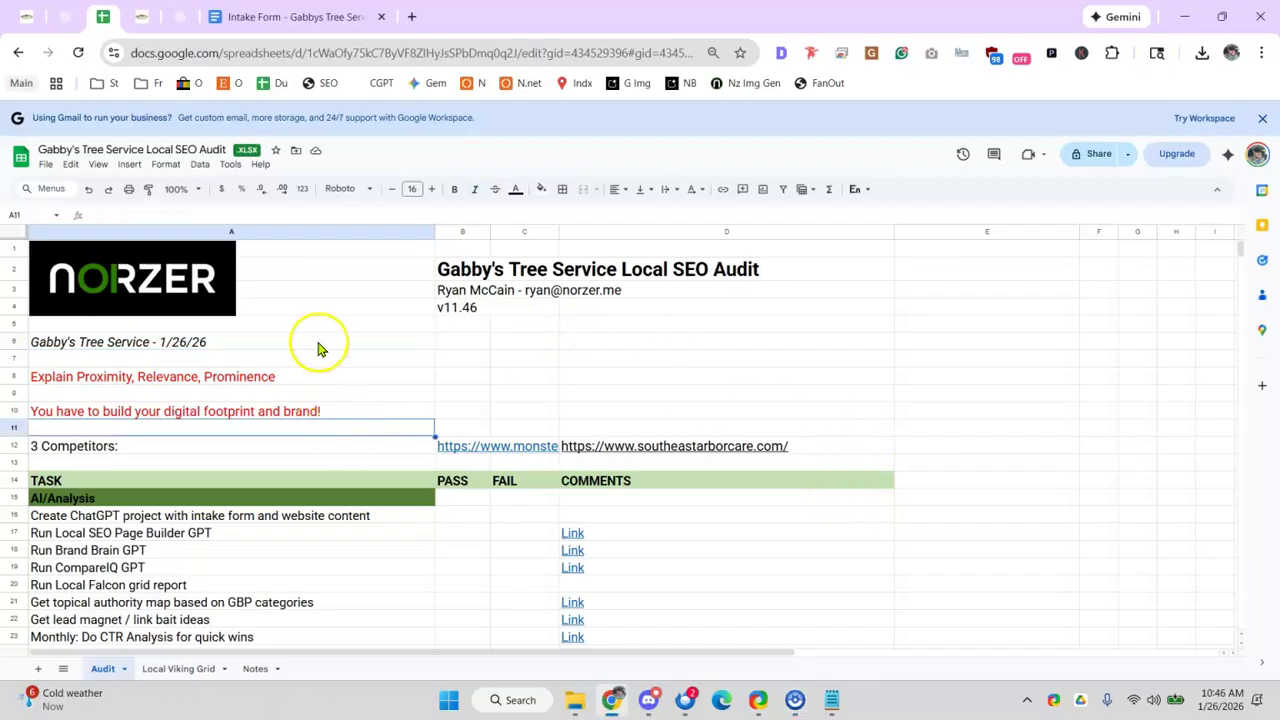
{"action": "left_click", "coordinate": [512, 447]}
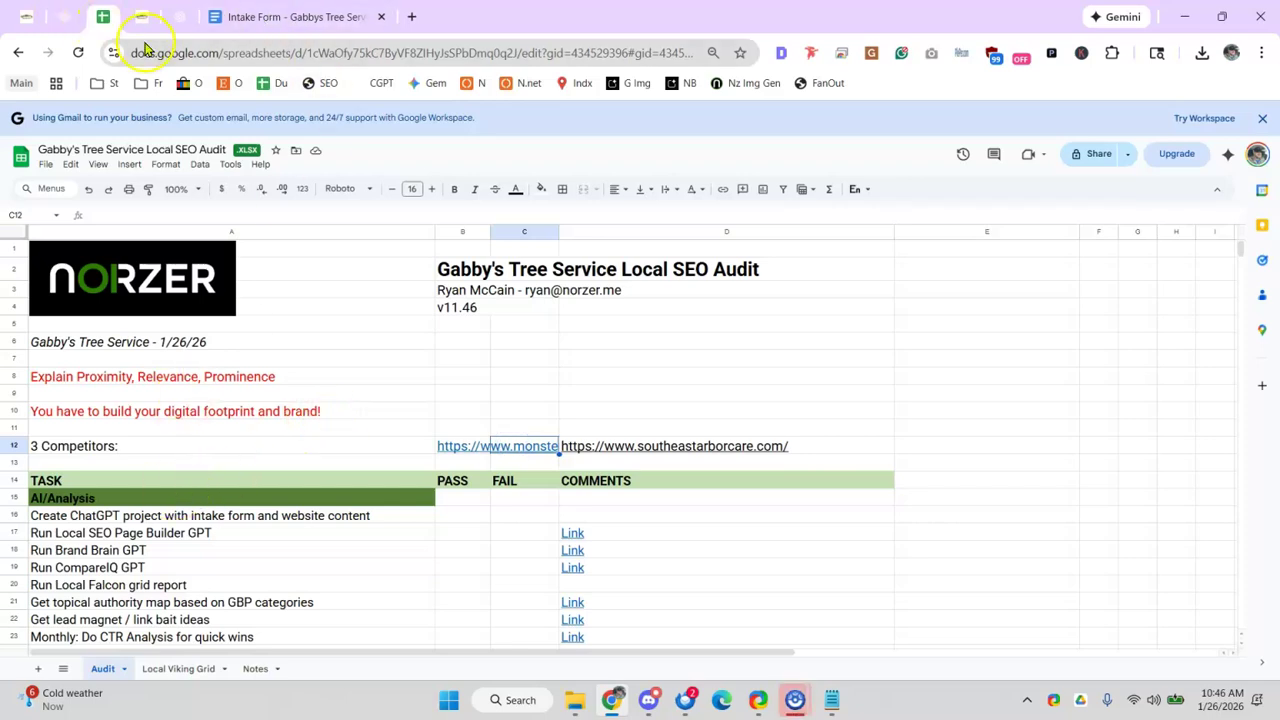
{"action": "left_click", "coordinate": [515, 452]}
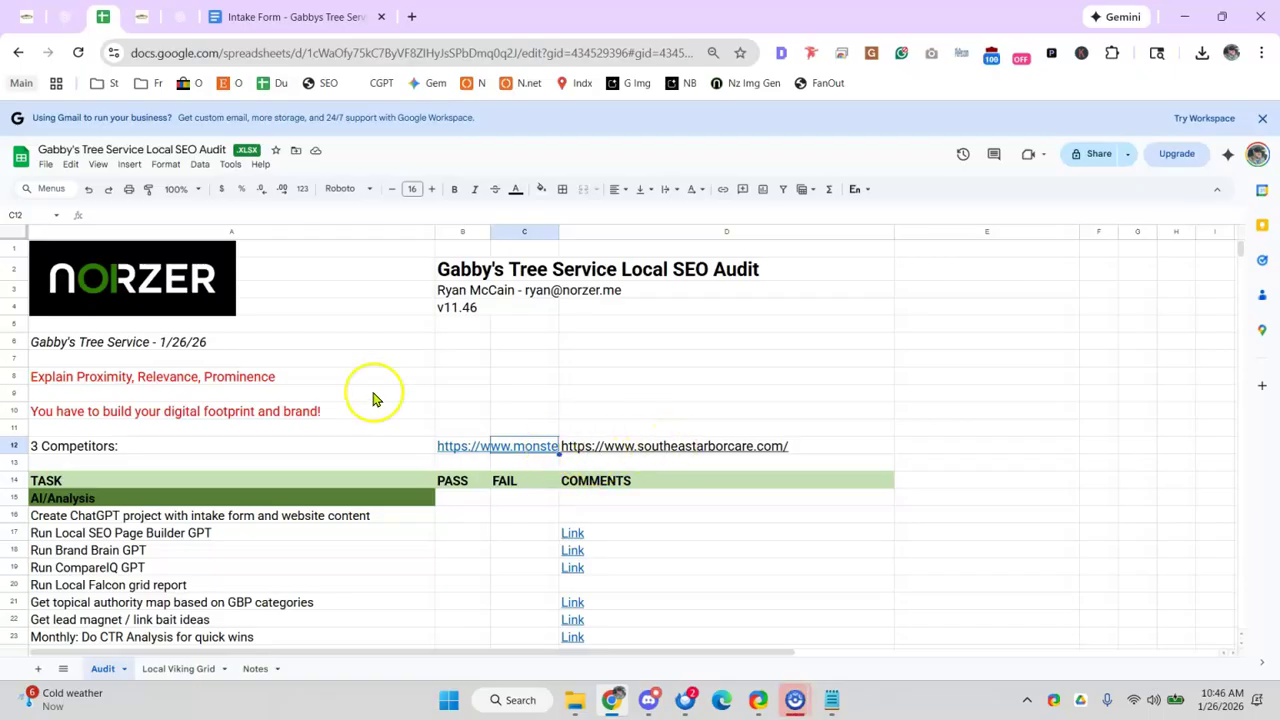
- Bring up the Gabby's Tree Service homepage at its Houston Tree Service Experts headline
{"action": "left_click", "coordinate": [148, 16]}
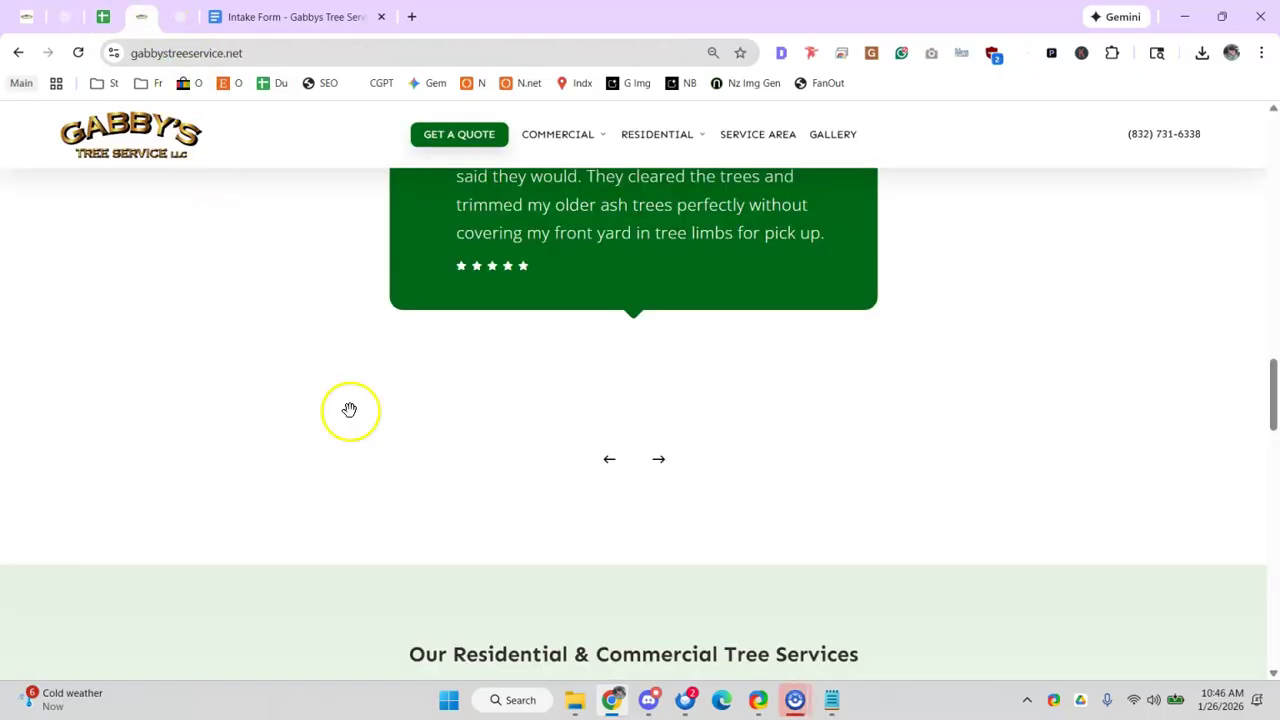
{"action": "scroll", "coordinate": [350, 410], "scroll_direction": "up", "scroll_amount": 20}
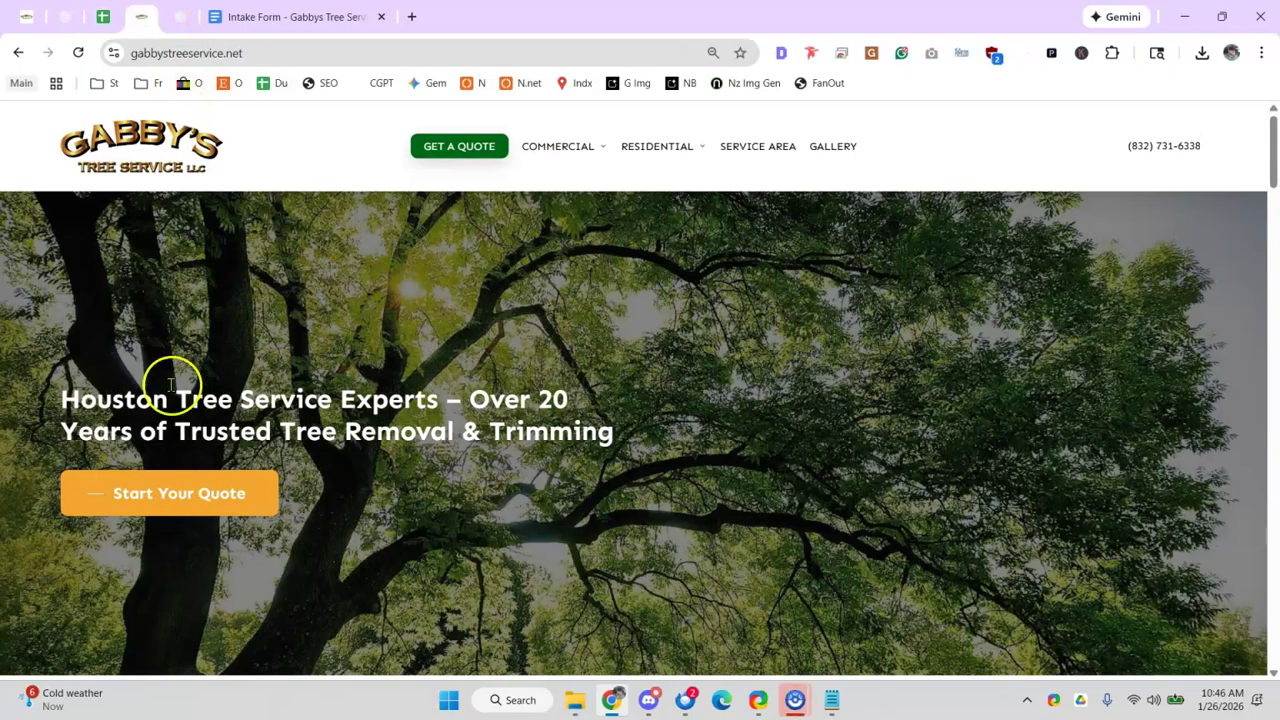
{"action": "left_click_drag", "start_coordinate": [112, 399], "coordinate": [246, 419]}
{"action": "left_click", "coordinate": [110, 407]}
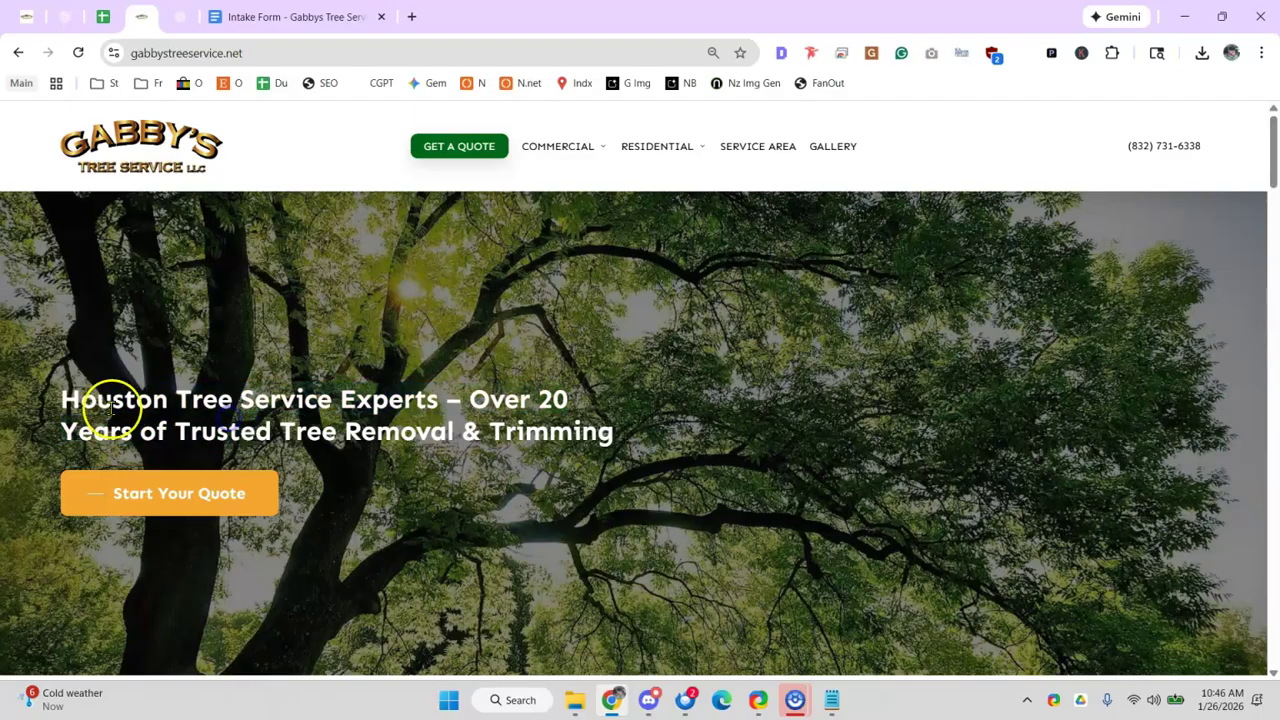
- Open Google Maps in a new tab, briefly checking the intake form document before returning
{"action": "left_click", "coordinate": [411, 16]}
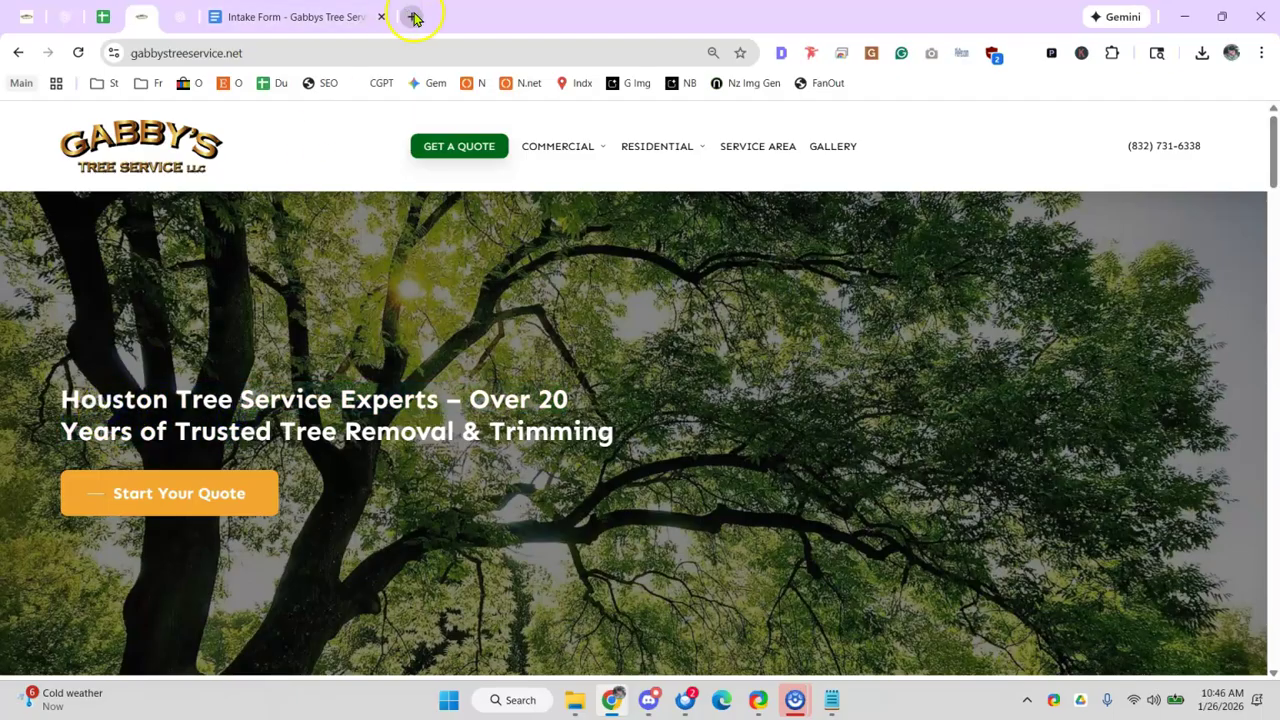
{"action": "type", "text": "maps"}
{"action": "key", "text": "Return"}
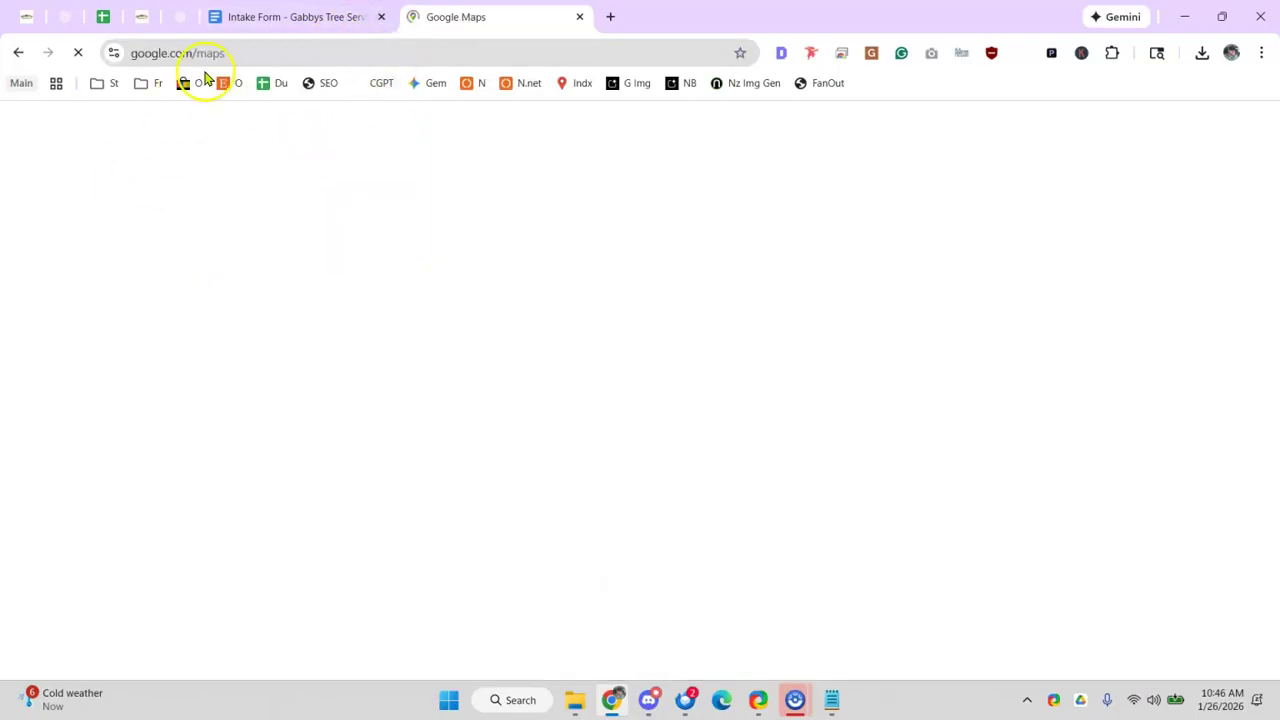
{"action": "left_click", "coordinate": [268, 27]}
{"action": "left_click", "coordinate": [451, 321]}
{"action": "scroll", "coordinate": [453, 320], "scroll_direction": "down", "scroll_amount": 2}
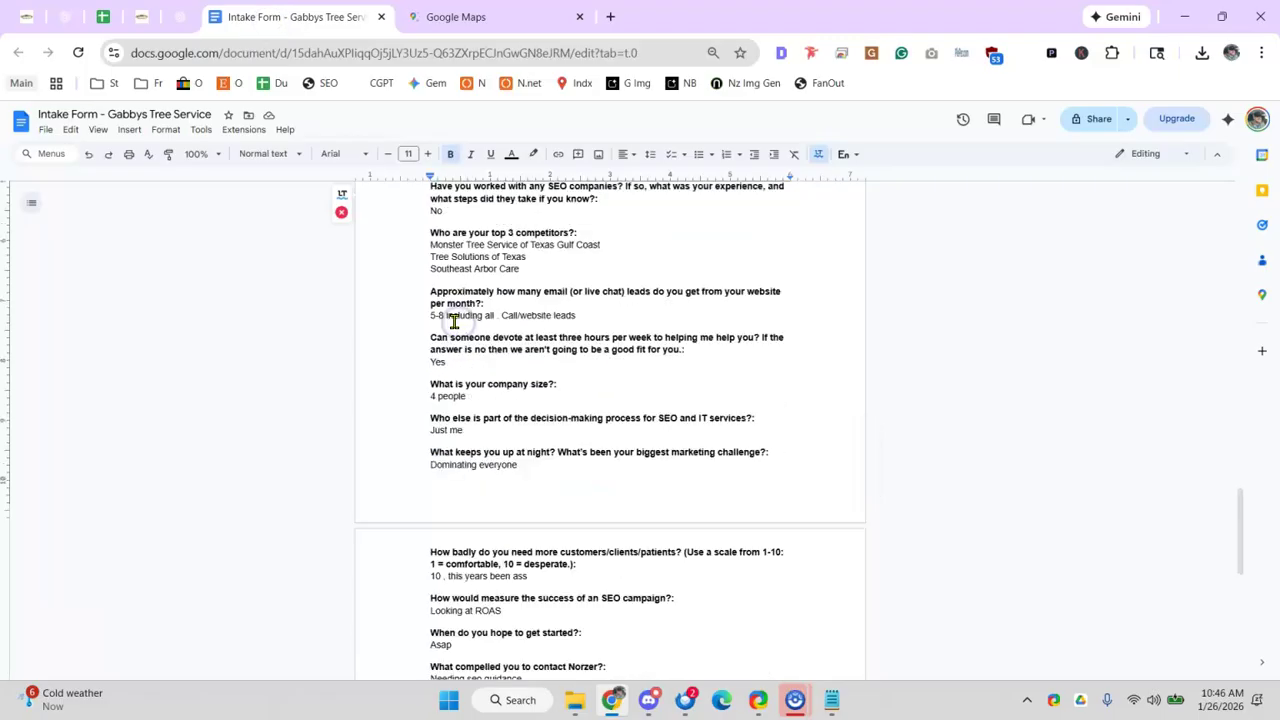
{"action": "scroll", "coordinate": [450, 325], "scroll_direction": "down", "scroll_amount": 5}
{"action": "scroll", "coordinate": [450, 328], "scroll_direction": "up", "scroll_amount": 5}
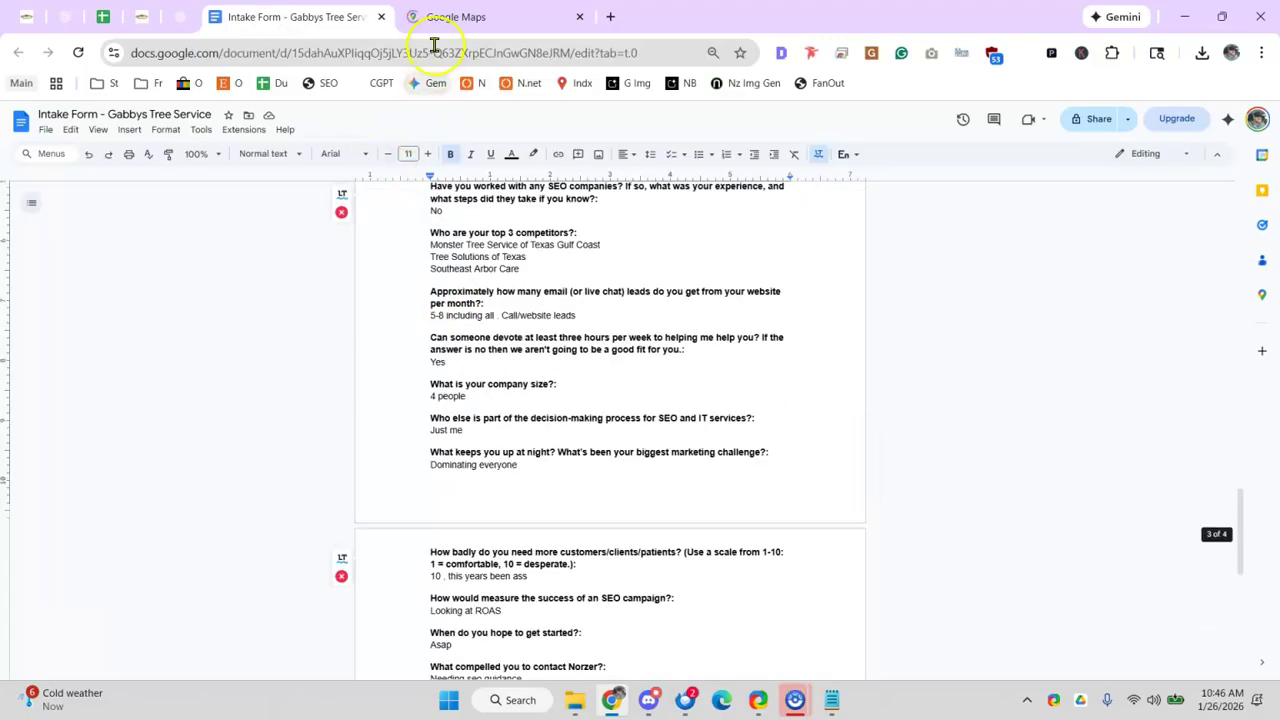
{"action": "left_click", "coordinate": [455, 18]}
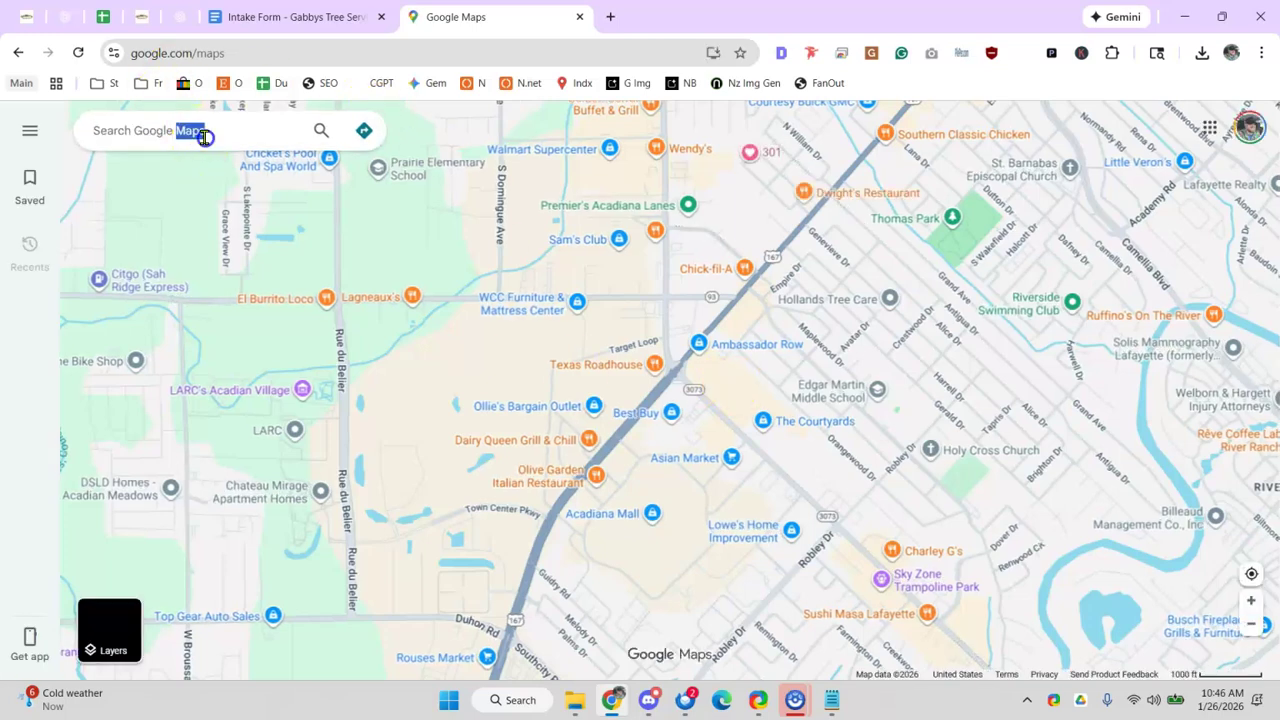
- Search Maps for Houston TX and pan the map around the city and bay side
{"action": "left_click", "coordinate": [201, 135]}
{"action": "type", "text": "houstont x"}
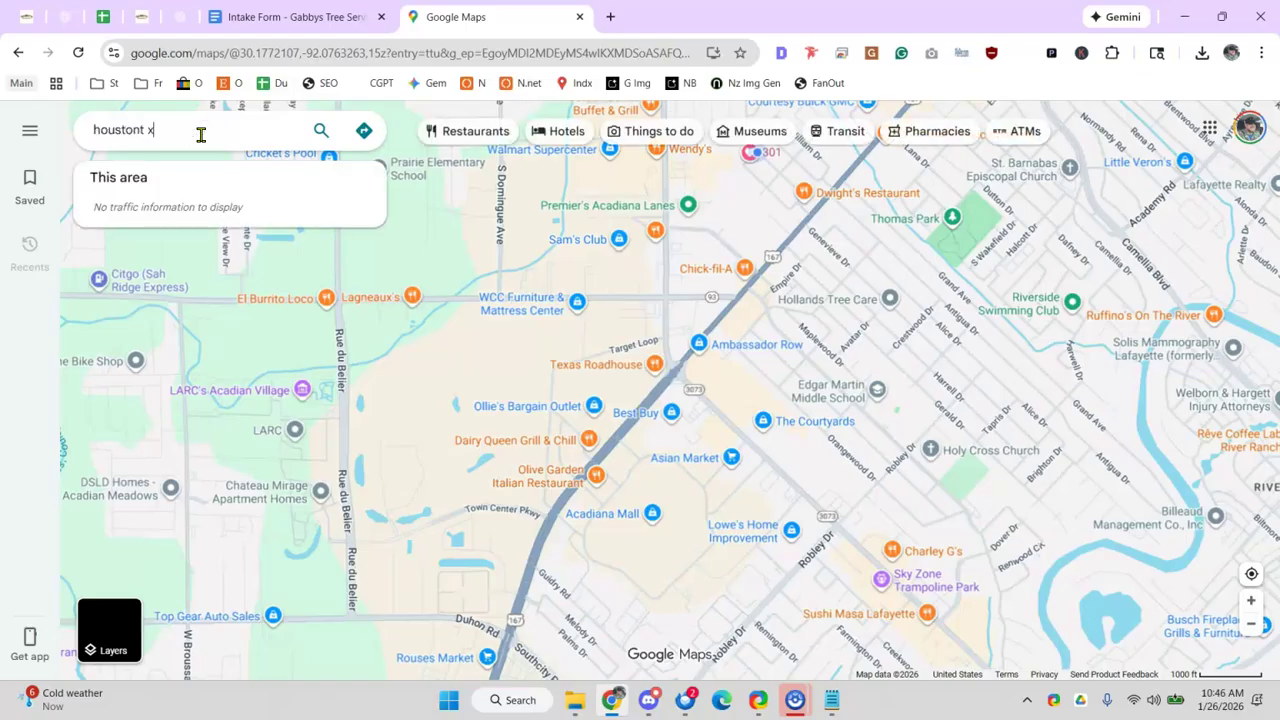
{"action": "key", "text": "Return"}
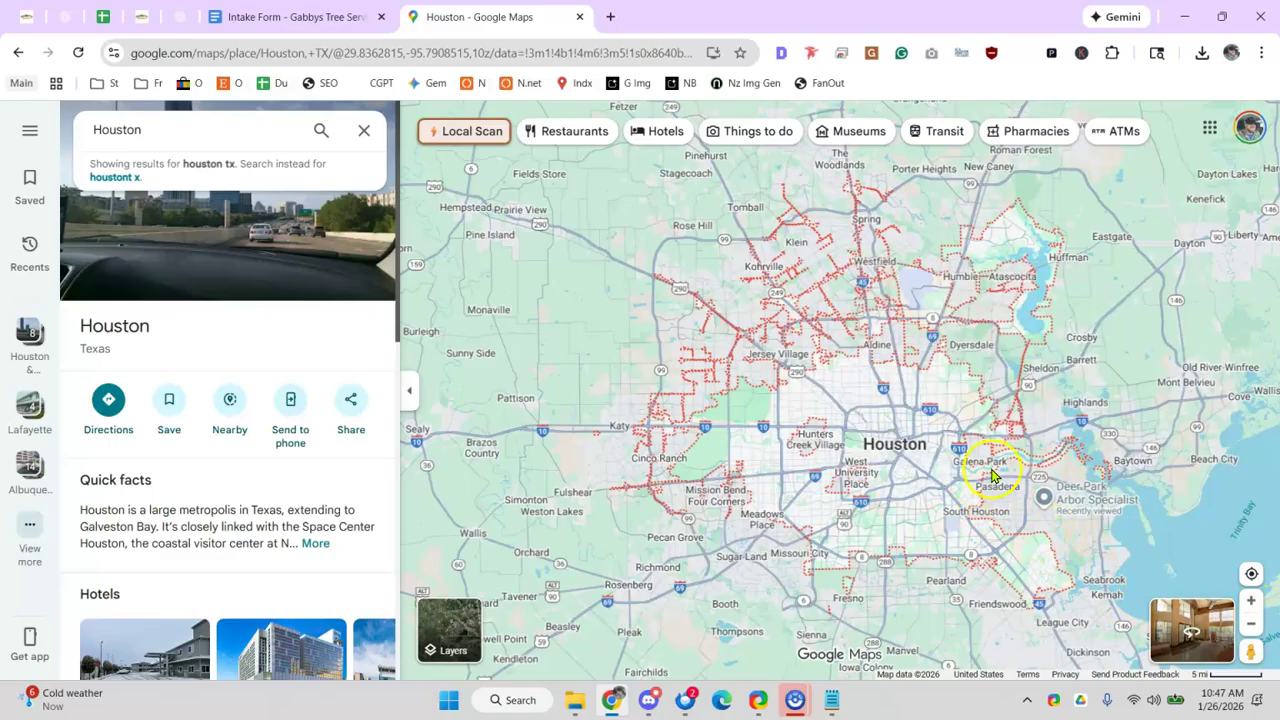
{"action": "left_click_drag", "start_coordinate": [900, 462], "coordinate": [843, 374]}
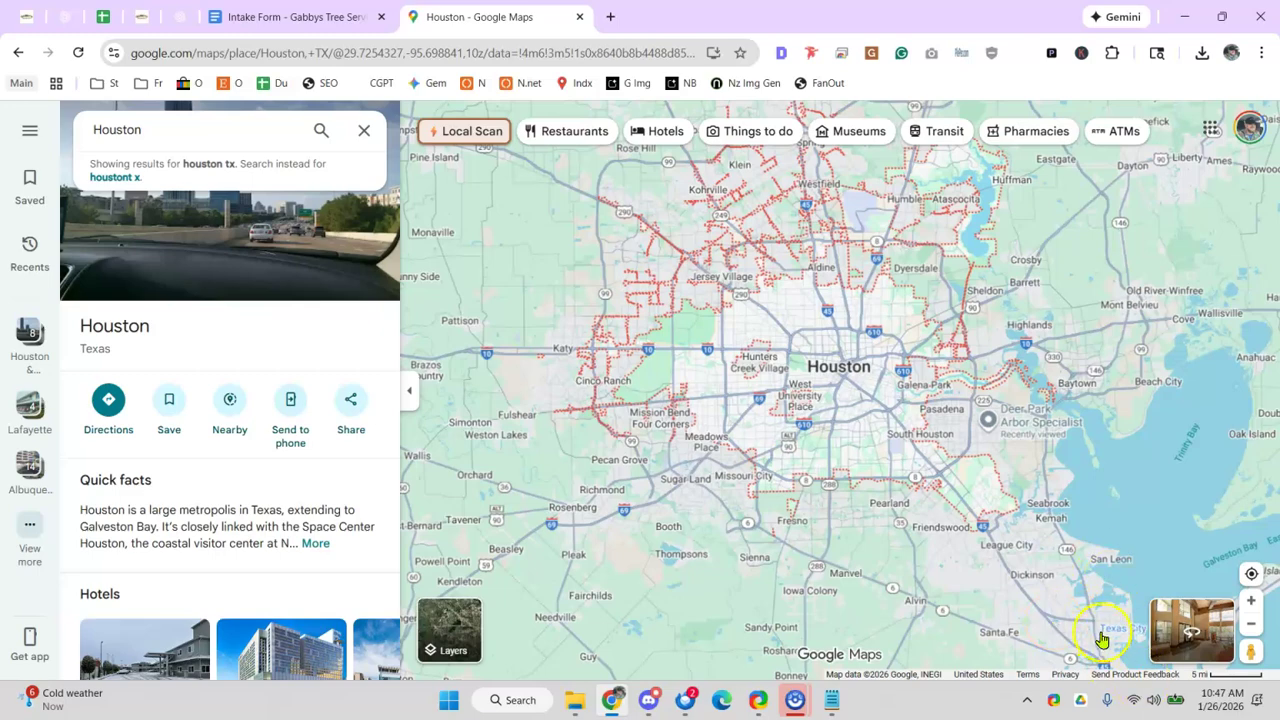
{"action": "left_click_drag", "start_coordinate": [1124, 506], "coordinate": [1114, 463]}
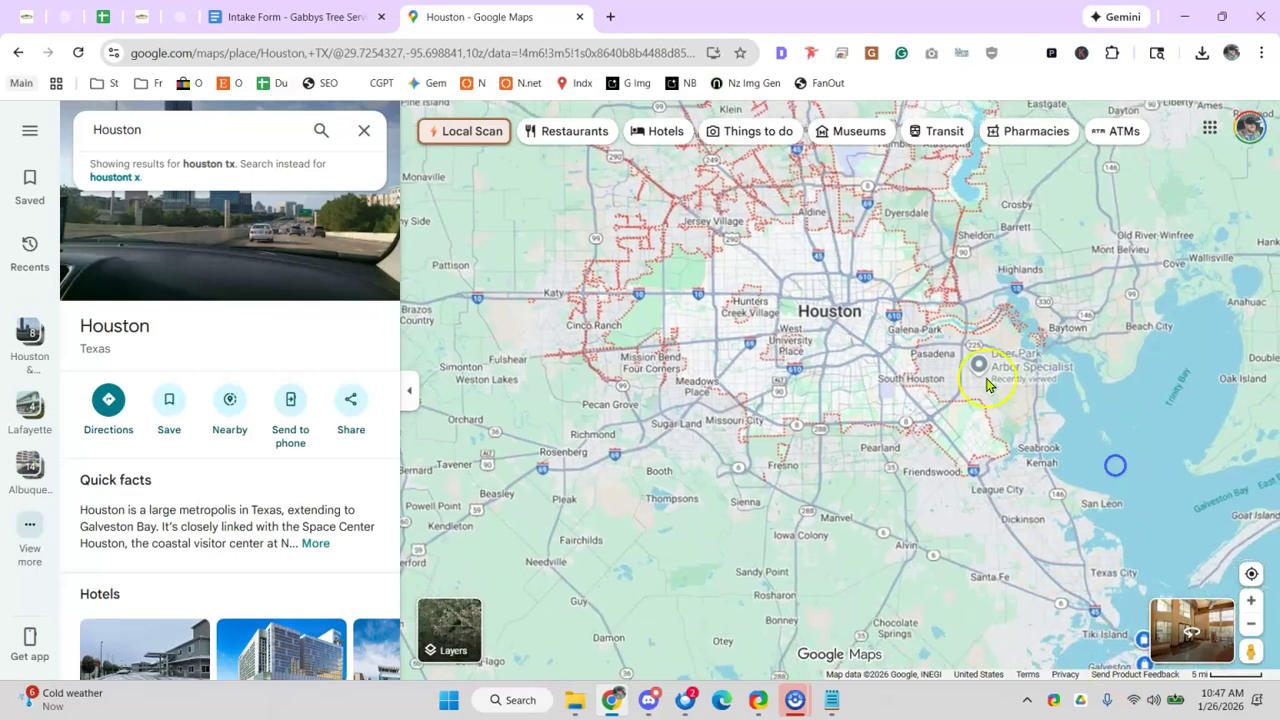
{"action": "mouse_move", "coordinate": [1043, 456]}
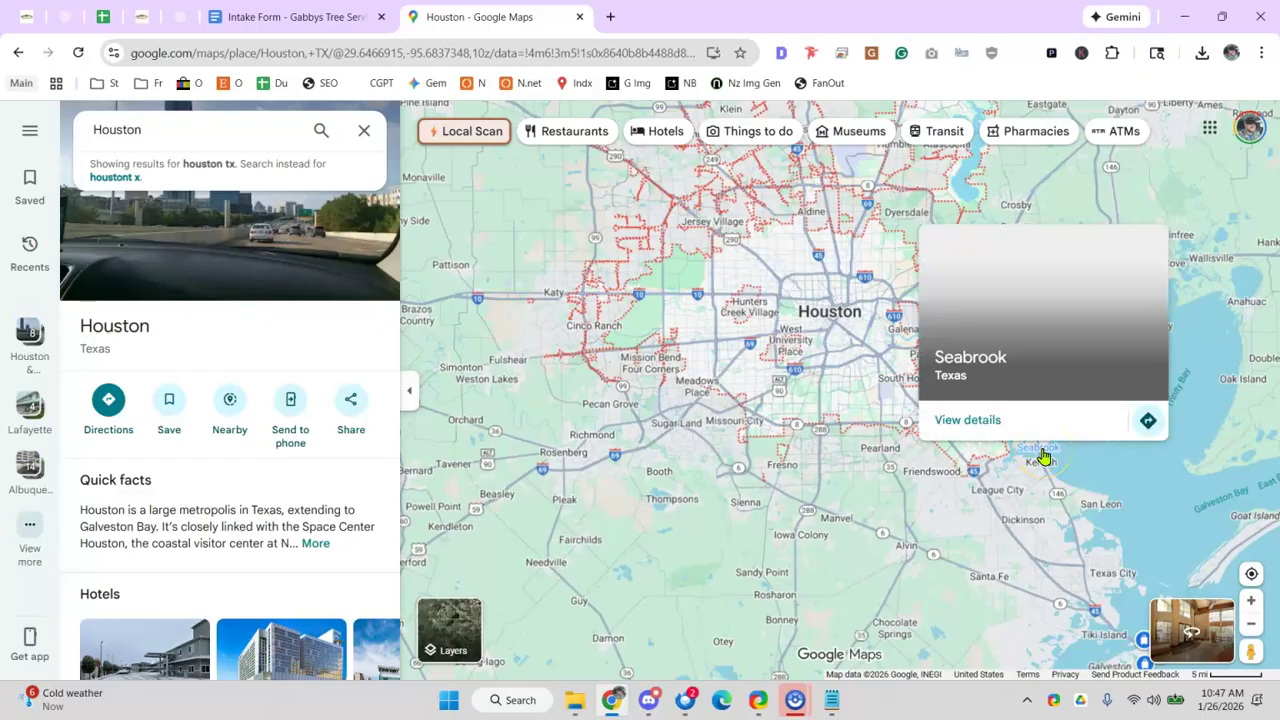
{"action": "mouse_move", "coordinate": [803, 310]}
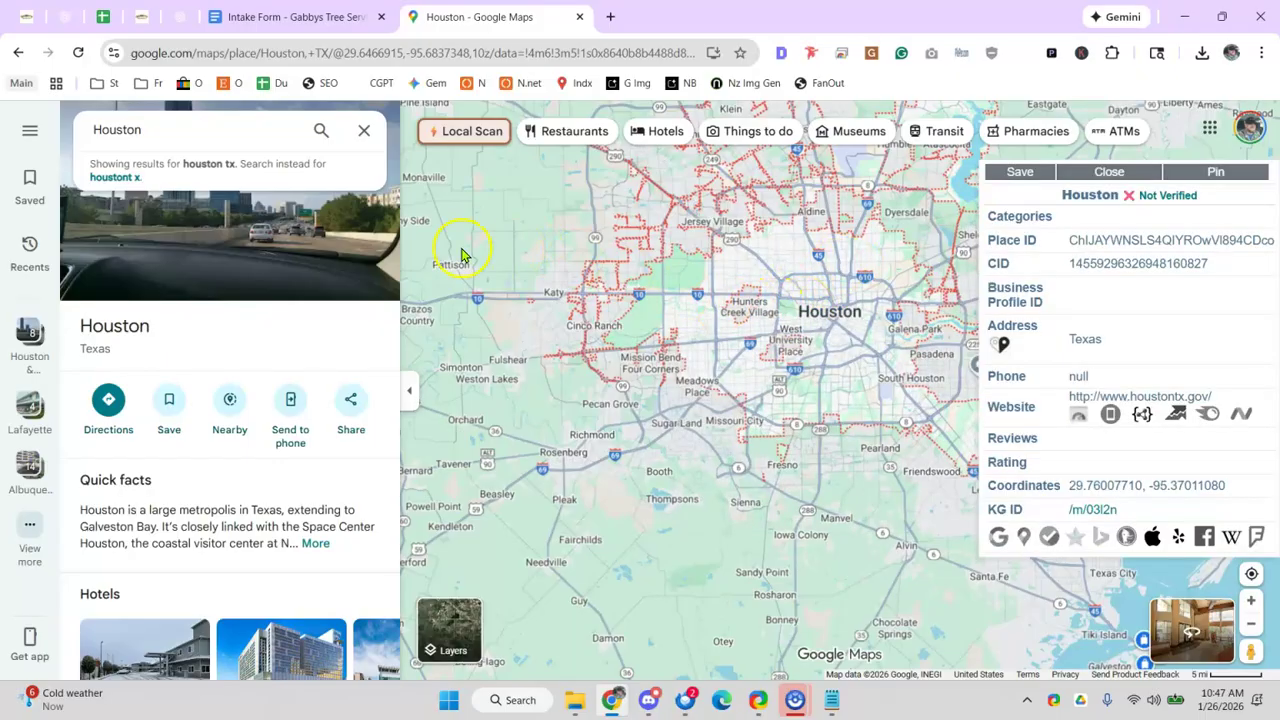
{"action": "left_click", "coordinate": [1093, 172]}
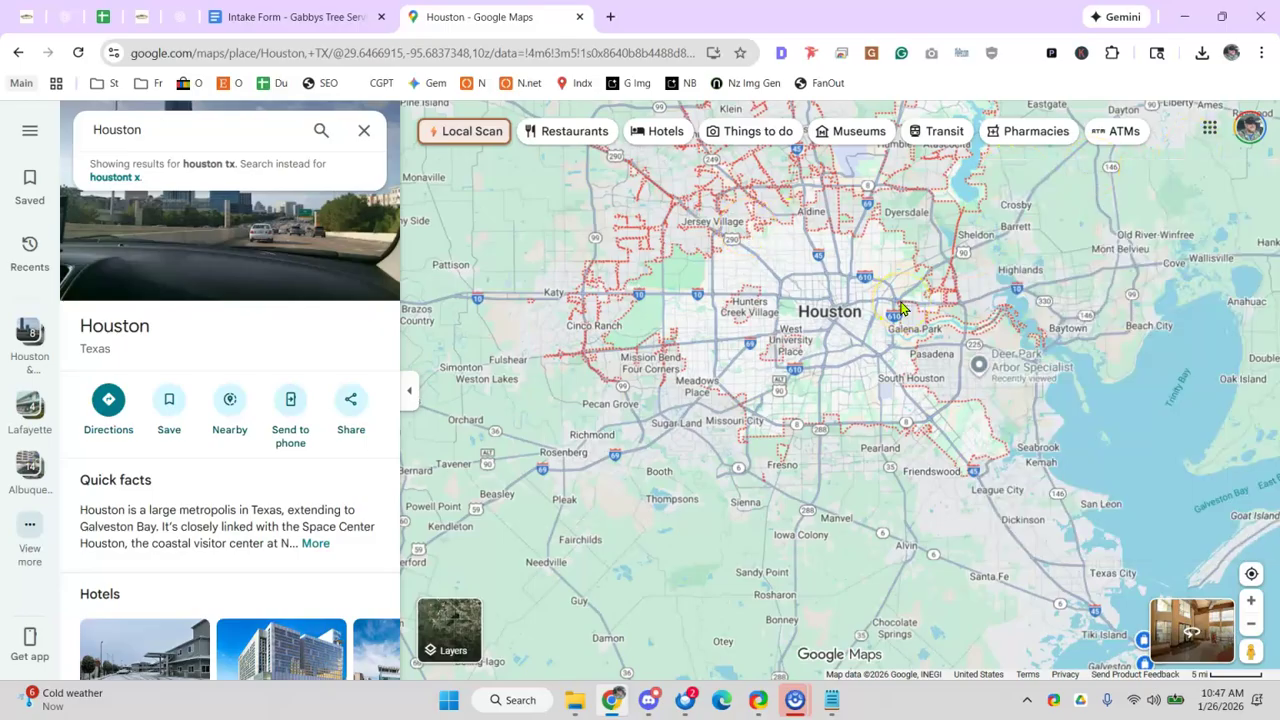
{"action": "left_click_drag", "start_coordinate": [900, 308], "coordinate": [838, 348]}
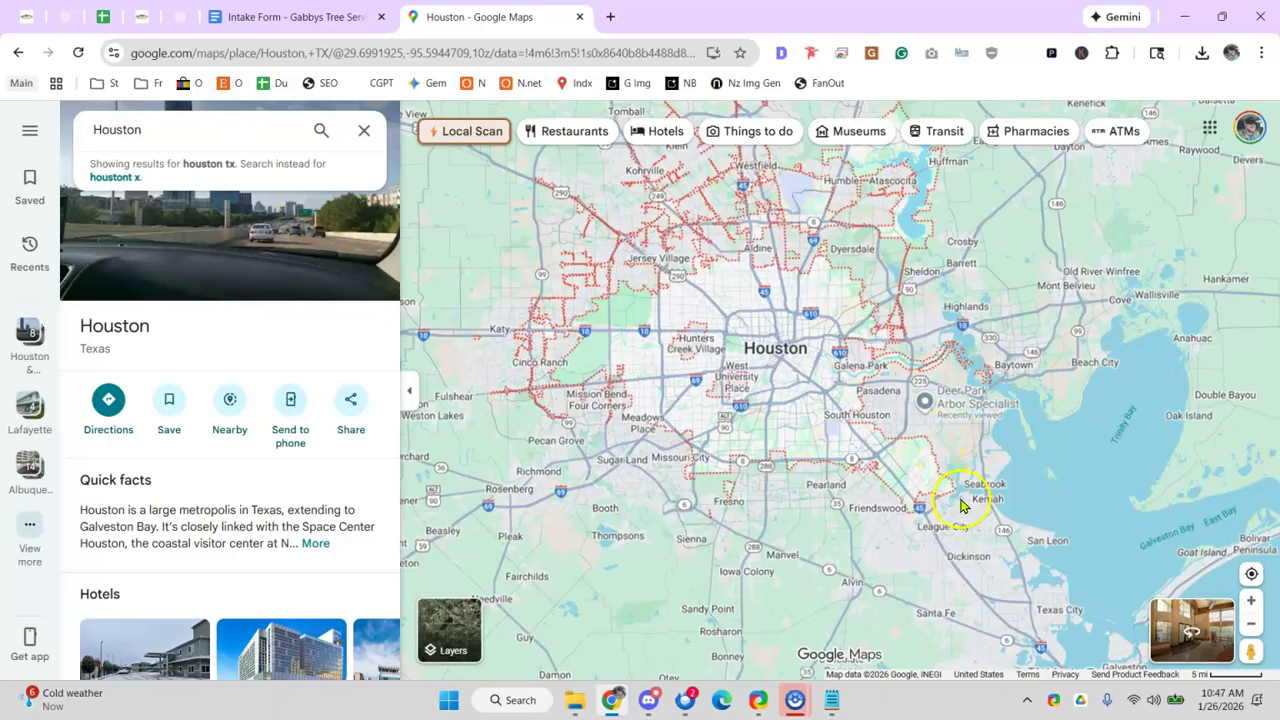
- Search Google Maps for 'deer park tx' to bring up the Deer Park listing
{"action": "left_click", "coordinate": [194, 137]}
{"action": "type", "text": "dar"}
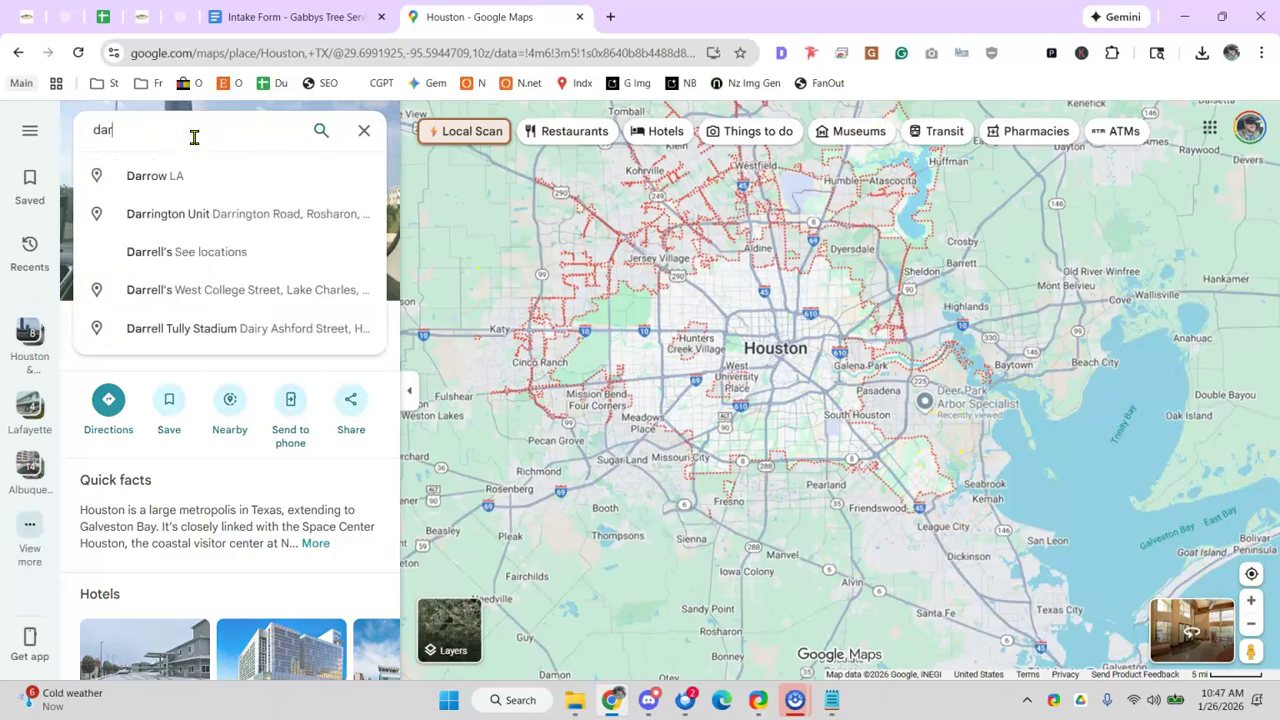
{"action": "key", "text": "BackSpace"}
{"action": "key", "text": "BackSpace"}
{"action": "key", "text": "BackSpace"}
{"action": "type", "text": "deer park "}
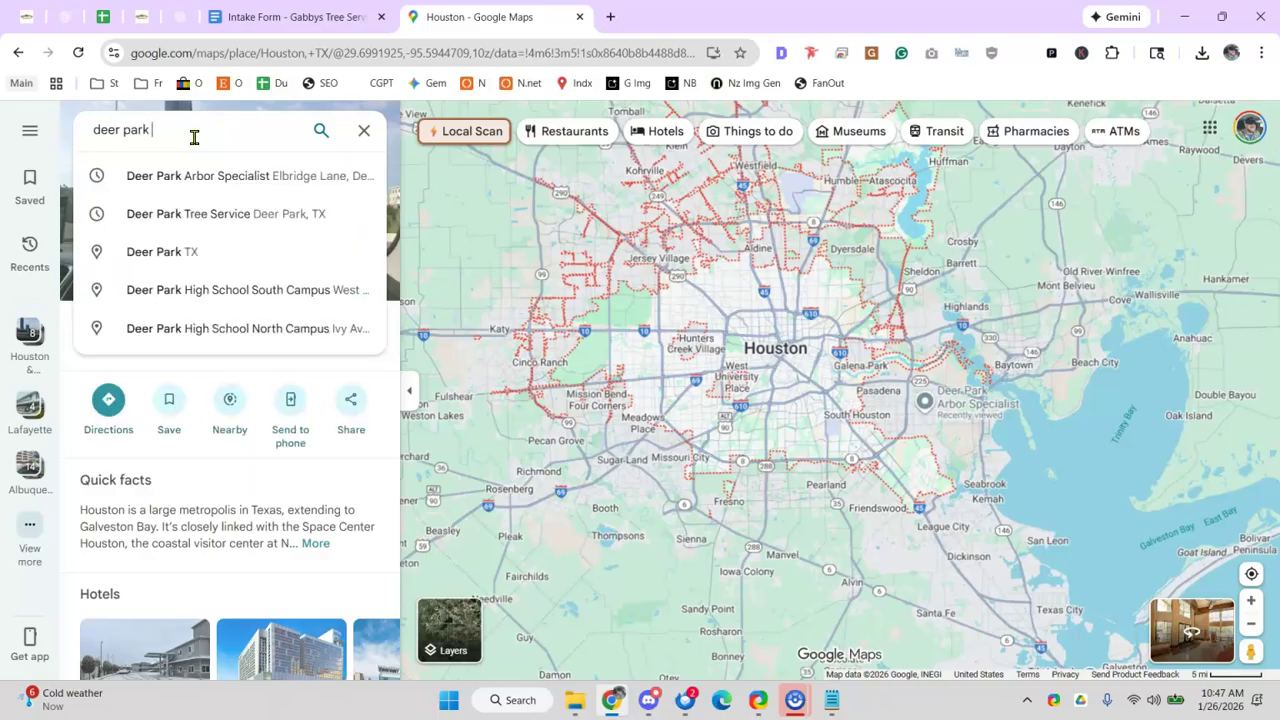
{"action": "type", "text": "tx"}
{"action": "key", "text": "Return"}
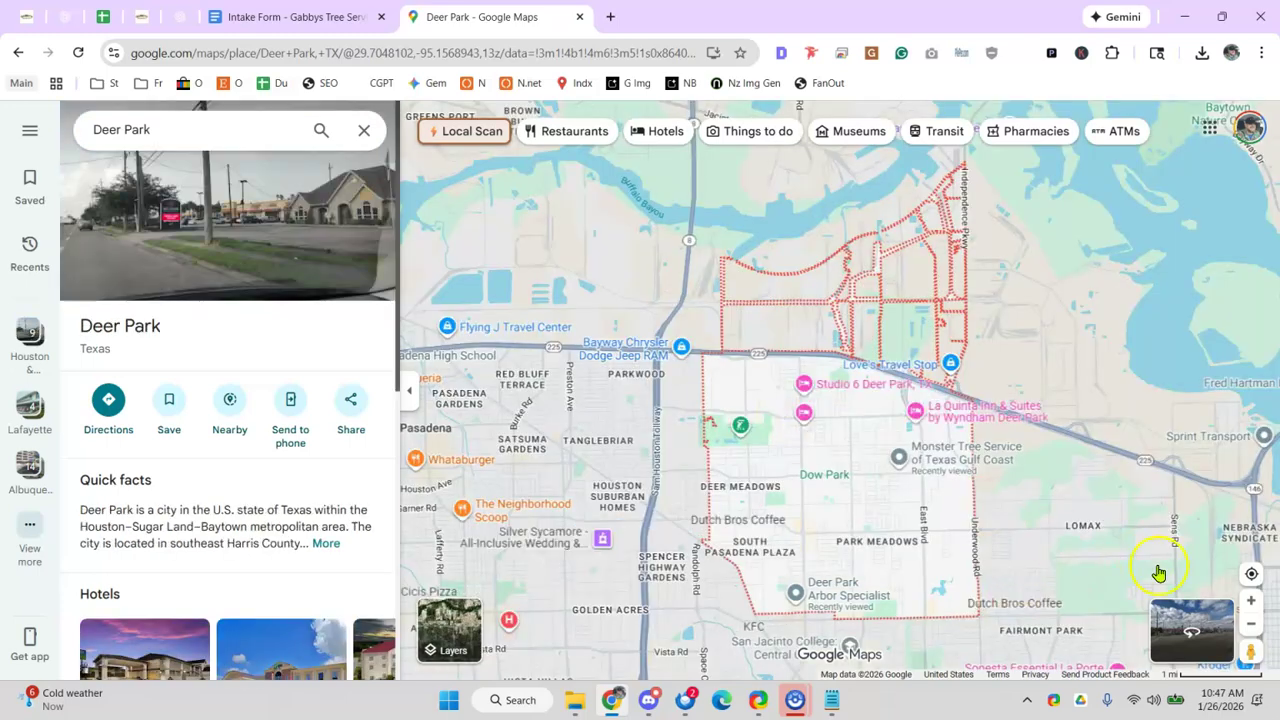
- Zoom out to the Houston region and back in, then pan north toward Channelview and Cloverleaf
{"action": "left_click", "coordinate": [1250, 638]}
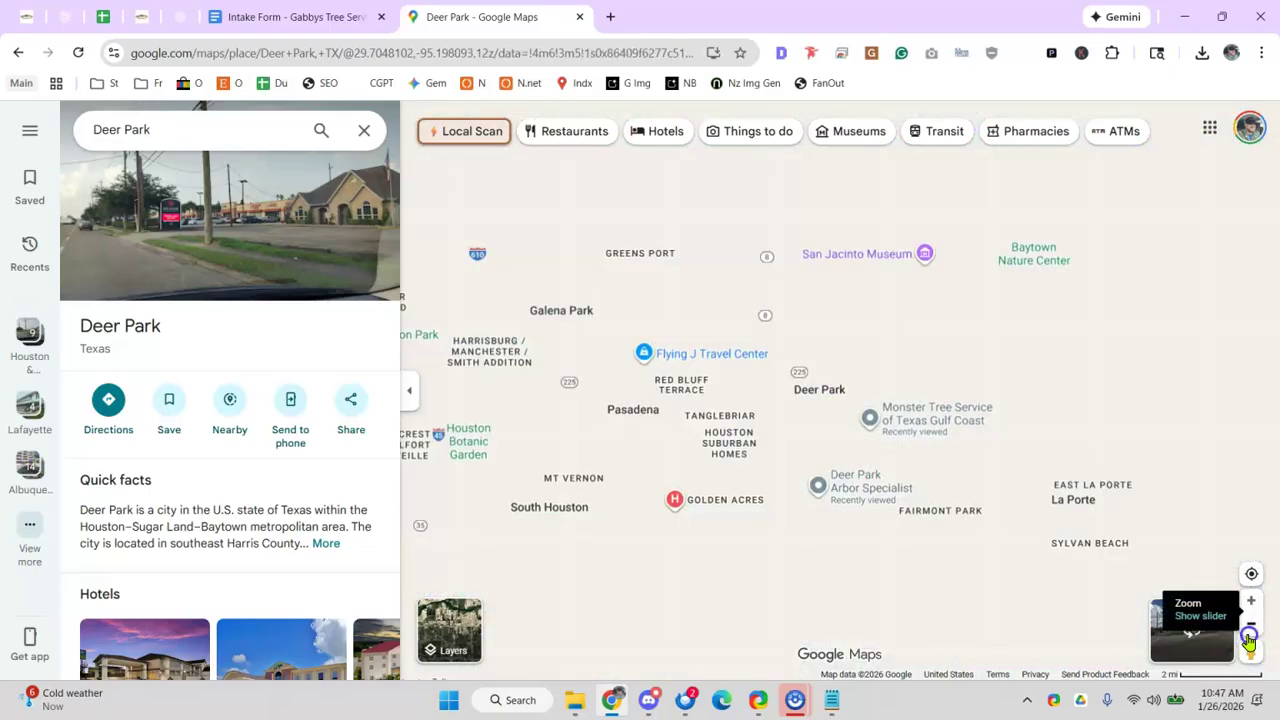
{"action": "left_click", "coordinate": [1249, 636]}
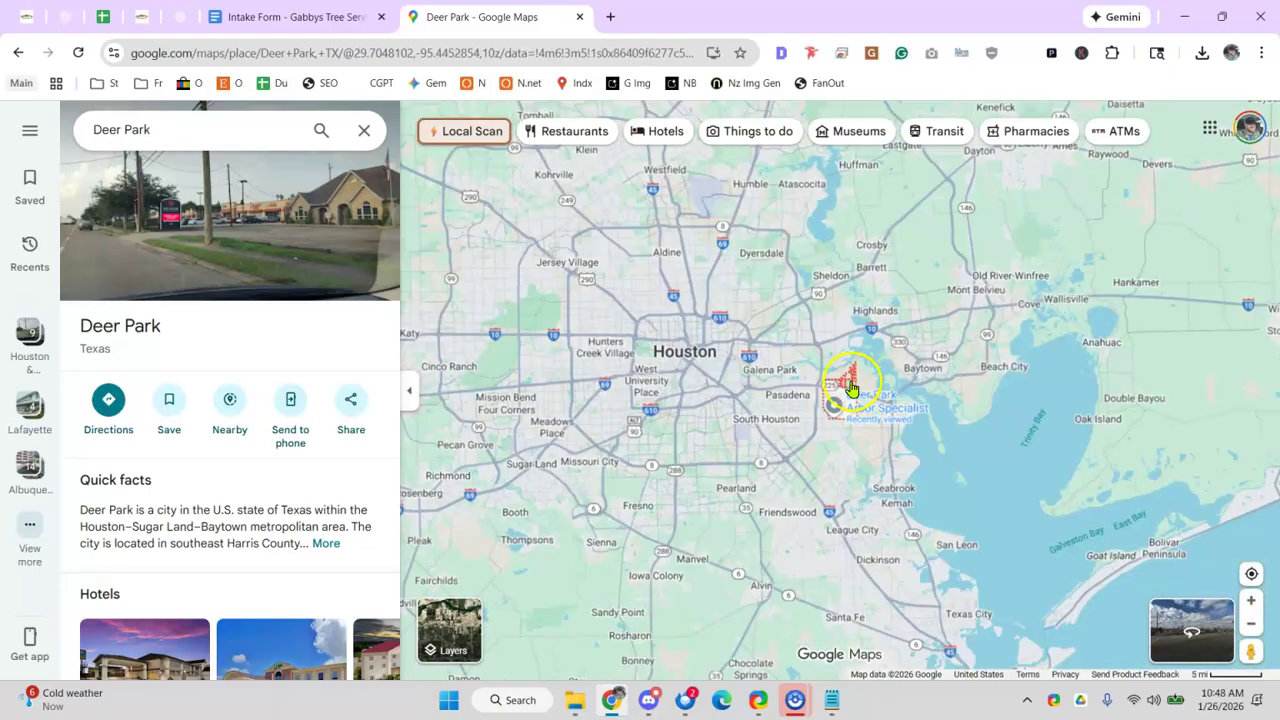
{"action": "left_click", "coordinate": [1251, 601]}
{"action": "left_click", "coordinate": [1252, 603]}
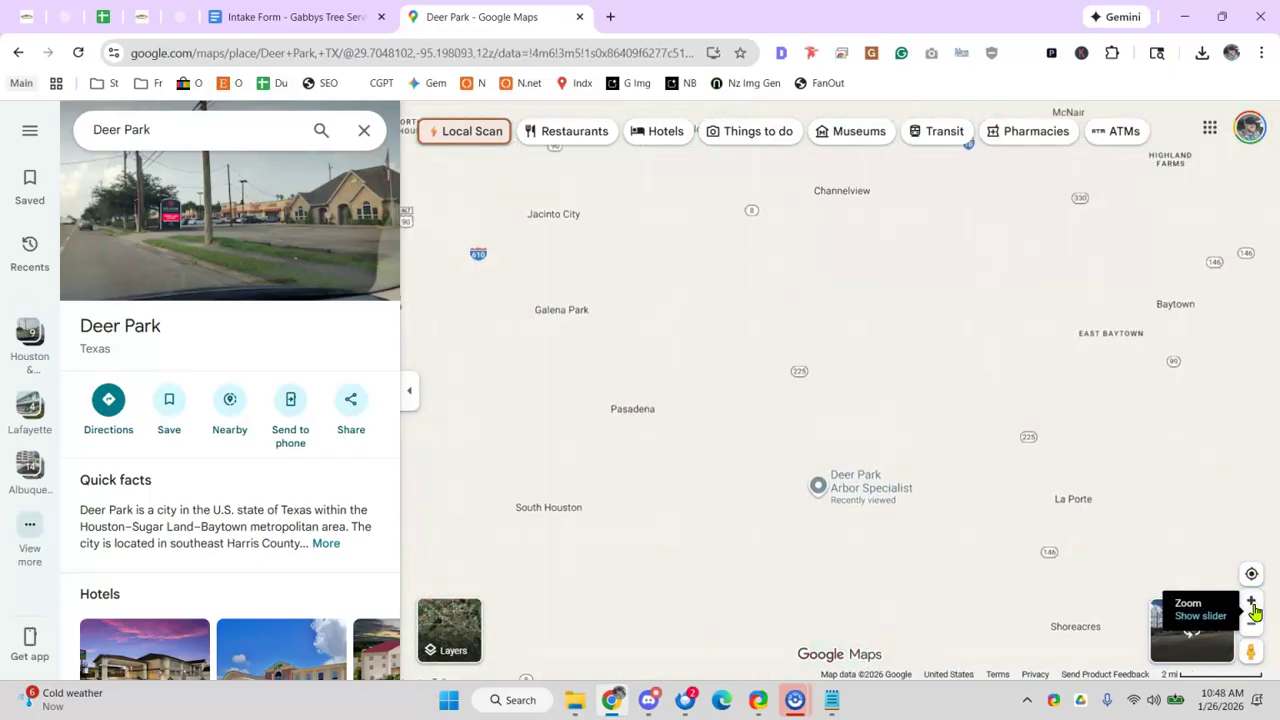
{"action": "left_click", "coordinate": [1255, 607]}
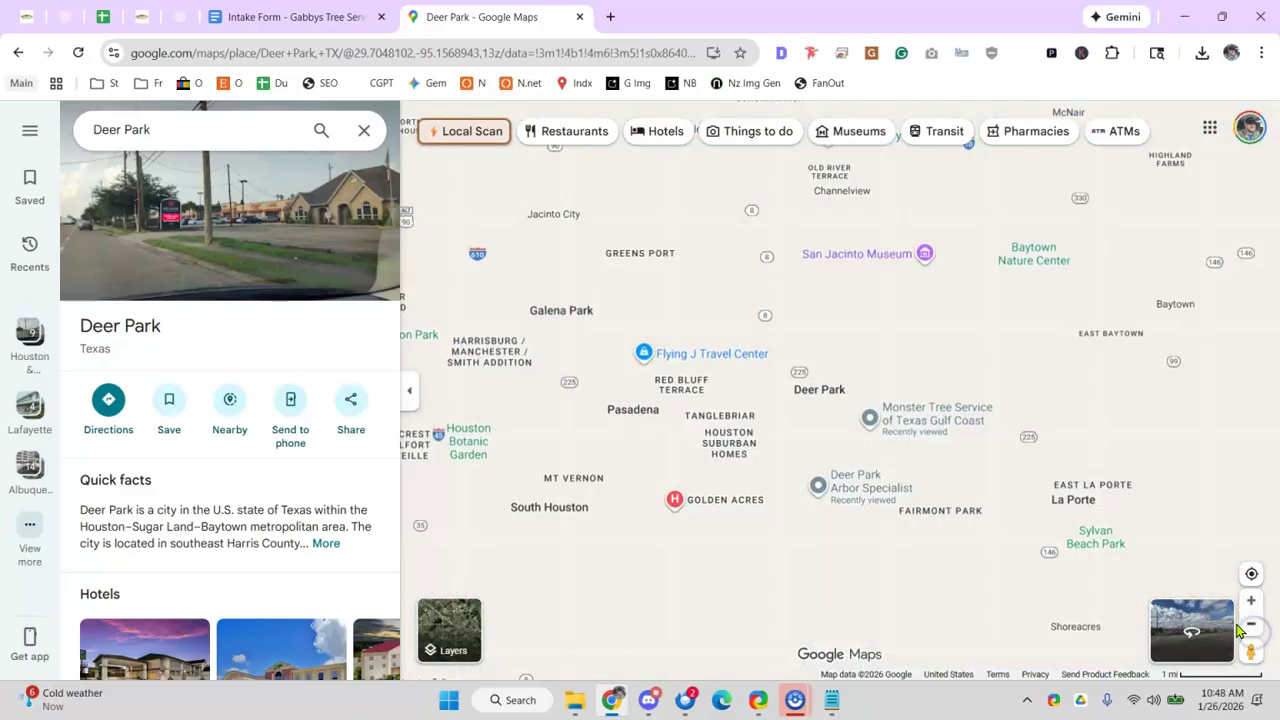
{"action": "left_click", "coordinate": [1238, 628]}
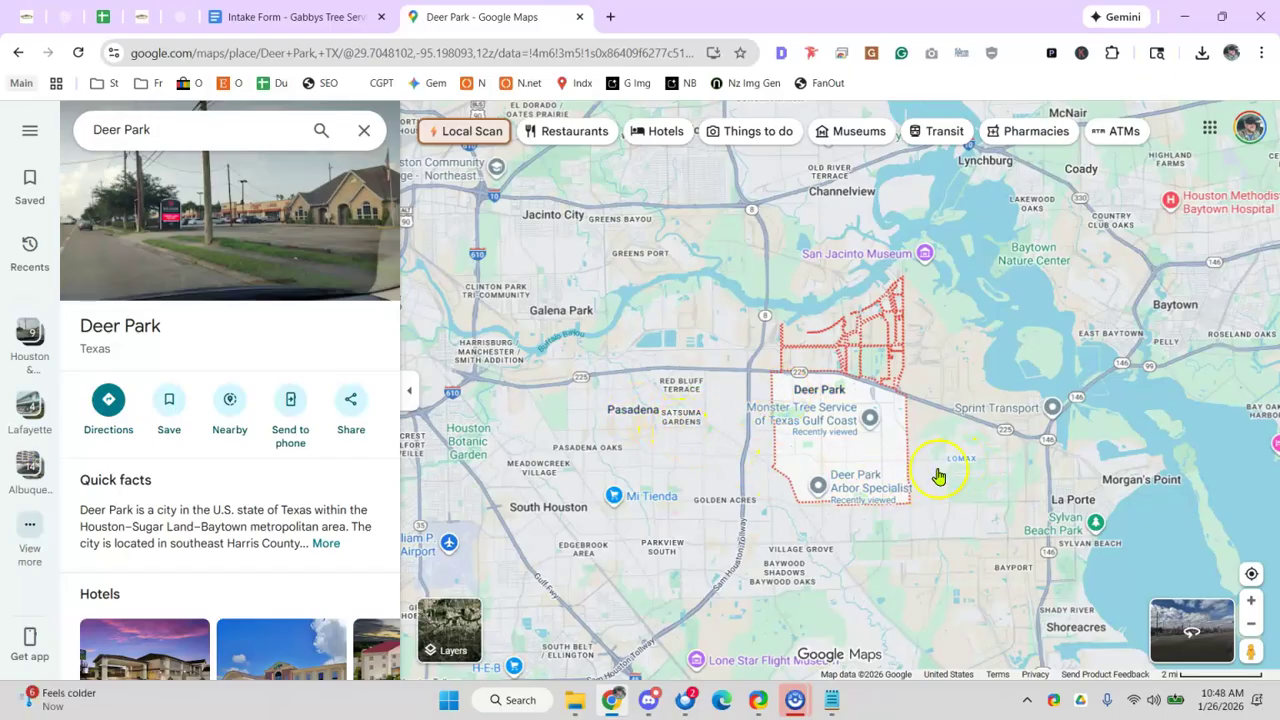
{"action": "left_click", "coordinate": [1252, 602]}
{"action": "left_click_drag", "start_coordinate": [723, 490], "coordinate": [712, 388]}
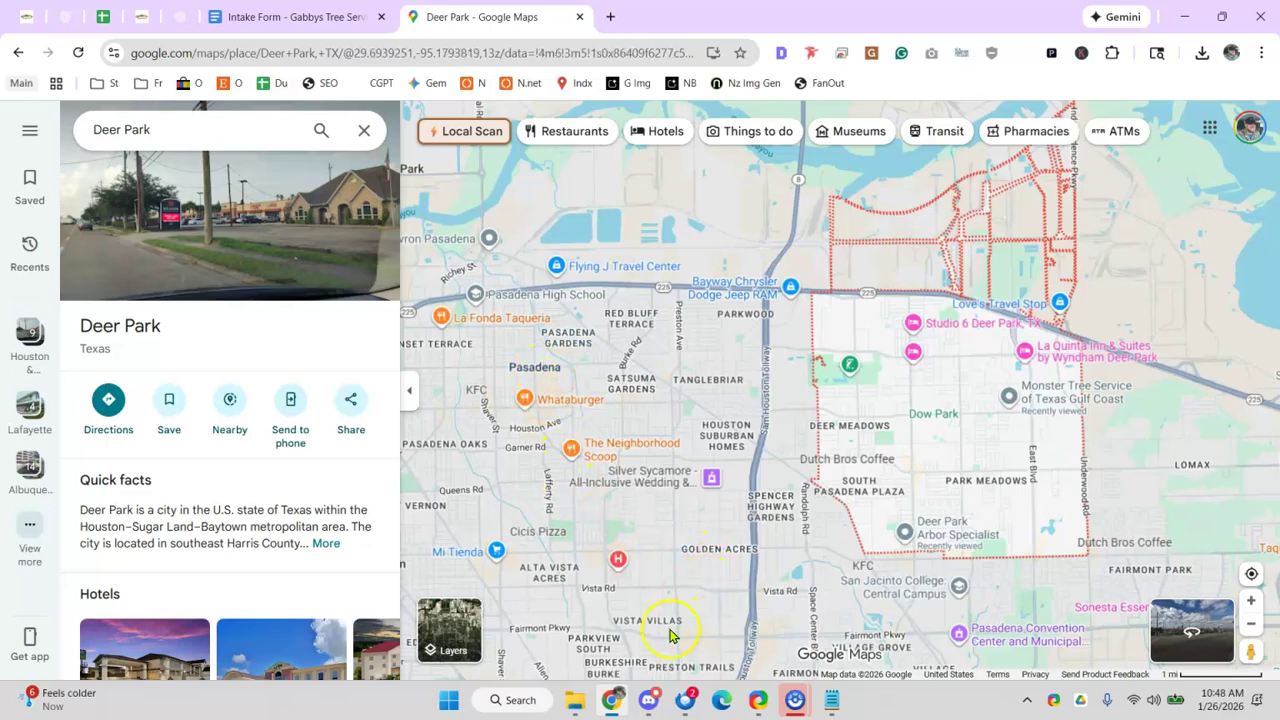
{"action": "left_click_drag", "start_coordinate": [1012, 438], "coordinate": [931, 503]}
{"action": "left_click_drag", "start_coordinate": [1006, 330], "coordinate": [993, 513]}
{"action": "left_click_drag", "start_coordinate": [807, 310], "coordinate": [860, 426]}
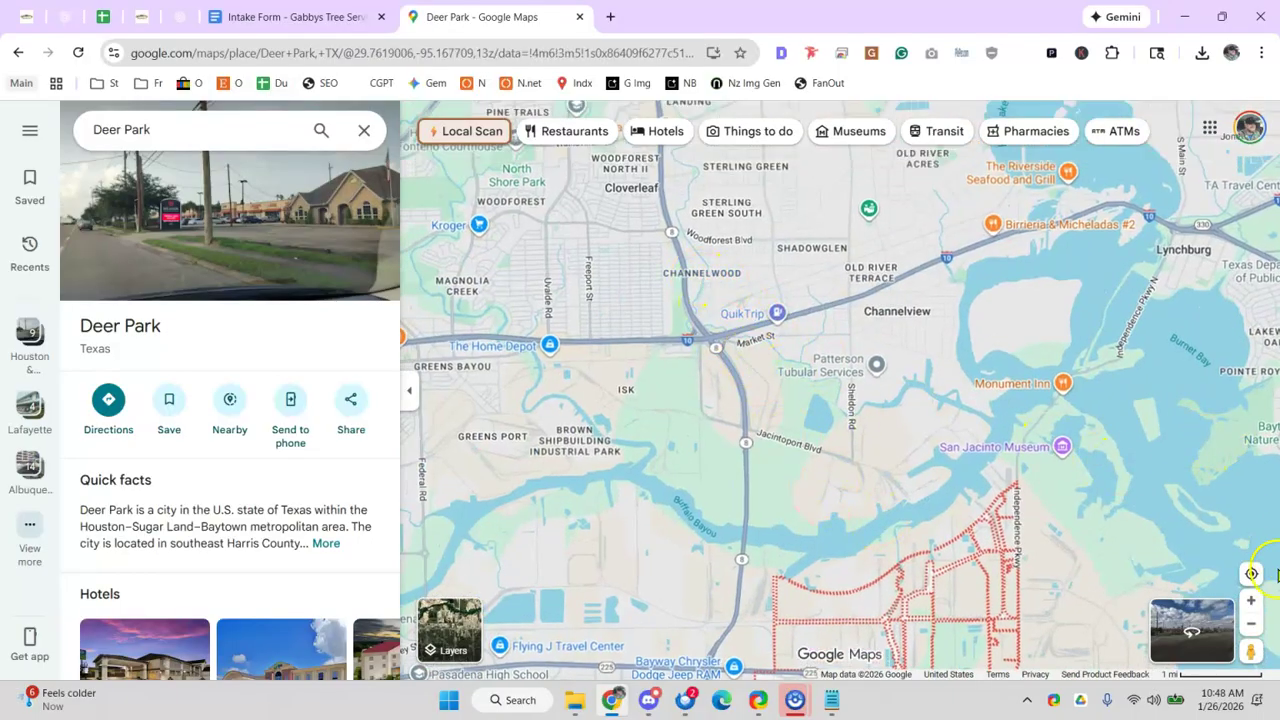
- Zoom in to street level around Sheldon Rd and Carpenters Bayou north of Deer Park
{"action": "left_click", "coordinate": [1250, 601]}
{"action": "left_click", "coordinate": [1250, 601]}
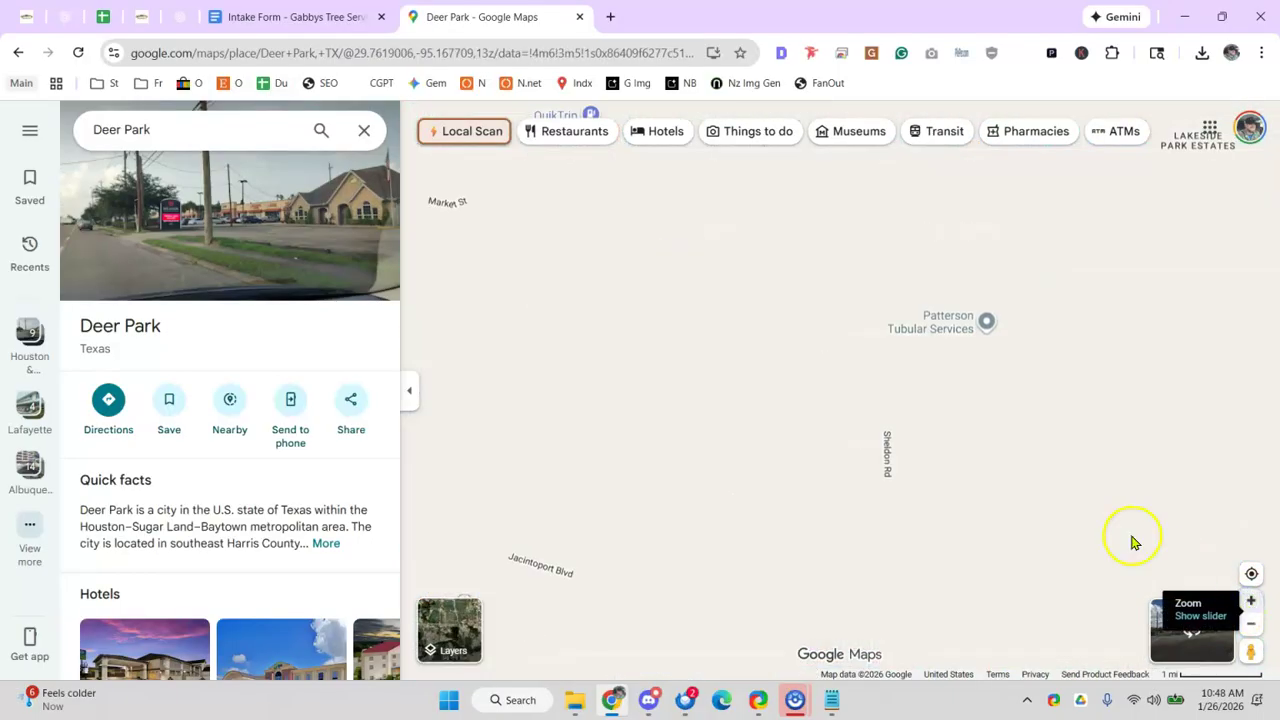
{"action": "left_click_drag", "start_coordinate": [709, 337], "coordinate": [786, 363]}
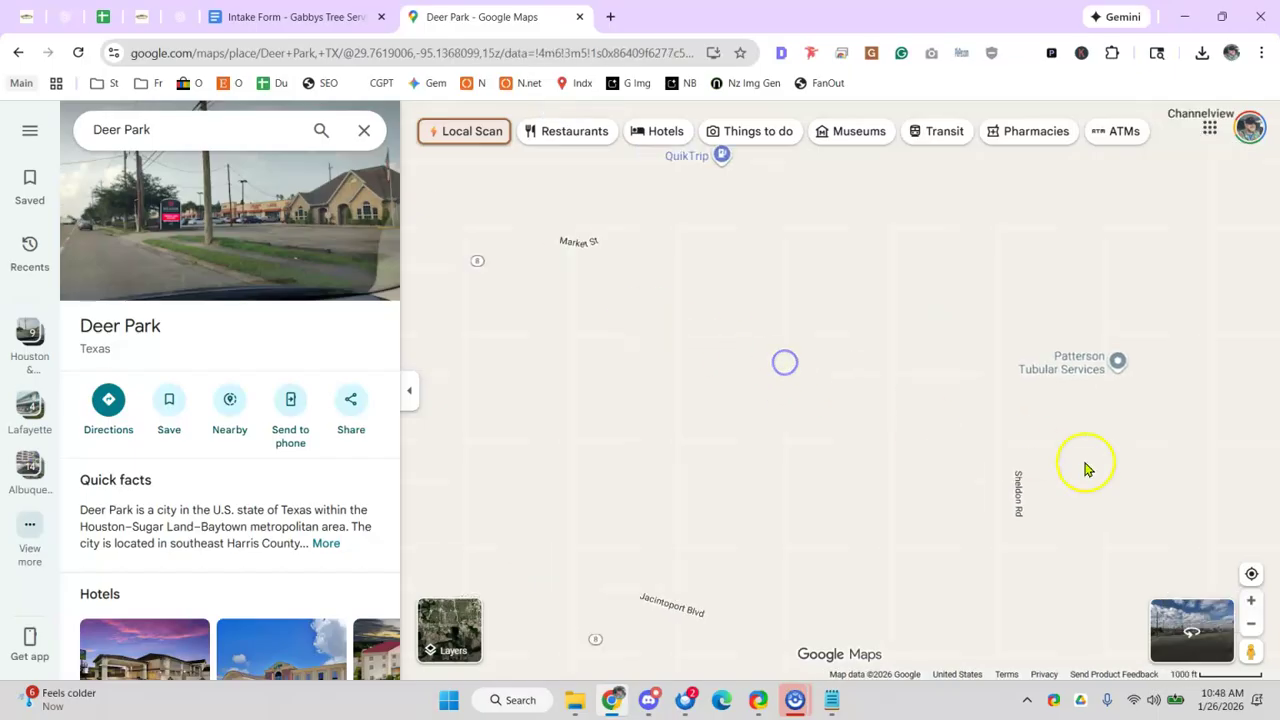
{"action": "left_click", "coordinate": [1250, 602]}
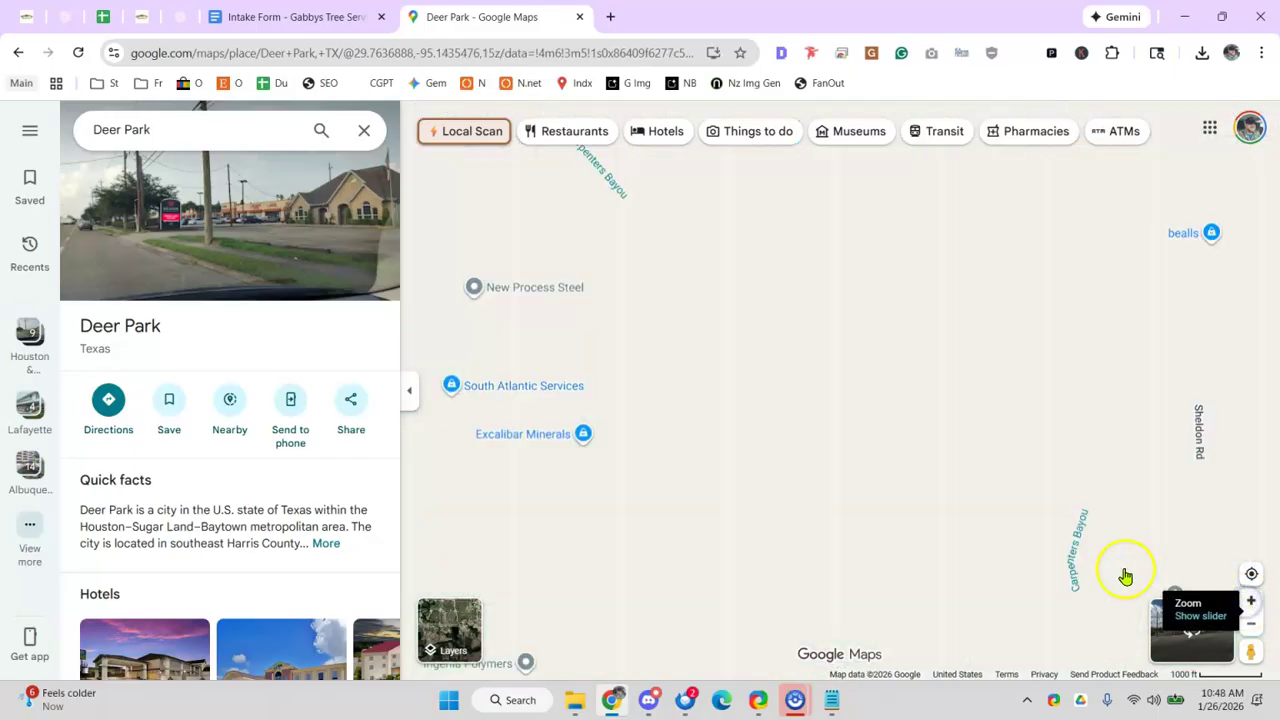
{"action": "left_click", "coordinate": [1251, 602]}
{"action": "left_click_drag", "start_coordinate": [963, 394], "coordinate": [915, 395]}
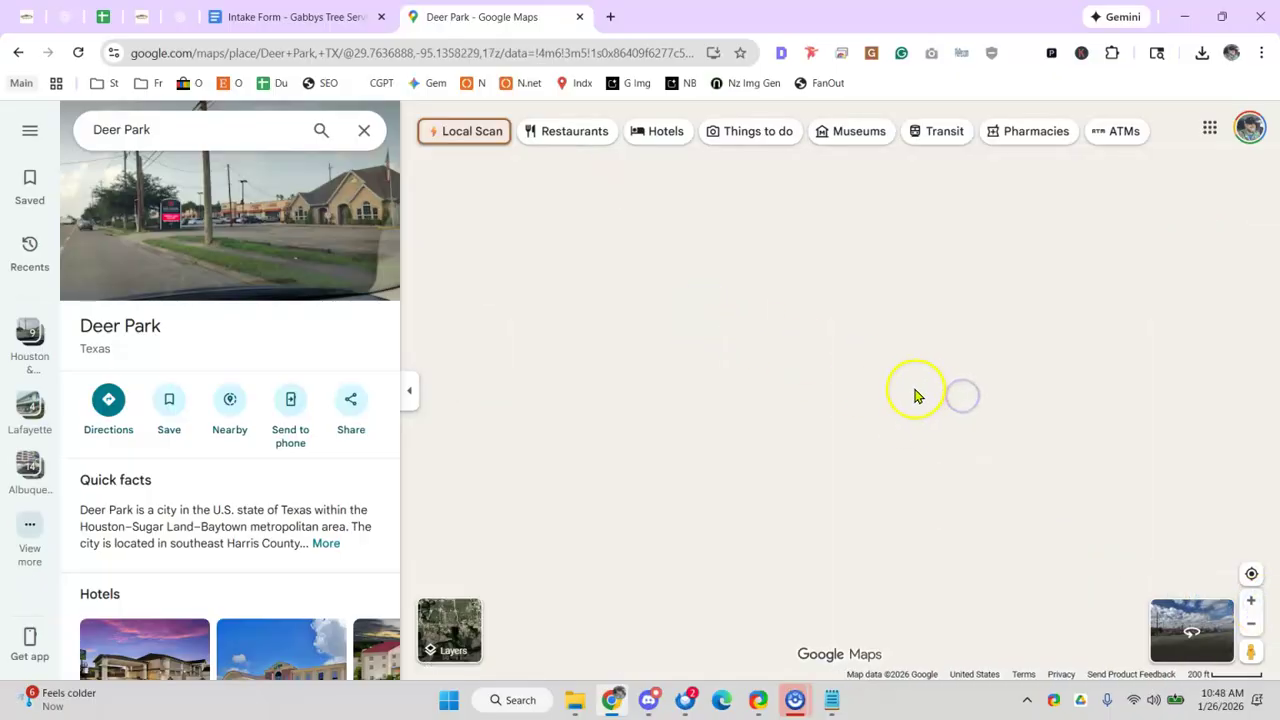
{"action": "left_click_drag", "start_coordinate": [831, 431], "coordinate": [1035, 535]}
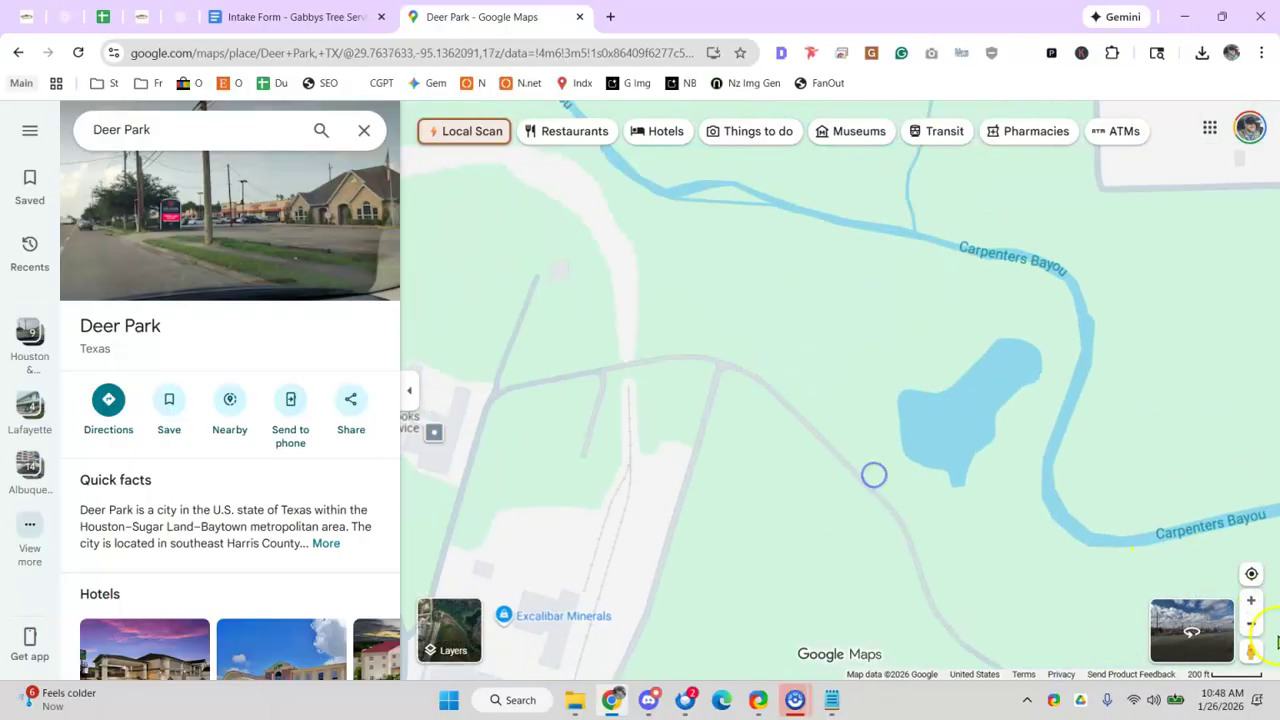
{"action": "left_click", "coordinate": [1251, 602]}
{"action": "left_click", "coordinate": [1252, 603]}
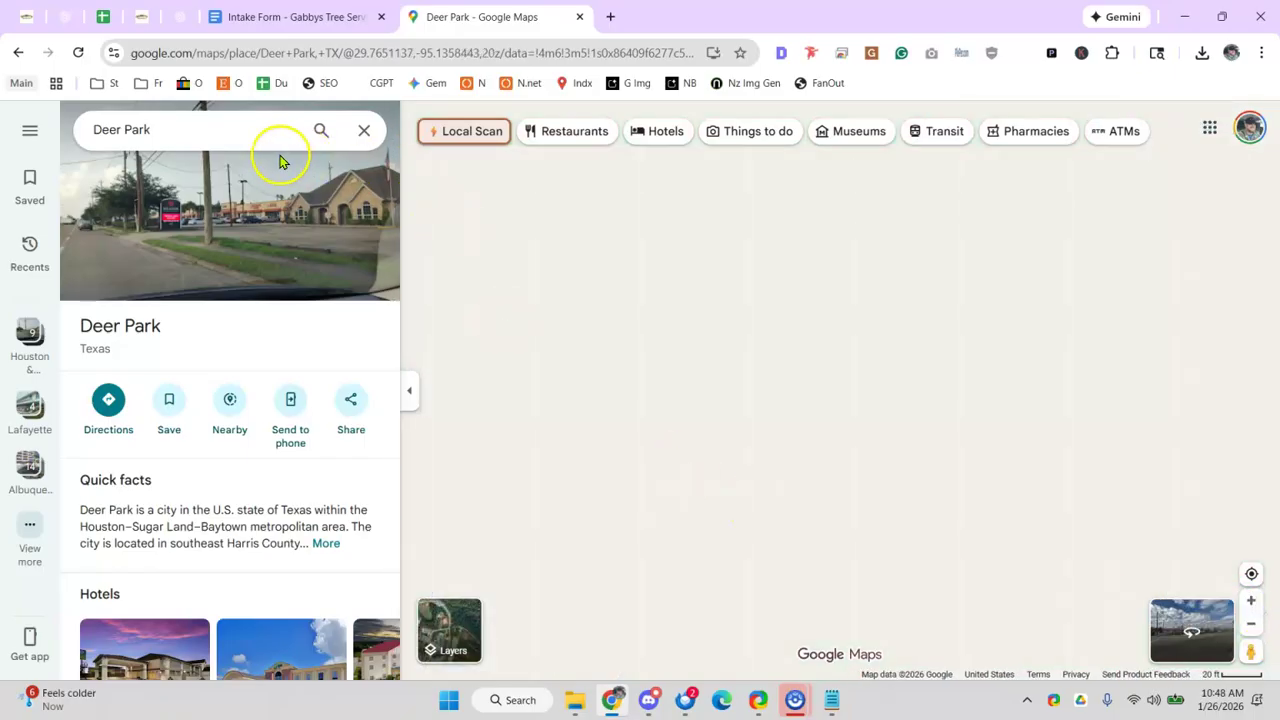
- Zoom out six levels and recentre so Houston and the Deer Park outline are visible
{"action": "left_click", "coordinate": [1253, 626]}
{"action": "left_click", "coordinate": [1256, 627]}
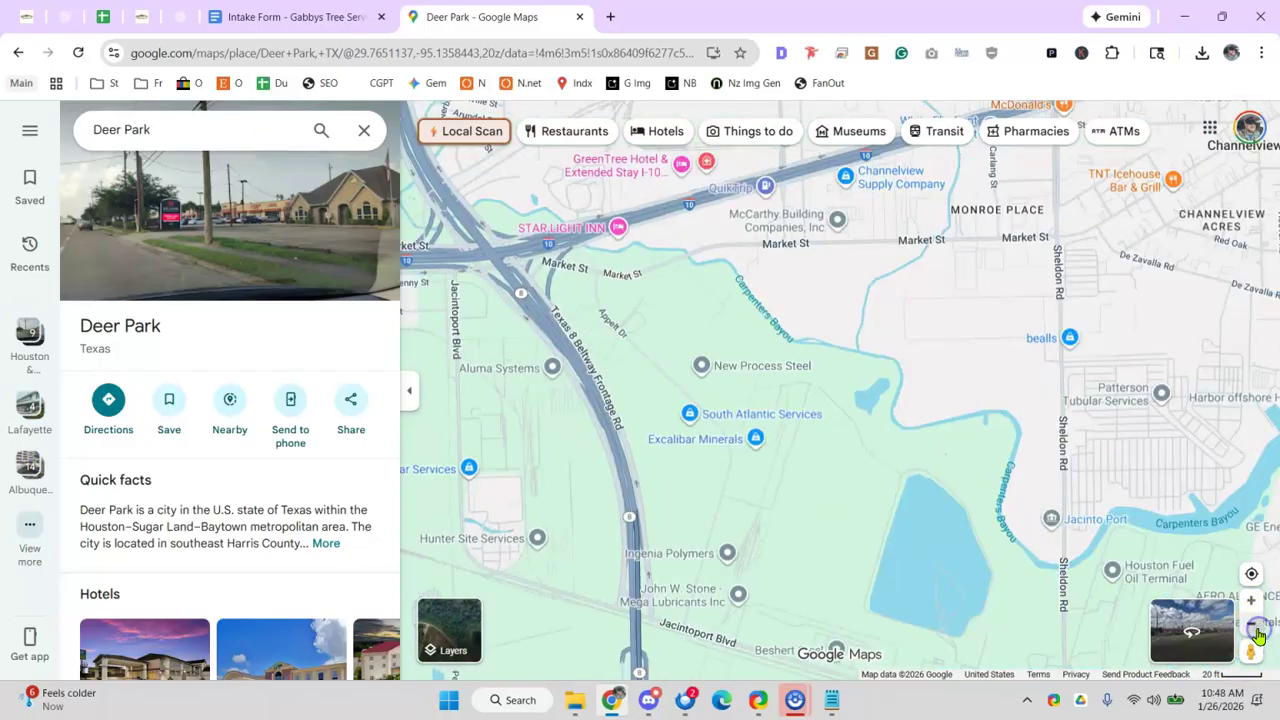
{"action": "left_click", "coordinate": [1256, 627]}
{"action": "left_click", "coordinate": [1256, 628]}
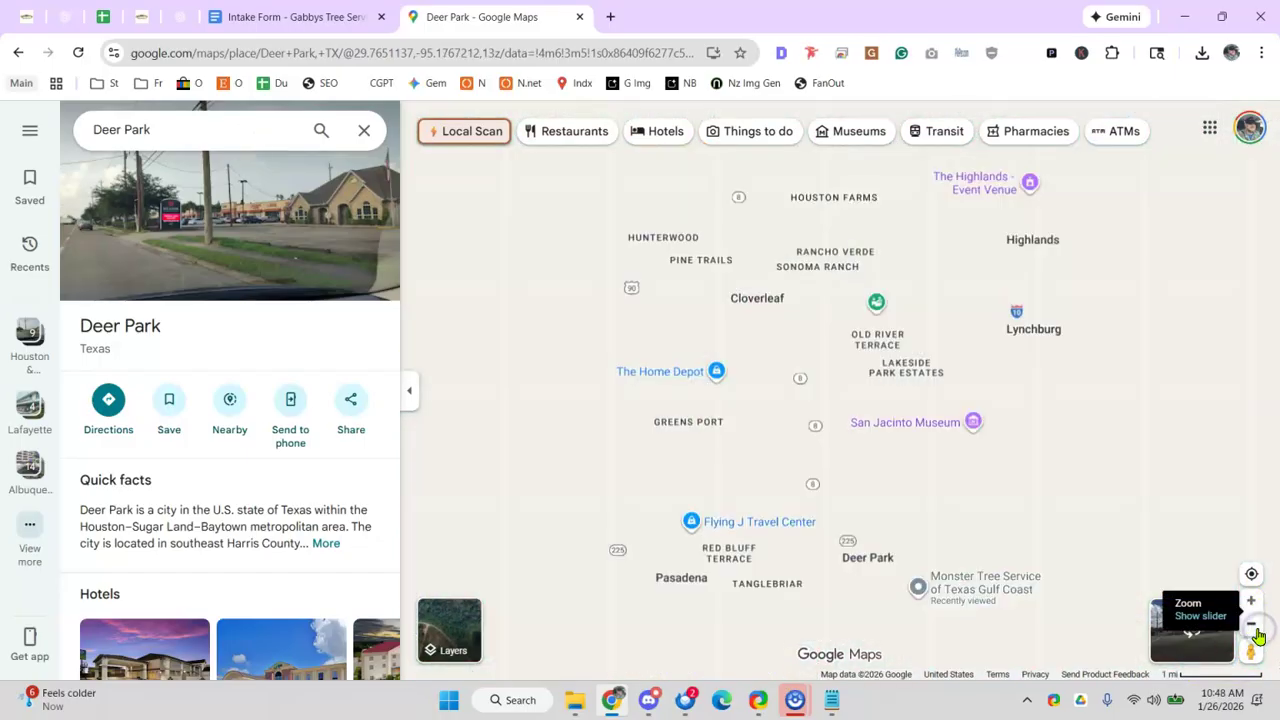
{"action": "left_click", "coordinate": [1256, 628]}
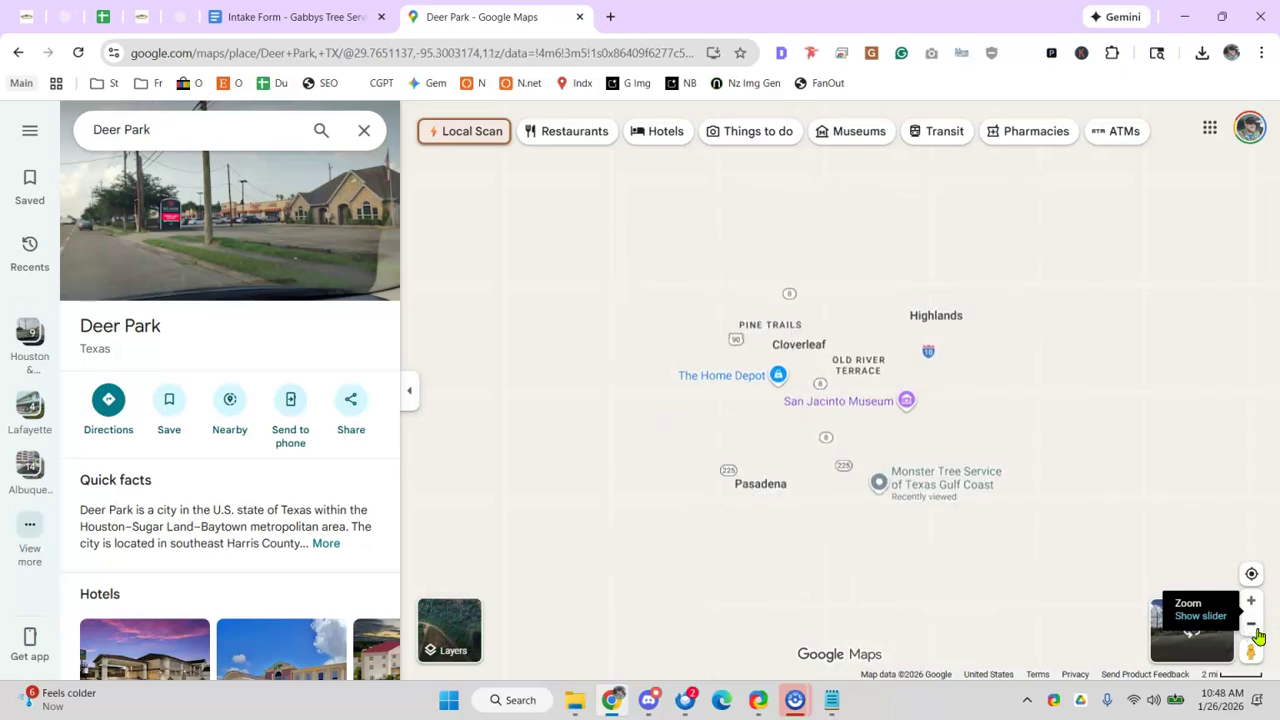
{"action": "left_click", "coordinate": [1258, 632]}
{"action": "left_click_drag", "start_coordinate": [763, 486], "coordinate": [831, 506]}
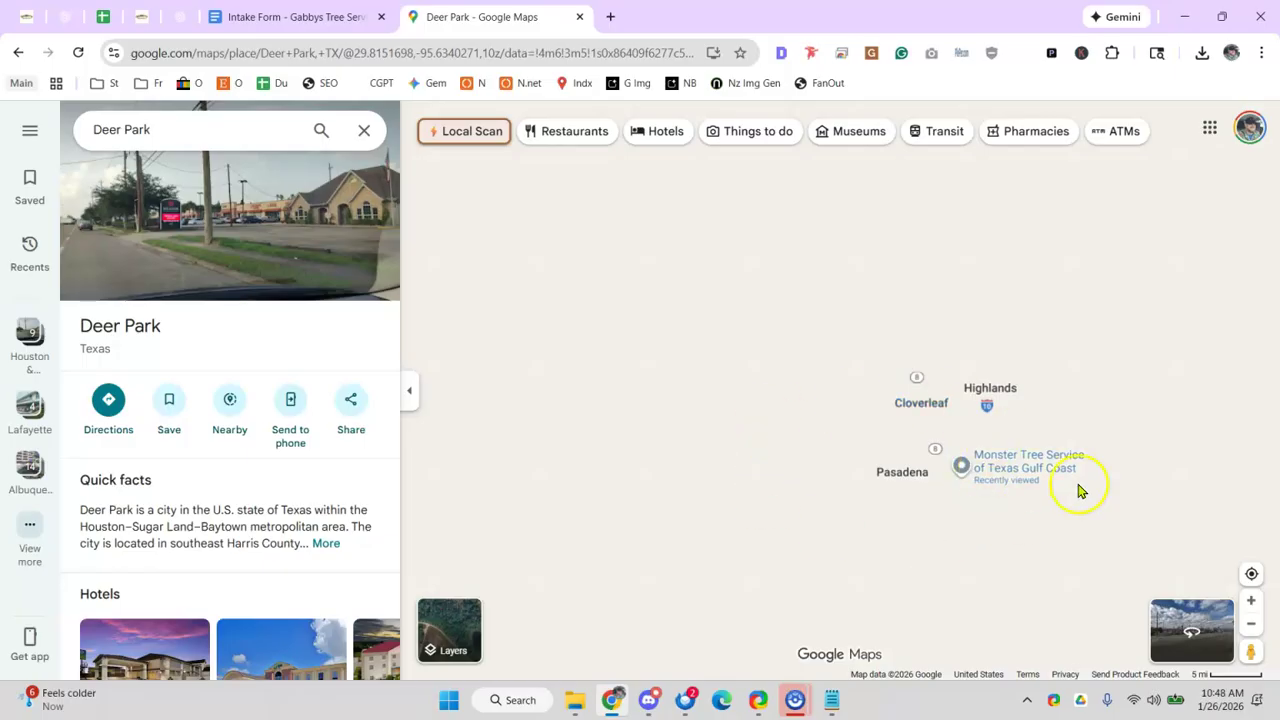
{"action": "left_click_drag", "start_coordinate": [823, 382], "coordinate": [903, 451]}
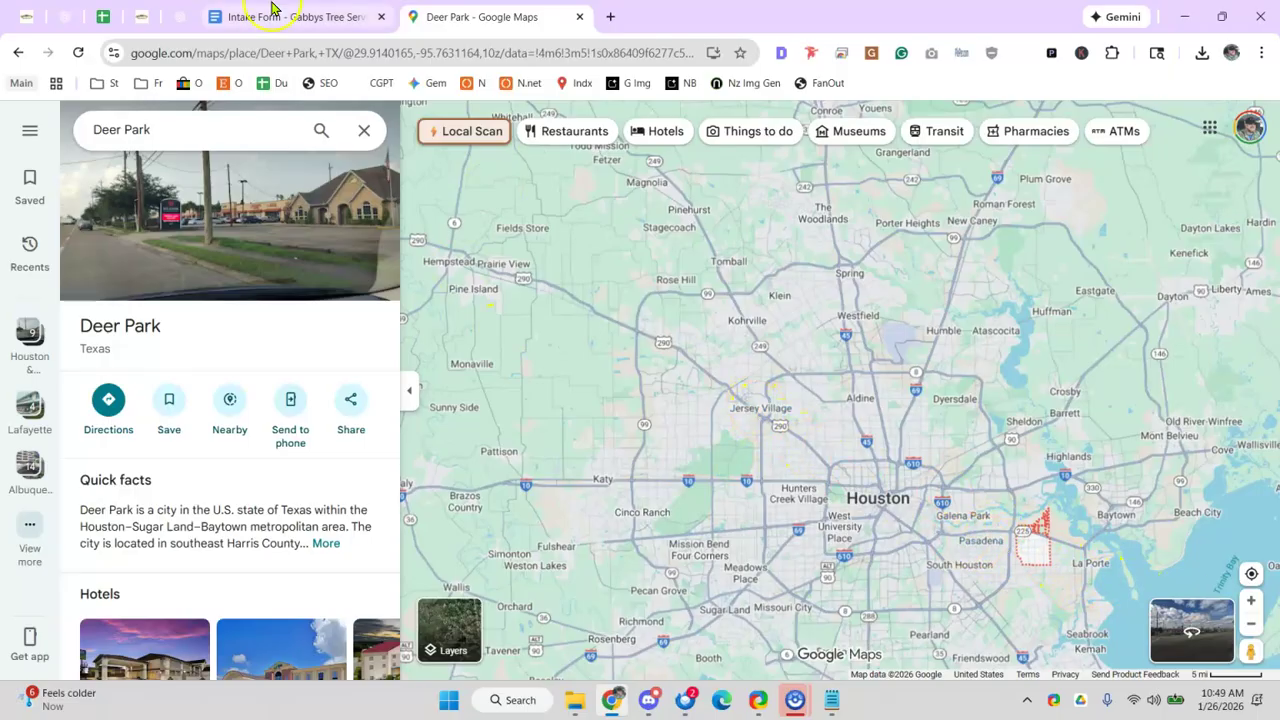
- Look at the Explain Proximity, Relevance, Prominence note in the audit sheet, then return to Maps
{"action": "left_click", "coordinate": [108, 28]}
{"action": "left_click", "coordinate": [64, 382]}
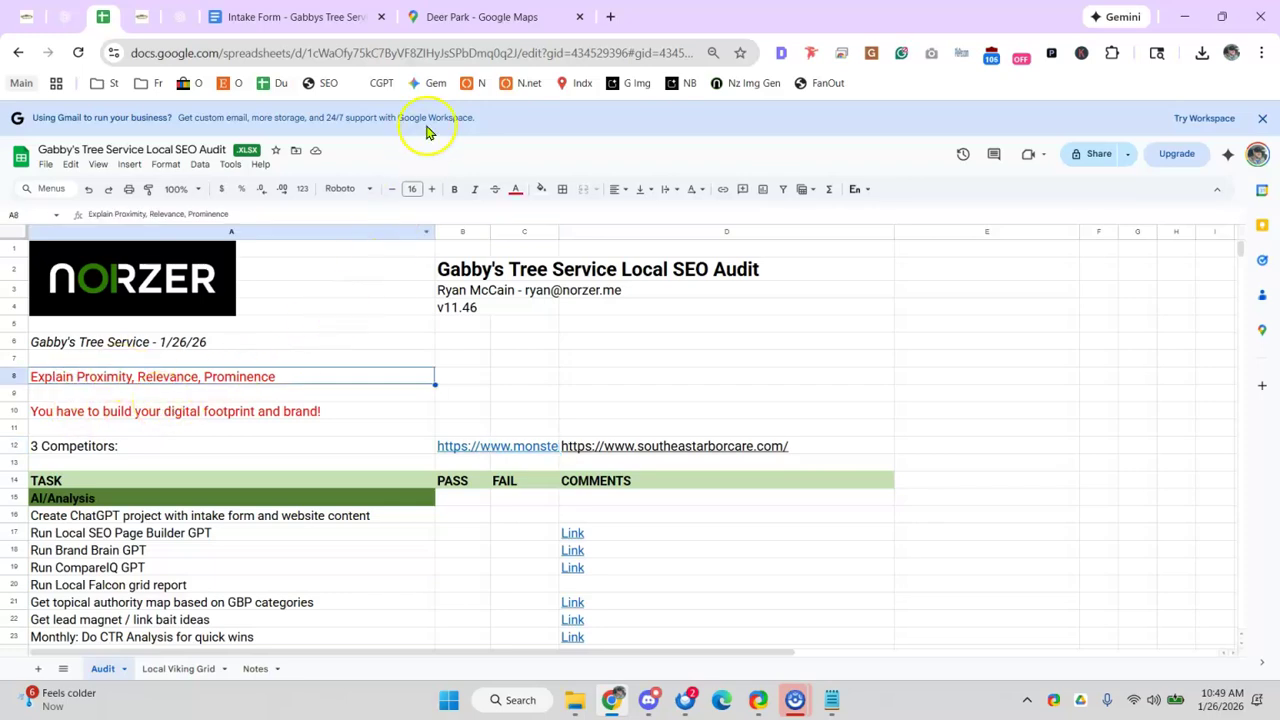
{"action": "left_click", "coordinate": [432, 18]}
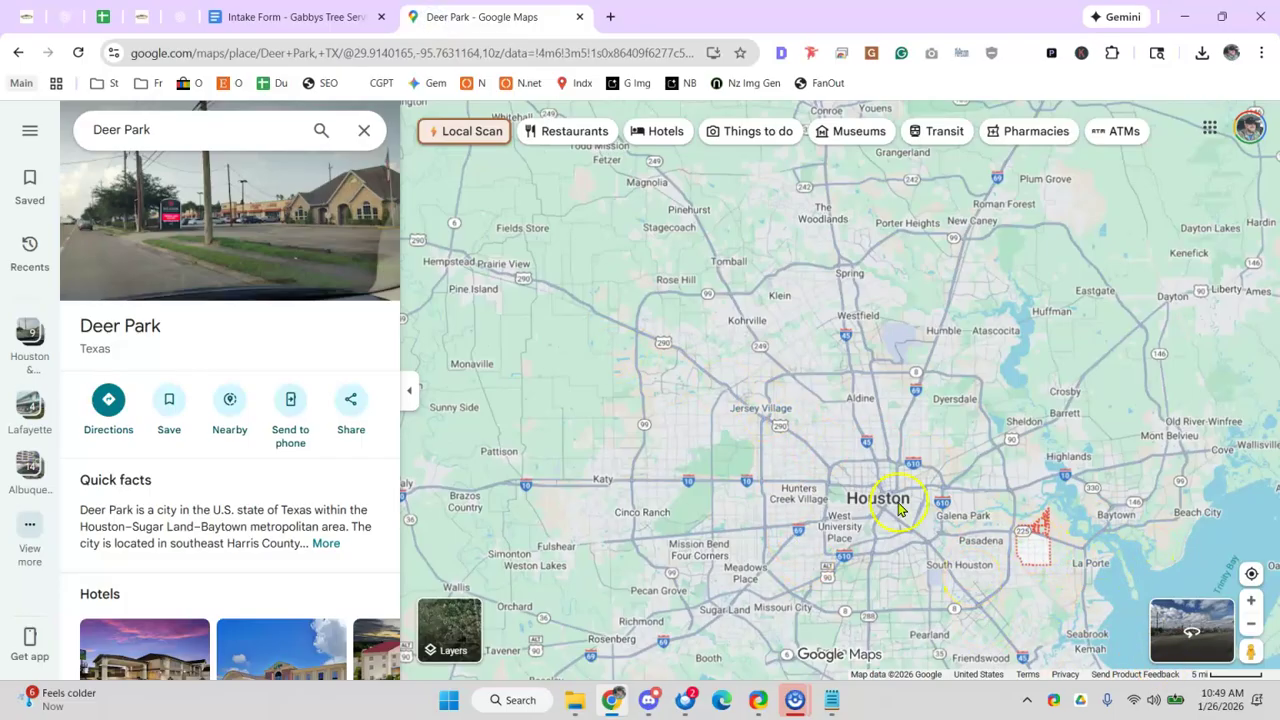
- Pan the map northwest to show Hempstead, Waller, Magnolia and Tomball
{"action": "scroll", "coordinate": [722, 456], "scroll_direction": "up", "scroll_amount": 1}
{"action": "left_click_drag", "start_coordinate": [631, 334], "coordinate": [698, 408]}
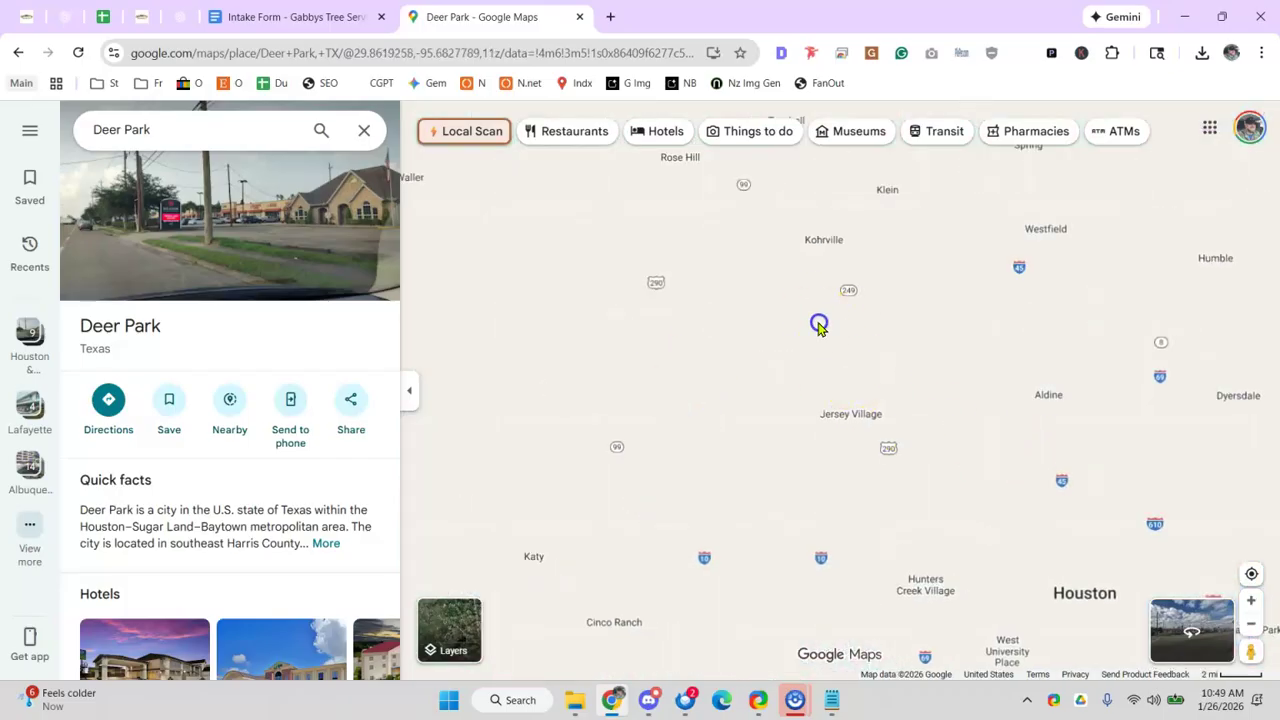
{"action": "left_click_drag", "start_coordinate": [817, 322], "coordinate": [1042, 608]}
{"action": "left_click_drag", "start_coordinate": [624, 357], "coordinate": [721, 396]}
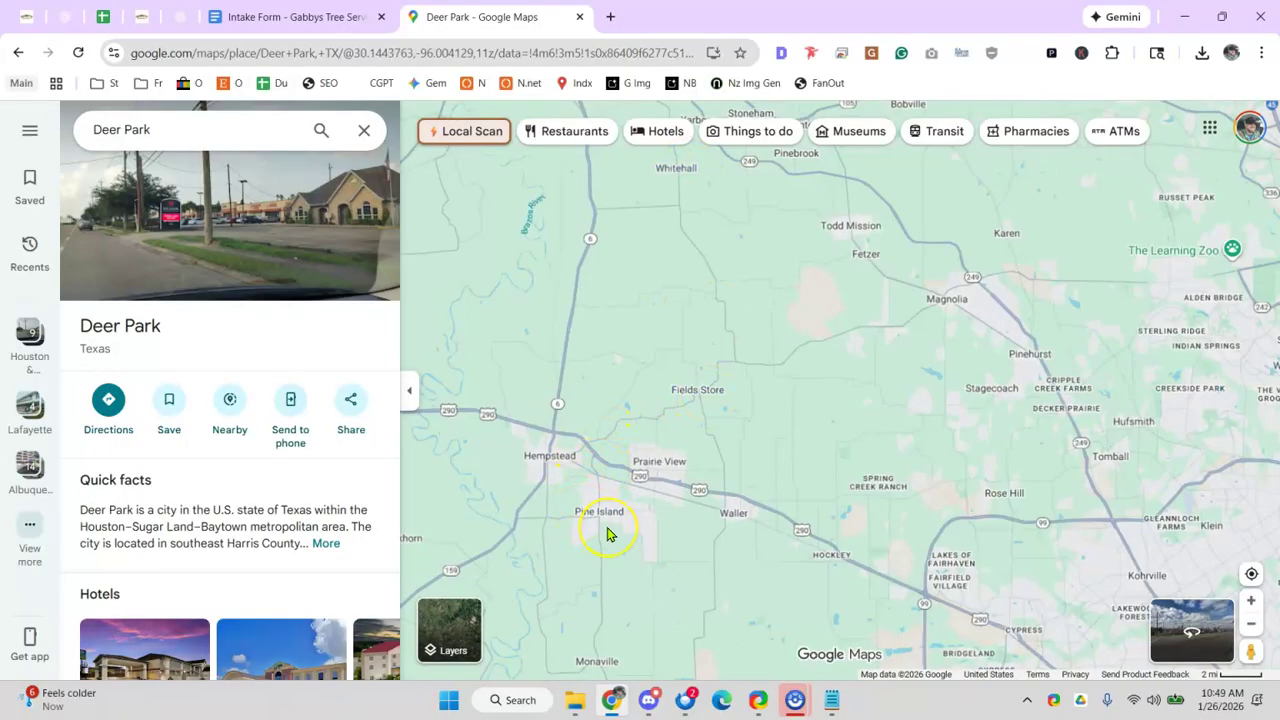
{"action": "left_click", "coordinate": [102, 17]}
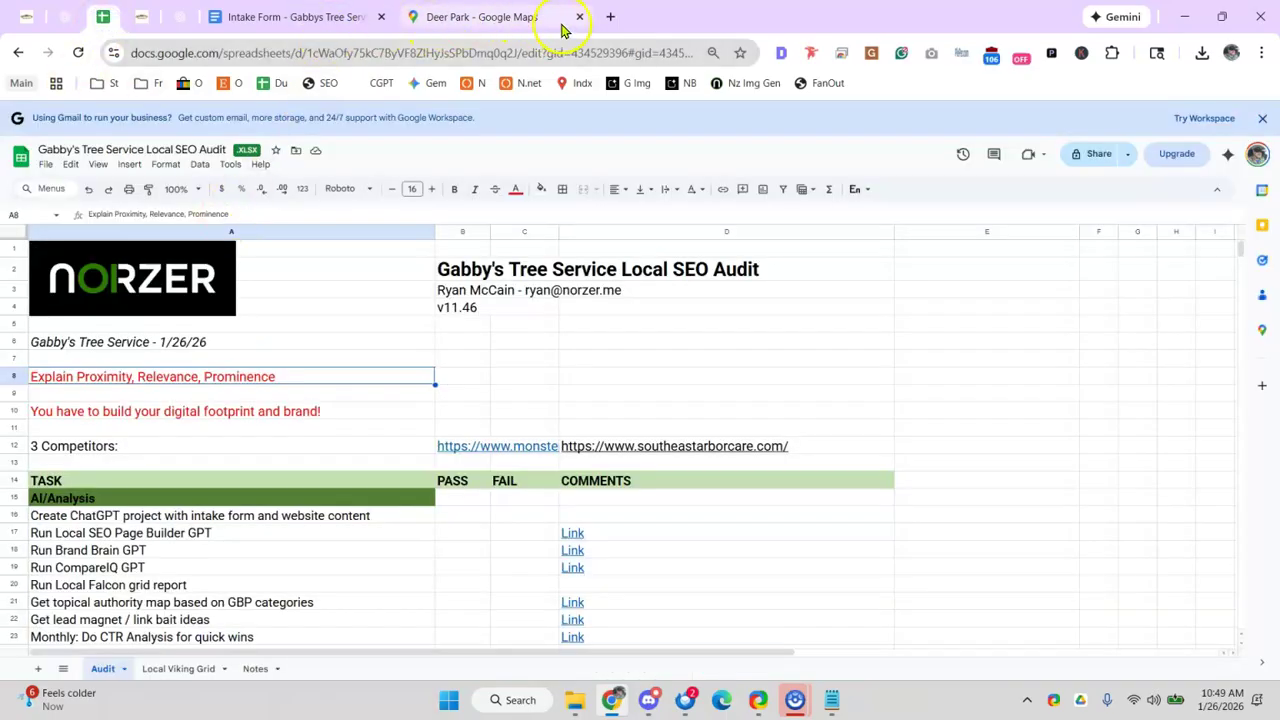
{"action": "left_click", "coordinate": [141, 17]}
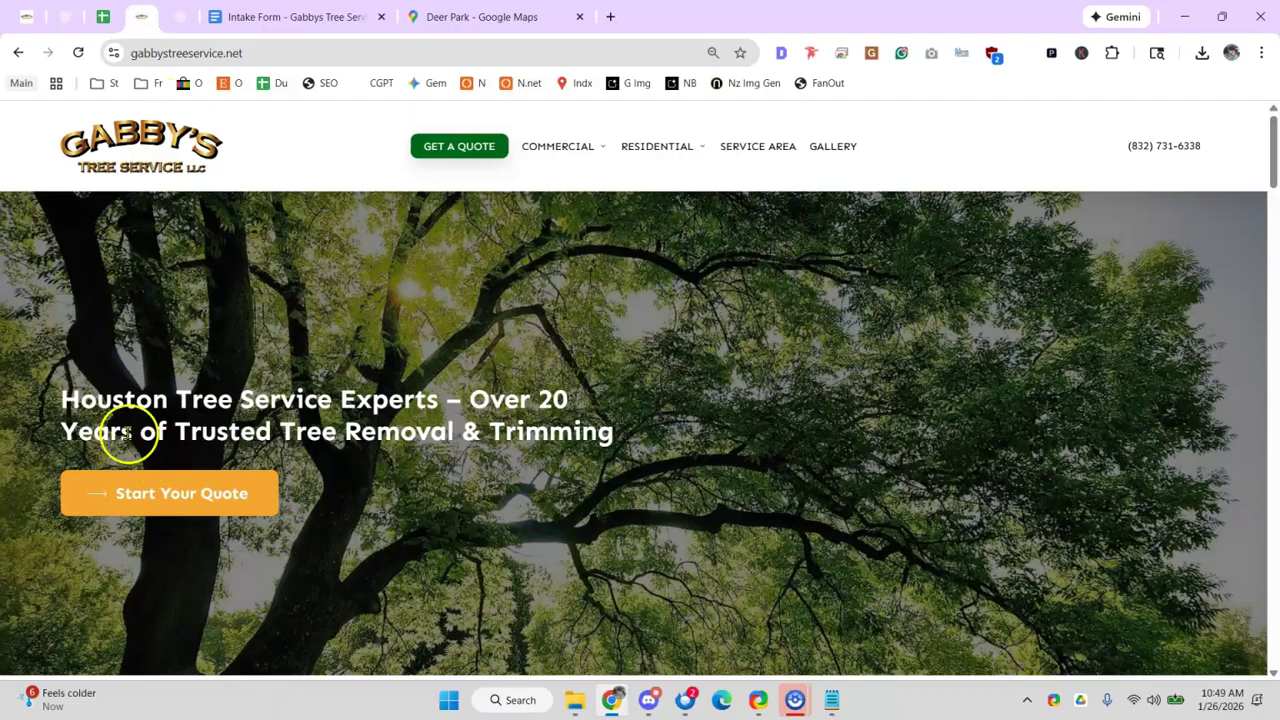
{"action": "left_click_drag", "start_coordinate": [172, 400], "coordinate": [338, 405]}
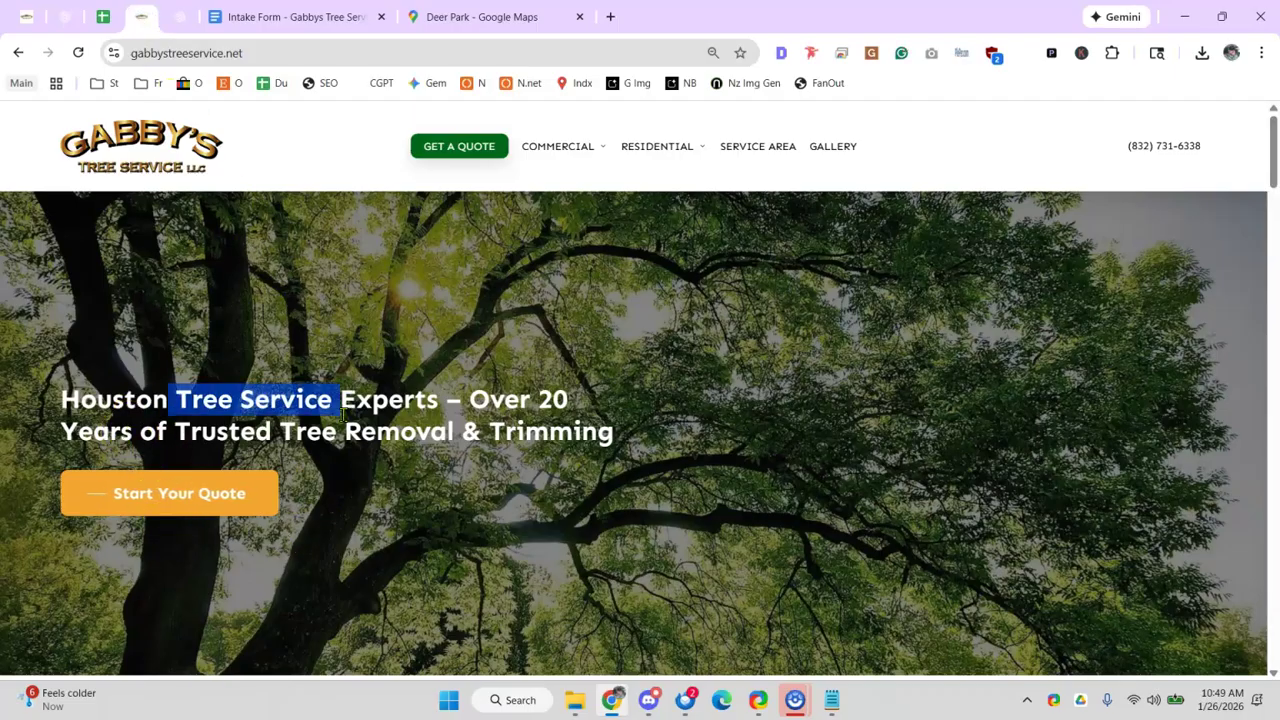
{"action": "left_click", "coordinate": [90, 410]}
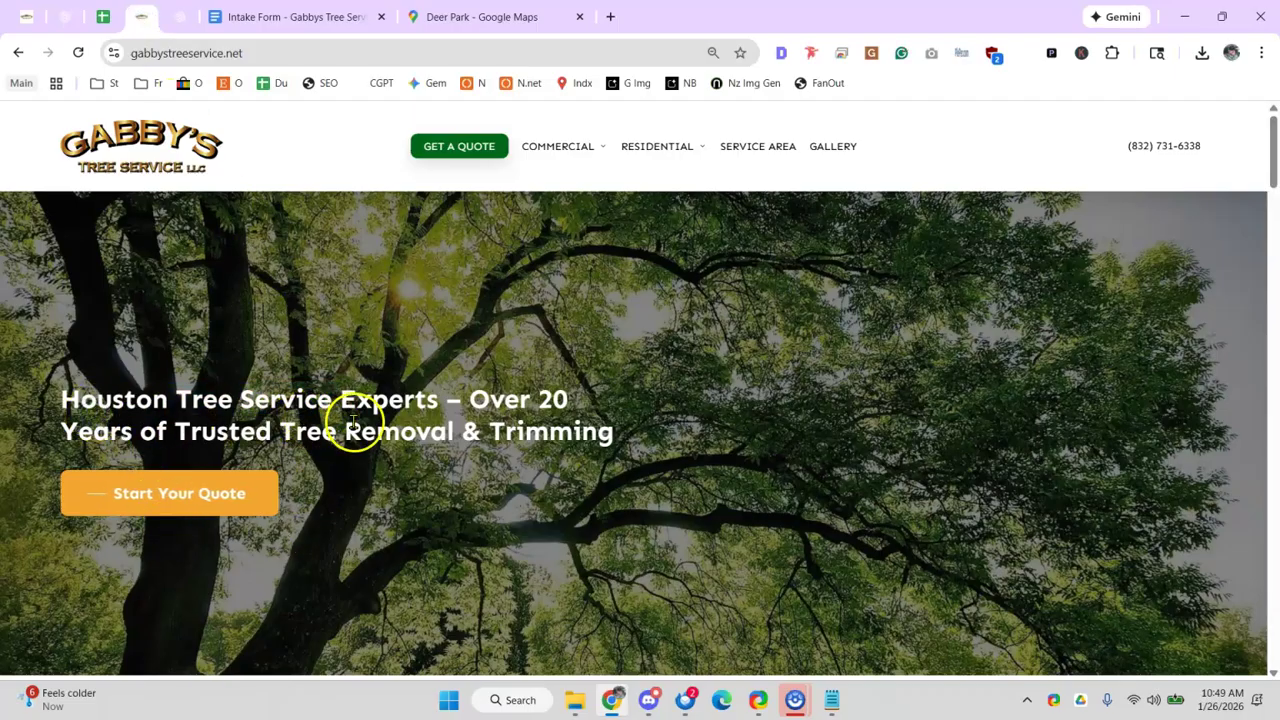
{"action": "left_click", "coordinate": [468, 17]}
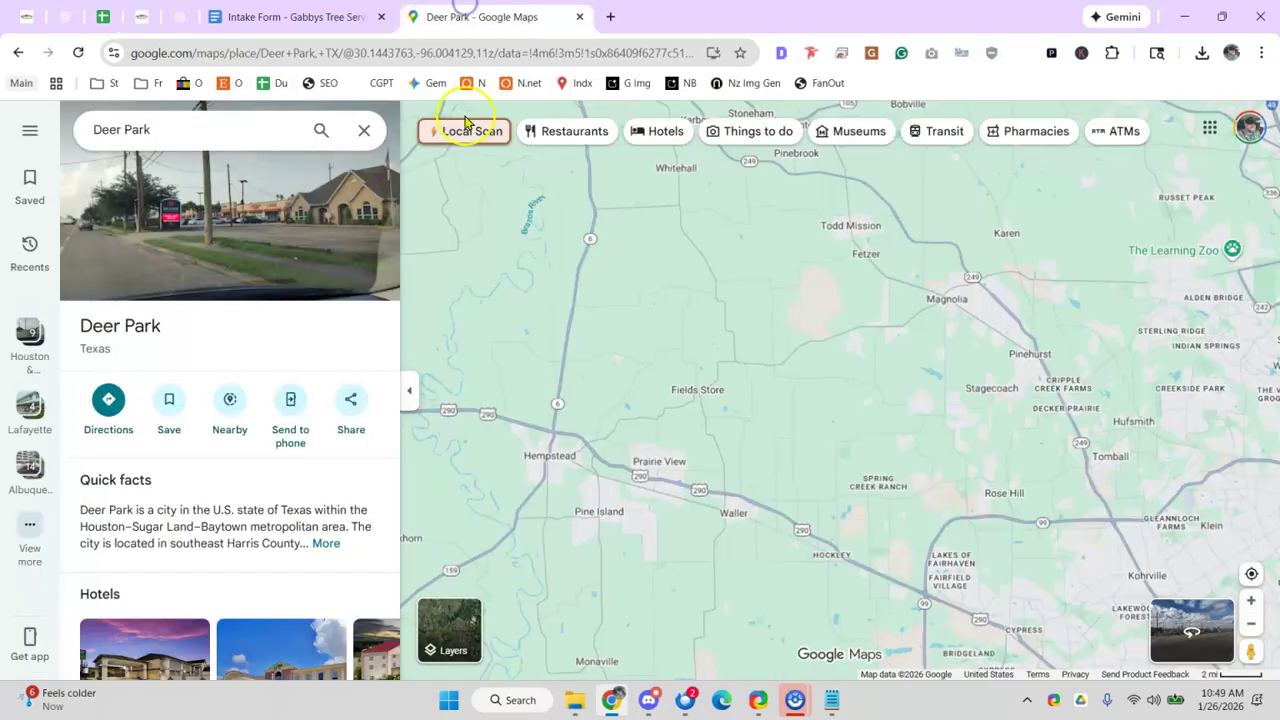
- Zoom out two levels to show the region from Houston to College Station, Caldwell and Navasota
{"action": "left_click", "coordinate": [1250, 625]}
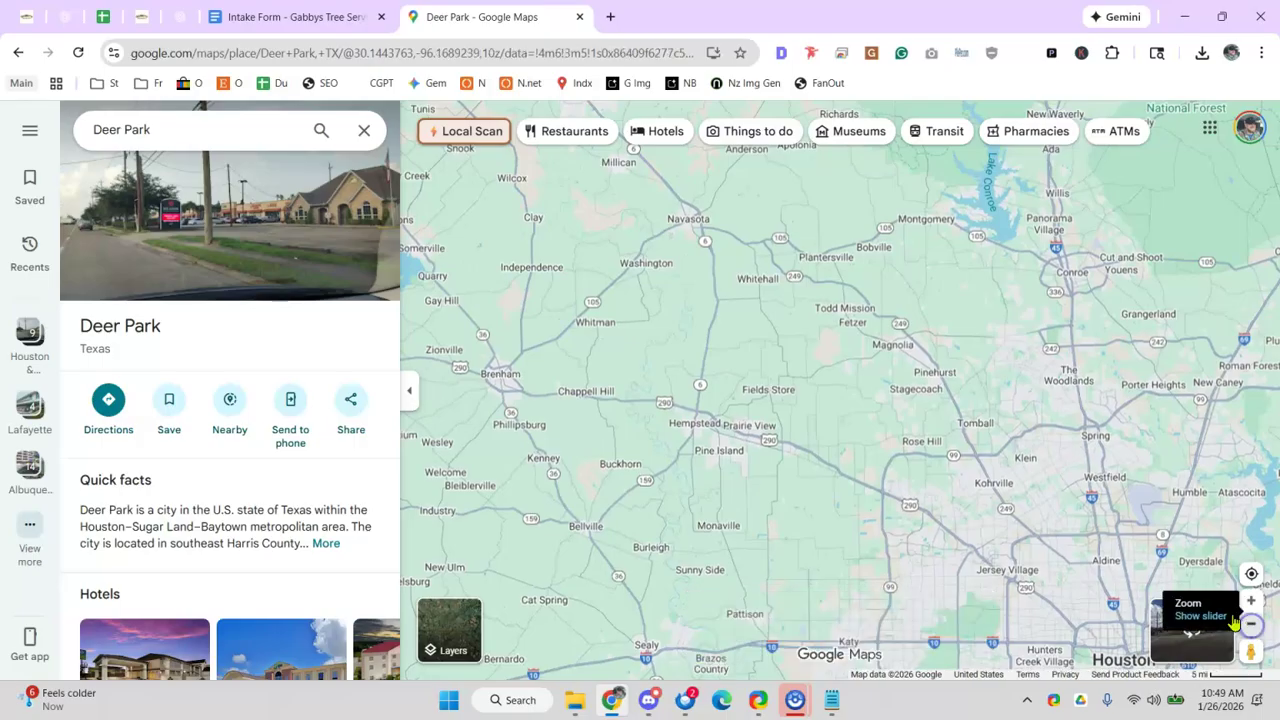
{"action": "left_click", "coordinate": [1250, 625]}
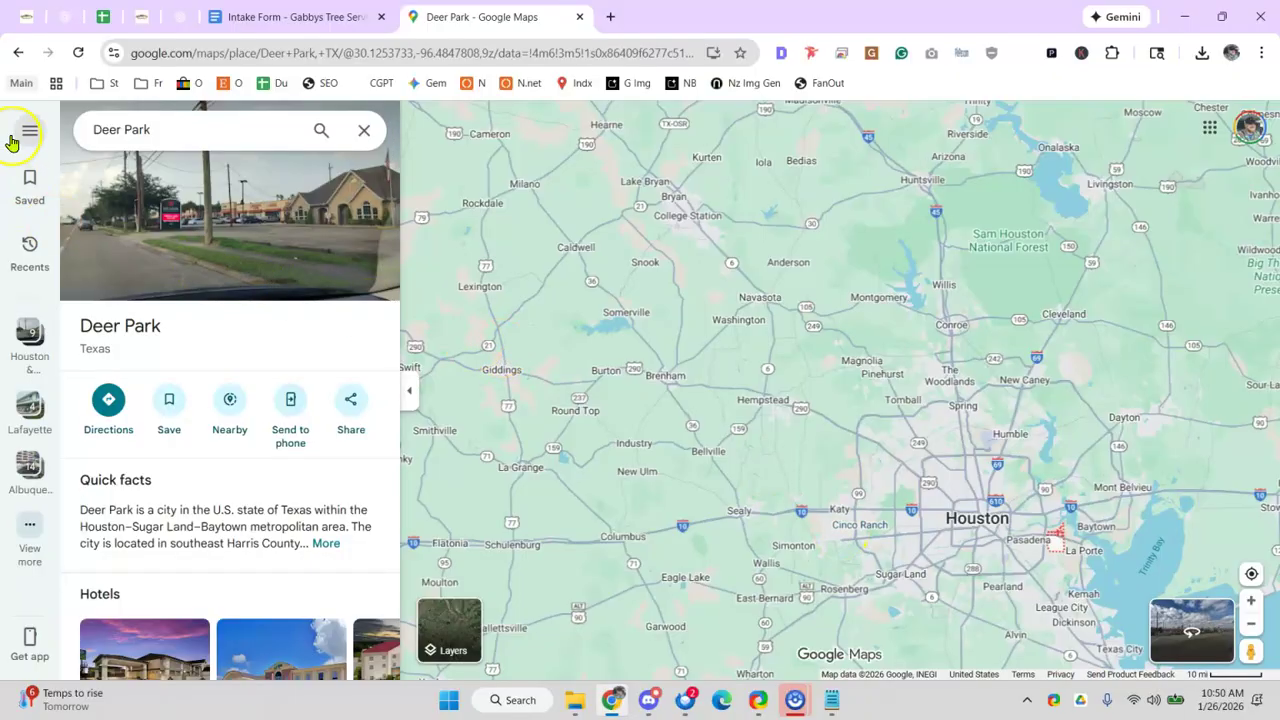
{"action": "mouse_move", "coordinate": [783, 271]}
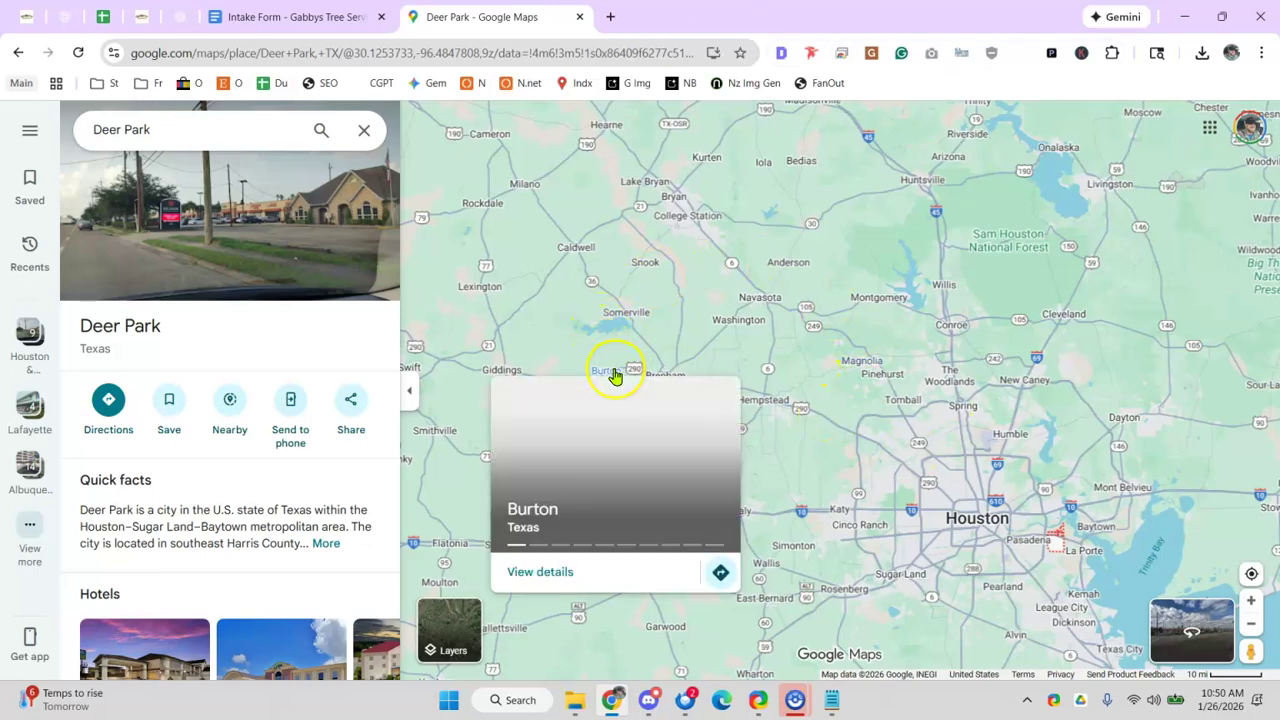
{"action": "mouse_move", "coordinate": [741, 331]}
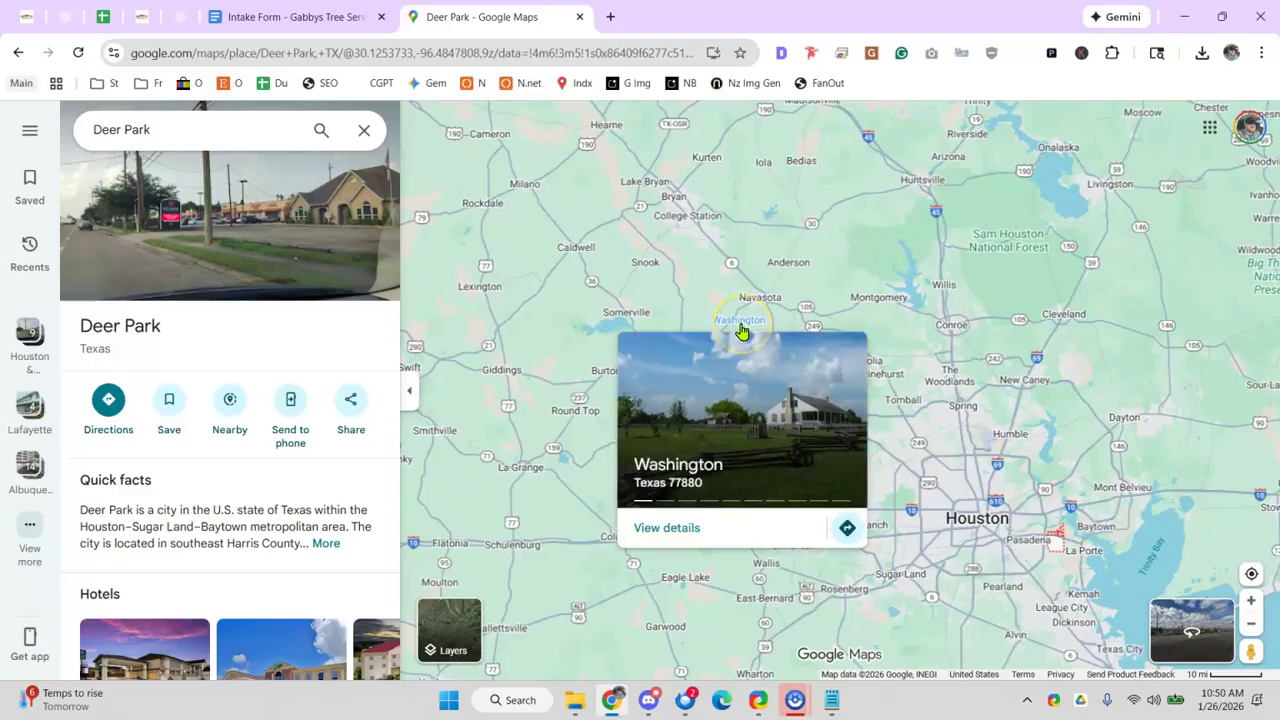
- Check audit rows 10, 16 and 17 to reach the Create ChatGPT project task, then open Gabbys Trees
{"action": "left_click", "coordinate": [100, 18]}
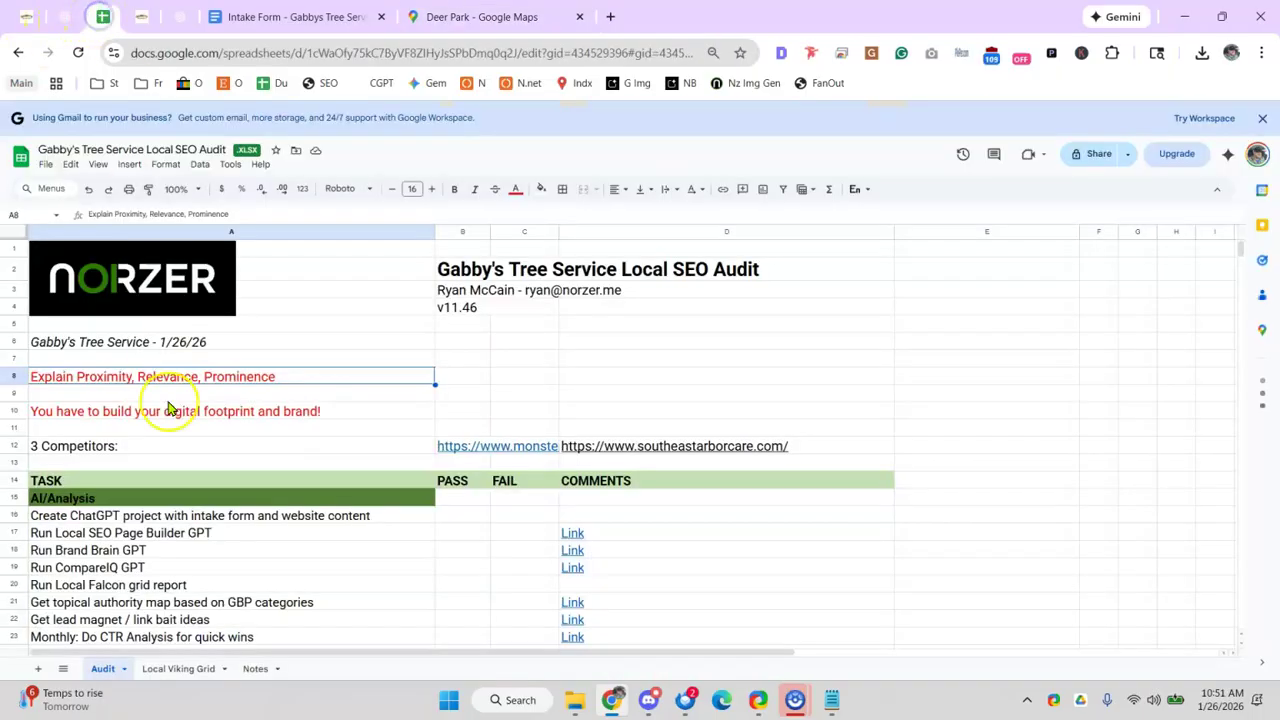
{"action": "left_click", "coordinate": [270, 563]}
{"action": "left_click", "coordinate": [300, 410]}
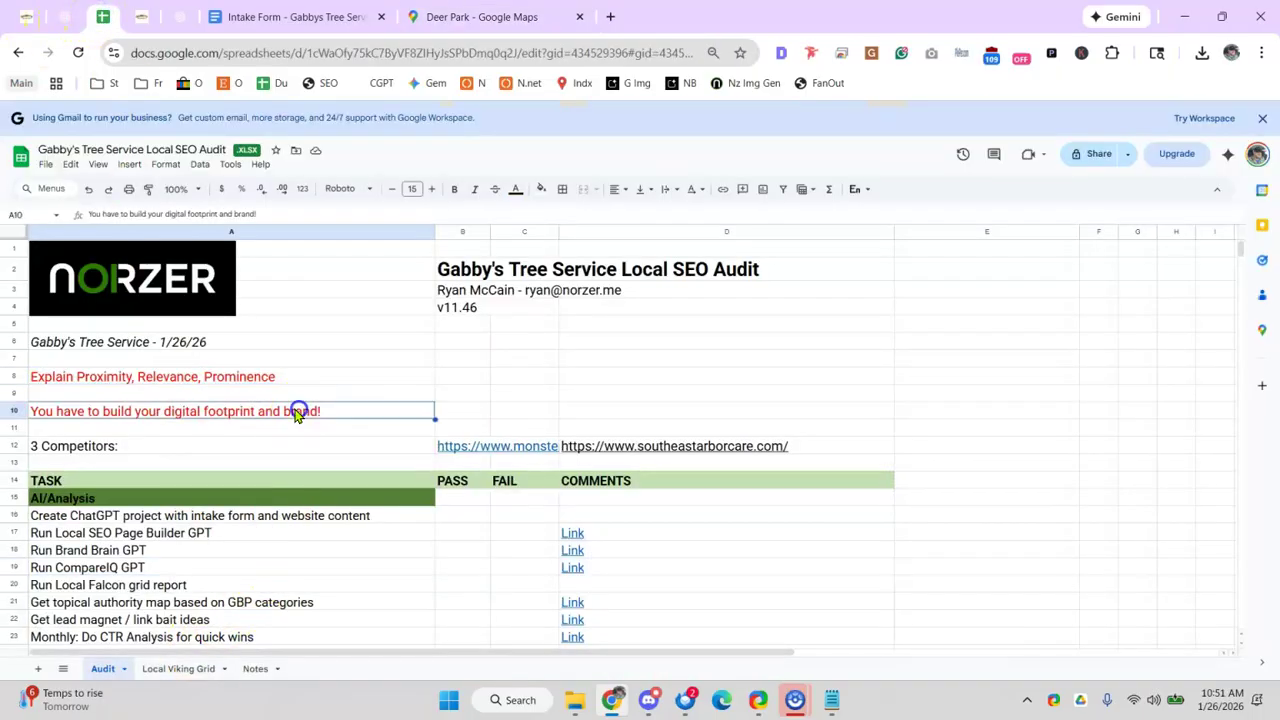
{"action": "left_click", "coordinate": [217, 532]}
{"action": "left_click", "coordinate": [368, 514]}
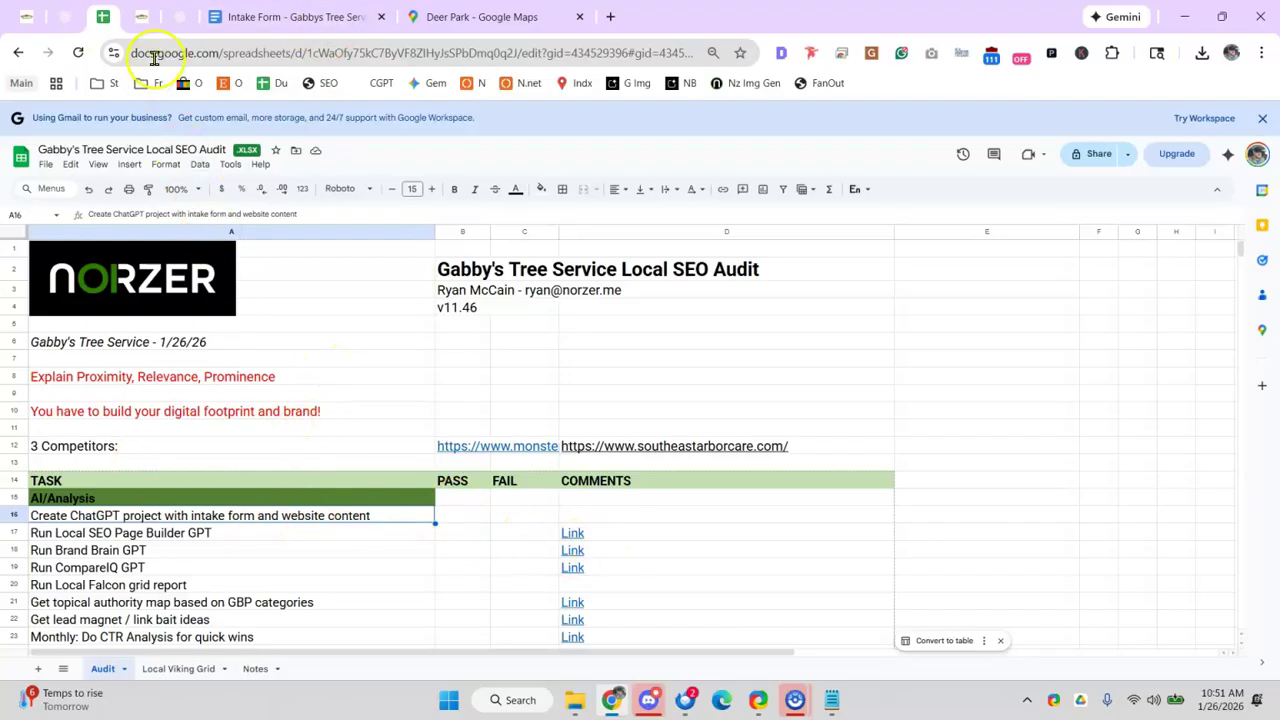
{"action": "left_click", "coordinate": [180, 17]}
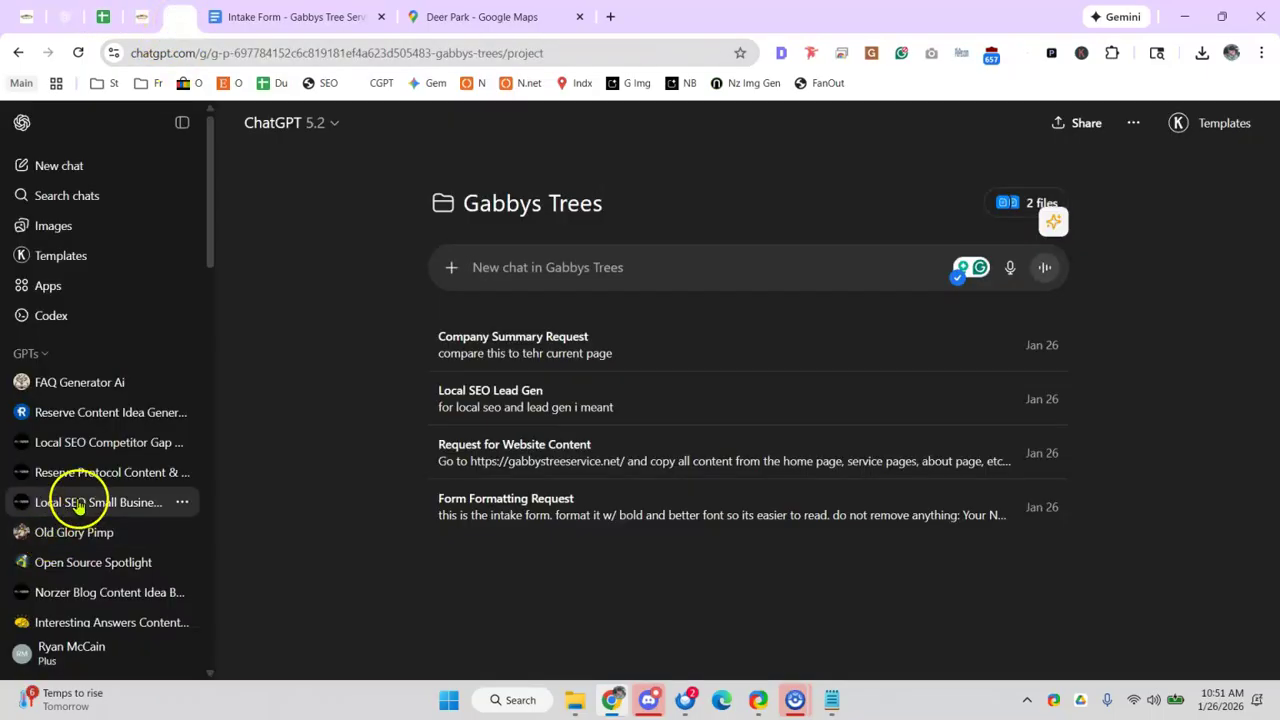
- Check project settings listing Current website content.docx and Intake Form - Gabbys Tree Service.docx
{"action": "scroll", "coordinate": [100, 410], "scroll_direction": "down", "scroll_amount": 5}
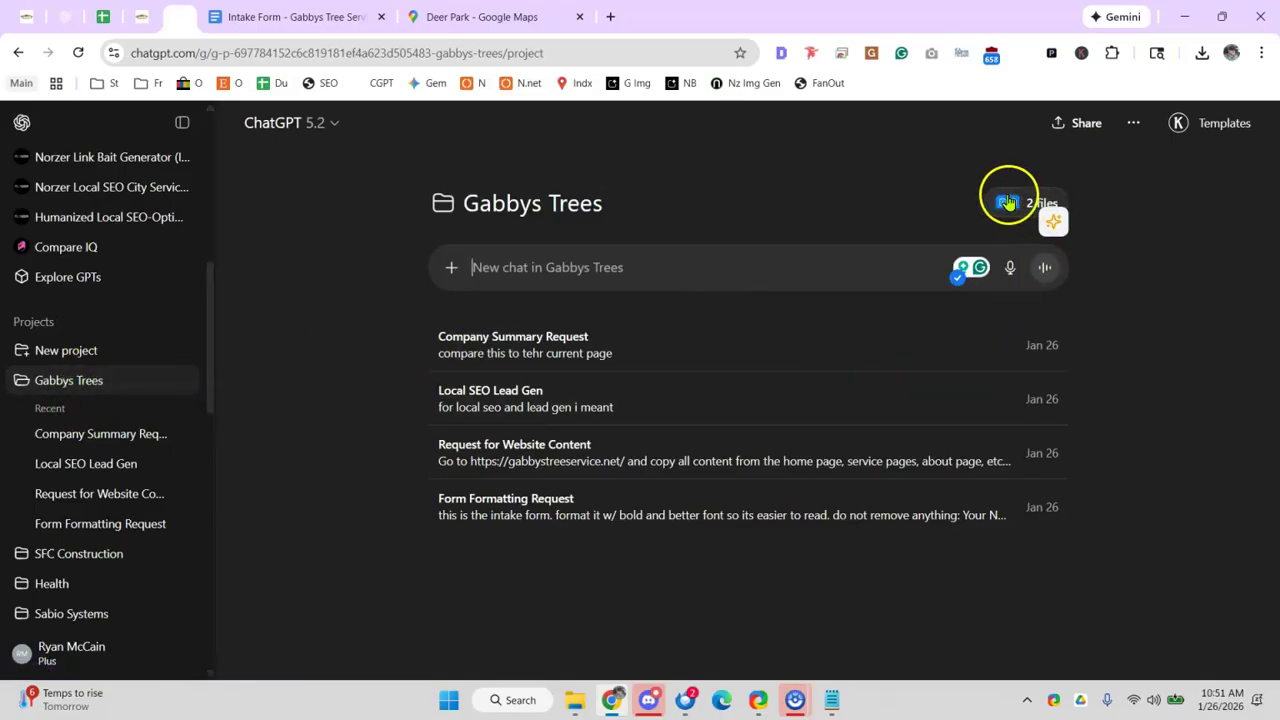
{"action": "left_click", "coordinate": [1005, 204]}
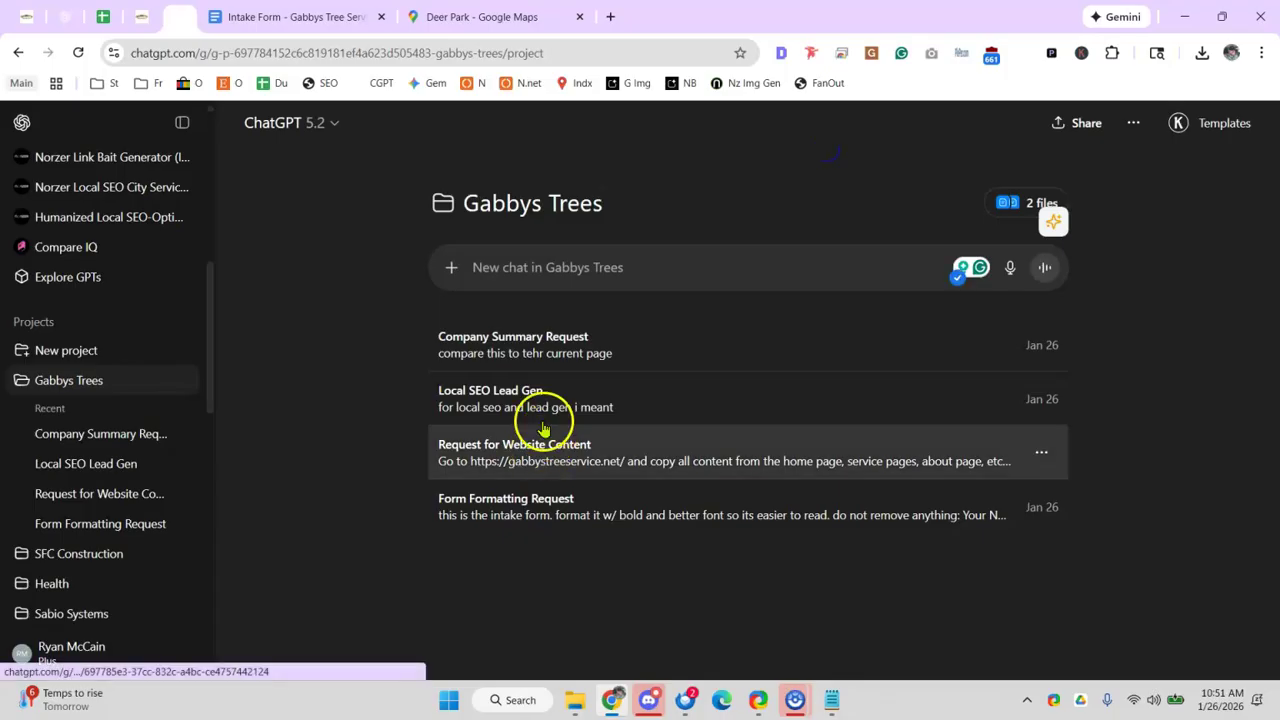
{"action": "left_click", "coordinate": [563, 264]}
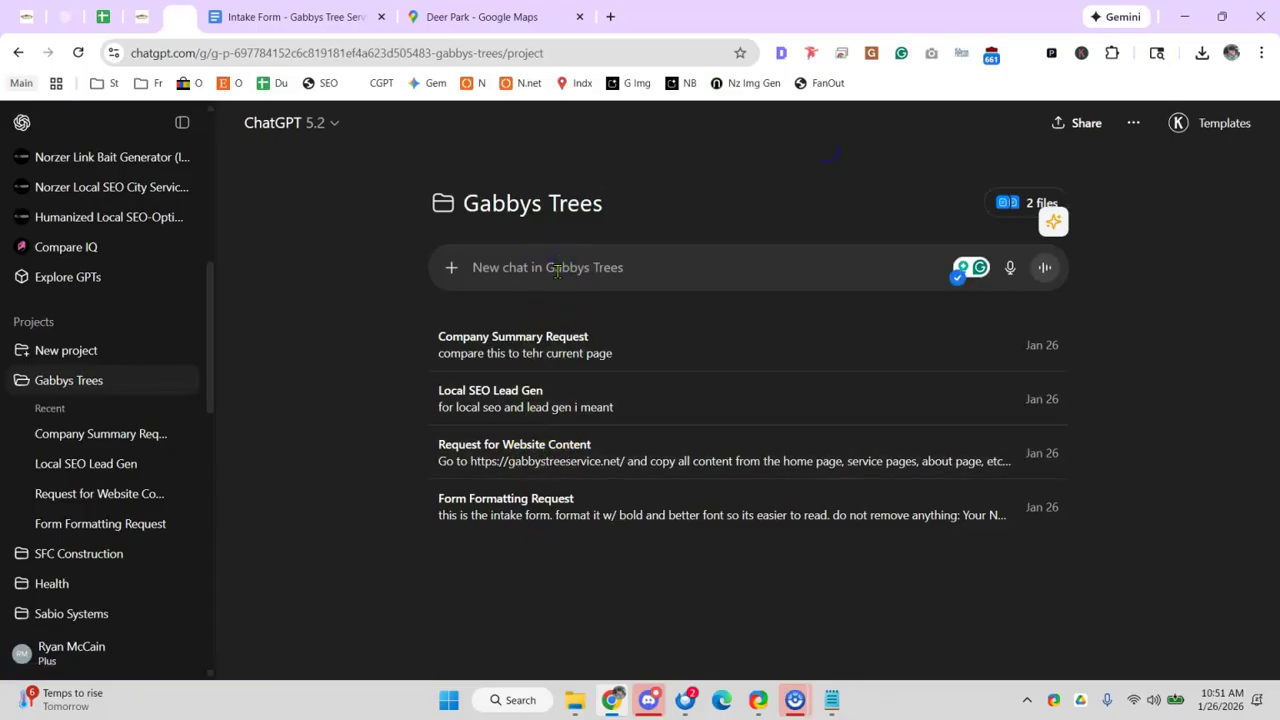
- Start a new chat message, look over the + menu, and recheck the two attached files
{"action": "type", "text": "go d"}
{"action": "key", "text": "BackSpace"}
{"action": "key", "text": "BackSpace"}
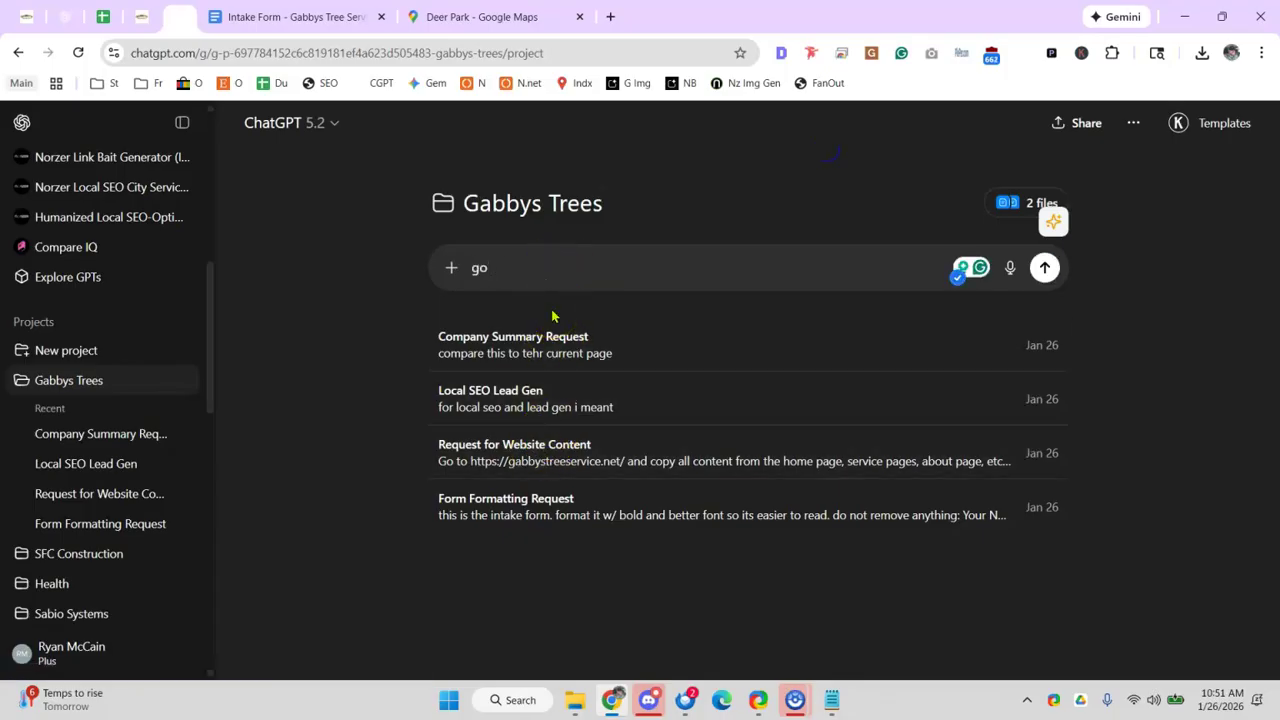
{"action": "left_click", "coordinate": [446, 268]}
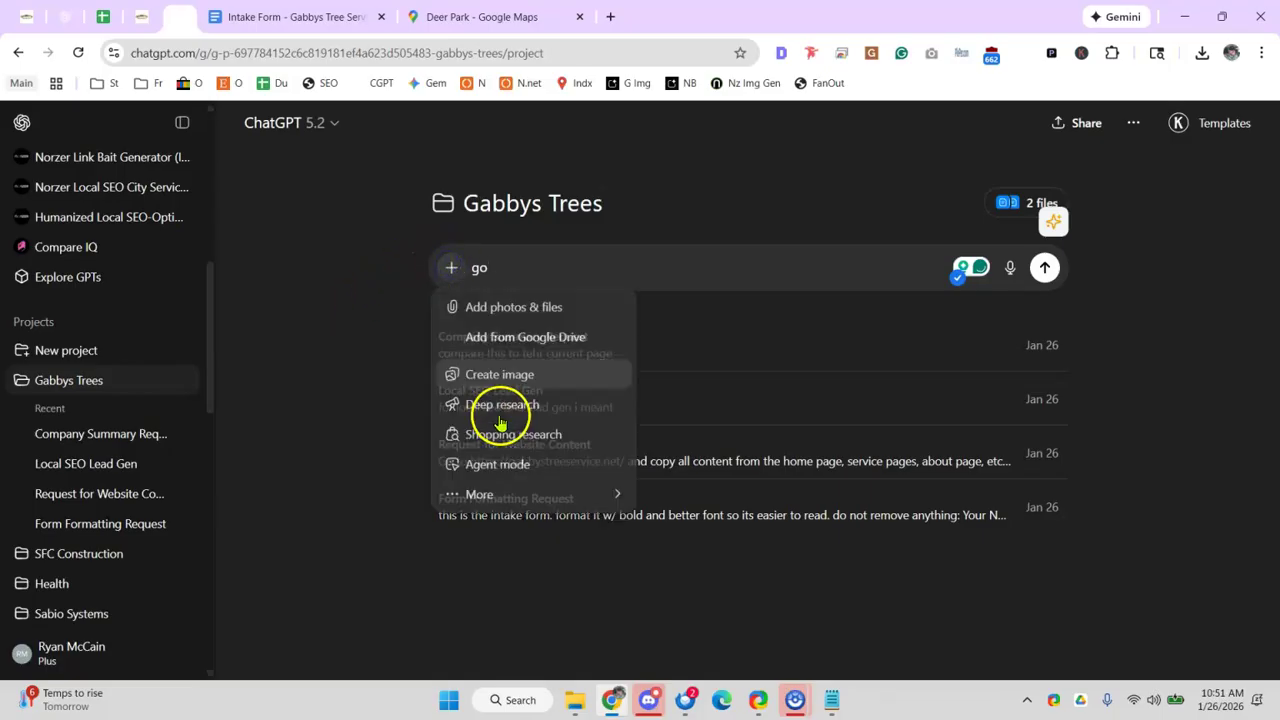
{"action": "left_click", "coordinate": [372, 357]}
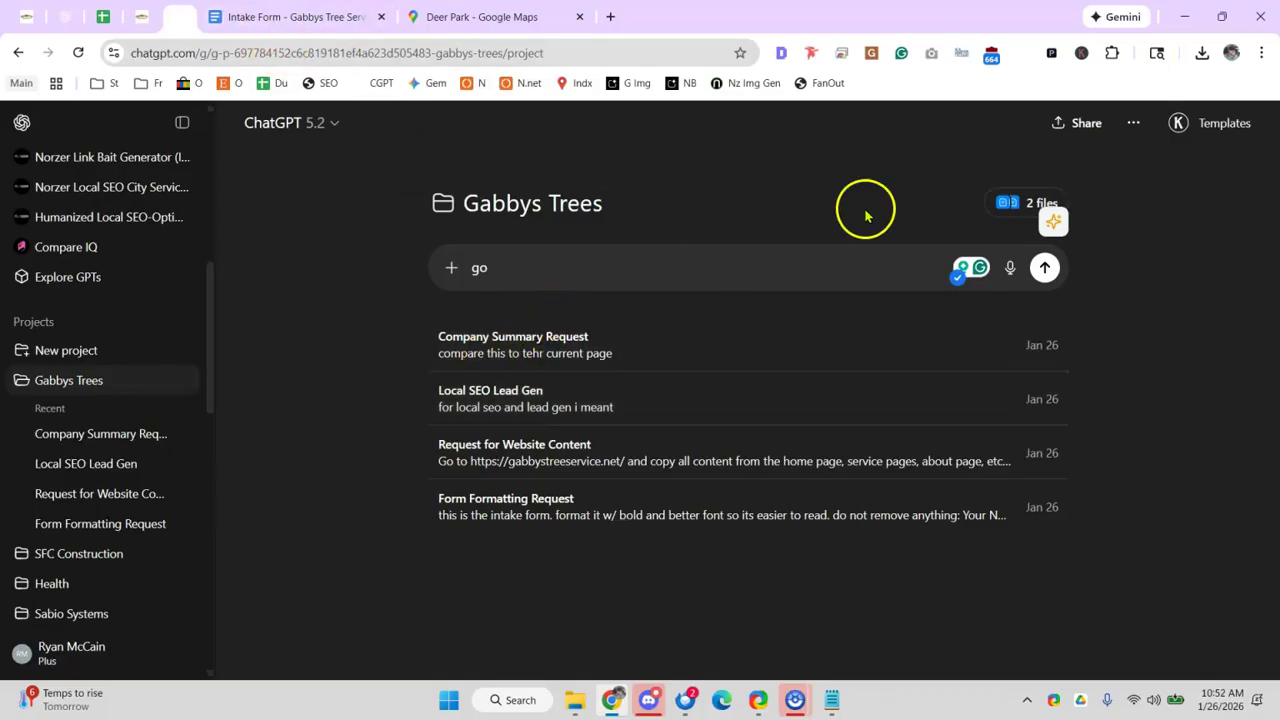
{"action": "left_click", "coordinate": [995, 205]}
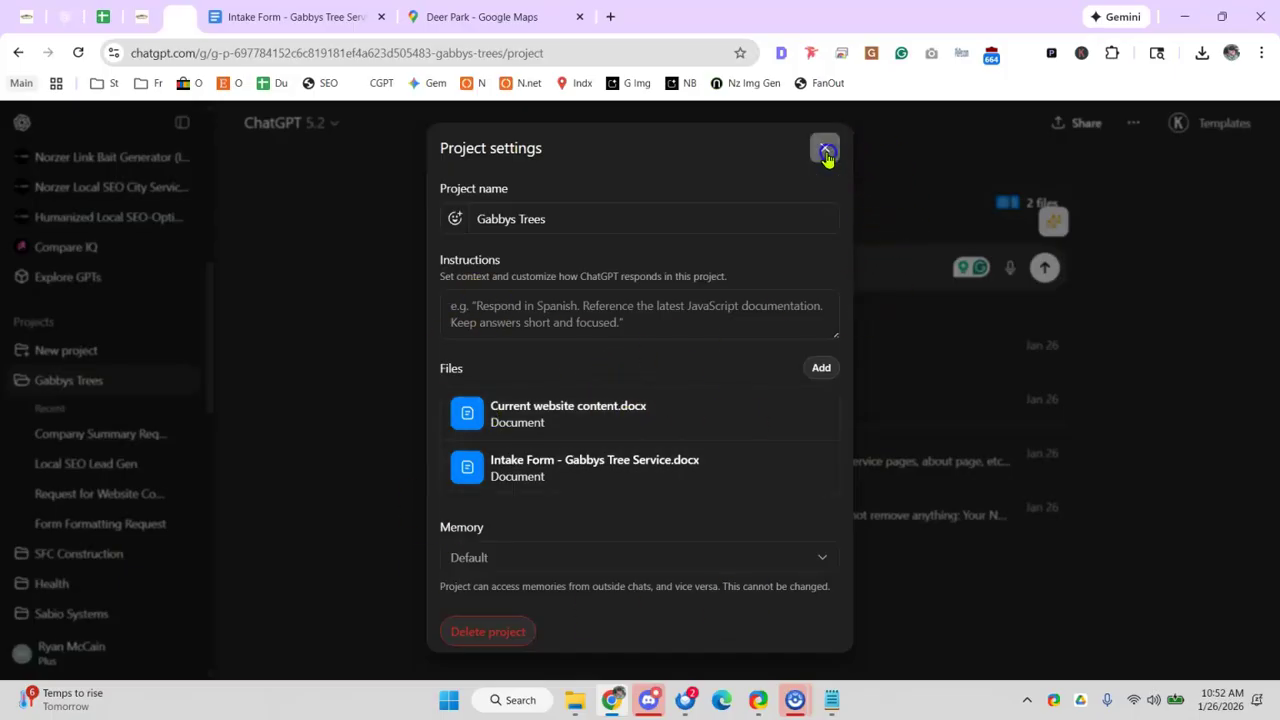
{"action": "left_click", "coordinate": [826, 152]}
{"action": "left_click", "coordinate": [593, 277]}
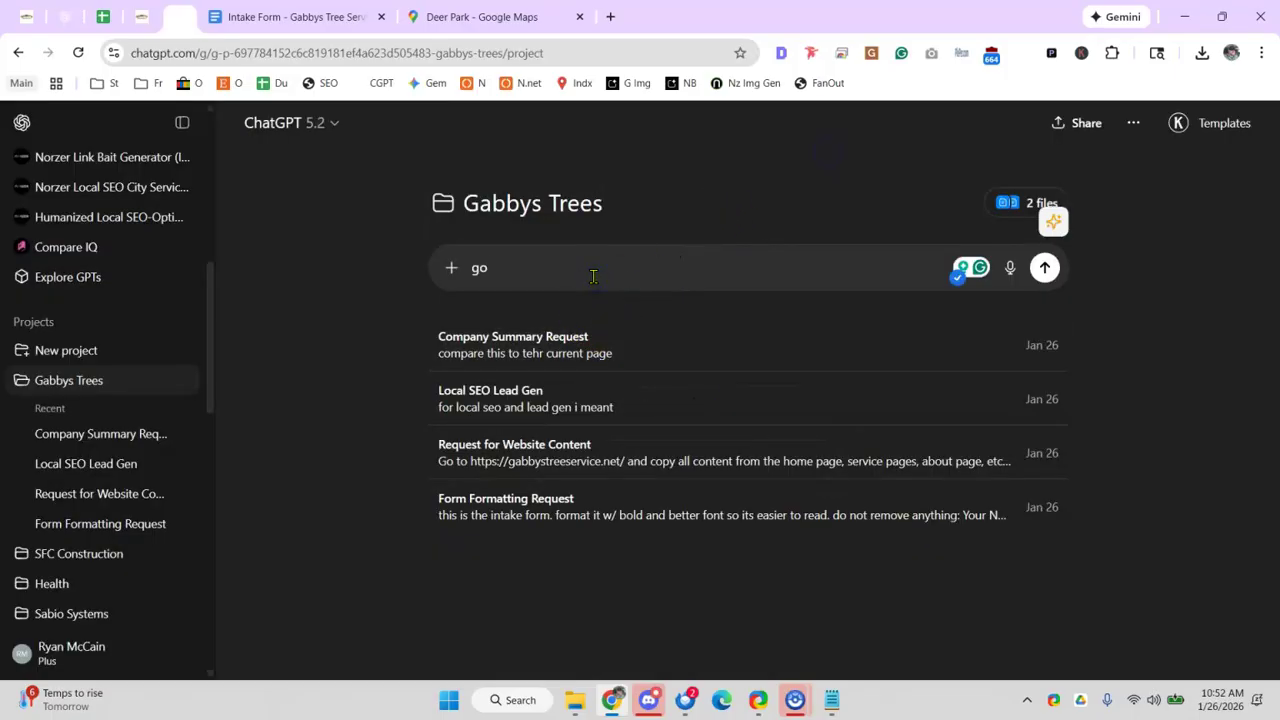
- Ask the Gabbys Trees project 'what is their usp and how would you improve it?'
{"action": "key", "text": "BackSpace"}
{"action": "key", "text": "BackSpace"}
{"action": "type", "text": "what is their usp and how would you improve it?"}
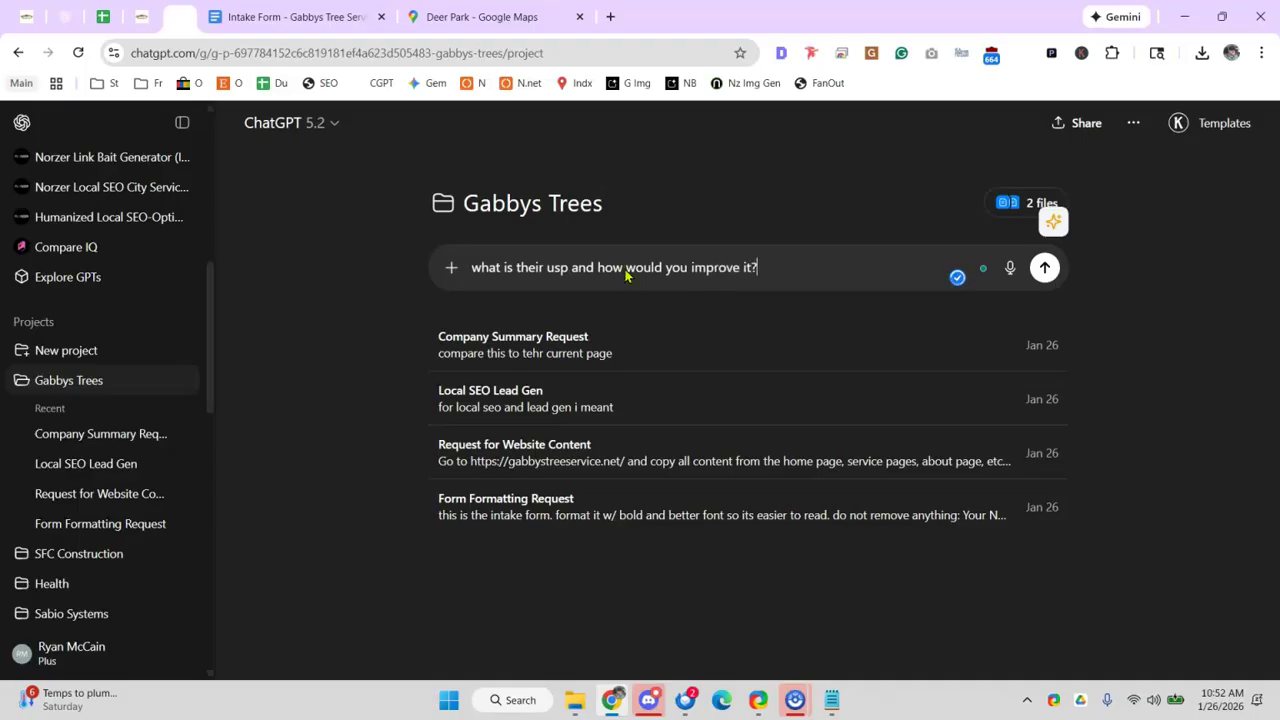
{"action": "key", "text": "Return"}
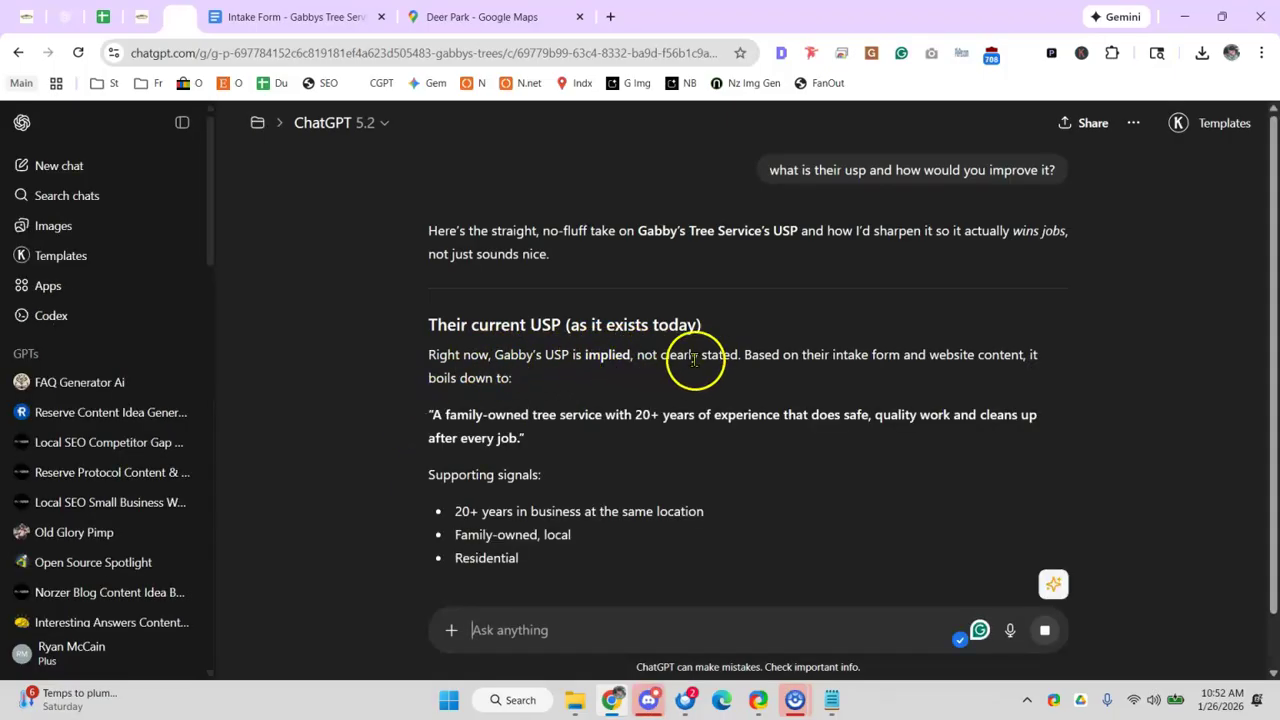
- Read ChatGPT's USP critique, highlighting the 20+ years claim and the 'nothing is defensible' point
{"action": "left_click_drag", "start_coordinate": [506, 416], "coordinate": [694, 416]}
{"action": "scroll", "coordinate": [711, 417], "scroll_direction": "down", "scroll_amount": 1}
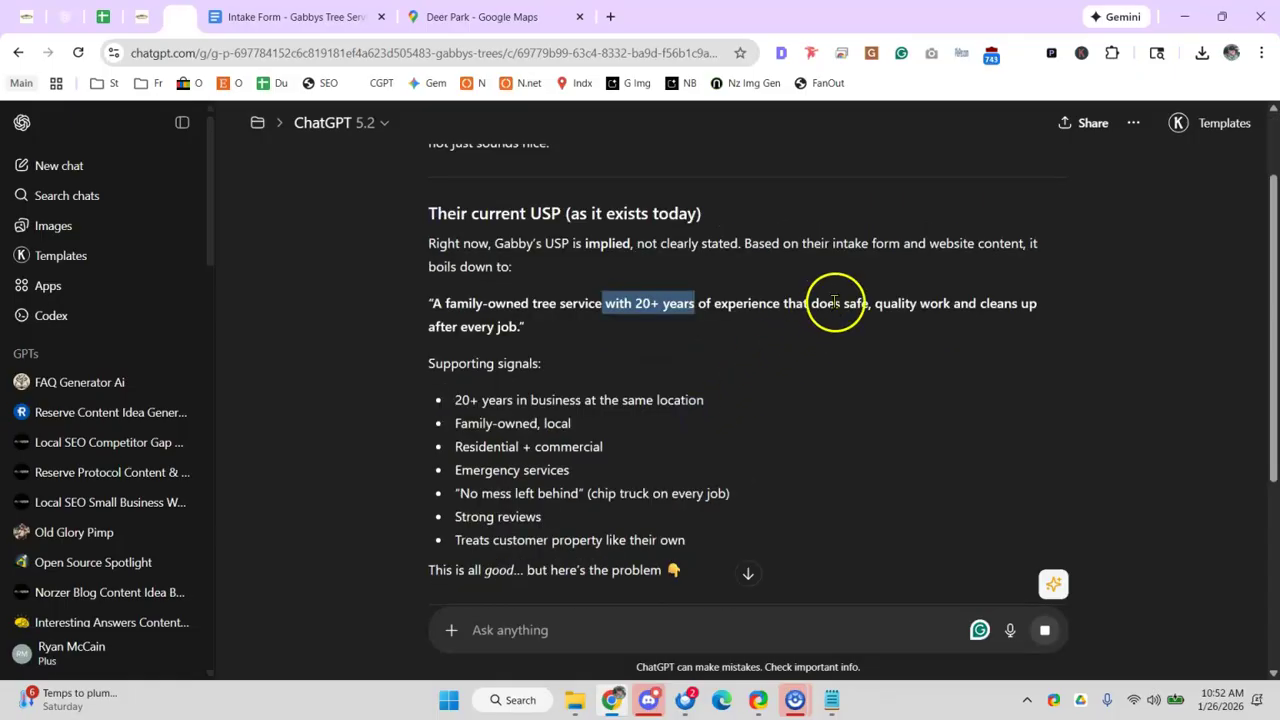
{"action": "scroll", "coordinate": [530, 340], "scroll_direction": "down", "scroll_amount": 1}
{"action": "left_click_drag", "start_coordinate": [483, 290], "coordinate": [568, 428]}
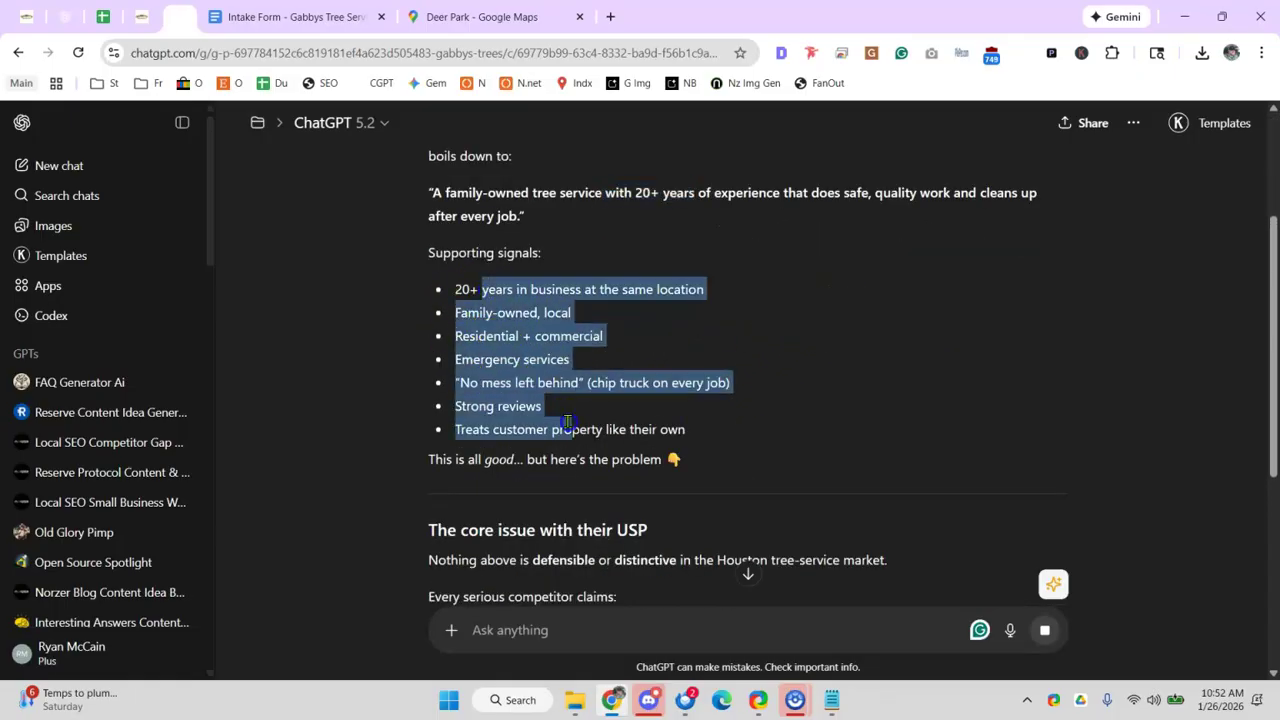
{"action": "scroll", "coordinate": [575, 411], "scroll_direction": "down", "scroll_amount": 1}
{"action": "scroll", "coordinate": [530, 370], "scroll_direction": "down", "scroll_amount": 1}
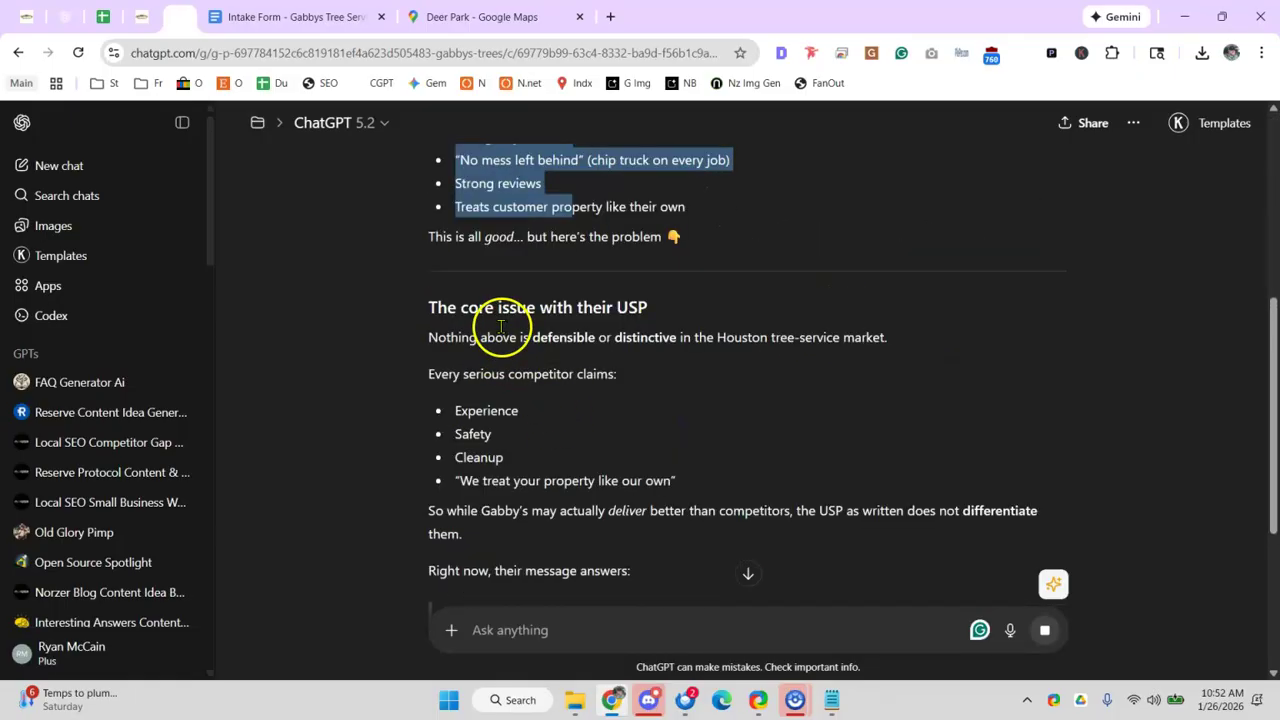
{"action": "scroll", "coordinate": [466, 313], "scroll_direction": "down", "scroll_amount": 1}
{"action": "scroll", "coordinate": [486, 286], "scroll_direction": "down", "scroll_amount": 1}
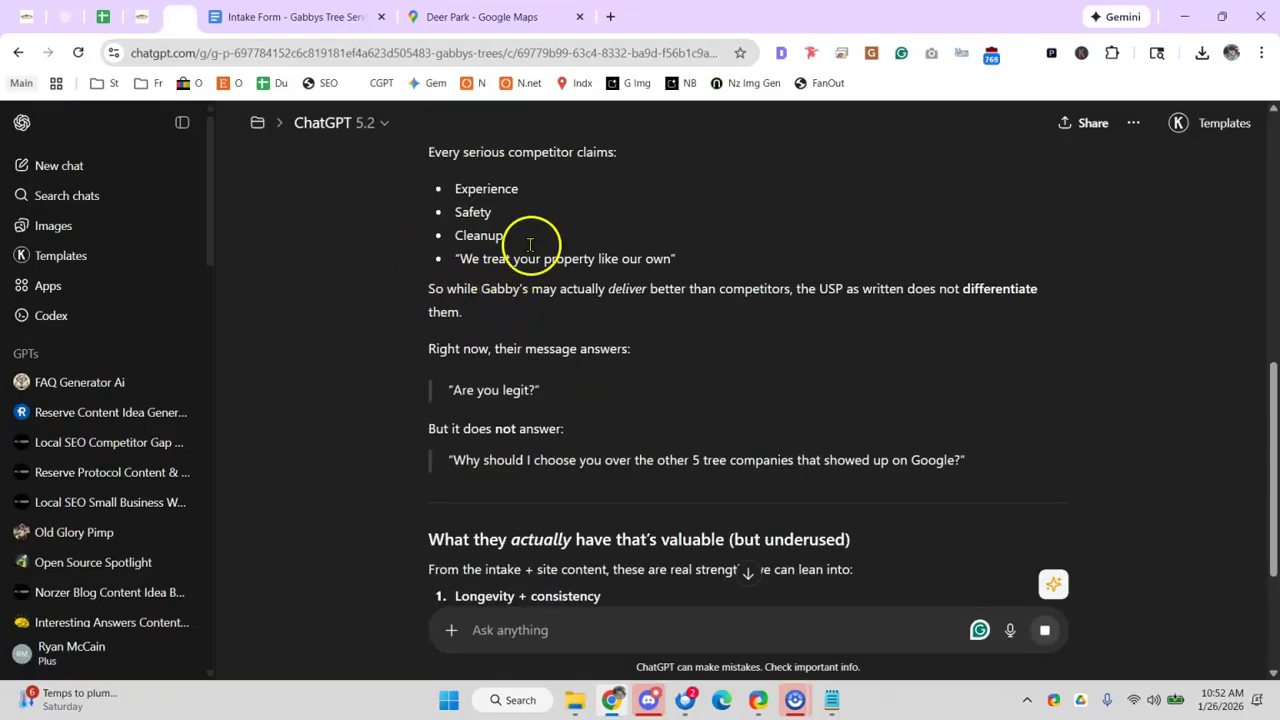
{"action": "scroll", "coordinate": [531, 246], "scroll_direction": "up", "scroll_amount": 1}
{"action": "left_click_drag", "start_coordinate": [482, 226], "coordinate": [602, 228]}
{"action": "left_click", "coordinate": [478, 232]}
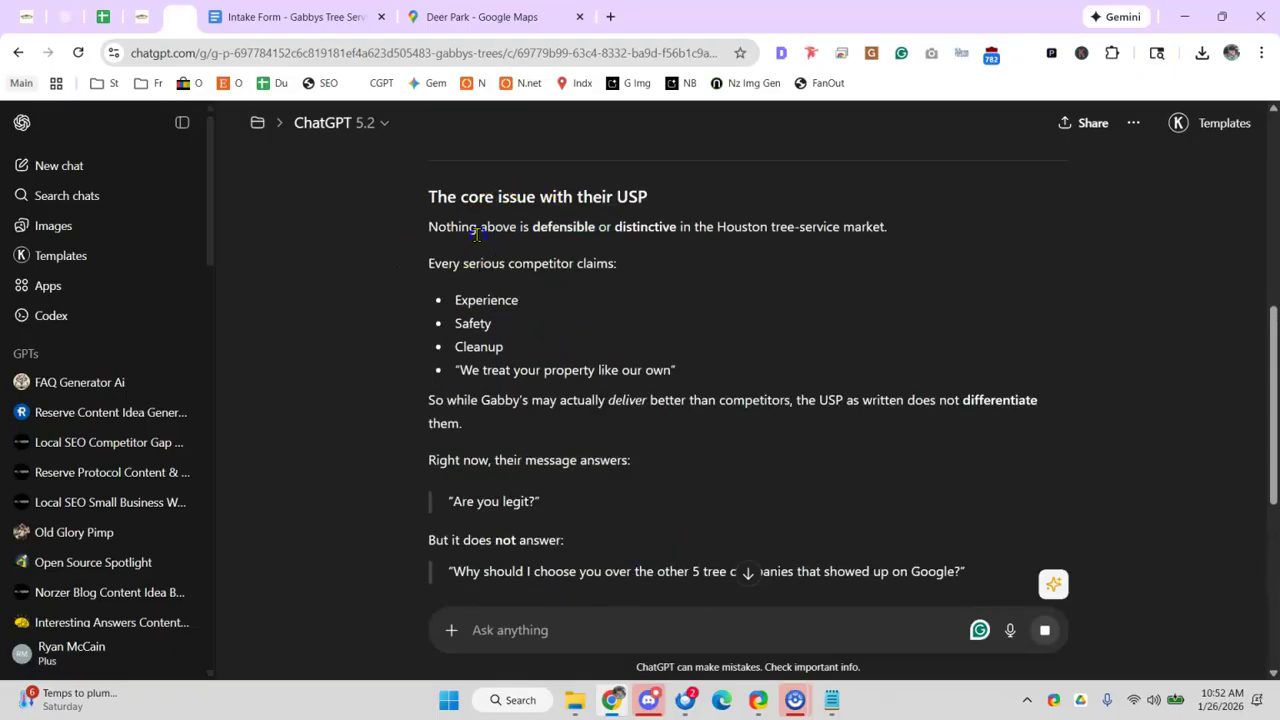
- Review the refined USP, highlighting 'East Houston tree company' and 'complex tree removals'
{"action": "scroll", "coordinate": [690, 240], "scroll_direction": "down", "scroll_amount": 1}
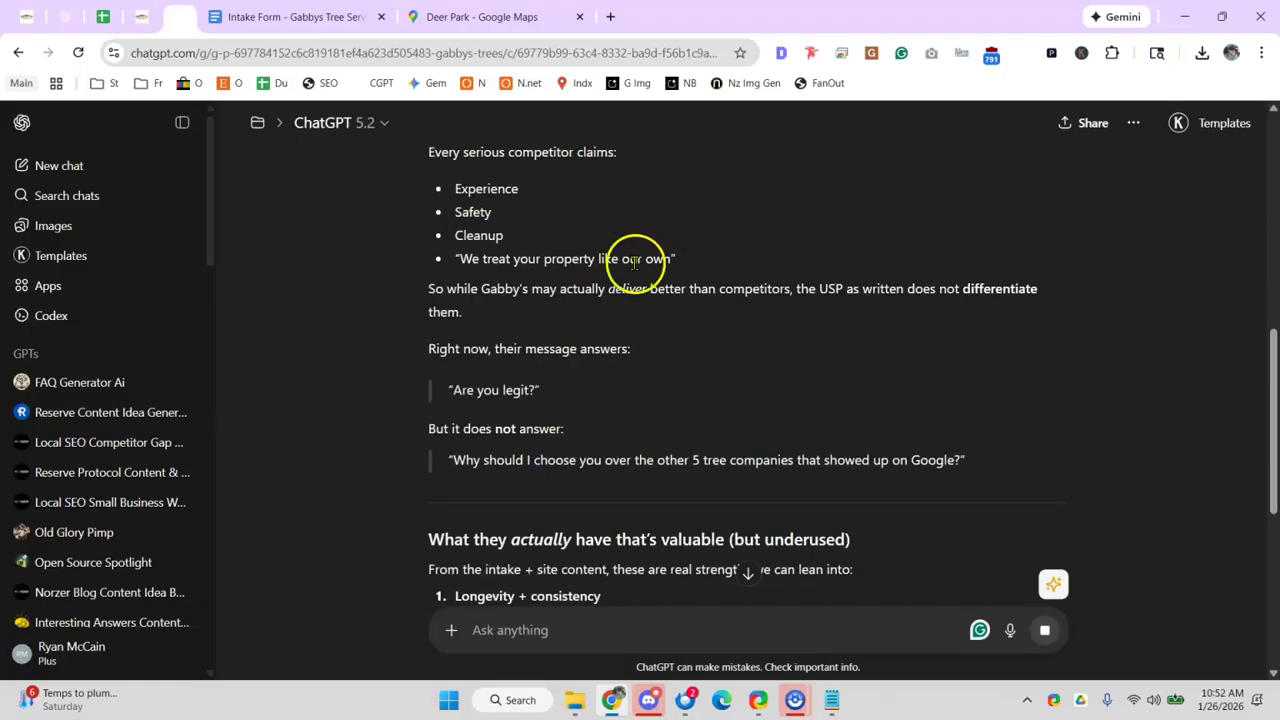
{"action": "scroll", "coordinate": [600, 300], "scroll_direction": "down", "scroll_amount": 1}
{"action": "scroll", "coordinate": [505, 415], "scroll_direction": "down", "scroll_amount": 1}
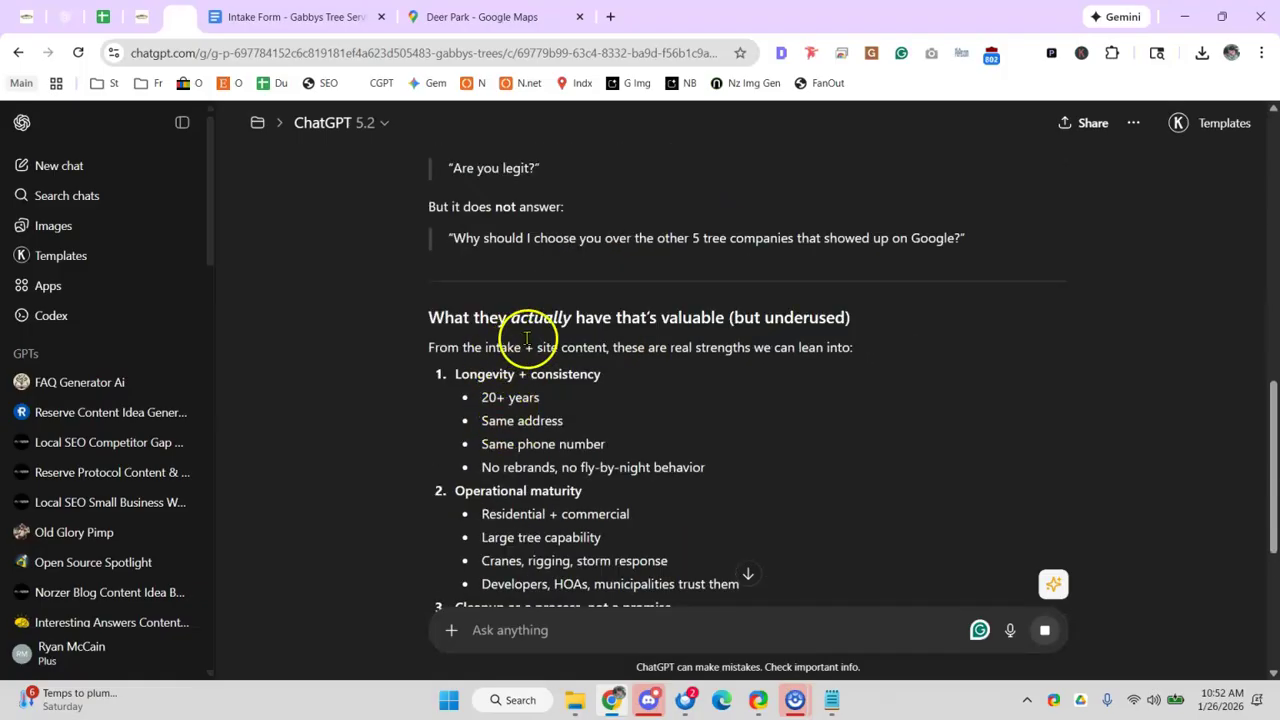
{"action": "scroll", "coordinate": [560, 331], "scroll_direction": "down", "scroll_amount": 4}
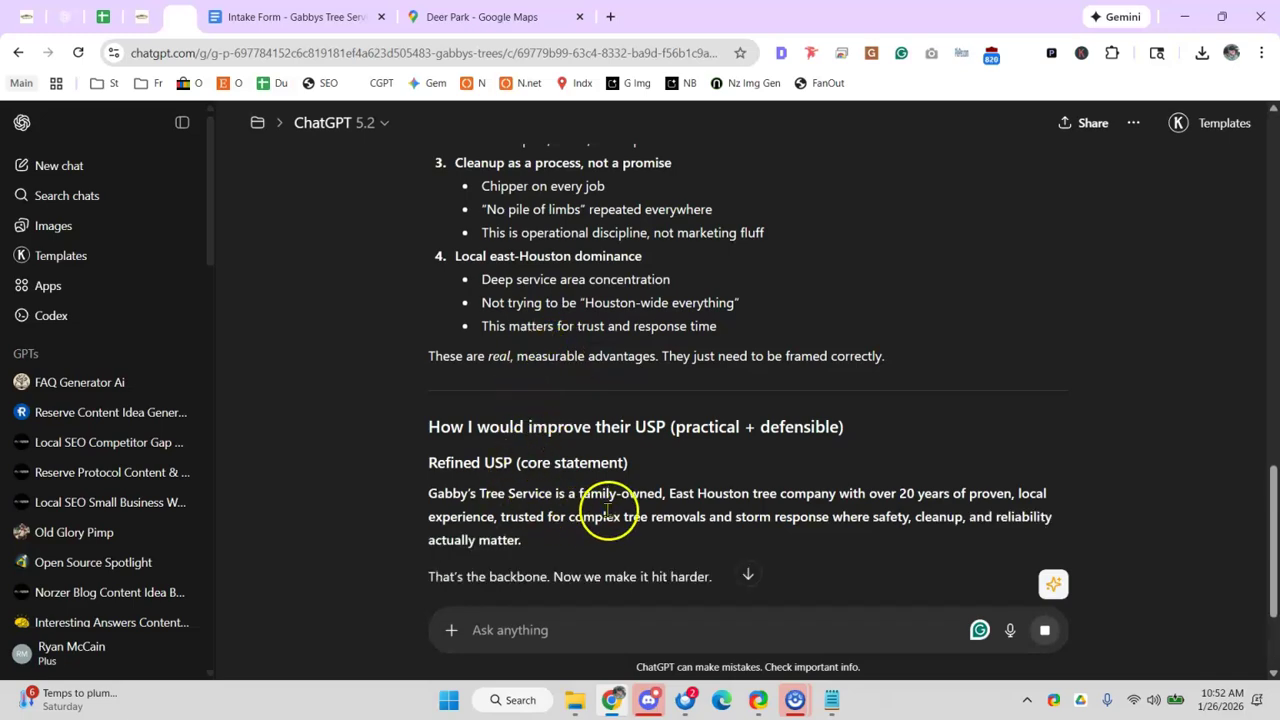
{"action": "left_click_drag", "start_coordinate": [703, 493], "coordinate": [806, 496]}
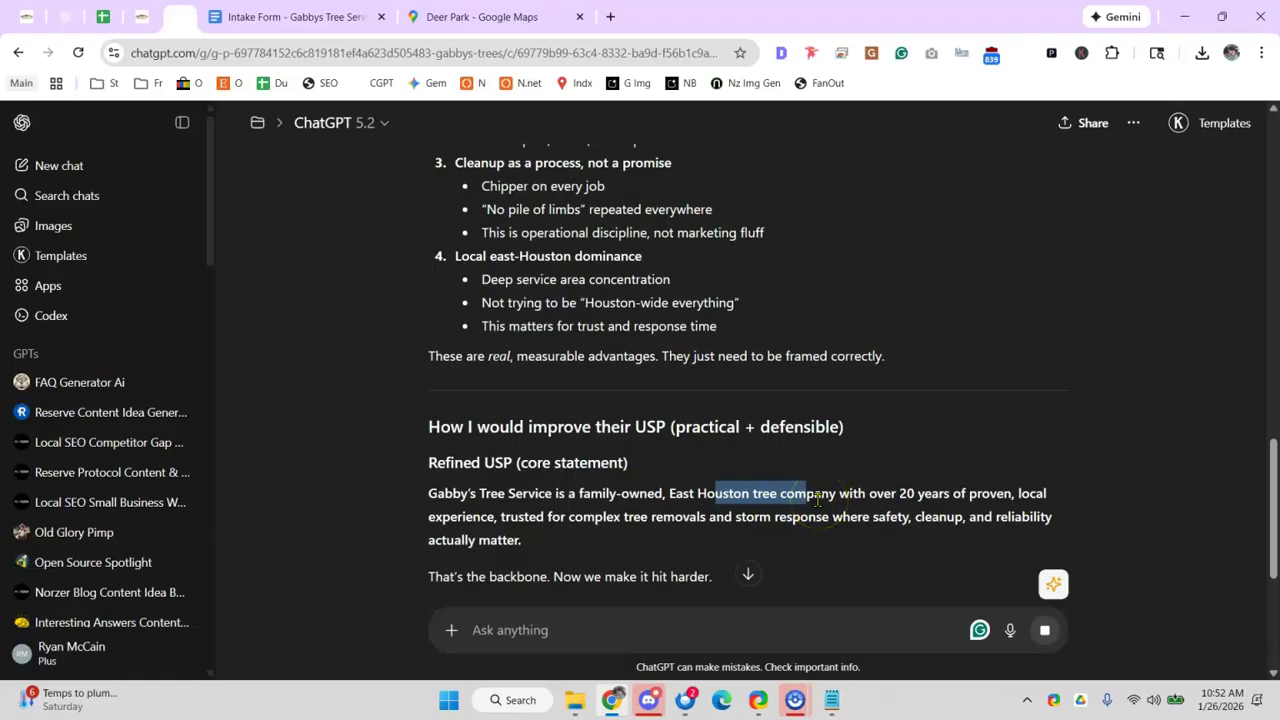
{"action": "left_click", "coordinate": [884, 488]}
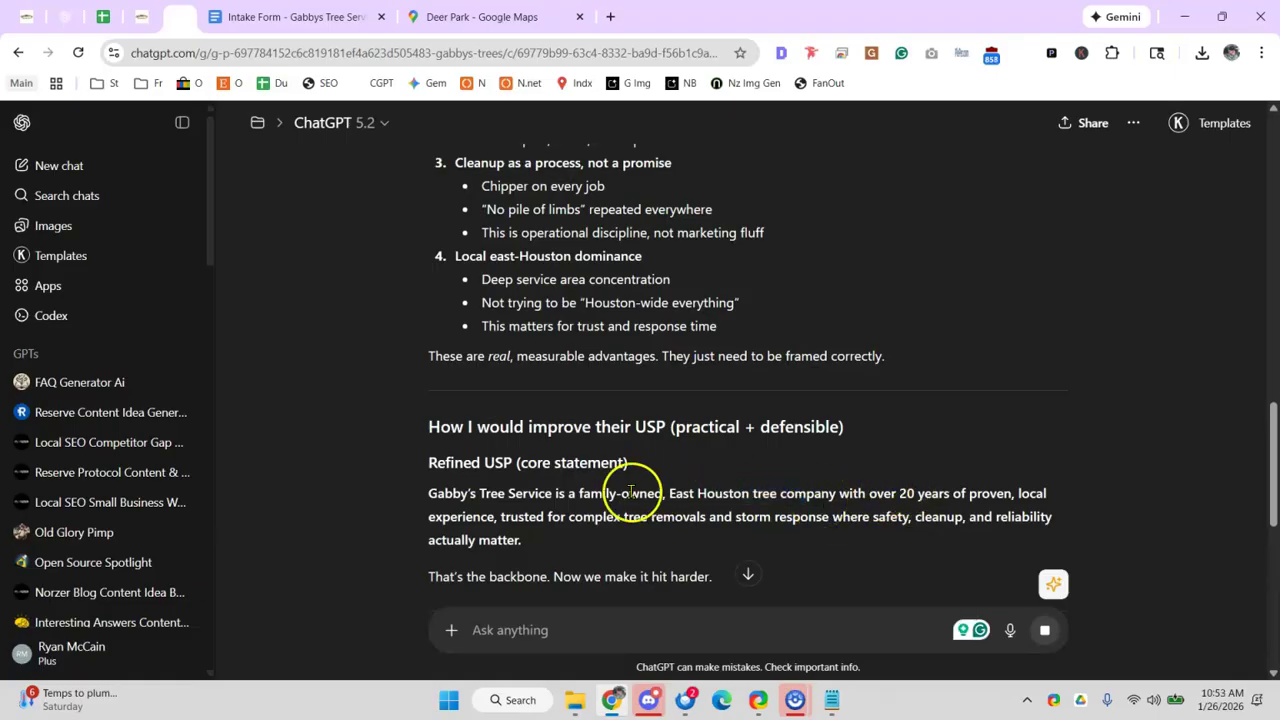
{"action": "left_click_drag", "start_coordinate": [547, 518], "coordinate": [690, 521]}
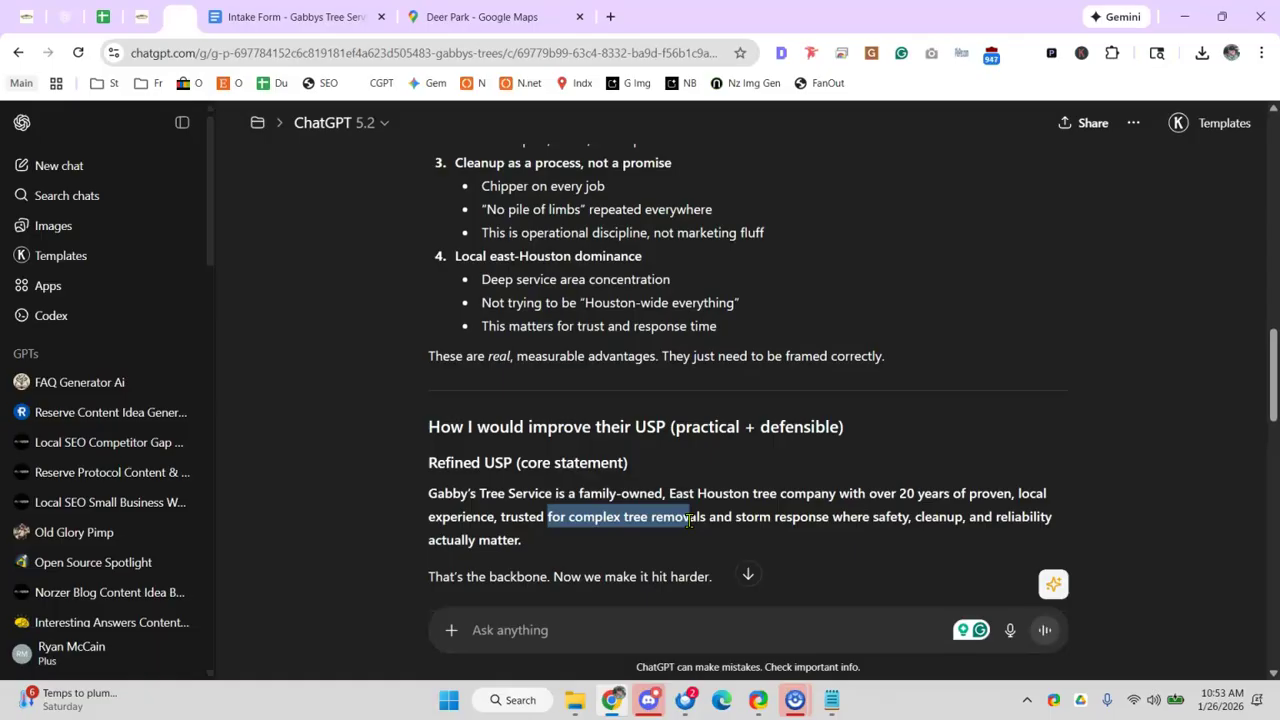
{"action": "left_click_drag", "start_coordinate": [689, 520], "coordinate": [750, 519]}
{"action": "left_click", "coordinate": [840, 518]}
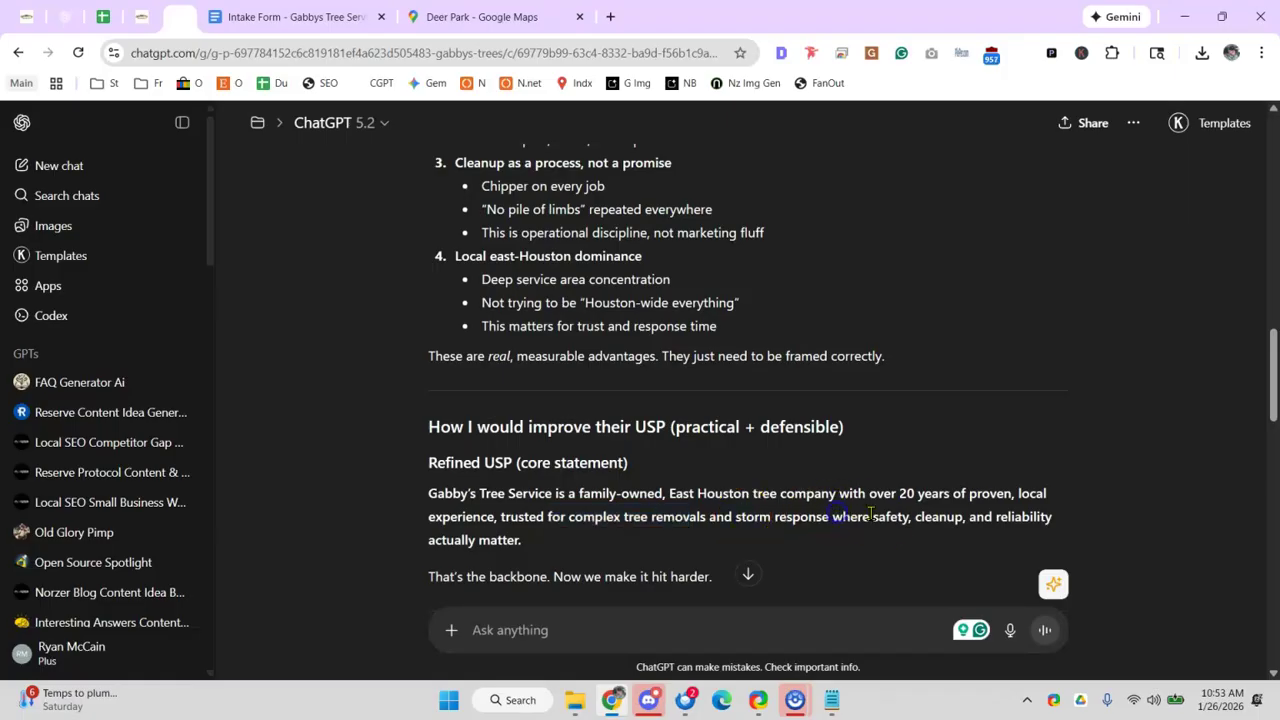
{"action": "scroll", "coordinate": [440, 520], "scroll_direction": "down", "scroll_amount": 1}
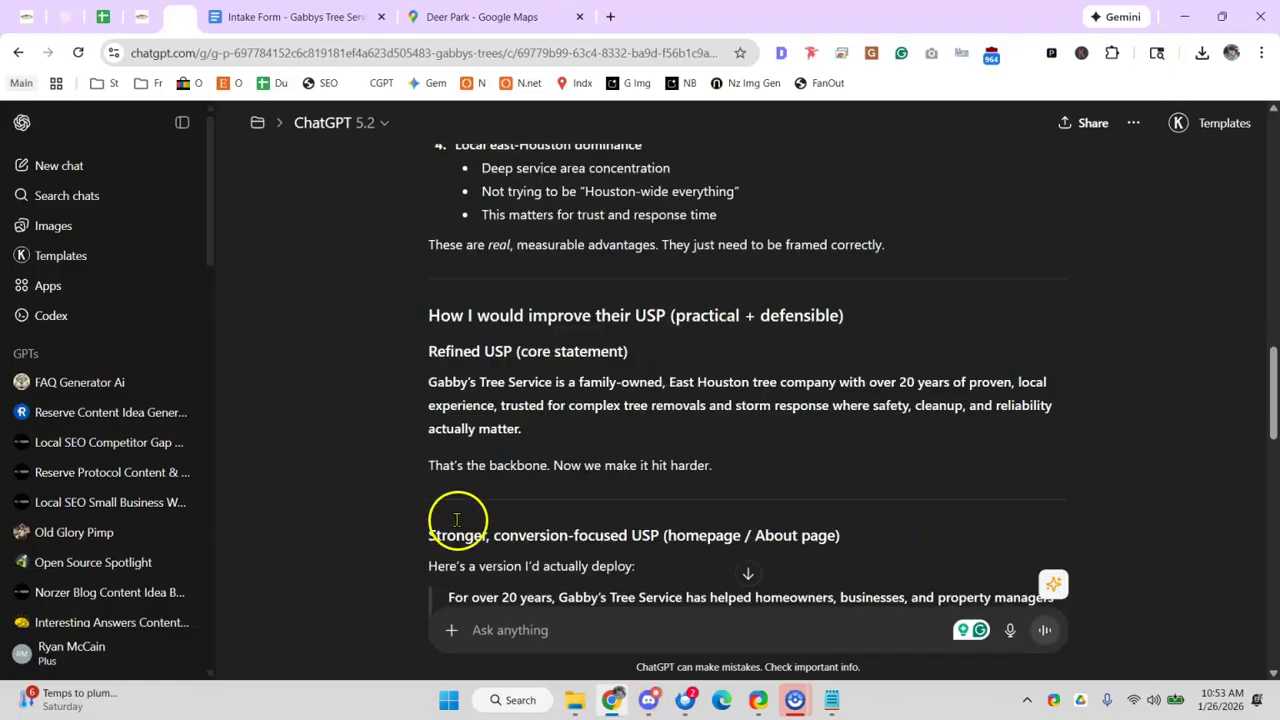
{"action": "scroll", "coordinate": [470, 465], "scroll_direction": "down", "scroll_amount": 2}
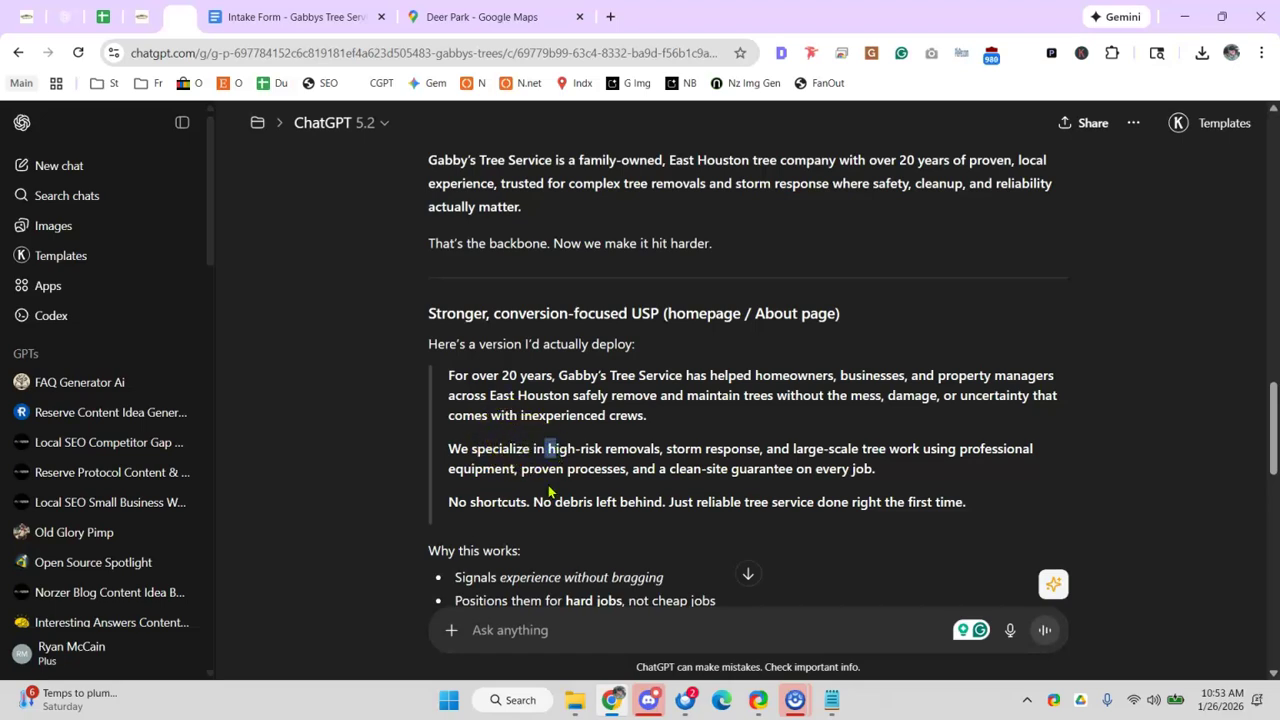
{"action": "left_click_drag", "start_coordinate": [755, 446], "coordinate": [760, 446]}
{"action": "left_click", "coordinate": [891, 441]}
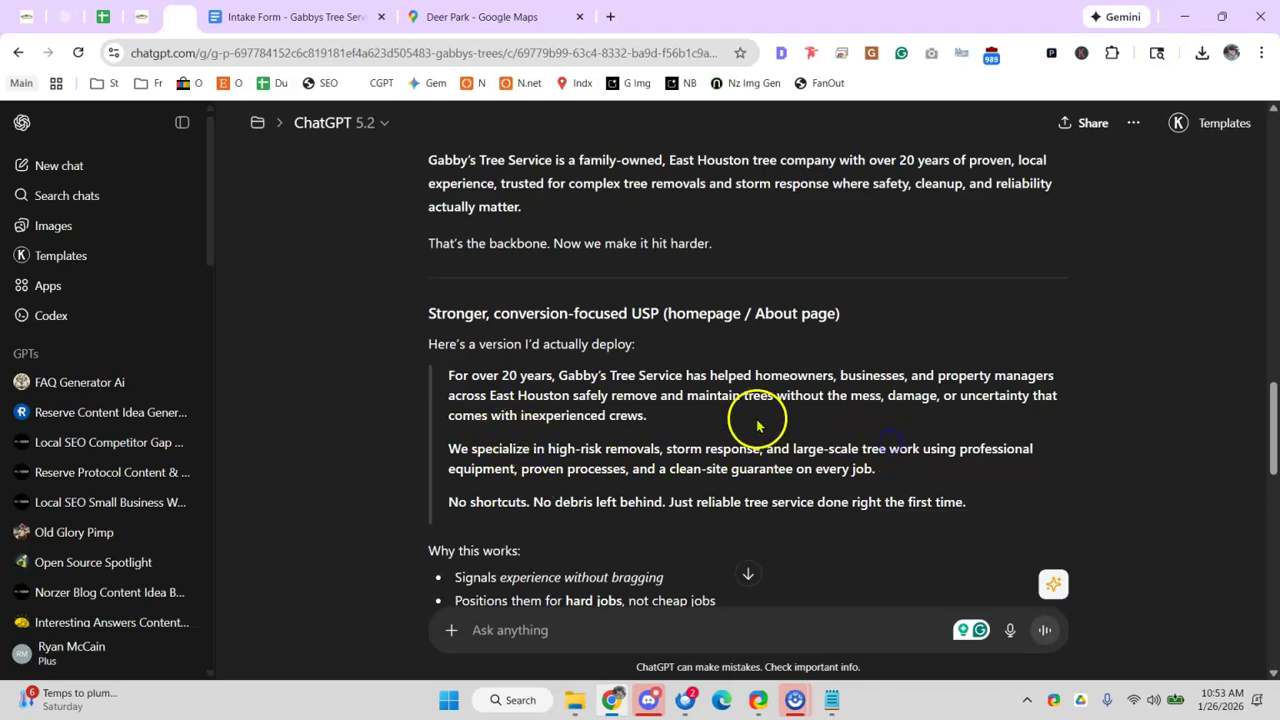
- Read the one-line USP and USP stack, highlighting 'trusted tree service' and 'East Houston'
{"action": "scroll", "coordinate": [757, 427], "scroll_direction": "down", "scroll_amount": 1}
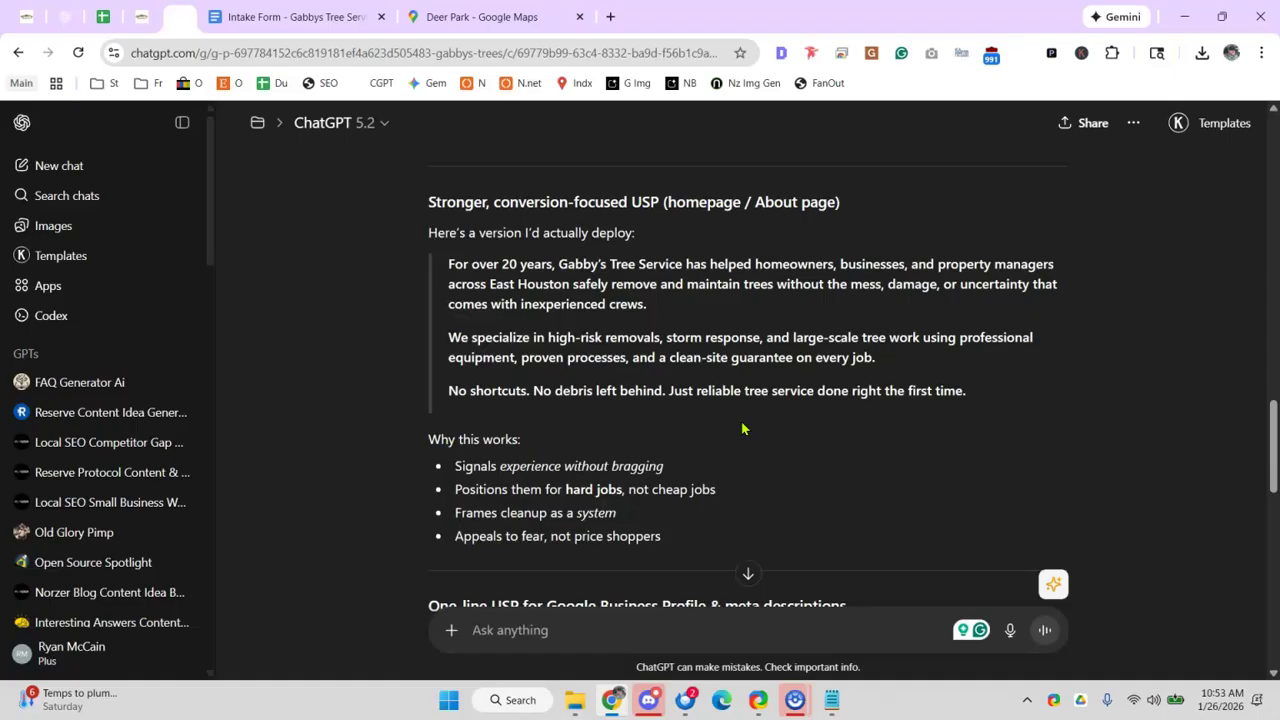
{"action": "scroll", "coordinate": [742, 428], "scroll_direction": "down", "scroll_amount": 3}
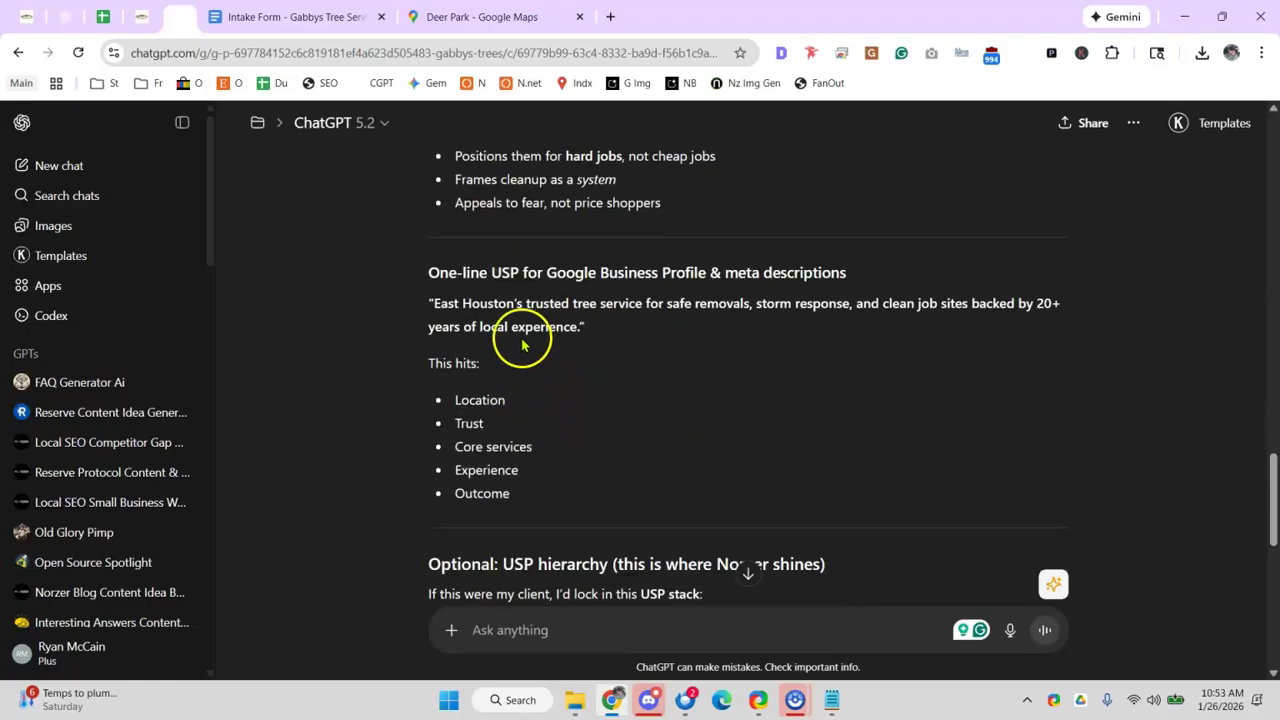
{"action": "left_click_drag", "start_coordinate": [548, 304], "coordinate": [646, 304]}
{"action": "left_click", "coordinate": [488, 306]}
{"action": "left_click_drag", "start_coordinate": [431, 305], "coordinate": [516, 308]}
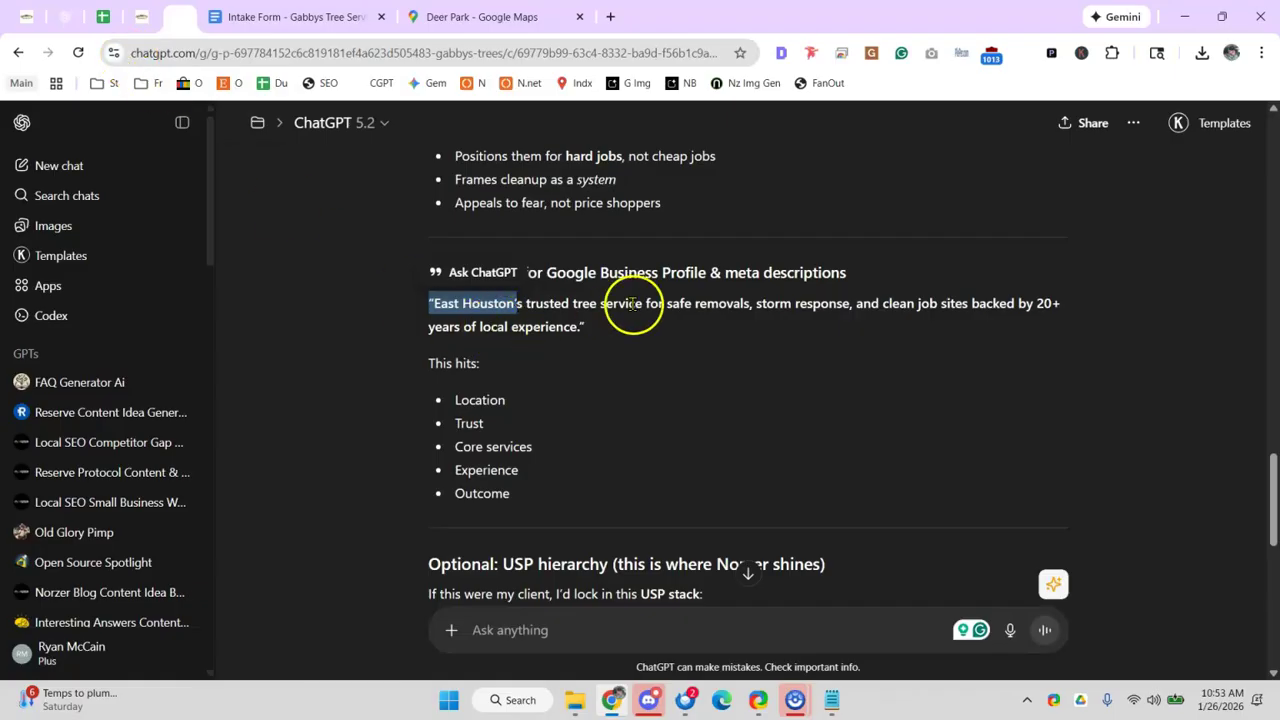
{"action": "scroll", "coordinate": [632, 305], "scroll_direction": "down", "scroll_amount": 1}
{"action": "scroll", "coordinate": [740, 390], "scroll_direction": "down", "scroll_amount": 4}
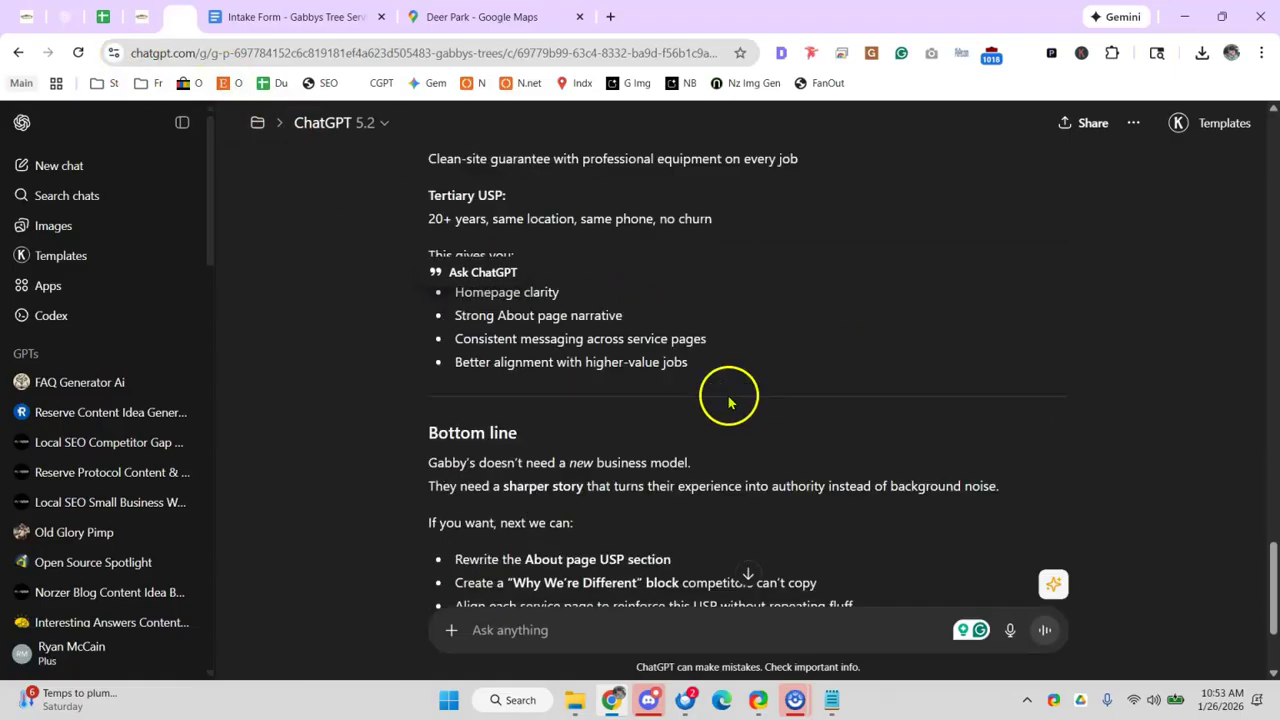
{"action": "scroll", "coordinate": [551, 251], "scroll_direction": "down", "scroll_amount": 2}
{"action": "scroll", "coordinate": [557, 363], "scroll_direction": "up", "scroll_amount": 3}
{"action": "scroll", "coordinate": [570, 368], "scroll_direction": "up", "scroll_amount": 2}
{"action": "scroll", "coordinate": [567, 390], "scroll_direction": "down", "scroll_amount": 2}
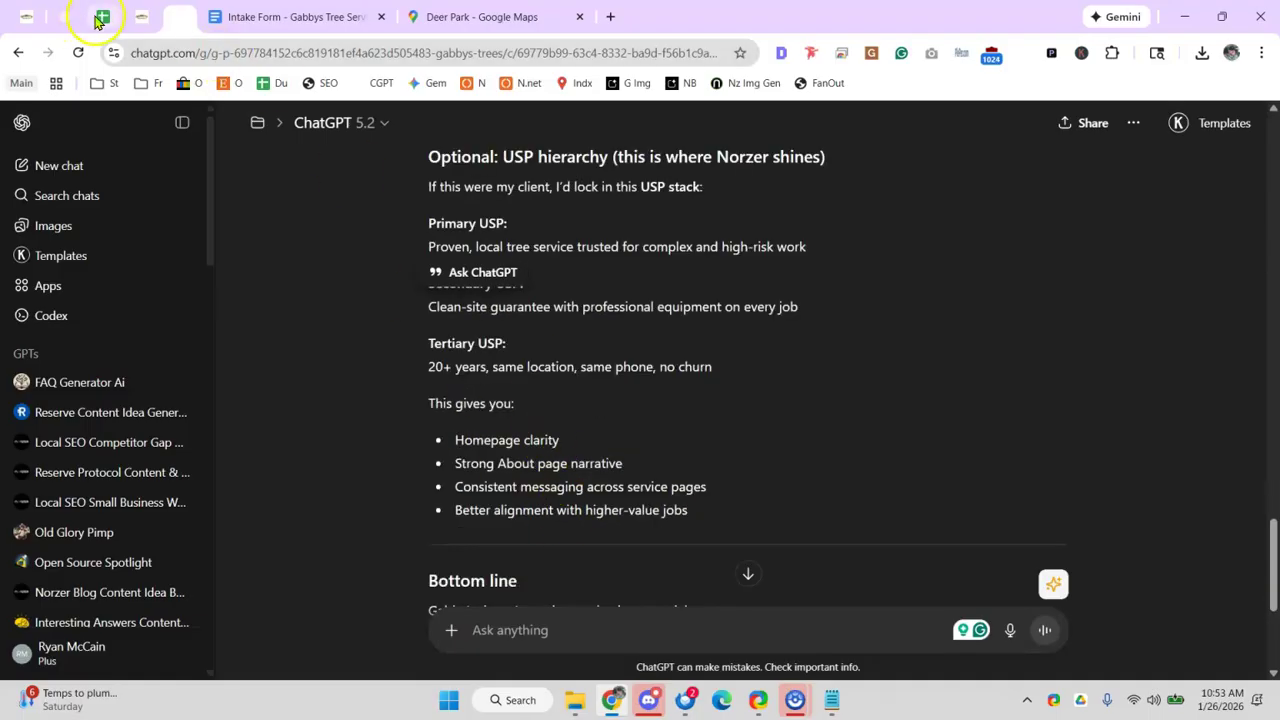
- In the Local SEO audit sheet, mark the Create ChatGPT project task as passed with an x
{"action": "left_click", "coordinate": [111, 14]}
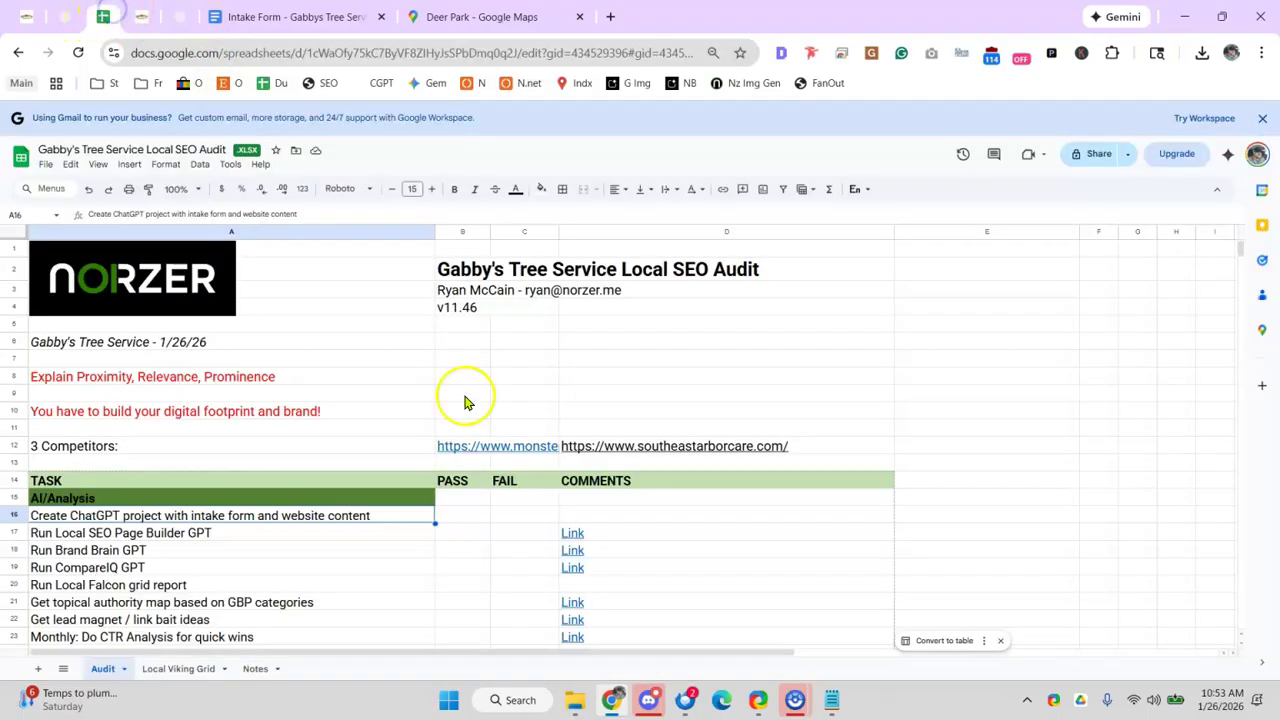
{"action": "left_click", "coordinate": [478, 515]}
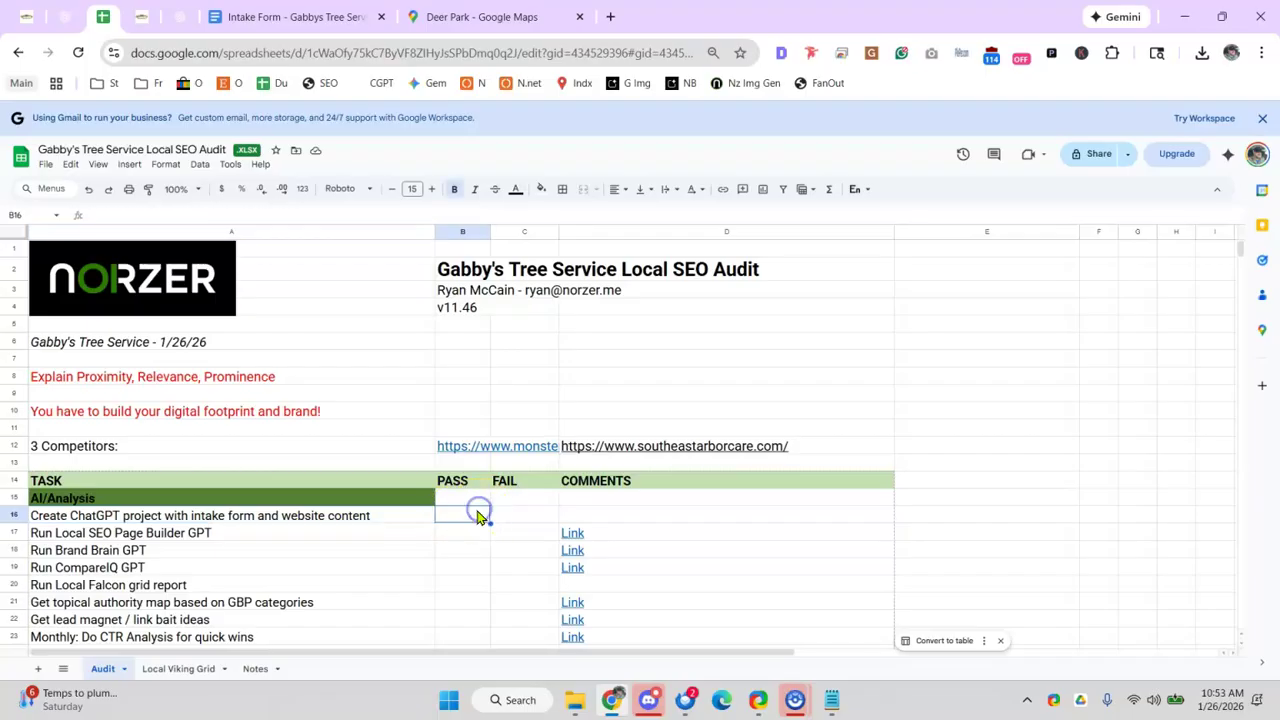
{"action": "type", "text": "x"}
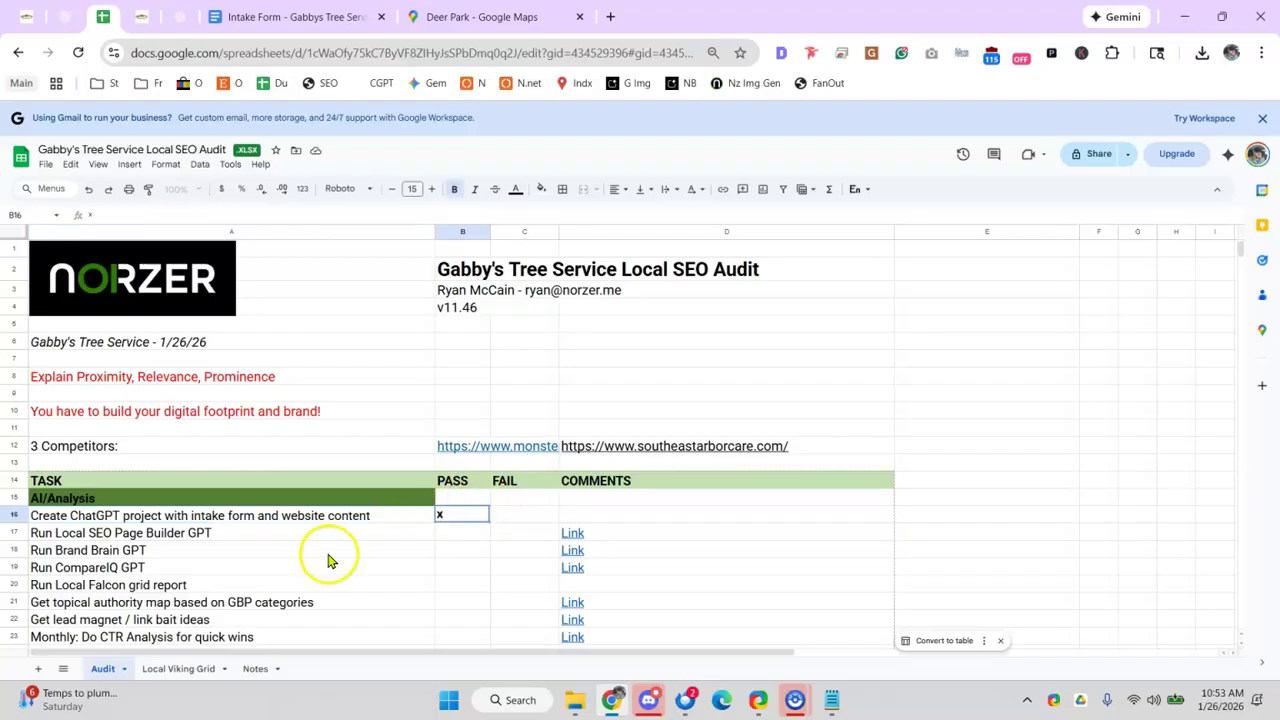
{"action": "left_click", "coordinate": [330, 551]}
- Open the Run Local SEO Page Builder GPT link from the audit sheet
{"action": "scroll", "coordinate": [333, 452], "scroll_direction": "down", "scroll_amount": 2}
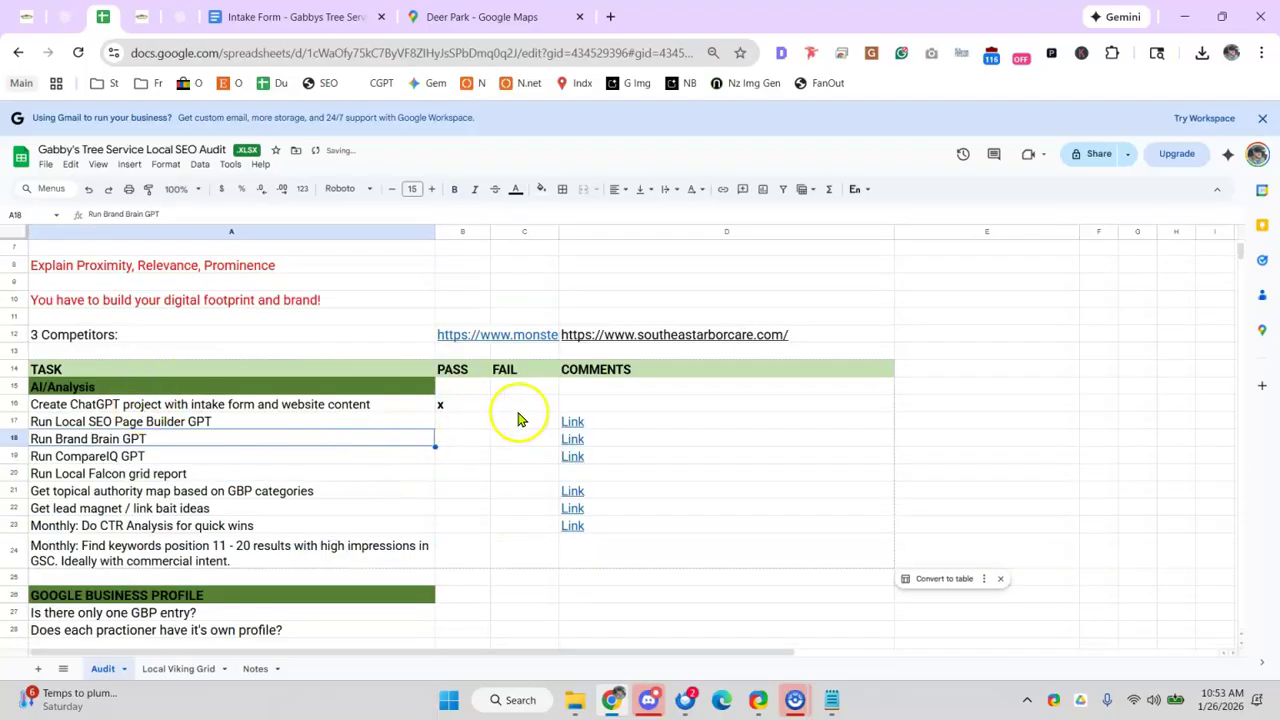
{"action": "mouse_move", "coordinate": [580, 439]}
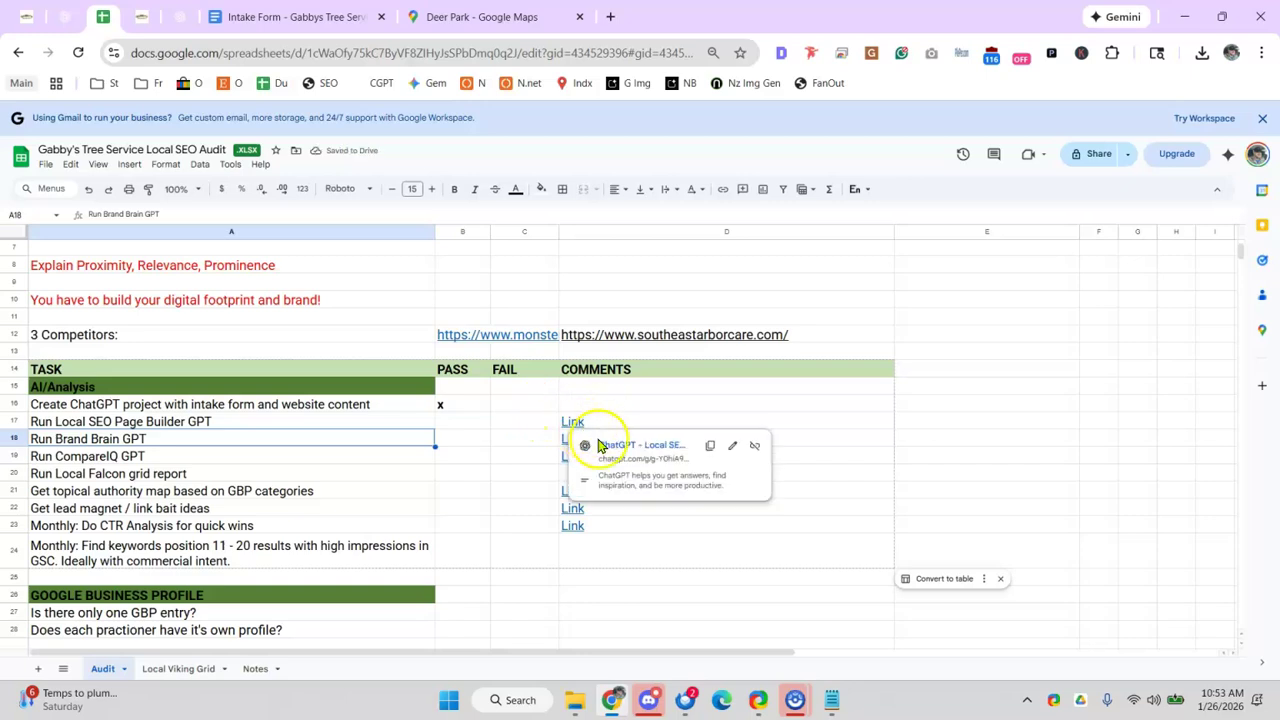
{"action": "left_click", "coordinate": [633, 457]}
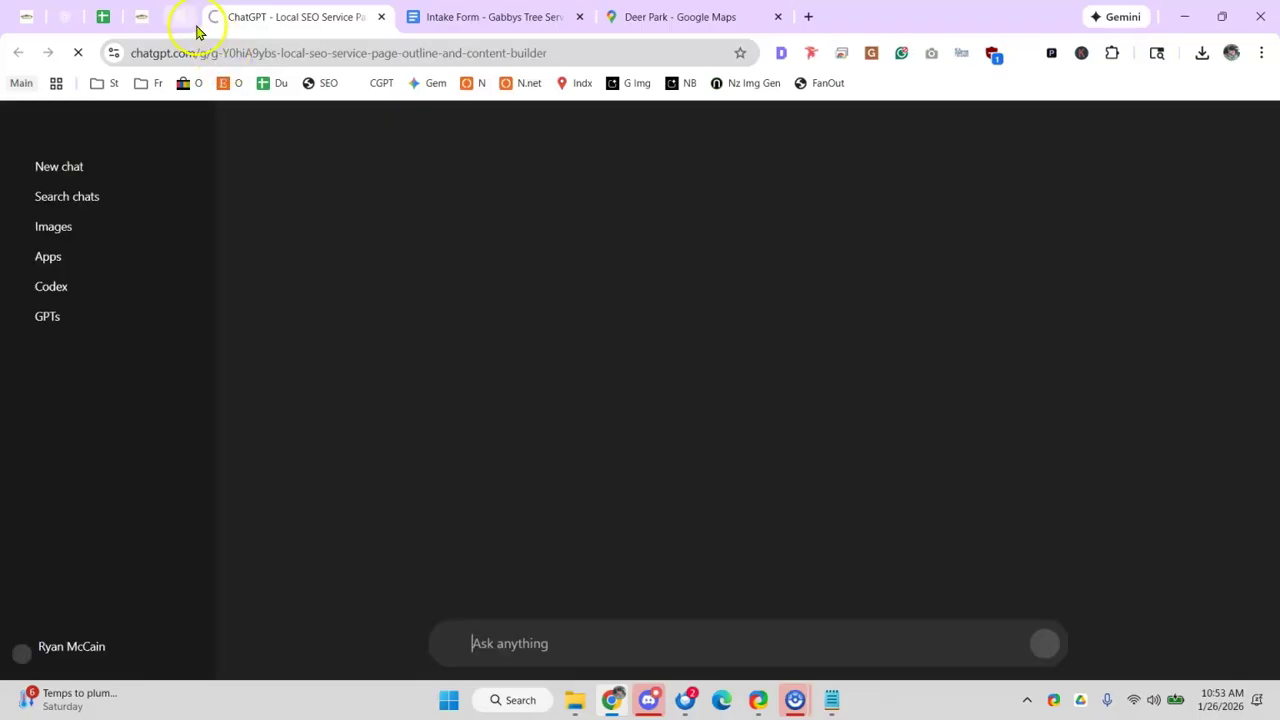
- Ask the Gabbys Trees project for a geo-targeted one-sentence Deer Park, TX business description
{"action": "left_click", "coordinate": [184, 20]}
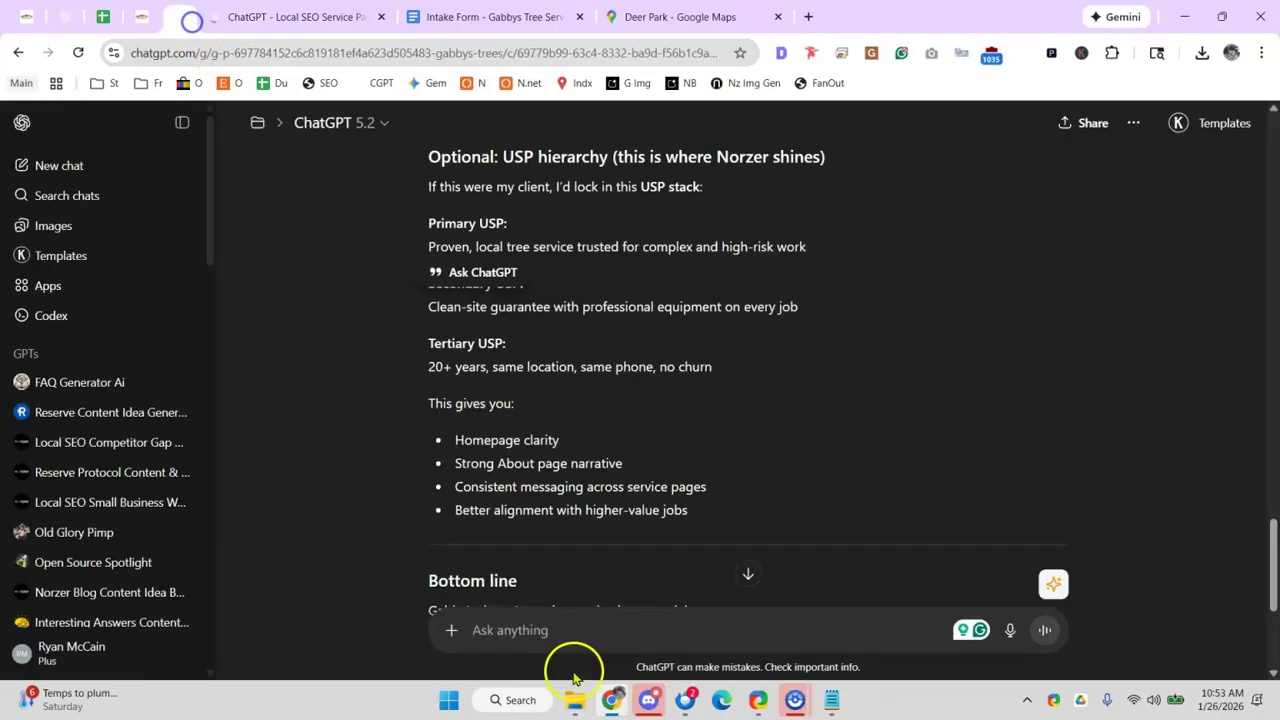
{"action": "type", "text": "expain"}
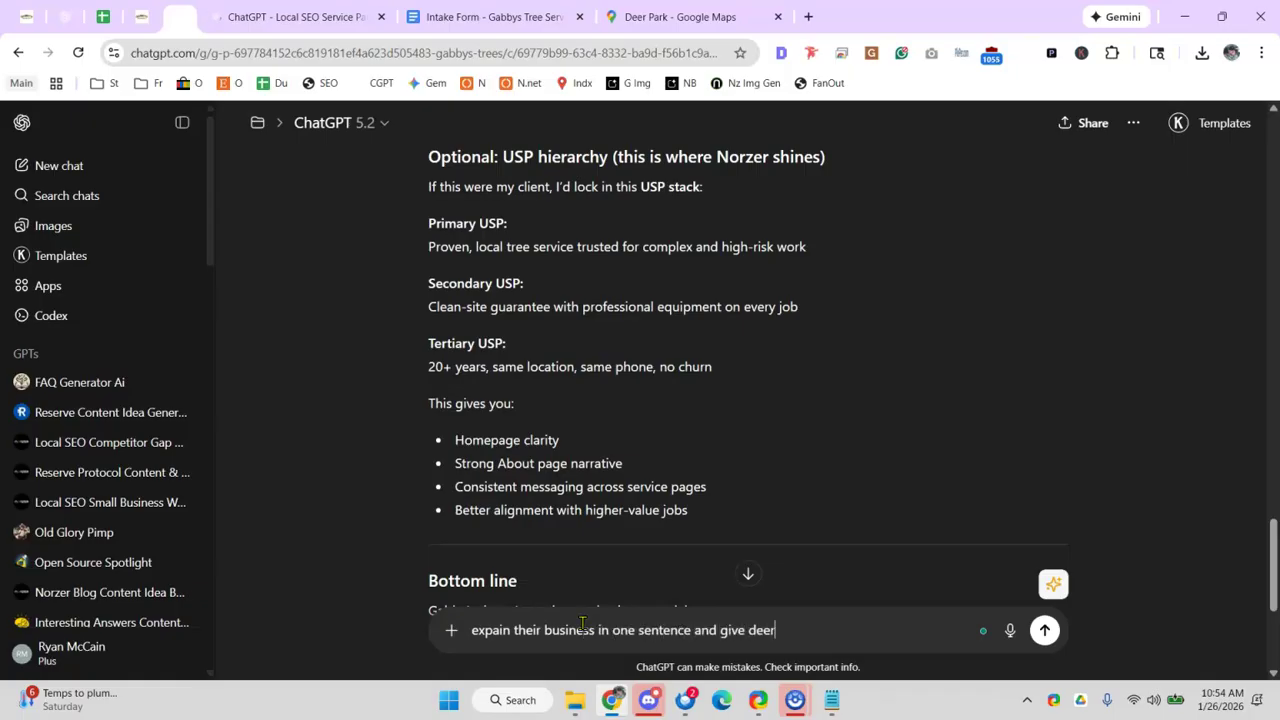
{"action": "type", "text": "the geo"}
{"action": "key", "text": "Return"}
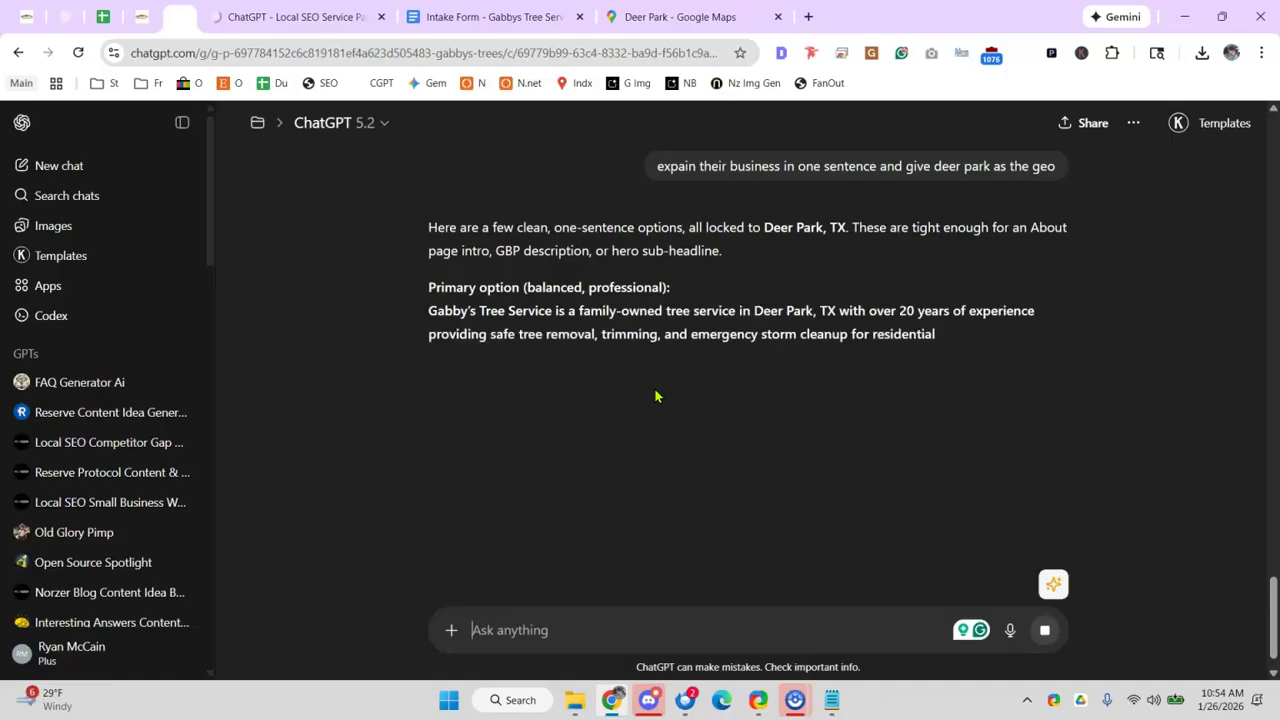
- Select the primary option sentence from ChatGPT's Deer Park descriptions
{"action": "left_click_drag", "start_coordinate": [461, 312], "coordinate": [678, 335]}
{"action": "left_click", "coordinate": [500, 357]}
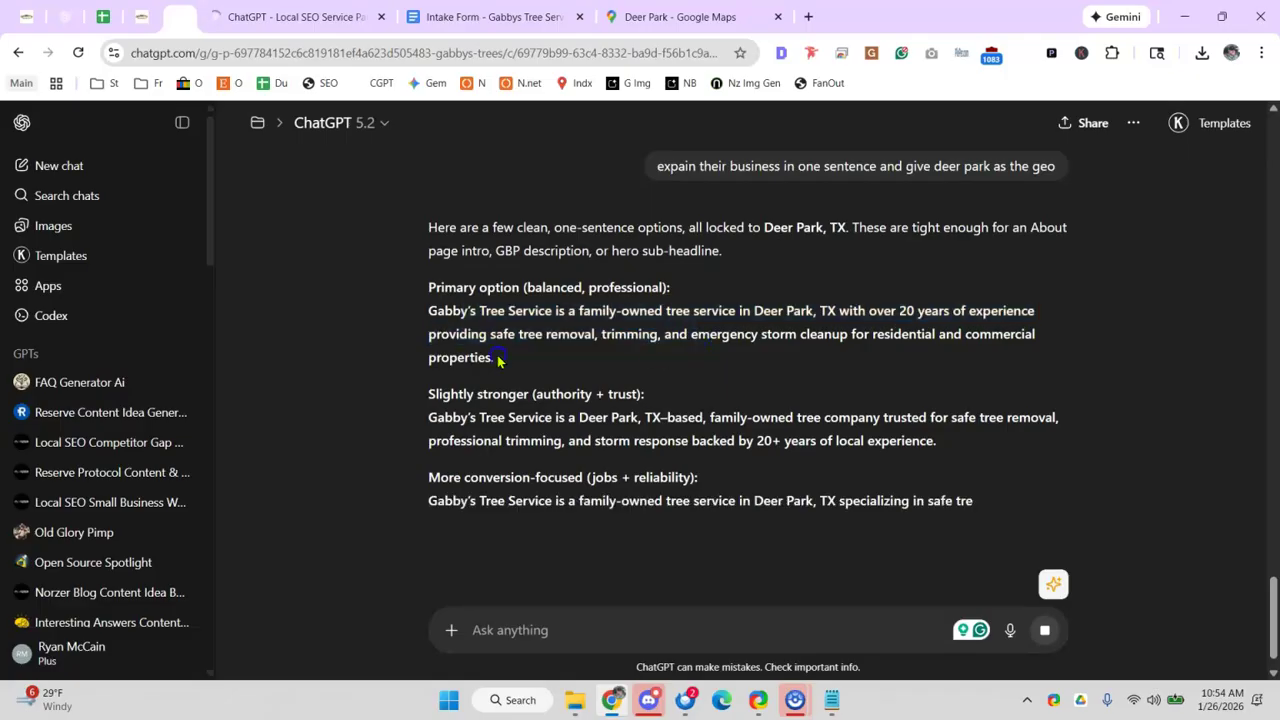
{"action": "left_click_drag", "start_coordinate": [436, 311], "coordinate": [518, 362]}
{"action": "key", "text": "ctrl+c"}
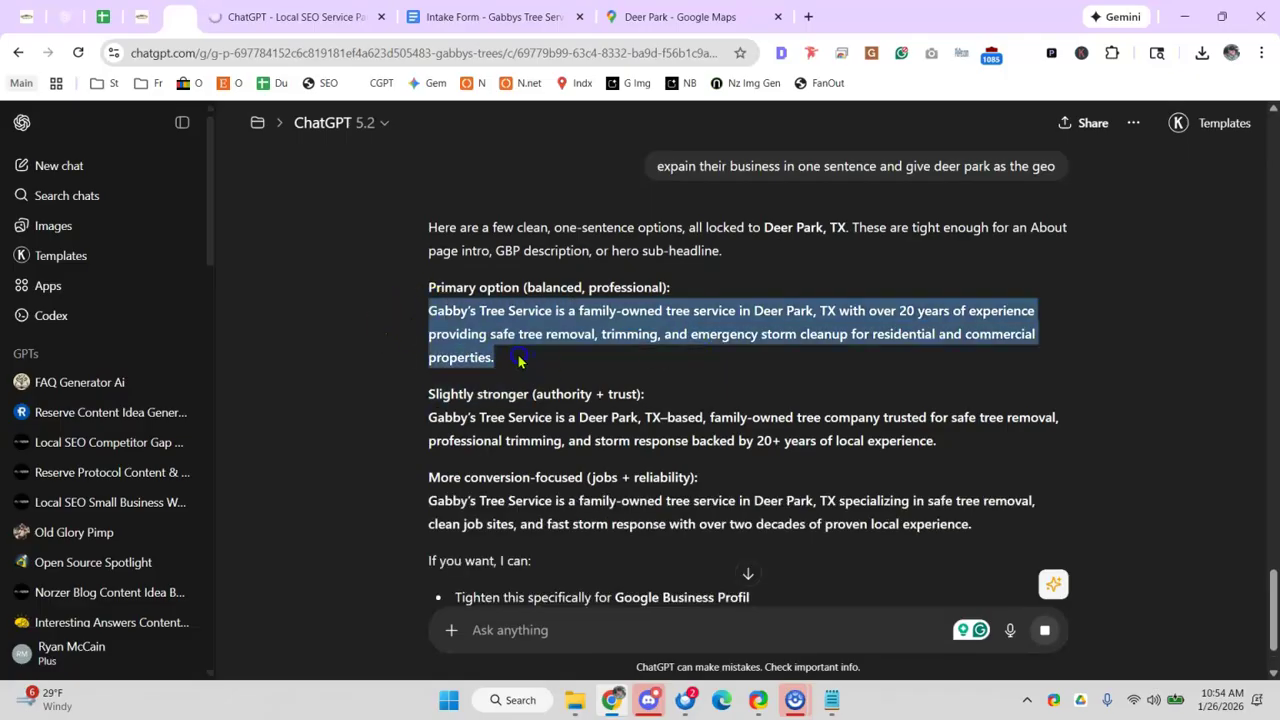
- Start a Local SEO Service Page Outline GPT chat and paste in the Deer Park description
{"action": "left_click", "coordinate": [322, 83]}
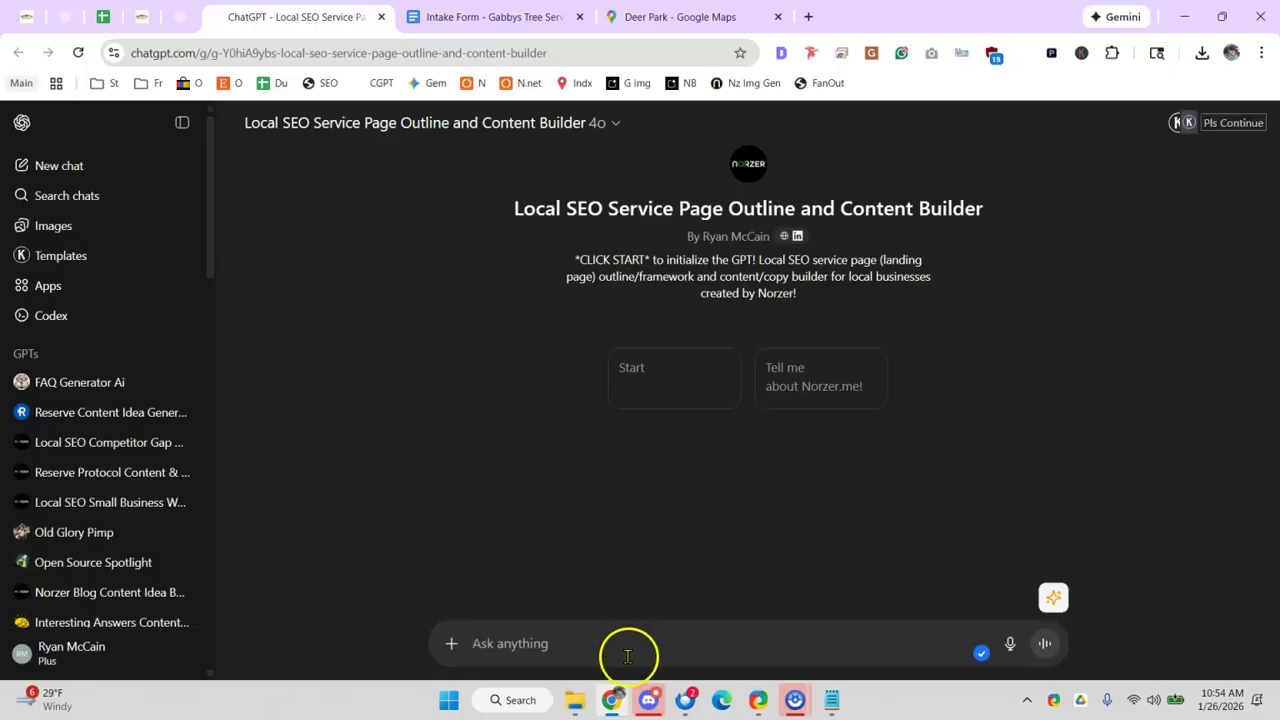
{"action": "key", "text": "ctrl+v"}
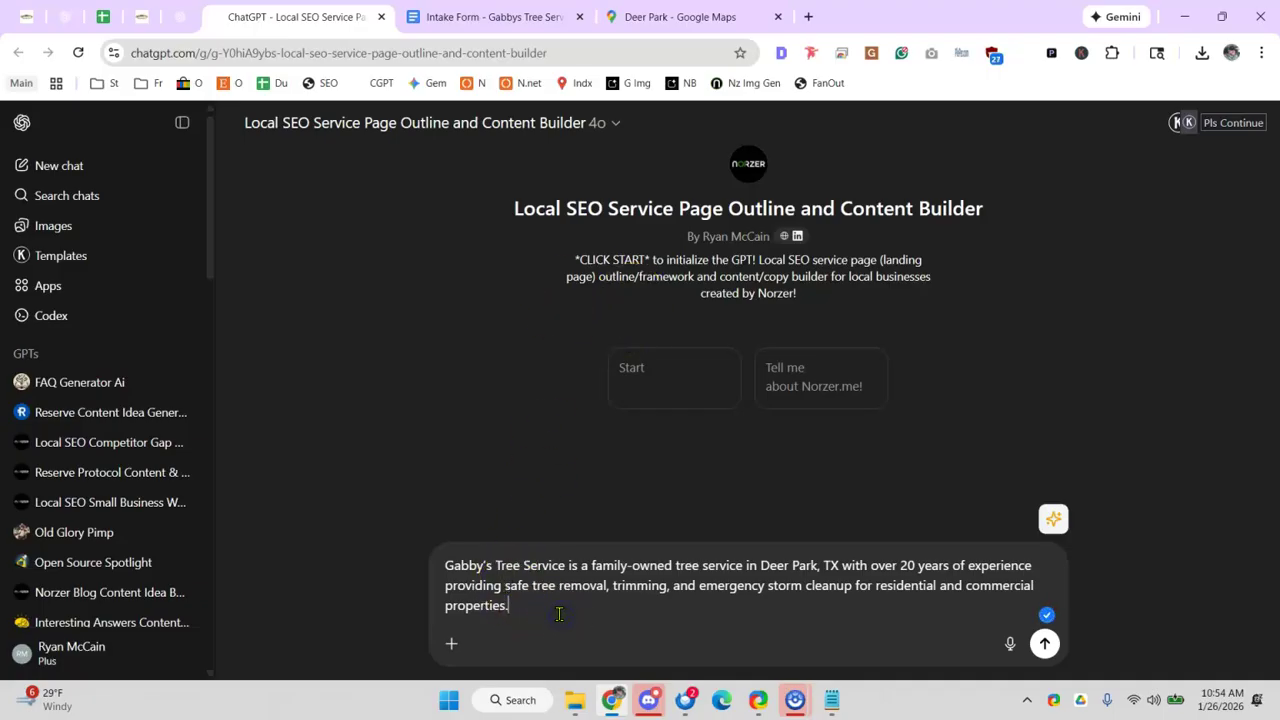
- Open the Residential > Tree Removal page on gabbystreeservice.net
{"action": "left_click", "coordinate": [140, 17]}
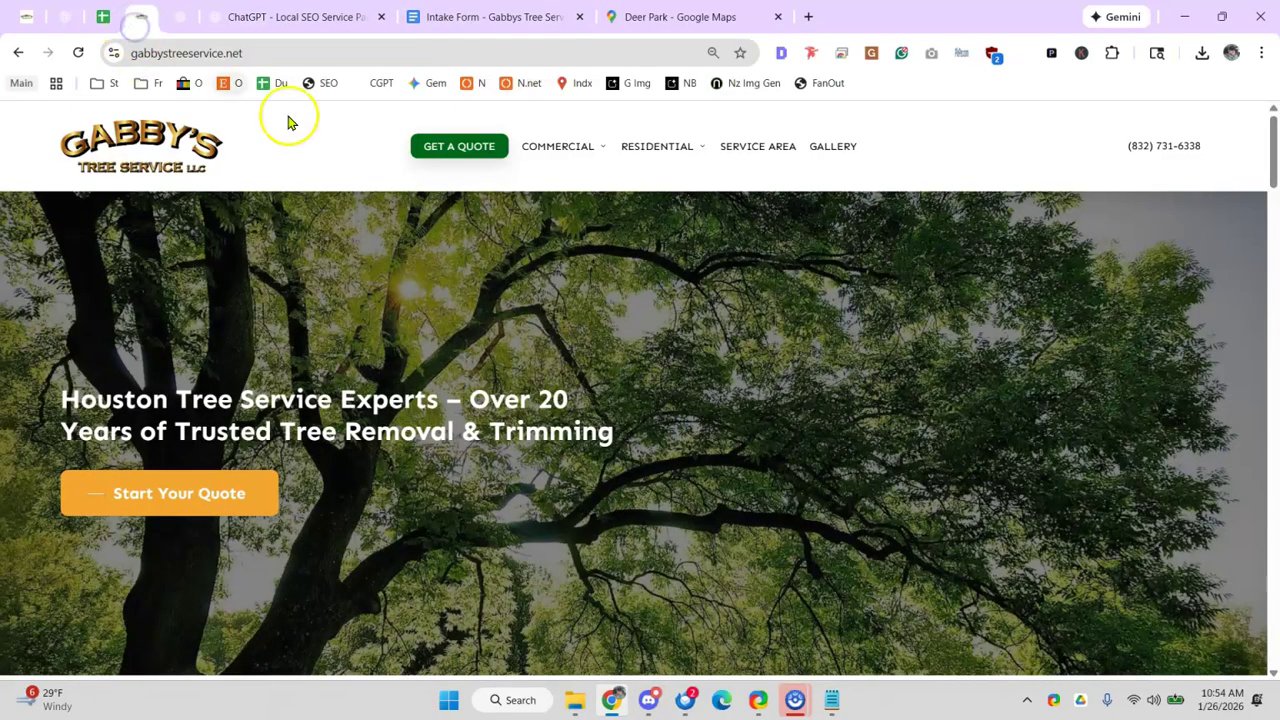
{"action": "mouse_move", "coordinate": [594, 162]}
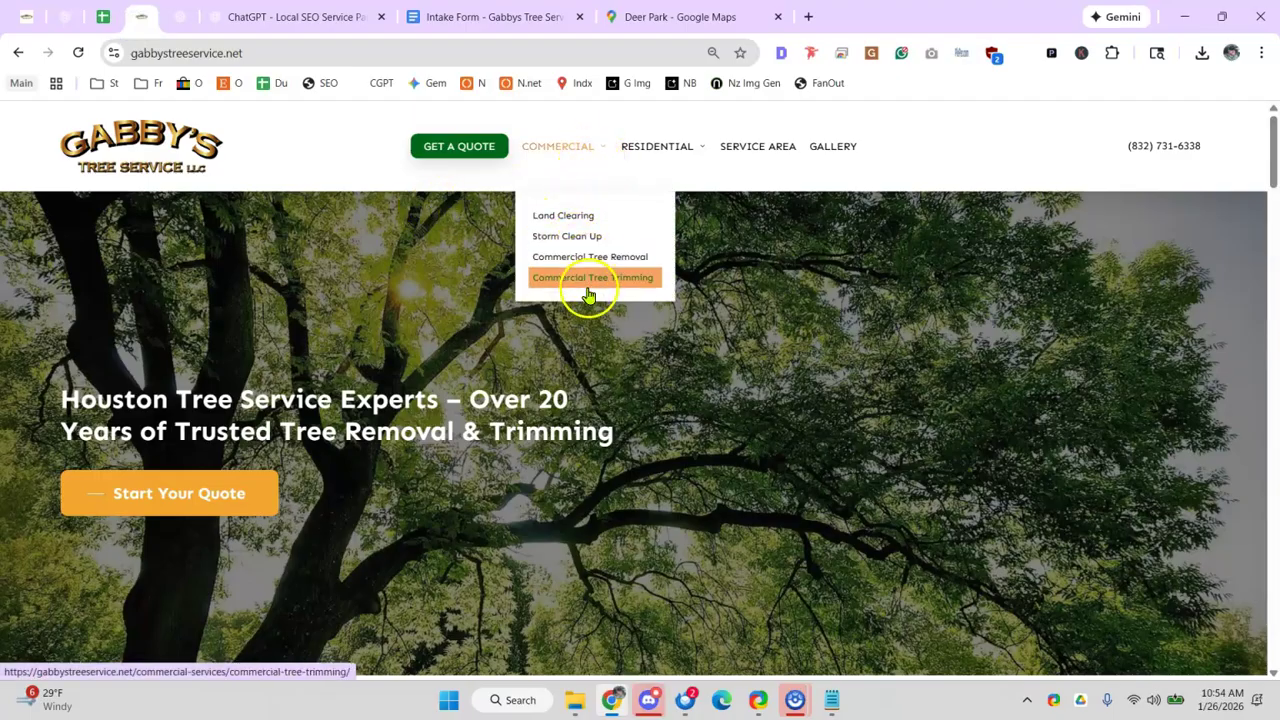
{"action": "mouse_move", "coordinate": [668, 147]}
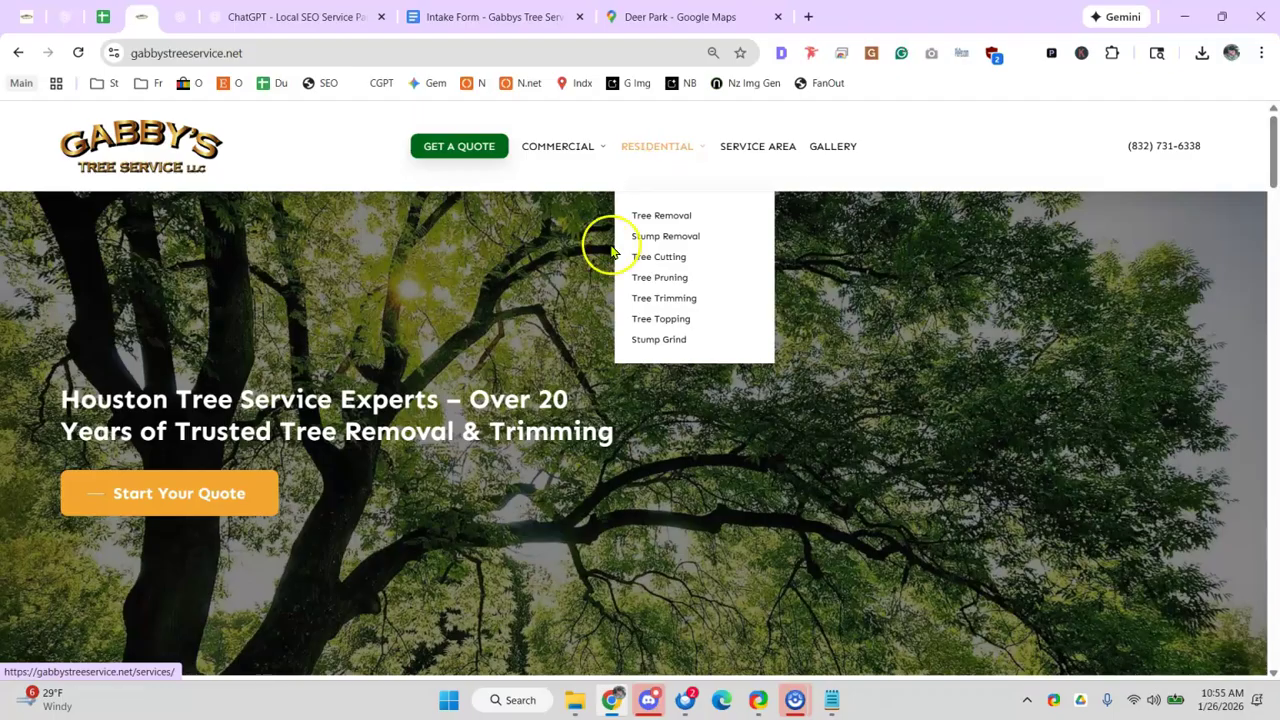
{"action": "left_click", "coordinate": [645, 216]}
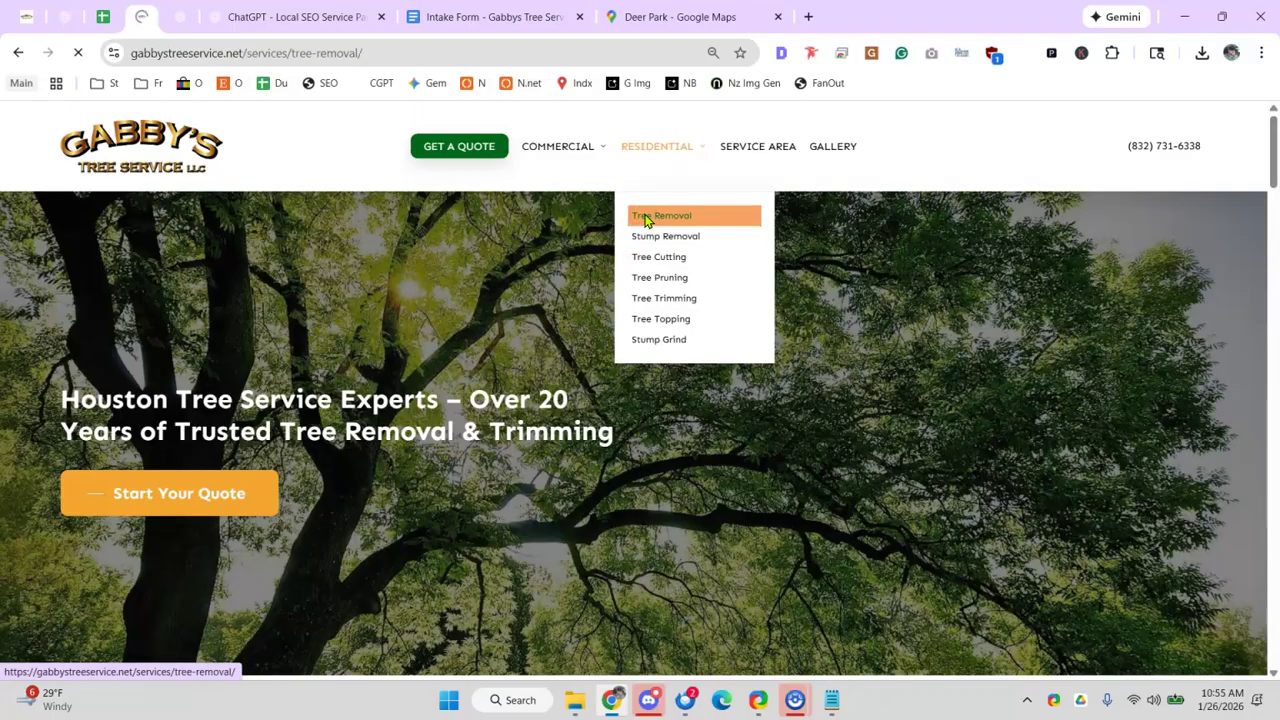
- Search the Tree Removal page for 'emergency' to confirm it never appears
{"action": "scroll", "coordinate": [590, 358], "scroll_direction": "down", "scroll_amount": 5}
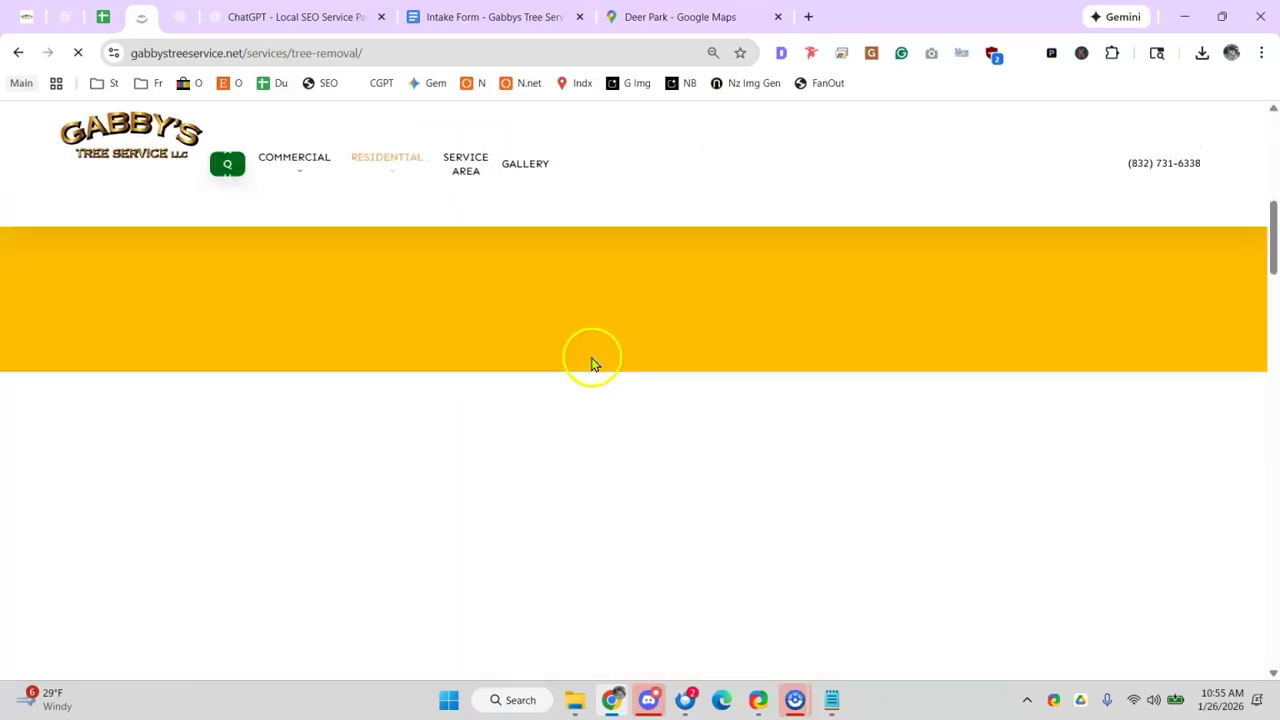
{"action": "key", "text": "ctrl+f"}
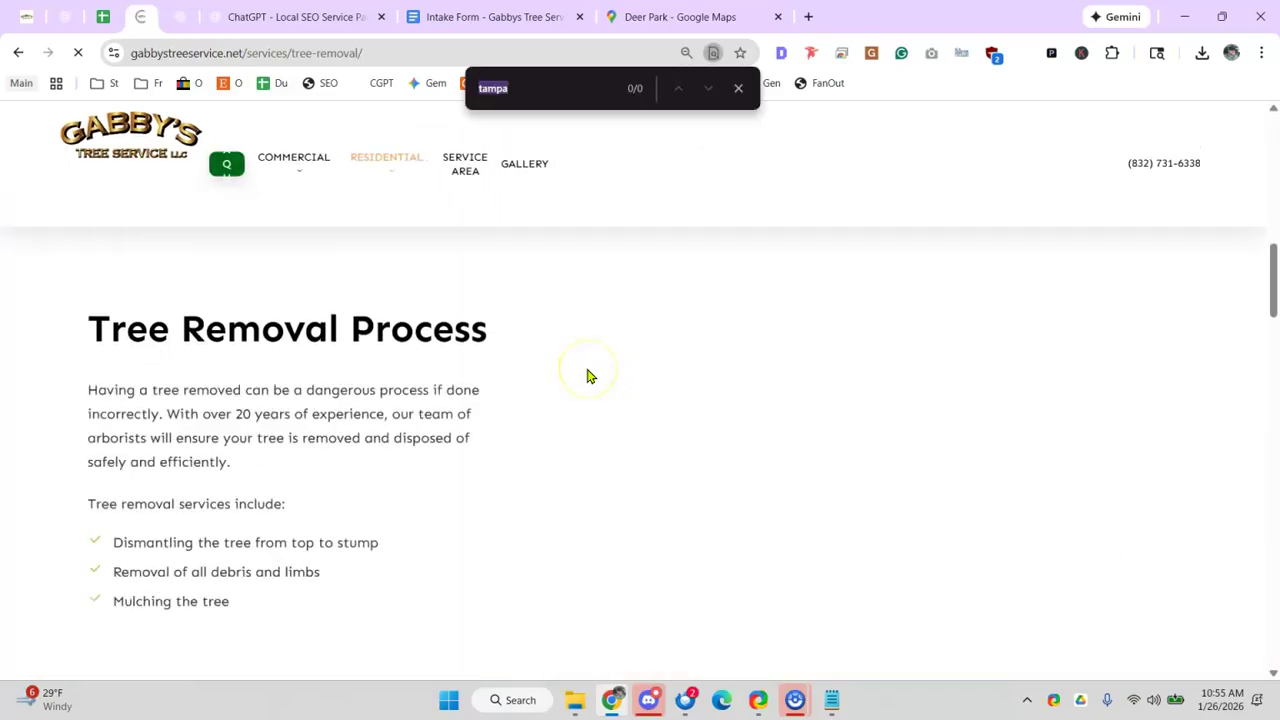
{"action": "type", "text": "em"}
{"action": "key", "text": "BackSpace"}
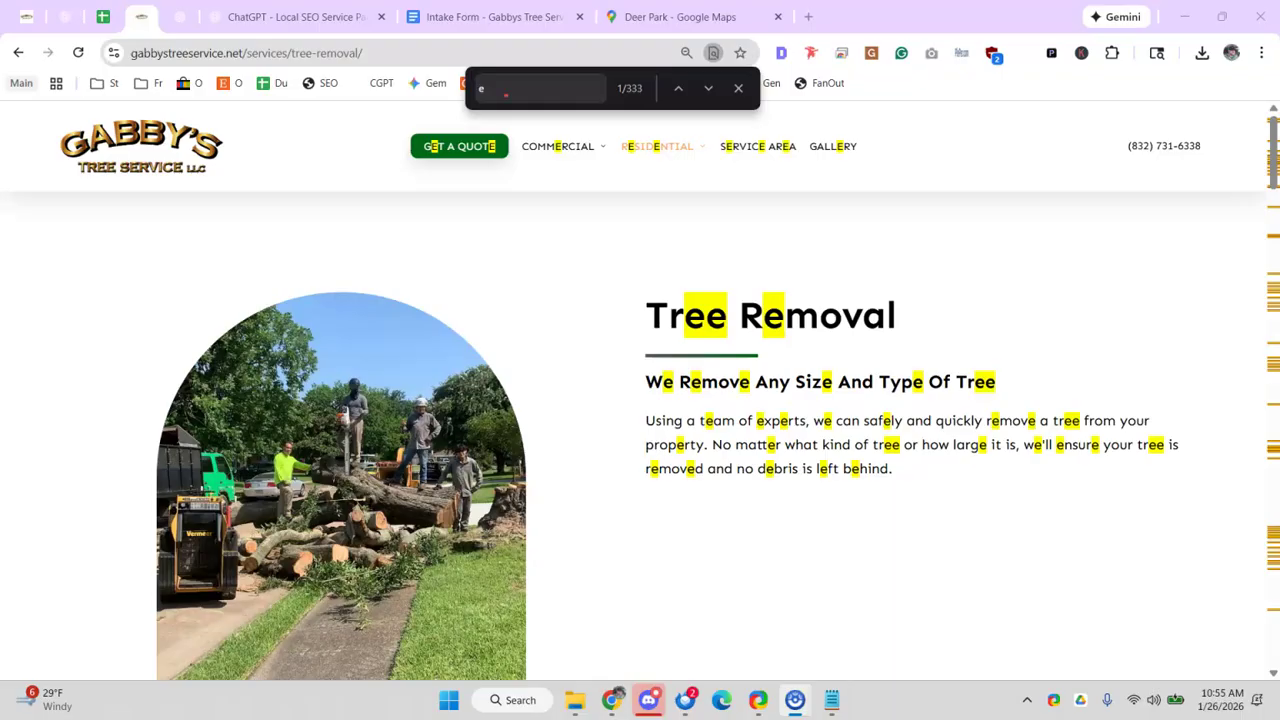
{"action": "left_click", "coordinate": [508, 96]}
{"action": "type", "text": "mergency"}
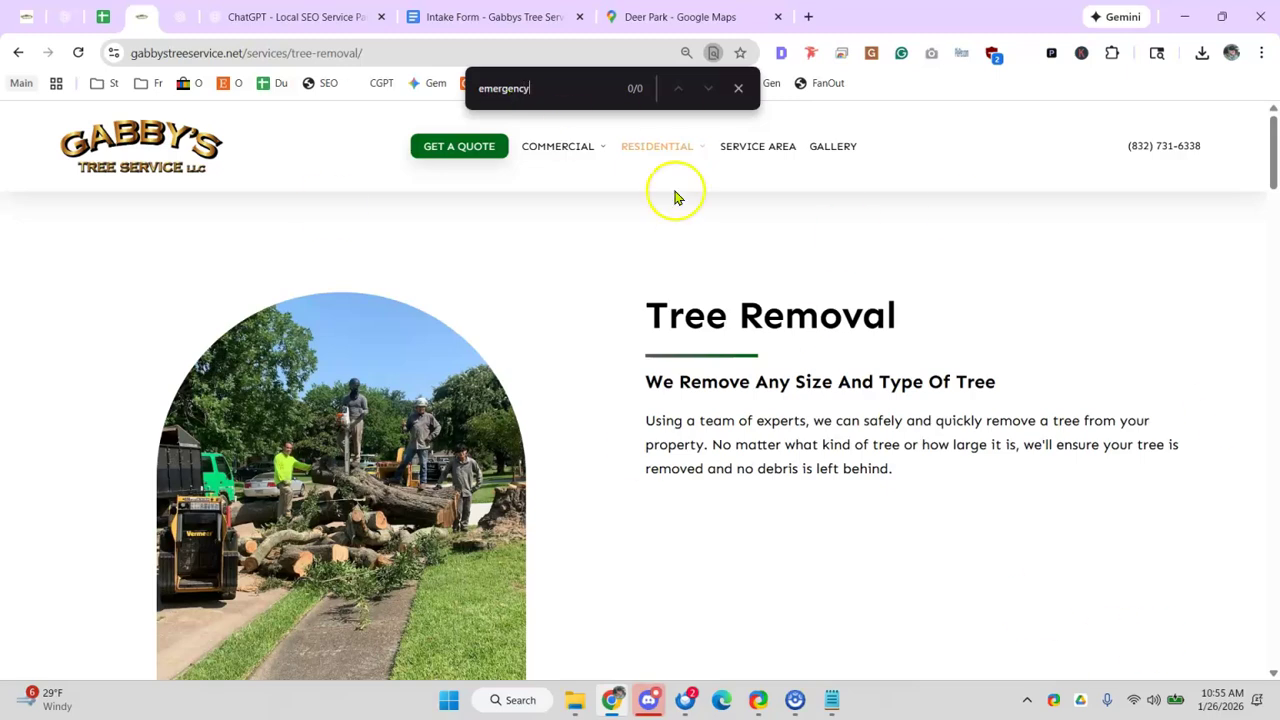
{"action": "scroll", "coordinate": [514, 614], "scroll_direction": "down", "scroll_amount": 10}
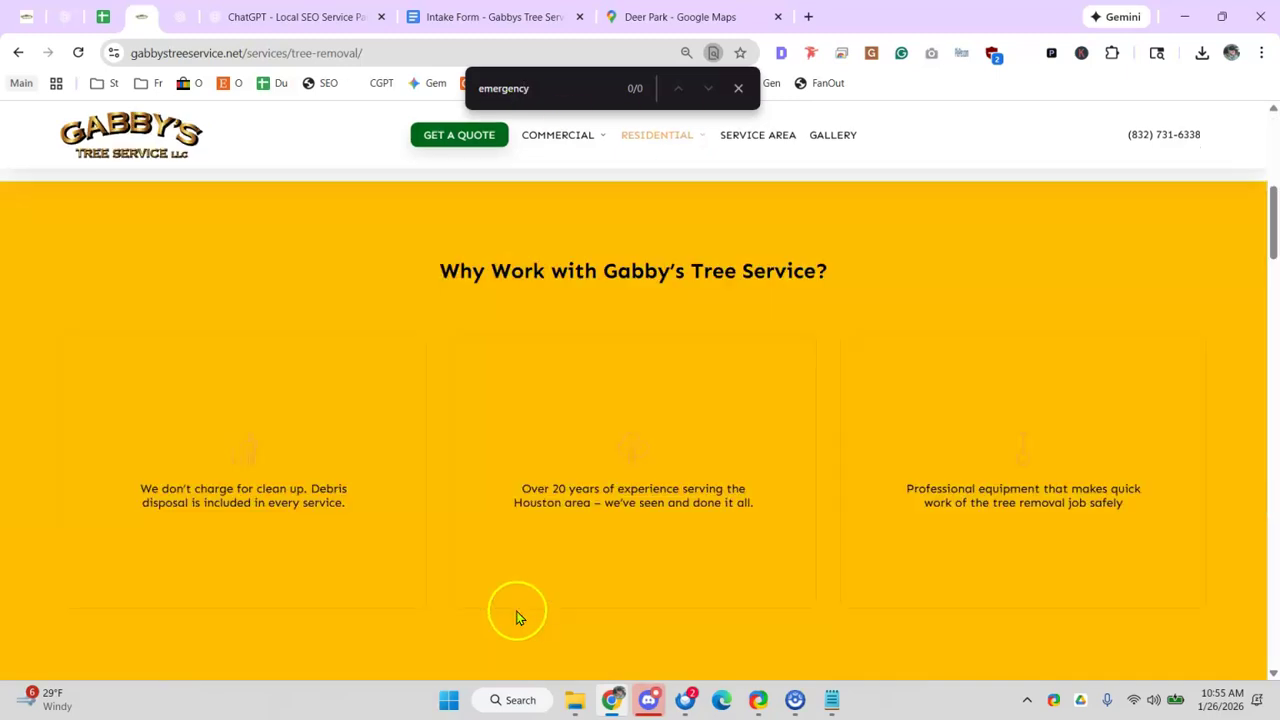
- Trim the address bar back to just the gabbystreeservice.net domain
{"action": "left_click", "coordinate": [255, 52]}
{"action": "left_click", "coordinate": [281, 52]}
{"action": "left_click_drag", "start_coordinate": [281, 52], "coordinate": [677, 83]}
{"action": "key", "text": "BackSpace"}
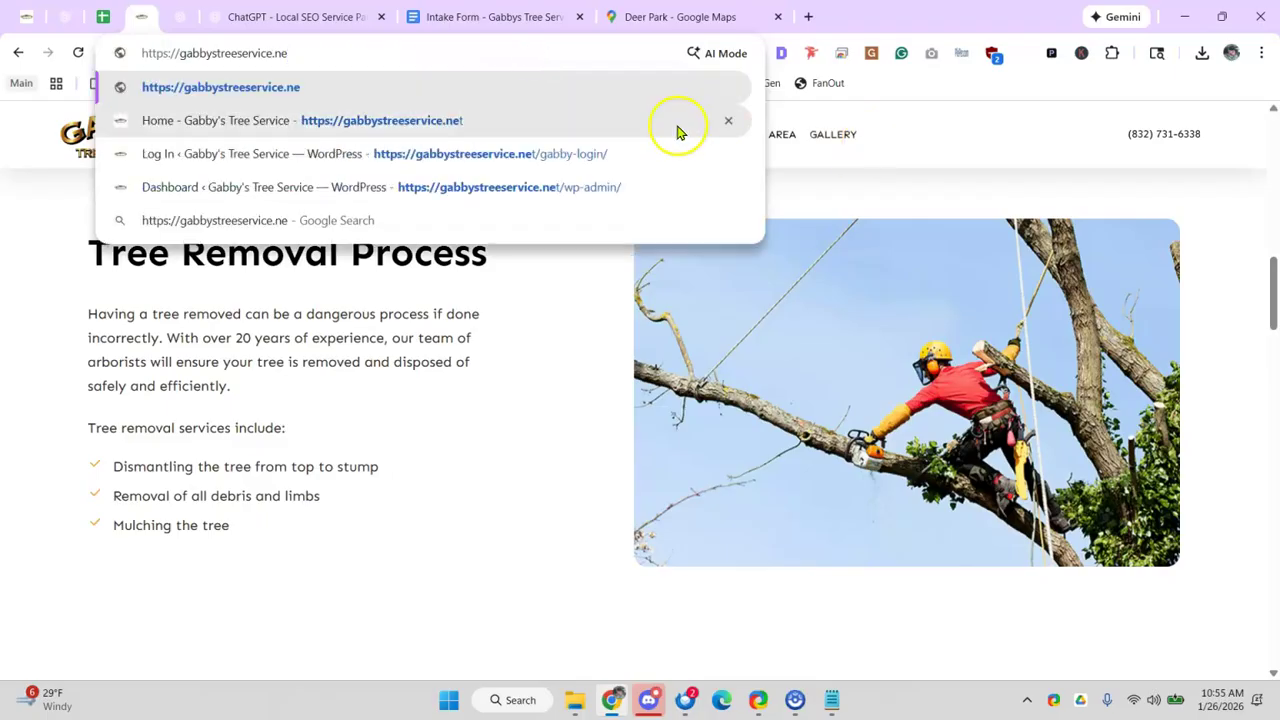
{"action": "left_click", "coordinate": [142, 60]}
{"action": "type", "text": "site:"}
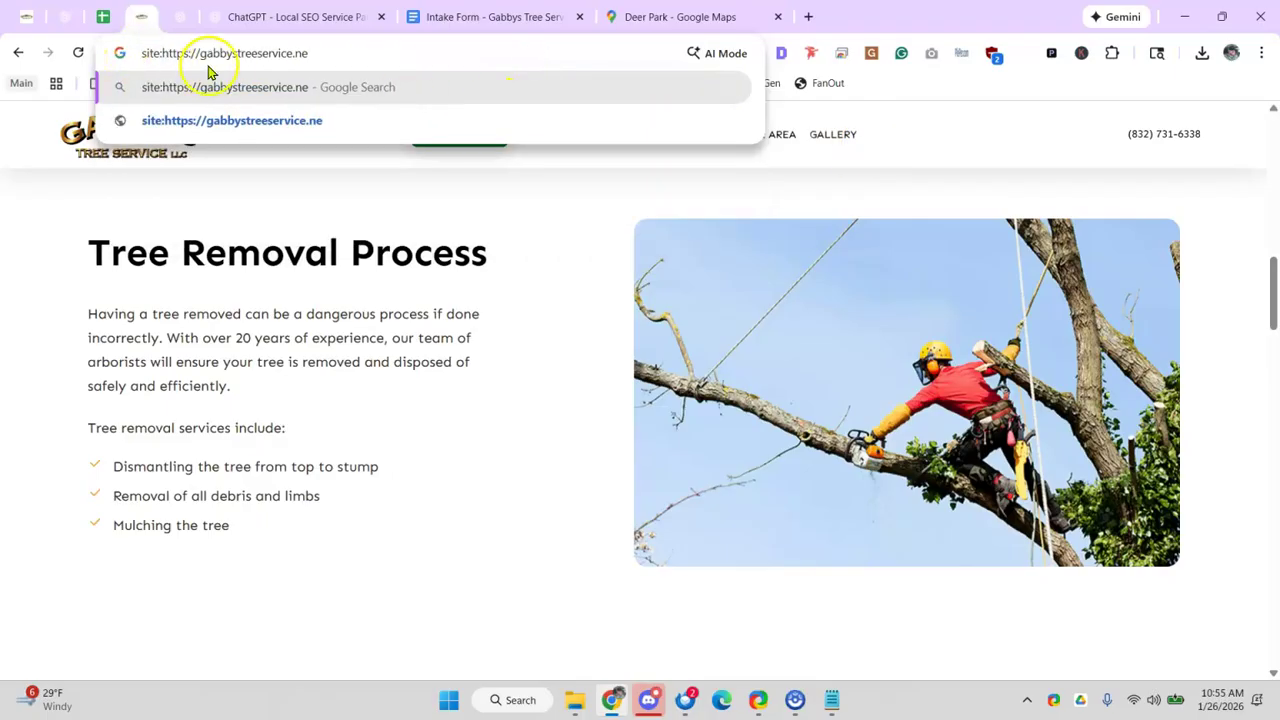
{"action": "left_click", "coordinate": [312, 53]}
{"action": "type", "text": "t emergency"}
{"action": "key", "text": "Return"}
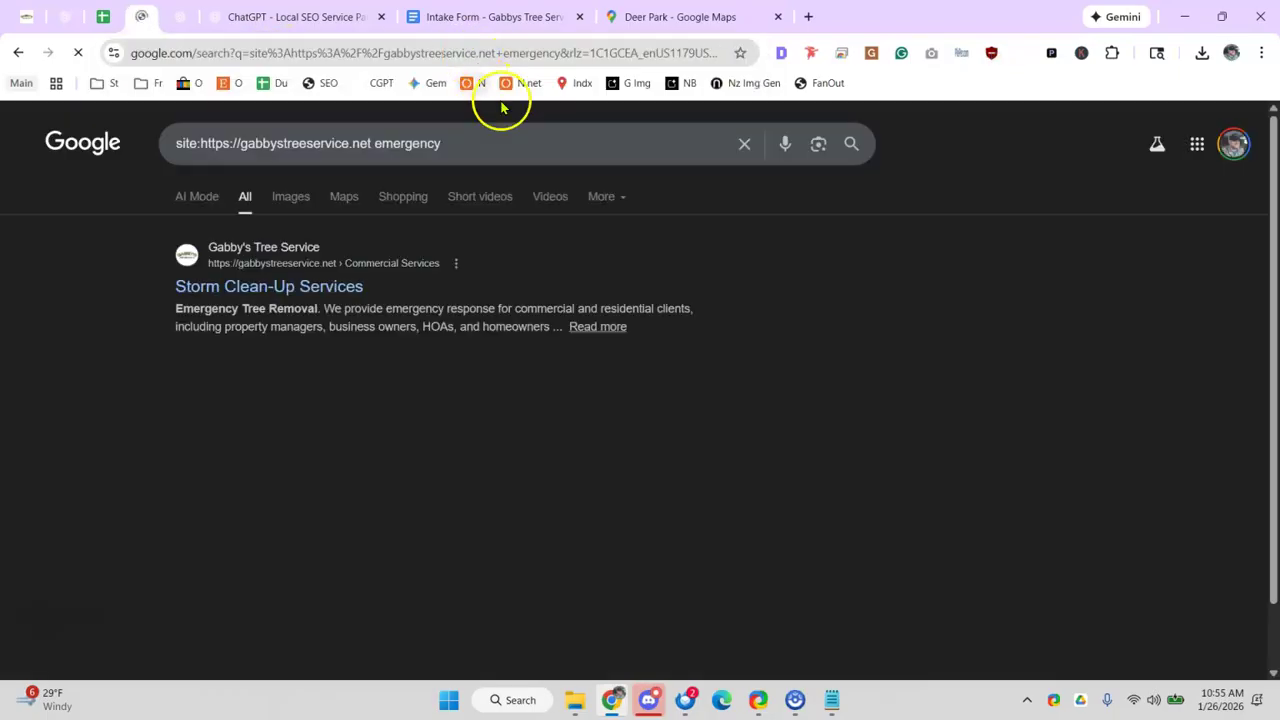
- Open the Storm Clean-Up Services result and review its heading and content
{"action": "left_click", "coordinate": [256, 286]}
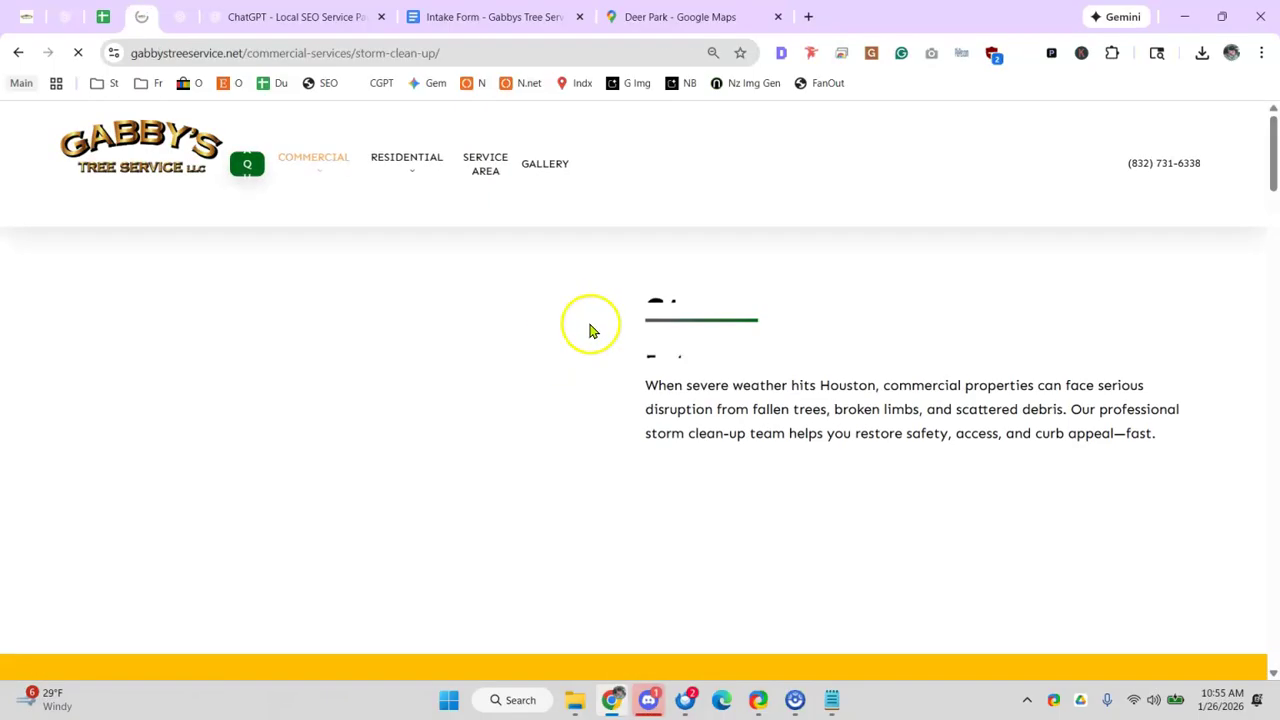
{"action": "left_click_drag", "start_coordinate": [683, 281], "coordinate": [983, 290]}
{"action": "scroll", "coordinate": [783, 323], "scroll_direction": "down", "scroll_amount": 10}
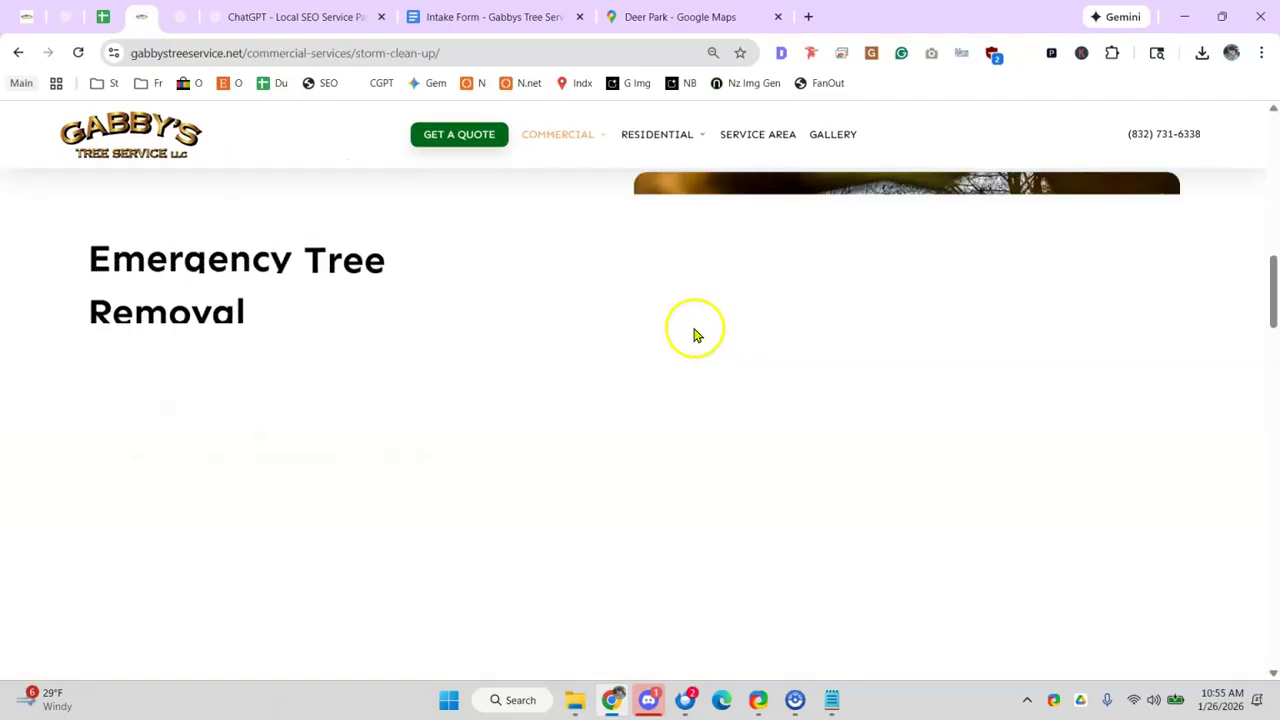
{"action": "scroll", "coordinate": [697, 335], "scroll_direction": "down", "scroll_amount": 3}
{"action": "scroll", "coordinate": [320, 380], "scroll_direction": "up", "scroll_amount": 4}
{"action": "left_click_drag", "start_coordinate": [136, 412], "coordinate": [337, 462]}
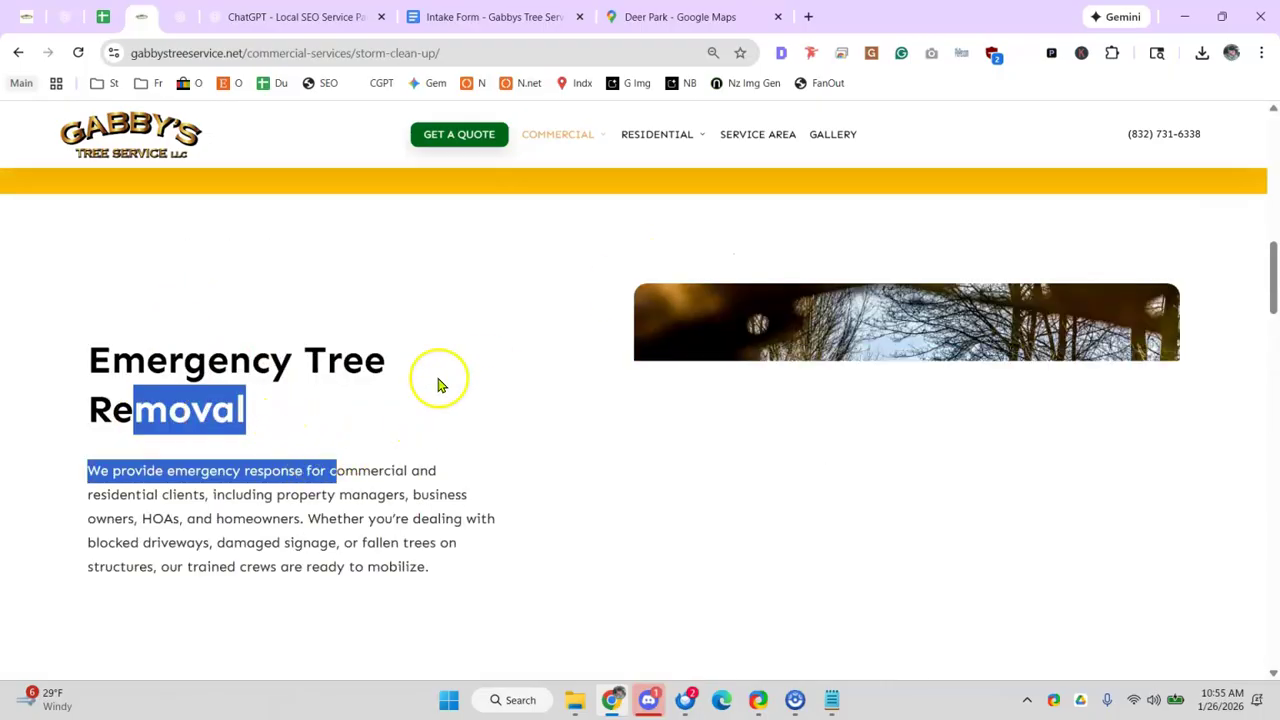
{"action": "left_click", "coordinate": [808, 14]}
- Draft 'ermgecy tree revmoval houston' in the new tab, then review Storm Clean-Up's Emergency Tree Removal section
{"action": "type", "text": "ermge"}
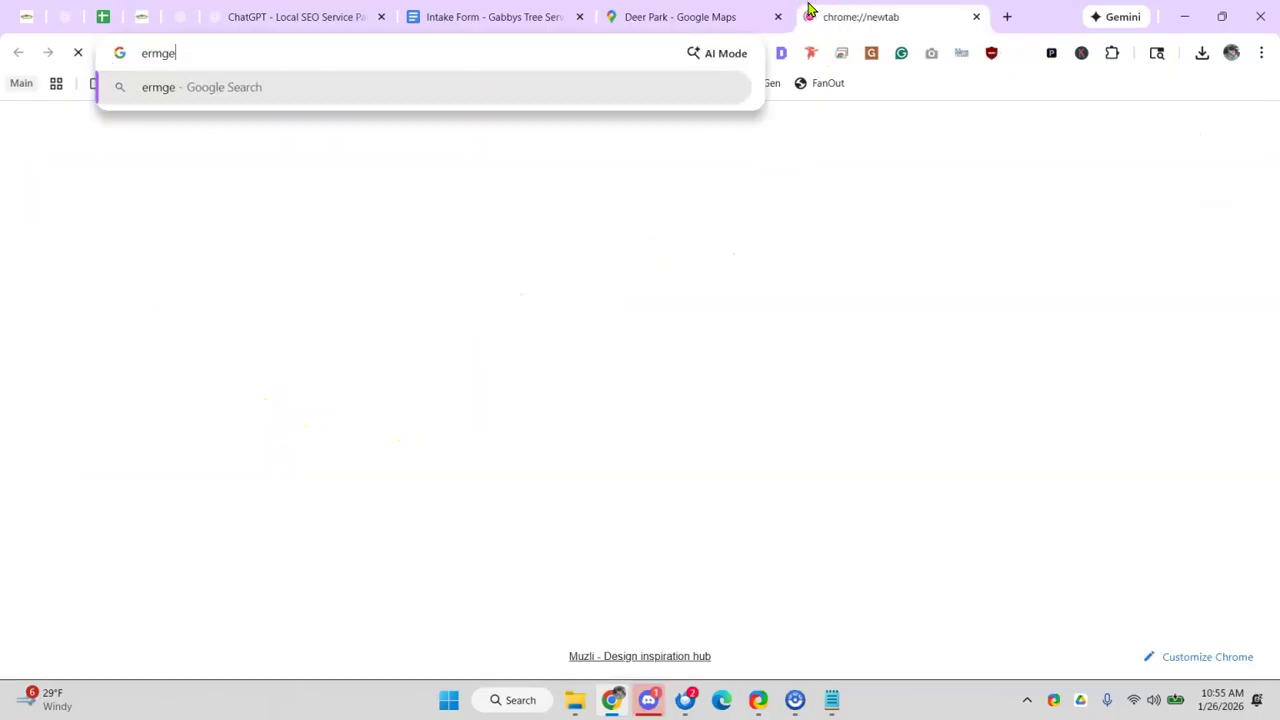
{"action": "type", "text": "cy tree re"}
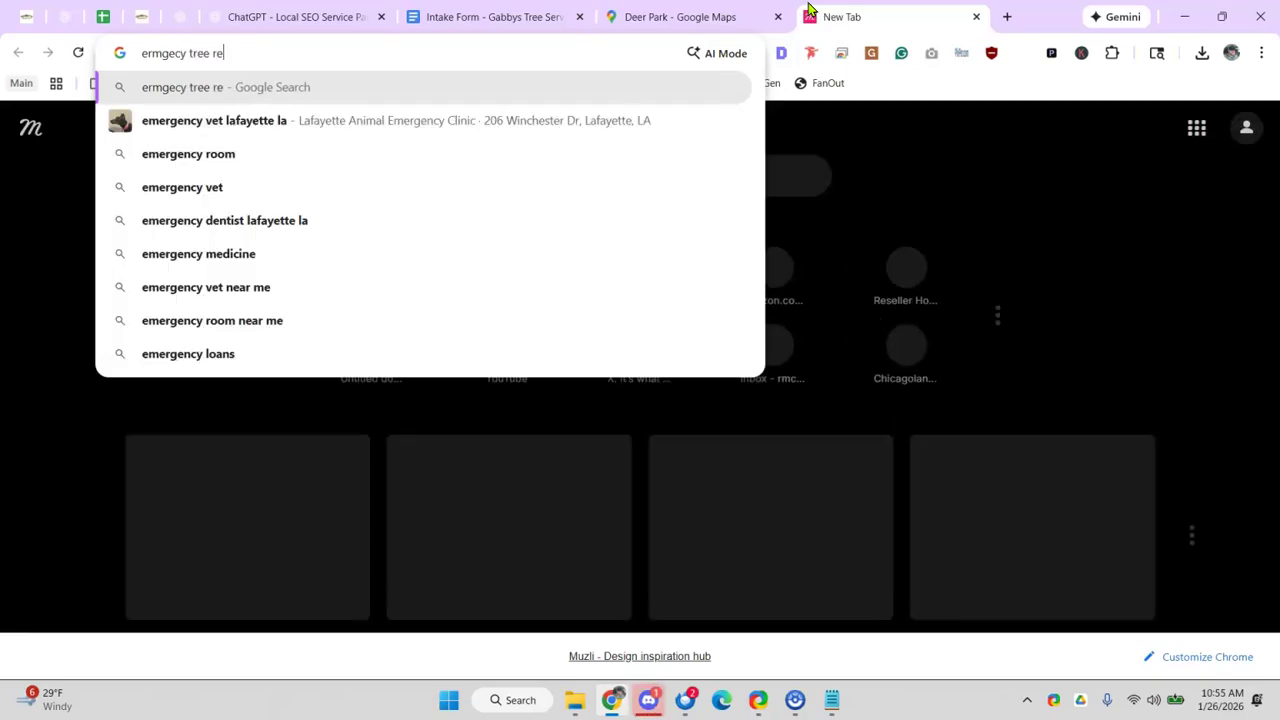
{"action": "type", "text": "vmoval houston"}
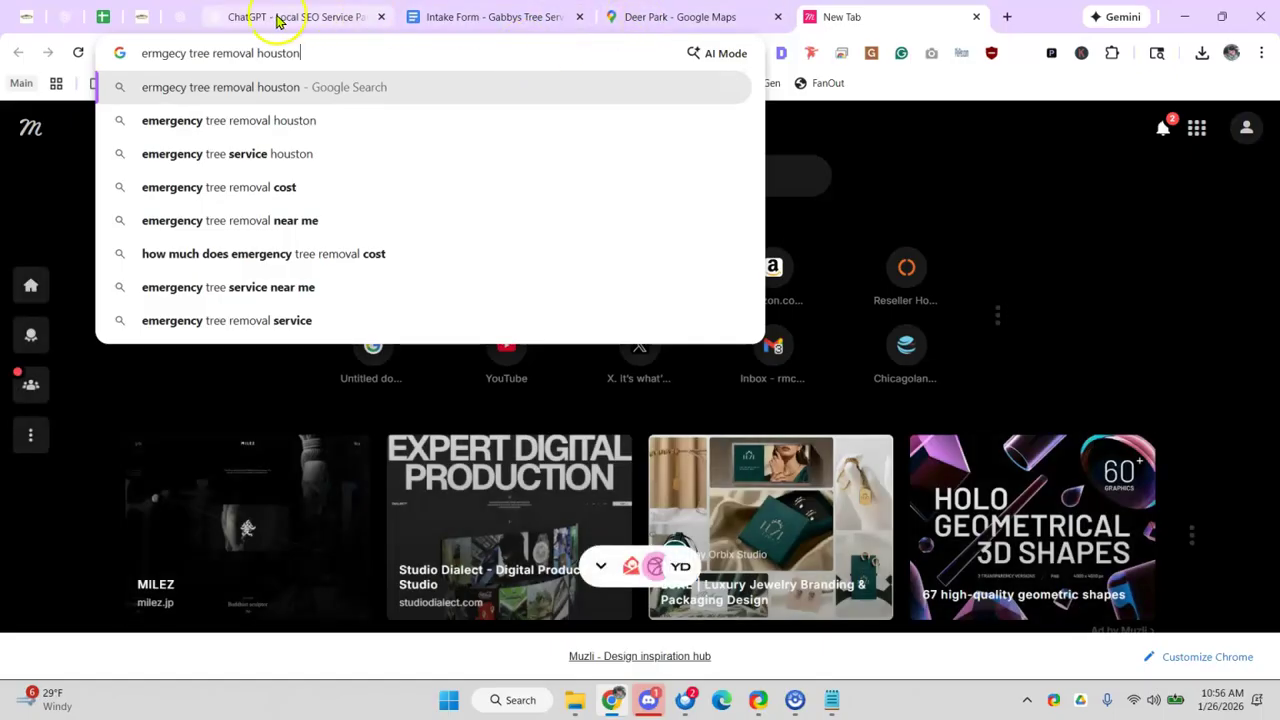
{"action": "left_click", "coordinate": [131, 20]}
{"action": "left_click", "coordinate": [178, 372]}
{"action": "left_click_drag", "start_coordinate": [72, 357], "coordinate": [265, 407]}
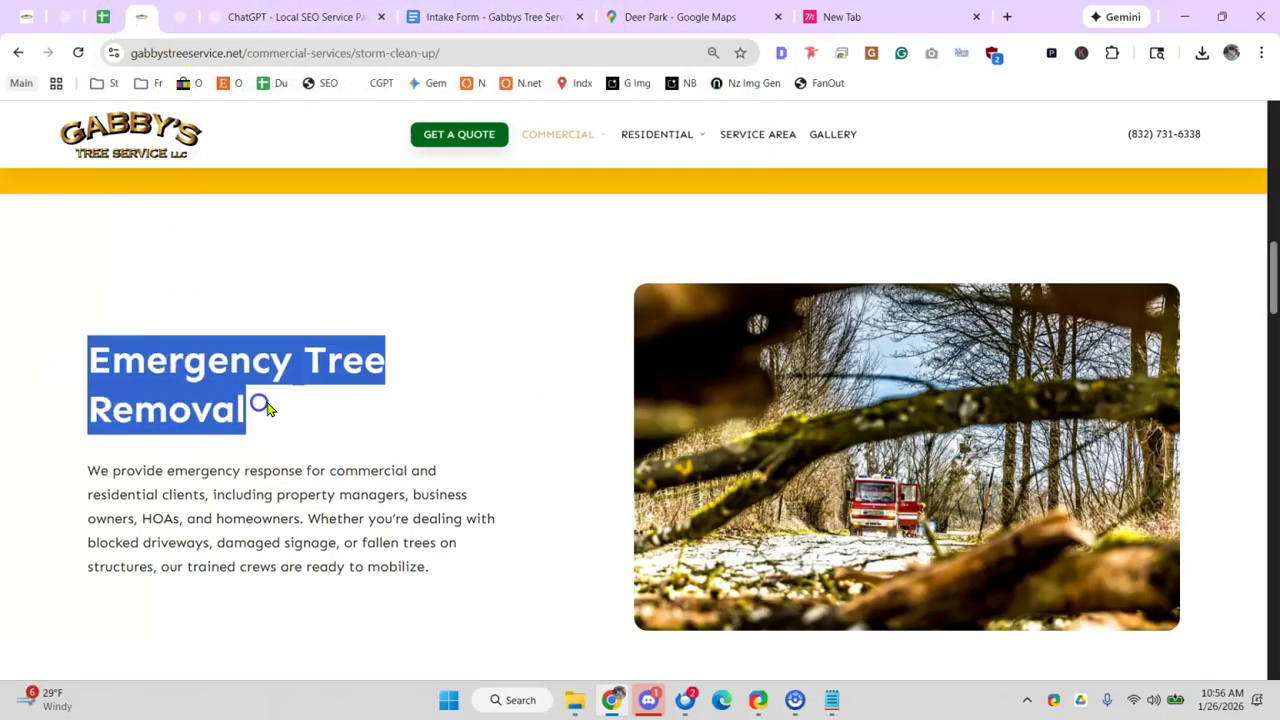
{"action": "scroll", "coordinate": [268, 409], "scroll_direction": "up", "scroll_amount": 10}
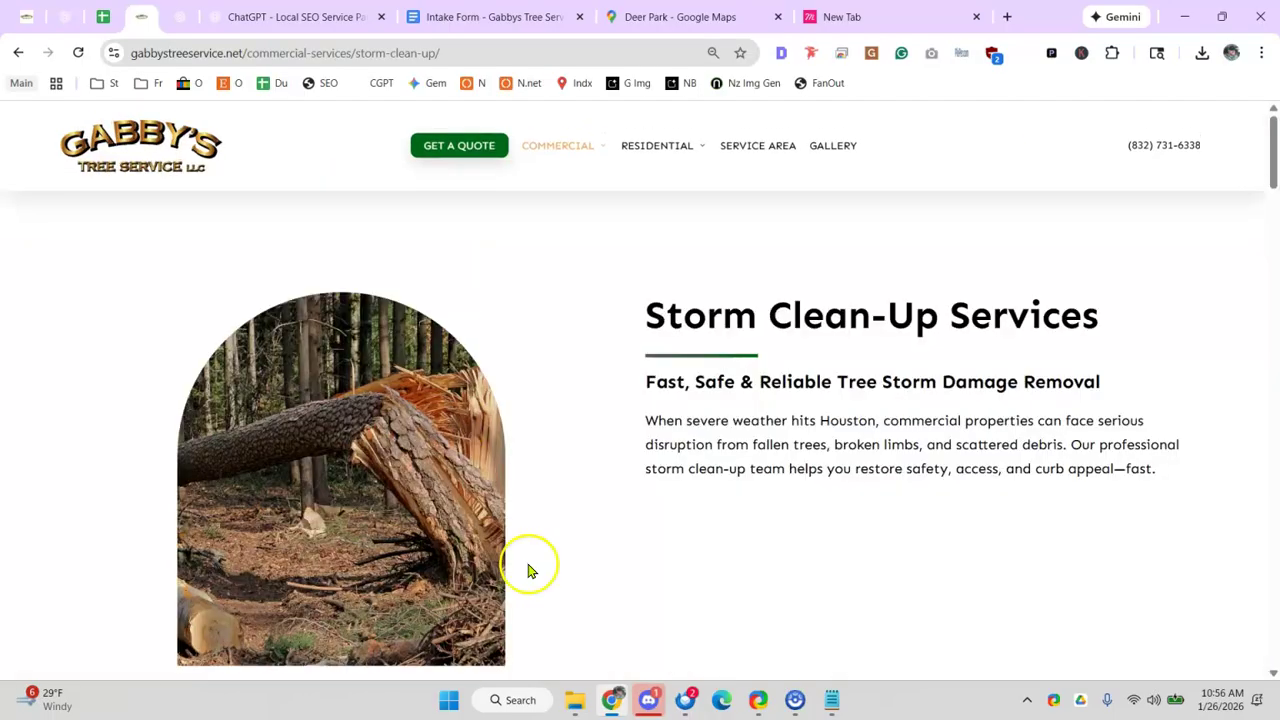
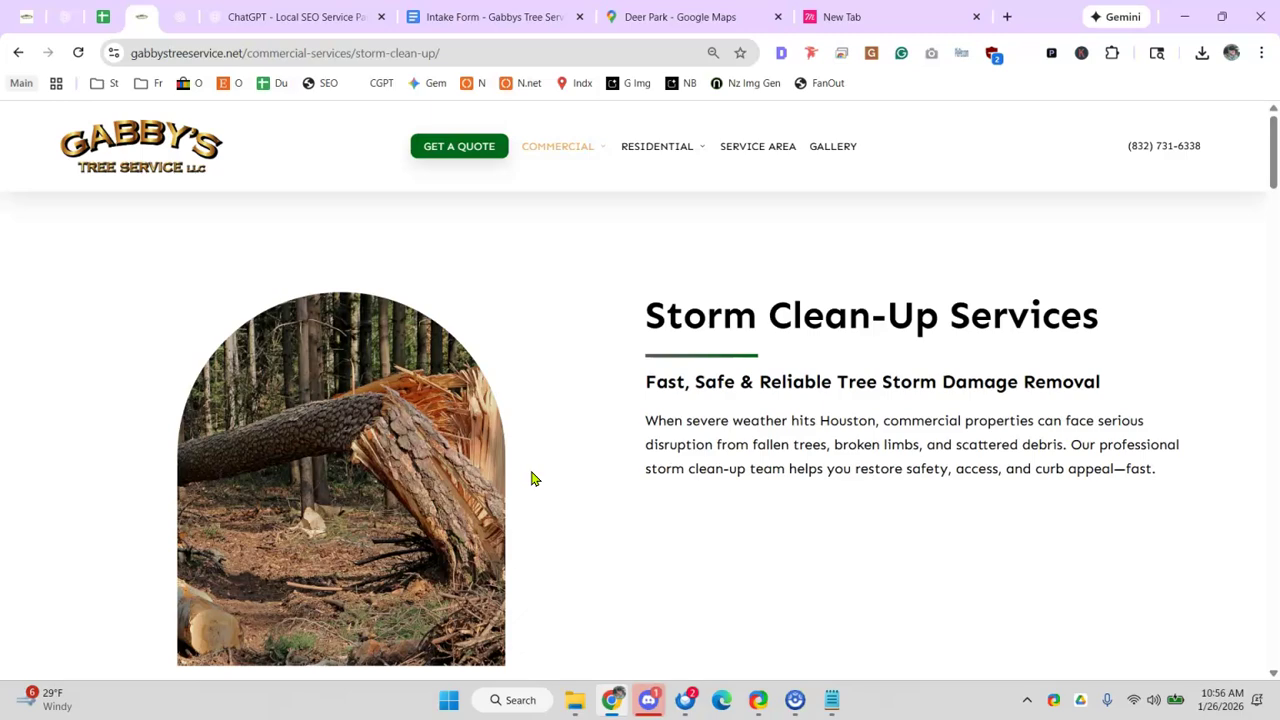
- Change the city in the draft emergency tree removal query from Houston to Deer Park
{"action": "scroll", "coordinate": [600, 406], "scroll_direction": "down", "scroll_amount": 7}
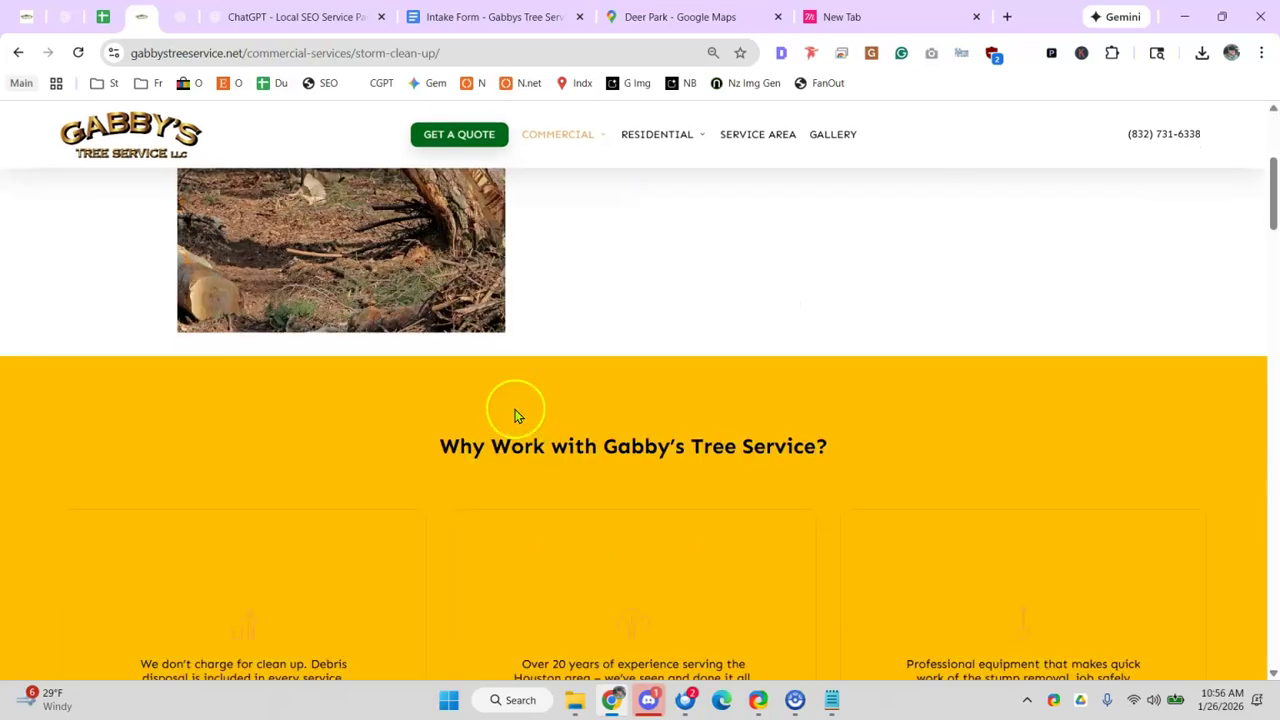
{"action": "scroll", "coordinate": [368, 380], "scroll_direction": "up", "scroll_amount": 5}
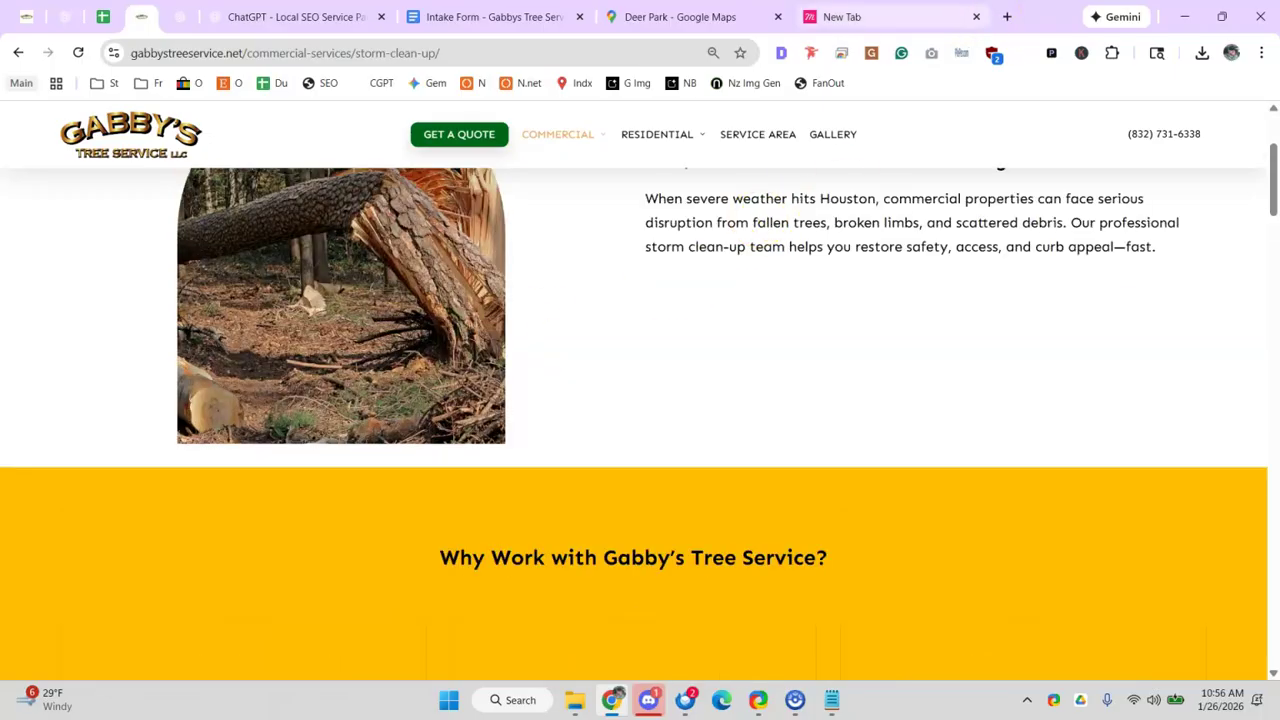
{"action": "left_click", "coordinate": [870, 17]}
{"action": "double_click", "coordinate": [265, 53]}
{"action": "key", "text": "BackSpace"}
{"action": "type", "text": "deer p"}
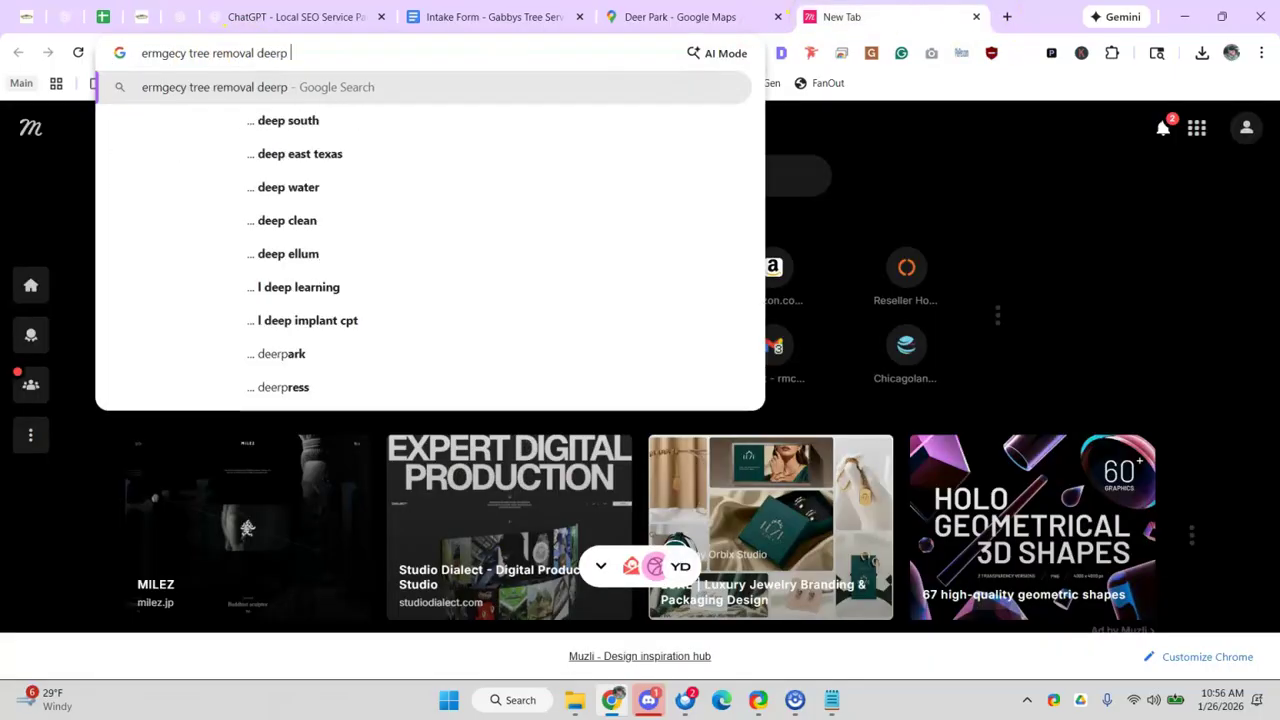
{"action": "type", "text": "ark"}
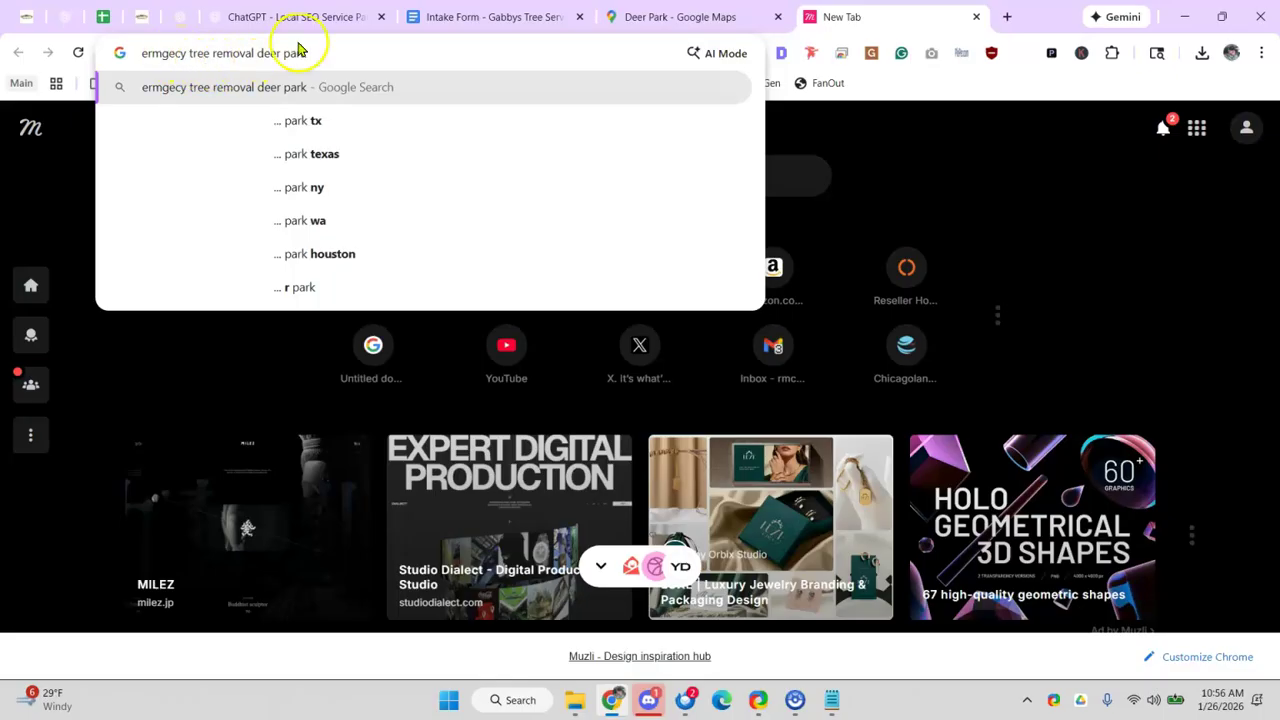
- Draft an 'emergency tree removal deer park' query in the Gabby's site tab
{"action": "left_click", "coordinate": [147, 28]}
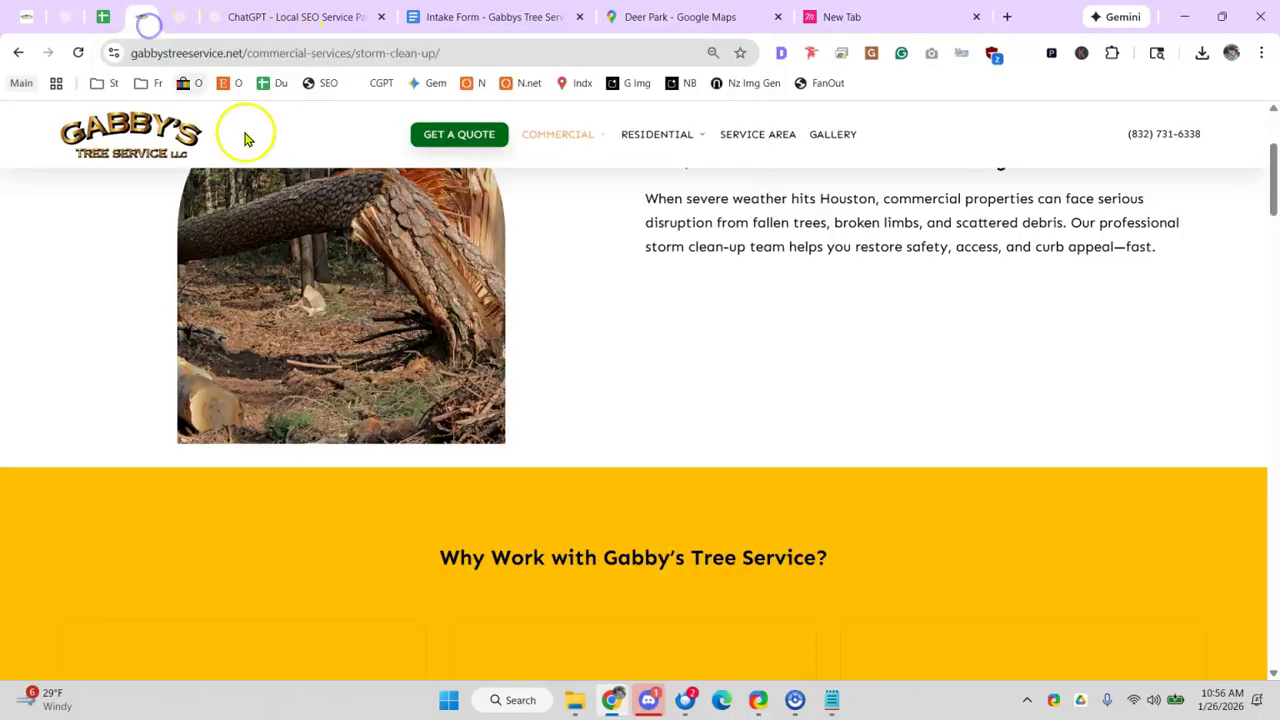
{"action": "scroll", "coordinate": [477, 400], "scroll_direction": "up", "scroll_amount": 3}
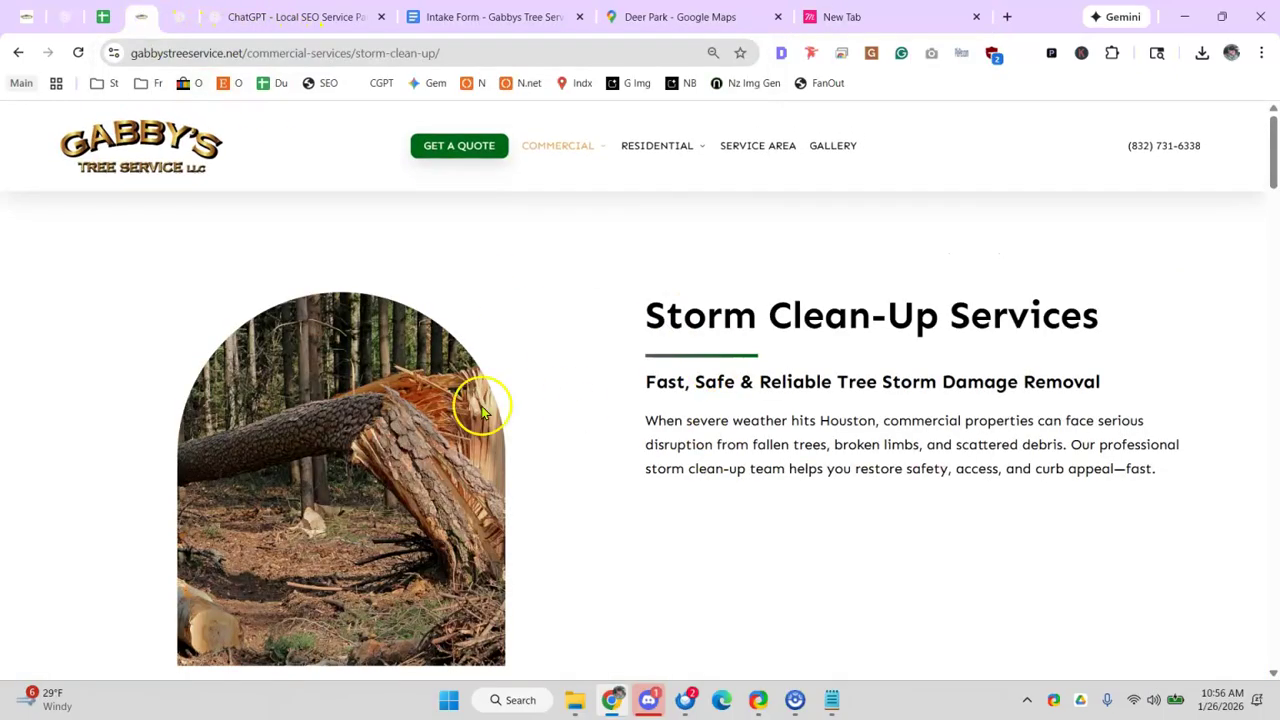
{"action": "left_click", "coordinate": [449, 52]}
{"action": "type", "text": "ee"}
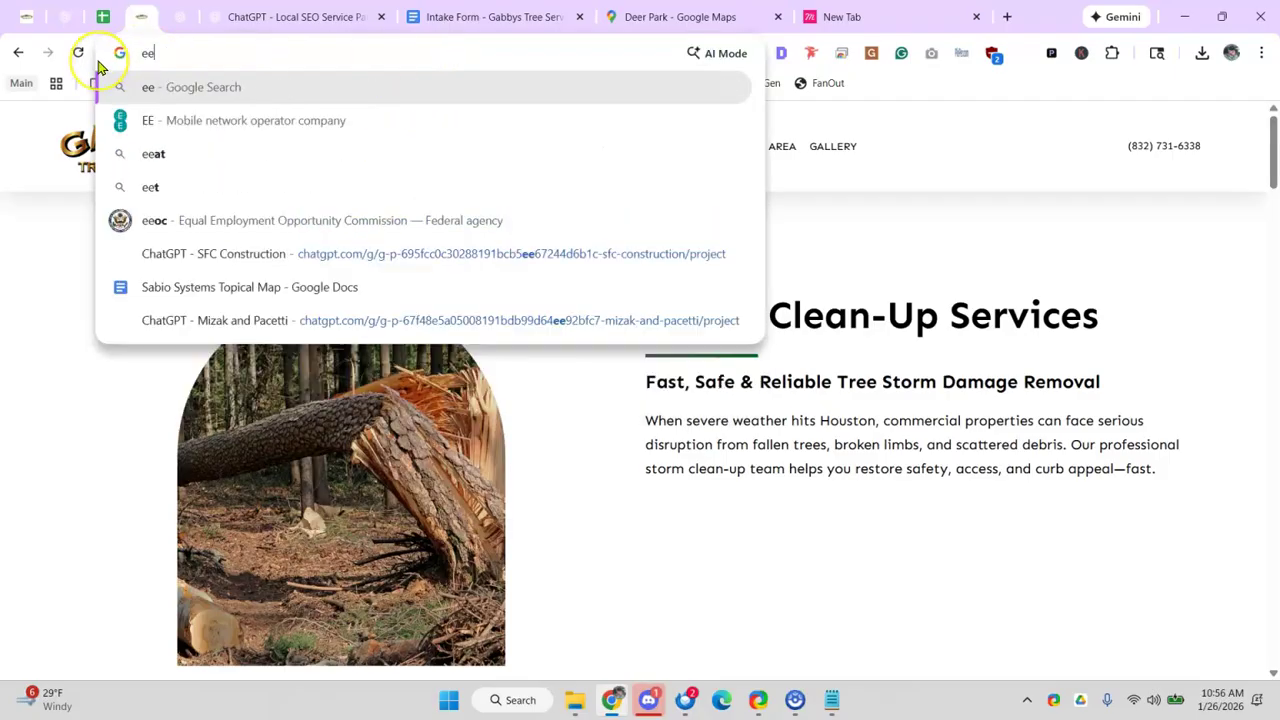
{"action": "key", "text": "BackSpace"}
{"action": "type", "text": "mgercny tee"}
{"action": "key", "text": "BackSpace"}
{"action": "key", "text": "BackSpace"}
{"action": "type", "text": "removal"}
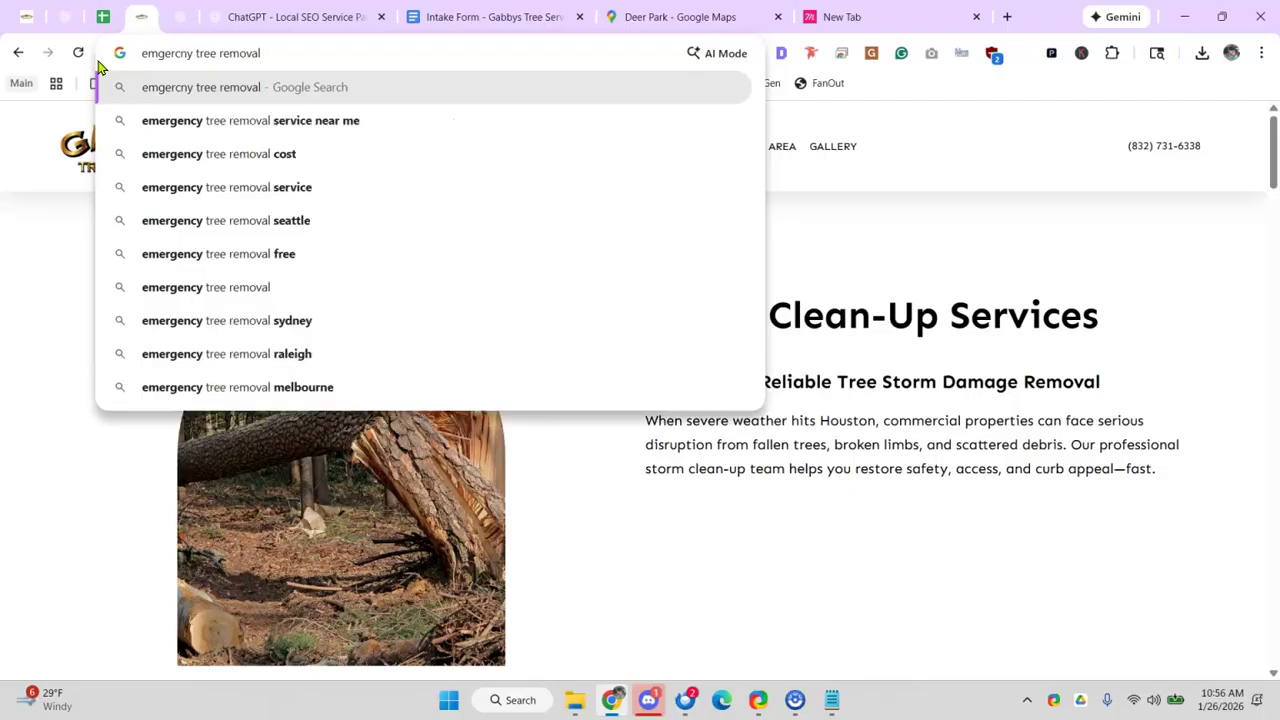
{"action": "type", "text": " deer park....."}
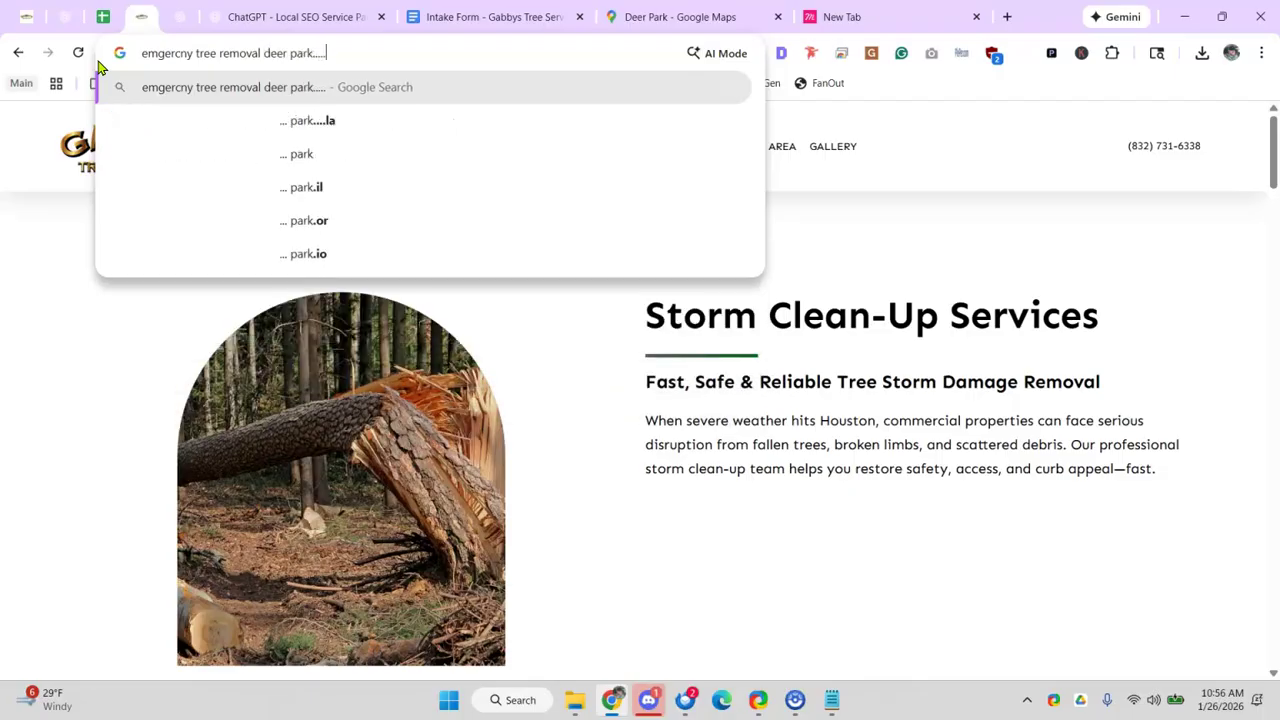
{"action": "type", "text": ". emer"}
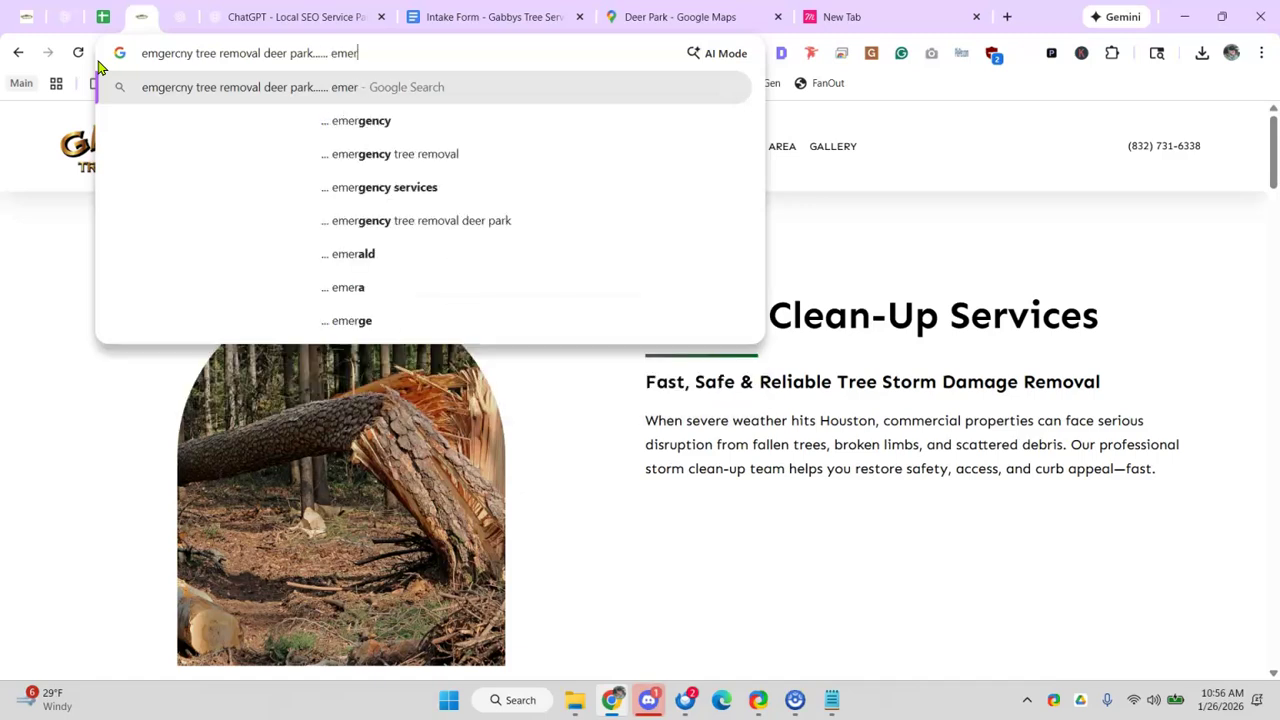
{"action": "type", "text": "cny tree removal in ada"}
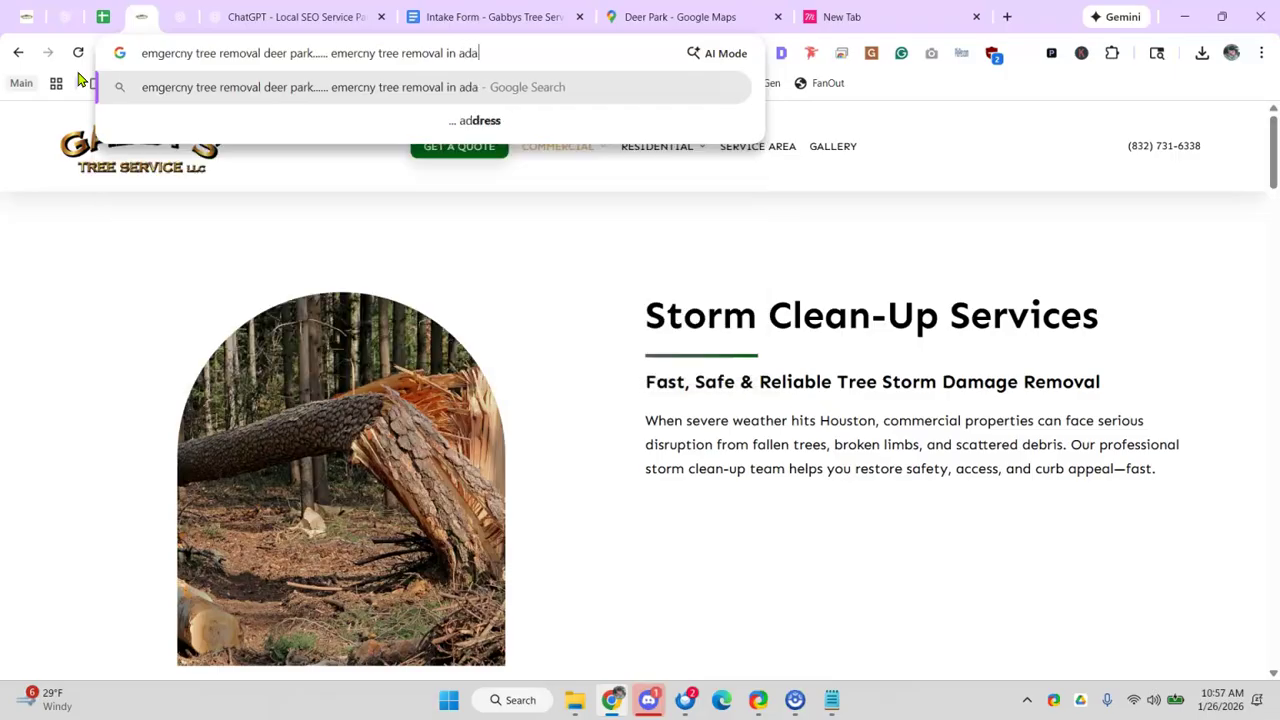
- Try Pasadena as the query's city, then delete it again
{"action": "key", "text": "BackSpace"}
{"action": "key", "text": "BackSpace"}
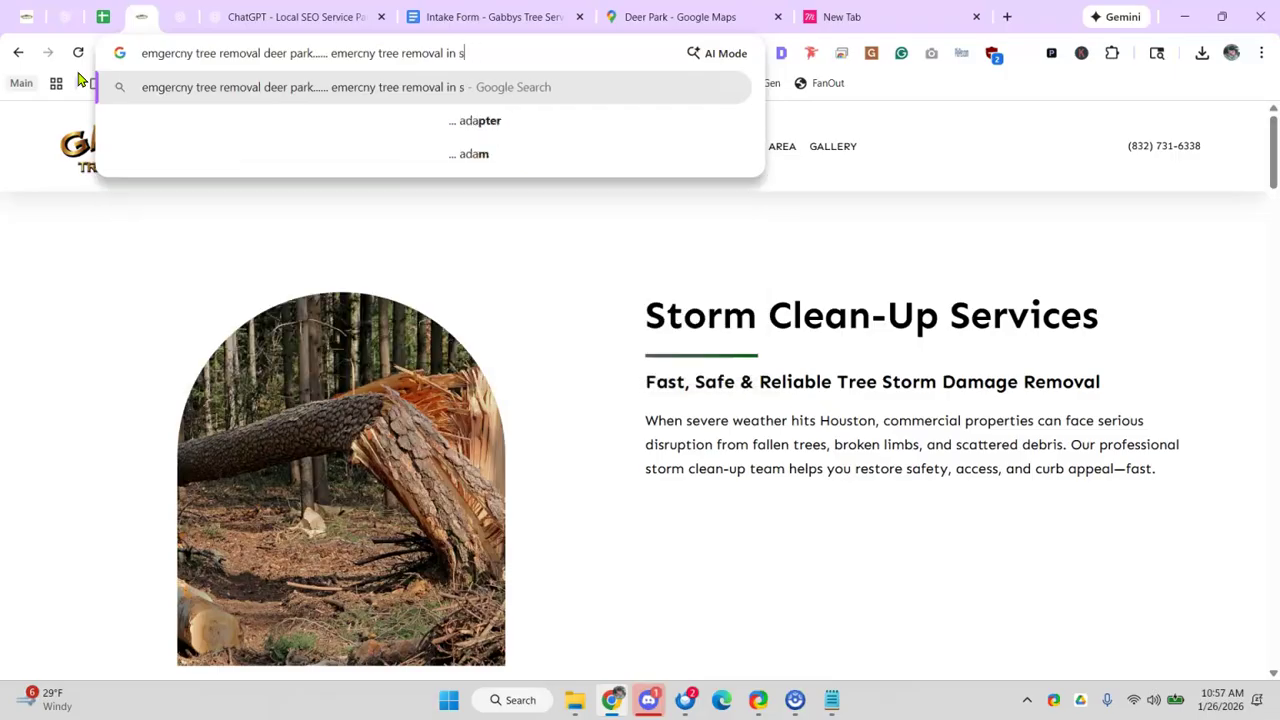
{"action": "key", "text": "BackSpace"}
{"action": "type", "text": "s"}
{"action": "key", "text": "BackSpace"}
{"action": "key", "text": "BackSpace"}
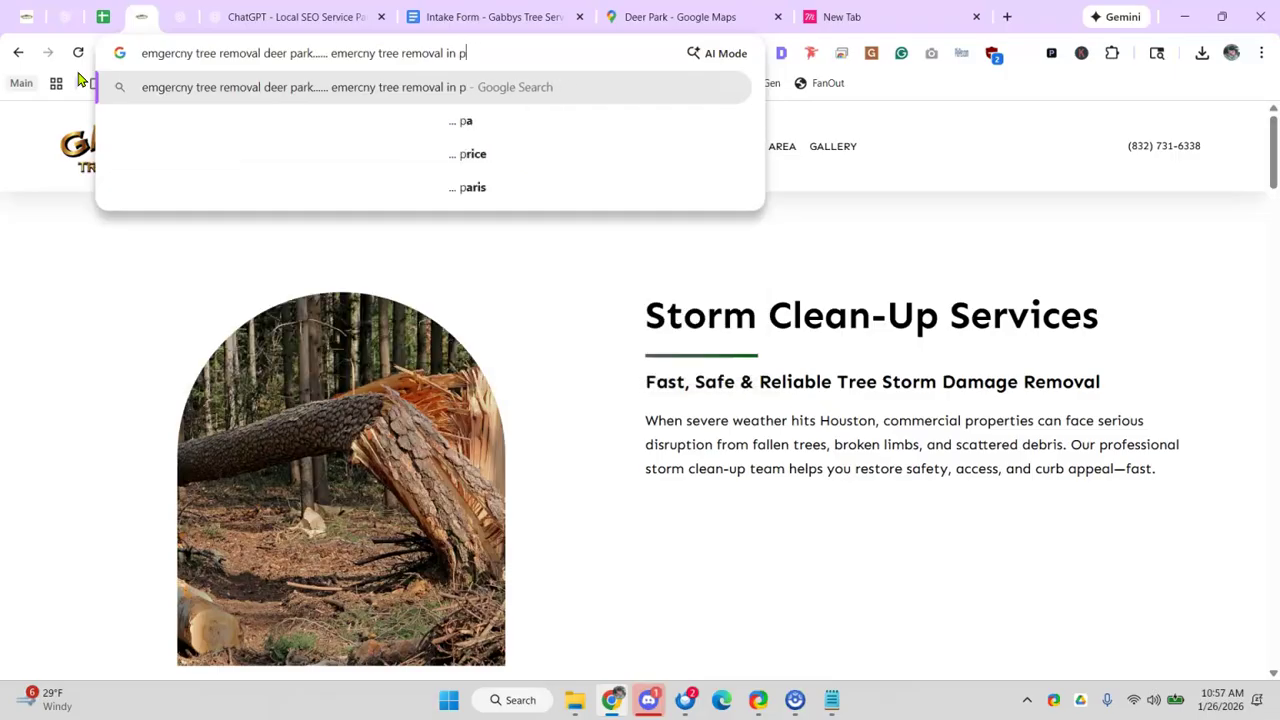
{"action": "type", "text": "asadena"}
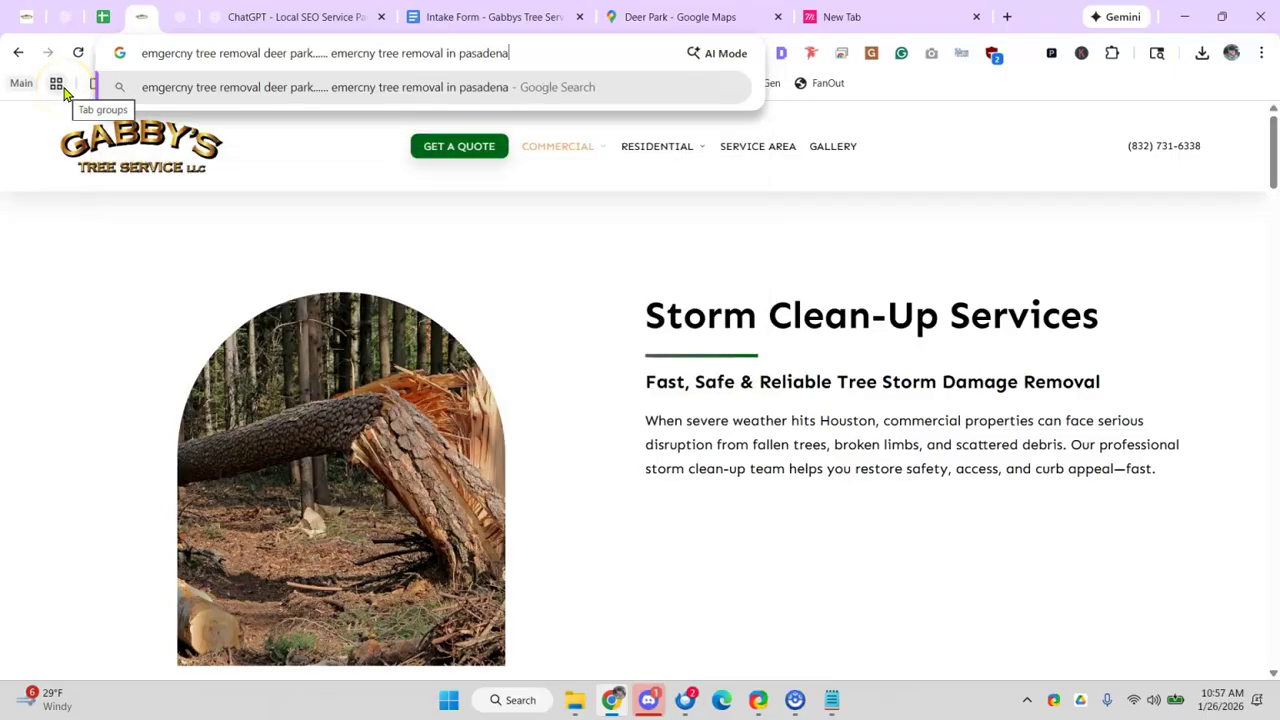
{"action": "key", "text": "BackSpace"}
{"action": "key", "text": "BackSpace"}
{"action": "key", "text": "BackSpace"}
{"action": "key", "text": "BackSpace"}
{"action": "key", "text": "BackSpace"}
{"action": "key", "text": "BackSpace"}
{"action": "key", "text": "BackSpace"}
{"action": "key", "text": "BackSpace"}
{"action": "key", "text": "BackSpace"}
{"action": "key", "text": "BackSpace"}
{"action": "key", "text": "BackSpace"}
{"action": "key", "text": "BackSpace"}
{"action": "key", "text": "BackSpace"}
{"action": "key", "text": "BackSpace"}
{"action": "key", "text": "BackSpace"}
{"action": "key", "text": "BackSpace"}
{"action": "key", "text": "BackSpace"}
{"action": "key", "text": "BackSpace"}
{"action": "key", "text": "BackSpace"}
{"action": "key", "text": "BackSpace"}
{"action": "key", "text": "BackSpace"}
{"action": "key", "text": "BackSpace"}
{"action": "key", "text": "BackSpace"}
{"action": "key", "text": "BackSpace"}
{"action": "key", "text": "BackSpace"}
{"action": "key", "text": "BackSpace"}
{"action": "key", "text": "BackSpace"}
{"action": "key", "text": "BackSpace"}
{"action": "key", "text": "BackSpace"}
{"action": "key", "text": "BackSpace"}
{"action": "key", "text": "BackSpace"}
{"action": "key", "text": "BackSpace"}
{"action": "key", "text": "BackSpace"}
{"action": "key", "text": "BackSpace"}
{"action": "key", "text": "BackSpace"}
{"action": "key", "text": "BackSpace"}
{"action": "key", "text": "BackSpace"}
{"action": "key", "text": "BackSpace"}
{"action": "key", "text": "BackSpace"}
{"action": "key", "text": "BackSpace"}
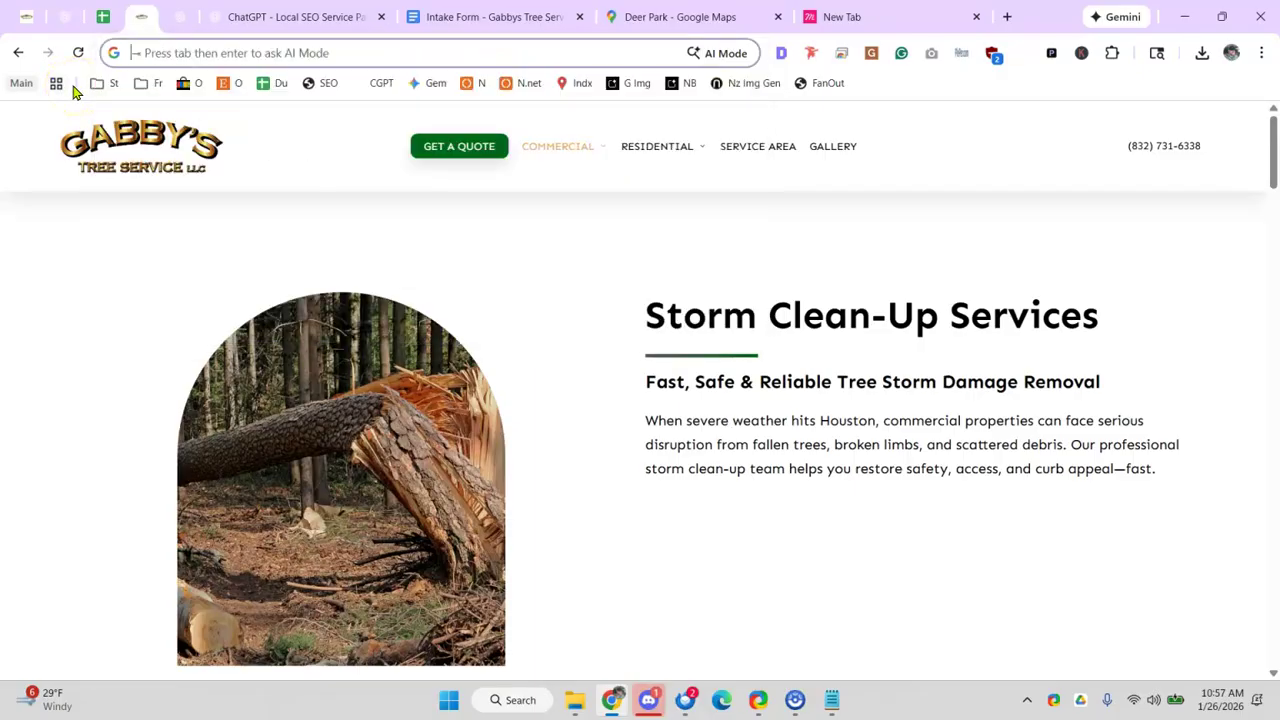
- Insert 'pecan' into the saved query, then launch the Run Brand Brain GPT from the audit sheet
{"action": "left_click", "coordinate": [871, 24]}
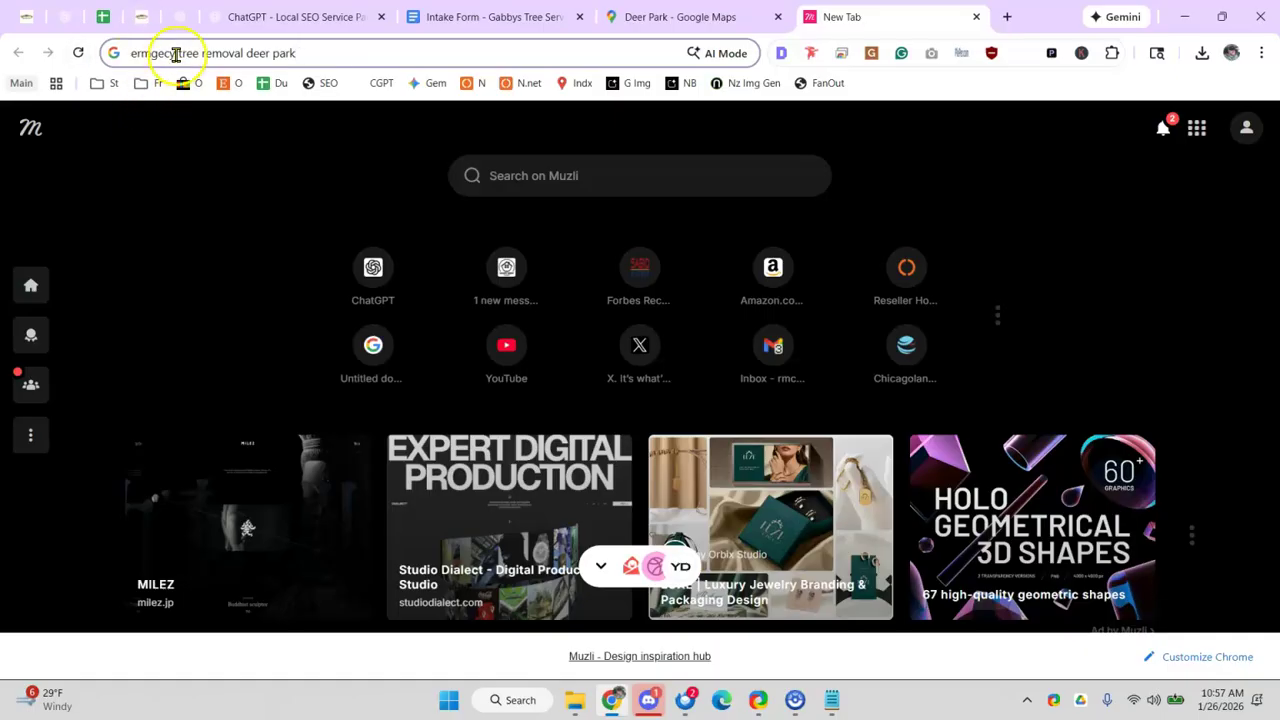
{"action": "left_click", "coordinate": [175, 53]}
{"action": "type", "text": "p "}
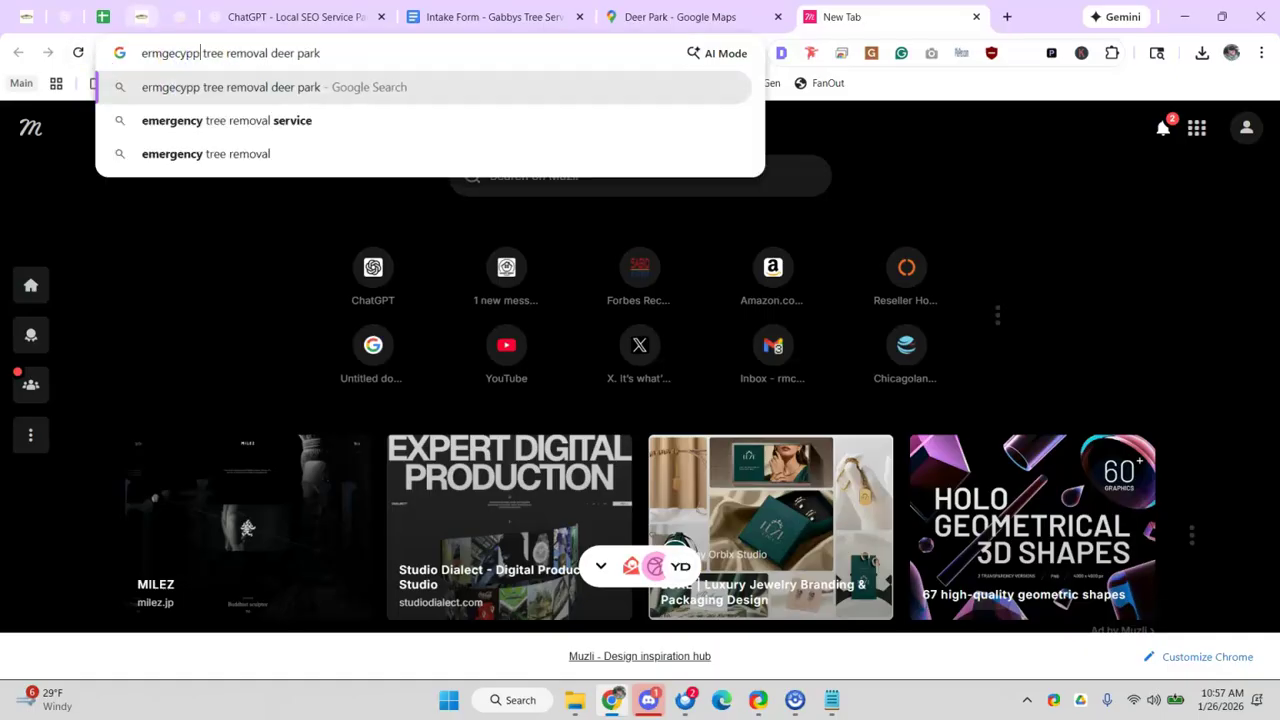
{"action": "type", "text": "pecan"}
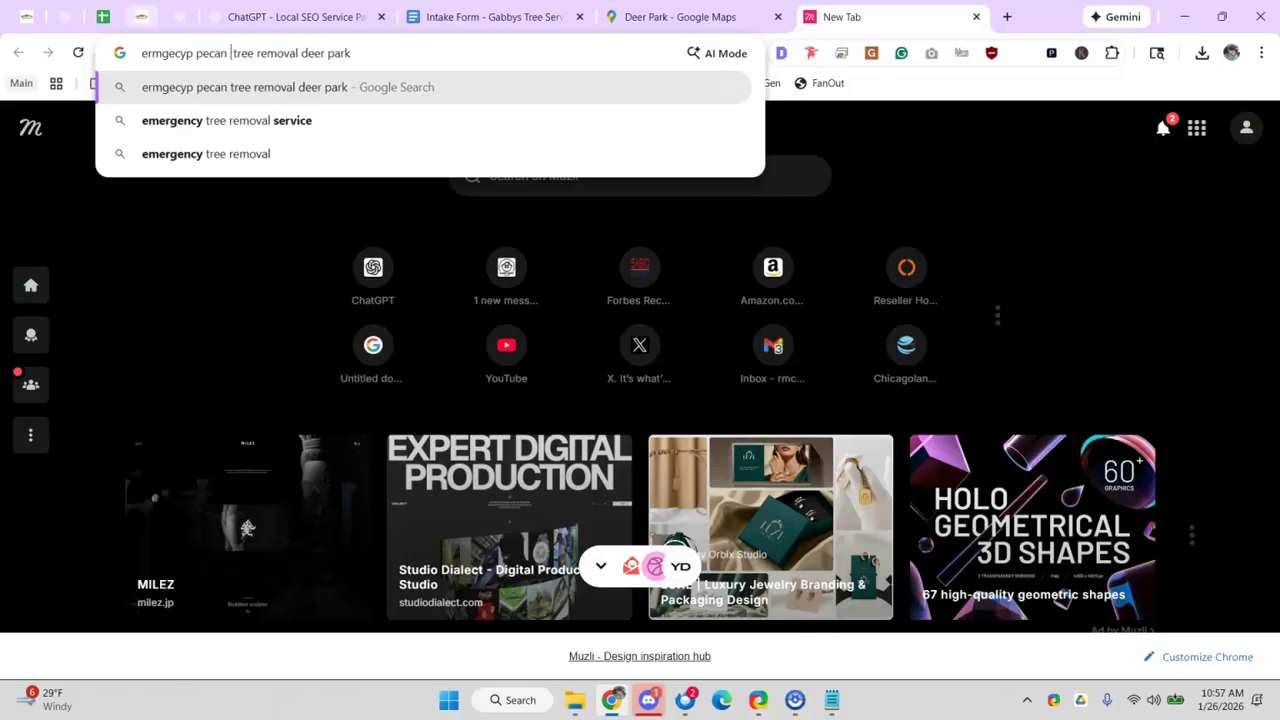
{"action": "double_click", "coordinate": [276, 53]}
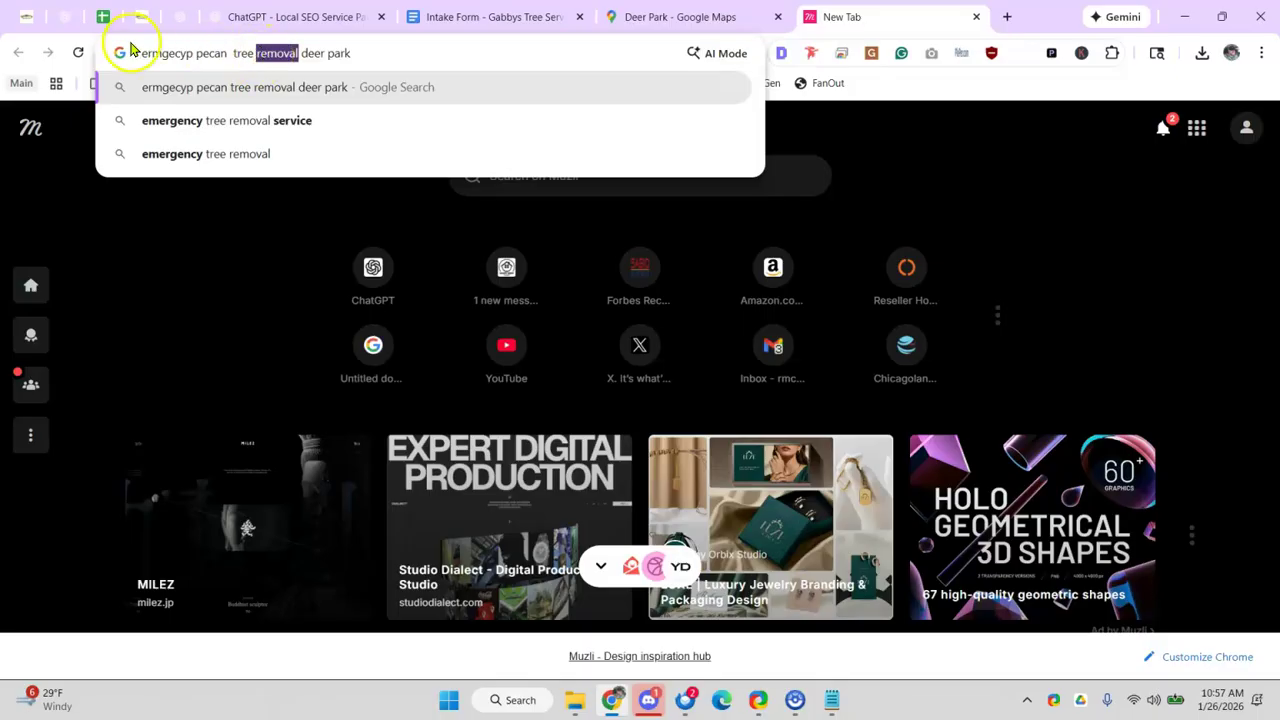
{"action": "left_click", "coordinate": [104, 17]}
{"action": "left_click", "coordinate": [248, 436]}
- Send the drafted Gabby's Tree Service description to the page-outline GPT
{"action": "left_click", "coordinate": [255, 16]}
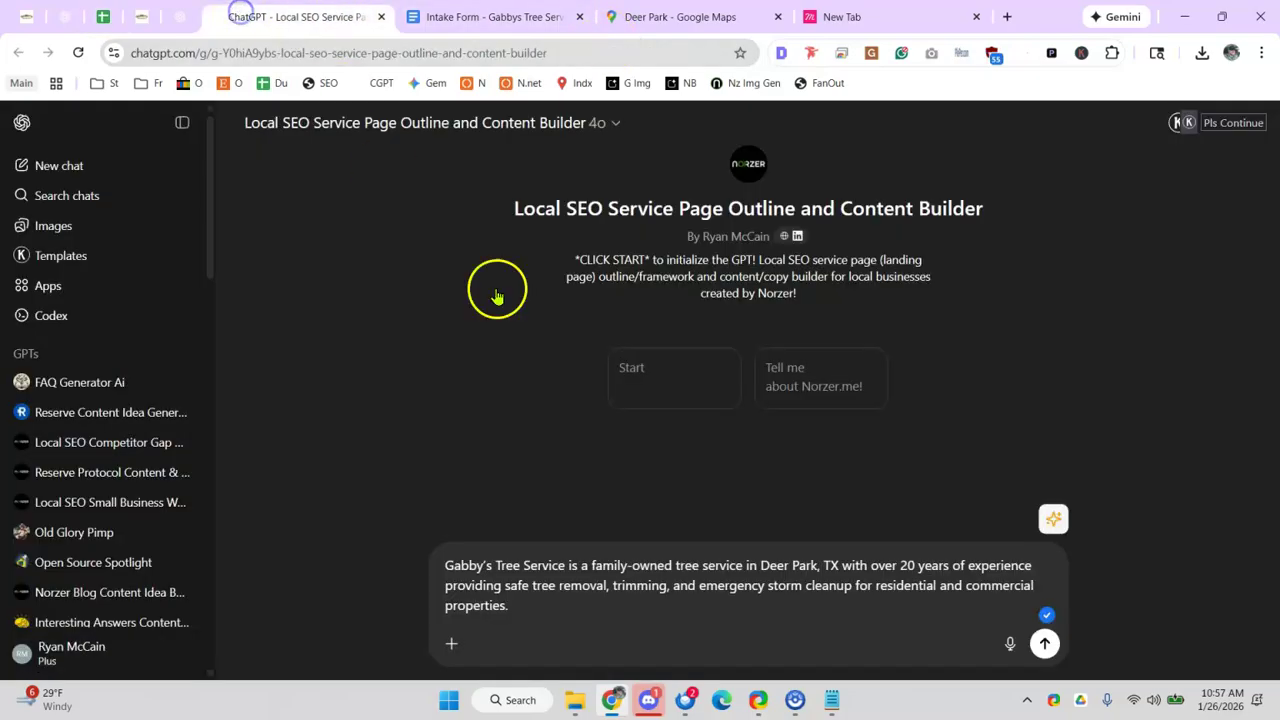
{"action": "left_click_drag", "start_coordinate": [460, 566], "coordinate": [643, 590]}
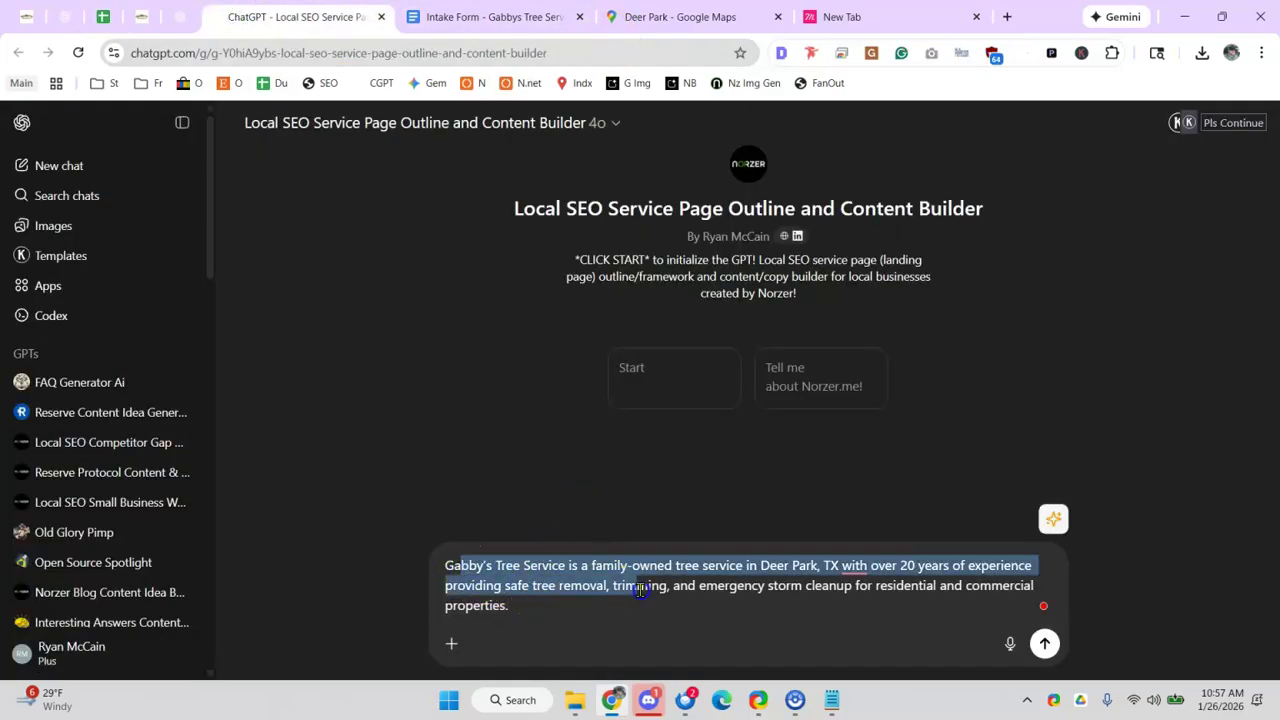
{"action": "left_click", "coordinate": [1043, 645]}
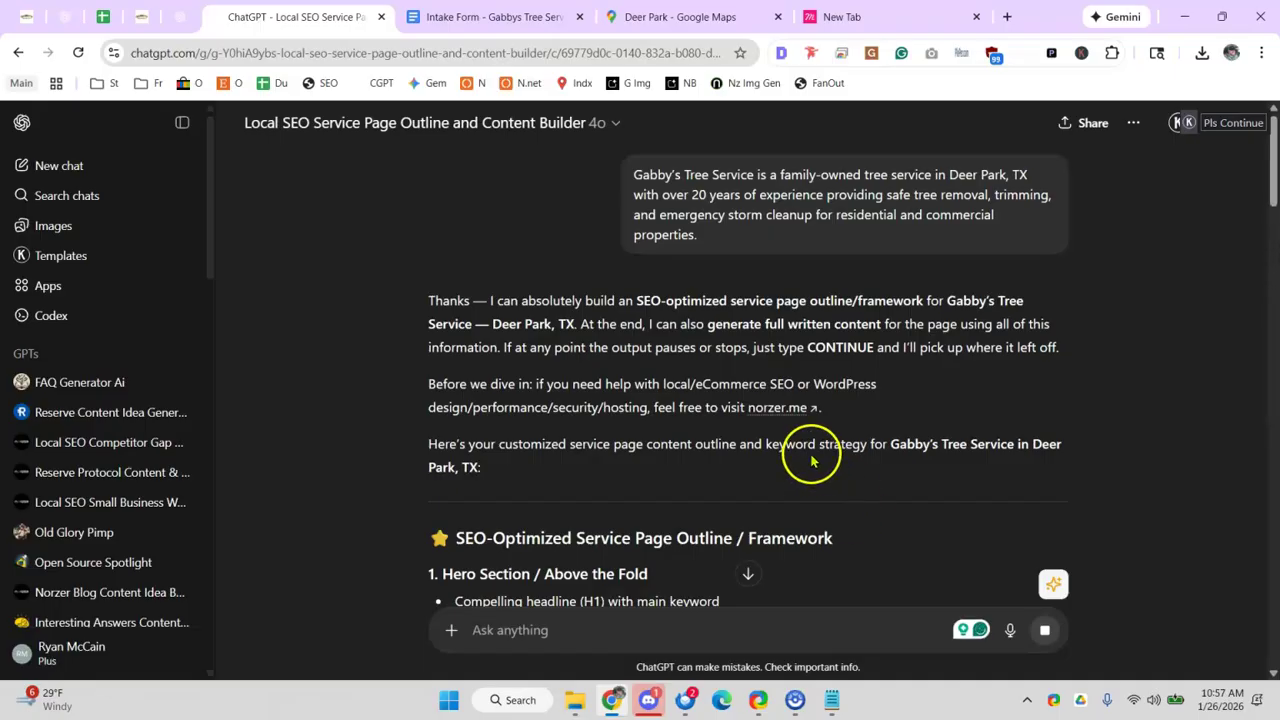
{"action": "scroll", "coordinate": [790, 450], "scroll_direction": "down", "scroll_amount": 3}
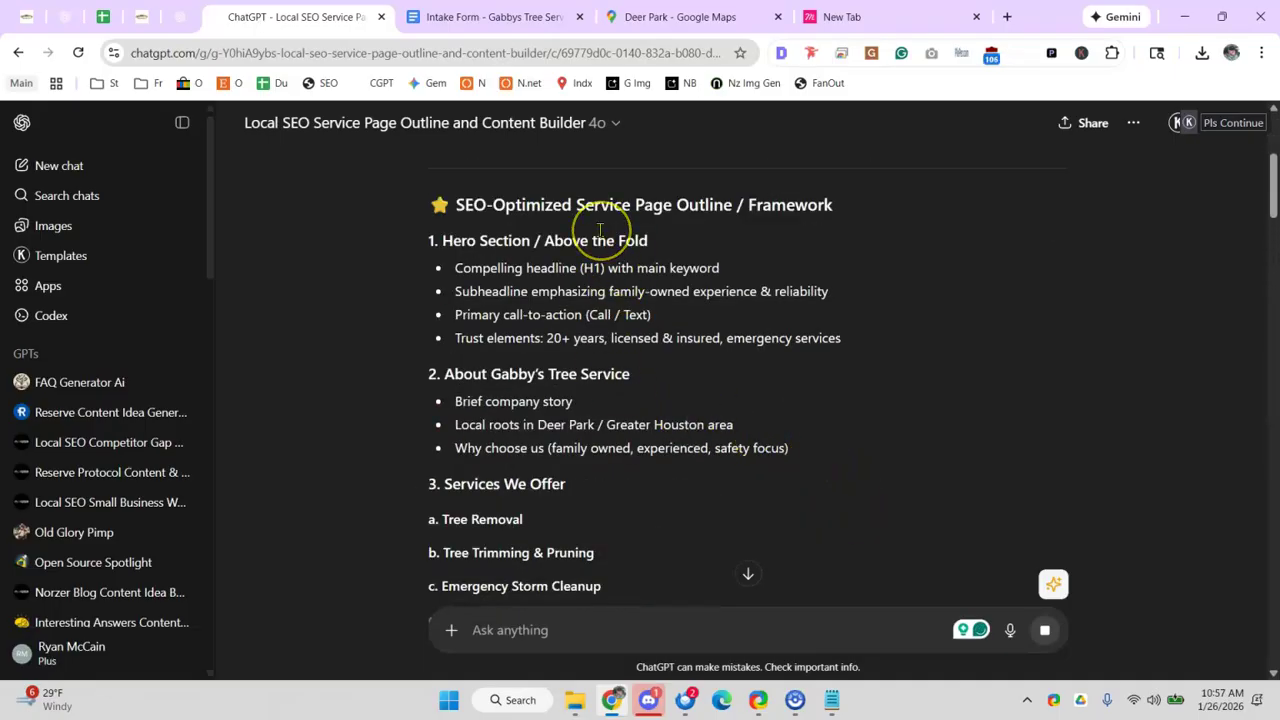
- Compare the outline's services, such as Emergency Storm Cleanup, with the website's menus
{"action": "left_click", "coordinate": [141, 17]}
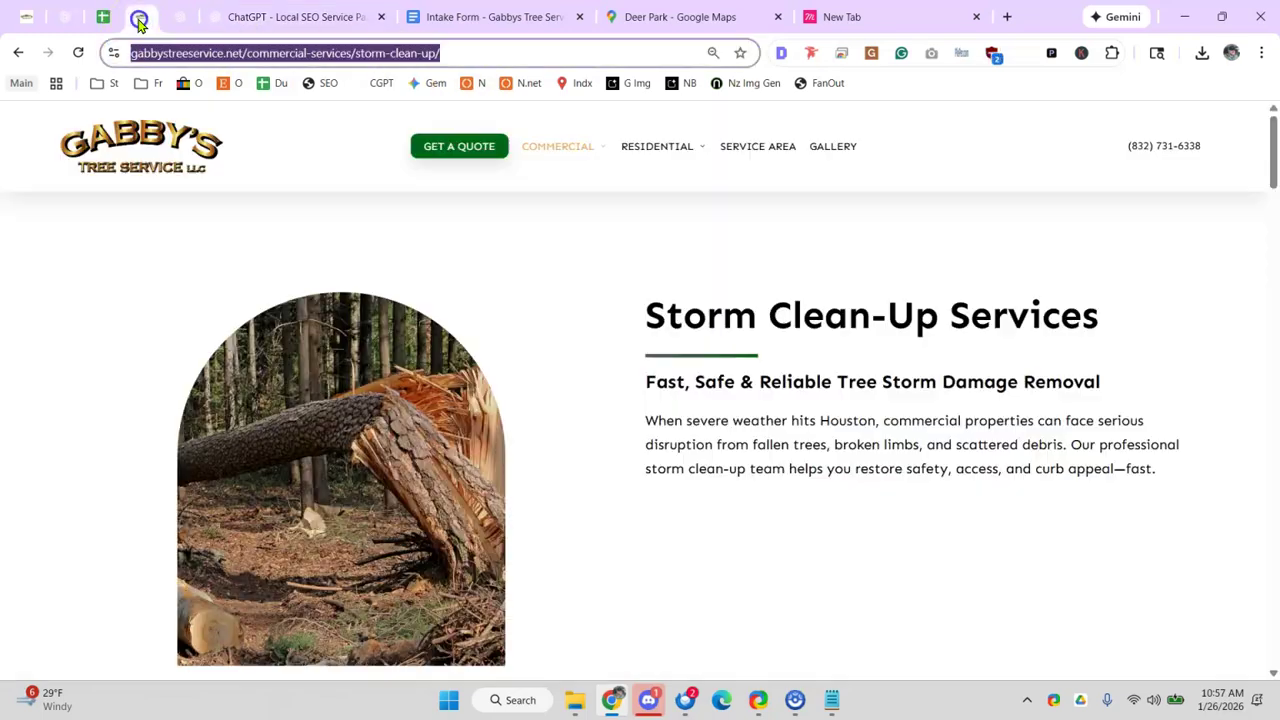
{"action": "mouse_move", "coordinate": [531, 149]}
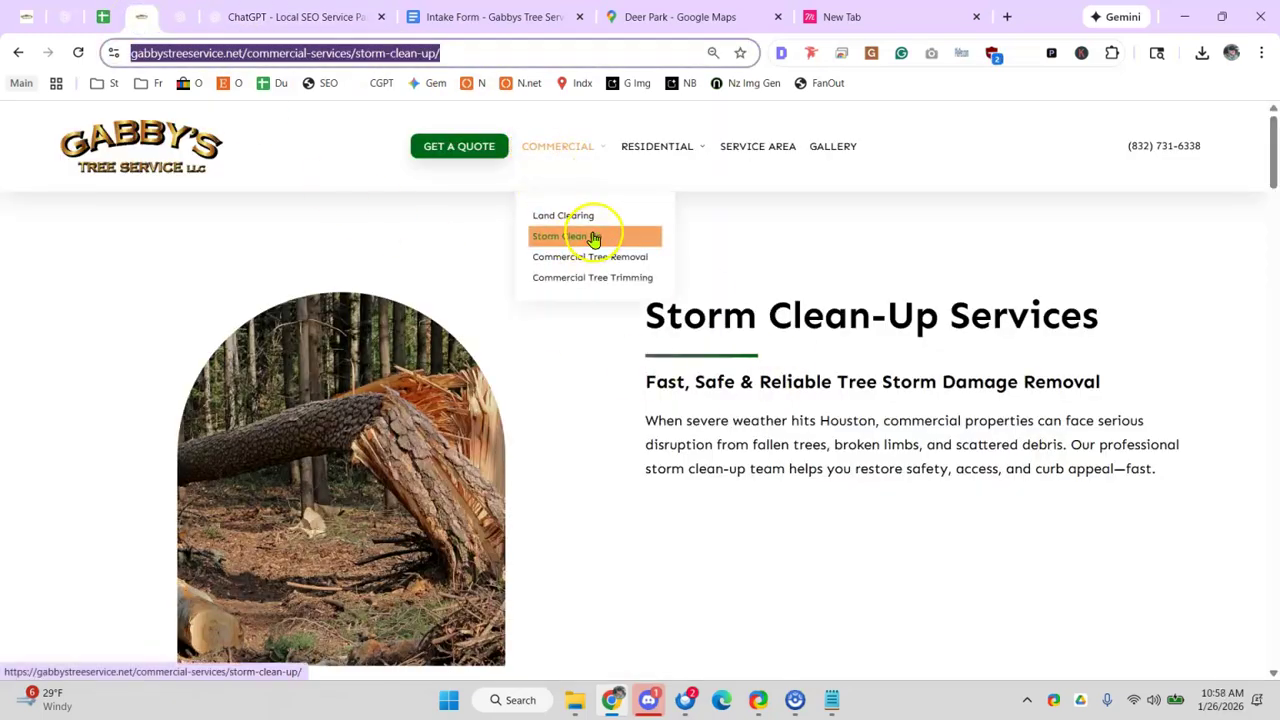
{"action": "mouse_move", "coordinate": [632, 146]}
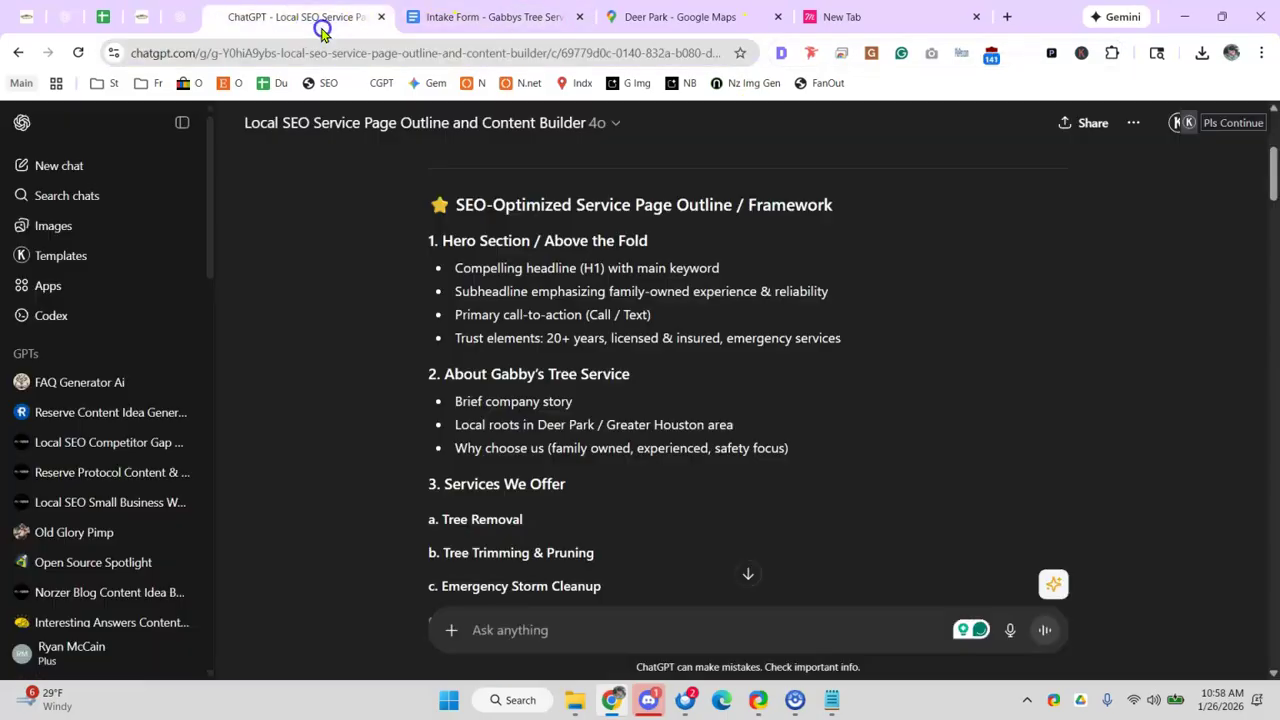
{"action": "left_click", "coordinate": [316, 20]}
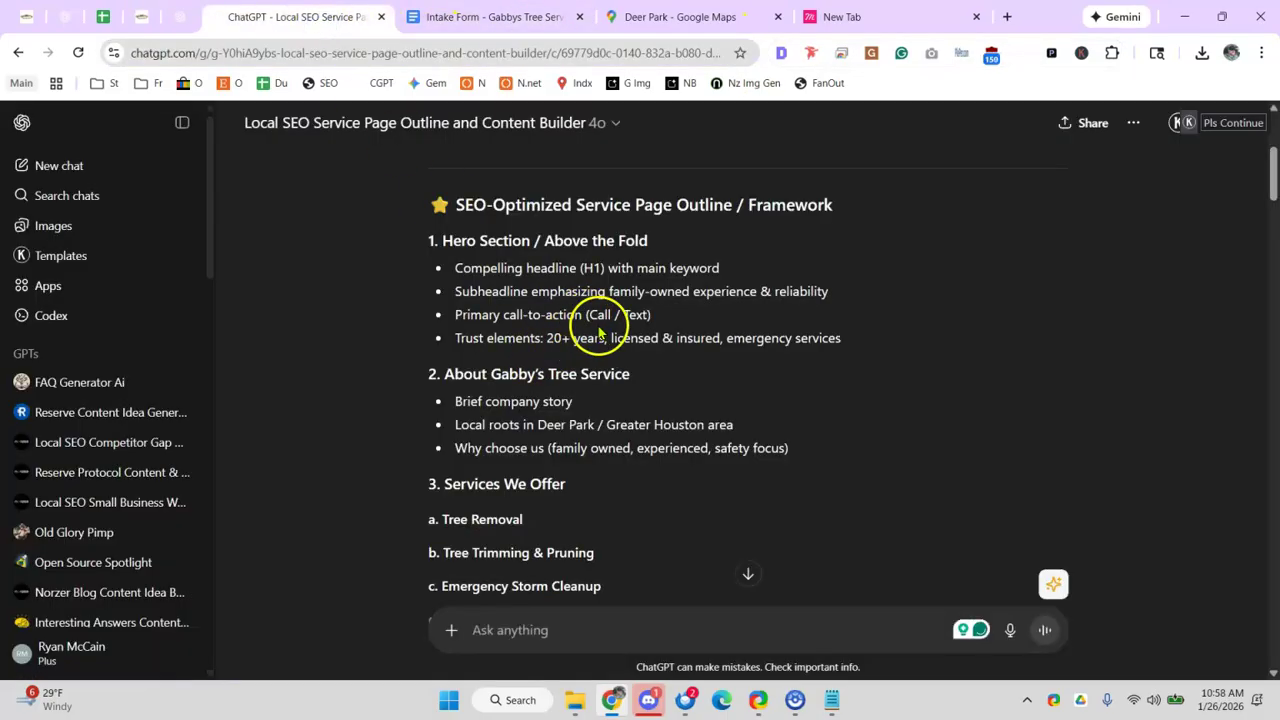
{"action": "scroll", "coordinate": [585, 300], "scroll_direction": "down", "scroll_amount": 2}
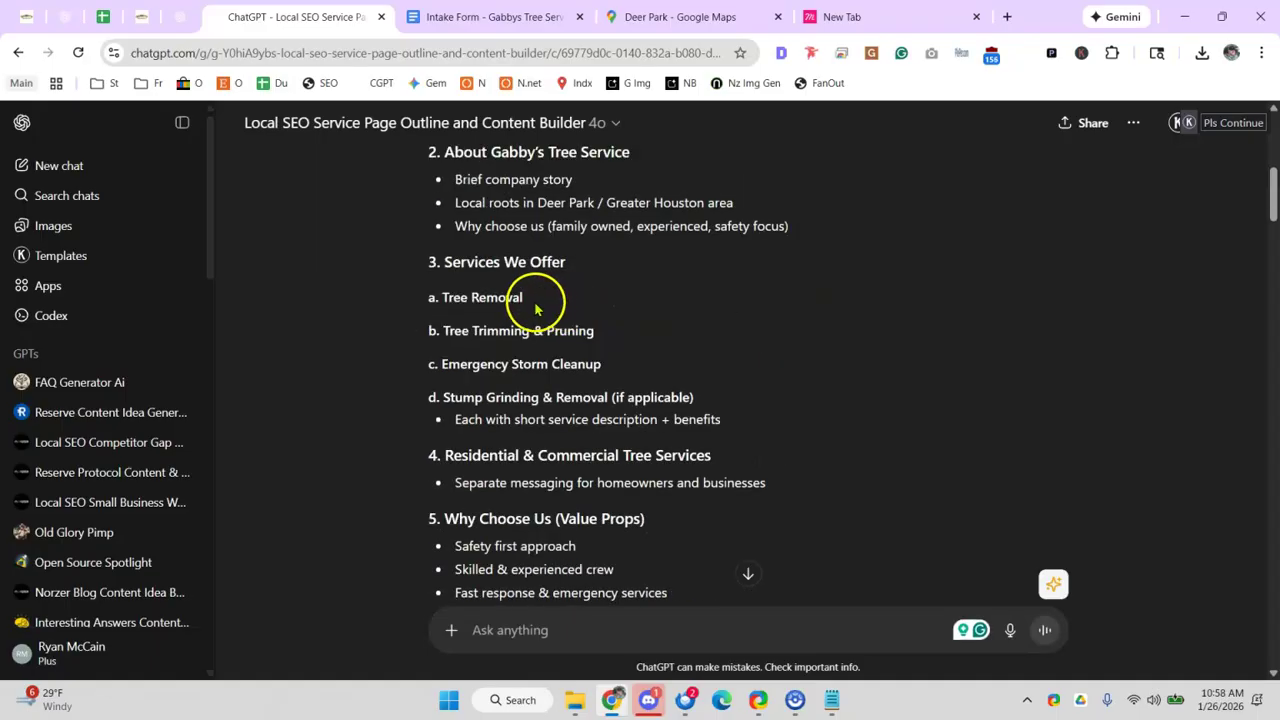
{"action": "scroll", "coordinate": [535, 310], "scroll_direction": "down", "scroll_amount": 1}
{"action": "left_click_drag", "start_coordinate": [475, 255], "coordinate": [634, 266]}
{"action": "scroll", "coordinate": [443, 262], "scroll_direction": "up", "scroll_amount": 1}
{"action": "left_click", "coordinate": [450, 292]}
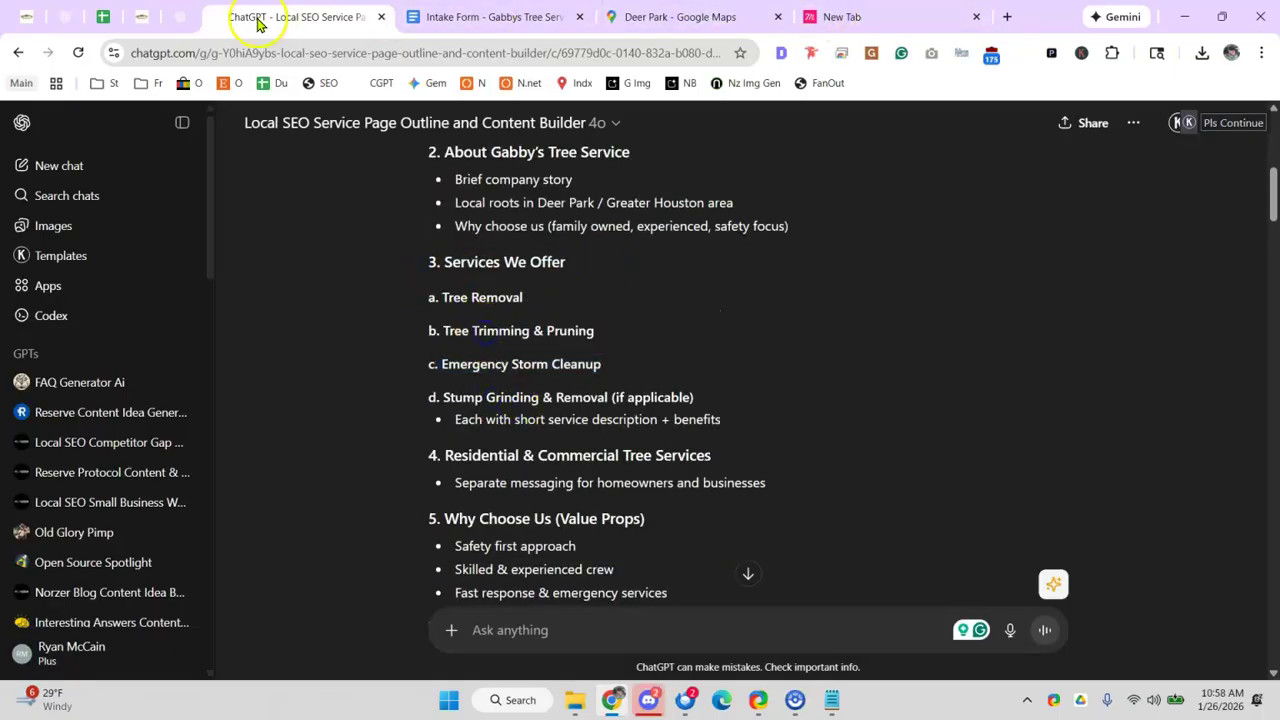
{"action": "left_click", "coordinate": [151, 26]}
{"action": "mouse_move", "coordinate": [637, 157]}
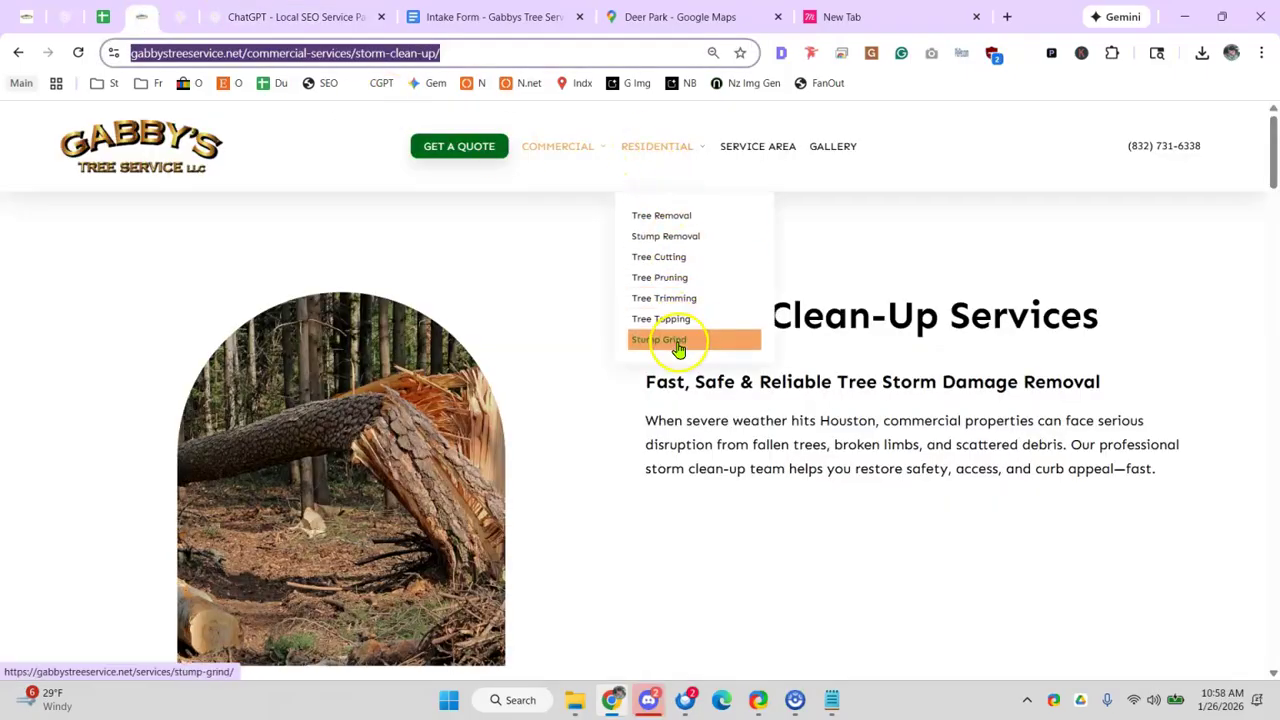
{"action": "left_click", "coordinate": [101, 17]}
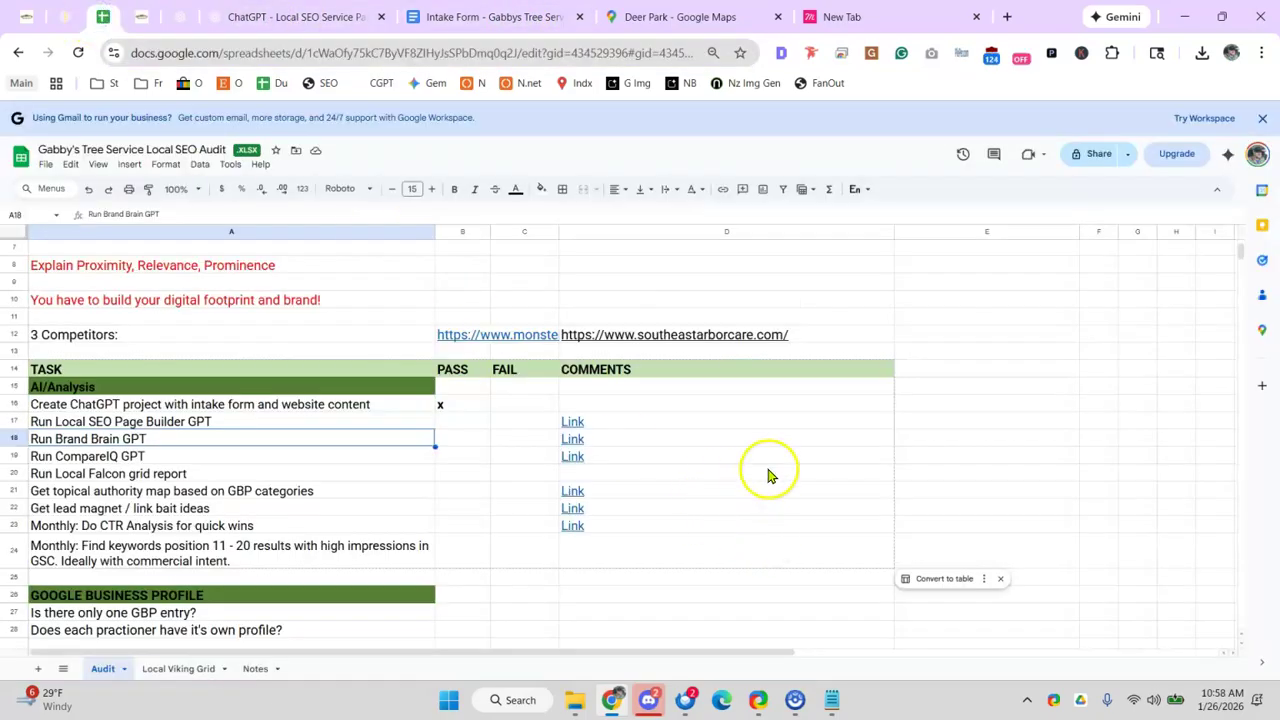
- Enter 'emergency tree removal, geo pages,' in D17 and view the intake form
{"action": "left_click", "coordinate": [697, 421]}
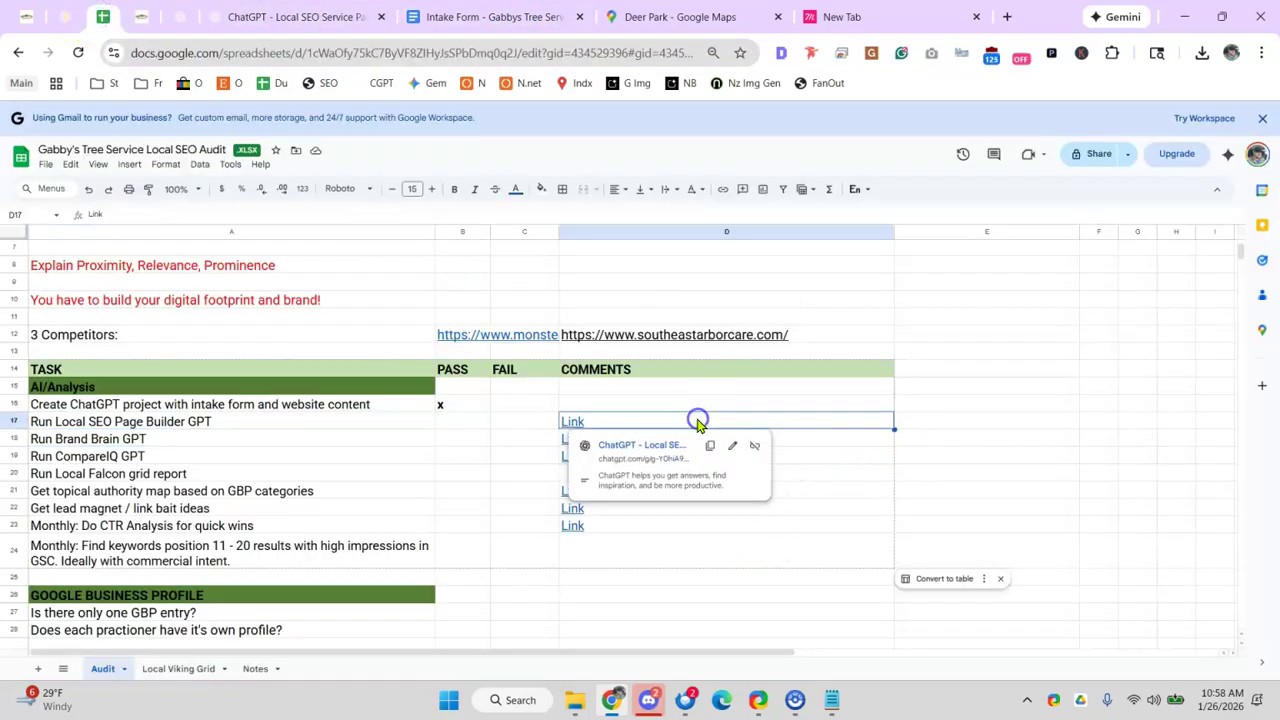
{"action": "type", "text": "e"}
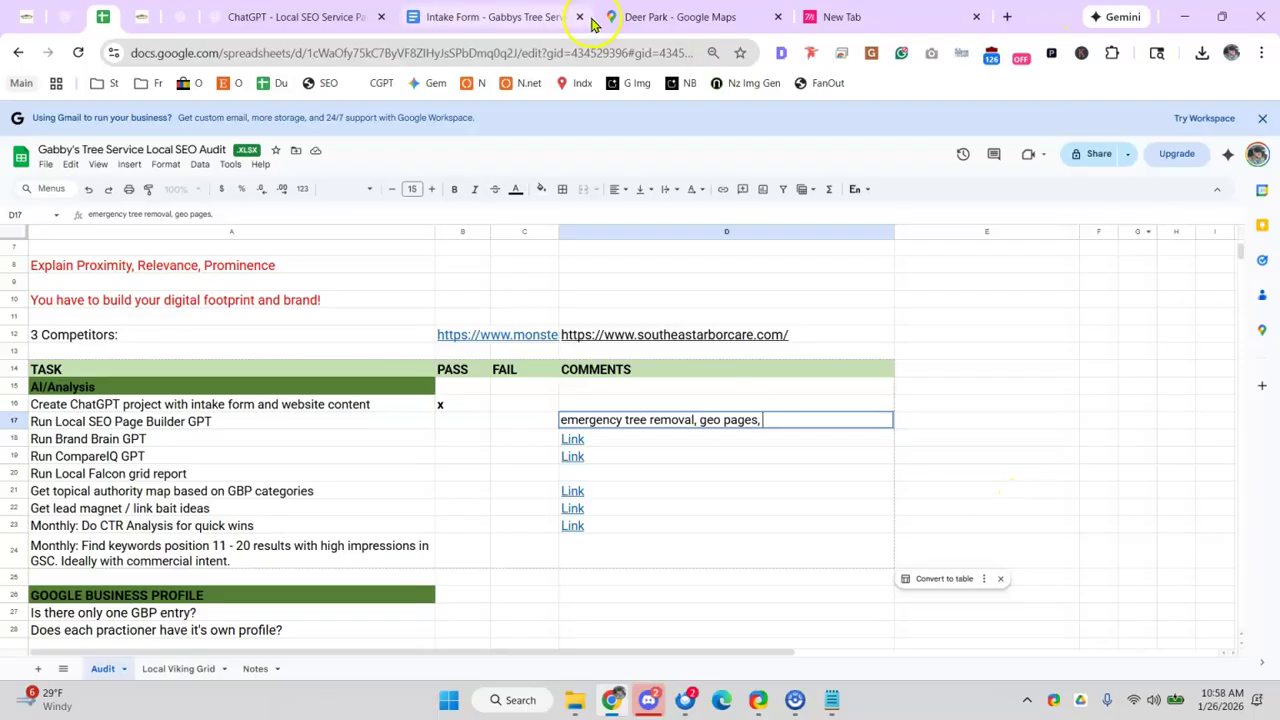
{"action": "left_click", "coordinate": [466, 12]}
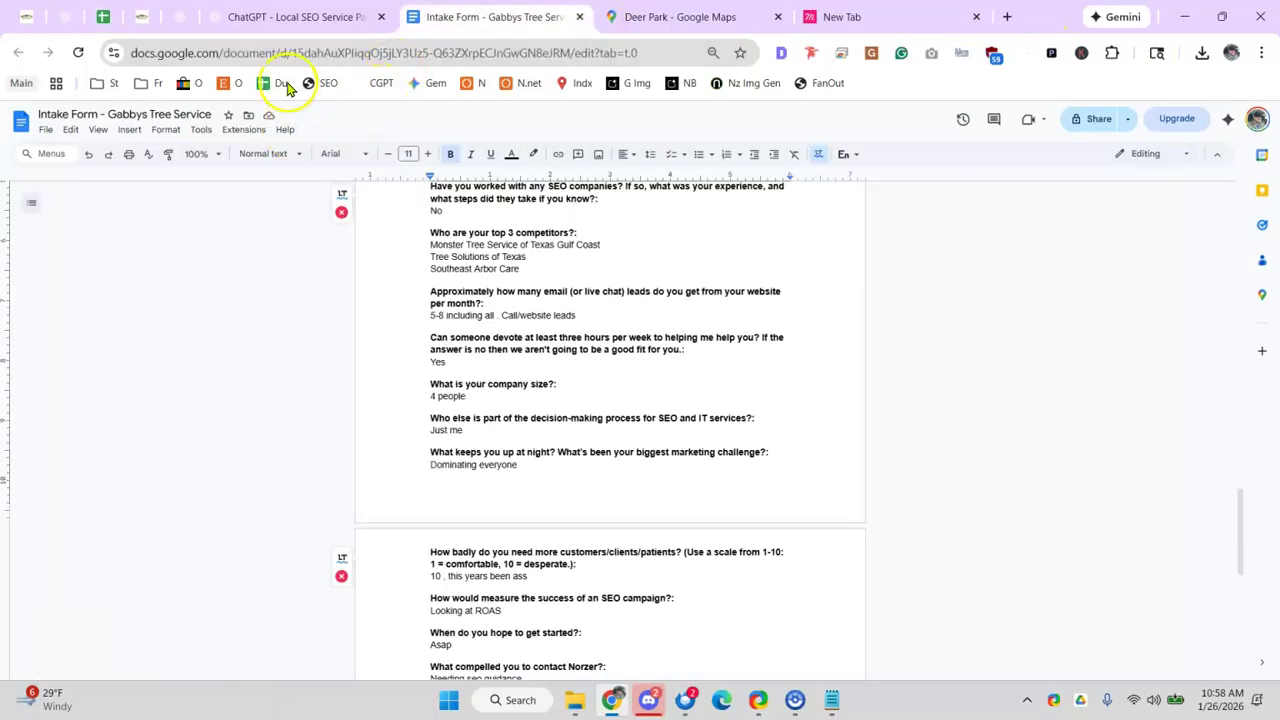
- Close the intake form and review the outline sections, marking the 24/7 Emergency hotline idea
{"action": "left_click", "coordinate": [579, 19]}
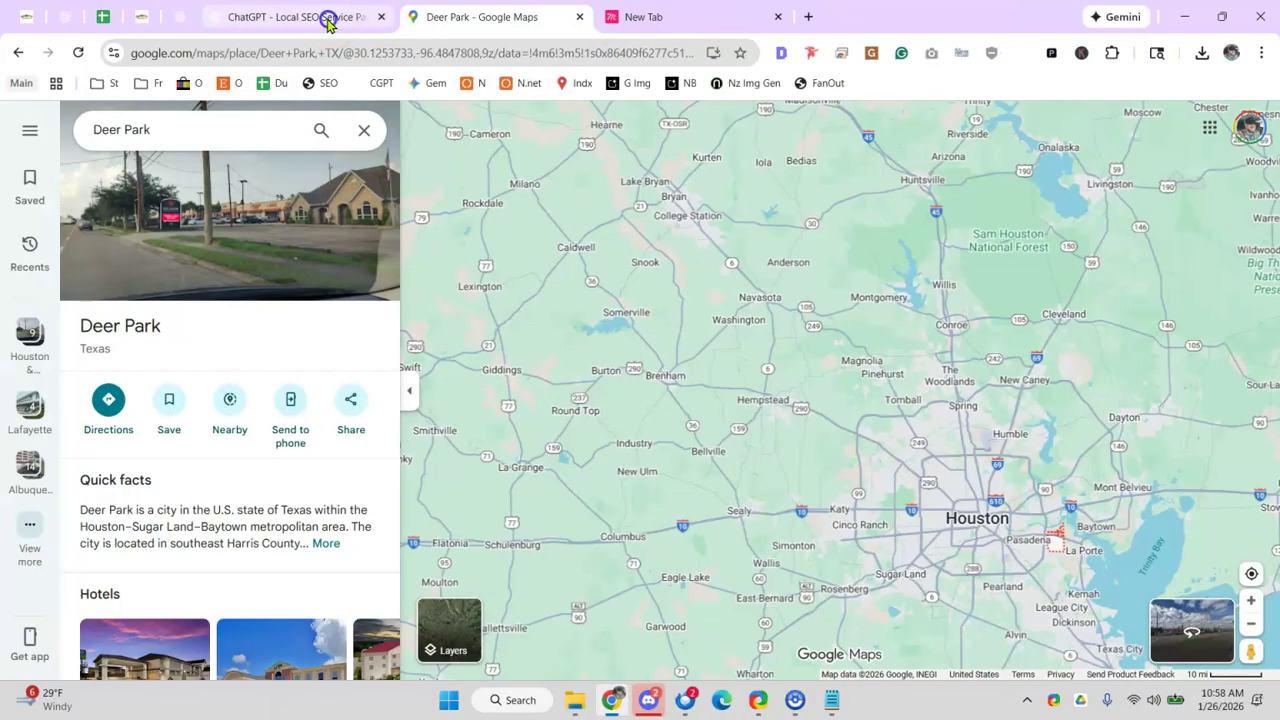
{"action": "left_click", "coordinate": [323, 17]}
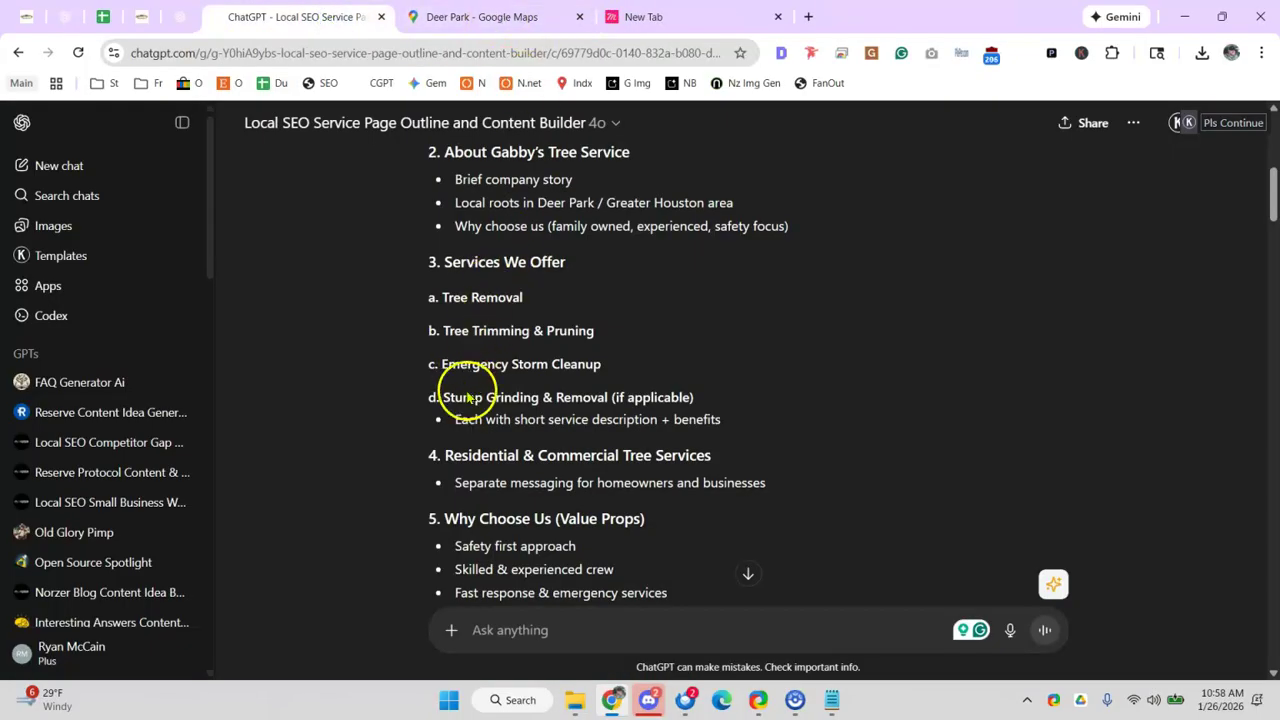
{"action": "scroll", "coordinate": [514, 318], "scroll_direction": "down", "scroll_amount": 1}
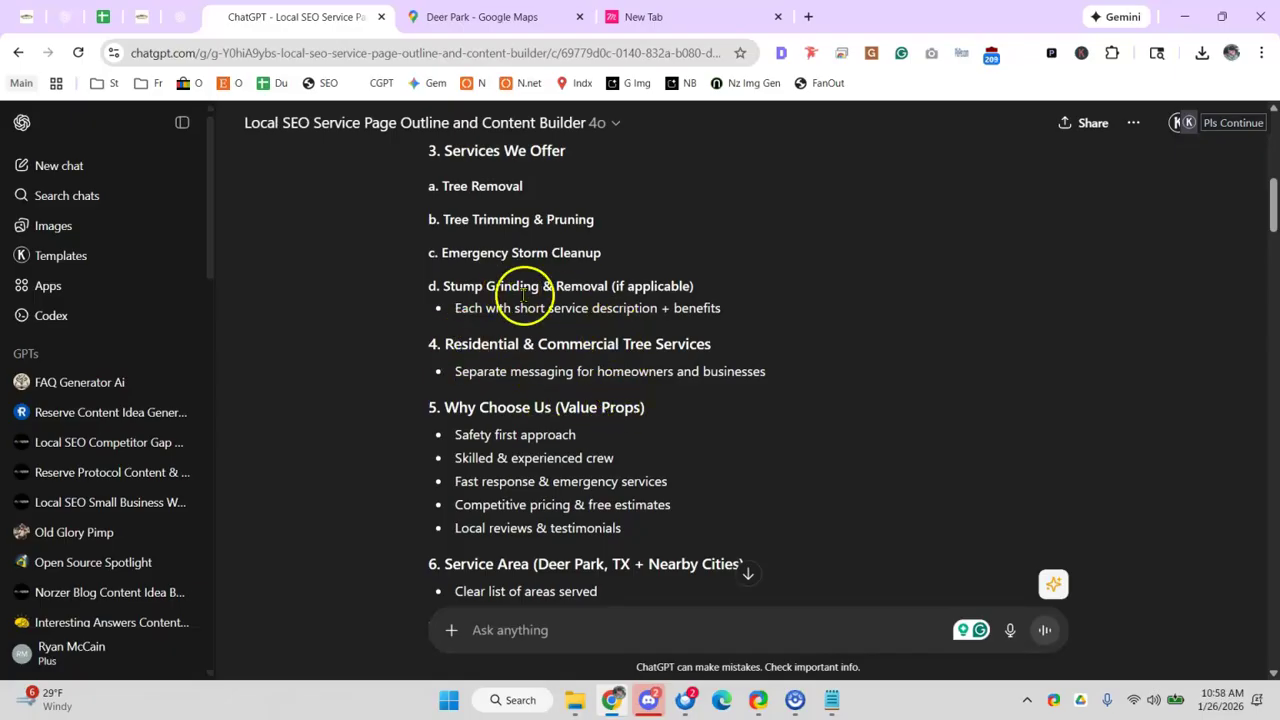
{"action": "scroll", "coordinate": [545, 300], "scroll_direction": "down", "scroll_amount": 1}
{"action": "left_click_drag", "start_coordinate": [461, 331], "coordinate": [530, 323]}
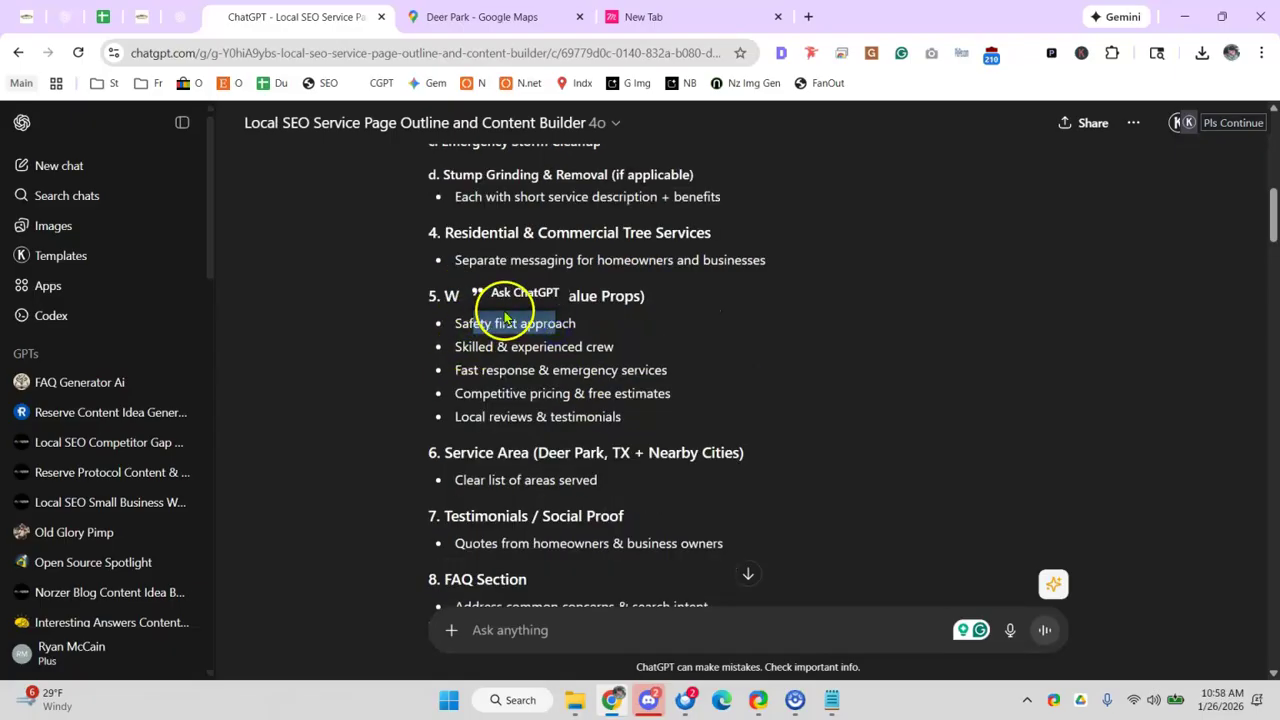
{"action": "scroll", "coordinate": [474, 417], "scroll_direction": "down", "scroll_amount": 2}
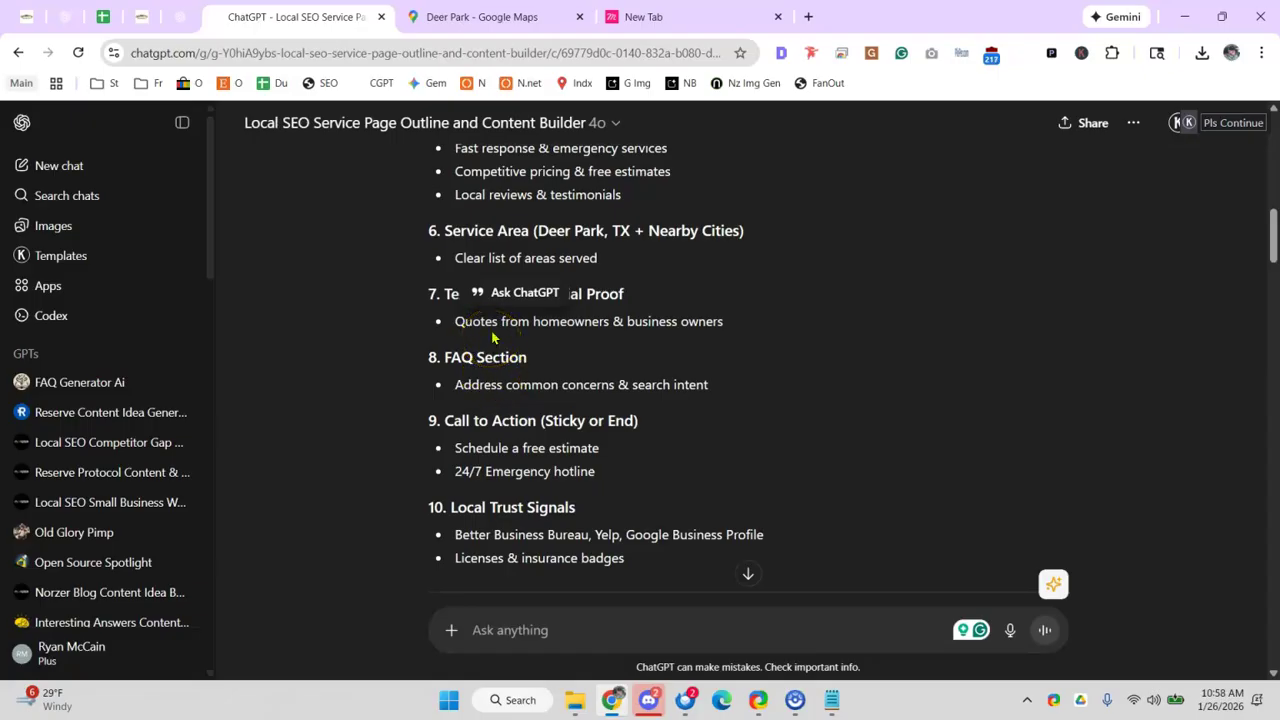
{"action": "scroll", "coordinate": [530, 375], "scroll_direction": "down", "scroll_amount": 2}
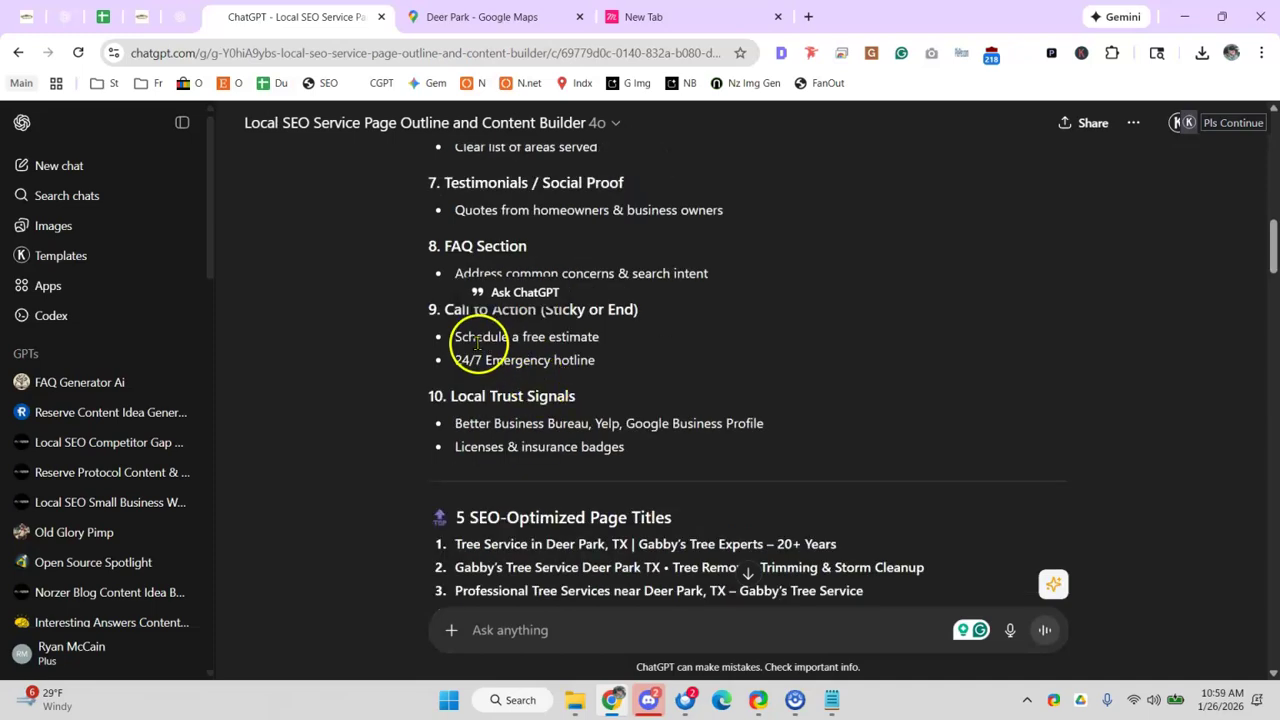
{"action": "left_click_drag", "start_coordinate": [474, 250], "coordinate": [550, 250]}
- Append '24/7 hotline?, licenses/badges,' to the D17 comment and widen column D
{"action": "left_click", "coordinate": [102, 16]}
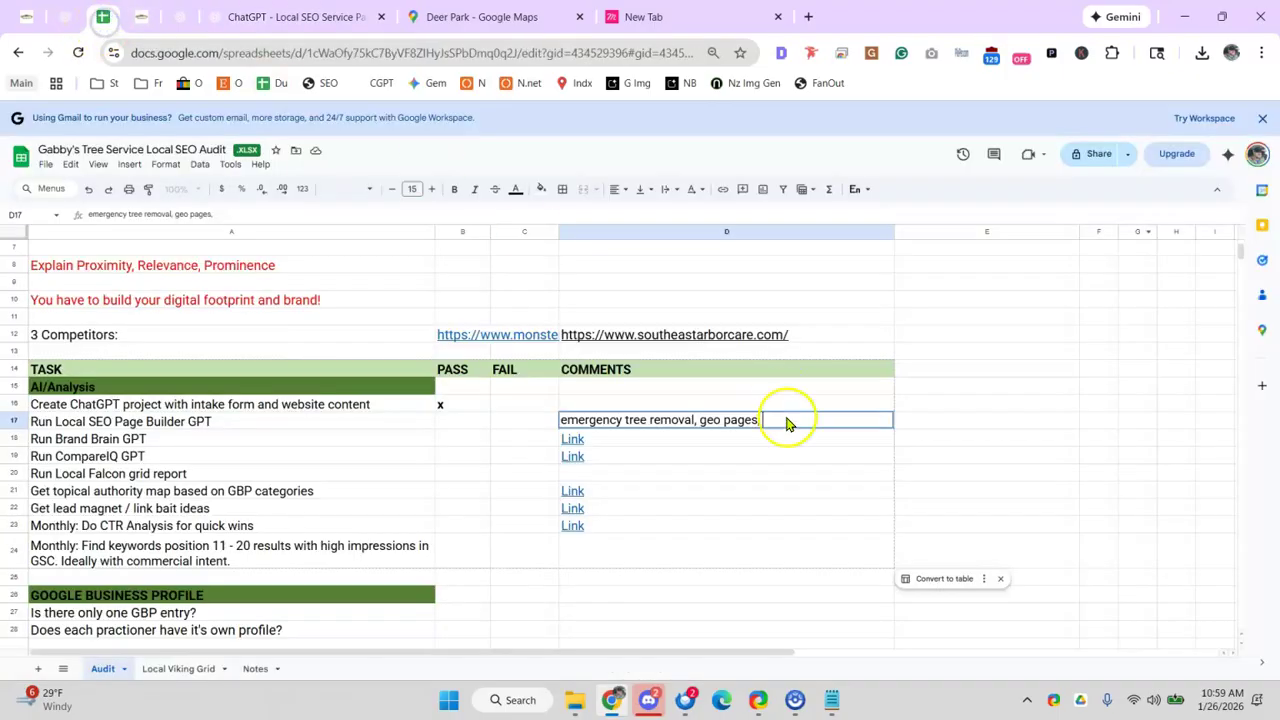
{"action": "left_click", "coordinate": [805, 437]}
{"action": "left_click", "coordinate": [811, 425]}
{"action": "double_click", "coordinate": [814, 423]}
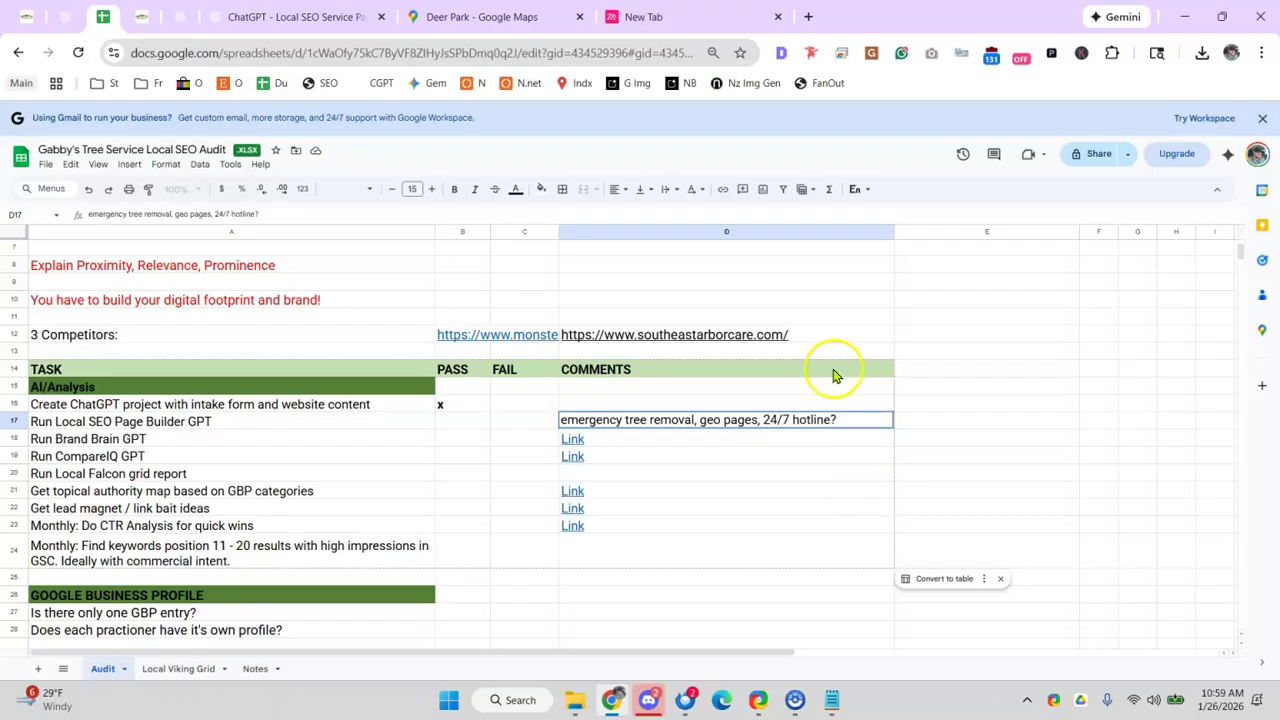
{"action": "left_click", "coordinate": [250, 12]}
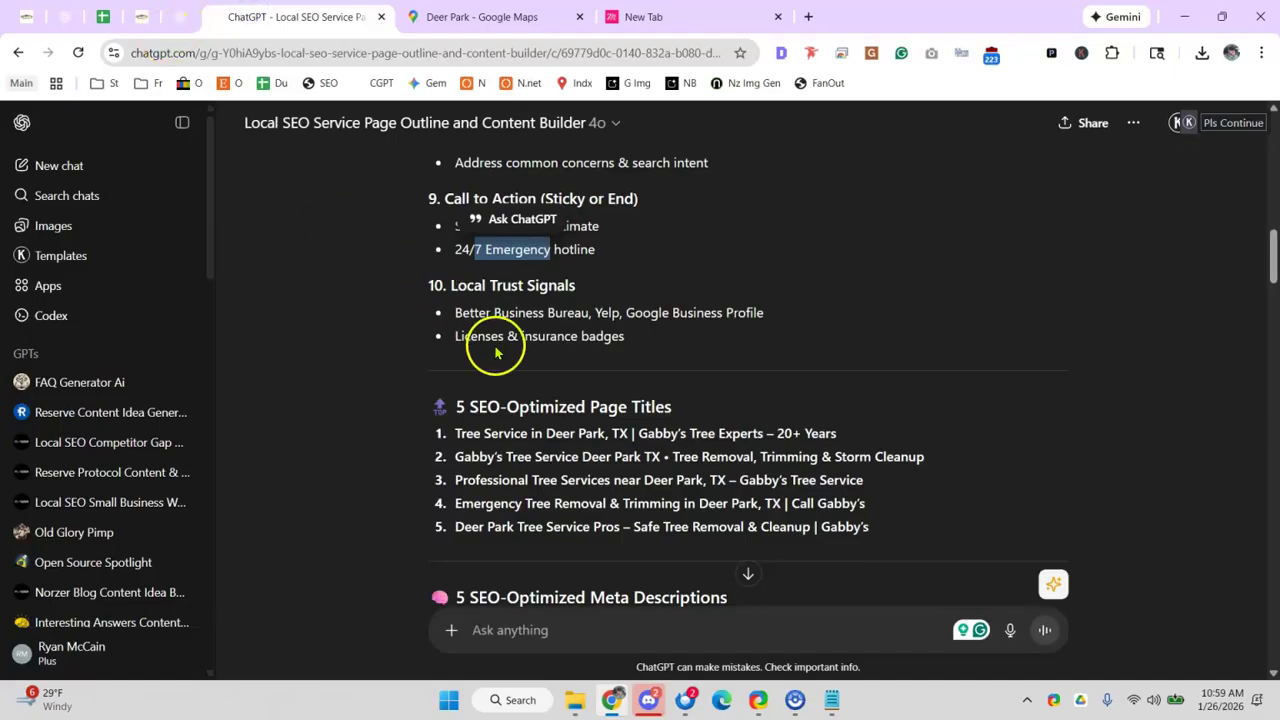
{"action": "left_click_drag", "start_coordinate": [463, 336], "coordinate": [551, 338]}
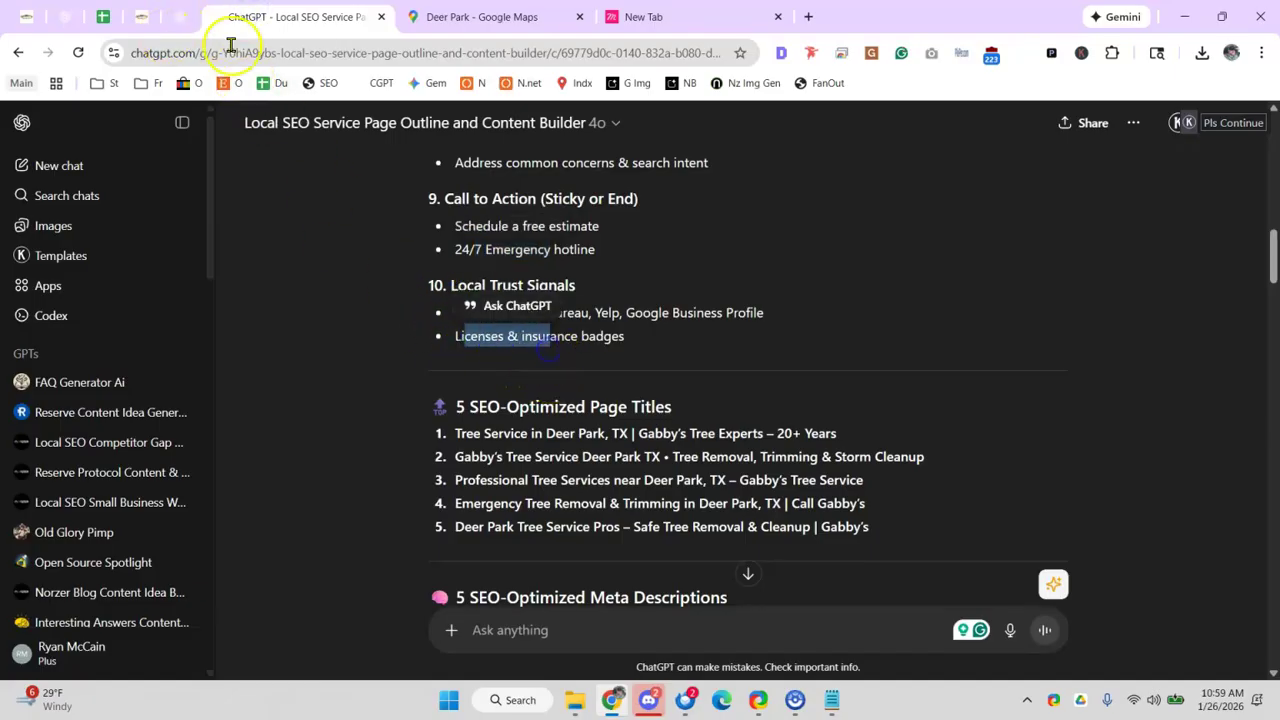
{"action": "left_click", "coordinate": [142, 18]}
{"action": "scroll", "coordinate": [580, 437], "scroll_direction": "down", "scroll_amount": 15}
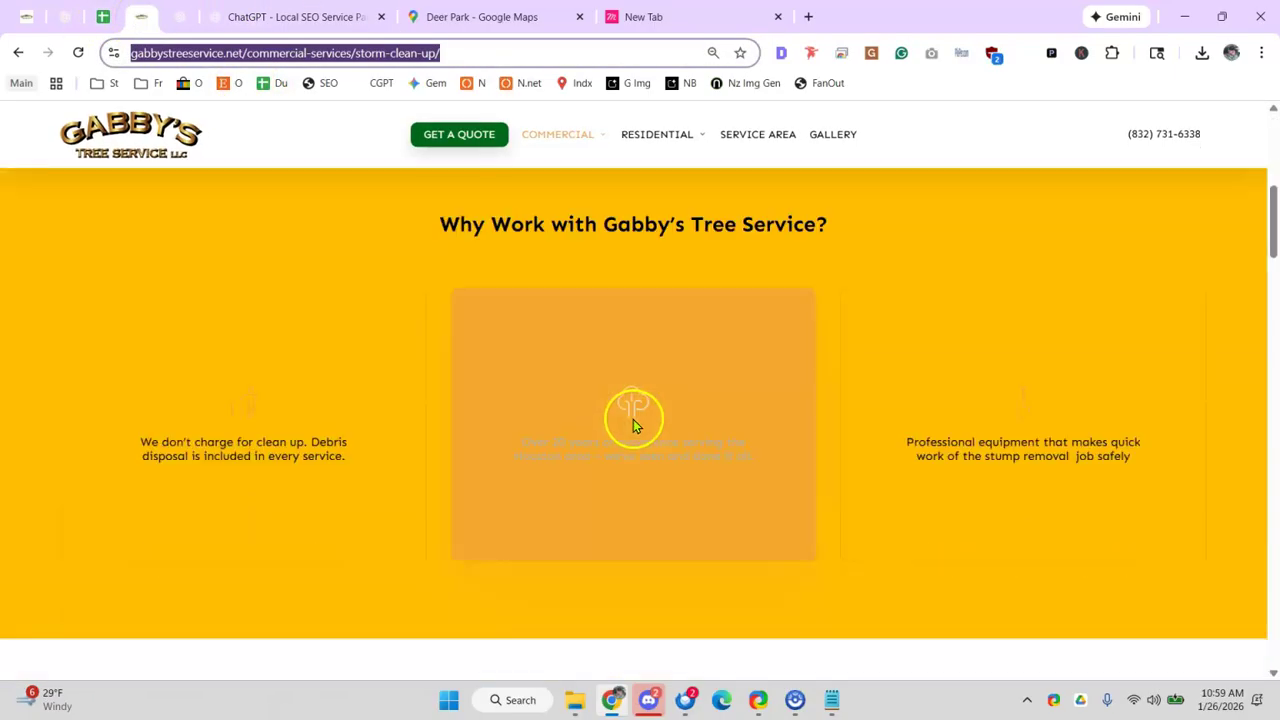
{"action": "scroll", "coordinate": [560, 440], "scroll_direction": "down", "scroll_amount": 10}
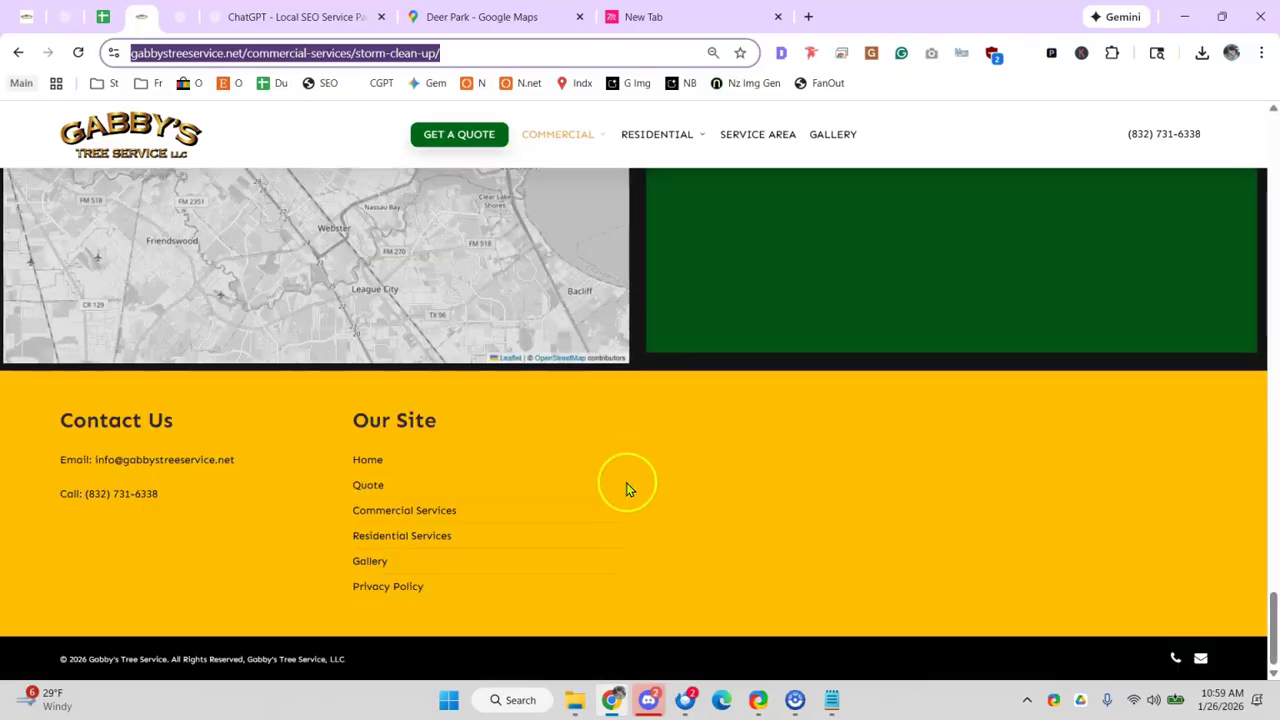
{"action": "left_click", "coordinate": [103, 17]}
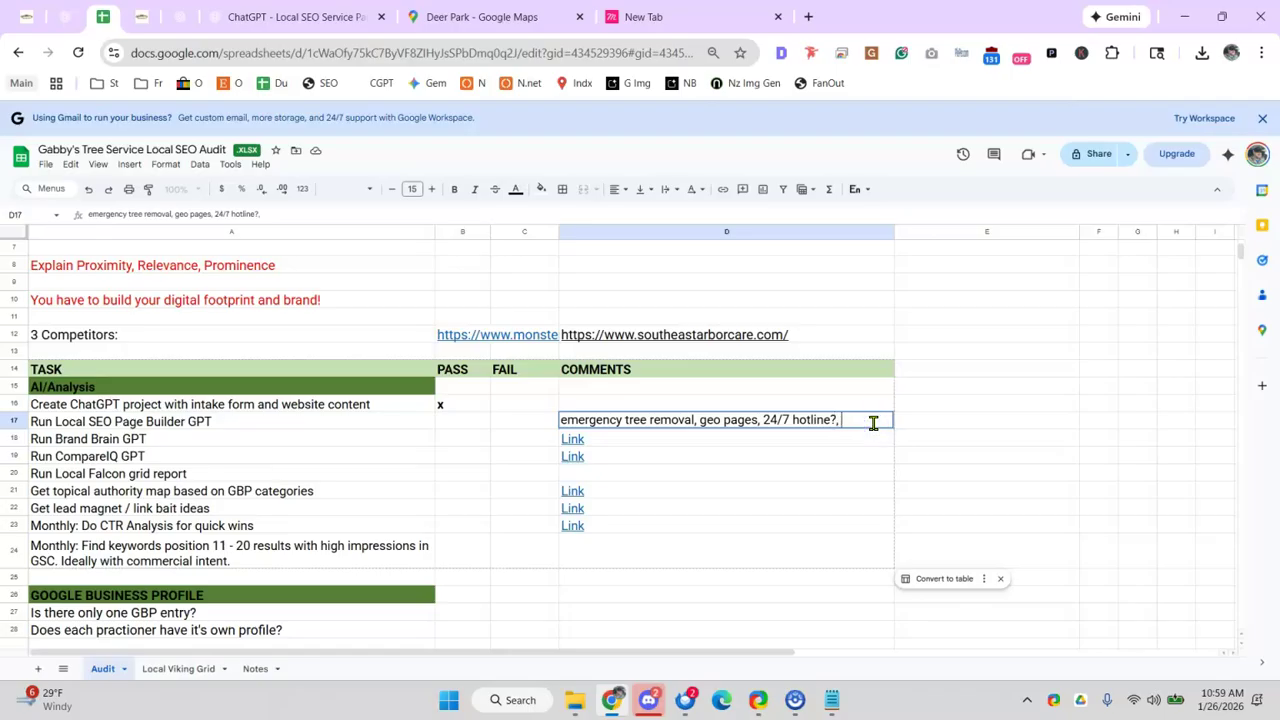
{"action": "type", "text": "/bad"}
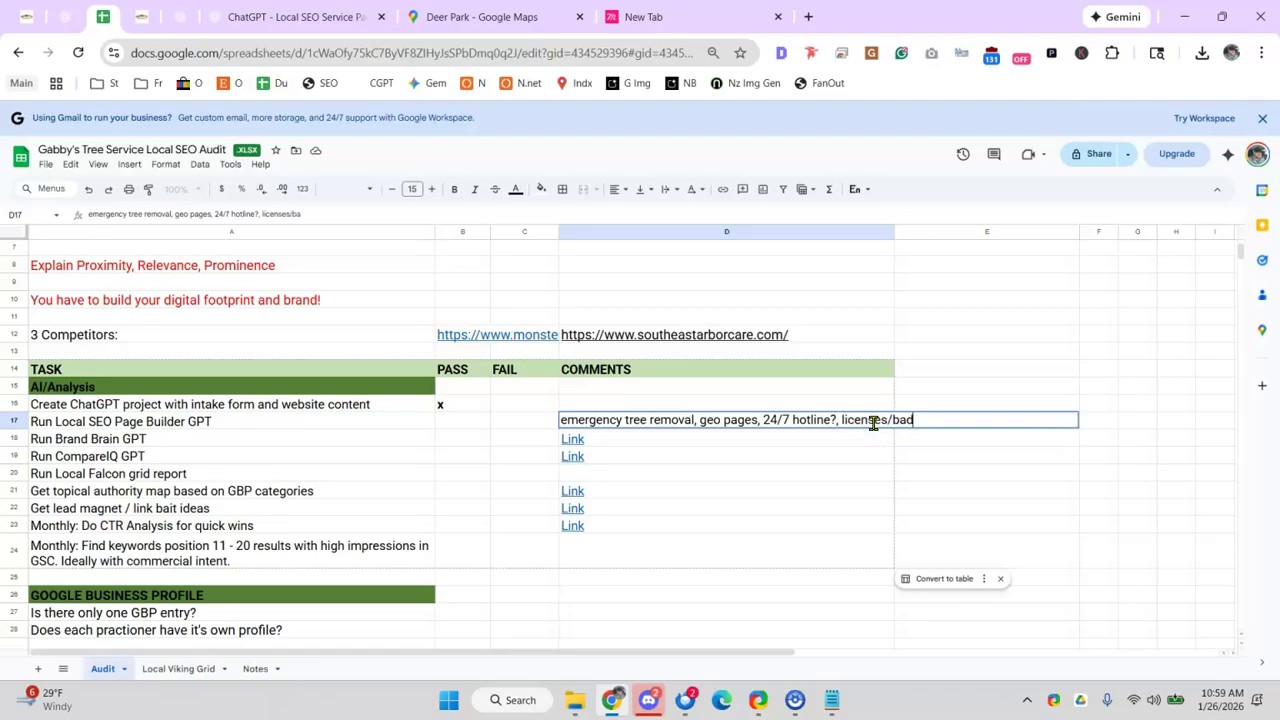
{"action": "type", "text": "ges,"}
{"action": "left_click", "coordinate": [780, 447]}
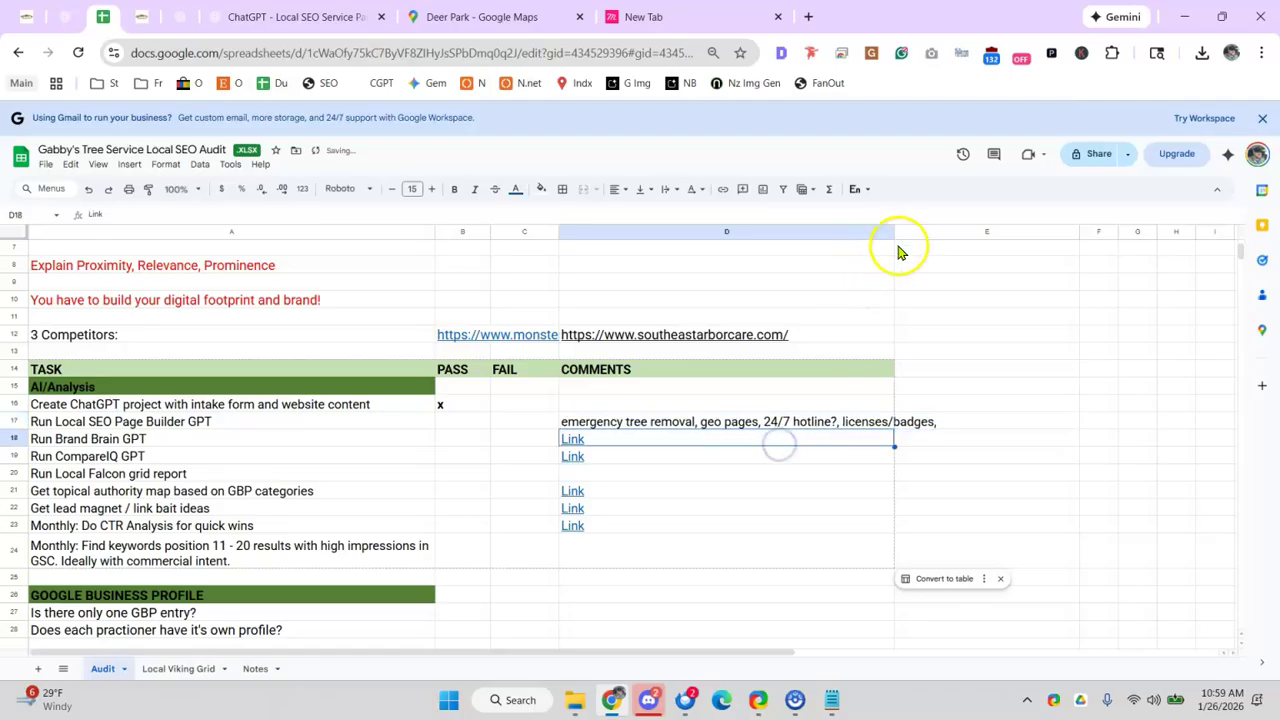
{"action": "left_click_drag", "start_coordinate": [894, 231], "coordinate": [1041, 249]}
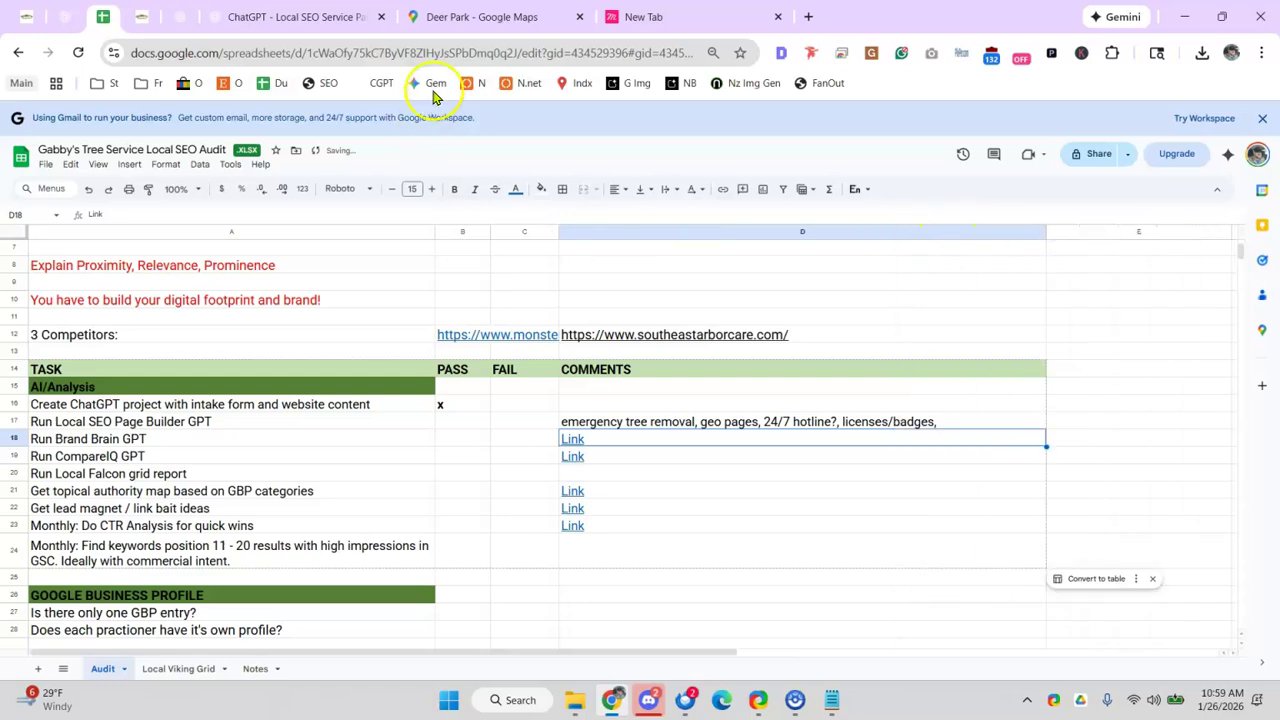
- Add 'bbb, chamber of commerce,' to D17, based on the outline's BBB trust signals
{"action": "left_click", "coordinate": [310, 17]}
{"action": "left_click", "coordinate": [620, 310]}
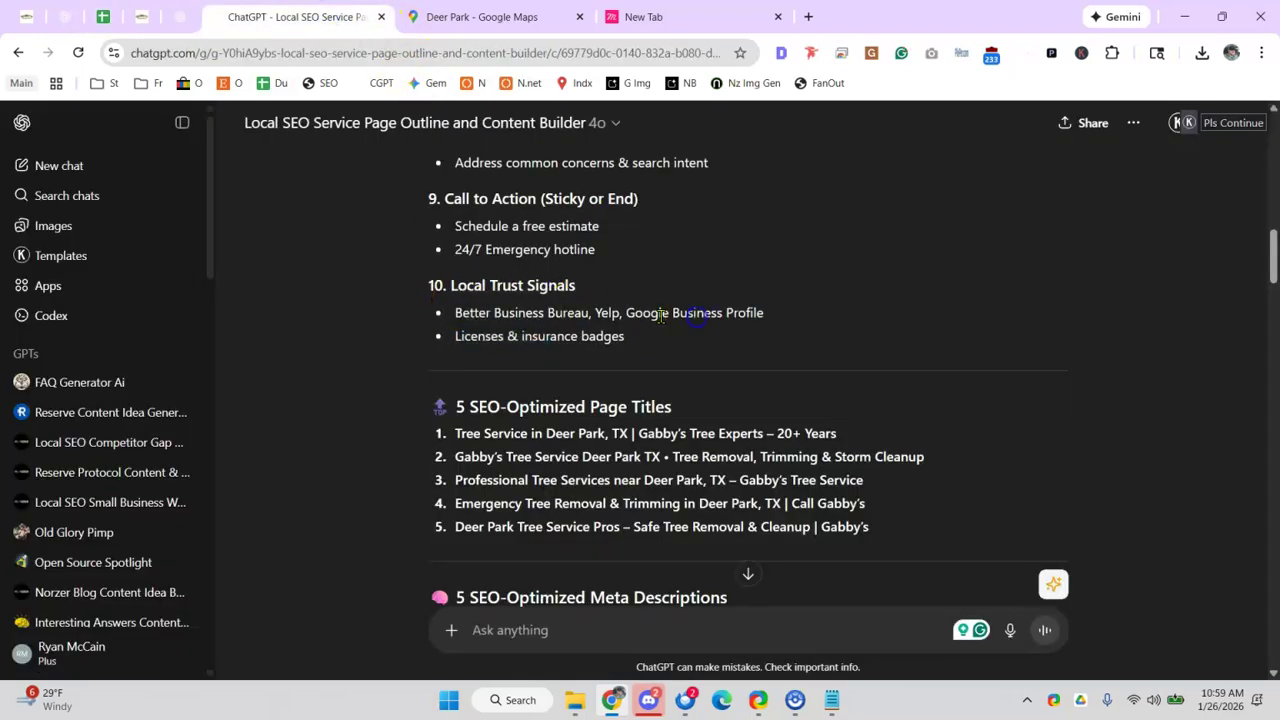
{"action": "left_click_drag", "start_coordinate": [494, 313], "coordinate": [622, 314]}
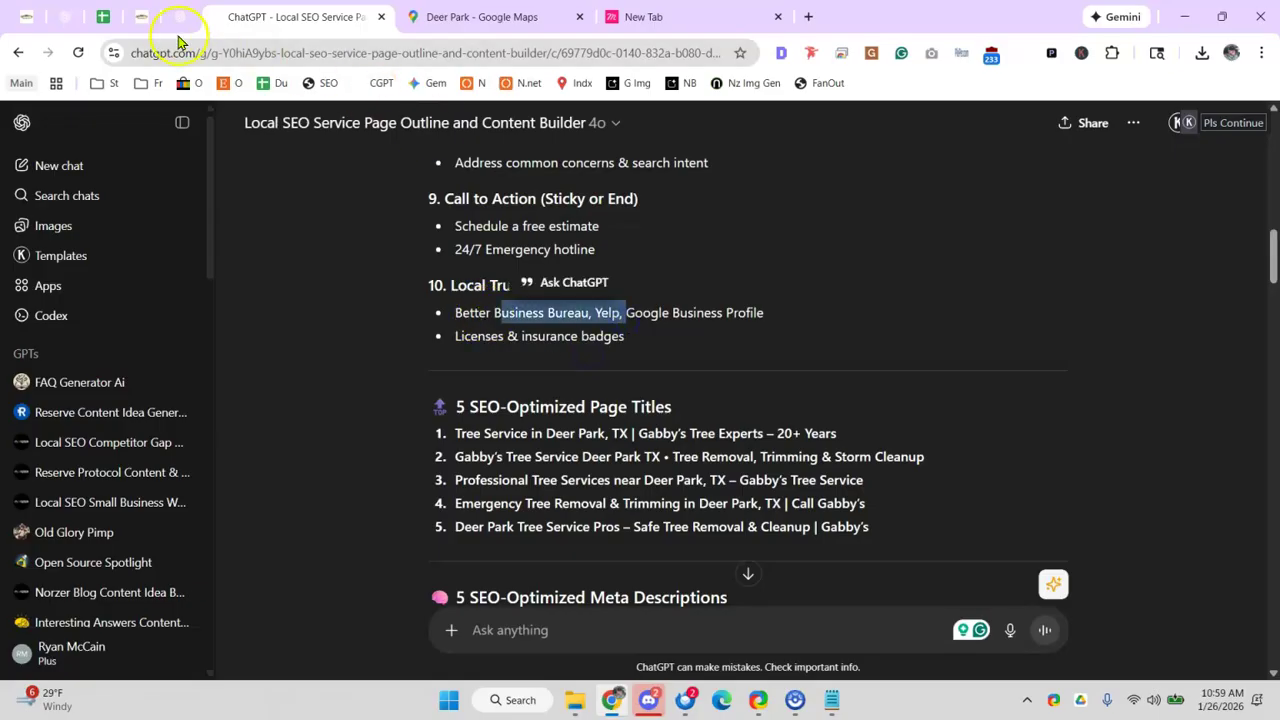
{"action": "left_click", "coordinate": [103, 17]}
{"action": "double_click", "coordinate": [976, 421]}
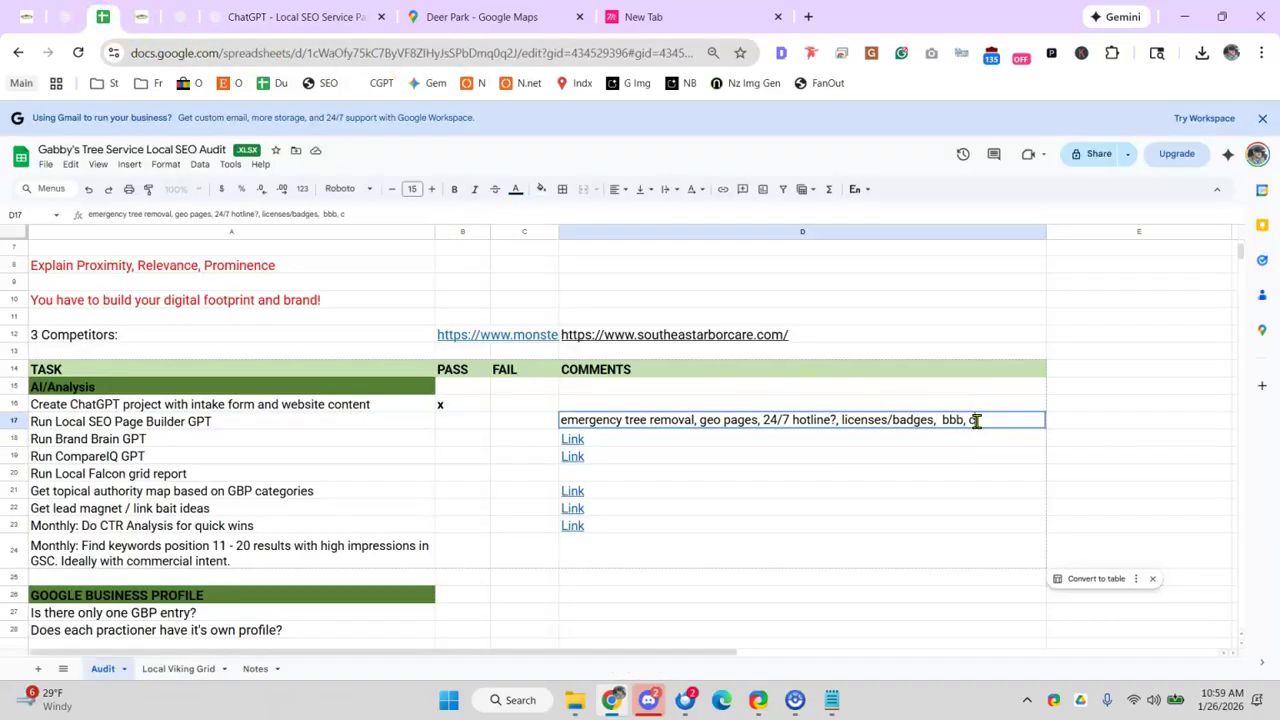
{"action": "type", "text": "bbb, chamber of commerce,"}
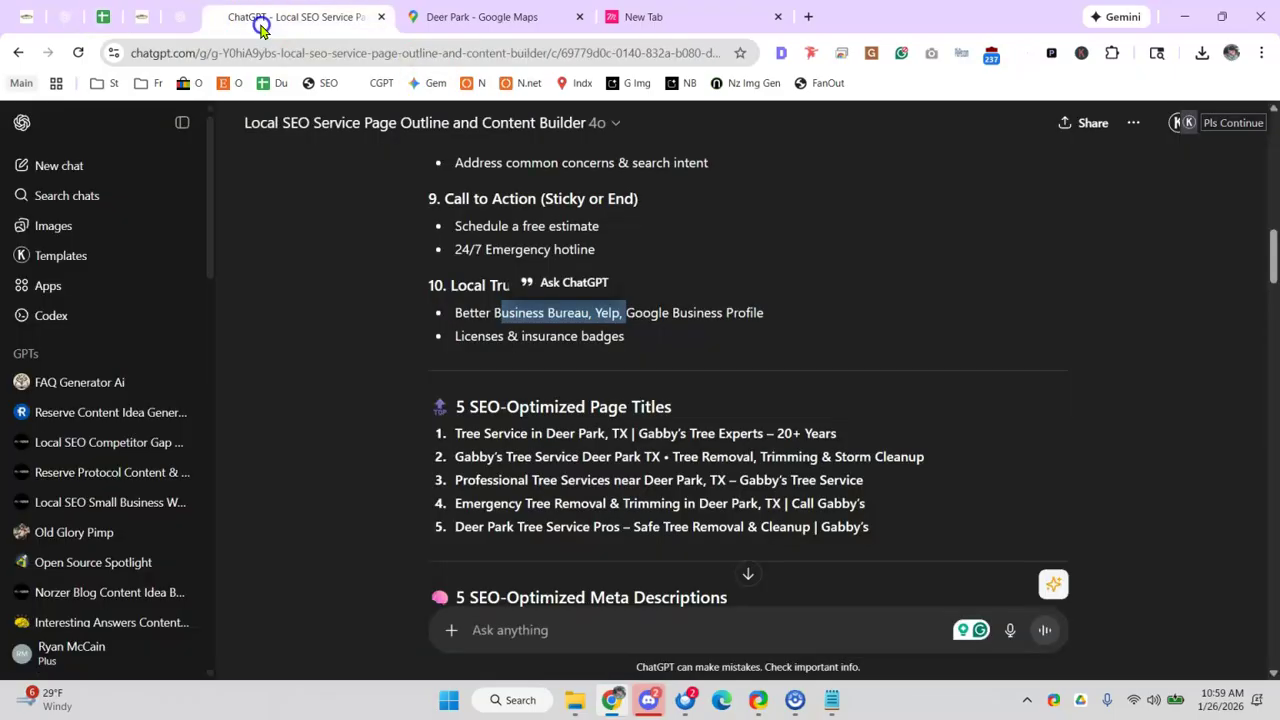
{"action": "left_click", "coordinate": [262, 17]}
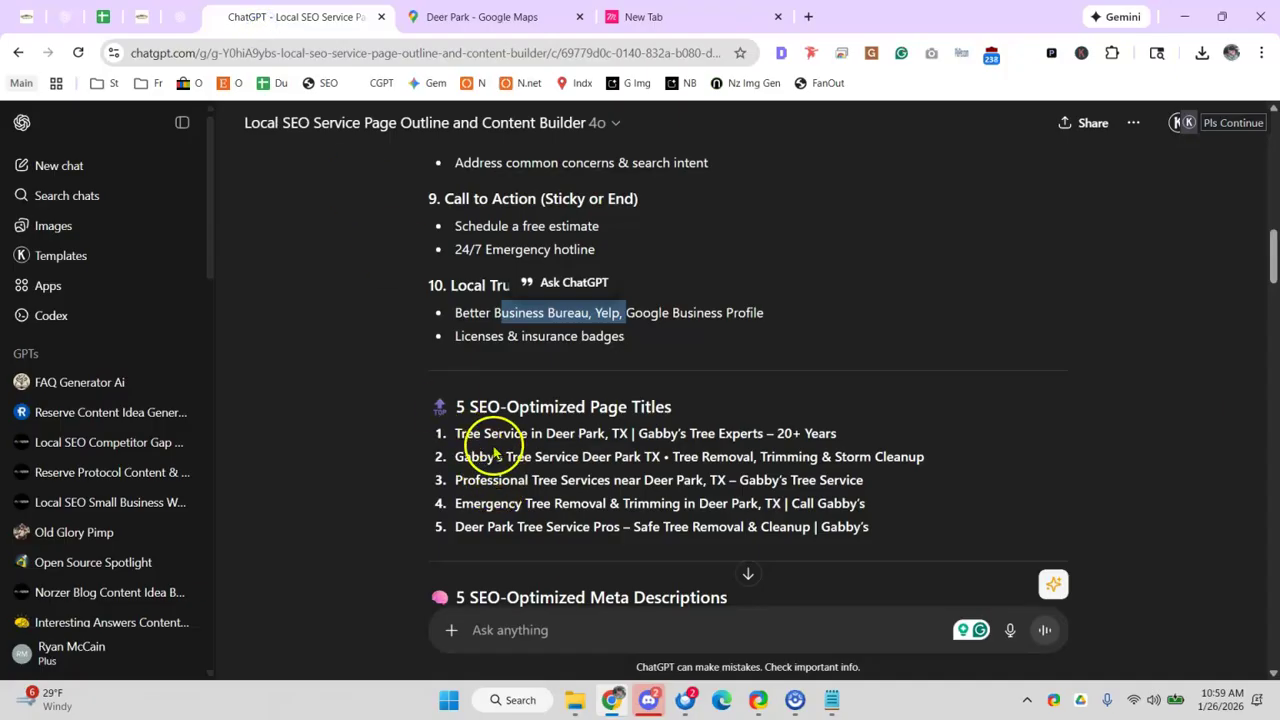
- Review the outline's page titles and keywords such as Tree pruning Deer Park
{"action": "scroll", "coordinate": [495, 420], "scroll_direction": "down", "scroll_amount": 2}
{"action": "left_click_drag", "start_coordinate": [497, 226], "coordinate": [680, 236]}
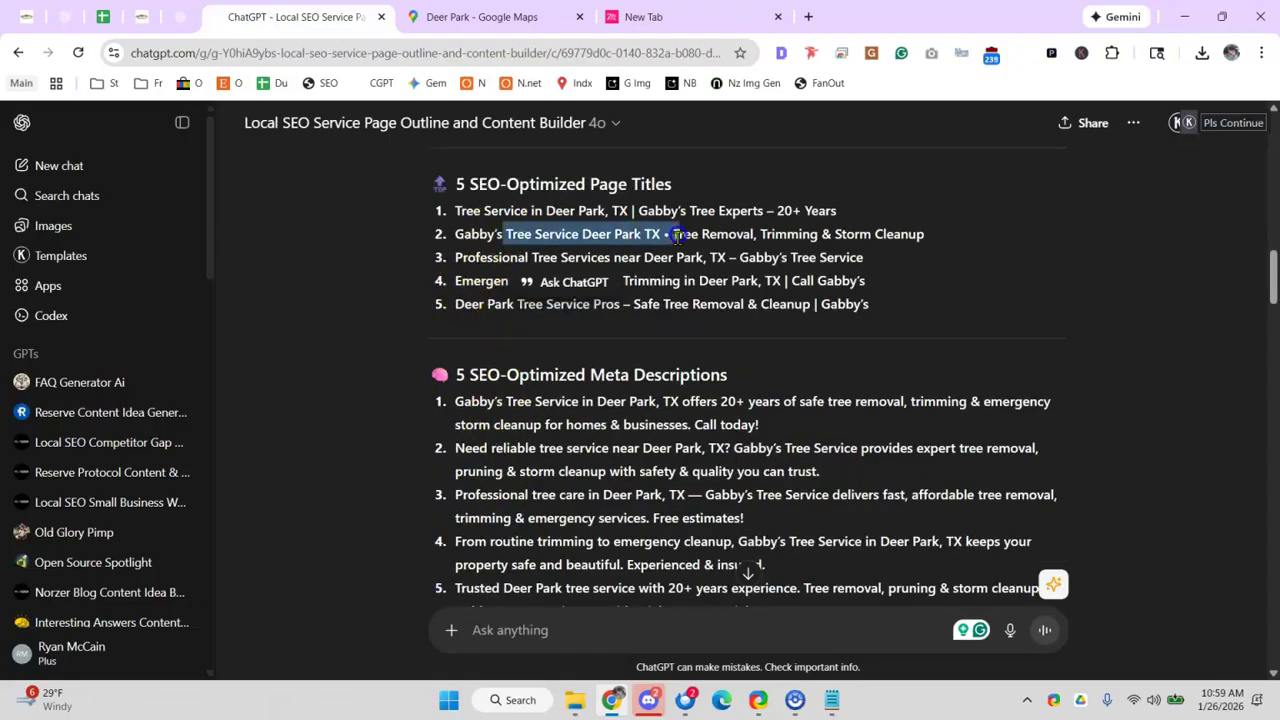
{"action": "left_click_drag", "start_coordinate": [465, 365], "coordinate": [632, 376]}
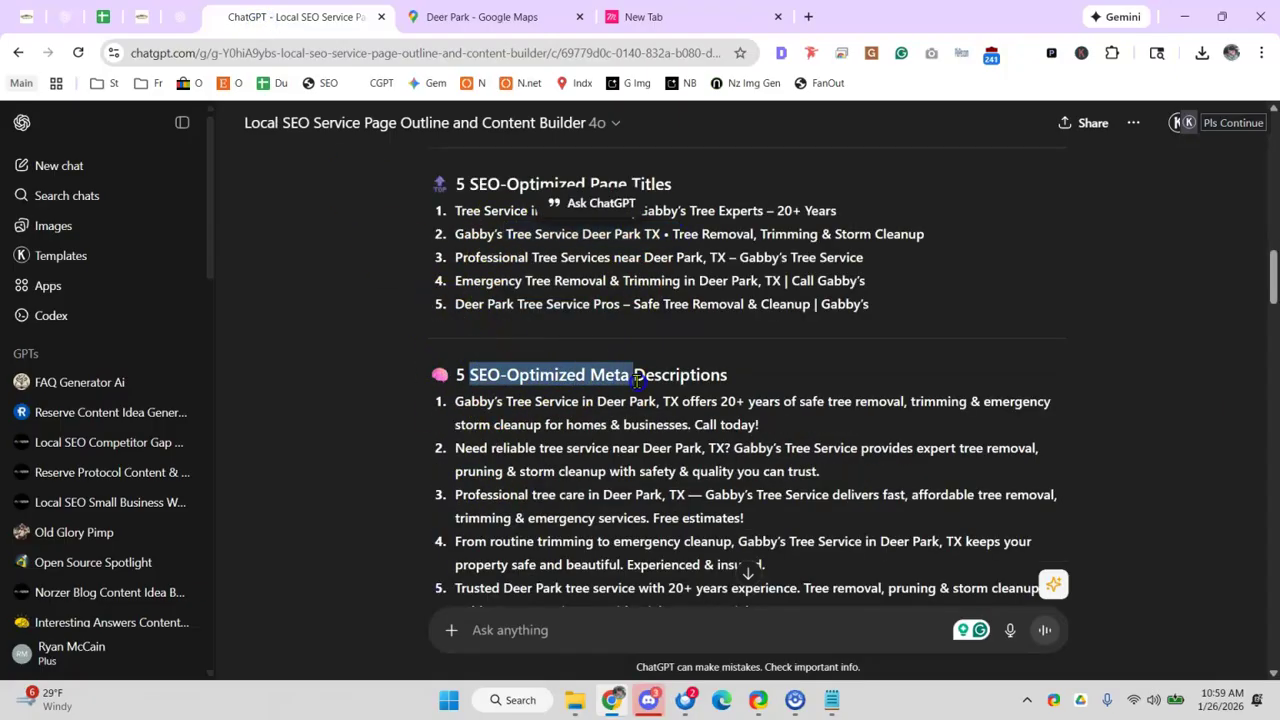
{"action": "scroll", "coordinate": [613, 360], "scroll_direction": "down", "scroll_amount": 3}
{"action": "scroll", "coordinate": [480, 380], "scroll_direction": "down", "scroll_amount": 1}
{"action": "left_click", "coordinate": [357, 346]}
{"action": "left_click_drag", "start_coordinate": [460, 318], "coordinate": [578, 334]}
{"action": "left_click", "coordinate": [395, 295]}
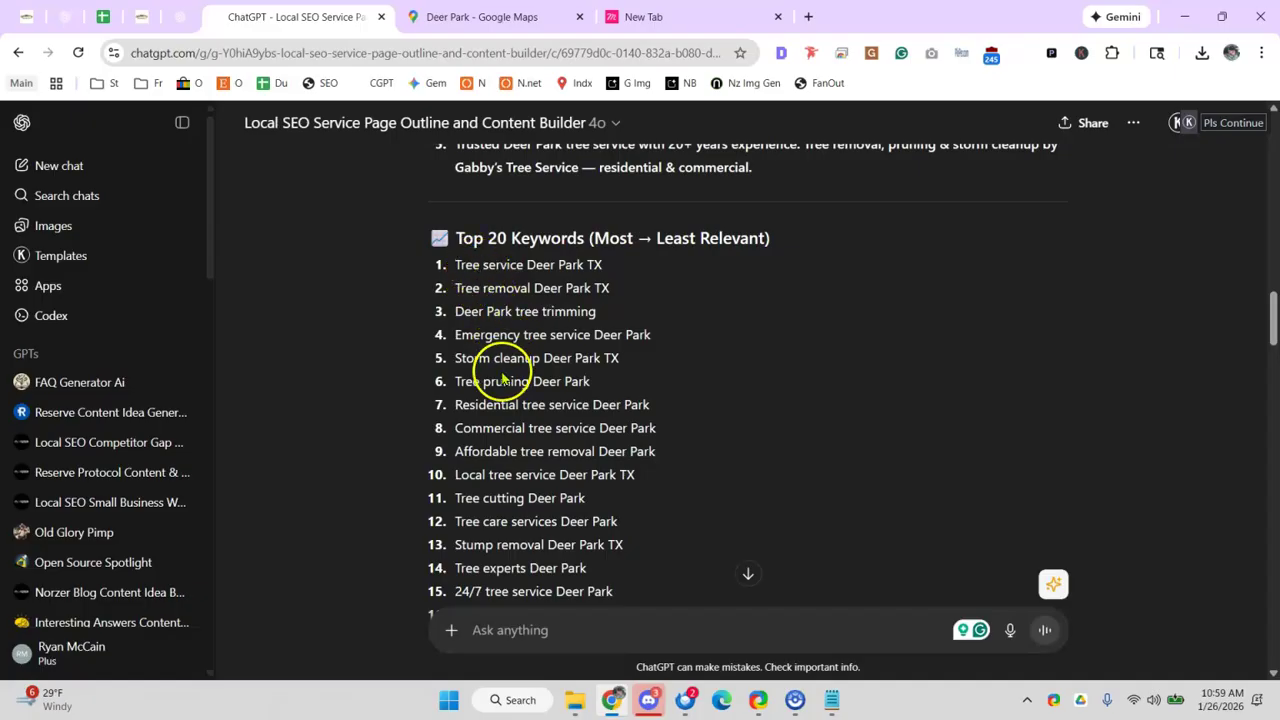
{"action": "left_click_drag", "start_coordinate": [505, 381], "coordinate": [556, 388]}
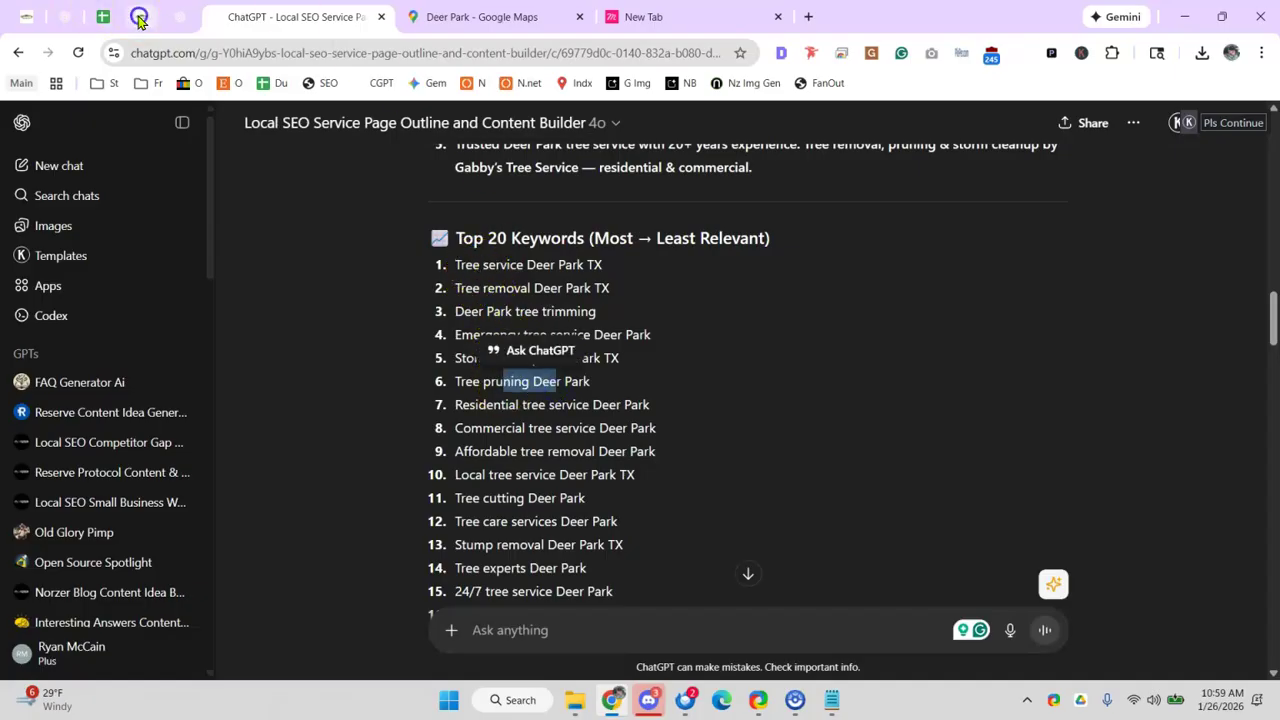
- Check the website, then review further keywords like 24/7 and Licensed tree service
{"action": "left_click", "coordinate": [138, 20]}
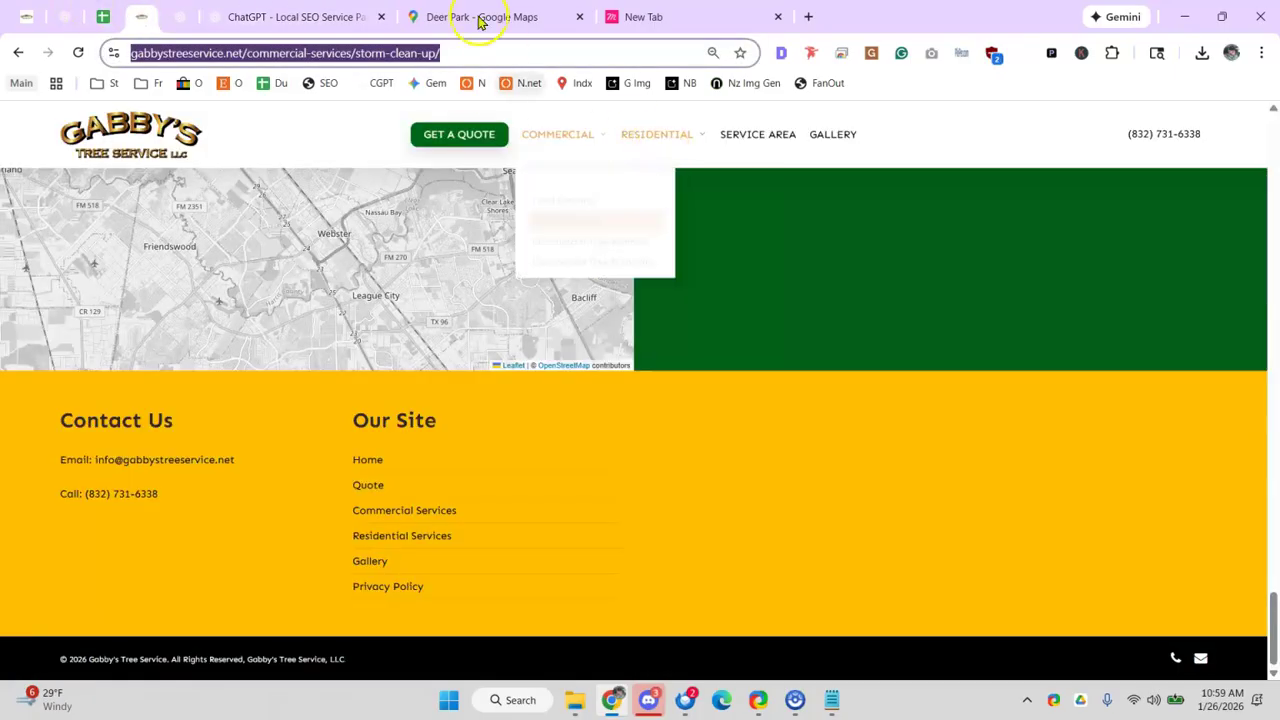
{"action": "left_click", "coordinate": [288, 15]}
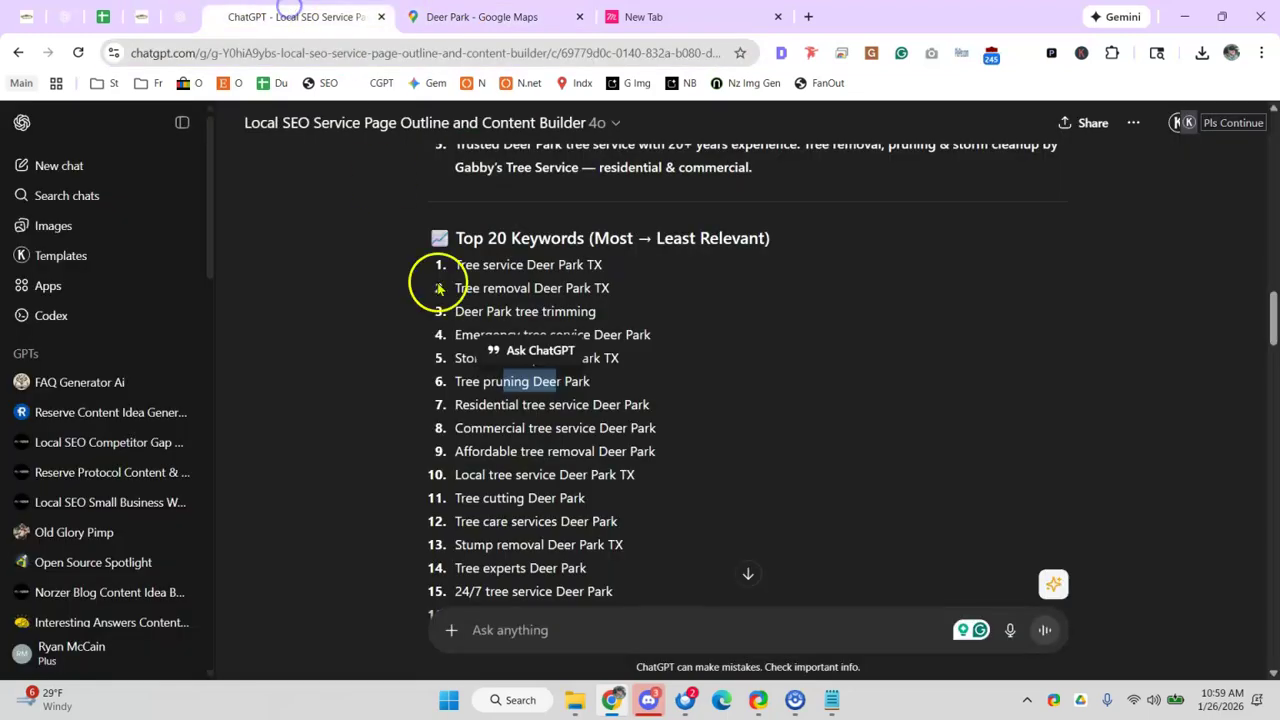
{"action": "left_click", "coordinate": [511, 453]}
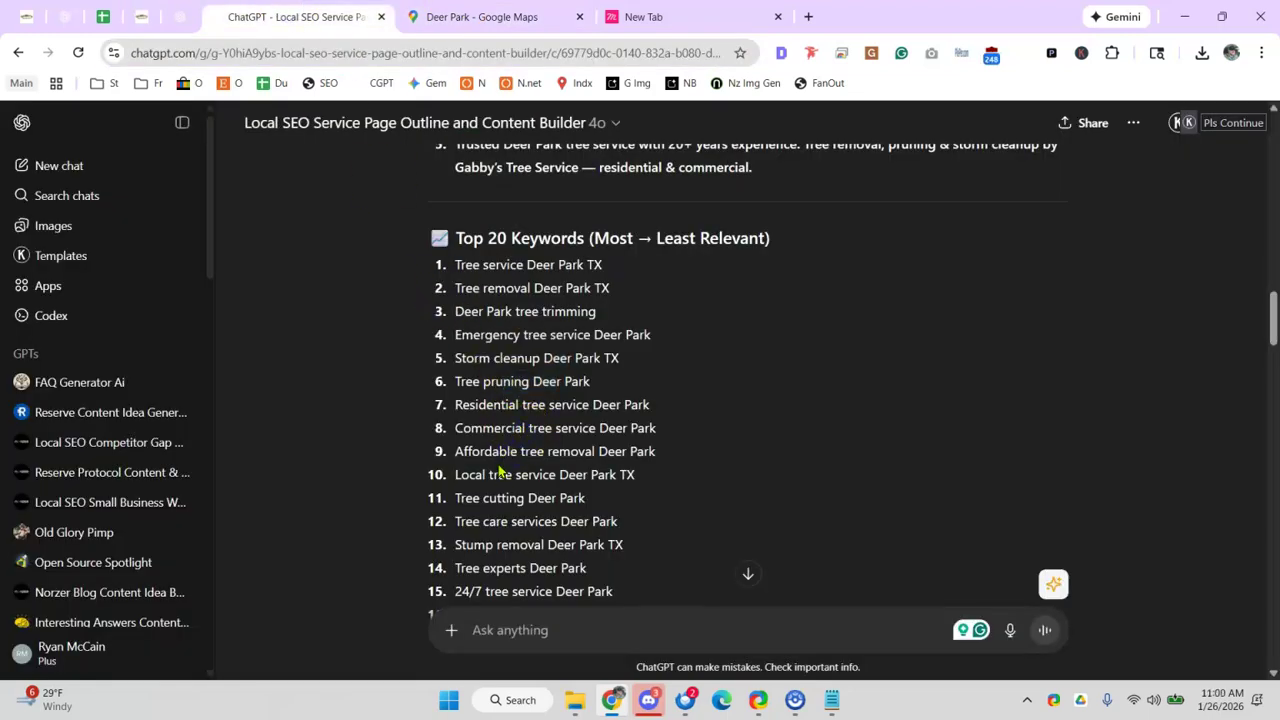
{"action": "scroll", "coordinate": [499, 465], "scroll_direction": "down", "scroll_amount": 1}
{"action": "left_click_drag", "start_coordinate": [524, 480], "coordinate": [552, 482]}
{"action": "left_click", "coordinate": [456, 492]}
{"action": "left_click_drag", "start_coordinate": [478, 504], "coordinate": [580, 504]}
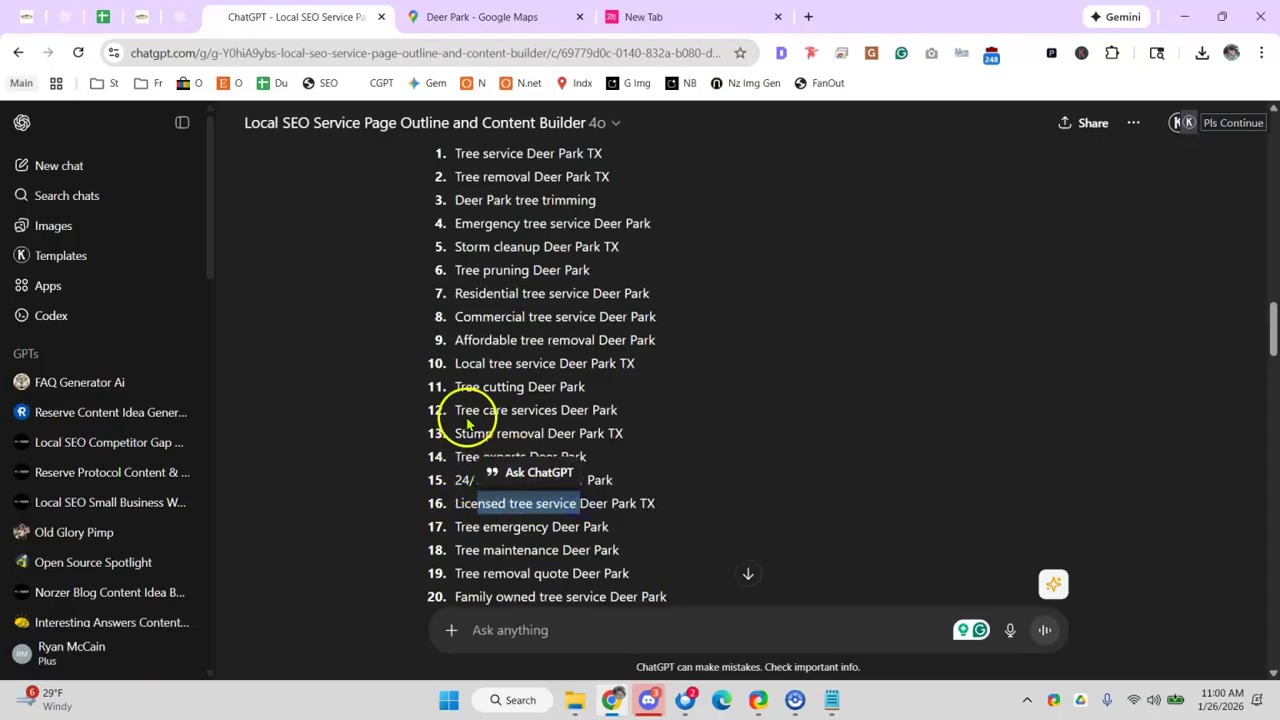
{"action": "scroll", "coordinate": [548, 340], "scroll_direction": "down", "scroll_amount": 1}
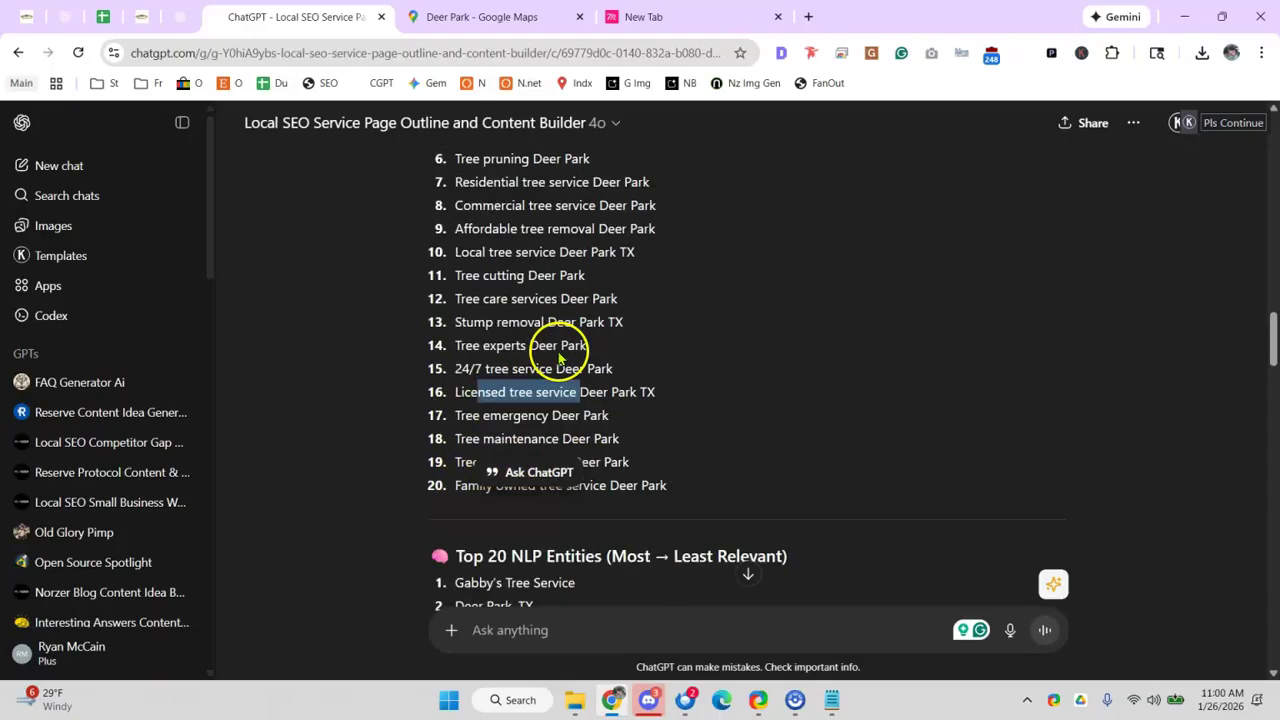
{"action": "left_click", "coordinate": [325, 351]}
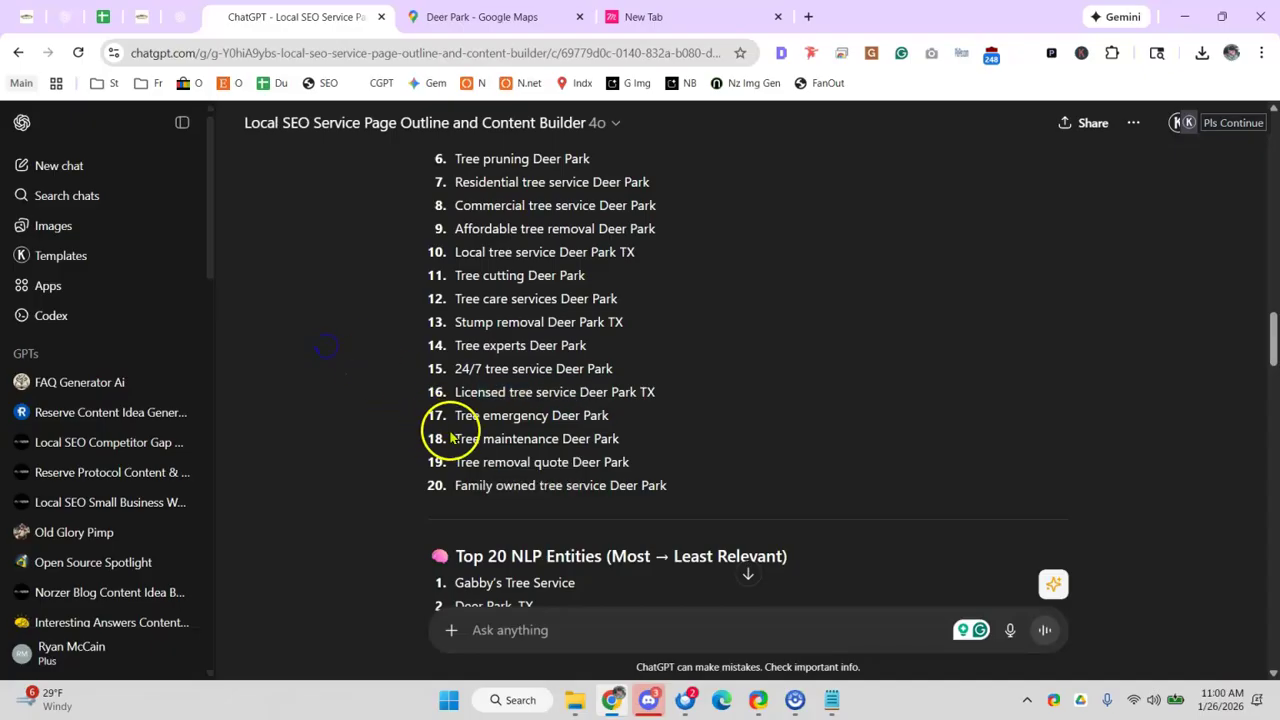
{"action": "left_click", "coordinate": [108, 16]}
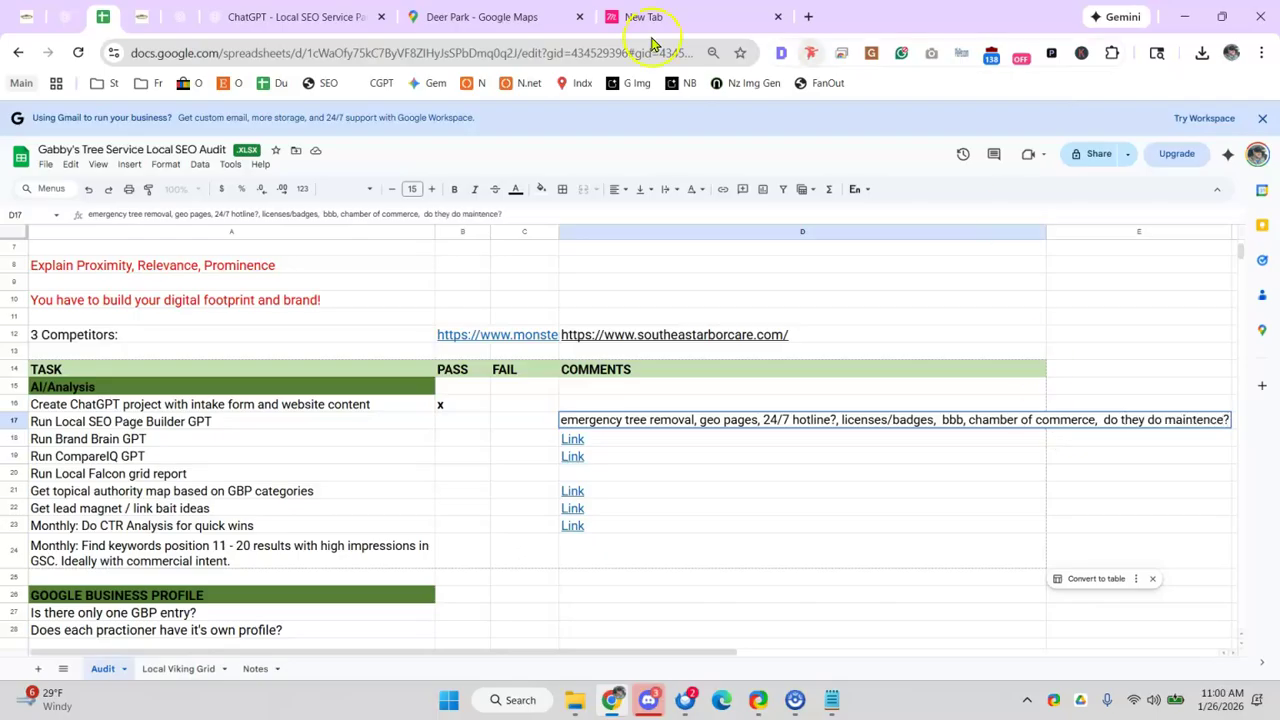
{"action": "left_click", "coordinate": [148, 20]}
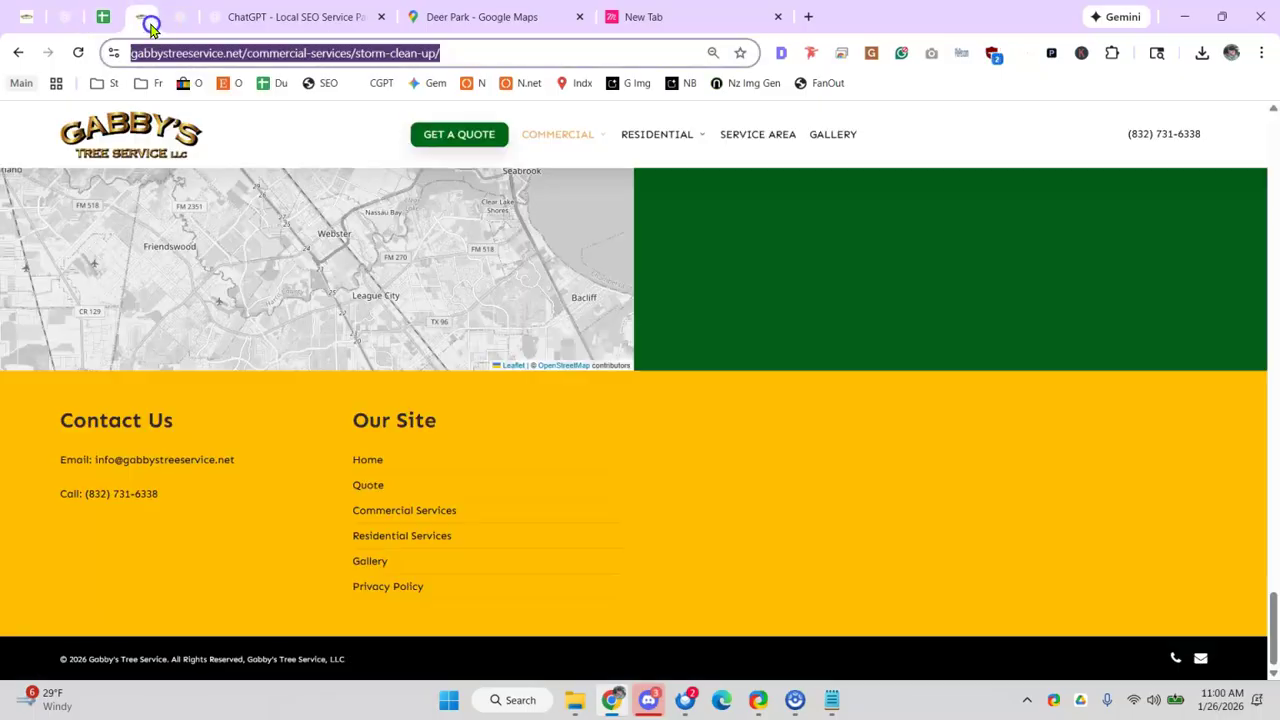
{"action": "mouse_move", "coordinate": [672, 136]}
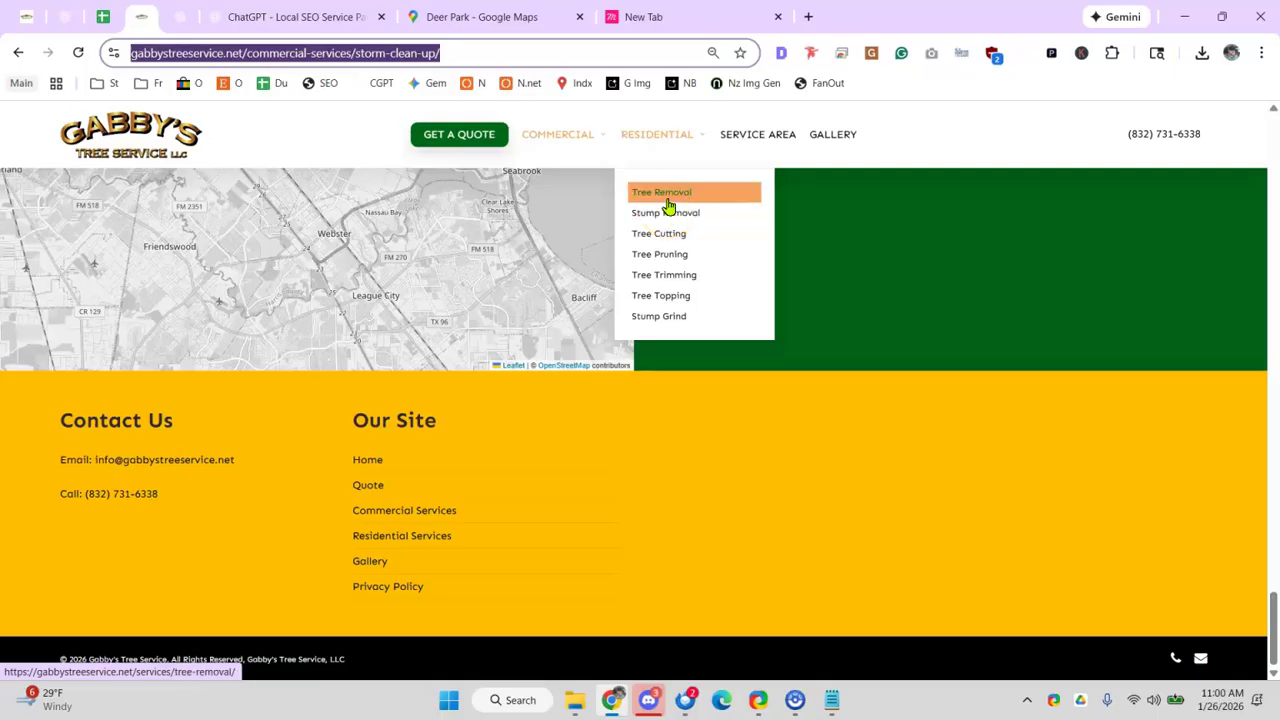
{"action": "left_click", "coordinate": [100, 17]}
{"action": "left_click", "coordinate": [345, 16]}
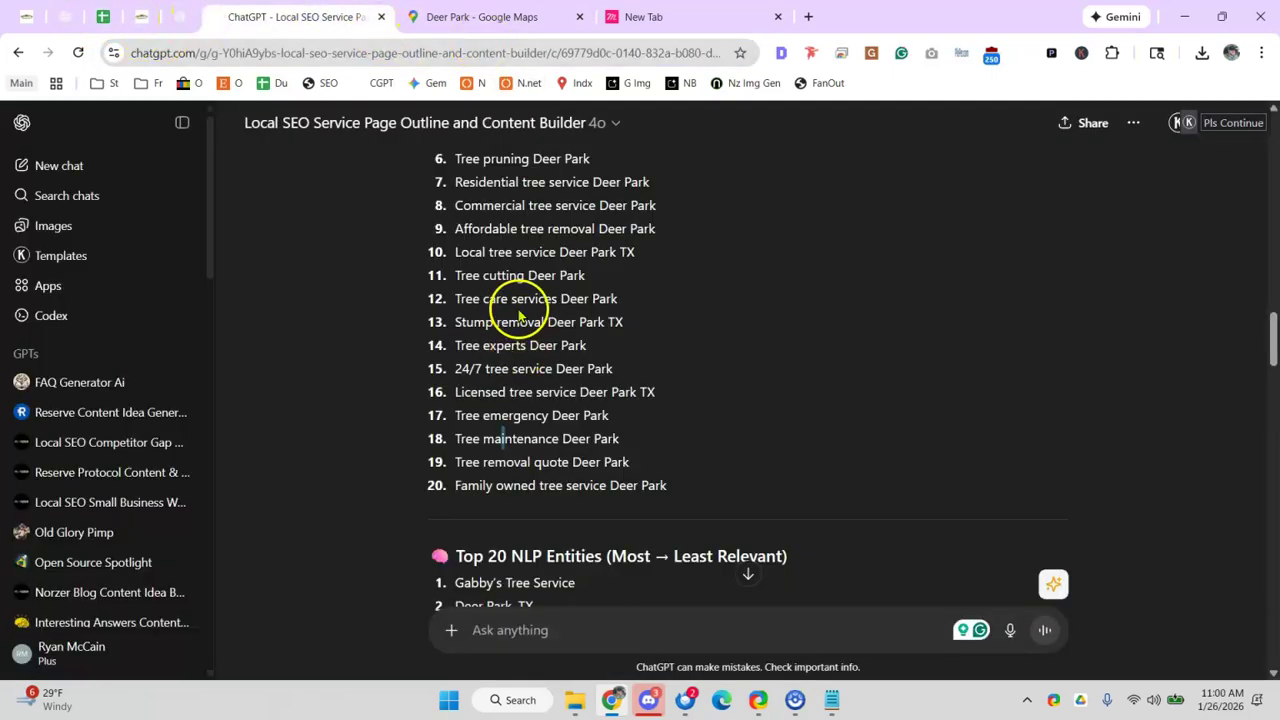
- Review the Family owned tree service Deer Park keyword and the NLP Entities heading
{"action": "scroll", "coordinate": [500, 270], "scroll_direction": "down", "scroll_amount": 1}
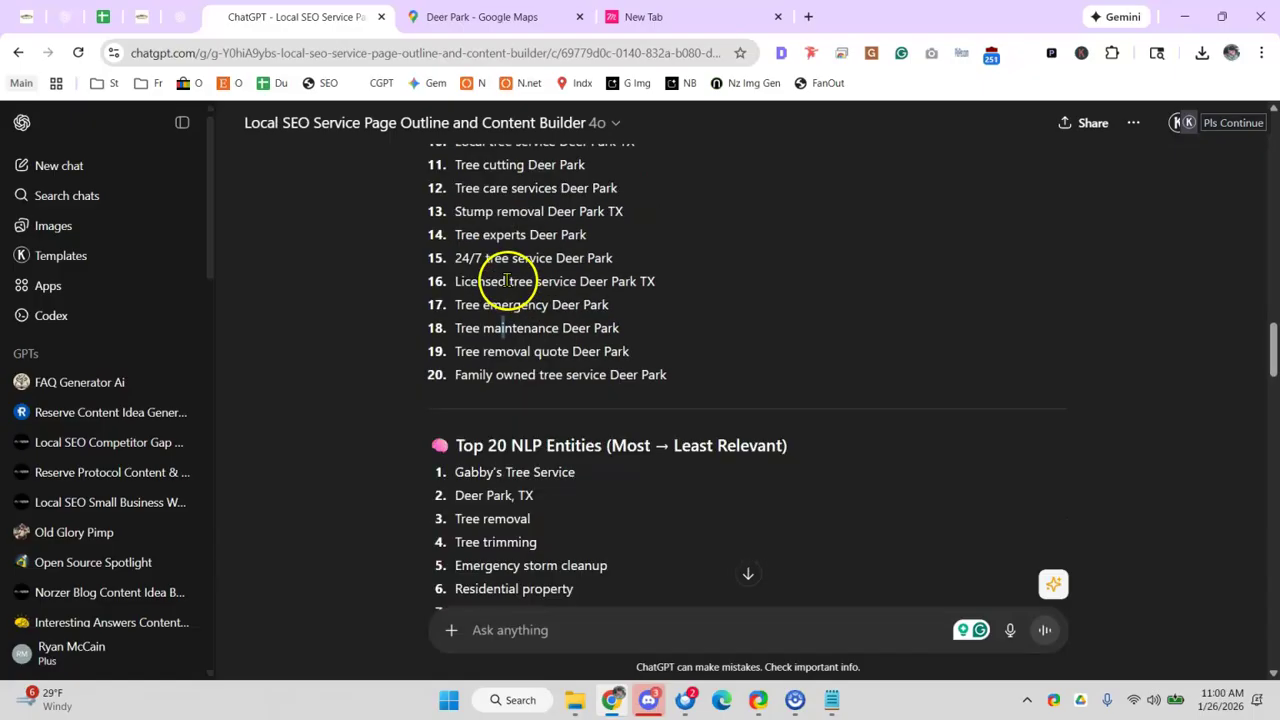
{"action": "left_click_drag", "start_coordinate": [446, 375], "coordinate": [603, 389]}
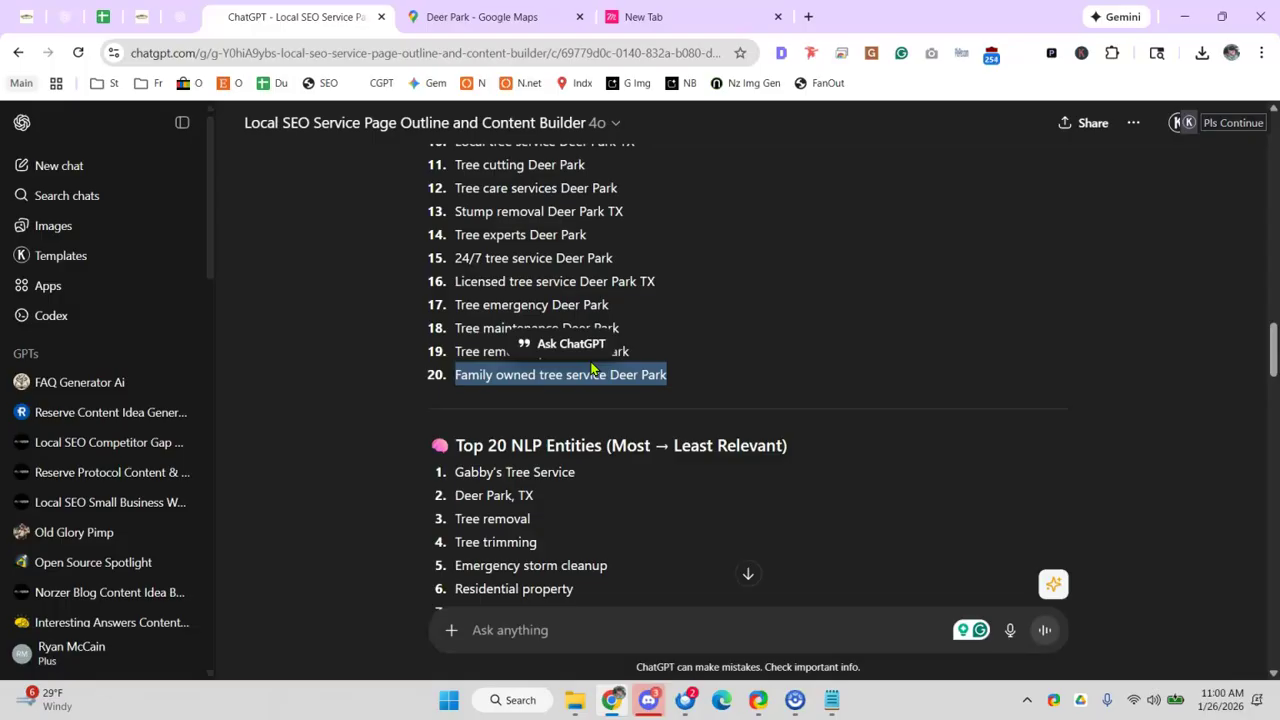
{"action": "left_click", "coordinate": [765, 259]}
{"action": "scroll", "coordinate": [575, 315], "scroll_direction": "down", "scroll_amount": 1}
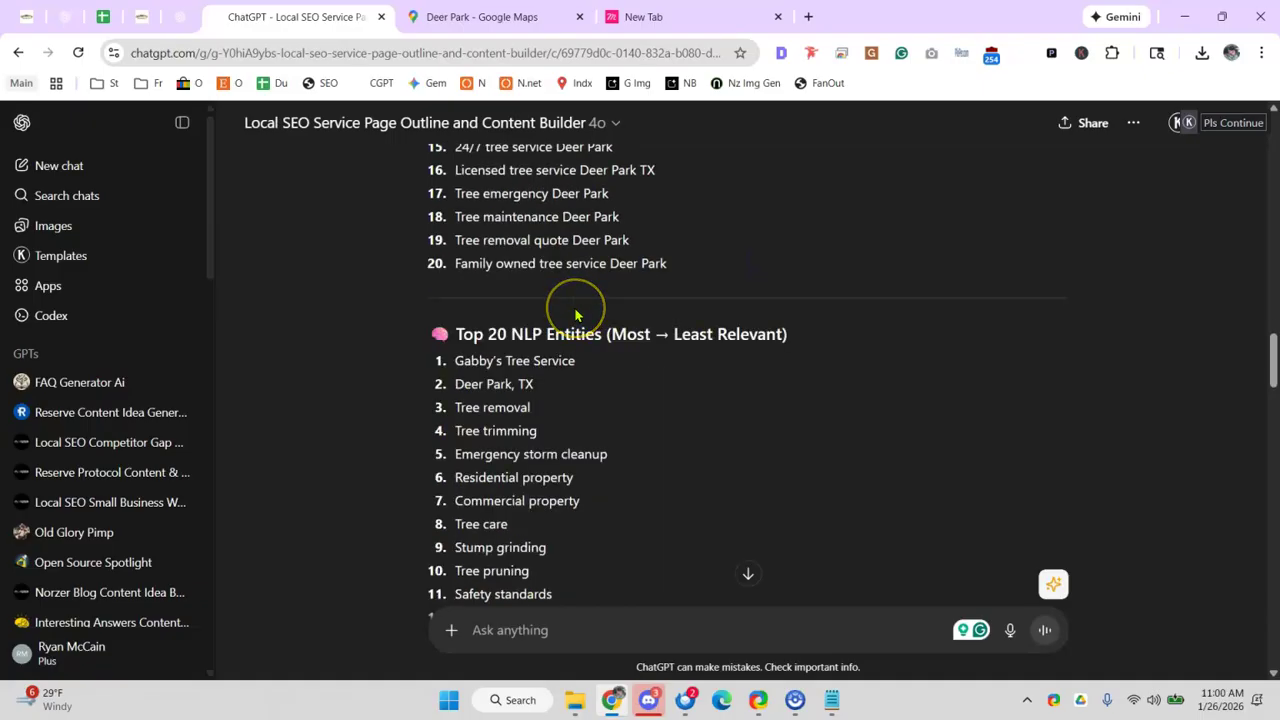
{"action": "left_click_drag", "start_coordinate": [509, 334], "coordinate": [605, 334]}
{"action": "scroll", "coordinate": [530, 330], "scroll_direction": "up", "scroll_amount": 1}
{"action": "left_click_drag", "start_coordinate": [455, 257], "coordinate": [572, 358]}
- Read down the NLP entities list as far as Safety standards
{"action": "scroll", "coordinate": [572, 358], "scroll_direction": "down", "scroll_amount": 1}
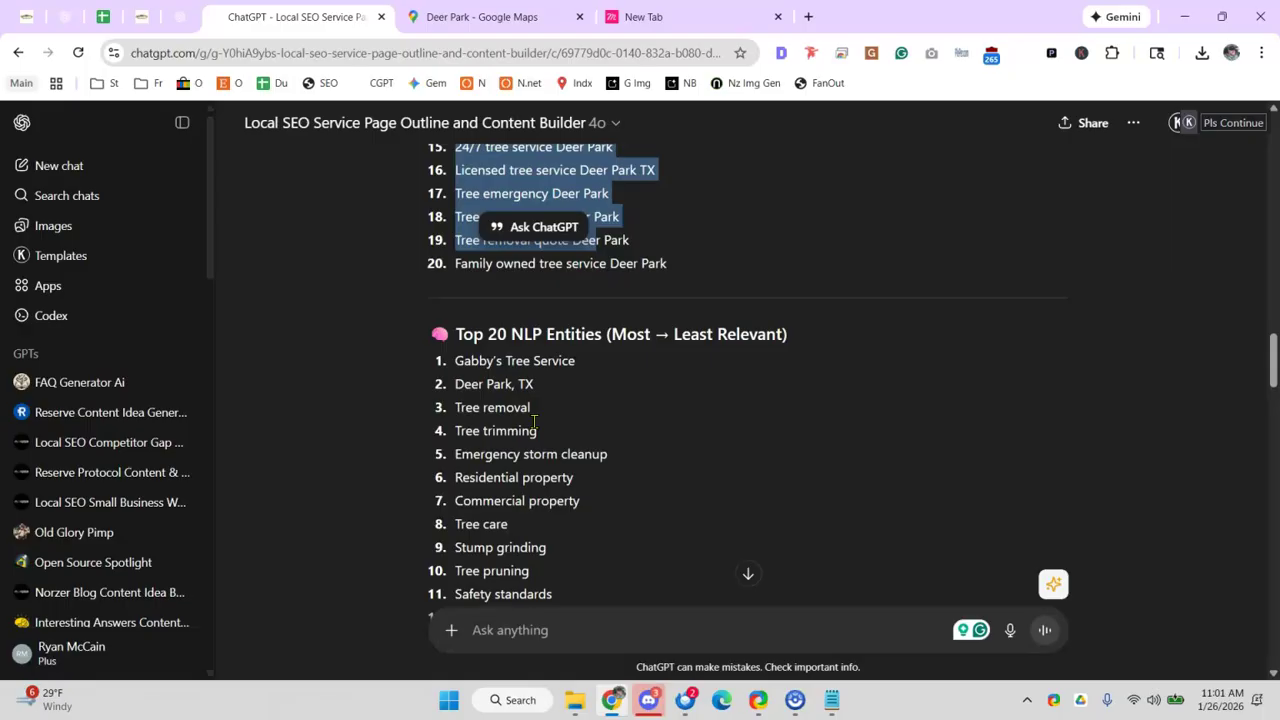
{"action": "scroll", "coordinate": [543, 404], "scroll_direction": "down", "scroll_amount": 1}
{"action": "left_click_drag", "start_coordinate": [500, 366], "coordinate": [455, 366]}
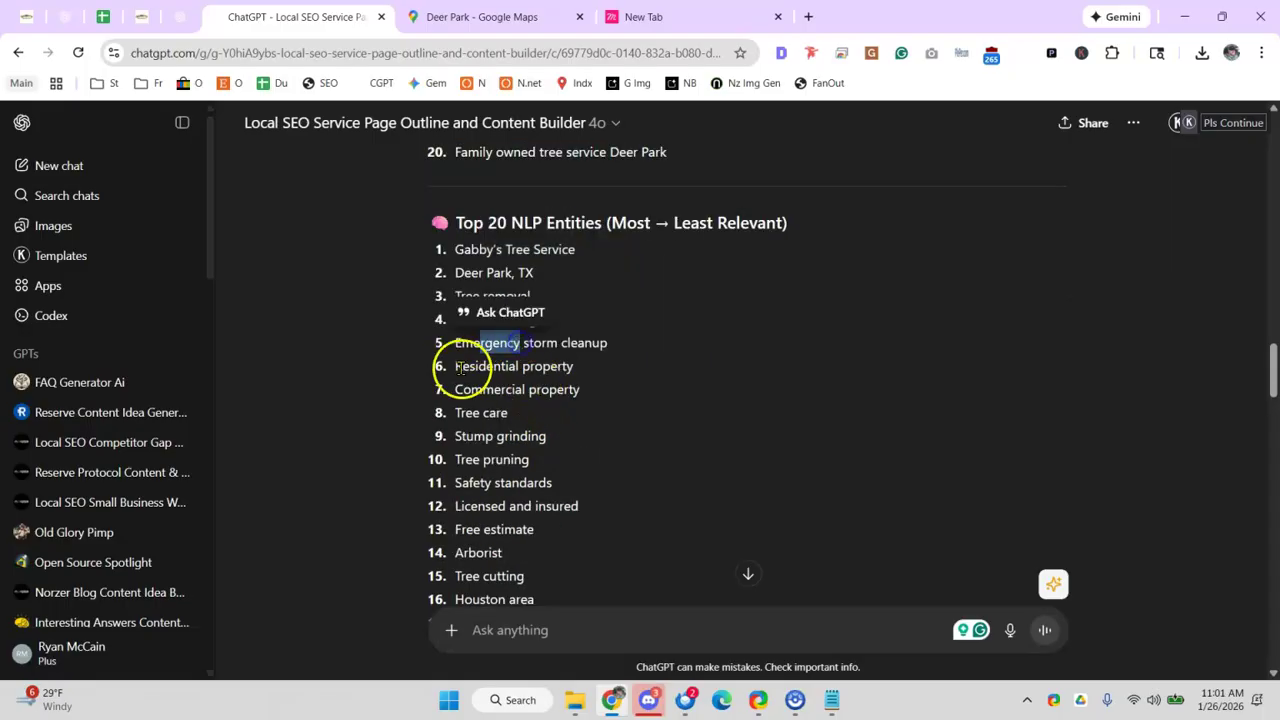
{"action": "left_click_drag", "start_coordinate": [581, 409], "coordinate": [466, 413]}
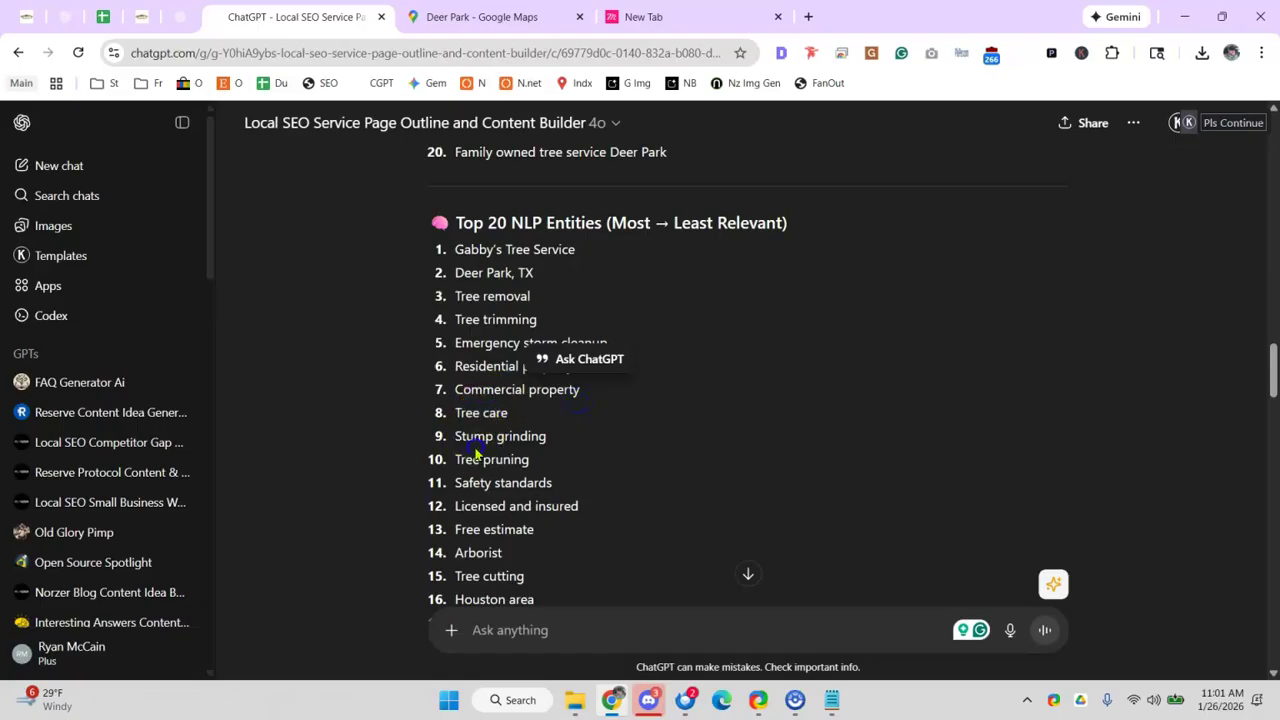
{"action": "scroll", "coordinate": [514, 448], "scroll_direction": "down", "scroll_amount": 1}
{"action": "left_click", "coordinate": [459, 365]}
{"action": "left_click", "coordinate": [448, 372]}
{"action": "left_click_drag", "start_coordinate": [463, 378], "coordinate": [471, 366]}
{"action": "left_click", "coordinate": [500, 371]}
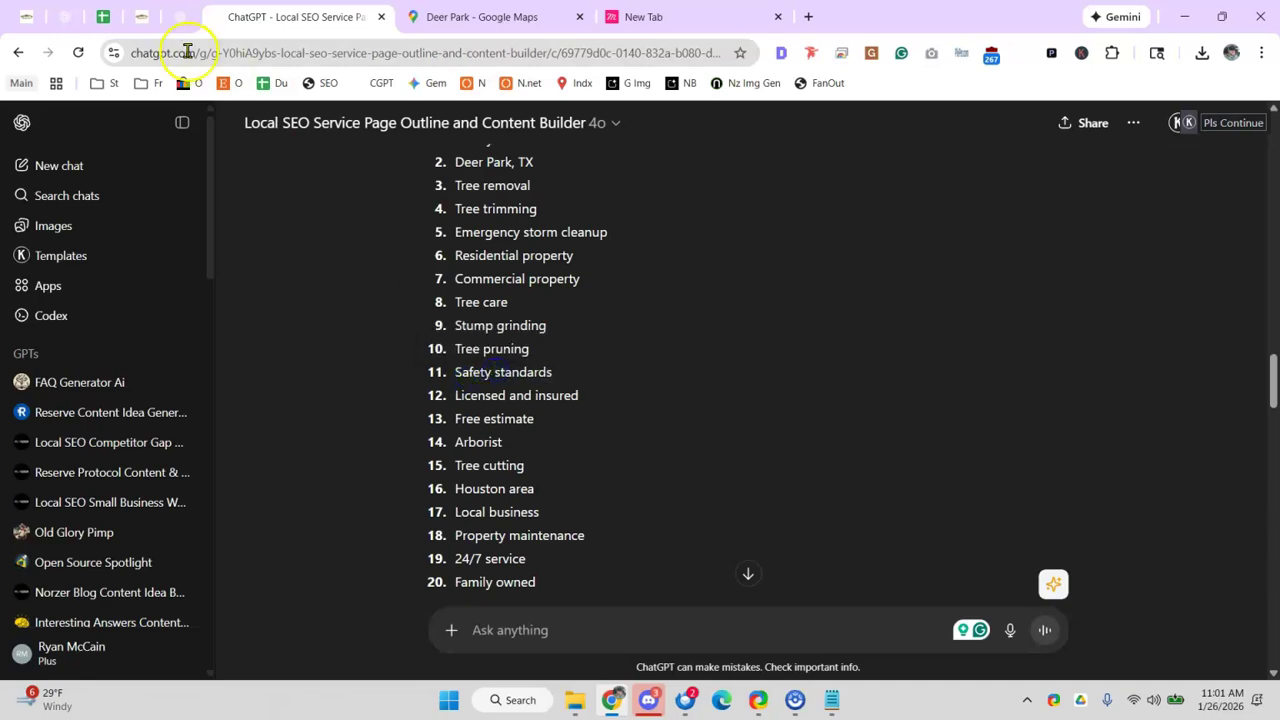
{"action": "left_click", "coordinate": [103, 16]}
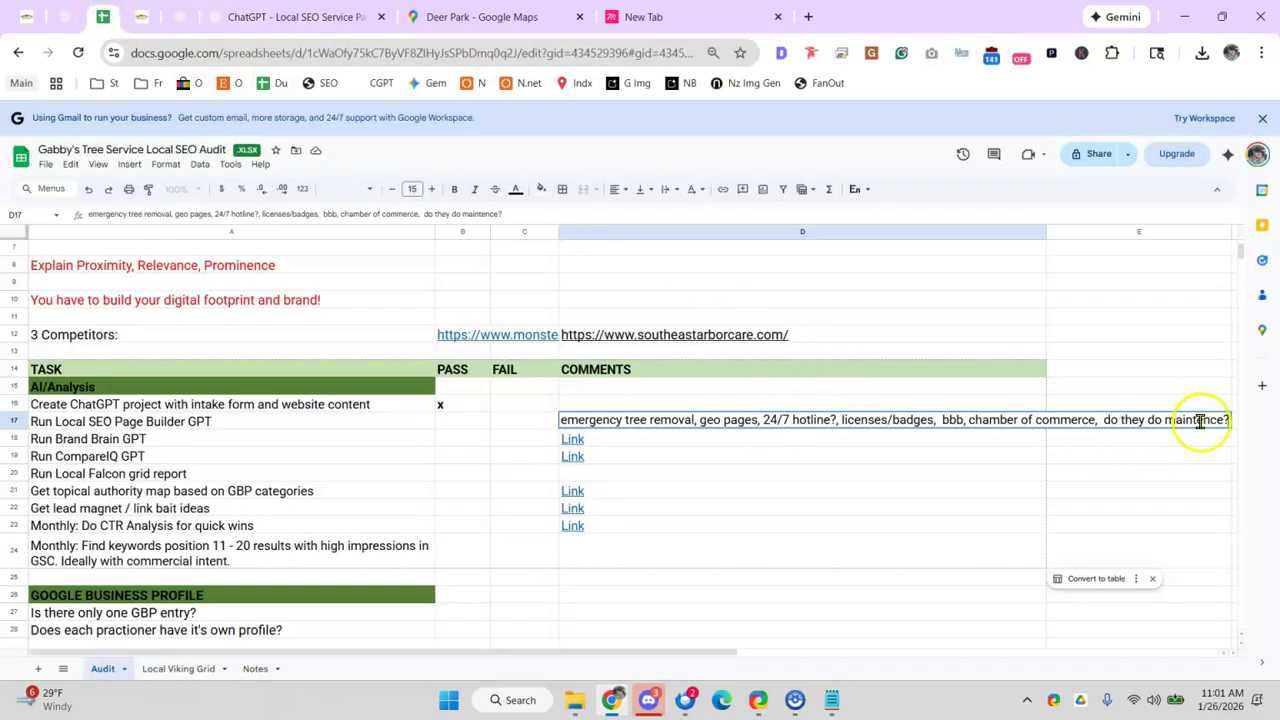
- Type ', safe' into D17 and copy the Property maintenance entity from ChatGPT
{"action": "type", "text": ", safety standards,"}
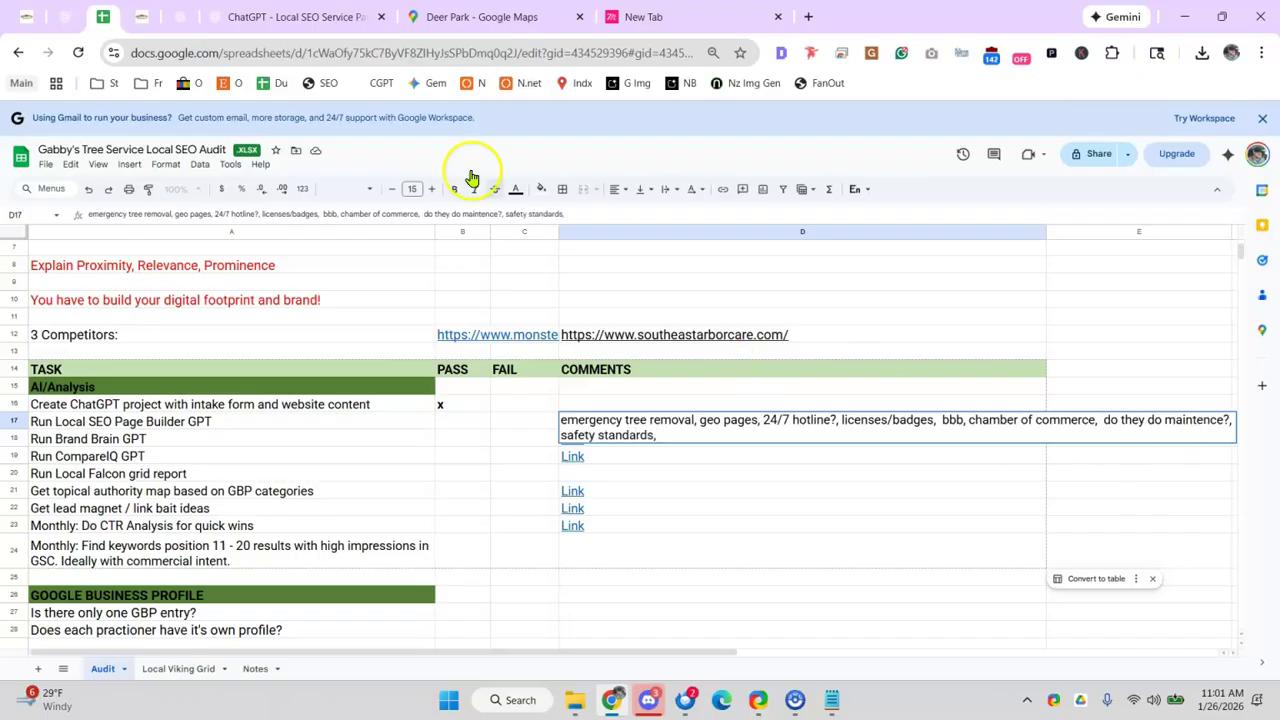
{"action": "left_click", "coordinate": [229, 20]}
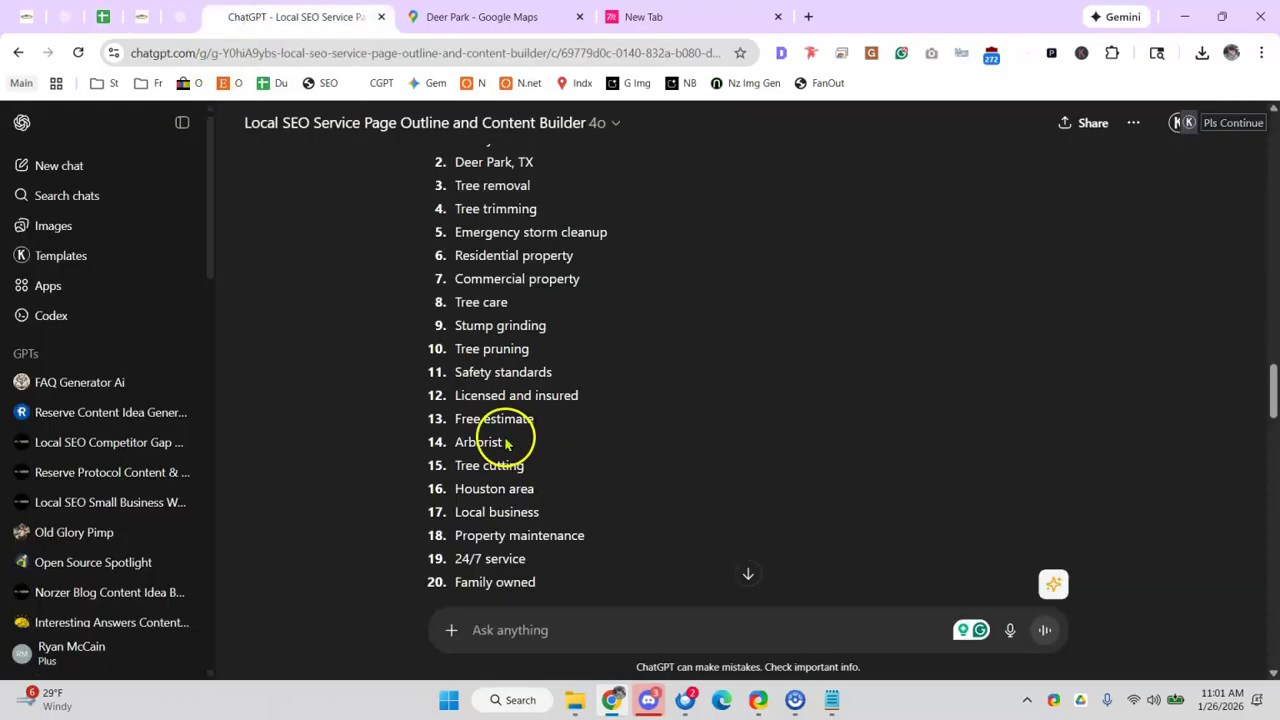
{"action": "scroll", "coordinate": [510, 435], "scroll_direction": "down", "scroll_amount": 1}
{"action": "left_click_drag", "start_coordinate": [457, 424], "coordinate": [533, 427]}
{"action": "left_click_drag", "start_coordinate": [452, 425], "coordinate": [602, 429]}
{"action": "key", "text": "ctrl+c"}
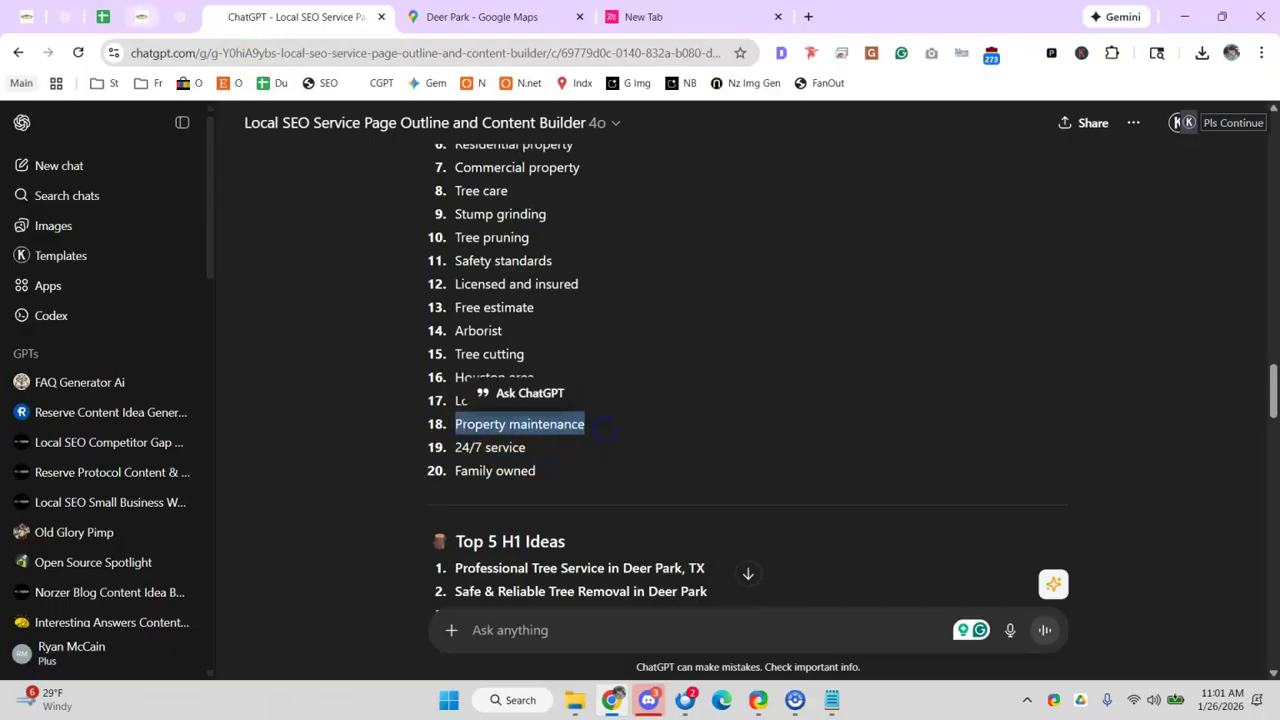
- Replace the '?' after maintence in D17 with '/Property maintenance' and commit the edit
{"action": "left_click", "coordinate": [102, 16]}
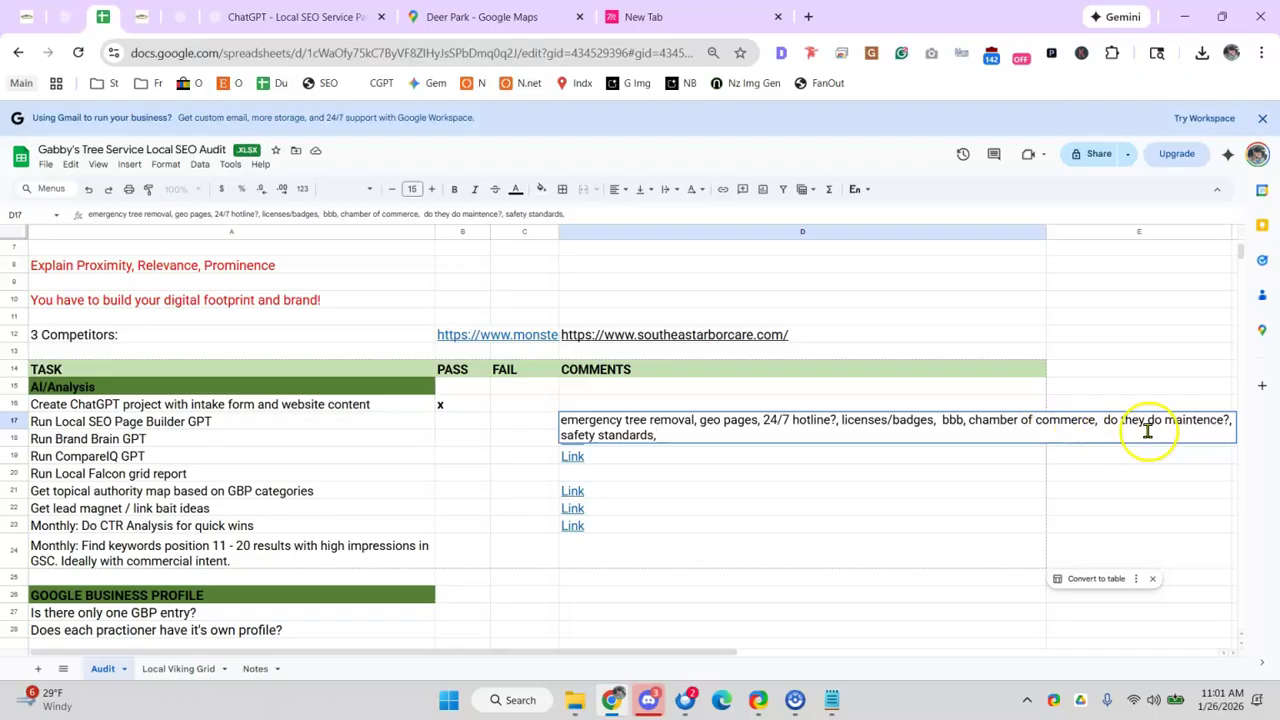
{"action": "left_click", "coordinate": [1224, 421]}
{"action": "key", "text": "BackSpace"}
{"action": "type", "text": "/"}
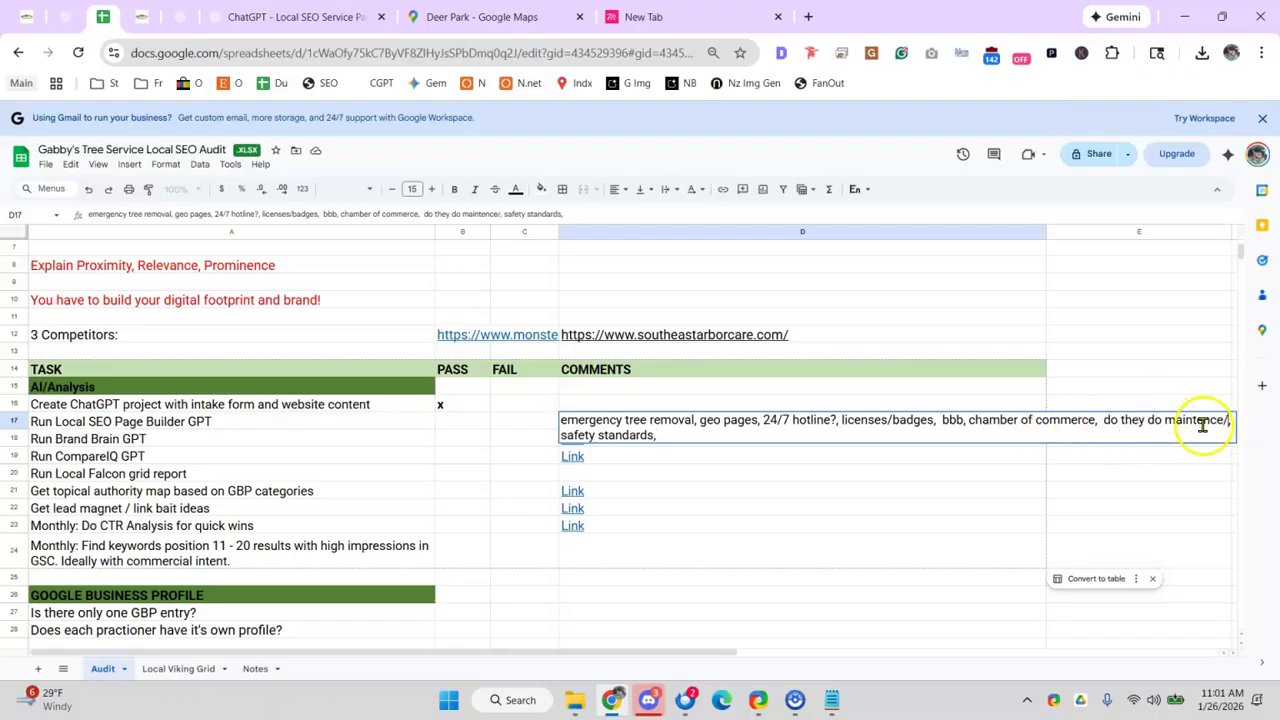
{"action": "key", "text": "ctrl+v"}
{"action": "key", "text": "Escape"}
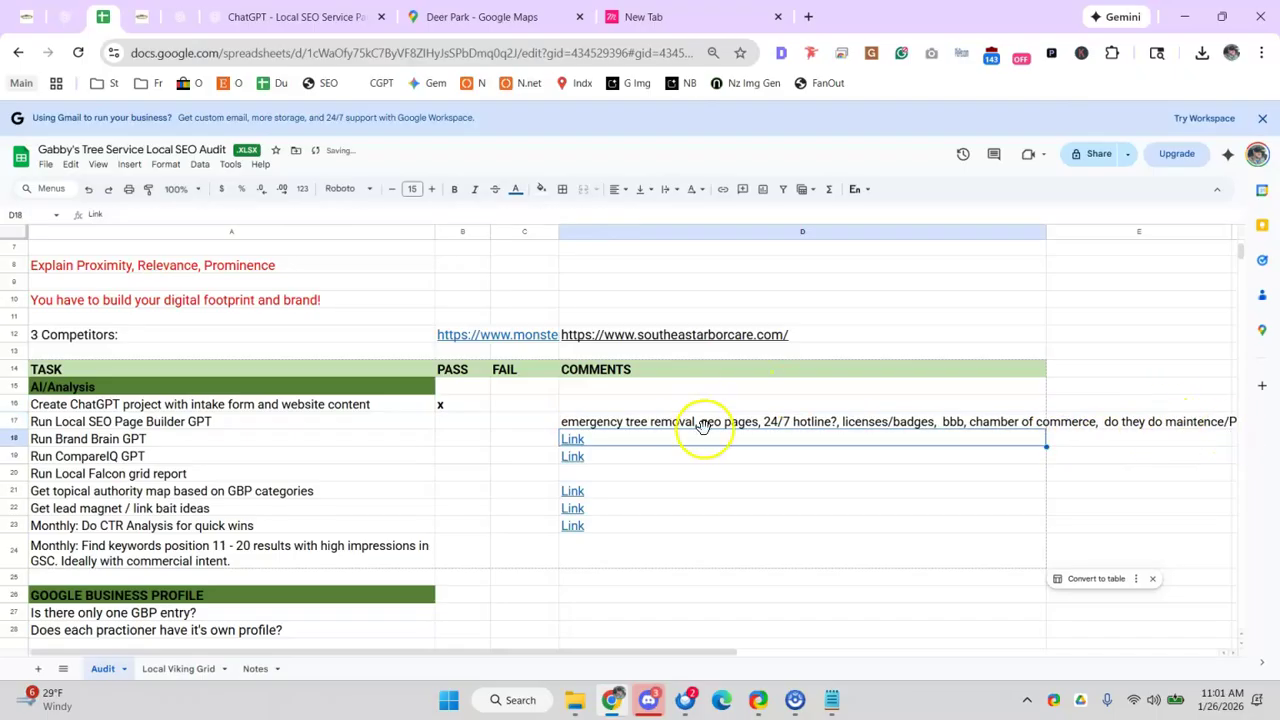
{"action": "left_click", "coordinate": [706, 432]}
{"action": "key", "text": "ctrl+z"}
- Apply Format > Wrapping > Wrap to the D17 comment
{"action": "left_click", "coordinate": [166, 164]}
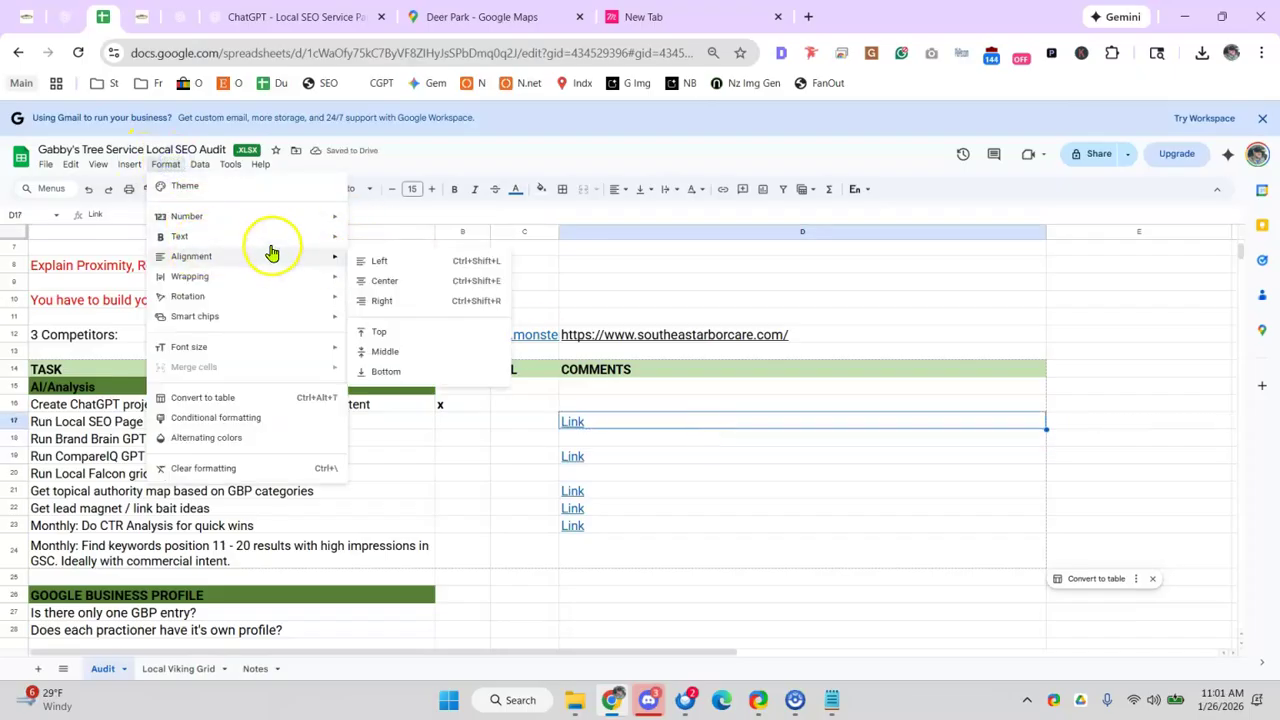
{"action": "mouse_move", "coordinate": [323, 240]}
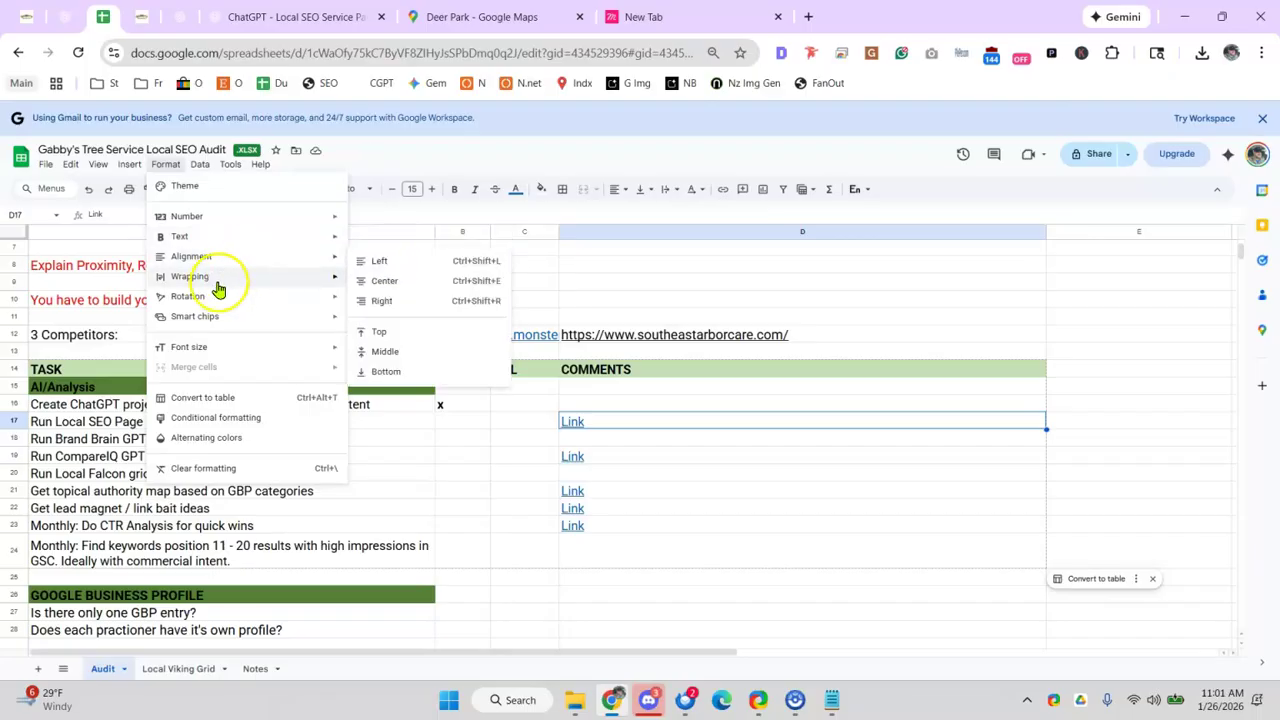
{"action": "left_click", "coordinate": [386, 302]}
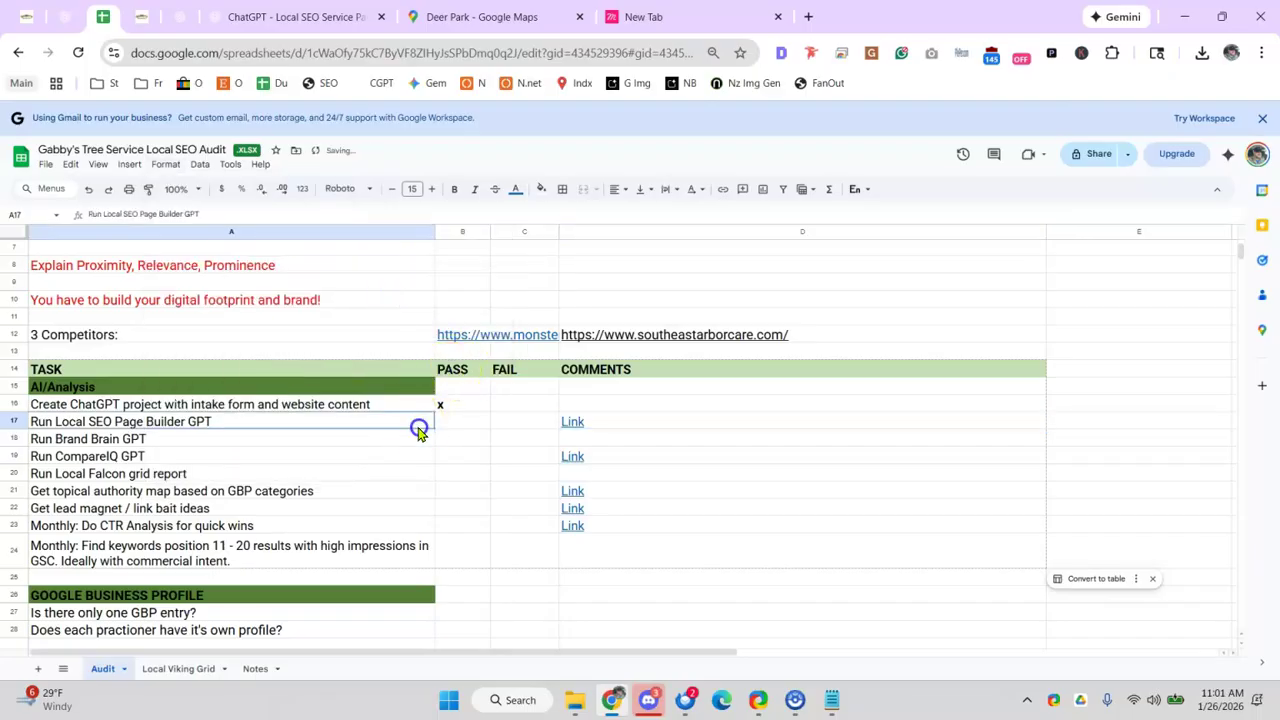
{"action": "key", "text": "ctrl+z"}
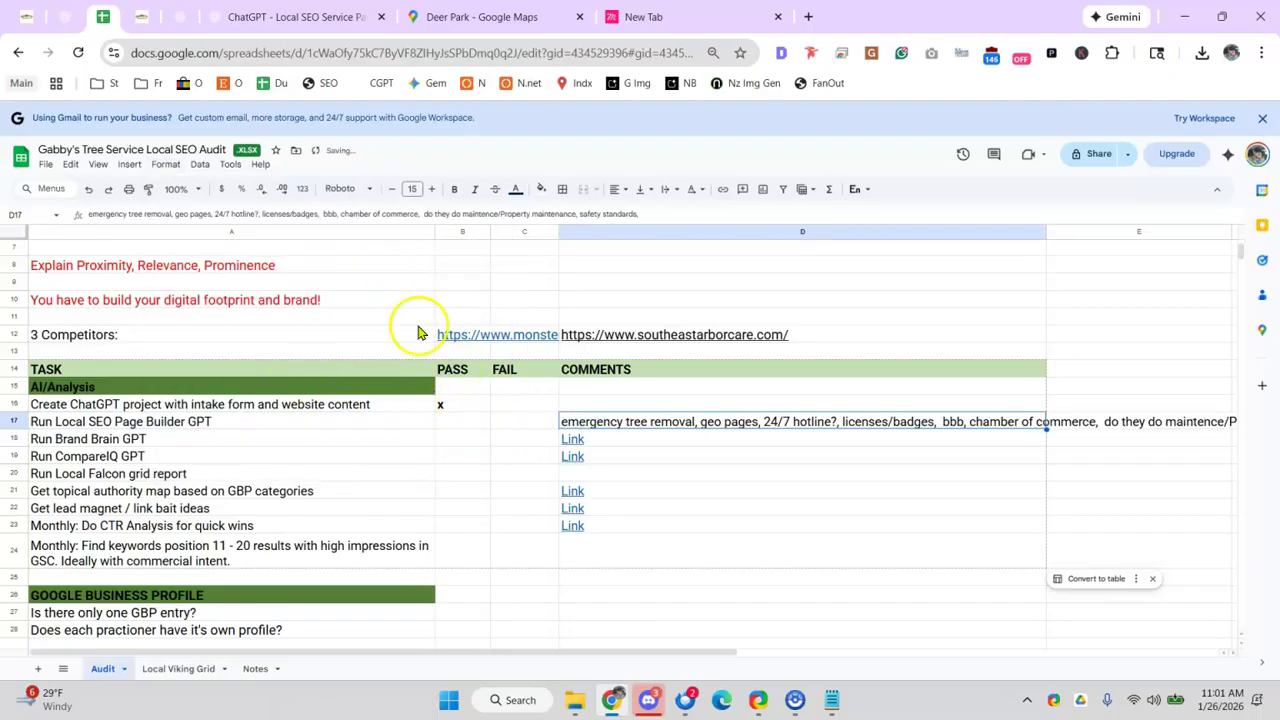
{"action": "left_click", "coordinate": [164, 169]}
{"action": "mouse_move", "coordinate": [246, 277]}
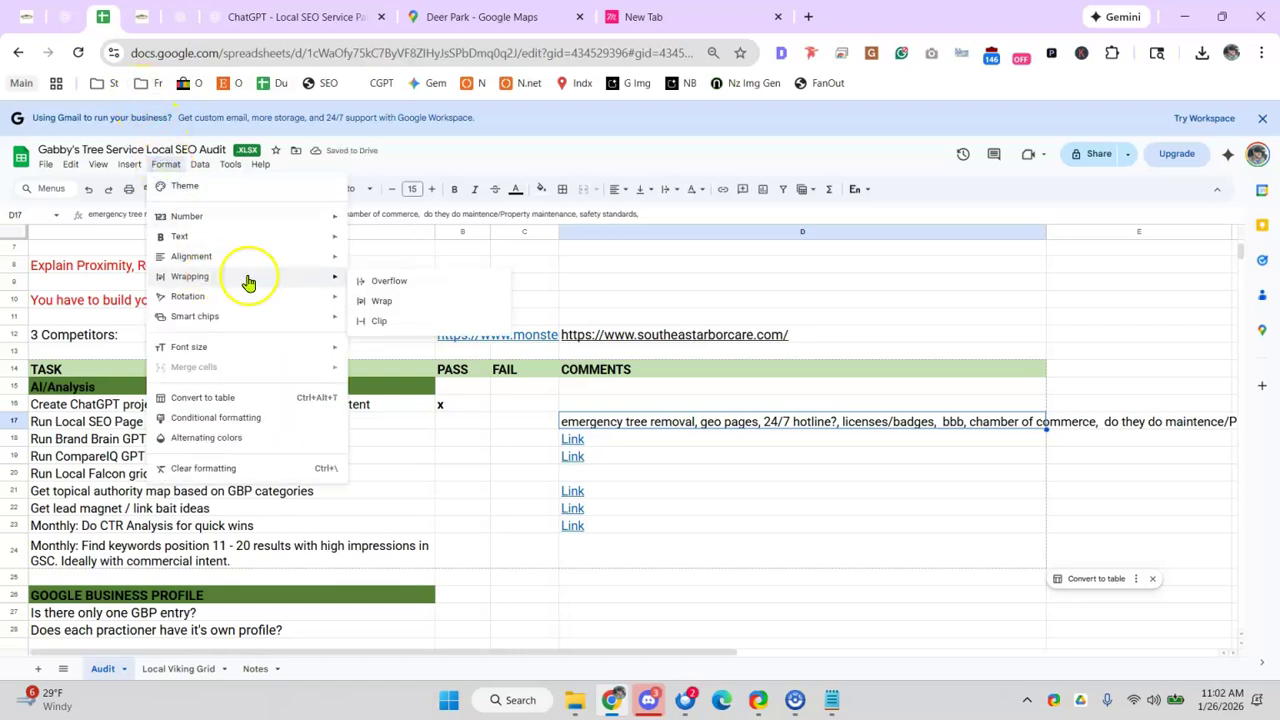
{"action": "left_click", "coordinate": [388, 296]}
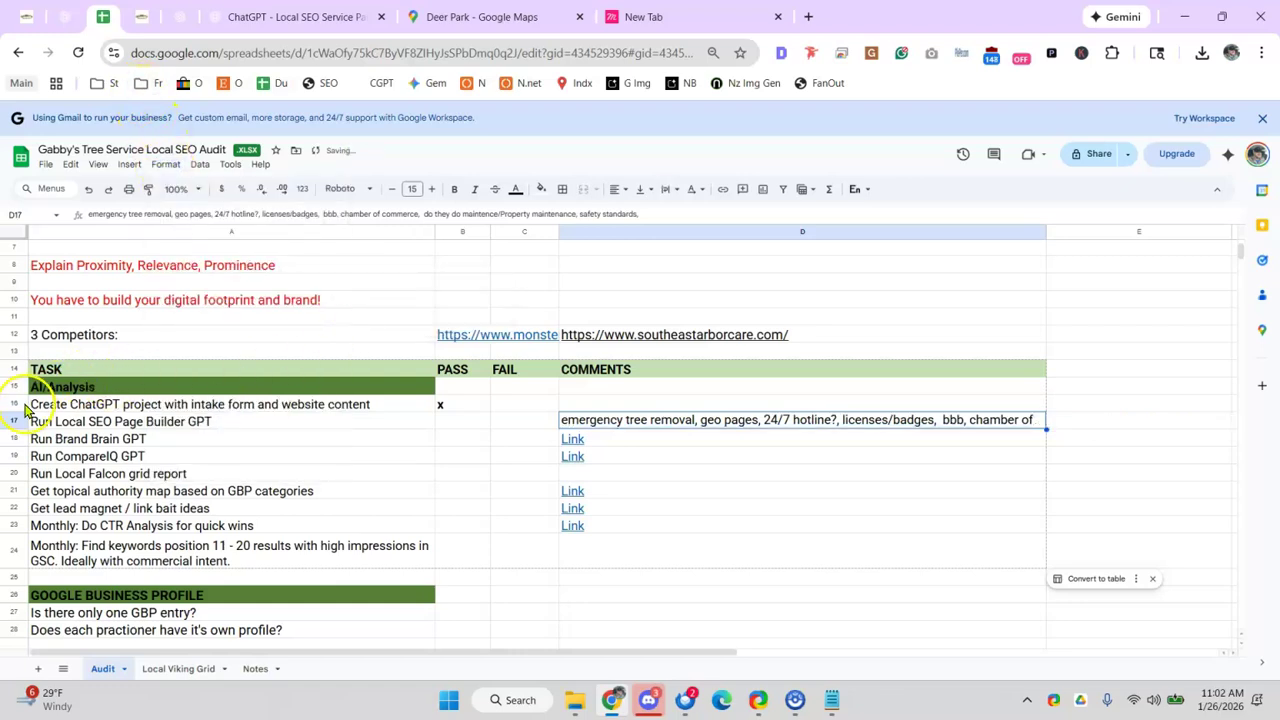
- Make rows 16 and 17 taller to fit the wrapped comment
{"action": "left_click_drag", "start_coordinate": [15, 415], "coordinate": [14, 455]}
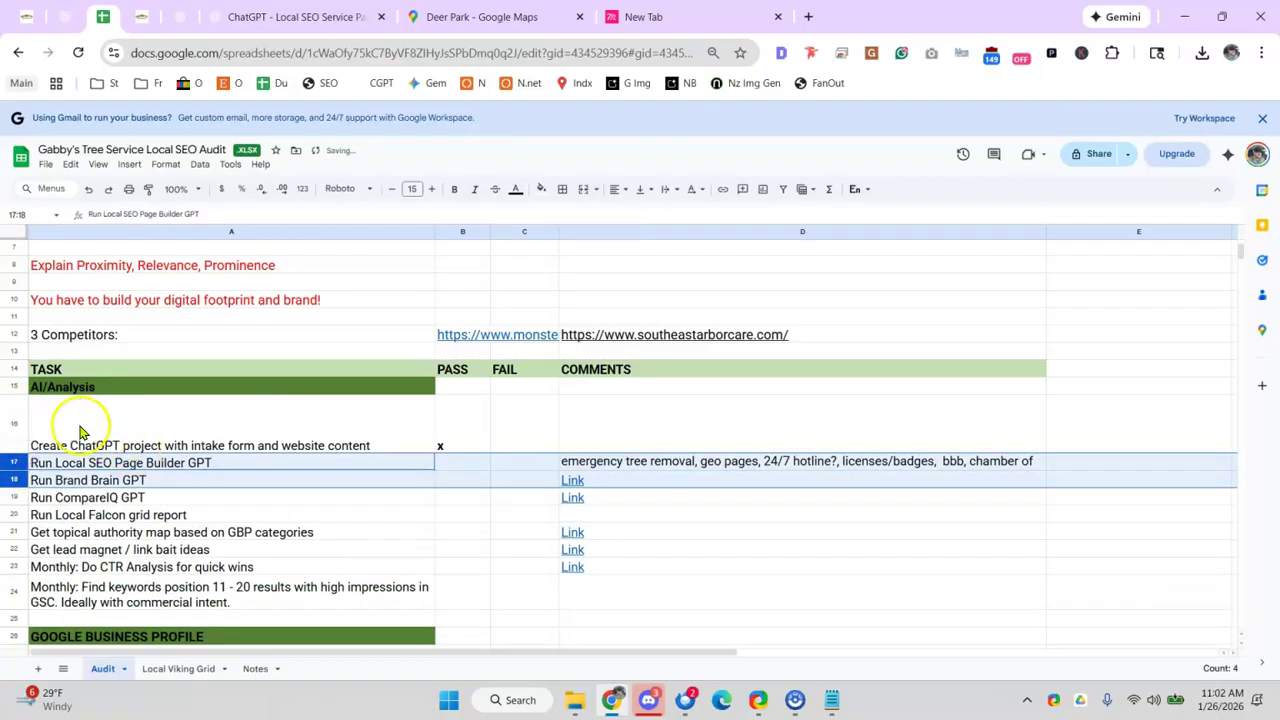
{"action": "left_click", "coordinate": [143, 423]}
{"action": "left_click_drag", "start_coordinate": [14, 454], "coordinate": [22, 542]}
- Make row 17 taller for the comment, then read the outline's Top 5 H1 ideas and N-grams
{"action": "left_click", "coordinate": [572, 427]}
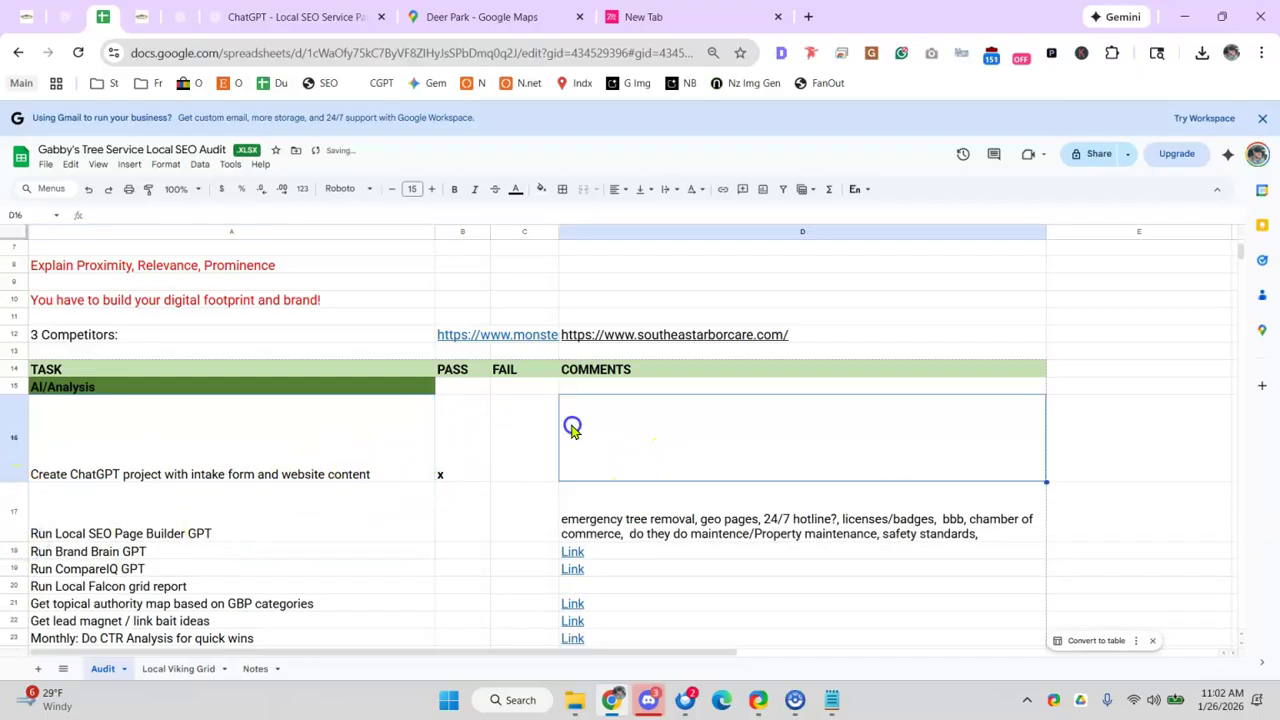
{"action": "left_click", "coordinate": [295, 17]}
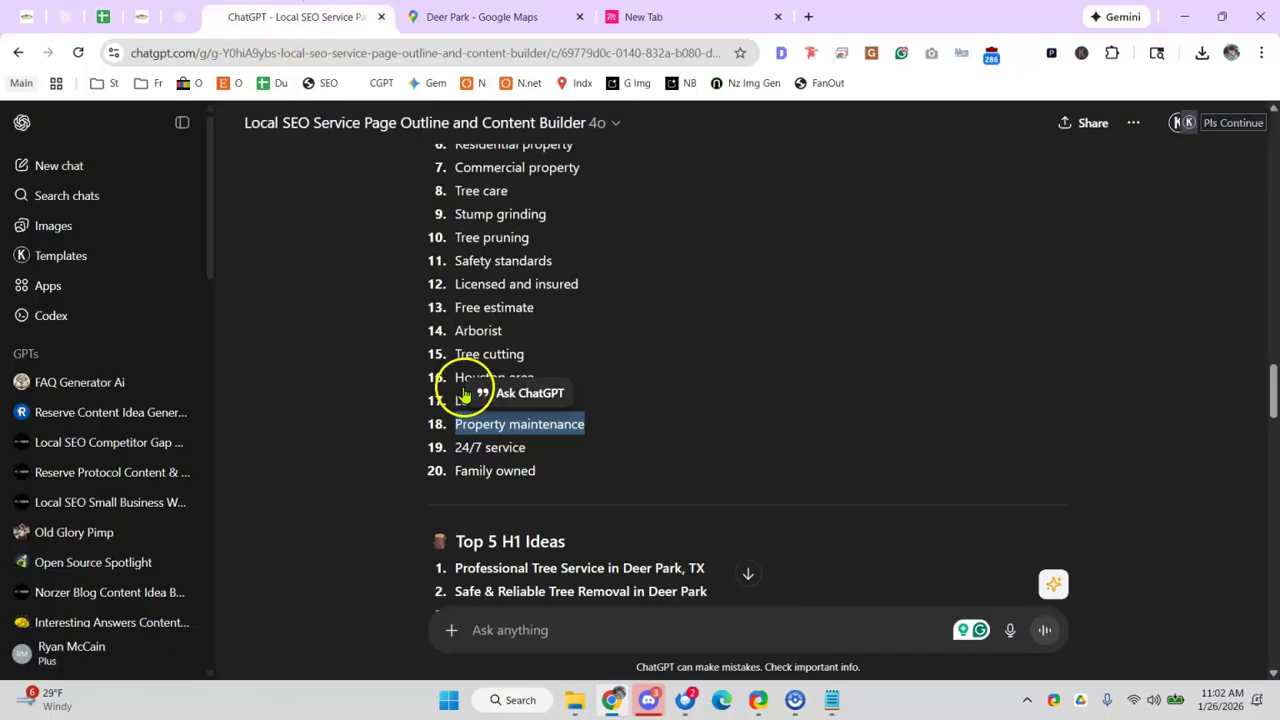
{"action": "scroll", "coordinate": [470, 380], "scroll_direction": "down", "scroll_amount": 2}
{"action": "left_click_drag", "start_coordinate": [514, 320], "coordinate": [617, 318]}
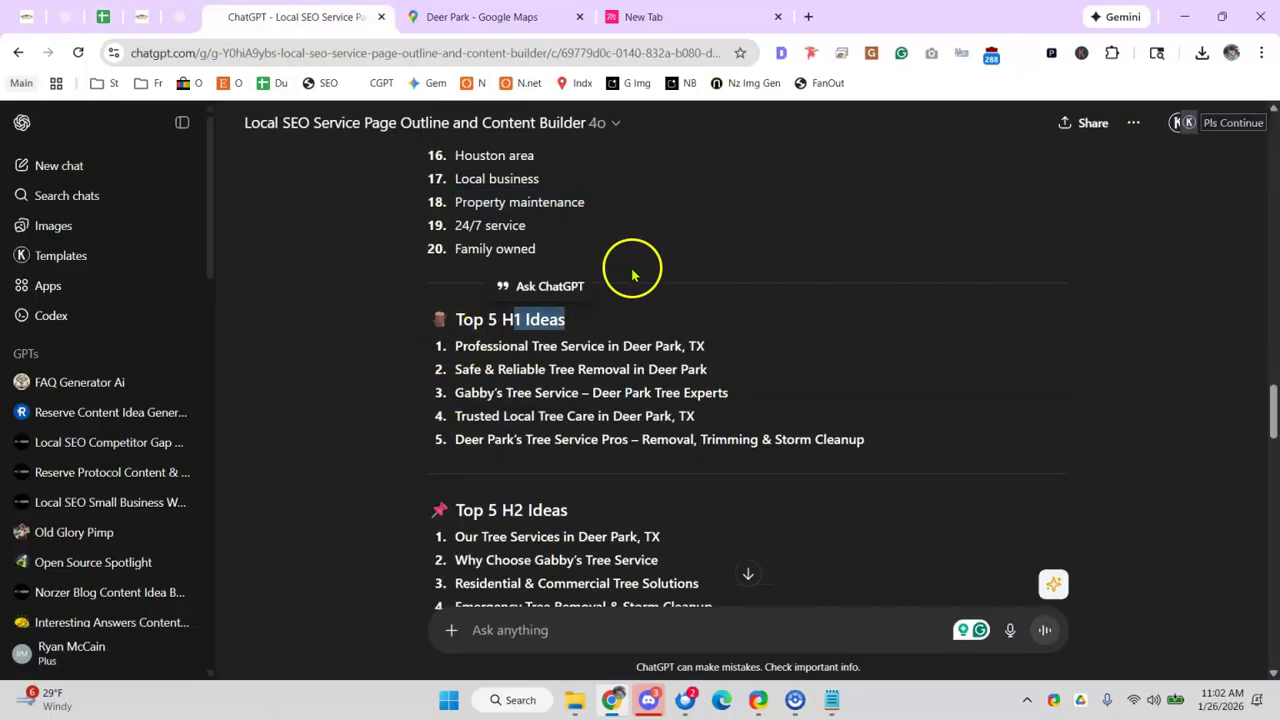
{"action": "scroll", "coordinate": [600, 272], "scroll_direction": "down", "scroll_amount": 2}
{"action": "scroll", "coordinate": [520, 290], "scroll_direction": "down", "scroll_amount": 2}
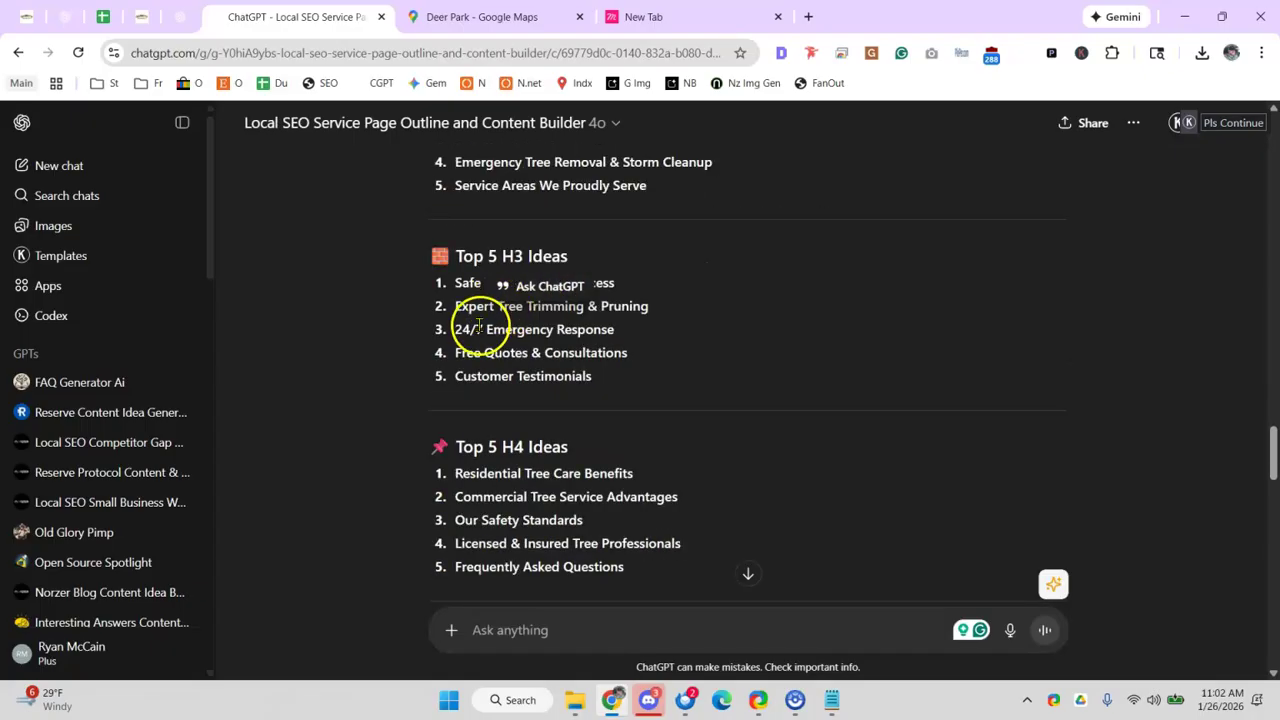
{"action": "scroll", "coordinate": [500, 332], "scroll_direction": "down", "scroll_amount": 3}
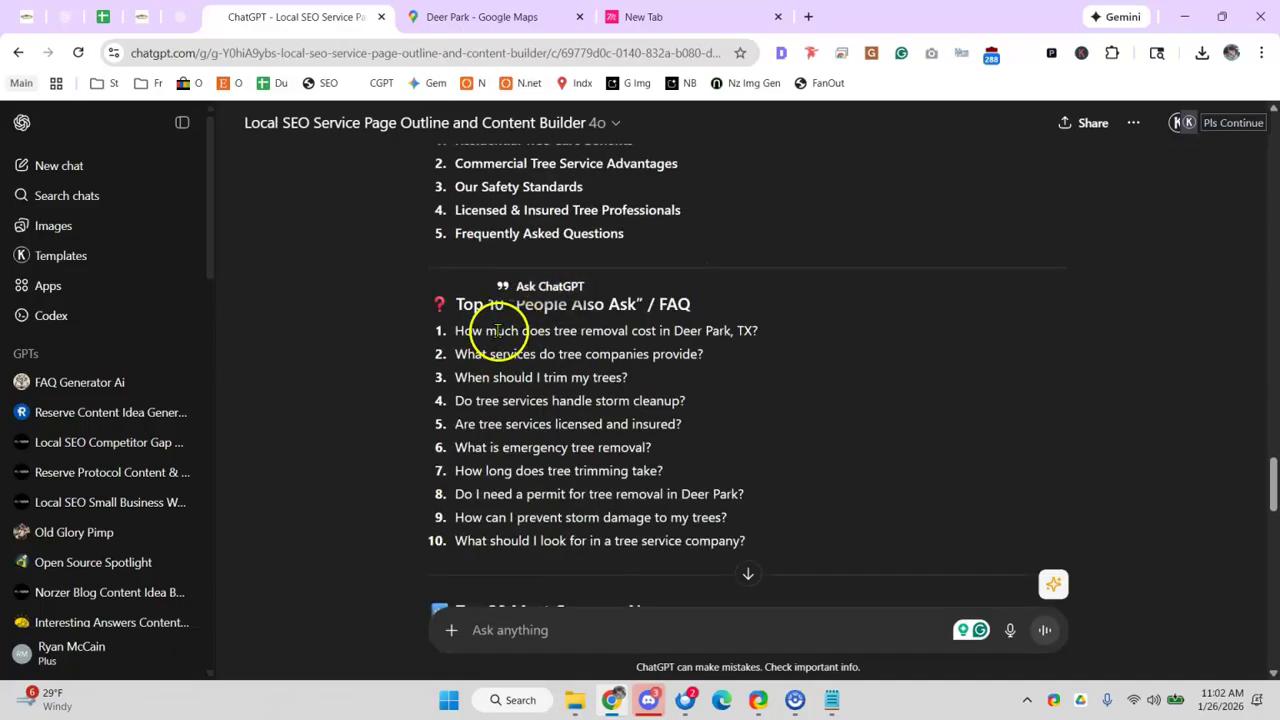
{"action": "scroll", "coordinate": [500, 320], "scroll_direction": "down", "scroll_amount": 1}
{"action": "scroll", "coordinate": [470, 306], "scroll_direction": "up", "scroll_amount": 1}
{"action": "left_click_drag", "start_coordinate": [457, 304], "coordinate": [674, 302]}
{"action": "scroll", "coordinate": [651, 302], "scroll_direction": "down", "scroll_amount": 3}
{"action": "left_click_drag", "start_coordinate": [474, 305], "coordinate": [513, 325]}
{"action": "left_click", "coordinate": [635, 293]}
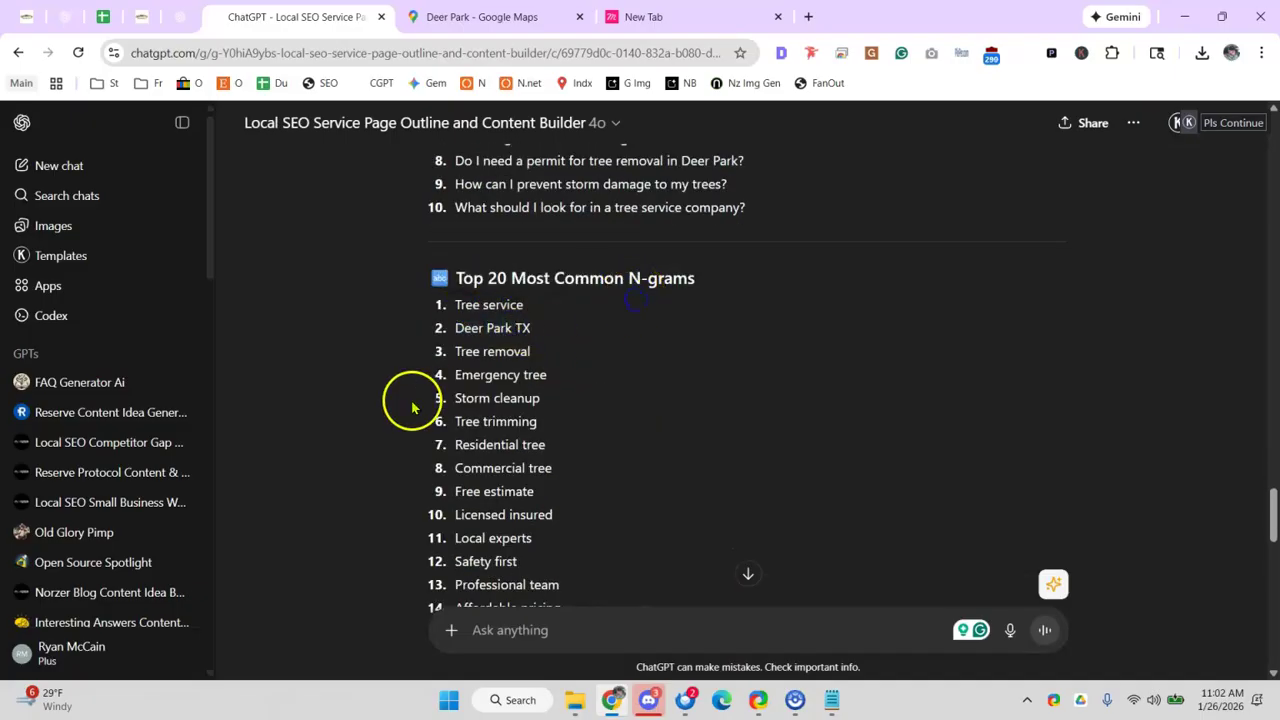
- Scroll further through the outline and glance at the Gabby's Tree Service storm clean-up page
{"action": "scroll", "coordinate": [485, 388], "scroll_direction": "down", "scroll_amount": 1}
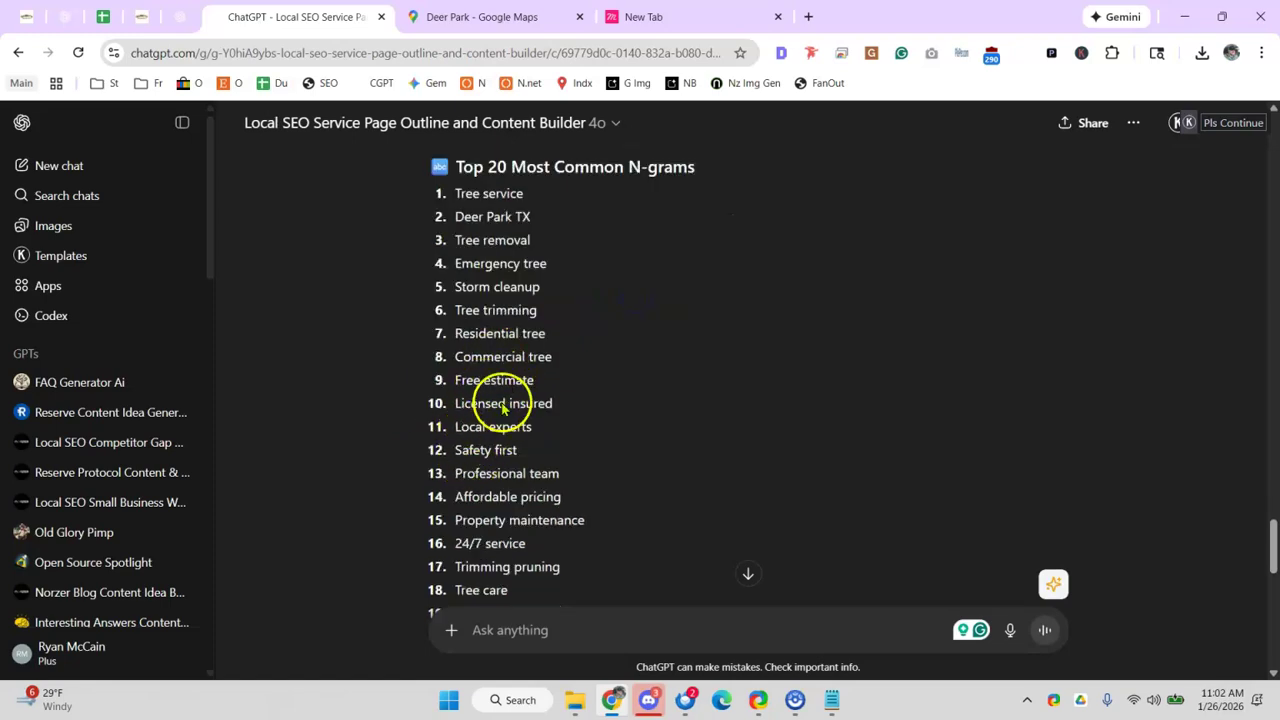
{"action": "scroll", "coordinate": [503, 391], "scroll_direction": "down", "scroll_amount": 3}
{"action": "scroll", "coordinate": [506, 340], "scroll_direction": "down", "scroll_amount": 2}
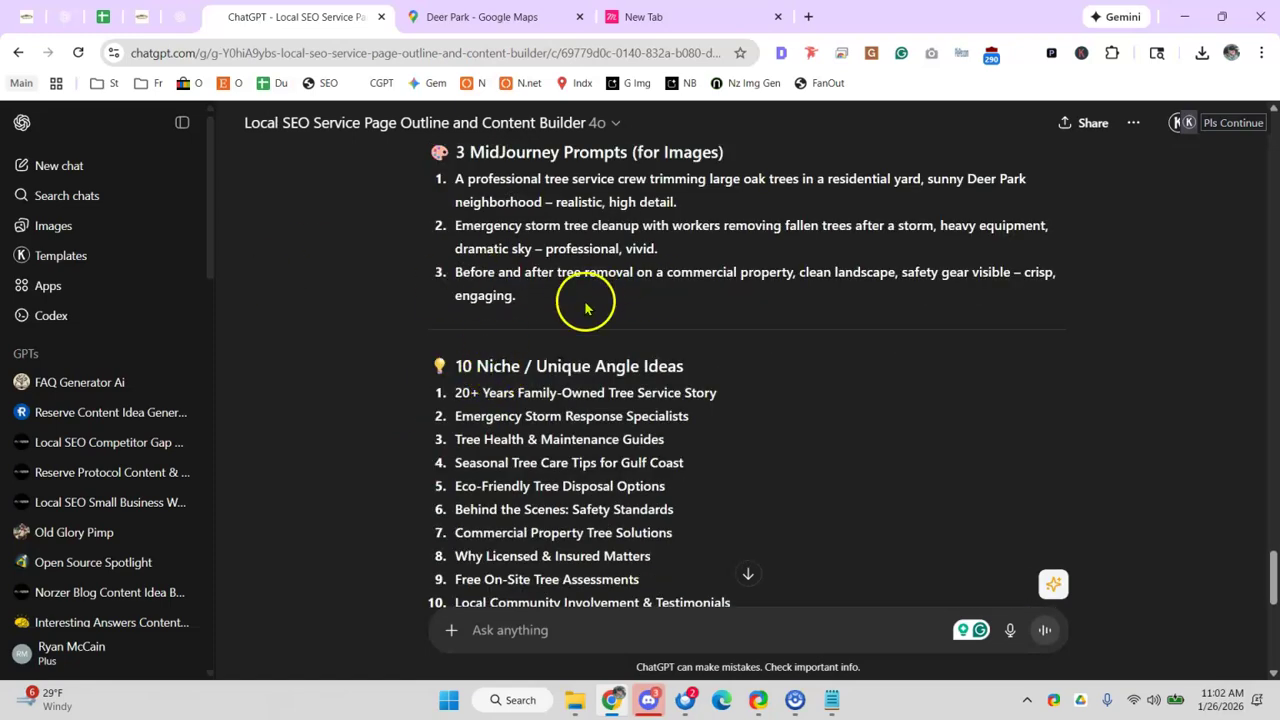
{"action": "scroll", "coordinate": [514, 366], "scroll_direction": "down", "scroll_amount": 1}
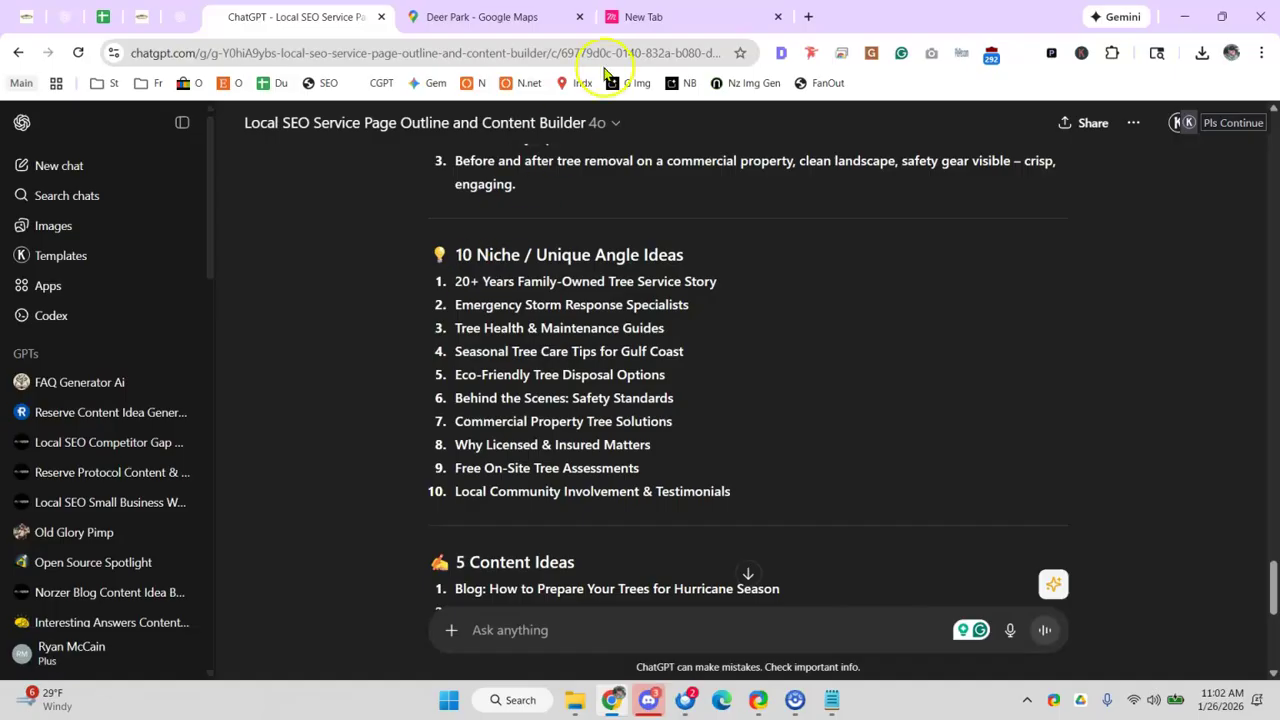
{"action": "left_click", "coordinate": [103, 16]}
{"action": "left_click", "coordinate": [141, 16]}
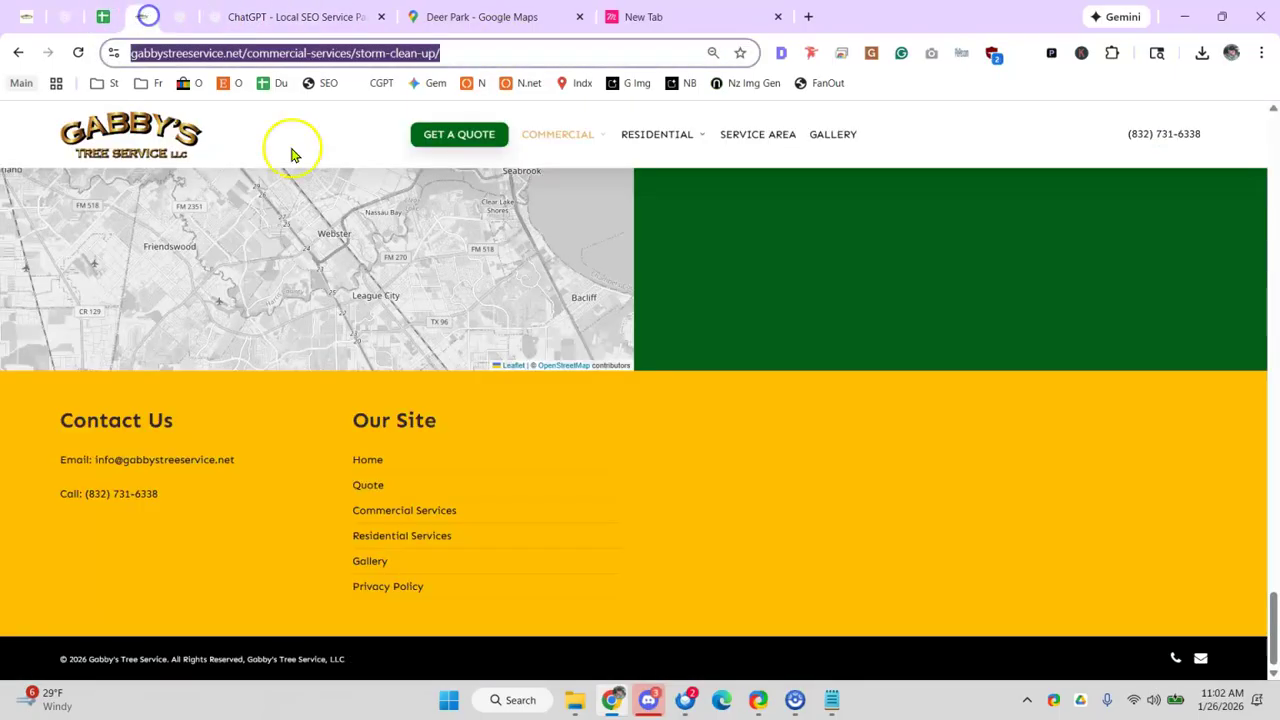
{"action": "scroll", "coordinate": [656, 234], "scroll_direction": "up", "scroll_amount": 4}
{"action": "mouse_move", "coordinate": [654, 231]}
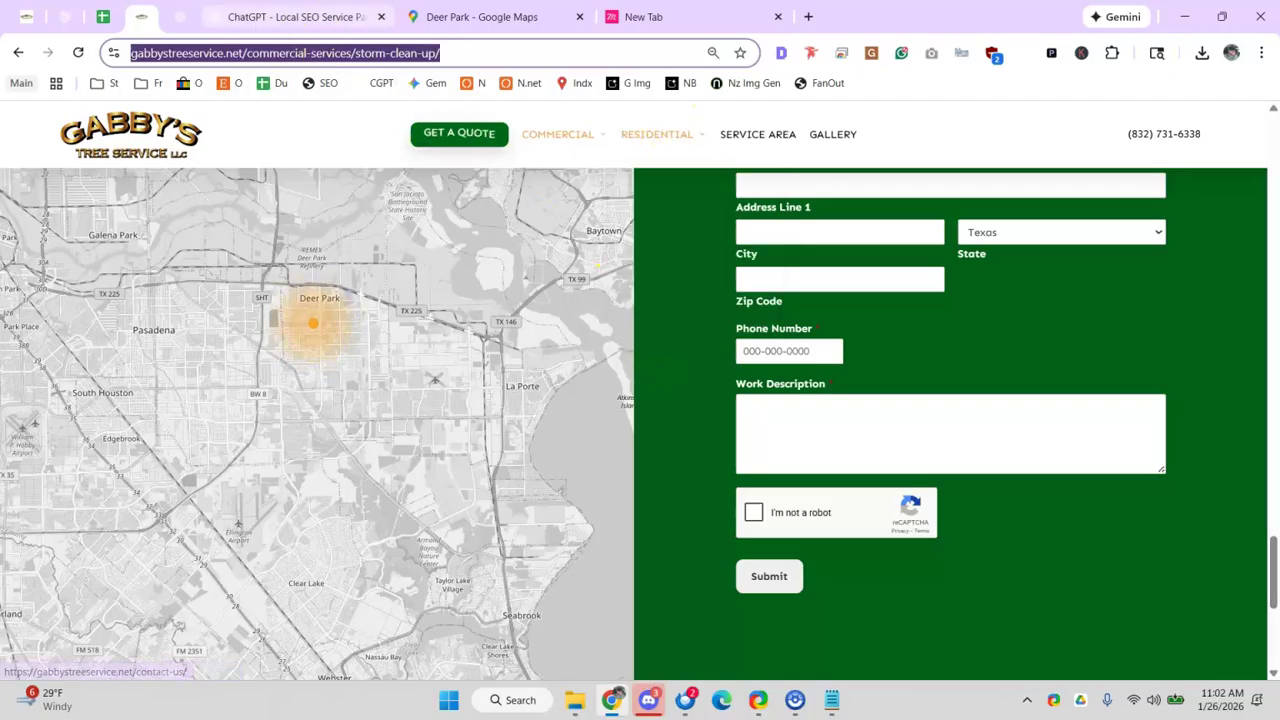
- Highlight the Emergency Storm Response, Seasonal Tree Care Tips and Friendly niche ideas
{"action": "left_click", "coordinate": [250, 16]}
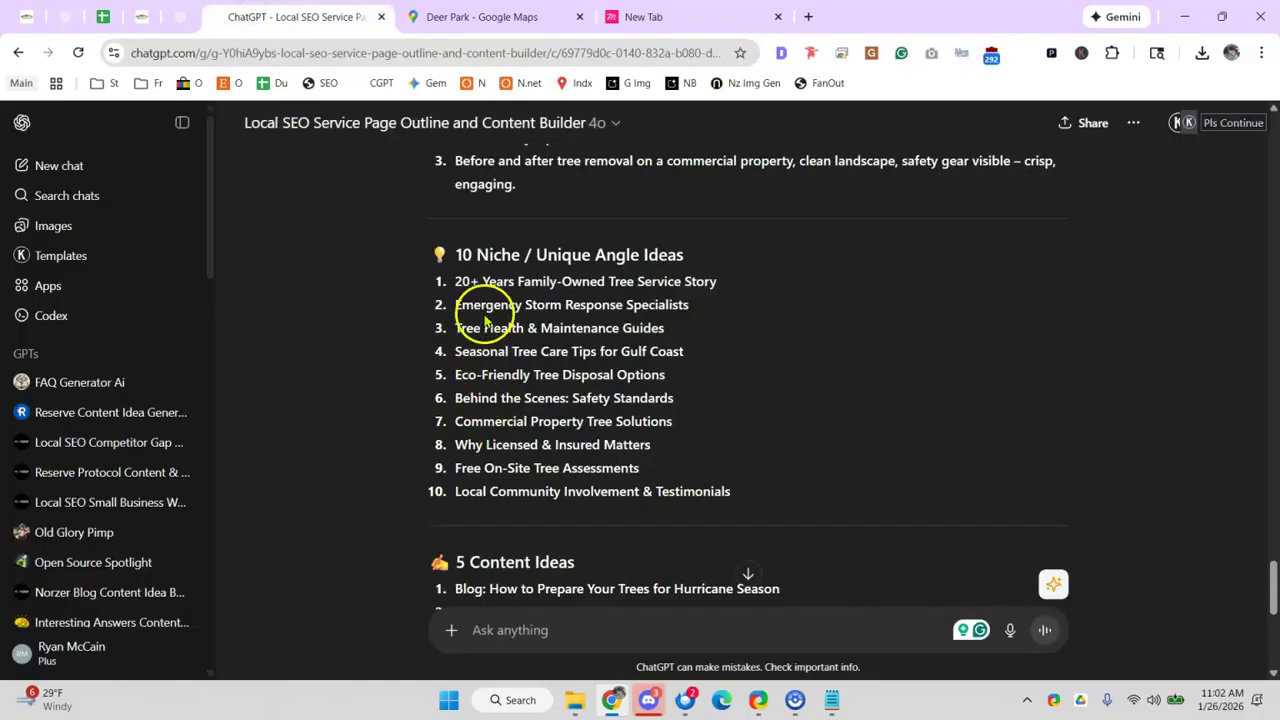
{"action": "left_click_drag", "start_coordinate": [492, 305], "coordinate": [517, 330]}
{"action": "left_click_drag", "start_coordinate": [445, 351], "coordinate": [597, 351]}
{"action": "left_click", "coordinate": [598, 351]}
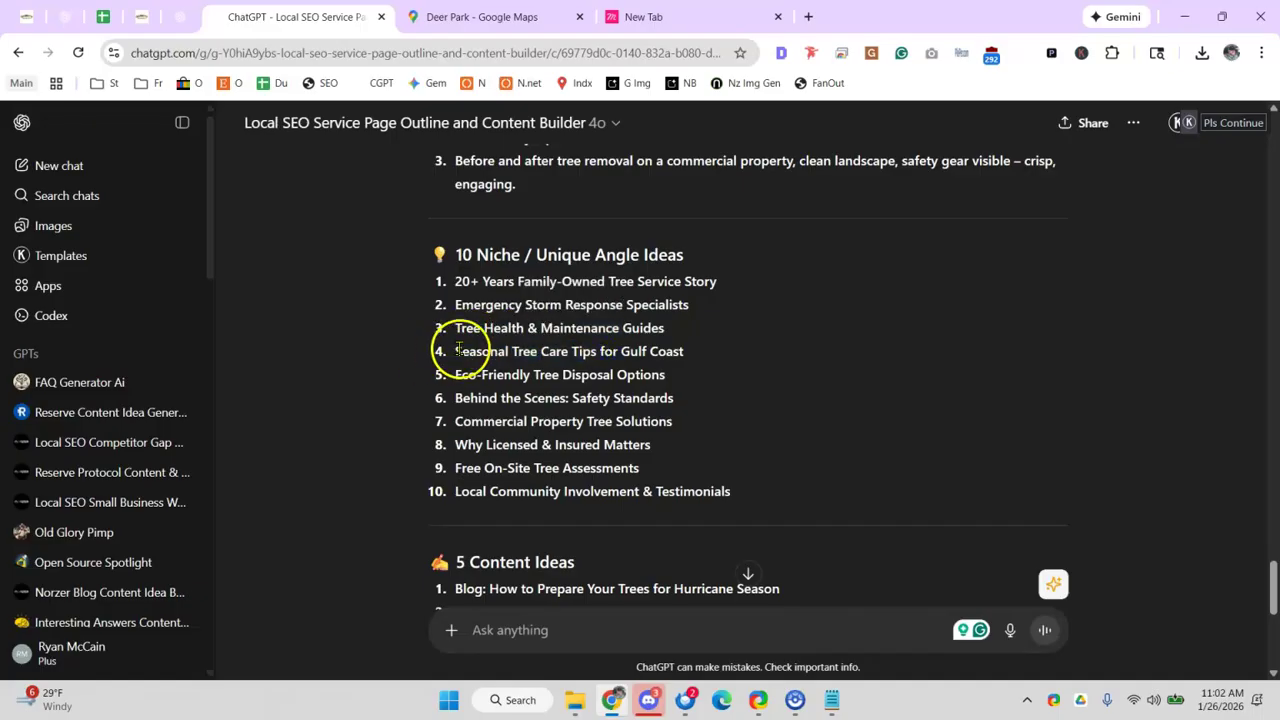
{"action": "double_click", "coordinate": [508, 374]}
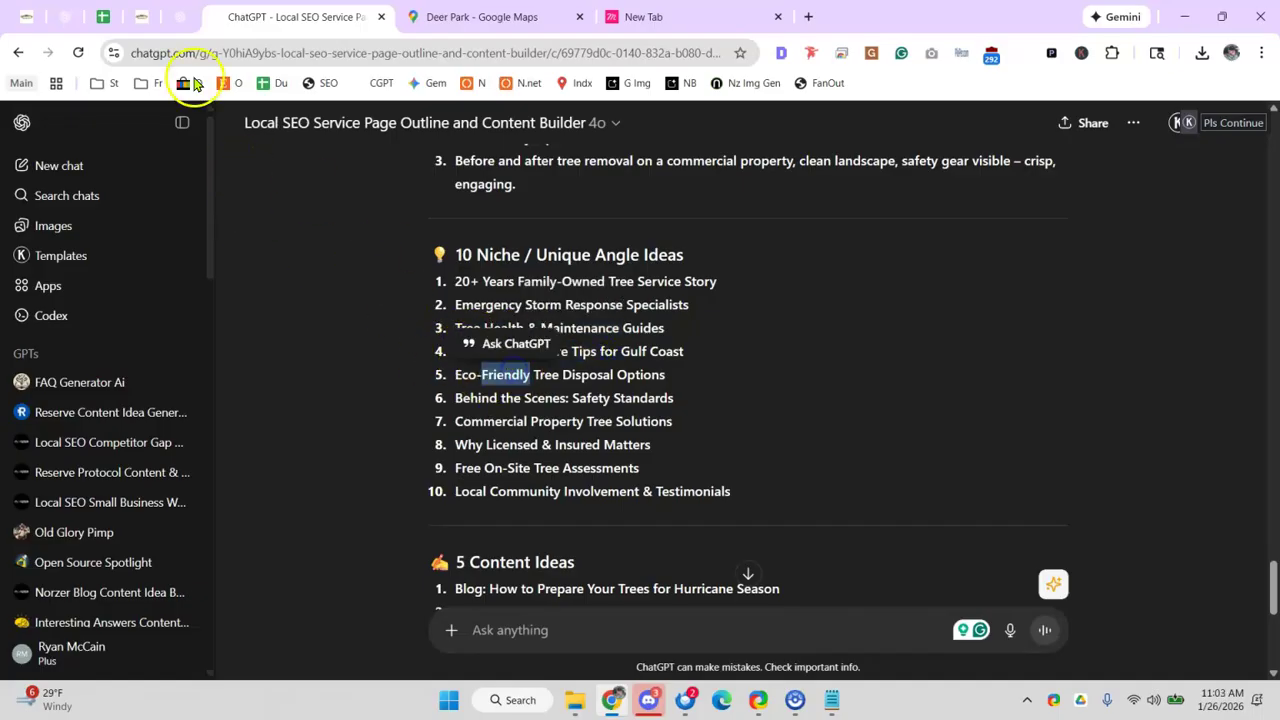
{"action": "left_click", "coordinate": [91, 22]}
- Append 'eco-friendly disposable options, seasonal care tips in deer park' to the D17 Page Builder comment
{"action": "left_click", "coordinate": [543, 465]}
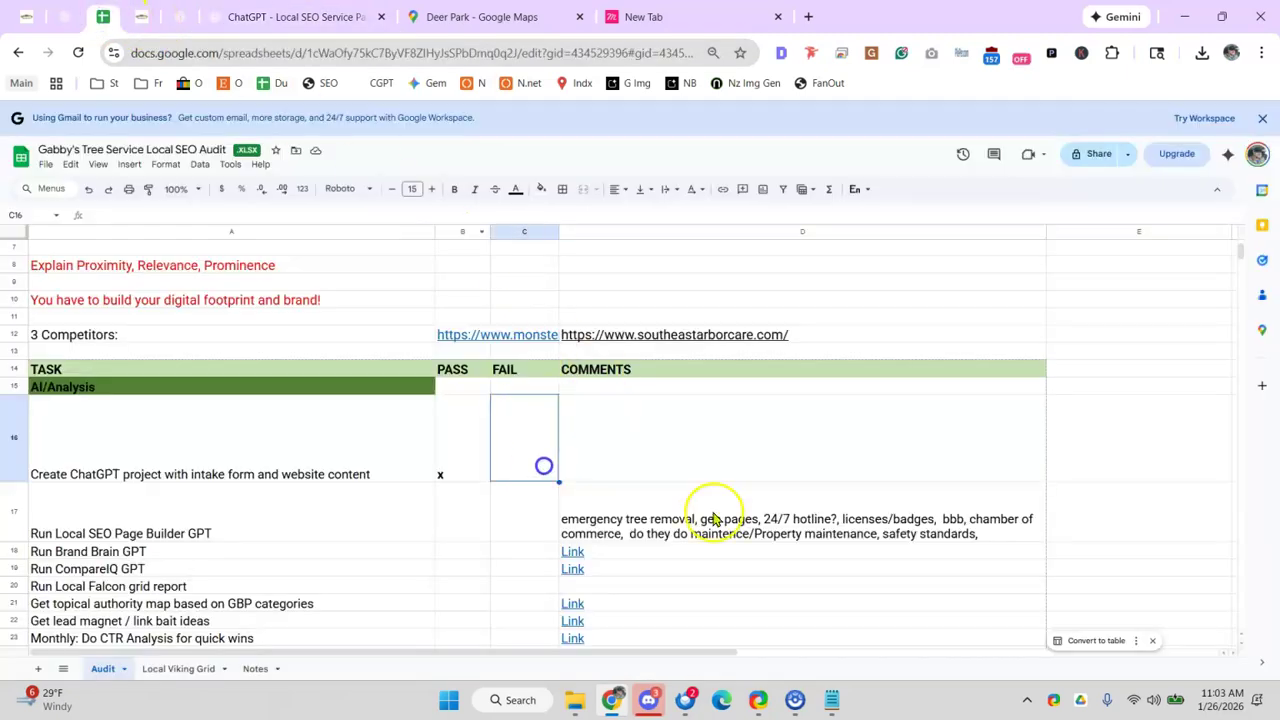
{"action": "left_click", "coordinate": [1001, 540]}
{"action": "double_click", "coordinate": [1001, 540]}
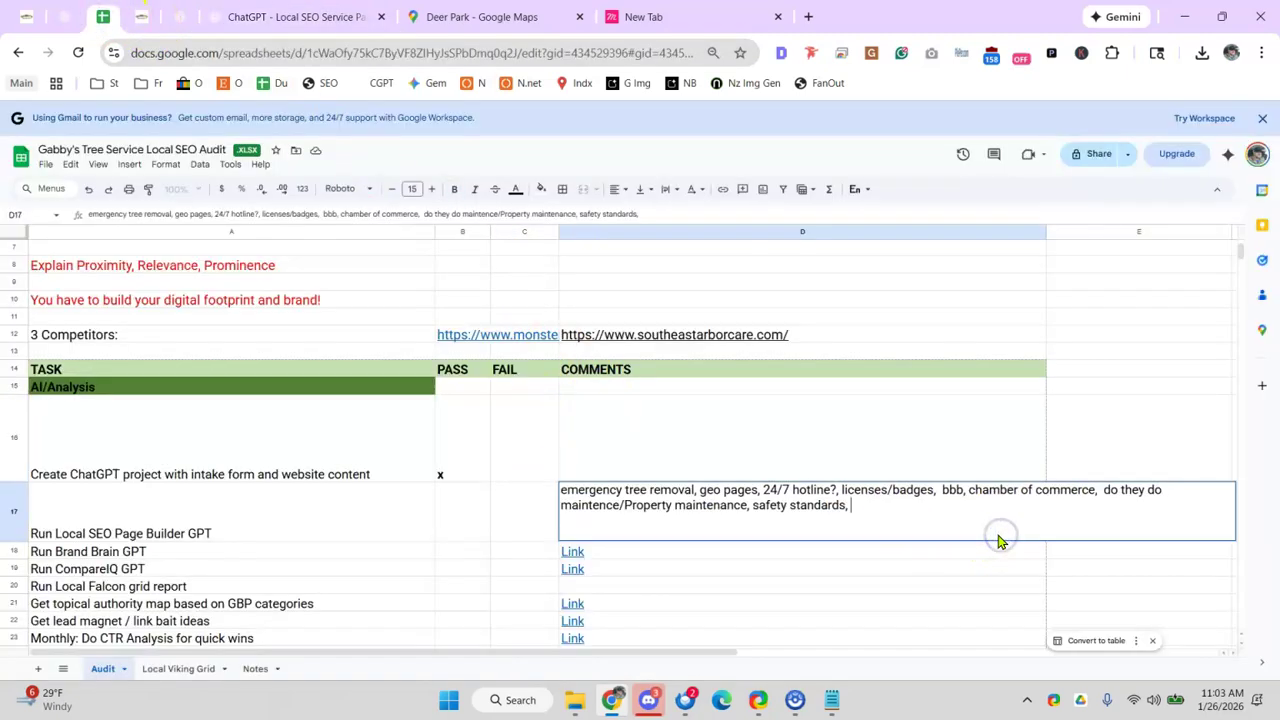
{"action": "type", "text": "ec"}
{"action": "left_click", "coordinate": [1001, 535]}
{"action": "type", "text": "o-friendly disposable options,"}
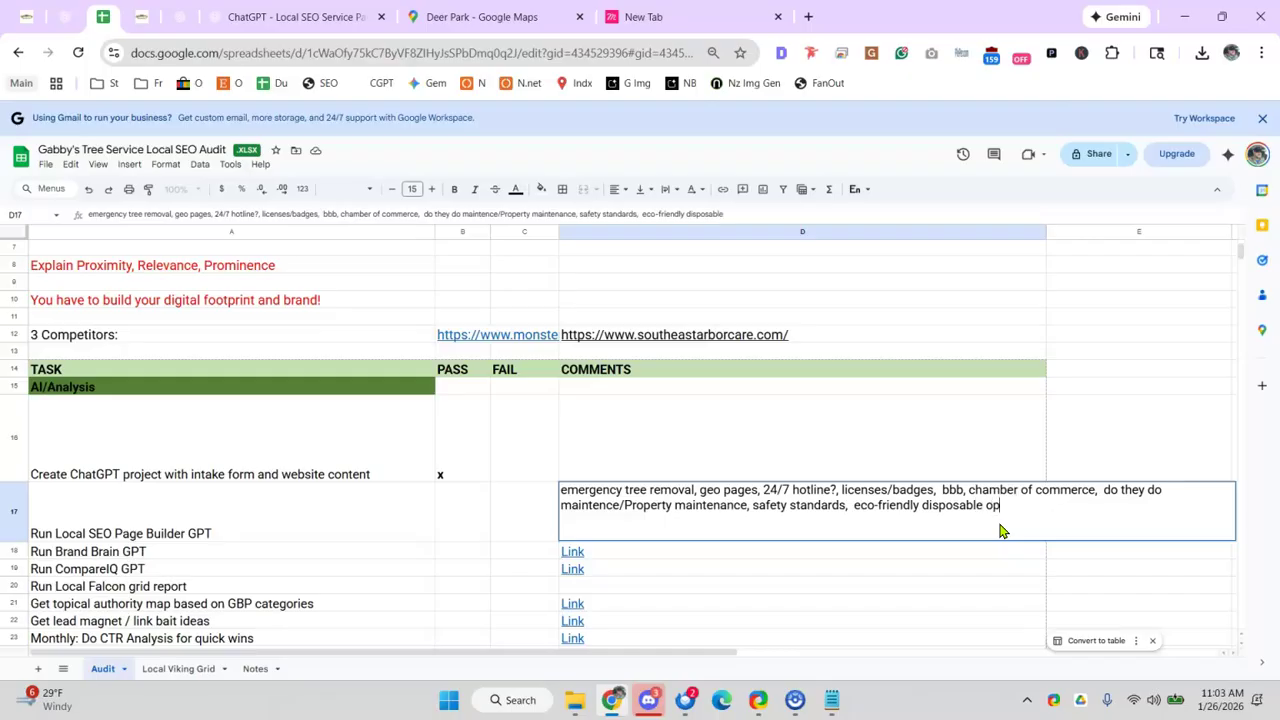
{"action": "left_click", "coordinate": [228, 16]}
{"action": "left_click_drag", "start_coordinate": [434, 346], "coordinate": [613, 356]}
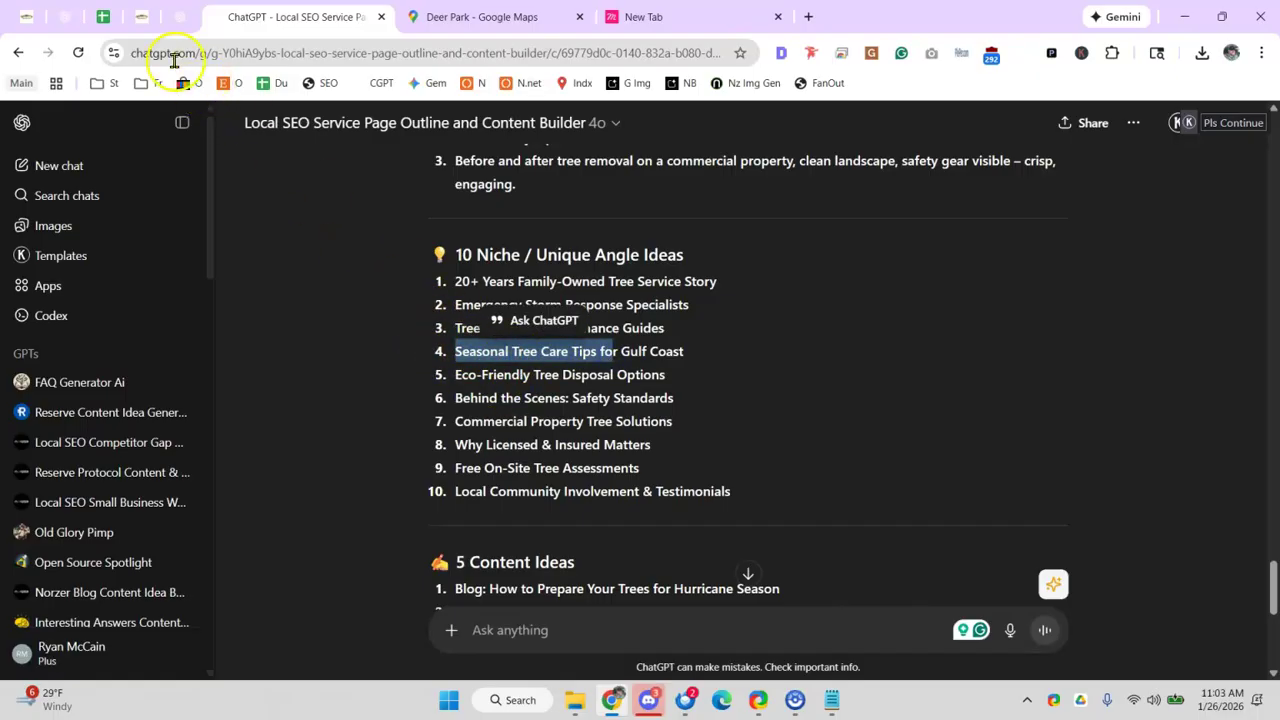
{"action": "left_click", "coordinate": [101, 18]}
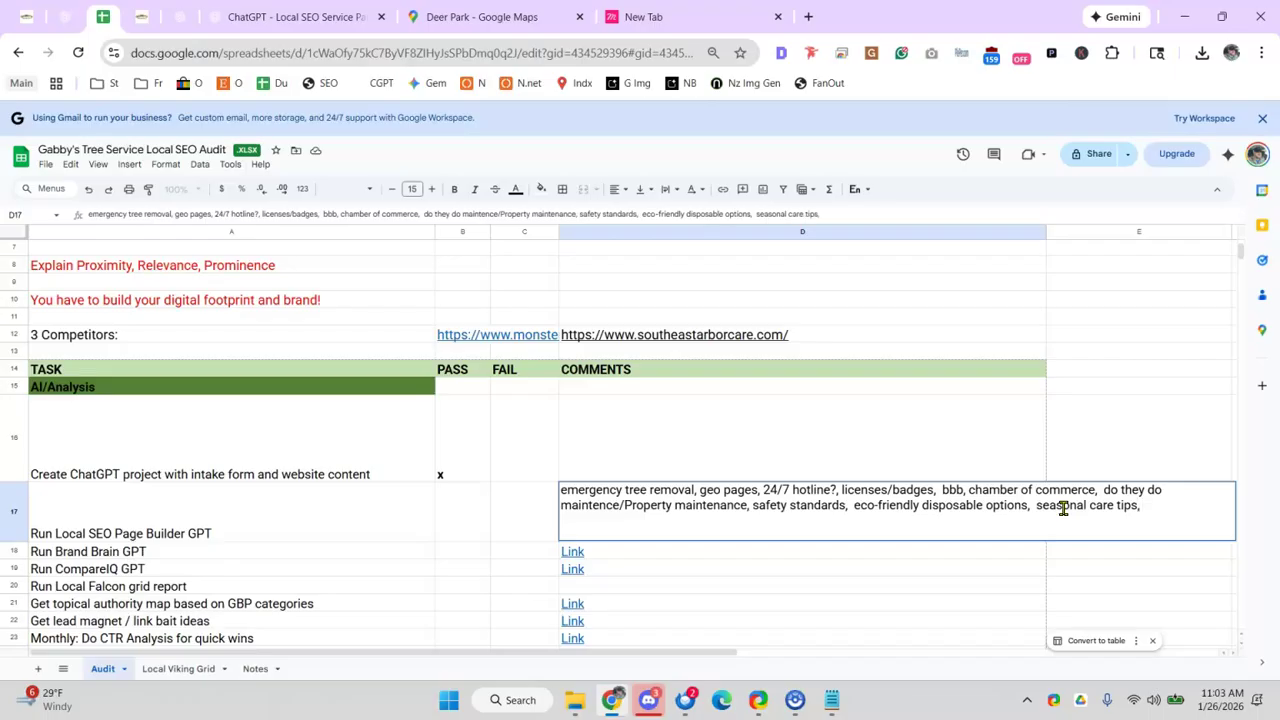
{"action": "left_click", "coordinate": [843, 452]}
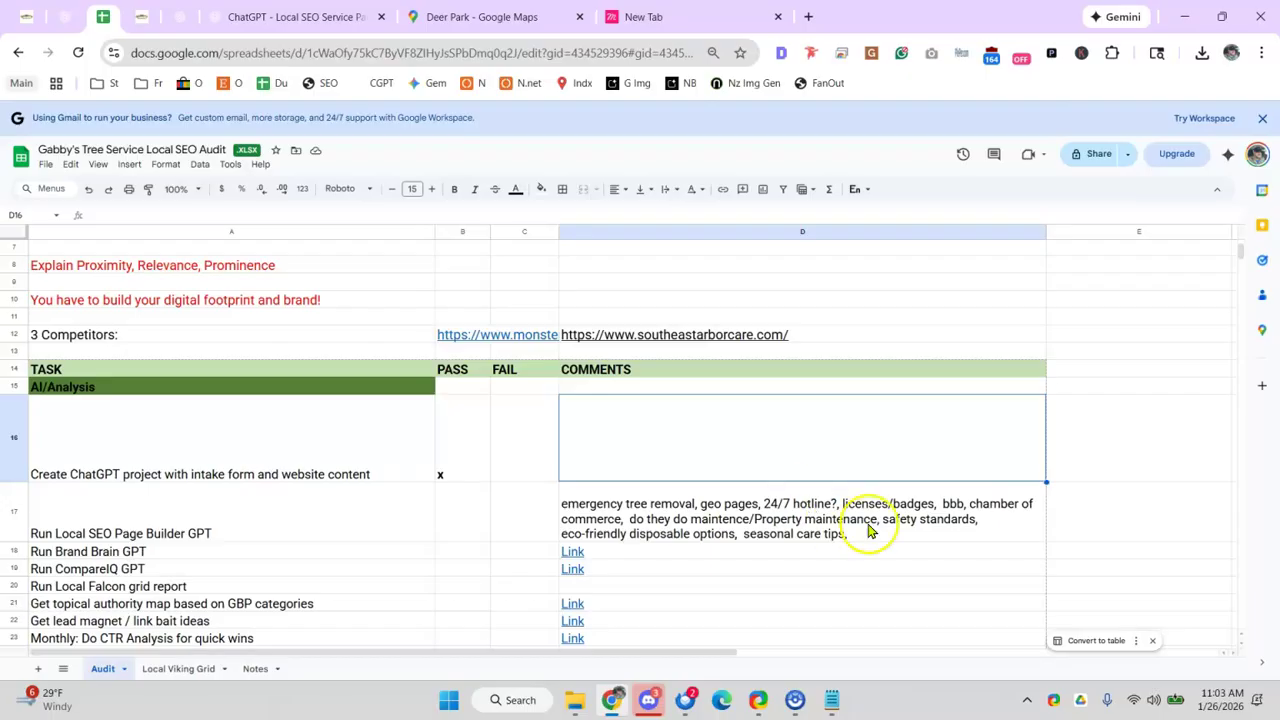
- Delete the trailing comma after 'seasonal care tips' in the D17 comment
{"action": "left_click", "coordinate": [781, 536]}
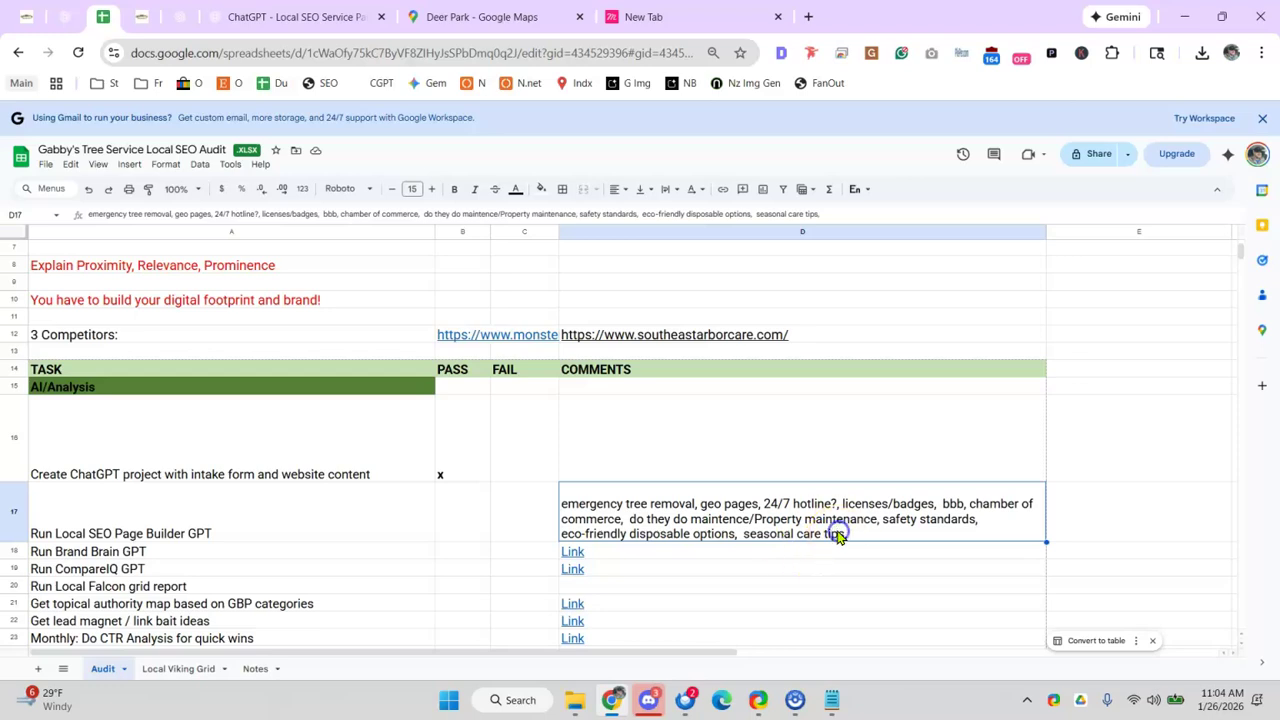
{"action": "double_click", "coordinate": [840, 533]}
{"action": "left_click", "coordinate": [1135, 507]}
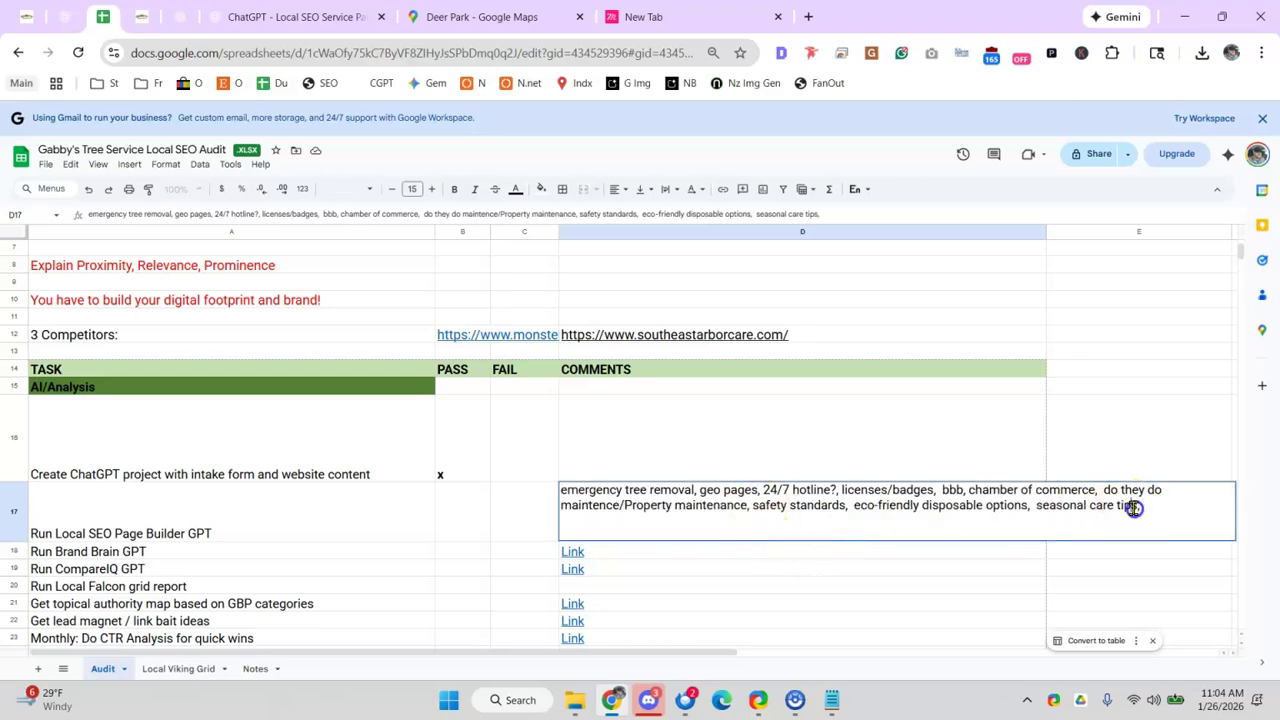
{"action": "key", "text": "BackSpace"}
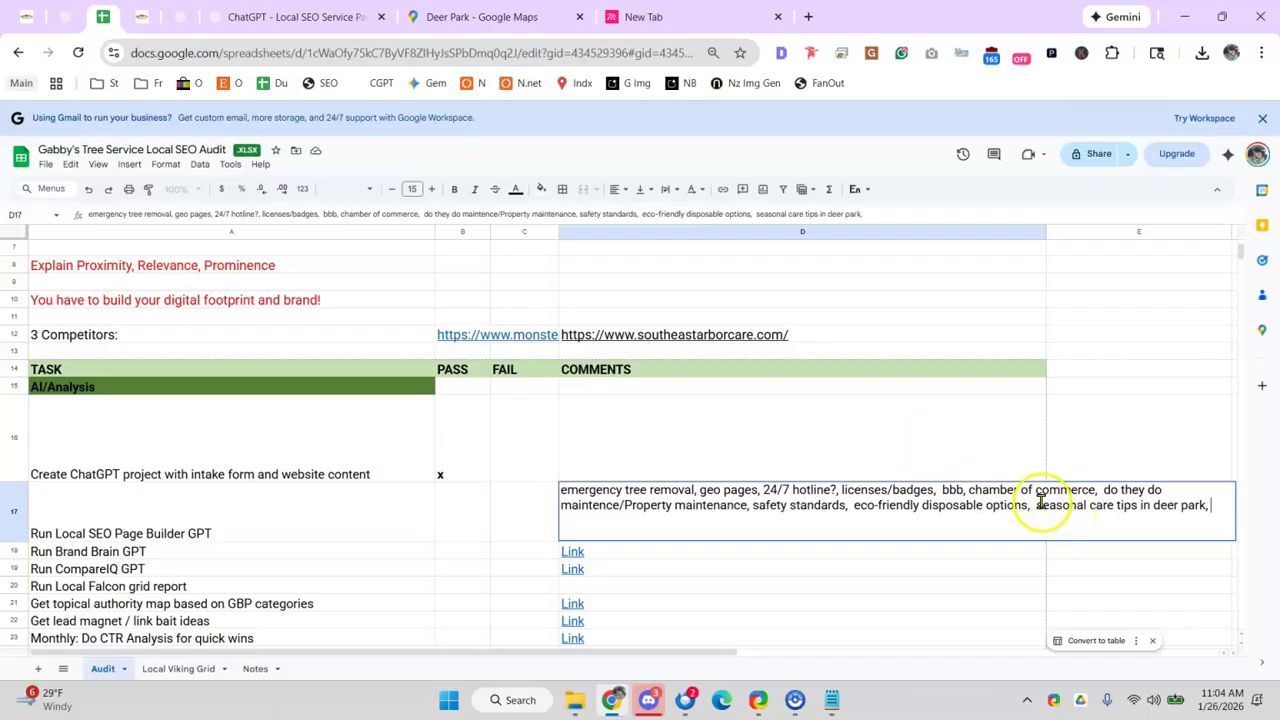
{"action": "left_click", "coordinate": [1024, 480]}
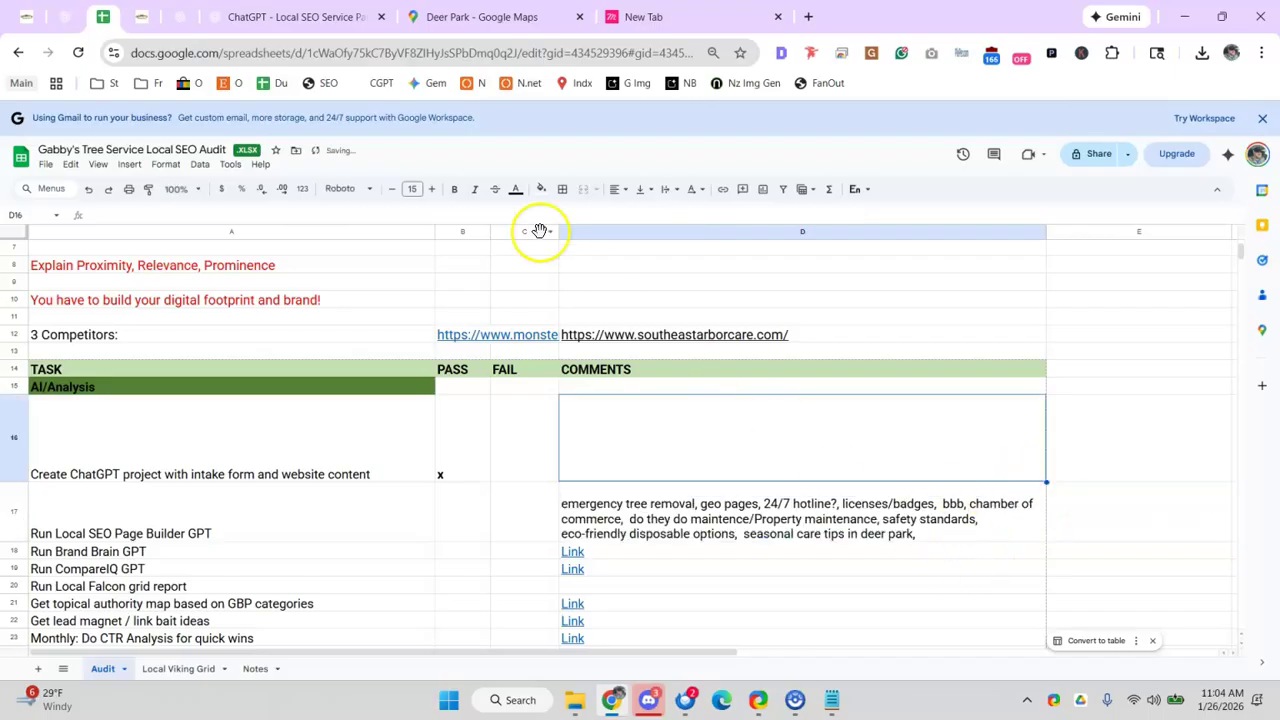
{"action": "left_click", "coordinate": [283, 24]}
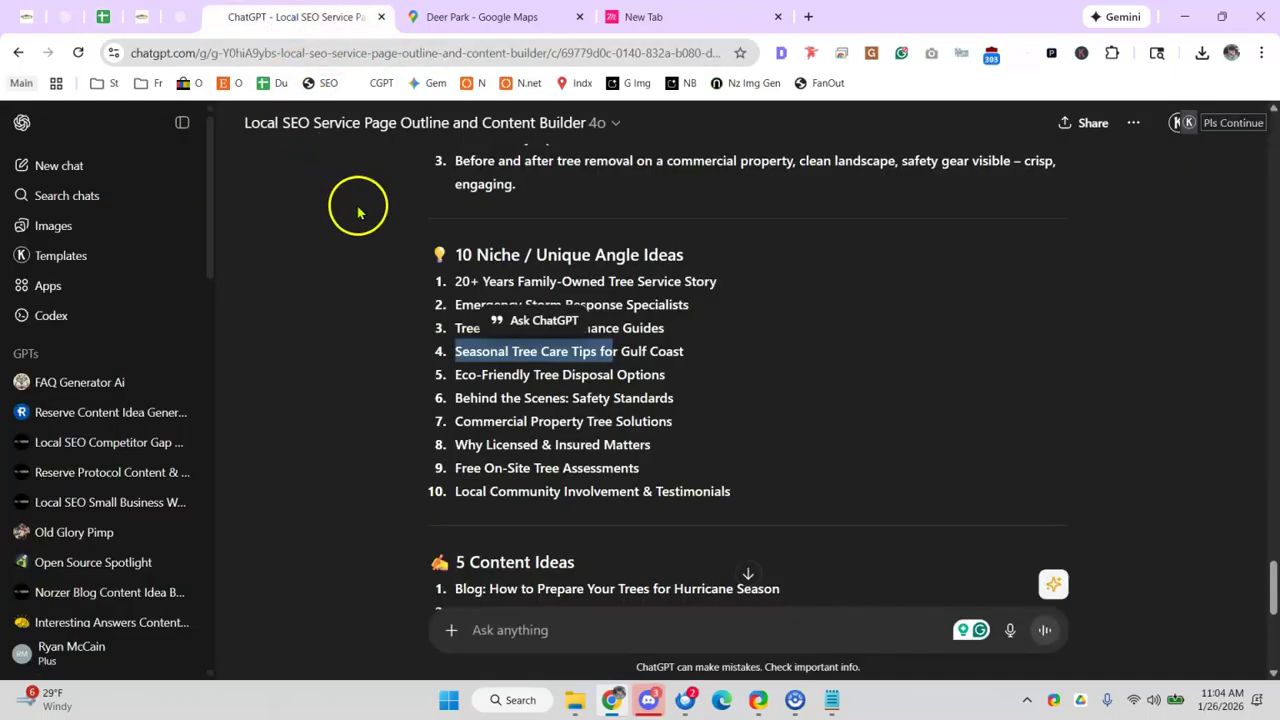
- Review the content ideas, highlighting Commercial Property and Licensed & Insured
{"action": "left_click_drag", "start_coordinate": [456, 421], "coordinate": [612, 421]}
{"action": "left_click_drag", "start_coordinate": [486, 444], "coordinate": [600, 444]}
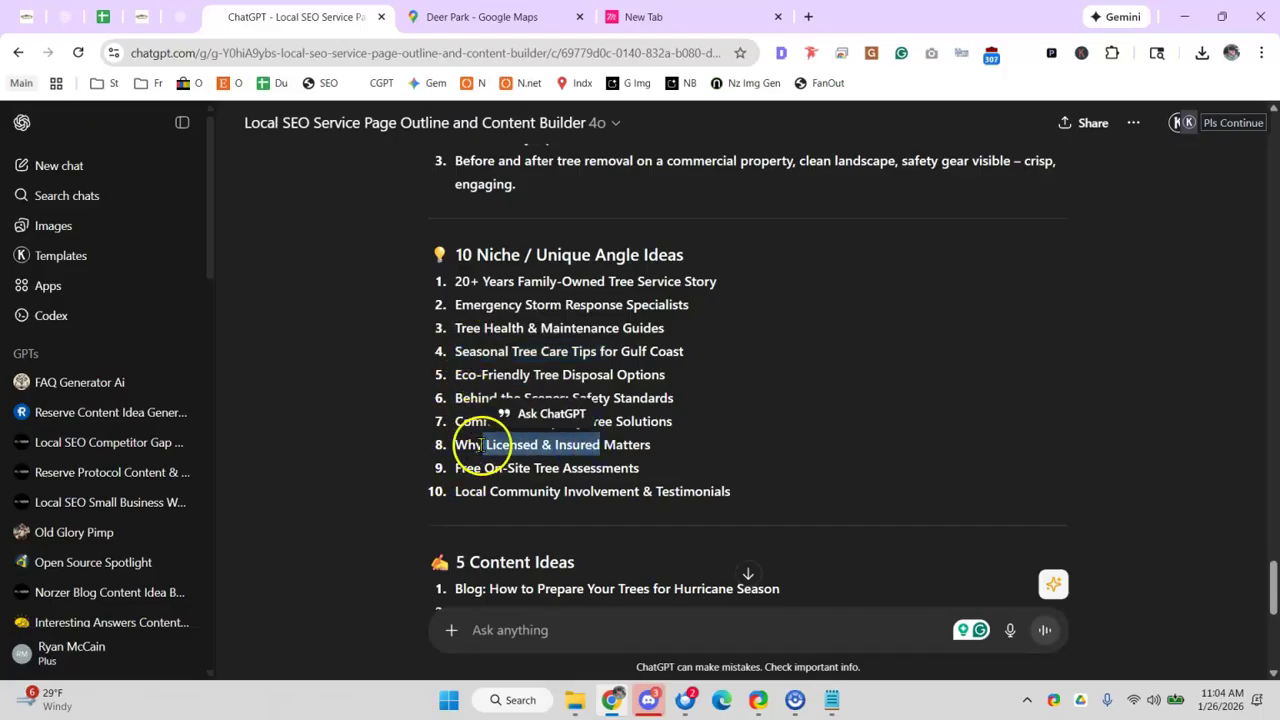
{"action": "left_click", "coordinate": [822, 400]}
{"action": "scroll", "coordinate": [718, 395], "scroll_direction": "down", "scroll_amount": 1}
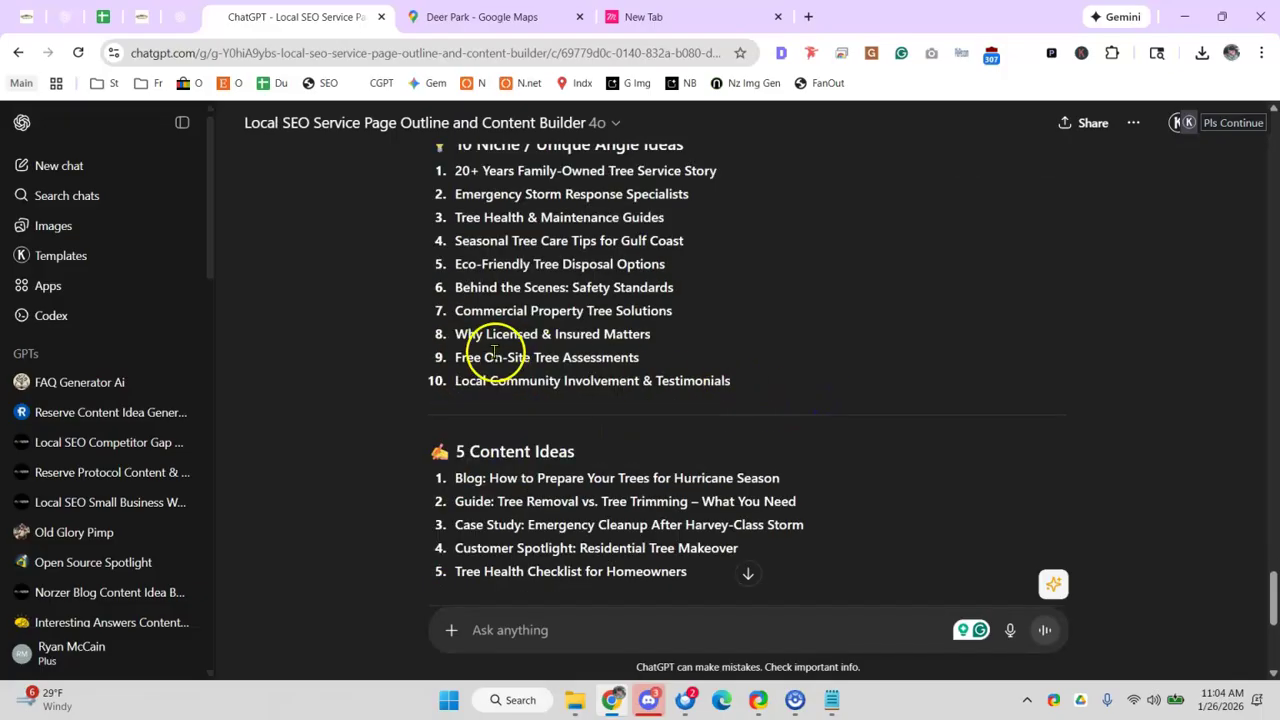
{"action": "scroll", "coordinate": [483, 352], "scroll_direction": "down", "scroll_amount": 1}
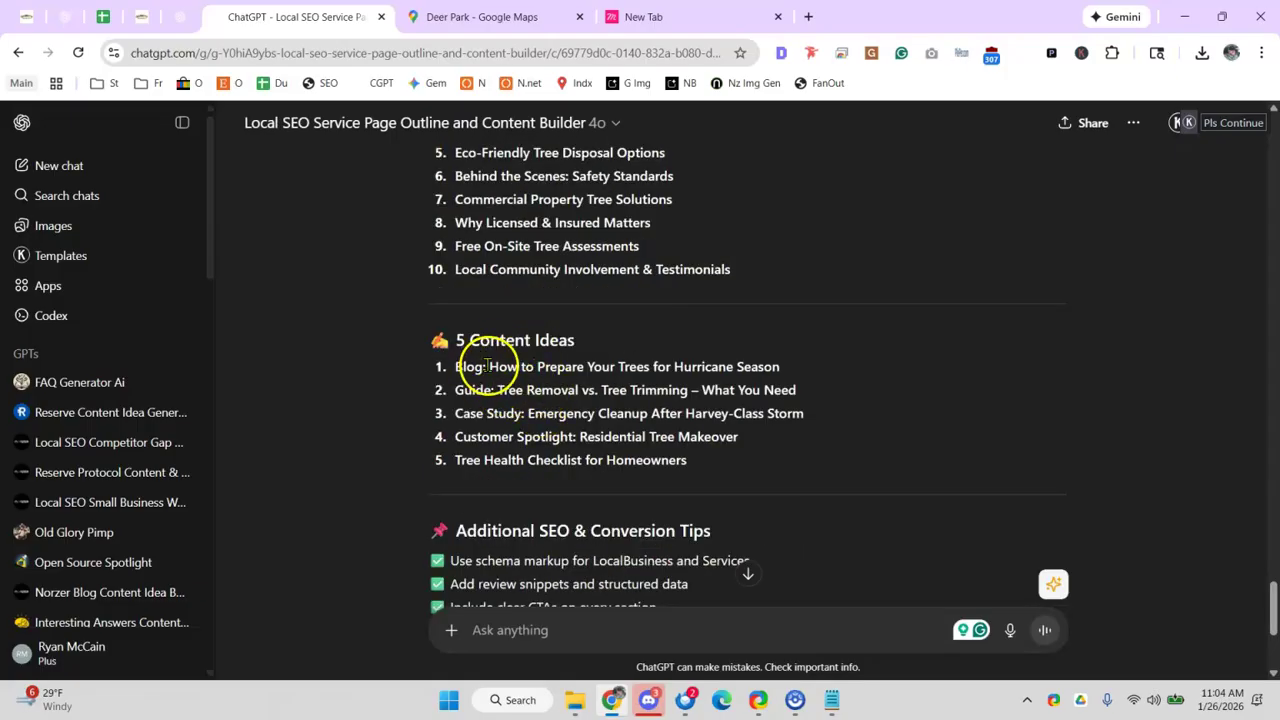
{"action": "left_click_drag", "start_coordinate": [517, 367], "coordinate": [522, 367]}
{"action": "left_click", "coordinate": [523, 317]}
{"action": "scroll", "coordinate": [523, 317], "scroll_direction": "down", "scroll_amount": 1}
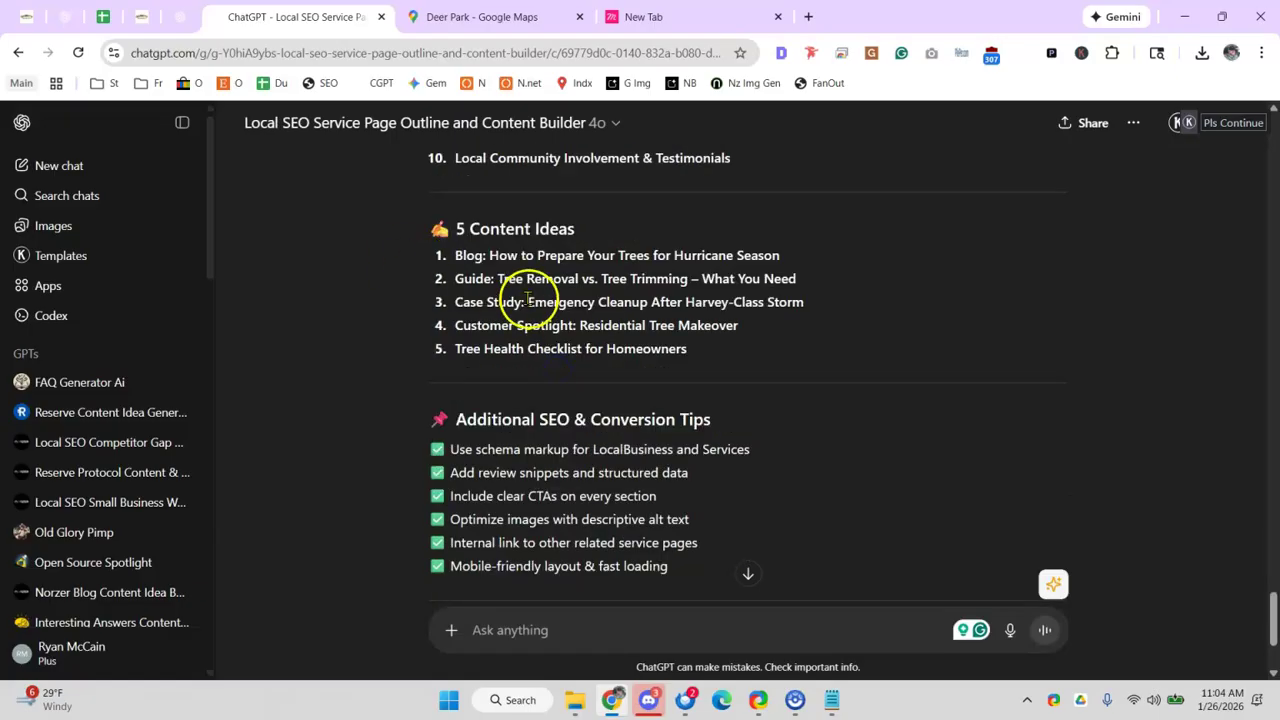
{"action": "scroll", "coordinate": [484, 298], "scroll_direction": "down", "scroll_amount": 1}
- Read the SEO tips on schema markup, review snippets, clear CTAs, image alt text and internal linking
{"action": "left_click_drag", "start_coordinate": [524, 338], "coordinate": [632, 338]}
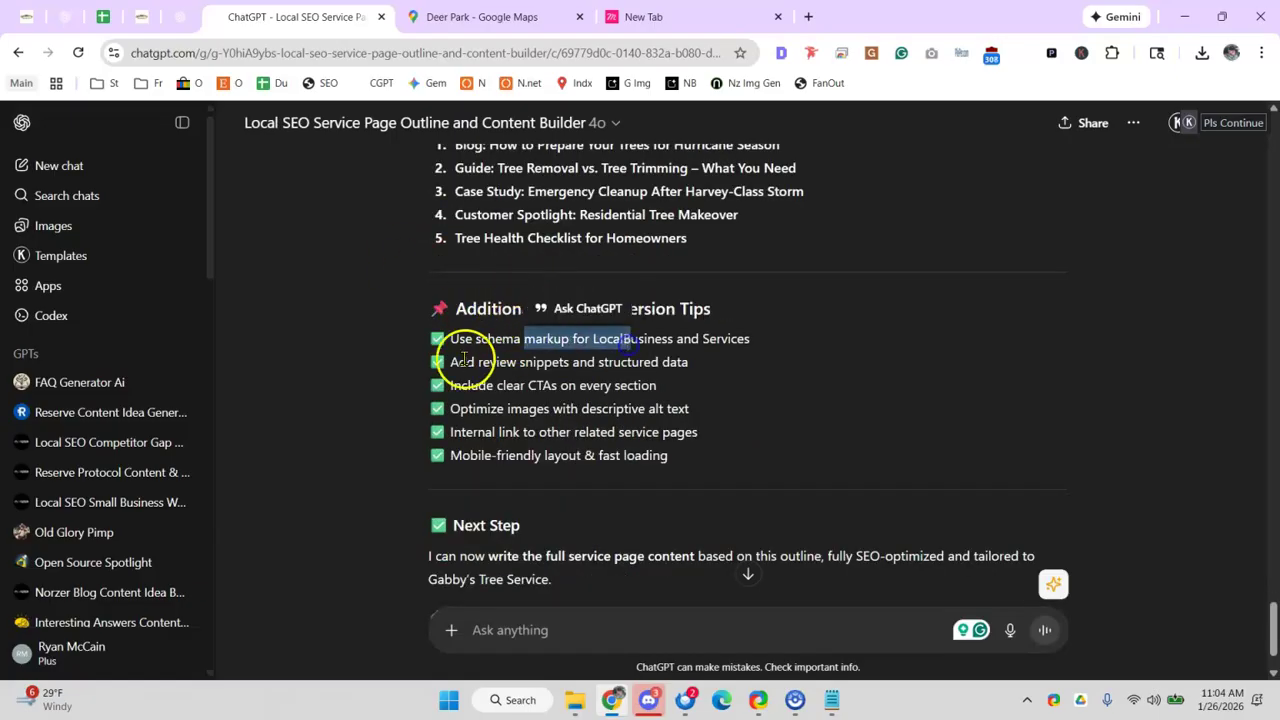
{"action": "left_click_drag", "start_coordinate": [477, 362], "coordinate": [607, 362]}
{"action": "left_click_drag", "start_coordinate": [497, 385], "coordinate": [619, 386]}
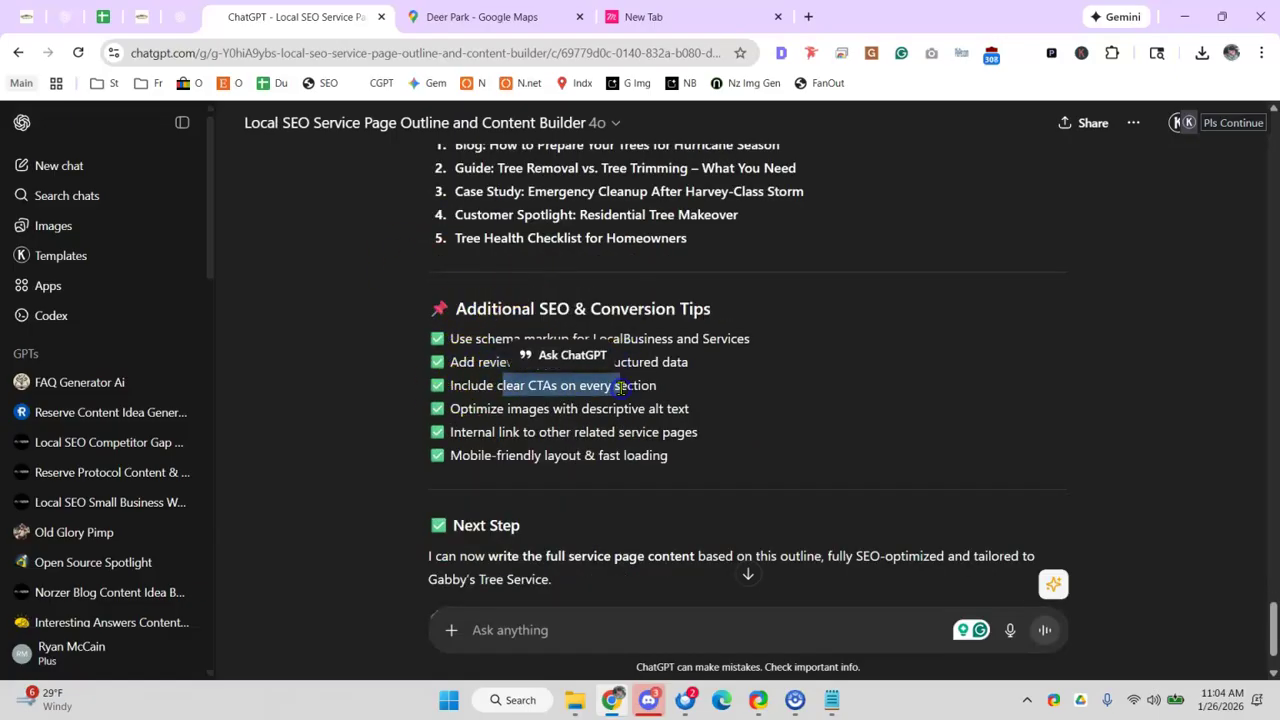
{"action": "left_click_drag", "start_coordinate": [507, 409], "coordinate": [623, 409]}
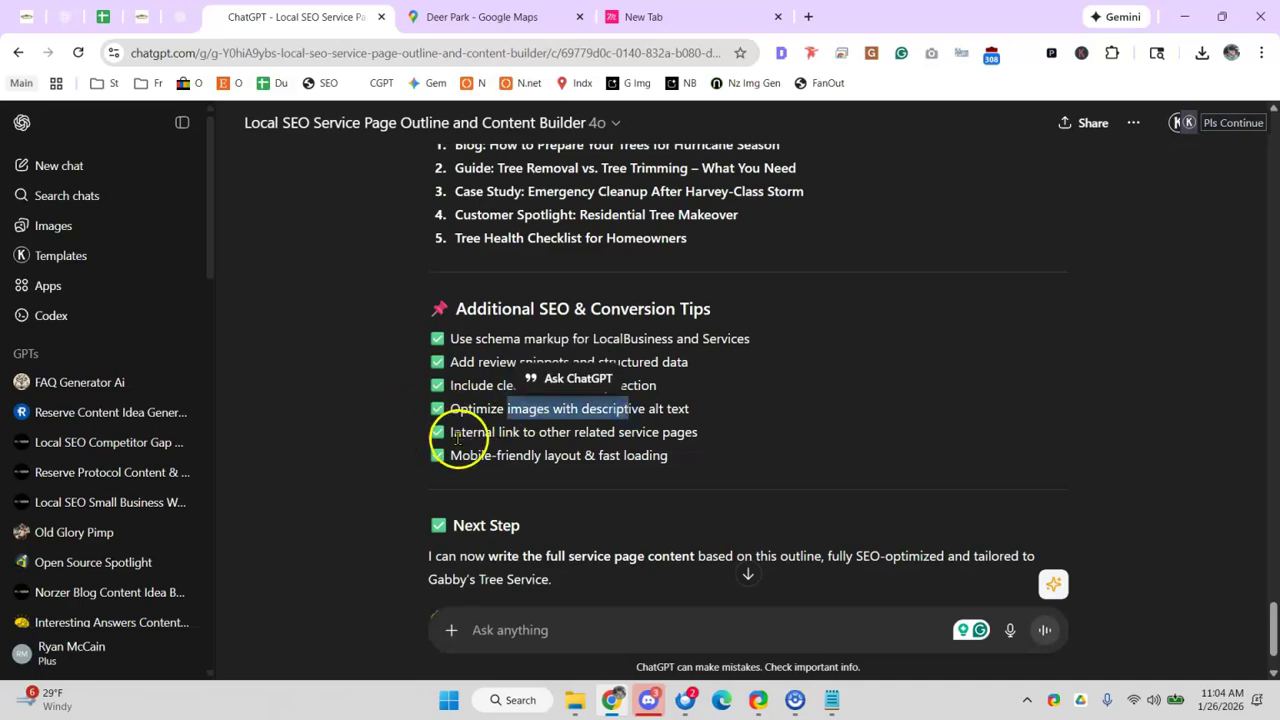
{"action": "left_click_drag", "start_coordinate": [485, 432], "coordinate": [668, 436]}
{"action": "scroll", "coordinate": [640, 430], "scroll_direction": "down", "scroll_amount": 1}
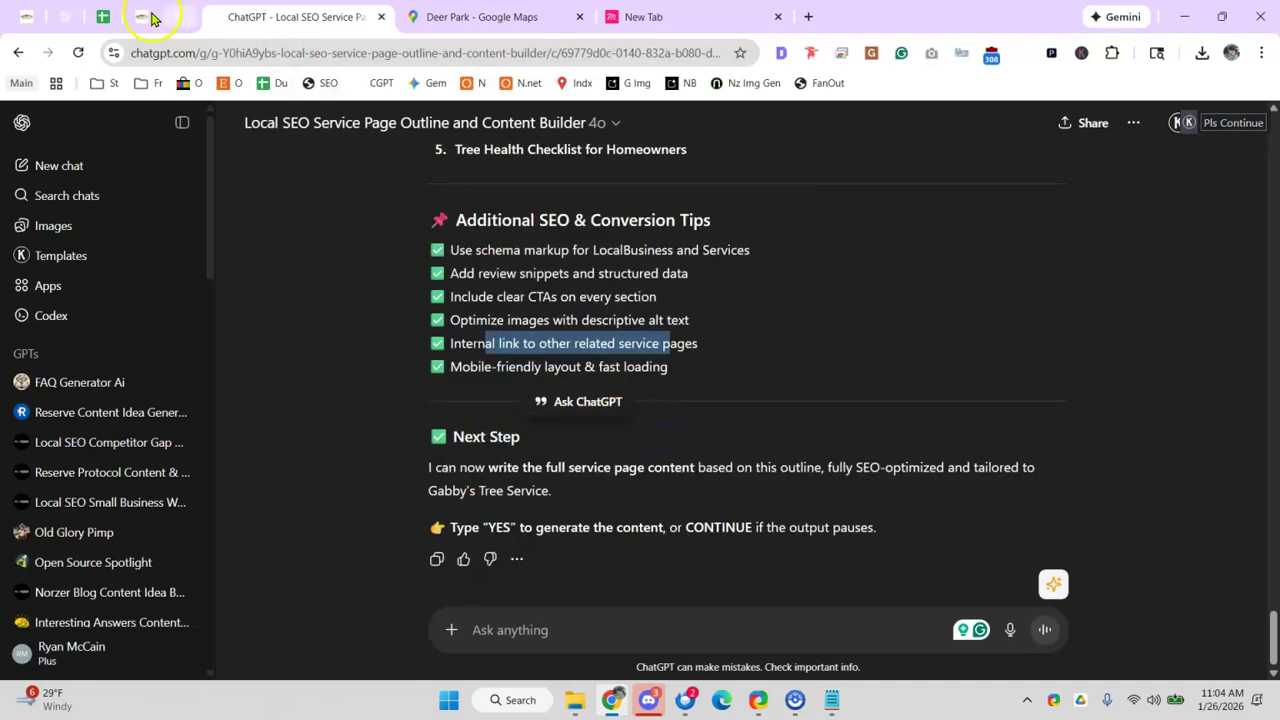
{"action": "left_click", "coordinate": [106, 22]}
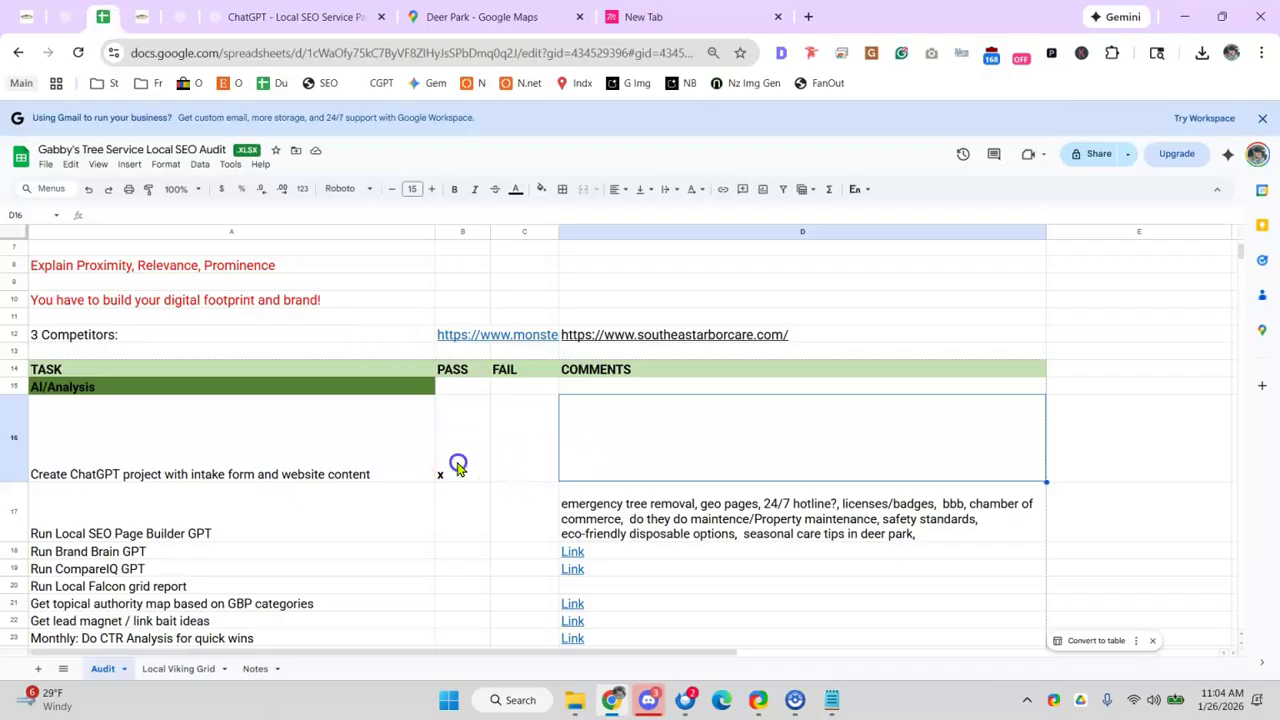
- Put an x in FAIL cell C16, then undo its accidental move to C17
{"action": "left_click", "coordinate": [519, 470]}
{"action": "type", "text": "x"}
{"action": "left_click", "coordinate": [457, 475]}
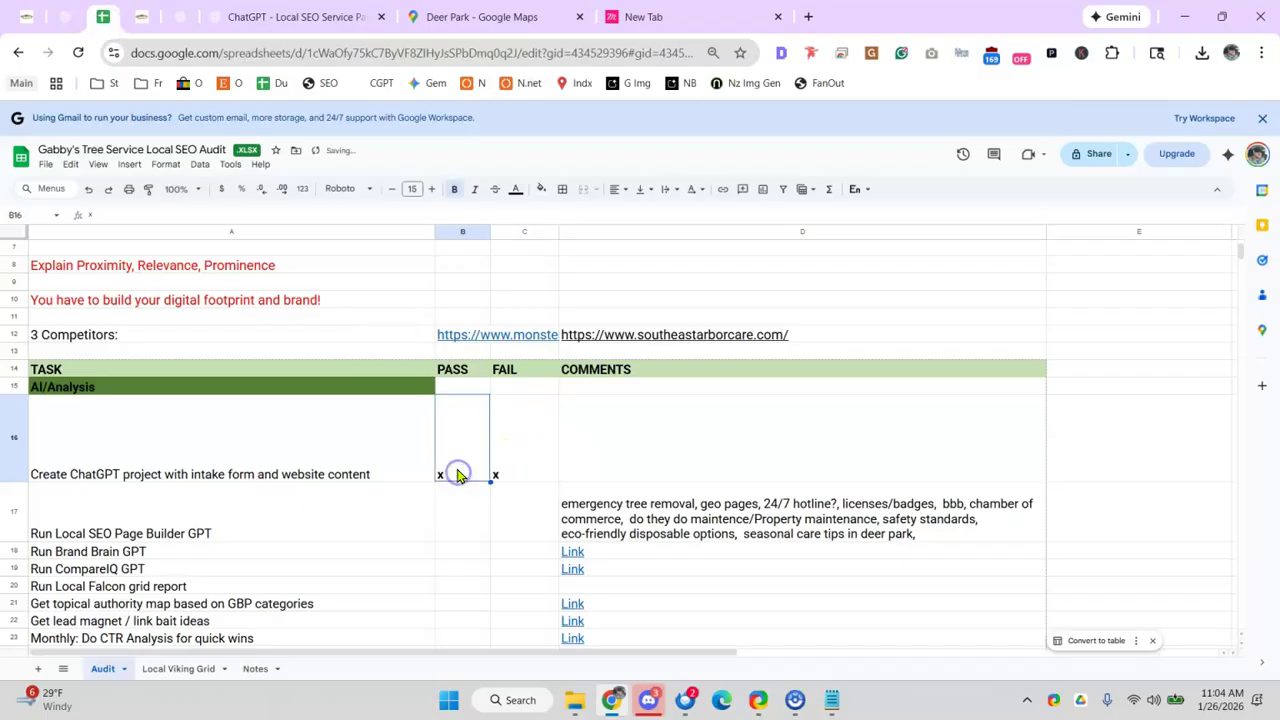
{"action": "left_click", "coordinate": [525, 430]}
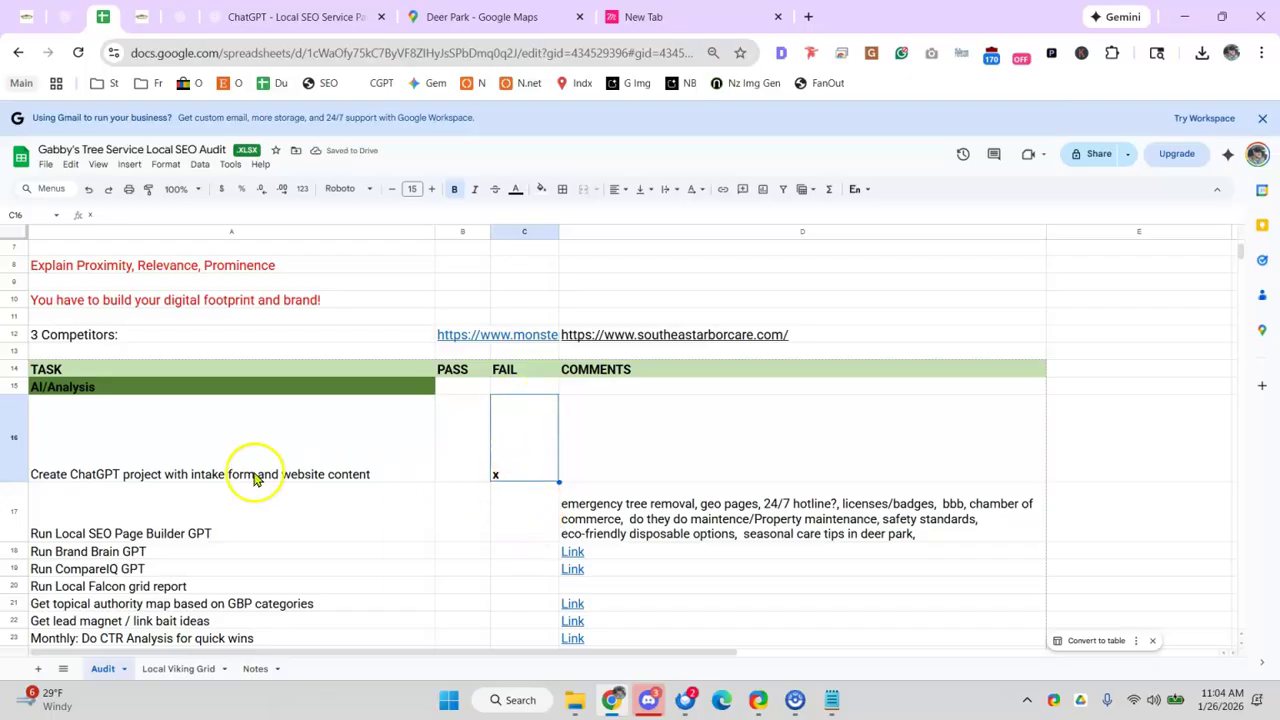
{"action": "left_click_drag", "start_coordinate": [531, 477], "coordinate": [530, 510]}
{"action": "left_click", "coordinate": [528, 462]}
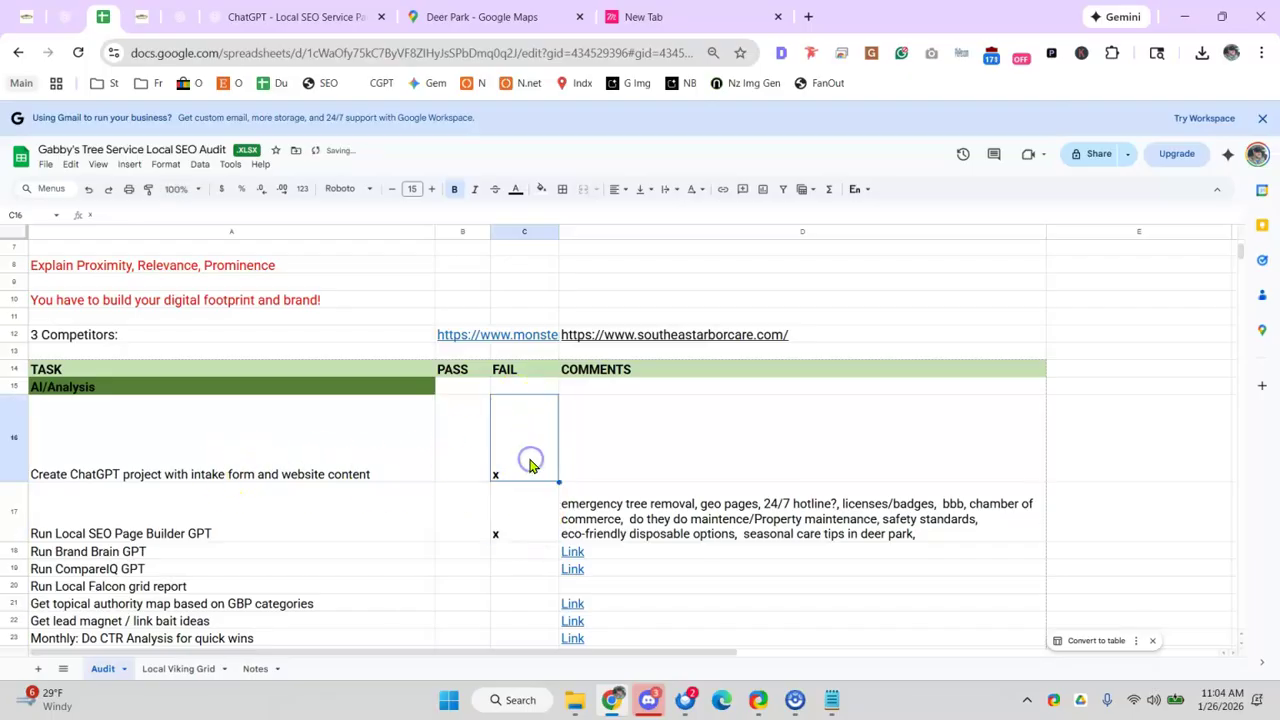
{"action": "key", "text": "ctrl+z"}
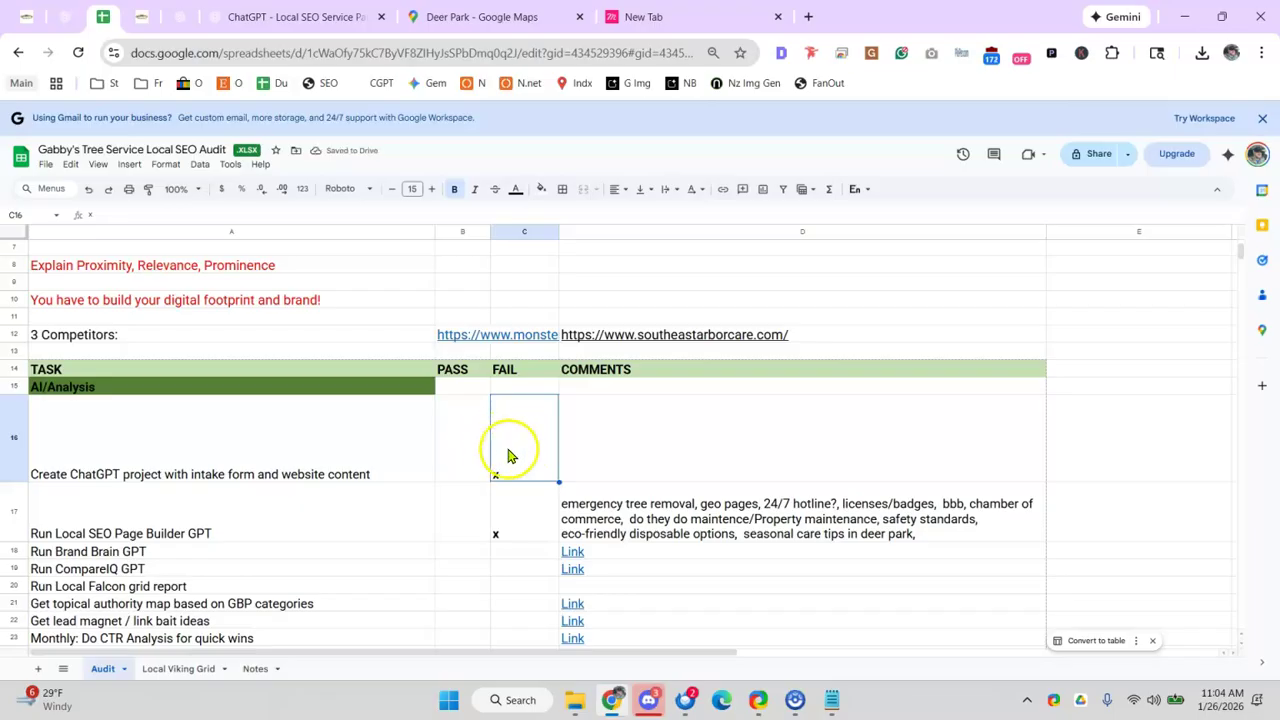
- Mark the Create ChatGPT project task PASS with an x and delete its FAIL mark
{"action": "left_click", "coordinate": [462, 448]}
{"action": "type", "text": "x"}
{"action": "left_click", "coordinate": [515, 446]}
{"action": "key", "text": "Delete"}
{"action": "left_click", "coordinate": [404, 489]}
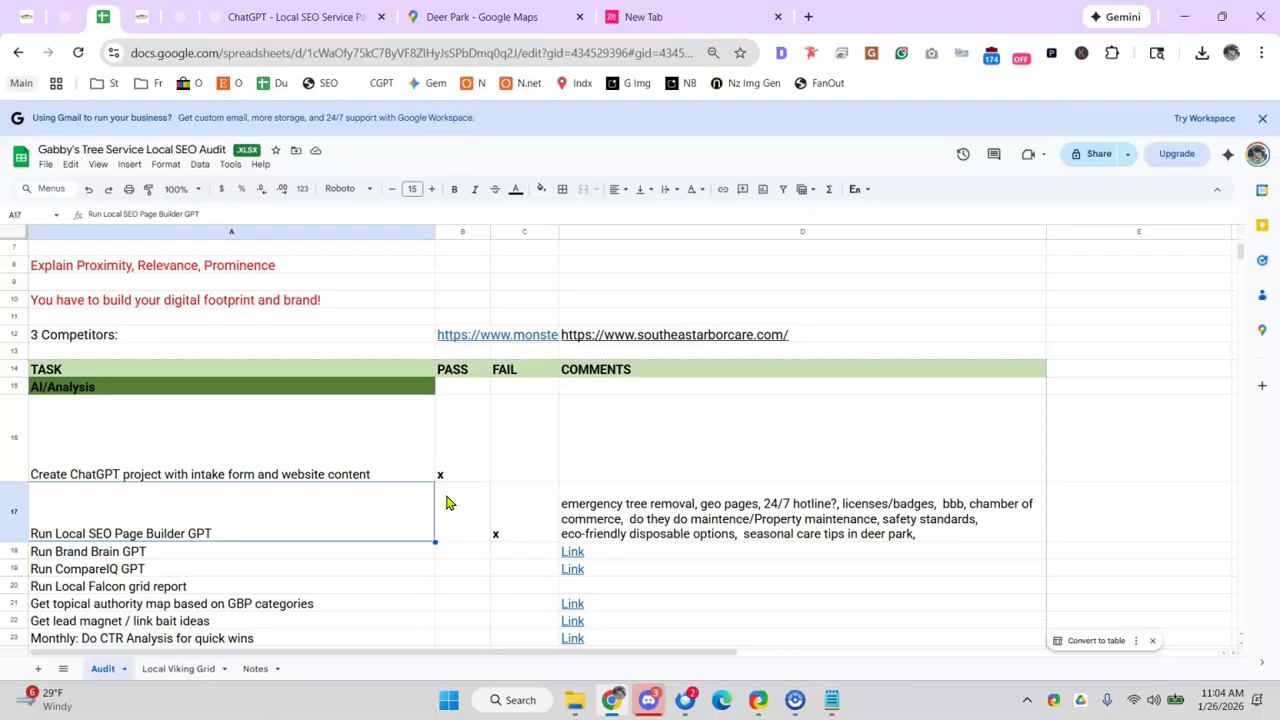
- Open the Brand Brain GPT from the Run Brand Brain GPT row's Link cell in a new tab
{"action": "scroll", "coordinate": [330, 530], "scroll_direction": "down", "scroll_amount": 3}
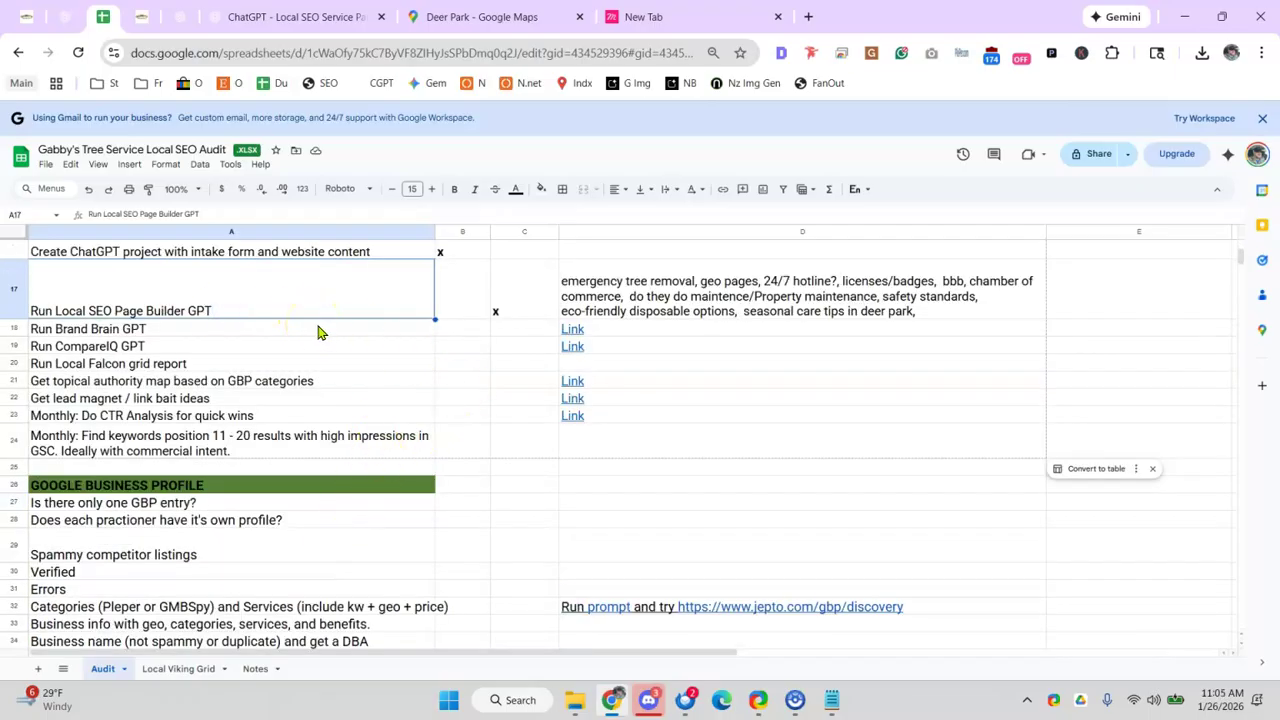
{"action": "left_click", "coordinate": [368, 333]}
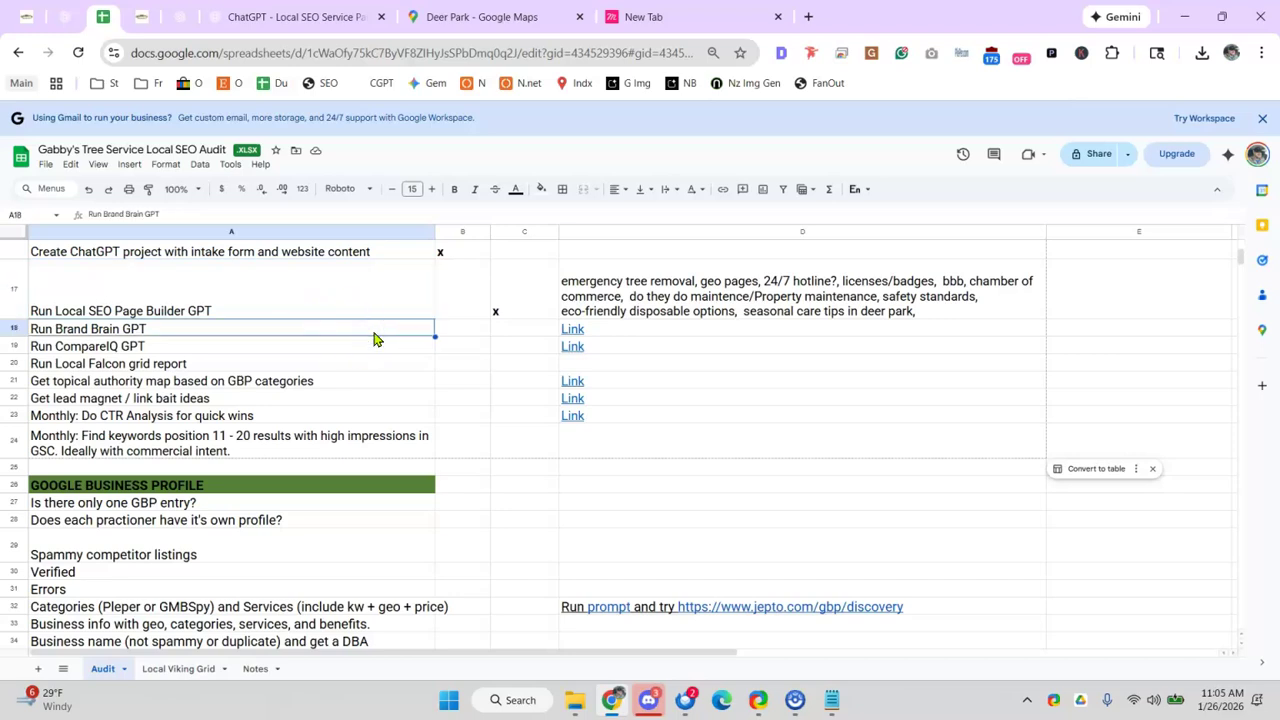
{"action": "left_click", "coordinate": [652, 706]}
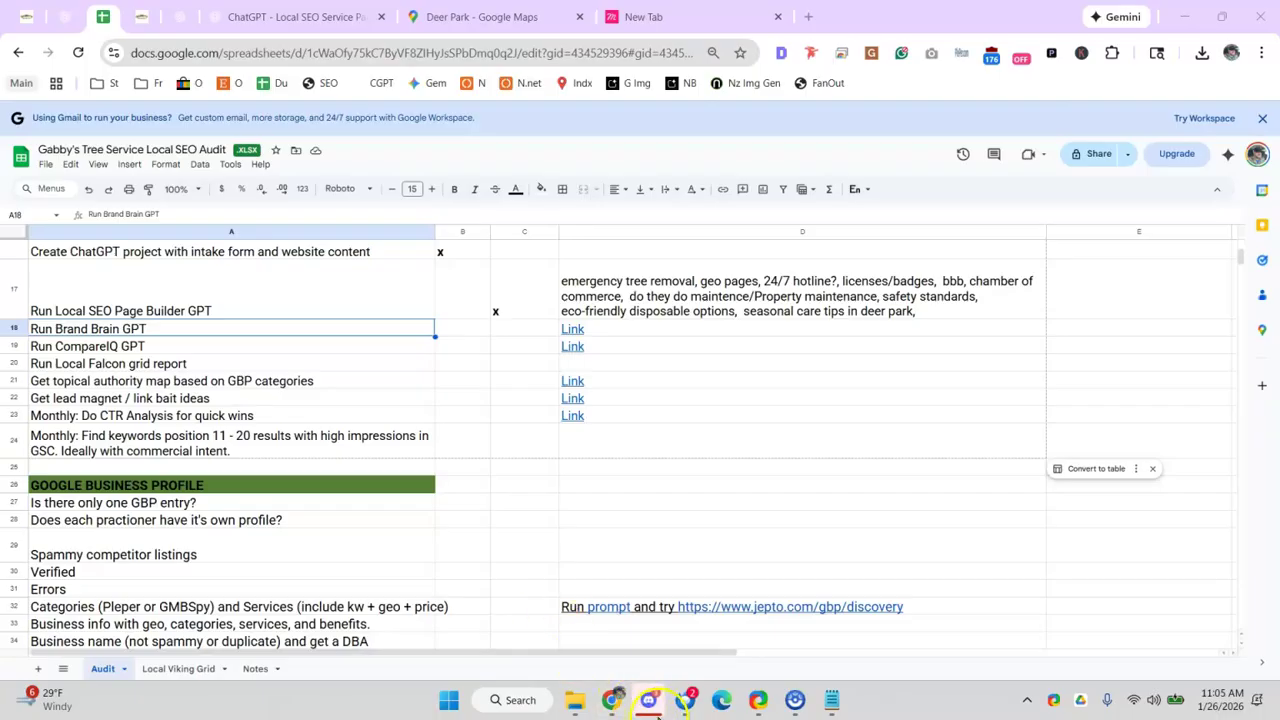
{"action": "scroll", "coordinate": [300, 450], "scroll_direction": "down", "scroll_amount": 5}
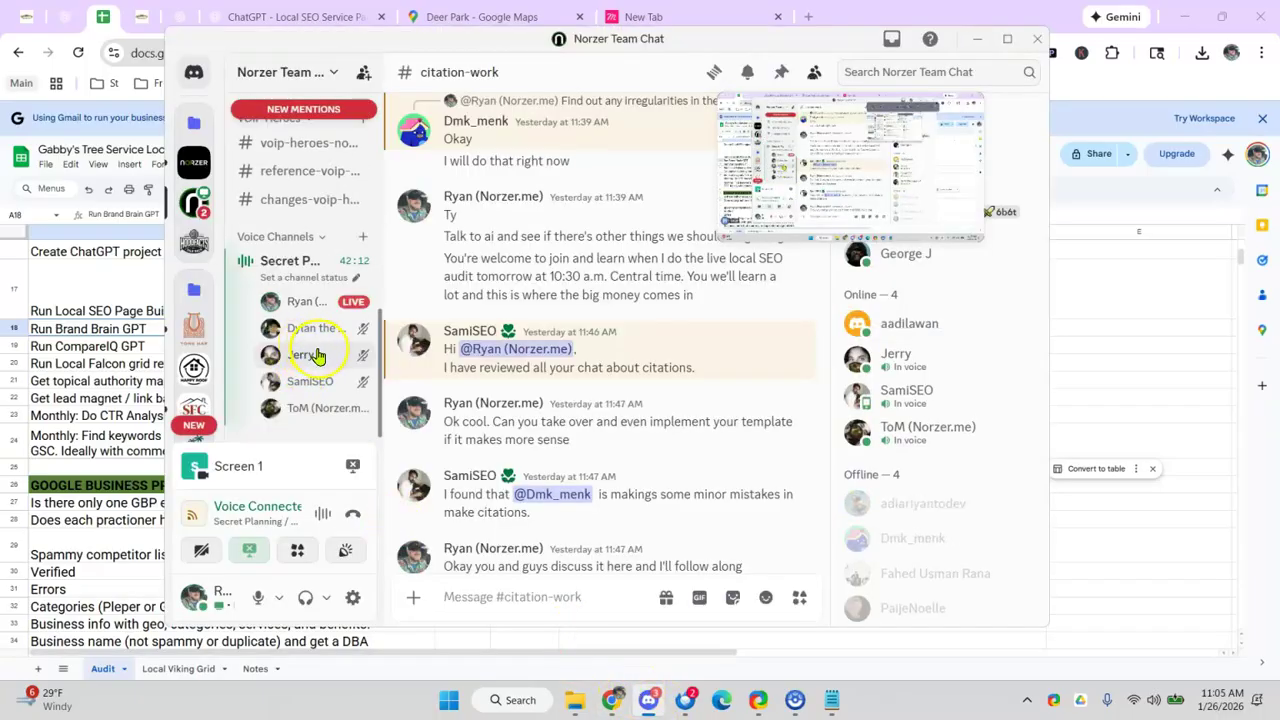
{"action": "left_click", "coordinate": [977, 39]}
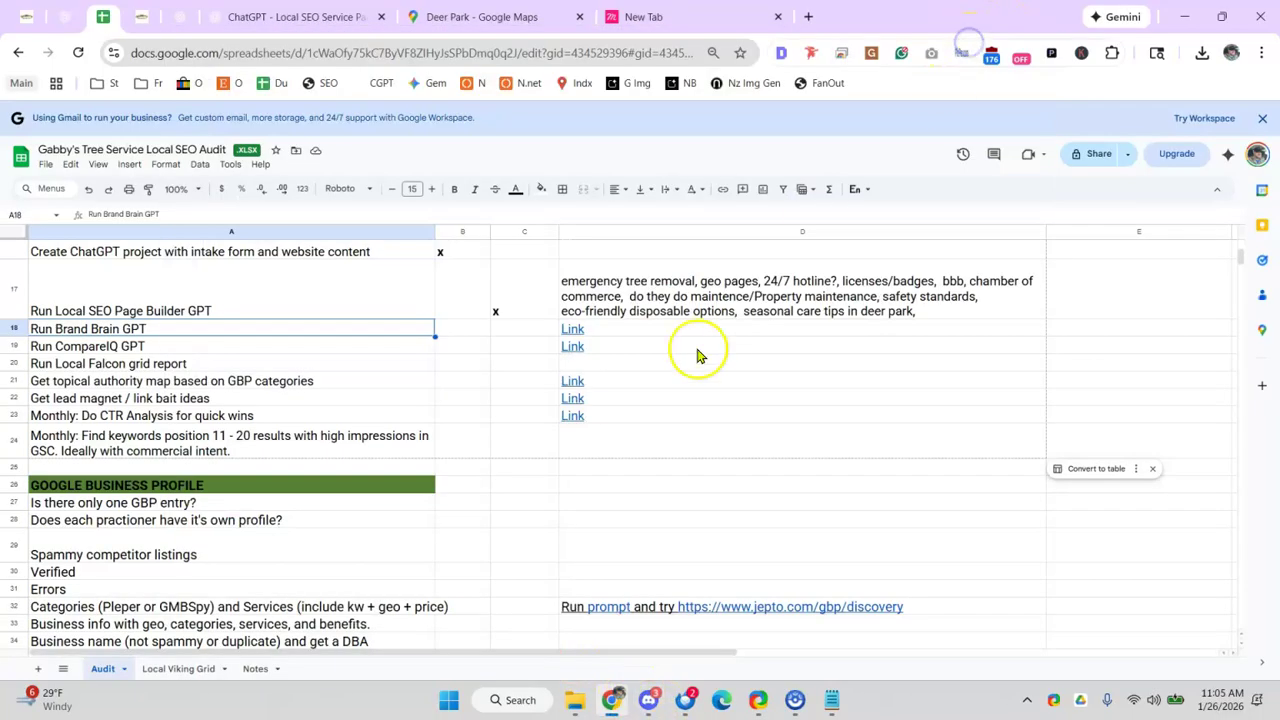
{"action": "mouse_move", "coordinate": [613, 357]}
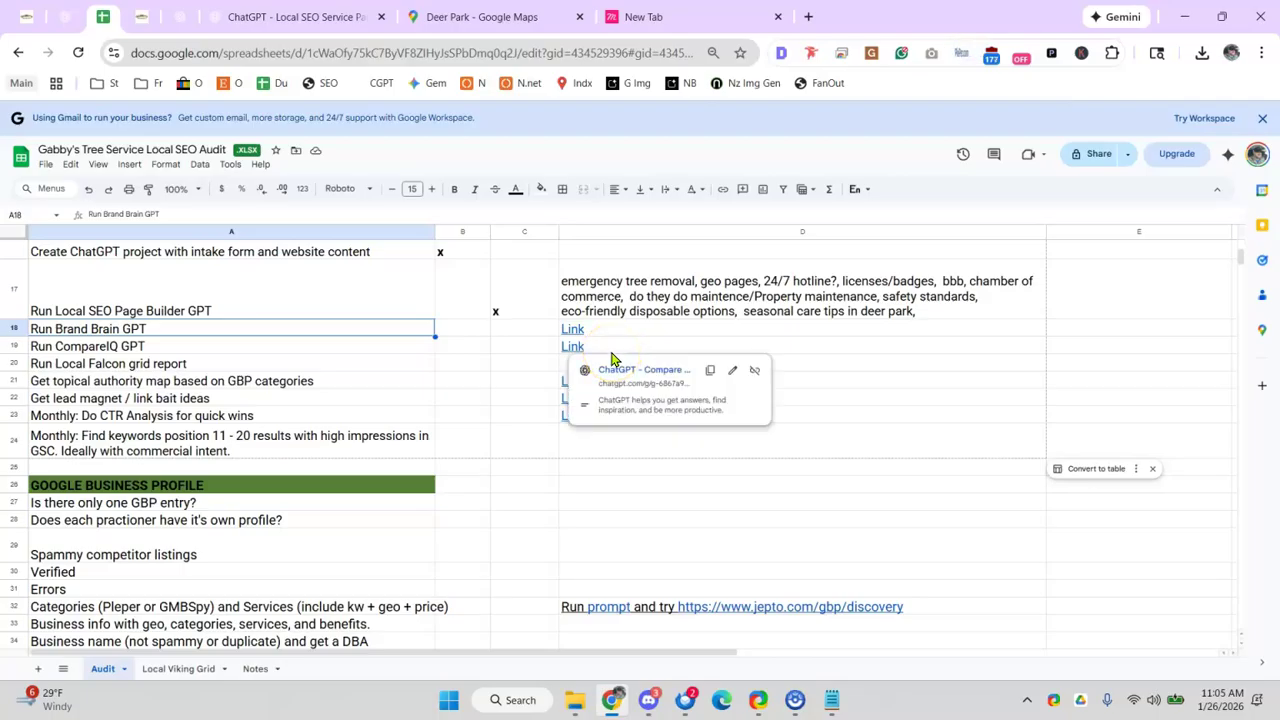
{"action": "left_click", "coordinate": [347, 347]}
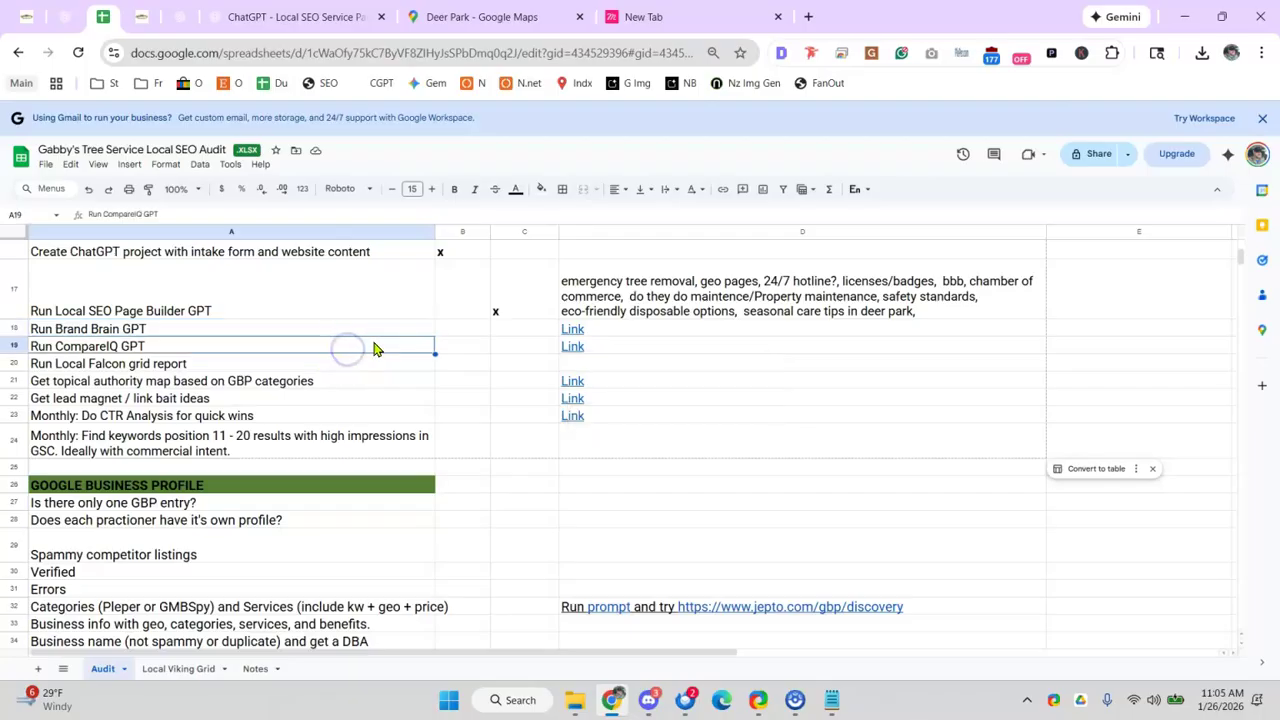
{"action": "left_click", "coordinate": [568, 330]}
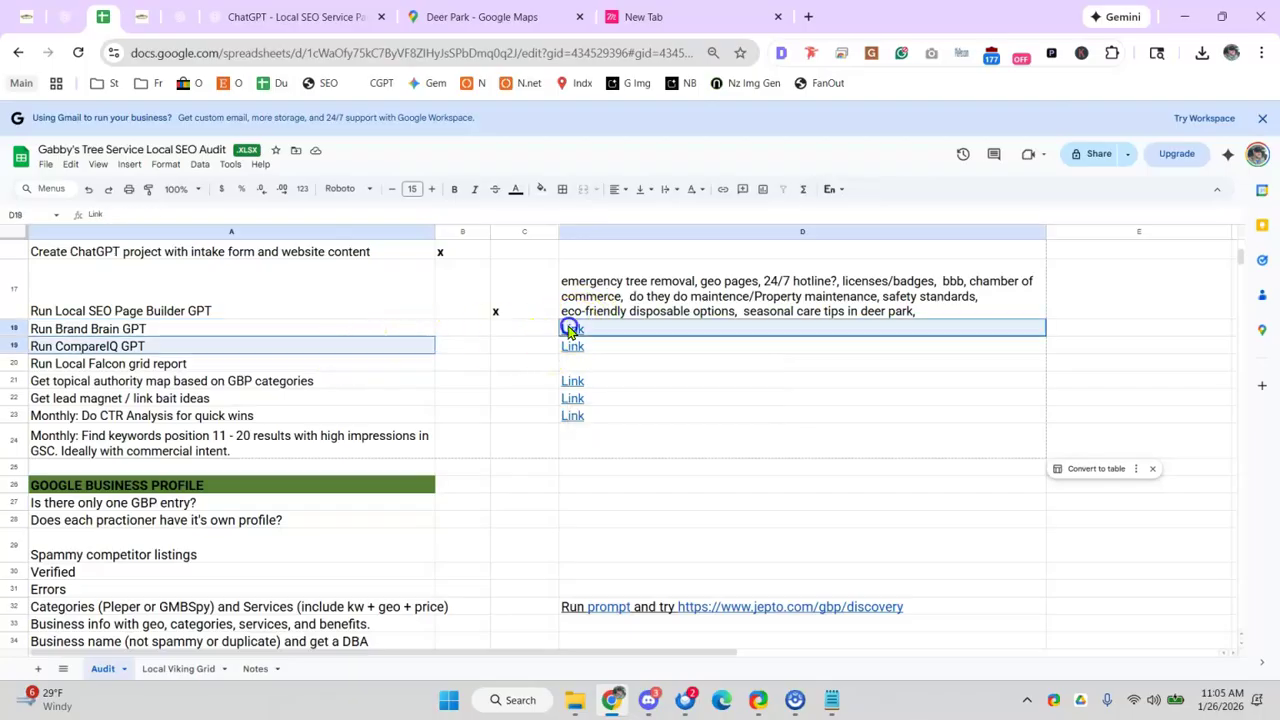
{"action": "left_click", "coordinate": [616, 351]}
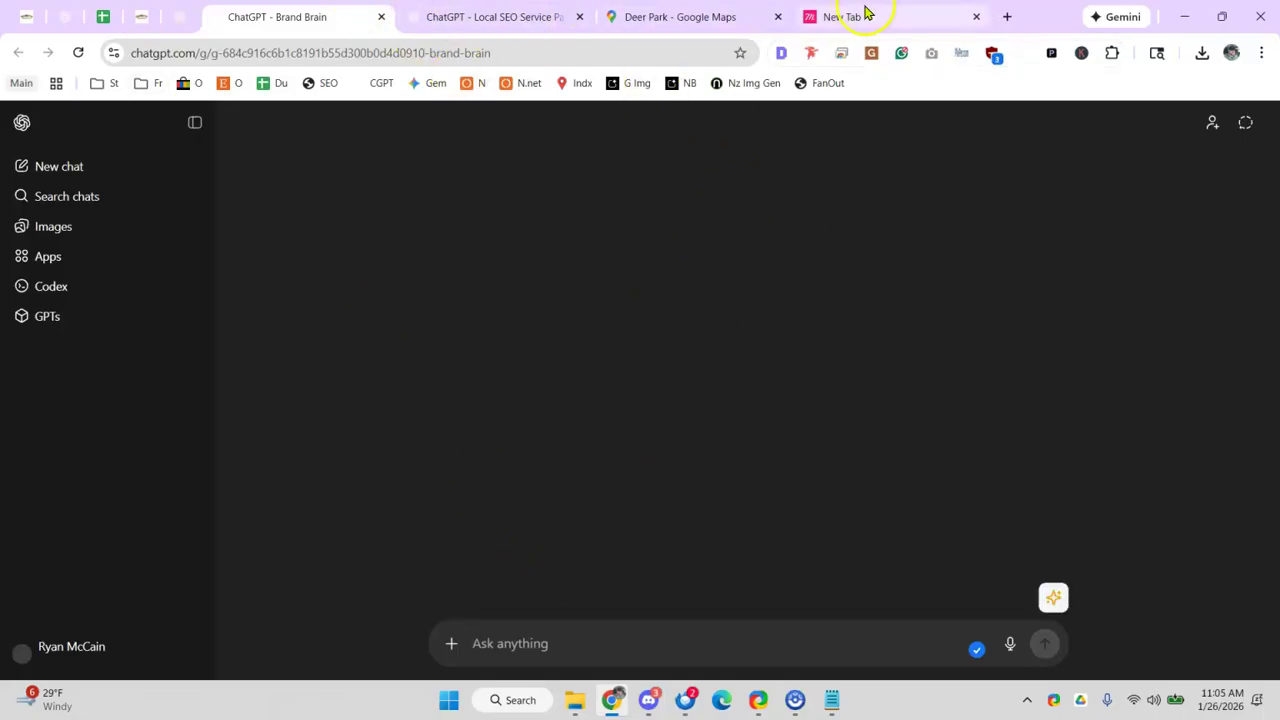
- Close the Local SEO service page chat and send 'Gabbys Tree Service' to Brand Brain
{"action": "left_click", "coordinate": [142, 17]}
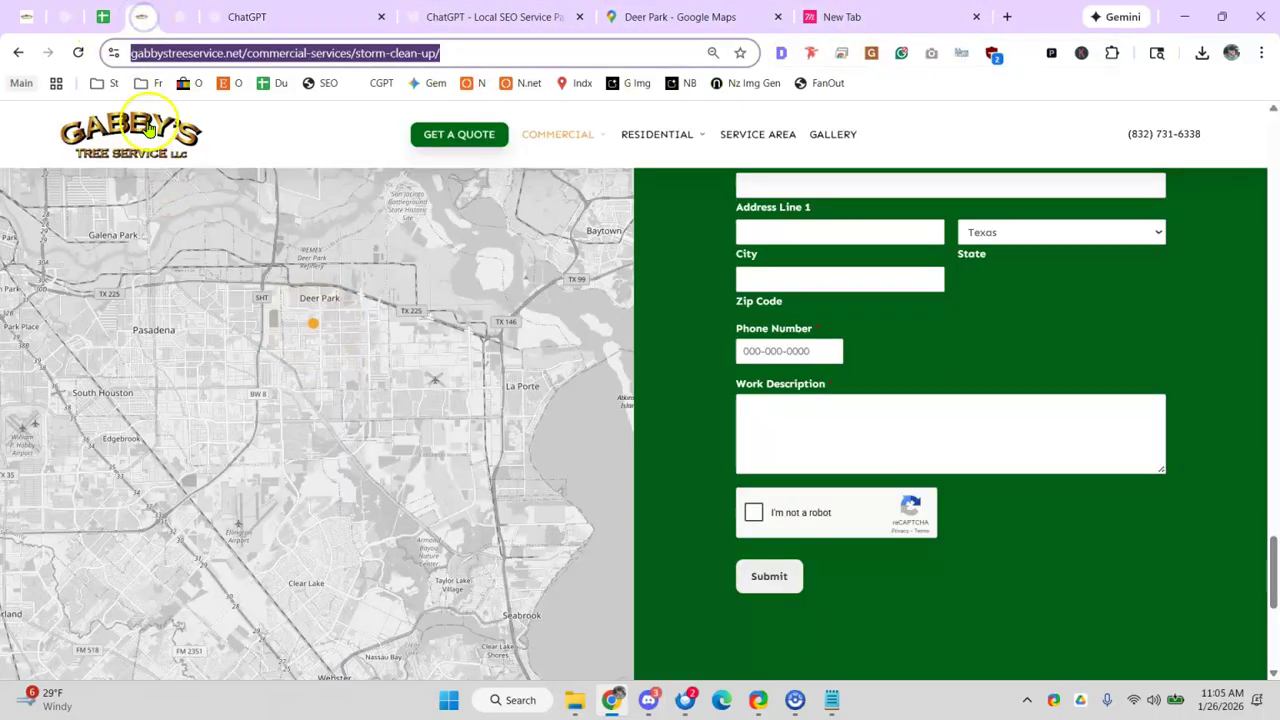
{"action": "left_click", "coordinate": [442, 20]}
{"action": "left_click", "coordinate": [309, 20]}
{"action": "left_click", "coordinate": [480, 18]}
{"action": "left_click", "coordinate": [579, 18]}
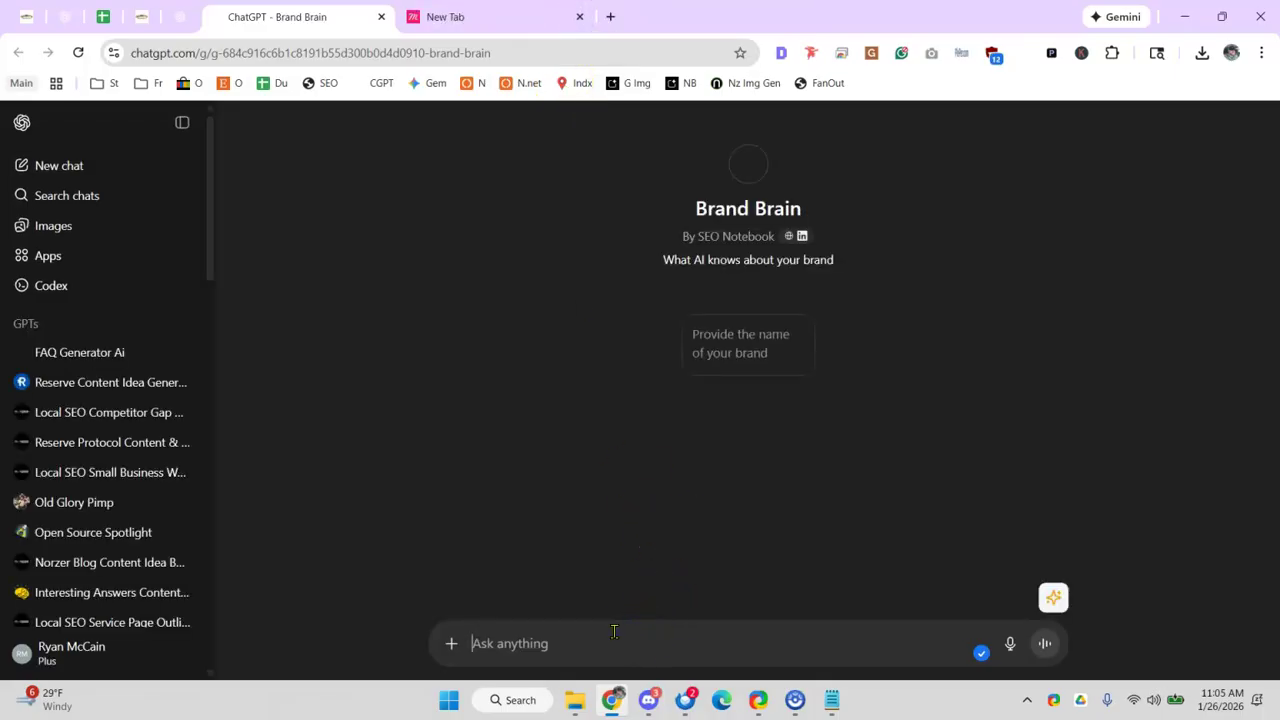
{"action": "type", "text": "Gabbys Tree Service"}
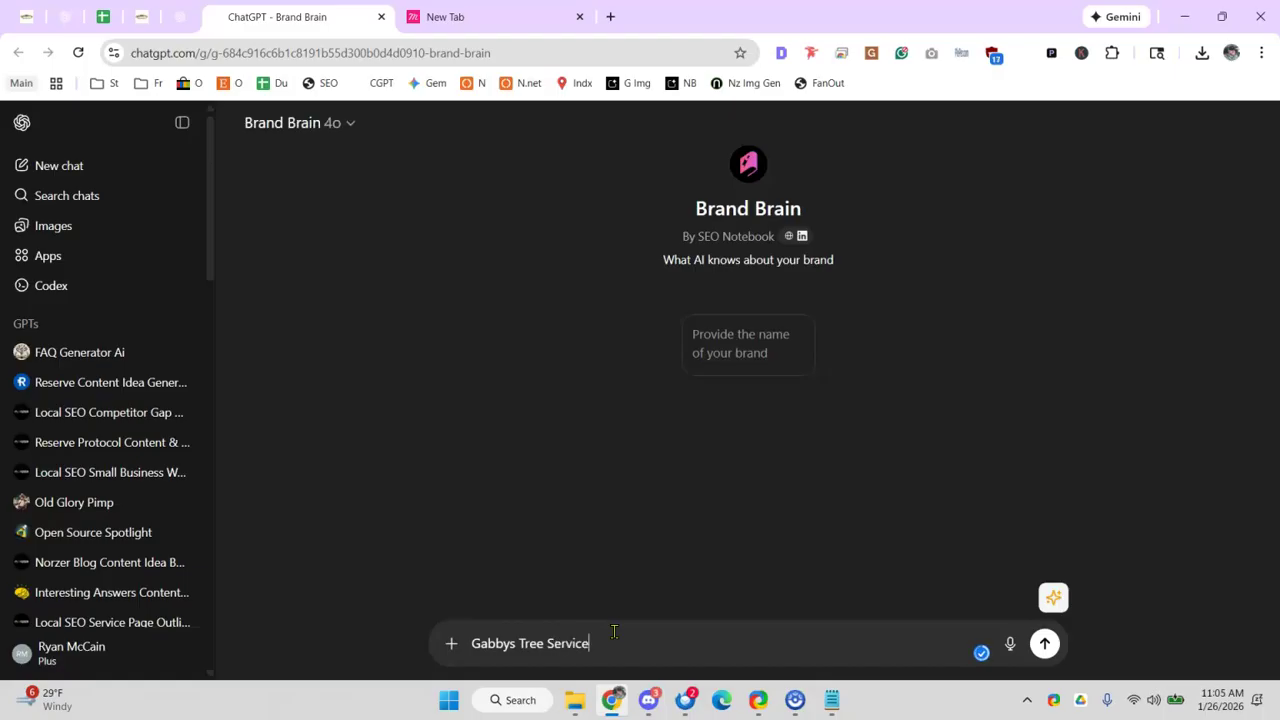
{"action": "key", "text": "Return"}
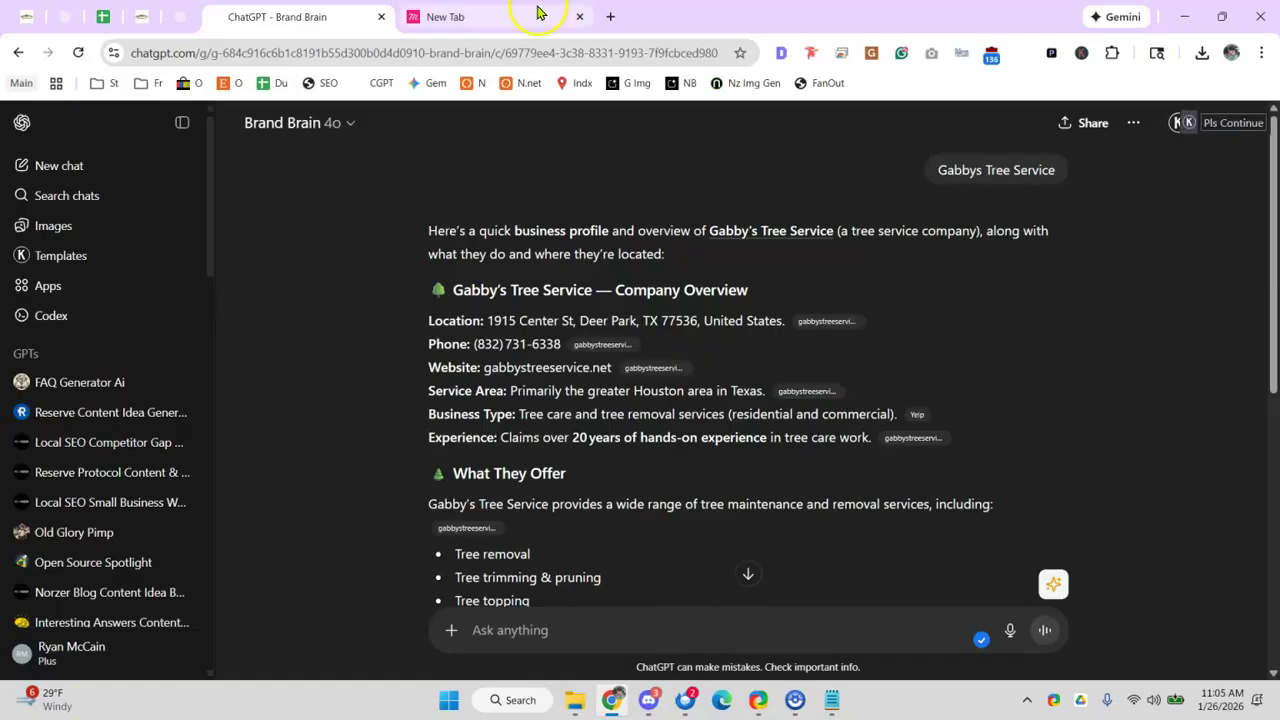
- Read the returned profile's service area and business type details
{"action": "scroll", "coordinate": [528, 285], "scroll_direction": "down", "scroll_amount": 1}
{"action": "left_click_drag", "start_coordinate": [557, 281], "coordinate": [490, 280]}
{"action": "left_click", "coordinate": [398, 302]}
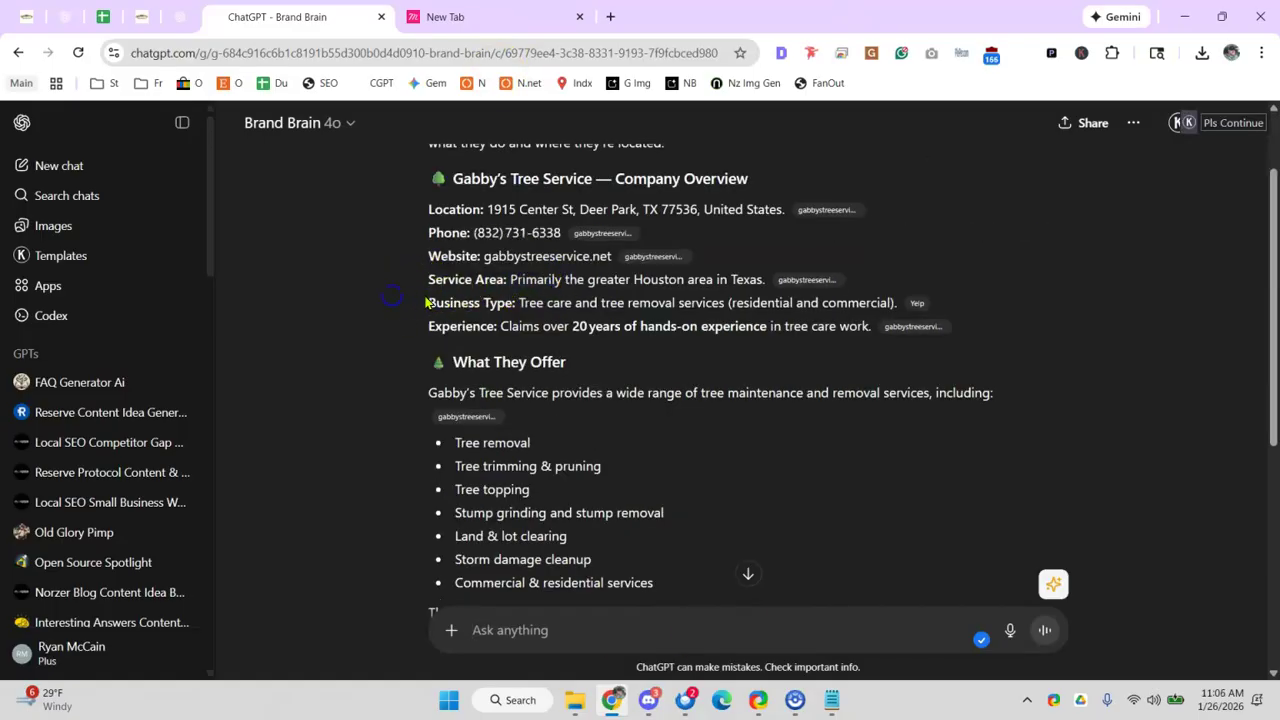
{"action": "scroll", "coordinate": [360, 265], "scroll_direction": "up", "scroll_amount": 1}
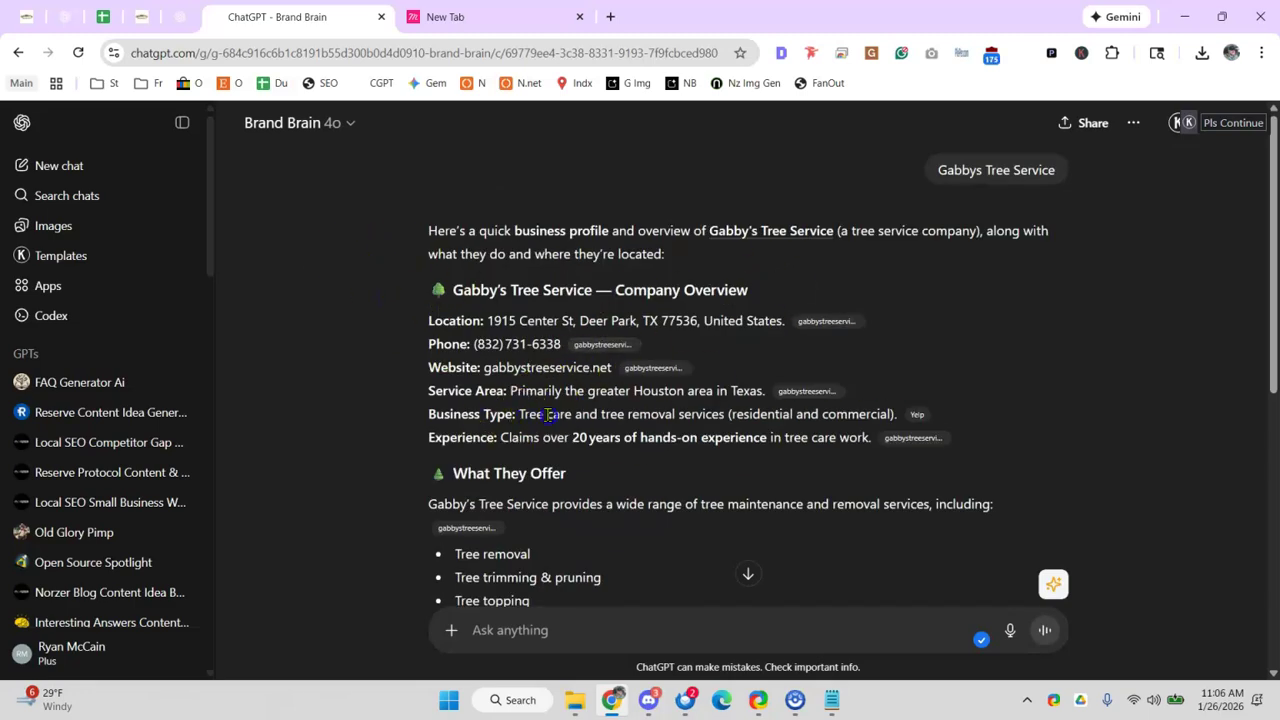
{"action": "left_click_drag", "start_coordinate": [518, 415], "coordinate": [650, 415]}
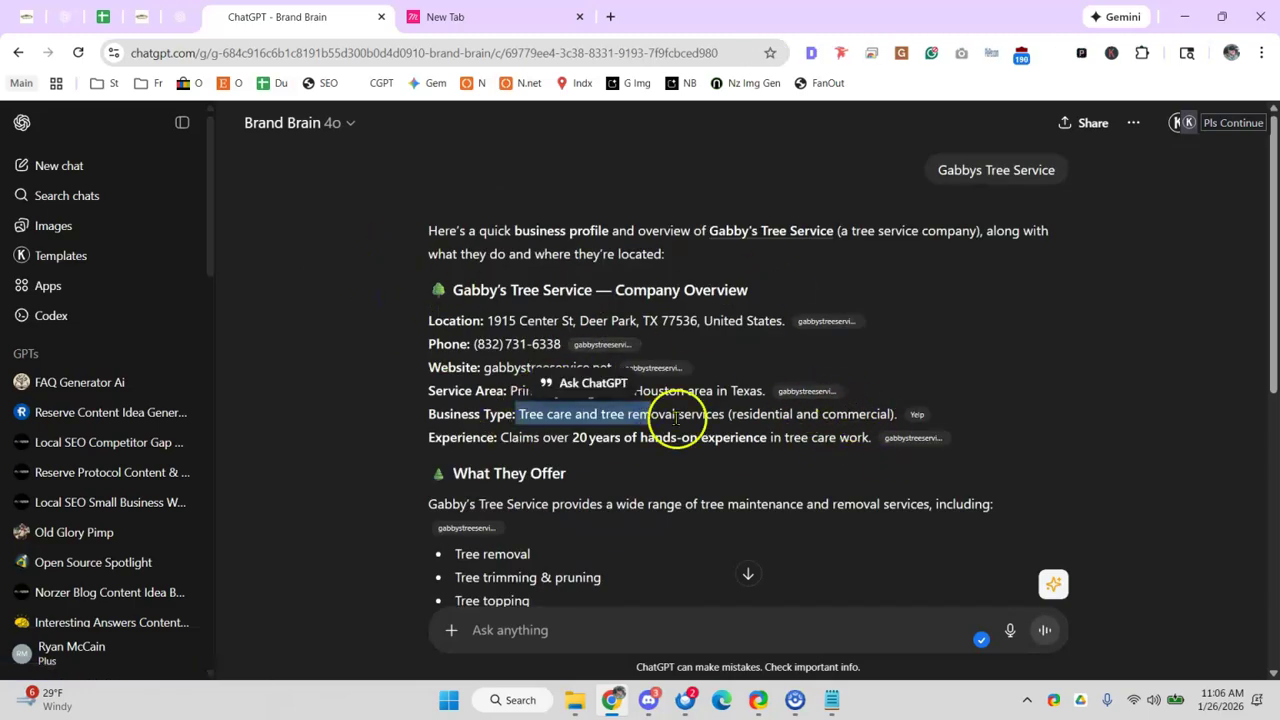
{"action": "left_click", "coordinate": [298, 414]}
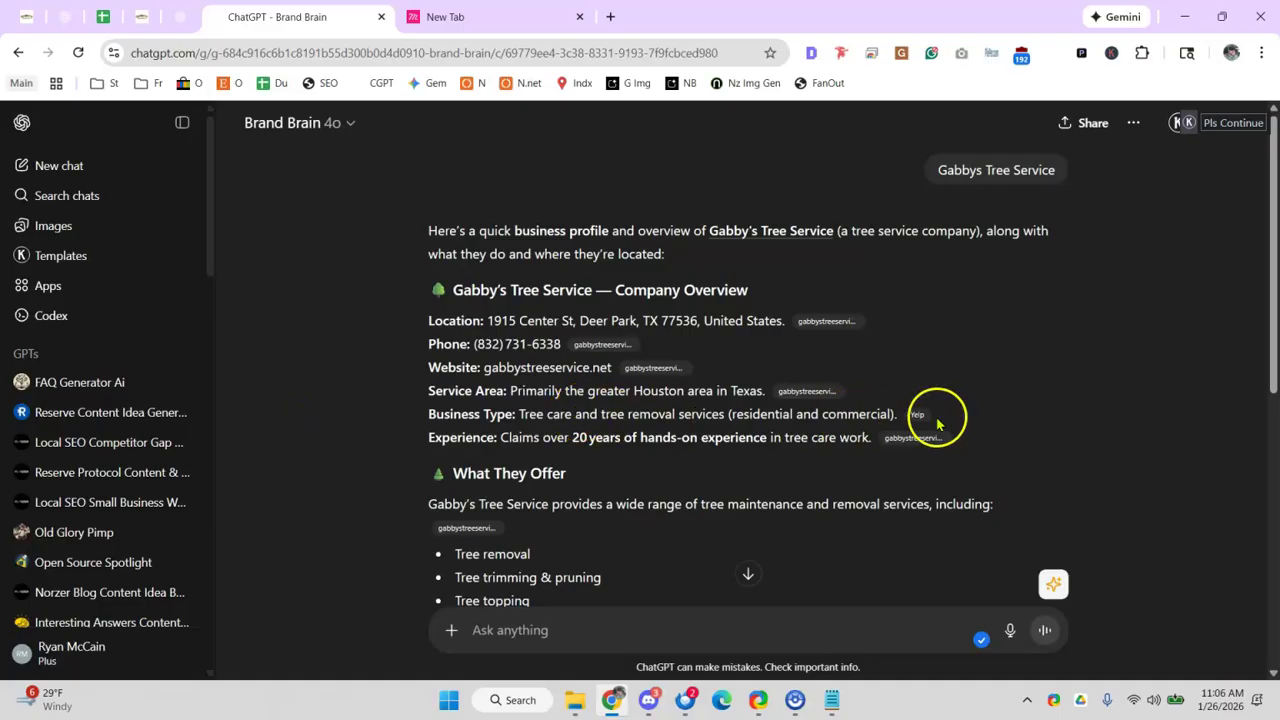
{"action": "scroll", "coordinate": [680, 390], "scroll_direction": "down", "scroll_amount": 1}
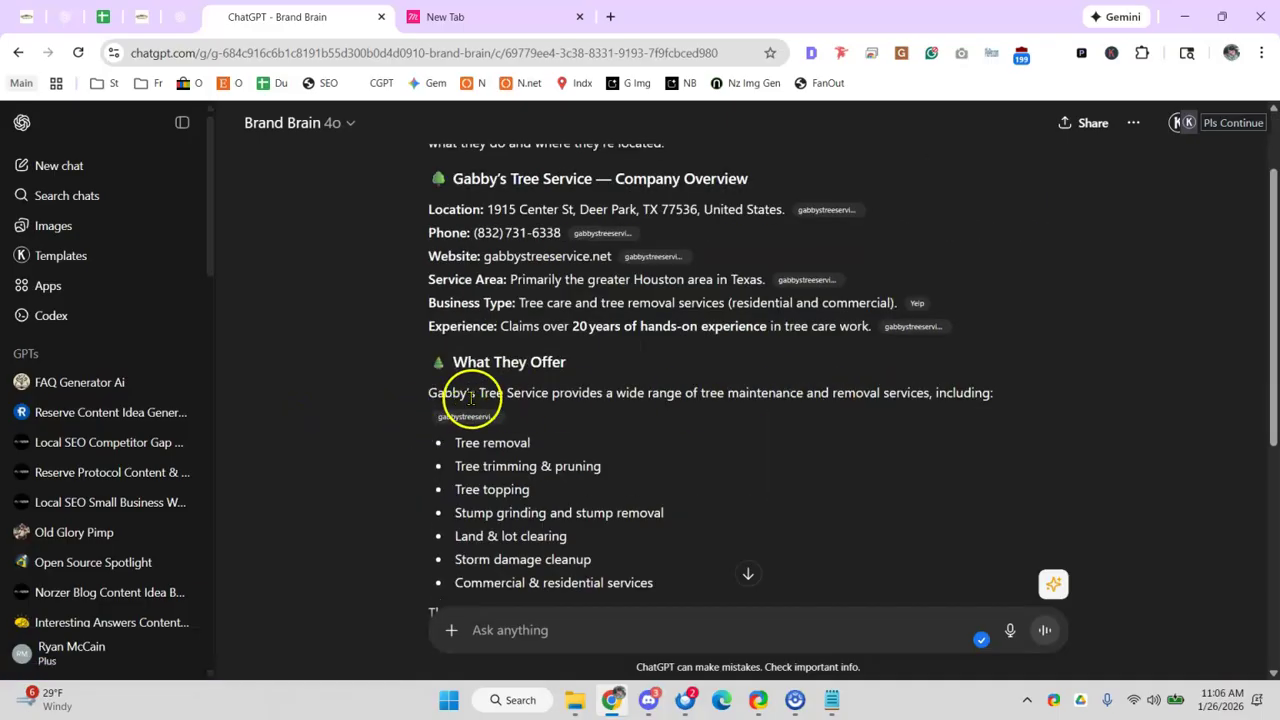
{"action": "scroll", "coordinate": [480, 395], "scroll_direction": "down", "scroll_amount": 1}
{"action": "scroll", "coordinate": [516, 465], "scroll_direction": "down", "scroll_amount": 1}
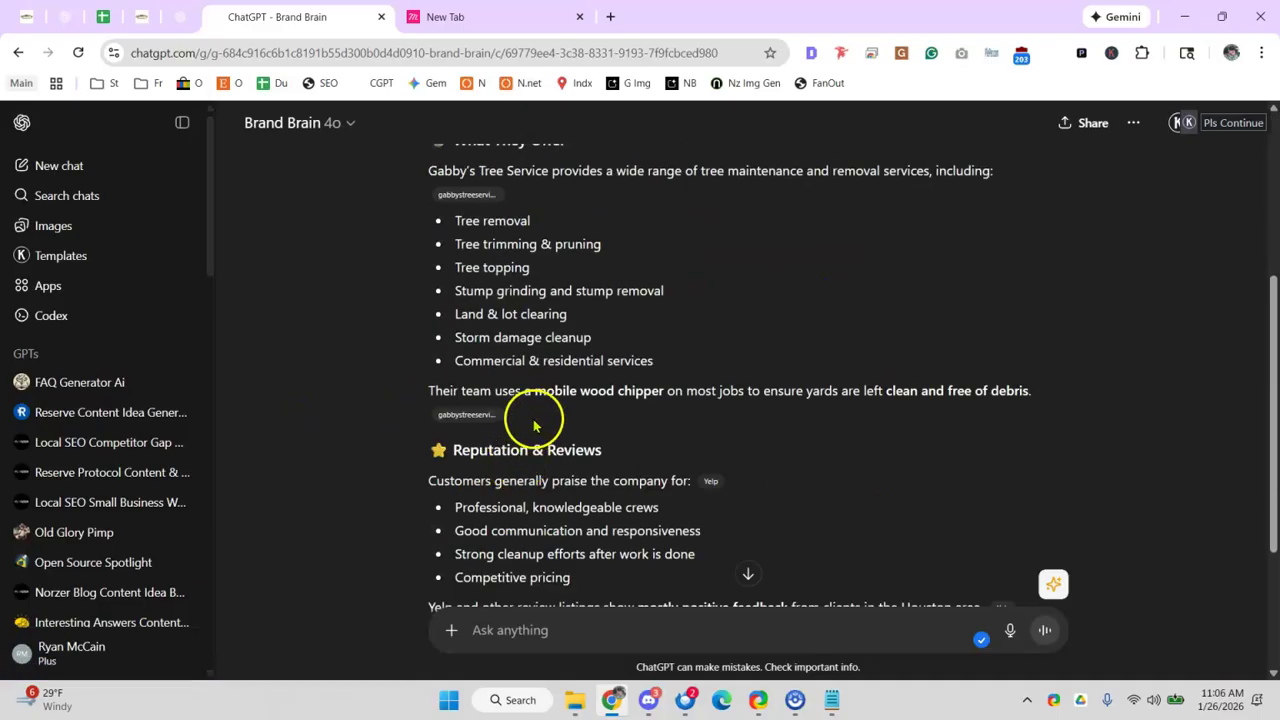
{"action": "left_click_drag", "start_coordinate": [708, 392], "coordinate": [778, 392]}
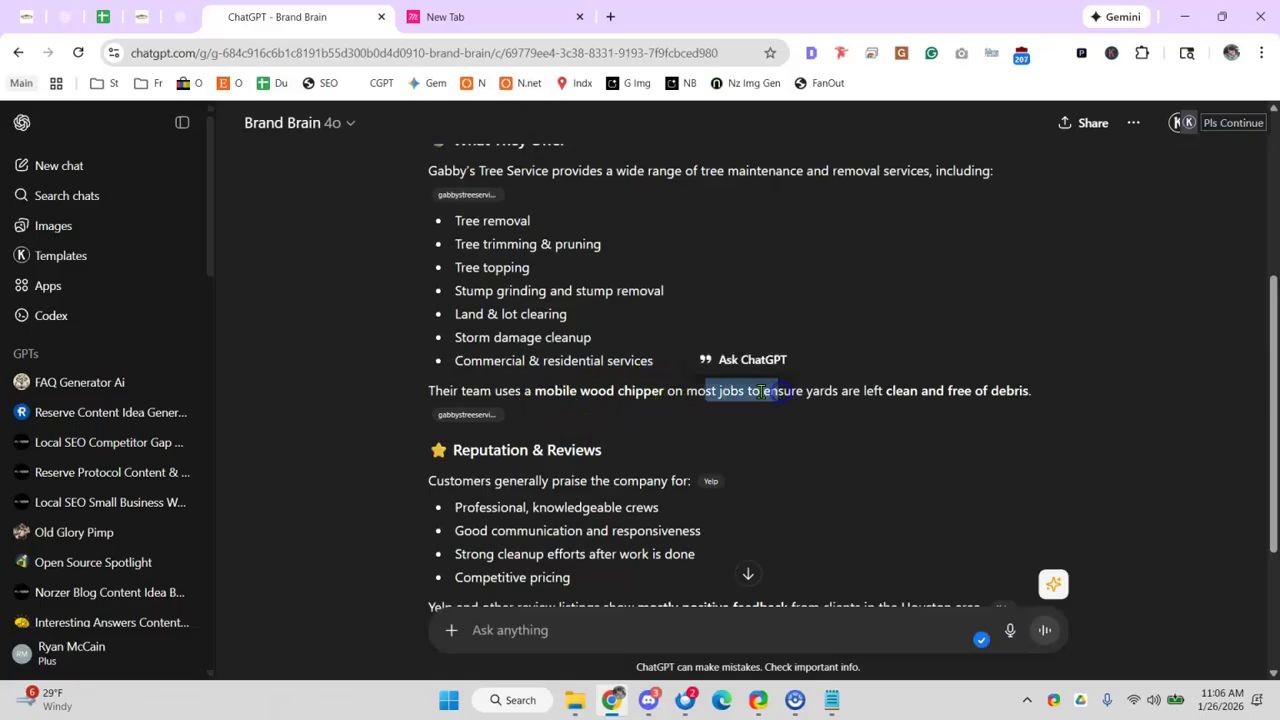
{"action": "scroll", "coordinate": [300, 378], "scroll_direction": "down", "scroll_amount": 1}
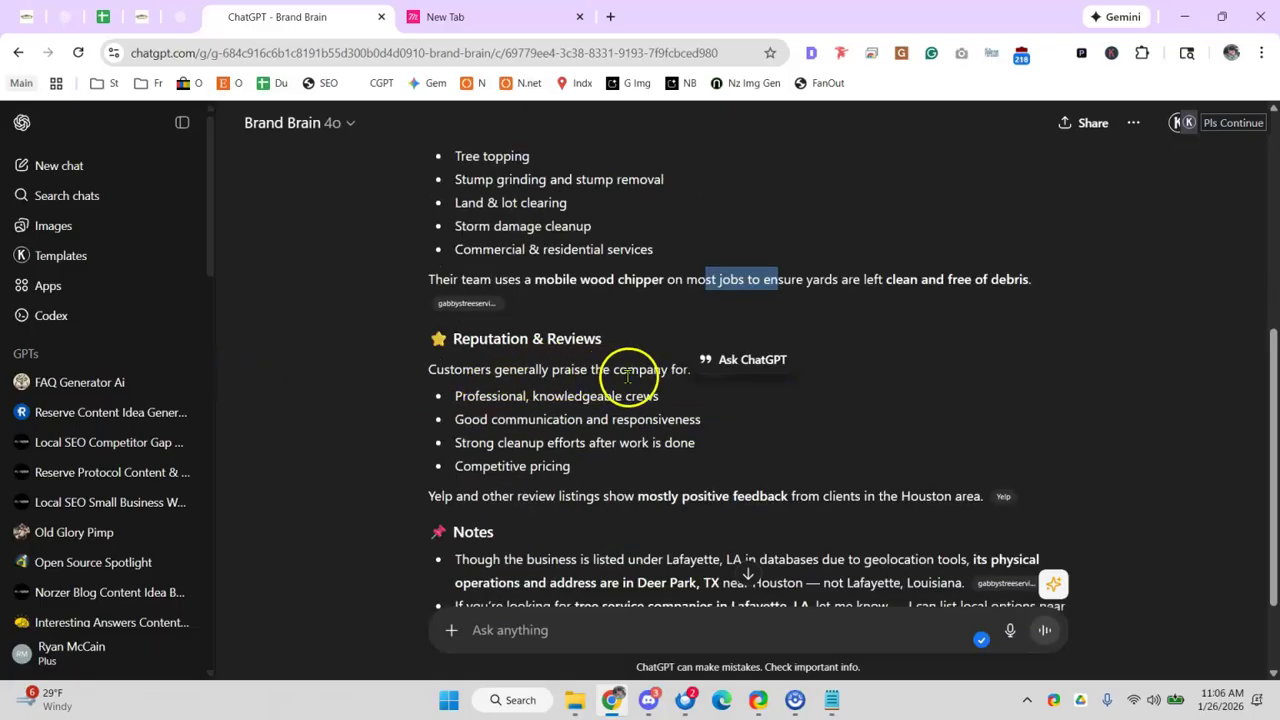
{"action": "left_click", "coordinate": [562, 372]}
- Review the profile's reputation and review notes and the Deer Park address note
{"action": "left_click_drag", "start_coordinate": [580, 413], "coordinate": [559, 409]}
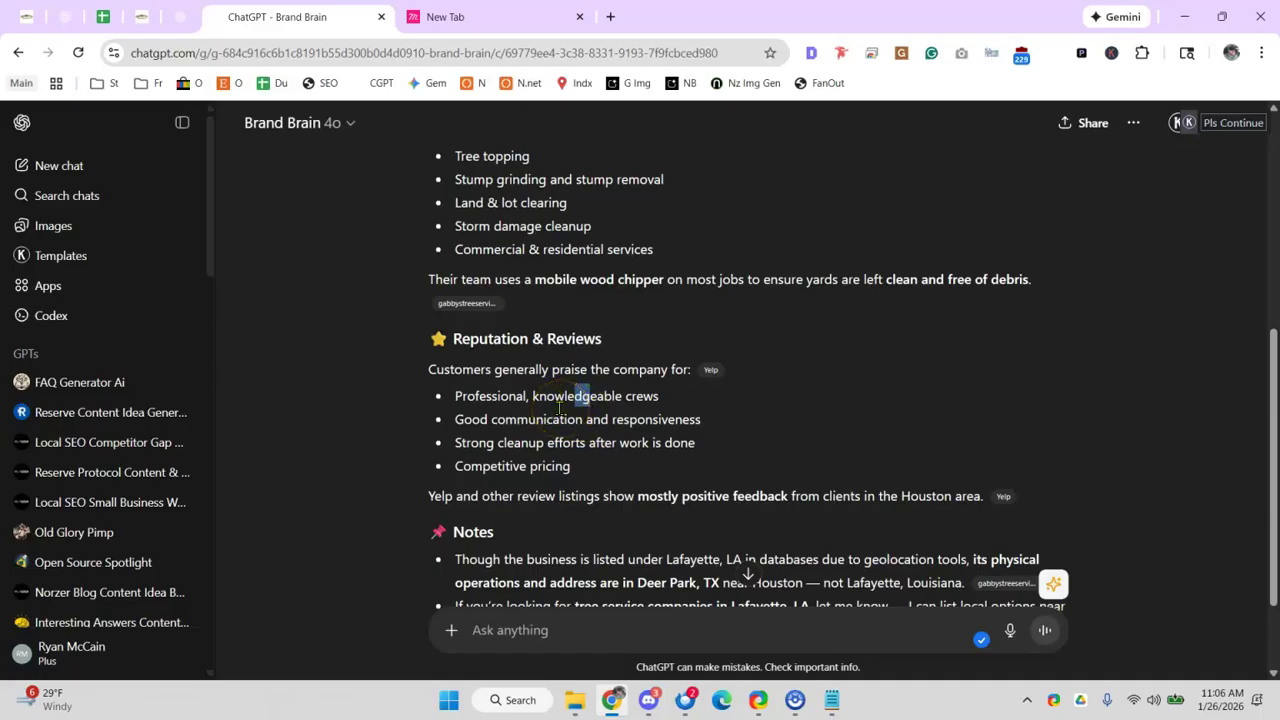
{"action": "scroll", "coordinate": [583, 418], "scroll_direction": "down", "scroll_amount": 1}
{"action": "left_click_drag", "start_coordinate": [490, 356], "coordinate": [585, 350]}
{"action": "left_click_drag", "start_coordinate": [460, 385], "coordinate": [634, 385]}
{"action": "left_click", "coordinate": [656, 384]}
{"action": "scroll", "coordinate": [620, 378], "scroll_direction": "down", "scroll_amount": 1}
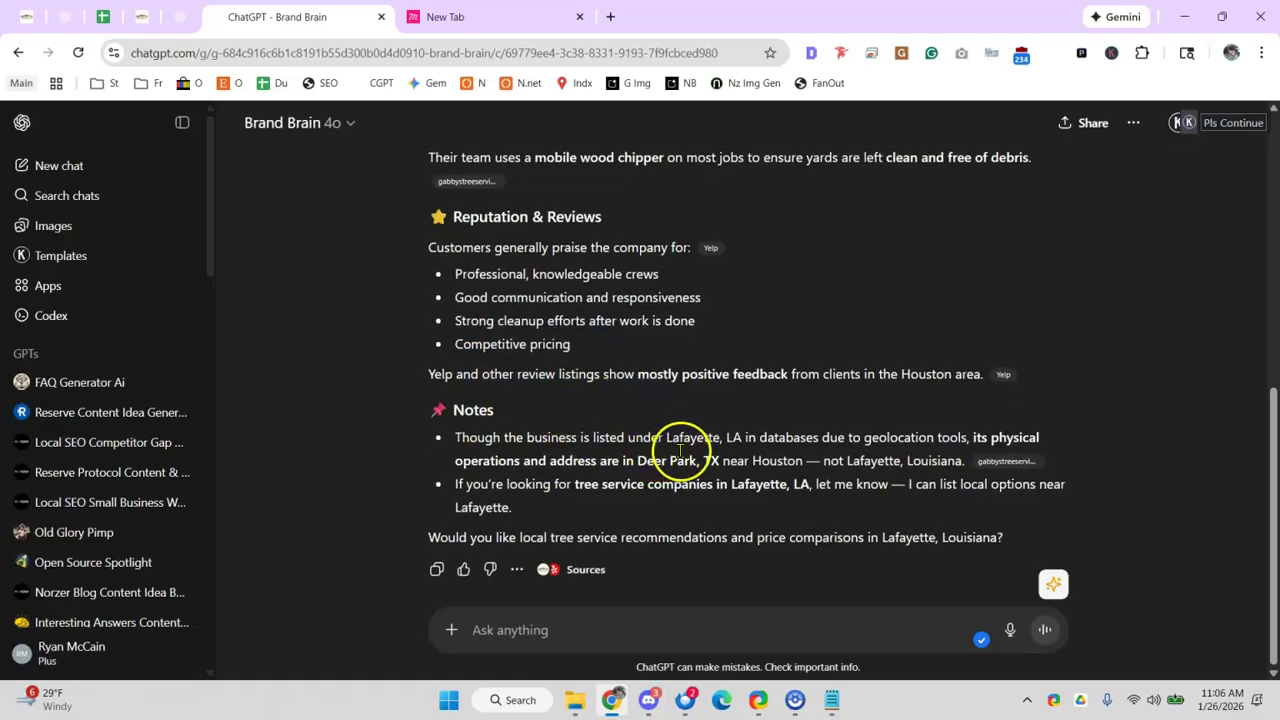
{"action": "left_click_drag", "start_coordinate": [565, 461], "coordinate": [697, 462]}
{"action": "left_click", "coordinate": [517, 440]}
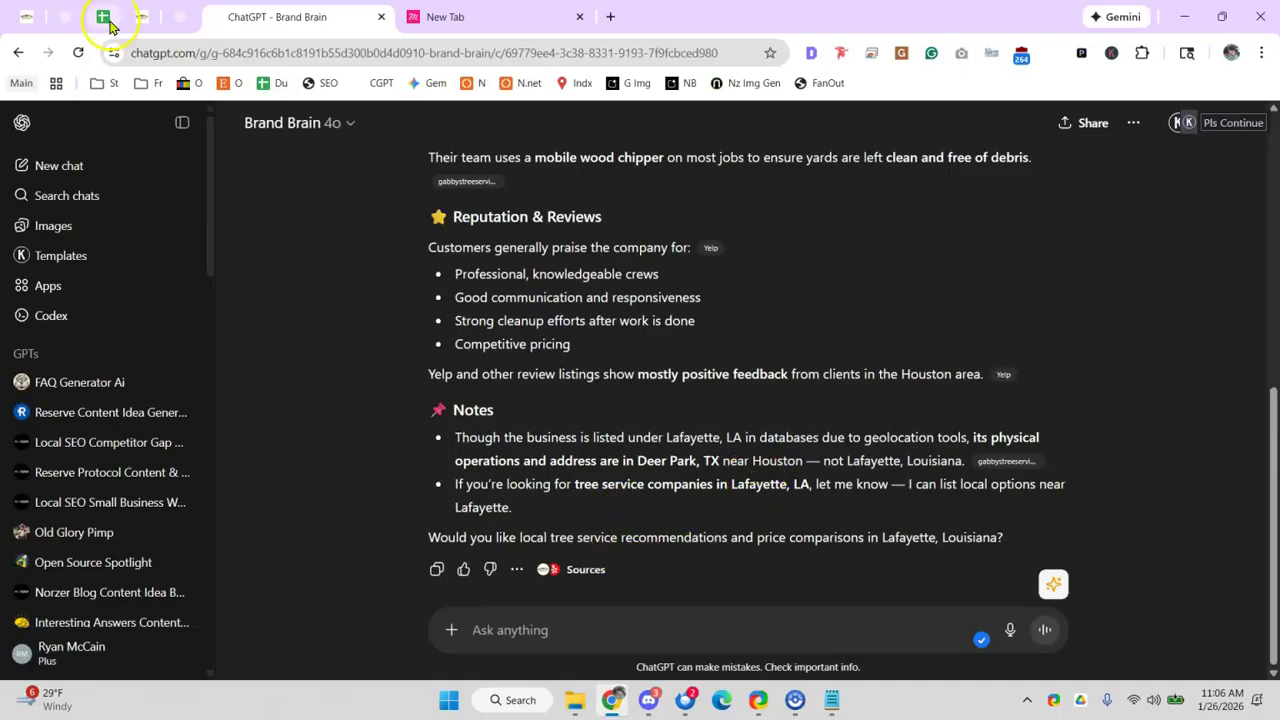
- Mark the Brand Brain task PASS and open the CompareIQ GPT link
{"action": "left_click", "coordinate": [103, 16]}
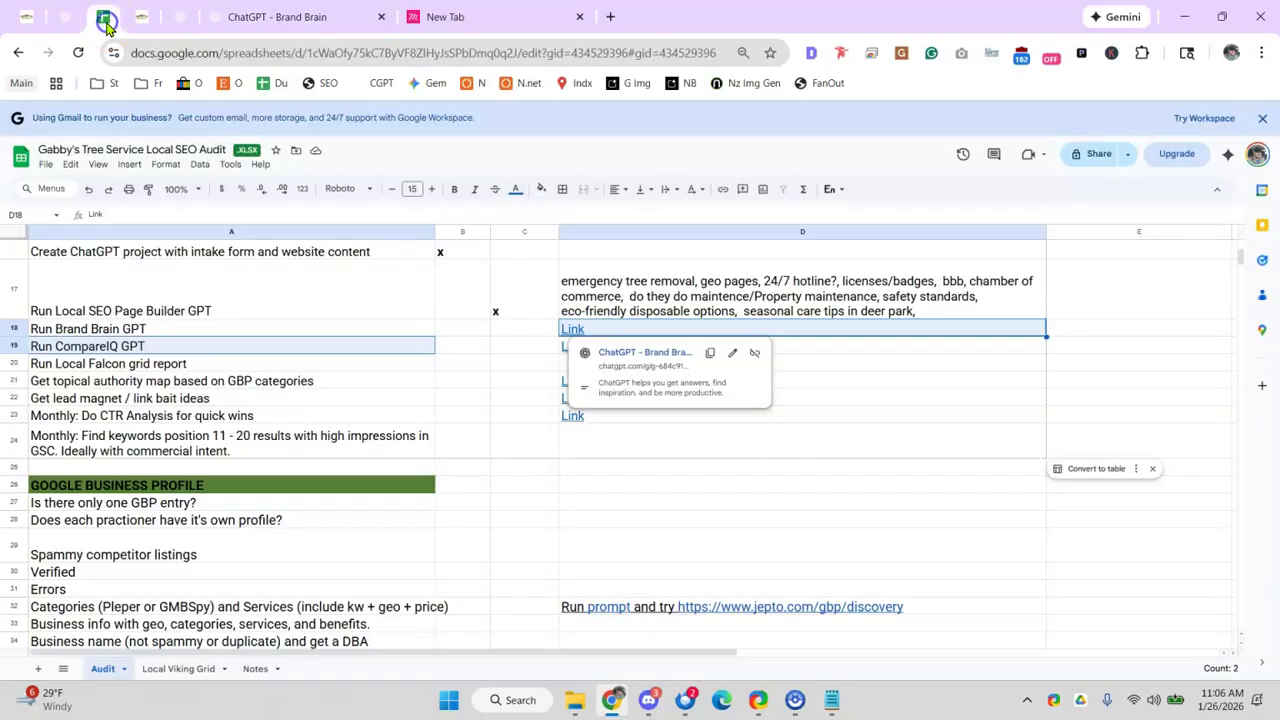
{"action": "left_click", "coordinate": [466, 328]}
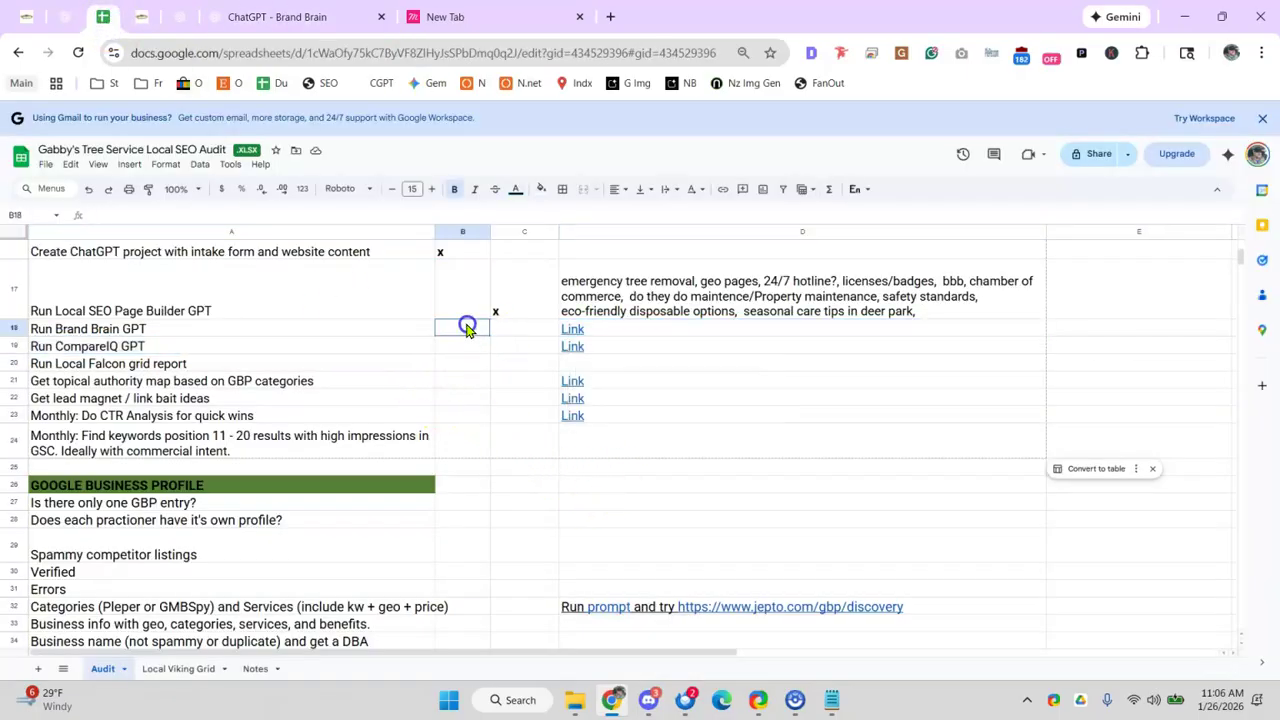
{"action": "left_click", "coordinate": [395, 366]}
{"action": "left_click", "coordinate": [578, 347]}
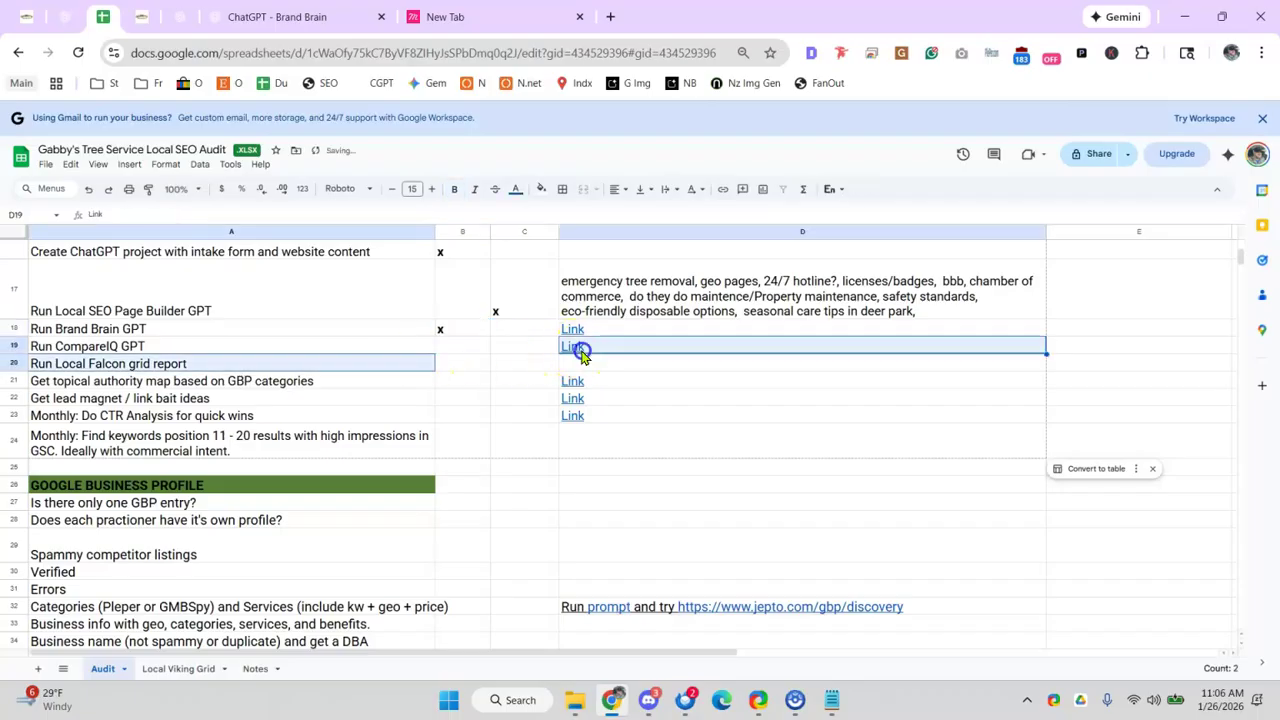
{"action": "left_click", "coordinate": [648, 375]}
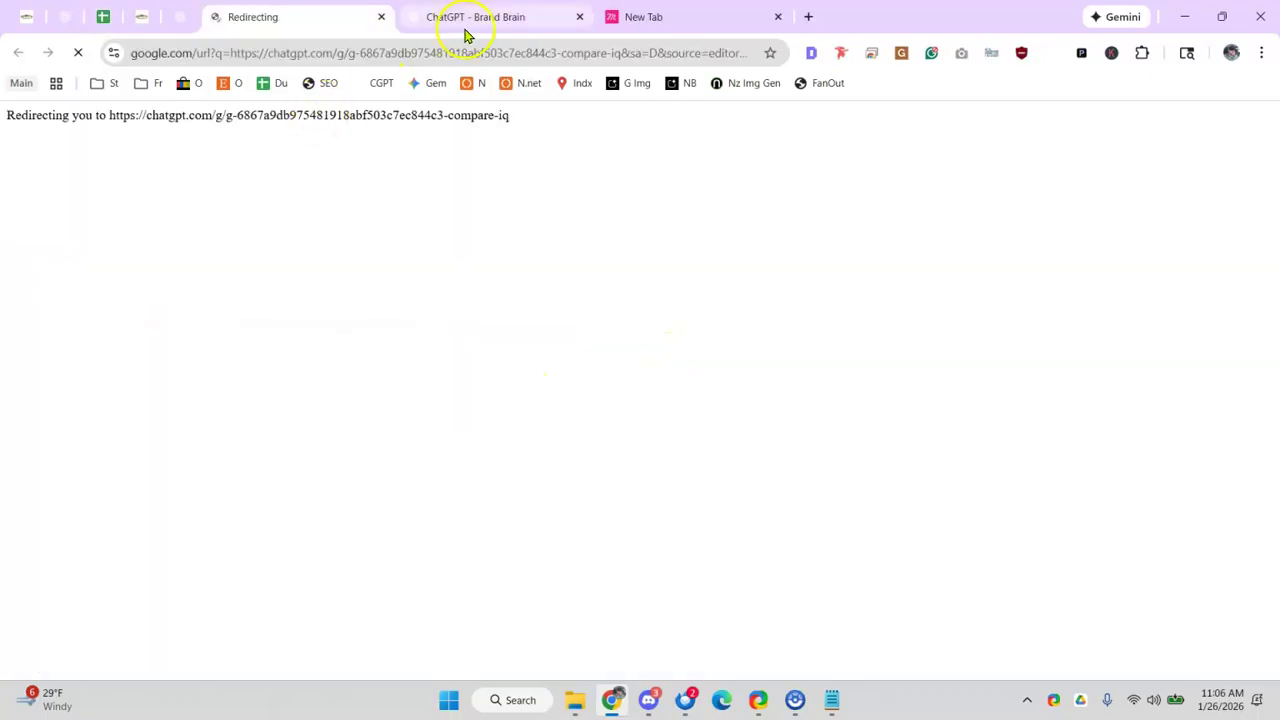
- Close the Brand Brain chat and blank tab, then preview row 12's first competitor link
{"action": "left_click", "coordinate": [492, 18]}
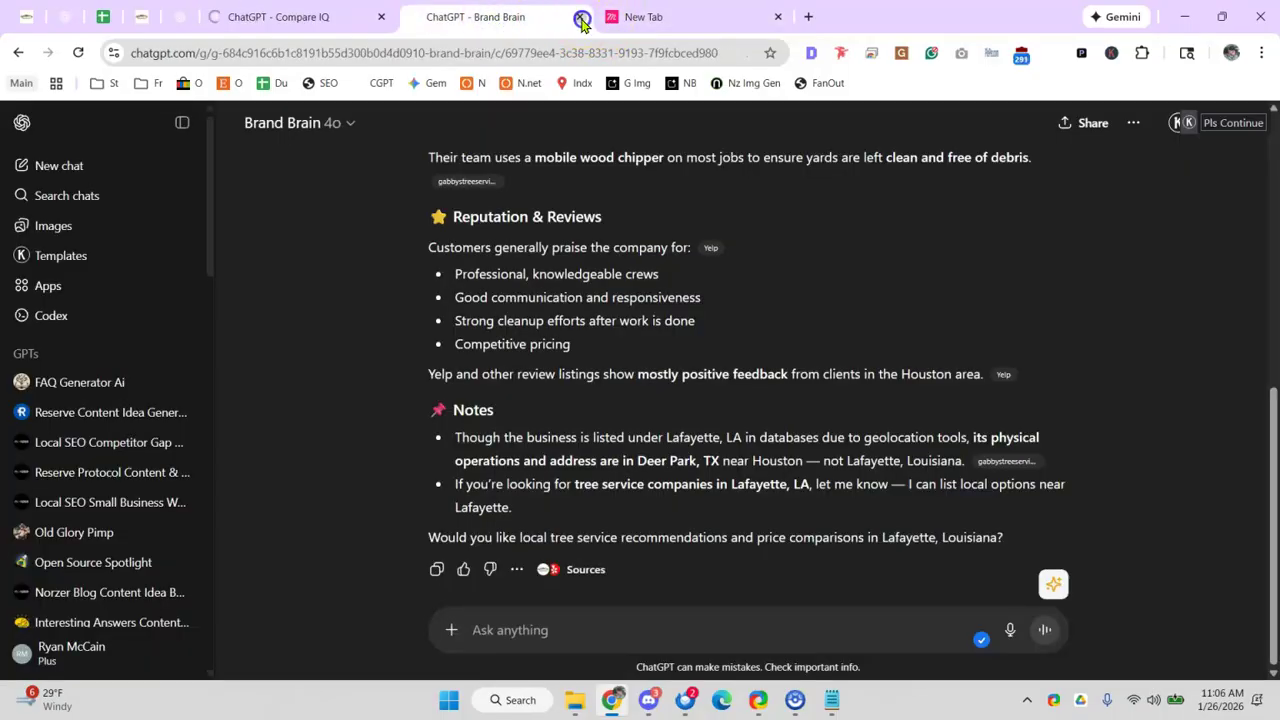
{"action": "left_click", "coordinate": [582, 17]}
{"action": "left_click", "coordinate": [582, 17]}
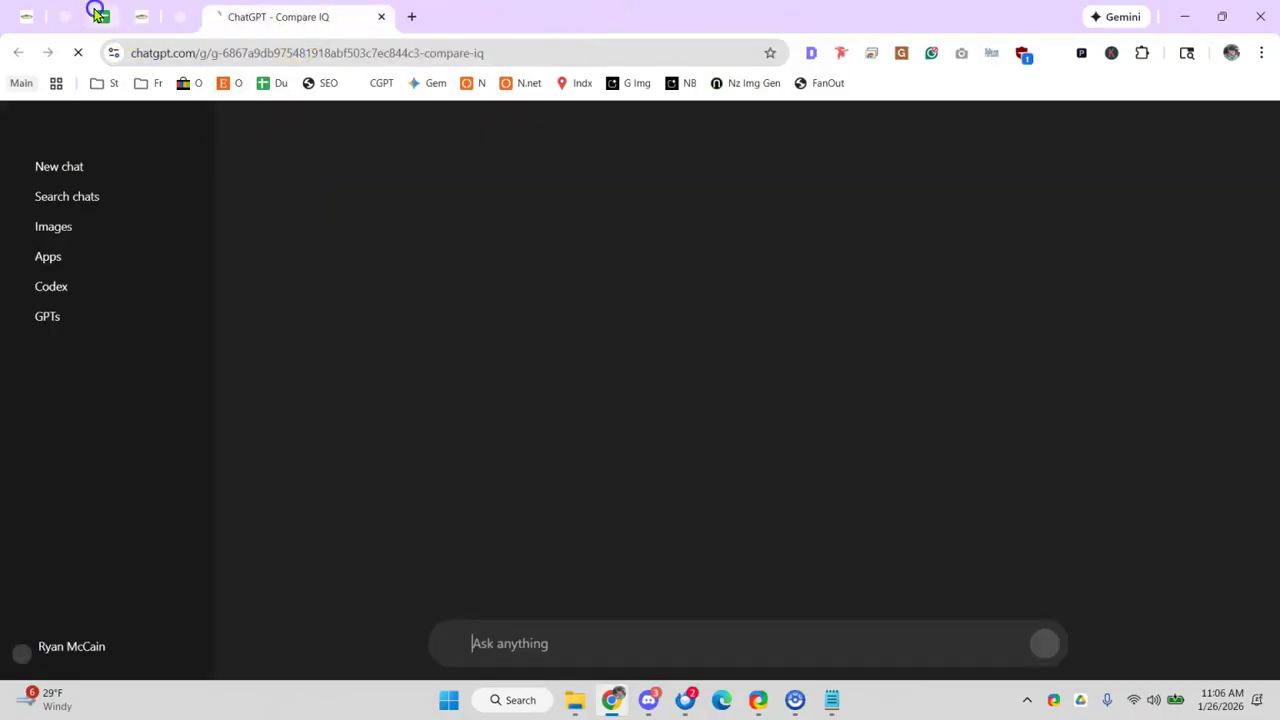
{"action": "left_click", "coordinate": [97, 12]}
{"action": "scroll", "coordinate": [663, 457], "scroll_direction": "up", "scroll_amount": 3}
{"action": "scroll", "coordinate": [668, 452], "scroll_direction": "down", "scroll_amount": 1}
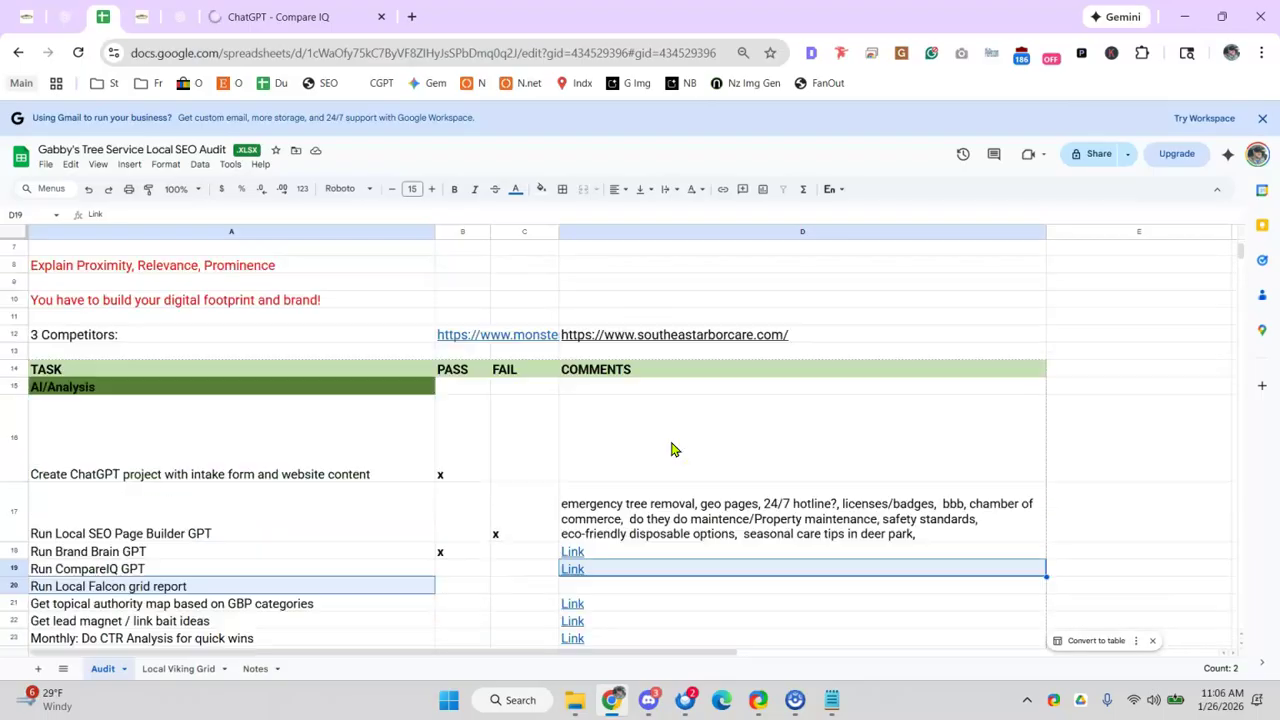
{"action": "left_click", "coordinate": [445, 340]}
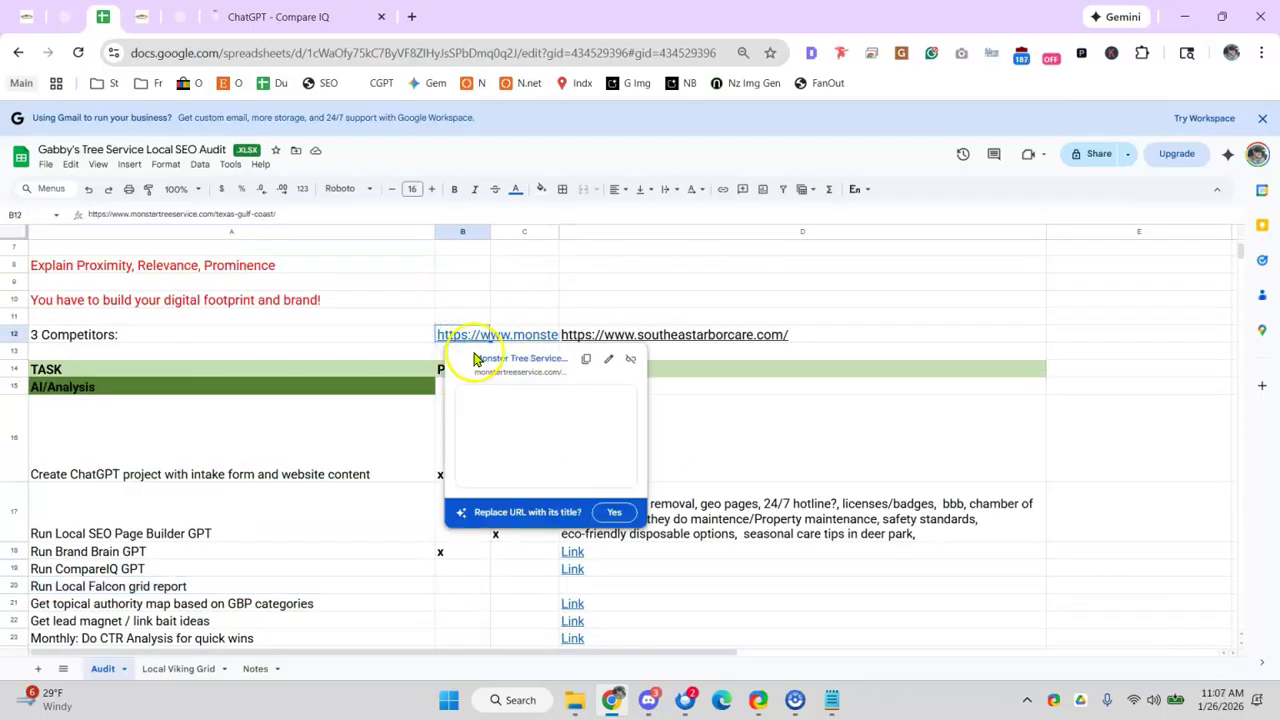
{"action": "left_click", "coordinate": [268, 20]}
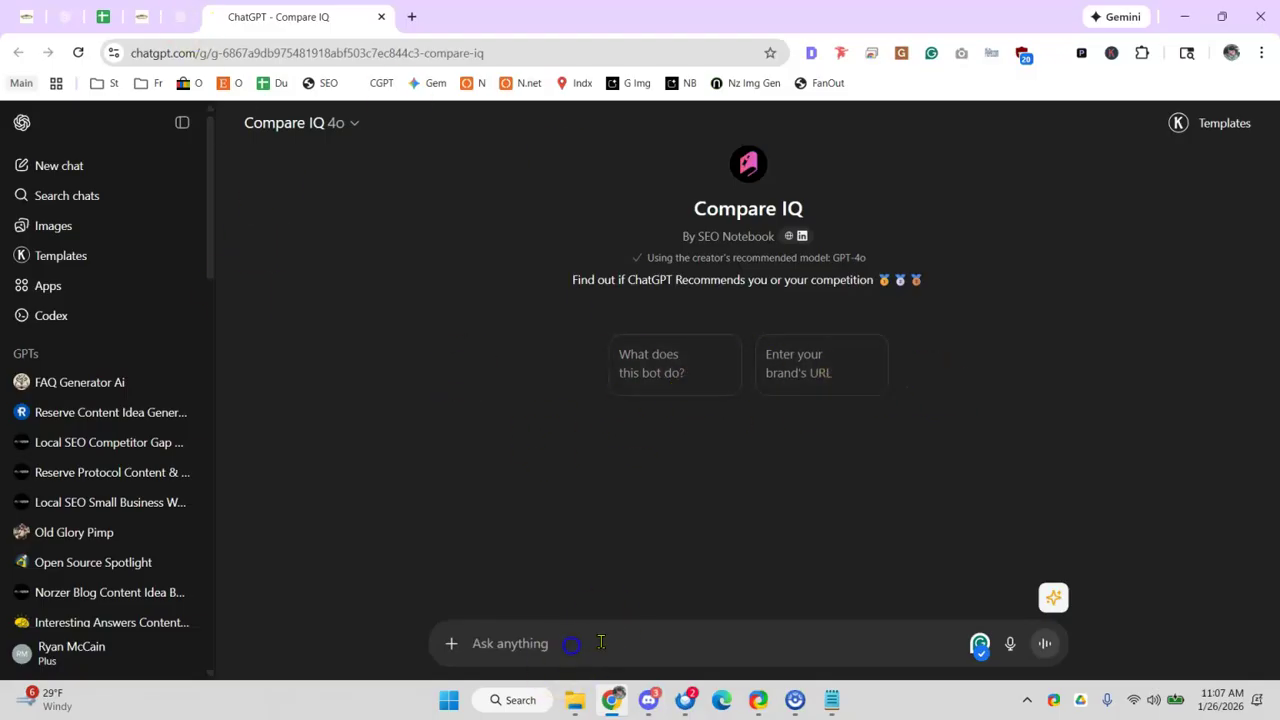
- Search clipboard history for the site address, leaving a stray 'gabb' in the message box
{"action": "key", "text": "super+v"}
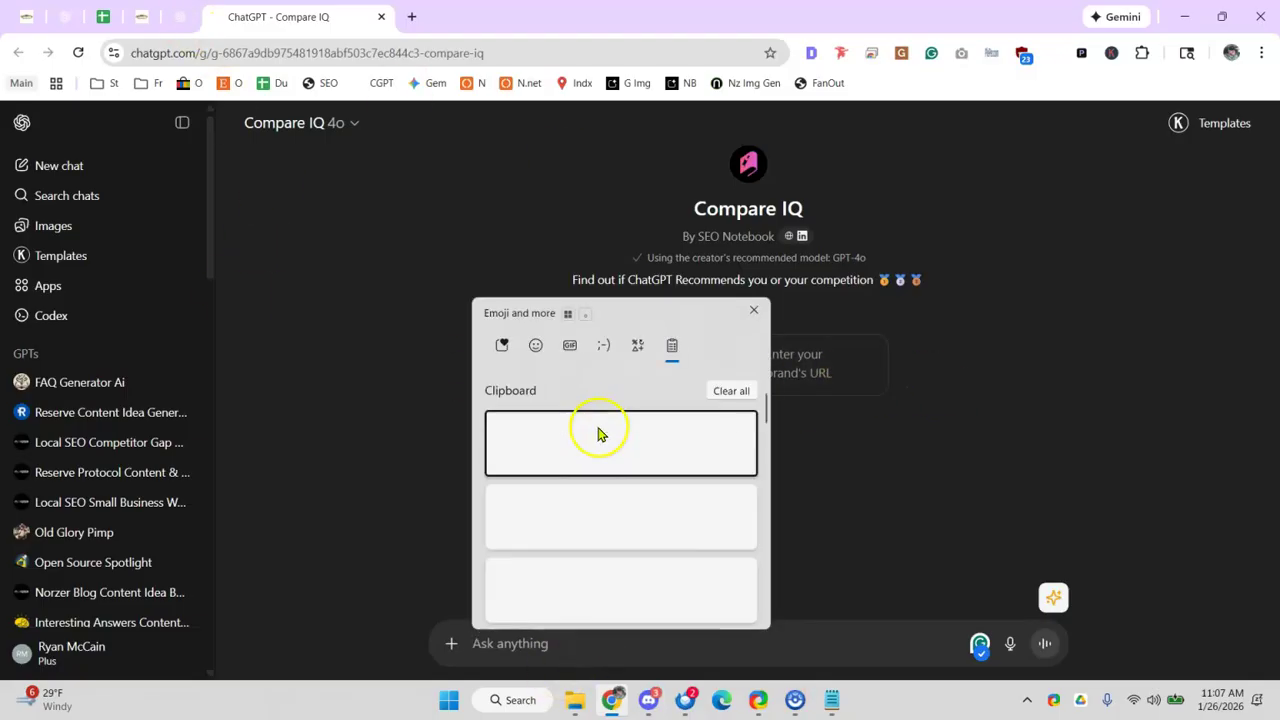
{"action": "scroll", "coordinate": [600, 432], "scroll_direction": "down", "scroll_amount": 1}
{"action": "scroll", "coordinate": [590, 434], "scroll_direction": "down", "scroll_amount": 1}
{"action": "scroll", "coordinate": [597, 558], "scroll_direction": "down", "scroll_amount": 2}
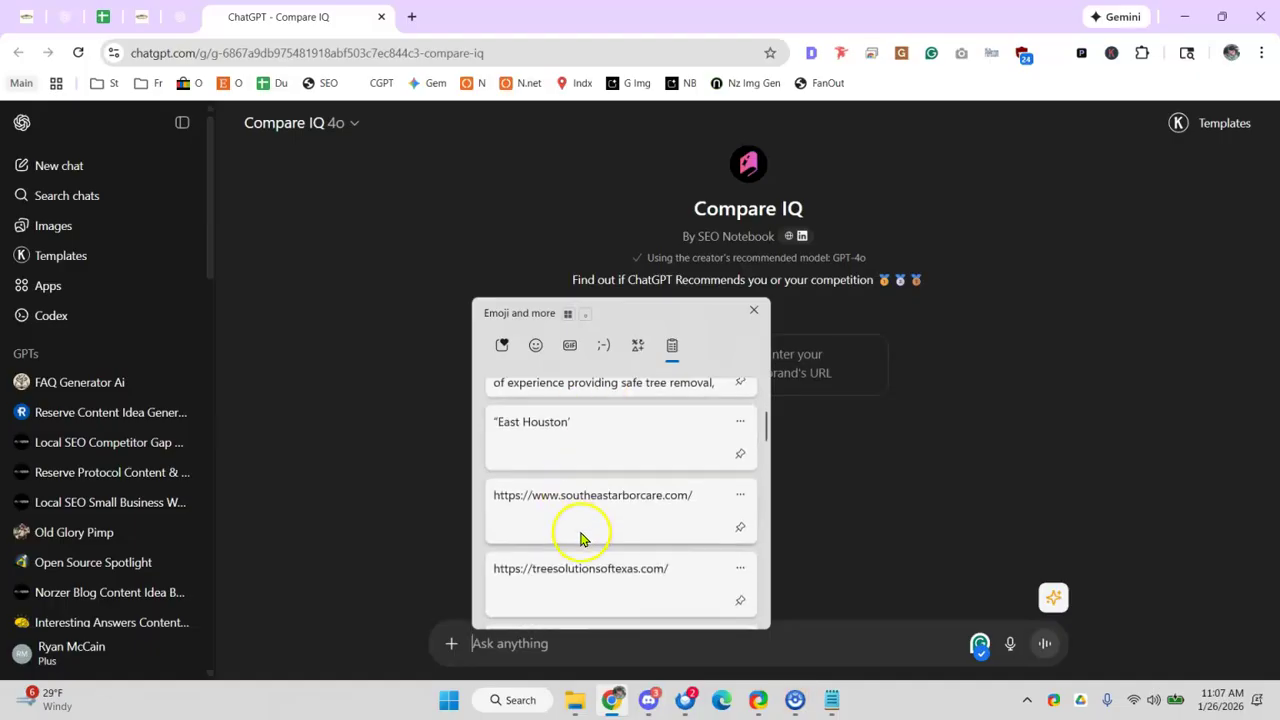
{"action": "scroll", "coordinate": [597, 558], "scroll_direction": "down", "scroll_amount": 5}
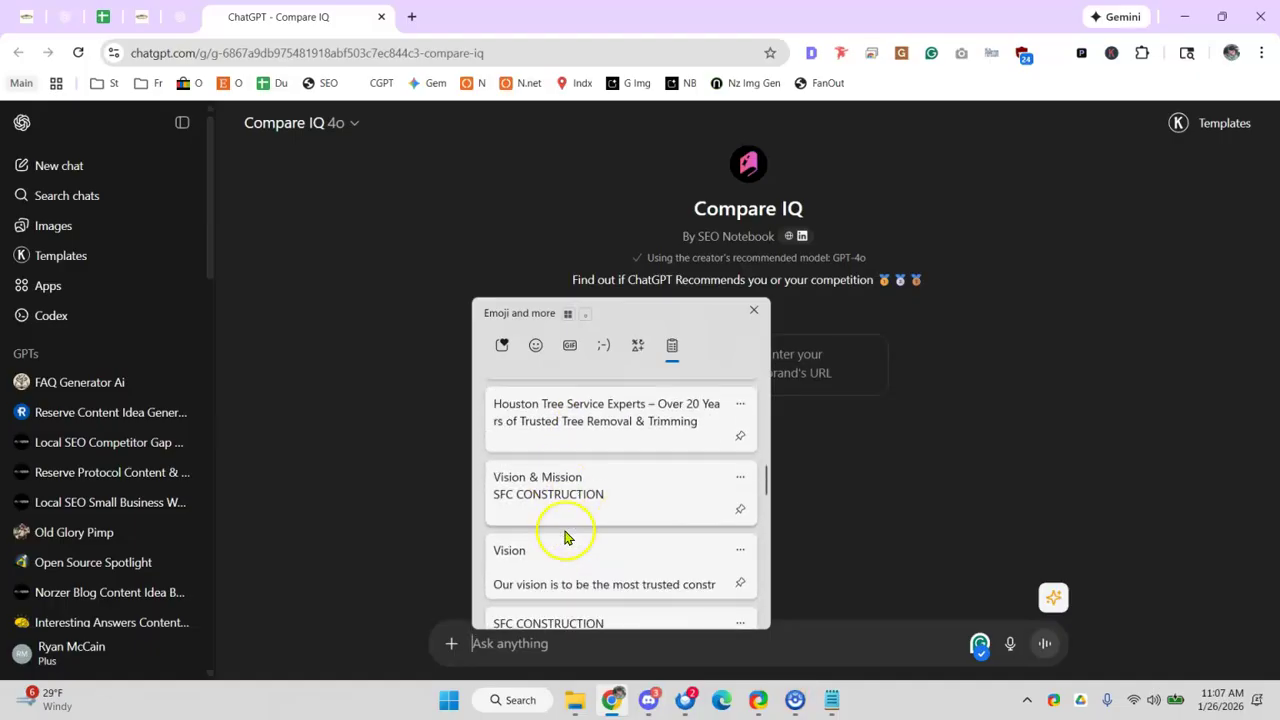
{"action": "left_click", "coordinate": [407, 20]}
{"action": "type", "text": "gabb"}
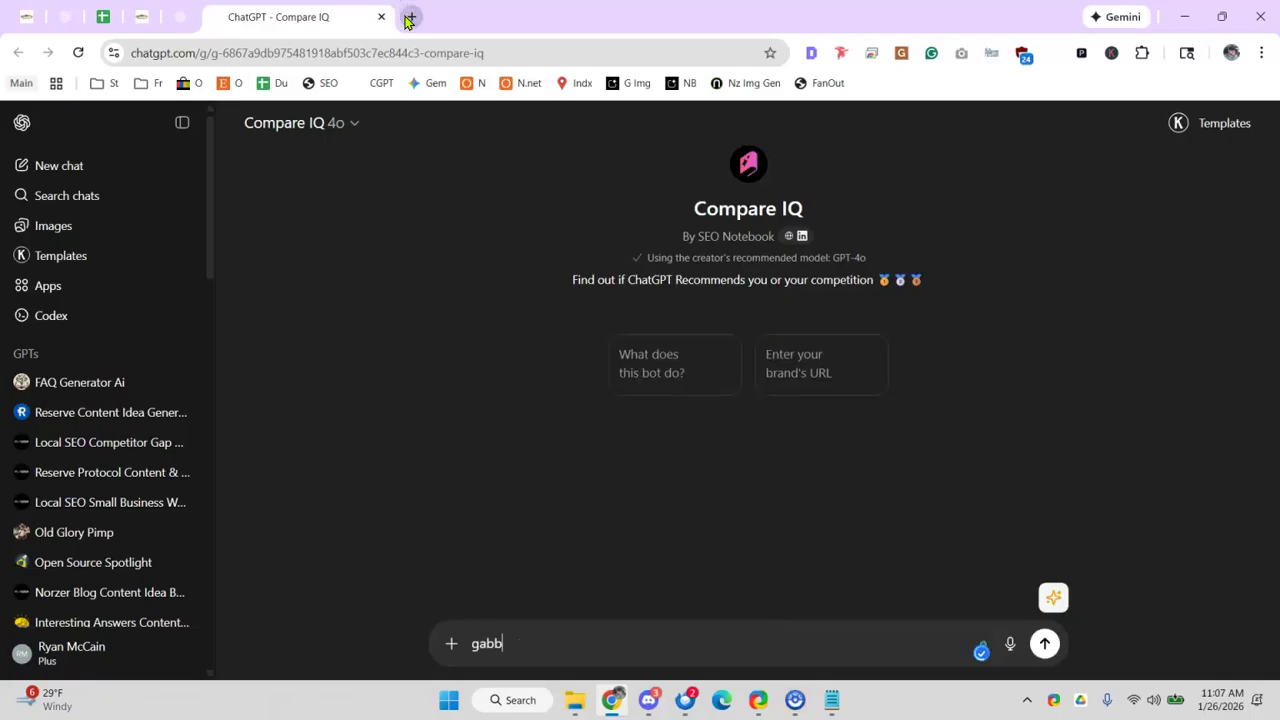
{"action": "left_click", "coordinate": [407, 20]}
{"action": "type", "text": "gabb"}
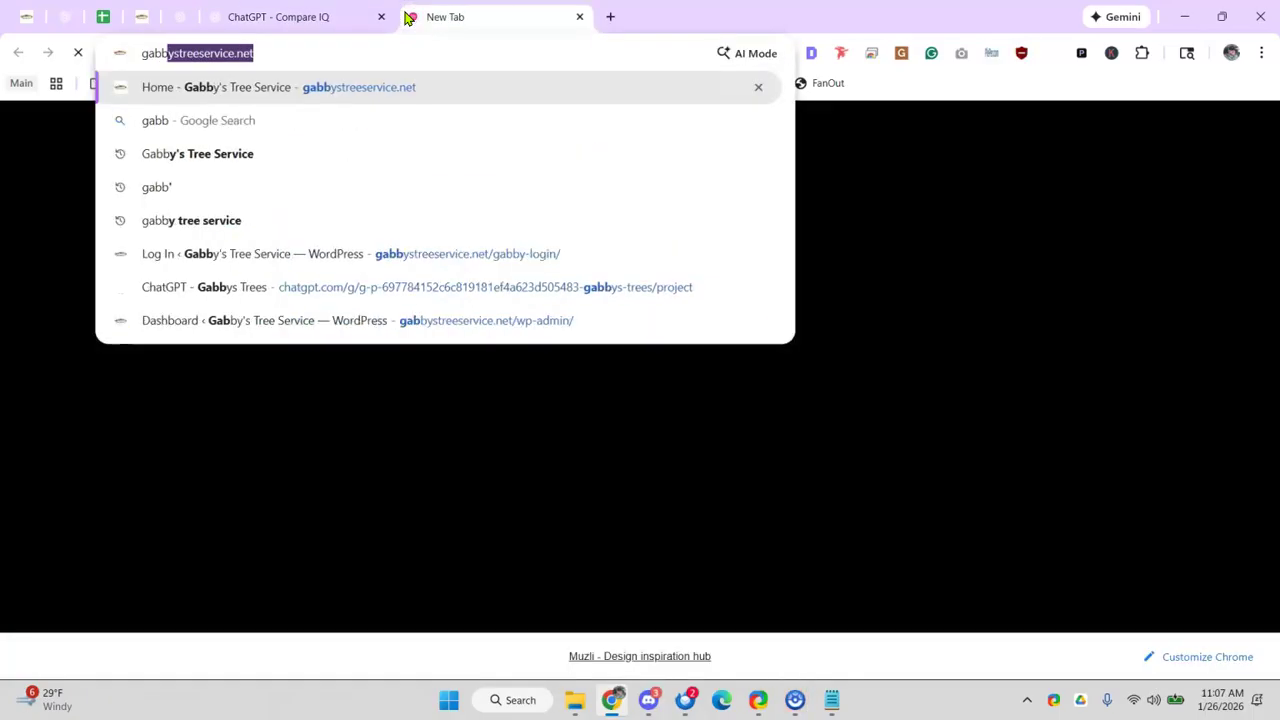
{"action": "left_click", "coordinate": [140, 18]}
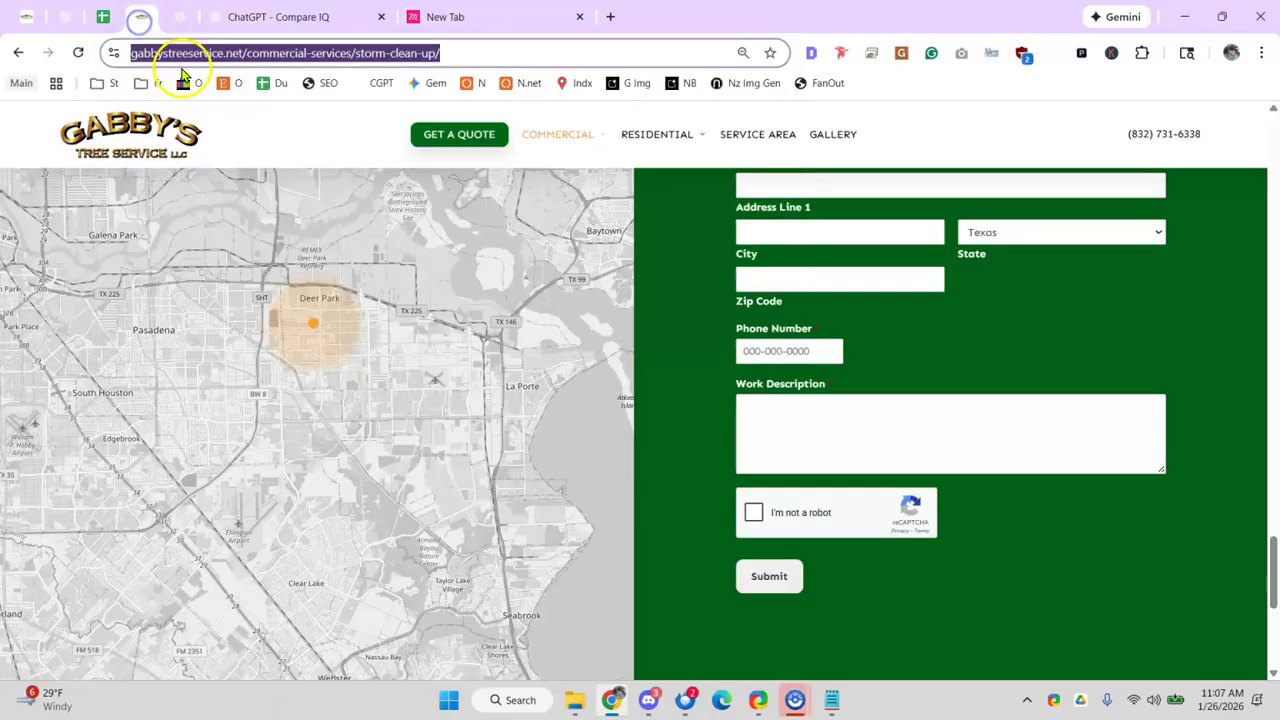
{"action": "left_click", "coordinate": [222, 60]}
{"action": "left_click_drag", "start_coordinate": [281, 55], "coordinate": [48, 57]}
{"action": "key", "text": "ctrl+c"}
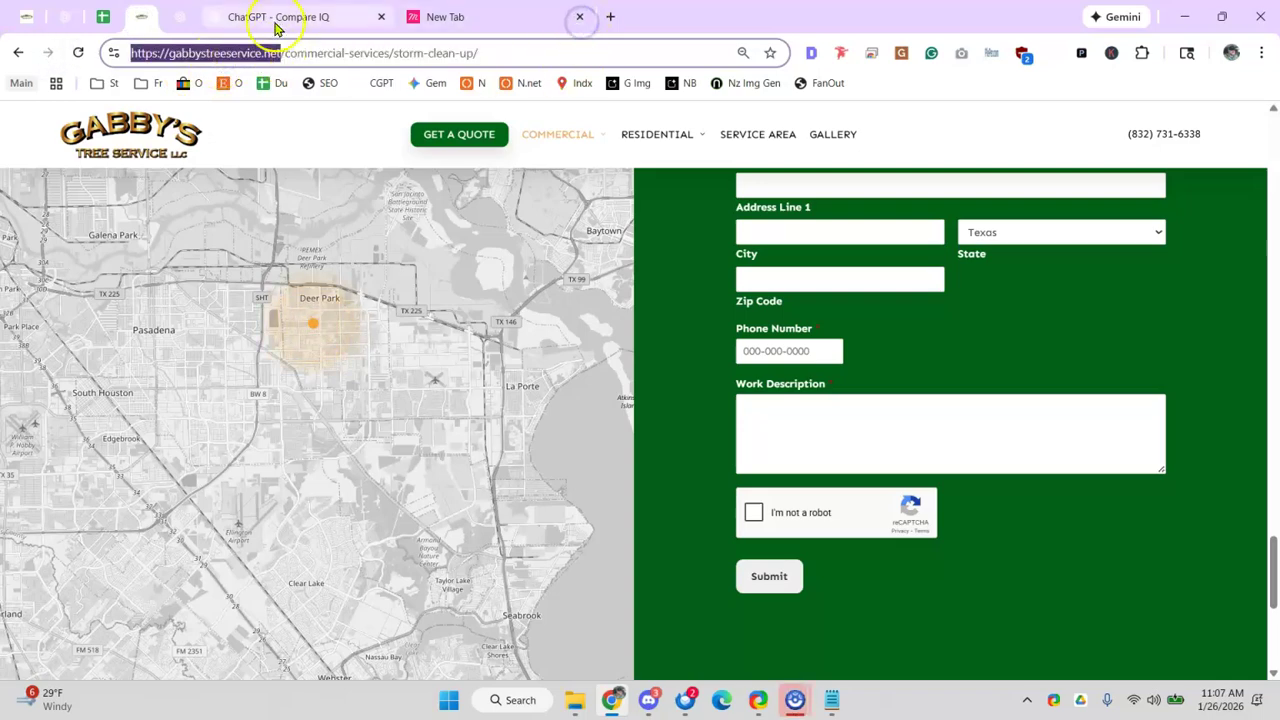
{"action": "left_click", "coordinate": [324, 22]}
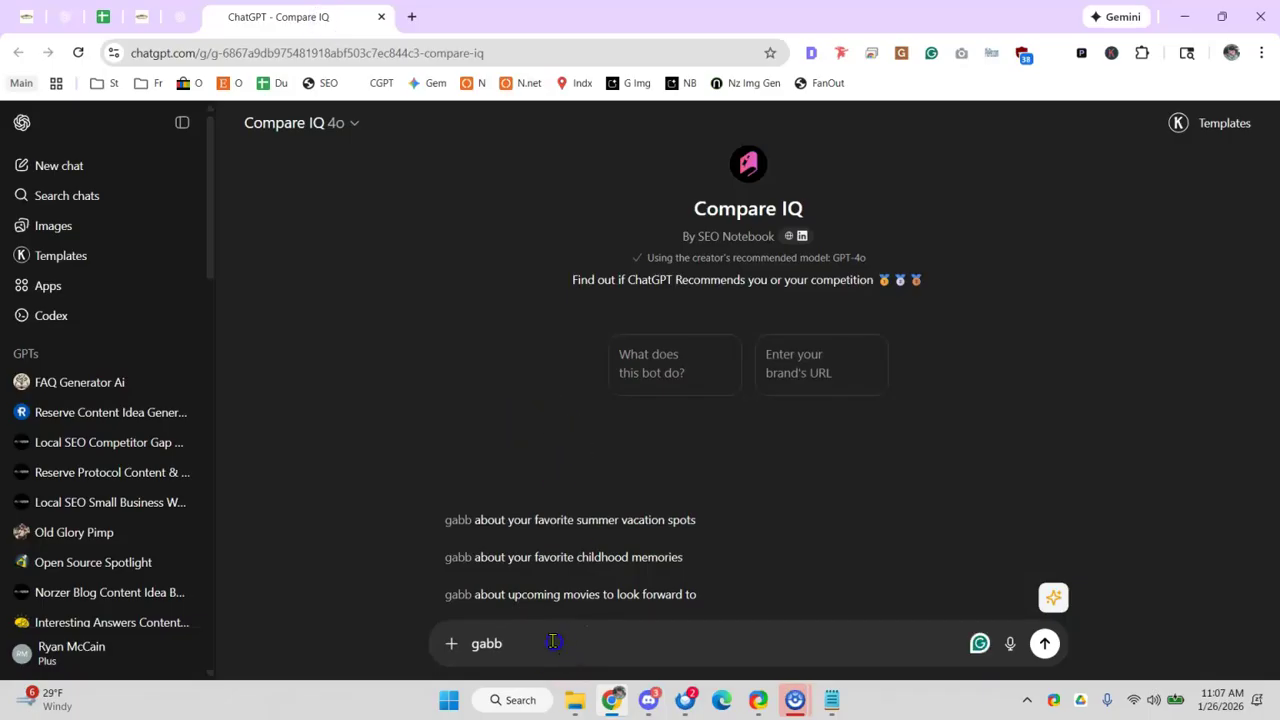
{"action": "key", "text": "ctrl+v"}
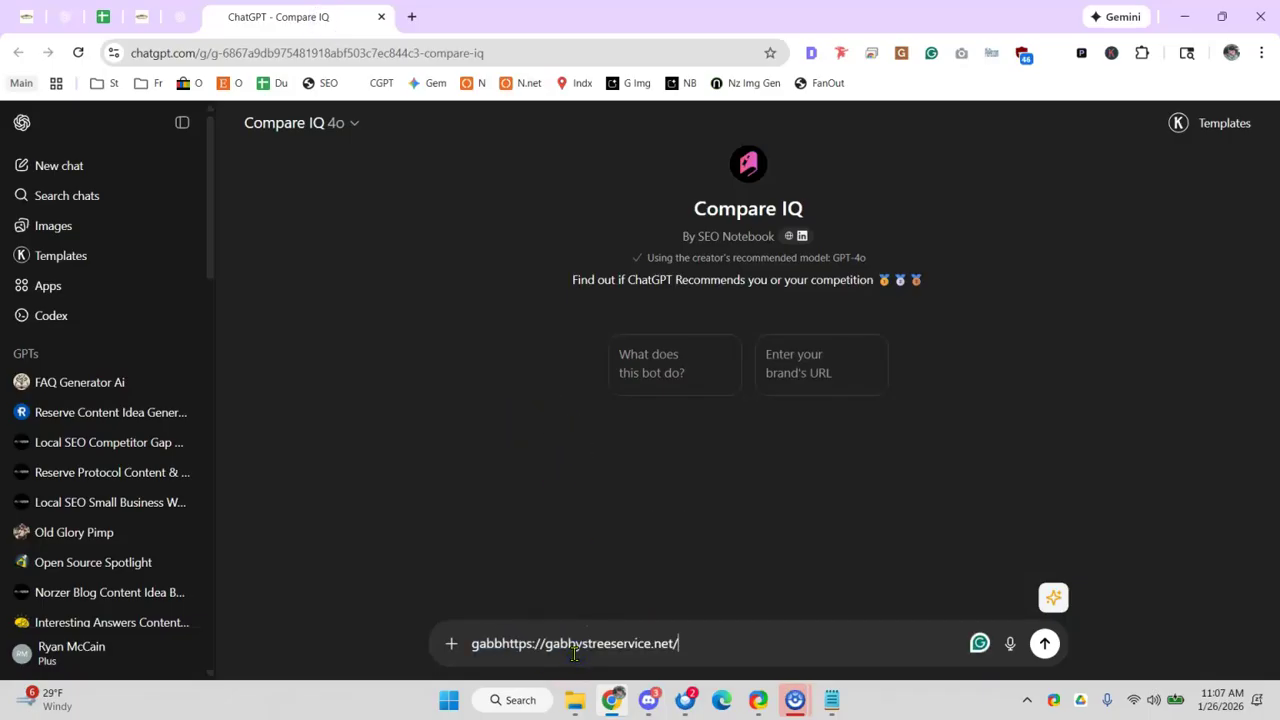
{"action": "key", "text": "Return"}
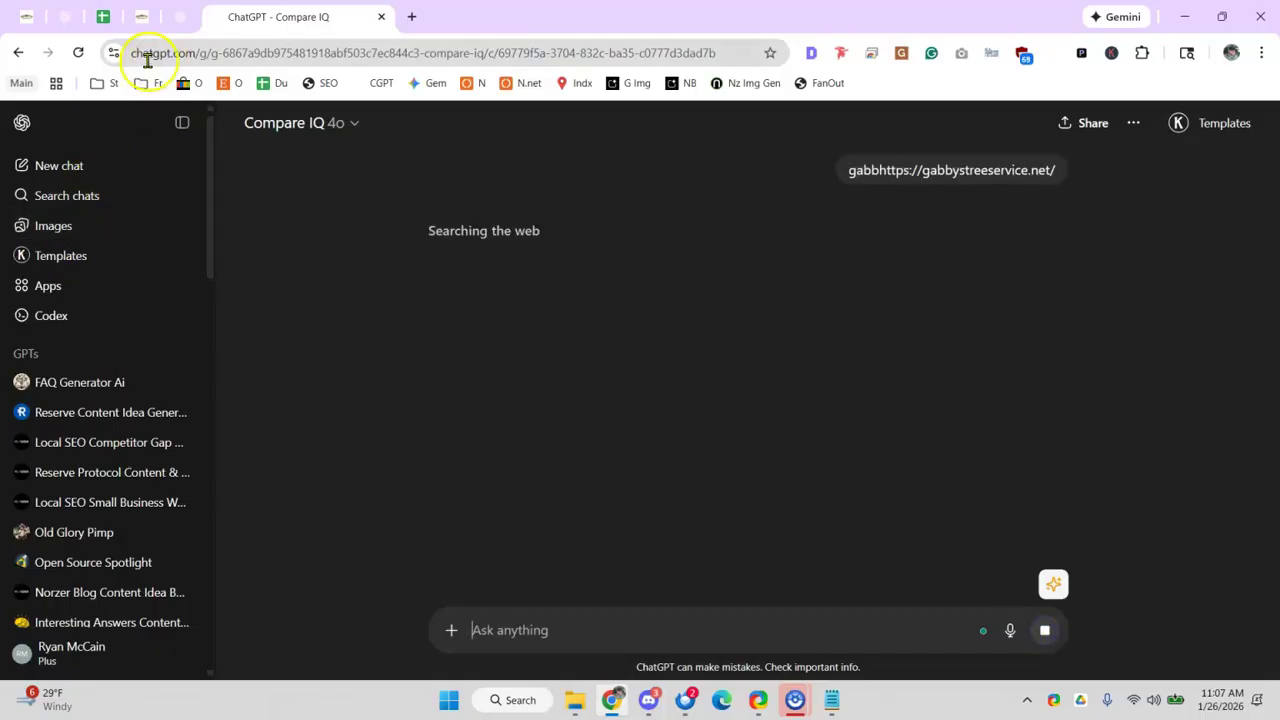
- Resend only the Gabby's Tree Service website address to Compare IQ
{"action": "left_click", "coordinate": [566, 630]}
{"action": "key", "text": "ctrl+v"}
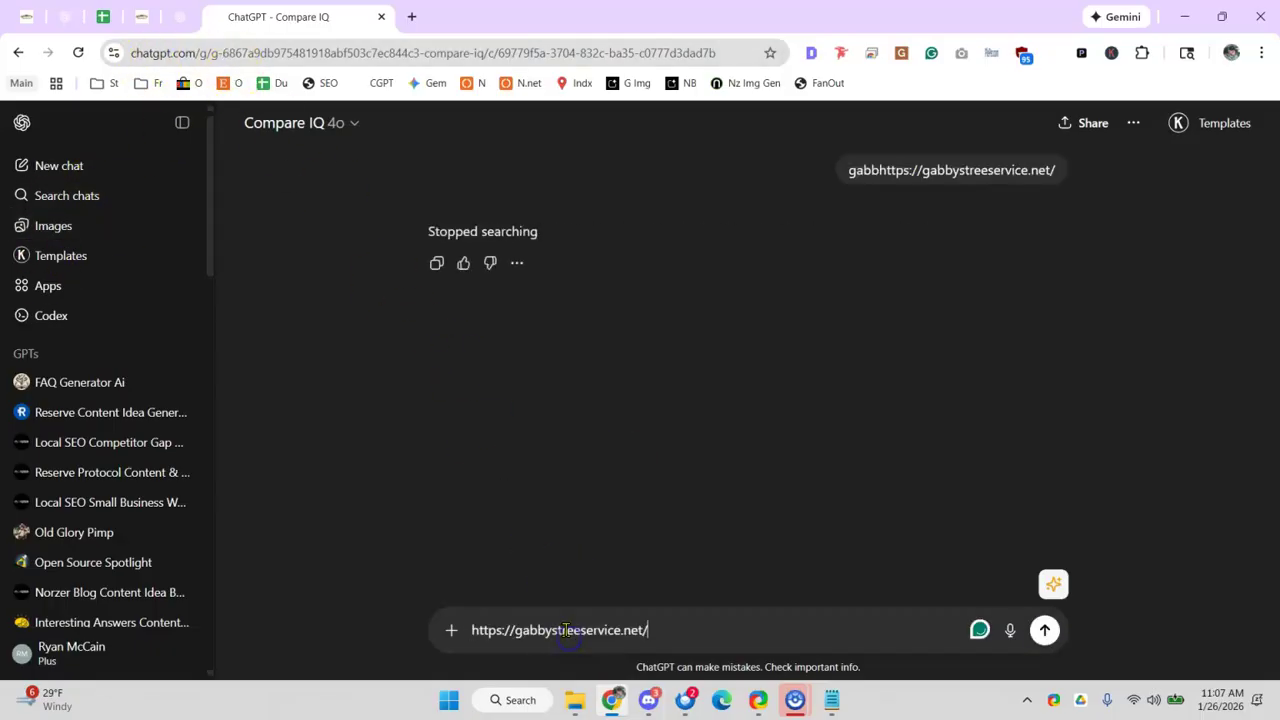
{"action": "key", "text": "Return"}
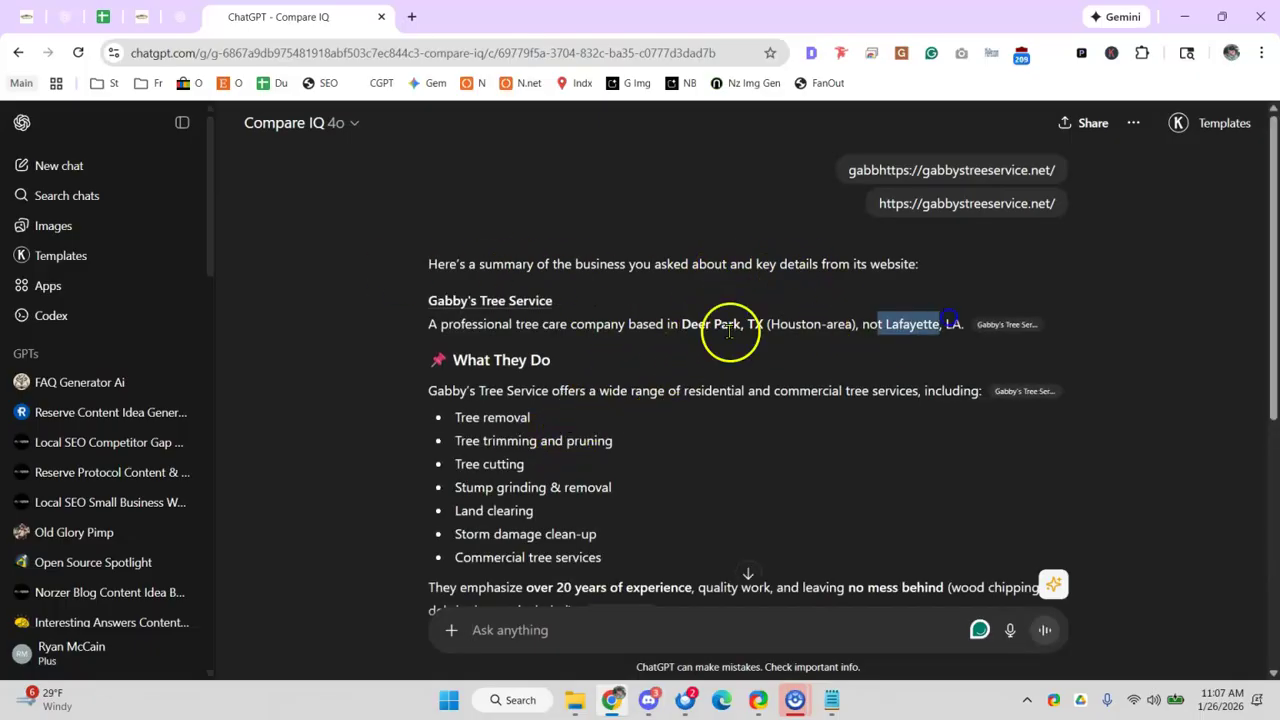
- Read Compare IQ's summary of services, Houston-area coverage, reviews and contact details
{"action": "scroll", "coordinate": [470, 395], "scroll_direction": "down", "scroll_amount": 1}
{"action": "left_click_drag", "start_coordinate": [466, 282], "coordinate": [534, 400]}
{"action": "left_click_drag", "start_coordinate": [714, 478], "coordinate": [770, 478]}
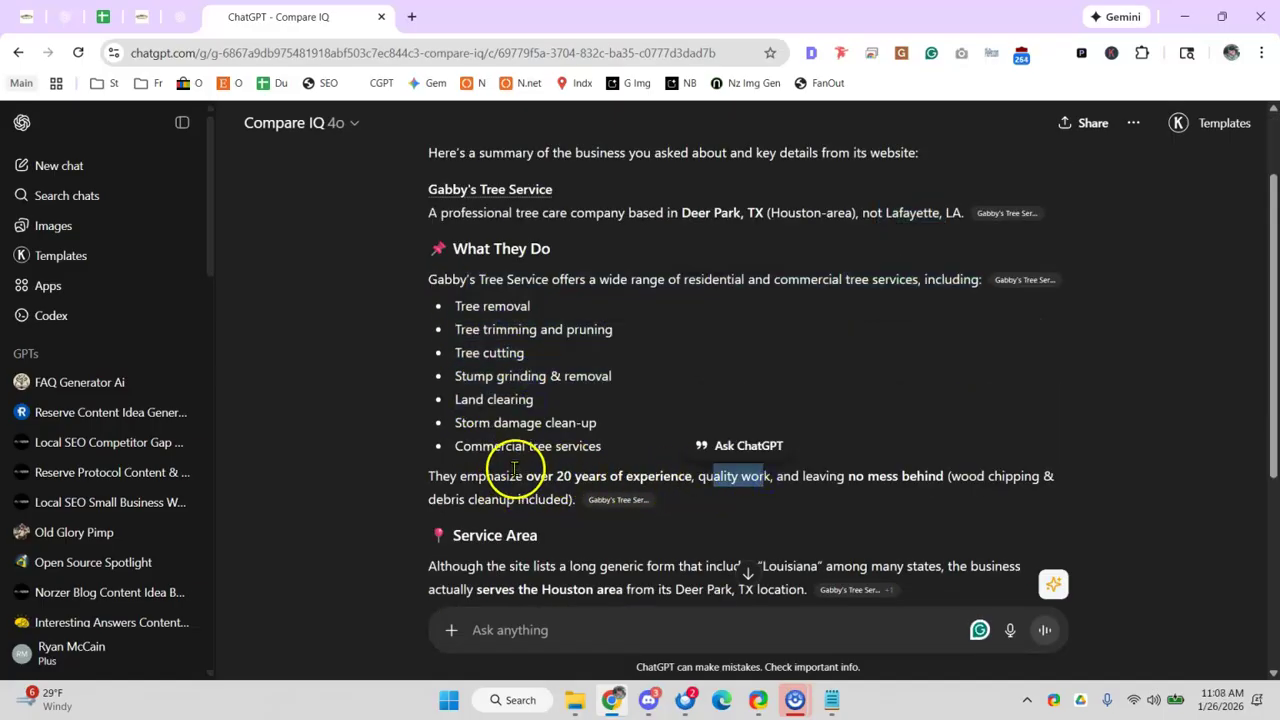
{"action": "scroll", "coordinate": [514, 470], "scroll_direction": "down", "scroll_amount": 1}
{"action": "left_click", "coordinate": [466, 471]}
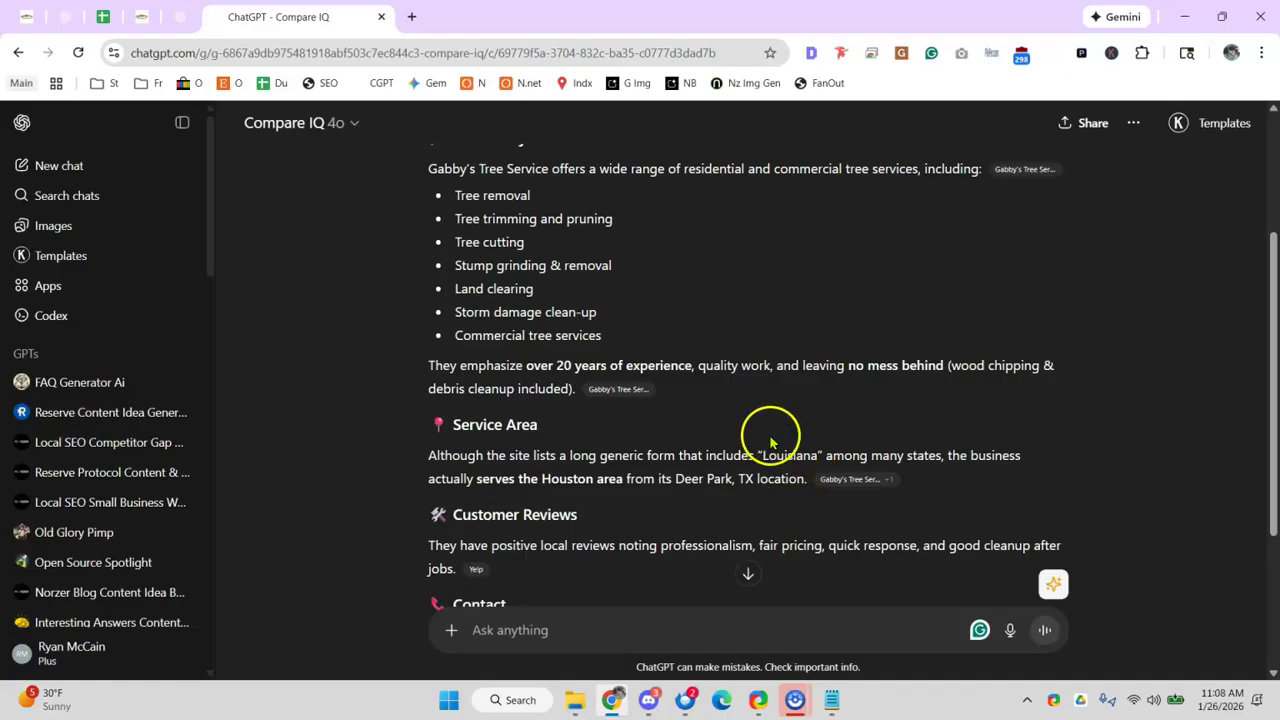
{"action": "scroll", "coordinate": [527, 406], "scroll_direction": "down", "scroll_amount": 1}
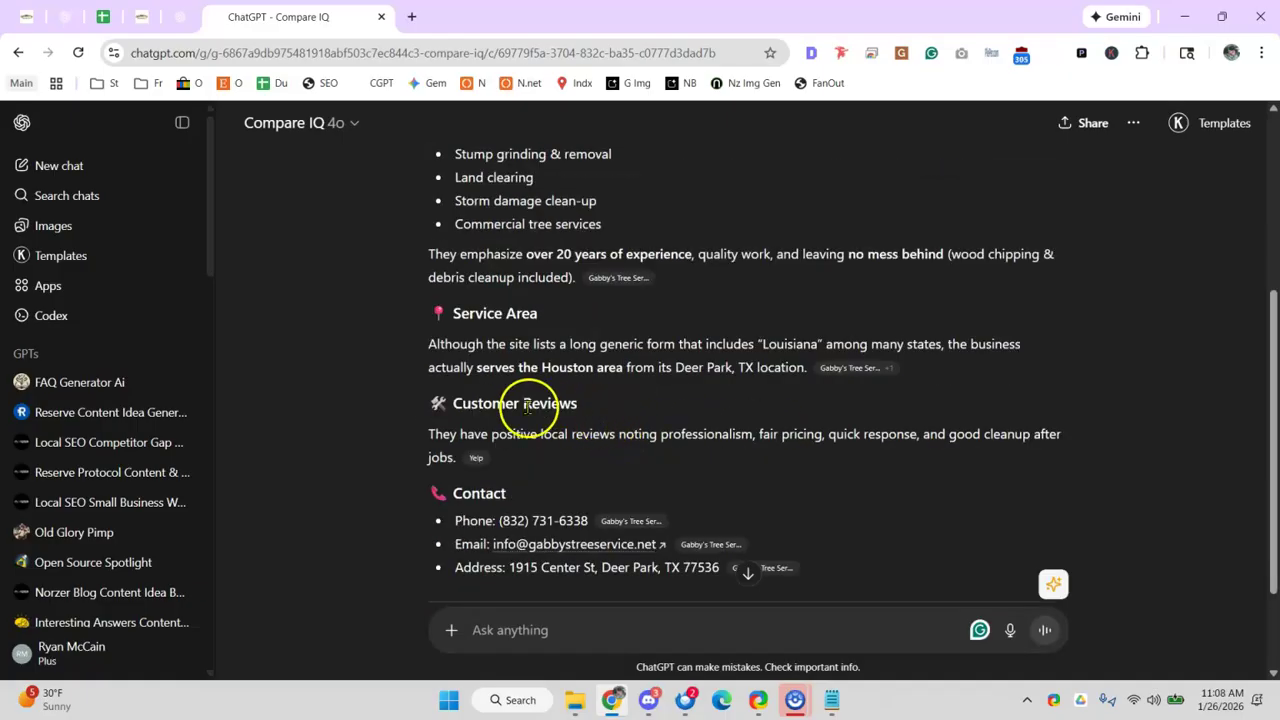
{"action": "scroll", "coordinate": [671, 420], "scroll_direction": "down", "scroll_amount": 1}
{"action": "scroll", "coordinate": [614, 400], "scroll_direction": "down", "scroll_amount": 1}
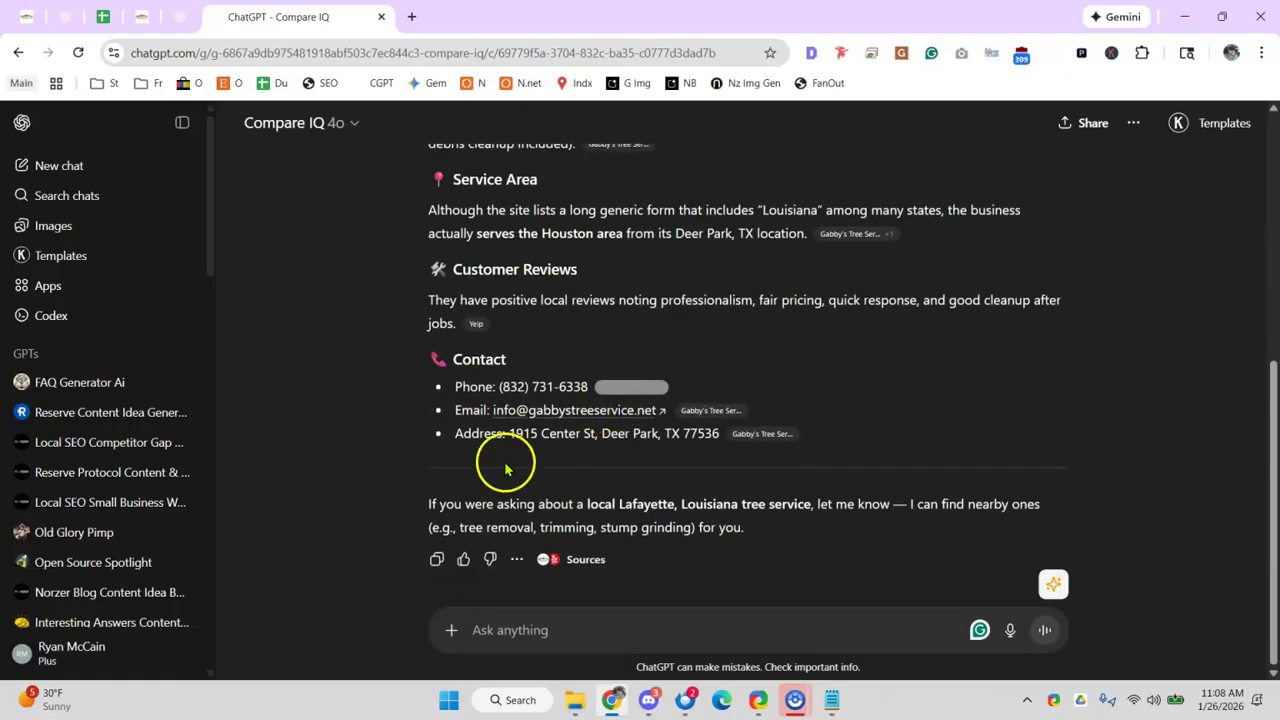
{"action": "scroll", "coordinate": [508, 457], "scroll_direction": "up", "scroll_amount": 3}
{"action": "scroll", "coordinate": [519, 405], "scroll_direction": "up", "scroll_amount": 1}
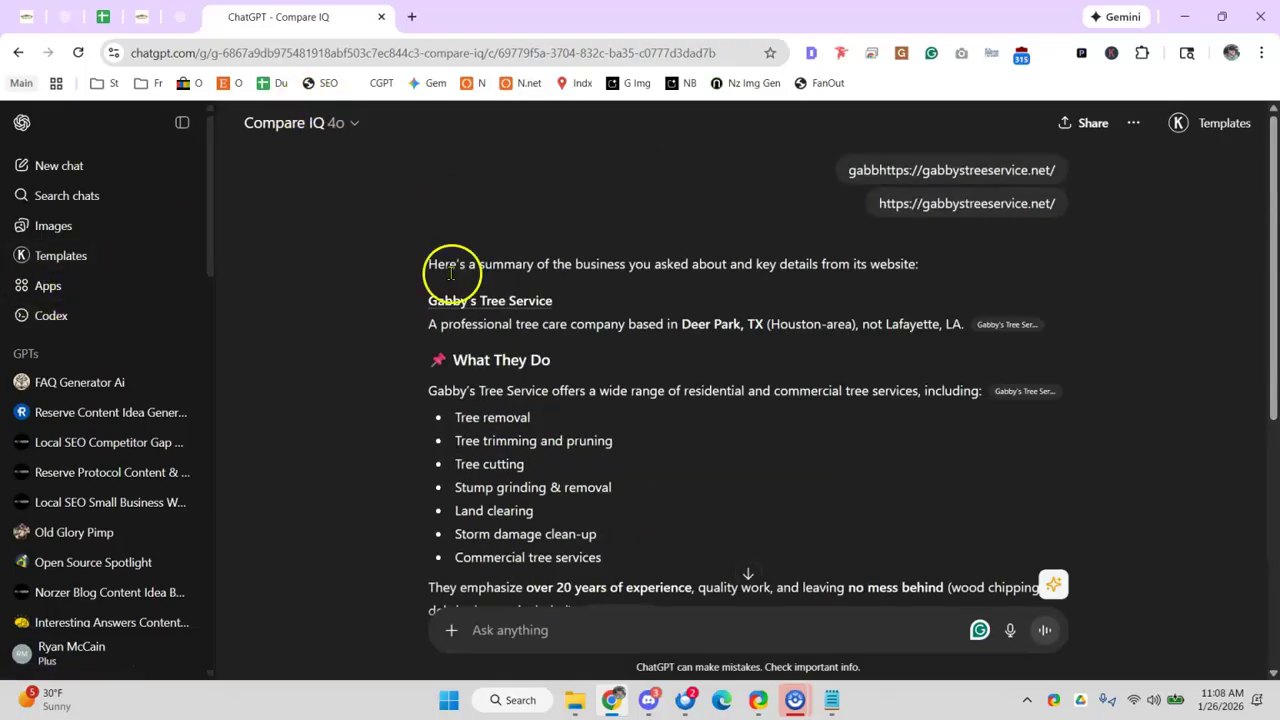
{"action": "left_click", "coordinate": [340, 135]}
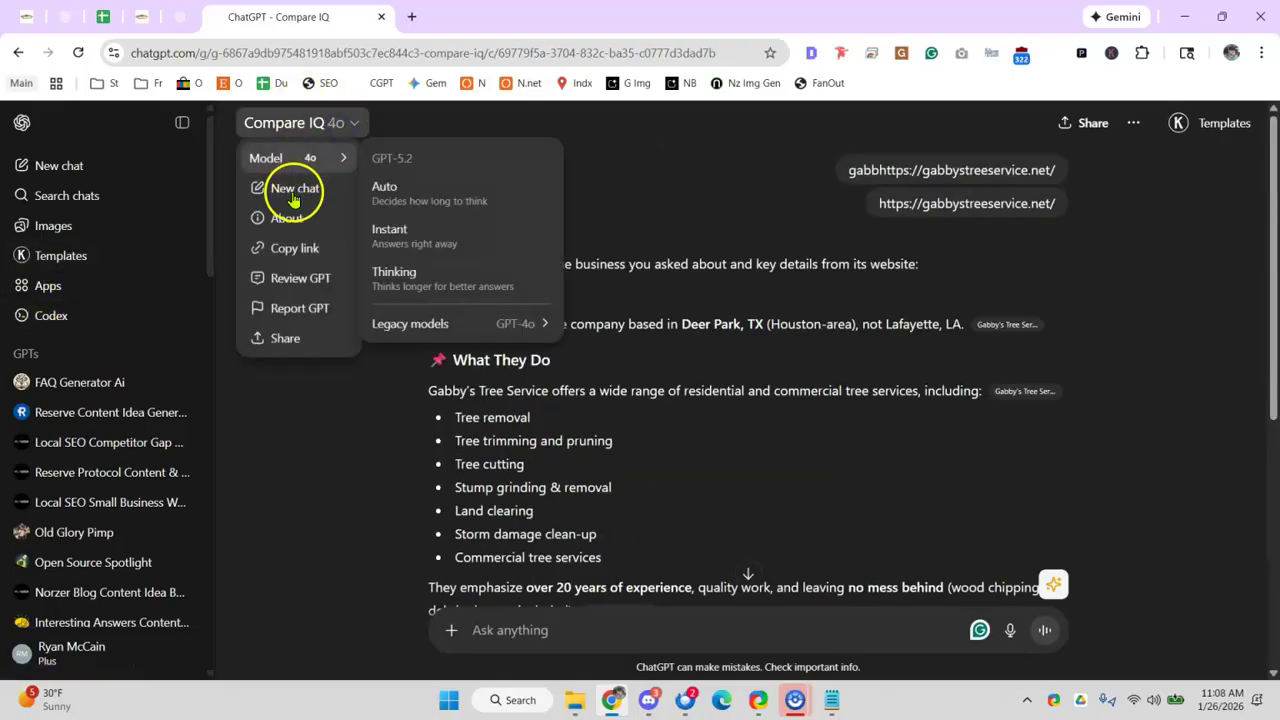
- In a new Compare IQ chat, ask about the website address 'in Deer Park TX' and read the profile
{"action": "left_click", "coordinate": [376, 217]}
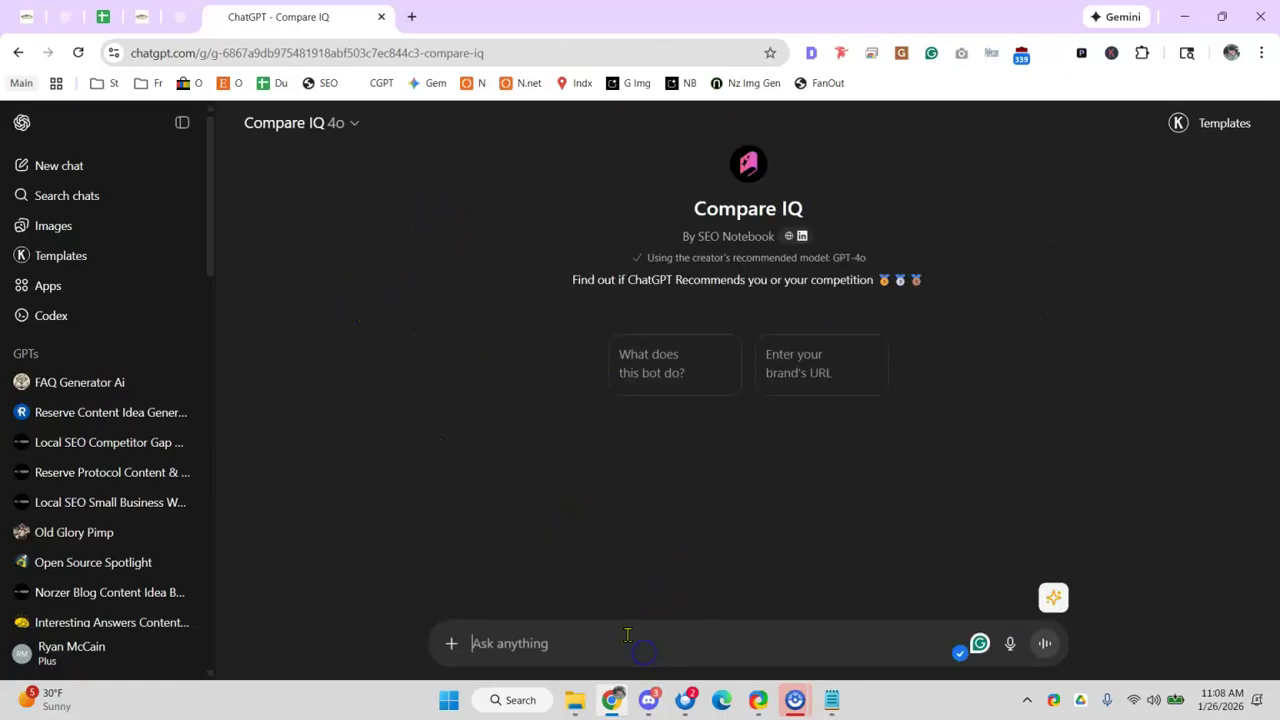
{"action": "key", "text": "ctrl+v"}
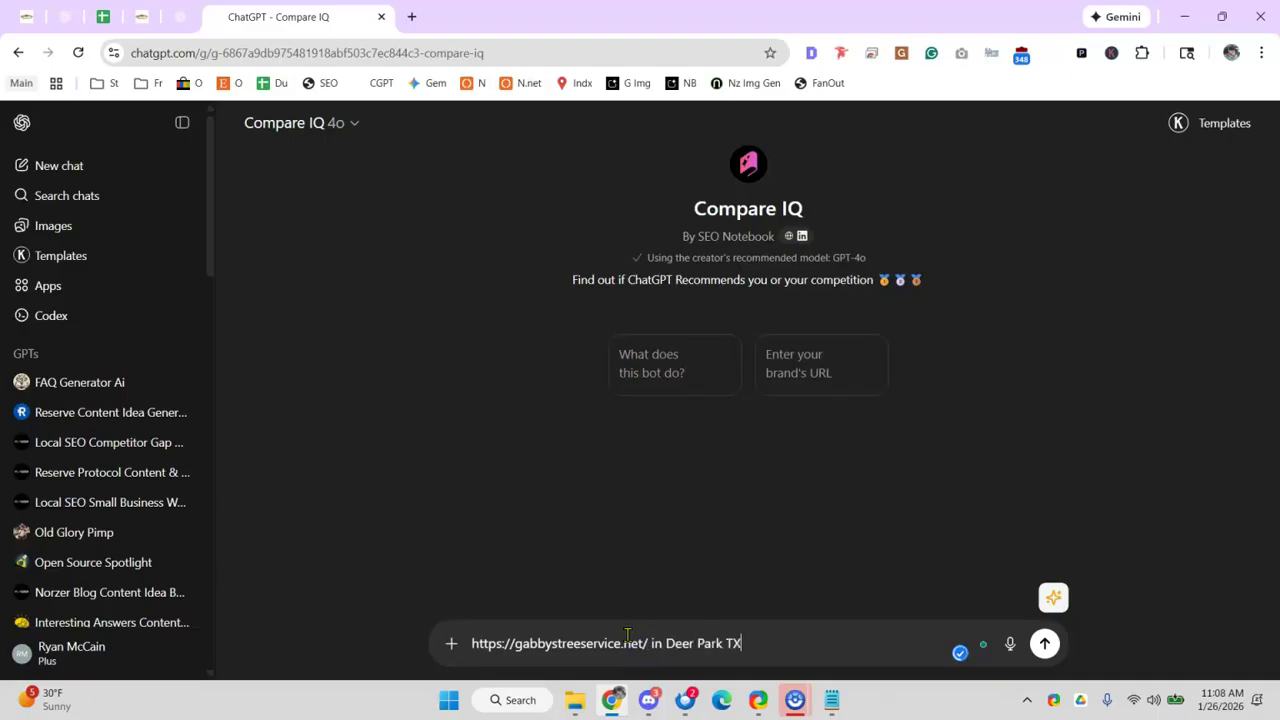
{"action": "key", "text": "Return"}
{"action": "left_click", "coordinate": [671, 622]}
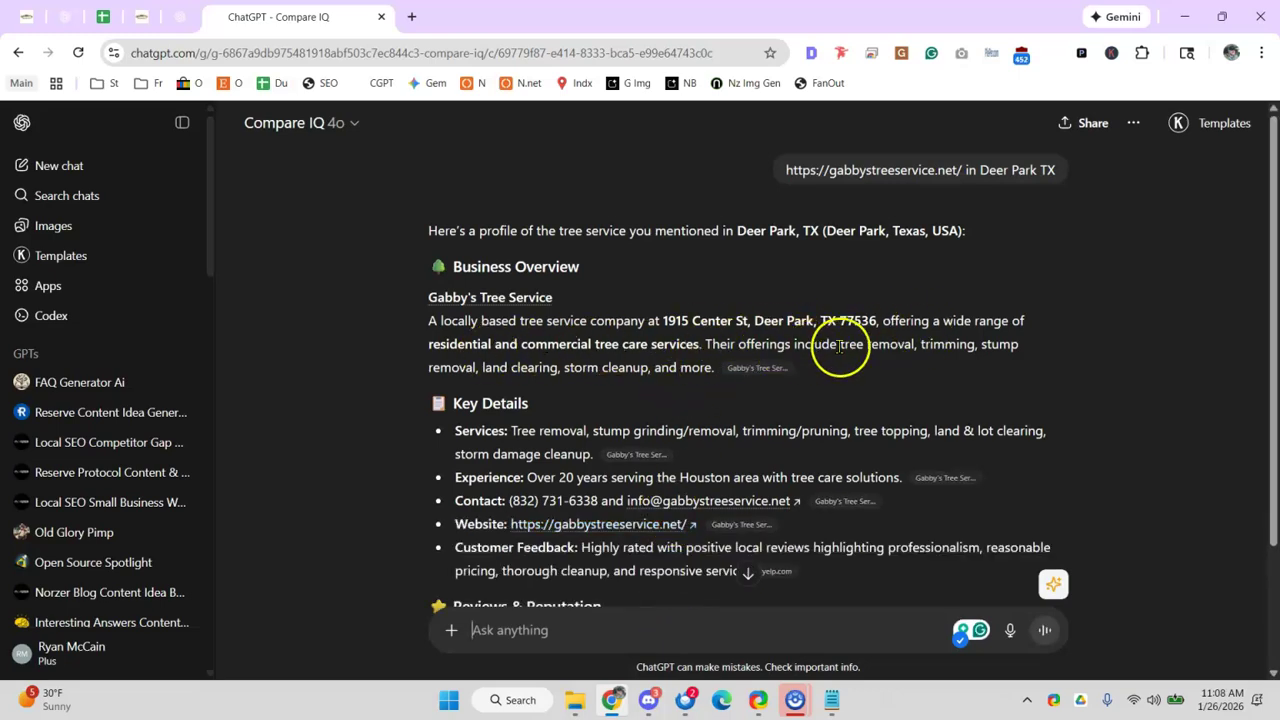
{"action": "scroll", "coordinate": [516, 432], "scroll_direction": "down", "scroll_amount": 2}
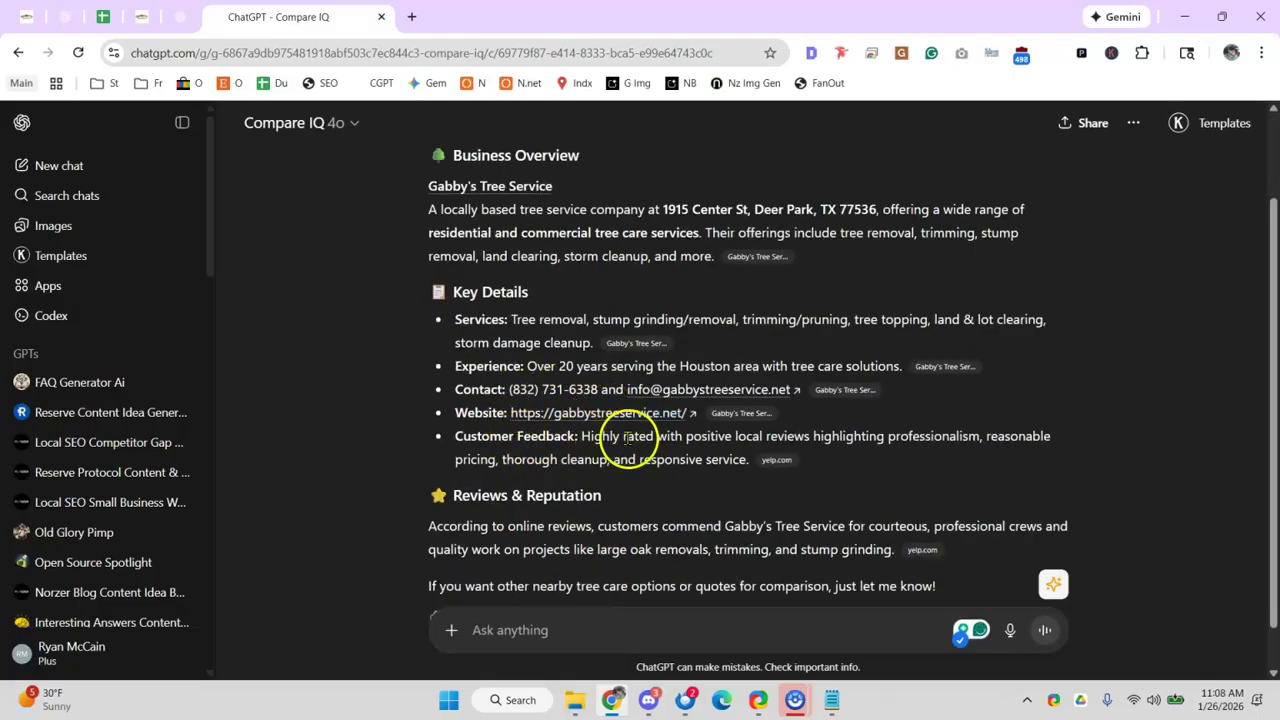
{"action": "scroll", "coordinate": [600, 455], "scroll_direction": "down", "scroll_amount": 1}
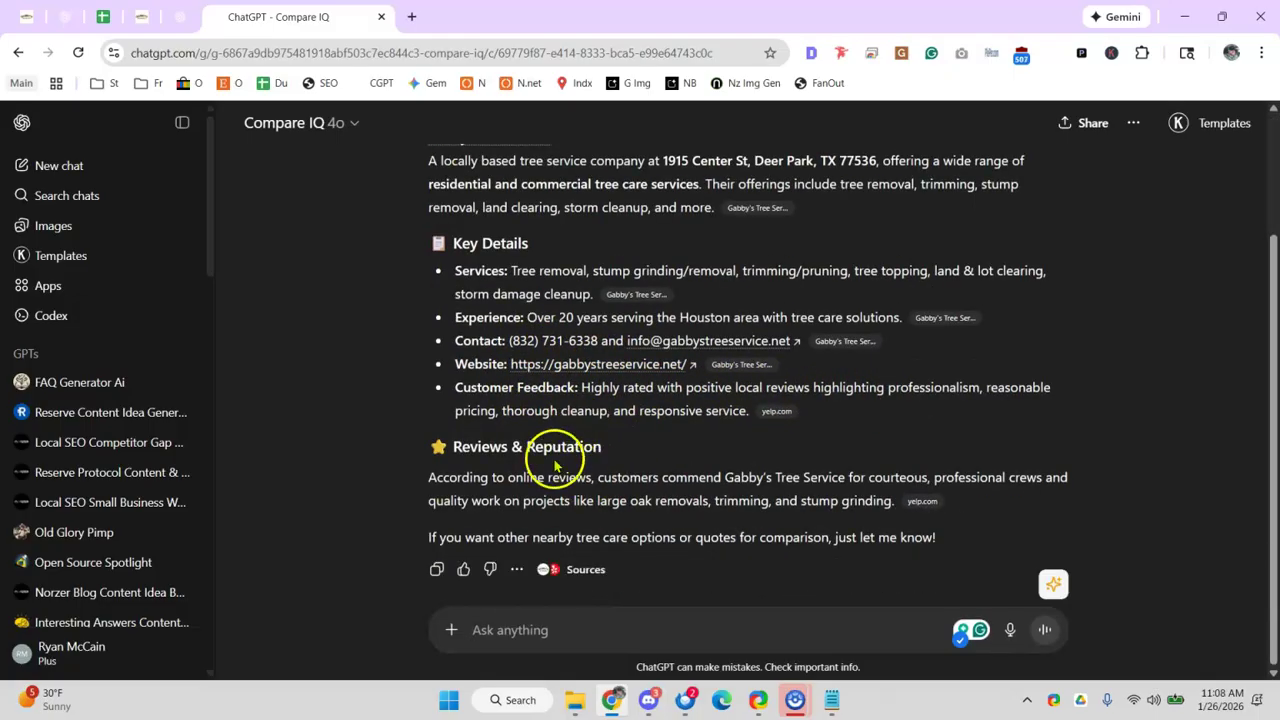
- Mark Run CompareIQ GPT as PASS with an x in the audit sheet's B19
{"action": "left_click", "coordinate": [102, 15]}
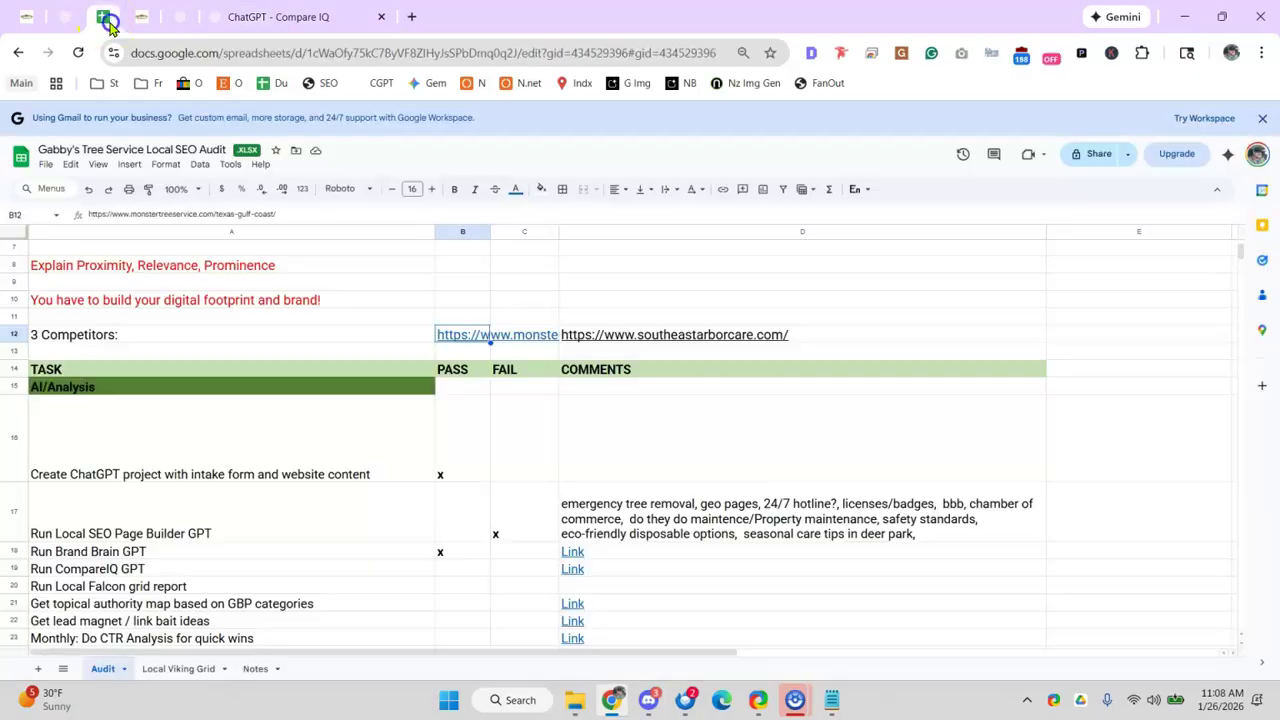
{"action": "left_click", "coordinate": [440, 572]}
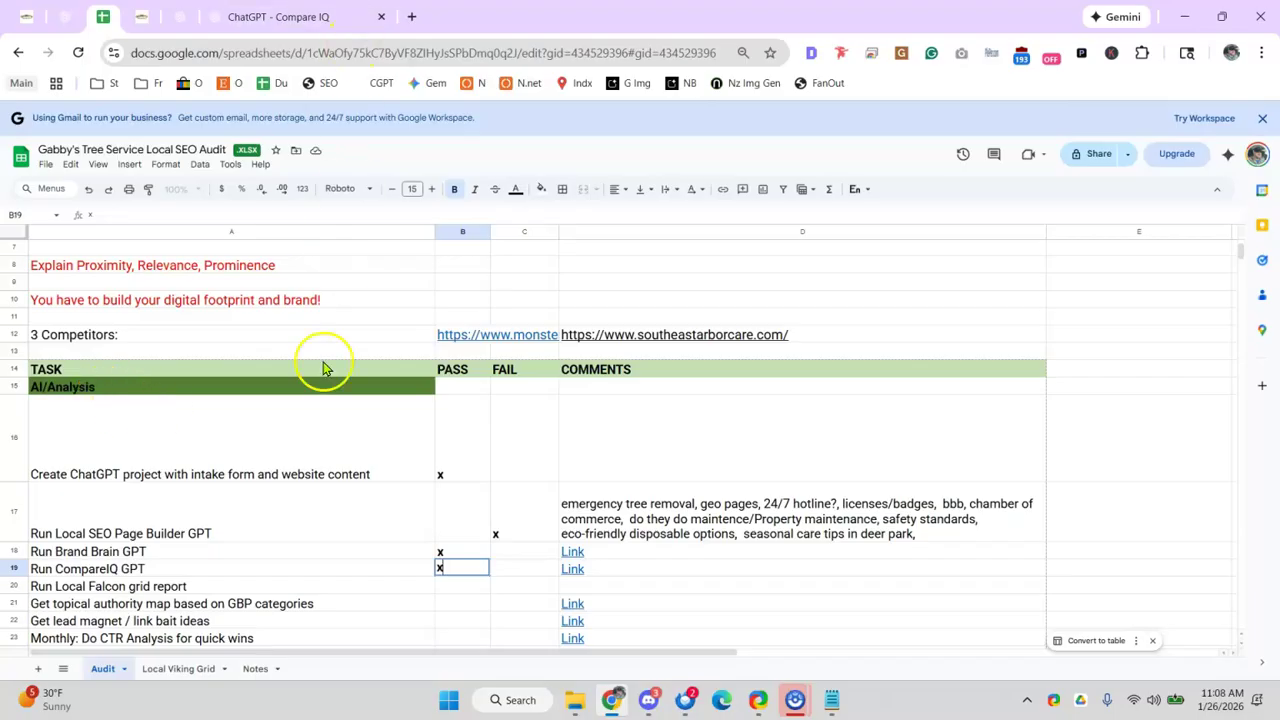
{"action": "left_click", "coordinate": [331, 586]}
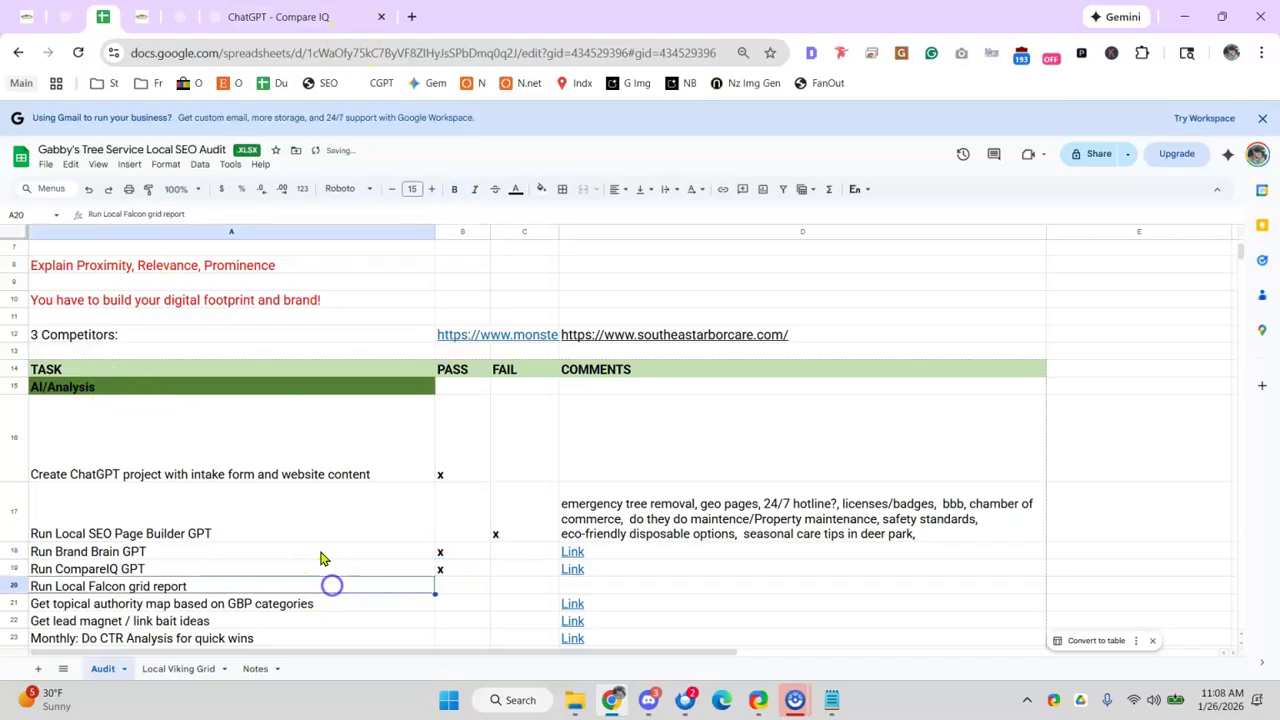
- Search Google for 'local falcon', open its website and log in to the account
{"action": "left_click", "coordinate": [403, 19]}
{"action": "type", "text": "lcaol"}
{"action": "key", "text": "BackSpace"}
{"action": "key", "text": "BackSpace"}
{"action": "key", "text": "BackSpace"}
{"action": "key", "text": "BackSpace"}
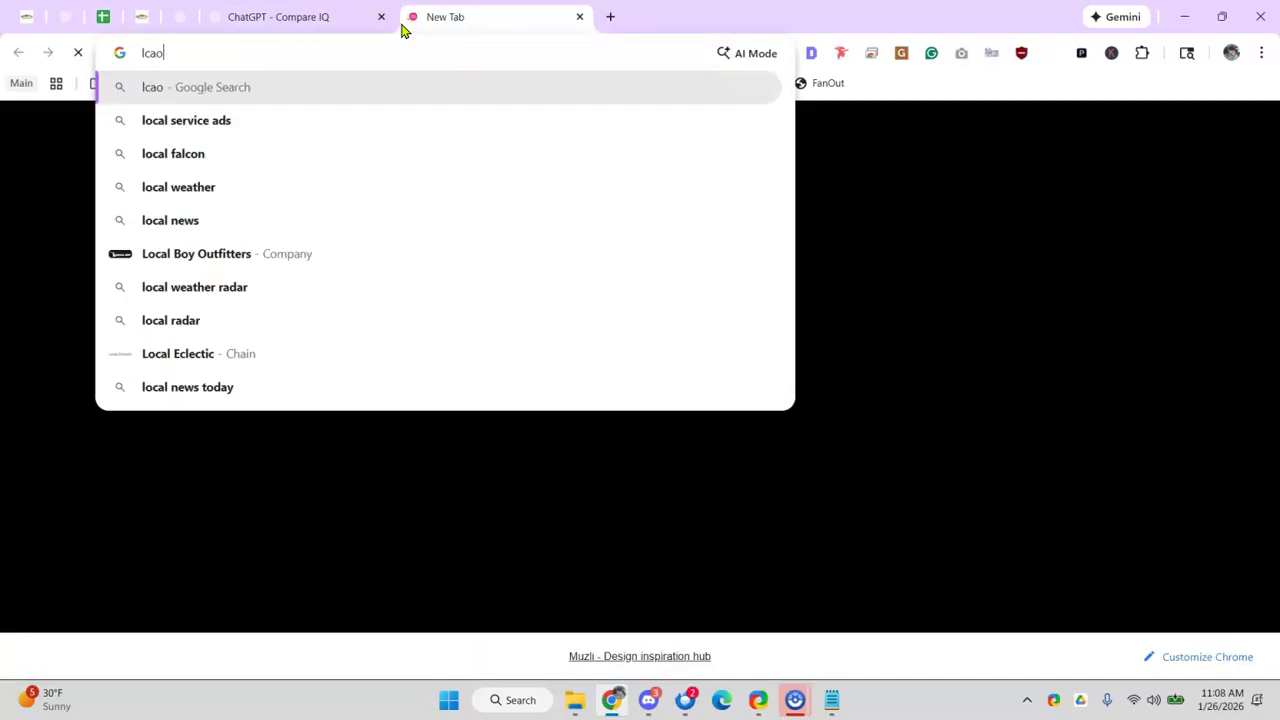
{"action": "type", "text": "ocal focls"}
{"action": "key", "text": "BackSpace"}
{"action": "key", "text": "BackSpace"}
{"action": "key", "text": "BackSpace"}
{"action": "key", "text": "BackSpace"}
{"action": "type", "text": "alcon"}
{"action": "key", "text": "Return"}
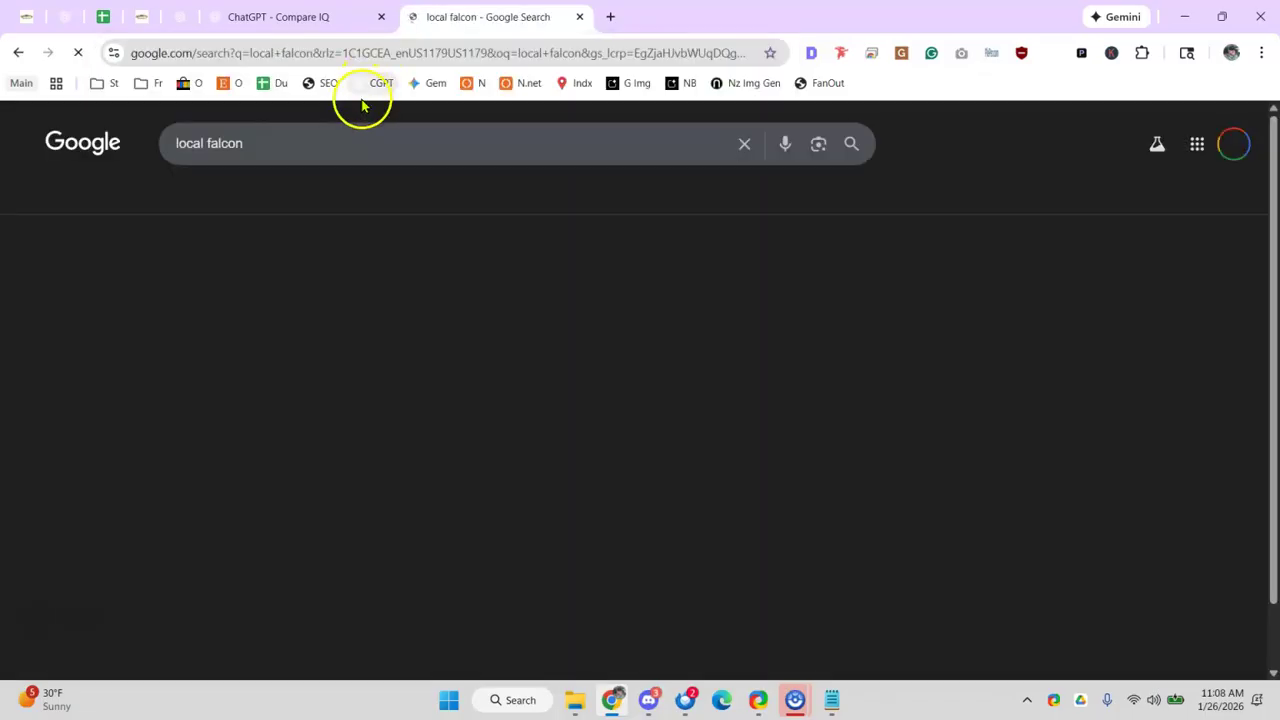
{"action": "left_click", "coordinate": [282, 295]}
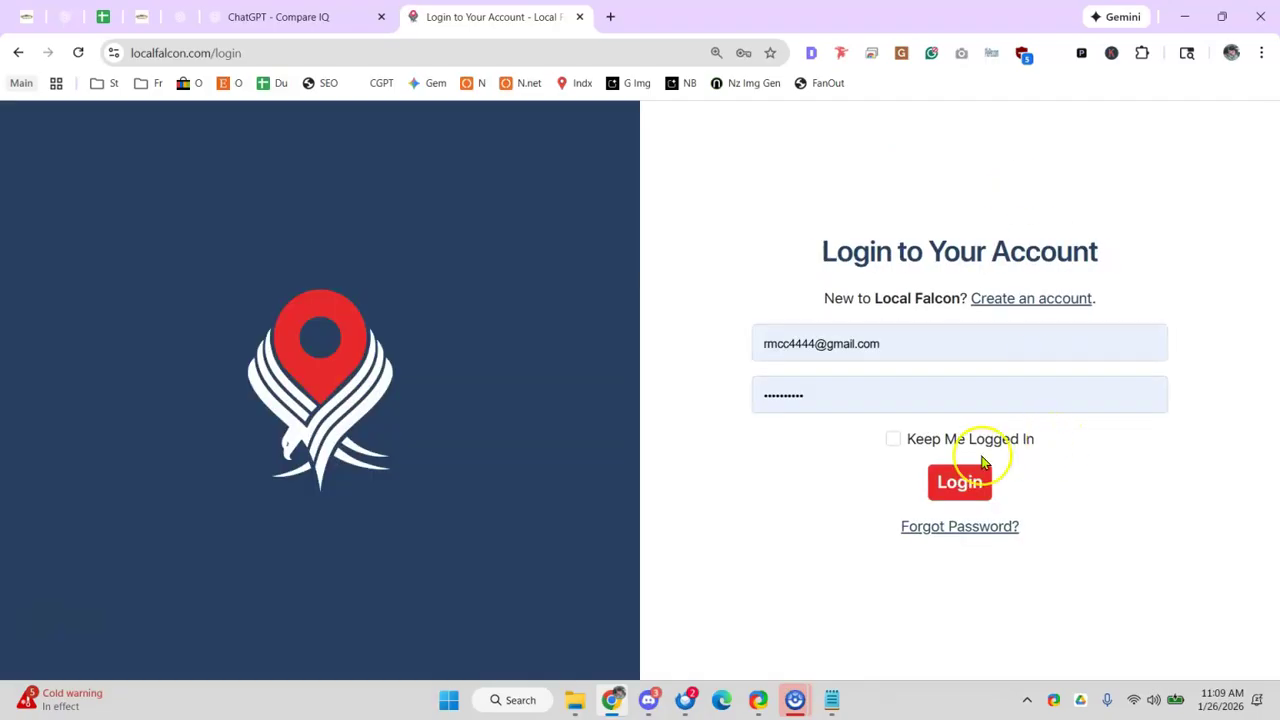
{"action": "left_click", "coordinate": [932, 495]}
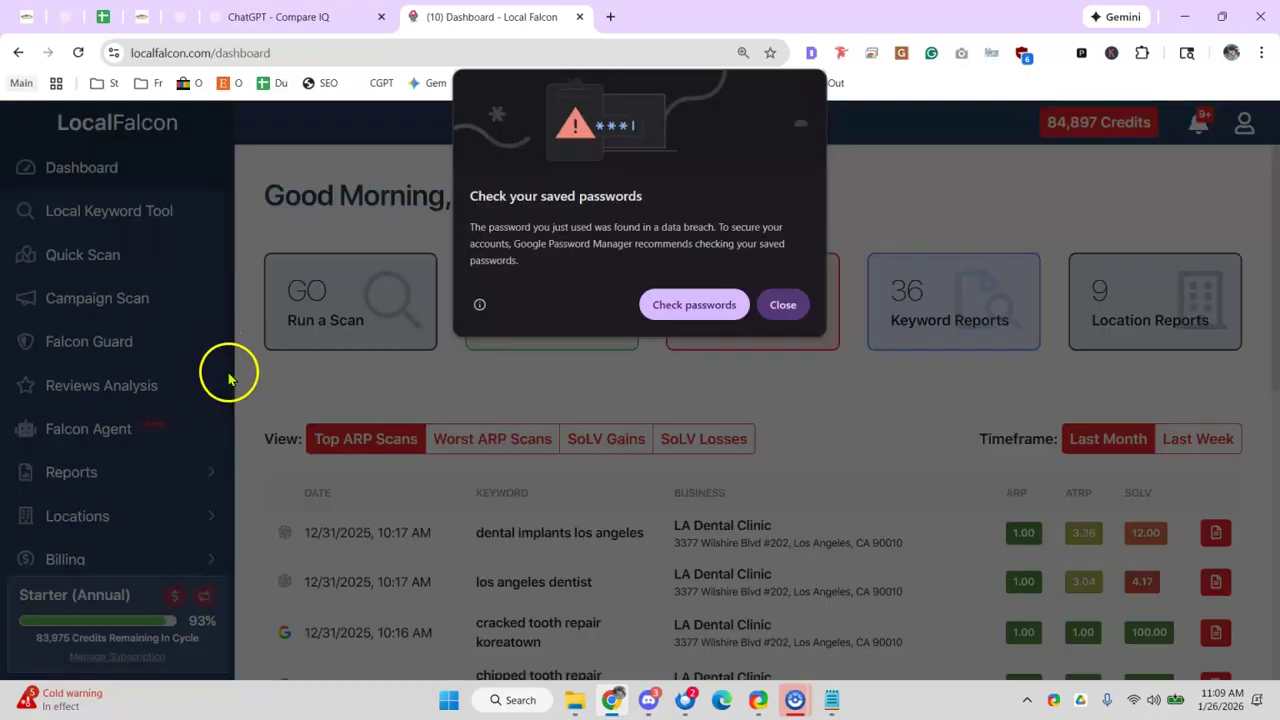
- Dismiss the breach warning and go to Locations > Connected Accounts, showing one linked Google account
{"action": "left_click", "coordinate": [795, 305]}
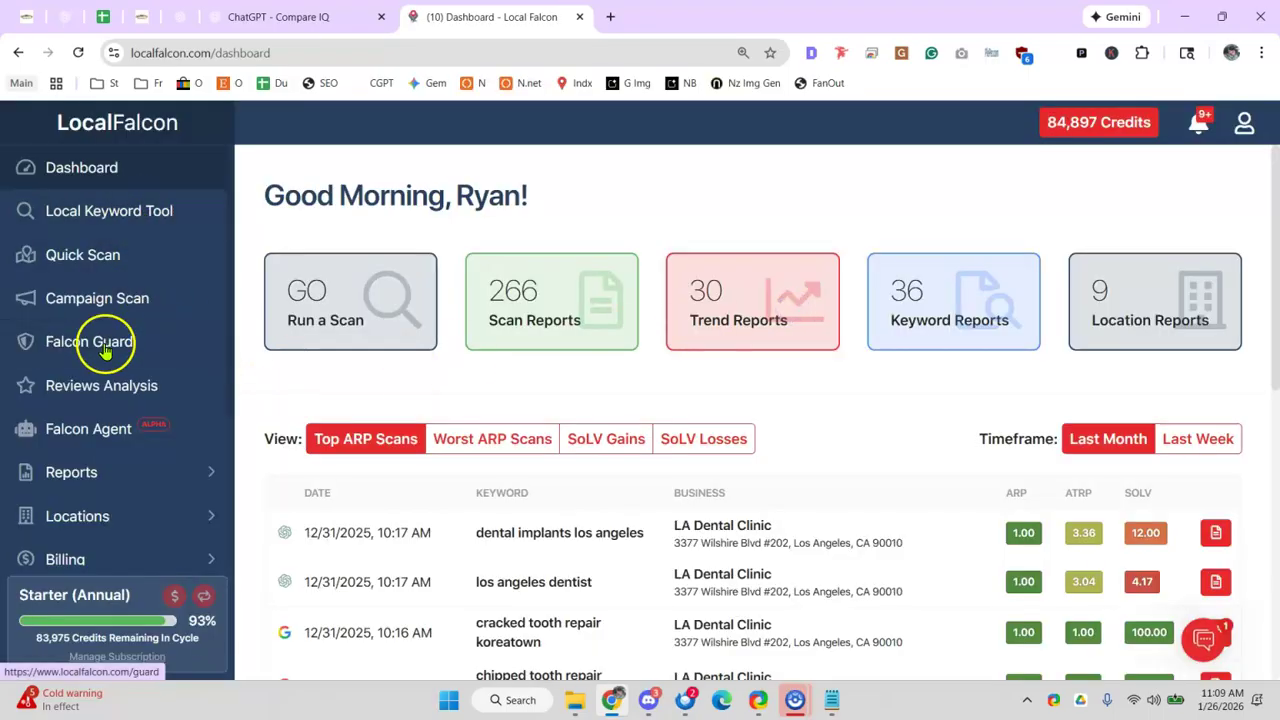
{"action": "left_click", "coordinate": [130, 516]}
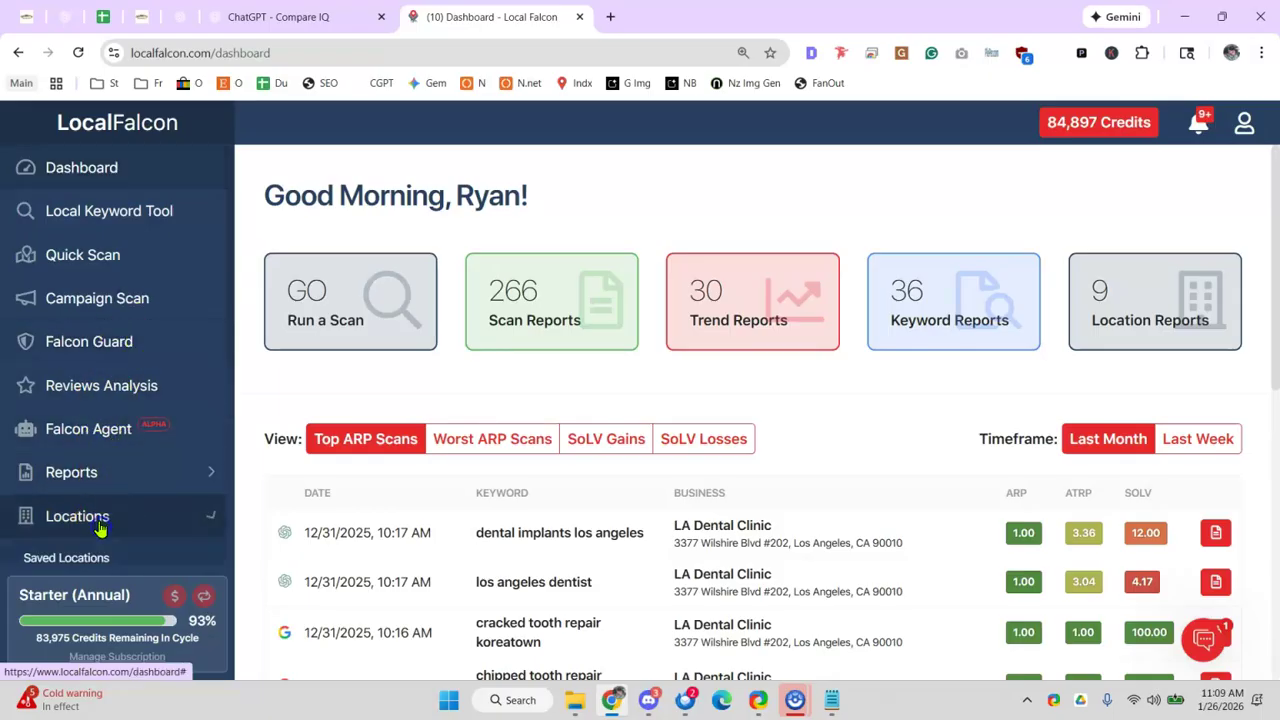
{"action": "scroll", "coordinate": [250, 508], "scroll_direction": "down", "scroll_amount": 1}
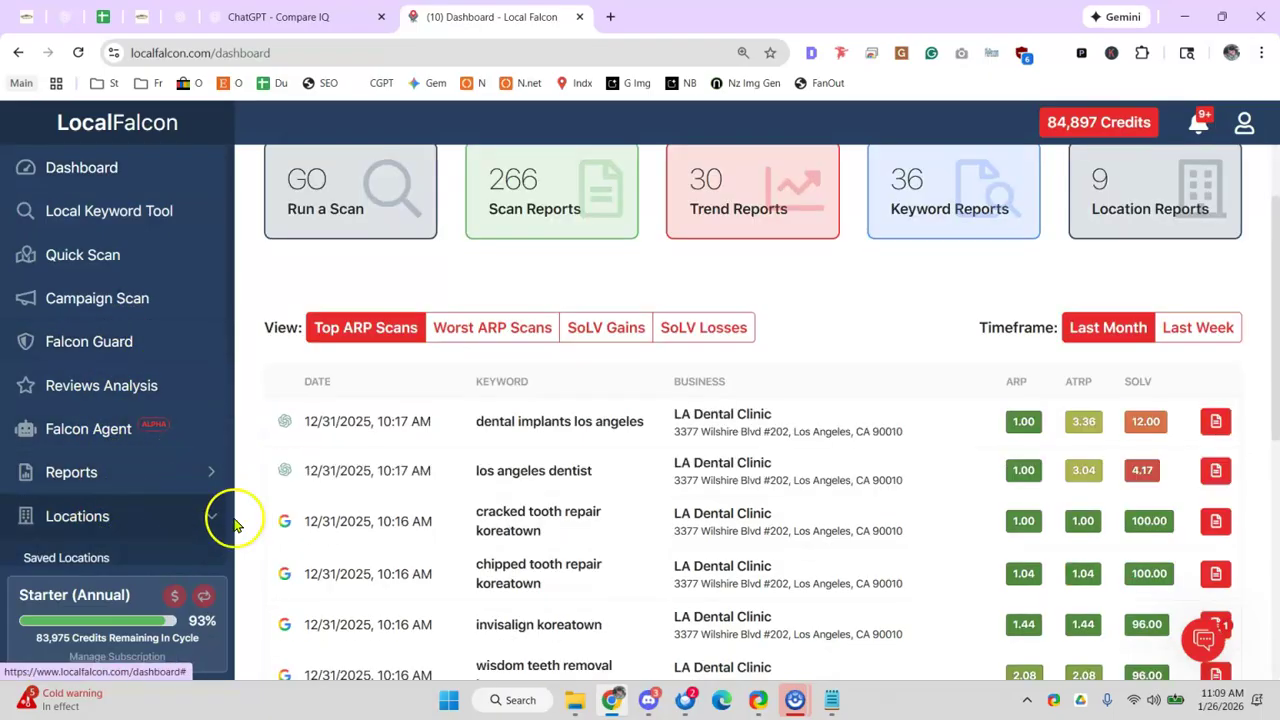
{"action": "scroll", "coordinate": [210, 528], "scroll_direction": "down", "scroll_amount": 1}
{"action": "scroll", "coordinate": [185, 546], "scroll_direction": "down", "scroll_amount": 1}
{"action": "scroll", "coordinate": [944, 357], "scroll_direction": "down", "scroll_amount": 1}
{"action": "scroll", "coordinate": [950, 350], "scroll_direction": "up", "scroll_amount": 2}
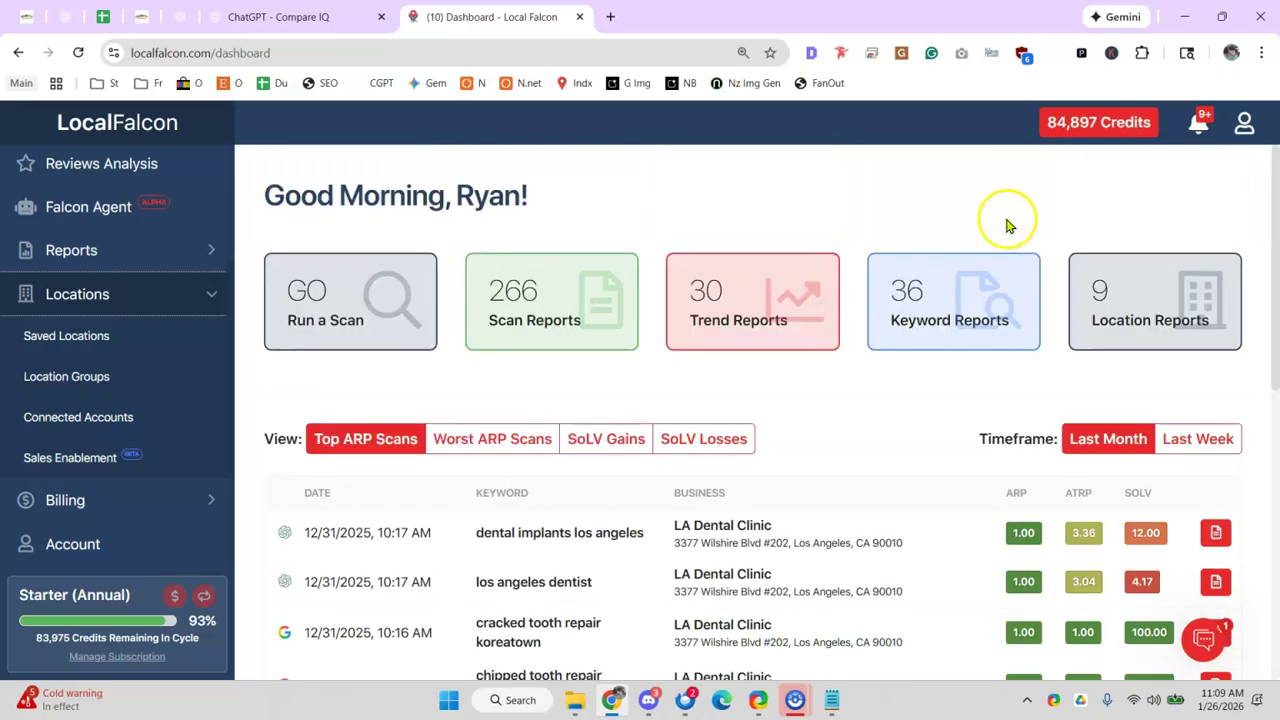
{"action": "key", "text": "ctrl+minus"}
{"action": "key", "text": "ctrl+minus"}
{"action": "scroll", "coordinate": [354, 371], "scroll_direction": "down", "scroll_amount": 4}
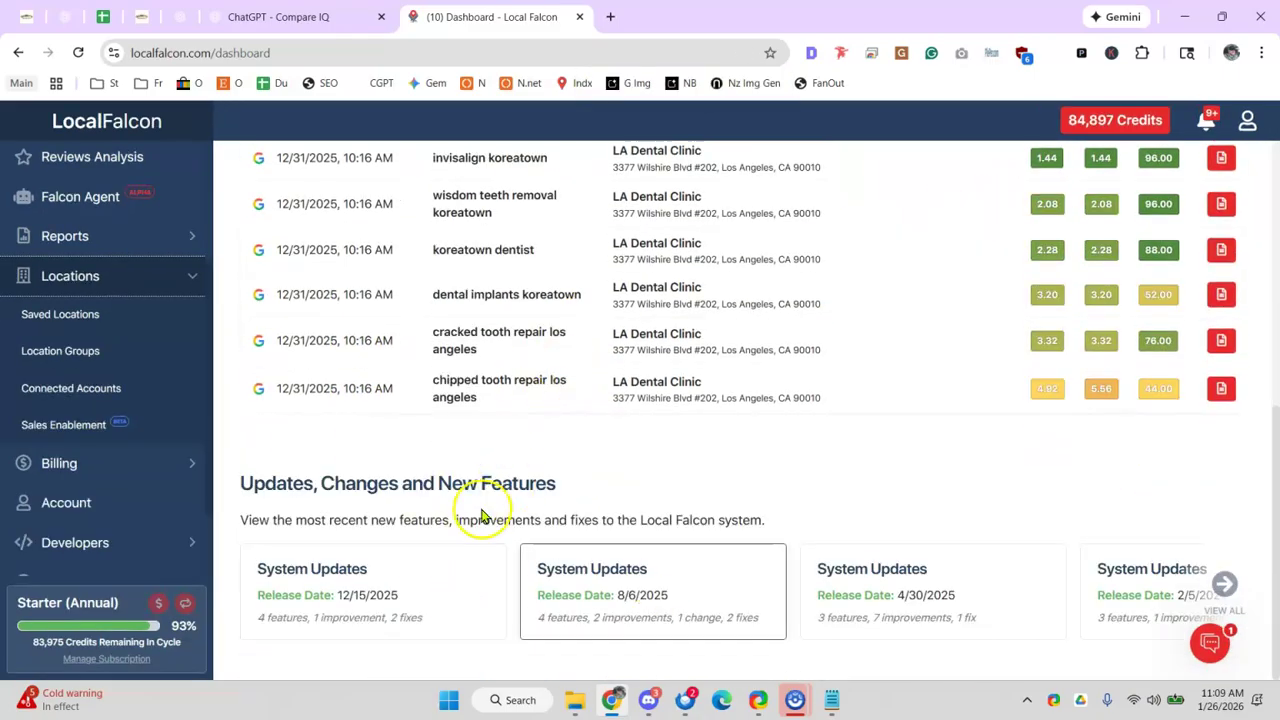
{"action": "left_click", "coordinate": [97, 388]}
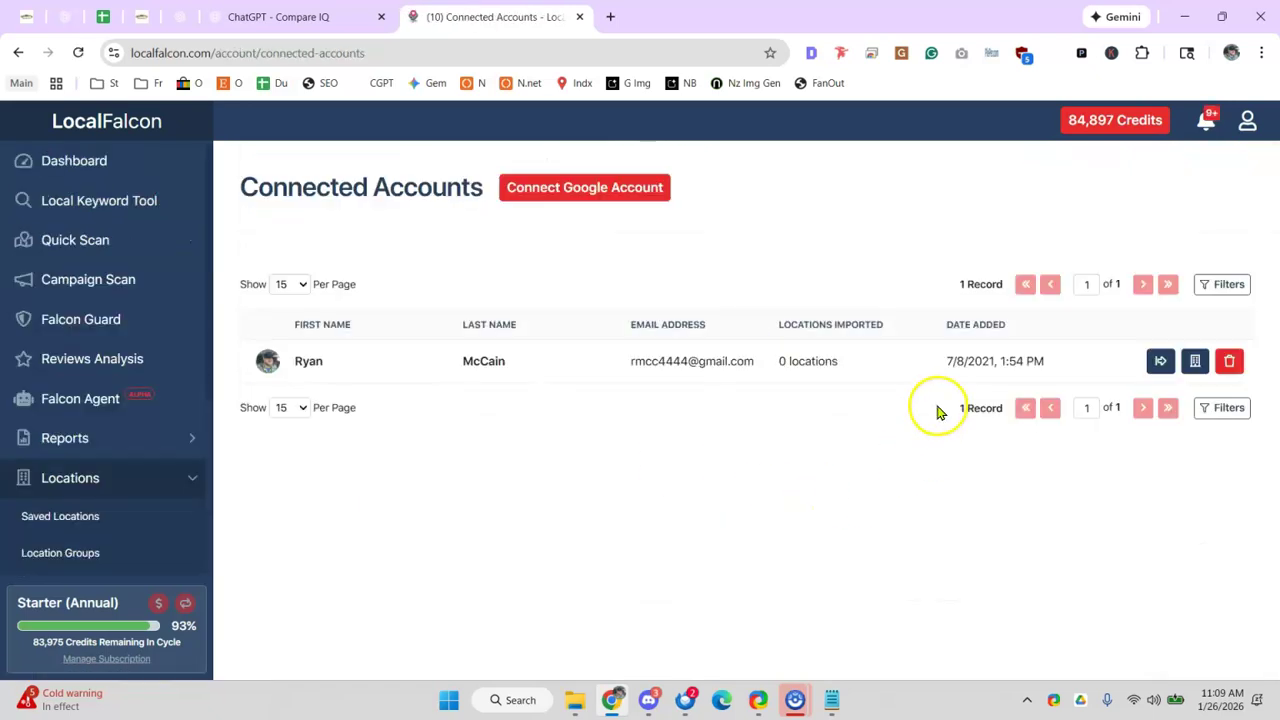
- Open and dismiss Import Locations, then go to Locations > Saved Locations listing five locations
{"action": "left_click", "coordinate": [600, 195]}
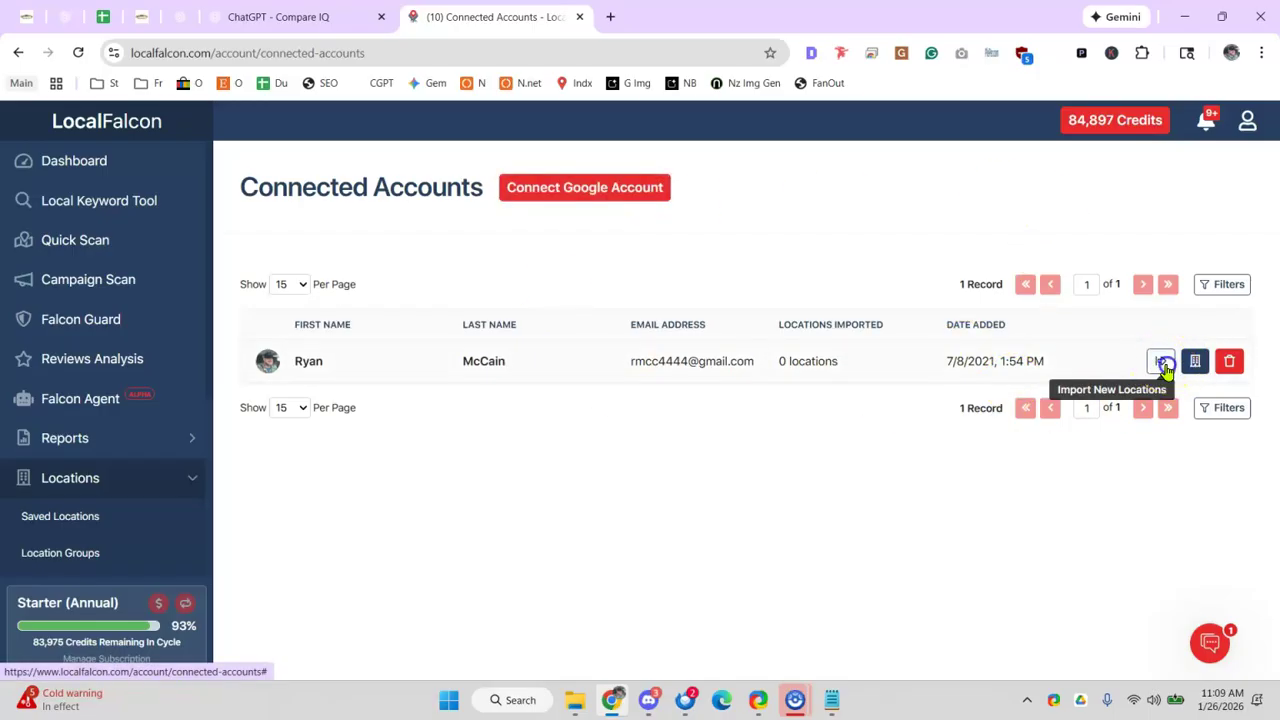
{"action": "left_click", "coordinate": [1161, 363]}
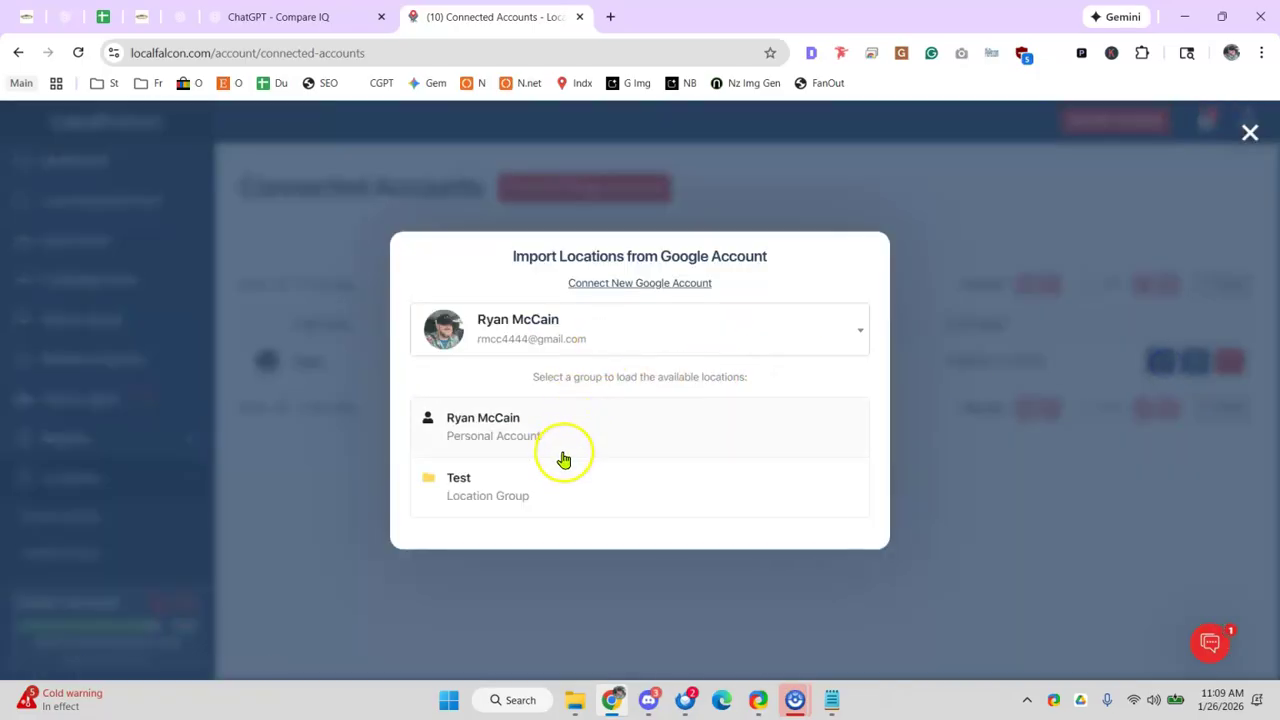
{"action": "left_click", "coordinate": [961, 283]}
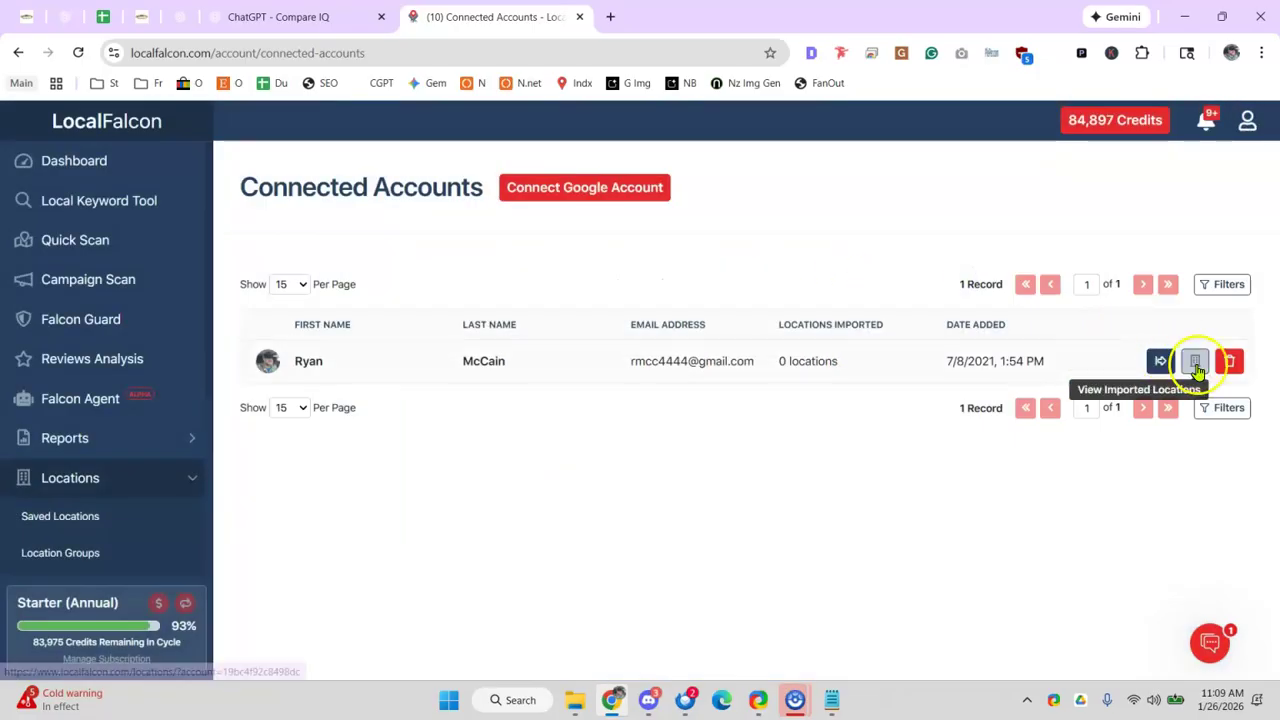
{"action": "left_click", "coordinate": [93, 490]}
{"action": "scroll", "coordinate": [157, 470], "scroll_direction": "down", "scroll_amount": 1}
{"action": "left_click", "coordinate": [178, 378]}
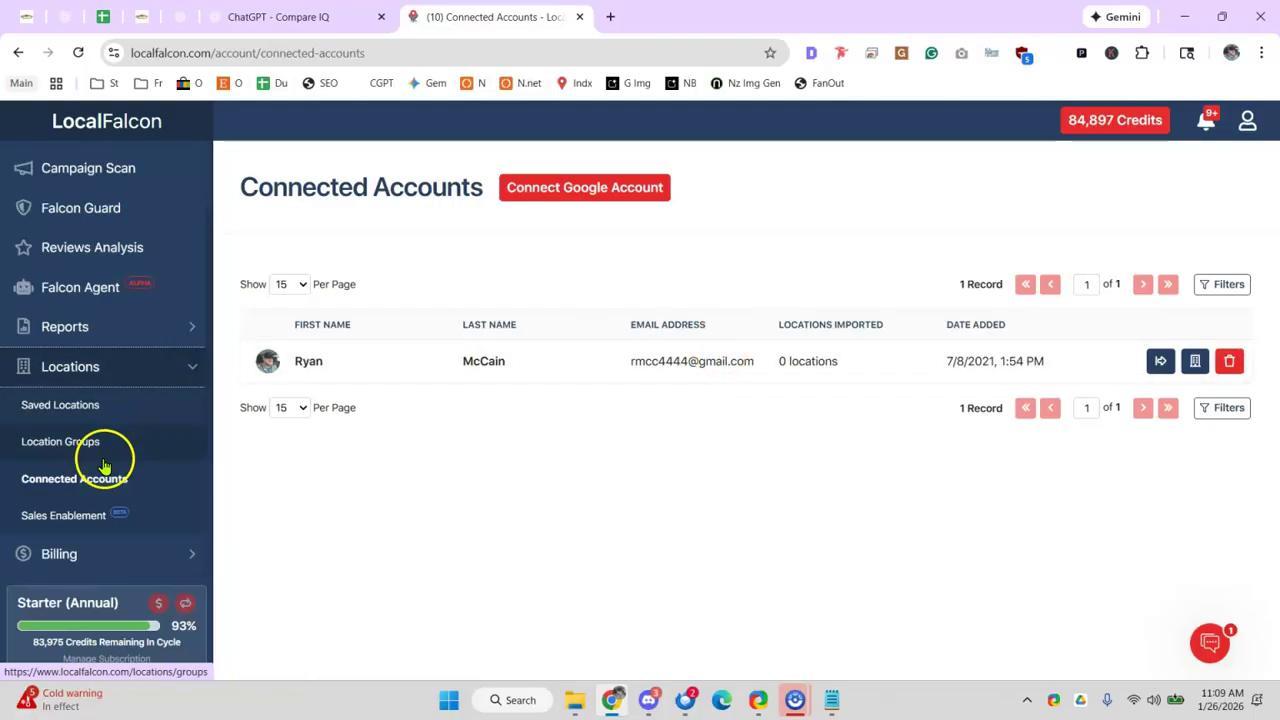
{"action": "scroll", "coordinate": [109, 455], "scroll_direction": "down", "scroll_amount": 1}
{"action": "left_click", "coordinate": [92, 294]}
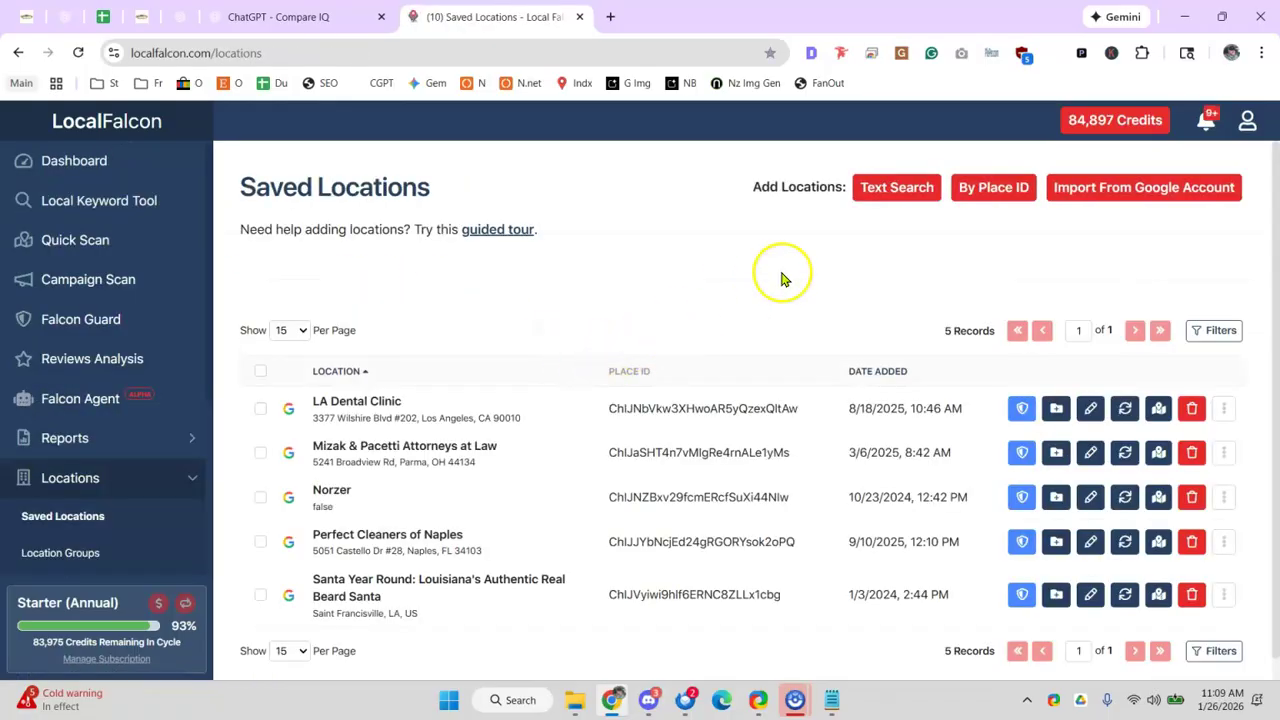
- Import Gabby's Tree Service from the personal Google account as one location
{"action": "left_click", "coordinate": [1080, 192]}
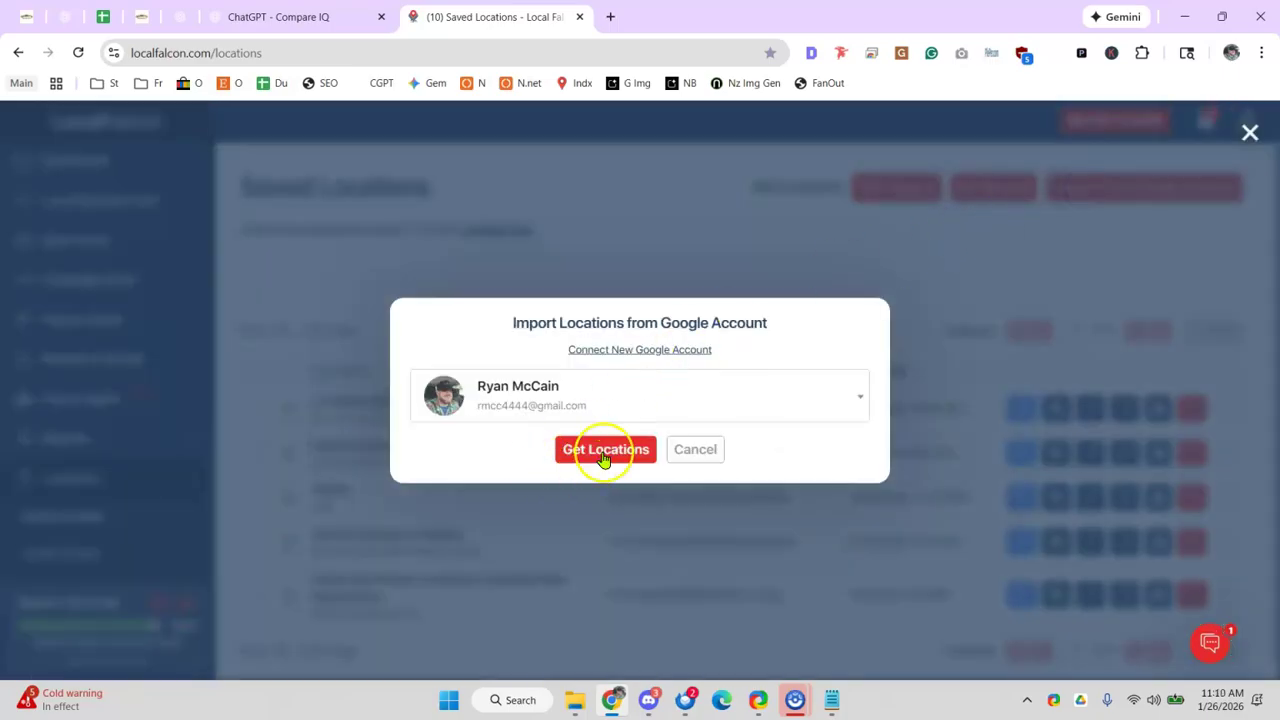
{"action": "left_click", "coordinate": [603, 451]}
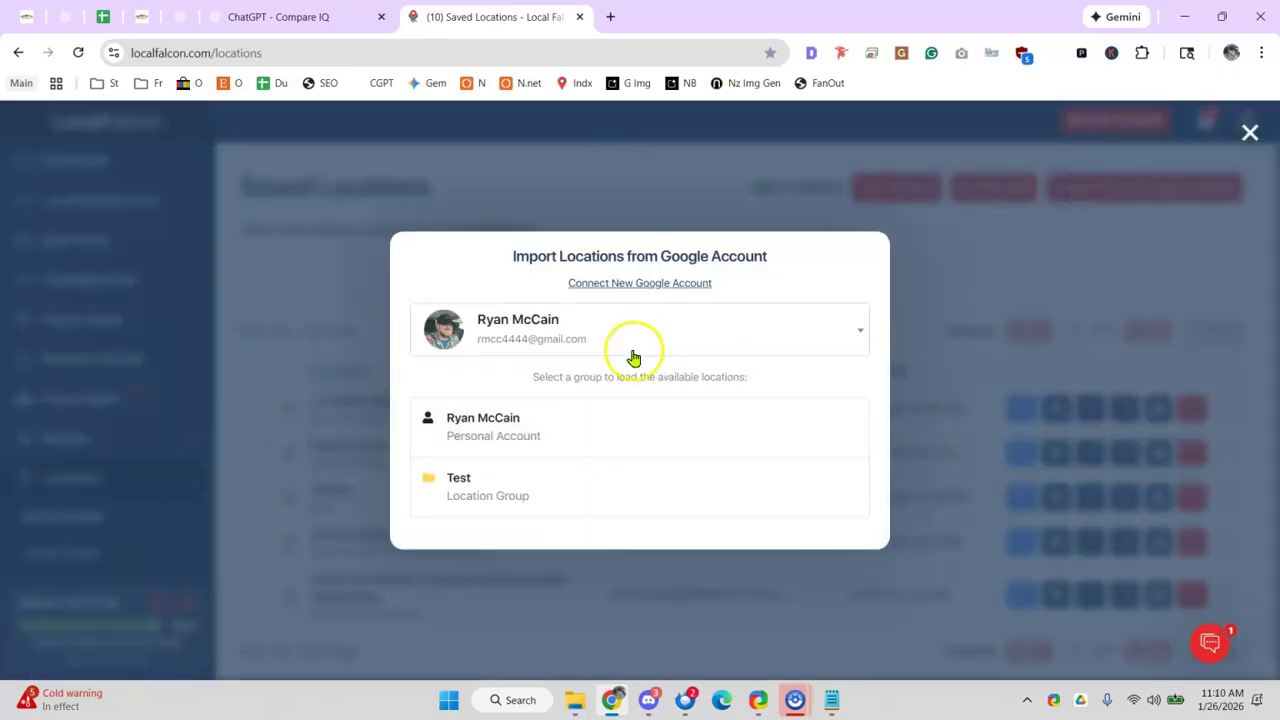
{"action": "left_click", "coordinate": [624, 432]}
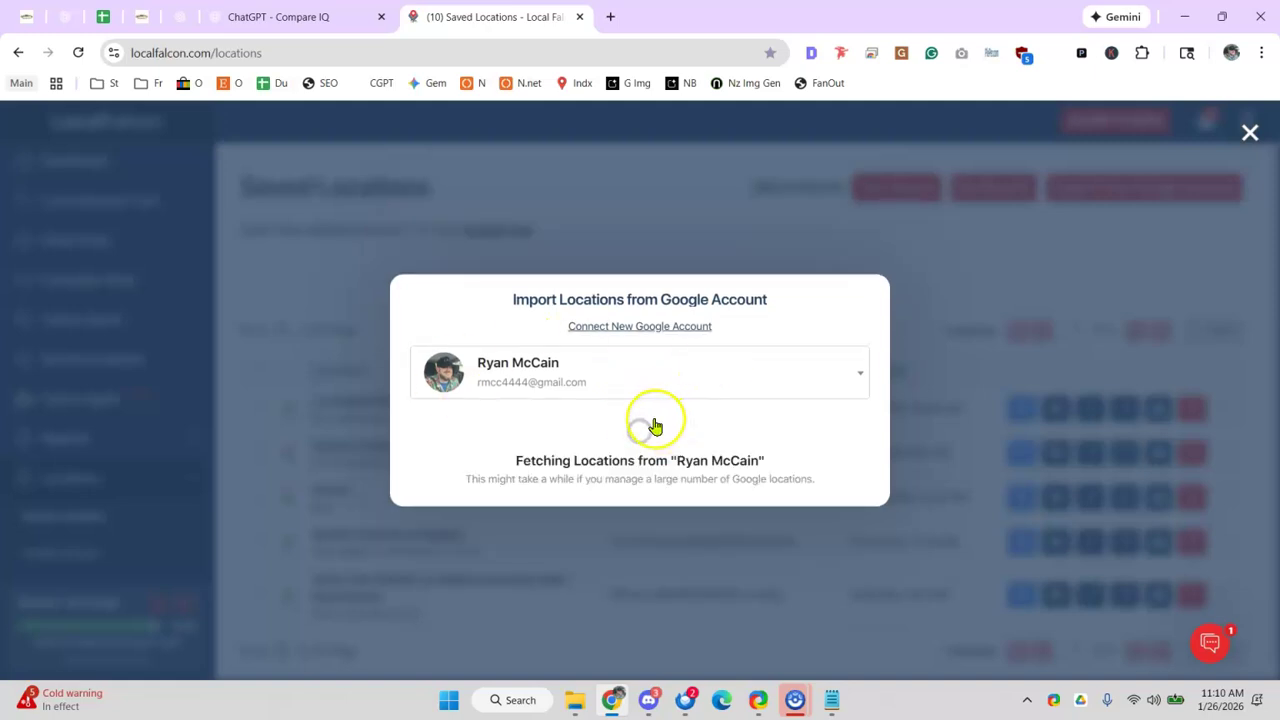
{"action": "scroll", "coordinate": [654, 423], "scroll_direction": "down", "scroll_amount": 5}
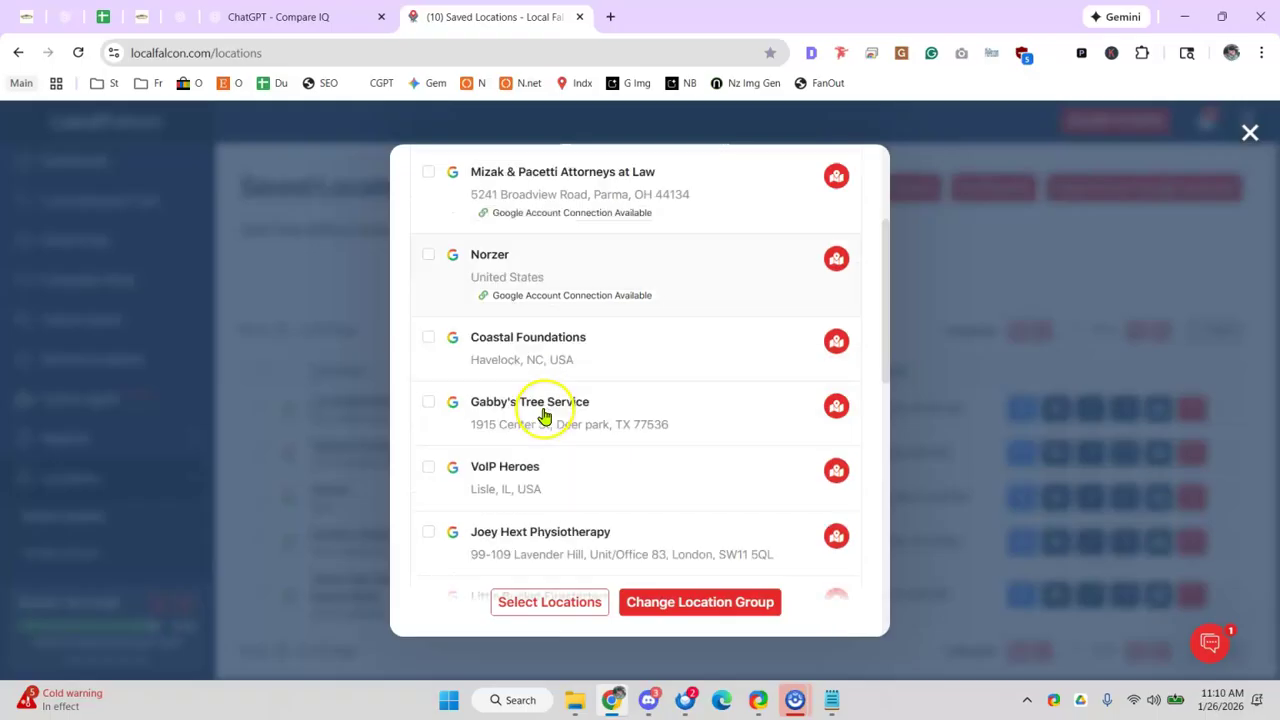
{"action": "left_click", "coordinate": [430, 403]}
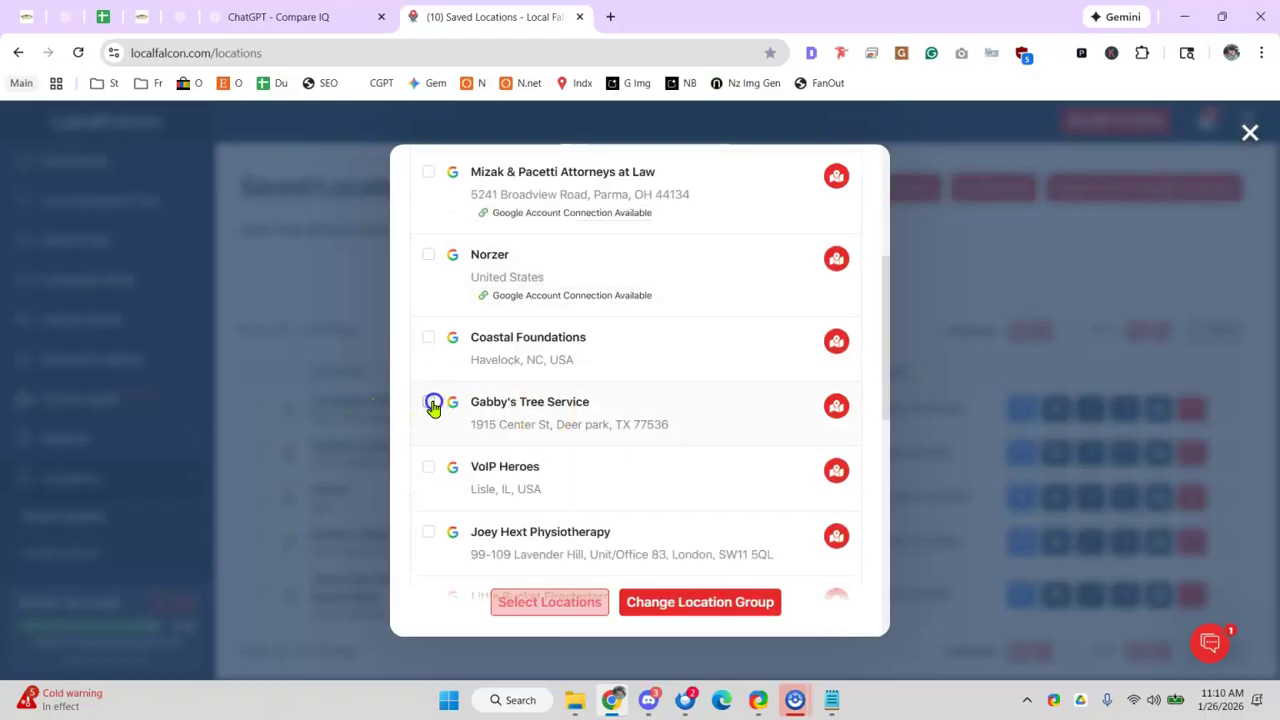
{"action": "left_click", "coordinate": [555, 606]}
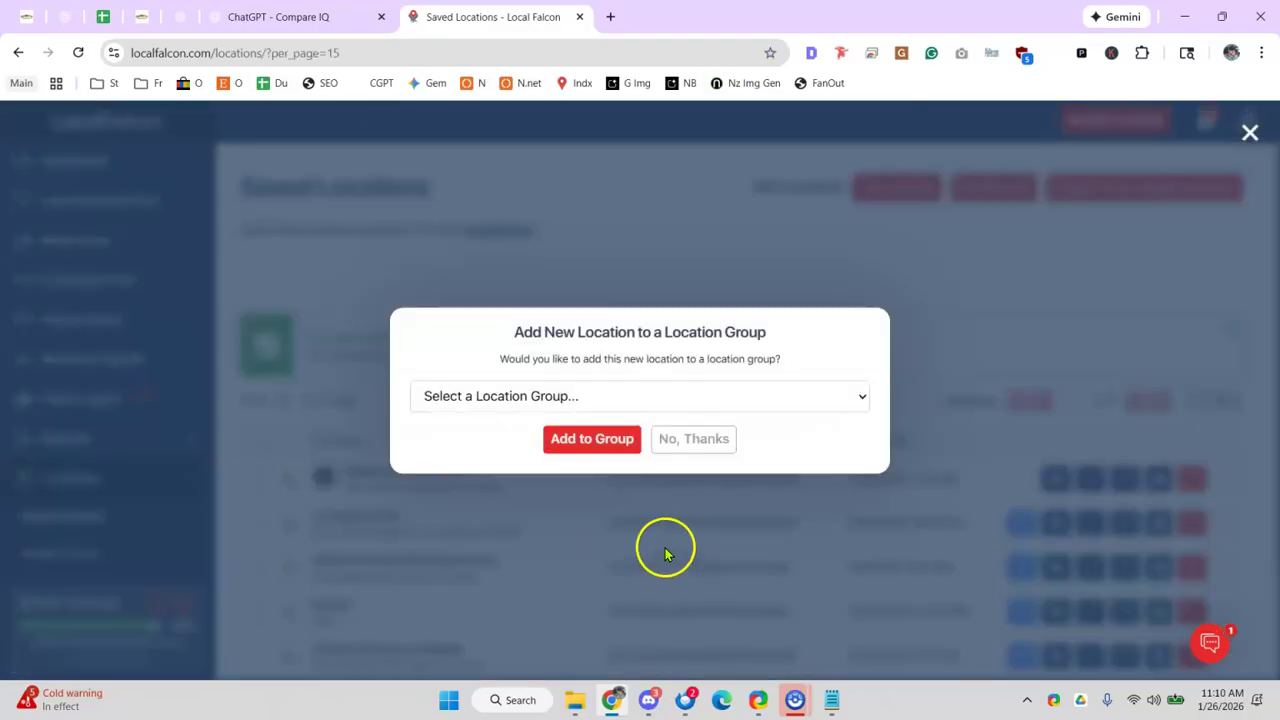
- Create a new location group named 'Gabbys' and add the location to it
{"action": "left_click", "coordinate": [620, 401]}
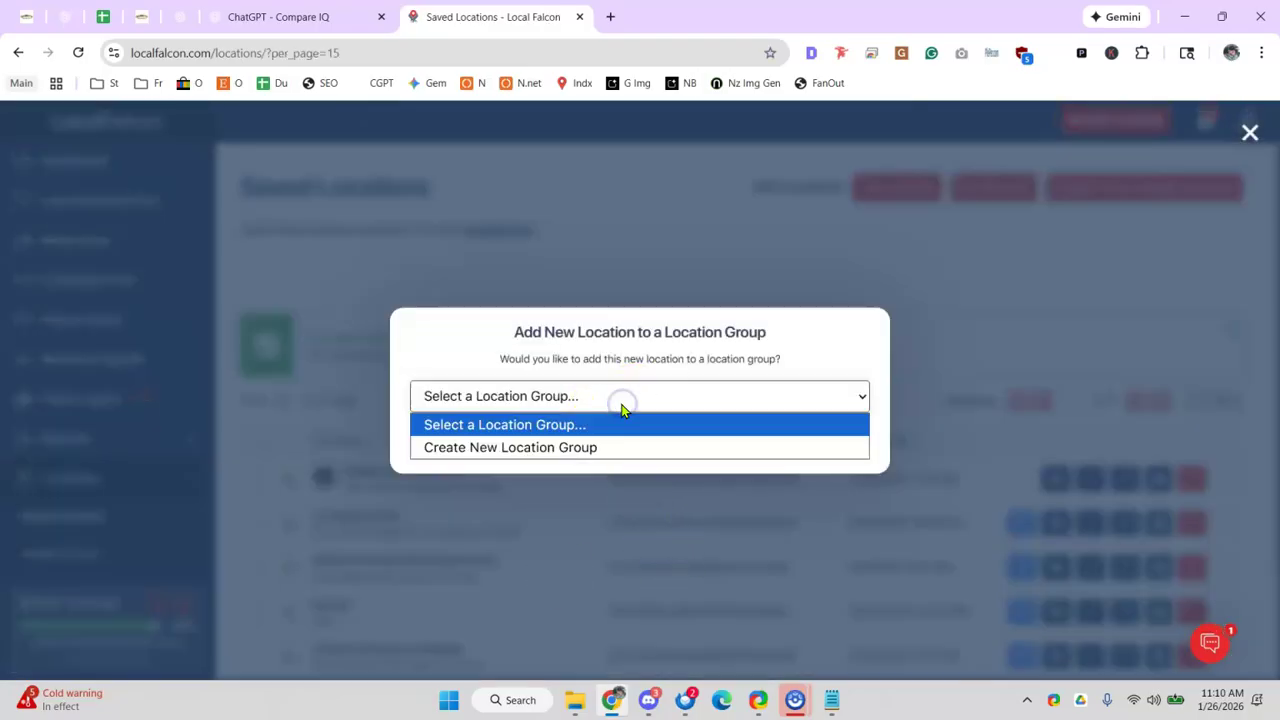
{"action": "left_click", "coordinate": [612, 446]}
{"action": "left_click", "coordinate": [548, 400]}
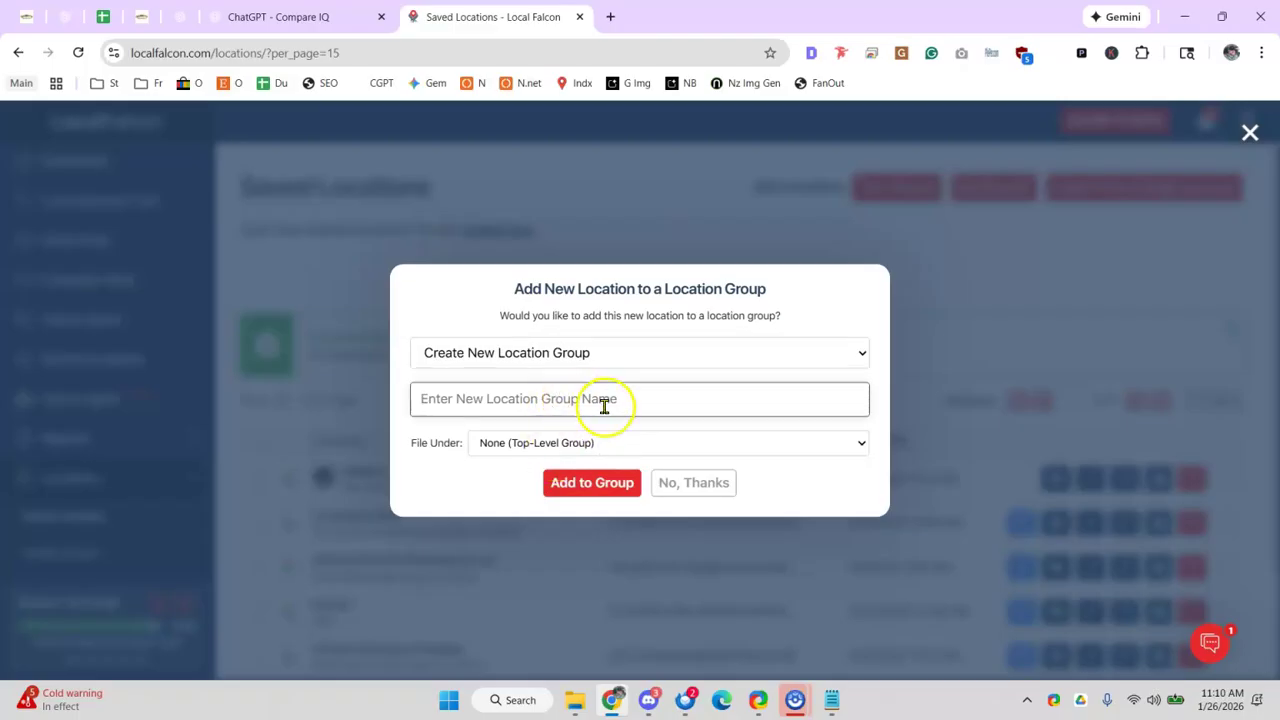
{"action": "type", "text": "Gabbs"}
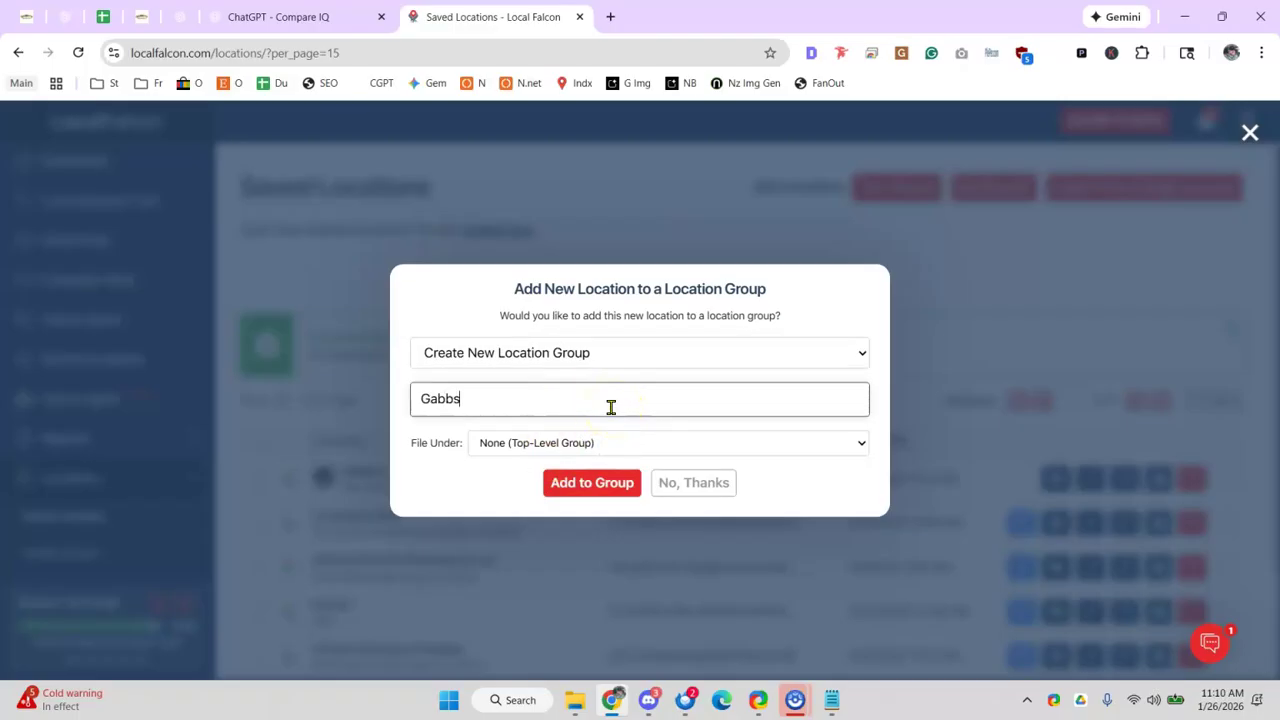
{"action": "left_click", "coordinate": [585, 485]}
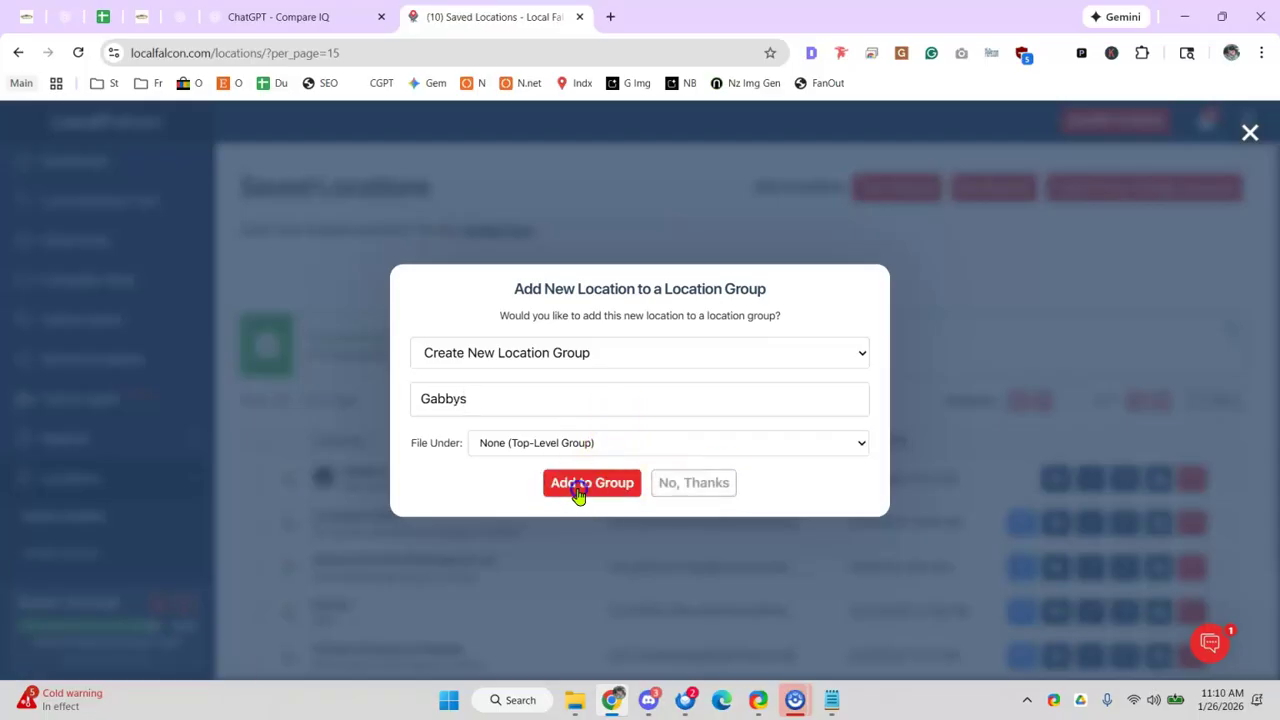
{"action": "left_click", "coordinate": [578, 487]}
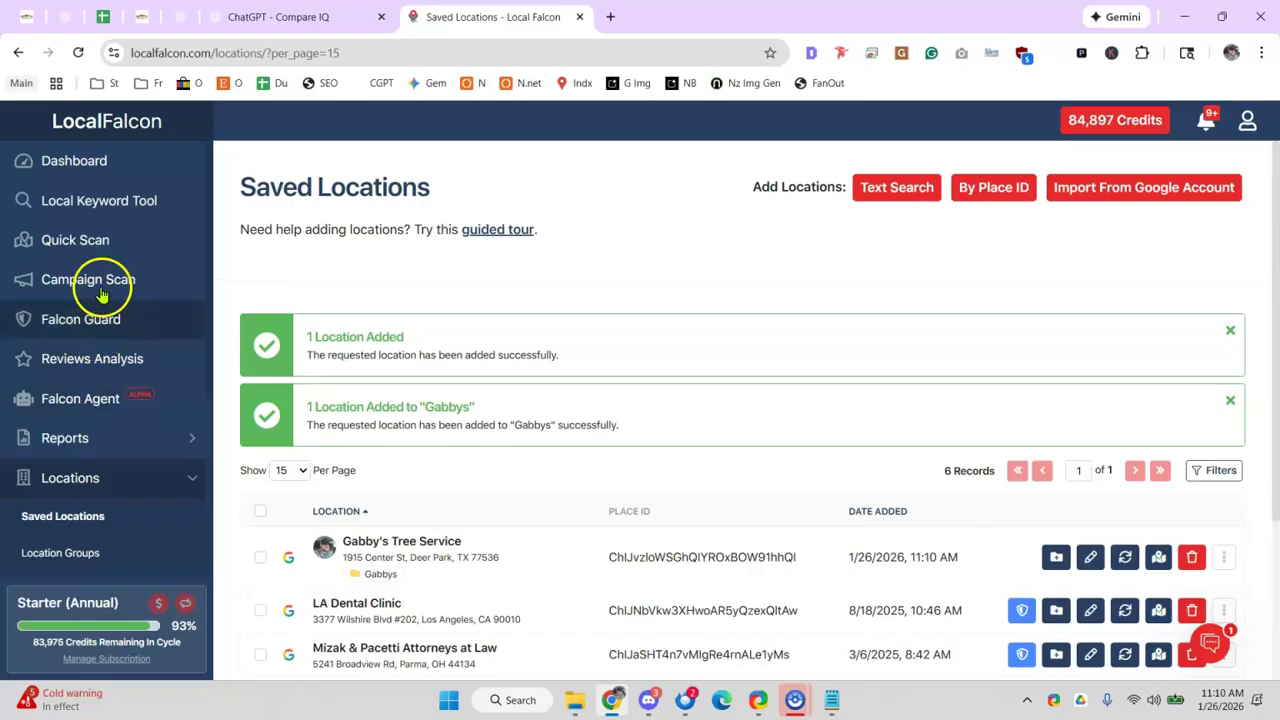
- In Local Keyword Tool, choose Gabby's Tree Service and get keywords for seed 'tree removal'
{"action": "left_click", "coordinate": [77, 233]}
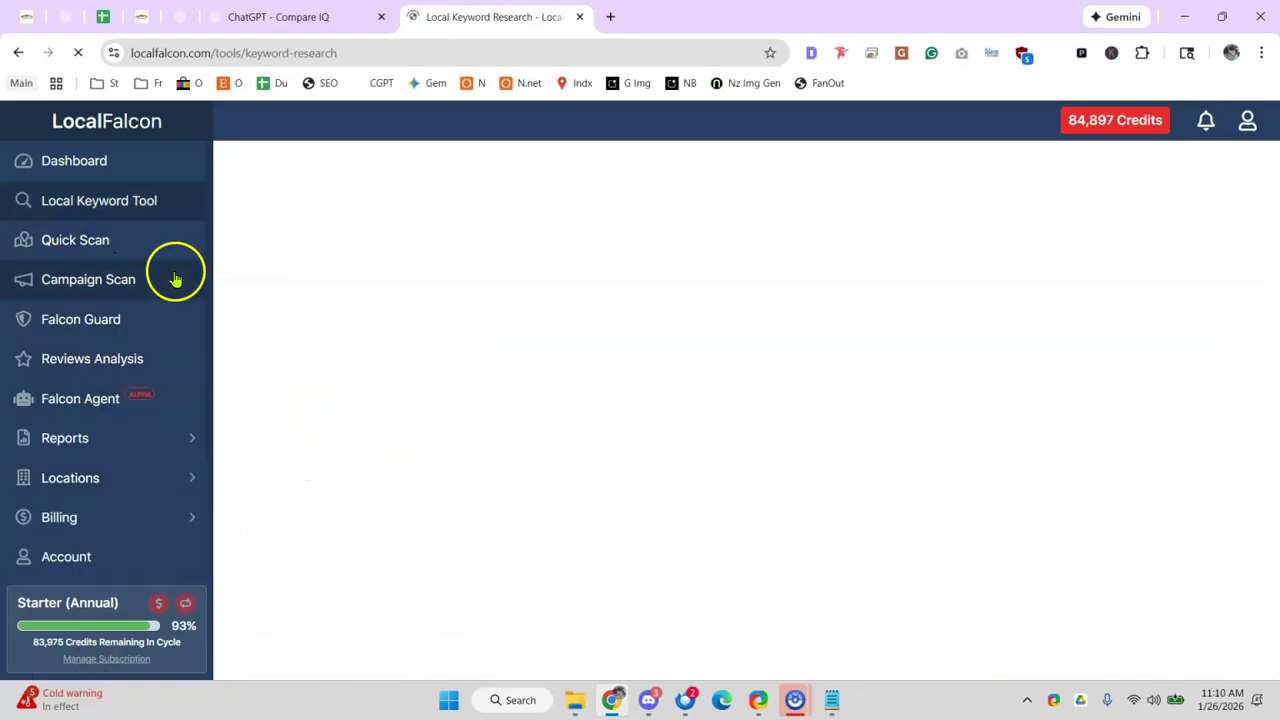
{"action": "left_click", "coordinate": [328, 445]}
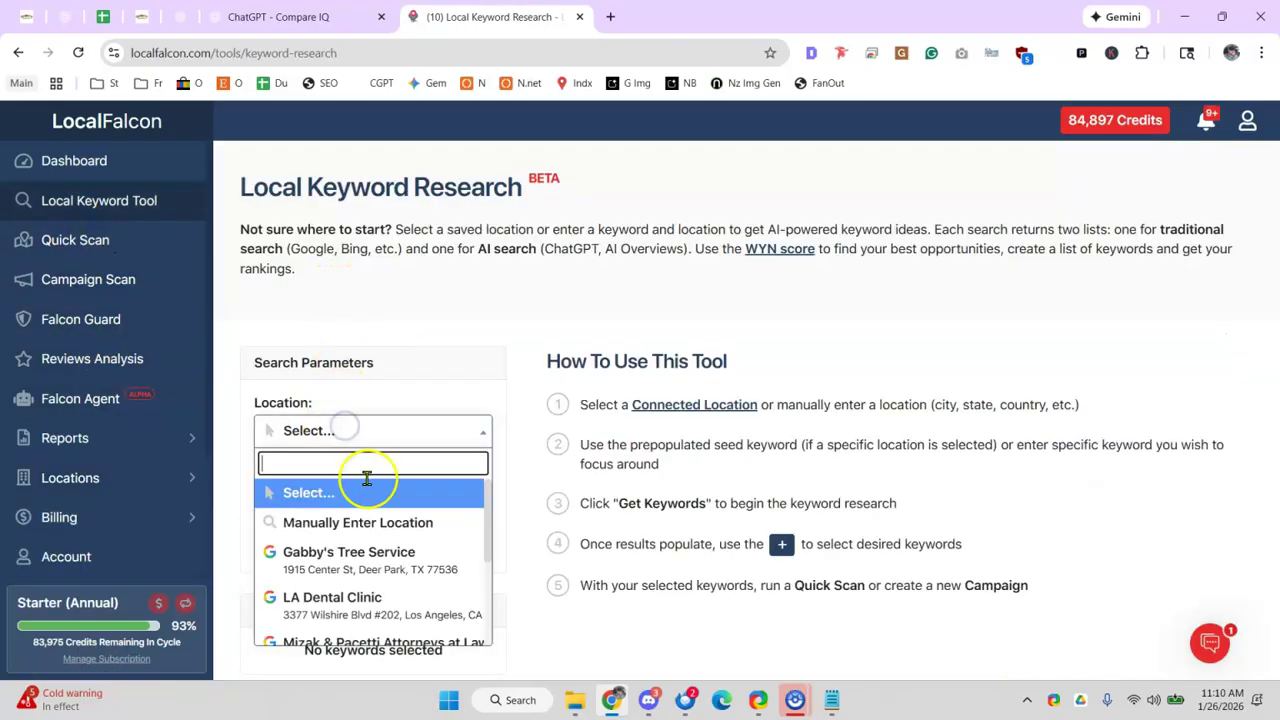
{"action": "left_click", "coordinate": [374, 557]}
{"action": "double_click", "coordinate": [368, 516]}
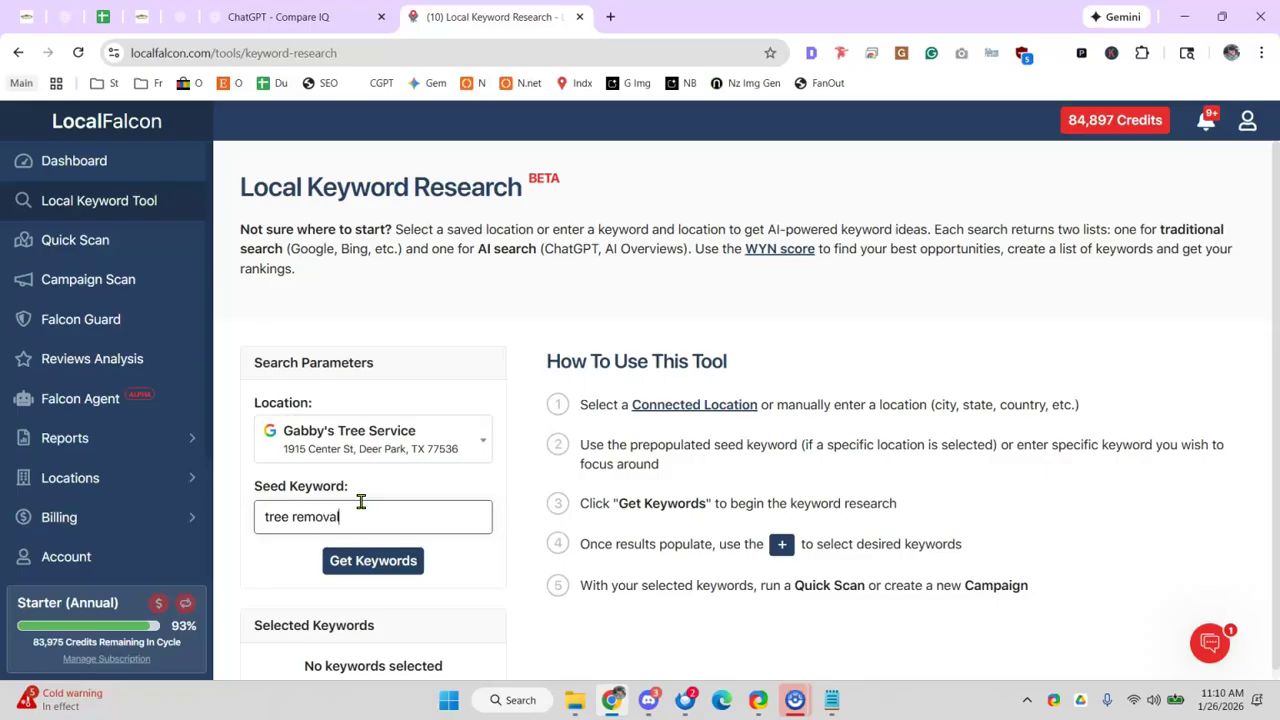
{"action": "left_click", "coordinate": [343, 558]}
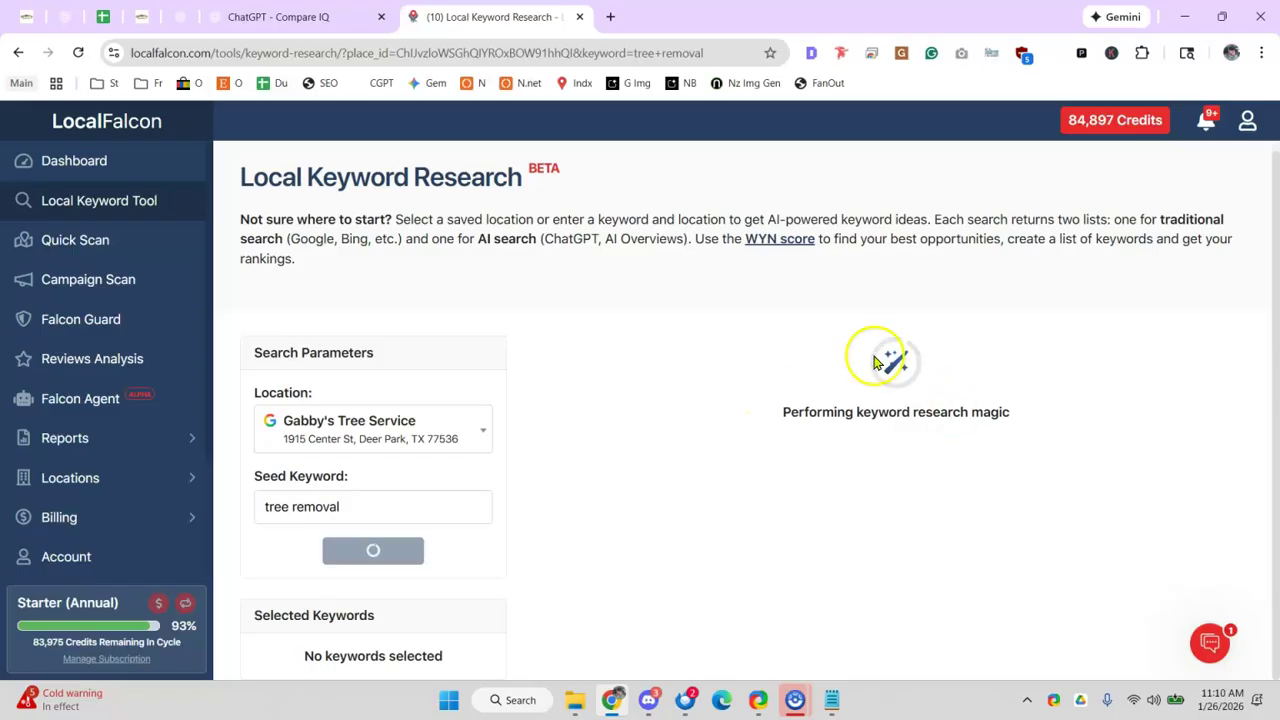
- Open the isearchfrom.com site in a new tab from the address-bar suggestions
{"action": "left_click", "coordinate": [614, 17]}
{"action": "type", "text": "isear"}
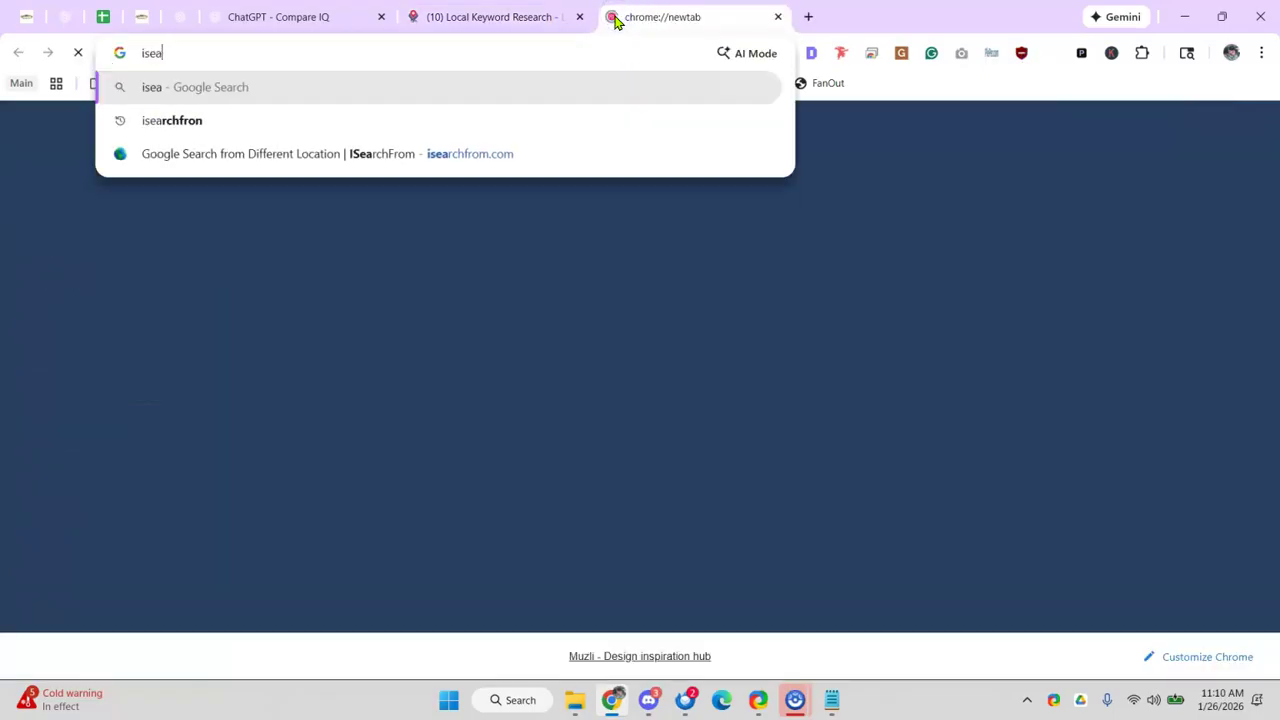
{"action": "key", "text": "Down"}
{"action": "key", "text": "Up"}
{"action": "key", "text": "Down"}
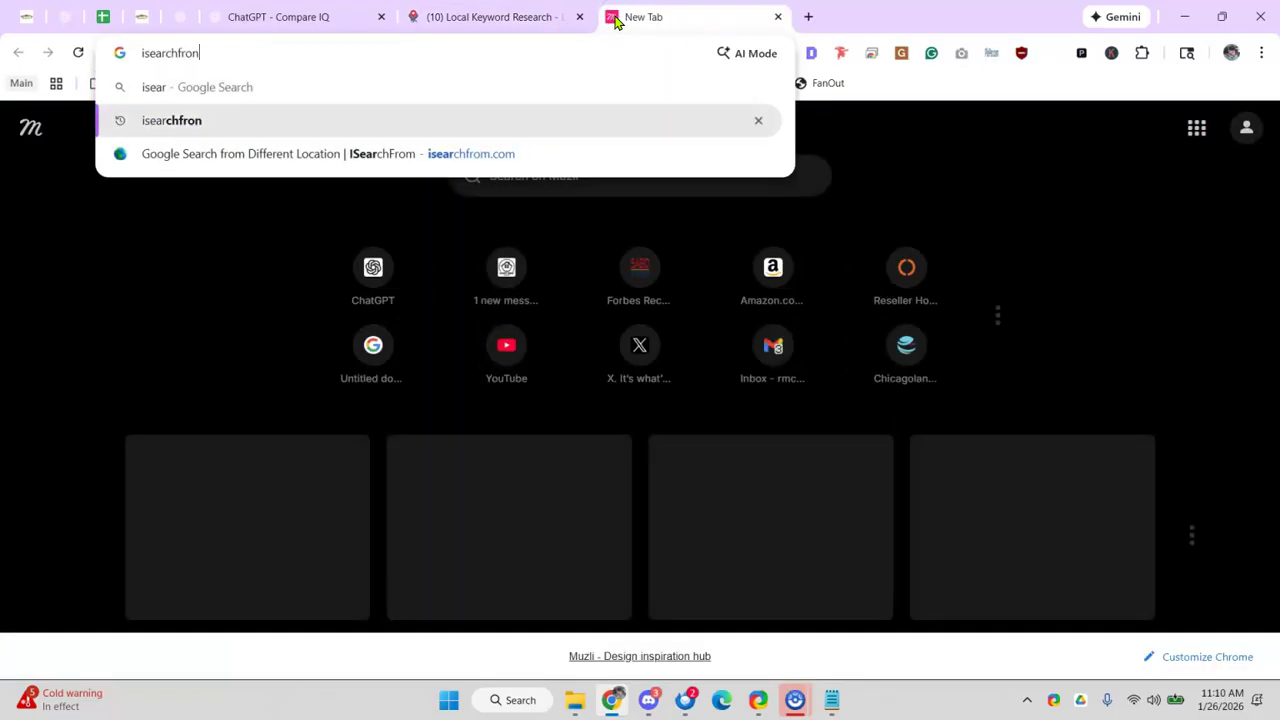
{"action": "key", "text": "Down"}
{"action": "key", "text": "Return"}
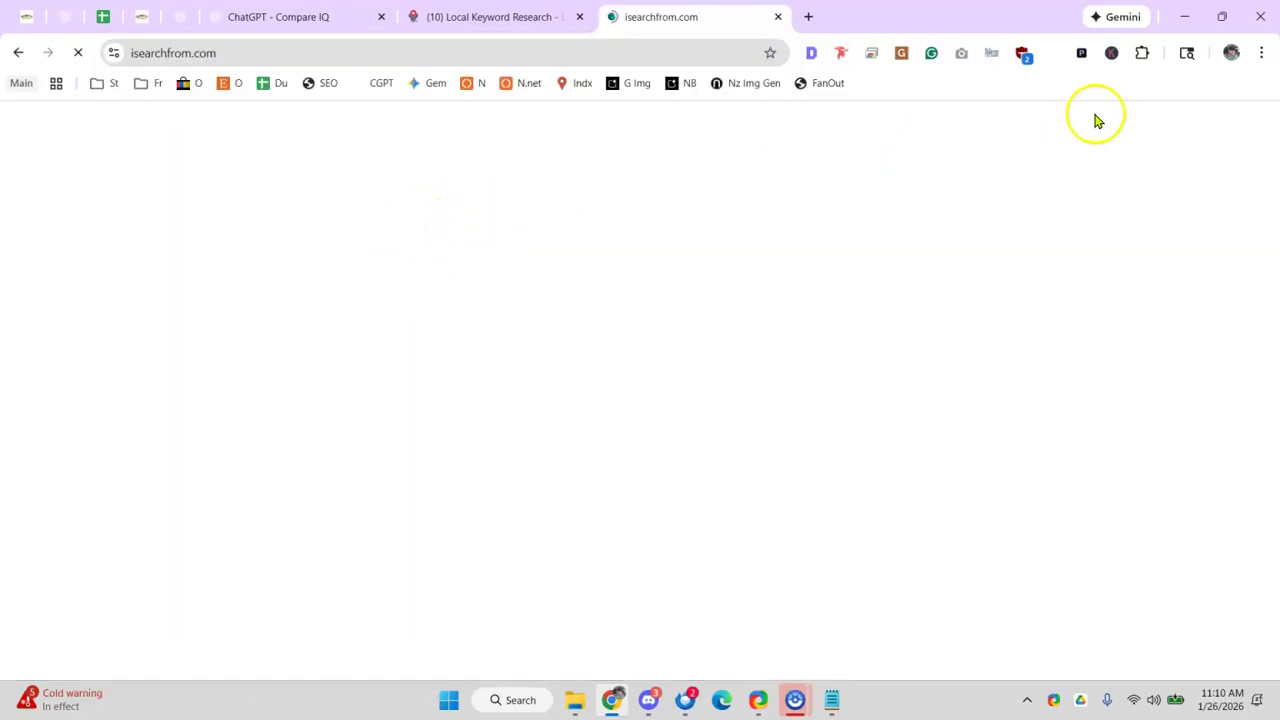
- In a private window, search 'tree removal service deer park tx' and scroll to the Businesses map pack
{"action": "left_click", "coordinate": [1261, 52]}
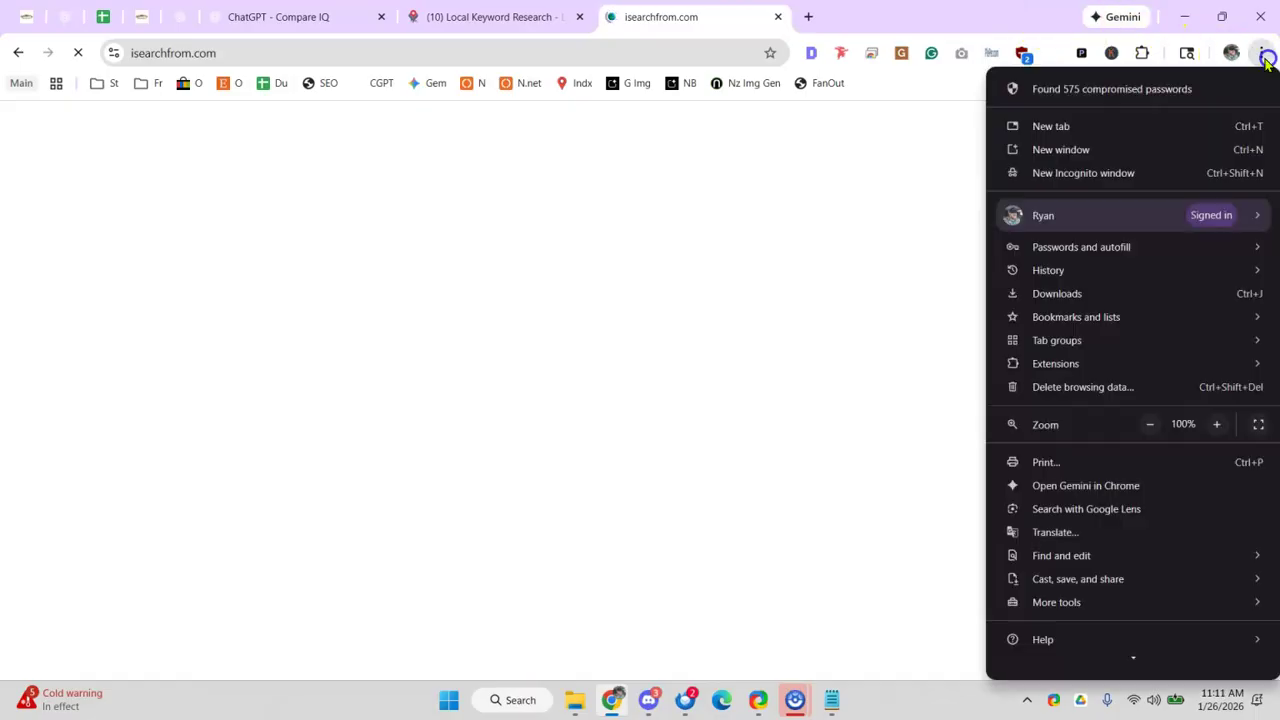
{"action": "left_click", "coordinate": [1170, 172]}
{"action": "type", "text": "tree"}
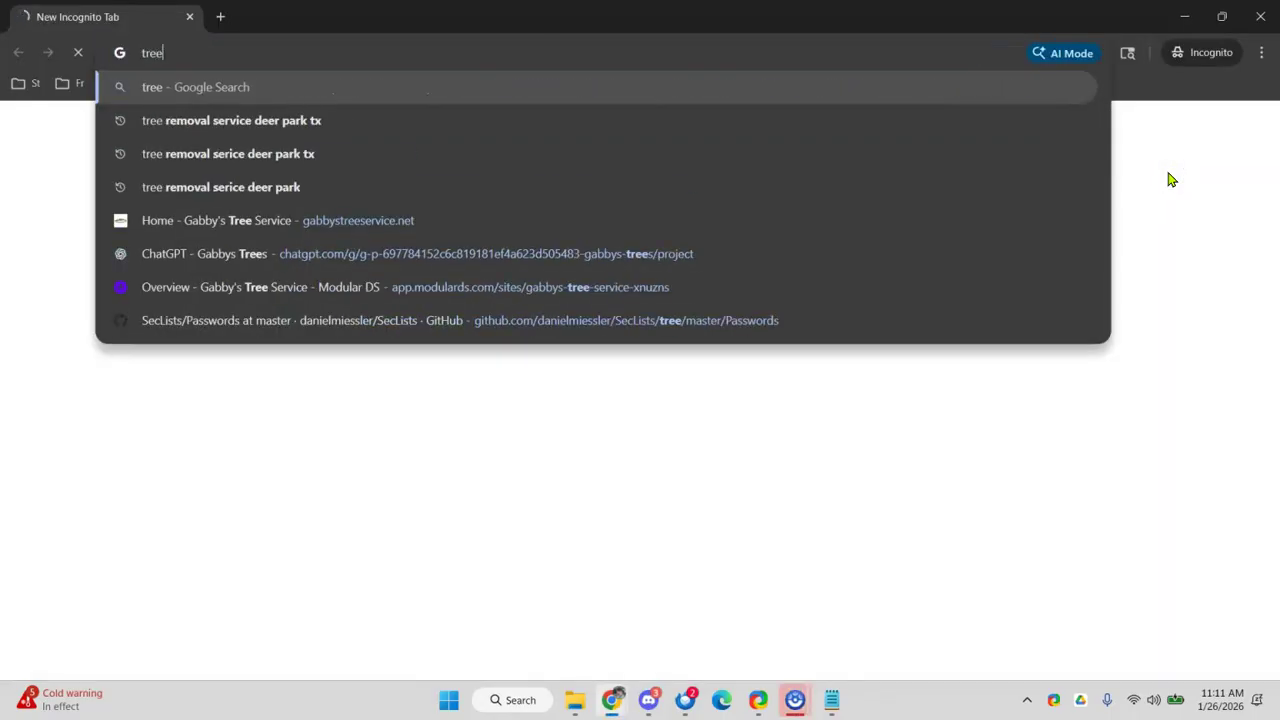
{"action": "type", "text": " removal service "}
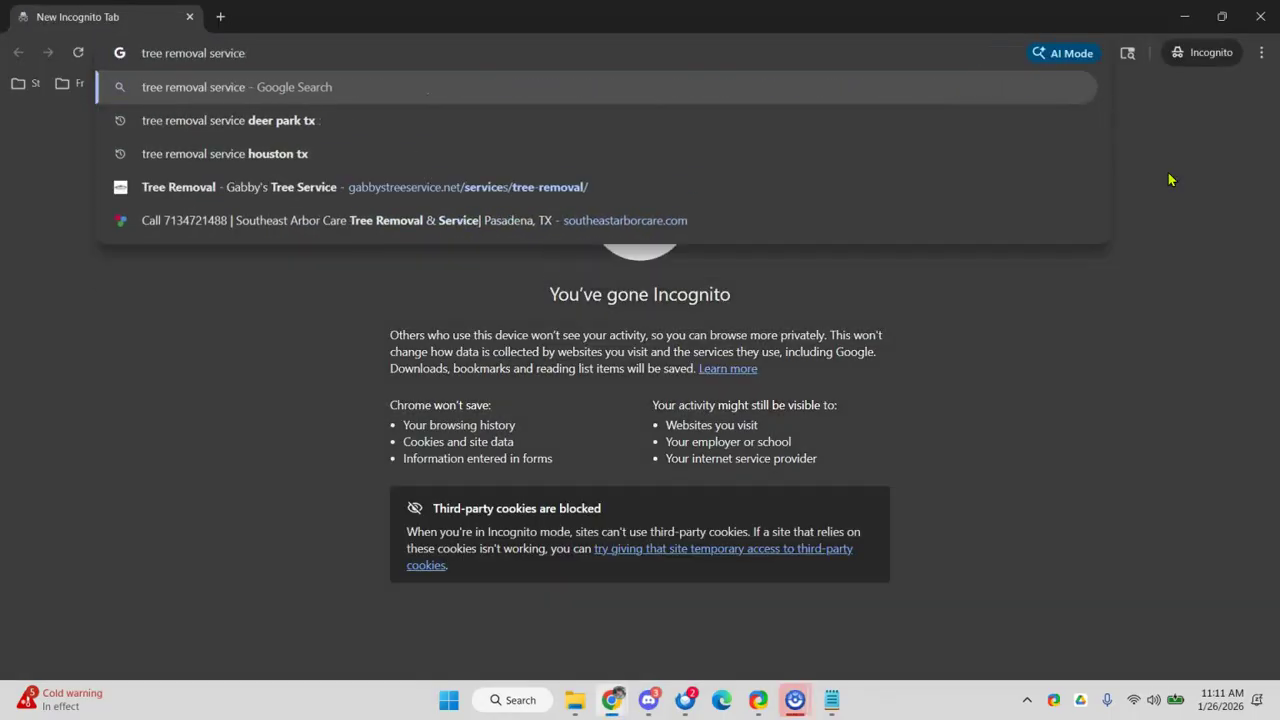
{"action": "type", "text": "deer"}
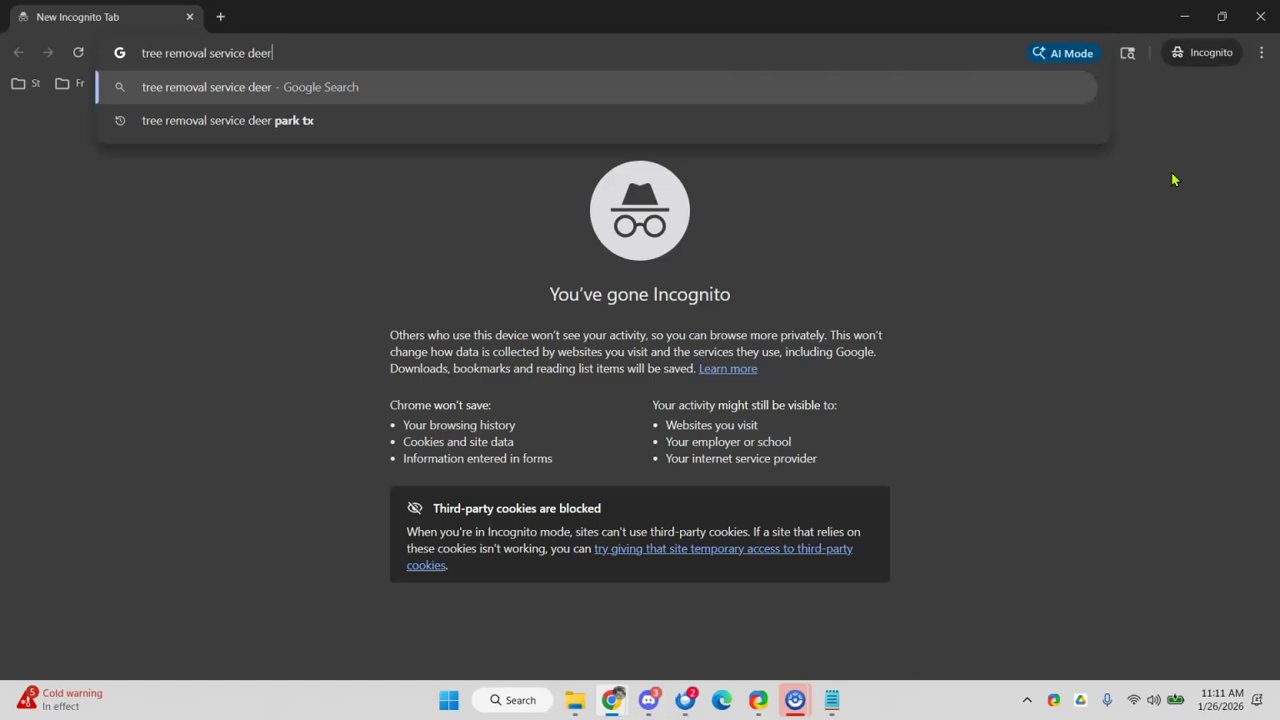
{"action": "type", "text": " ar"}
{"action": "key", "text": "BackSpace"}
{"action": "key", "text": "BackSpace"}
{"action": "type", "text": "pa"}
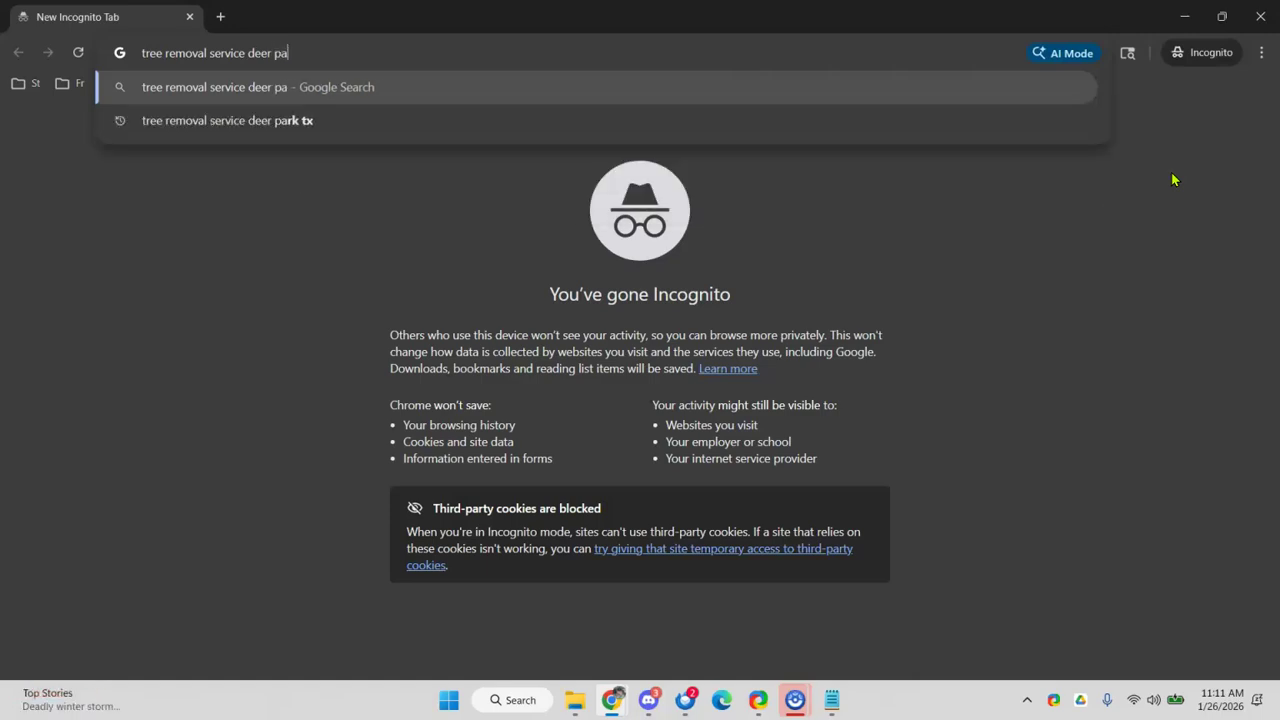
{"action": "type", "text": "rk tx"}
{"action": "key", "text": "Return"}
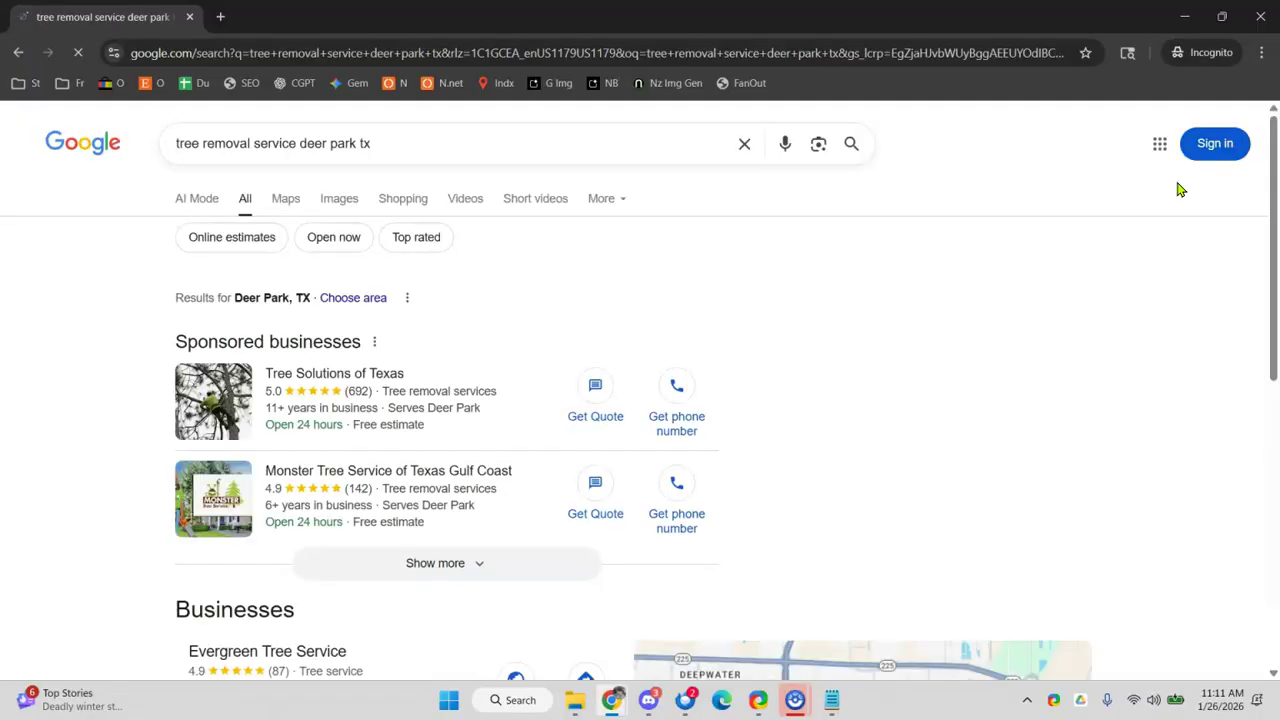
{"action": "scroll", "coordinate": [700, 334], "scroll_direction": "down", "scroll_amount": 3}
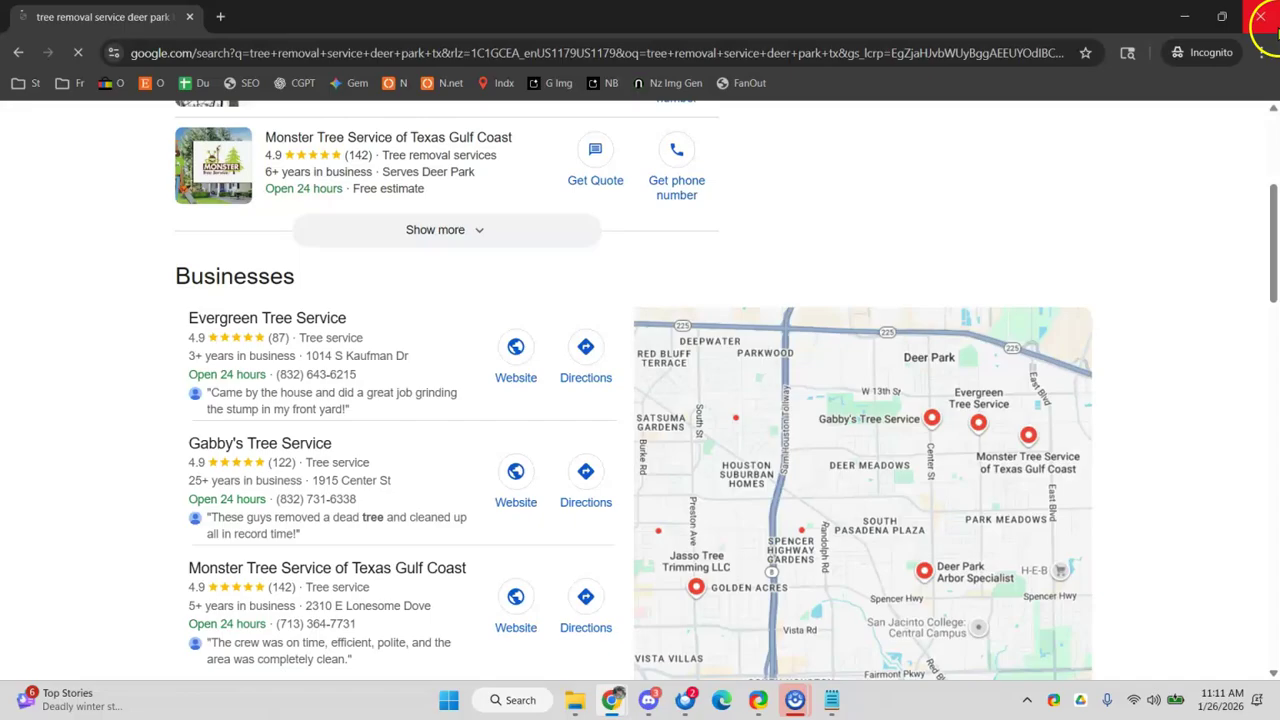
- Close the incognito window and set ISearchFrom to 'tree', United States, English (US)
{"action": "left_click", "coordinate": [1260, 16]}
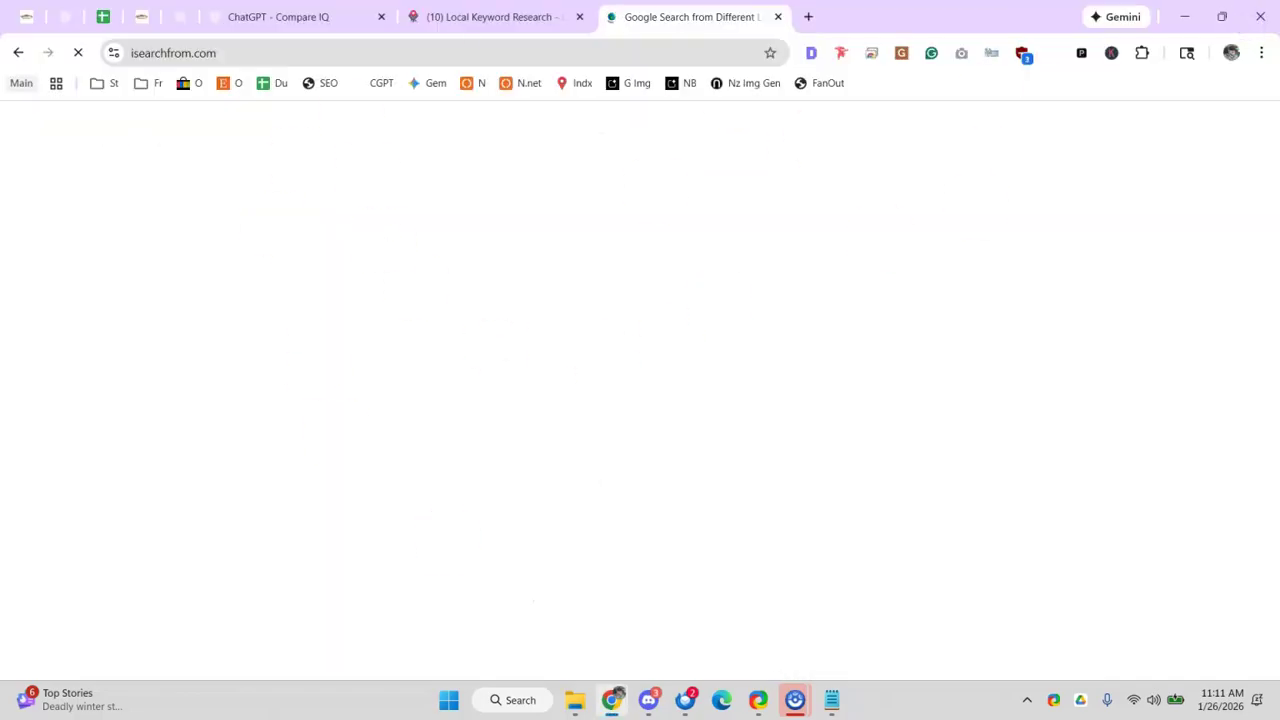
{"action": "triple_click", "coordinate": [278, 518]}
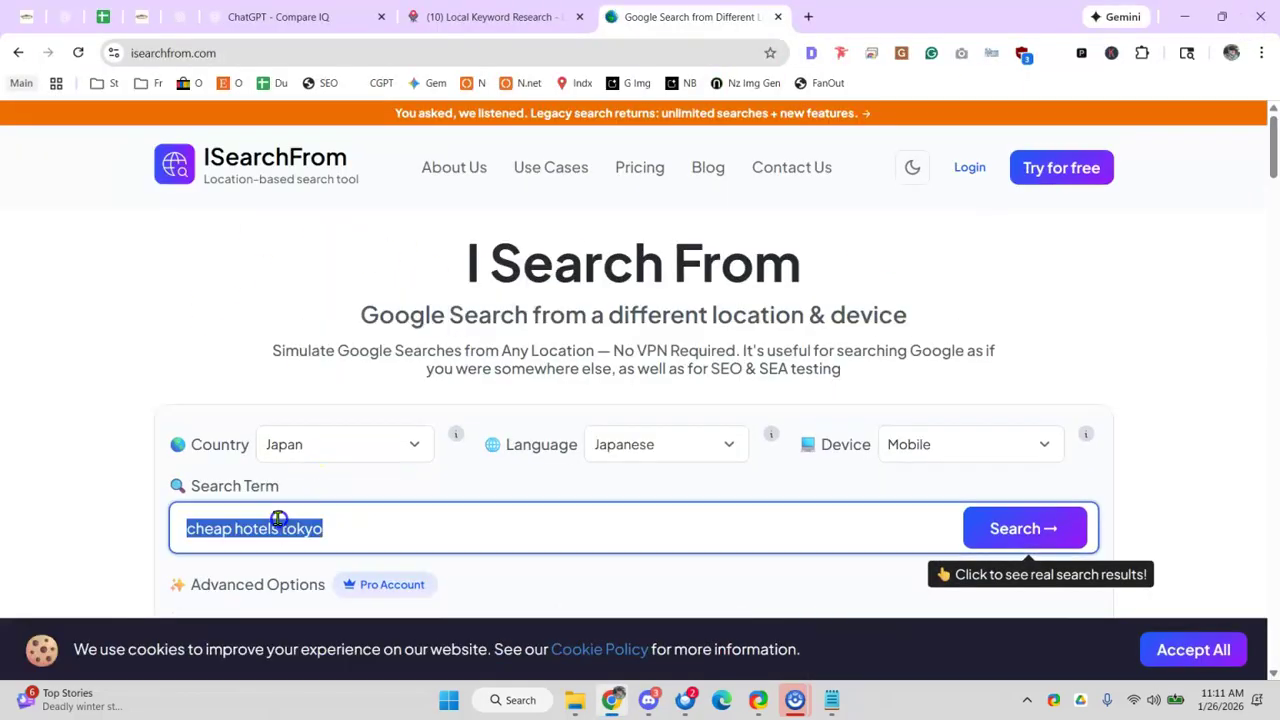
{"action": "type", "text": "tree removal service"}
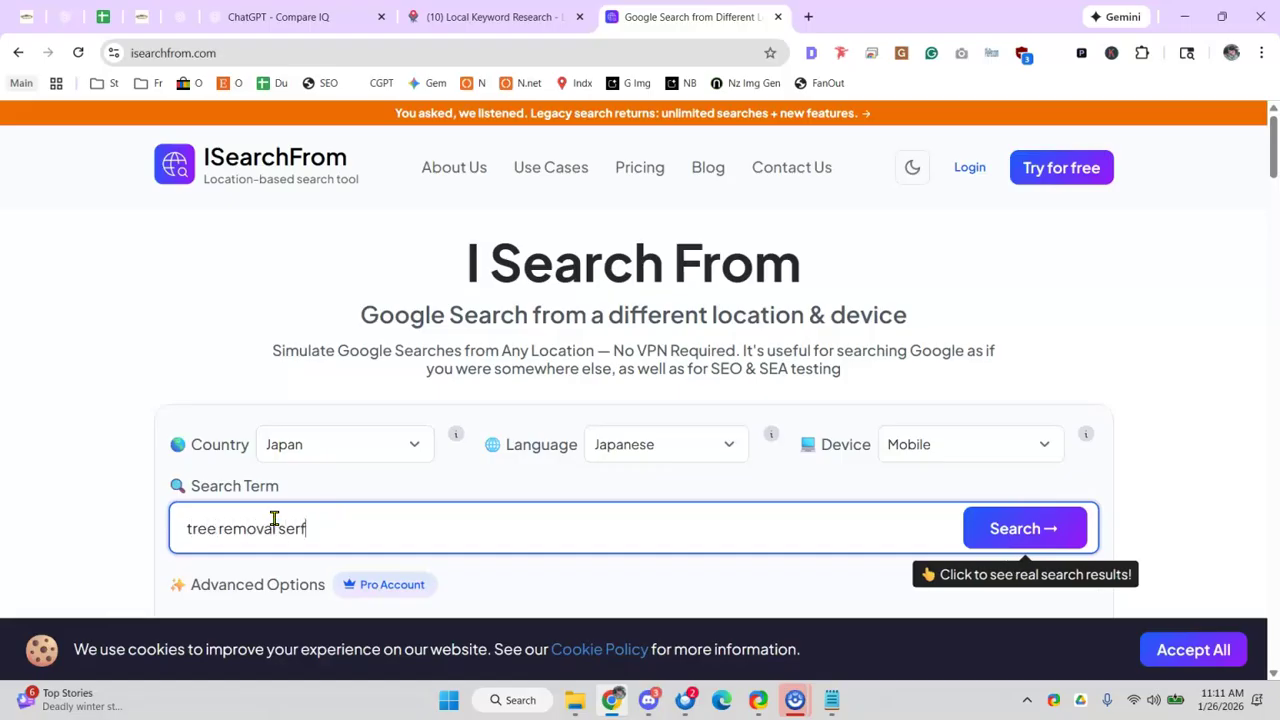
{"action": "left_click", "coordinate": [410, 445]}
{"action": "type", "text": "unite"}
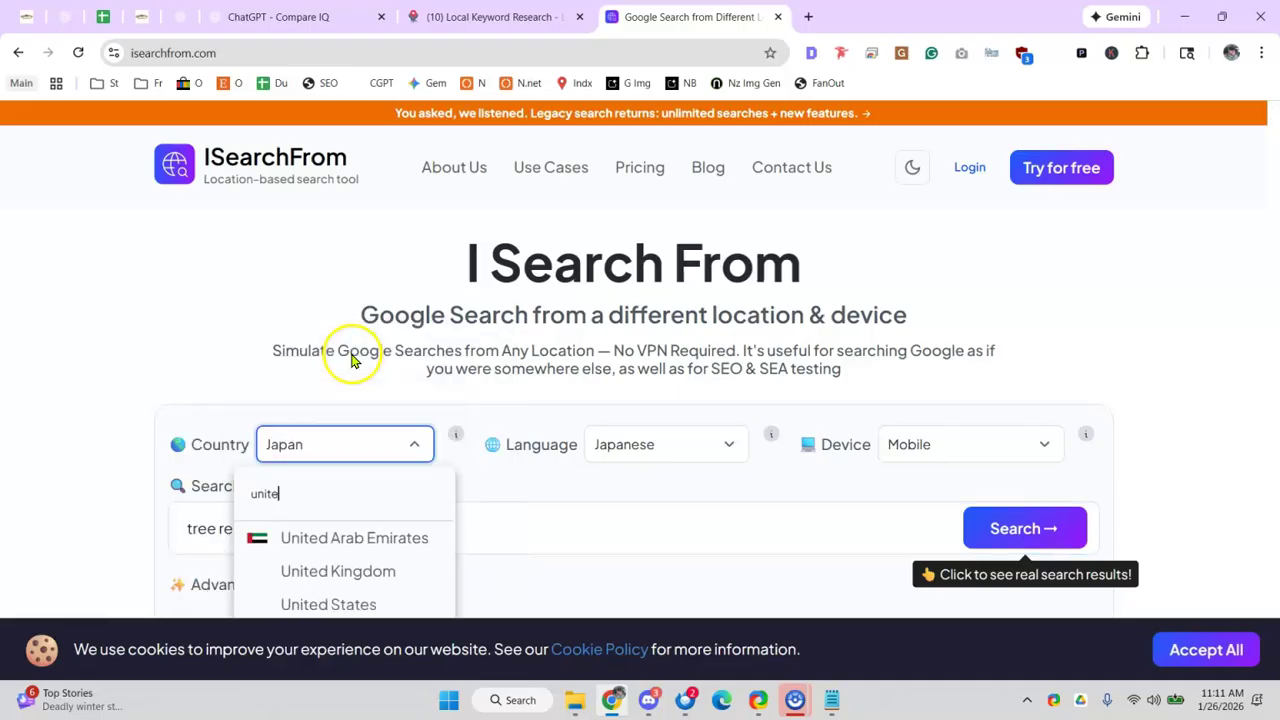
{"action": "left_click", "coordinate": [325, 605]}
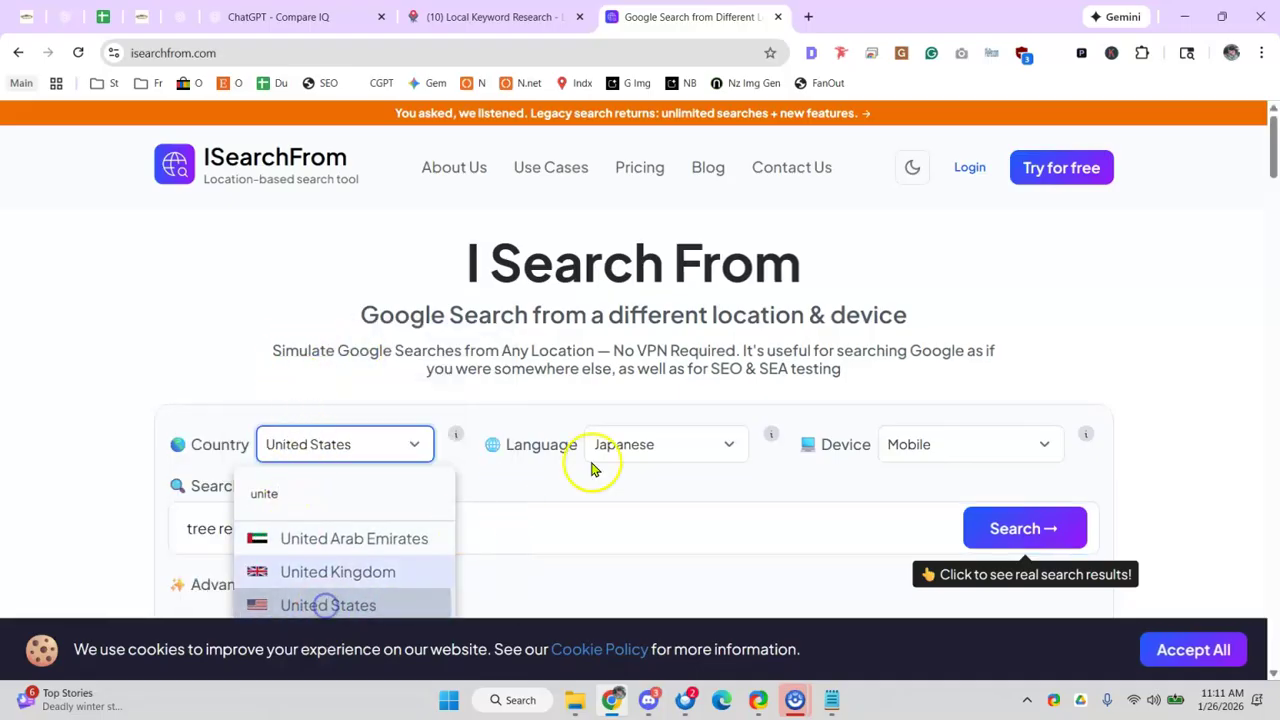
{"action": "left_click", "coordinate": [663, 437]}
{"action": "left_click", "coordinate": [654, 450]}
{"action": "type", "text": "eng"}
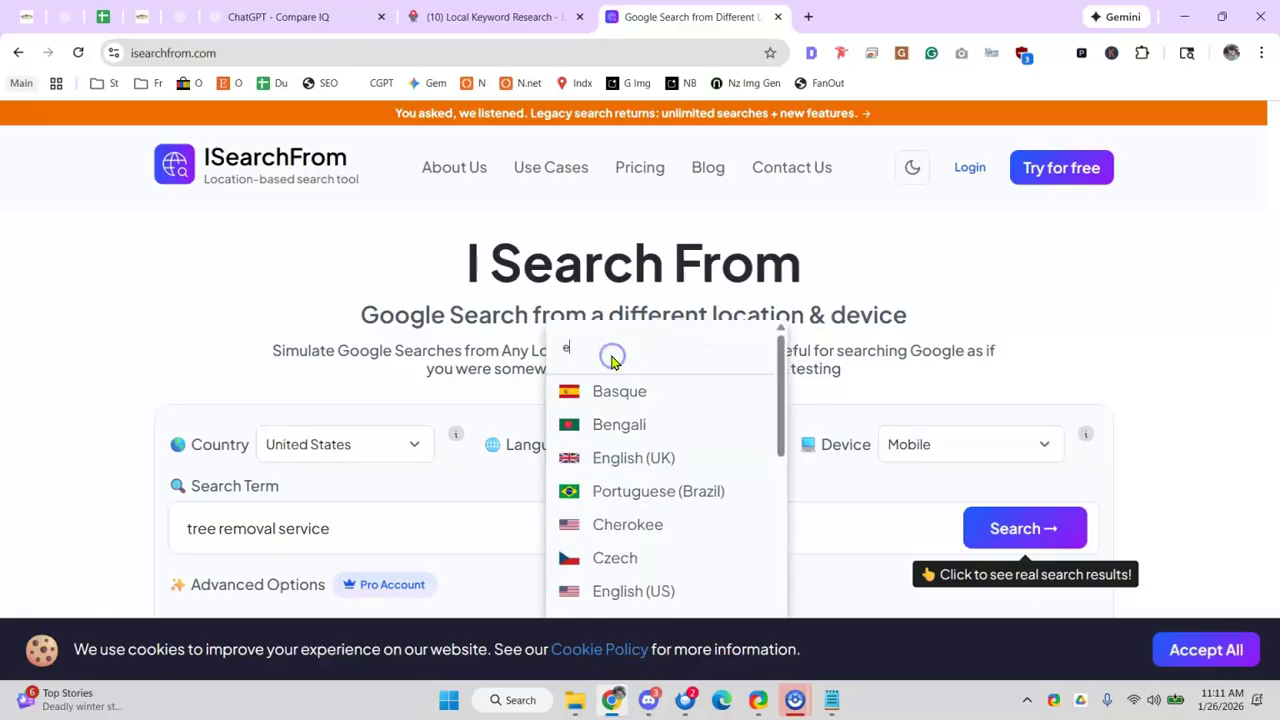
{"action": "left_click", "coordinate": [644, 612]}
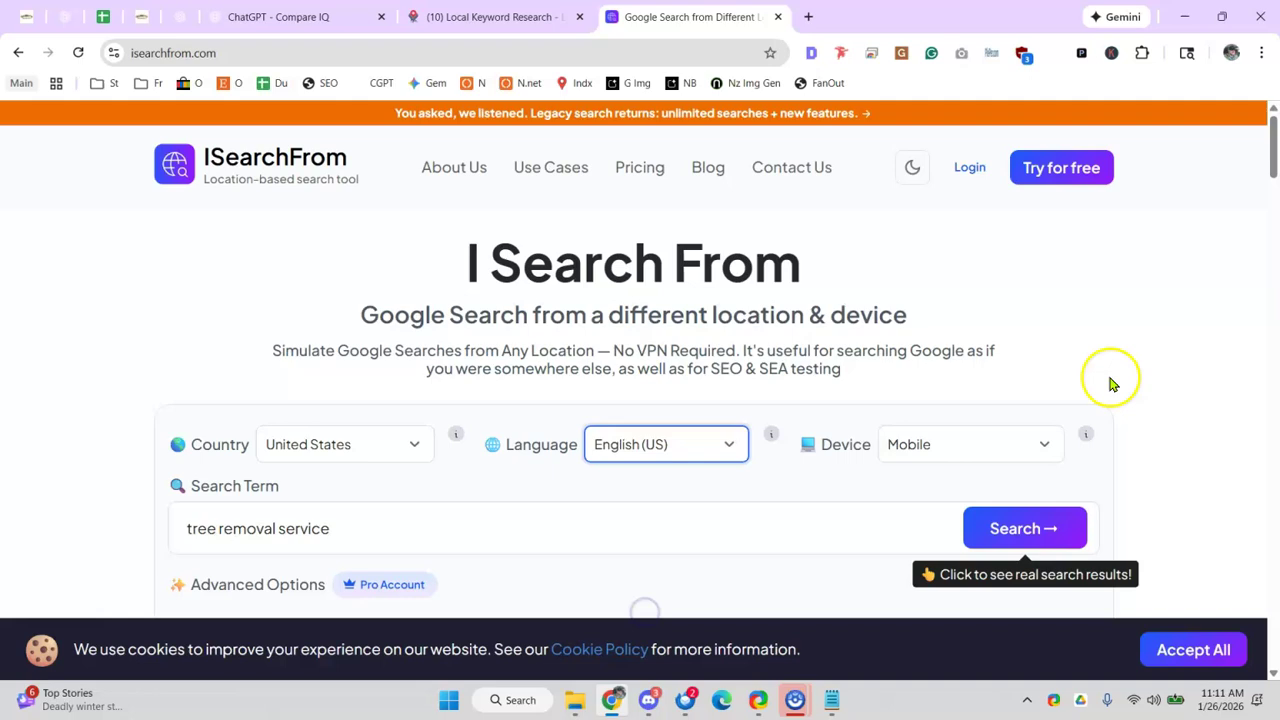
- Look over the ISearchFrom page, then close it to return to Local Falcon's keyword research
{"action": "scroll", "coordinate": [909, 371], "scroll_direction": "down", "scroll_amount": 2}
{"action": "left_click", "coordinate": [422, 424]}
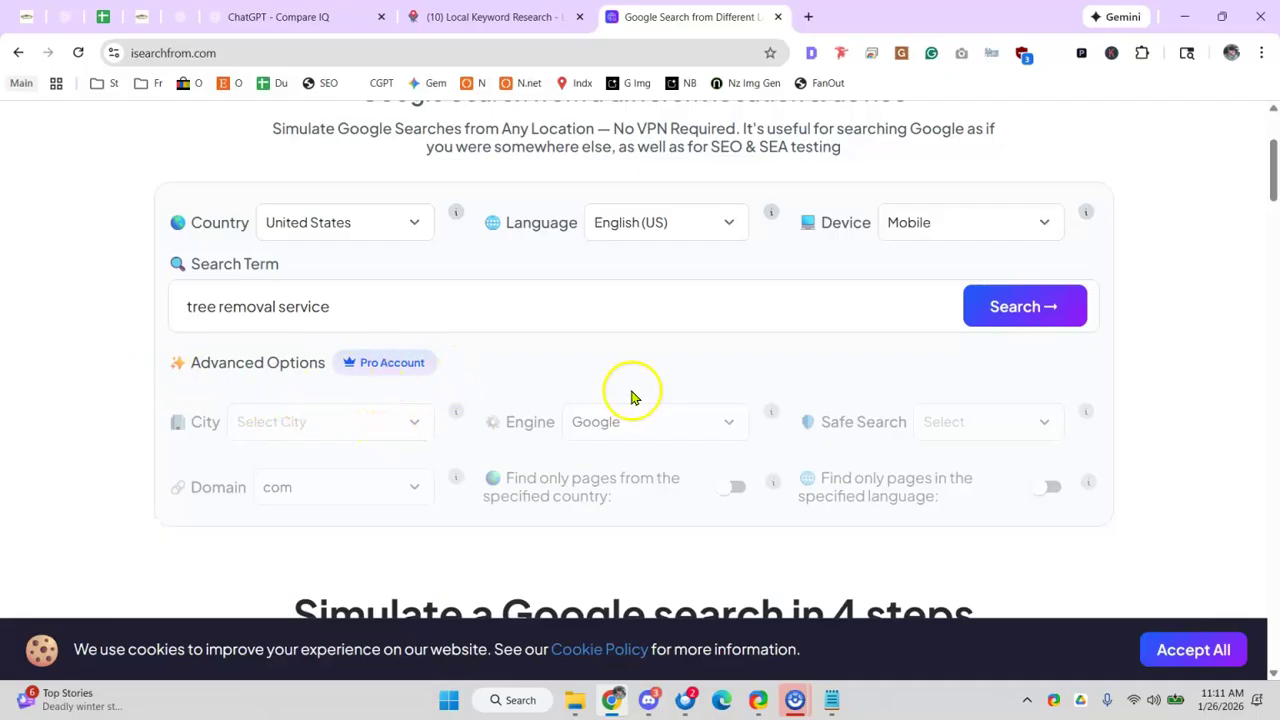
{"action": "scroll", "coordinate": [369, 423], "scroll_direction": "up", "scroll_amount": 3}
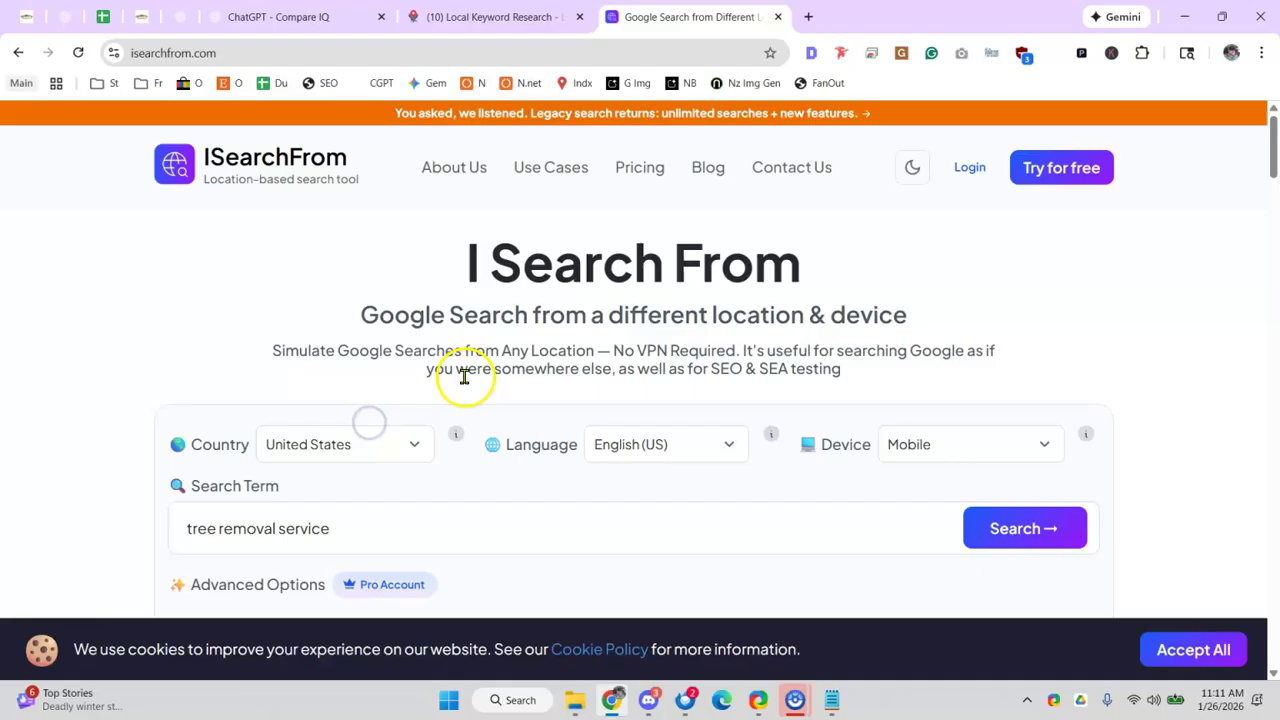
{"action": "scroll", "coordinate": [451, 312], "scroll_direction": "down", "scroll_amount": 5}
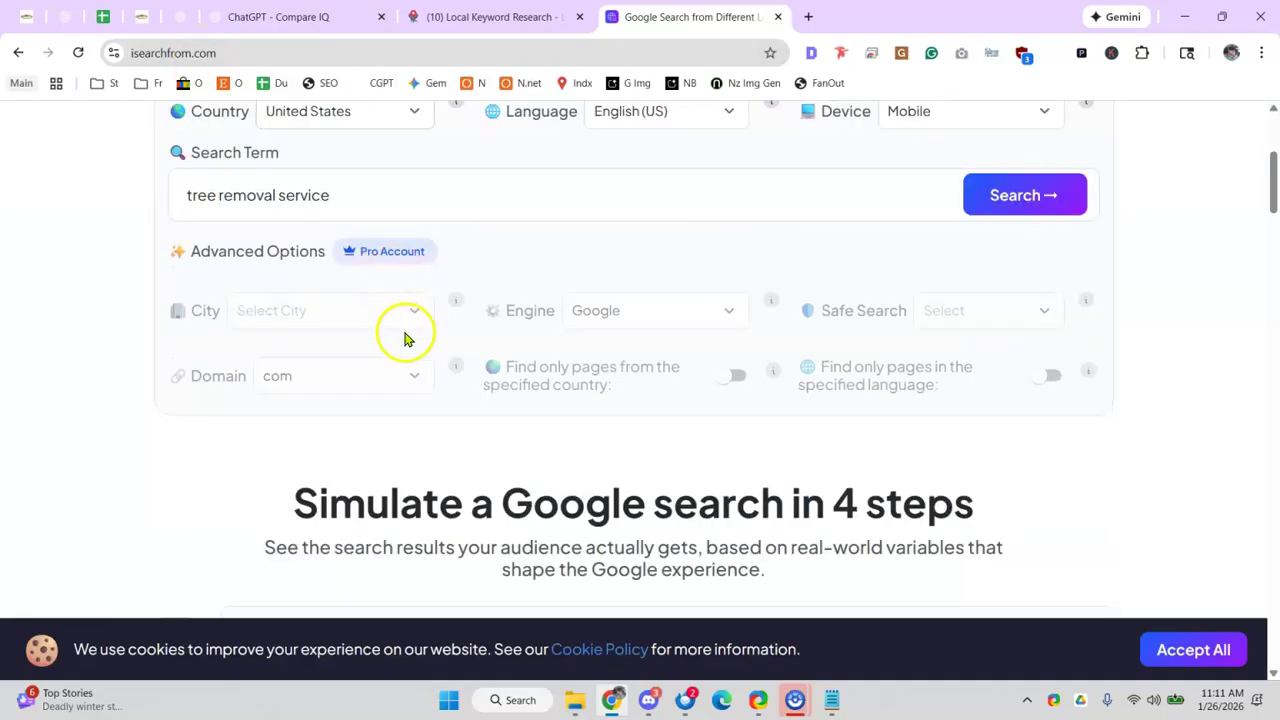
{"action": "scroll", "coordinate": [350, 360], "scroll_direction": "up", "scroll_amount": 1}
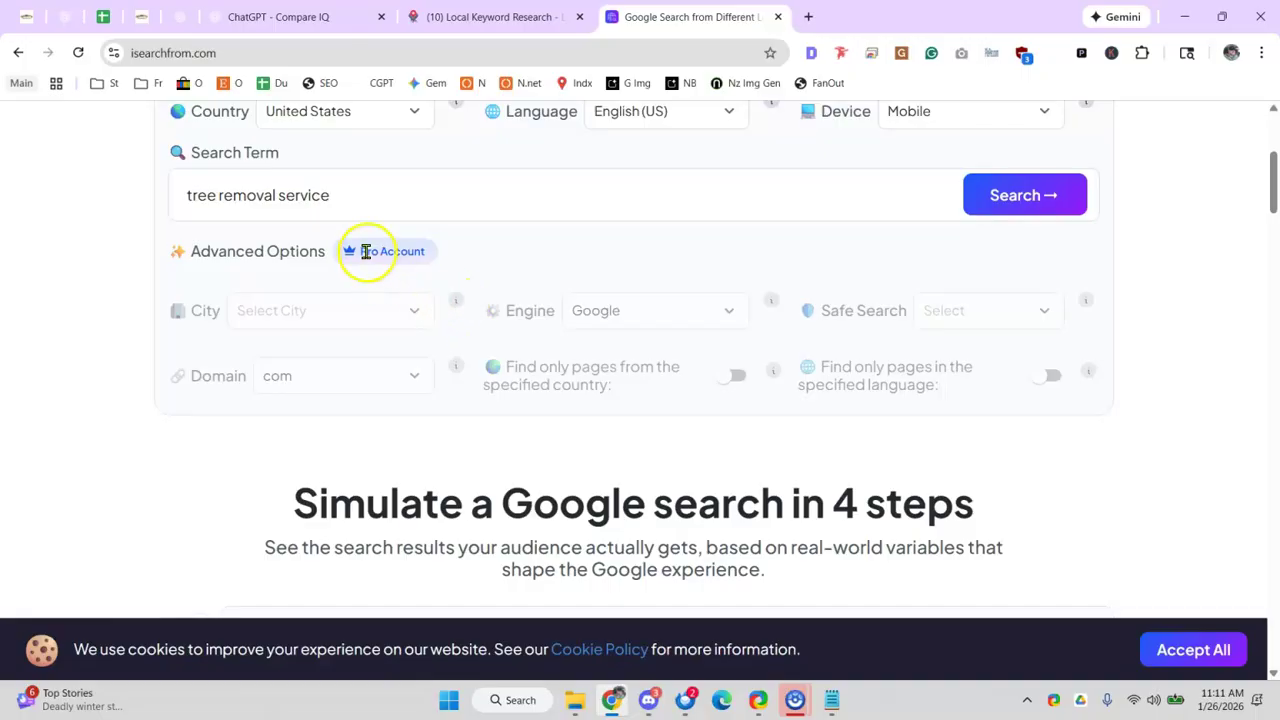
{"action": "scroll", "coordinate": [290, 325], "scroll_direction": "up", "scroll_amount": 3}
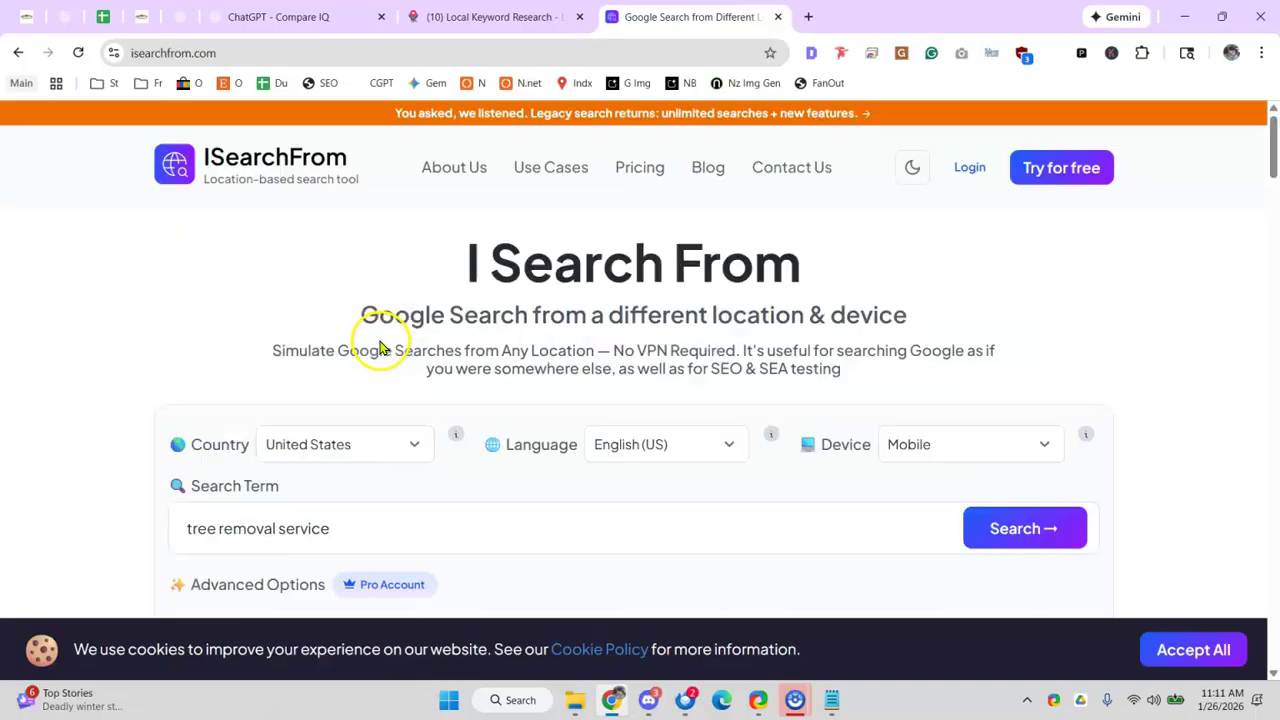
{"action": "scroll", "coordinate": [570, 380], "scroll_direction": "down", "scroll_amount": 2}
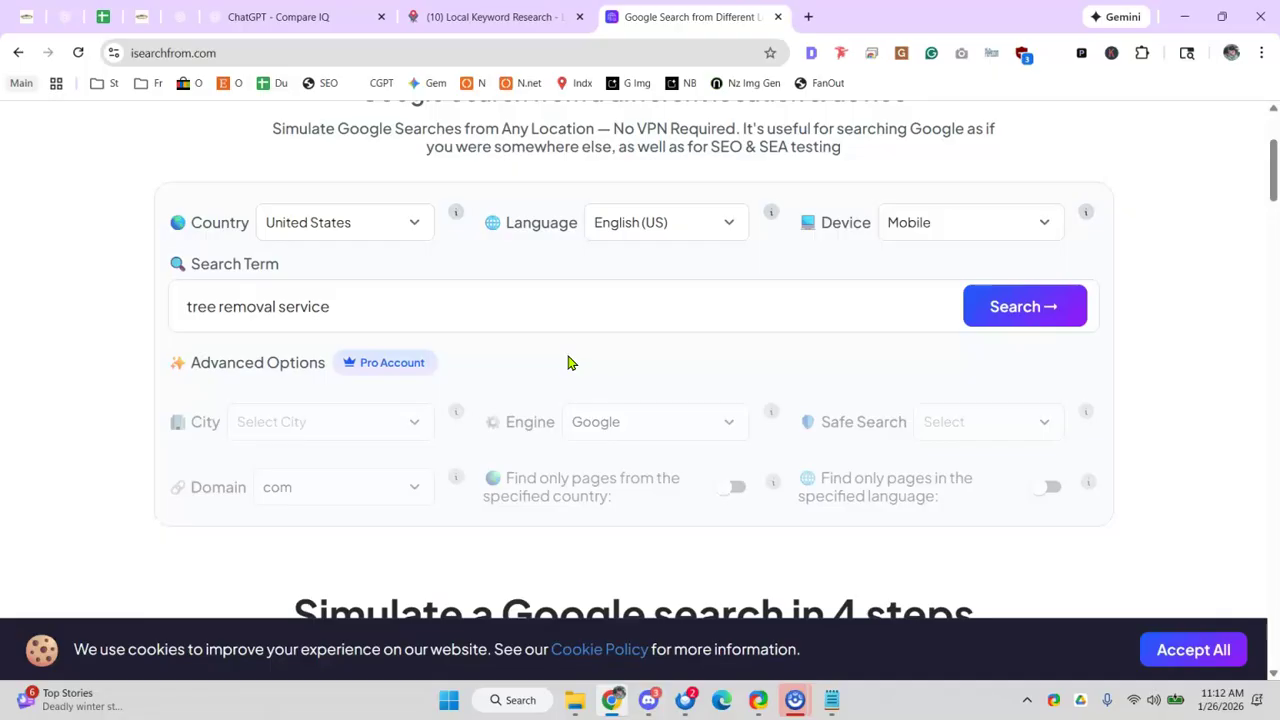
{"action": "left_click", "coordinate": [777, 19]}
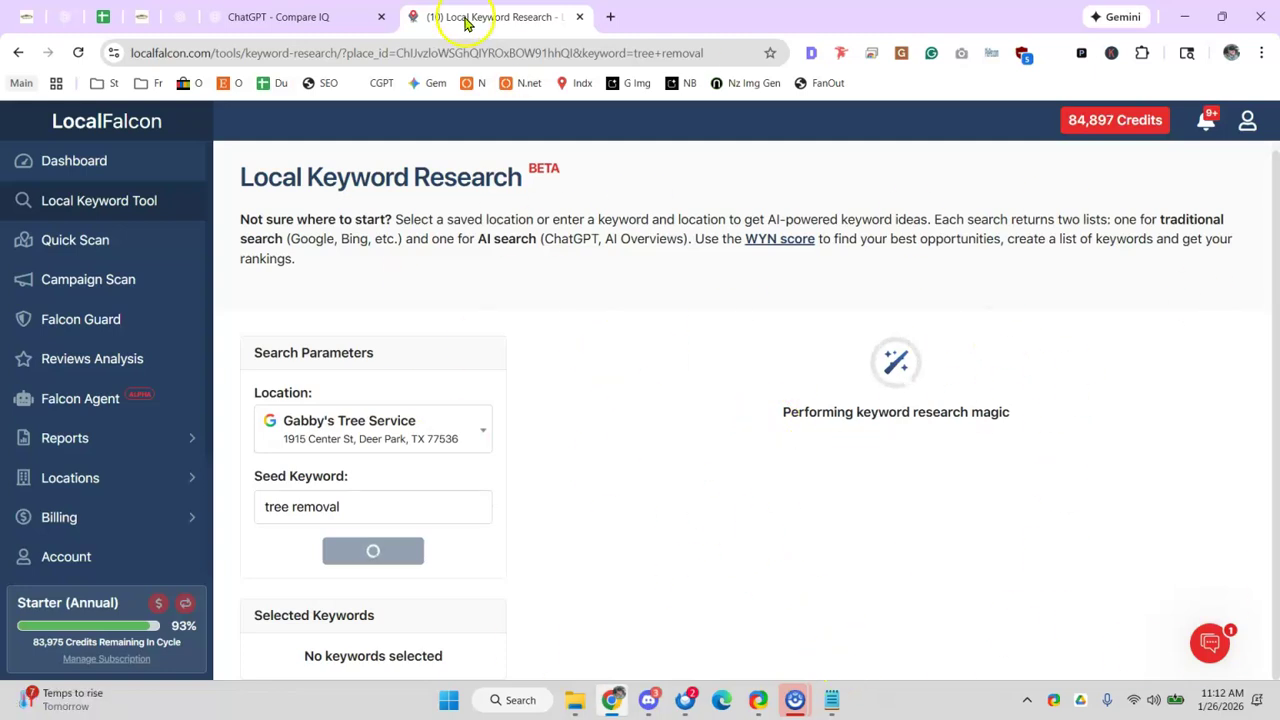
- Check the audit's Local SEO Page Builder row, then open the Monthly Report spreadsheet from suggestions
{"action": "left_click", "coordinate": [100, 20]}
{"action": "left_click", "coordinate": [354, 520]}
{"action": "scroll", "coordinate": [375, 405], "scroll_direction": "down", "scroll_amount": 1}
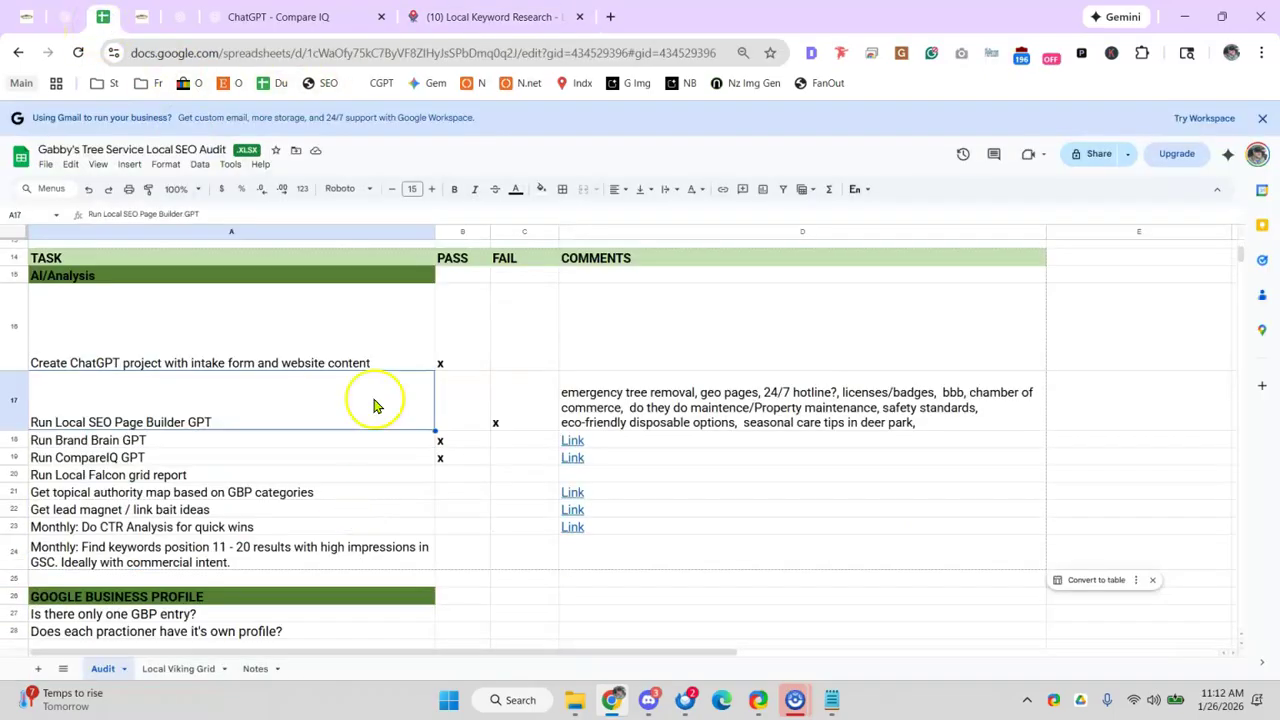
{"action": "left_click", "coordinate": [608, 17]}
{"action": "type", "text": "miza"}
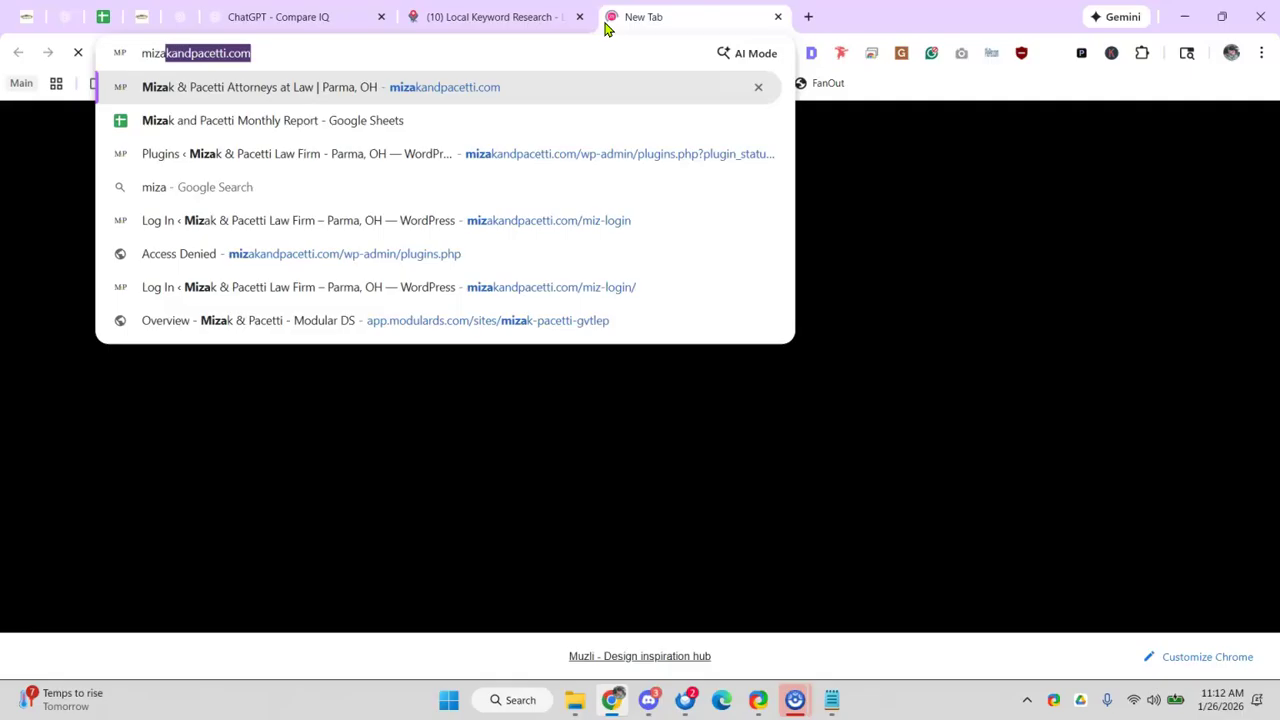
{"action": "key", "text": "Down"}
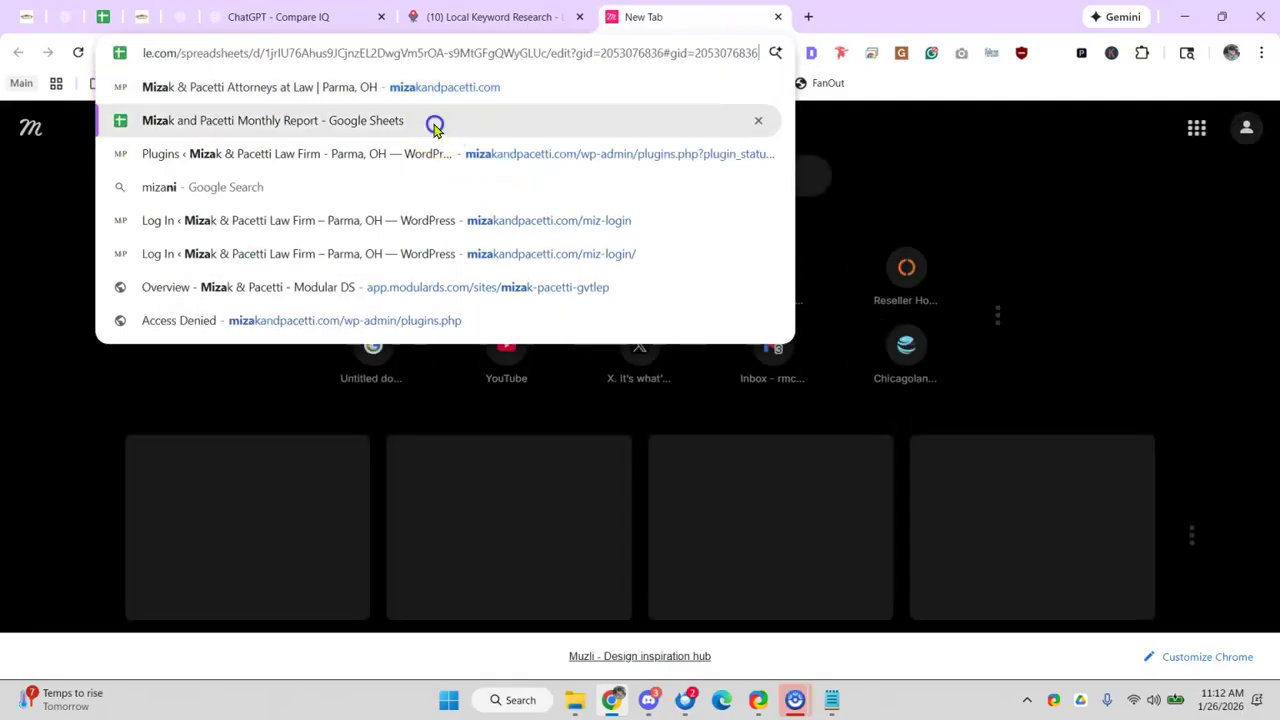
{"action": "left_click", "coordinate": [435, 122]}
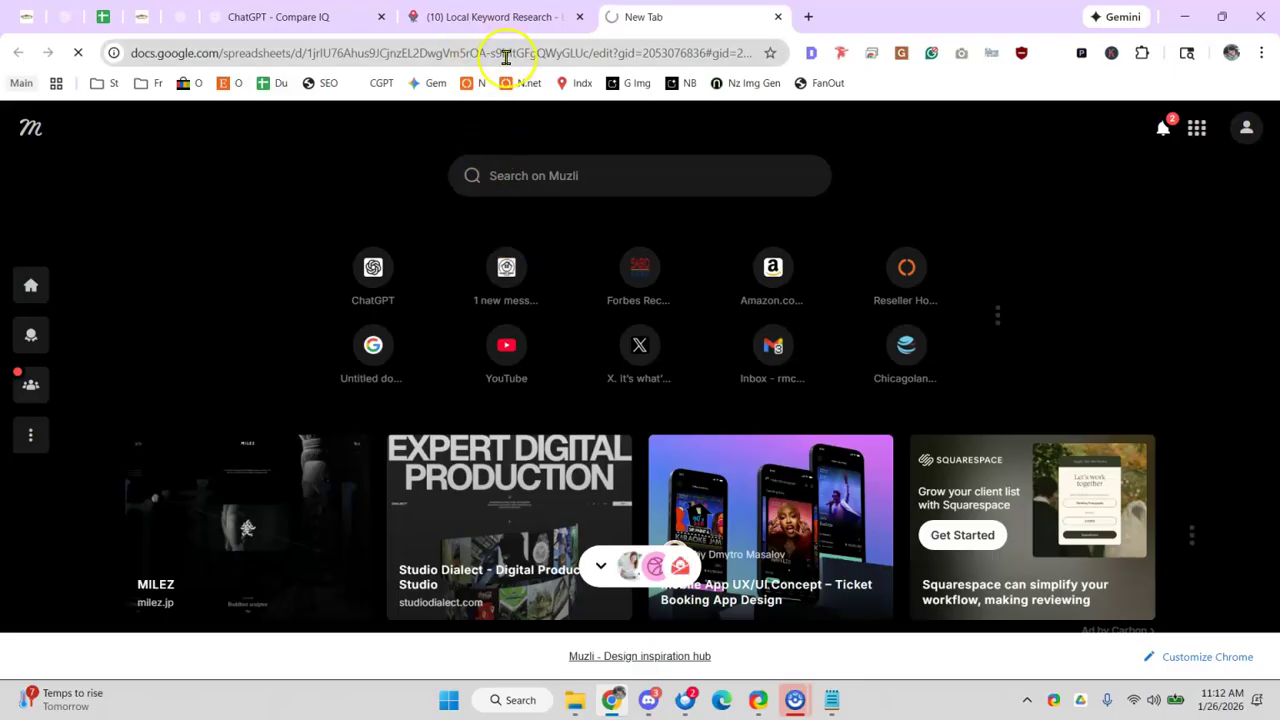
- Check Local Falcon's keyword research and close the ChatGPT Compare IQ tab
{"action": "left_click", "coordinate": [528, 16]}
{"action": "left_click", "coordinate": [632, 17]}
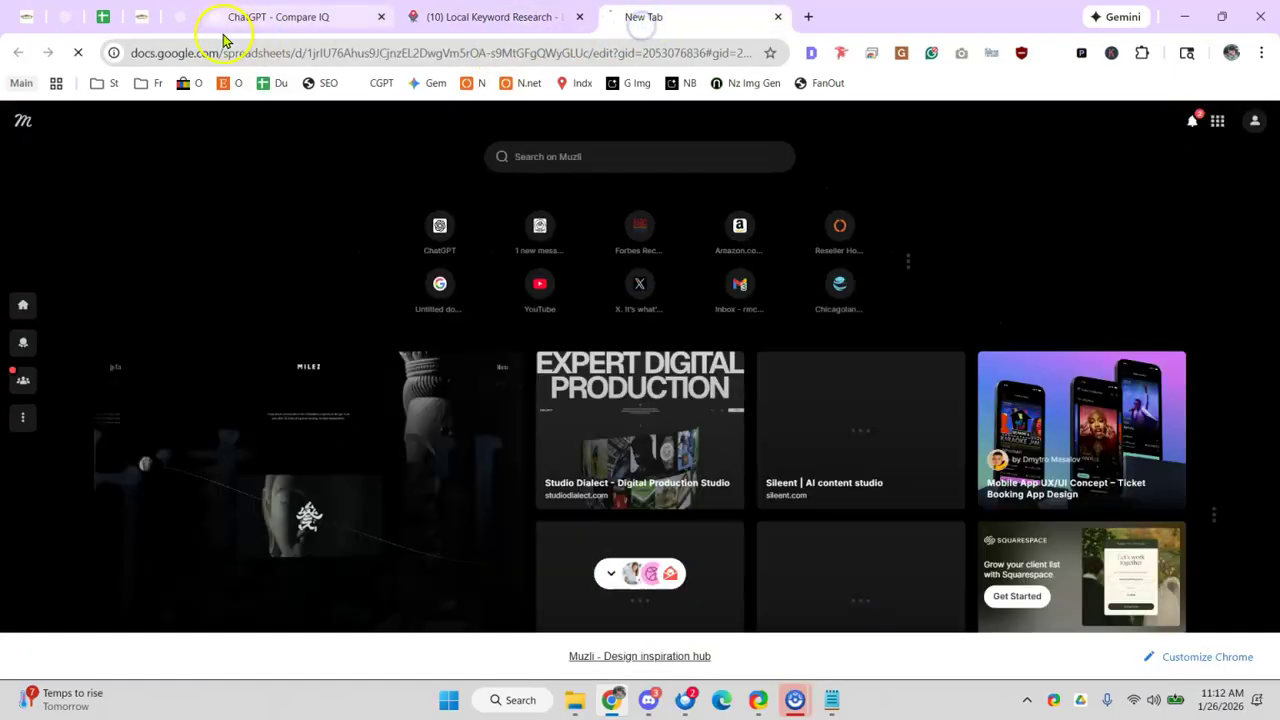
{"action": "left_click", "coordinate": [300, 20]}
{"action": "left_click", "coordinate": [381, 17]}
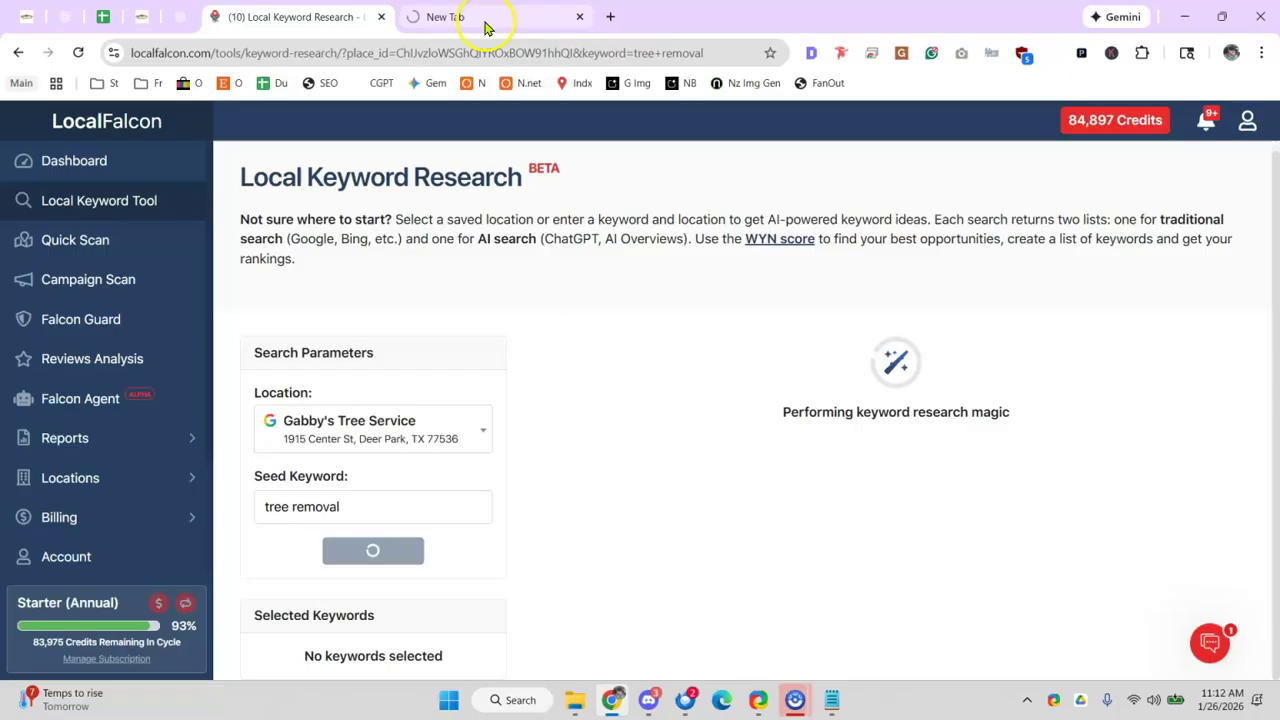
{"action": "left_click", "coordinate": [484, 26]}
- Switch the Monthly Report to its 'car accident' sheet
{"action": "left_click", "coordinate": [430, 230]}
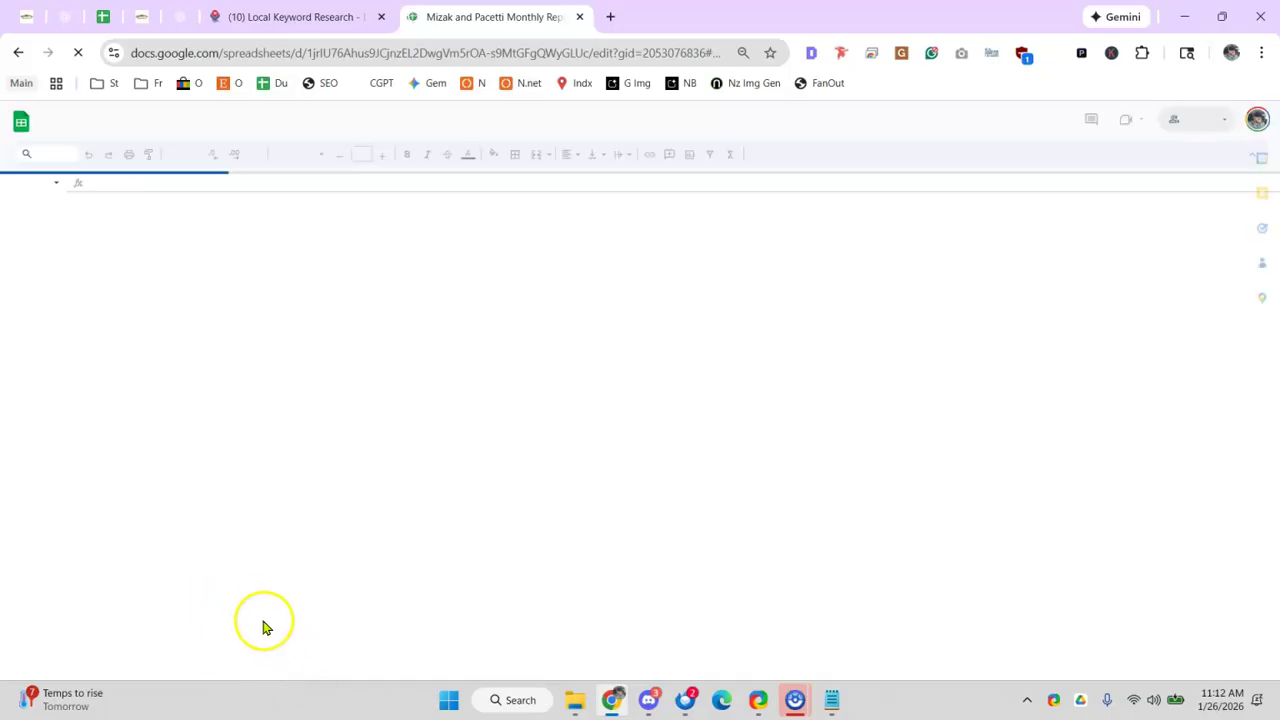
{"action": "scroll", "coordinate": [237, 598], "scroll_direction": "down", "scroll_amount": 3}
{"action": "left_click", "coordinate": [232, 590]}
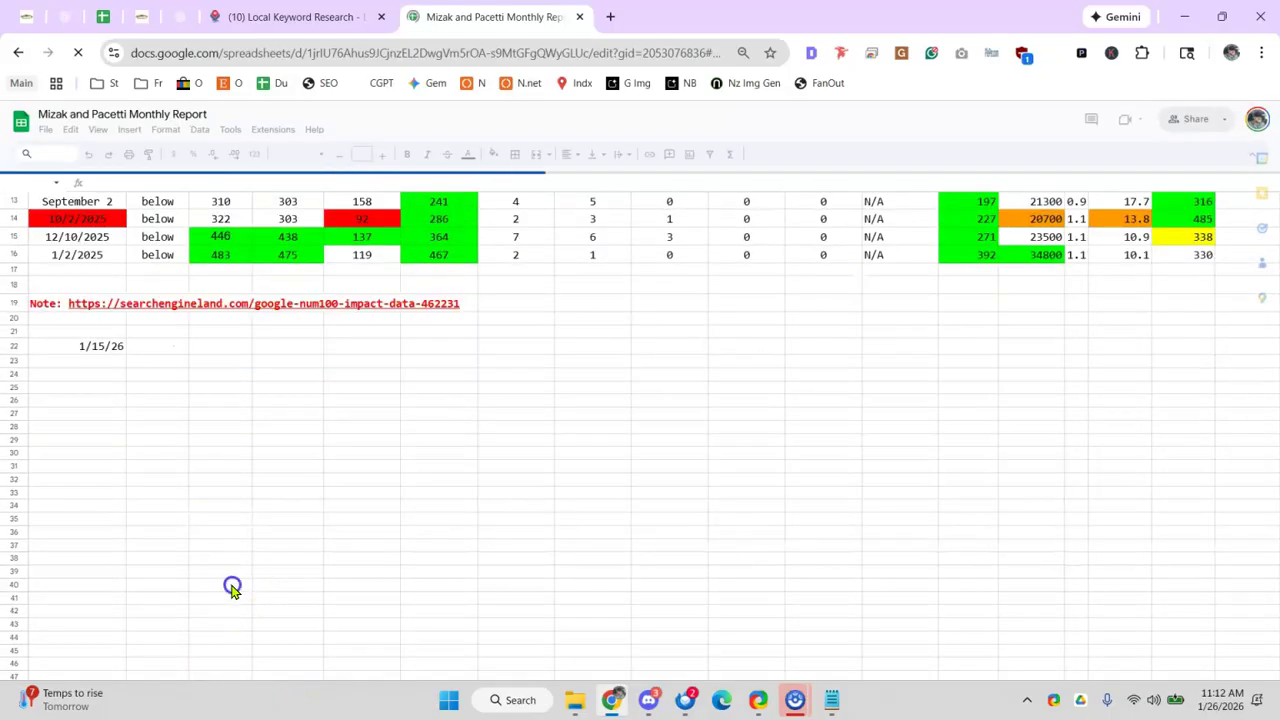
{"action": "scroll", "coordinate": [220, 571], "scroll_direction": "down", "scroll_amount": 2}
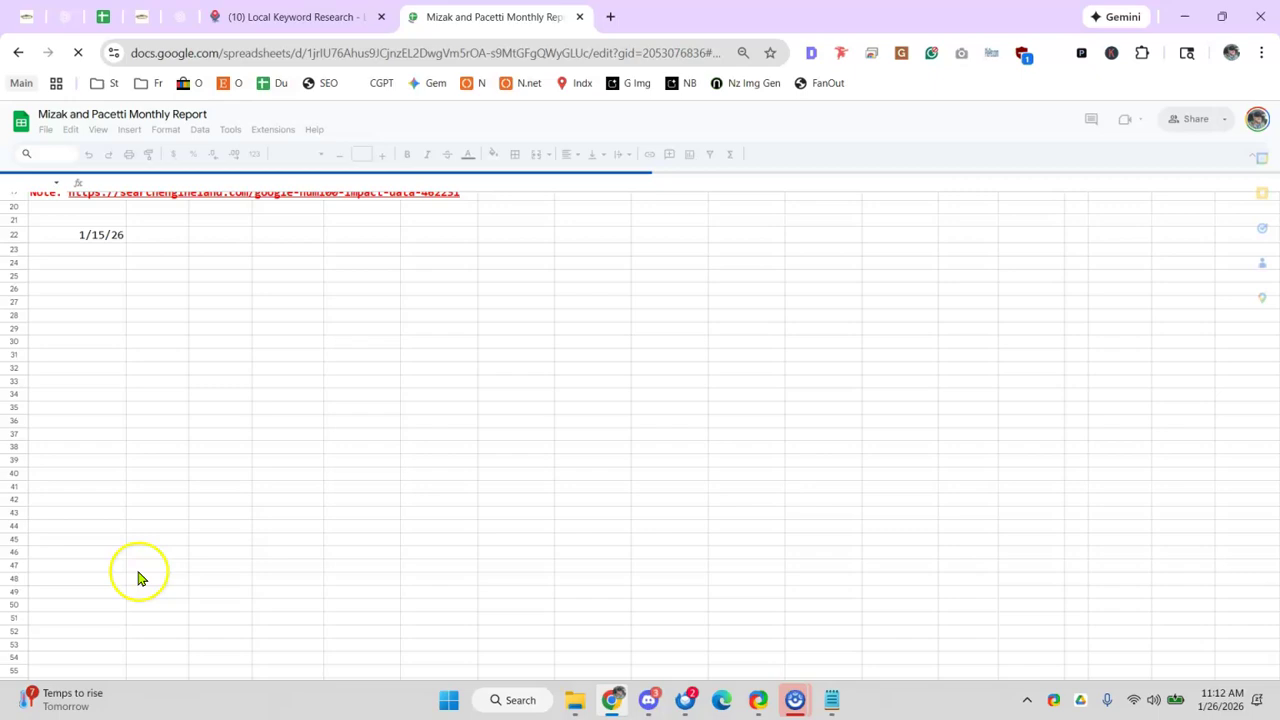
{"action": "left_click", "coordinate": [252, 20]}
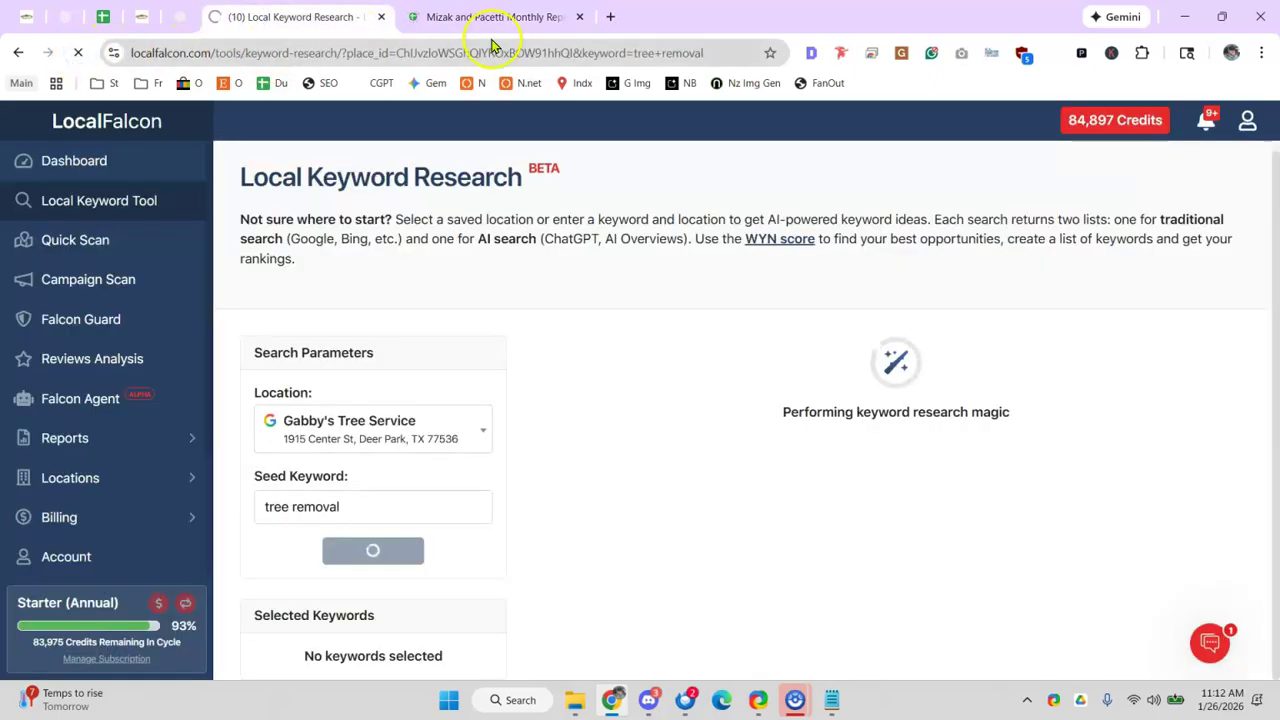
{"action": "left_click", "coordinate": [495, 18]}
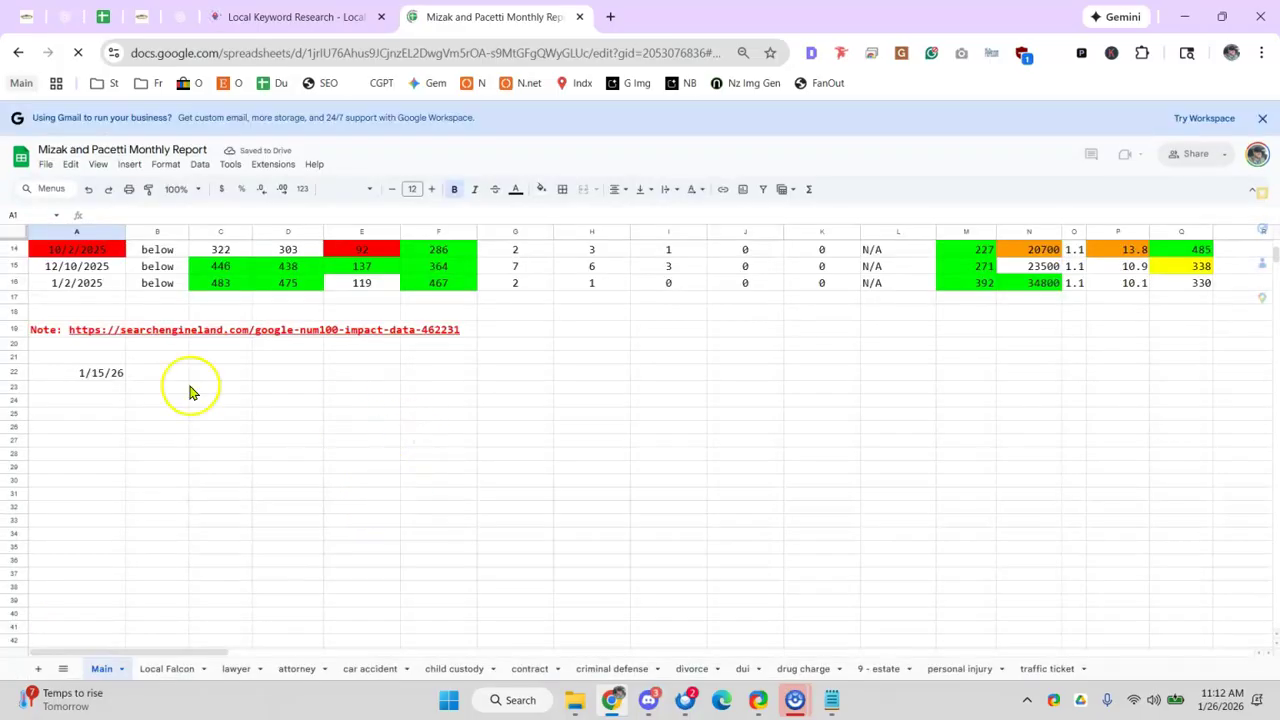
{"action": "left_click", "coordinate": [365, 672]}
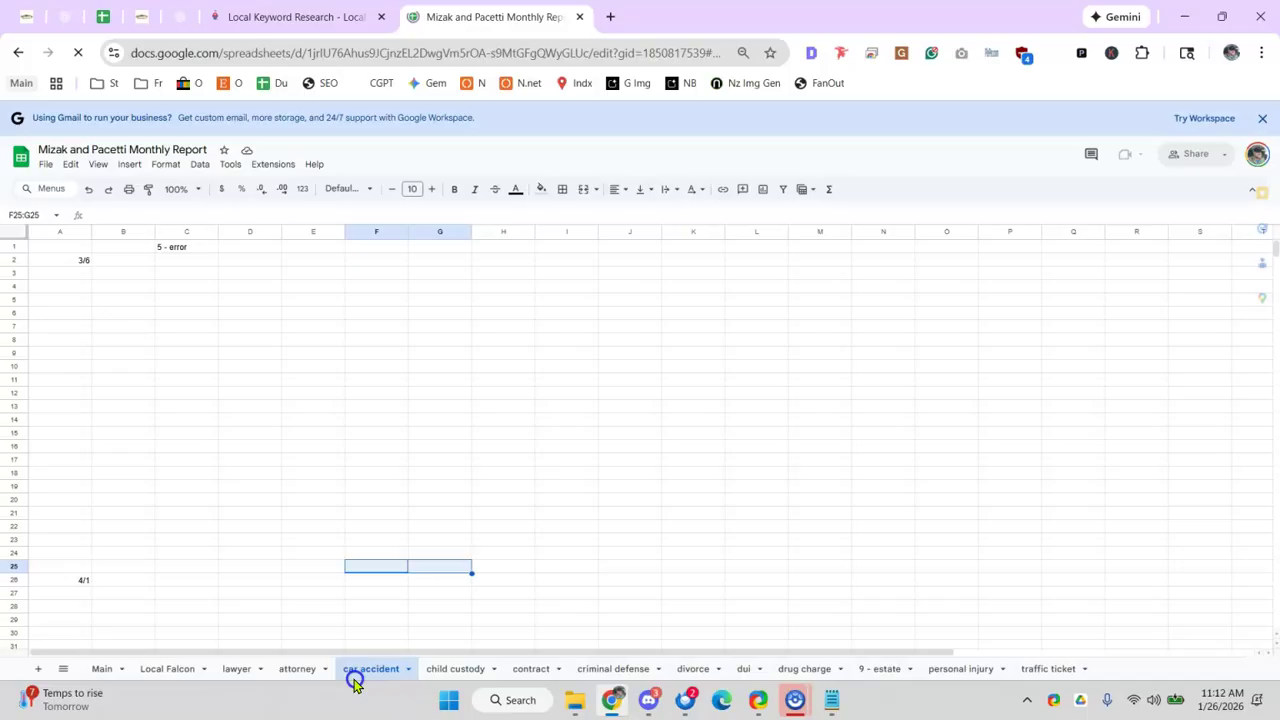
{"action": "left_click", "coordinate": [212, 472]}
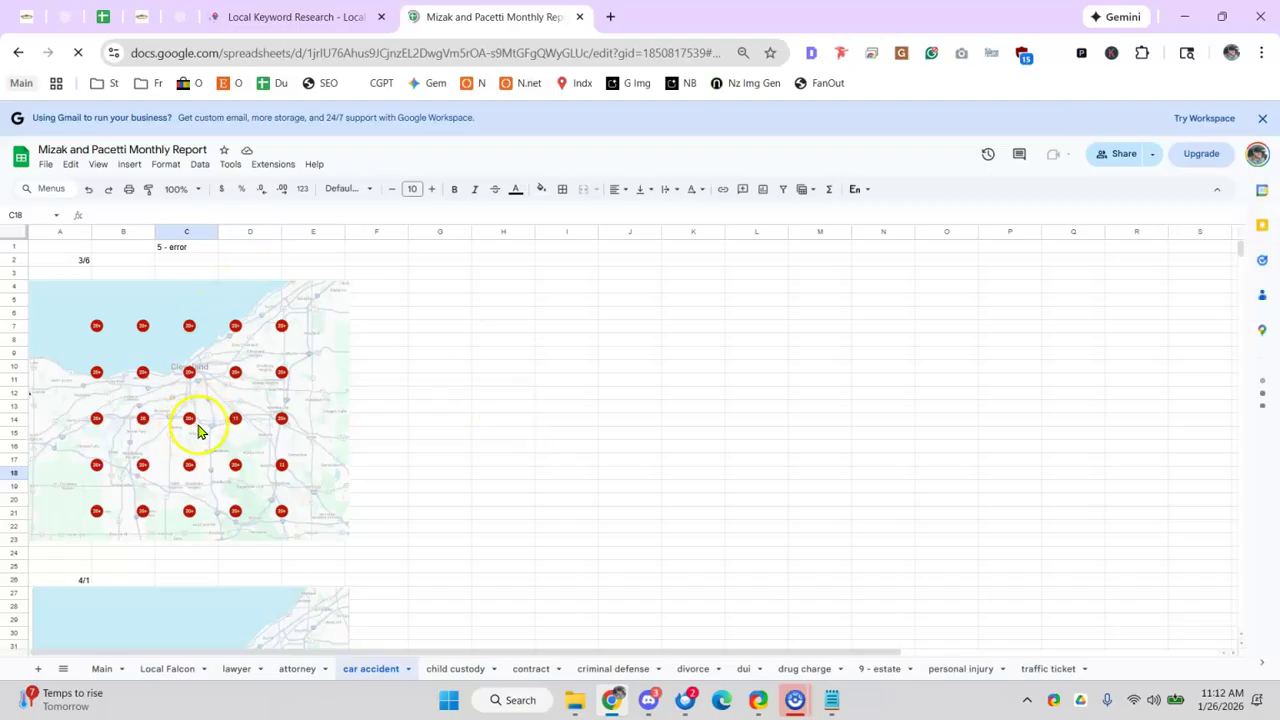
{"action": "key", "text": "ctrl+plus"}
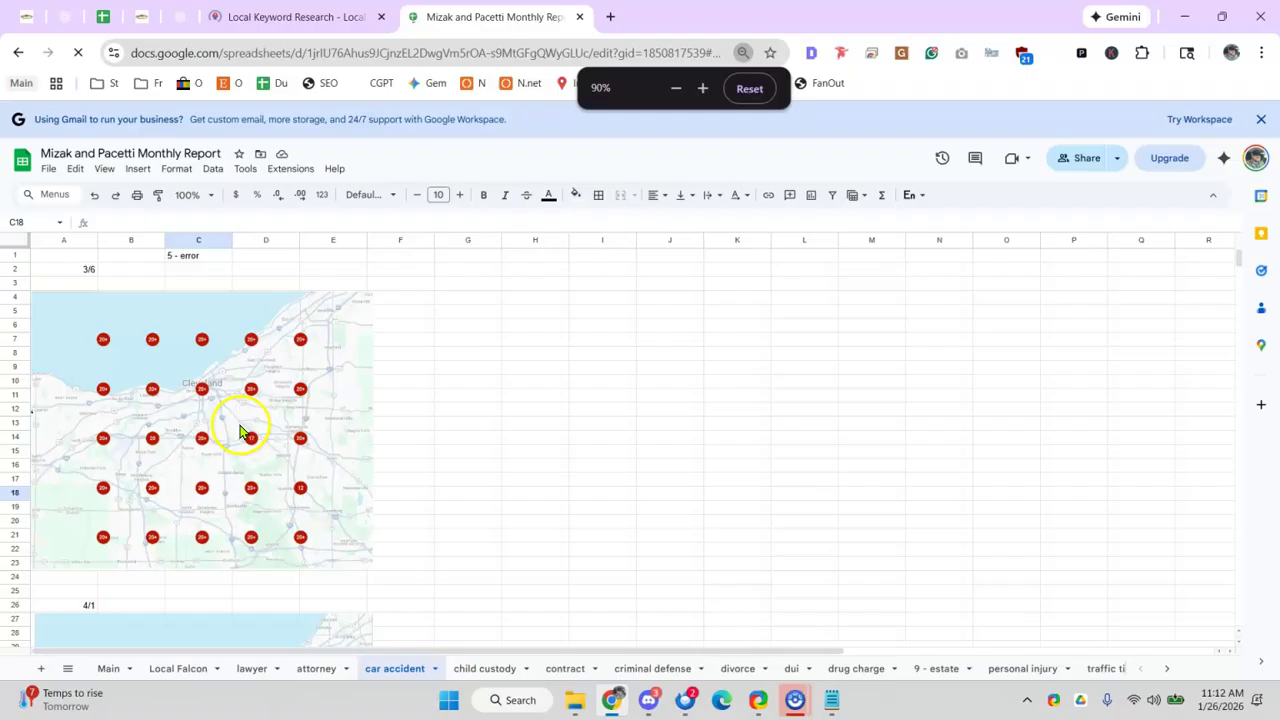
{"action": "key", "text": "ctrl+plus"}
{"action": "key", "text": "ctrl+plus"}
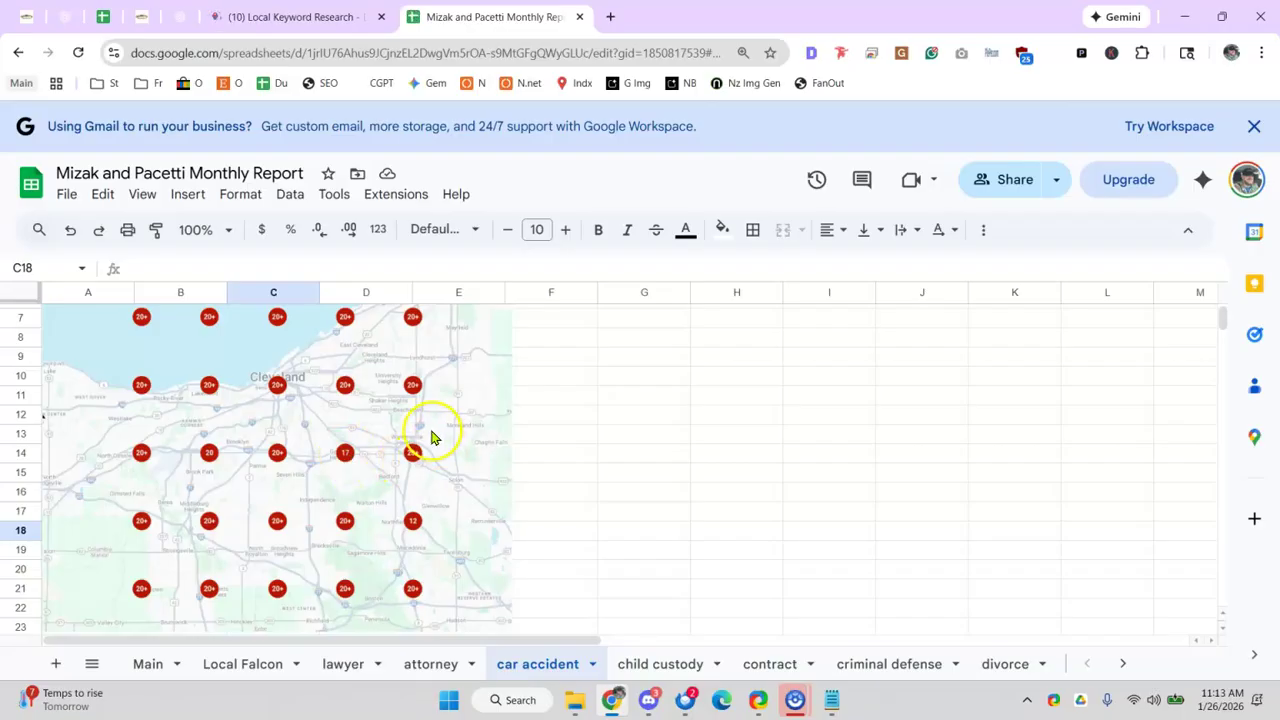
{"action": "scroll", "coordinate": [430, 435], "scroll_direction": "down", "scroll_amount": 10}
{"action": "scroll", "coordinate": [414, 428], "scroll_direction": "up", "scroll_amount": 2}
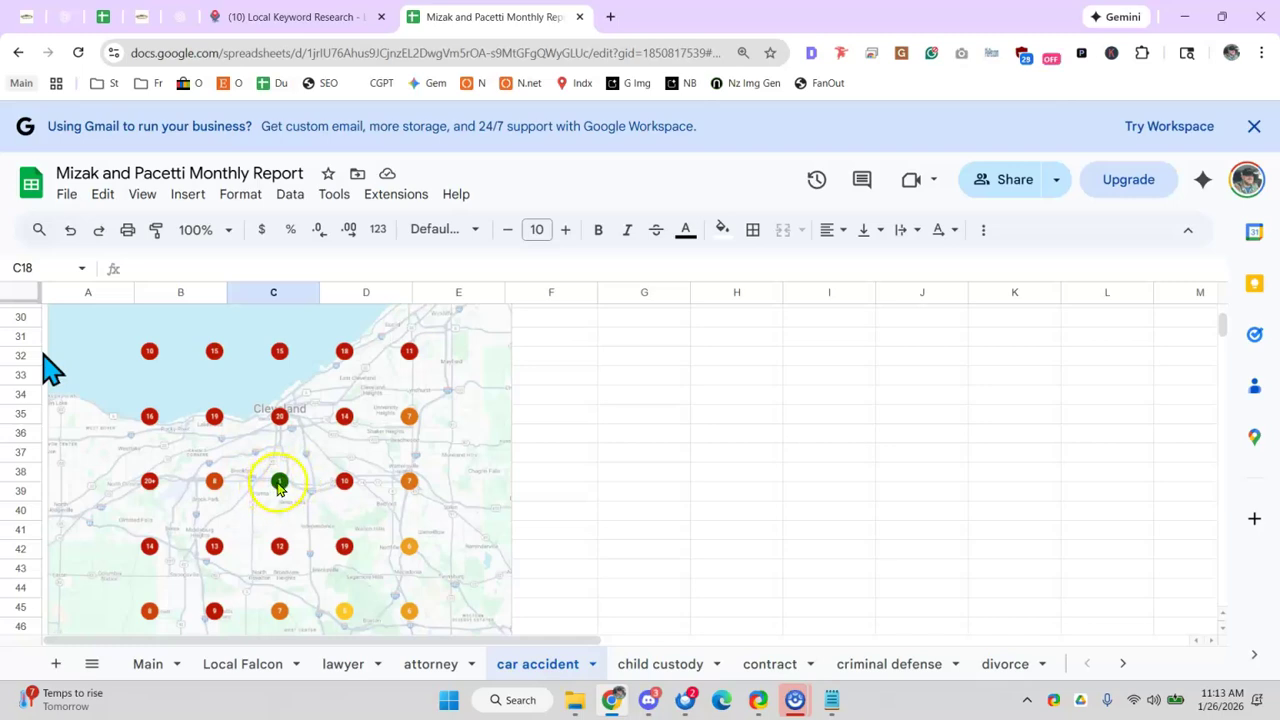
{"action": "scroll", "coordinate": [420, 465], "scroll_direction": "down", "scroll_amount": 10}
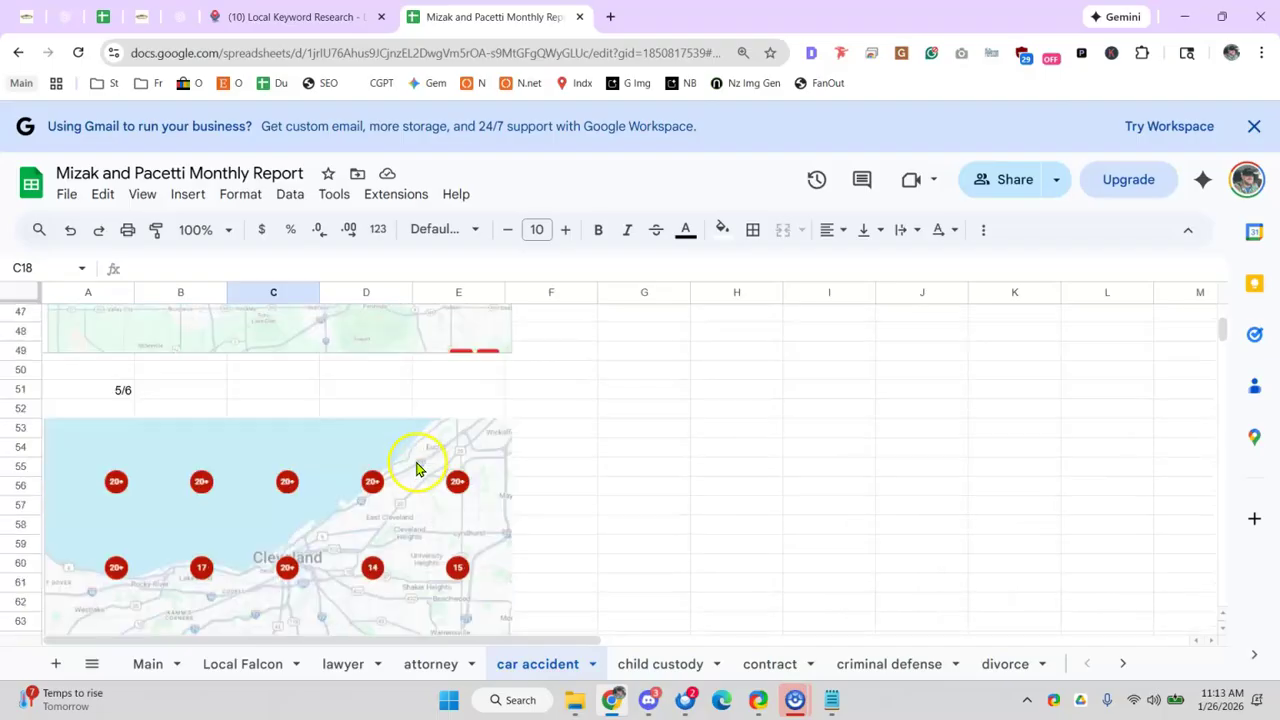
{"action": "scroll", "coordinate": [332, 441], "scroll_direction": "down", "scroll_amount": 2}
{"action": "scroll", "coordinate": [302, 445], "scroll_direction": "up", "scroll_amount": 4}
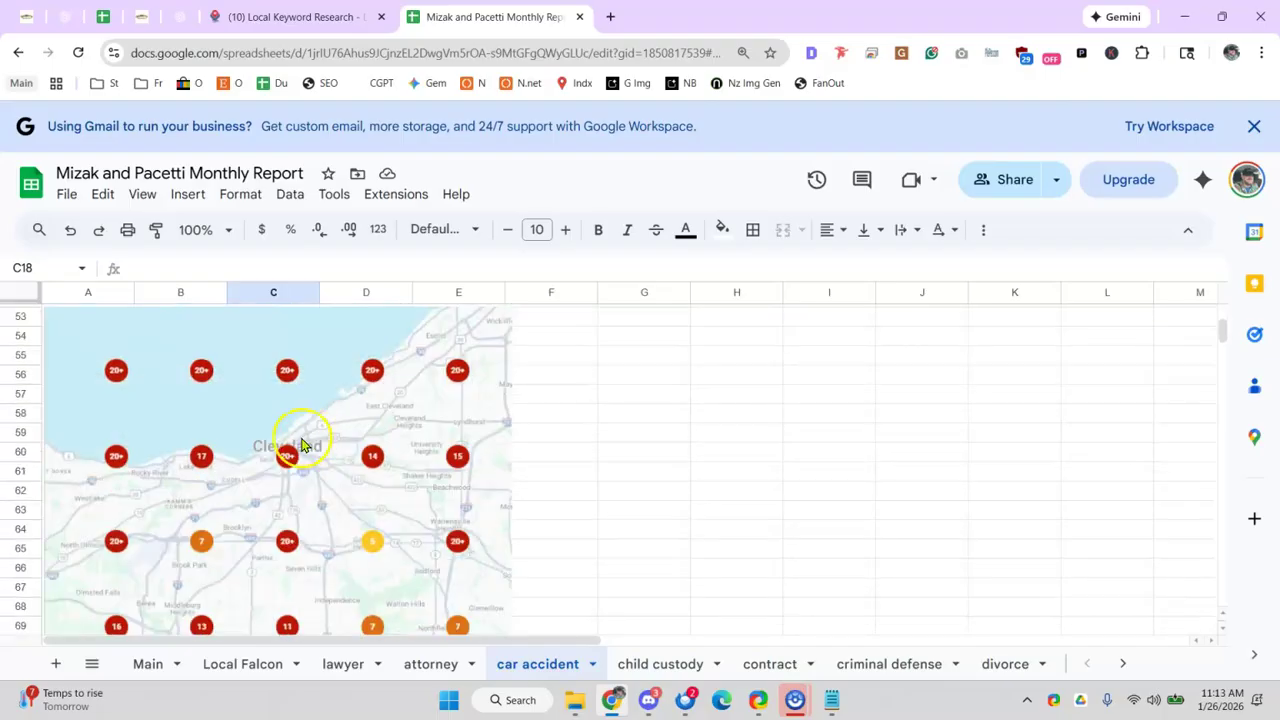
{"action": "key", "text": "ctrl+minus"}
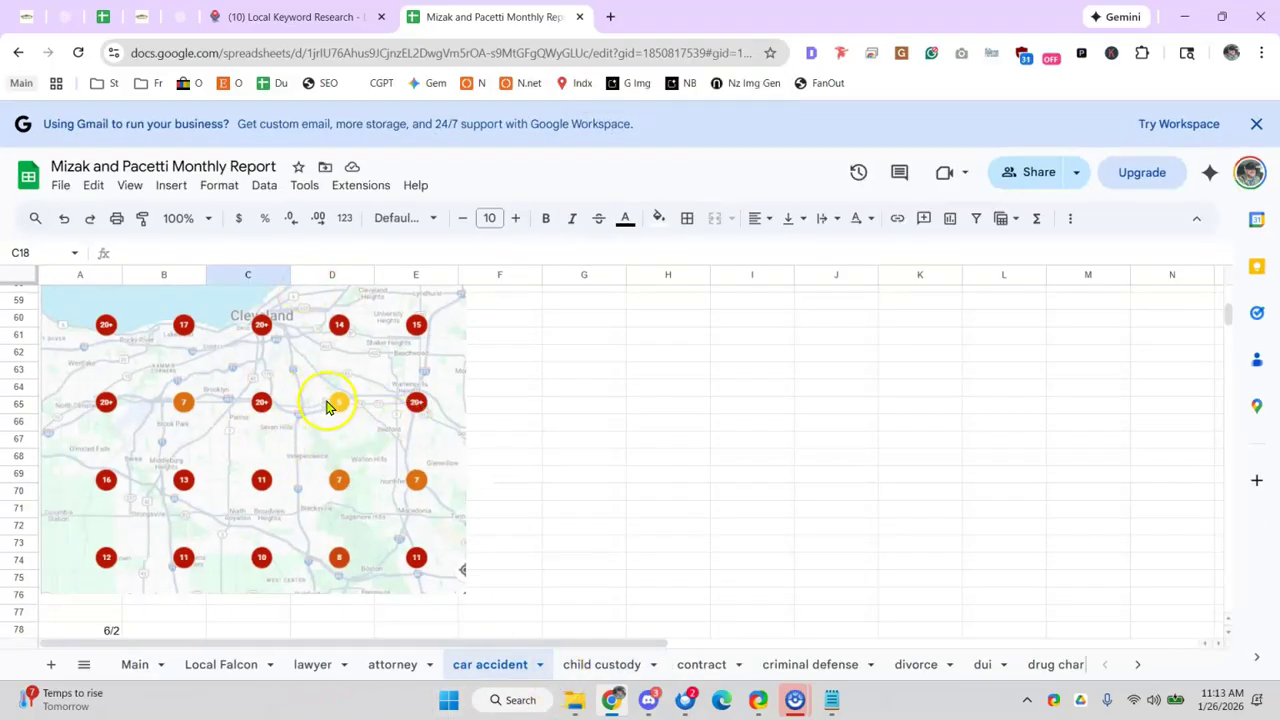
{"action": "scroll", "coordinate": [231, 431], "scroll_direction": "up", "scroll_amount": 20}
{"action": "scroll", "coordinate": [237, 406], "scroll_direction": "down", "scroll_amount": 11}
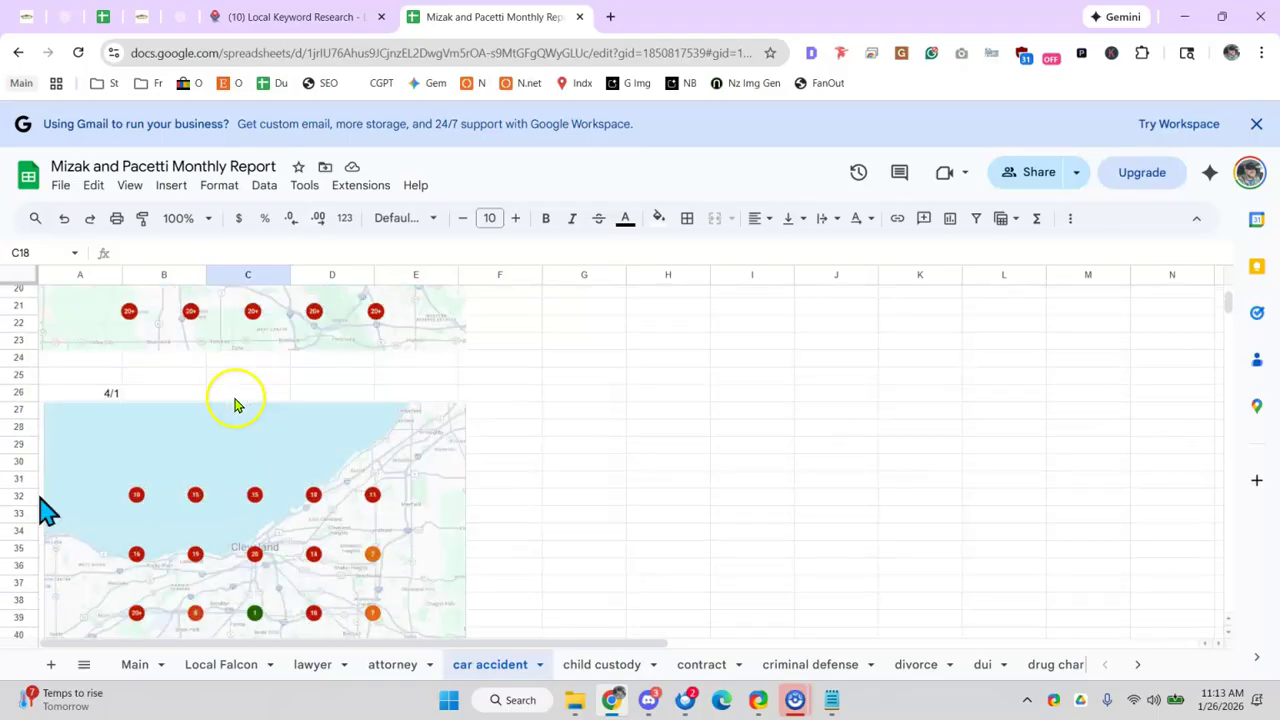
{"action": "scroll", "coordinate": [300, 458], "scroll_direction": "down", "scroll_amount": 7}
{"action": "scroll", "coordinate": [280, 450], "scroll_direction": "down", "scroll_amount": 13}
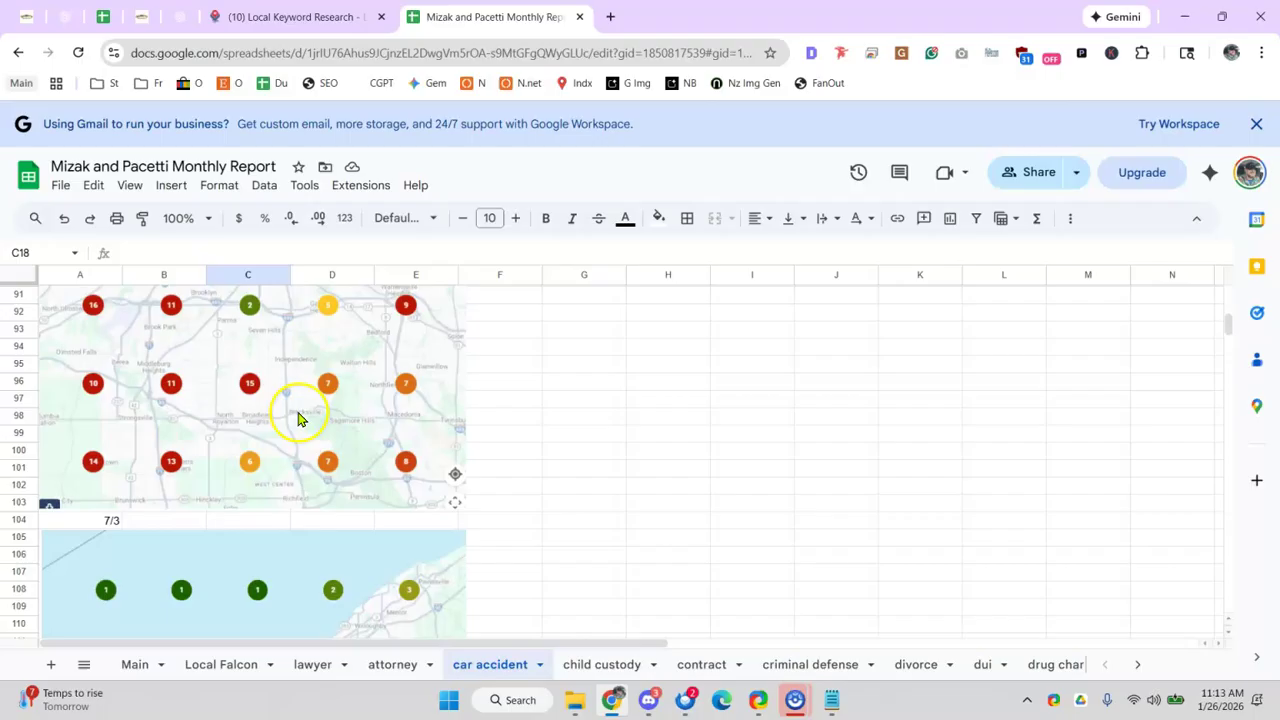
{"action": "scroll", "coordinate": [298, 418], "scroll_direction": "up", "scroll_amount": 2}
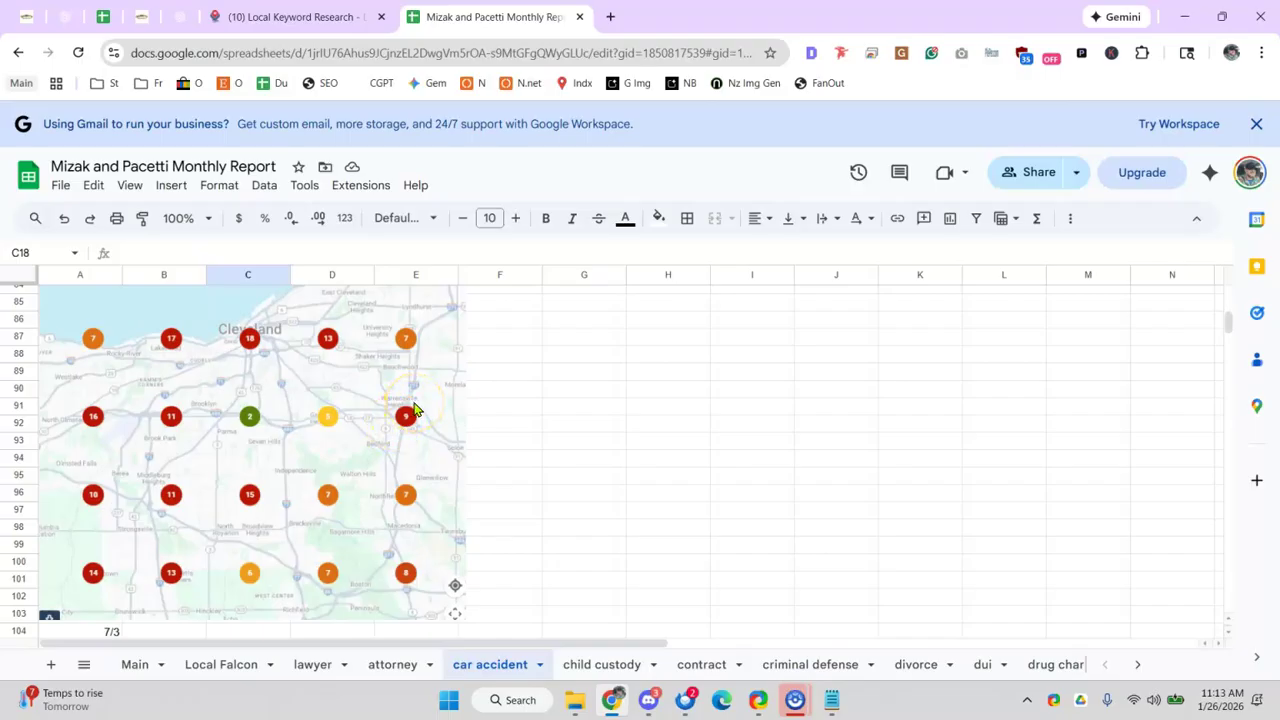
{"action": "scroll", "coordinate": [412, 410], "scroll_direction": "down", "scroll_amount": 4}
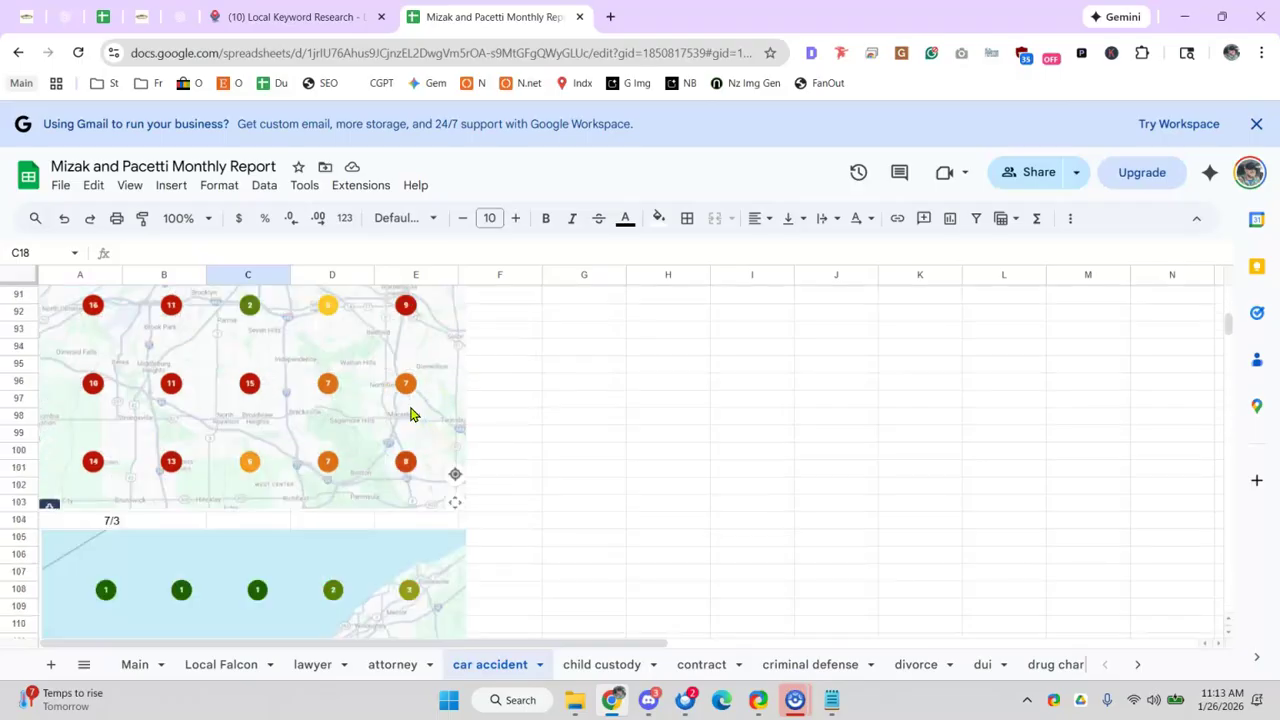
{"action": "scroll", "coordinate": [410, 440], "scroll_direction": "up", "scroll_amount": 2}
{"action": "scroll", "coordinate": [405, 447], "scroll_direction": "up", "scroll_amount": 2}
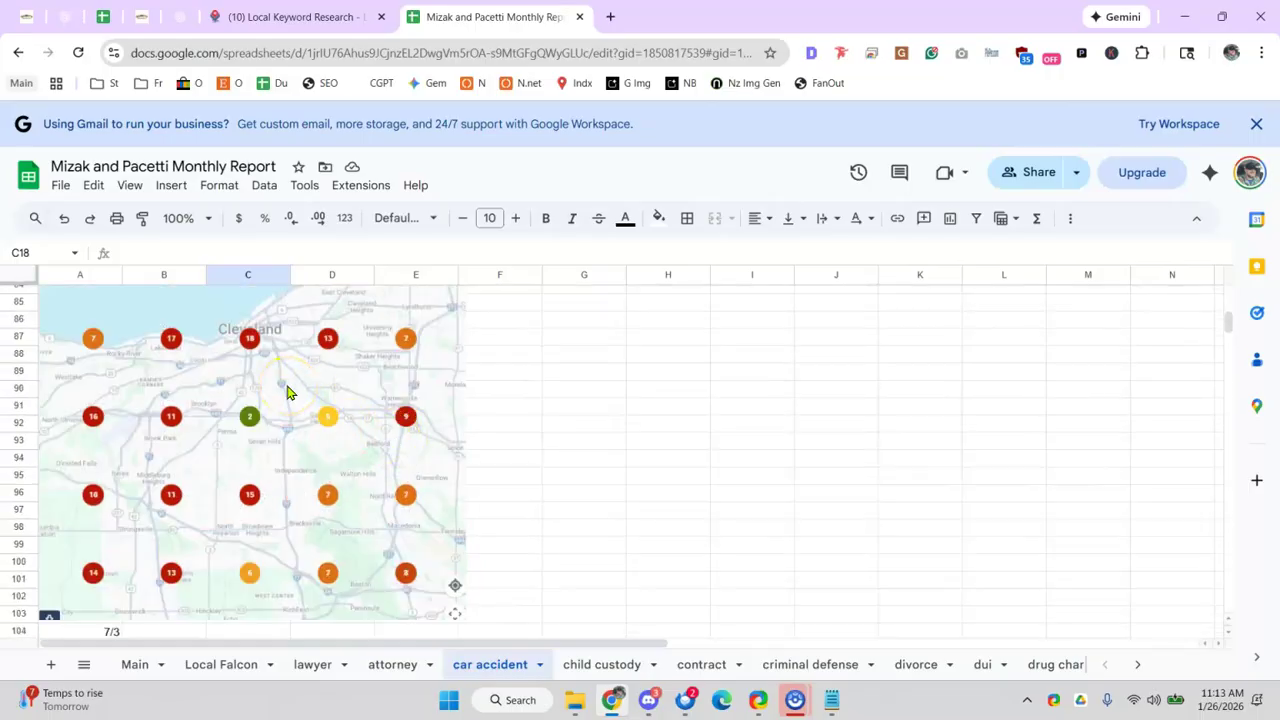
{"action": "scroll", "coordinate": [290, 395], "scroll_direction": "down", "scroll_amount": 5}
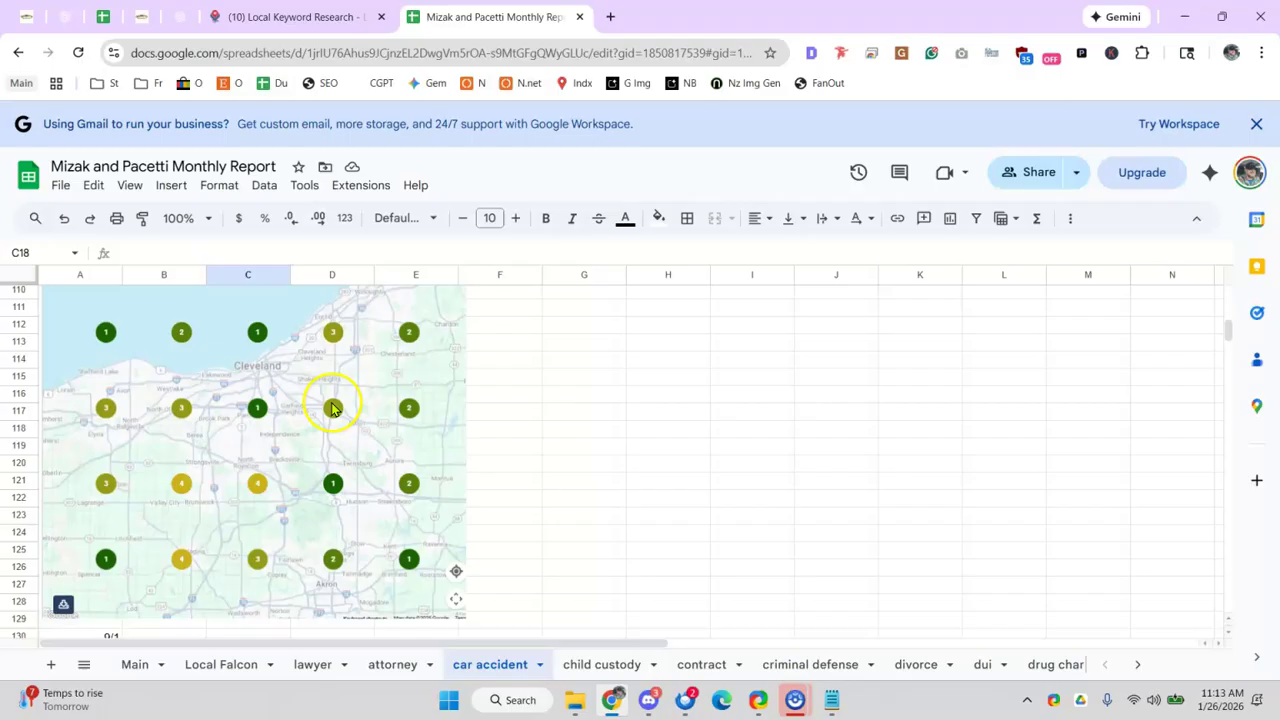
{"action": "scroll", "coordinate": [343, 408], "scroll_direction": "down", "scroll_amount": 5}
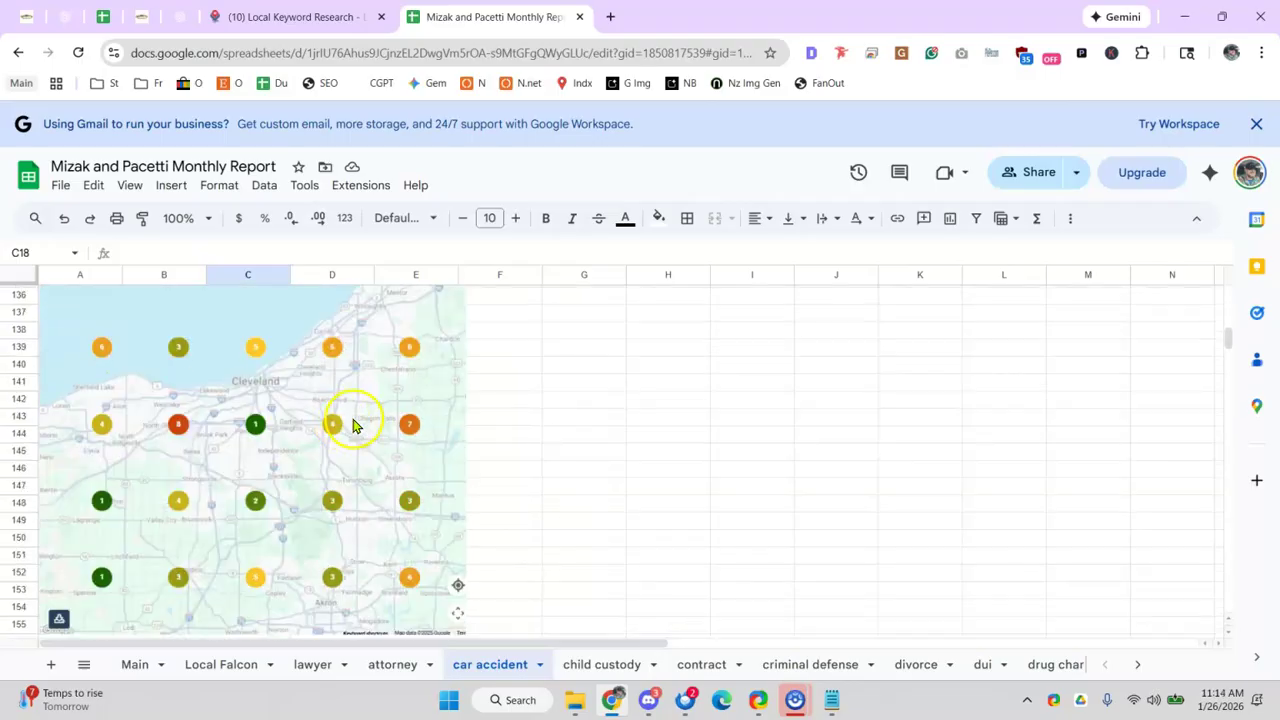
{"action": "scroll", "coordinate": [353, 425], "scroll_direction": "up", "scroll_amount": 4}
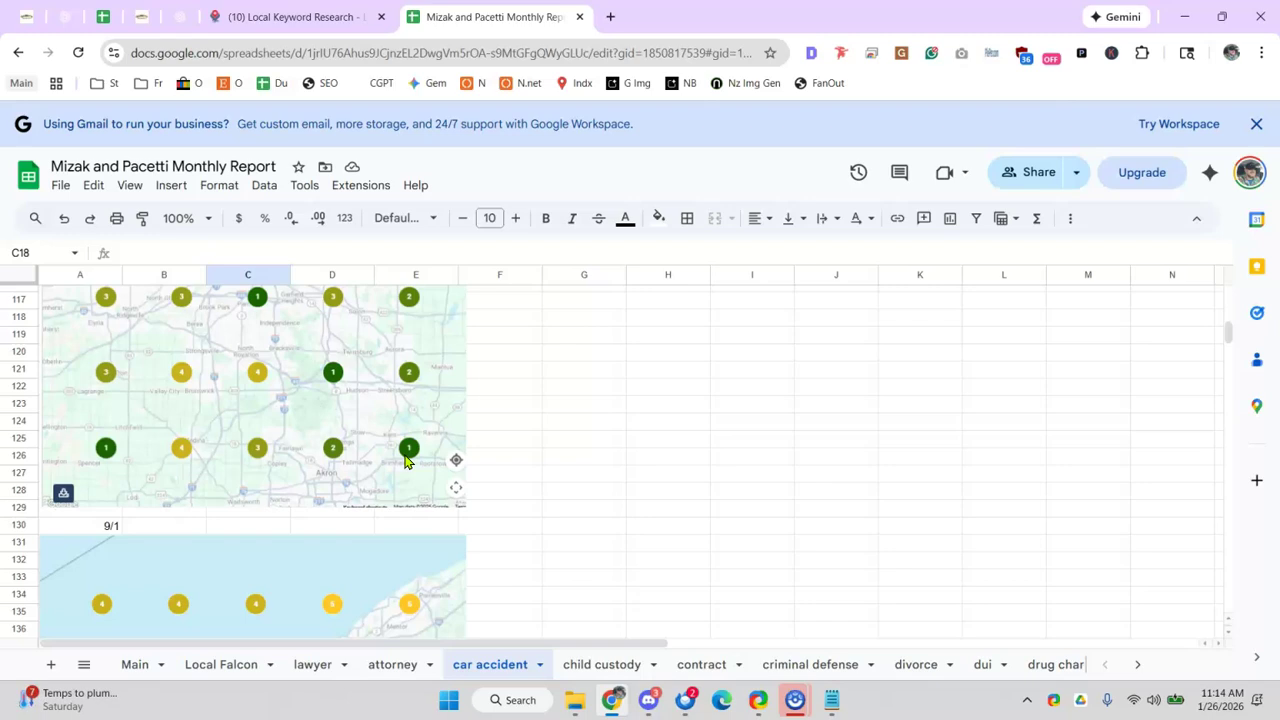
{"action": "scroll", "coordinate": [363, 437], "scroll_direction": "up", "scroll_amount": 3}
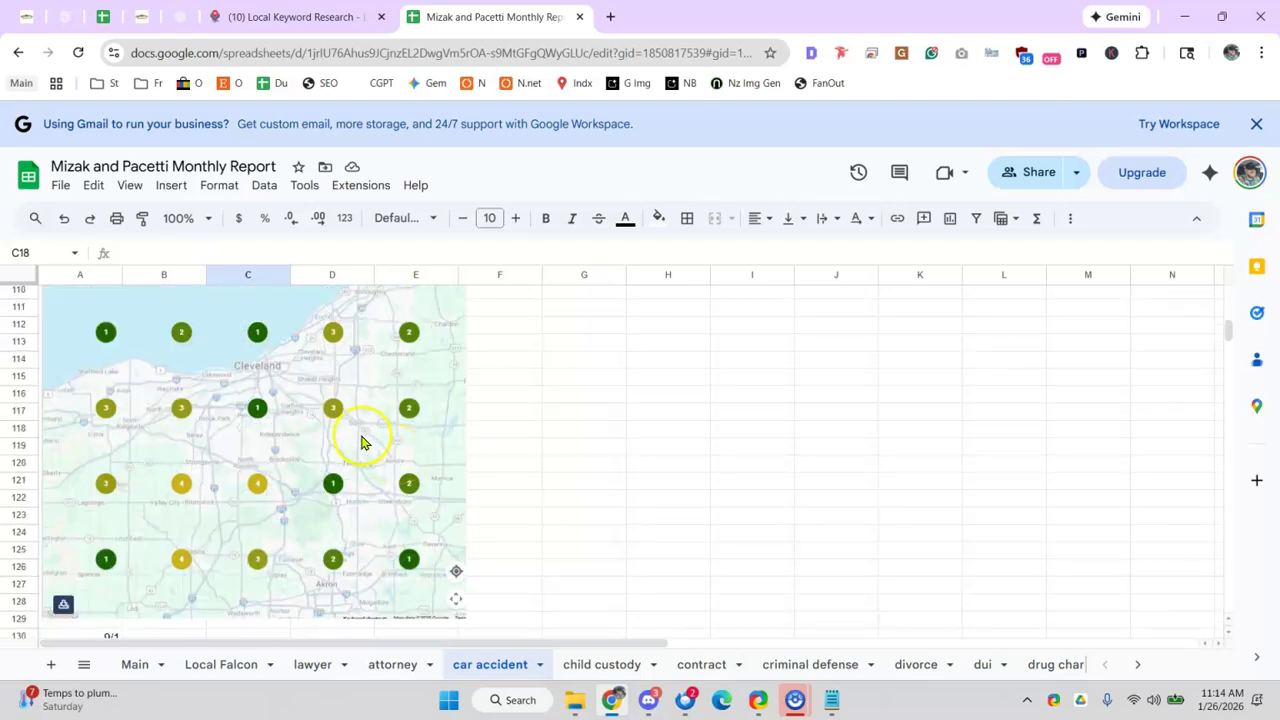
{"action": "scroll", "coordinate": [374, 409], "scroll_direction": "down", "scroll_amount": 5}
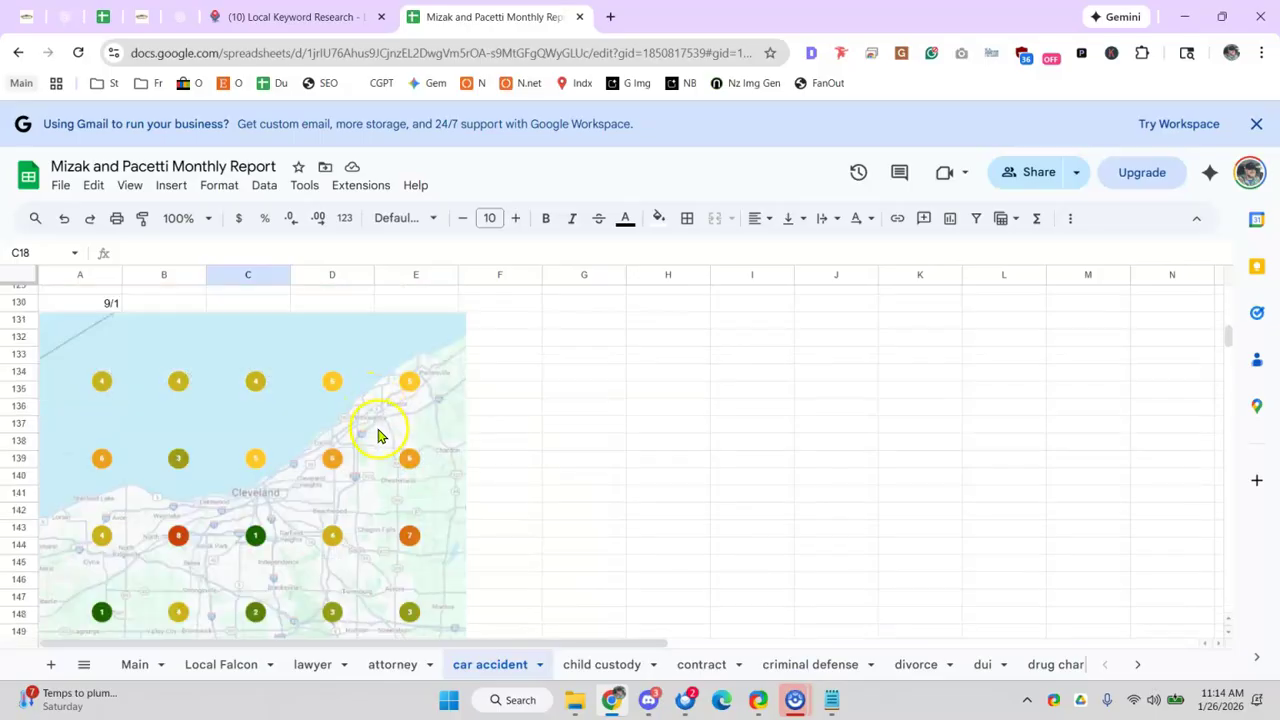
{"action": "scroll", "coordinate": [400, 498], "scroll_direction": "up", "scroll_amount": 20}
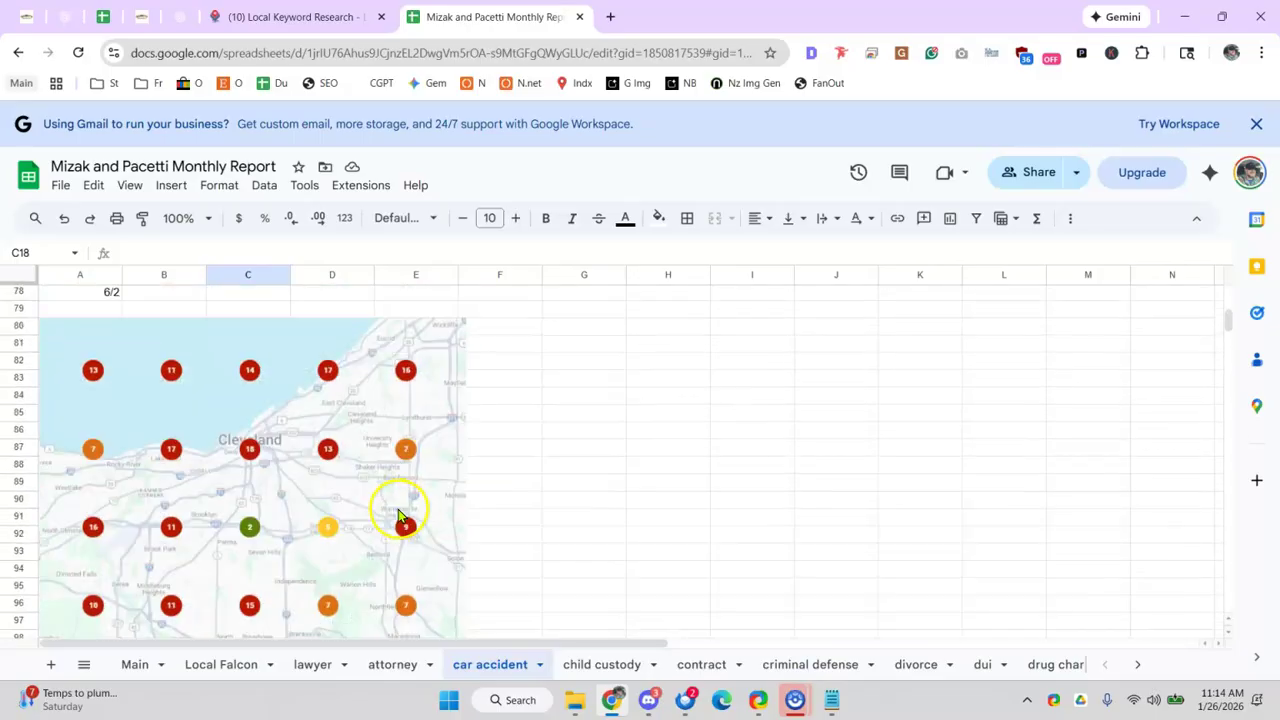
{"action": "scroll", "coordinate": [355, 420], "scroll_direction": "down", "scroll_amount": 20}
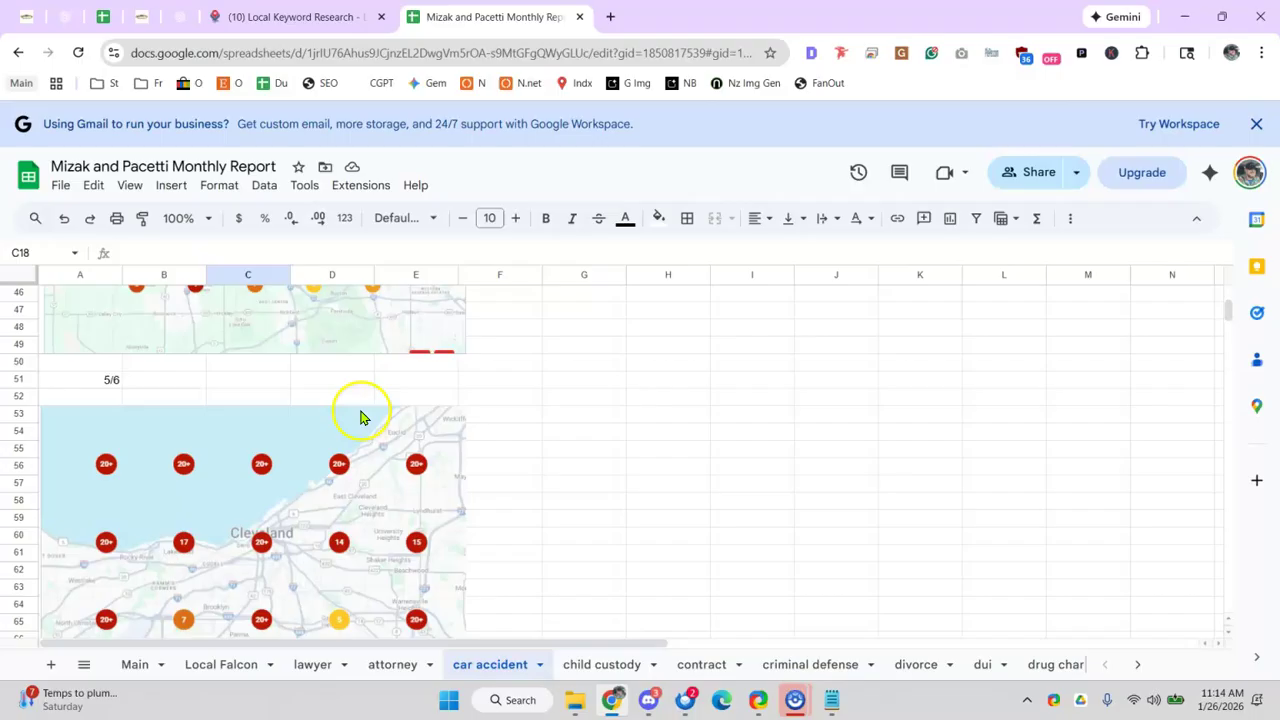
{"action": "scroll", "coordinate": [390, 437], "scroll_direction": "down", "scroll_amount": 15}
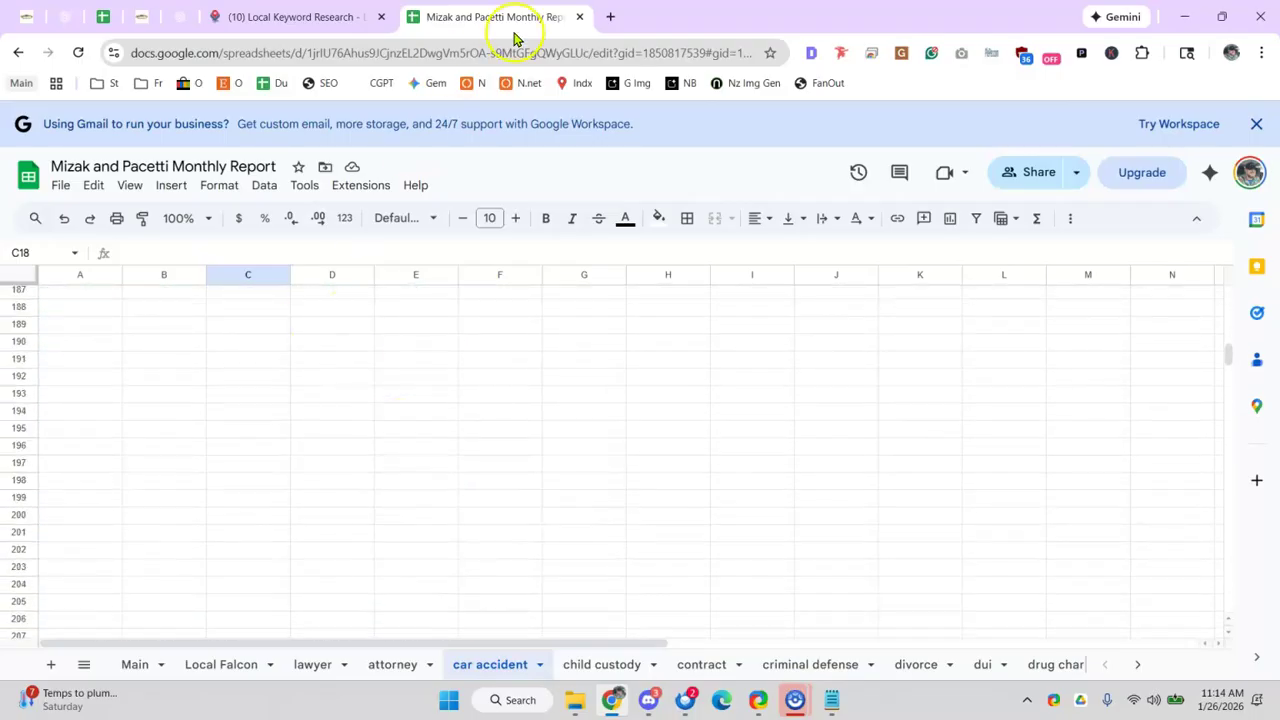
- Search 'gsc' in a new tab and open Search Console's Insights and Performance reports for mizakandpacetti.com
{"action": "left_click", "coordinate": [606, 14]}
{"action": "type", "text": "gsc"}
{"action": "key", "text": "Return"}
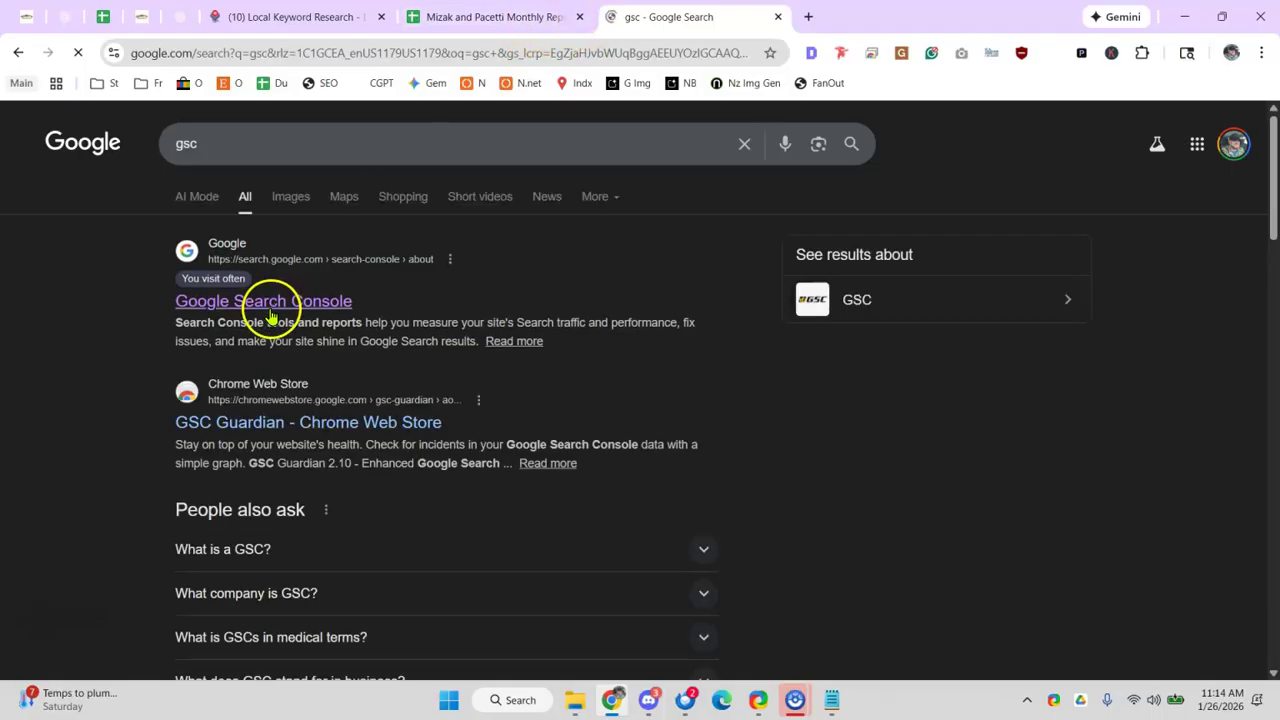
{"action": "left_click", "coordinate": [340, 302]}
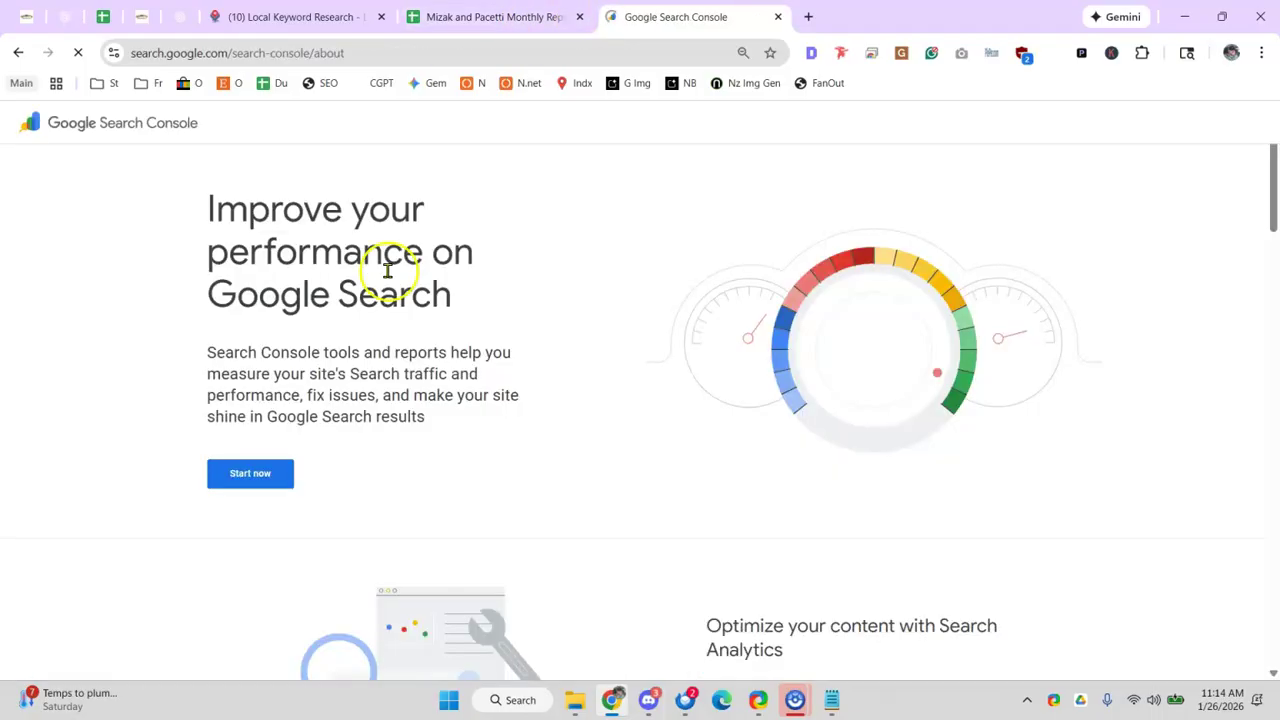
{"action": "left_click", "coordinate": [245, 485]}
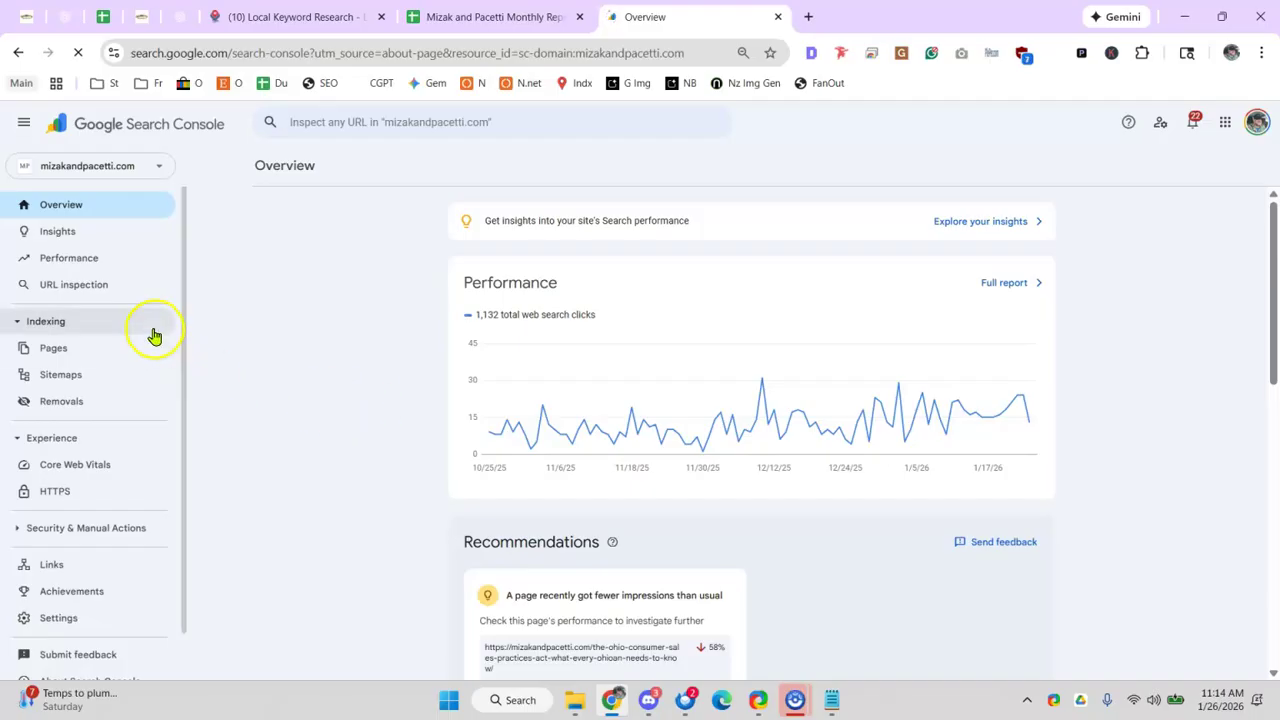
{"action": "left_click", "coordinate": [90, 240]}
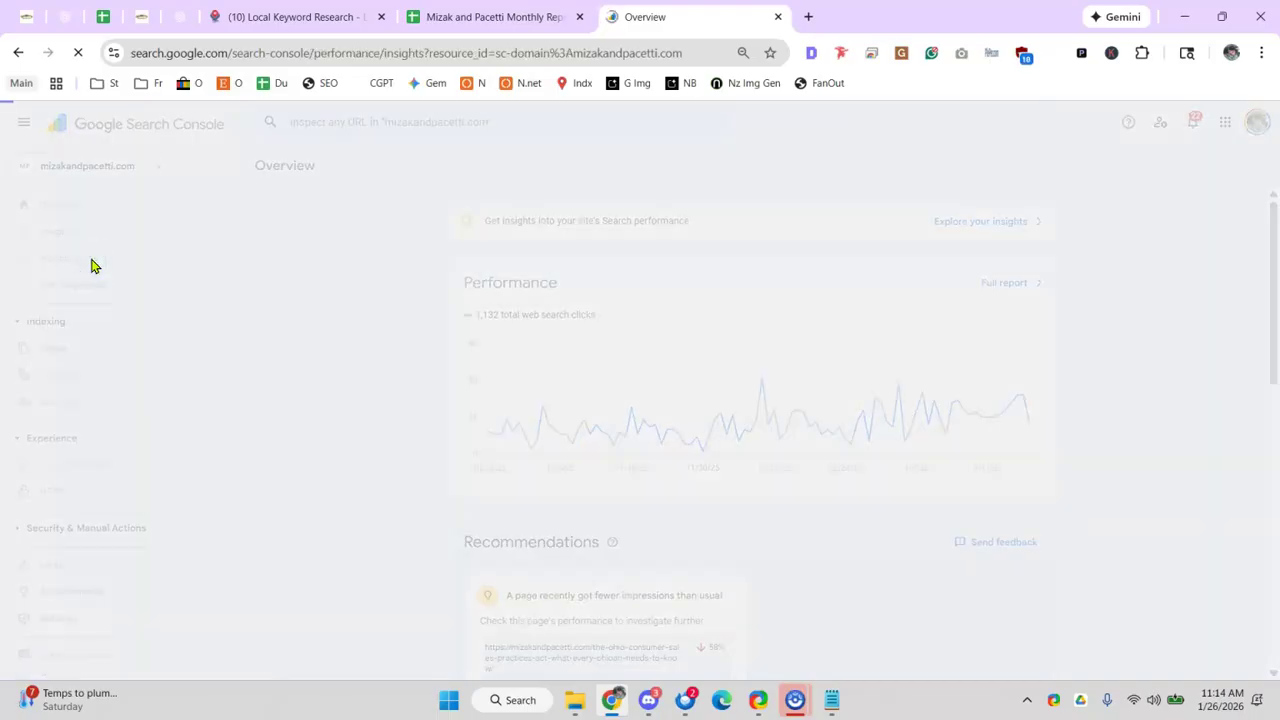
{"action": "left_click", "coordinate": [88, 262]}
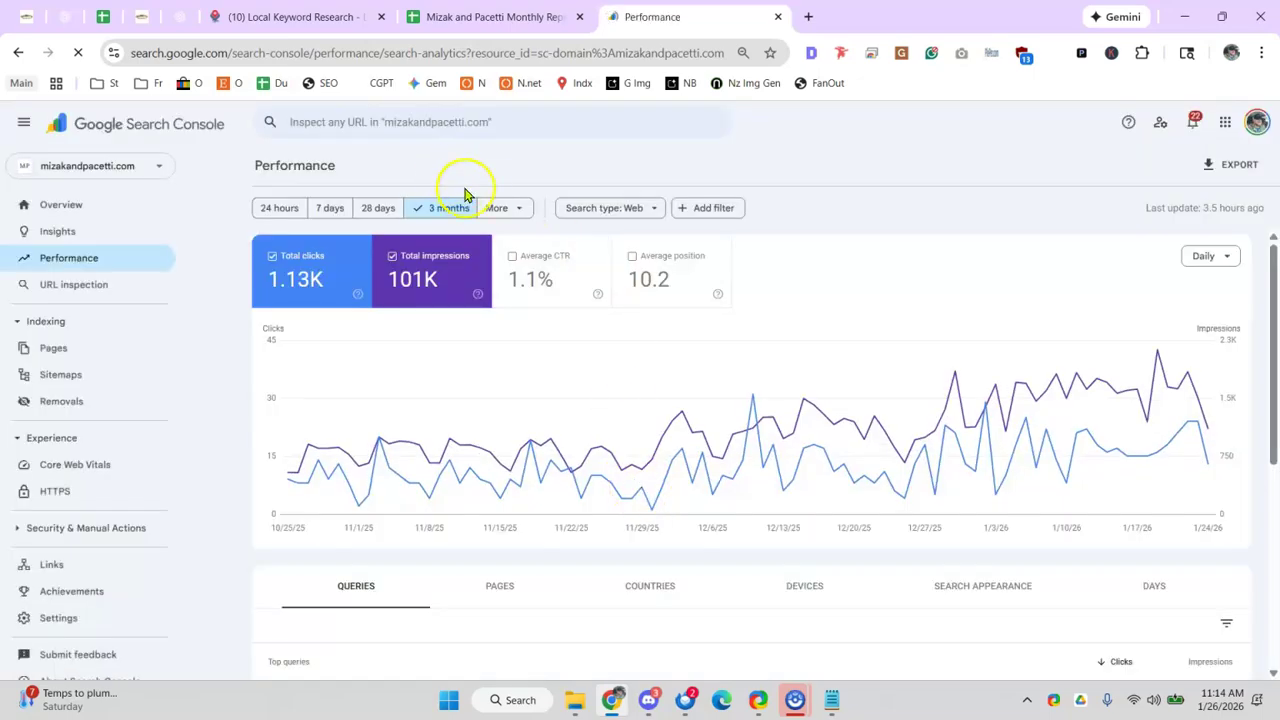
- Set the Performance date range to Last 16 months and inspect the chart's data points
{"action": "left_click", "coordinate": [497, 211]}
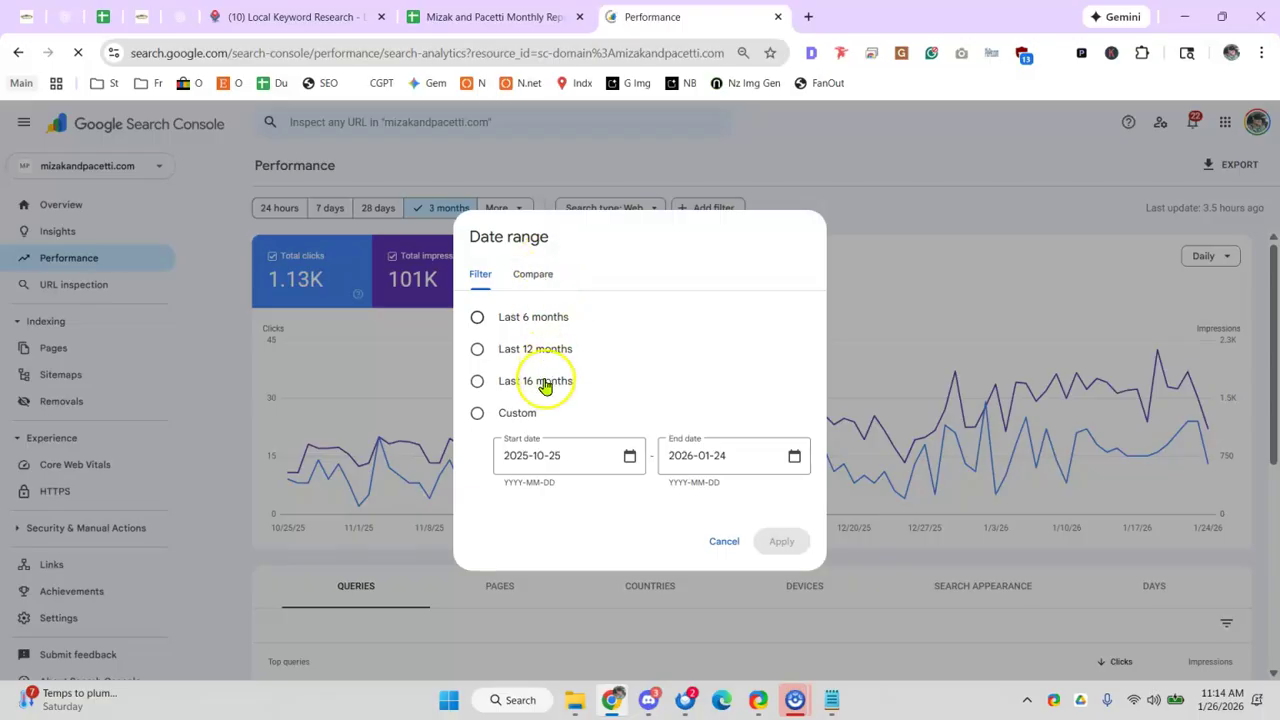
{"action": "left_click", "coordinate": [545, 384]}
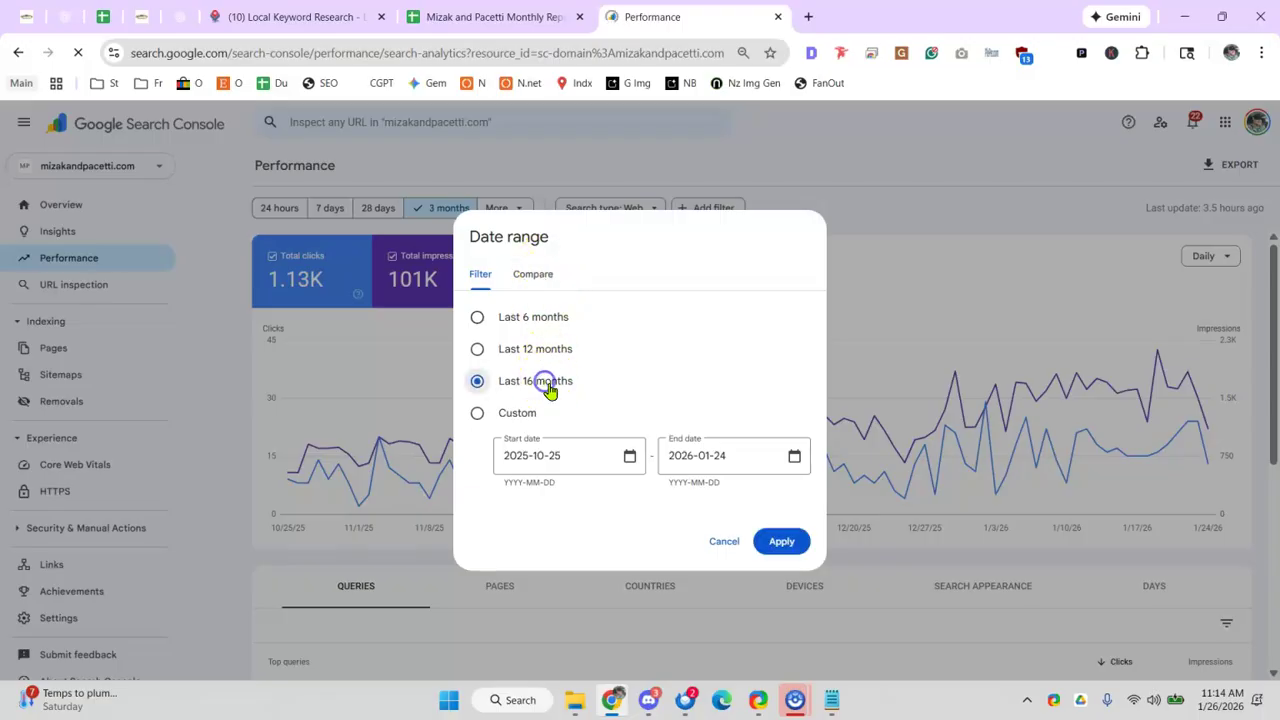
{"action": "left_click", "coordinate": [779, 543]}
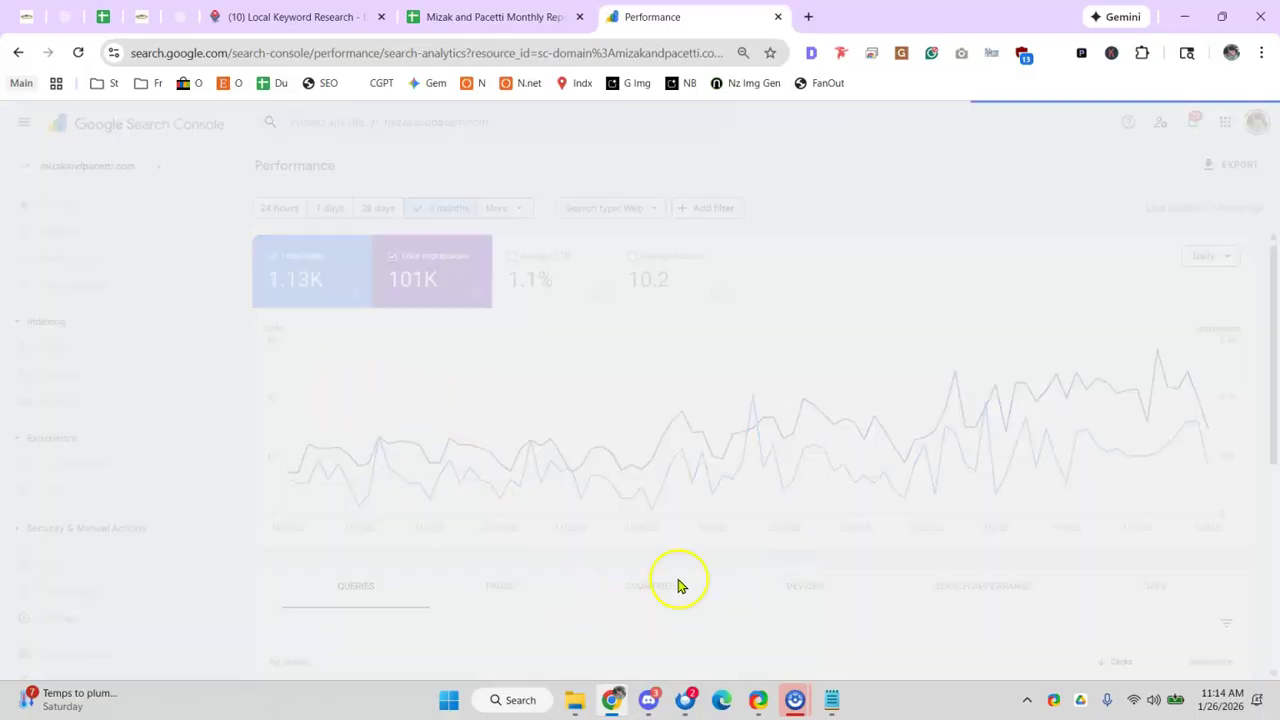
{"action": "mouse_move", "coordinate": [483, 516]}
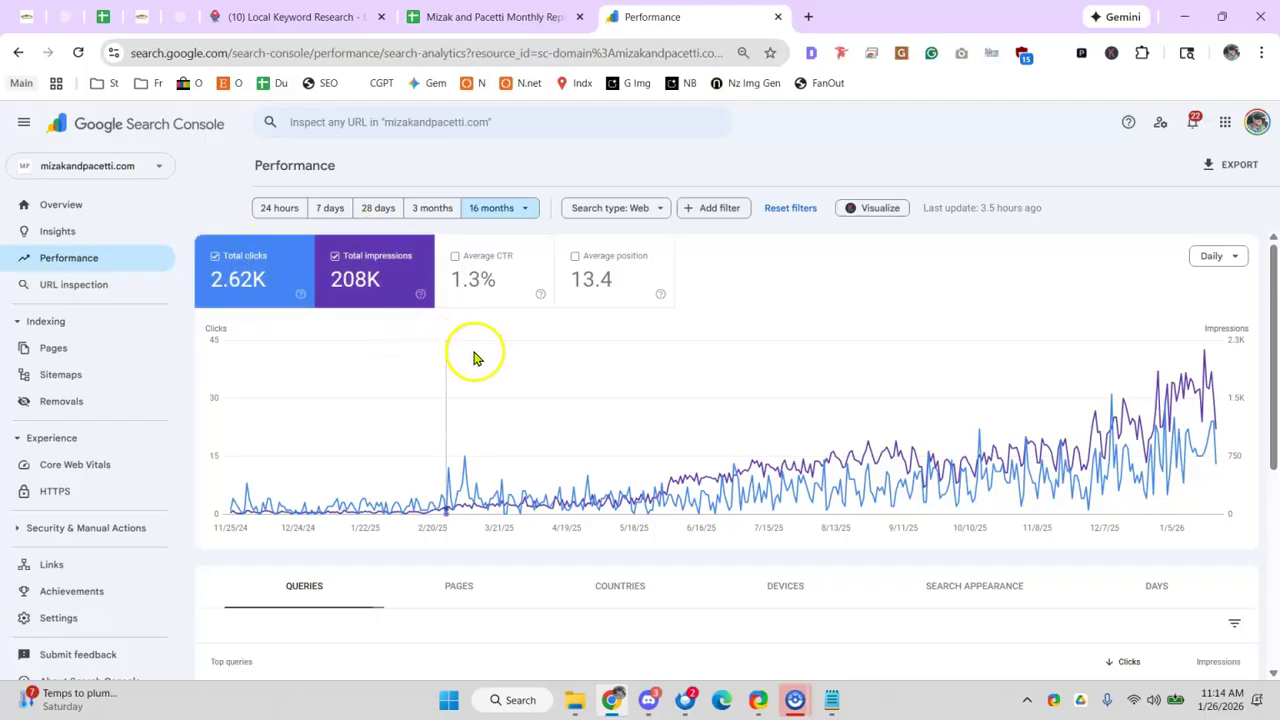
{"action": "mouse_move", "coordinate": [486, 366]}
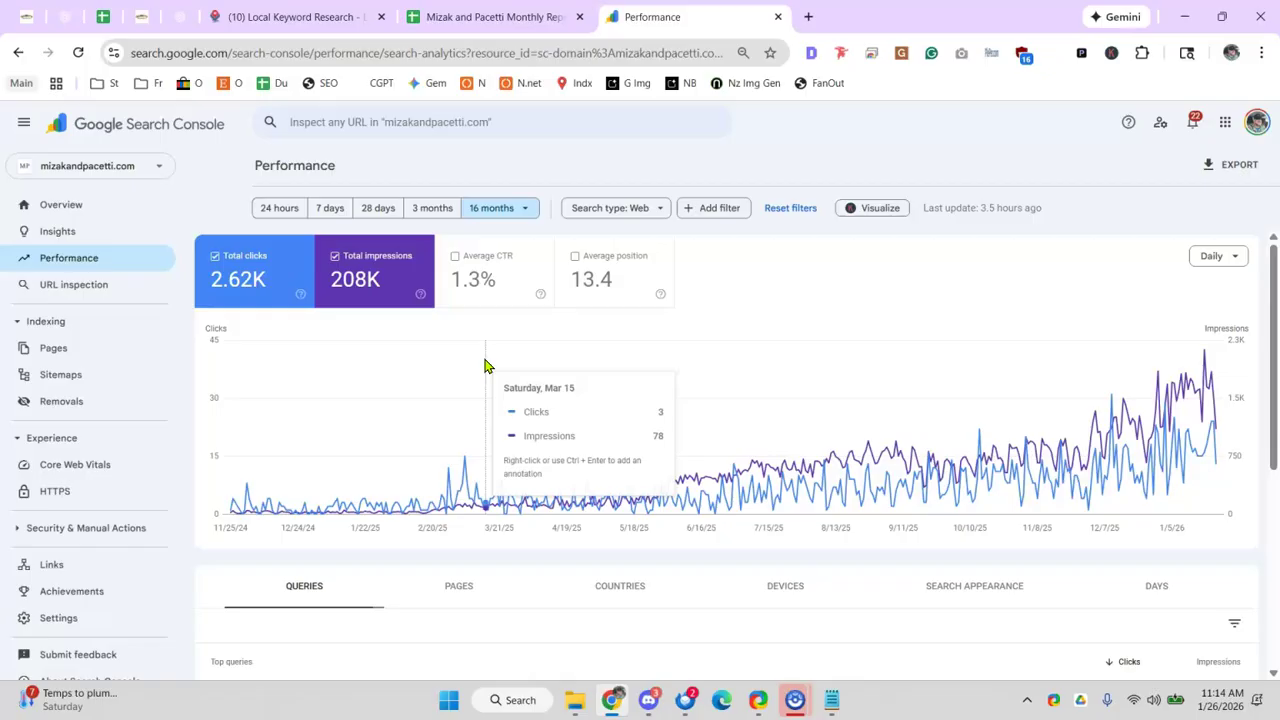
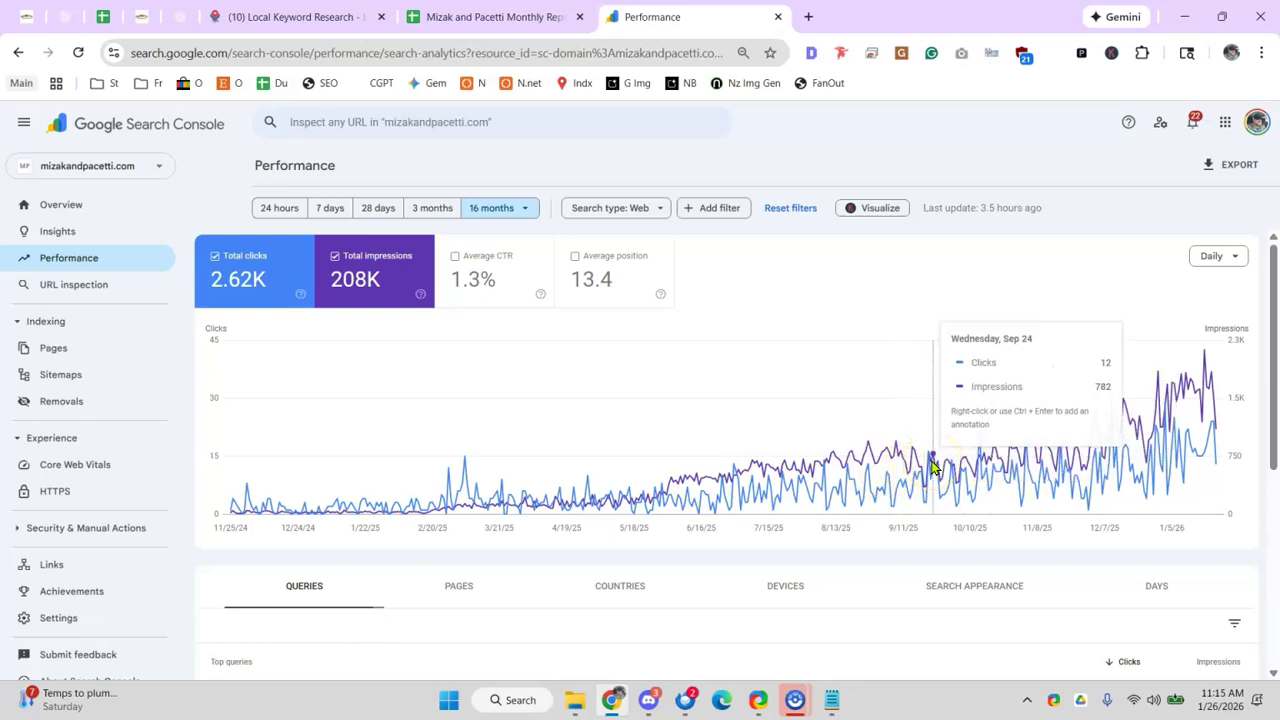
- Check another day's clicks and impressions on the 16-month chart, then return to the Local SEO Audit sheet
{"action": "left_click", "coordinate": [963, 462]}
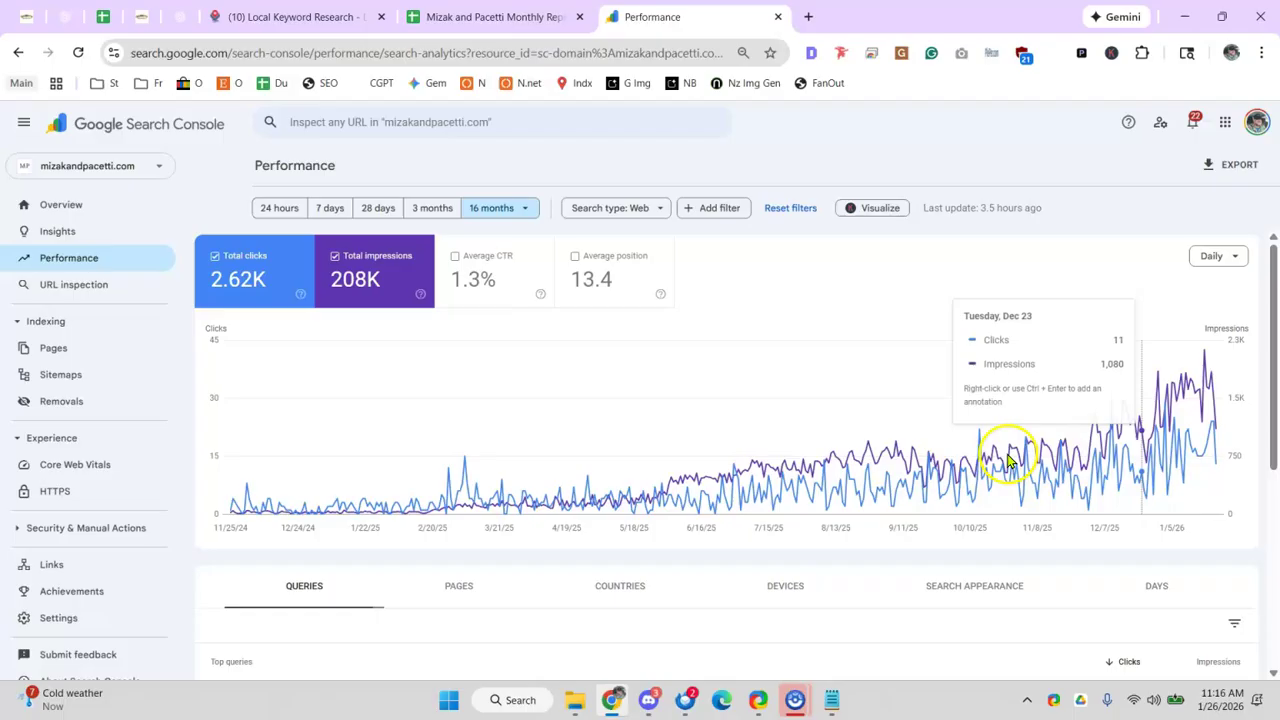
{"action": "left_click", "coordinate": [103, 16]}
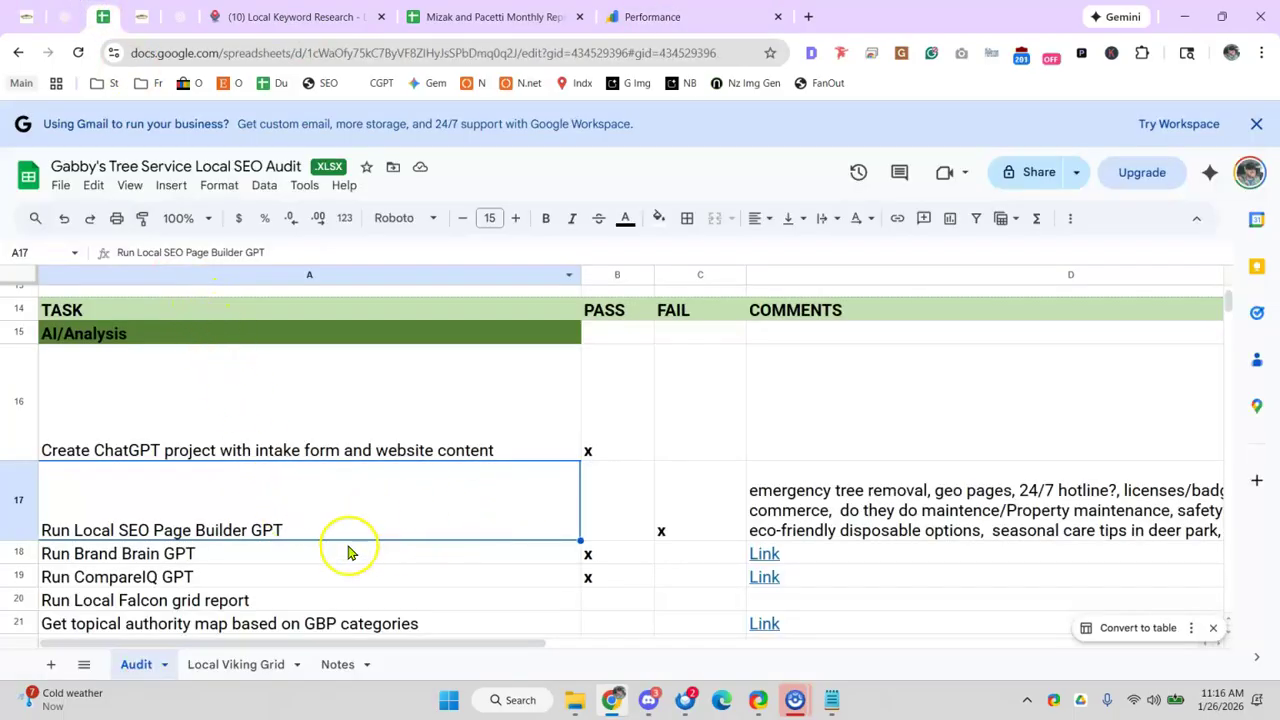
- Mark the 'Run Local Falcon grid report' task as passed with an x
{"action": "left_click", "coordinate": [350, 550]}
{"action": "scroll", "coordinate": [447, 494], "scroll_direction": "down", "scroll_amount": 1}
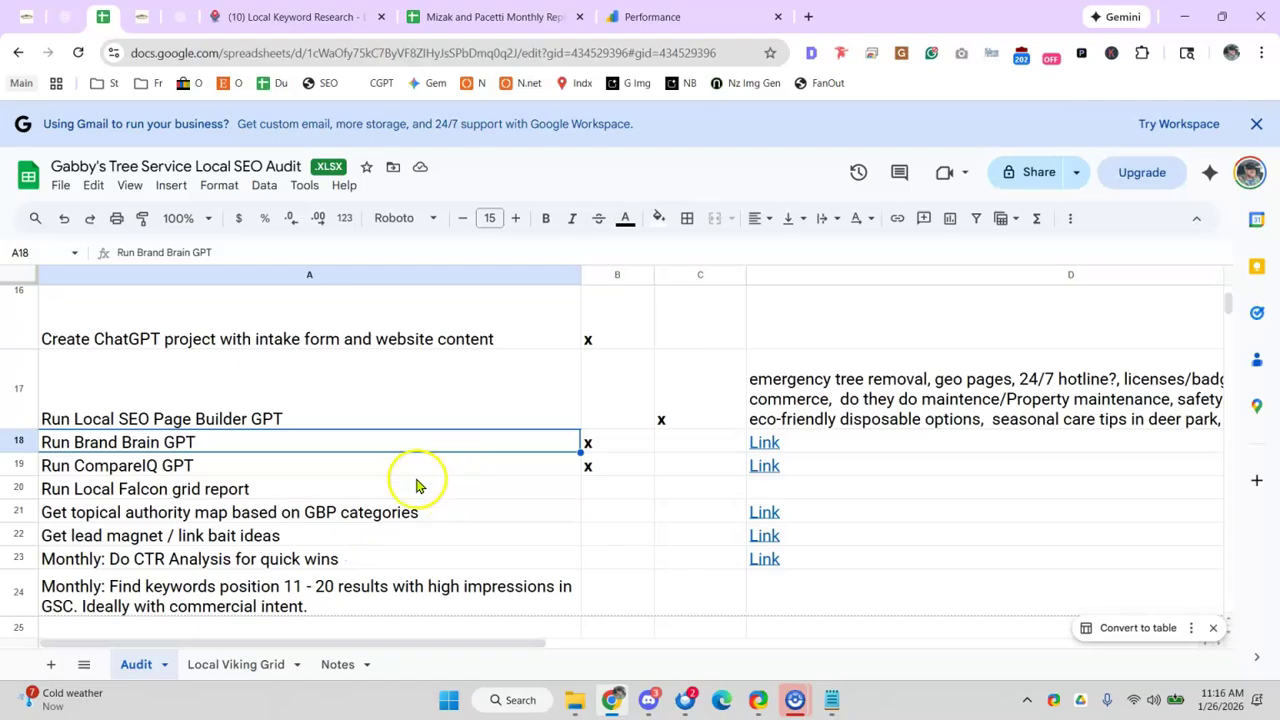
{"action": "left_click", "coordinate": [418, 484]}
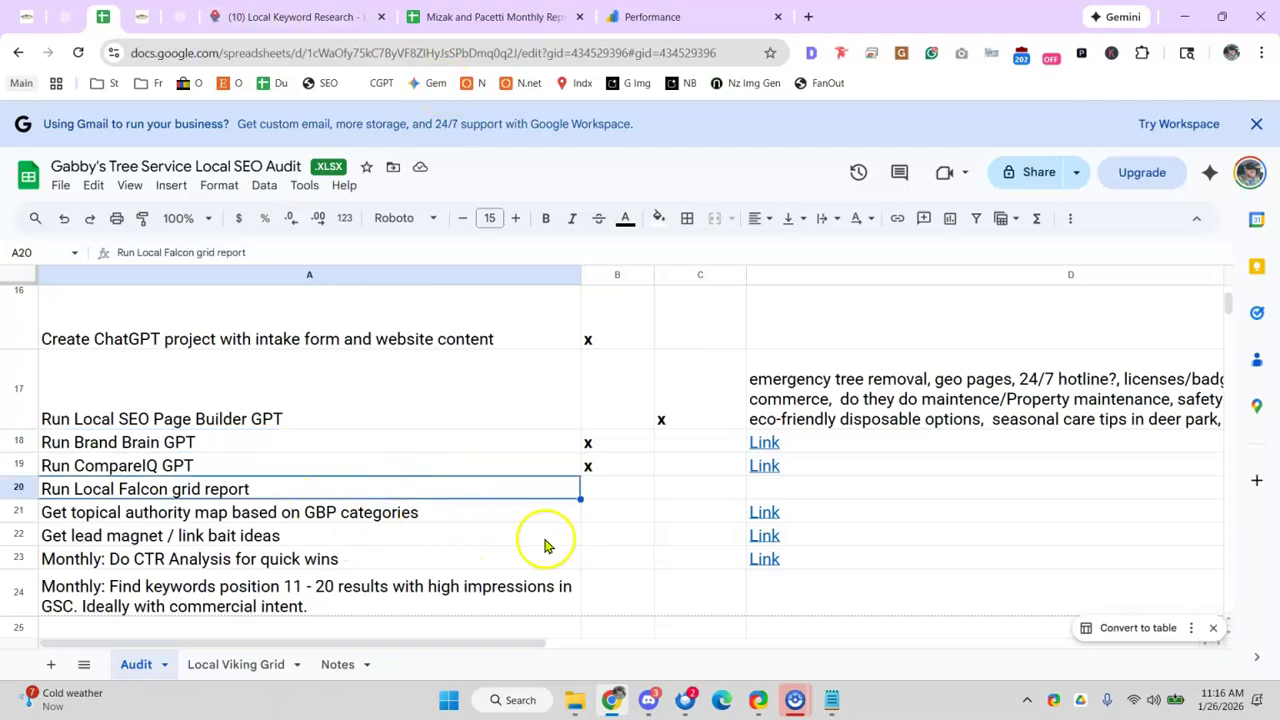
{"action": "left_click", "coordinate": [512, 536]}
{"action": "left_click", "coordinate": [391, 516]}
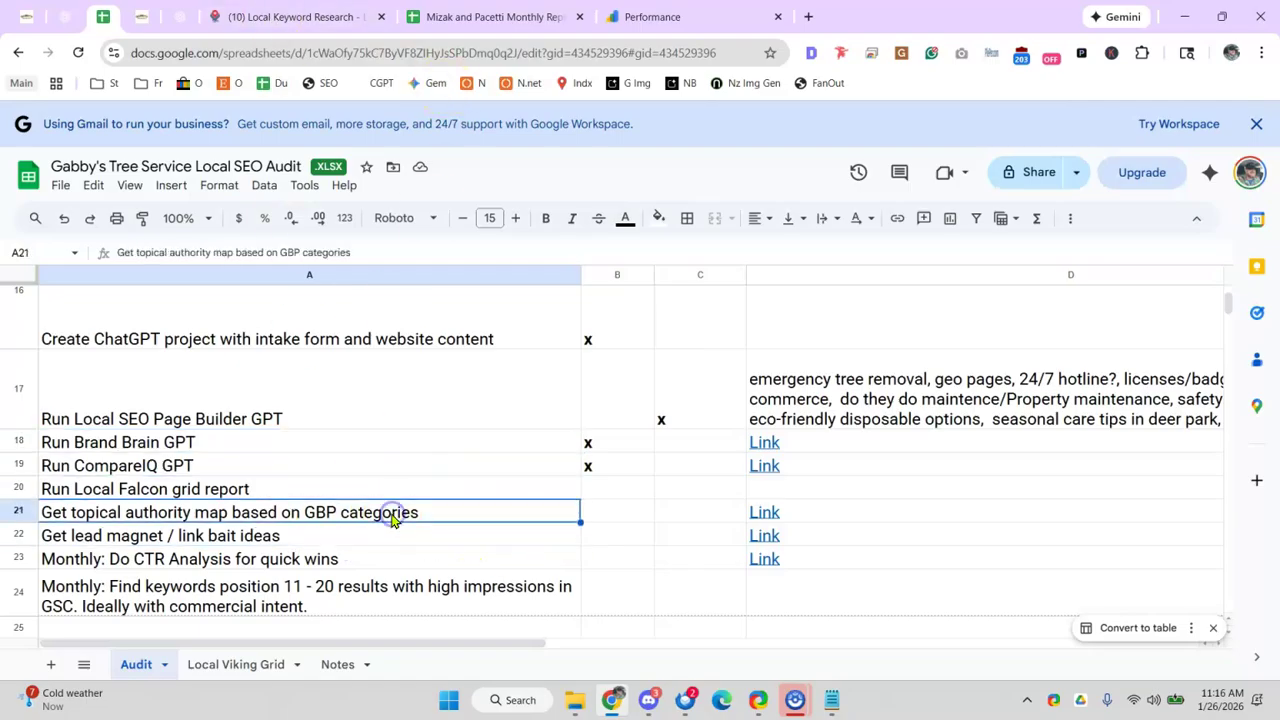
{"action": "left_click", "coordinate": [455, 486]}
{"action": "left_click", "coordinate": [601, 493]}
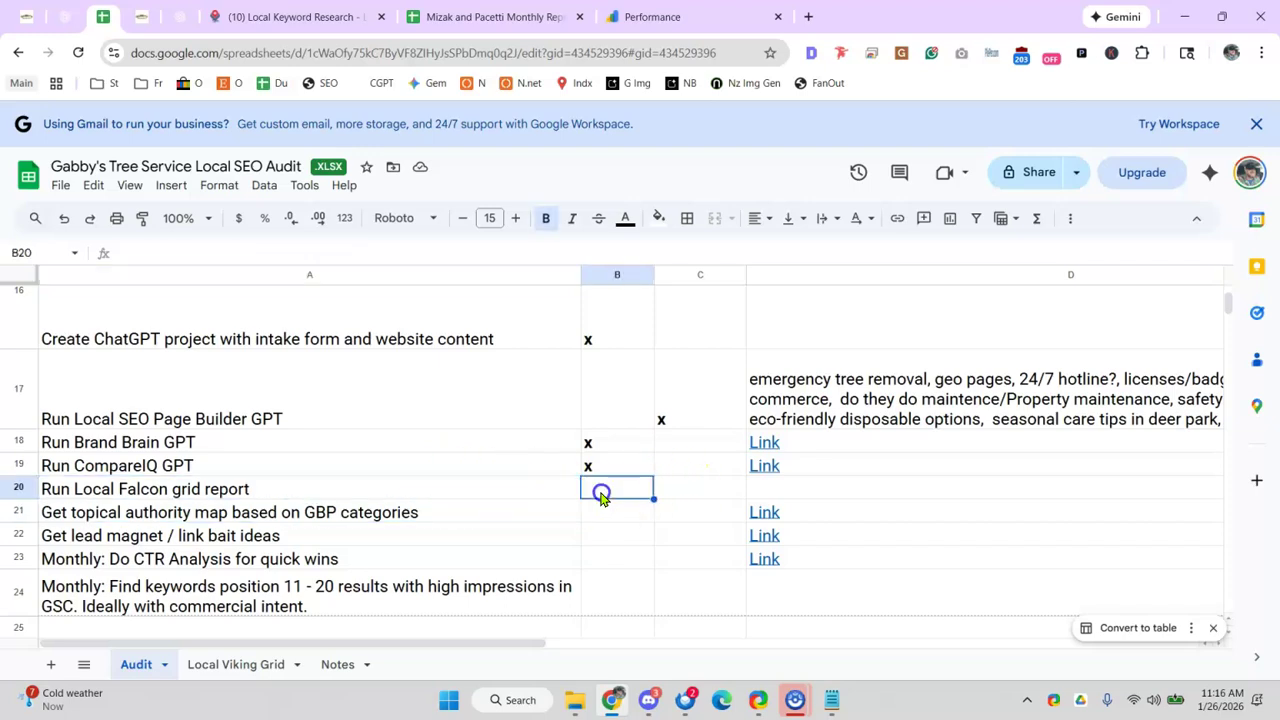
{"action": "type", "text": "x"}
{"action": "left_click", "coordinate": [520, 490]}
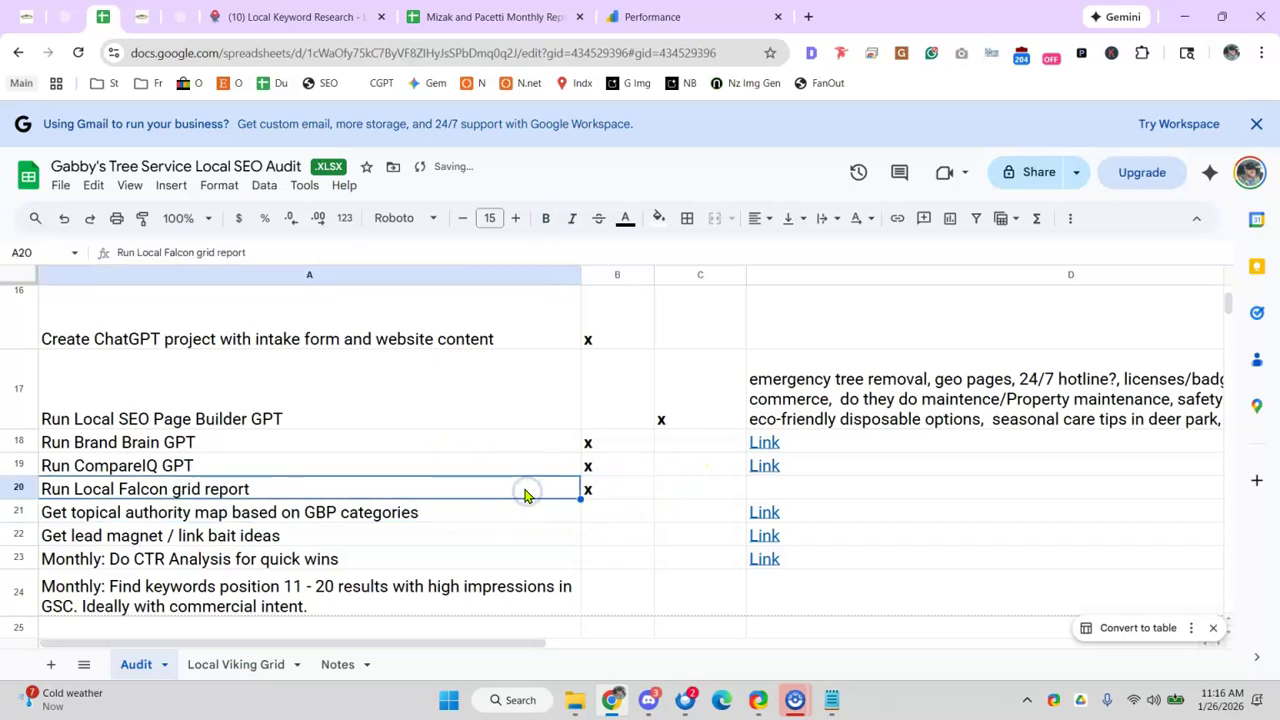
- Zoom out and open the Ultimate Local SEO AI Prompt v2.0 doc linked to the topical authority map task
{"action": "scroll", "coordinate": [518, 490], "scroll_direction": "down", "scroll_amount": 2}
{"action": "key", "text": "ctrl+minus"}
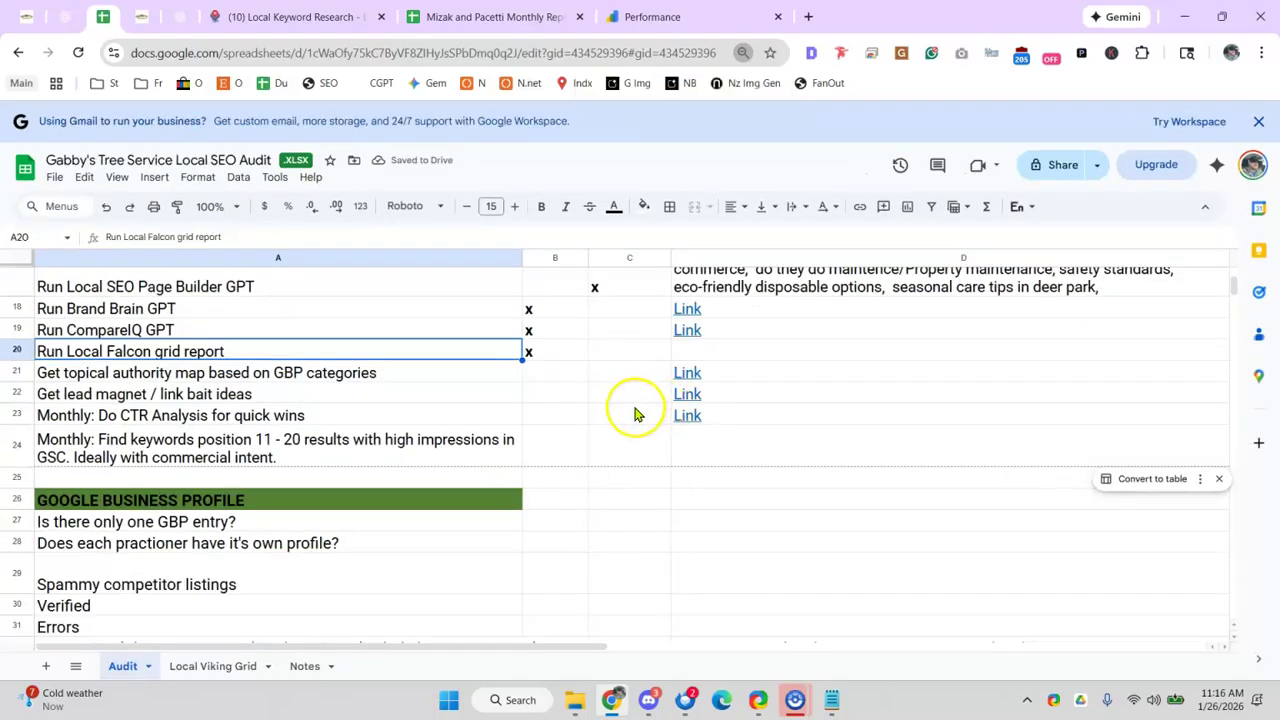
{"action": "left_click", "coordinate": [686, 378]}
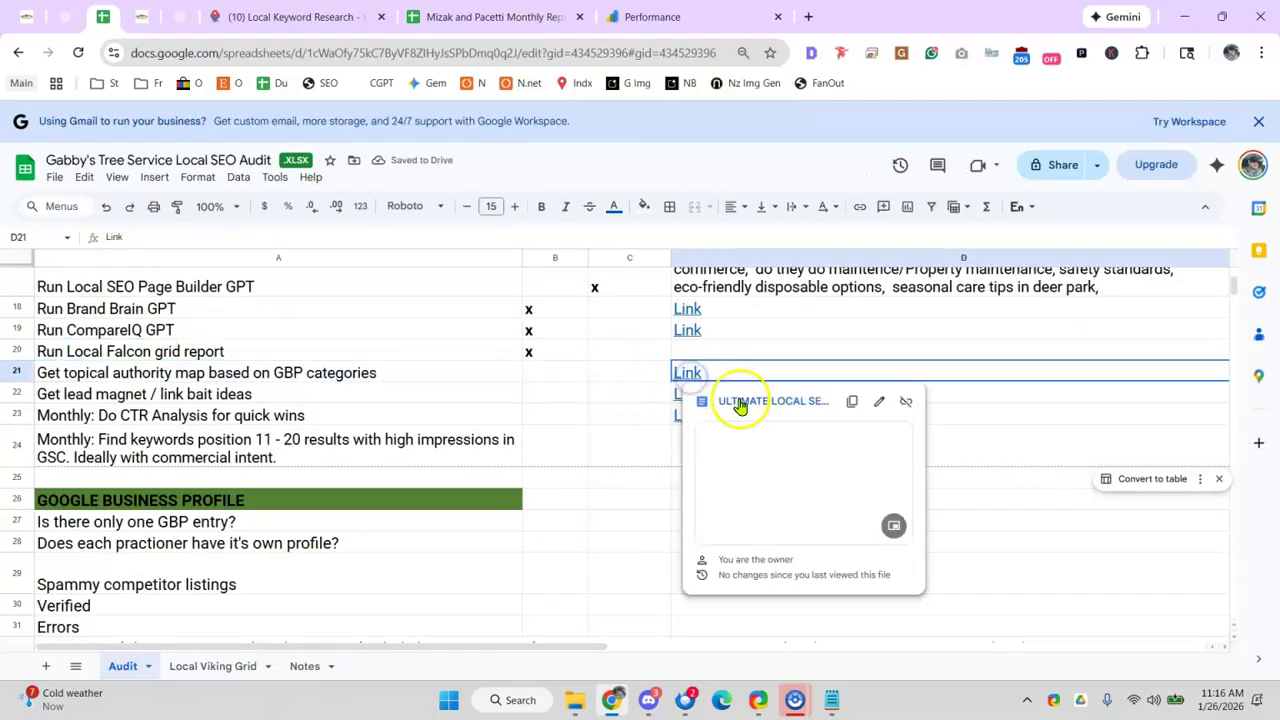
{"action": "left_click", "coordinate": [742, 403]}
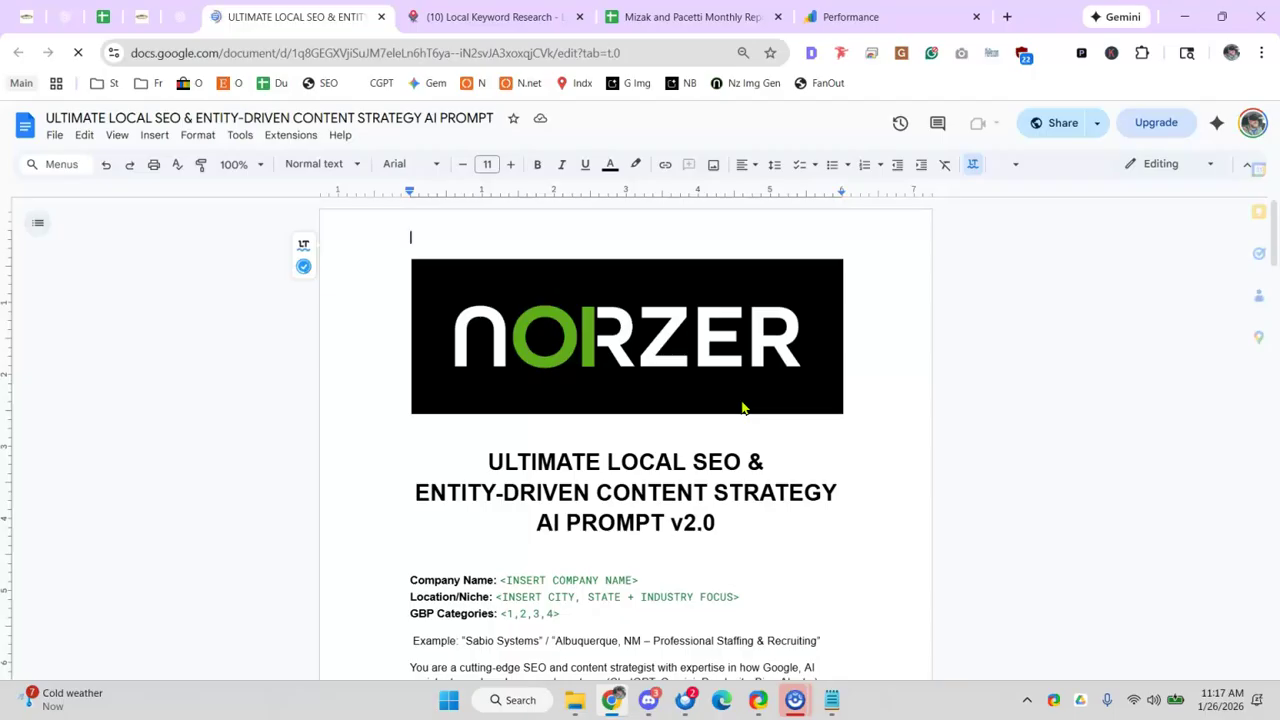
{"action": "scroll", "coordinate": [742, 408], "scroll_direction": "down", "scroll_amount": 5}
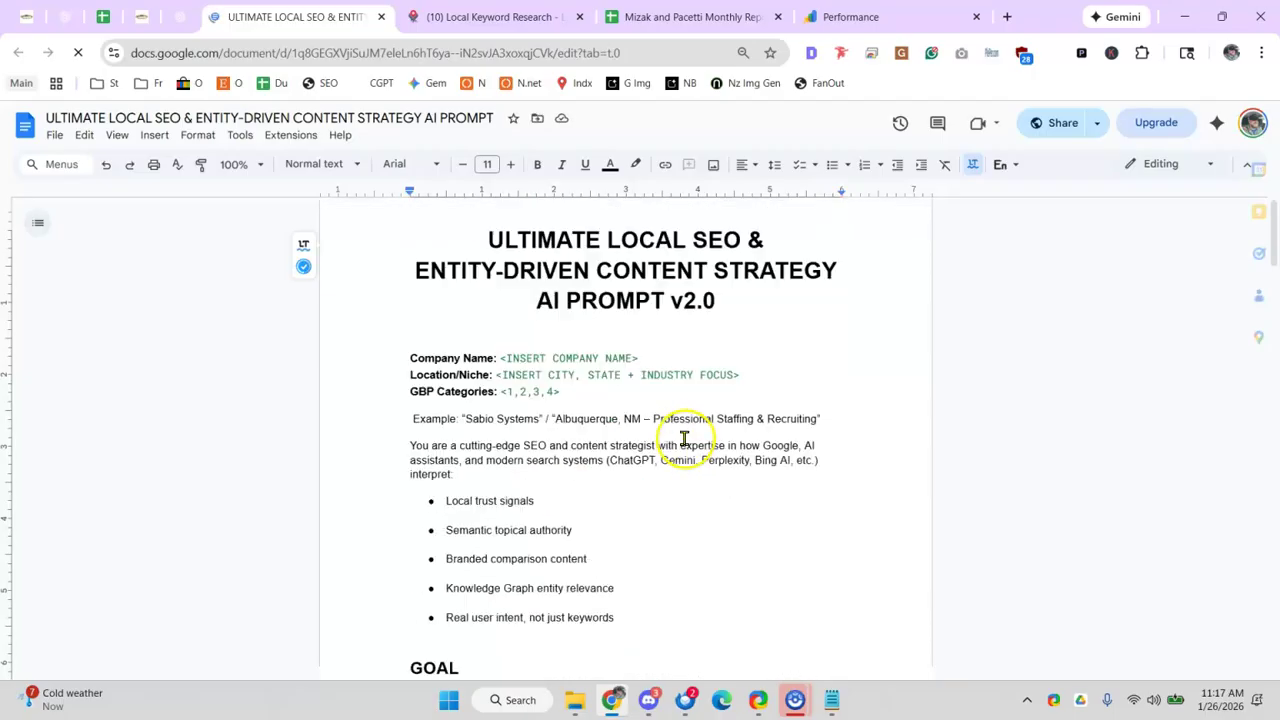
{"action": "left_click", "coordinate": [1007, 16]}
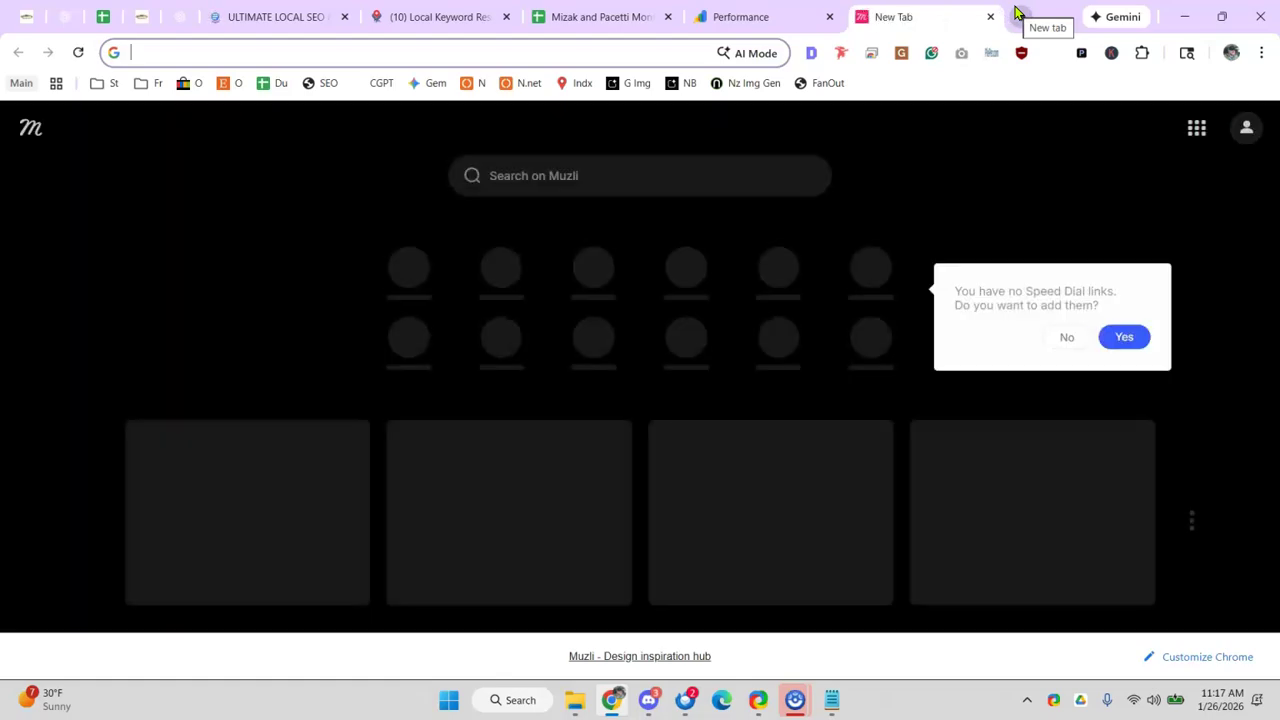
- Search Google for 'how to create a will' and browse the results
{"action": "type", "text": "howto create a"}
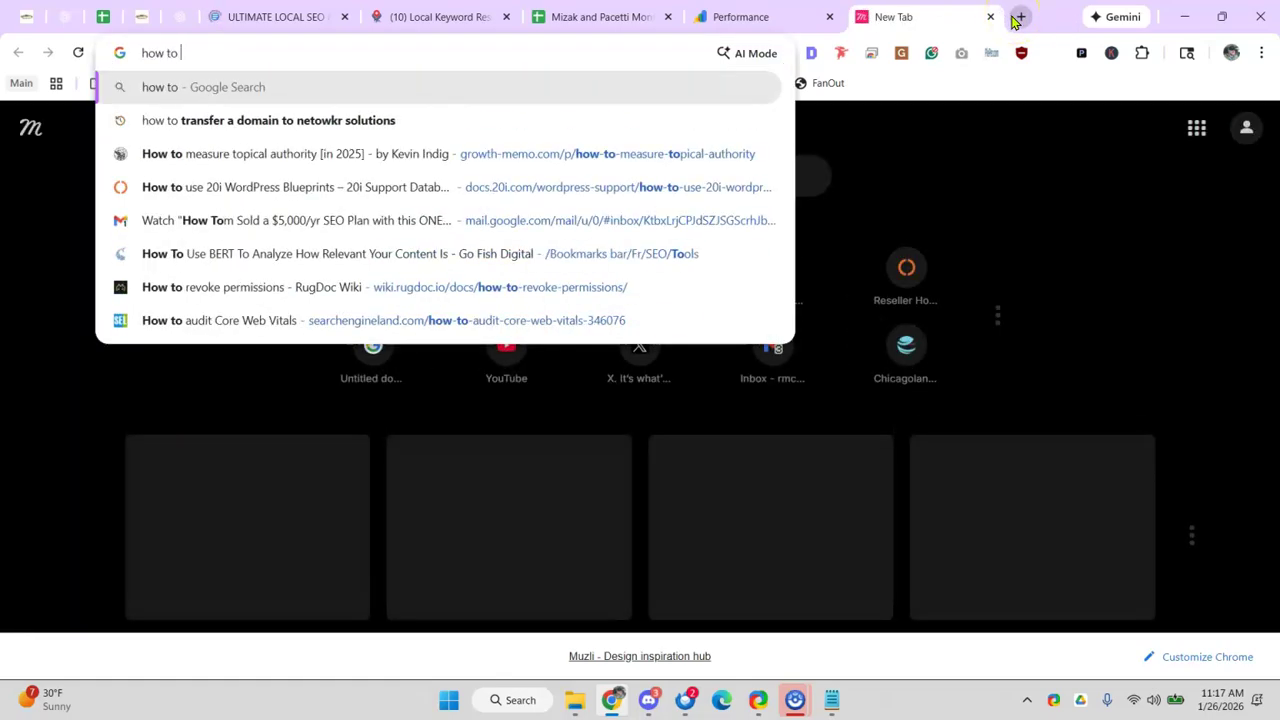
{"action": "key", "text": "BackSpace"}
{"action": "type", "text": "a will"}
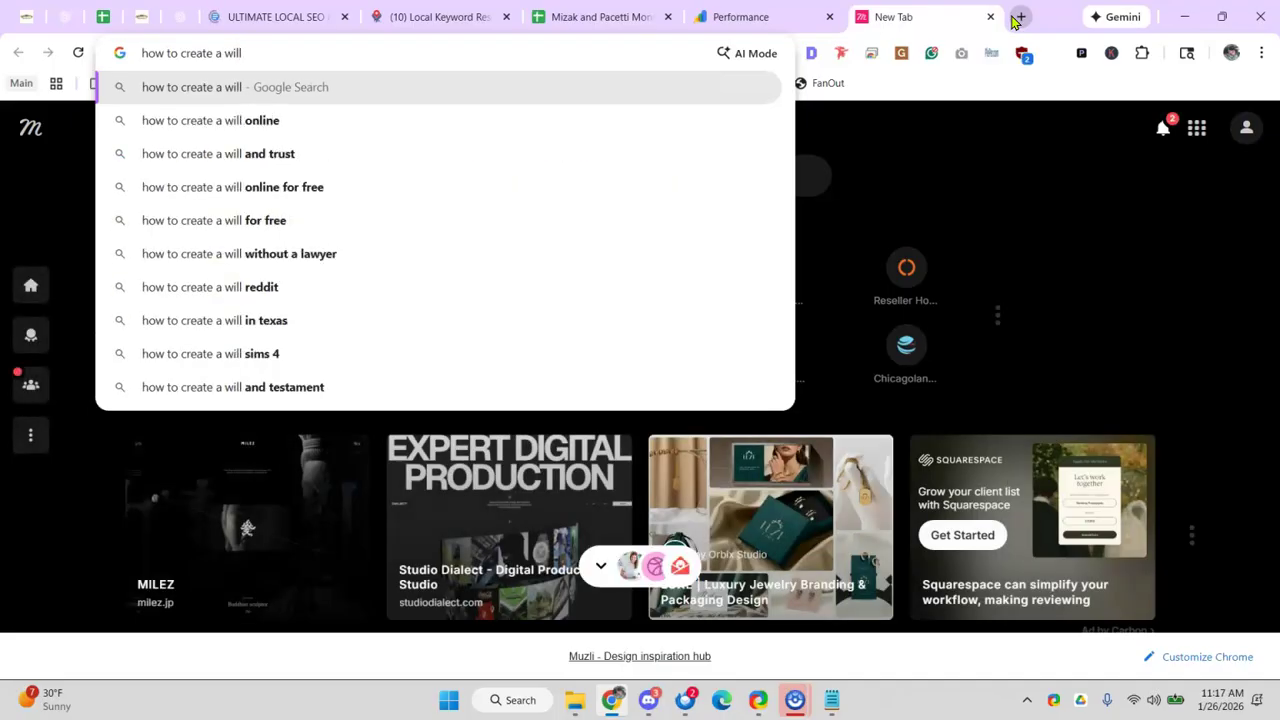
{"action": "key", "text": "Return"}
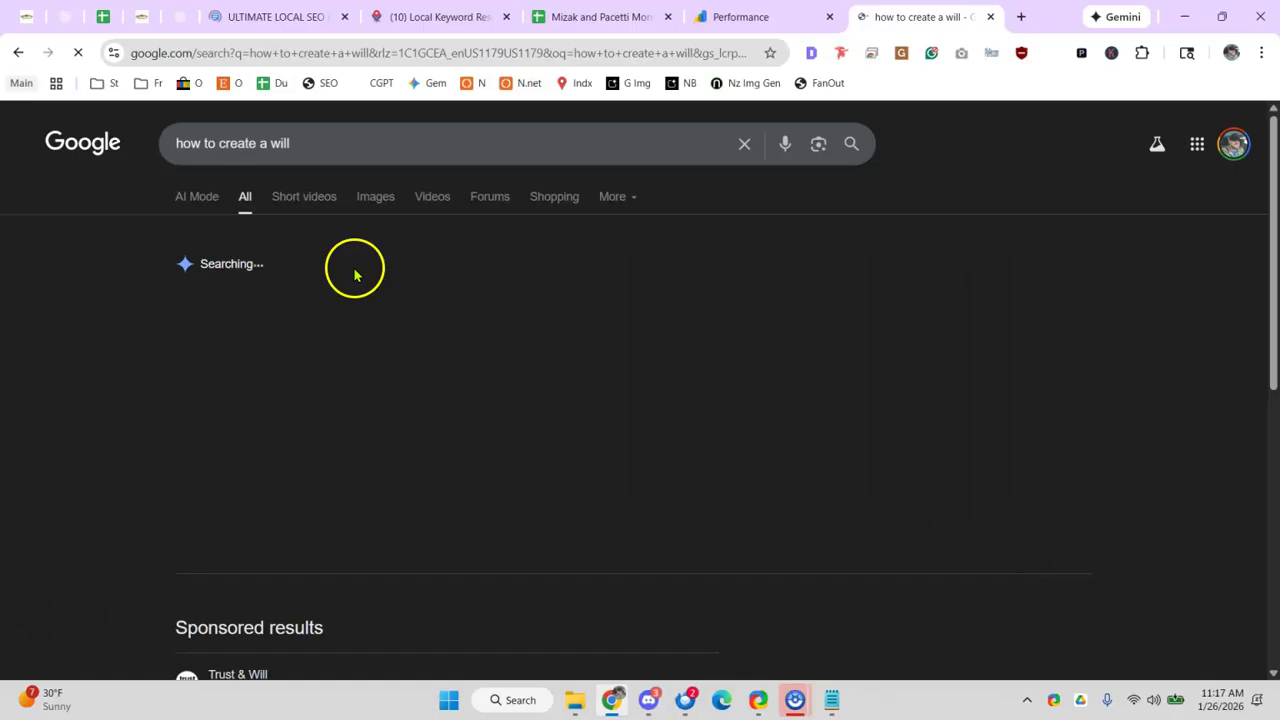
{"action": "scroll", "coordinate": [300, 385], "scroll_direction": "down", "scroll_amount": 5}
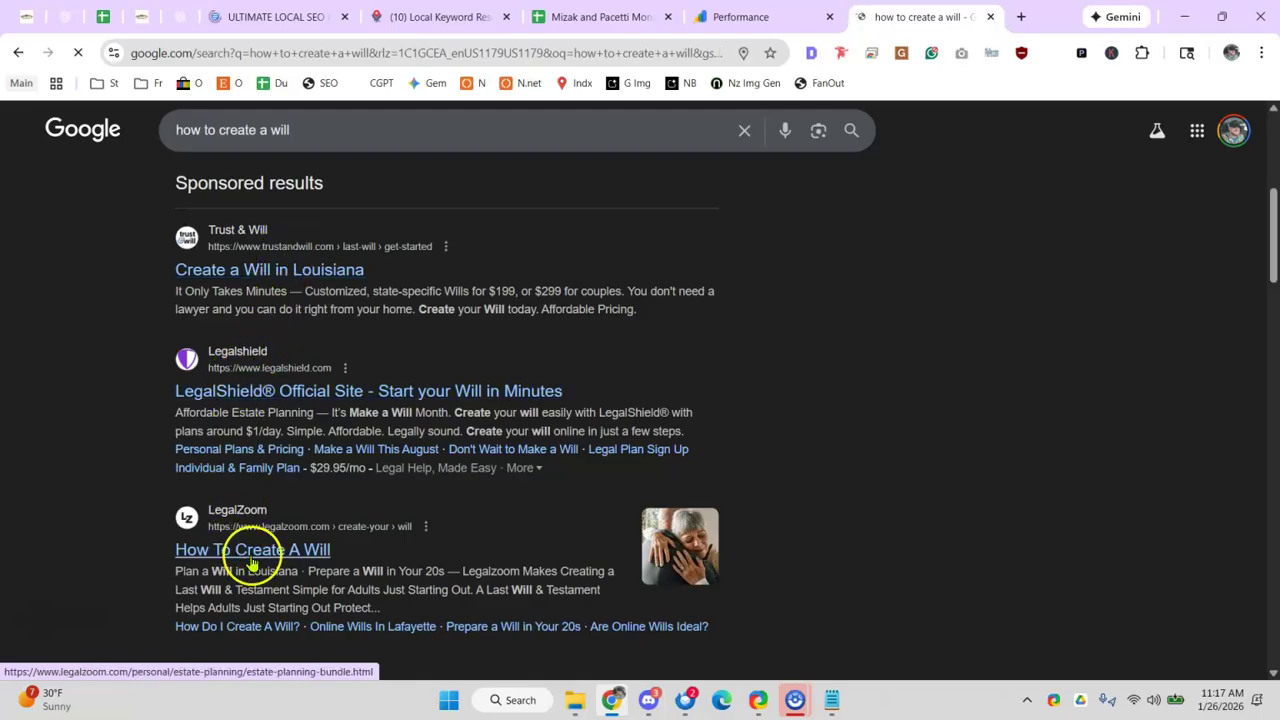
{"action": "scroll", "coordinate": [251, 523], "scroll_direction": "down", "scroll_amount": 2}
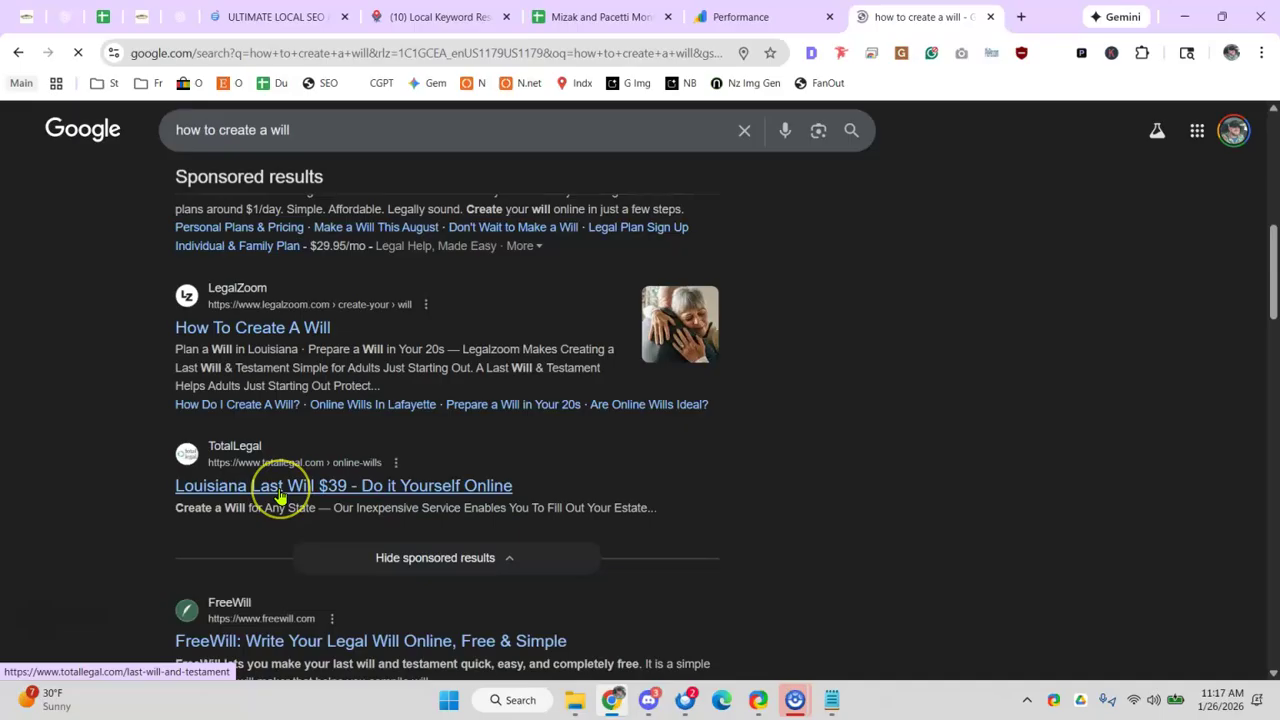
{"action": "scroll", "coordinate": [281, 497], "scroll_direction": "up", "scroll_amount": 2}
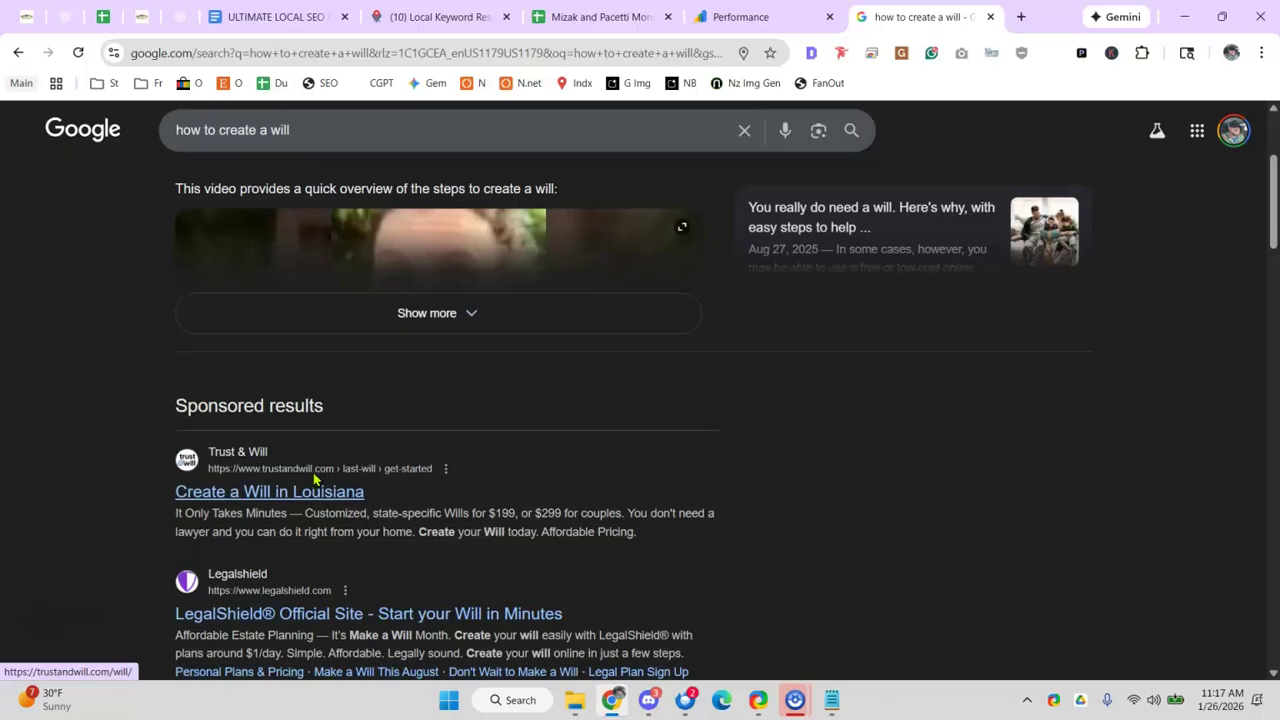
{"action": "scroll", "coordinate": [235, 478], "scroll_direction": "down", "scroll_amount": 2}
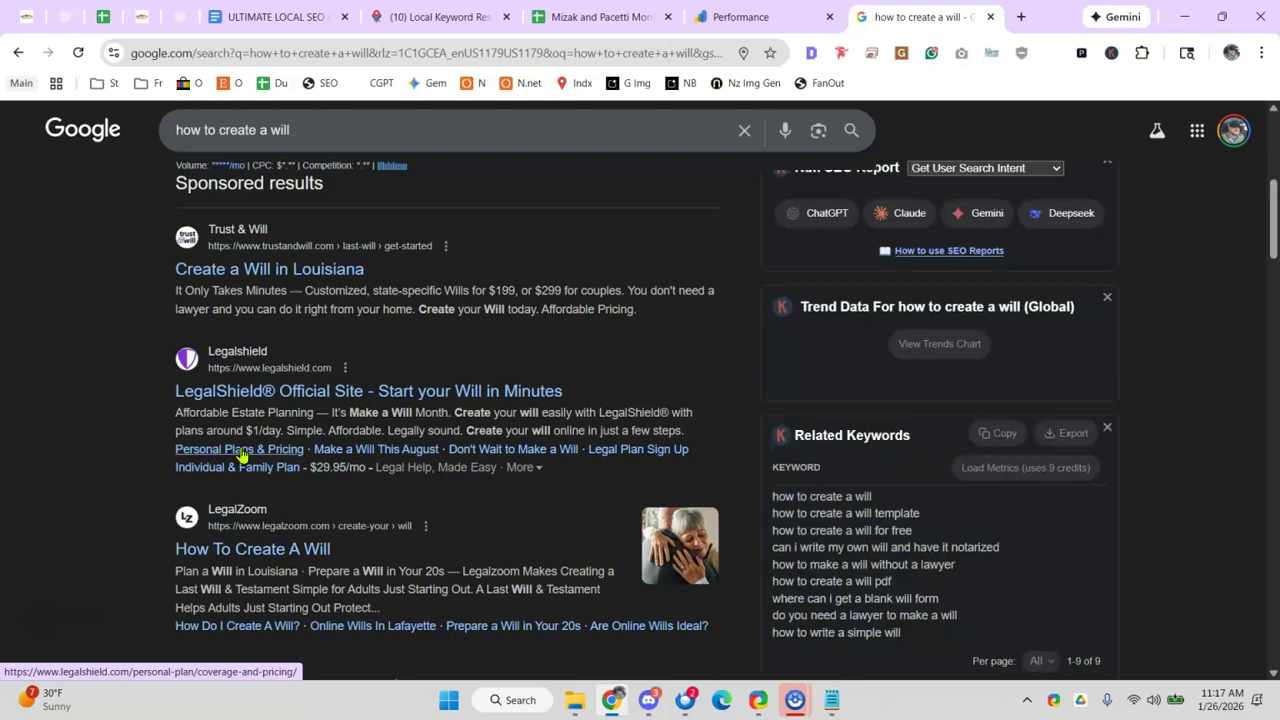
- Refine the query to 'how to create a will for a child in parma ohio'
{"action": "left_click", "coordinate": [340, 131]}
{"action": "type", "text": "in clevela"}
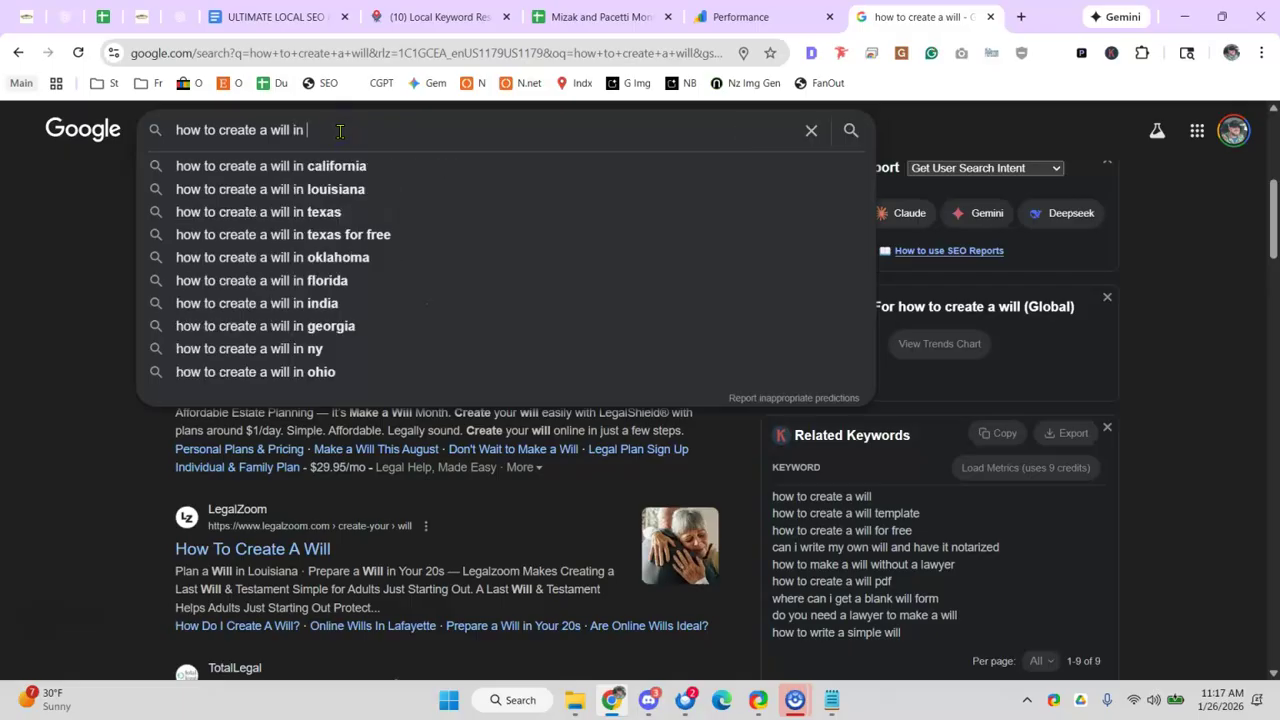
{"action": "key", "text": "BackSpace"}
{"action": "key", "text": "BackSpace"}
{"action": "key", "text": "BackSpace"}
{"action": "key", "text": "BackSpace"}
{"action": "key", "text": "BackSpace"}
{"action": "key", "text": "BackSpace"}
{"action": "key", "text": "BackSpace"}
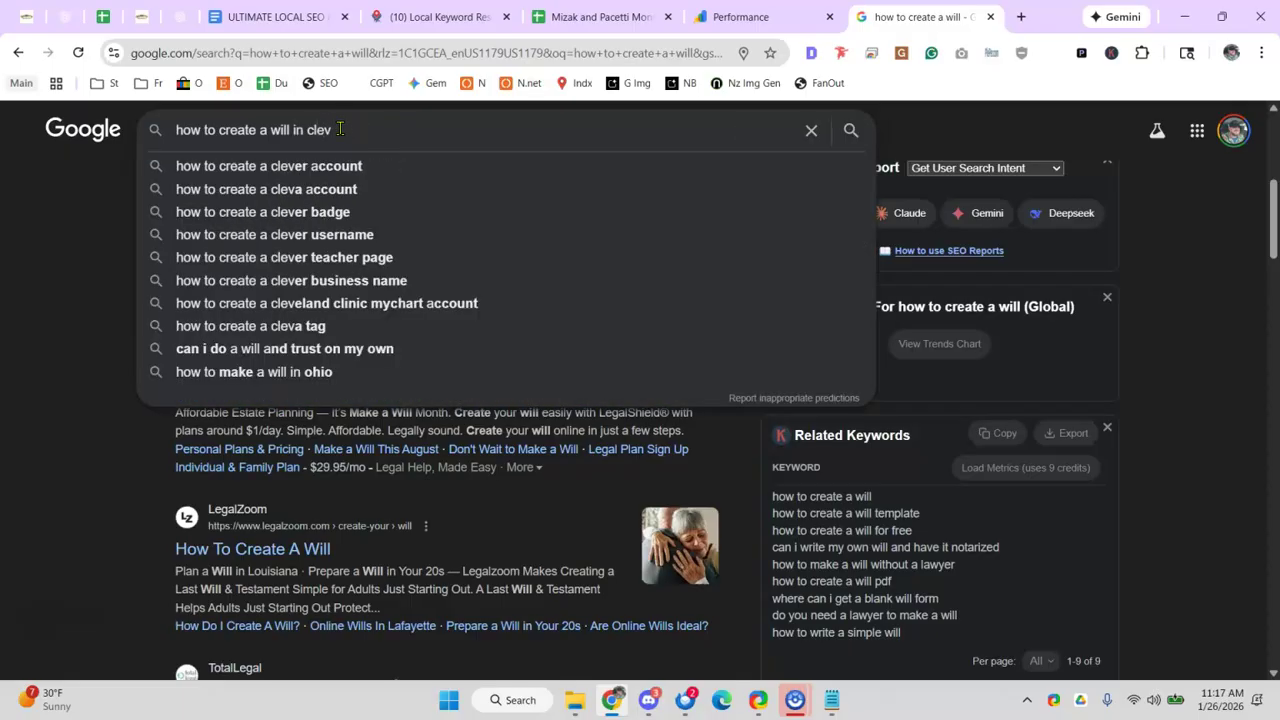
{"action": "type", "text": "parma ohio"}
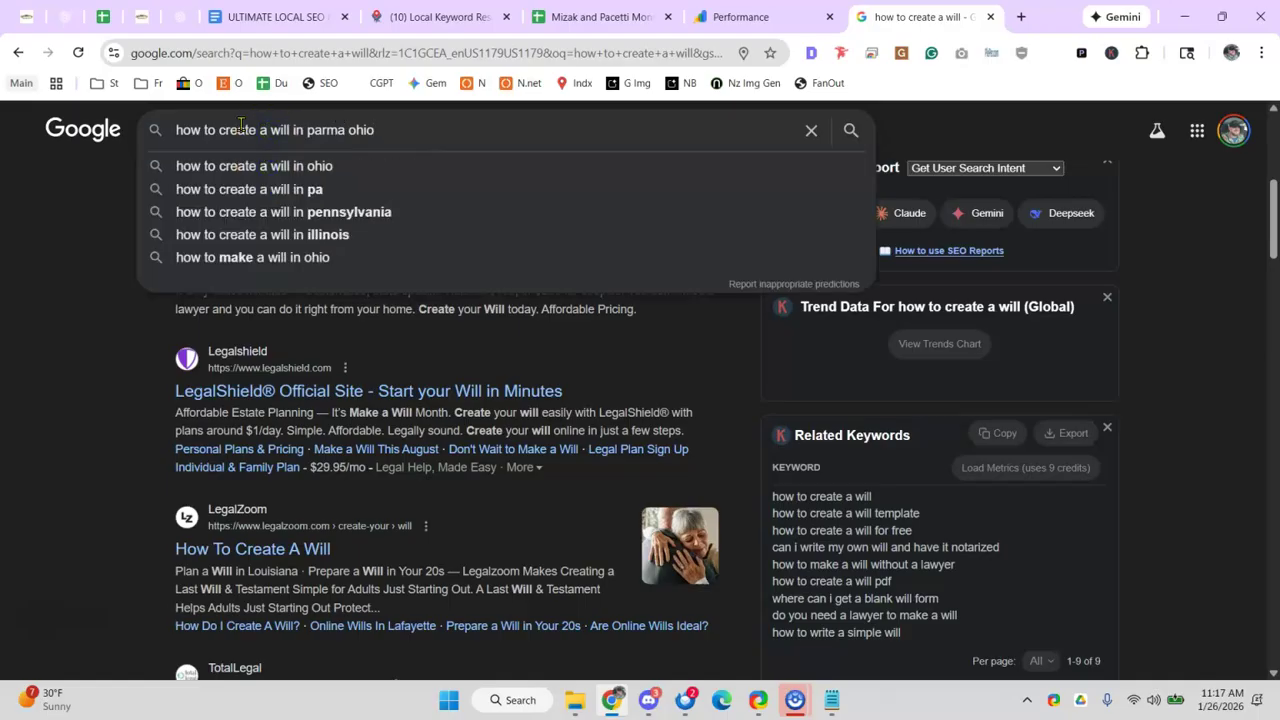
{"action": "left_click", "coordinate": [290, 130]}
{"action": "type", "text": "for a child"}
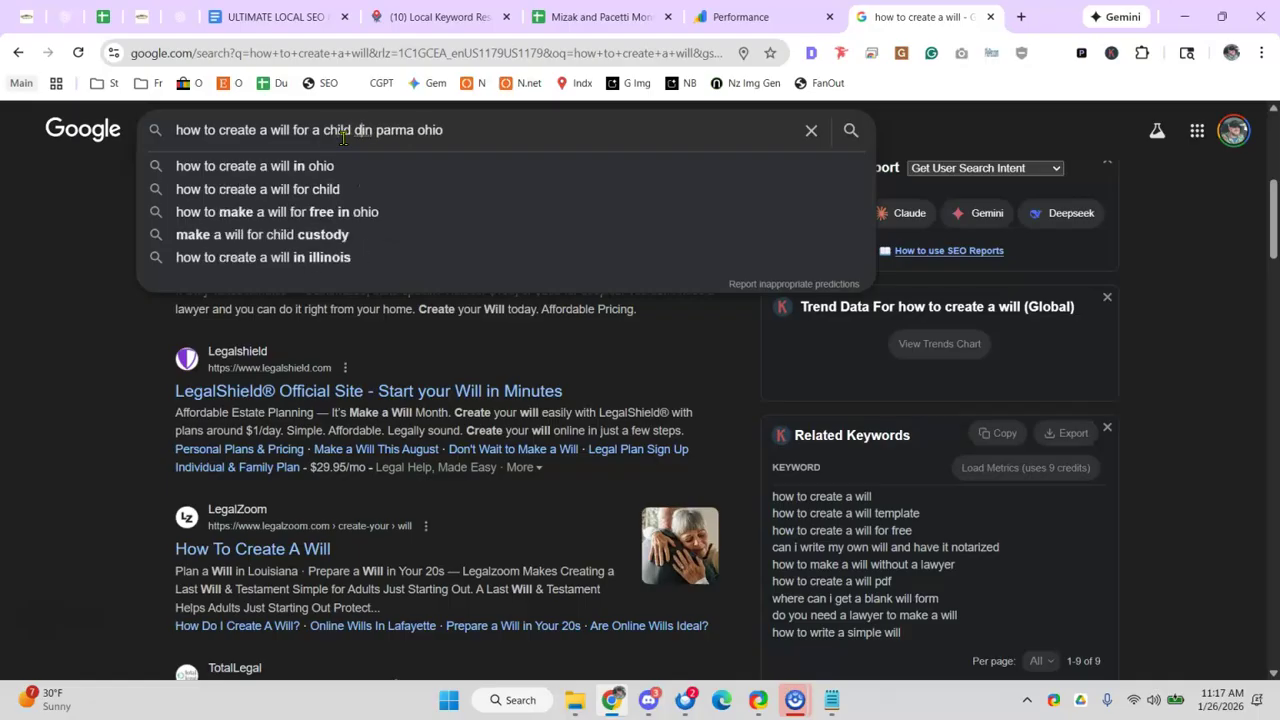
{"action": "left_click", "coordinate": [466, 131]}
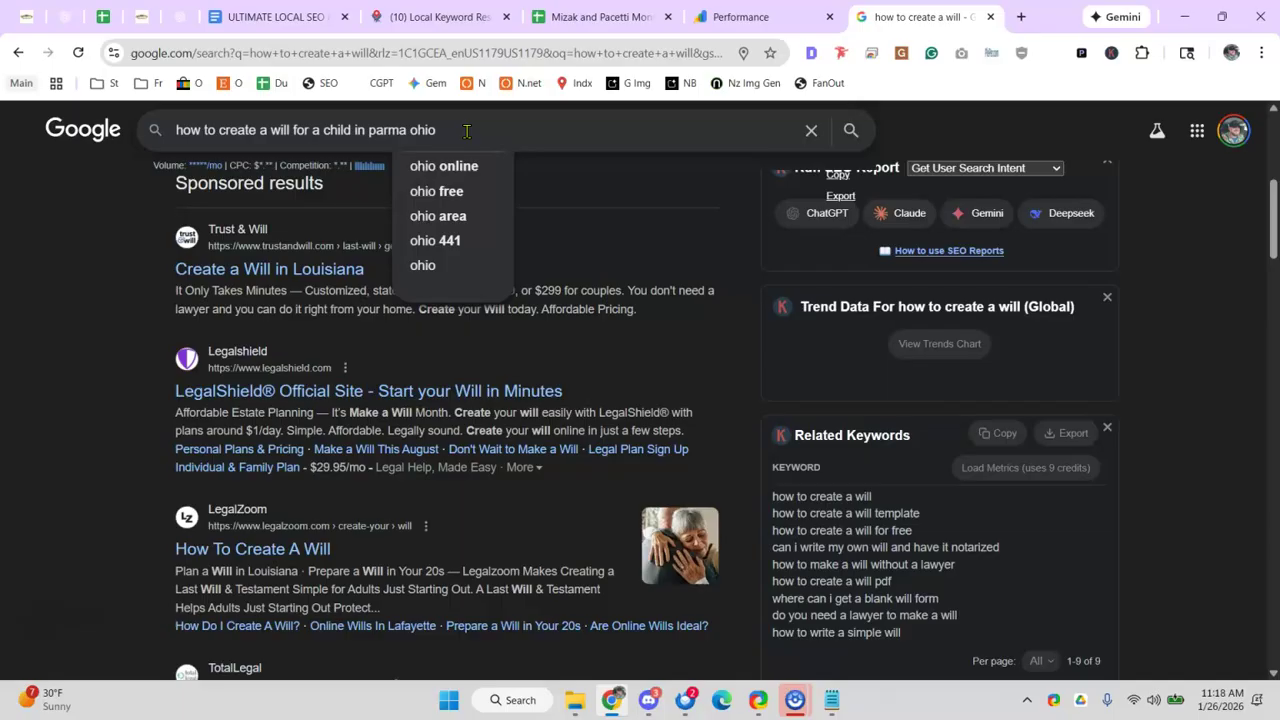
{"action": "left_click_drag", "start_coordinate": [466, 131], "coordinate": [95, 140]}
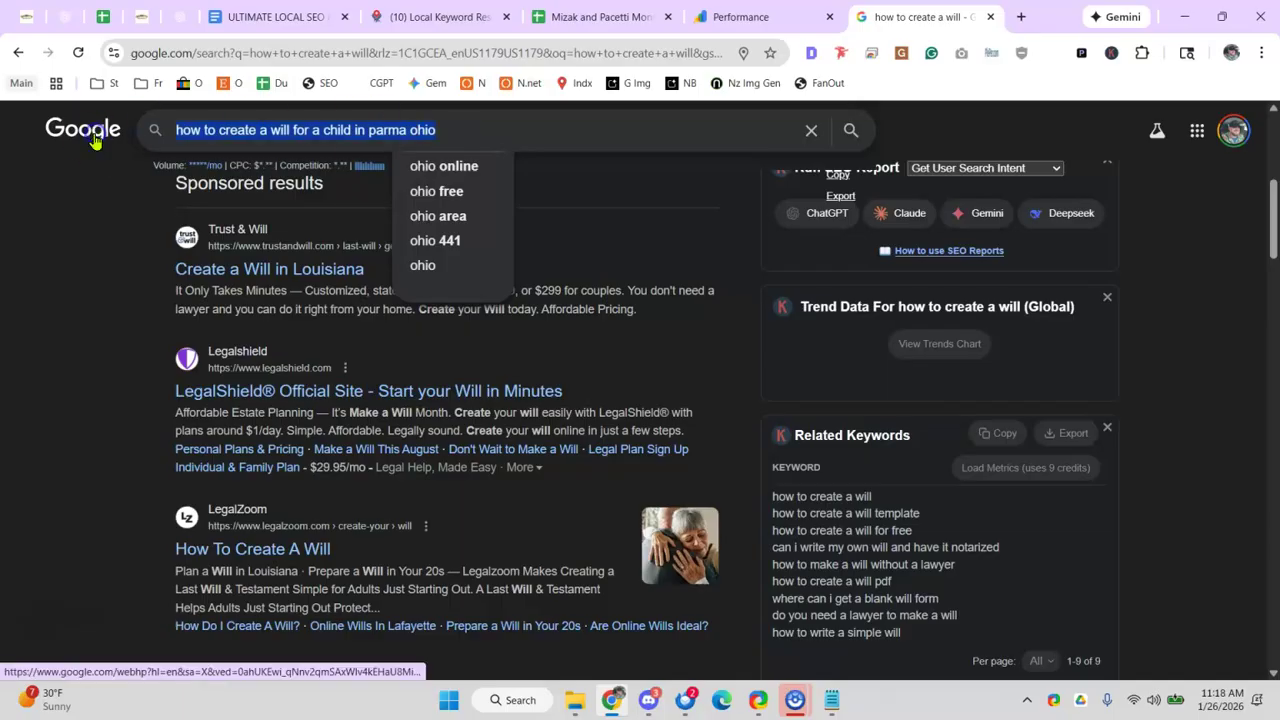
- Scroll the strategy prompt doc and select the BONUS: GROWTH STRATEGY IDEAS section
{"action": "left_click", "coordinate": [263, 27]}
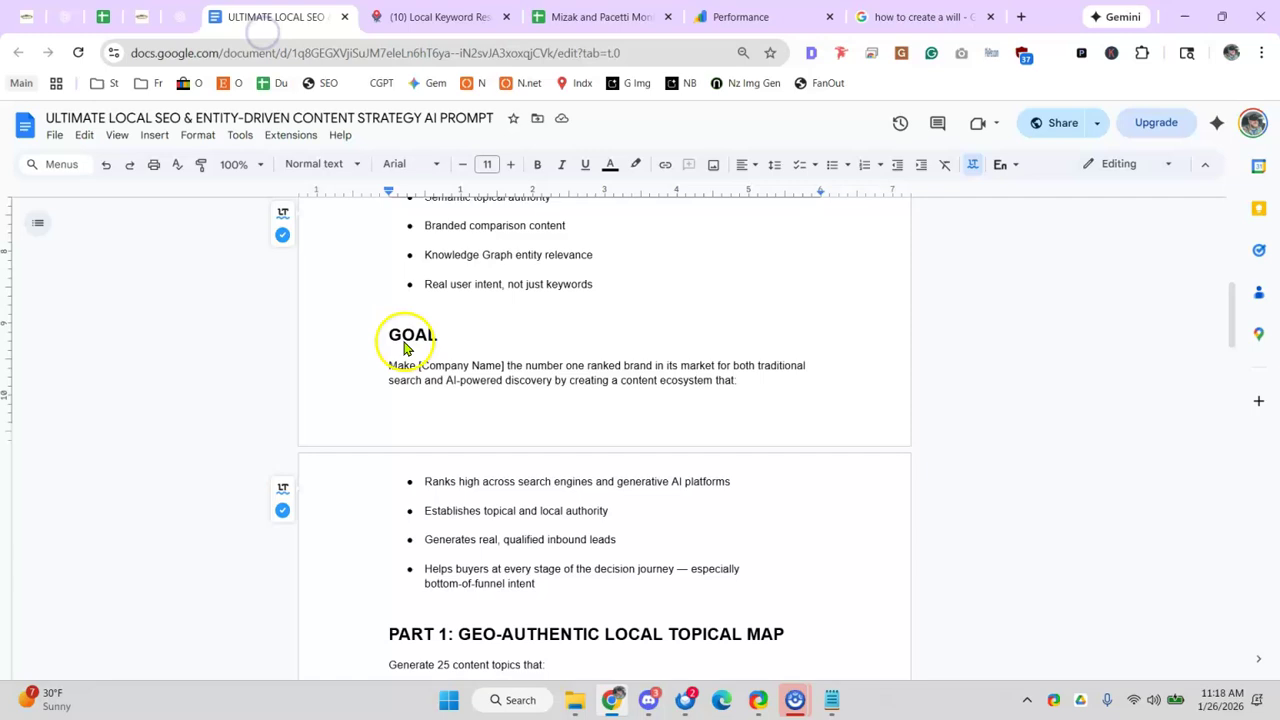
{"action": "scroll", "coordinate": [405, 347], "scroll_direction": "up", "scroll_amount": 5}
{"action": "scroll", "coordinate": [523, 434], "scroll_direction": "down", "scroll_amount": 3}
{"action": "scroll", "coordinate": [423, 363], "scroll_direction": "up", "scroll_amount": 2}
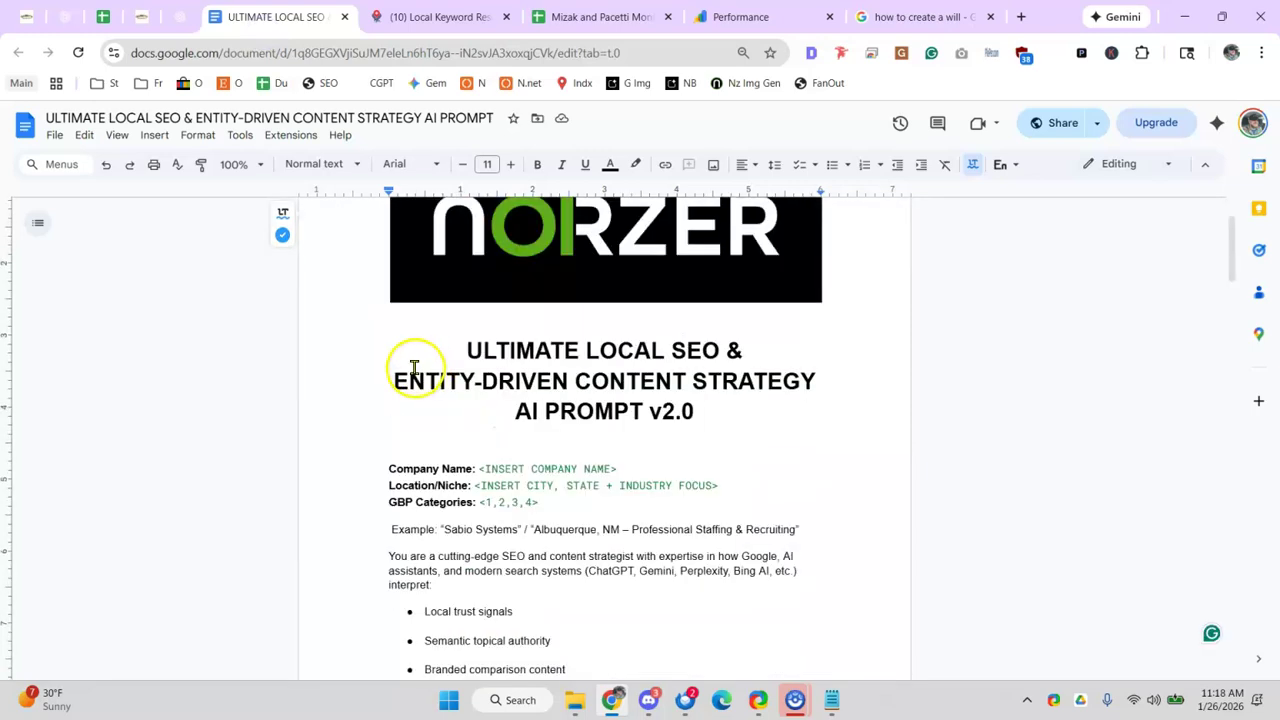
{"action": "left_click_drag", "start_coordinate": [387, 468], "coordinate": [672, 486]}
{"action": "scroll", "coordinate": [675, 485], "scroll_direction": "down", "scroll_amount": 2}
{"action": "scroll", "coordinate": [675, 485], "scroll_direction": "down", "scroll_amount": 10}
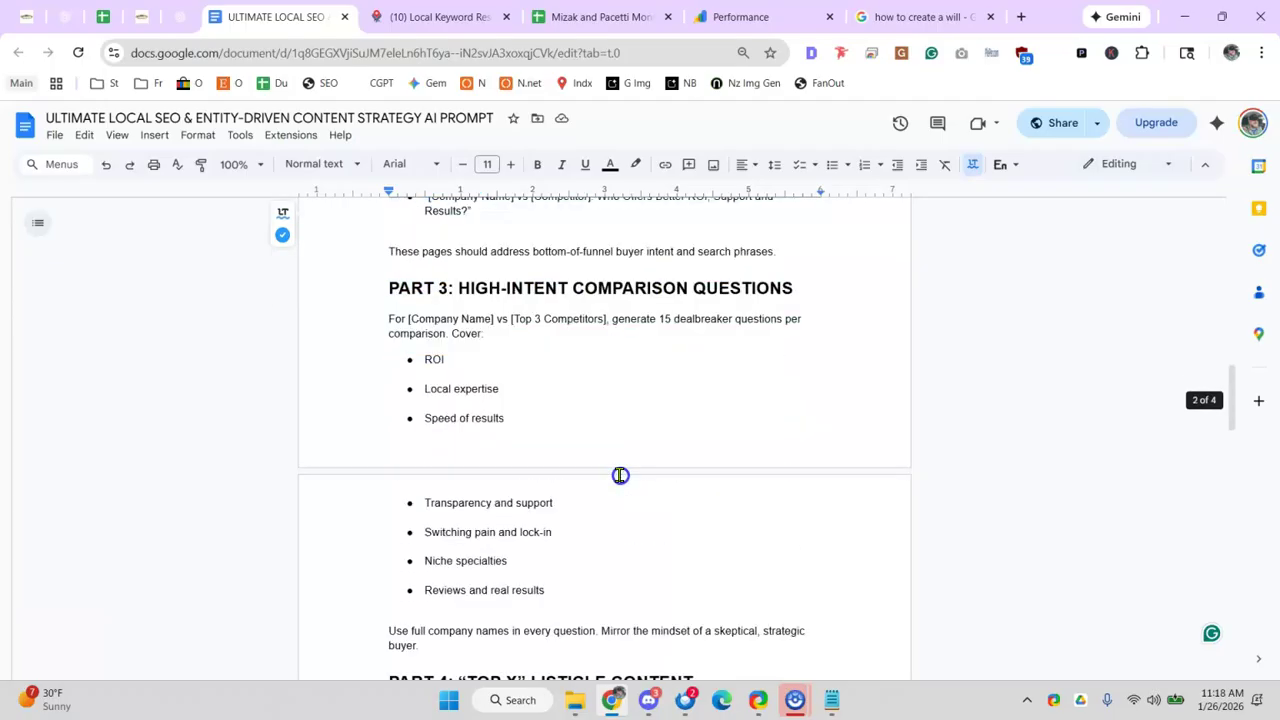
{"action": "scroll", "coordinate": [620, 475], "scroll_direction": "down", "scroll_amount": 10}
{"action": "scroll", "coordinate": [608, 457], "scroll_direction": "down", "scroll_amount": 5}
{"action": "left_click_drag", "start_coordinate": [598, 459], "coordinate": [611, 461]}
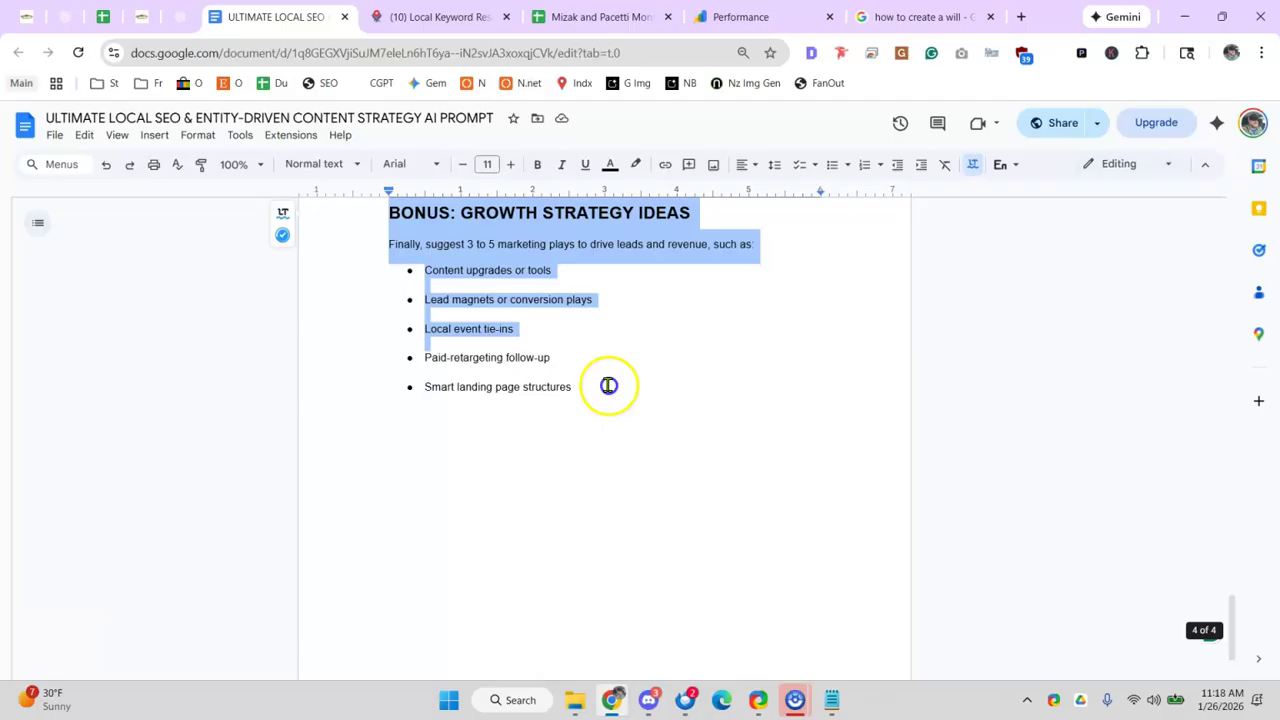
{"action": "left_click_drag", "start_coordinate": [608, 385], "coordinate": [574, 398]}
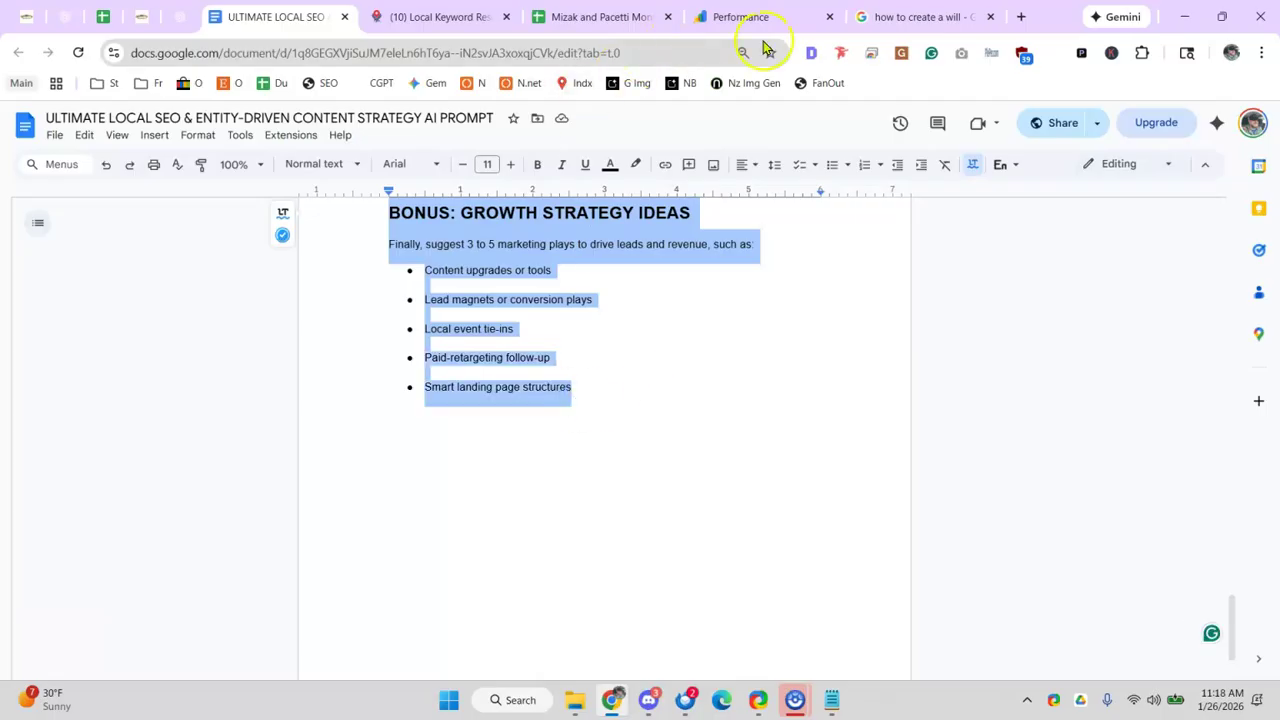
- Glance at the Gabby's trees ChatGPT conversation, then deselect and jump to the doc's top
{"action": "left_click", "coordinate": [186, 17]}
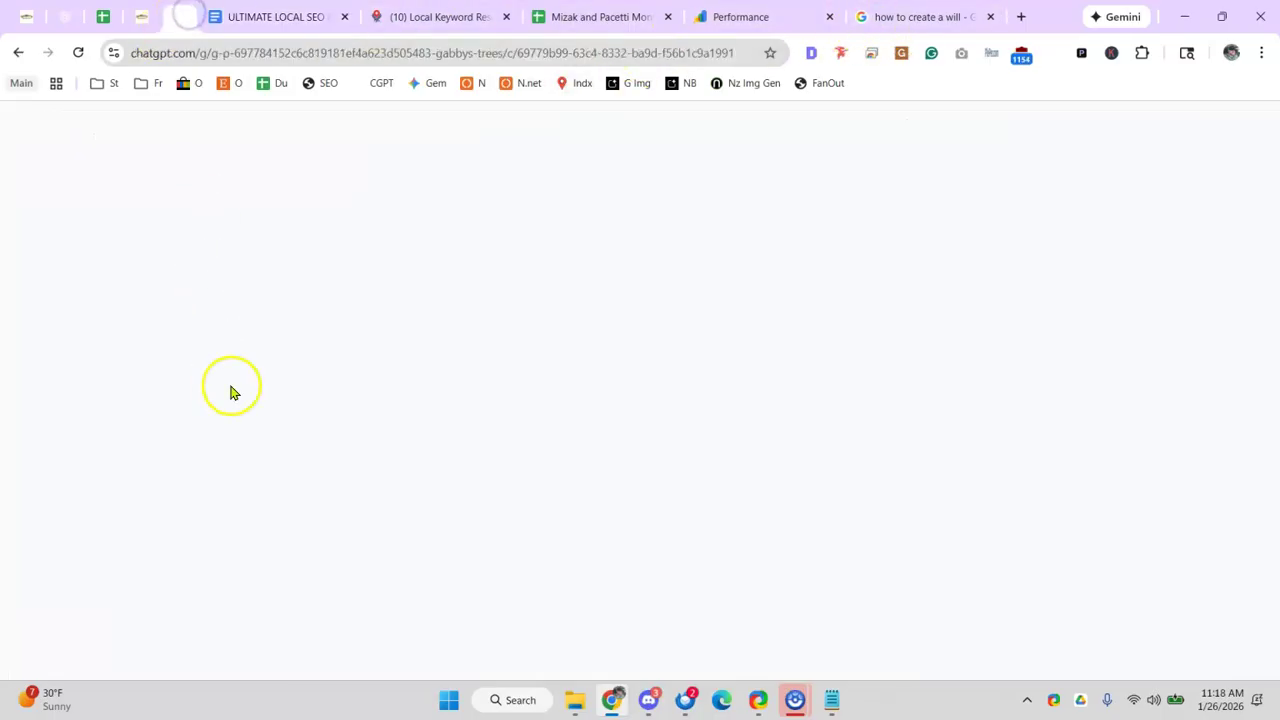
{"action": "left_click", "coordinate": [290, 15]}
{"action": "scroll", "coordinate": [440, 350], "scroll_direction": "up", "scroll_amount": 5}
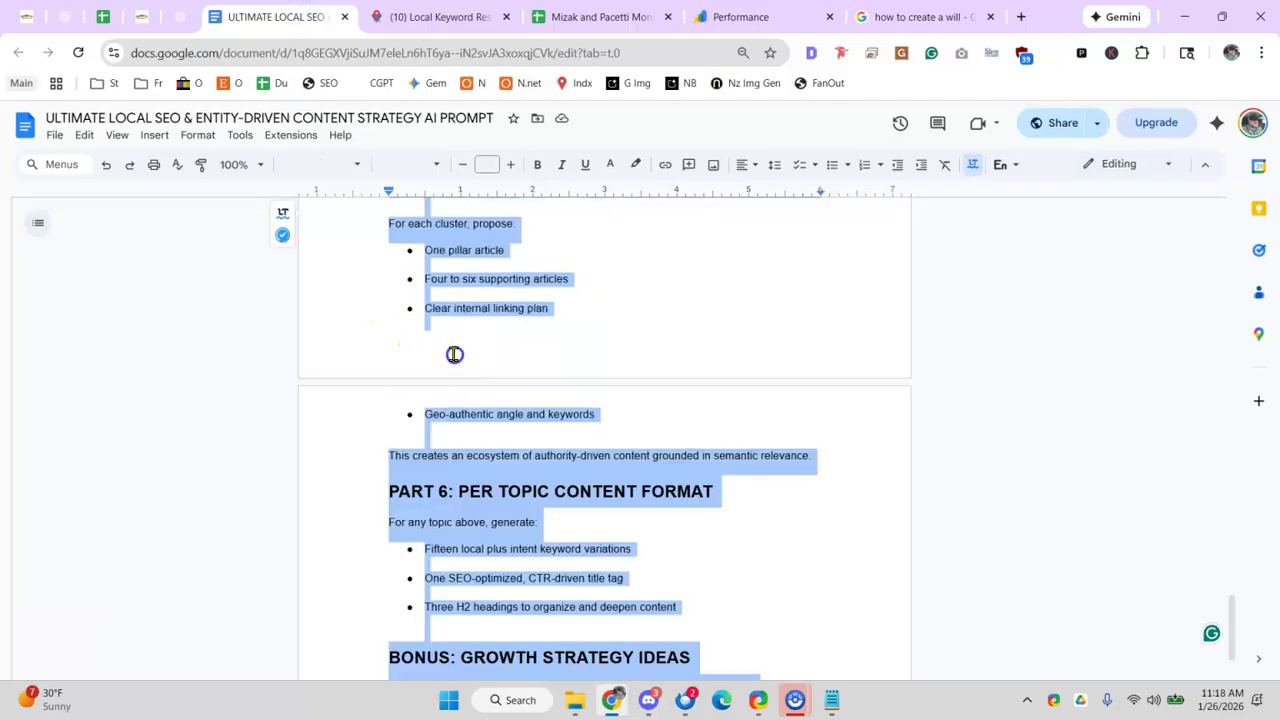
{"action": "key", "text": "ctrl+Home"}
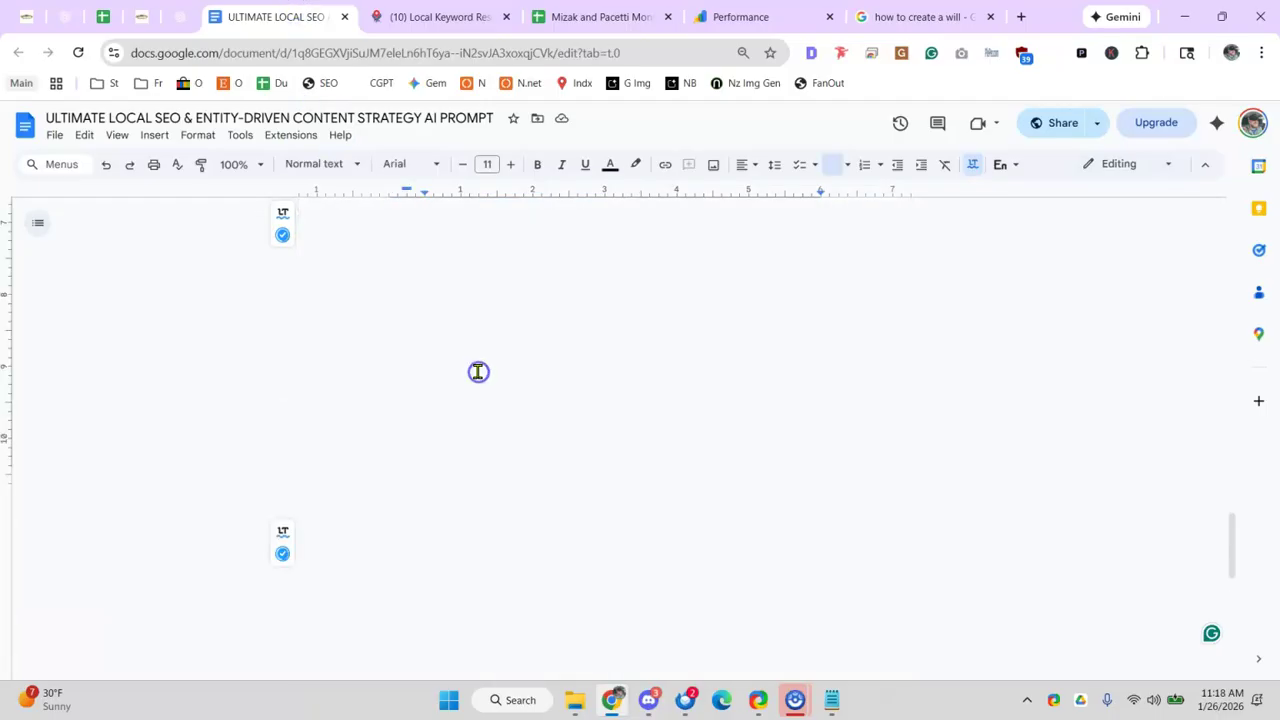
- Review the Gabby's Tree Service USP chat and open the local SEO service page builder GPT
{"action": "left_click", "coordinate": [174, 15]}
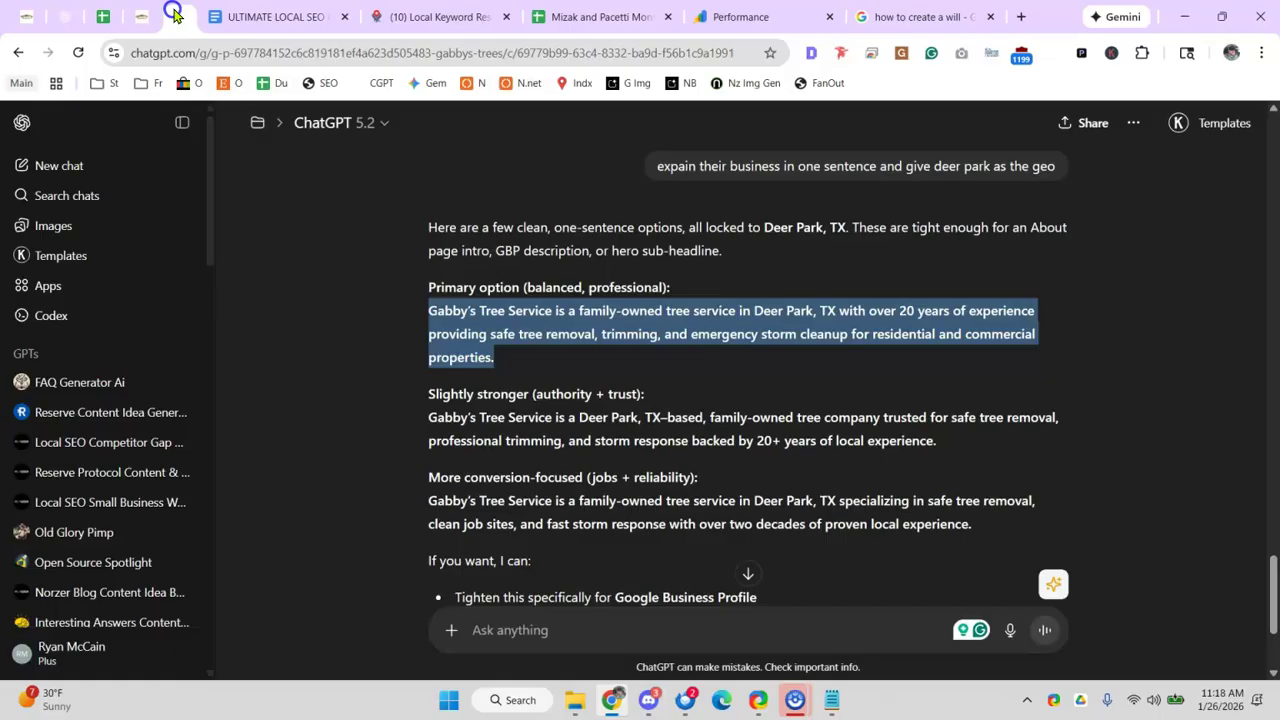
{"action": "scroll", "coordinate": [500, 477], "scroll_direction": "down", "scroll_amount": 2}
{"action": "scroll", "coordinate": [340, 240], "scroll_direction": "up", "scroll_amount": 8}
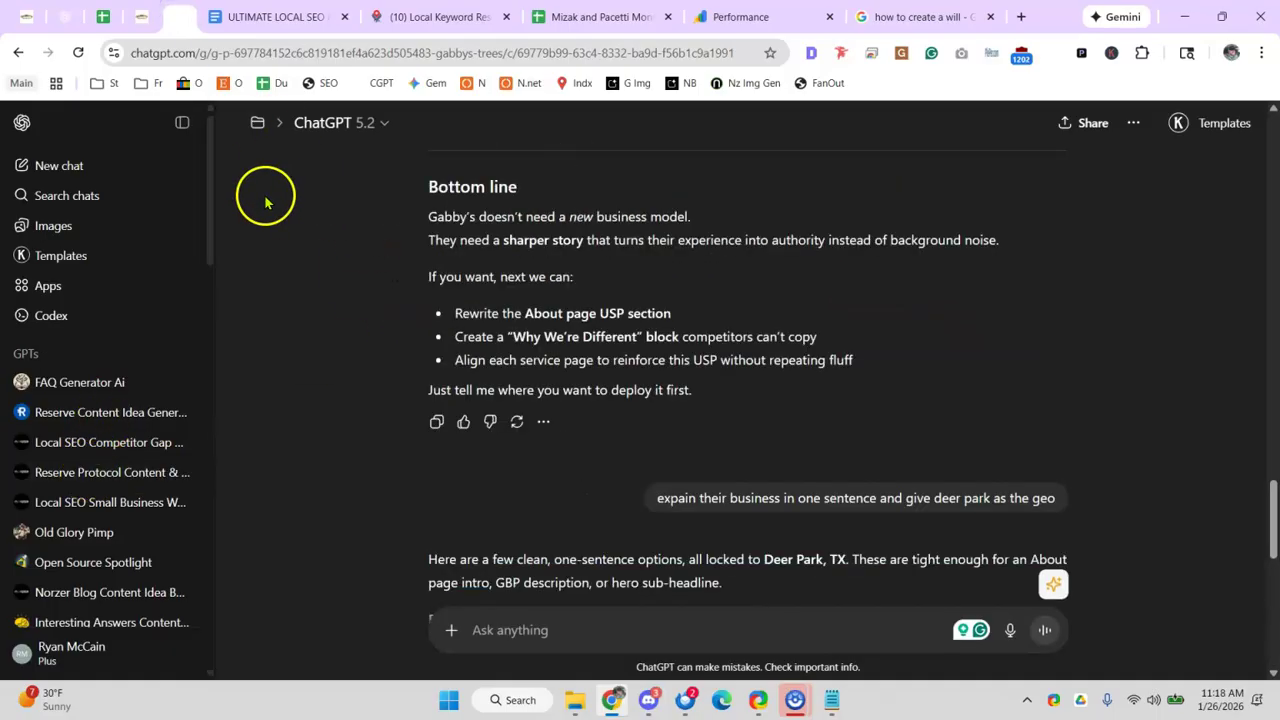
{"action": "scroll", "coordinate": [88, 400], "scroll_direction": "down", "scroll_amount": 4}
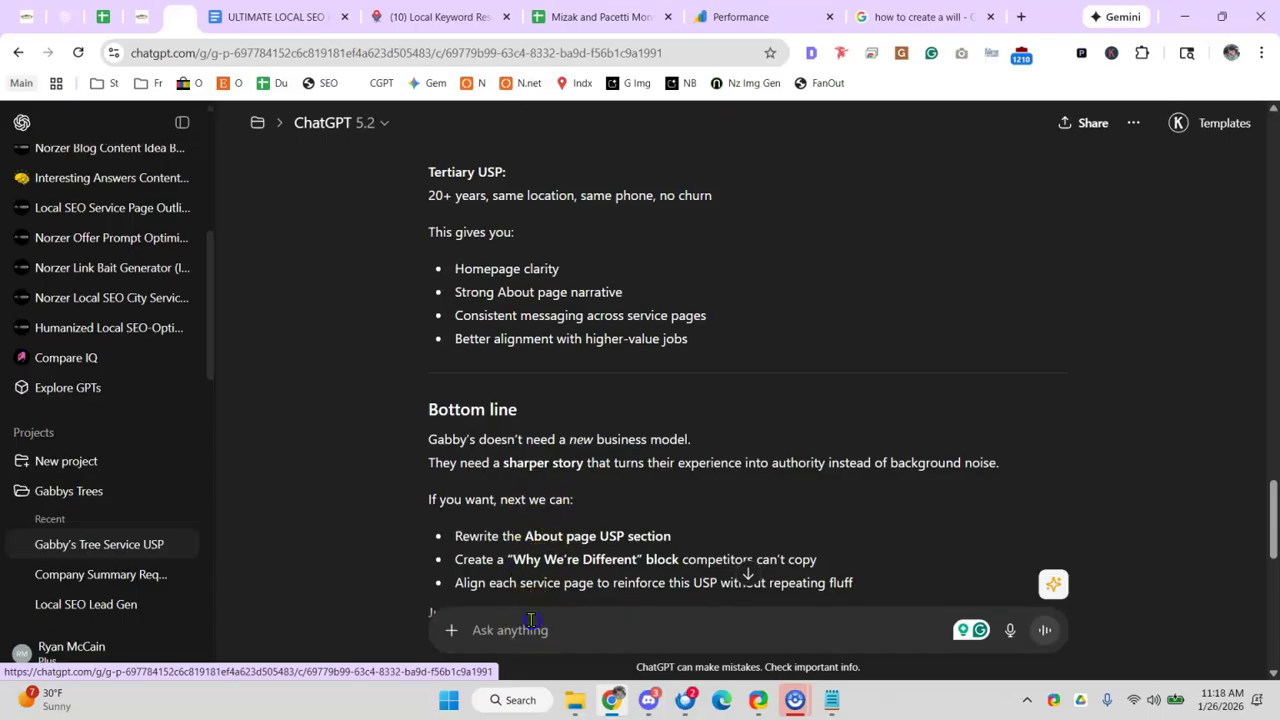
{"action": "left_click", "coordinate": [530, 625]}
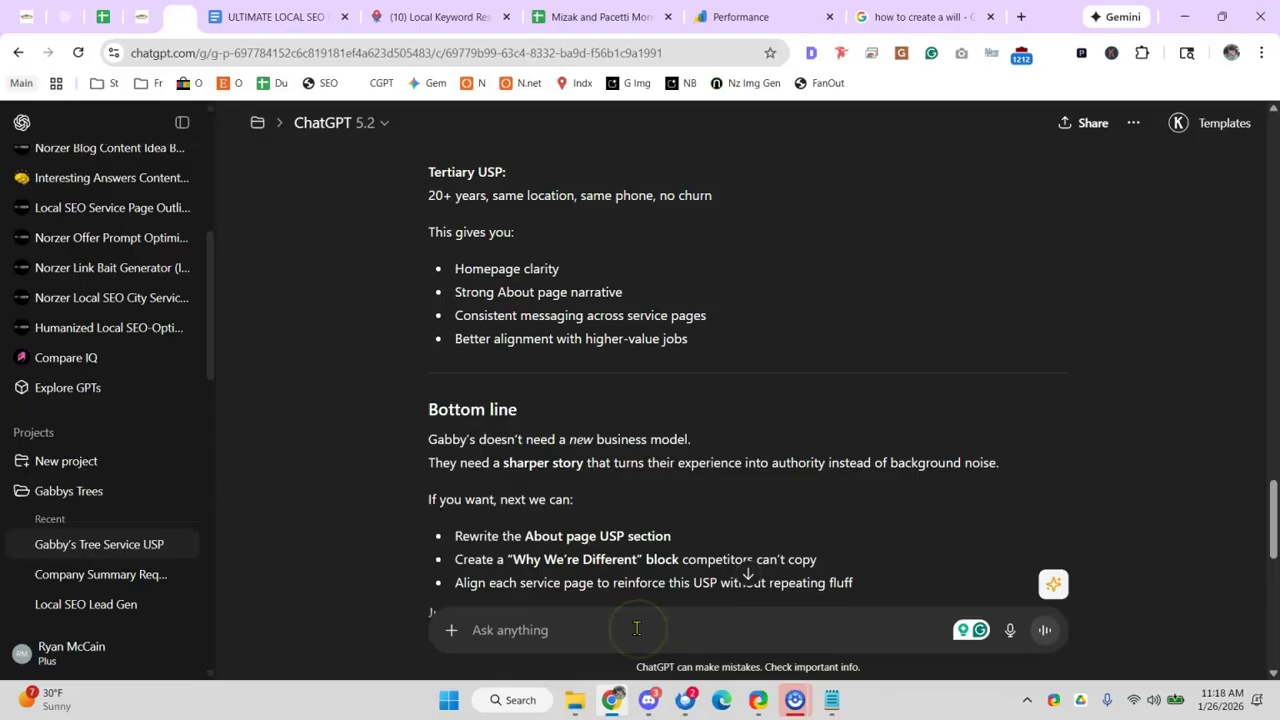
{"action": "scroll", "coordinate": [500, 300], "scroll_direction": "up", "scroll_amount": 4}
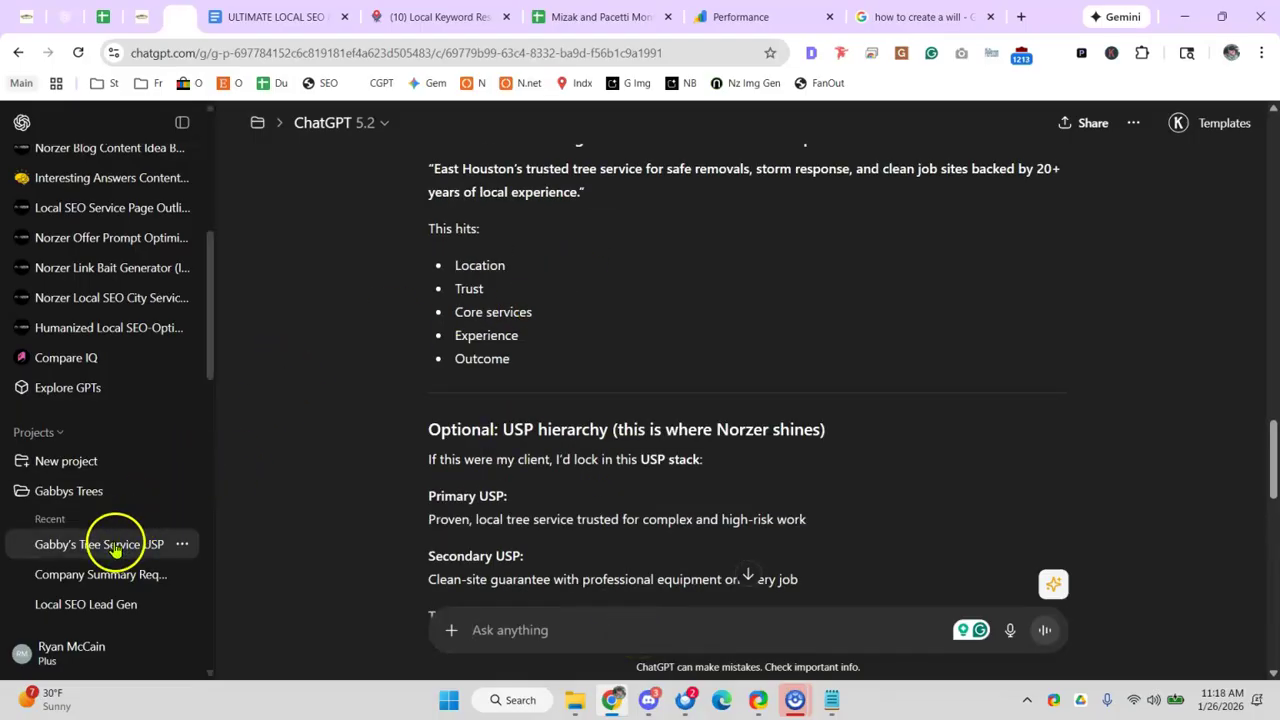
{"action": "triple_click", "coordinate": [115, 549]}
{"action": "scroll", "coordinate": [620, 285], "scroll_direction": "up", "scroll_amount": 8}
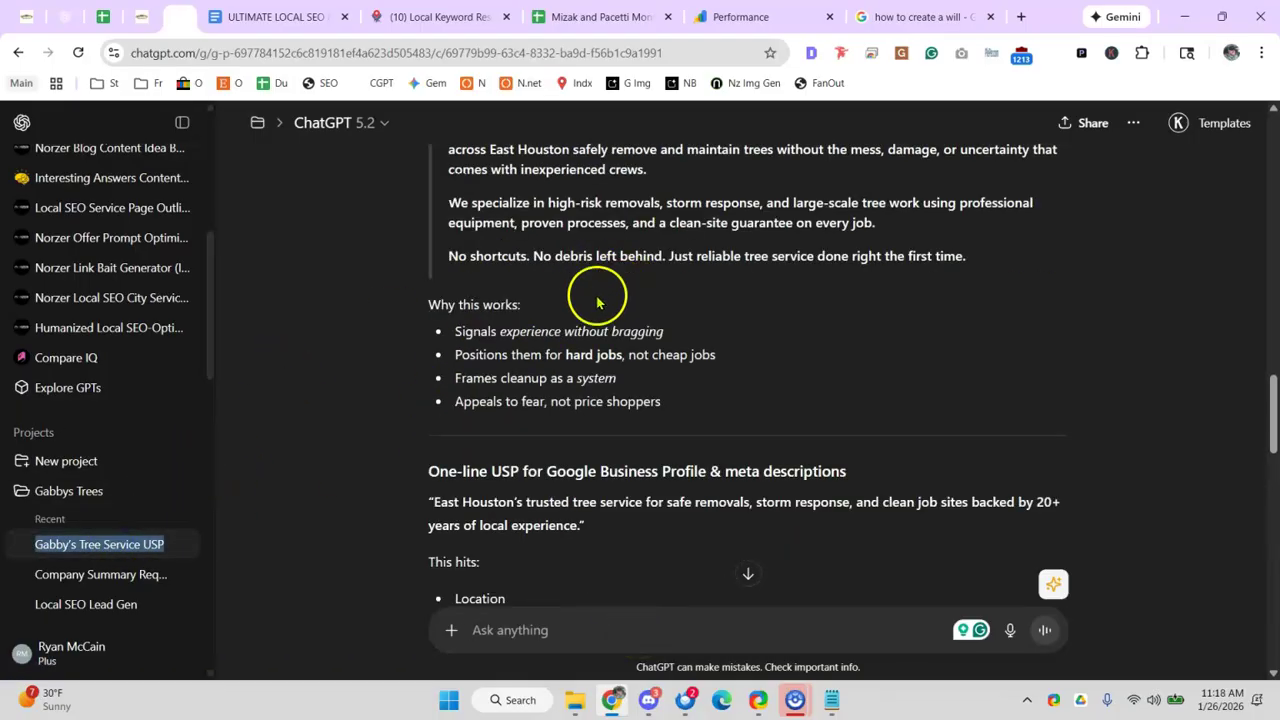
{"action": "scroll", "coordinate": [508, 299], "scroll_direction": "up", "scroll_amount": 8}
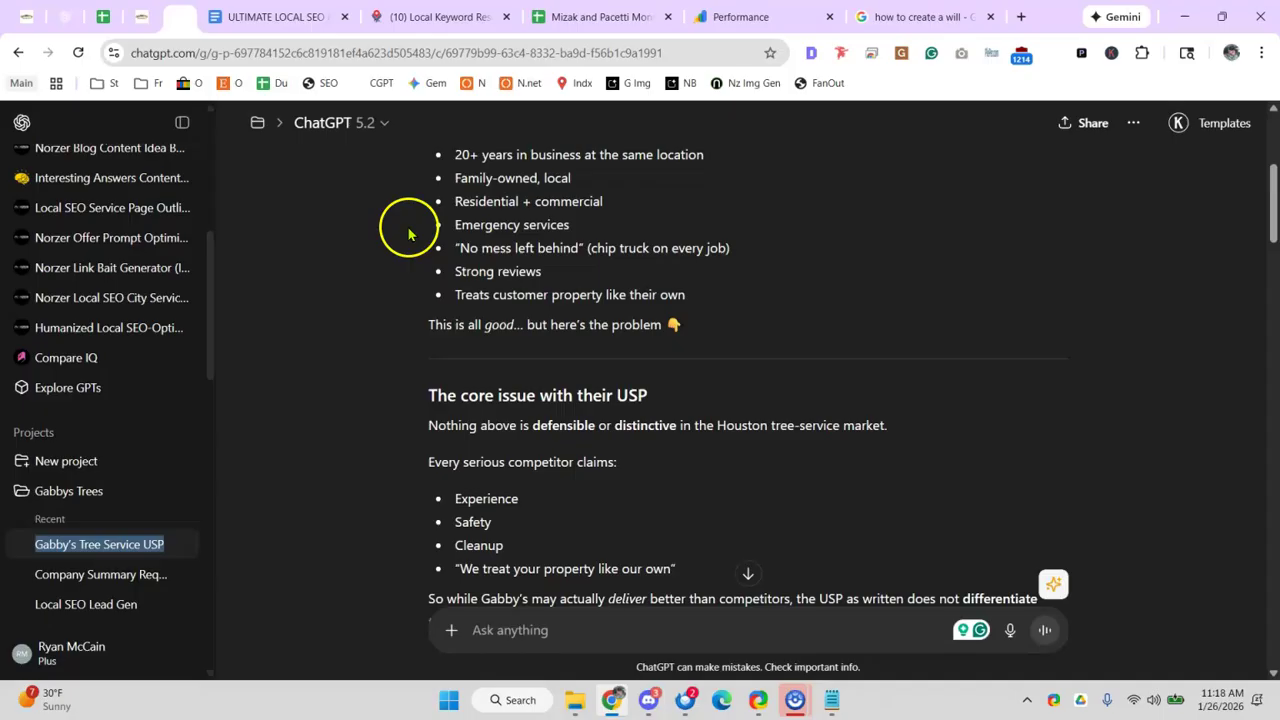
{"action": "left_click", "coordinate": [128, 220]}
{"action": "left_click", "coordinate": [145, 227]}
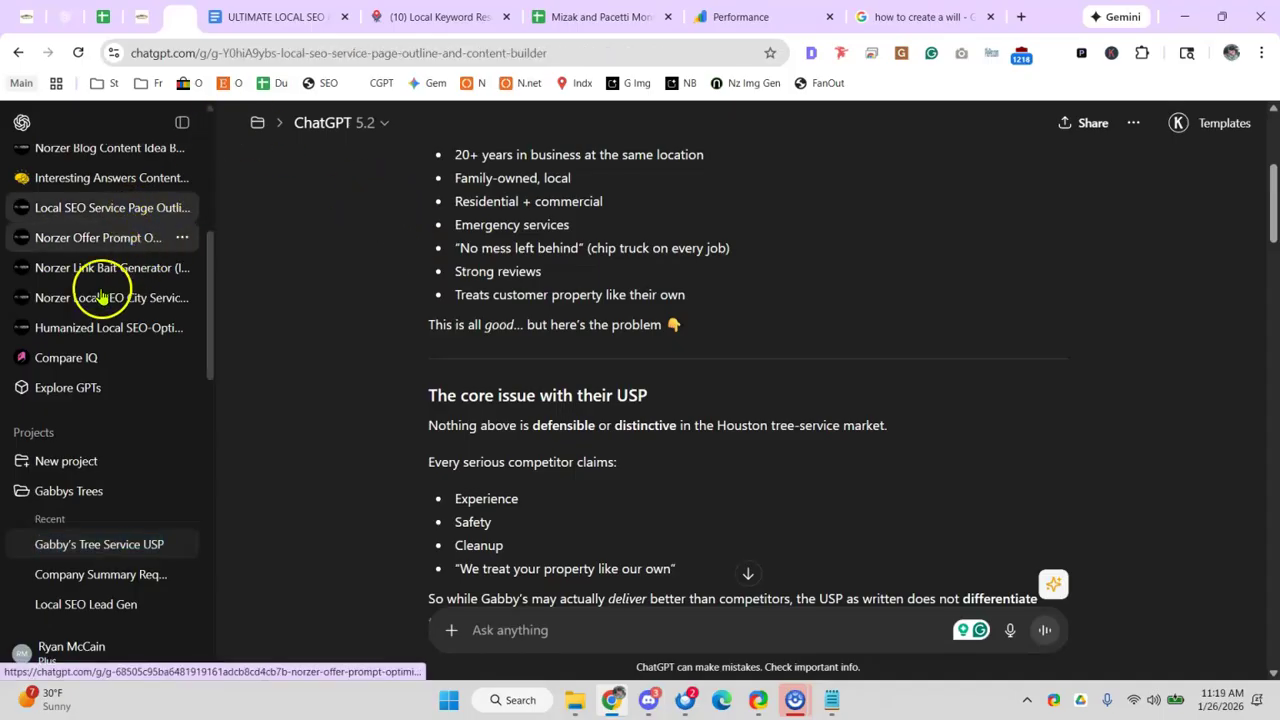
- Close the spreadsheet and Performance tabs and open the Gabbys Trees project page
{"action": "left_click", "coordinate": [91, 493]}
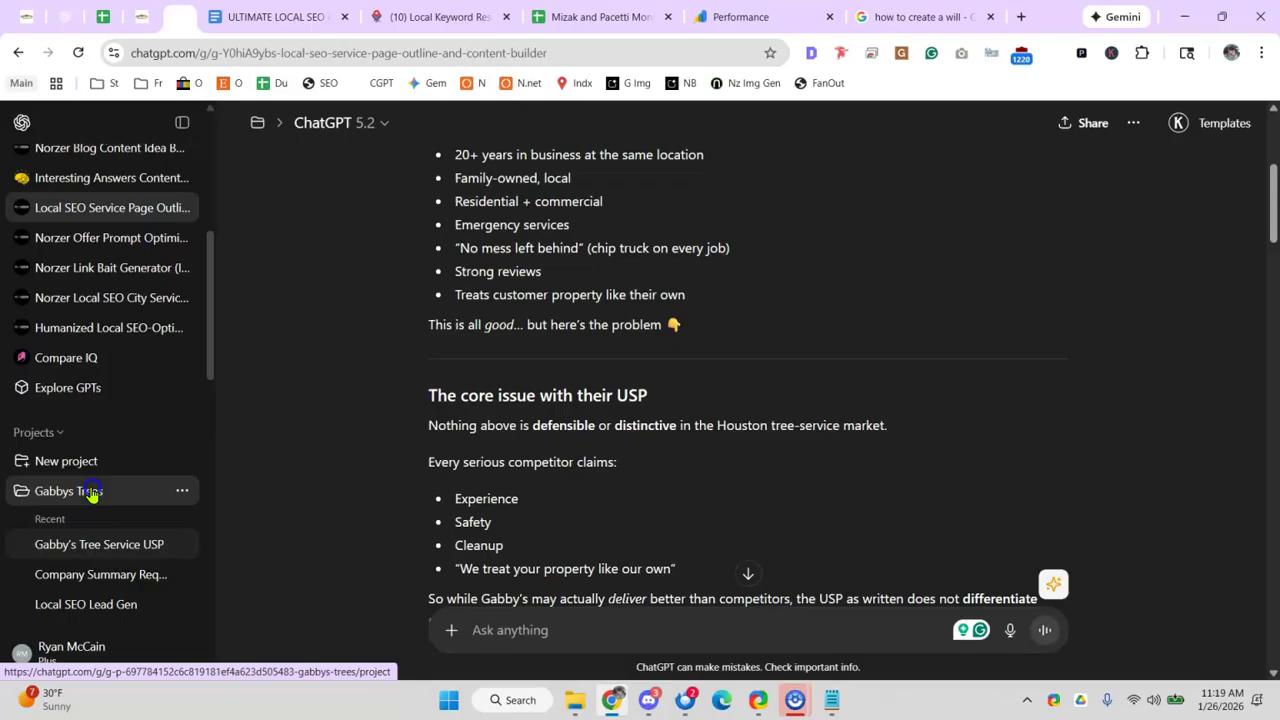
{"action": "left_click", "coordinate": [667, 19]}
{"action": "left_click", "coordinate": [667, 19]}
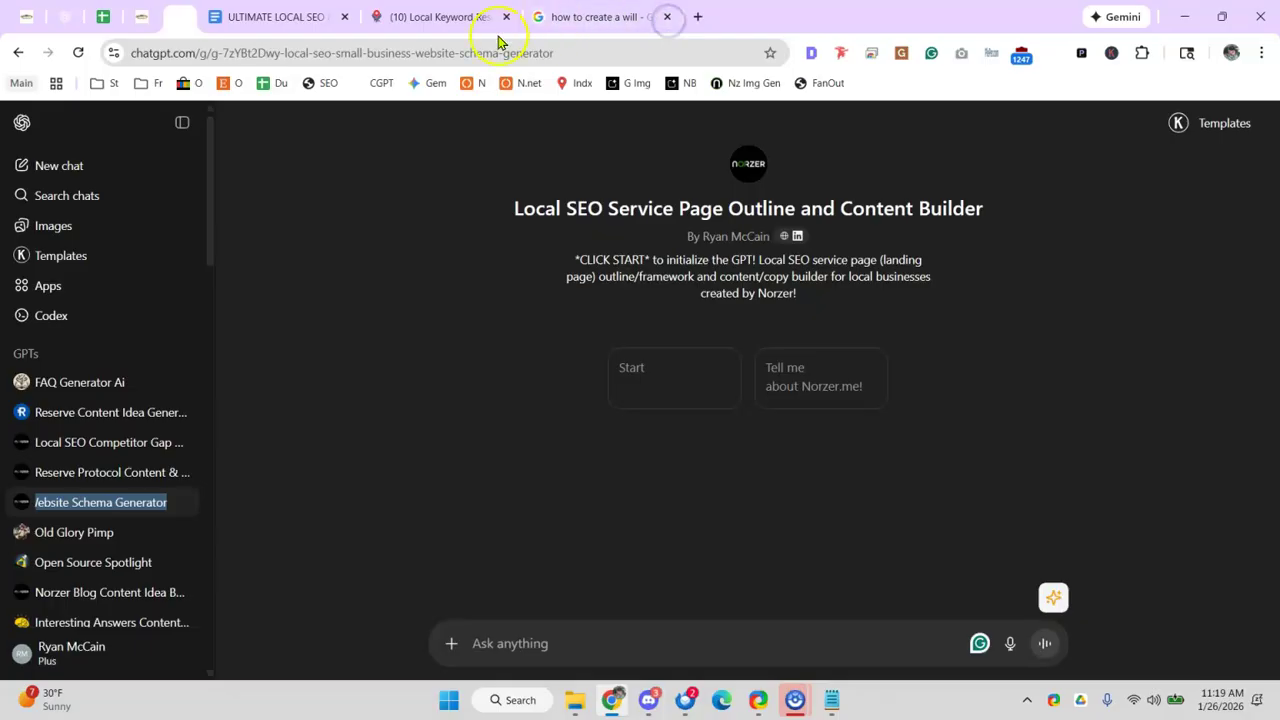
{"action": "scroll", "coordinate": [120, 490], "scroll_direction": "down", "scroll_amount": 5}
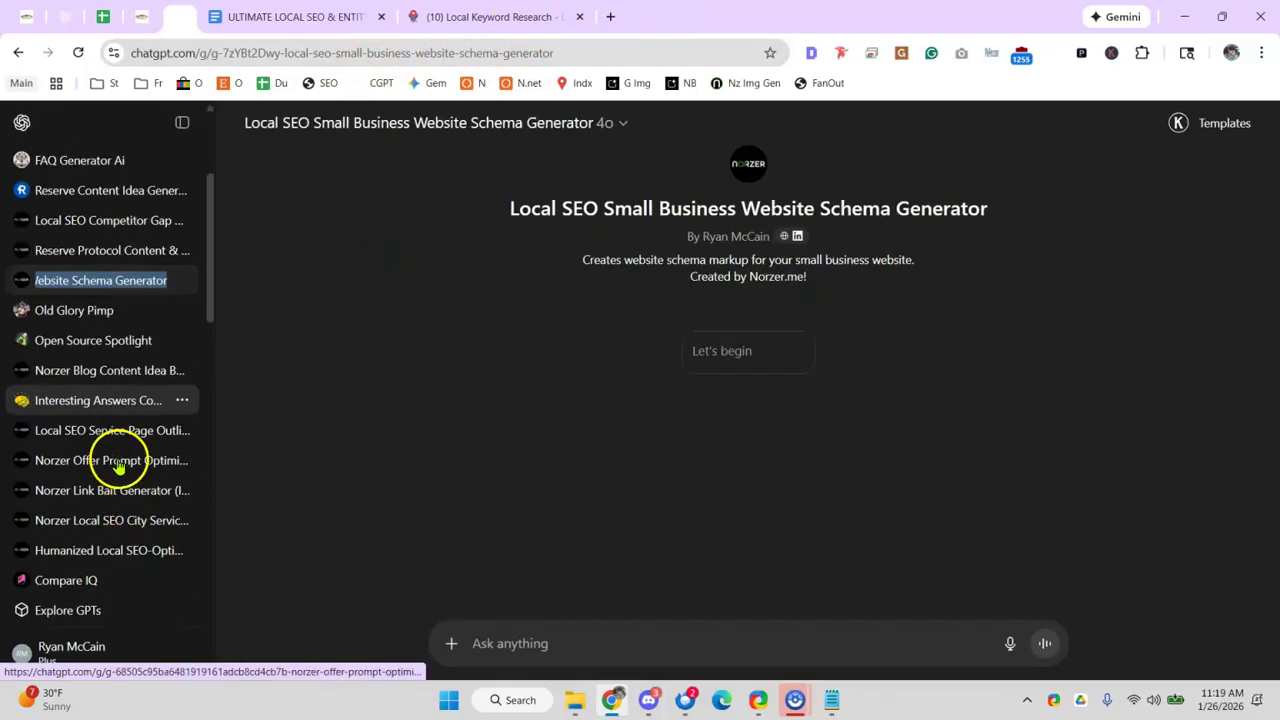
{"action": "left_click", "coordinate": [97, 386]}
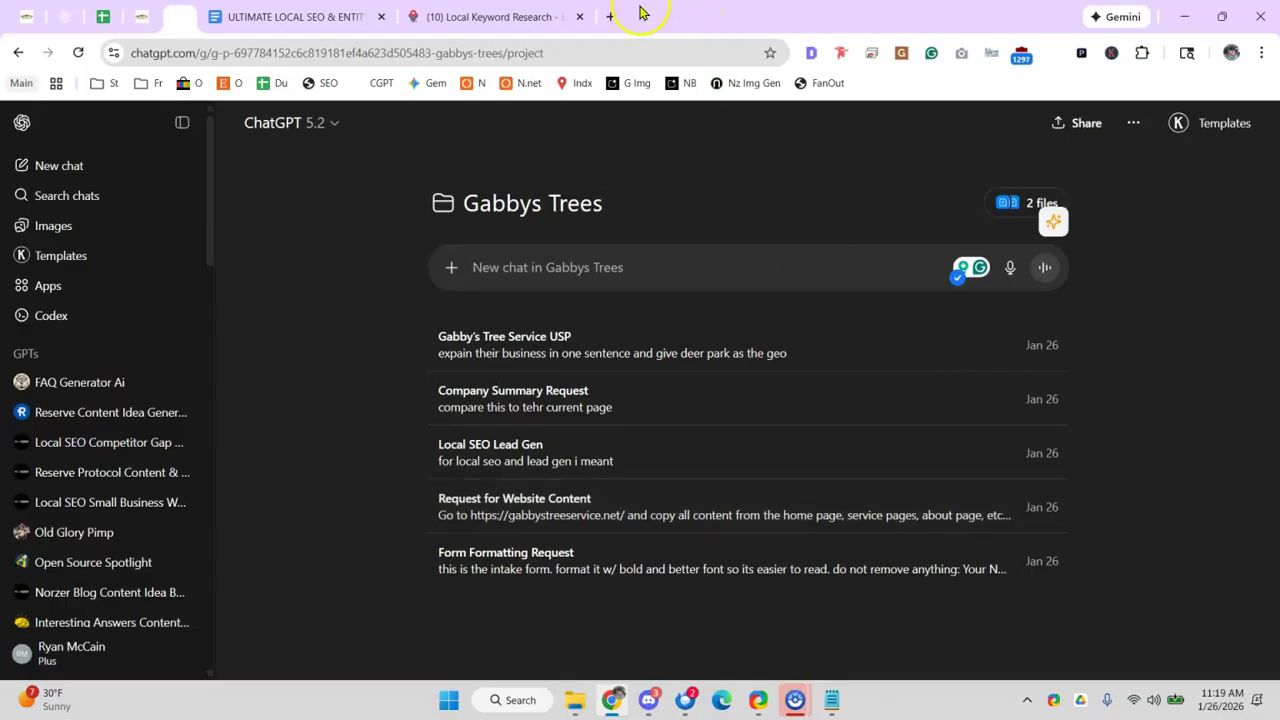
- Load semdash.com in a new tab
{"action": "left_click", "coordinate": [608, 12]}
{"action": "type", "text": "semd"}
{"action": "key", "text": "Return"}
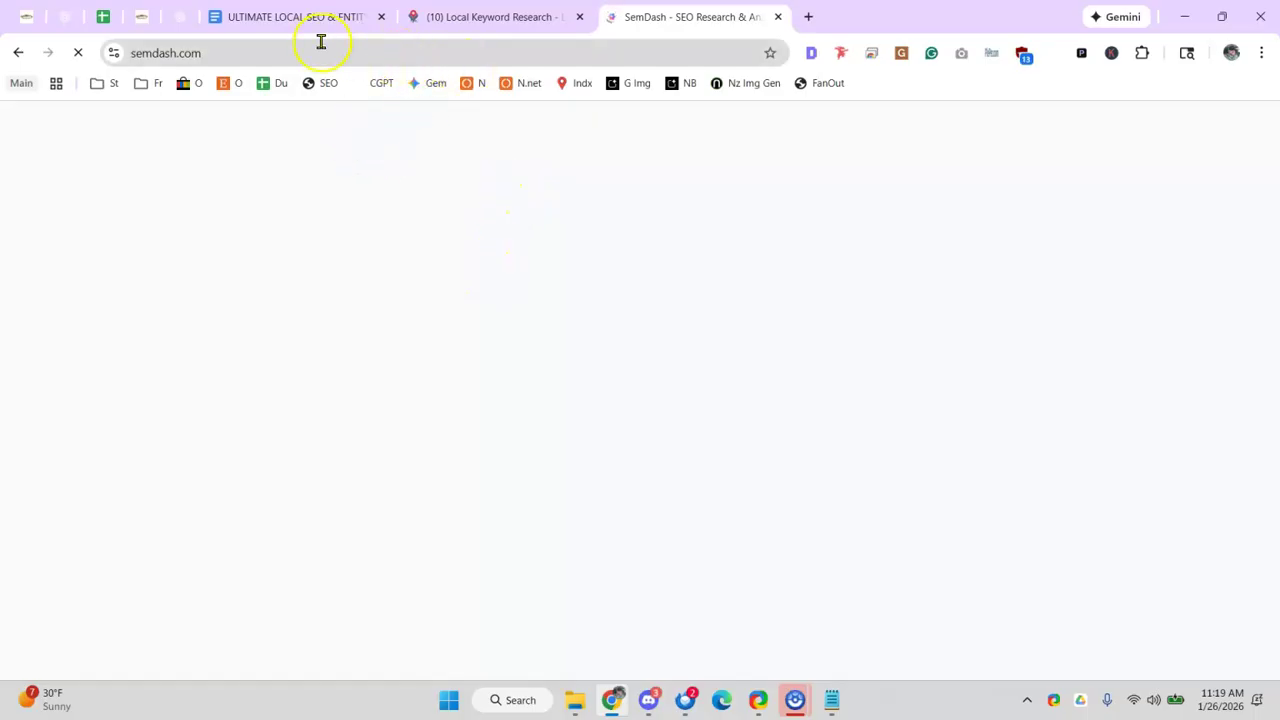
- Search 'cleveland lawyer' and copy the Donald D. Cleveland firm's domain
{"action": "left_click", "coordinate": [808, 16]}
{"action": "type", "text": "cleveland lawyer"}
{"action": "key", "text": "Return"}
{"action": "scroll", "coordinate": [600, 372], "scroll_direction": "down", "scroll_amount": 2}
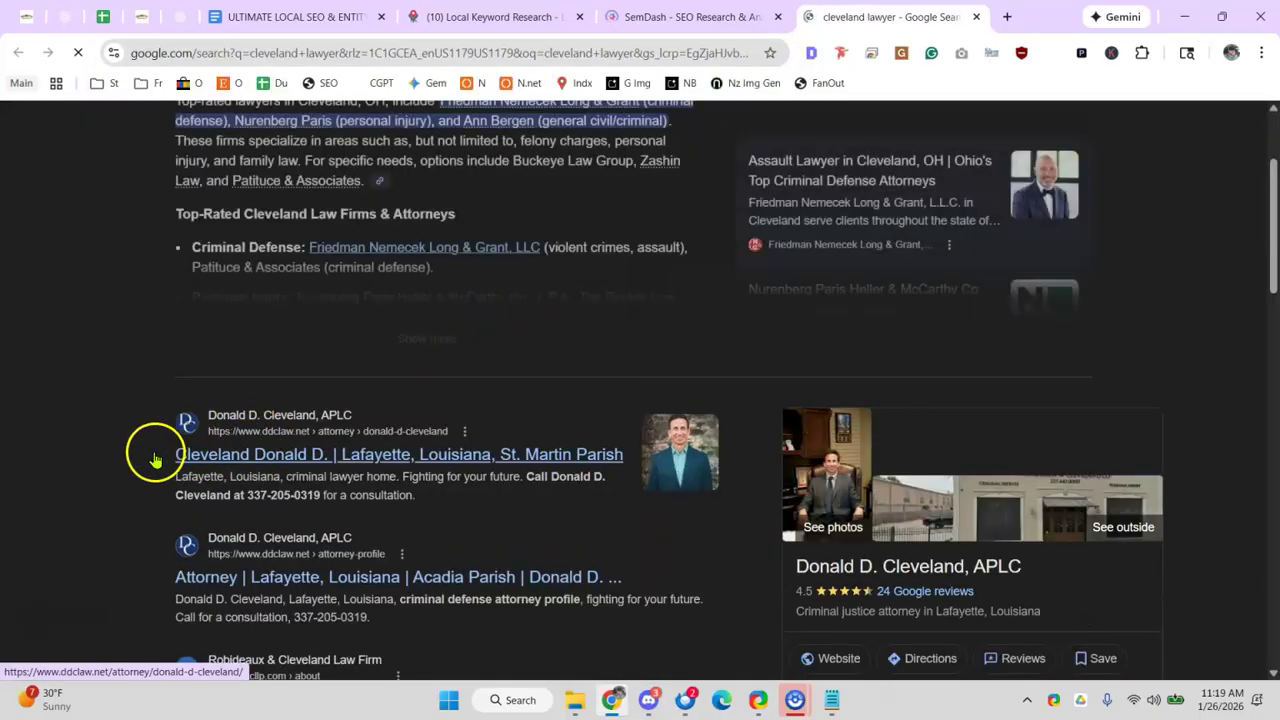
{"action": "left_click", "coordinate": [228, 457]}
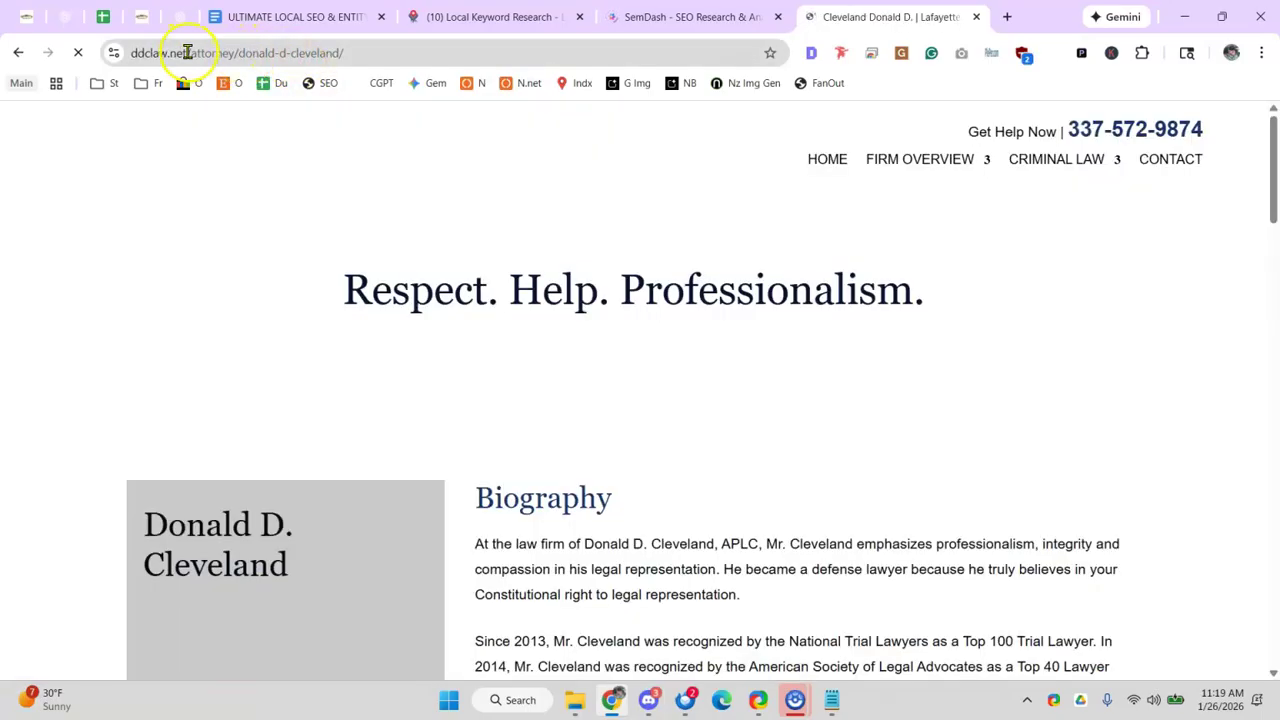
{"action": "left_click_drag", "start_coordinate": [187, 52], "coordinate": [128, 53]}
{"action": "key", "text": "ctrl+c"}
{"action": "left_click", "coordinate": [698, 22]}
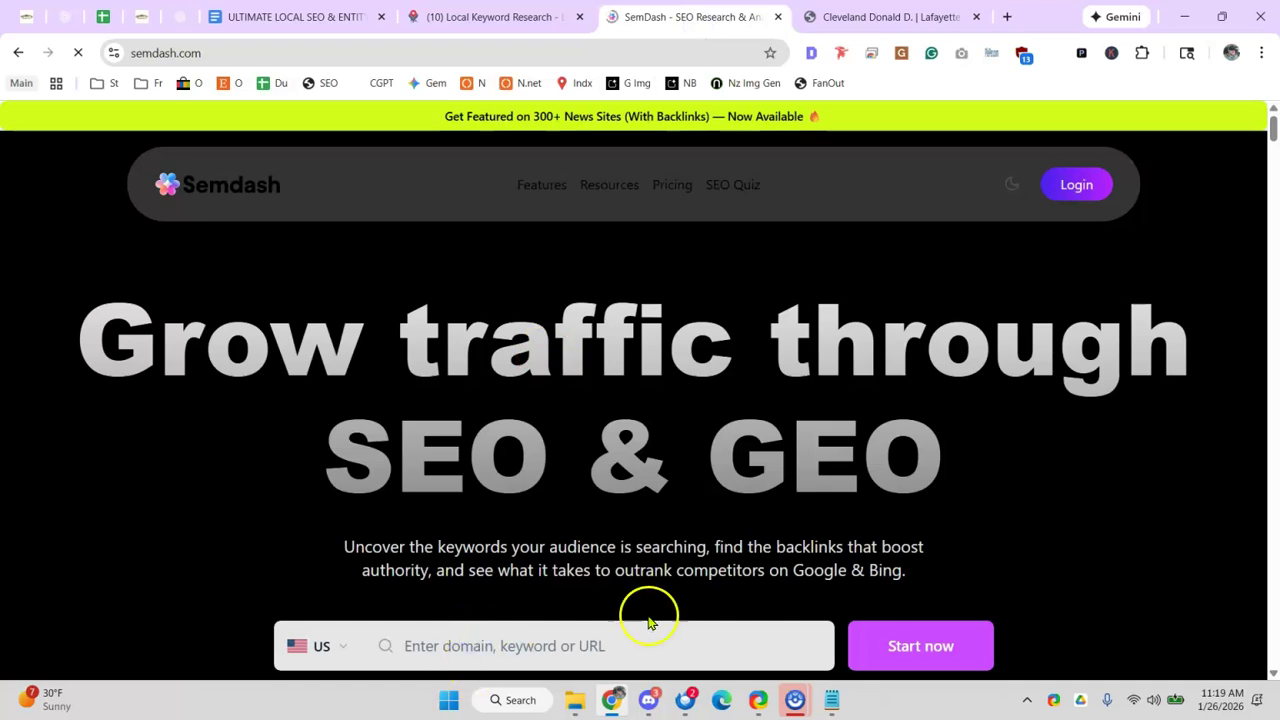
{"action": "key", "text": "ctrl+v"}
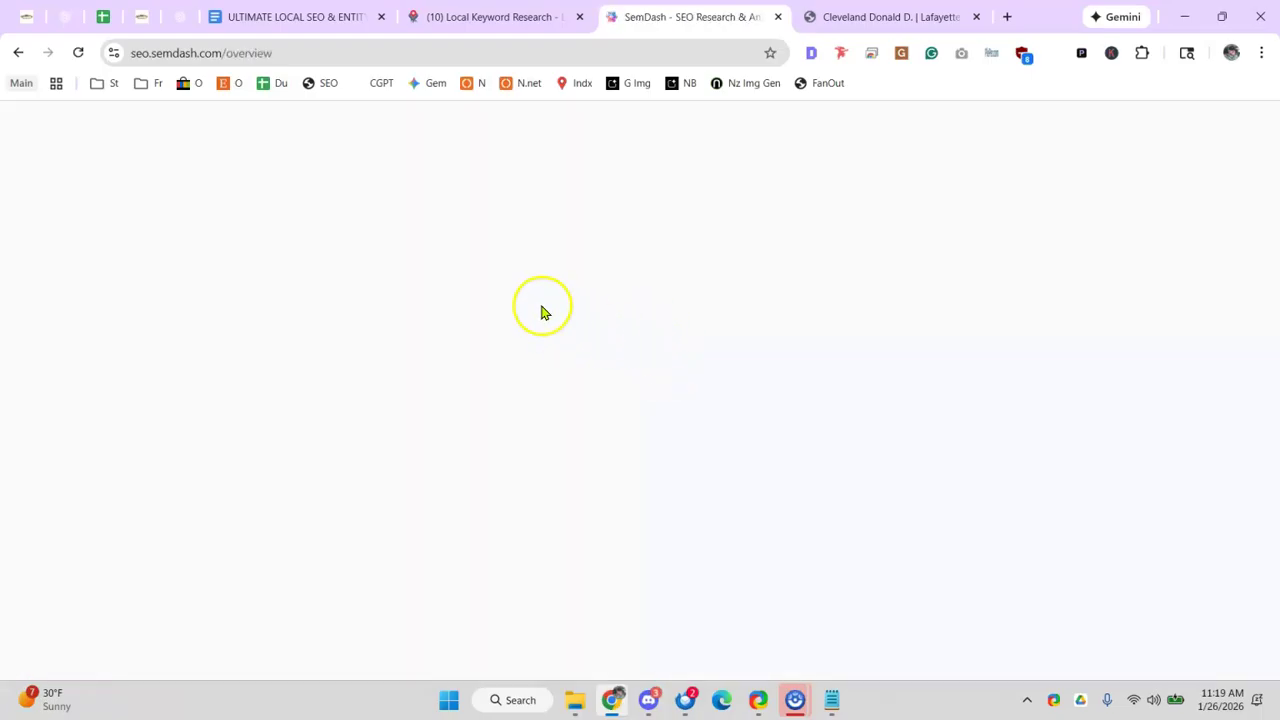
{"action": "left_click", "coordinate": [376, 124]}
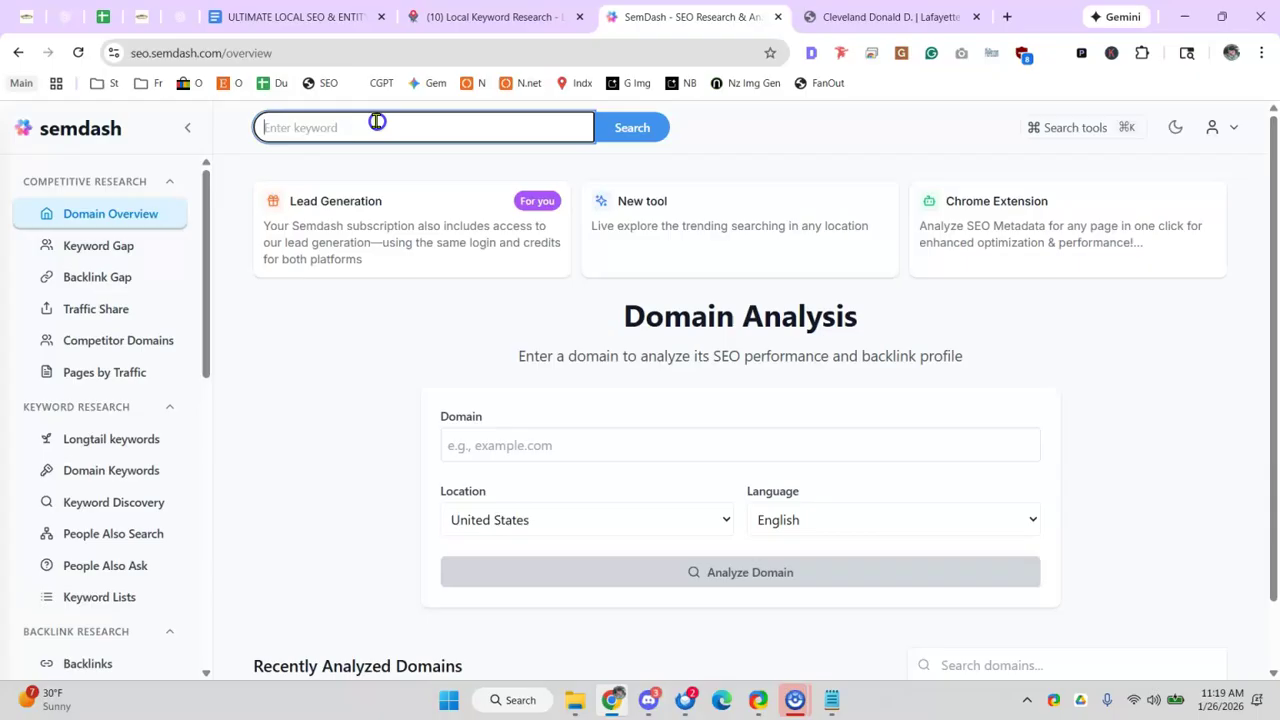
{"action": "left_click", "coordinate": [640, 128]}
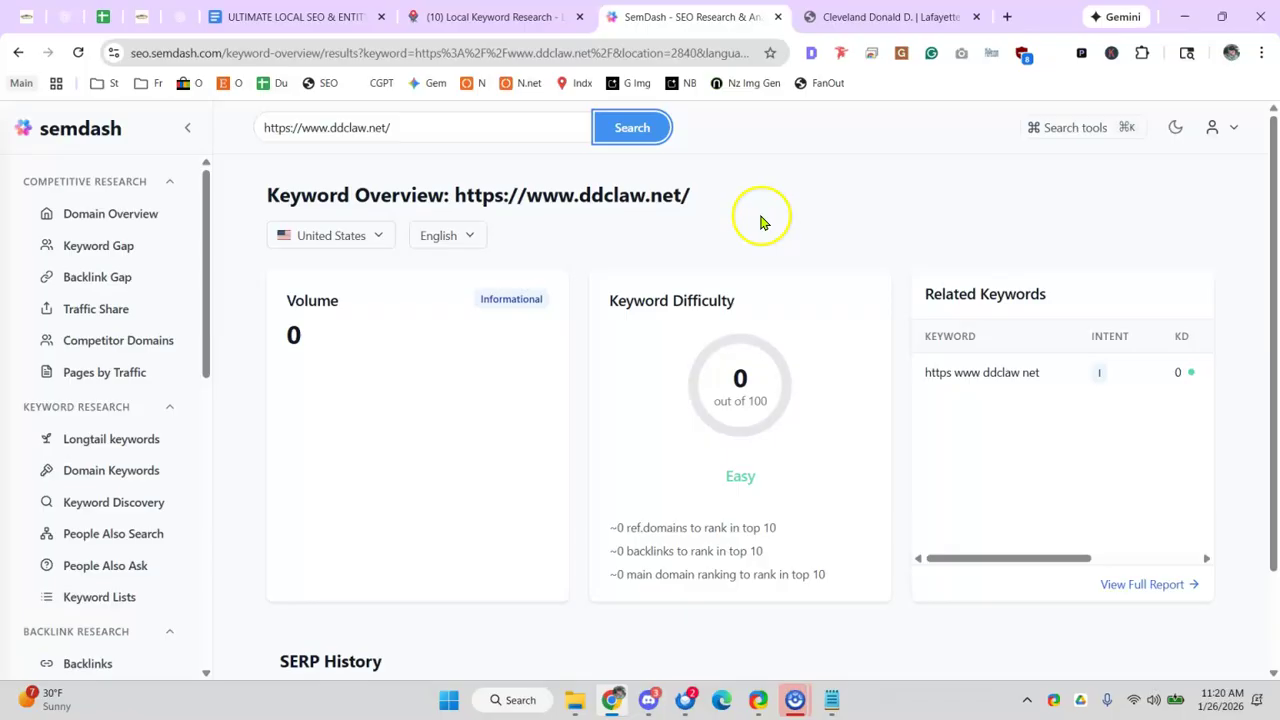
{"action": "left_click", "coordinate": [430, 125]}
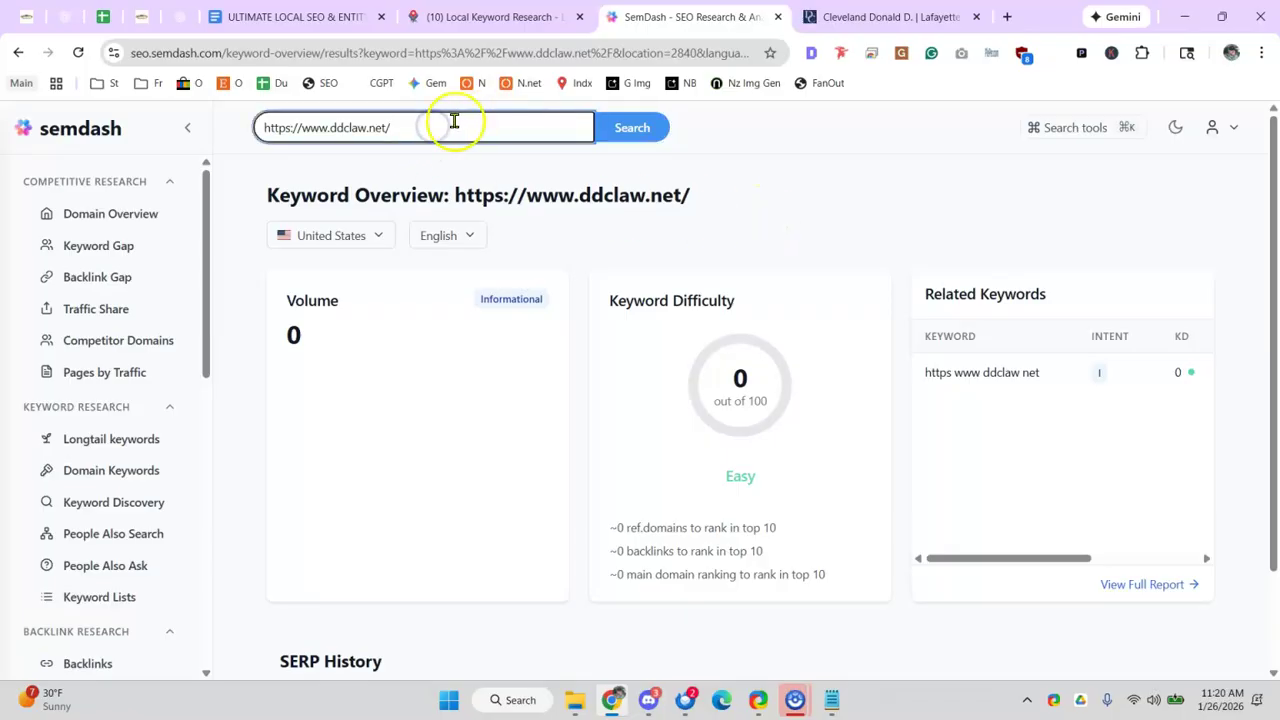
{"action": "left_click_drag", "start_coordinate": [300, 125], "coordinate": [189, 126]}
{"action": "key", "text": "BackSpace"}
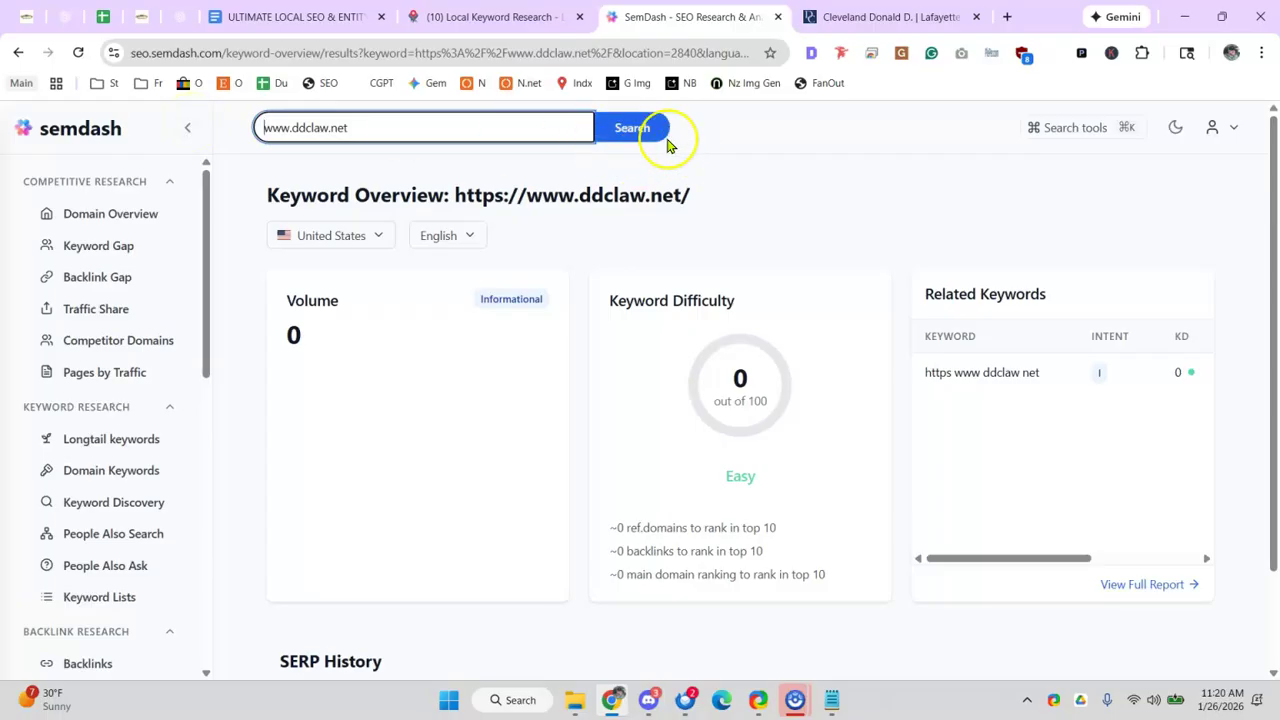
{"action": "left_click", "coordinate": [616, 135]}
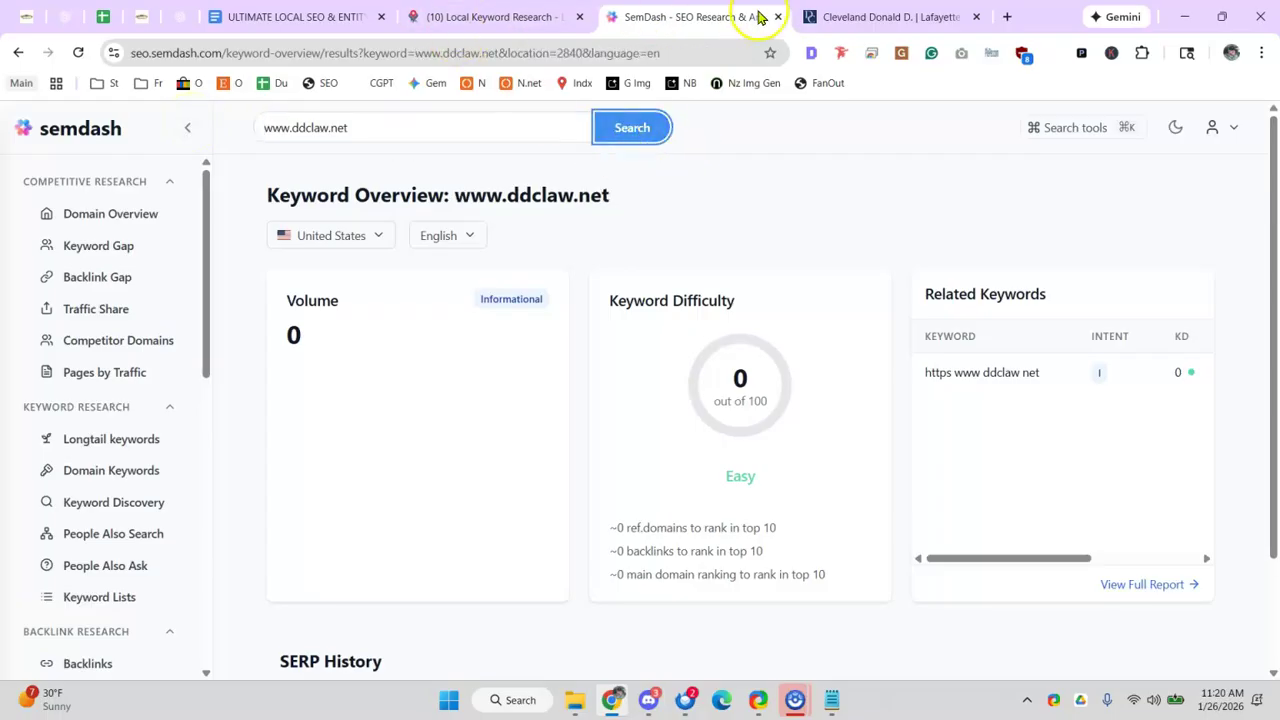
- Copy jrdcllp.com from the results, check it in SemDash, and go to Pages by Traffic
{"action": "left_click", "coordinate": [880, 16]}
{"action": "key", "text": "alt+Left"}
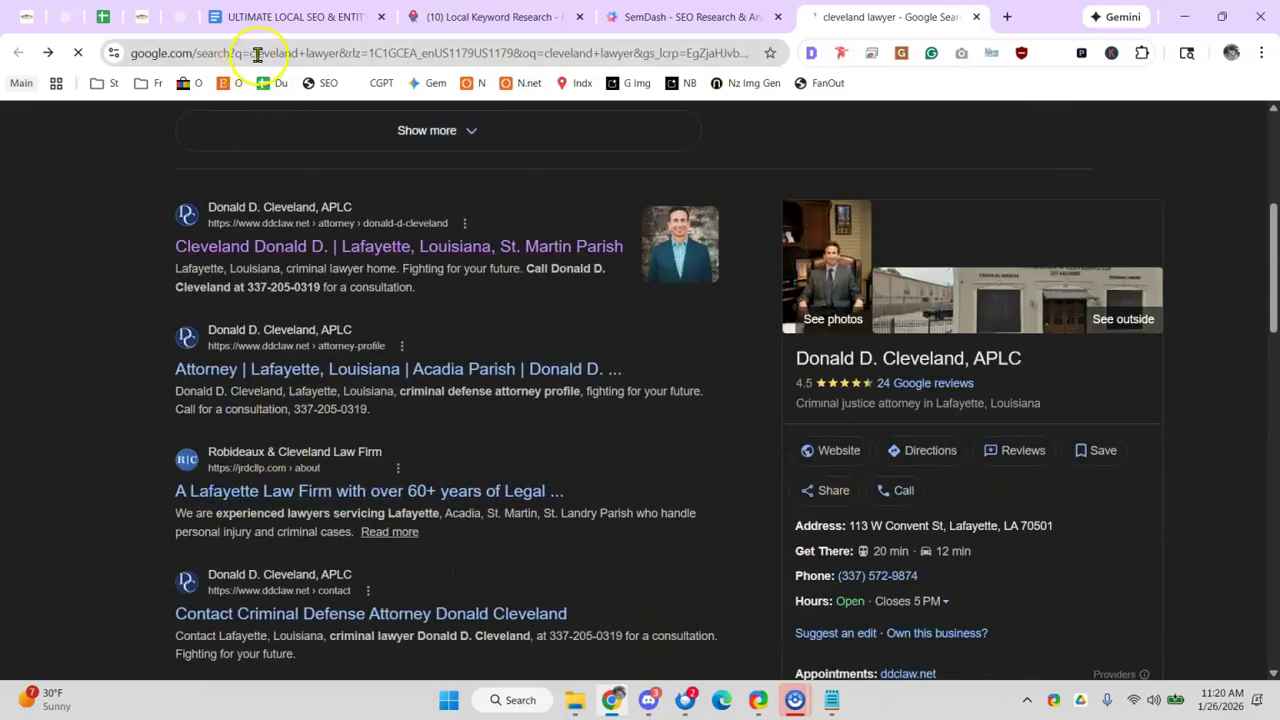
{"action": "left_click", "coordinate": [192, 52]}
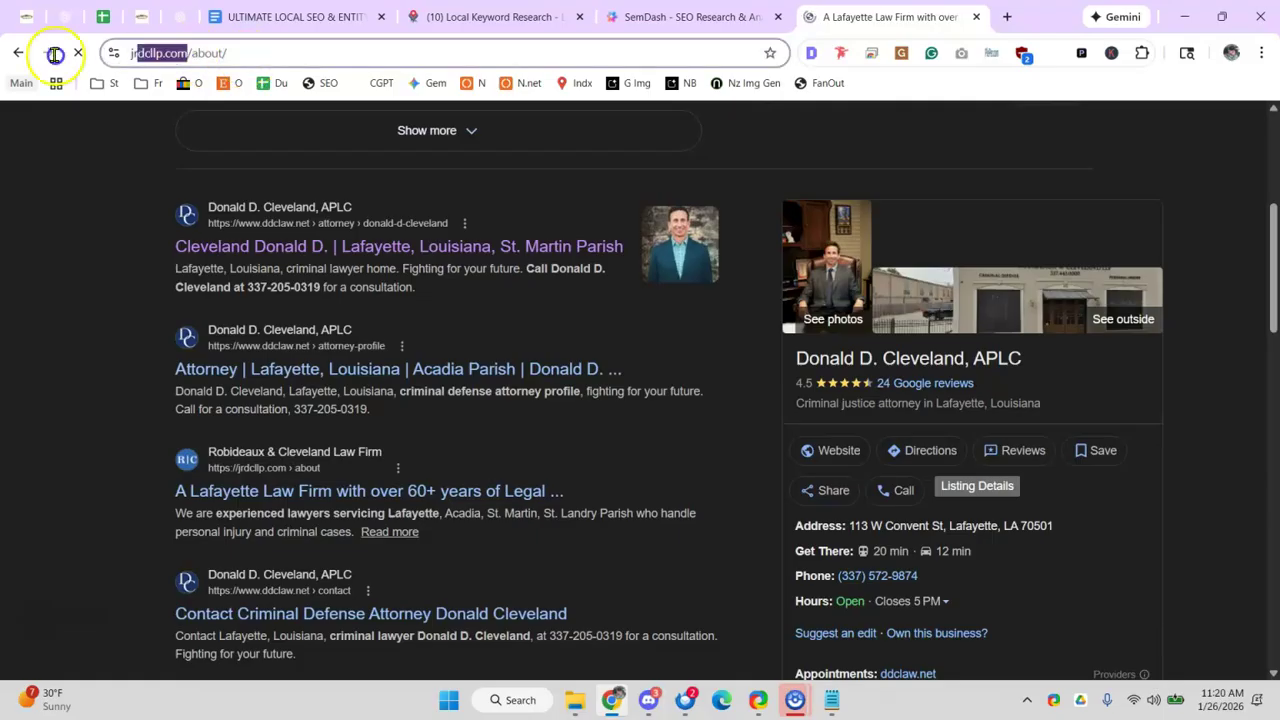
{"action": "left_click", "coordinate": [683, 18]}
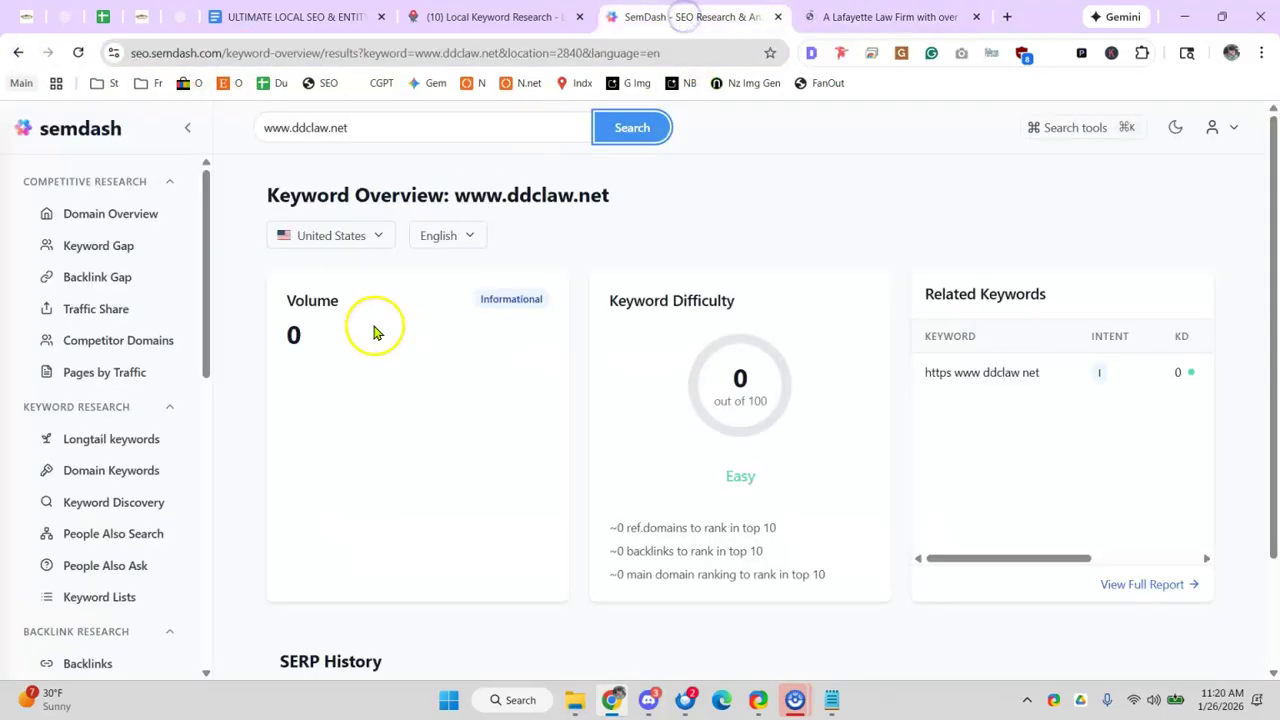
{"action": "triple_click", "coordinate": [368, 127]}
{"action": "type", "text": "https://jrdcllp.com/"}
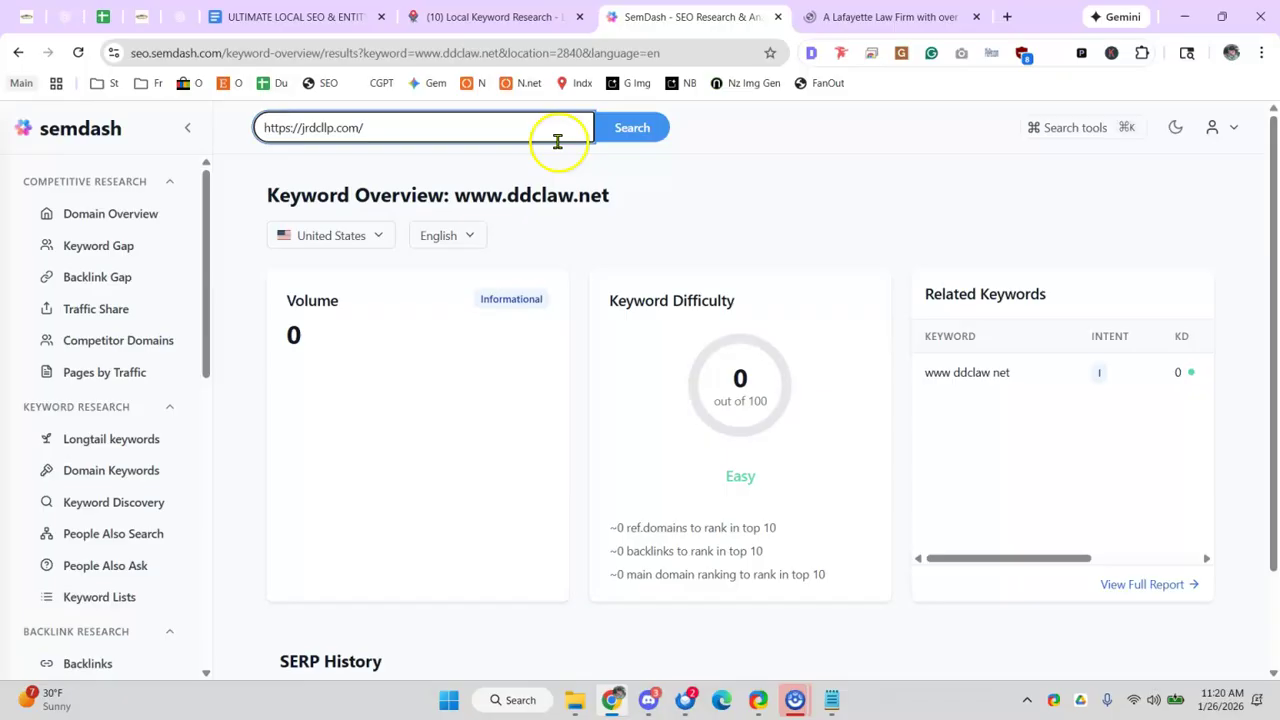
{"action": "left_click", "coordinate": [618, 131]}
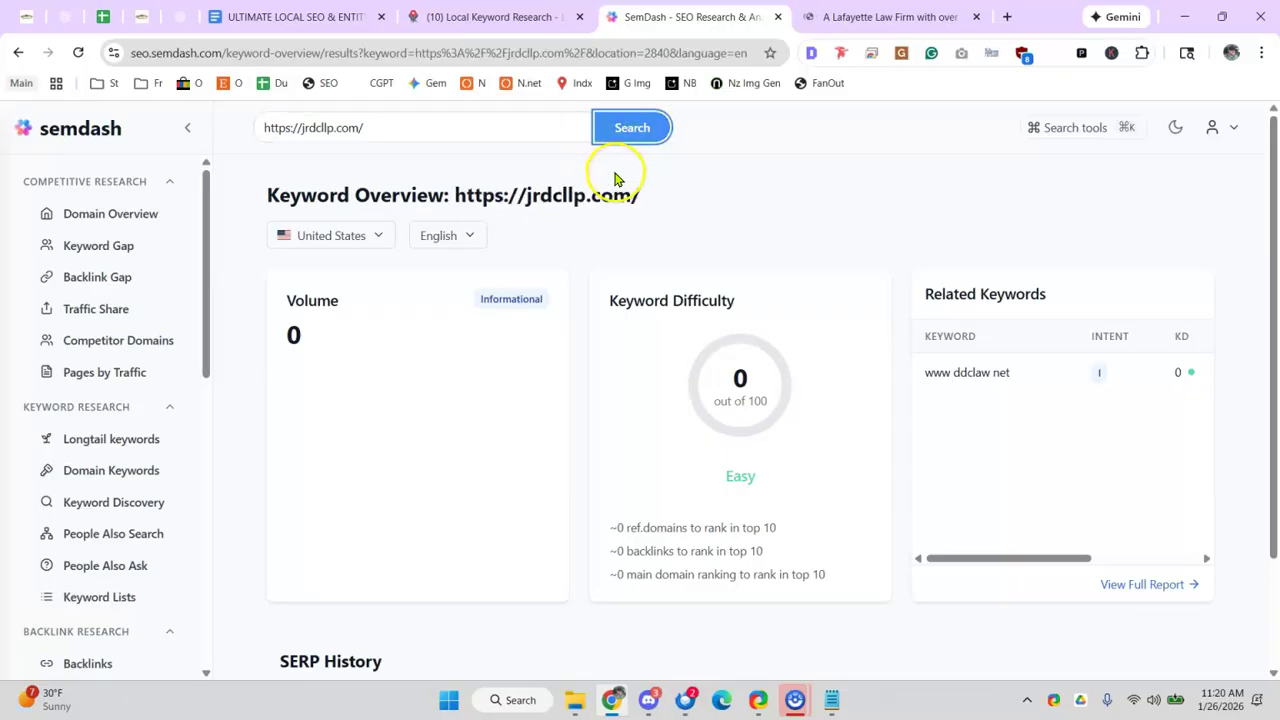
{"action": "left_click", "coordinate": [104, 373]}
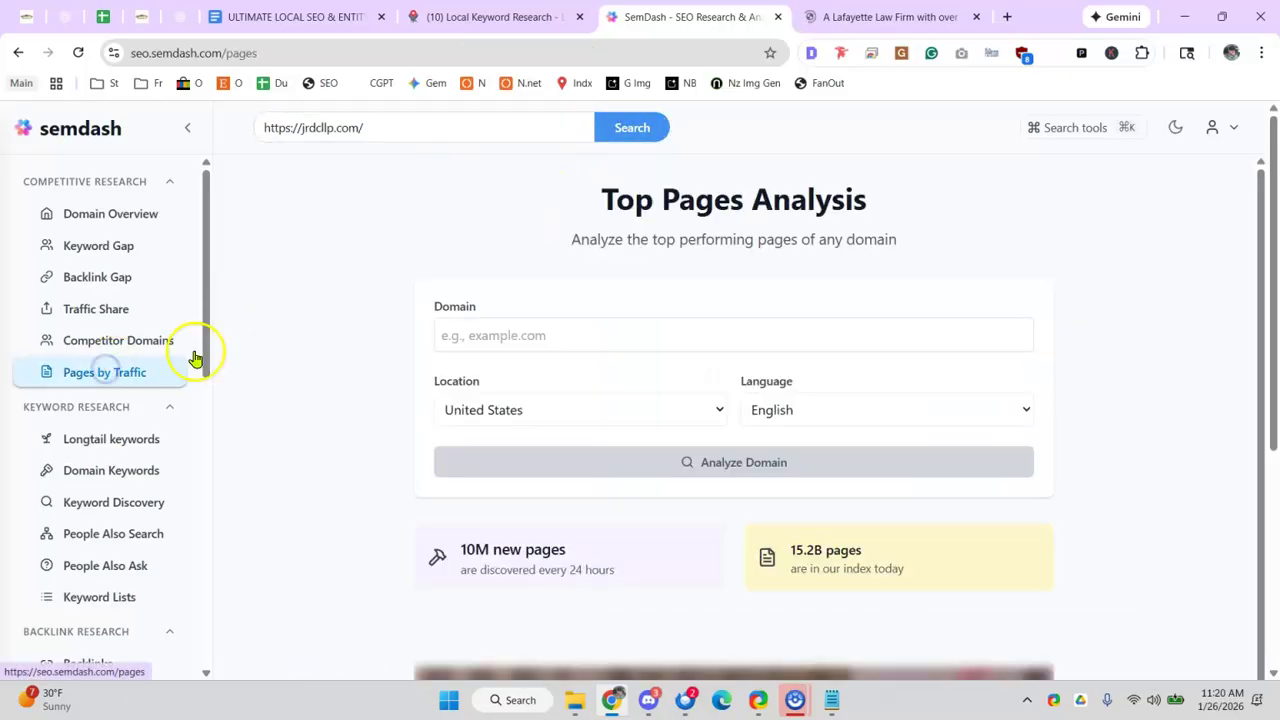
- Analyze jrdcllp.com's top pages, scroll through all nine, then close SemDash
{"action": "scroll", "coordinate": [520, 300], "scroll_direction": "down", "scroll_amount": 1}
{"action": "left_click", "coordinate": [488, 193]}
{"action": "type", "text": "https://jrdcllp.com/"}
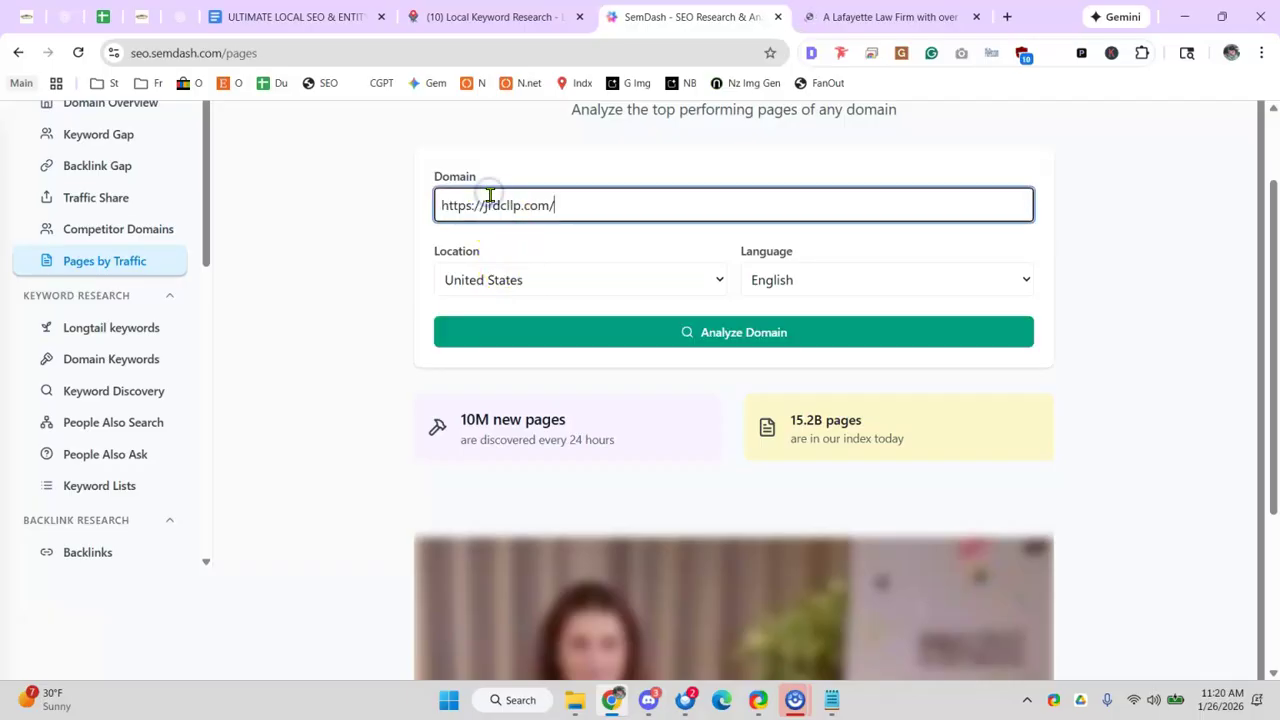
{"action": "left_click", "coordinate": [634, 338]}
{"action": "scroll", "coordinate": [515, 309], "scroll_direction": "down", "scroll_amount": 2}
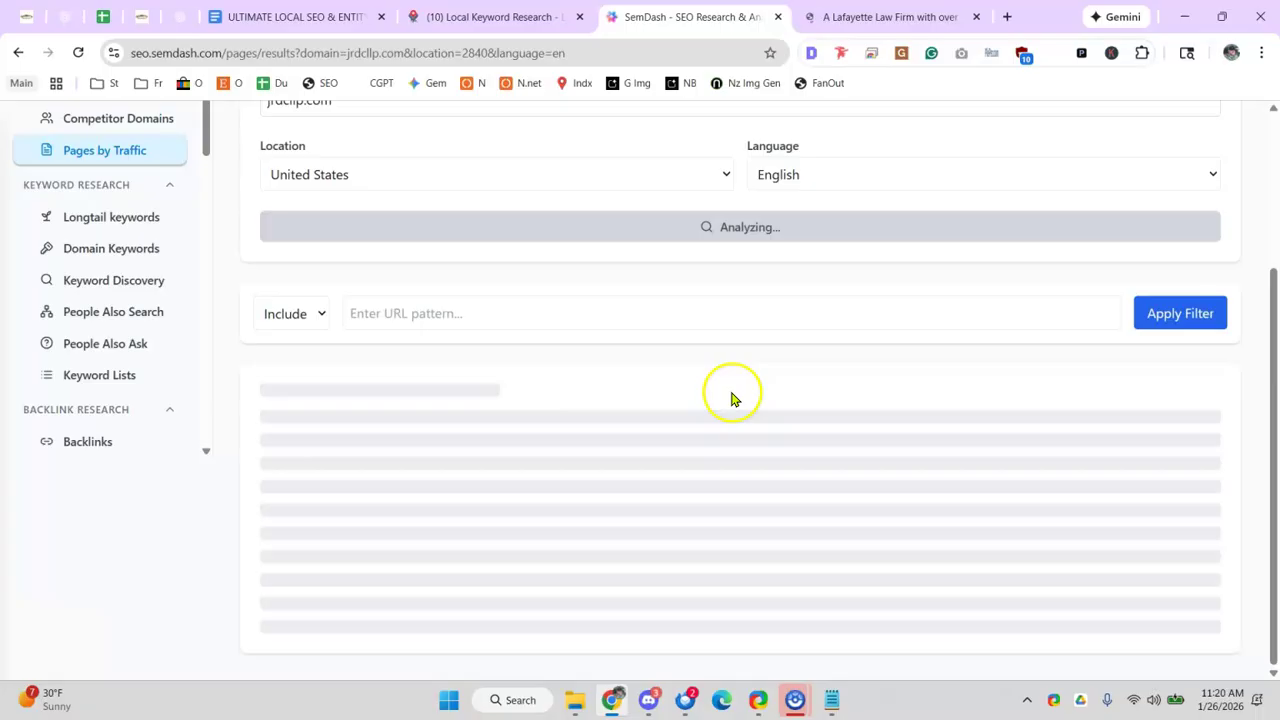
{"action": "scroll", "coordinate": [340, 225], "scroll_direction": "down", "scroll_amount": 1}
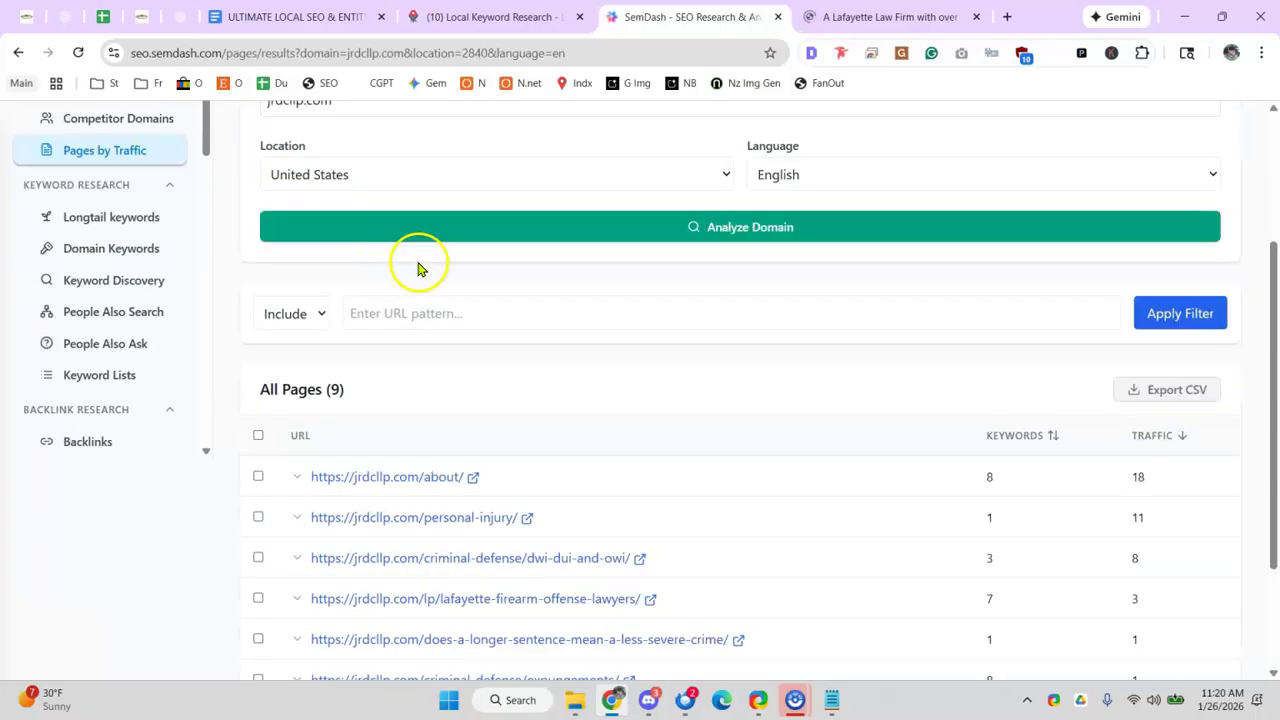
{"action": "scroll", "coordinate": [485, 355], "scroll_direction": "down", "scroll_amount": 1}
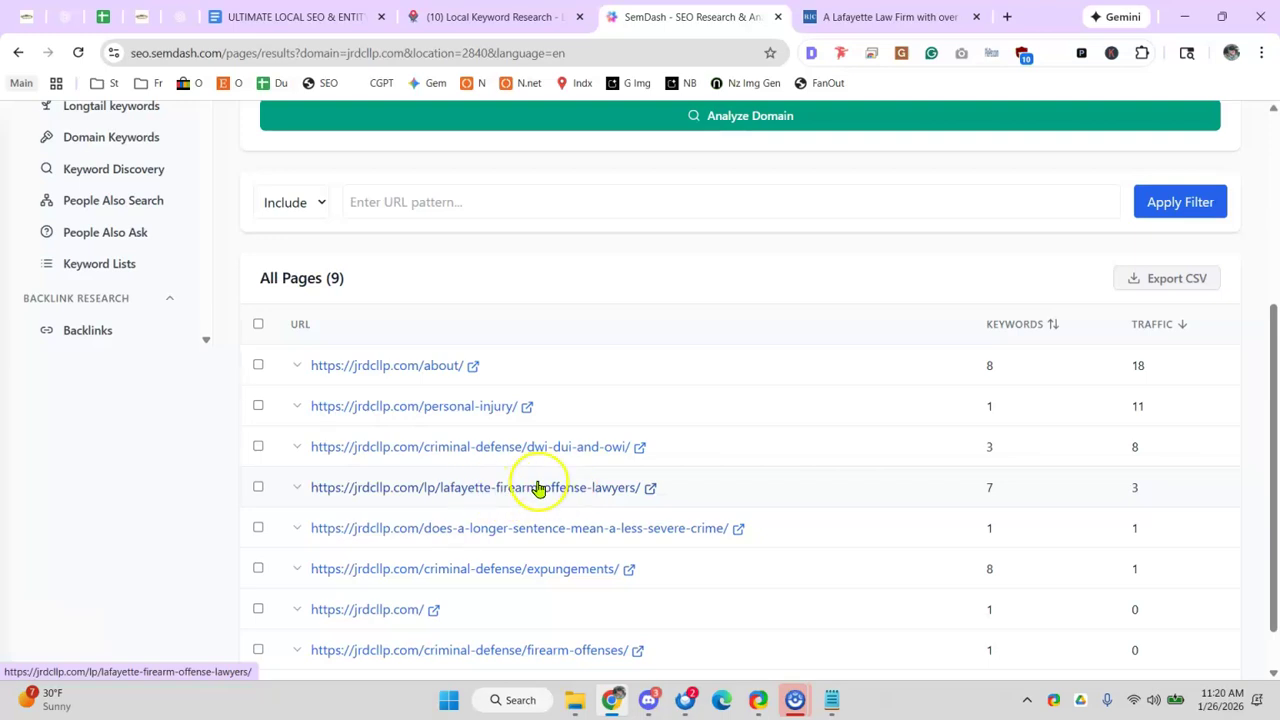
{"action": "scroll", "coordinate": [580, 470], "scroll_direction": "down", "scroll_amount": 1}
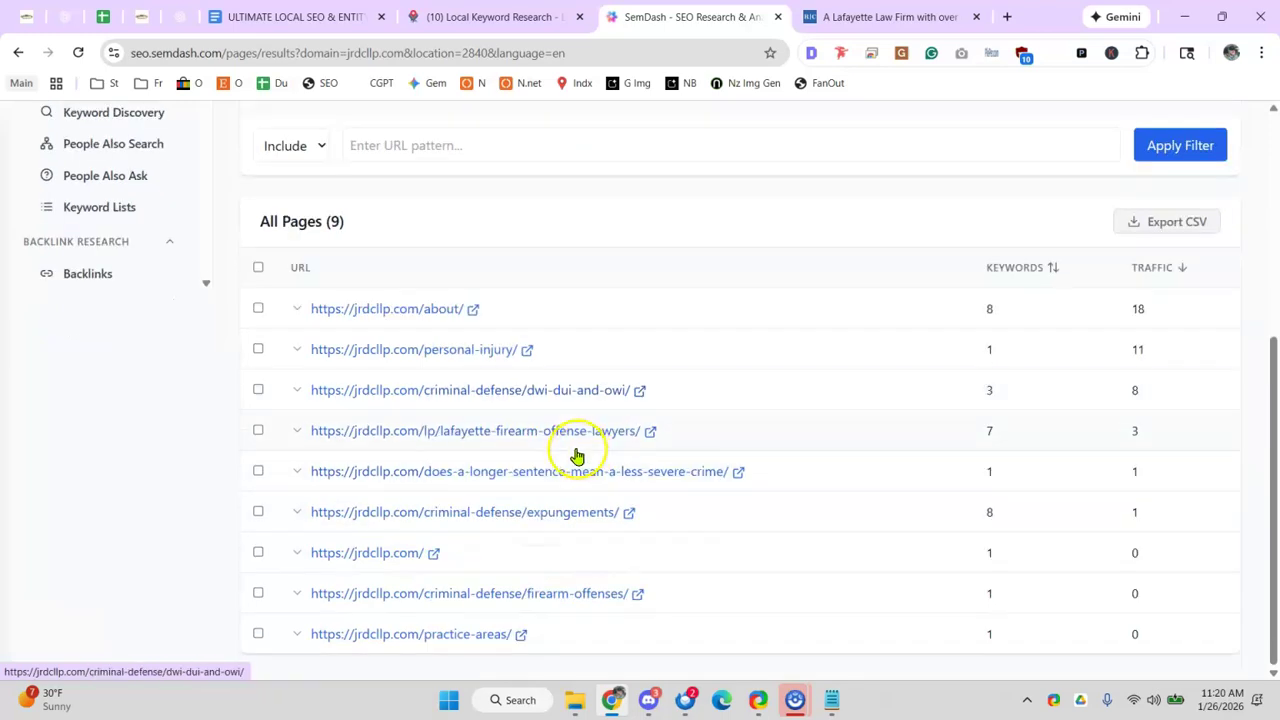
{"action": "left_click", "coordinate": [777, 17]}
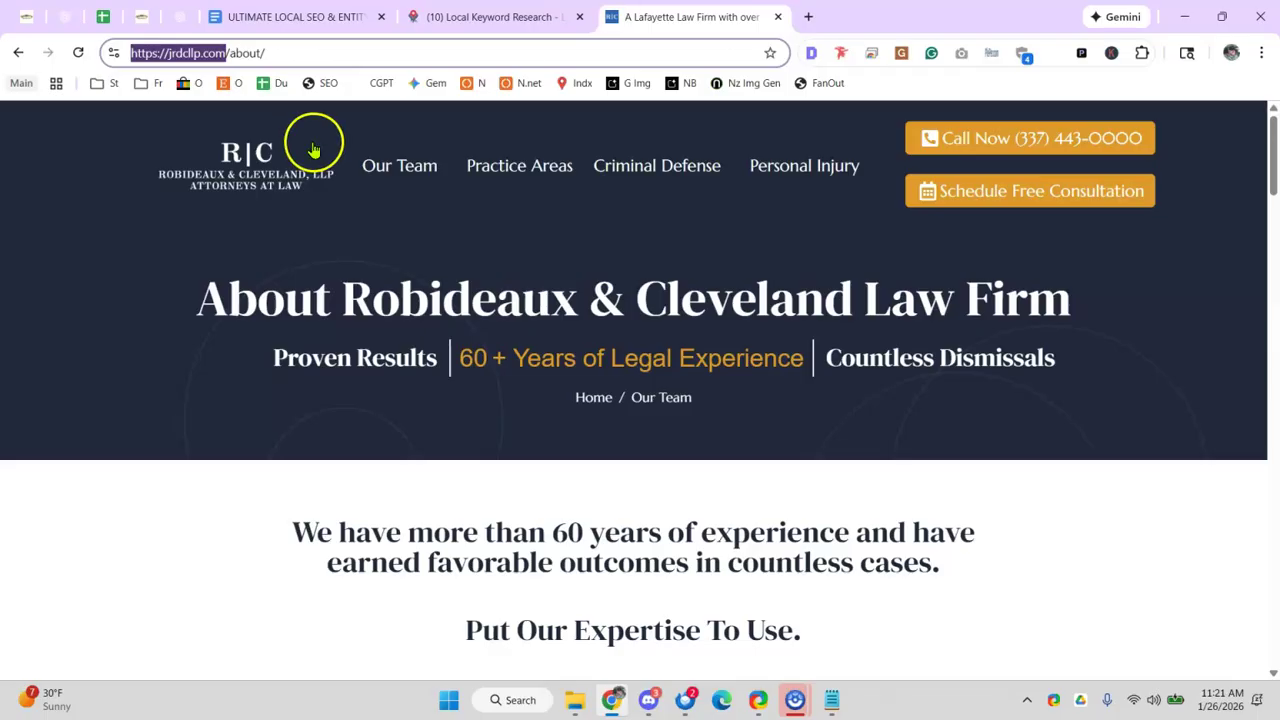
- Paste the local SEO prompt into the Gabbys Trees chat, replacing the company placeholder with Gabbys Tree Service
{"action": "left_click", "coordinate": [284, 18]}
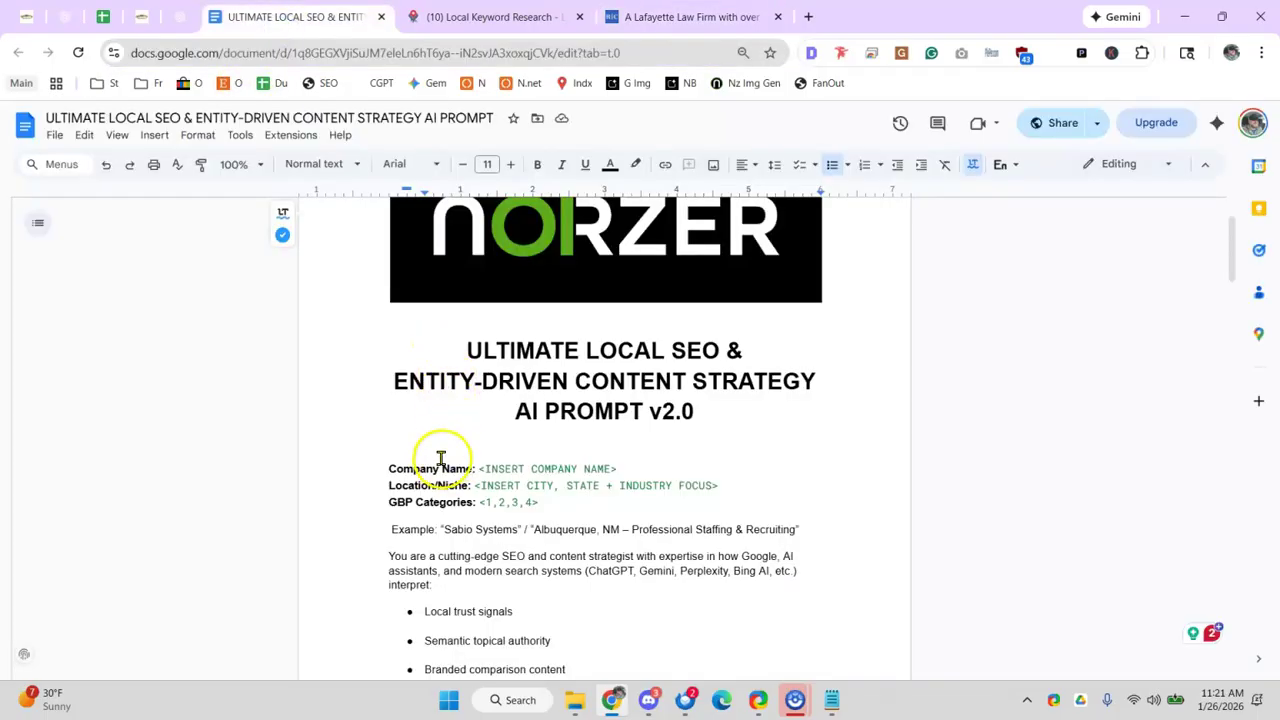
{"action": "left_click", "coordinate": [182, 16]}
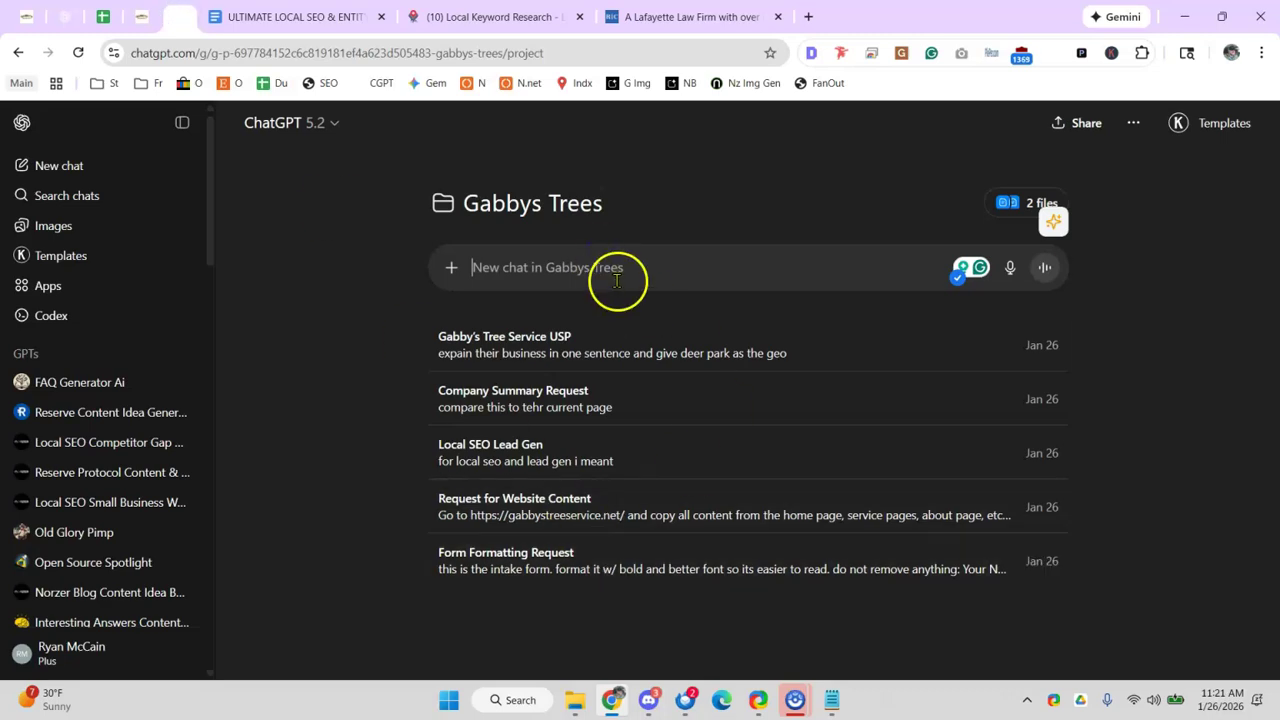
{"action": "type", "text": "https://jrdcllp.com/"}
{"action": "key", "text": "ctrl+a"}
{"action": "key", "text": "BackSpace"}
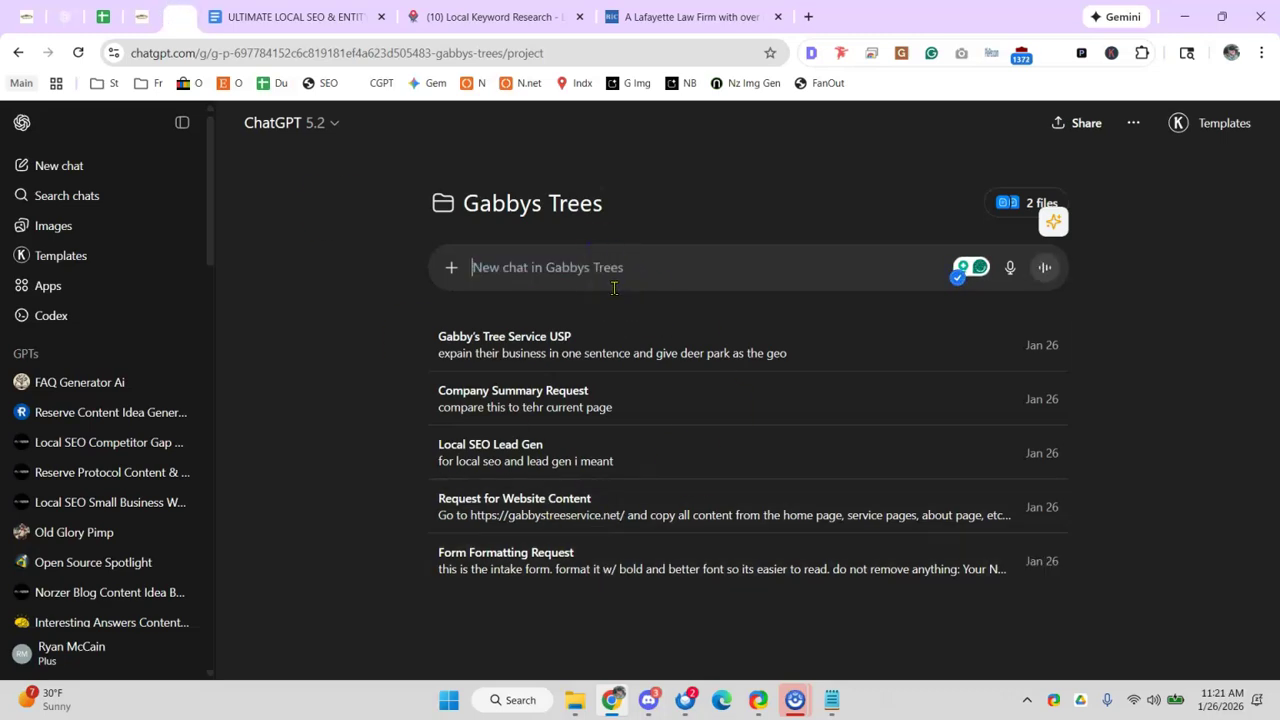
{"action": "key", "text": "super+v"}
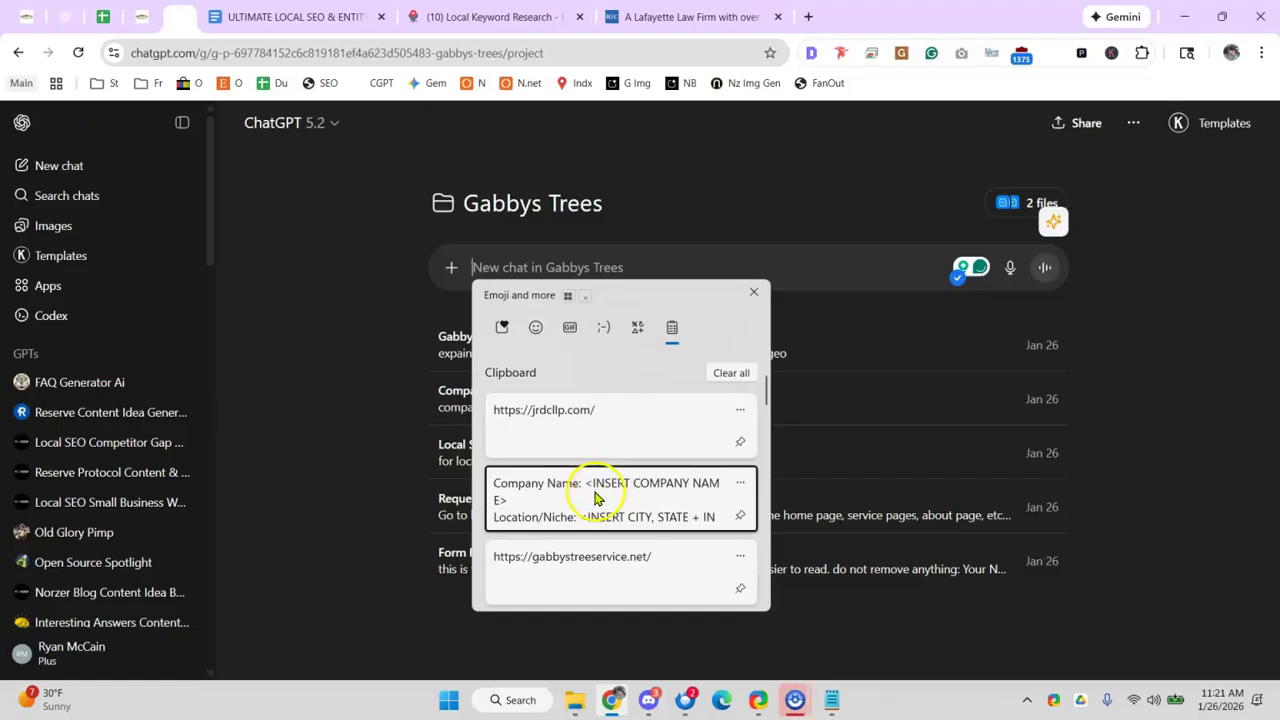
{"action": "key", "text": "Escape"}
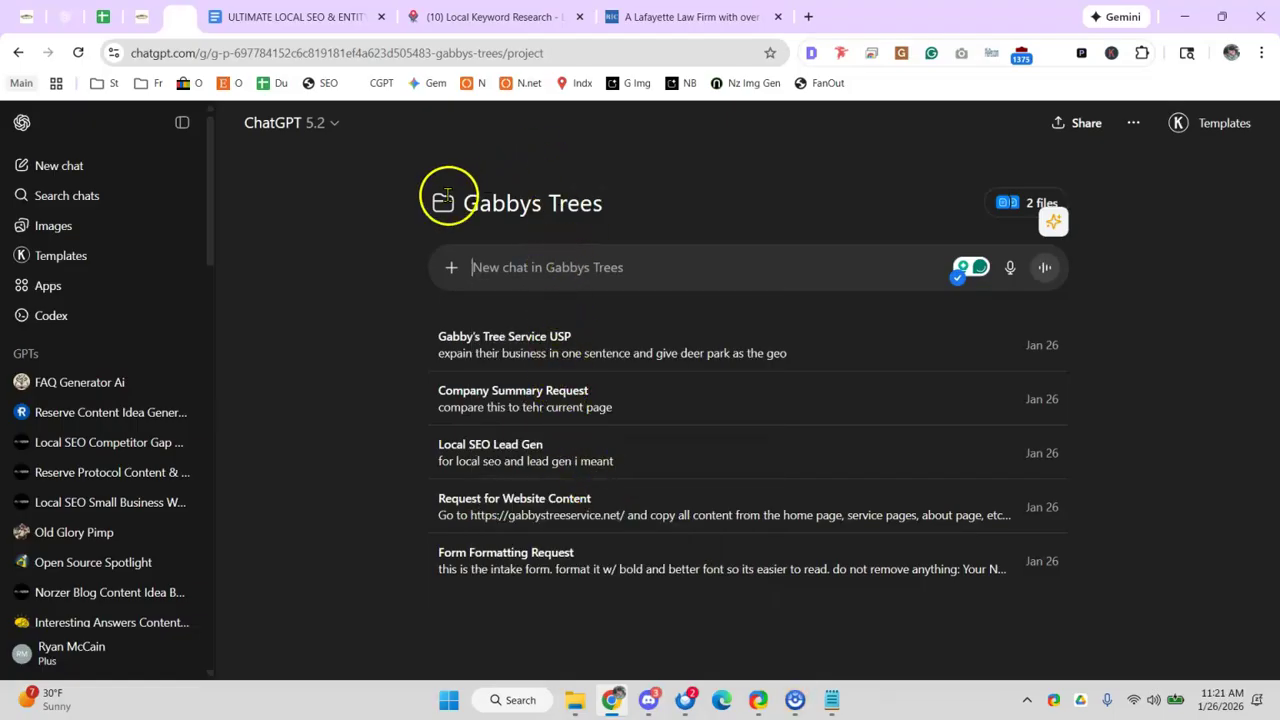
{"action": "key", "text": "ctrl+v"}
{"action": "left_click_drag", "start_coordinate": [547, 267], "coordinate": [770, 278]}
{"action": "key", "text": "BackSpace"}
{"action": "type", "text": "Gabbys T"}
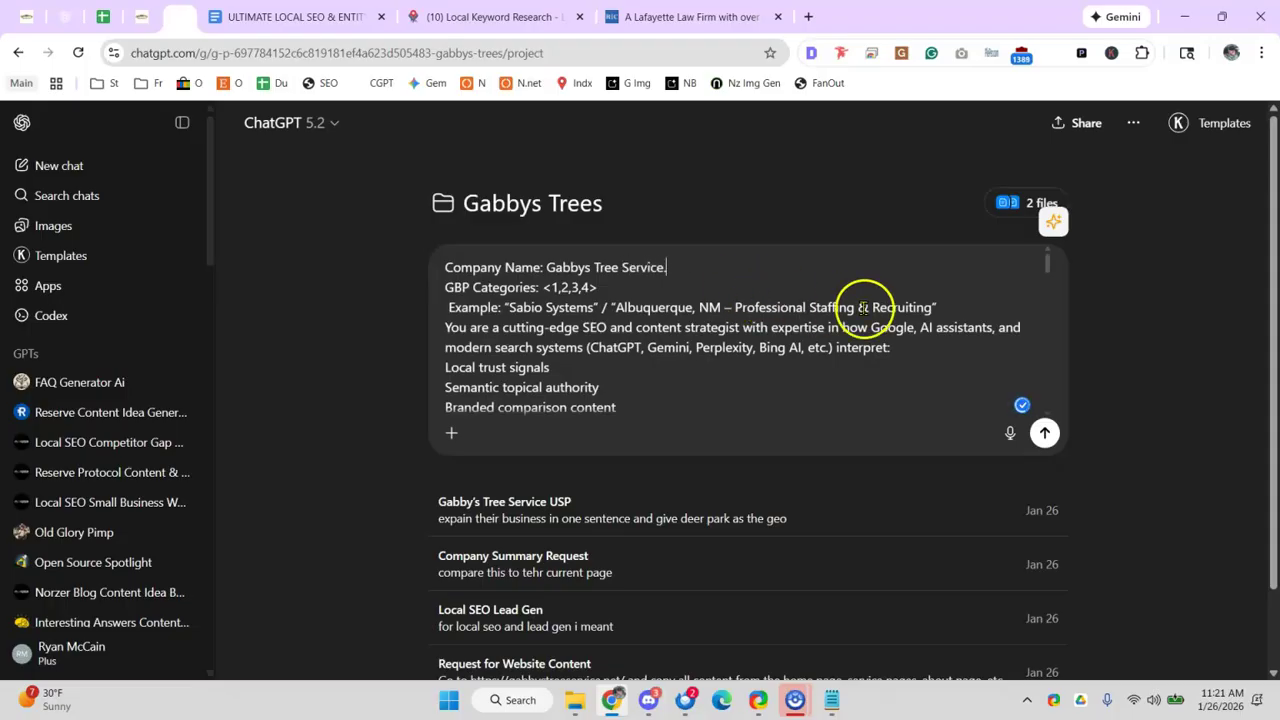
{"action": "left_click", "coordinate": [549, 307]}
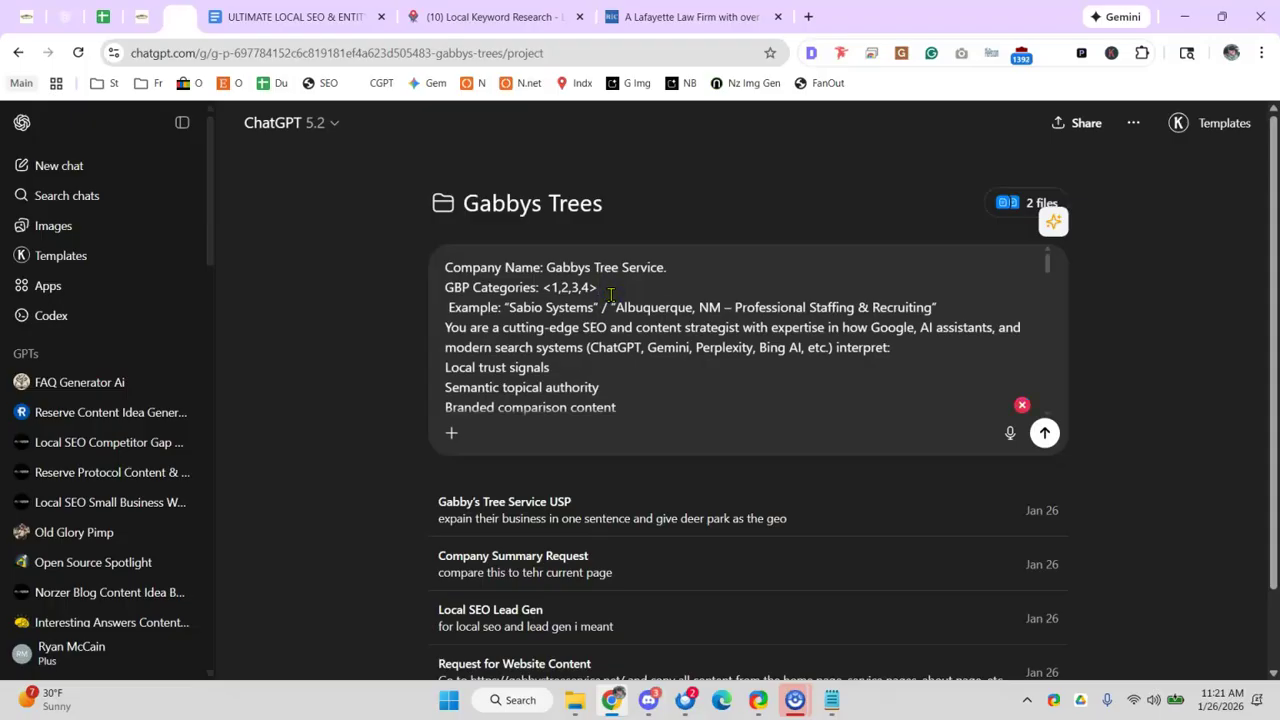
{"action": "left_click", "coordinate": [808, 17]}
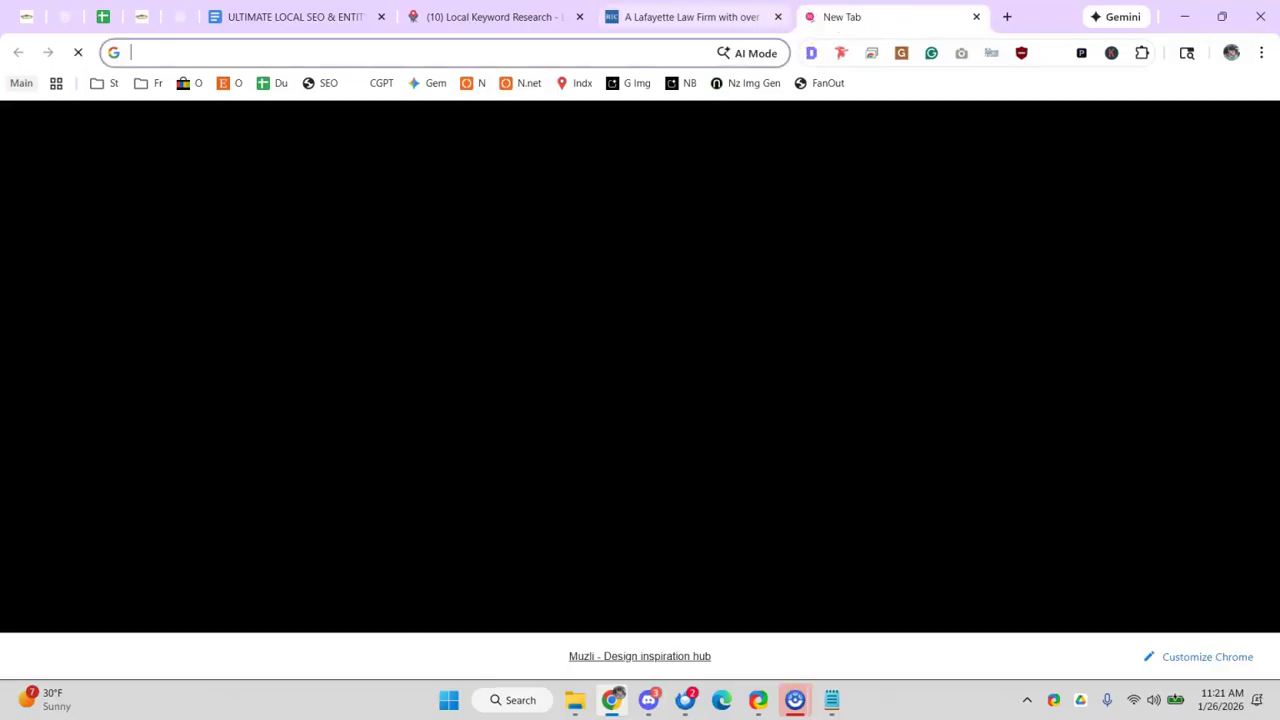
- Search 'gabbys tree service' and review its Business Profile information (Tree service, Deer Park, Texas)
{"action": "type", "text": "go"}
{"action": "key", "text": "BackSpace"}
{"action": "key", "text": "BackSpace"}
{"action": "type", "text": "abbys t"}
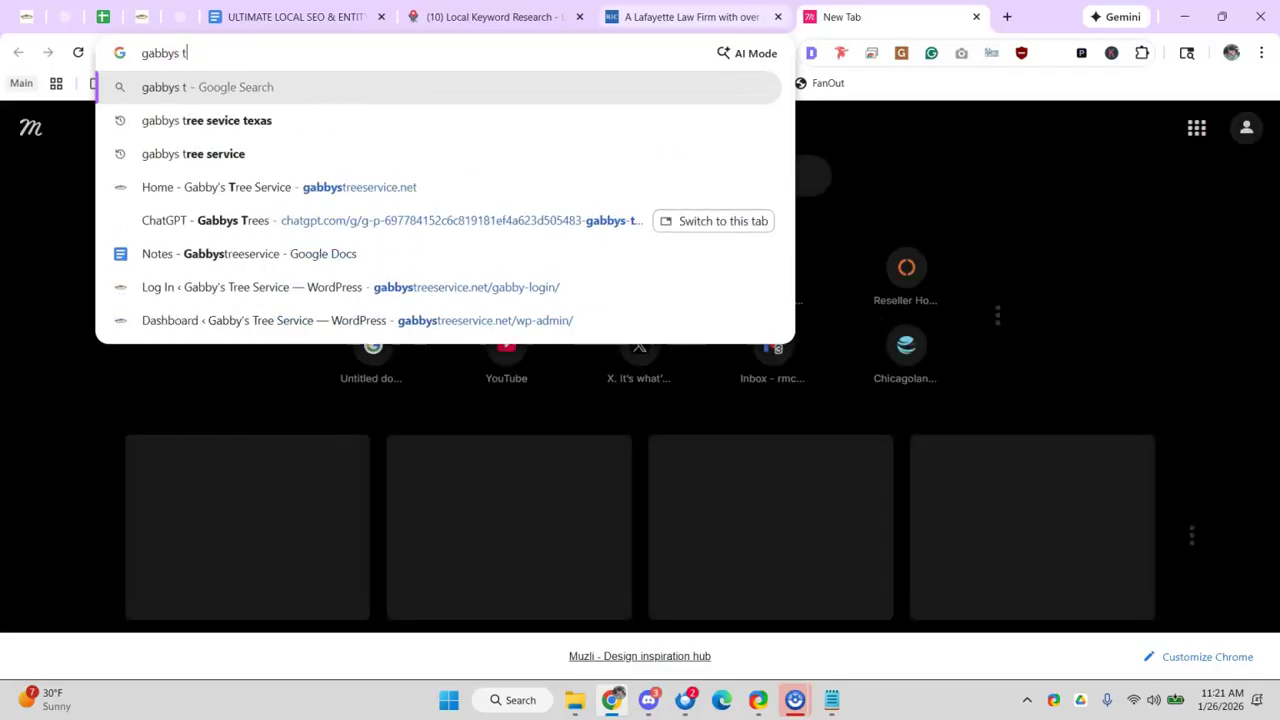
{"action": "type", "text": "ree service"}
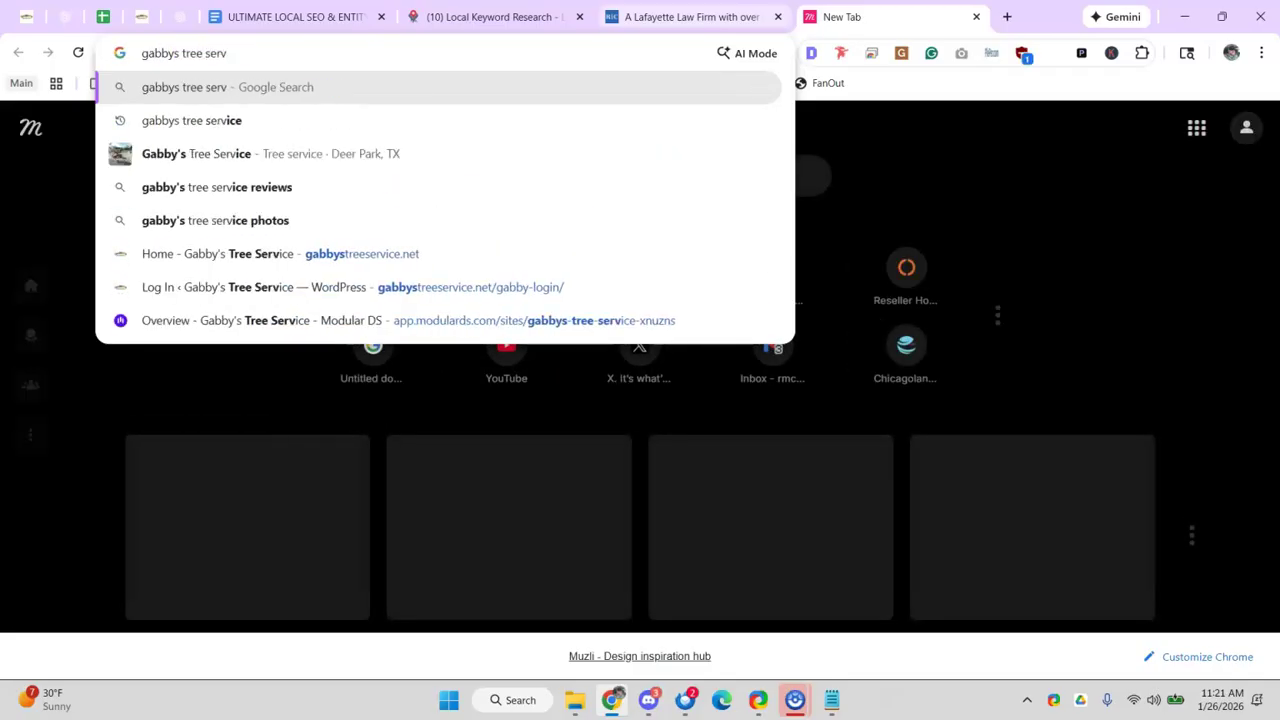
{"action": "key", "text": "Return"}
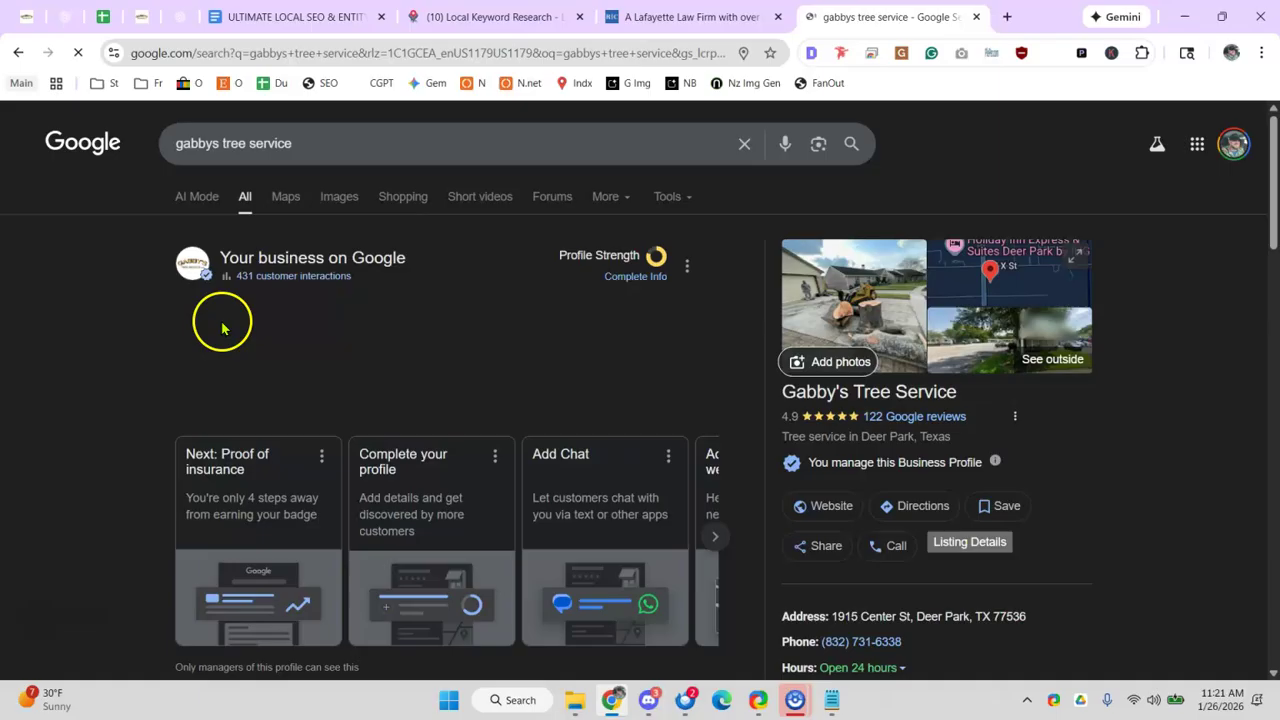
{"action": "left_click", "coordinate": [217, 318]}
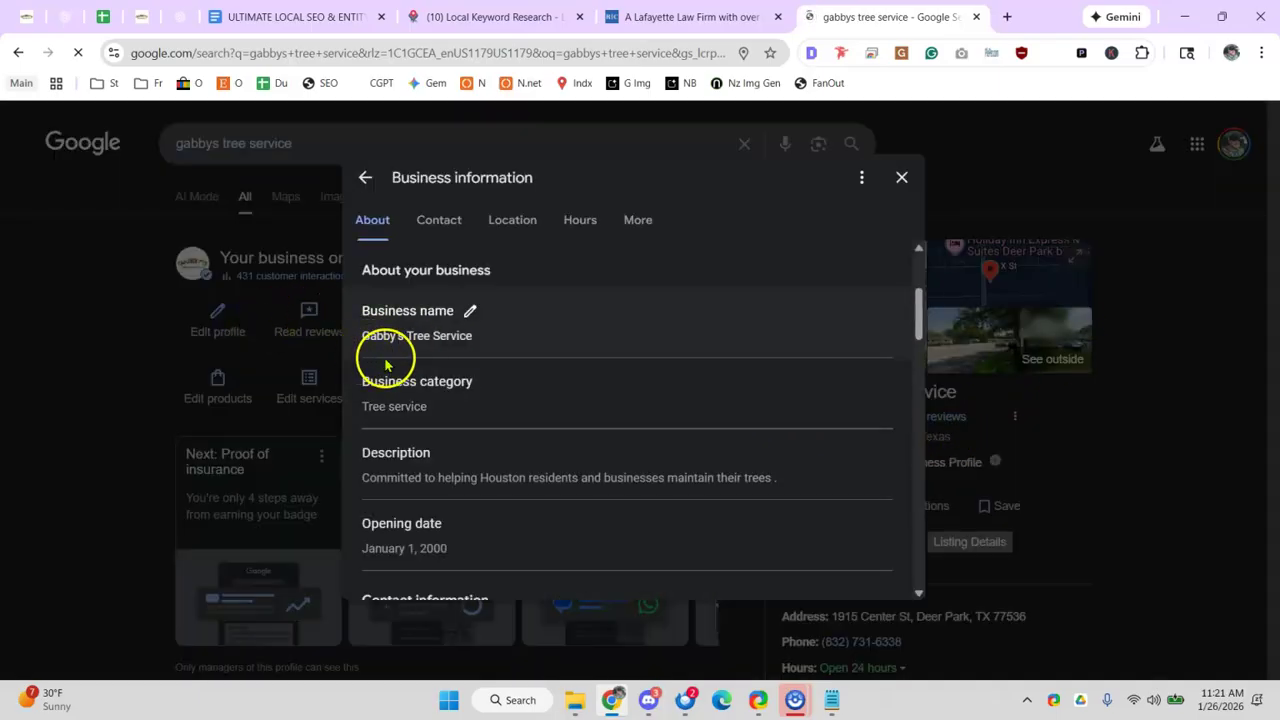
{"action": "scroll", "coordinate": [390, 370], "scroll_direction": "down", "scroll_amount": 3}
{"action": "scroll", "coordinate": [437, 377], "scroll_direction": "down", "scroll_amount": 2}
{"action": "scroll", "coordinate": [423, 374], "scroll_direction": "up", "scroll_amount": 4}
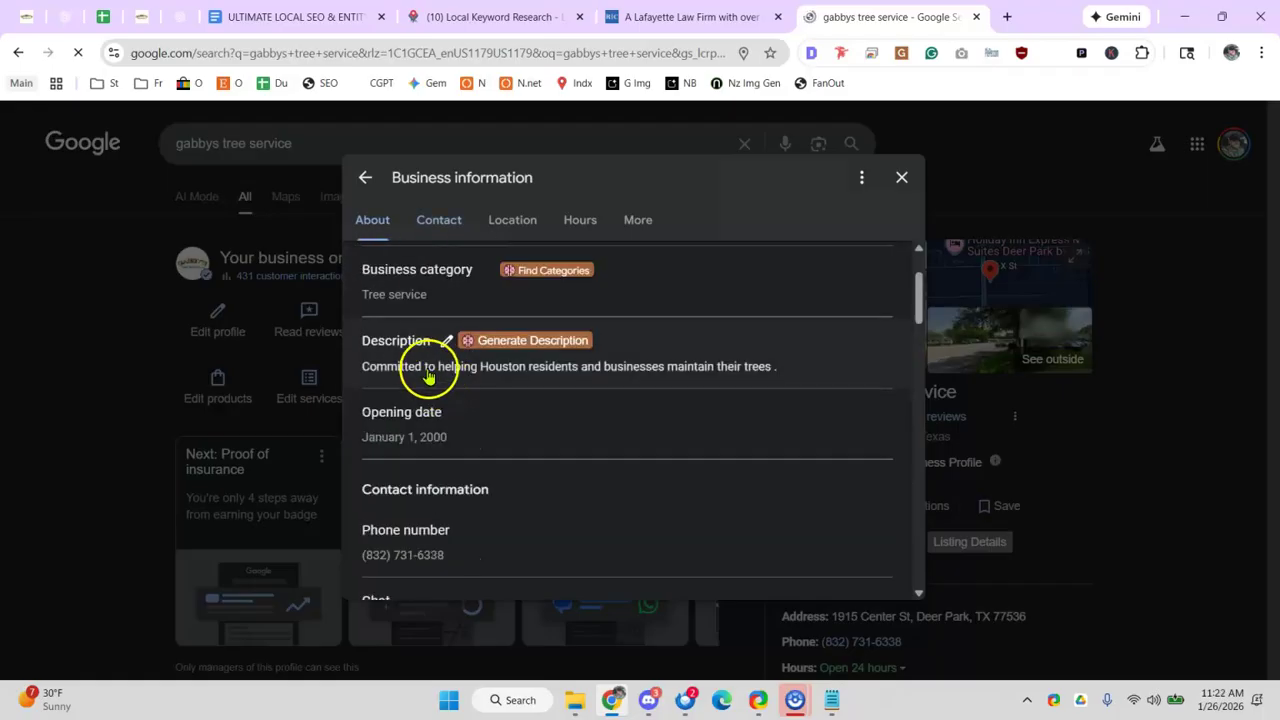
{"action": "scroll", "coordinate": [430, 392], "scroll_direction": "down", "scroll_amount": 6}
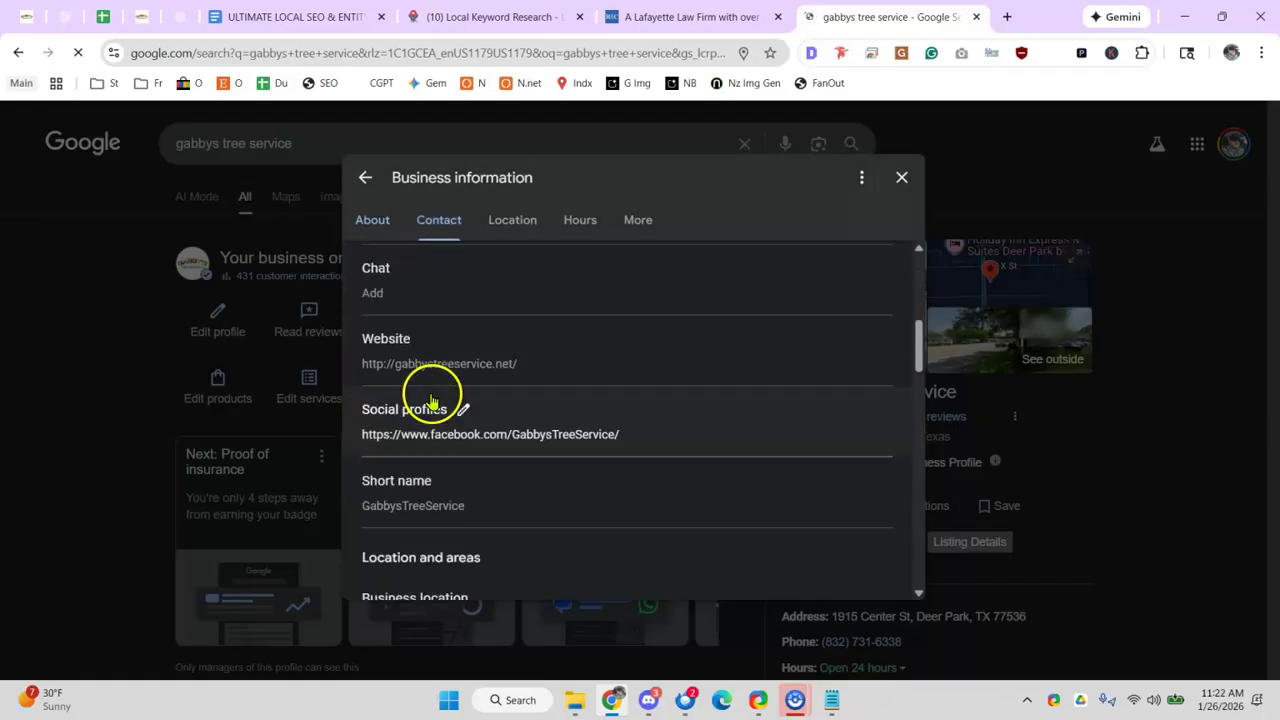
{"action": "scroll", "coordinate": [440, 404], "scroll_direction": "down", "scroll_amount": 3}
{"action": "scroll", "coordinate": [443, 396], "scroll_direction": "up", "scroll_amount": 4}
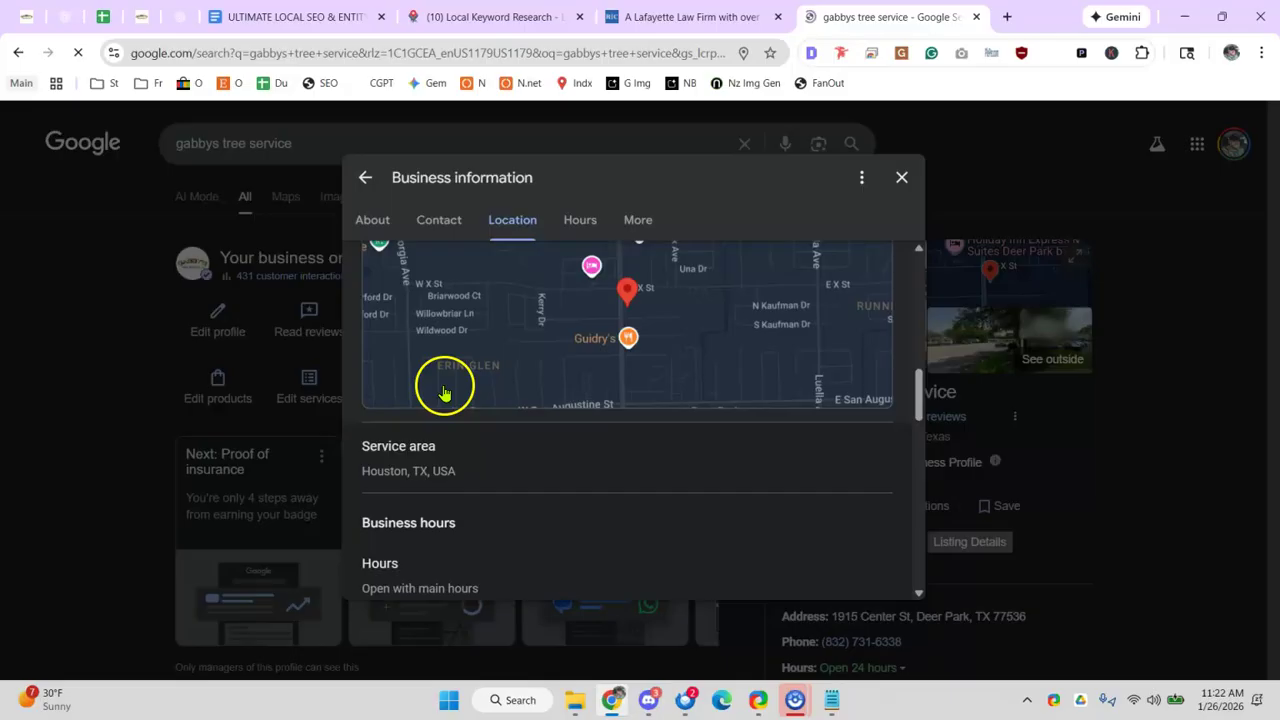
{"action": "scroll", "coordinate": [445, 392], "scroll_direction": "up", "scroll_amount": 5}
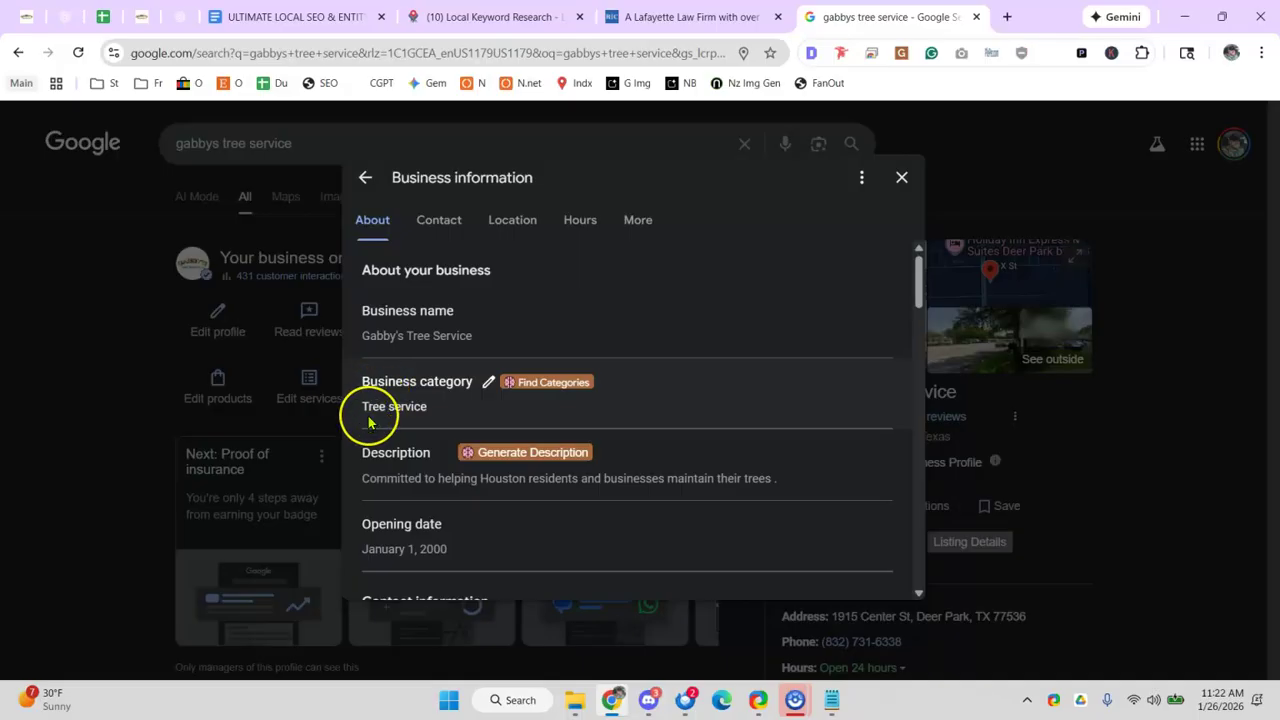
{"action": "left_click", "coordinate": [94, 320]}
{"action": "double_click", "coordinate": [272, 143]}
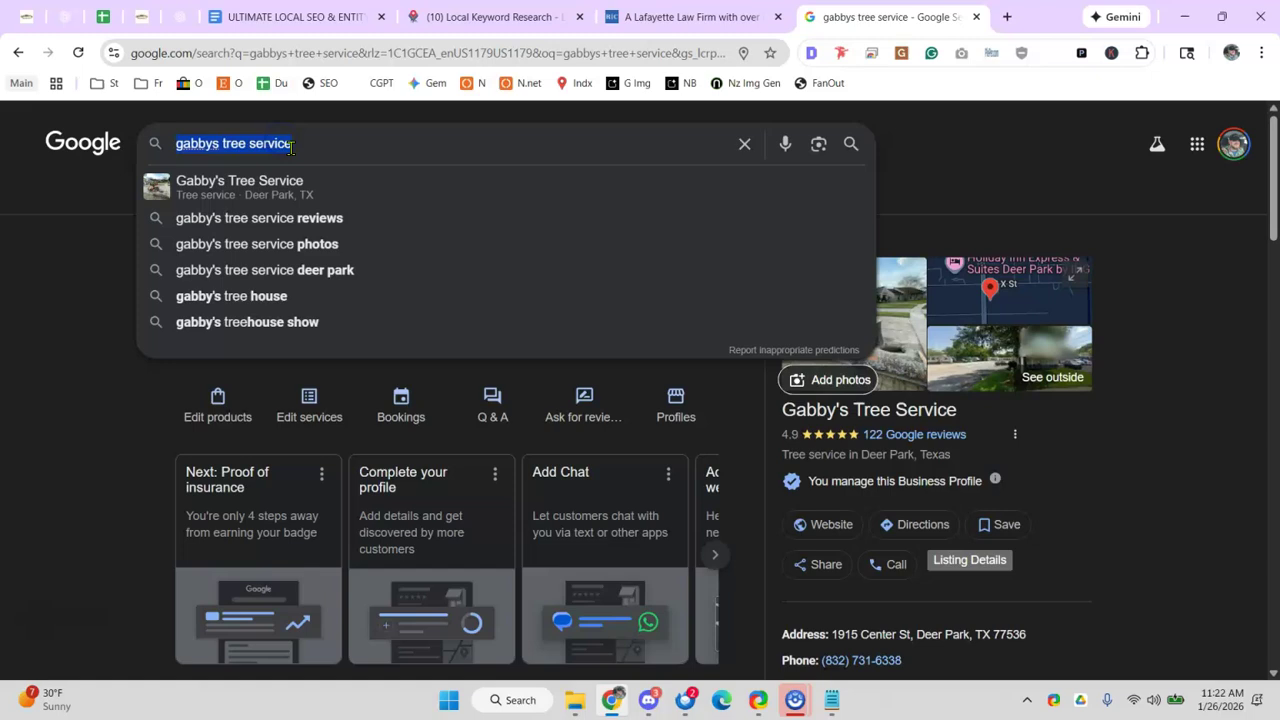
- Search 'la dental clinic los angeles', review its profile categories, then go back
{"action": "type", "text": "la denta"}
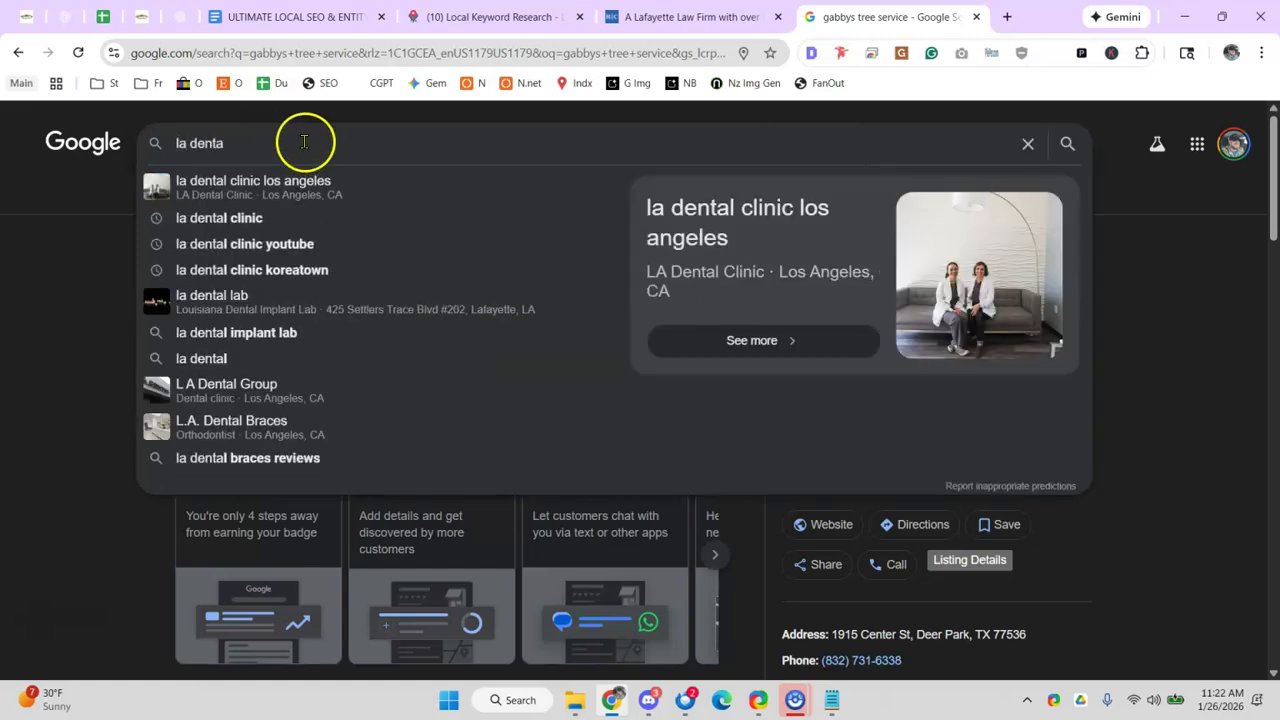
{"action": "left_click", "coordinate": [306, 181]}
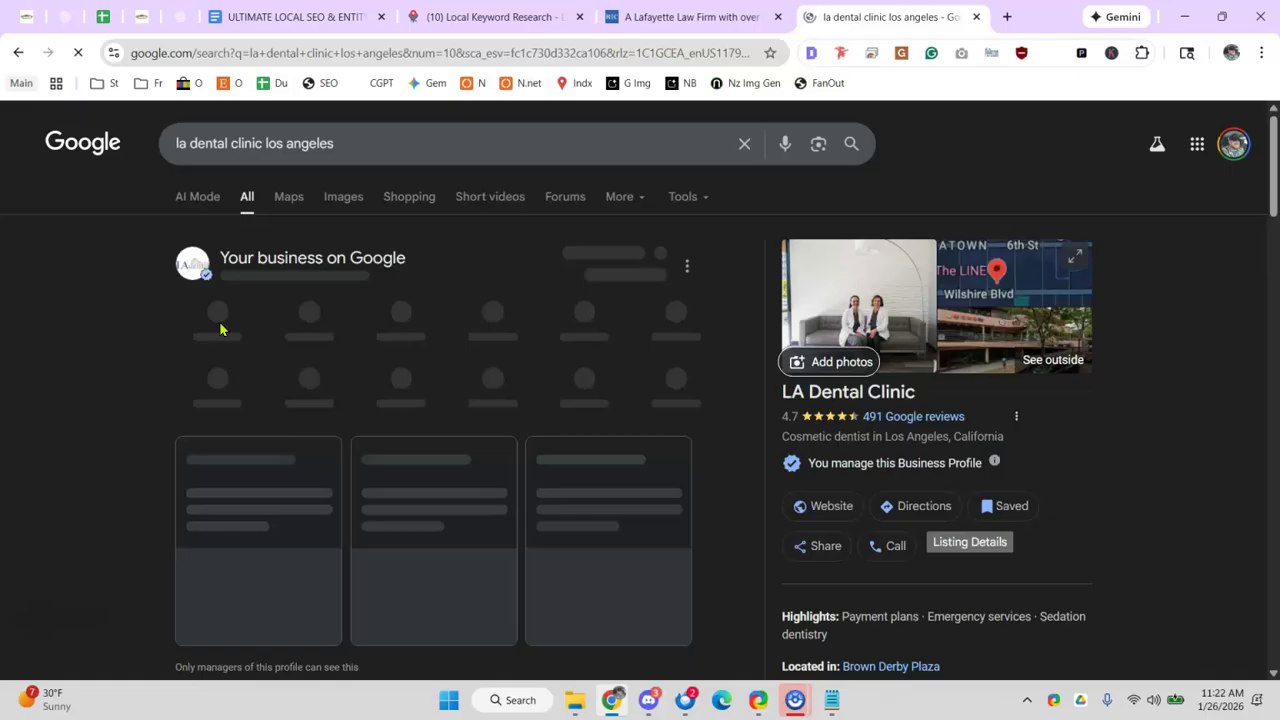
{"action": "left_click", "coordinate": [185, 328]}
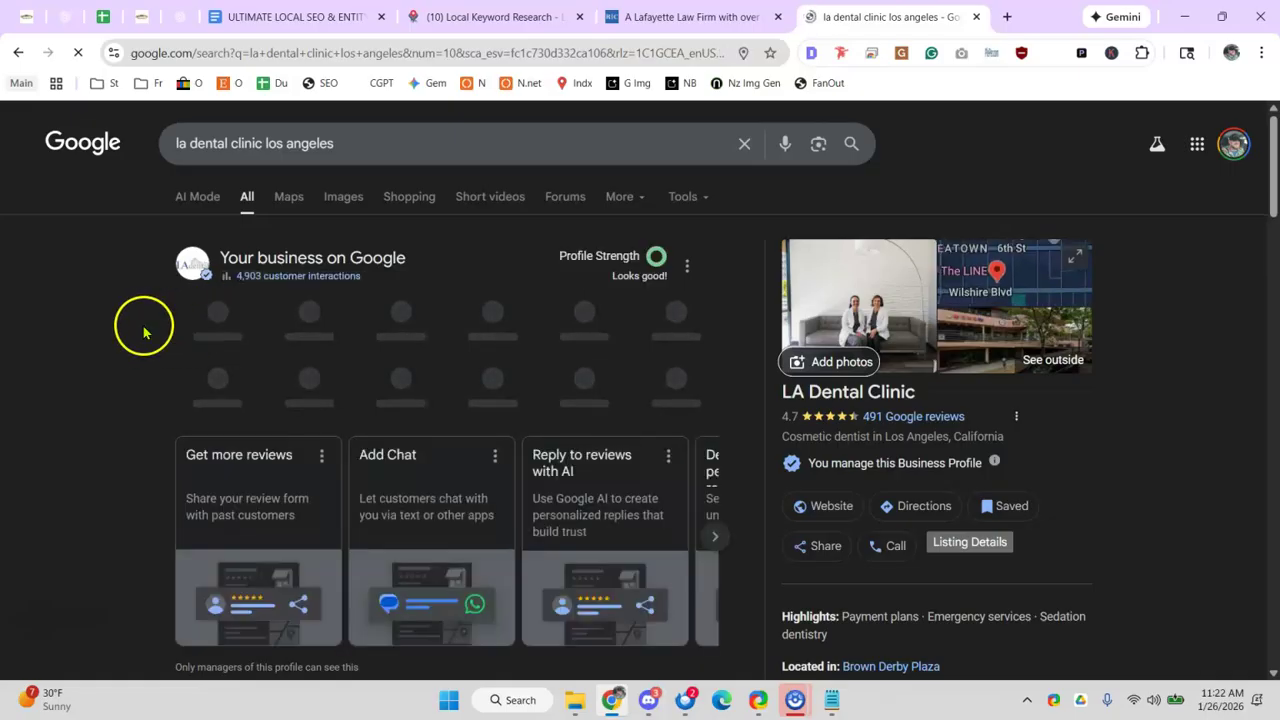
{"action": "left_click", "coordinate": [207, 330]}
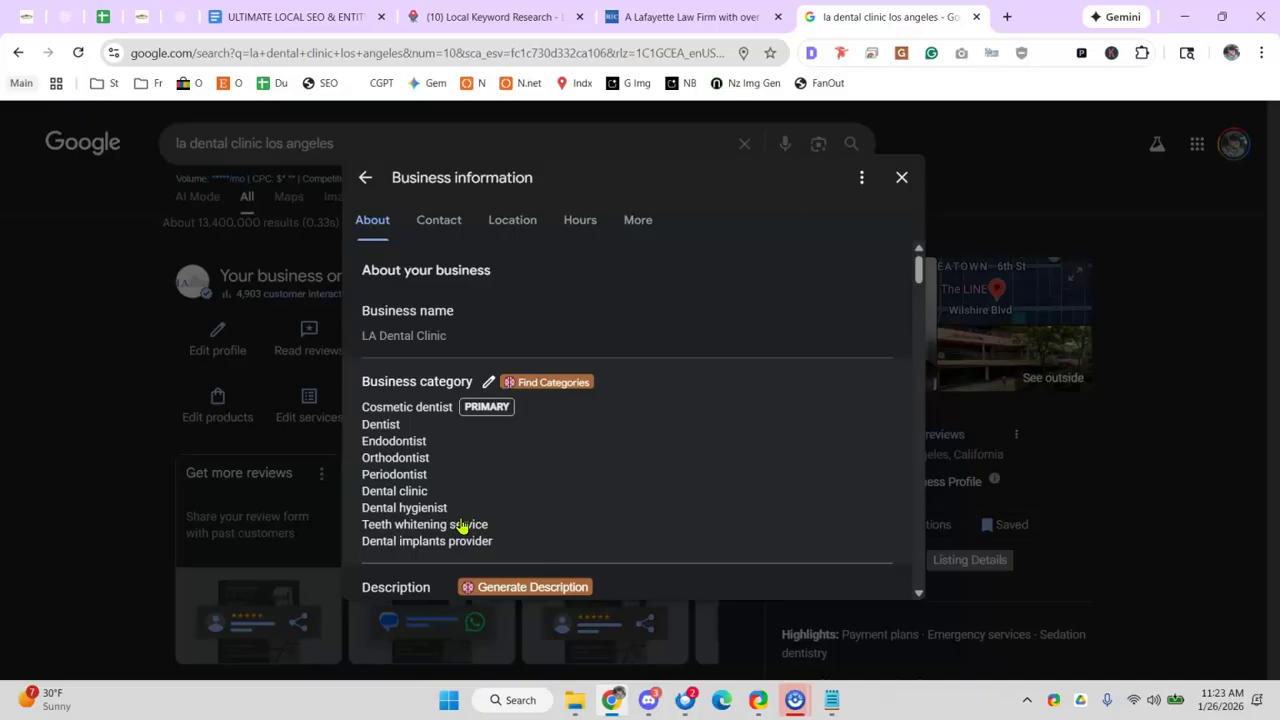
{"action": "scroll", "coordinate": [428, 330], "scroll_direction": "down", "scroll_amount": 1}
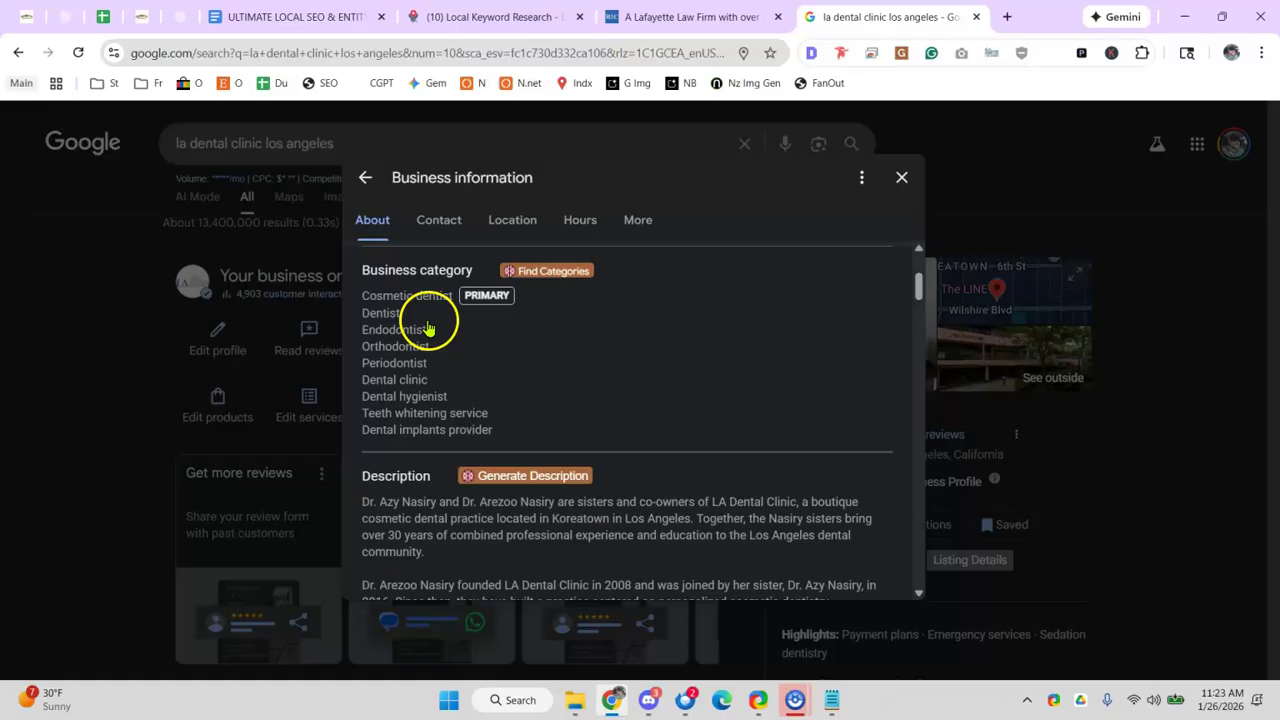
{"action": "scroll", "coordinate": [428, 330], "scroll_direction": "down", "scroll_amount": 3}
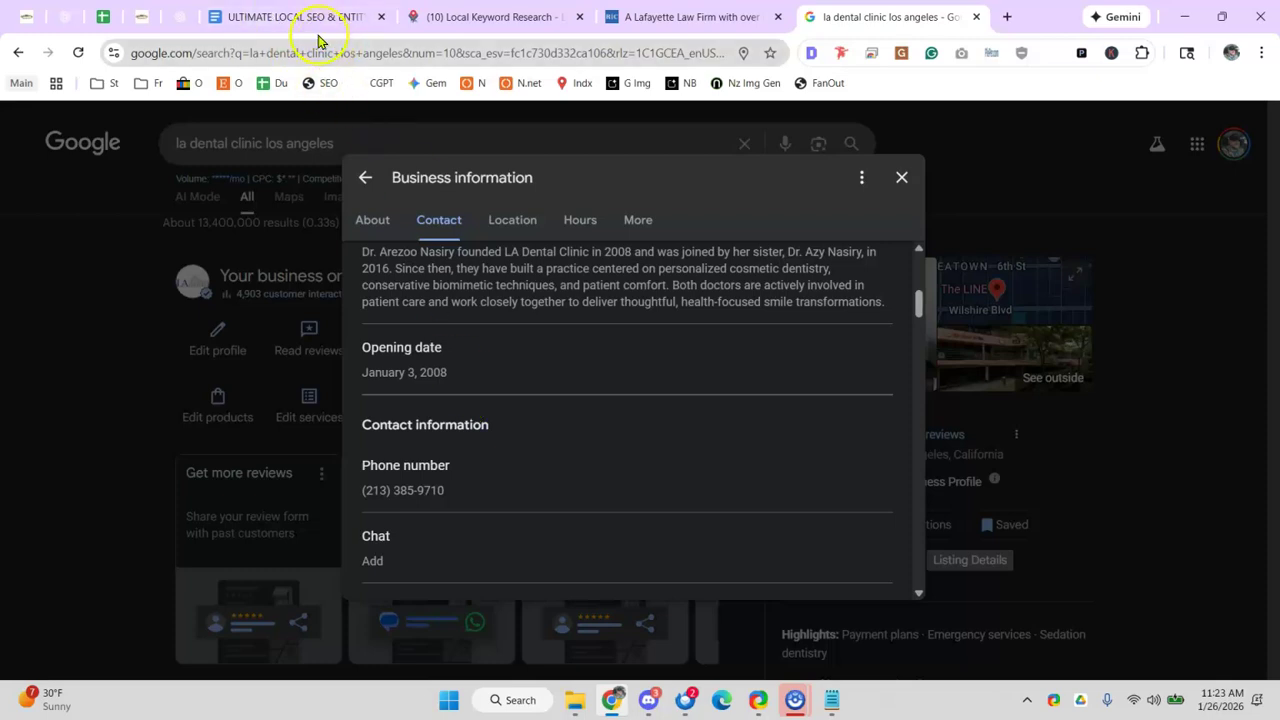
{"action": "left_click", "coordinate": [902, 177]}
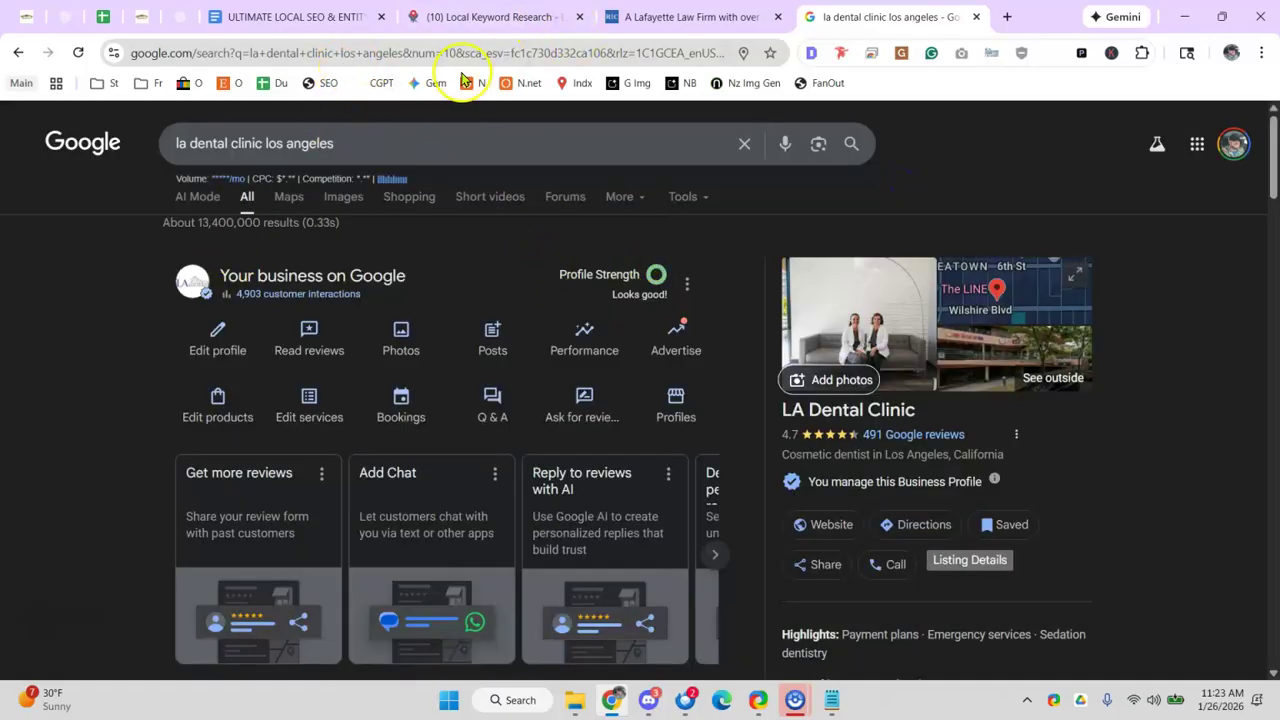
{"action": "left_click", "coordinate": [18, 52]}
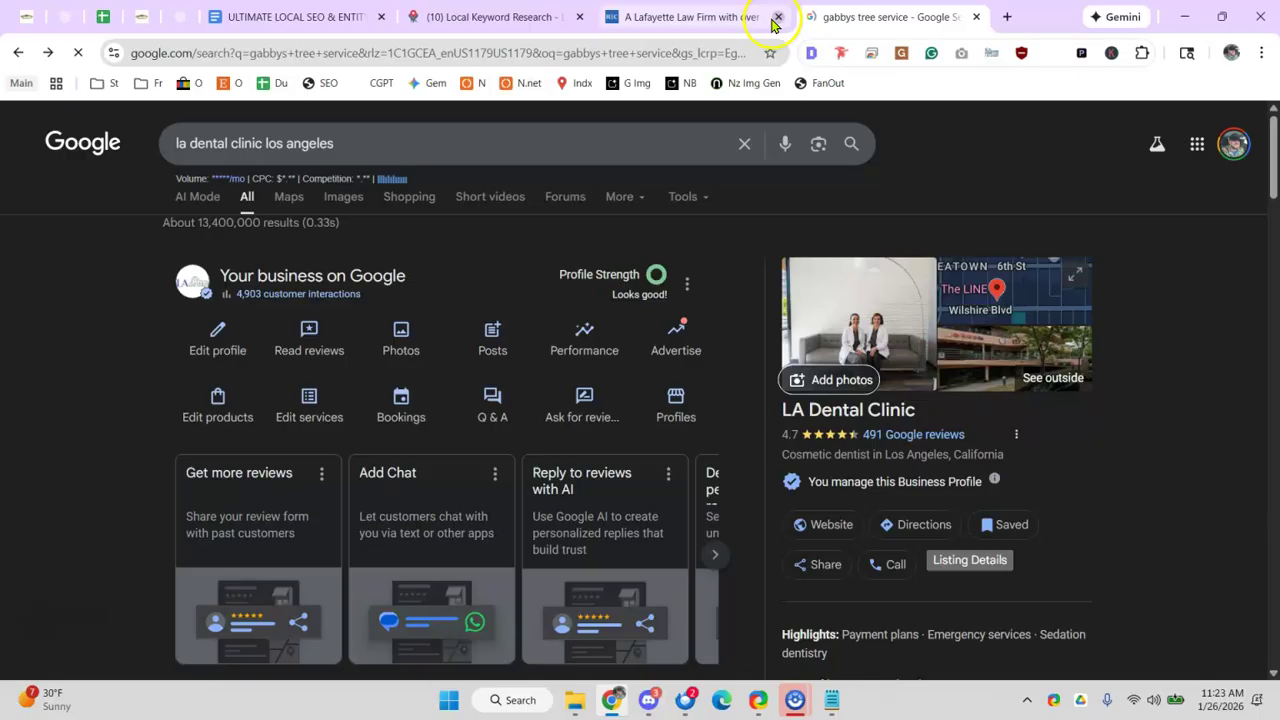
- Replace the GBP Categories placeholder in the Gabbys Trees prompt with 'Tree service'
{"action": "left_click", "coordinate": [777, 17]}
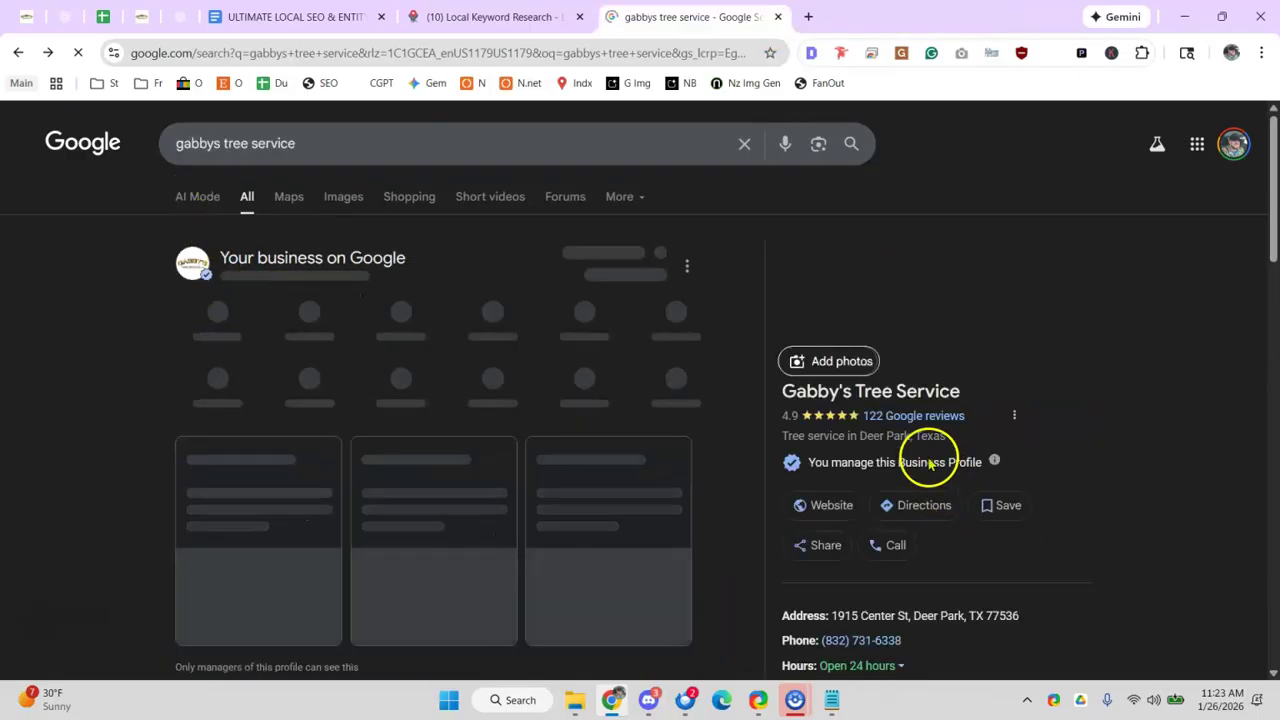
{"action": "left_click_drag", "start_coordinate": [782, 436], "coordinate": [861, 440]}
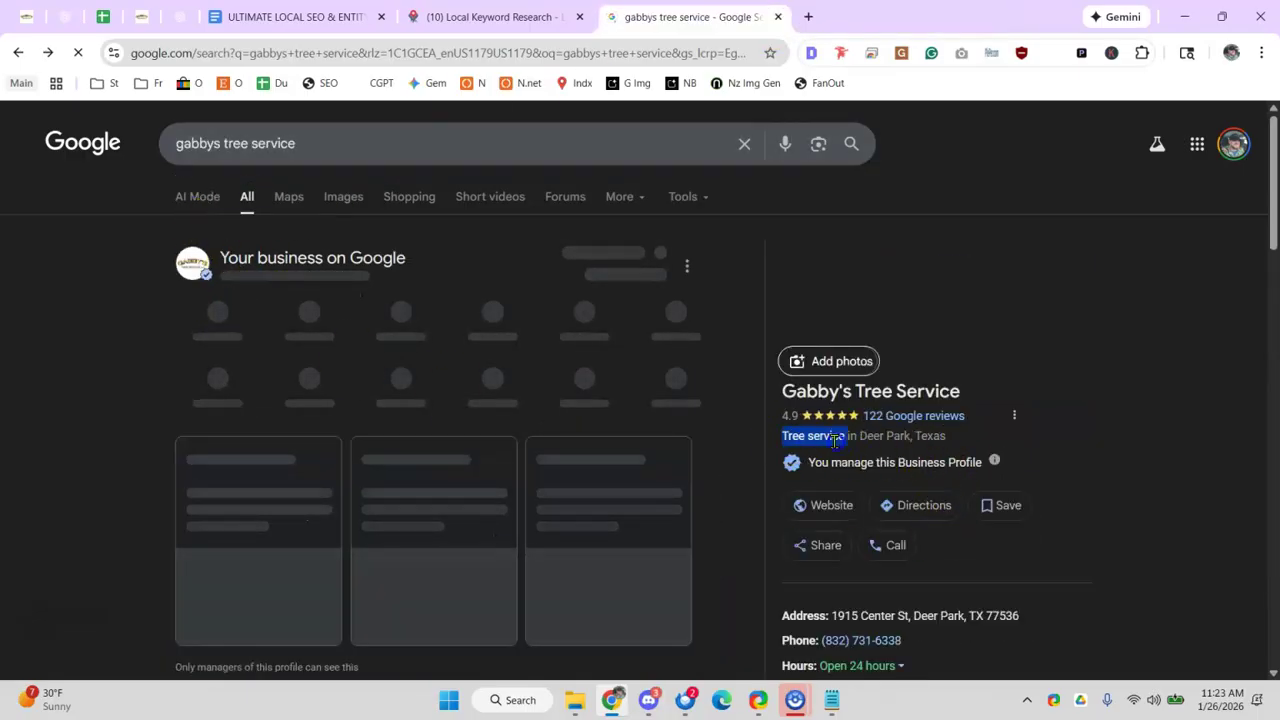
{"action": "left_click", "coordinate": [181, 17]}
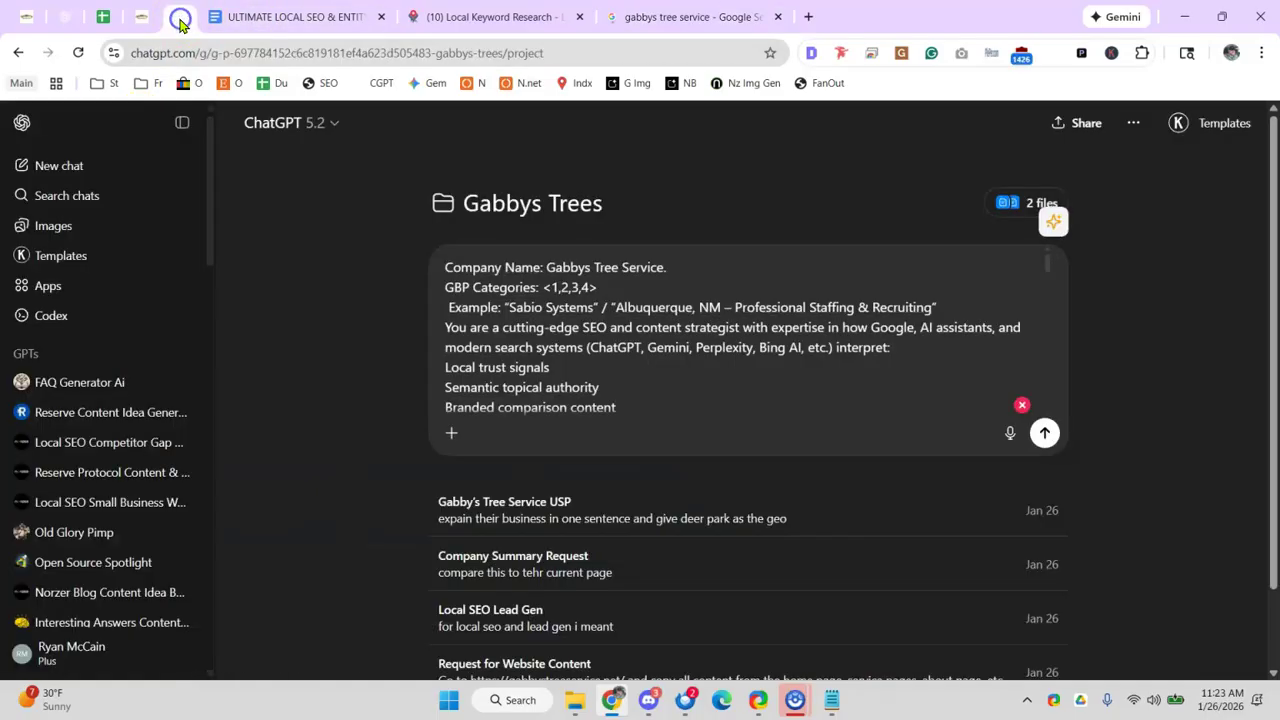
{"action": "left_click_drag", "start_coordinate": [551, 287], "coordinate": [642, 288]}
{"action": "key", "text": "BackSpace"}
{"action": "key", "text": "BackSpace"}
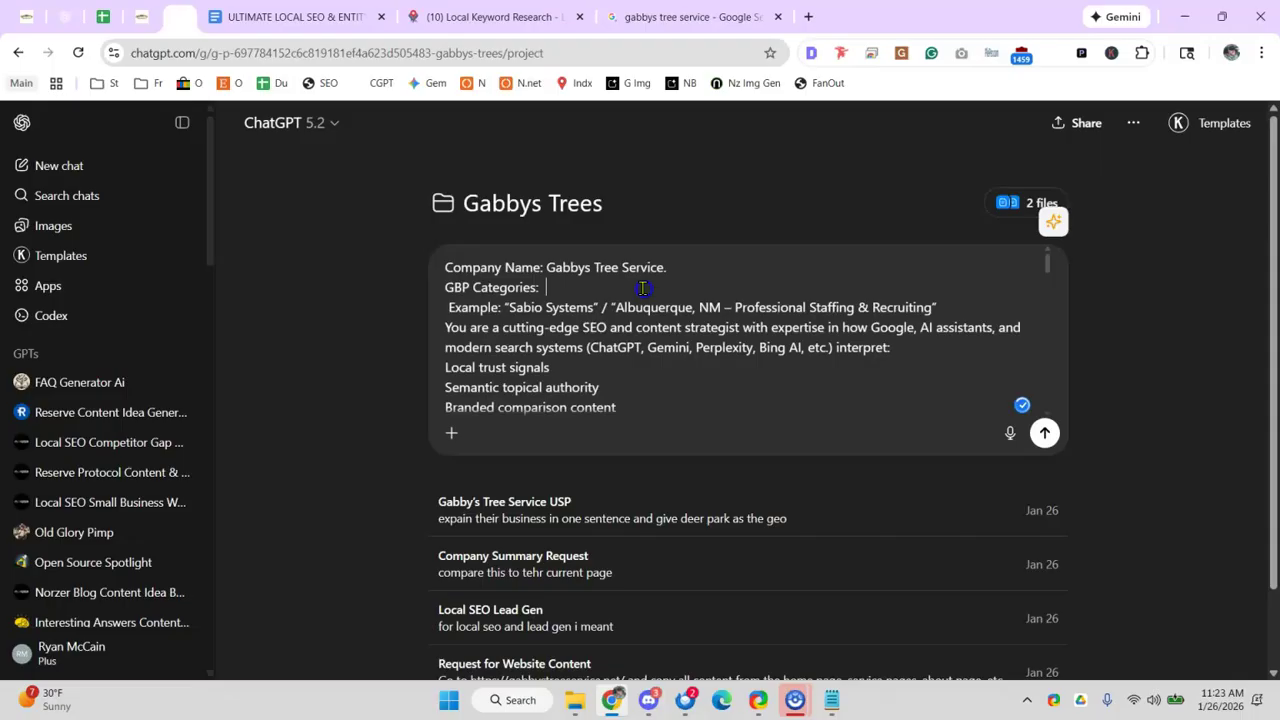
{"action": "type", "text": "ee service"}
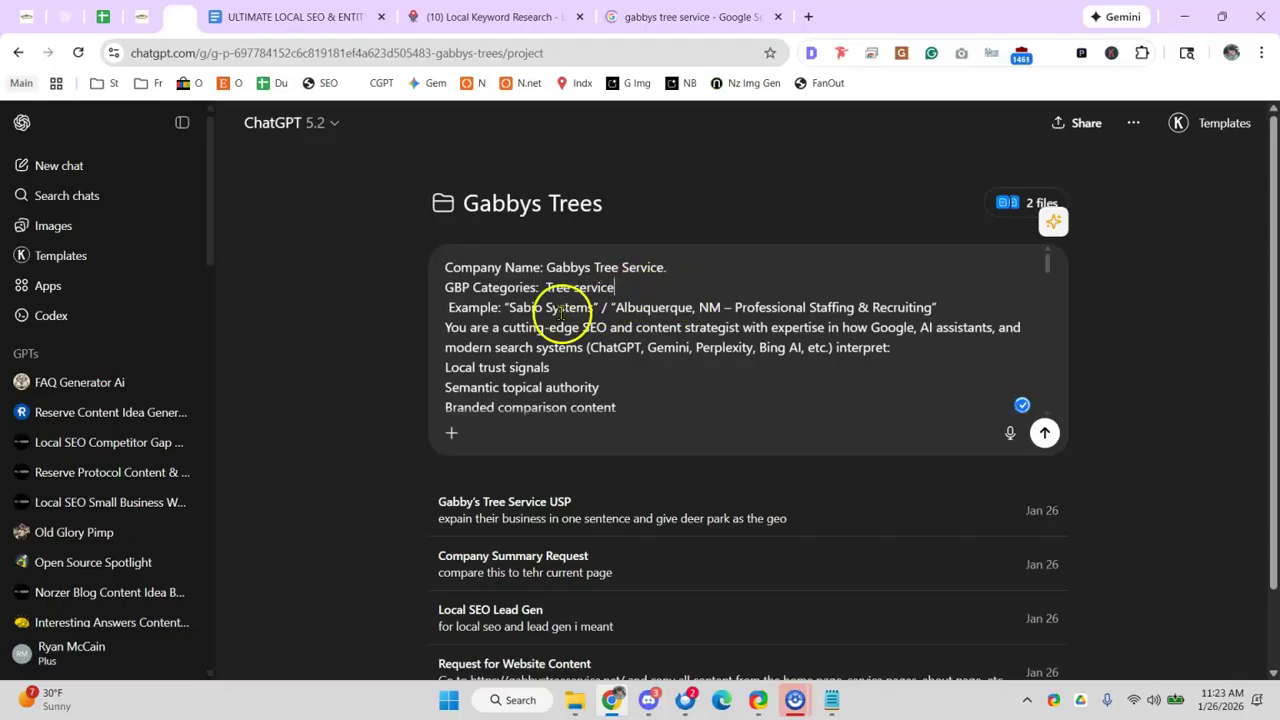
- Delete the Sabio Systems example line from the prompt
{"action": "left_click_drag", "start_coordinate": [508, 308], "coordinate": [591, 308]}
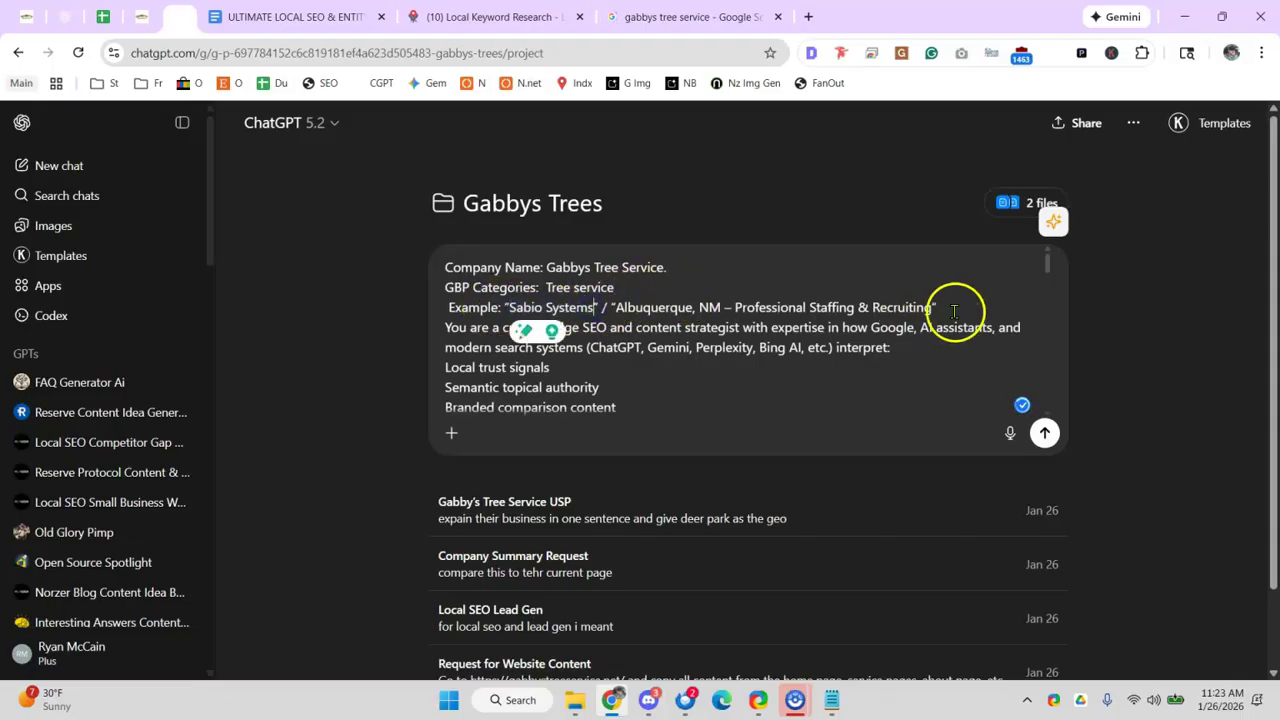
{"action": "left_click_drag", "start_coordinate": [938, 308], "coordinate": [426, 318]}
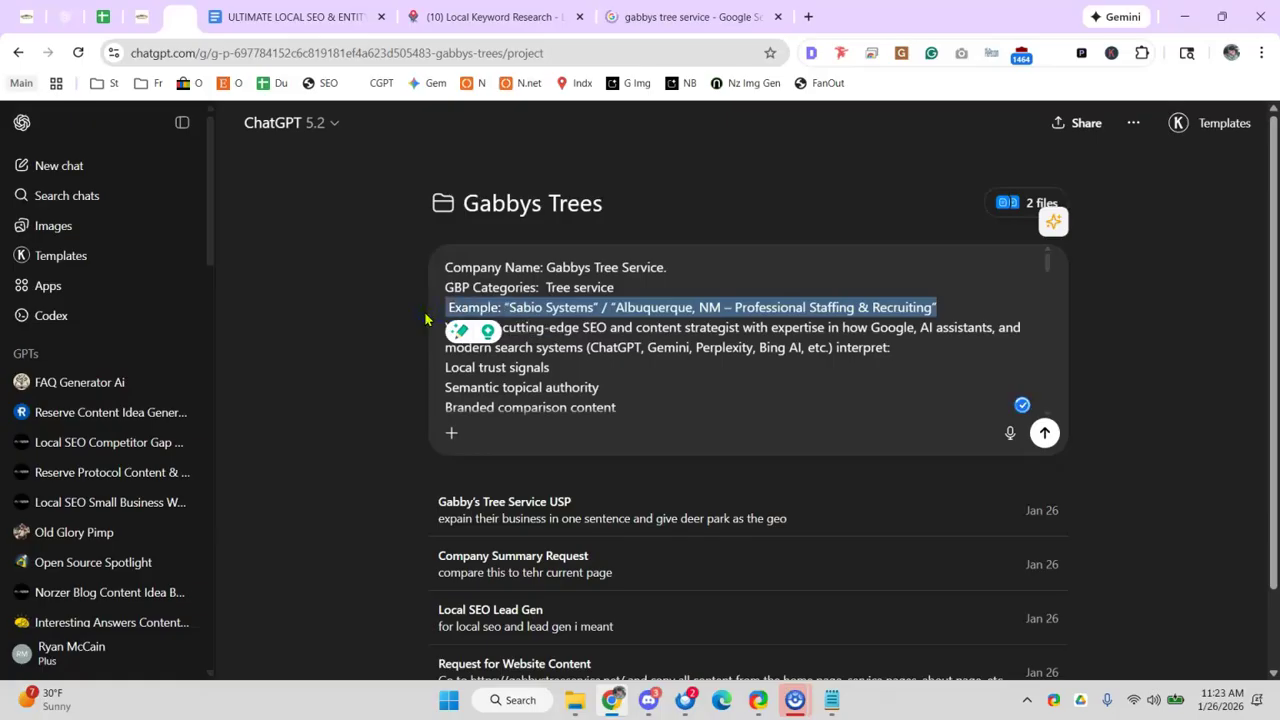
{"action": "key", "text": "BackSpace"}
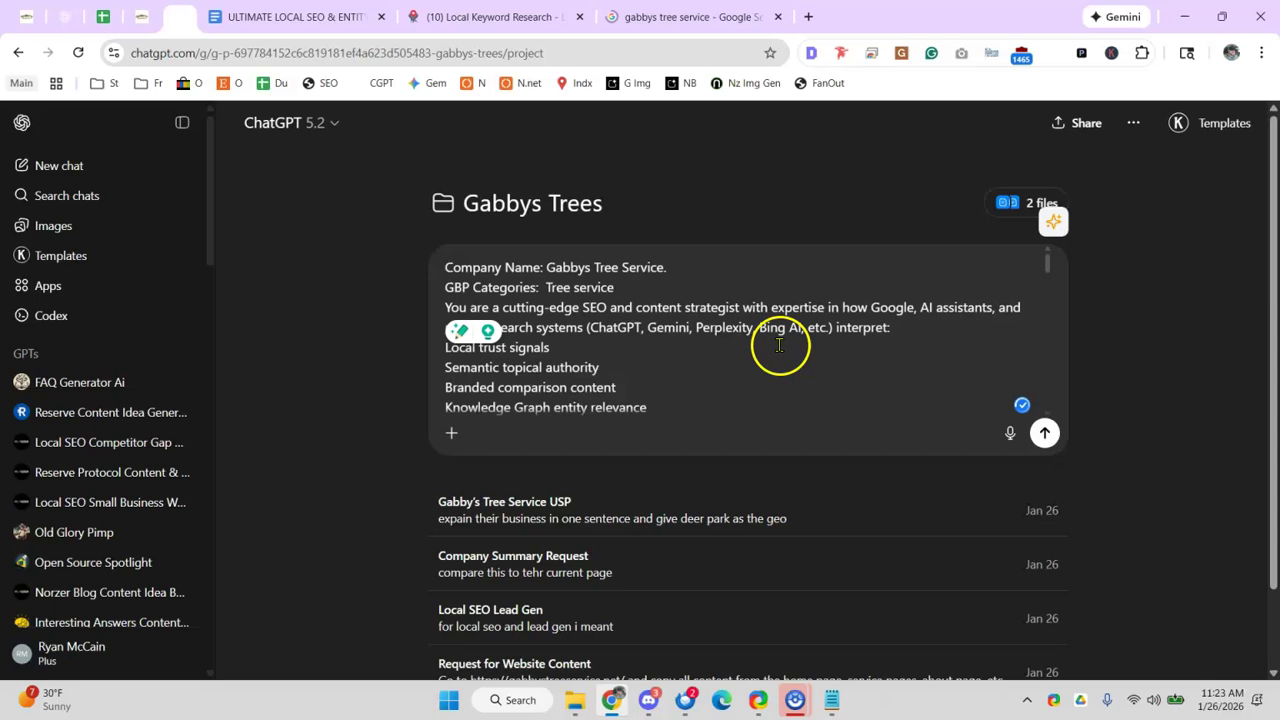
- Review the finished local SEO prompt and send it to ChatGPT
{"action": "scroll", "coordinate": [741, 340], "scroll_direction": "down", "scroll_amount": 10}
{"action": "scroll", "coordinate": [741, 340], "scroll_direction": "down", "scroll_amount": 5}
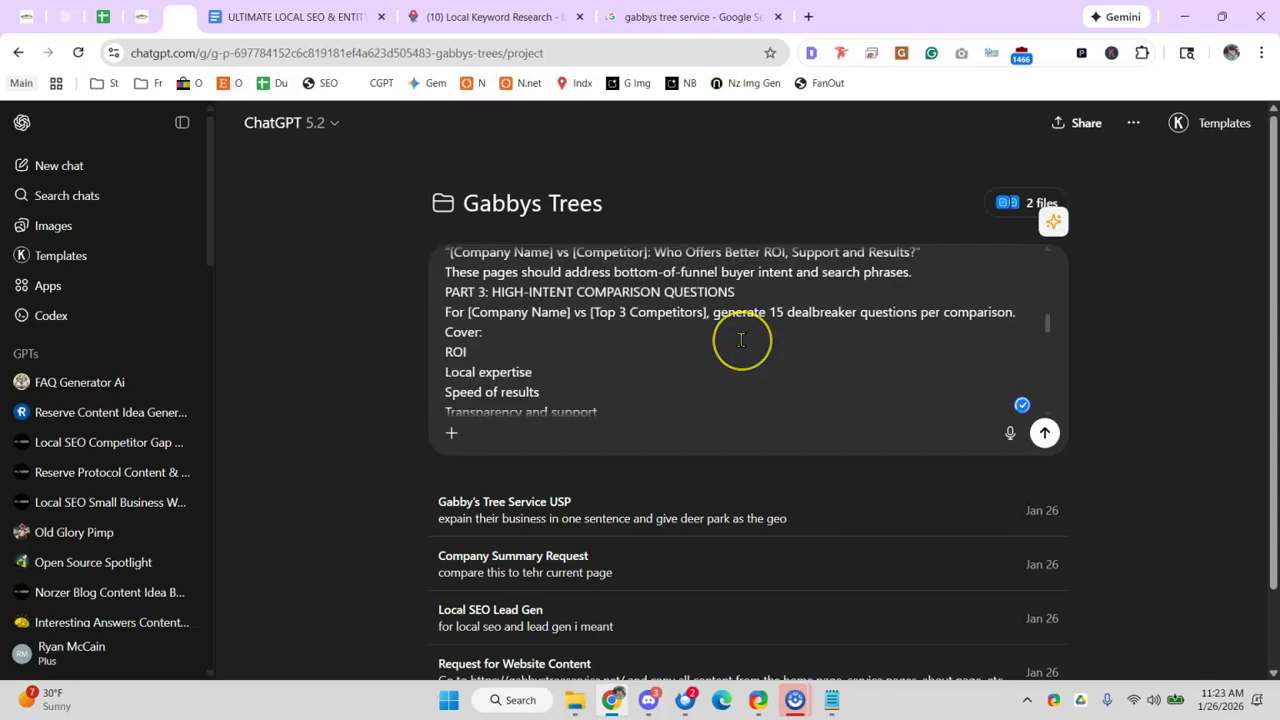
{"action": "scroll", "coordinate": [711, 338], "scroll_direction": "up", "scroll_amount": 2}
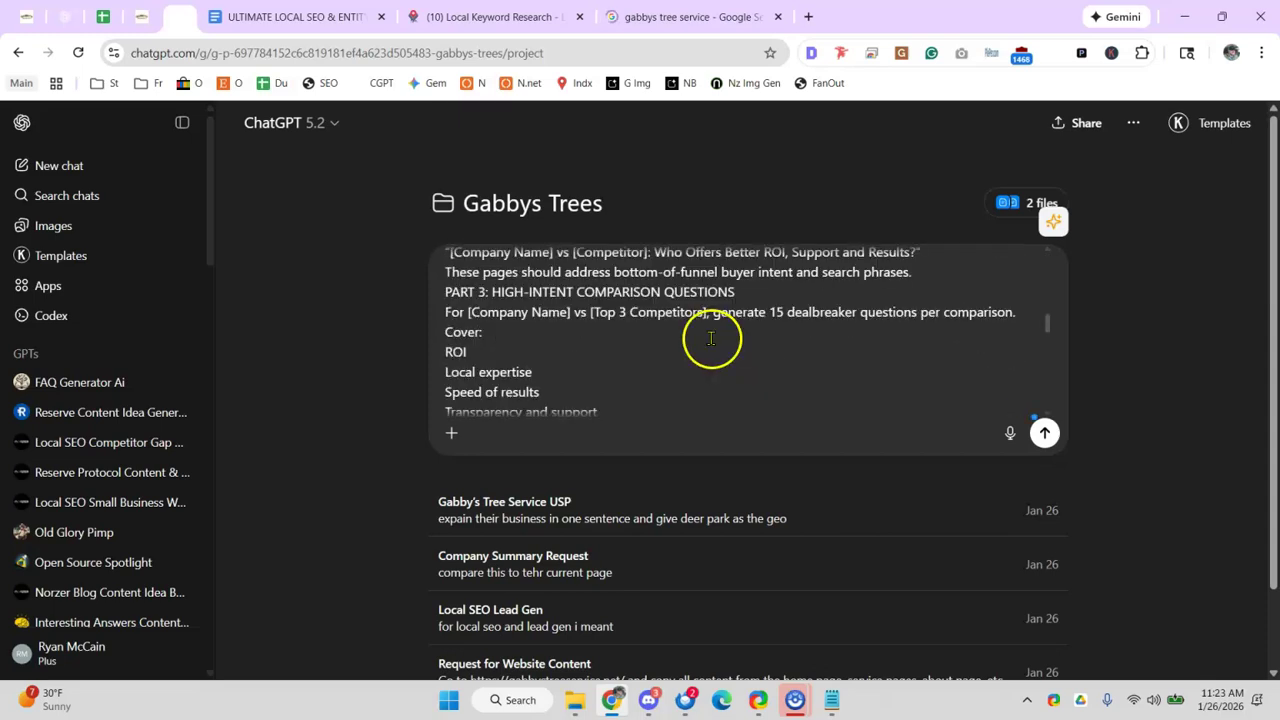
{"action": "scroll", "coordinate": [711, 338], "scroll_direction": "down", "scroll_amount": 2}
{"action": "left_click_drag", "start_coordinate": [500, 394], "coordinate": [652, 396]}
{"action": "scroll", "coordinate": [697, 350], "scroll_direction": "down", "scroll_amount": 2}
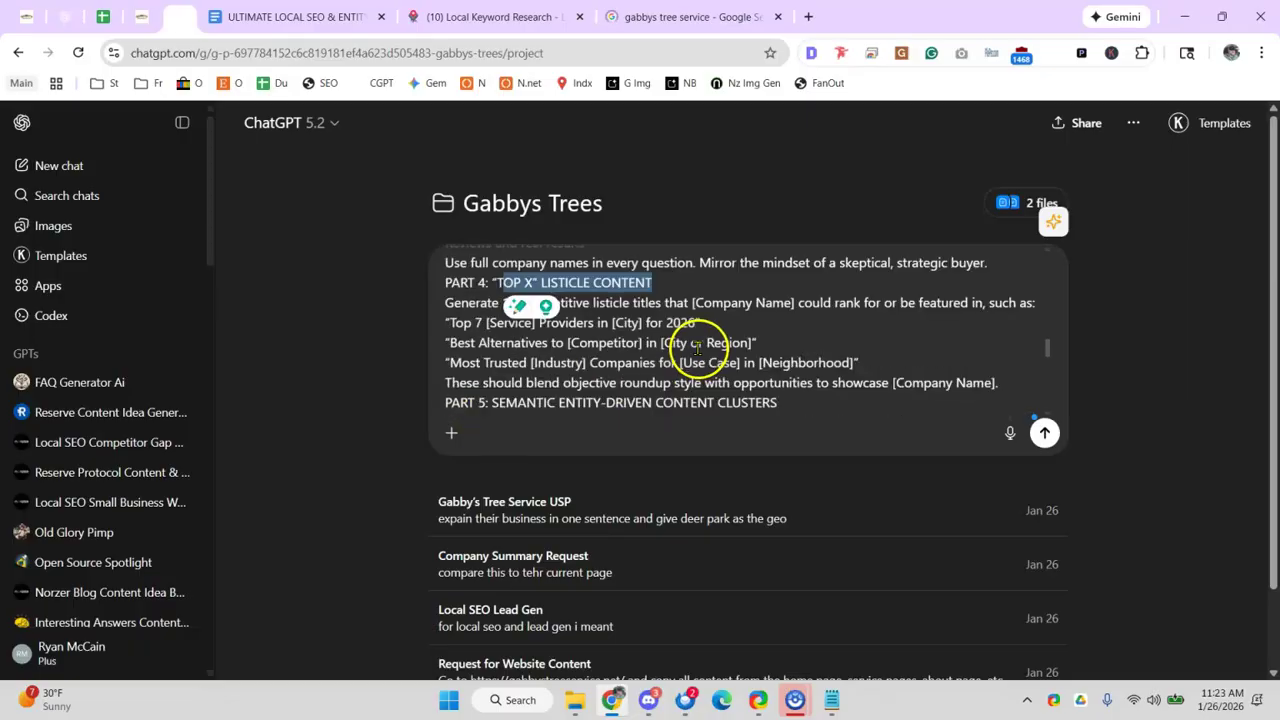
{"action": "scroll", "coordinate": [730, 355], "scroll_direction": "down", "scroll_amount": 3}
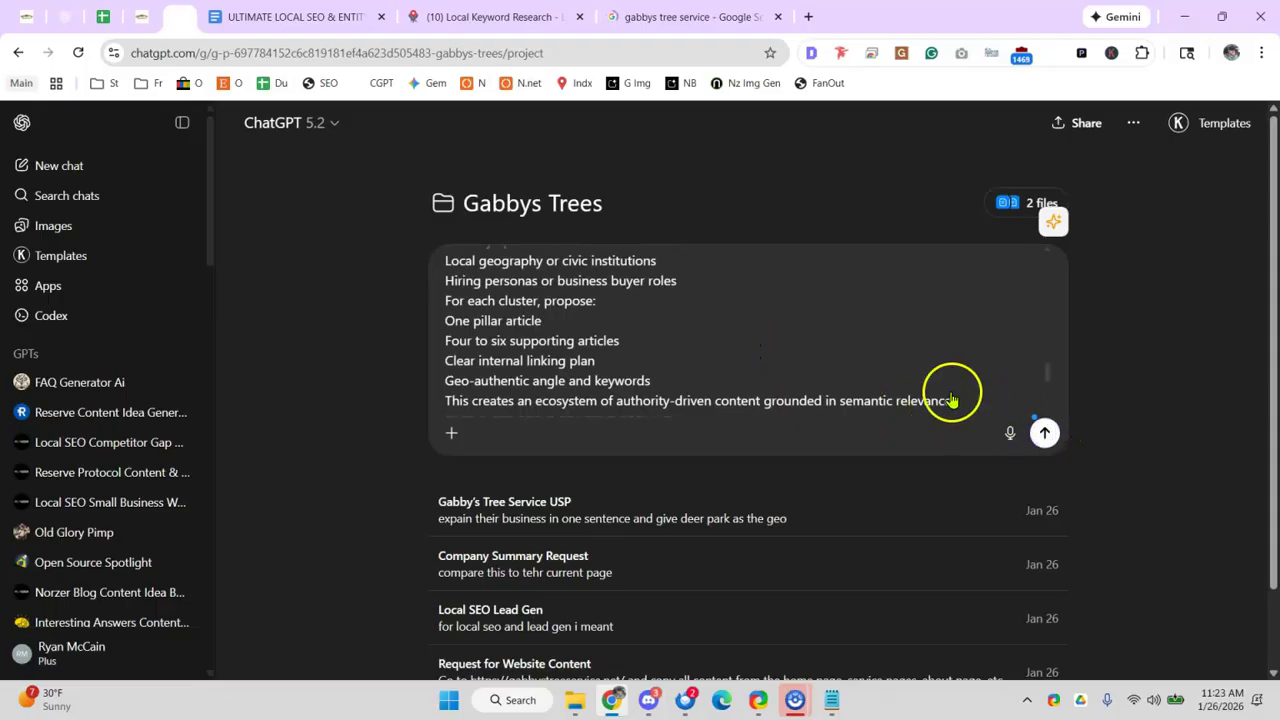
{"action": "left_click", "coordinate": [1043, 432]}
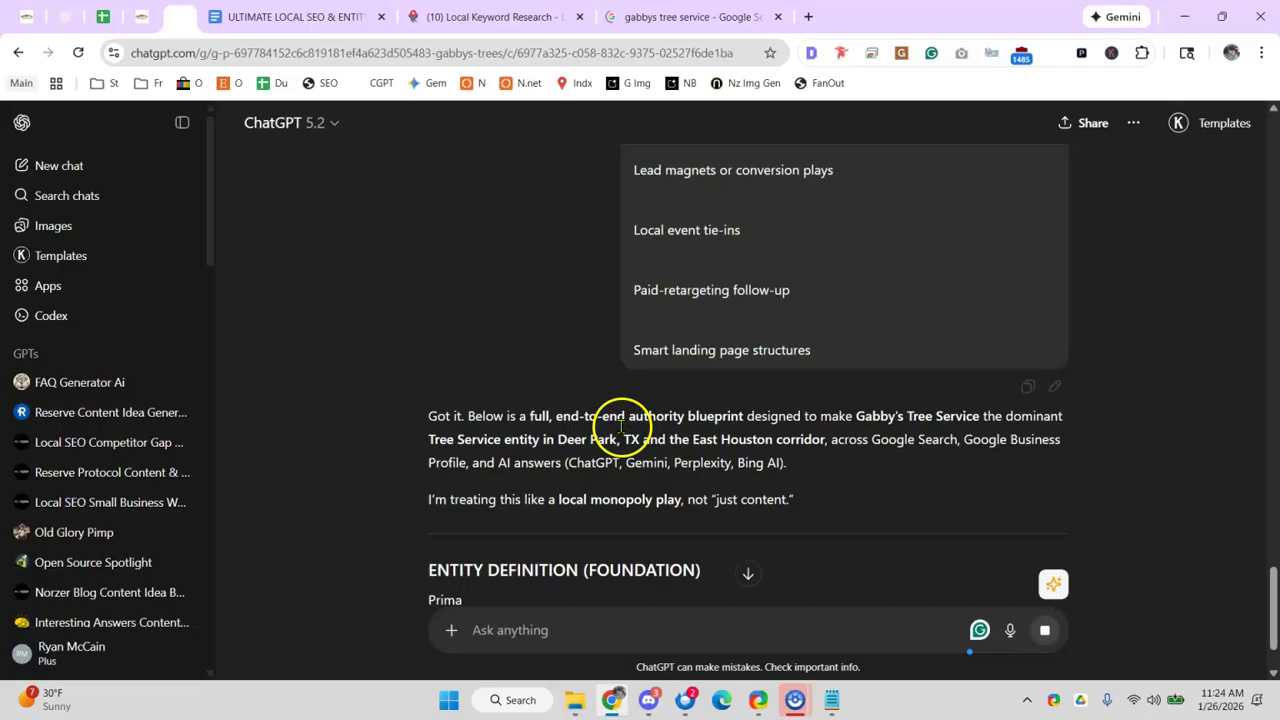
- Read the blueprint's introduction for Deer Park, TX and the East Houston corridor as it streams in
{"action": "left_click_drag", "start_coordinate": [538, 440], "coordinate": [586, 440]}
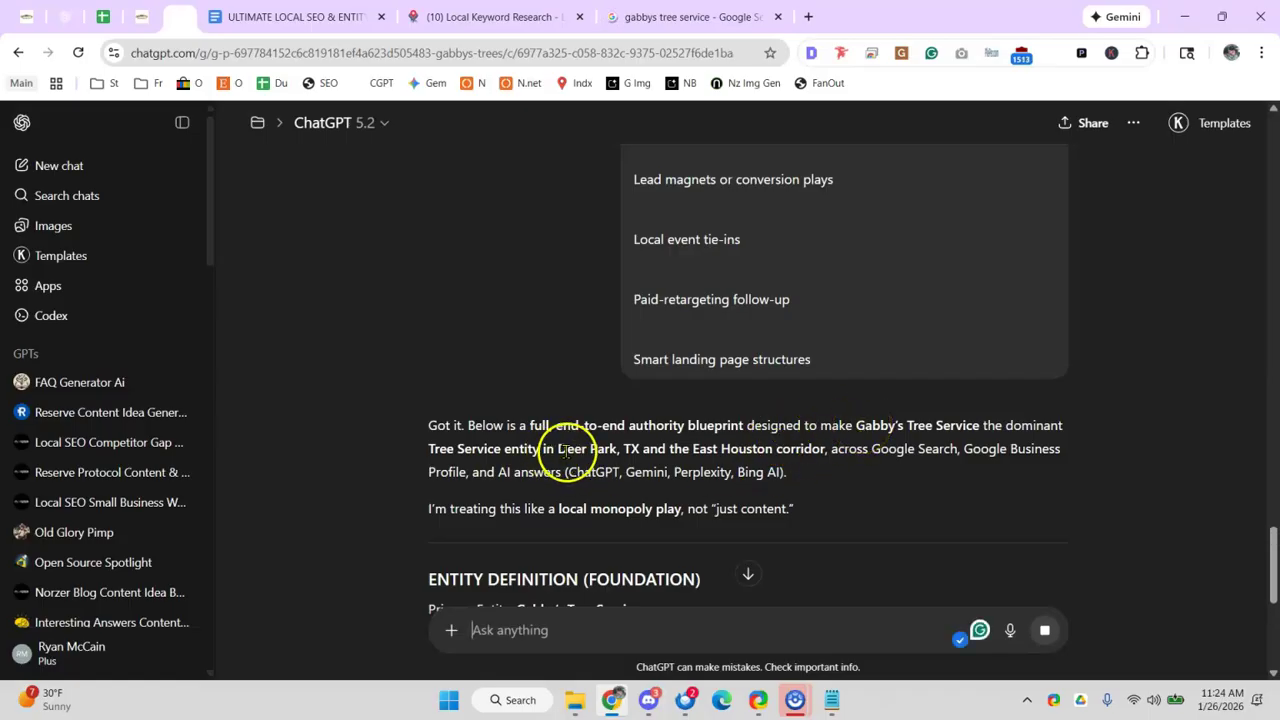
{"action": "left_click_drag", "start_coordinate": [672, 449], "coordinate": [779, 449]}
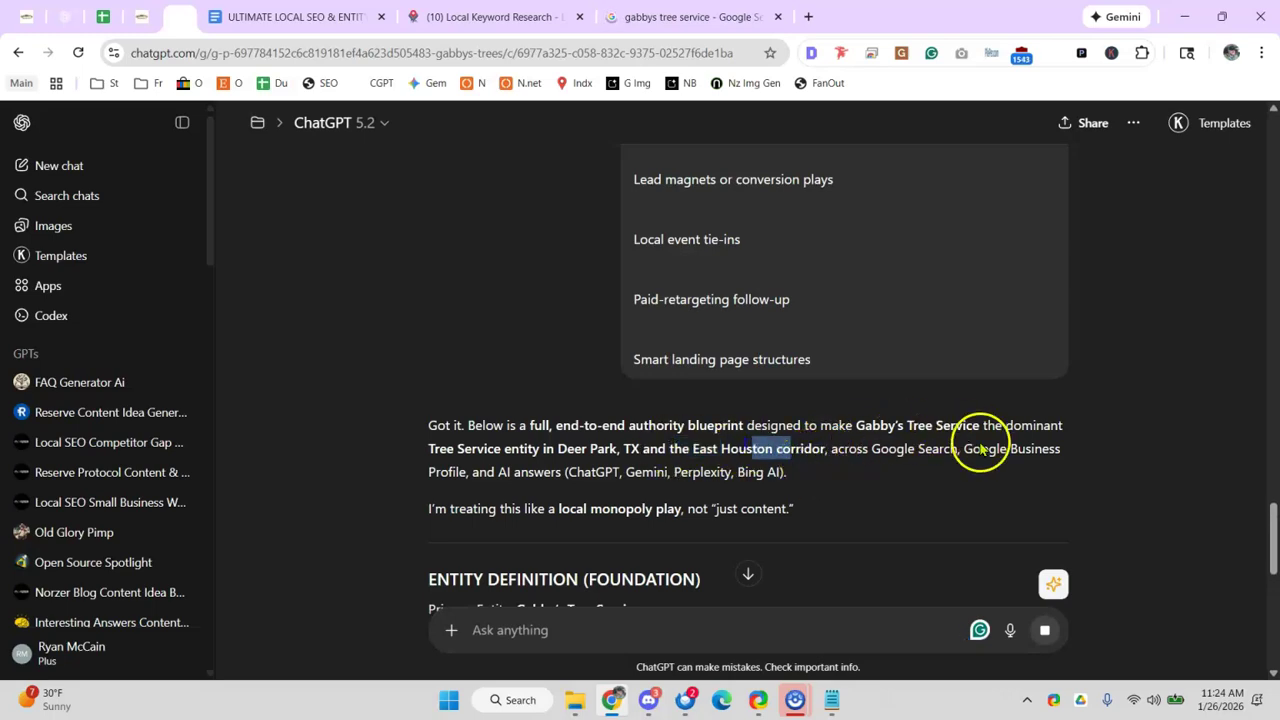
- Read the topical map's intro and topic 1, Emergency Tree Removal
{"action": "scroll", "coordinate": [603, 435], "scroll_direction": "down", "scroll_amount": 2}
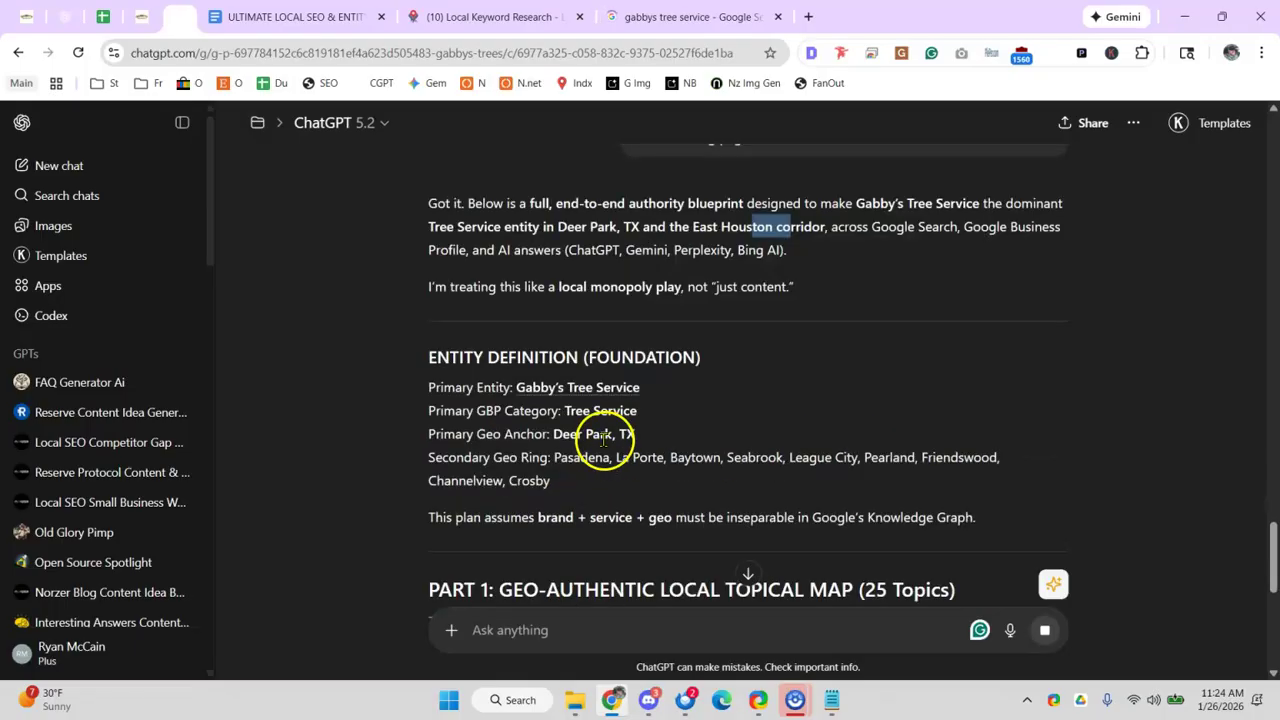
{"action": "scroll", "coordinate": [603, 435], "scroll_direction": "down", "scroll_amount": 1}
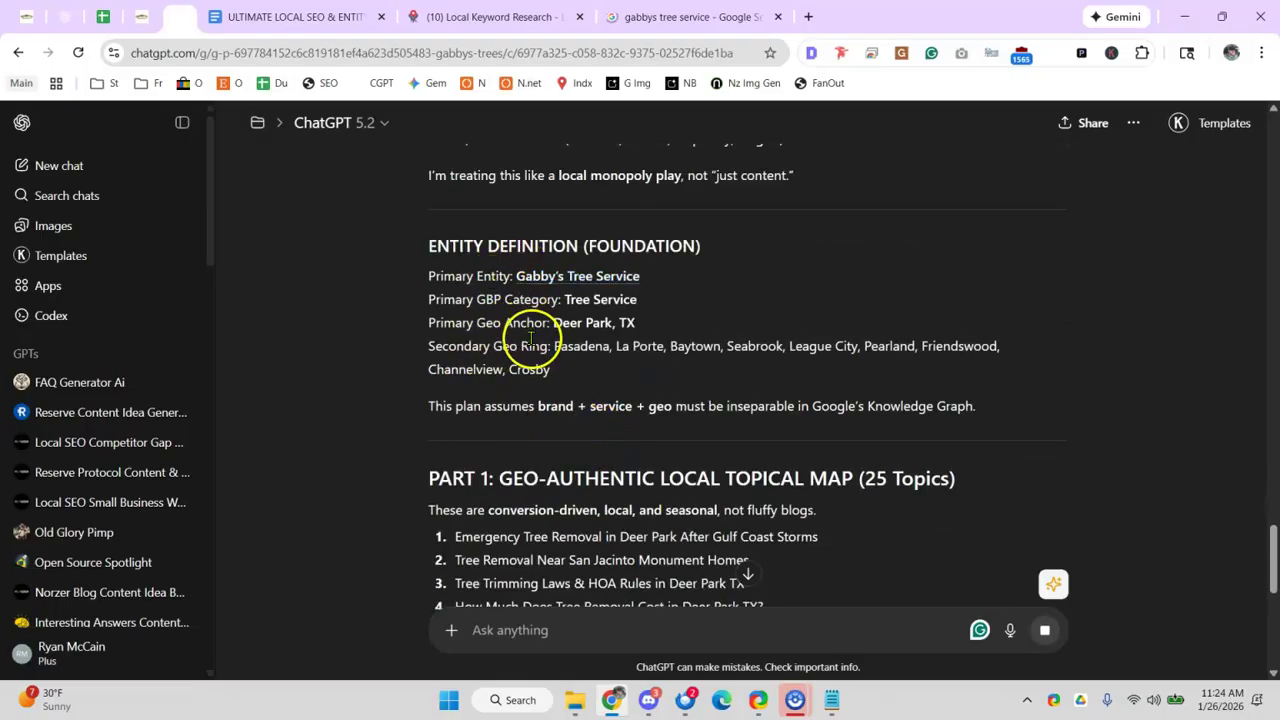
{"action": "scroll", "coordinate": [530, 340], "scroll_direction": "down", "scroll_amount": 1}
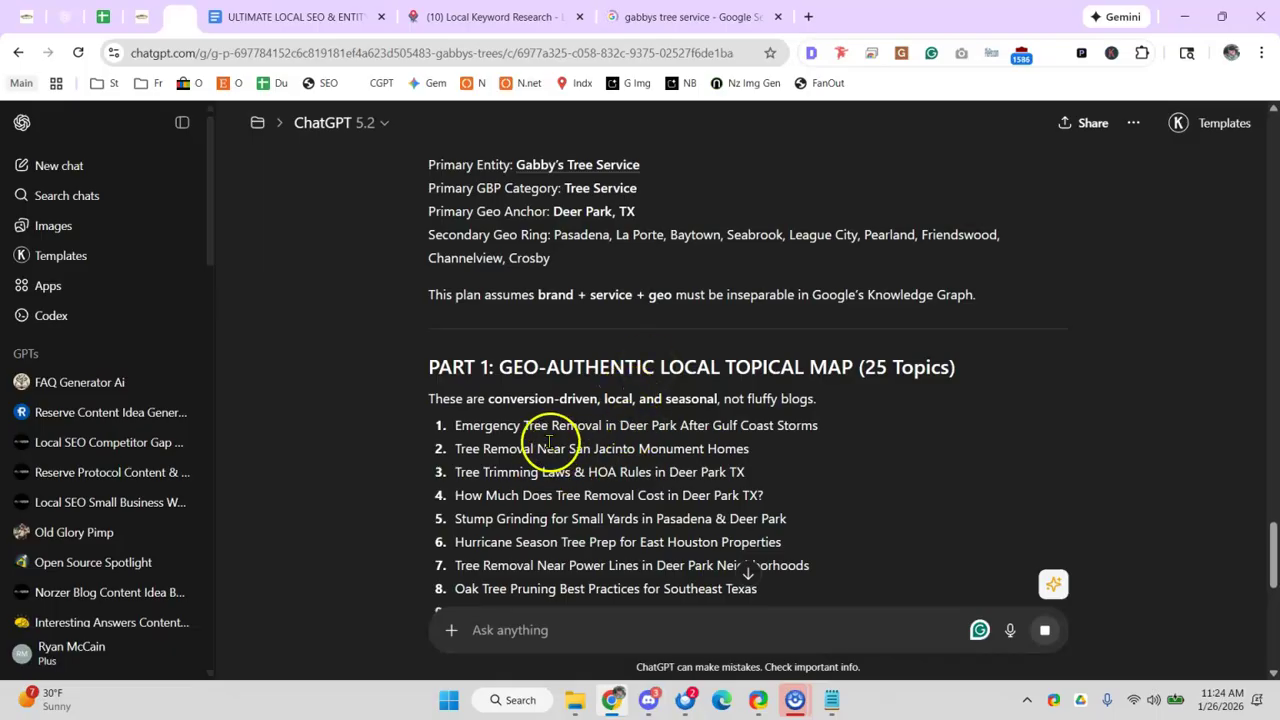
{"action": "left_click_drag", "start_coordinate": [555, 398], "coordinate": [648, 399]}
{"action": "left_click", "coordinate": [648, 399]}
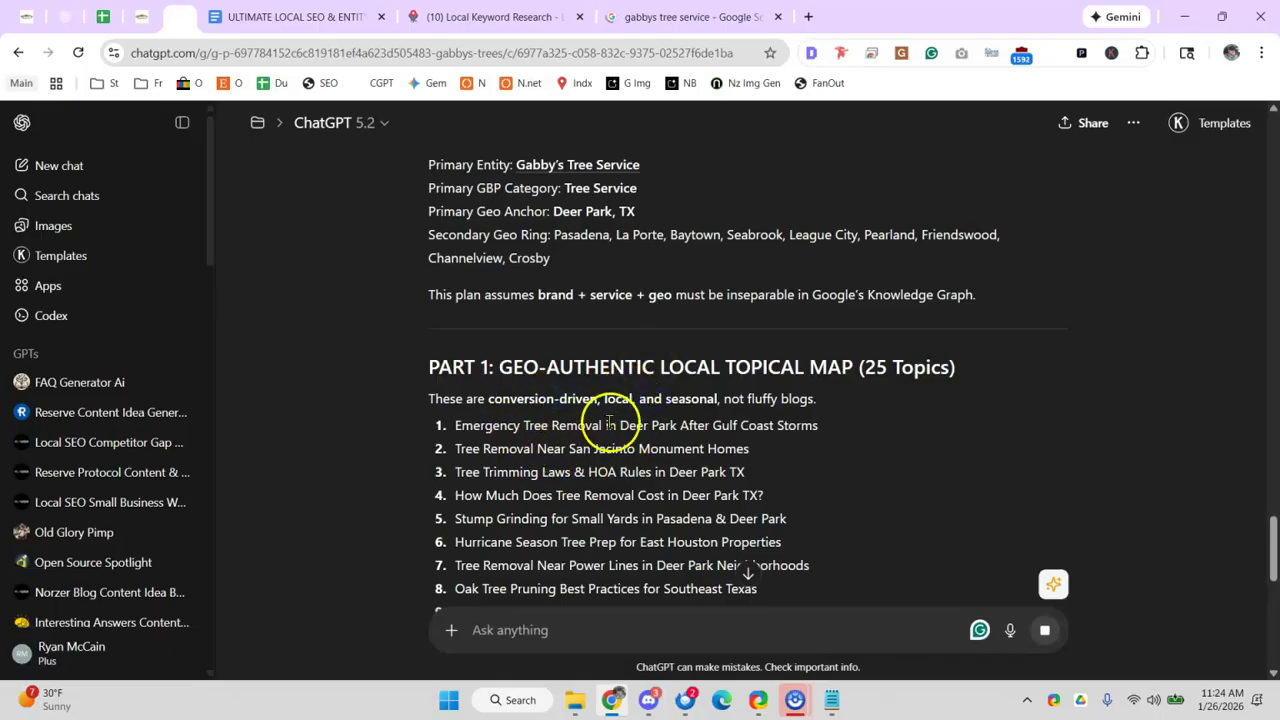
{"action": "left_click_drag", "start_coordinate": [499, 428], "coordinate": [745, 426]}
{"action": "left_click", "coordinate": [707, 428]}
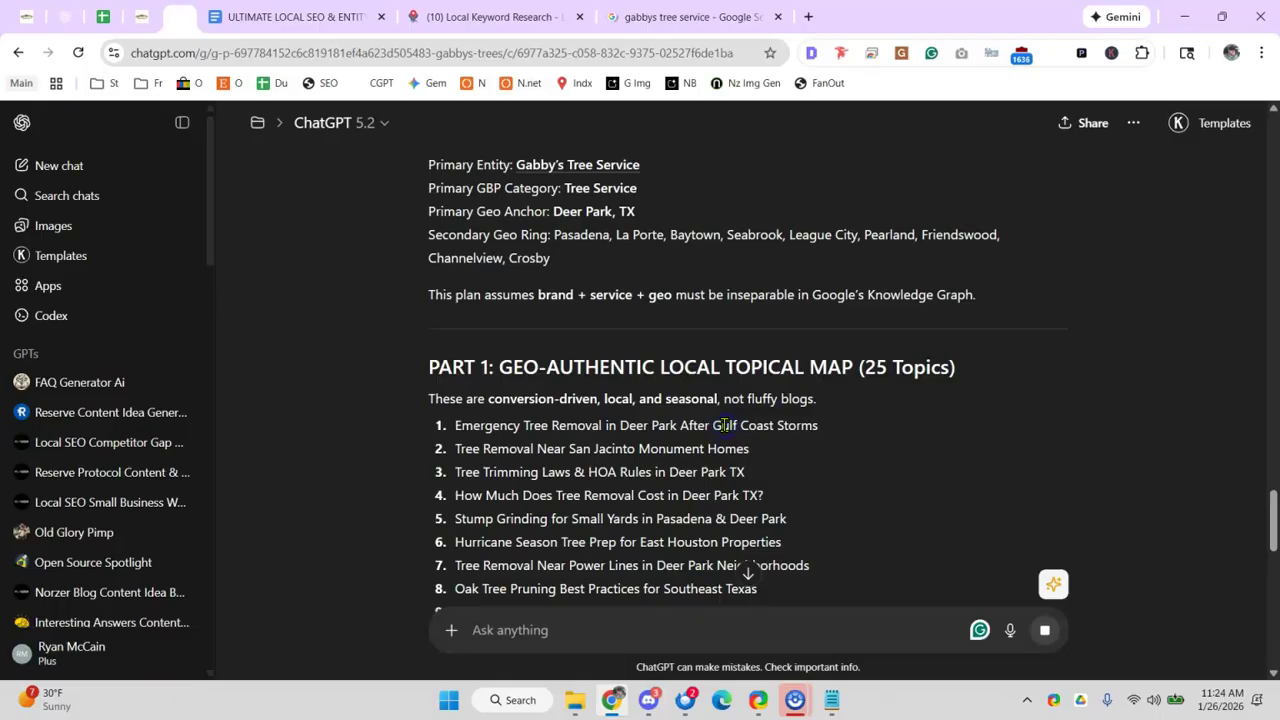
{"action": "left_click", "coordinate": [452, 425]}
{"action": "left_click_drag", "start_coordinate": [455, 426], "coordinate": [818, 430]}
{"action": "left_click", "coordinate": [826, 437]}
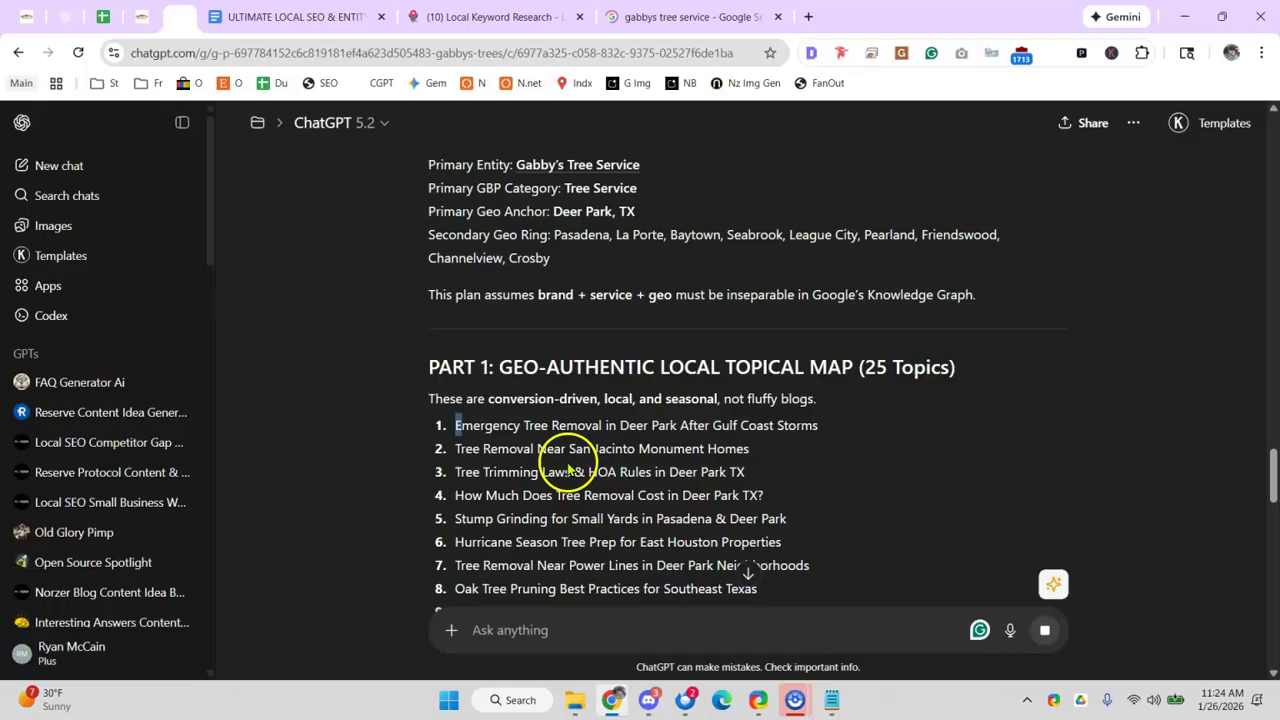
- Read topics 3–5 (trimming laws, tree removal cost, stump grinding for small yards) through Part 2
{"action": "left_click_drag", "start_coordinate": [497, 475], "coordinate": [586, 472]}
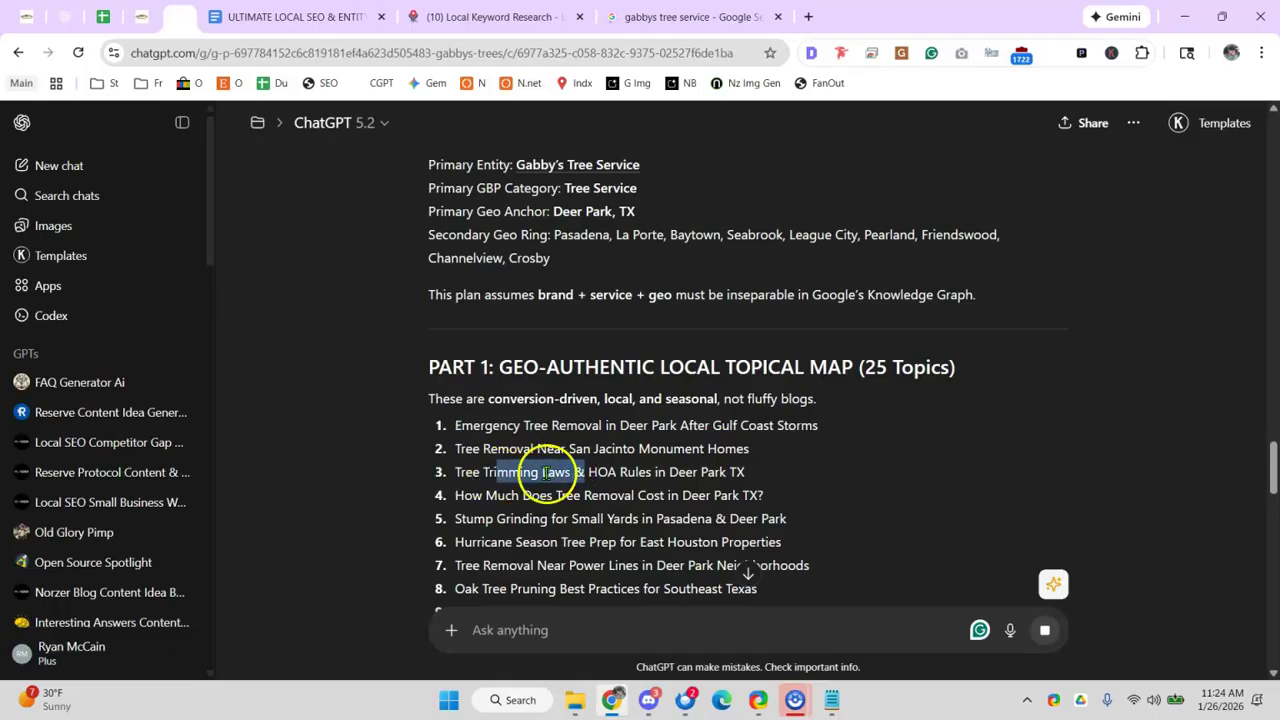
{"action": "left_click", "coordinate": [541, 470]}
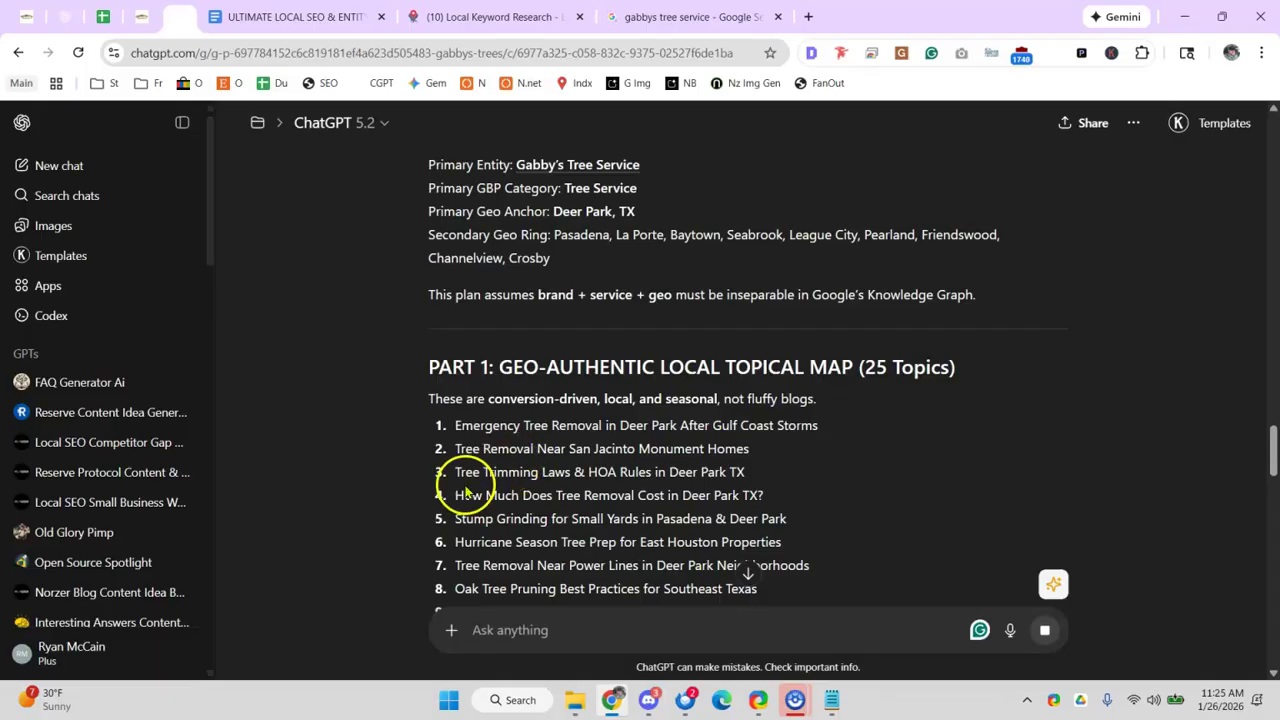
{"action": "left_click_drag", "start_coordinate": [473, 495], "coordinate": [602, 495]}
{"action": "left_click", "coordinate": [631, 495]}
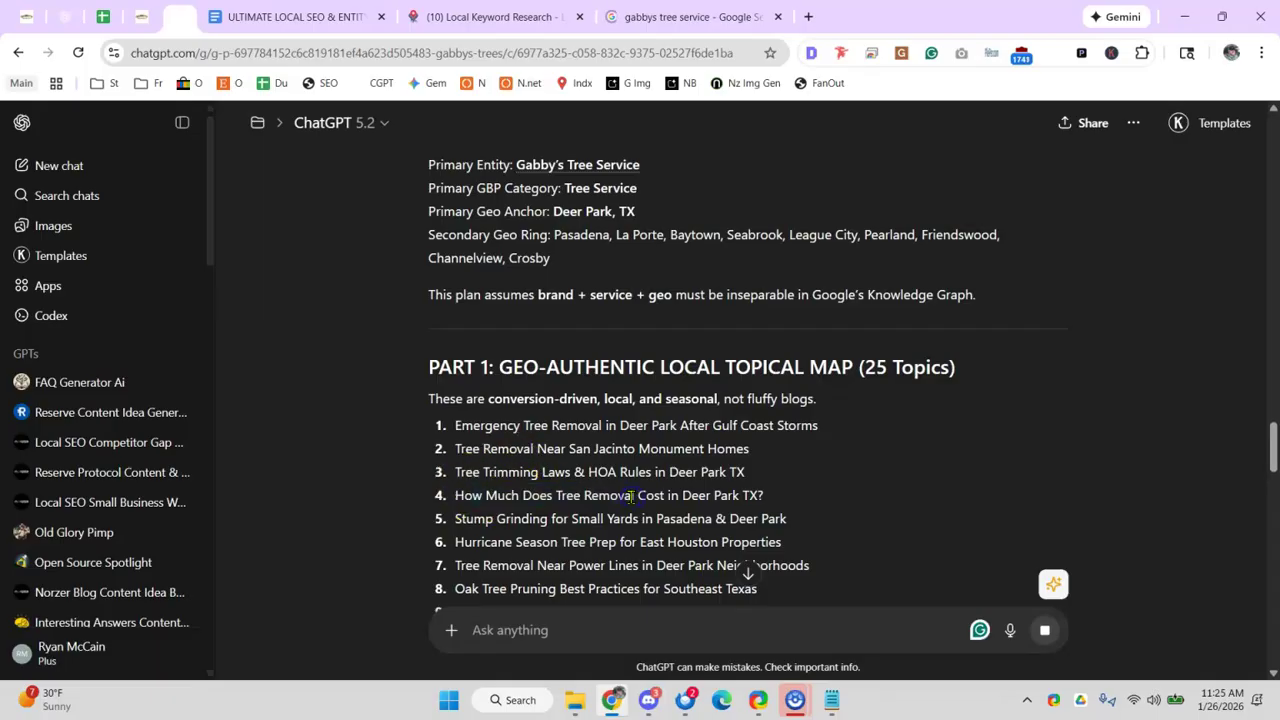
{"action": "left_click_drag", "start_coordinate": [590, 518], "coordinate": [711, 518]}
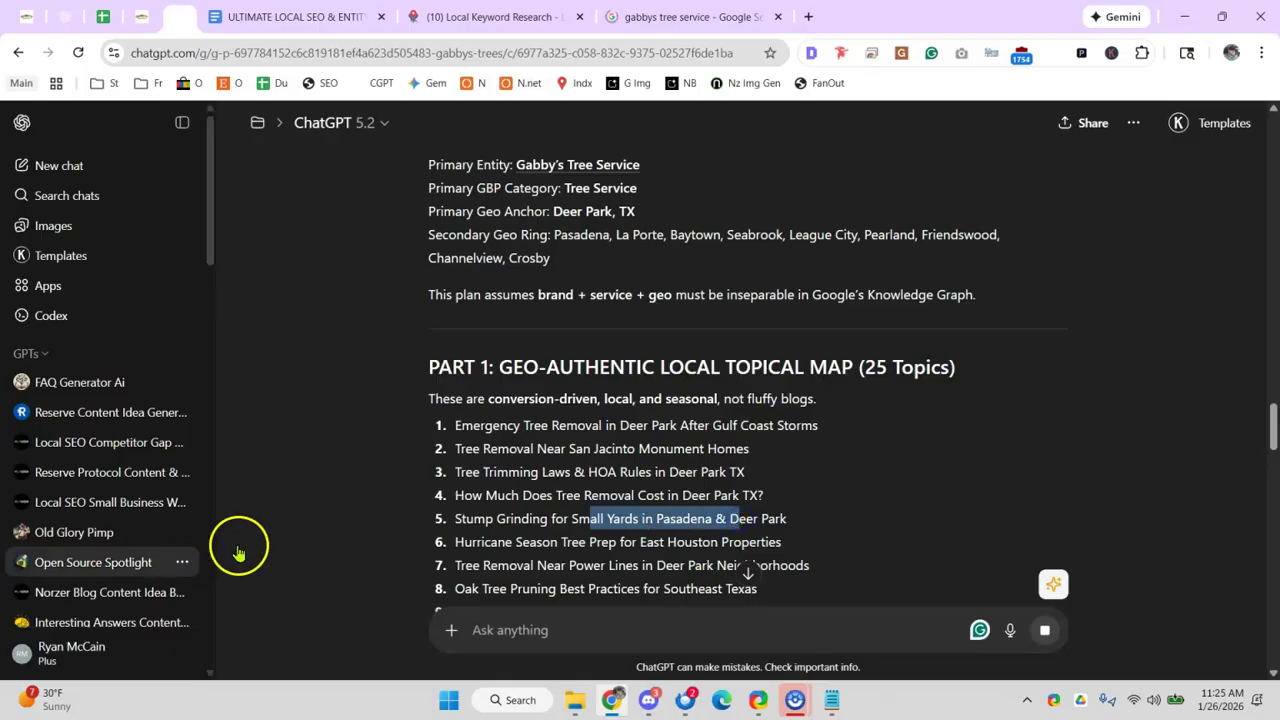
{"action": "left_click", "coordinate": [457, 520]}
{"action": "left_click_drag", "start_coordinate": [432, 526], "coordinate": [652, 526]}
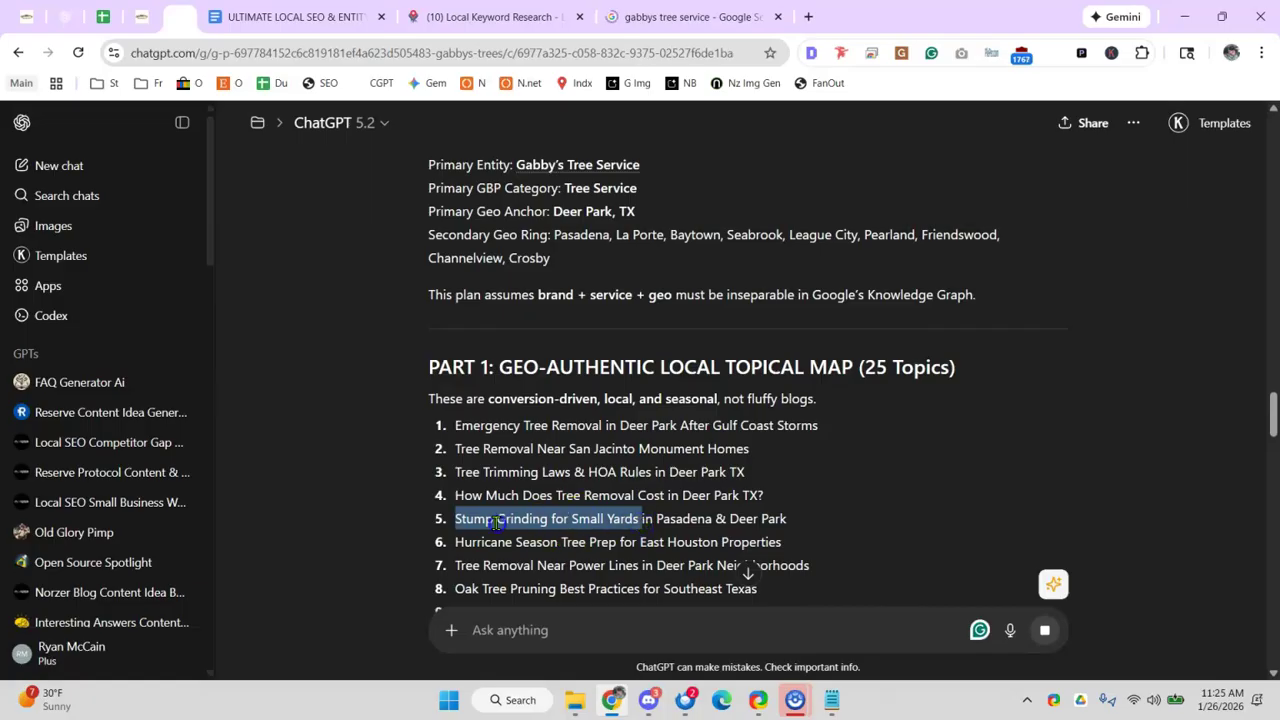
{"action": "left_click", "coordinate": [497, 522]}
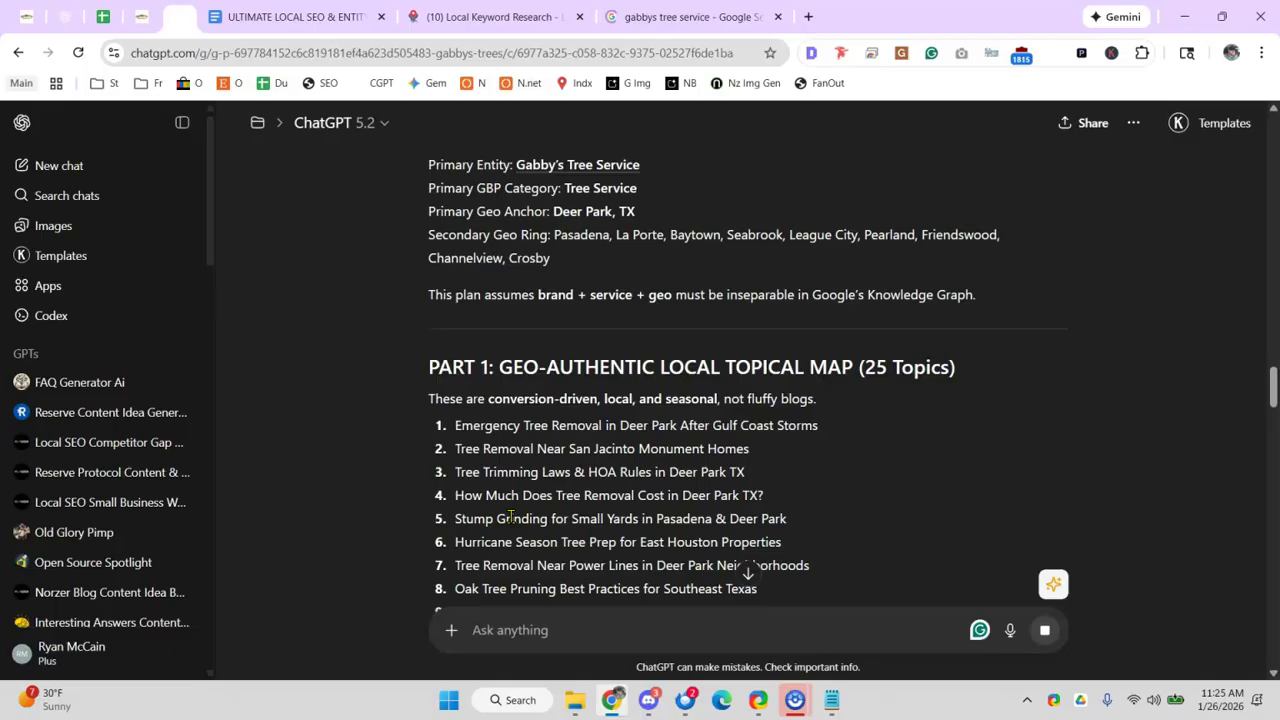
{"action": "left_click_drag", "start_coordinate": [505, 517], "coordinate": [770, 513]}
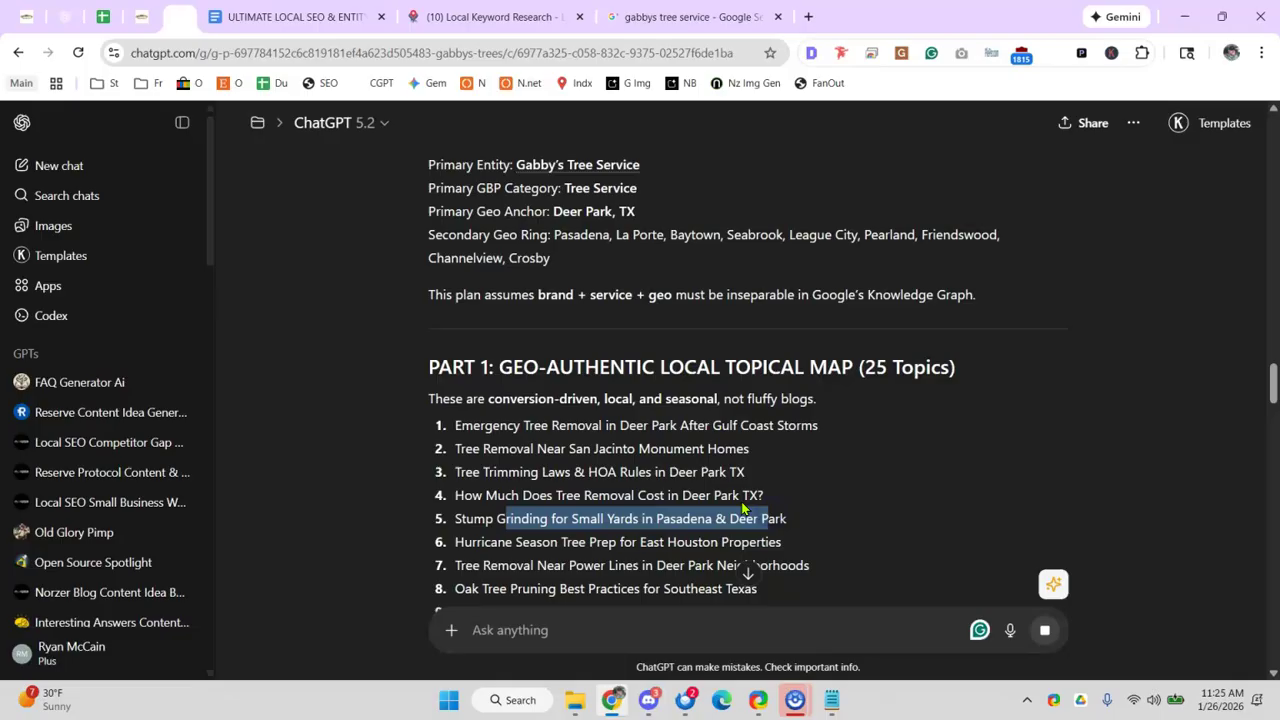
{"action": "scroll", "coordinate": [629, 486], "scroll_direction": "down", "scroll_amount": 4}
{"action": "left_click_drag", "start_coordinate": [512, 380], "coordinate": [710, 380]}
{"action": "scroll", "coordinate": [726, 366], "scroll_direction": "down", "scroll_amount": 2}
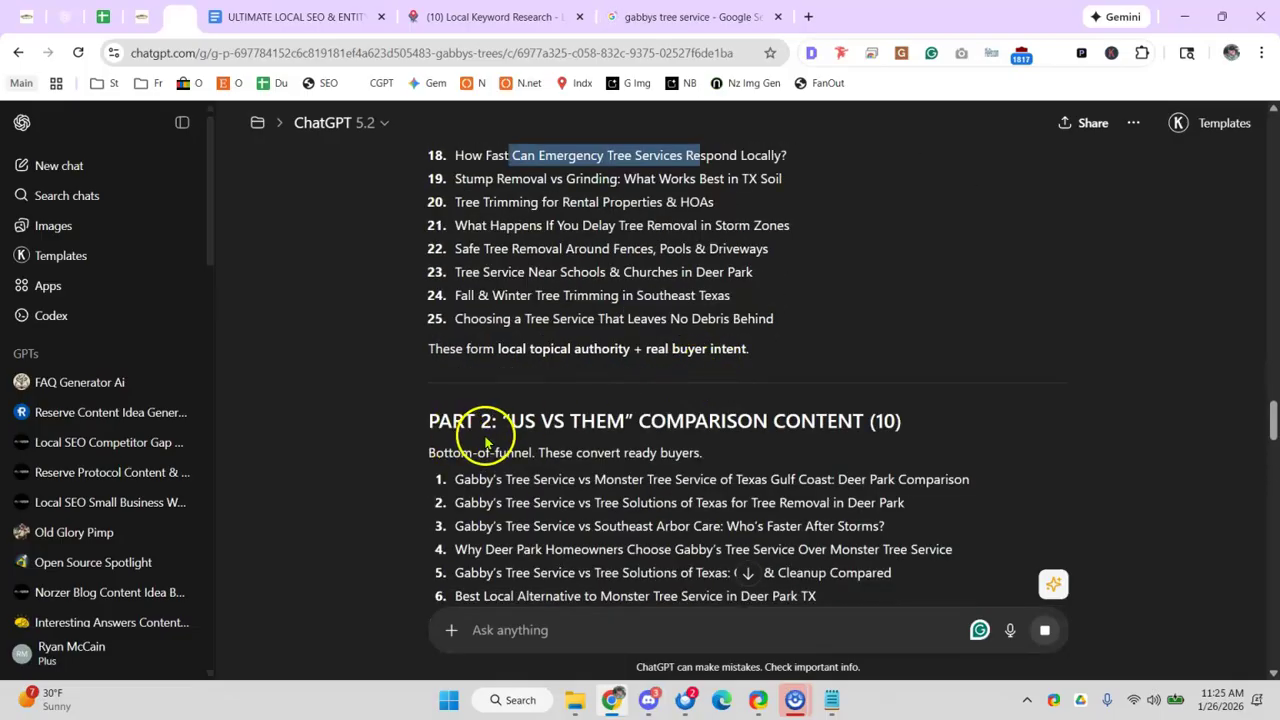
- Review the 'Us vs Them' comparison titles against Monster Tree Service
{"action": "scroll", "coordinate": [486, 440], "scroll_direction": "down", "scroll_amount": 1}
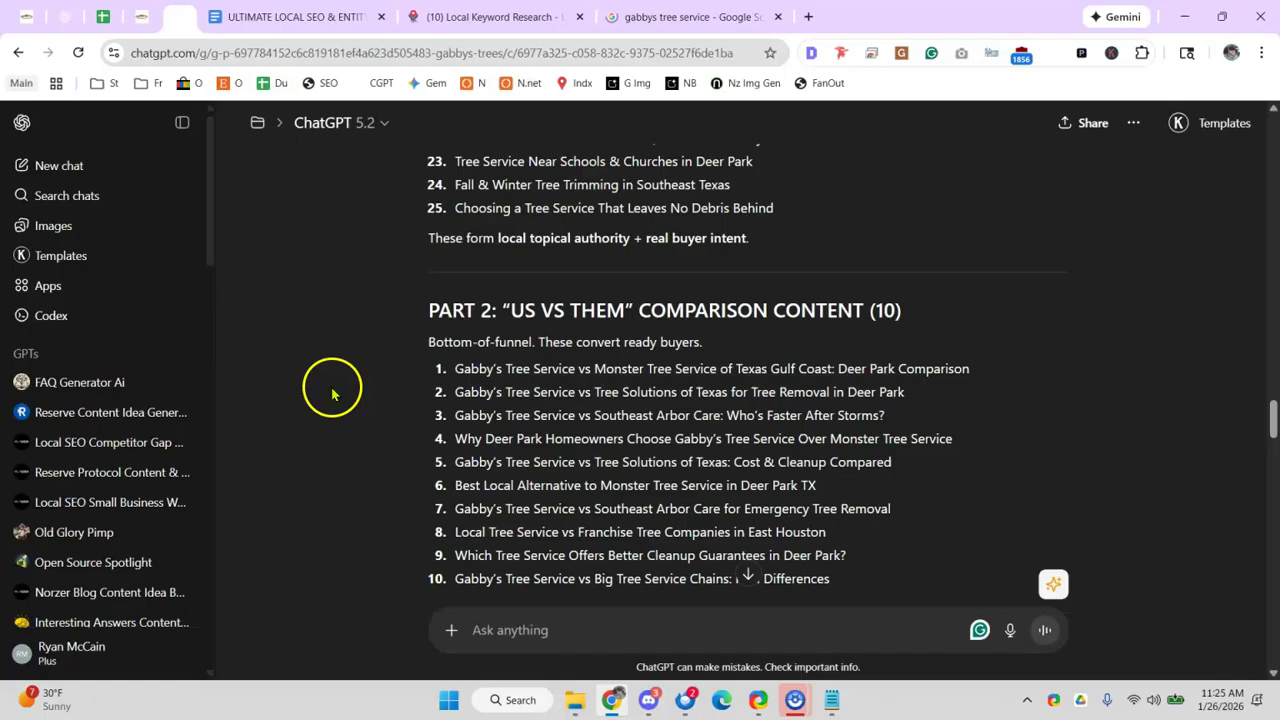
{"action": "left_click_drag", "start_coordinate": [640, 392], "coordinate": [735, 374]}
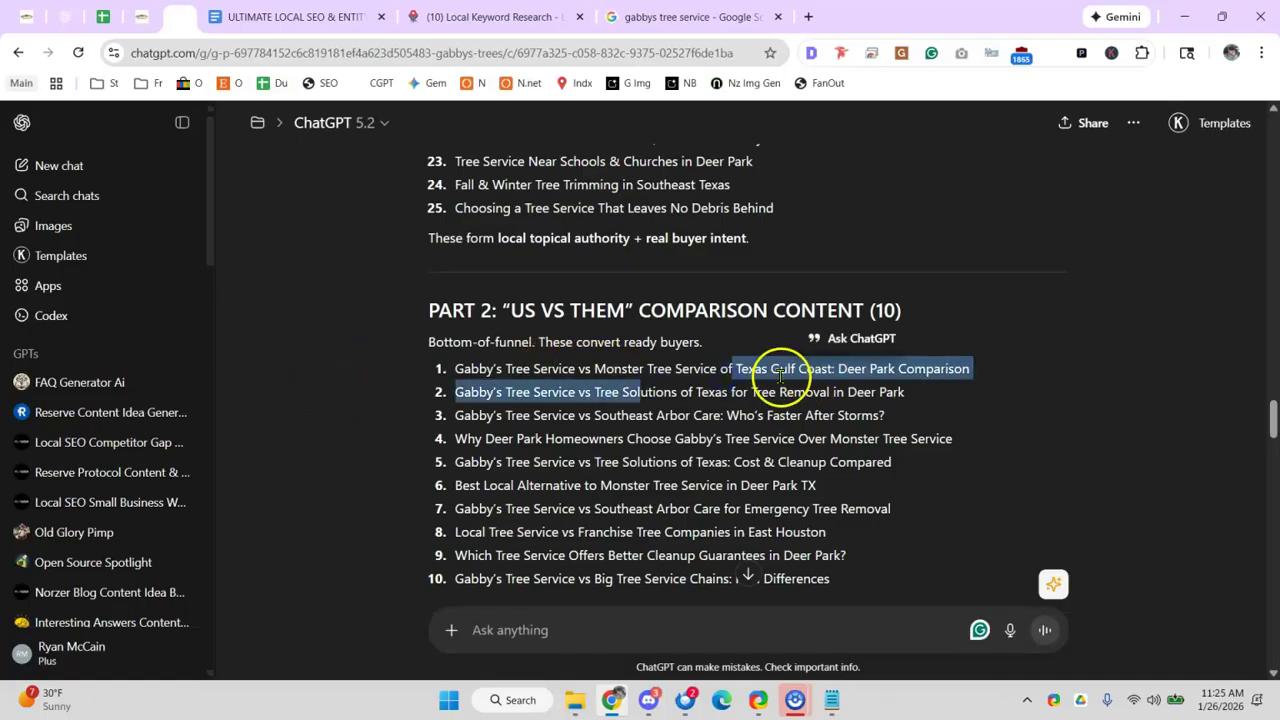
{"action": "left_click", "coordinate": [580, 369]}
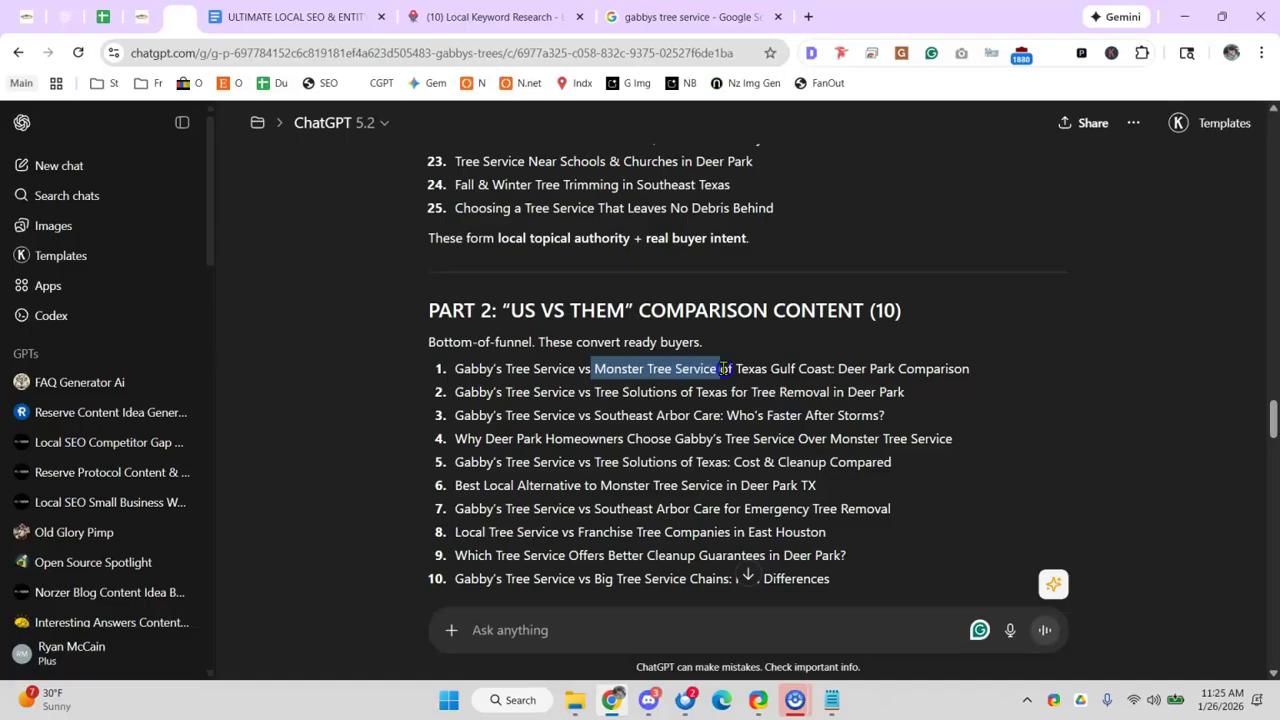
{"action": "left_click_drag", "start_coordinate": [725, 369], "coordinate": [711, 368]}
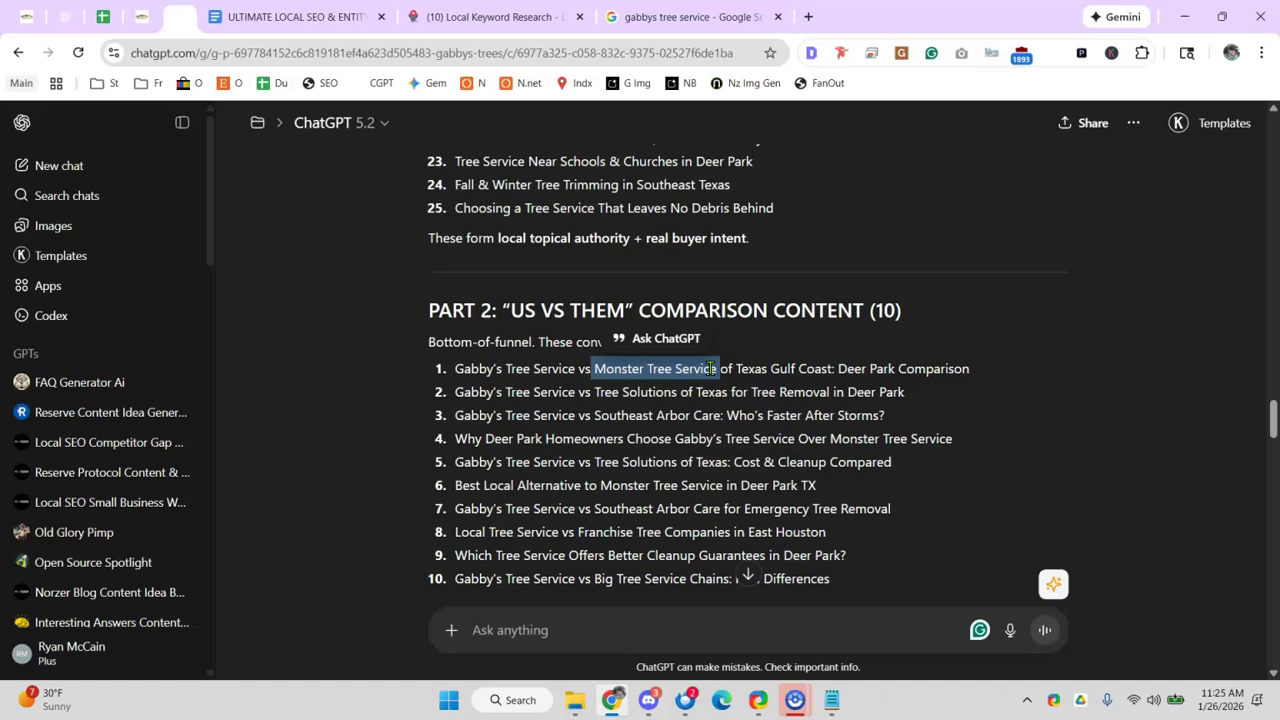
{"action": "left_click", "coordinate": [586, 375]}
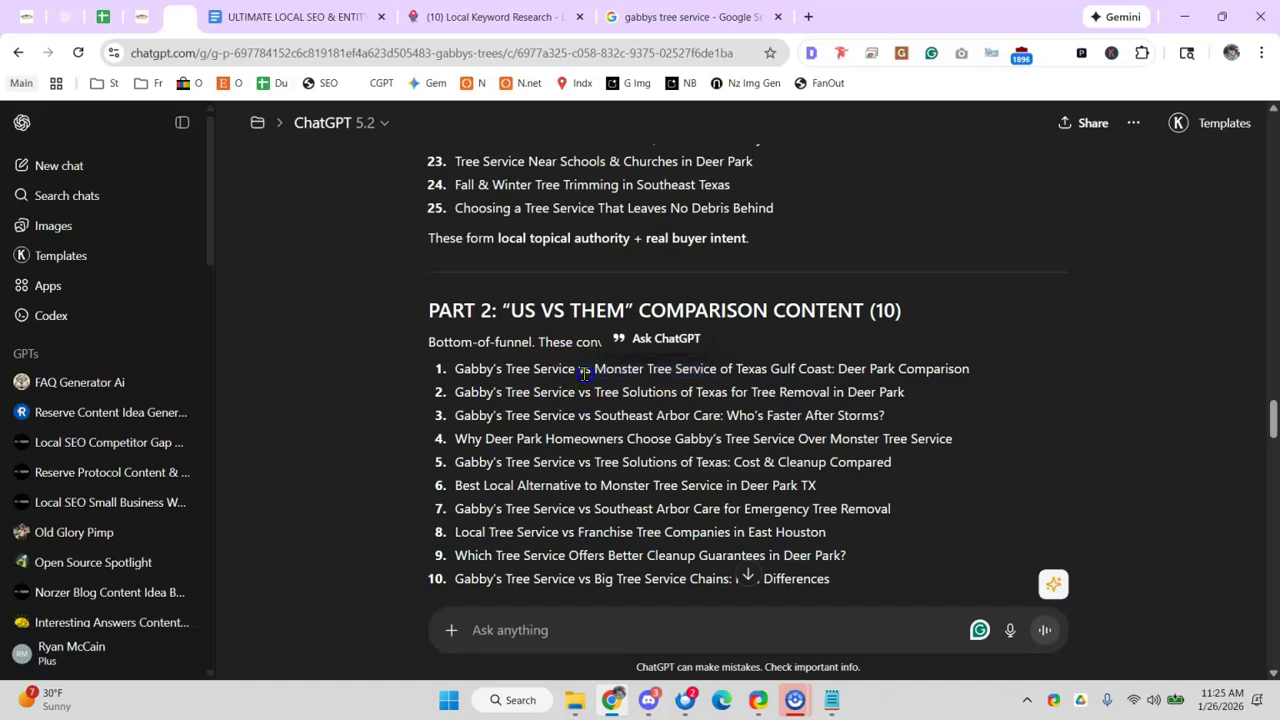
{"action": "left_click_drag", "start_coordinate": [608, 375], "coordinate": [655, 373]}
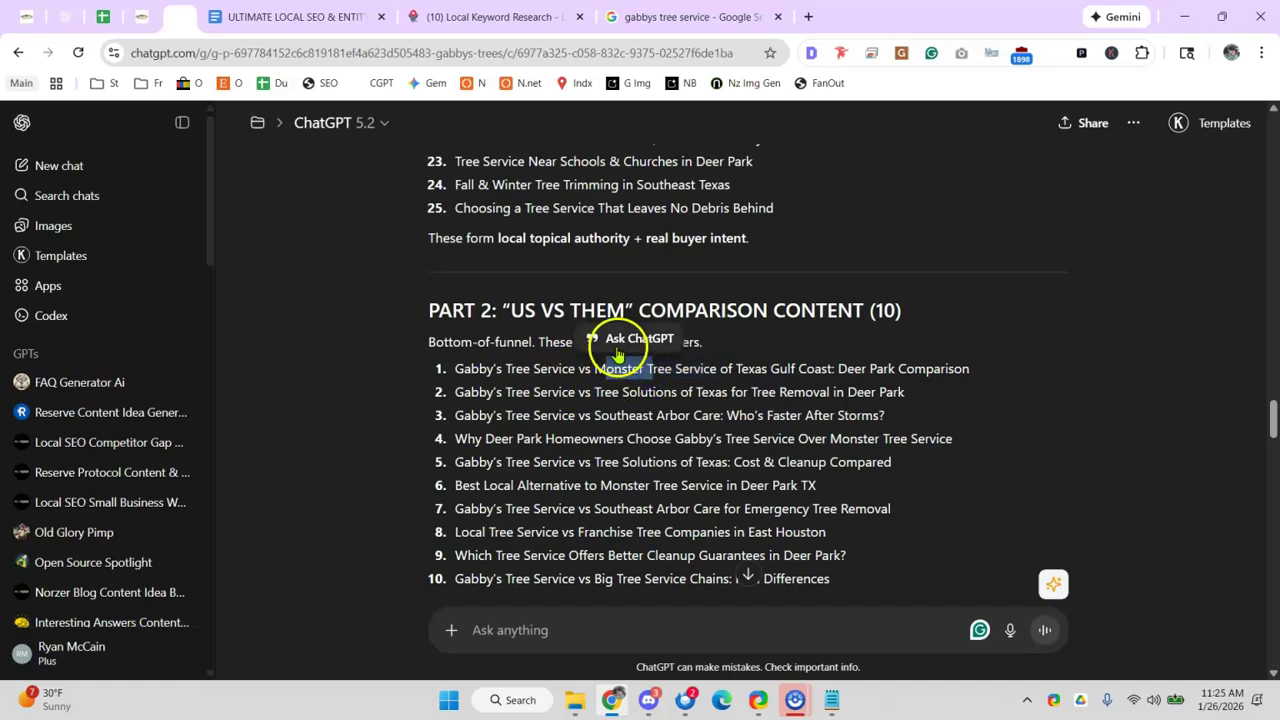
{"action": "left_click", "coordinate": [590, 460]}
{"action": "left_click_drag", "start_coordinate": [545, 438], "coordinate": [705, 437]}
{"action": "left_click", "coordinate": [829, 433]}
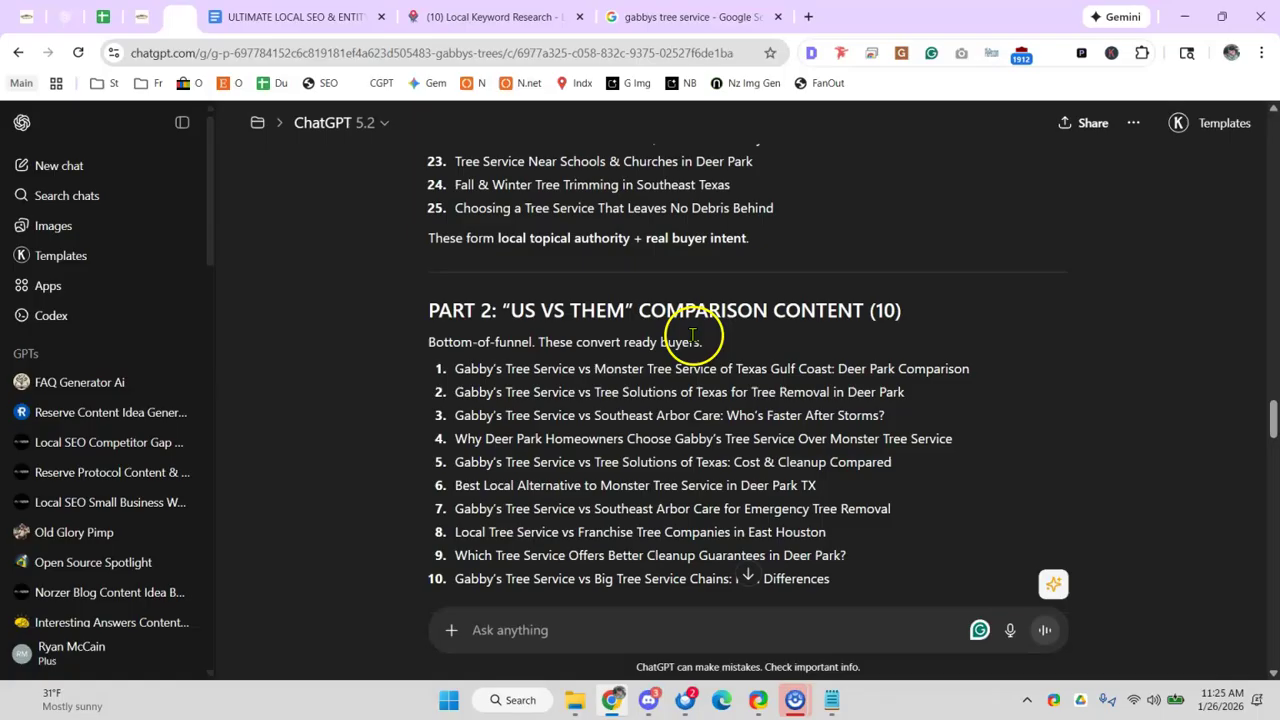
- Read the first dealbreaker question and its competitor name
{"action": "scroll", "coordinate": [634, 343], "scroll_direction": "down", "scroll_amount": 3}
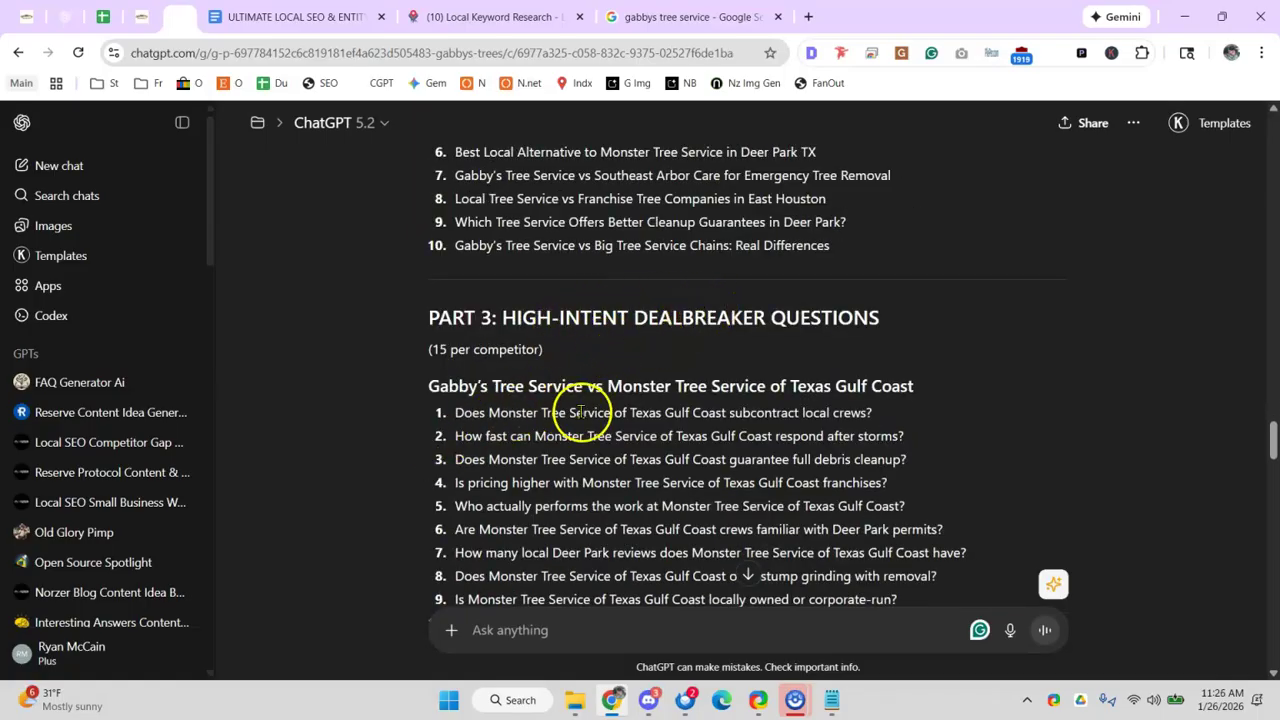
{"action": "left_click_drag", "start_coordinate": [722, 412], "coordinate": [733, 412]}
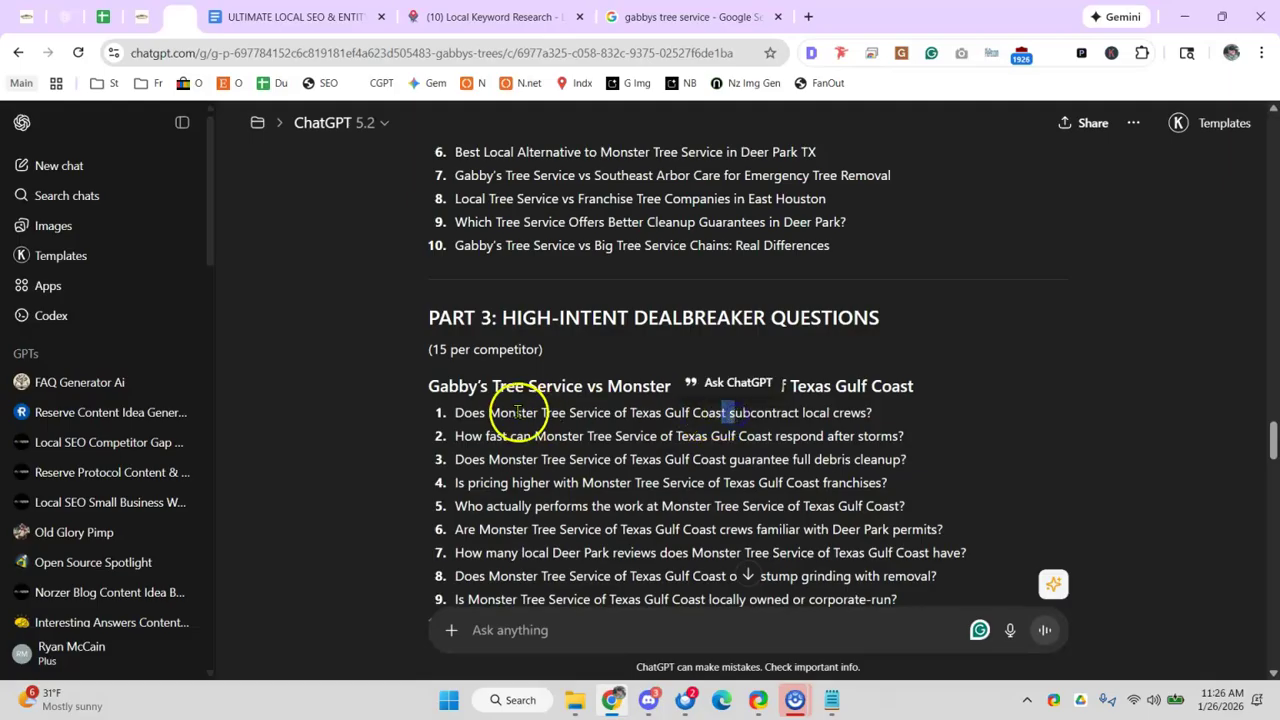
{"action": "left_click_drag", "start_coordinate": [509, 413], "coordinate": [522, 413]}
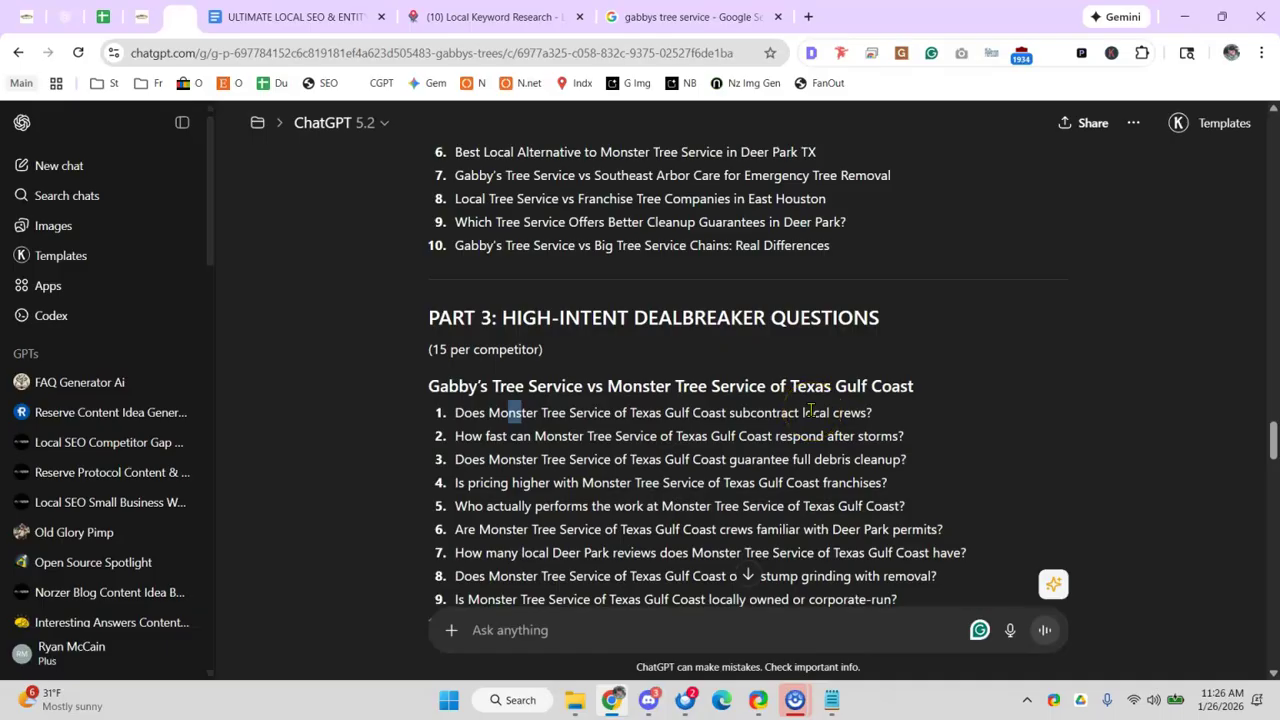
{"action": "left_click_drag", "start_coordinate": [526, 413], "coordinate": [752, 411]}
{"action": "left_click", "coordinate": [766, 412]}
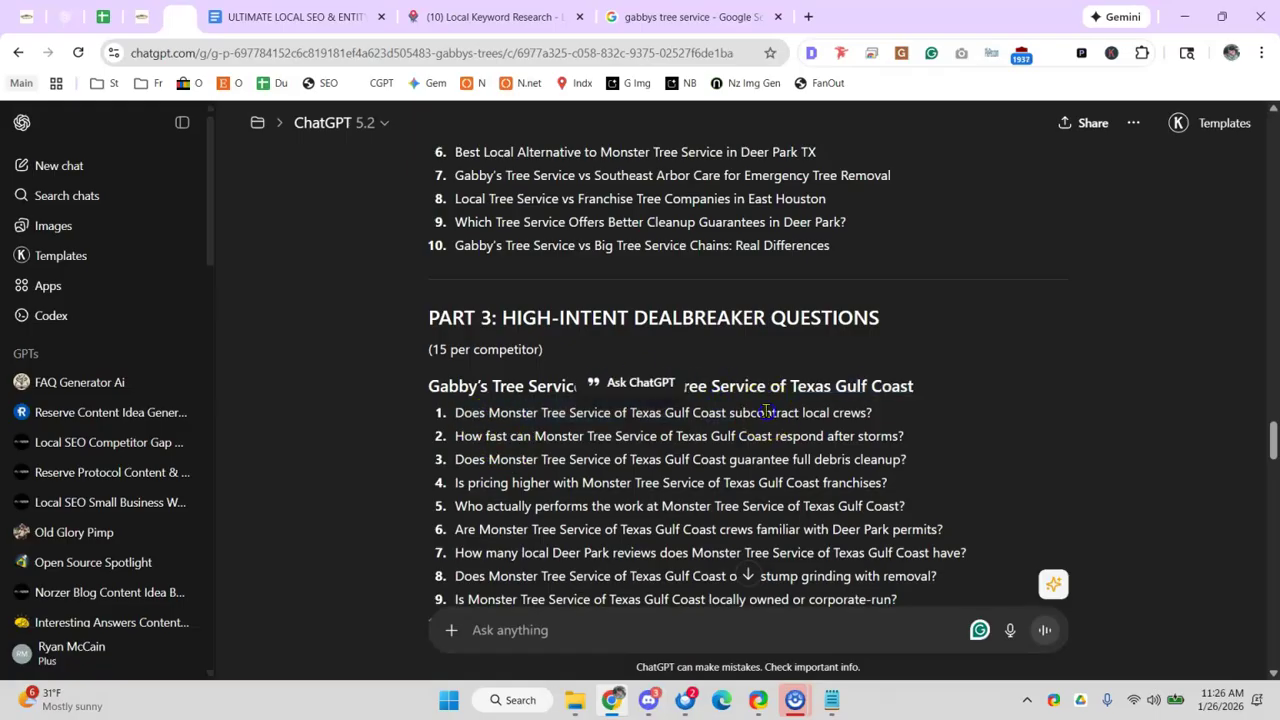
{"action": "left_click_drag", "start_coordinate": [455, 413], "coordinate": [876, 414]}
{"action": "left_click", "coordinate": [614, 417]}
{"action": "left_click_drag", "start_coordinate": [500, 413], "coordinate": [716, 428]}
- Read the remaining dealbreaker questions naming Monster through to Part 4, then open a new tab
{"action": "scroll", "coordinate": [700, 420], "scroll_direction": "up", "scroll_amount": 3}
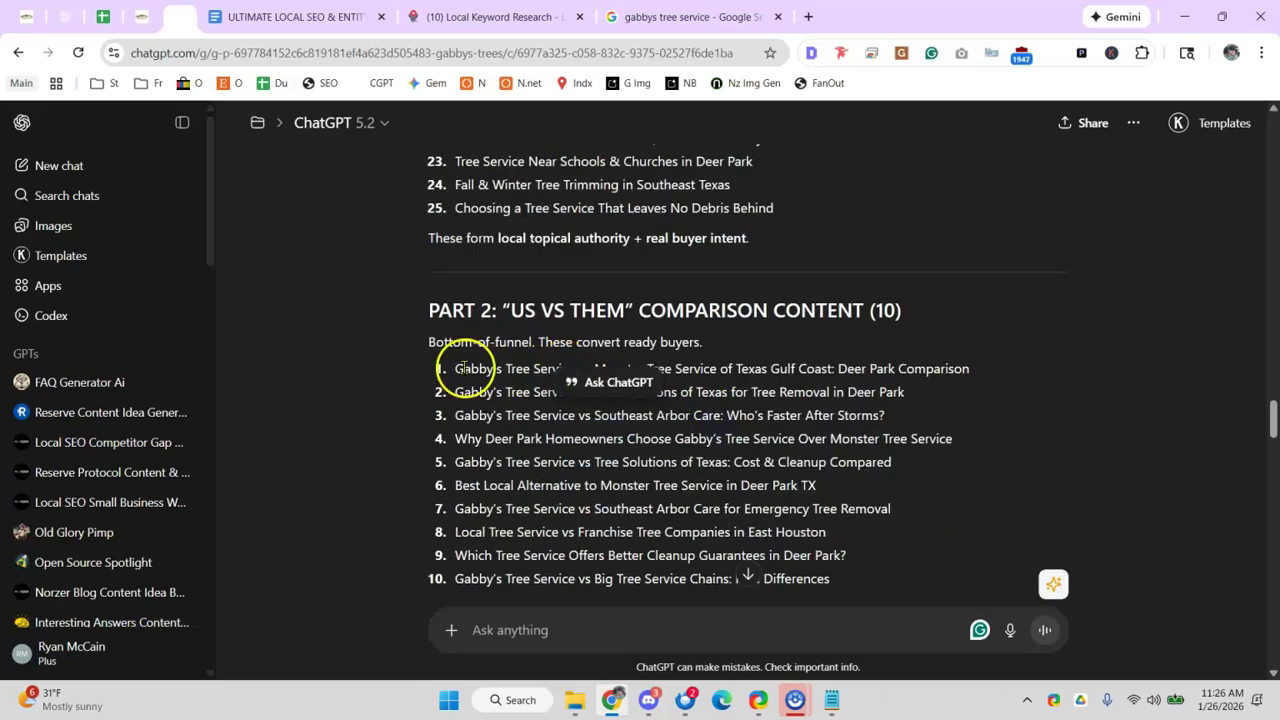
{"action": "left_click_drag", "start_coordinate": [457, 369], "coordinate": [817, 366]}
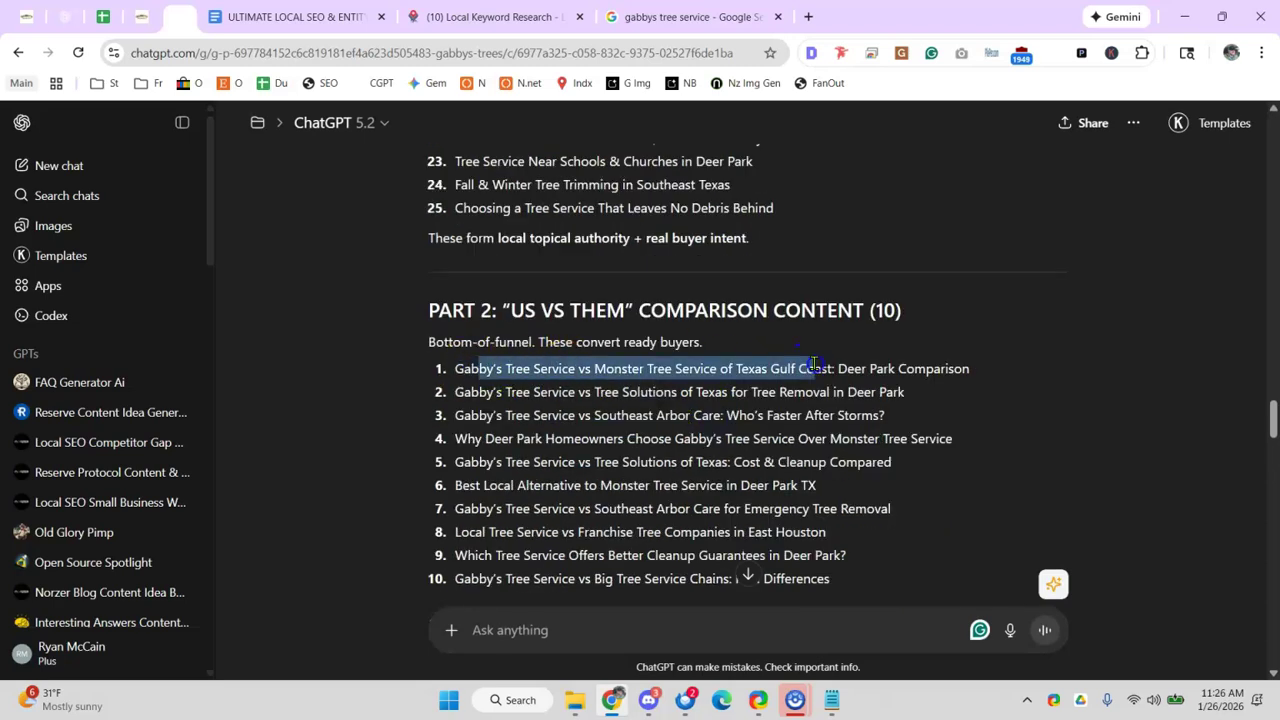
{"action": "scroll", "coordinate": [815, 365], "scroll_direction": "down", "scroll_amount": 2}
{"action": "scroll", "coordinate": [800, 364], "scroll_direction": "down", "scroll_amount": 2}
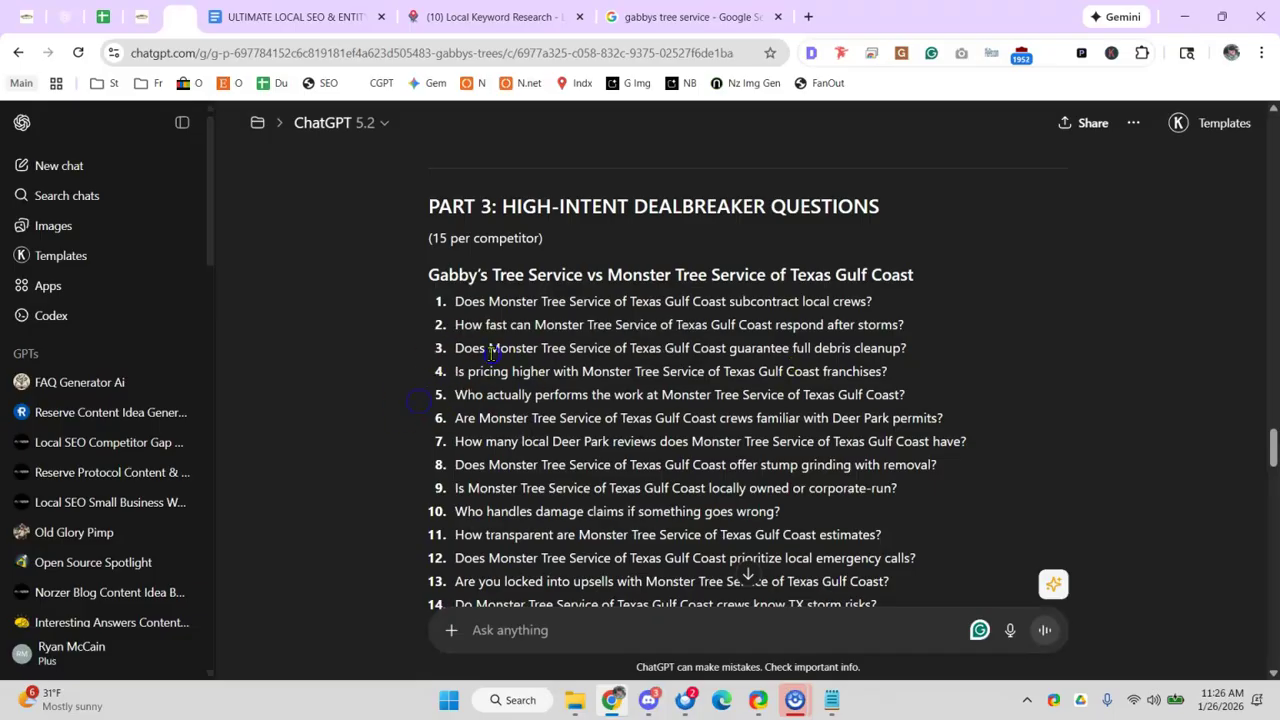
{"action": "double_click", "coordinate": [512, 349]}
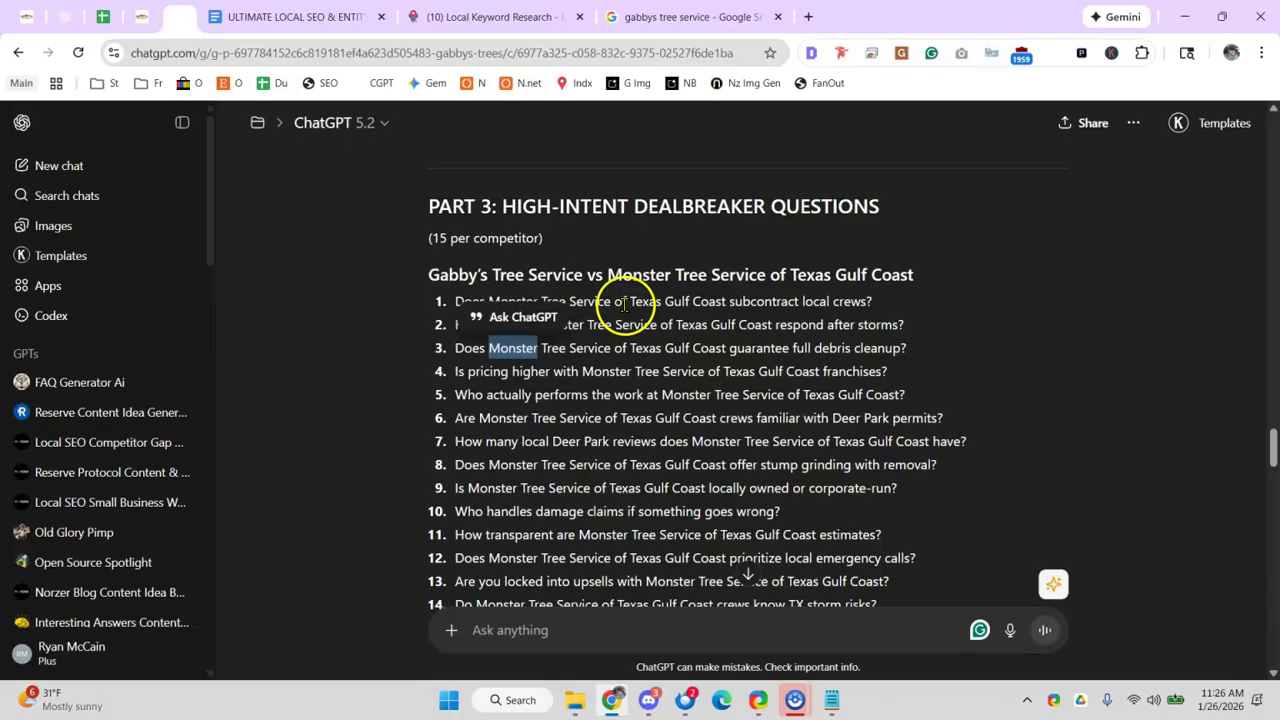
{"action": "left_click", "coordinate": [578, 302]}
{"action": "left_click_drag", "start_coordinate": [490, 301], "coordinate": [648, 301]}
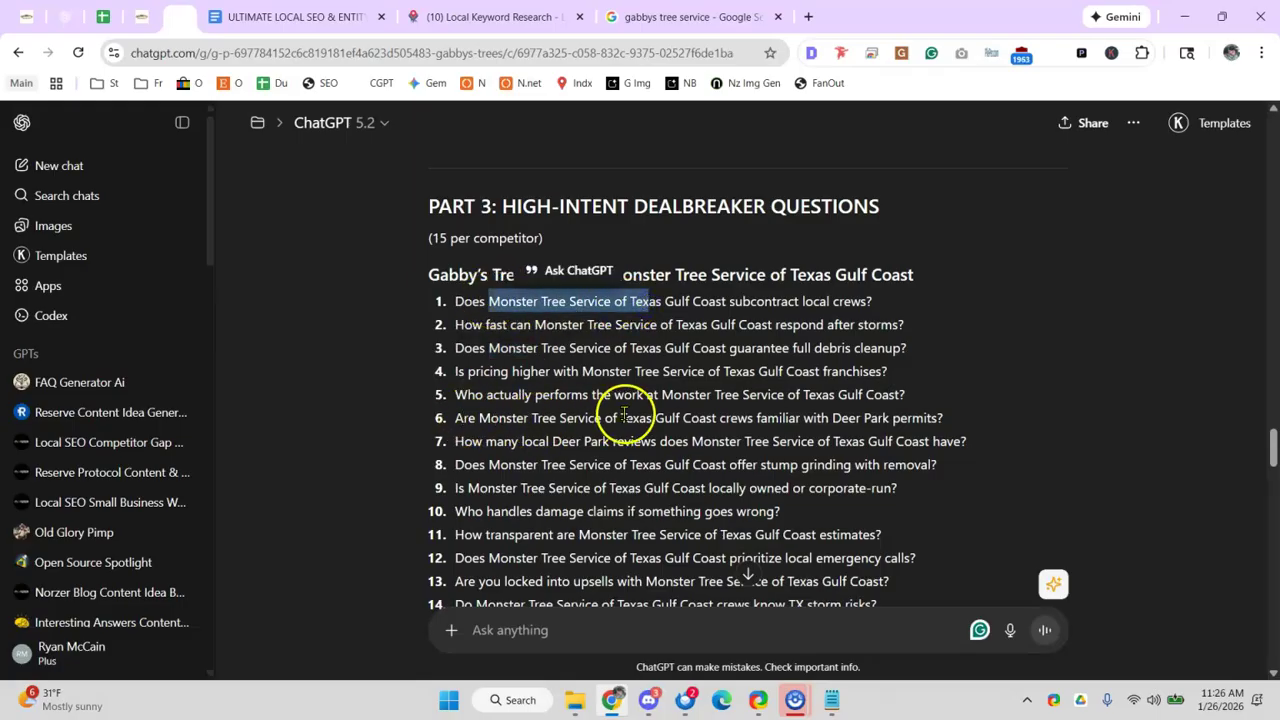
{"action": "scroll", "coordinate": [720, 415], "scroll_direction": "down", "scroll_amount": 5}
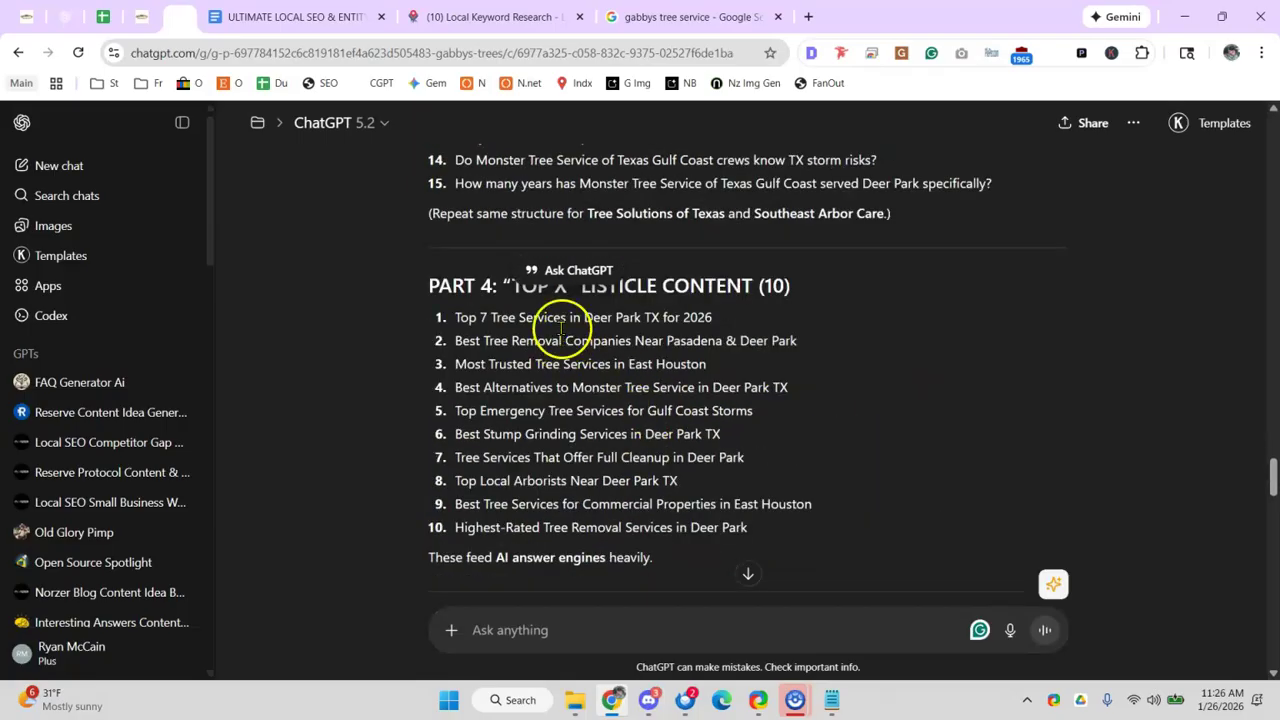
{"action": "left_click", "coordinate": [329, 417]}
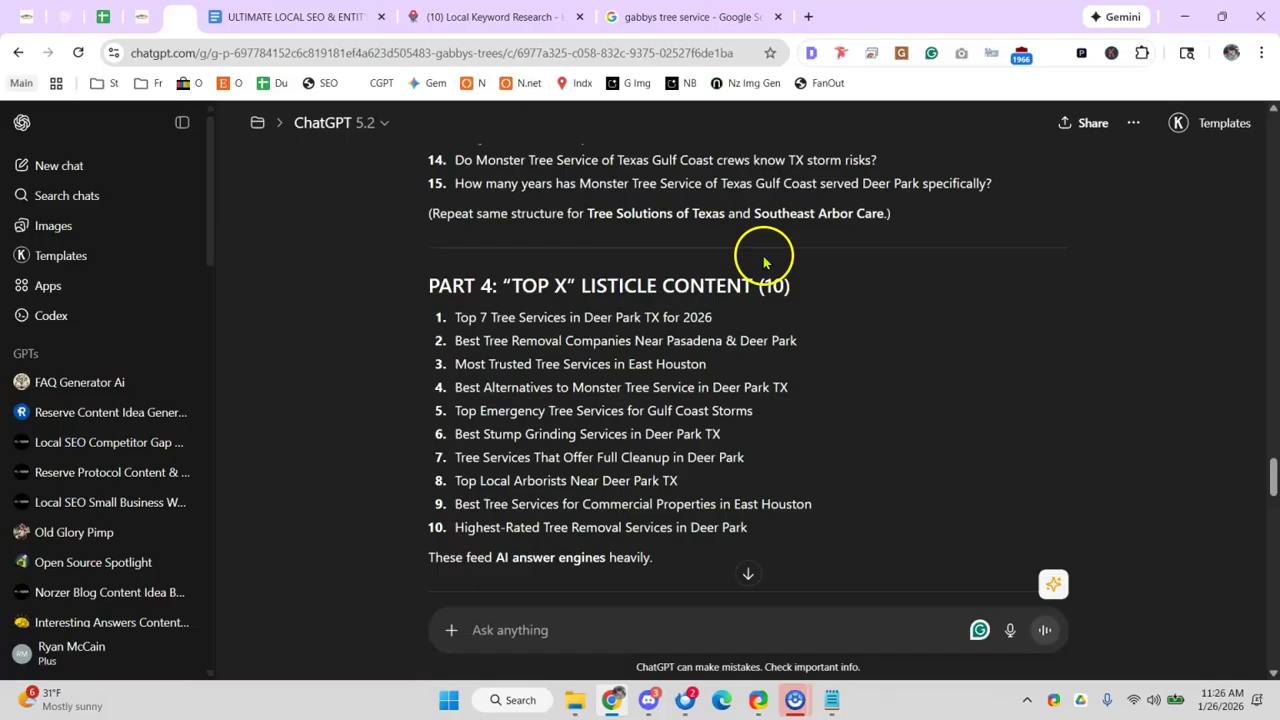
{"action": "left_click", "coordinate": [808, 17]}
- In a new ChatGPT chat, ask for the top 5 tree removal companies in Deer Park, TX
{"action": "type", "text": "to"}
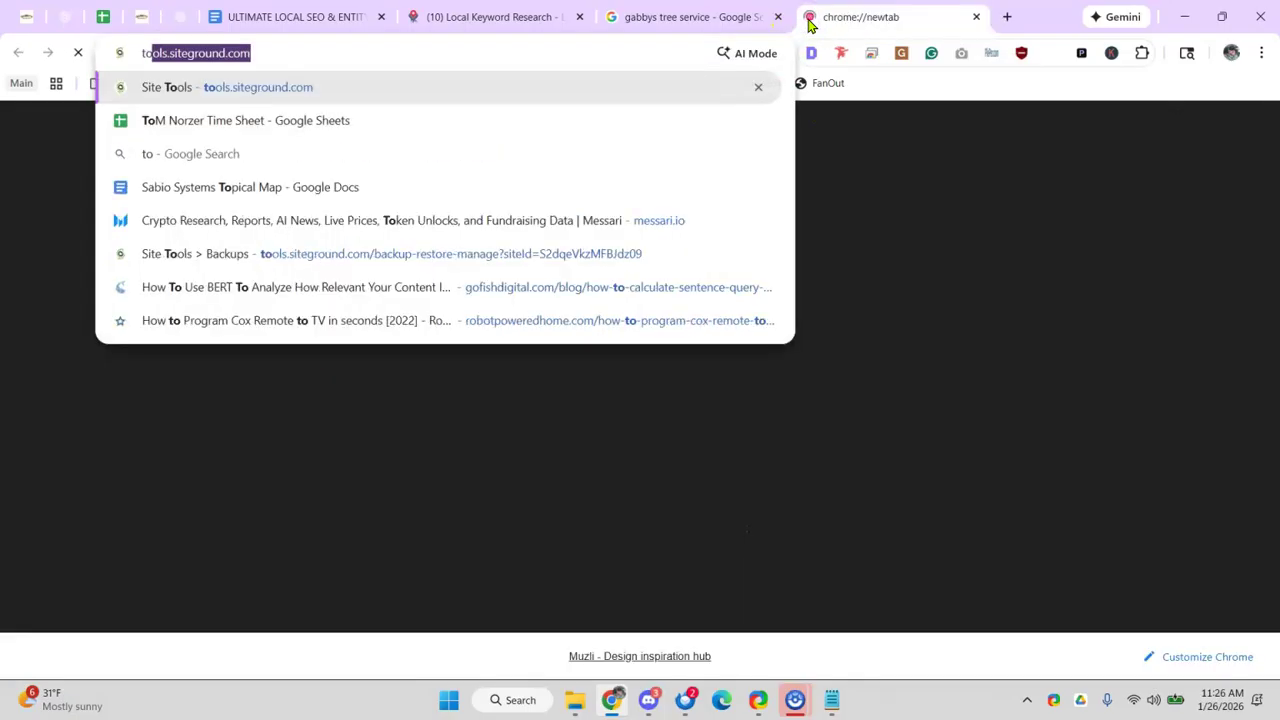
{"action": "key", "text": "BackSpace"}
{"action": "key", "text": "BackSpace"}
{"action": "key", "text": "BackSpace"}
{"action": "left_click", "coordinate": [385, 83]}
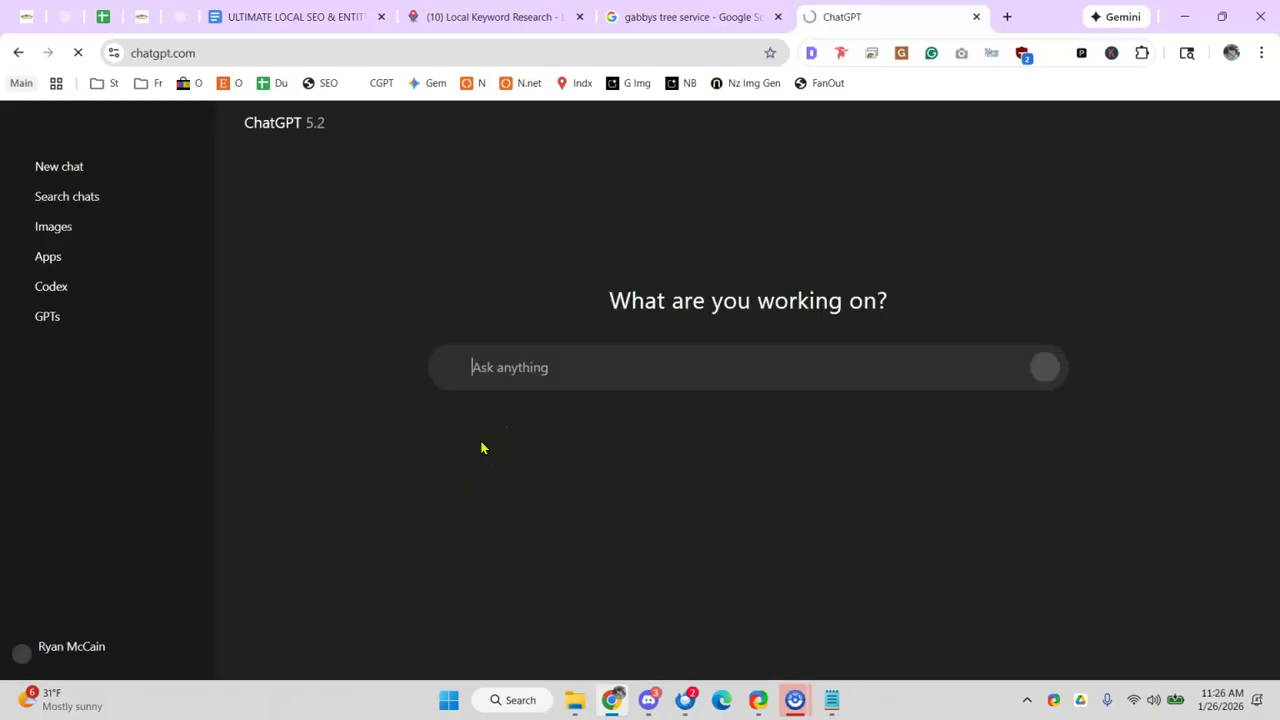
{"action": "left_click", "coordinate": [537, 367]}
{"action": "type", "text": "top 5 tr"}
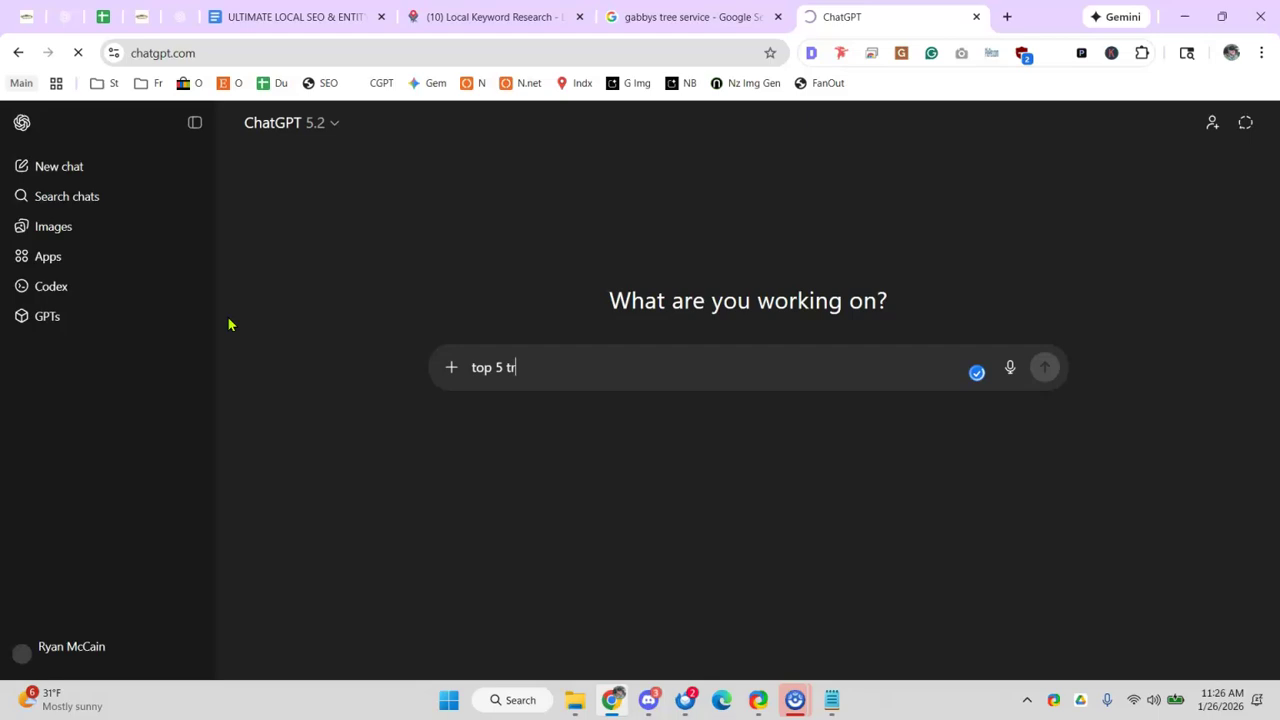
{"action": "type", "text": "ee removal companes i d"}
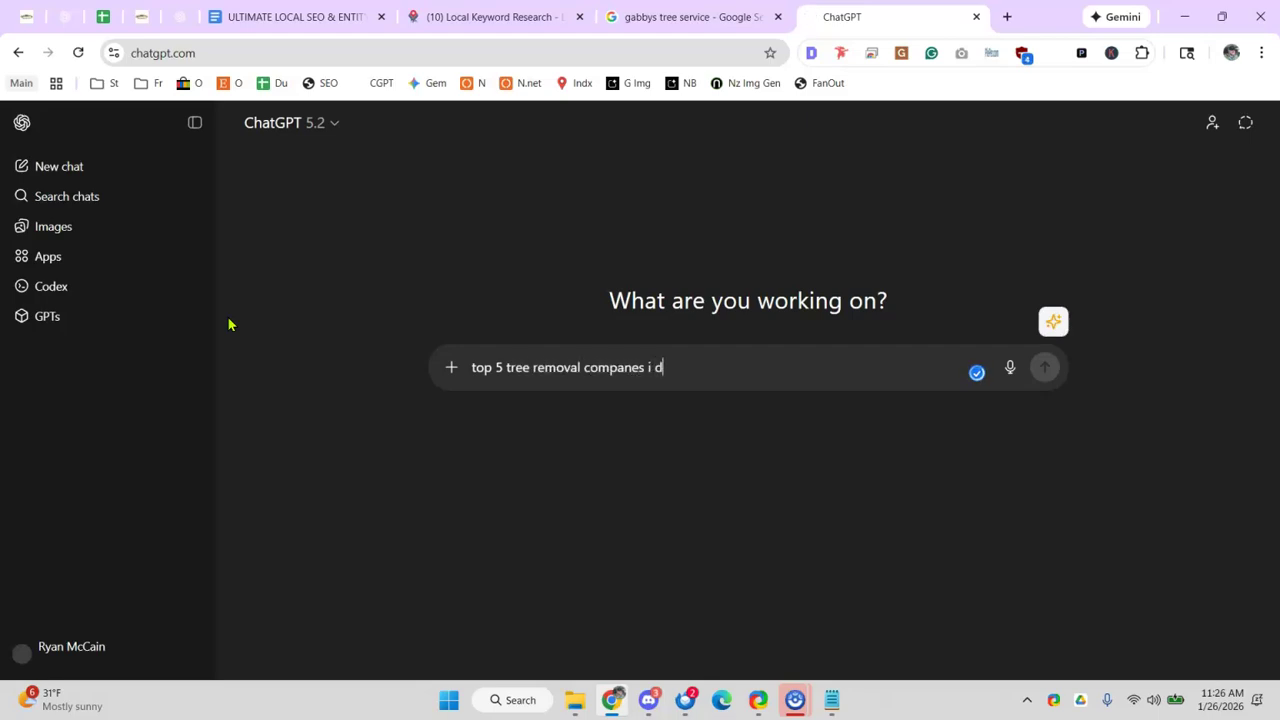
{"action": "type", "text": "eer park tex"}
{"action": "key", "text": "BackSpace"}
{"action": "key", "text": "ctrl+a"}
{"action": "type", "text": "top 5 "}
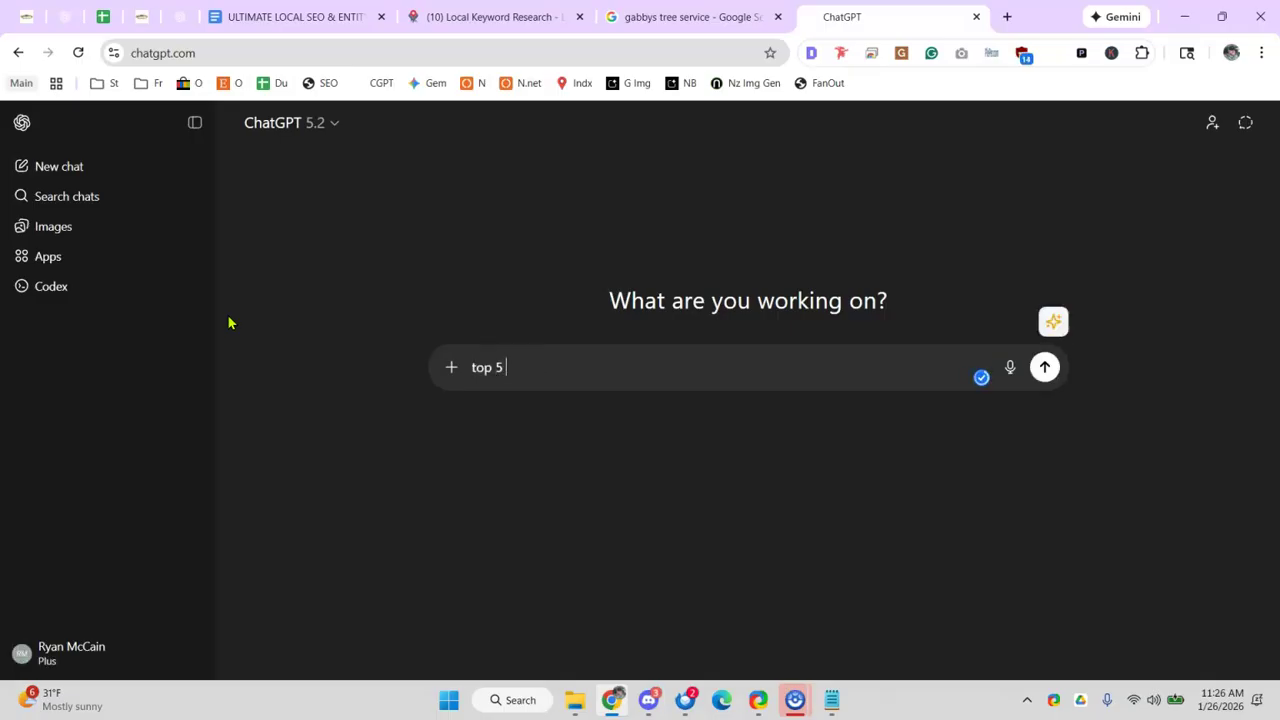
{"action": "type", "text": "tree removal companies in deer park tex"}
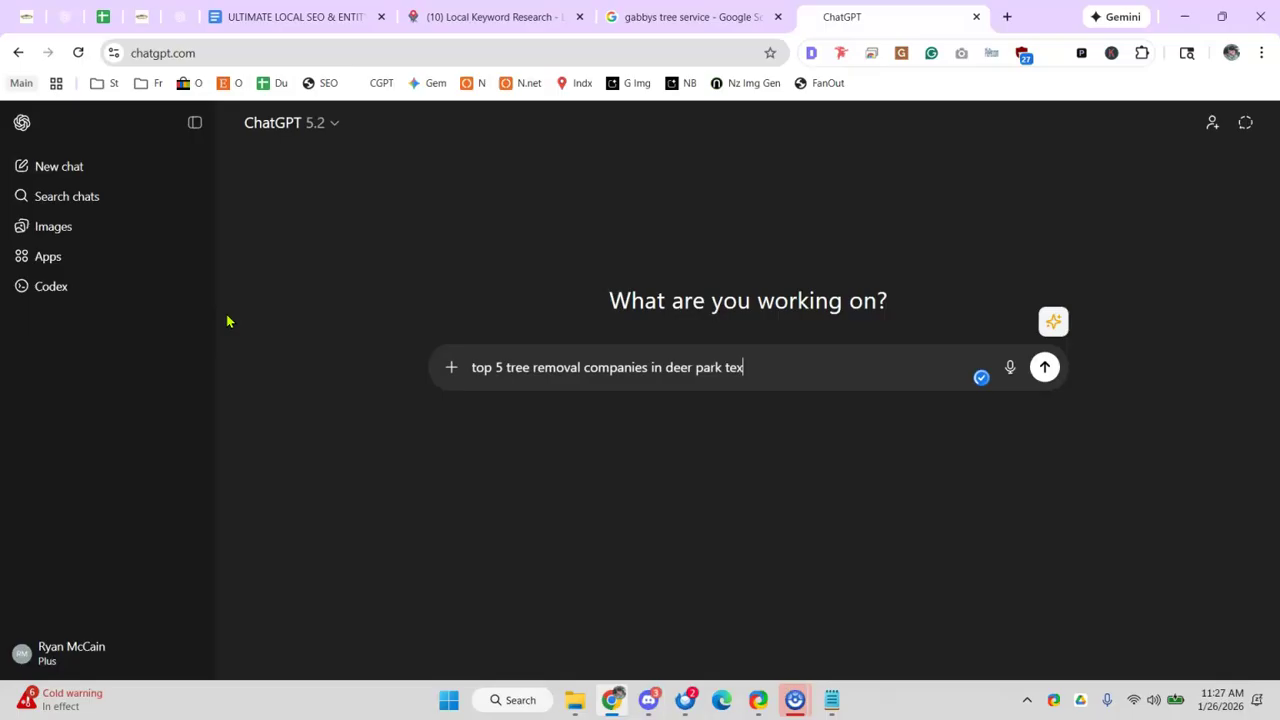
{"action": "key", "text": "Return"}
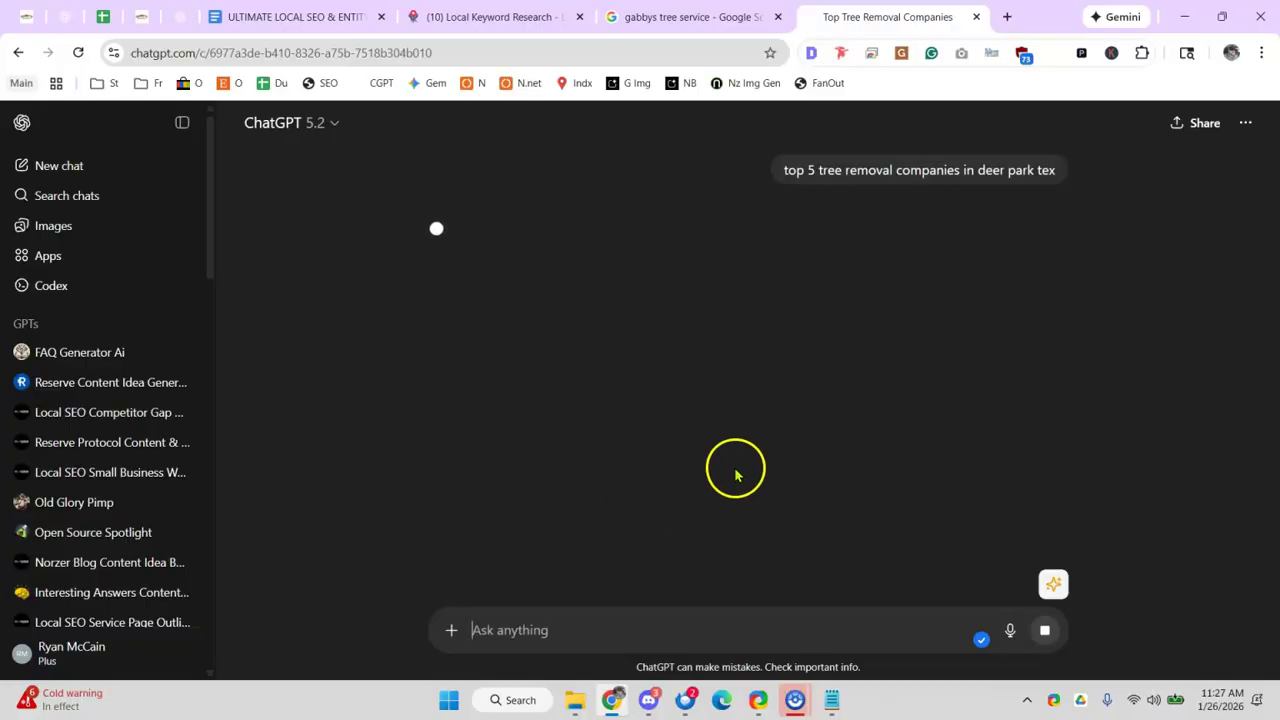
- Skip extended thinking to get the immediate list of Deer Park tree removal companies
{"action": "left_click", "coordinate": [1006, 238]}
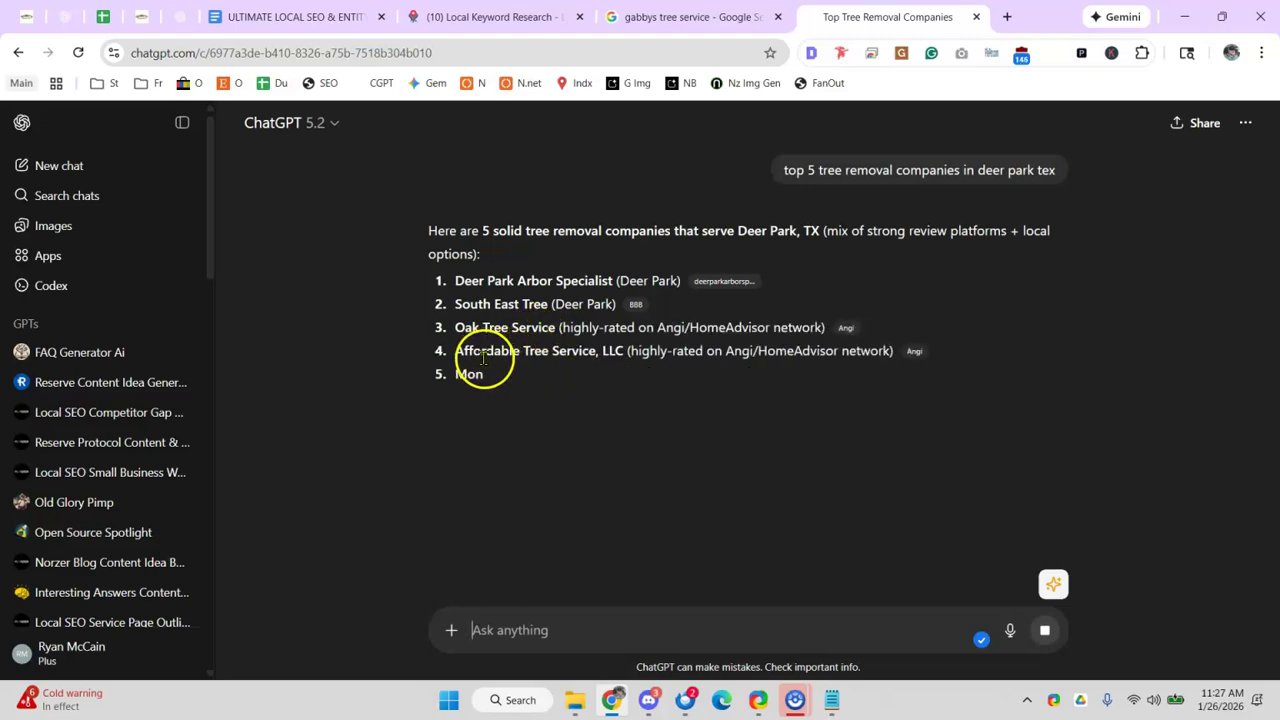
{"action": "left_click_drag", "start_coordinate": [437, 282], "coordinate": [551, 345]}
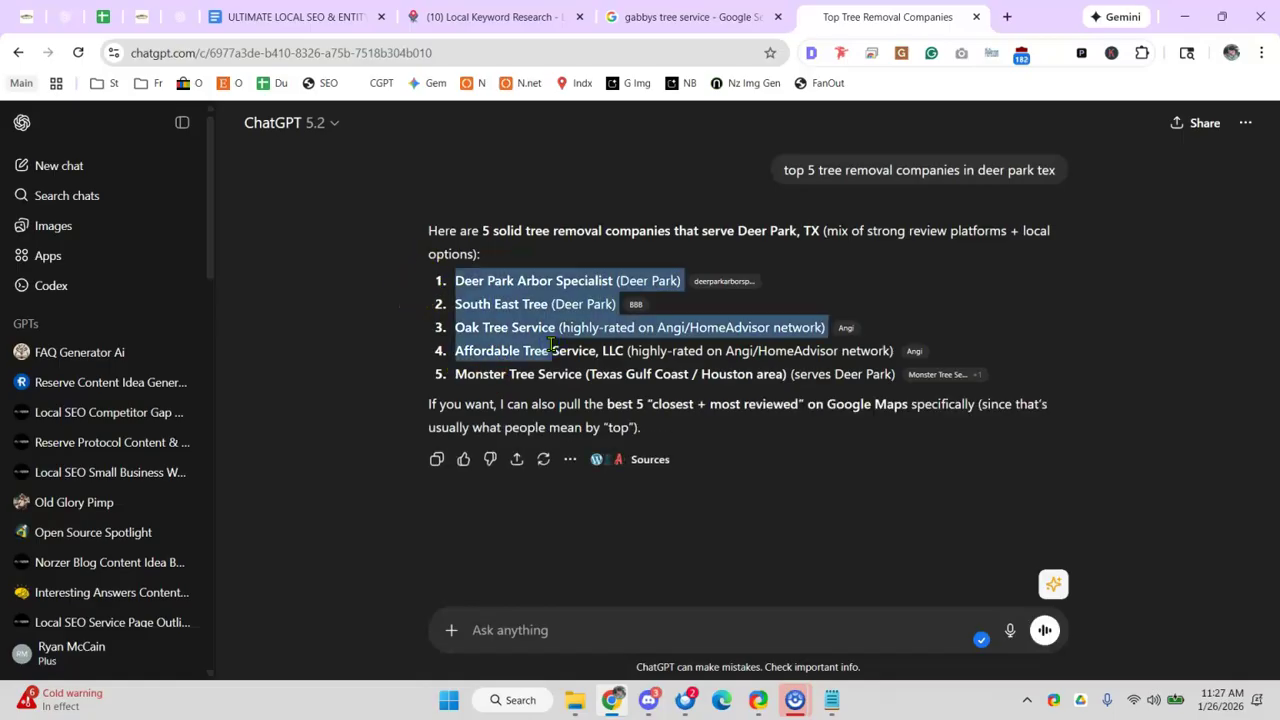
{"action": "left_click", "coordinate": [551, 335]}
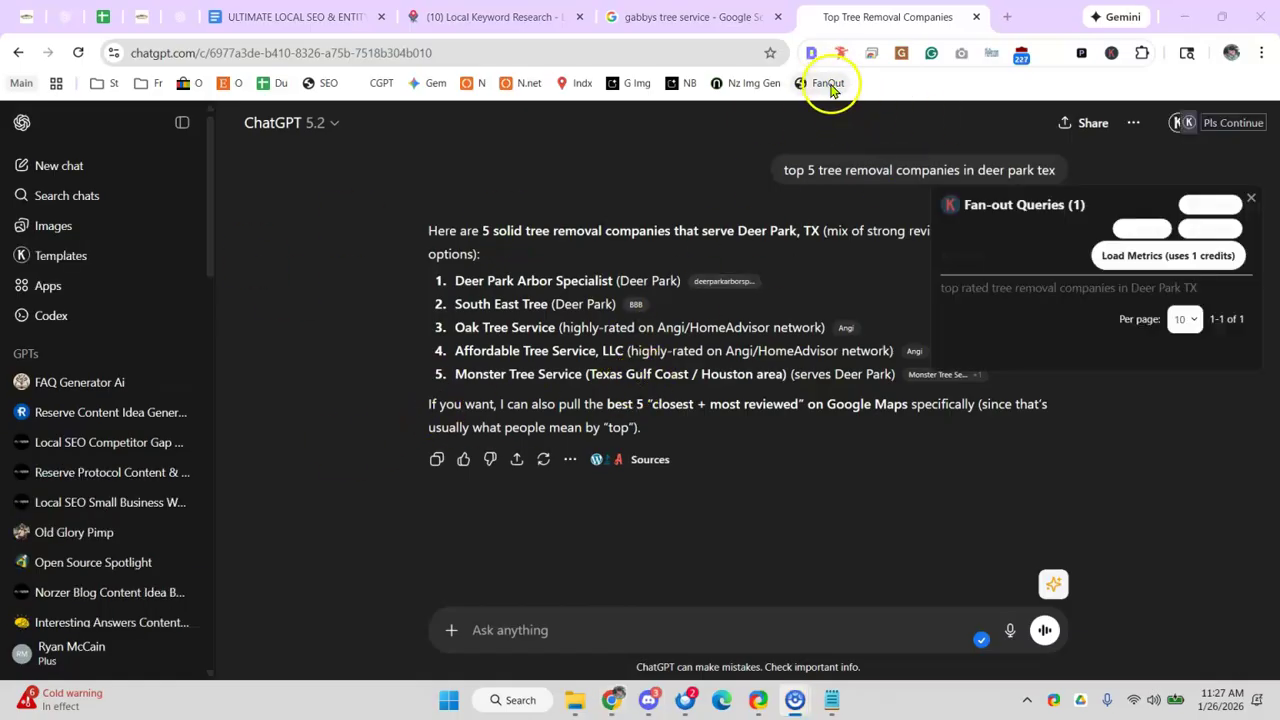
- View the chat in Conversations Analyzer at 110% zoom: two queries, four footnotes including Angi and BBB
{"action": "left_click", "coordinate": [822, 84]}
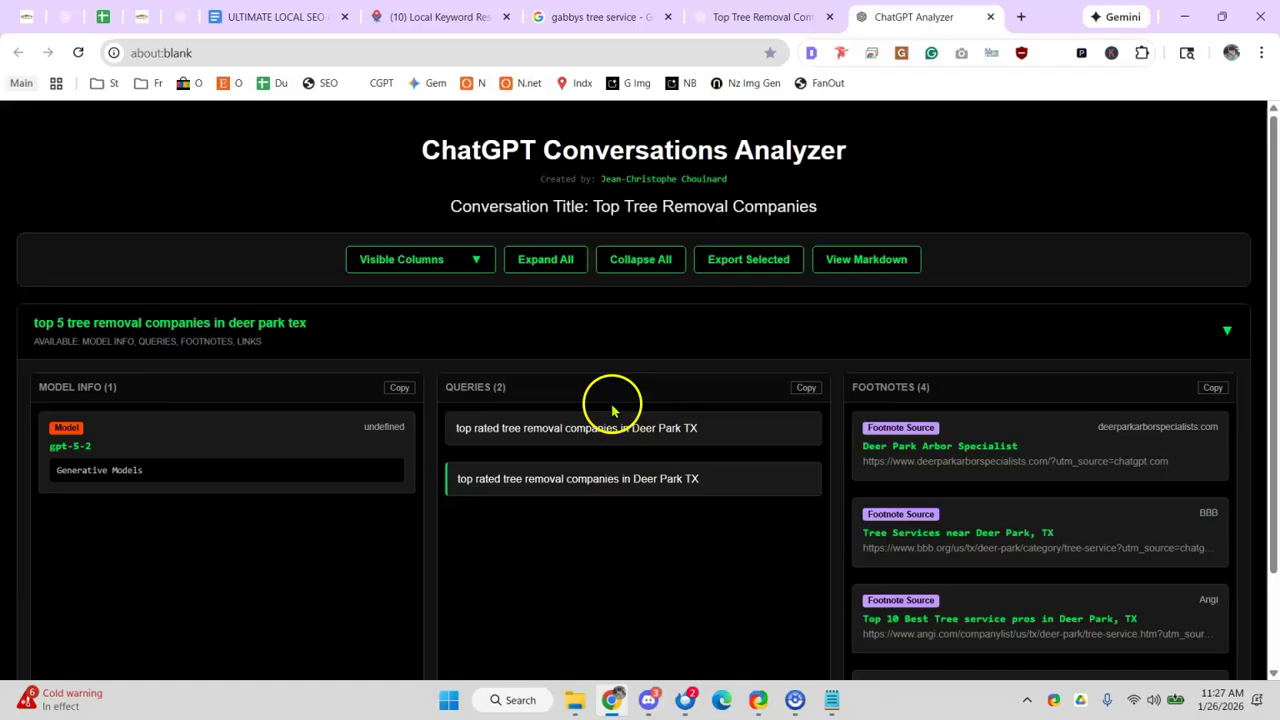
{"action": "left_click_drag", "start_coordinate": [481, 432], "coordinate": [462, 430]}
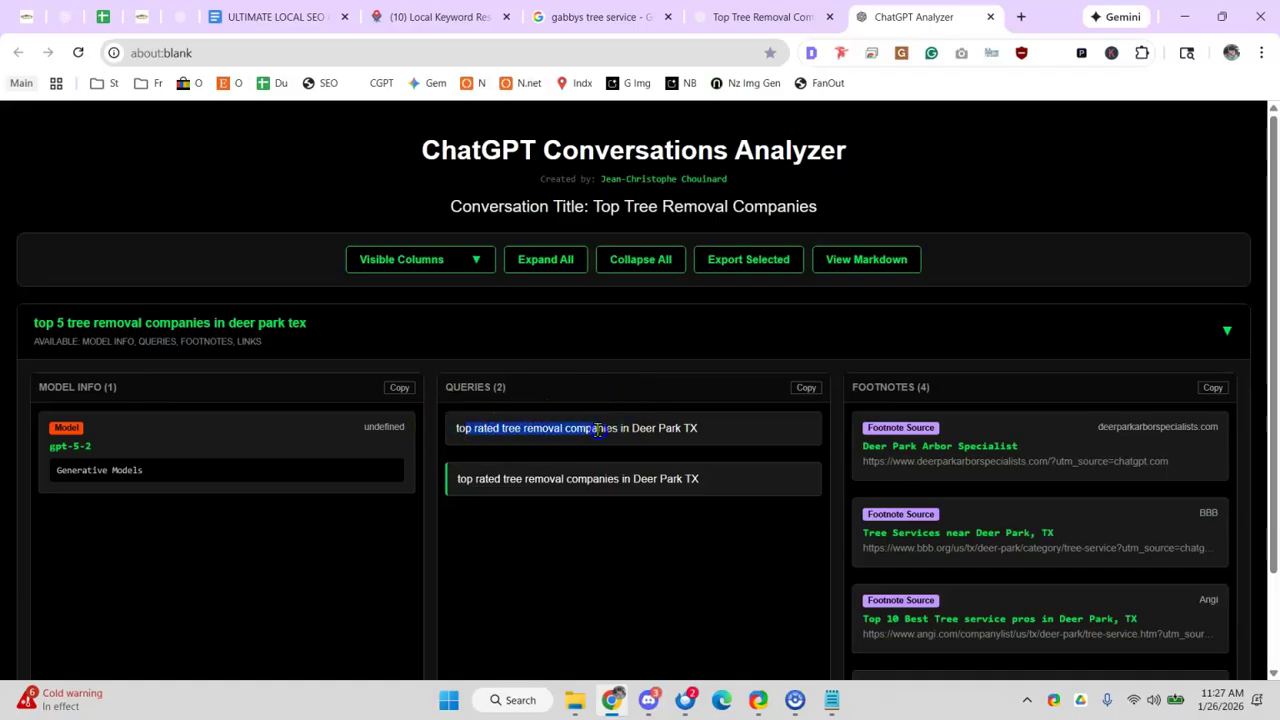
{"action": "left_click_drag", "start_coordinate": [786, 429], "coordinate": [592, 429]}
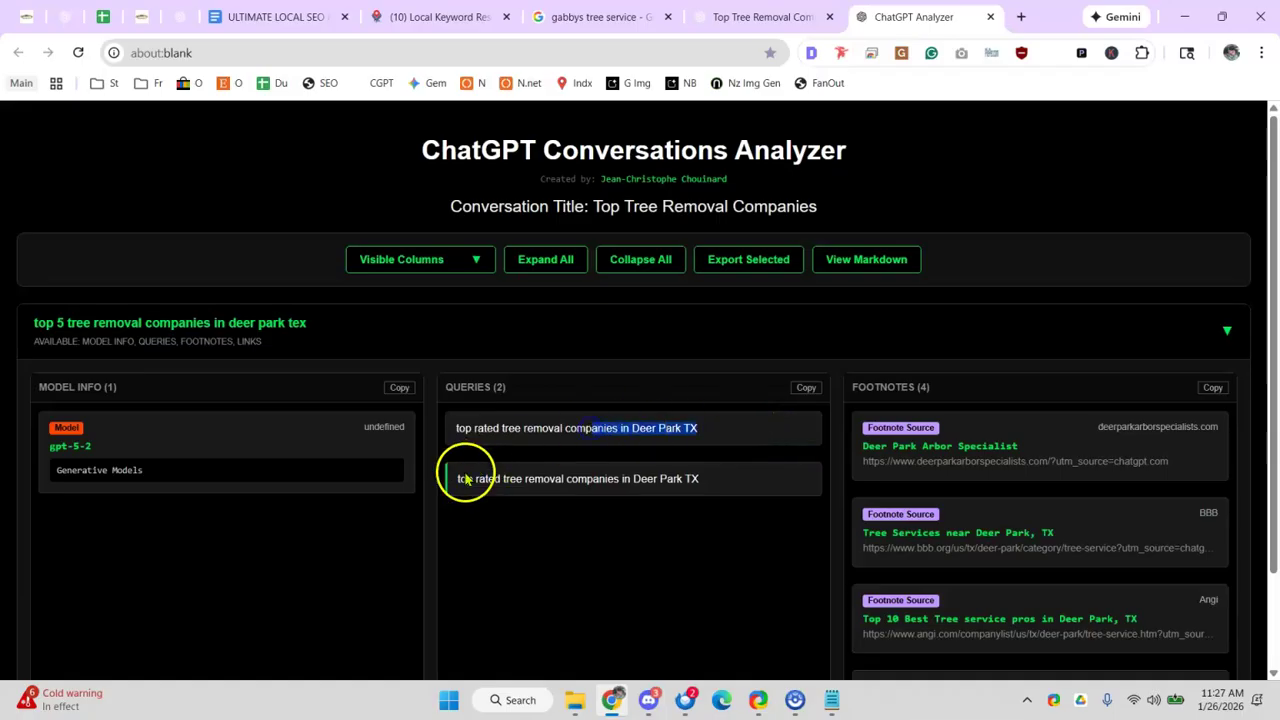
{"action": "scroll", "coordinate": [1110, 460], "scroll_direction": "down", "scroll_amount": 2}
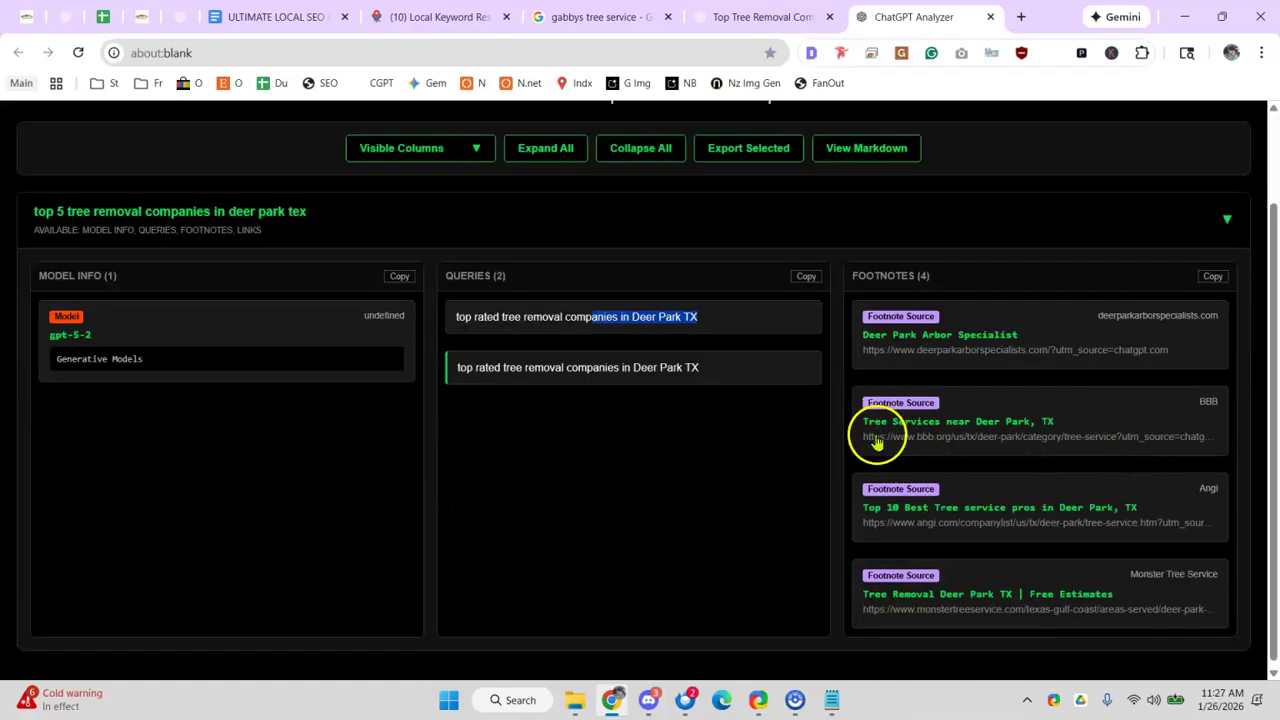
{"action": "left_click_drag", "start_coordinate": [906, 437], "coordinate": [963, 441]}
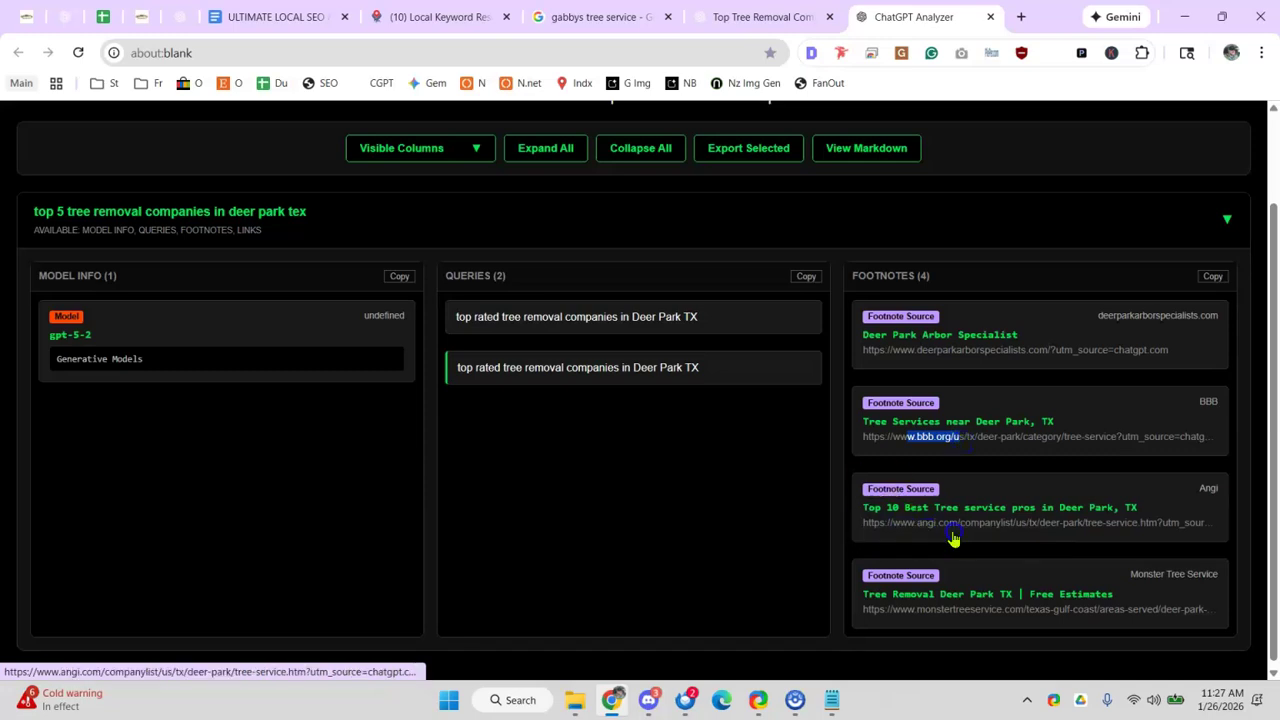
{"action": "scroll", "coordinate": [944, 560], "scroll_direction": "down", "scroll_amount": 1}
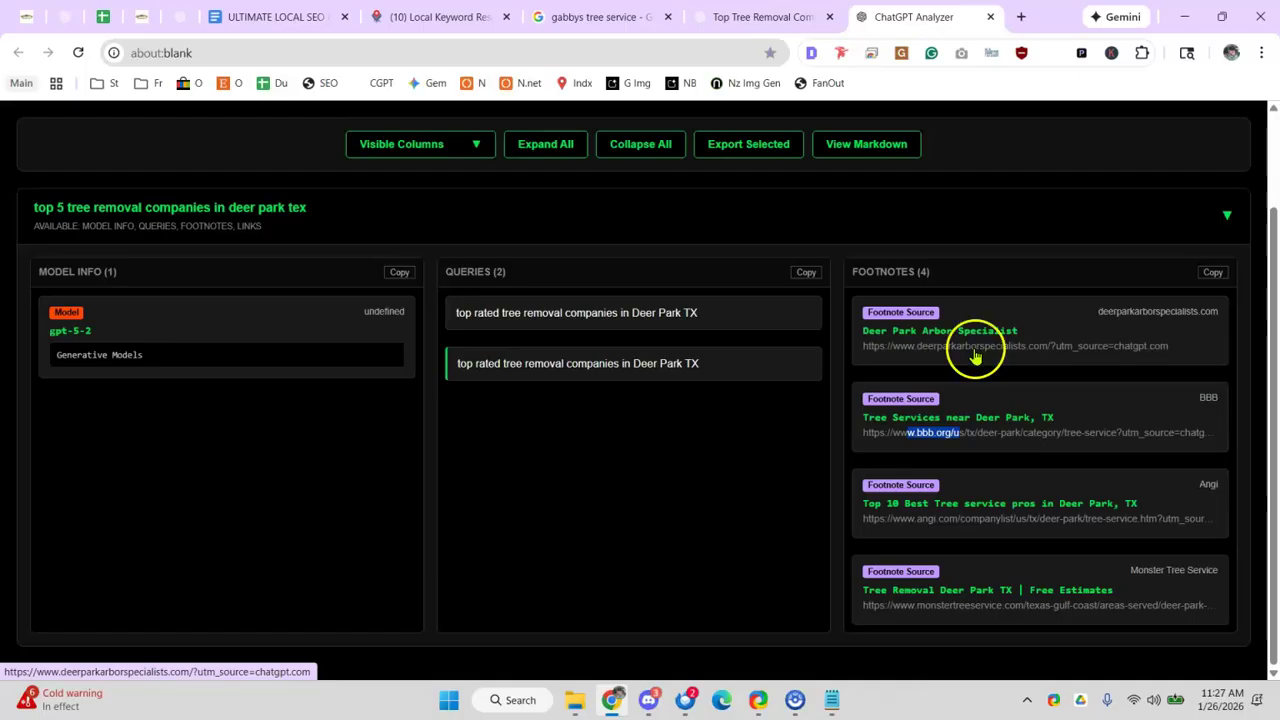
{"action": "left_click", "coordinate": [757, 485]}
{"action": "key", "text": "ctrl+plus"}
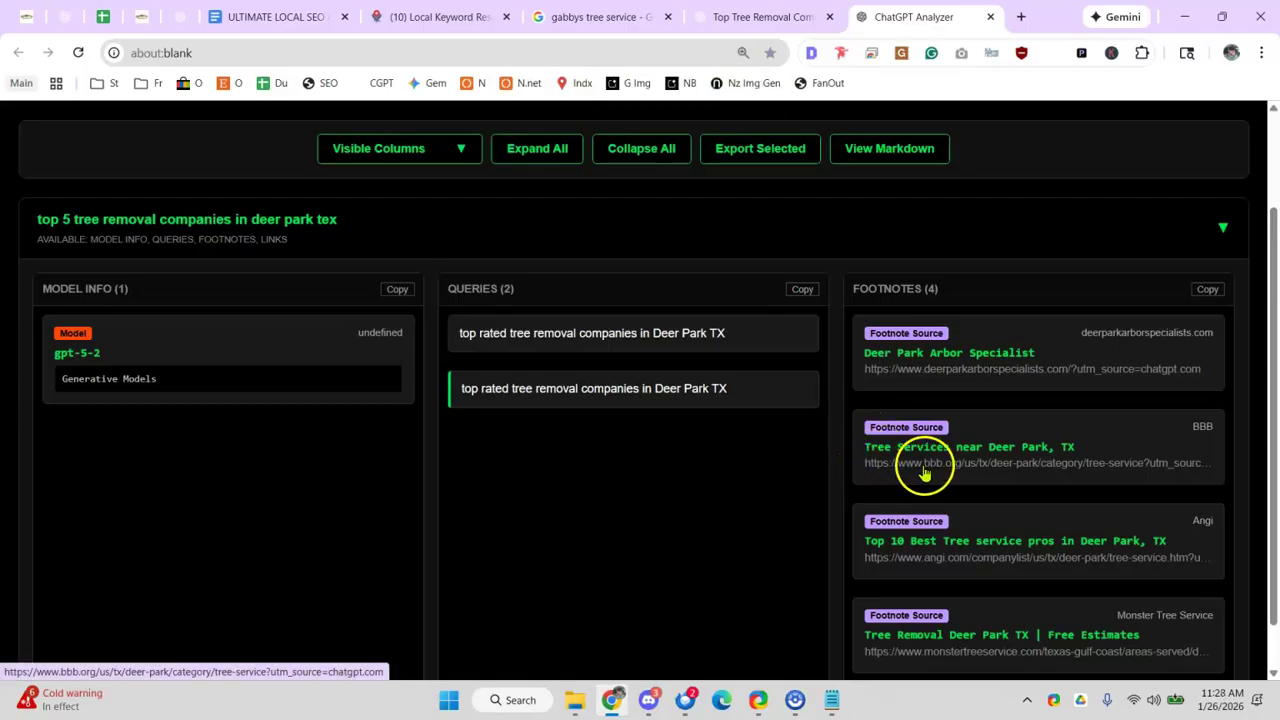
{"action": "scroll", "coordinate": [968, 474], "scroll_direction": "down", "scroll_amount": 1}
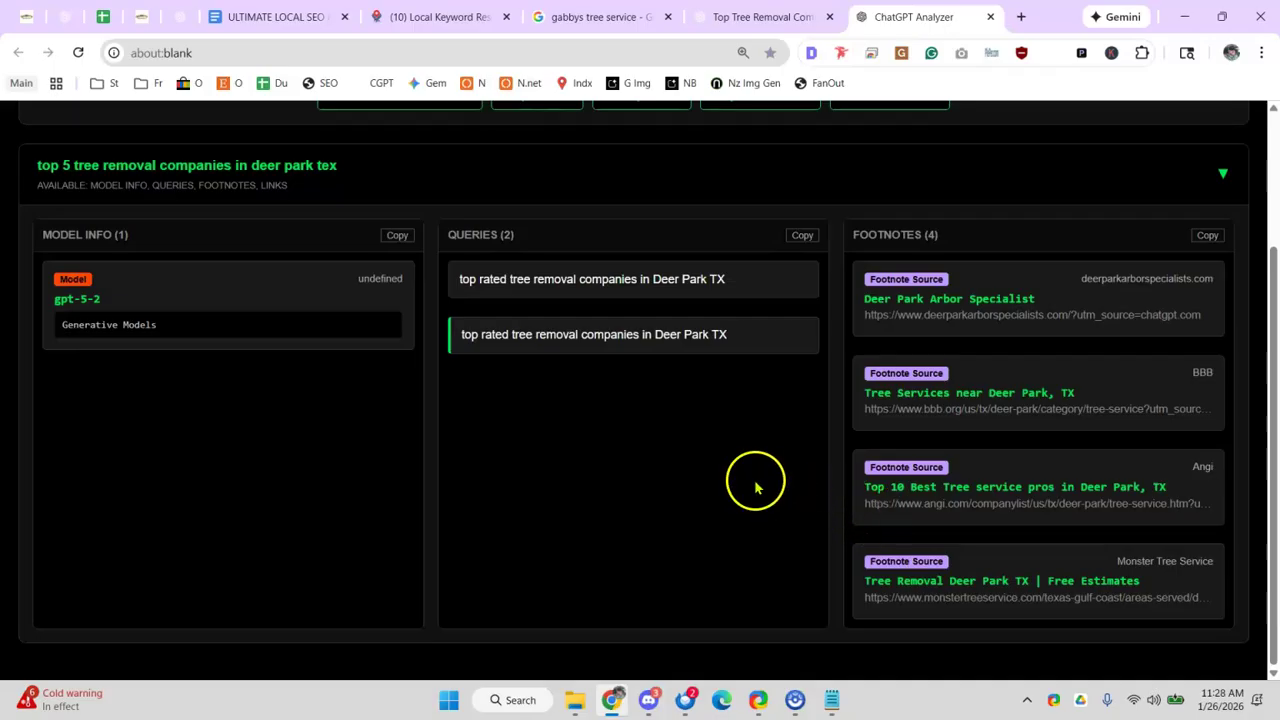
{"action": "scroll", "coordinate": [755, 487], "scroll_direction": "up", "scroll_amount": 2}
{"action": "scroll", "coordinate": [743, 475], "scroll_direction": "down", "scroll_amount": 2}
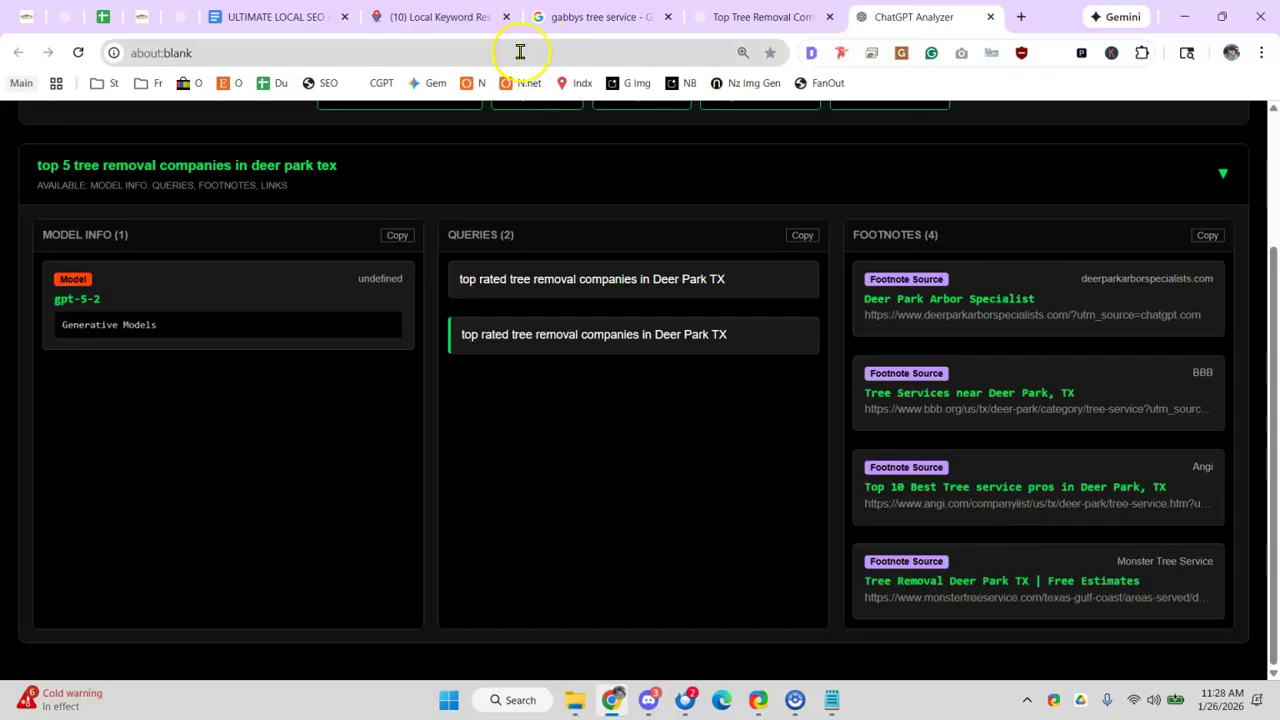
{"action": "left_click", "coordinate": [520, 52]}
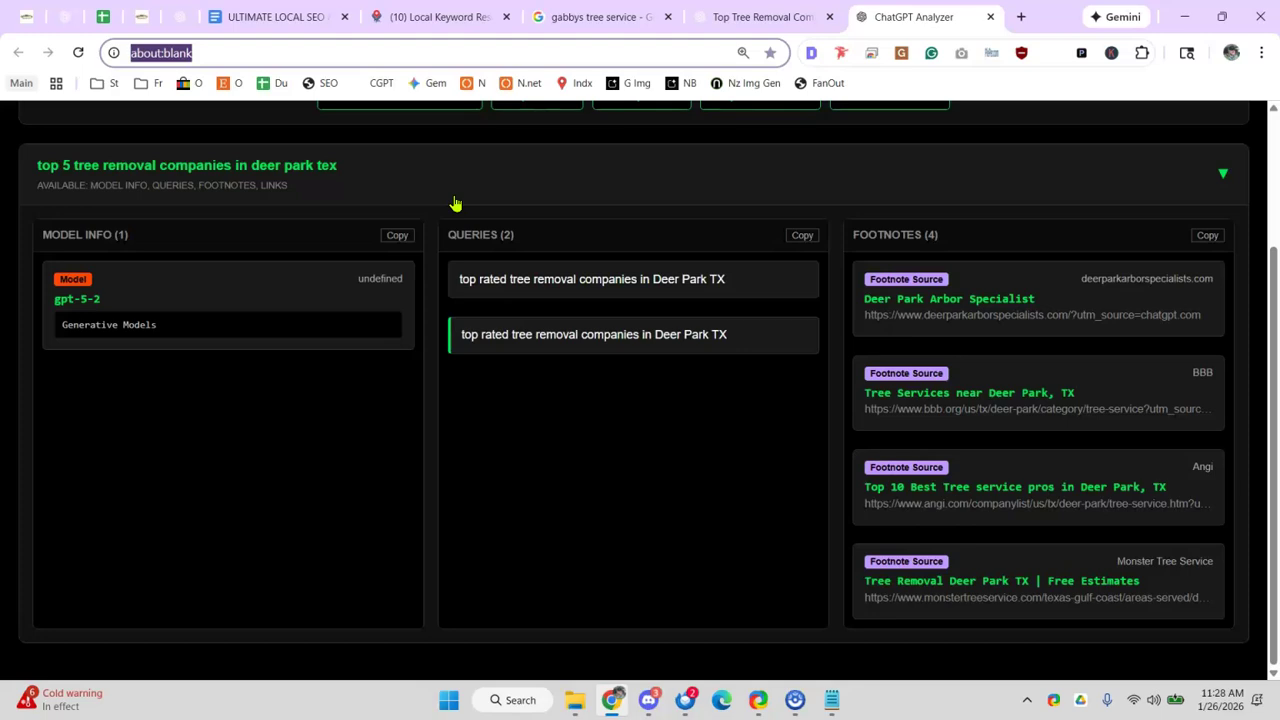
- Google 'top tree removal companies in deer park tx' and scroll down to the Yelp result
{"action": "left_click", "coordinate": [400, 48]}
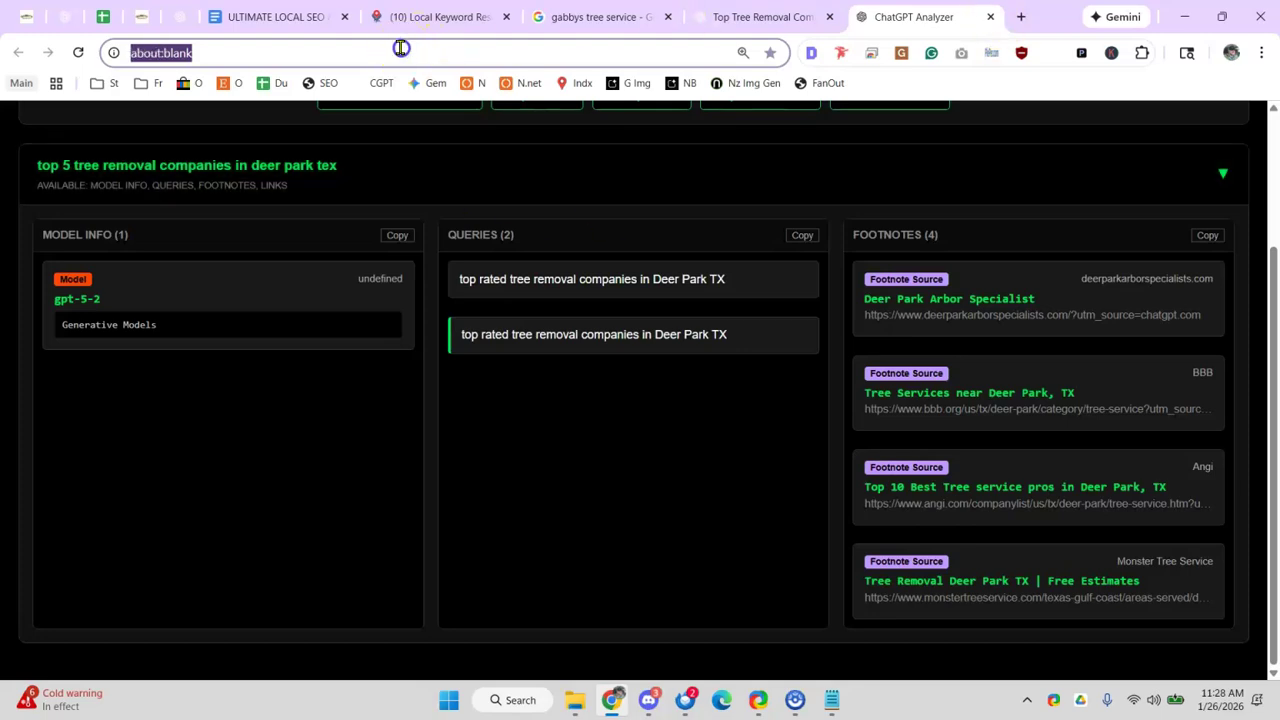
{"action": "type", "text": "top tre removal companies in dee pa"}
{"action": "key", "text": "BackSpace"}
{"action": "key", "text": "BackSpace"}
{"action": "key", "text": "BackSpace"}
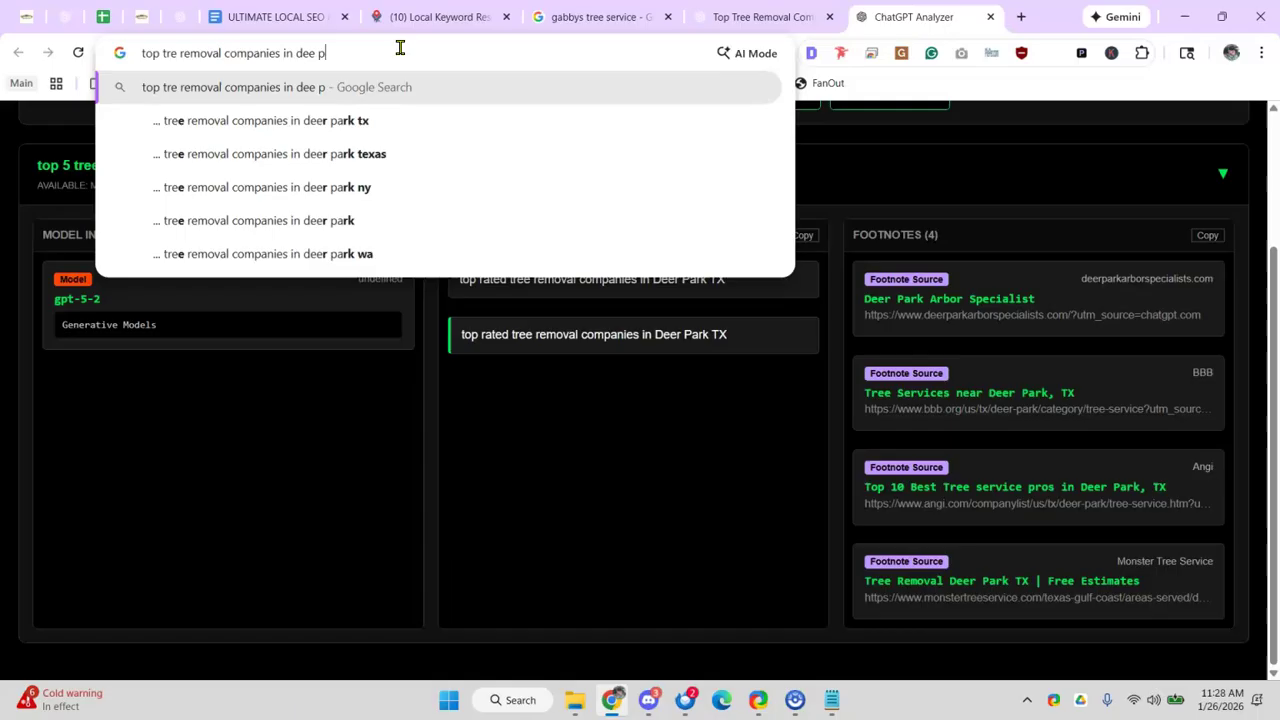
{"action": "type", "text": "r park tx"}
{"action": "key", "text": "Return"}
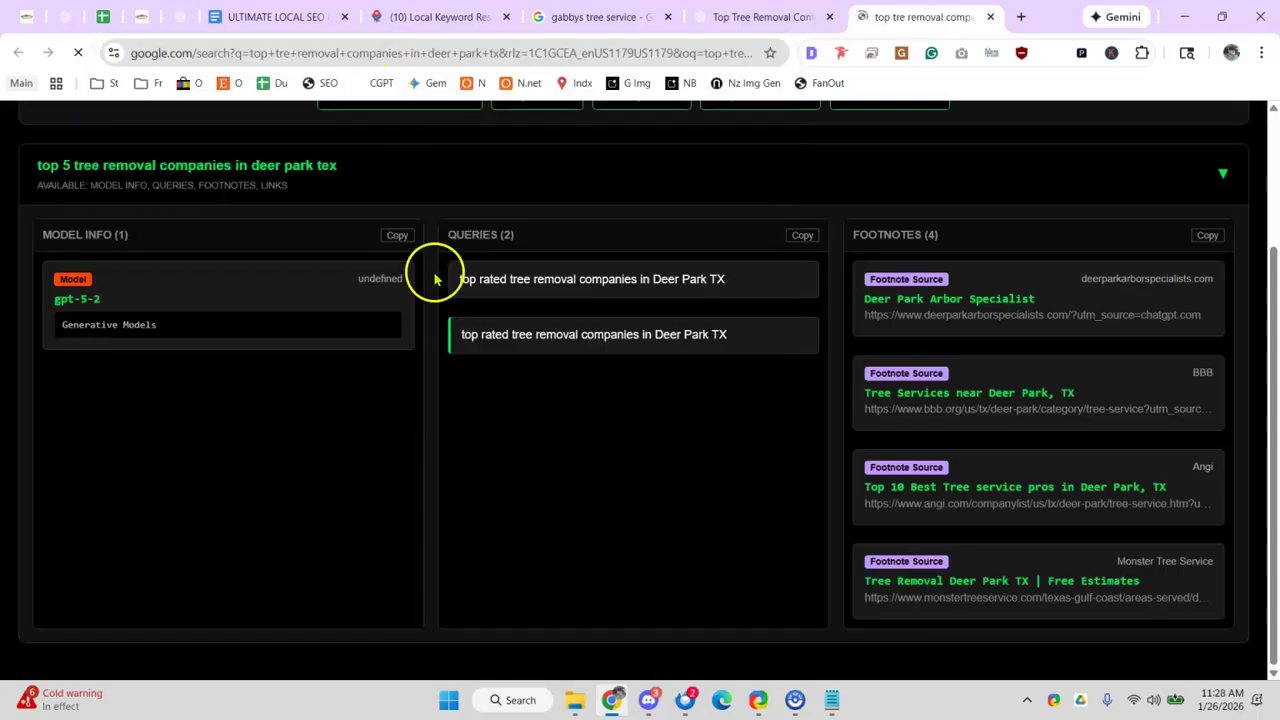
{"action": "scroll", "coordinate": [470, 290], "scroll_direction": "down", "scroll_amount": 3}
{"action": "scroll", "coordinate": [462, 300], "scroll_direction": "down", "scroll_amount": 6}
{"action": "scroll", "coordinate": [263, 286], "scroll_direction": "down", "scroll_amount": 2}
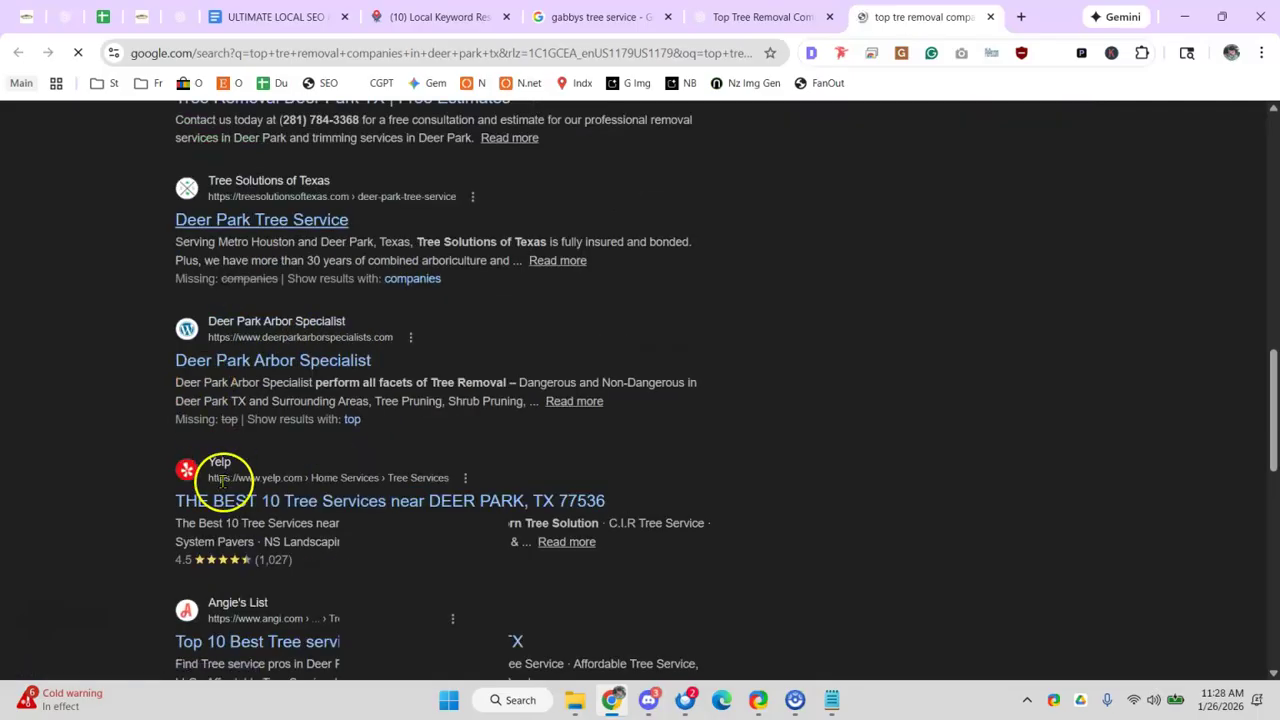
{"action": "scroll", "coordinate": [315, 445], "scroll_direction": "down", "scroll_amount": 1}
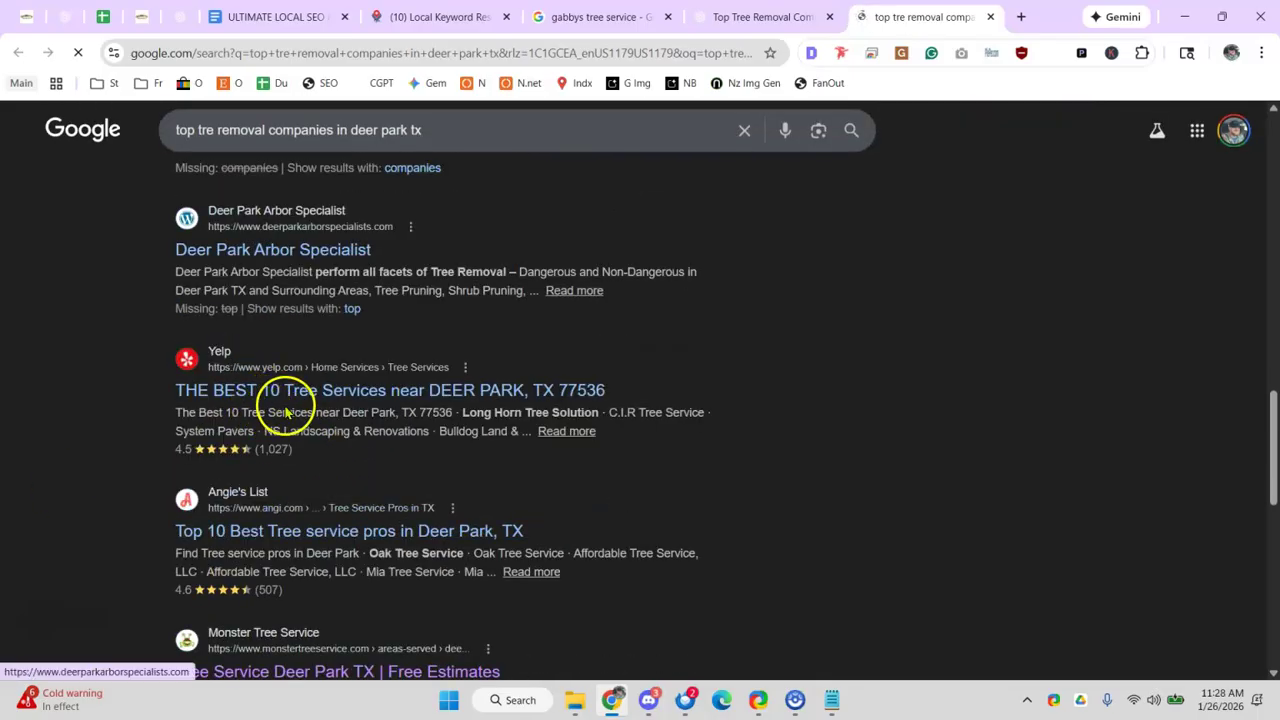
{"action": "scroll", "coordinate": [255, 480], "scroll_direction": "down", "scroll_amount": 1}
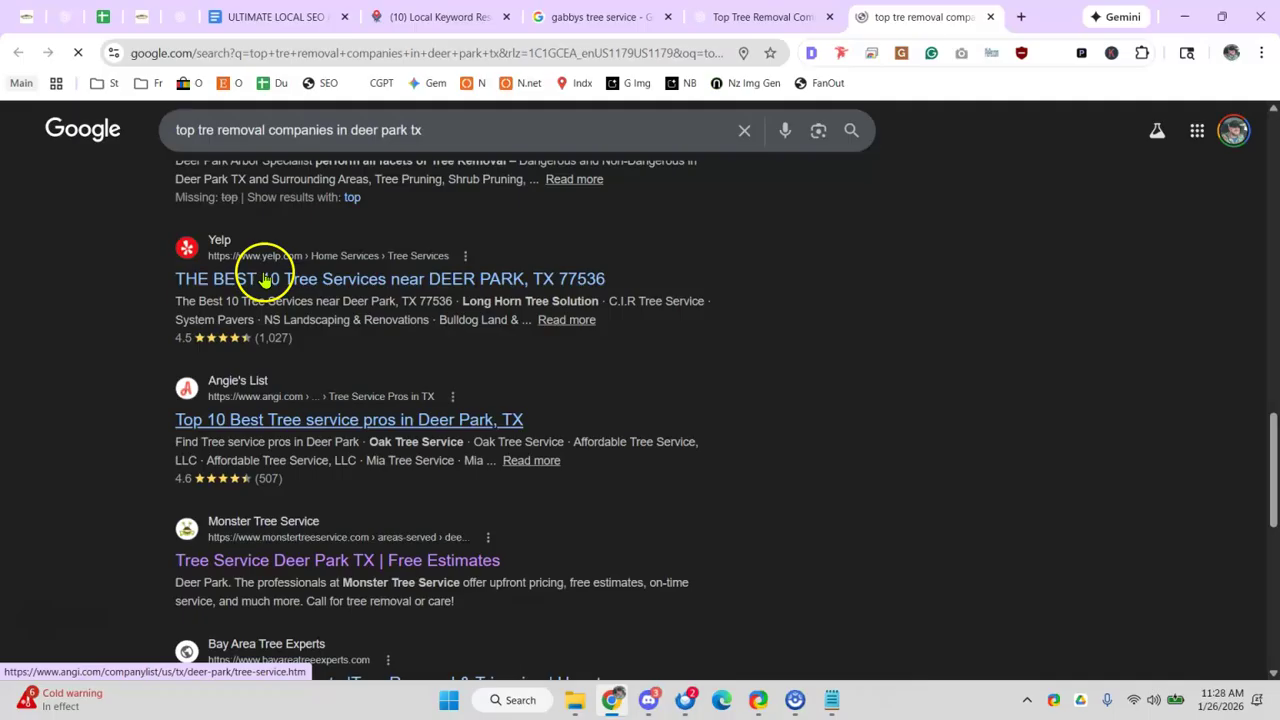
{"action": "scroll", "coordinate": [360, 245], "scroll_direction": "up", "scroll_amount": 3}
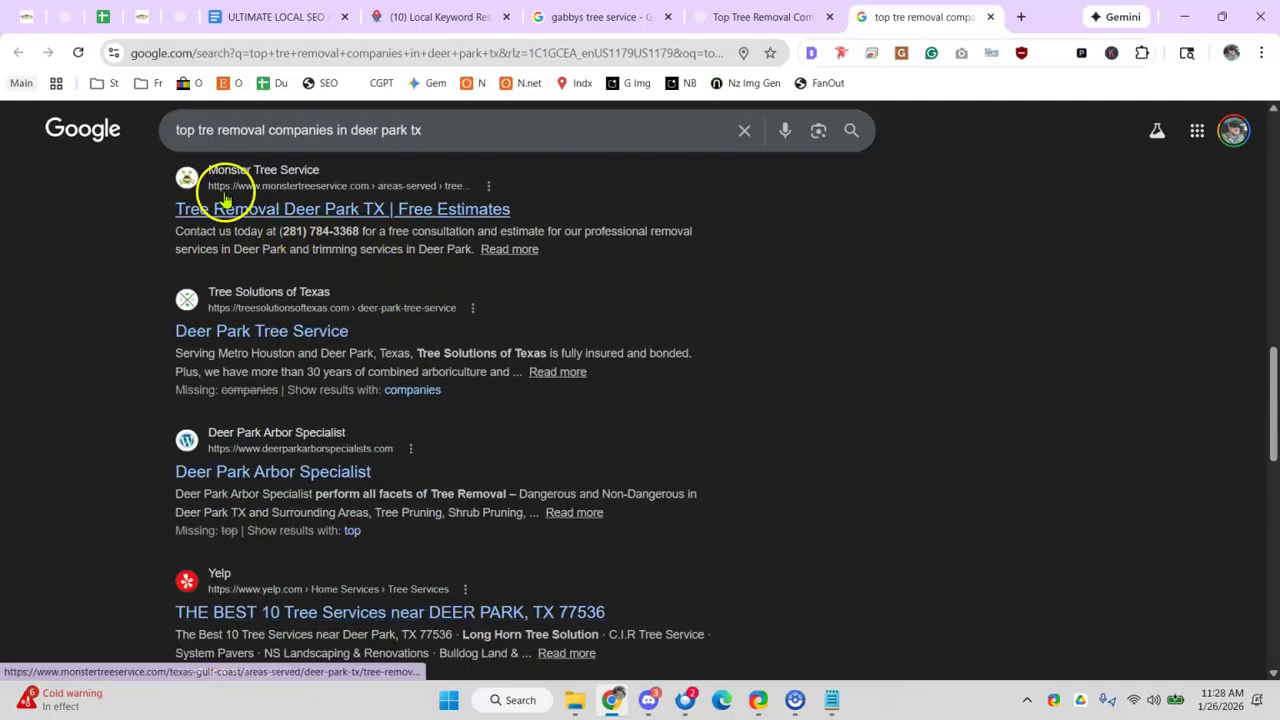
{"action": "scroll", "coordinate": [243, 457], "scroll_direction": "down", "scroll_amount": 1}
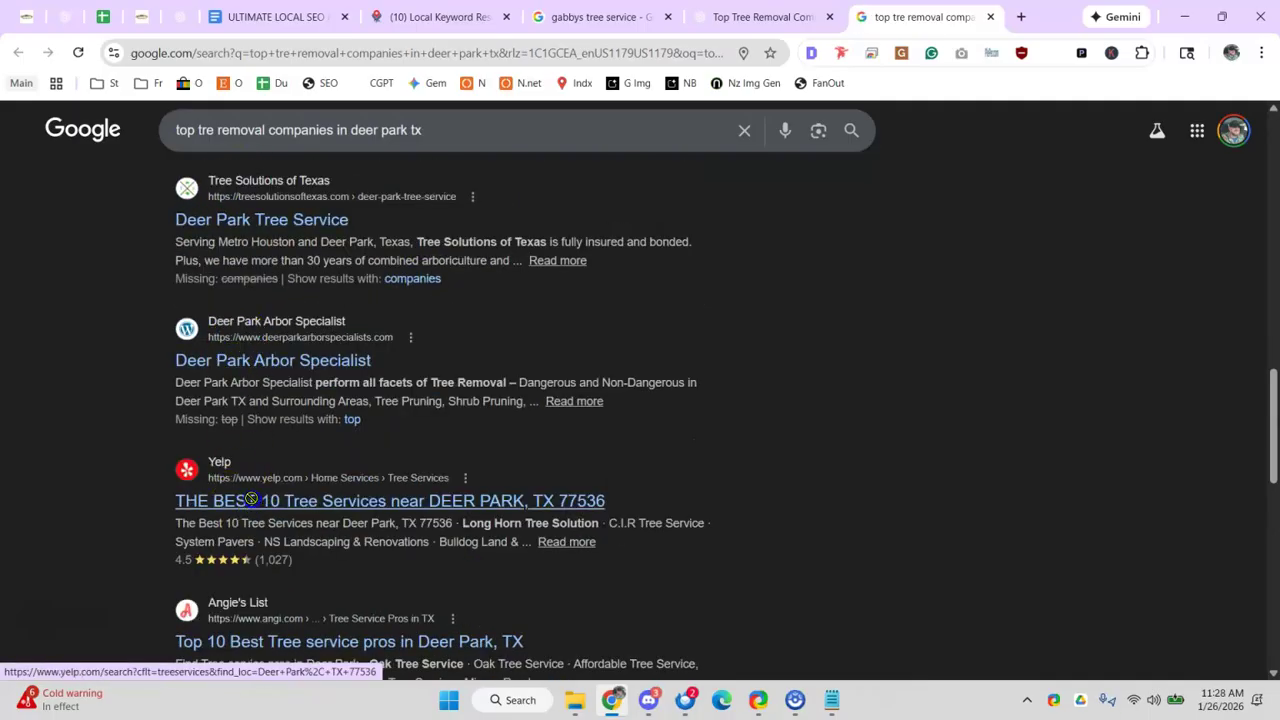
- Browse Yelp's Best 10 Tree Services near Deer Park, TX 77536, including I&B Professional and Chavez Trees
{"action": "left_click", "coordinate": [250, 505]}
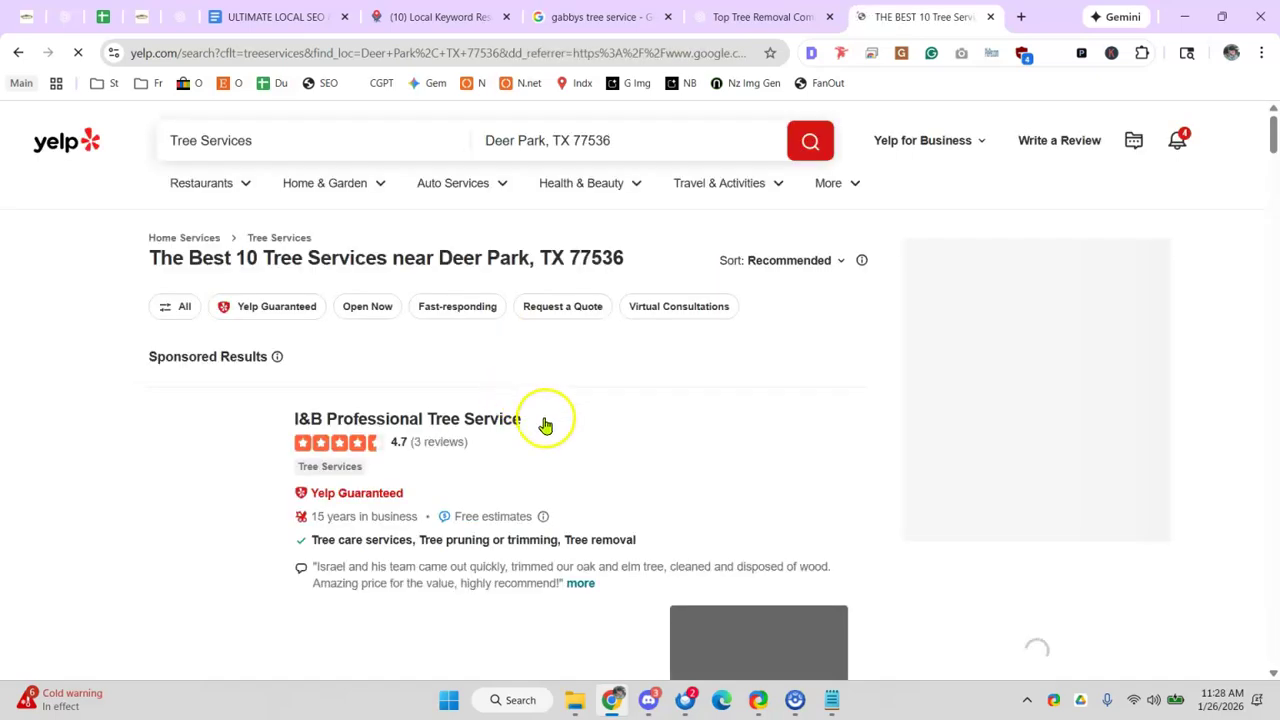
{"action": "scroll", "coordinate": [465, 403], "scroll_direction": "down", "scroll_amount": 2}
{"action": "scroll", "coordinate": [465, 403], "scroll_direction": "down", "scroll_amount": 9}
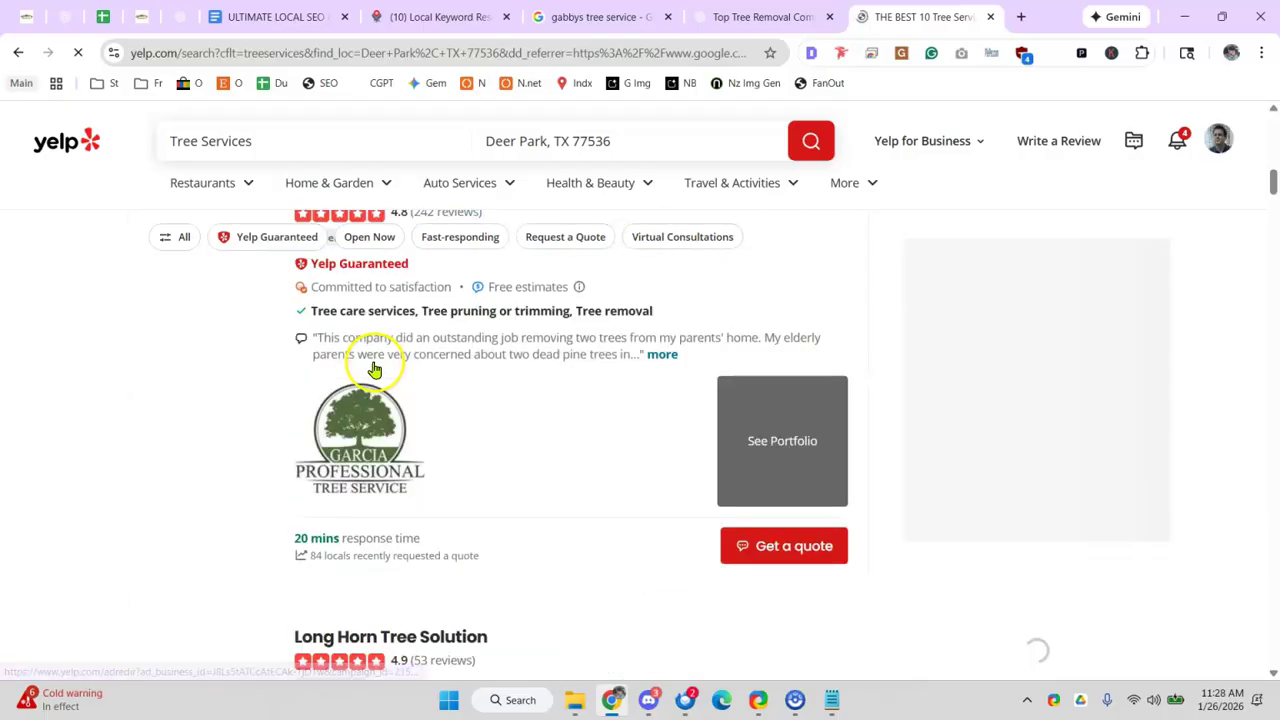
{"action": "scroll", "coordinate": [373, 360], "scroll_direction": "up", "scroll_amount": 1}
{"action": "scroll", "coordinate": [373, 360], "scroll_direction": "down", "scroll_amount": 12}
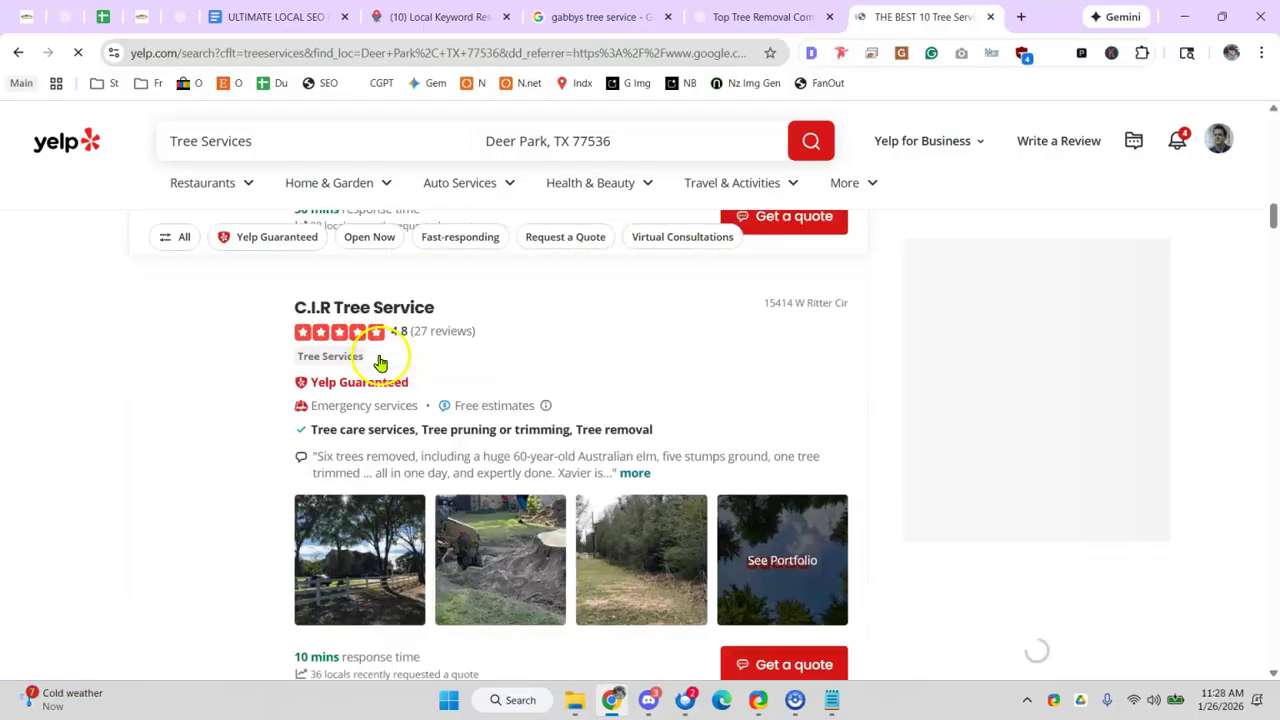
{"action": "scroll", "coordinate": [380, 360], "scroll_direction": "down", "scroll_amount": 2}
{"action": "scroll", "coordinate": [380, 360], "scroll_direction": "up", "scroll_amount": 1}
{"action": "scroll", "coordinate": [390, 365], "scroll_direction": "down", "scroll_amount": 4}
{"action": "scroll", "coordinate": [400, 370], "scroll_direction": "down", "scroll_amount": 4}
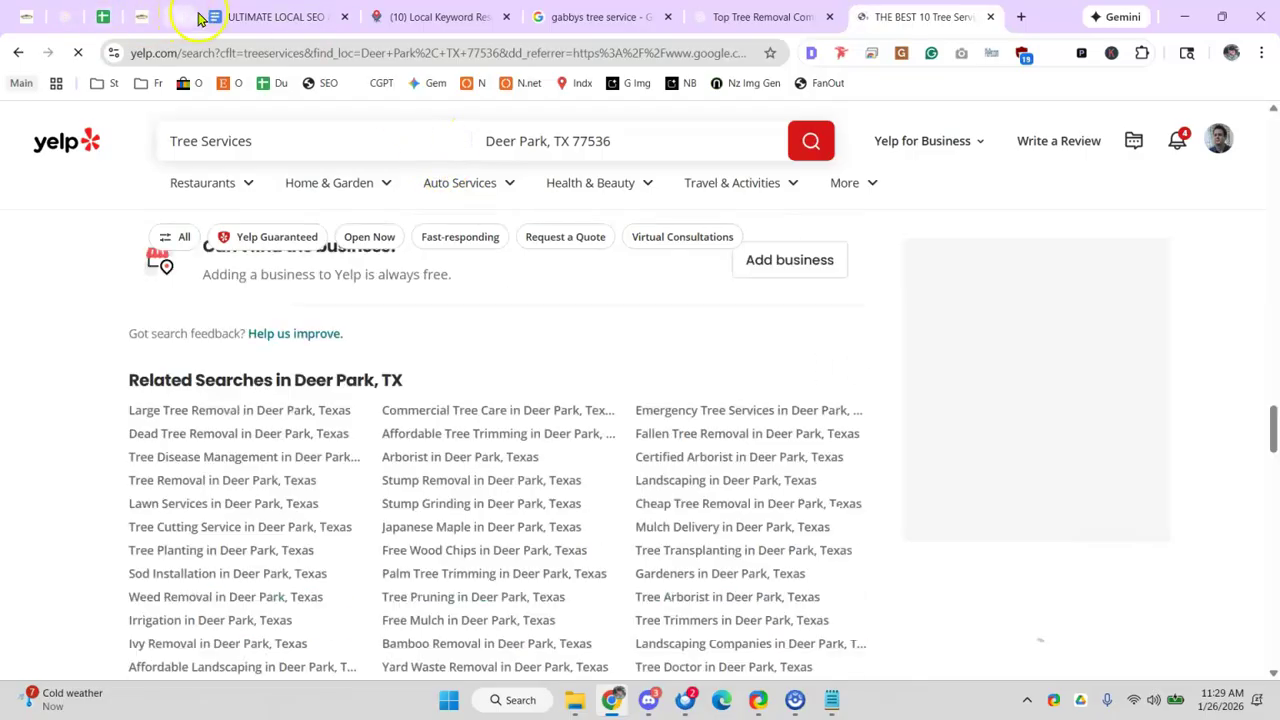
- Check the topical authority map row in the audit spreadsheet, then reopen the Gabby's trees strategy chat
{"action": "left_click", "coordinate": [105, 17]}
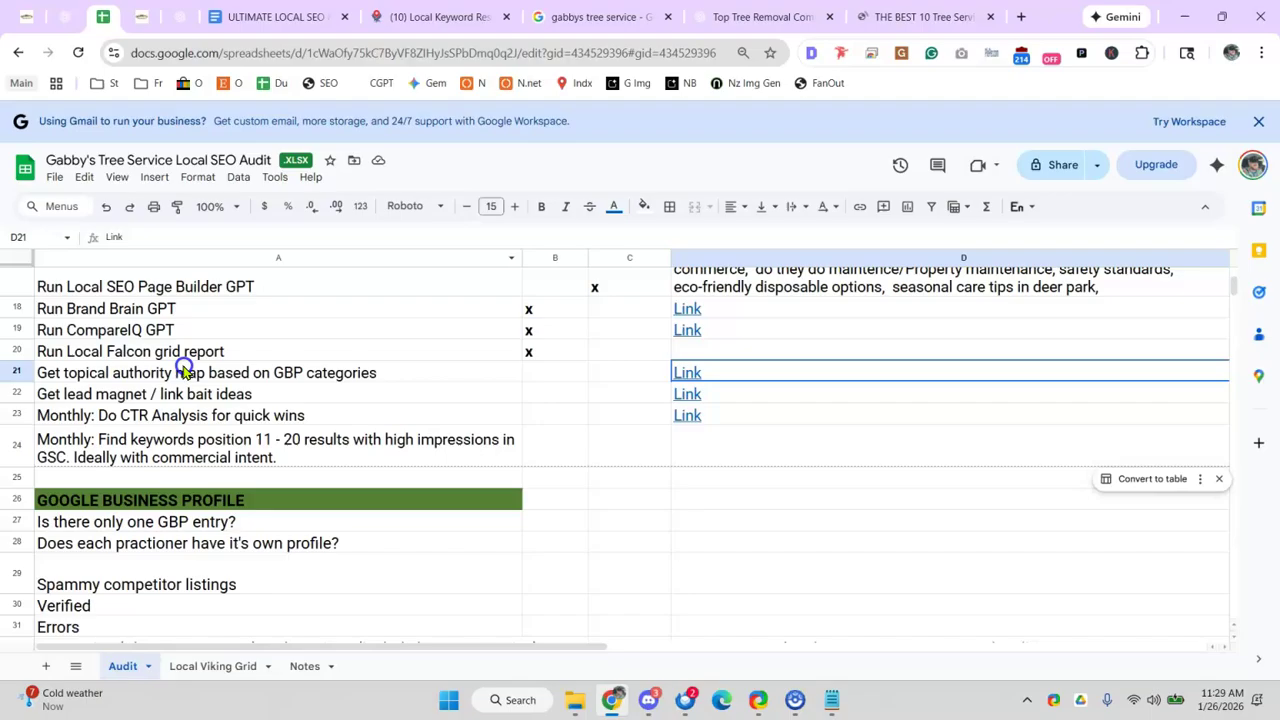
{"action": "left_click", "coordinate": [183, 370]}
{"action": "left_click", "coordinate": [270, 17]}
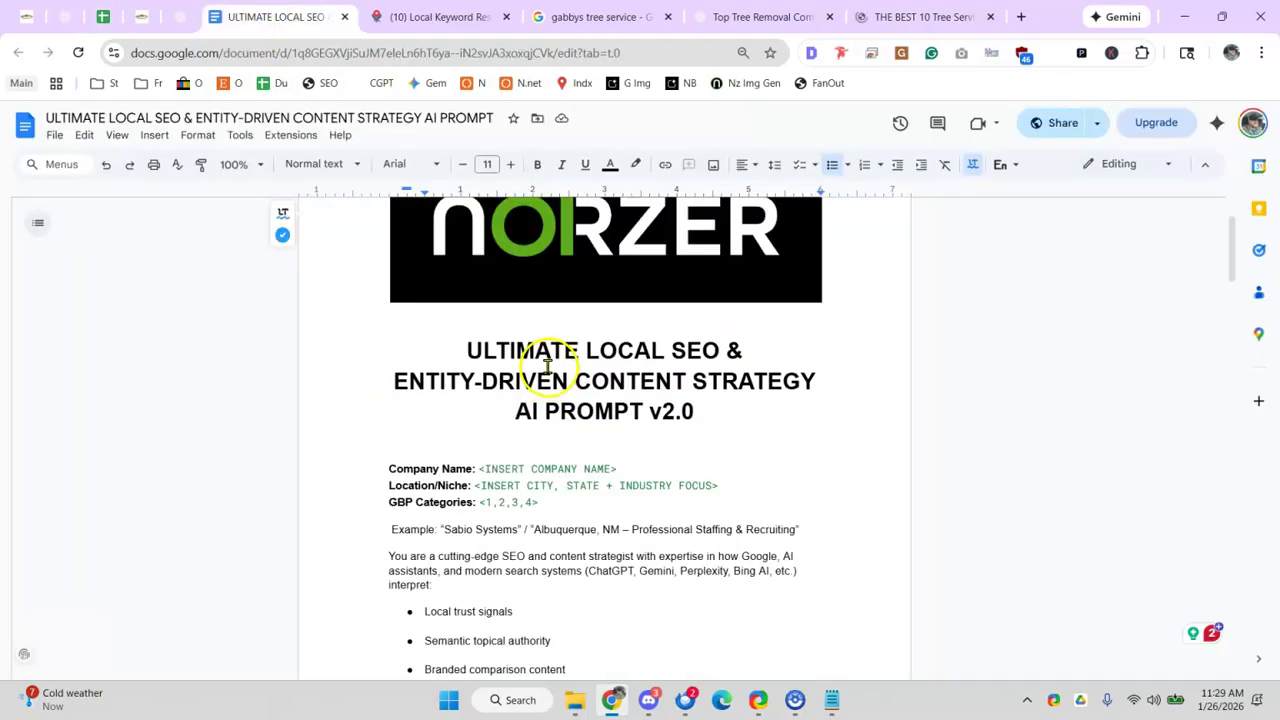
{"action": "scroll", "coordinate": [545, 360], "scroll_direction": "down", "scroll_amount": 3}
{"action": "scroll", "coordinate": [545, 360], "scroll_direction": "up", "scroll_amount": 2}
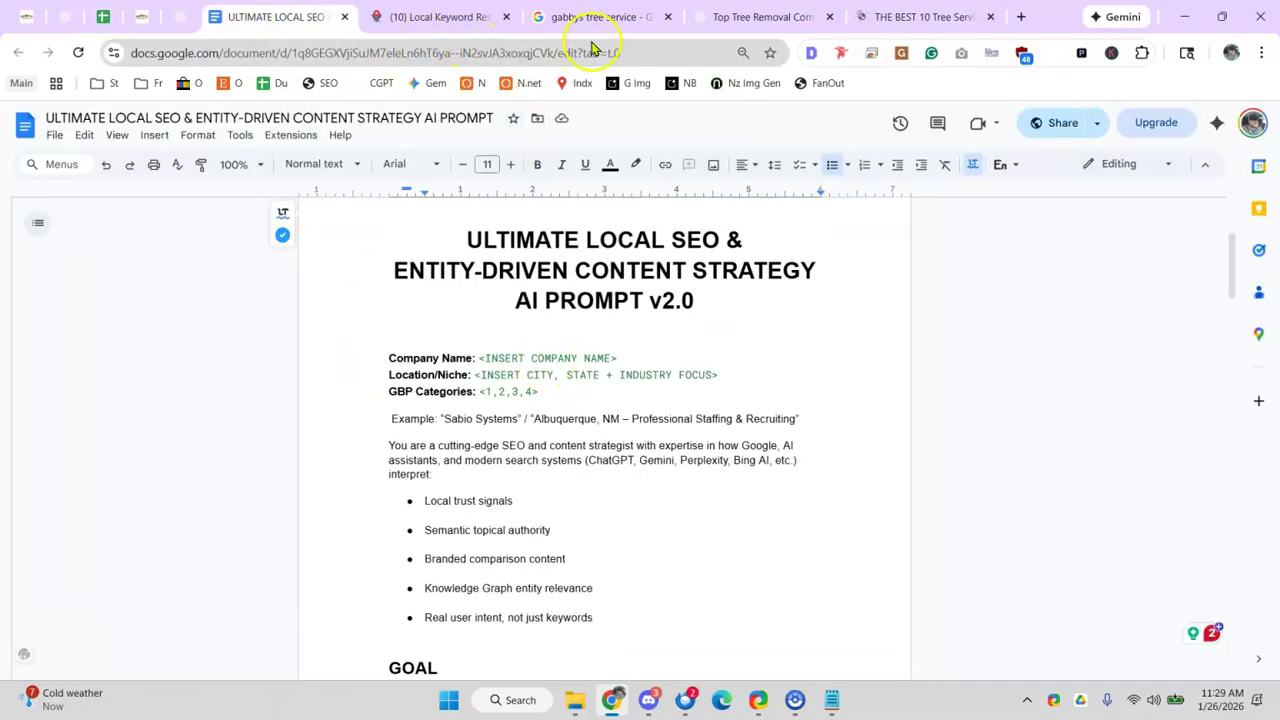
{"action": "left_click", "coordinate": [737, 14]}
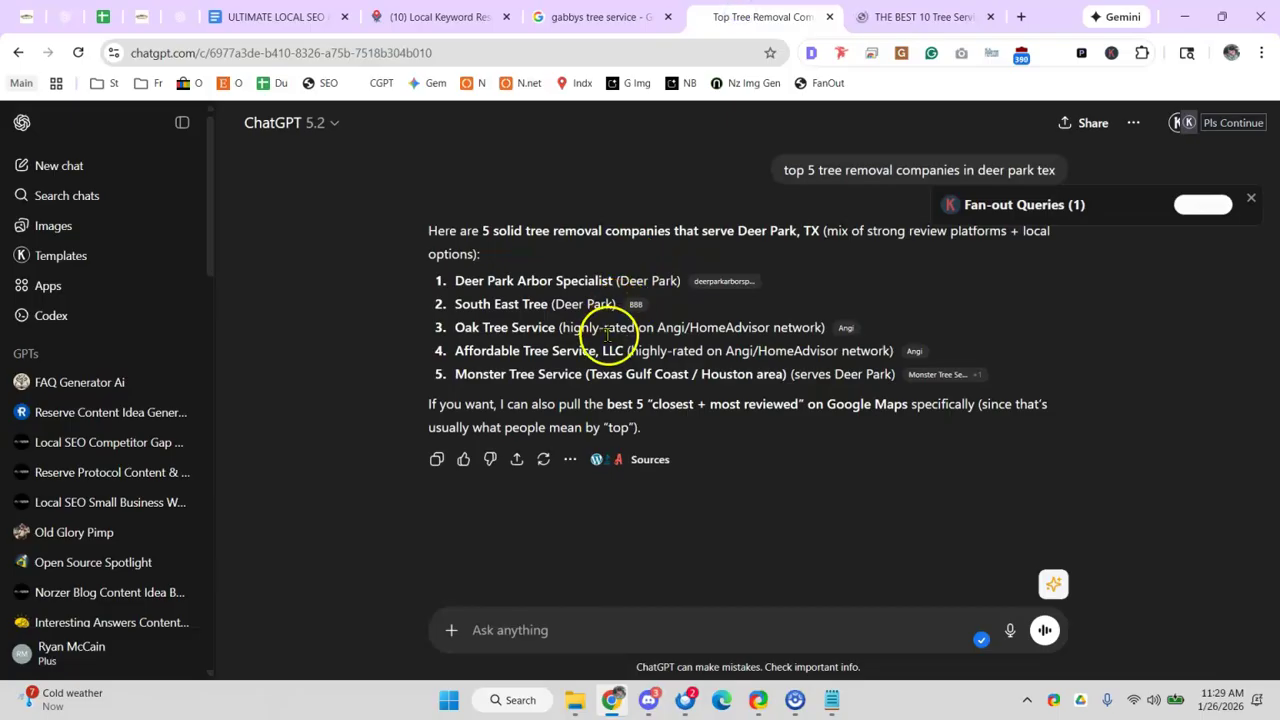
{"action": "left_click", "coordinate": [183, 16]}
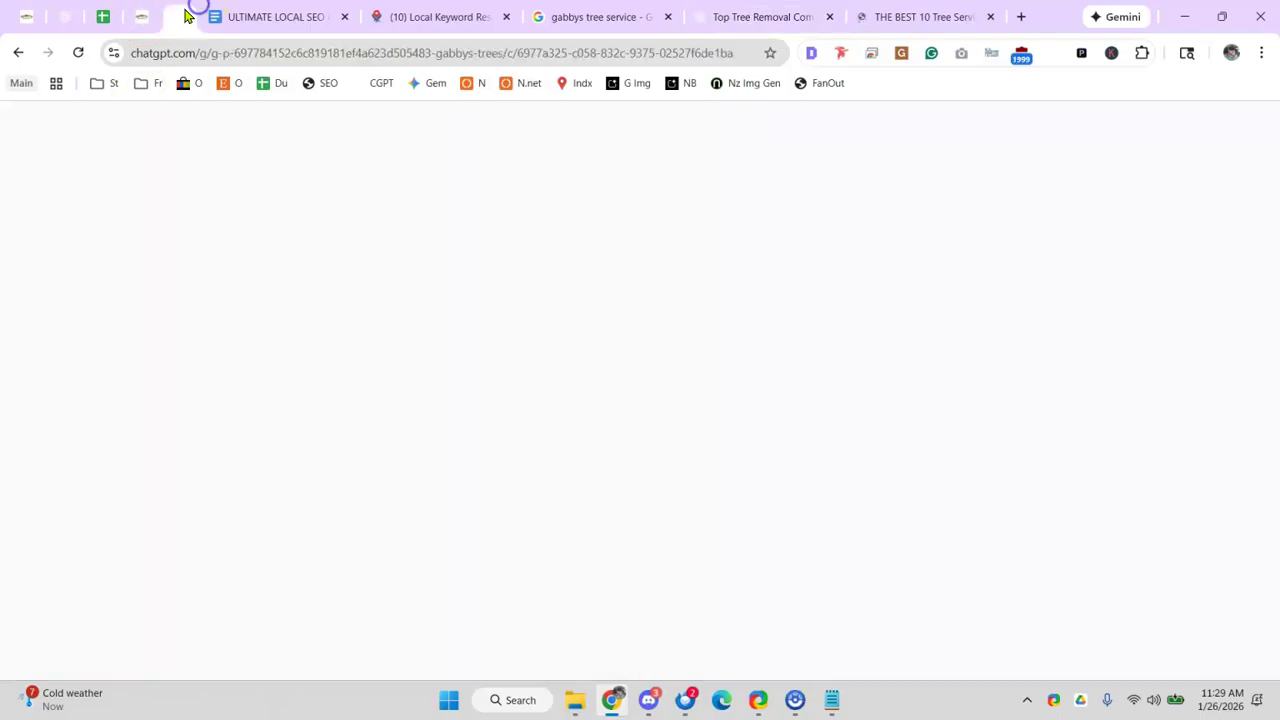
- Highlight the Part 5 content clusters heading, the Tree Removal & Safety cluster and its supporting topics
{"action": "scroll", "coordinate": [509, 337], "scroll_direction": "down", "scroll_amount": 4}
{"action": "scroll", "coordinate": [505, 295], "scroll_direction": "up", "scroll_amount": 1}
{"action": "left_click_drag", "start_coordinate": [513, 299], "coordinate": [749, 333]}
{"action": "left_click", "coordinate": [450, 336]}
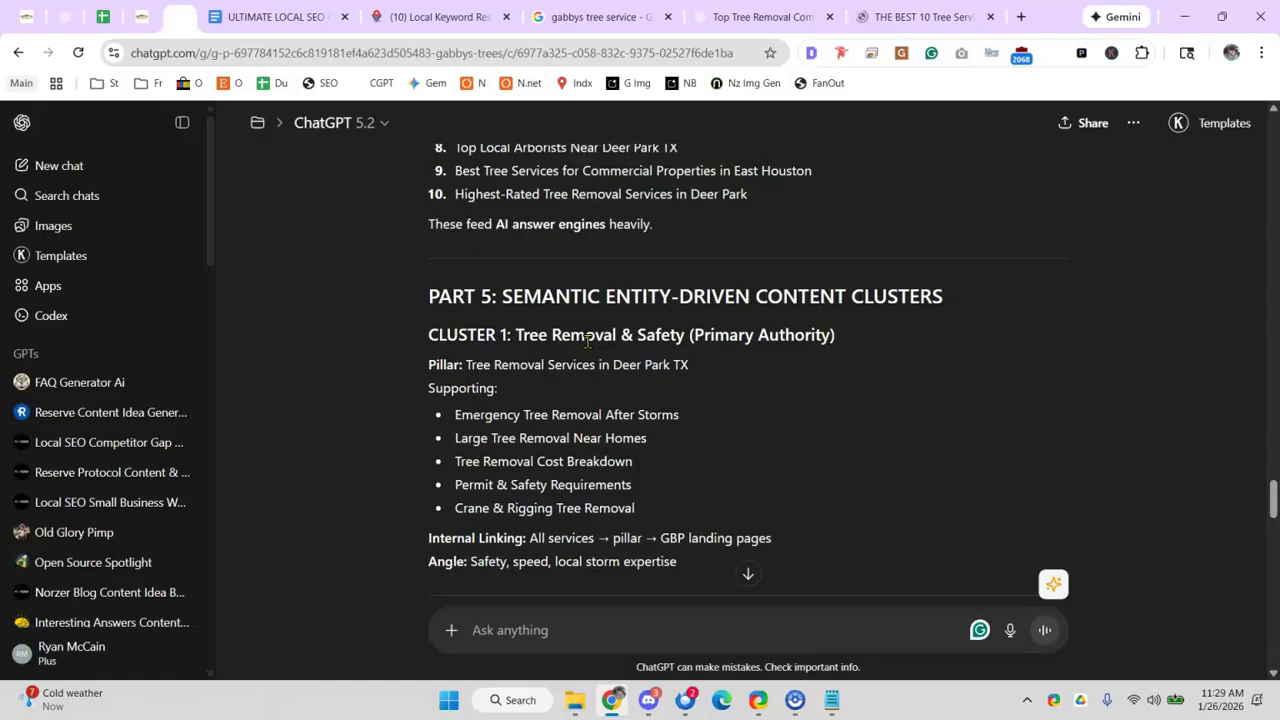
{"action": "left_click_drag", "start_coordinate": [510, 336], "coordinate": [680, 348]}
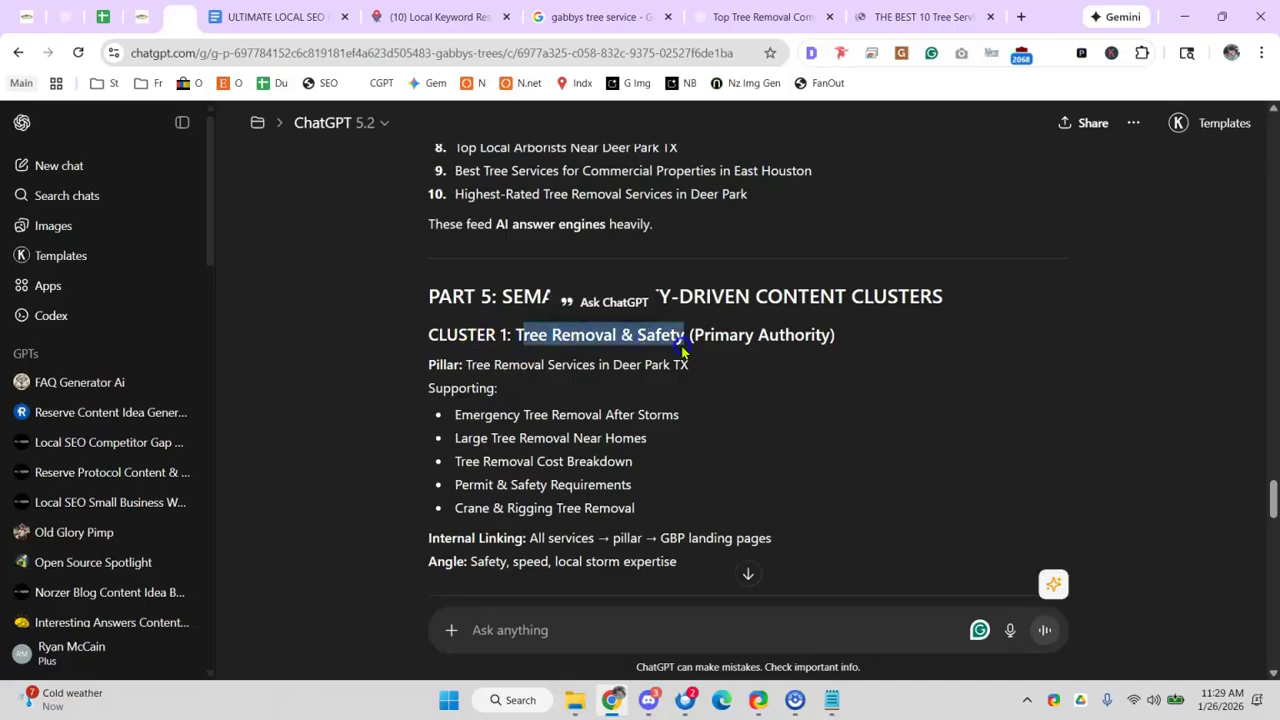
{"action": "left_click", "coordinate": [527, 370]}
{"action": "left_click_drag", "start_coordinate": [456, 414], "coordinate": [660, 537]}
{"action": "left_click", "coordinate": [445, 315]}
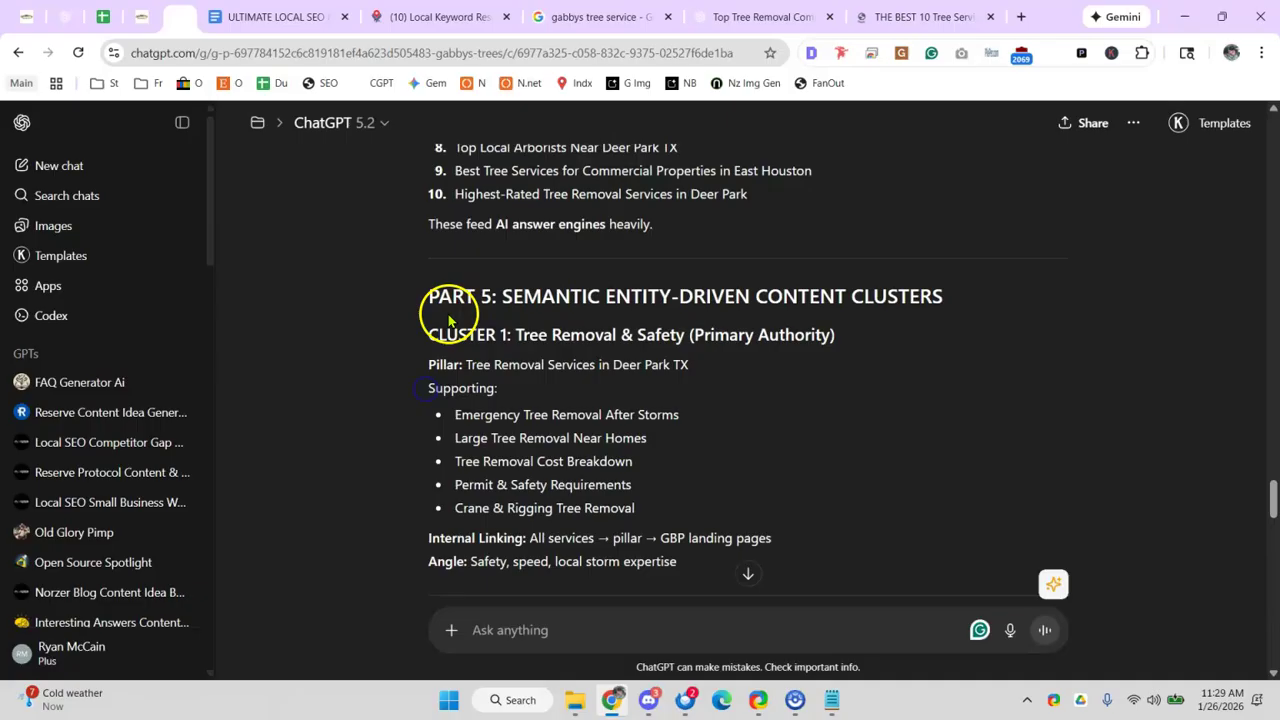
{"action": "left_click_drag", "start_coordinate": [453, 414], "coordinate": [617, 515]}
{"action": "left_click", "coordinate": [457, 417]}
- Highlight the Tree Removal Cost Breakdown topic and Cluster 1's heading and pillar page
{"action": "left_click_drag", "start_coordinate": [517, 416], "coordinate": [660, 419]}
{"action": "left_click_drag", "start_coordinate": [668, 421], "coordinate": [668, 421]}
{"action": "left_click_drag", "start_coordinate": [472, 458], "coordinate": [632, 461]}
{"action": "left_click", "coordinate": [470, 461]}
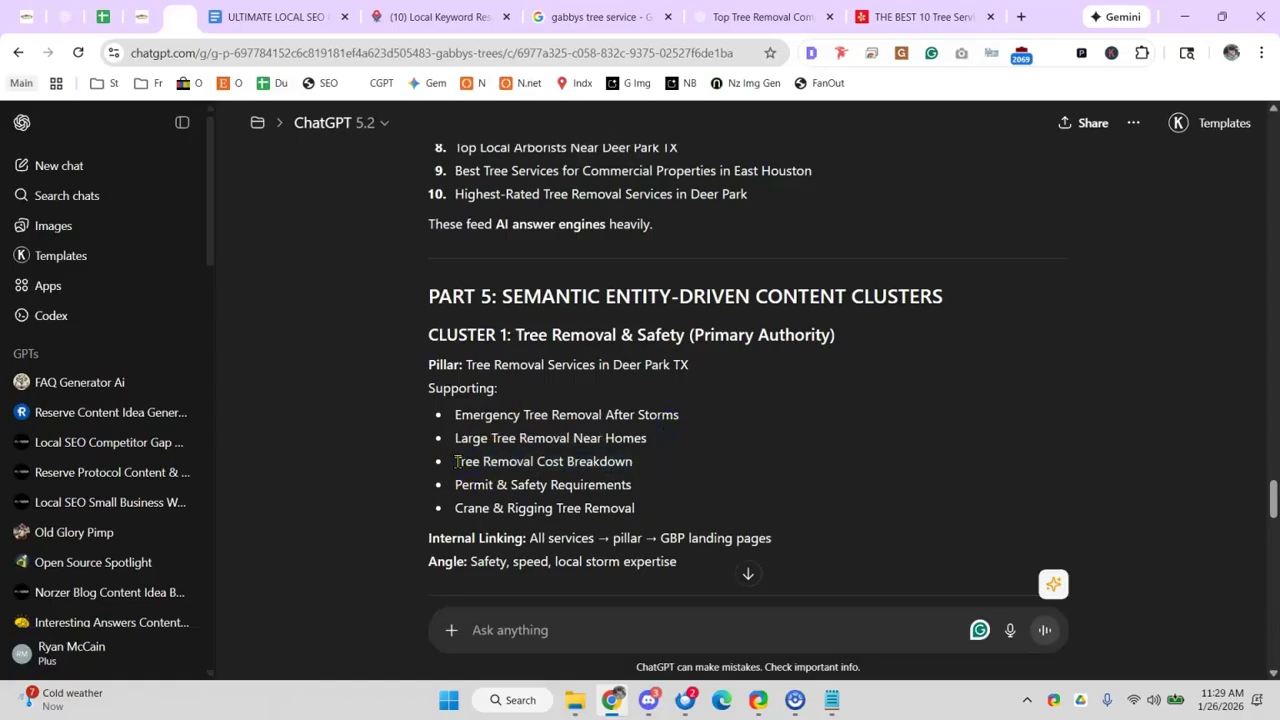
{"action": "left_click_drag", "start_coordinate": [505, 465], "coordinate": [632, 462]}
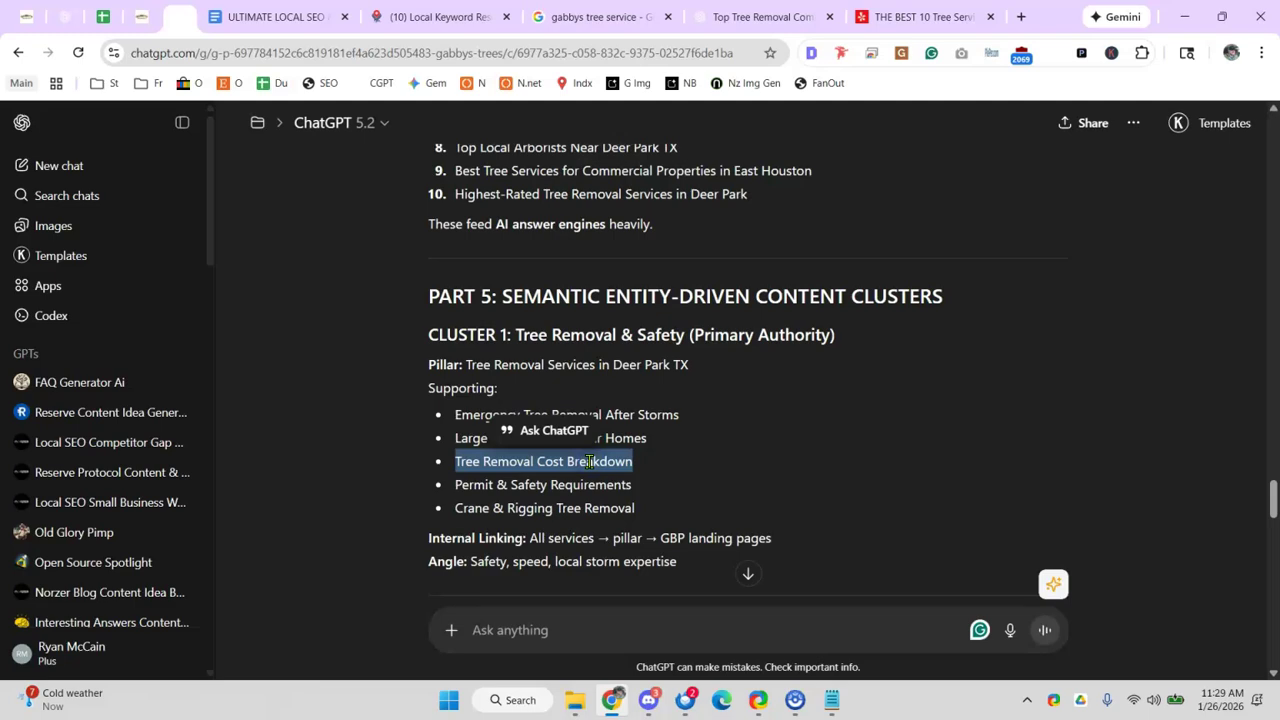
{"action": "left_click_drag", "start_coordinate": [447, 335], "coordinate": [698, 357]}
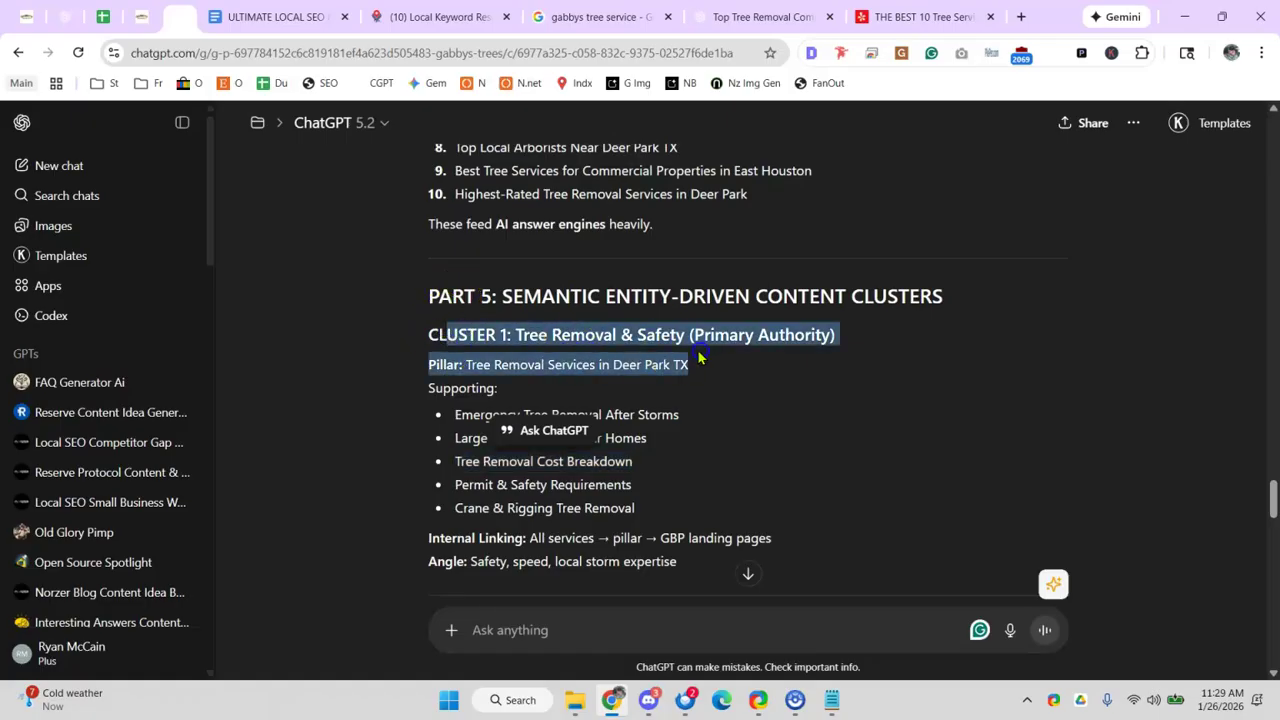
{"action": "left_click_drag", "start_coordinate": [461, 414], "coordinate": [563, 537]}
{"action": "scroll", "coordinate": [563, 510], "scroll_direction": "down", "scroll_amount": 2}
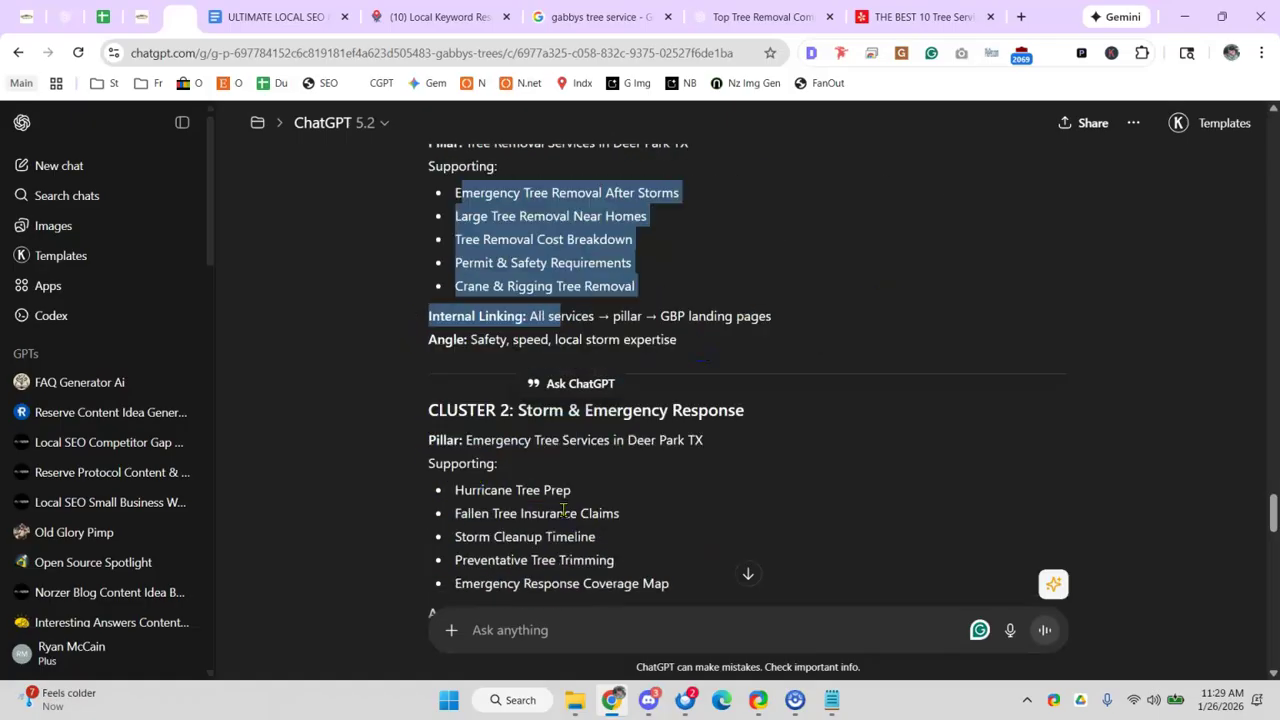
{"action": "scroll", "coordinate": [540, 494], "scroll_direction": "up", "scroll_amount": 1}
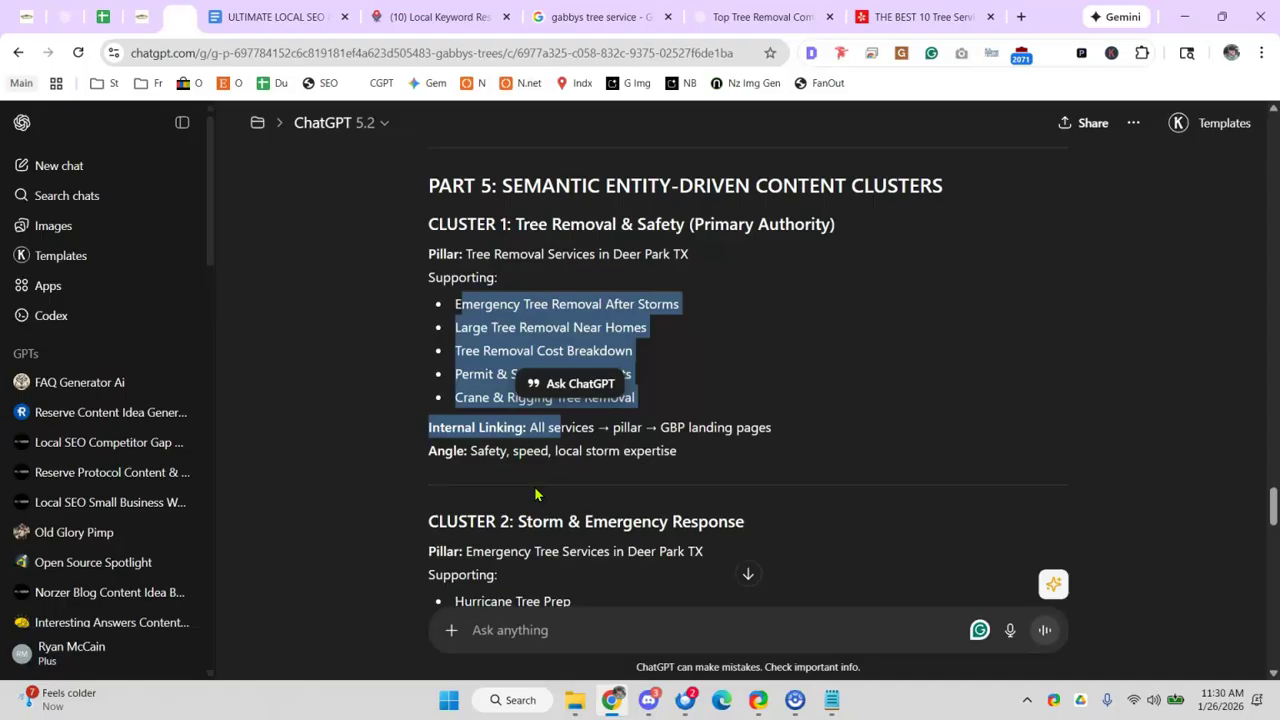
- Move down to Cluster 3 and highlight Tree Trimming in its heading
{"action": "left_click", "coordinate": [659, 398]}
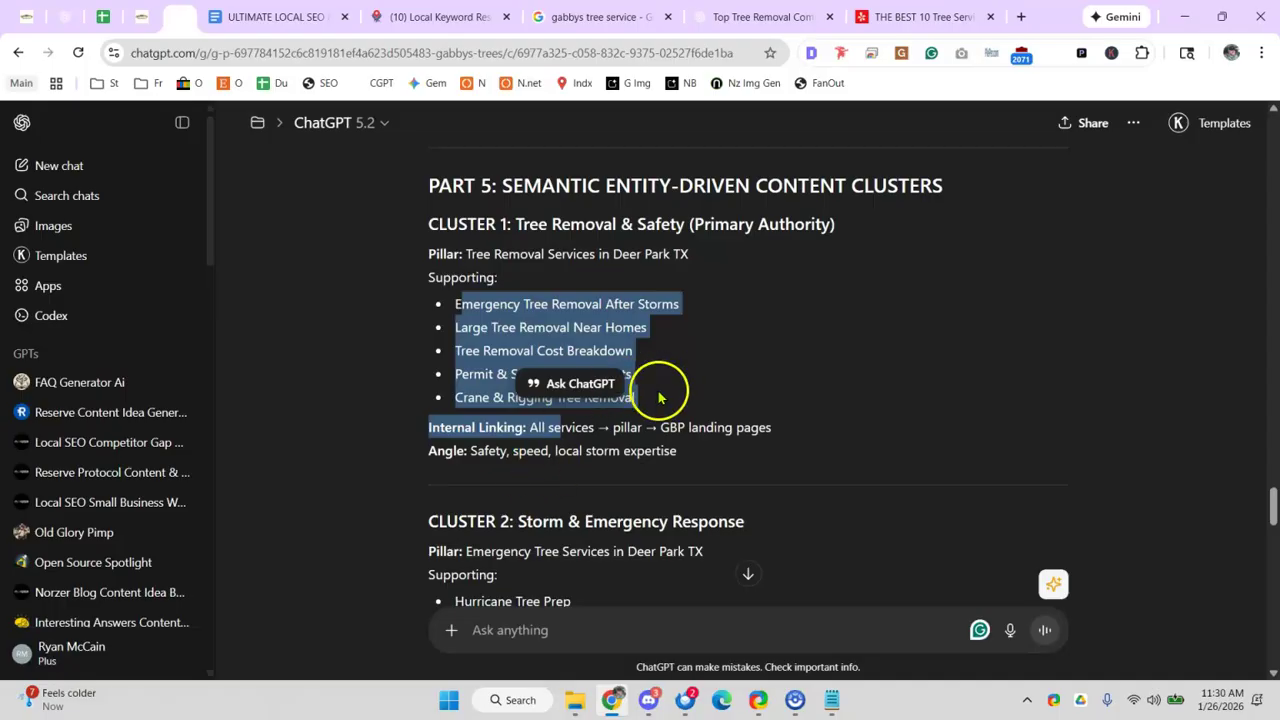
{"action": "scroll", "coordinate": [560, 410], "scroll_direction": "down", "scroll_amount": 1}
{"action": "left_click_drag", "start_coordinate": [548, 409], "coordinate": [684, 409]}
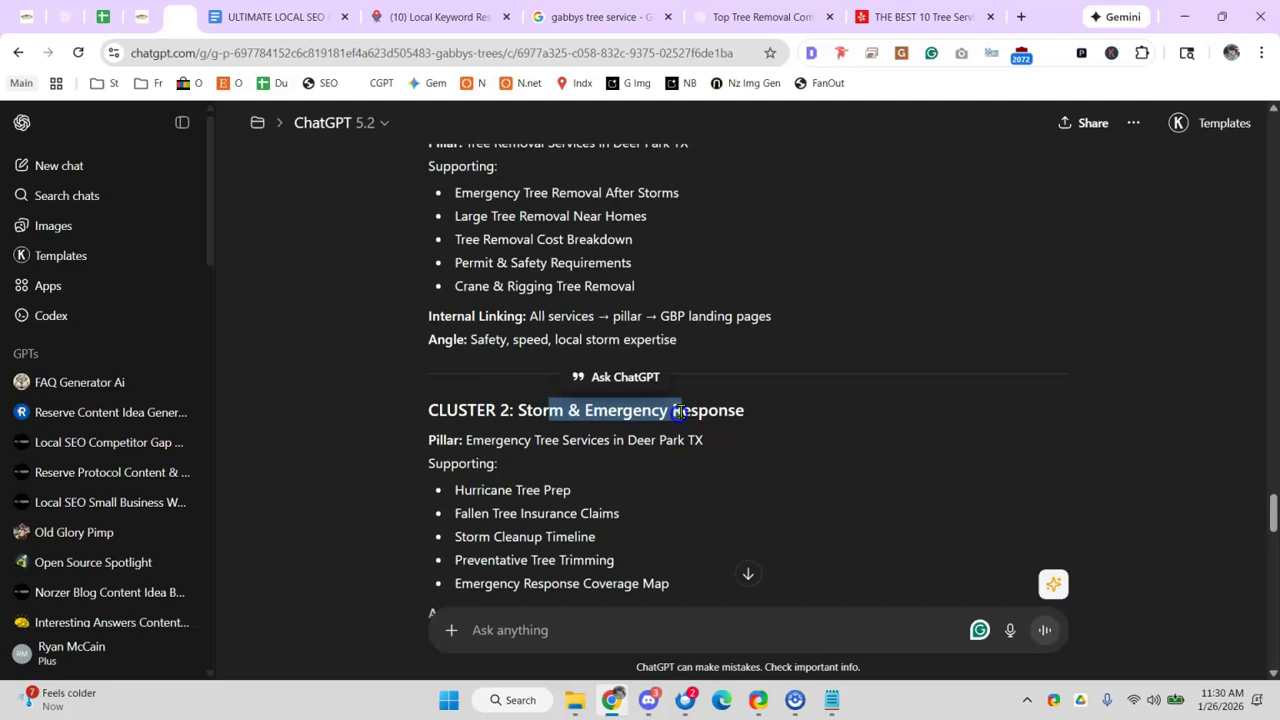
{"action": "scroll", "coordinate": [640, 400], "scroll_direction": "down", "scroll_amount": 2}
{"action": "left_click_drag", "start_coordinate": [637, 466], "coordinate": [661, 464]}
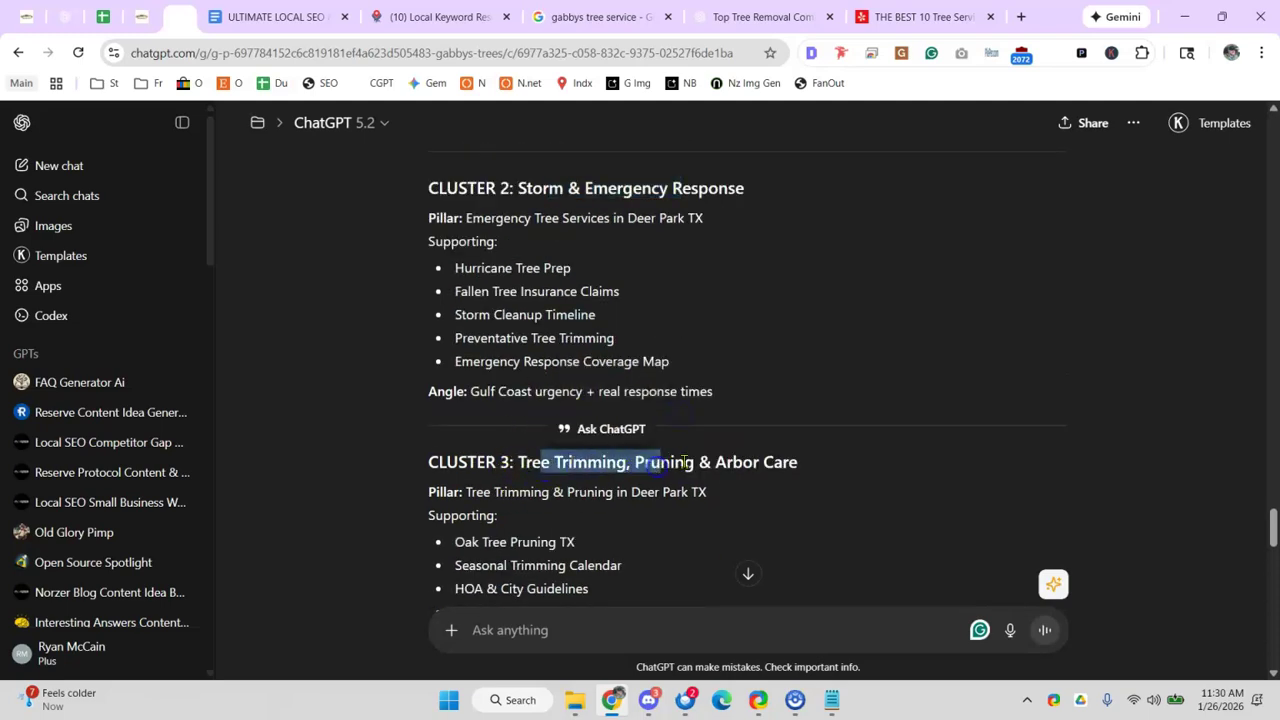
{"action": "left_click", "coordinate": [695, 463]}
{"action": "left_click_drag", "start_coordinate": [516, 464], "coordinate": [661, 464]}
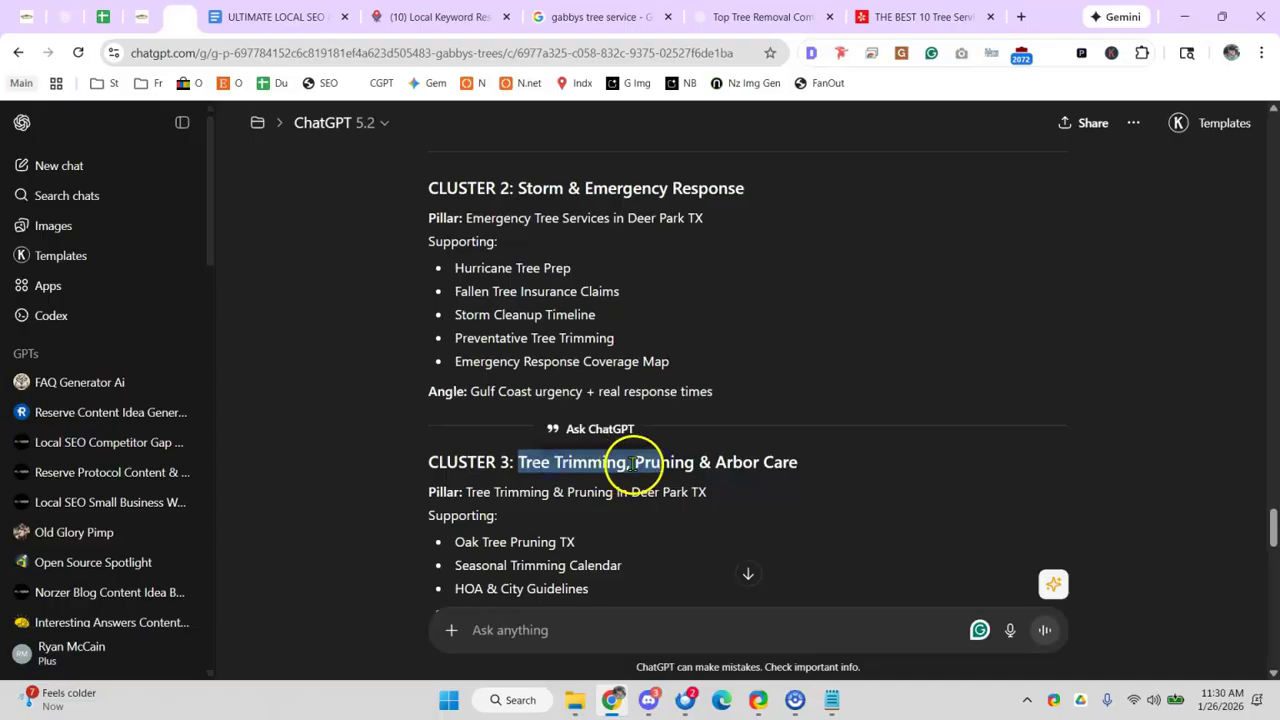
{"action": "left_click", "coordinate": [714, 461]}
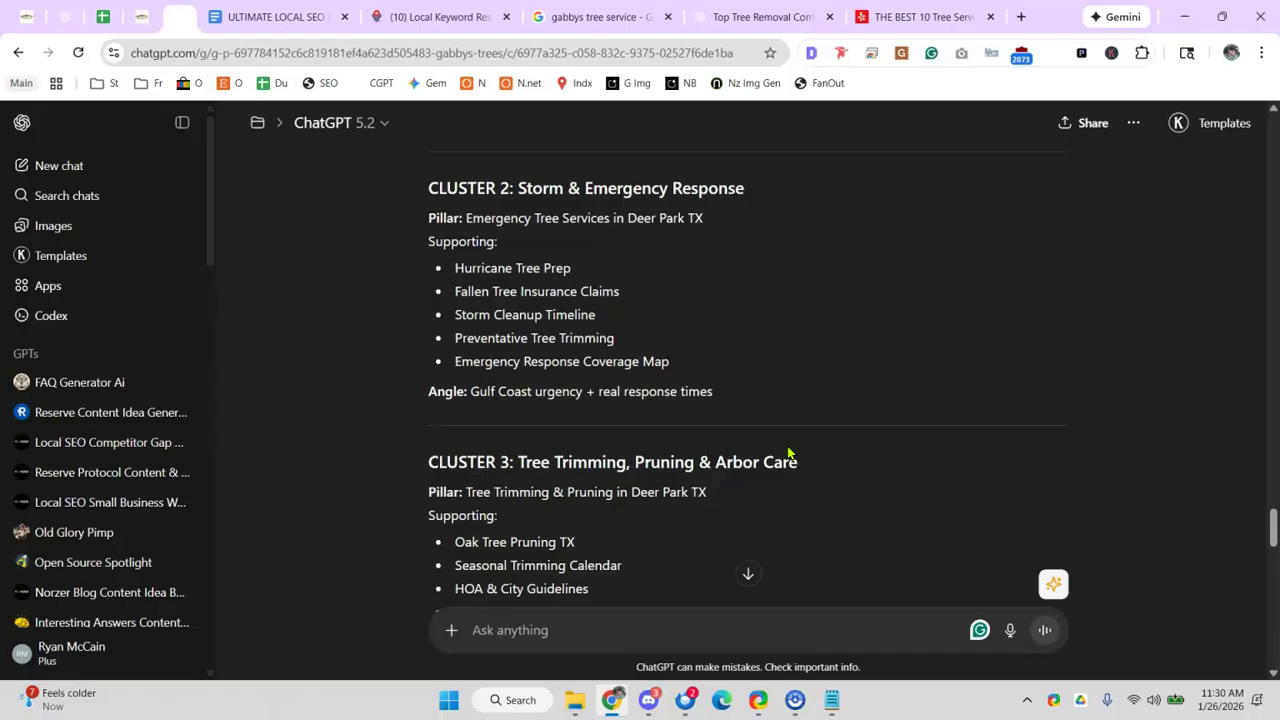
- Highlight the emergency tree removal keyword, then move down toward the bonus growth ideas
{"action": "scroll", "coordinate": [780, 448], "scroll_direction": "down", "scroll_amount": 4}
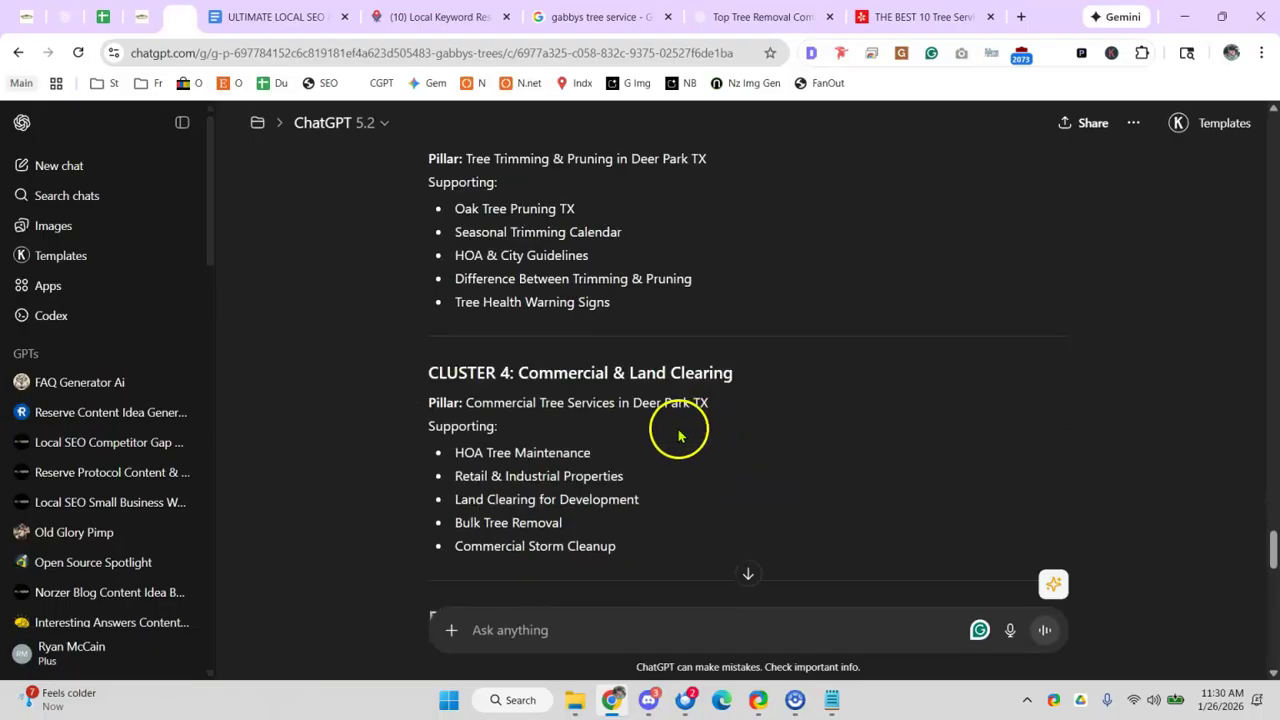
{"action": "left_click_drag", "start_coordinate": [556, 372], "coordinate": [697, 372]}
{"action": "scroll", "coordinate": [620, 330], "scroll_direction": "down", "scroll_amount": 4}
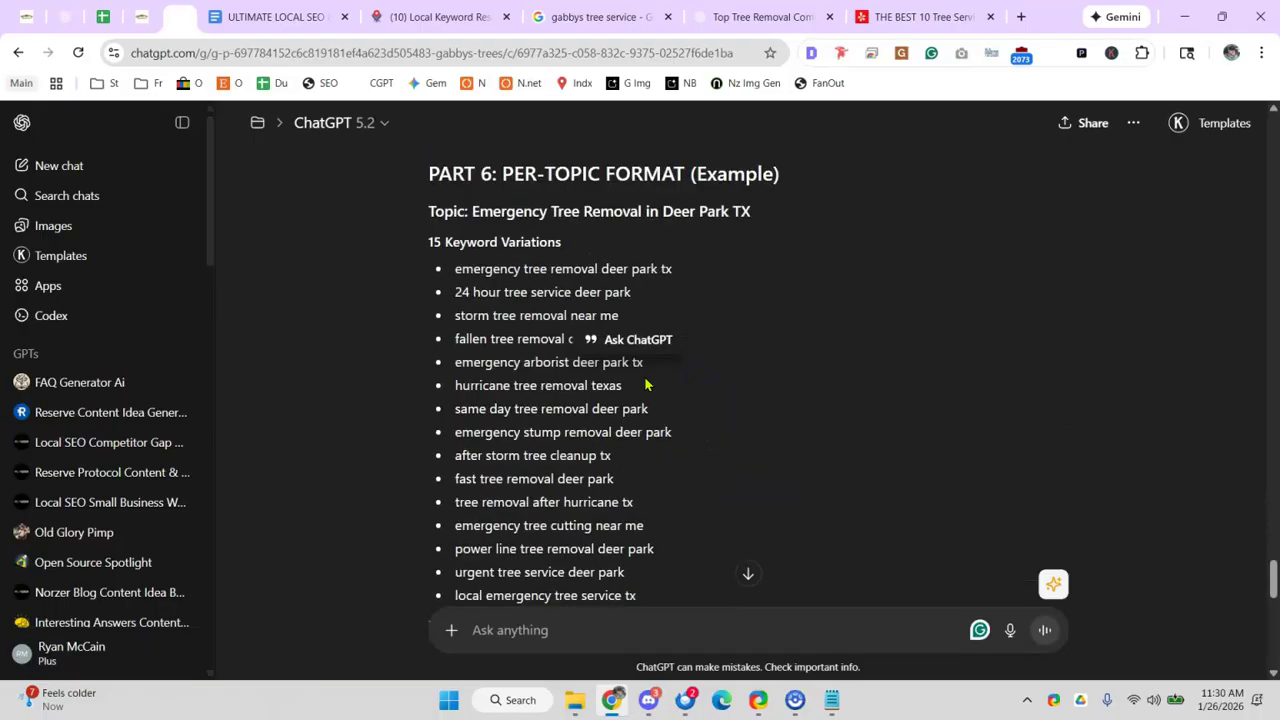
{"action": "scroll", "coordinate": [540, 286], "scroll_direction": "up", "scroll_amount": 1}
{"action": "left_click_drag", "start_coordinate": [457, 378], "coordinate": [589, 380]}
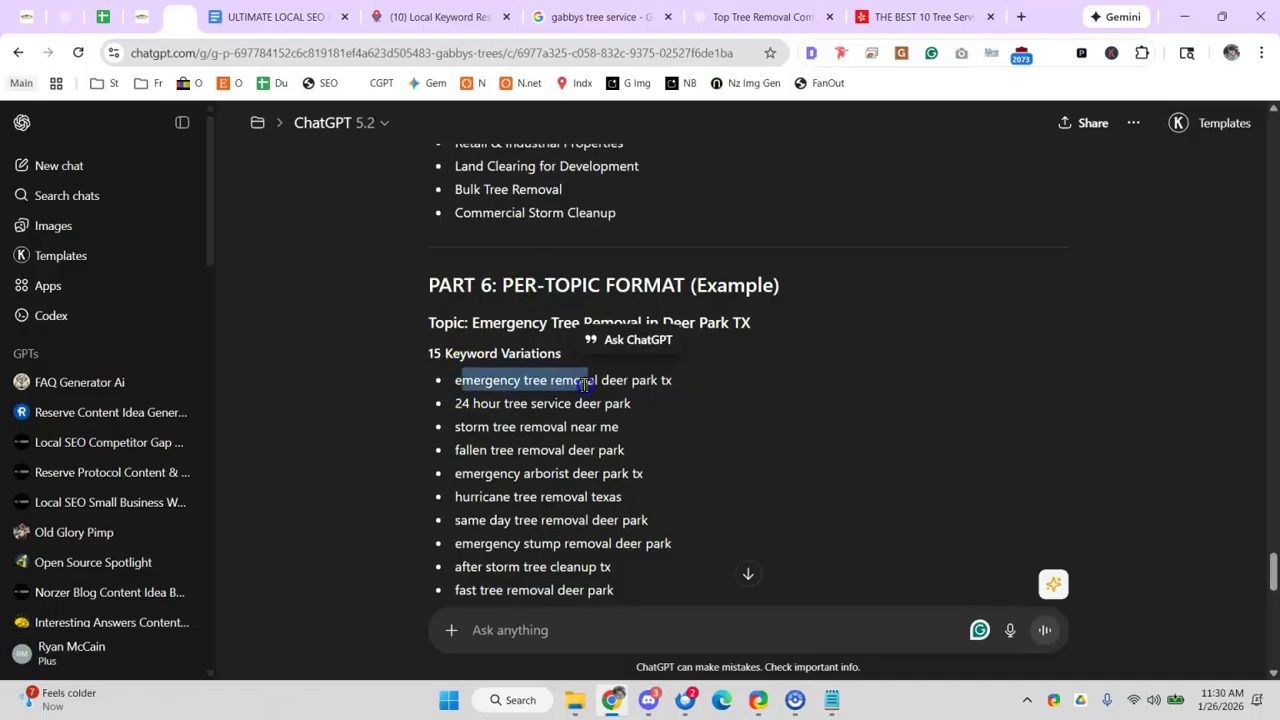
{"action": "left_click", "coordinate": [386, 326]}
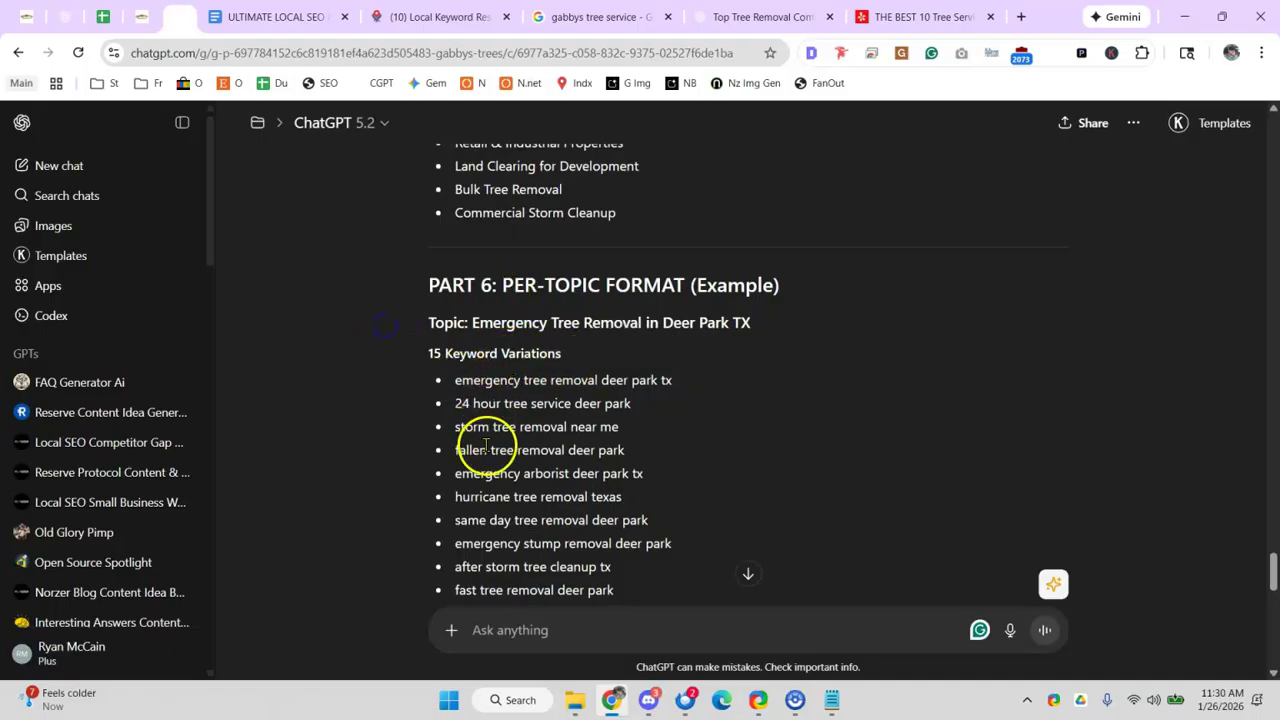
{"action": "scroll", "coordinate": [505, 470], "scroll_direction": "down", "scroll_amount": 1}
{"action": "scroll", "coordinate": [510, 405], "scroll_direction": "down", "scroll_amount": 5}
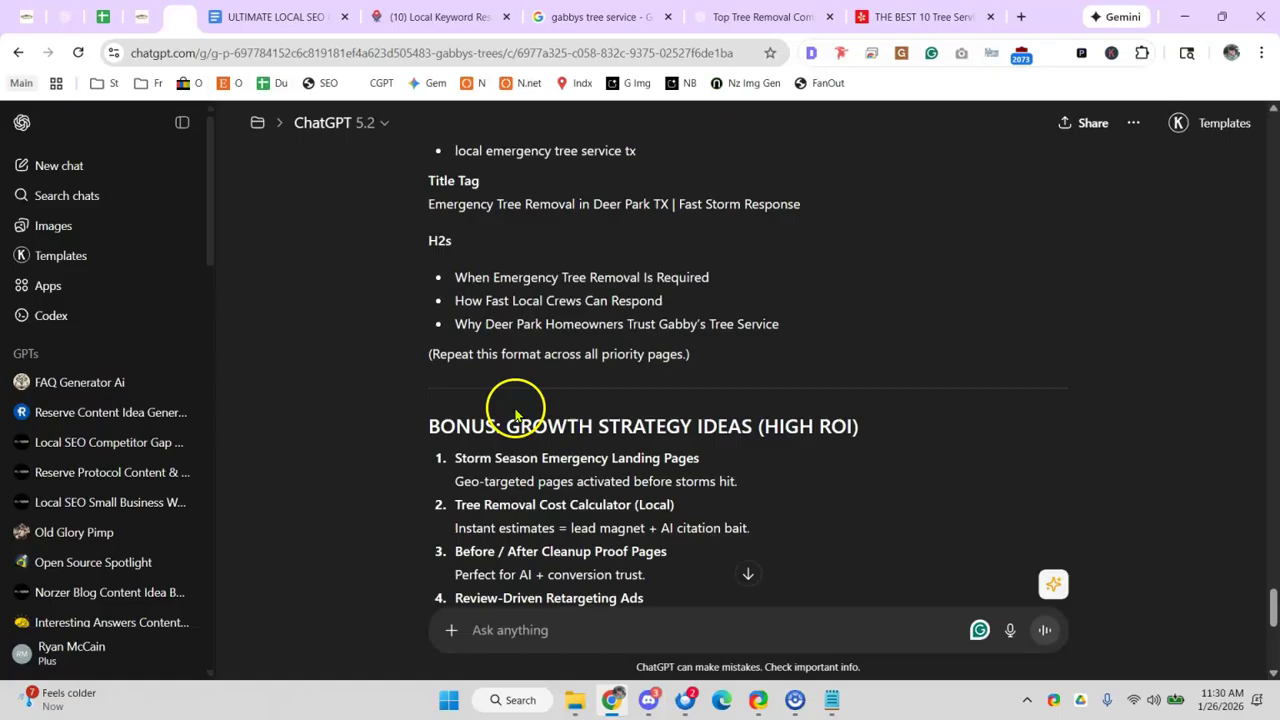
{"action": "scroll", "coordinate": [491, 357], "scroll_direction": "up", "scroll_amount": 1}
{"action": "left_click_drag", "start_coordinate": [476, 294], "coordinate": [575, 305]}
{"action": "scroll", "coordinate": [560, 320], "scroll_direction": "down", "scroll_amount": 2}
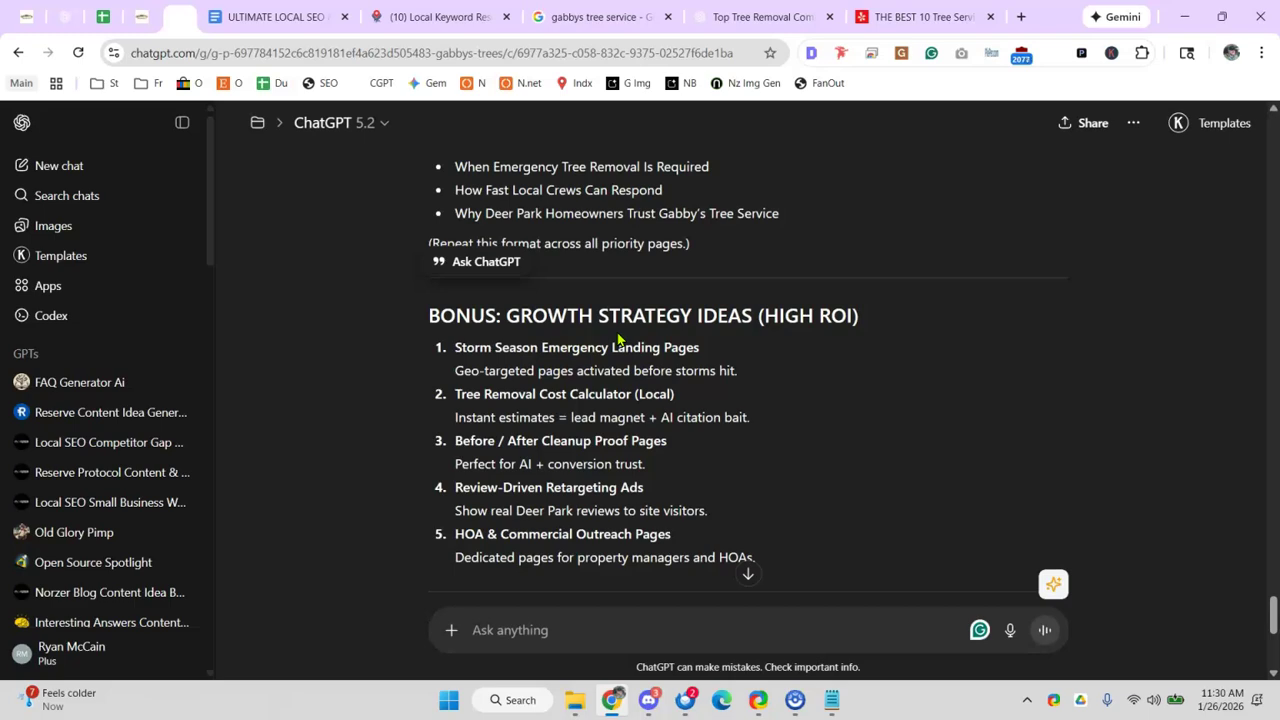
- Highlight the Storm Season Emergency Landing Pages, Tree Removal Cost Calculator and Before / After bonus ideas
{"action": "left_click_drag", "start_coordinate": [541, 347], "coordinate": [690, 371]}
{"action": "left_click", "coordinate": [545, 366]}
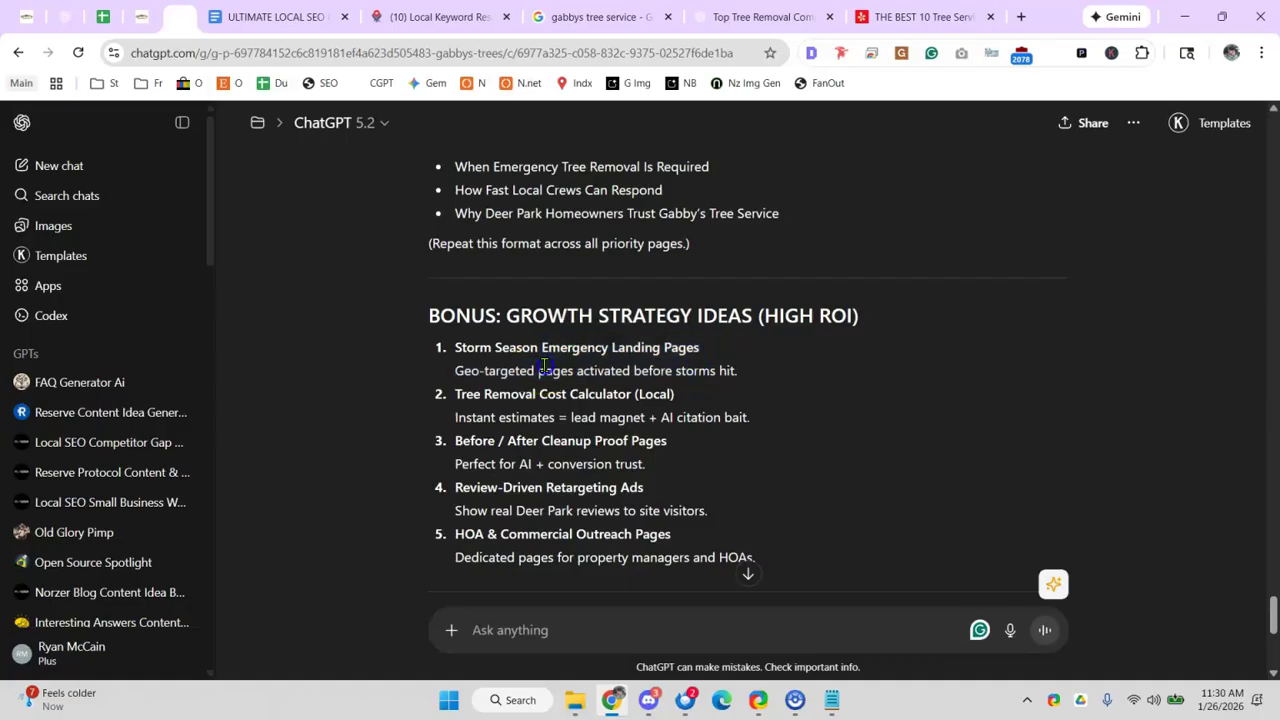
{"action": "left_click_drag", "start_coordinate": [589, 369], "coordinate": [491, 345]}
{"action": "left_click", "coordinate": [491, 351]}
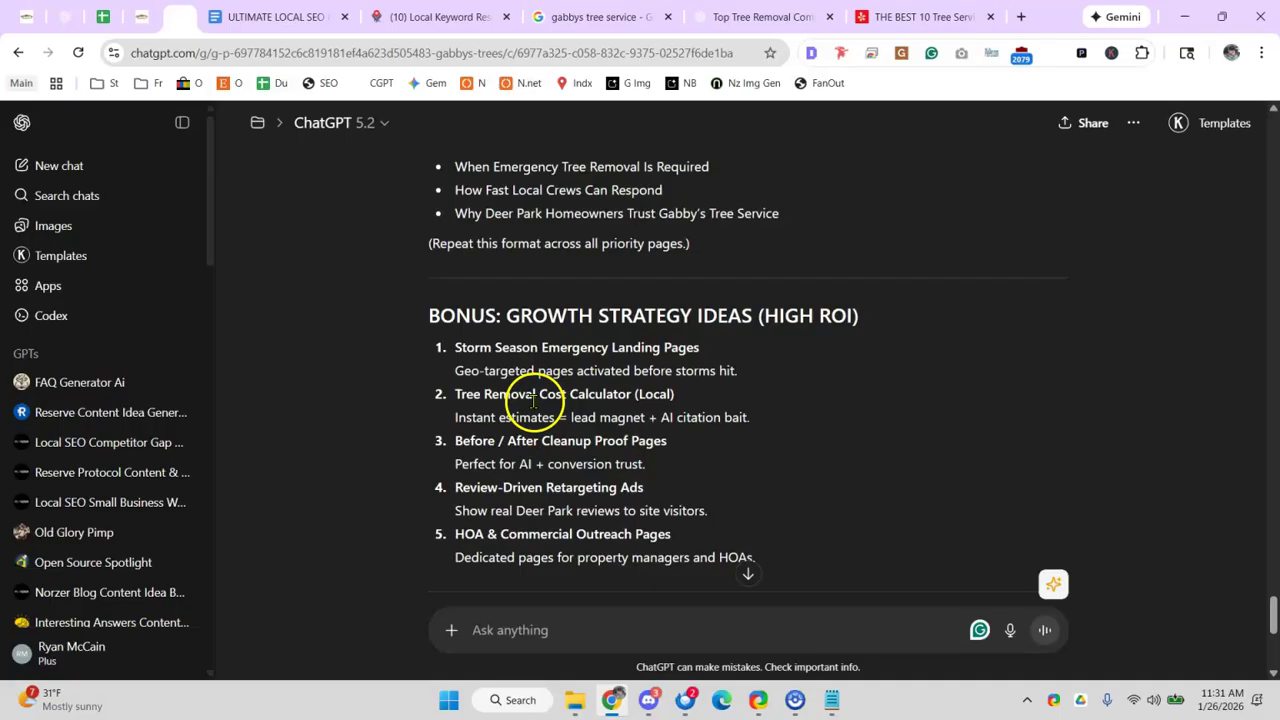
{"action": "left_click_drag", "start_coordinate": [492, 394], "coordinate": [590, 396]}
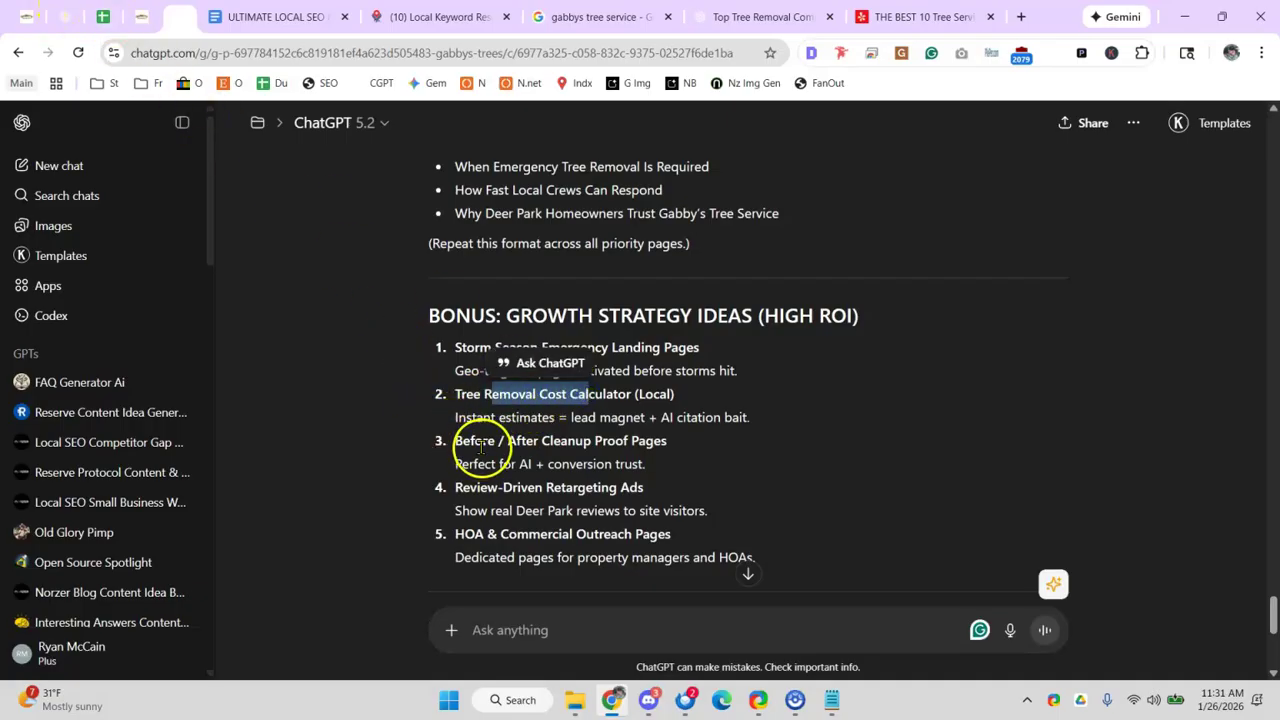
{"action": "left_click_drag", "start_coordinate": [482, 441], "coordinate": [507, 441]}
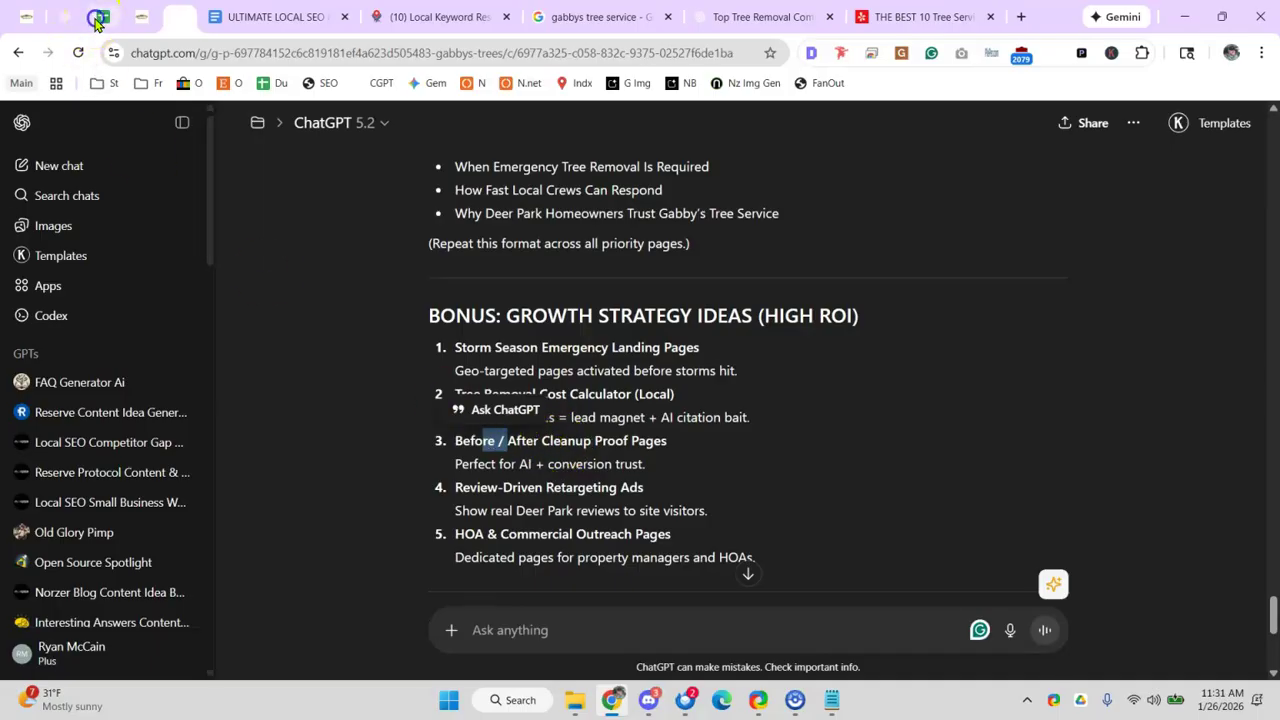
{"action": "left_click", "coordinate": [103, 16]}
- Replace D21's link text with 'cleanup calc, before/after gallery, ppc?', checking the Review-Driven Retargeting Ads idea
{"action": "left_click", "coordinate": [791, 375]}
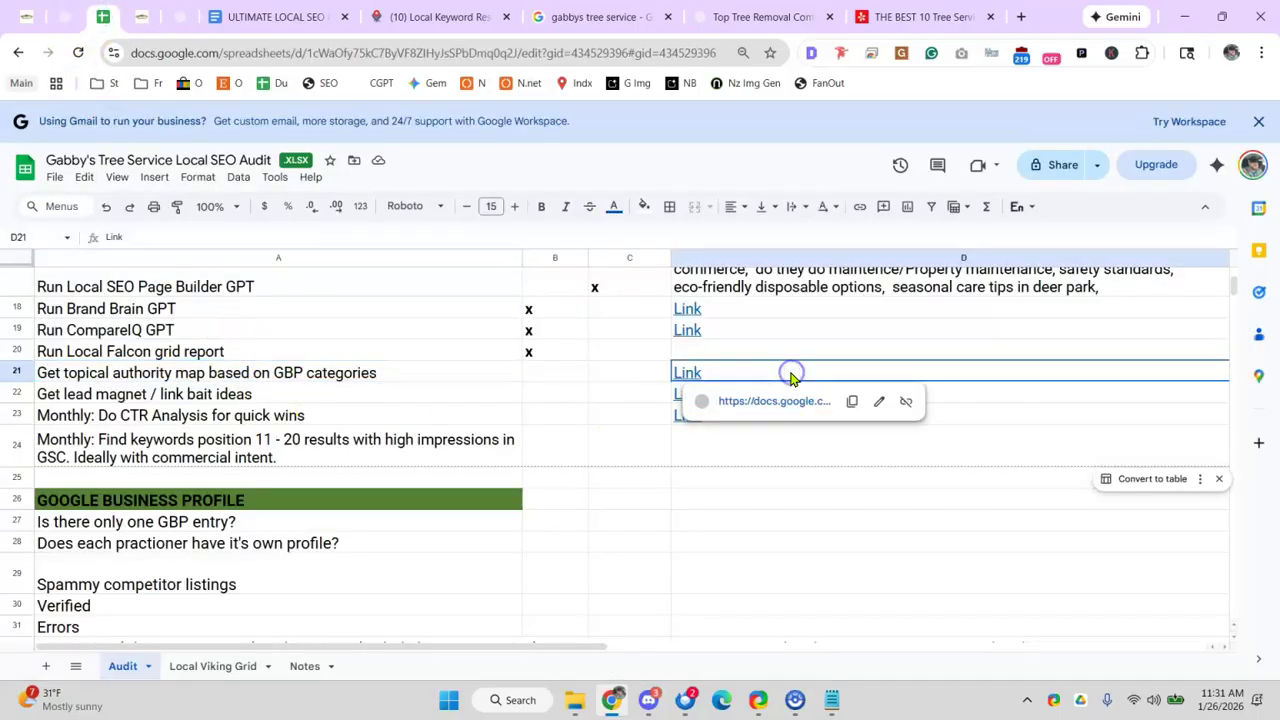
{"action": "double_click", "coordinate": [789, 372]}
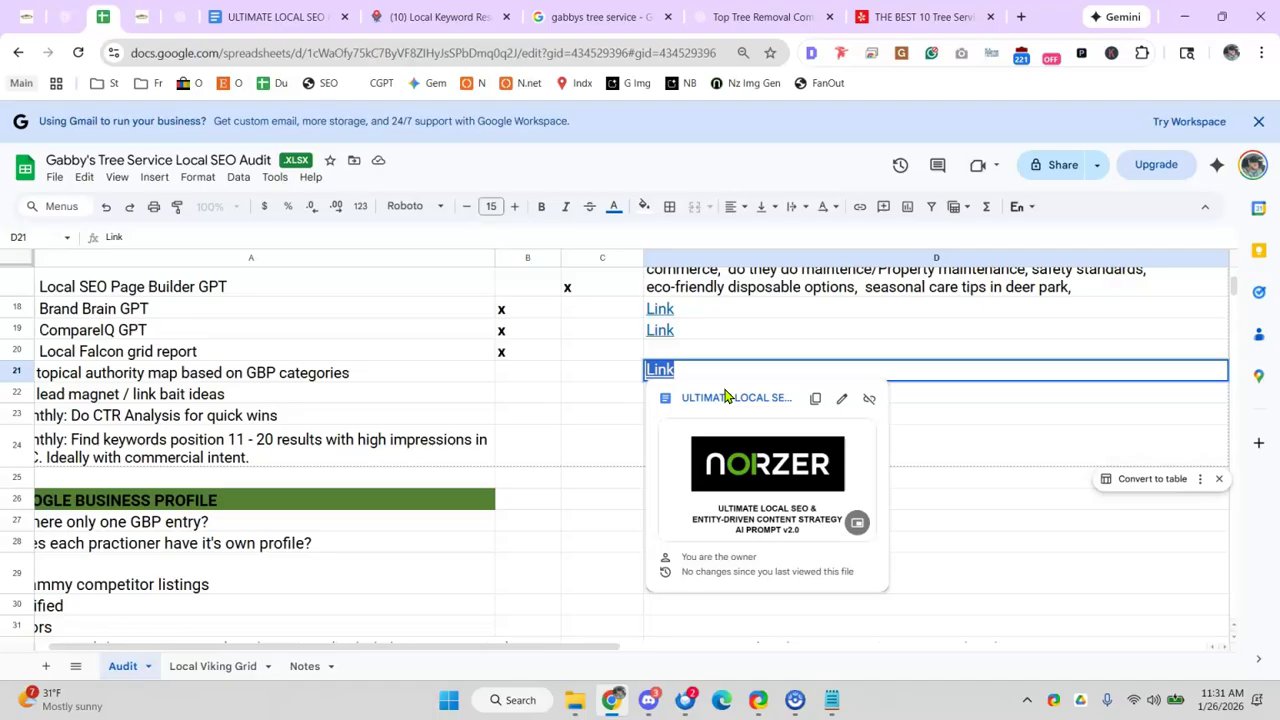
{"action": "type", "text": "cleanup calc"}
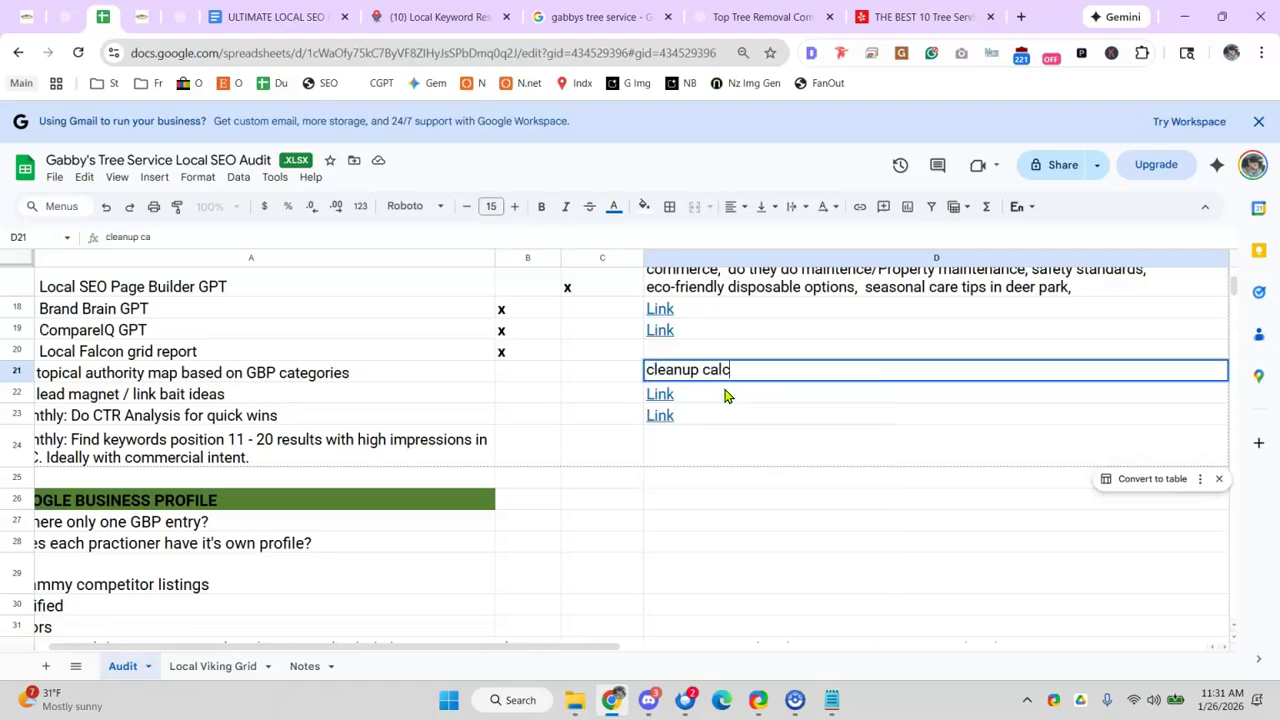
{"action": "type", "text": ", before/after gallery,"}
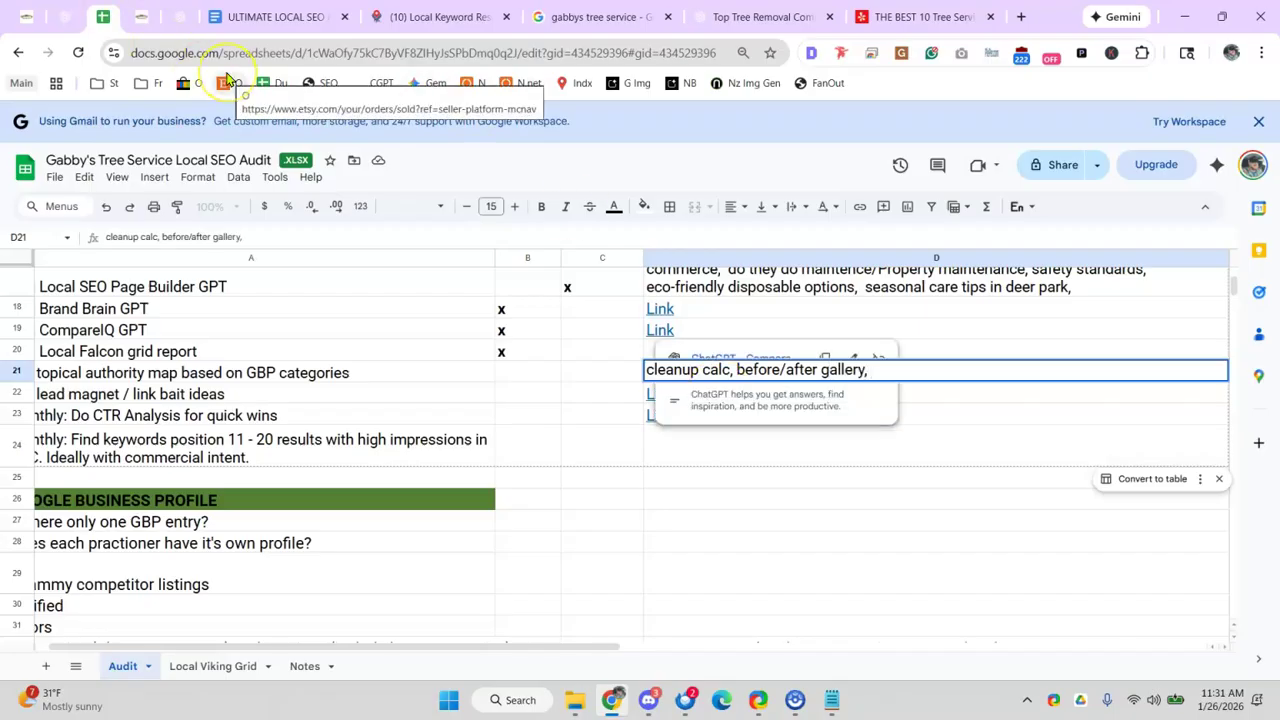
{"action": "left_click", "coordinate": [235, 20]}
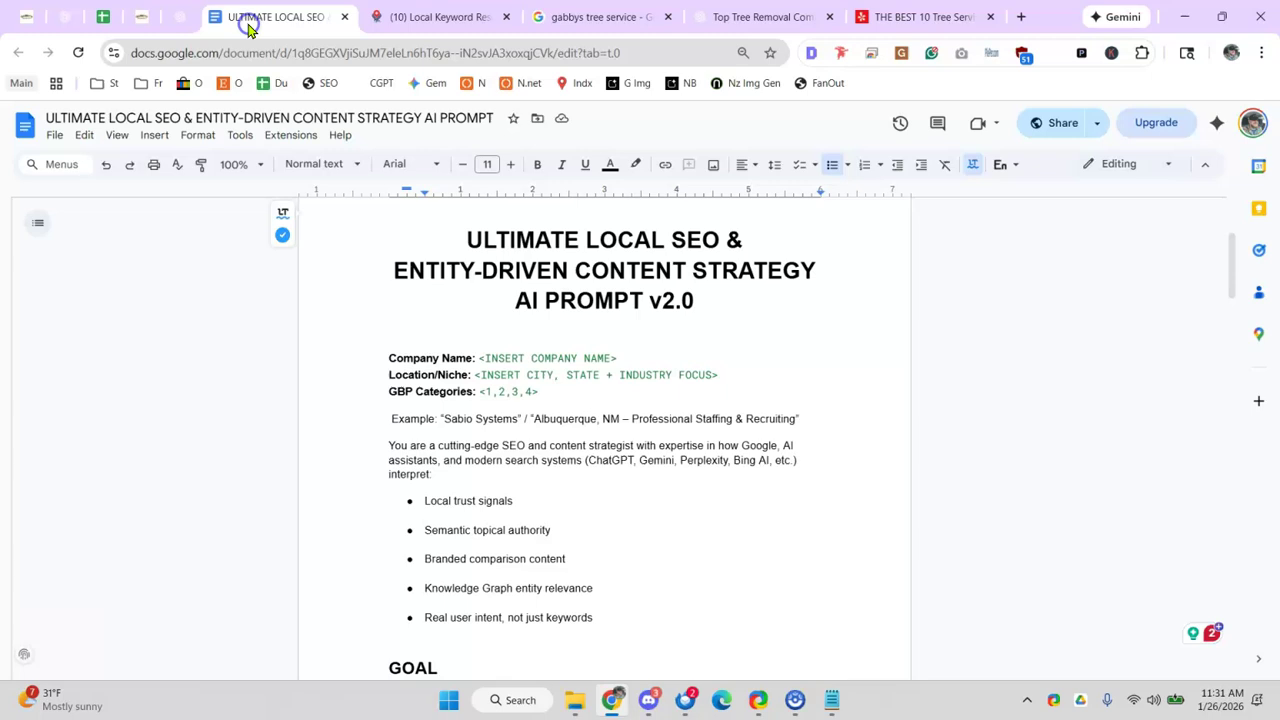
{"action": "left_click", "coordinate": [180, 17]}
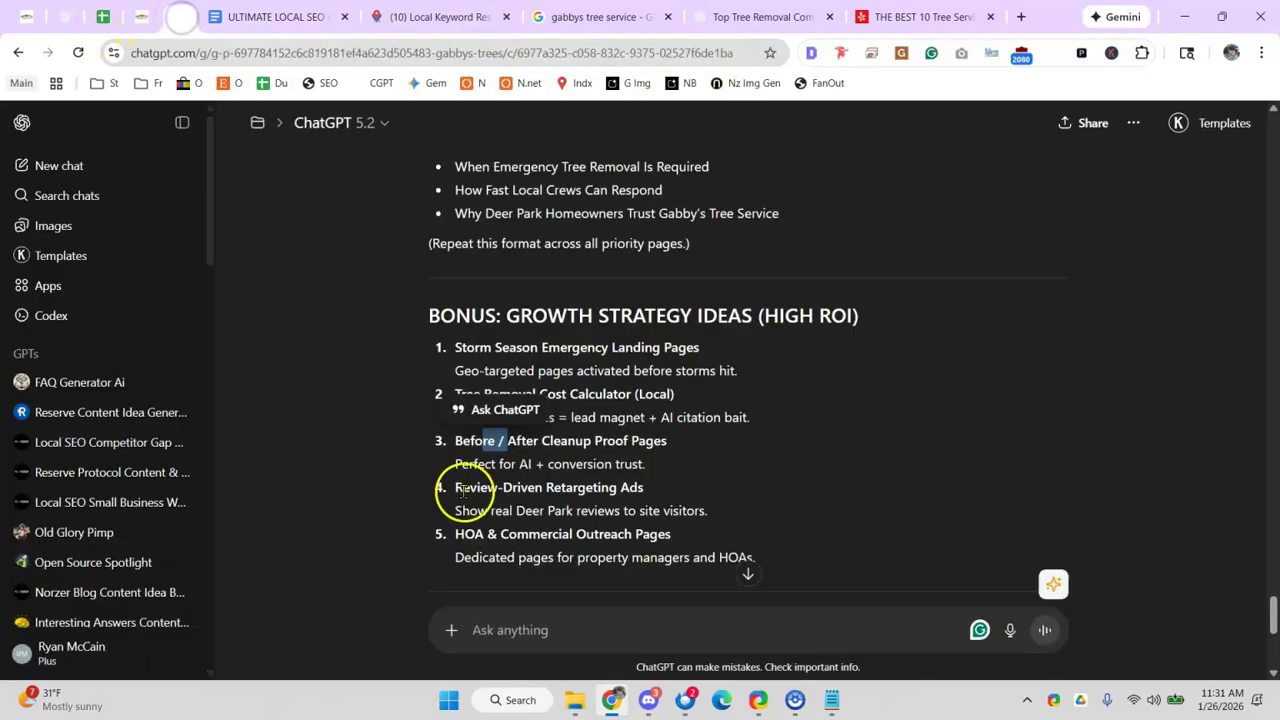
{"action": "triple_click", "coordinate": [494, 490]}
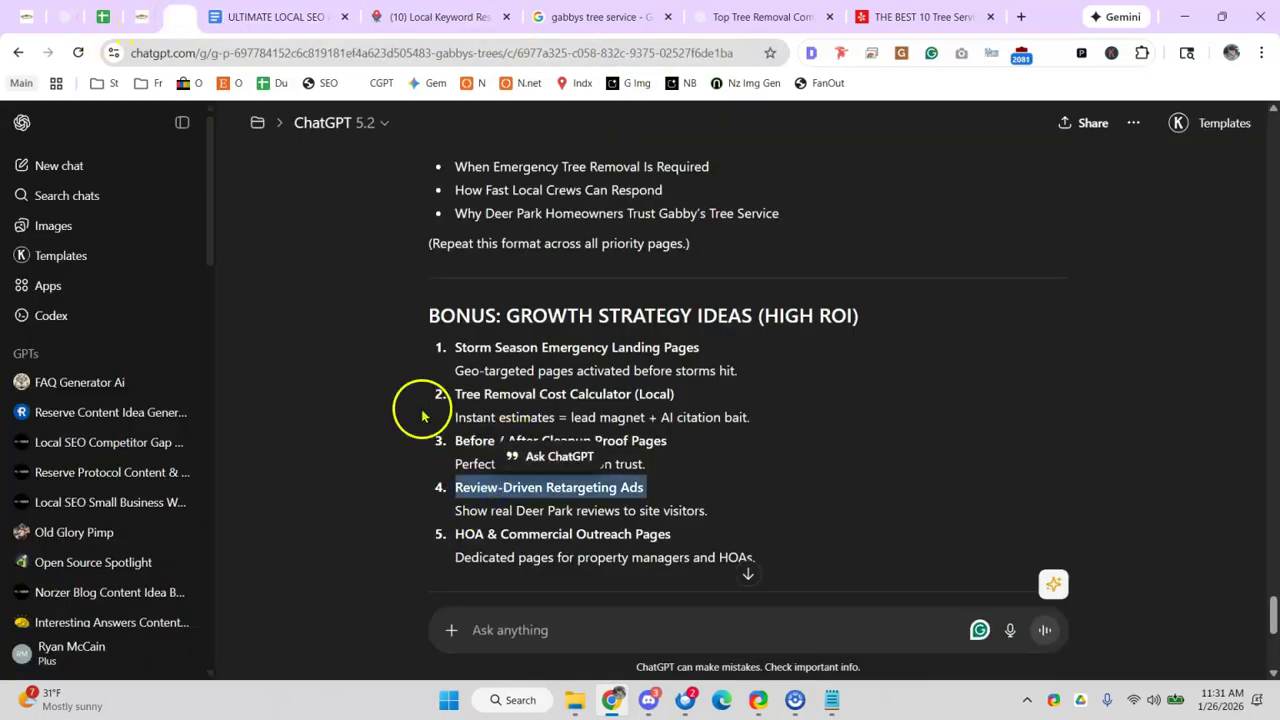
{"action": "left_click", "coordinate": [103, 17]}
{"action": "type", "text": "ppc?,"}
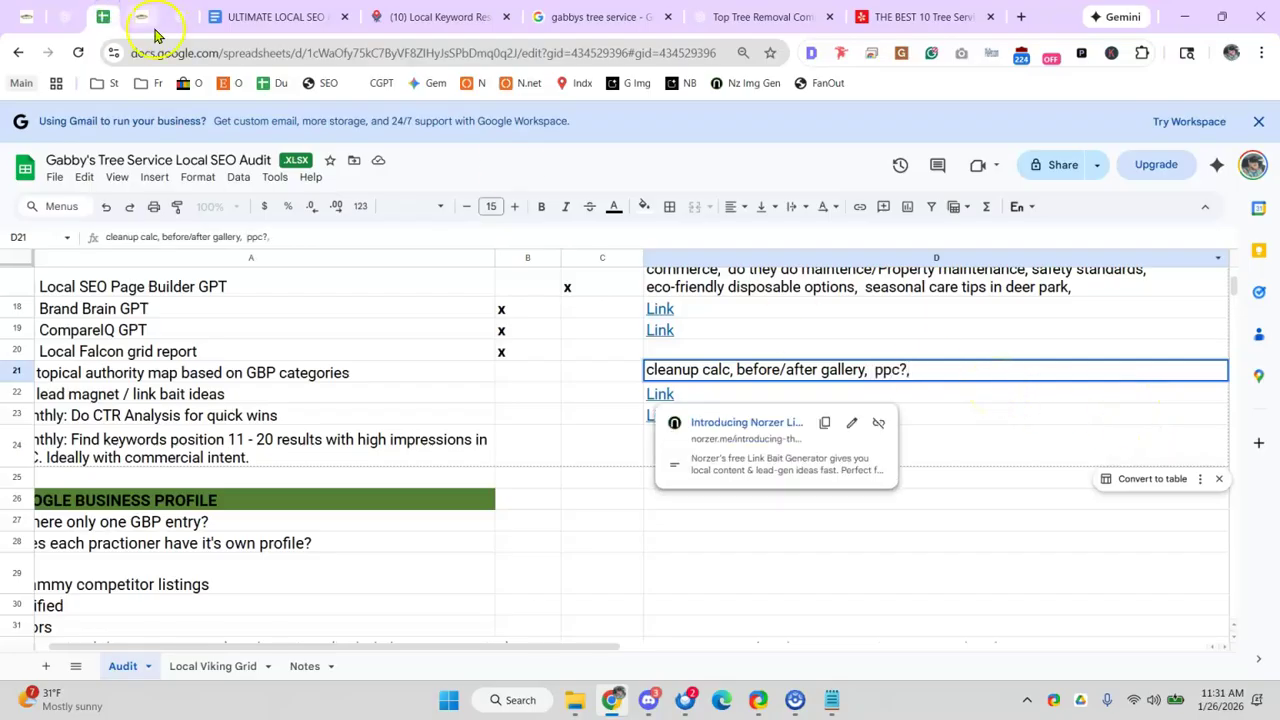
- Add 'HOA and commercial outreach' from idea 5 to D21 and commit the cell
{"action": "left_click", "coordinate": [180, 17]}
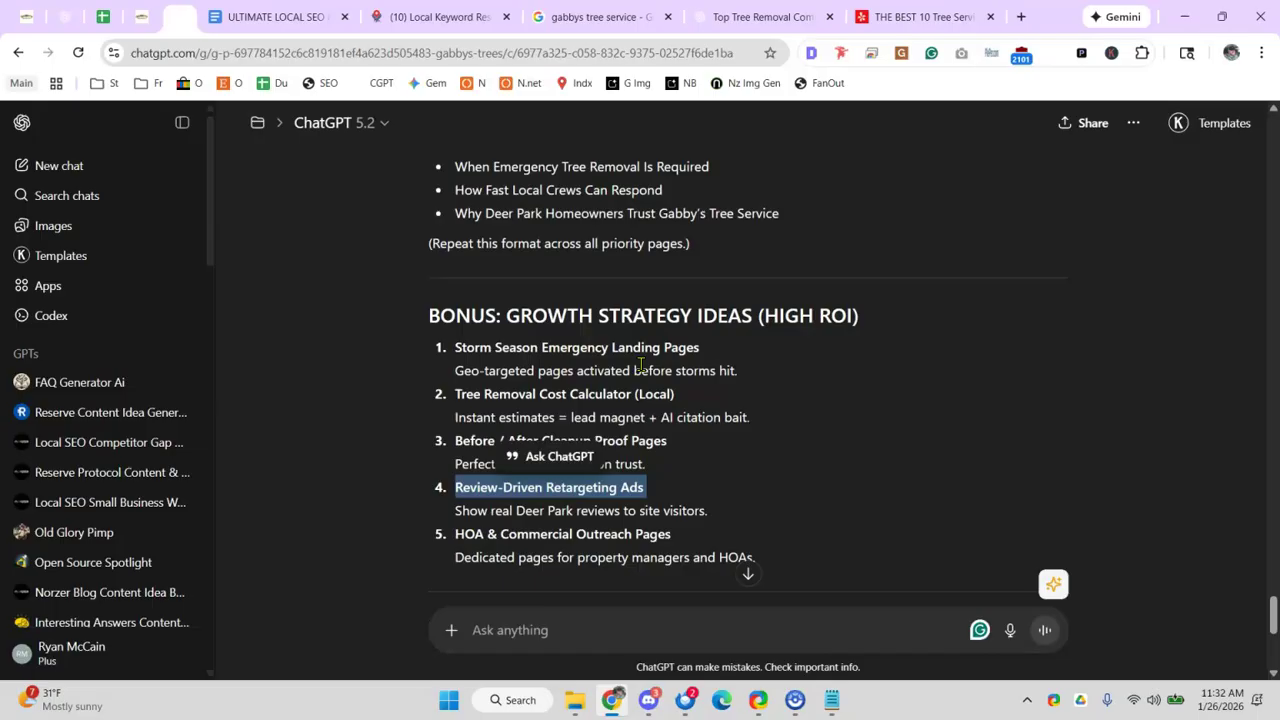
{"action": "left_click", "coordinate": [640, 365]}
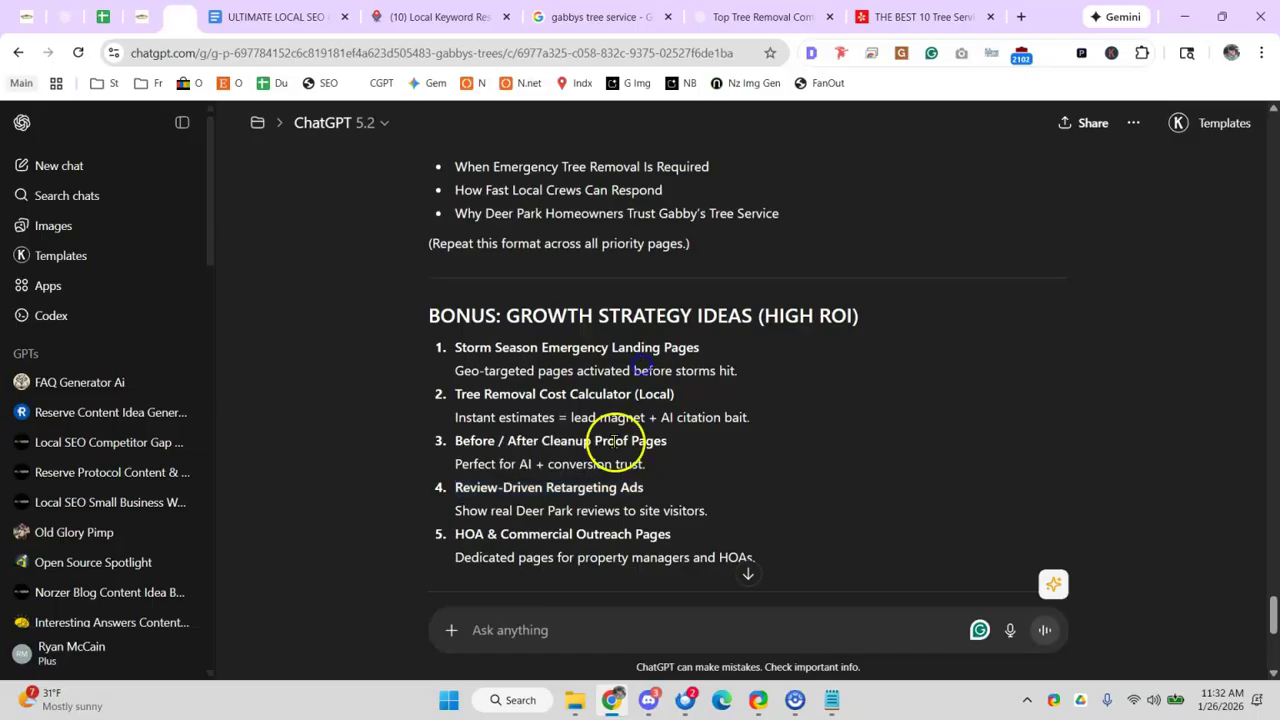
{"action": "double_click", "coordinate": [472, 534]}
{"action": "left_click_drag", "start_coordinate": [484, 535], "coordinate": [461, 537]}
{"action": "triple_click", "coordinate": [464, 536]}
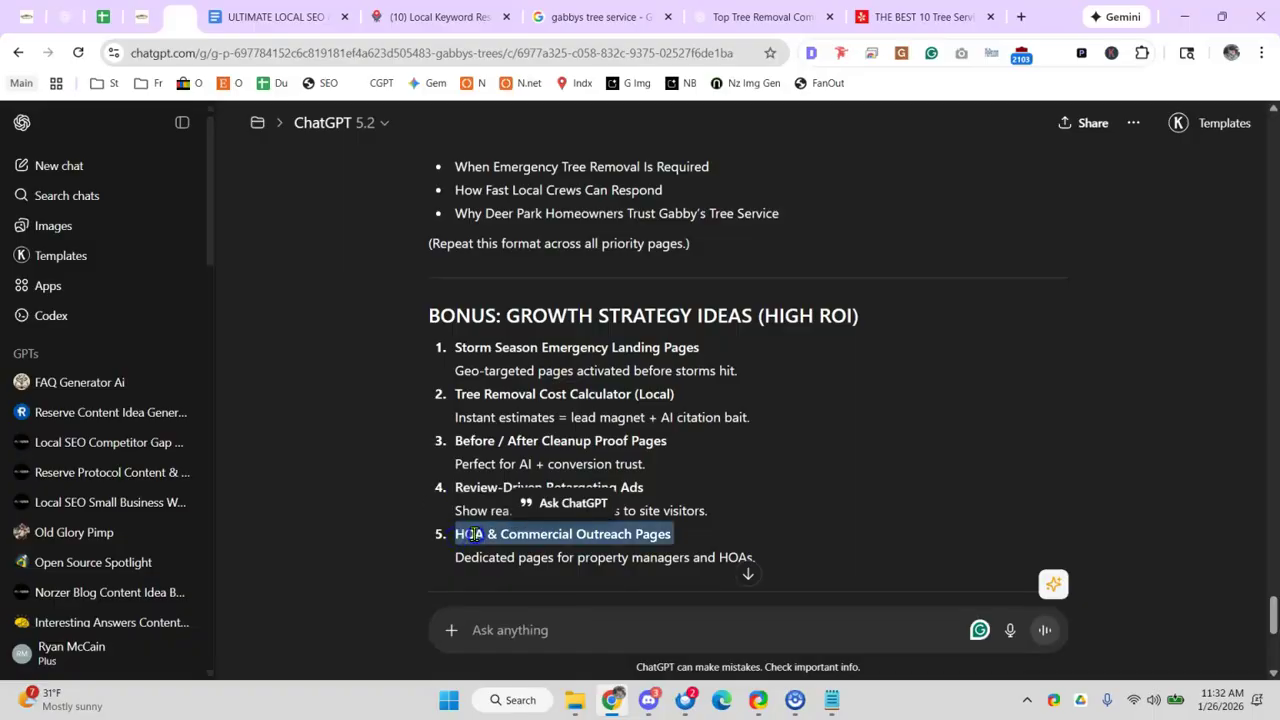
{"action": "left_click", "coordinate": [100, 16]}
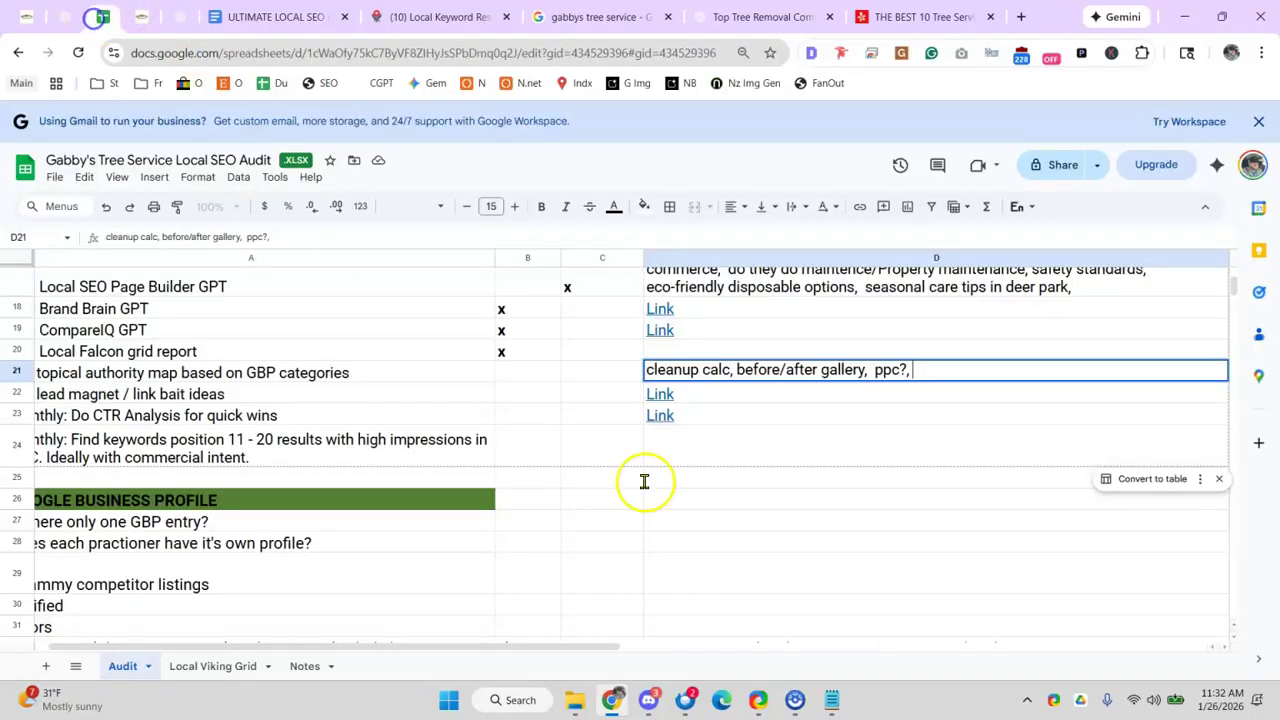
{"action": "type", "text": "HOA and commercial outreach"}
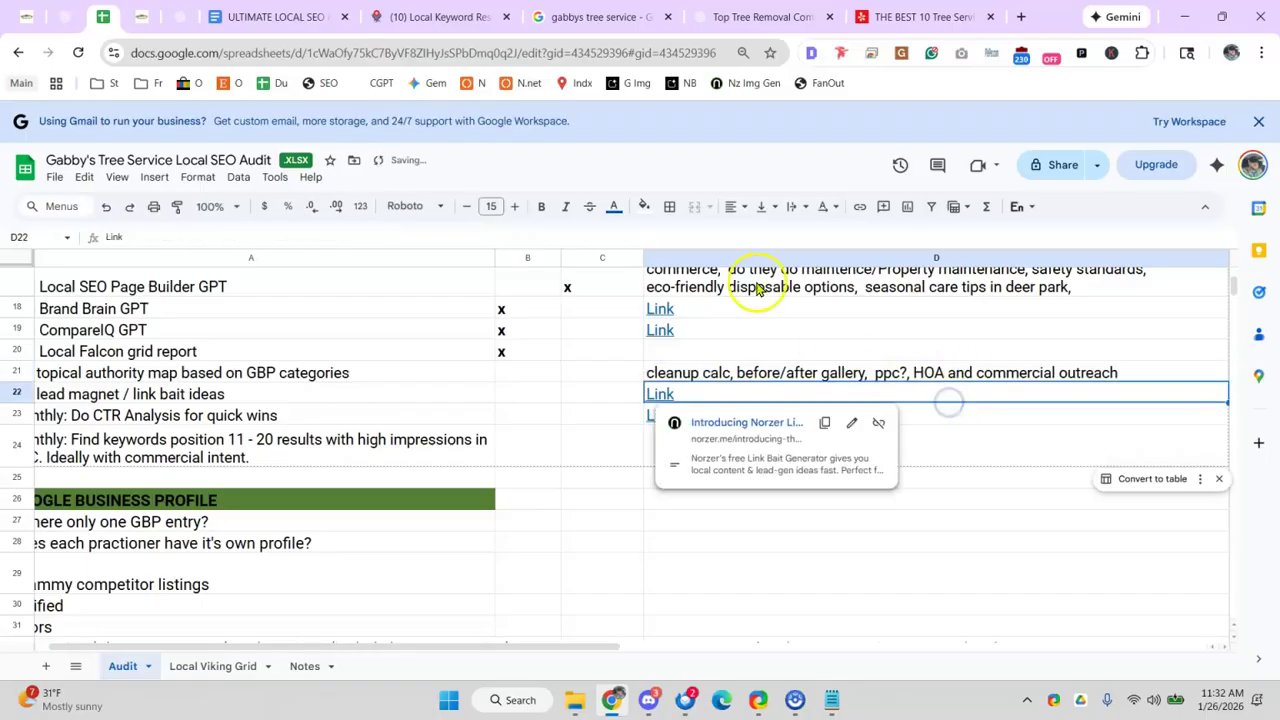
{"action": "key", "text": "Return"}
- Select the lead magnet / link bait ideas task and its link in D22 of the audit spreadsheet
{"action": "left_click", "coordinate": [735, 22]}
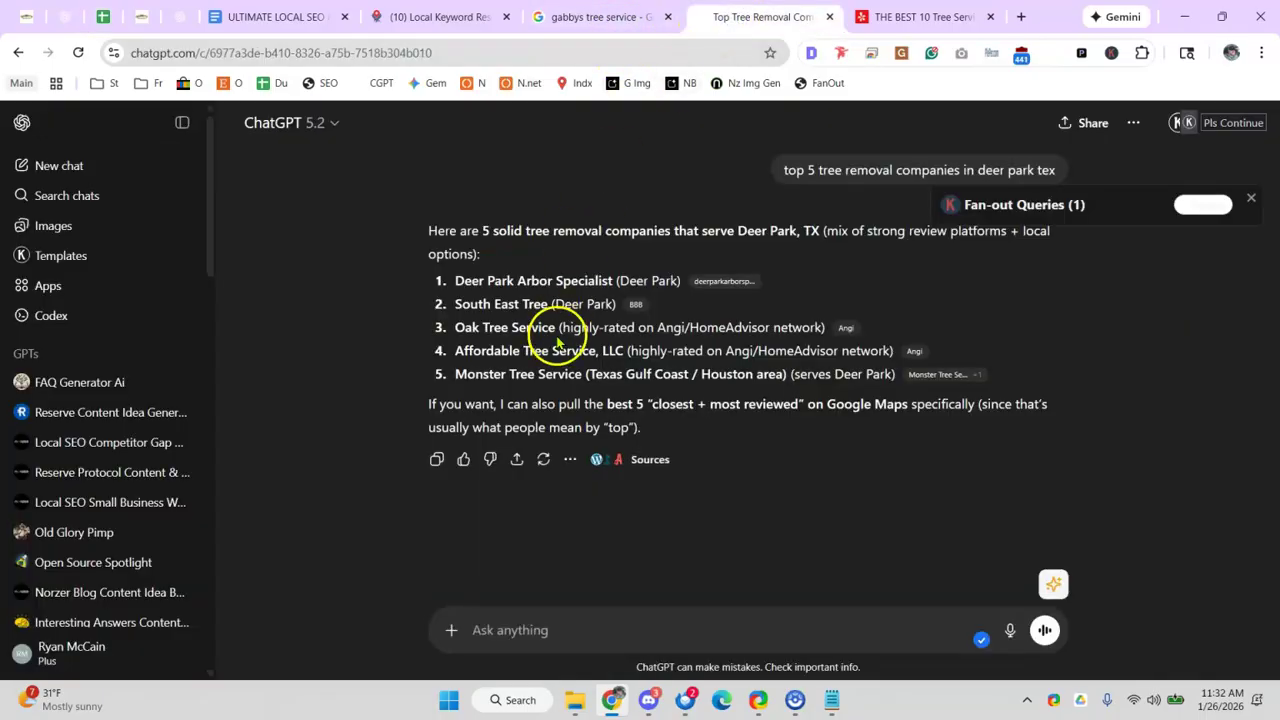
{"action": "left_click_drag", "start_coordinate": [594, 427], "coordinate": [606, 427]}
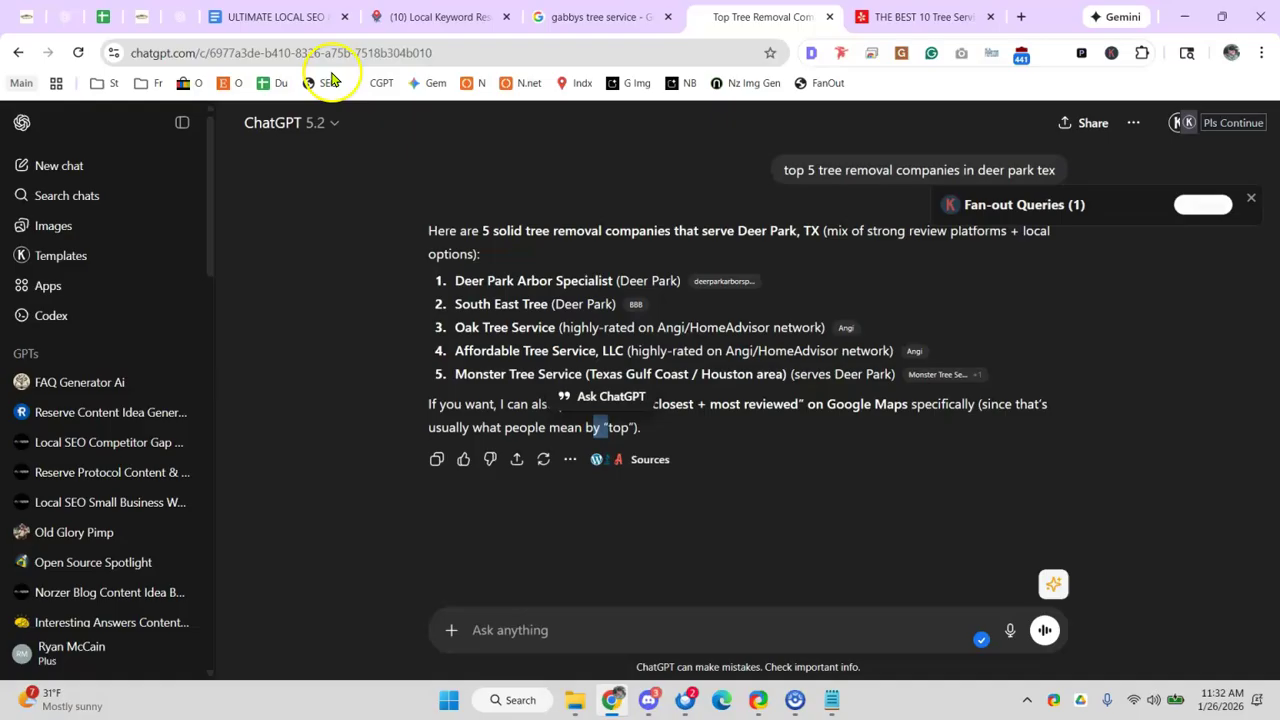
{"action": "left_click", "coordinate": [110, 17]}
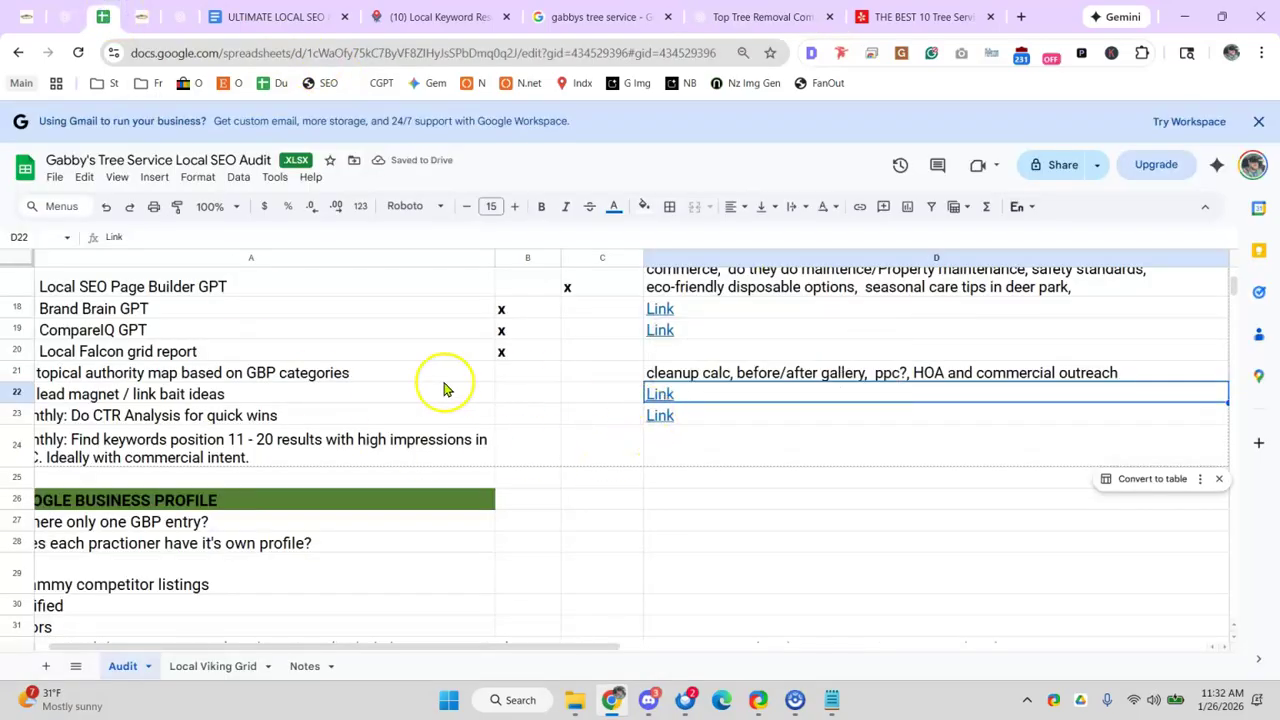
{"action": "left_click", "coordinate": [338, 390]}
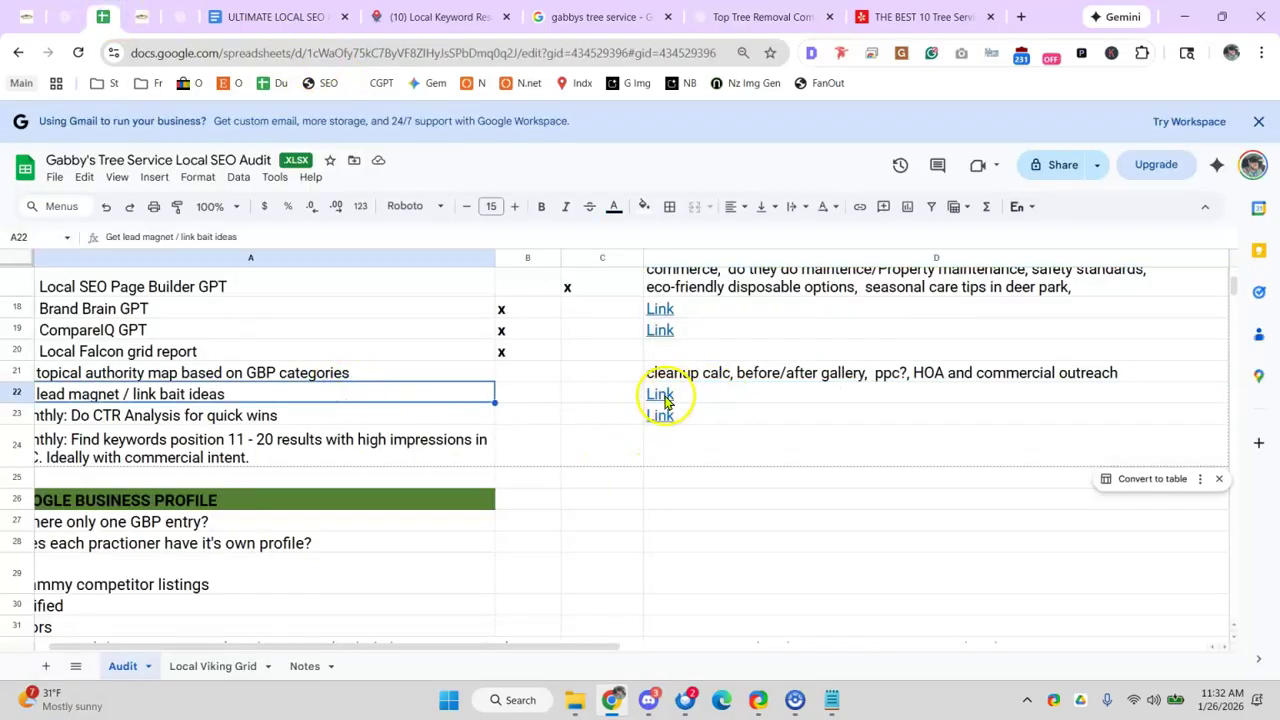
{"action": "left_click", "coordinate": [288, 17]}
{"action": "left_click", "coordinate": [103, 17]}
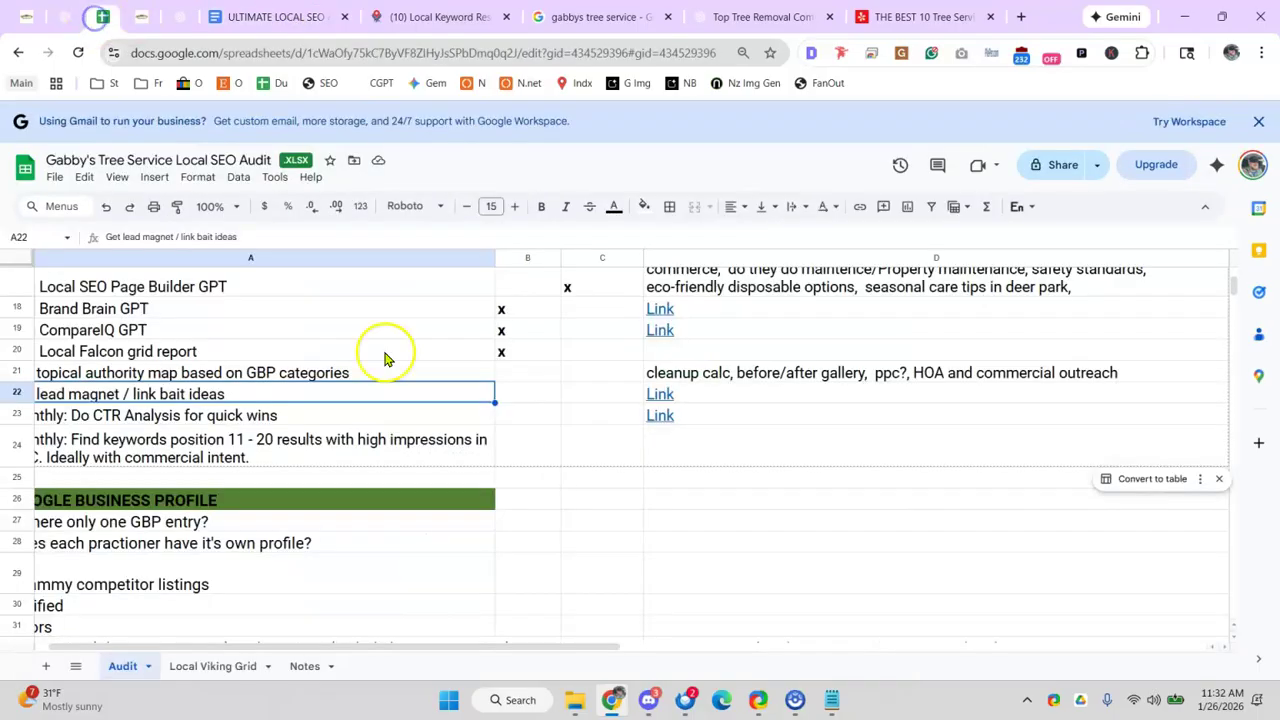
{"action": "left_click", "coordinate": [656, 398]}
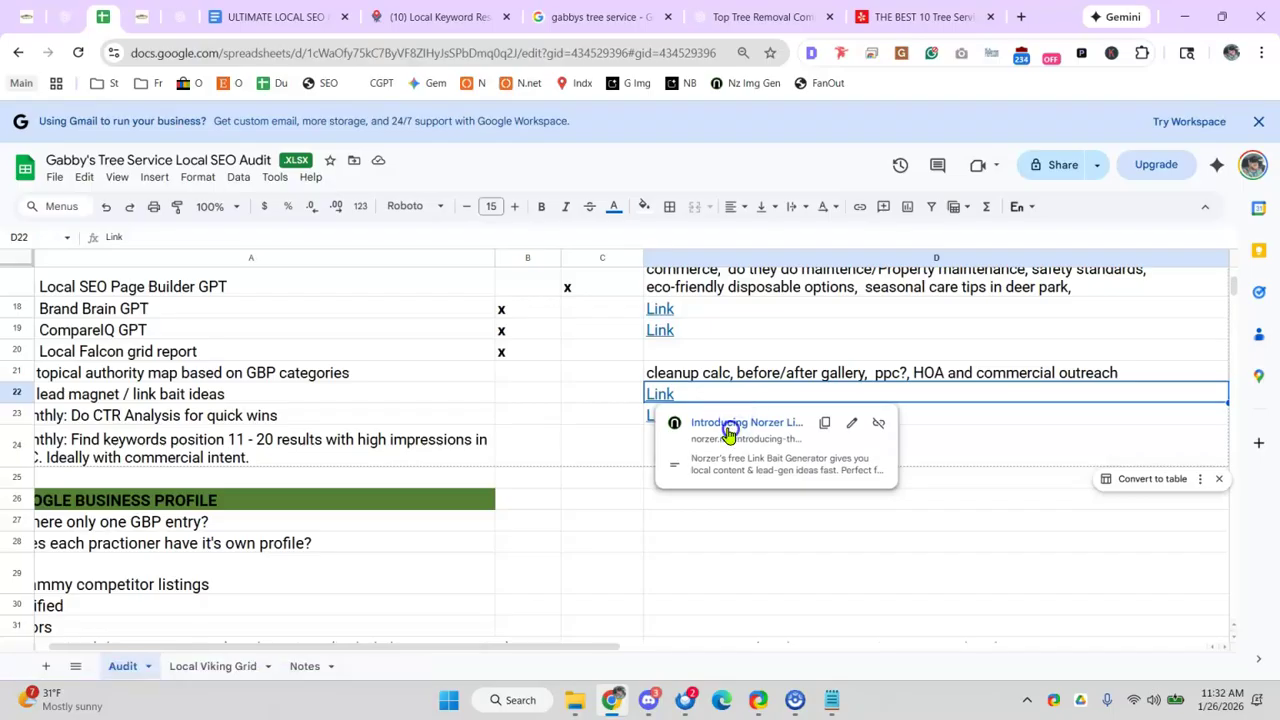
- Open the Norzer link bait article on norzer.me and launch the Link Bait Generator from it
{"action": "left_click", "coordinate": [729, 423]}
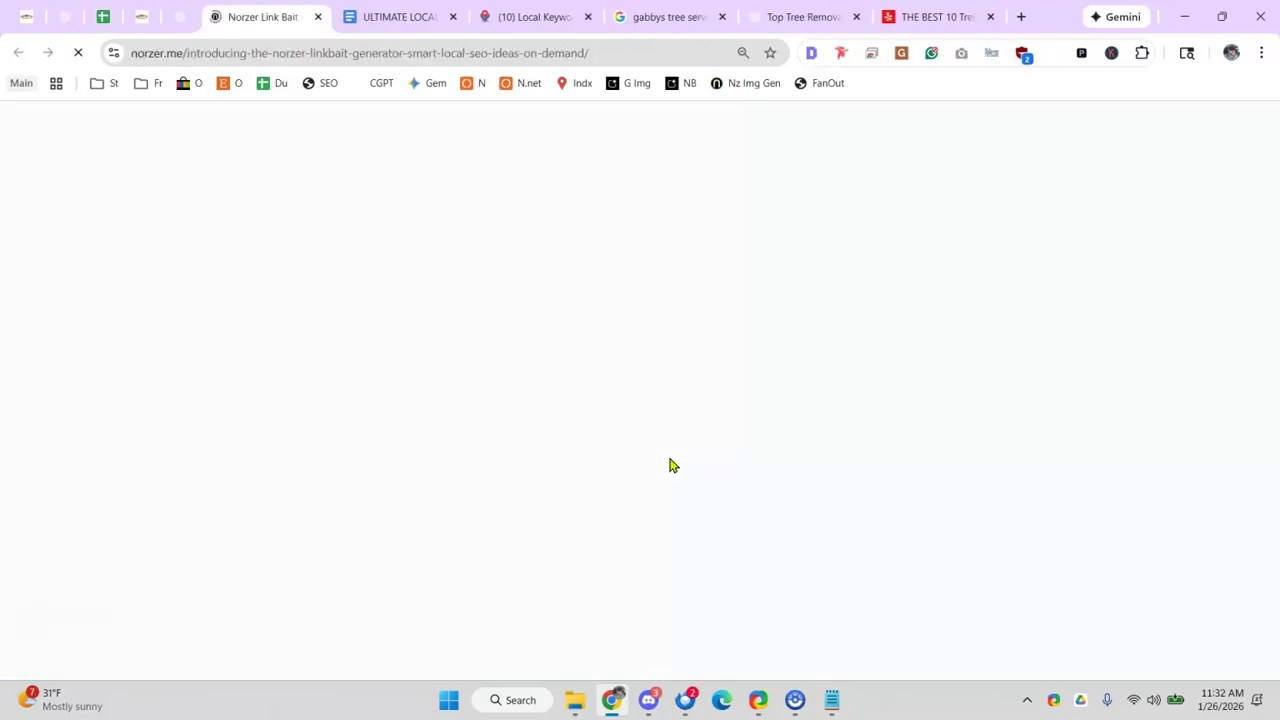
{"action": "scroll", "coordinate": [322, 433], "scroll_direction": "down", "scroll_amount": 3}
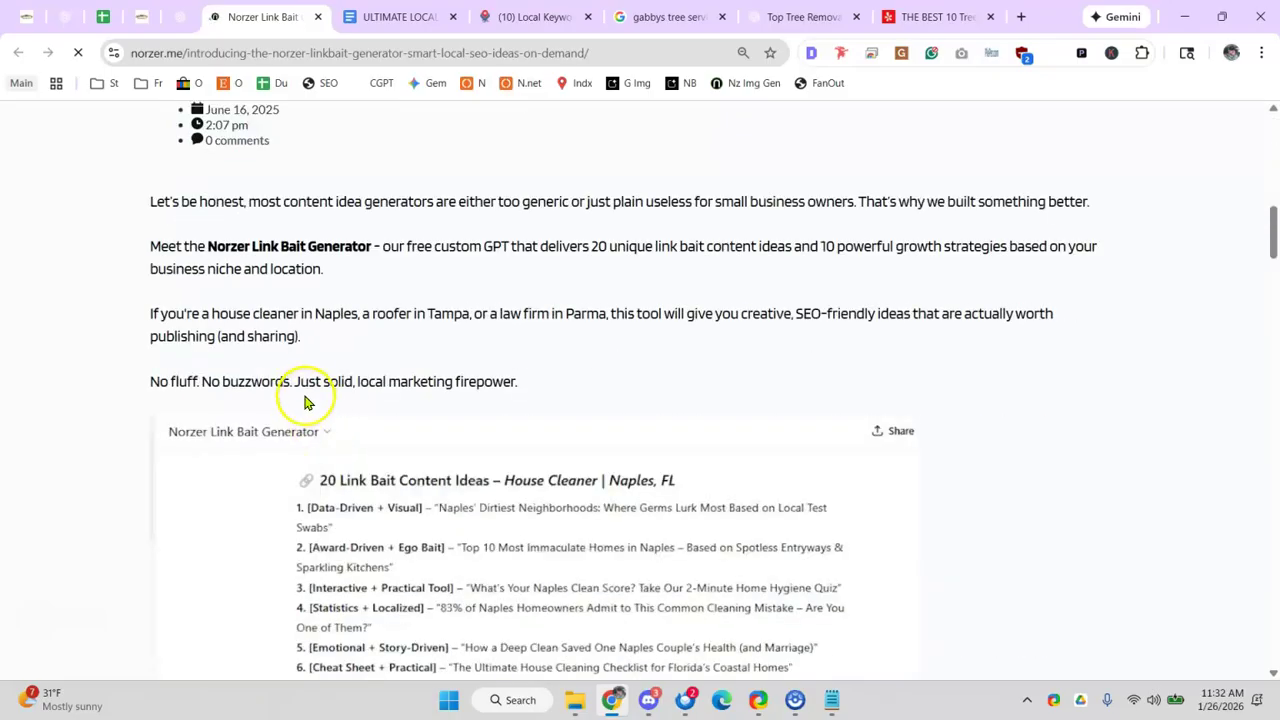
{"action": "scroll", "coordinate": [306, 400], "scroll_direction": "down", "scroll_amount": 10}
{"action": "scroll", "coordinate": [286, 386], "scroll_direction": "up", "scroll_amount": 3}
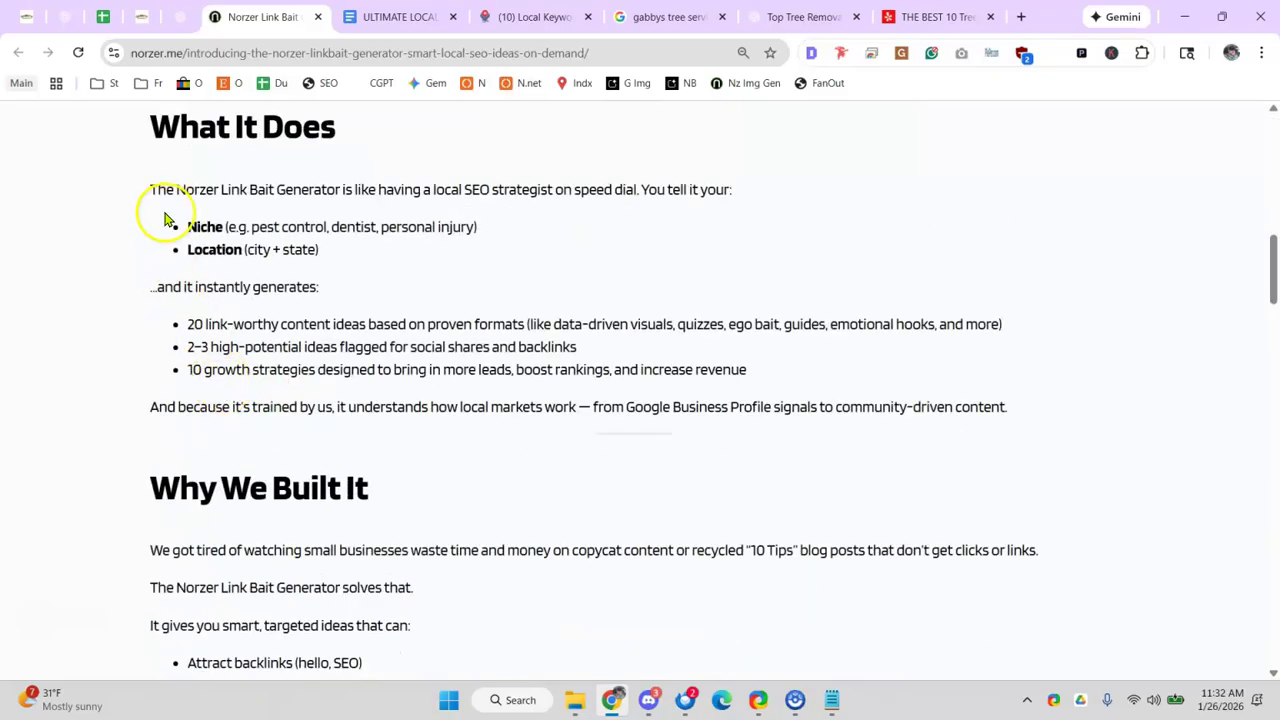
{"action": "scroll", "coordinate": [151, 200], "scroll_direction": "up", "scroll_amount": 1}
{"action": "scroll", "coordinate": [208, 243], "scroll_direction": "down", "scroll_amount": 6}
{"action": "scroll", "coordinate": [190, 240], "scroll_direction": "down", "scroll_amount": 8}
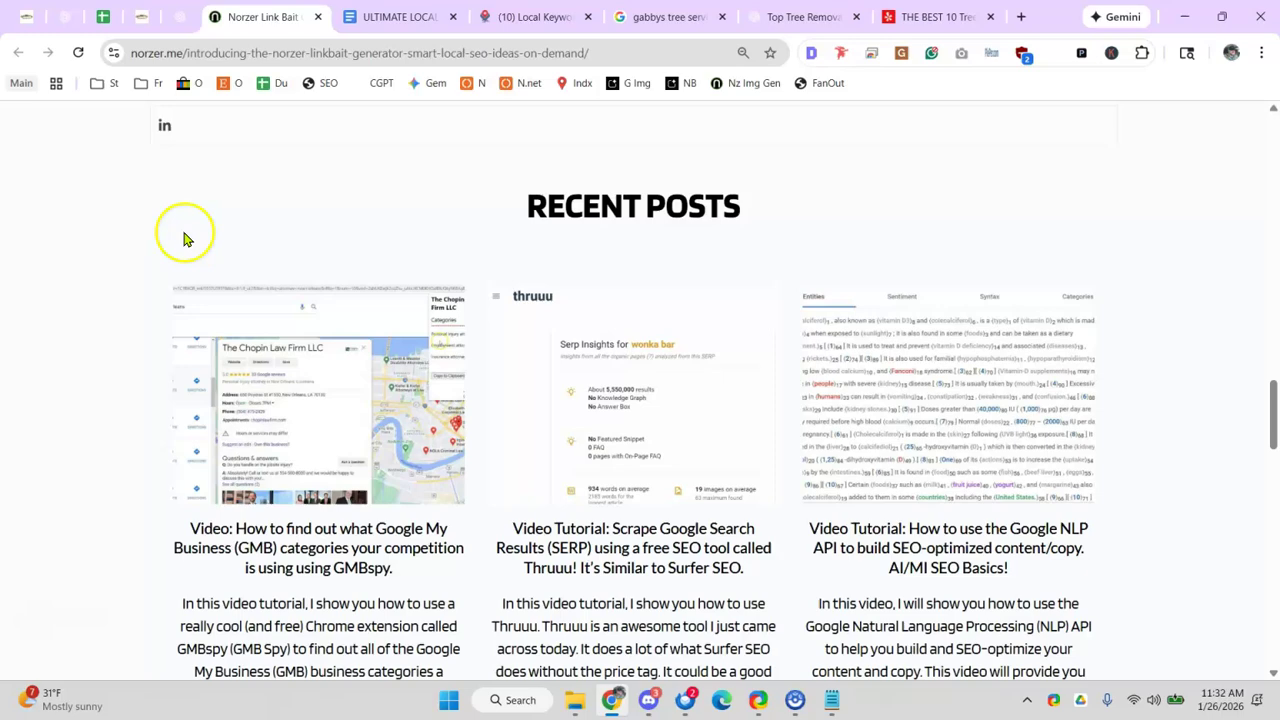
{"action": "scroll", "coordinate": [200, 271], "scroll_direction": "up", "scroll_amount": 8}
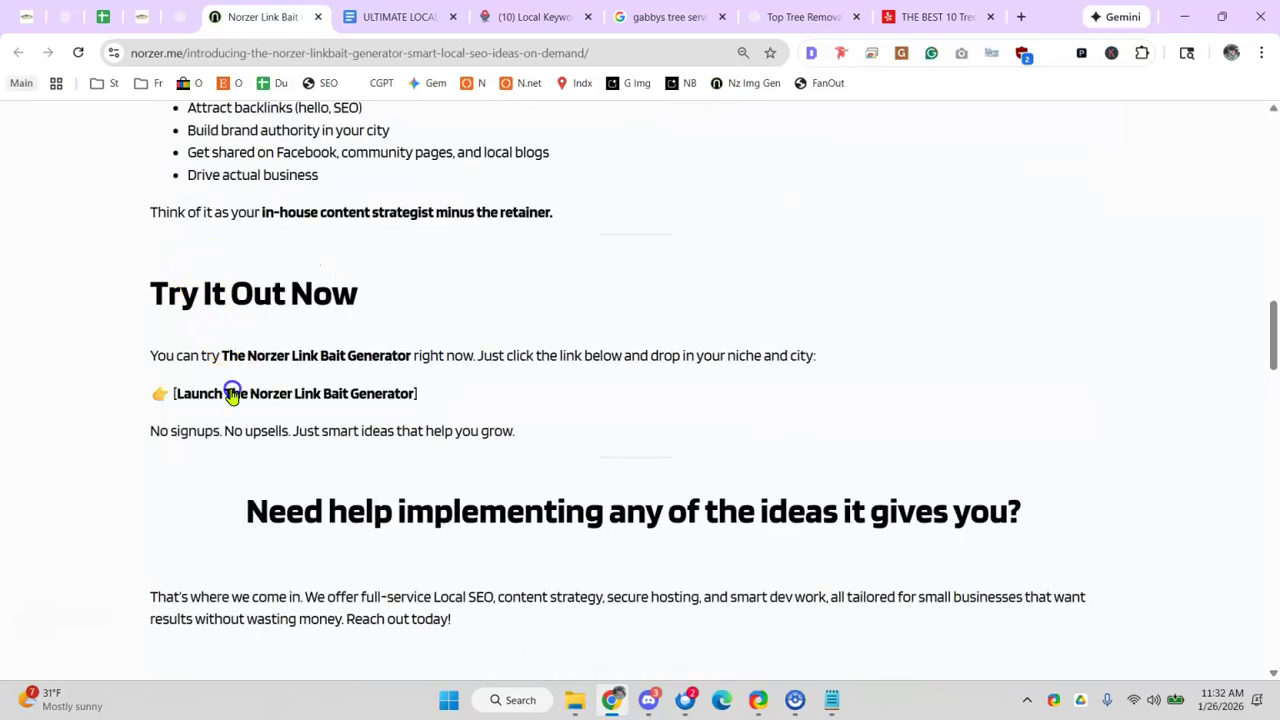
{"action": "left_click", "coordinate": [232, 393]}
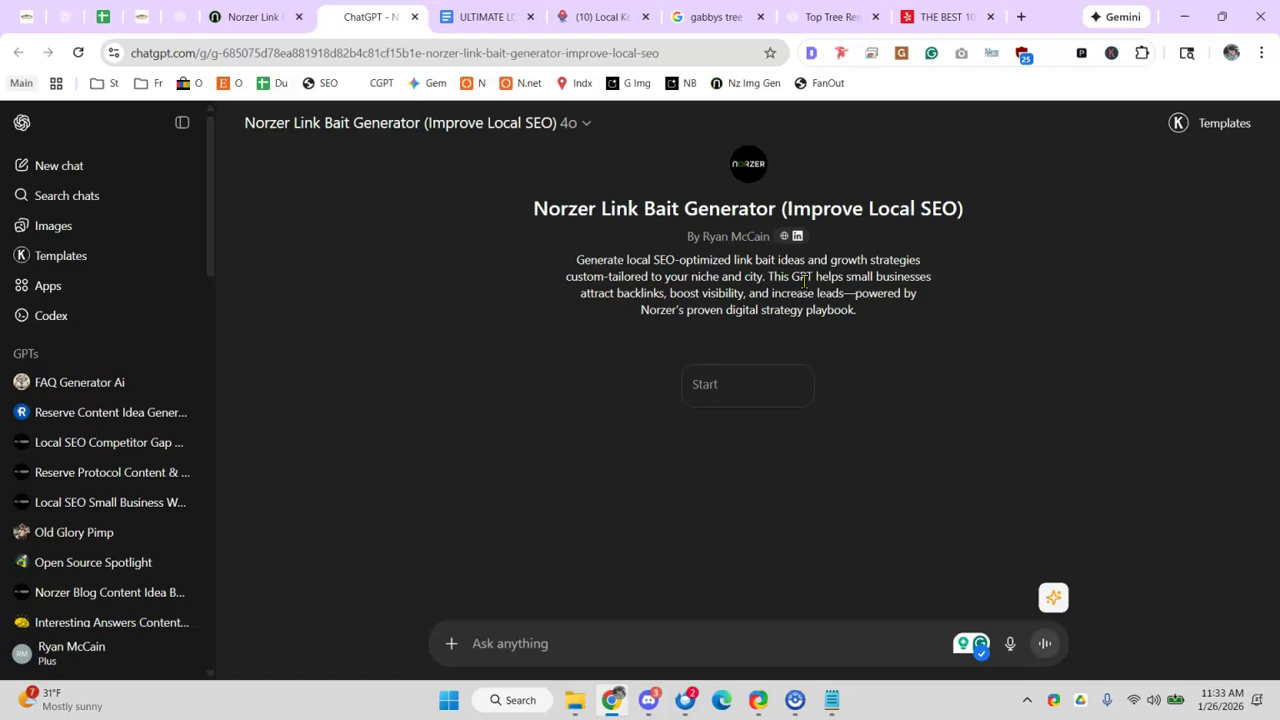
- Start the Link Bait Generator conversation and ask the Gabby's trees chat for a one-sentence business description
{"action": "left_click", "coordinate": [758, 401]}
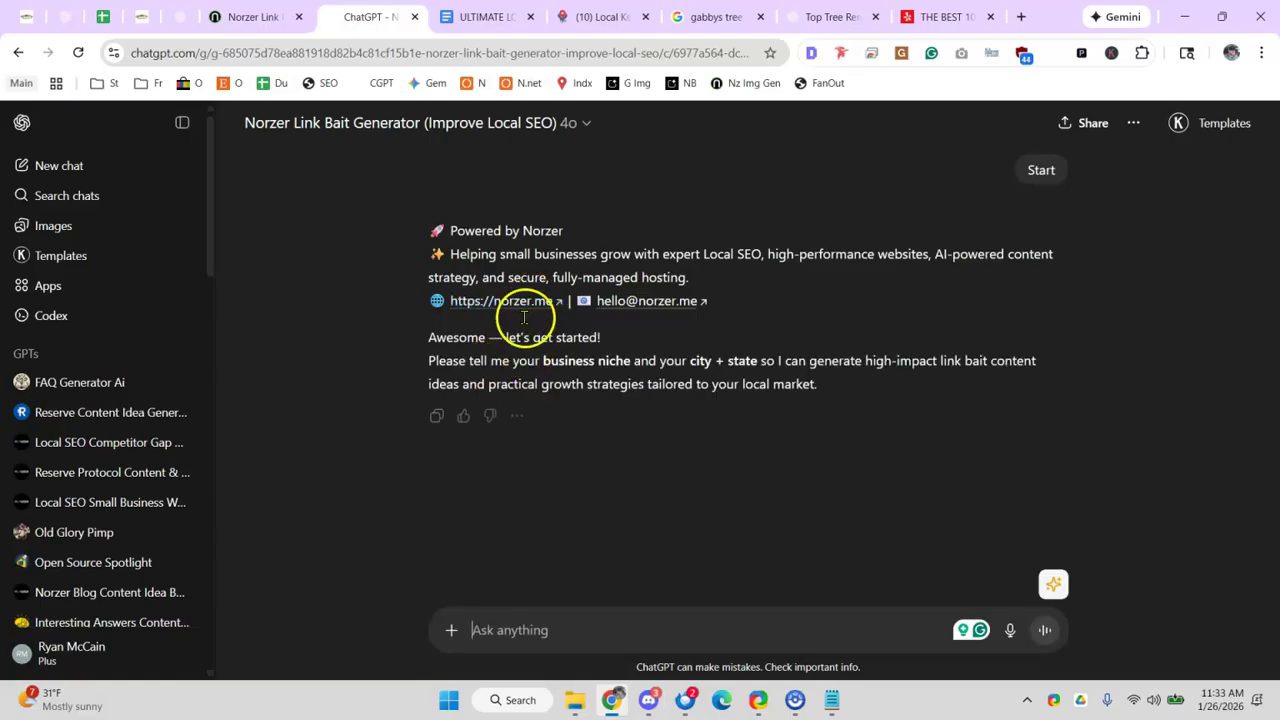
{"action": "left_click", "coordinate": [571, 613]}
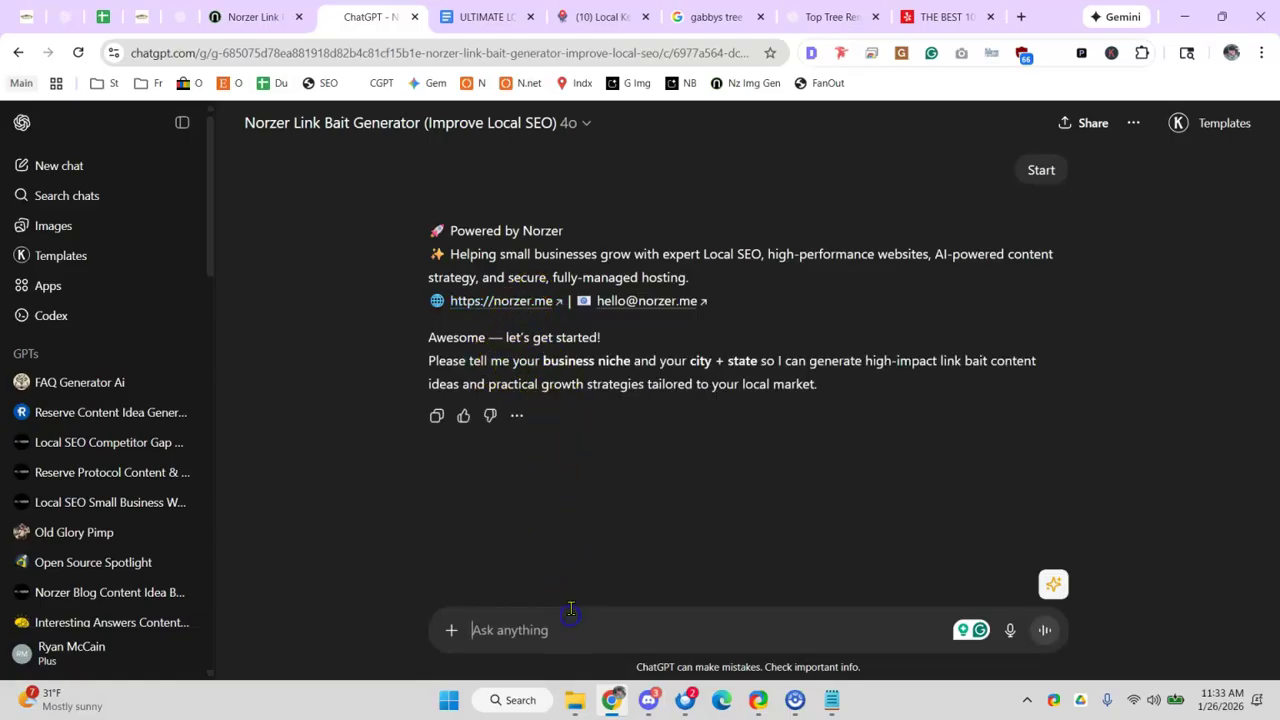
{"action": "type", "text": "Ind"}
{"action": "key", "text": "BackSpace"}
{"action": "key", "text": "BackSpace"}
{"action": "key", "text": "BackSpace"}
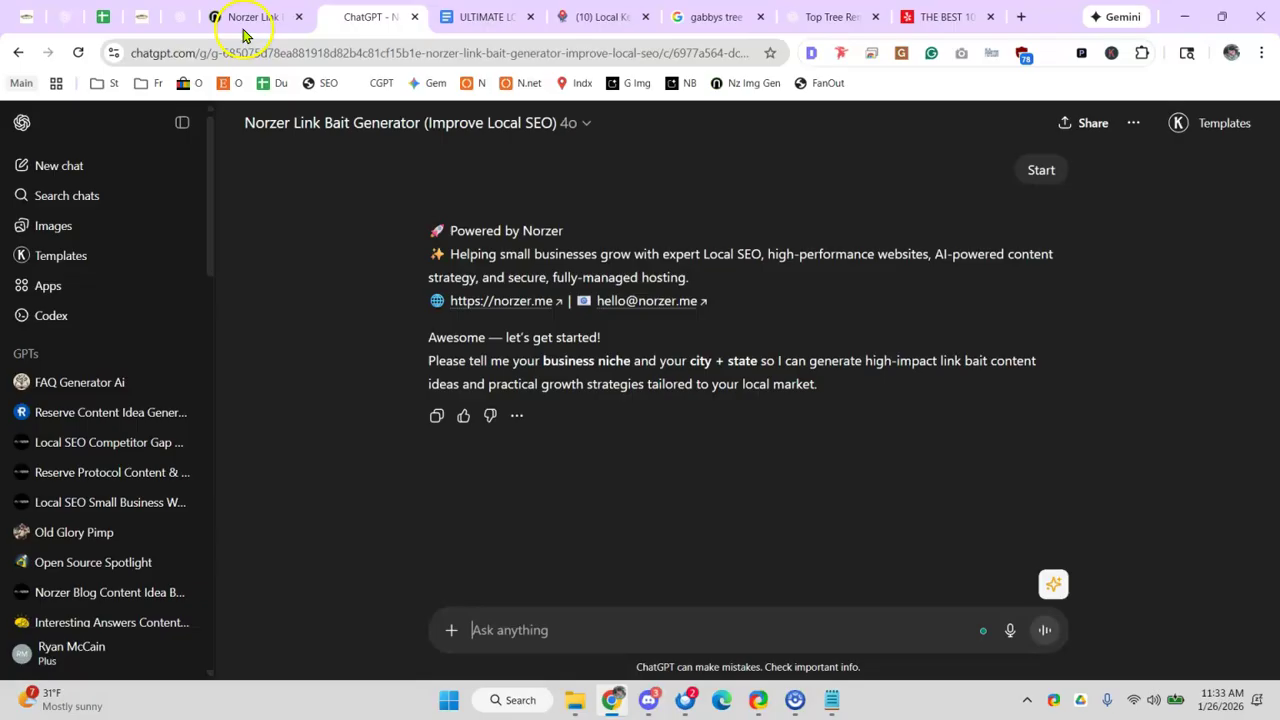
{"action": "left_click", "coordinate": [184, 20]}
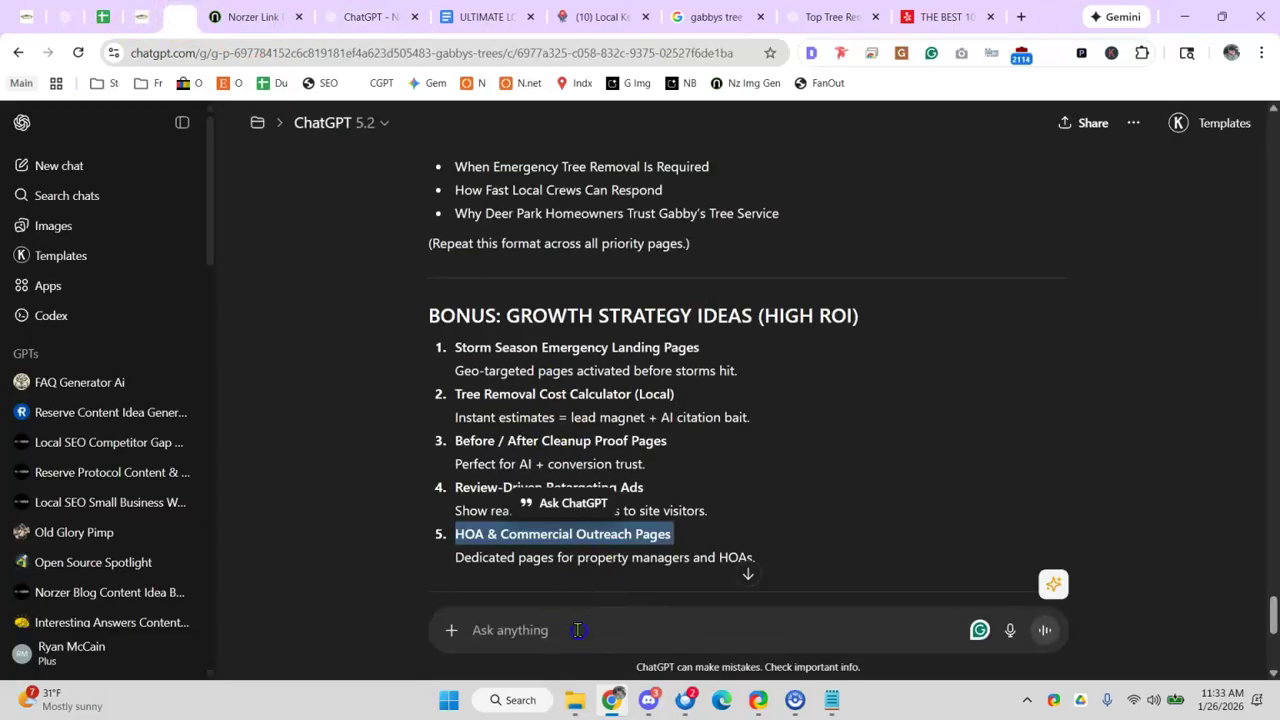
{"action": "left_click", "coordinate": [579, 624]}
{"action": "type", "text": "e"}
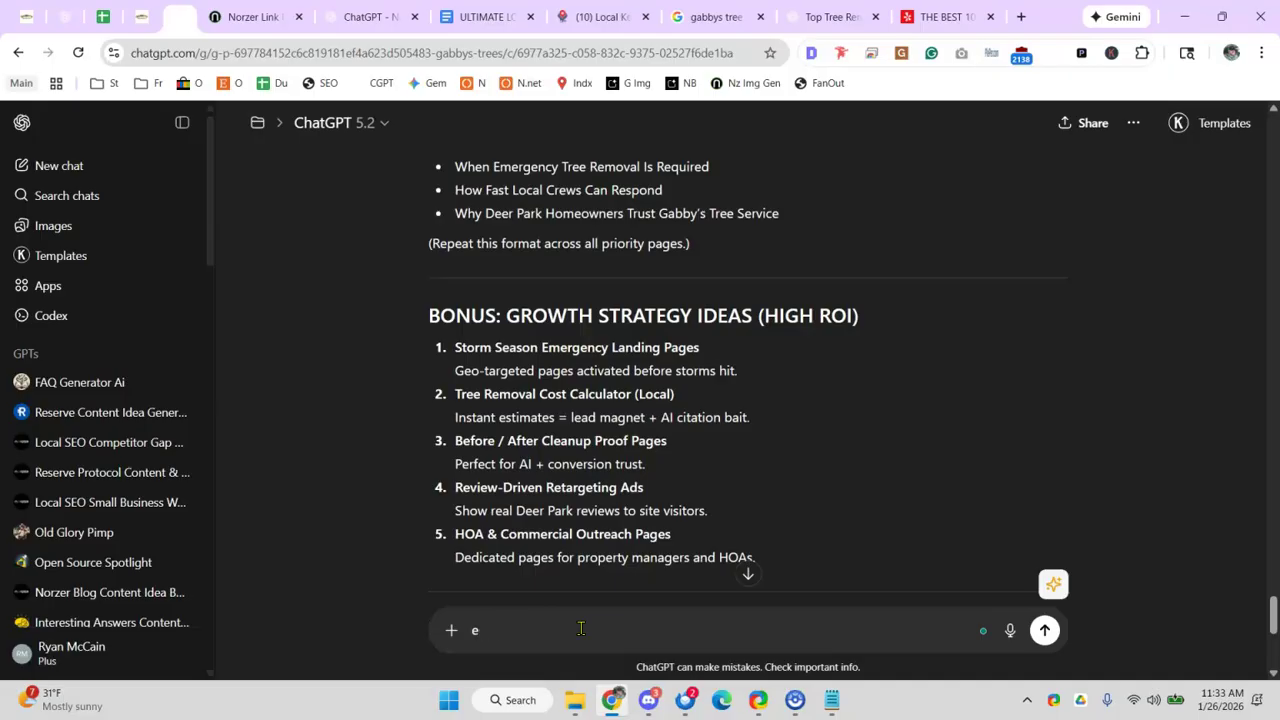
{"action": "type", "text": "xoainxplain business"}
{"action": "key", "text": "ctrl+a"}
{"action": "type", "text": "whatpl"}
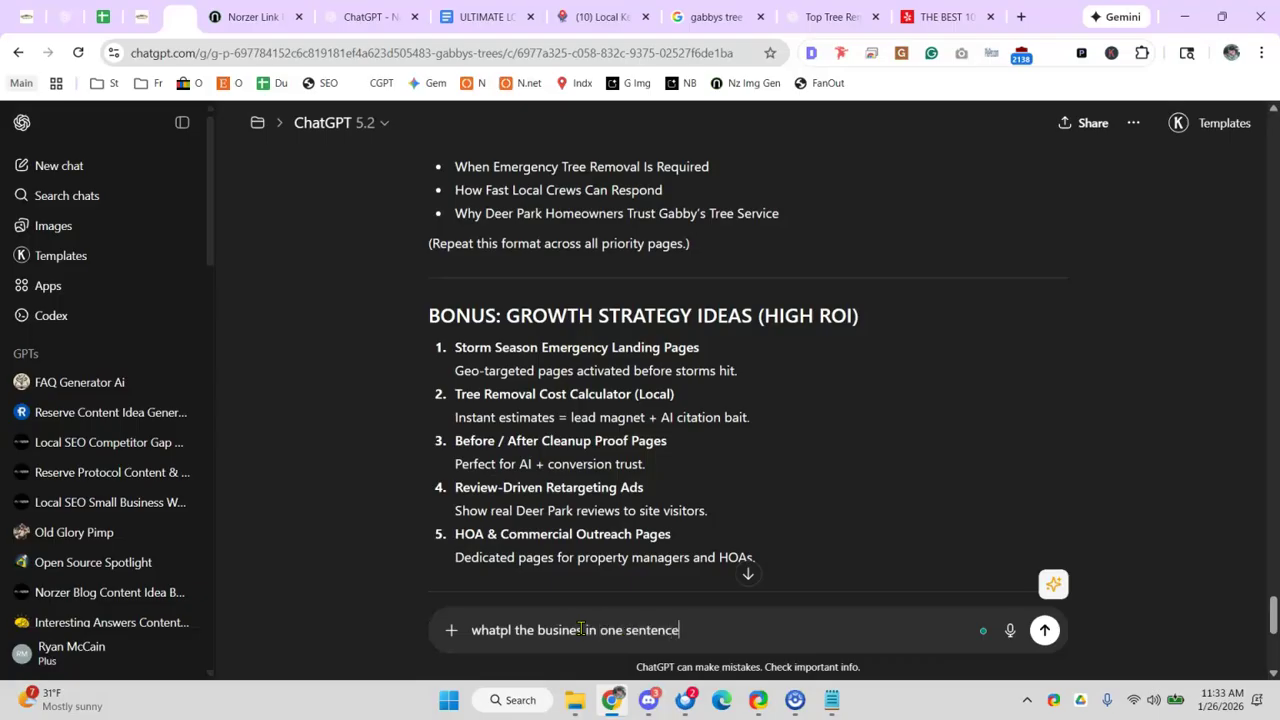
{"action": "key", "text": "Return"}
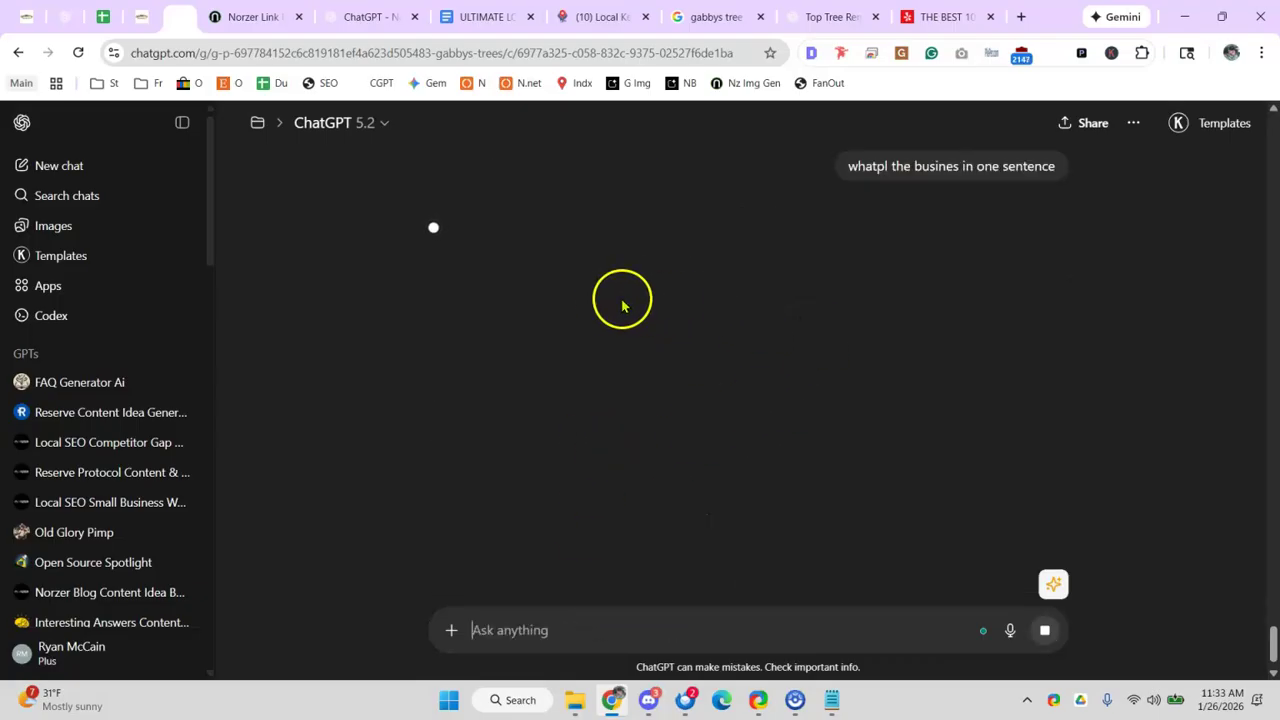
- Copy the one-sentence business description and send it to the Norzer Link Bait Generator
{"action": "triple_click", "coordinate": [576, 226]}
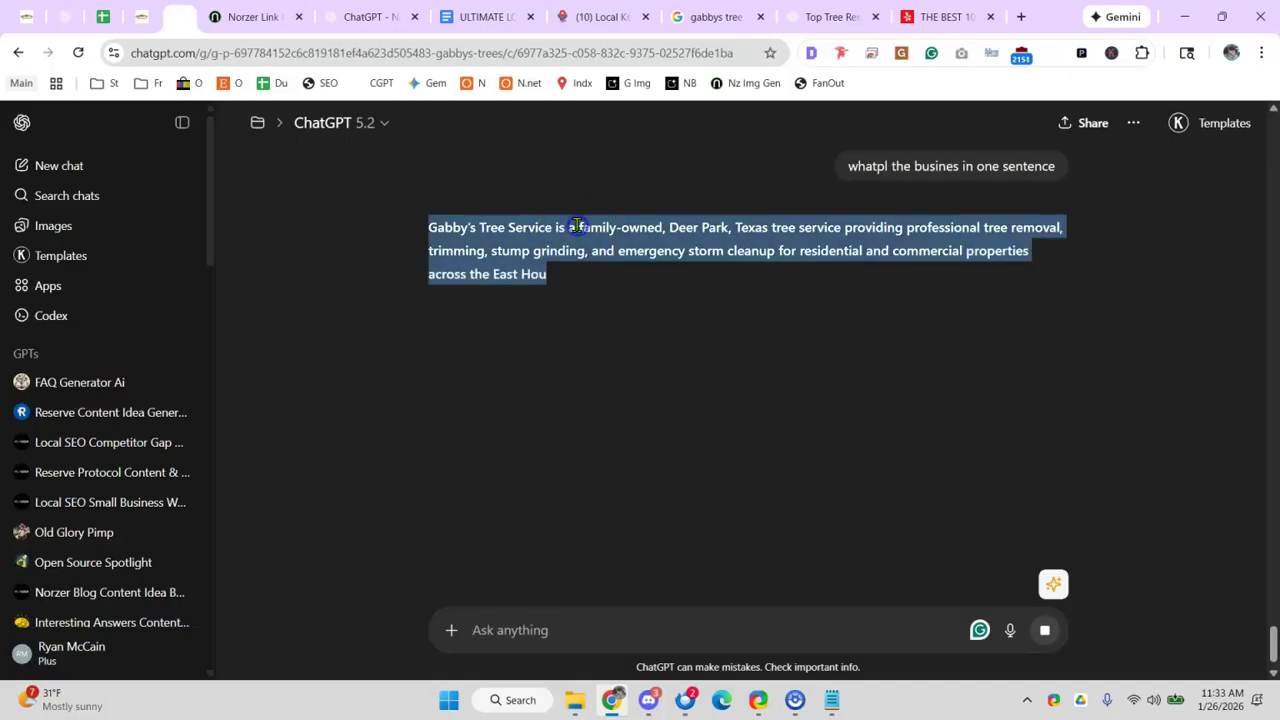
{"action": "left_click", "coordinate": [628, 260]}
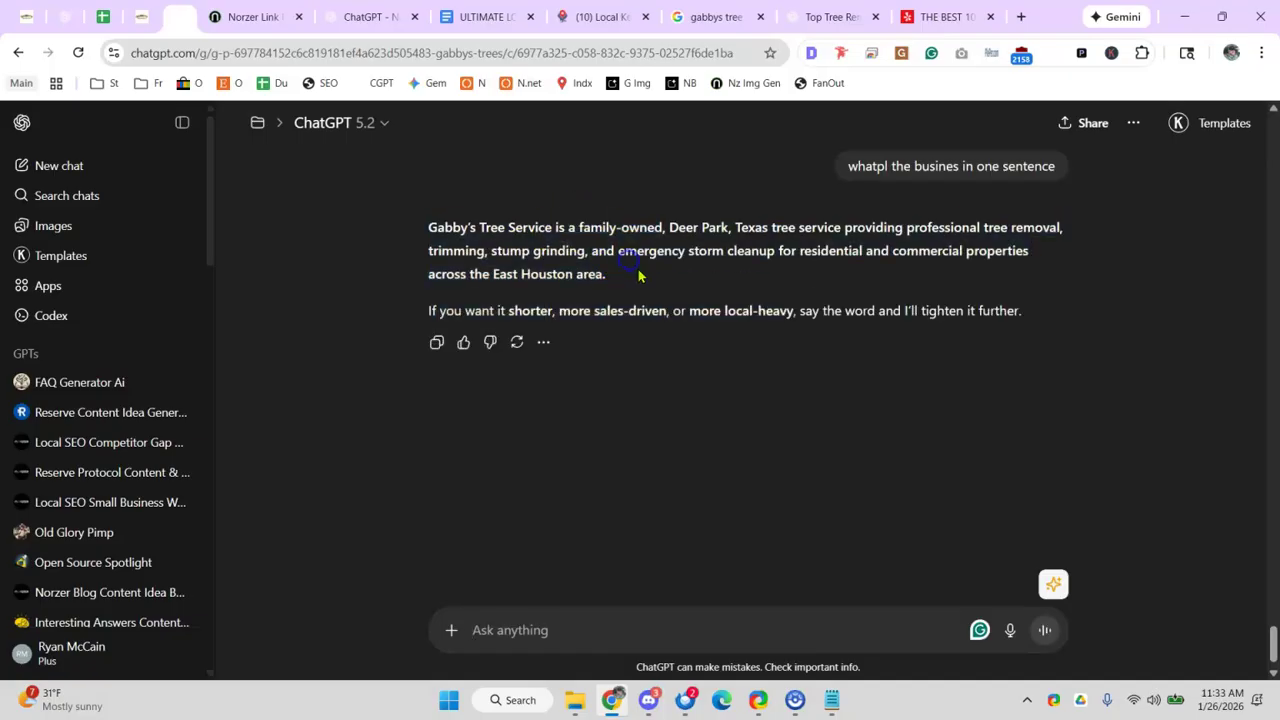
{"action": "left_click_drag", "start_coordinate": [618, 282], "coordinate": [410, 244]}
{"action": "key", "text": "ctrl+c"}
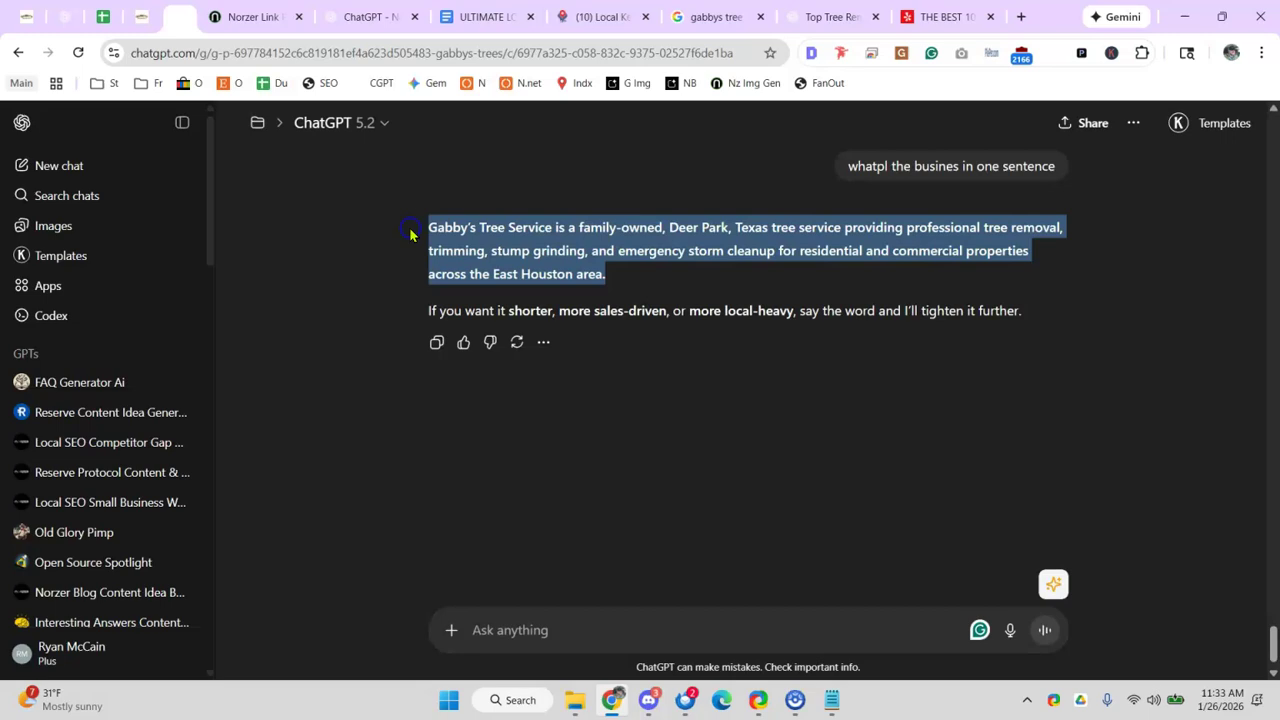
{"action": "left_click", "coordinate": [370, 17]}
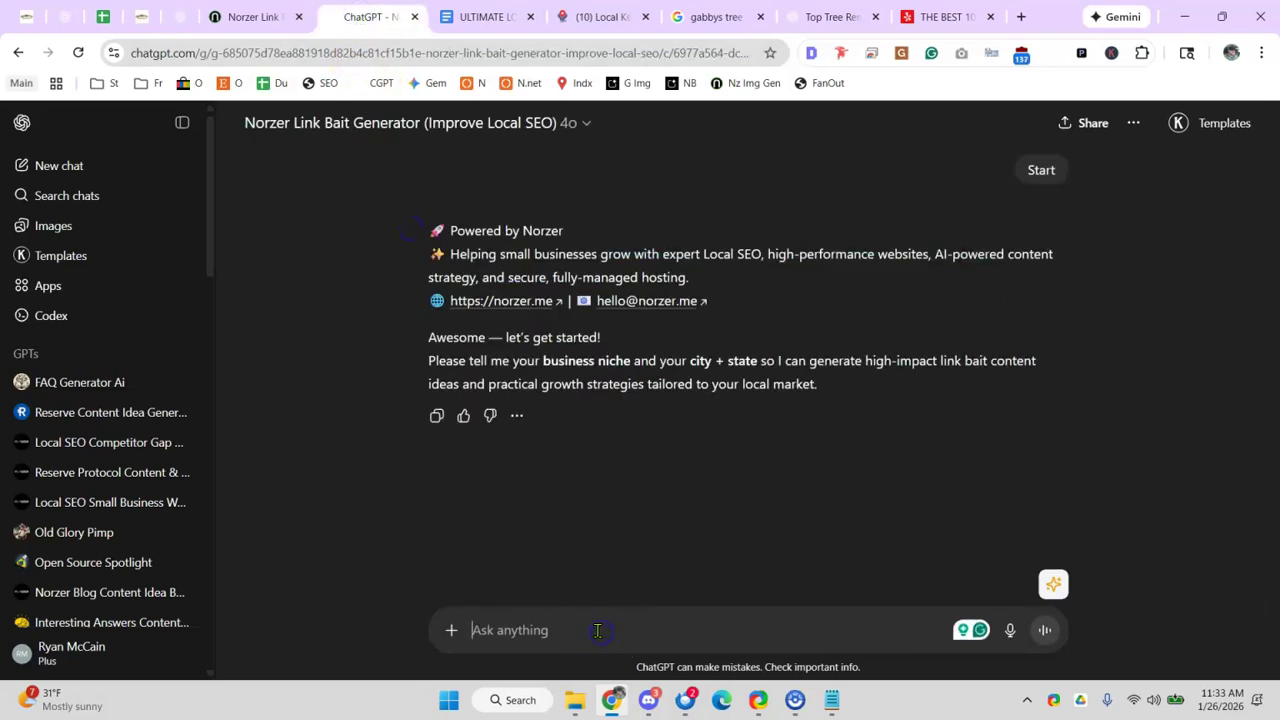
{"action": "key", "text": "ctrl+v"}
{"action": "key", "text": "Return"}
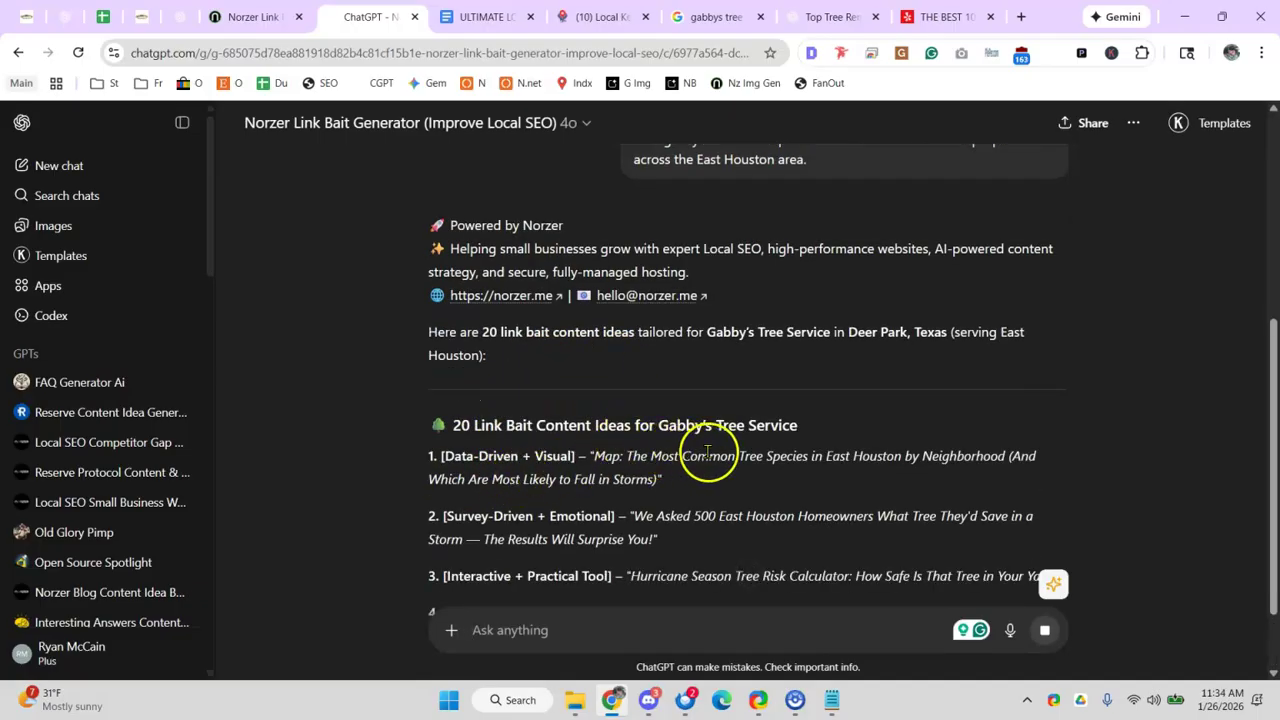
- Review the generated ideas, highlighting 'The Results Will Surprise You!' in idea 2
{"action": "left_click_drag", "start_coordinate": [892, 459], "coordinate": [947, 459]}
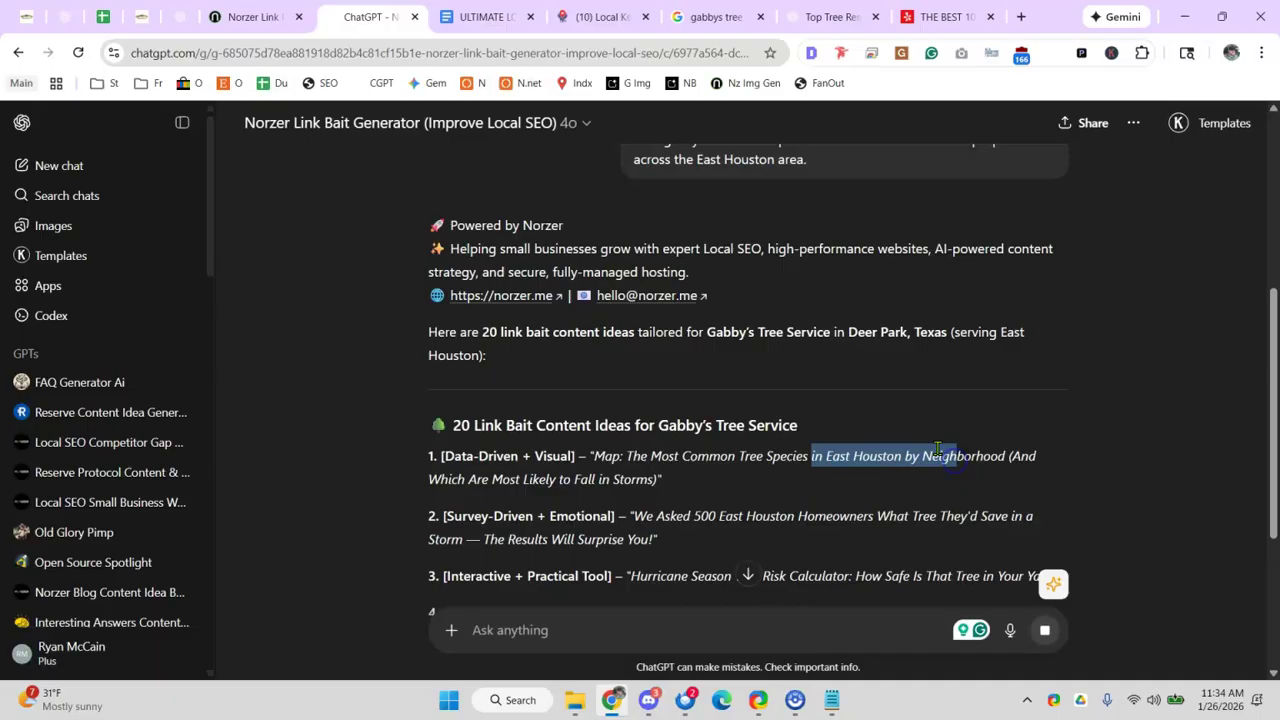
{"action": "scroll", "coordinate": [938, 449], "scroll_direction": "down", "scroll_amount": 1}
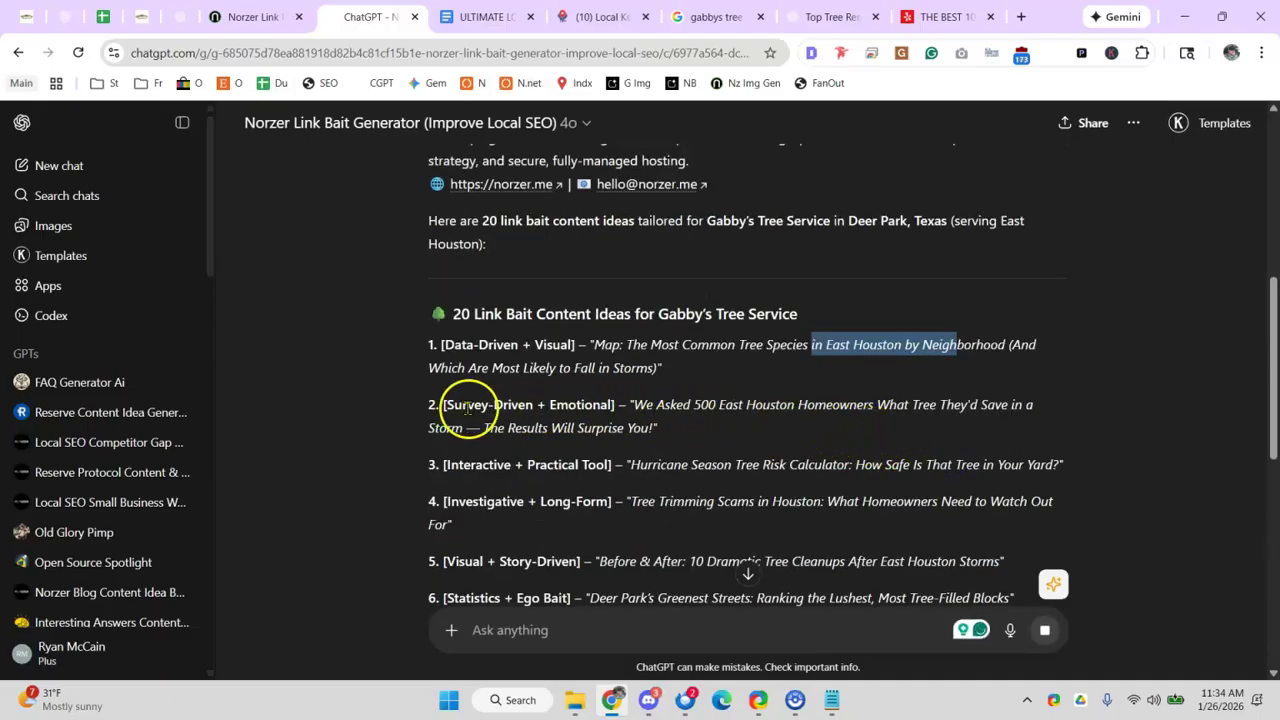
{"action": "left_click_drag", "start_coordinate": [656, 404], "coordinate": [840, 405]}
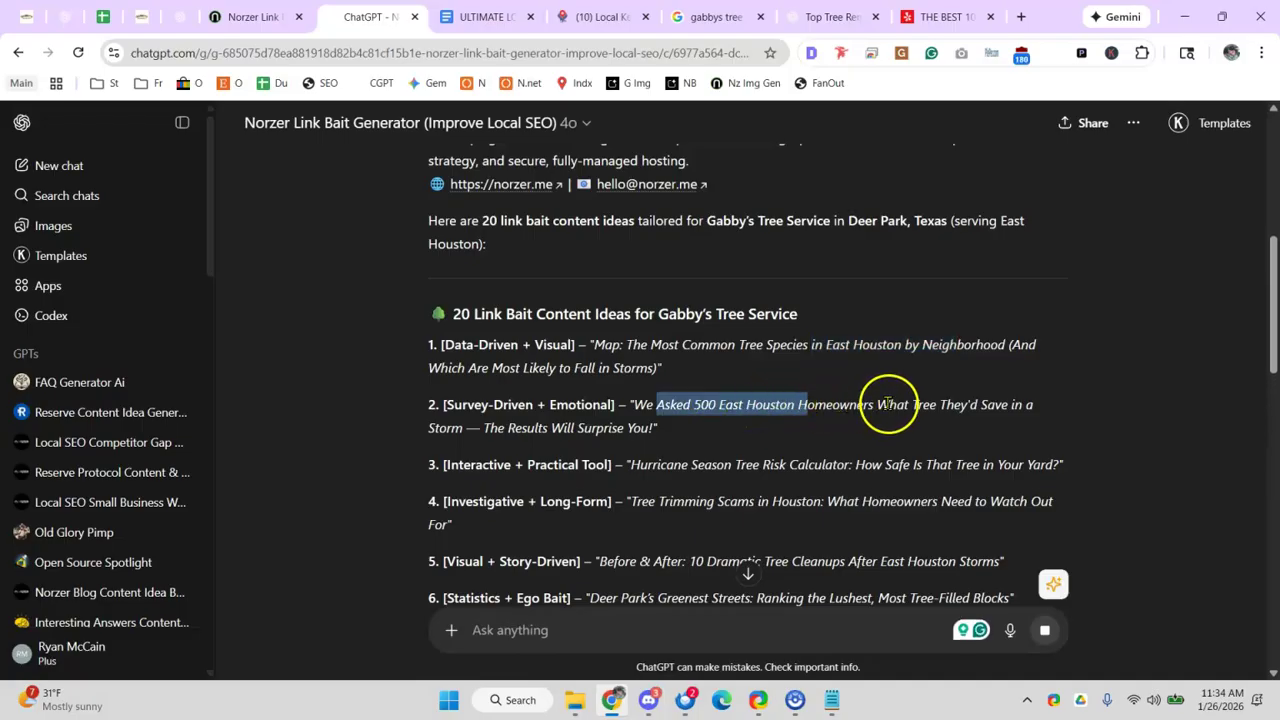
{"action": "left_click", "coordinate": [520, 425]}
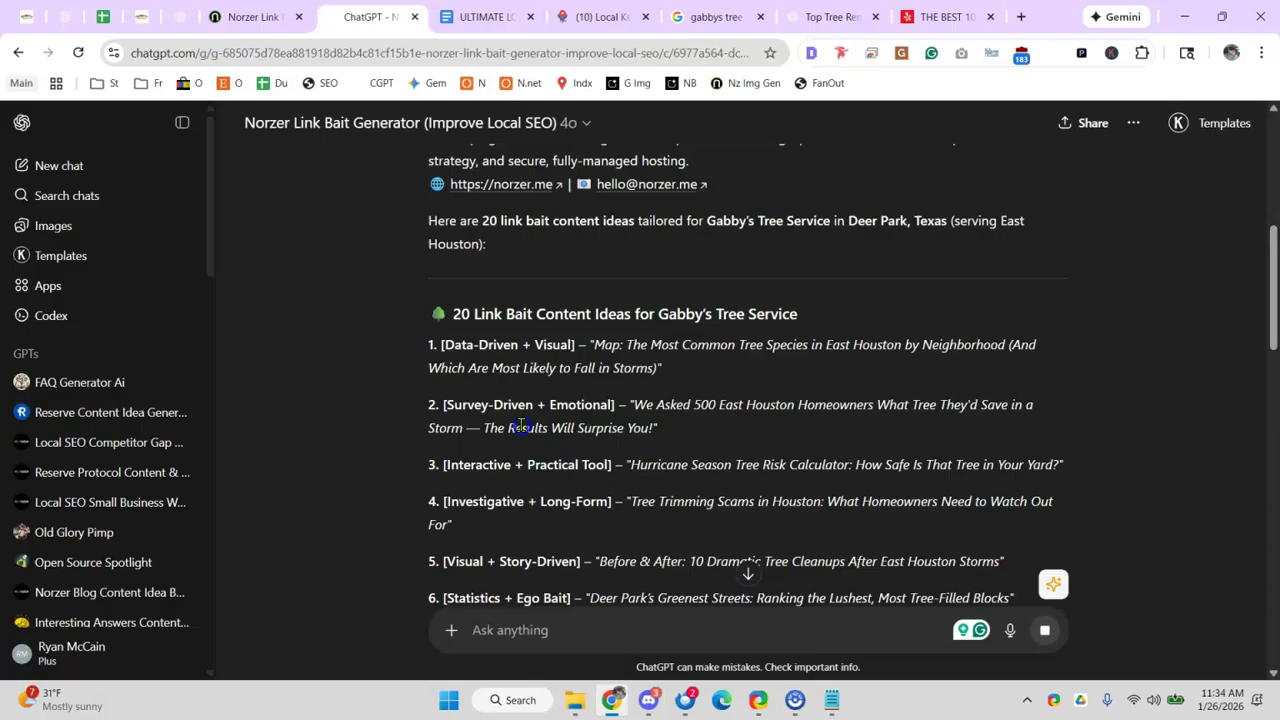
{"action": "left_click_drag", "start_coordinate": [477, 426], "coordinate": [726, 441]}
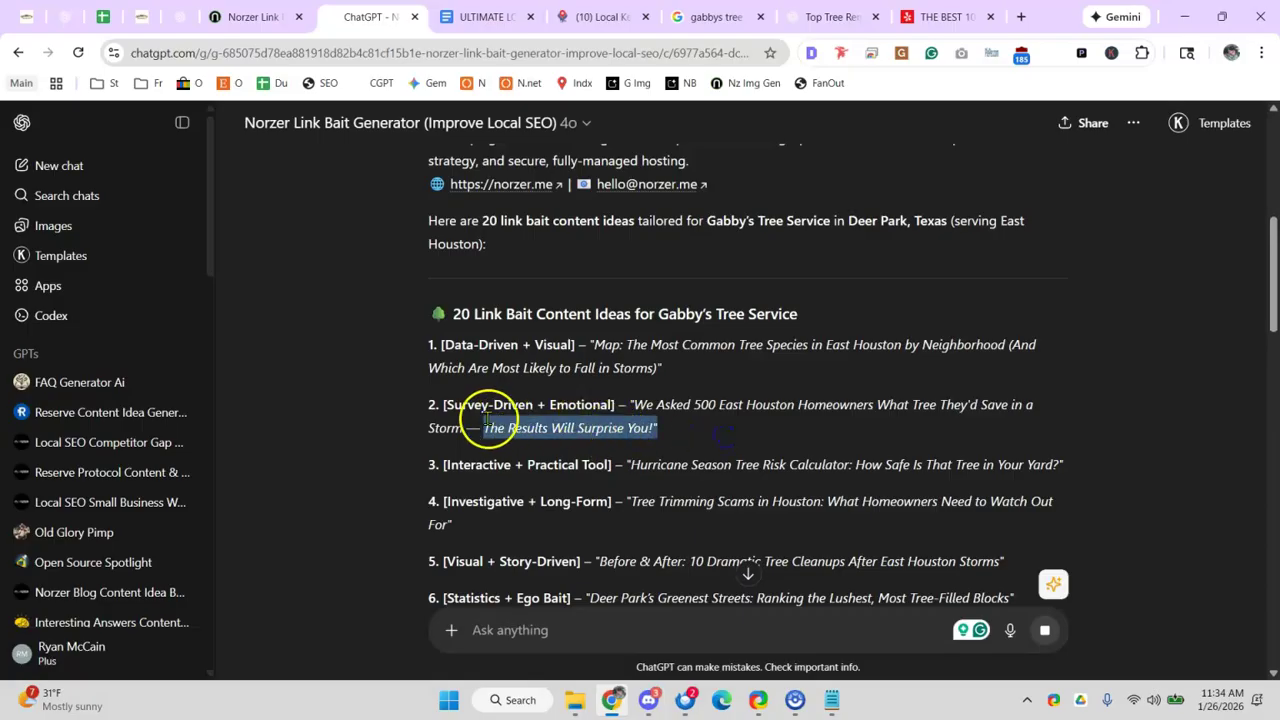
{"action": "scroll", "coordinate": [530, 421], "scroll_direction": "down", "scroll_amount": 2}
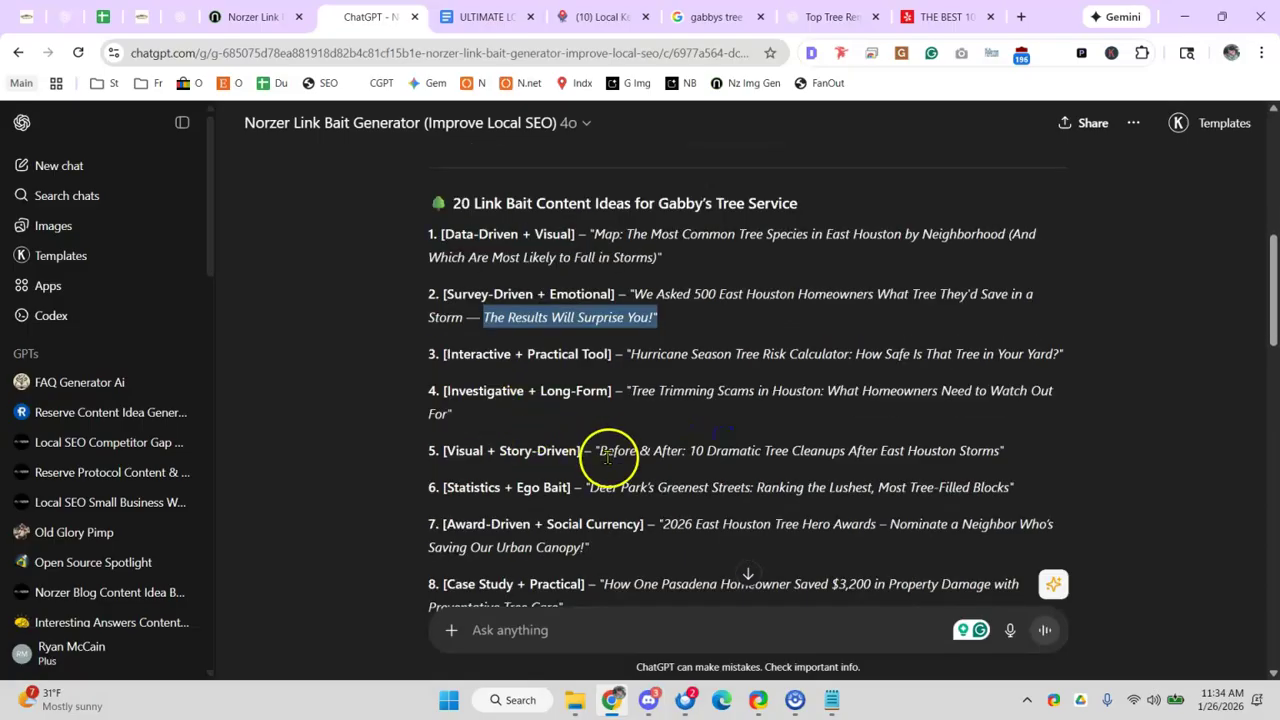
{"action": "scroll", "coordinate": [683, 399], "scroll_direction": "down", "scroll_amount": 10}
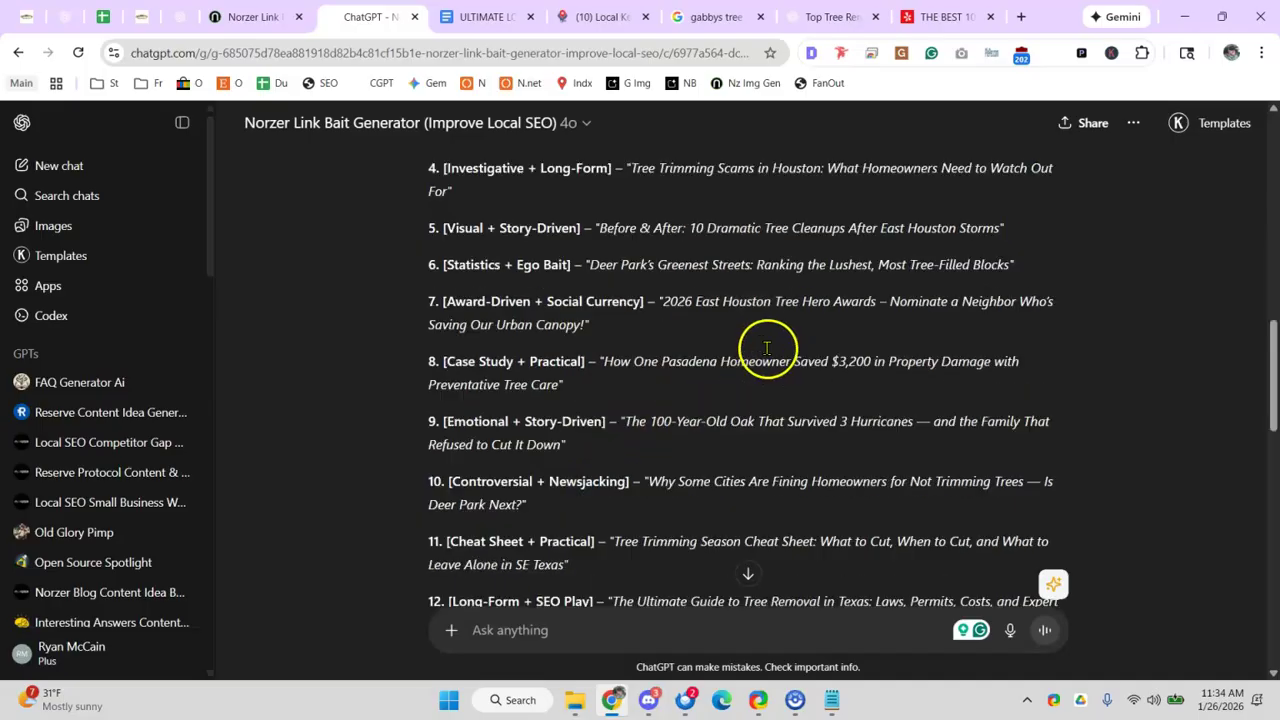
{"action": "scroll", "coordinate": [640, 400], "scroll_direction": "down", "scroll_amount": 1}
{"action": "scroll", "coordinate": [590, 390], "scroll_direction": "up", "scroll_amount": 2}
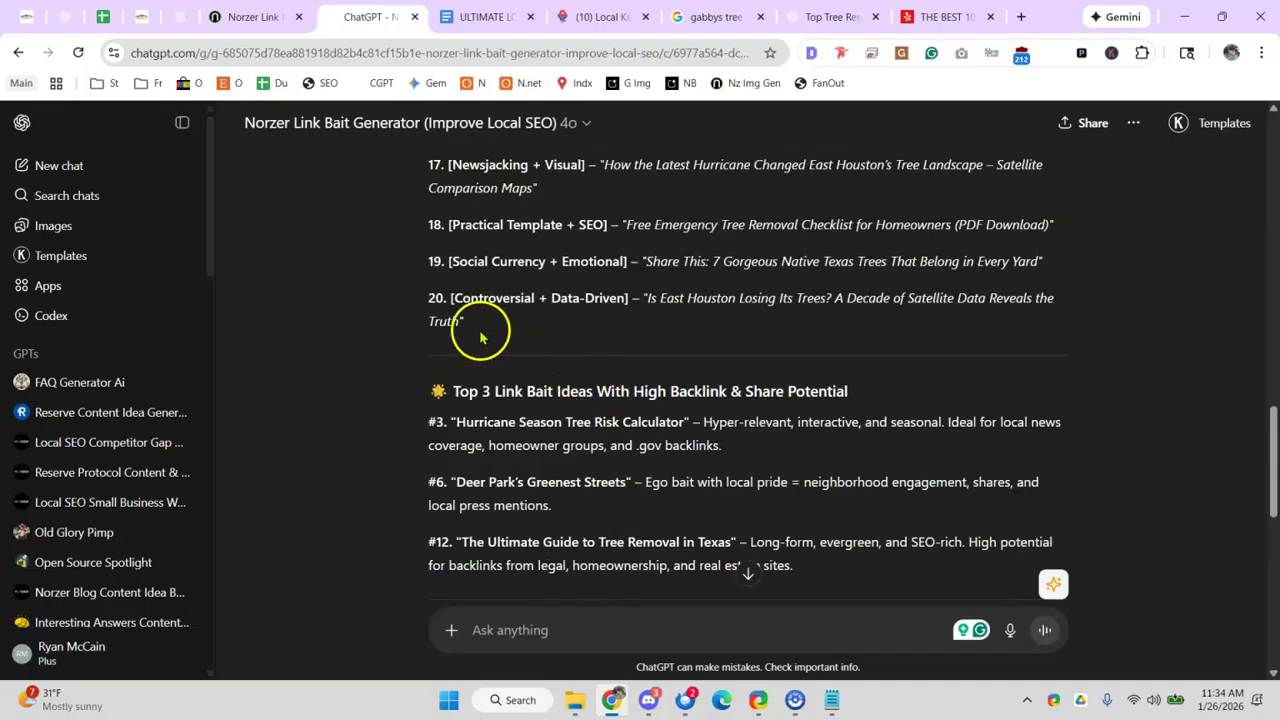
{"action": "scroll", "coordinate": [560, 400], "scroll_direction": "down", "scroll_amount": 2}
{"action": "scroll", "coordinate": [575, 380], "scroll_direction": "up", "scroll_amount": 1}
- Highlight the Risk Calculator idea and the #6 Deer Park's Greenest Streets description
{"action": "left_click_drag", "start_coordinate": [603, 313], "coordinate": [699, 315]}
{"action": "left_click", "coordinate": [533, 313]}
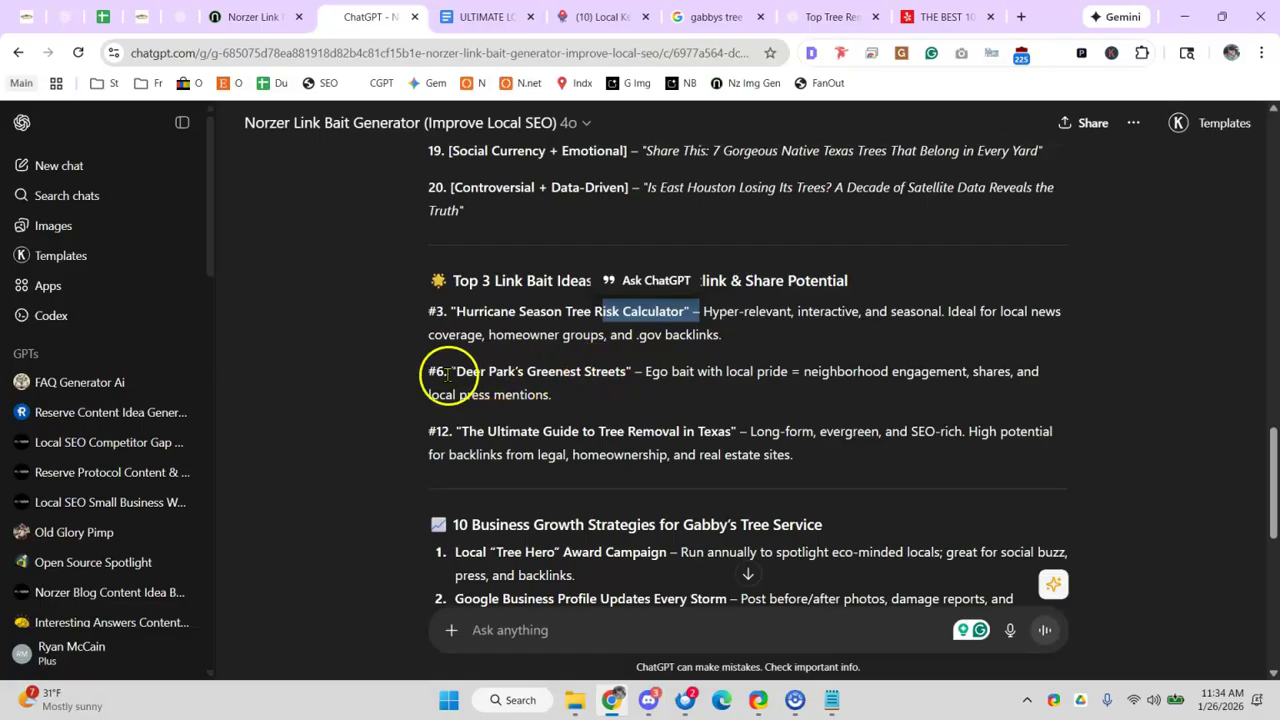
{"action": "left_click_drag", "start_coordinate": [480, 372], "coordinate": [518, 372]}
{"action": "triple_click", "coordinate": [537, 380]}
{"action": "left_click", "coordinate": [656, 390]}
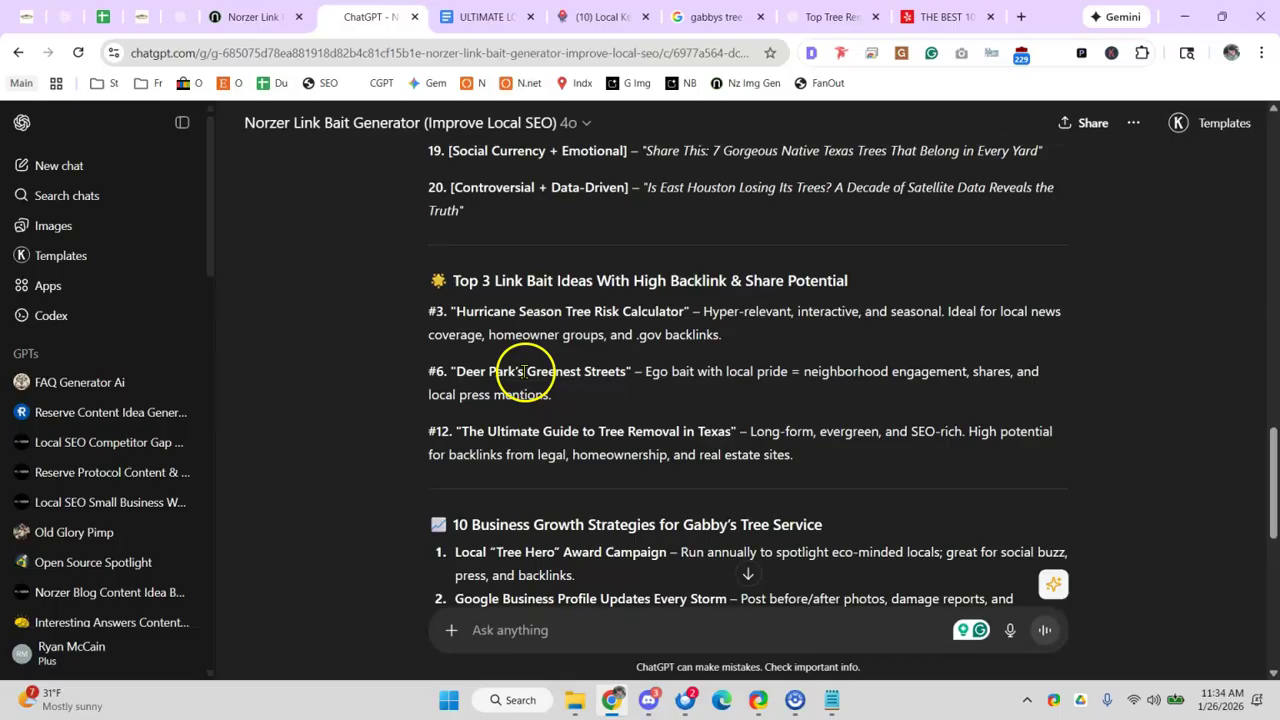
{"action": "left_click", "coordinate": [581, 371]}
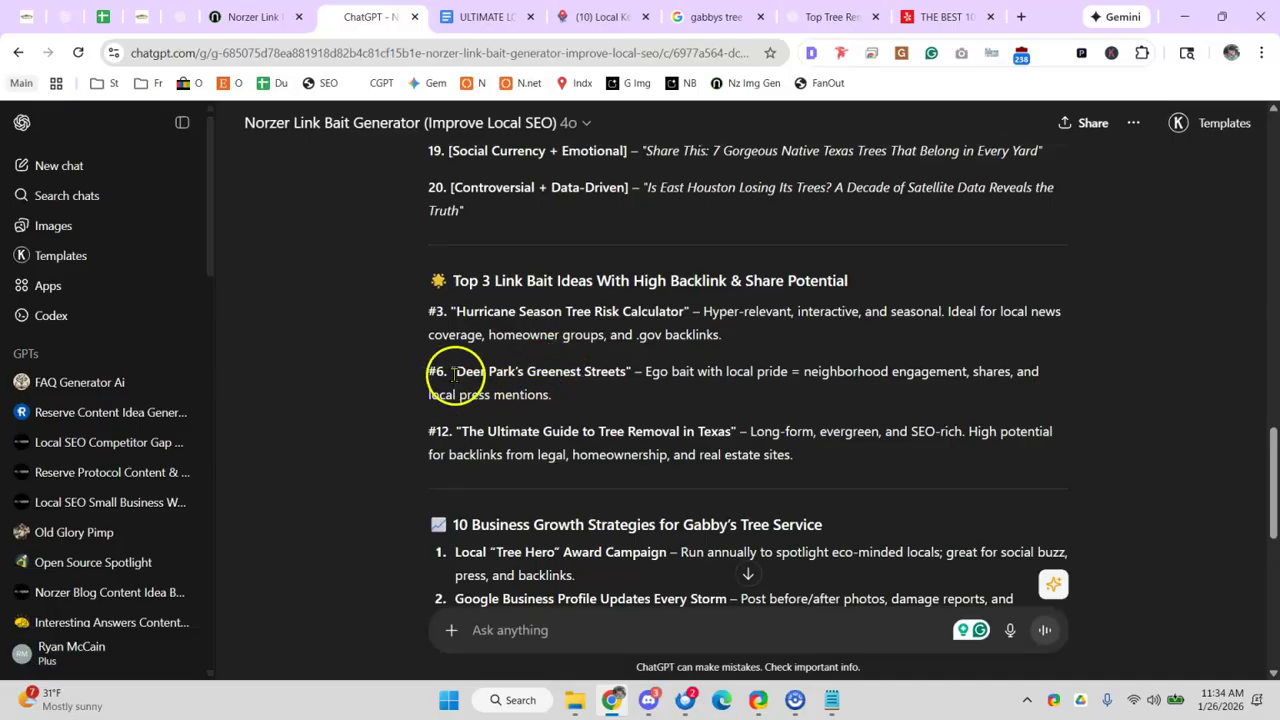
{"action": "left_click_drag", "start_coordinate": [455, 371], "coordinate": [580, 396]}
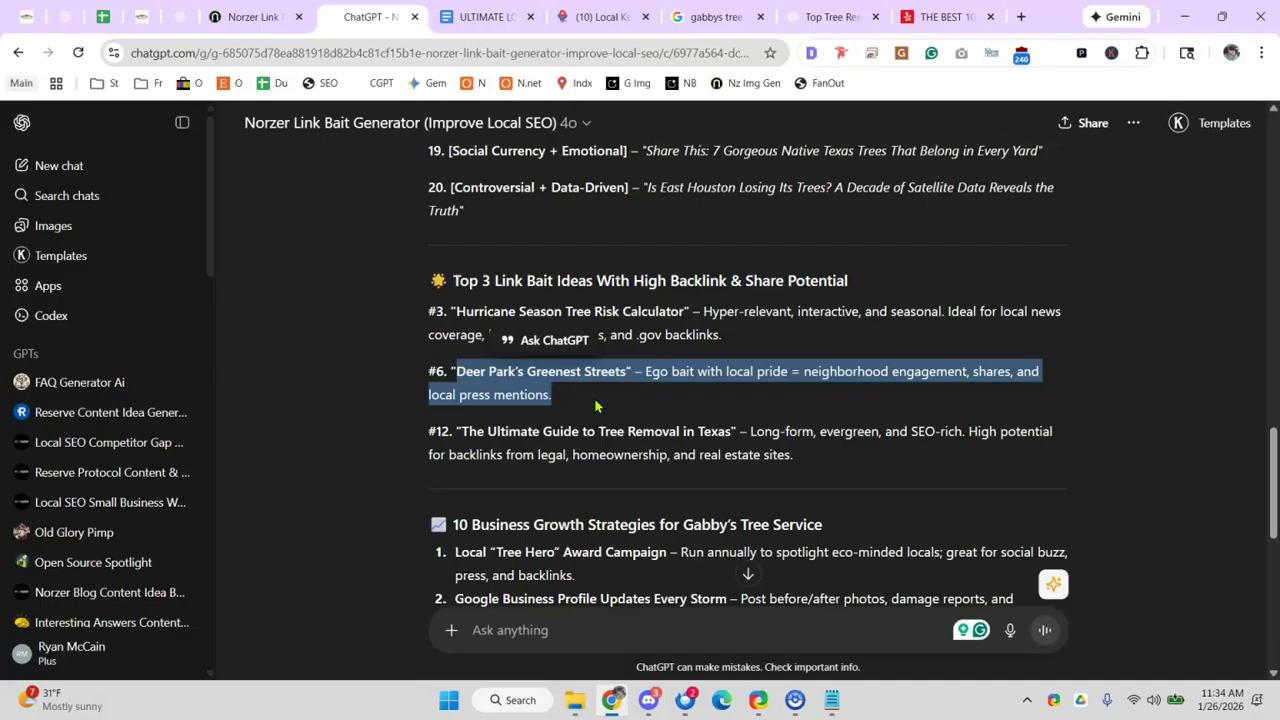
{"action": "scroll", "coordinate": [595, 405], "scroll_direction": "down", "scroll_amount": 3}
{"action": "scroll", "coordinate": [623, 414], "scroll_direction": "up", "scroll_amount": 3}
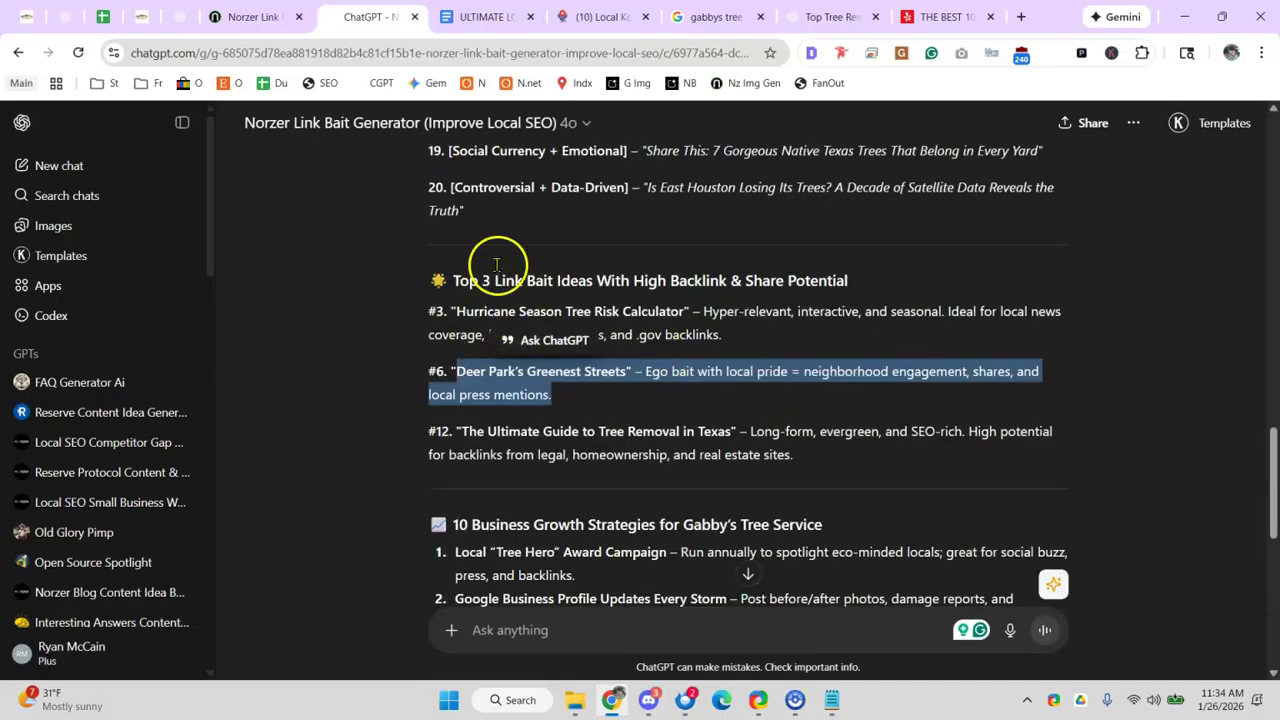
{"action": "scroll", "coordinate": [515, 414], "scroll_direction": "down", "scroll_amount": 3}
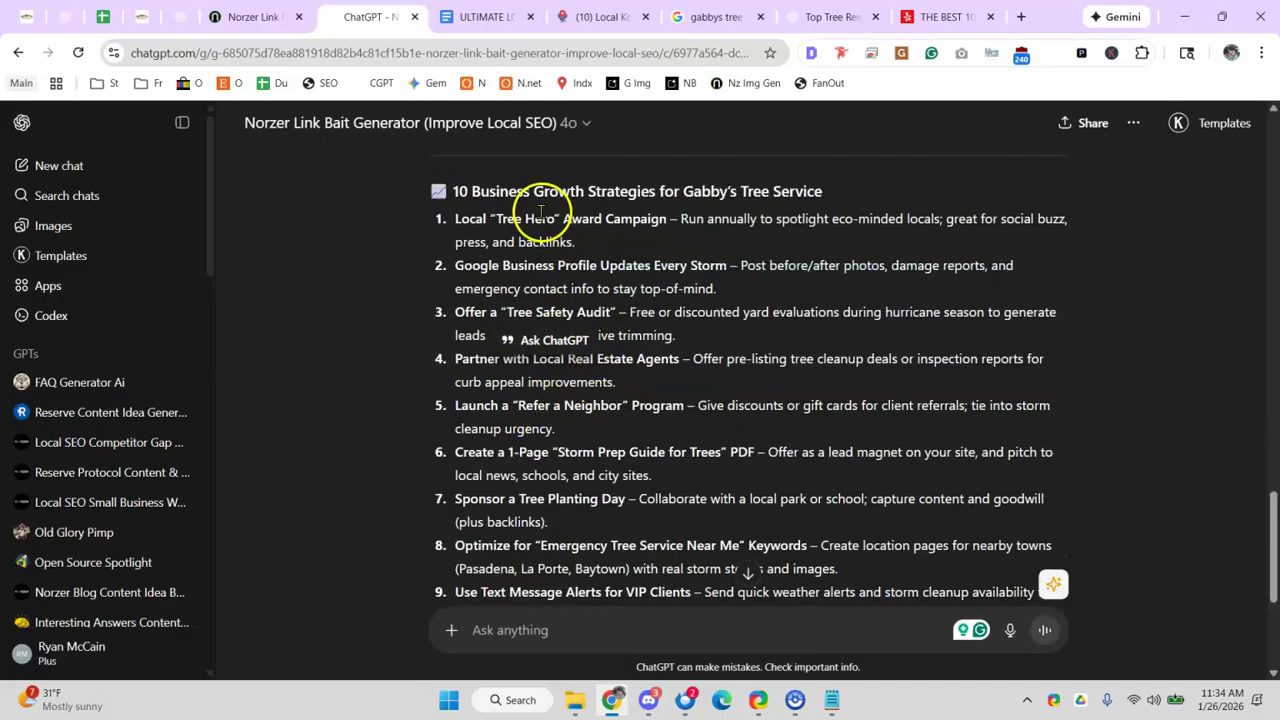
{"action": "scroll", "coordinate": [571, 257], "scroll_direction": "up", "scroll_amount": 2}
- Select the whole link bait response text
{"action": "left_click_drag", "start_coordinate": [834, 351], "coordinate": [425, 352]}
{"action": "scroll", "coordinate": [426, 352], "scroll_direction": "up", "scroll_amount": 7}
{"action": "scroll", "coordinate": [424, 354], "scroll_direction": "down", "scroll_amount": 3}
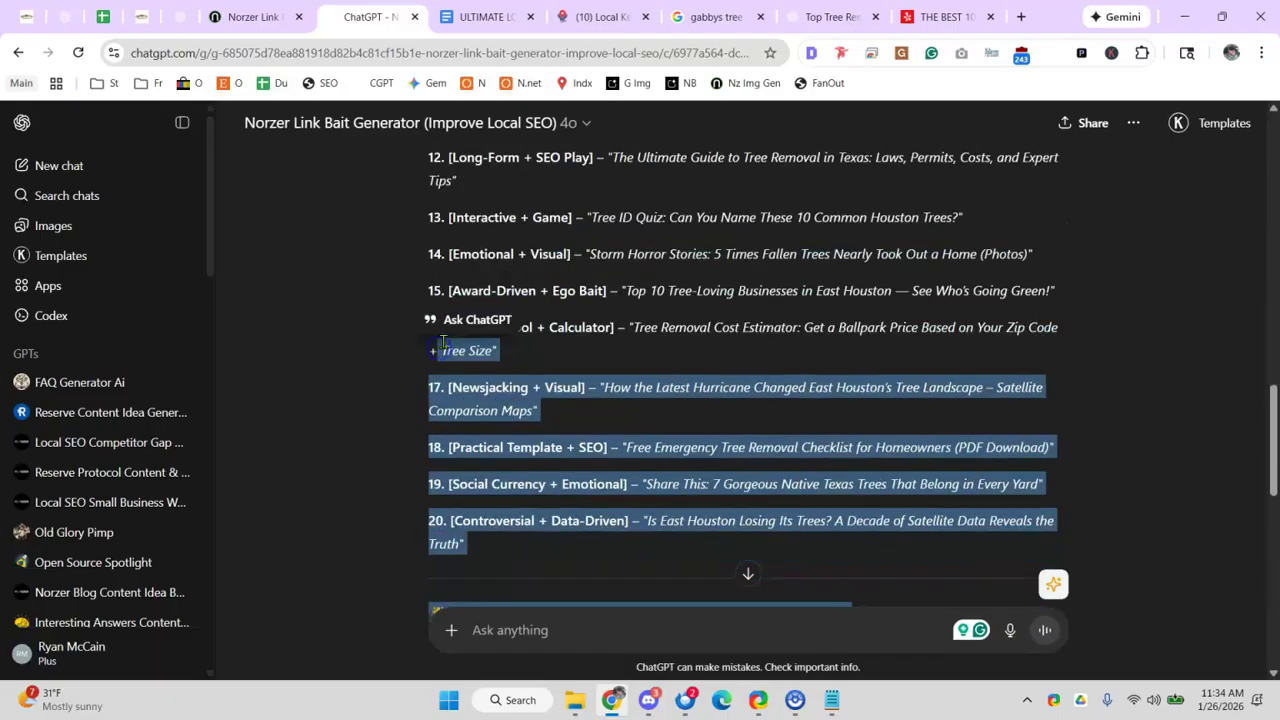
{"action": "scroll", "coordinate": [520, 360], "scroll_direction": "down", "scroll_amount": 9}
{"action": "scroll", "coordinate": [694, 309], "scroll_direction": "up", "scroll_amount": 4}
{"action": "left_click_drag", "start_coordinate": [603, 343], "coordinate": [435, 484]}
{"action": "scroll", "coordinate": [672, 427], "scroll_direction": "down", "scroll_amount": 3}
{"action": "scroll", "coordinate": [575, 430], "scroll_direction": "up", "scroll_amount": 15}
{"action": "scroll", "coordinate": [410, 380], "scroll_direction": "down", "scroll_amount": 2}
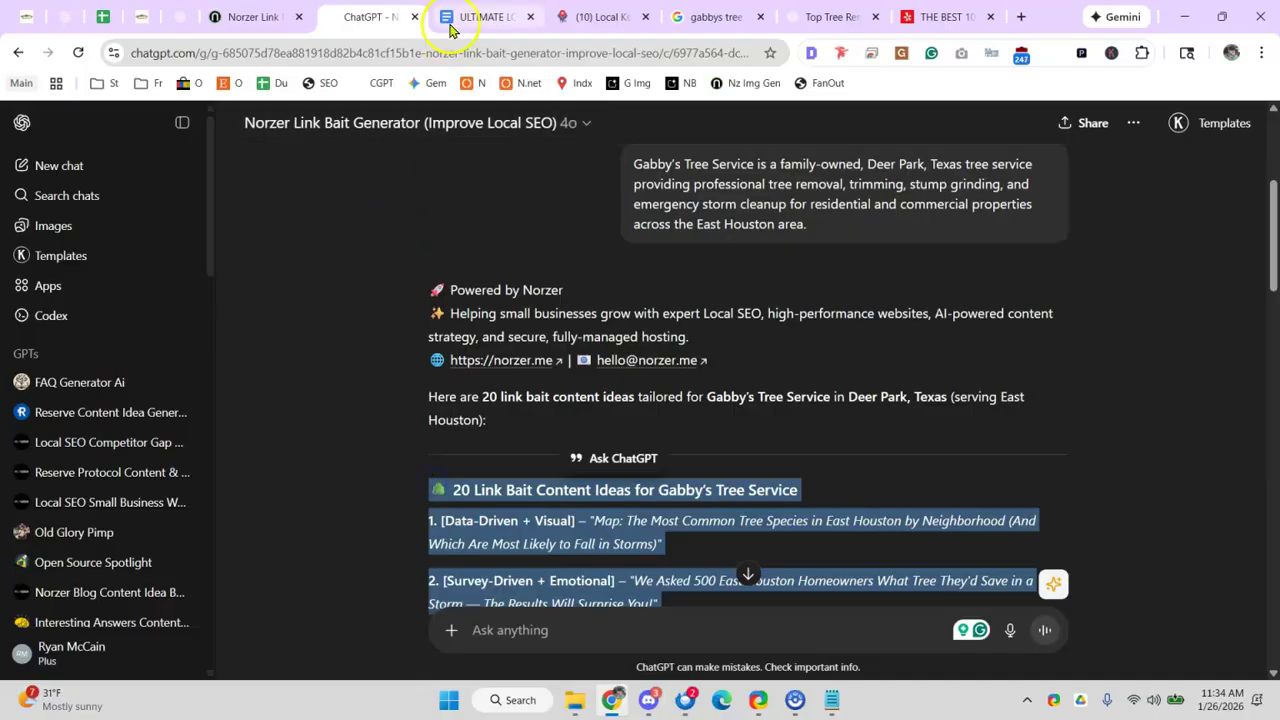
- Create a new blank Google Doc by loading docs.new in a new tab
{"action": "left_click", "coordinate": [470, 17]}
{"action": "left_click", "coordinate": [368, 18]}
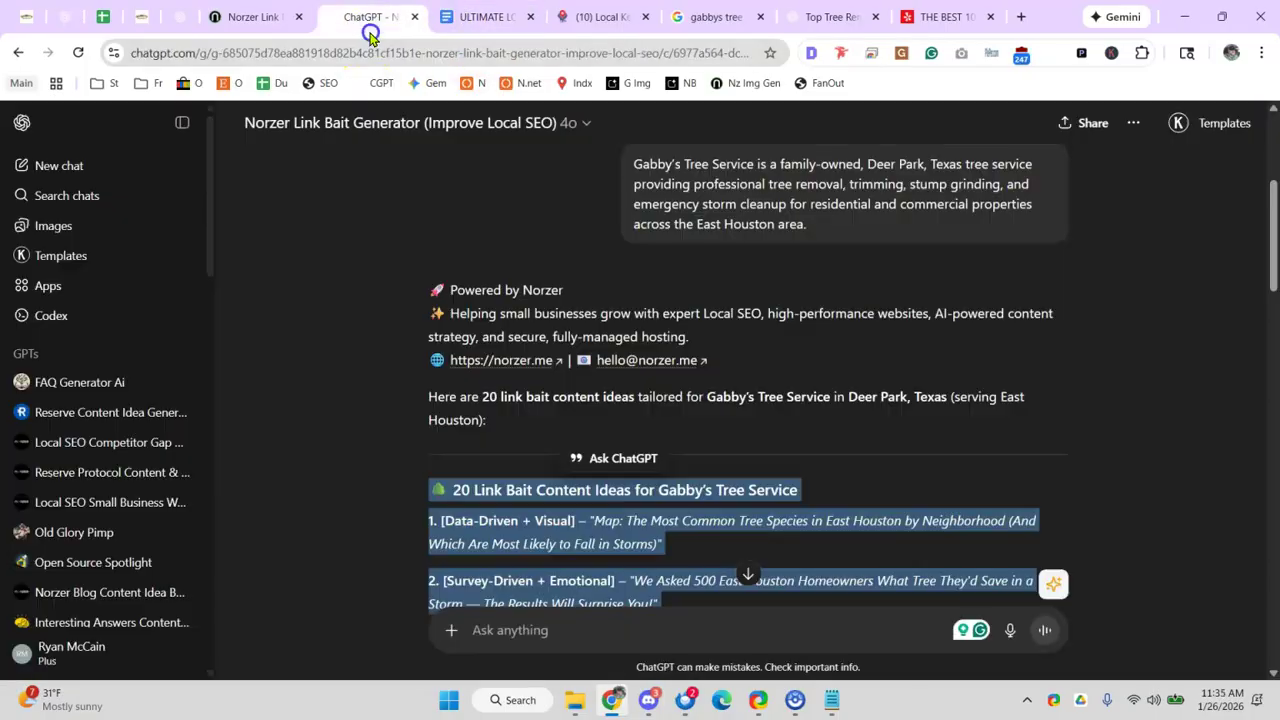
{"action": "left_click", "coordinate": [489, 18]}
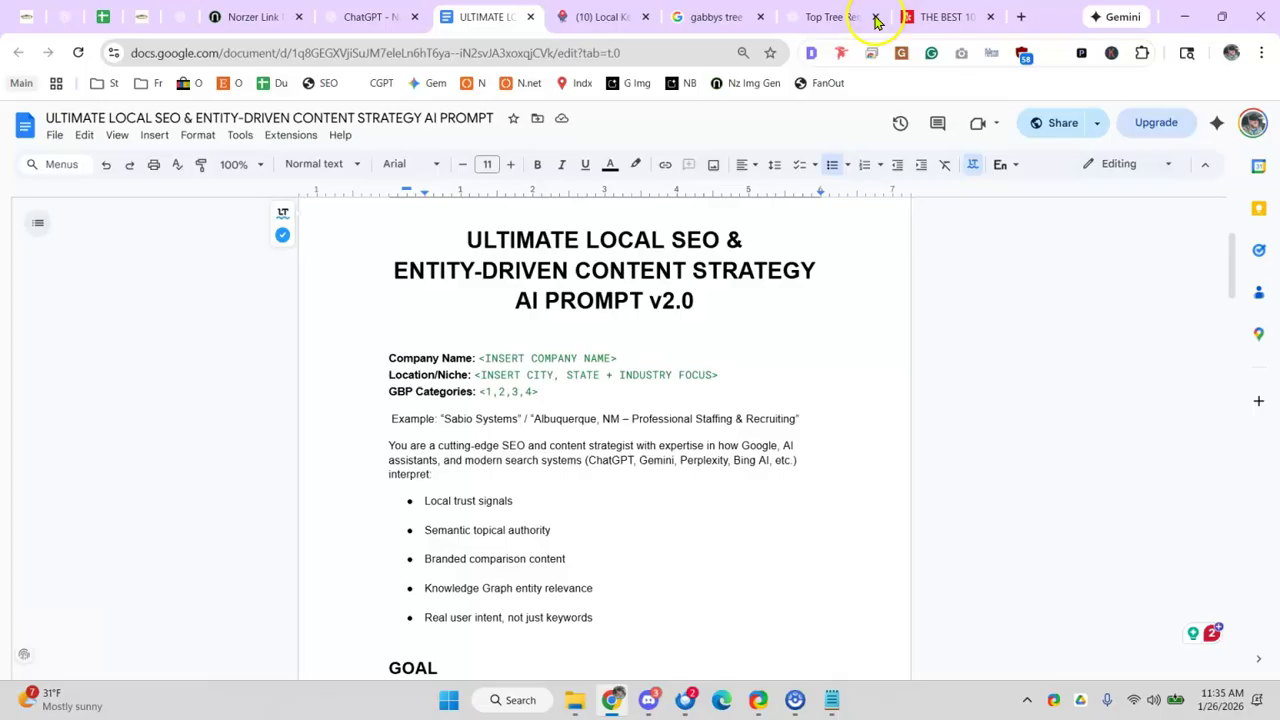
{"action": "left_click", "coordinate": [1021, 17]}
{"action": "type", "text": "docs."}
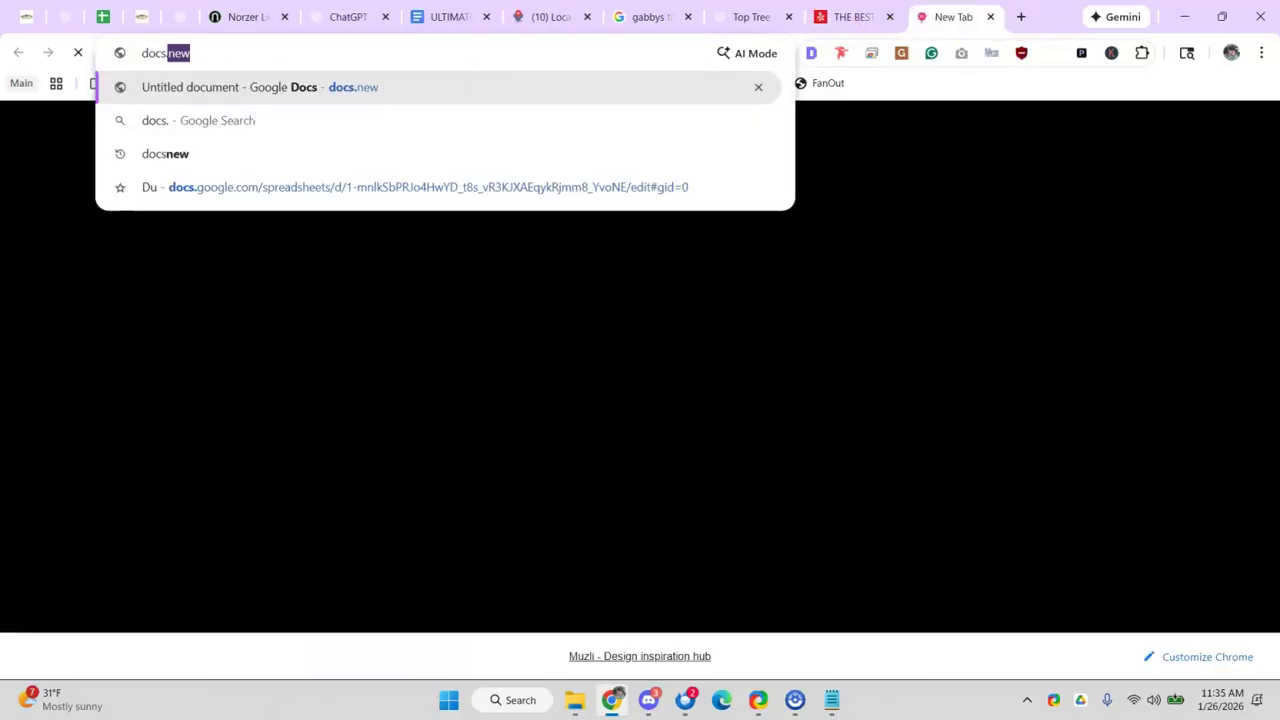
{"action": "key", "text": "Return"}
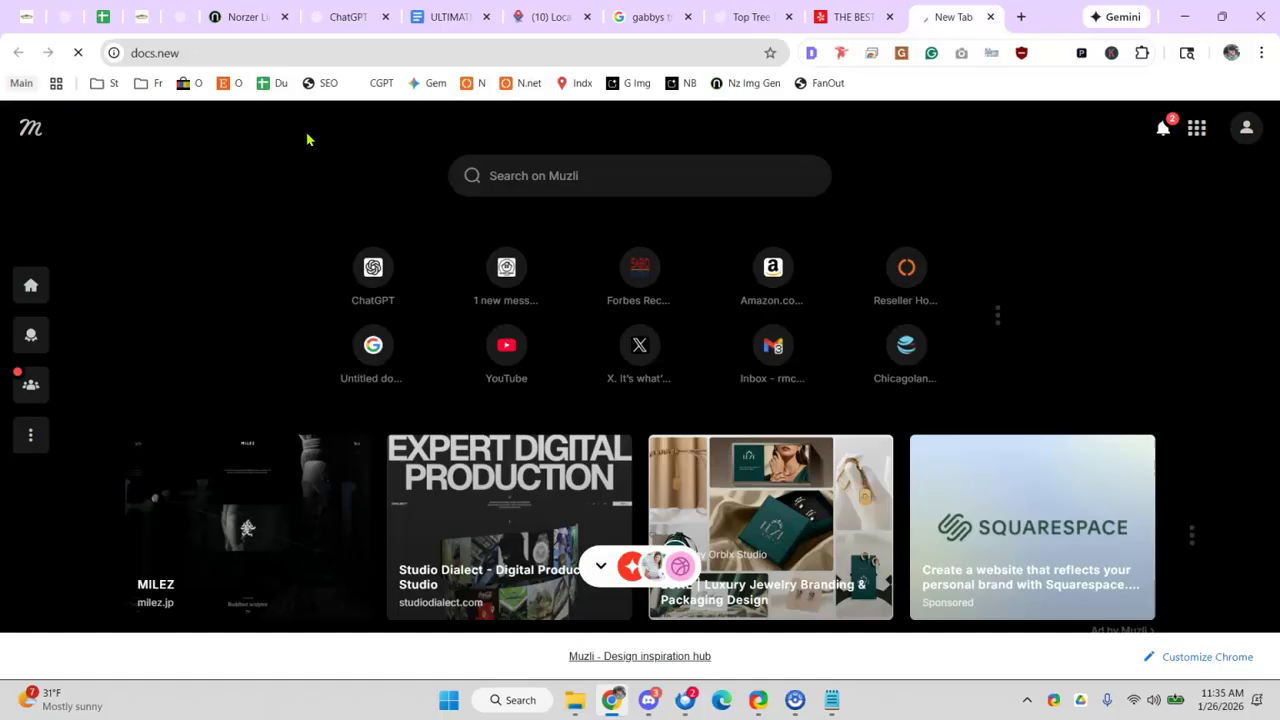
- Close the gabbys Google search, Yelp listing and LocalFalcon keyword research tabs
{"action": "left_click", "coordinate": [676, 22]}
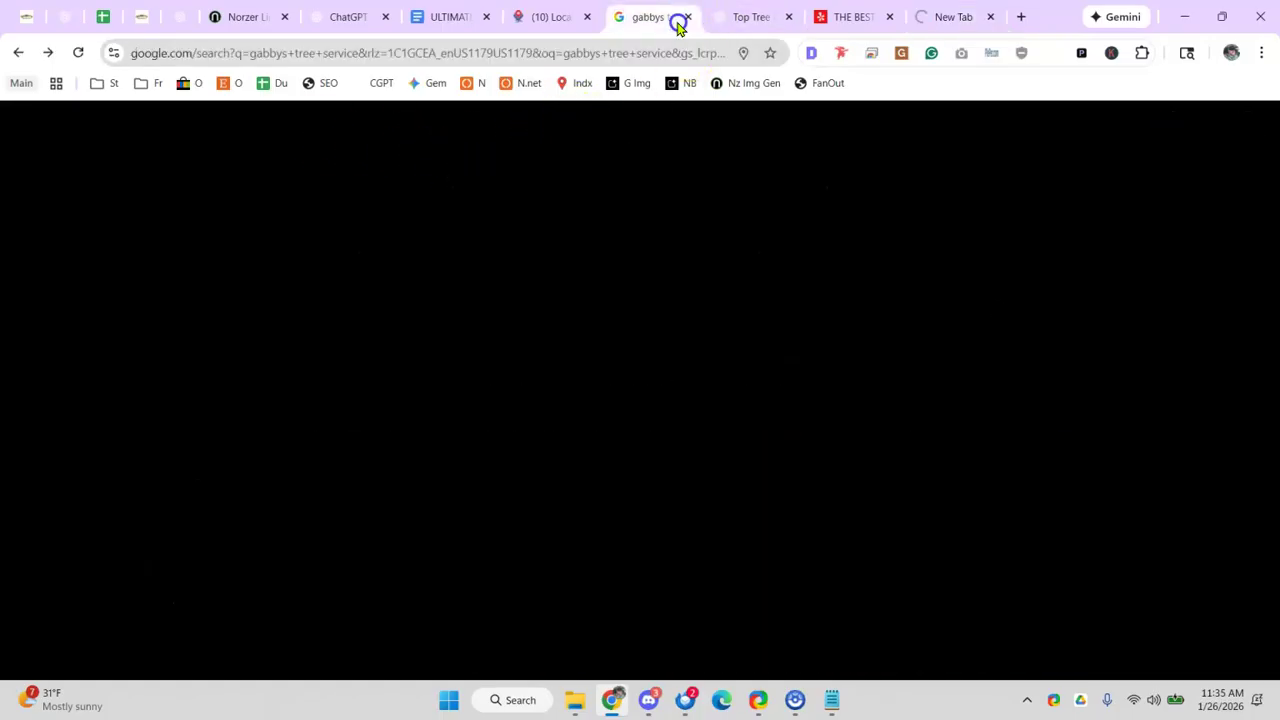
{"action": "key", "text": "ctrl+w"}
{"action": "left_click", "coordinate": [752, 18]}
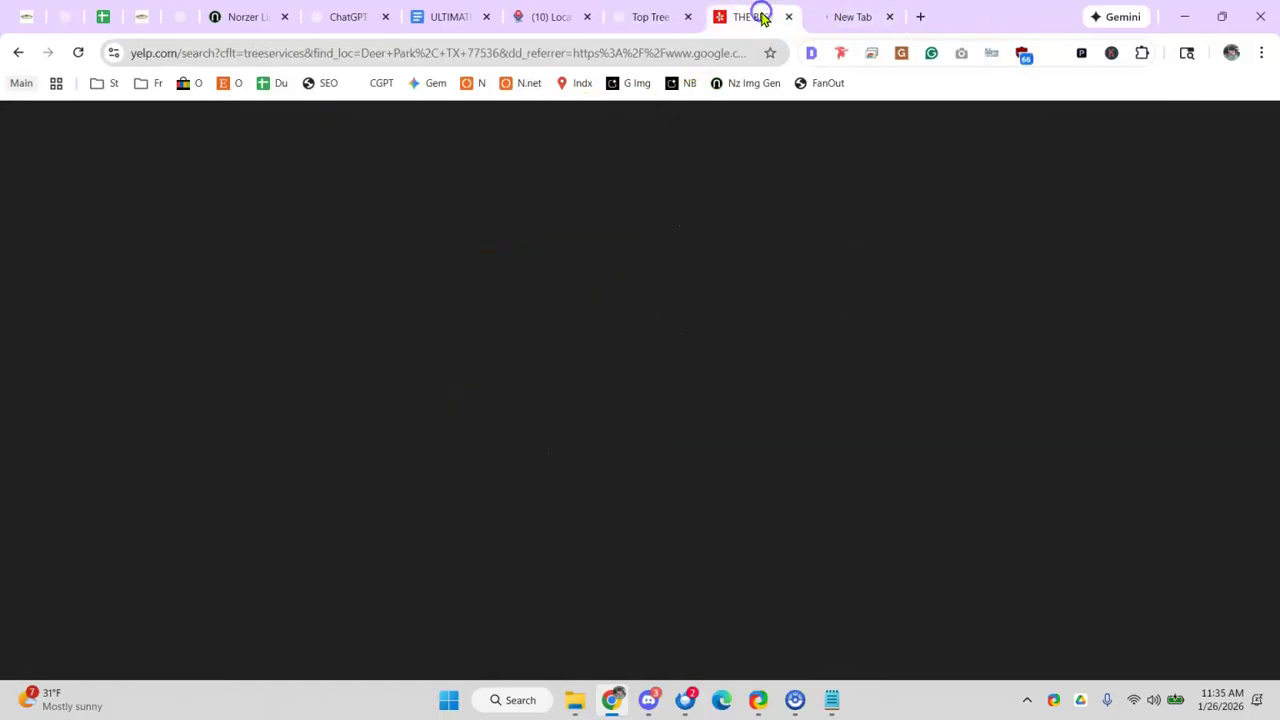
{"action": "left_click", "coordinate": [789, 19]}
{"action": "left_click", "coordinate": [583, 20]}
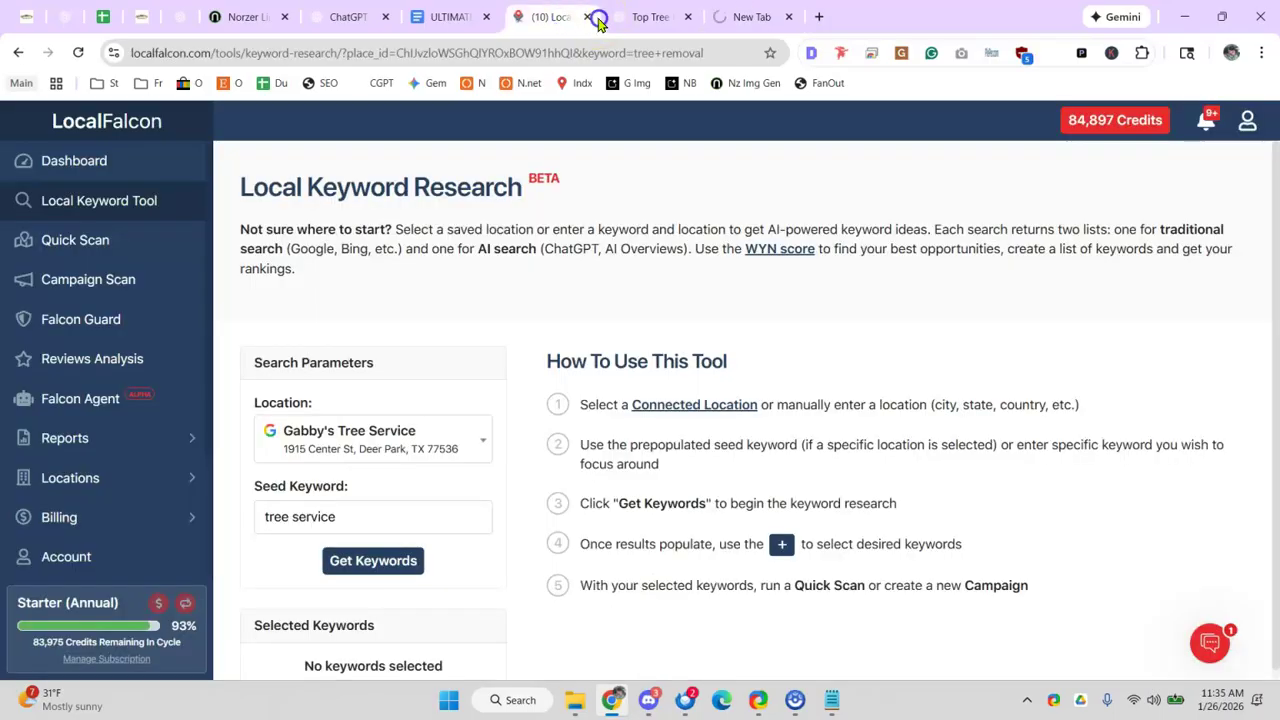
{"action": "left_click", "coordinate": [590, 18]}
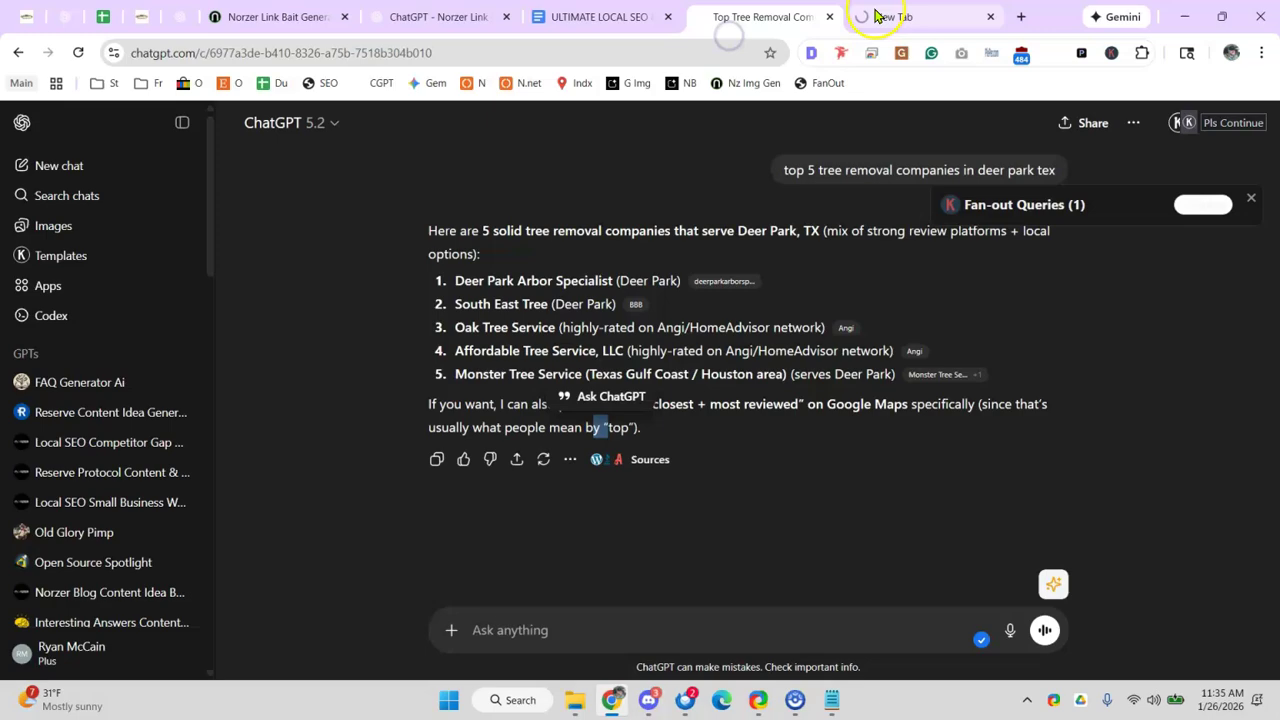
- Close the Norzer link bait article tab and return to the Norzer link bait chat
{"action": "left_click", "coordinate": [880, 17]}
{"action": "left_click", "coordinate": [405, 15]}
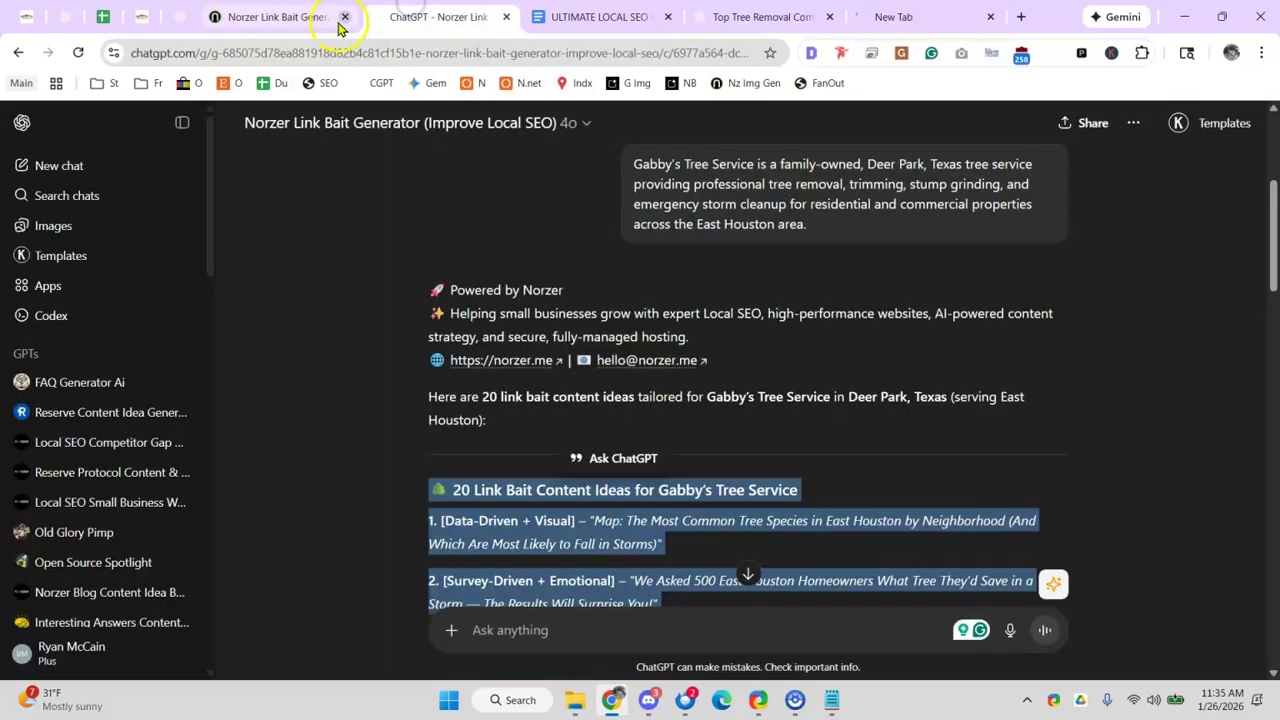
{"action": "left_click", "coordinate": [333, 28]}
{"action": "left_click", "coordinate": [347, 20]}
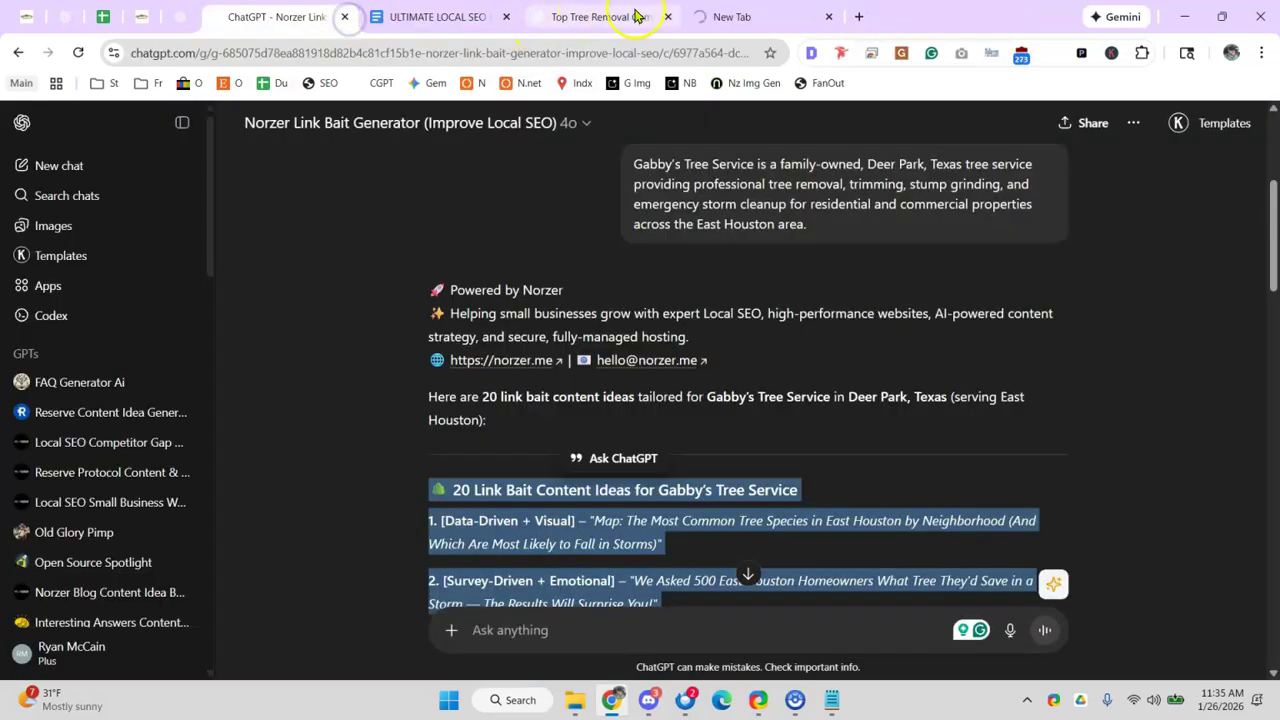
{"action": "left_click", "coordinate": [734, 12]}
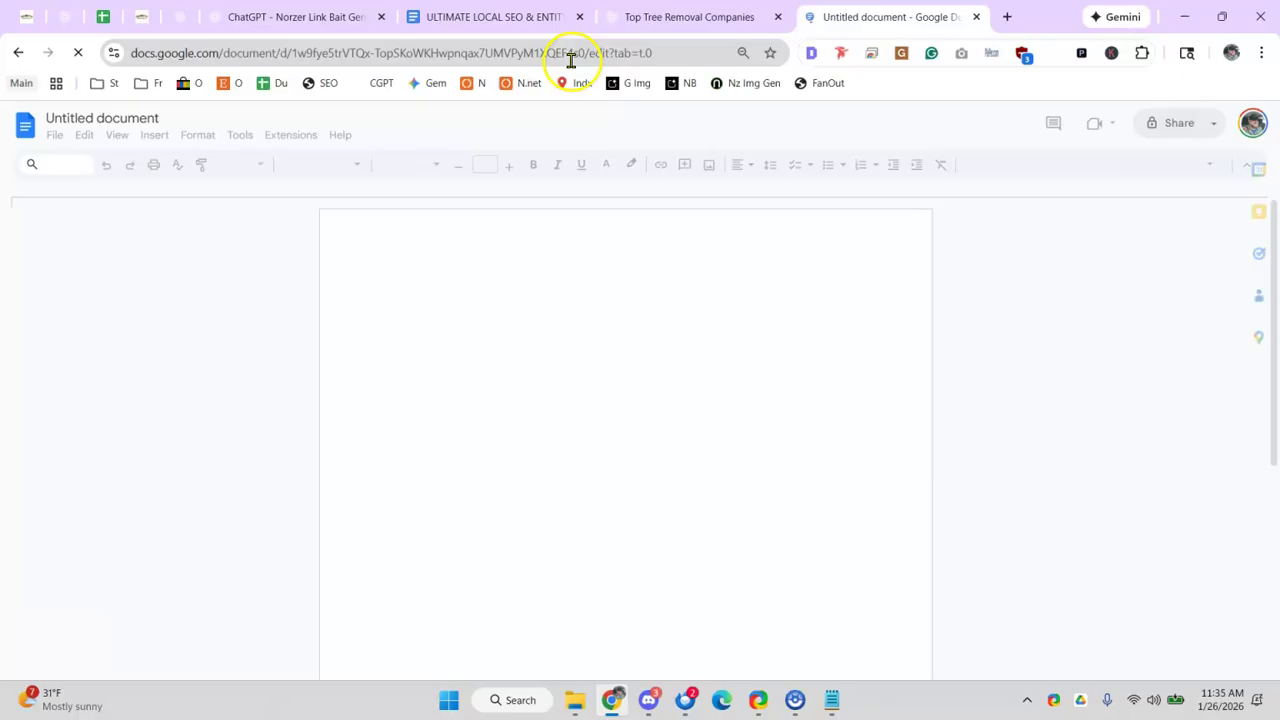
{"action": "left_click", "coordinate": [720, 16]}
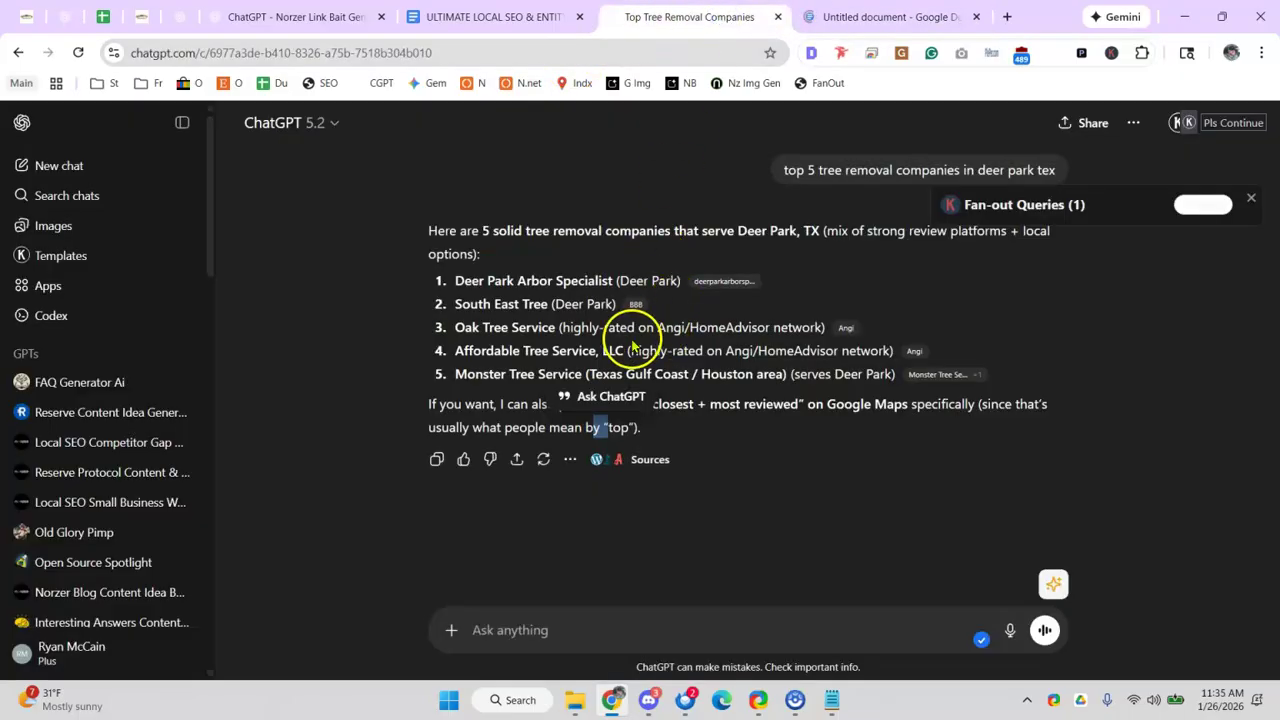
{"action": "left_click", "coordinate": [230, 16]}
{"action": "scroll", "coordinate": [823, 491], "scroll_direction": "up", "scroll_amount": 5}
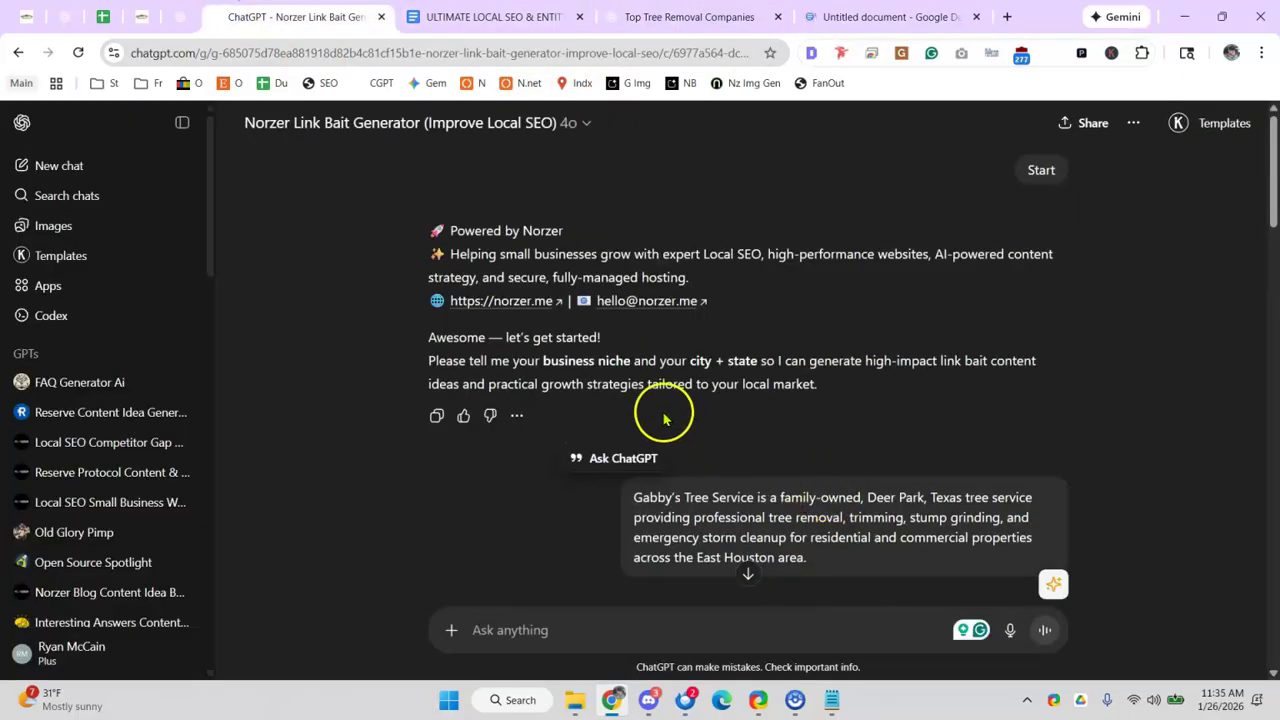
- Open the Gabby's trees strategy chat and find the reply's PART 1 heading
{"action": "left_click", "coordinate": [180, 20]}
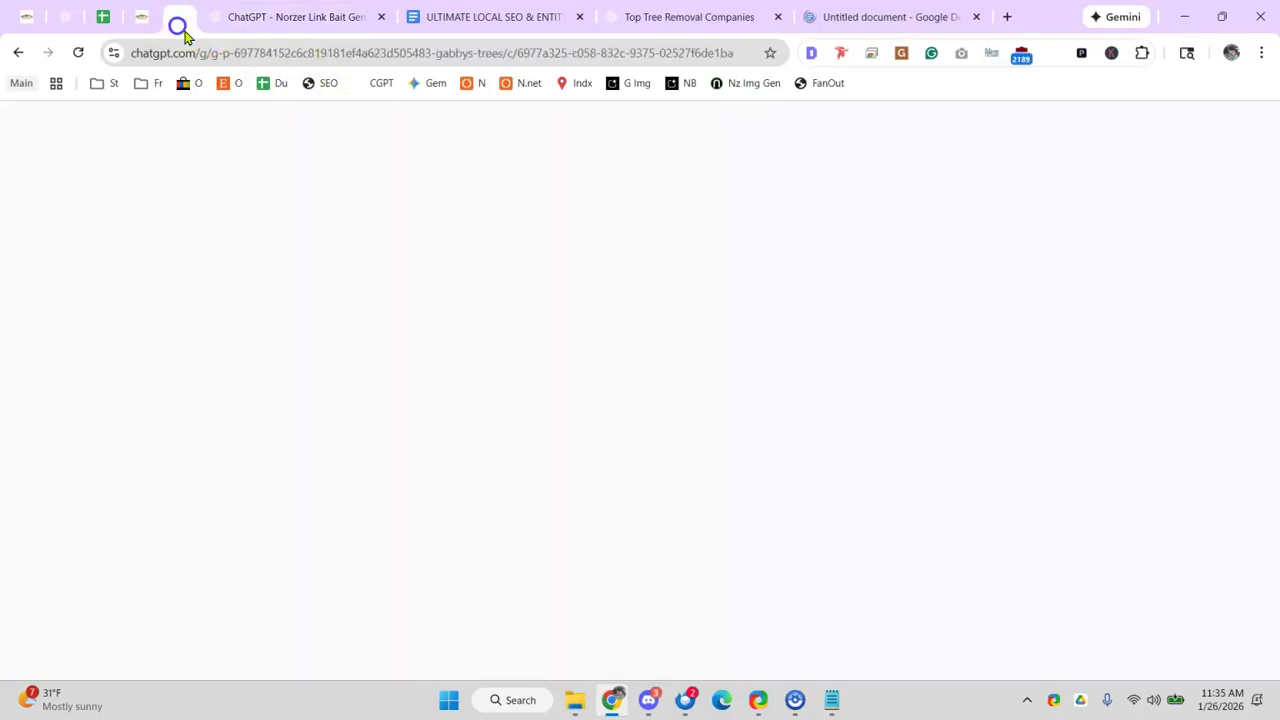
{"action": "scroll", "coordinate": [537, 301], "scroll_direction": "up", "scroll_amount": 15}
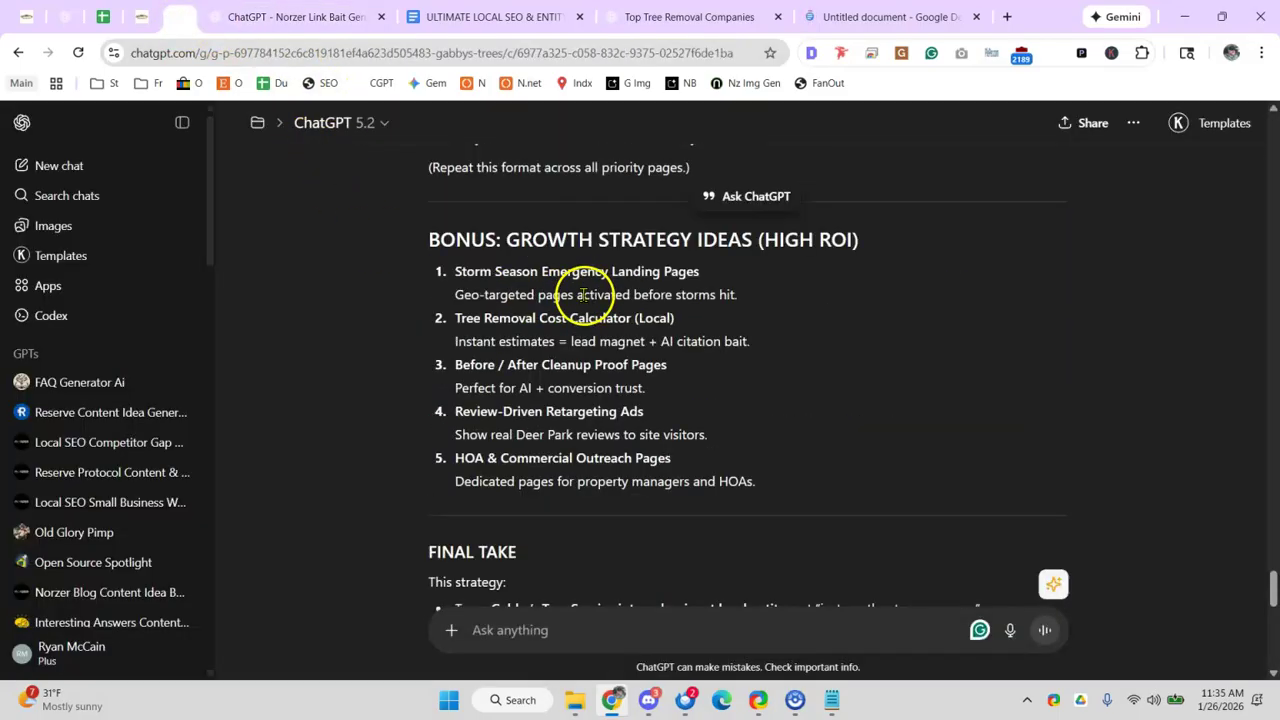
{"action": "scroll", "coordinate": [459, 328], "scroll_direction": "up", "scroll_amount": 15}
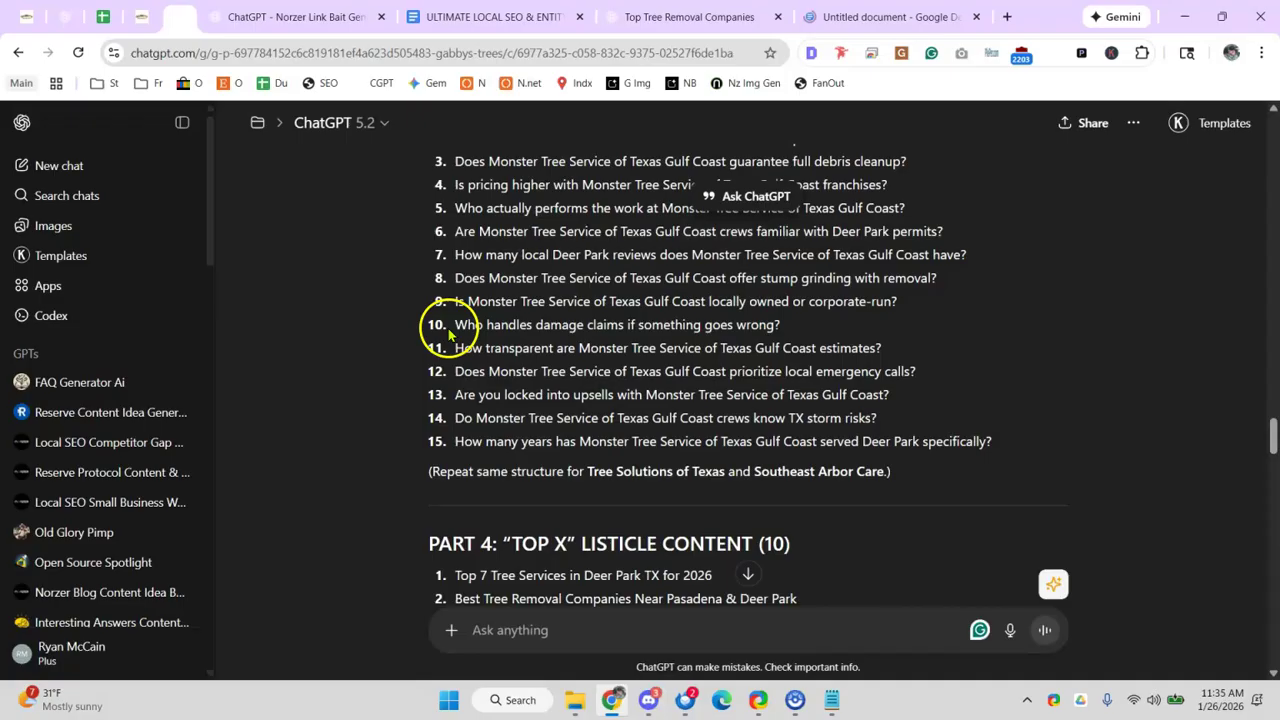
{"action": "scroll", "coordinate": [421, 325], "scroll_direction": "up", "scroll_amount": 1}
{"action": "scroll", "coordinate": [421, 321], "scroll_direction": "down", "scroll_amount": 1}
{"action": "scroll", "coordinate": [430, 280], "scroll_direction": "up", "scroll_amount": 2}
{"action": "scroll", "coordinate": [431, 295], "scroll_direction": "down", "scroll_amount": 2}
- Copy the reply from PART 1 through the Bonus growth ideas into the blank Untitled doc's caret position
{"action": "left_click_drag", "start_coordinate": [464, 291], "coordinate": [798, 264]}
{"action": "scroll", "coordinate": [620, 392], "scroll_direction": "down", "scroll_amount": 15}
{"action": "scroll", "coordinate": [644, 390], "scroll_direction": "down", "scroll_amount": 10}
{"action": "scroll", "coordinate": [645, 393], "scroll_direction": "down", "scroll_amount": 12}
{"action": "scroll", "coordinate": [668, 390], "scroll_direction": "down", "scroll_amount": 5}
{"action": "scroll", "coordinate": [674, 387], "scroll_direction": "up", "scroll_amount": 3}
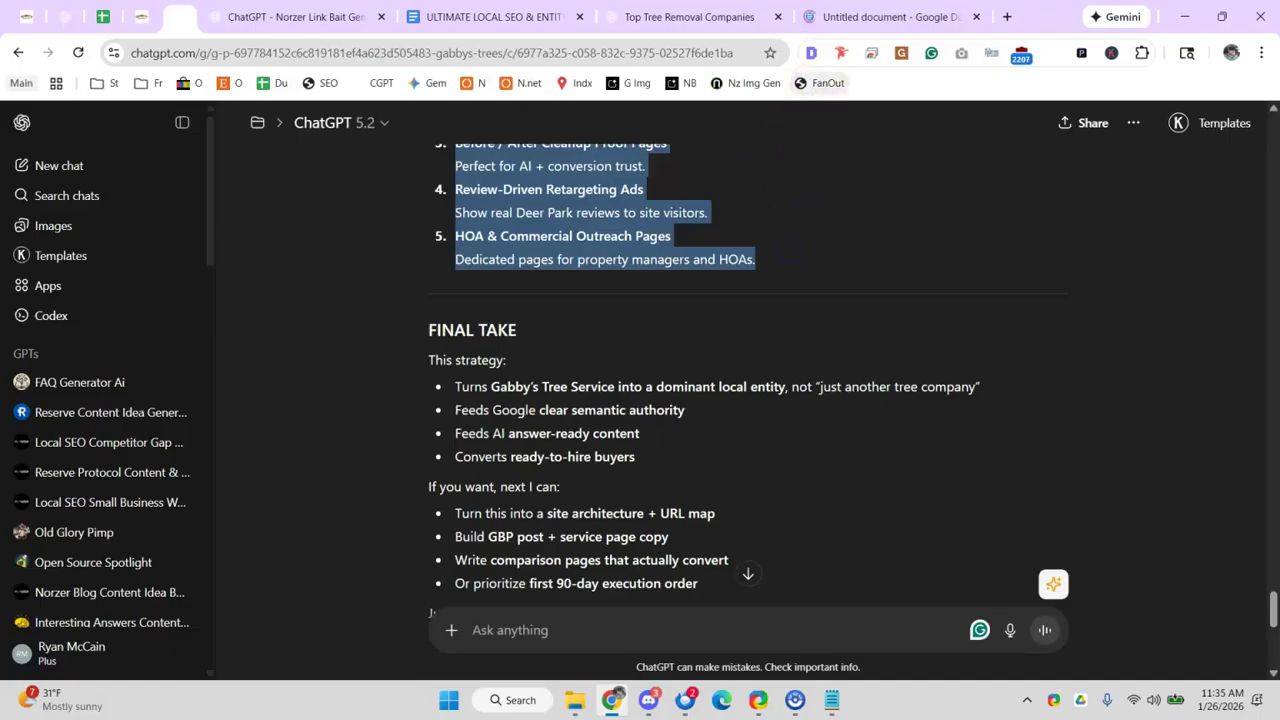
{"action": "left_click", "coordinate": [845, 10]}
{"action": "left_click", "coordinate": [410, 344]}
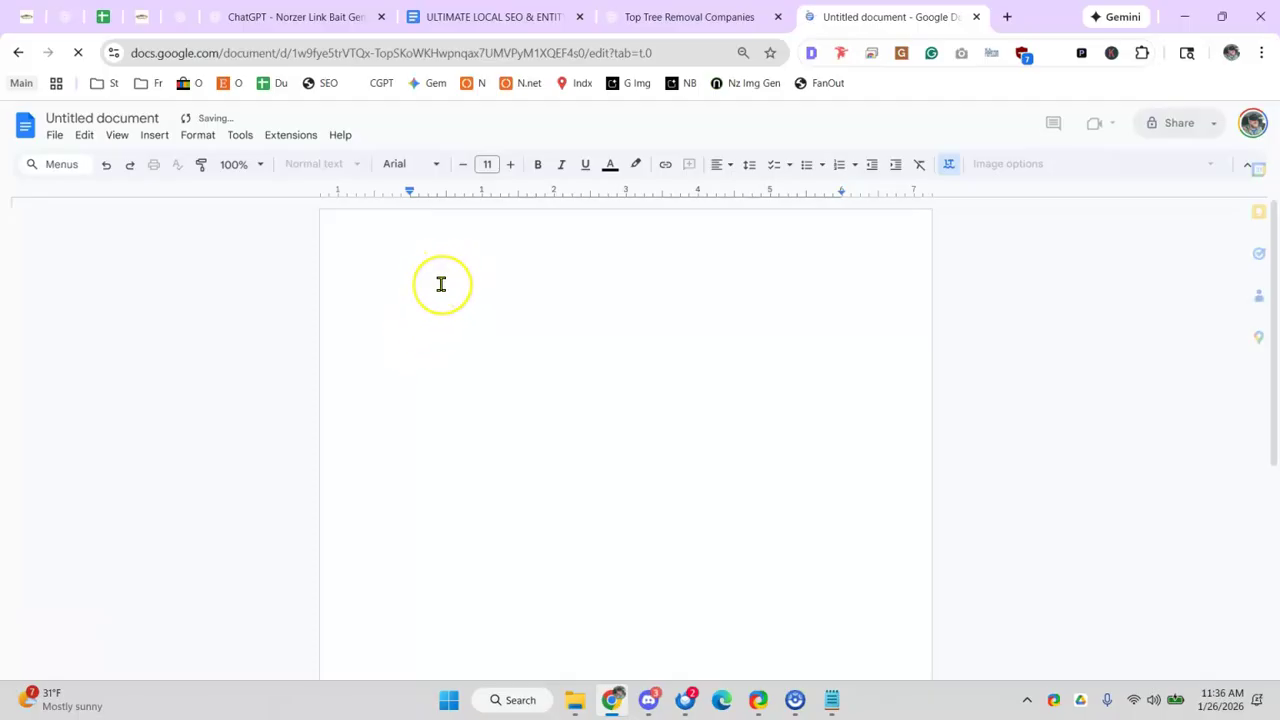
- Paste the SEO strategy and the 20 Link Bait Content Ideas clip, adding an empty line above PART 1
{"action": "key", "text": "ctrl+v"}
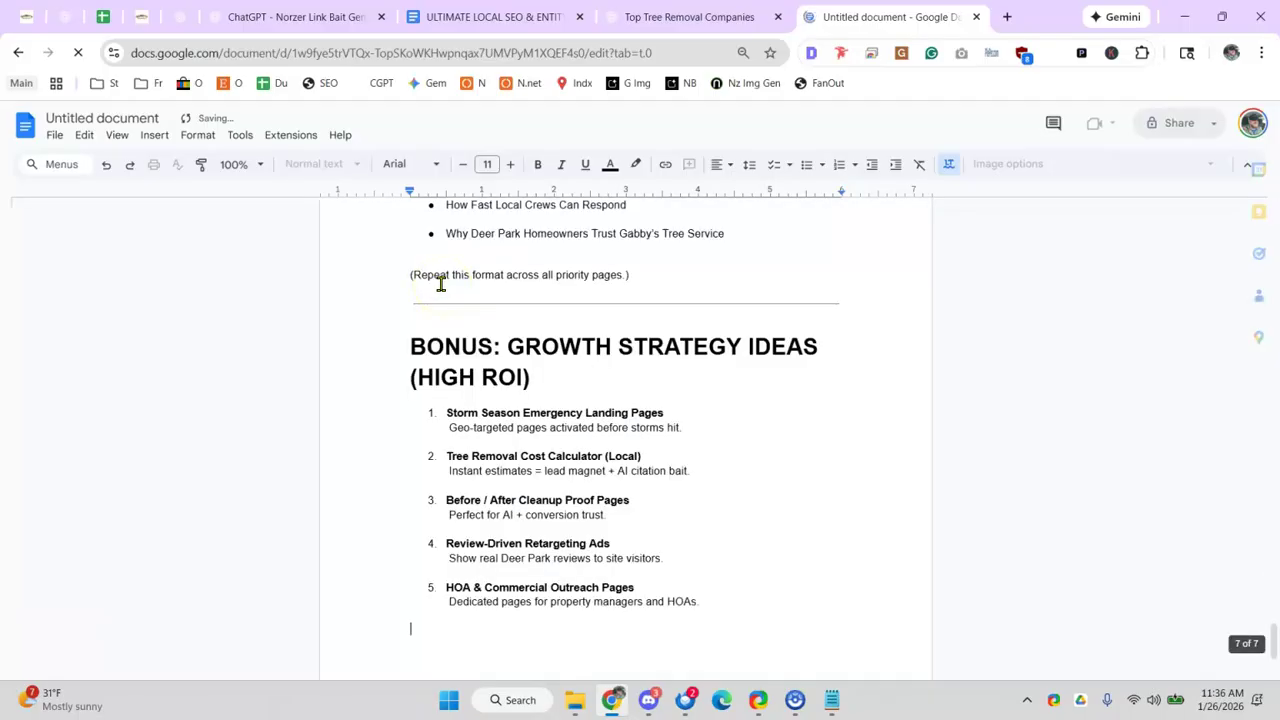
{"action": "key", "text": "super+v"}
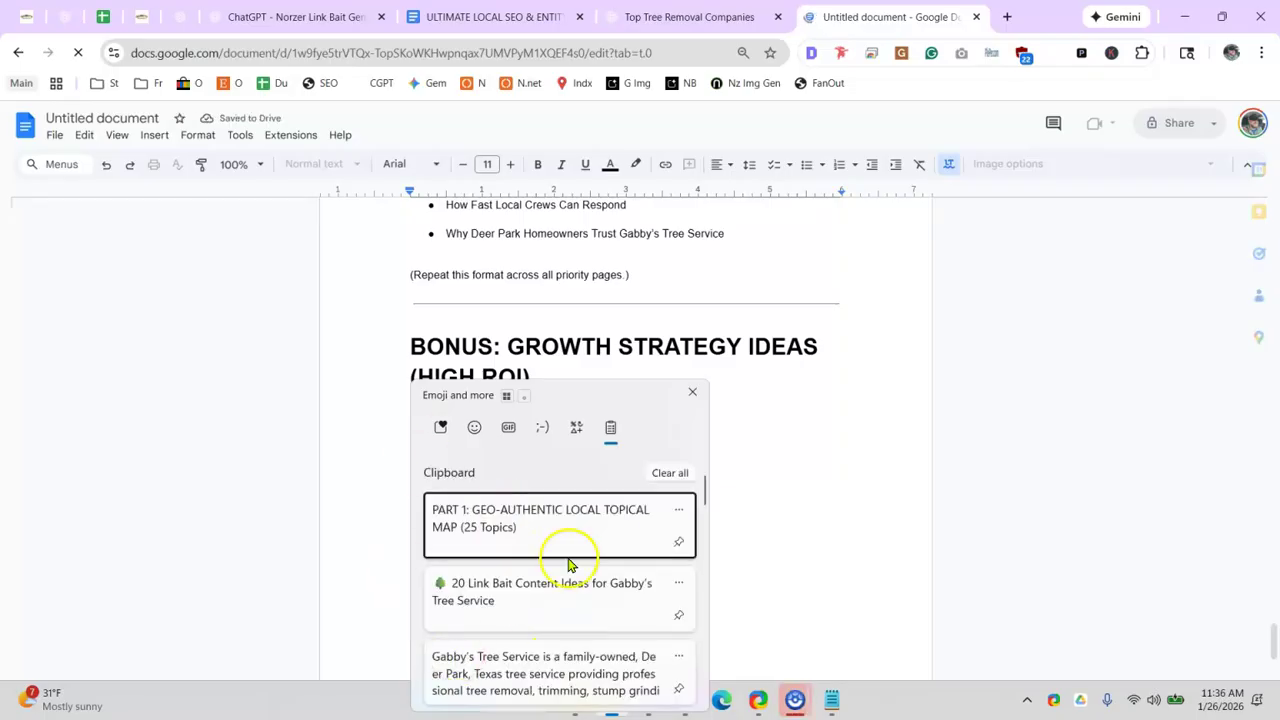
{"action": "left_click", "coordinate": [511, 615]}
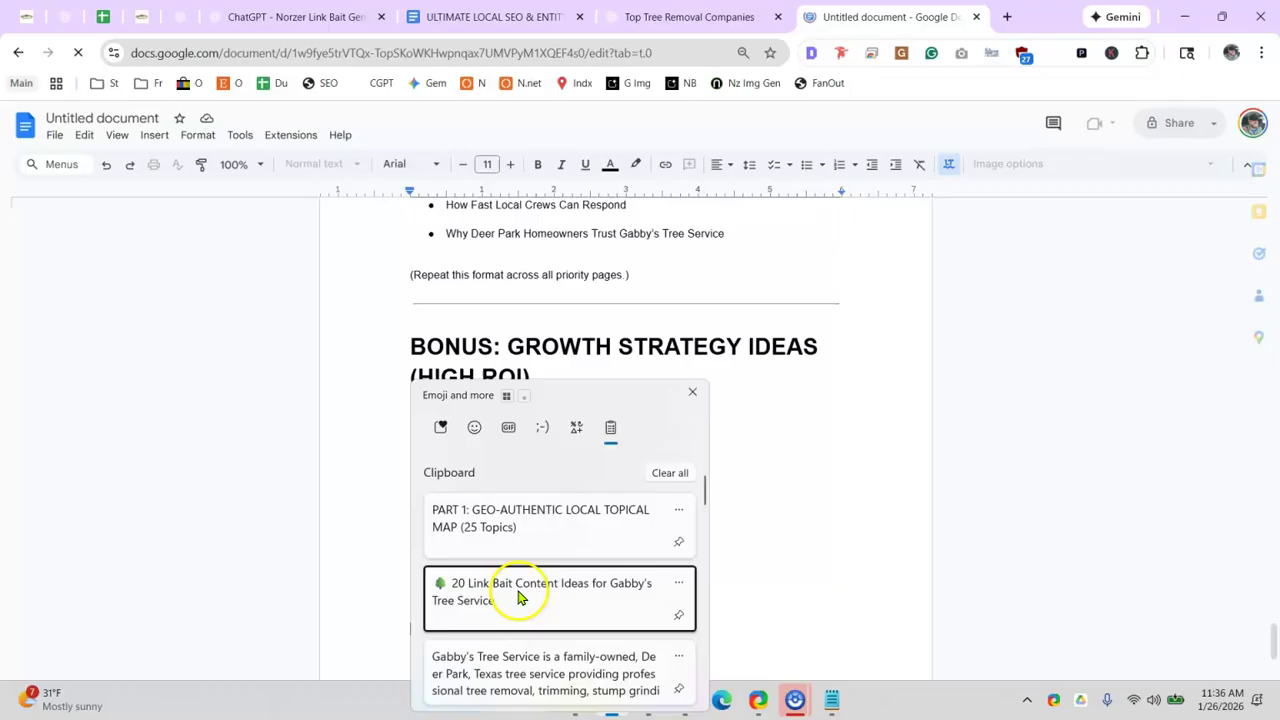
{"action": "left_click", "coordinate": [515, 600]}
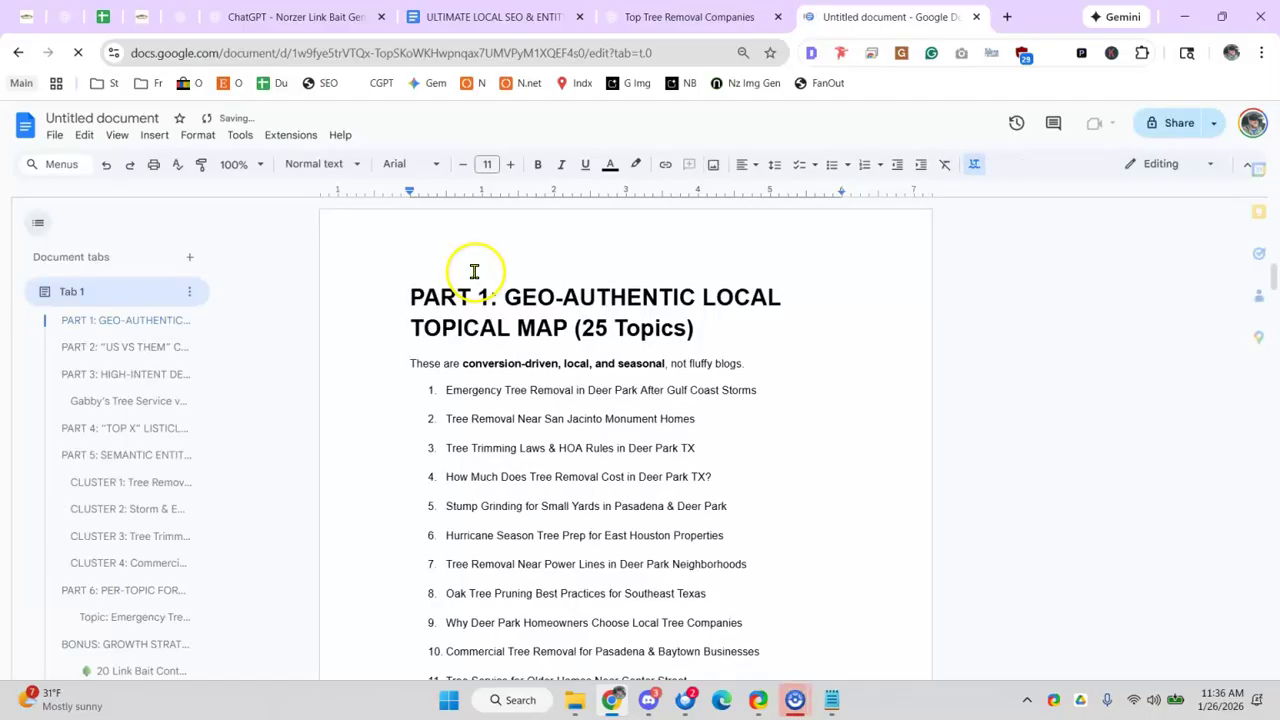
{"action": "left_click", "coordinate": [373, 272]}
{"action": "key", "text": "Return"}
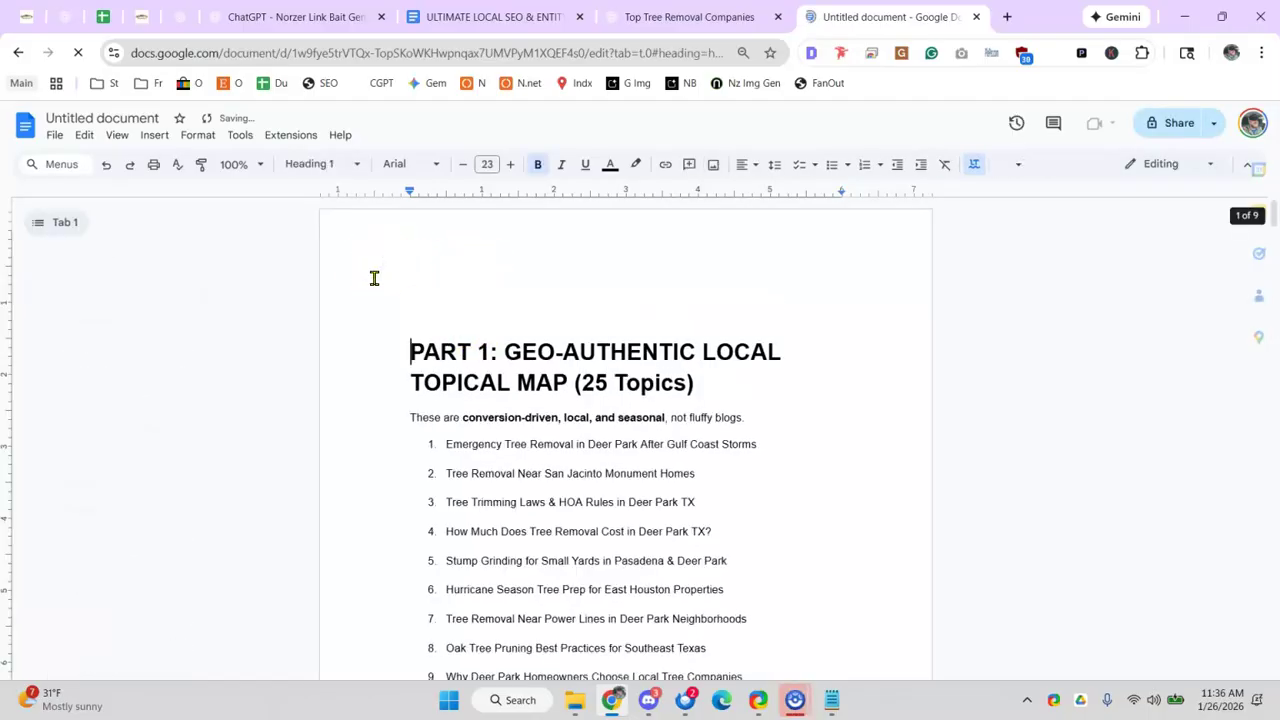
- Insert Norzer Logo 2024.jpg from My Drive > norzer > images at the top of the document
{"action": "left_click", "coordinate": [153, 135]}
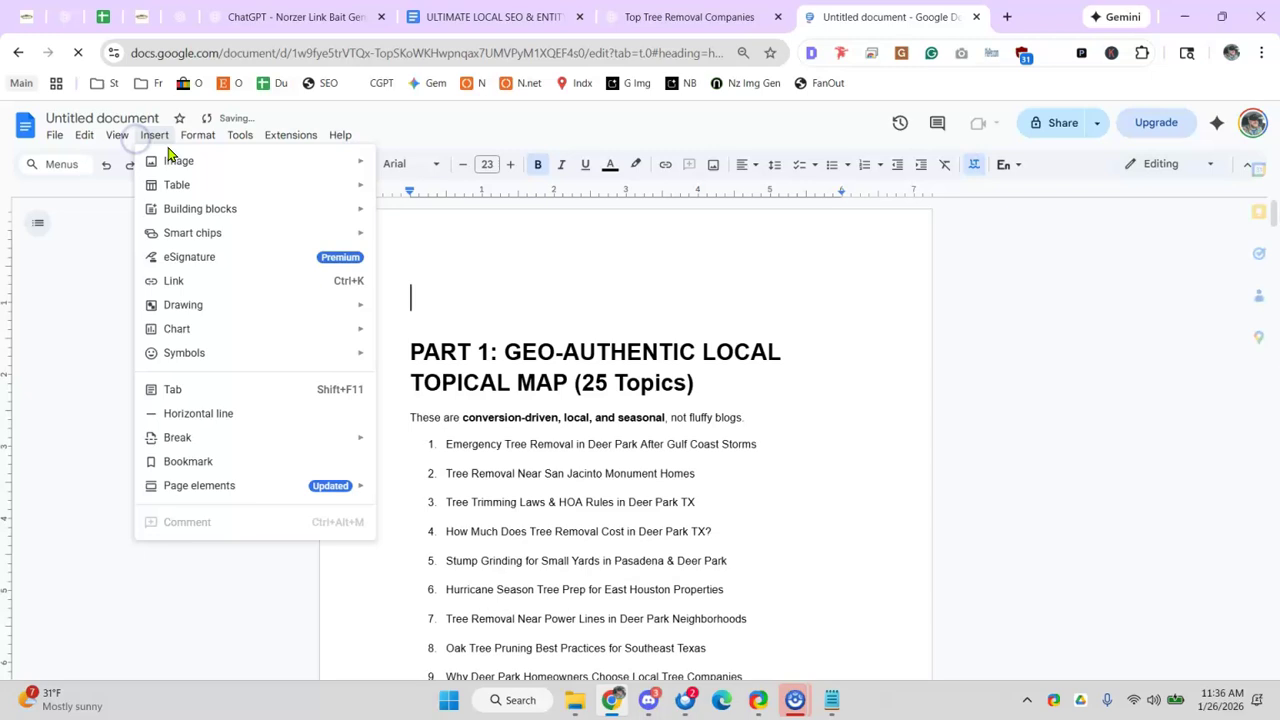
{"action": "left_click", "coordinate": [178, 159]}
{"action": "left_click", "coordinate": [434, 166]}
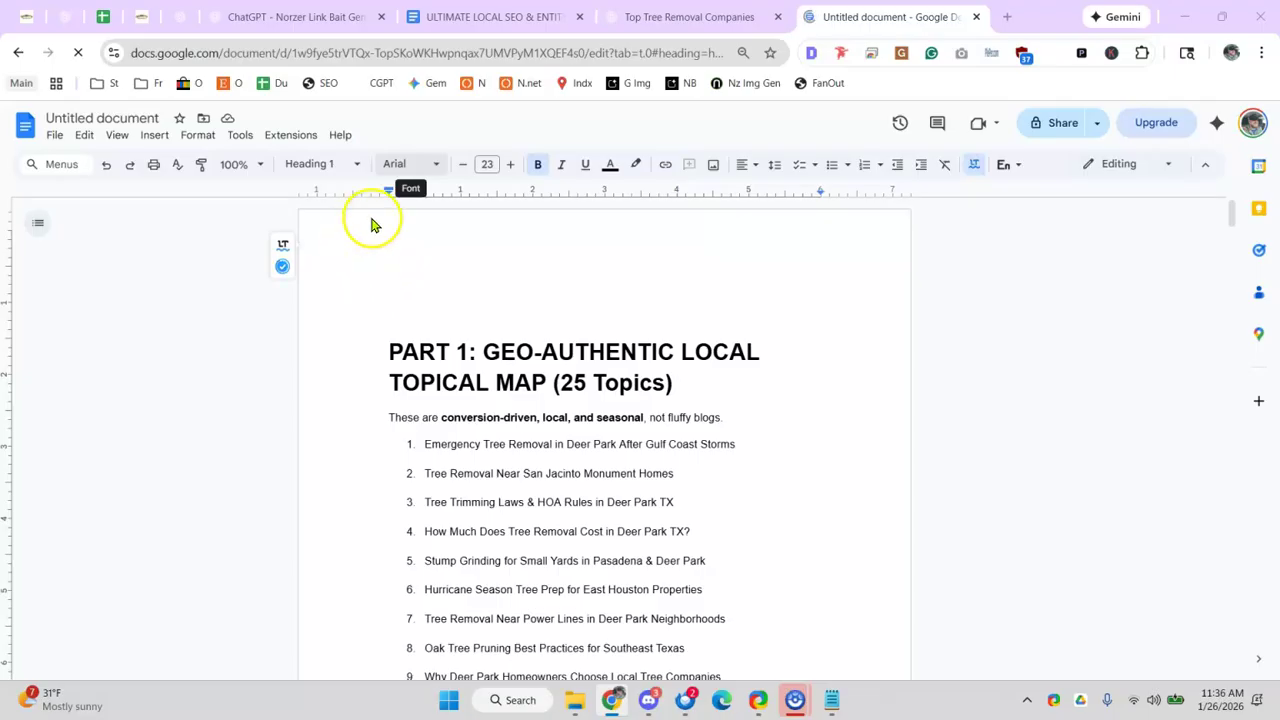
{"action": "left_click", "coordinate": [52, 353]}
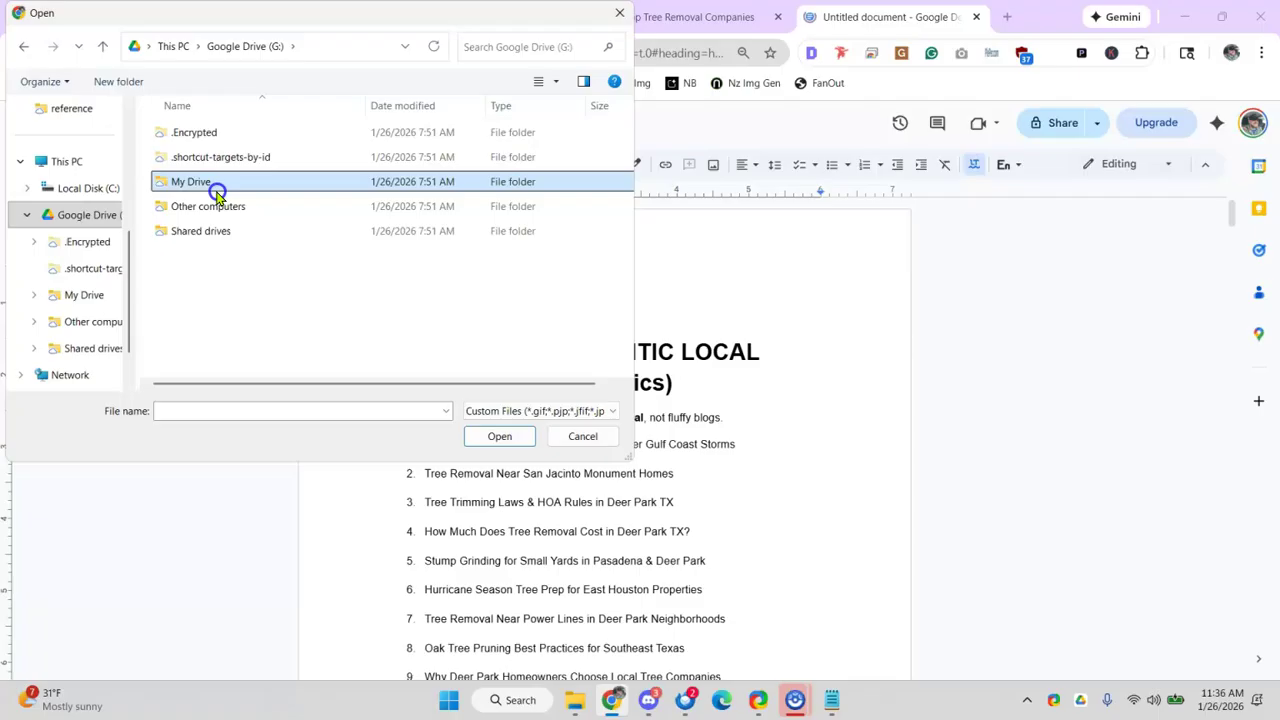
{"action": "double_click", "coordinate": [214, 186]}
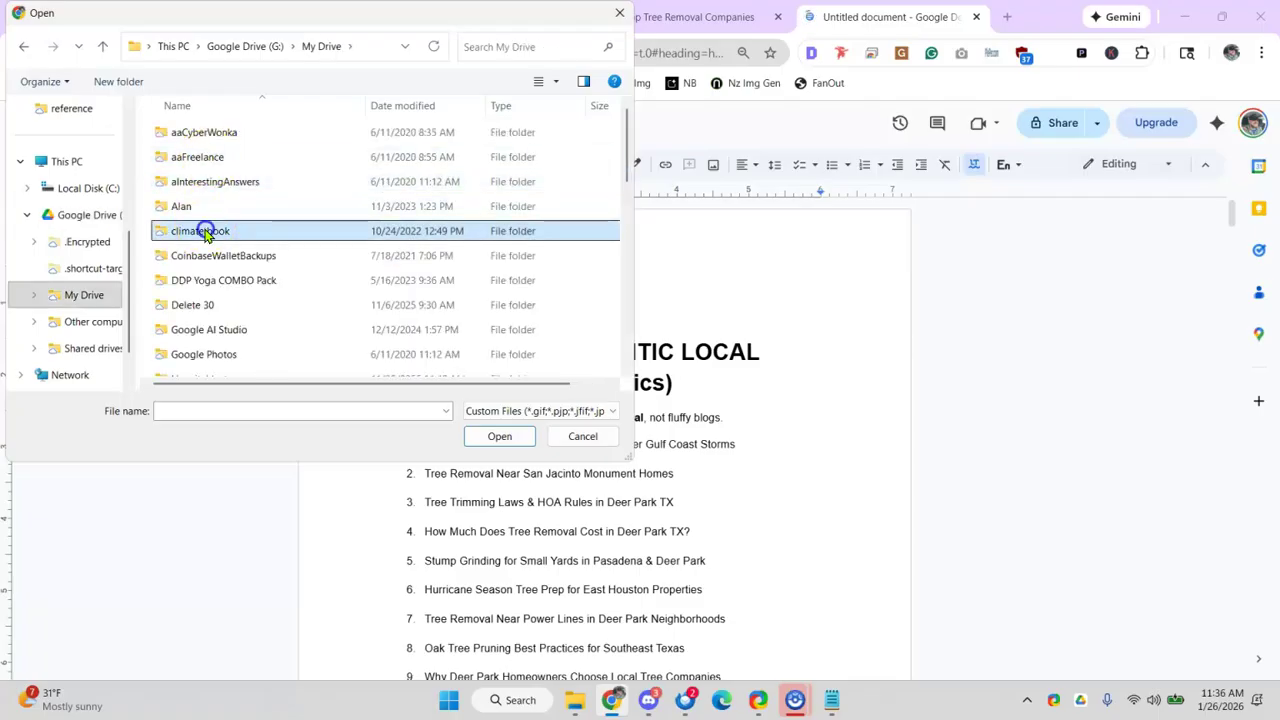
{"action": "scroll", "coordinate": [200, 226], "scroll_direction": "down", "scroll_amount": 10}
{"action": "double_click", "coordinate": [198, 132]}
{"action": "double_click", "coordinate": [199, 134]}
{"action": "left_click", "coordinate": [199, 180]}
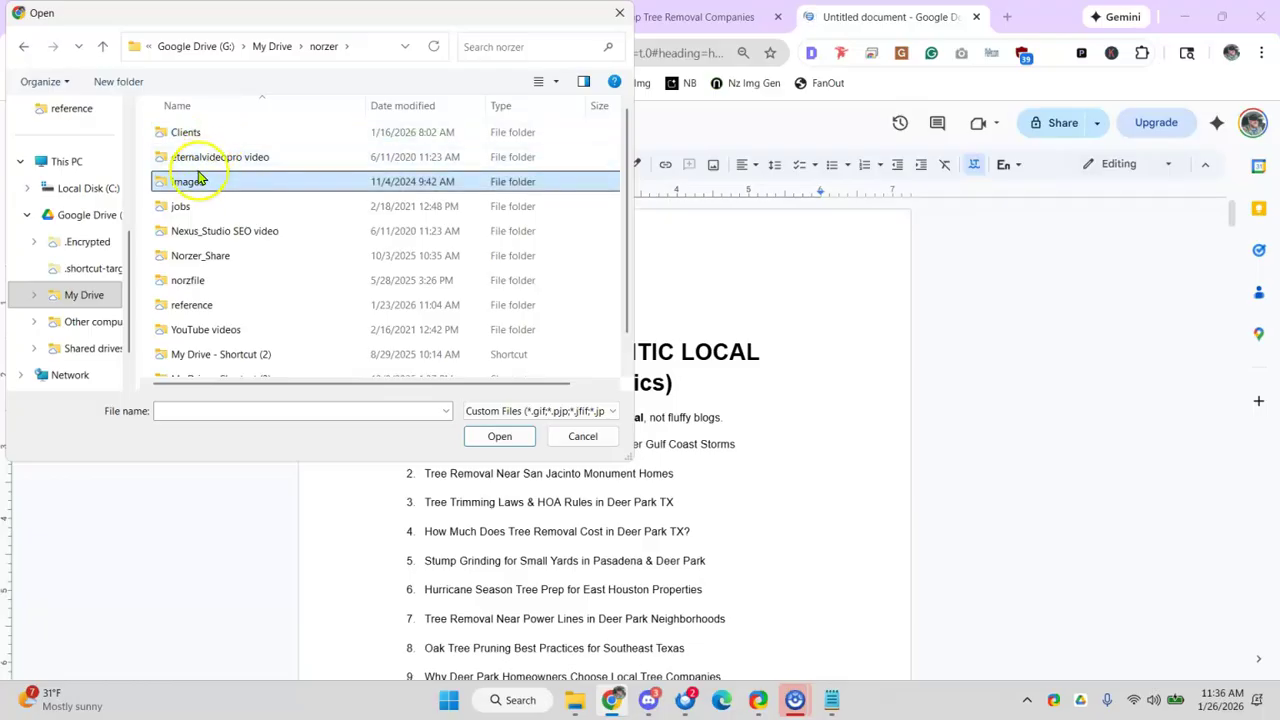
{"action": "double_click", "coordinate": [196, 184]}
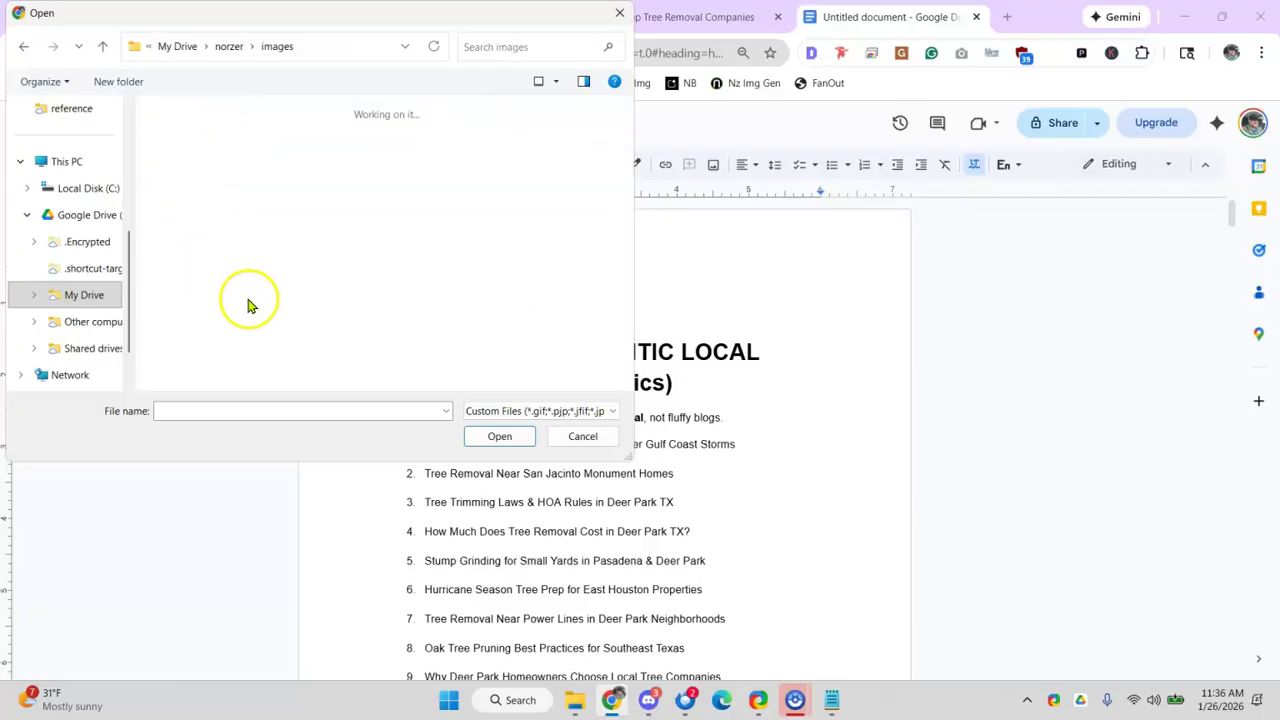
{"action": "scroll", "coordinate": [235, 280], "scroll_direction": "down", "scroll_amount": 2}
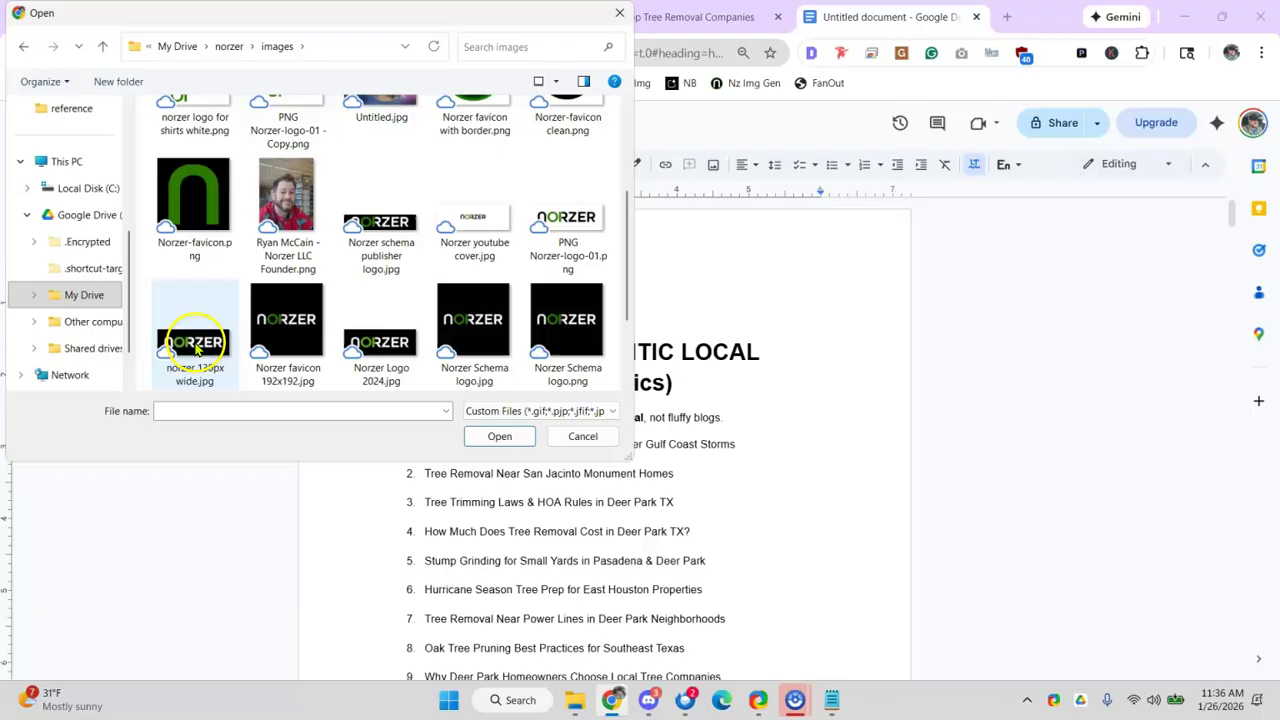
{"action": "left_click", "coordinate": [381, 330]}
{"action": "left_click", "coordinate": [499, 436]}
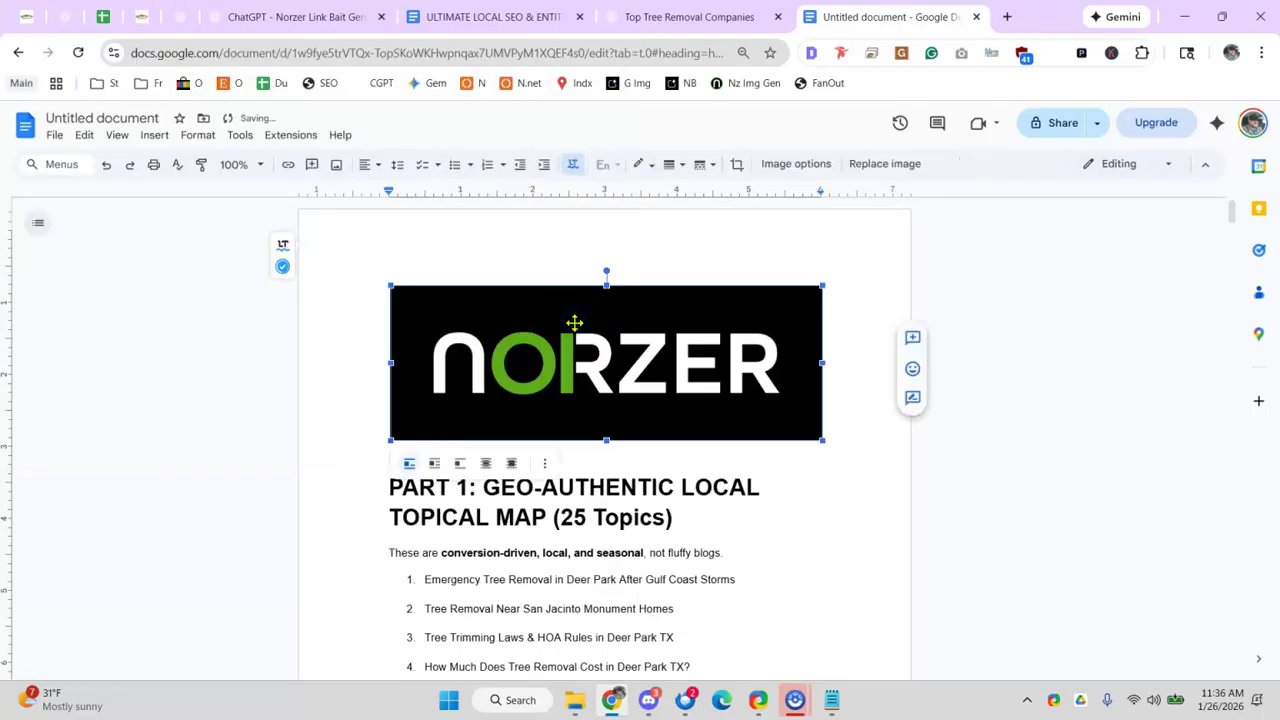
- Shrink the Norzer logo and add an empty line between it and the PART 1 heading
{"action": "left_click_drag", "start_coordinate": [822, 440], "coordinate": [697, 395]}
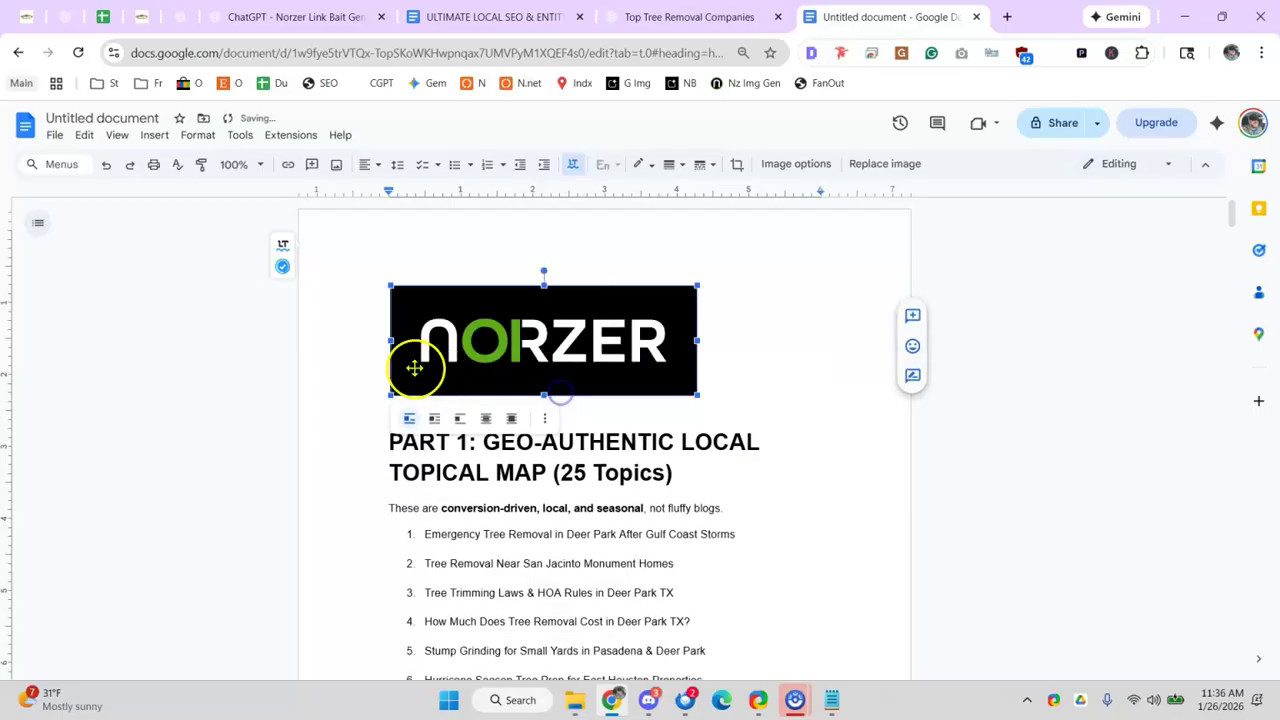
{"action": "left_click", "coordinate": [361, 448]}
{"action": "key", "text": "Return"}
{"action": "key", "text": "ctrl+a"}
{"action": "left_click", "coordinate": [242, 18]}
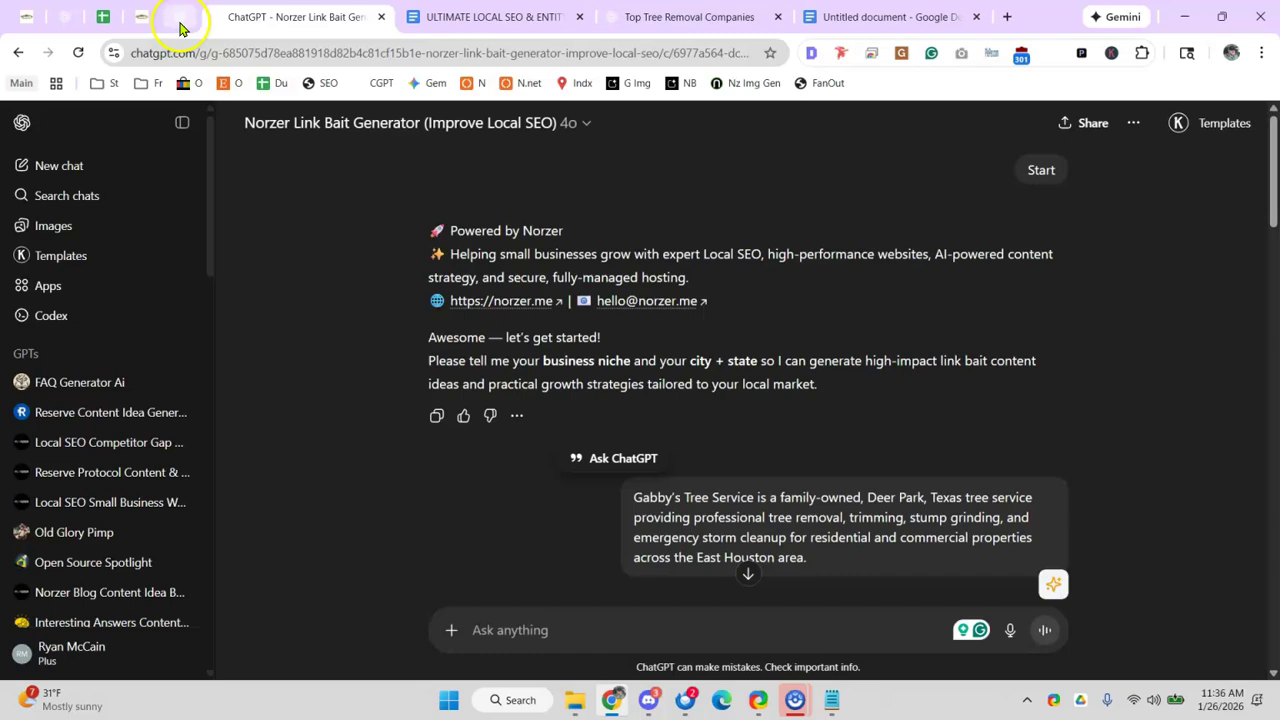
- In the Gabby's trees strategy chat, start a message 'ok i ha…' asking for an intro blurb and title
{"action": "left_click", "coordinate": [180, 18]}
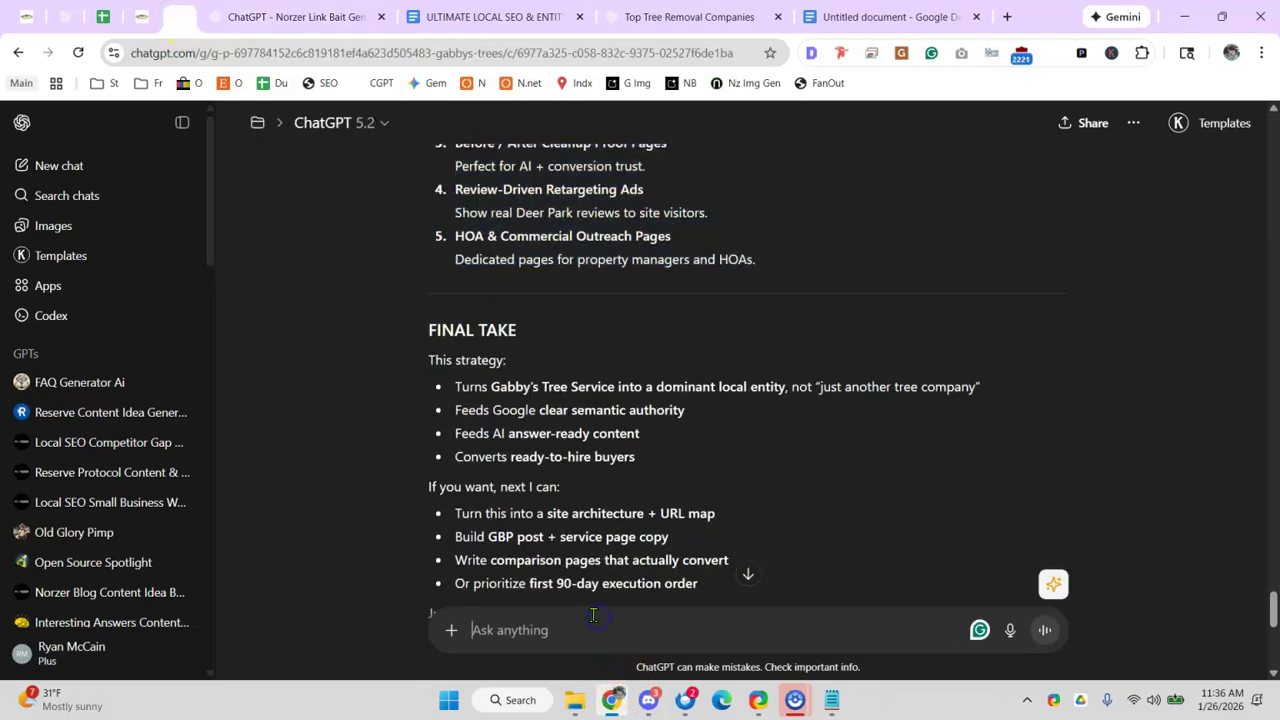
{"action": "type", "text": "ok i have tnow i need an intro blurb and title for this content;"}
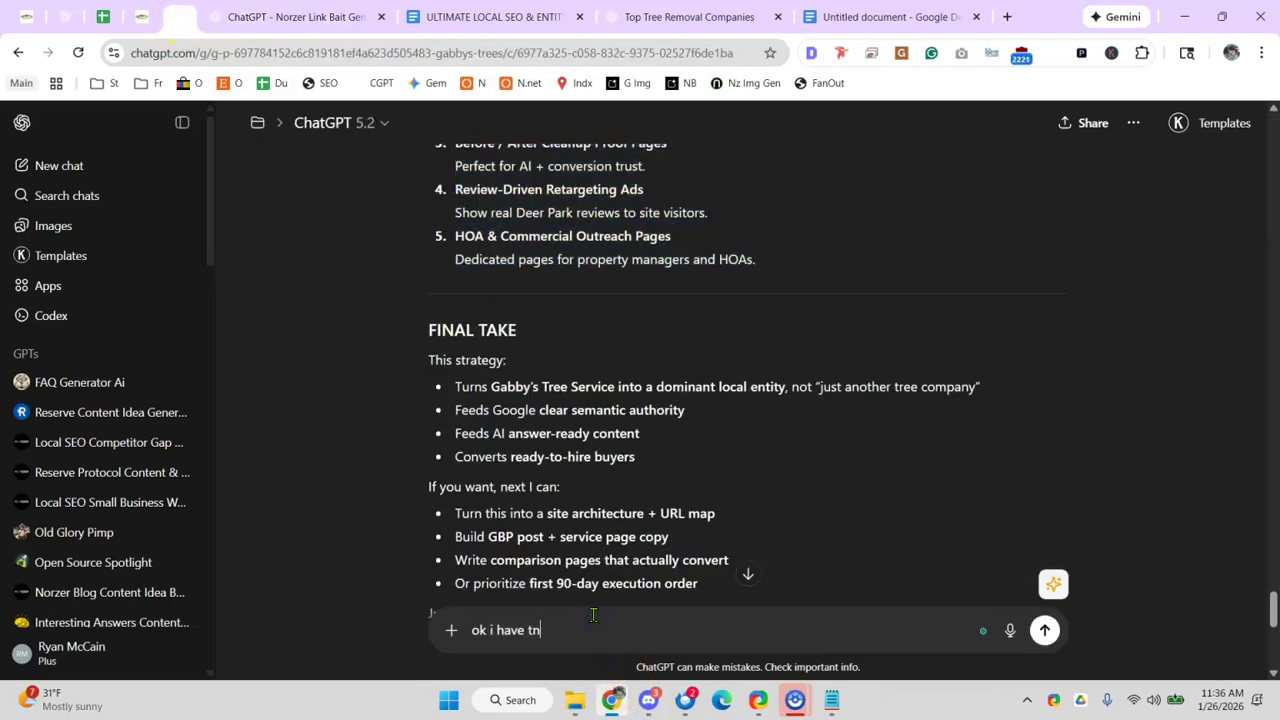
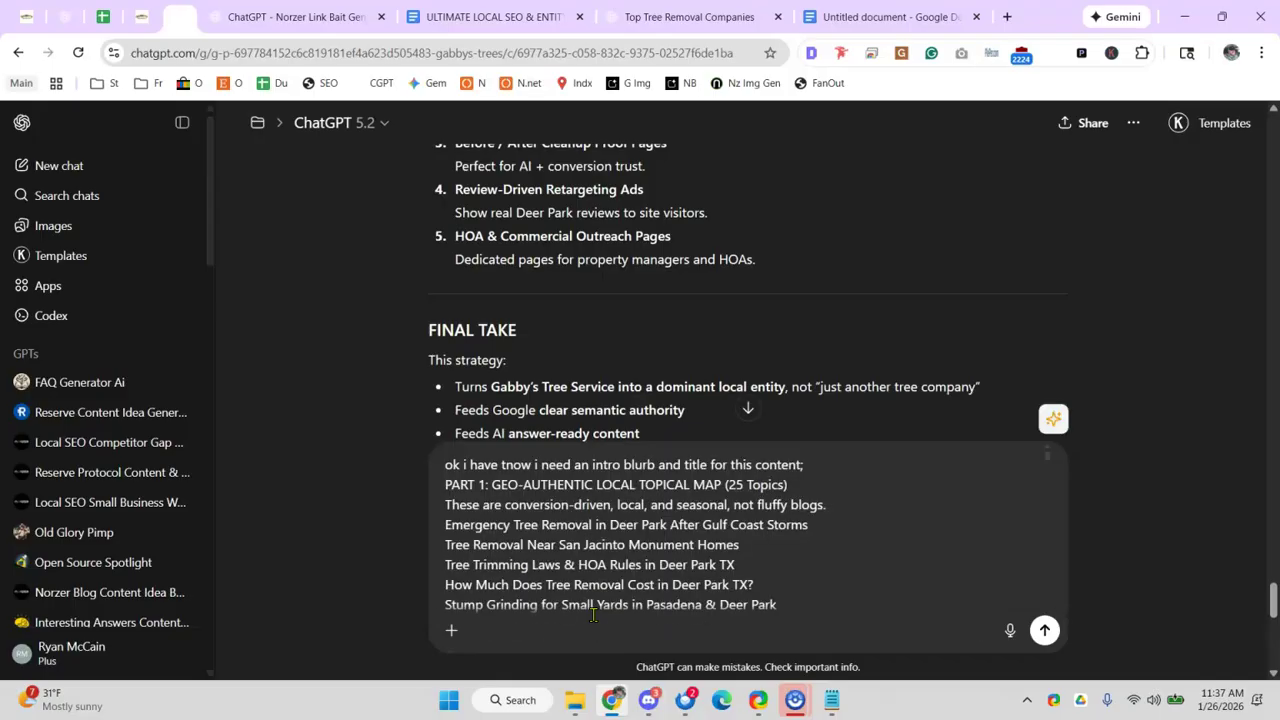
- Send the title-and-blurb request, then close the tree removal and Link Bait Generator chats
{"action": "key", "text": "Return"}
{"action": "left_click", "coordinate": [680, 17]}
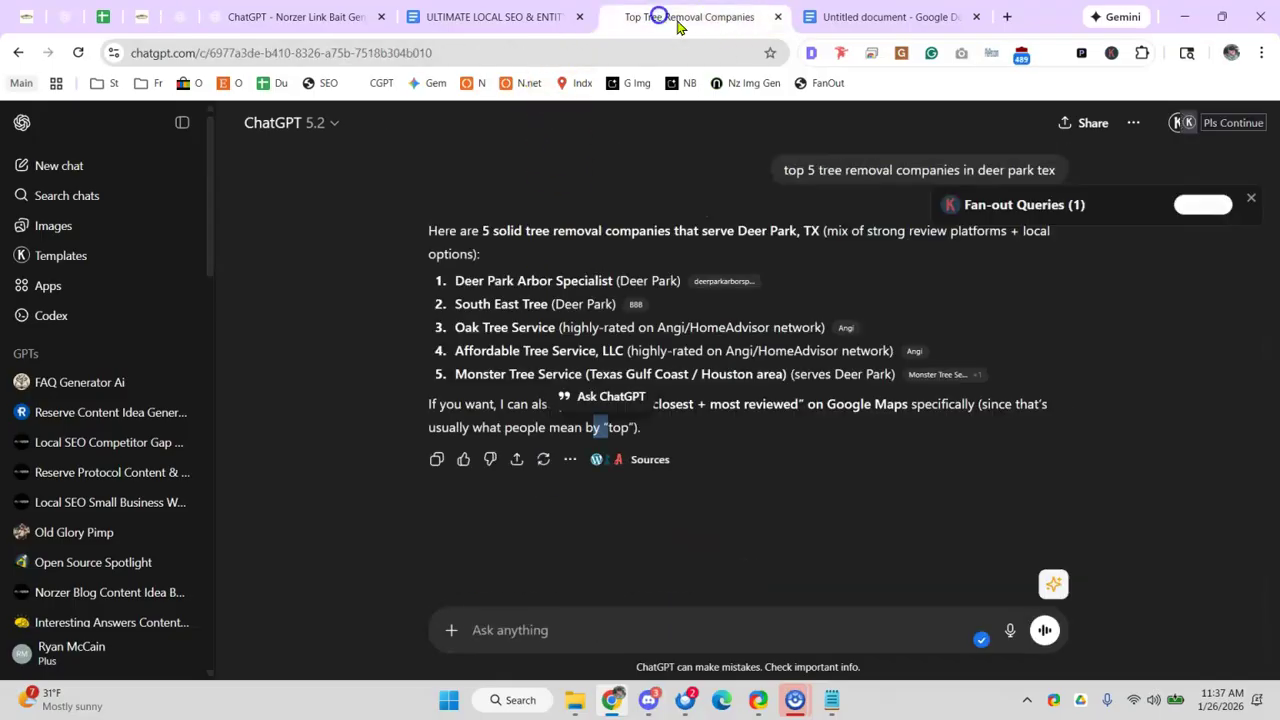
{"action": "left_click", "coordinate": [777, 17]}
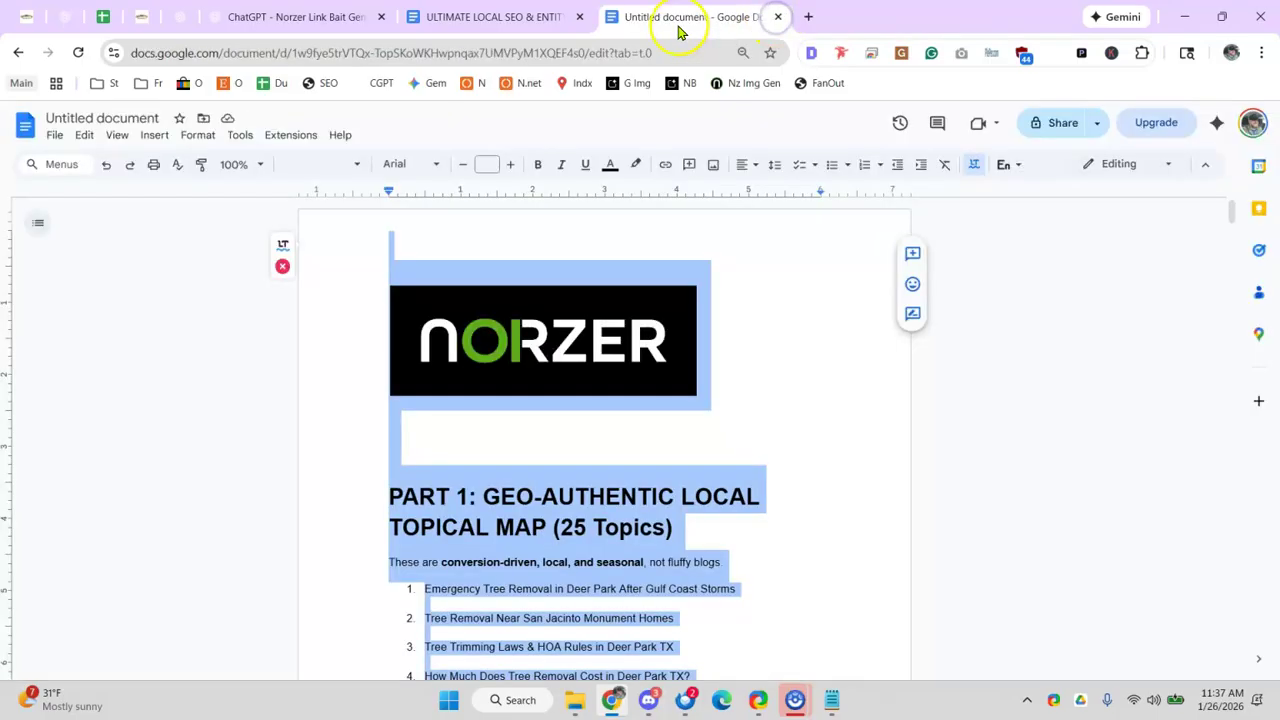
{"action": "left_click", "coordinate": [305, 17]}
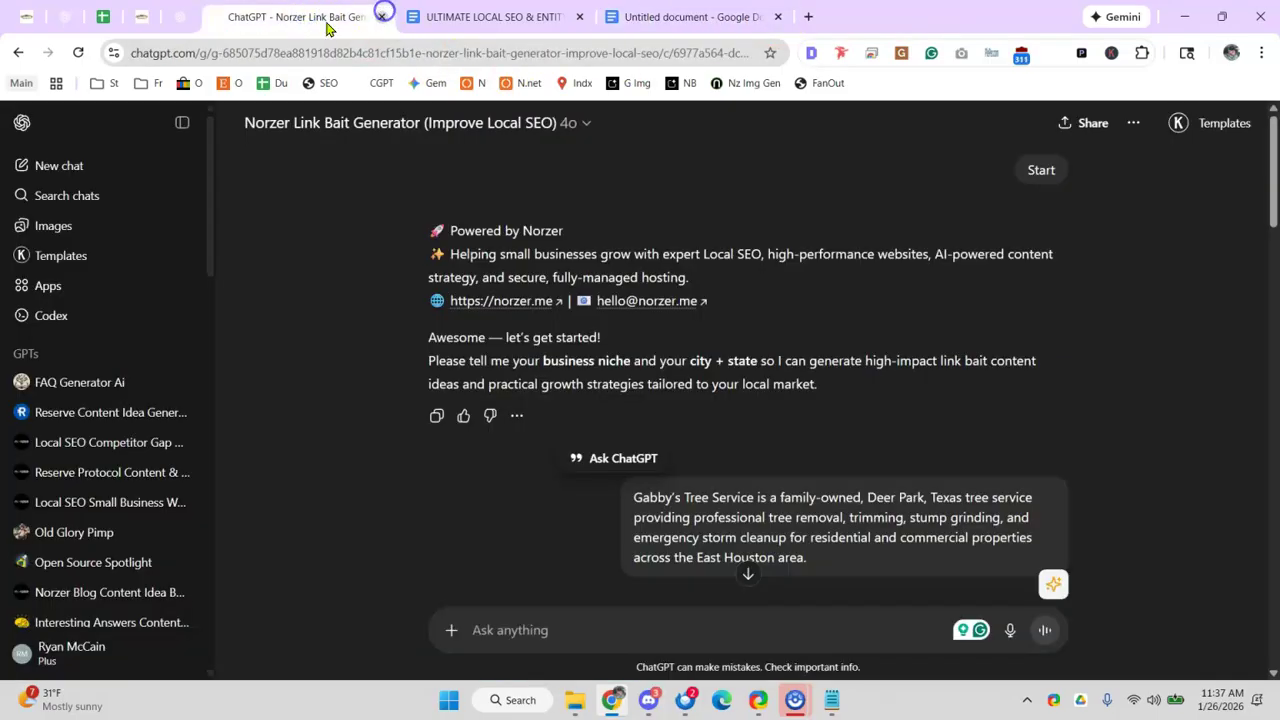
{"action": "left_click", "coordinate": [381, 17]}
{"action": "left_click", "coordinate": [180, 17]}
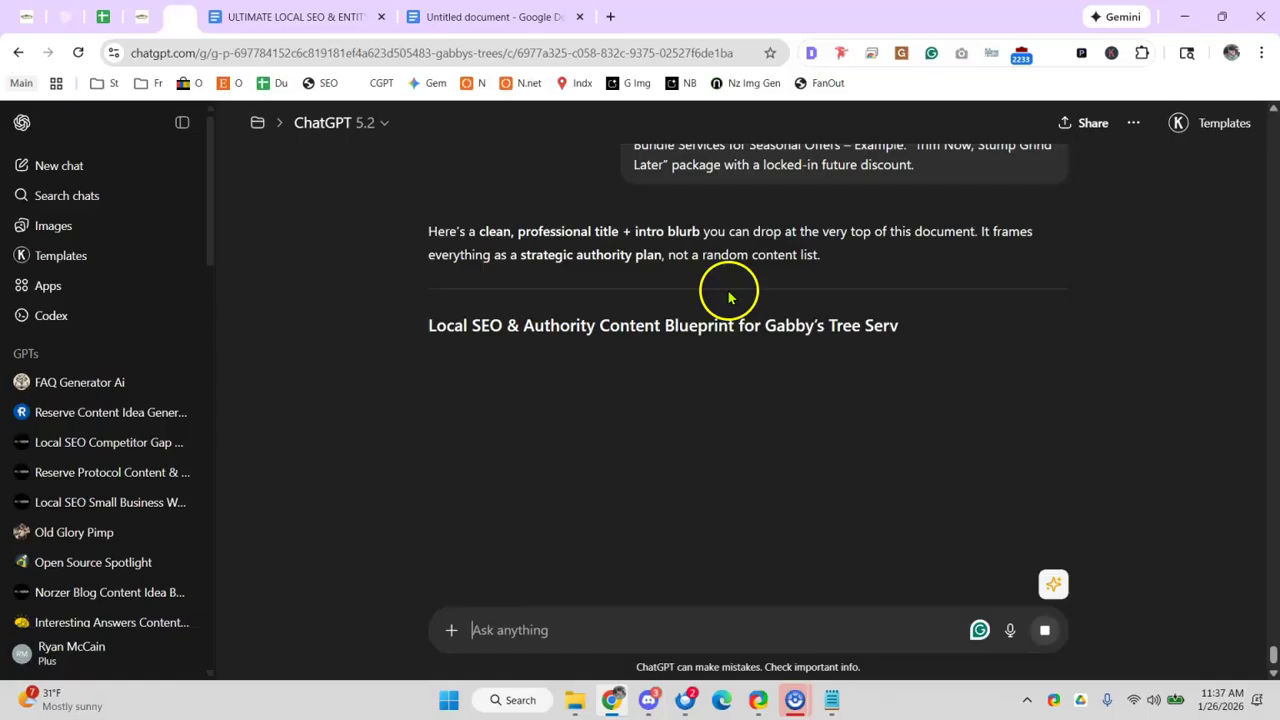
- Select the generated blueprint title and intro blurb, then select everything in the untitled document
{"action": "triple_click", "coordinate": [571, 323]}
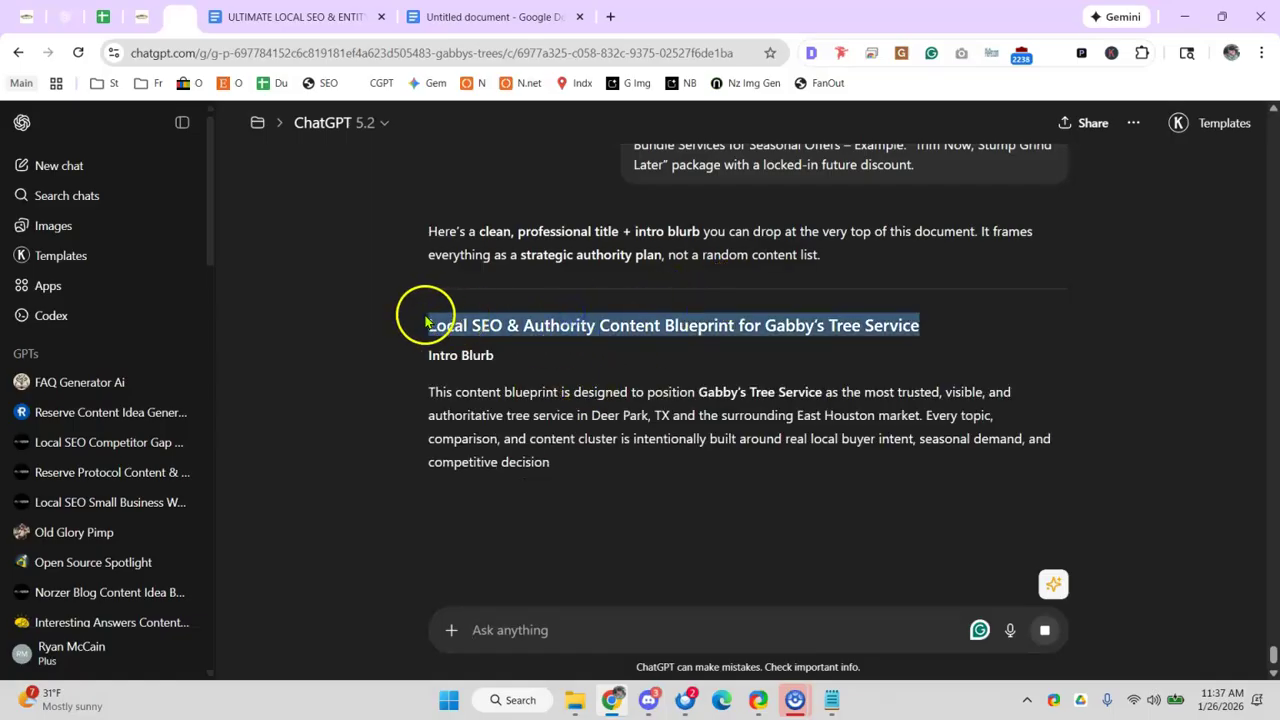
{"action": "left_click", "coordinate": [422, 324]}
{"action": "left_click_drag", "start_coordinate": [422, 325], "coordinate": [881, 508]}
{"action": "key", "text": "ctrl+c"}
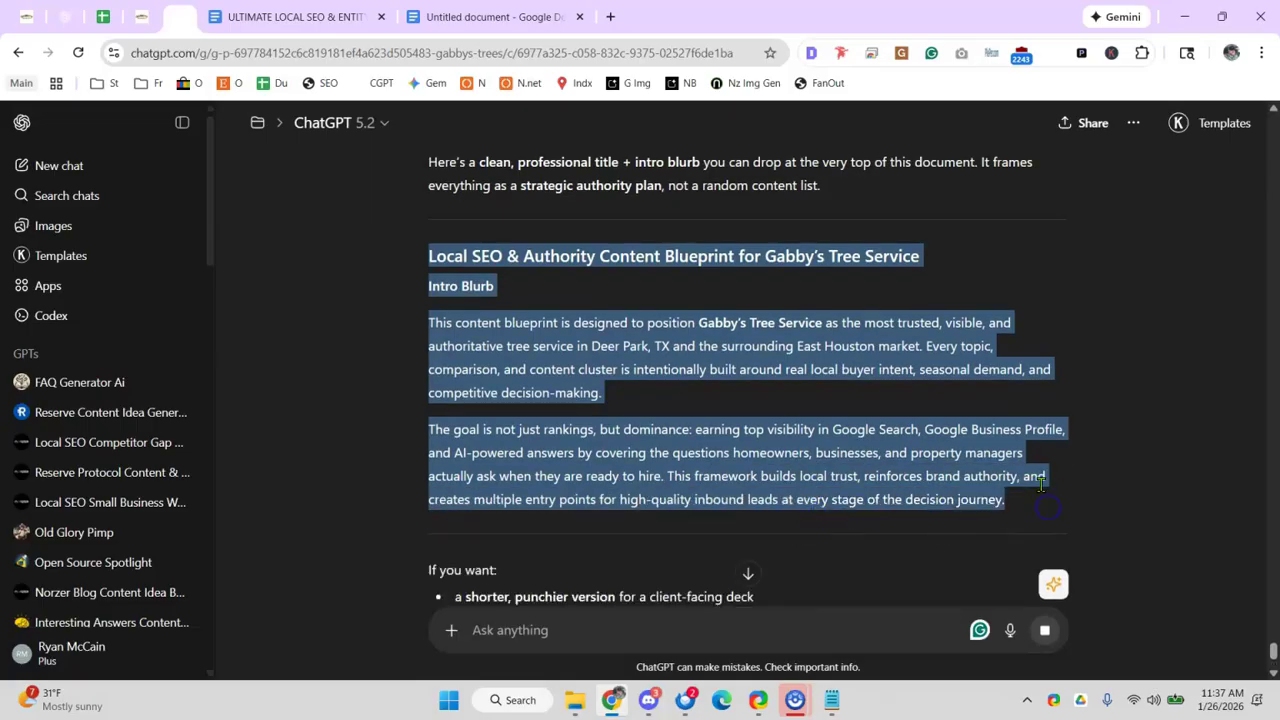
{"action": "left_click", "coordinate": [486, 16]}
{"action": "key", "text": "ctrl+a"}
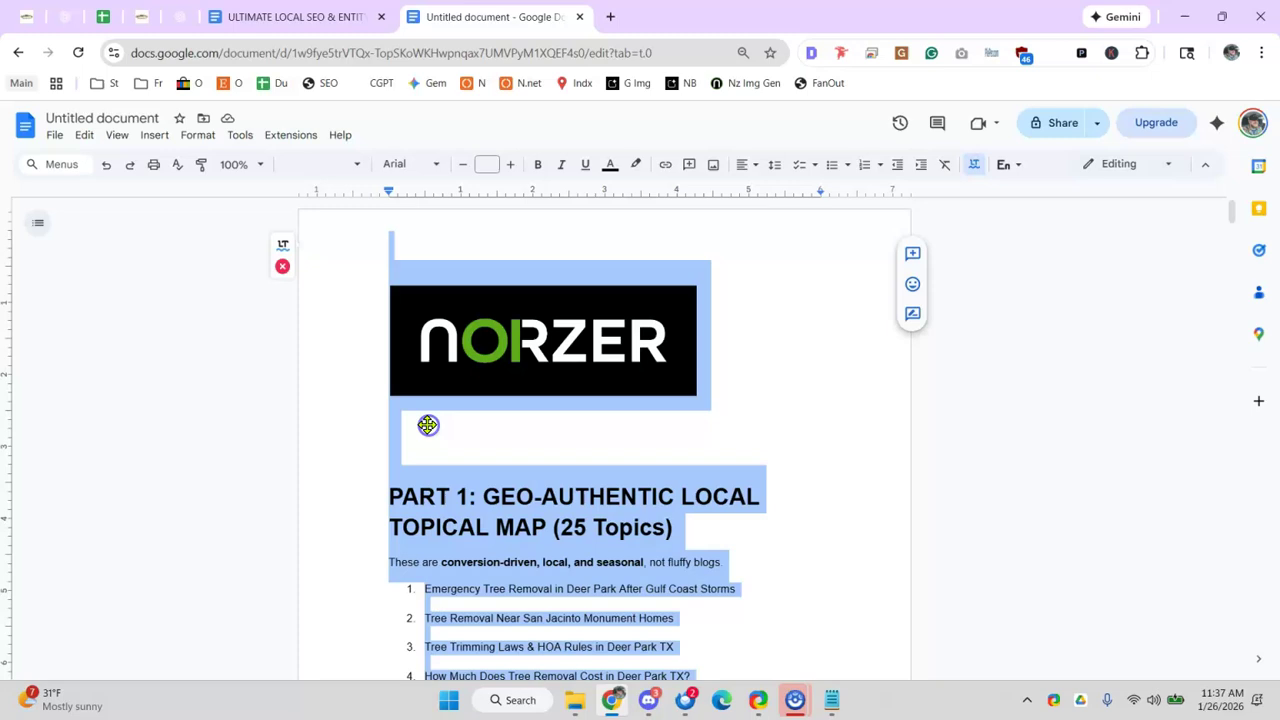
- Try pasting the blurb below the logo, then undo that paste
{"action": "left_click", "coordinate": [427, 425]}
{"action": "key", "text": "ctrl+v"}
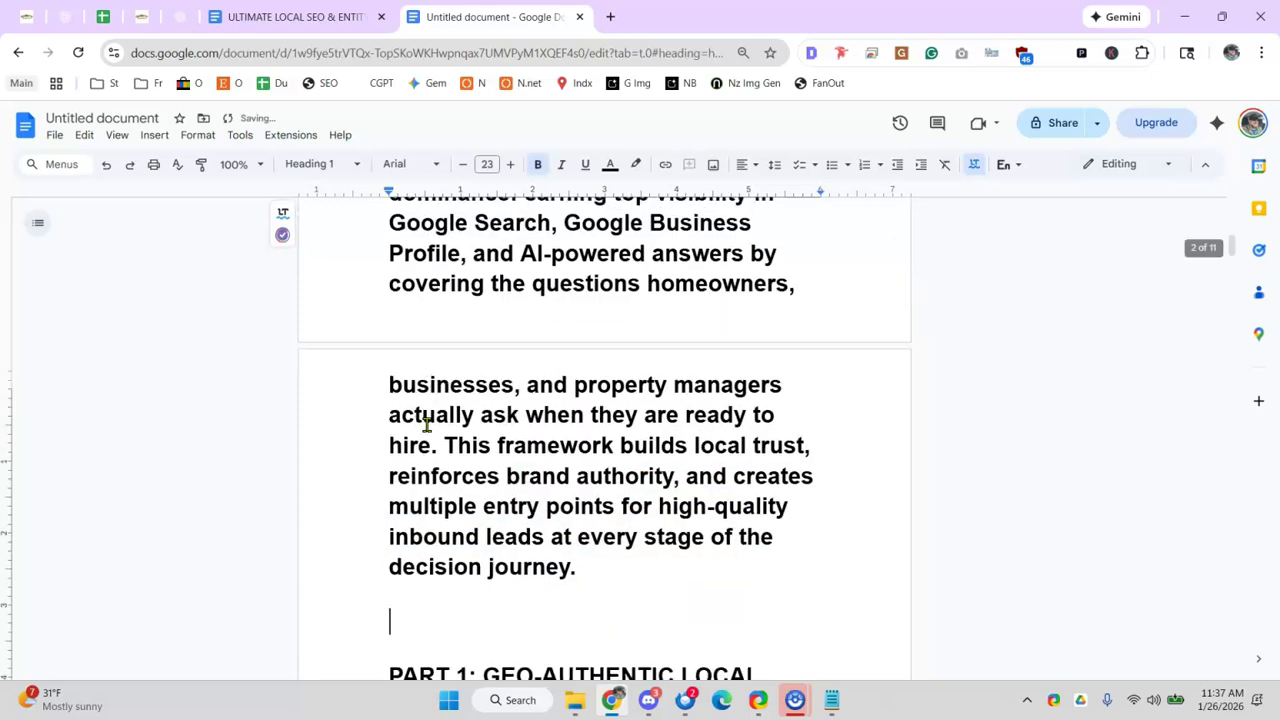
{"action": "key", "text": "ctrl+z"}
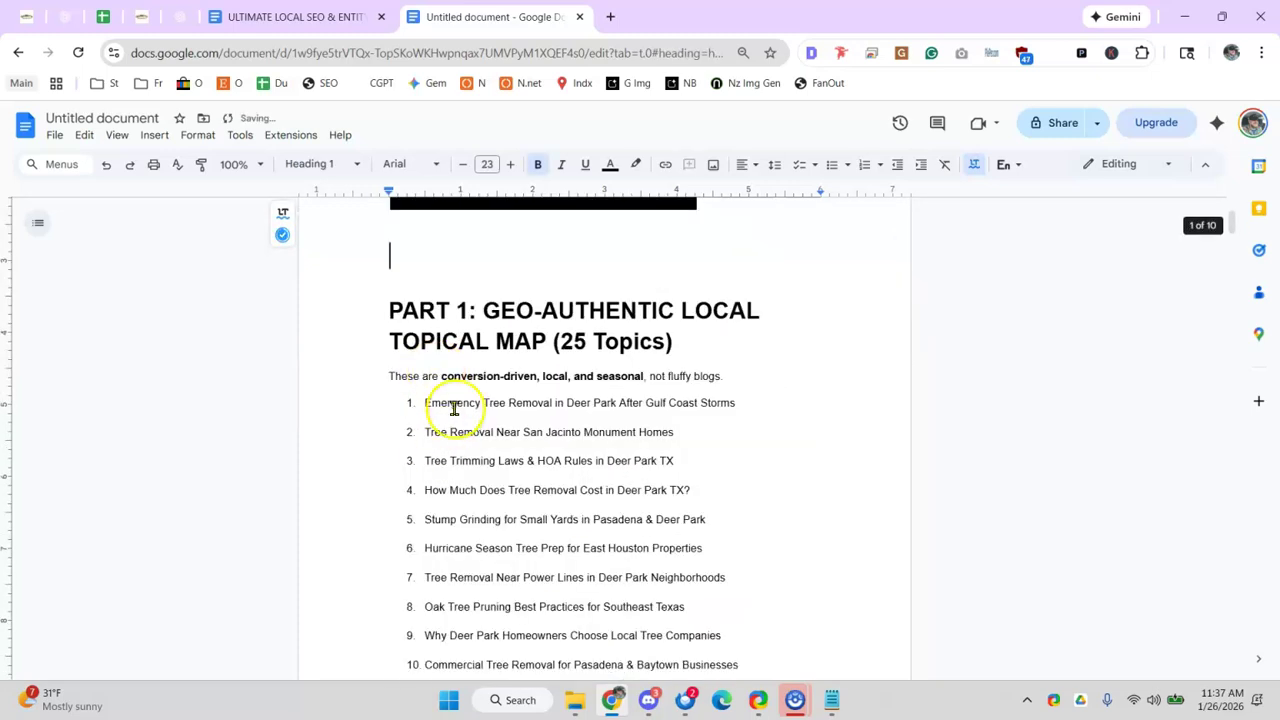
{"action": "left_click_drag", "start_coordinate": [442, 404], "coordinate": [740, 404]}
{"action": "triple_click", "coordinate": [413, 250]}
{"action": "scroll", "coordinate": [560, 215], "scroll_direction": "up", "scroll_amount": 2}
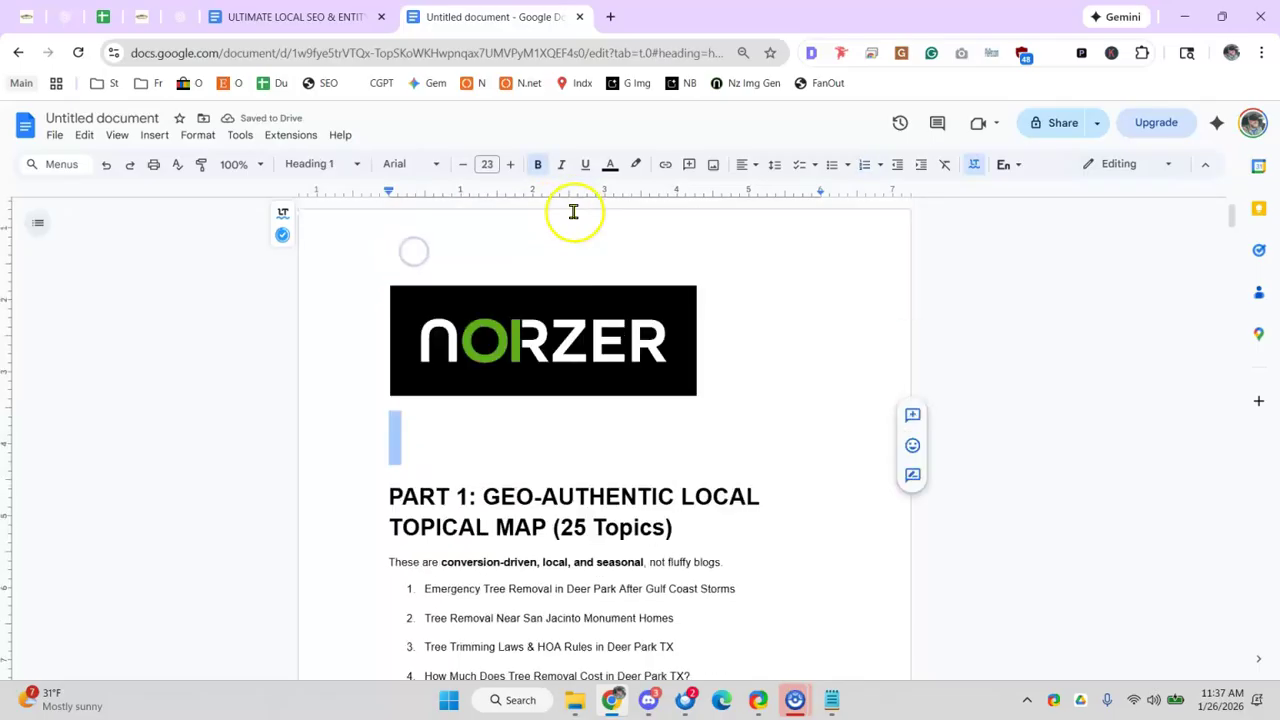
- Centre the NORZER logo on the page
{"action": "left_click", "coordinate": [554, 306]}
{"action": "left_click", "coordinate": [370, 164]}
{"action": "left_click", "coordinate": [392, 191]}
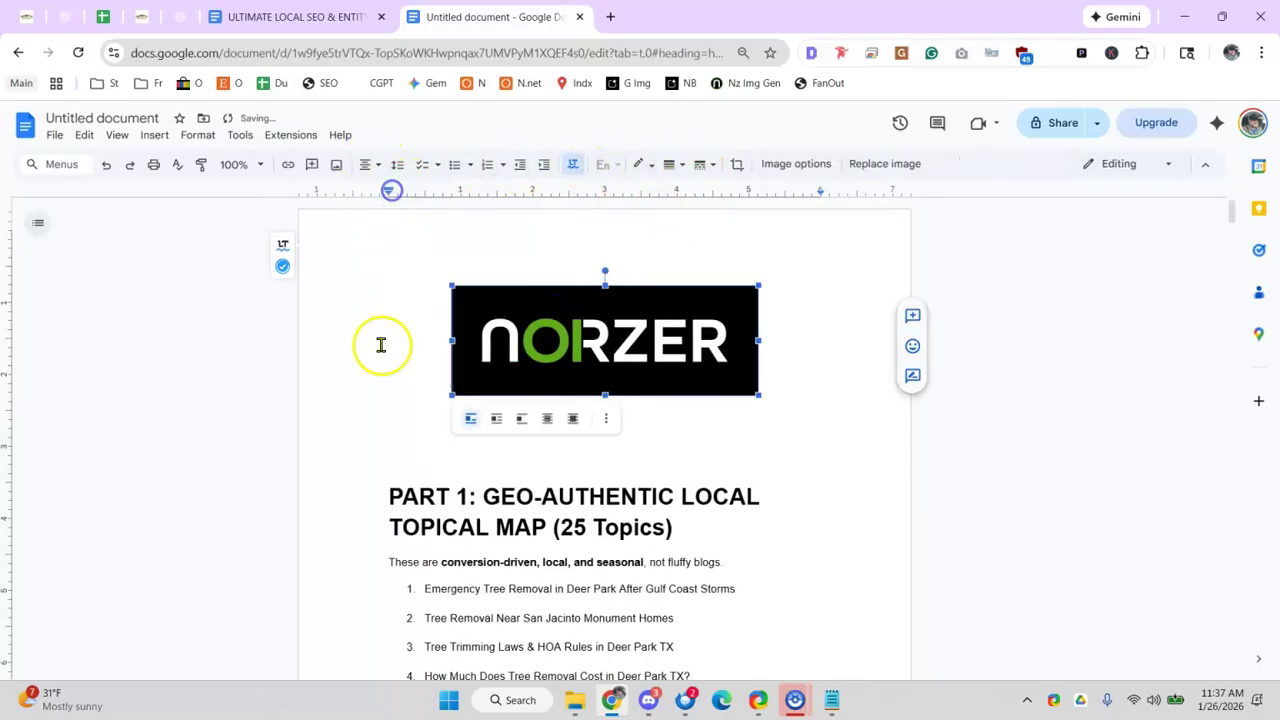
{"action": "left_click", "coordinate": [404, 455]}
{"action": "key", "text": "Return"}
{"action": "key", "text": "BackSpace"}
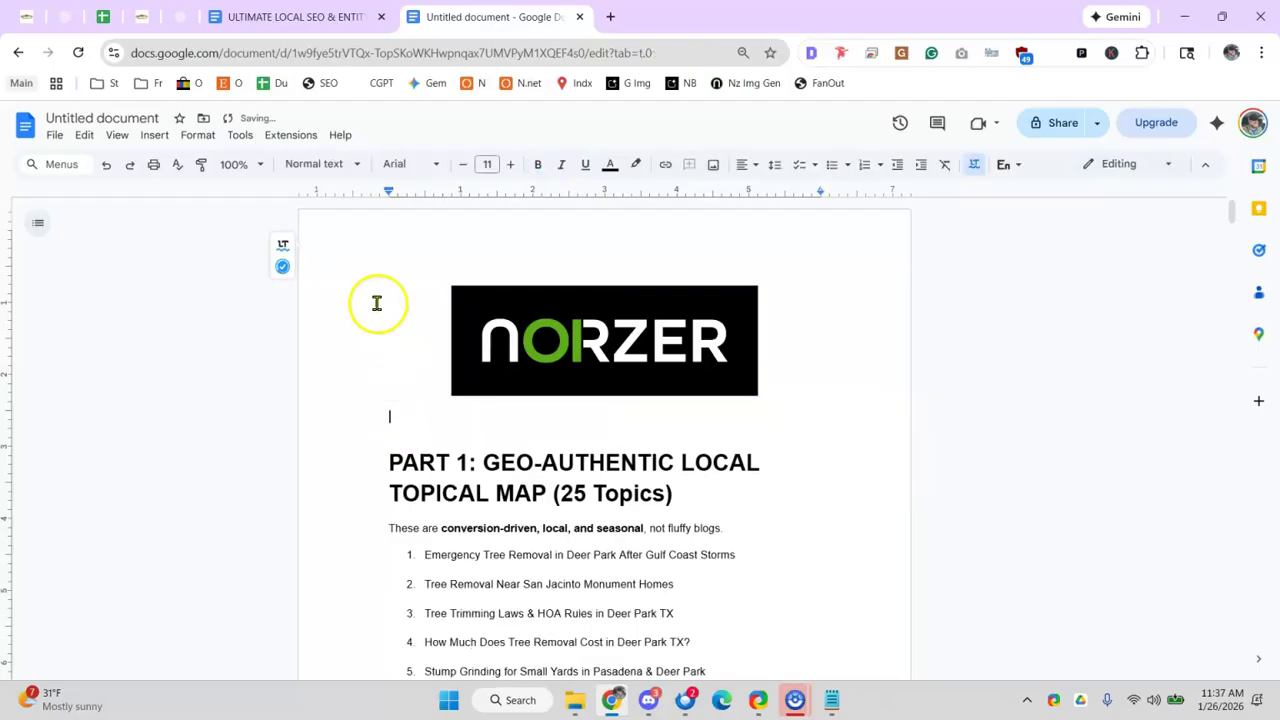
{"action": "left_click", "coordinate": [488, 164]}
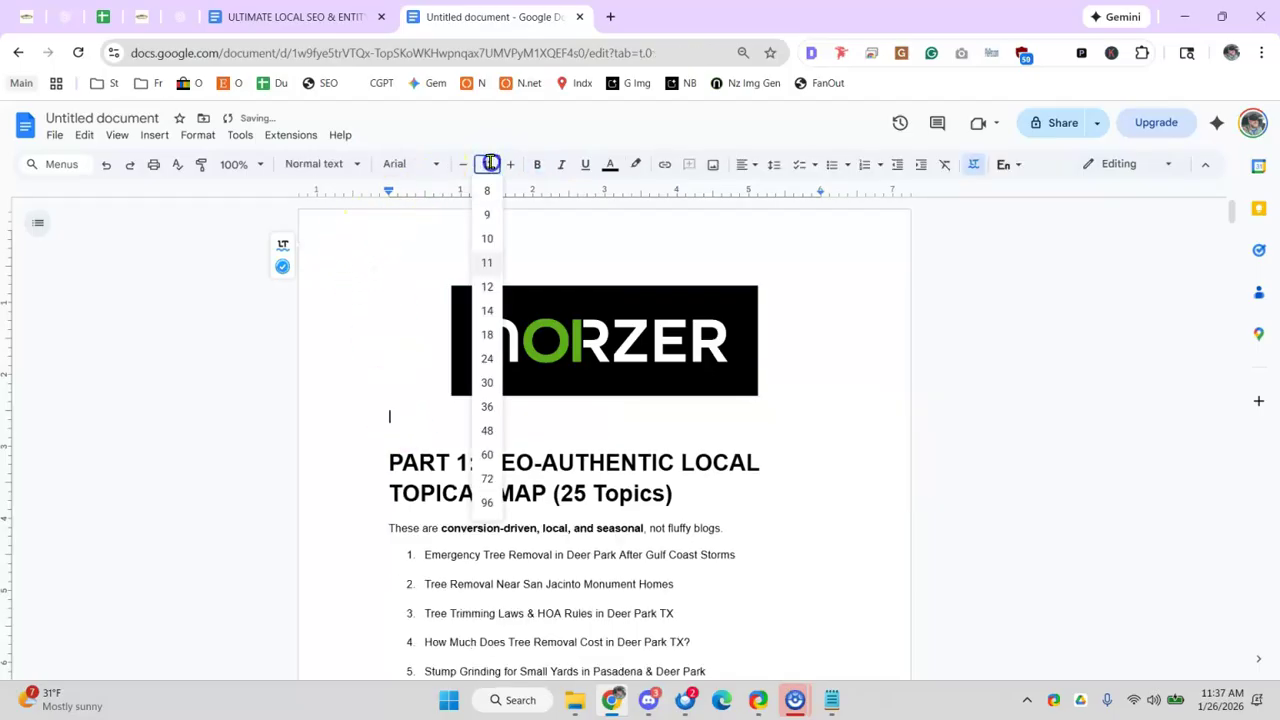
- Paste the blueprint title and intro paragraphs above PART 1 and delete the Intro Blurb line
{"action": "left_click", "coordinate": [420, 455]}
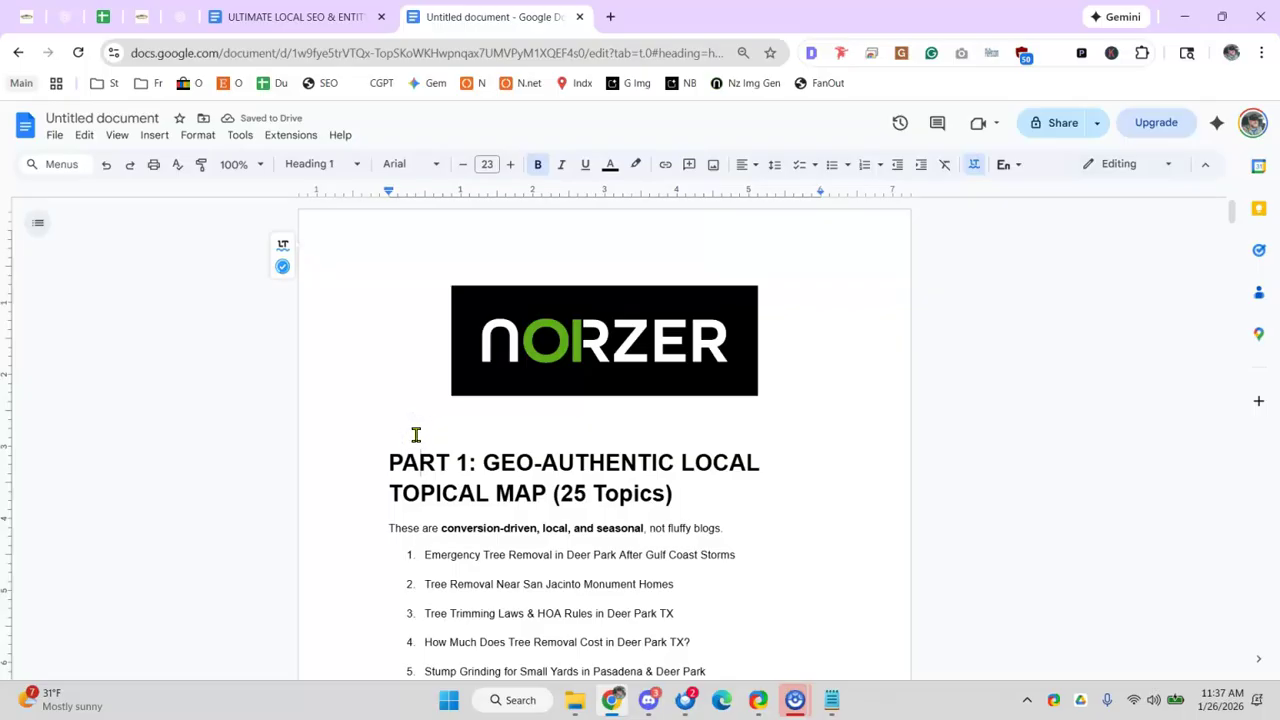
{"action": "key", "text": "ctrl+v"}
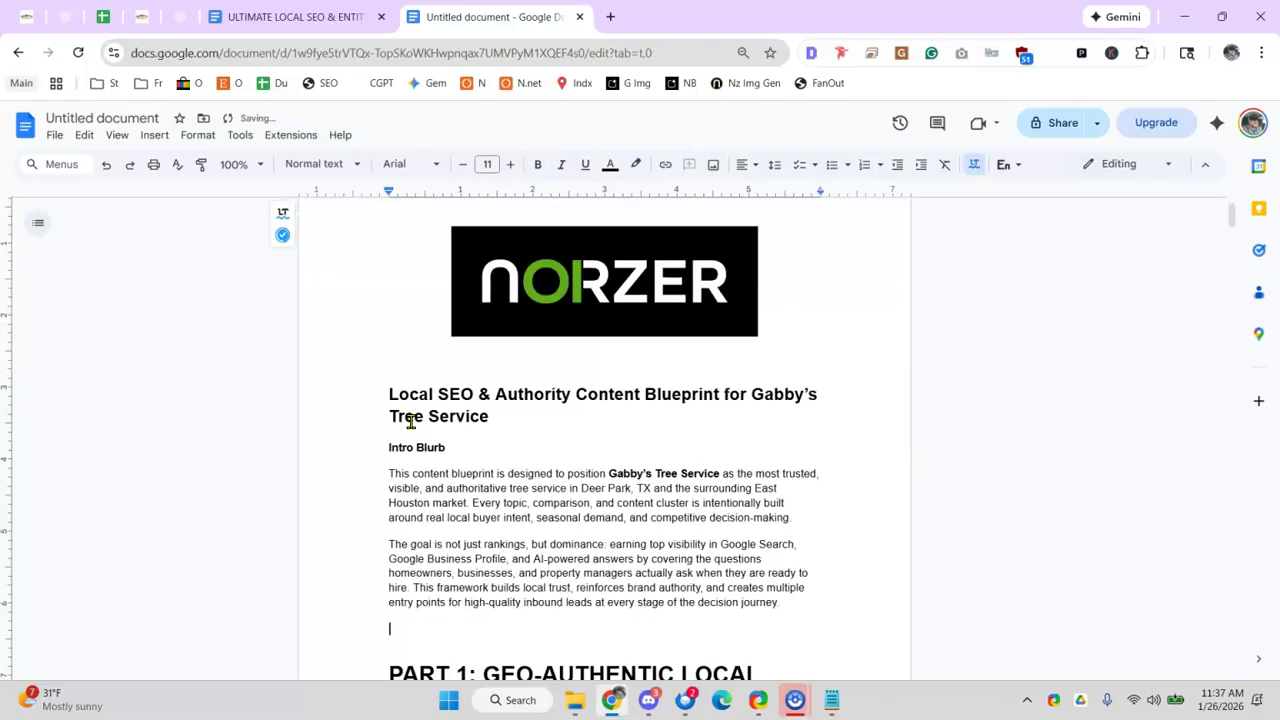
{"action": "key", "text": "Delete"}
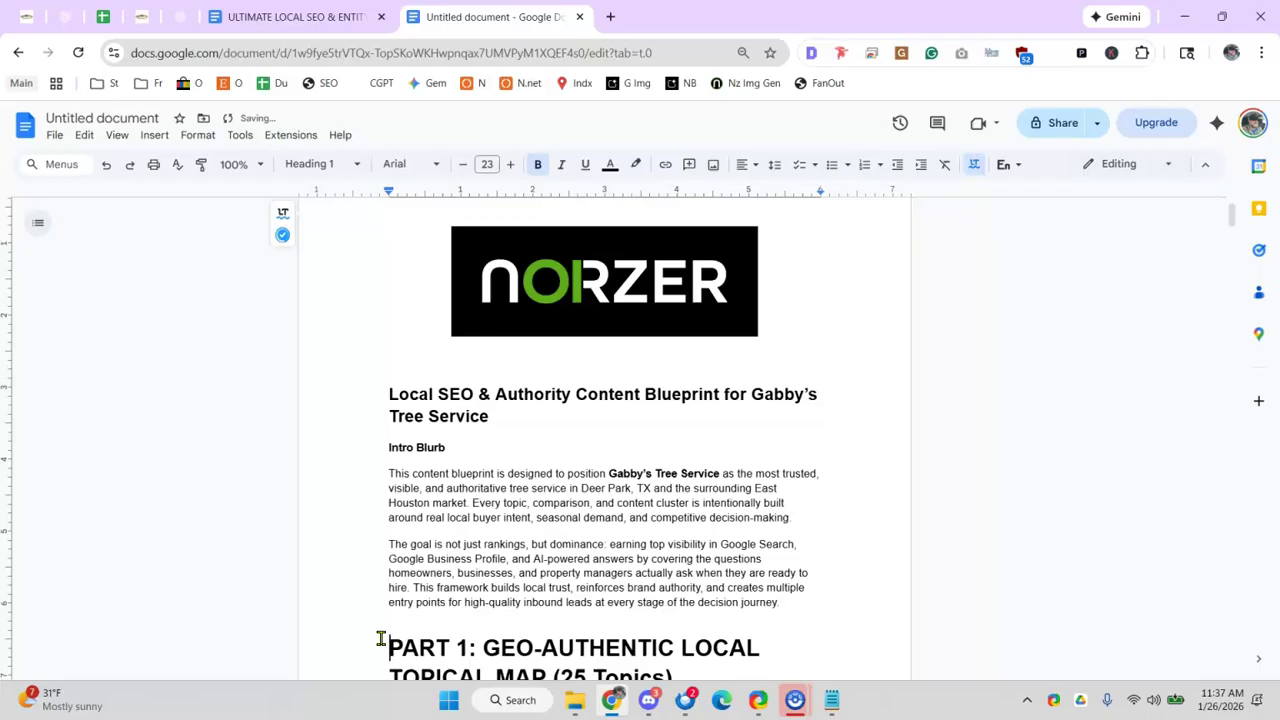
{"action": "triple_click", "coordinate": [418, 448]}
{"action": "key", "text": "Delete"}
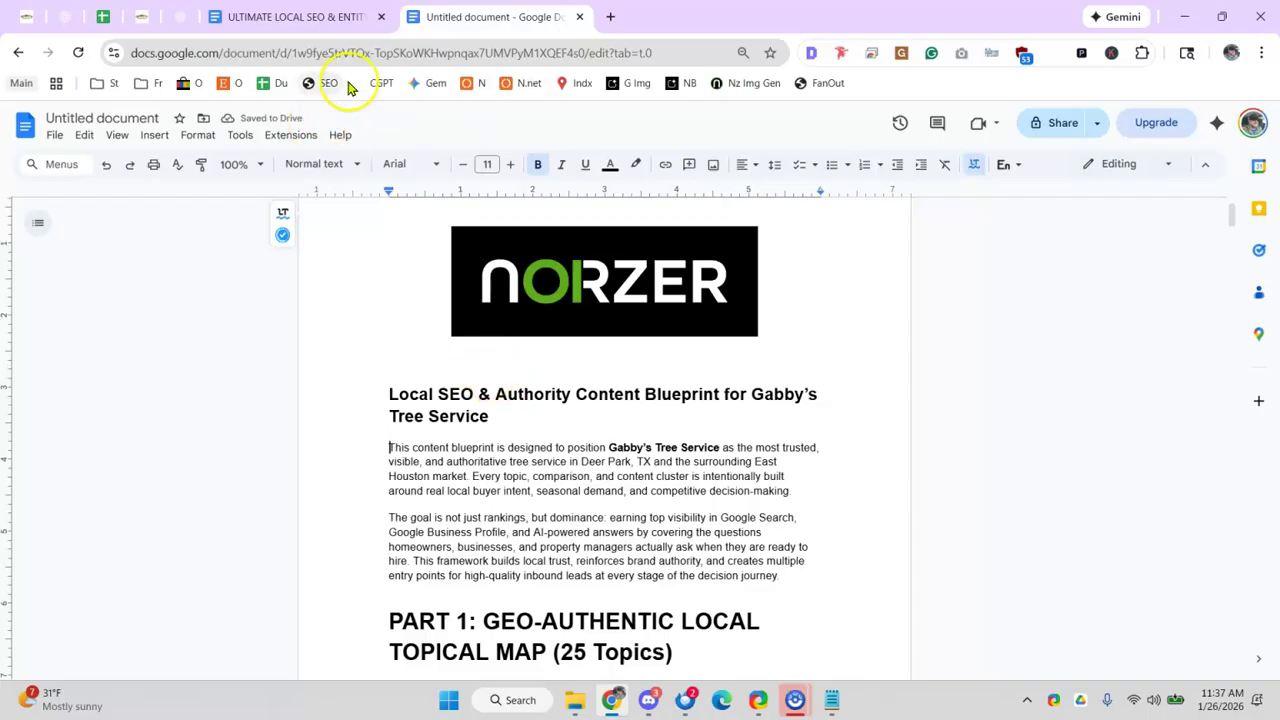
{"action": "left_click", "coordinate": [180, 17]}
{"action": "left_click", "coordinate": [484, 17]}
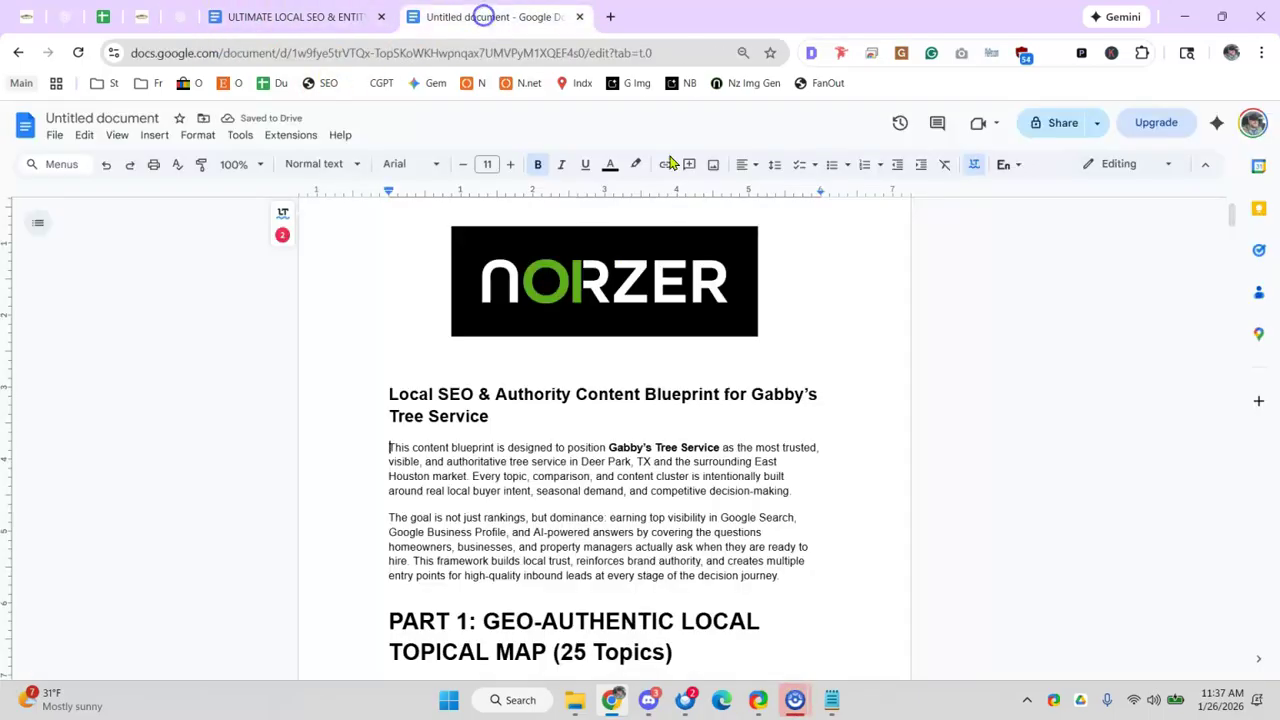
- Rename the document to 'Topical Map - Gabbys'
{"action": "left_click", "coordinate": [92, 118]}
{"action": "type", "text": "Topic"}
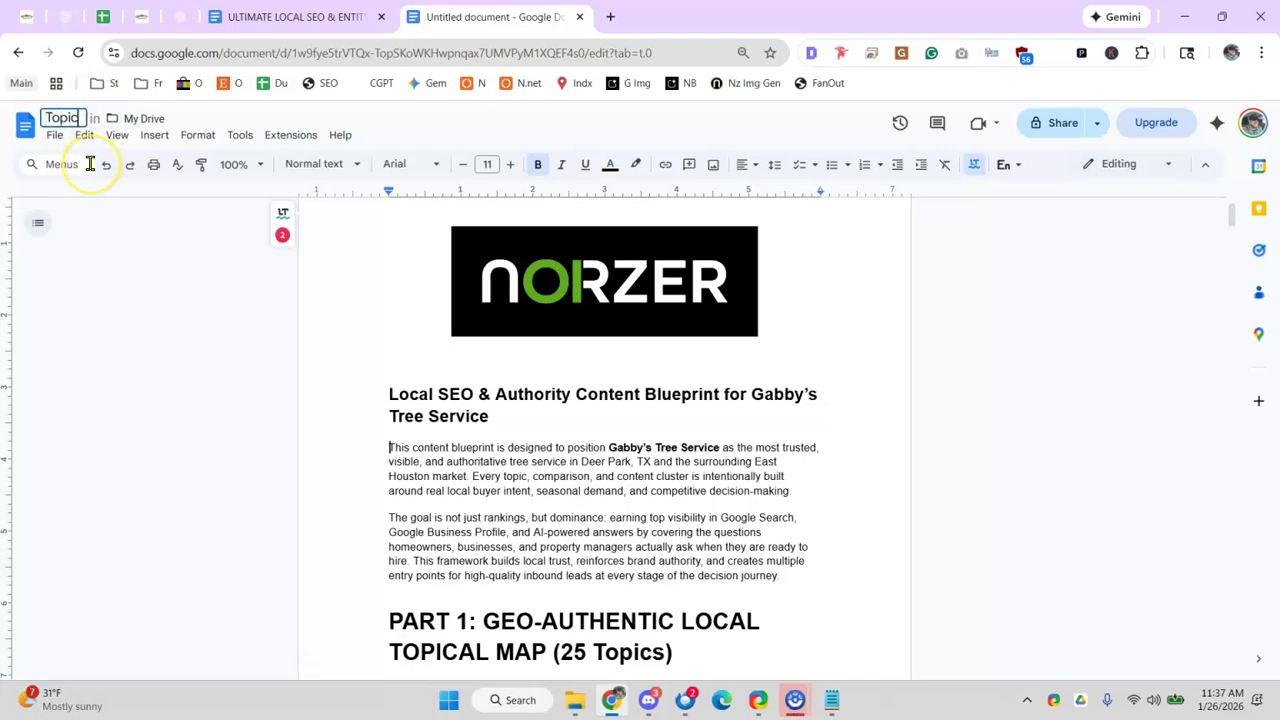
{"action": "type", "text": "al Map - Gabbys"}
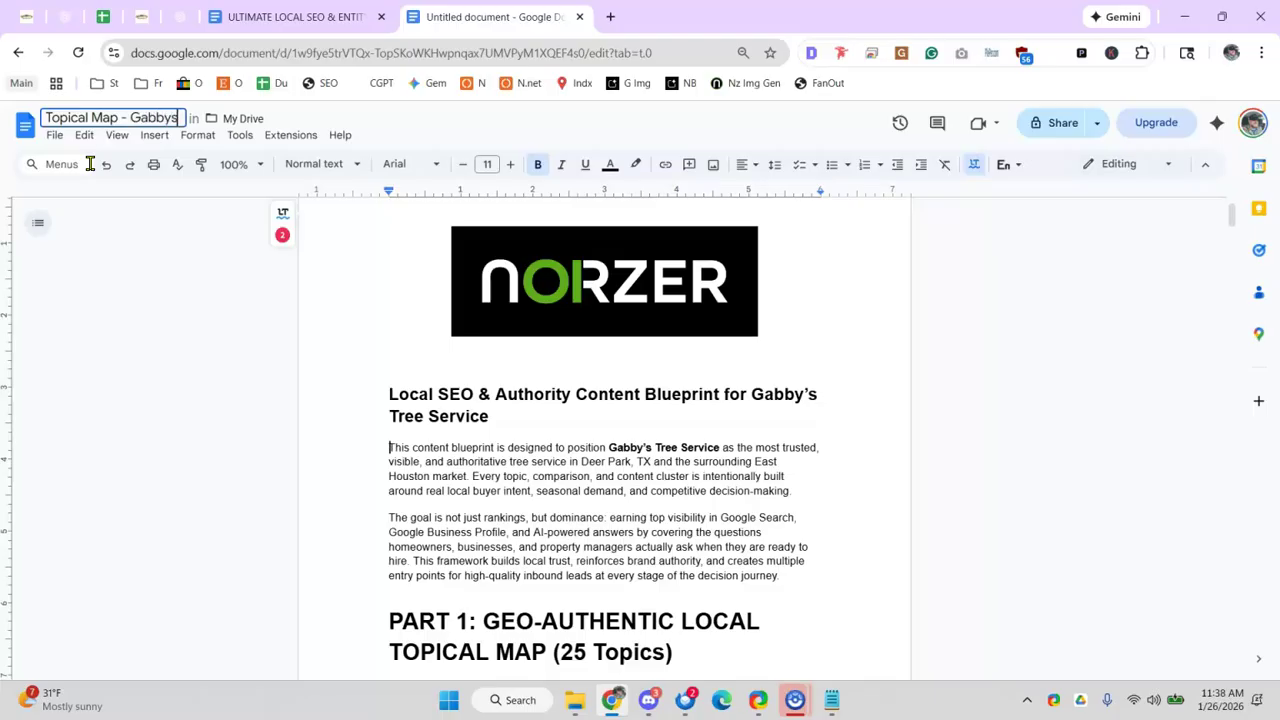
{"action": "left_click", "coordinate": [240, 134]}
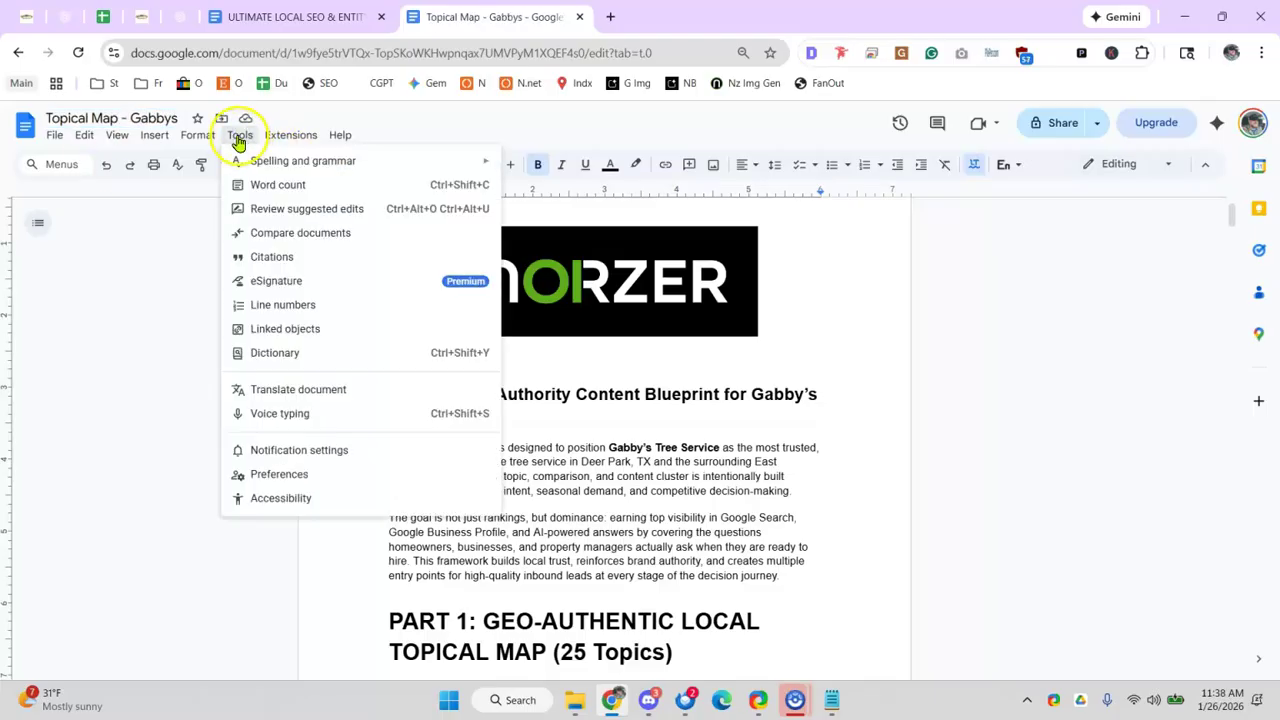
{"action": "left_click", "coordinate": [240, 132]}
- Move the document into Clients > Gabby Tree Service > reference
{"action": "left_click", "coordinate": [221, 118]}
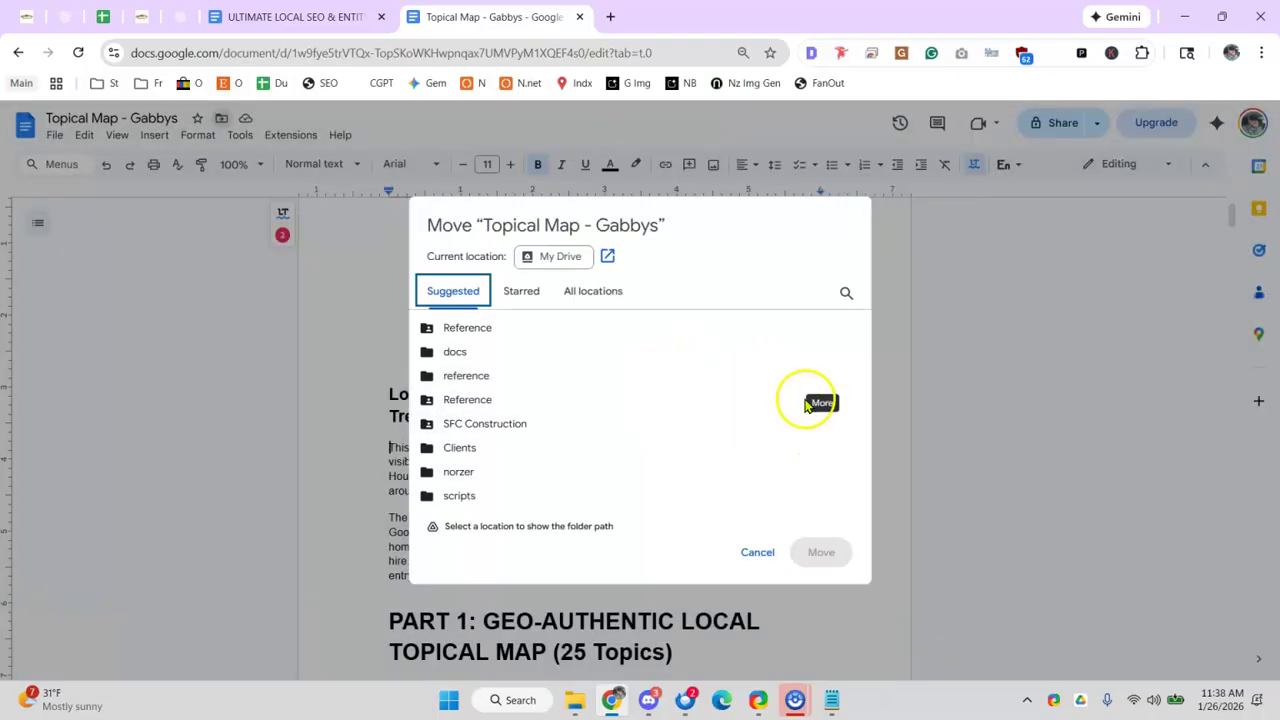
{"action": "left_click", "coordinate": [590, 298]}
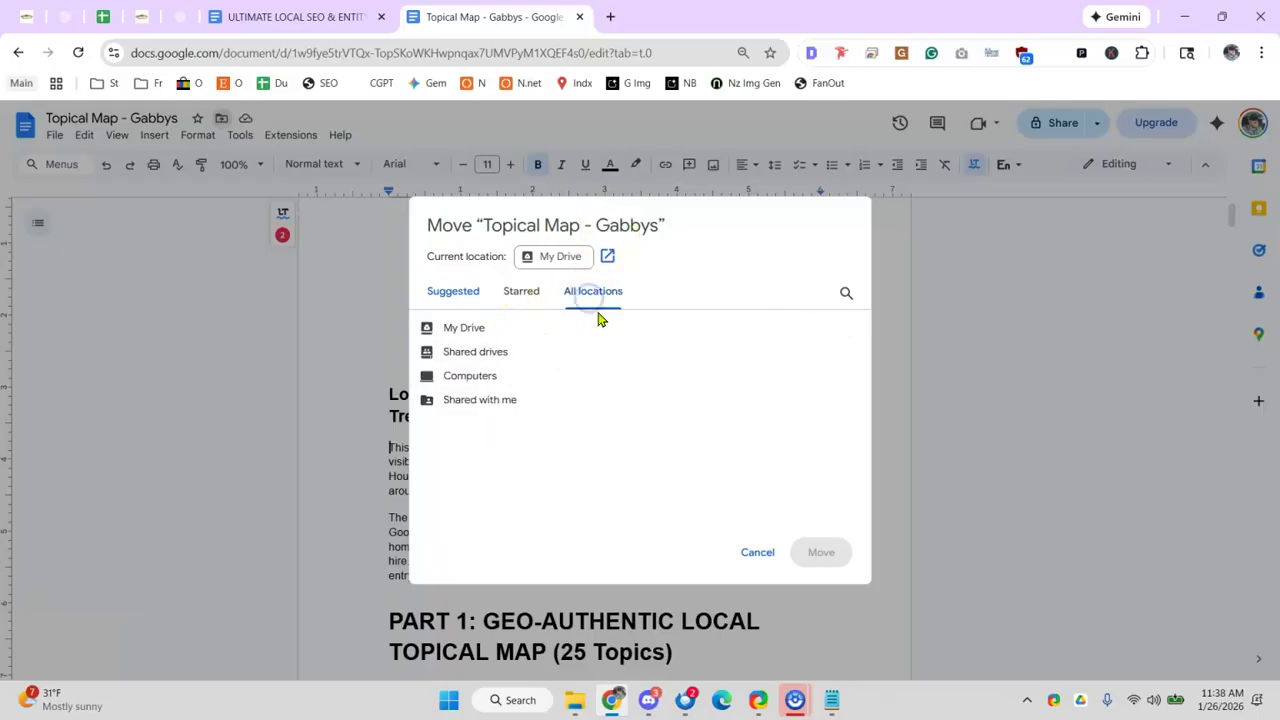
{"action": "left_click", "coordinate": [450, 298]}
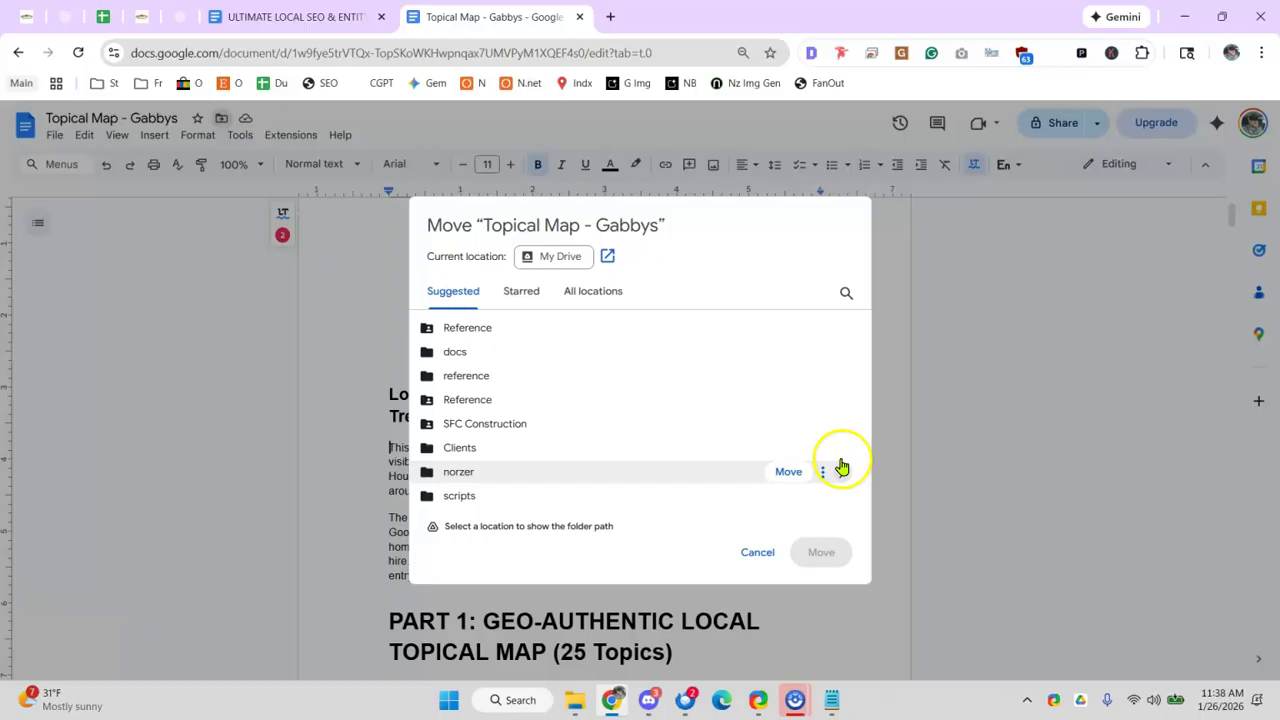
{"action": "left_click", "coordinate": [836, 450]}
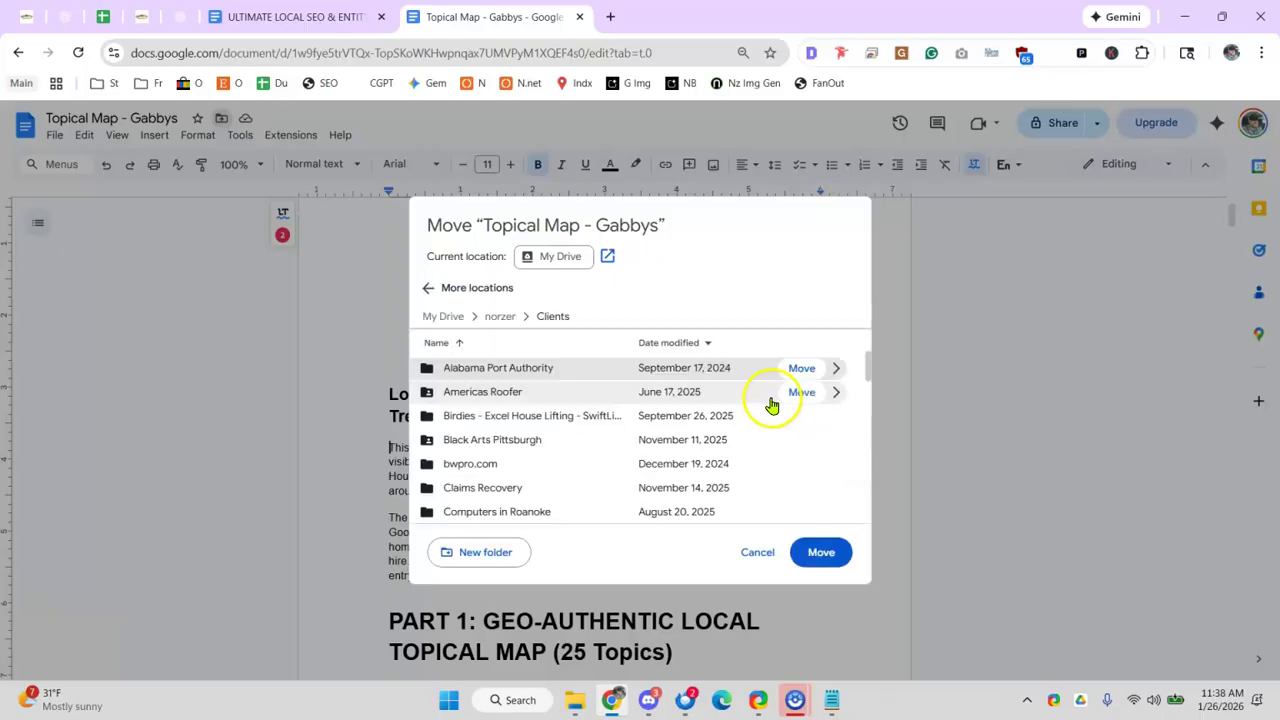
{"action": "scroll", "coordinate": [800, 425], "scroll_direction": "down", "scroll_amount": 2}
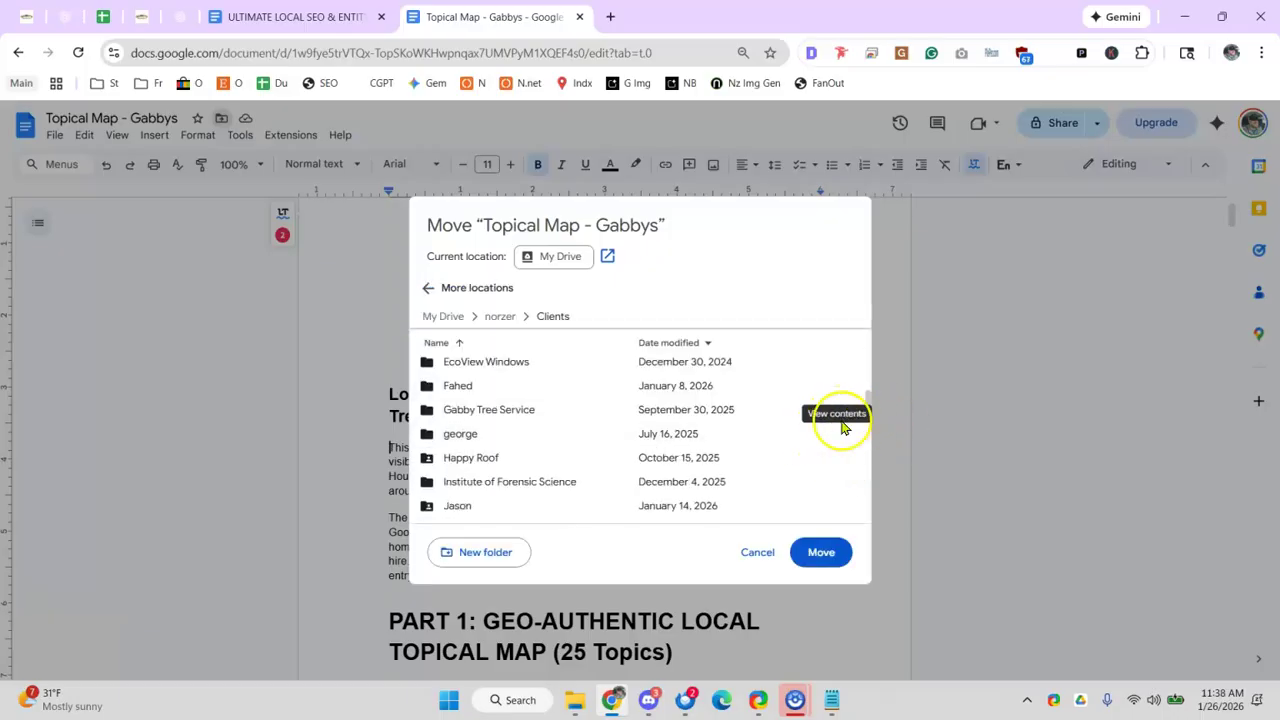
{"action": "left_click", "coordinate": [835, 418]}
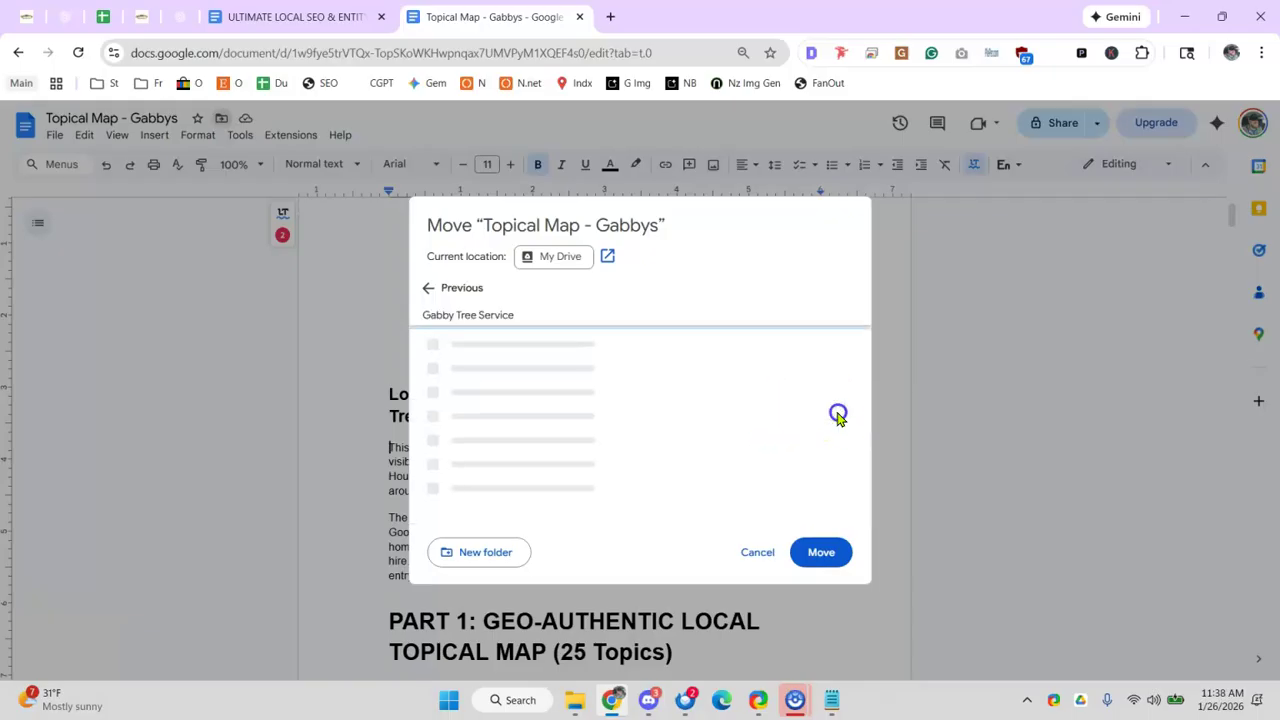
{"action": "left_click", "coordinate": [853, 373]}
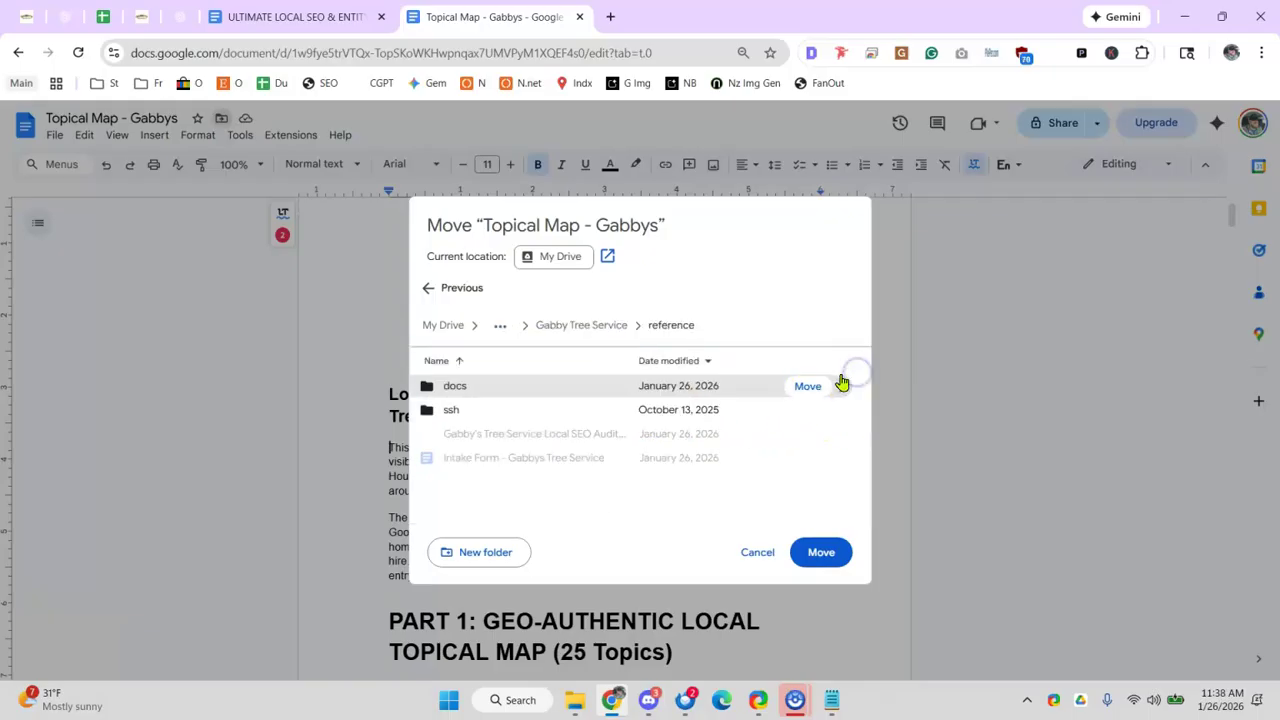
{"action": "left_click", "coordinate": [821, 553]}
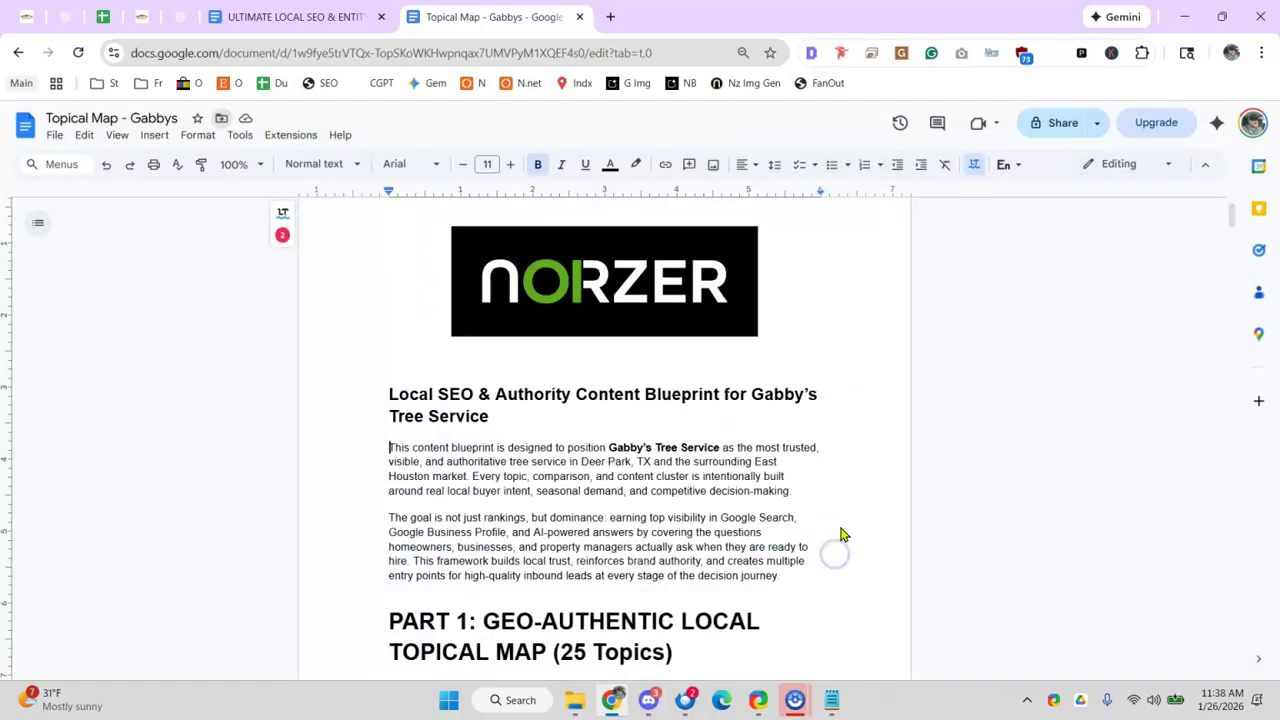
- Copy the document's share link and return to the audit spreadsheet
{"action": "left_click", "coordinate": [1060, 123]}
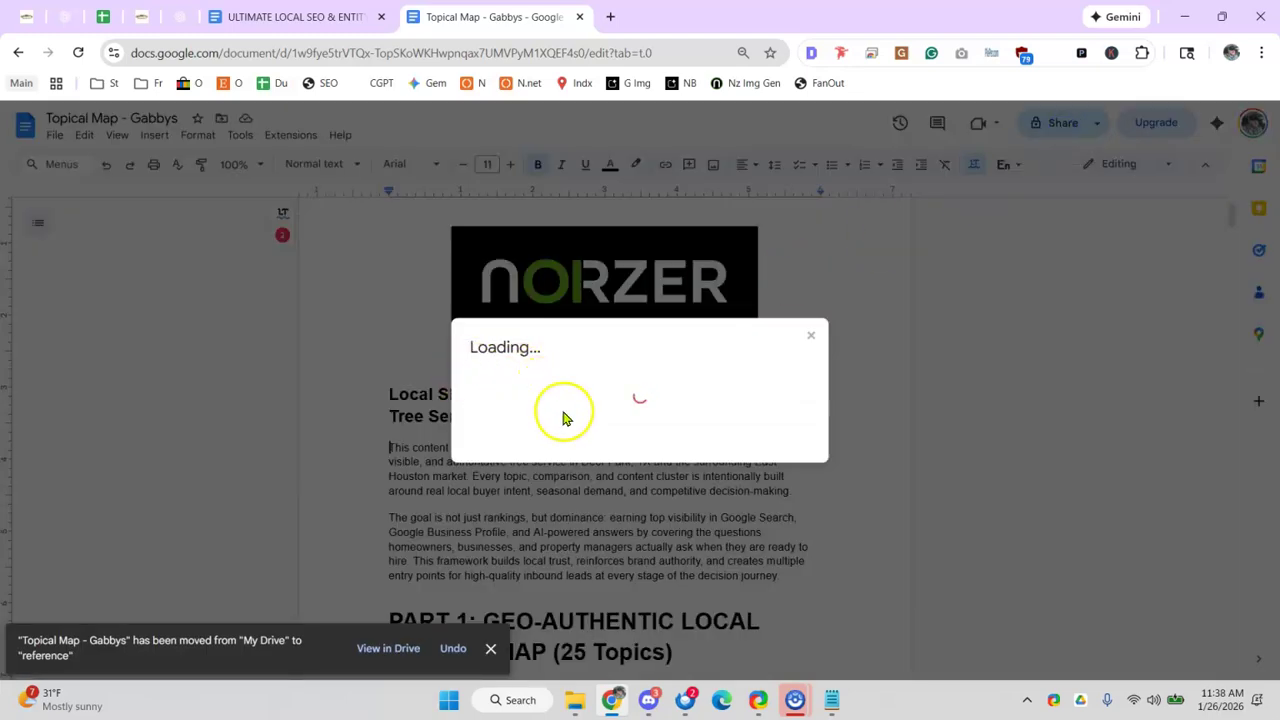
{"action": "left_click", "coordinate": [522, 515]}
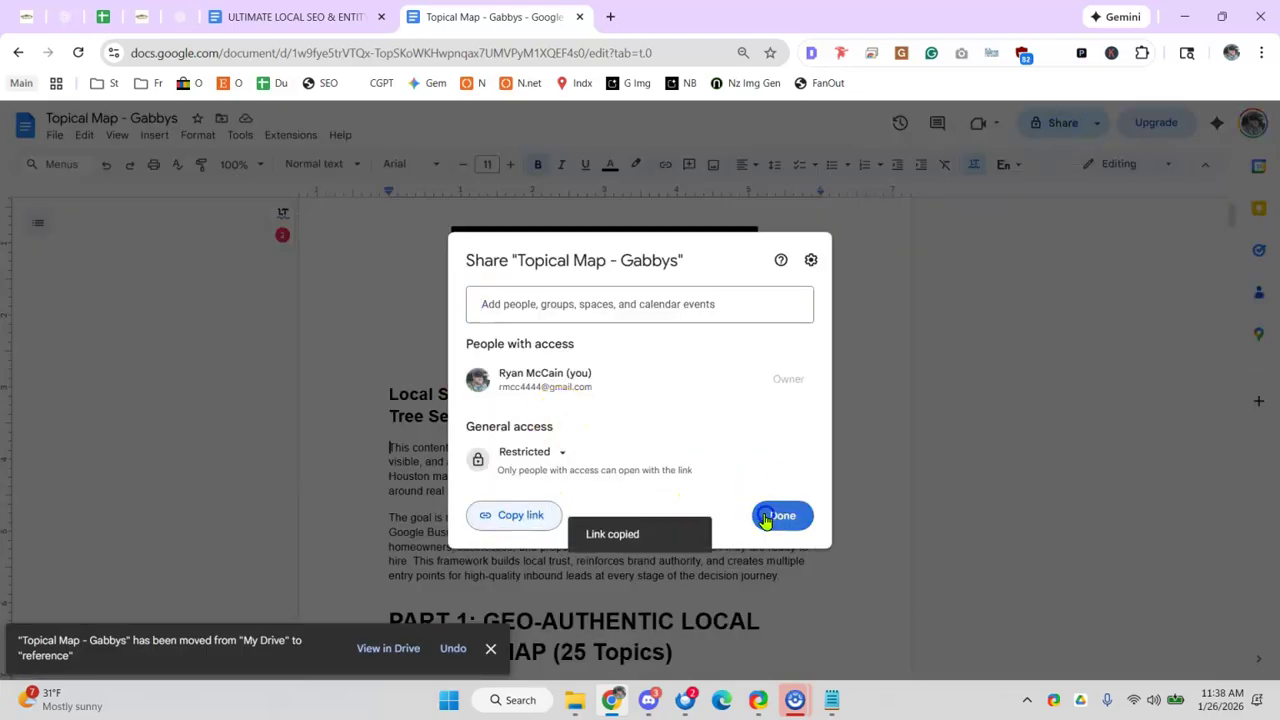
{"action": "left_click", "coordinate": [780, 515]}
{"action": "left_click", "coordinate": [103, 17]}
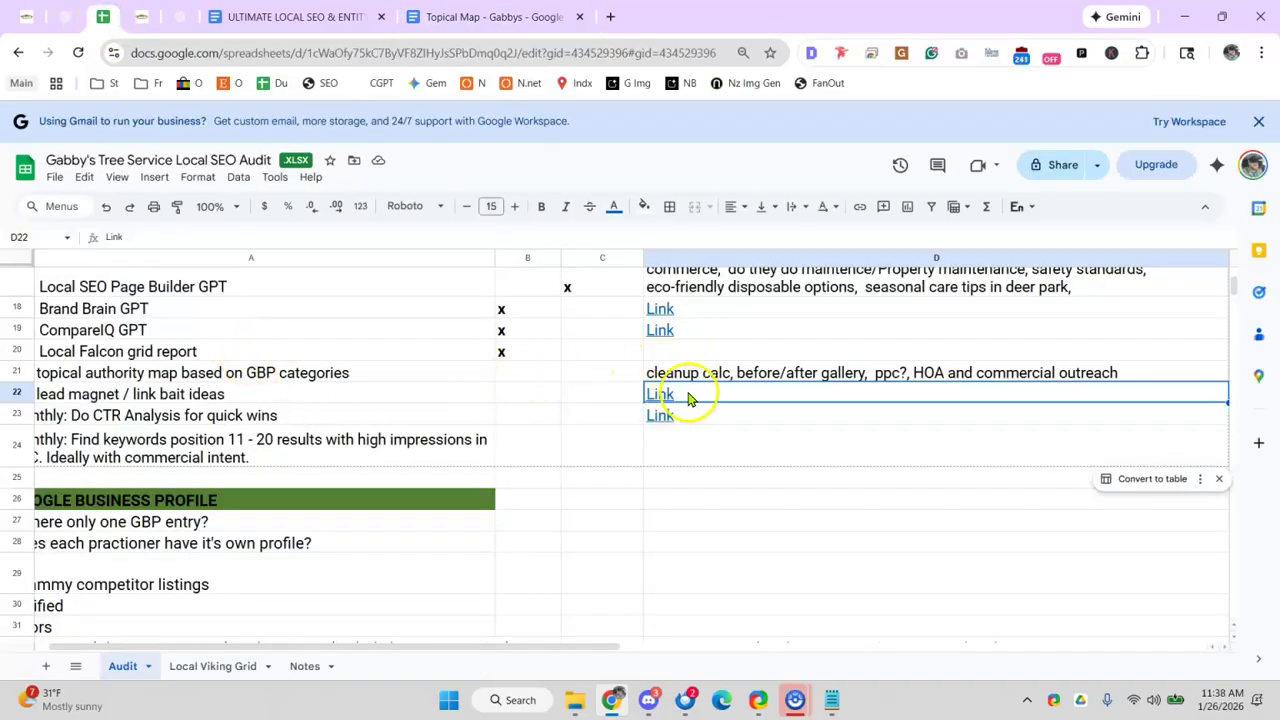
- Replace 'Link' in D22 with the pasted Topical Map document URL
{"action": "left_click", "coordinate": [750, 377]}
{"action": "left_click", "coordinate": [766, 394]}
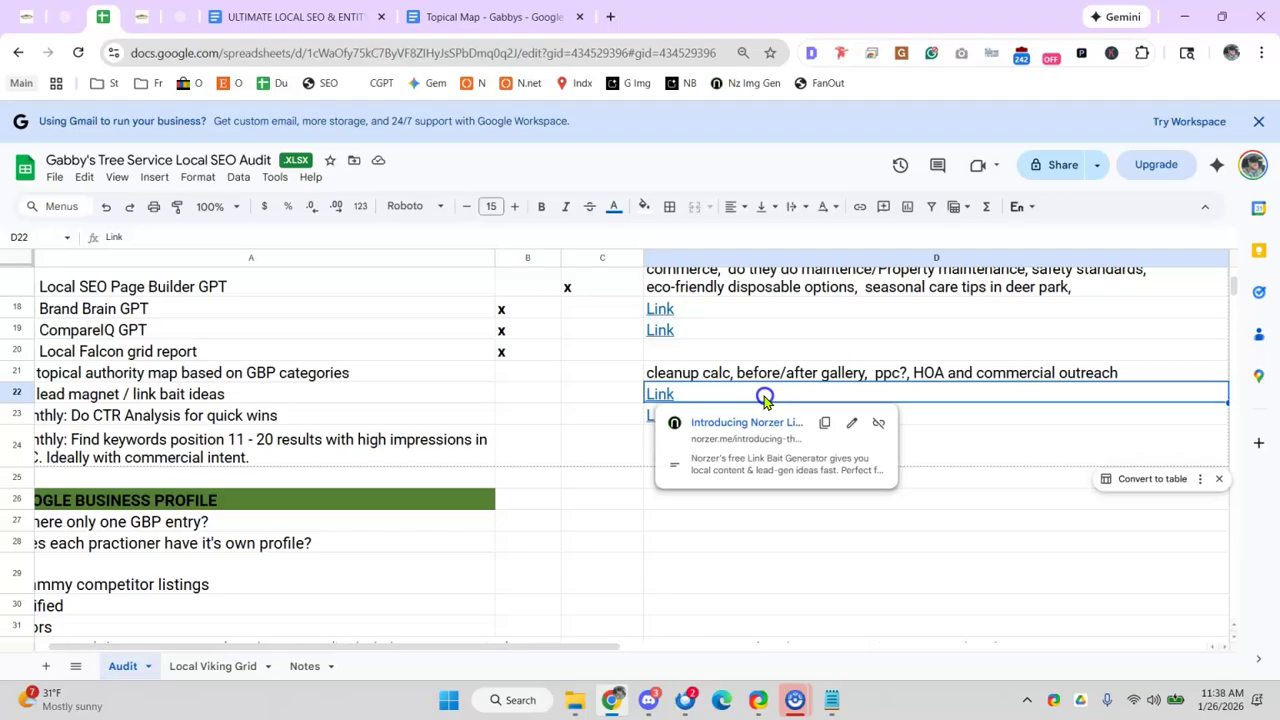
{"action": "double_click", "coordinate": [763, 394]}
{"action": "key", "text": "ctrl+v"}
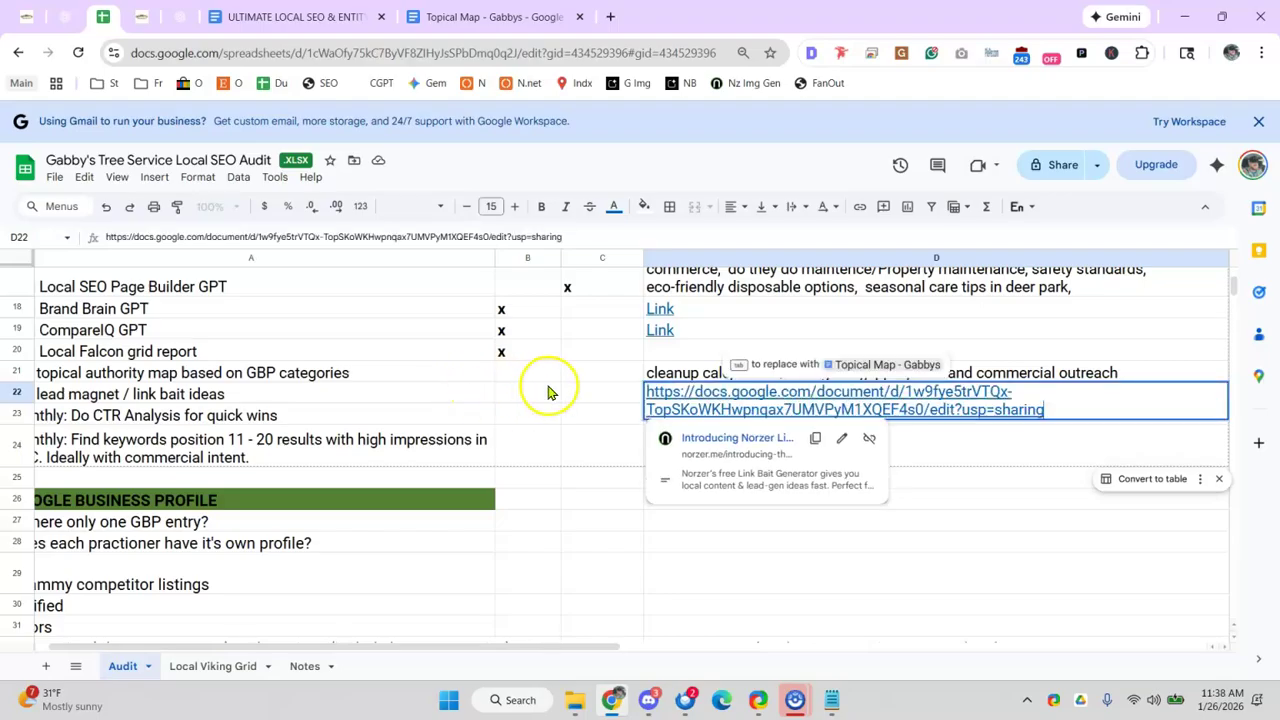
{"action": "left_click", "coordinate": [546, 390]}
- Look over the CTR analysis and keyword position tasks in rows 23–24
{"action": "left_click_drag", "start_coordinate": [263, 648], "coordinate": [195, 645]}
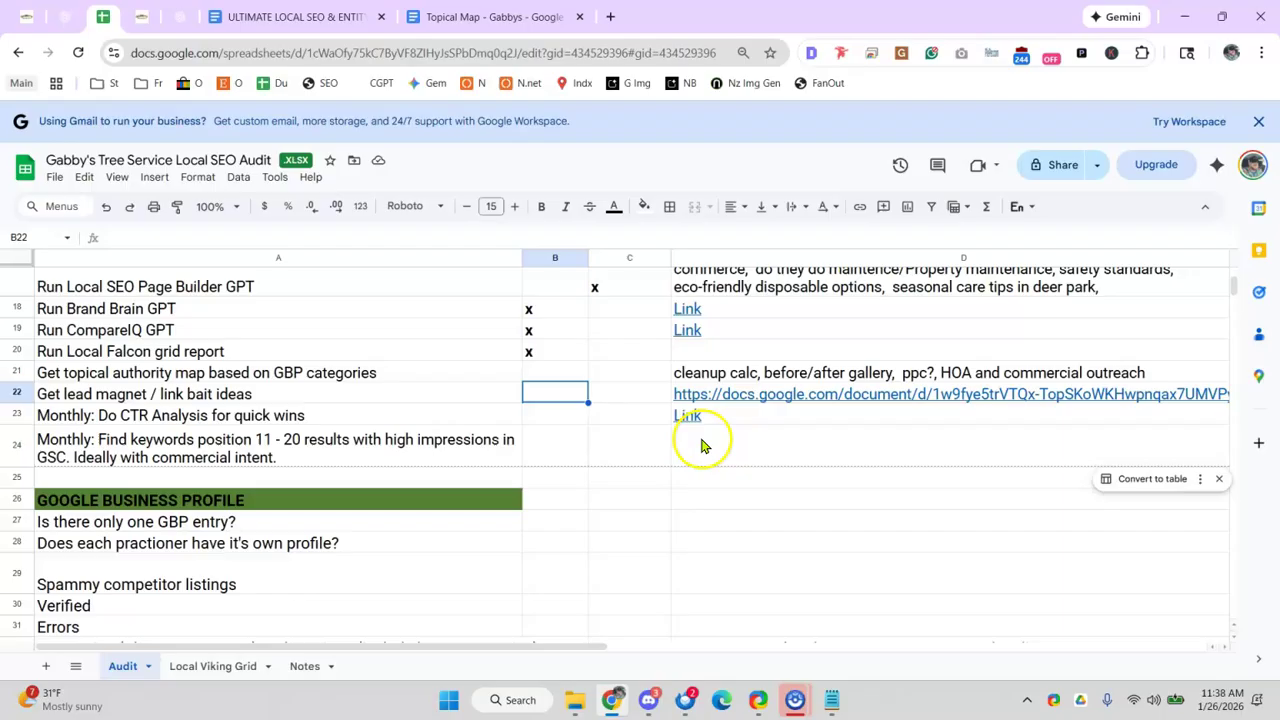
{"action": "mouse_move", "coordinate": [683, 418]}
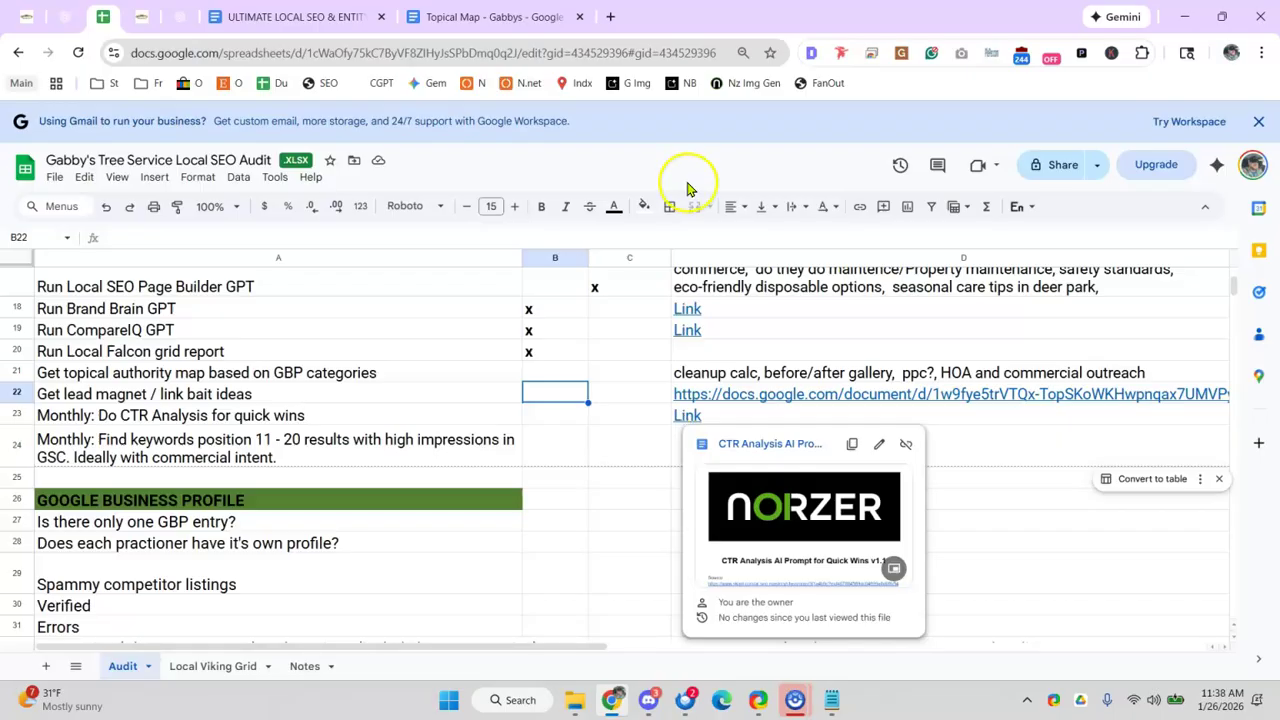
{"action": "left_click", "coordinate": [486, 417]}
{"action": "left_click", "coordinate": [173, 447]}
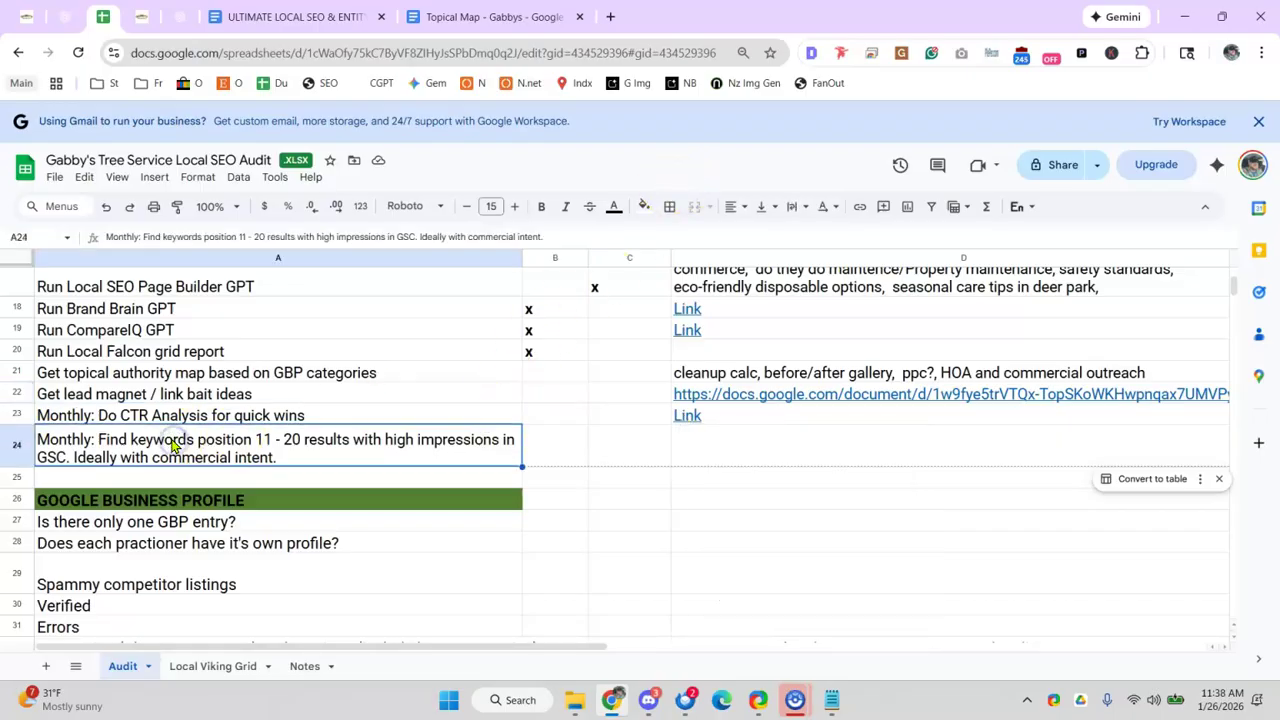
{"action": "left_click", "coordinate": [183, 417]}
{"action": "left_click", "coordinate": [157, 476]}
{"action": "left_click", "coordinate": [177, 457]}
- Enter x marks in B24, C22, C24 and B23
{"action": "left_click", "coordinate": [548, 442]}
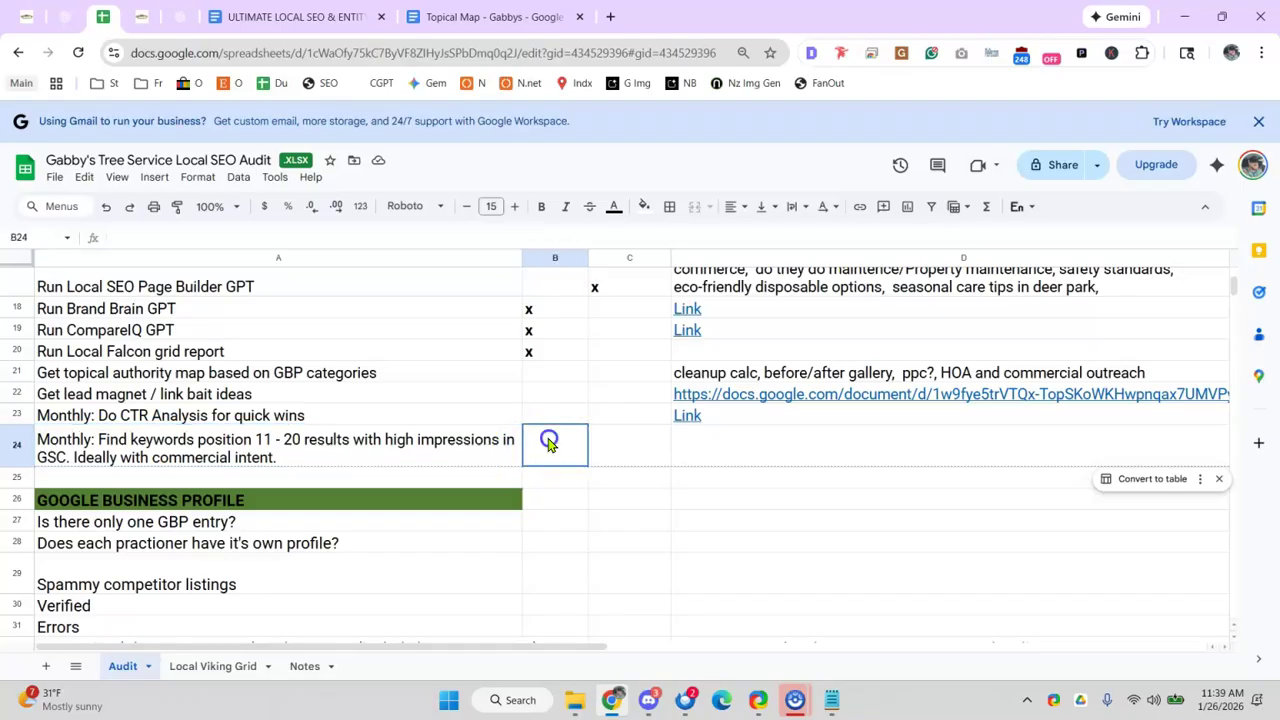
{"action": "type", "text": "x"}
{"action": "left_click", "coordinate": [606, 396]}
{"action": "type", "text": "x"}
{"action": "left_click", "coordinate": [566, 443]}
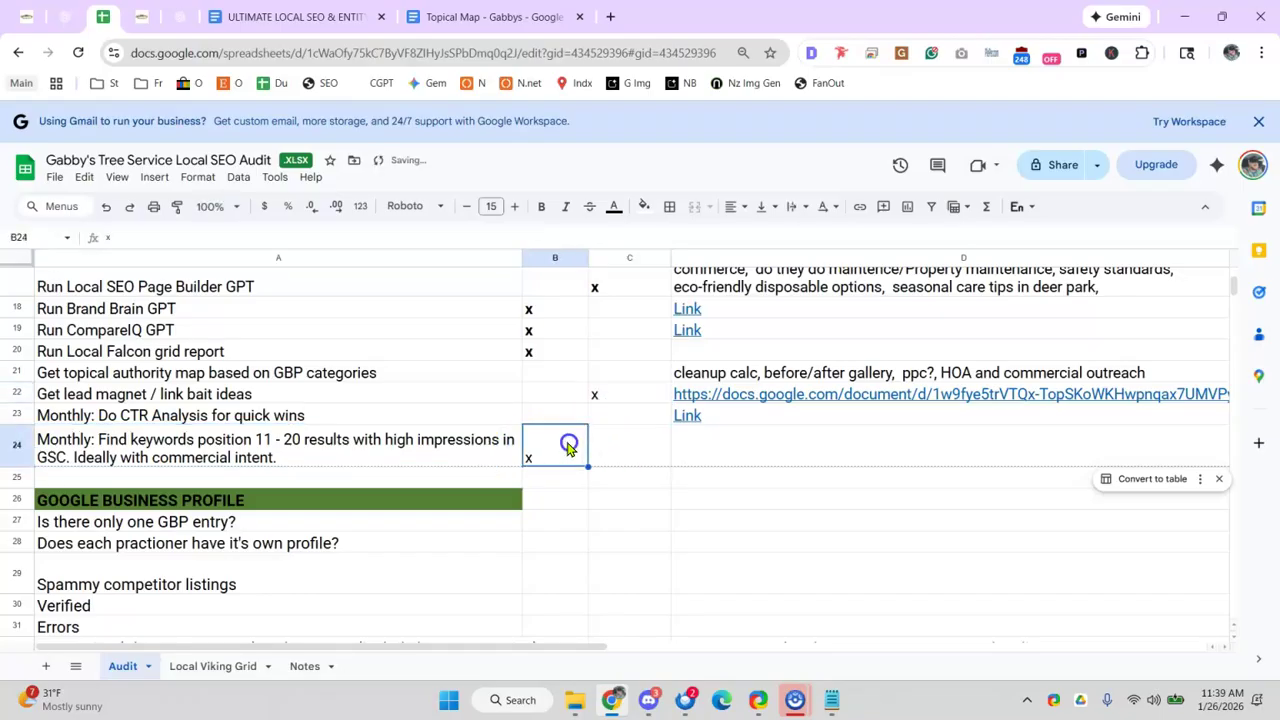
{"action": "left_click", "coordinate": [620, 446]}
{"action": "type", "text": "z"}
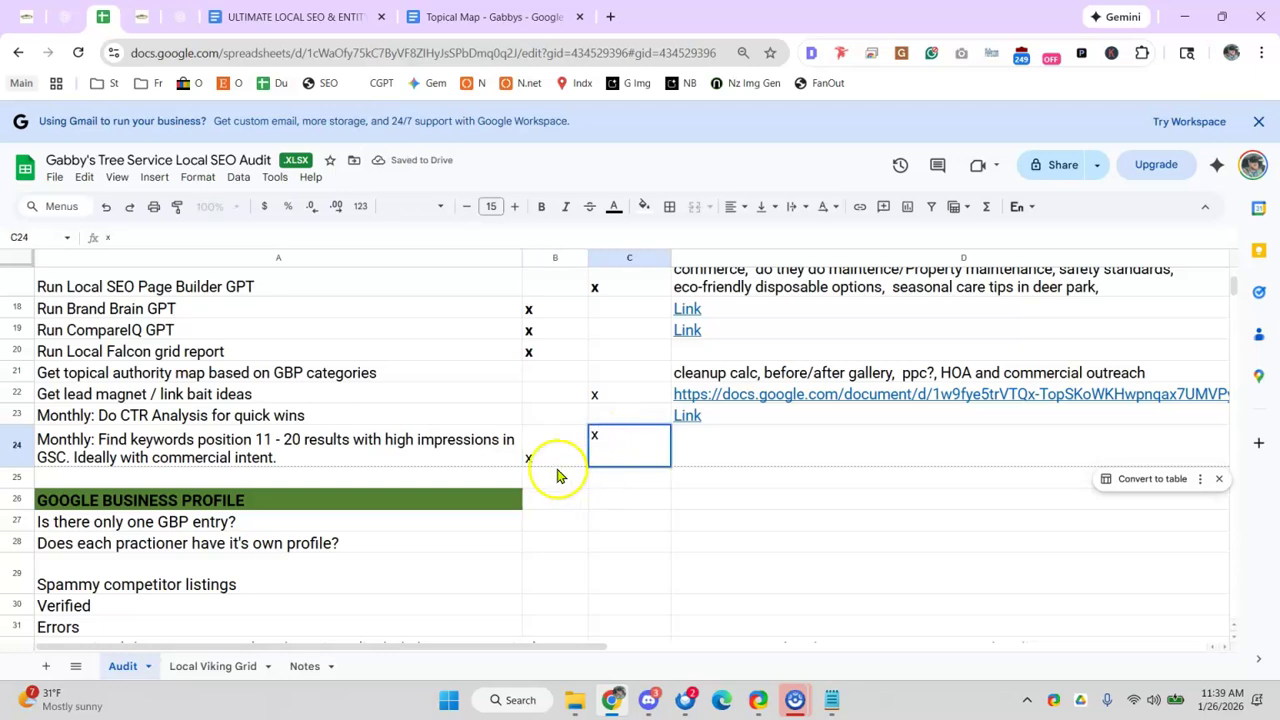
{"action": "left_click", "coordinate": [540, 440]}
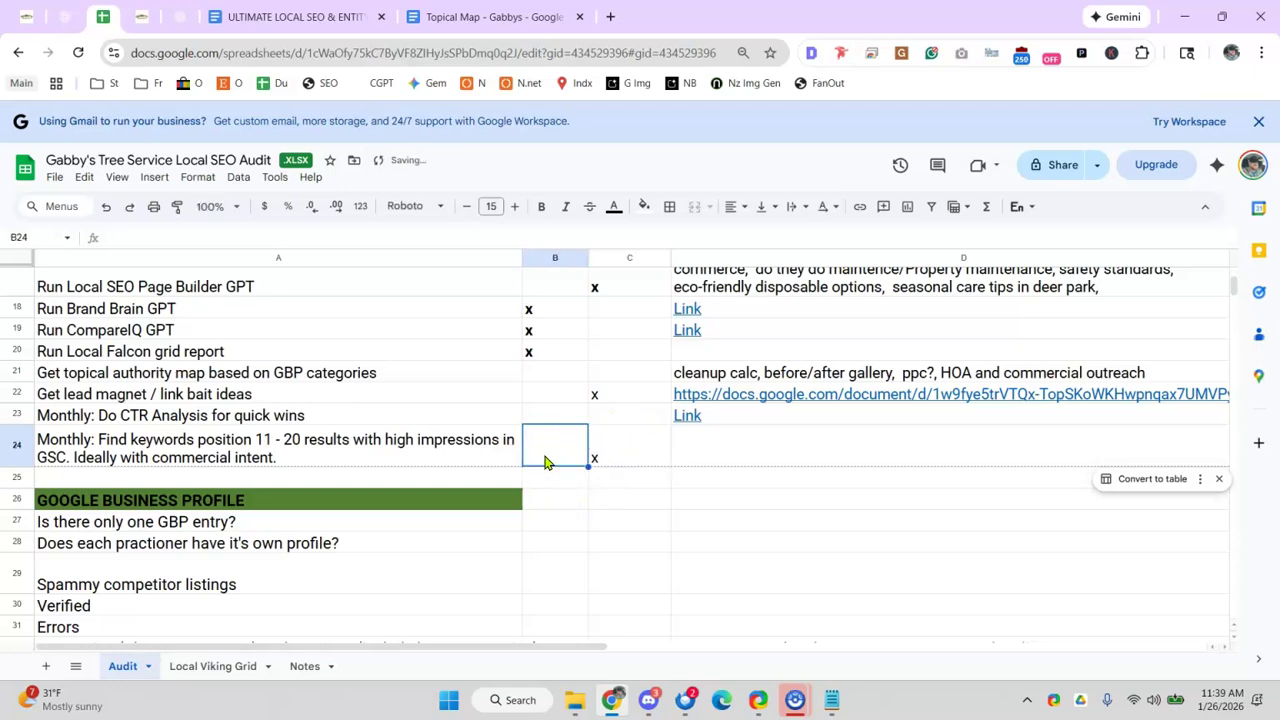
{"action": "left_click", "coordinate": [600, 422]}
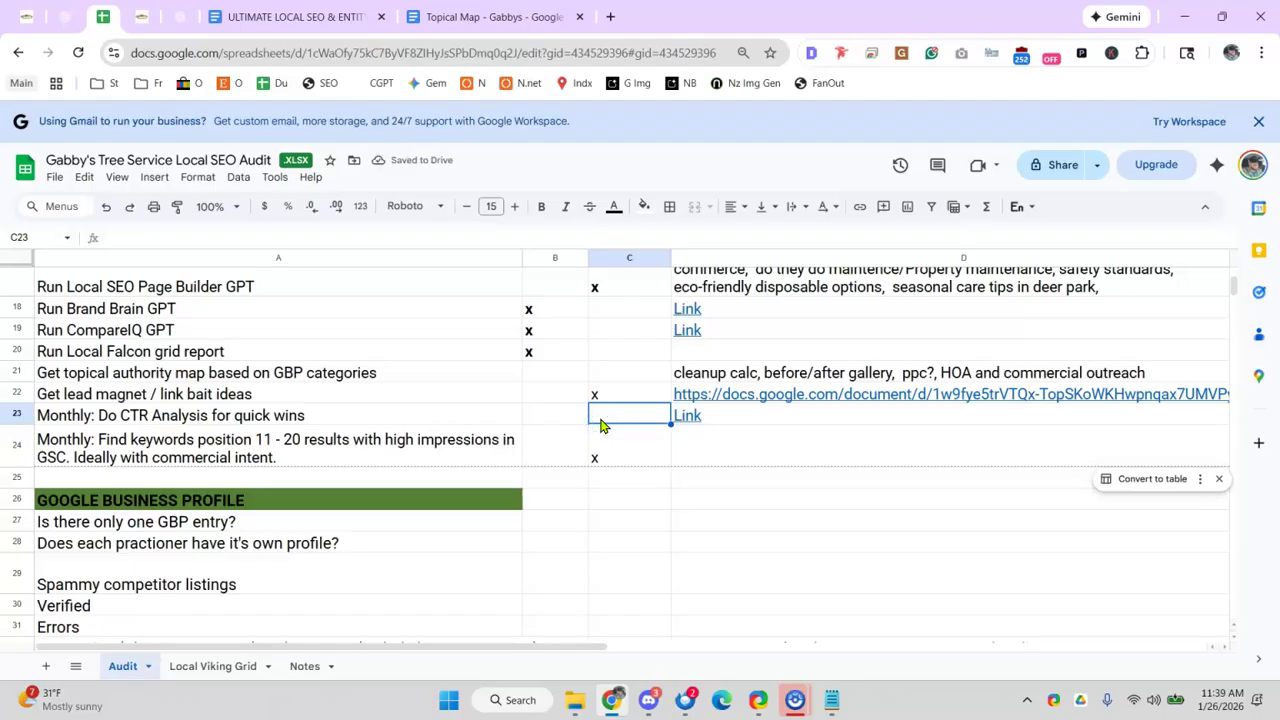
{"action": "left_click", "coordinate": [556, 412]}
{"action": "type", "text": "x"}
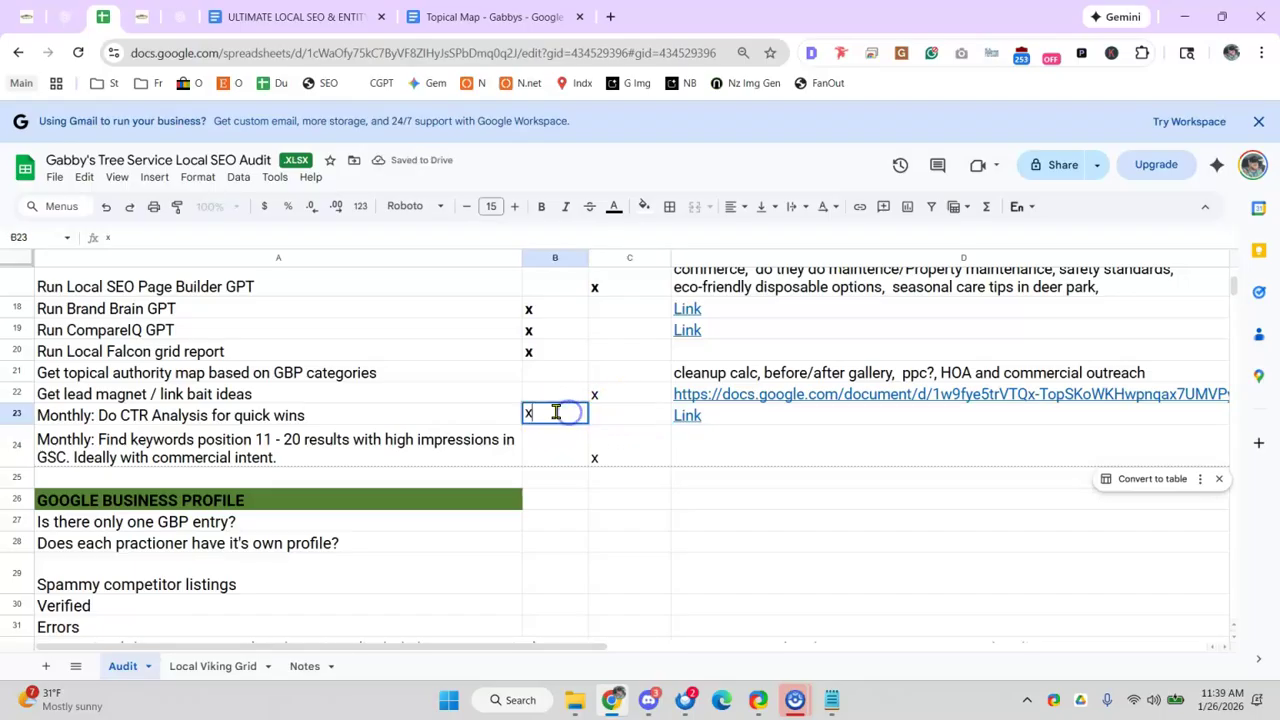
- Strike through the CTR analysis row A23:D23 via Format > Text > Strikethrough
{"action": "left_click_drag", "start_coordinate": [131, 412], "coordinate": [714, 425]}
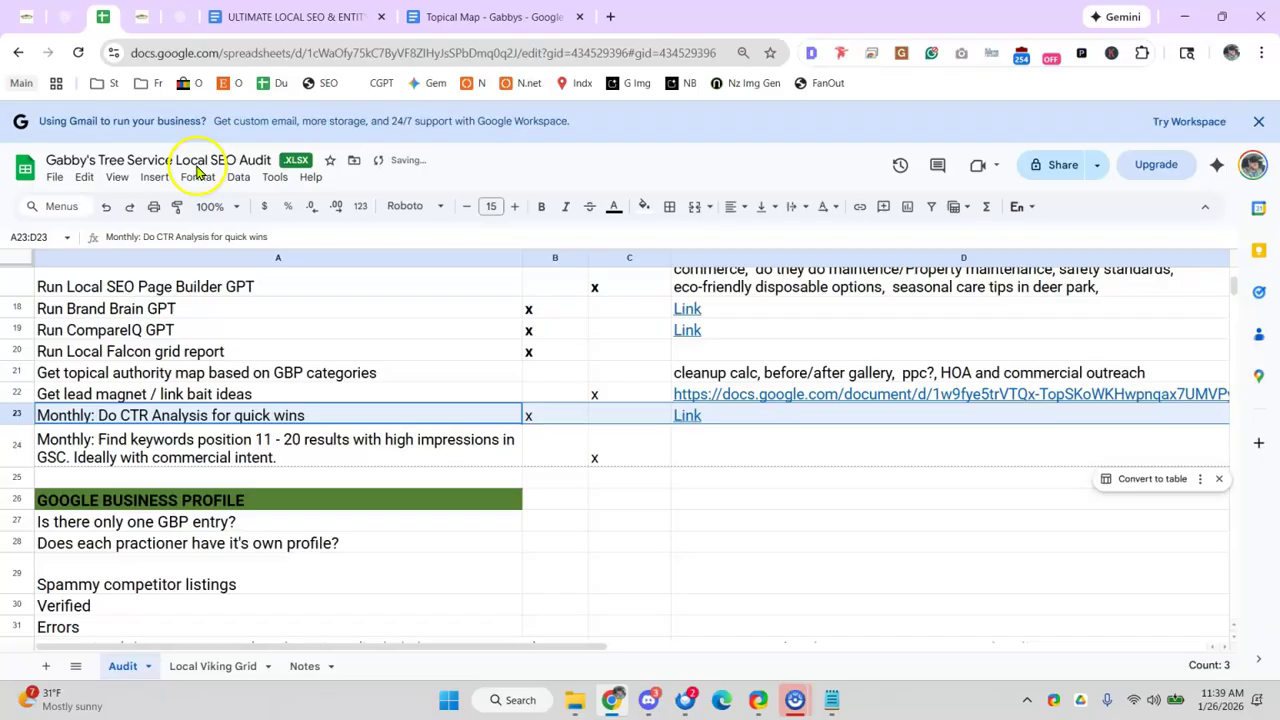
{"action": "left_click", "coordinate": [197, 177]}
{"action": "mouse_move", "coordinate": [243, 265]}
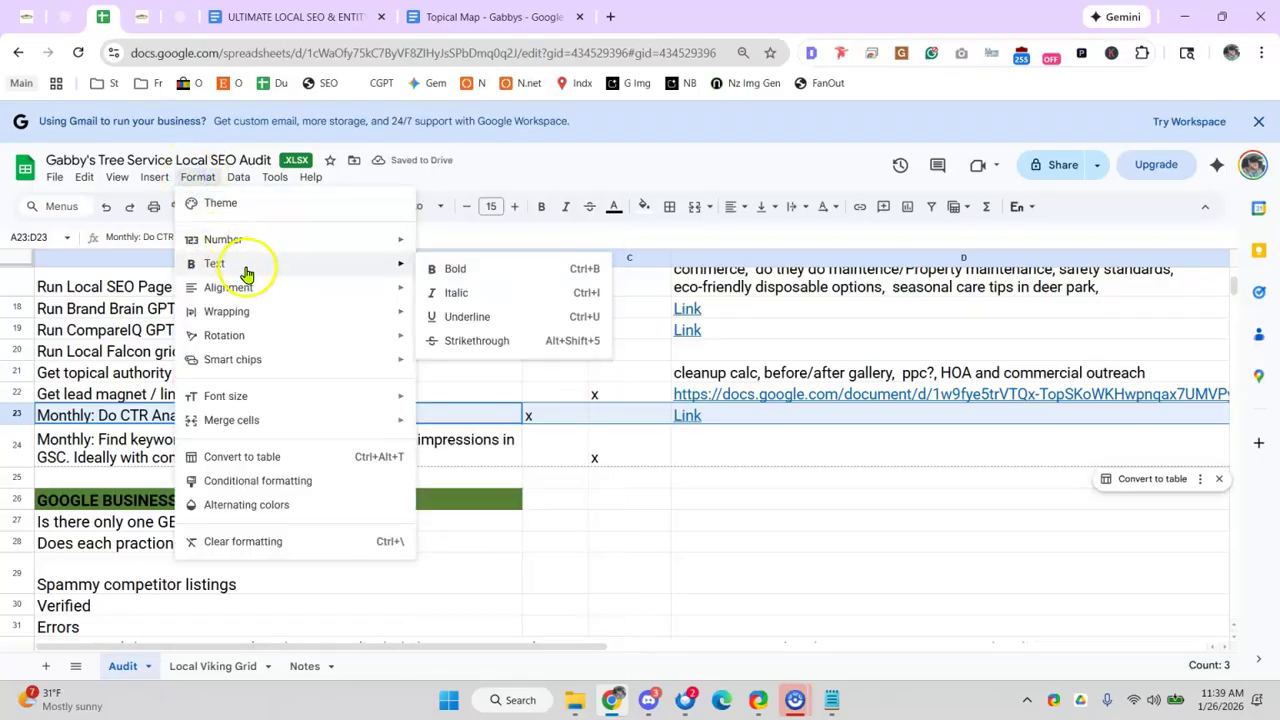
{"action": "left_click", "coordinate": [468, 344]}
{"action": "left_click", "coordinate": [281, 463]}
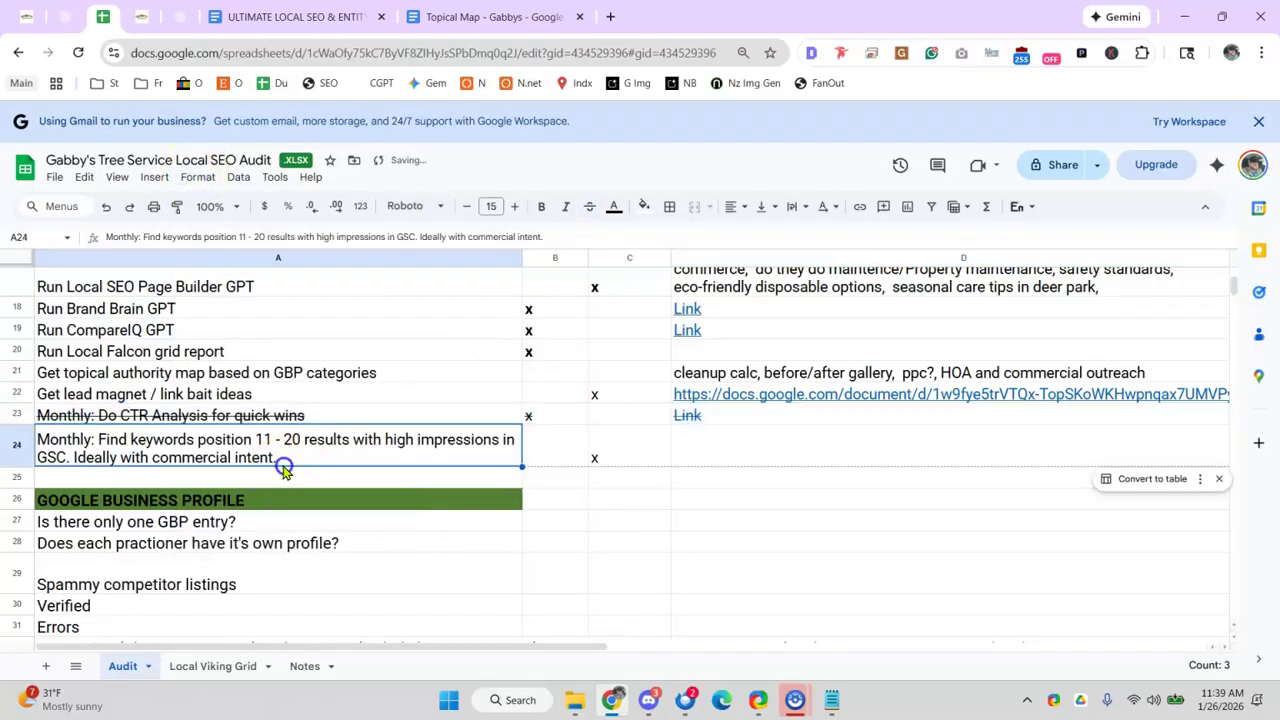
{"action": "scroll", "coordinate": [280, 466], "scroll_direction": "down", "scroll_amount": 3}
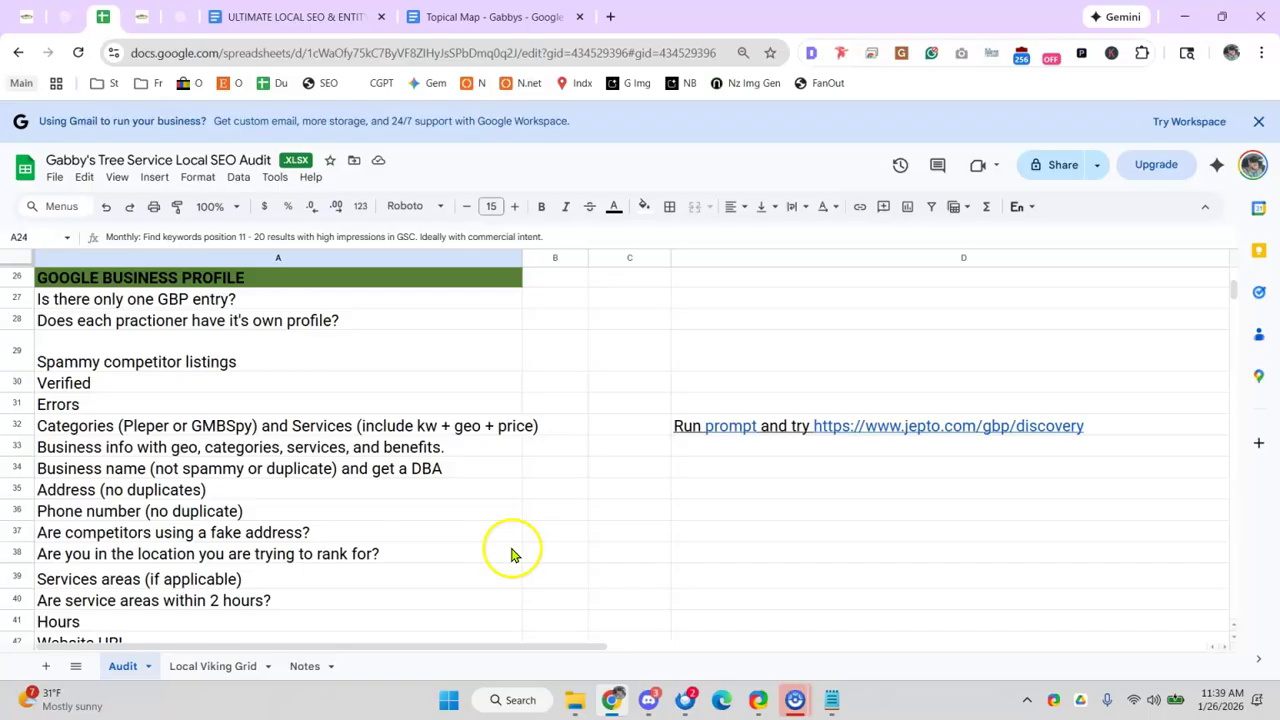
{"action": "left_click", "coordinate": [644, 710]}
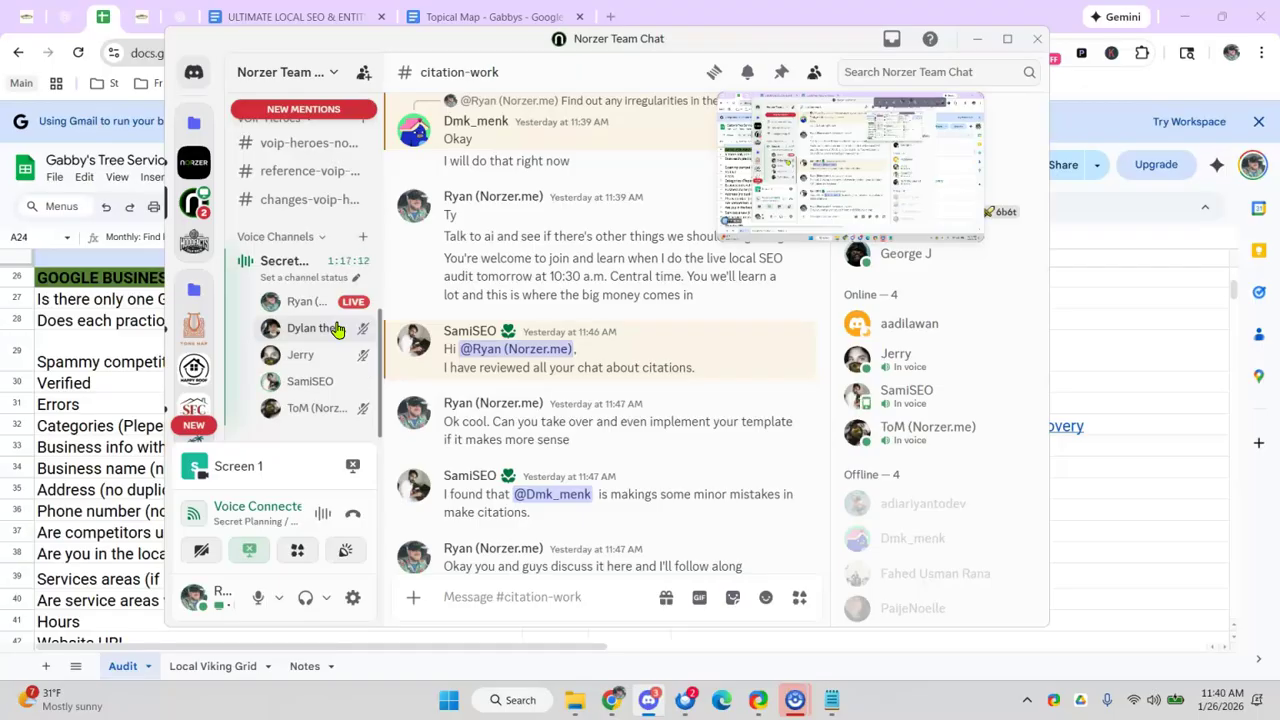
{"action": "left_click_drag", "start_coordinate": [586, 40], "coordinate": [620, 40]}
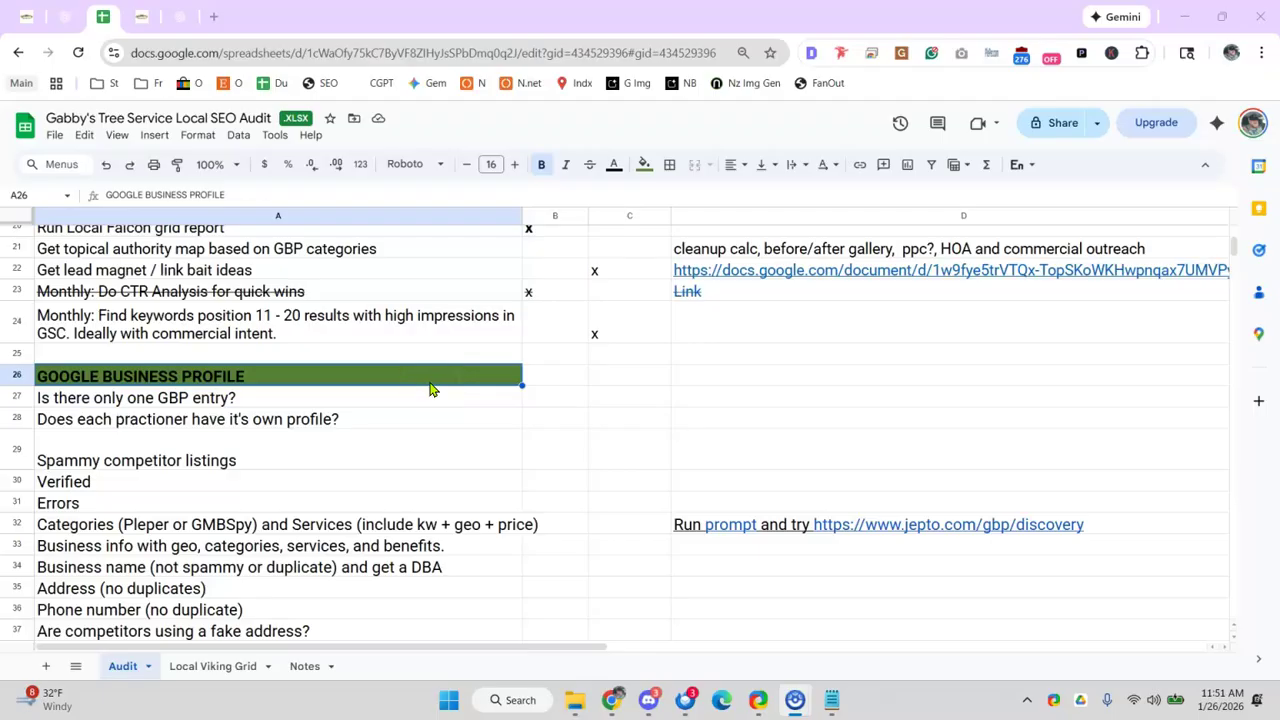
{"action": "left_click", "coordinate": [364, 402]}
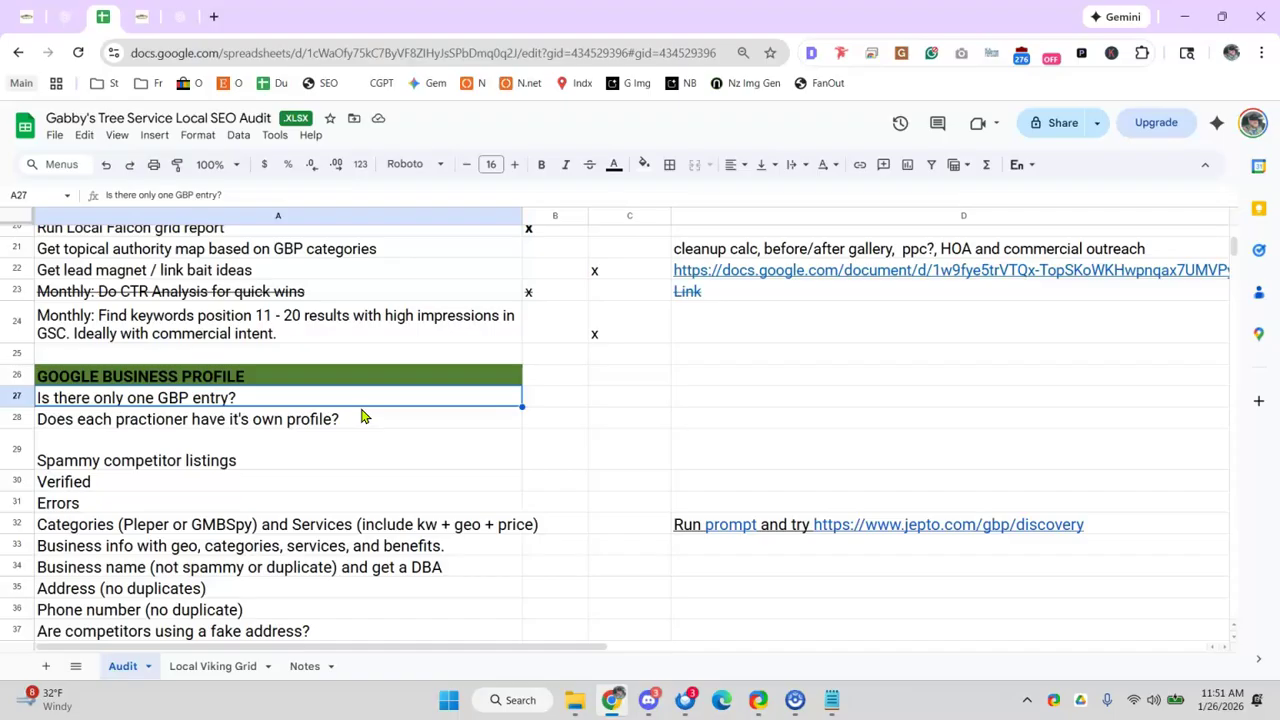
{"action": "left_click", "coordinate": [347, 406]}
{"action": "left_click", "coordinate": [205, 18]}
{"action": "type", "text": "dentsti"}
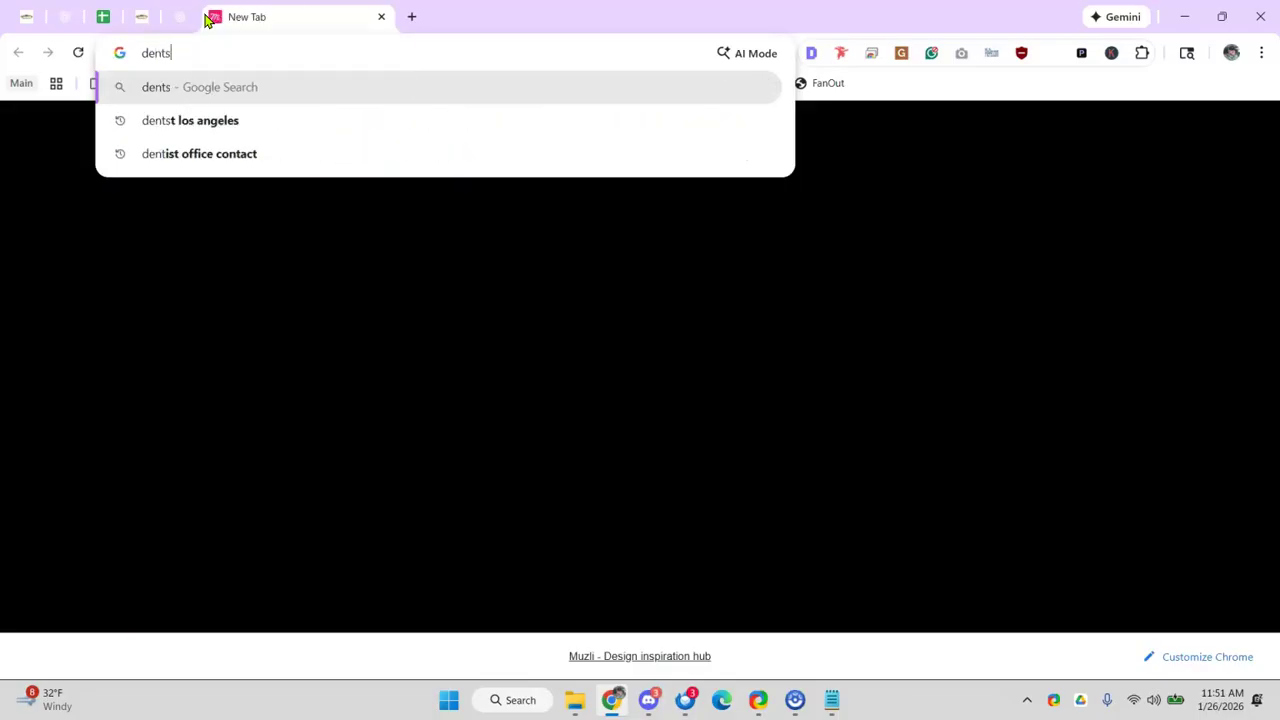
{"action": "key", "text": "BackSpace"}
{"action": "key", "text": "BackSpace"}
{"action": "key", "text": "BackSpace"}
{"action": "type", "text": "ists near me"}
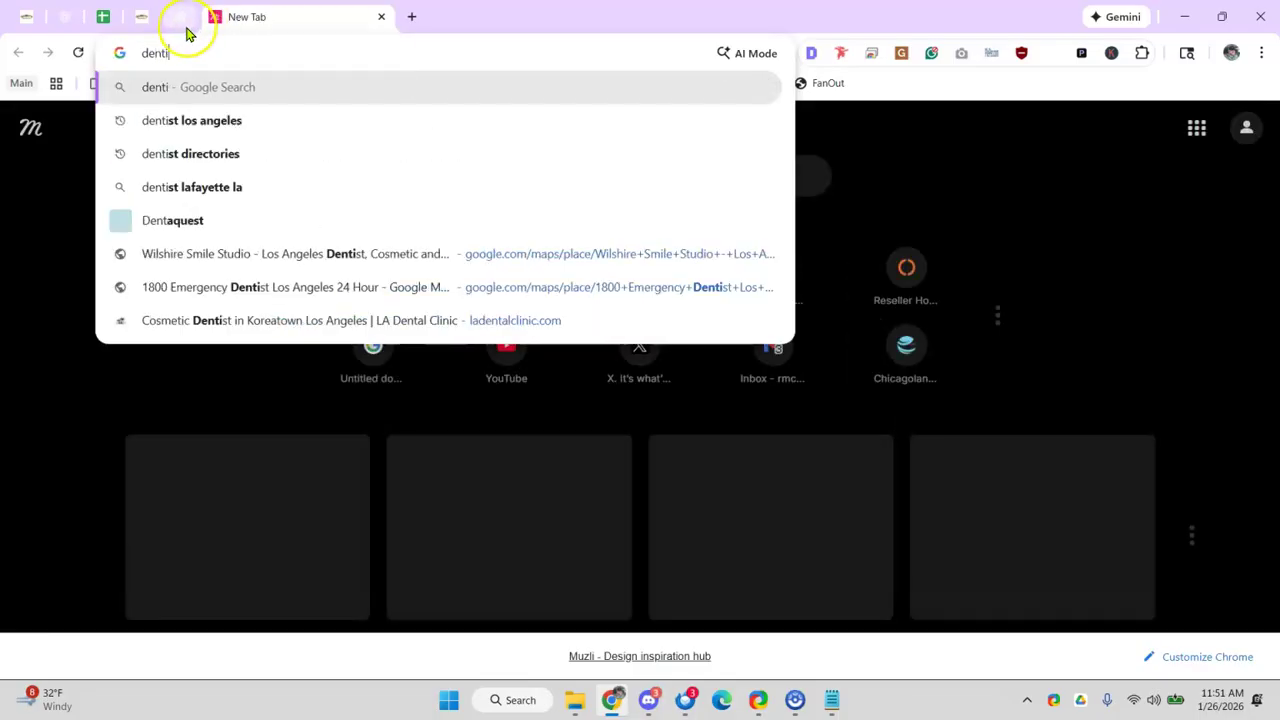
{"action": "key", "text": "Return"}
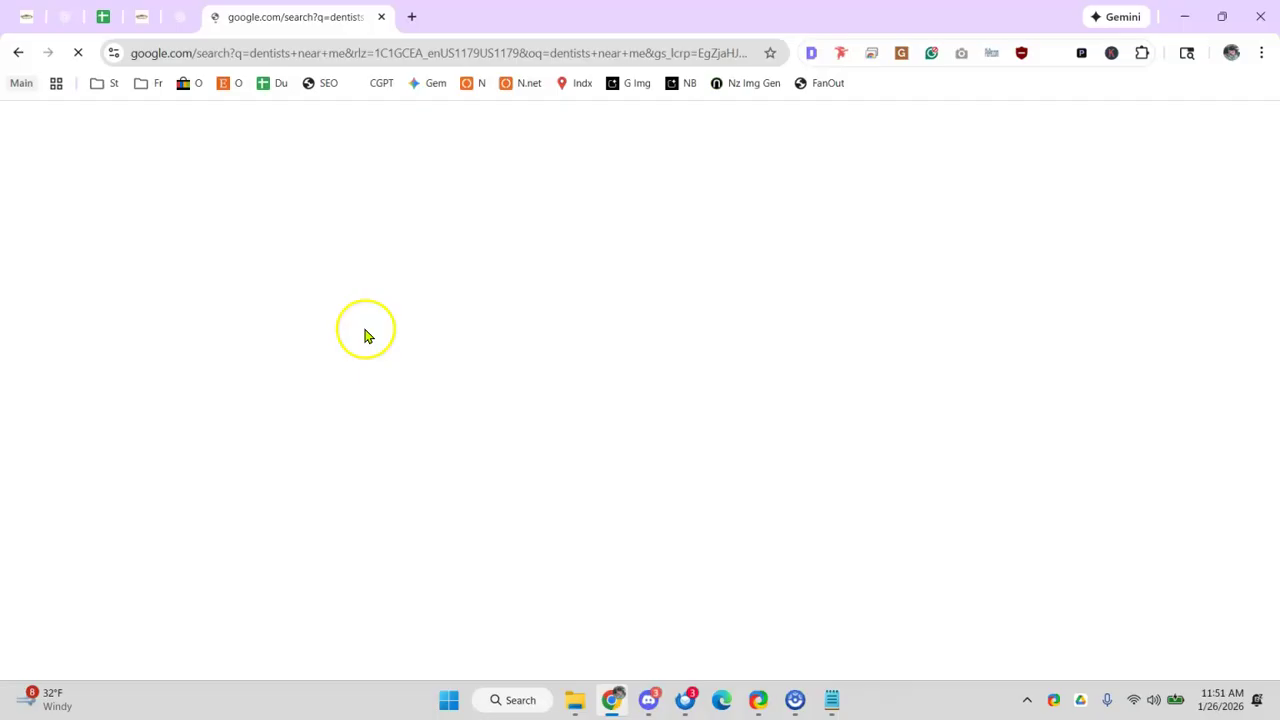
{"action": "scroll", "coordinate": [455, 420], "scroll_direction": "down", "scroll_amount": 1}
{"action": "scroll", "coordinate": [455, 420], "scroll_direction": "down", "scroll_amount": 10}
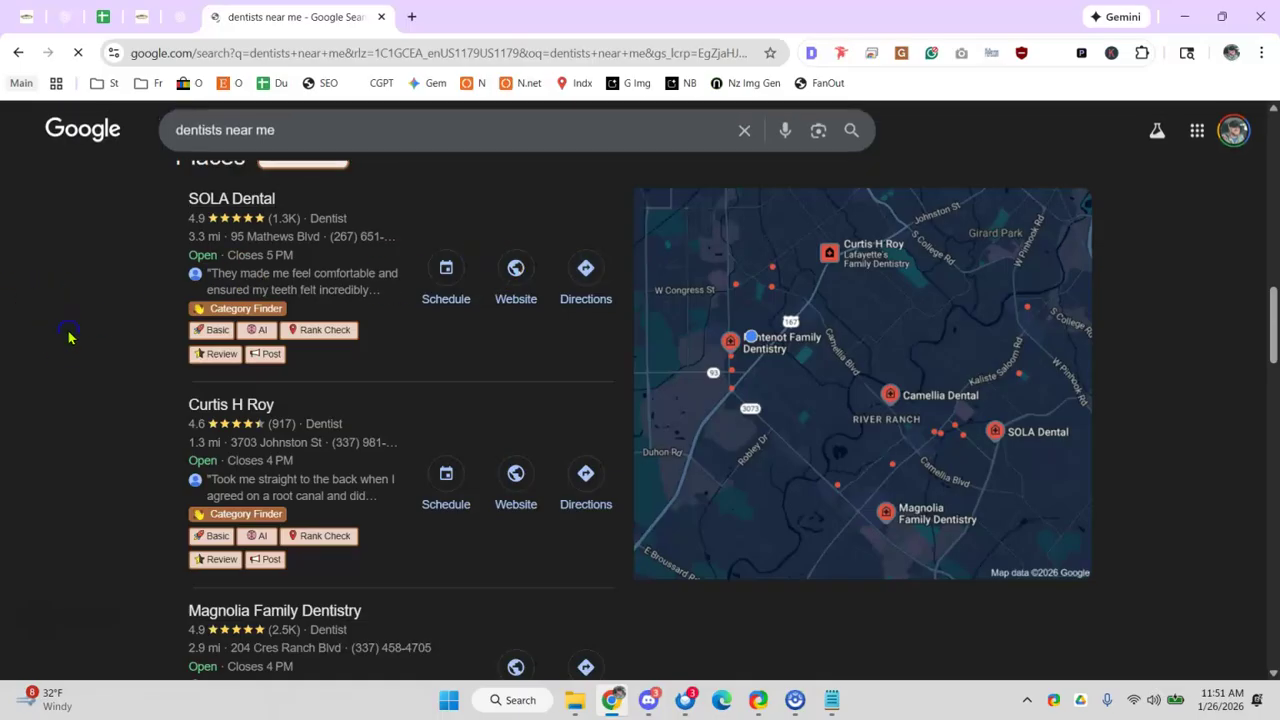
{"action": "key", "text": "ctrl+minus"}
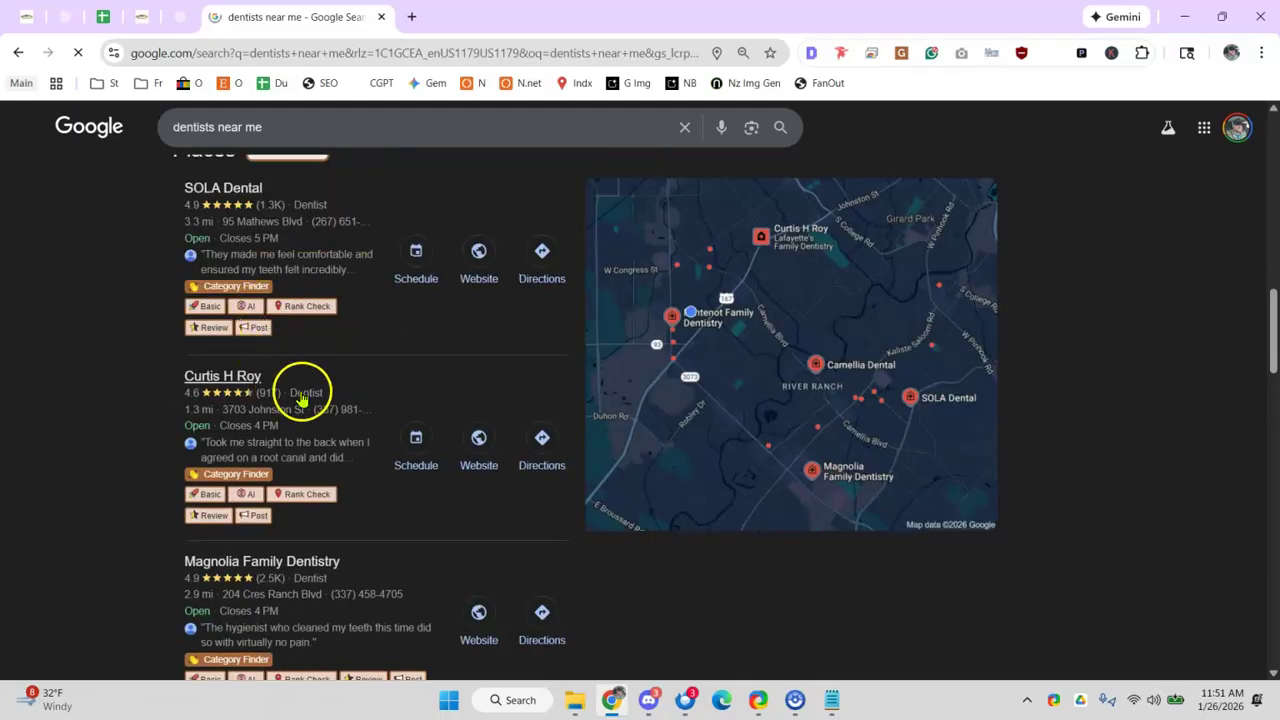
{"action": "mouse_move", "coordinate": [386, 380]}
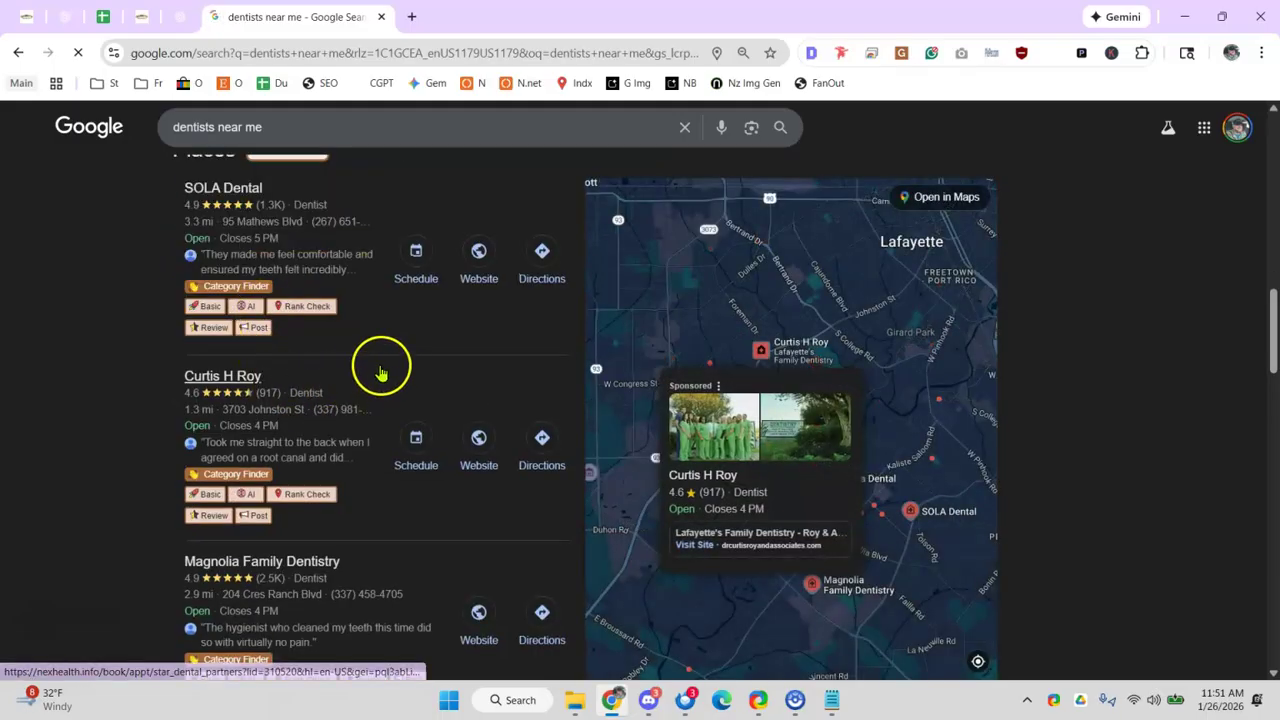
{"action": "scroll", "coordinate": [380, 372], "scroll_direction": "down", "scroll_amount": 1}
{"action": "scroll", "coordinate": [352, 399], "scroll_direction": "down", "scroll_amount": 1}
{"action": "scroll", "coordinate": [345, 397], "scroll_direction": "up", "scroll_amount": 1}
{"action": "key", "text": "ctrl+minus"}
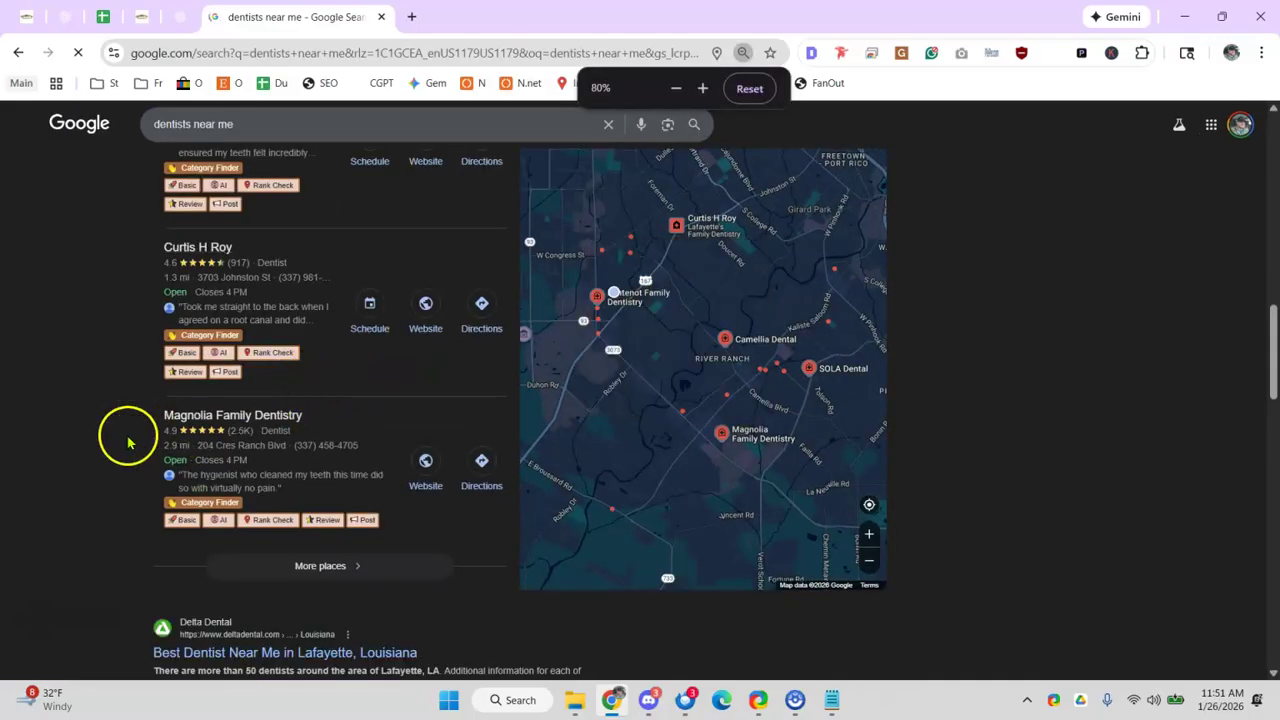
{"action": "scroll", "coordinate": [265, 420], "scroll_direction": "up", "scroll_amount": 2}
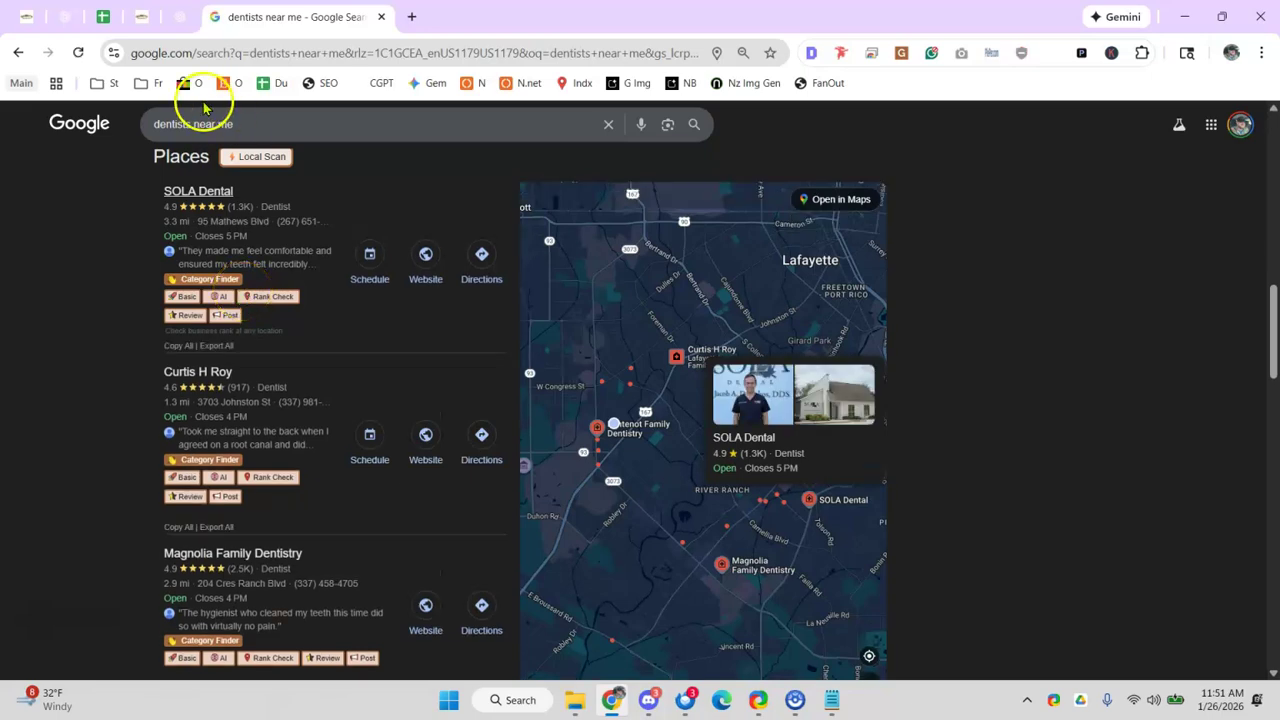
{"action": "scroll", "coordinate": [175, 410], "scroll_direction": "down", "scroll_amount": 1}
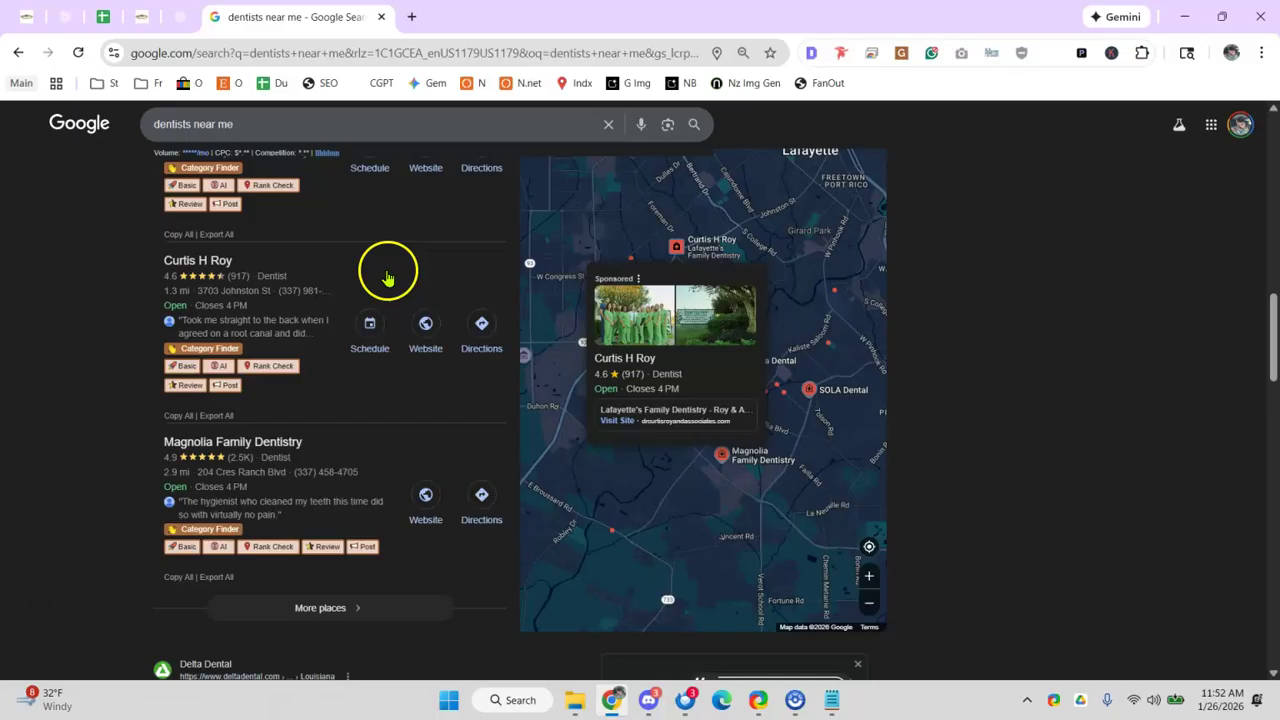
{"action": "scroll", "coordinate": [210, 240], "scroll_direction": "up", "scroll_amount": 1}
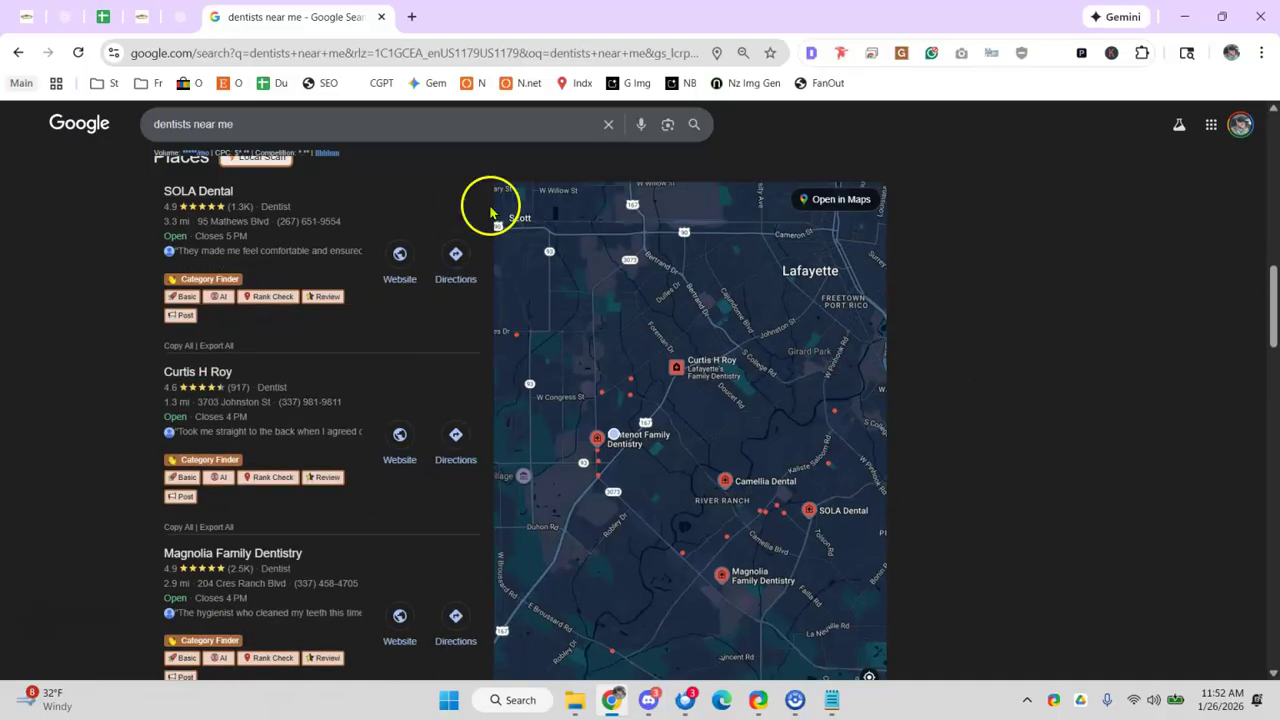
{"action": "scroll", "coordinate": [300, 230], "scroll_direction": "down", "scroll_amount": 1}
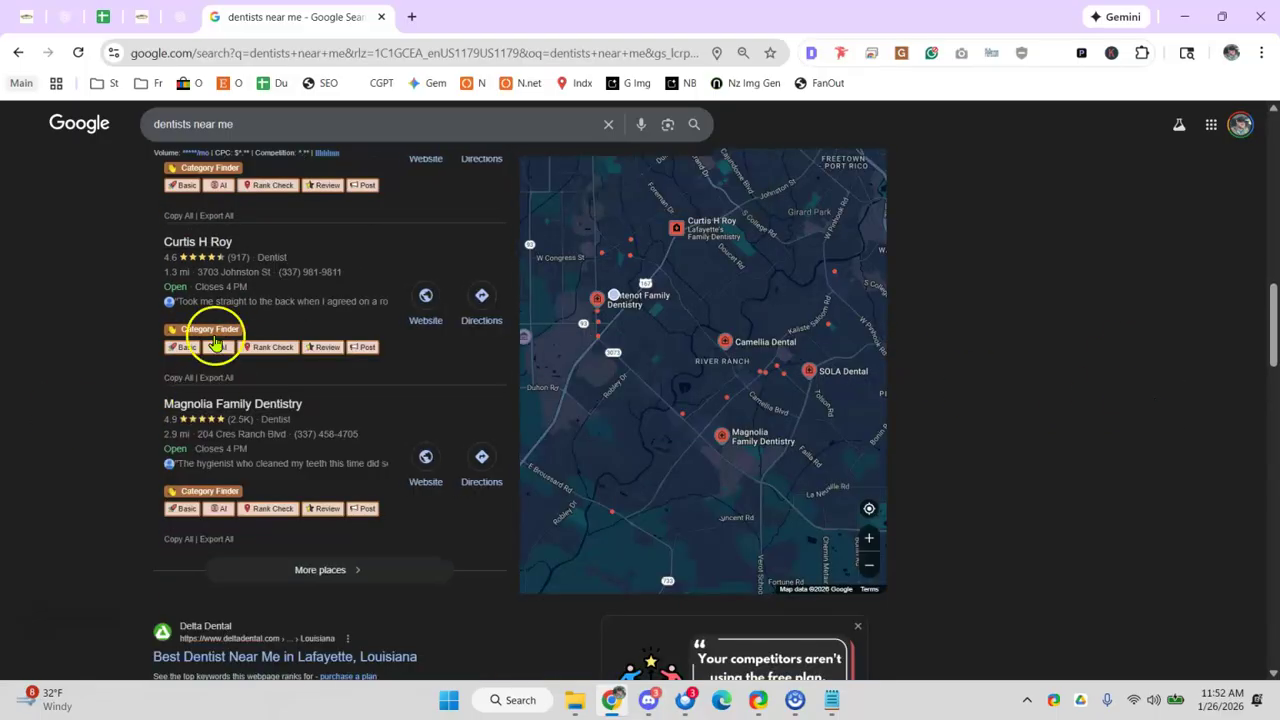
{"action": "scroll", "coordinate": [163, 220], "scroll_direction": "up", "scroll_amount": 2}
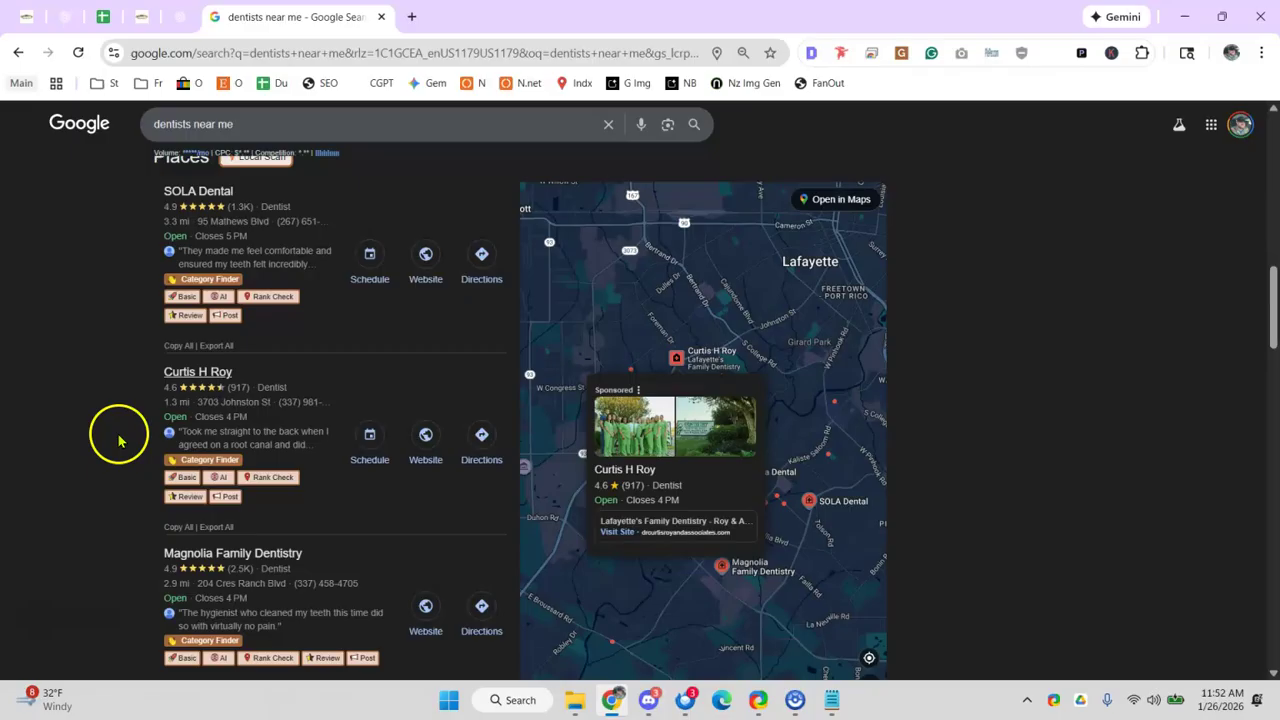
{"action": "key", "text": "ctrl+minus"}
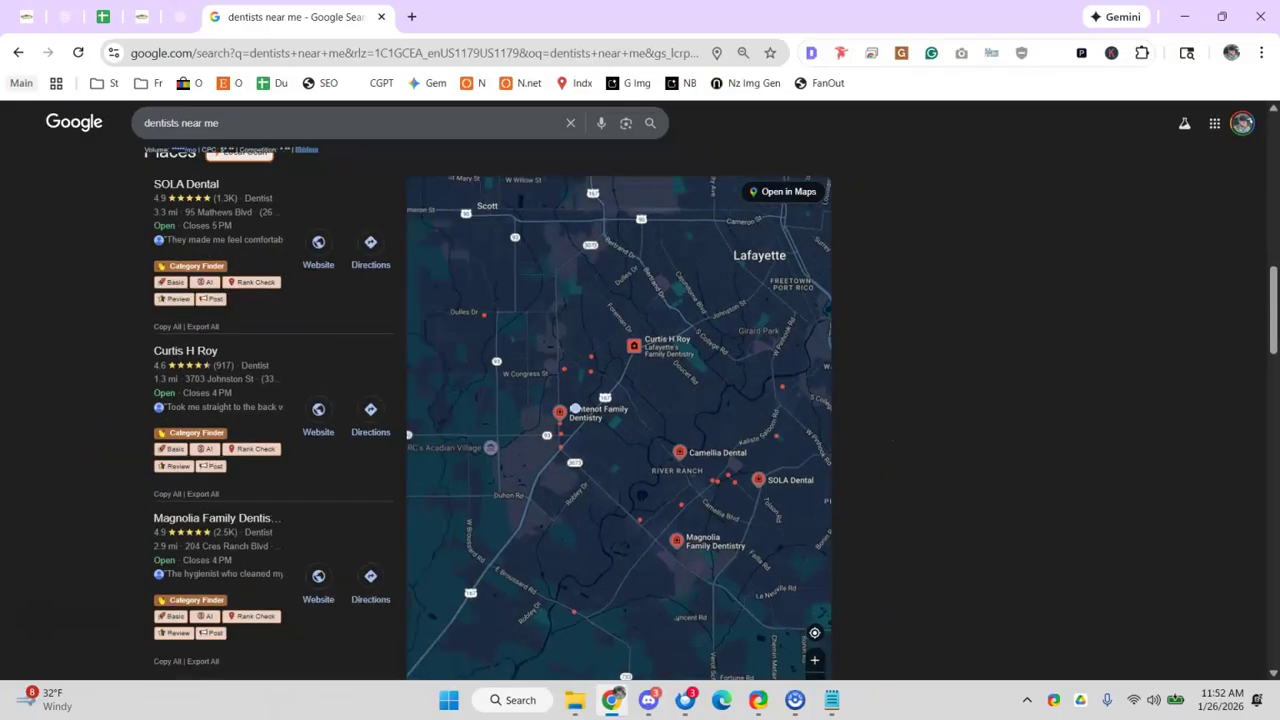
{"action": "scroll", "coordinate": [318, 300], "scroll_direction": "up", "scroll_amount": 5}
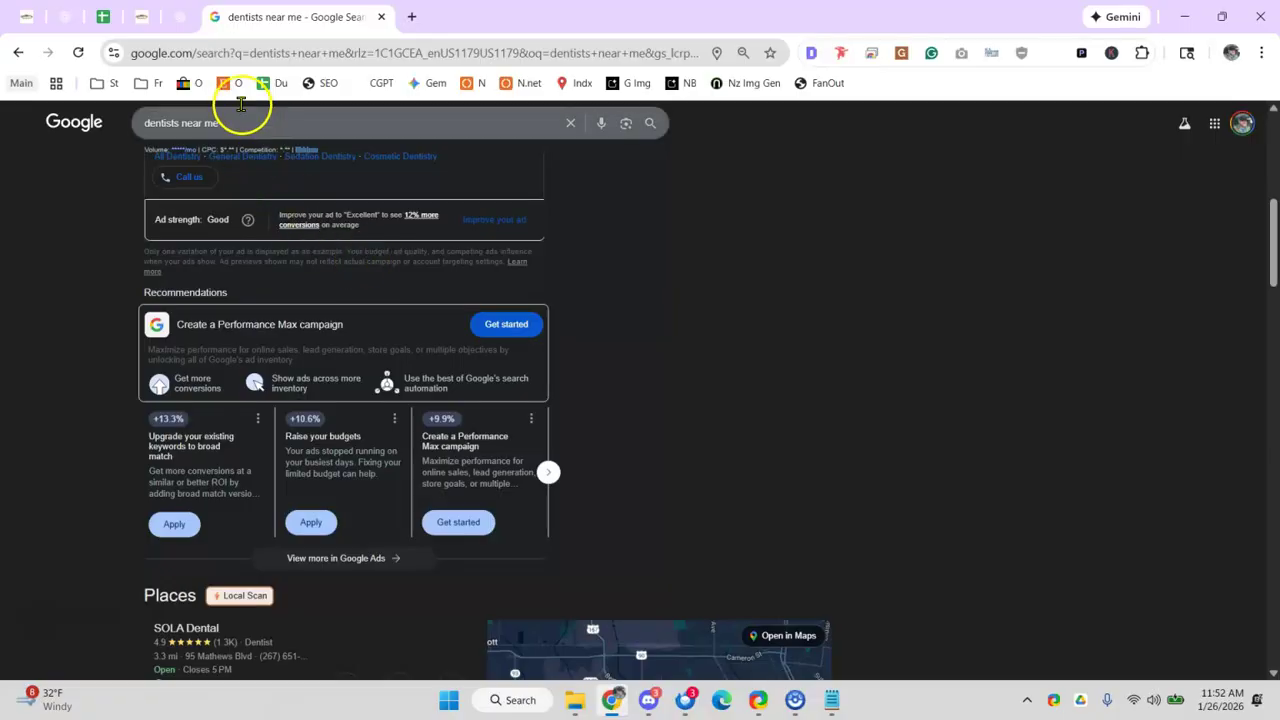
- Load the Business Profile Manager locations list (17 businesses, 94% verified), then return to the audit sheet
{"action": "left_click", "coordinate": [251, 53]}
{"action": "type", "text": "busines"}
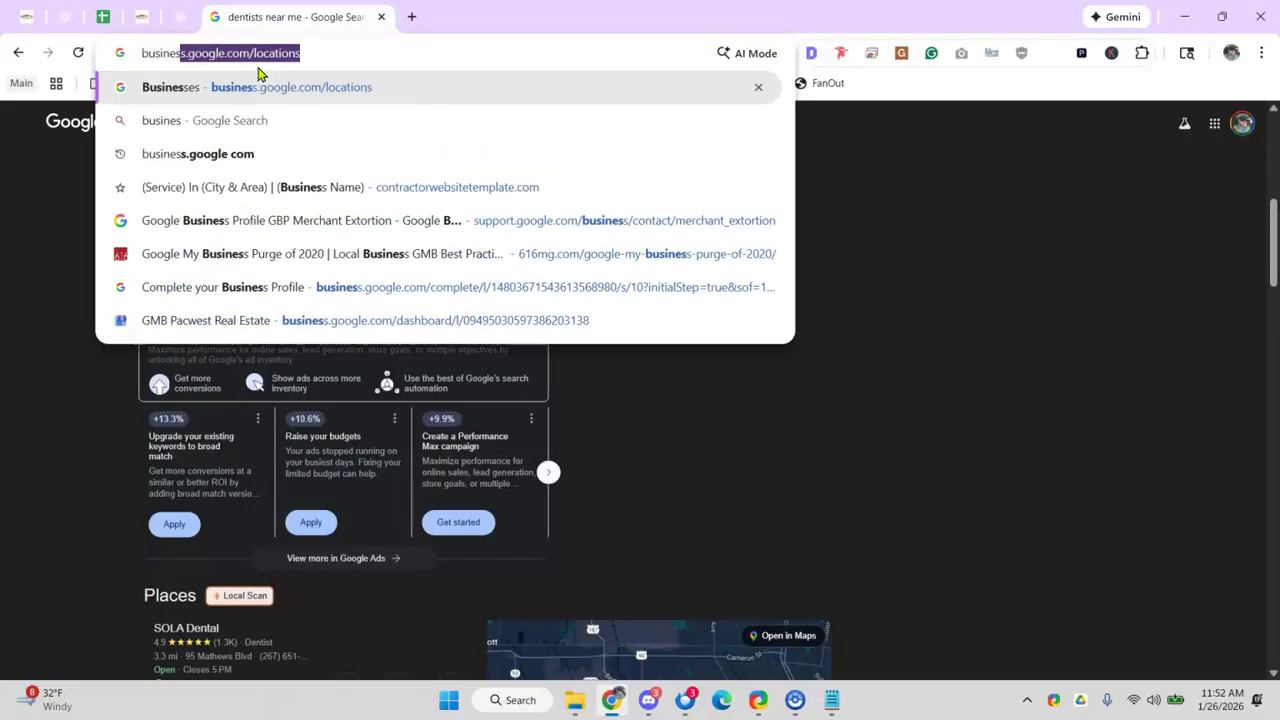
{"action": "key", "text": "Return"}
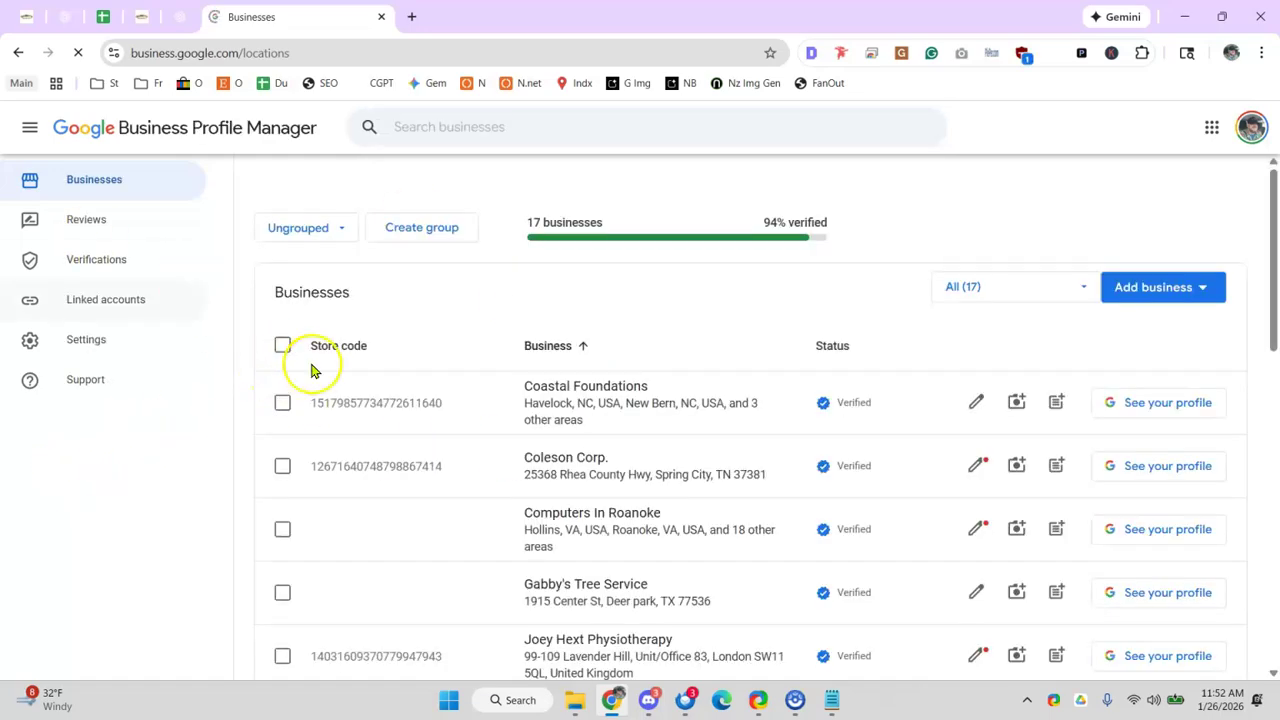
{"action": "left_click", "coordinate": [18, 52]}
{"action": "left_click", "coordinate": [118, 20]}
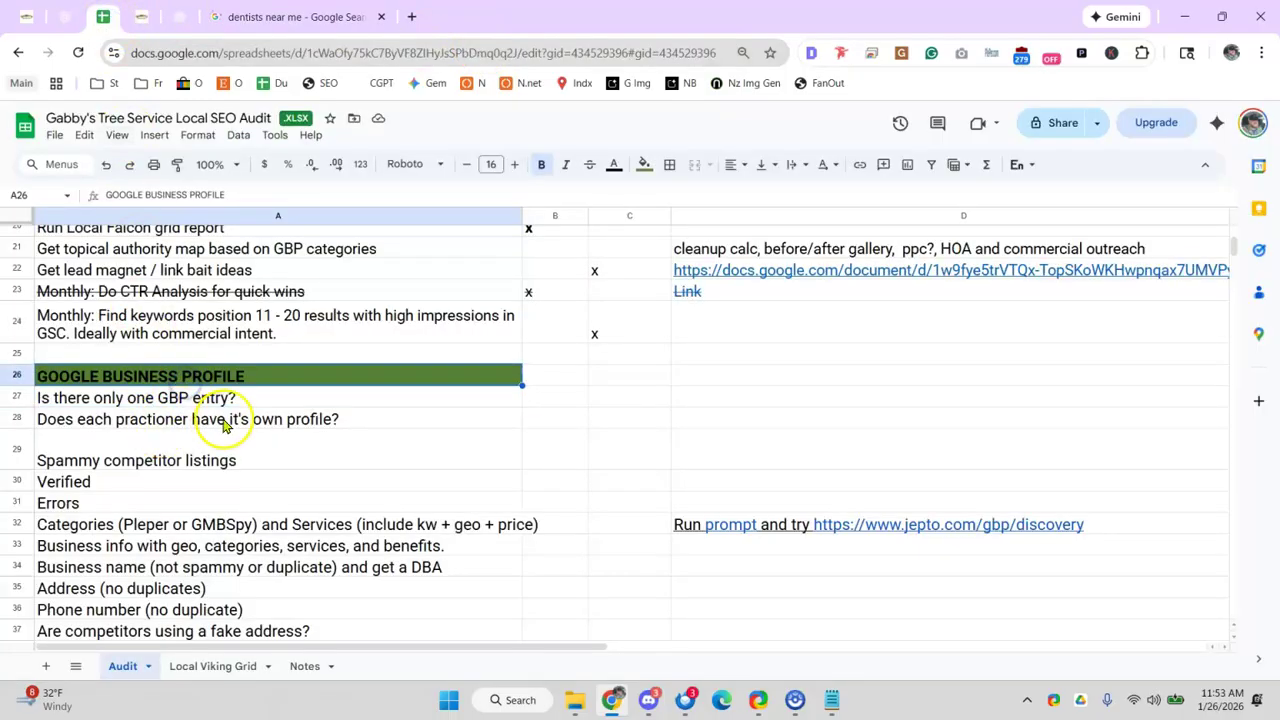
{"action": "scroll", "coordinate": [237, 420], "scroll_direction": "down", "scroll_amount": 2}
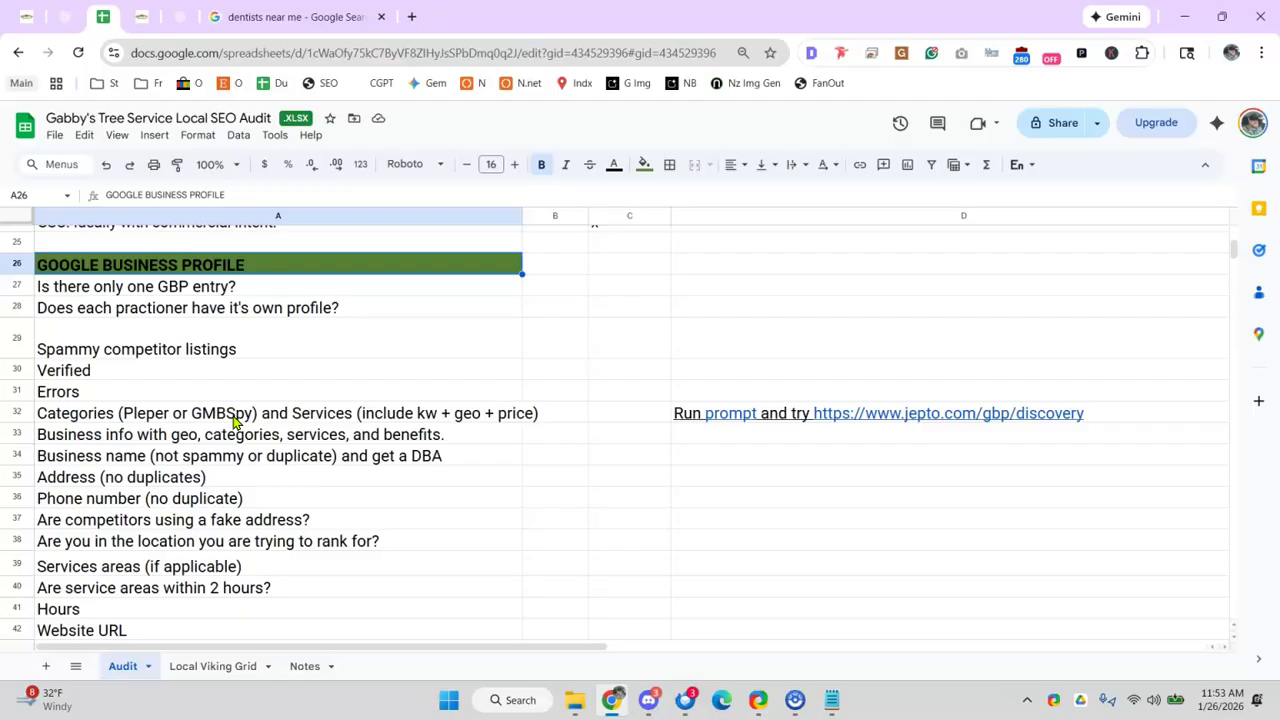
- Open a new tab with usabiz101.com typed into the address bar but not visited
{"action": "left_click", "coordinate": [411, 17]}
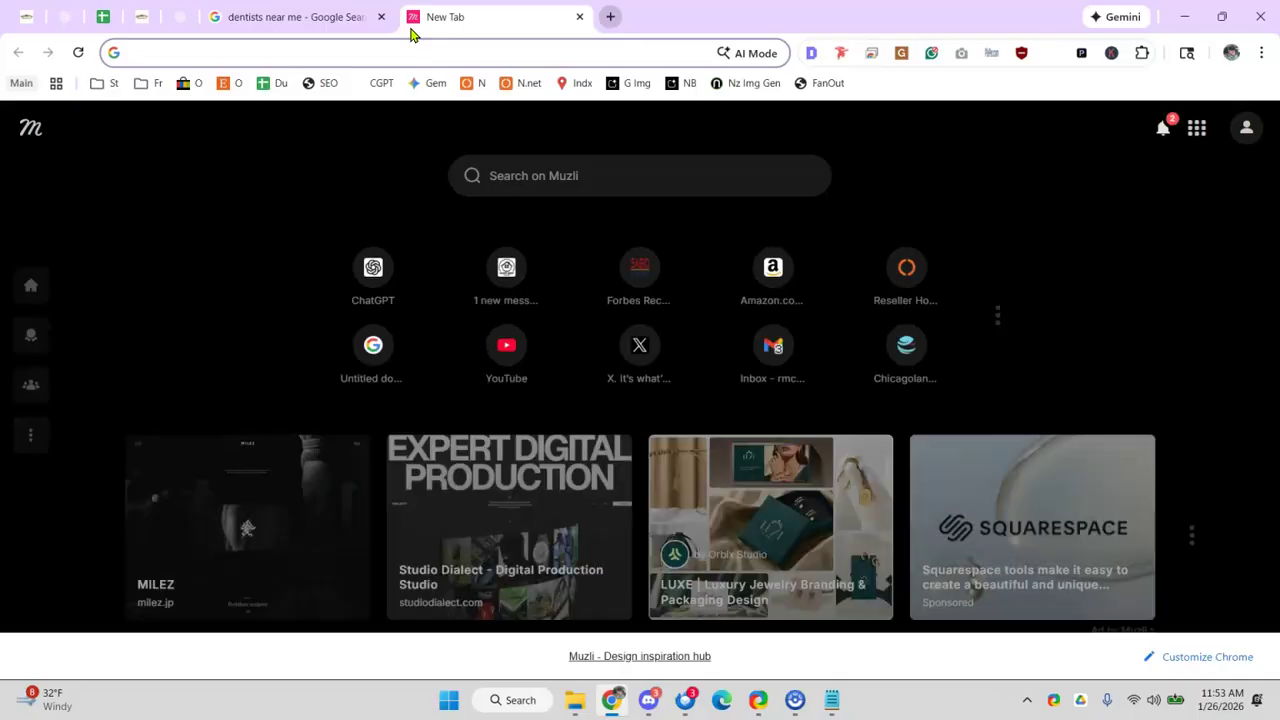
{"action": "type", "text": "usabiz"}
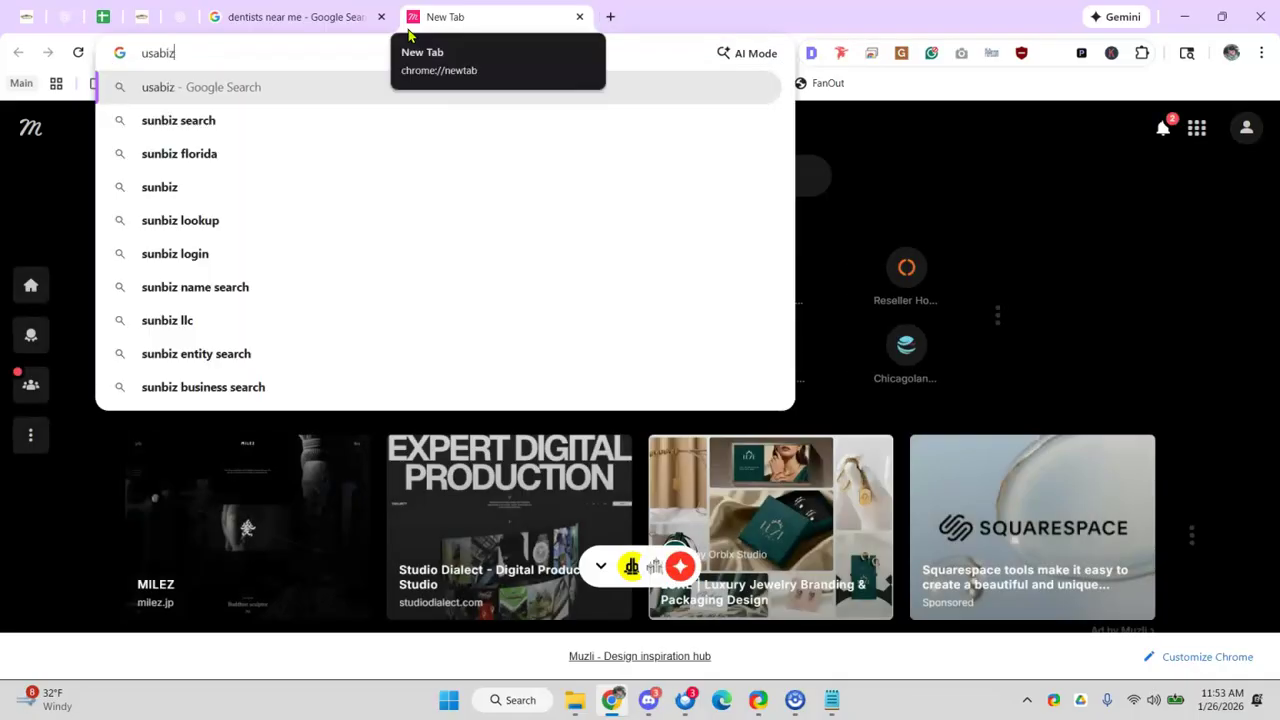
{"action": "type", "text": "101.com"}
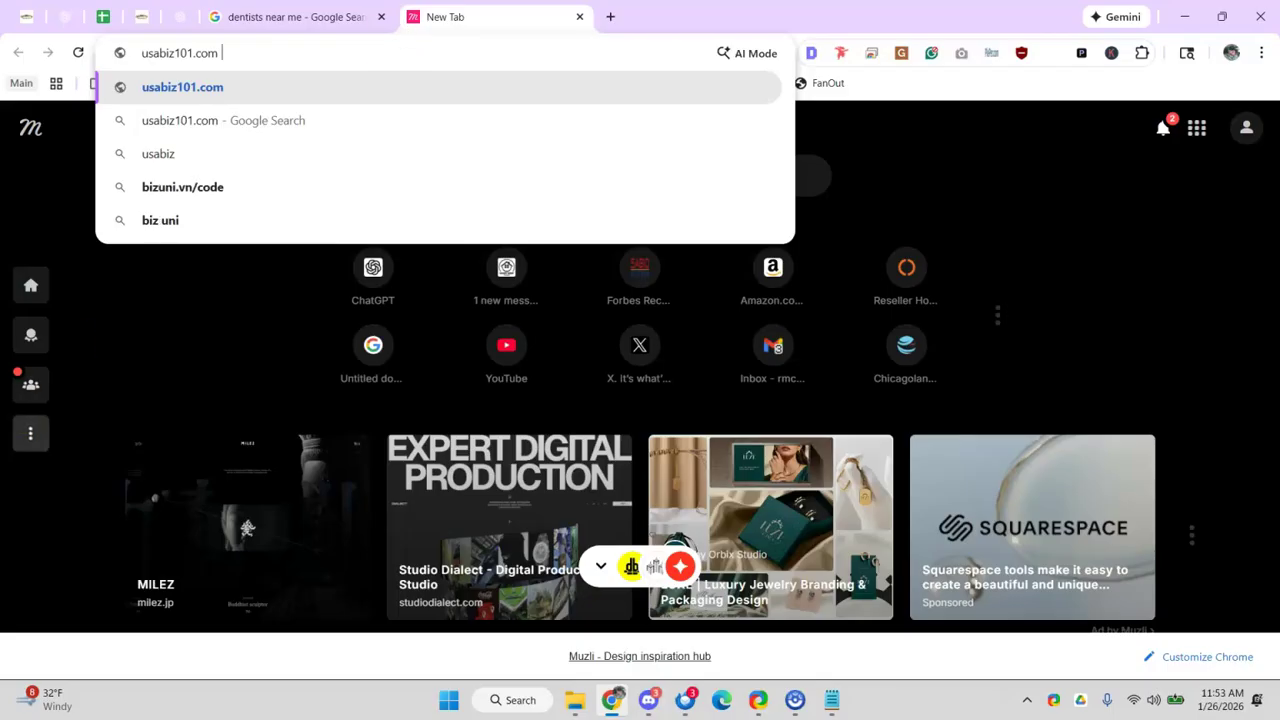
{"action": "left_click", "coordinate": [1157, 380]}
{"action": "left_click_drag", "start_coordinate": [142, 53], "coordinate": [251, 63]}
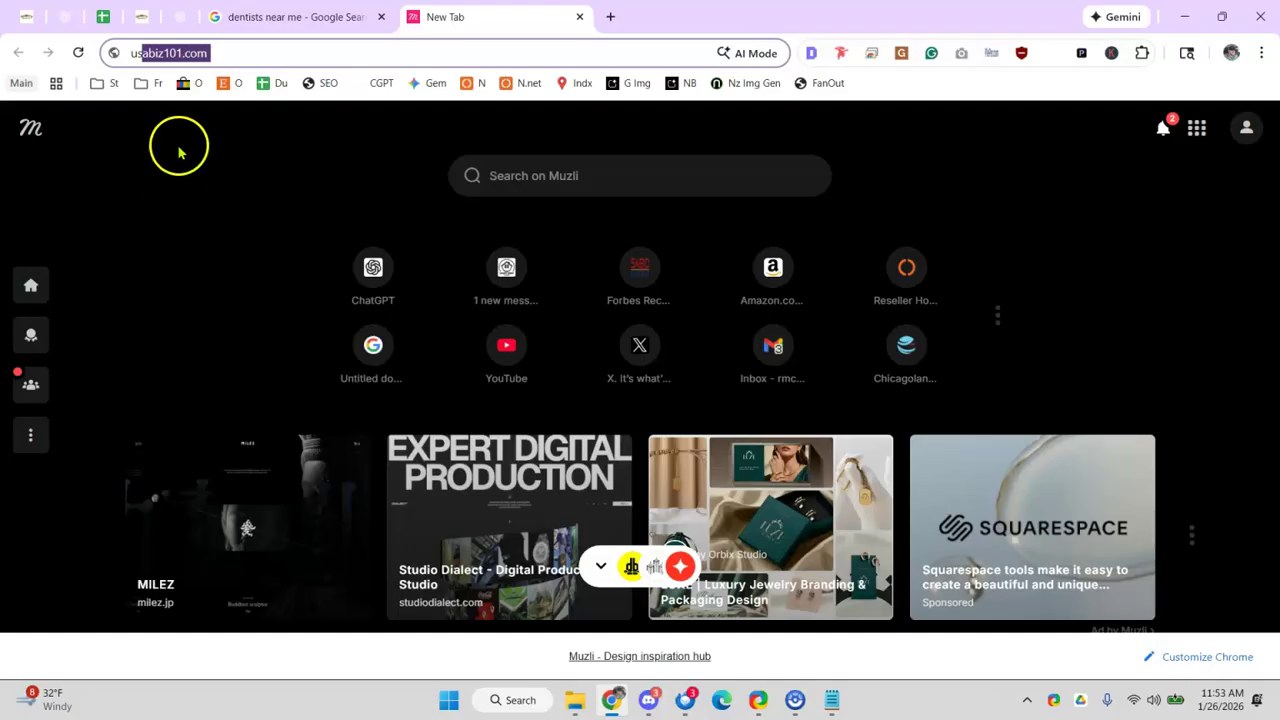
{"action": "double_click", "coordinate": [151, 56]}
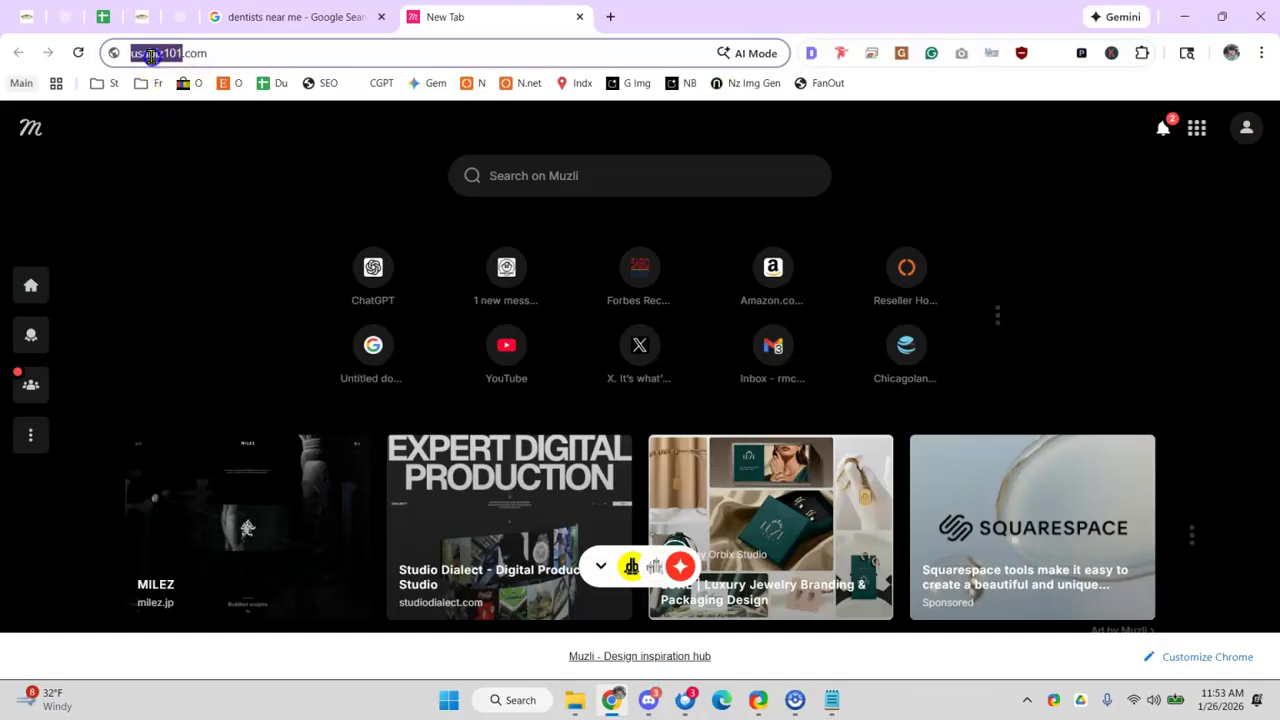
{"action": "left_click", "coordinate": [80, 258]}
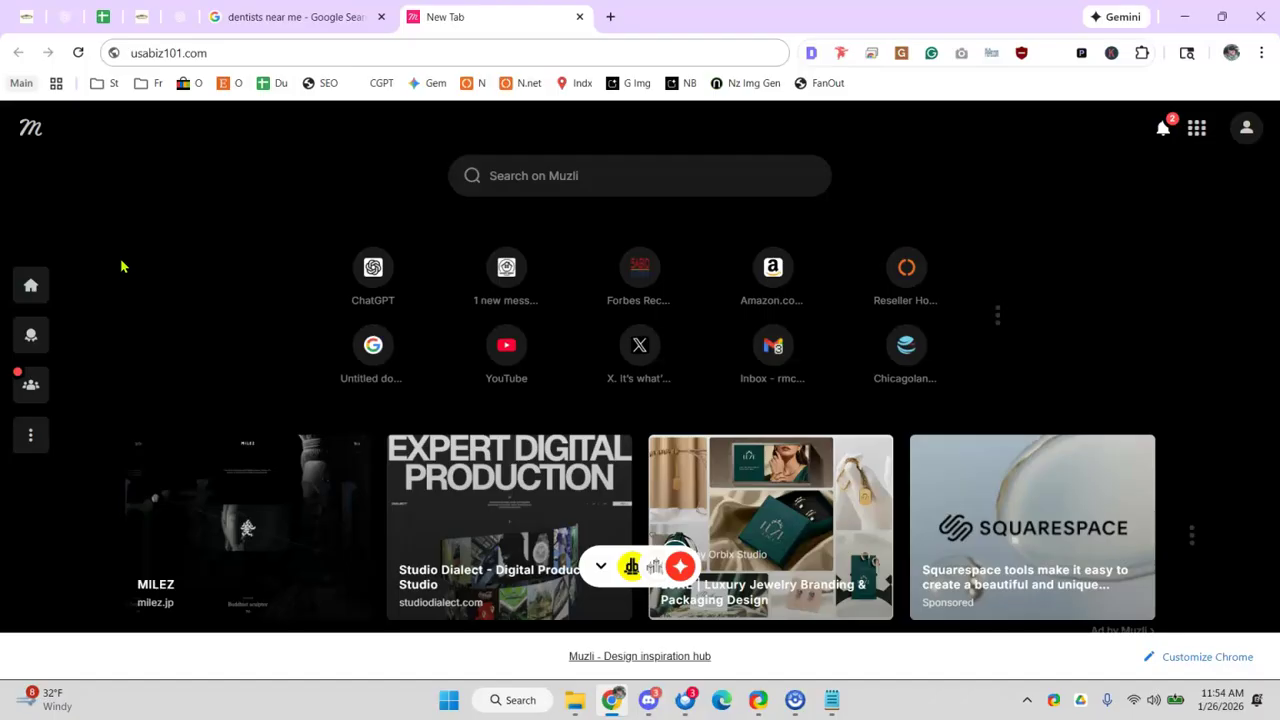
- In the audit sheet, select the practitioner-profile and only-one-GBP-entry question rows
{"action": "left_click", "coordinate": [104, 16]}
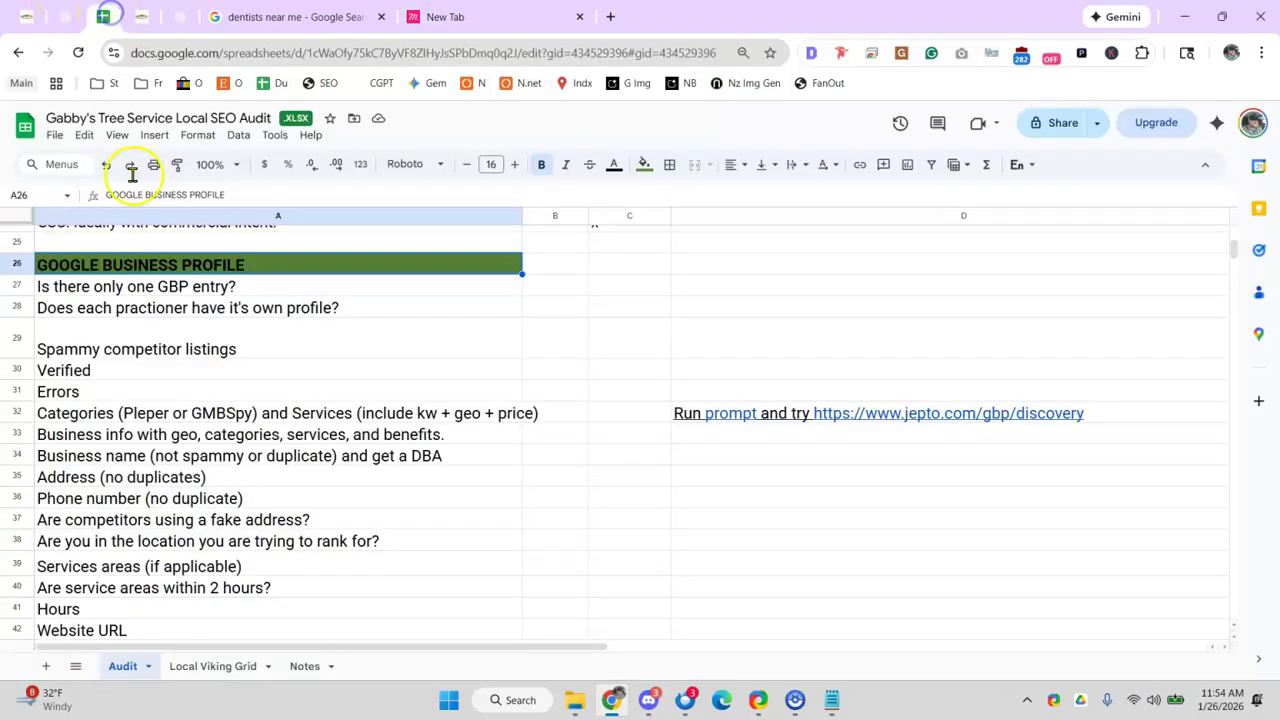
{"action": "left_click", "coordinate": [128, 312]}
{"action": "left_click", "coordinate": [206, 290]}
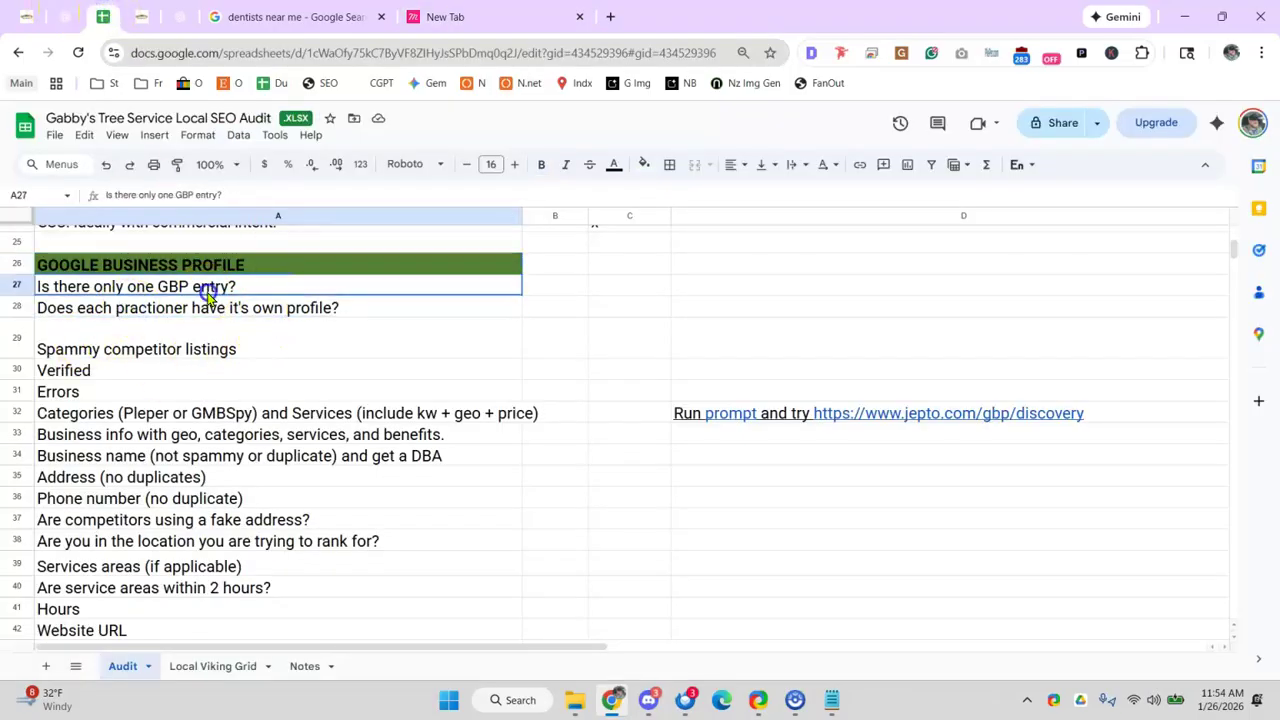
- Search Google for 'Gabbys Tree Service' and review its 4.9-star, 122-review profile panel
{"action": "left_click", "coordinate": [609, 16]}
{"action": "type", "text": "Gabbyd"}
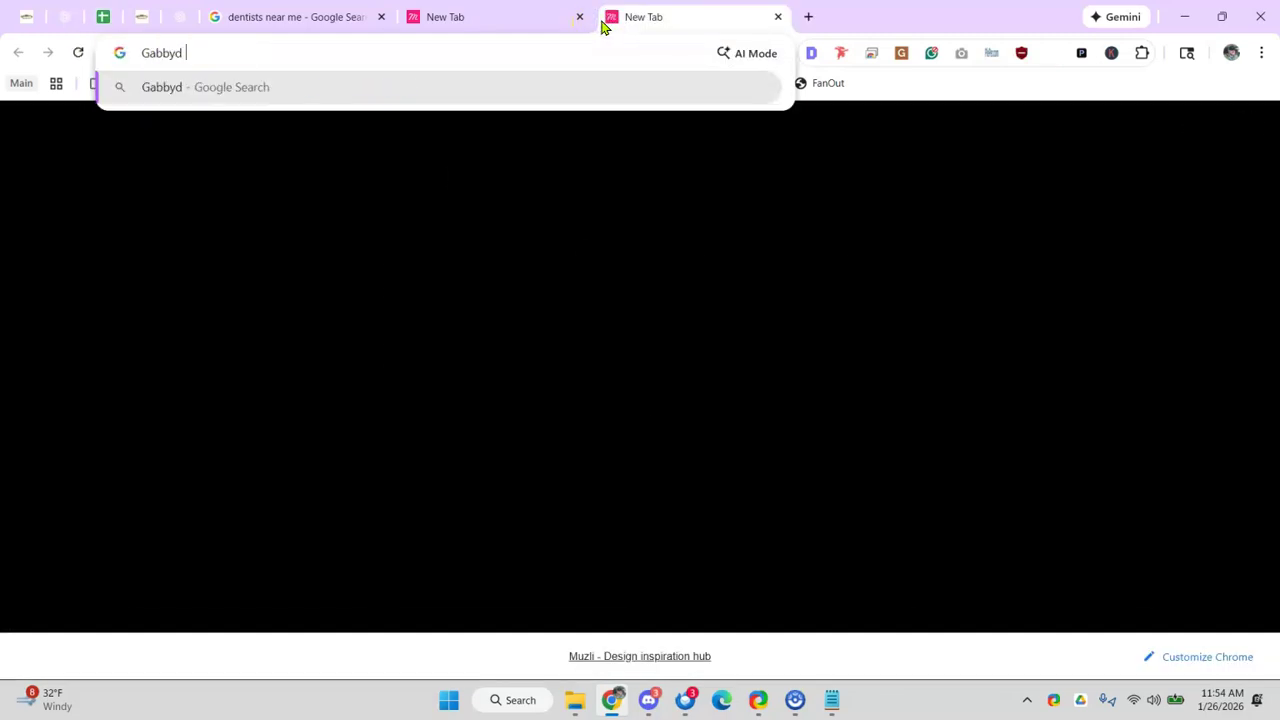
{"action": "key", "text": "BackSpace"}
{"action": "key", "text": "BackSpace"}
{"action": "key", "text": "BackSpace"}
{"action": "type", "text": "ys Tree Ser"}
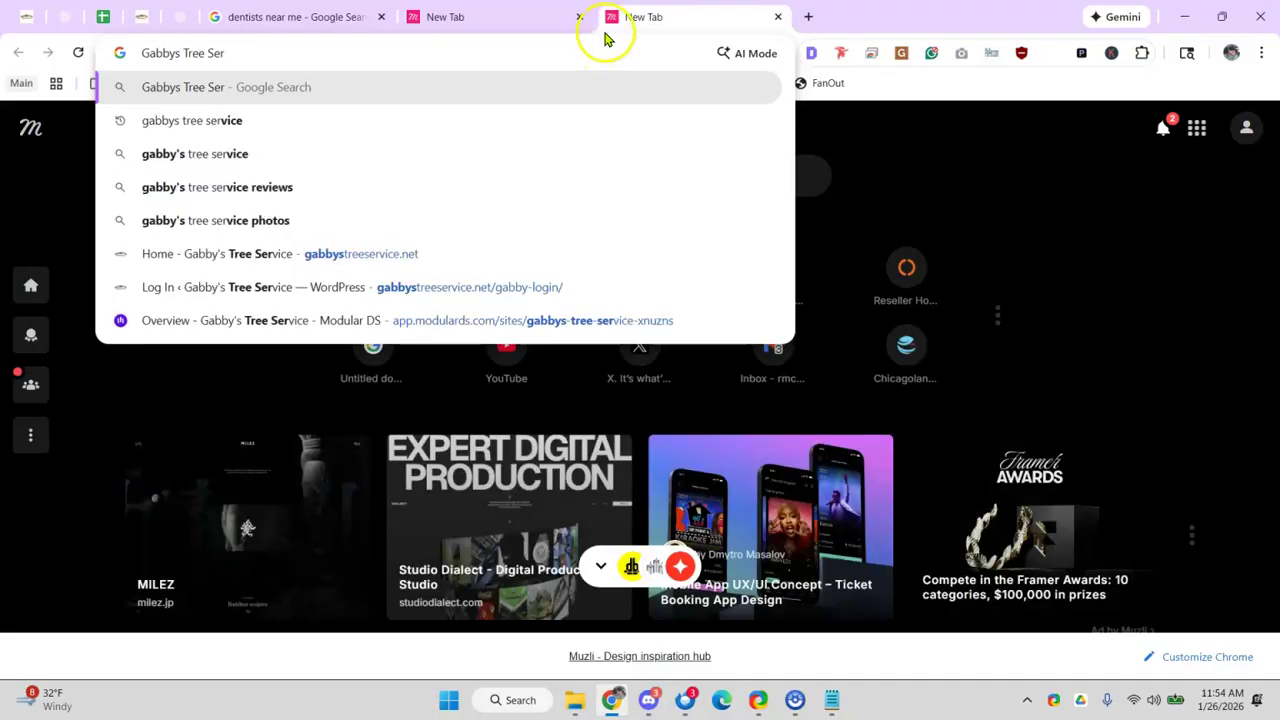
{"action": "type", "text": "v"}
{"action": "key", "text": "Return"}
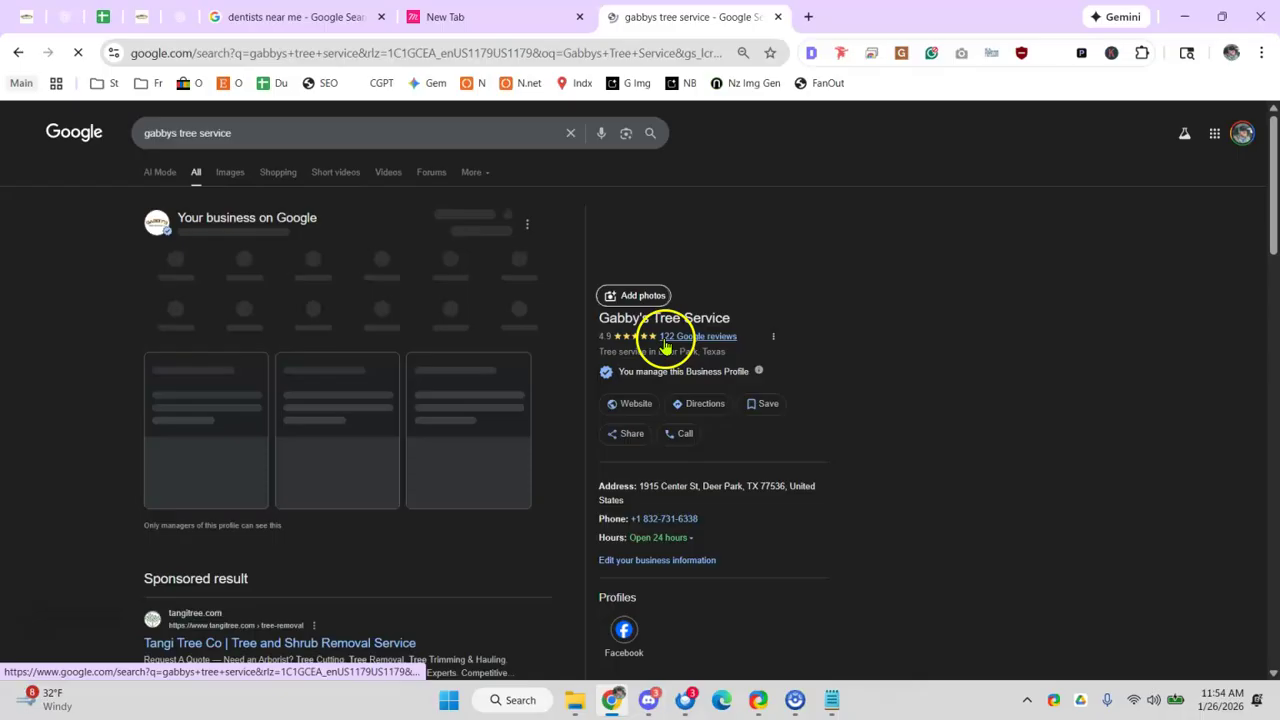
{"action": "scroll", "coordinate": [555, 280], "scroll_direction": "down", "scroll_amount": 2}
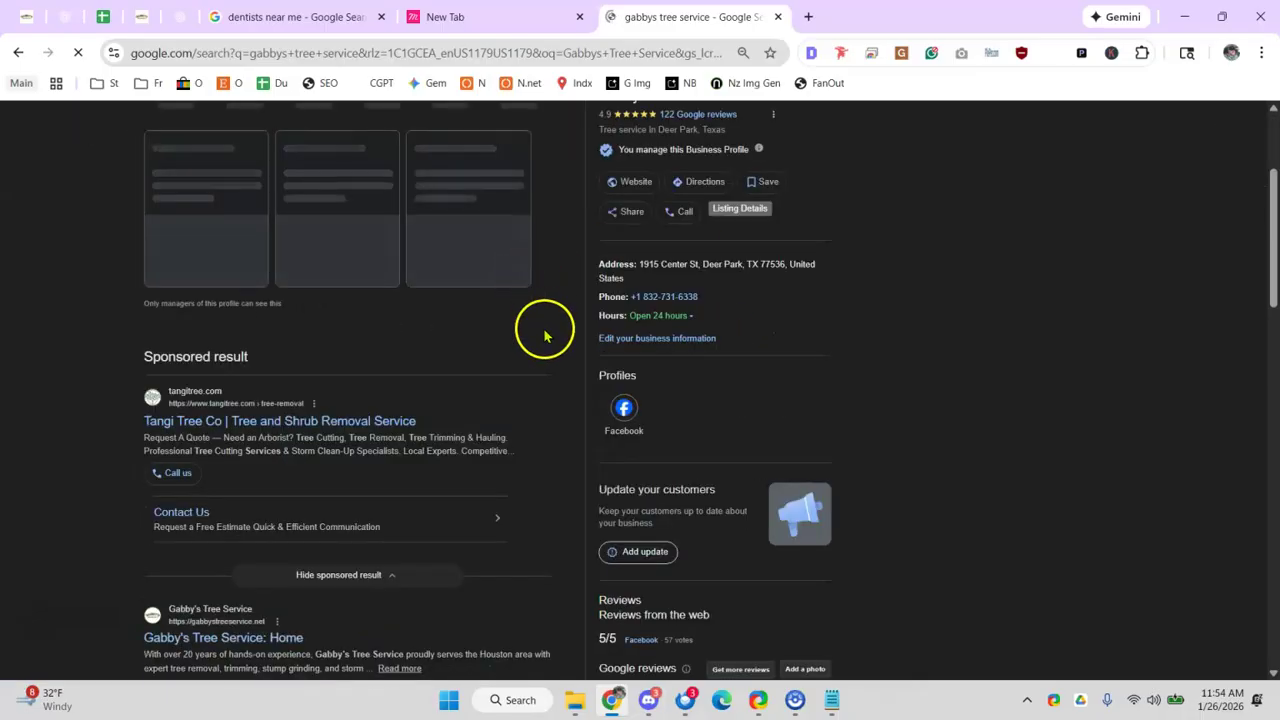
{"action": "scroll", "coordinate": [530, 340], "scroll_direction": "down", "scroll_amount": 5}
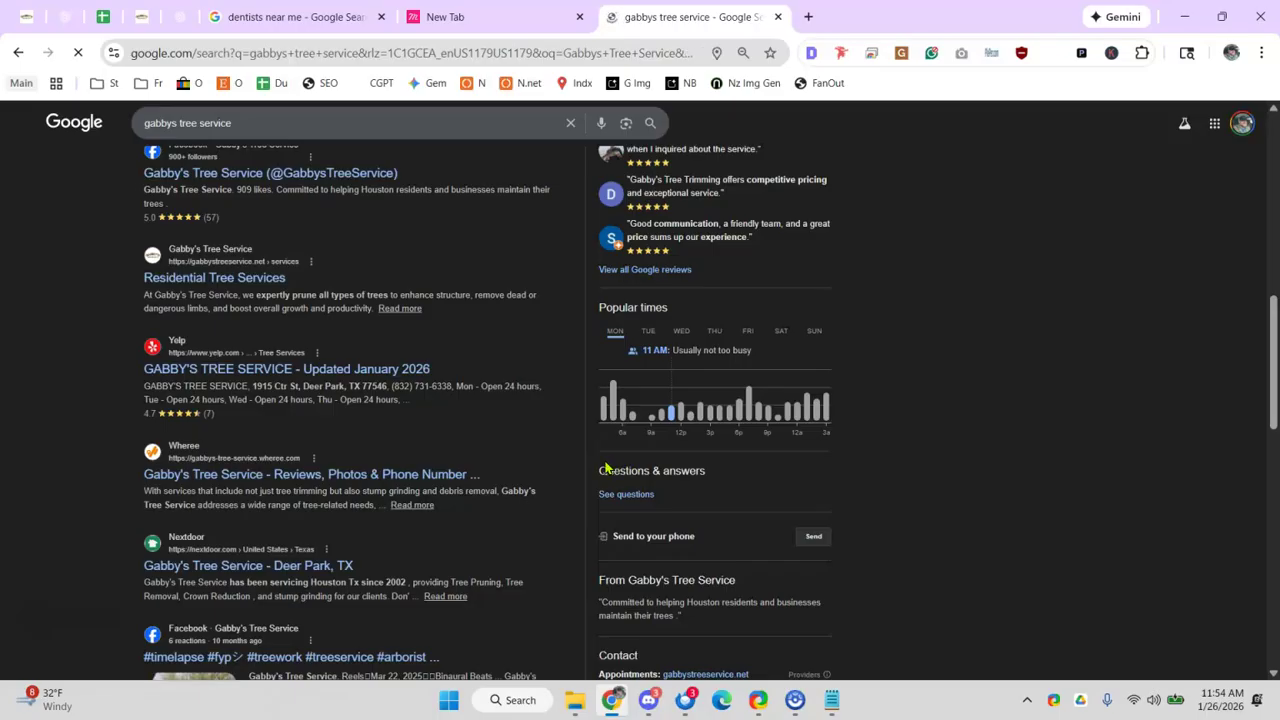
{"action": "scroll", "coordinate": [349, 343], "scroll_direction": "down", "scroll_amount": 4}
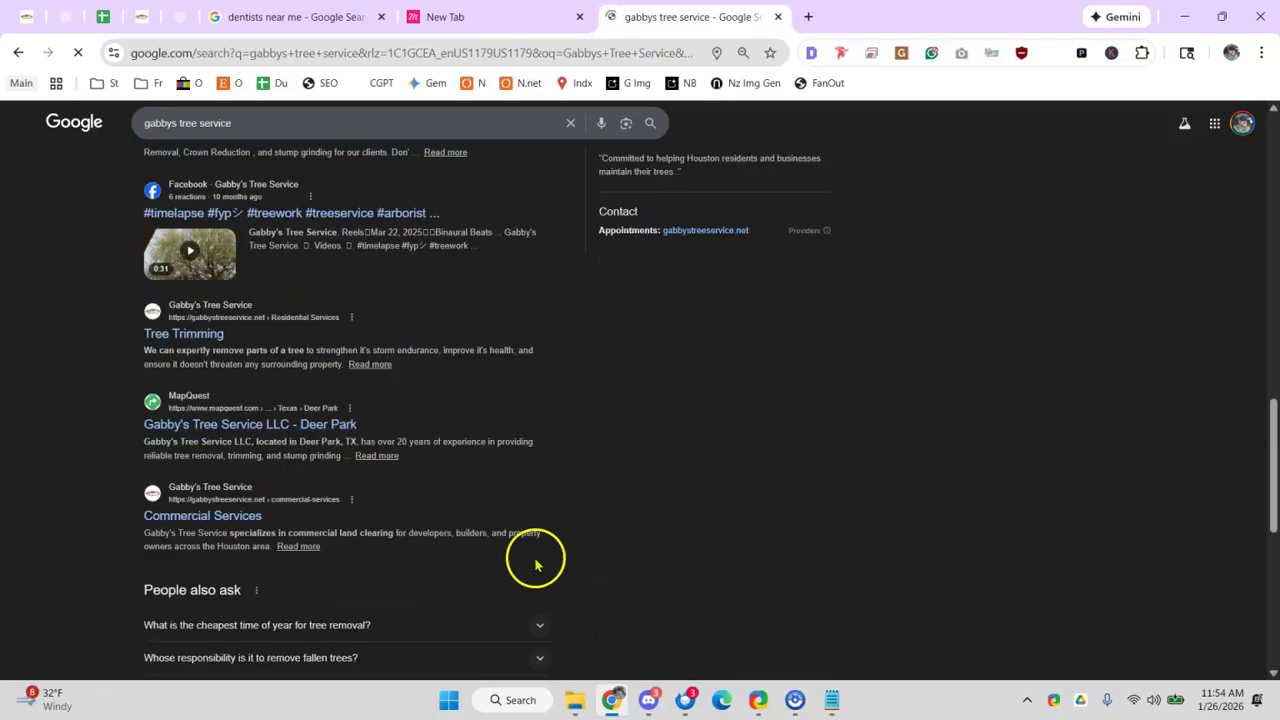
{"action": "scroll", "coordinate": [629, 406], "scroll_direction": "up", "scroll_amount": 6}
{"action": "scroll", "coordinate": [651, 309], "scroll_direction": "up", "scroll_amount": 4}
{"action": "scroll", "coordinate": [211, 346], "scroll_direction": "down", "scroll_amount": 3}
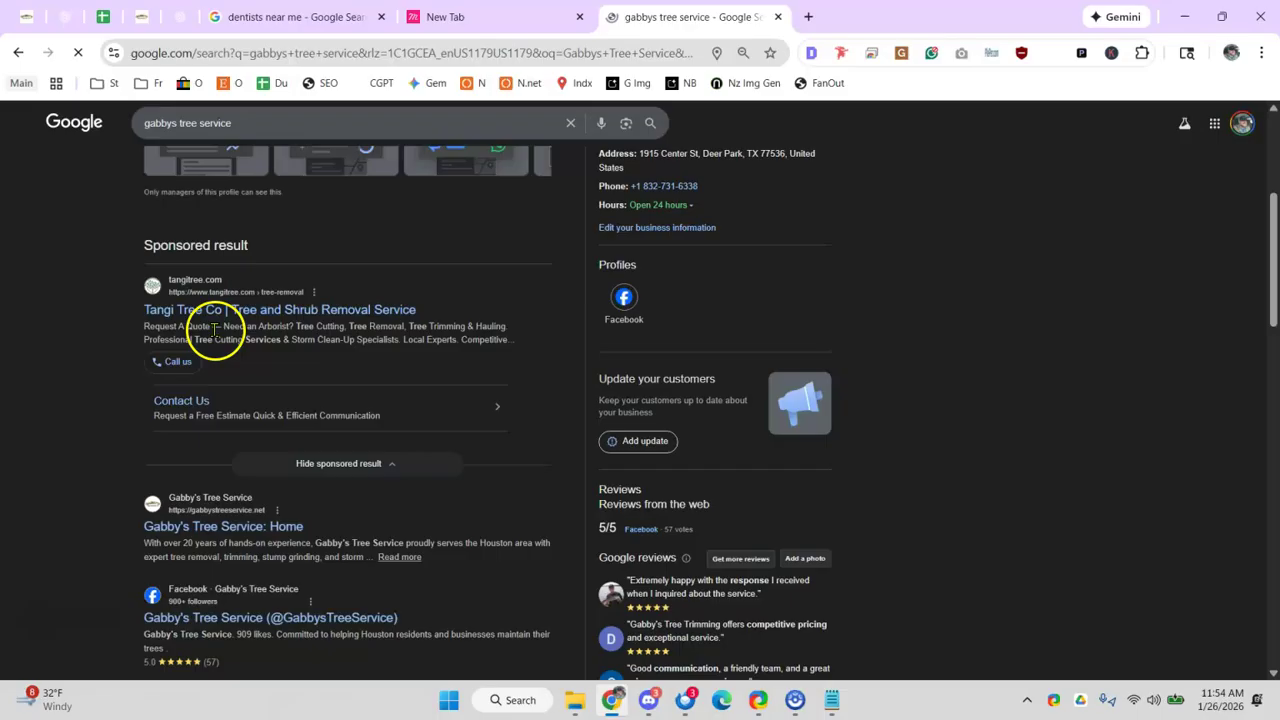
{"action": "scroll", "coordinate": [600, 380], "scroll_direction": "up", "scroll_amount": 5}
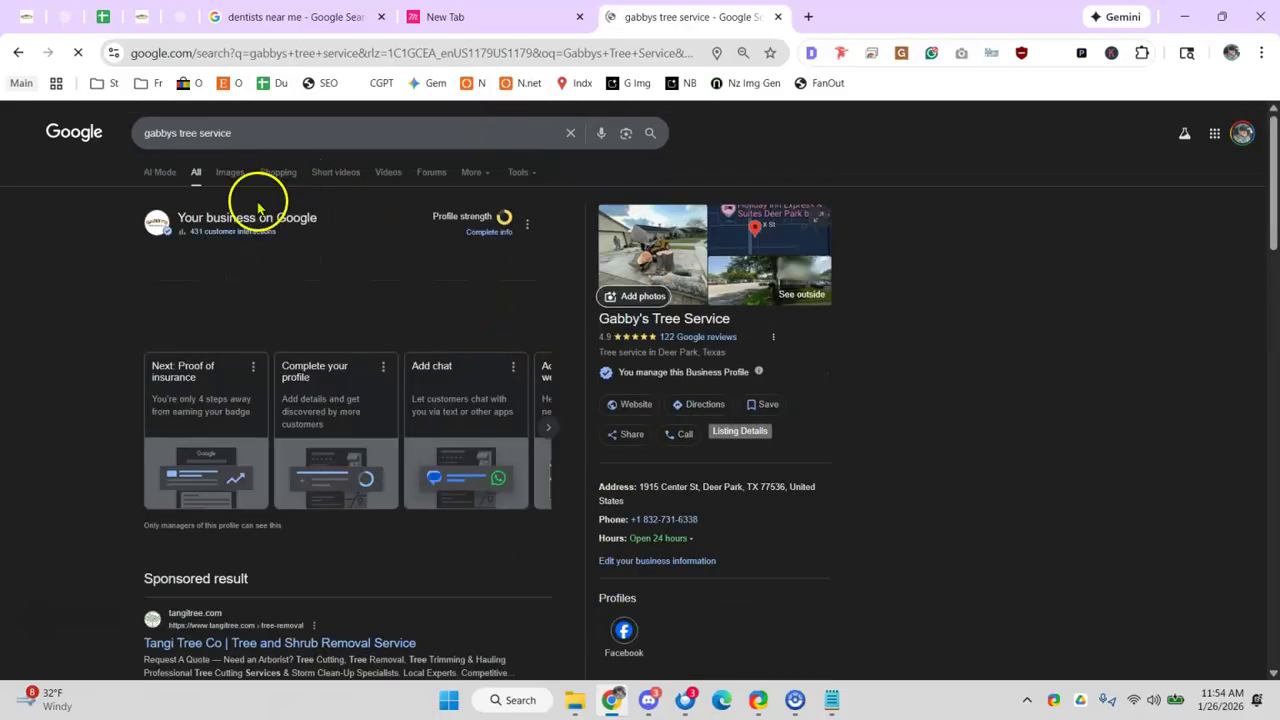
{"action": "left_click", "coordinate": [103, 17]}
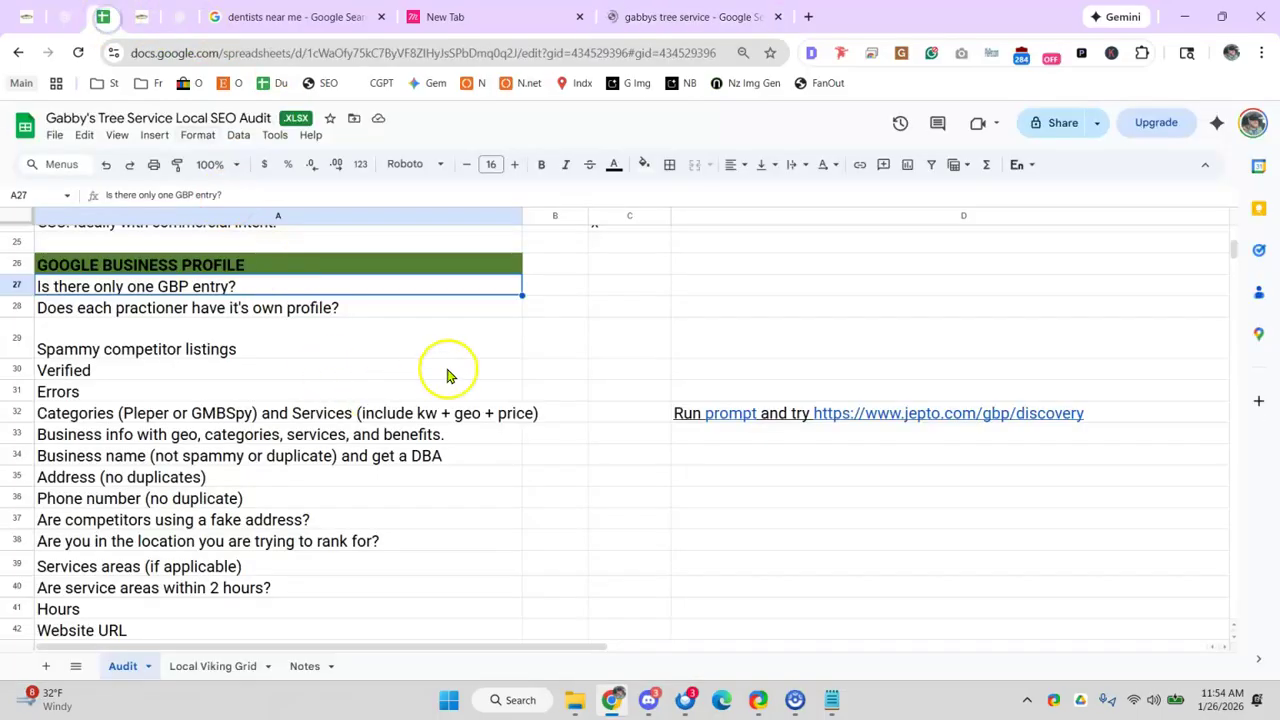
- Mark B27 with x and answer 'na' in B28 for the practitioner-profile question
{"action": "left_click", "coordinate": [580, 292]}
{"action": "type", "text": "x"}
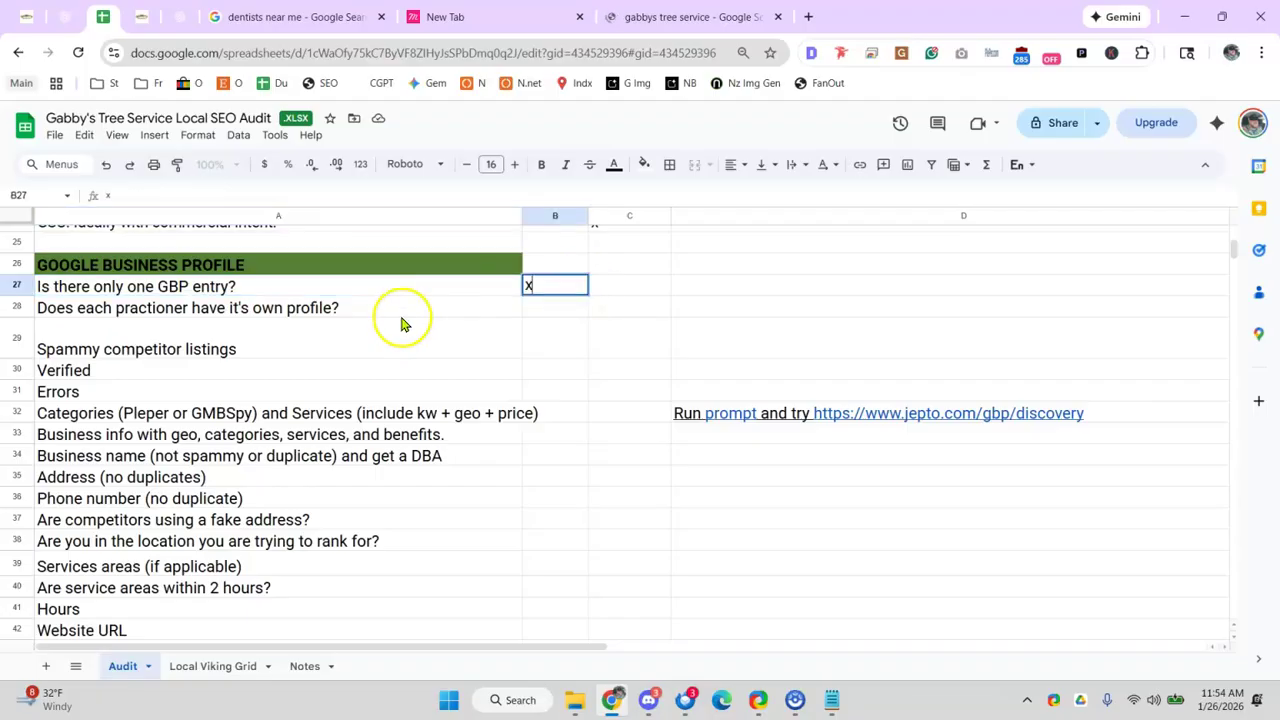
{"action": "left_click", "coordinate": [334, 309]}
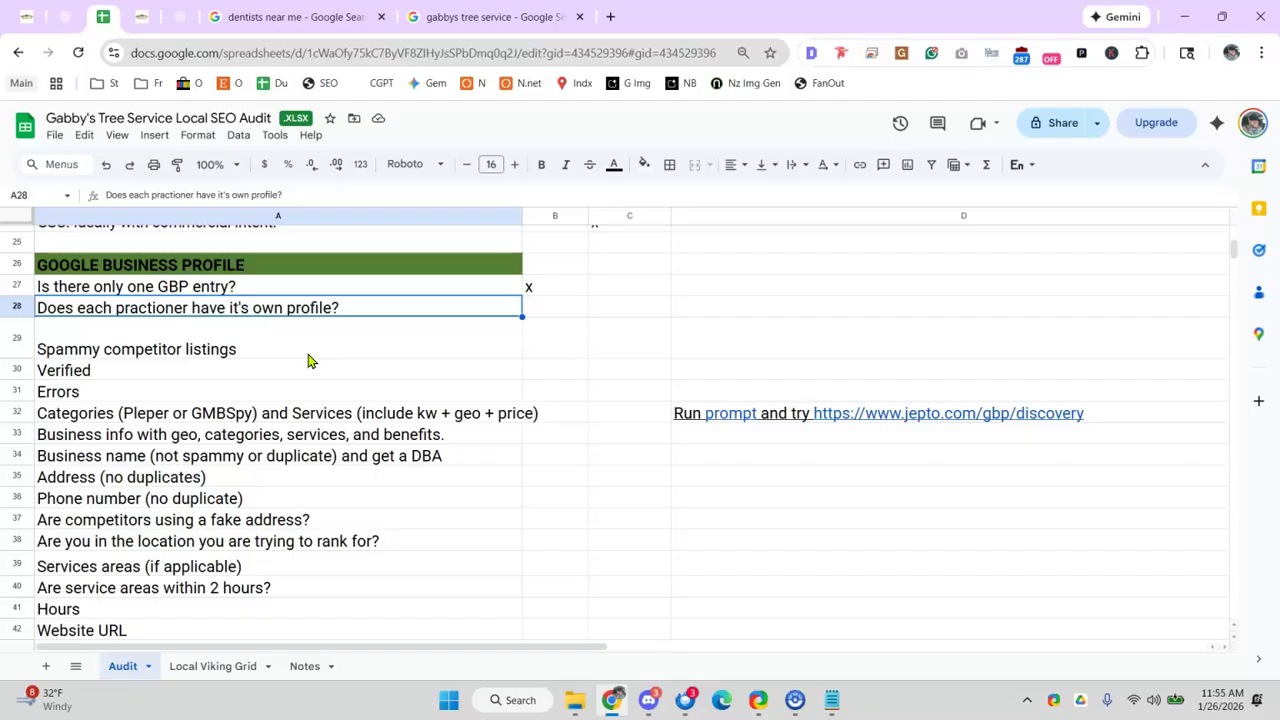
{"action": "left_click", "coordinate": [557, 312]}
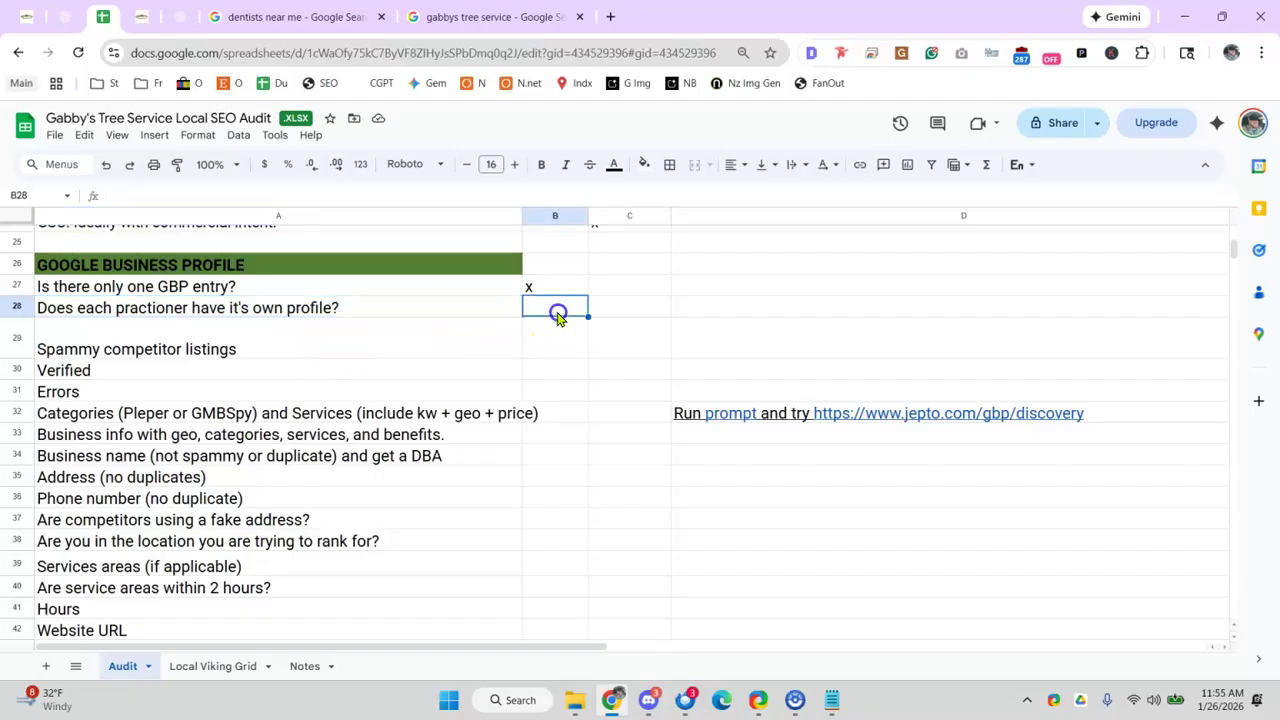
{"action": "type", "text": "na"}
{"action": "left_click", "coordinate": [432, 350]}
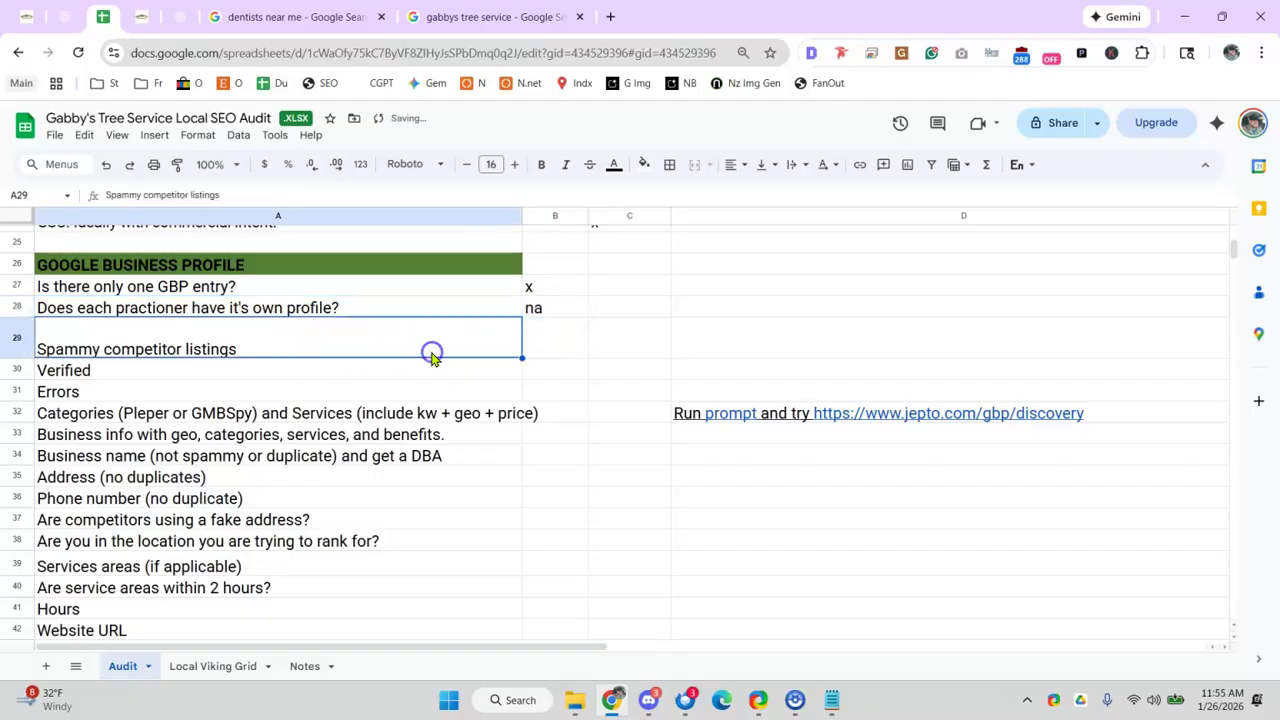
{"action": "left_click", "coordinate": [609, 17]}
- Start a sheets.new tab and close the gabbys tree service search tab
{"action": "type", "text": "sheets"}
{"action": "key", "text": "Return"}
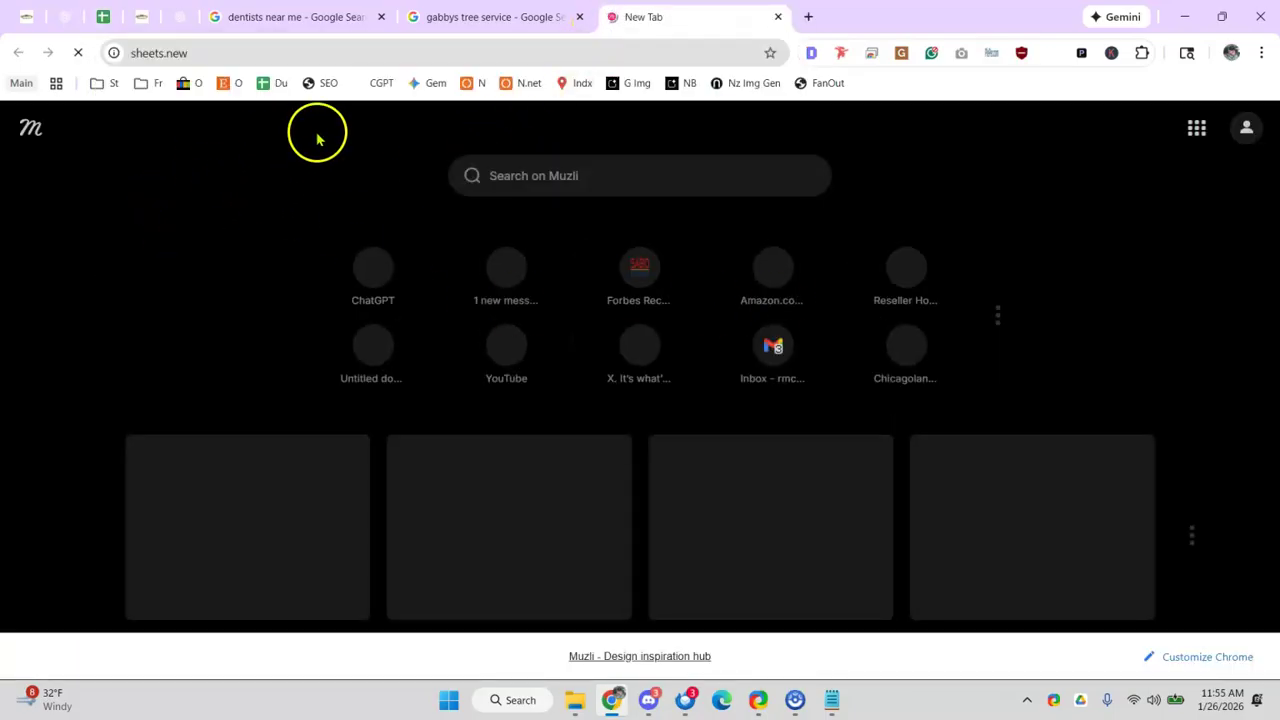
{"action": "left_click", "coordinate": [580, 17]}
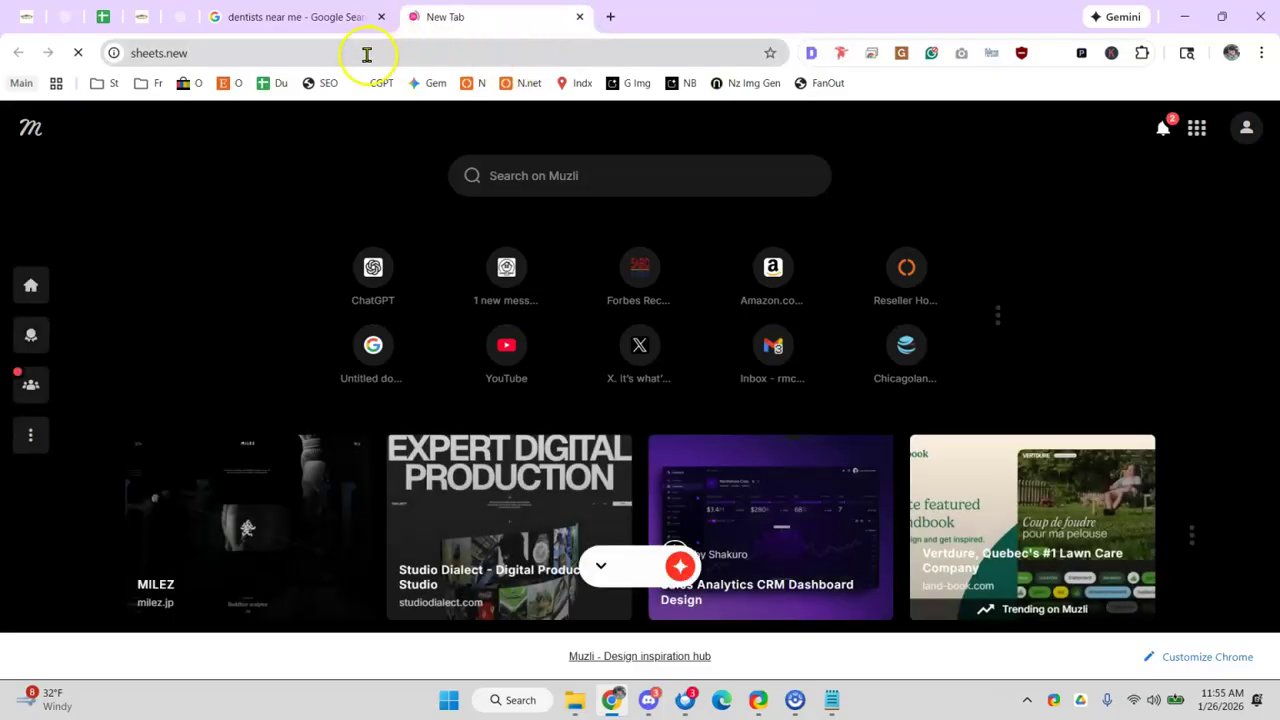
{"action": "left_click", "coordinate": [103, 18]}
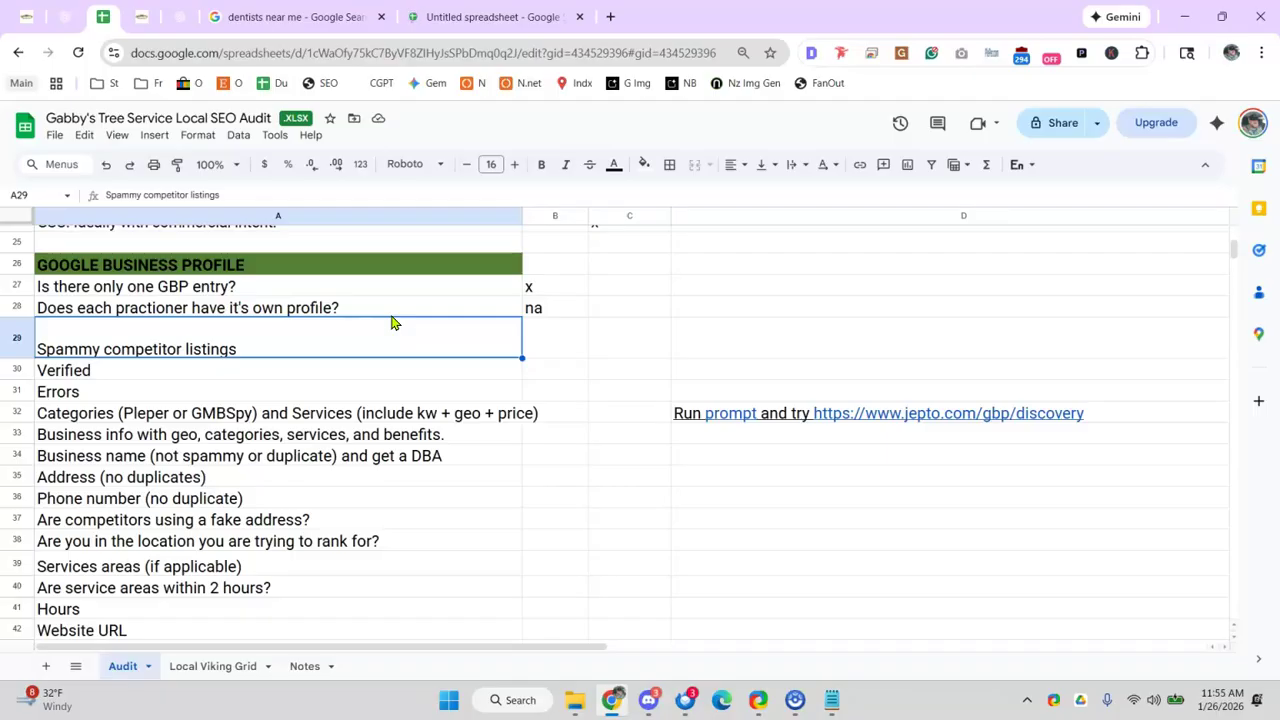
- Search the Sheets home for 'perfe' and open Perfect Cleaners Local SEO GBP Cleanup
{"action": "left_click", "coordinate": [470, 20]}
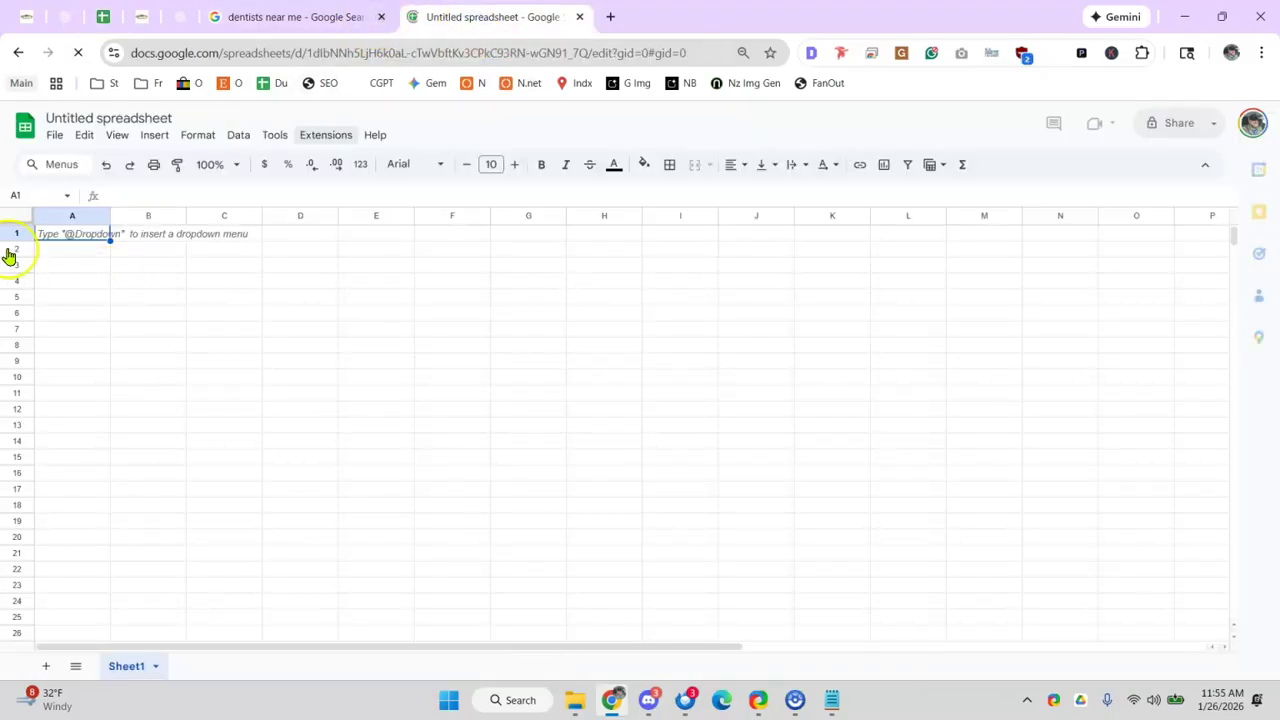
{"action": "left_click", "coordinate": [25, 133]}
{"action": "left_click", "coordinate": [85, 233]}
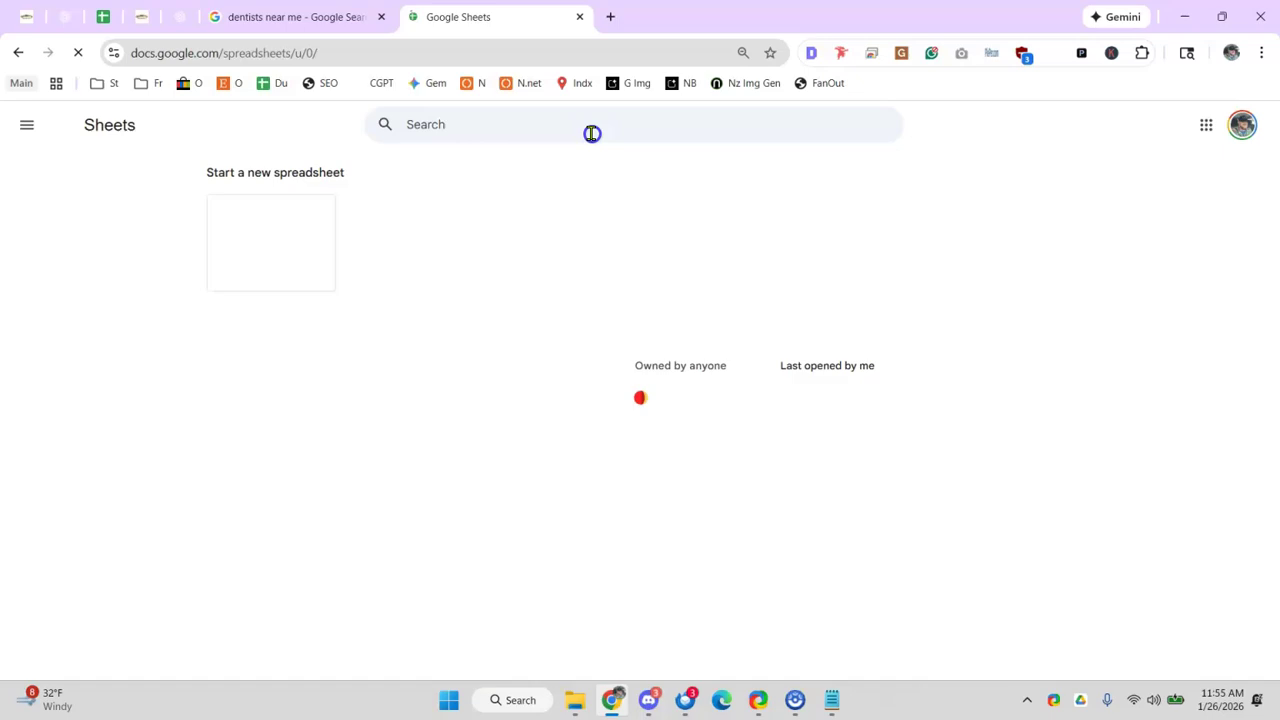
{"action": "left_click", "coordinate": [592, 133]}
{"action": "type", "text": "per"}
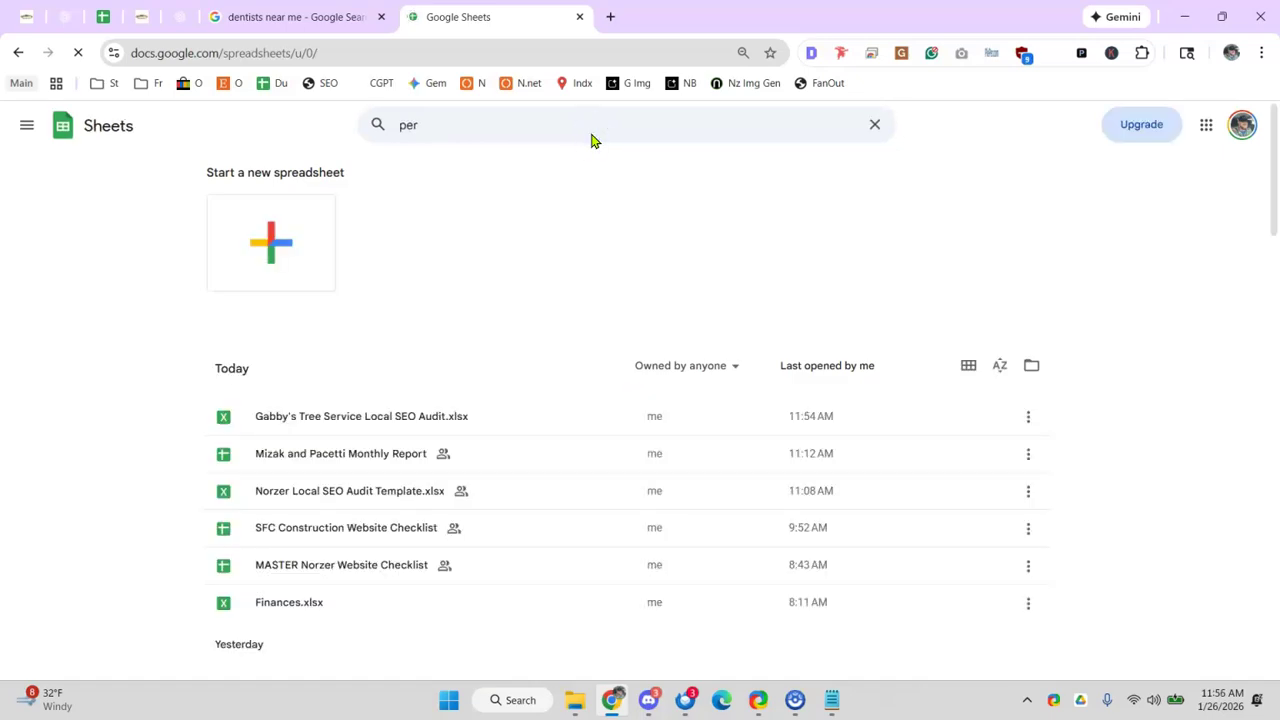
{"action": "type", "text": "fect"}
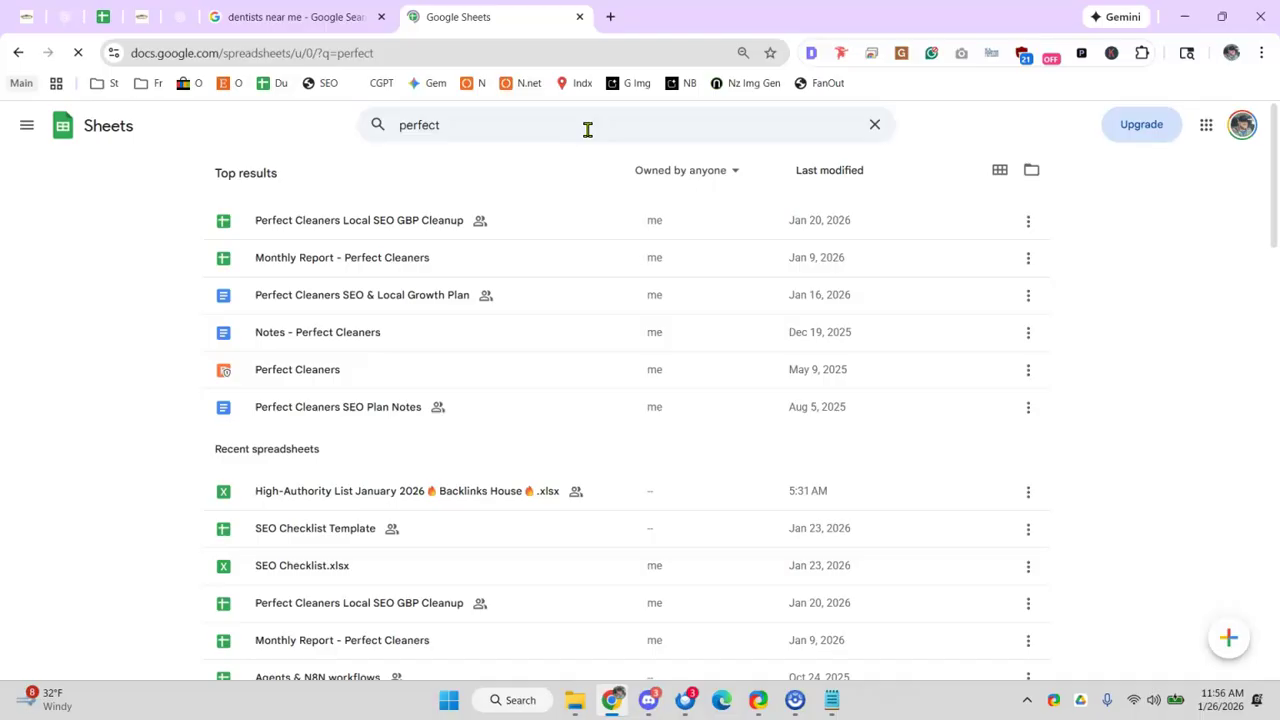
{"action": "left_click", "coordinate": [340, 220]}
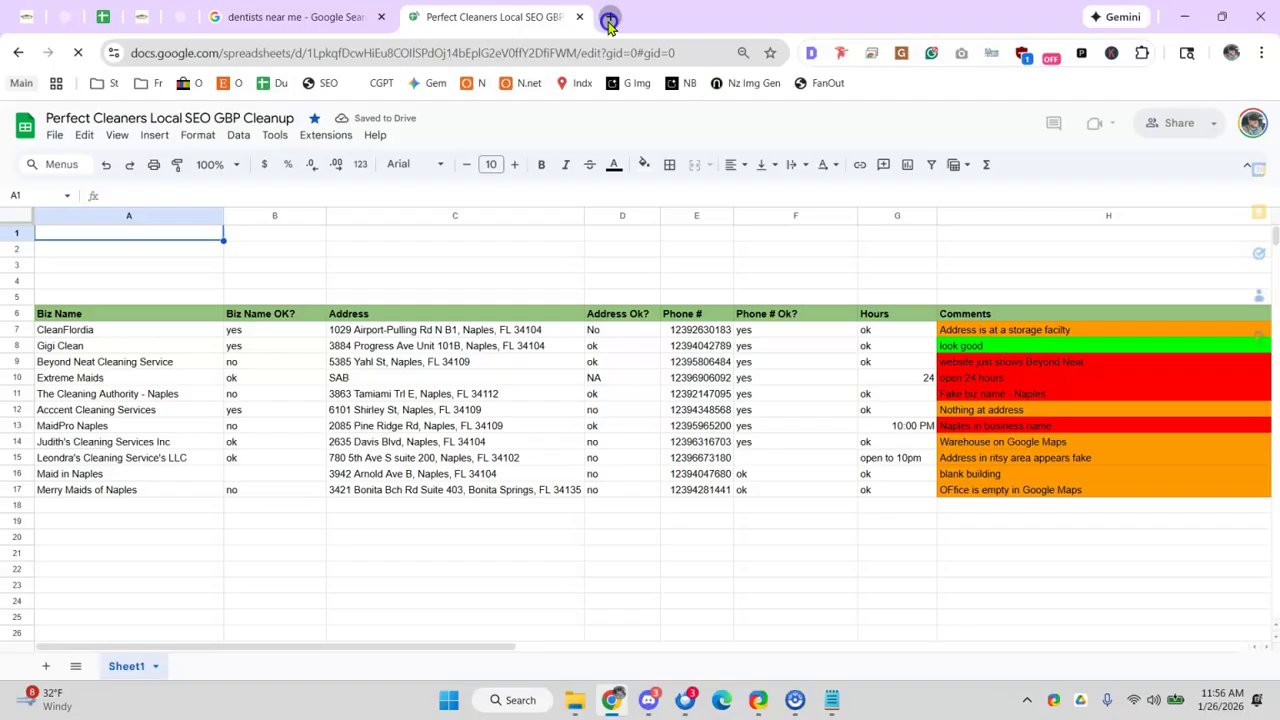
- Load Google Maps in a new browser tab
{"action": "left_click", "coordinate": [609, 20]}
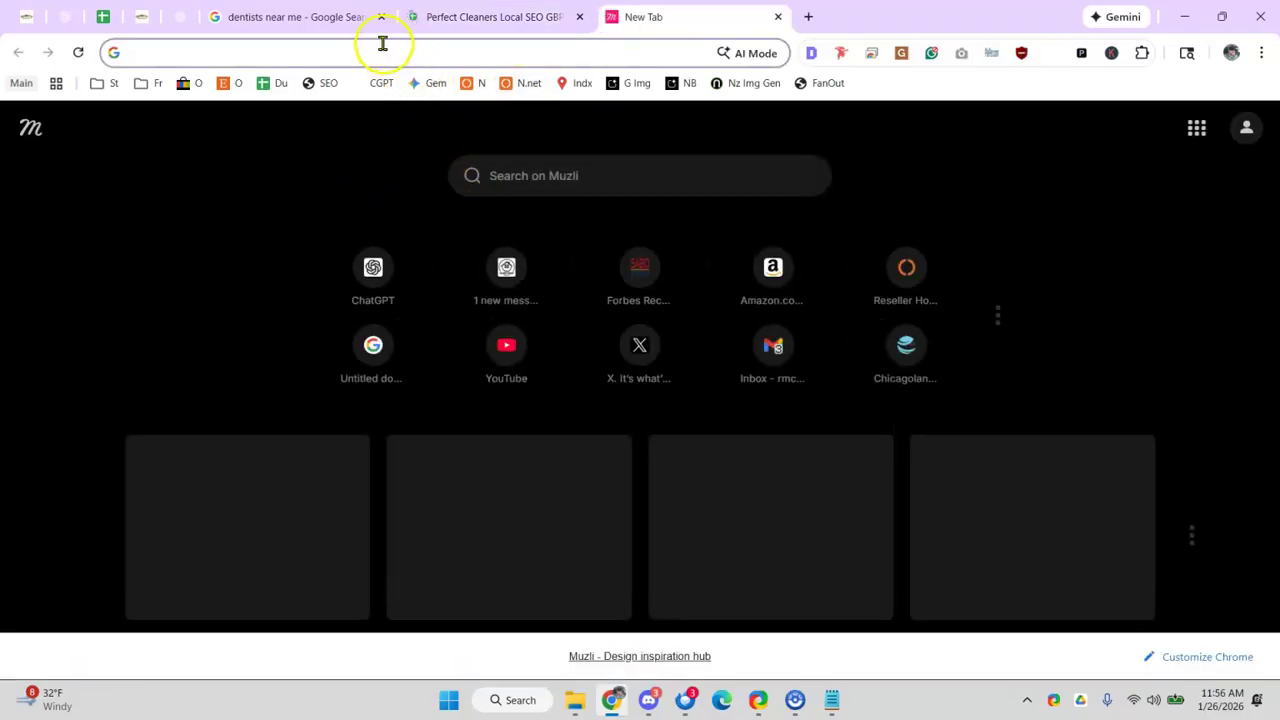
{"action": "left_click", "coordinate": [382, 43]}
{"action": "type", "text": "maps"}
{"action": "key", "text": "Return"}
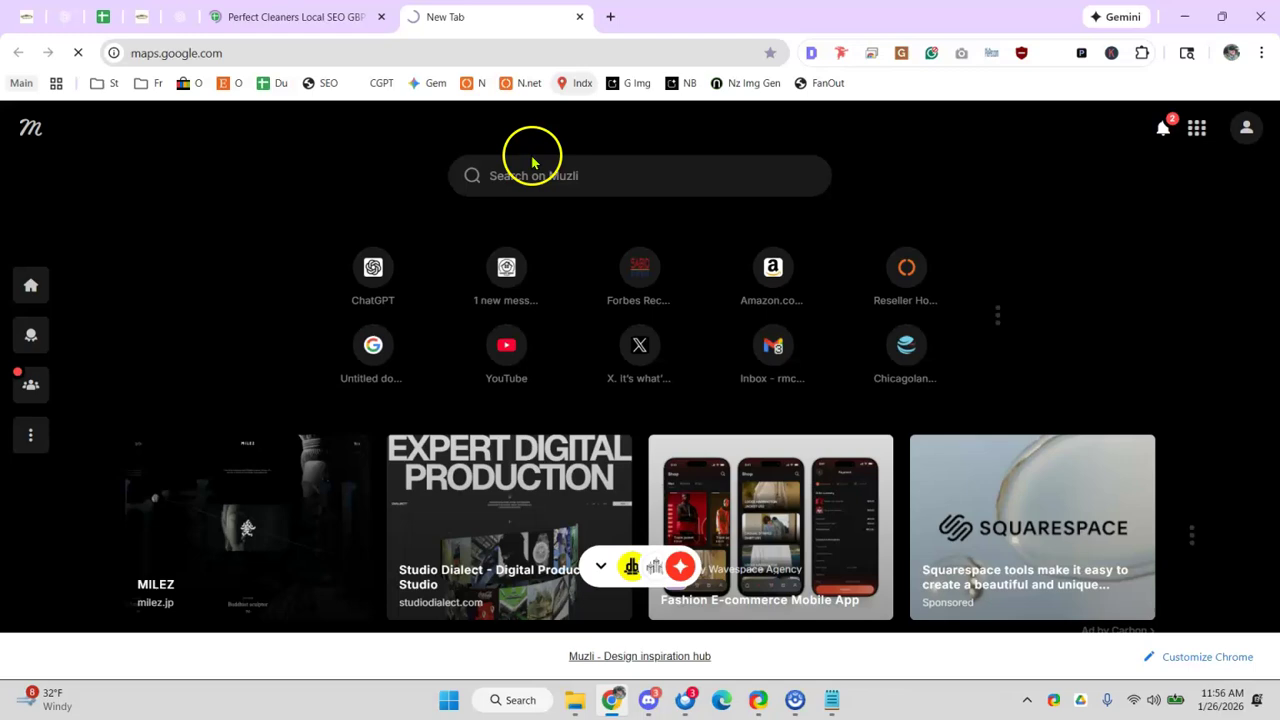
{"action": "left_click", "coordinate": [262, 18]}
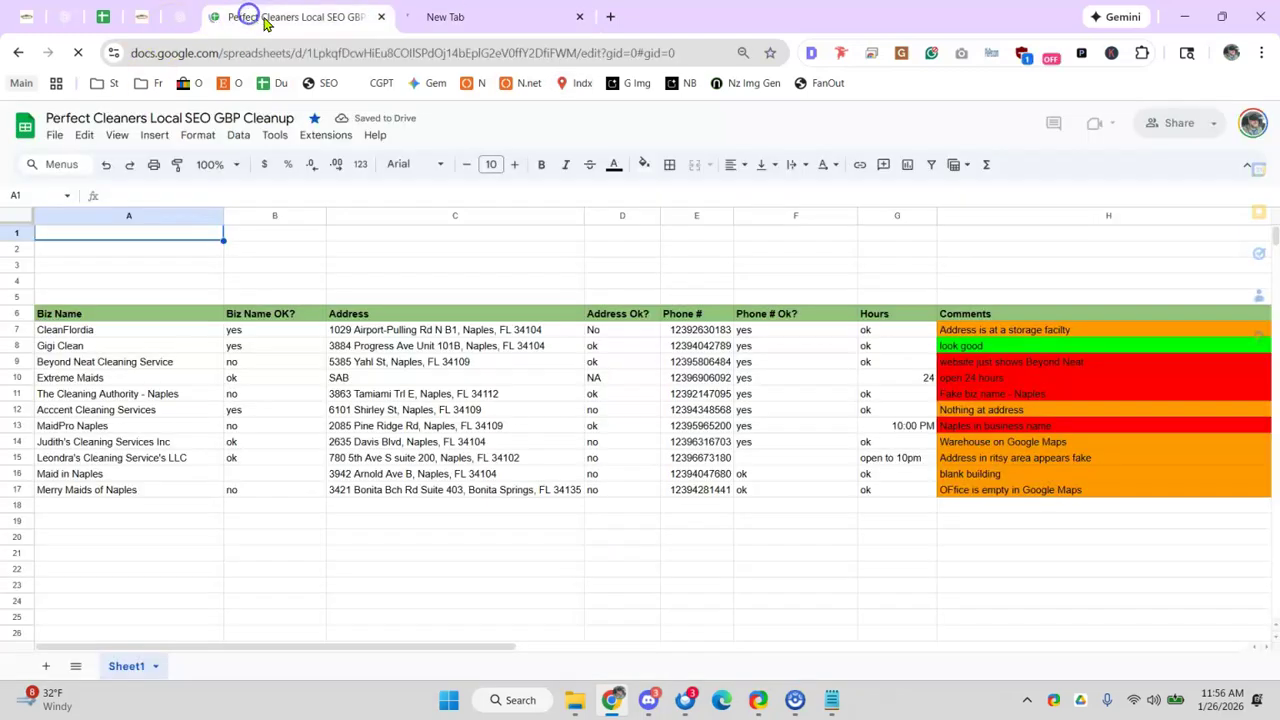
{"action": "left_click", "coordinate": [443, 28]}
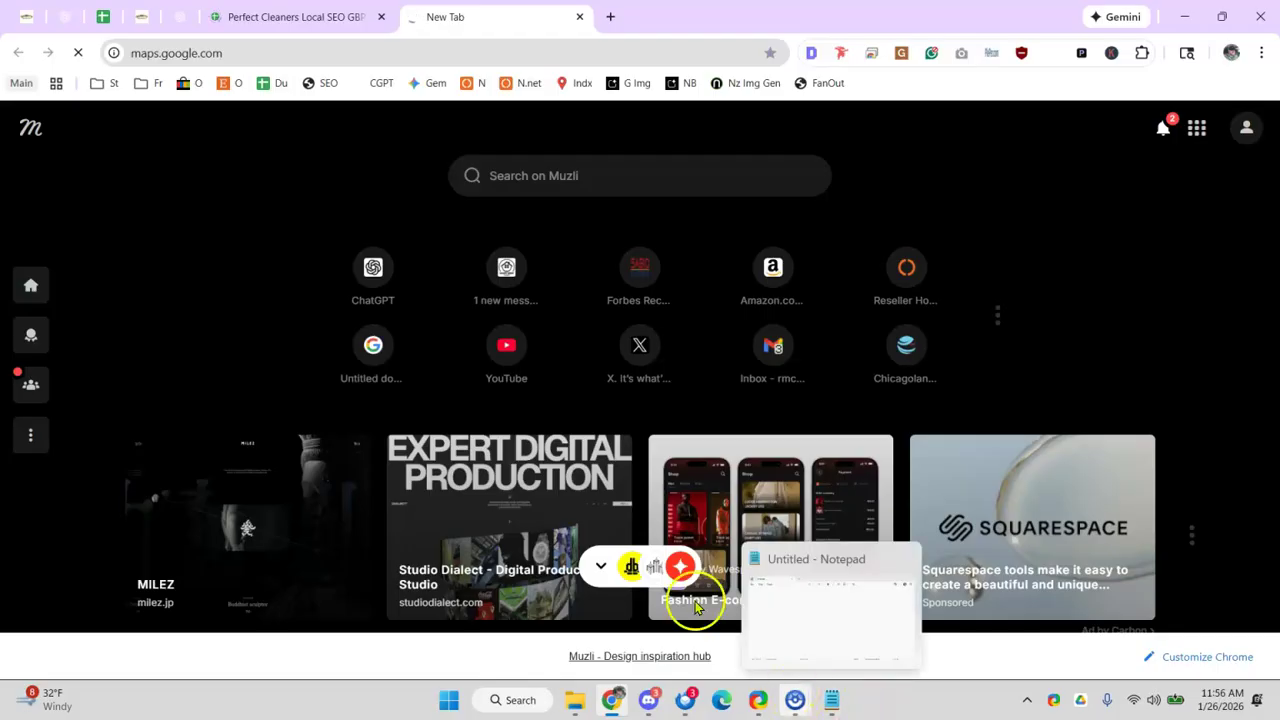
- Close the Gabby's Tree Service service-area page tab and return to the Maps tab
{"action": "left_click", "coordinate": [106, 18]}
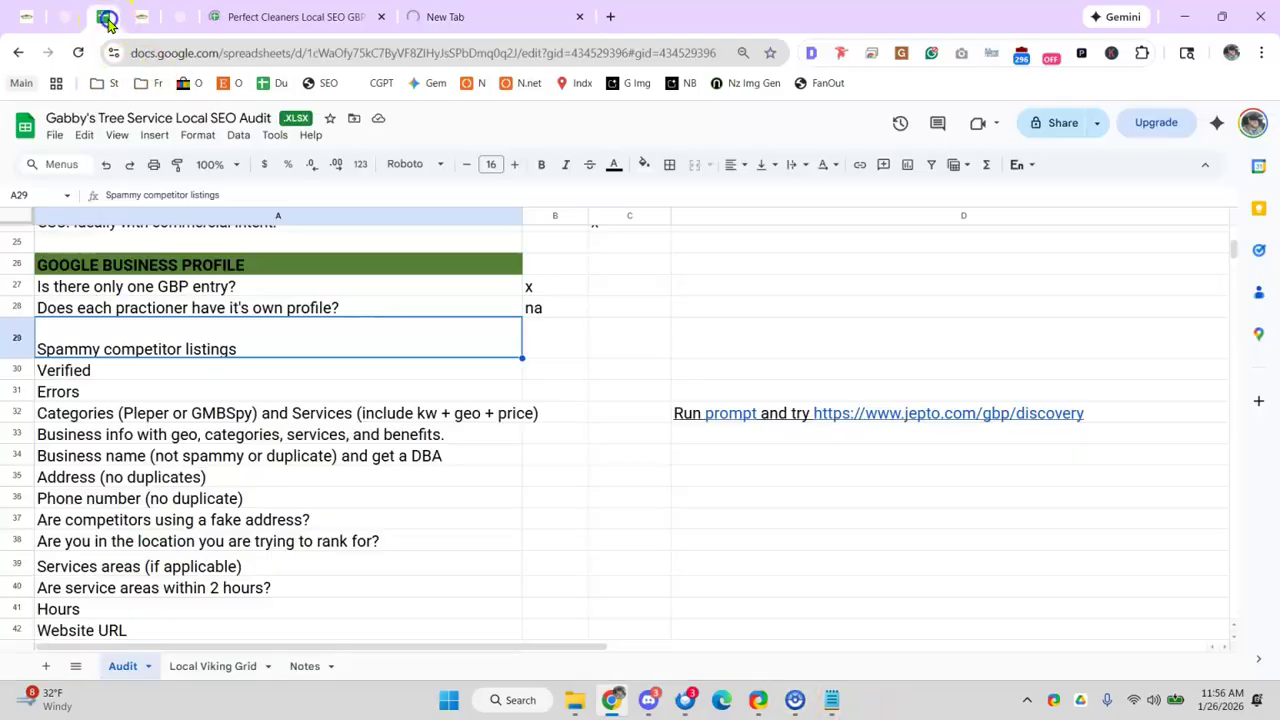
{"action": "left_click", "coordinate": [179, 19]}
{"action": "left_click", "coordinate": [134, 19]}
{"action": "left_click", "coordinate": [20, 18]}
{"action": "right_click", "coordinate": [14, 18]}
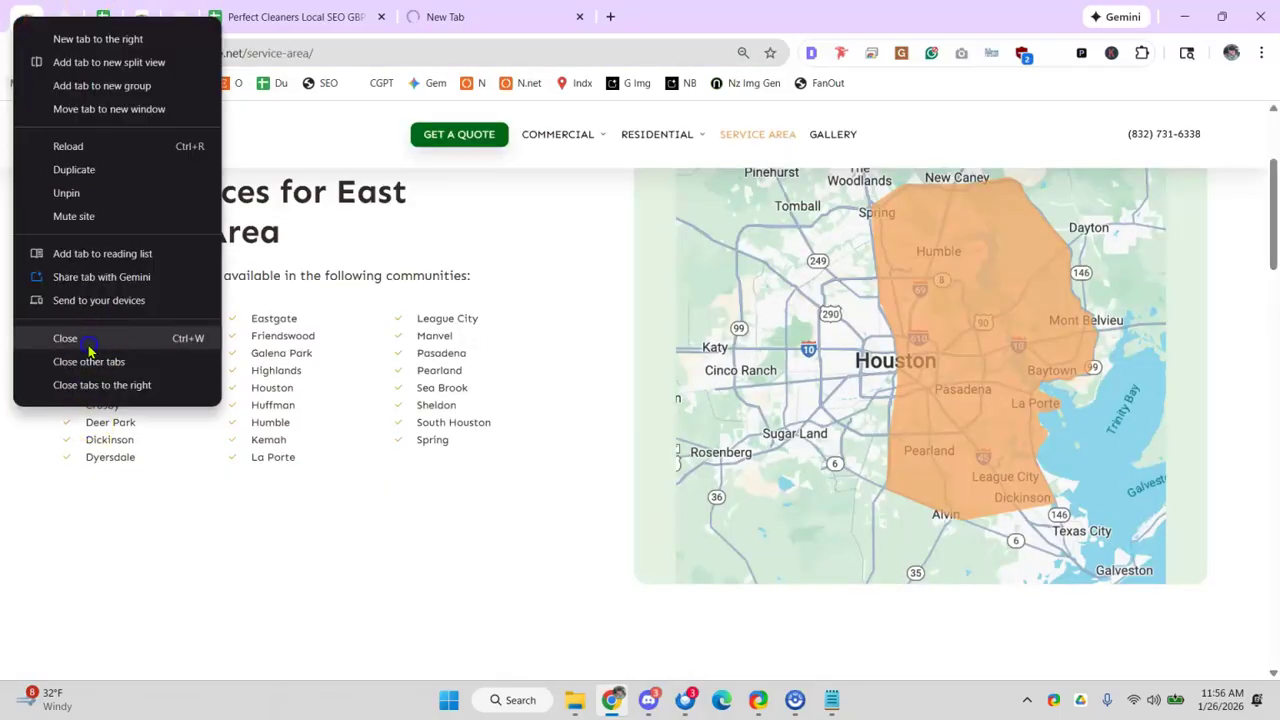
{"action": "left_click", "coordinate": [88, 340]}
{"action": "left_click", "coordinate": [437, 16]}
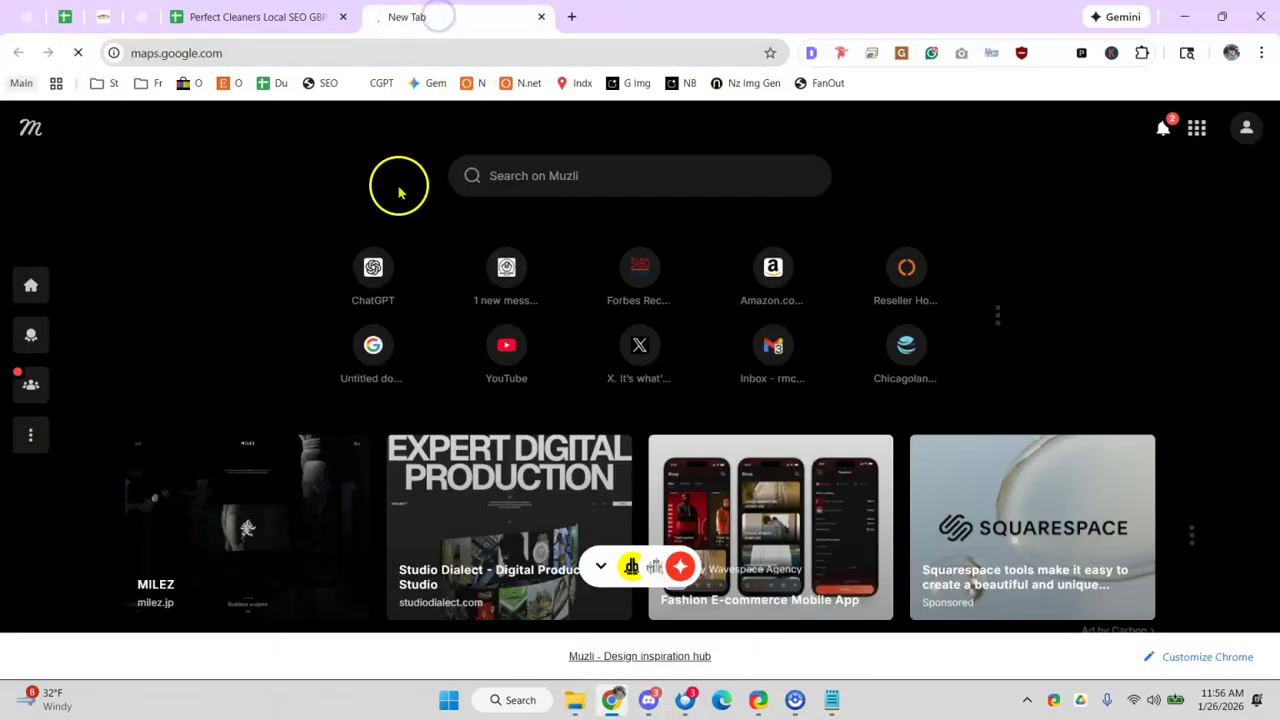
{"action": "left_click", "coordinate": [280, 47]}
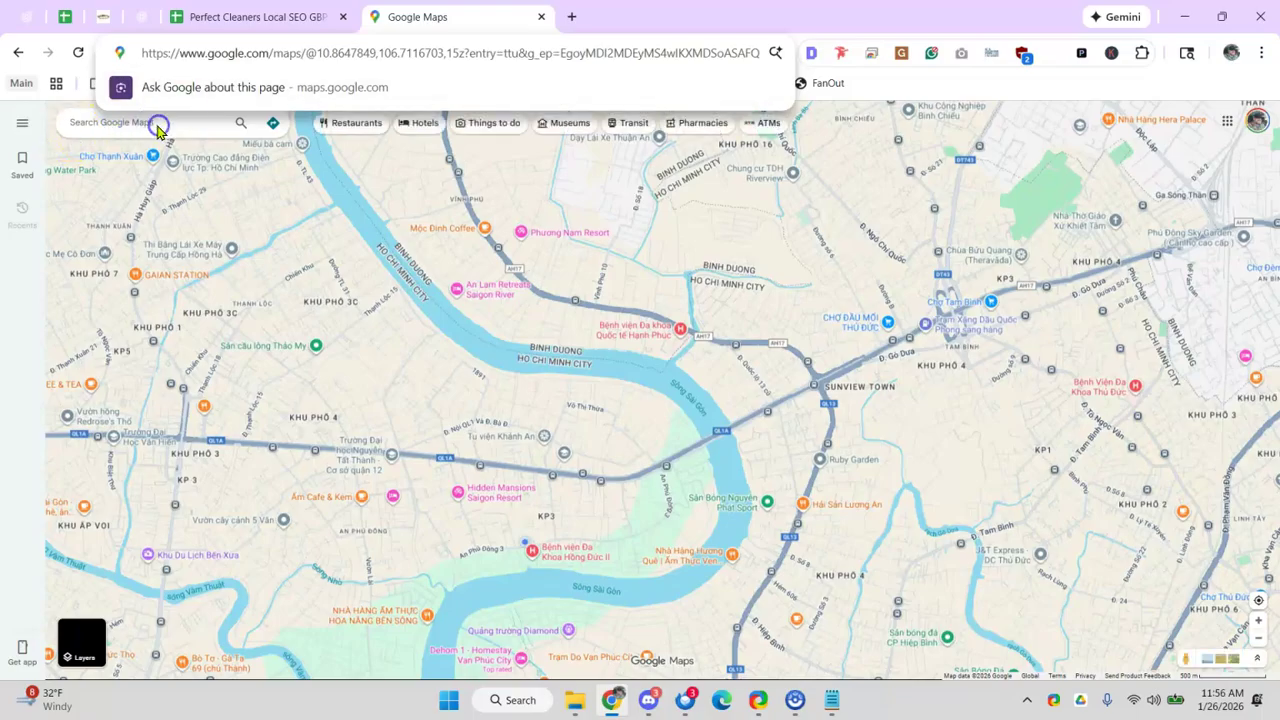
- Search Google Maps for 'house cleaner naples fl' and scroll through the results' category analysis
{"action": "type", "text": "dfsf"}
{"action": "left_click", "coordinate": [84, 128]}
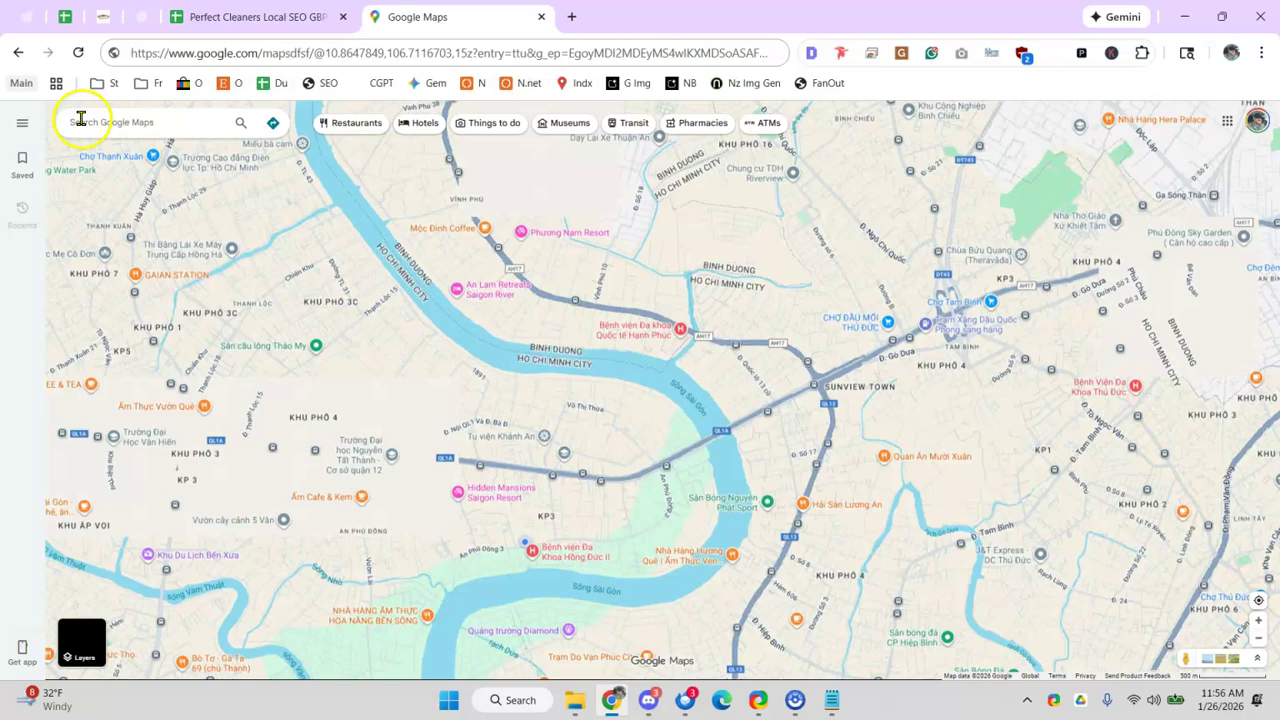
{"action": "left_click", "coordinate": [131, 123]}
{"action": "type", "text": "house cleaner naples"}
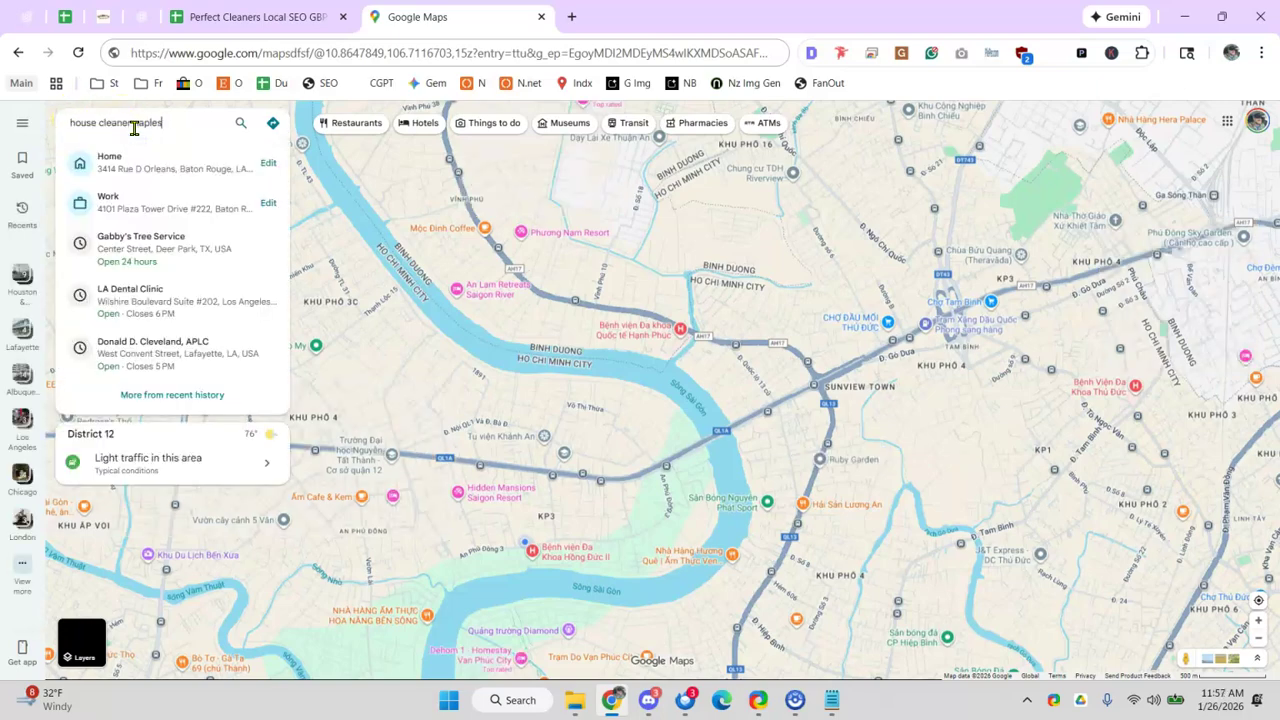
{"action": "key", "text": "Return"}
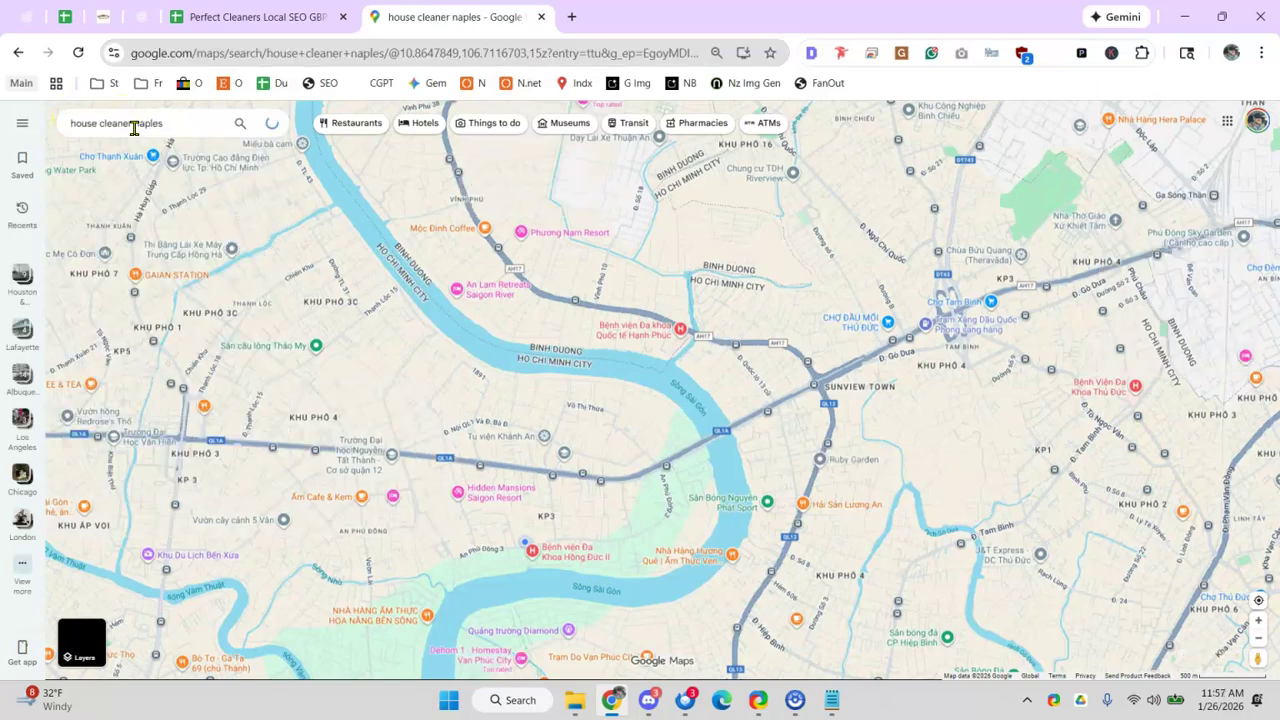
{"action": "type", "text": "fl"}
{"action": "key", "text": "Return"}
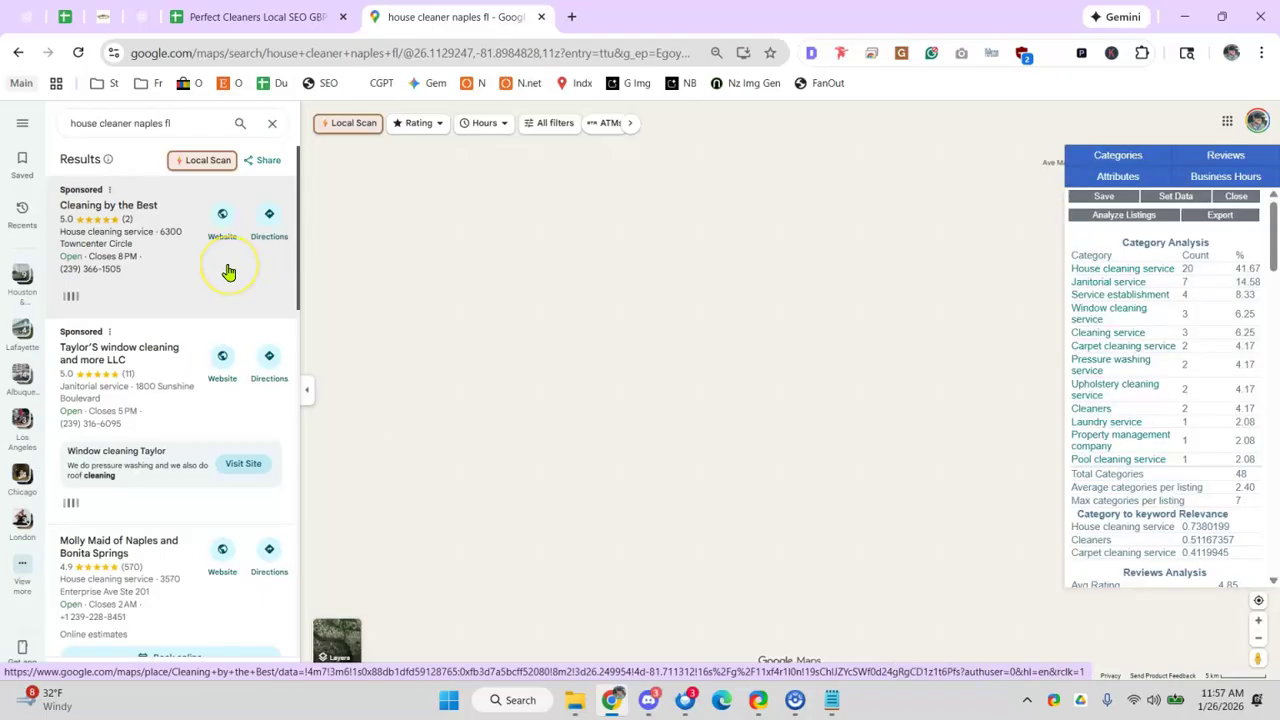
{"action": "scroll", "coordinate": [210, 270], "scroll_direction": "down", "scroll_amount": 3}
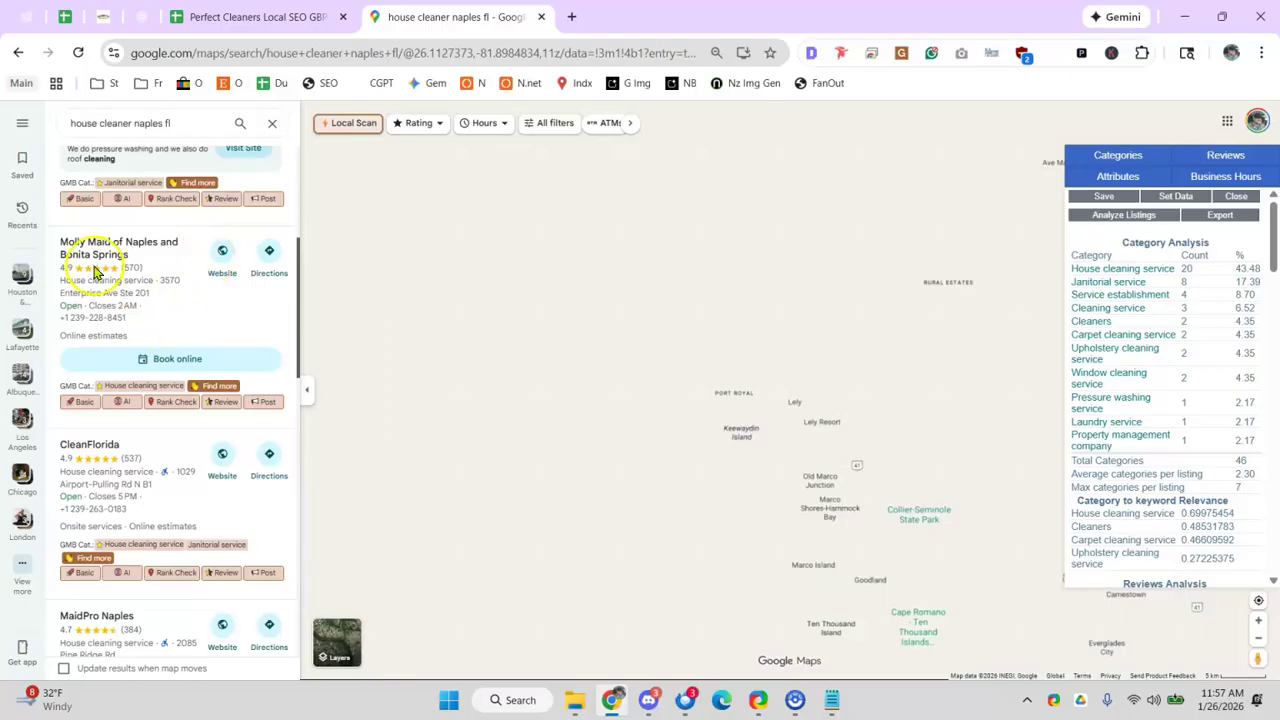
{"action": "scroll", "coordinate": [110, 405], "scroll_direction": "down", "scroll_amount": 2}
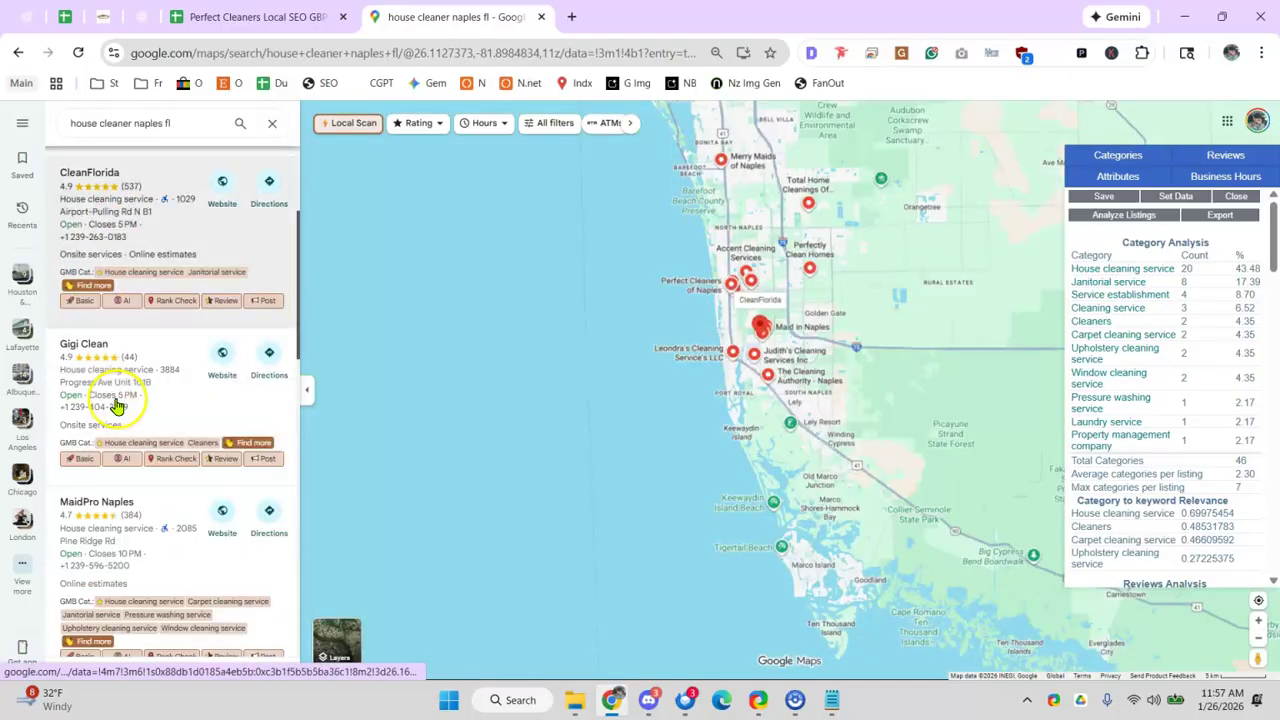
{"action": "scroll", "coordinate": [125, 450], "scroll_direction": "down", "scroll_amount": 2}
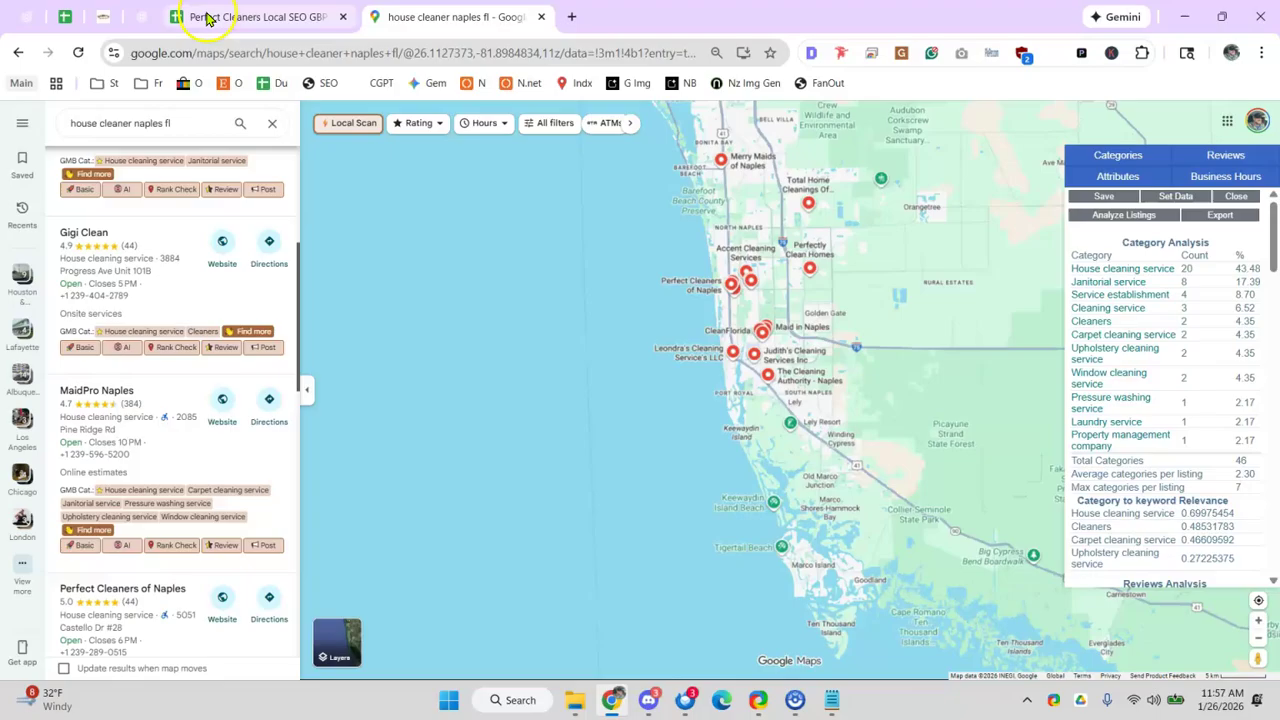
- Check the Gigi Clean and CleanFlorida entries and comments in the Perfect Cleaners sheet
{"action": "left_click", "coordinate": [250, 16]}
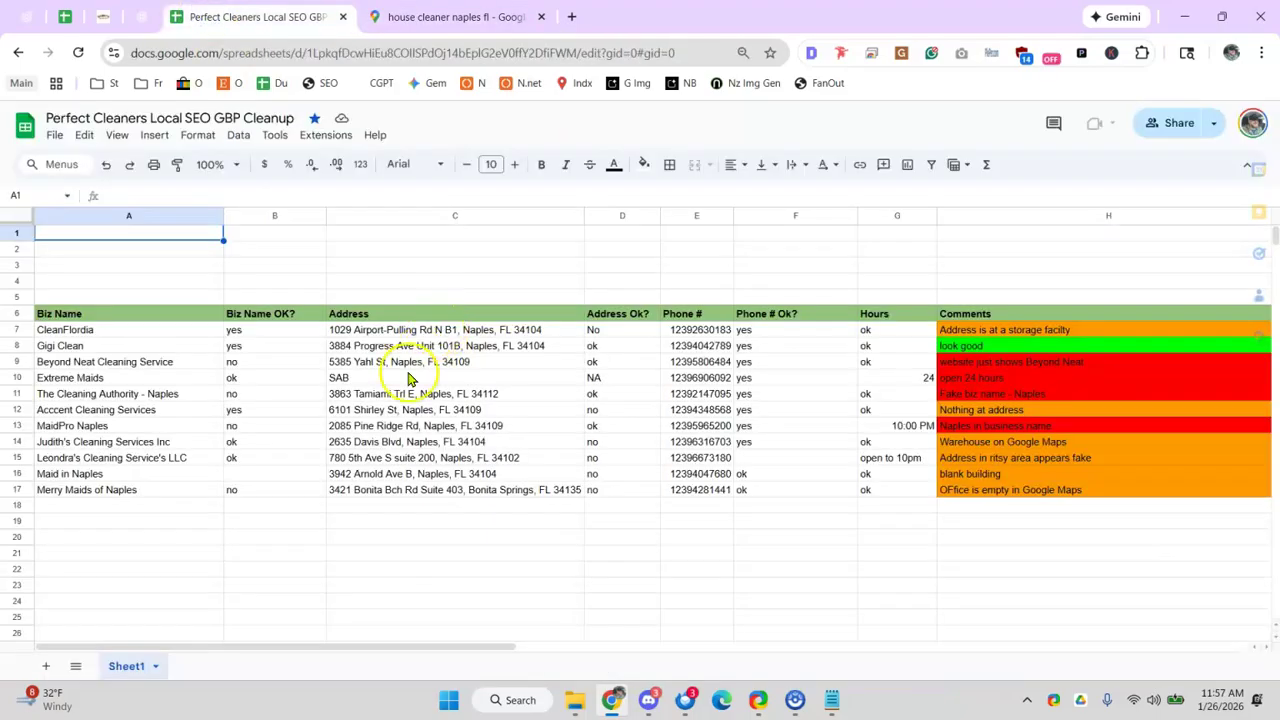
{"action": "left_click", "coordinate": [300, 350]}
{"action": "left_click", "coordinate": [372, 333]}
{"action": "left_click", "coordinate": [983, 333]}
{"action": "left_click", "coordinate": [72, 335]}
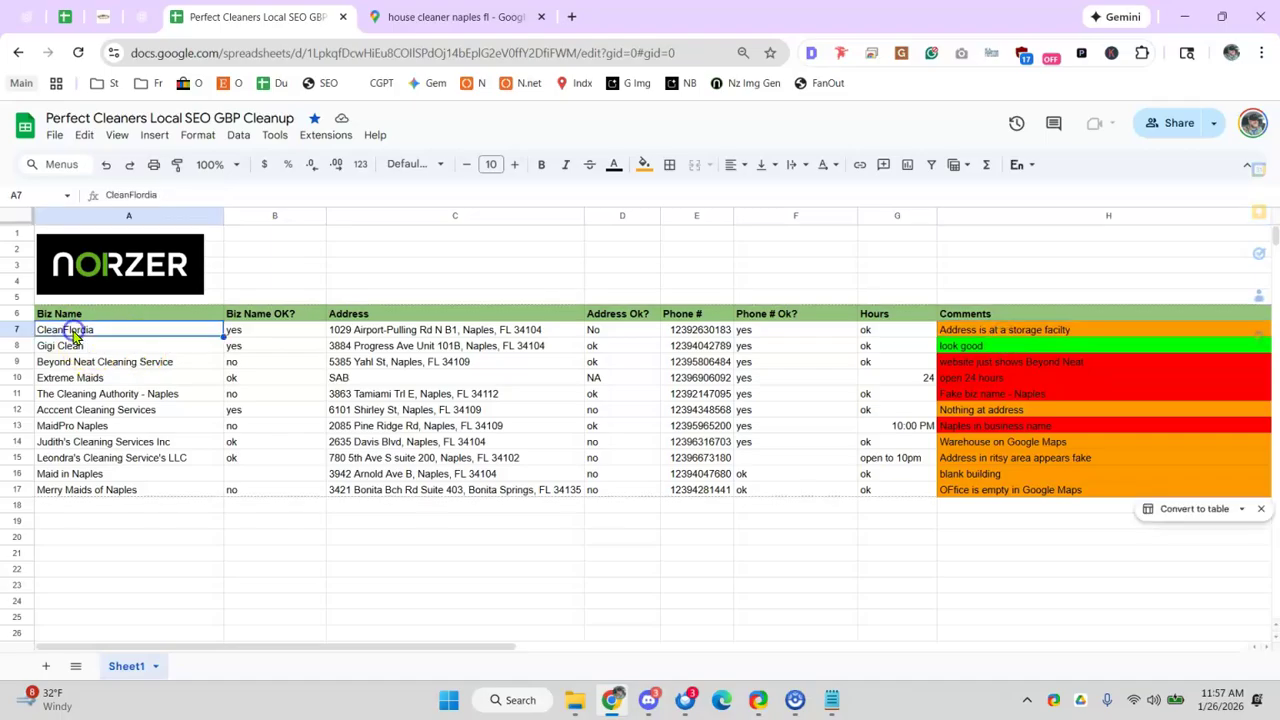
{"action": "left_click", "coordinate": [457, 14]}
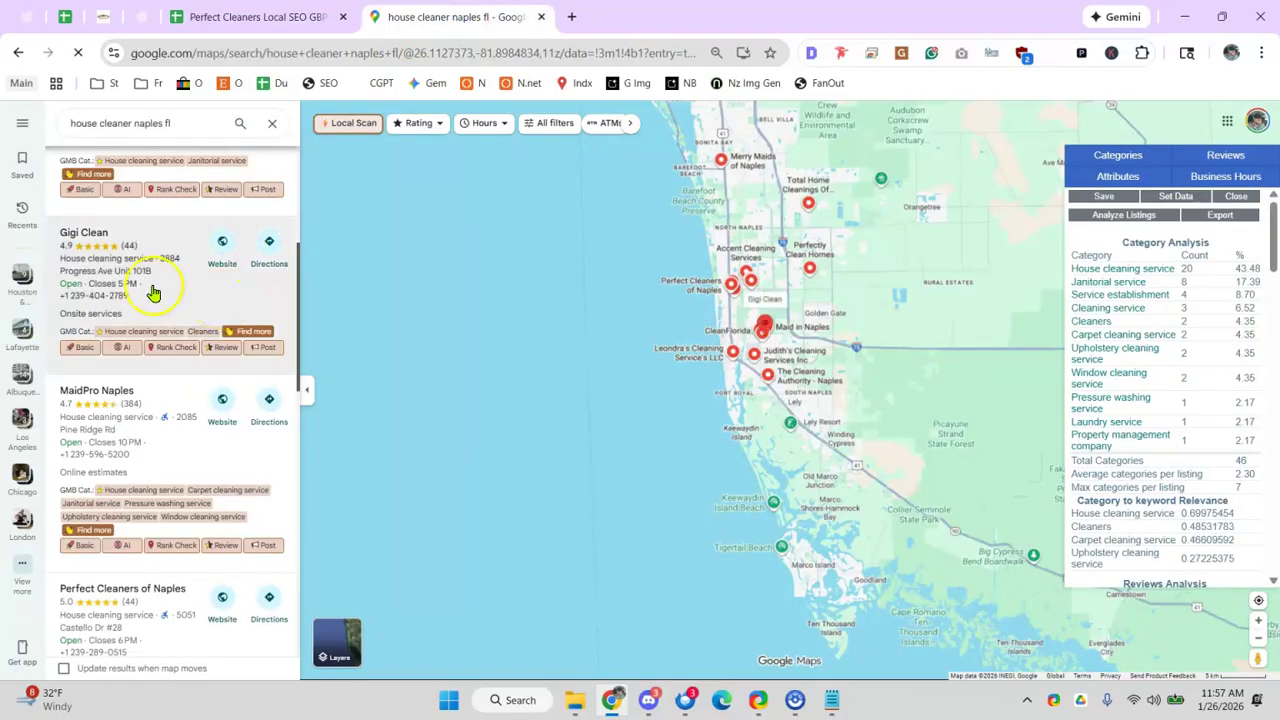
- Open CleanFlorida's Maps listing and copy its address
{"action": "scroll", "coordinate": [180, 280], "scroll_direction": "up", "scroll_amount": 3}
{"action": "left_click", "coordinate": [139, 440]}
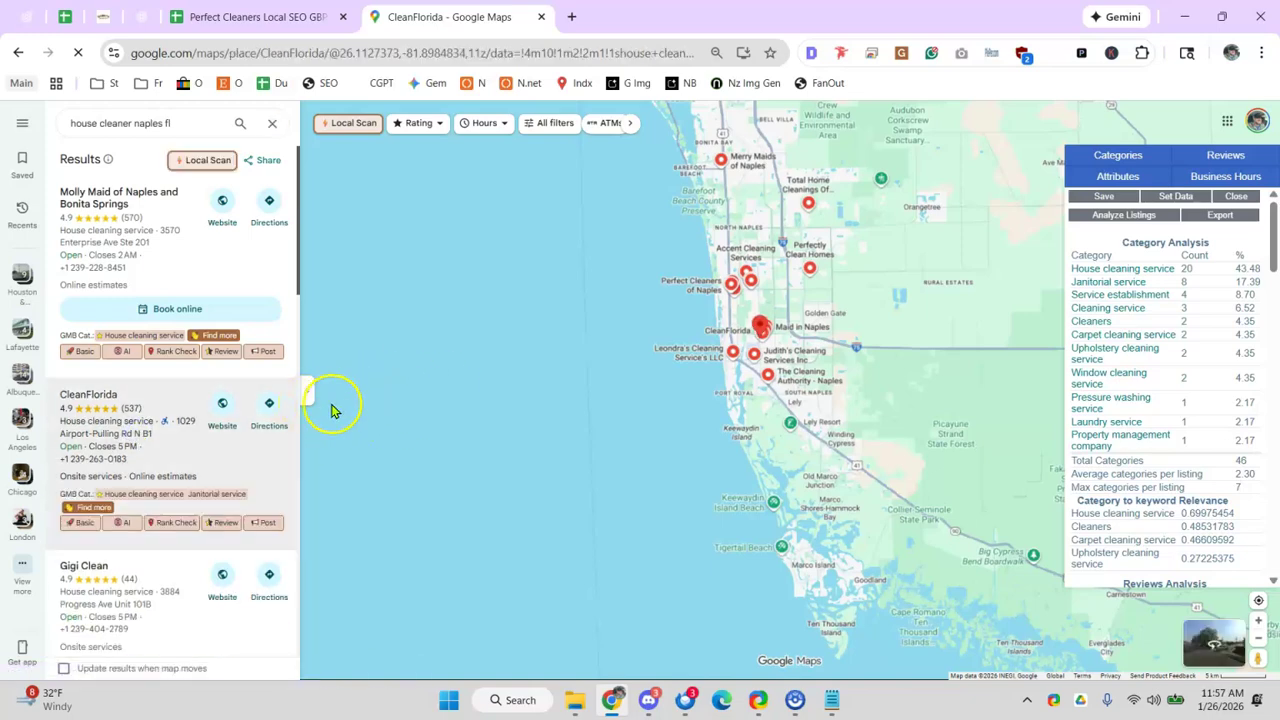
{"action": "left_click", "coordinate": [166, 440]}
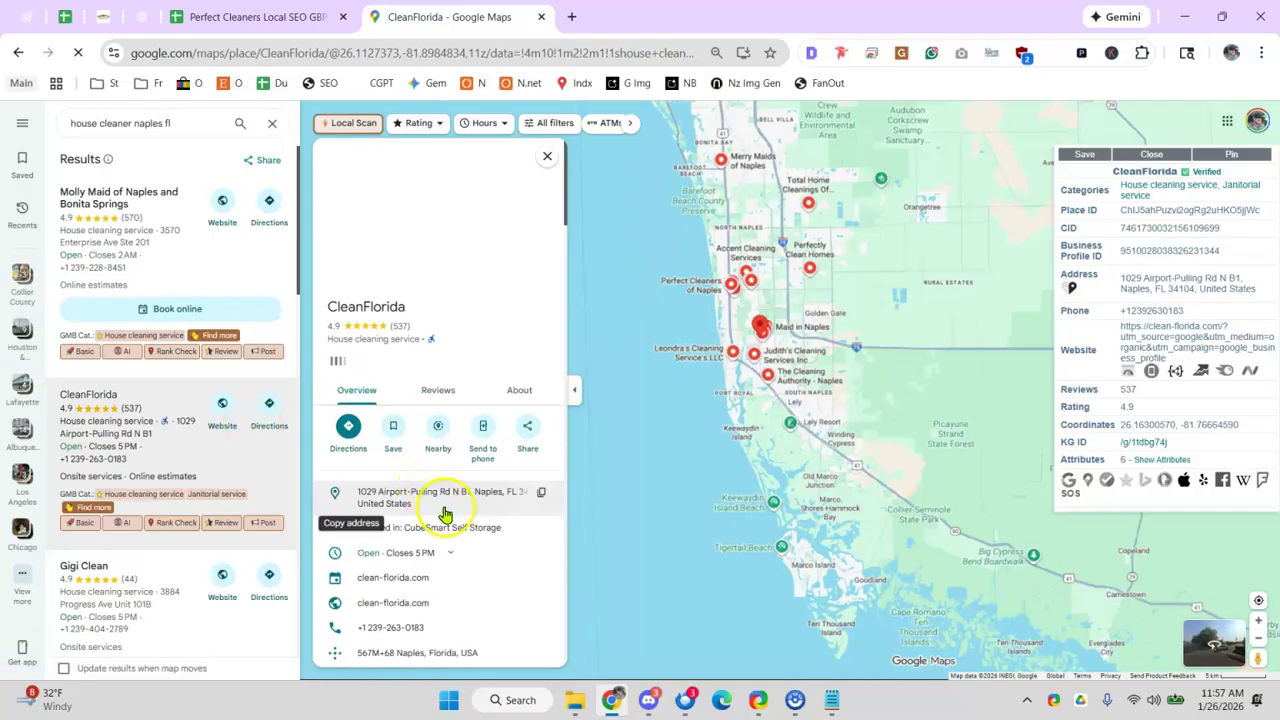
{"action": "left_click", "coordinate": [538, 523]}
- Web-search CleanFlorida's copied address, then check its storage facility comment in the sheet
{"action": "left_click", "coordinate": [571, 16]}
{"action": "key", "text": "ctrl+v"}
{"action": "key", "text": "Return"}
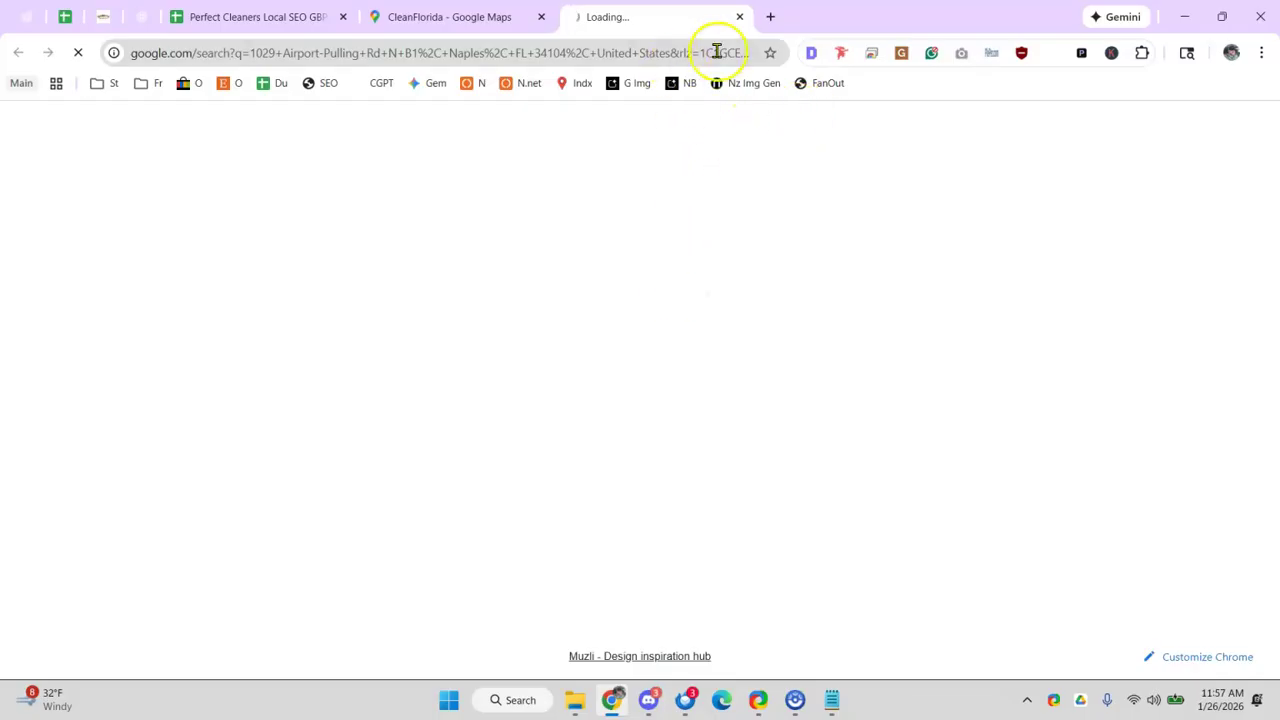
{"action": "left_click", "coordinate": [744, 17]}
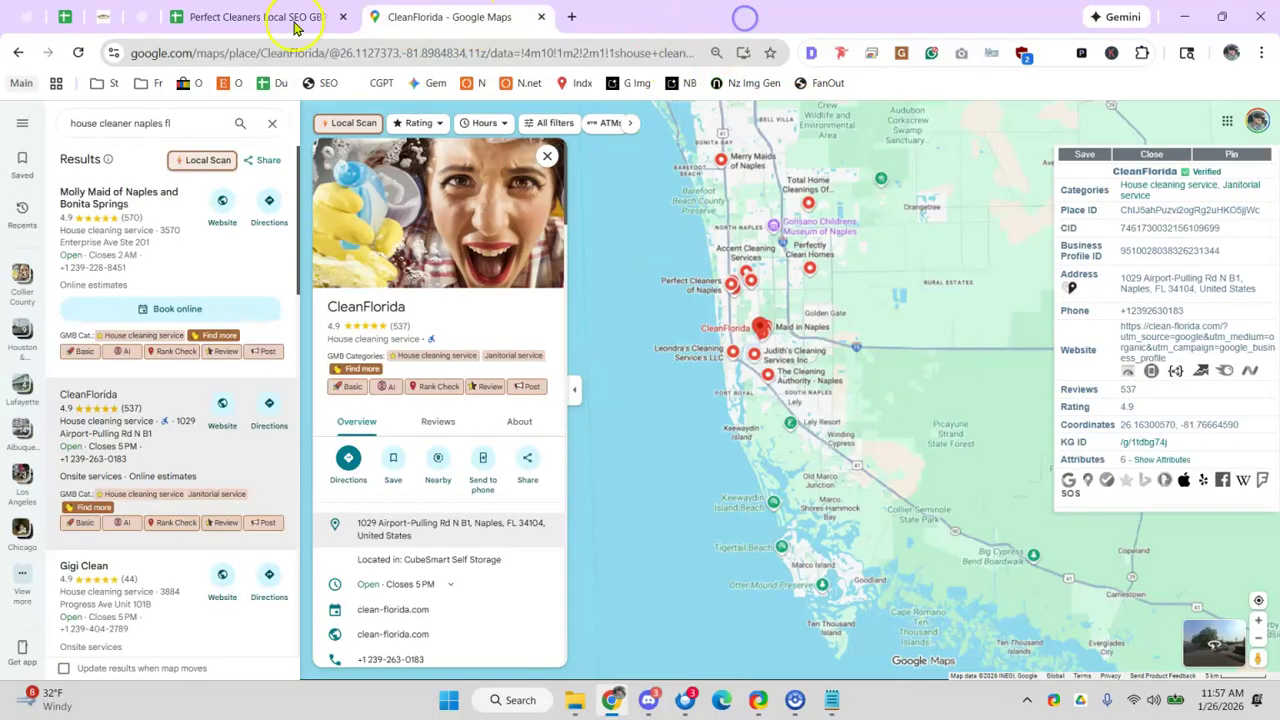
{"action": "left_click", "coordinate": [225, 18]}
{"action": "left_click", "coordinate": [960, 332]}
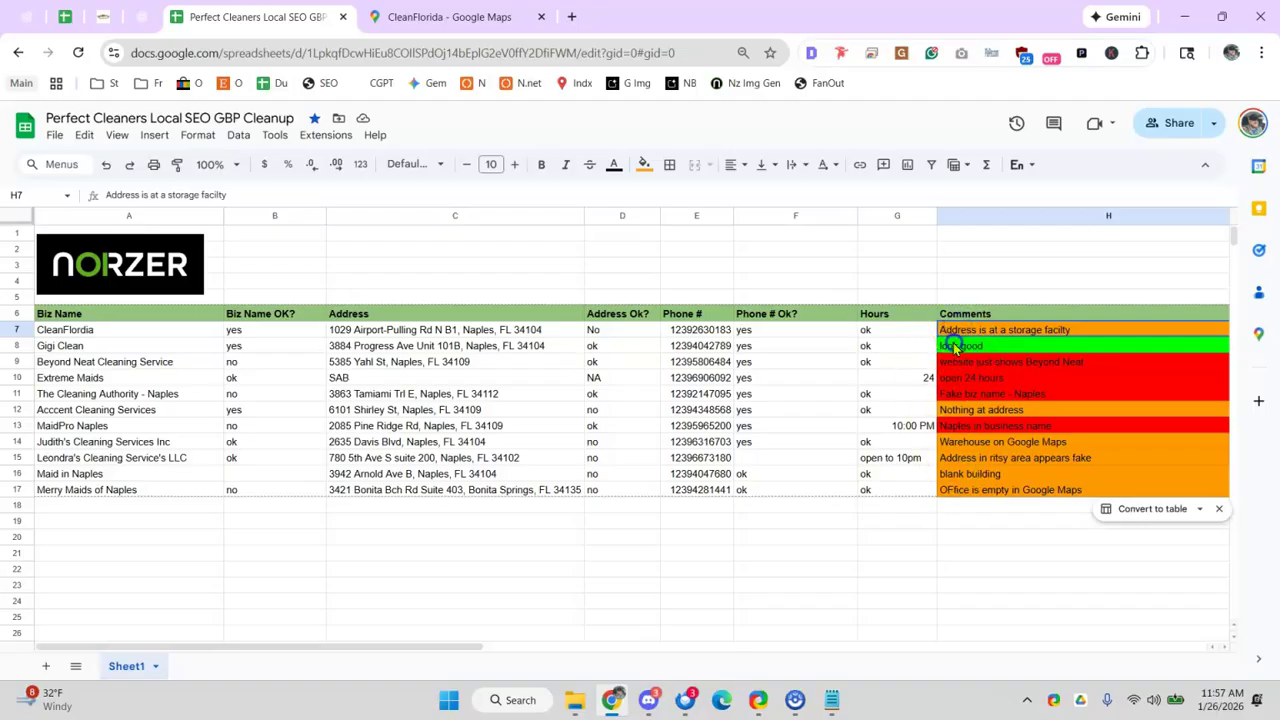
- Review Gigi Clean's row and edit the Beyond Neat Cleaning Service business name
{"action": "left_click", "coordinate": [955, 347]}
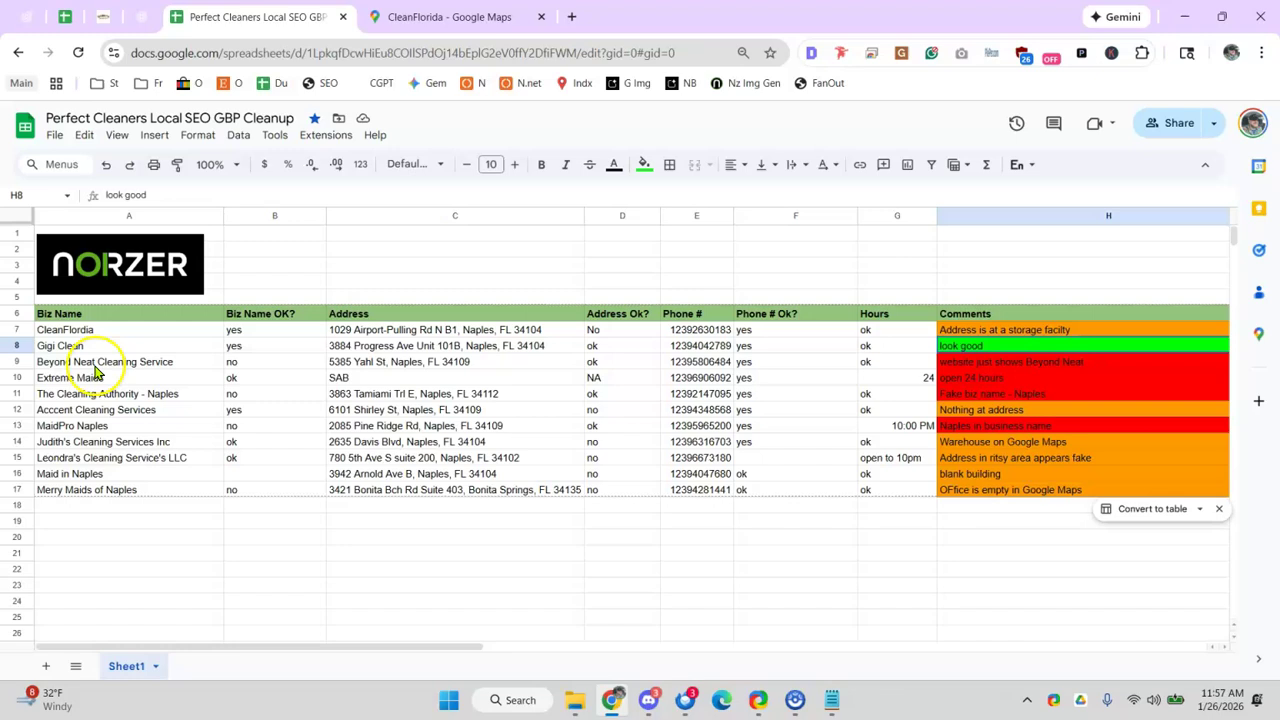
{"action": "left_click", "coordinate": [100, 316]}
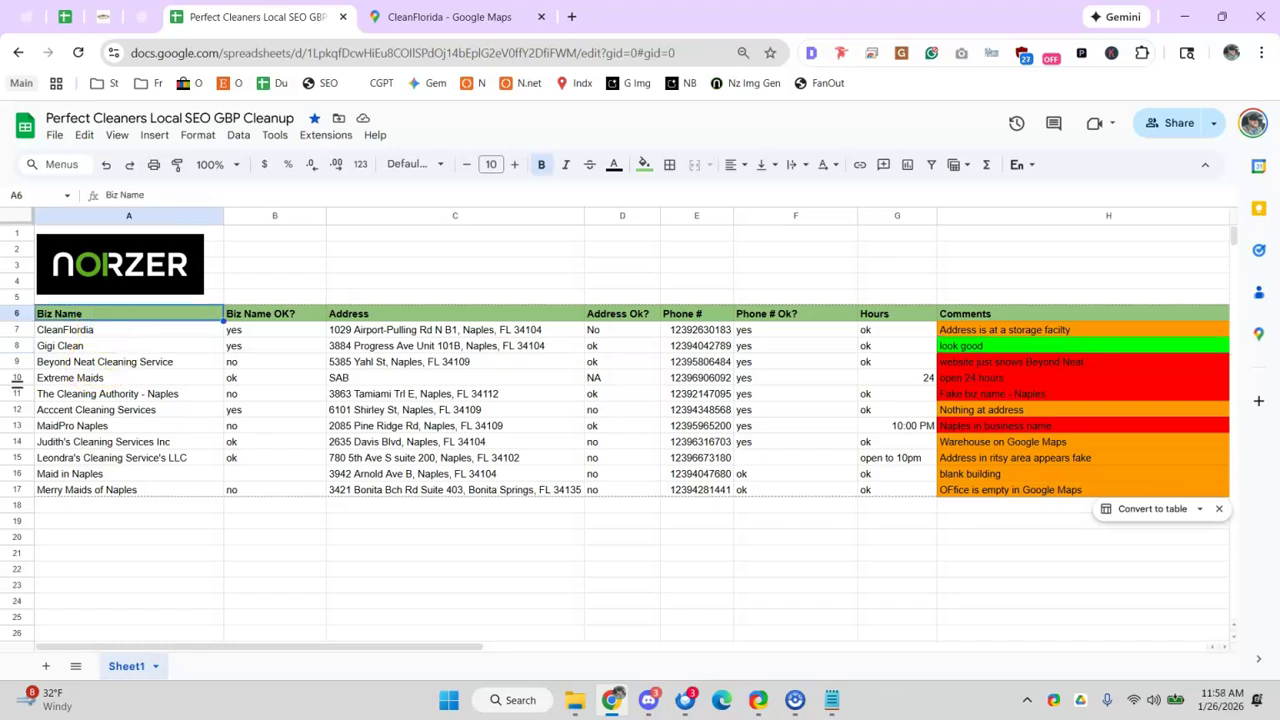
{"action": "left_click", "coordinate": [172, 350]}
{"action": "left_click_drag", "start_coordinate": [172, 350], "coordinate": [1223, 346]}
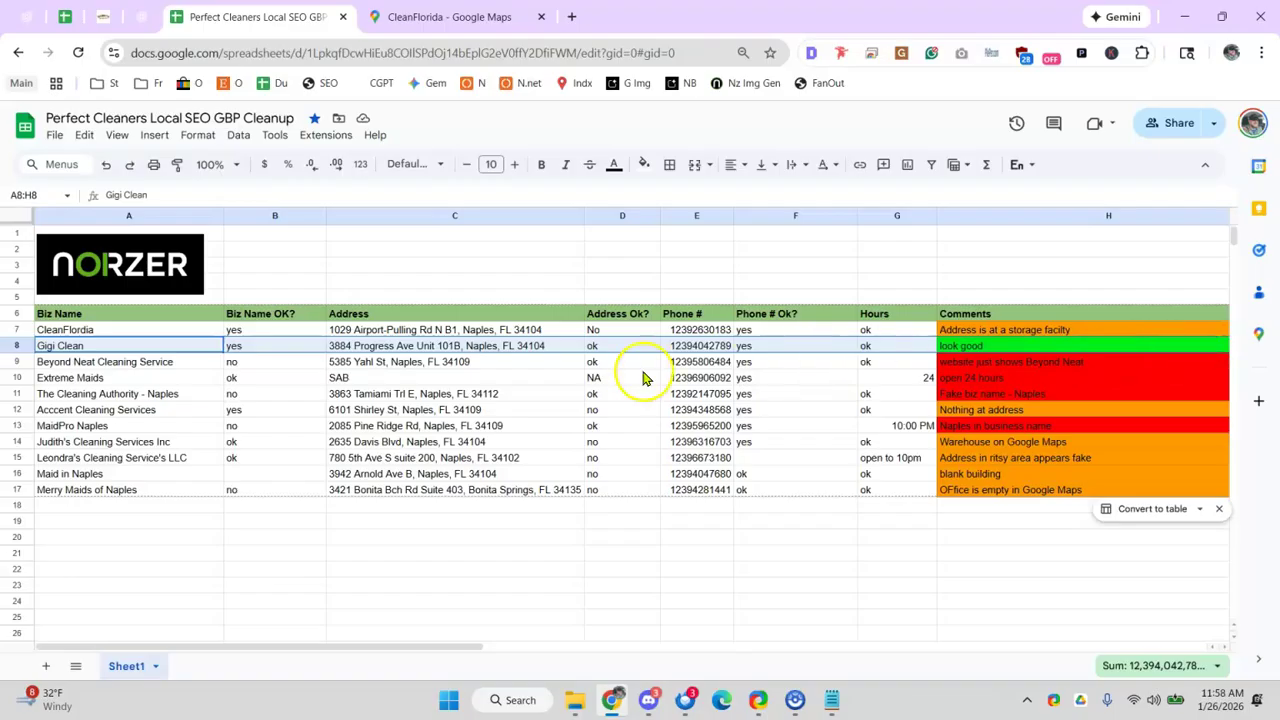
{"action": "left_click", "coordinate": [145, 363]}
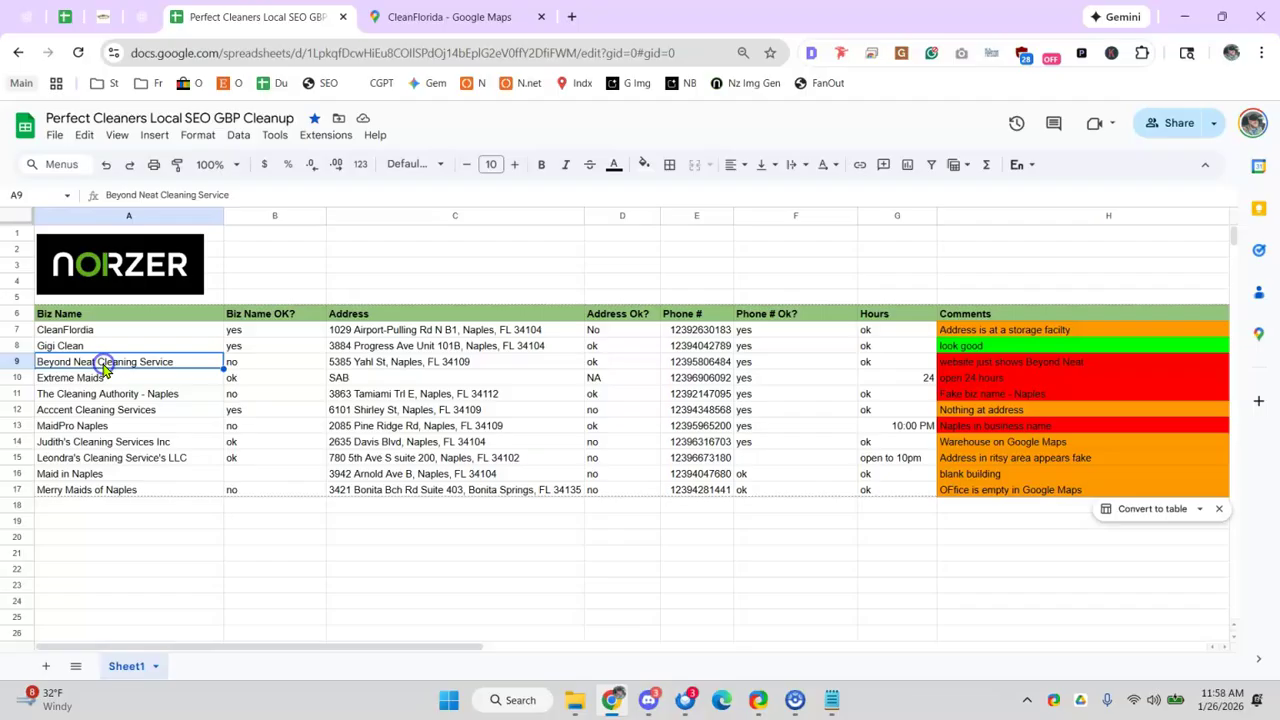
{"action": "double_click", "coordinate": [78, 364]}
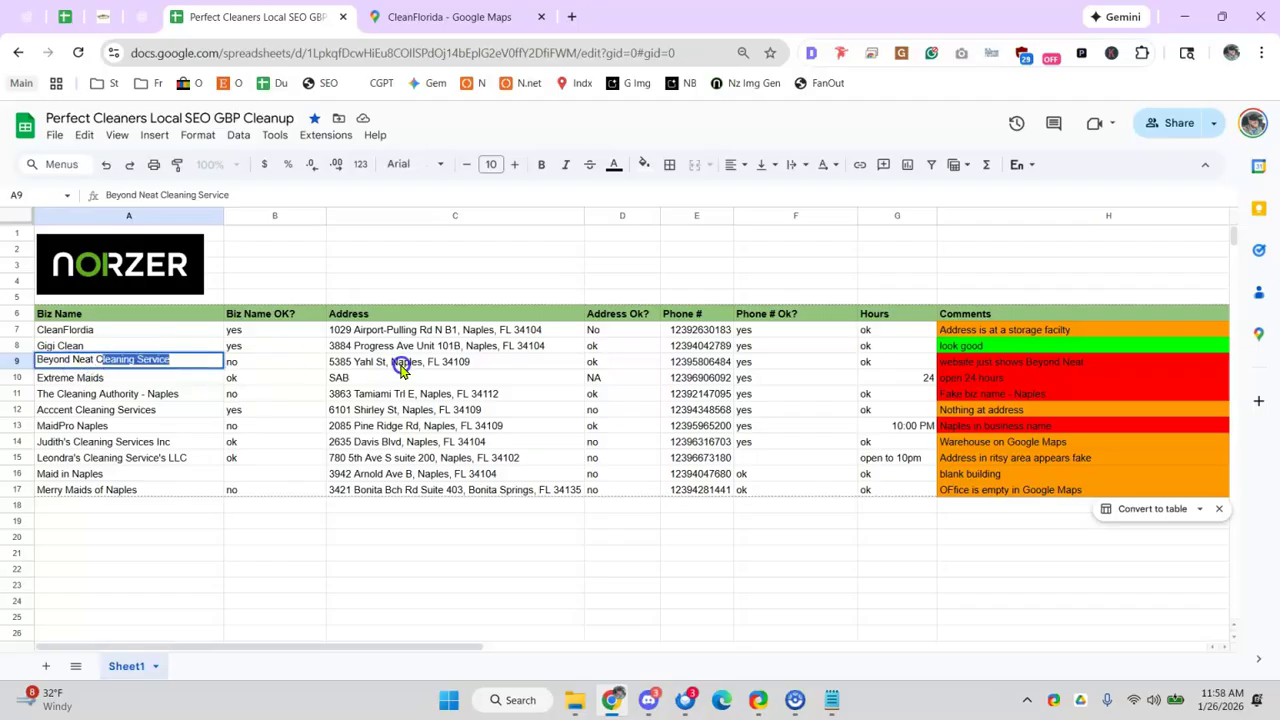
{"action": "key", "text": "BackSpace"}
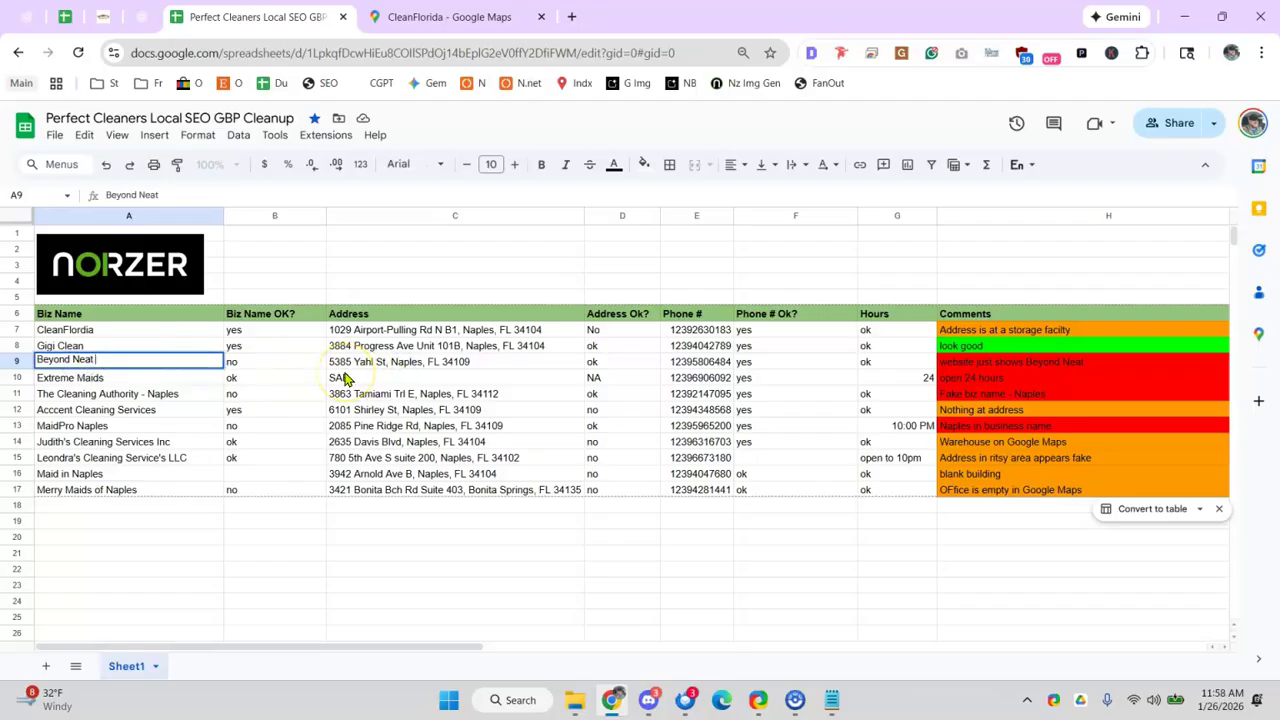
{"action": "type", "text": "Cleaning Service"}
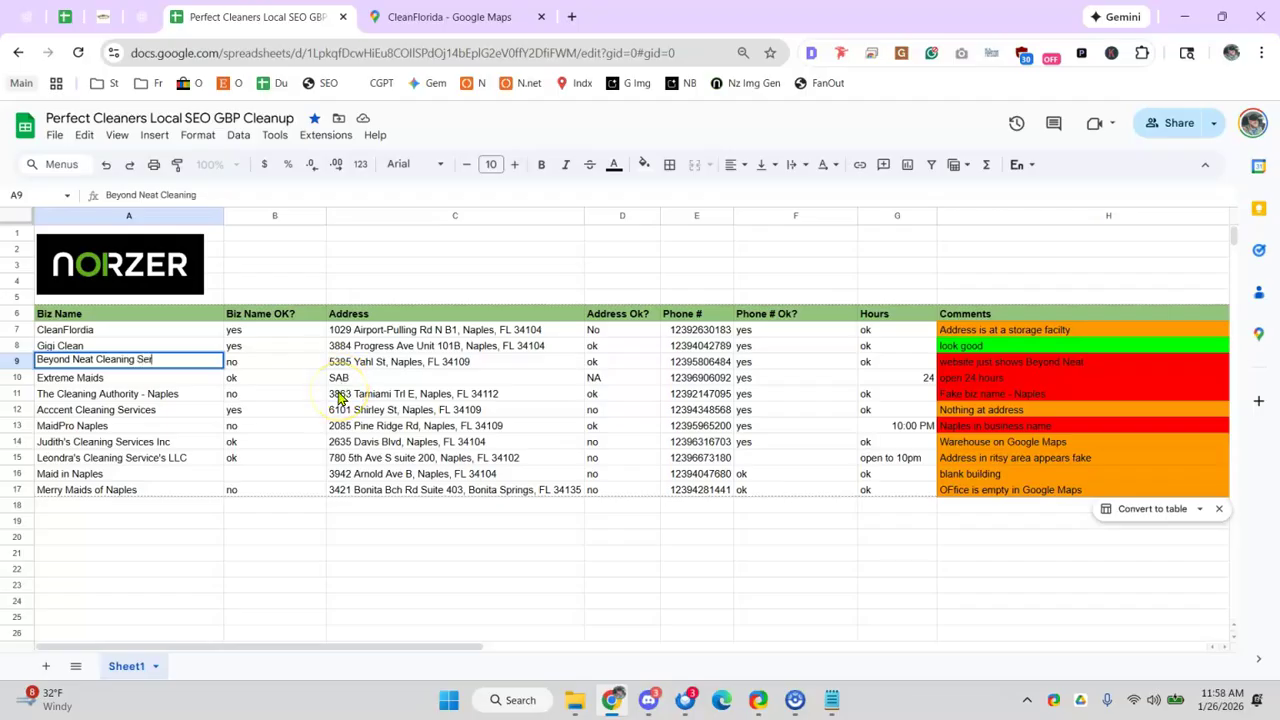
{"action": "left_click", "coordinate": [231, 490]}
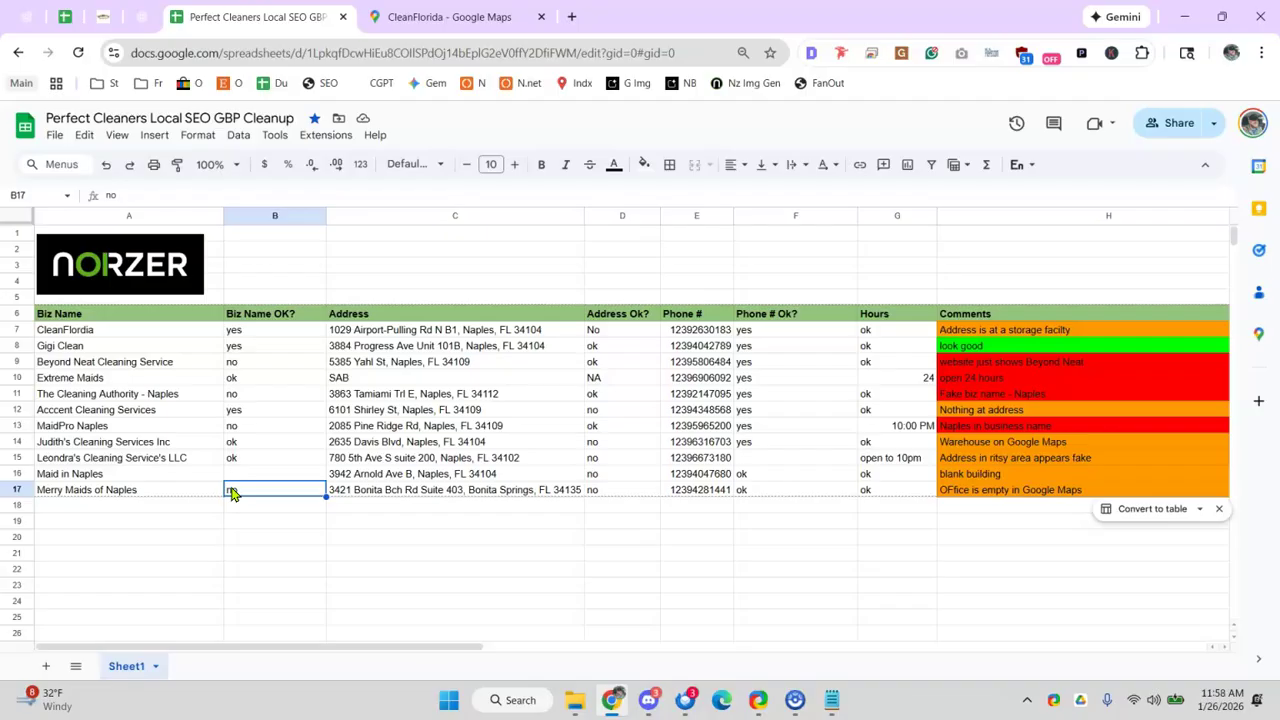
- Add 'Joes - Best House Cleaner in Naples, FL' in cell A19
{"action": "left_click", "coordinate": [113, 524]}
{"action": "type", "text": "House Cleaner in Naples, FL"}
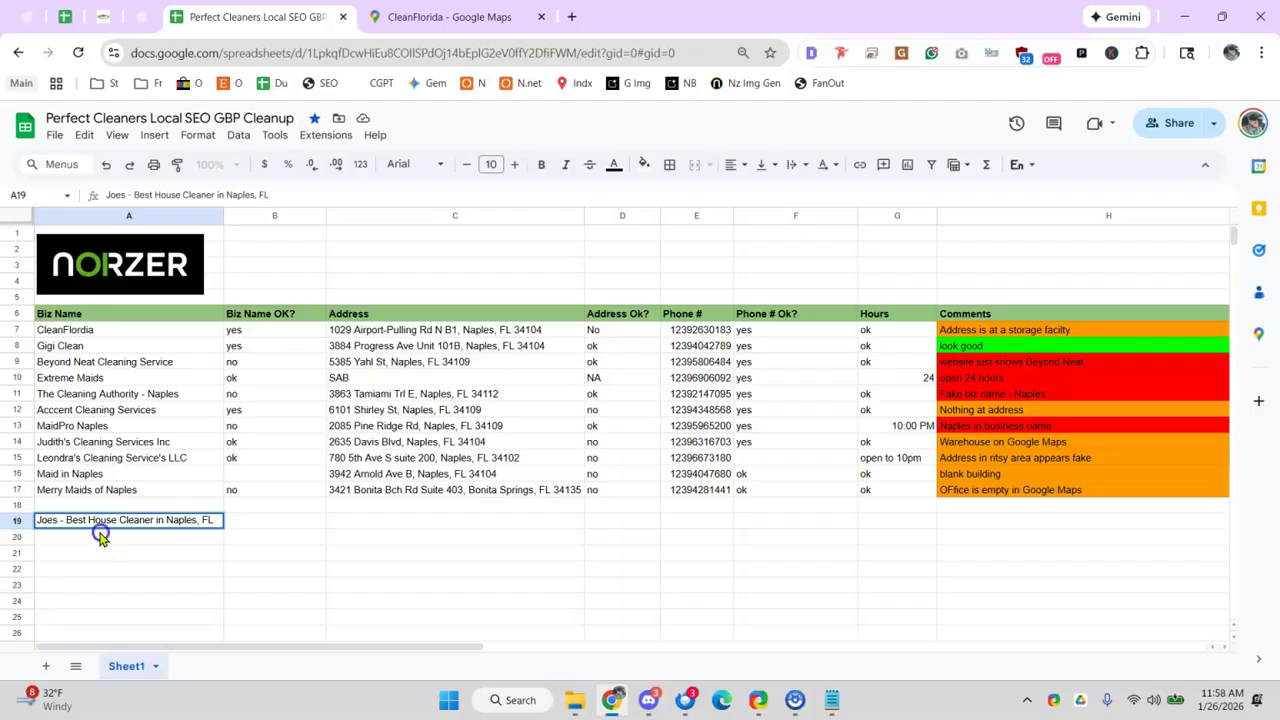
{"action": "left_click", "coordinate": [100, 536]}
{"action": "left_click", "coordinate": [101, 524]}
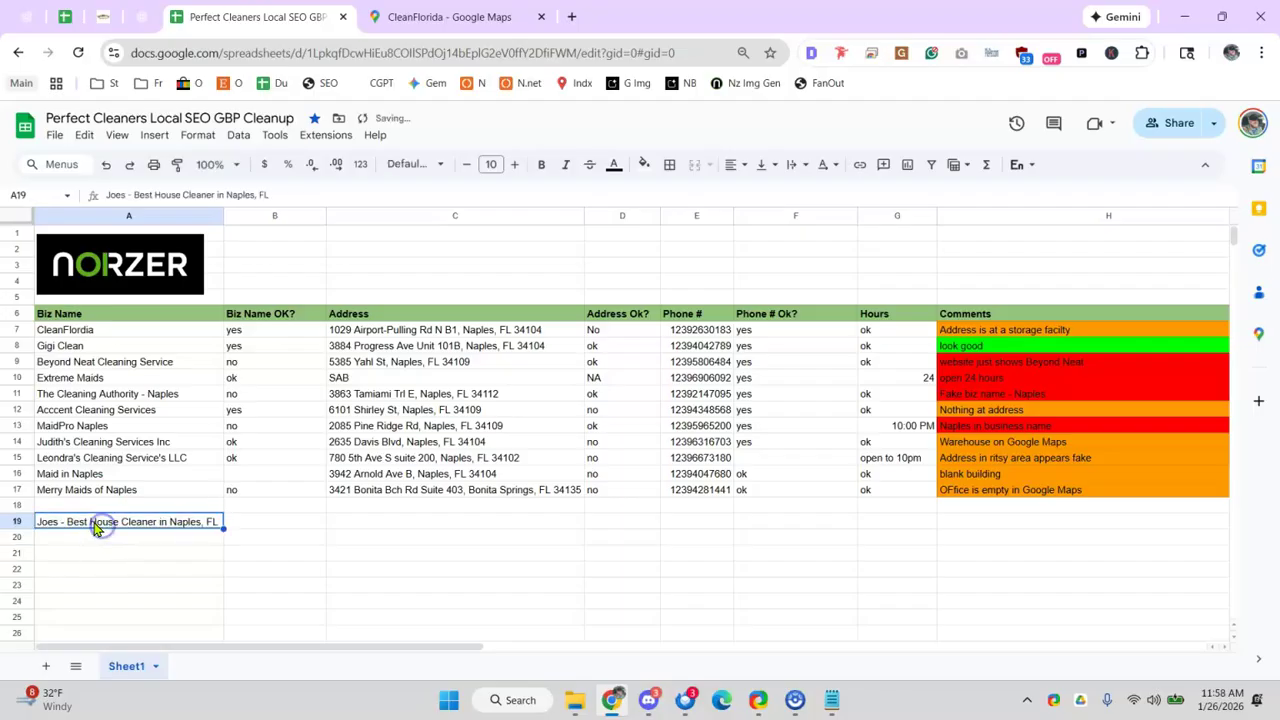
- Compare the CleanFlorida Maps listing against The Cleaning Authority - Naples entry in the sheet
{"action": "left_click", "coordinate": [440, 17]}
{"action": "scroll", "coordinate": [405, 485], "scroll_direction": "down", "scroll_amount": 3}
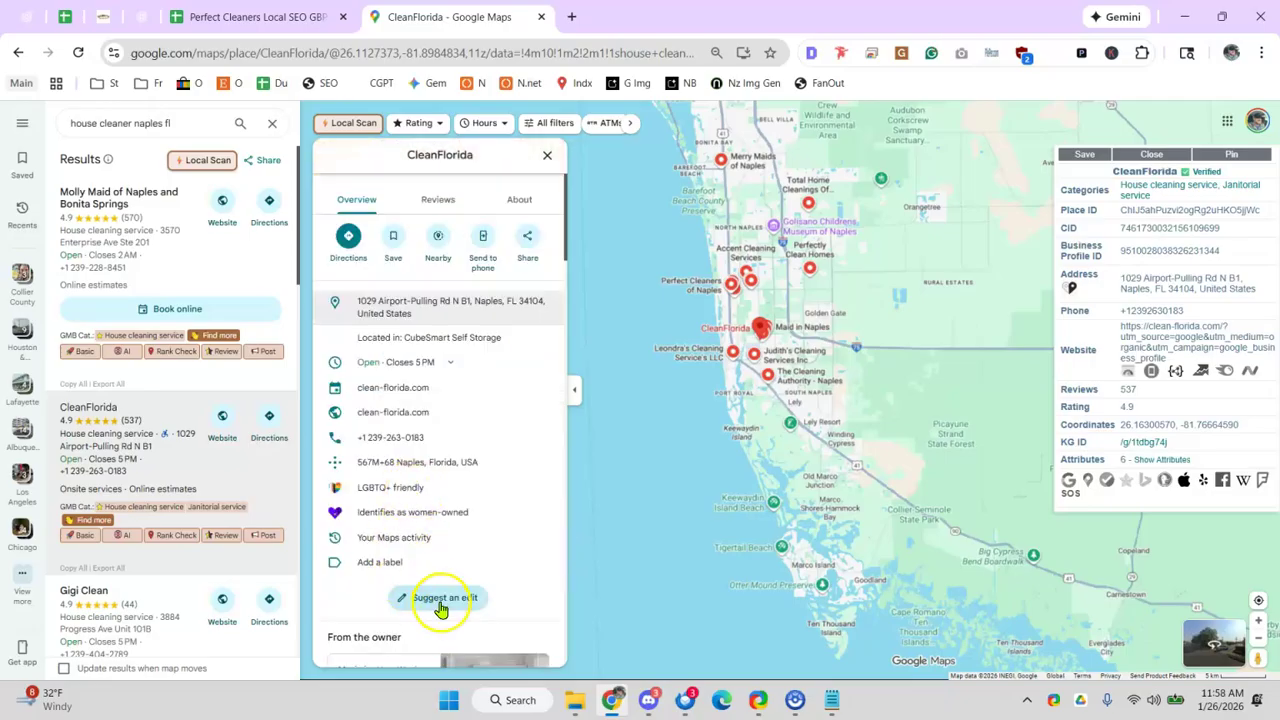
{"action": "left_click", "coordinate": [258, 17]}
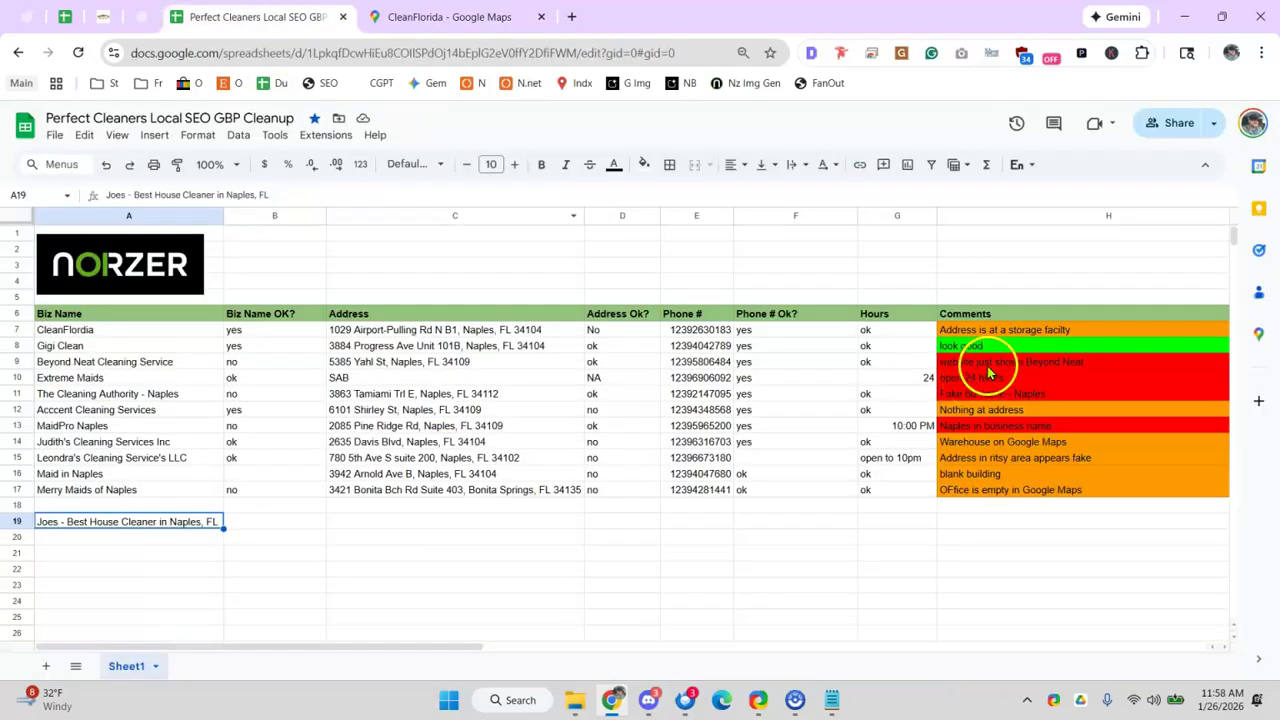
{"action": "left_click", "coordinate": [457, 17]}
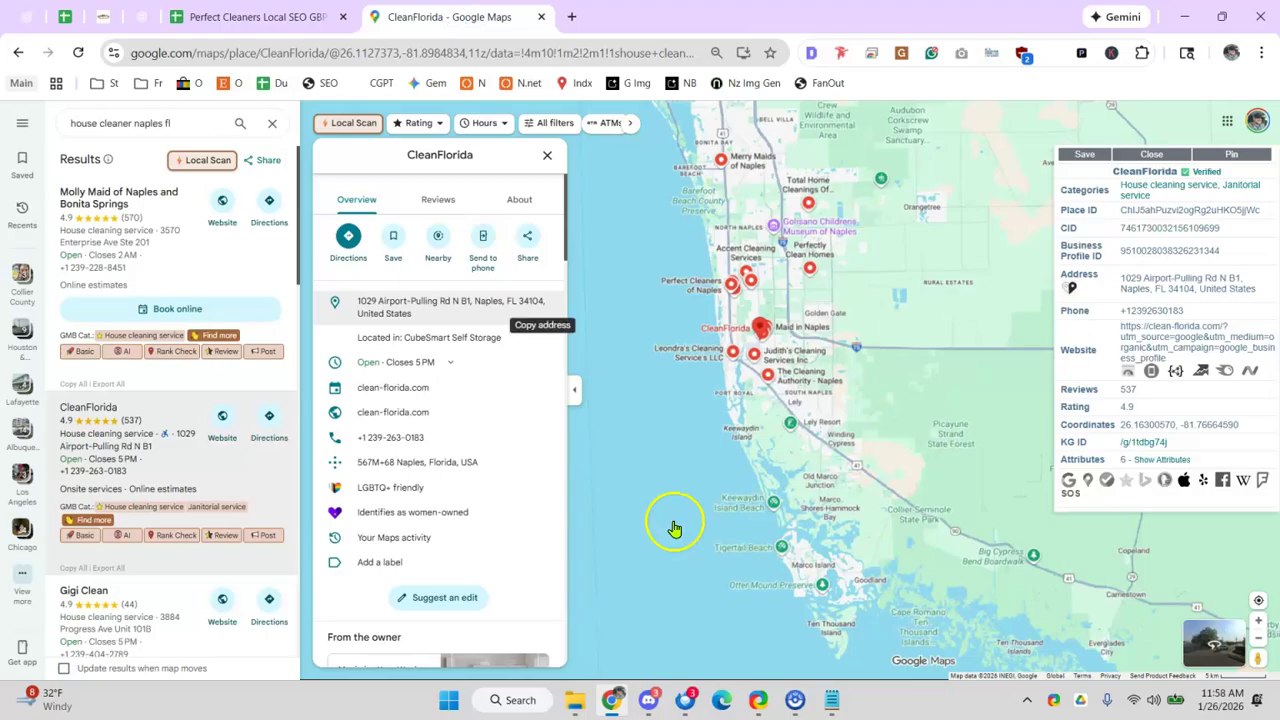
{"action": "left_click", "coordinate": [268, 20]}
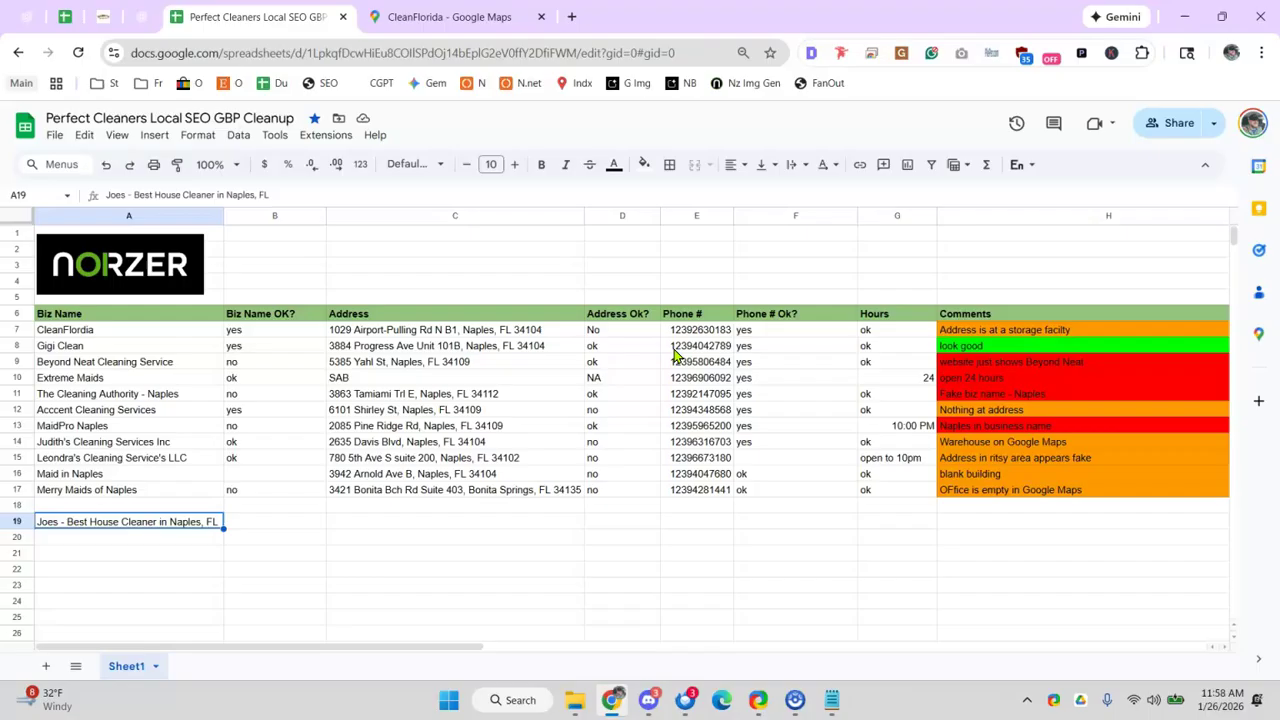
{"action": "left_click", "coordinate": [120, 394]}
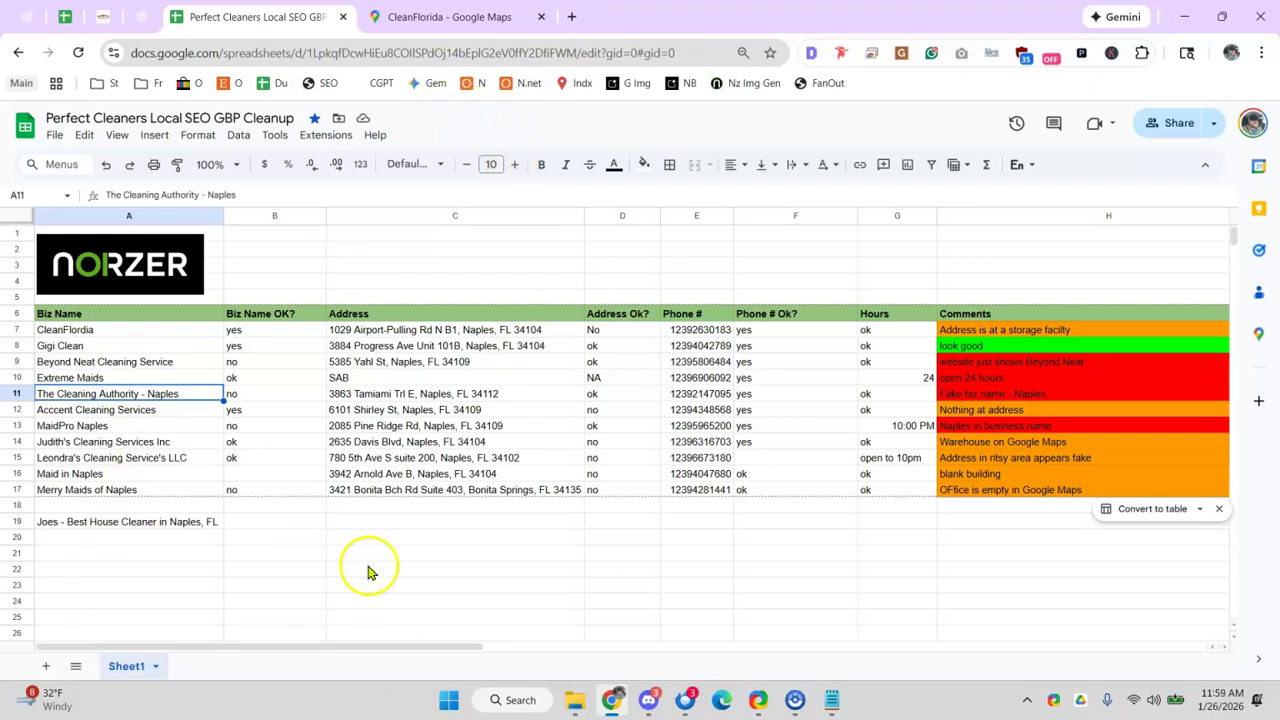
{"action": "left_click", "coordinate": [146, 16]}
{"action": "left_click", "coordinate": [444, 17]}
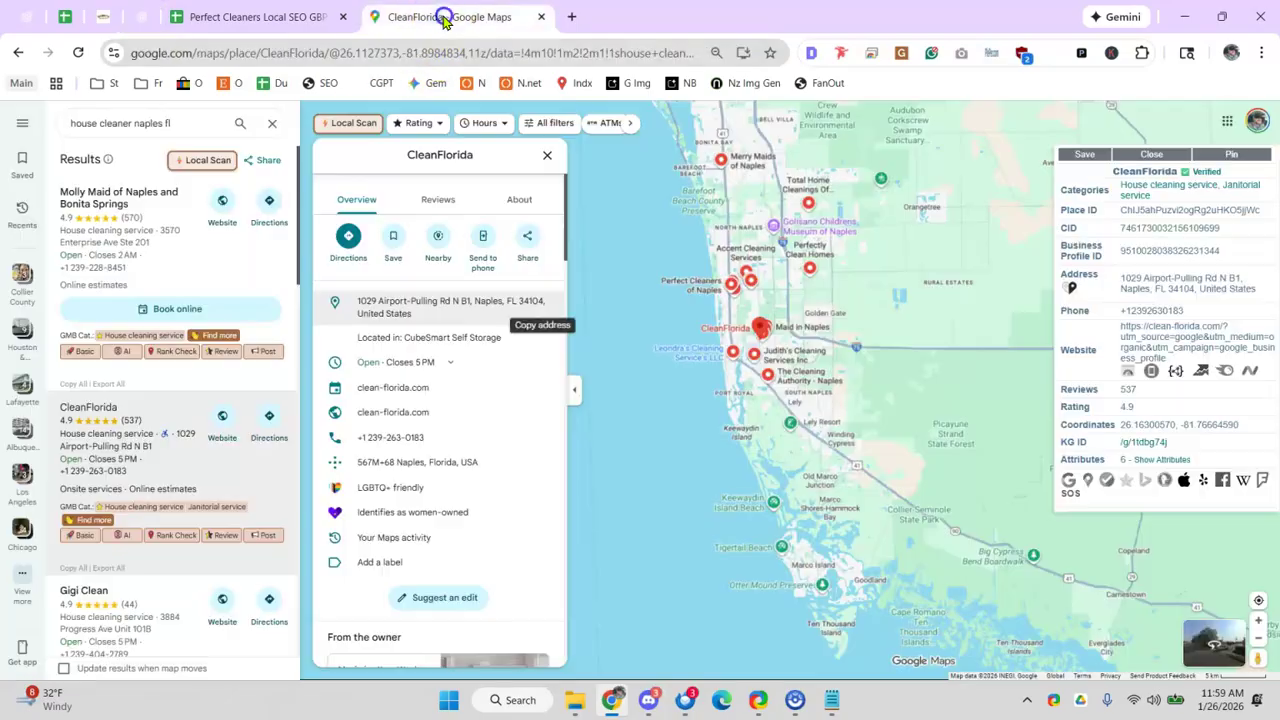
- Search Google Maps for 'tree removal company deer park tx', replacing the house cleaner query
{"action": "left_click", "coordinate": [386, 52]}
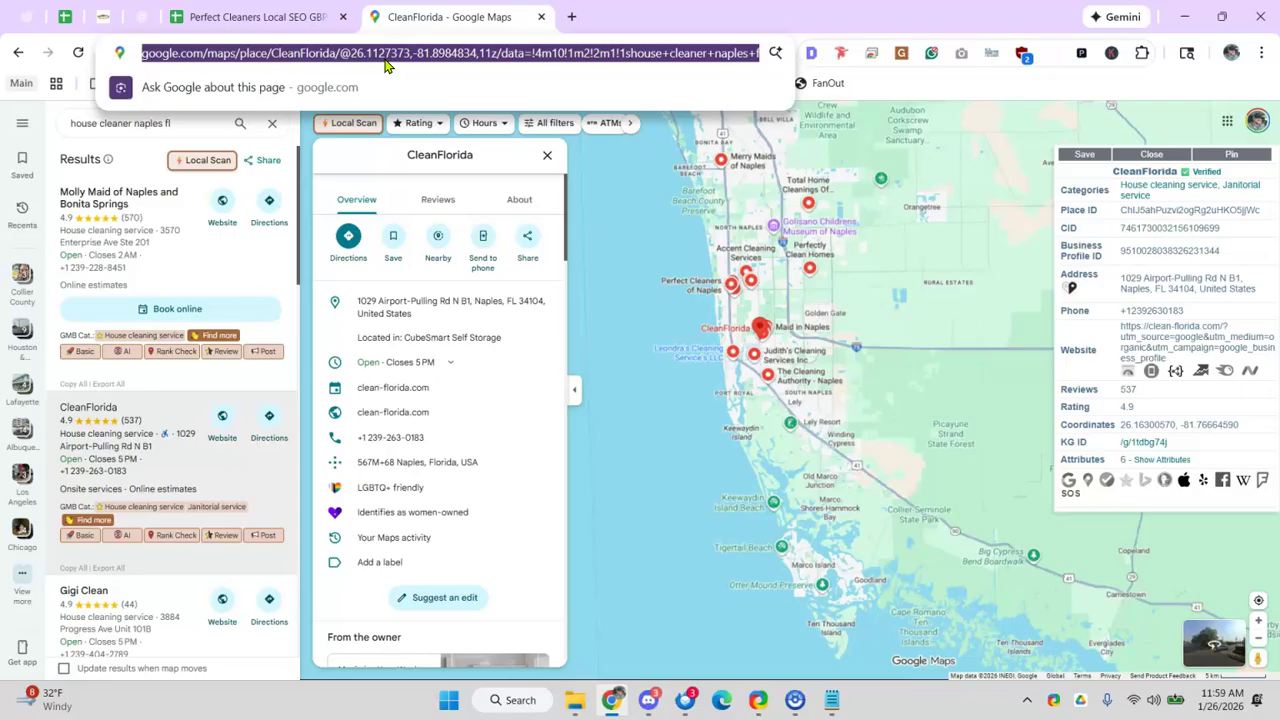
{"action": "type", "text": "tree "}
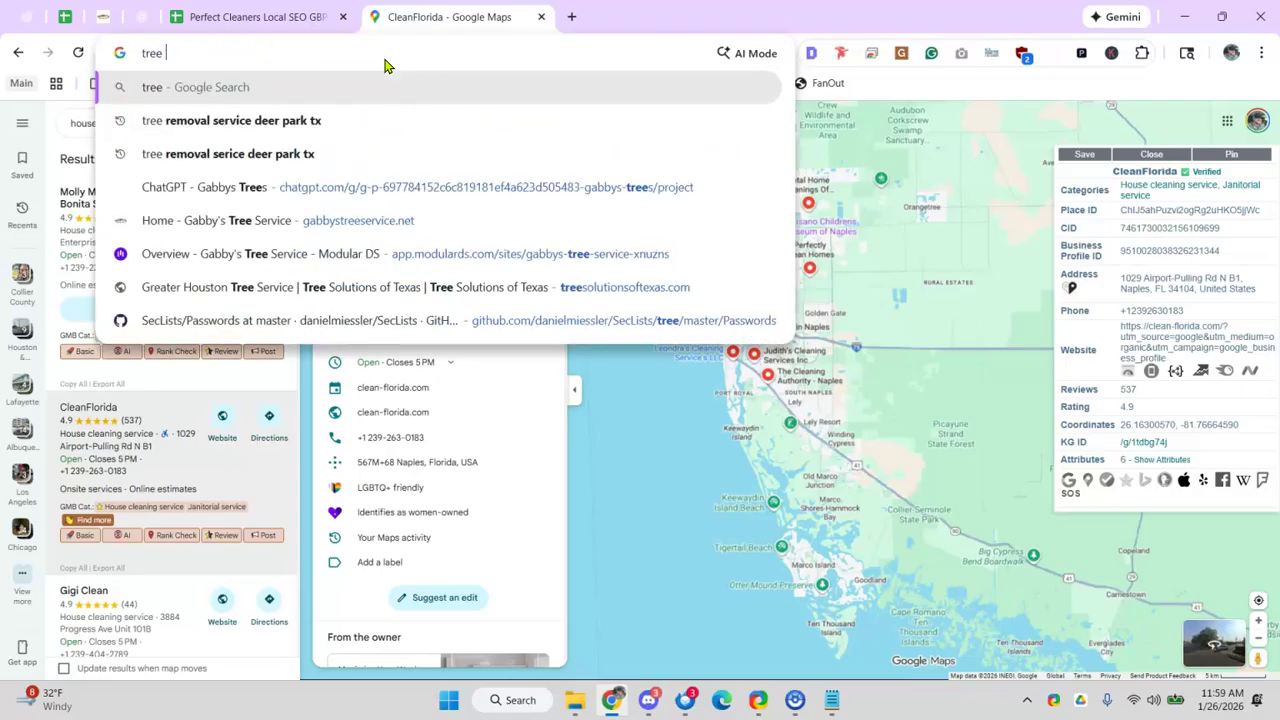
{"action": "type", "text": "removal company deer park"}
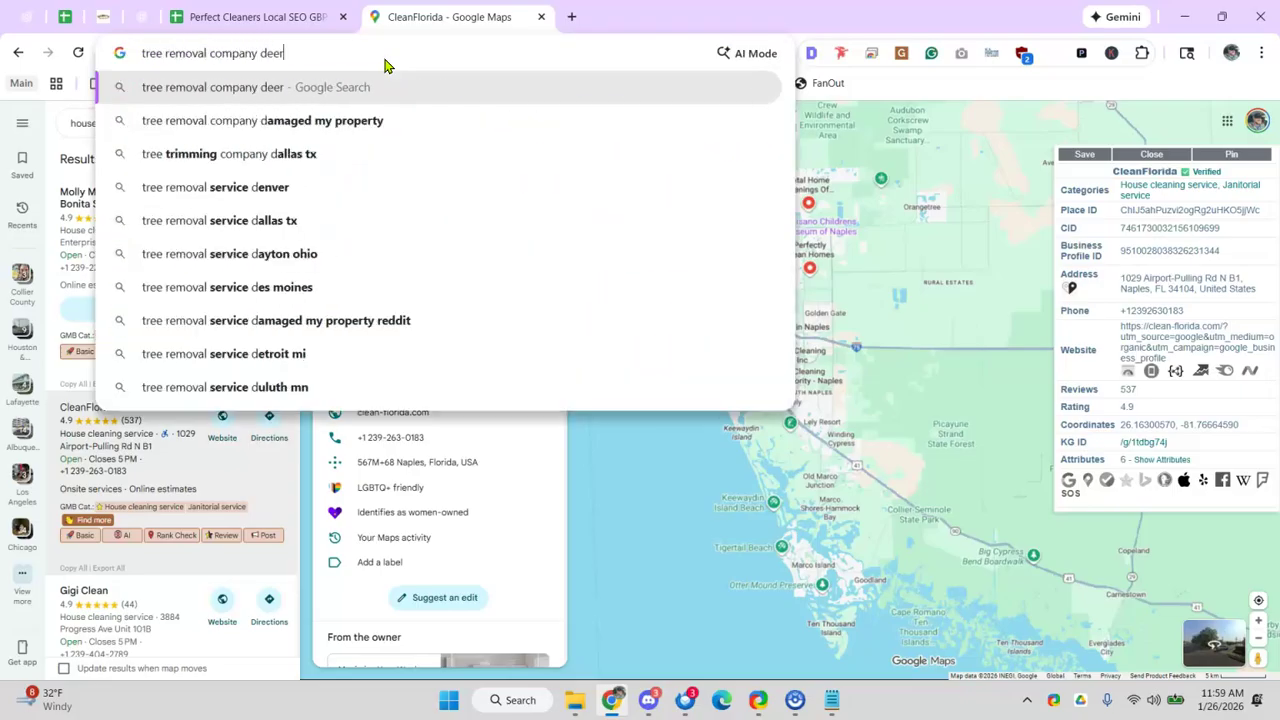
{"action": "key", "text": "ctrl+a"}
{"action": "key", "text": "Down"}
{"action": "type", "text": "t"}
{"action": "key", "text": "BackSpace"}
{"action": "key", "text": "BackSpace"}
{"action": "key", "text": "BackSpace"}
{"action": "key", "text": "BackSpace"}
{"action": "type", "text": "tx"}
{"action": "key", "text": "ctrl+a"}
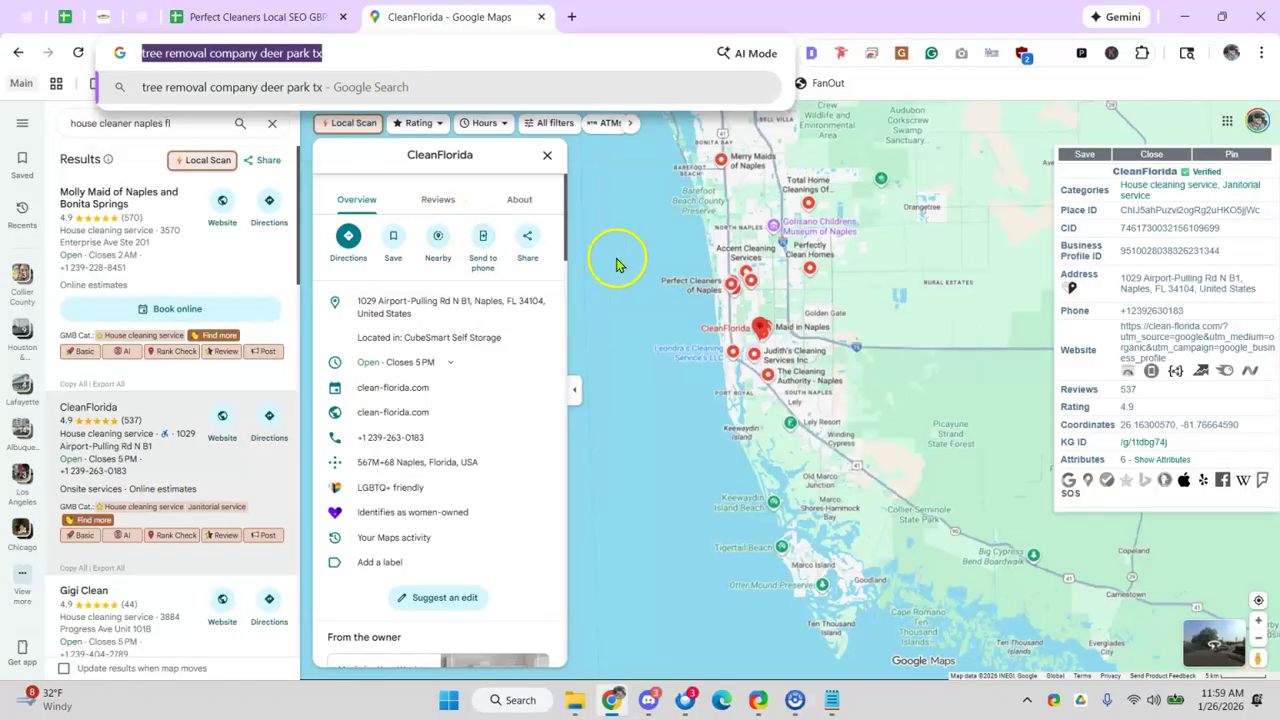
{"action": "left_click", "coordinate": [198, 124]}
{"action": "key", "text": "ctrl+a"}
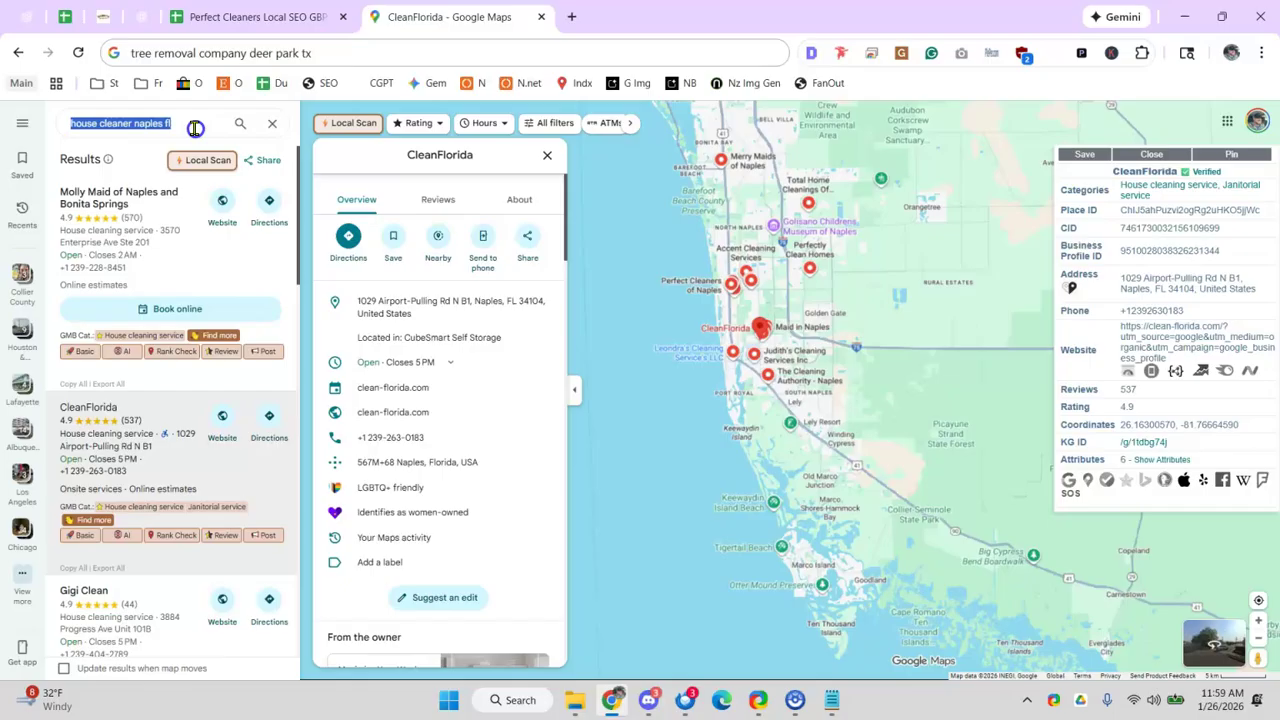
{"action": "key", "text": "ctrl+v"}
{"action": "key", "text": "Return"}
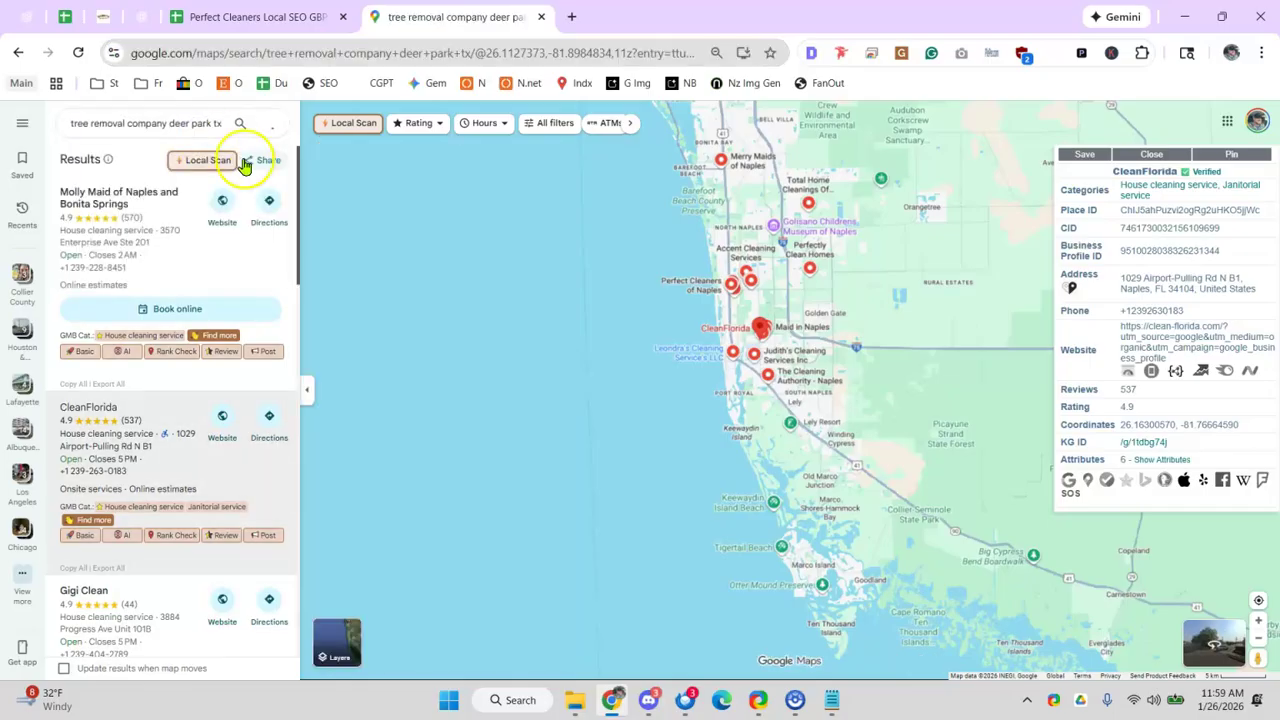
- Show the category analysis and scroll the tree service results down to Highpoint Tree Care
{"action": "left_click", "coordinate": [201, 160]}
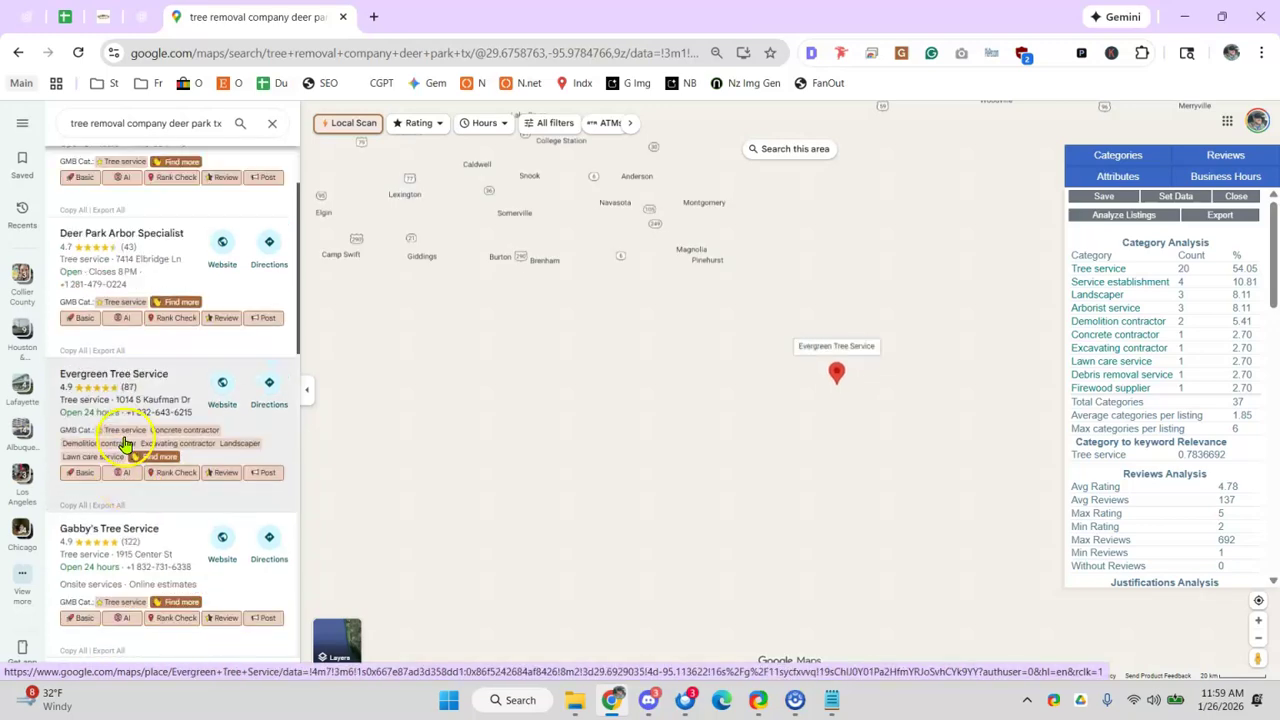
{"action": "scroll", "coordinate": [135, 415], "scroll_direction": "down", "scroll_amount": 3}
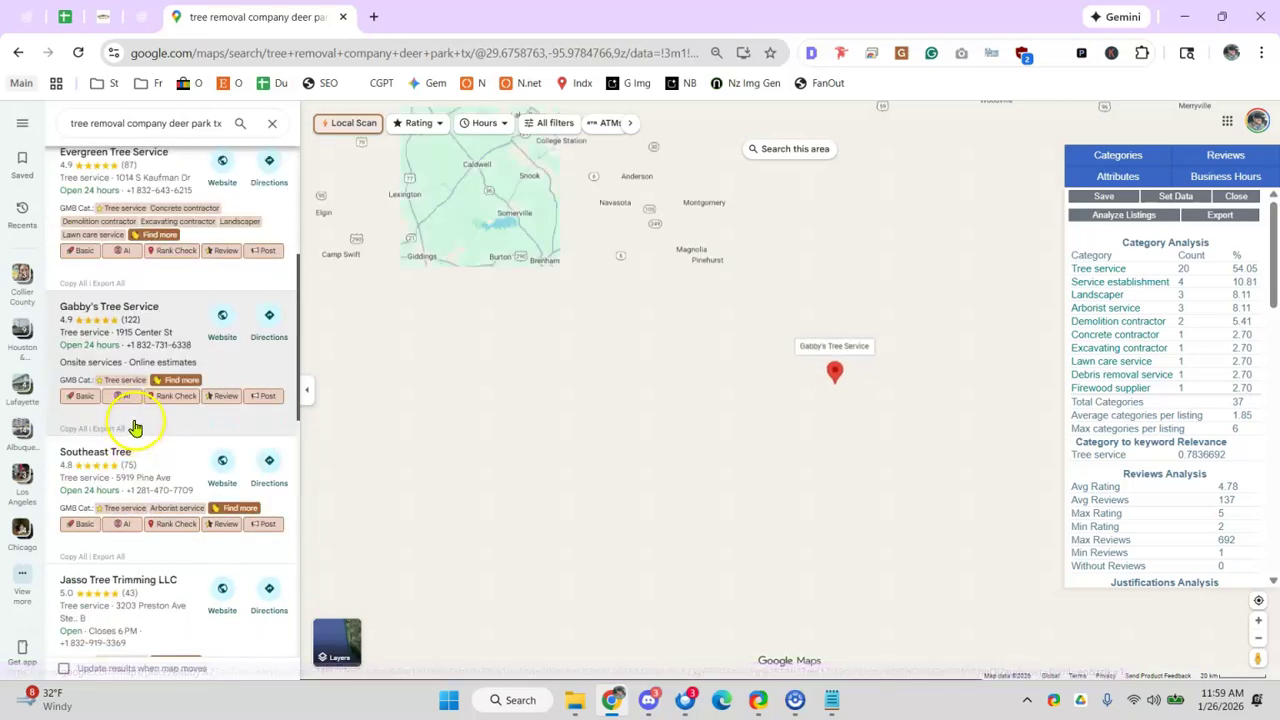
{"action": "scroll", "coordinate": [137, 425], "scroll_direction": "down", "scroll_amount": 4}
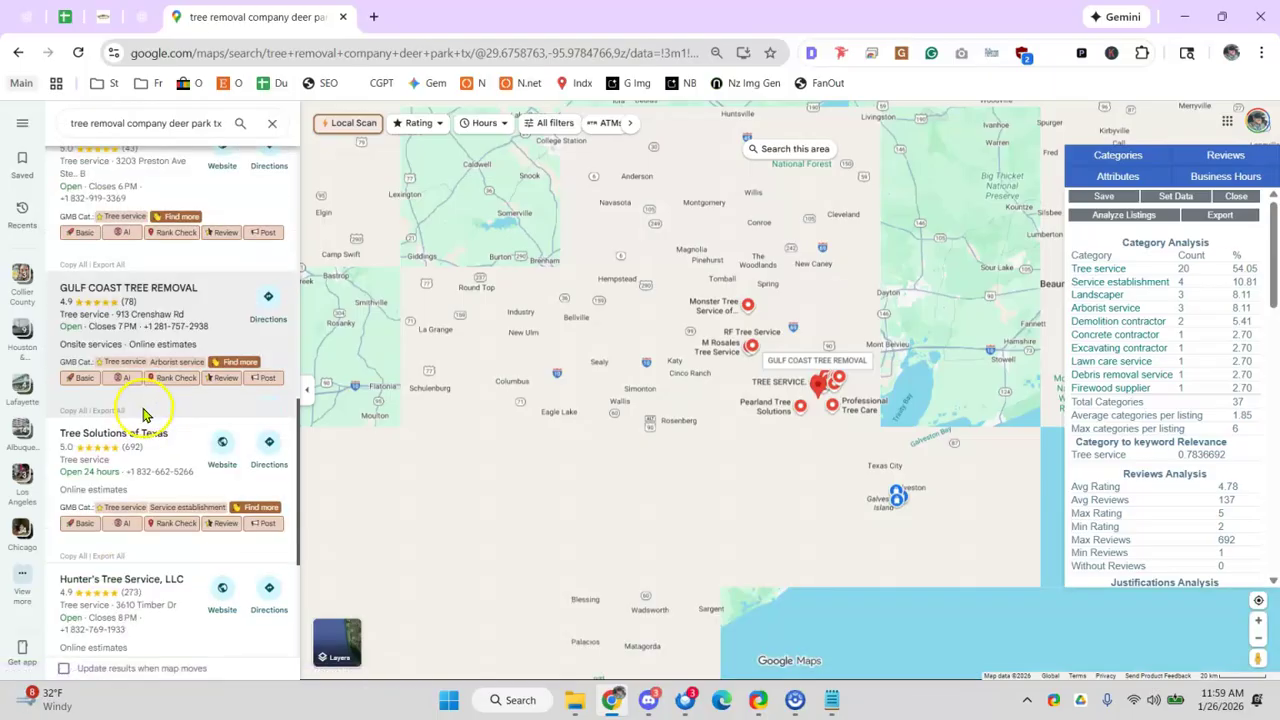
{"action": "scroll", "coordinate": [143, 420], "scroll_direction": "down", "scroll_amount": 1}
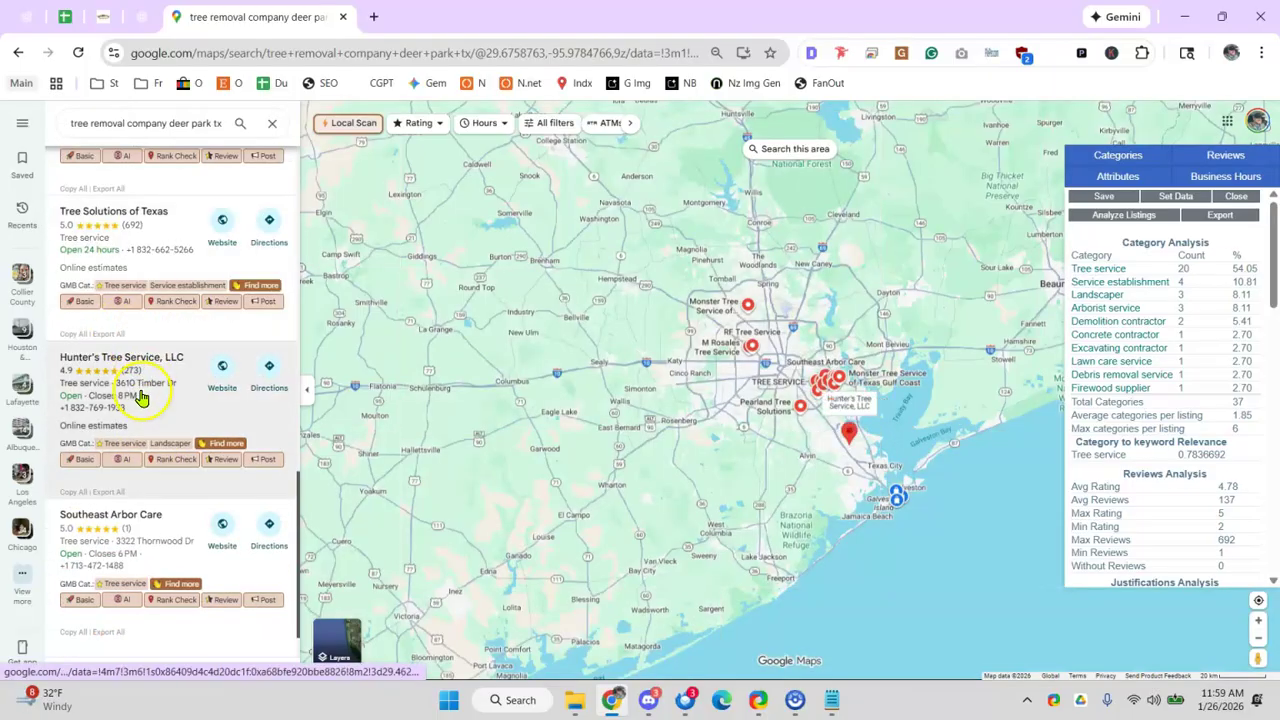
{"action": "scroll", "coordinate": [145, 390], "scroll_direction": "down", "scroll_amount": 1}
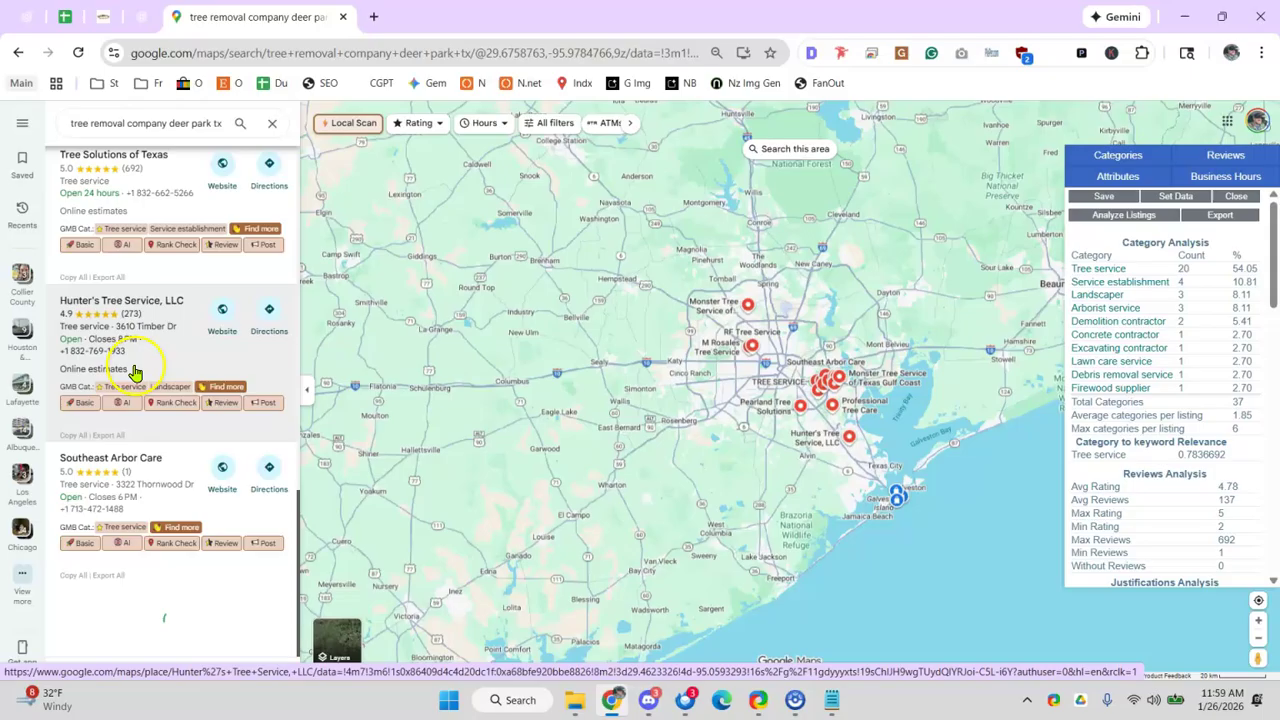
{"action": "scroll", "coordinate": [150, 380], "scroll_direction": "down", "scroll_amount": 3}
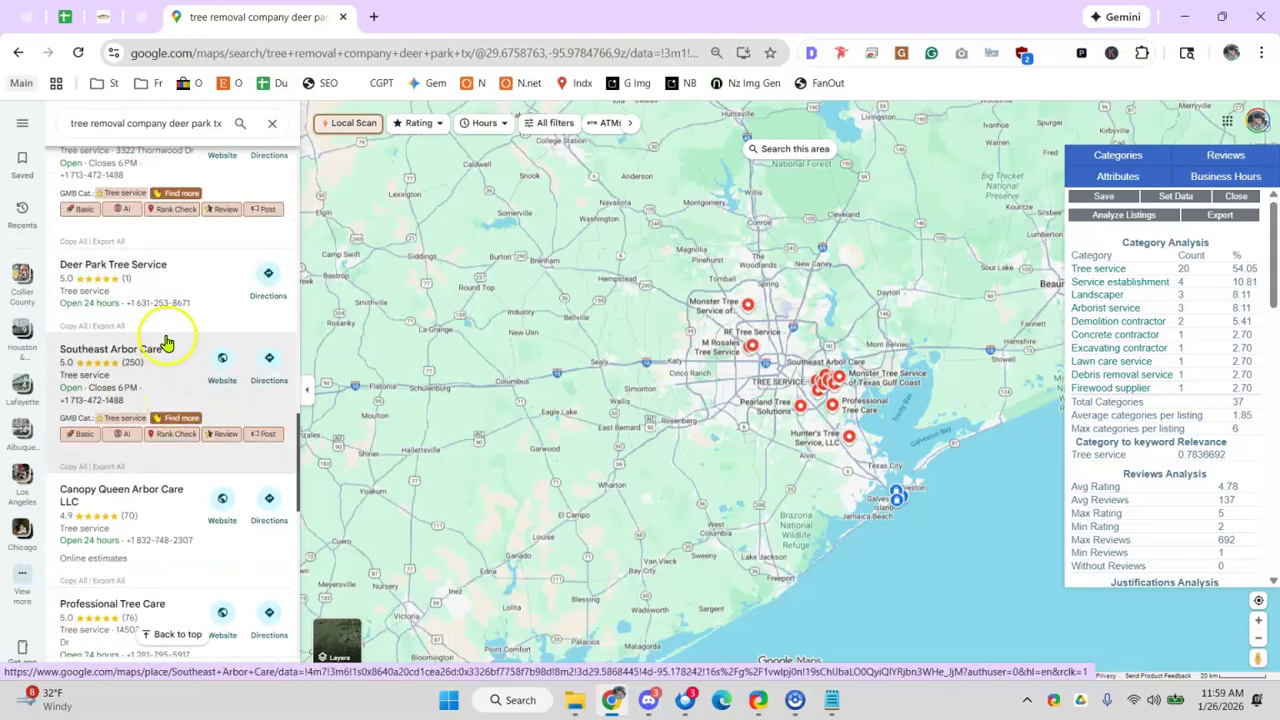
{"action": "scroll", "coordinate": [160, 300], "scroll_direction": "down", "scroll_amount": 2}
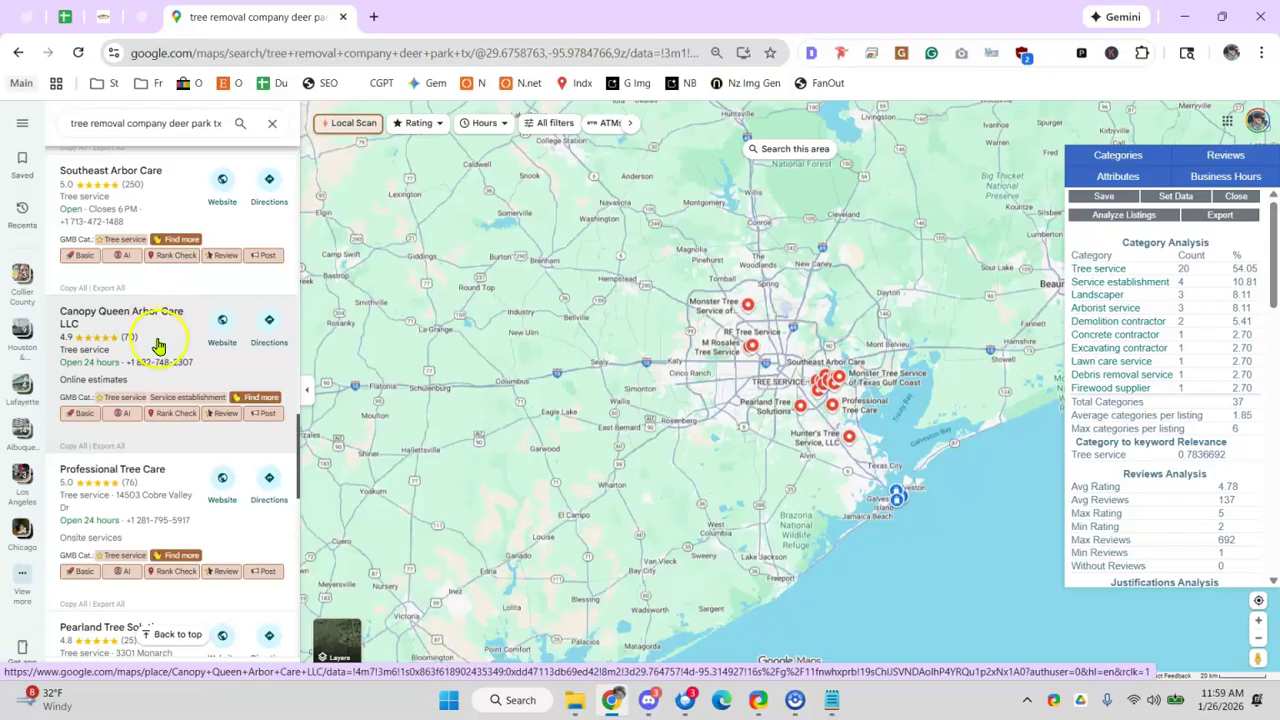
{"action": "scroll", "coordinate": [185, 385], "scroll_direction": "down", "scroll_amount": 4}
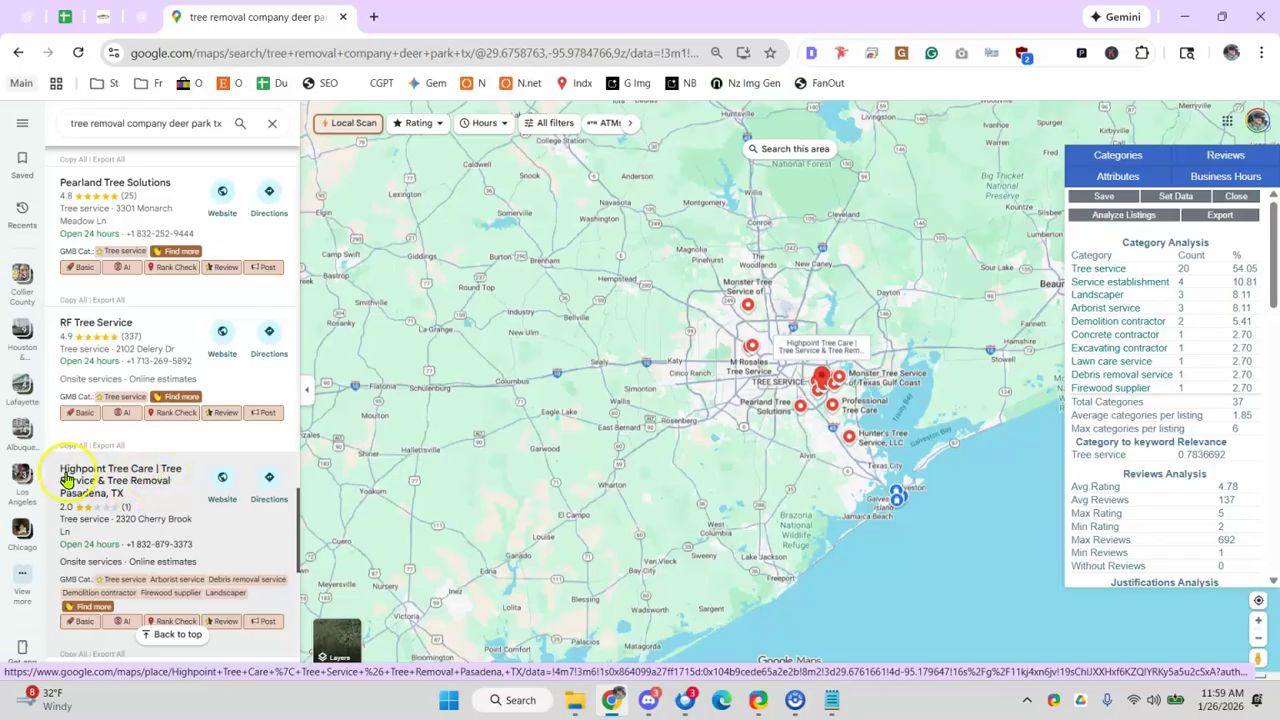
- Open Highpoint Tree Care's website, read its headline, then scroll the Maps results back to the top
{"action": "left_click", "coordinate": [220, 478]}
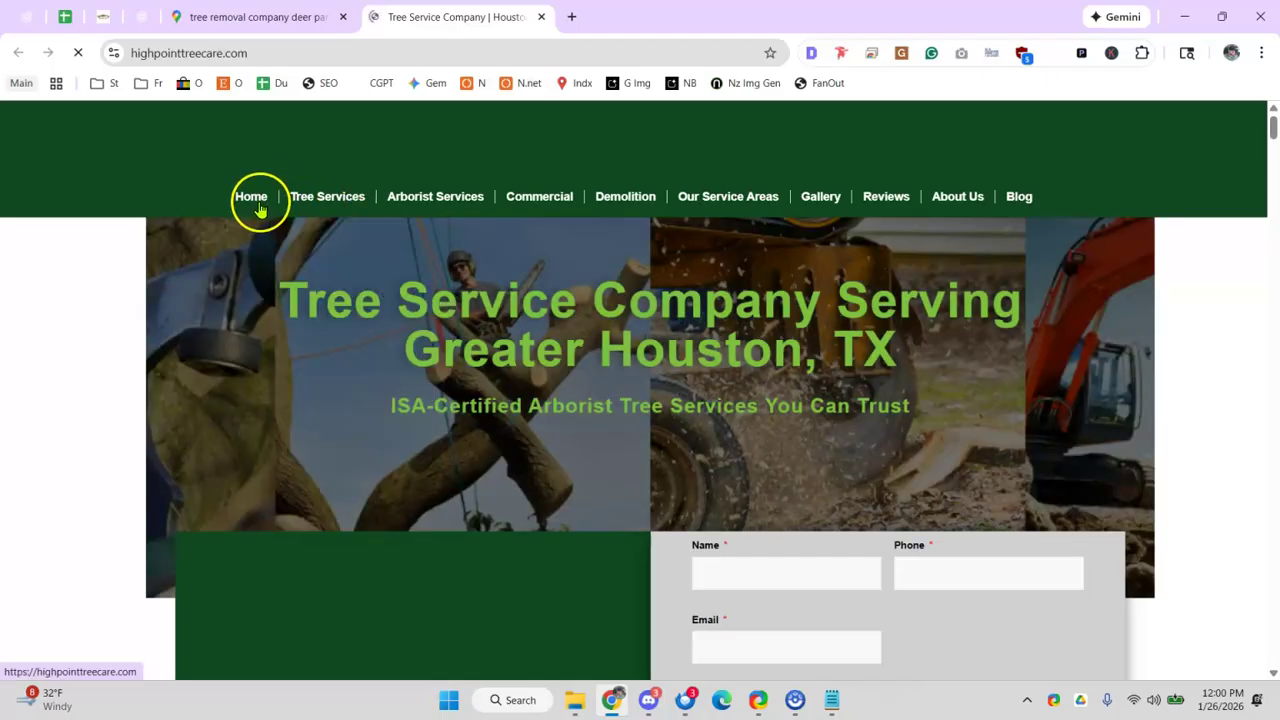
{"action": "left_click_drag", "start_coordinate": [327, 305], "coordinate": [925, 350]}
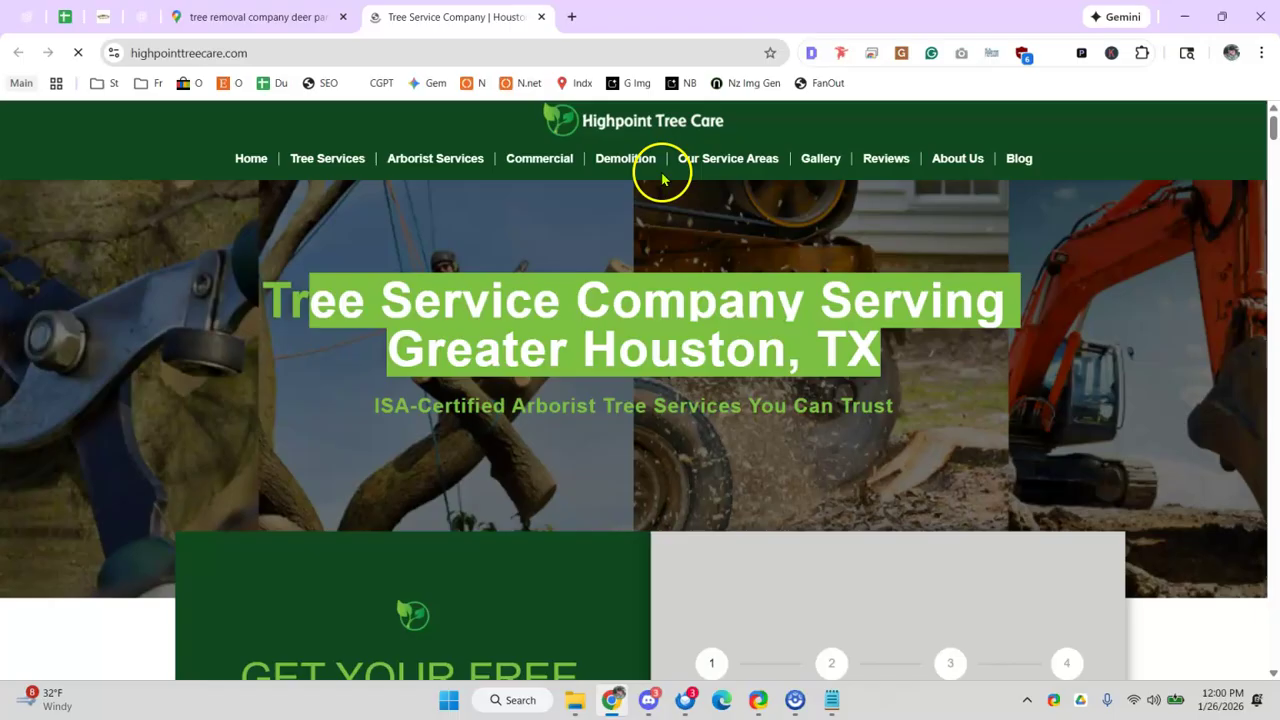
{"action": "left_click", "coordinate": [176, 20]}
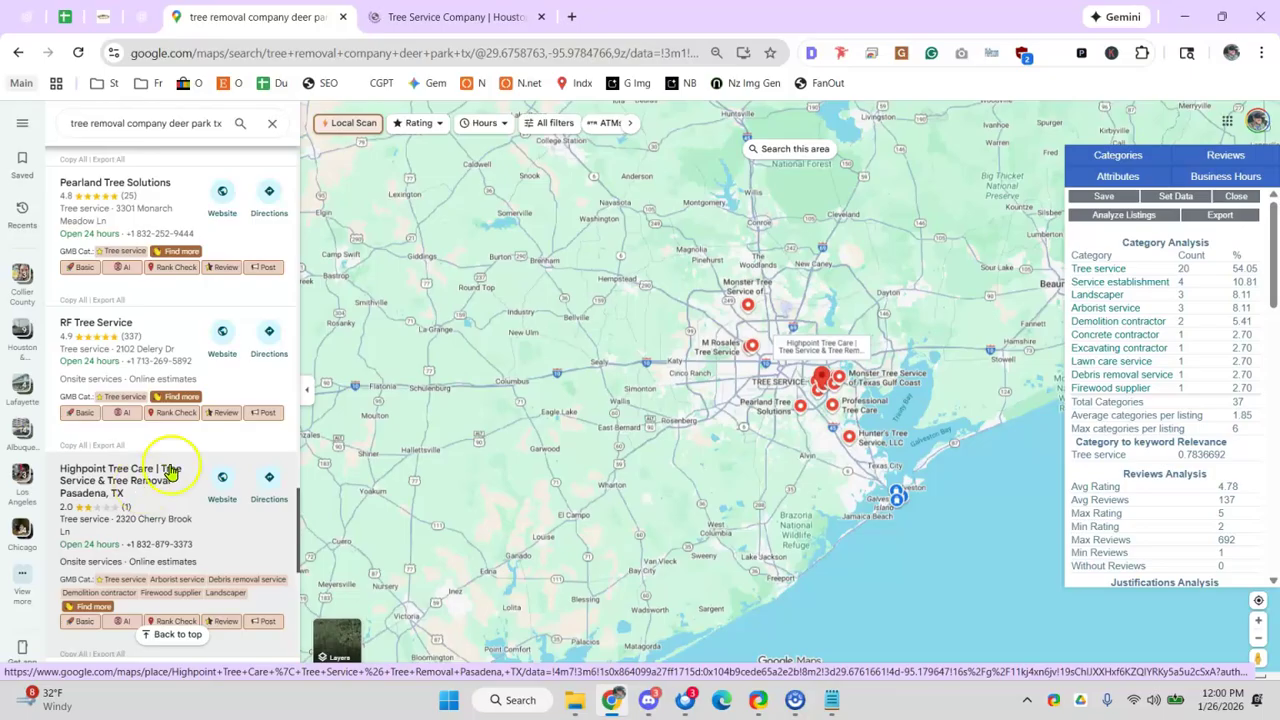
{"action": "scroll", "coordinate": [200, 340], "scroll_direction": "up", "scroll_amount": 8}
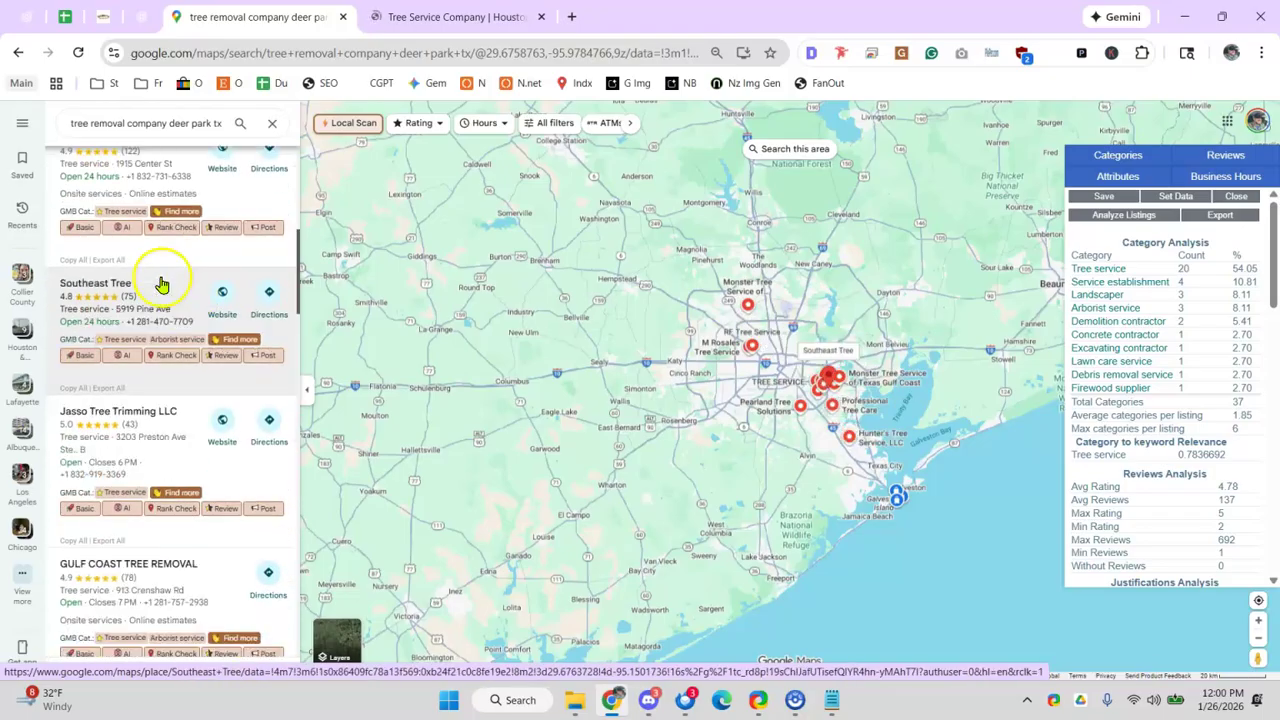
{"action": "scroll", "coordinate": [161, 285], "scroll_direction": "up", "scroll_amount": 5}
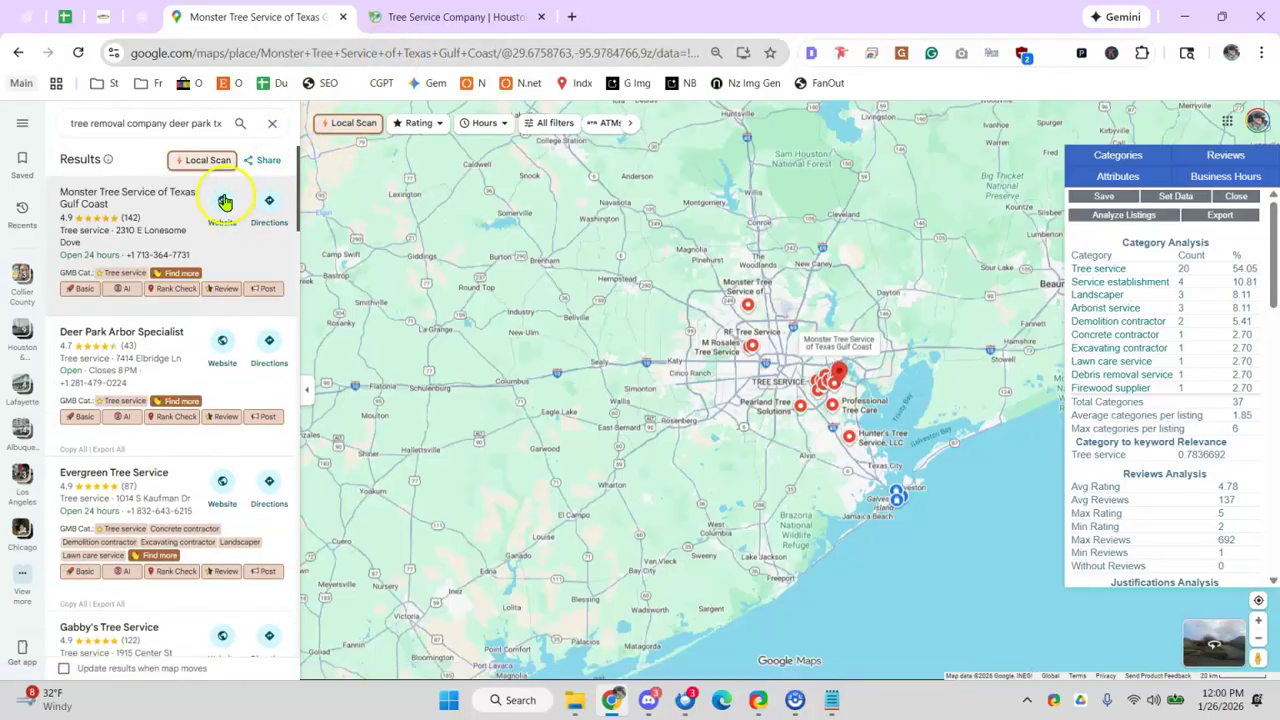
- Open Monster Tree Service's website, scroll through it, and return to its Maps place details
{"action": "left_click", "coordinate": [224, 202]}
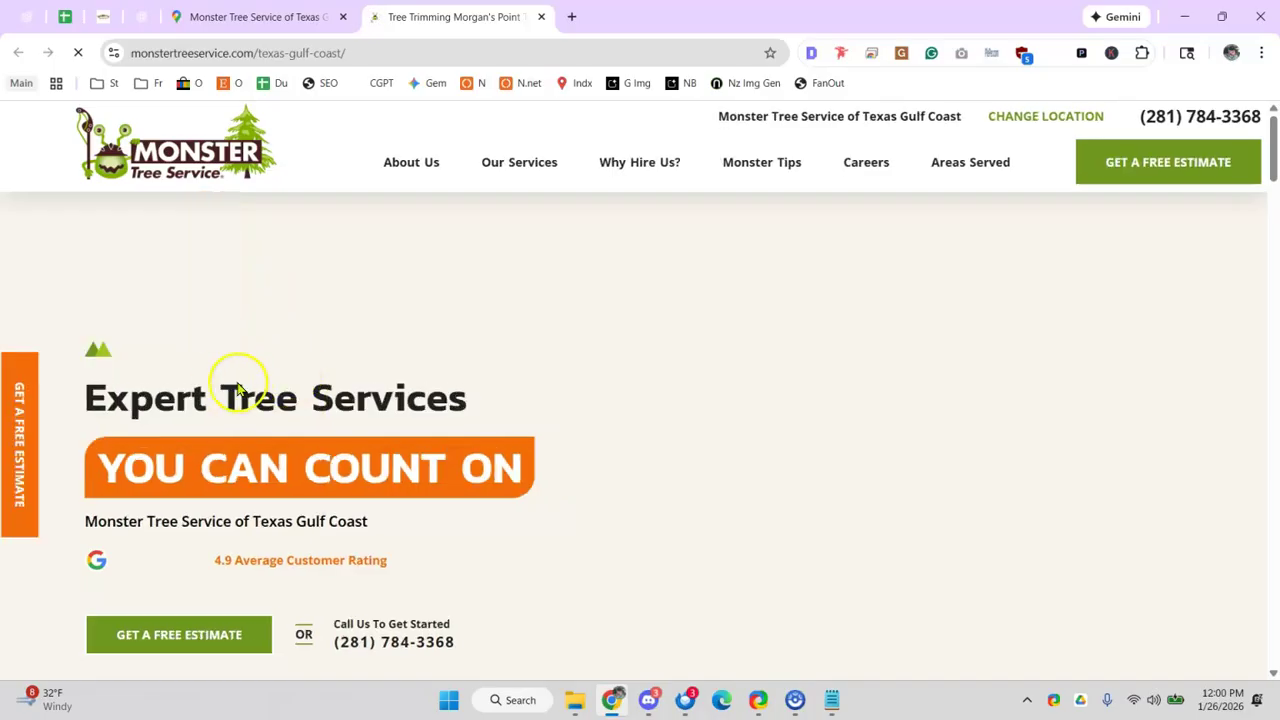
{"action": "scroll", "coordinate": [282, 372], "scroll_direction": "down", "scroll_amount": 2}
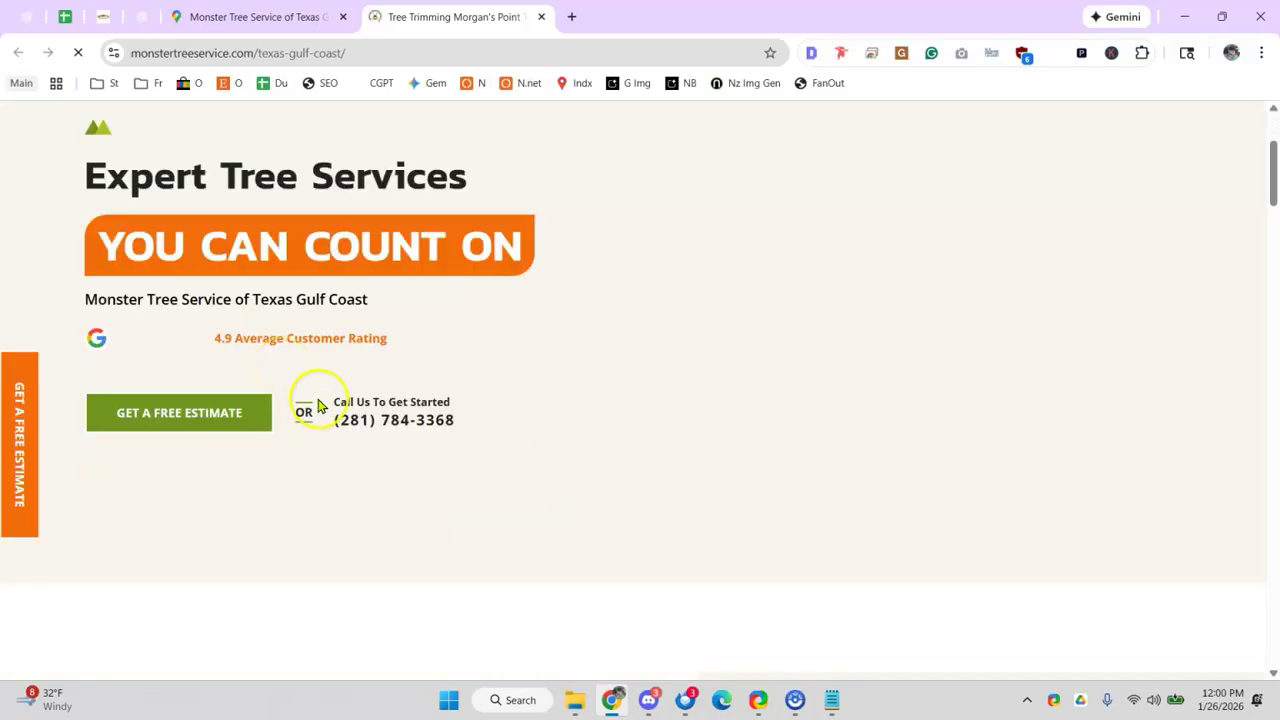
{"action": "scroll", "coordinate": [318, 405], "scroll_direction": "up", "scroll_amount": 2}
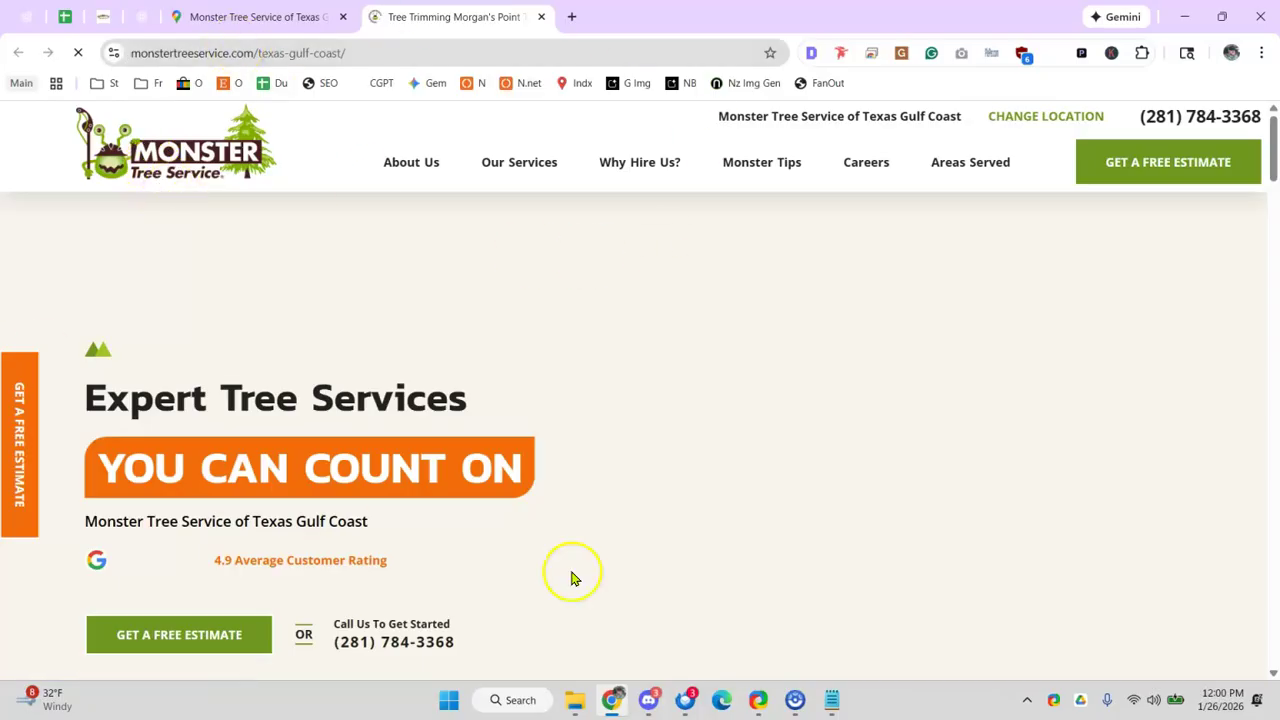
{"action": "left_click", "coordinate": [272, 18]}
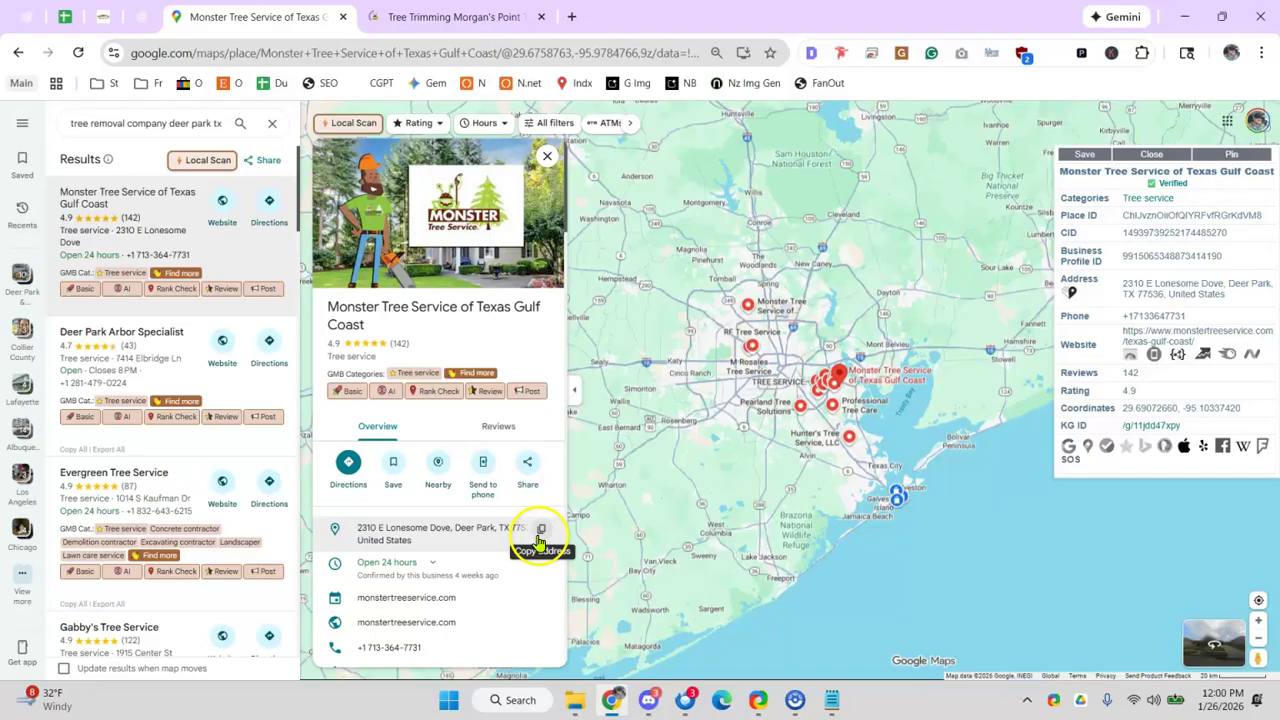
- Search the copied Monster Tree Service address in the website tab
{"action": "left_click", "coordinate": [459, 12]}
{"action": "left_click", "coordinate": [428, 52]}
{"action": "key", "text": "Return"}
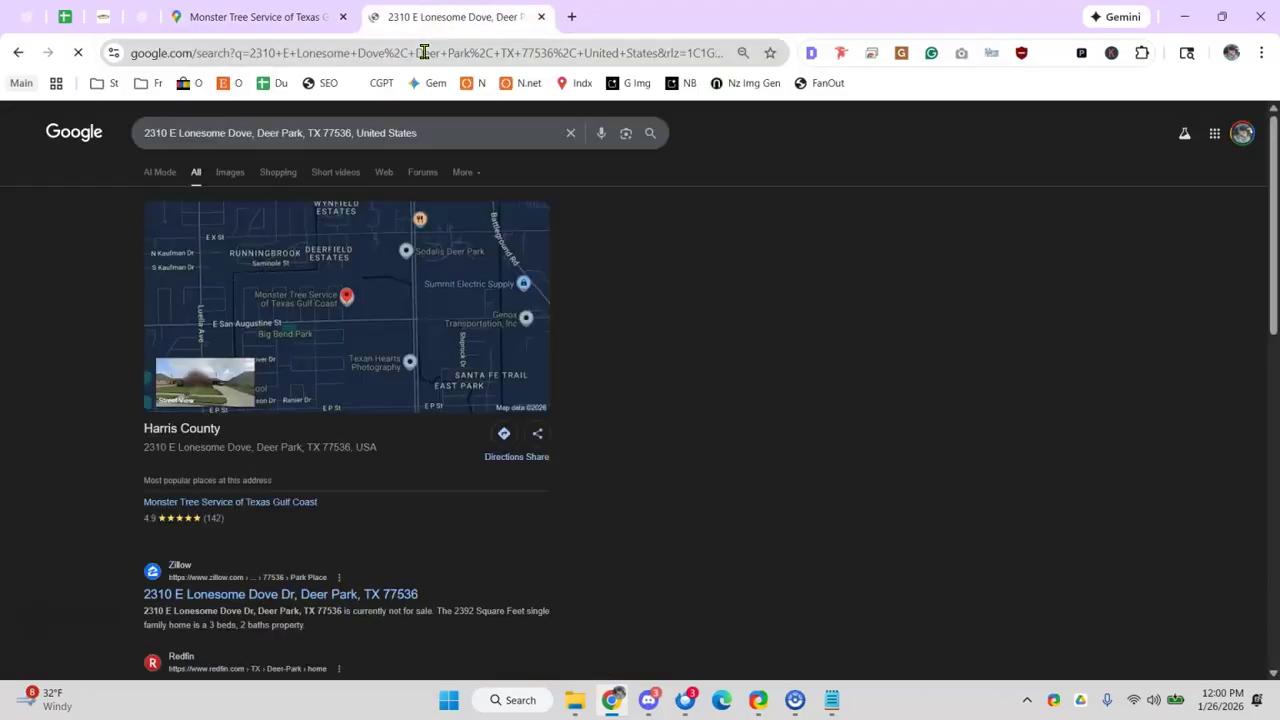
- Look around the address in Street View, confirming a residential house, then close the tab
{"action": "left_click", "coordinate": [211, 384]}
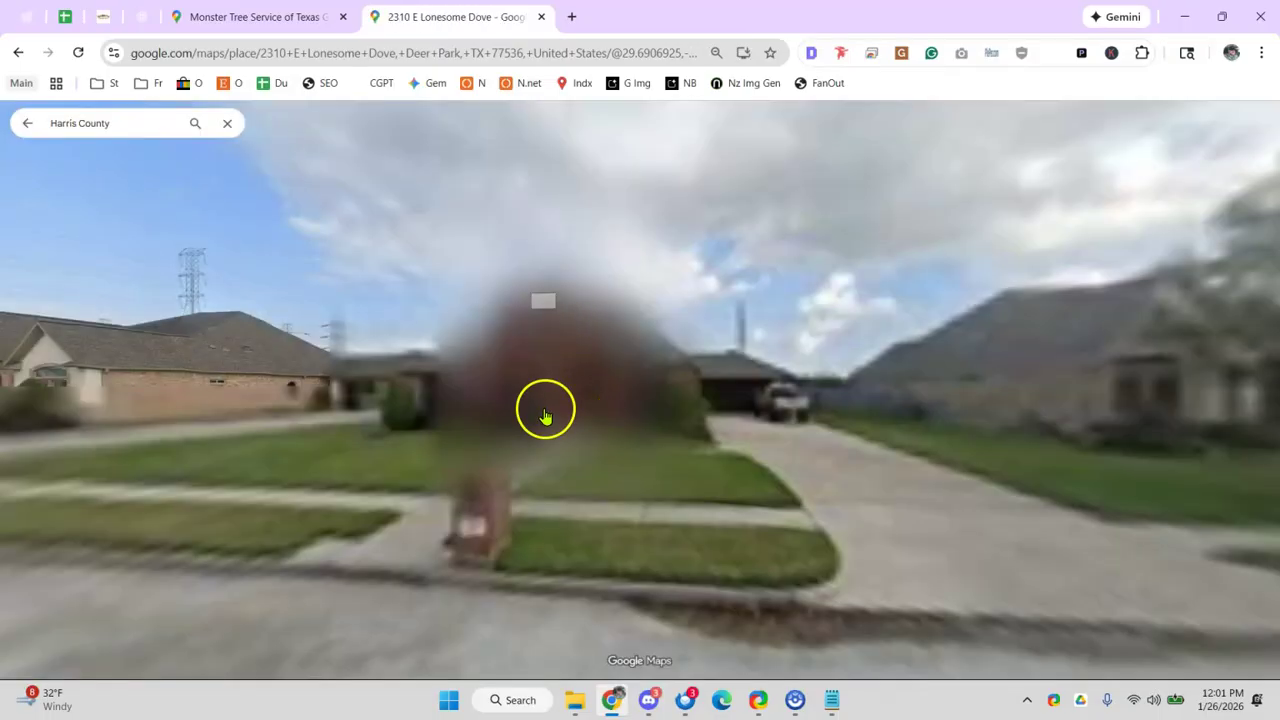
{"action": "left_click_drag", "start_coordinate": [201, 438], "coordinate": [333, 437]}
{"action": "left_click_drag", "start_coordinate": [168, 412], "coordinate": [346, 397]}
{"action": "left_click_drag", "start_coordinate": [810, 412], "coordinate": [313, 411]}
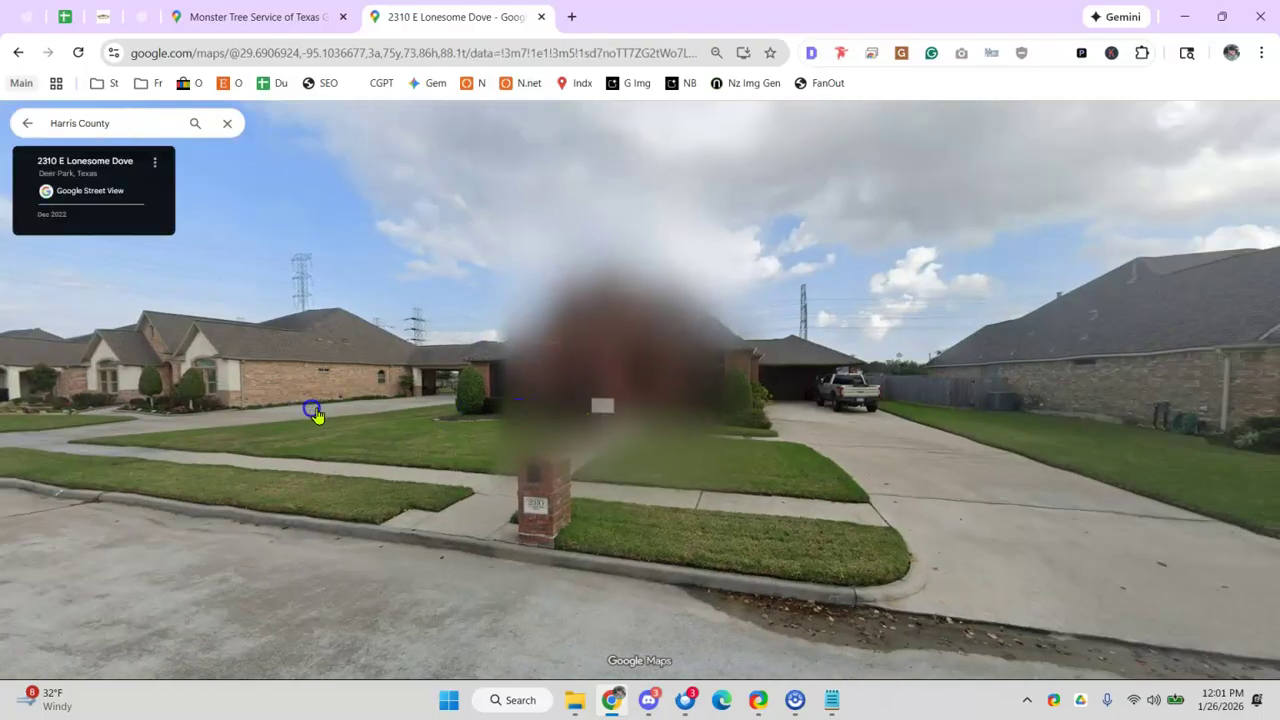
{"action": "left_click_drag", "start_coordinate": [779, 429], "coordinate": [592, 417]}
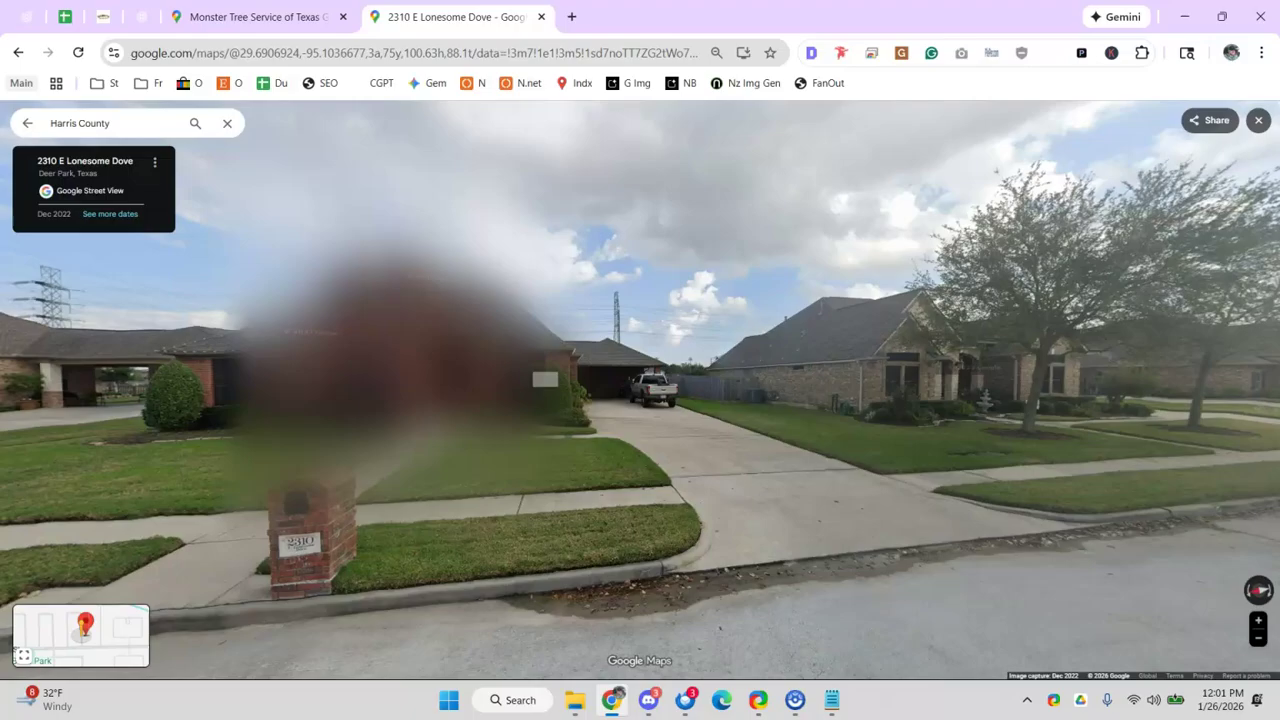
{"action": "left_click", "coordinate": [547, 17]}
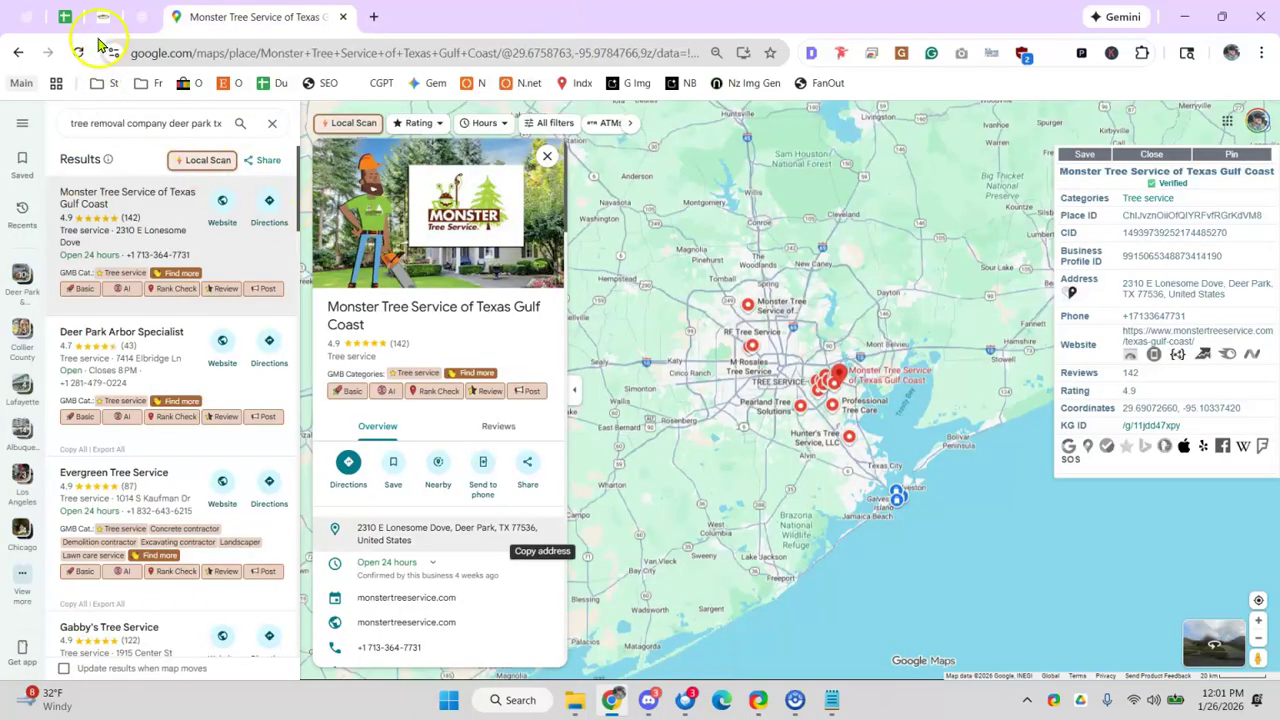
- Enter 'x' in C29 and 'Do this later.' in D29 on the Spammy competitor listings row
{"action": "left_click", "coordinate": [73, 17]}
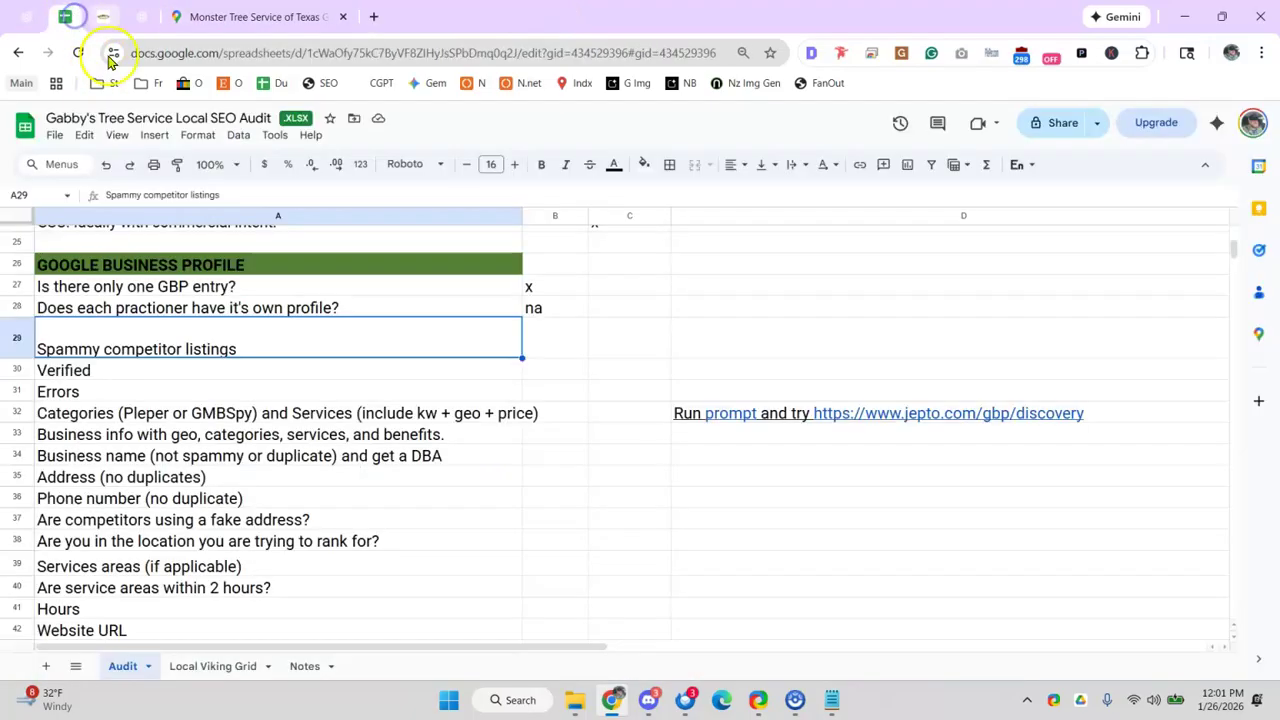
{"action": "left_click", "coordinate": [344, 368]}
{"action": "left_click", "coordinate": [284, 385]}
{"action": "left_click", "coordinate": [385, 369]}
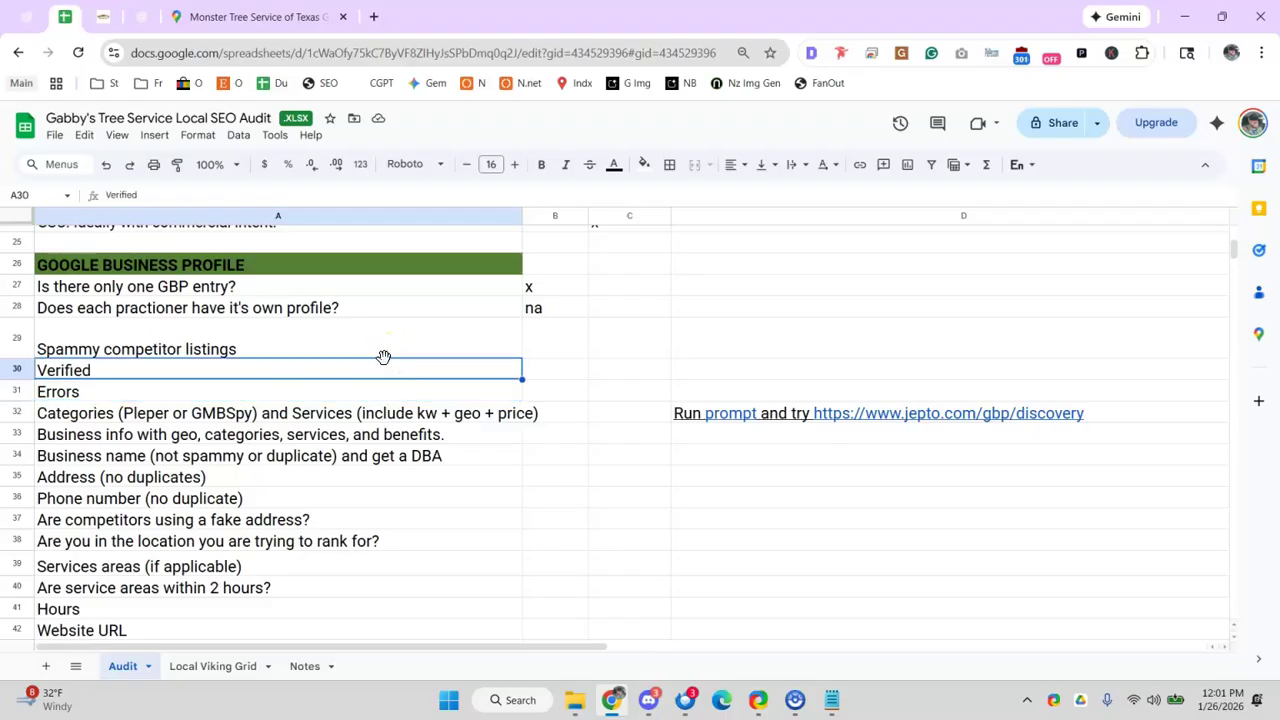
{"action": "left_click", "coordinate": [592, 341]}
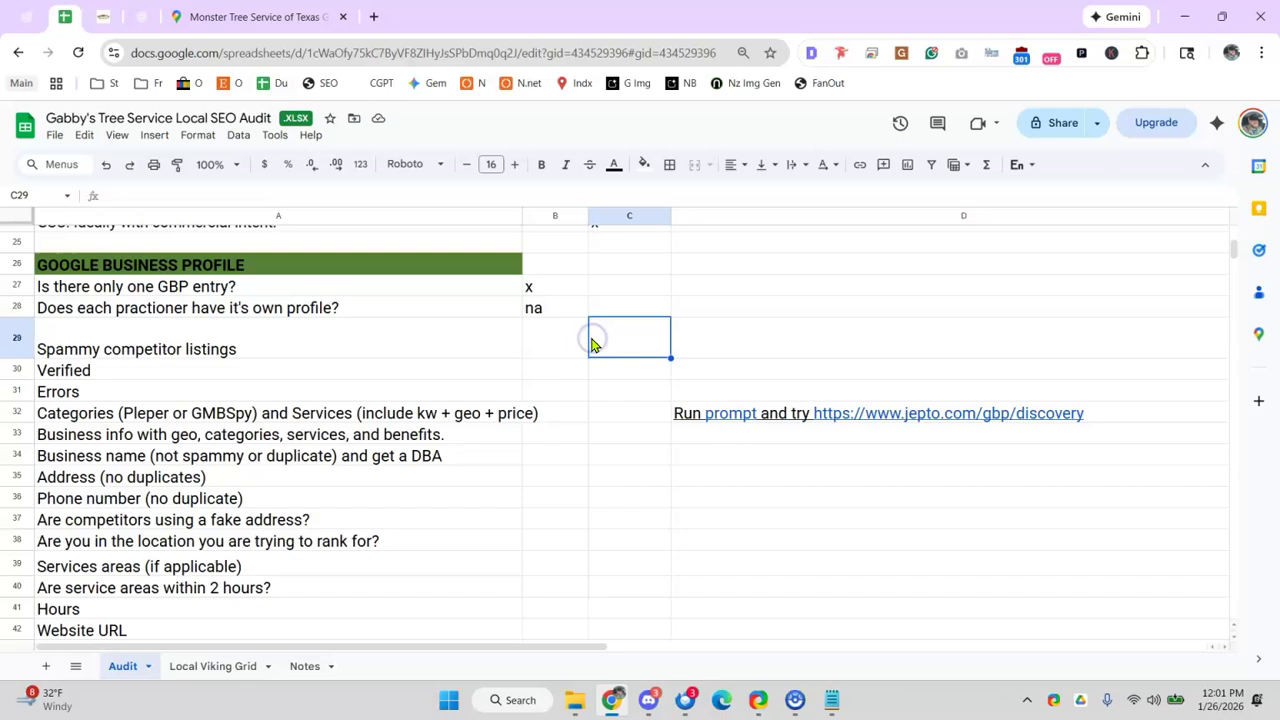
{"action": "type", "text": "x"}
{"action": "left_click", "coordinate": [691, 341]}
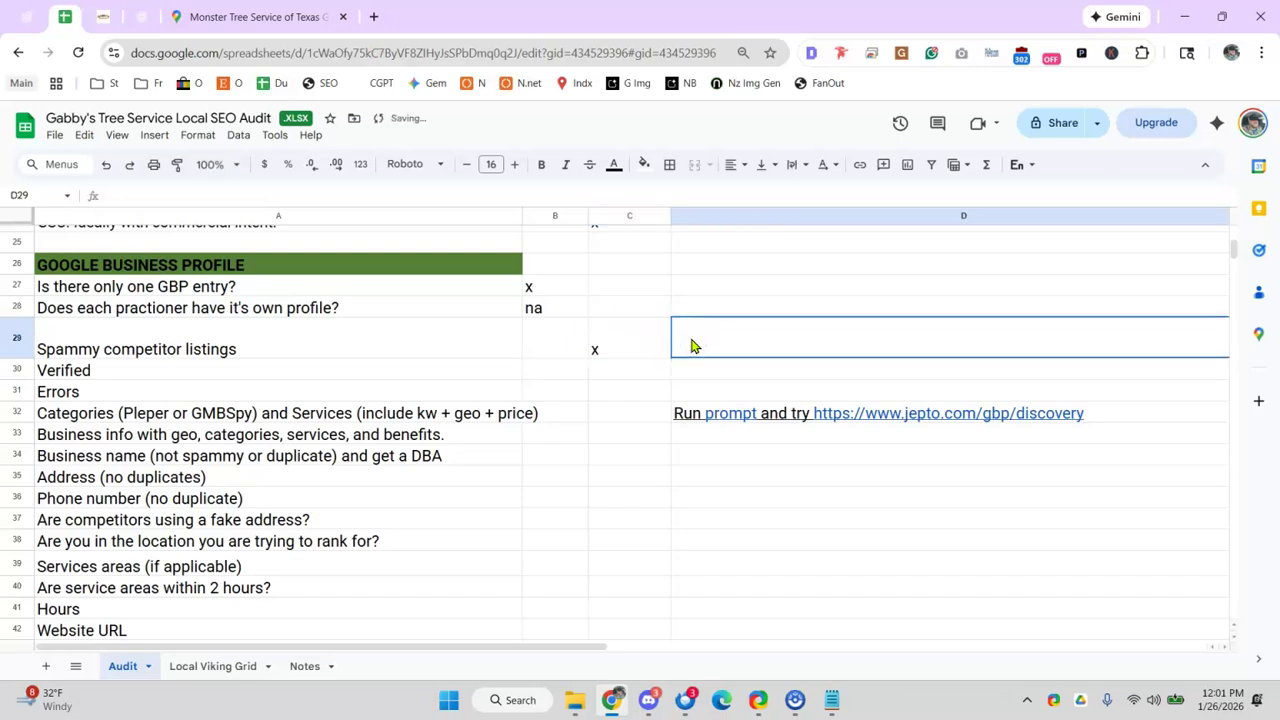
{"action": "type", "text": "Do this later."}
- Fill cells A29:D29 red
{"action": "left_click_drag", "start_coordinate": [157, 349], "coordinate": [666, 343]}
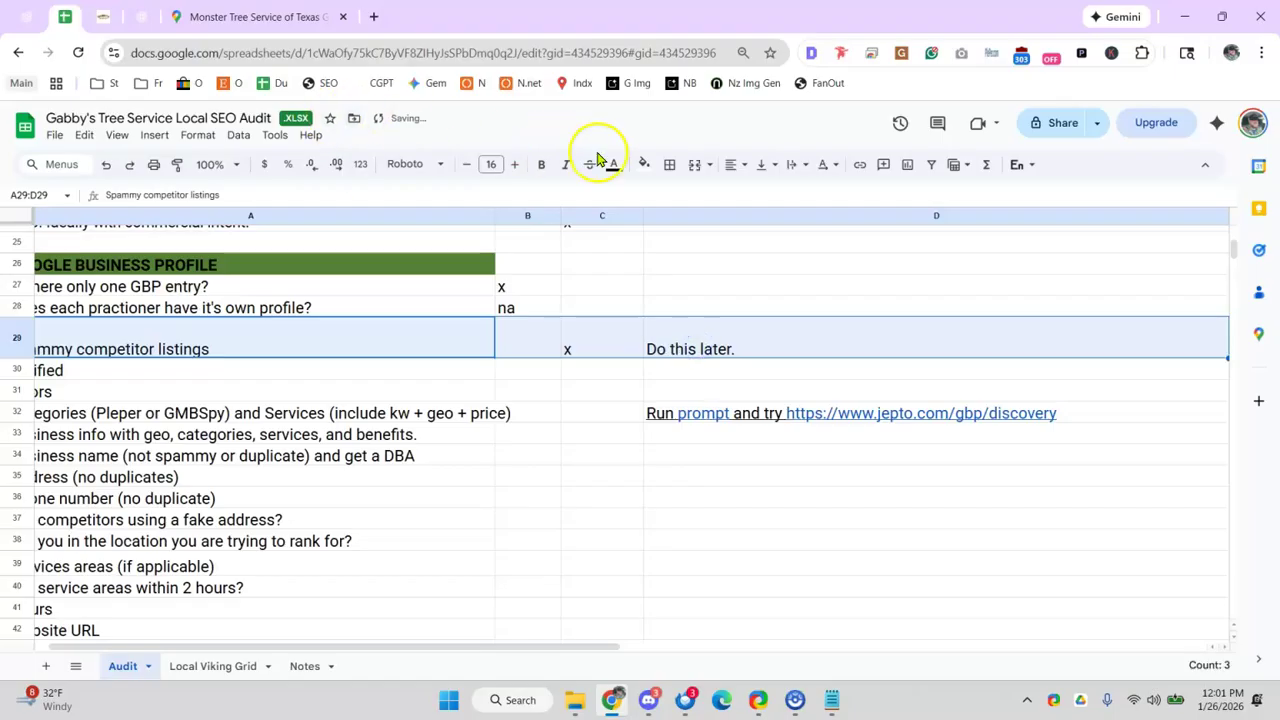
{"action": "left_click", "coordinate": [644, 164]}
{"action": "left_click", "coordinate": [669, 231]}
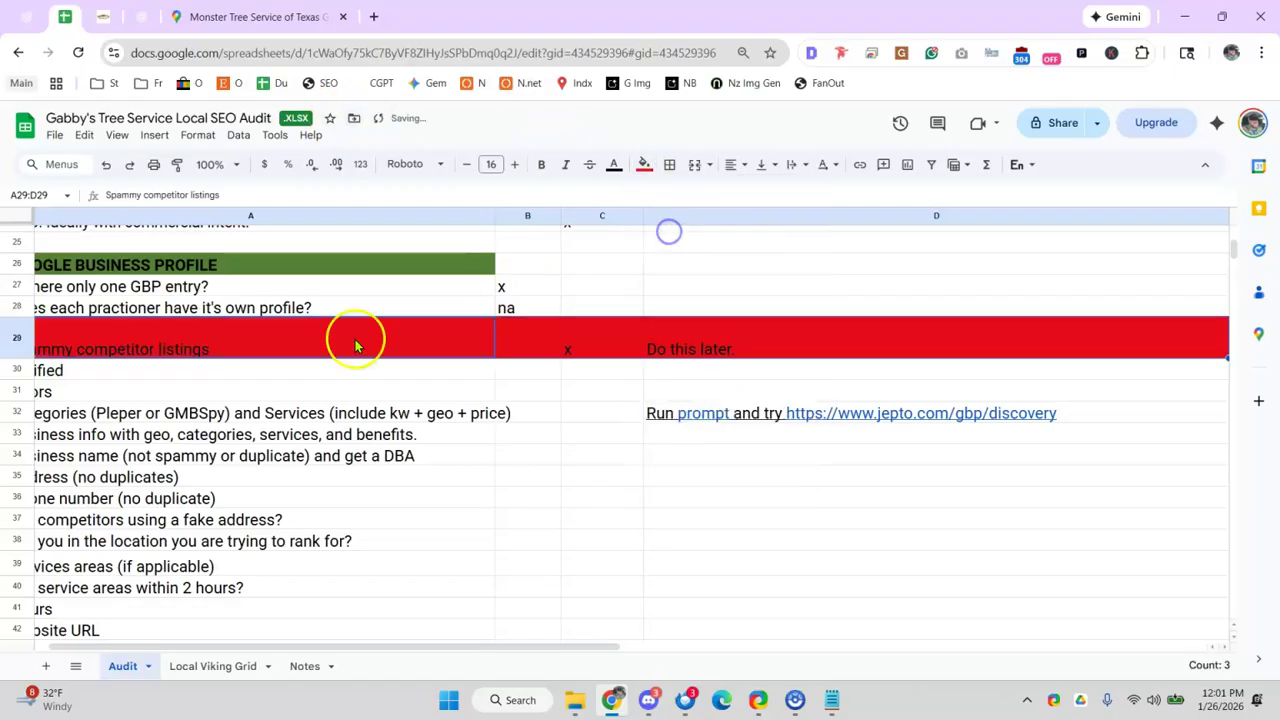
{"action": "left_click", "coordinate": [260, 370]}
{"action": "scroll", "coordinate": [266, 646], "scroll_direction": "left", "scroll_amount": 1}
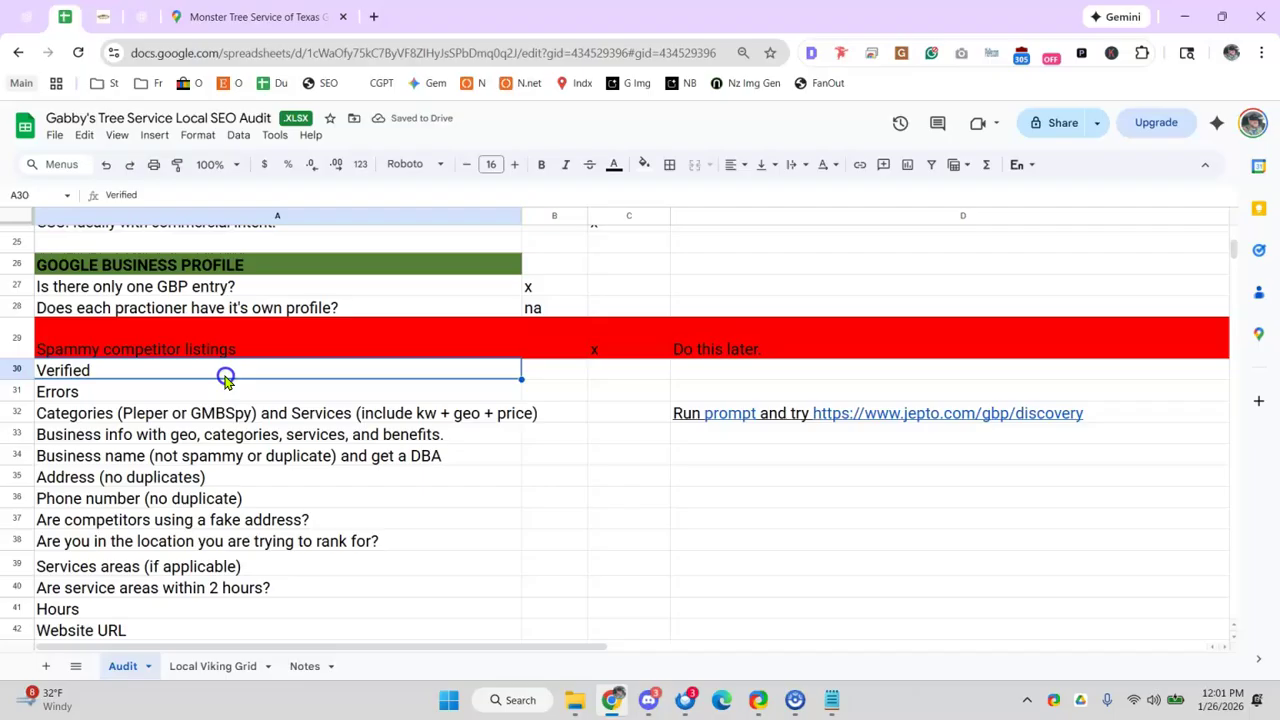
{"action": "left_click", "coordinate": [334, 394]}
- Run a Google search for 'gabbys tree service' from the Monster Tree Service Maps tab
{"action": "left_click", "coordinate": [255, 17]}
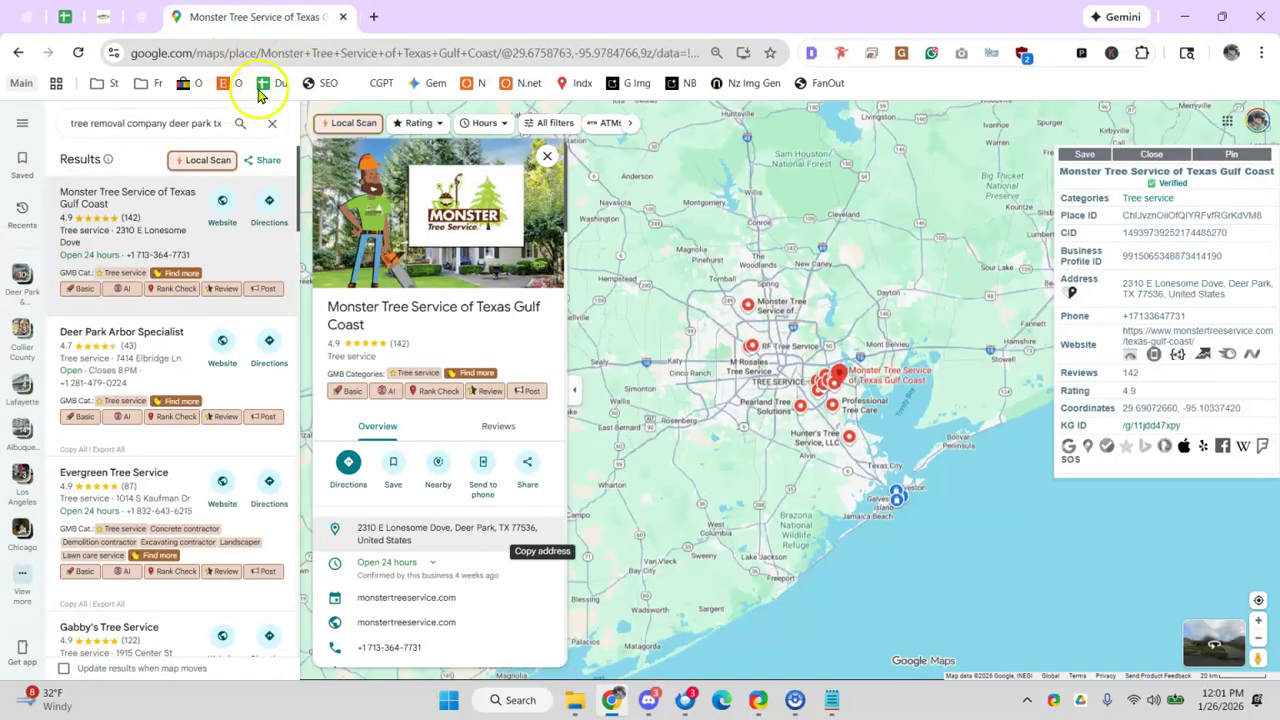
{"action": "left_click", "coordinate": [206, 52]}
{"action": "left_click", "coordinate": [104, 17]}
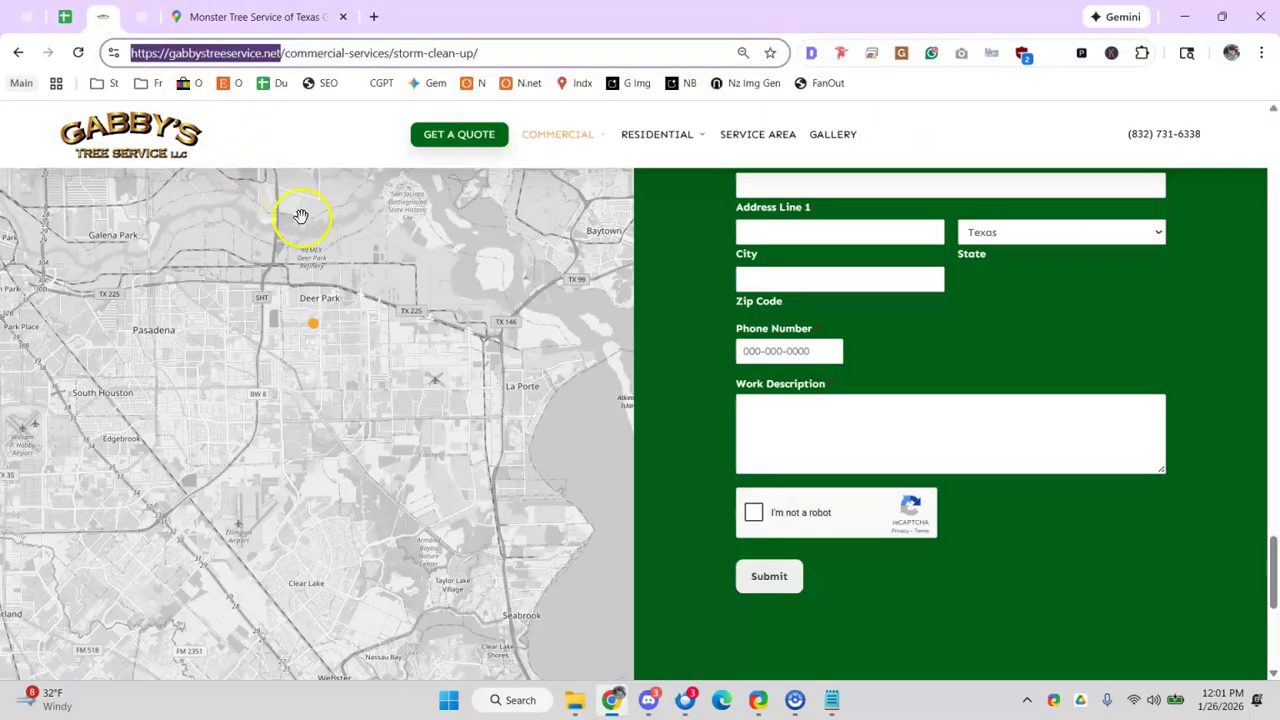
{"action": "left_click", "coordinate": [141, 17]}
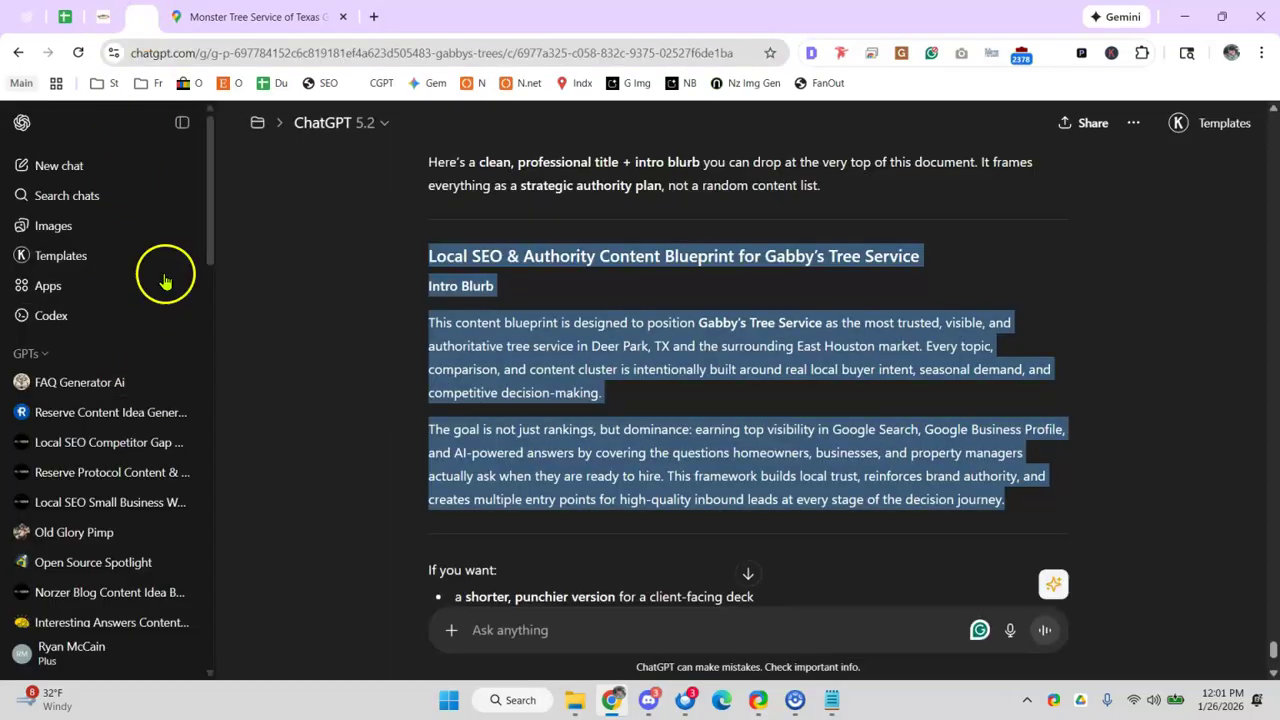
{"action": "left_click", "coordinate": [255, 17]}
{"action": "left_click", "coordinate": [236, 52]}
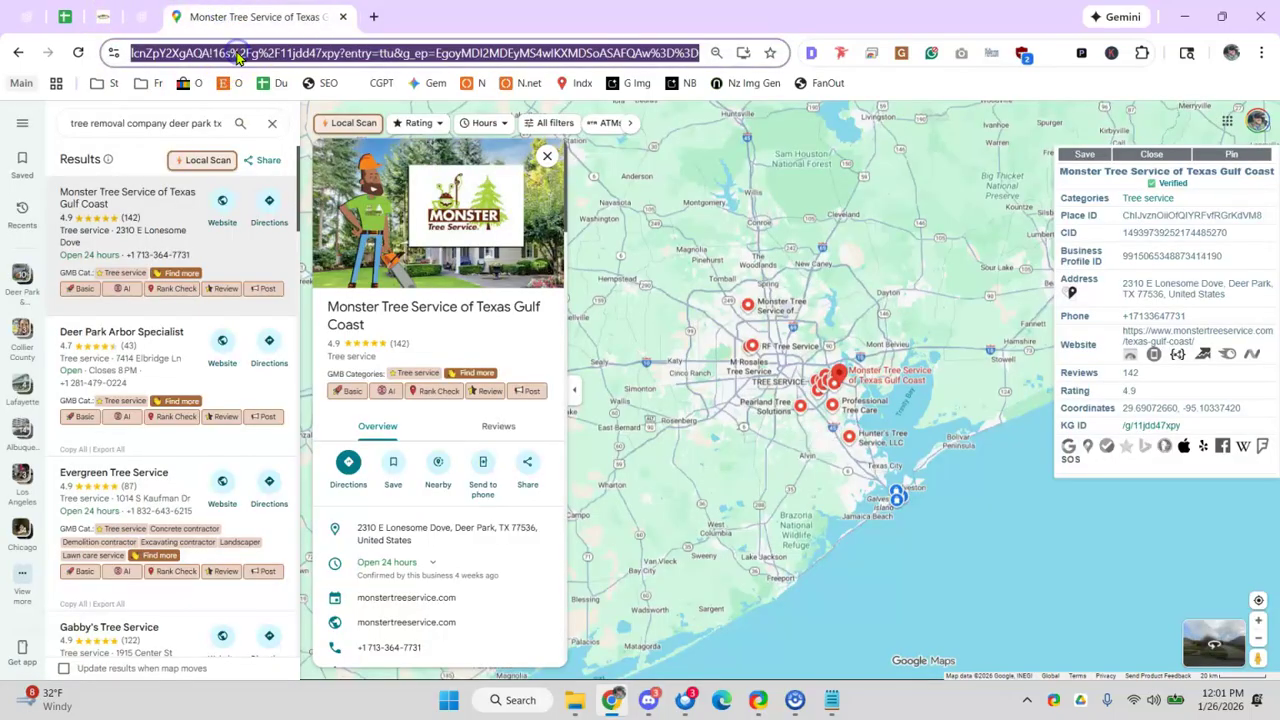
{"action": "type", "text": "gabbys trere"}
{"action": "key", "text": "BackSpace"}
{"action": "key", "text": "BackSpace"}
{"action": "key", "text": "BackSpace"}
{"action": "type", "text": "ee servi"}
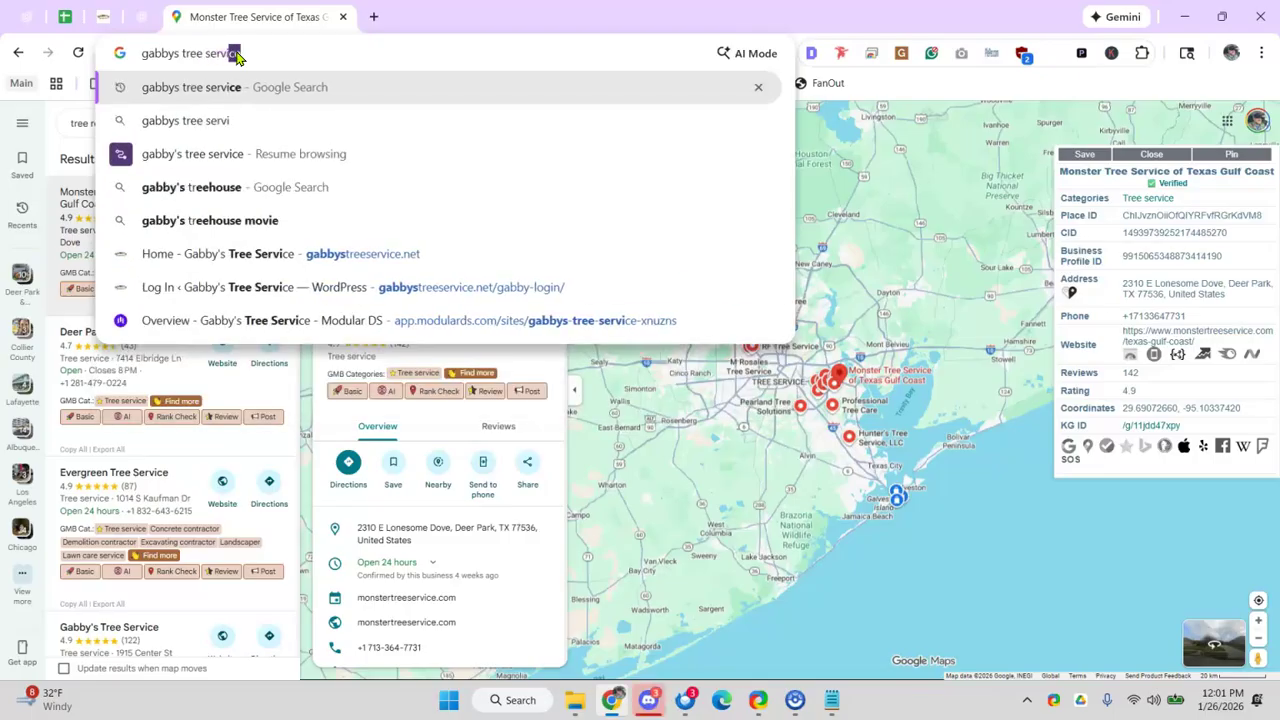
{"action": "key", "text": "Return"}
{"action": "left_click", "coordinate": [648, 700]}
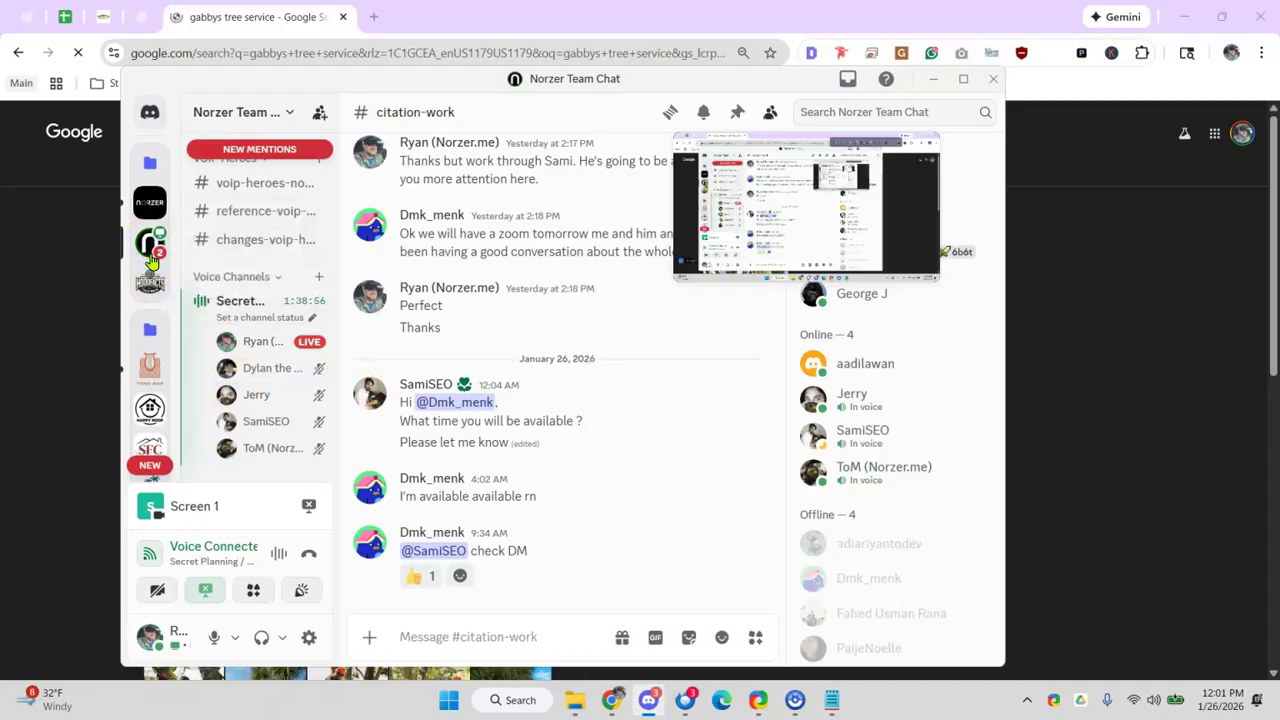
- Post 'join secret planning room if you want to learn local seo. we are all on call' in #general-team-chat
{"action": "scroll", "coordinate": [268, 238], "scroll_direction": "up", "scroll_amount": 5}
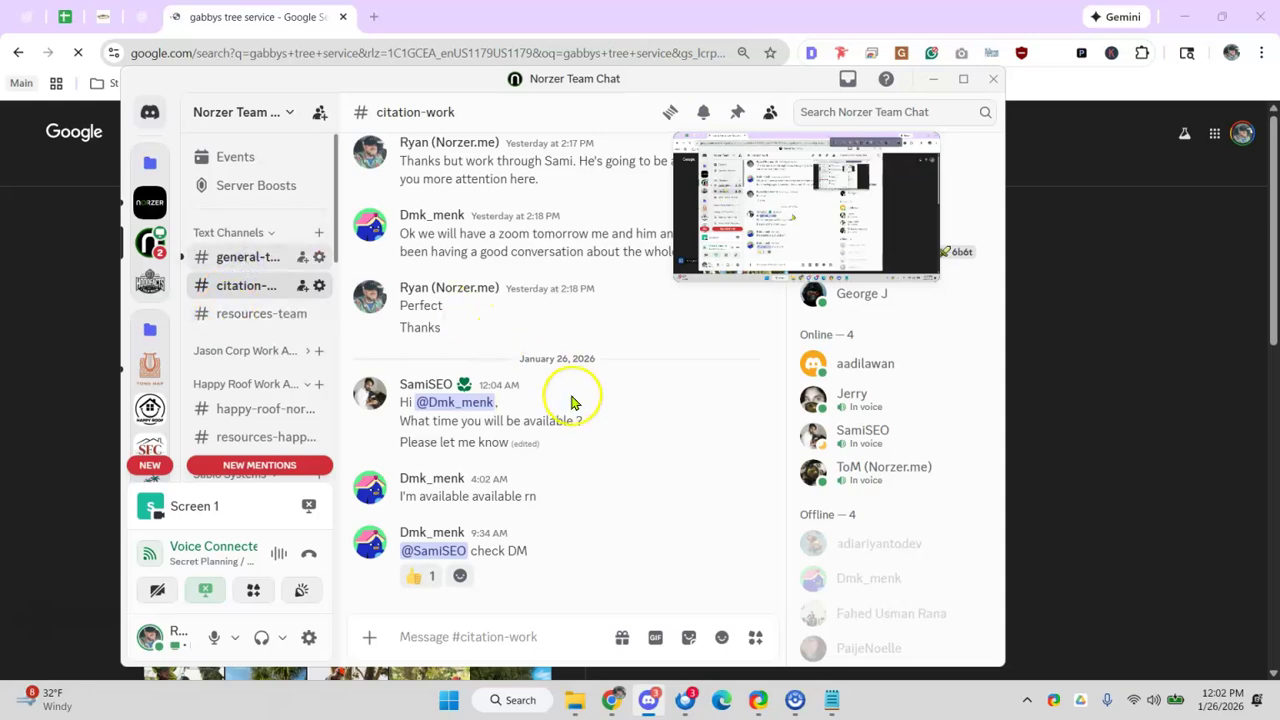
{"action": "scroll", "coordinate": [551, 434], "scroll_direction": "down", "scroll_amount": 5}
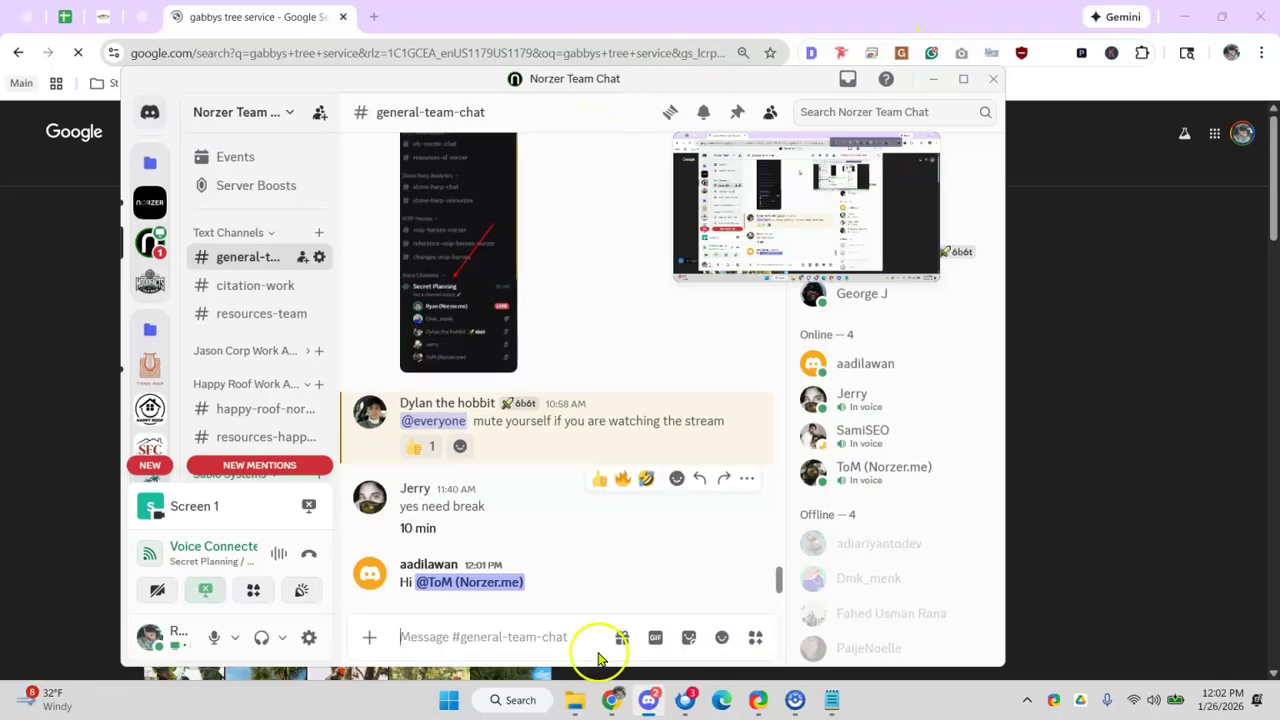
{"action": "type", "text": "join"}
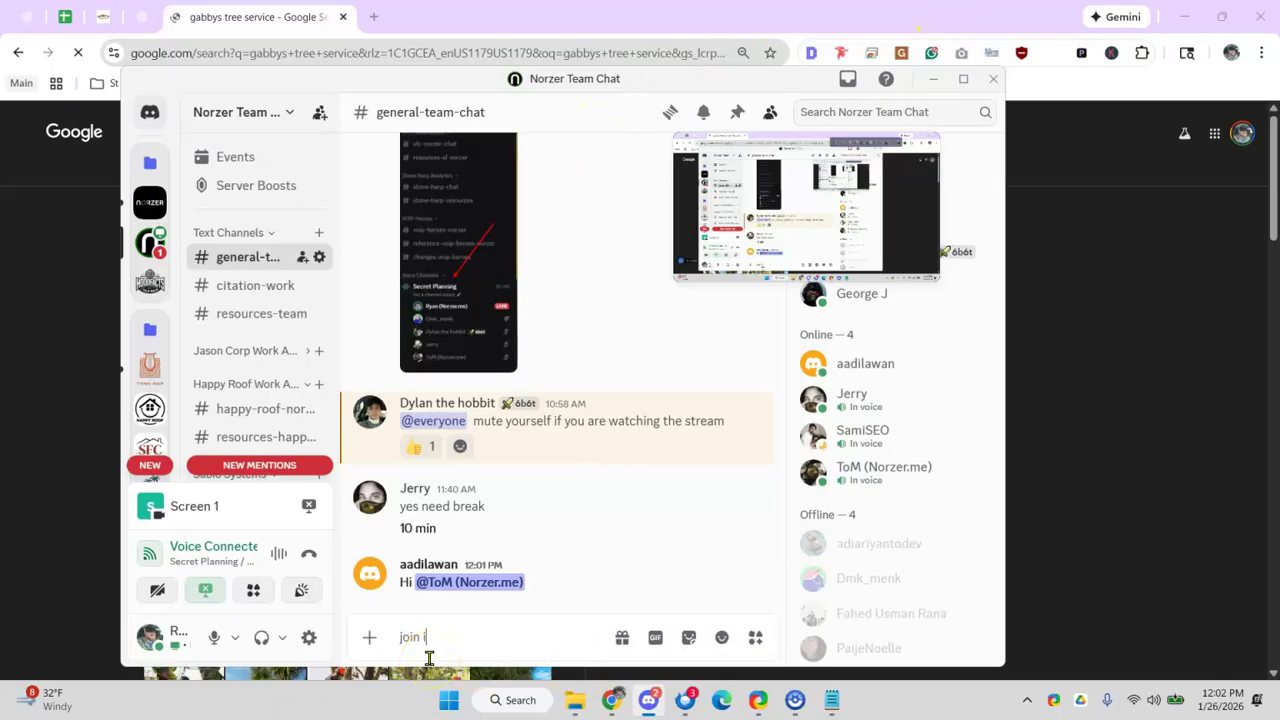
{"action": "type", "text": " secret planning room if you want "}
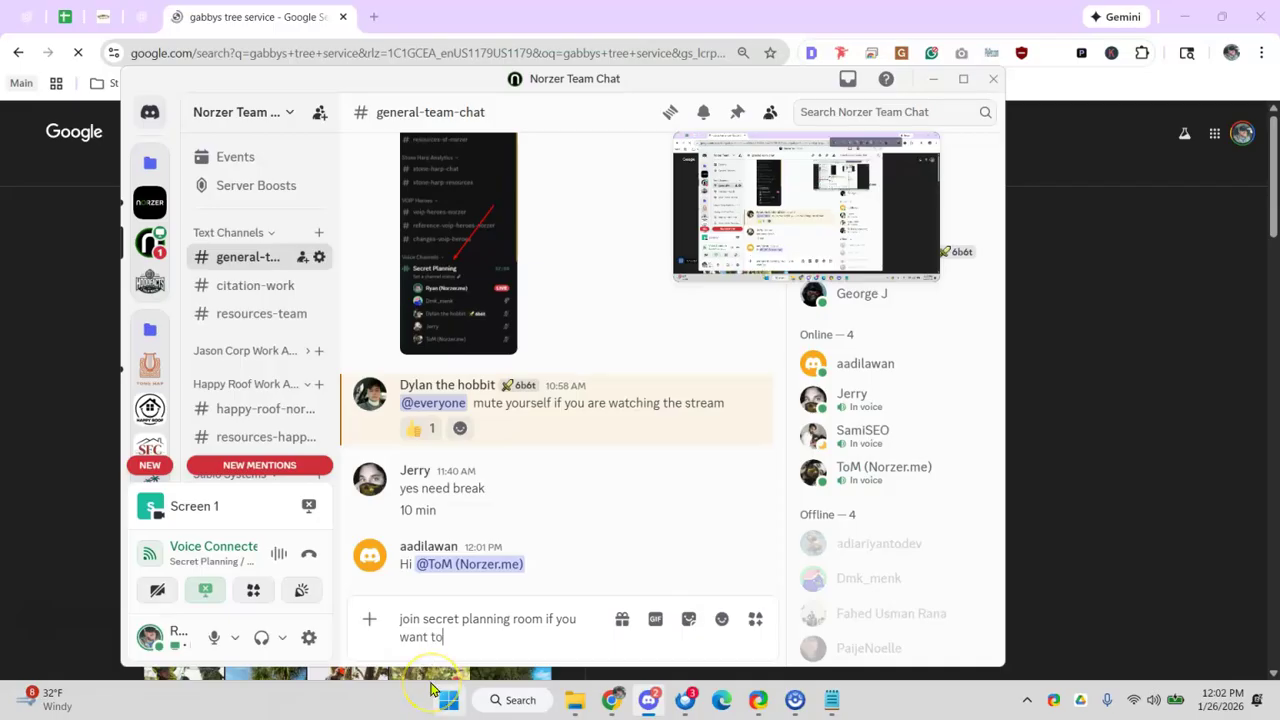
{"action": "type", "text": "to learn local seo. we are o"}
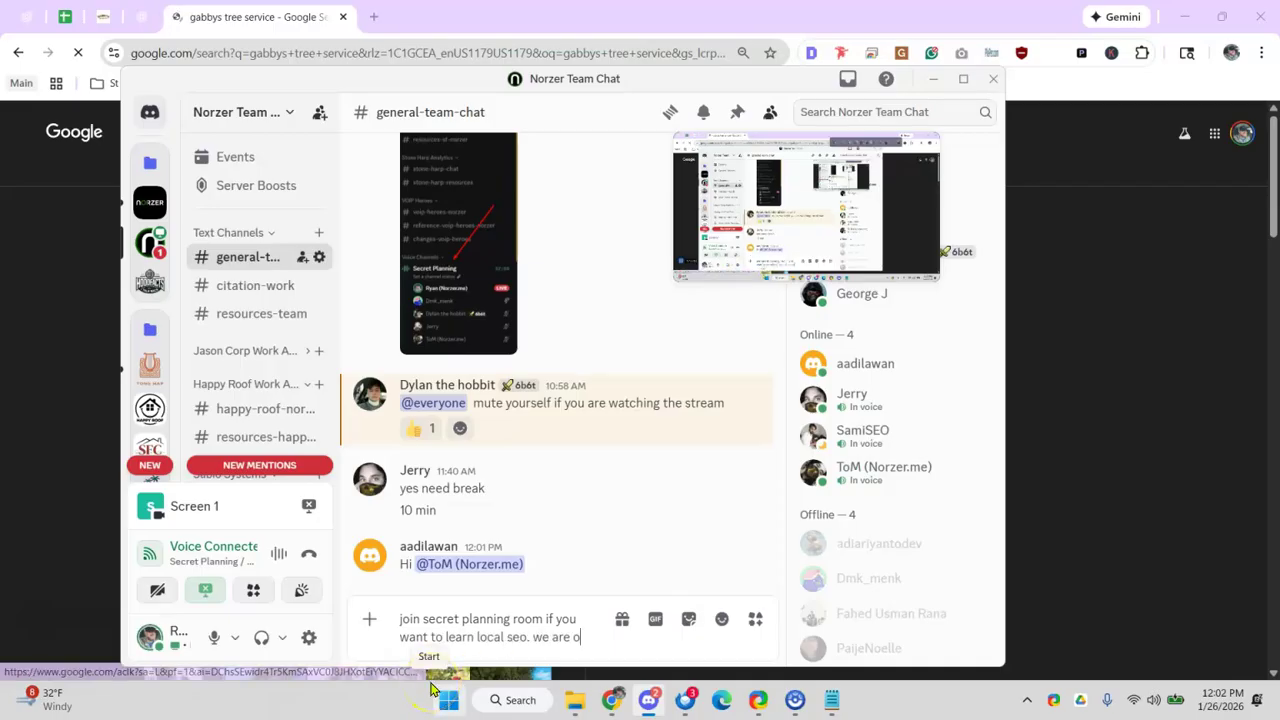
{"action": "type", "text": "all on call"}
{"action": "key", "text": "Return"}
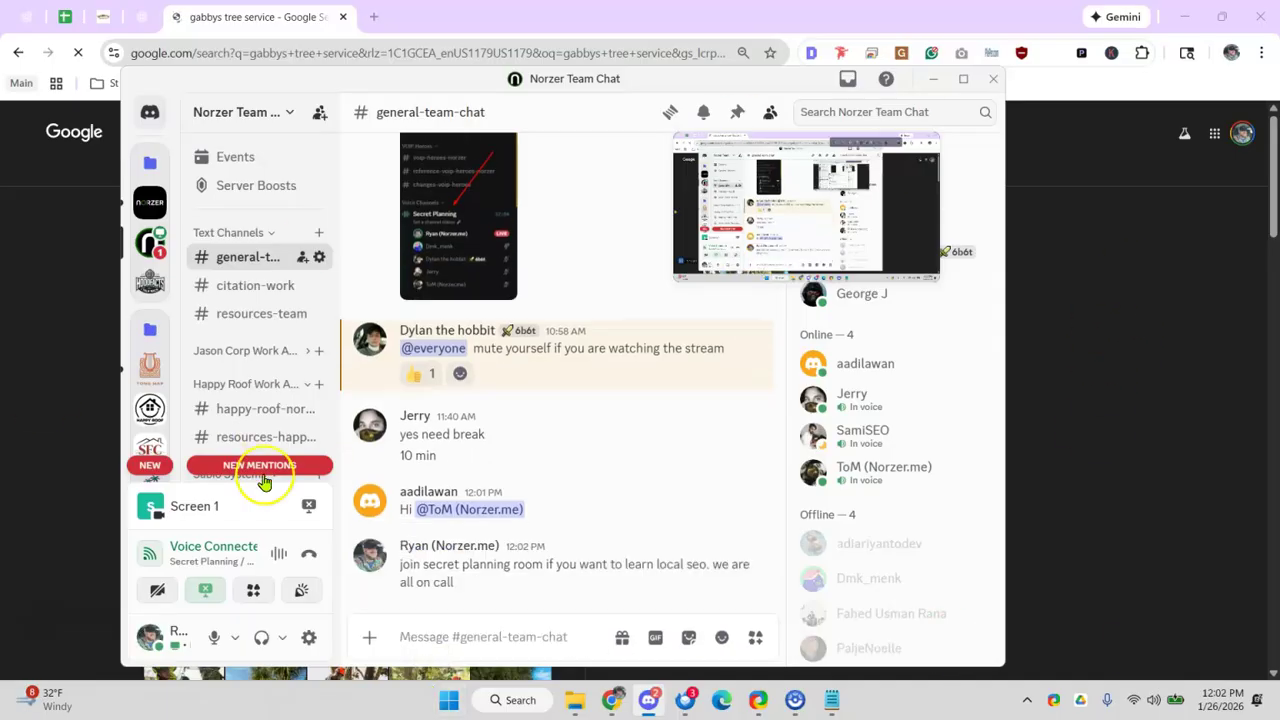
{"action": "scroll", "coordinate": [265, 370], "scroll_direction": "down", "scroll_amount": 5}
- Open Gabby's Tree Service business information for editing and scroll through it
{"action": "left_click", "coordinate": [931, 79]}
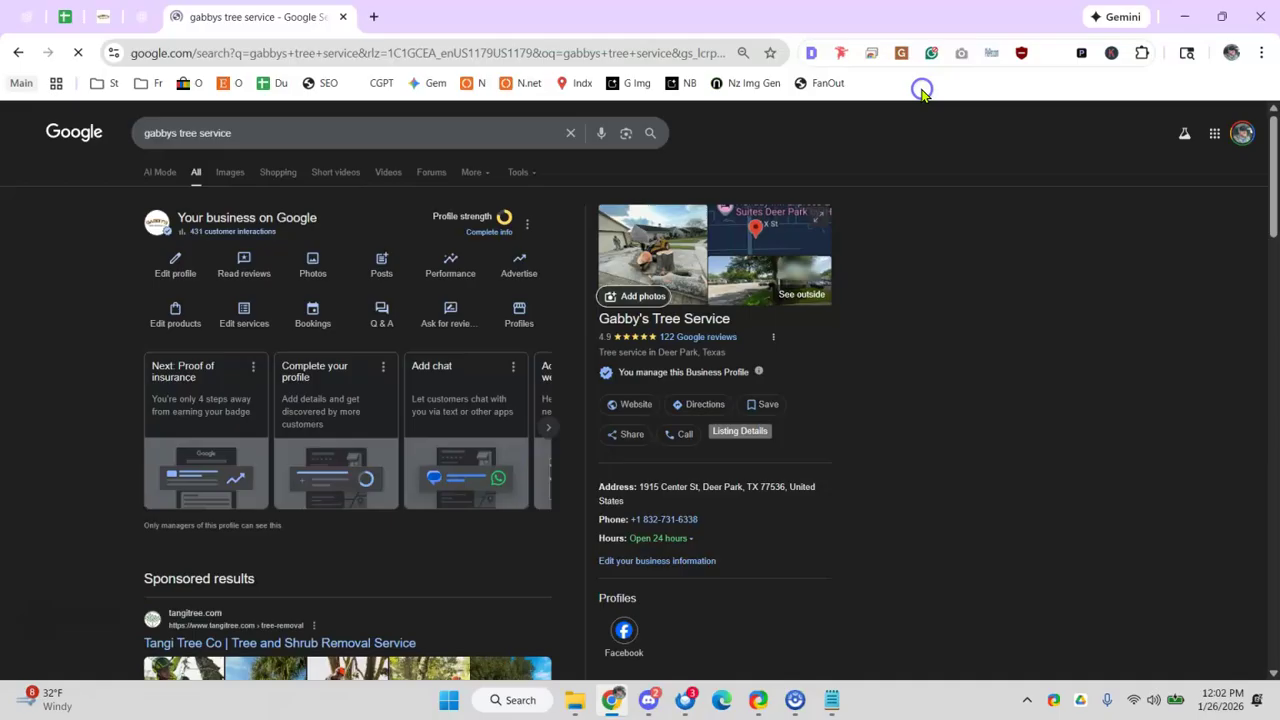
{"action": "left_click", "coordinate": [163, 274]}
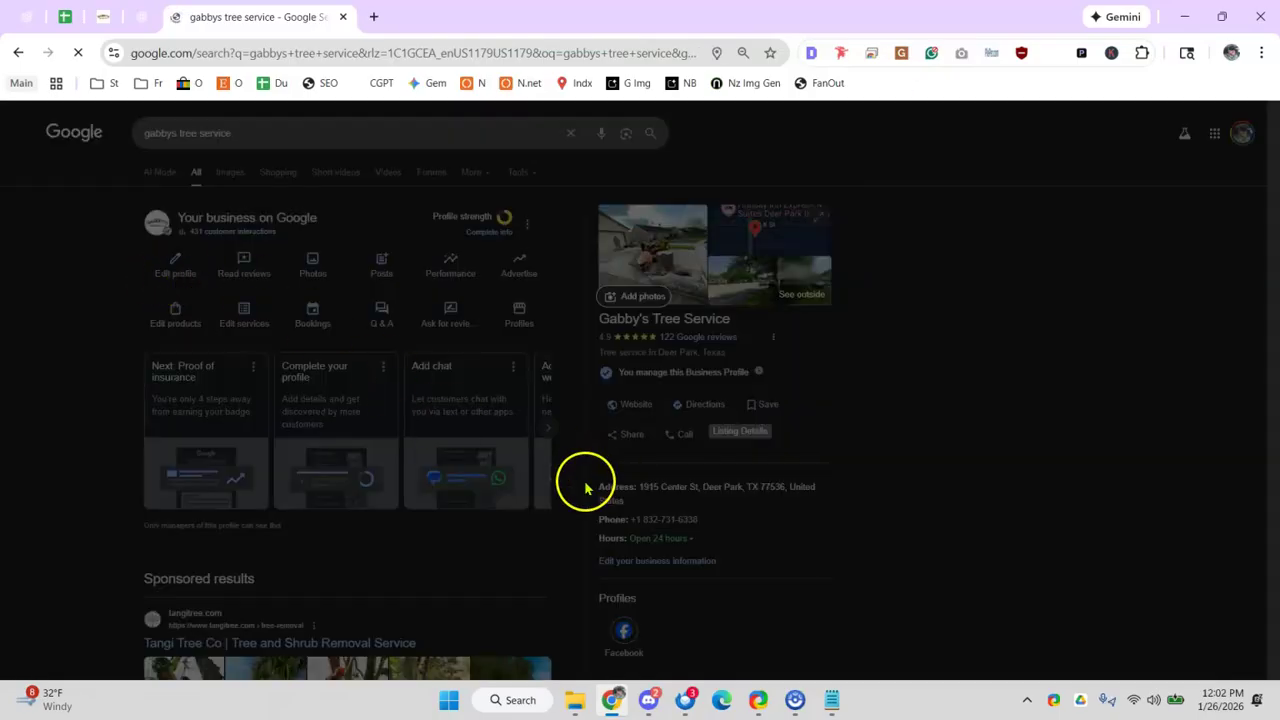
{"action": "scroll", "coordinate": [534, 349], "scroll_direction": "down", "scroll_amount": 6}
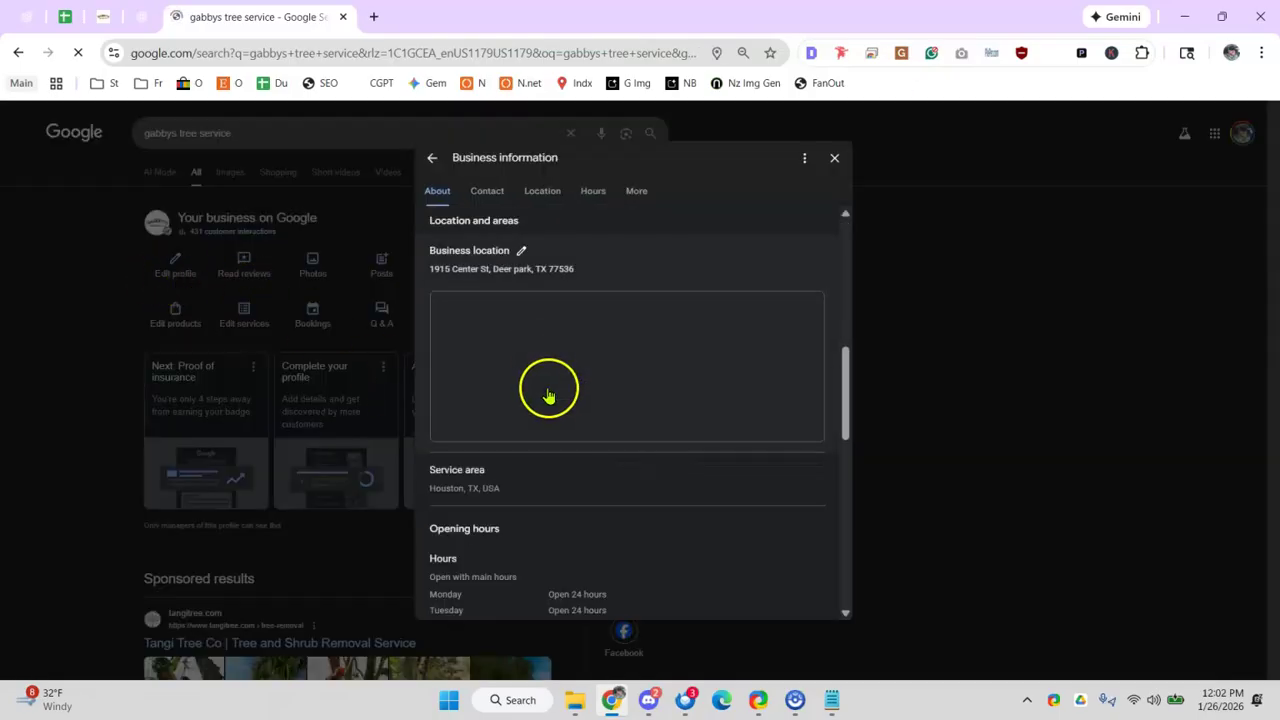
{"action": "scroll", "coordinate": [575, 380], "scroll_direction": "down", "scroll_amount": 8}
{"action": "scroll", "coordinate": [597, 360], "scroll_direction": "up", "scroll_amount": 15}
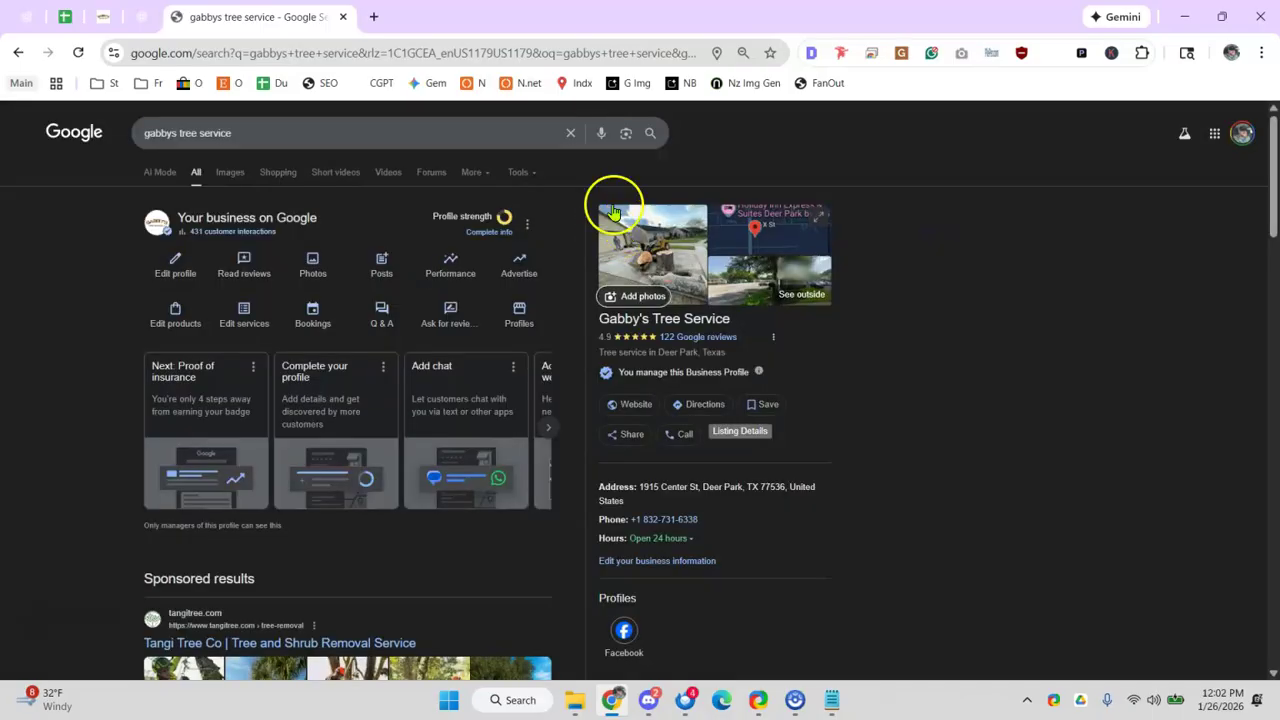
- View the Business Profile settings from the profile's options menu, then close them
{"action": "left_click", "coordinate": [523, 225]}
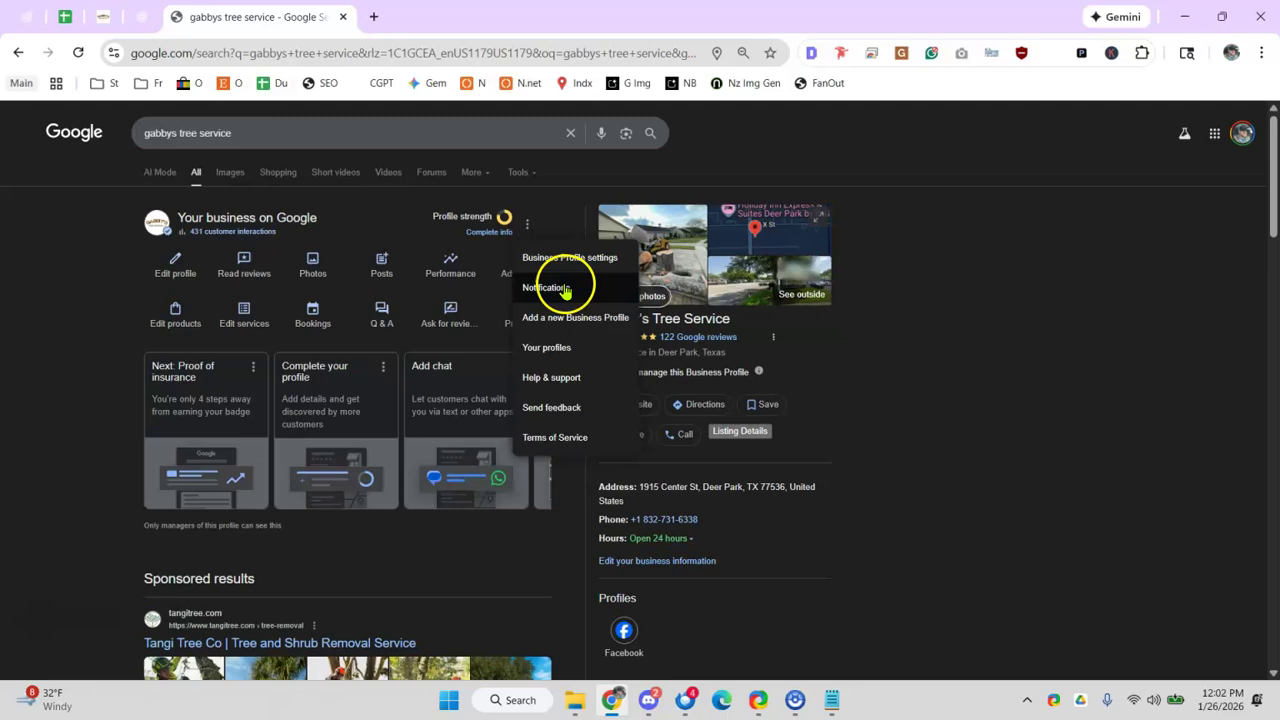
{"action": "left_click", "coordinate": [565, 259]}
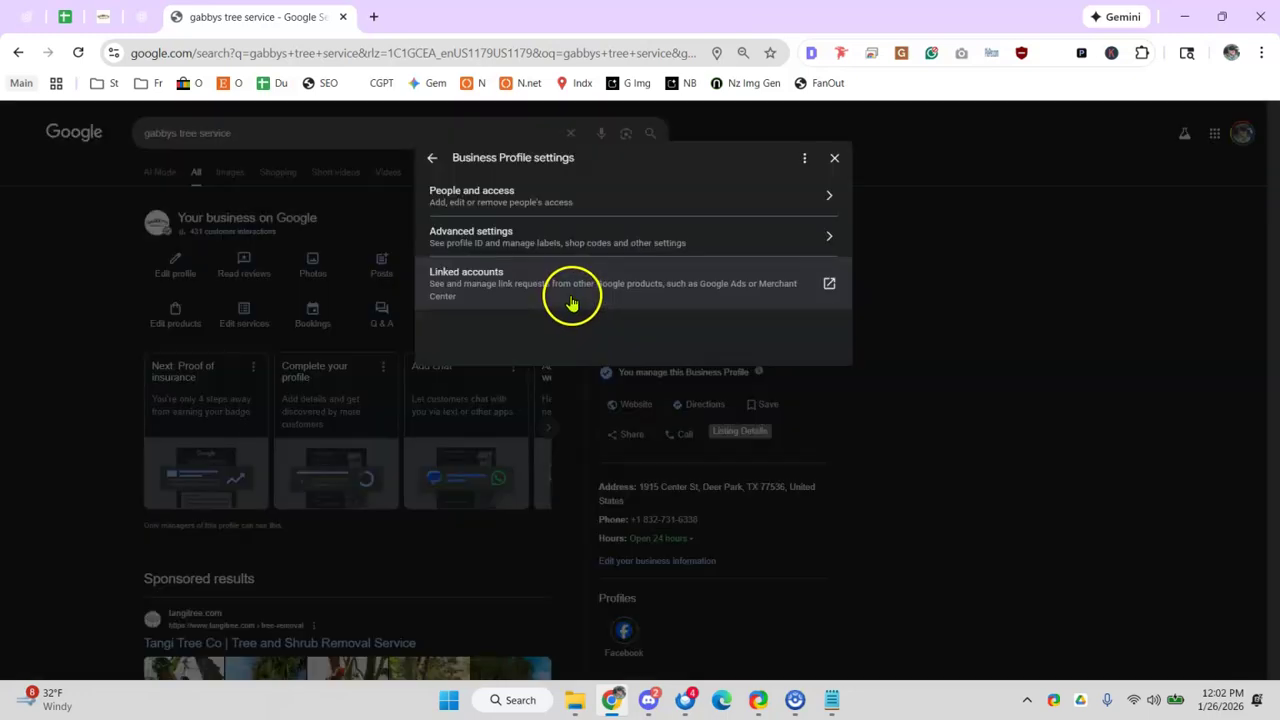
{"action": "left_click", "coordinate": [1020, 295]}
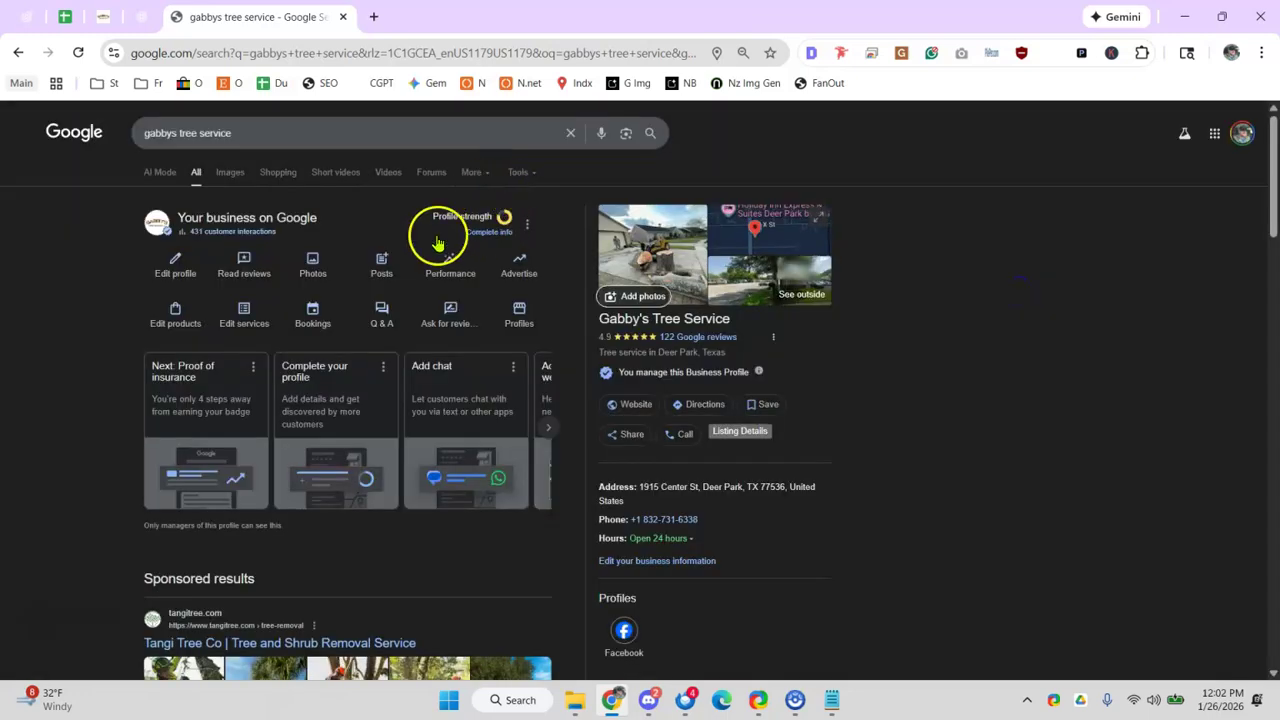
- Review the complete-your-profile checklist's photo tasks, then leave the checklist for later
{"action": "left_click", "coordinate": [497, 238]}
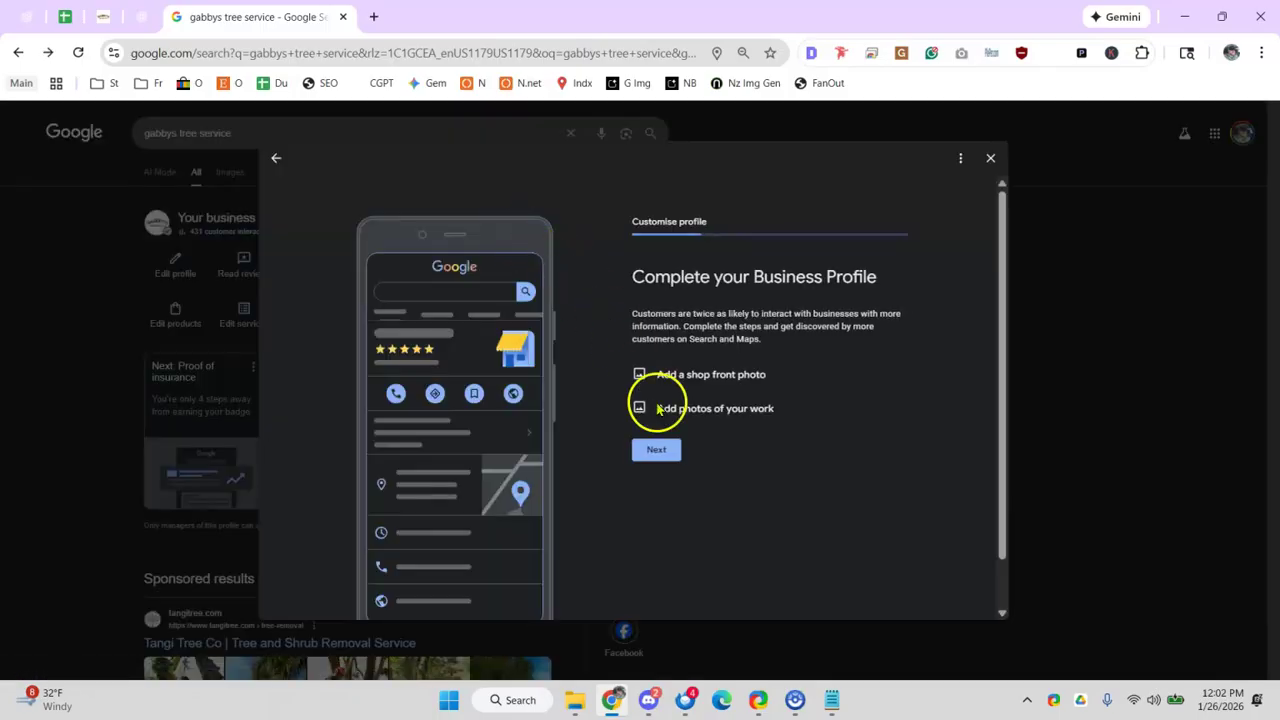
{"action": "left_click_drag", "start_coordinate": [669, 392], "coordinate": [704, 378]}
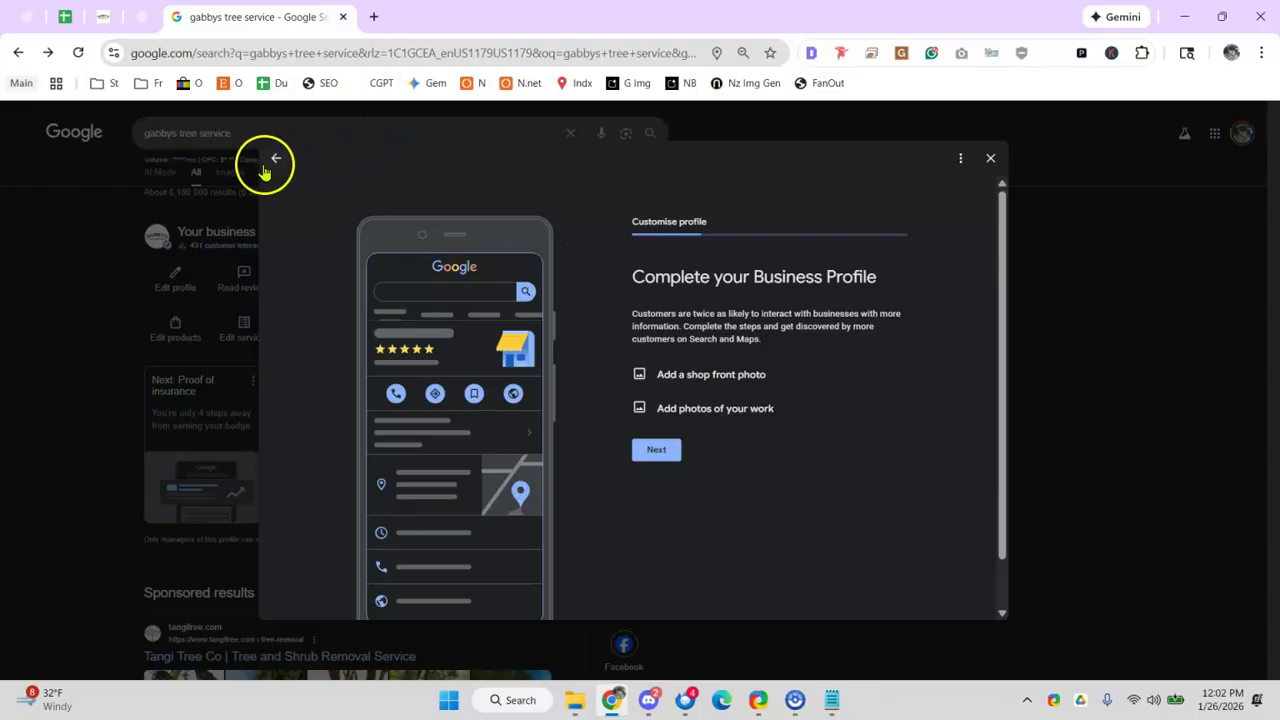
{"action": "left_click", "coordinate": [271, 164]}
{"action": "left_click", "coordinate": [703, 418]}
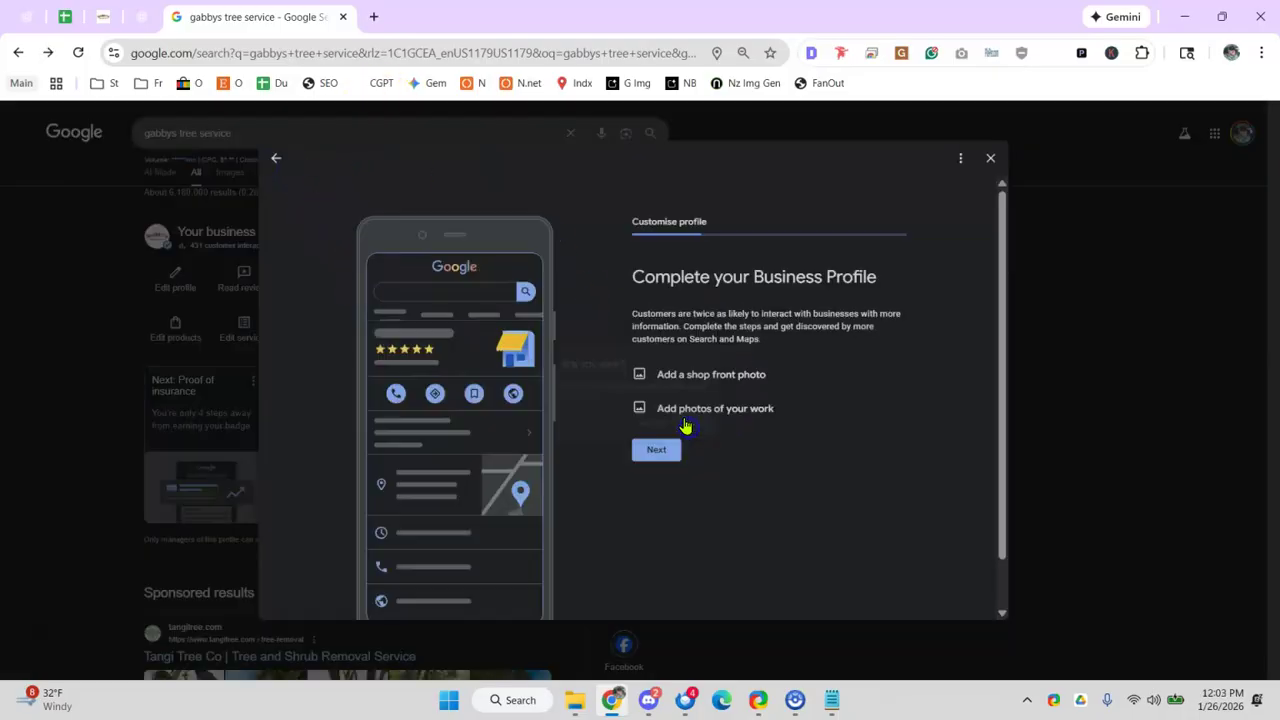
{"action": "left_click", "coordinate": [420, 52]}
- Open business.google.com locations, check Computers In Roanoke's categories, and return to the audit sheet
{"action": "type", "text": "business.google.com/locations"}
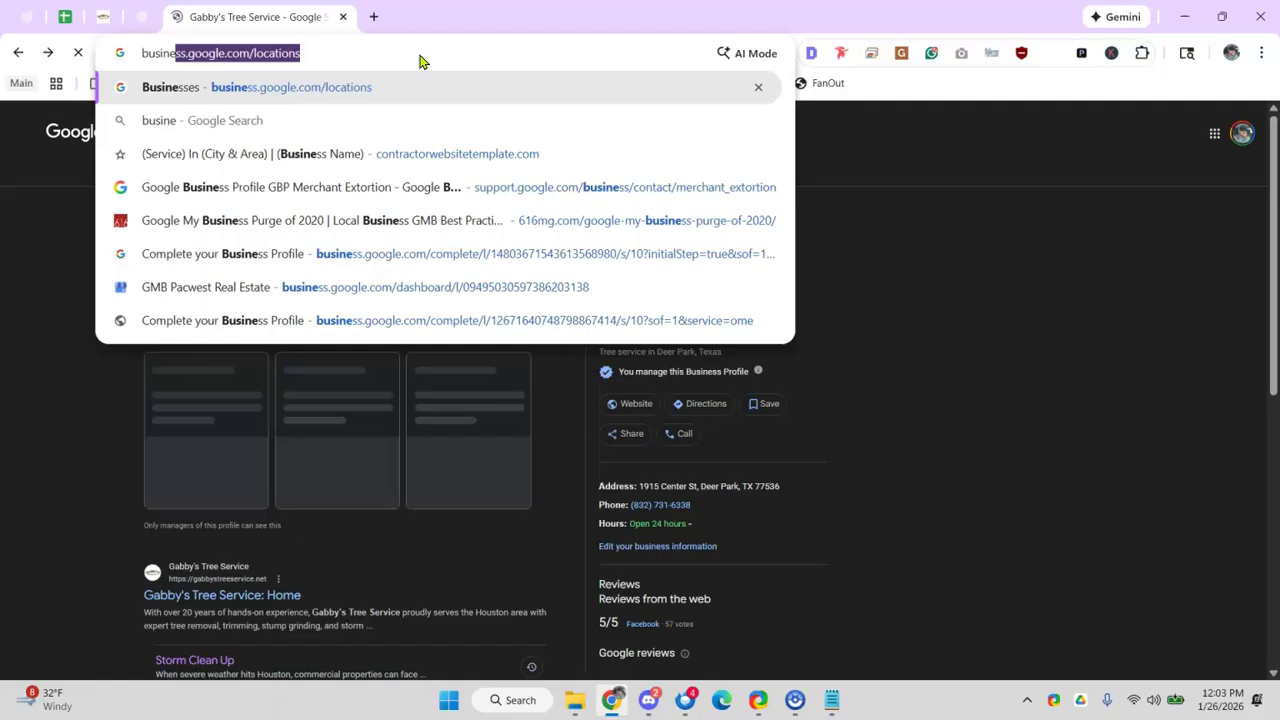
{"action": "key", "text": "Return"}
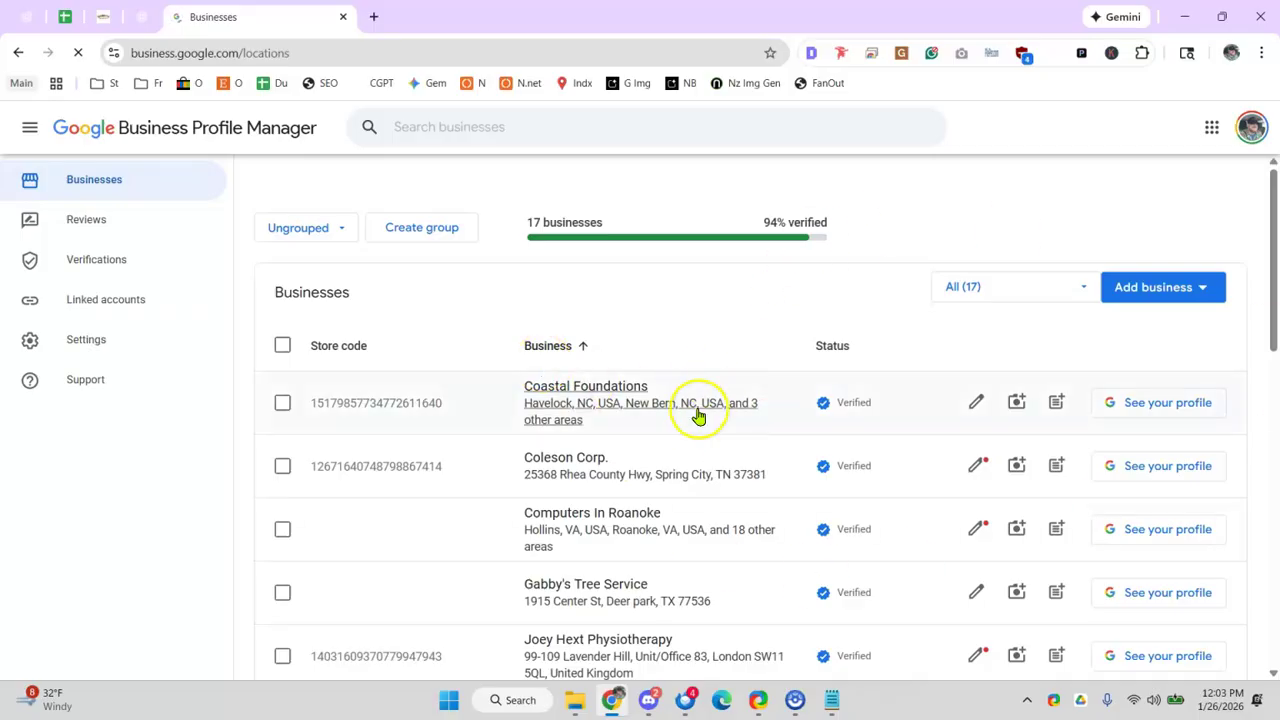
{"action": "left_click", "coordinate": [977, 531]}
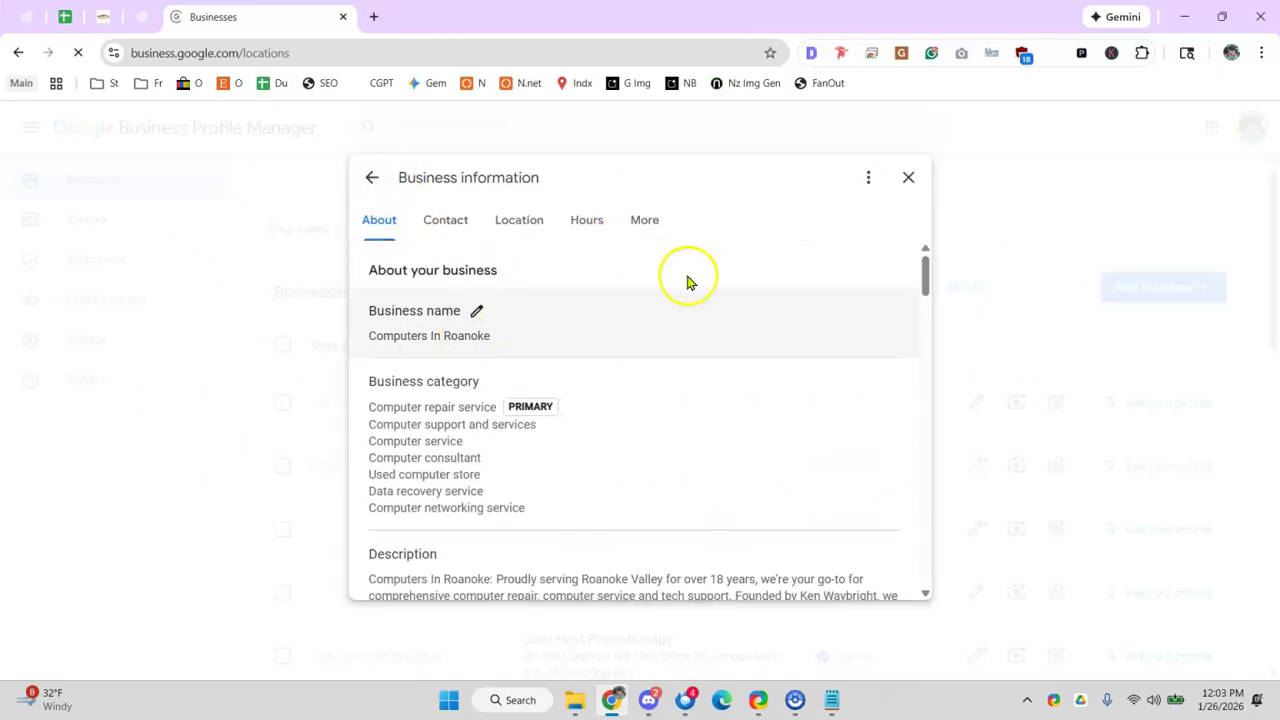
{"action": "left_click", "coordinate": [908, 177]}
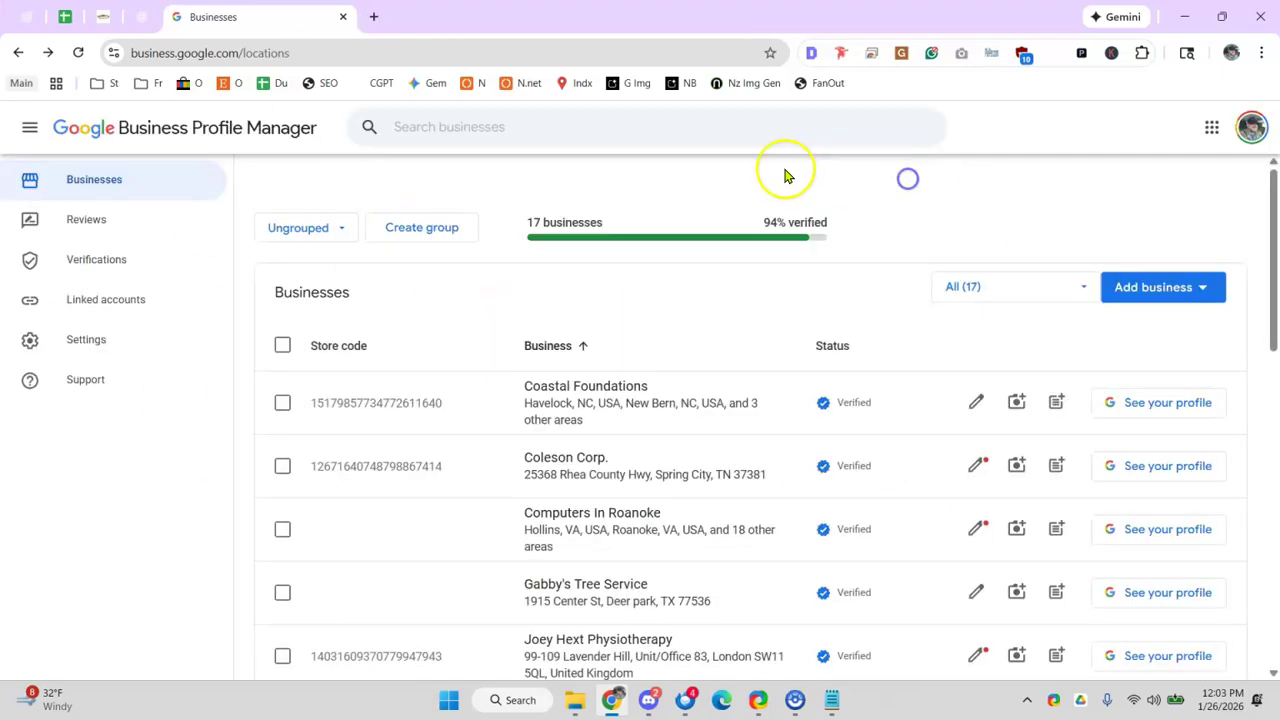
{"action": "left_click", "coordinate": [103, 17]}
{"action": "left_click", "coordinate": [65, 17]}
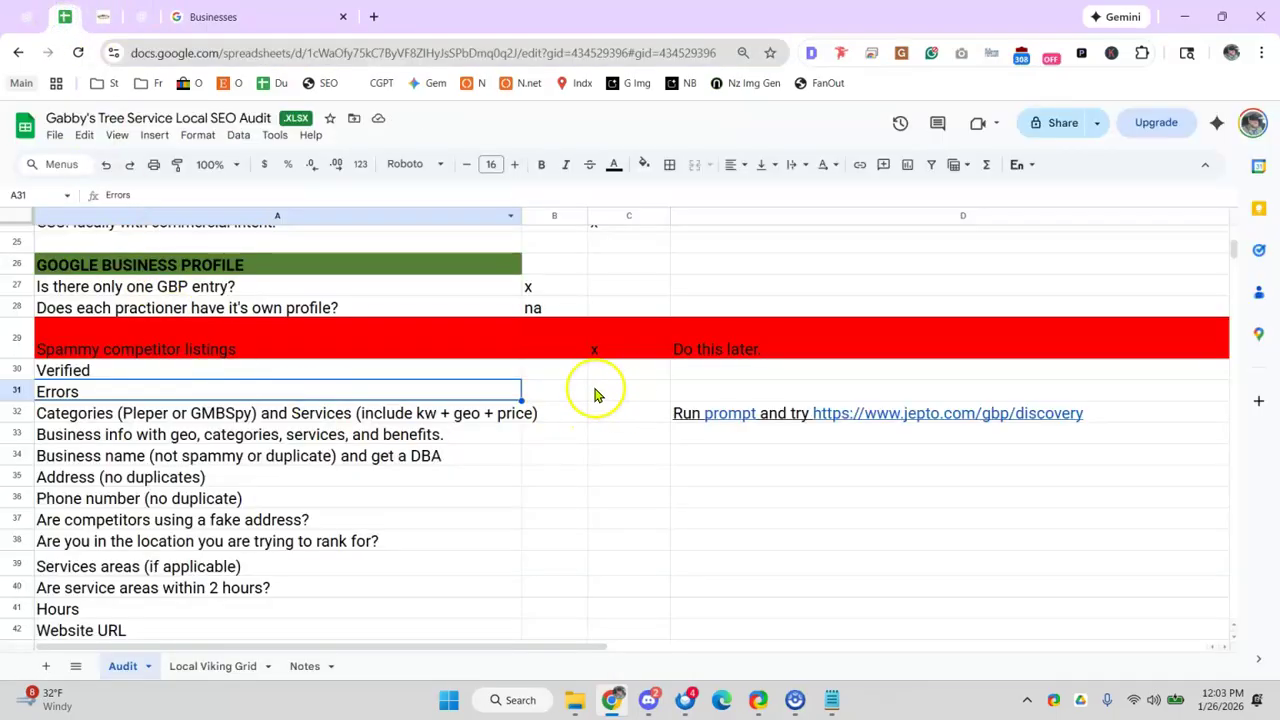
- Enter an x in B31 (Errors) and B30 (Verified) of the Audit sheet
{"action": "left_click_drag", "start_coordinate": [540, 372], "coordinate": [537, 390]}
{"action": "left_click", "coordinate": [546, 390]}
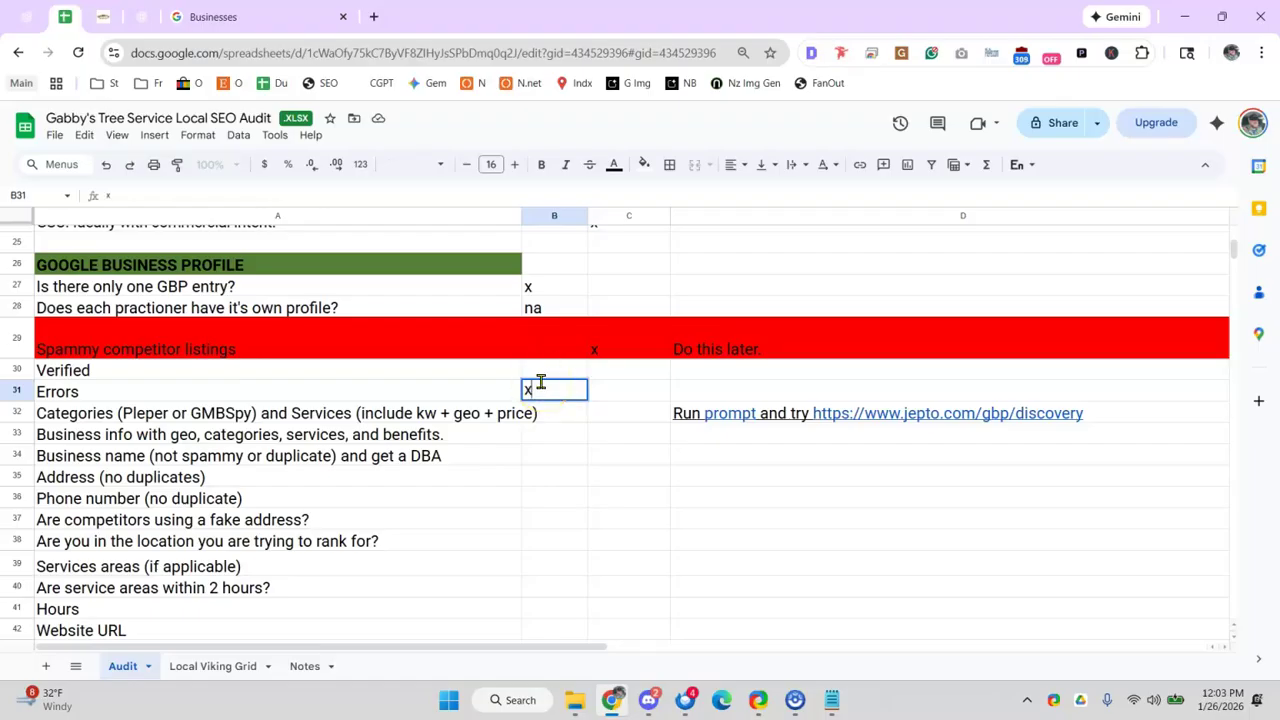
{"action": "left_click", "coordinate": [549, 370]}
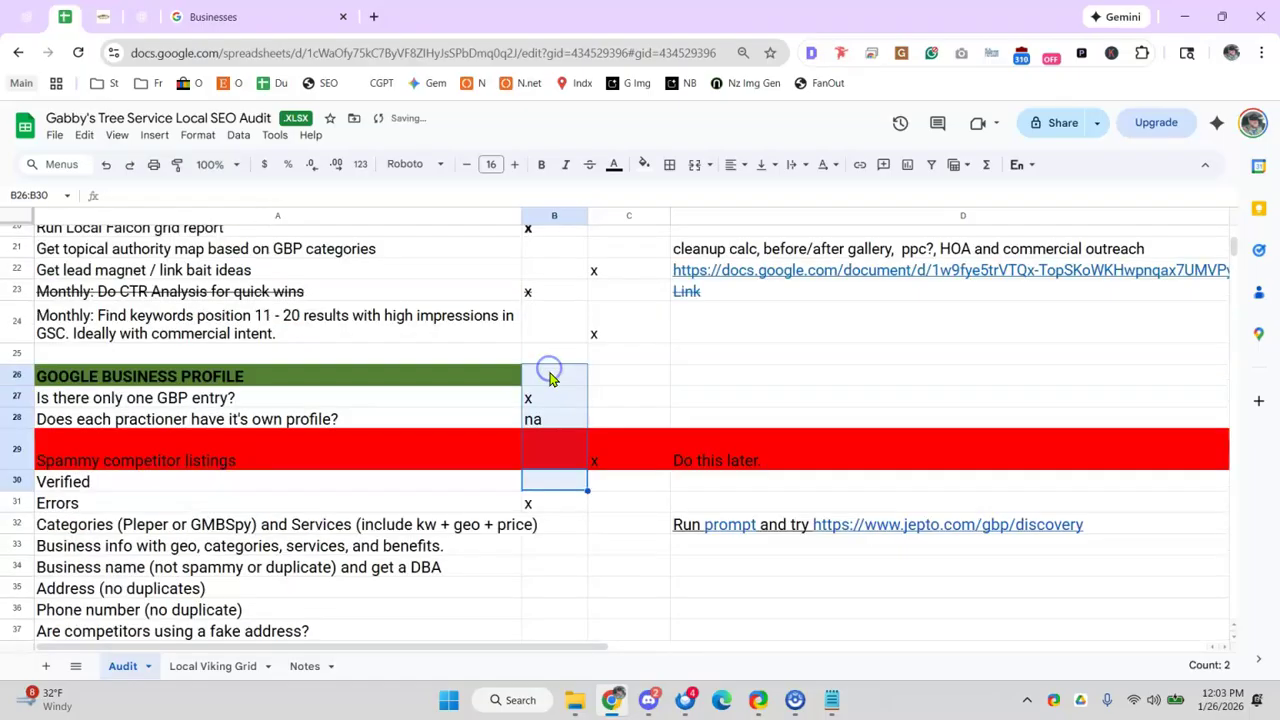
{"action": "left_click", "coordinate": [533, 479]}
{"action": "left_click", "coordinate": [382, 500]}
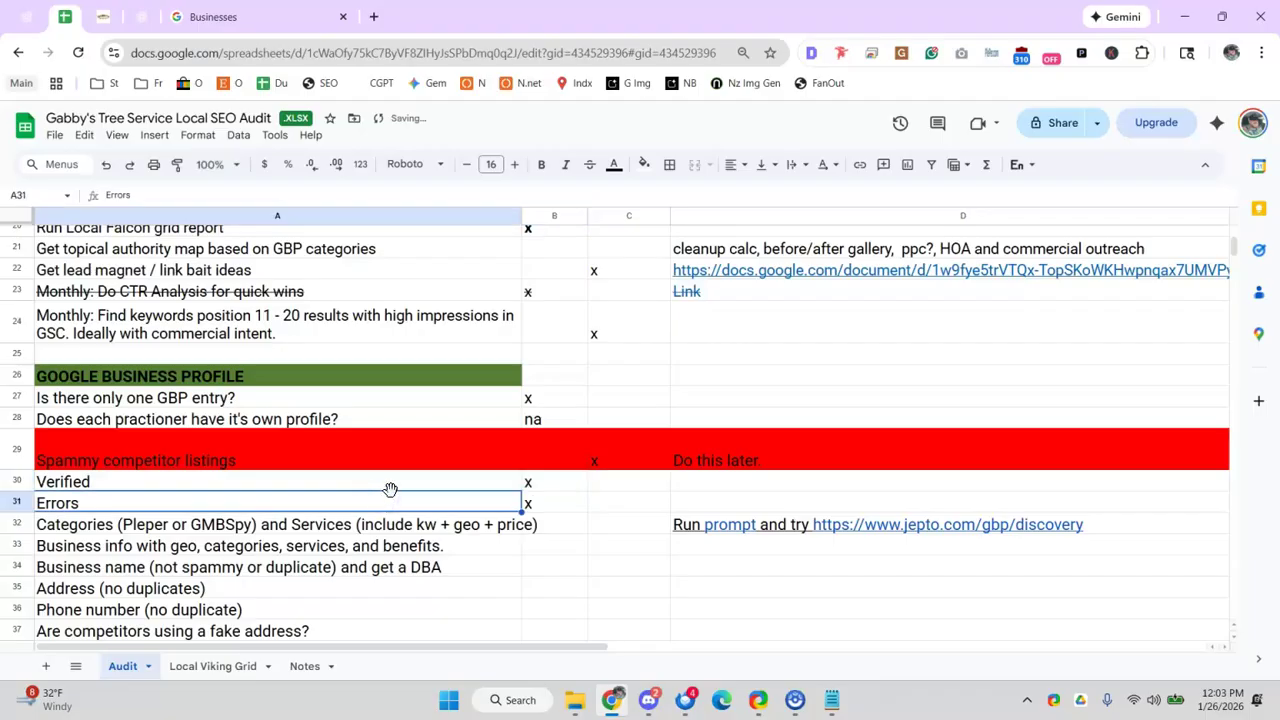
- Look over the ChatGPT and Gabby's website tabs, then return to the Business Profile Manager list
{"action": "left_click", "coordinate": [195, 18]}
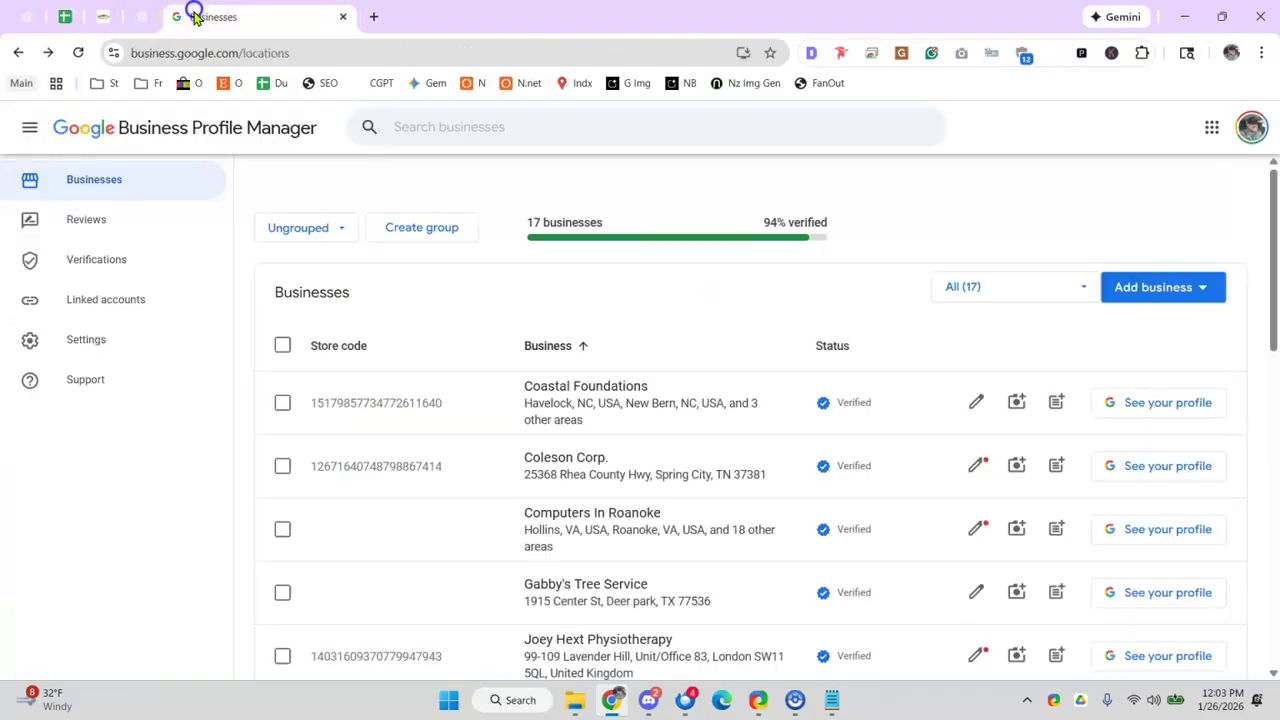
{"action": "left_click", "coordinate": [138, 22]}
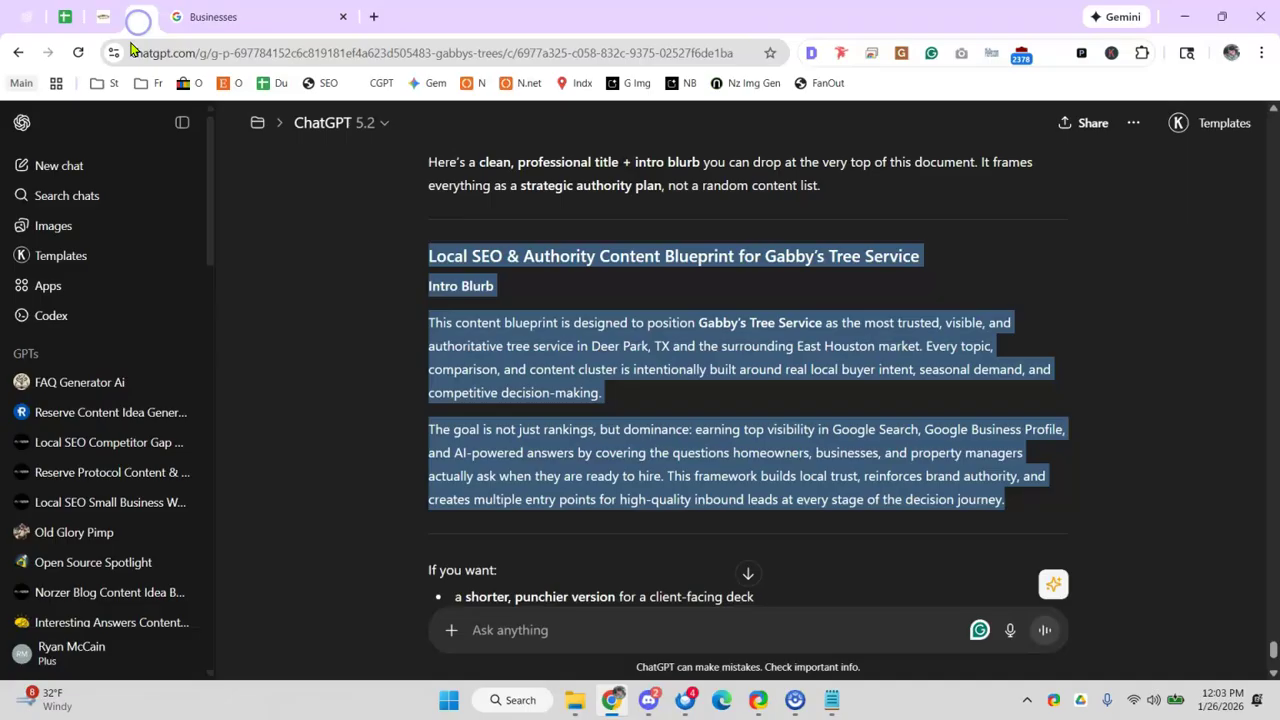
{"action": "left_click", "coordinate": [100, 20]}
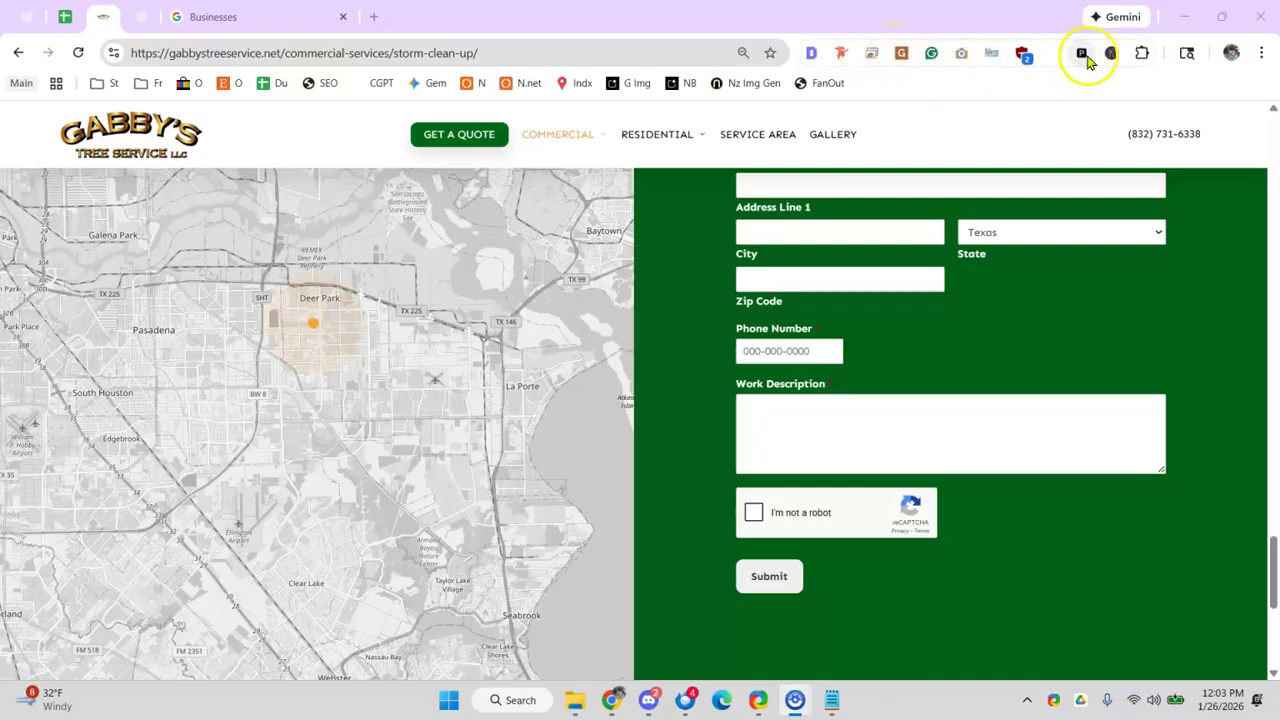
{"action": "left_click", "coordinate": [283, 26]}
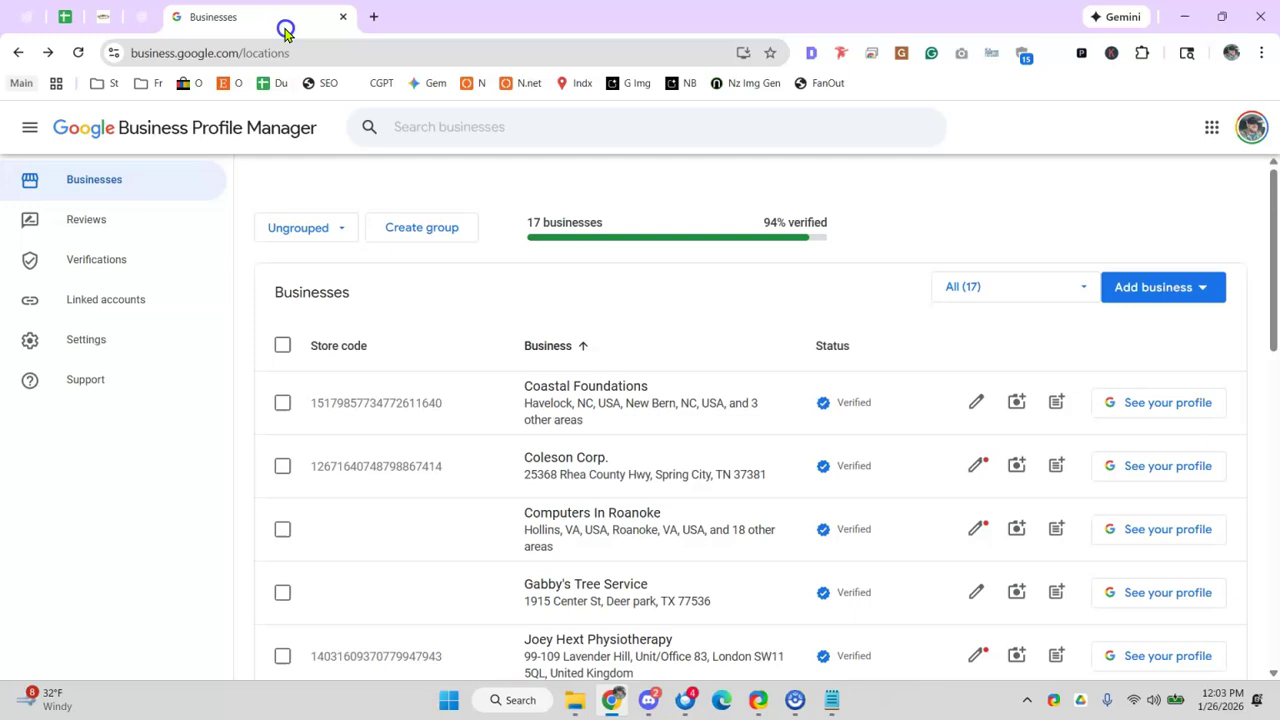
- Go to Google Maps and search 'tree removal company deer park'
{"action": "left_click", "coordinate": [278, 56]}
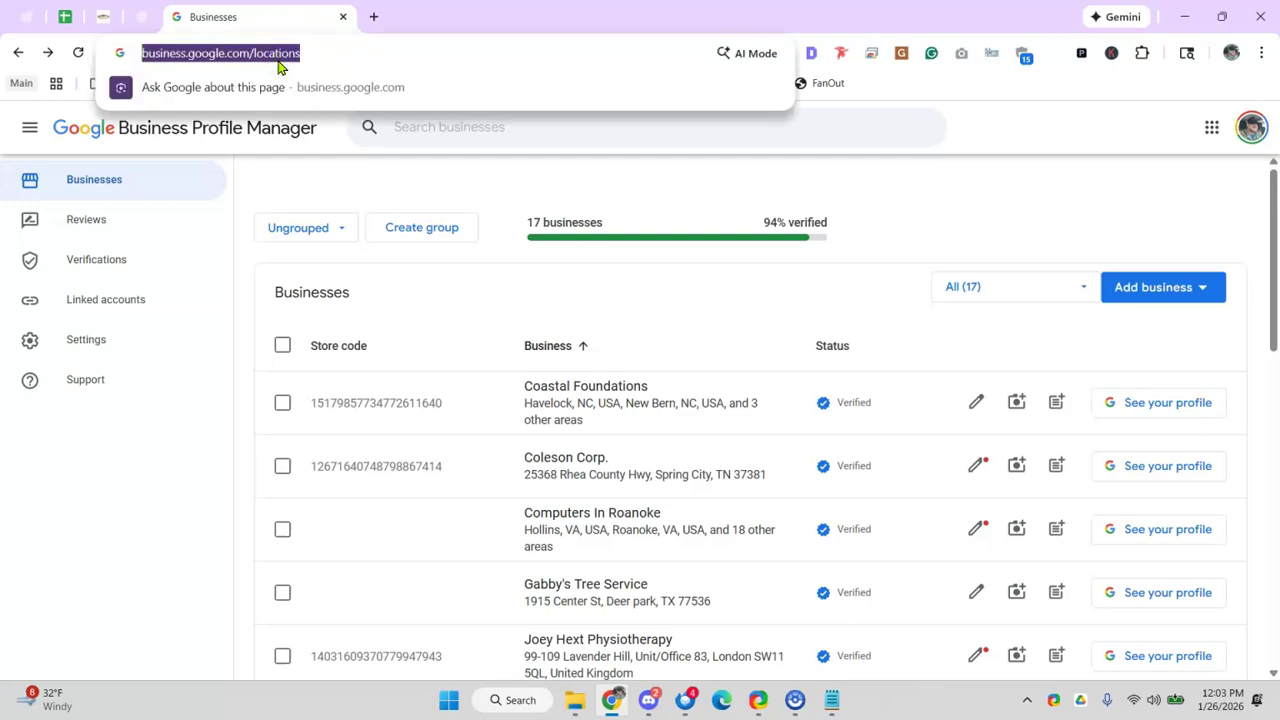
{"action": "type", "text": "maps.googl"}
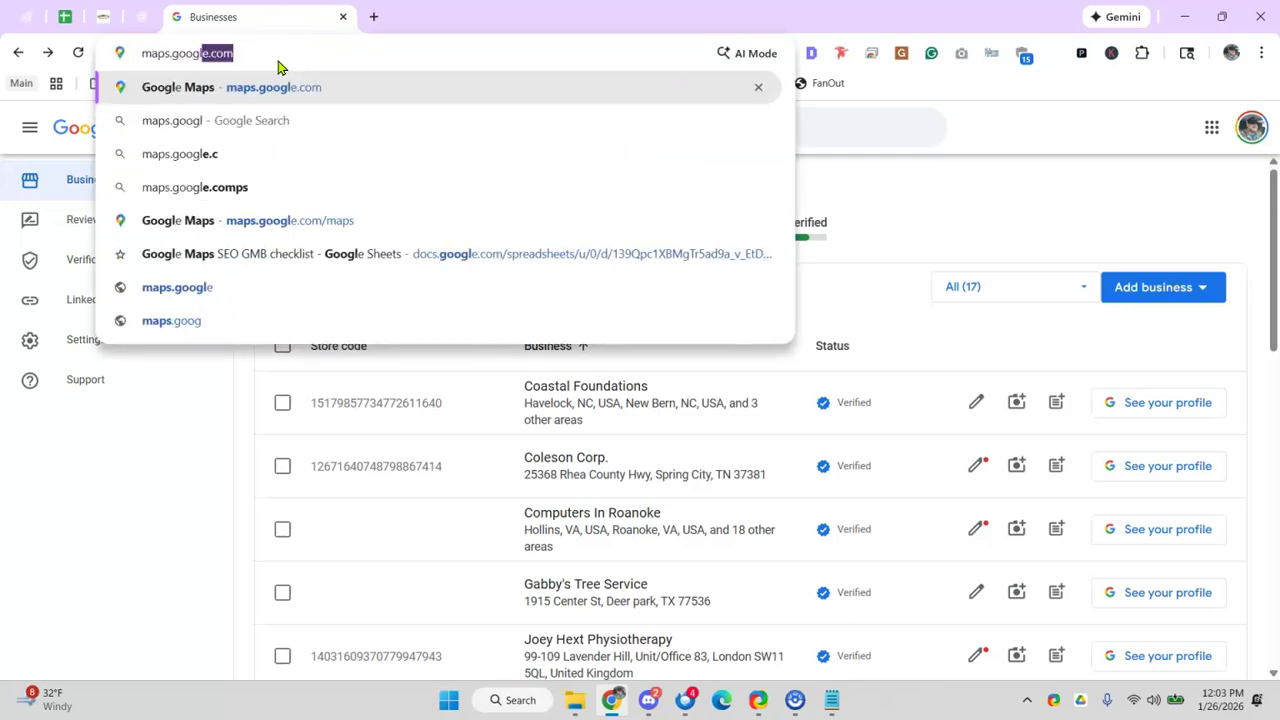
{"action": "key", "text": "Return"}
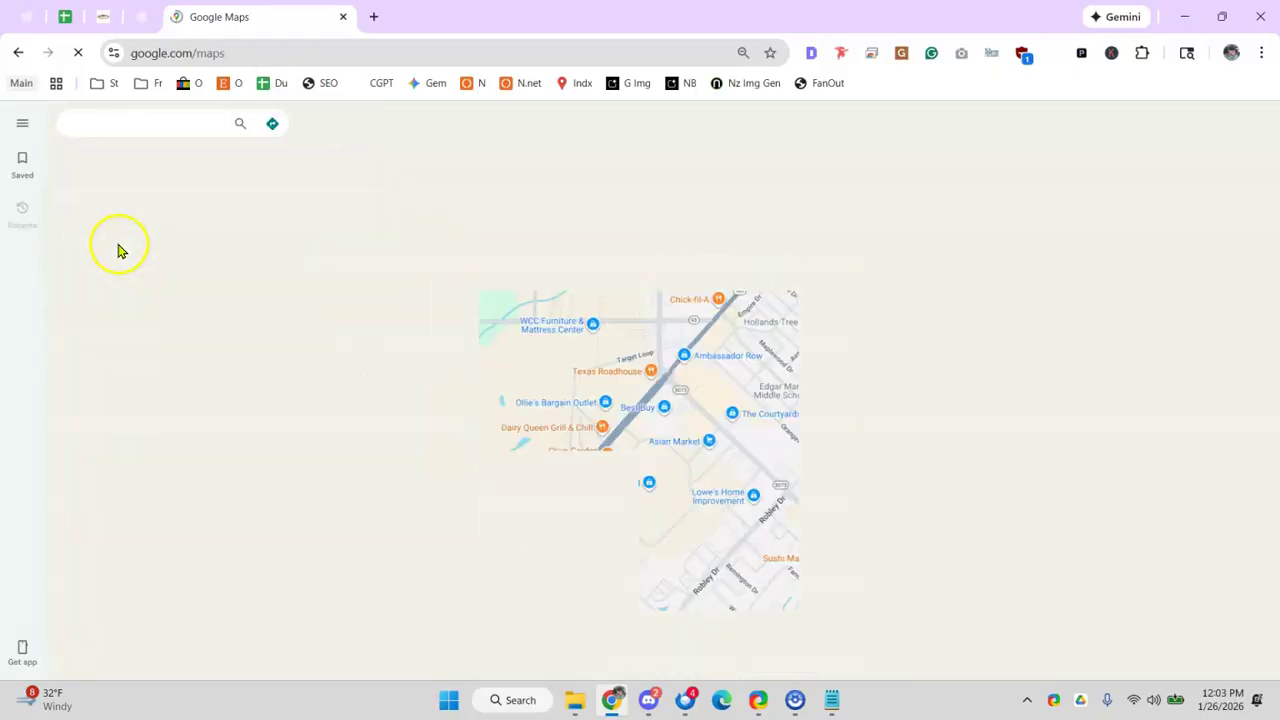
{"action": "type", "text": "tree removal company deer park"}
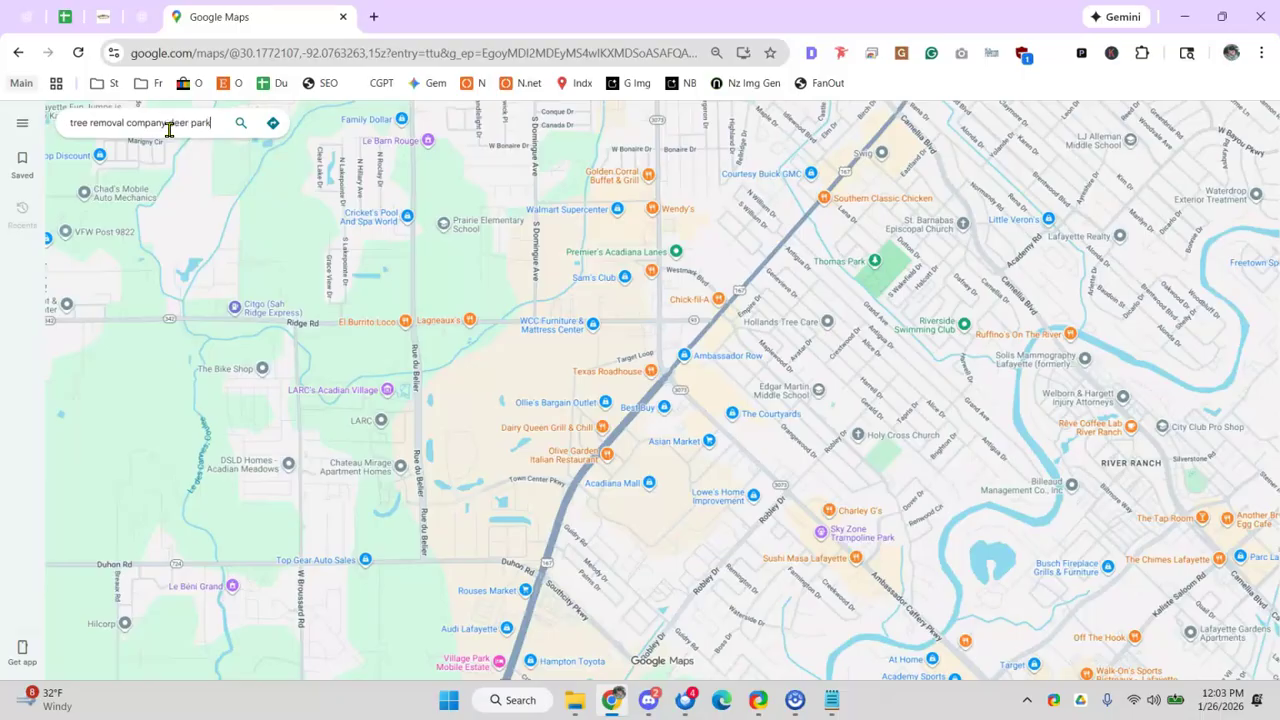
{"action": "key", "text": "Return"}
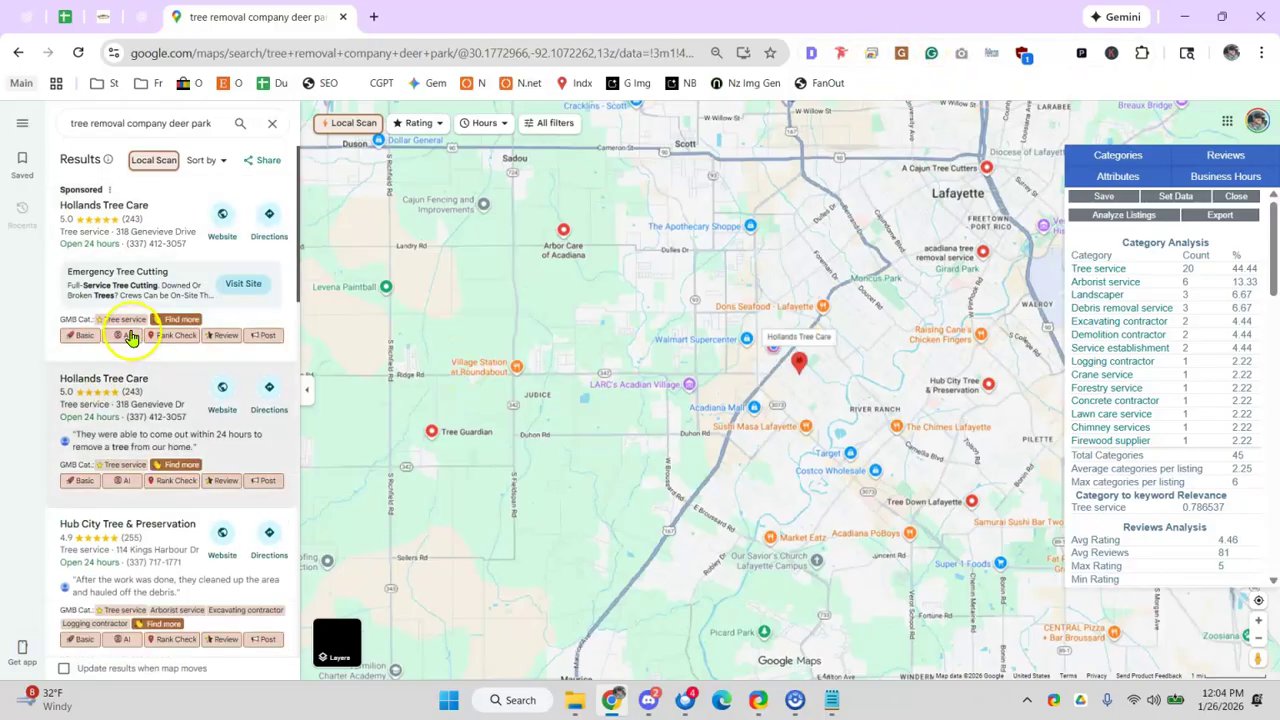
{"action": "left_click", "coordinate": [179, 320]}
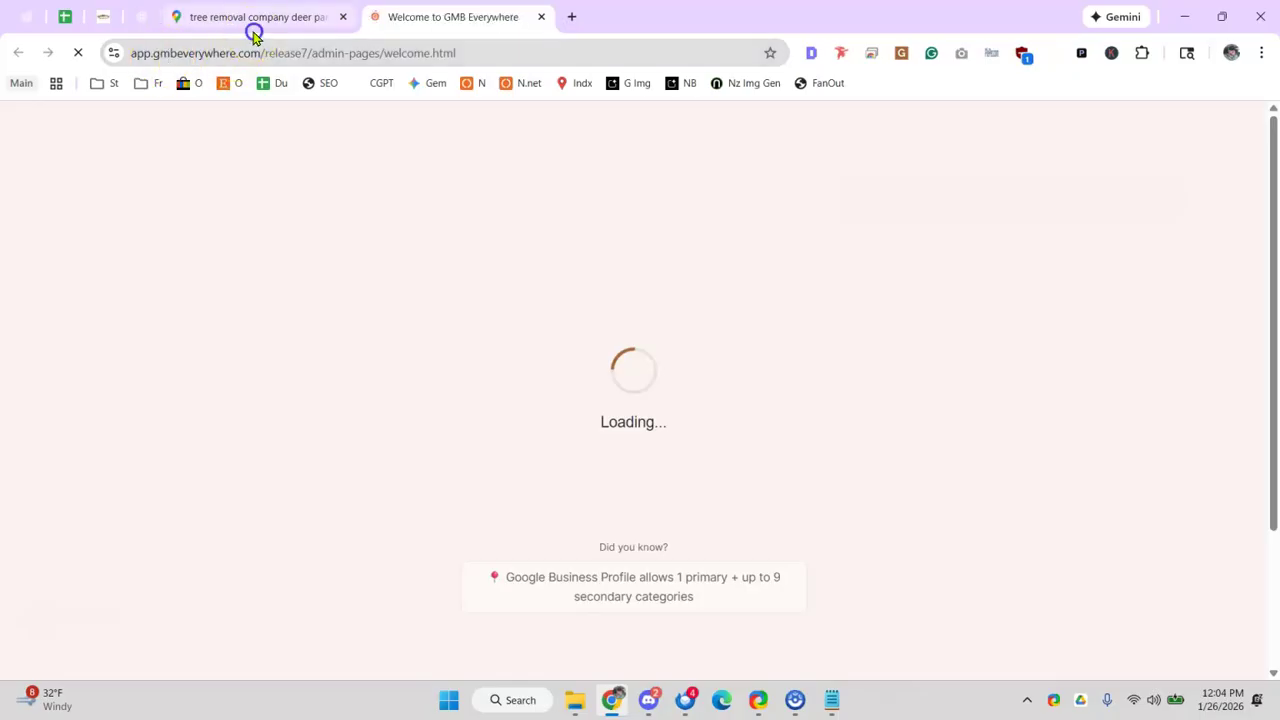
{"action": "left_click", "coordinate": [255, 25]}
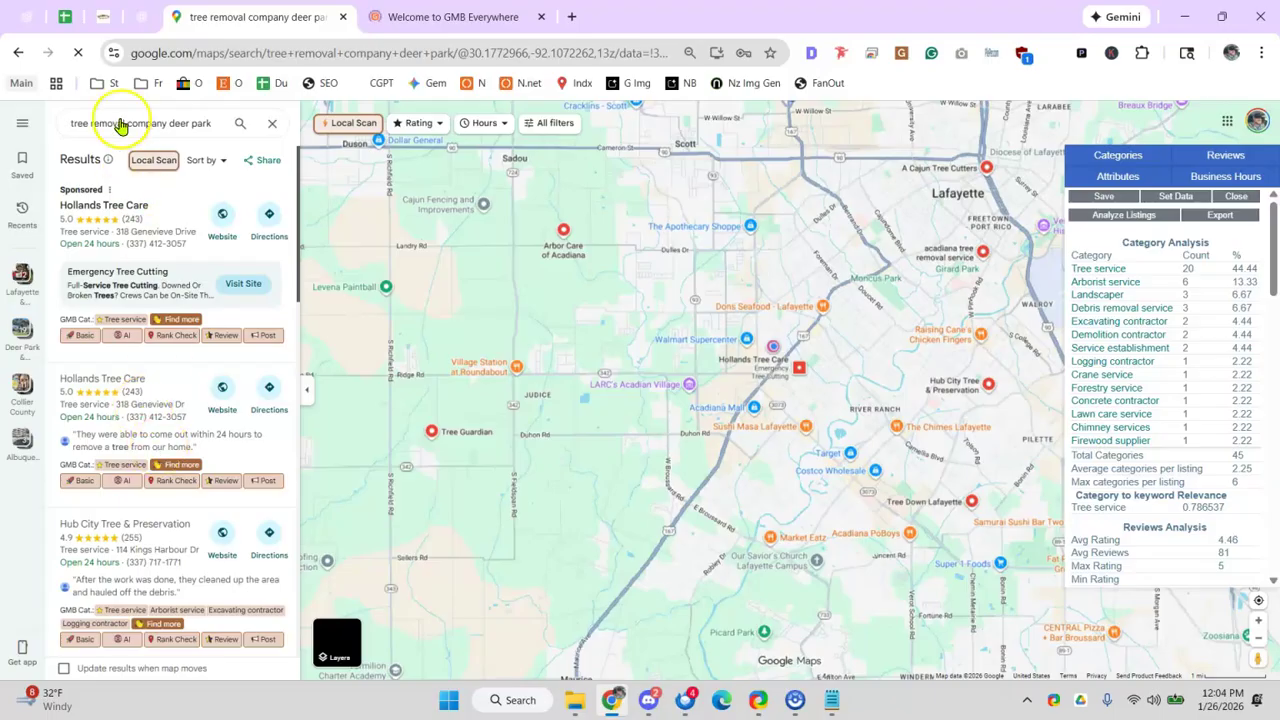
{"action": "left_click", "coordinate": [541, 16]}
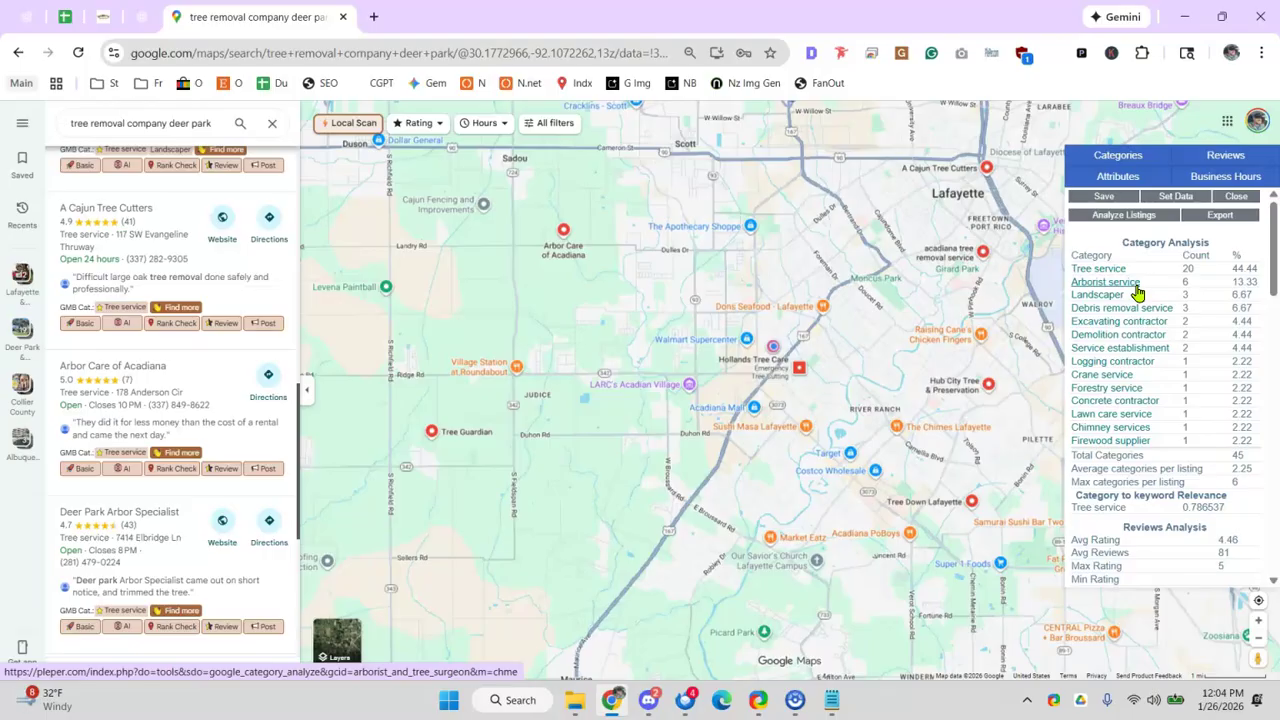
{"action": "left_click", "coordinate": [1092, 296]}
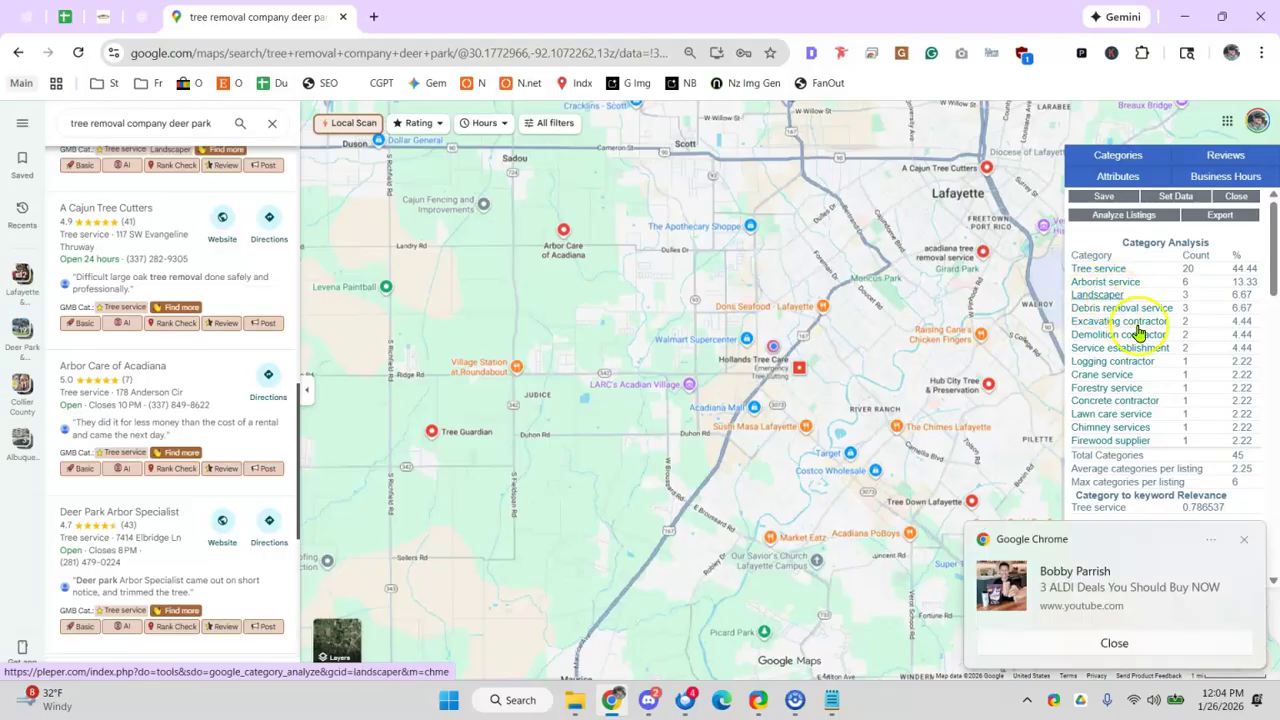
{"action": "left_click", "coordinate": [1148, 650]}
{"action": "left_click", "coordinate": [1182, 706]}
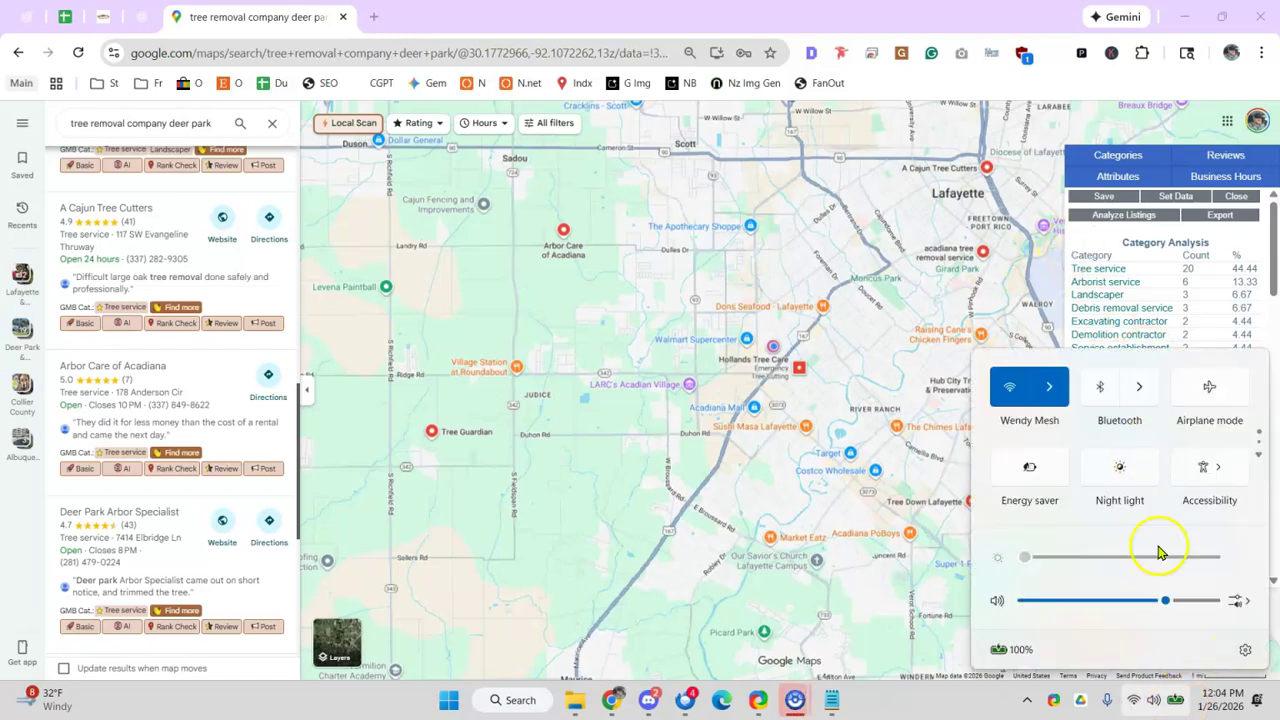
{"action": "left_click", "coordinate": [1218, 706]}
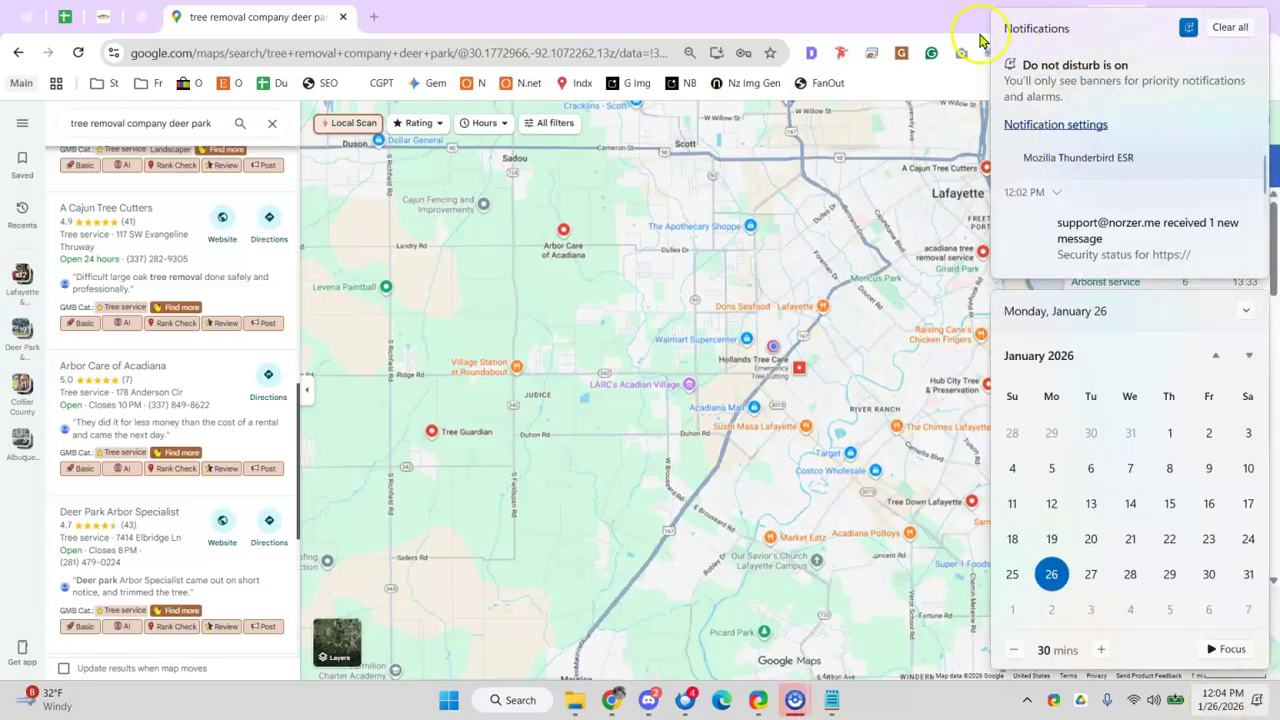
{"action": "left_click", "coordinate": [855, 12]}
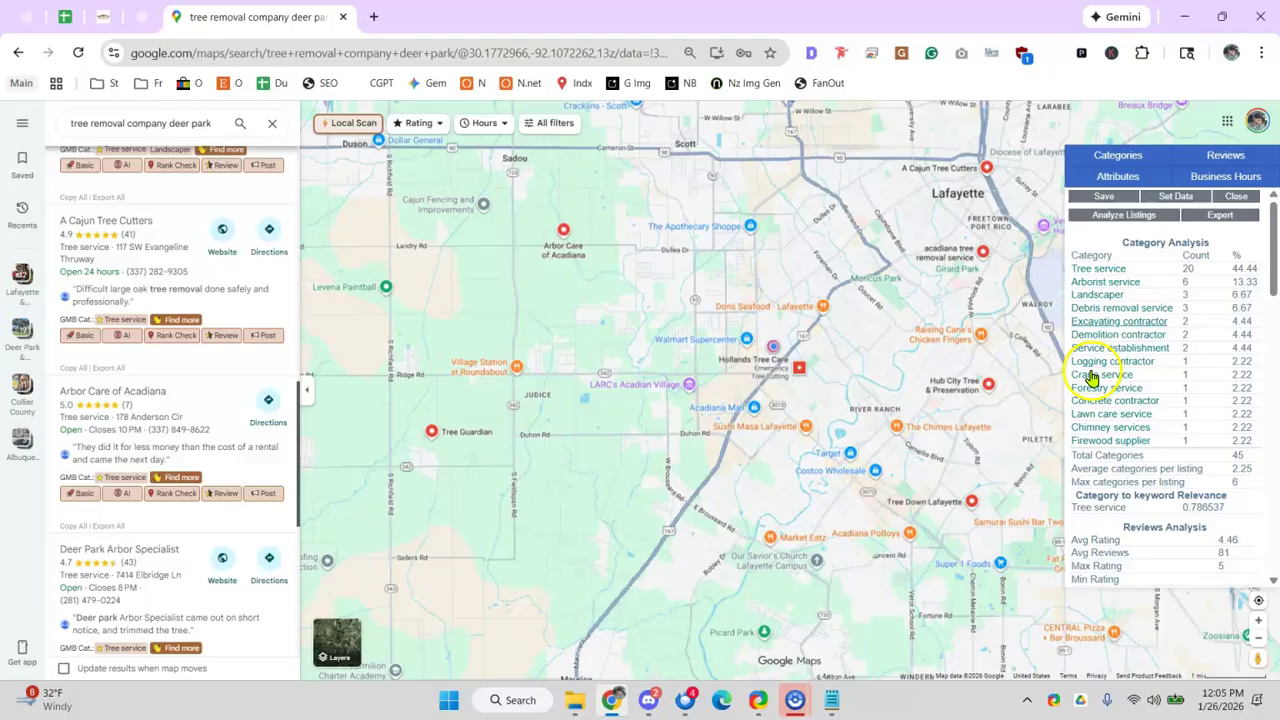
{"action": "scroll", "coordinate": [1110, 390], "scroll_direction": "down", "scroll_amount": 5}
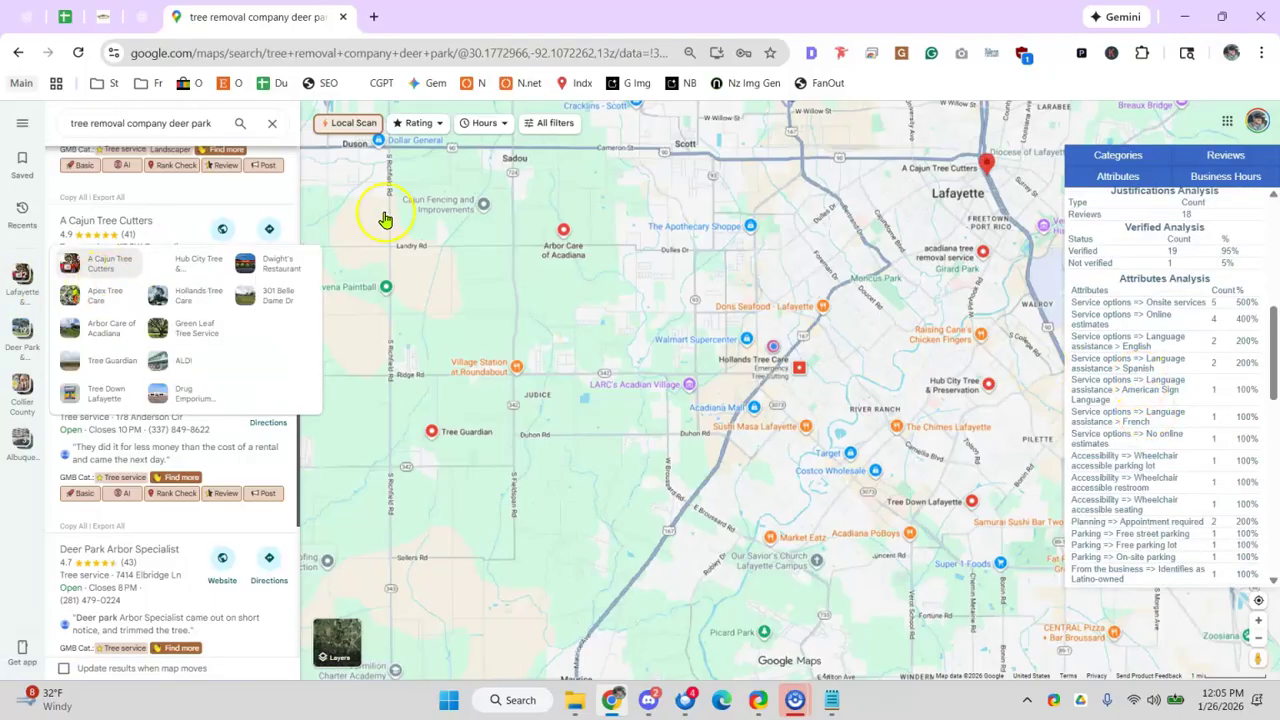
{"action": "scroll", "coordinate": [418, 312], "scroll_direction": "up", "scroll_amount": 2}
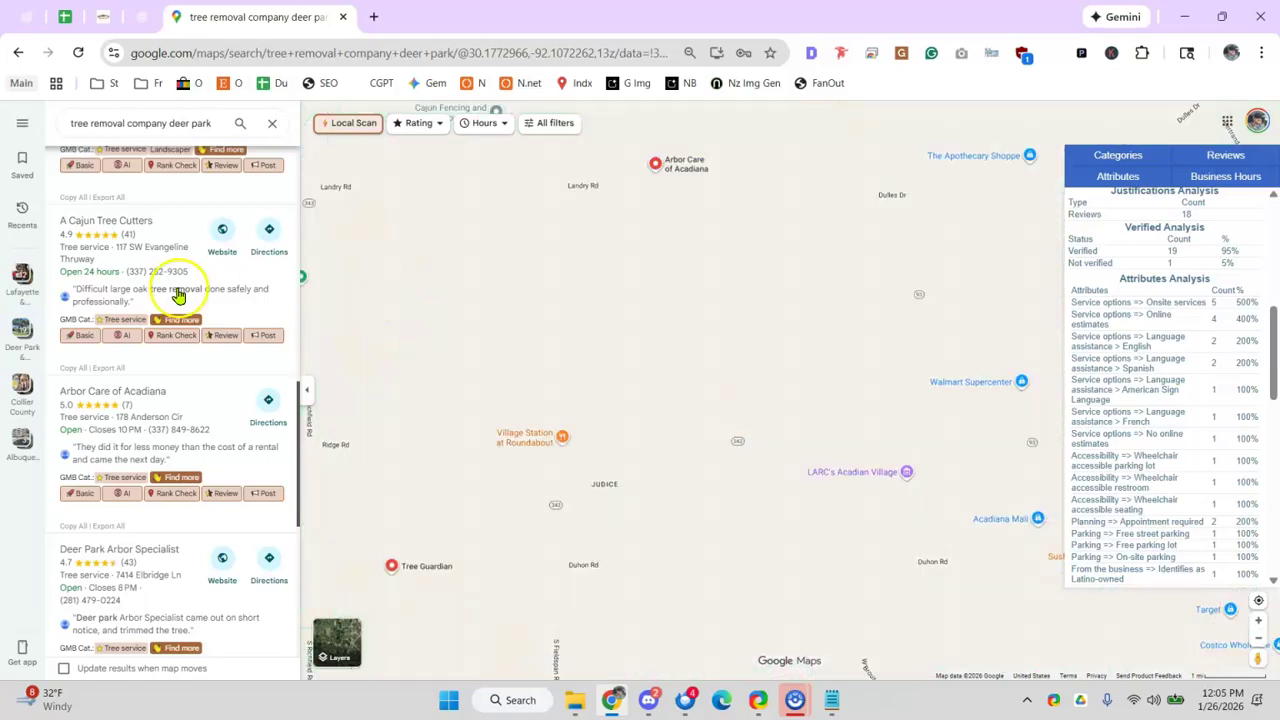
{"action": "scroll", "coordinate": [190, 280], "scroll_direction": "up", "scroll_amount": 3}
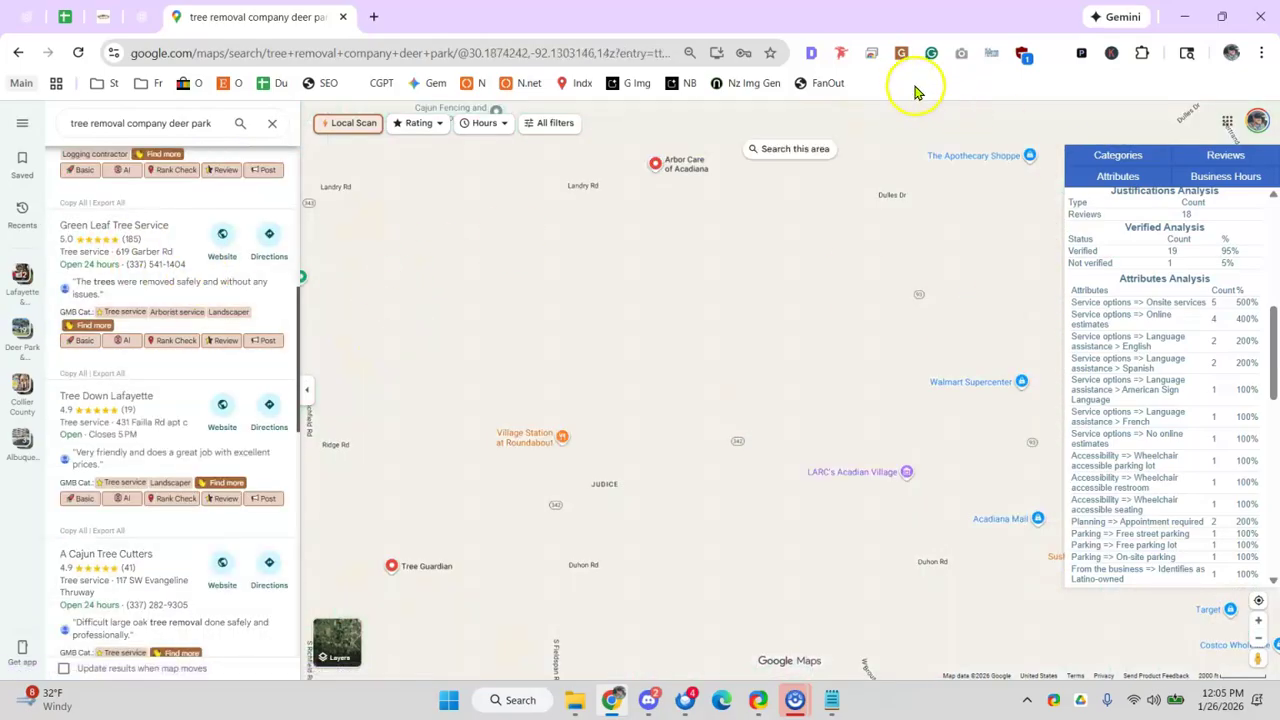
{"action": "scroll", "coordinate": [320, 308], "scroll_direction": "up", "scroll_amount": 1}
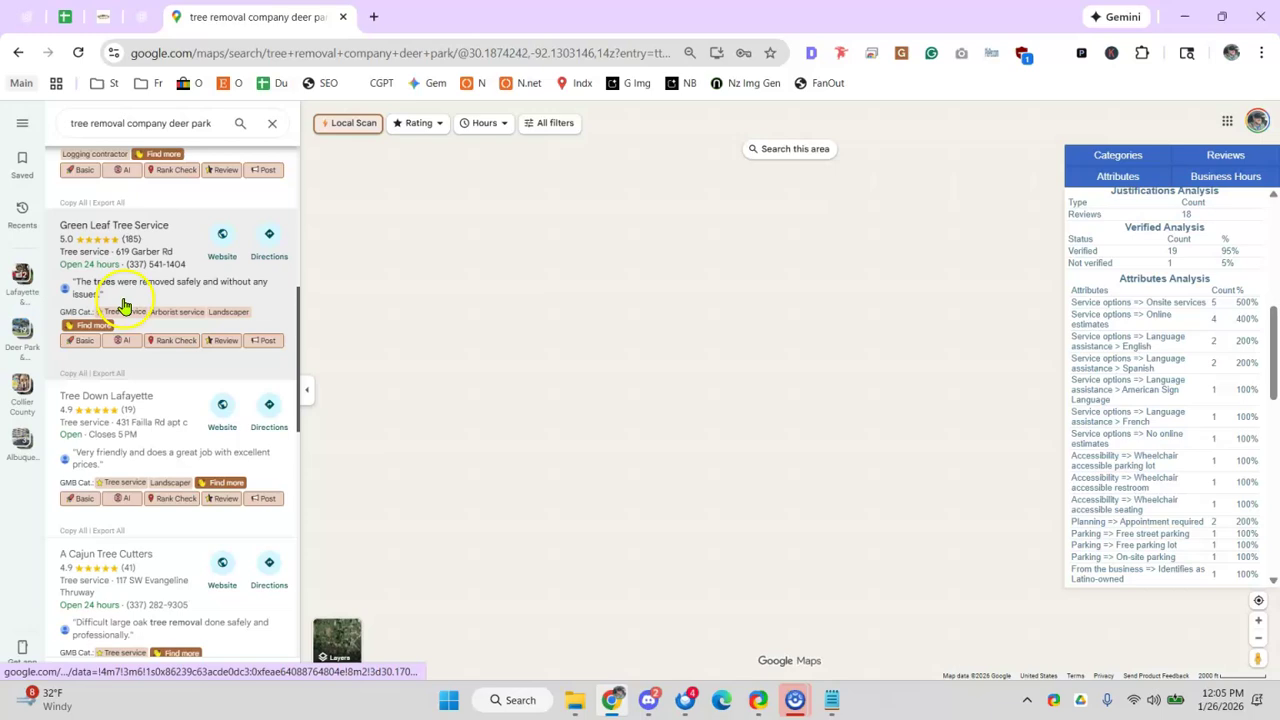
{"action": "scroll", "coordinate": [160, 300], "scroll_direction": "up", "scroll_amount": 5}
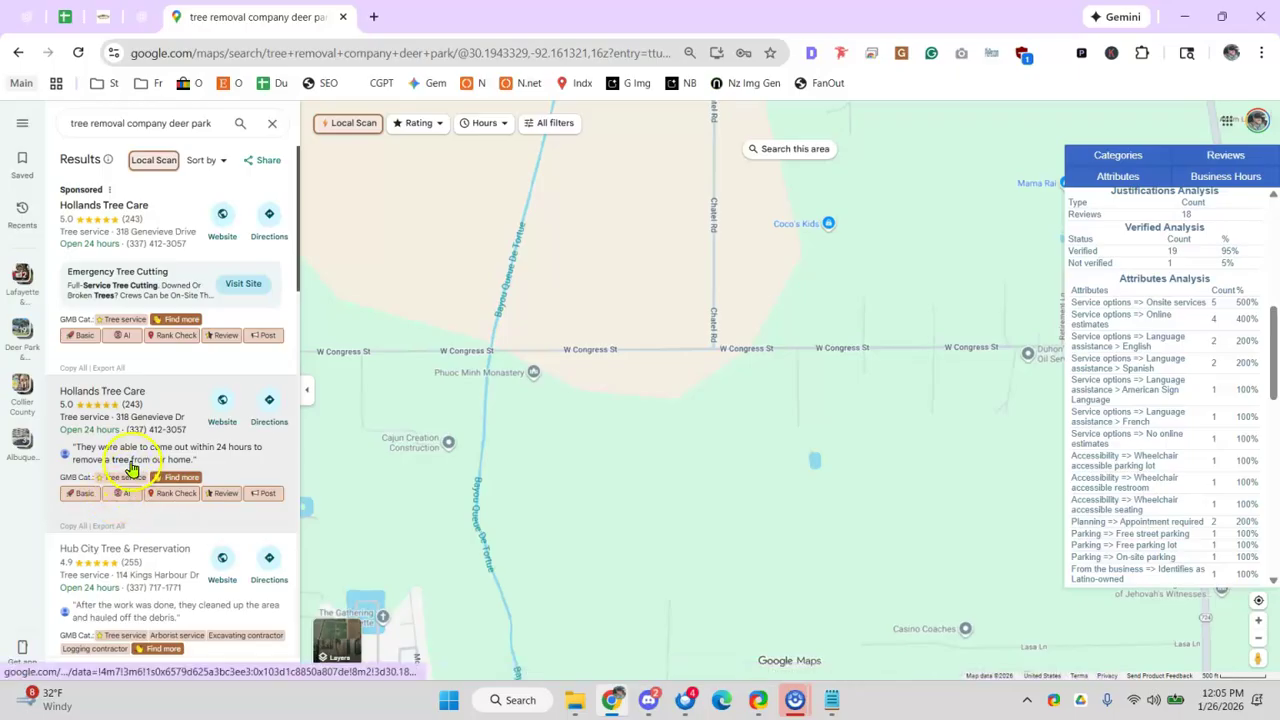
{"action": "scroll", "coordinate": [131, 468], "scroll_direction": "down", "scroll_amount": 1}
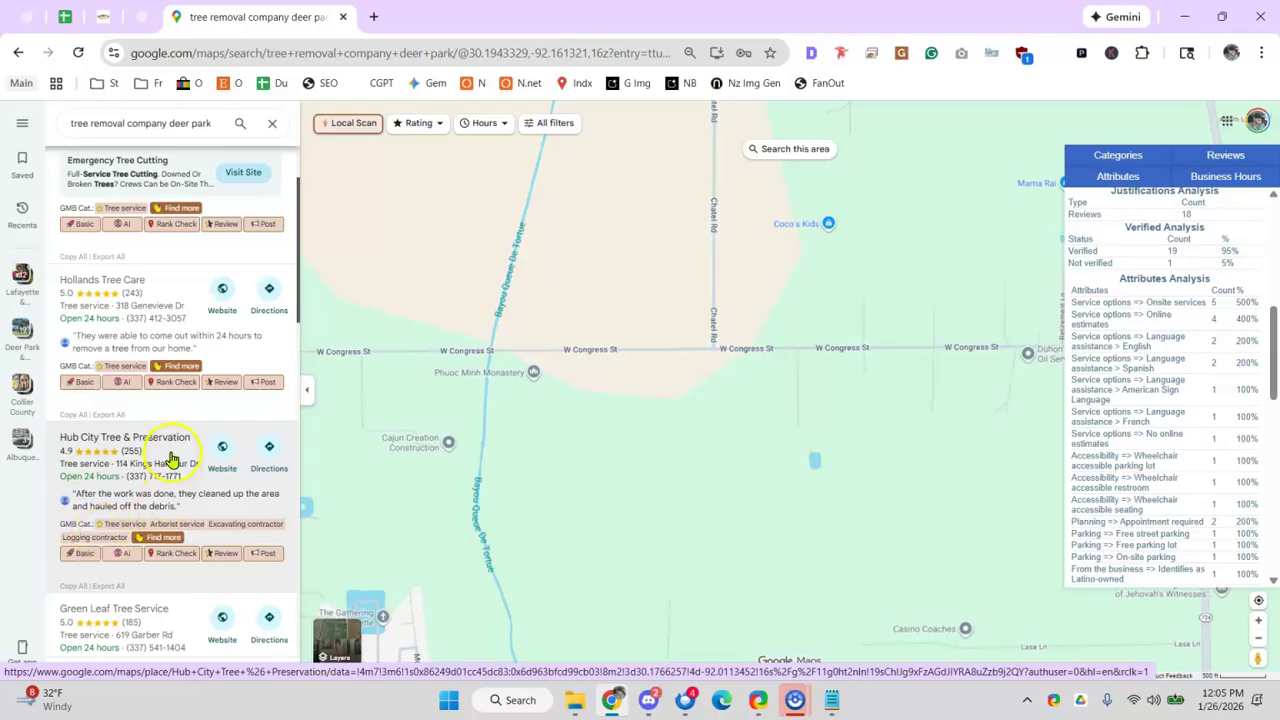
{"action": "scroll", "coordinate": [170, 458], "scroll_direction": "down", "scroll_amount": 2}
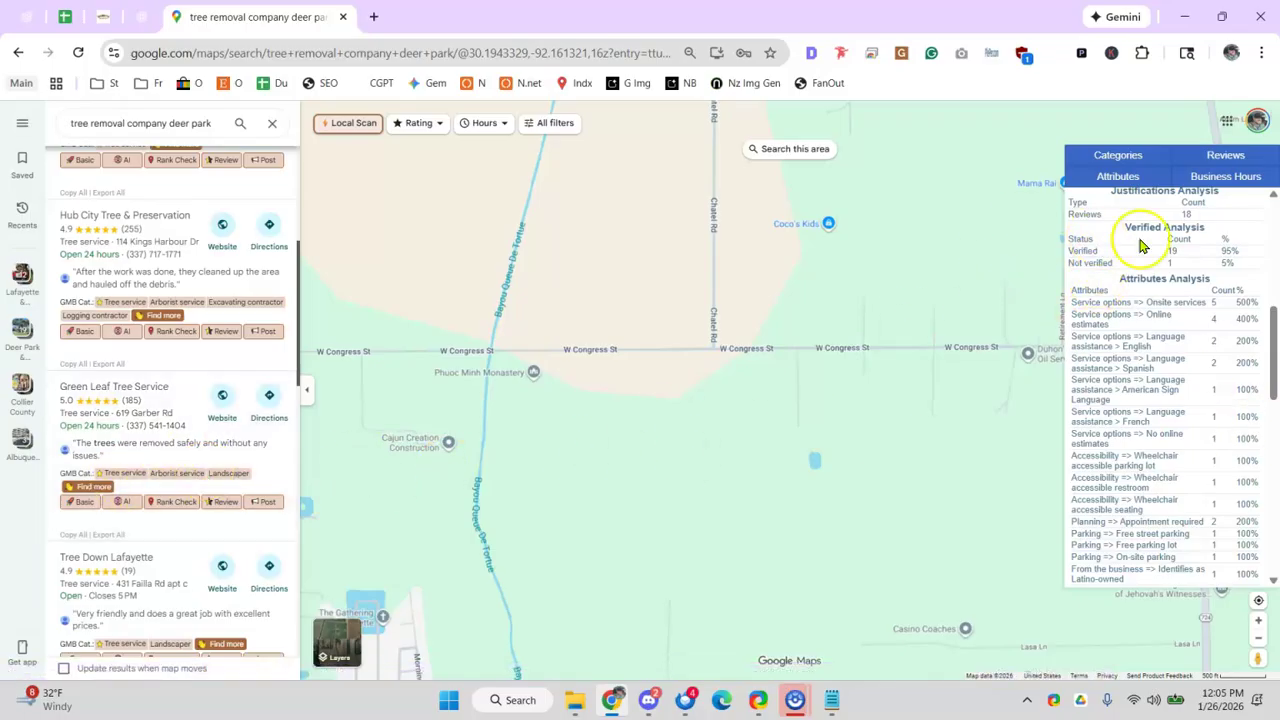
{"action": "left_click", "coordinate": [1120, 155]}
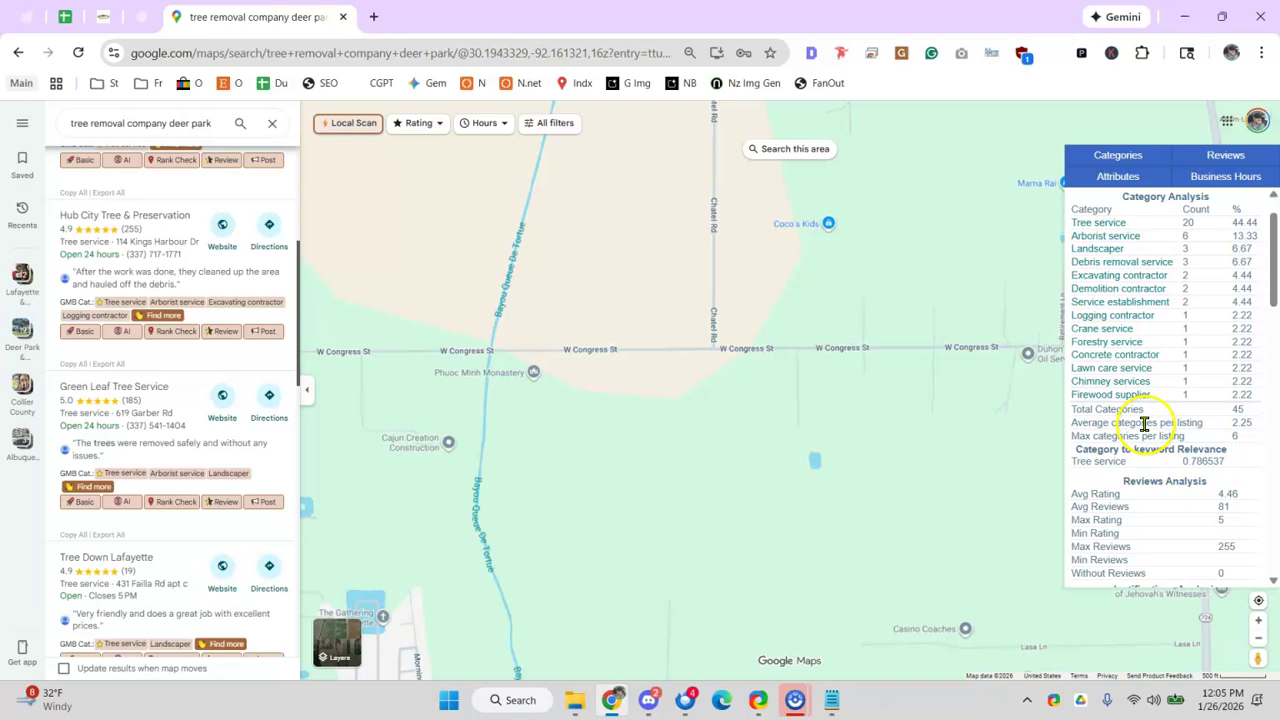
{"action": "scroll", "coordinate": [87, 245], "scroll_direction": "down", "scroll_amount": 2}
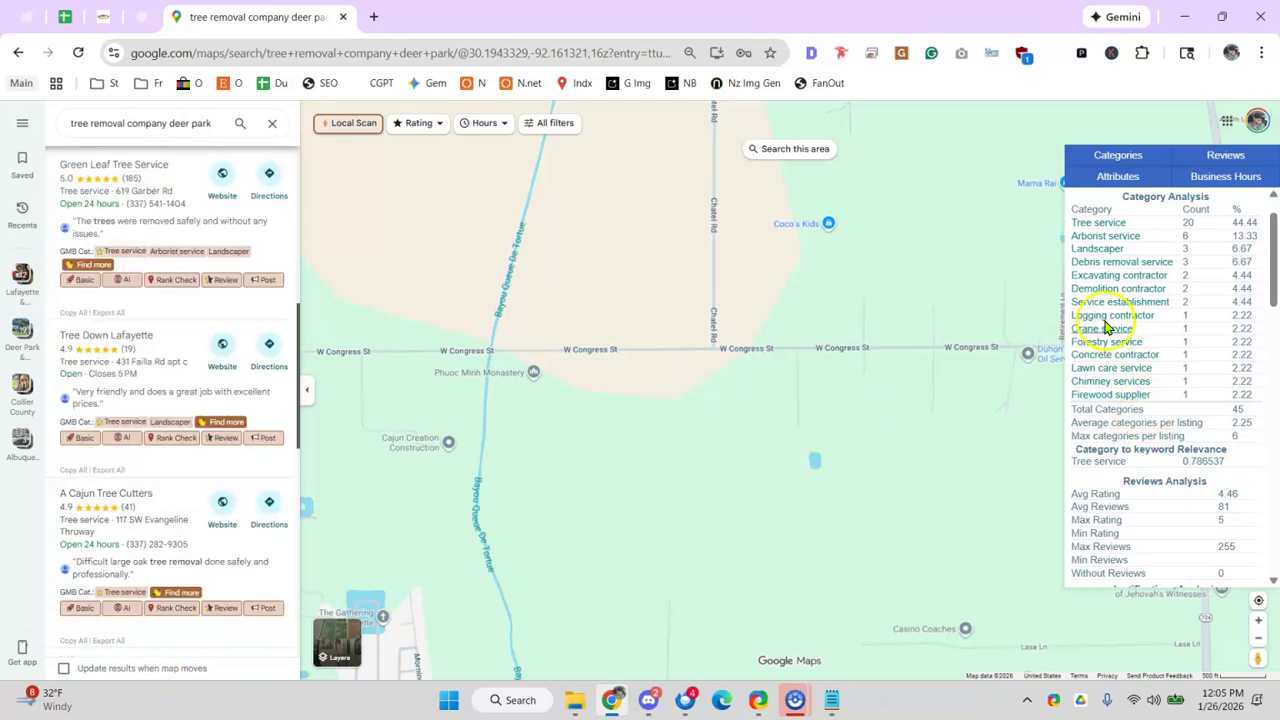
{"action": "scroll", "coordinate": [1105, 310], "scroll_direction": "up", "scroll_amount": 1}
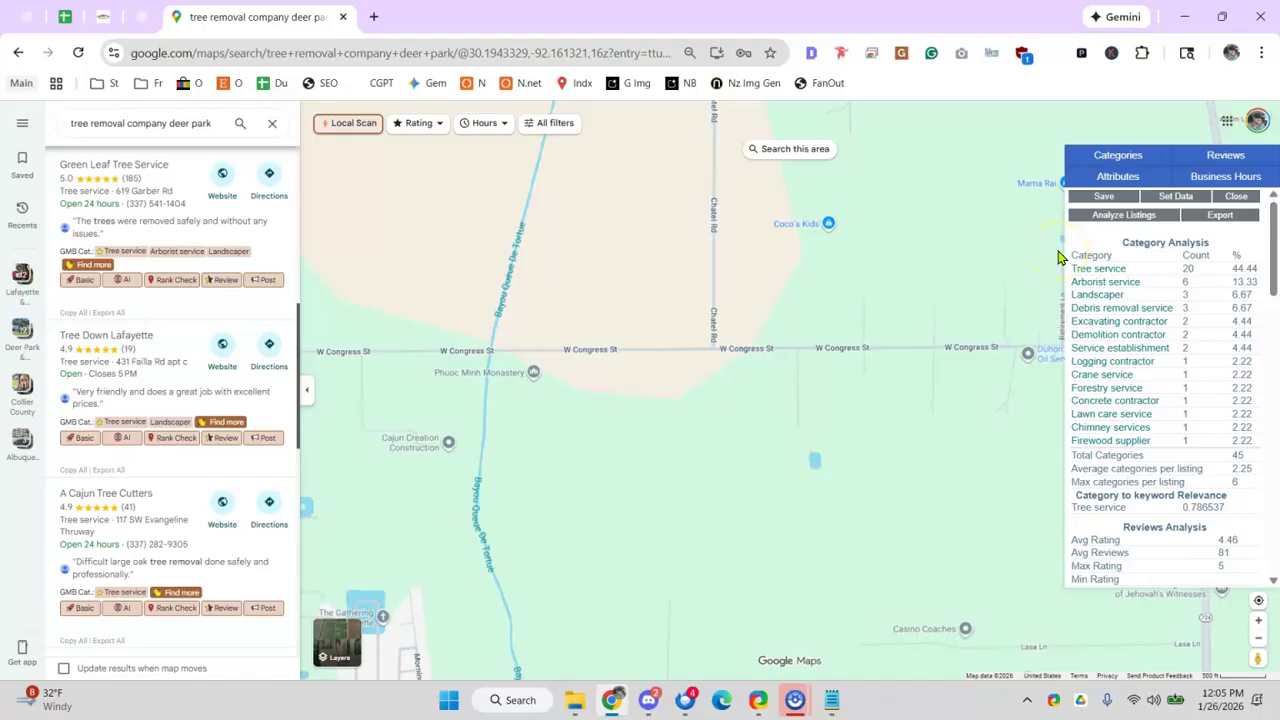
{"action": "key", "text": "Print"}
- Capture the Deer Park Category Analysis table with ShareX and return to the audit spreadsheet
{"action": "left_click_drag", "start_coordinate": [1060, 239], "coordinate": [1229, 453]}
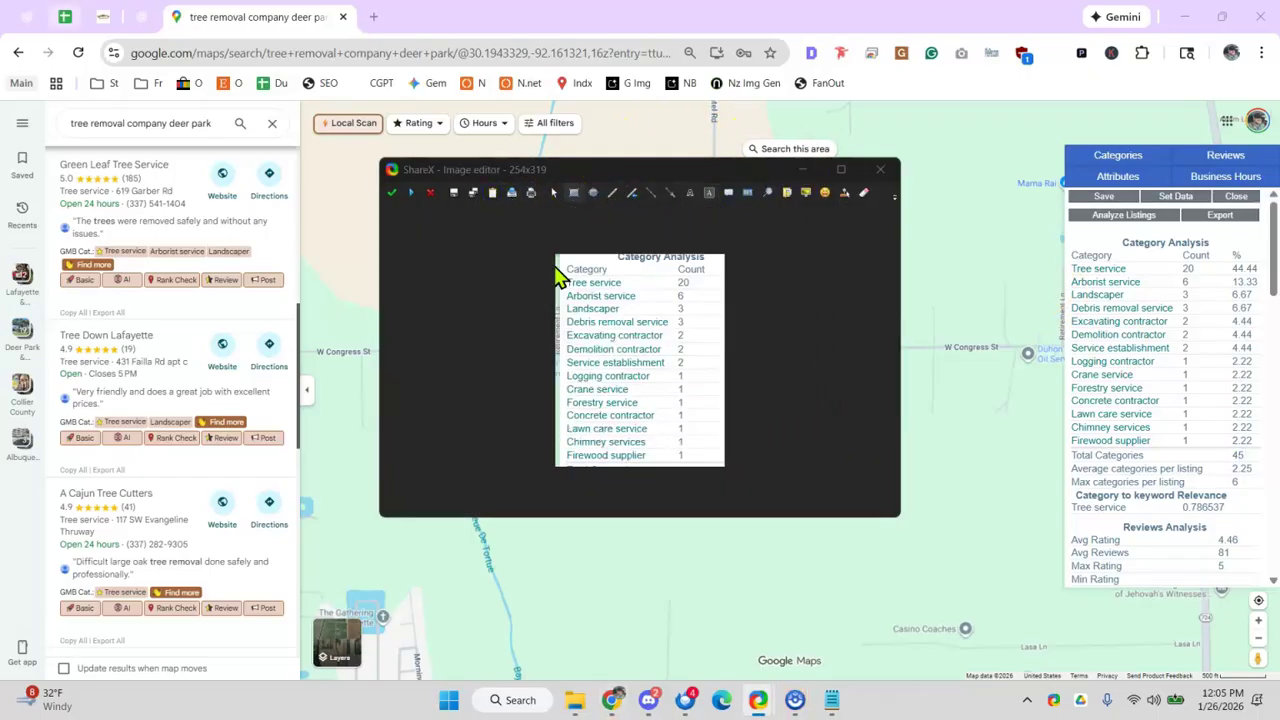
{"action": "left_click", "coordinate": [57, 30]}
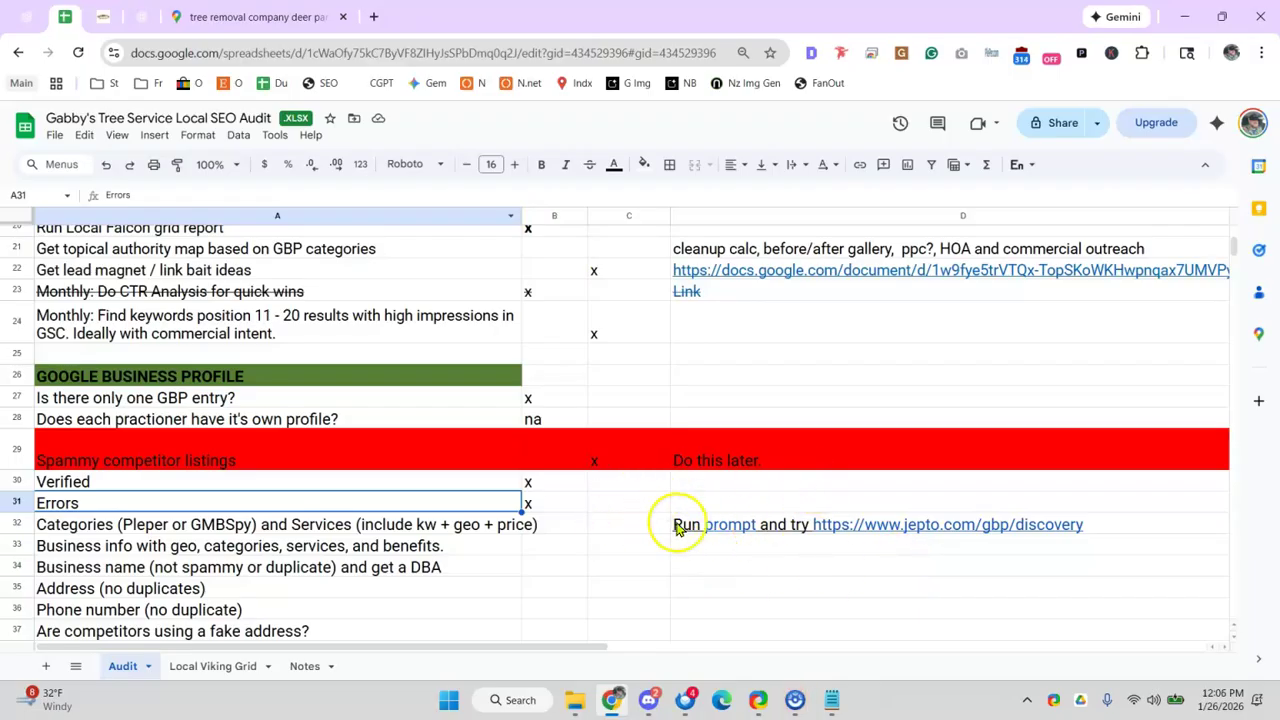
- Paste the Category Analysis screenshot into cell D33 below the Categories row
{"action": "left_click", "coordinate": [1183, 528]}
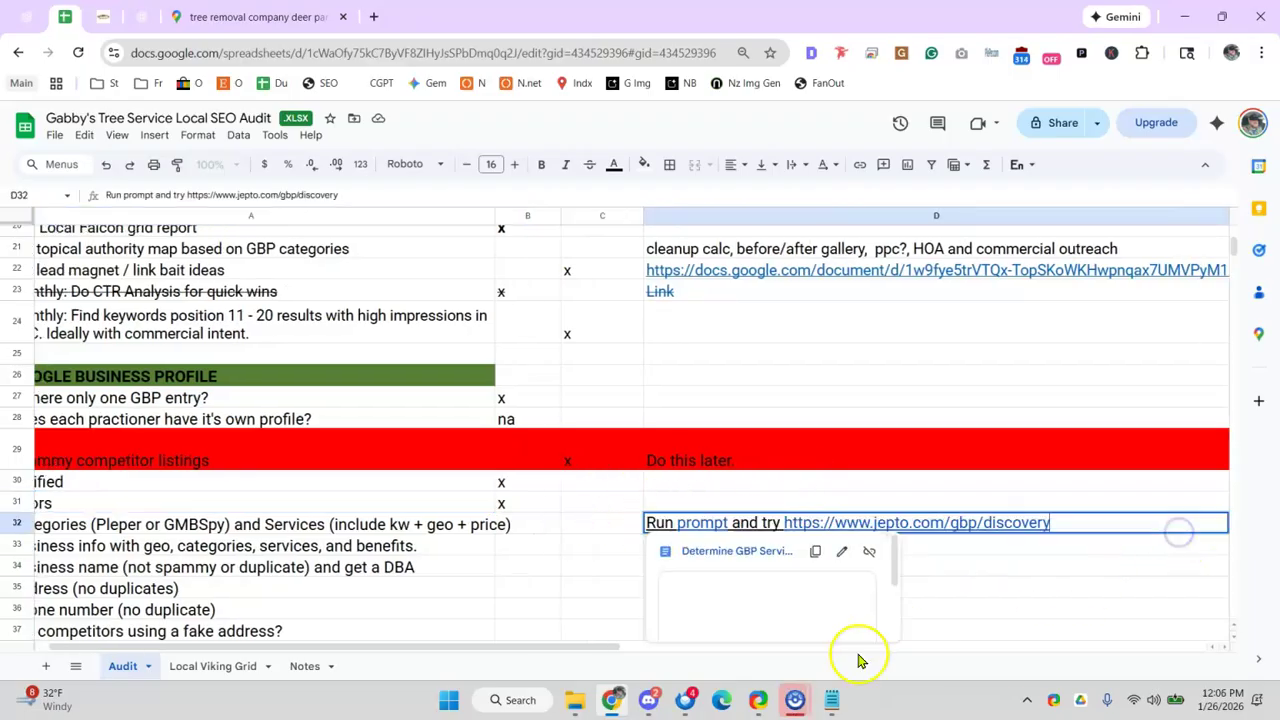
{"action": "left_click_drag", "start_coordinate": [600, 648], "coordinate": [620, 648]}
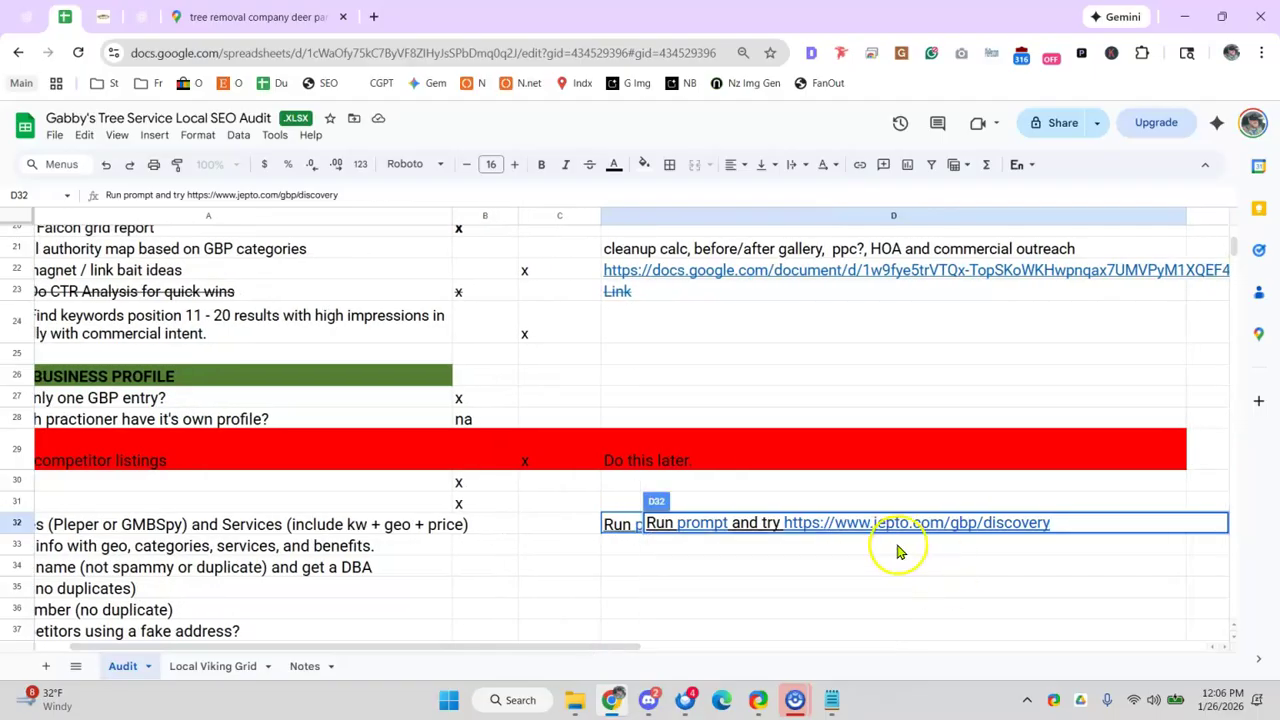
{"action": "left_click", "coordinate": [900, 548]}
{"action": "left_click", "coordinate": [1106, 519]}
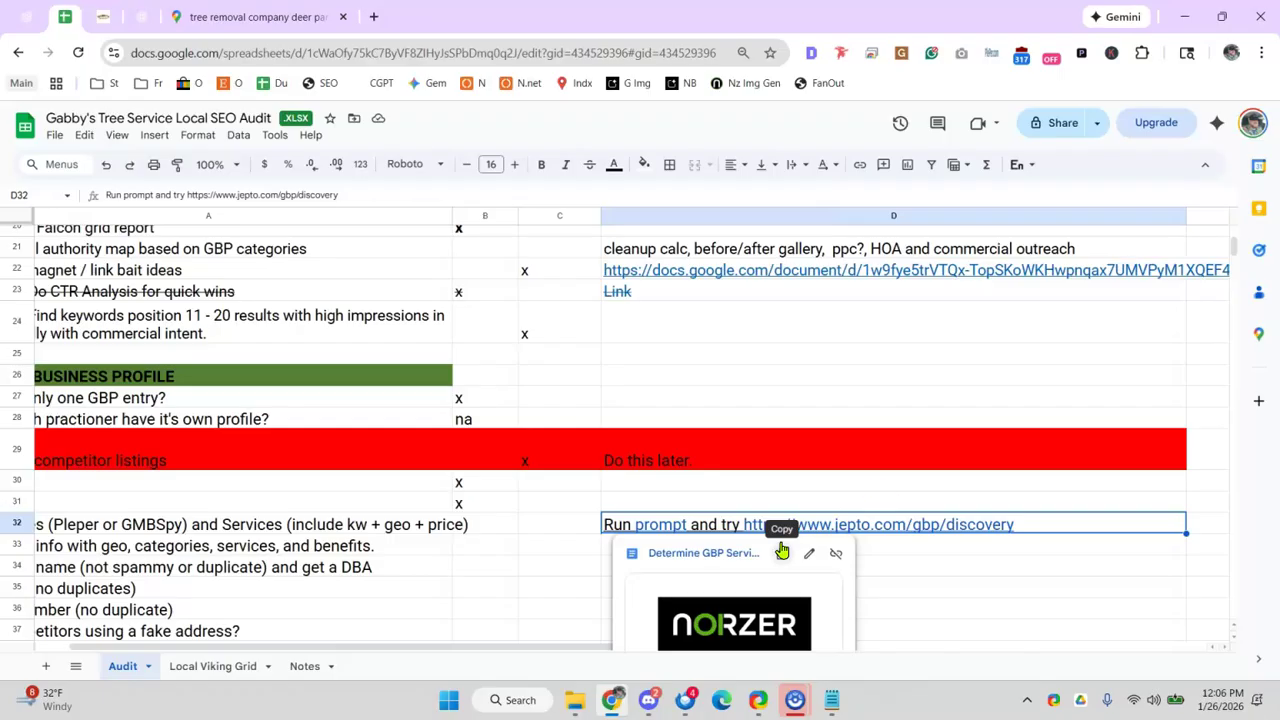
{"action": "left_click", "coordinate": [1030, 553]}
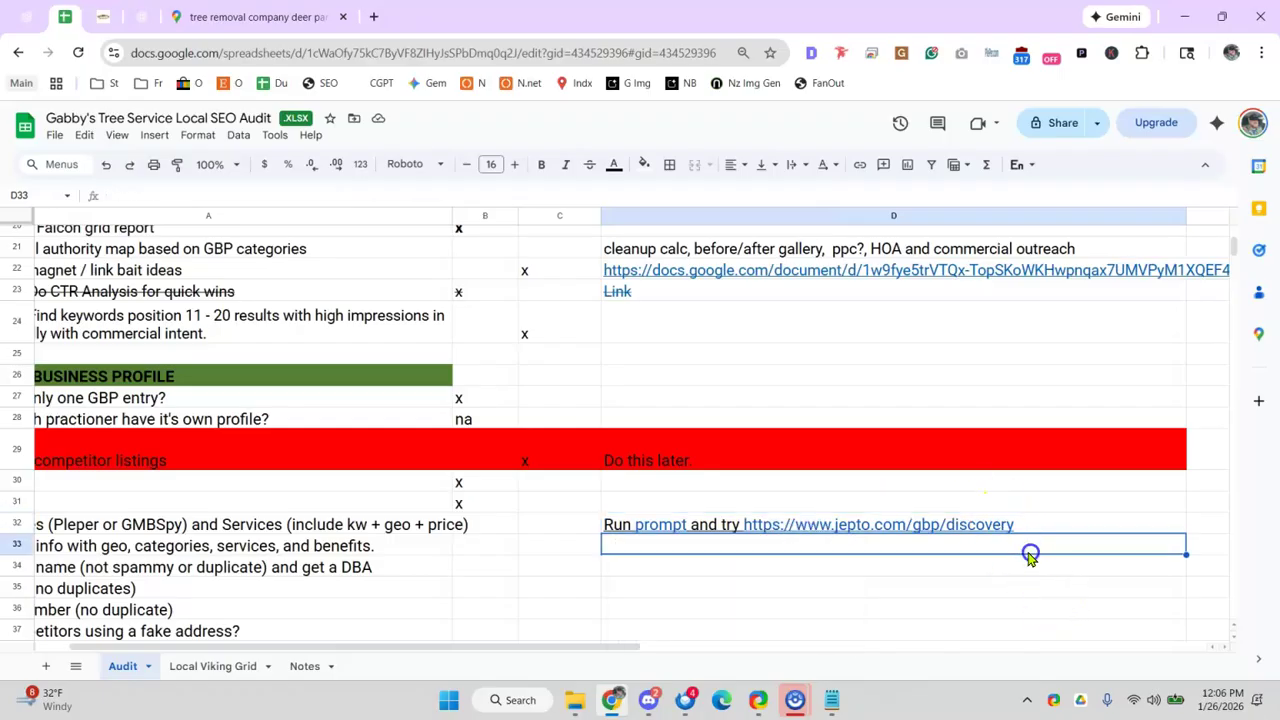
{"action": "key", "text": "ctrl+v"}
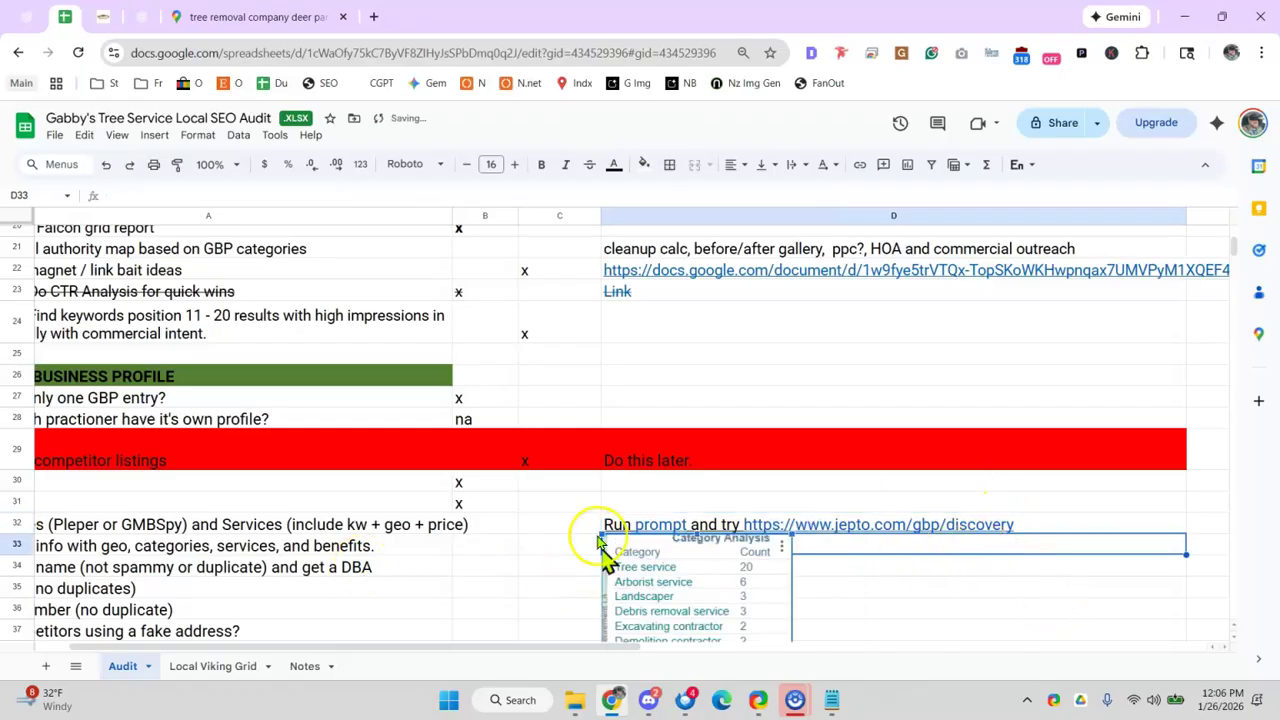
- Replace the Categories note in D32 with 'Ask'
{"action": "left_click", "coordinate": [612, 523]}
{"action": "double_click", "coordinate": [610, 523]}
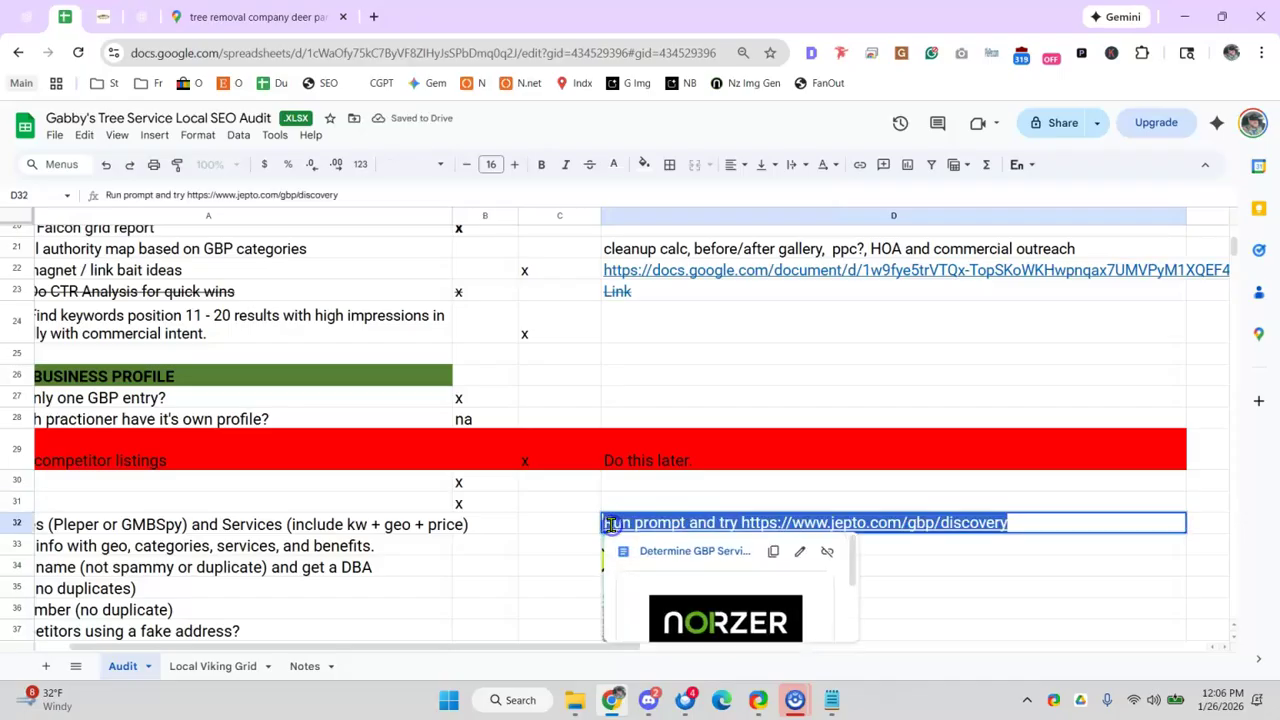
{"action": "type", "text": "Ask"}
{"action": "key", "text": "Return"}
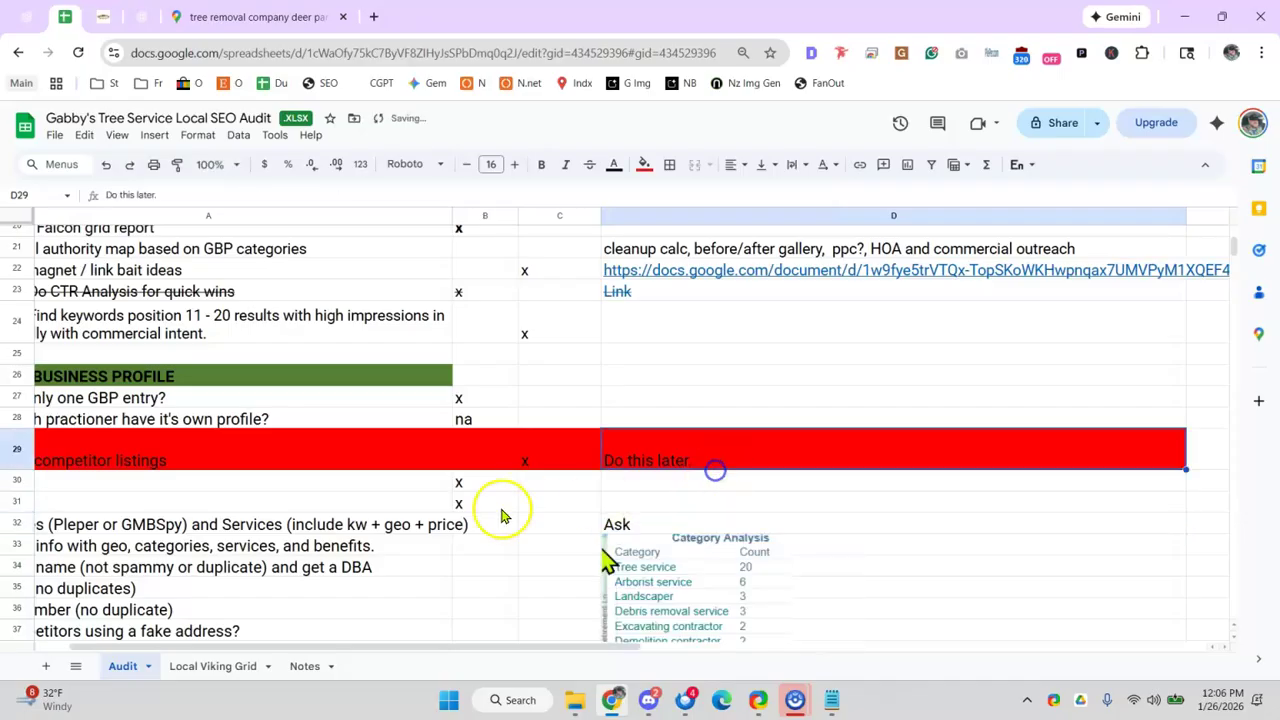
- Fill the Categories row A32:D32 red
{"action": "scroll", "coordinate": [651, 537], "scroll_direction": "down", "scroll_amount": 1}
{"action": "left_click_drag", "start_coordinate": [611, 420], "coordinate": [360, 418]}
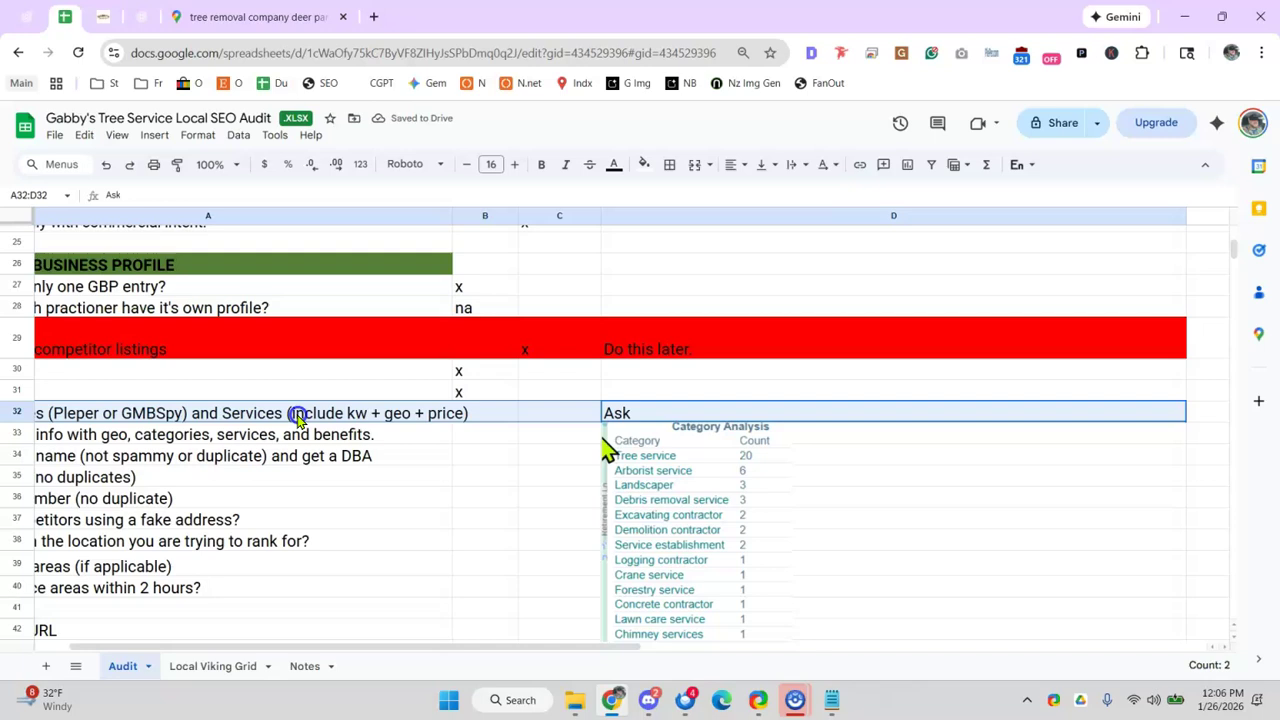
{"action": "left_click", "coordinate": [52, 648]}
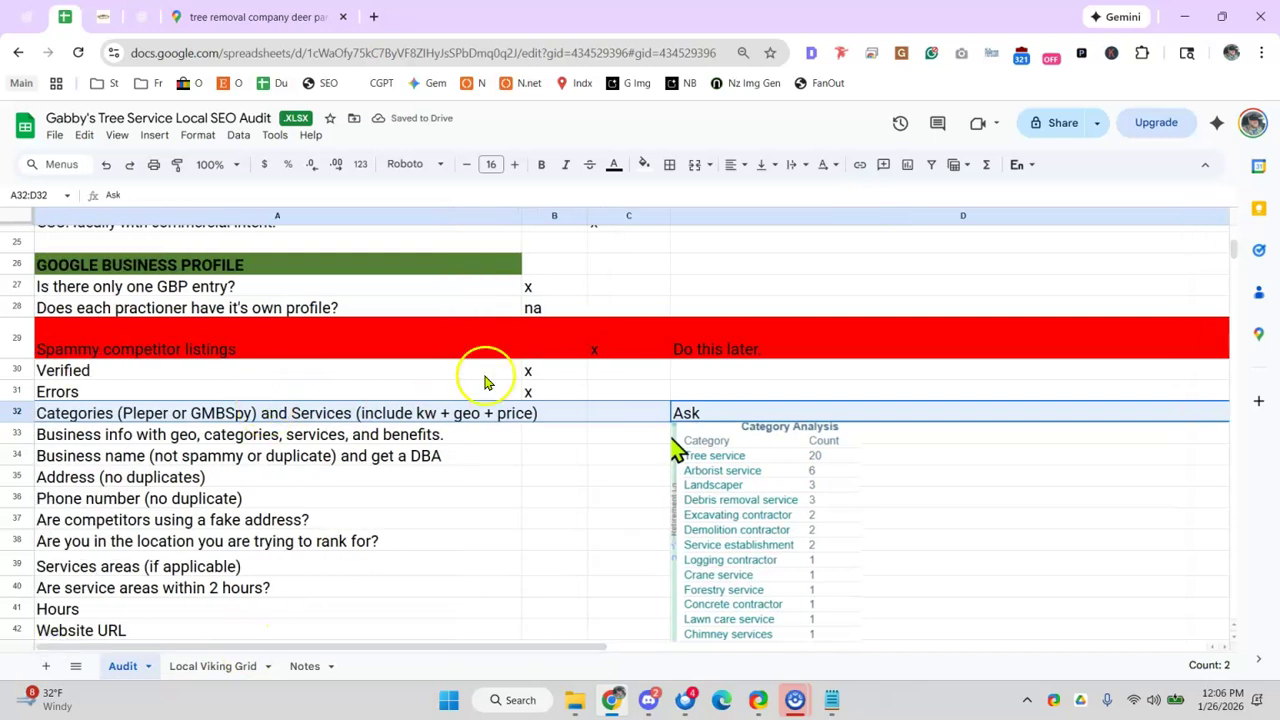
{"action": "left_click", "coordinate": [644, 164]}
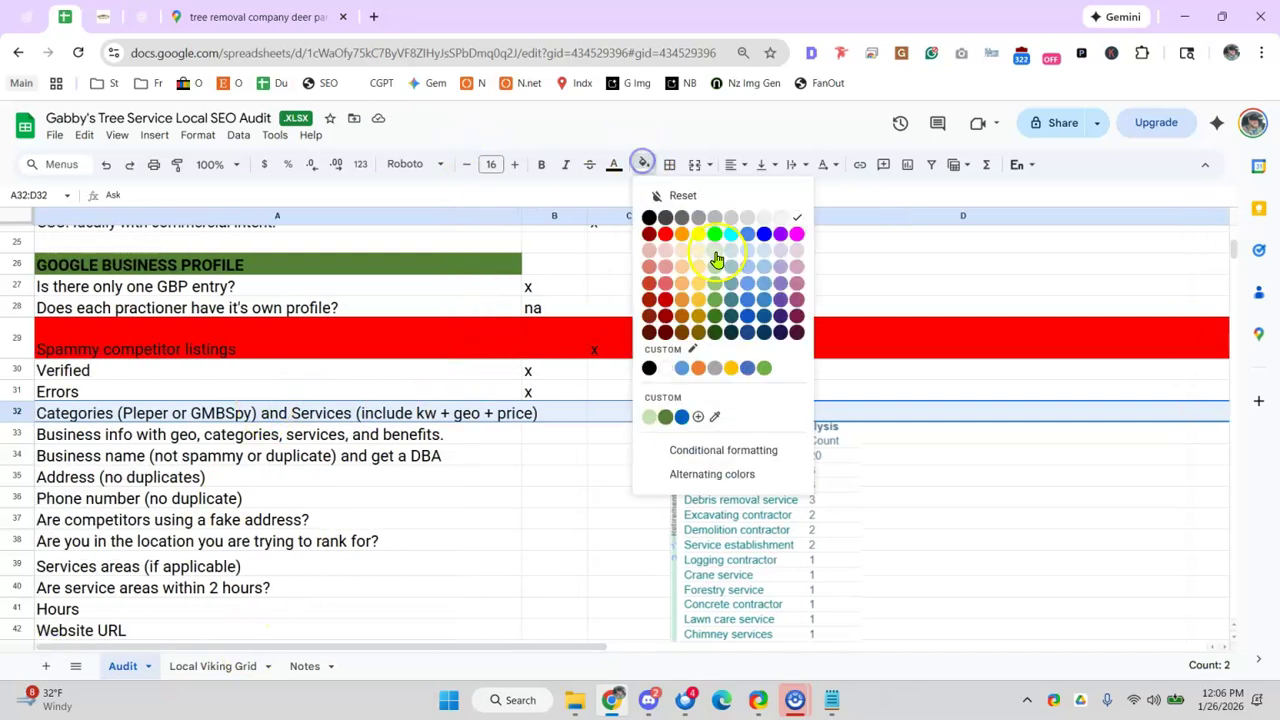
{"action": "left_click", "coordinate": [668, 234]}
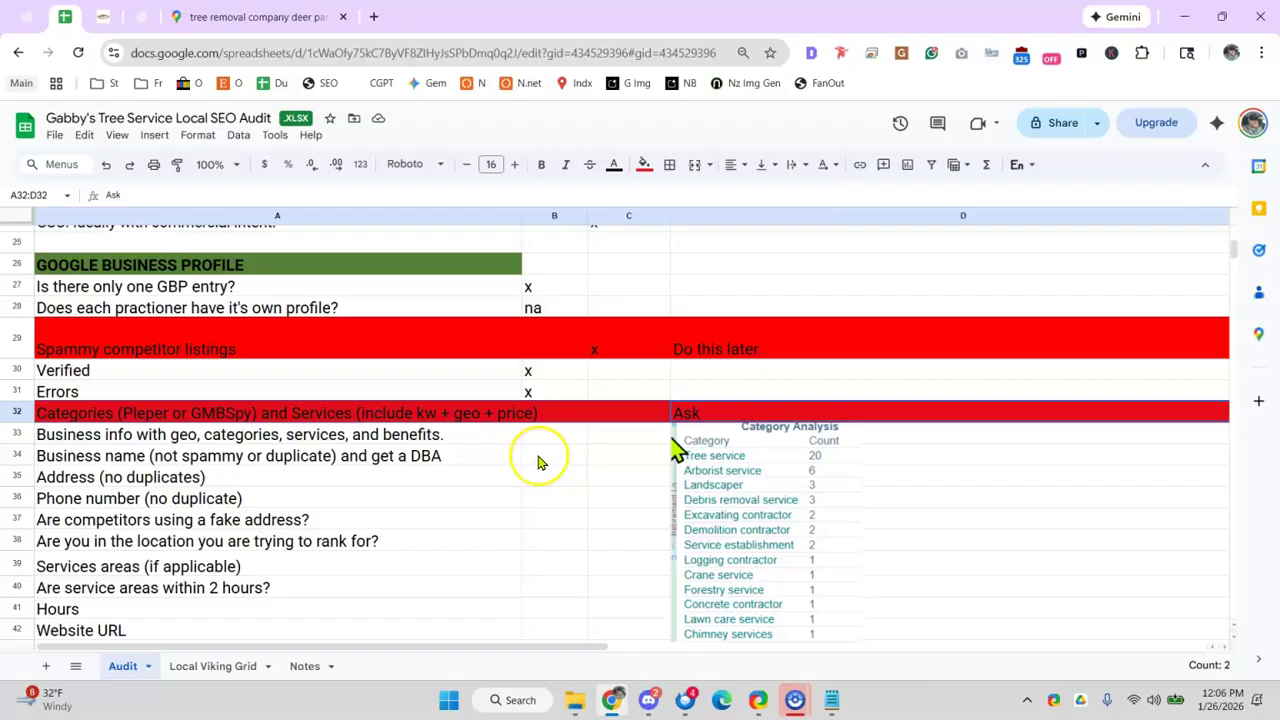
{"action": "left_click_drag", "start_coordinate": [75, 440], "coordinate": [78, 452]}
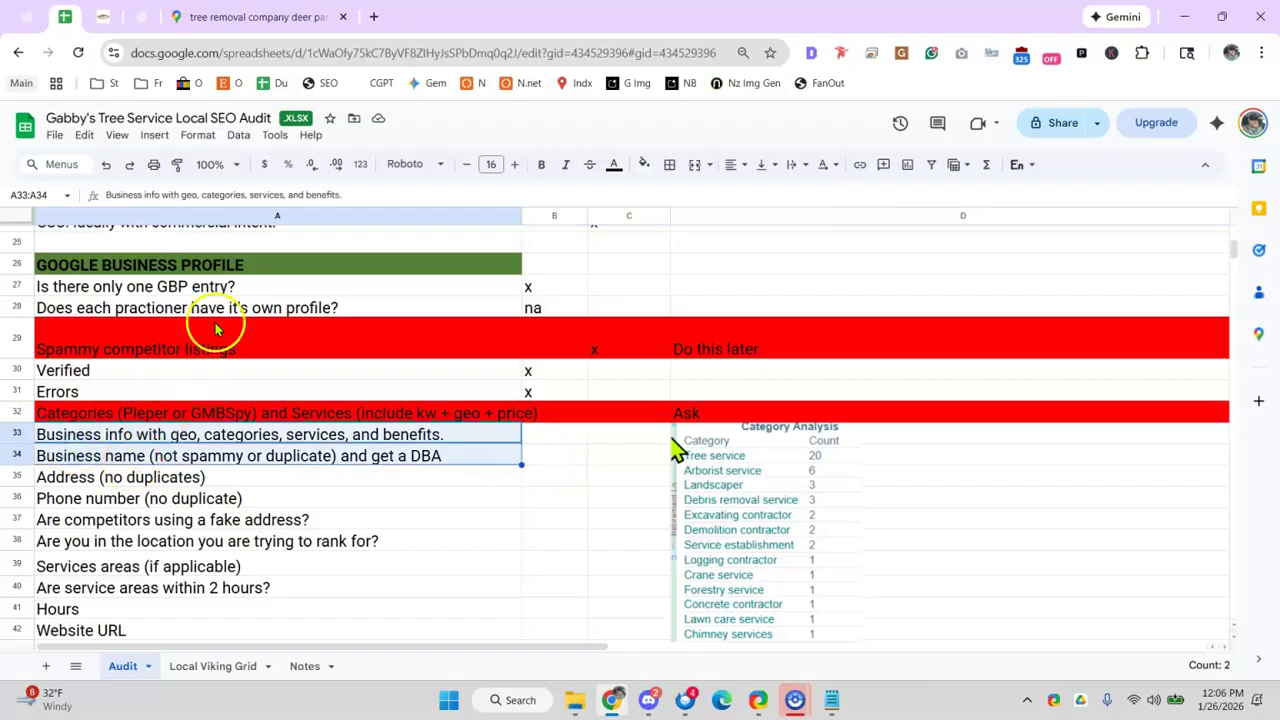
- Search Google for 'gabby tree service' and look over the results
{"action": "left_click", "coordinate": [228, 16]}
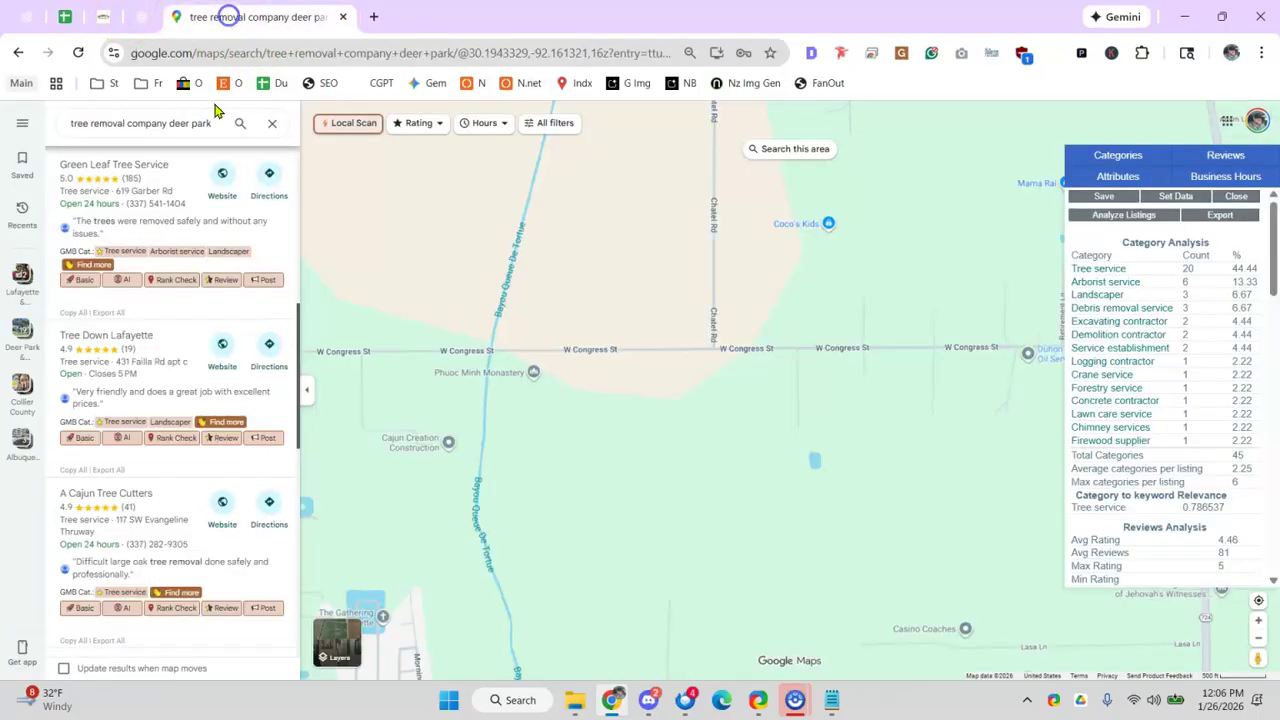
{"action": "left_click", "coordinate": [345, 55]}
{"action": "type", "text": "gabby tree servi"}
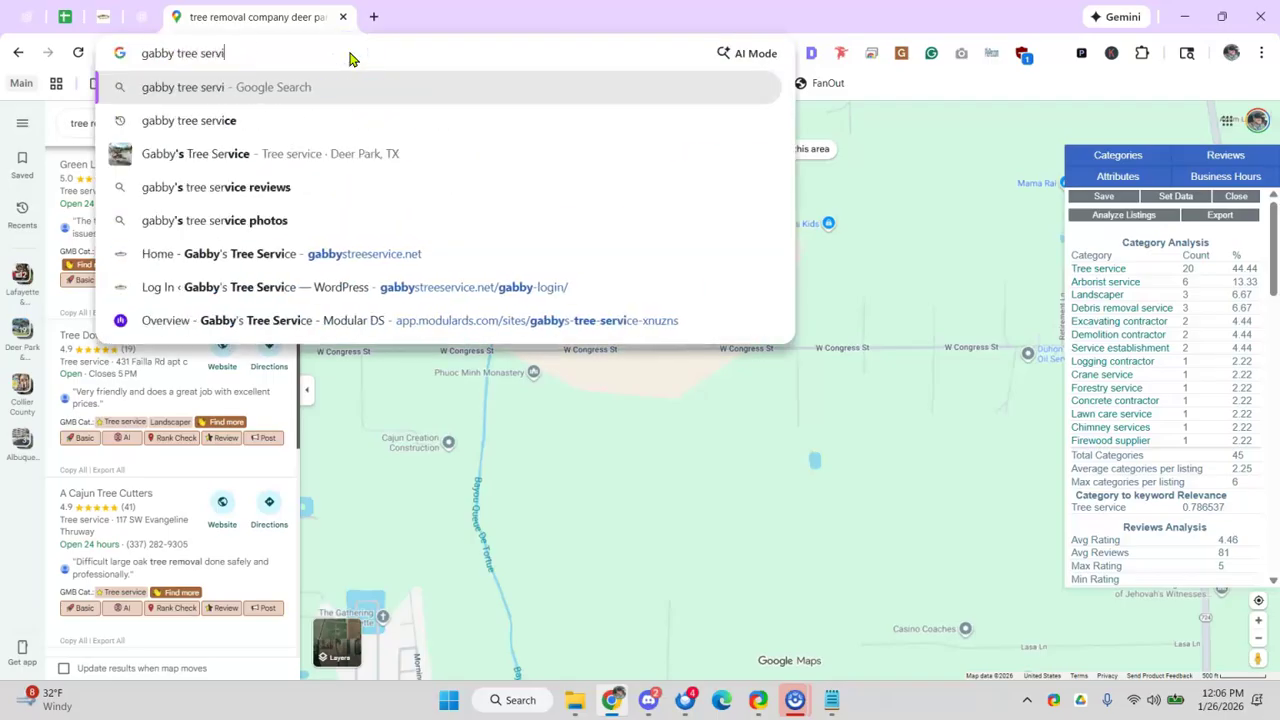
{"action": "type", "text": "ce"}
{"action": "key", "text": "Return"}
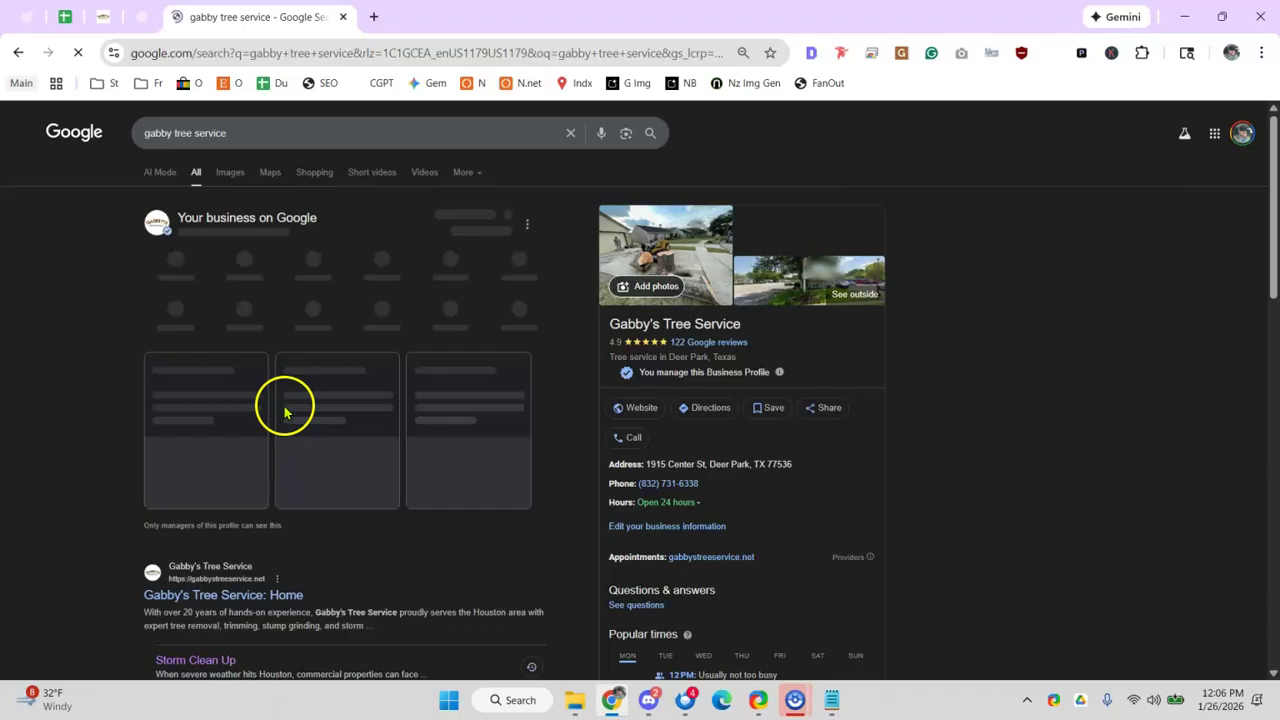
{"action": "scroll", "coordinate": [280, 390], "scroll_direction": "down", "scroll_amount": 3}
{"action": "scroll", "coordinate": [571, 343], "scroll_direction": "up", "scroll_amount": 3}
{"action": "scroll", "coordinate": [355, 340], "scroll_direction": "down", "scroll_amount": 1}
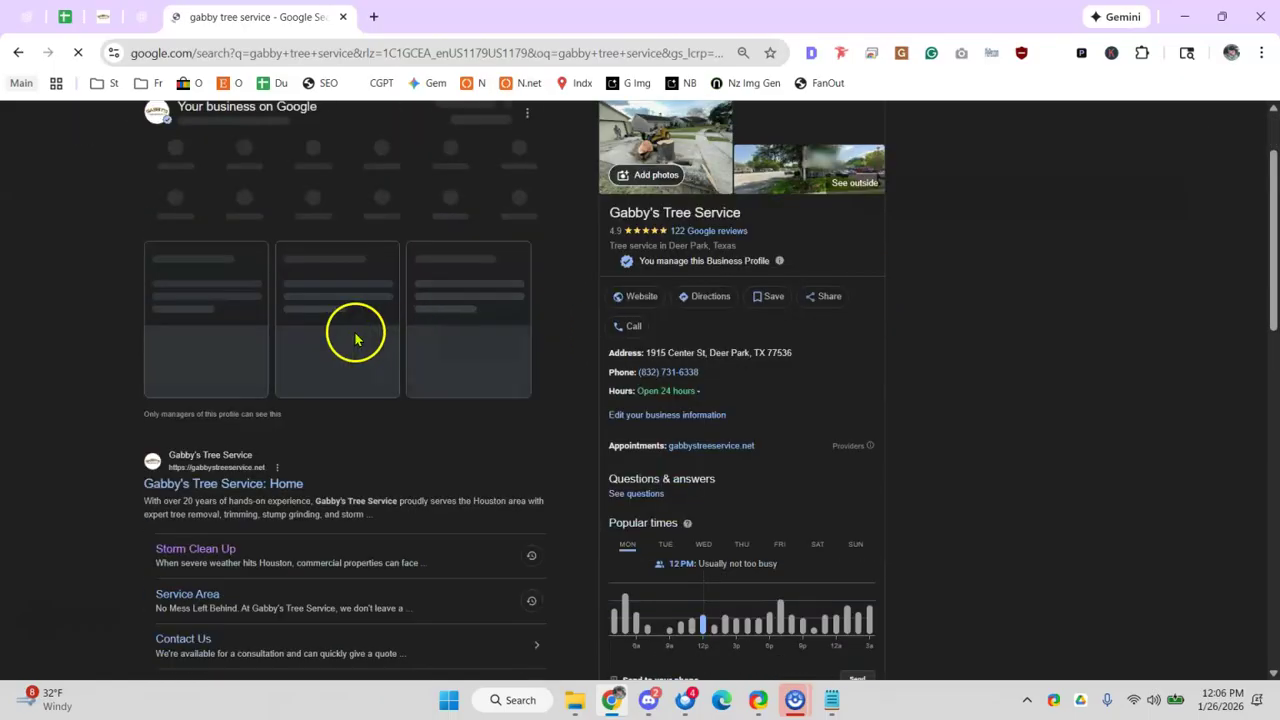
{"action": "scroll", "coordinate": [175, 273], "scroll_direction": "up", "scroll_amount": 1}
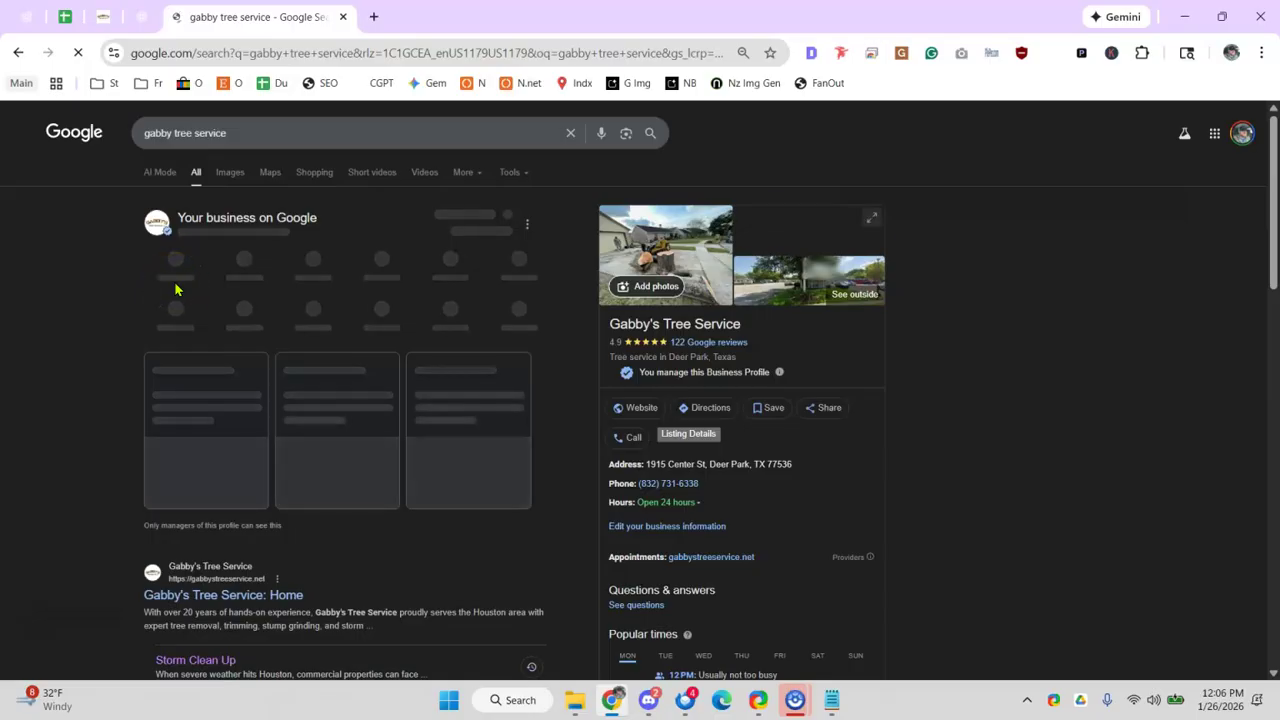
- Open Gabby's Edit profile and select the full 76-character business description text
{"action": "left_click", "coordinate": [177, 277]}
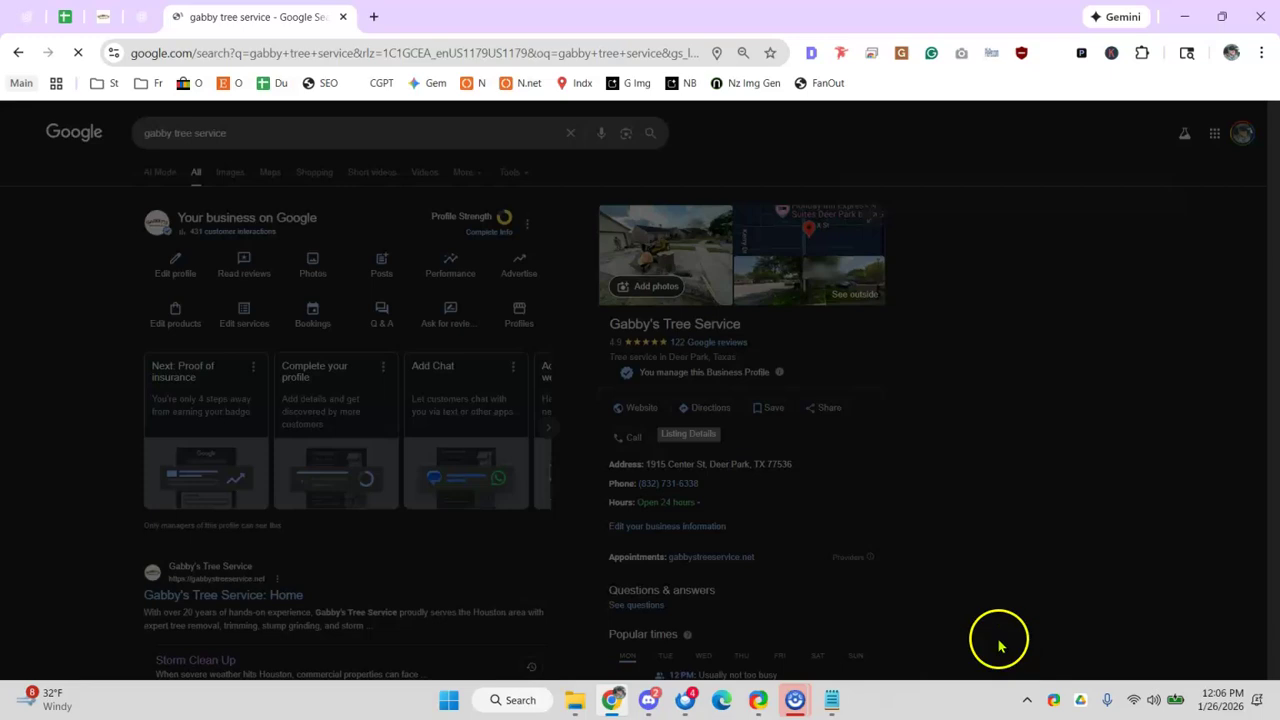
{"action": "scroll", "coordinate": [590, 405], "scroll_direction": "down", "scroll_amount": 8}
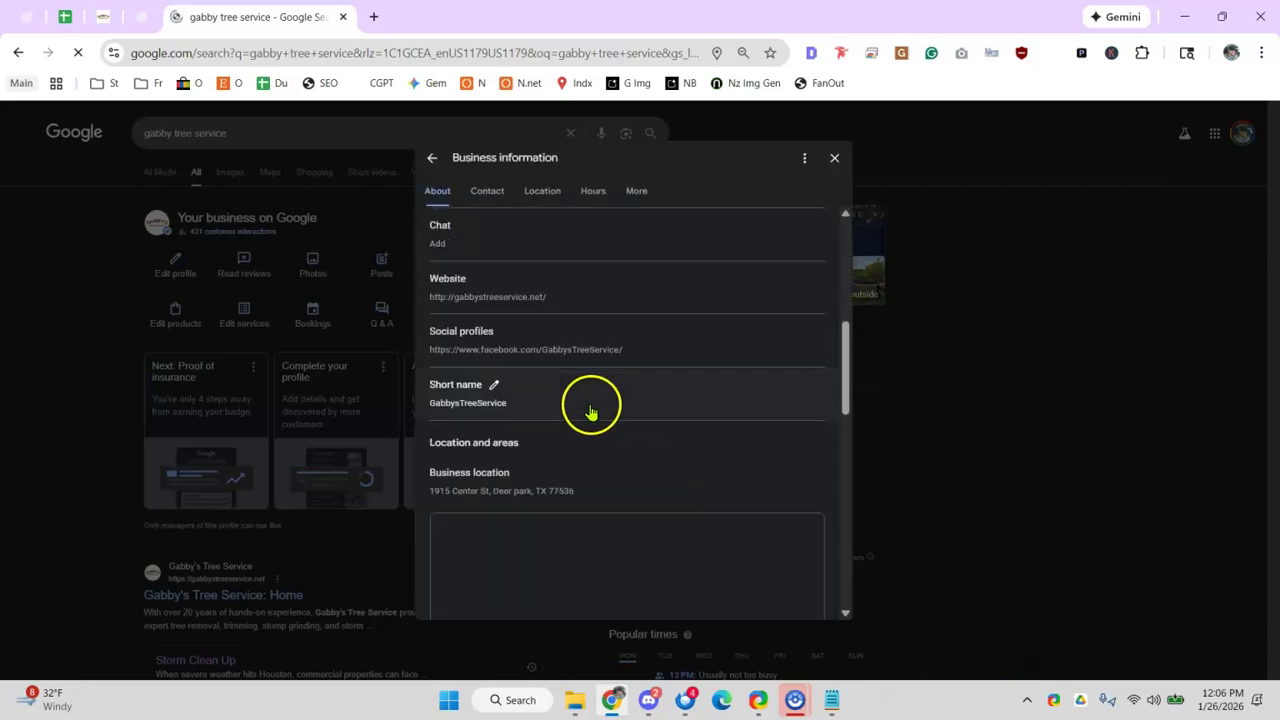
{"action": "scroll", "coordinate": [556, 370], "scroll_direction": "up", "scroll_amount": 10}
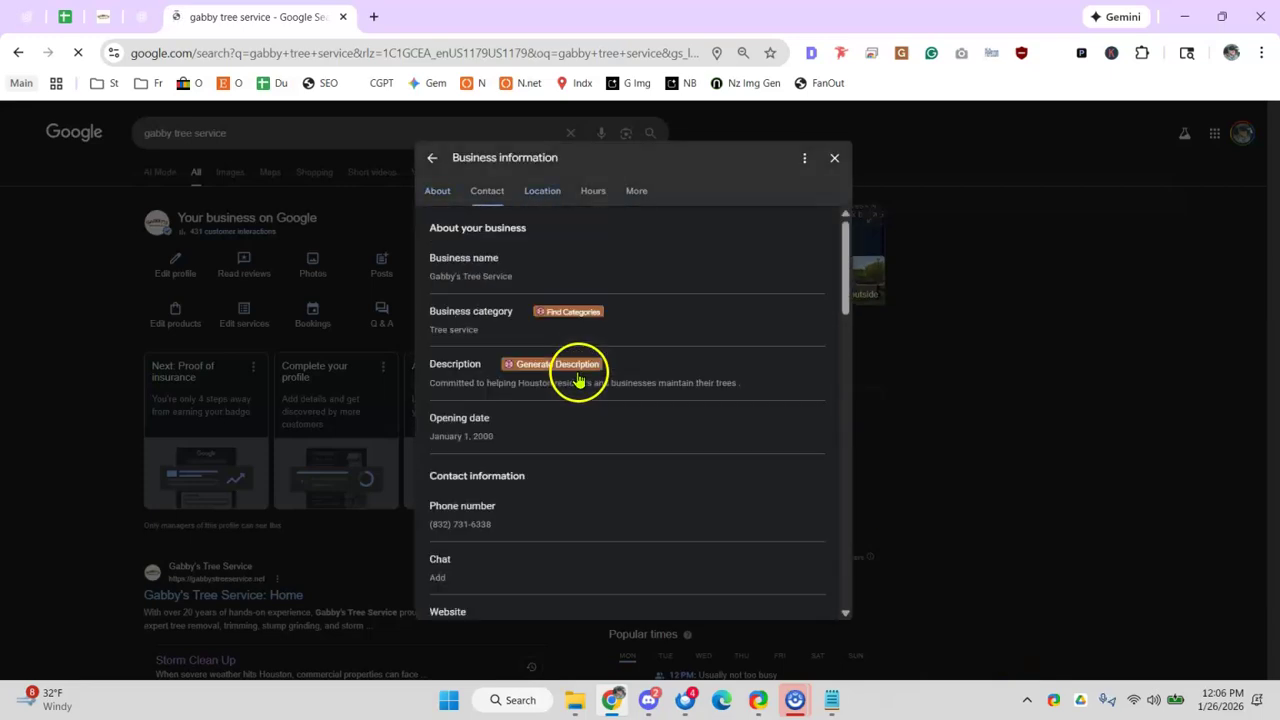
{"action": "scroll", "coordinate": [572, 383], "scroll_direction": "down", "scroll_amount": 2}
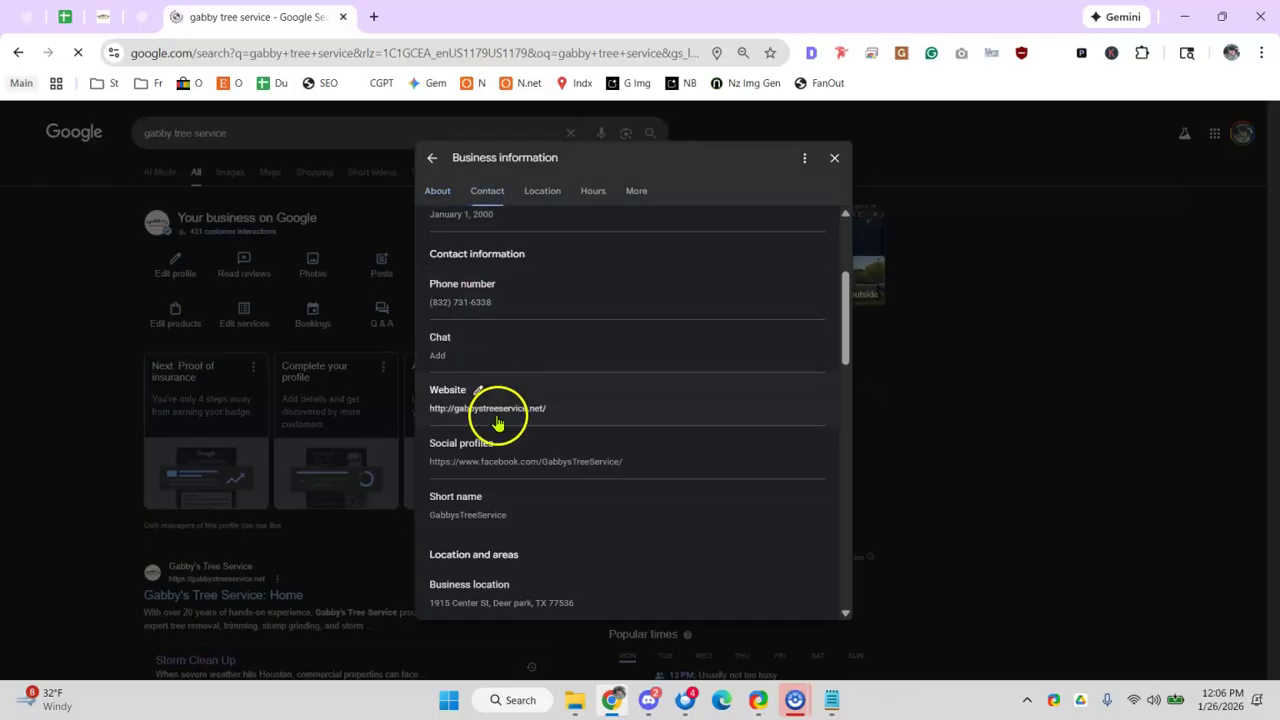
{"action": "scroll", "coordinate": [523, 486], "scroll_direction": "down", "scroll_amount": 2}
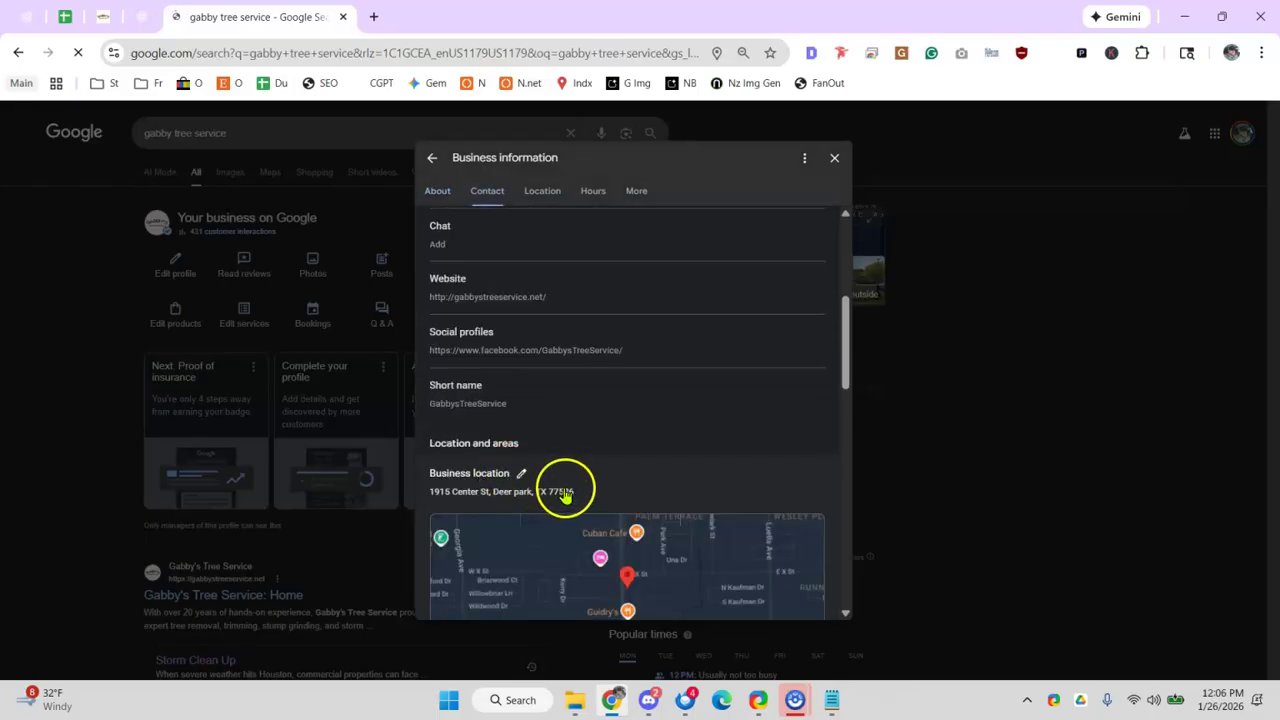
{"action": "scroll", "coordinate": [575, 470], "scroll_direction": "up", "scroll_amount": 5}
{"action": "left_click", "coordinate": [446, 384]}
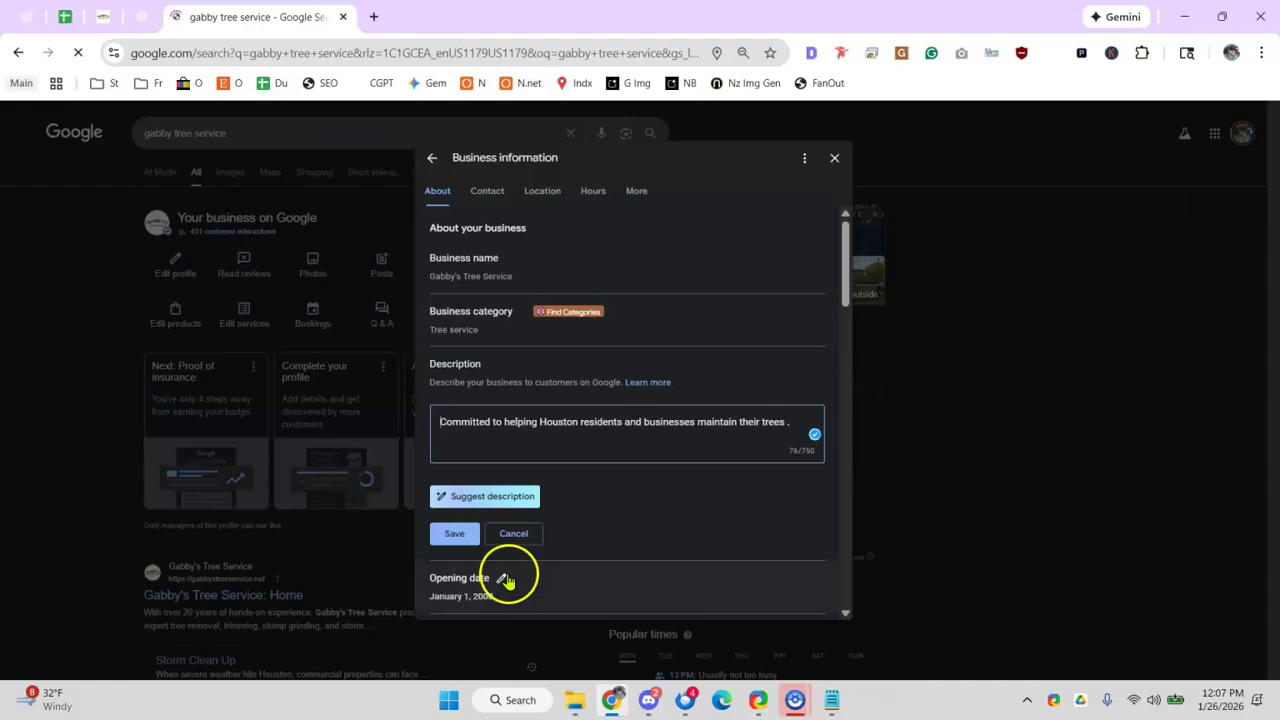
{"action": "triple_click", "coordinate": [680, 418]}
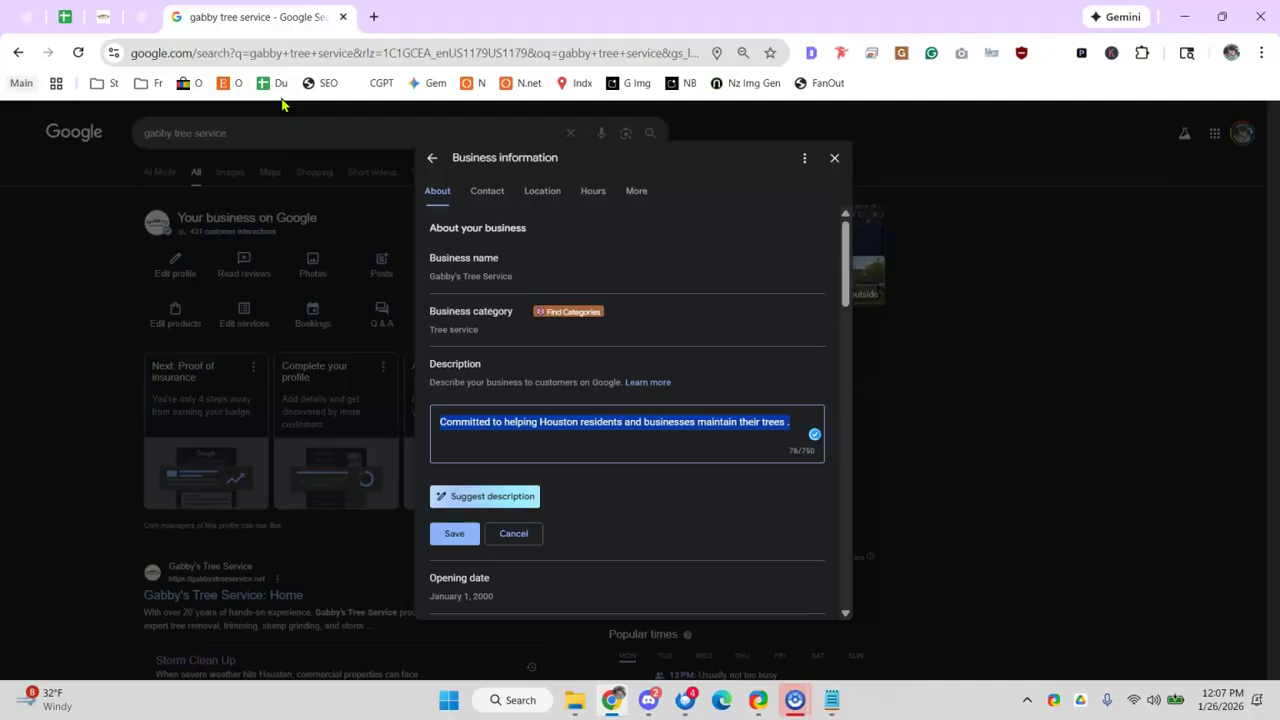
{"action": "left_click", "coordinate": [142, 17]}
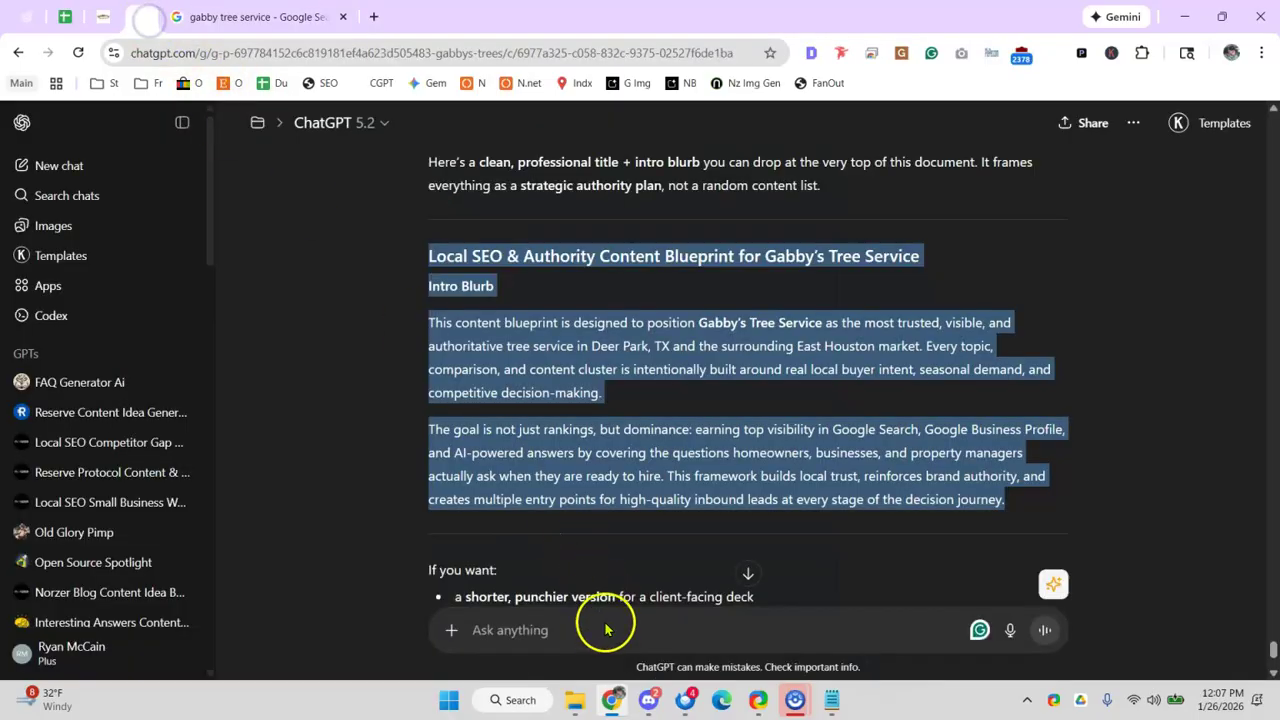
- Begin a new ChatGPT message reading 'ok we need a'
{"action": "left_click", "coordinate": [607, 631]}
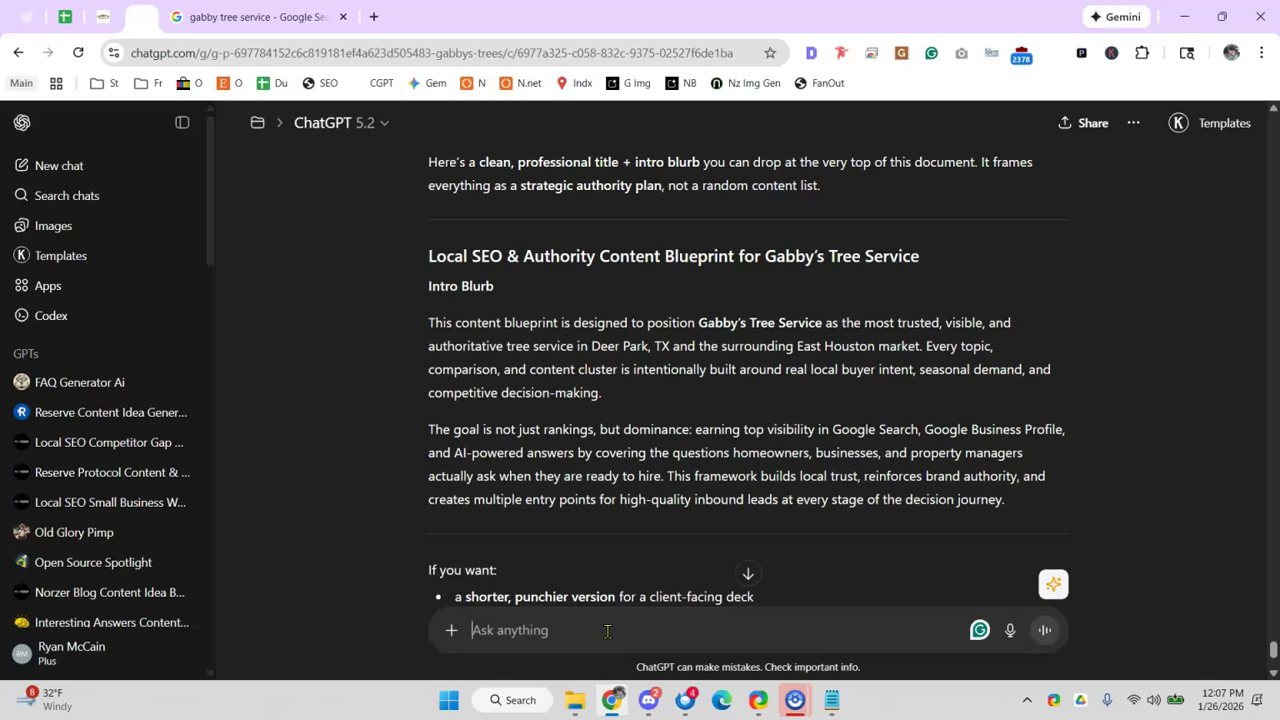
{"action": "type", "text": "ok we need a"}
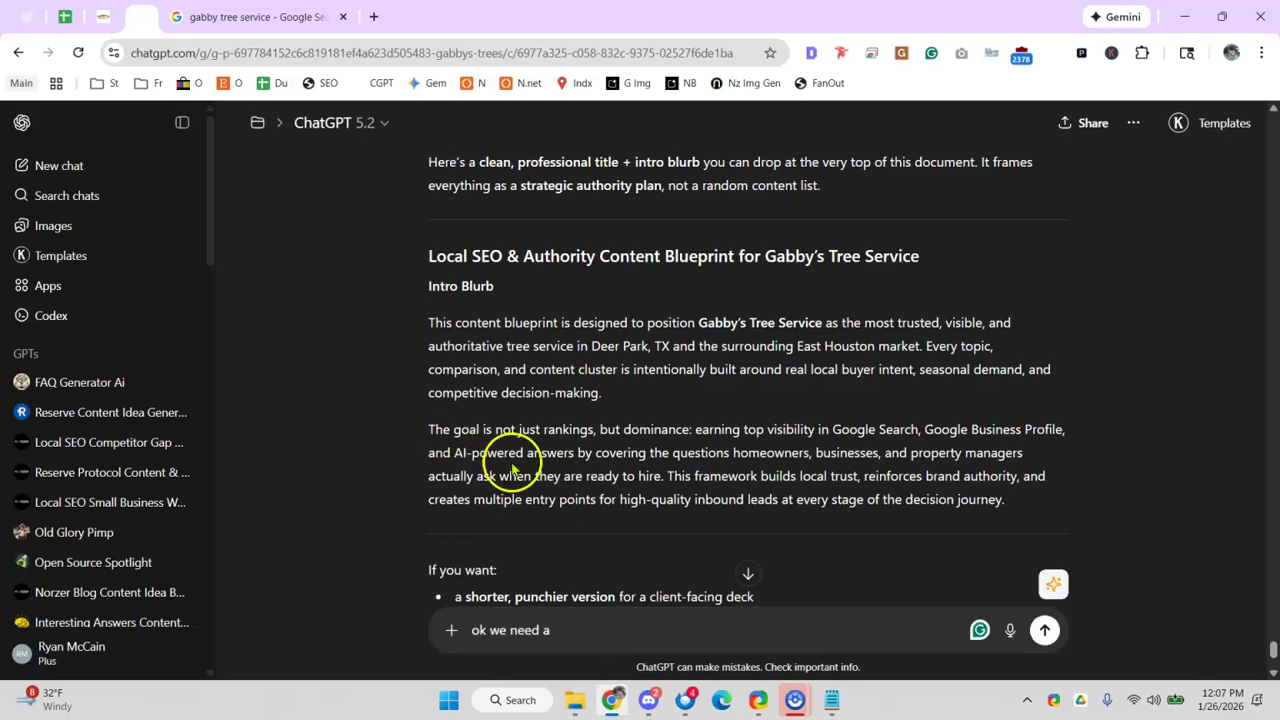
{"action": "left_click", "coordinate": [609, 632]}
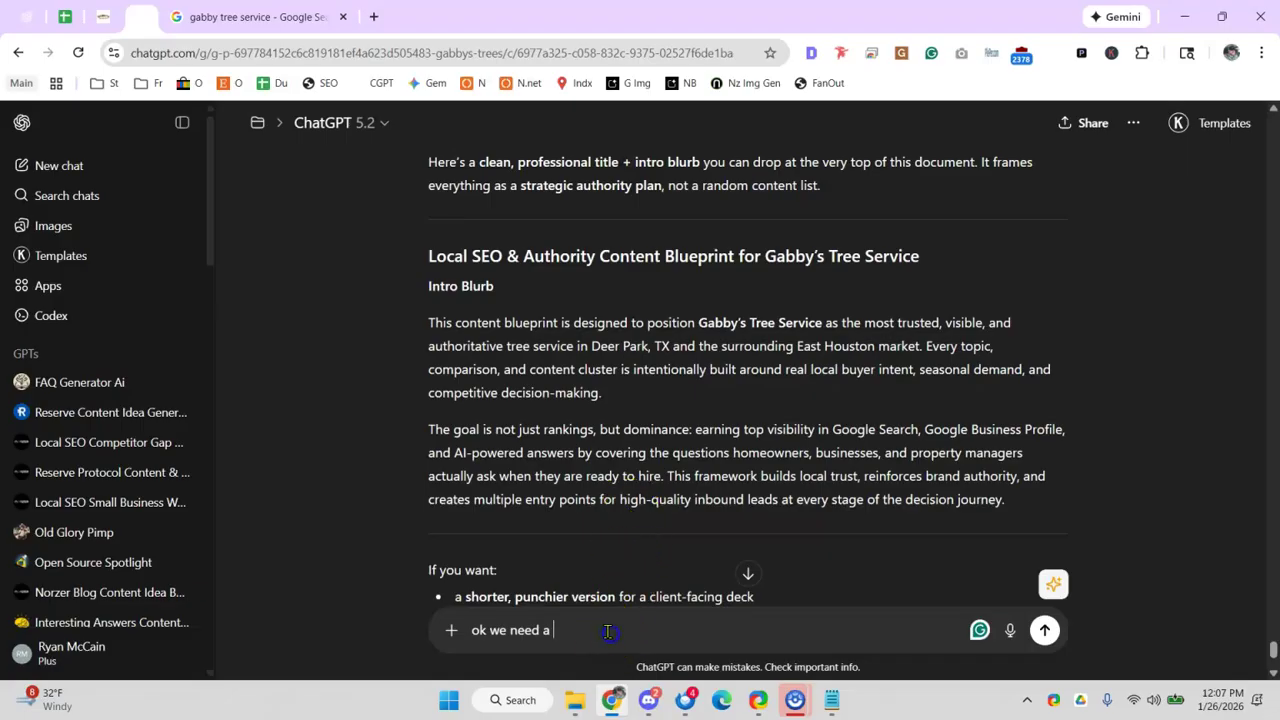
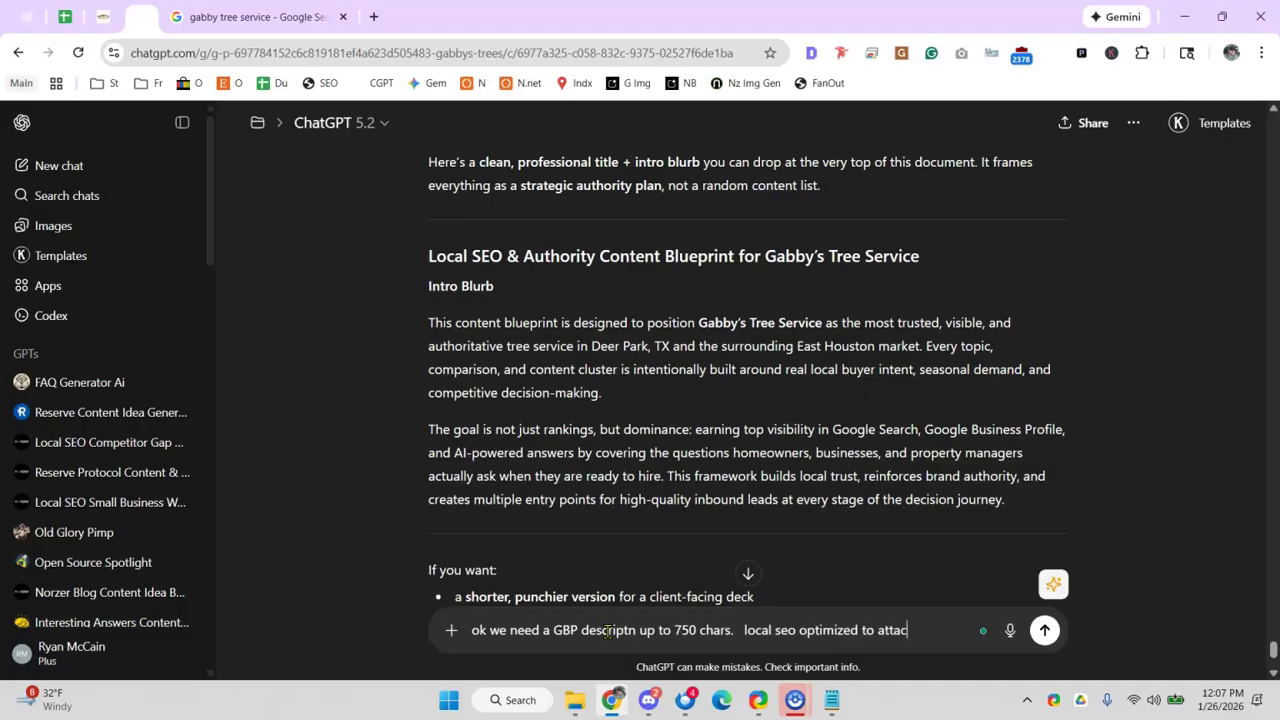
- Send the request for a 750-character GBP description and select the generated three-paragraph reply
{"action": "key", "text": "Return"}
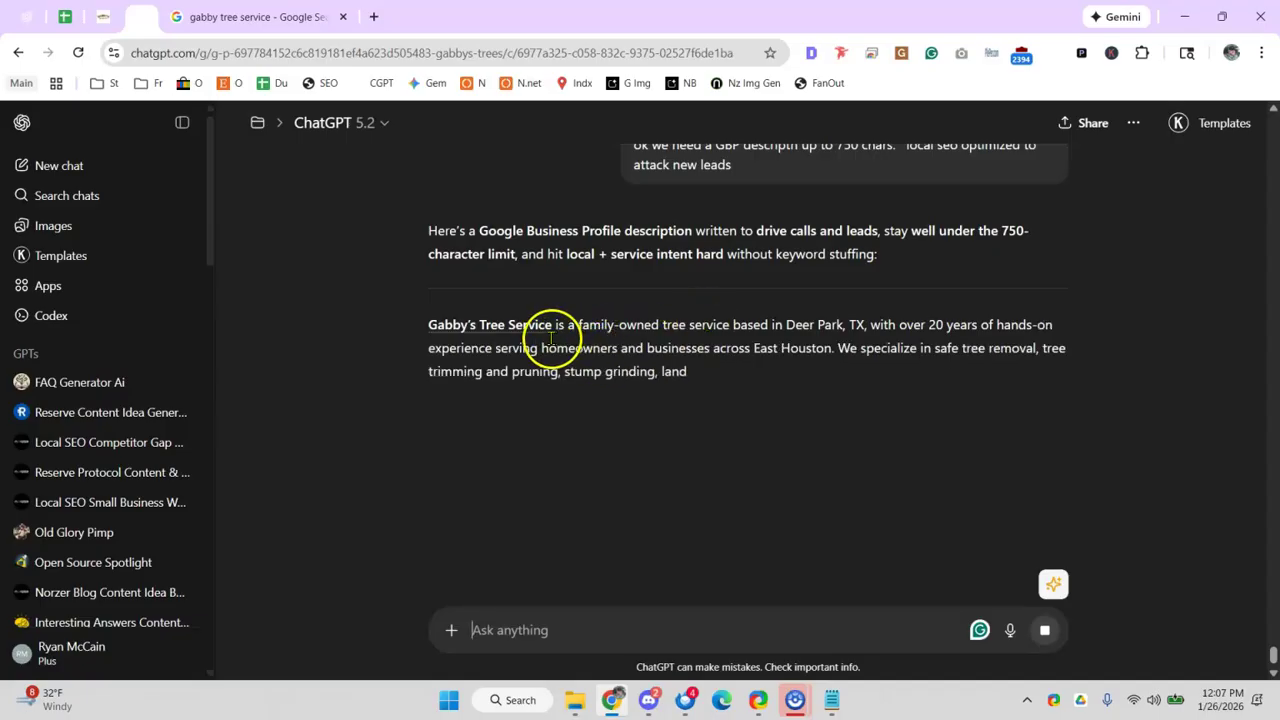
{"action": "left_click_drag", "start_coordinate": [580, 324], "coordinate": [902, 337]}
{"action": "left_click_drag", "start_coordinate": [549, 350], "coordinate": [720, 350]}
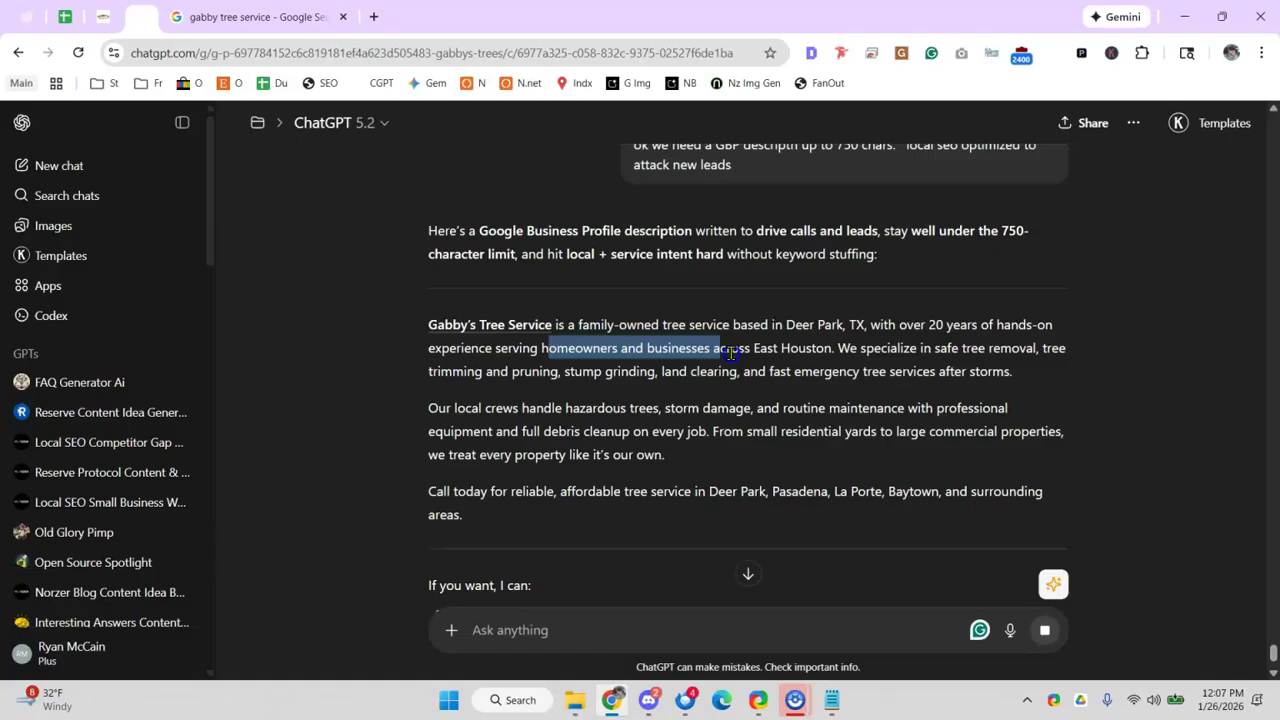
{"action": "left_click_drag", "start_coordinate": [489, 523], "coordinate": [432, 340]}
{"action": "key", "text": "ctrl+c"}
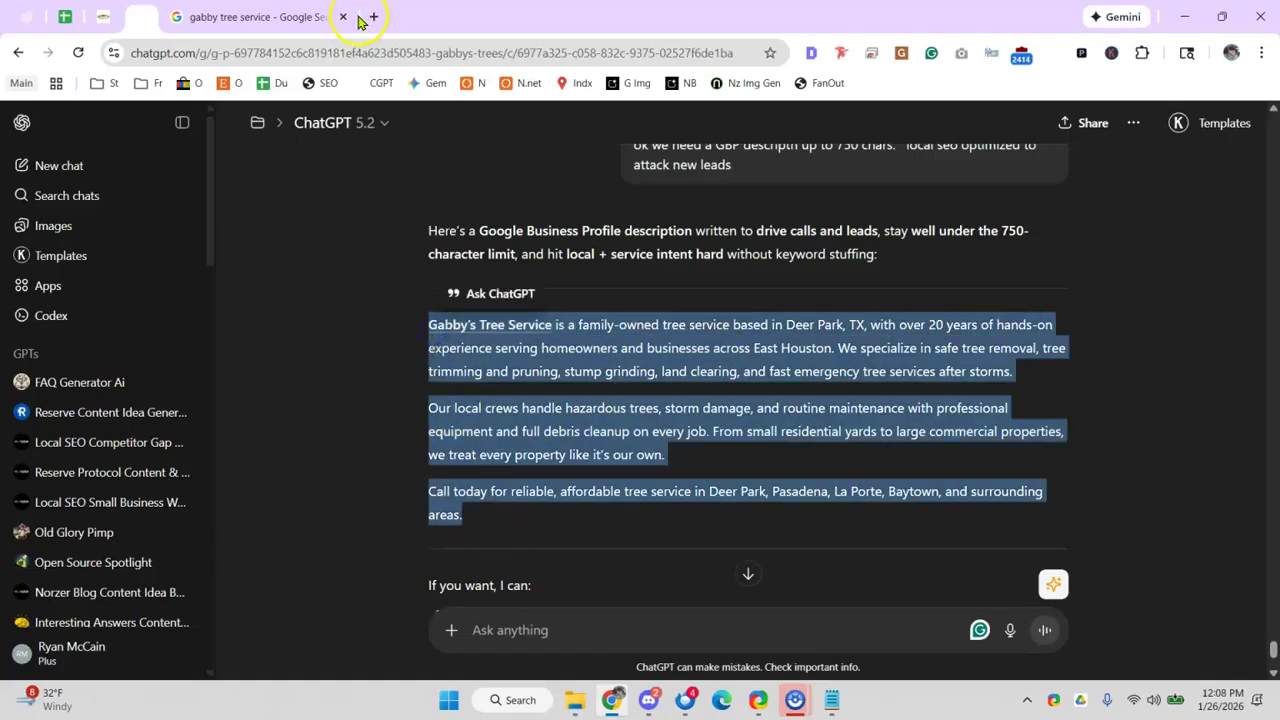
- Paste the description into WordCounter.net, confirming 674 characters and 102 words
{"action": "left_click", "coordinate": [365, 17]}
{"action": "type", "text": "character counter"}
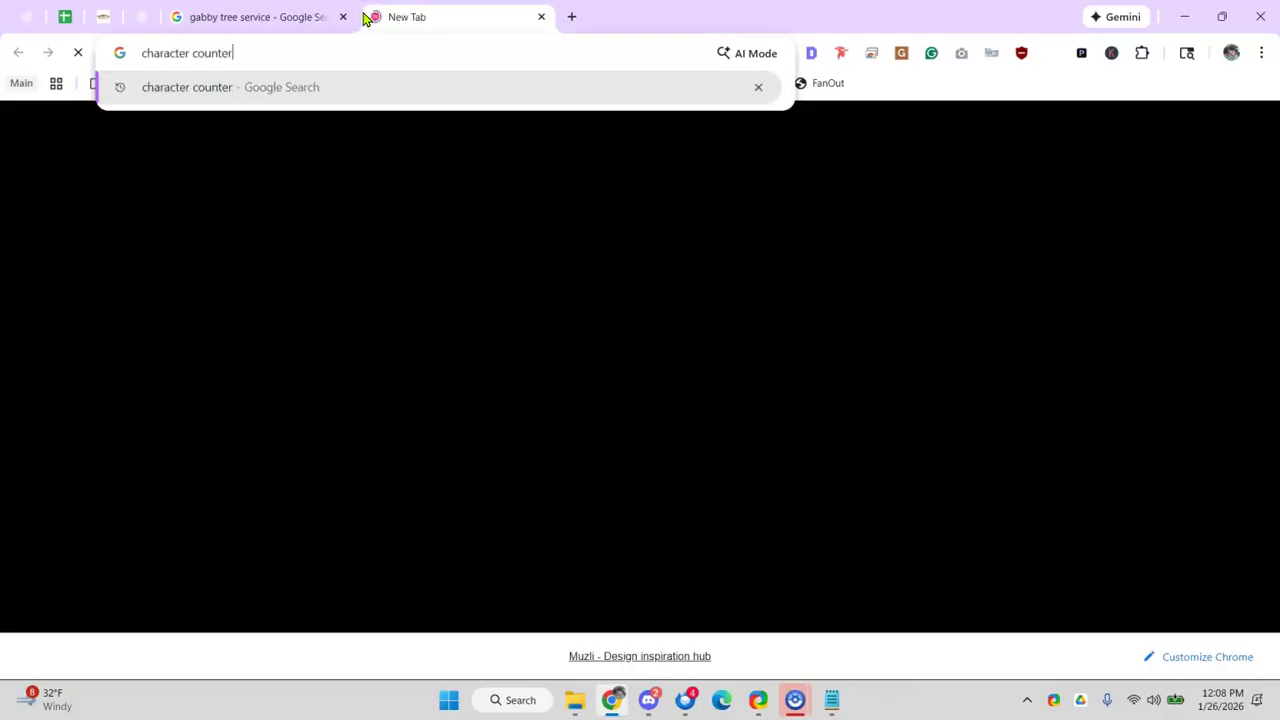
{"action": "key", "text": "Return"}
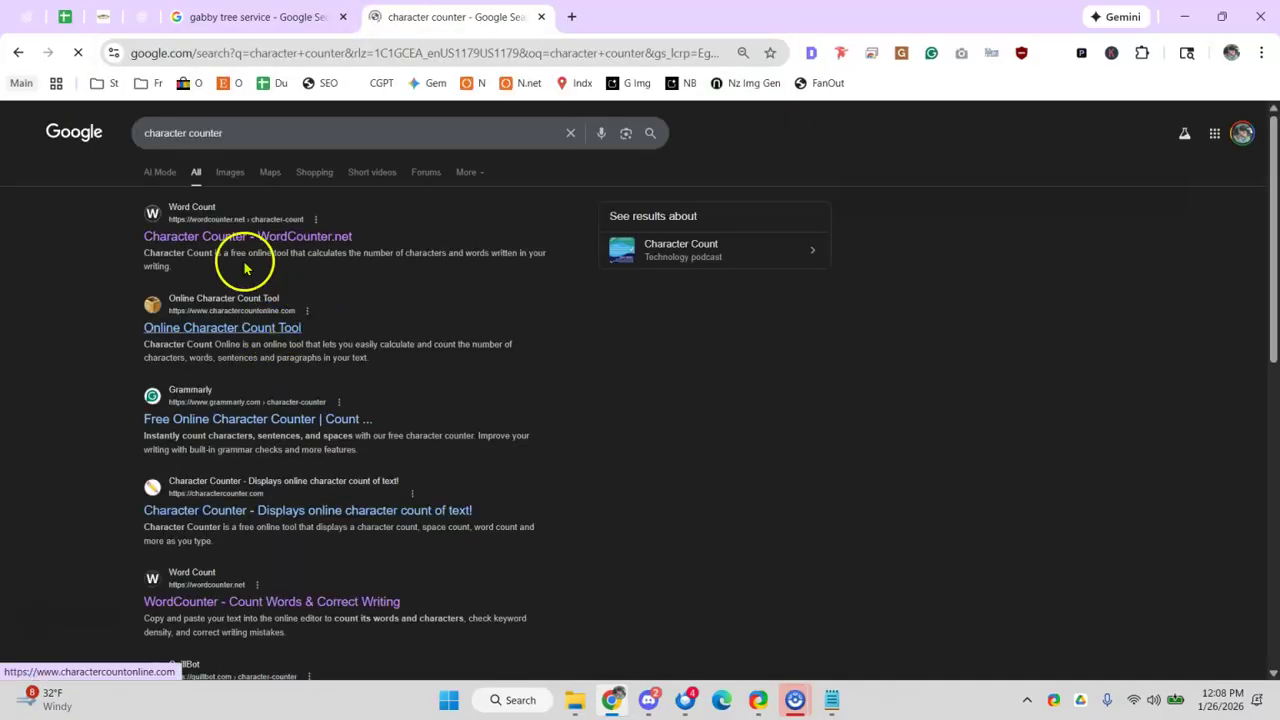
{"action": "left_click", "coordinate": [240, 250]}
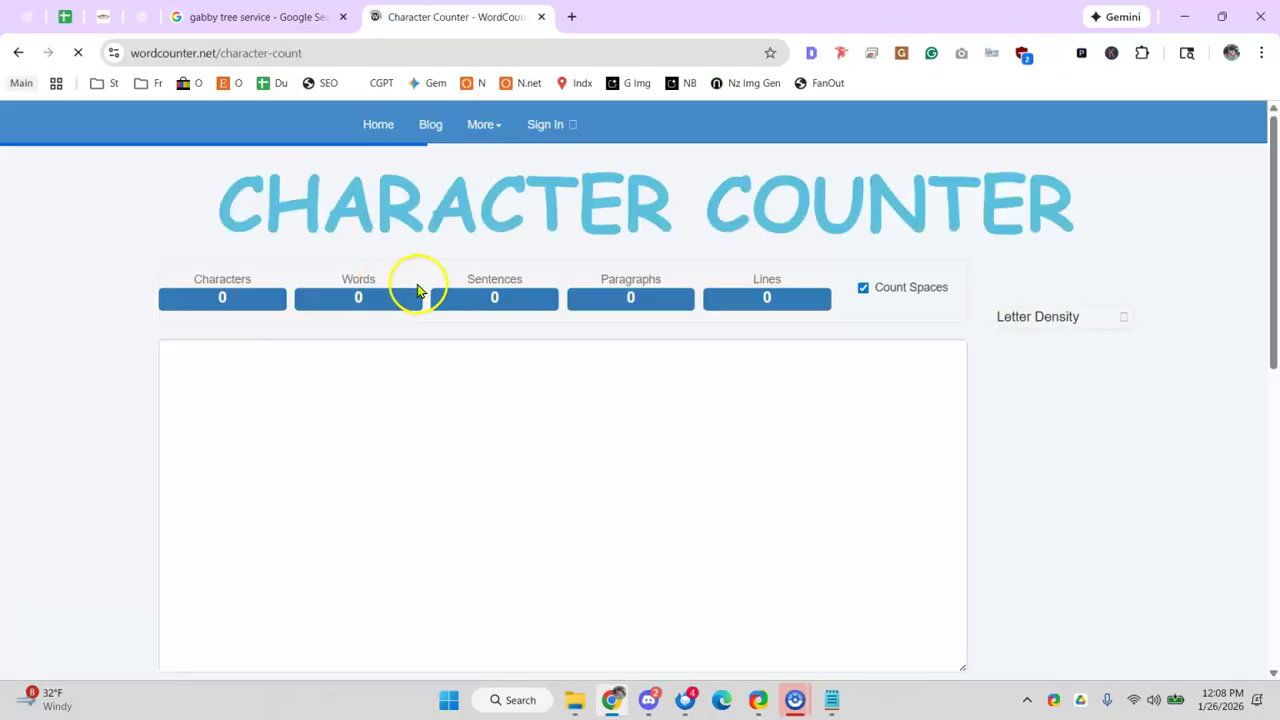
{"action": "left_click", "coordinate": [337, 383]}
{"action": "key", "text": "ctrl+v"}
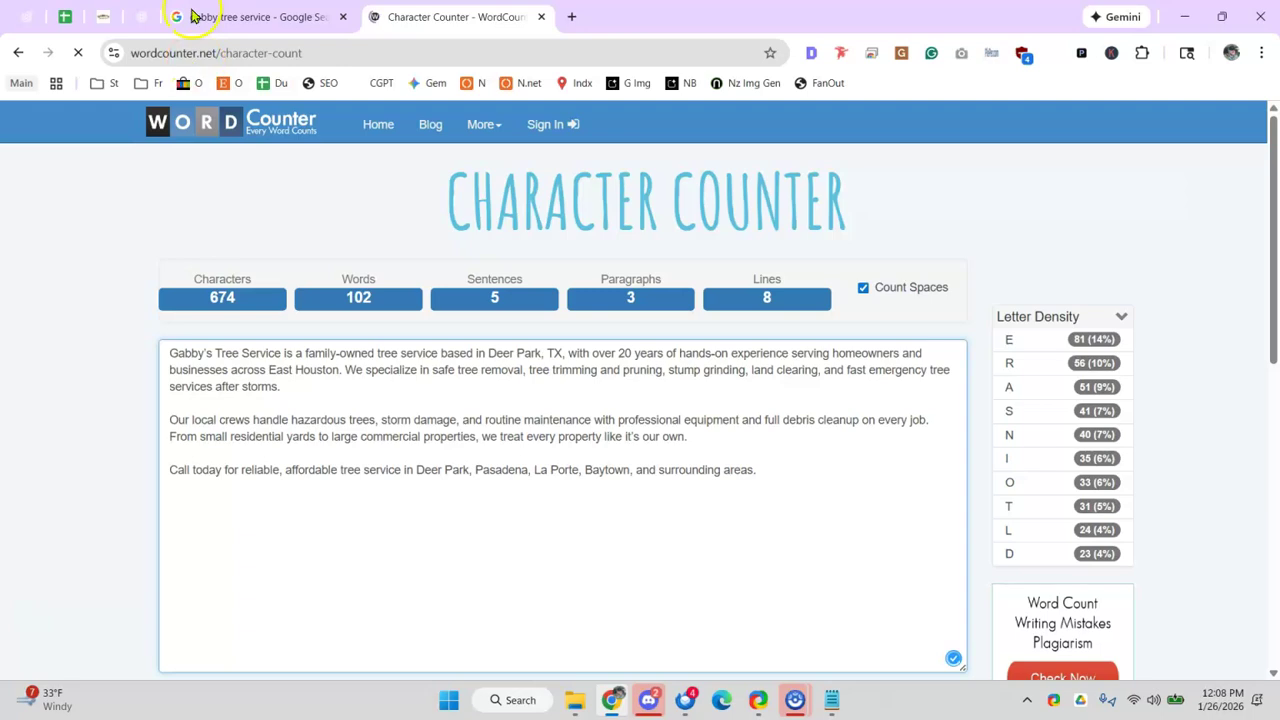
{"action": "left_click", "coordinate": [205, 17]}
- Reread the Deer Park, TX description and select all three paragraphs from 'Gabby's Tree Service' to 'areas.'
{"action": "left_click", "coordinate": [63, 20]}
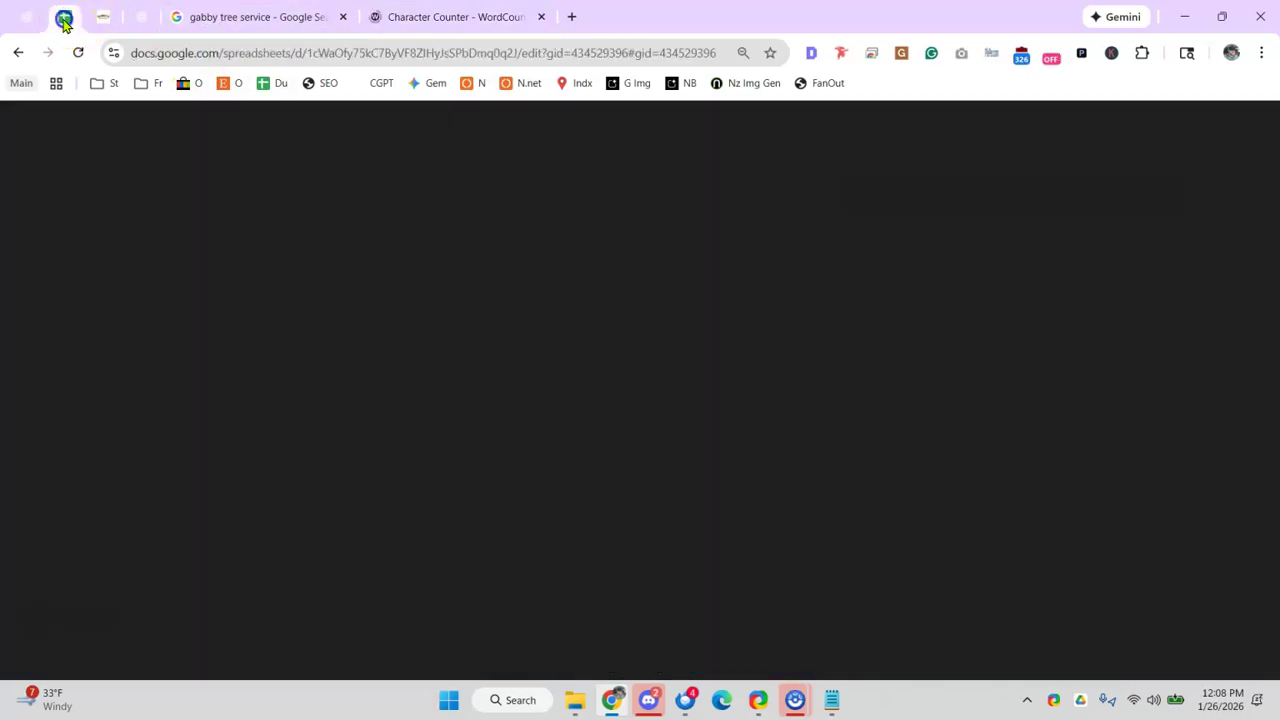
{"action": "left_click", "coordinate": [130, 15]}
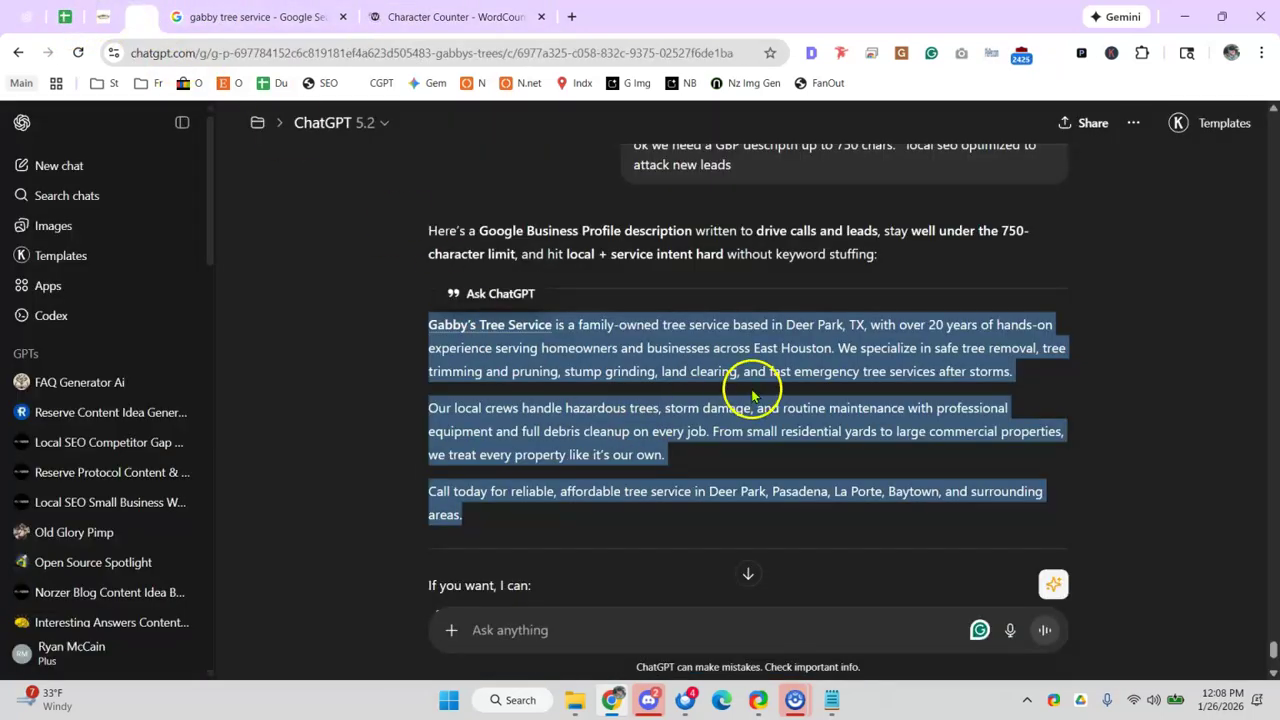
{"action": "left_click_drag", "start_coordinate": [784, 324], "coordinate": [876, 322]}
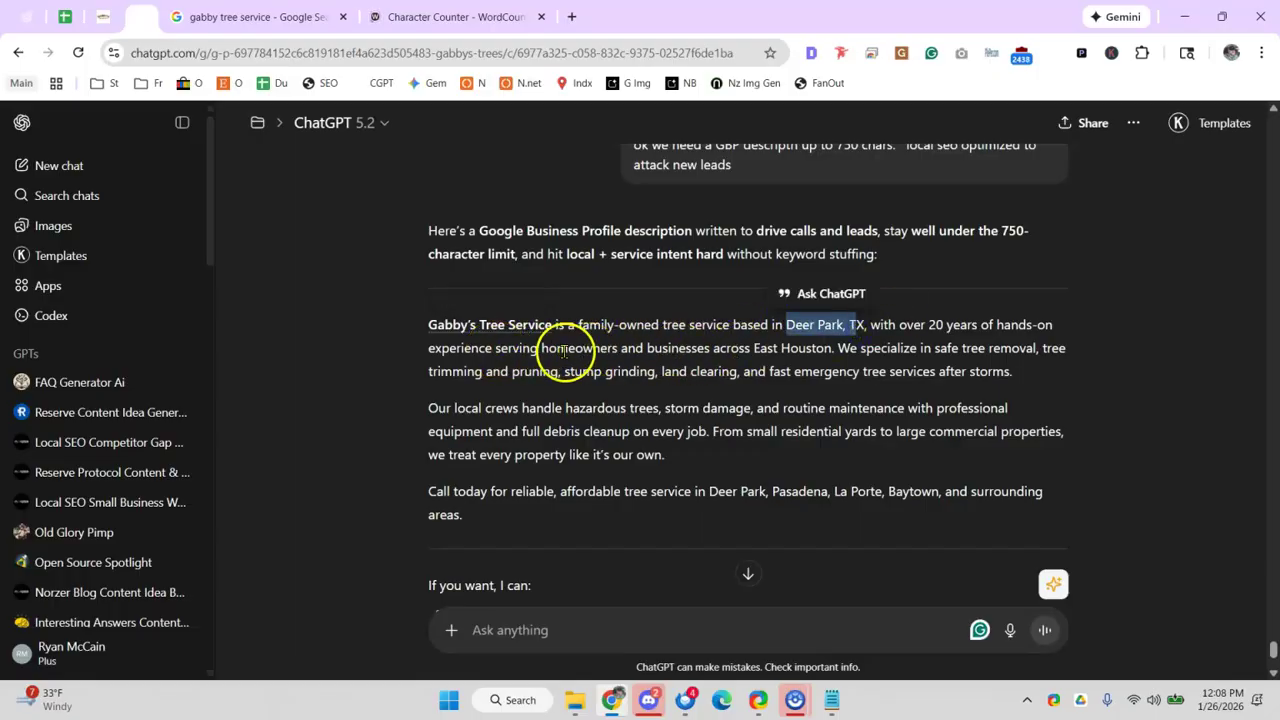
{"action": "left_click", "coordinate": [565, 350]}
{"action": "left_click_drag", "start_coordinate": [714, 349], "coordinate": [738, 351]}
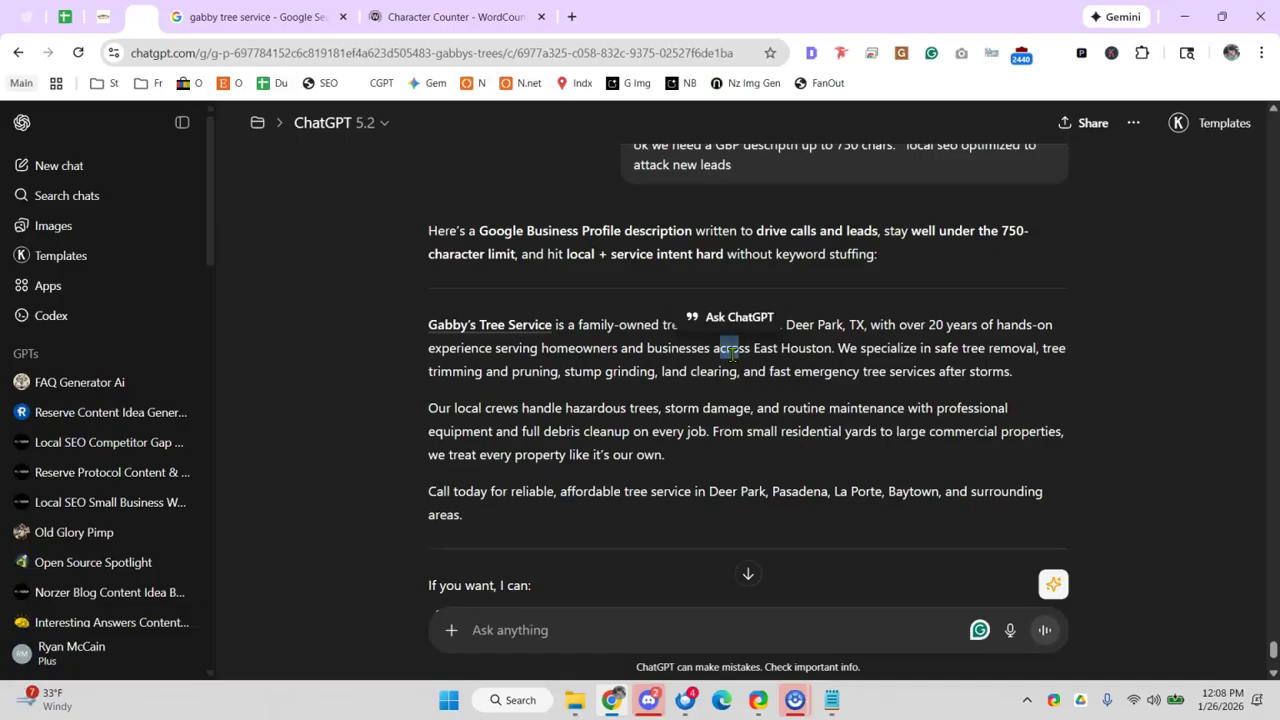
{"action": "left_click_drag", "start_coordinate": [944, 348], "coordinate": [990, 348]}
{"action": "left_click_drag", "start_coordinate": [510, 371], "coordinate": [558, 371]}
{"action": "left_click_drag", "start_coordinate": [636, 371], "coordinate": [667, 386]}
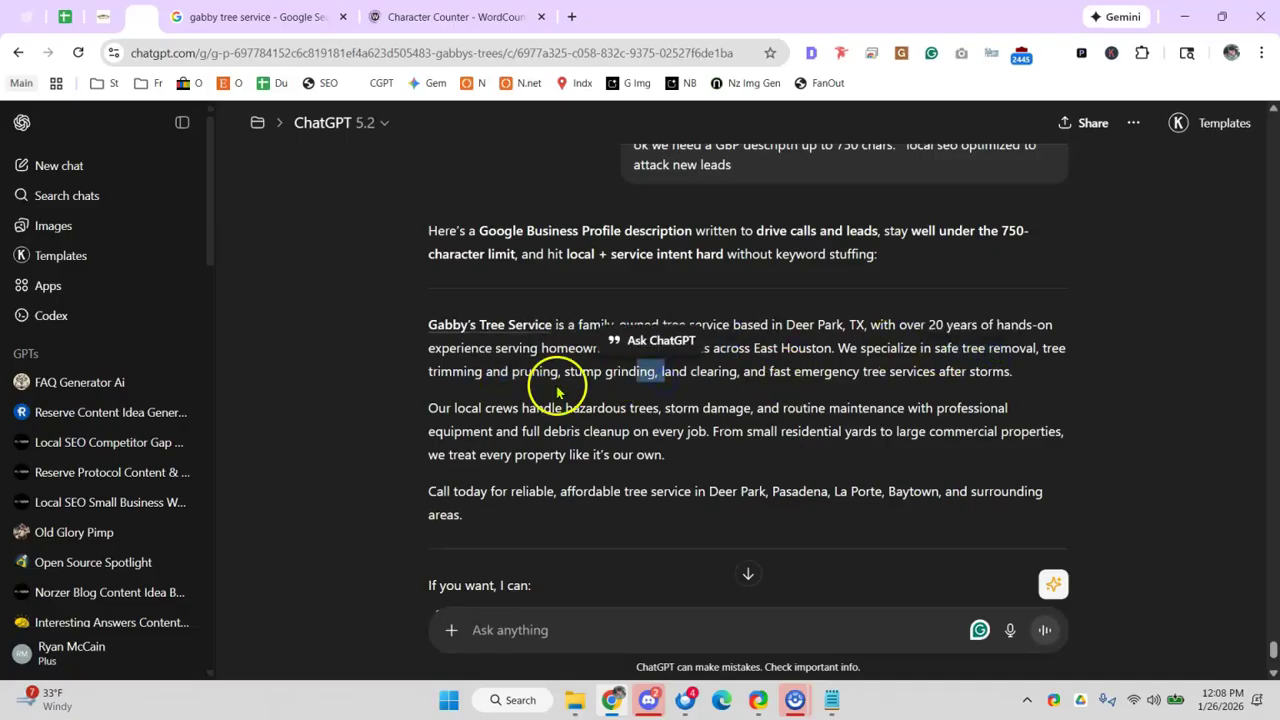
{"action": "left_click_drag", "start_coordinate": [518, 408], "coordinate": [722, 408]}
{"action": "left_click", "coordinate": [722, 408]}
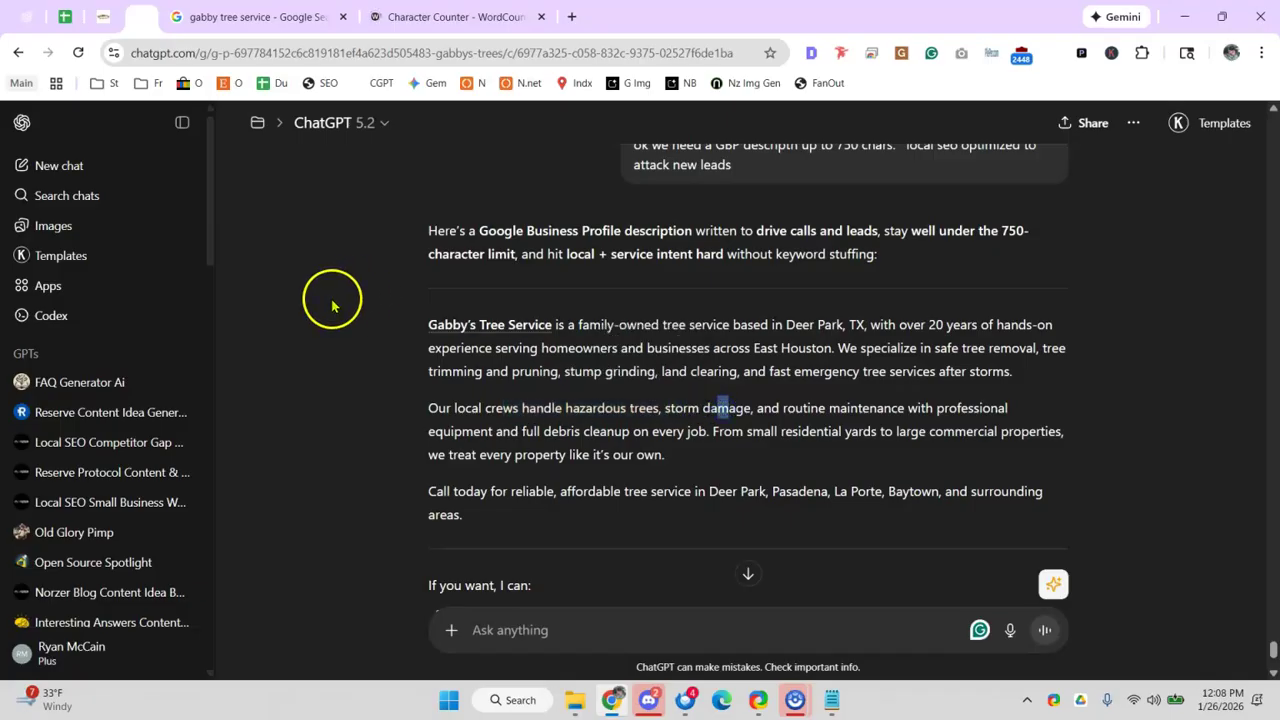
{"action": "left_click_drag", "start_coordinate": [421, 325], "coordinate": [515, 533]}
{"action": "key", "text": "ctrl+c"}
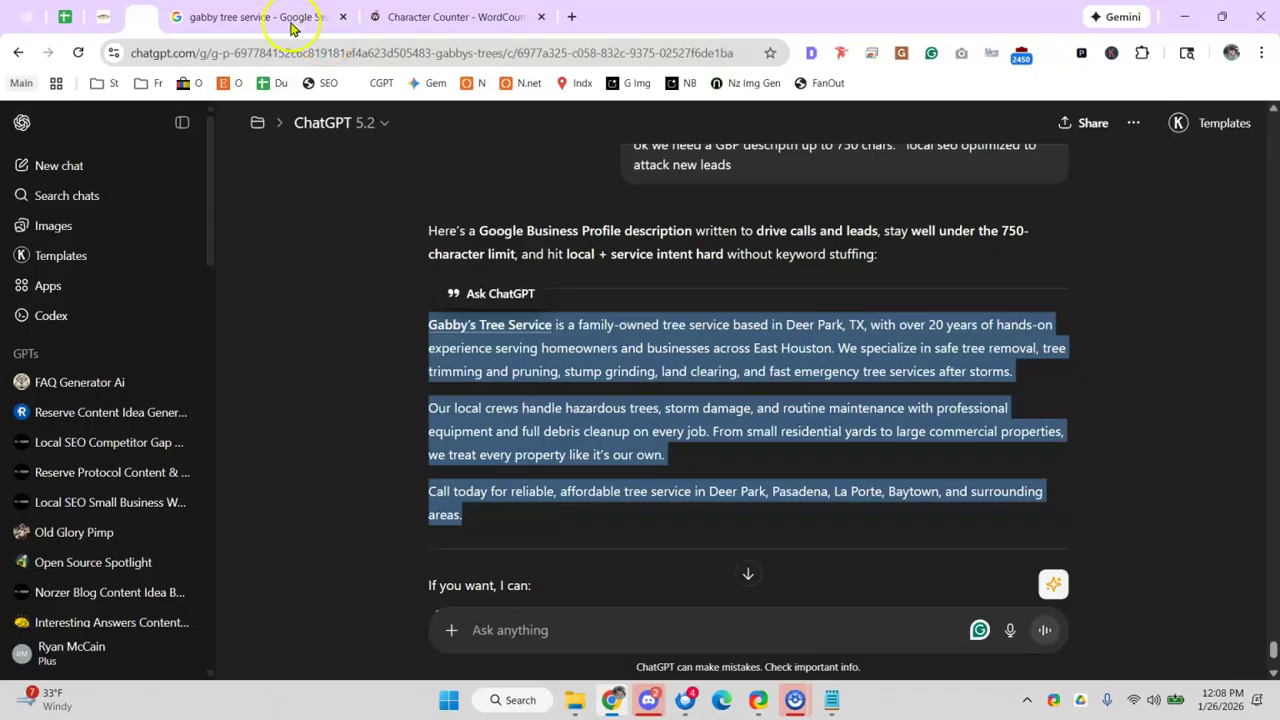
{"action": "left_click", "coordinate": [292, 17]}
- Overwrite the old one-line Business Profile description with the new 678-character text and save it
{"action": "left_click", "coordinate": [507, 438]}
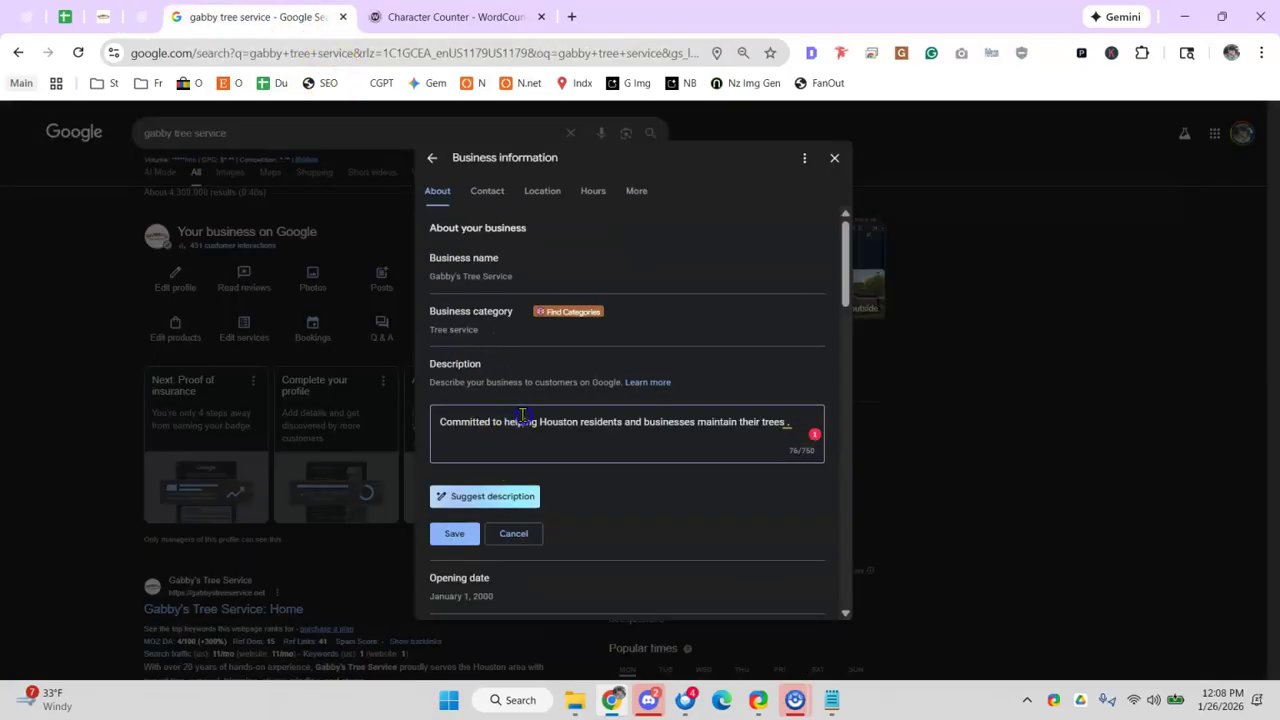
{"action": "key", "text": "ctrl+a"}
{"action": "key", "text": "ctrl+v"}
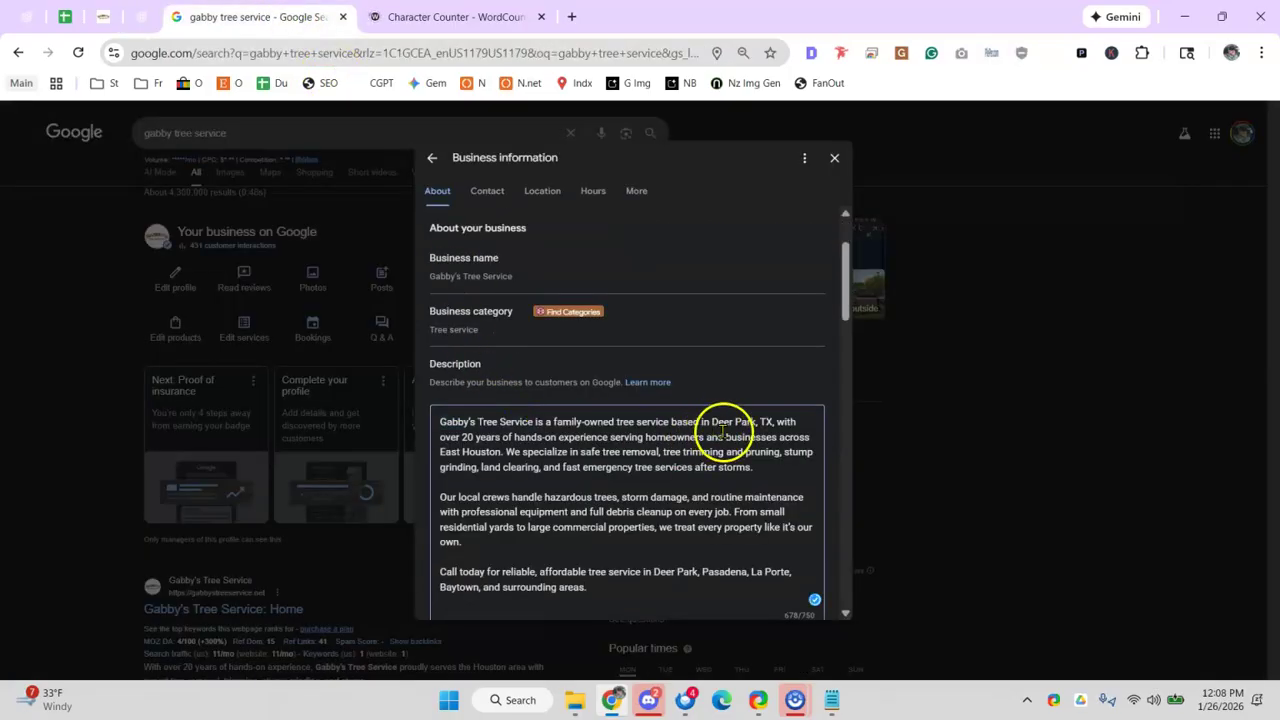
{"action": "scroll", "coordinate": [680, 425], "scroll_direction": "down", "scroll_amount": 1}
{"action": "left_click", "coordinate": [451, 588]}
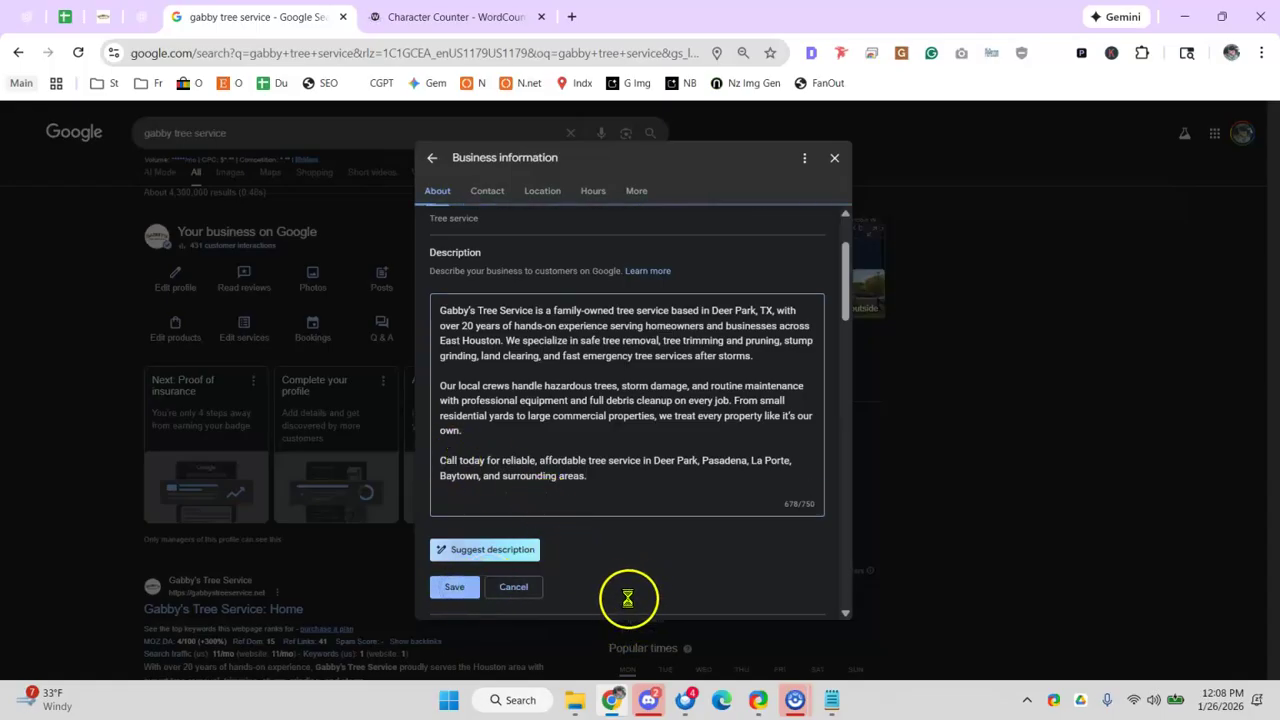
{"action": "mouse_move", "coordinate": [651, 698]}
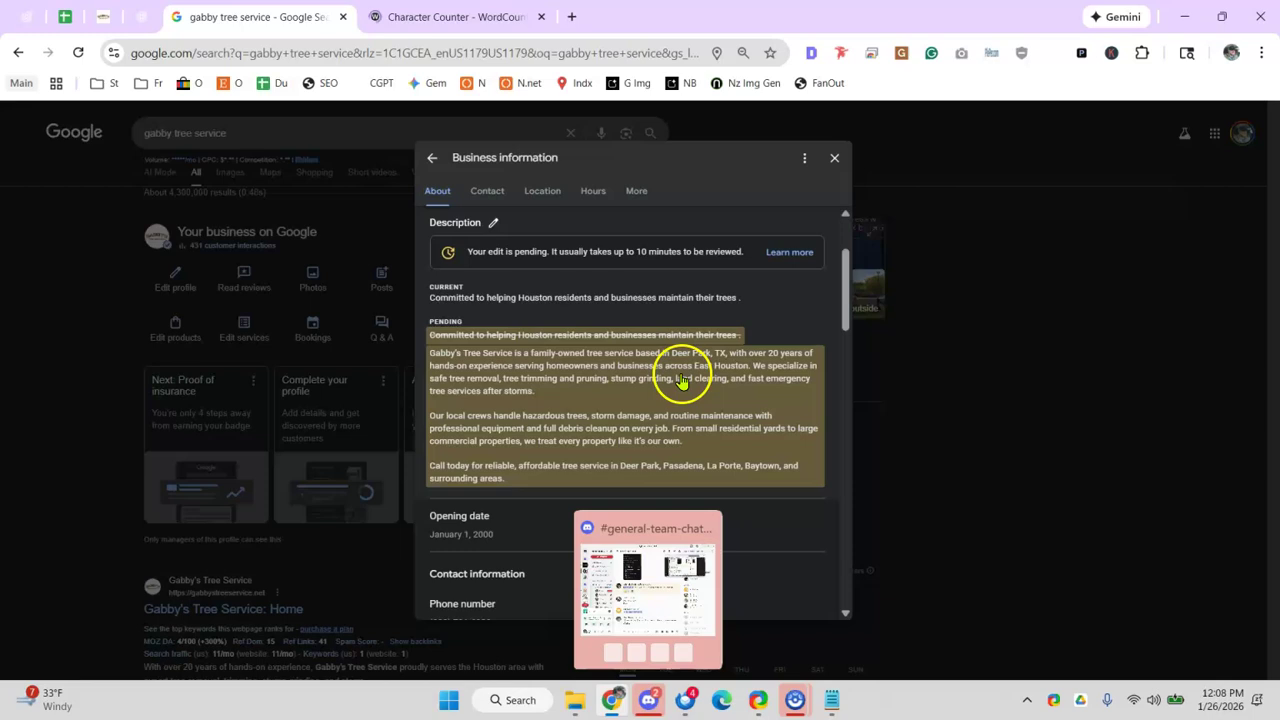
{"action": "left_click", "coordinate": [69, 22]}
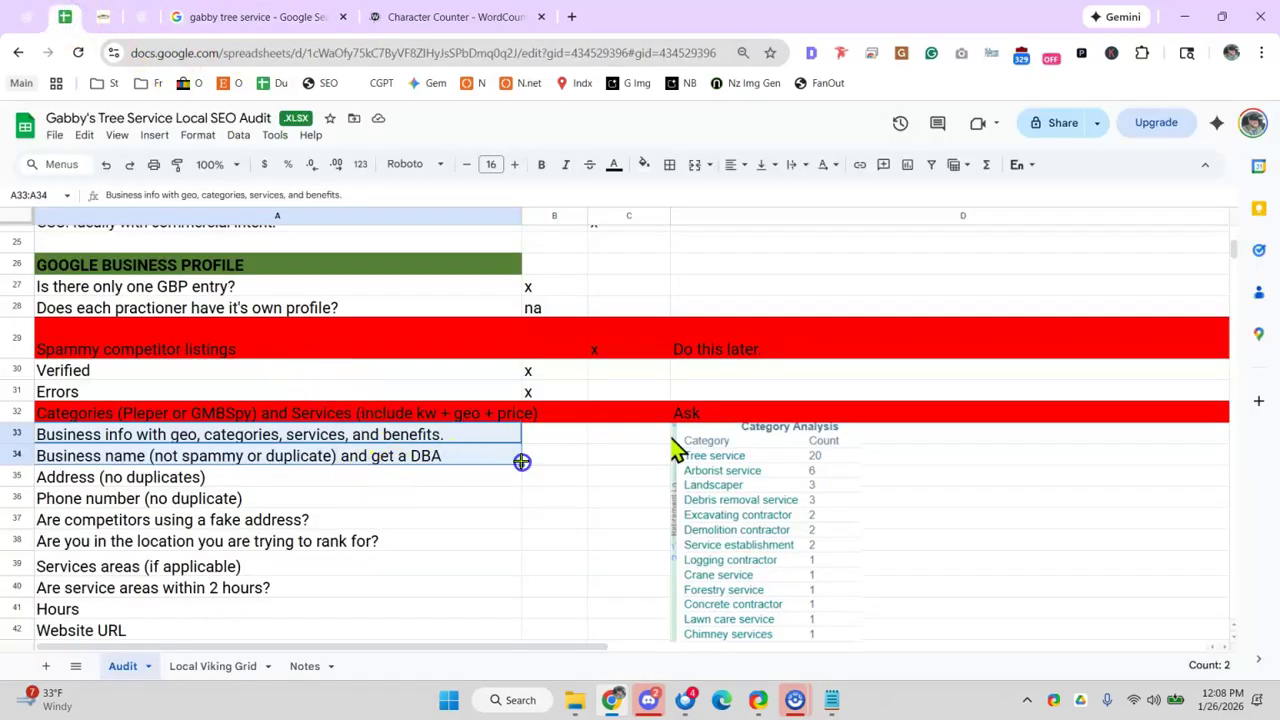
- Move the Category Analysis image below row 34 in column D
{"action": "left_click", "coordinate": [966, 457]}
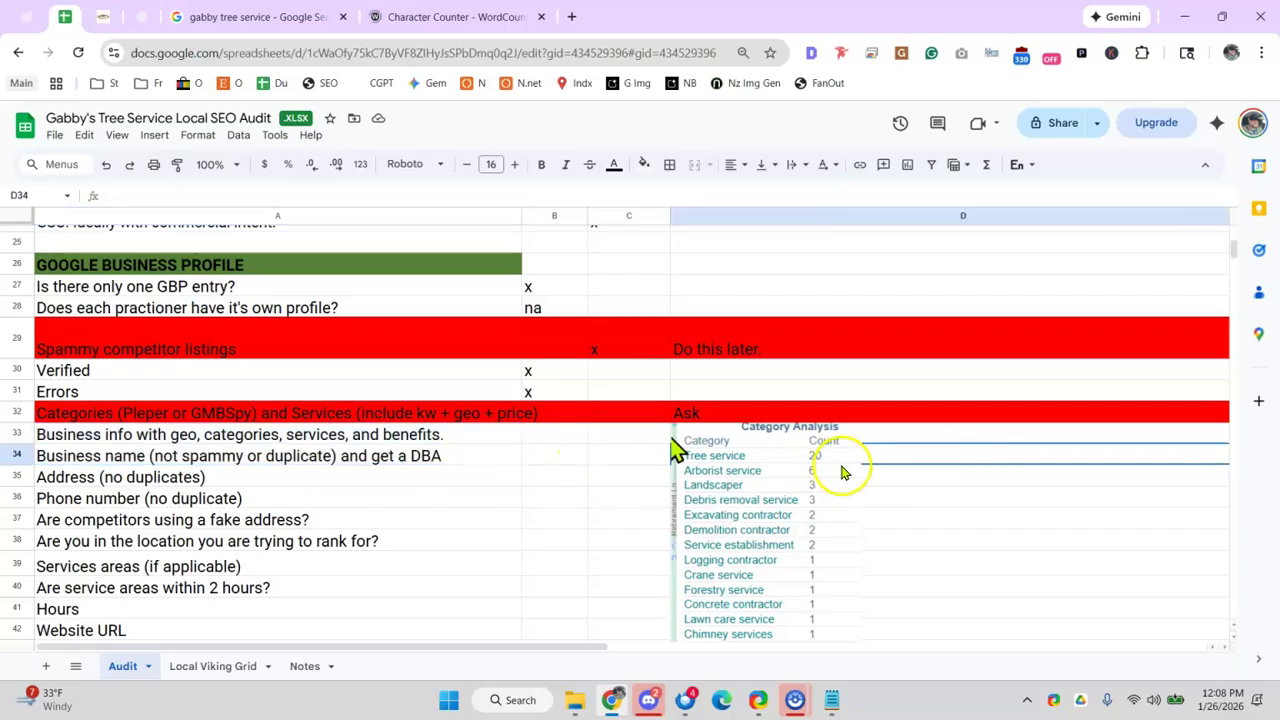
{"action": "scroll", "coordinate": [740, 450], "scroll_direction": "down", "scroll_amount": 3}
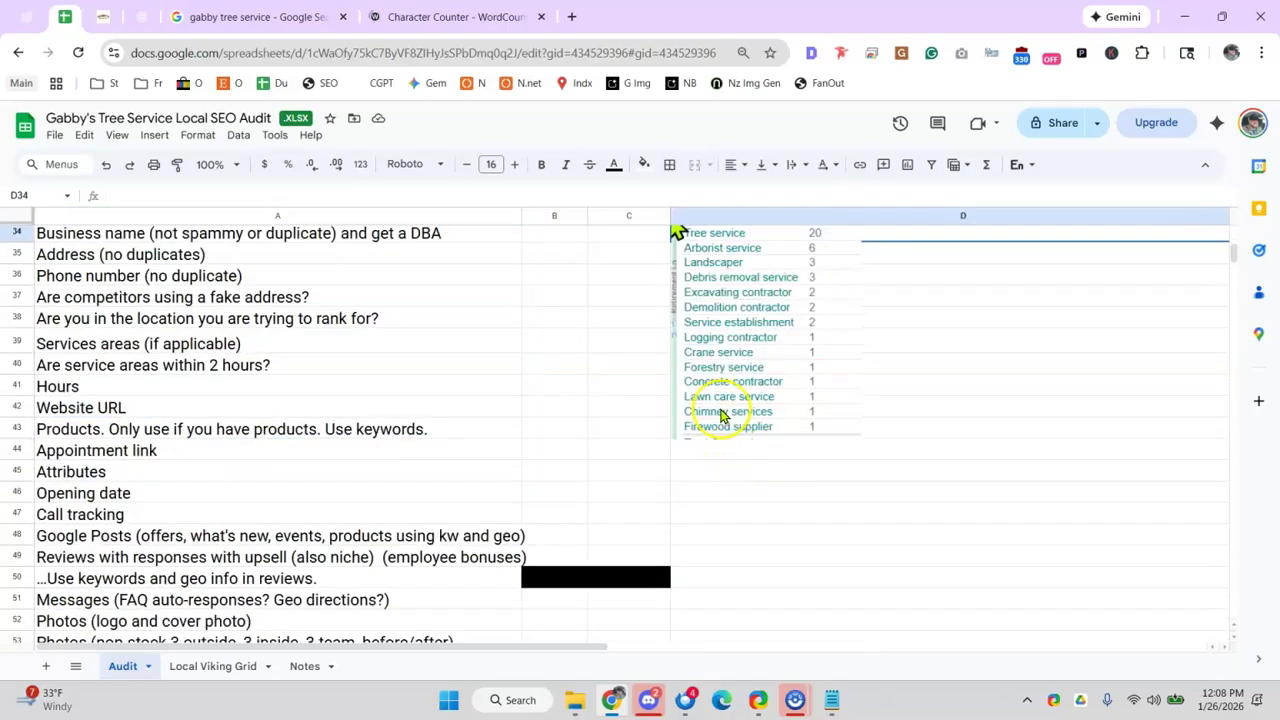
{"action": "left_click_drag", "start_coordinate": [722, 415], "coordinate": [860, 575]}
{"action": "scroll", "coordinate": [731, 387], "scroll_direction": "up", "scroll_amount": 2}
{"action": "left_click", "coordinate": [689, 323]}
{"action": "left_click_drag", "start_coordinate": [933, 590], "coordinate": [850, 444]}
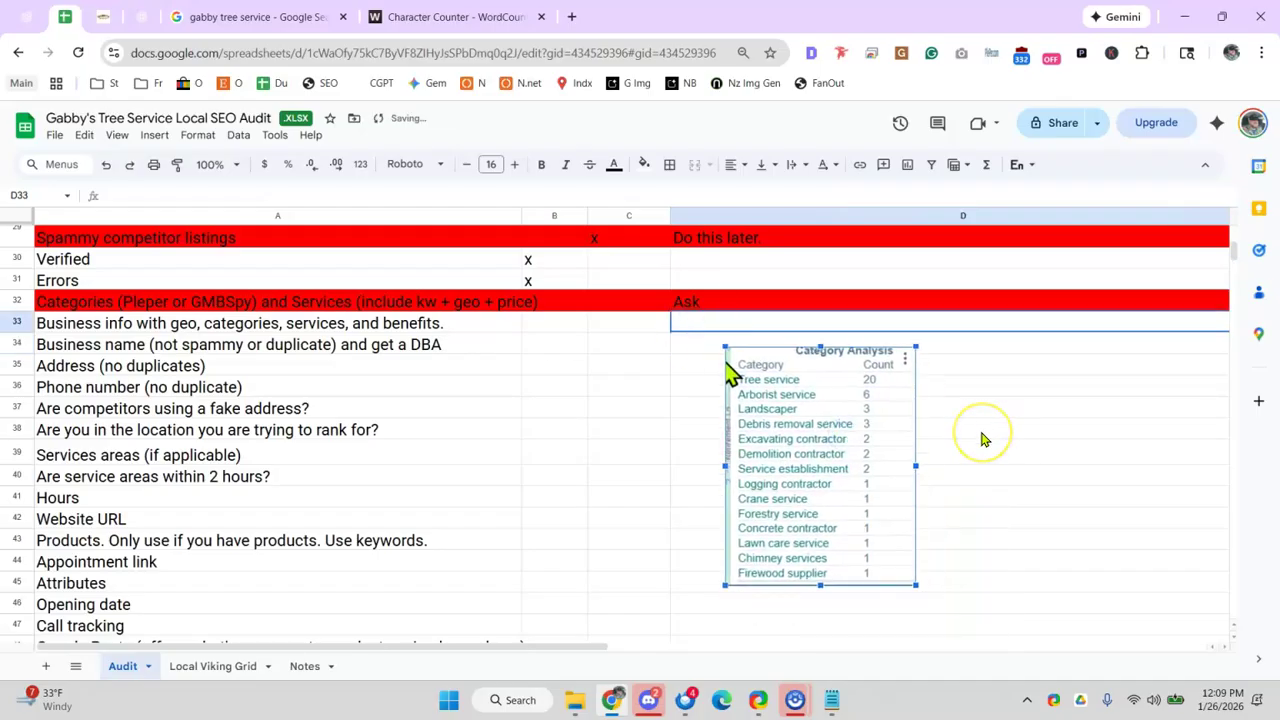
- Capture a screen region of the Category Analysis table with the ShareX hotkey
{"action": "key", "text": "ctrl+Print"}
{"action": "left_click_drag", "start_coordinate": [706, 342], "coordinate": [919, 606]}
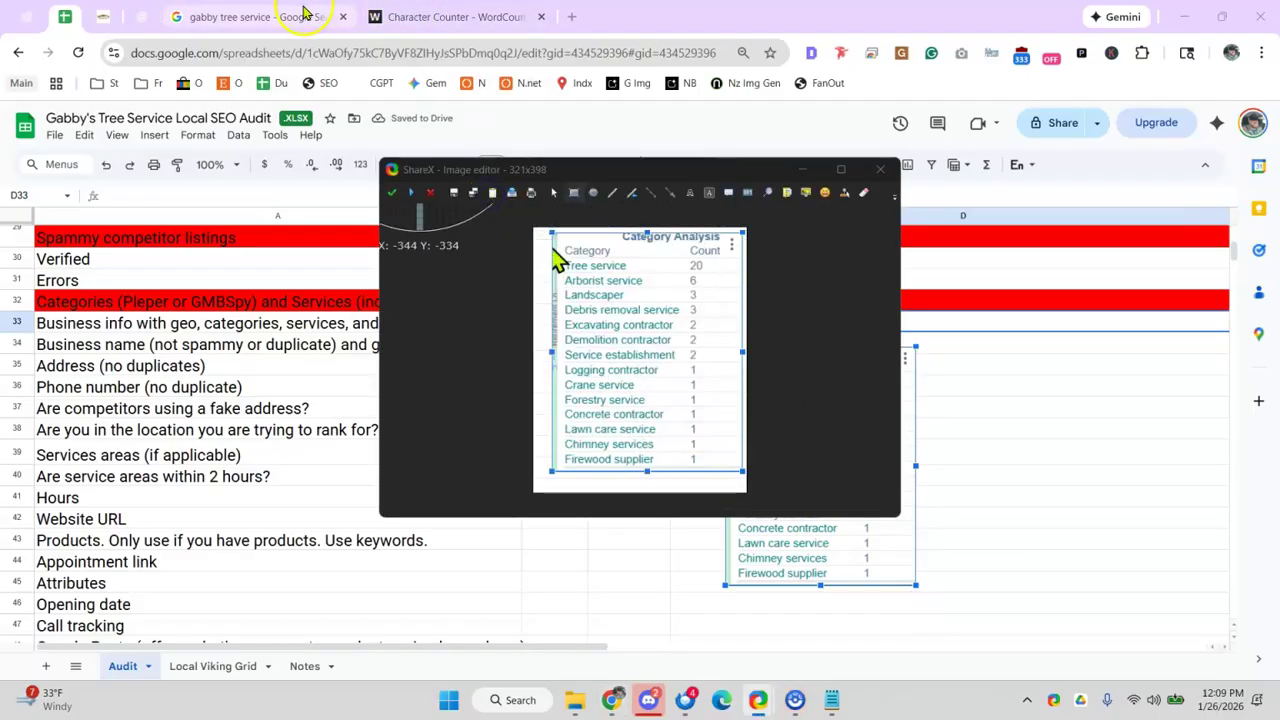
{"action": "left_click", "coordinate": [305, 12]}
{"action": "left_click", "coordinate": [140, 16]}
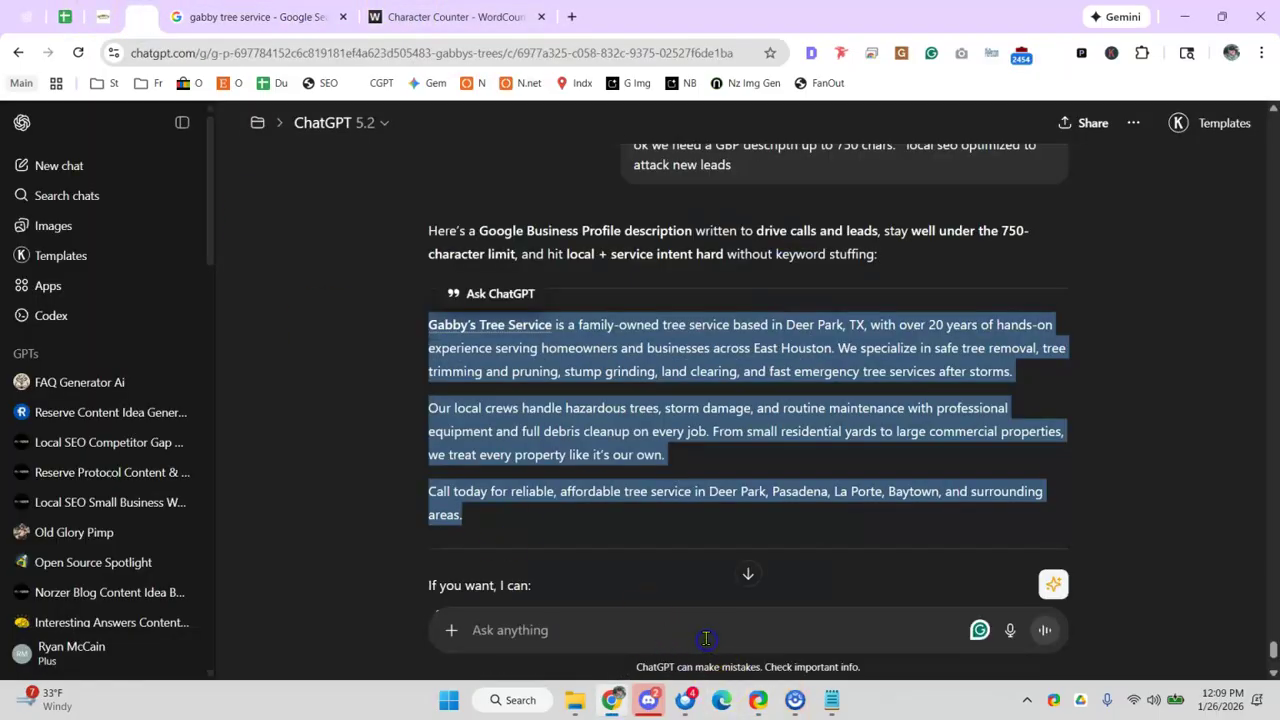
- Ask ChatGPT to turn the pasted category screenshot into a comma-separated list, then select the reply
{"action": "left_click", "coordinate": [686, 614]}
{"action": "type", "text": "give me th"}
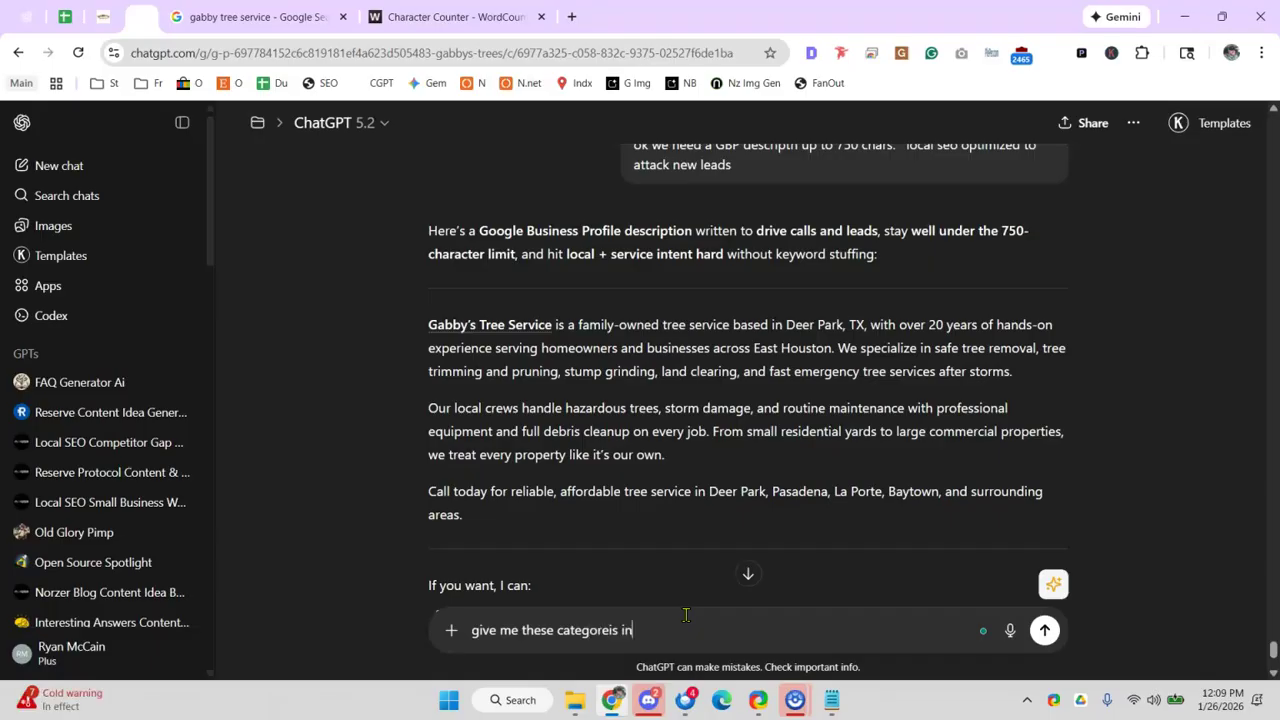
{"action": "type", "text": "ese categoreis in a ommea sperarte list :"}
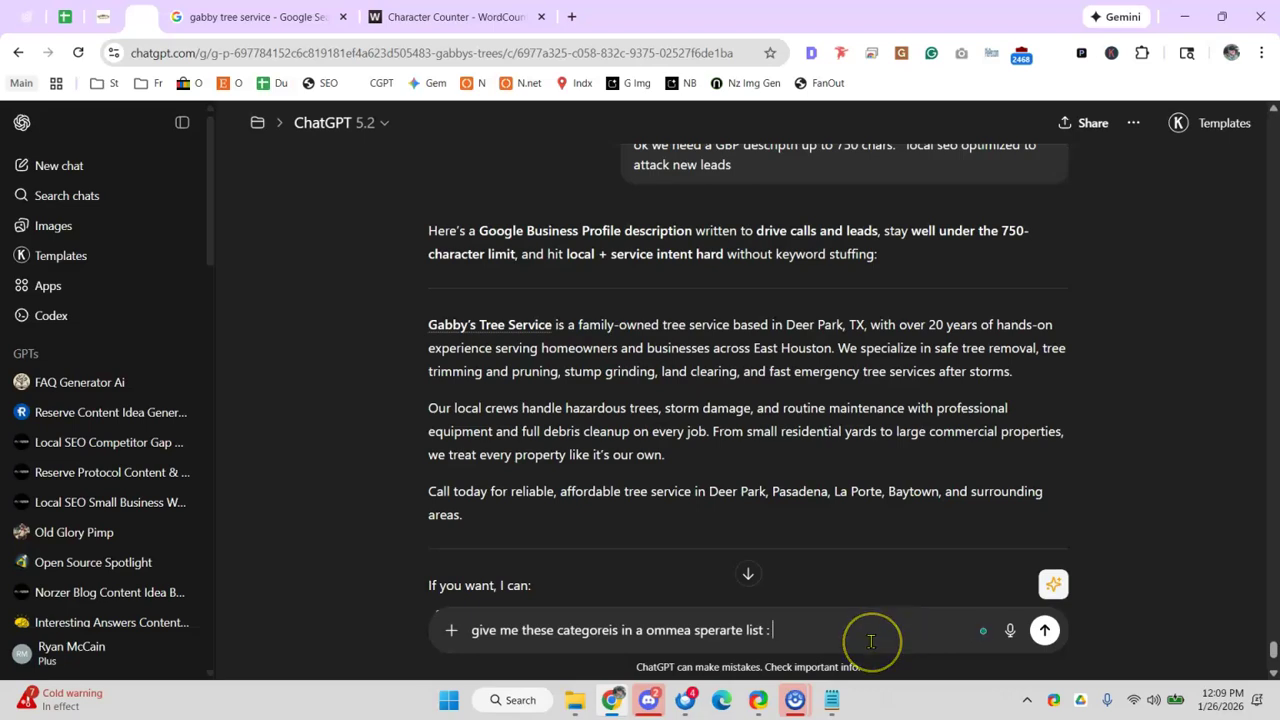
{"action": "key", "text": "ctrl+v"}
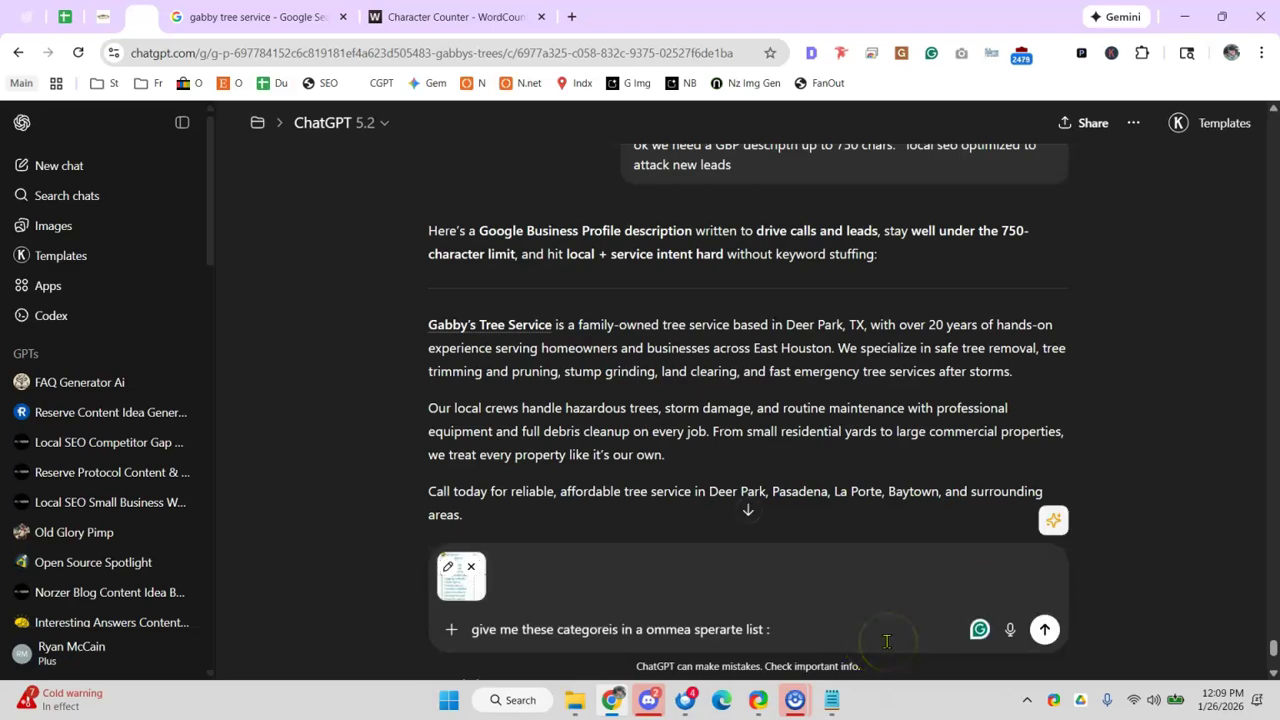
{"action": "type", "text": ":"}
{"action": "key", "text": "Return"}
{"action": "left_click", "coordinate": [736, 637]}
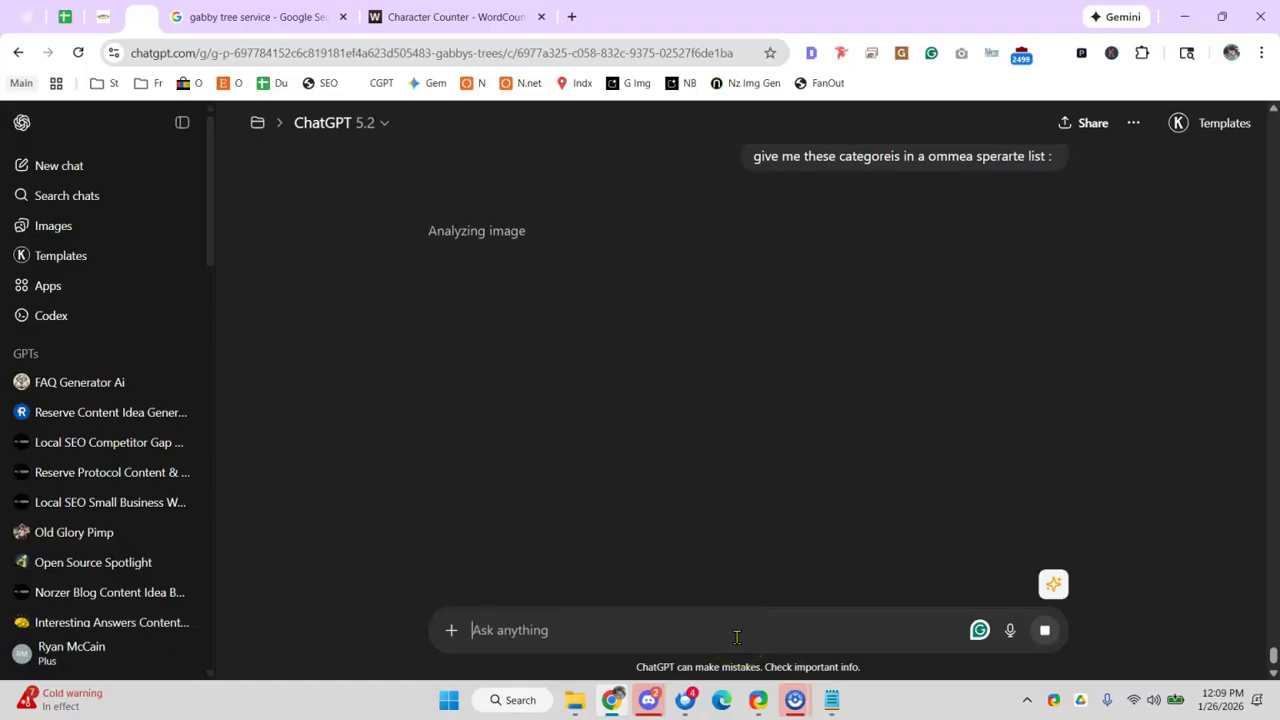
{"action": "triple_click", "coordinate": [624, 231]}
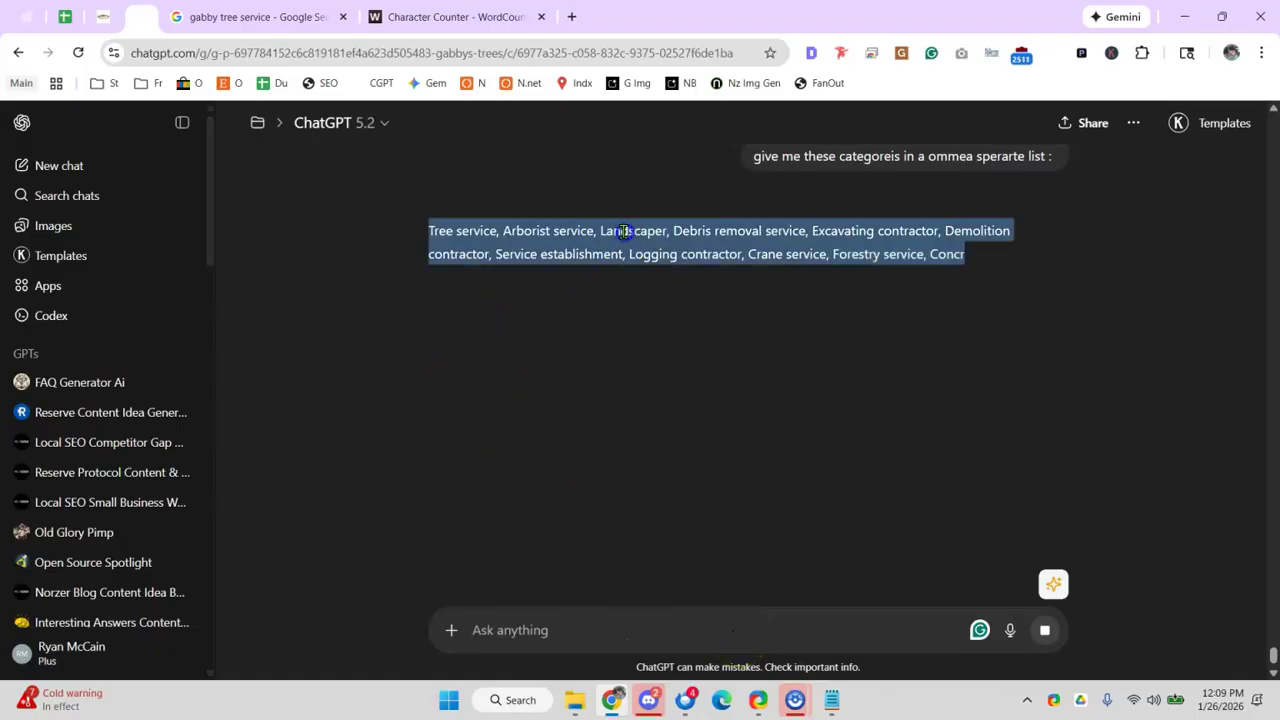
{"action": "triple_click", "coordinate": [623, 254]}
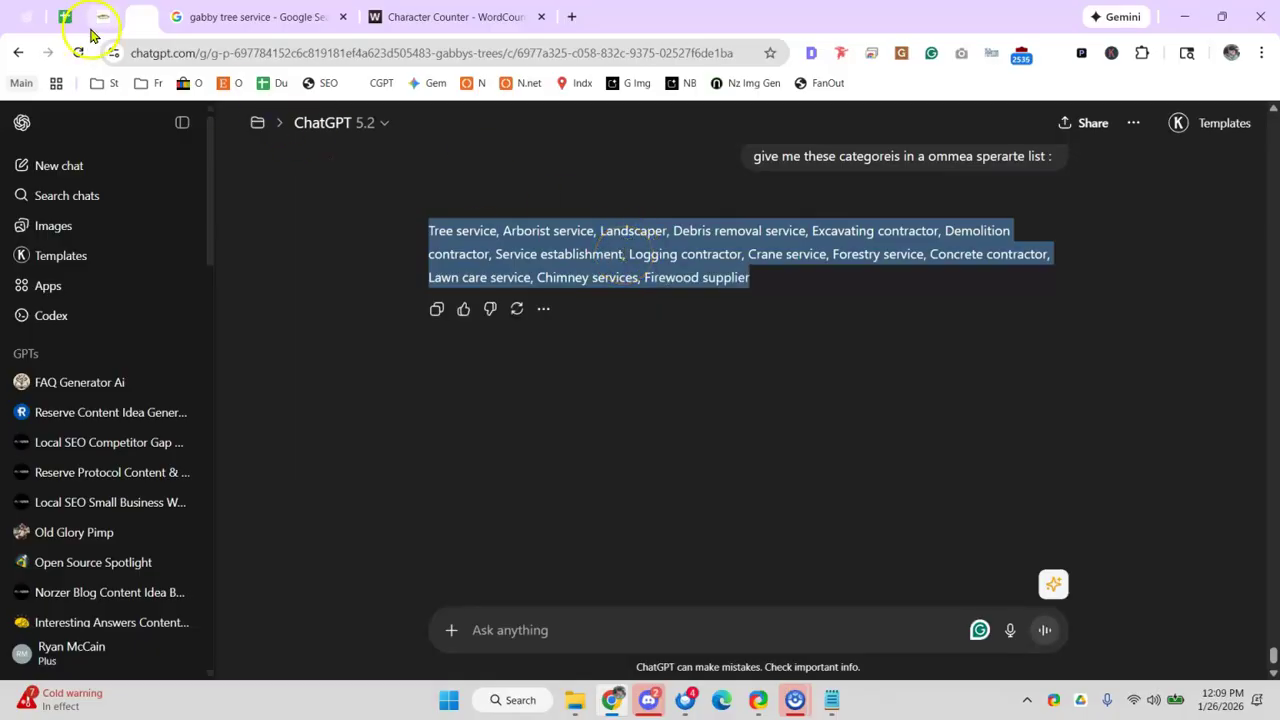
- Delete the Category Analysis image and paste the category list after 'Ask:' in D32
{"action": "left_click", "coordinate": [64, 17]}
{"action": "key", "text": "Delete"}
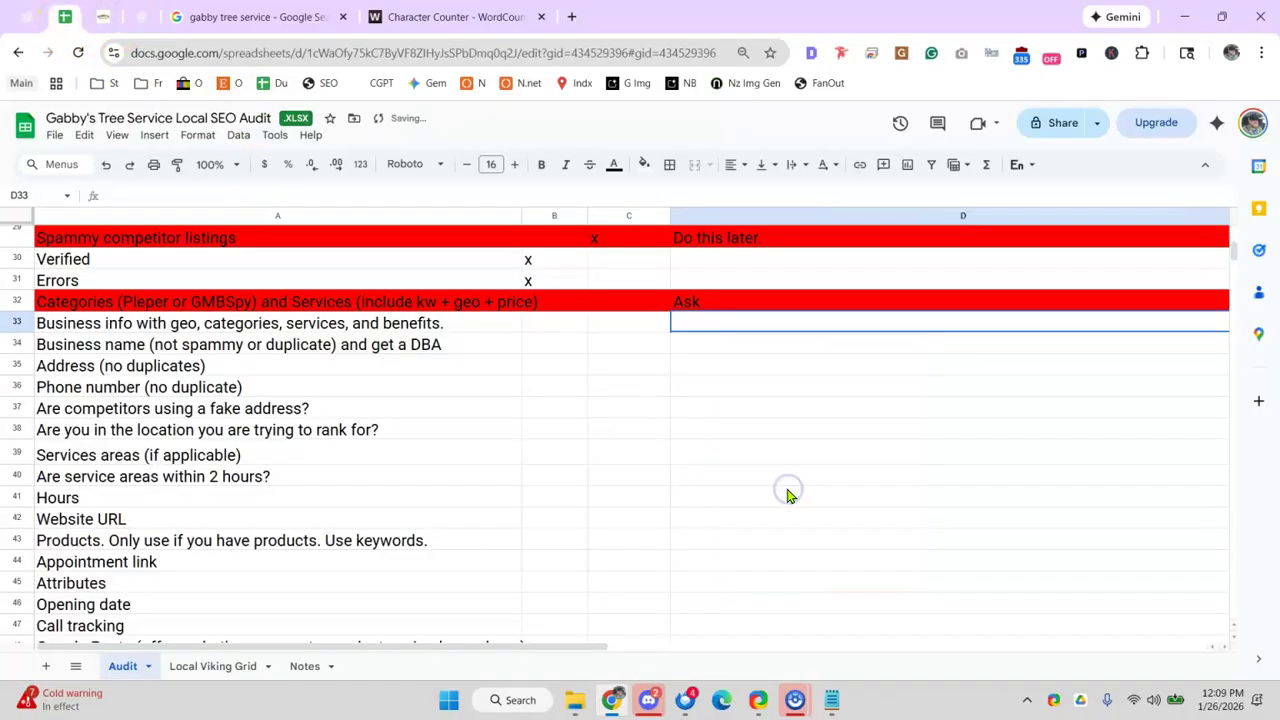
{"action": "left_click", "coordinate": [754, 310]}
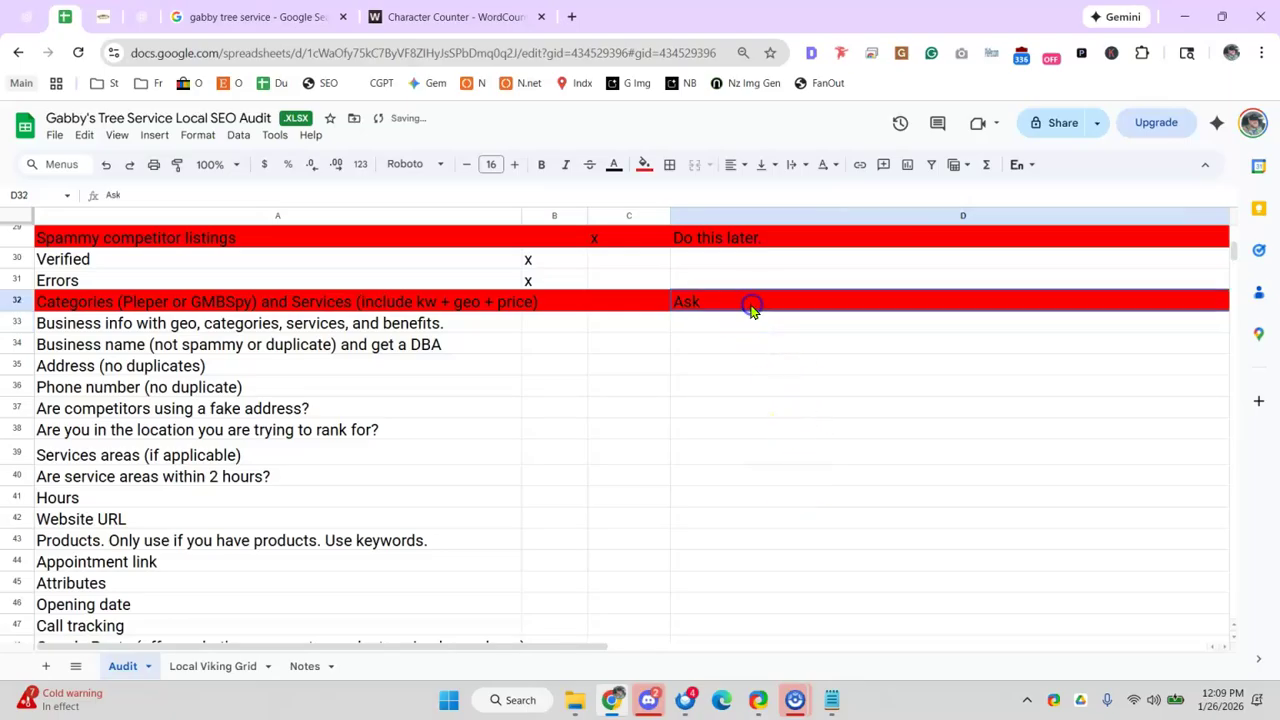
{"action": "double_click", "coordinate": [751, 306]}
{"action": "key", "text": "ctrl+v"}
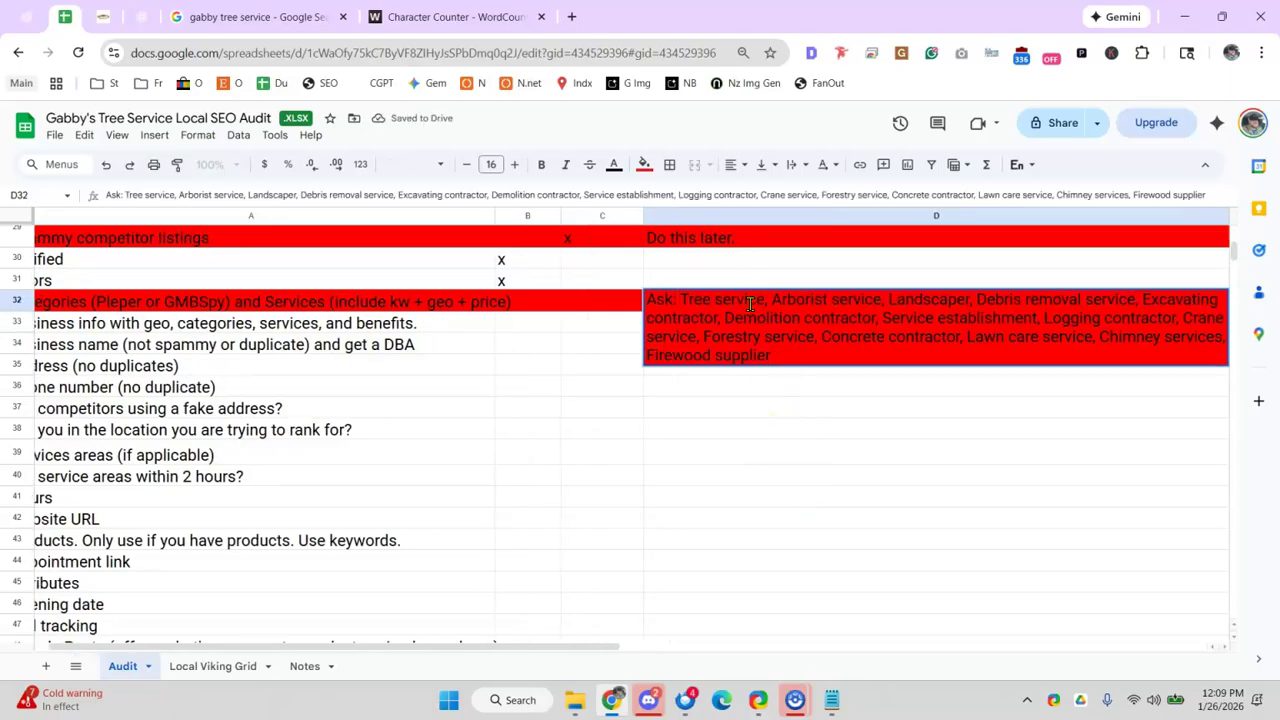
{"action": "left_click", "coordinate": [758, 510]}
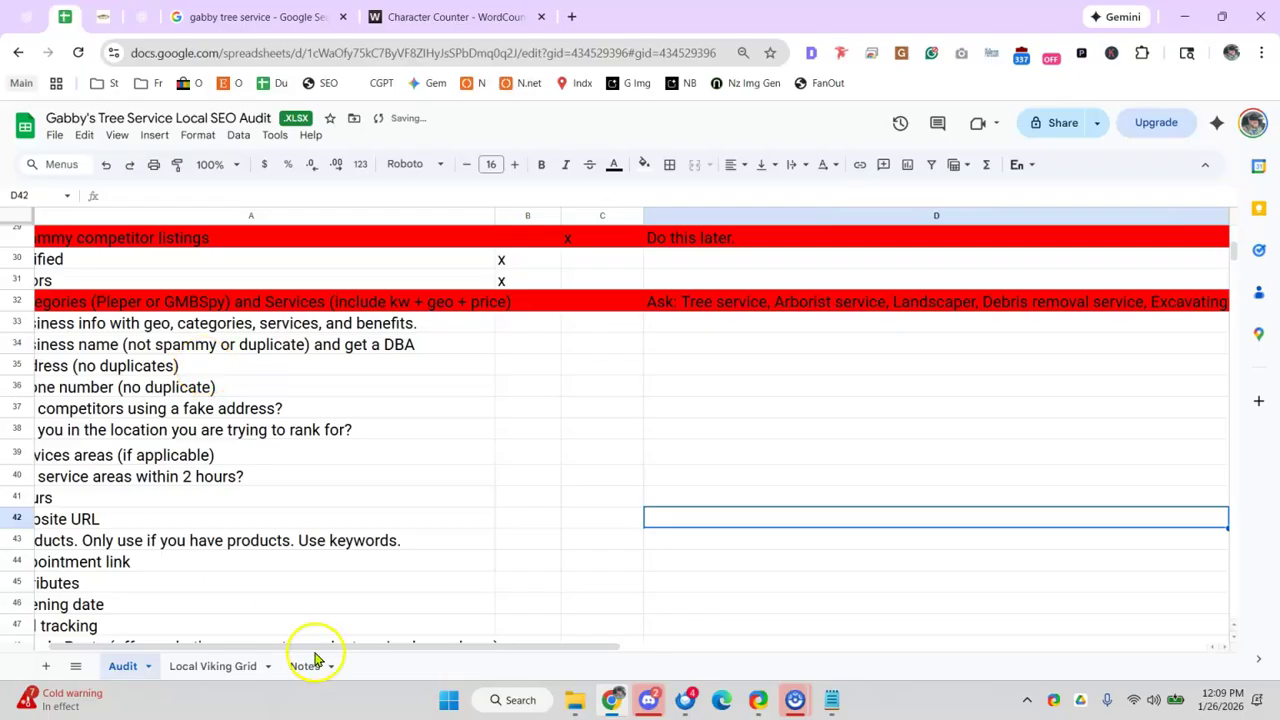
- Write the note 'Updated. Ask client' in D33 and select A33:D33
{"action": "left_click_drag", "start_coordinate": [271, 645], "coordinate": [258, 642]}
{"action": "left_click", "coordinate": [772, 321]}
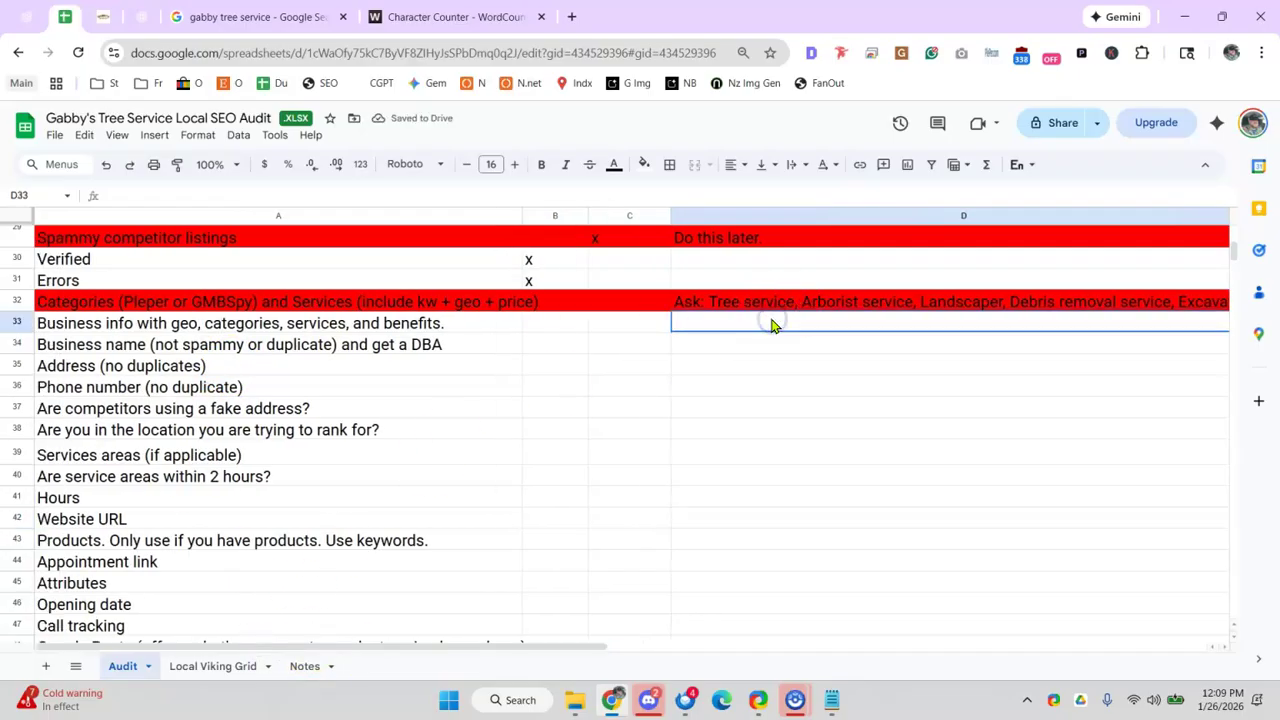
{"action": "type", "text": "Updated. Ask client"}
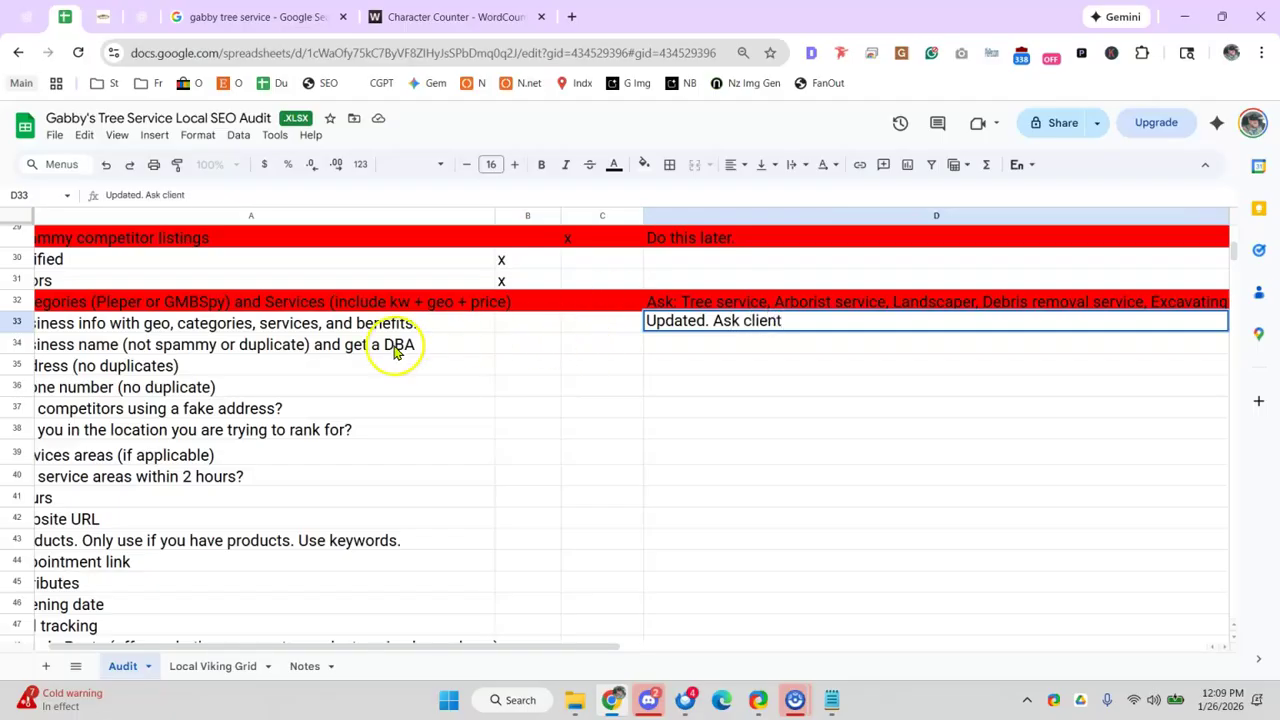
{"action": "left_click_drag", "start_coordinate": [410, 322], "coordinate": [657, 325]}
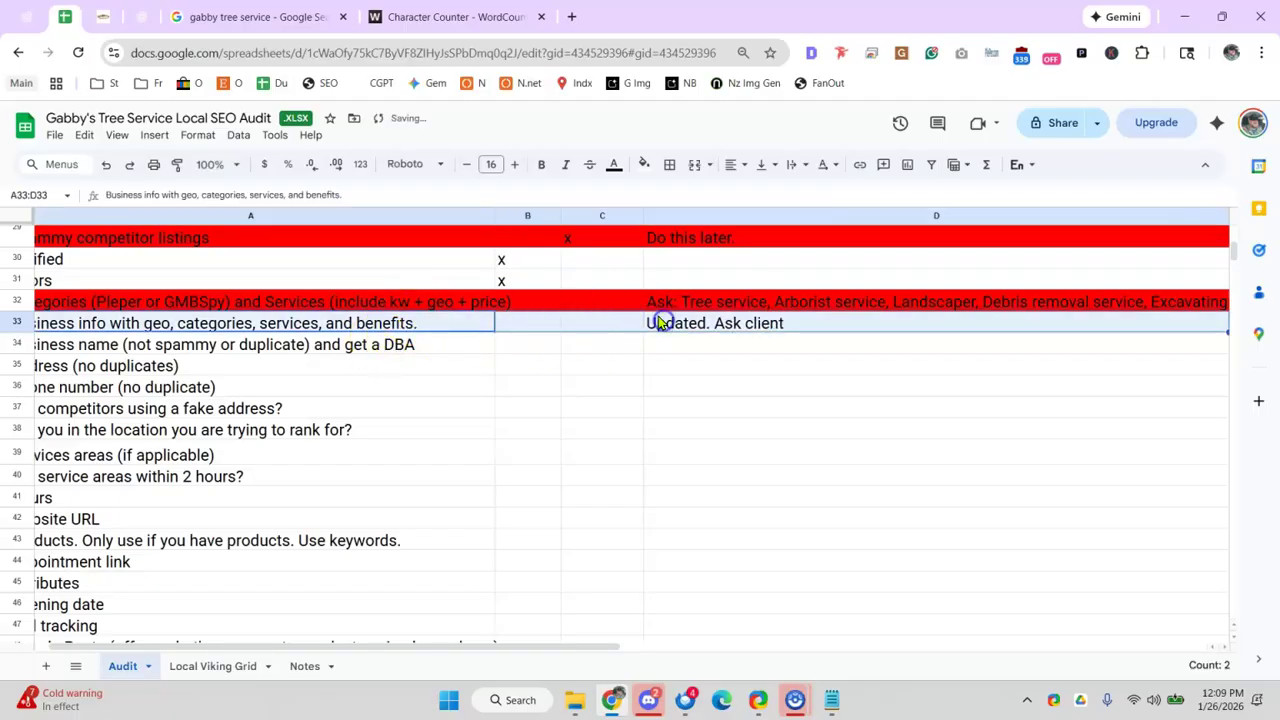
- Undo the red text on row 33 and fill A33:D33 red instead
{"action": "left_click", "coordinate": [614, 164]}
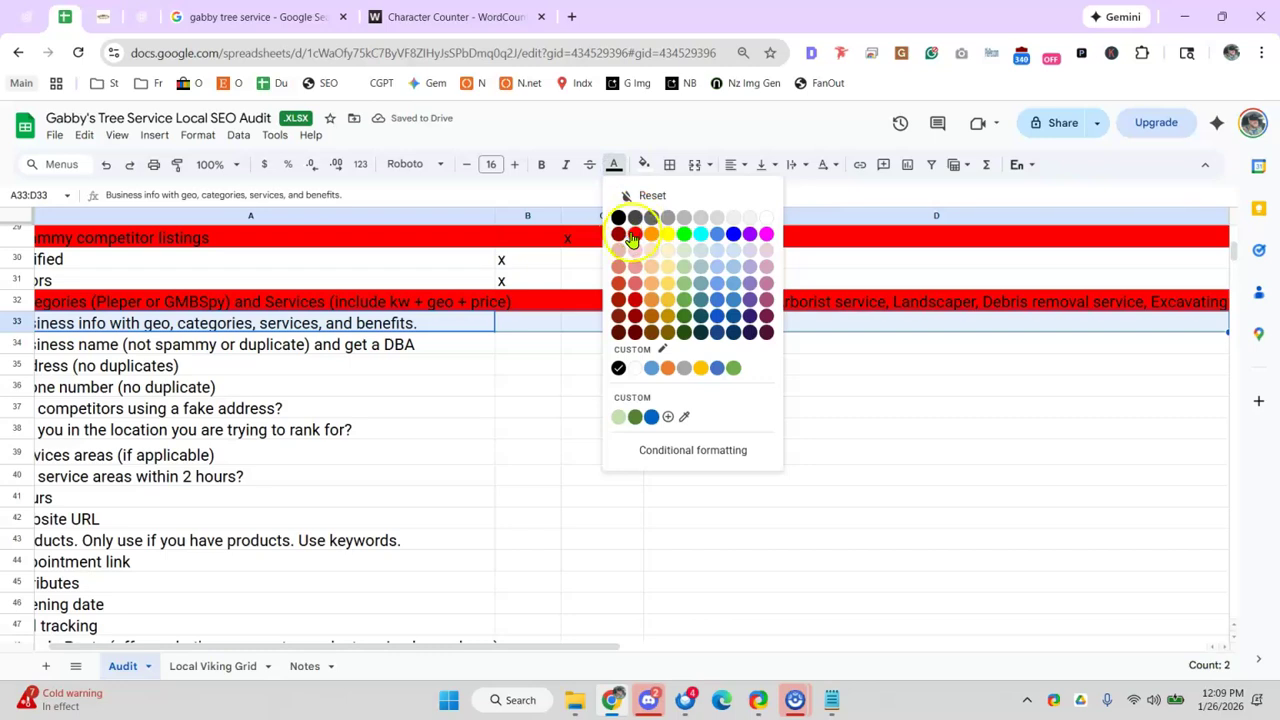
{"action": "left_click", "coordinate": [634, 235]}
{"action": "left_click", "coordinate": [648, 700]}
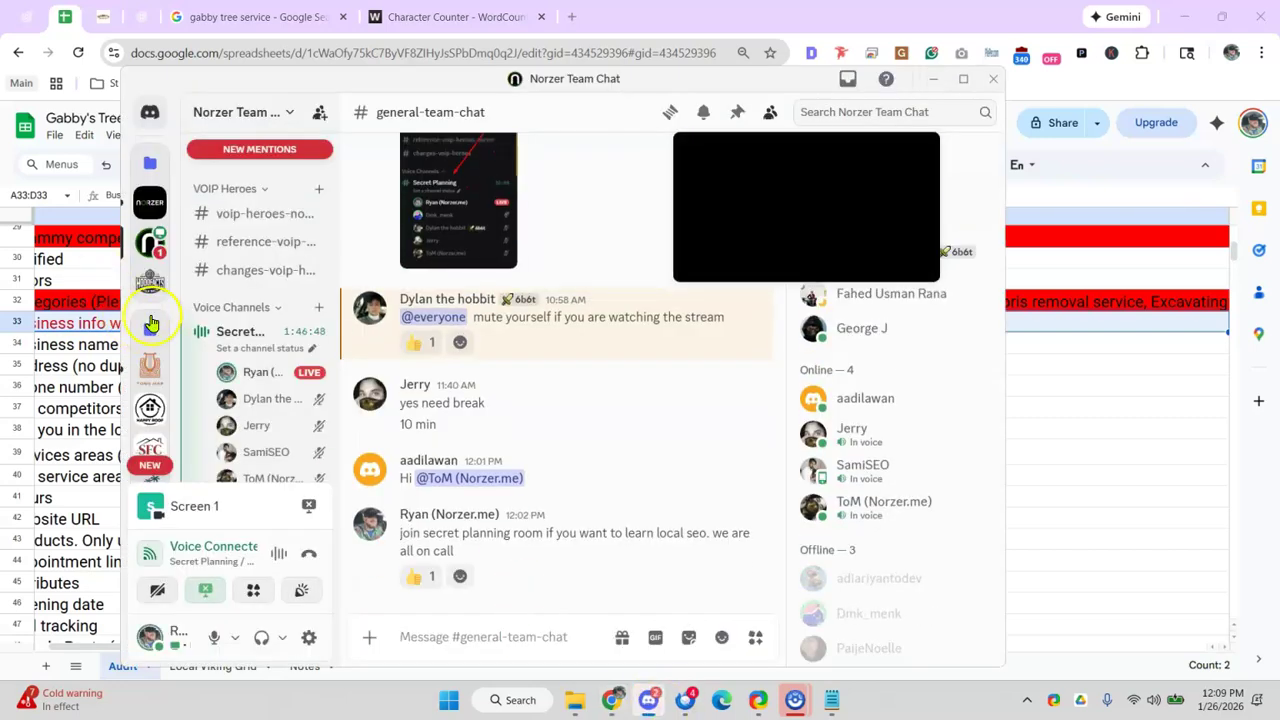
{"action": "scroll", "coordinate": [151, 323], "scroll_direction": "down", "scroll_amount": 2}
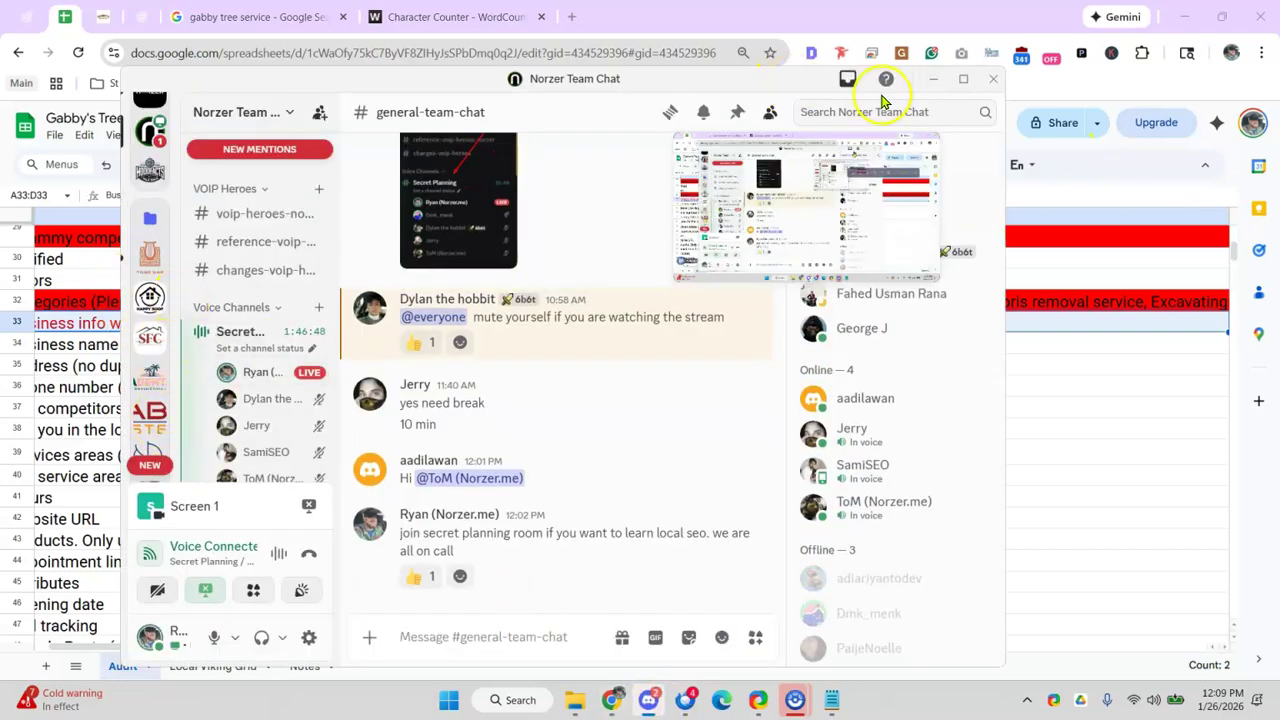
{"action": "left_click", "coordinate": [931, 79]}
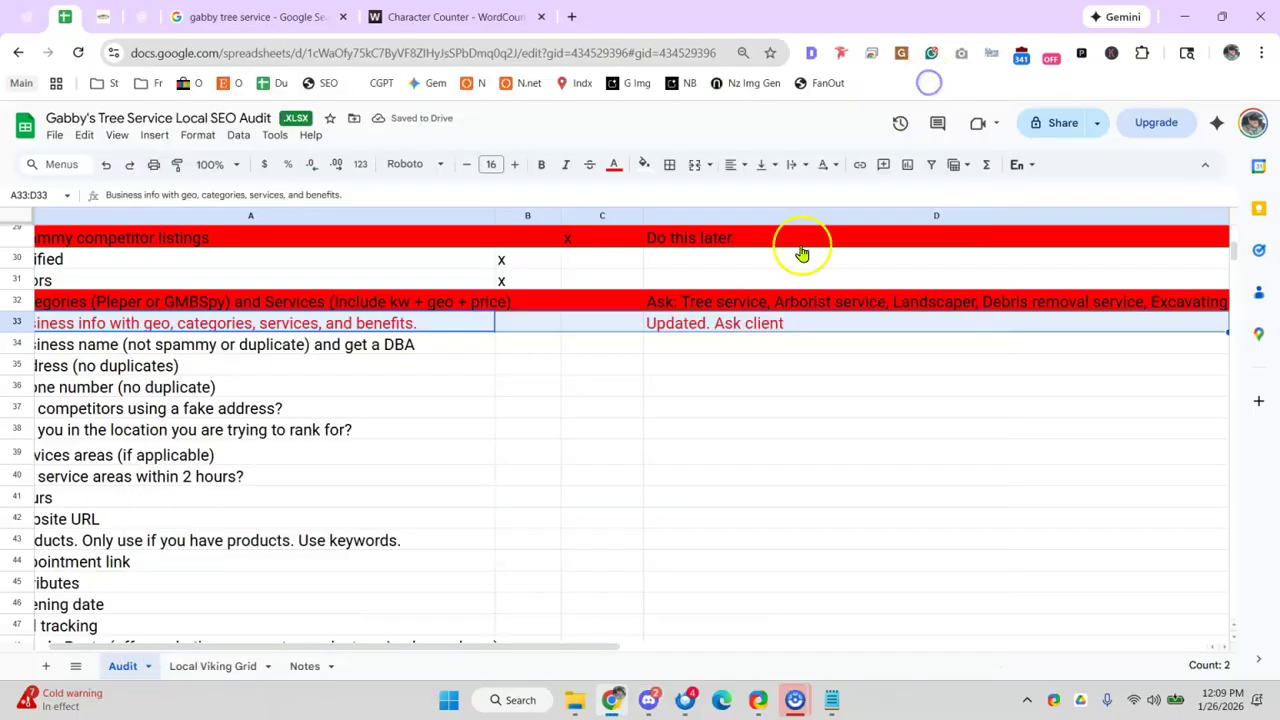
{"action": "left_click", "coordinate": [379, 330]}
{"action": "key", "text": "ctrl+z"}
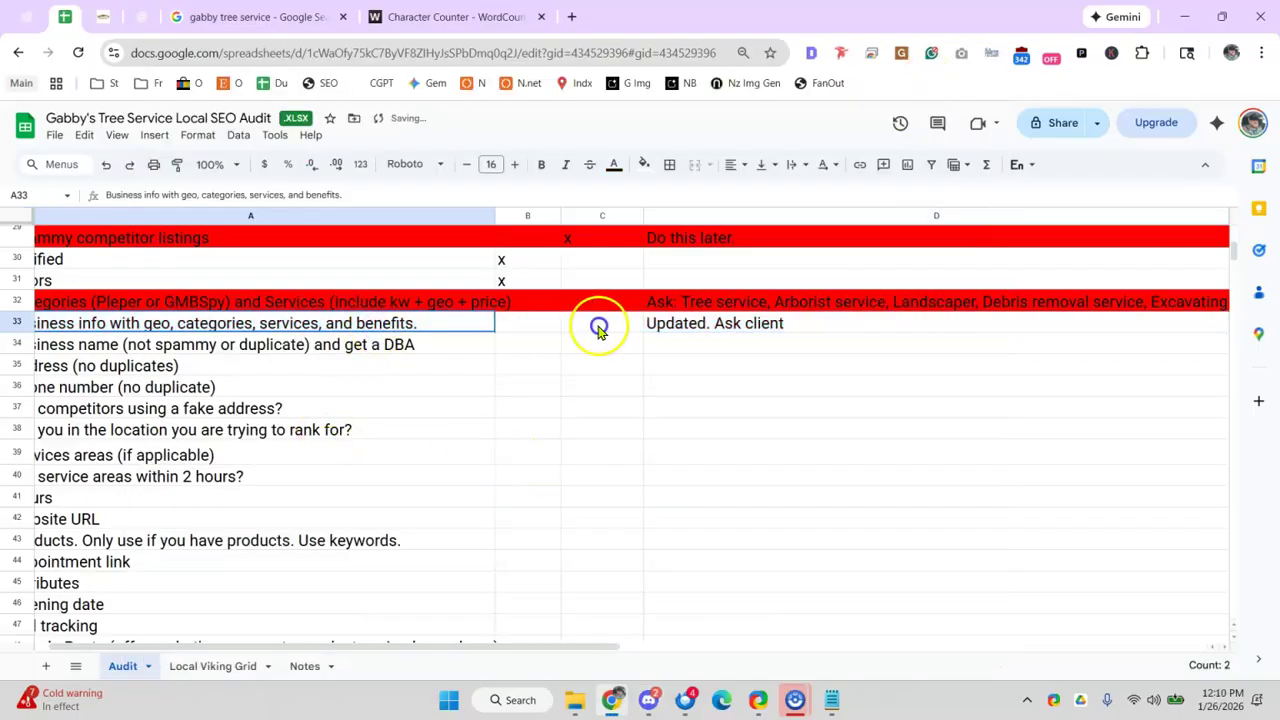
{"action": "left_click", "coordinate": [645, 165]}
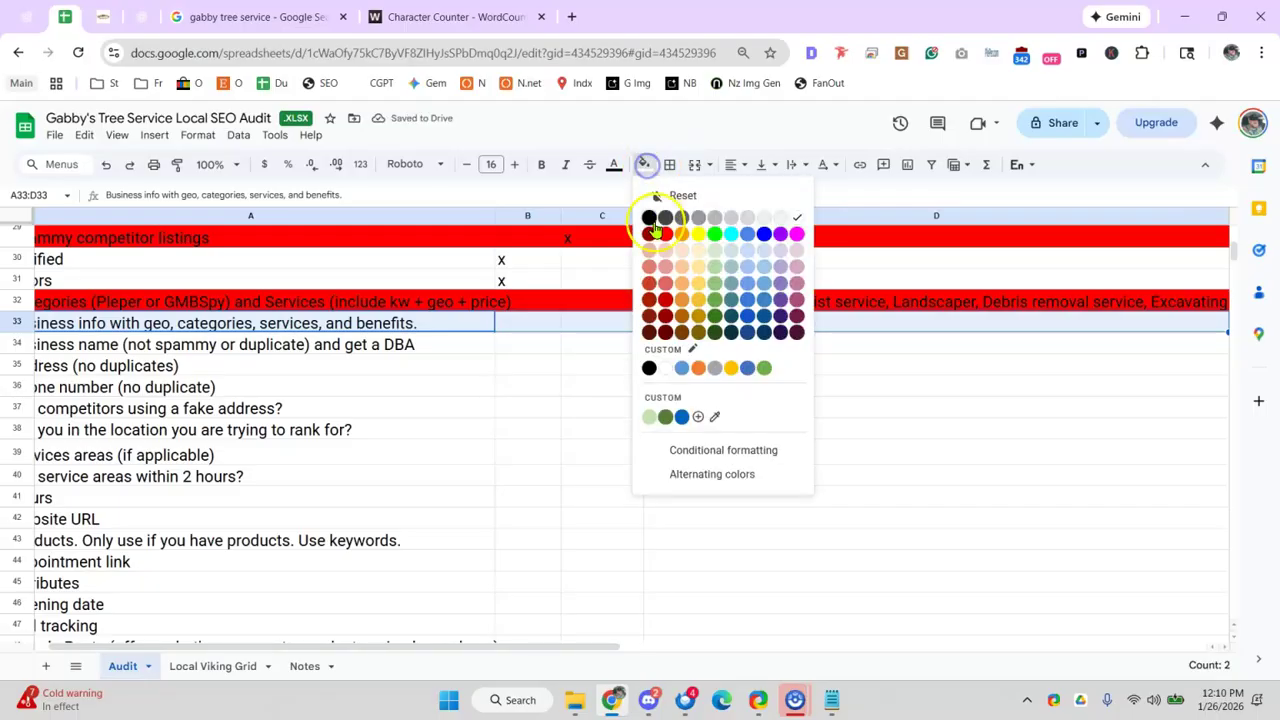
{"action": "left_click", "coordinate": [662, 236]}
- Select the business-name check in A34 and close the business details in the search results
{"action": "left_click", "coordinate": [331, 406]}
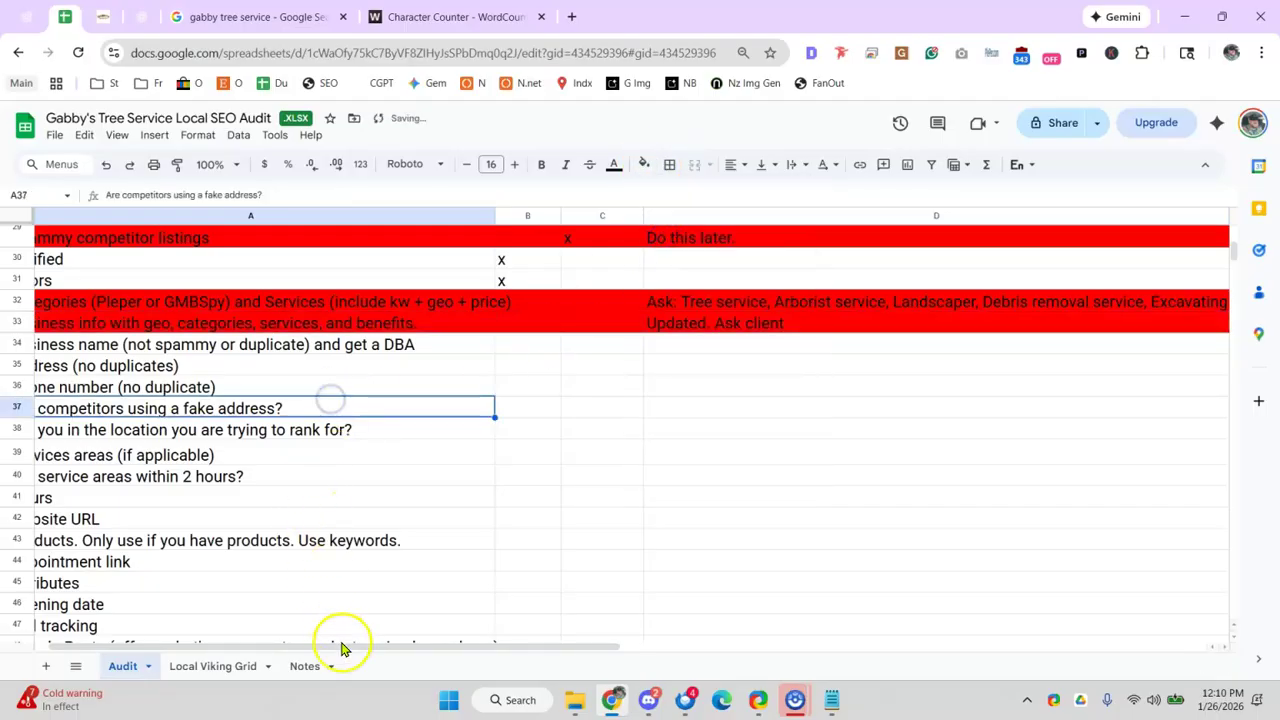
{"action": "left_click_drag", "start_coordinate": [354, 649], "coordinate": [174, 500]}
{"action": "left_click", "coordinate": [250, 348]}
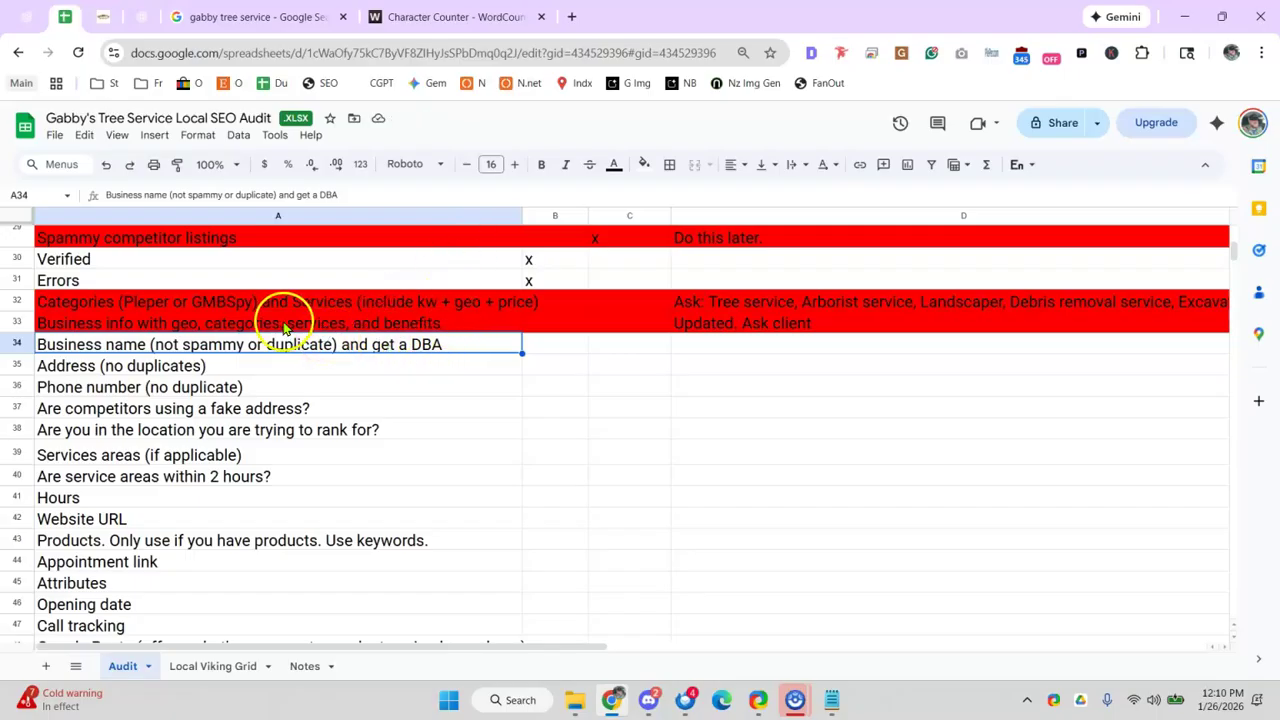
{"action": "left_click", "coordinate": [255, 18]}
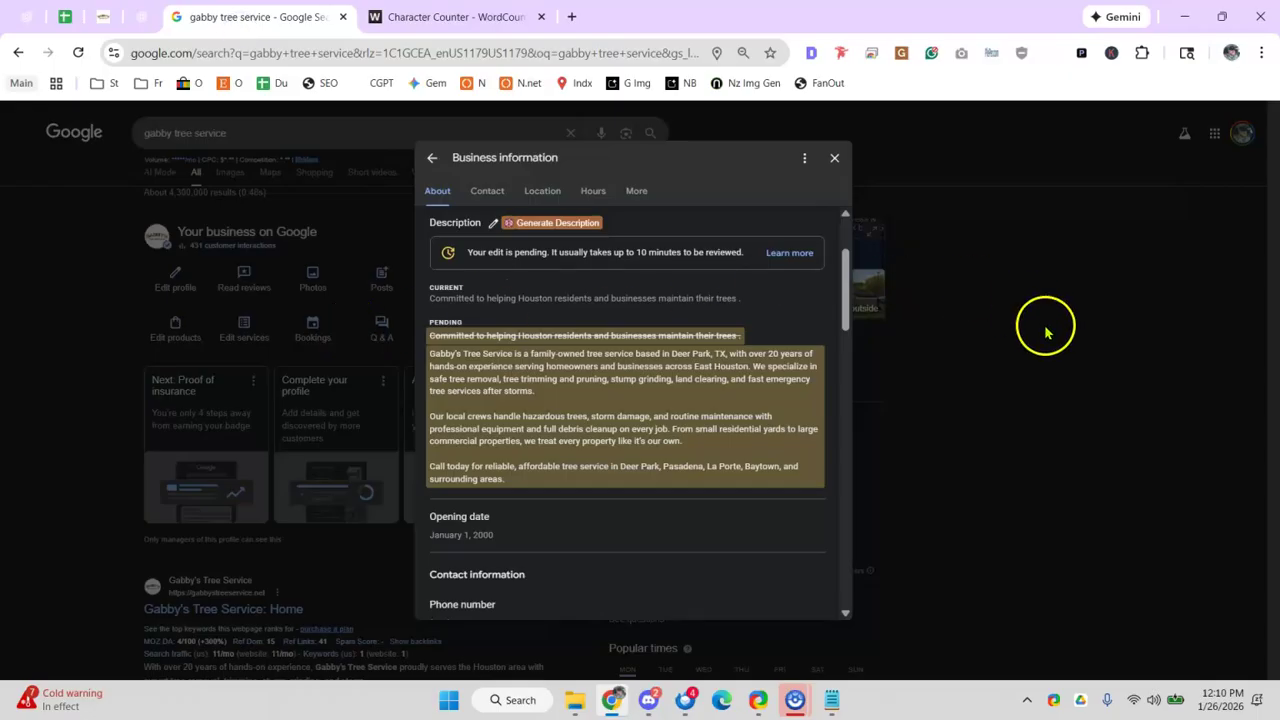
{"action": "left_click", "coordinate": [945, 380]}
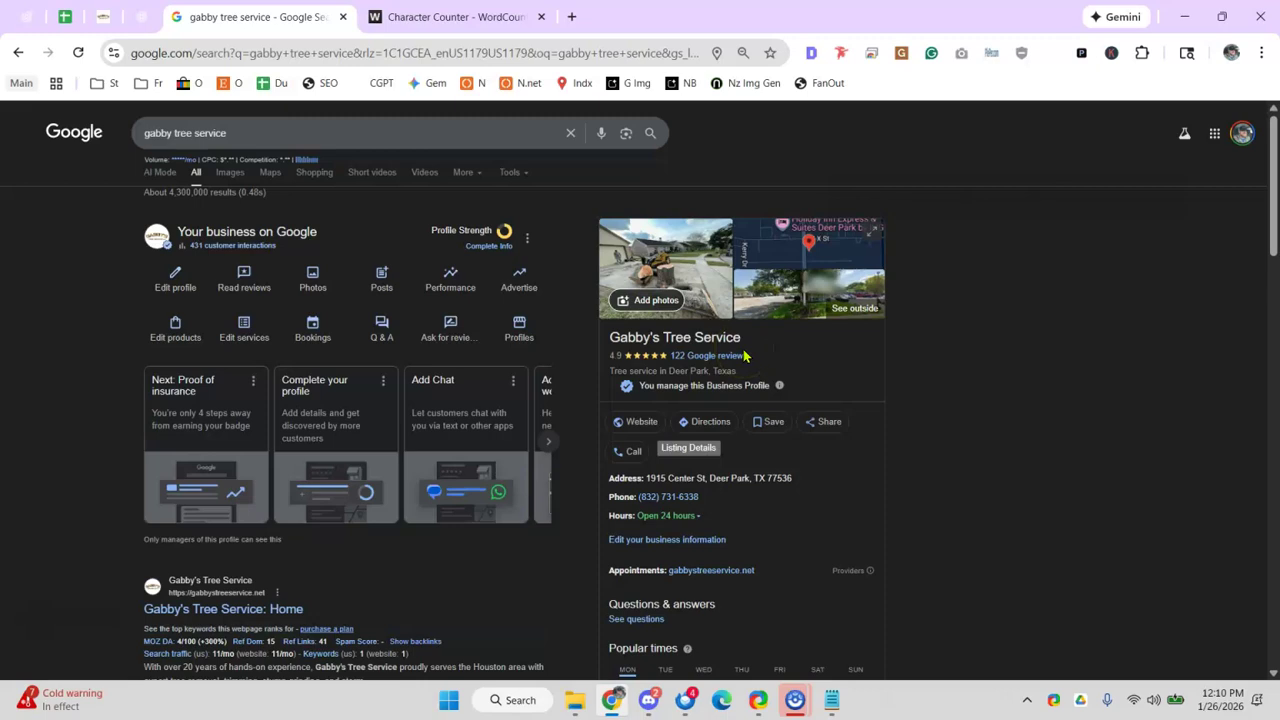
- Review the Gabby's Tree Service results and open gabbystreeservice.net from the profile's Website link
{"action": "left_click_drag", "start_coordinate": [663, 337], "coordinate": [706, 336]}
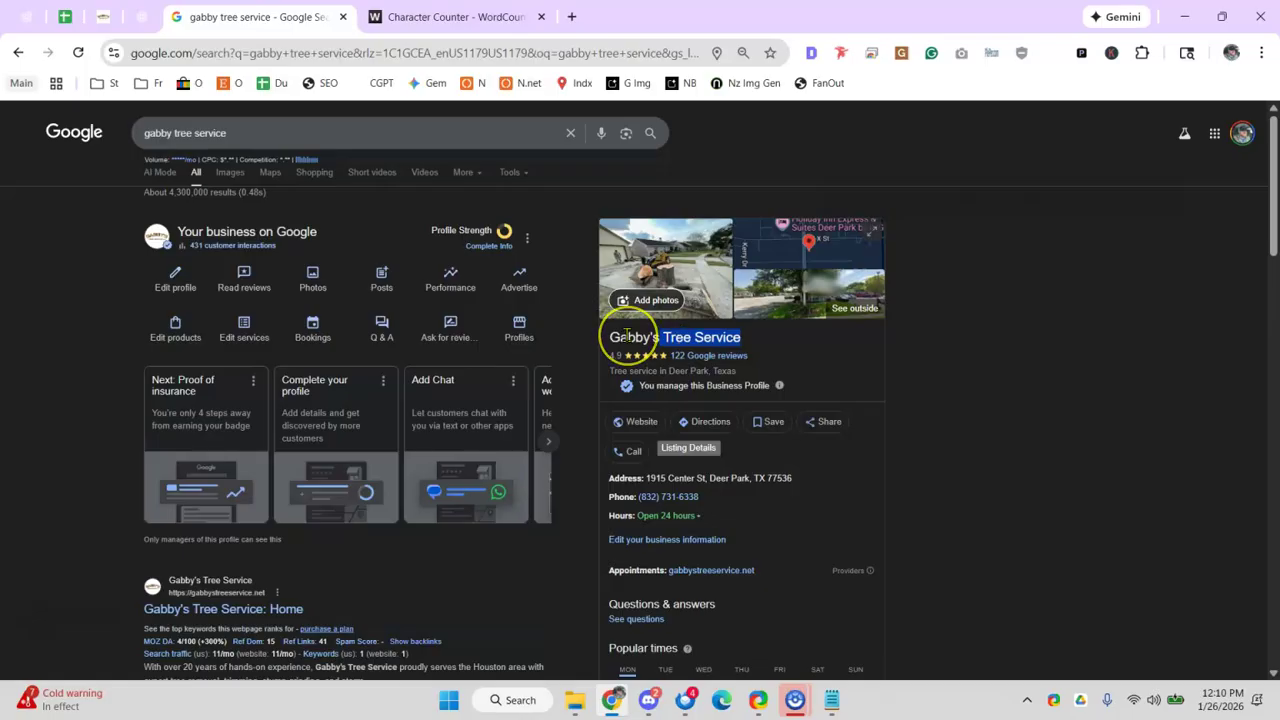
{"action": "left_click", "coordinate": [628, 337]}
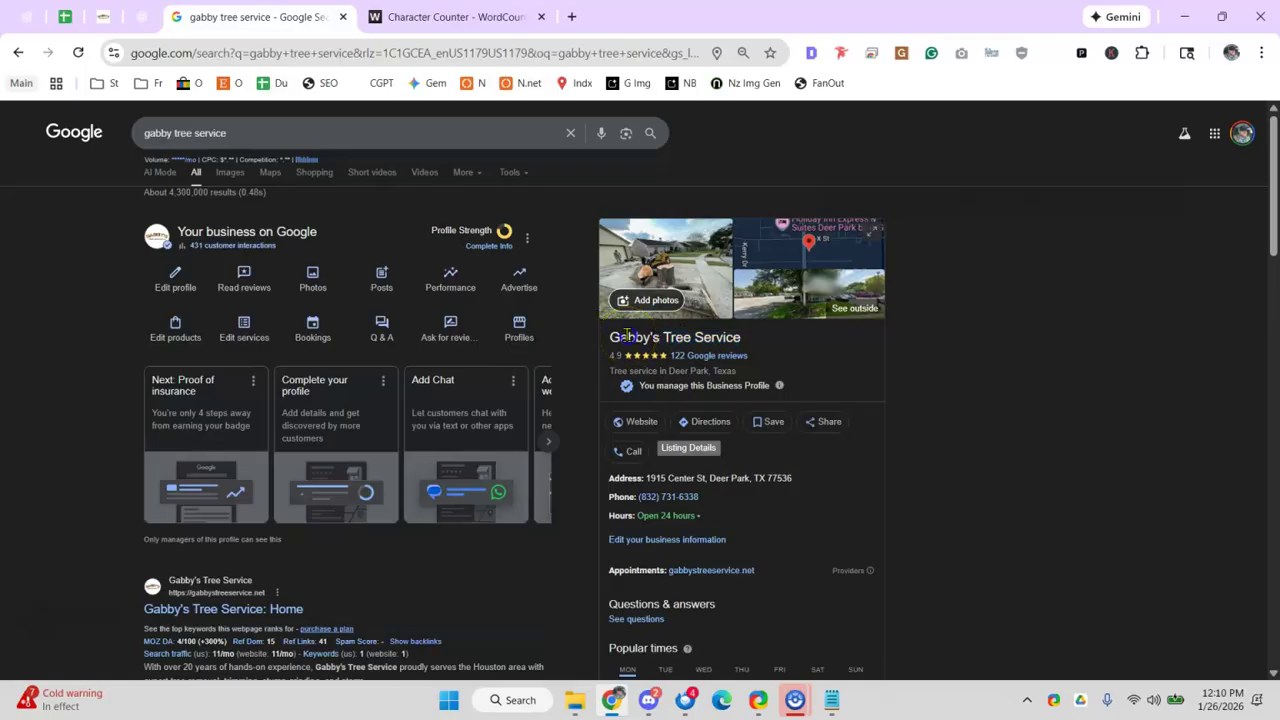
{"action": "left_click_drag", "start_coordinate": [611, 337], "coordinate": [709, 355]}
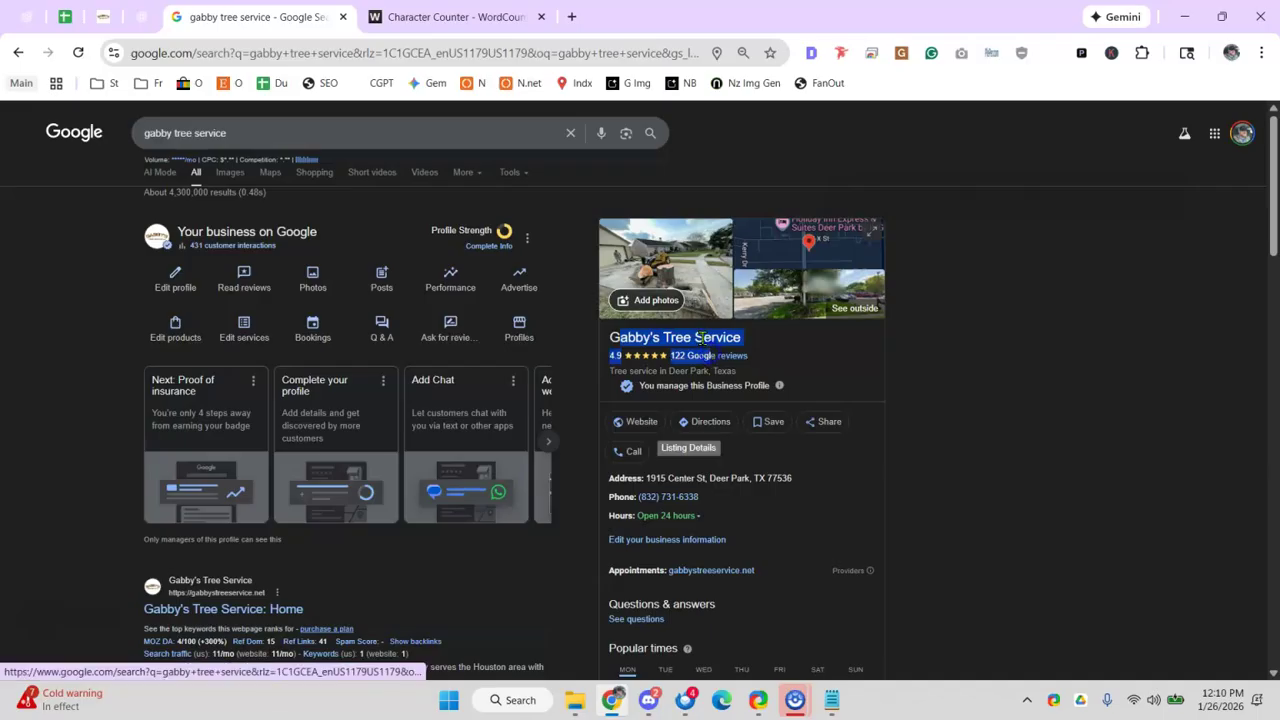
{"action": "scroll", "coordinate": [697, 331], "scroll_direction": "down", "scroll_amount": 7}
{"action": "scroll", "coordinate": [474, 346], "scroll_direction": "down", "scroll_amount": 3}
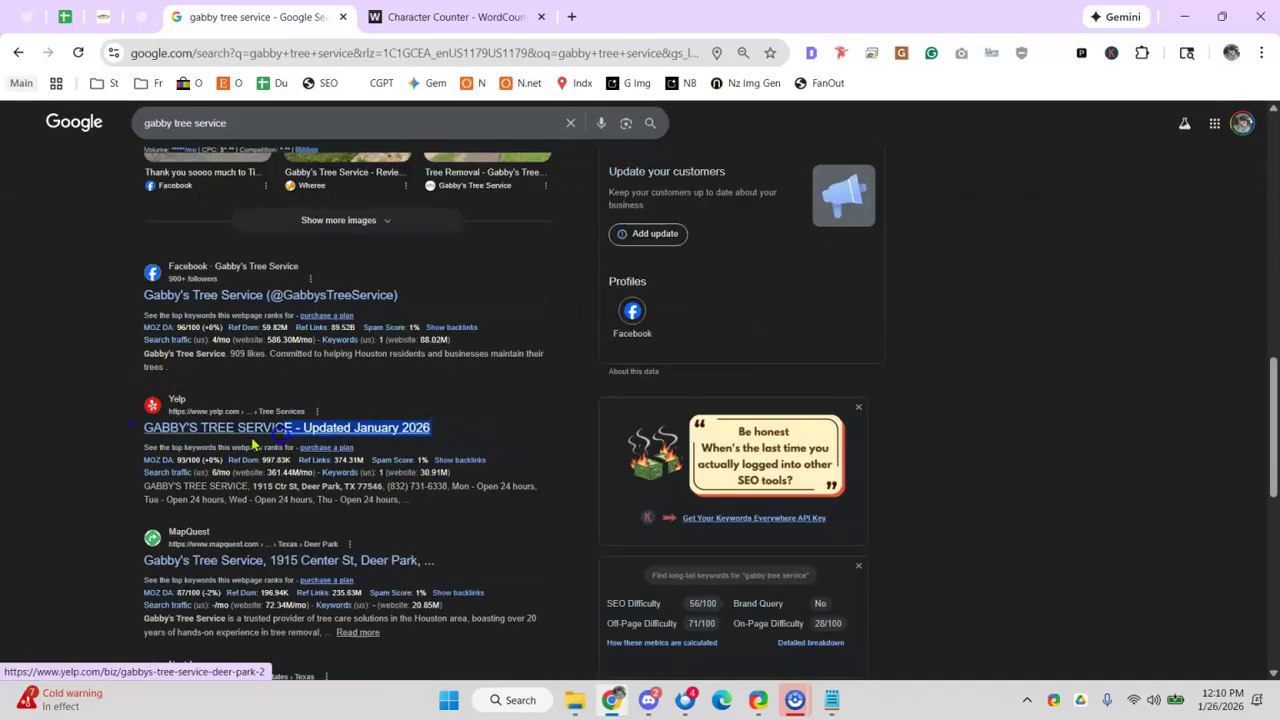
{"action": "scroll", "coordinate": [104, 374], "scroll_direction": "down", "scroll_amount": 4}
{"action": "mouse_move", "coordinate": [301, 298]}
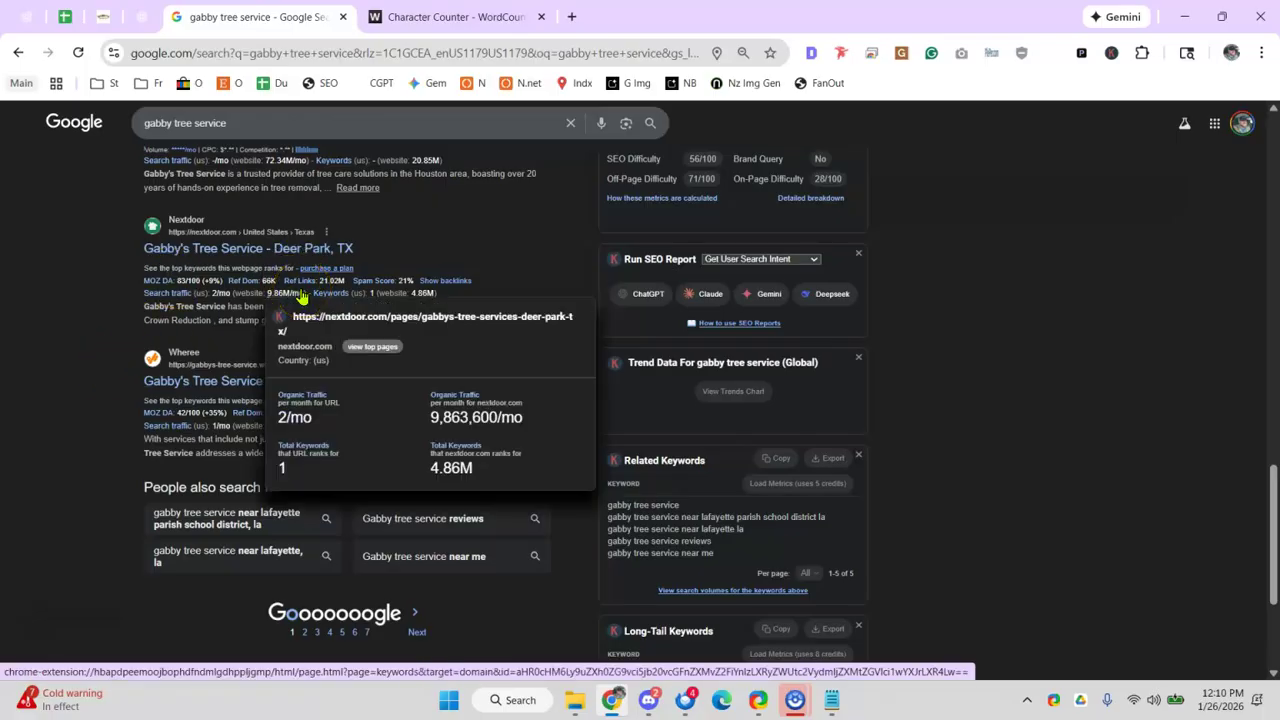
{"action": "scroll", "coordinate": [877, 408], "scroll_direction": "up", "scroll_amount": 15}
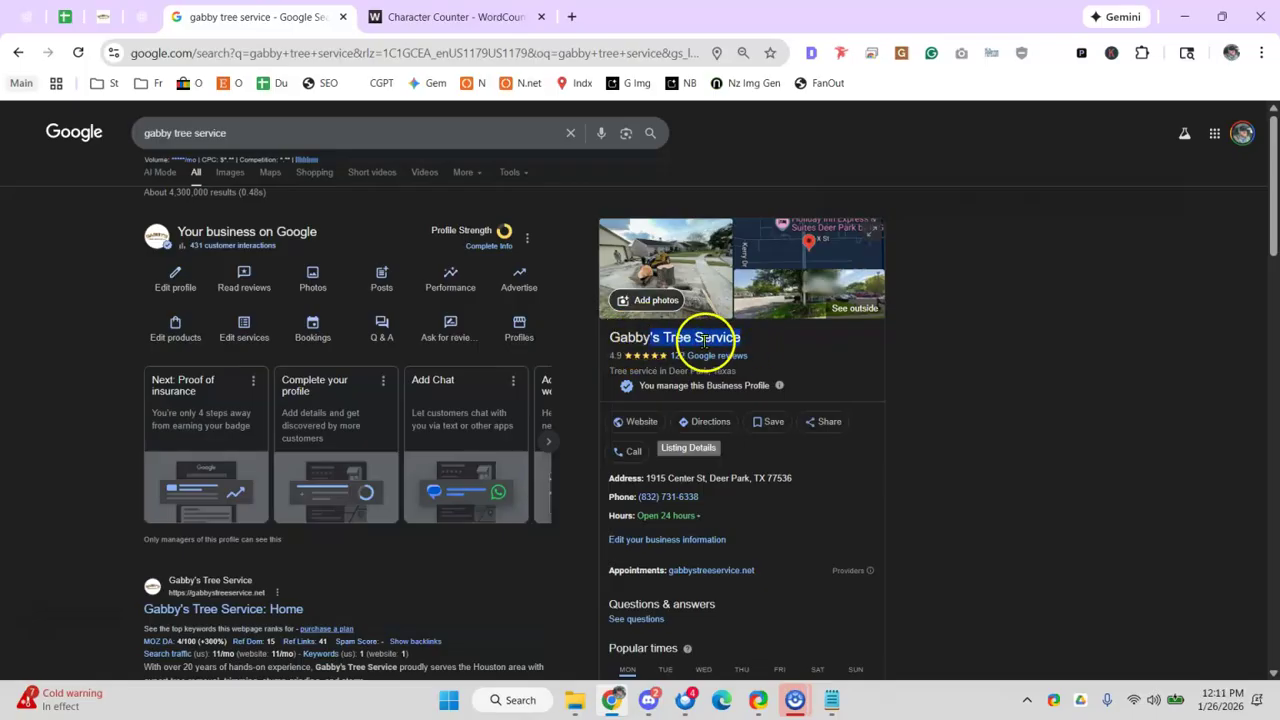
{"action": "left_click", "coordinate": [635, 422]}
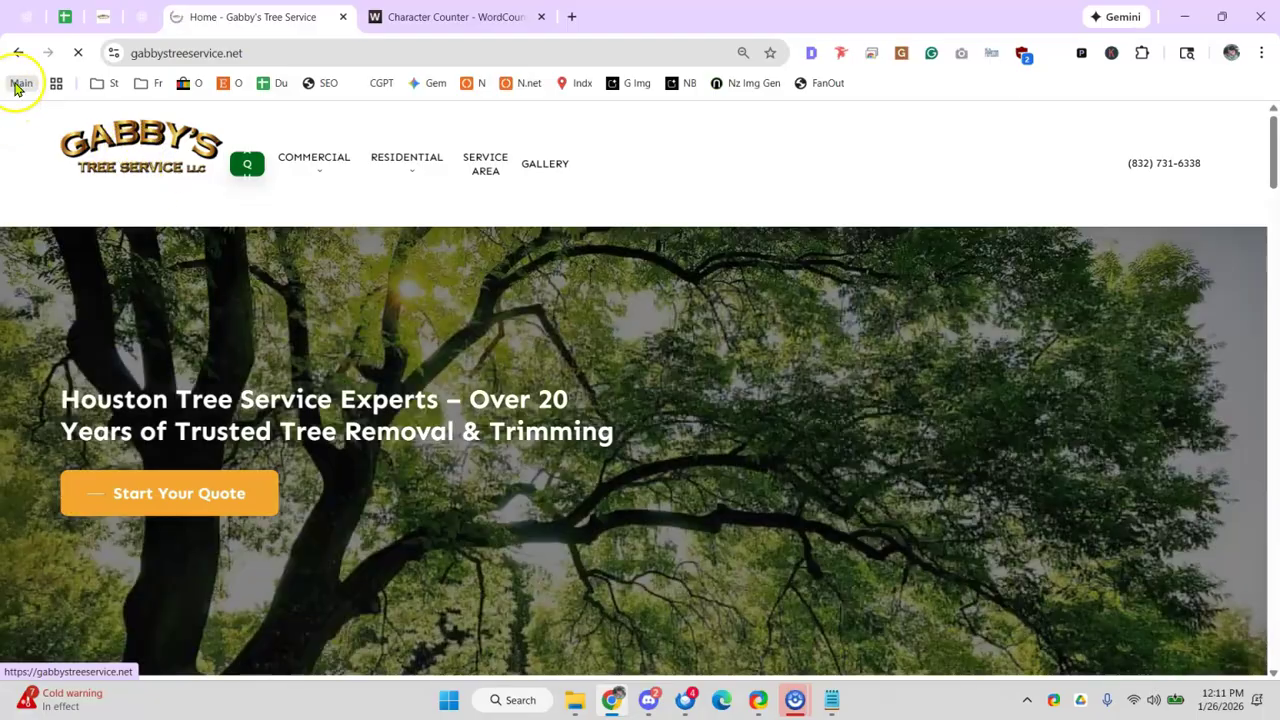
- Note 'maybe add geo?' in D34 and fill row A34:D34 red
{"action": "left_click", "coordinate": [58, 18]}
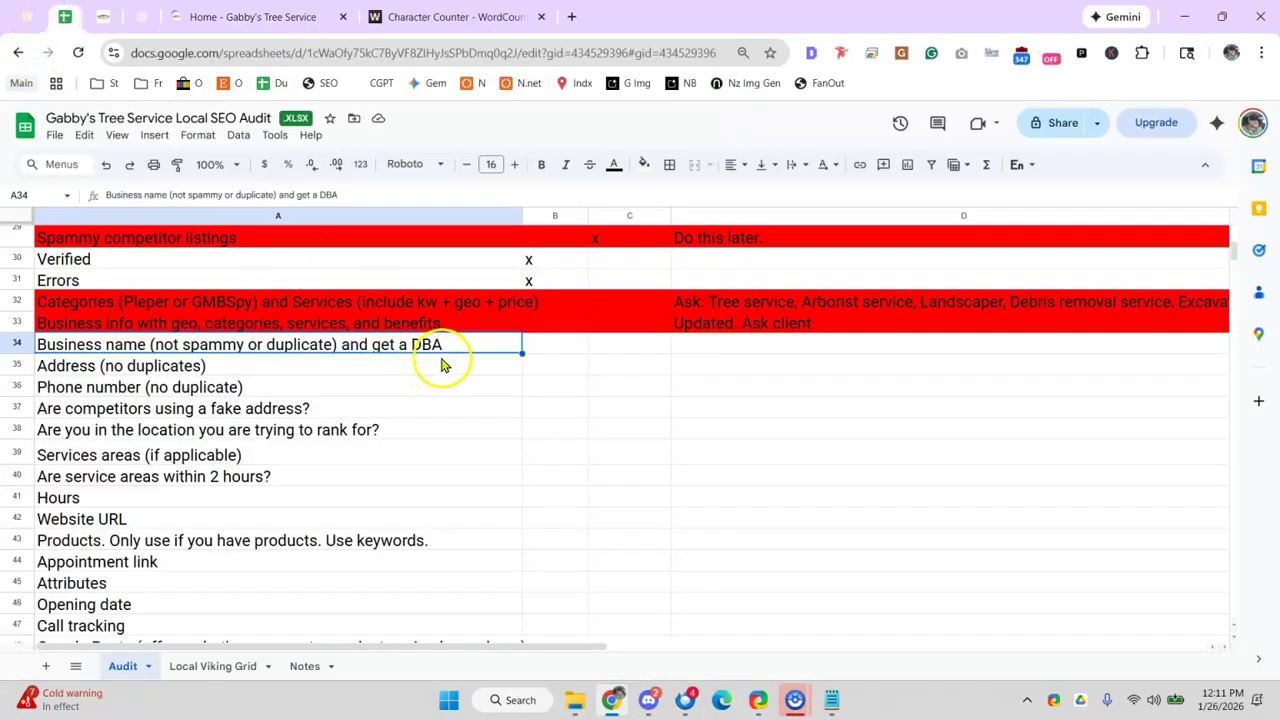
{"action": "left_click", "coordinate": [706, 344]}
{"action": "type", "text": "maybe a"}
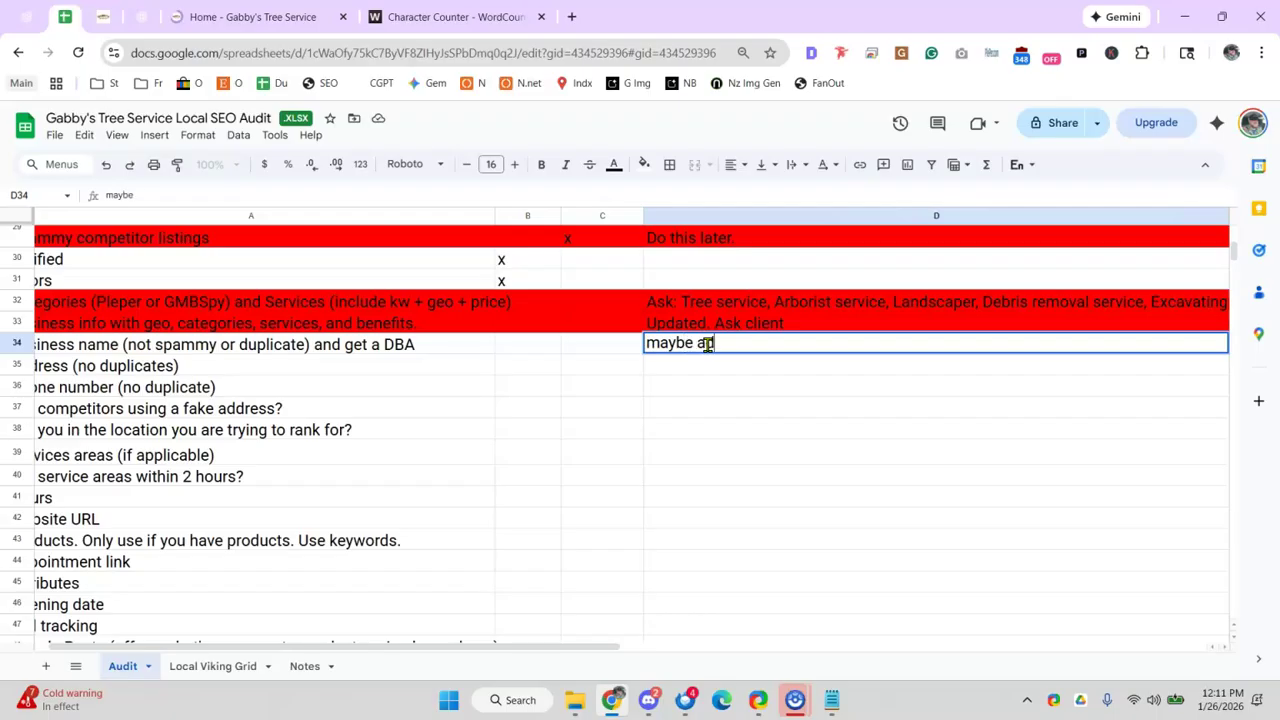
{"action": "left_click", "coordinate": [708, 344]}
{"action": "left_click_drag", "start_coordinate": [714, 345], "coordinate": [671, 343]}
{"action": "left_click", "coordinate": [392, 347]}
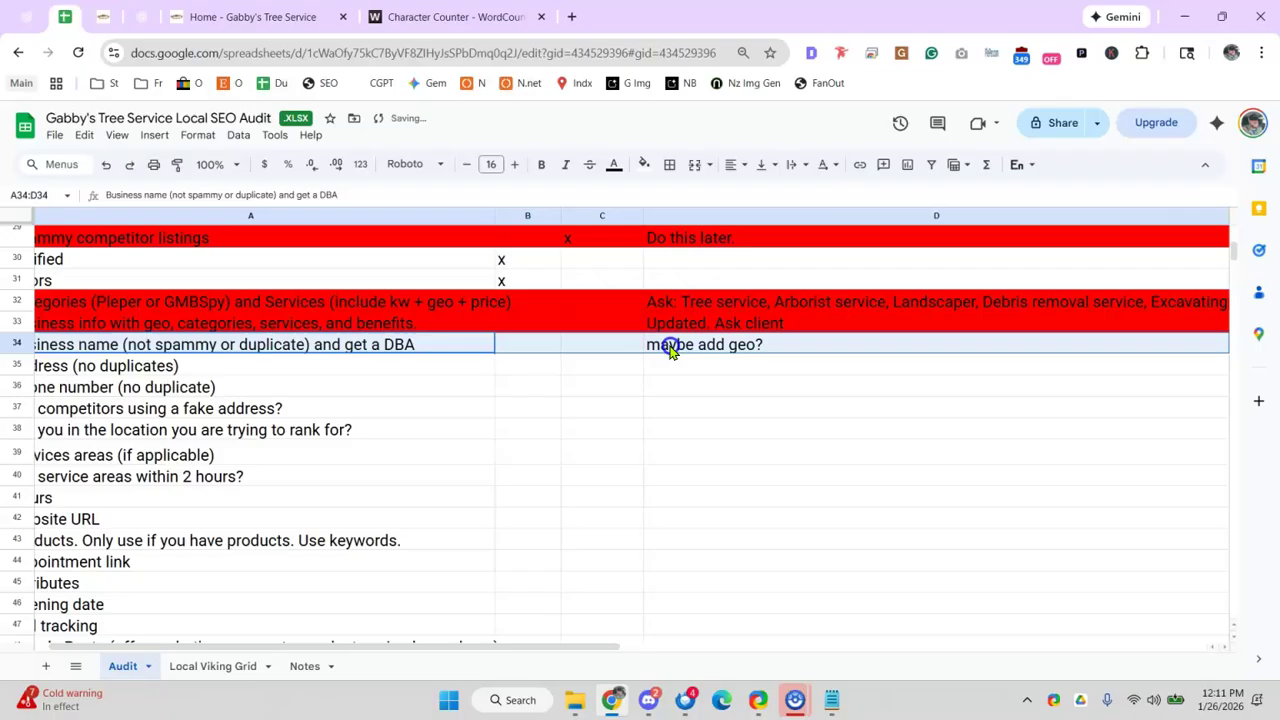
{"action": "left_click", "coordinate": [644, 164]}
{"action": "left_click", "coordinate": [670, 240]}
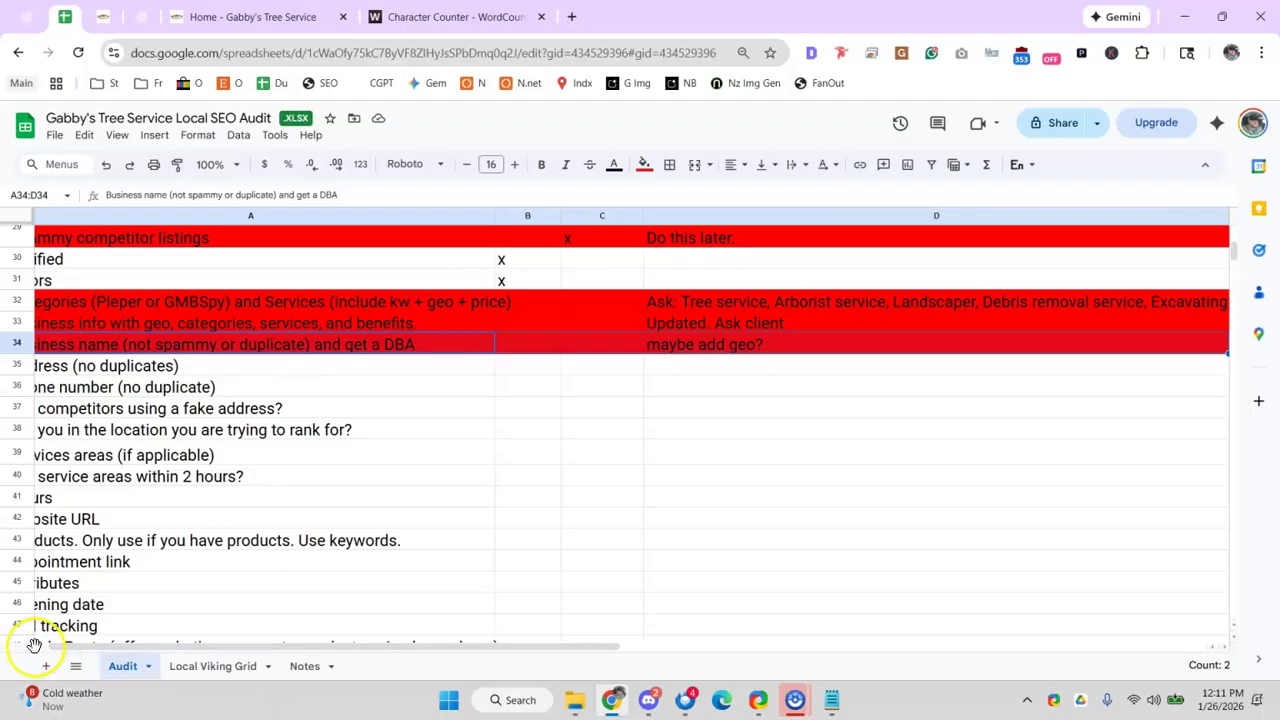
{"action": "left_click_drag", "start_coordinate": [121, 648], "coordinate": [107, 648]}
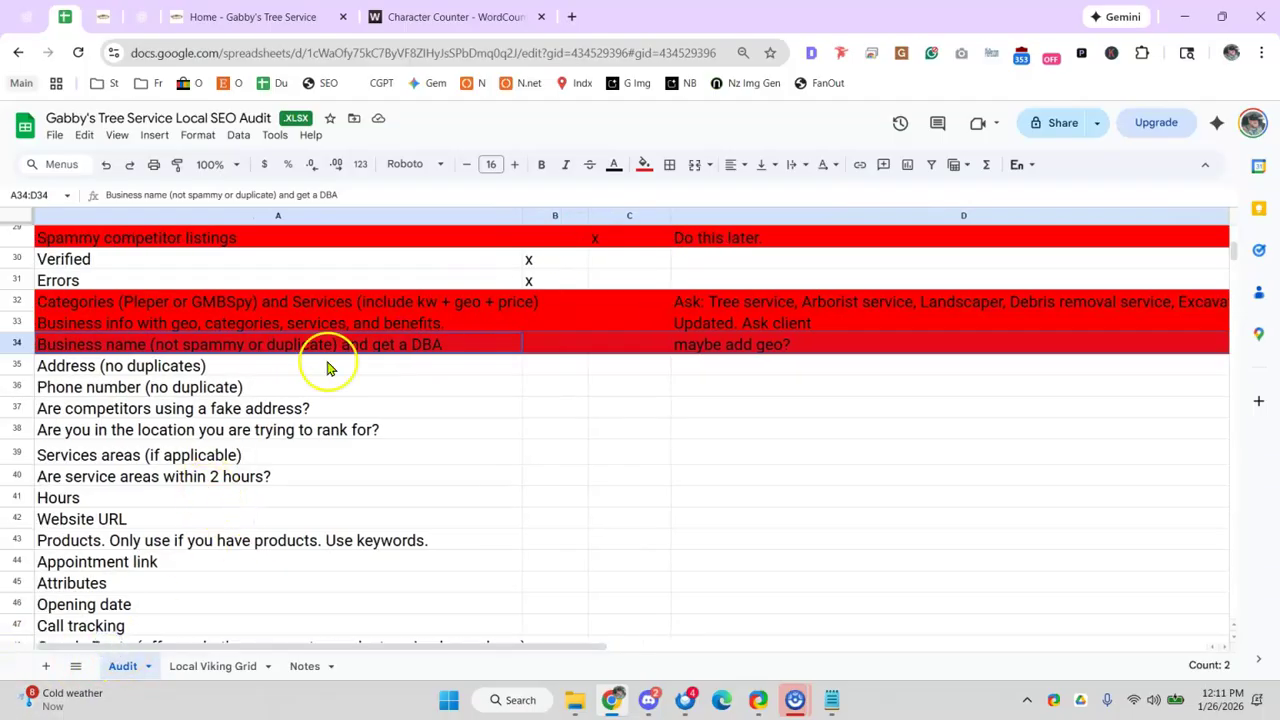
{"action": "left_click", "coordinate": [177, 12]}
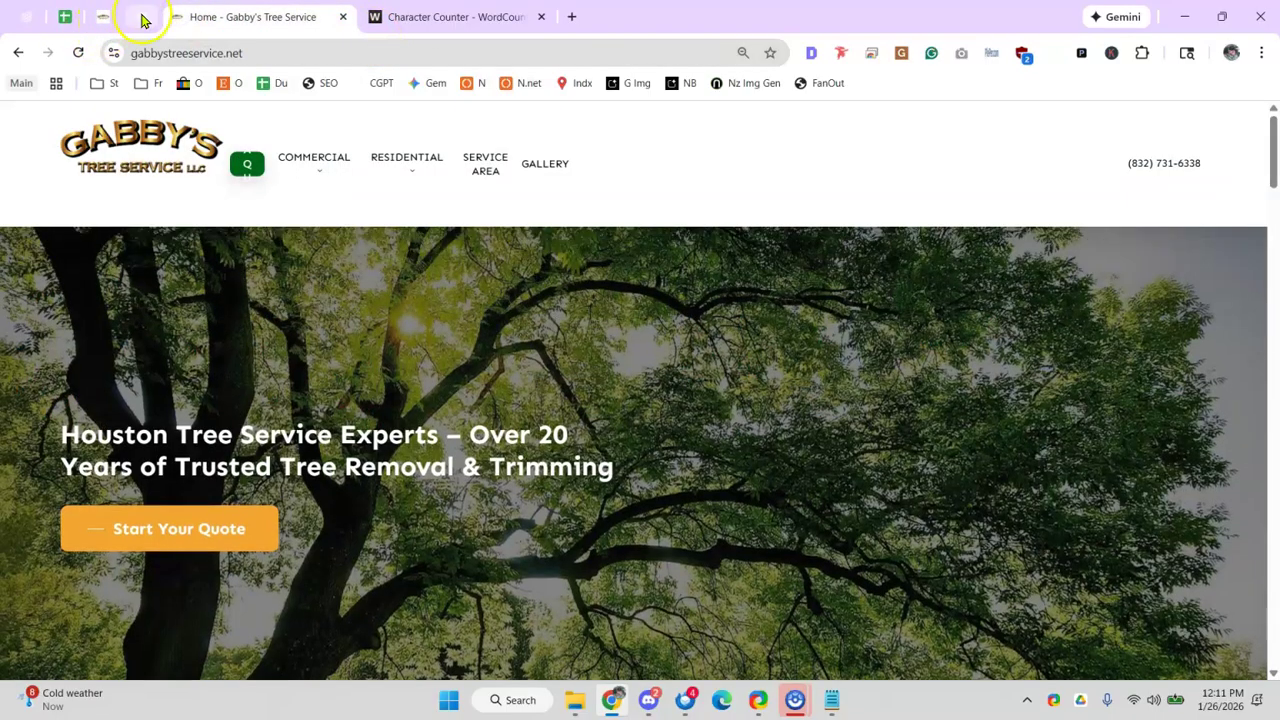
- Copy the business address from the knowledge panel and search it in a new tab
{"action": "left_click", "coordinate": [142, 16]}
{"action": "scroll", "coordinate": [675, 254], "scroll_direction": "up", "scroll_amount": 4}
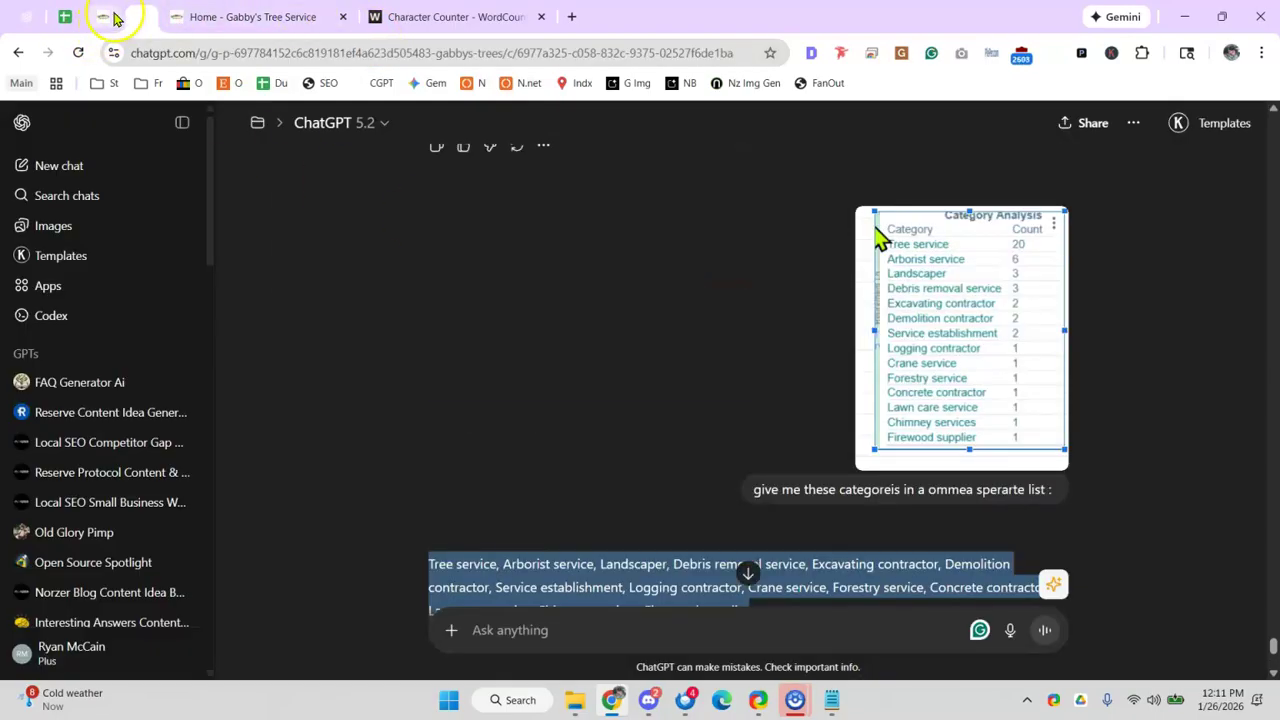
{"action": "left_click", "coordinate": [240, 16]}
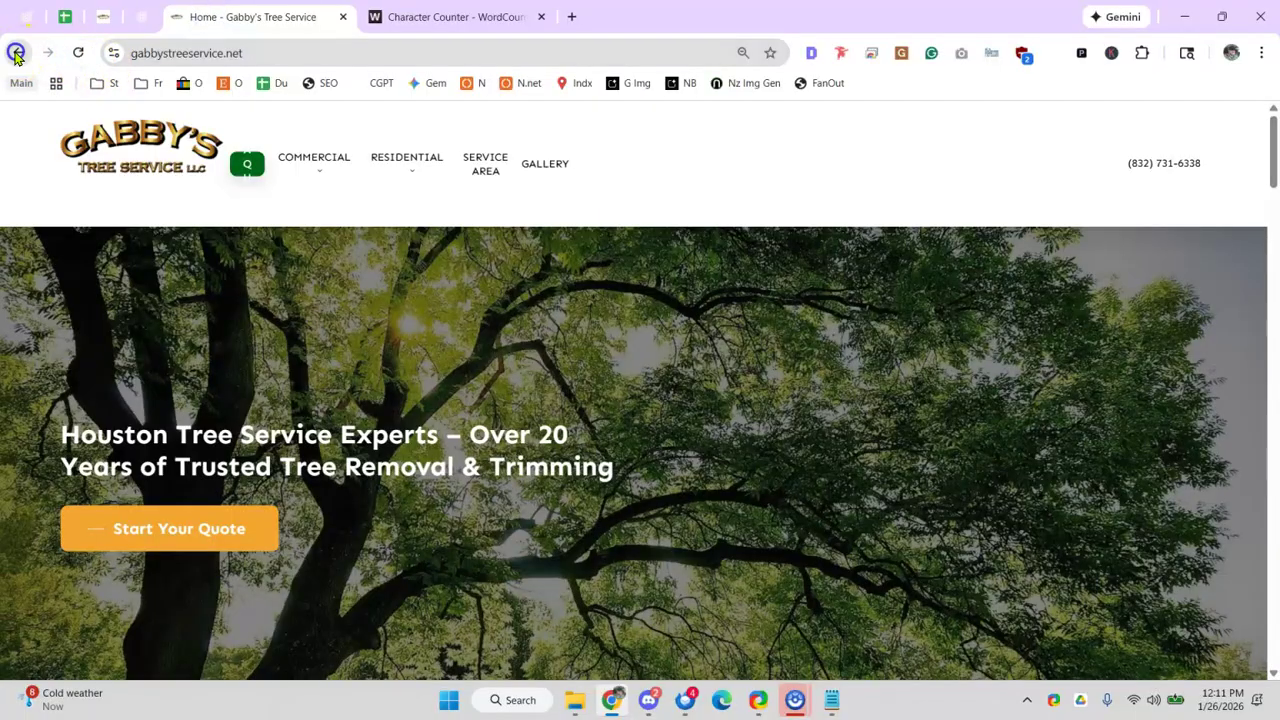
{"action": "left_click", "coordinate": [18, 52]}
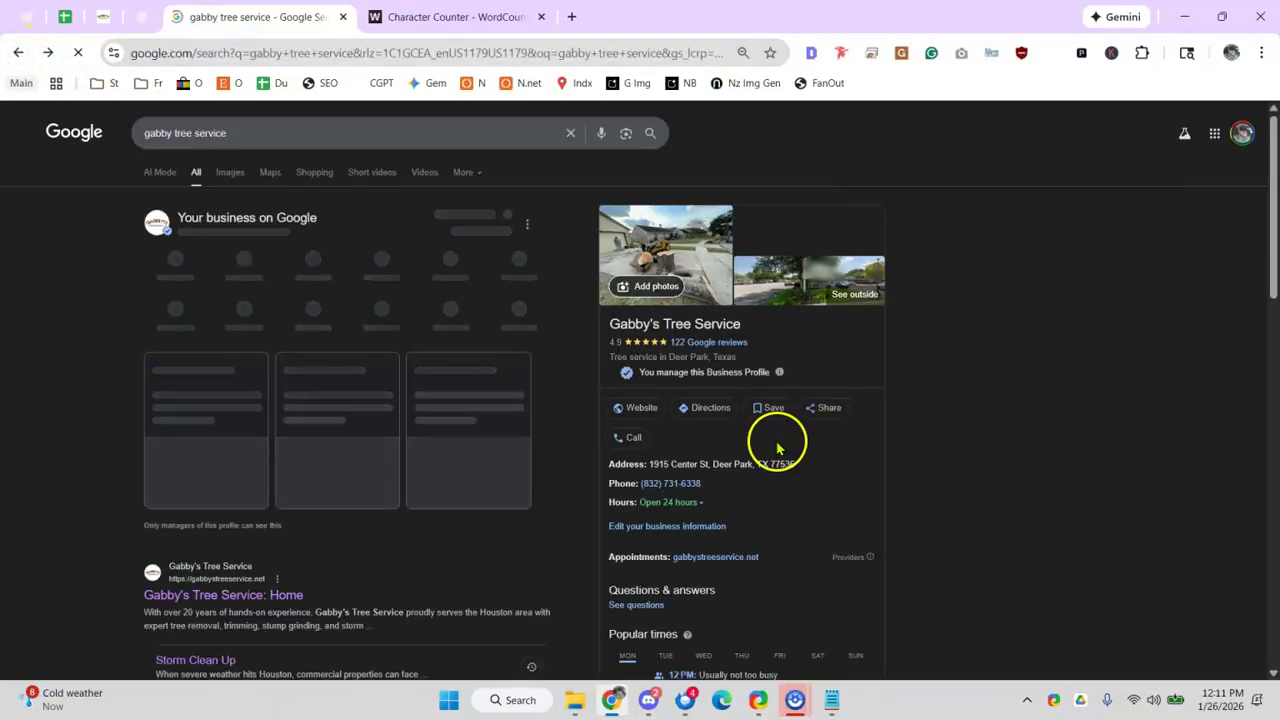
{"action": "scroll", "coordinate": [815, 370], "scroll_direction": "down", "scroll_amount": 1}
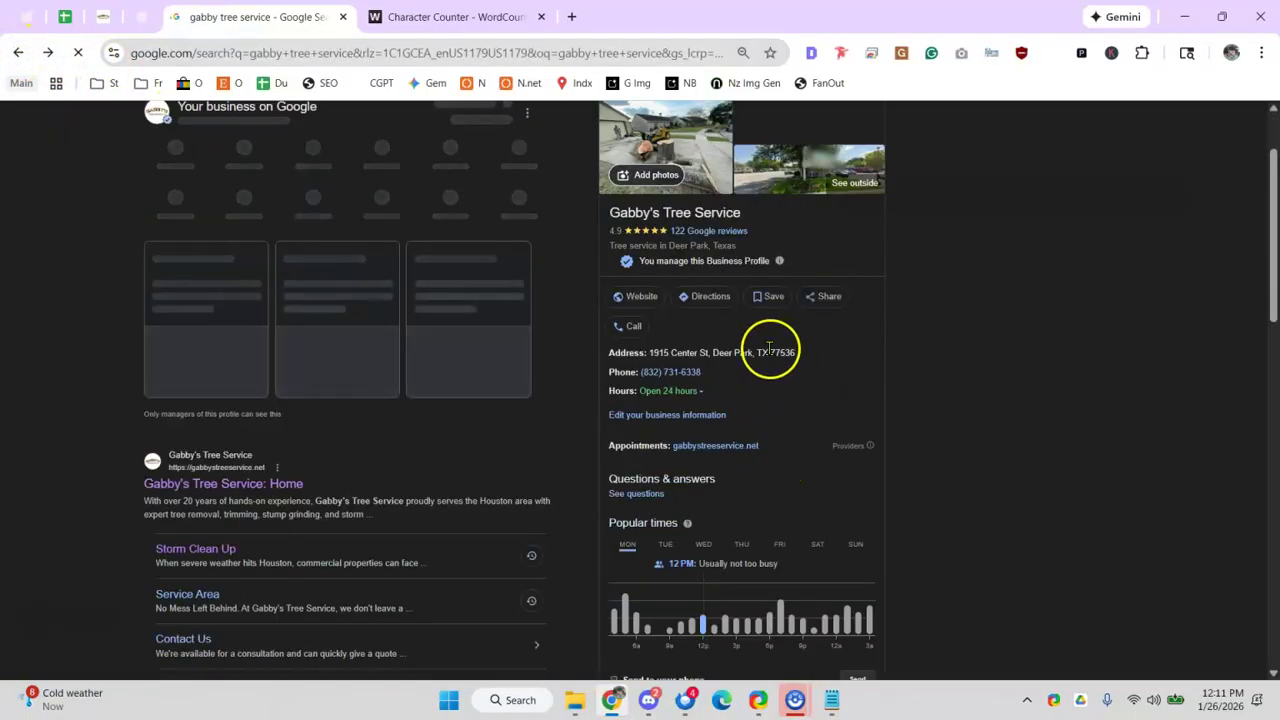
{"action": "left_click_drag", "start_coordinate": [795, 358], "coordinate": [643, 352]}
{"action": "key", "text": "ctrl+c"}
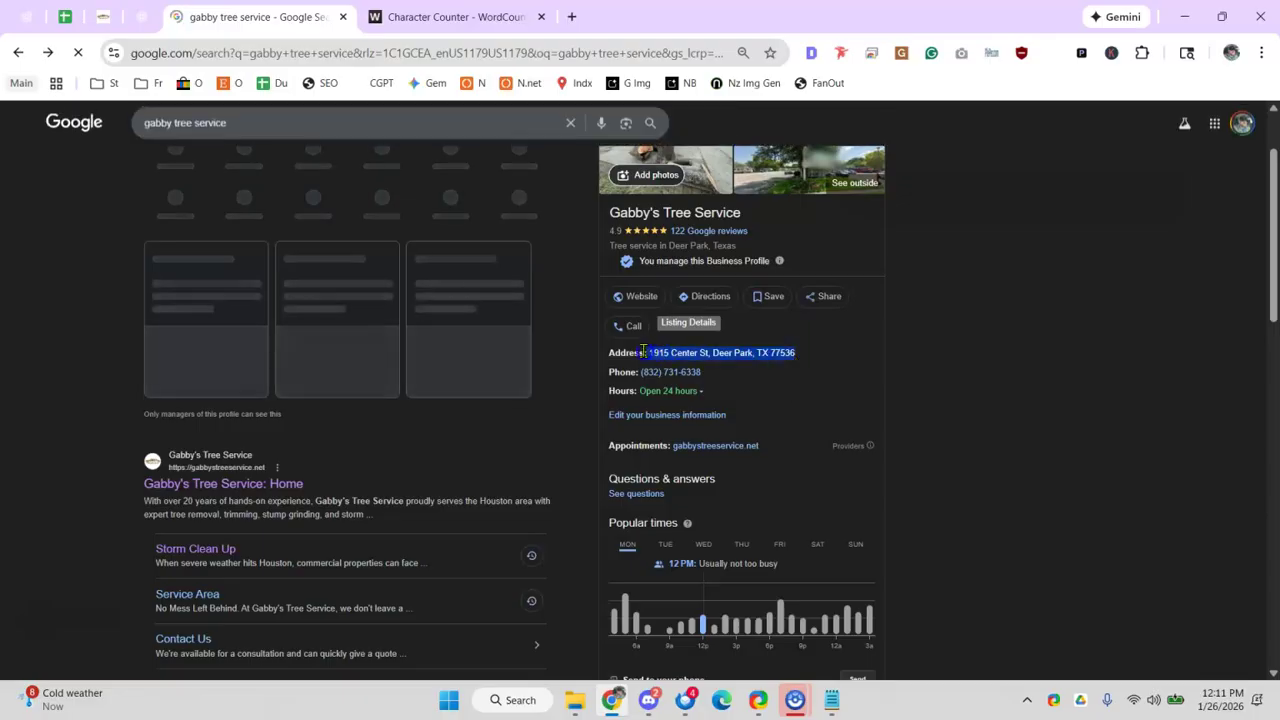
{"action": "left_click", "coordinate": [575, 20]}
{"action": "key", "text": "ctrl+v"}
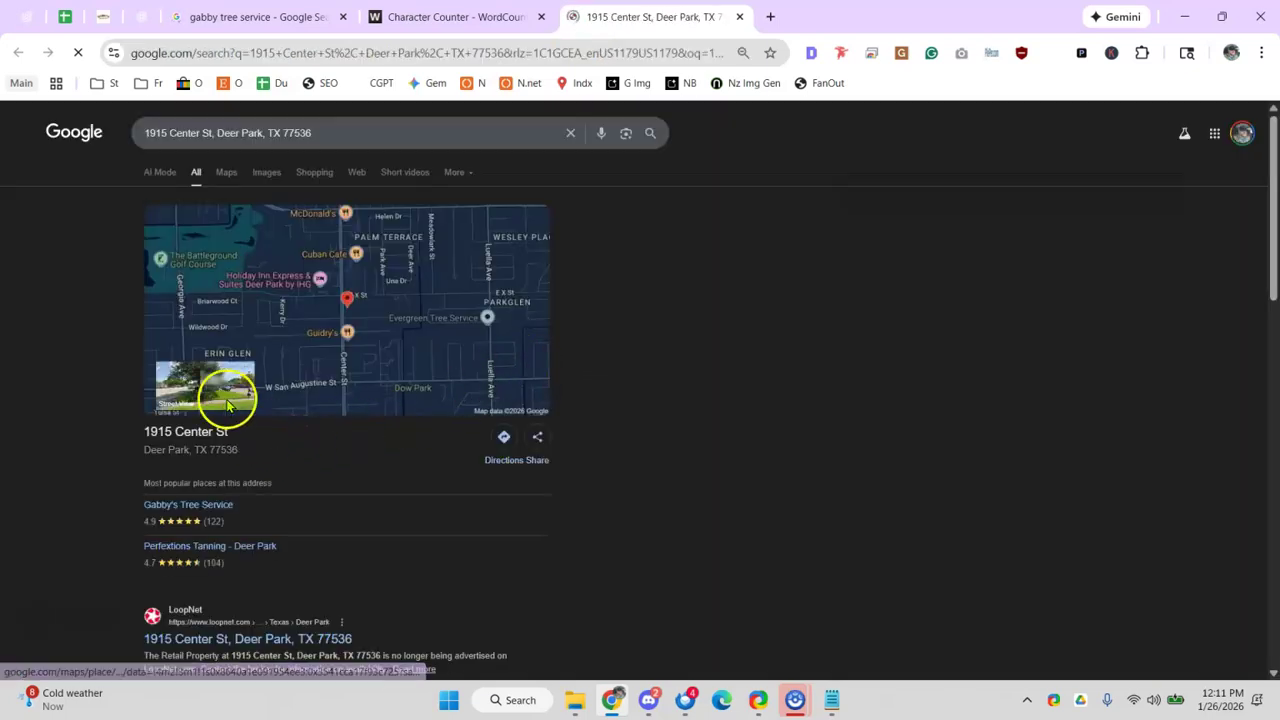
- Walk Street View along the road to the building at the listed Deer Park, Texas address
{"action": "left_click", "coordinate": [218, 396]}
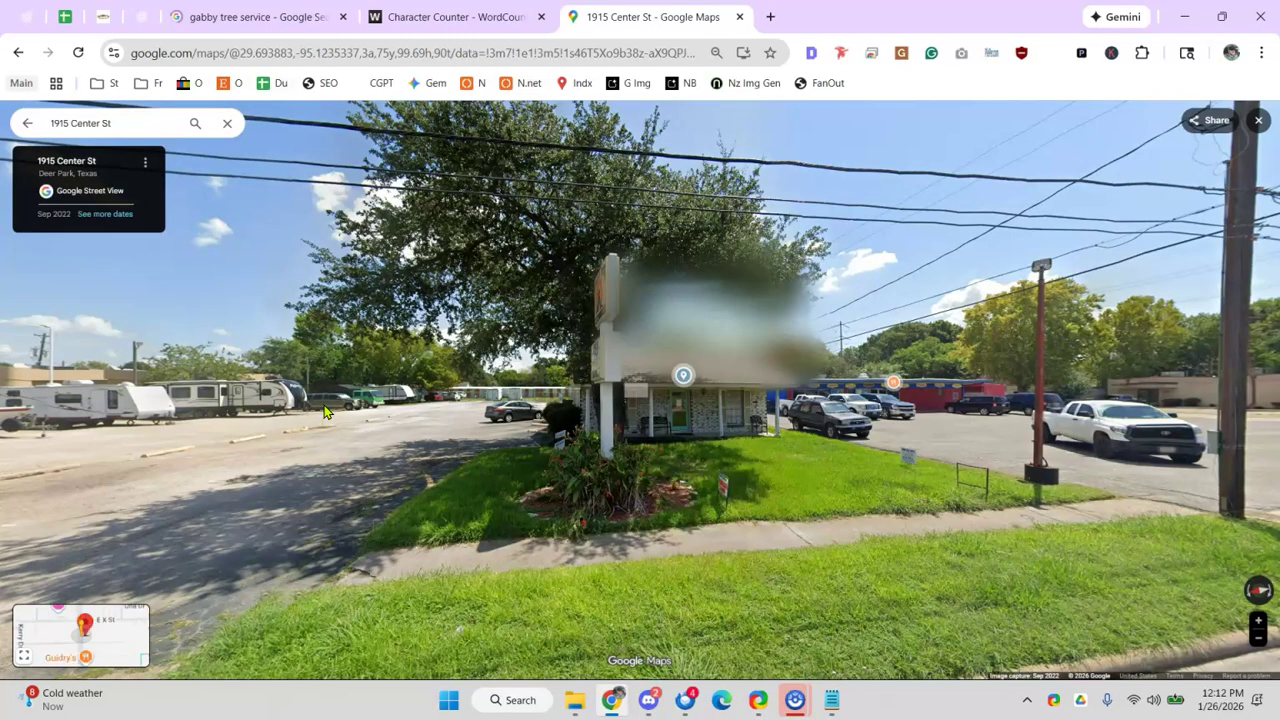
{"action": "left_click", "coordinate": [591, 403]}
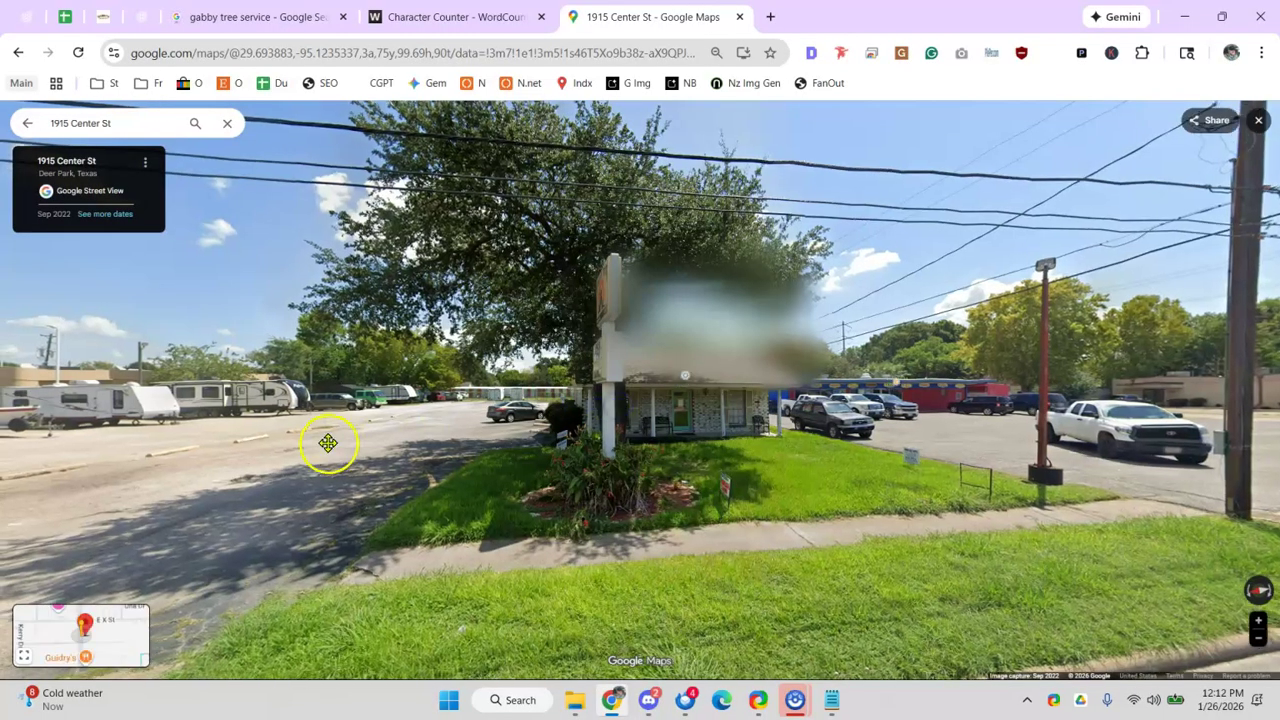
{"action": "left_click", "coordinate": [723, 463]}
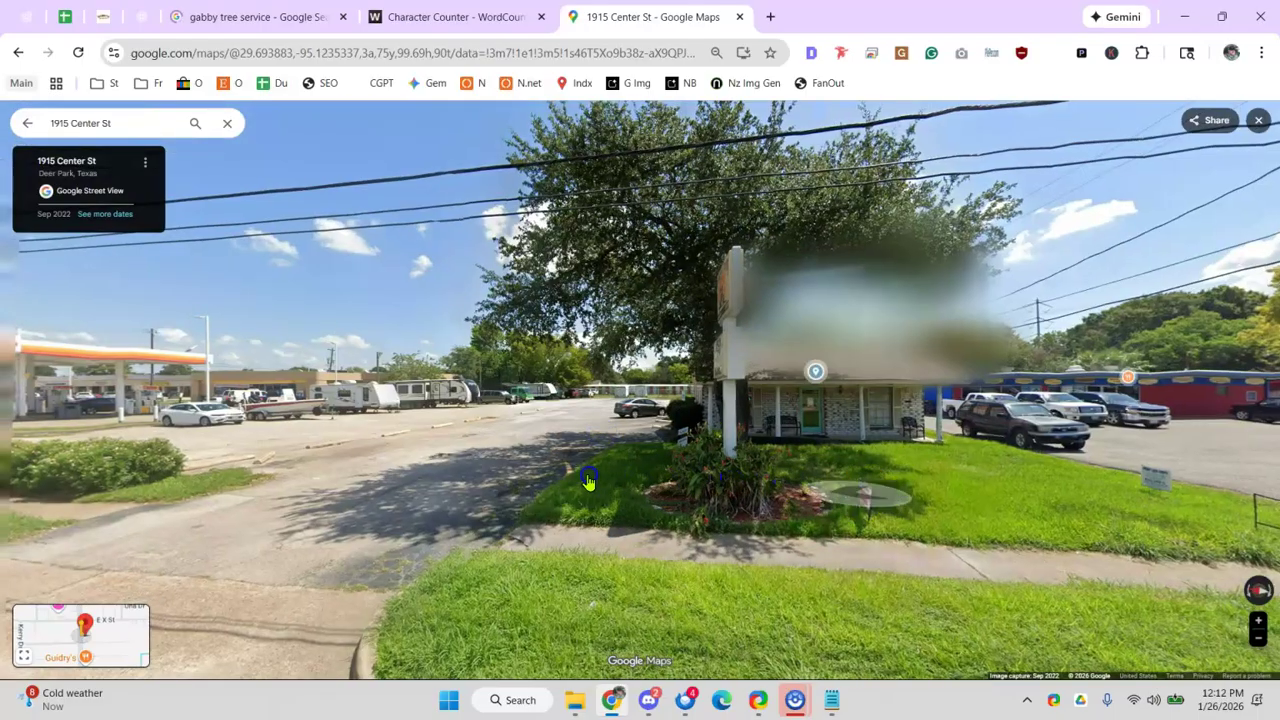
{"action": "left_click", "coordinate": [551, 401]}
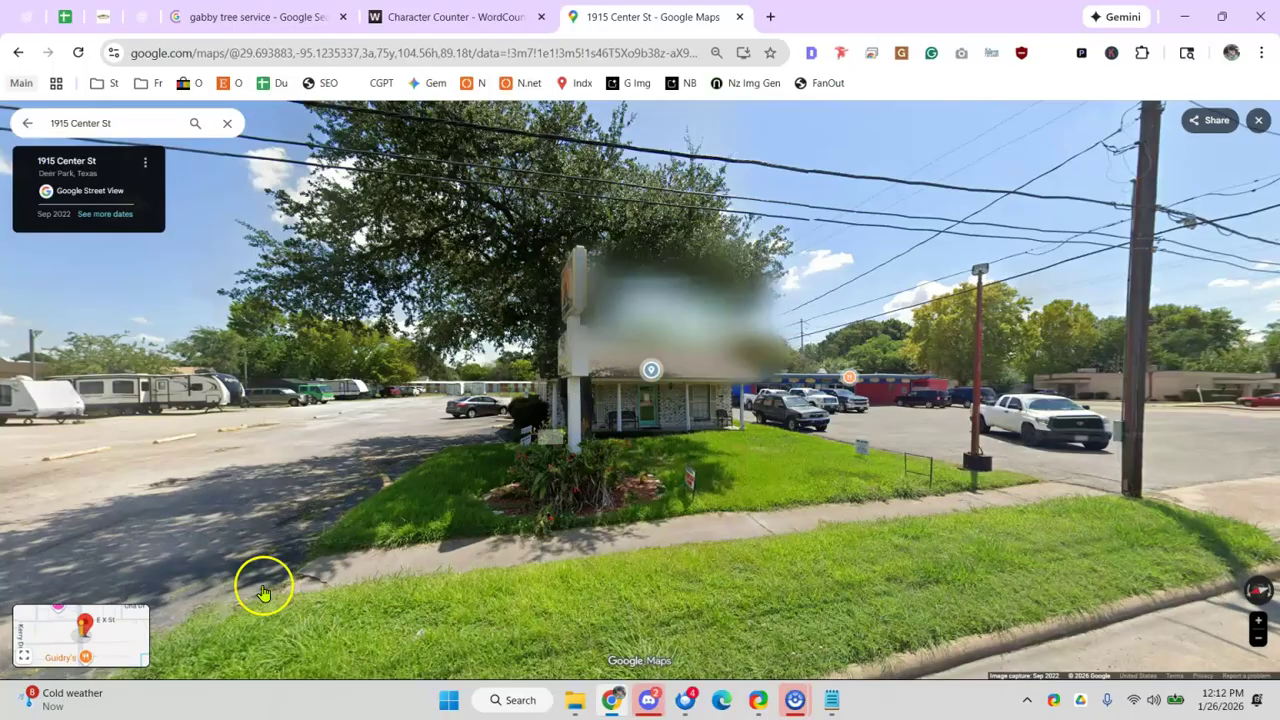
{"action": "left_click", "coordinate": [542, 467]}
{"action": "left_click", "coordinate": [197, 486]}
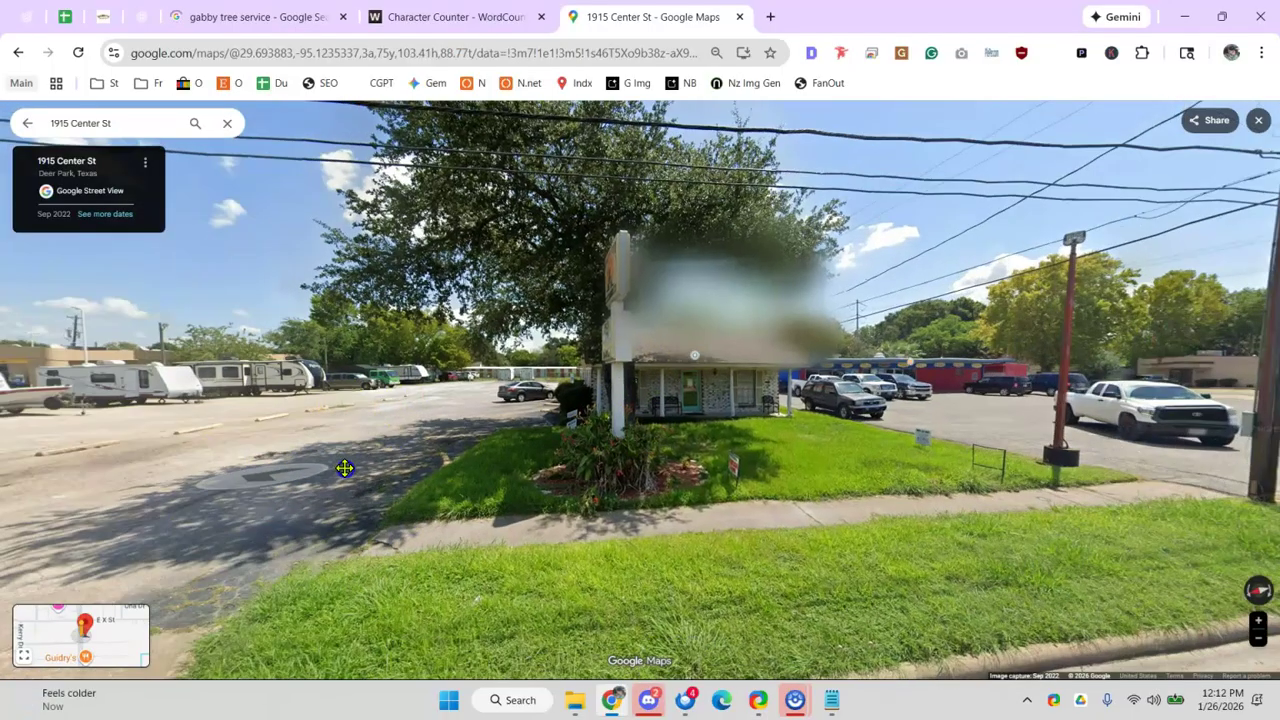
{"action": "left_click", "coordinate": [229, 443]}
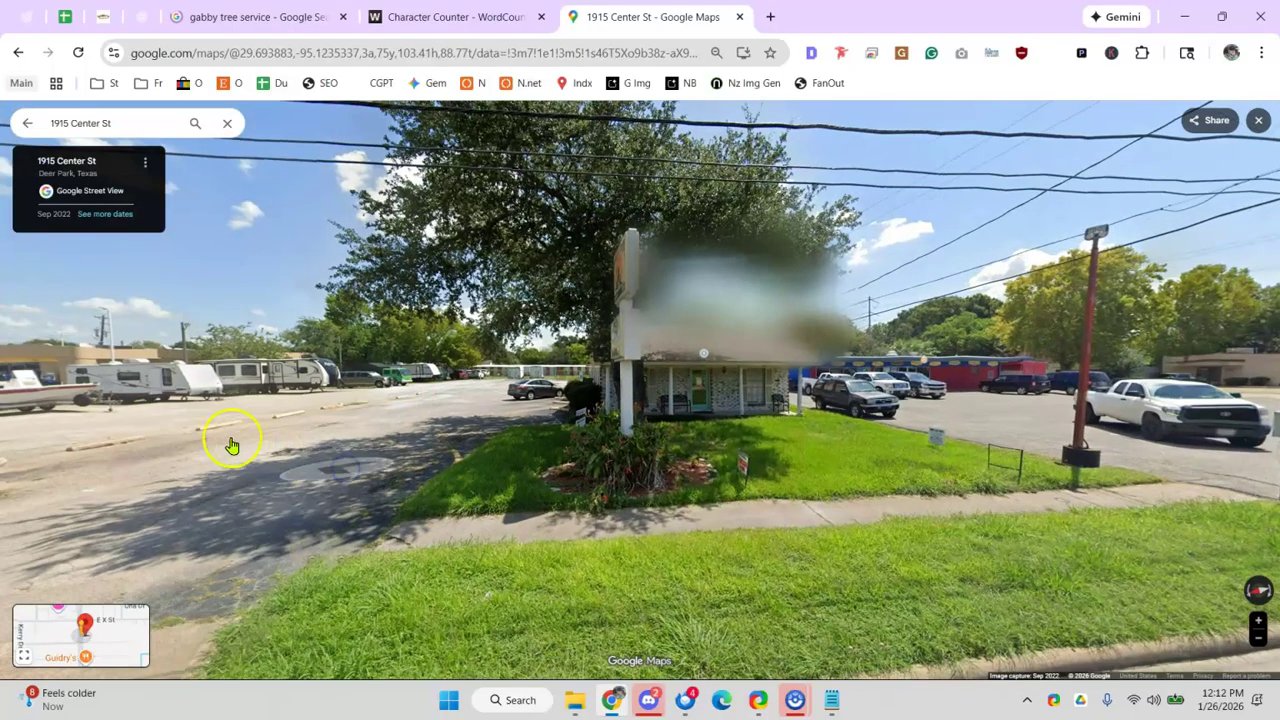
{"action": "left_click", "coordinate": [346, 400]}
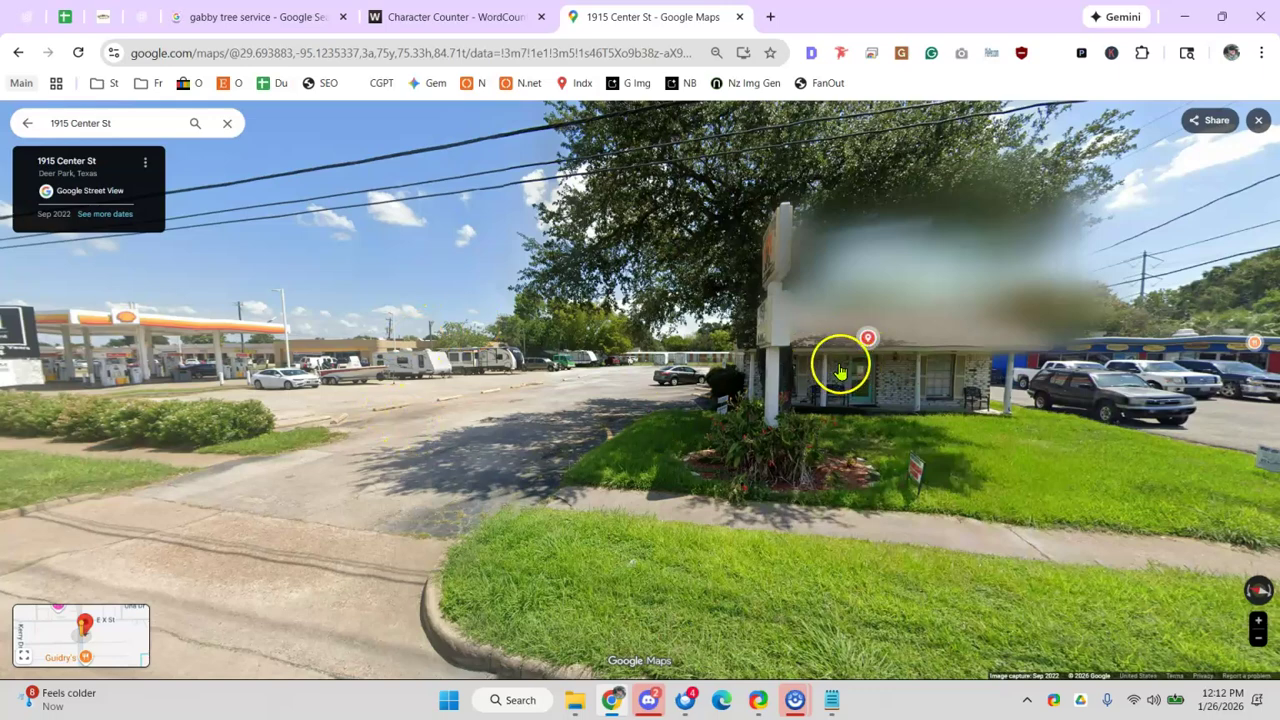
{"action": "mouse_move", "coordinate": [835, 378]}
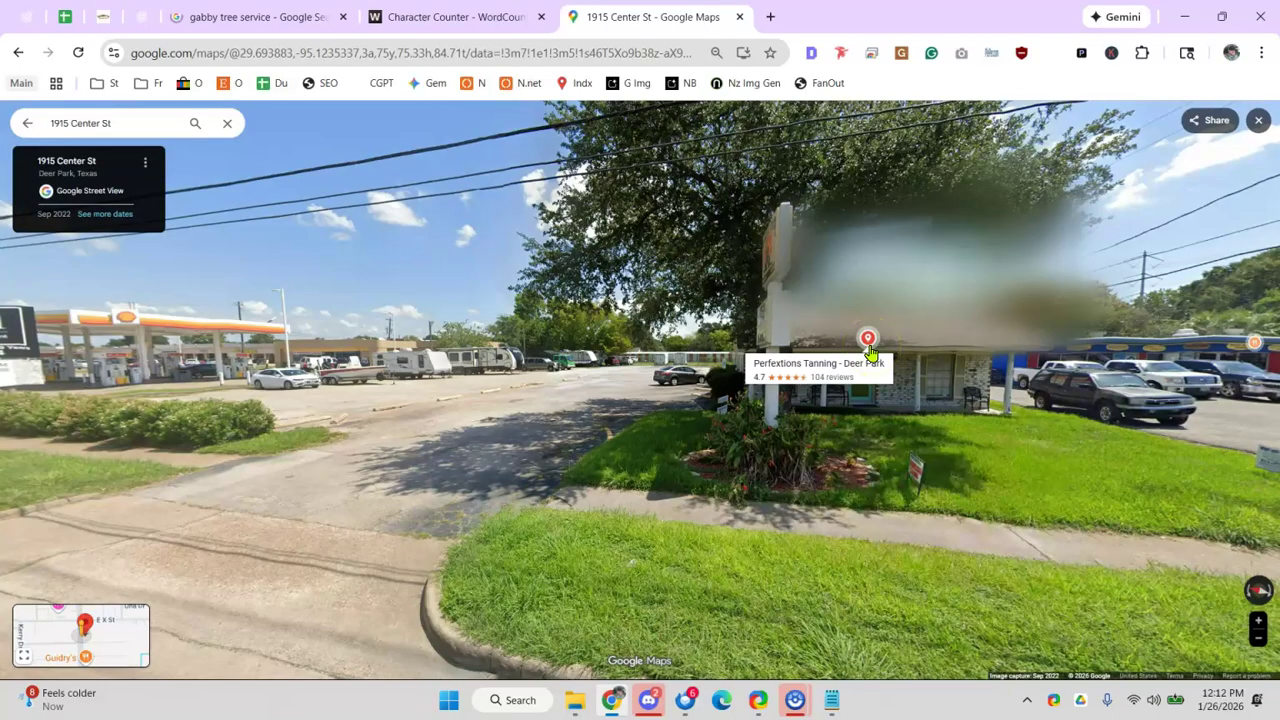
{"action": "left_click", "coordinate": [64, 16]}
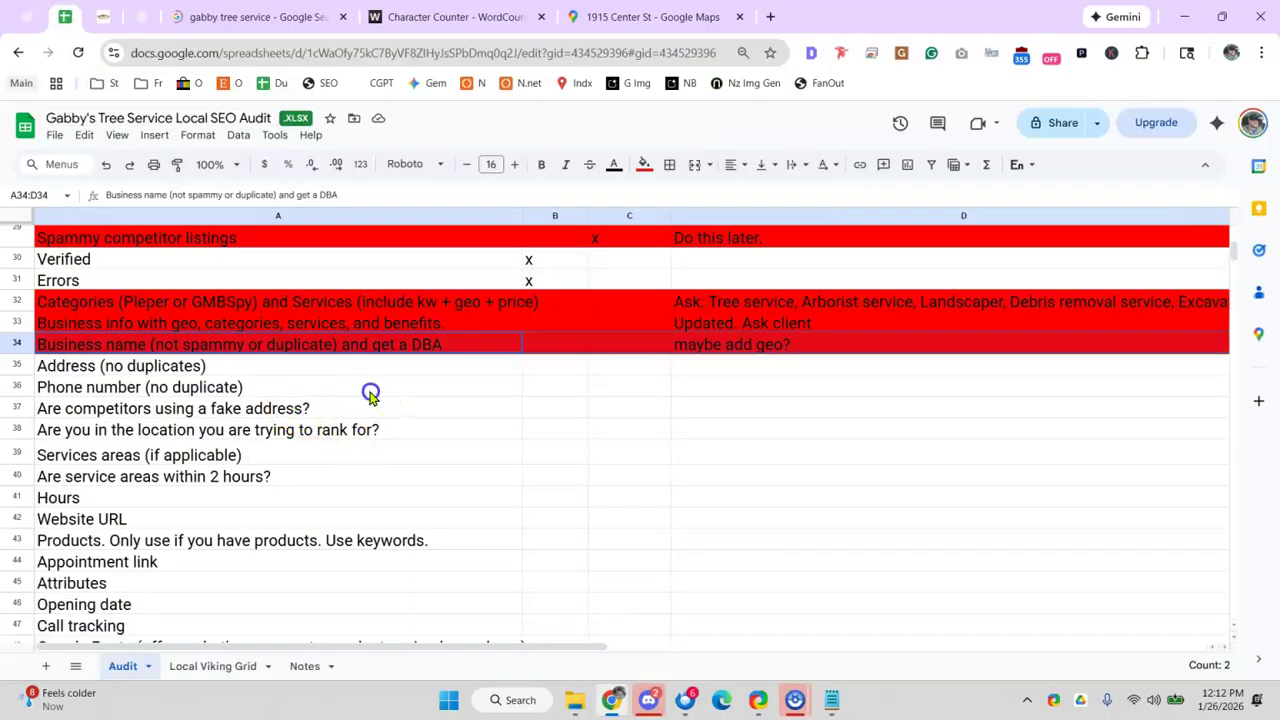
- Note 'Suggest #2' in D35 beside the Address (no duplicates) check
{"action": "left_click", "coordinate": [697, 367]}
{"action": "type", "text": "Suggest"}
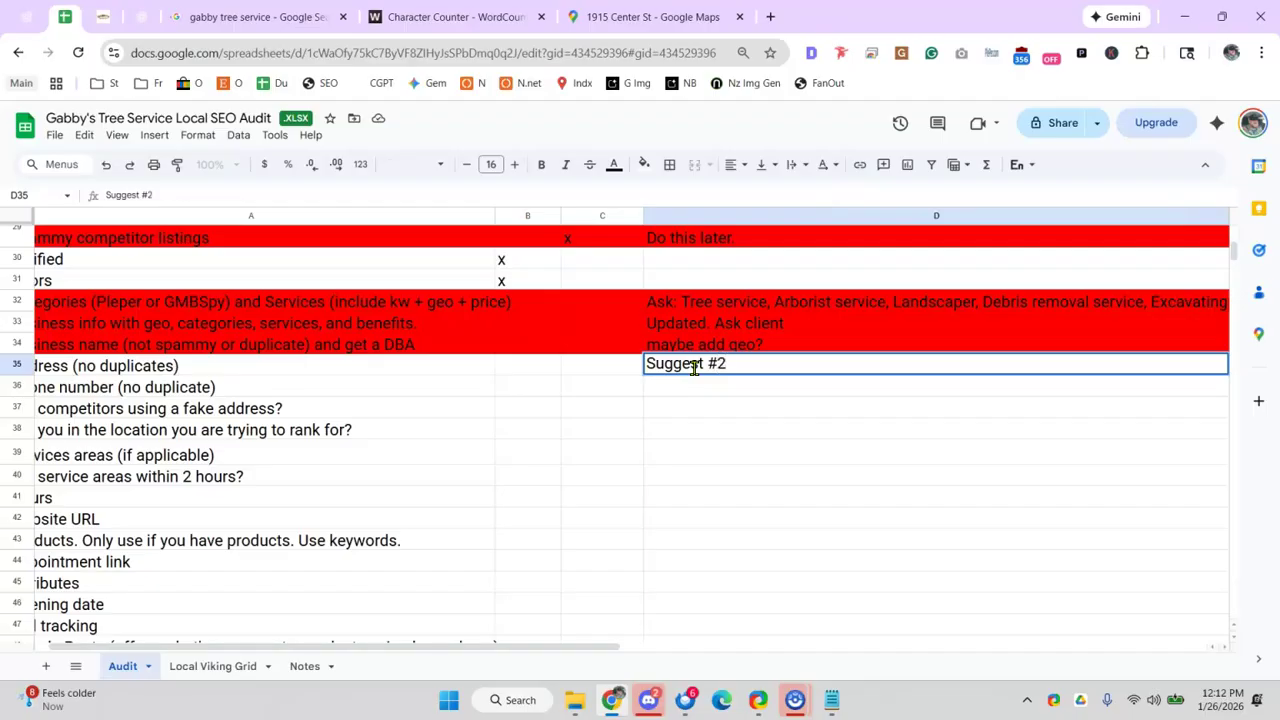
{"action": "type", "text": " #2"}
{"action": "key", "text": "Return"}
- Fill row 35 (A35:D35) red, then go back to the Street View
{"action": "left_click_drag", "start_coordinate": [397, 366], "coordinate": [680, 372]}
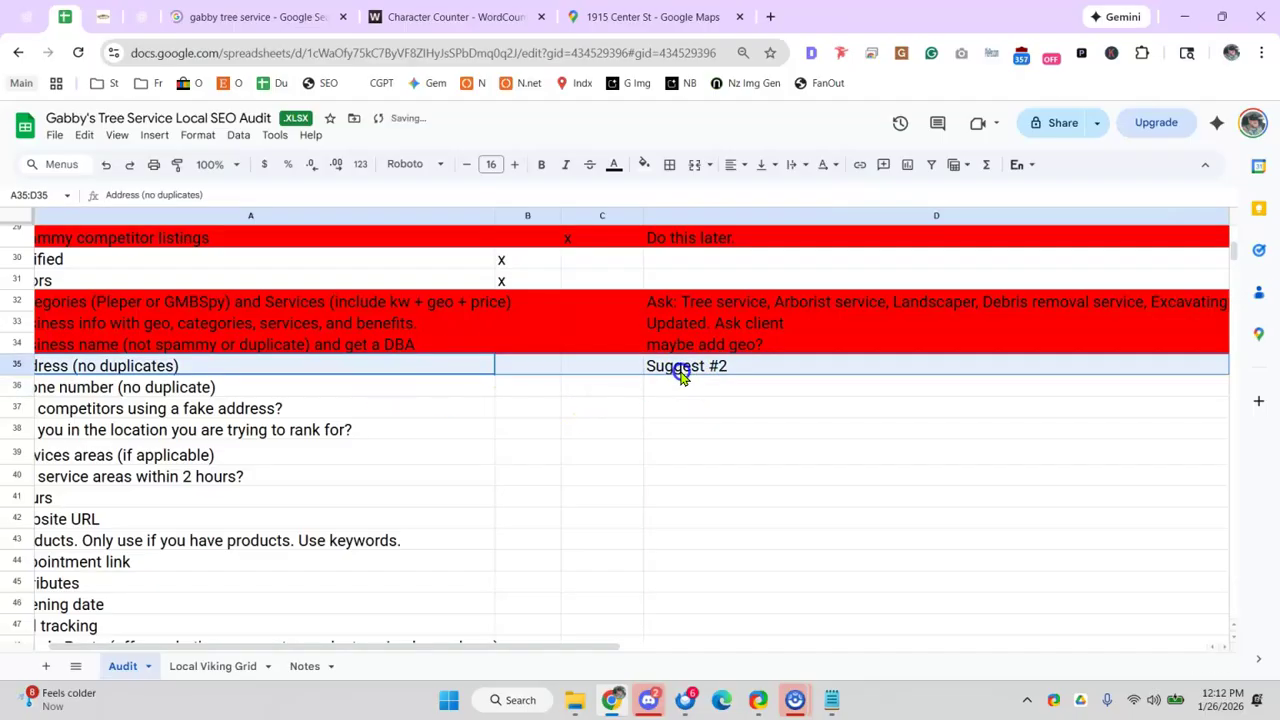
{"action": "left_click", "coordinate": [644, 164]}
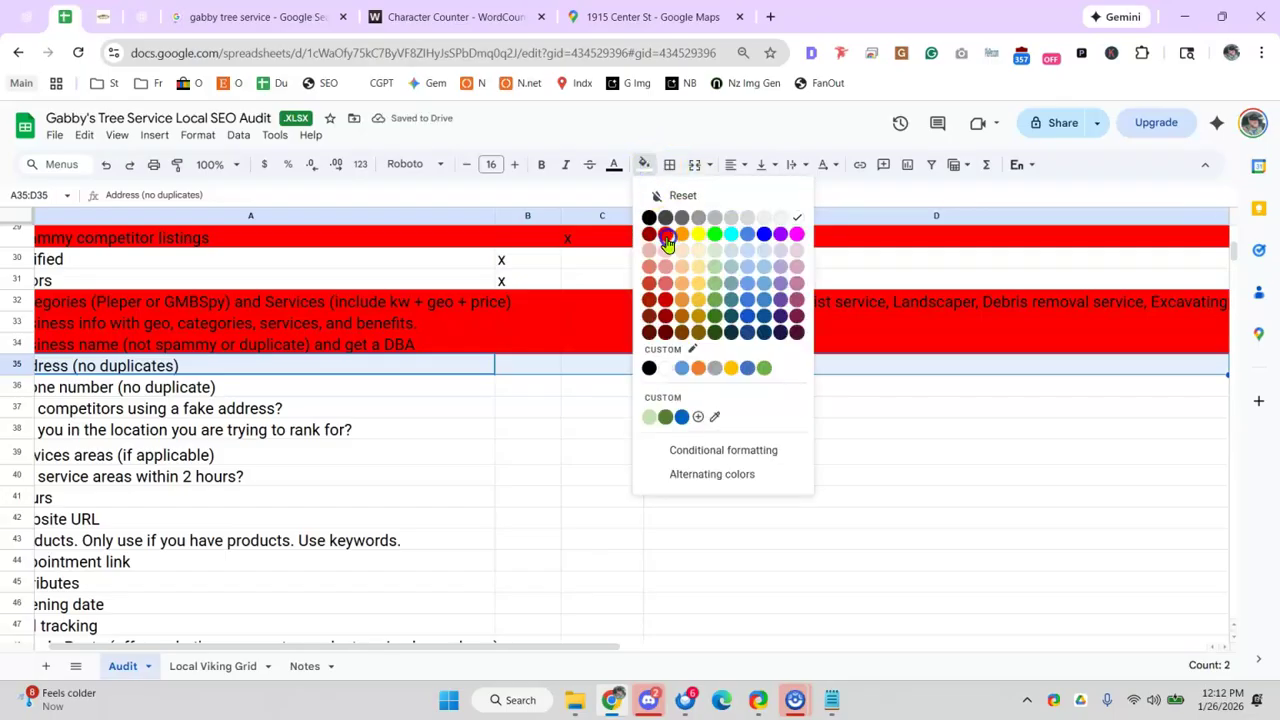
{"action": "left_click", "coordinate": [667, 236]}
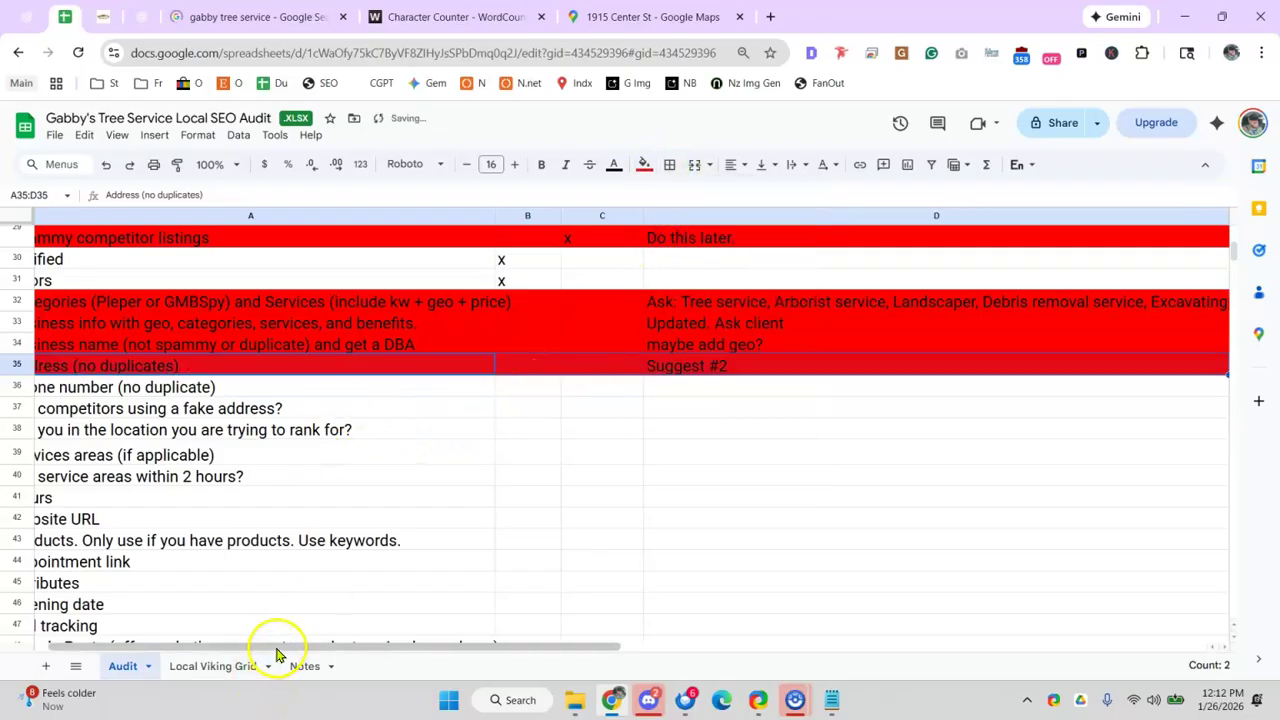
{"action": "left_click_drag", "start_coordinate": [277, 647], "coordinate": [152, 641]}
{"action": "left_click", "coordinate": [622, 17]}
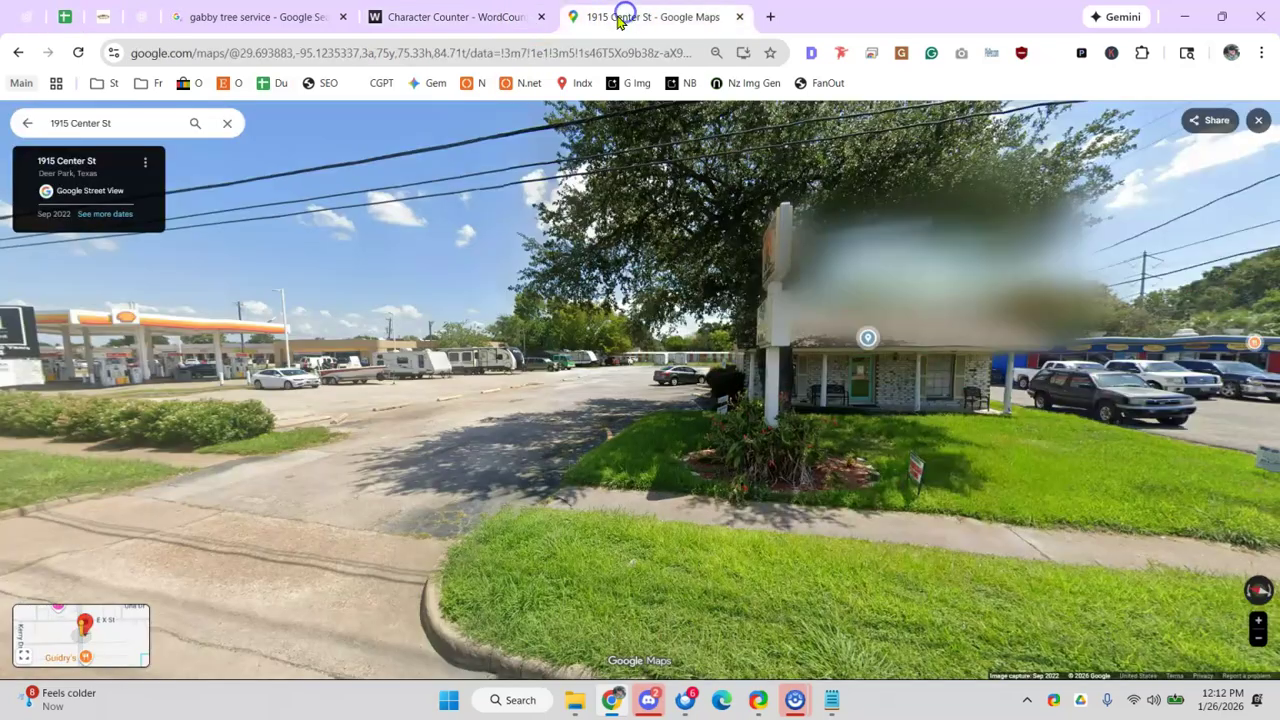
- Close the Character Counter, Google Maps and old gabby tree service search tabs
{"action": "left_click", "coordinate": [289, 52]}
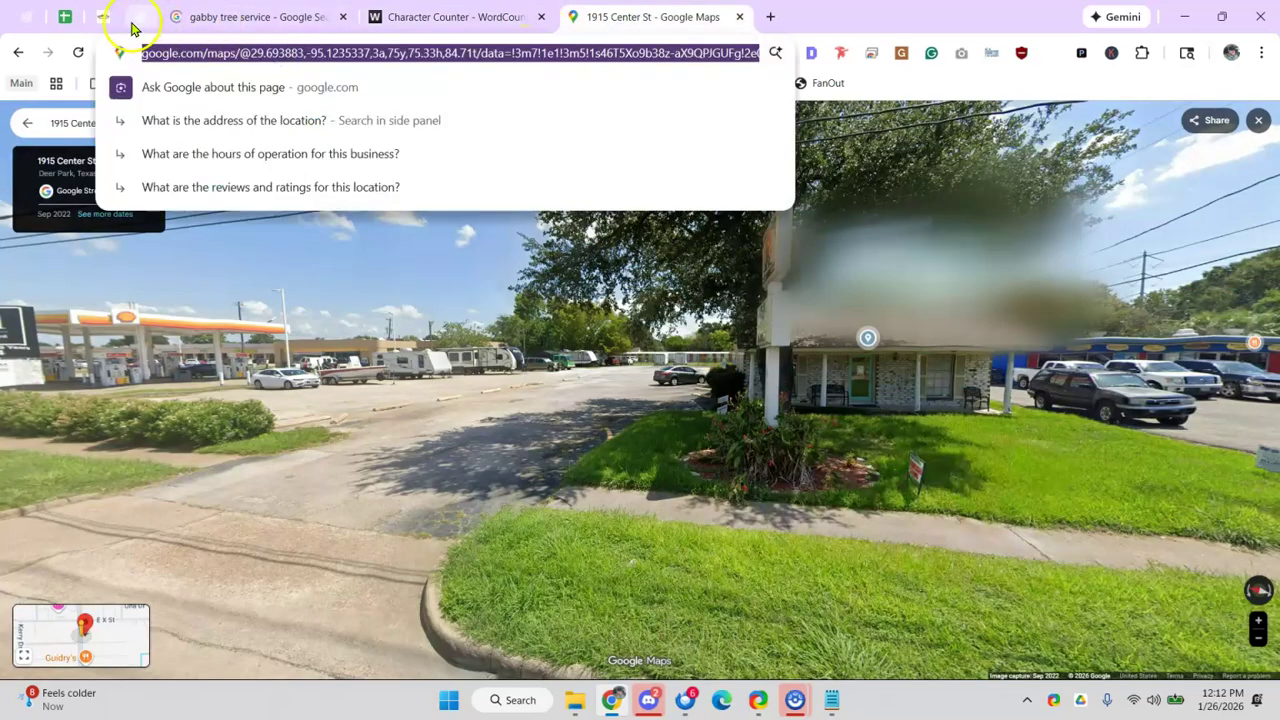
{"action": "left_click", "coordinate": [134, 20]}
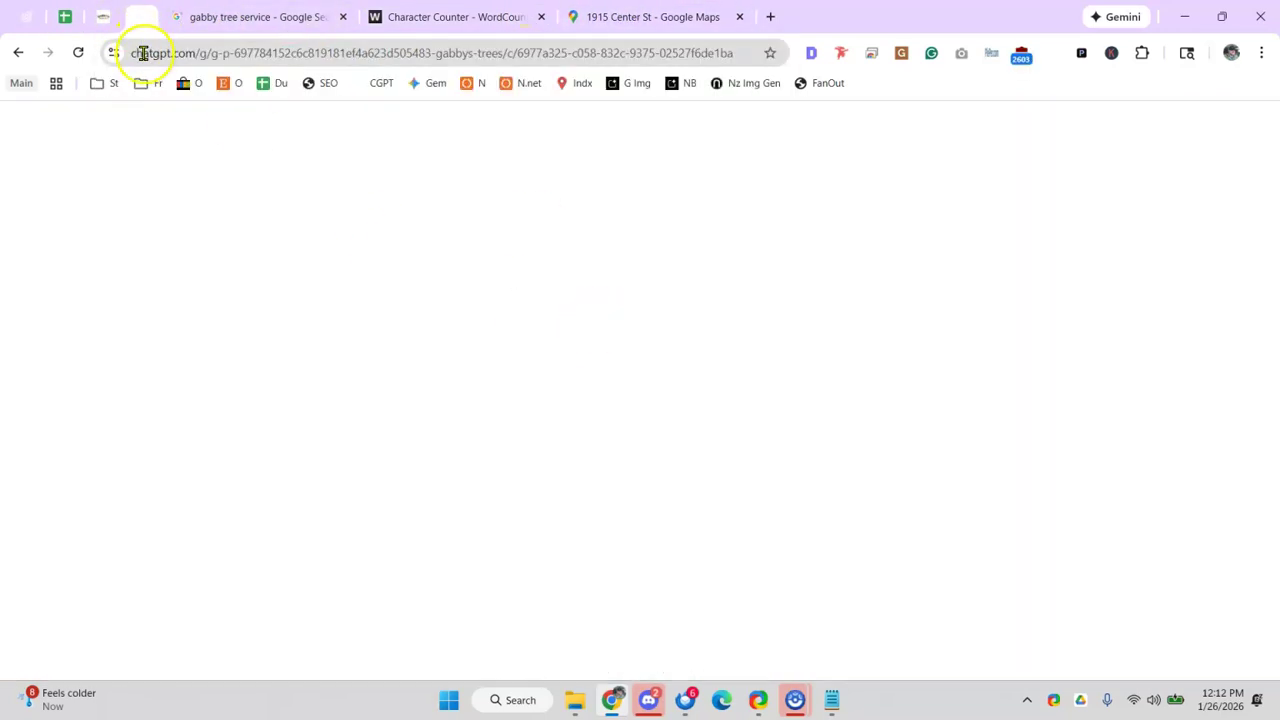
{"action": "left_click", "coordinate": [224, 20]}
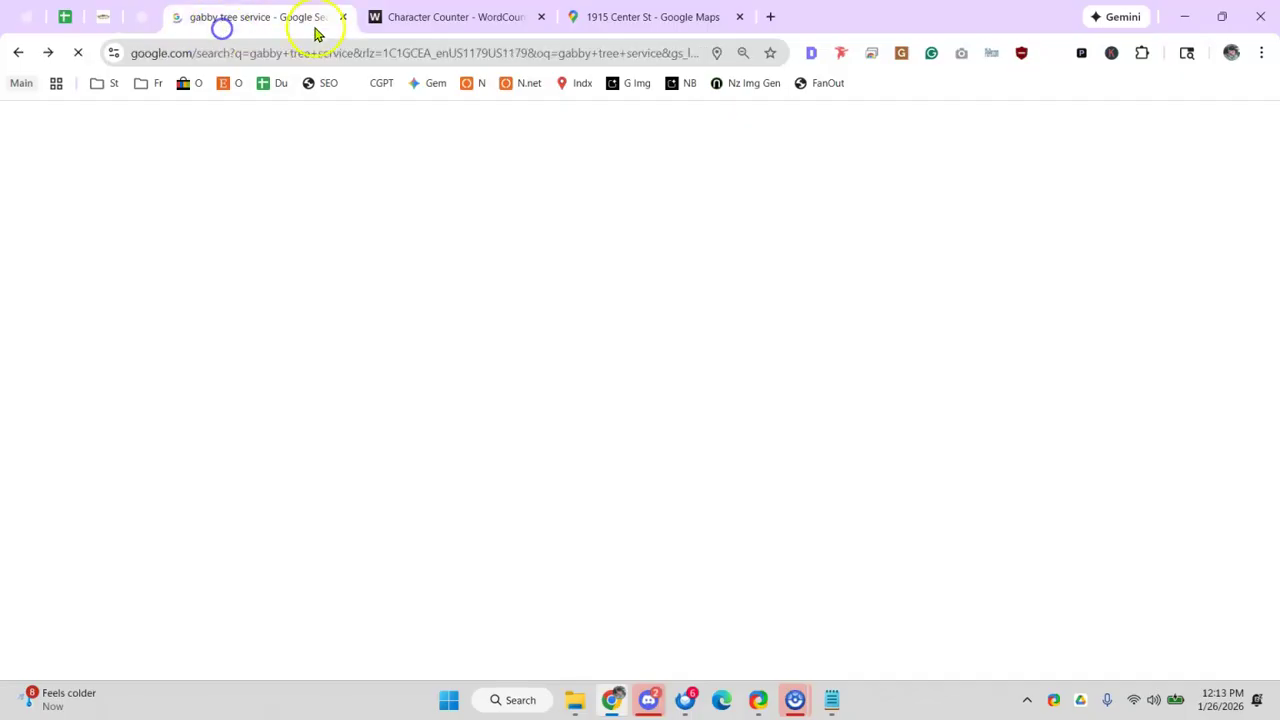
{"action": "left_click", "coordinate": [438, 24]}
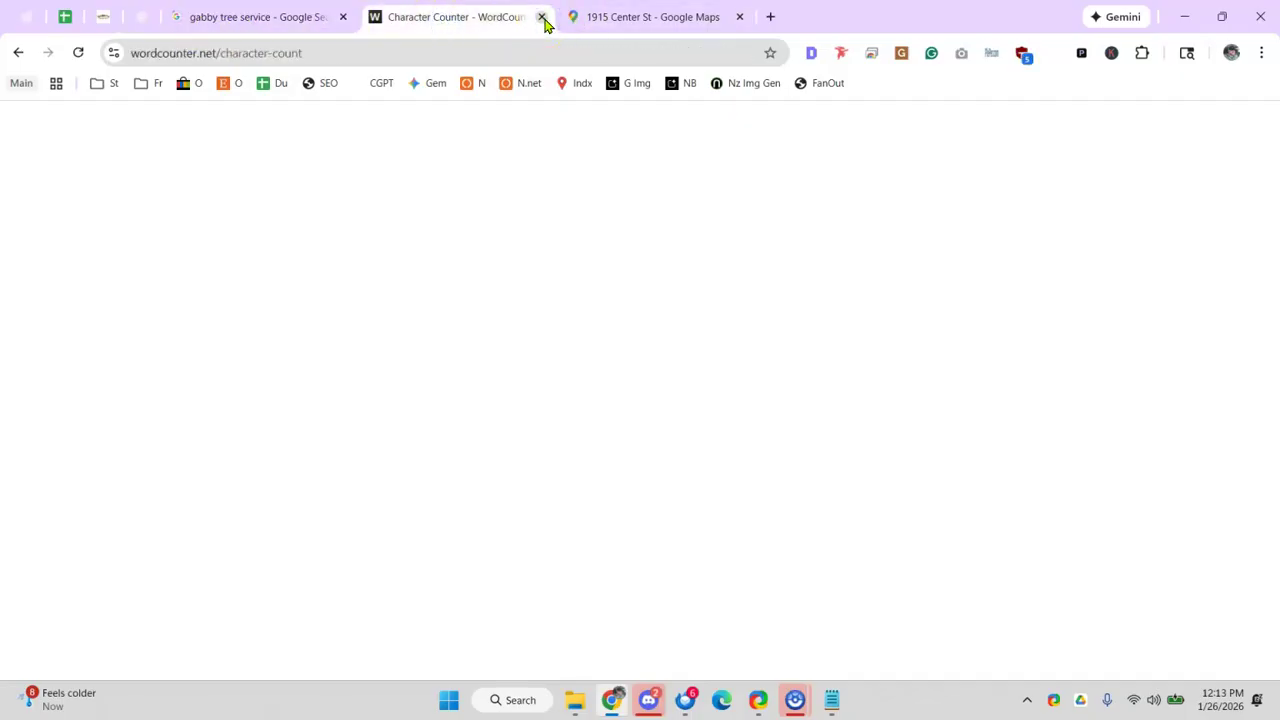
{"action": "left_click", "coordinate": [543, 22]}
{"action": "left_click", "coordinate": [543, 22]}
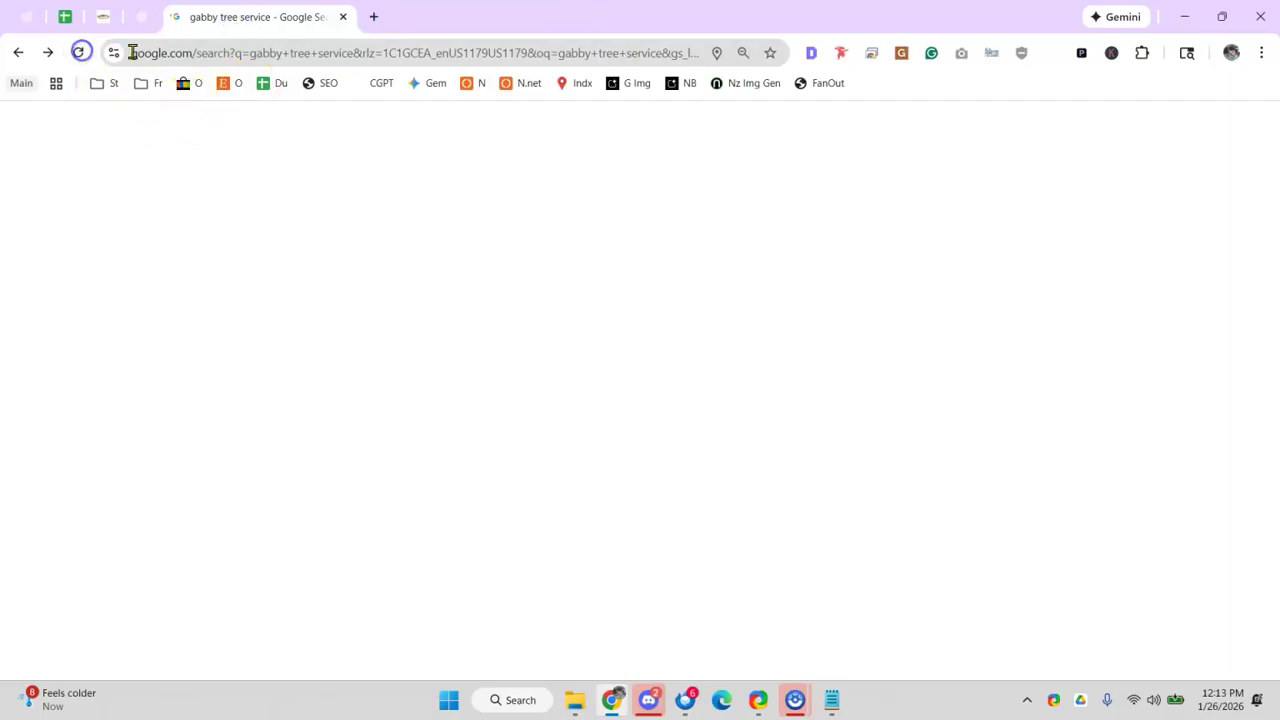
{"action": "left_click", "coordinate": [342, 16]}
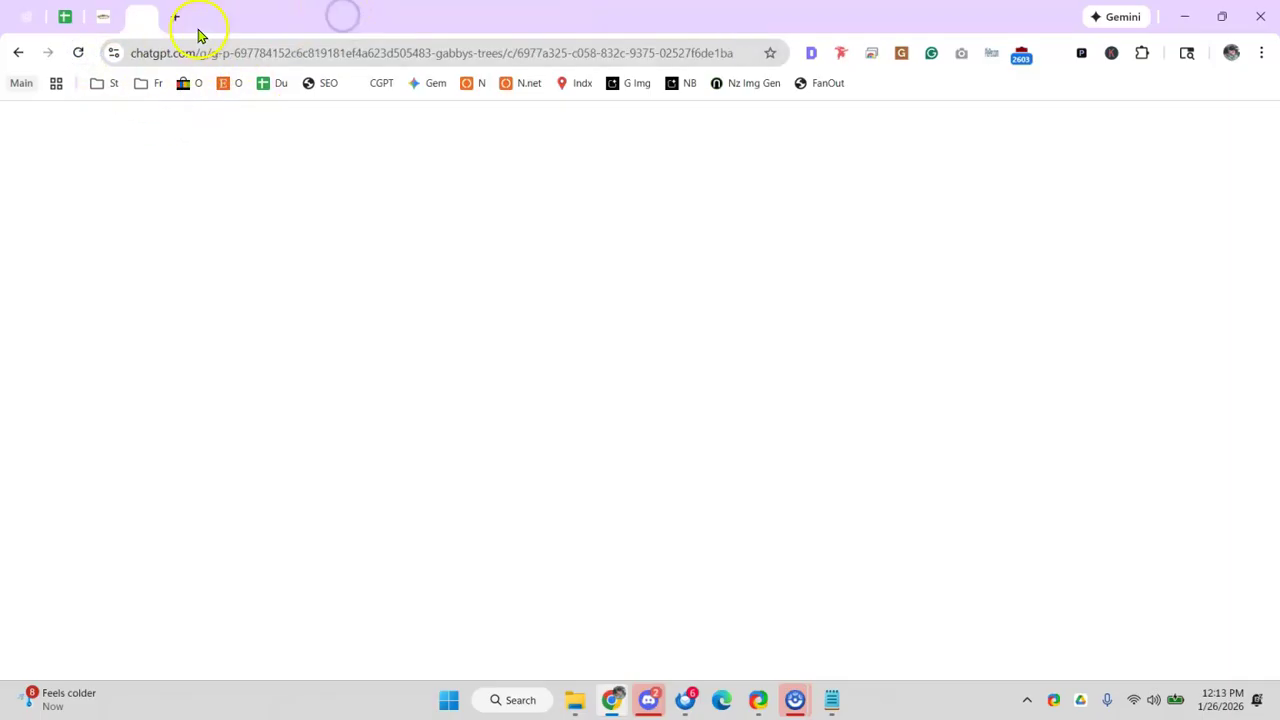
- Search for 'gabby tree service' in a fresh tab
{"action": "left_click", "coordinate": [176, 17]}
{"action": "type", "text": "gabby"}
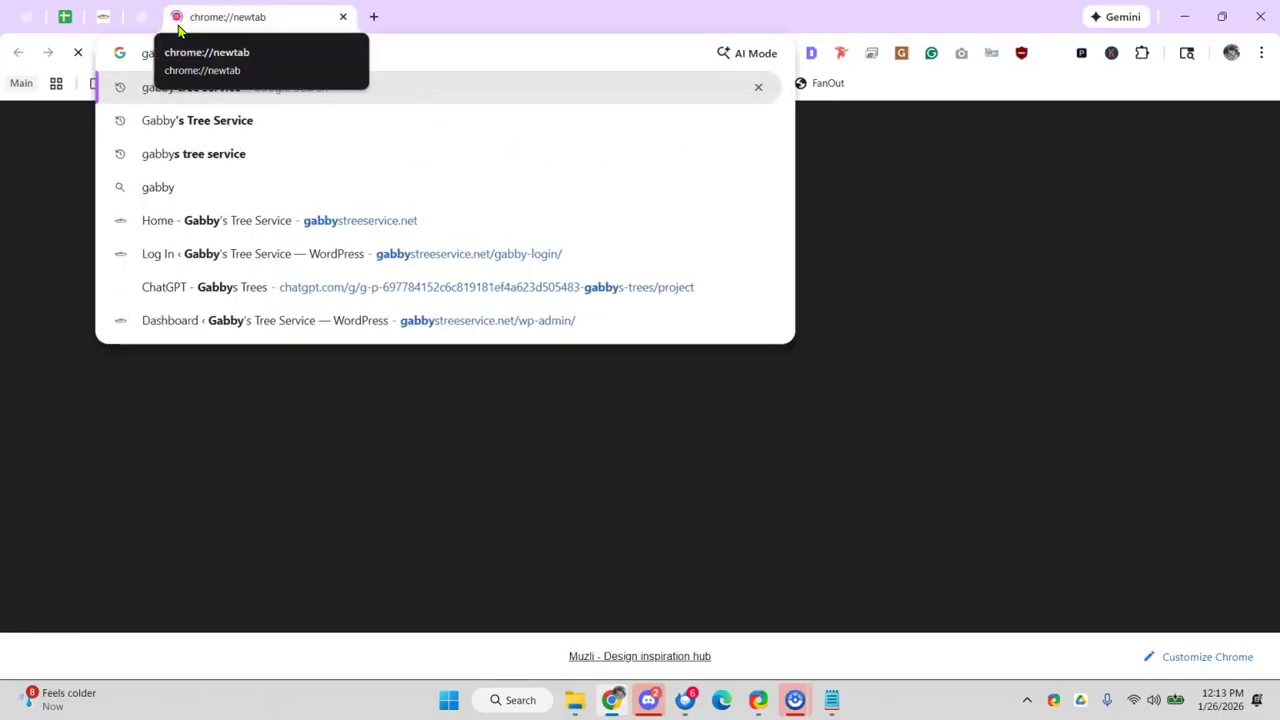
{"action": "key", "text": "Down"}
{"action": "key", "text": "Return"}
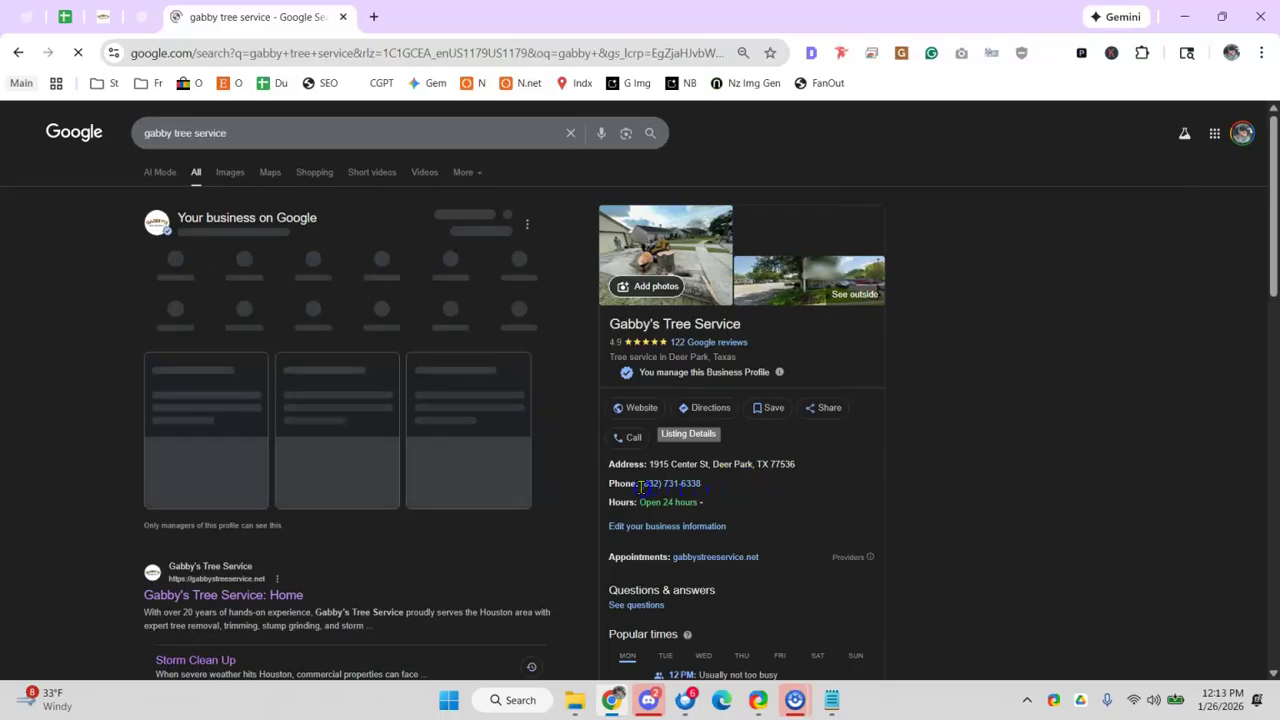
- Search Google for the business's phone number, written in both formats
{"action": "left_click_drag", "start_coordinate": [641, 484], "coordinate": [30, 140]}
{"action": "triple_click", "coordinate": [193, 130]}
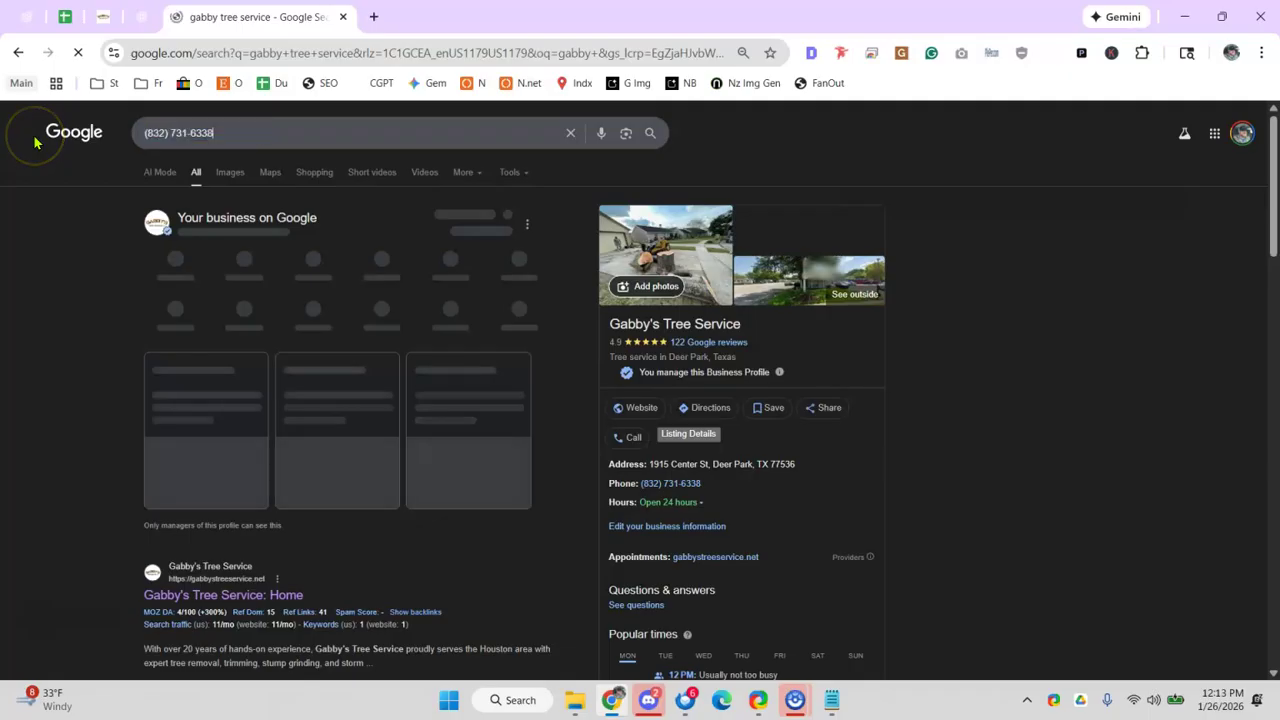
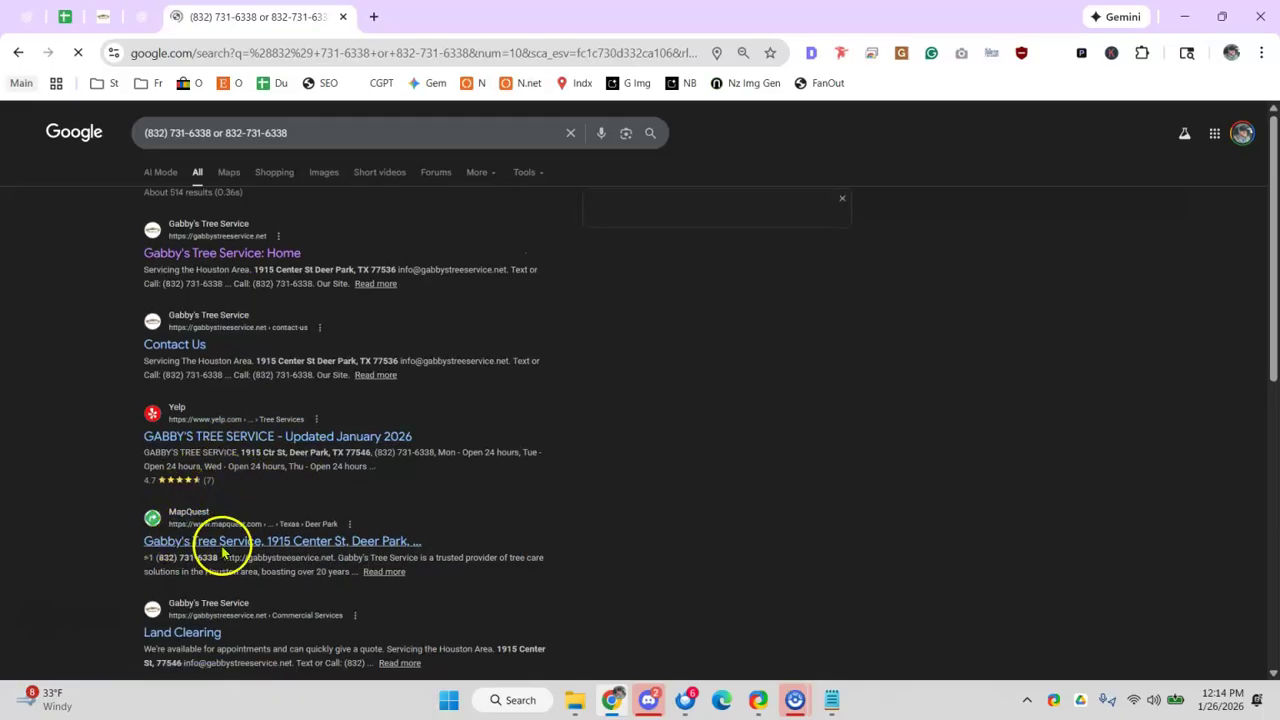
- Zoom in and scan the first page of phone-number results, then load the next page
{"action": "scroll", "coordinate": [260, 497], "scroll_direction": "down", "scroll_amount": 2}
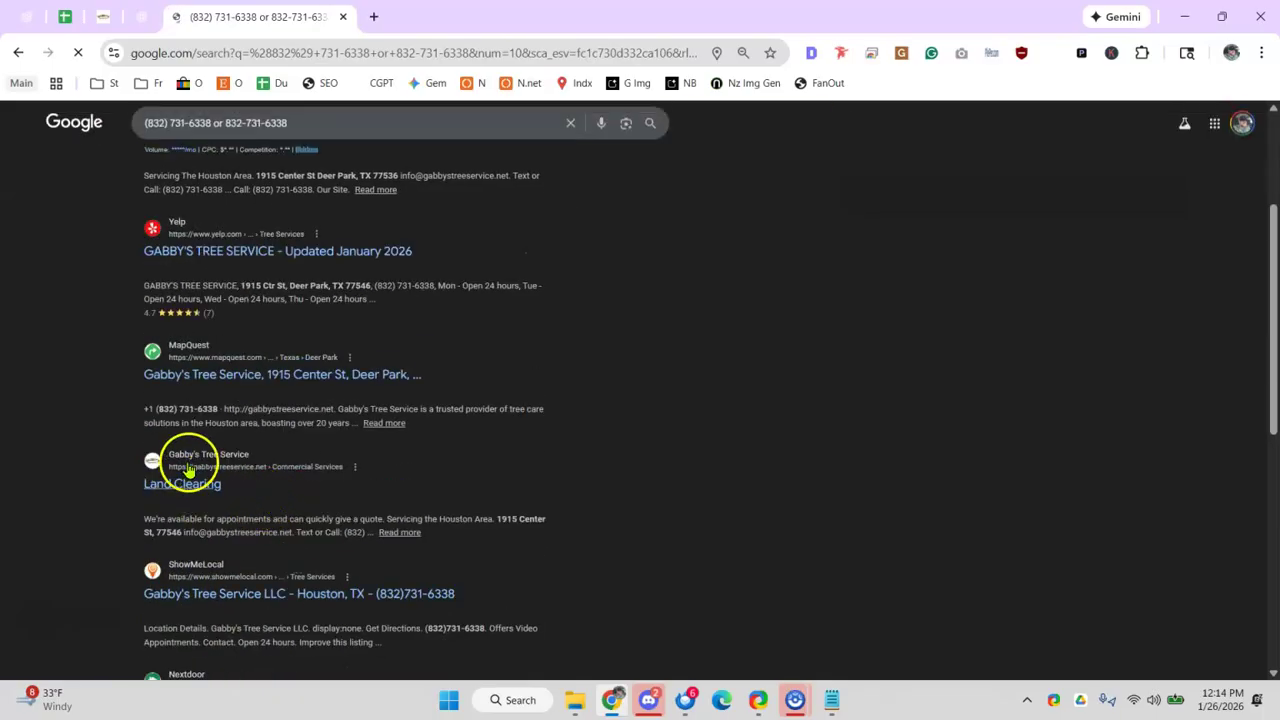
{"action": "scroll", "coordinate": [208, 472], "scroll_direction": "down", "scroll_amount": 2}
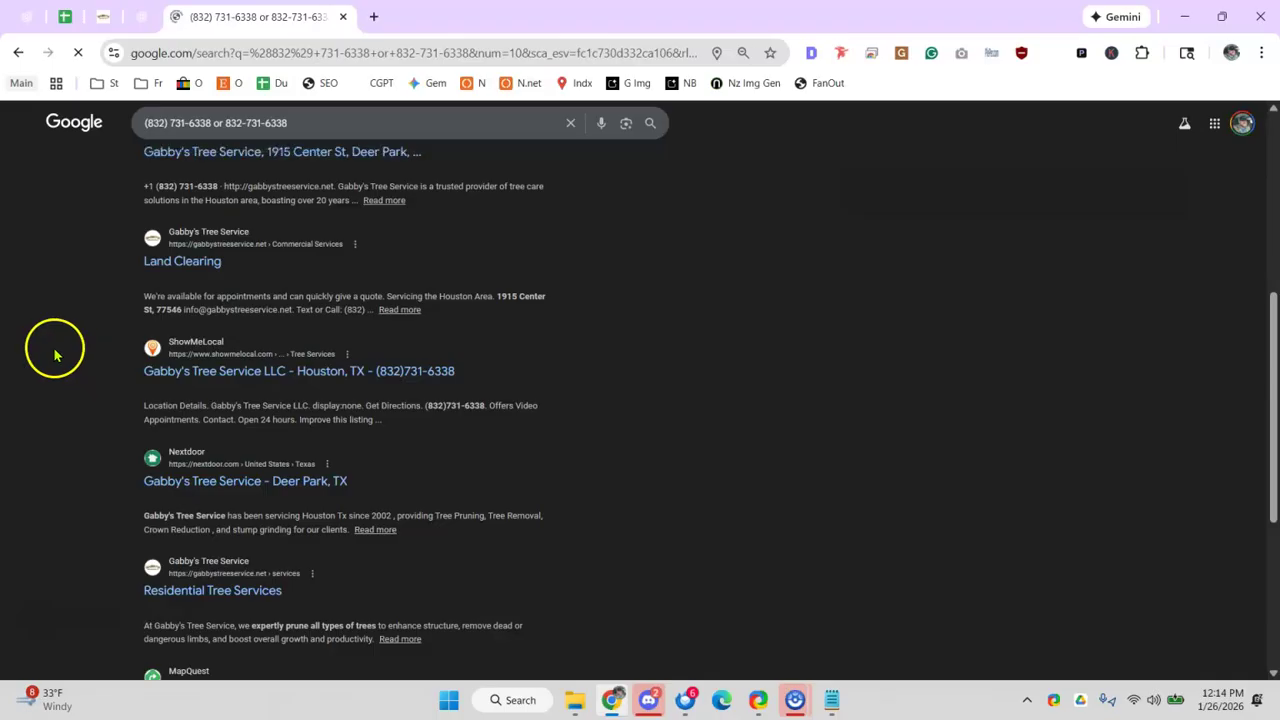
{"action": "key", "text": "ctrl+plus"}
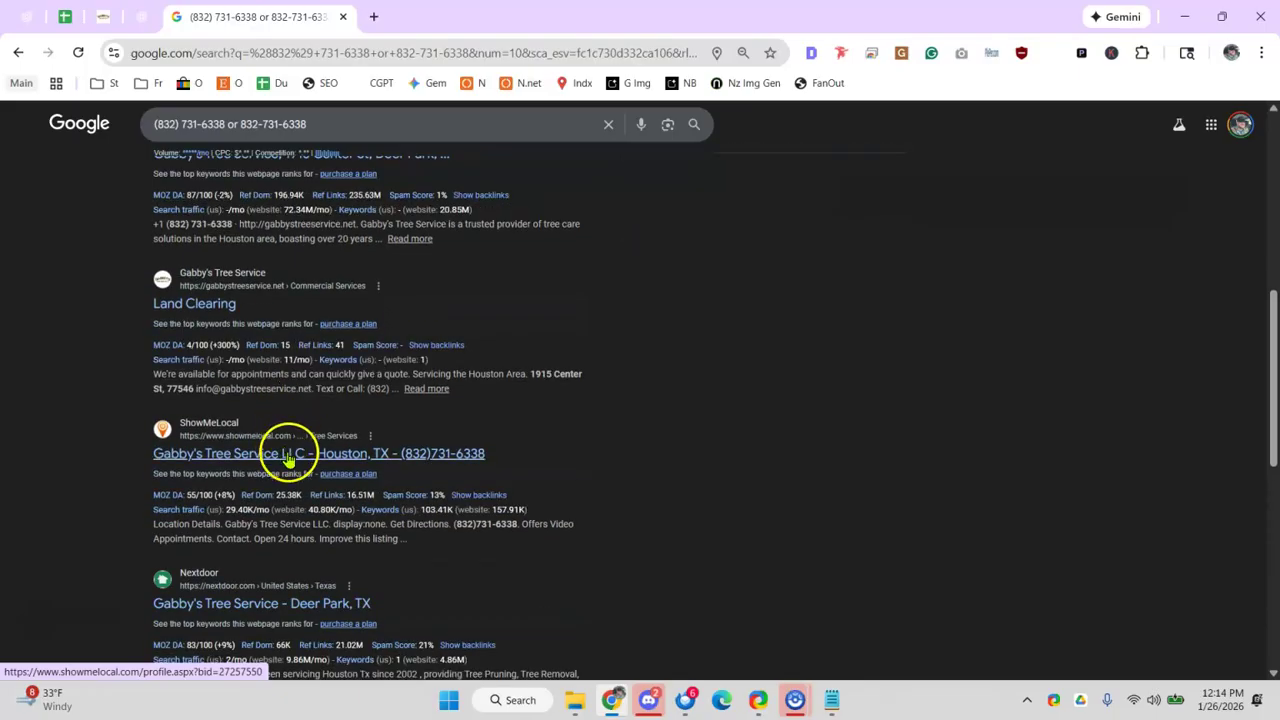
{"action": "scroll", "coordinate": [243, 363], "scroll_direction": "down", "scroll_amount": 2}
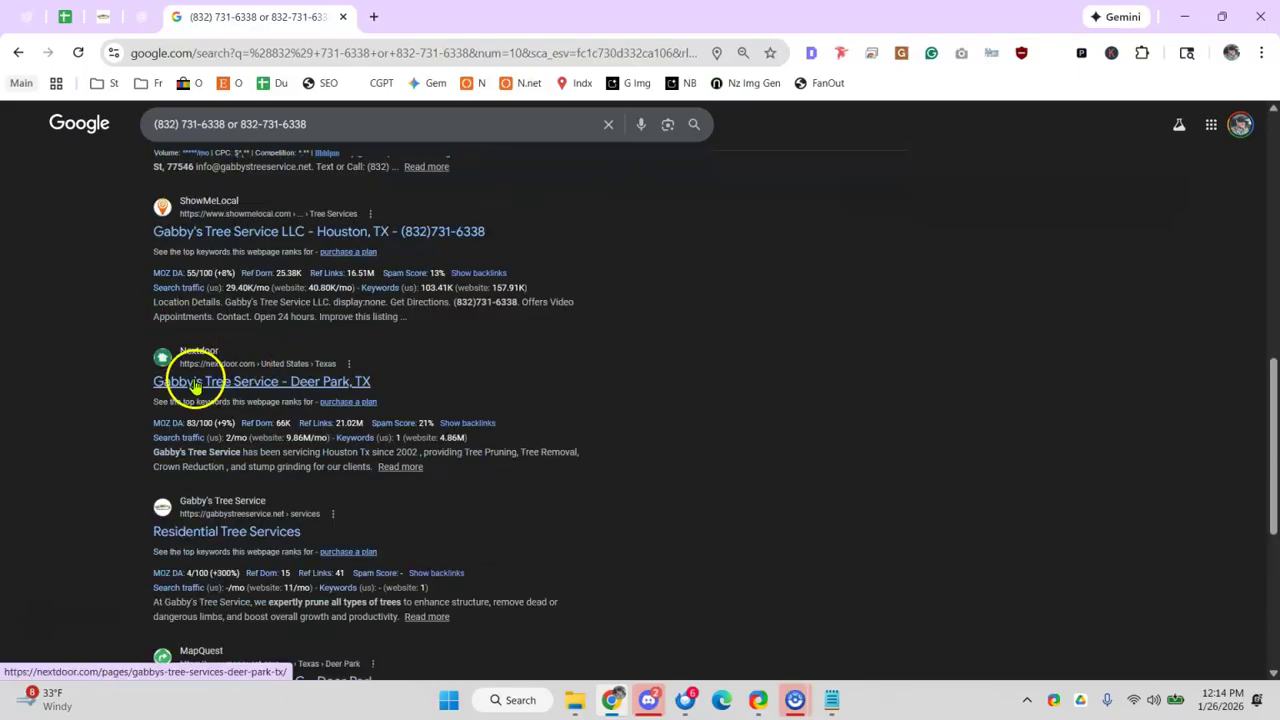
{"action": "scroll", "coordinate": [215, 385], "scroll_direction": "down", "scroll_amount": 1}
{"action": "scroll", "coordinate": [240, 425], "scroll_direction": "down", "scroll_amount": 2}
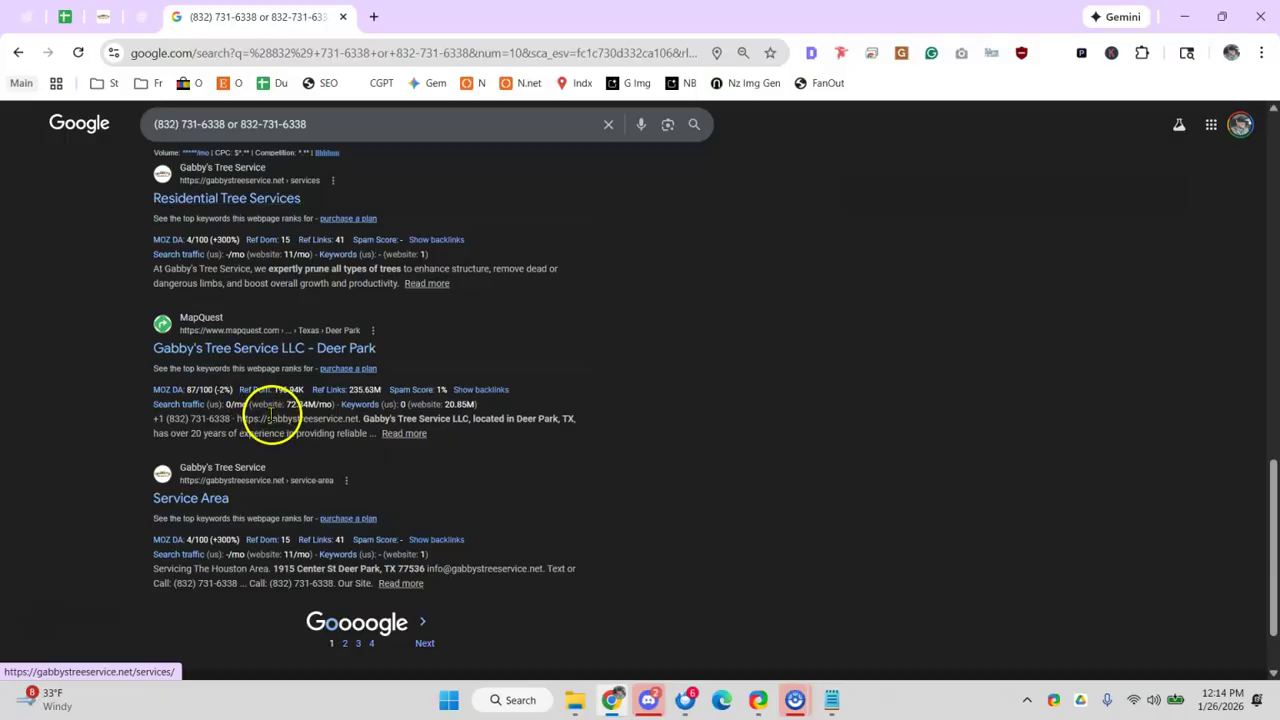
{"action": "scroll", "coordinate": [275, 410], "scroll_direction": "down", "scroll_amount": 1}
{"action": "left_click", "coordinate": [424, 551]}
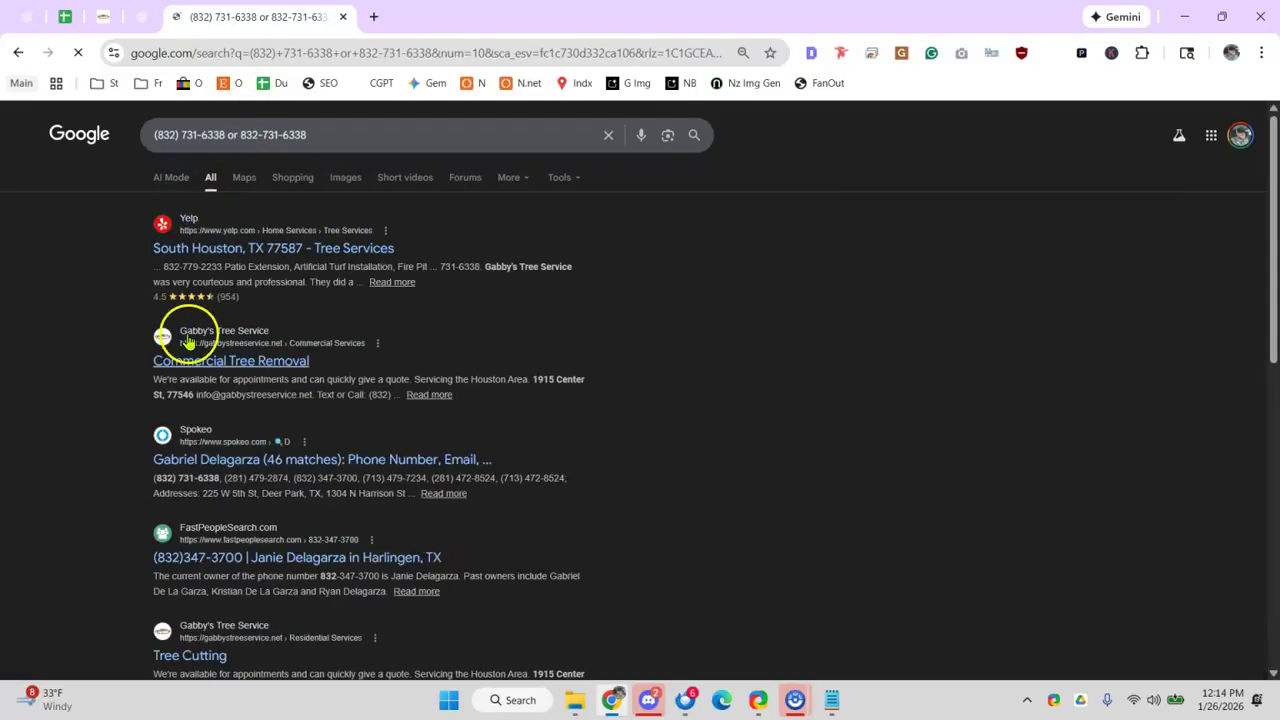
- Scan later result pages for other listings sharing the same phone number
{"action": "scroll", "coordinate": [210, 470], "scroll_direction": "down", "scroll_amount": 1}
{"action": "scroll", "coordinate": [213, 470], "scroll_direction": "down", "scroll_amount": 1}
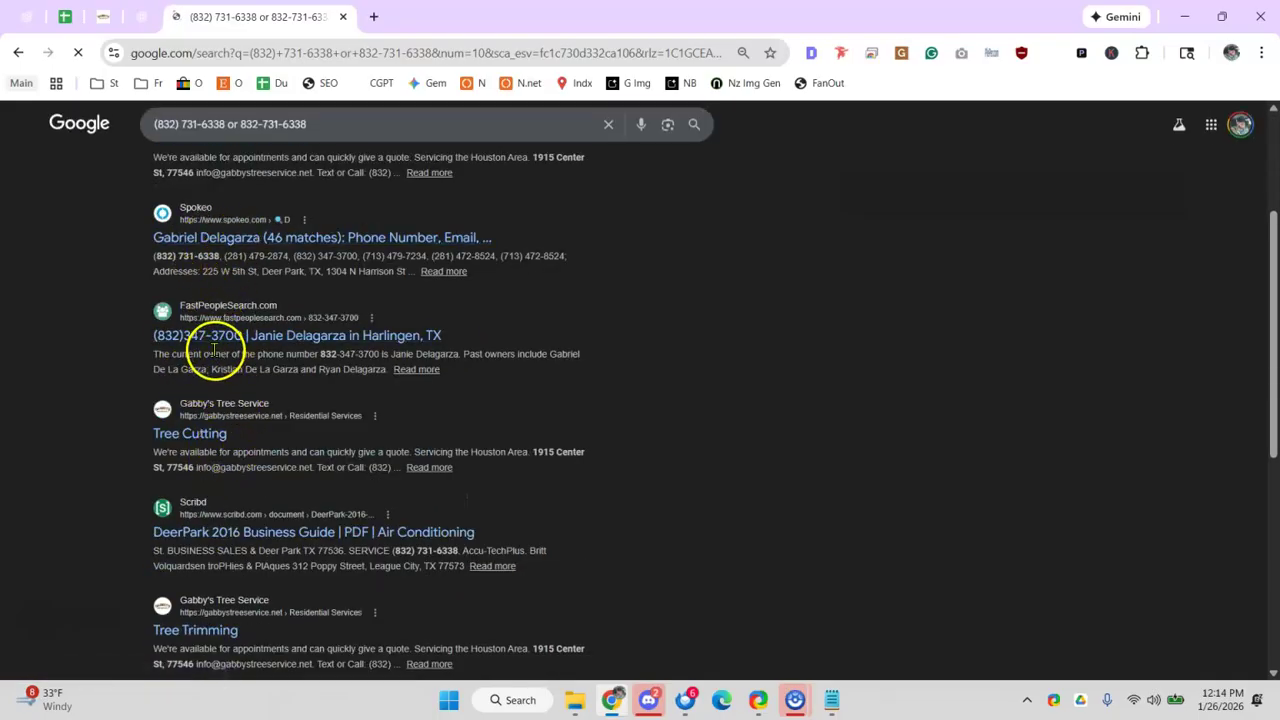
{"action": "scroll", "coordinate": [200, 420], "scroll_direction": "down", "scroll_amount": 3}
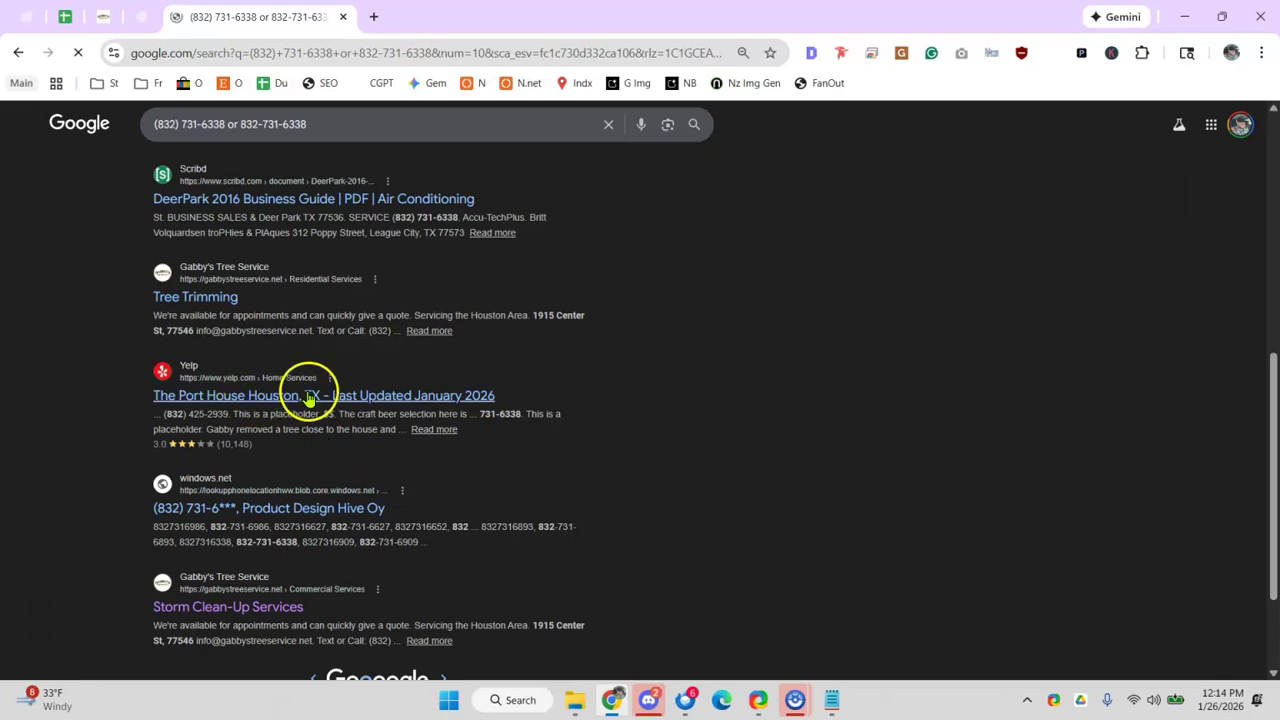
{"action": "scroll", "coordinate": [320, 388], "scroll_direction": "down", "scroll_amount": 1}
{"action": "left_click", "coordinate": [395, 590]}
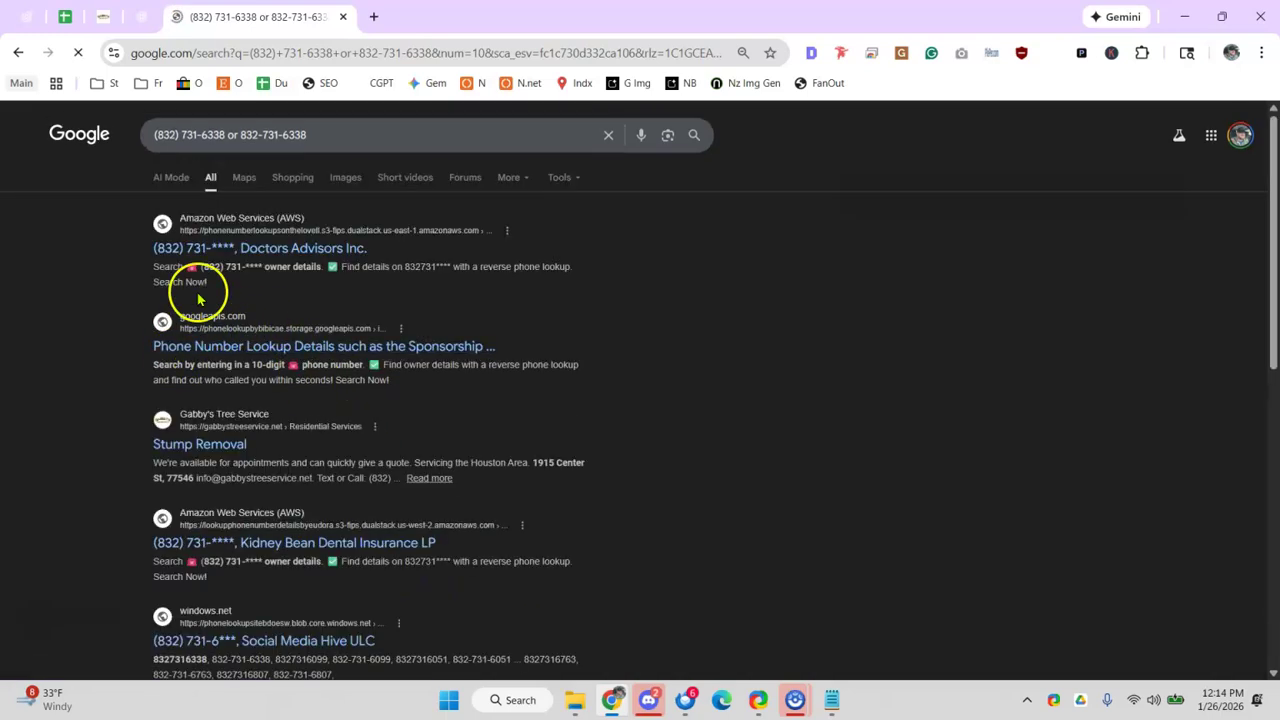
{"action": "scroll", "coordinate": [190, 300], "scroll_direction": "down", "scroll_amount": 1}
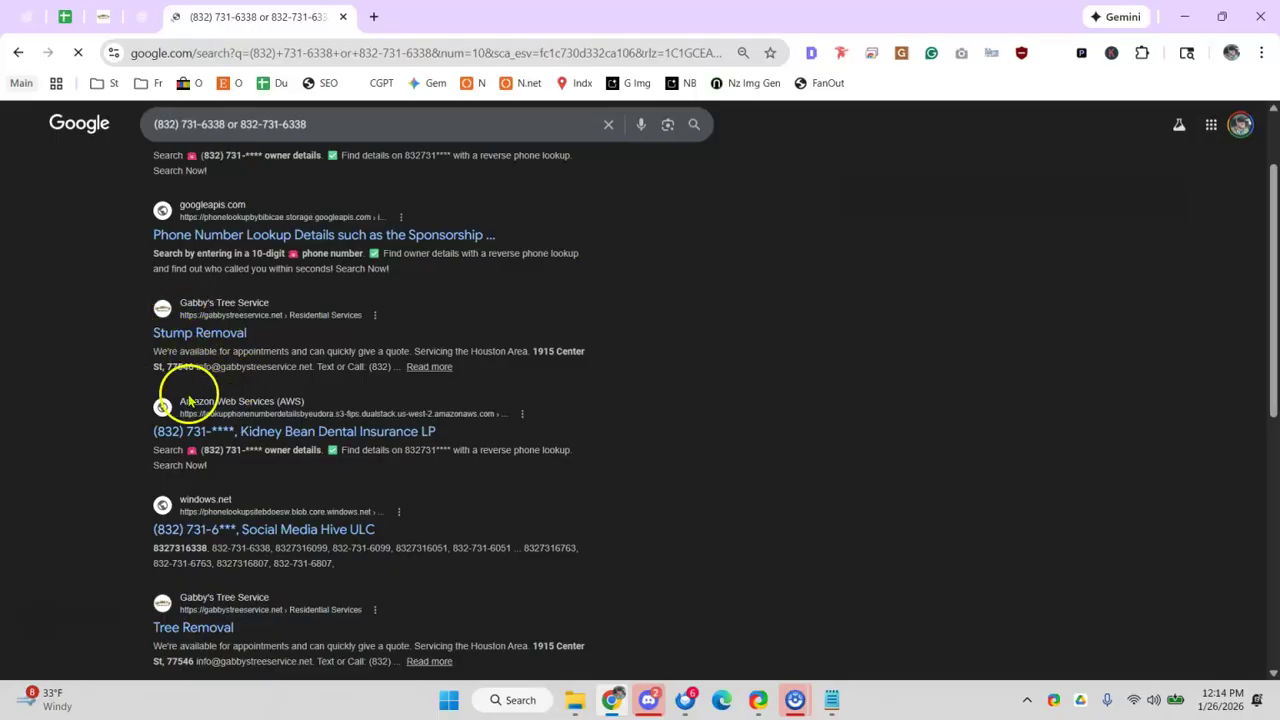
{"action": "scroll", "coordinate": [262, 508], "scroll_direction": "down", "scroll_amount": 2}
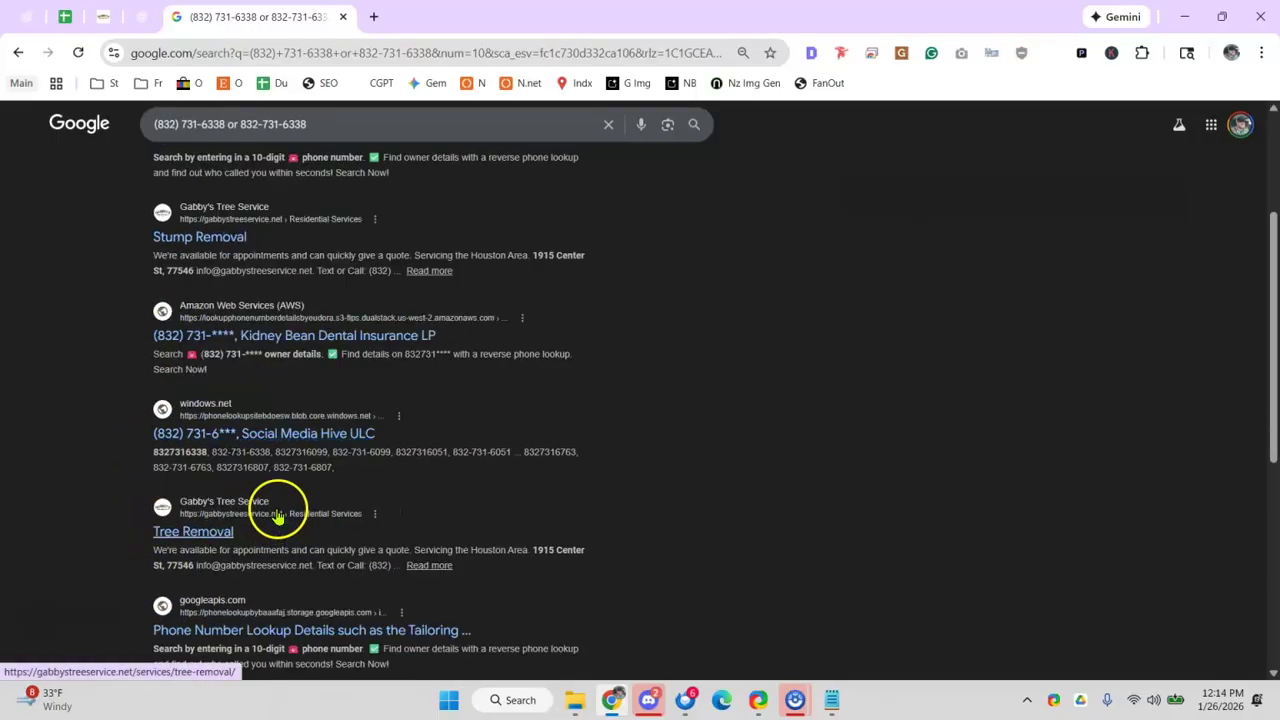
{"action": "scroll", "coordinate": [275, 500], "scroll_direction": "down", "scroll_amount": 2}
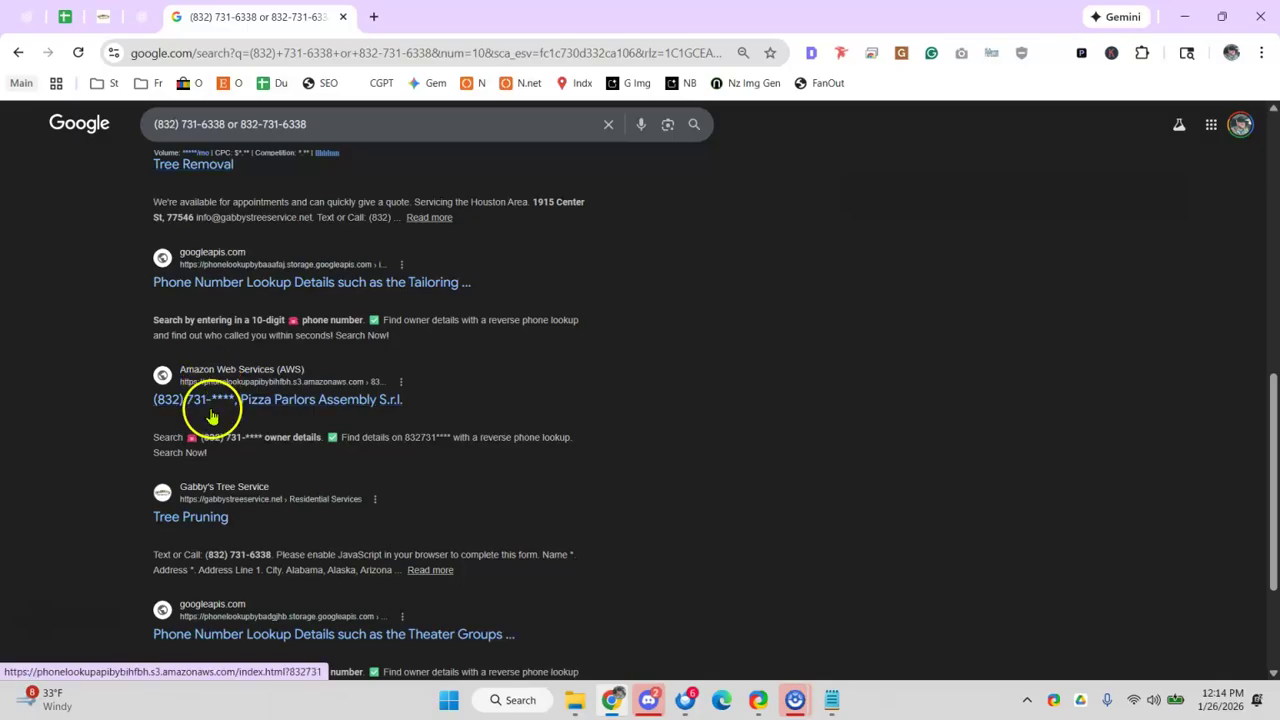
{"action": "scroll", "coordinate": [230, 395], "scroll_direction": "down", "scroll_amount": 1}
{"action": "scroll", "coordinate": [245, 403], "scroll_direction": "down", "scroll_amount": 1}
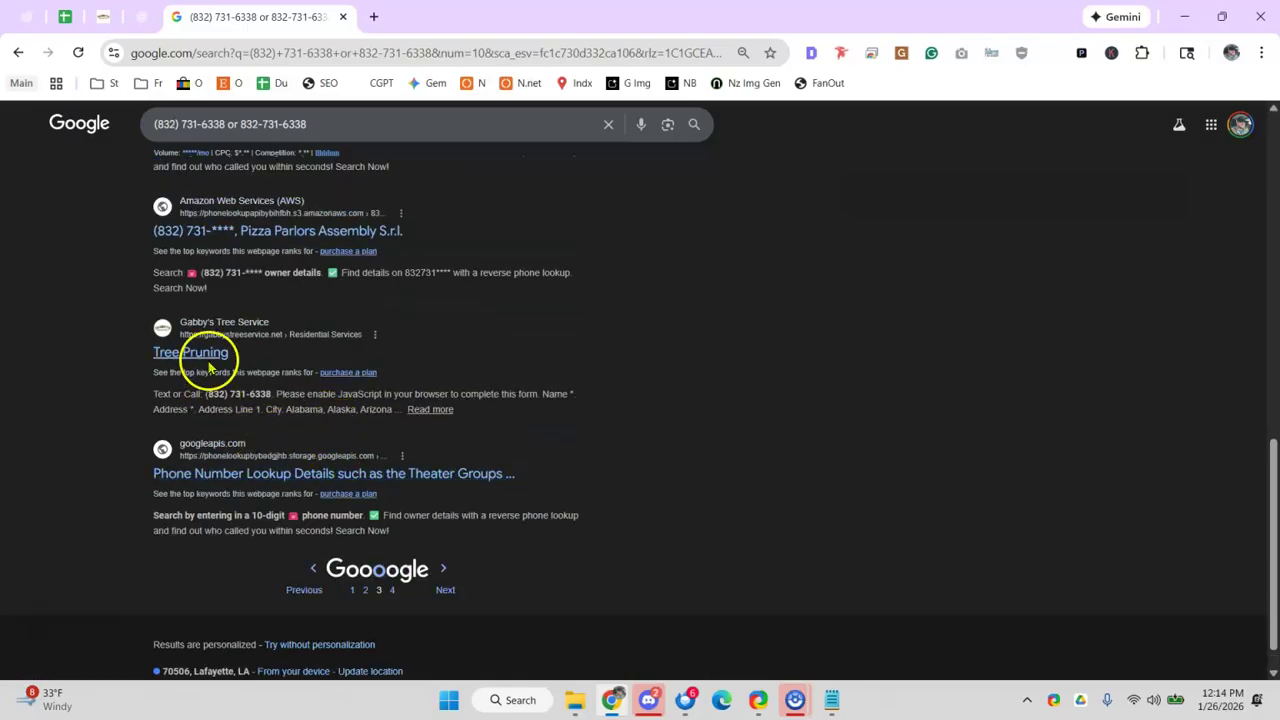
- Mark the Phone number (no duplicate) row x with the note 'double check'
{"action": "left_click", "coordinate": [64, 16]}
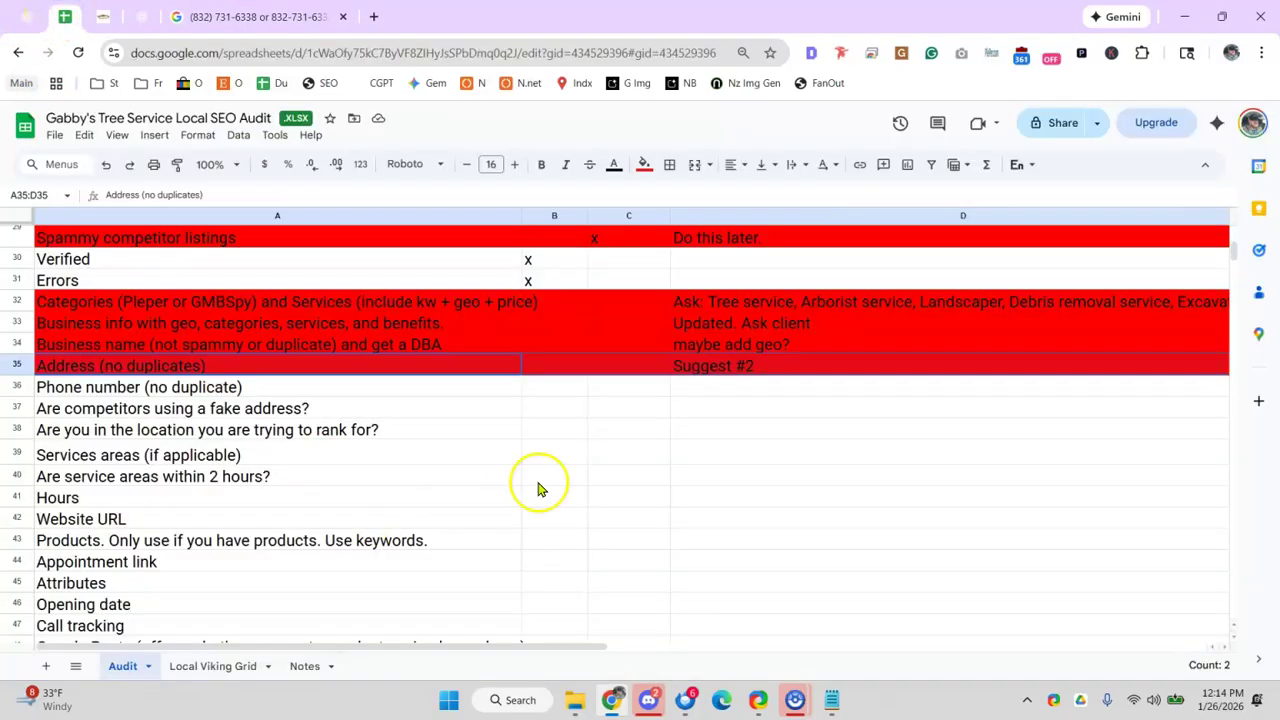
{"action": "left_click", "coordinate": [535, 389]}
{"action": "type", "text": "x"}
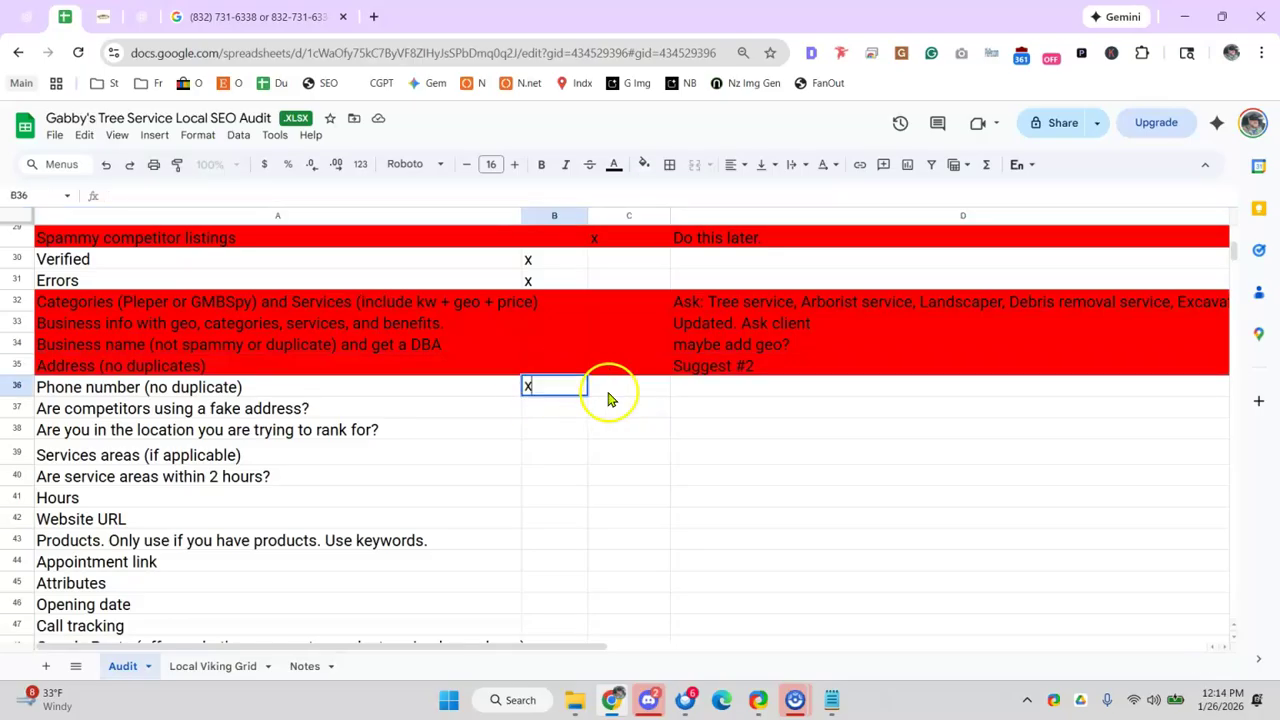
{"action": "left_click", "coordinate": [738, 397]}
{"action": "type", "text": "double check"}
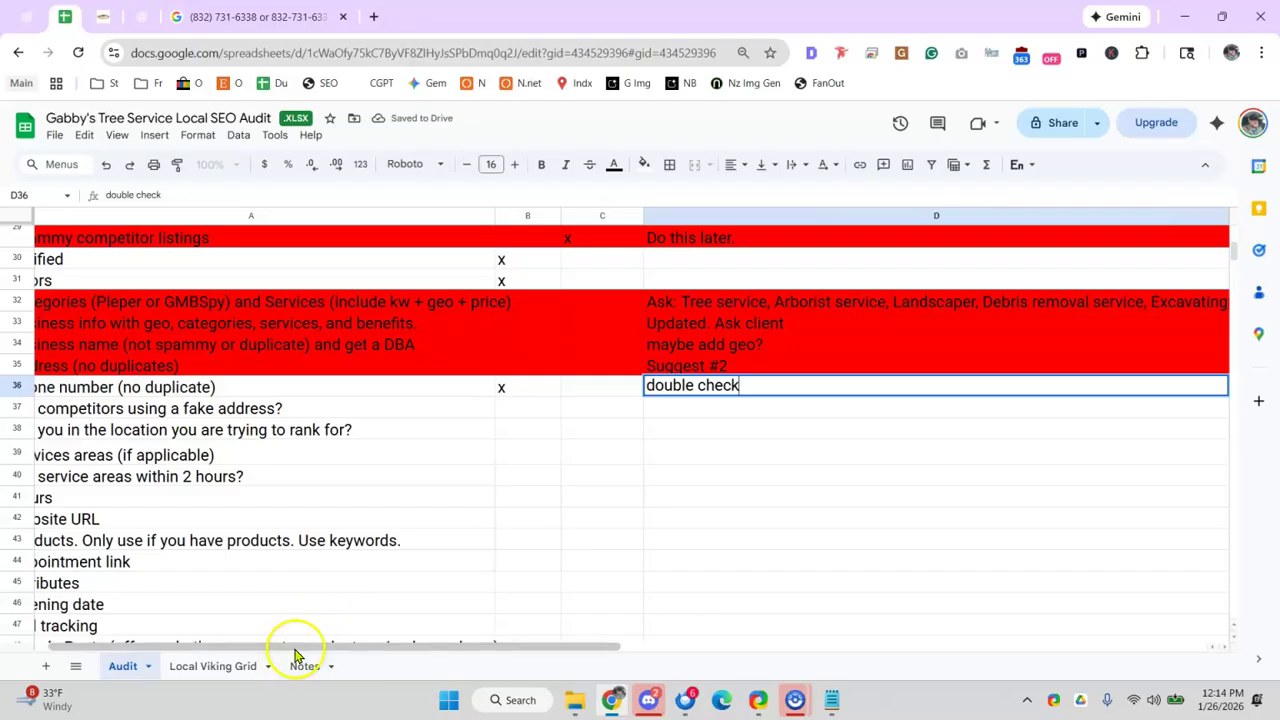
{"action": "left_click_drag", "start_coordinate": [300, 648], "coordinate": [137, 645]}
{"action": "left_click", "coordinate": [240, 413]}
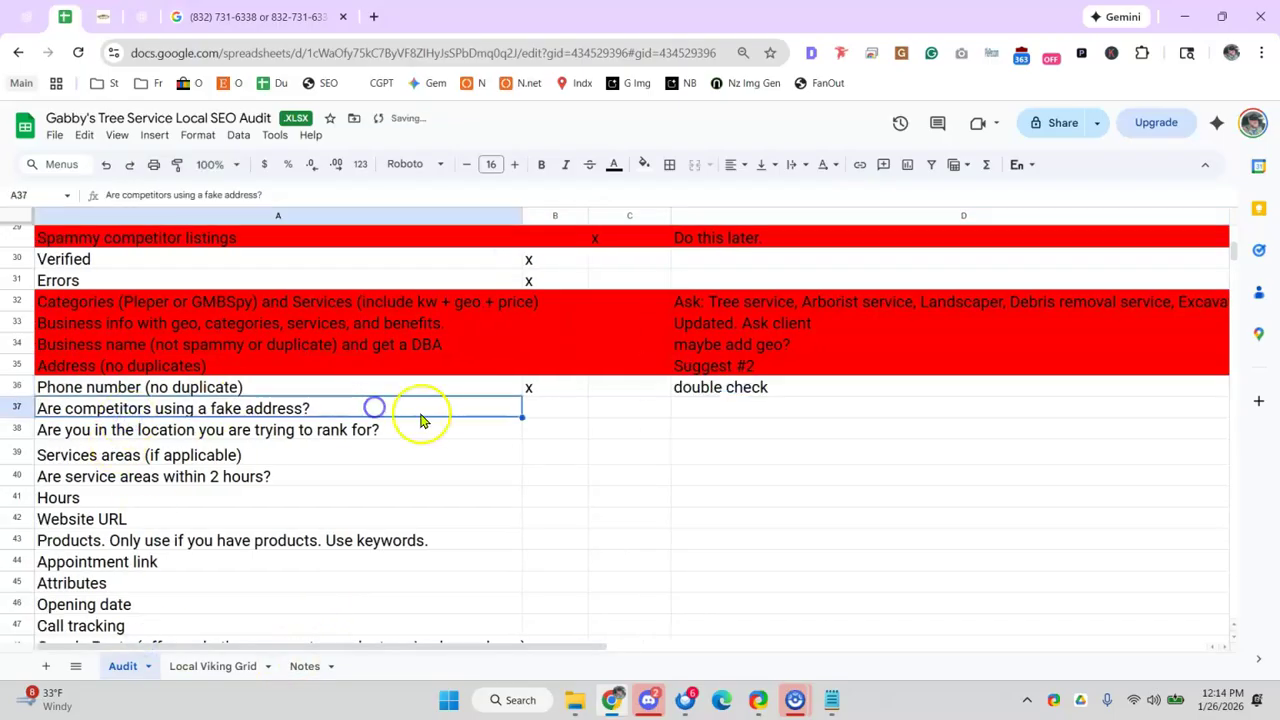
- Delete the row about competitors using a fake address
{"action": "left_click", "coordinate": [326, 346]}
{"action": "scroll", "coordinate": [200, 412], "scroll_direction": "up", "scroll_amount": 2}
{"action": "left_click", "coordinate": [174, 410]}
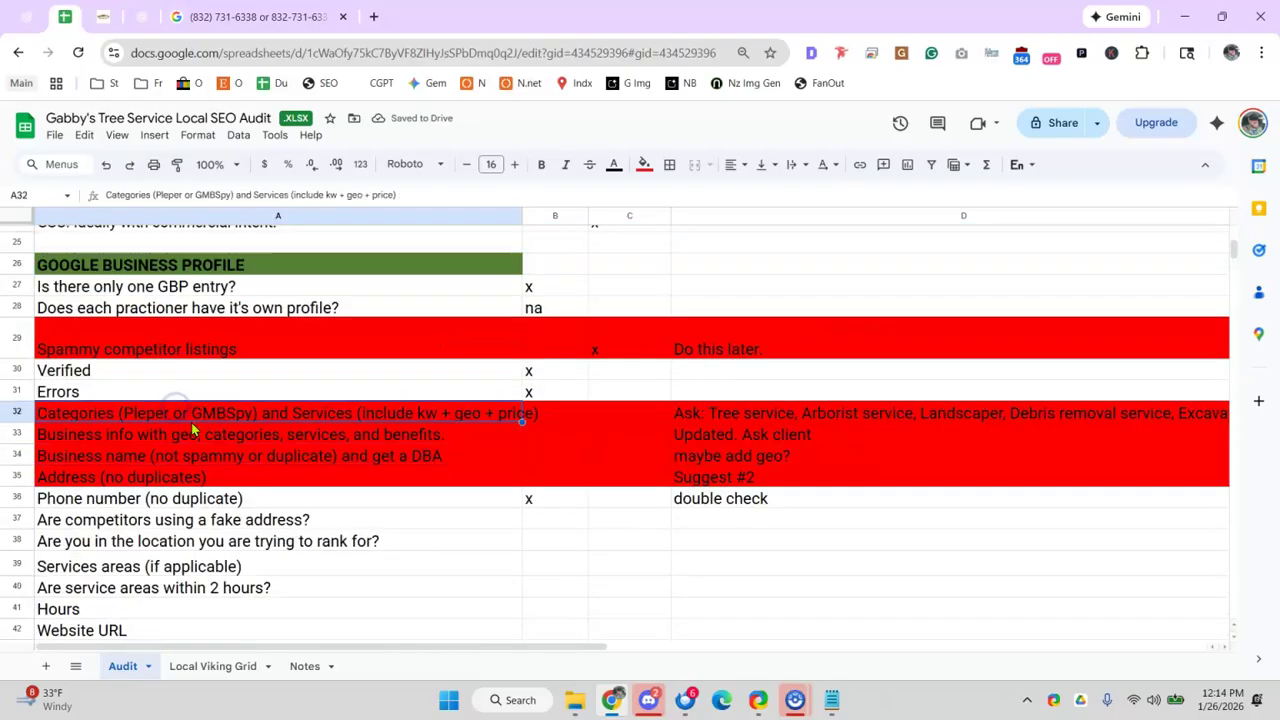
{"action": "left_click", "coordinate": [249, 350]}
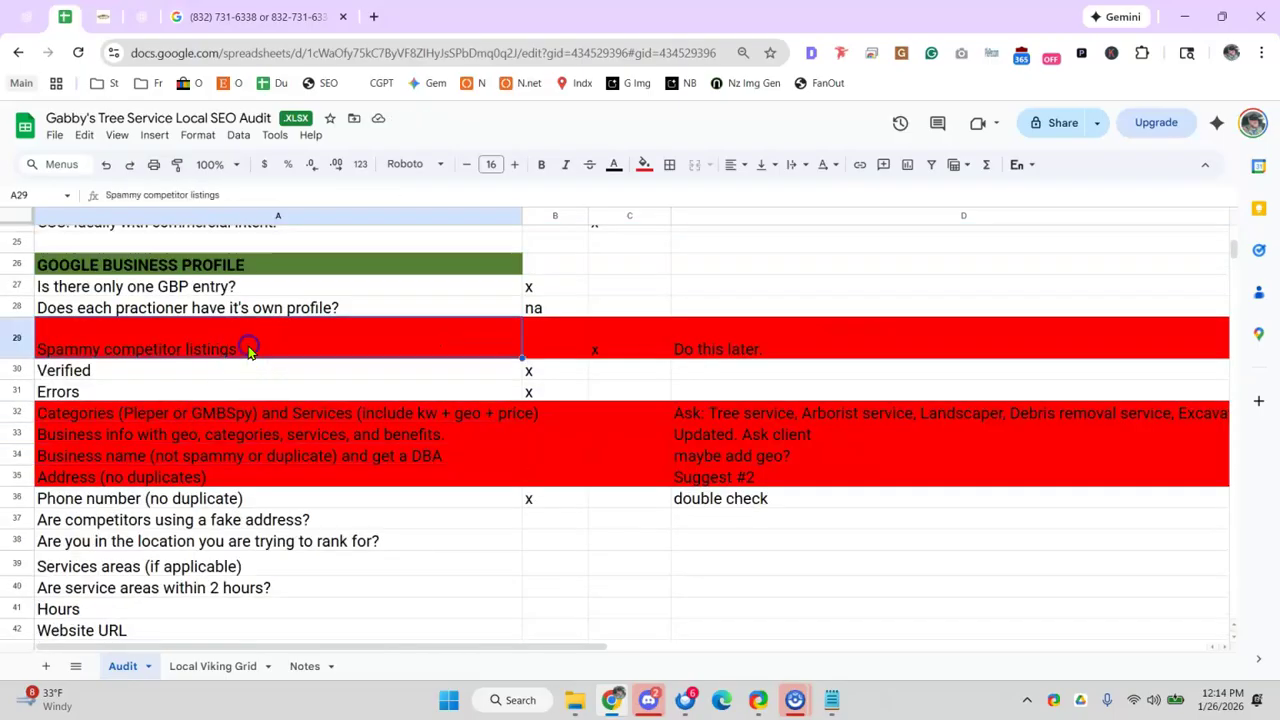
{"action": "left_click", "coordinate": [298, 520]}
{"action": "right_click", "coordinate": [20, 516]}
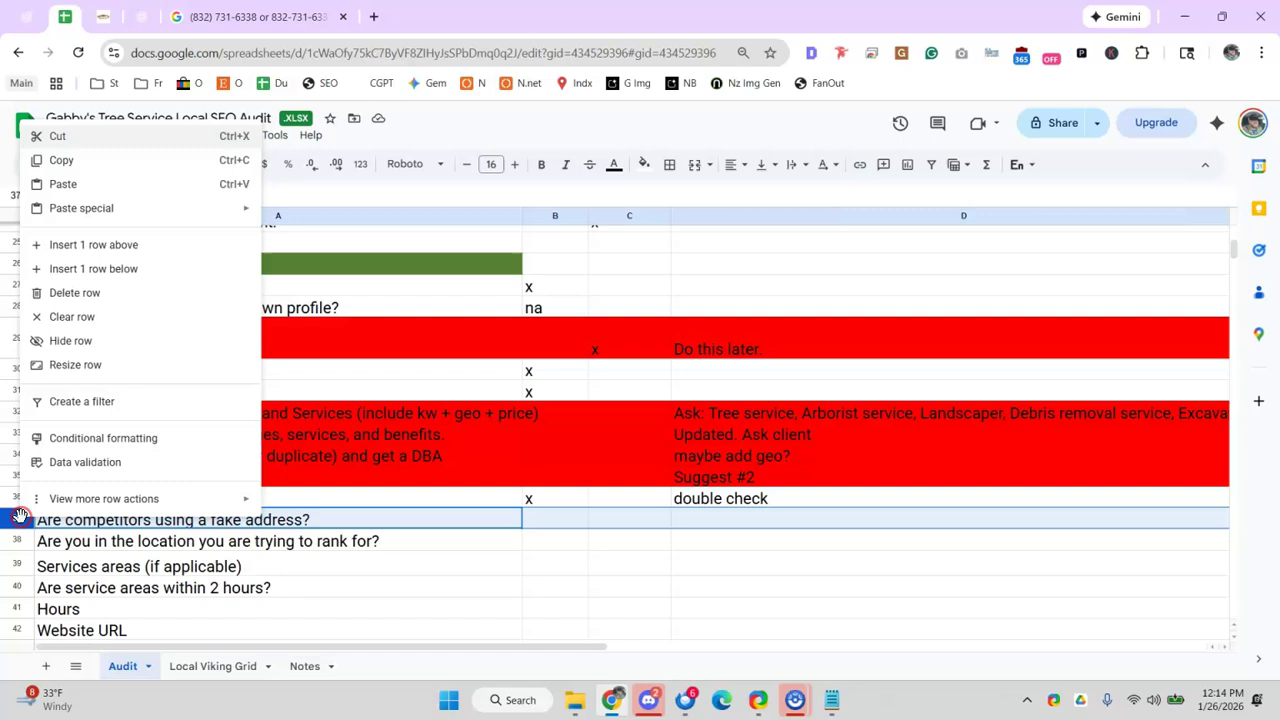
{"action": "left_click", "coordinate": [117, 292]}
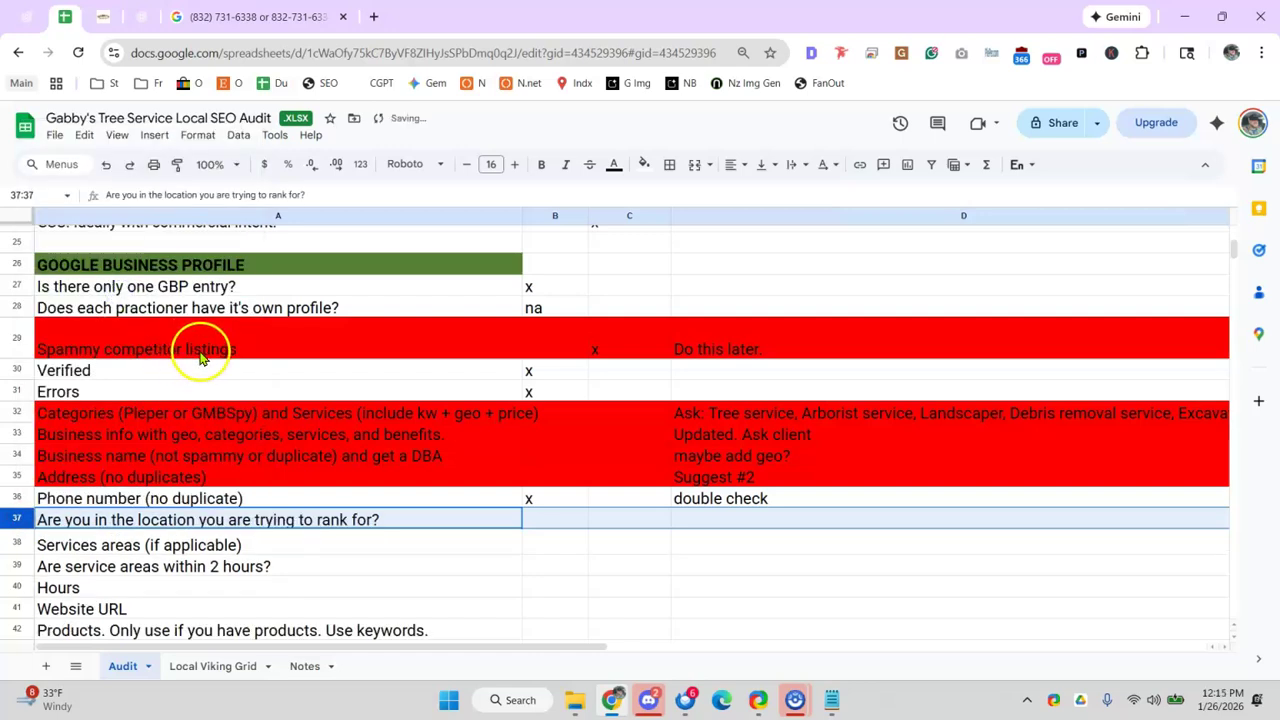
{"action": "left_click", "coordinate": [445, 504]}
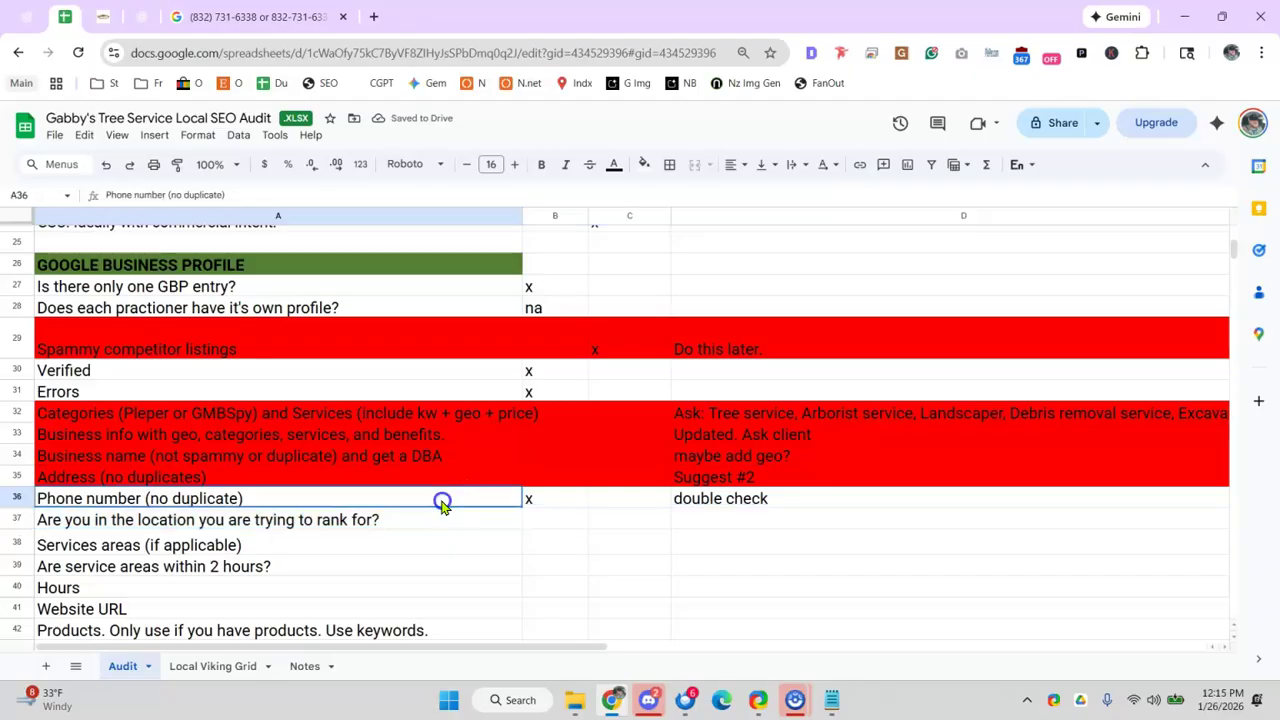
{"action": "left_click", "coordinate": [322, 556]}
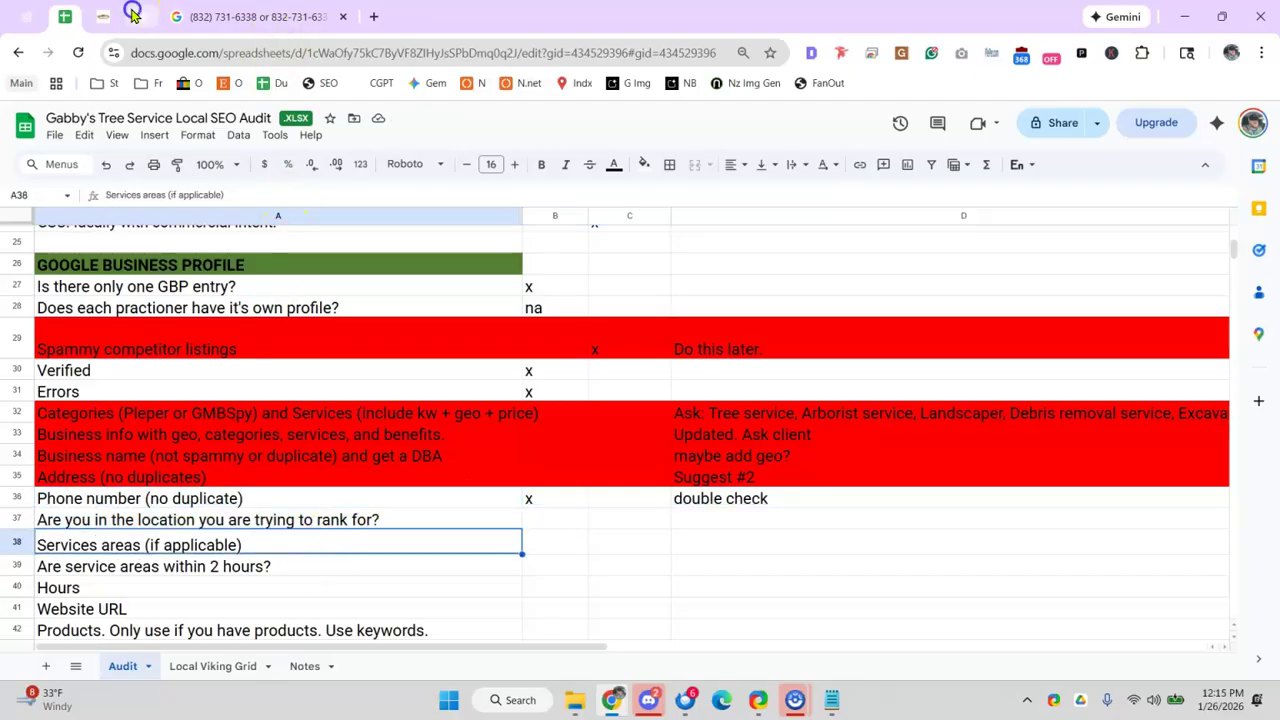
{"action": "left_click", "coordinate": [138, 16]}
- Run a new Google search for 'gabbys' to bring up the tree service
{"action": "left_click_drag", "start_coordinate": [183, 273], "coordinate": [183, 288]}
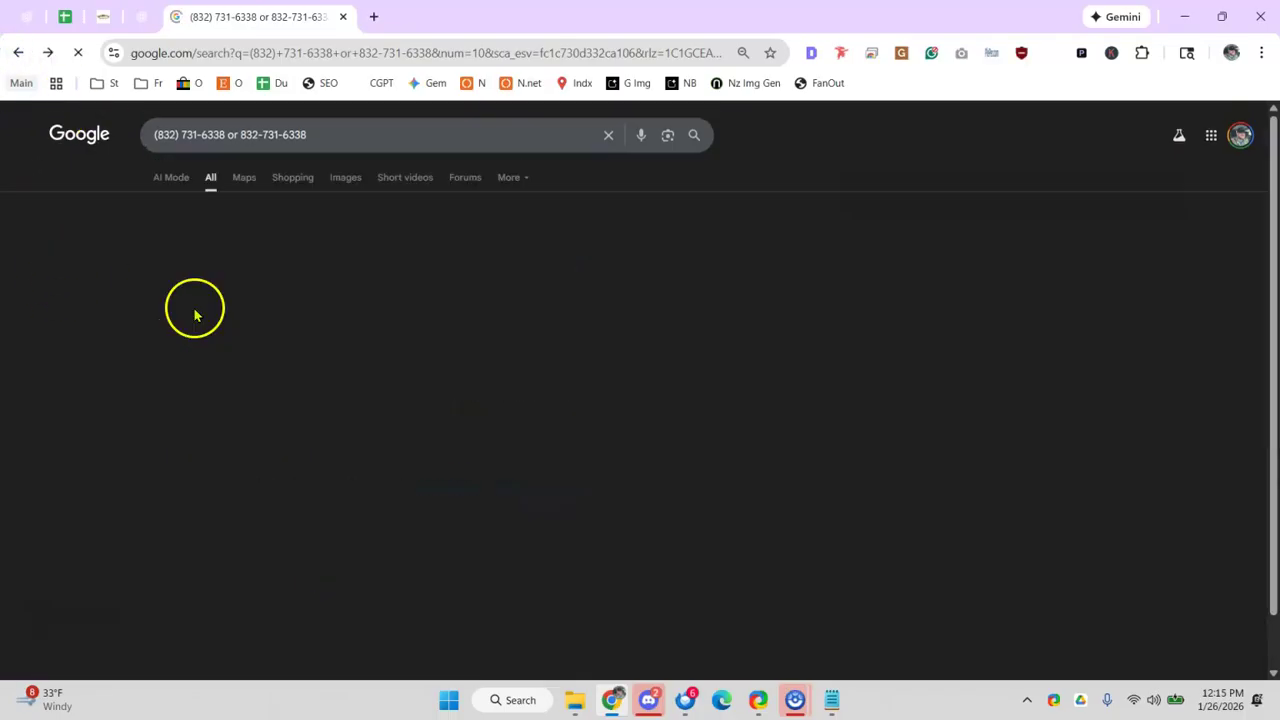
{"action": "left_click", "coordinate": [19, 52]}
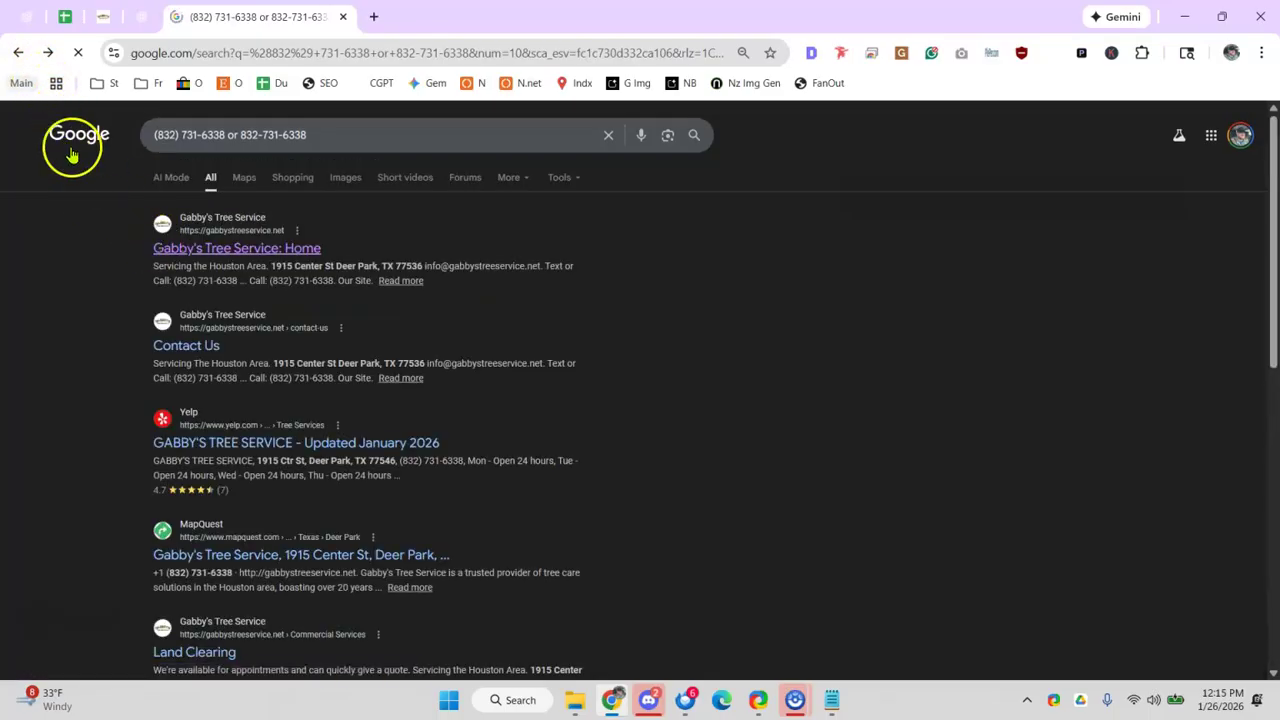
{"action": "left_click", "coordinate": [345, 62]}
{"action": "type", "text": "gabbys tree service"}
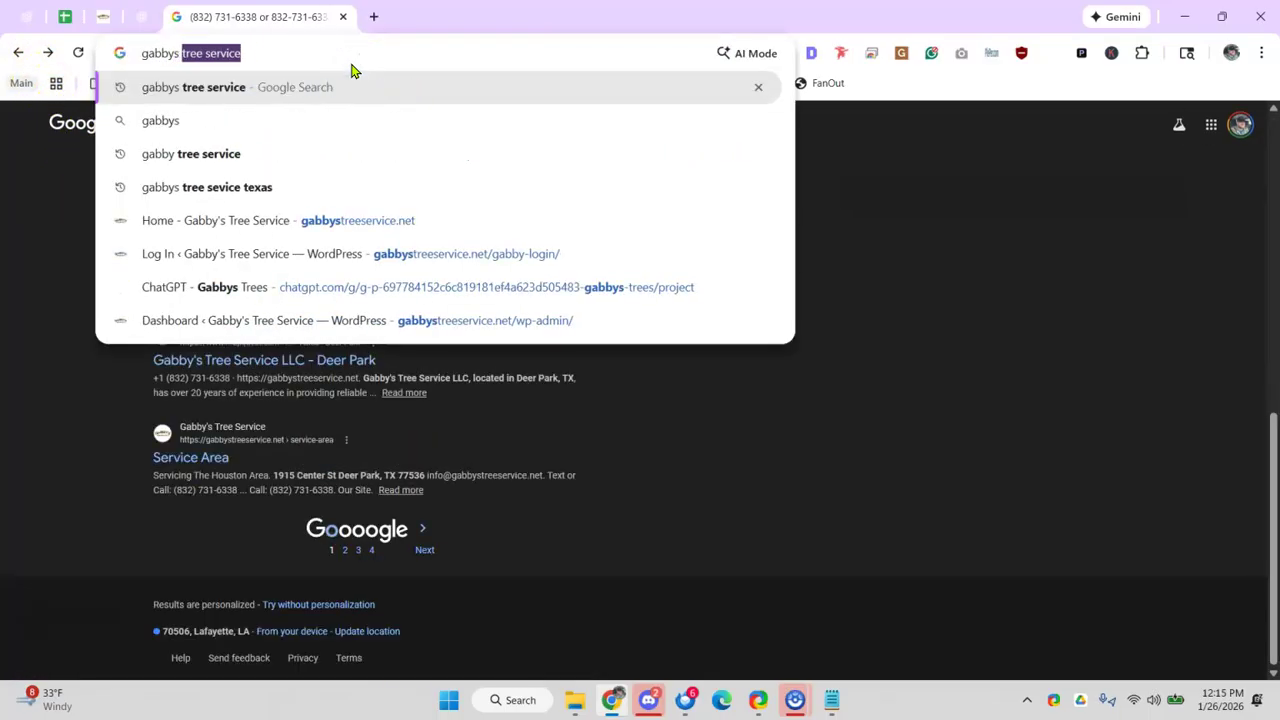
{"action": "key", "text": "Return"}
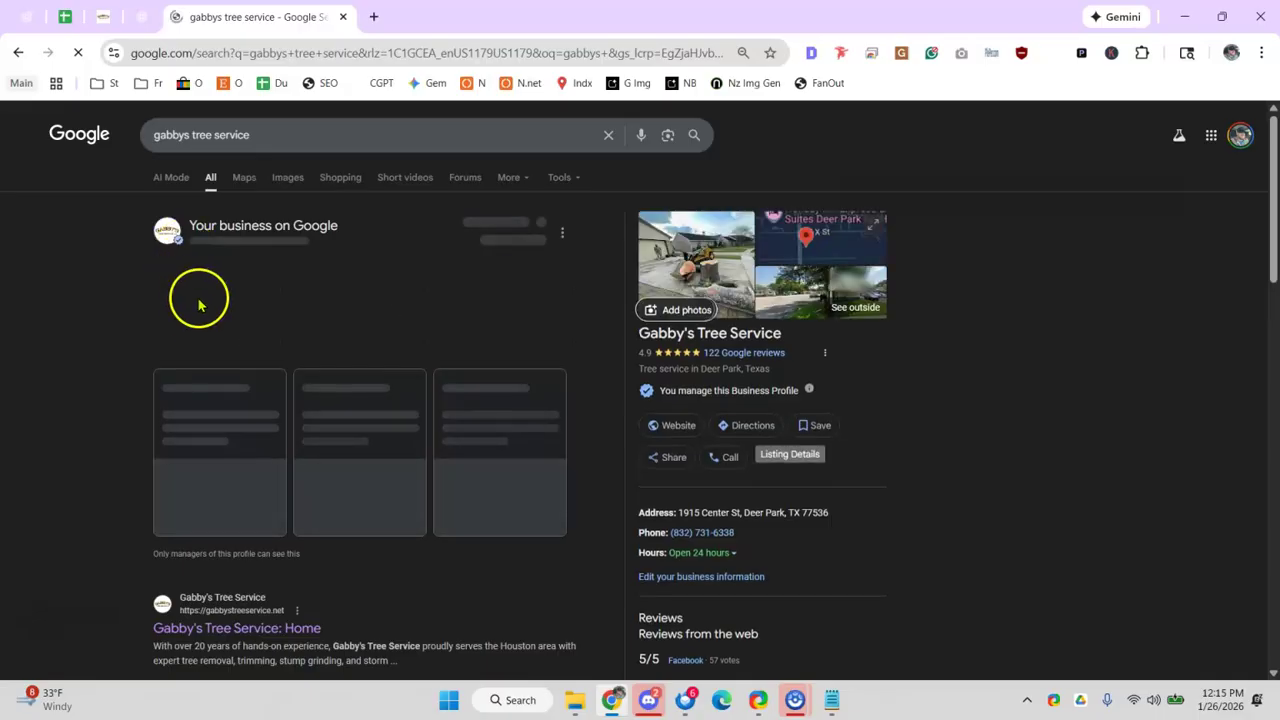
- Review the profile's business information: contact, hours and the Houston service area
{"action": "left_click", "coordinate": [197, 274]}
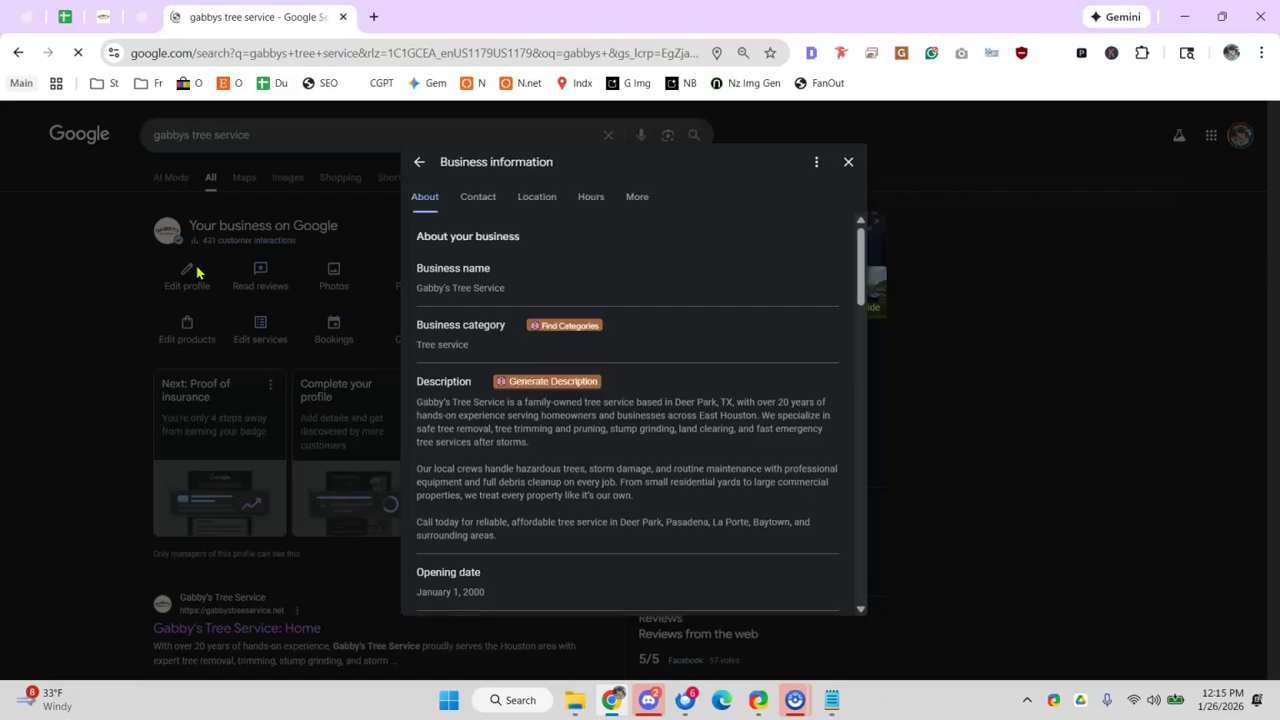
{"action": "scroll", "coordinate": [666, 374], "scroll_direction": "down", "scroll_amount": 9}
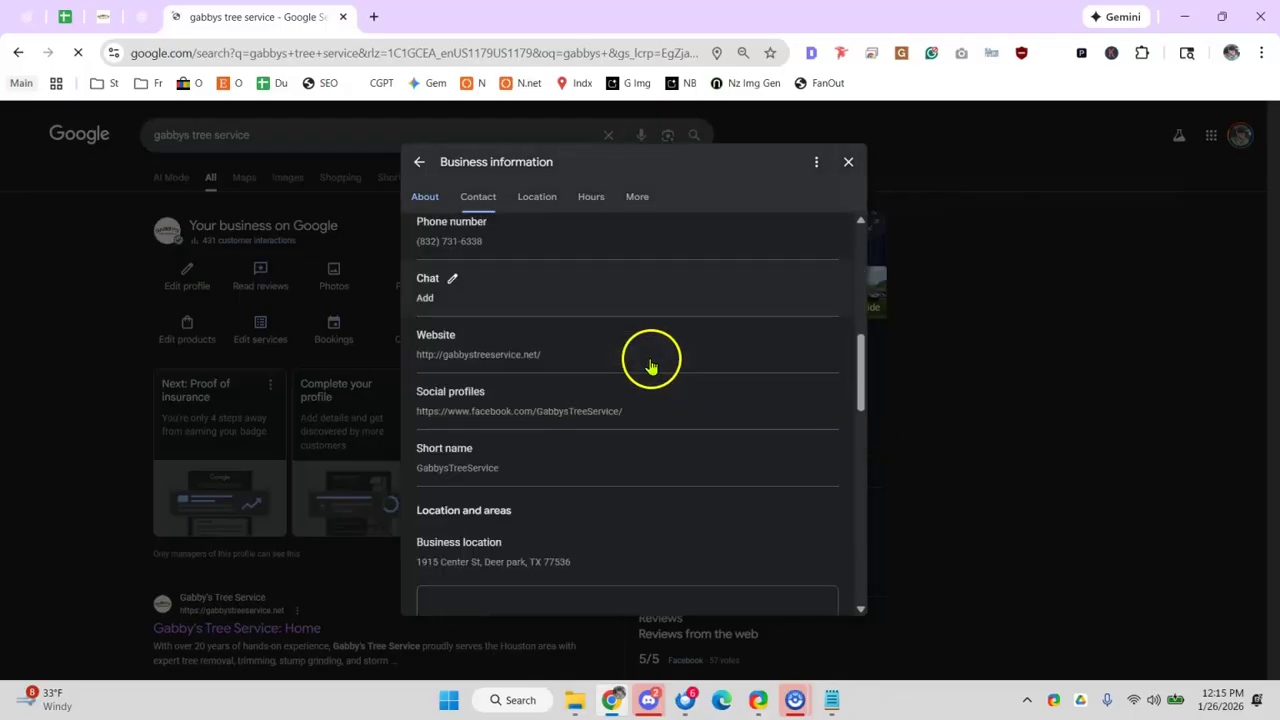
{"action": "scroll", "coordinate": [600, 350], "scroll_direction": "down", "scroll_amount": 15}
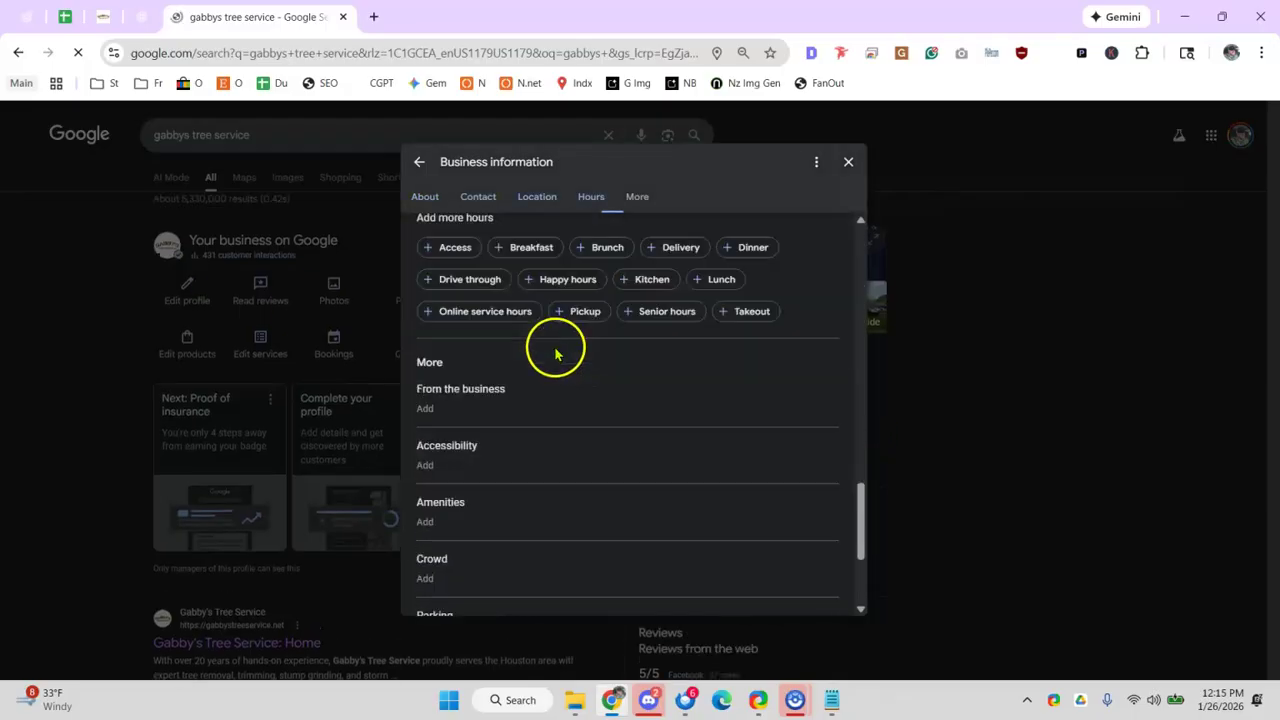
{"action": "scroll", "coordinate": [555, 355], "scroll_direction": "up", "scroll_amount": 10}
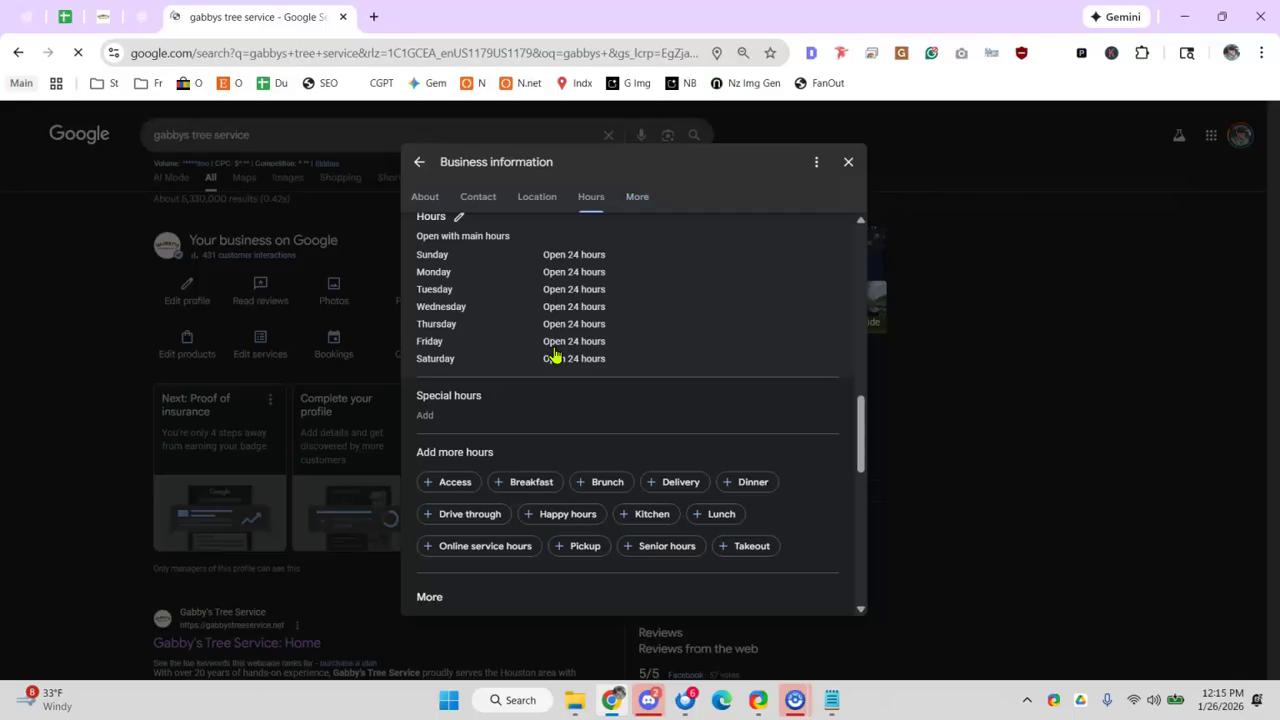
{"action": "scroll", "coordinate": [470, 400], "scroll_direction": "down", "scroll_amount": 3}
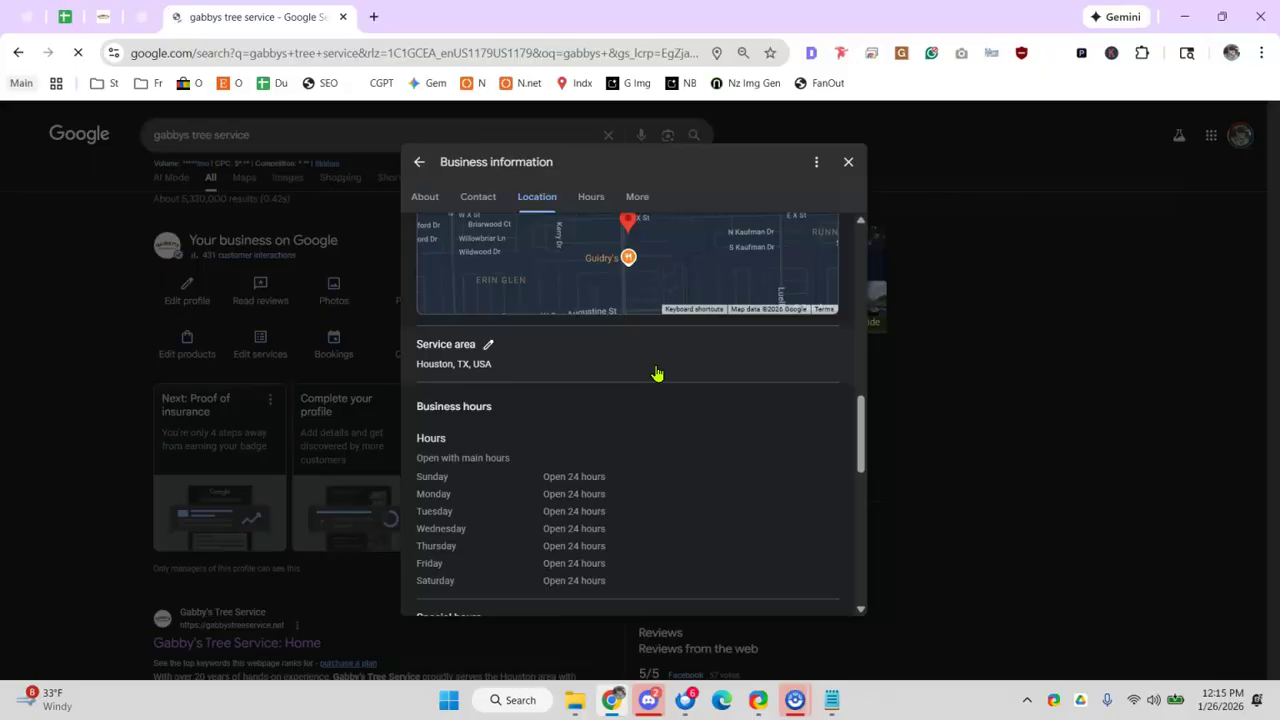
{"action": "left_click", "coordinate": [64, 16]}
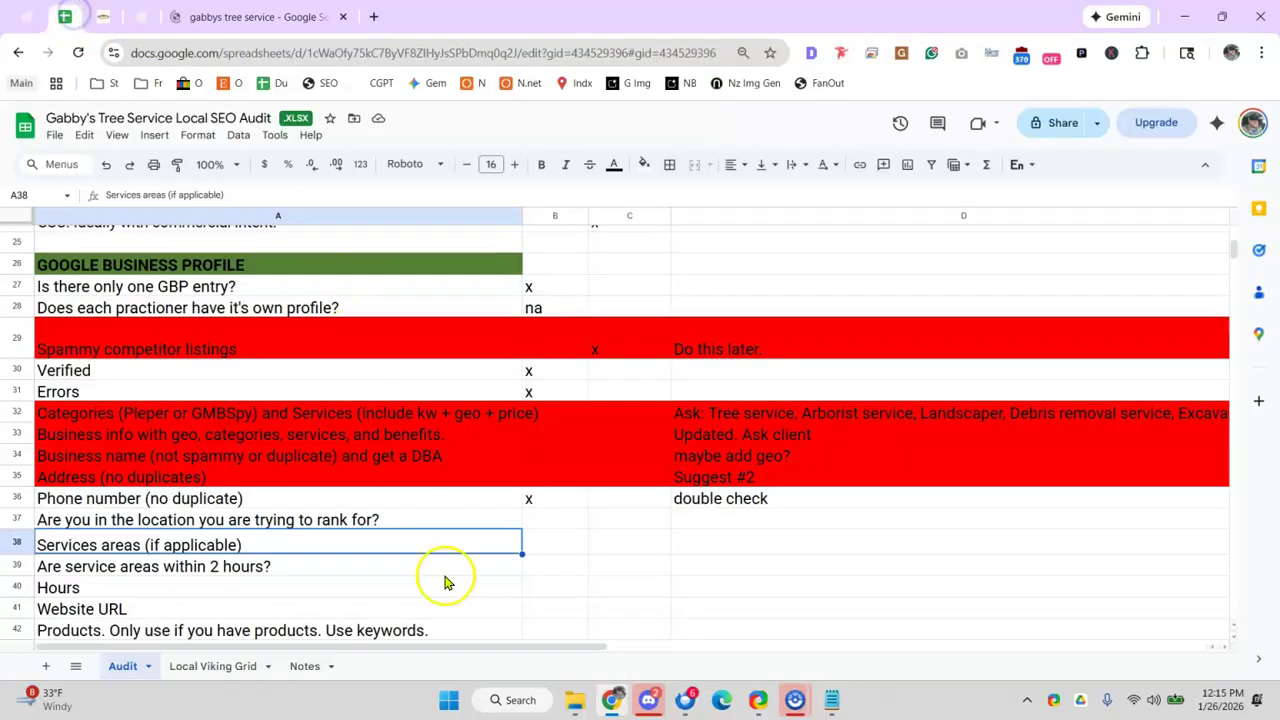
- Note 'Its houston. needs to change' for the service areas row
{"action": "left_click", "coordinate": [767, 540]}
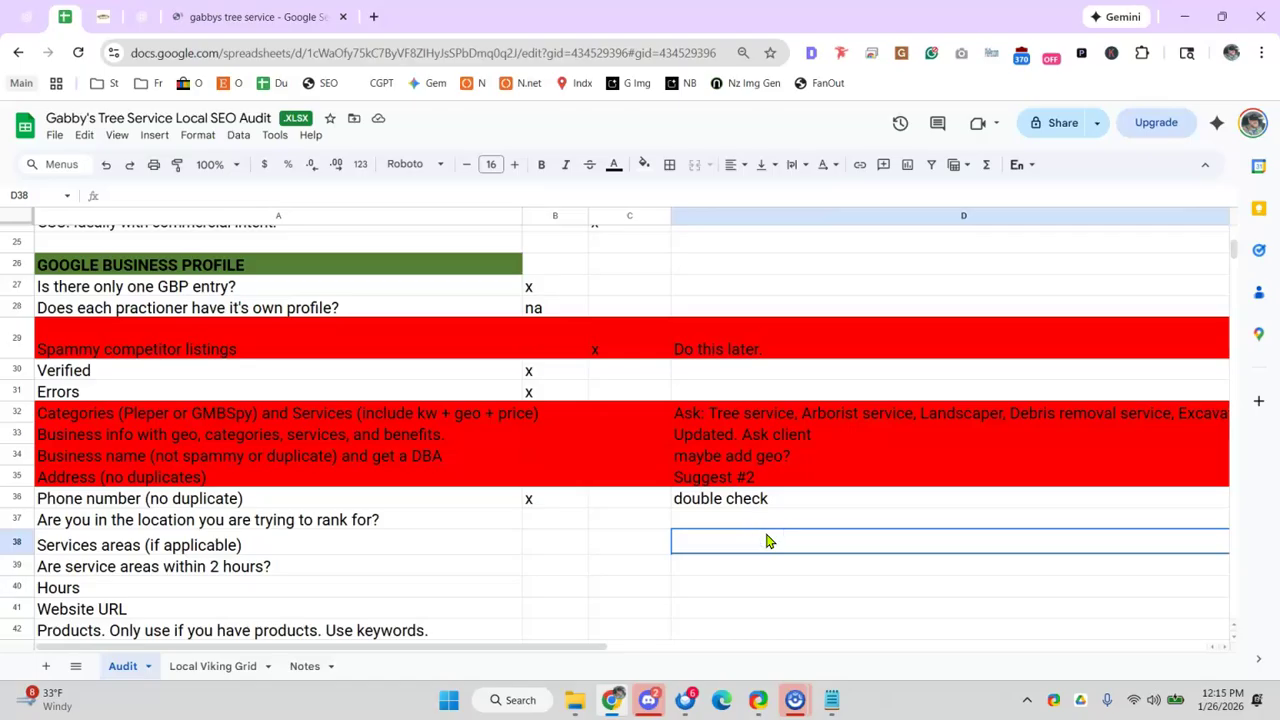
{"action": "type", "text": "U"}
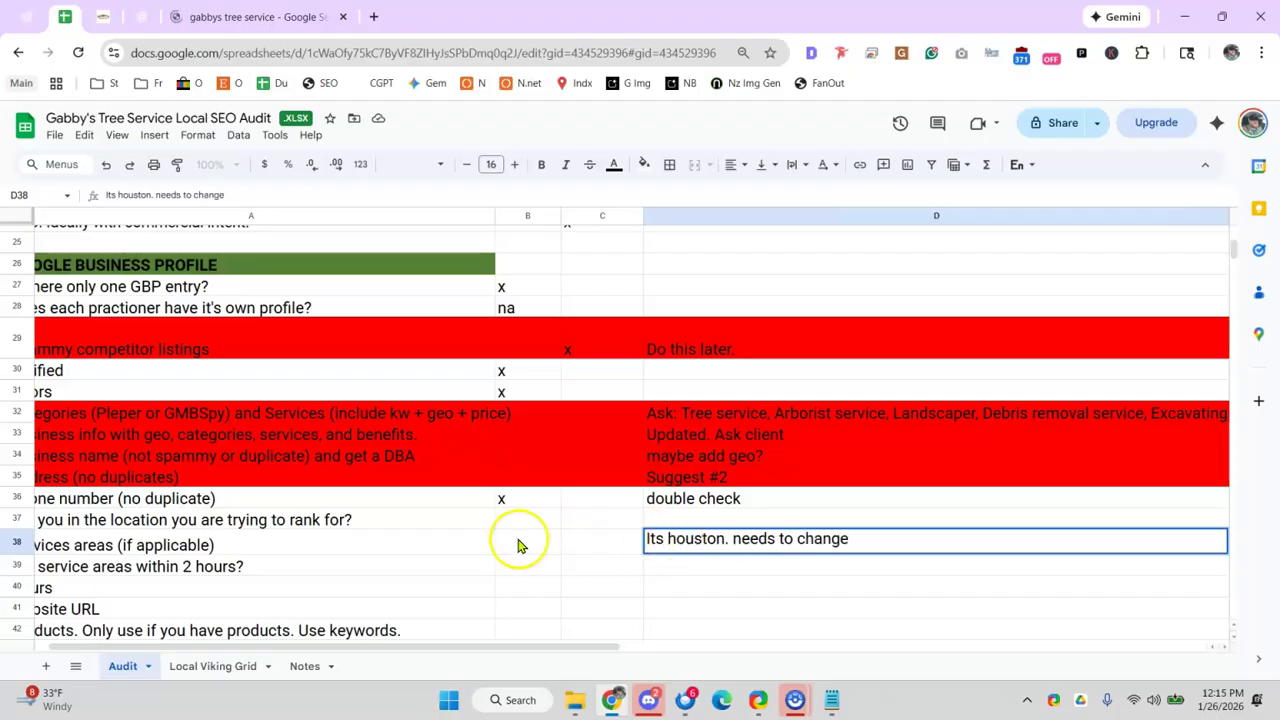
{"action": "left_click", "coordinate": [591, 547]}
{"action": "type", "text": "x"}
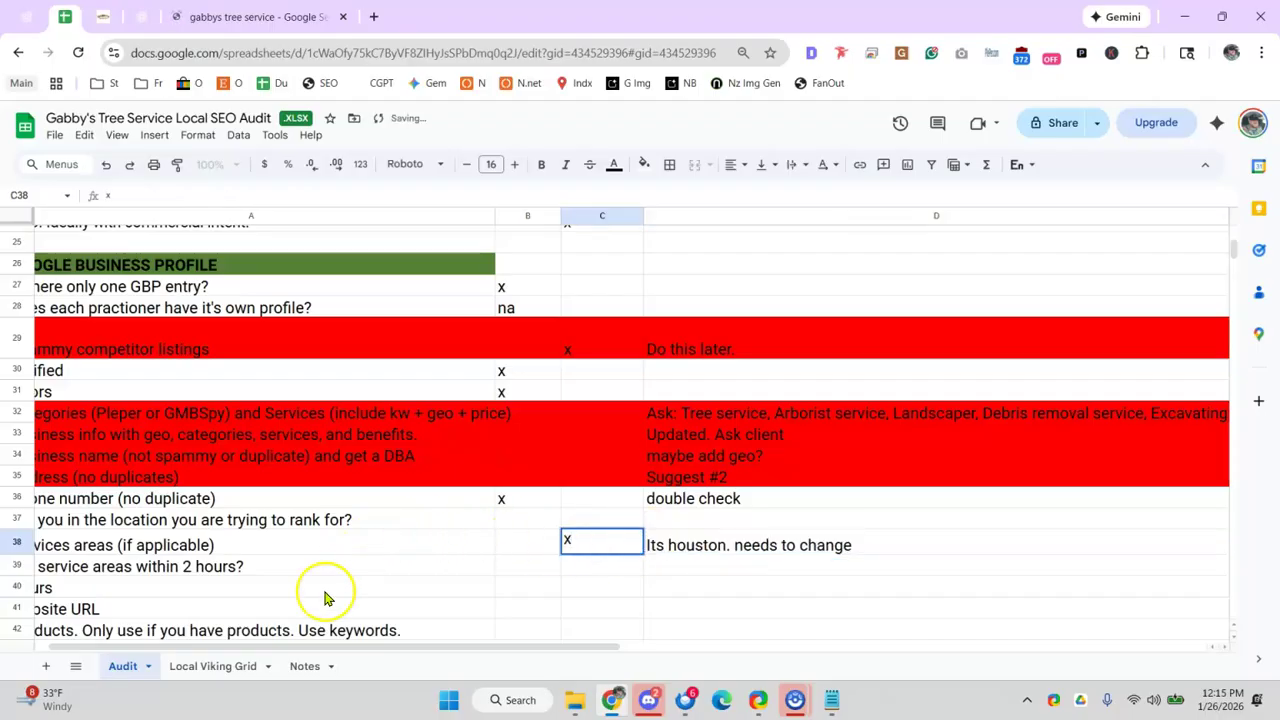
{"action": "left_click_drag", "start_coordinate": [330, 652], "coordinate": [135, 636]}
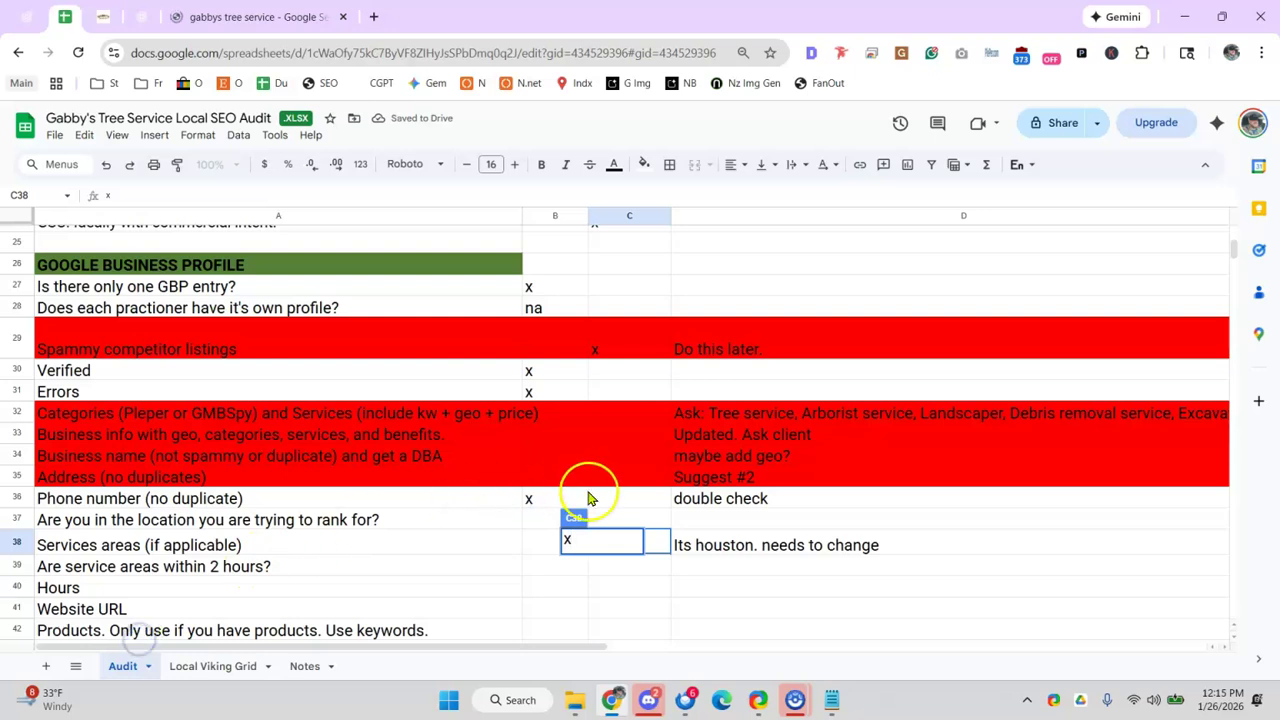
- Mark the location question in B37 with an x
{"action": "left_click", "coordinate": [440, 523]}
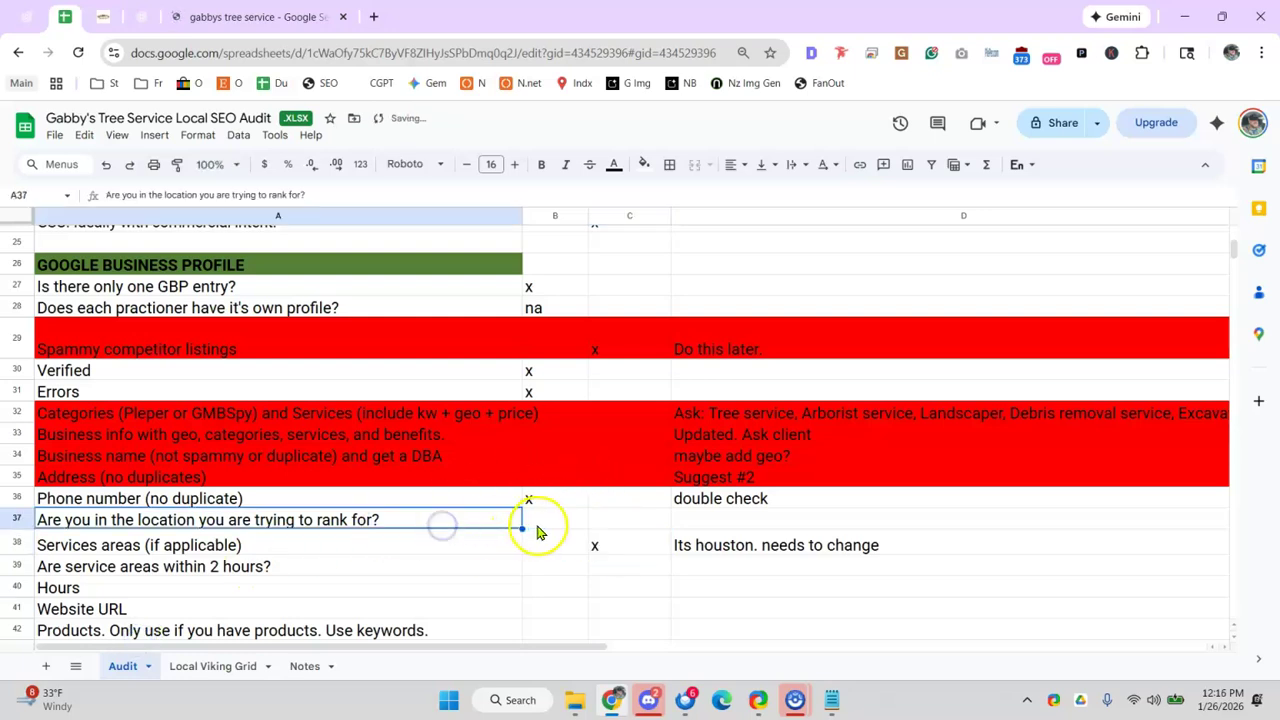
{"action": "left_click", "coordinate": [540, 522]}
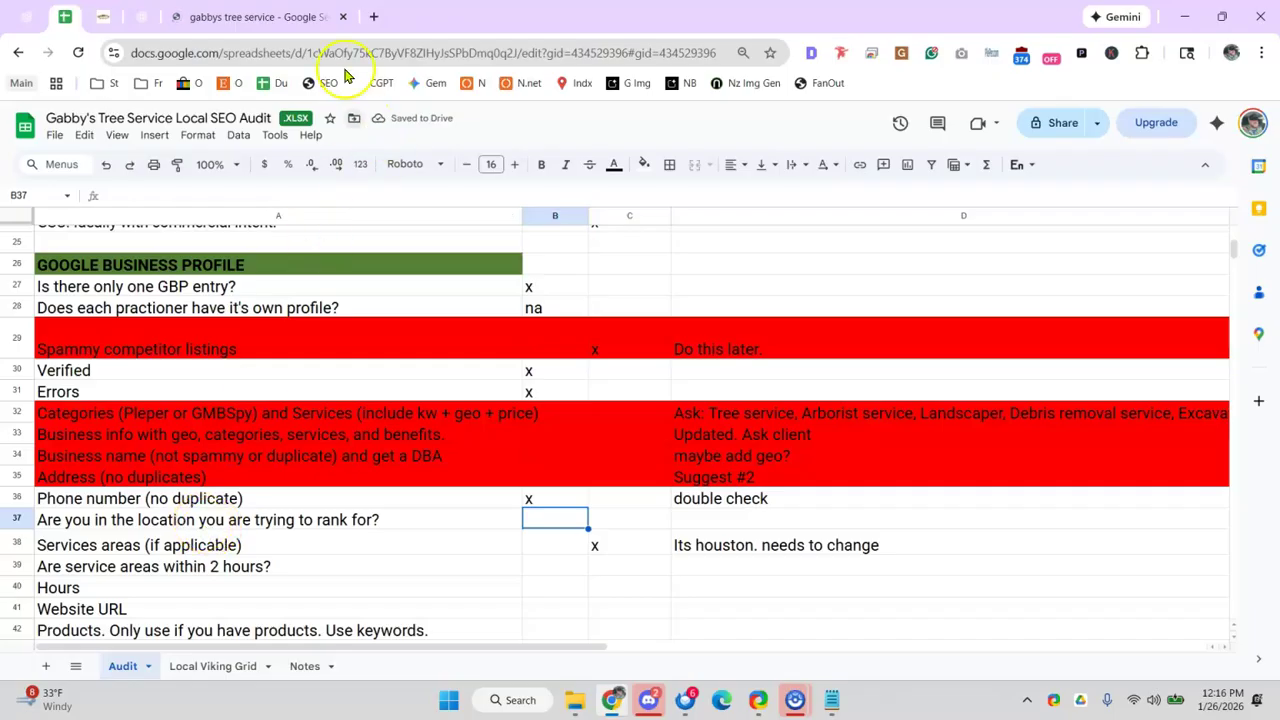
{"action": "double_click", "coordinate": [388, 26]}
{"action": "double_click", "coordinate": [481, 29]}
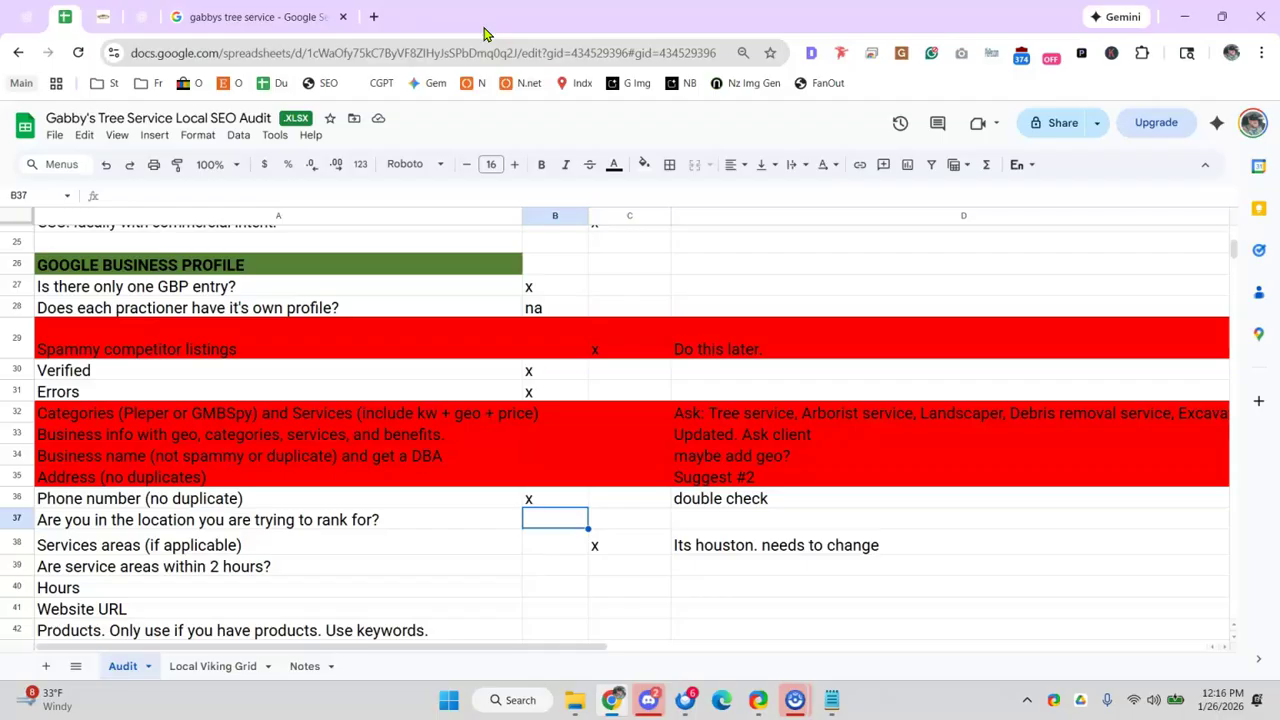
{"action": "left_click", "coordinate": [318, 541]}
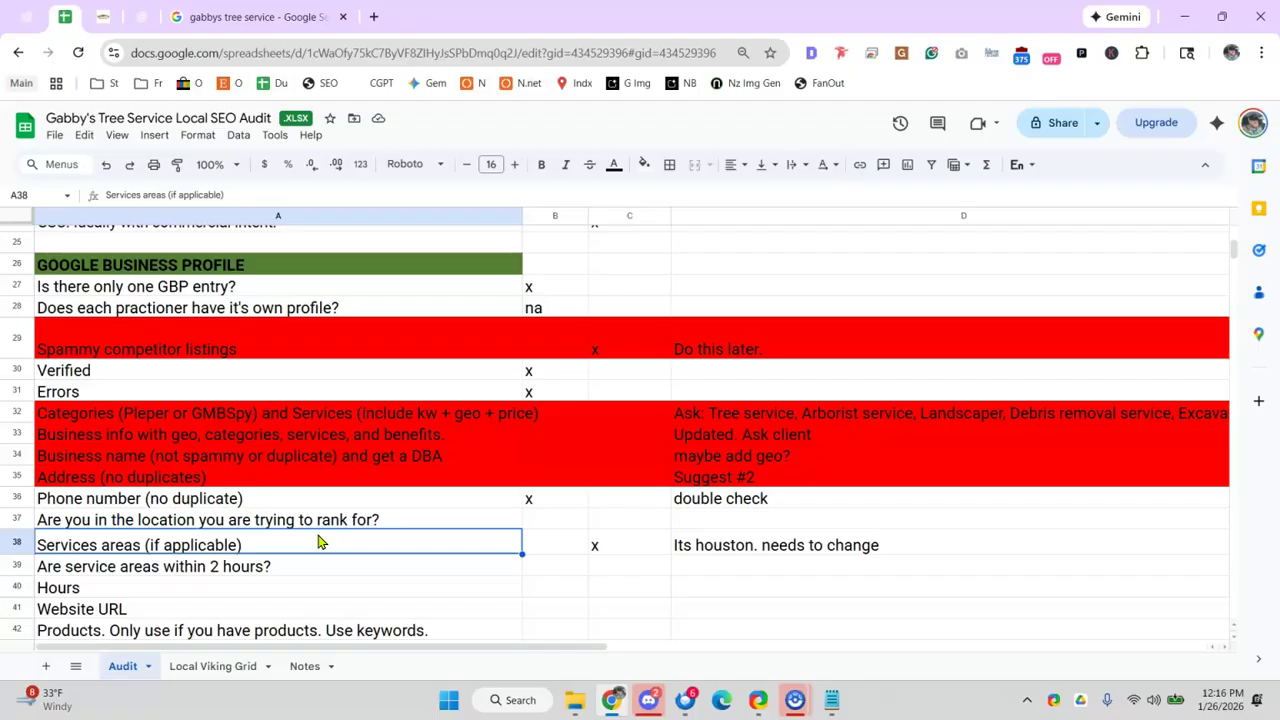
{"action": "left_click", "coordinate": [553, 519]}
{"action": "left_click", "coordinate": [365, 540]}
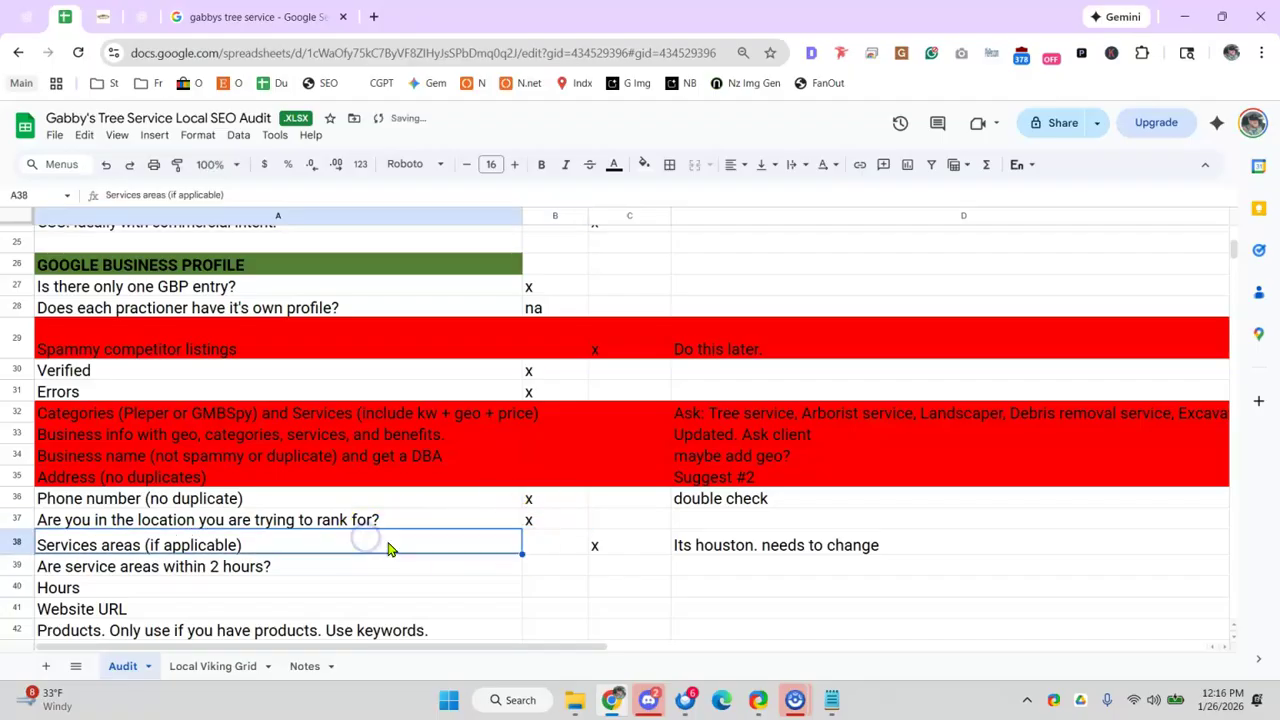
- Mark the within-2-hours question C39 with x and note 'too broad' in D39
{"action": "scroll", "coordinate": [389, 546], "scroll_direction": "down", "scroll_amount": 2}
{"action": "left_click", "coordinate": [252, 452]}
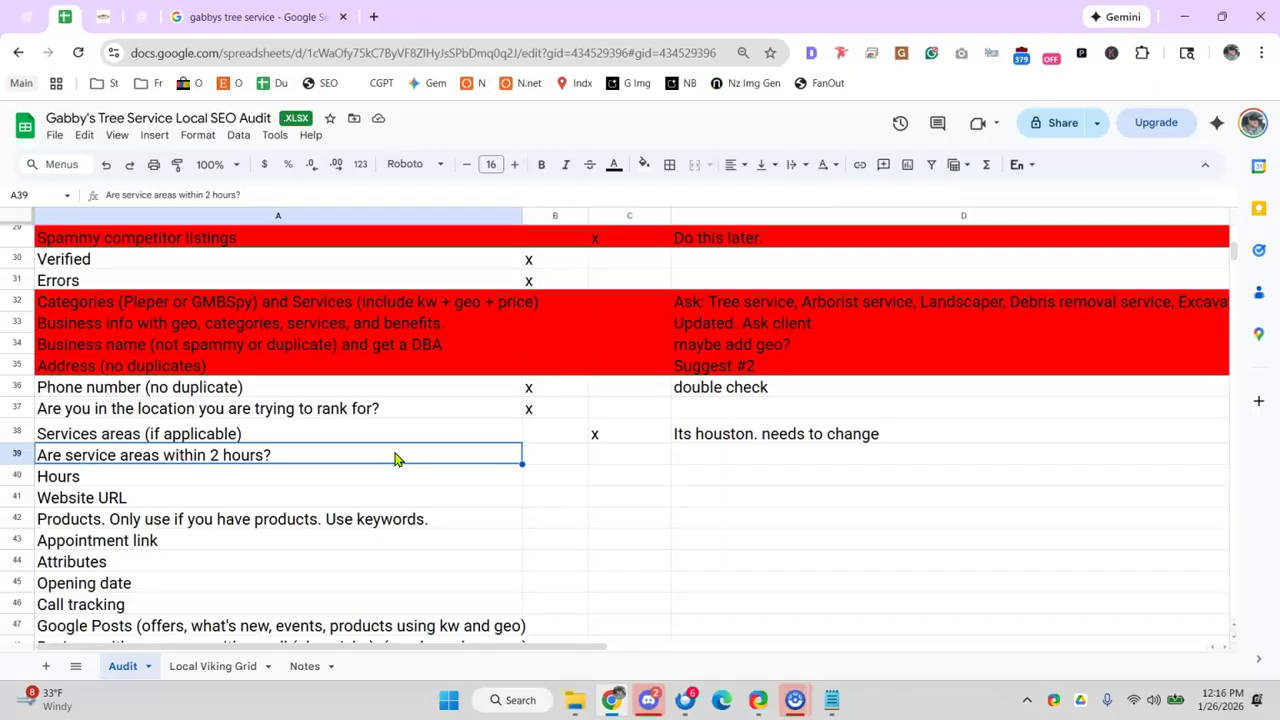
{"action": "left_click", "coordinate": [634, 456]}
{"action": "type", "text": "x"}
{"action": "left_click", "coordinate": [745, 457]}
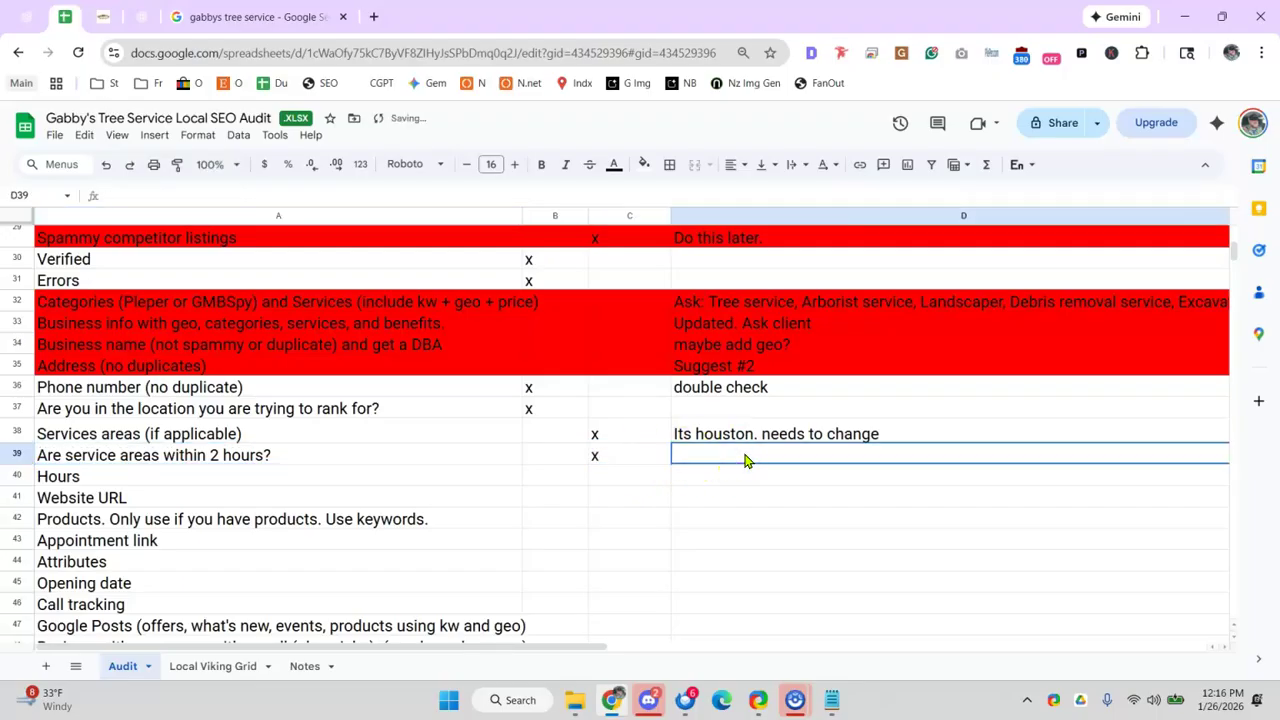
{"action": "type", "text": "too b"}
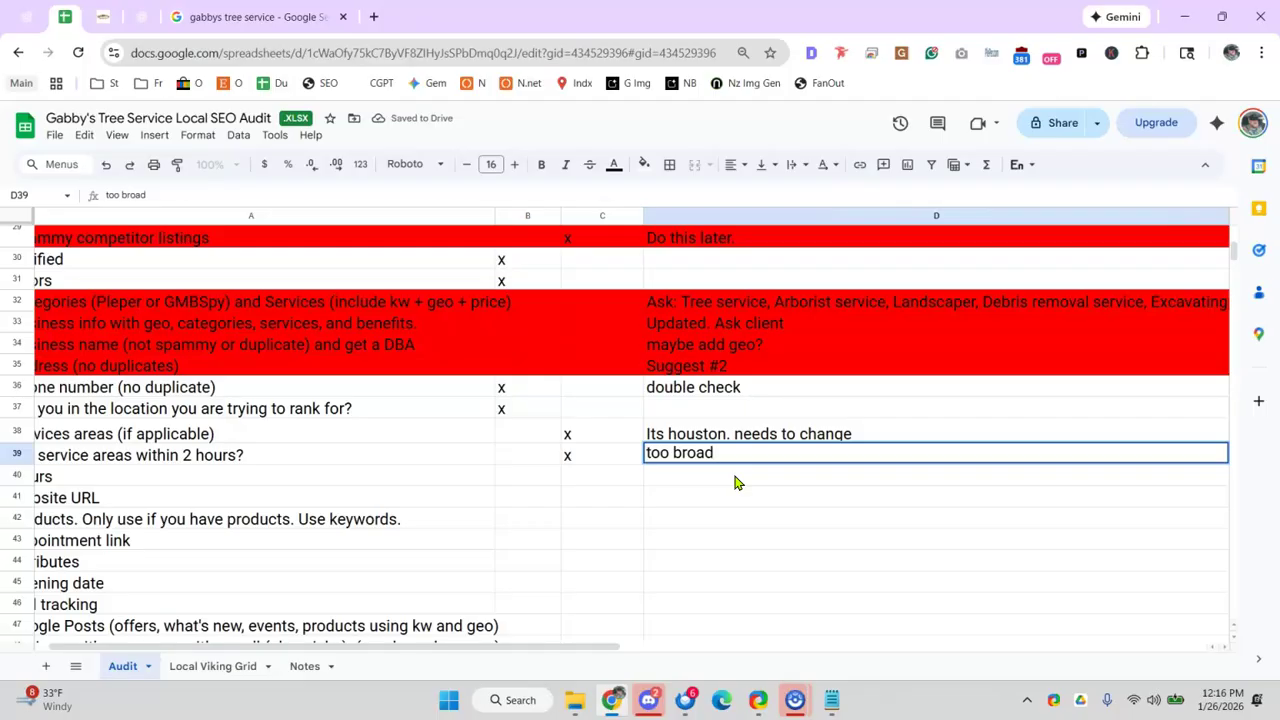
{"action": "type", "text": "road"}
{"action": "left_click", "coordinate": [726, 485]}
{"action": "left_click_drag", "start_coordinate": [531, 651], "coordinate": [407, 650]}
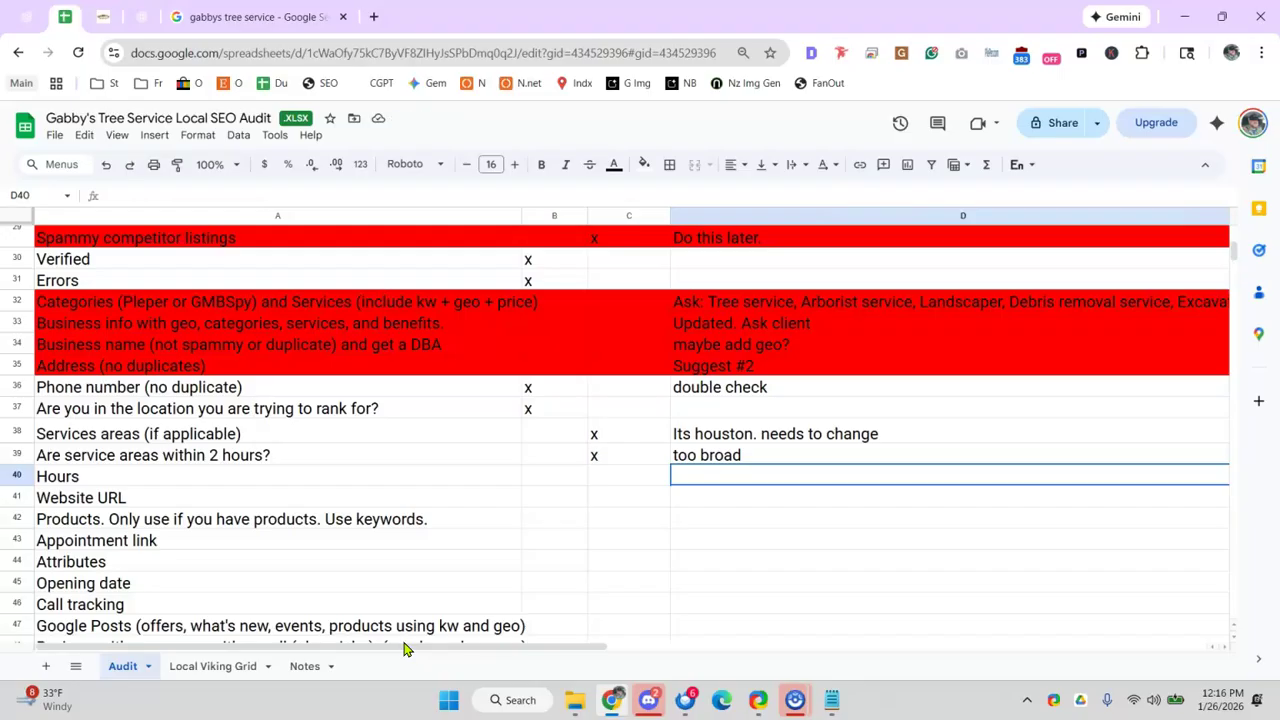
{"action": "left_click", "coordinate": [311, 500]}
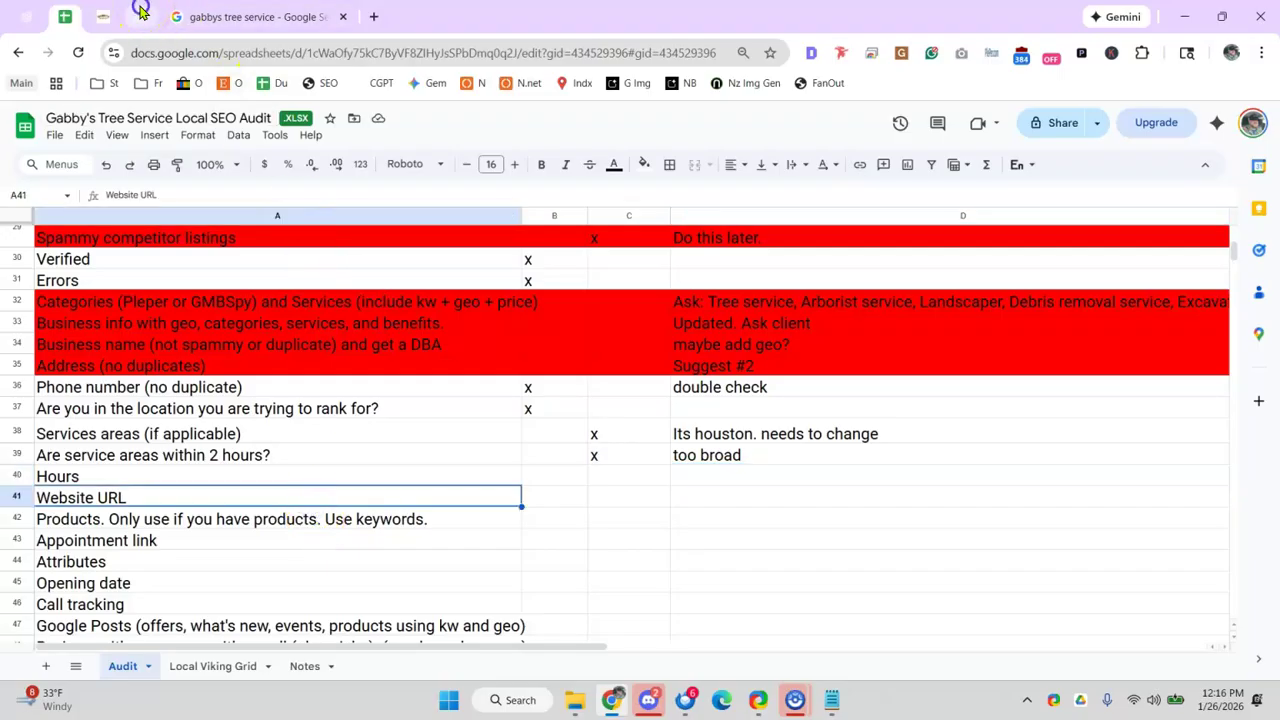
{"action": "left_click", "coordinate": [141, 17]}
- Check the profile's listed website and its empty Products section
{"action": "scroll", "coordinate": [450, 380], "scroll_direction": "up", "scroll_amount": 3}
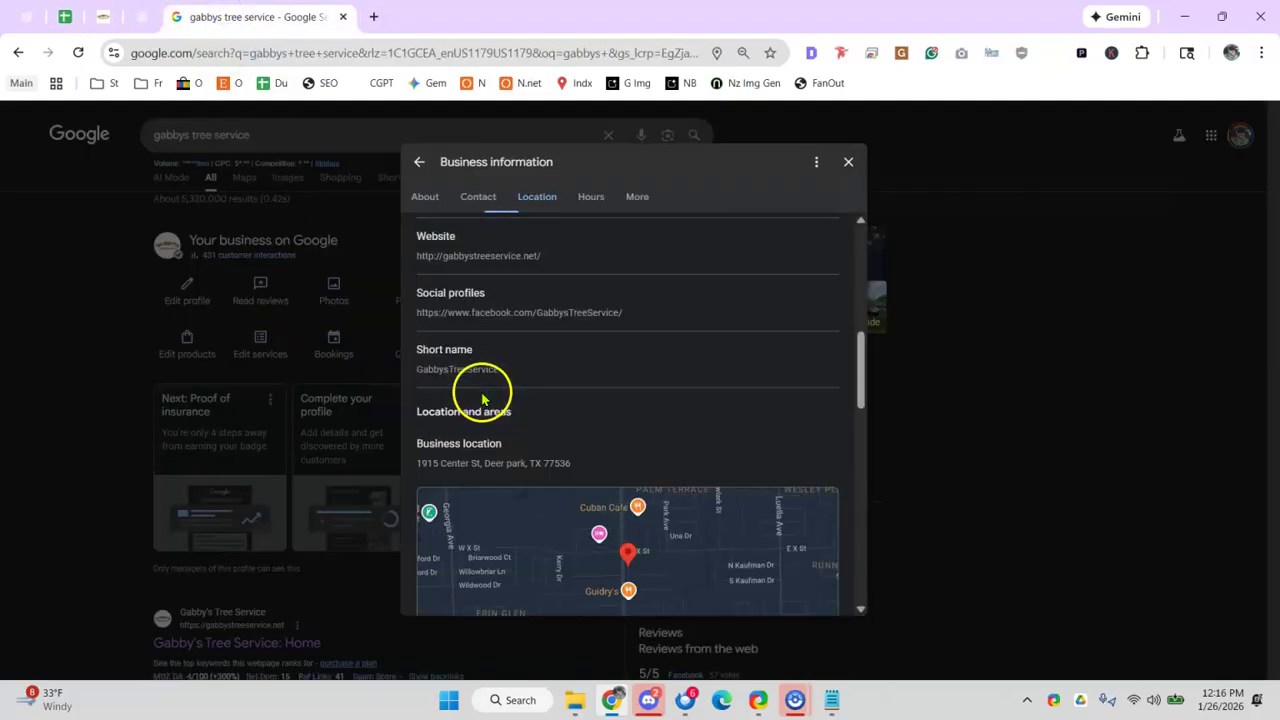
{"action": "scroll", "coordinate": [486, 300], "scroll_direction": "up", "scroll_amount": 1}
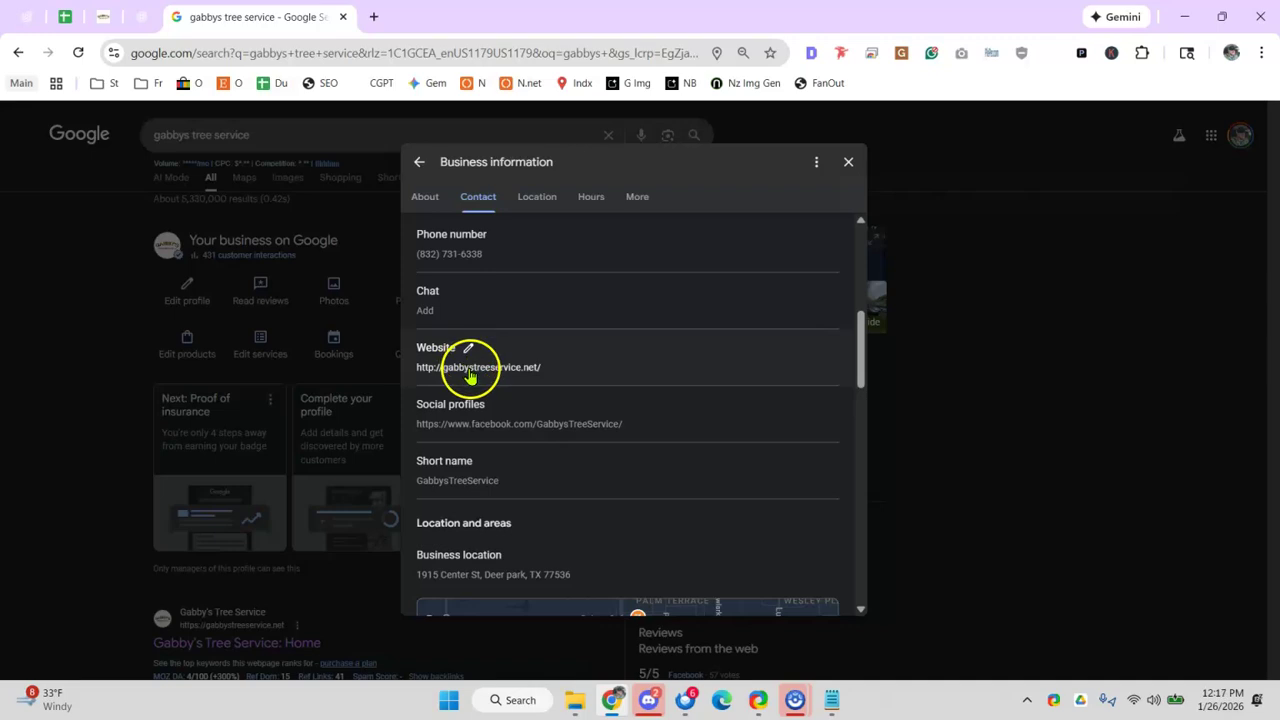
{"action": "left_click", "coordinate": [64, 17]}
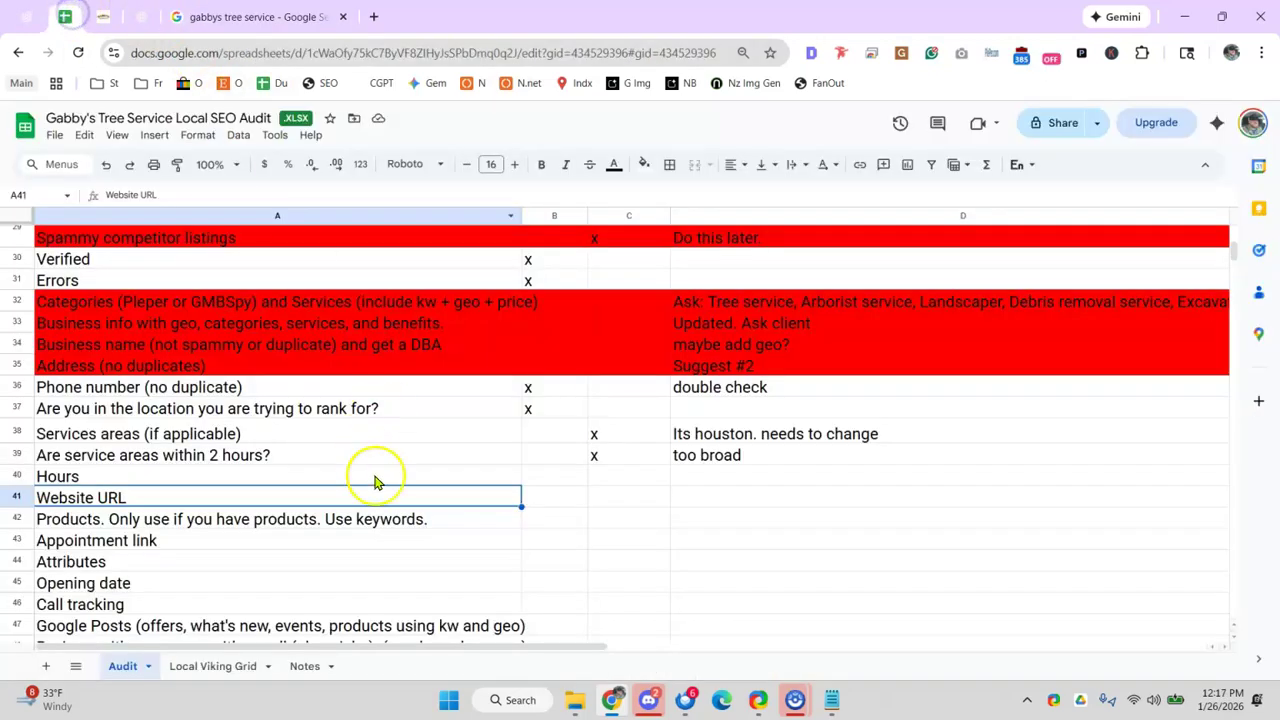
{"action": "left_click", "coordinate": [372, 512]}
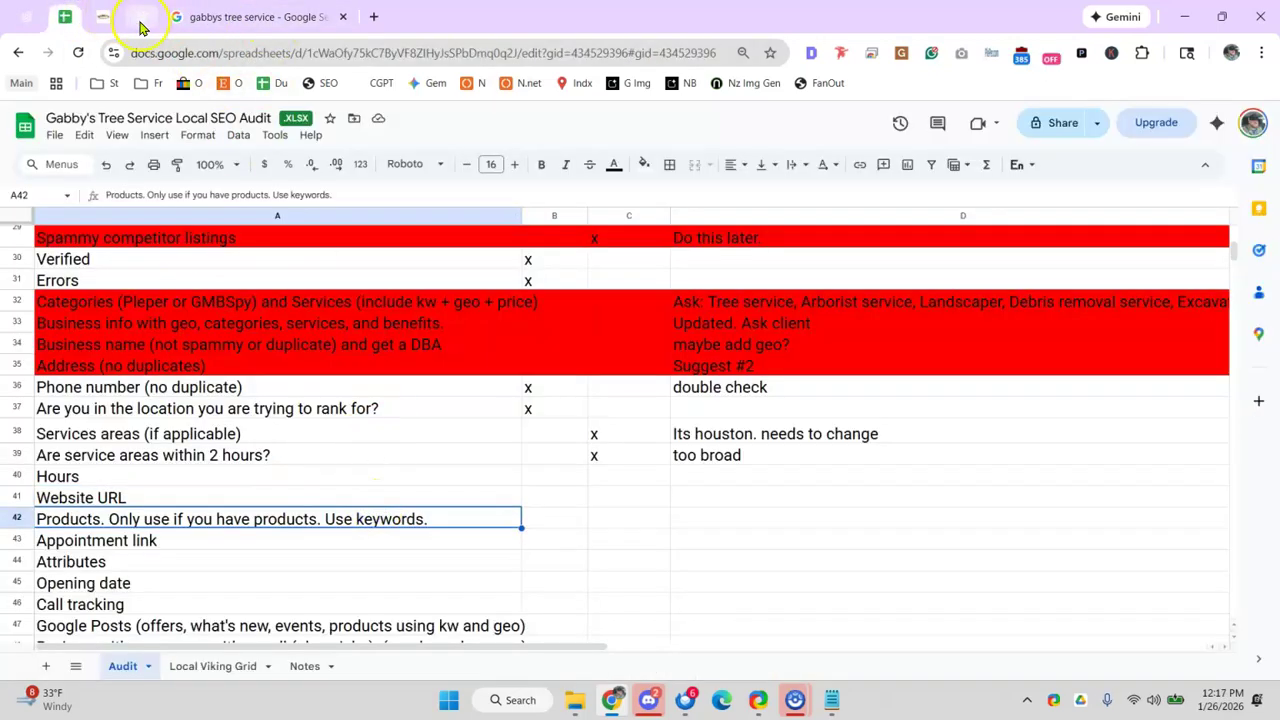
{"action": "left_click", "coordinate": [237, 20]}
{"action": "scroll", "coordinate": [480, 340], "scroll_direction": "up", "scroll_amount": 1}
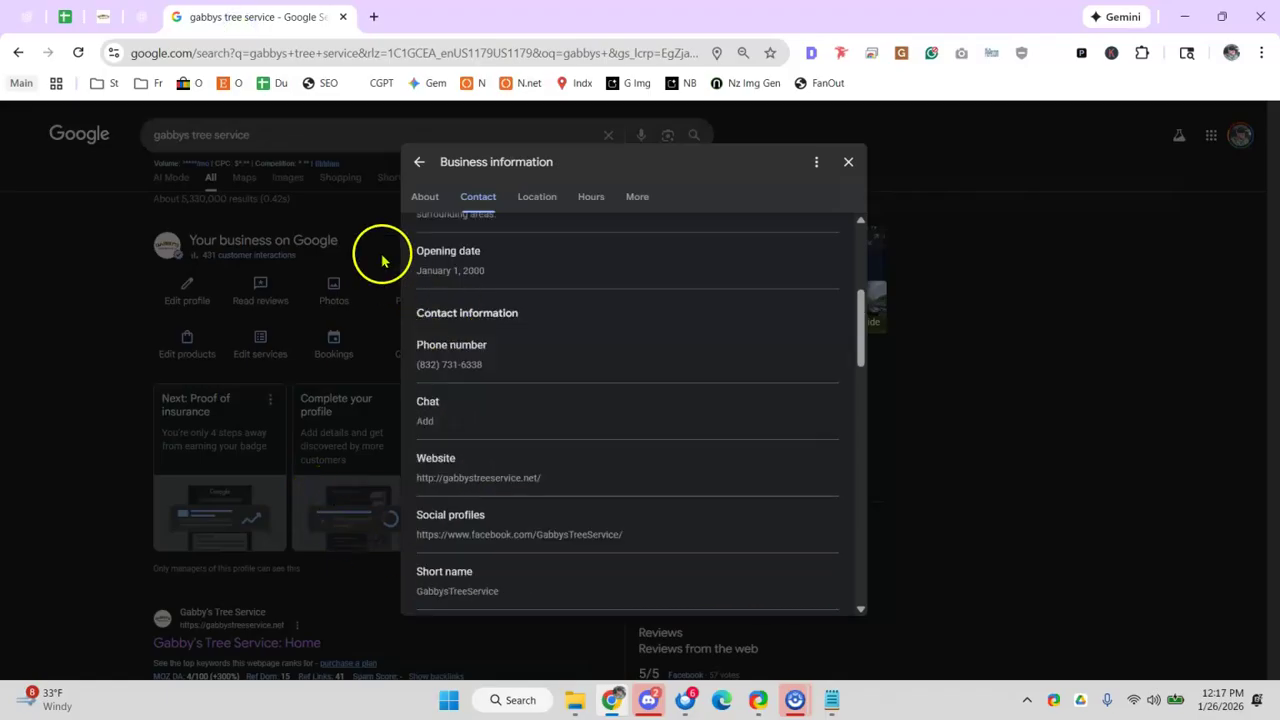
{"action": "left_click", "coordinate": [150, 362]}
{"action": "left_click", "coordinate": [187, 343]}
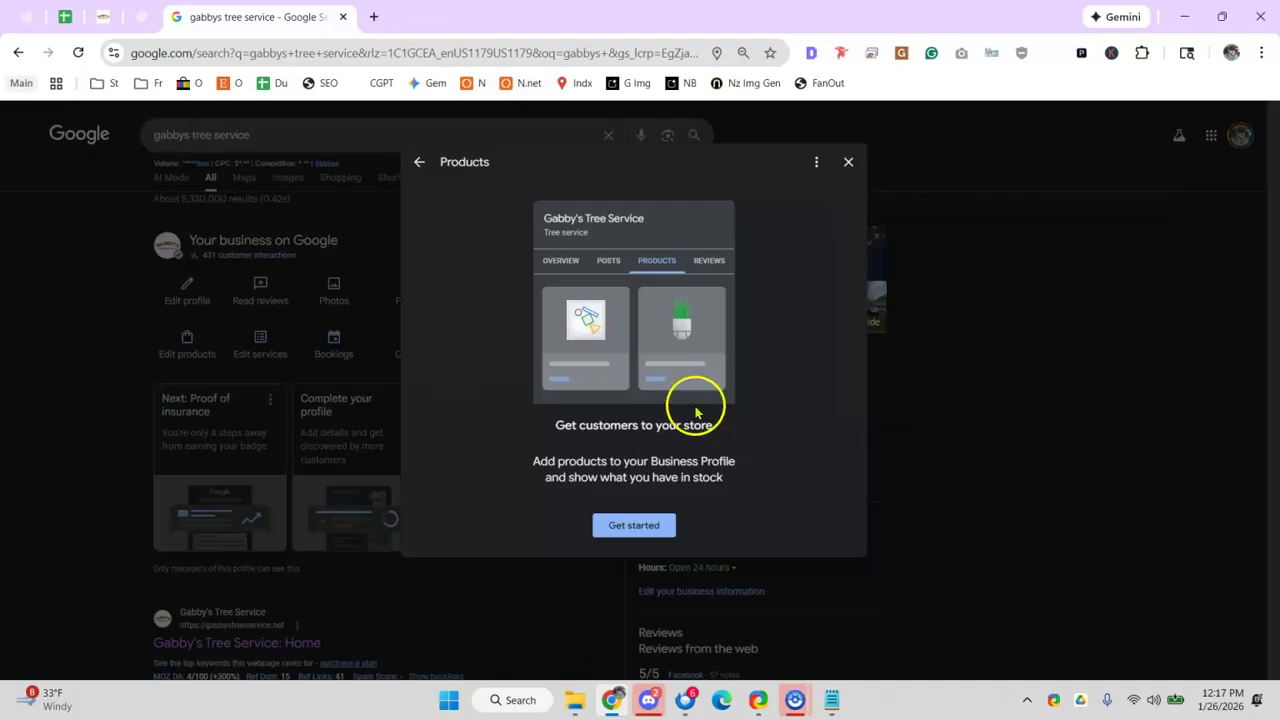
{"action": "left_click", "coordinate": [848, 161]}
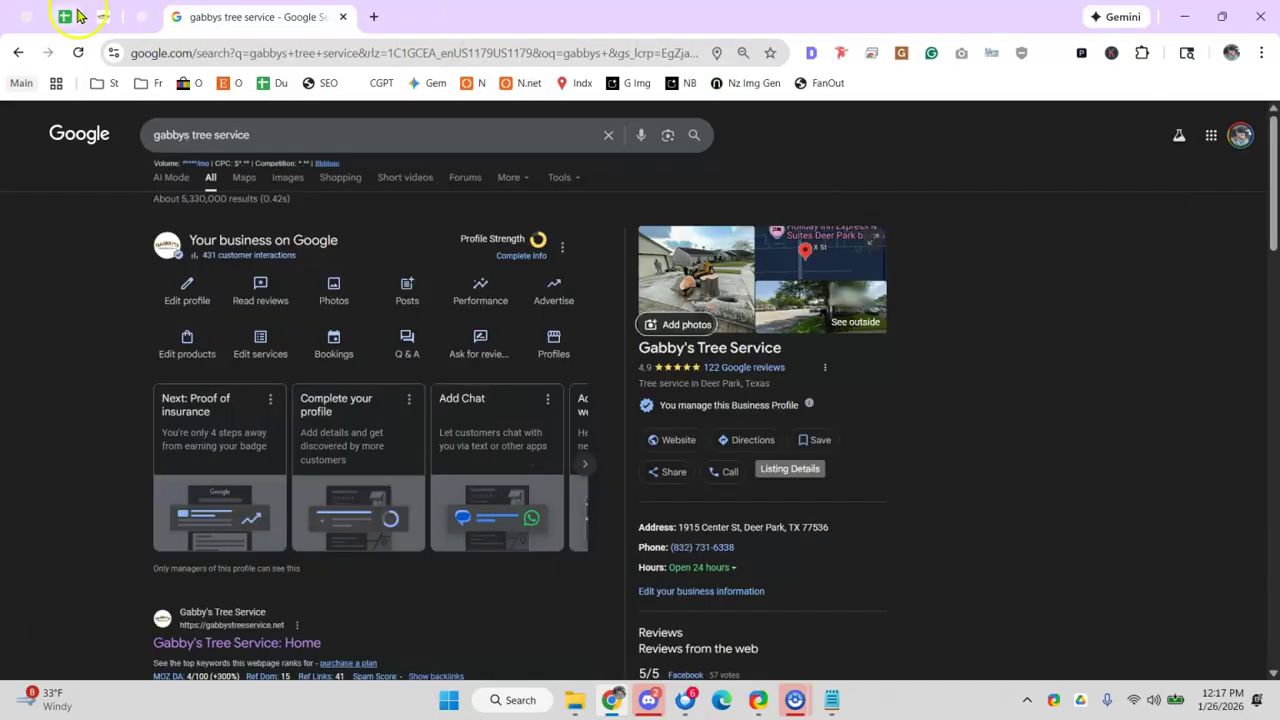
- Mark Hours in C40 and Website URL in B41 with an x
{"action": "left_click", "coordinate": [78, 14]}
{"action": "left_click", "coordinate": [551, 484]}
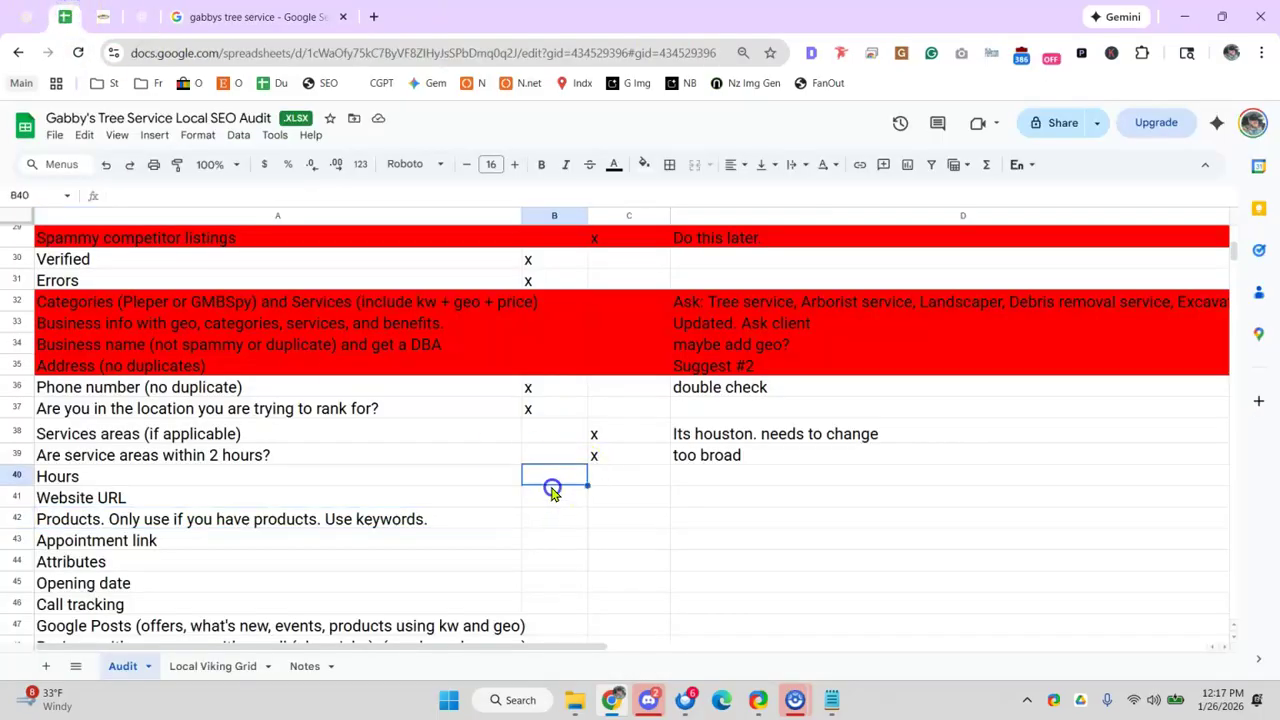
{"action": "left_click", "coordinate": [617, 474]}
{"action": "type", "text": "x"}
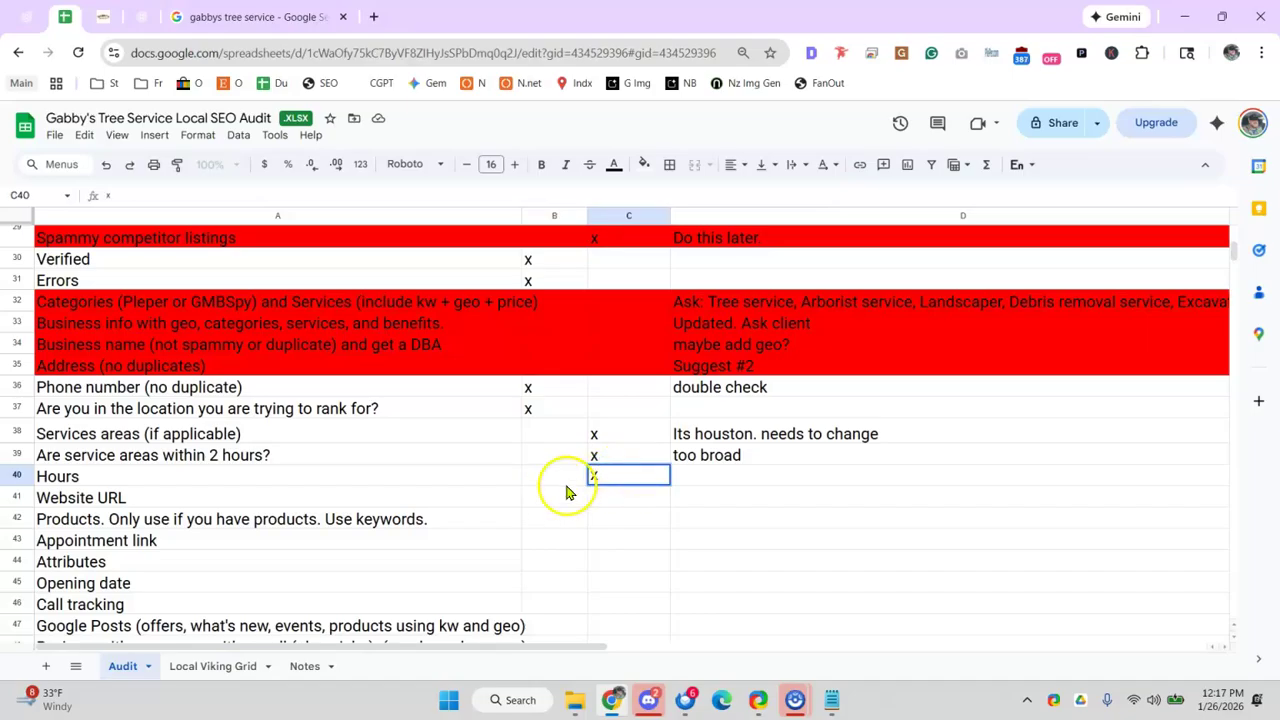
{"action": "left_click", "coordinate": [527, 497]}
{"action": "type", "text": "x"}
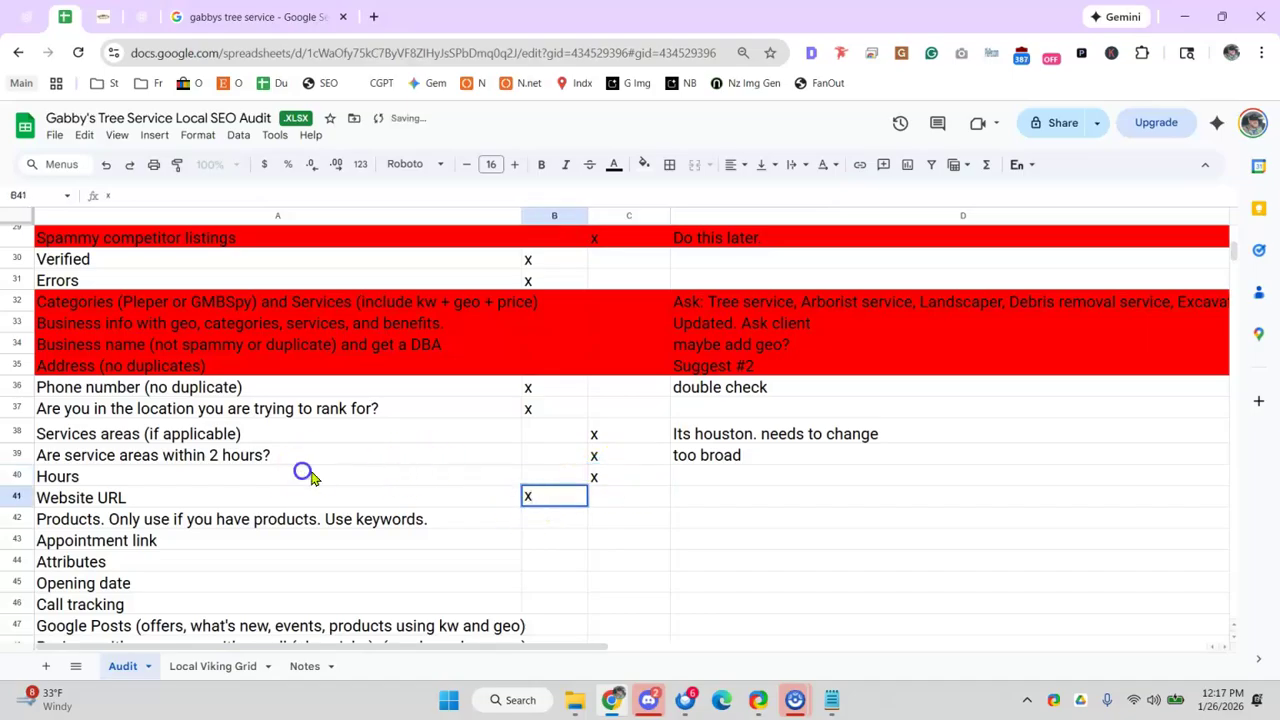
{"action": "left_click", "coordinate": [645, 478]}
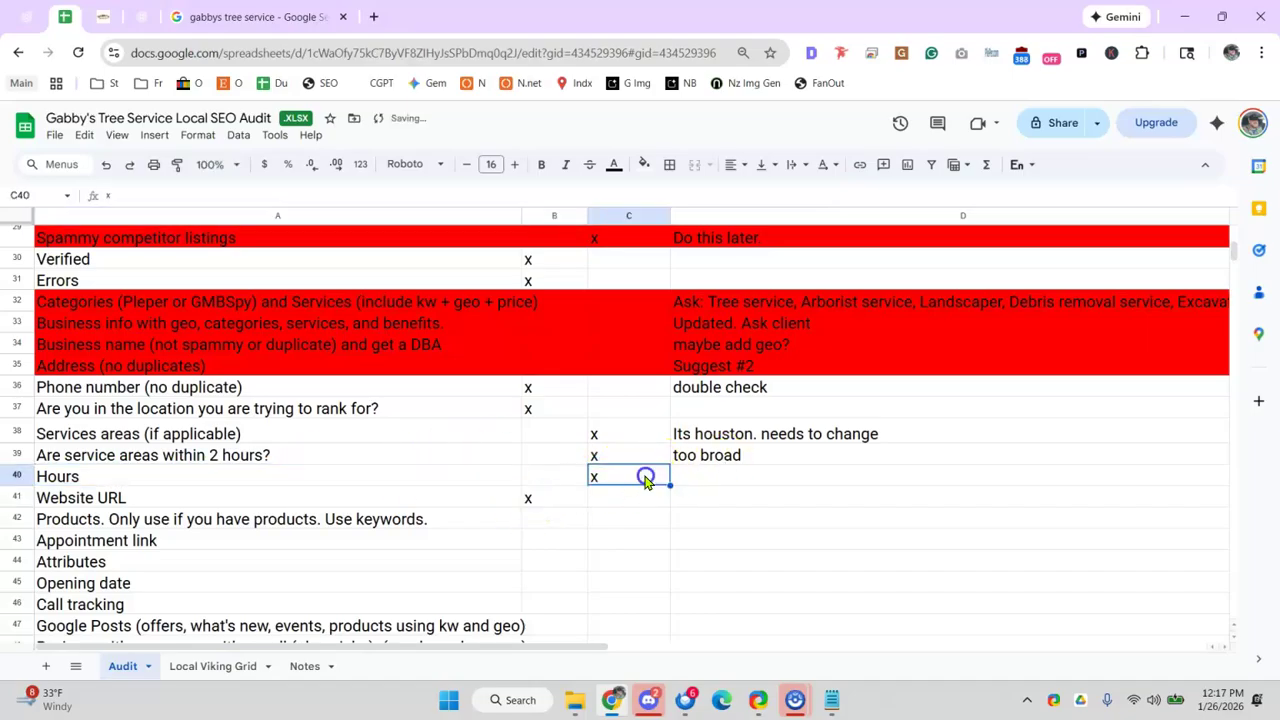
- Expand the Business Profile's weekly hours, showing Open 24 hours every day
{"action": "left_click", "coordinate": [168, 18]}
{"action": "scroll", "coordinate": [790, 478], "scroll_direction": "down", "scroll_amount": 1}
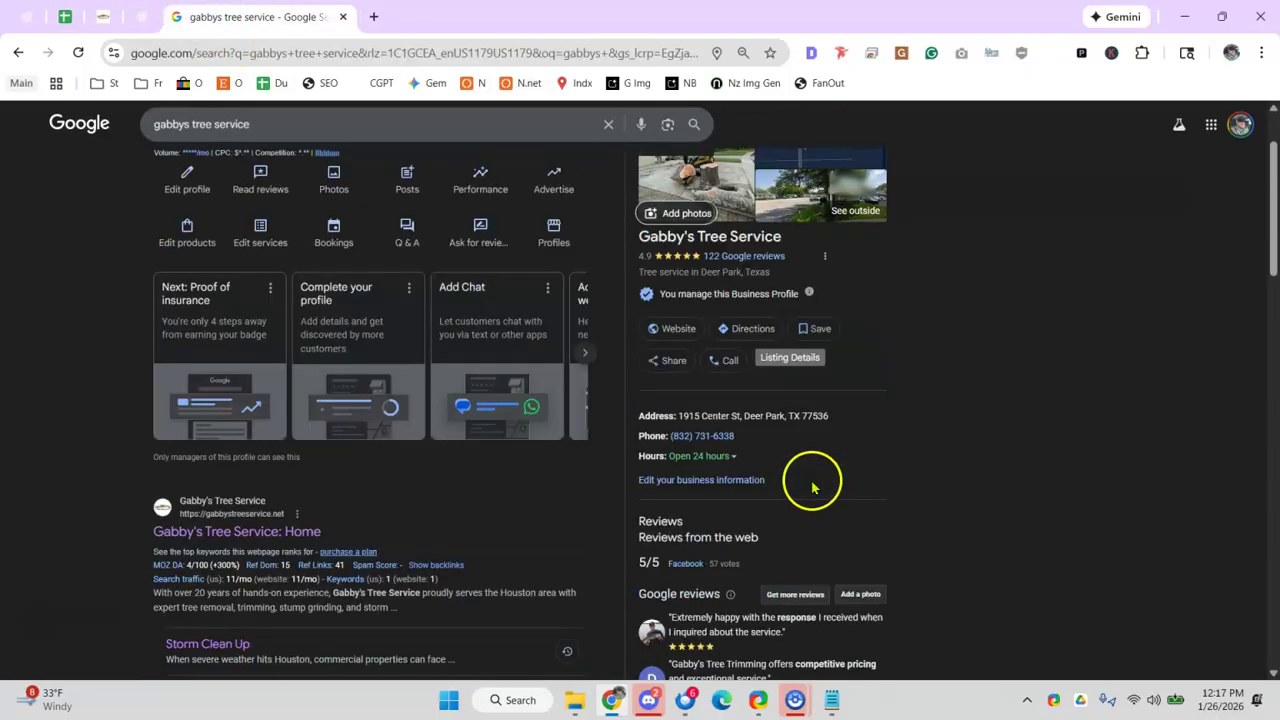
{"action": "scroll", "coordinate": [740, 410], "scroll_direction": "down", "scroll_amount": 1}
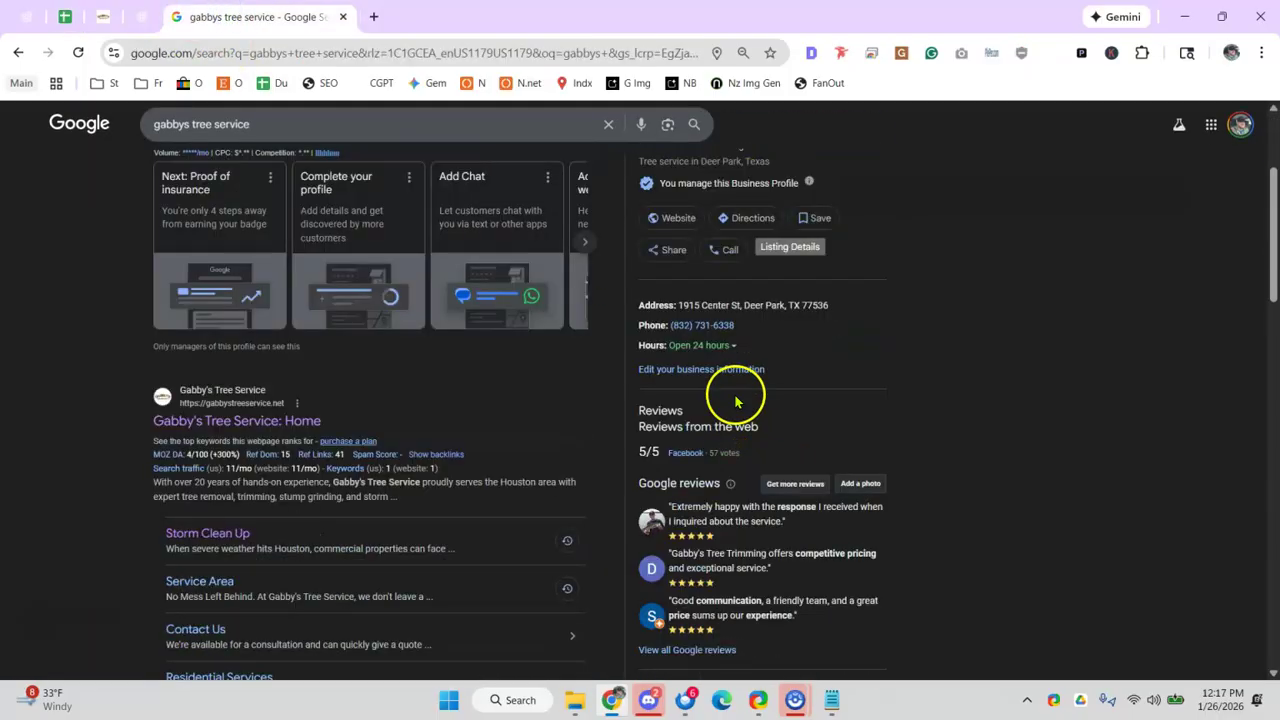
{"action": "left_click", "coordinate": [738, 345]}
{"action": "left_click", "coordinate": [728, 344]}
{"action": "left_click", "coordinate": [729, 344]}
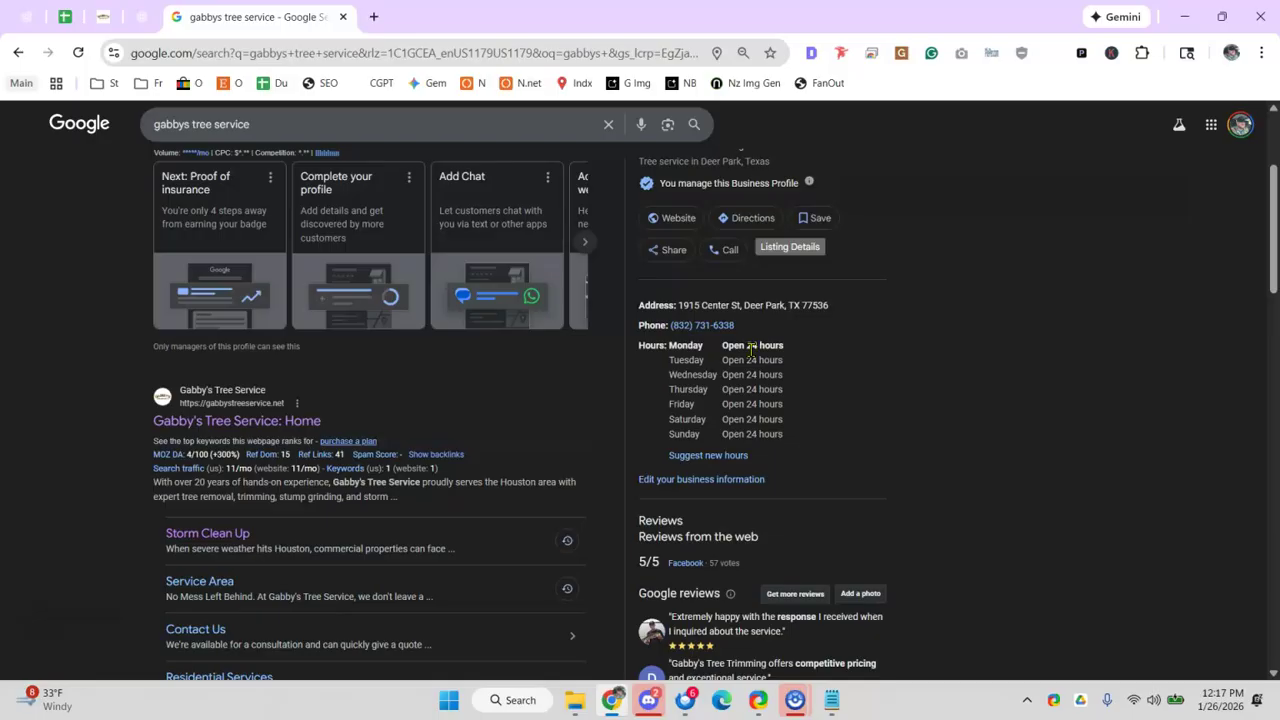
{"action": "left_click_drag", "start_coordinate": [747, 352], "coordinate": [772, 394]}
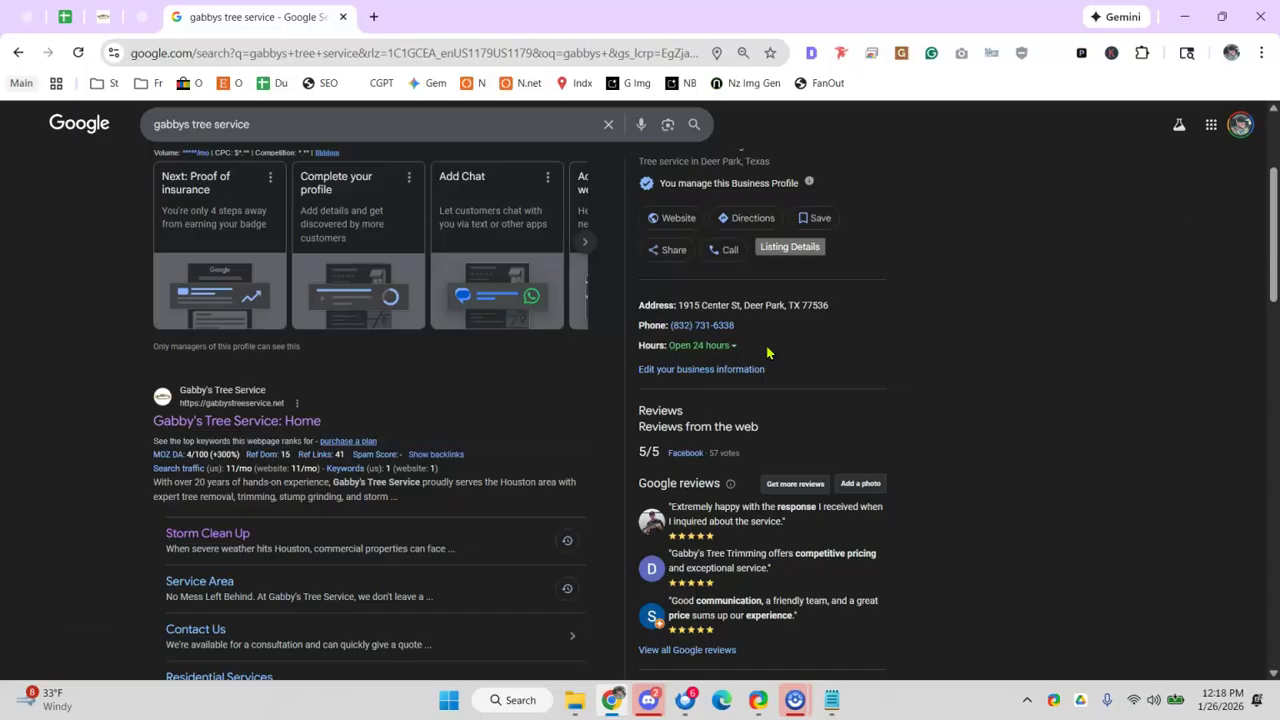
- Note '24 hours' for the Hours row and fill A40:C40 red
{"action": "left_click", "coordinate": [62, 18]}
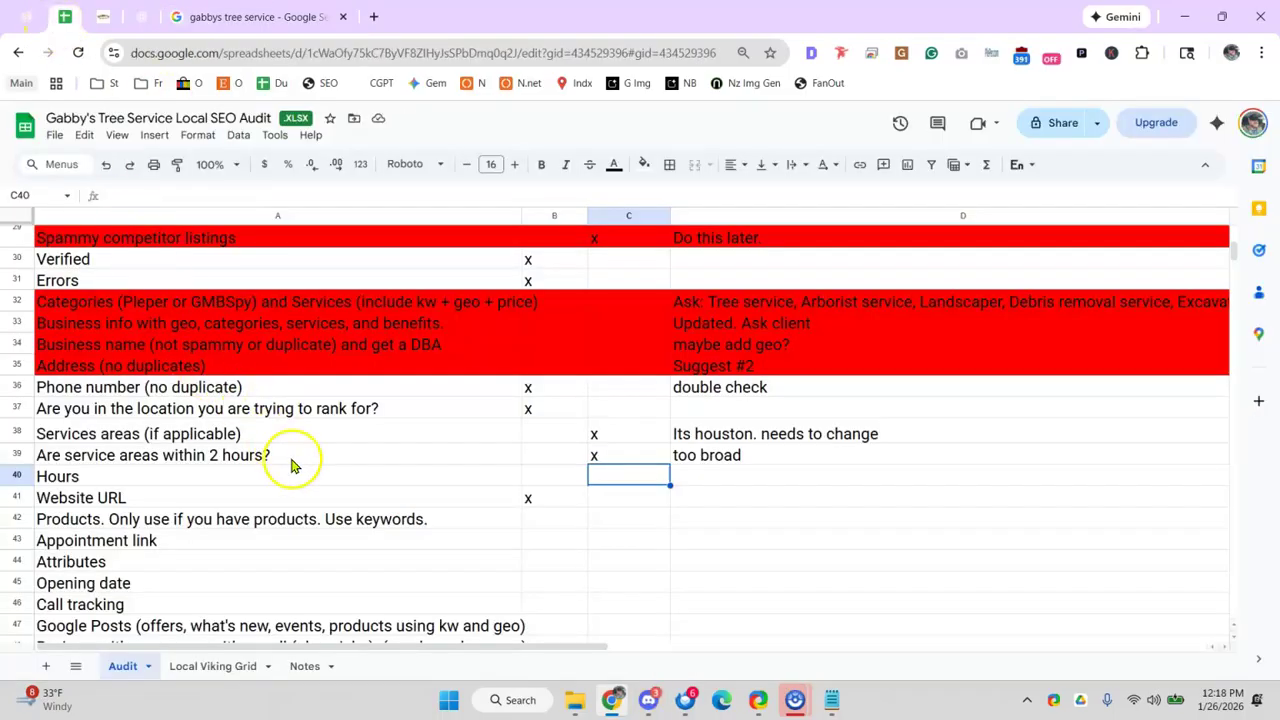
{"action": "left_click", "coordinate": [757, 482]}
{"action": "type", "text": "24 hours"}
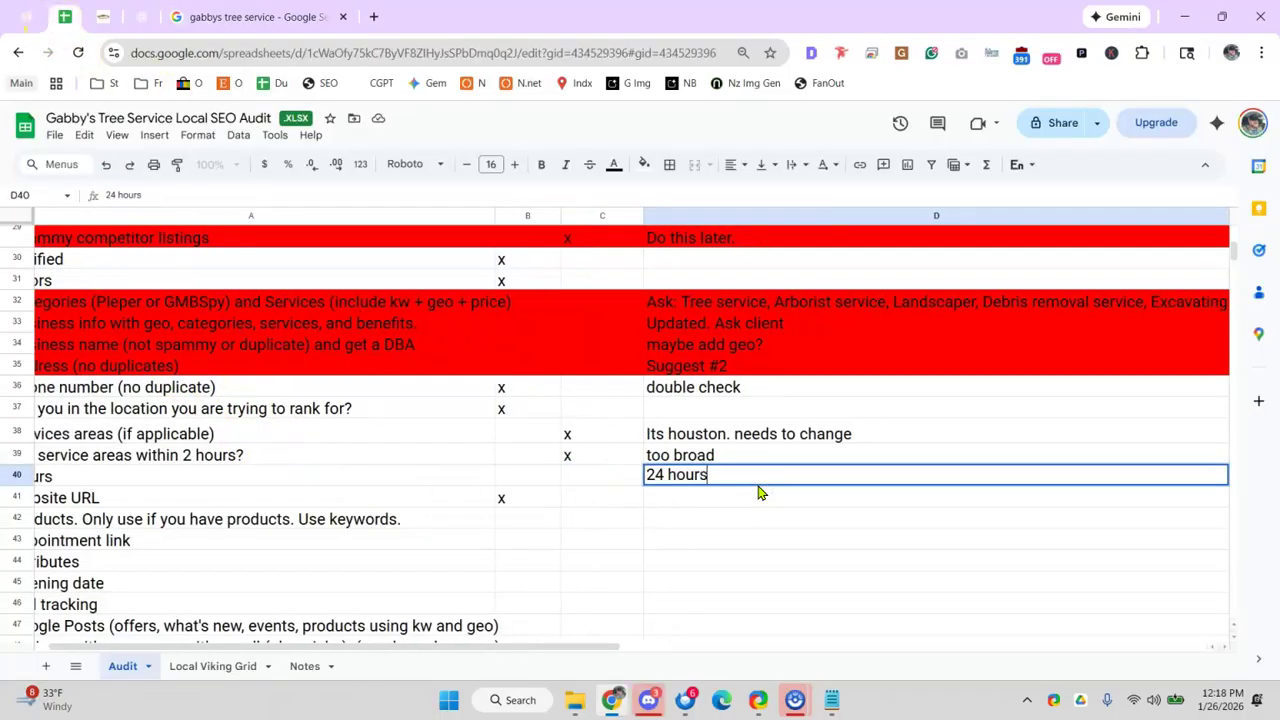
{"action": "left_click_drag", "start_coordinate": [214, 480], "coordinate": [662, 484]}
{"action": "left_click", "coordinate": [644, 164]}
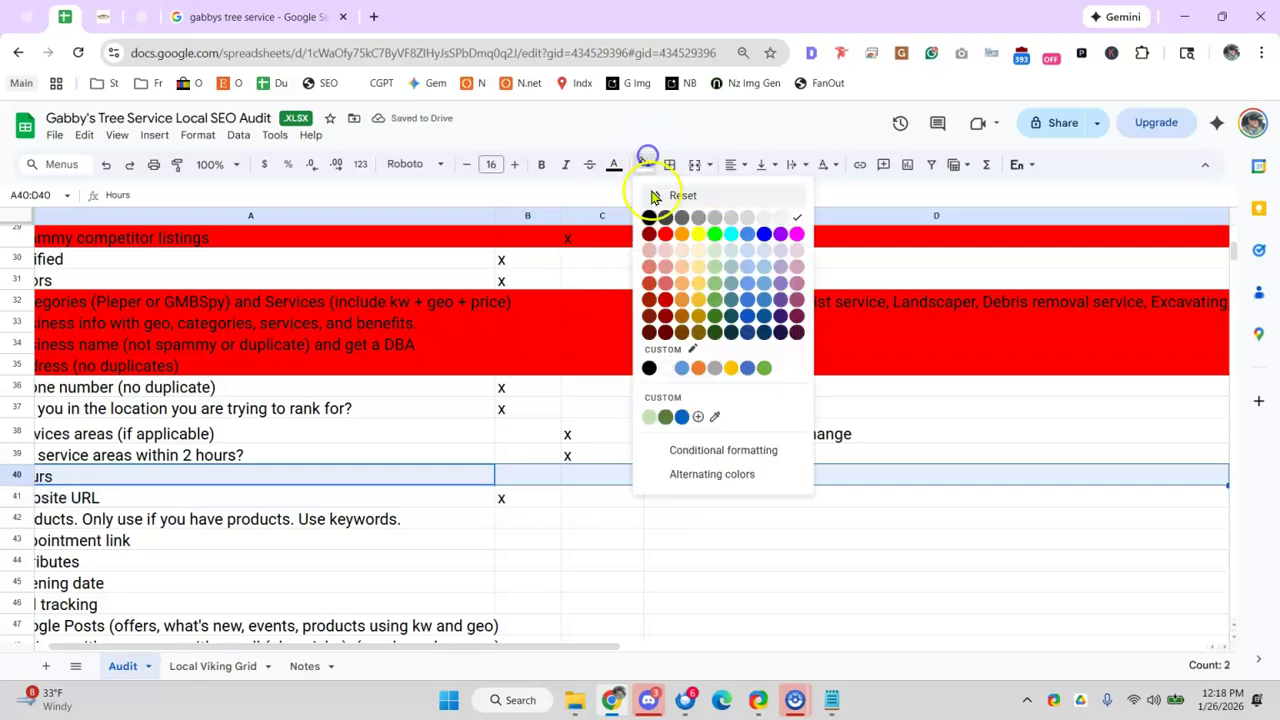
{"action": "left_click", "coordinate": [665, 234]}
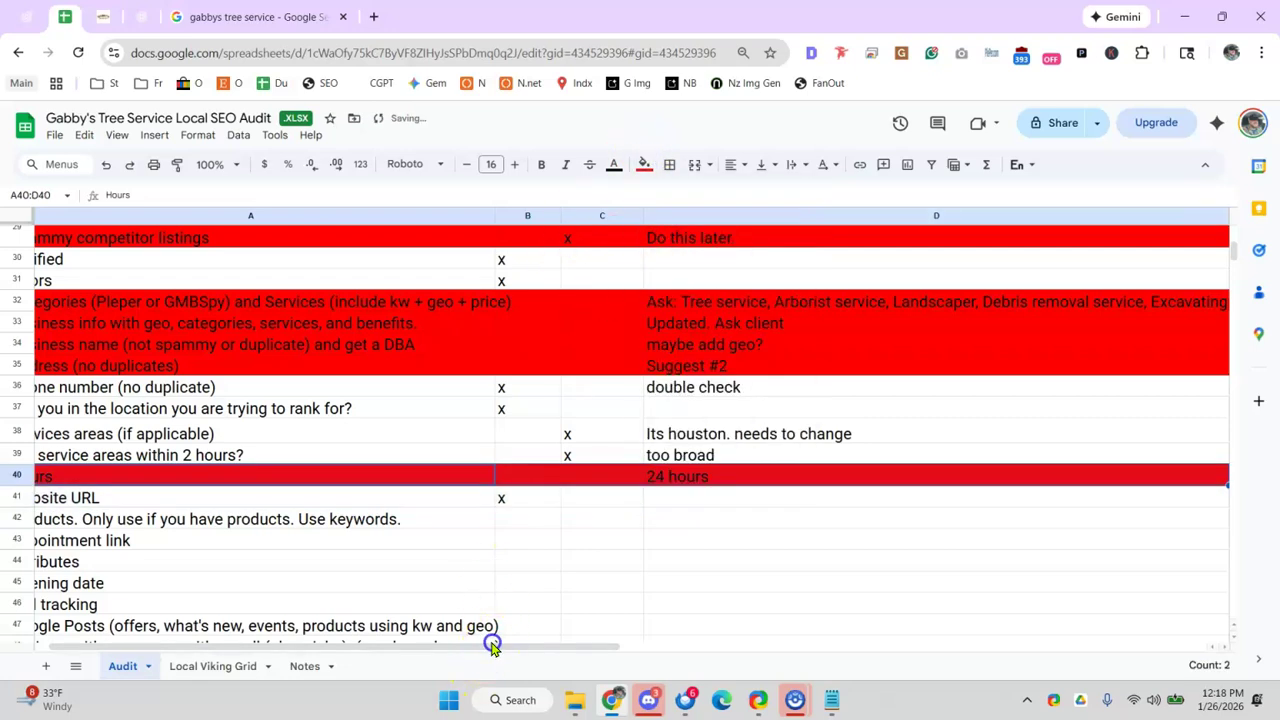
{"action": "left_click_drag", "start_coordinate": [491, 645], "coordinate": [477, 645]}
- Mark Products (B42) and Appointment link (B43) as 'na'
{"action": "left_click", "coordinate": [186, 496]}
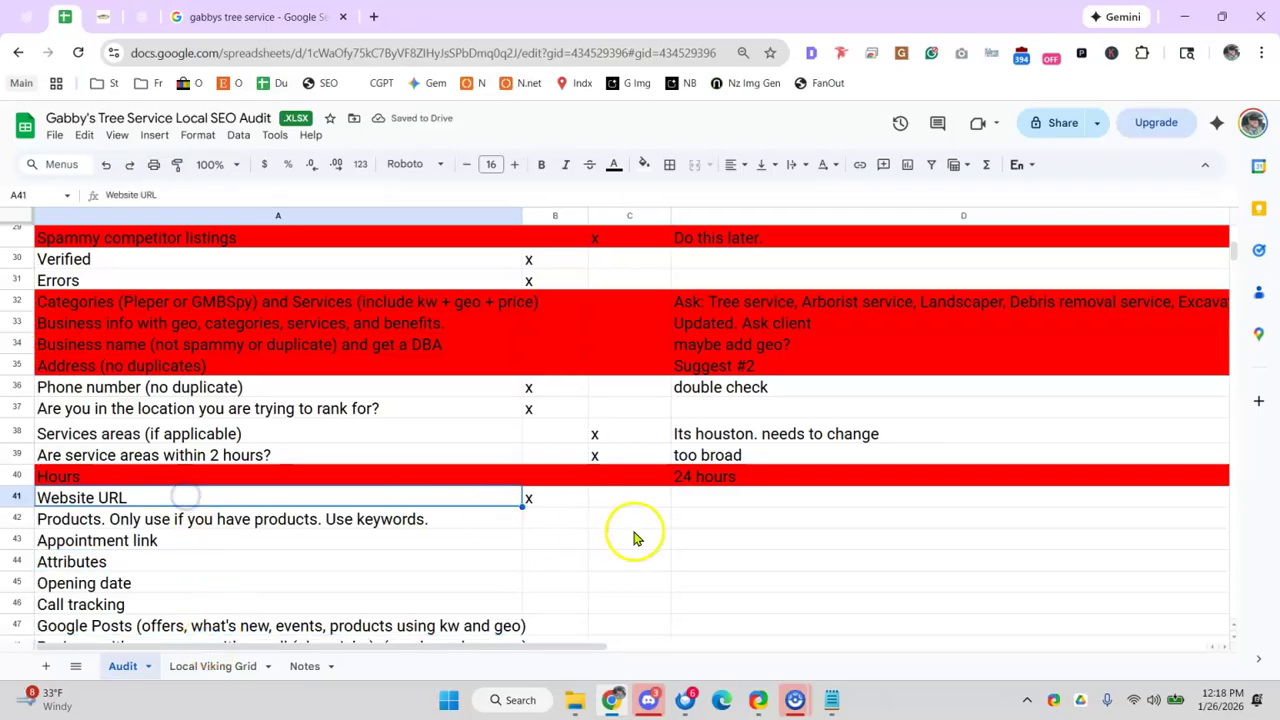
{"action": "left_click", "coordinate": [531, 520]}
{"action": "type", "text": "na"}
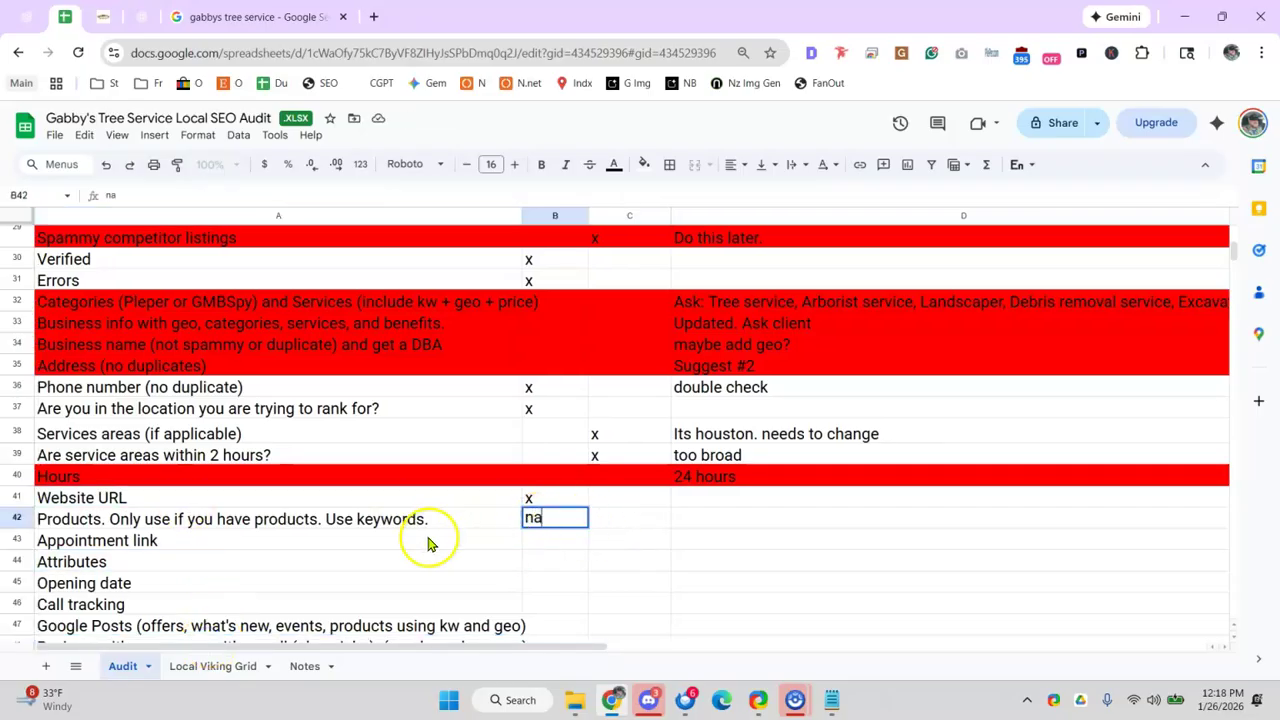
{"action": "key", "text": "Return"}
{"action": "left_click", "coordinate": [555, 549]}
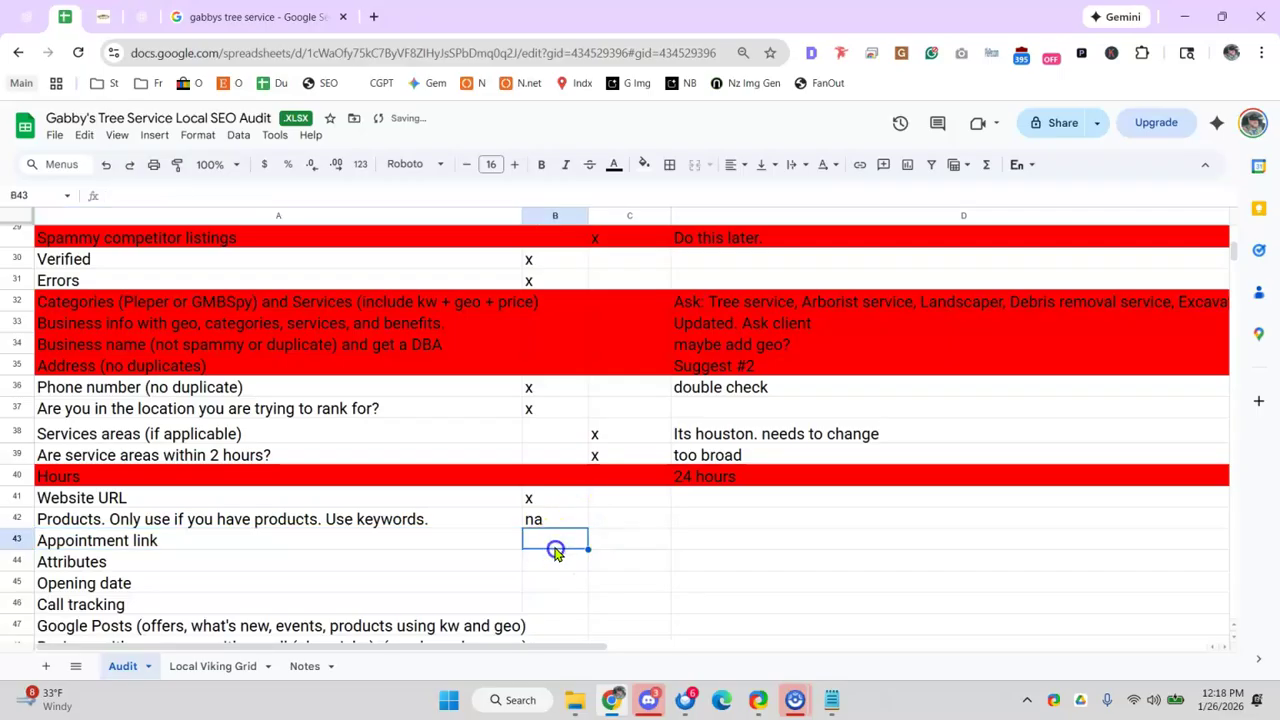
{"action": "type", "text": "na"}
{"action": "left_click", "coordinate": [418, 548]}
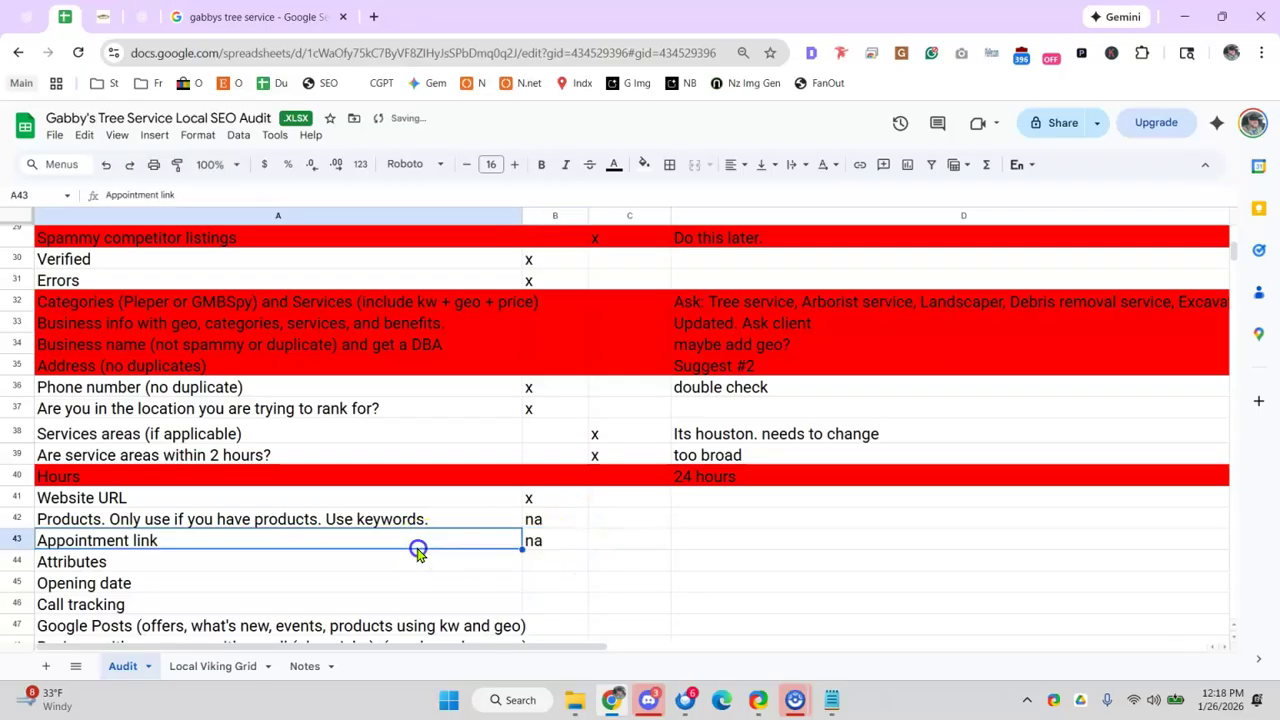
{"action": "left_click", "coordinate": [352, 565]}
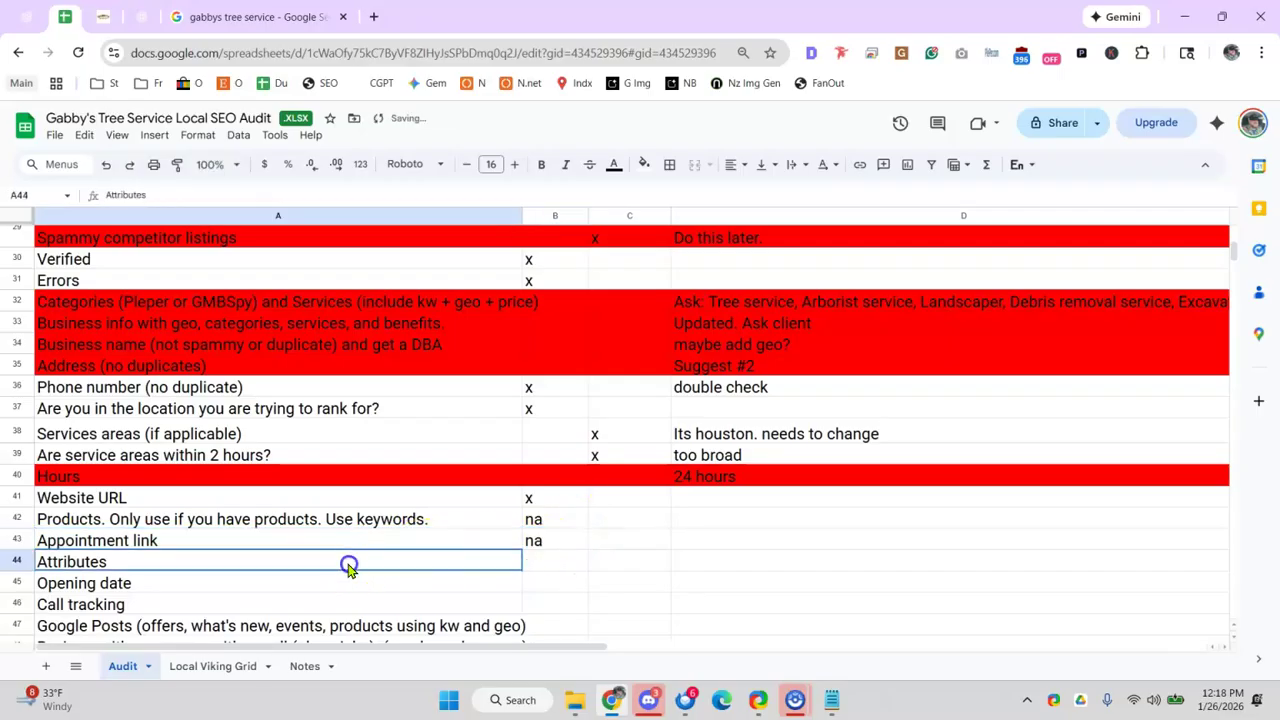
{"action": "left_click", "coordinate": [200, 18]}
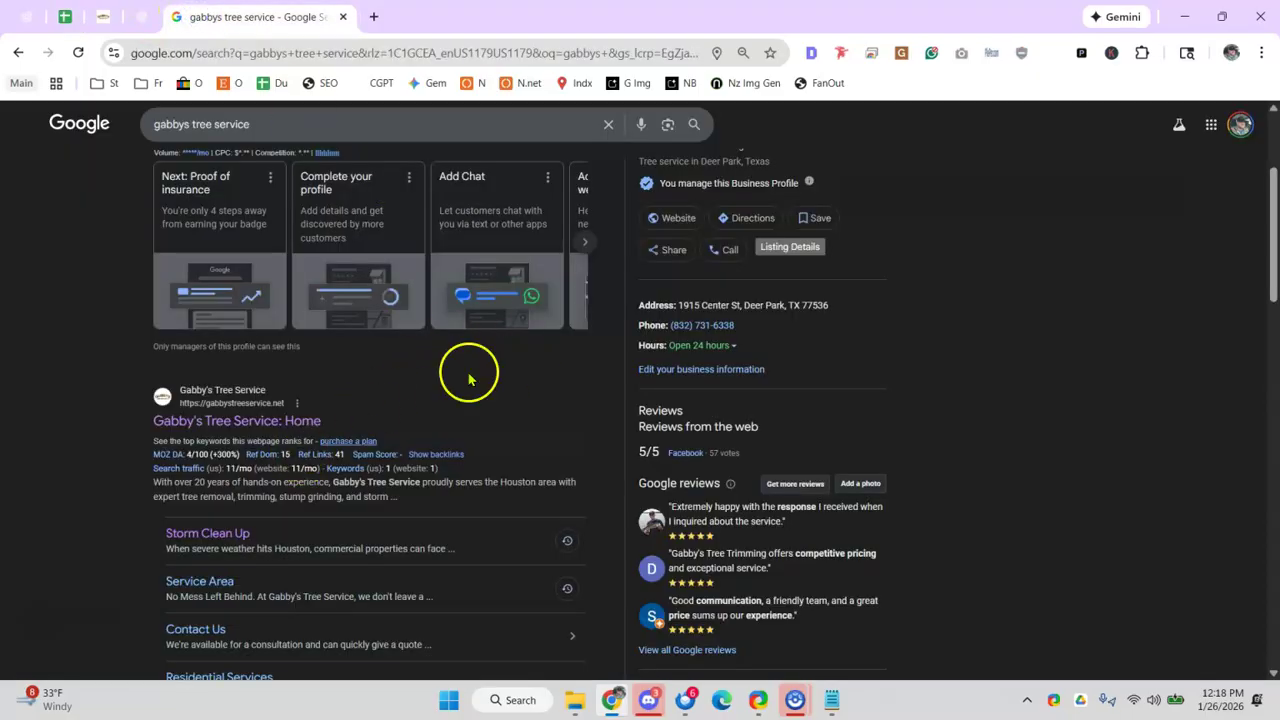
{"action": "scroll", "coordinate": [468, 378], "scroll_direction": "up", "scroll_amount": 3}
{"action": "left_click", "coordinate": [187, 292]}
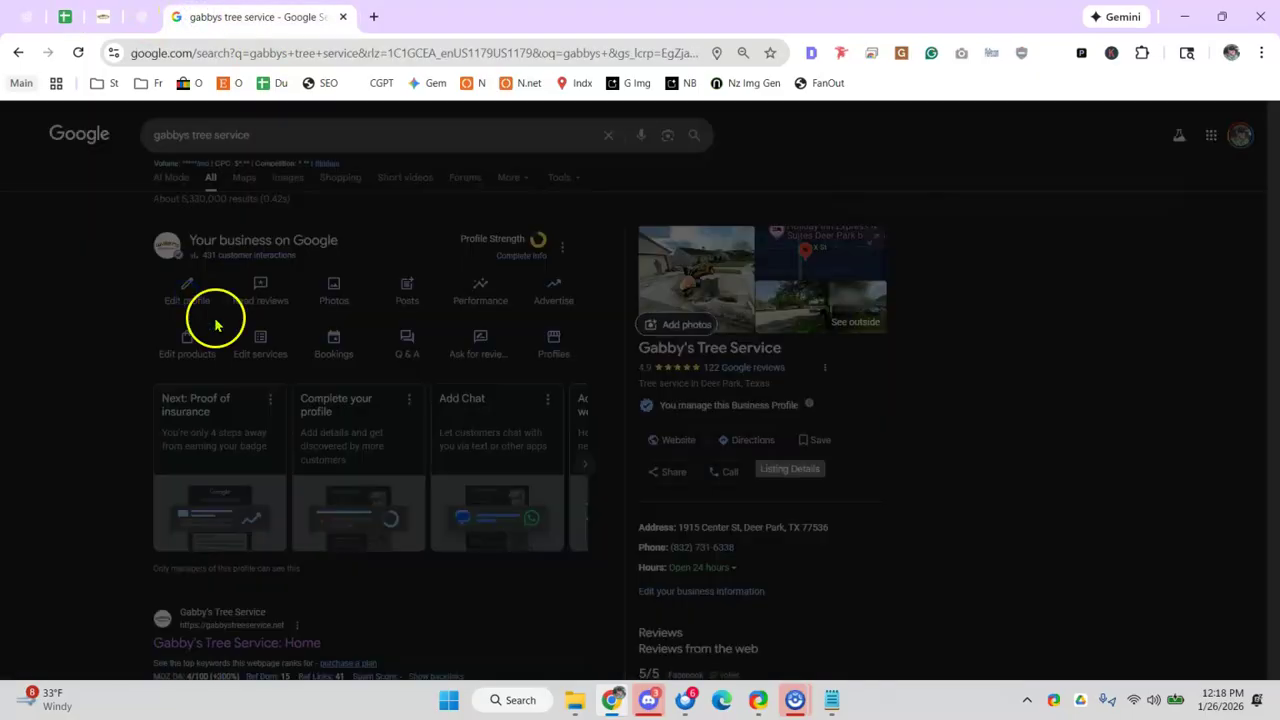
{"action": "scroll", "coordinate": [509, 371], "scroll_direction": "down", "scroll_amount": 3}
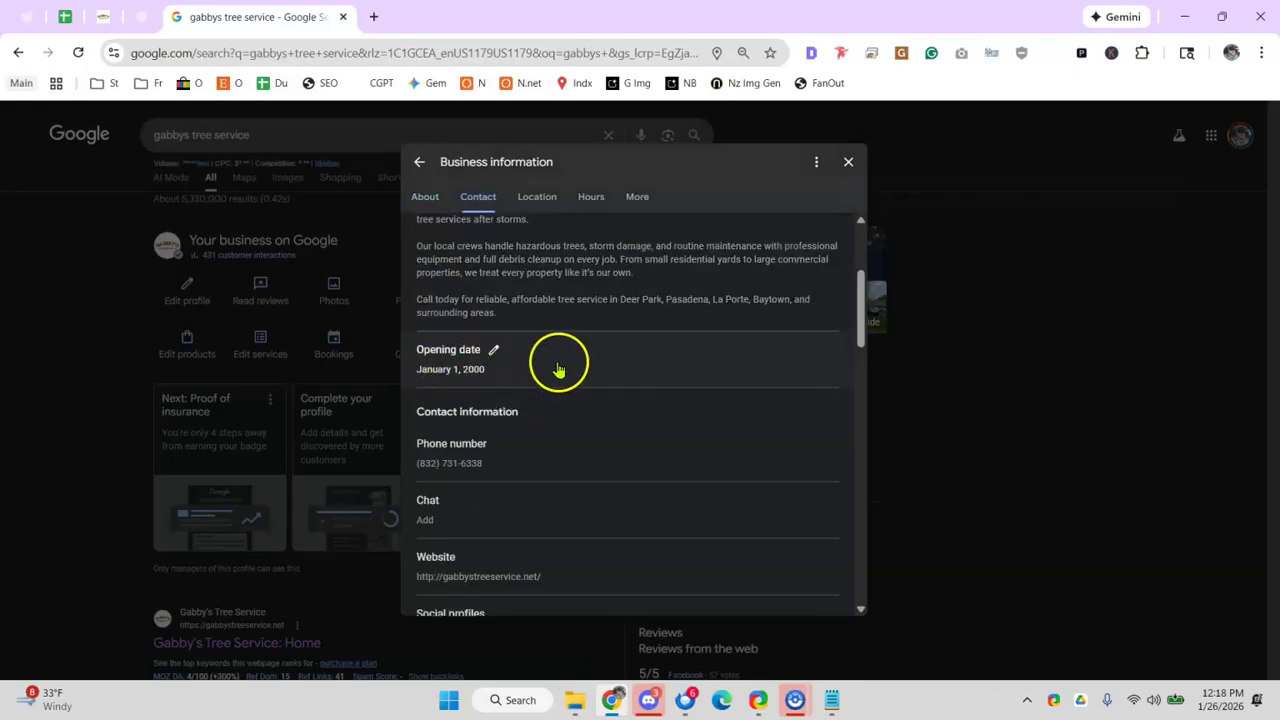
{"action": "scroll", "coordinate": [555, 370], "scroll_direction": "down", "scroll_amount": 1}
{"action": "scroll", "coordinate": [458, 362], "scroll_direction": "down", "scroll_amount": 1}
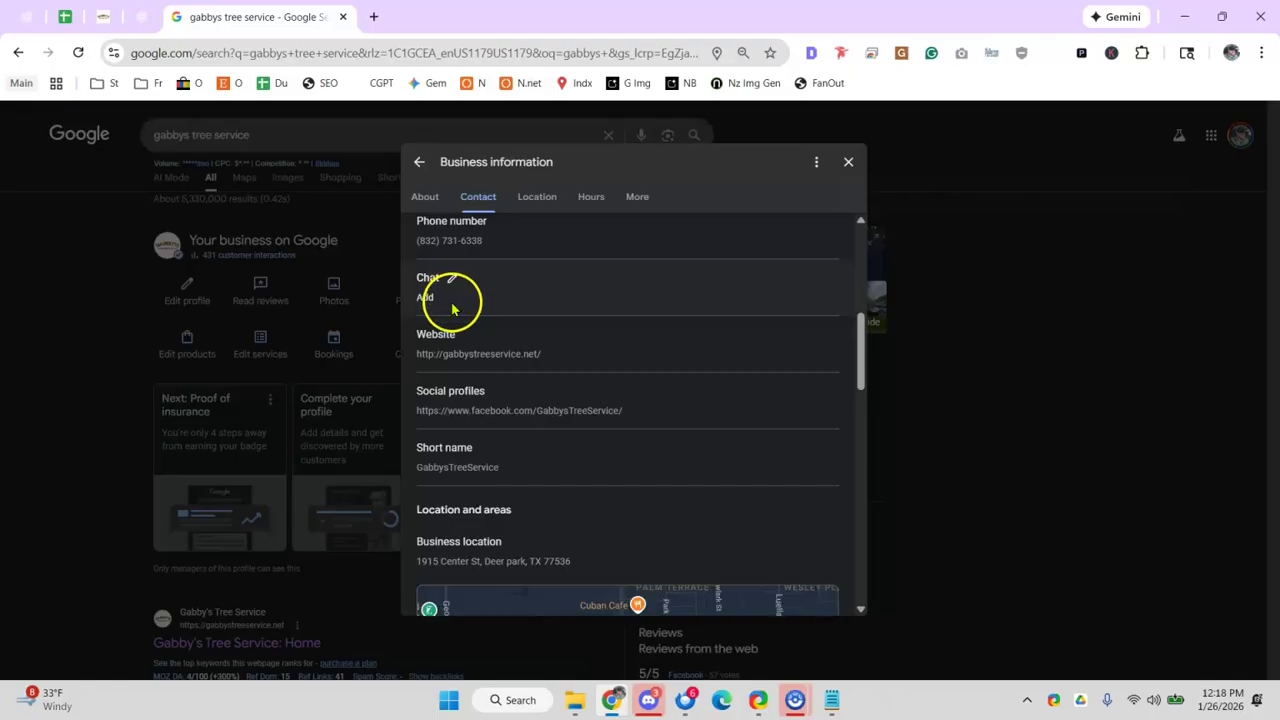
{"action": "left_click", "coordinate": [846, 163]}
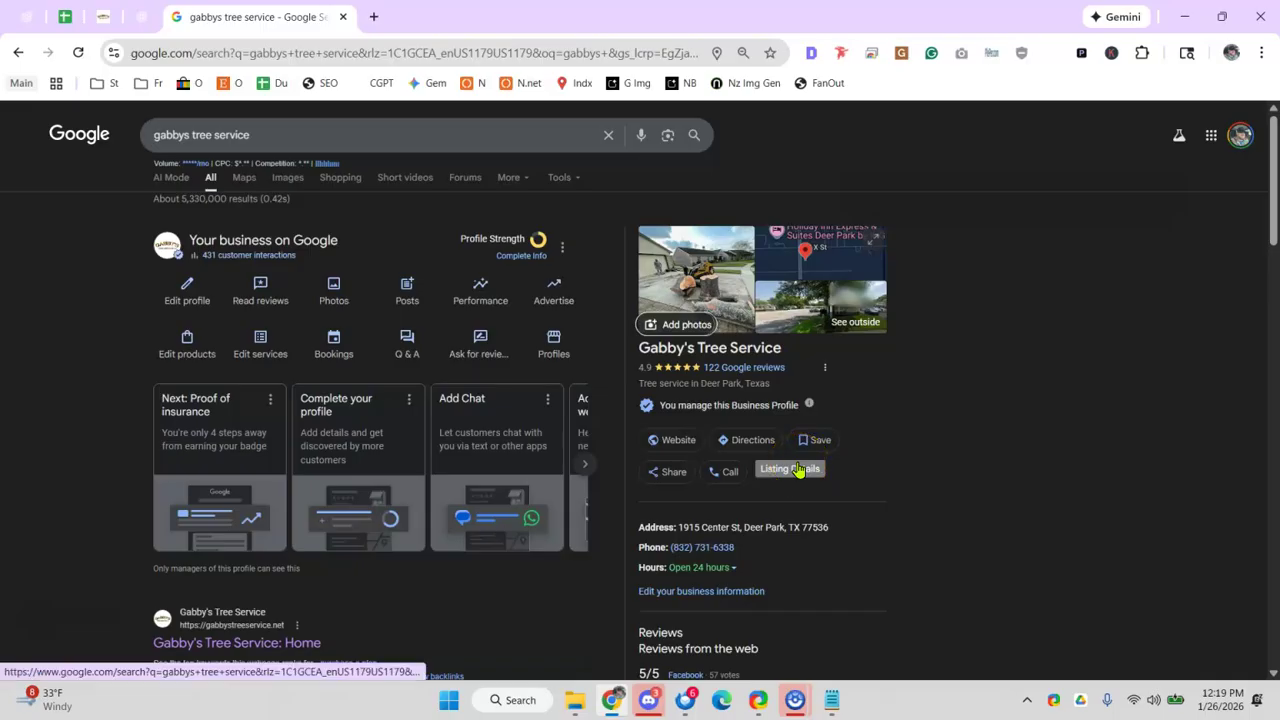
{"action": "left_click", "coordinate": [182, 292]}
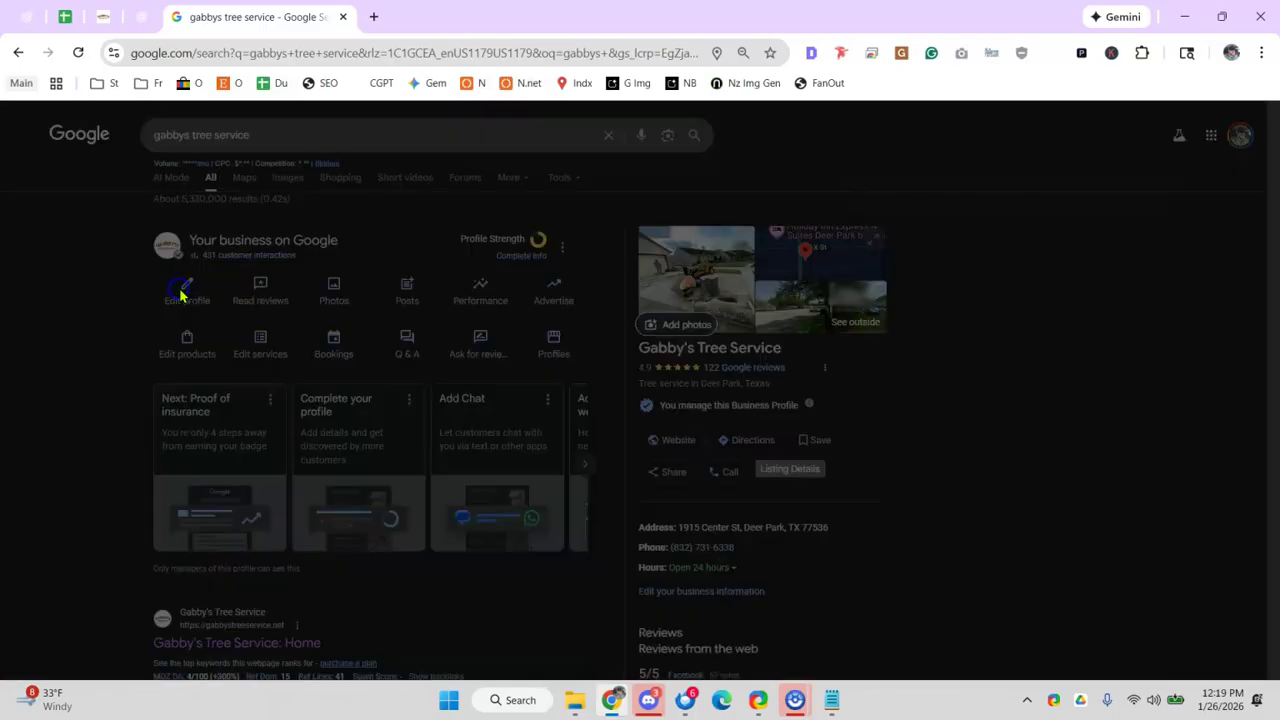
{"action": "scroll", "coordinate": [560, 345], "scroll_direction": "down", "scroll_amount": 5}
{"action": "scroll", "coordinate": [521, 346], "scroll_direction": "down", "scroll_amount": 1}
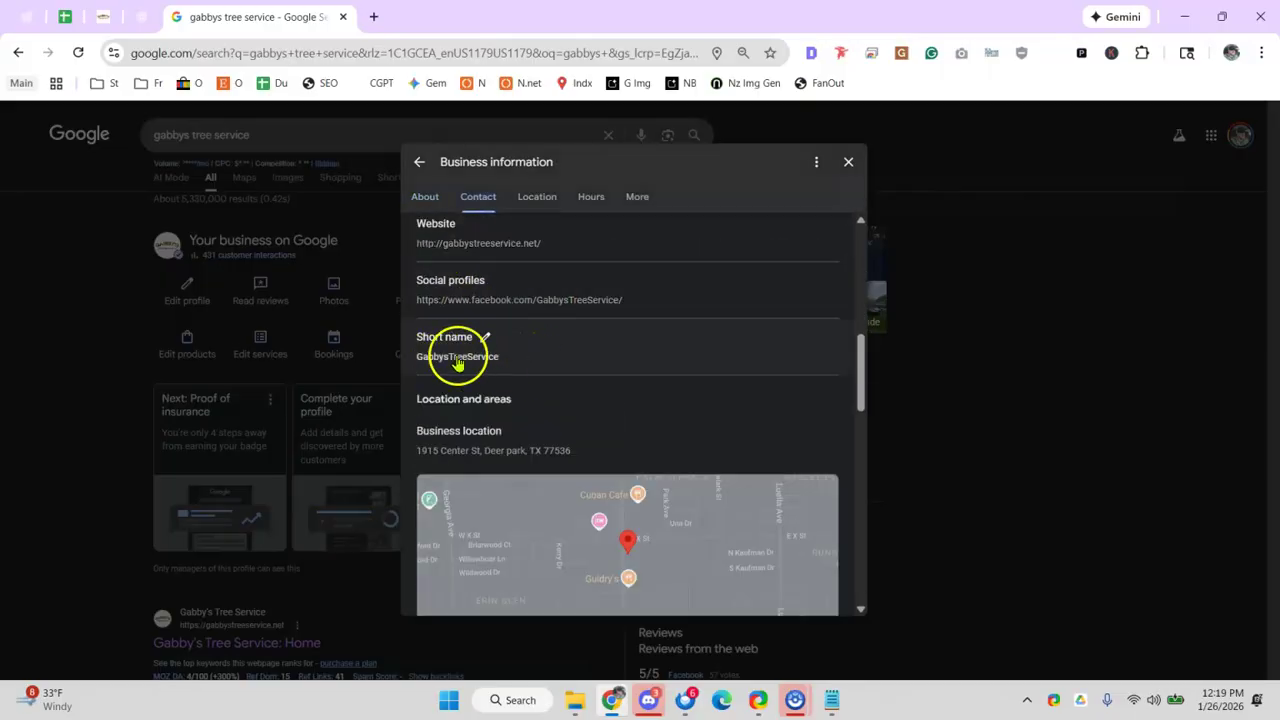
{"action": "scroll", "coordinate": [580, 346], "scroll_direction": "down", "scroll_amount": 5}
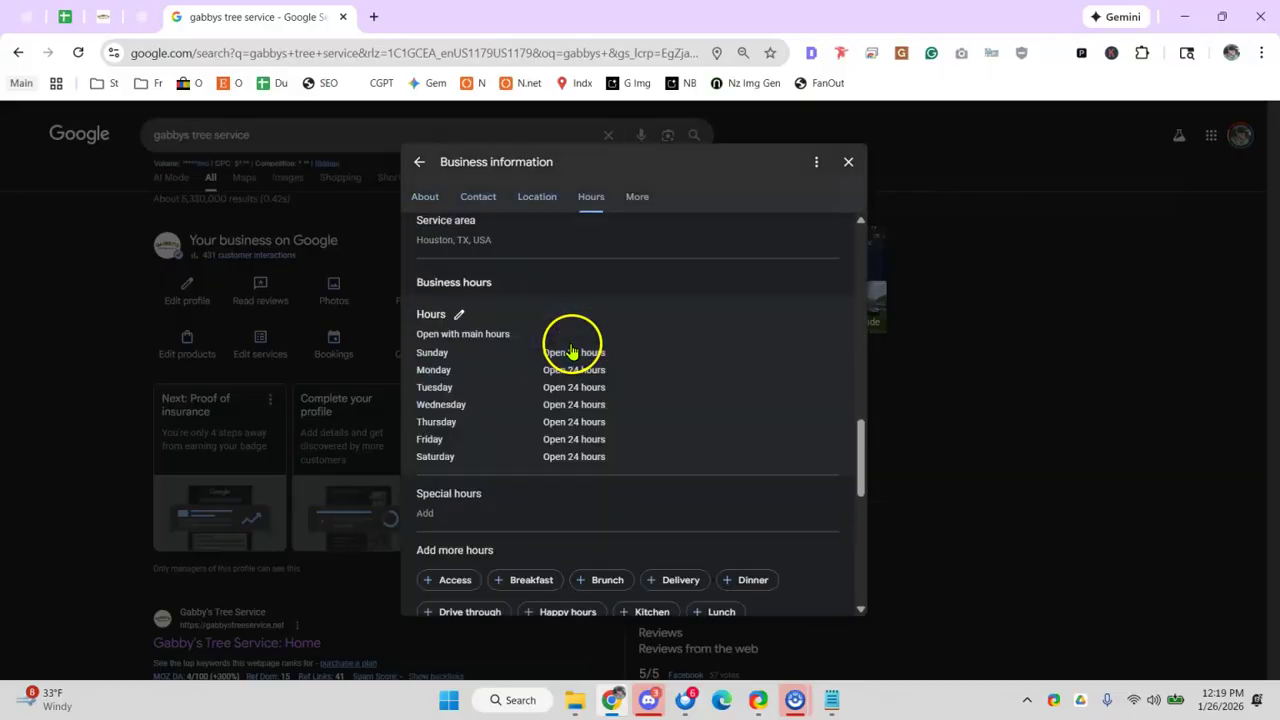
{"action": "scroll", "coordinate": [565, 348], "scroll_direction": "down", "scroll_amount": 1}
{"action": "scroll", "coordinate": [455, 408], "scroll_direction": "down", "scroll_amount": 1}
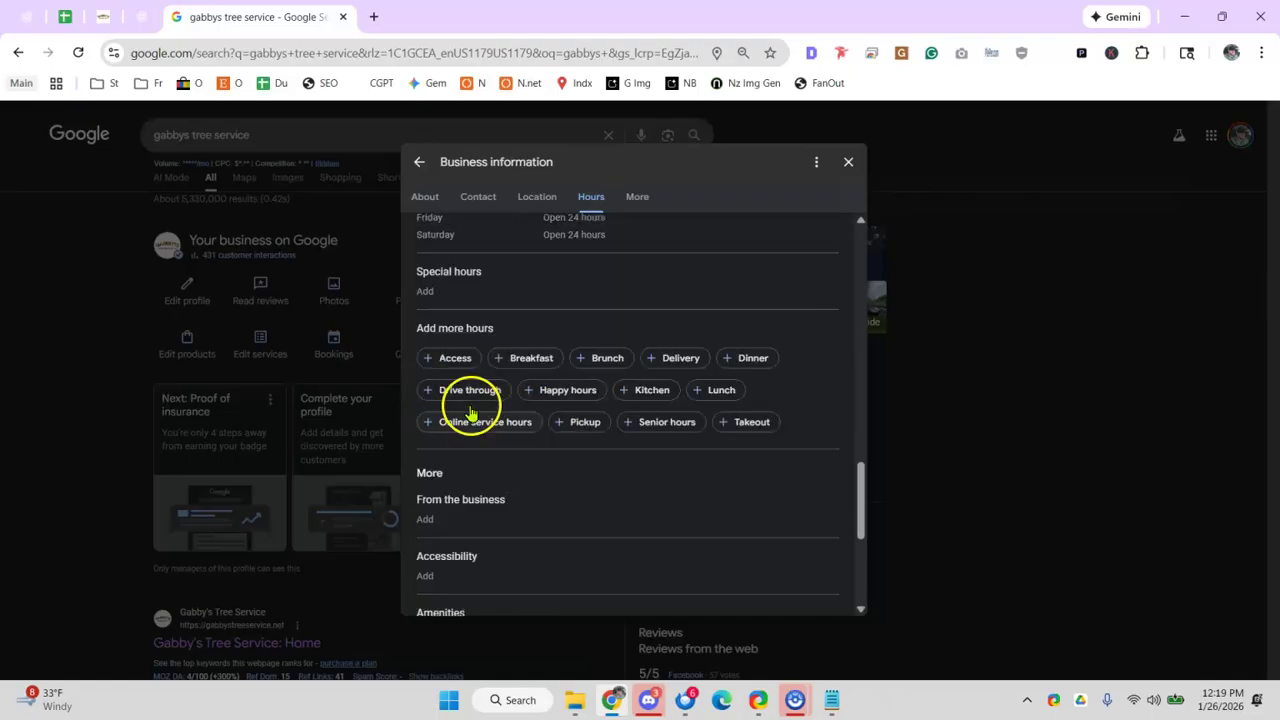
{"action": "scroll", "coordinate": [470, 412], "scroll_direction": "down", "scroll_amount": 1}
{"action": "left_click", "coordinate": [455, 412]}
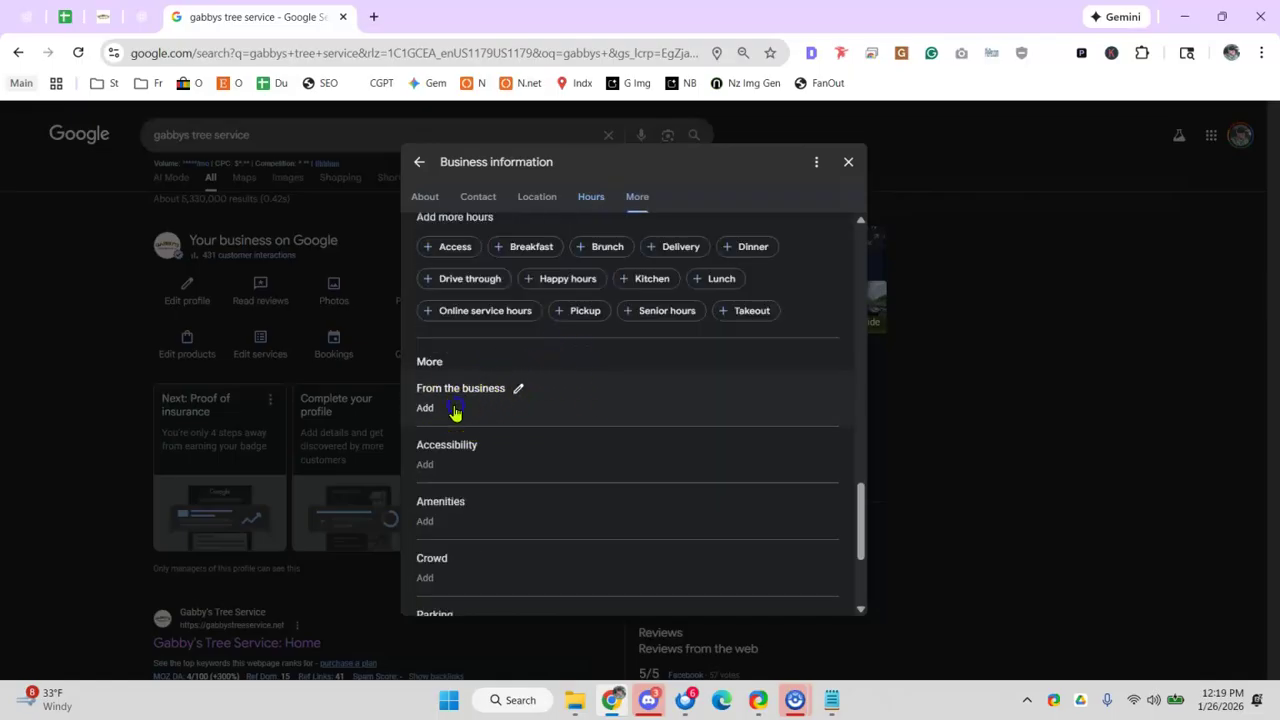
{"action": "scroll", "coordinate": [543, 420], "scroll_direction": "down", "scroll_amount": 1}
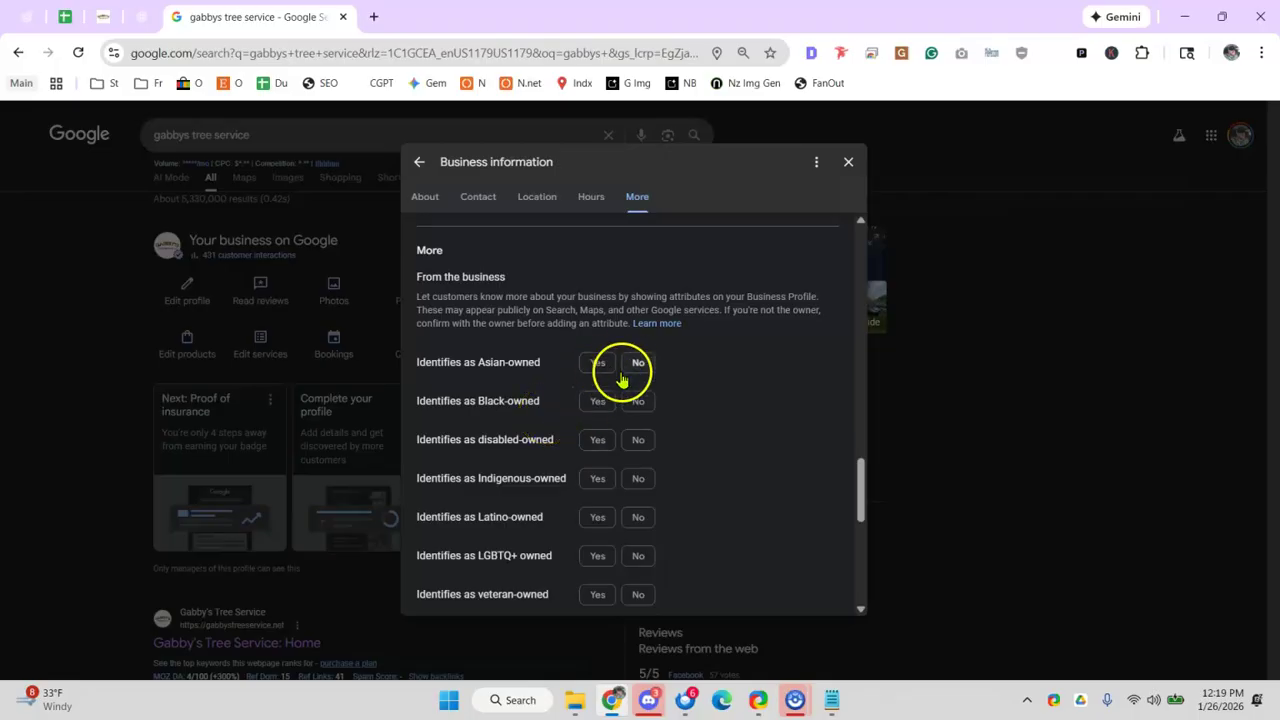
{"action": "scroll", "coordinate": [627, 398], "scroll_direction": "down", "scroll_amount": 2}
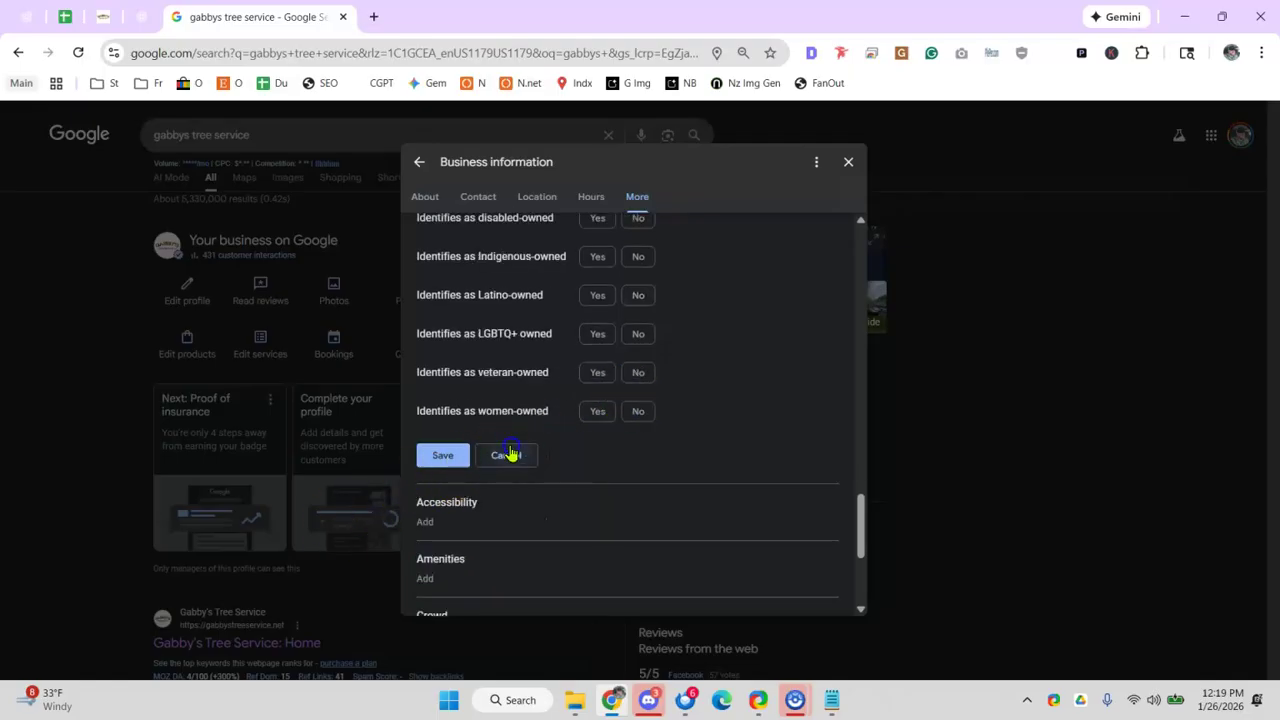
{"action": "left_click", "coordinate": [505, 455]}
{"action": "left_click", "coordinate": [457, 300]}
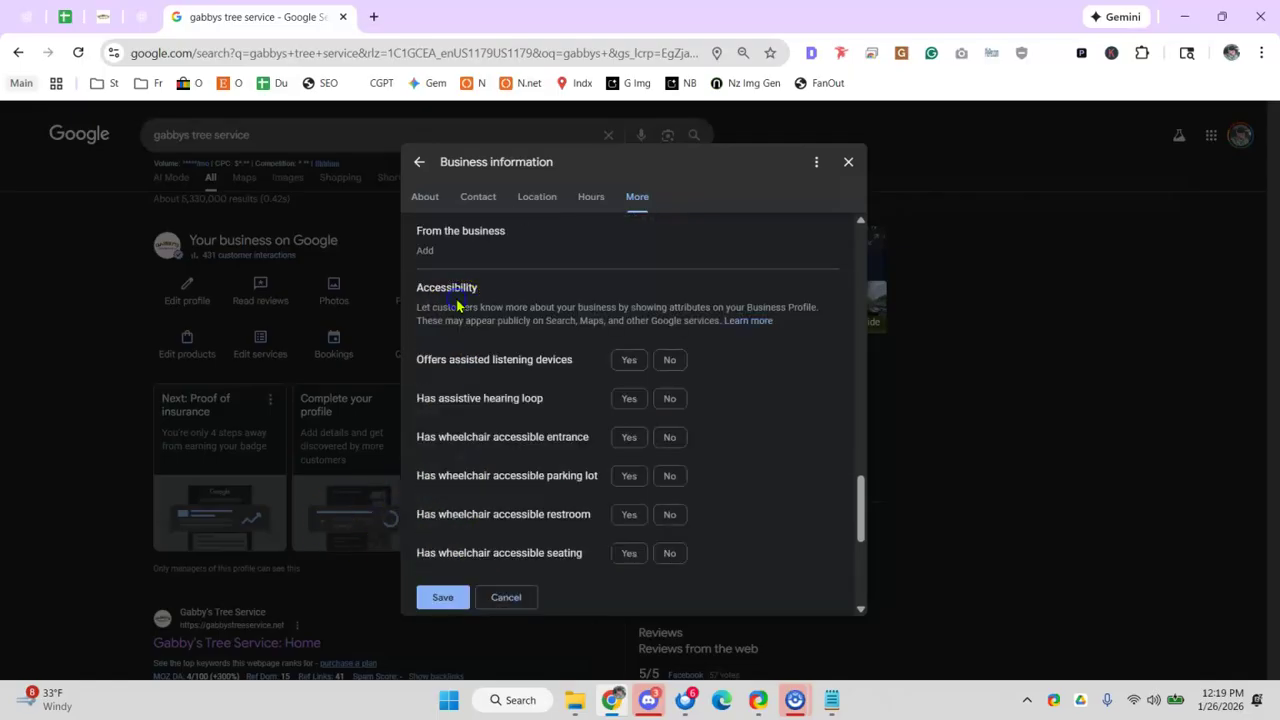
{"action": "scroll", "coordinate": [670, 350], "scroll_direction": "down", "scroll_amount": 1}
{"action": "scroll", "coordinate": [600, 385], "scroll_direction": "down", "scroll_amount": 2}
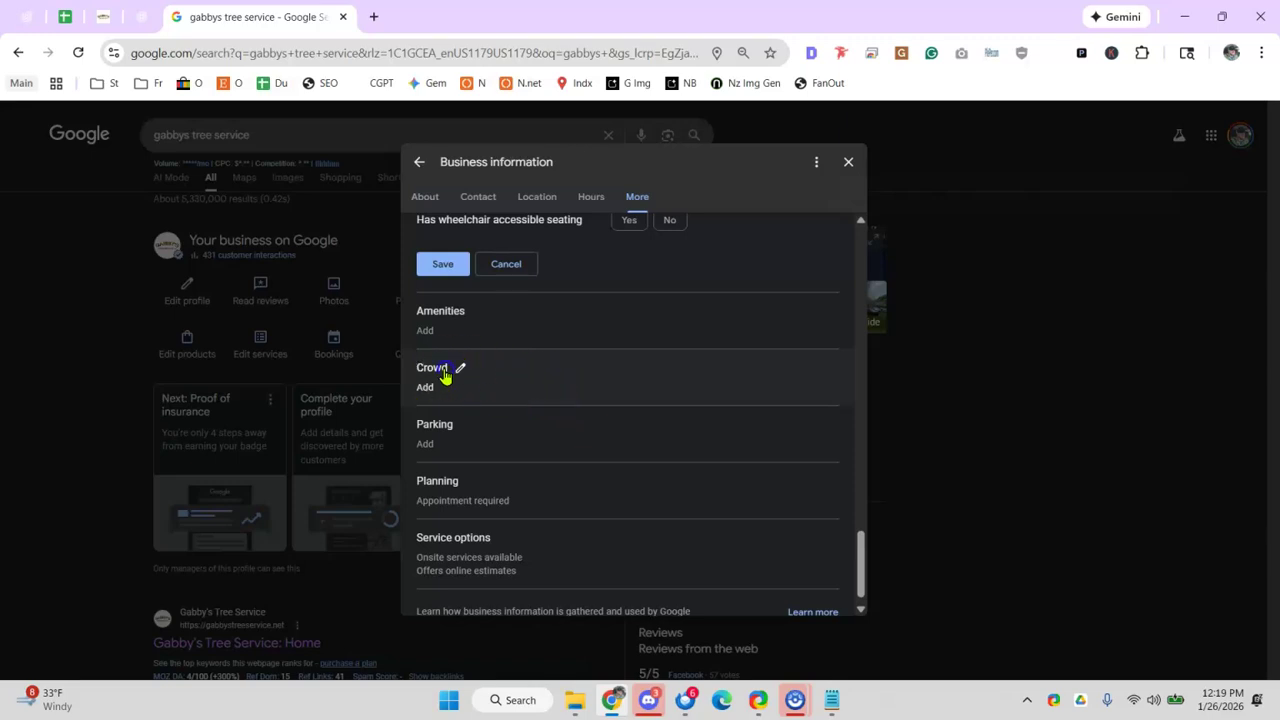
{"action": "left_click", "coordinate": [452, 368]}
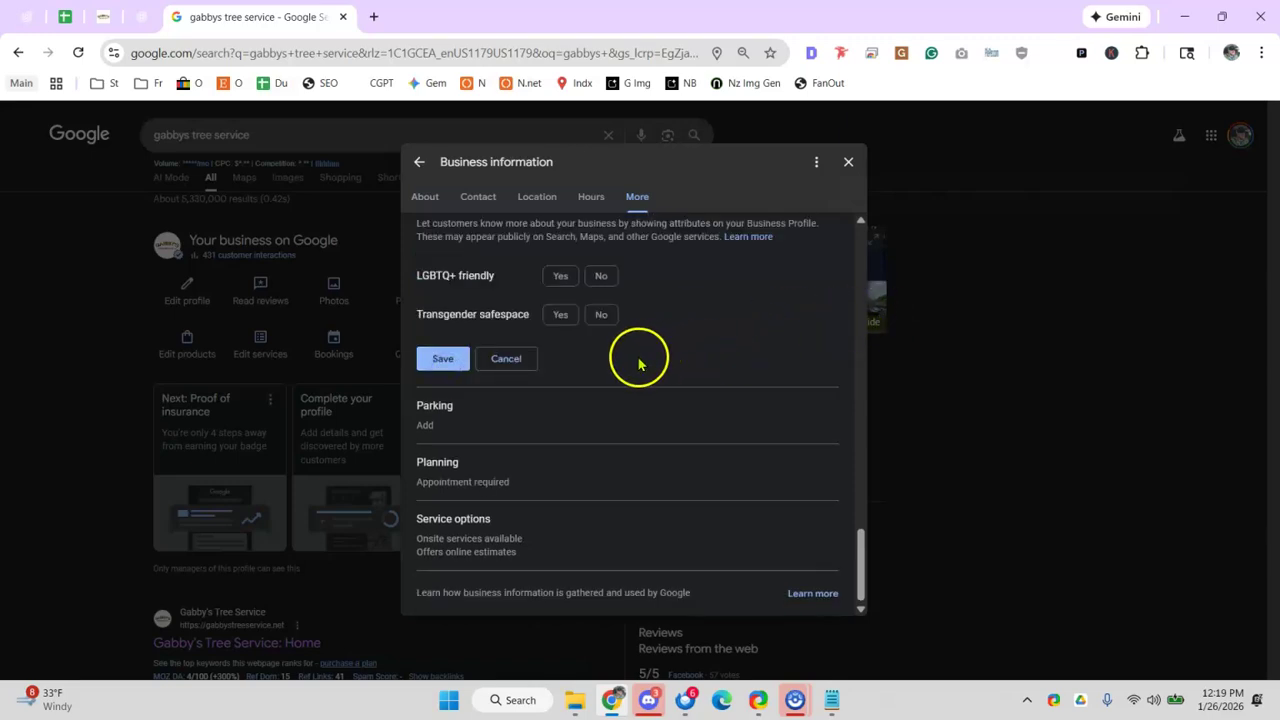
{"action": "left_click", "coordinate": [488, 420]}
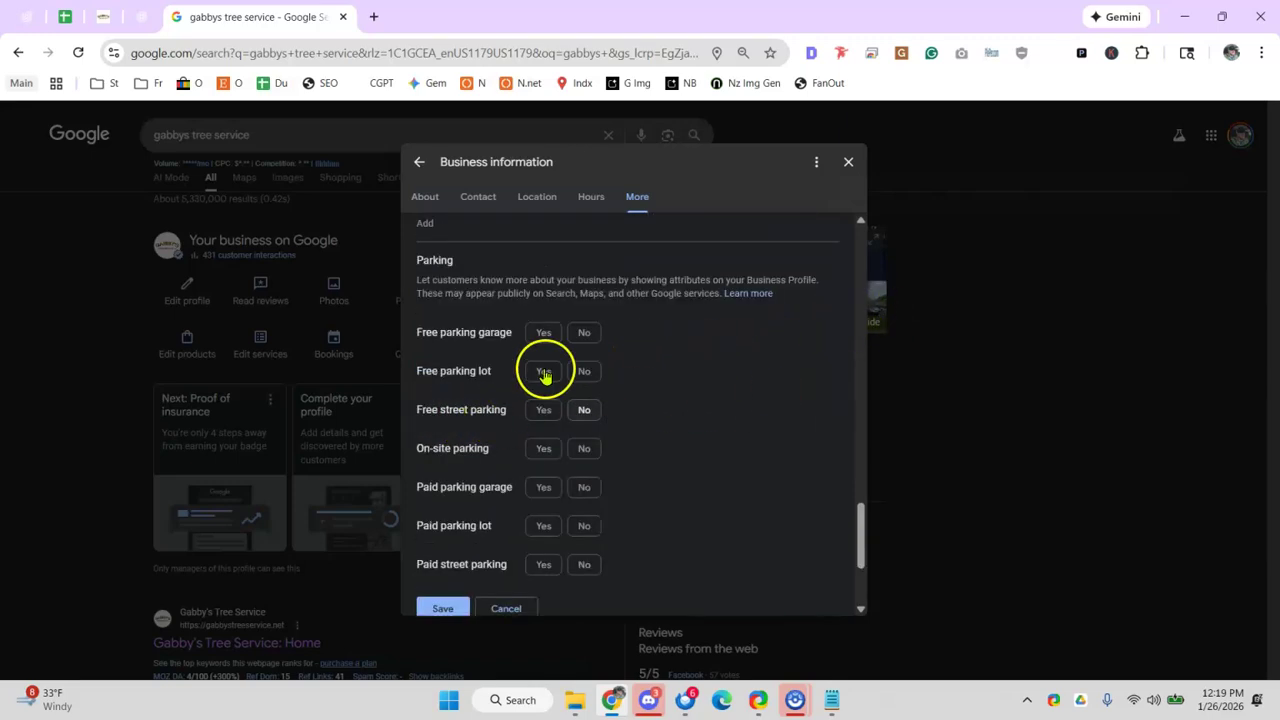
{"action": "left_click", "coordinate": [416, 168]}
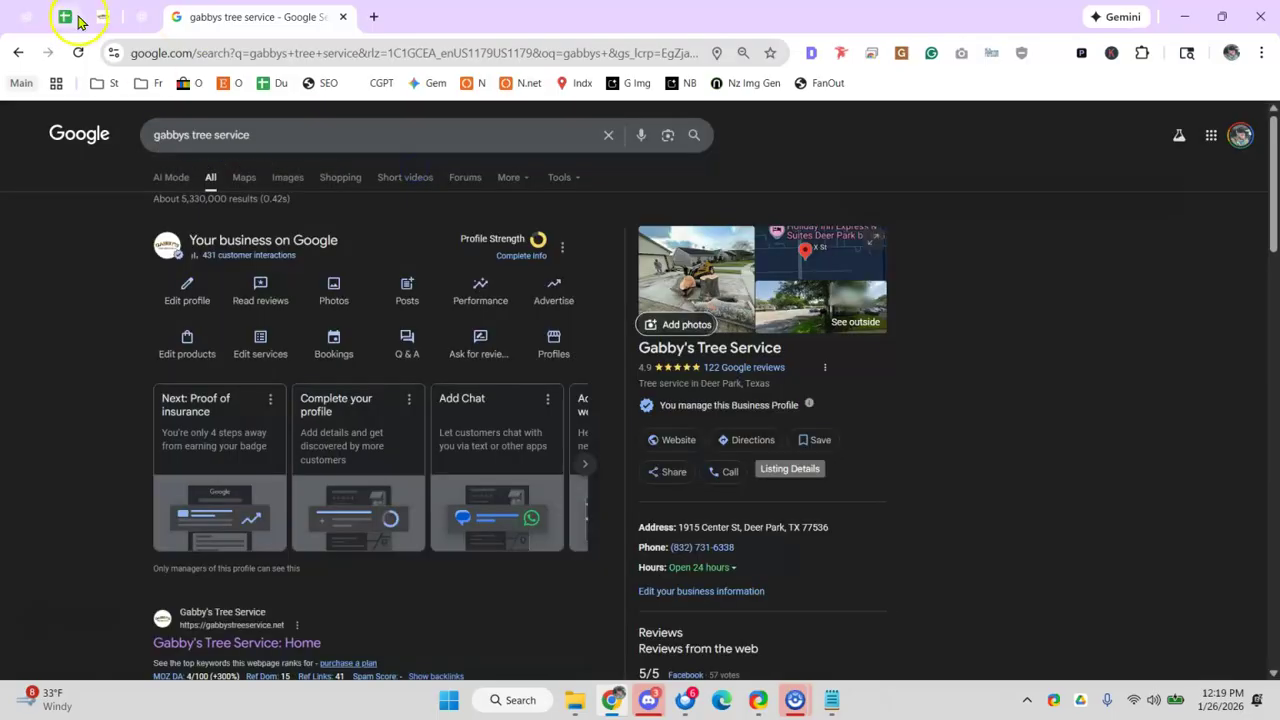
{"action": "left_click", "coordinate": [66, 16]}
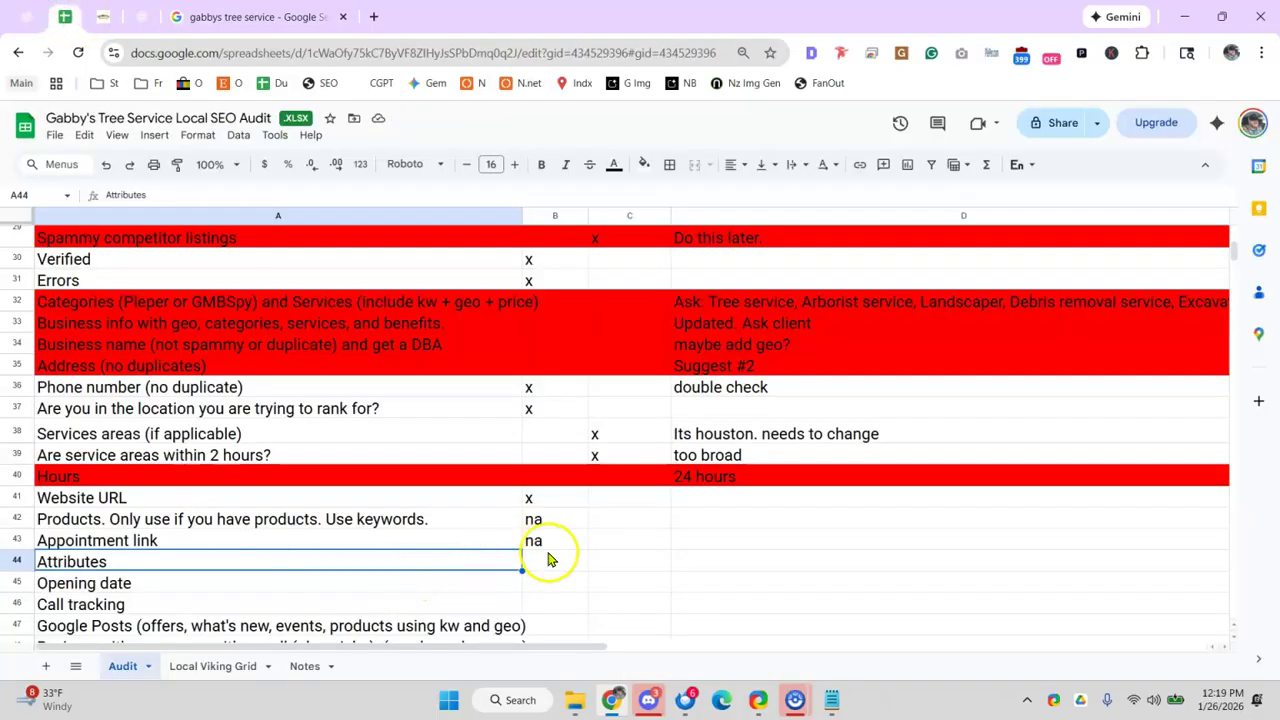
- Mark Attributes with an x in column C of the audit
{"action": "left_click", "coordinate": [612, 566]}
{"action": "type", "text": "x"}
{"action": "left_click", "coordinate": [427, 566]}
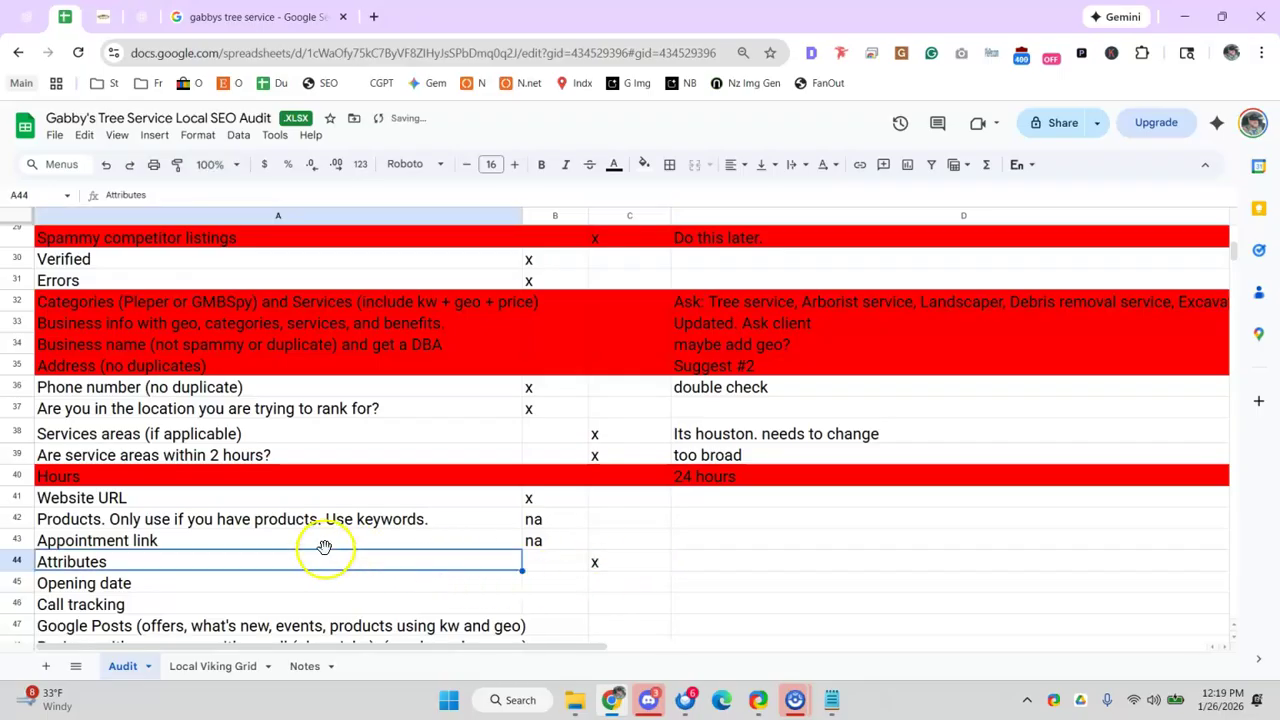
{"action": "left_click", "coordinate": [618, 591]}
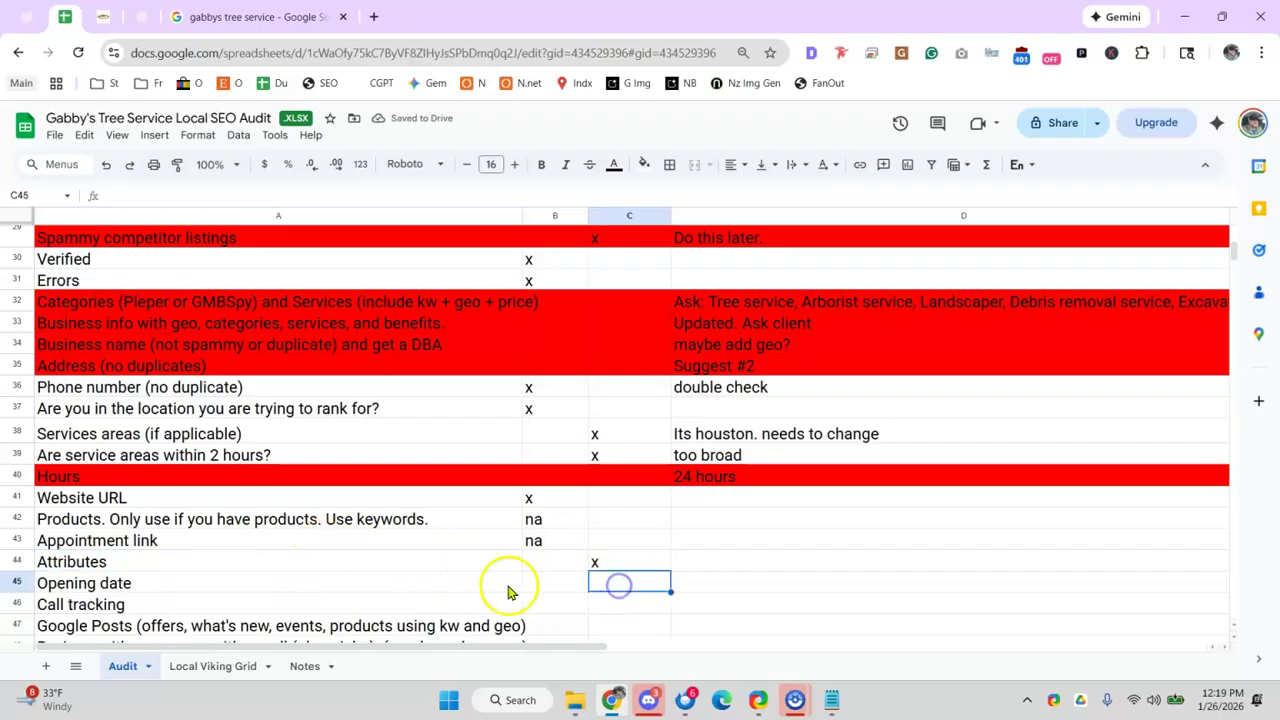
{"action": "left_click", "coordinate": [218, 568]}
{"action": "left_click", "coordinate": [255, 192]}
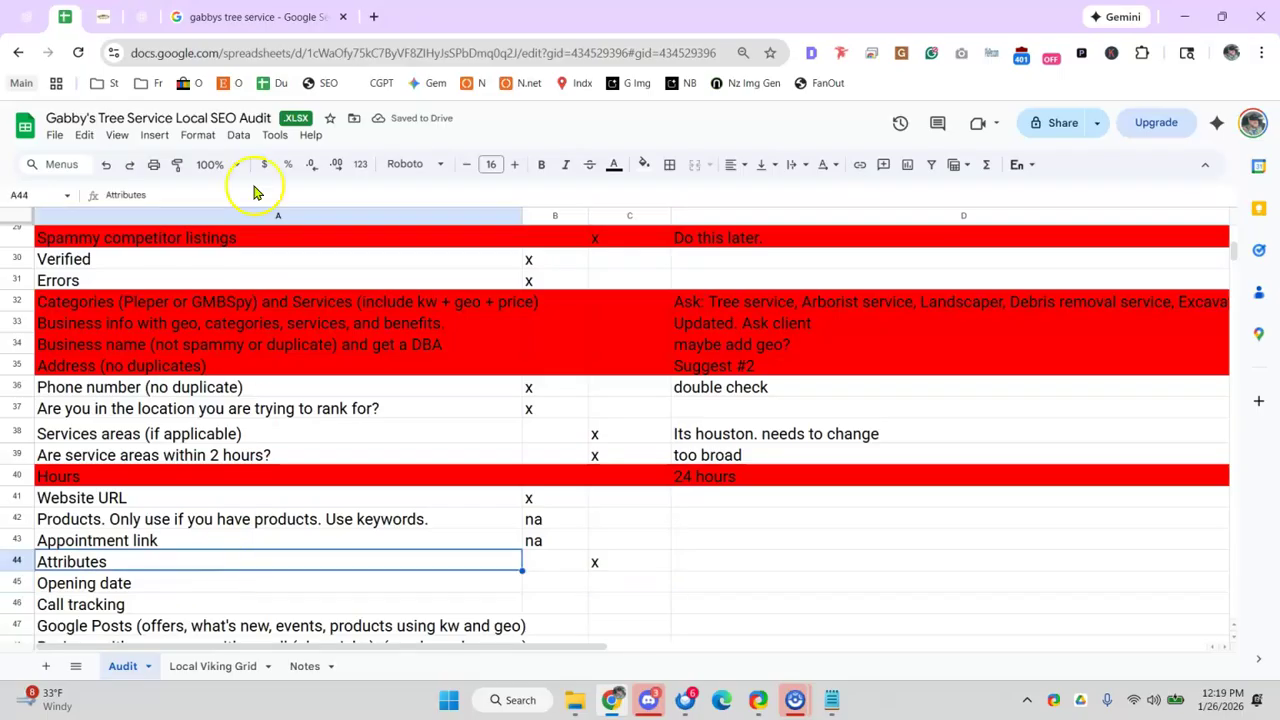
{"action": "scroll", "coordinate": [303, 390], "scroll_direction": "down", "scroll_amount": 2}
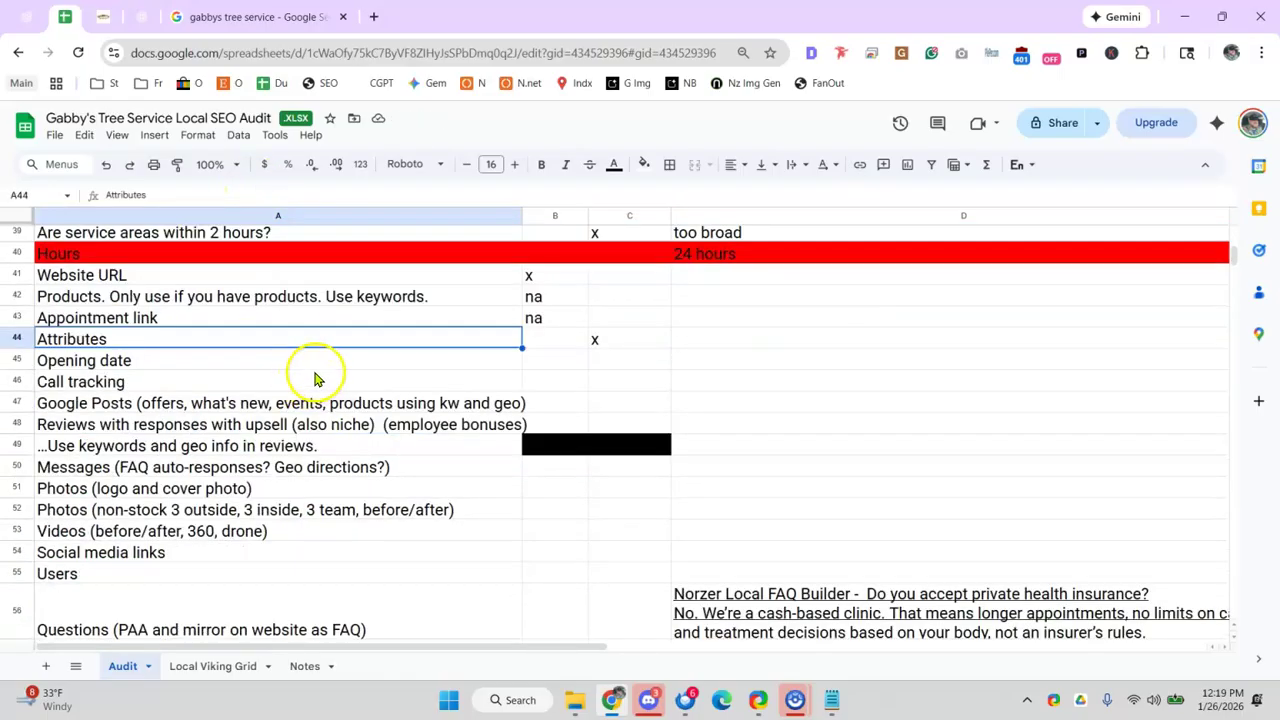
- Mark Opening date with an x in column C
{"action": "left_click", "coordinate": [348, 351]}
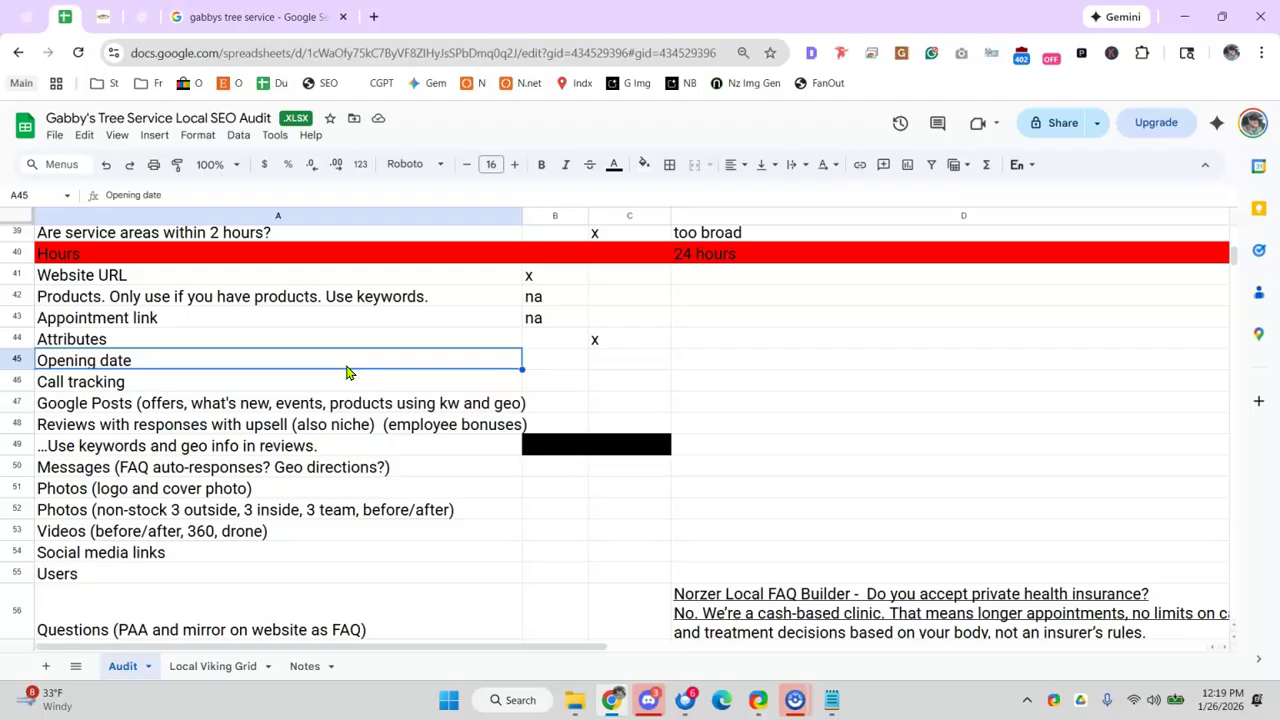
{"action": "left_click", "coordinate": [389, 316]}
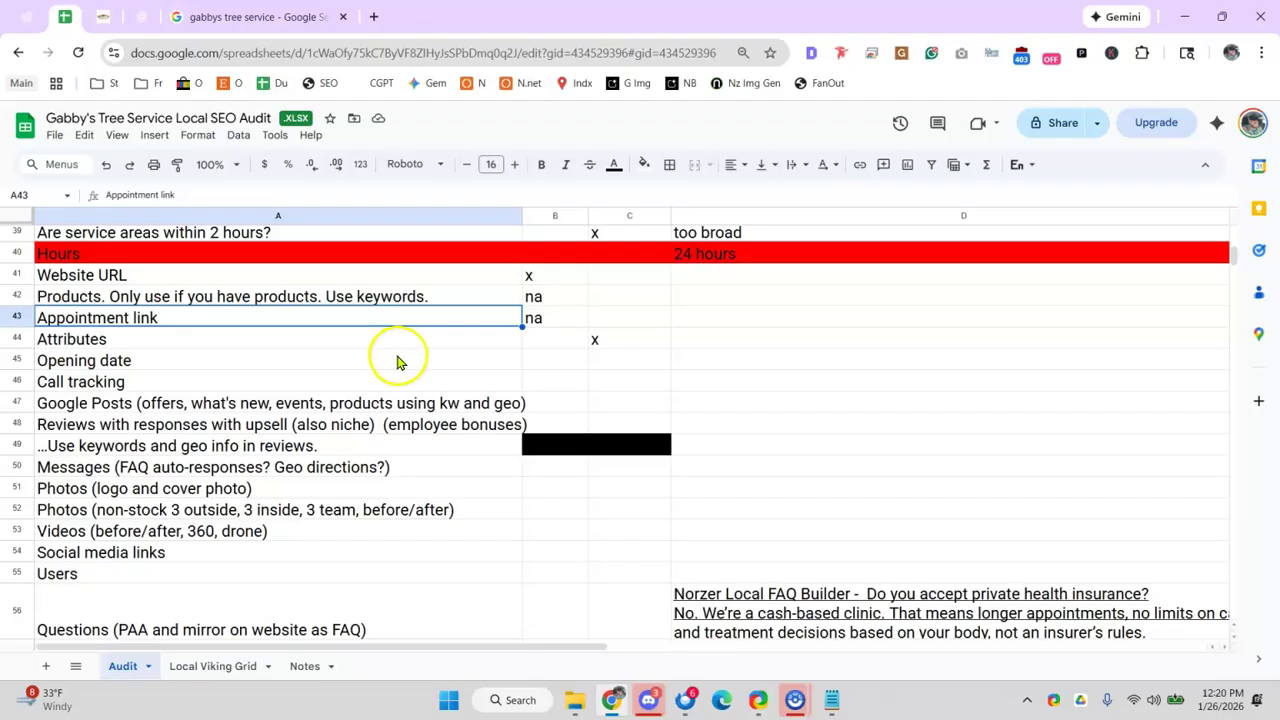
{"action": "left_click", "coordinate": [398, 358]}
{"action": "left_click", "coordinate": [608, 360]}
{"action": "type", "text": "x"}
{"action": "left_click", "coordinate": [548, 378]}
{"action": "left_click", "coordinate": [394, 358]}
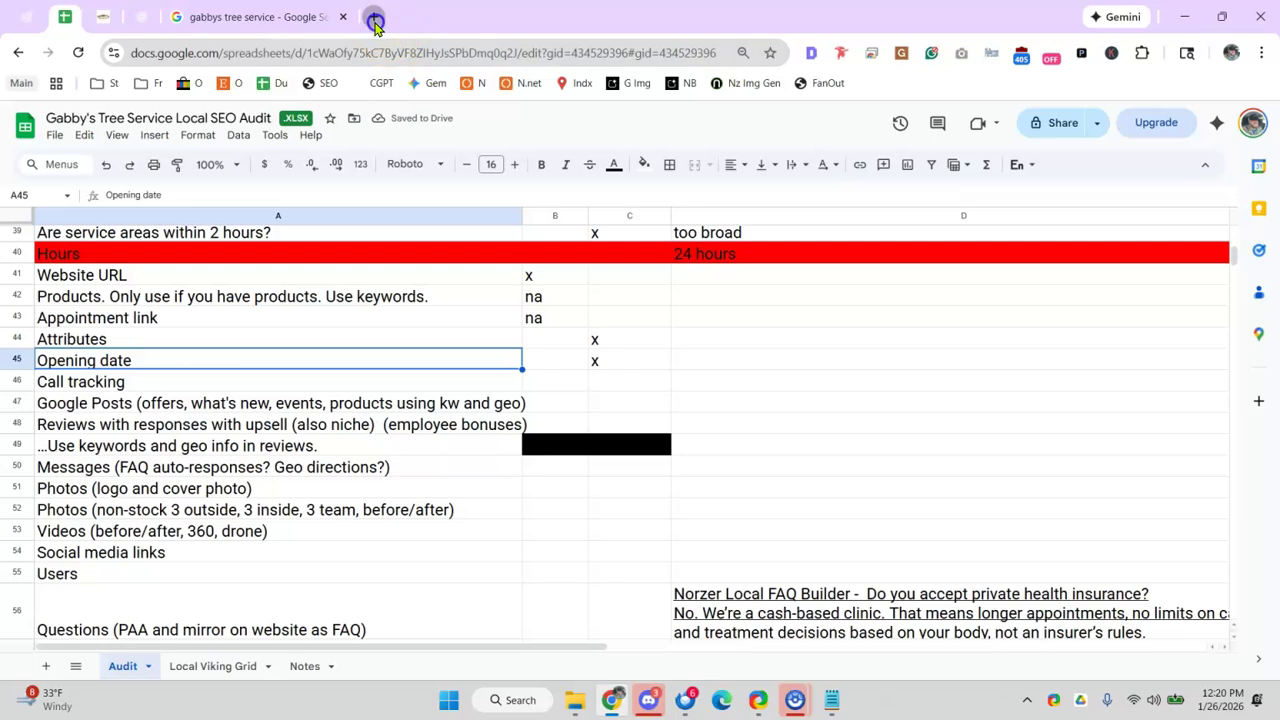
- Check the Google results for the business, then return to the audit spreadsheet
{"action": "left_click", "coordinate": [375, 20]}
{"action": "left_click", "coordinate": [208, 18]}
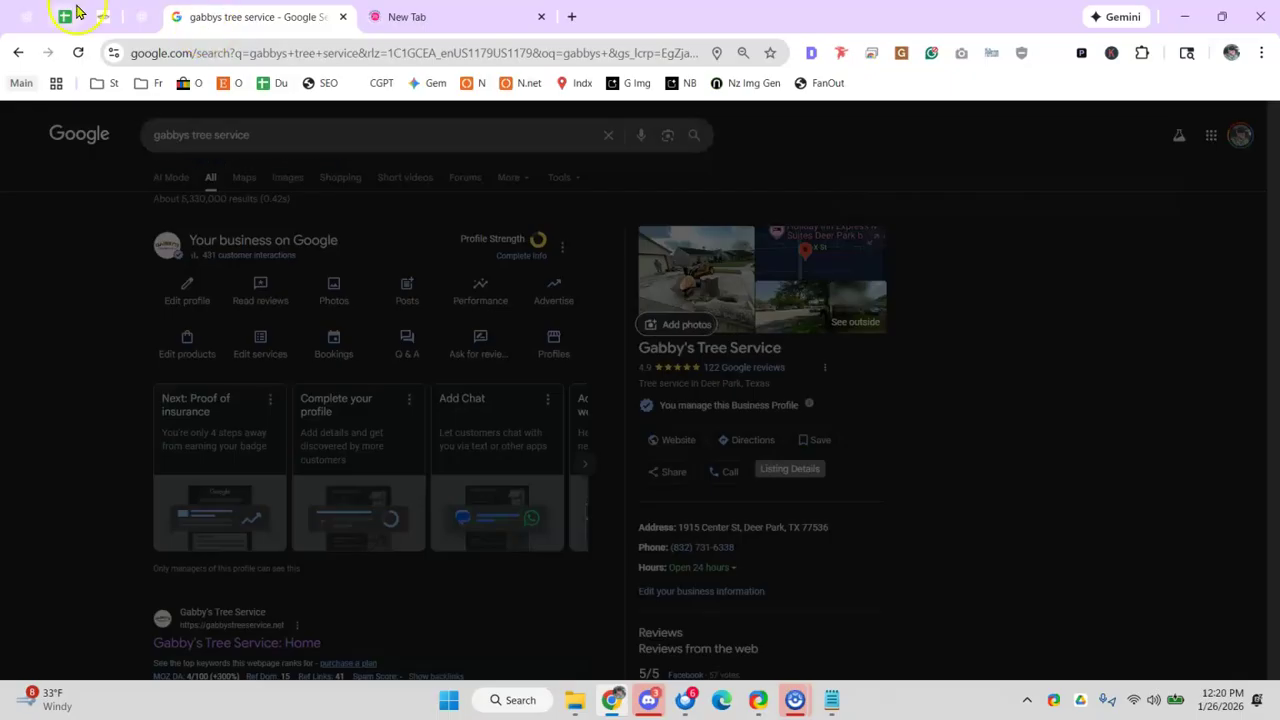
{"action": "left_click", "coordinate": [70, 16]}
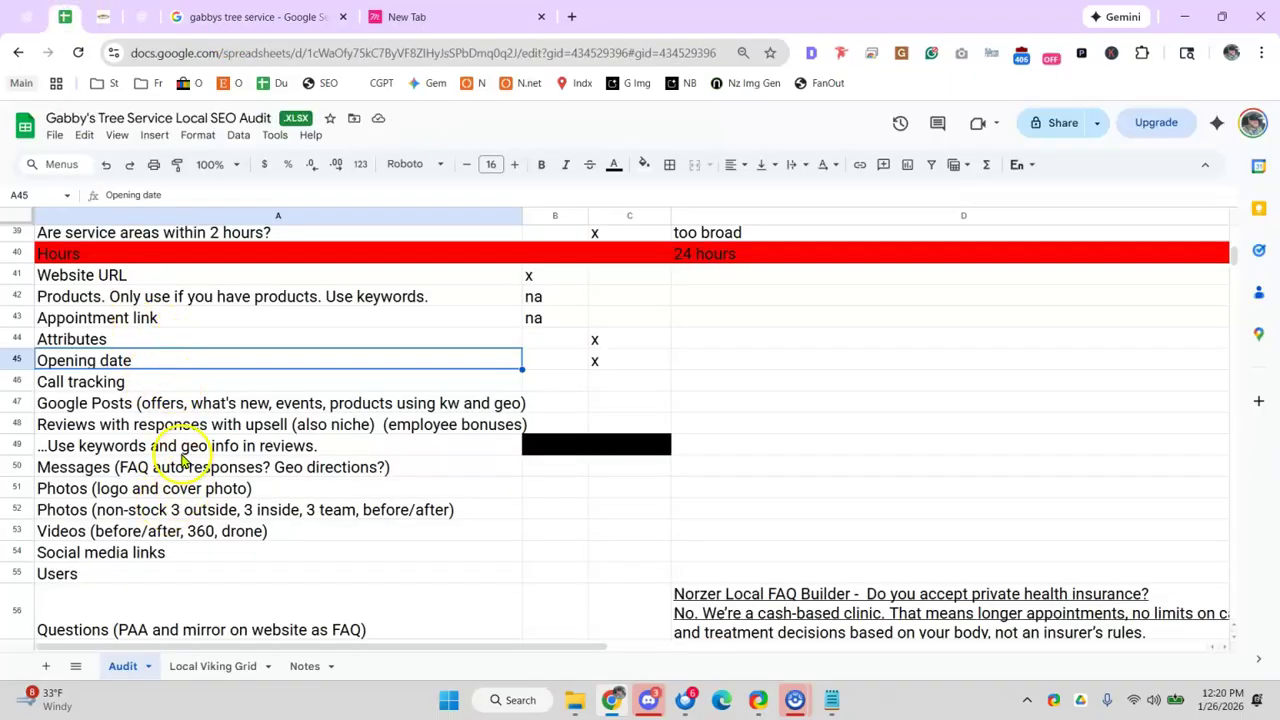
- Insert a blank row above row 47 and label it 'services' beneath Call tracking
{"action": "scroll", "coordinate": [183, 460], "scroll_direction": "up", "scroll_amount": 5}
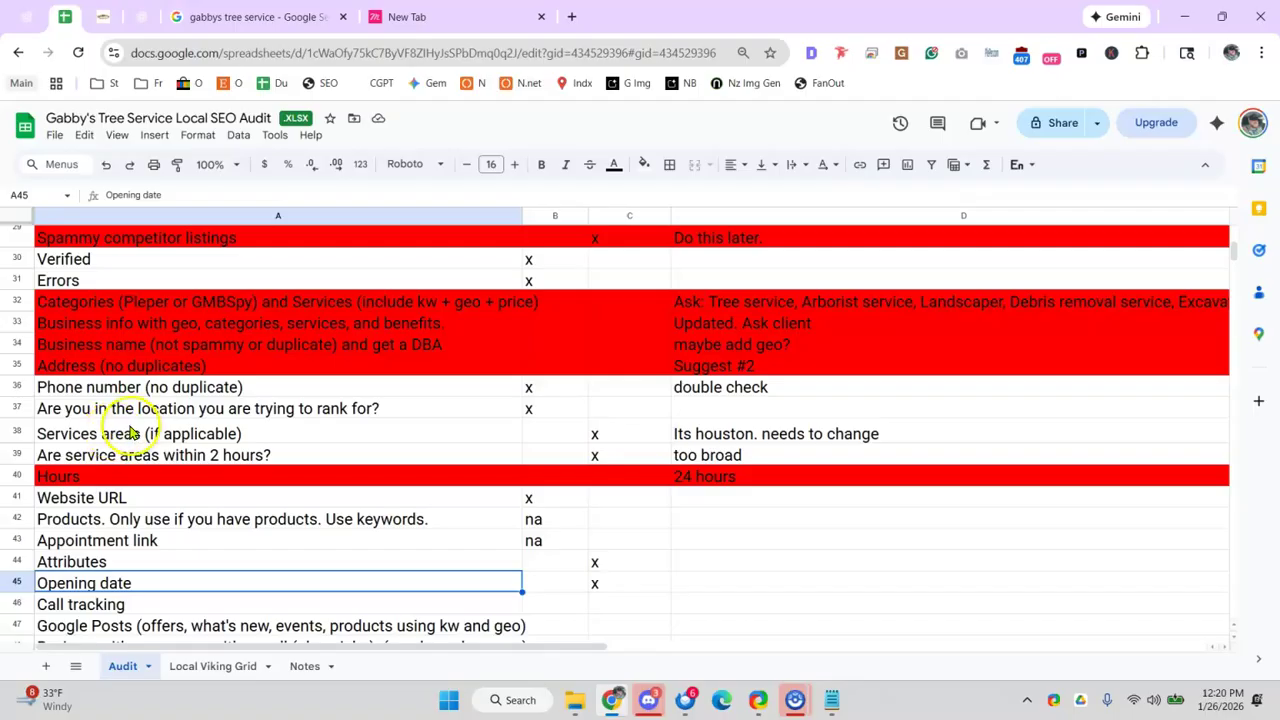
{"action": "scroll", "coordinate": [150, 420], "scroll_direction": "up", "scroll_amount": 2}
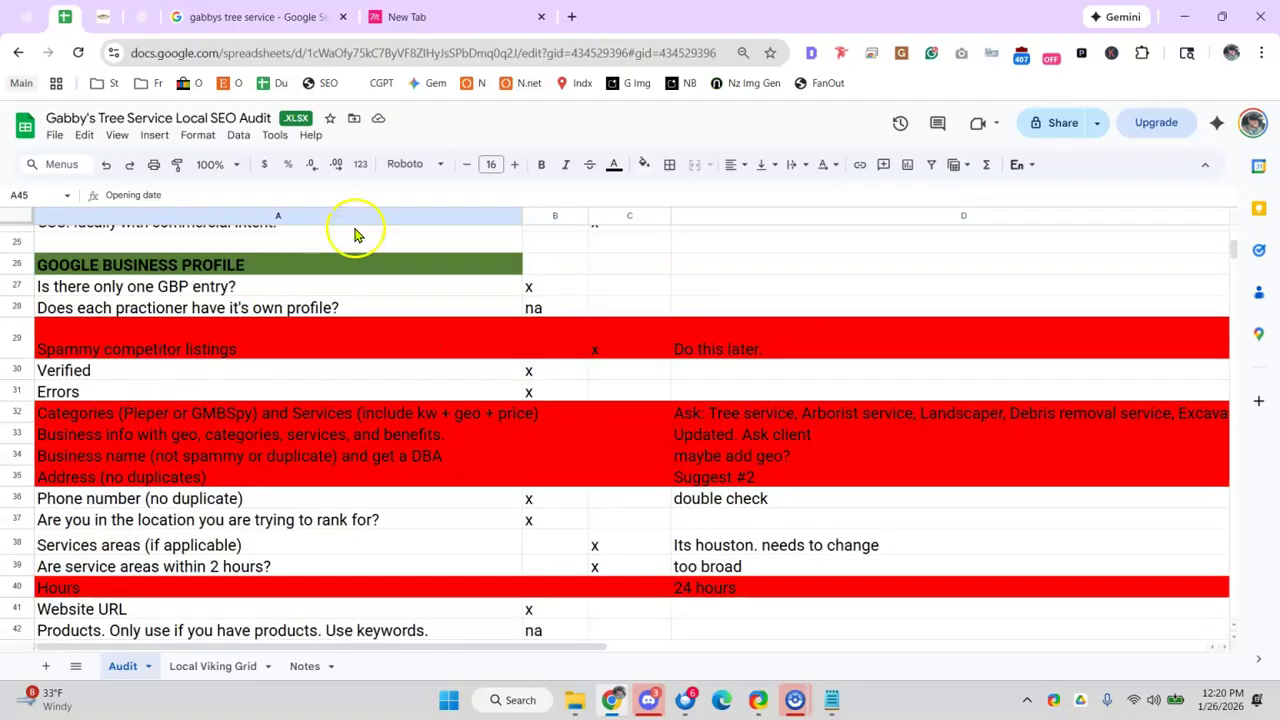
{"action": "scroll", "coordinate": [171, 491], "scroll_direction": "down", "scroll_amount": 4}
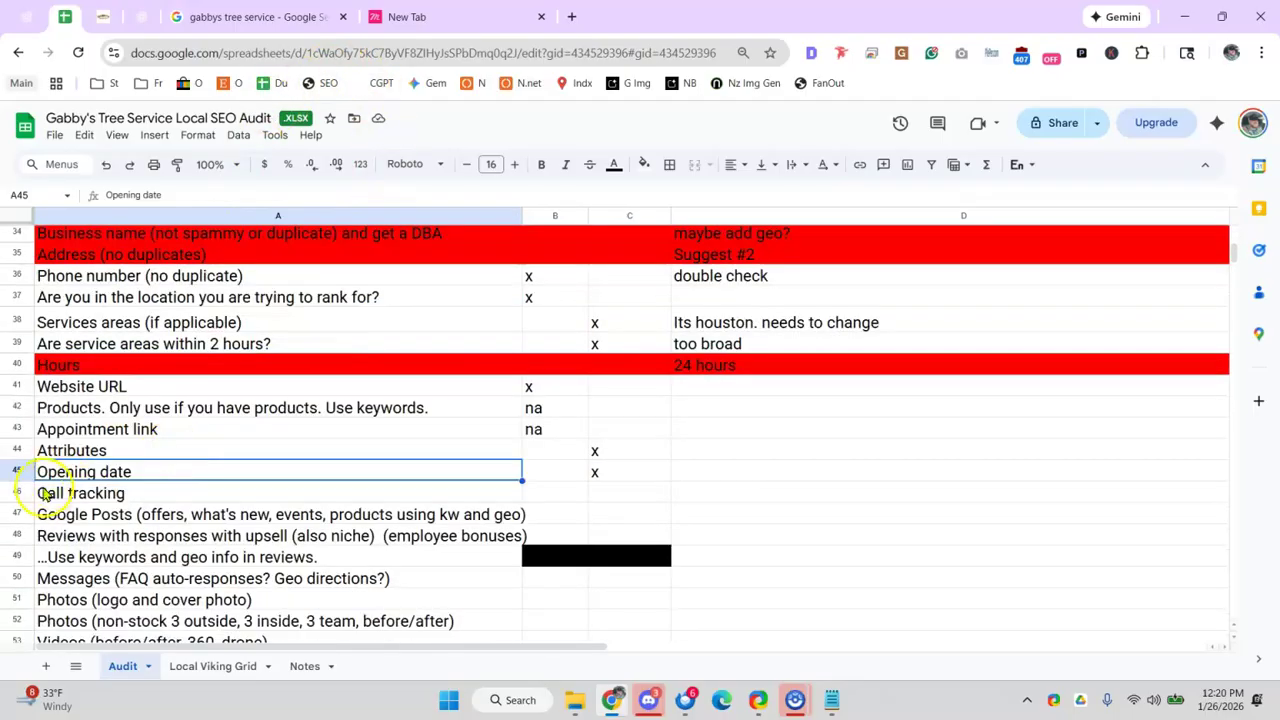
{"action": "right_click", "coordinate": [15, 514]}
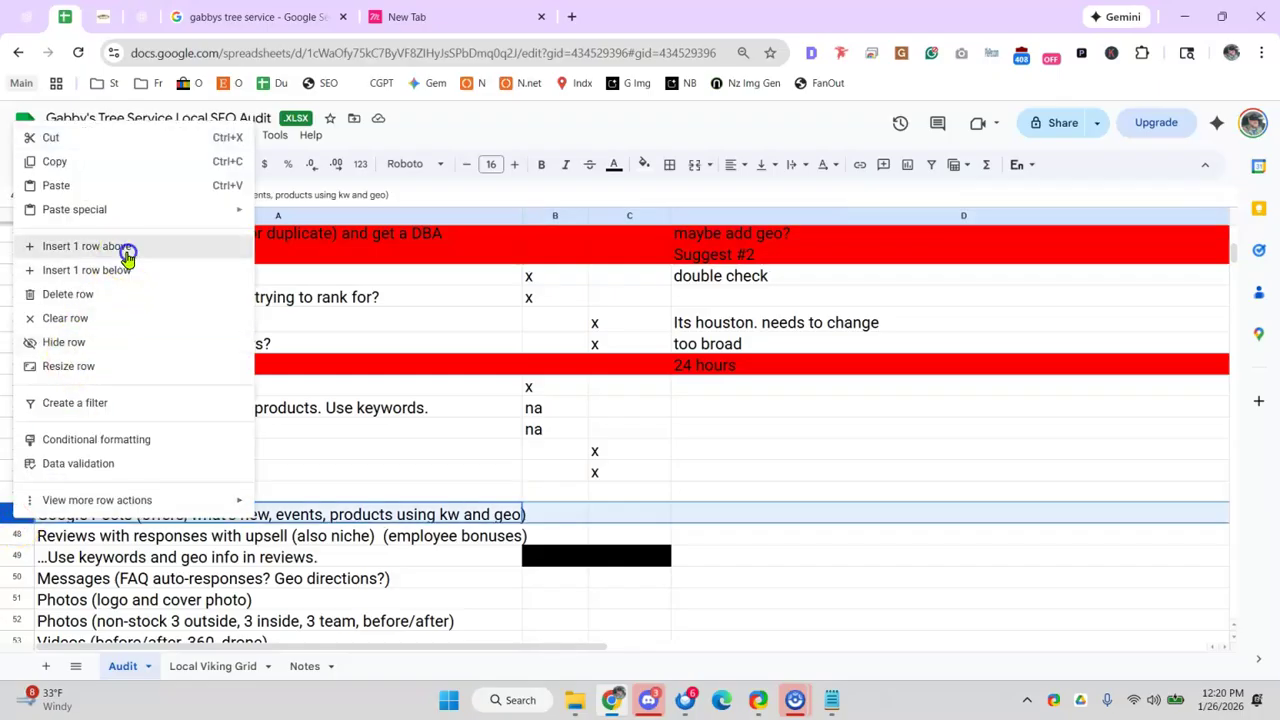
{"action": "left_click", "coordinate": [127, 258]}
{"action": "type", "text": "services"}
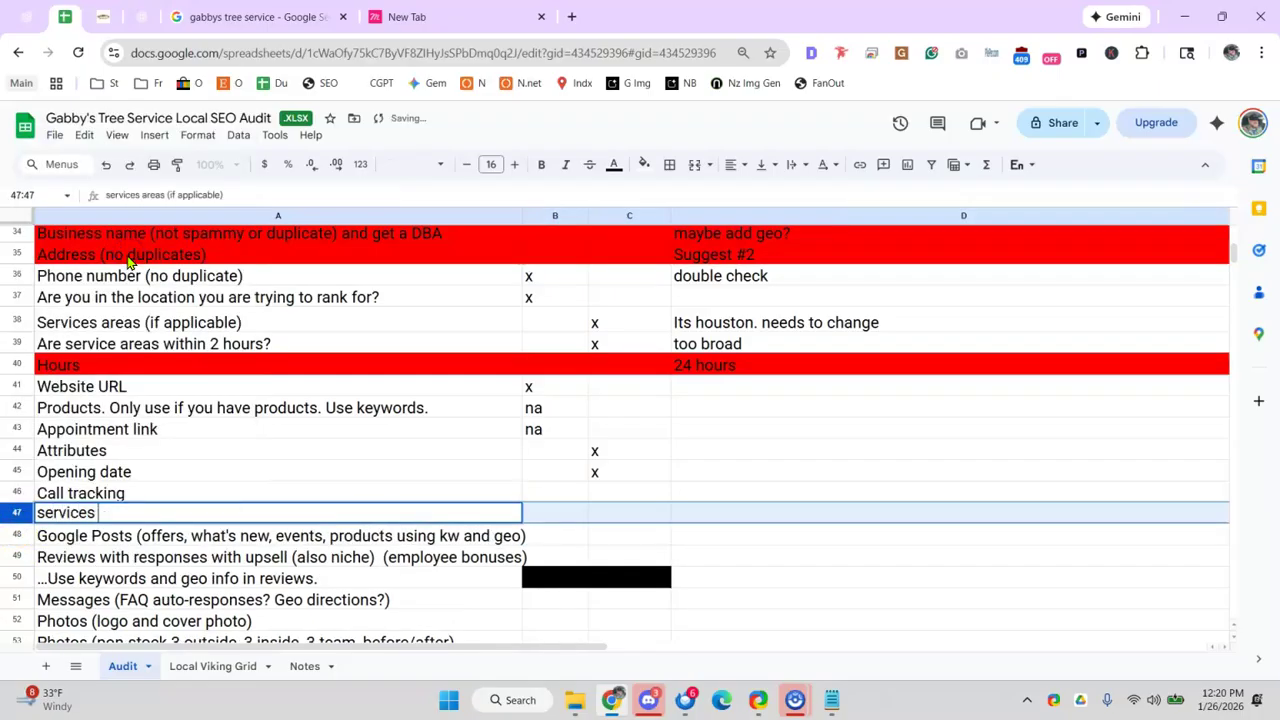
{"action": "key", "text": "BackSpace"}
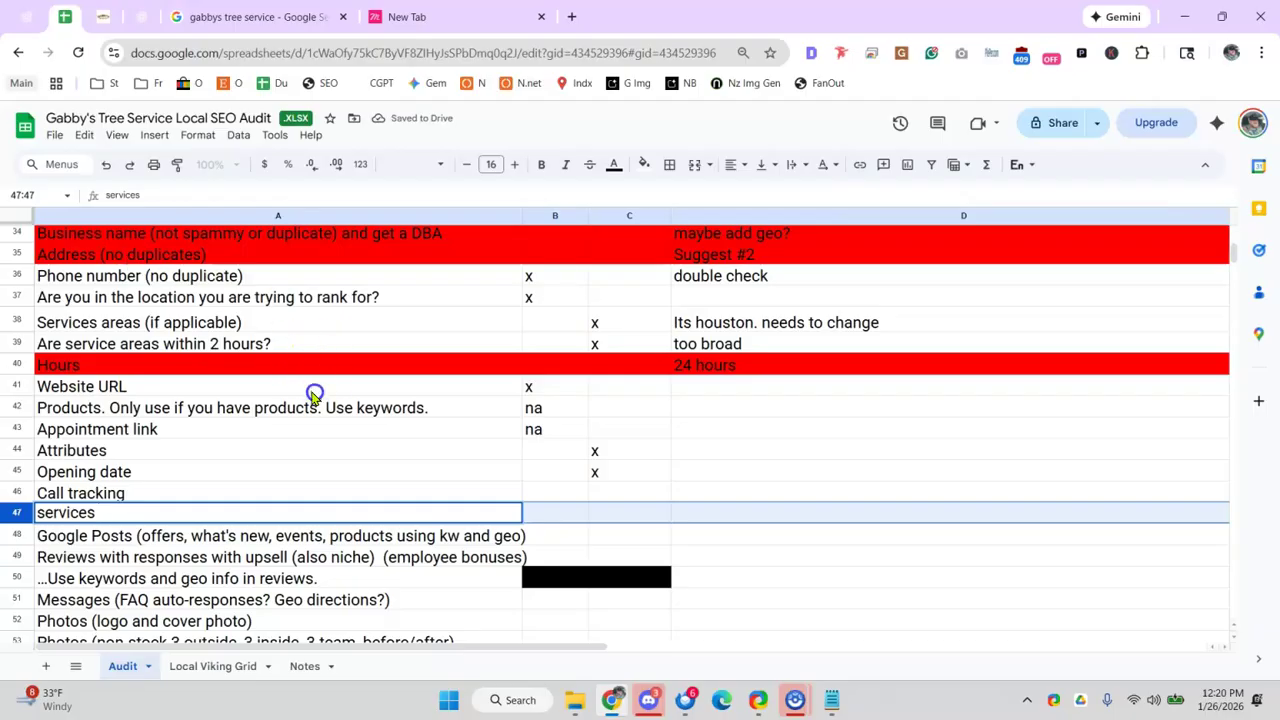
{"action": "left_click", "coordinate": [314, 389]}
{"action": "left_click", "coordinate": [283, 10]}
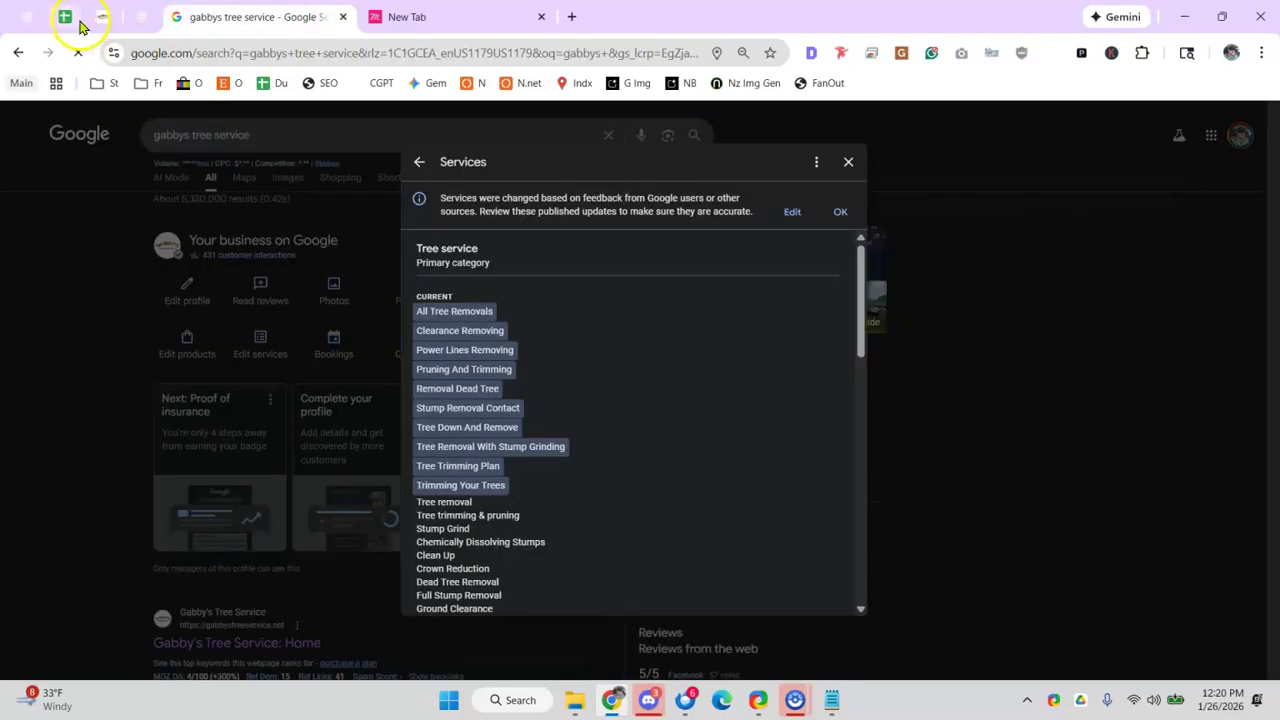
- Compare the audit's services row with the tree service's Business Profile services list
{"action": "left_click", "coordinate": [64, 16]}
{"action": "left_click", "coordinate": [113, 518]}
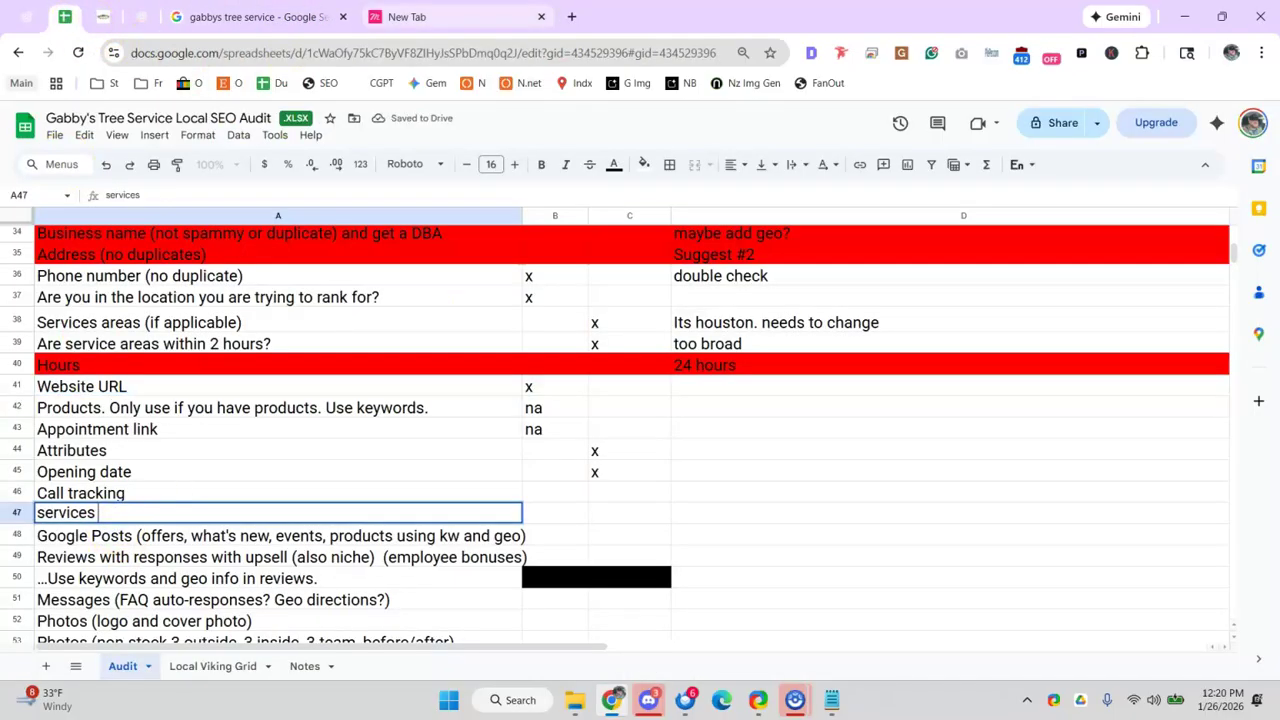
{"action": "left_click", "coordinate": [200, 16]}
{"action": "left_click", "coordinate": [1197, 378]}
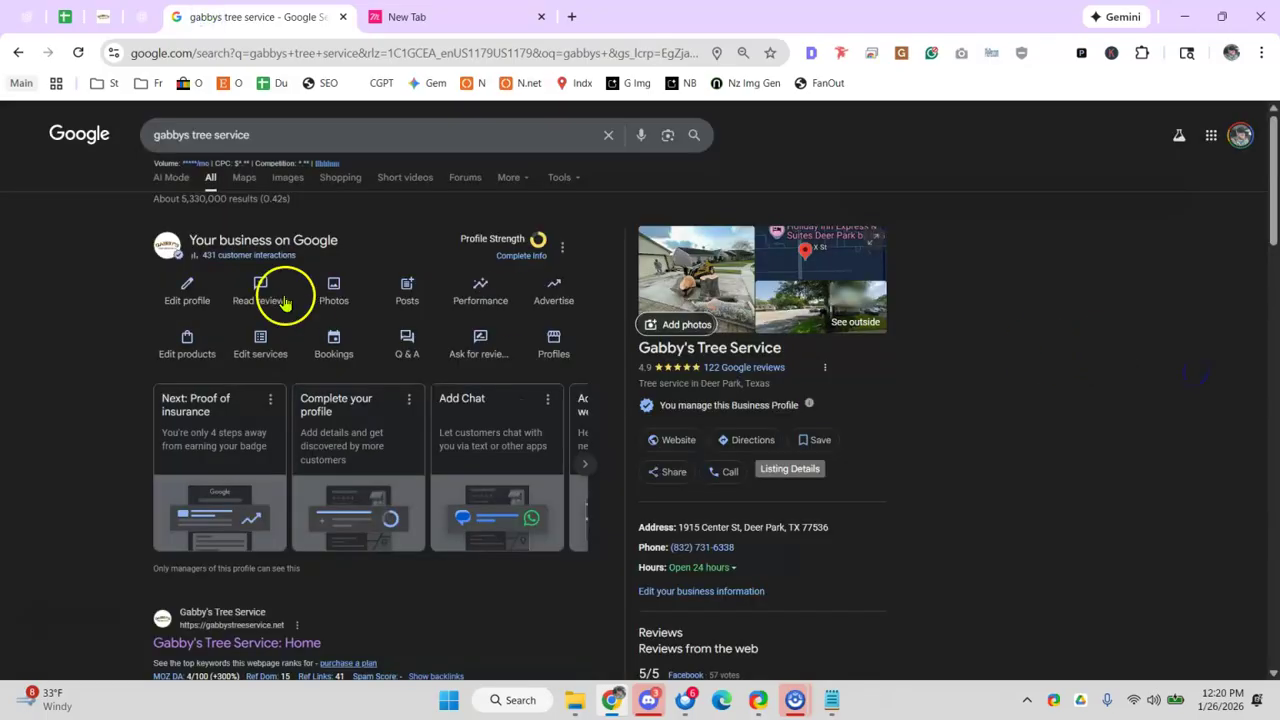
- Explore the Add product form's name, category, price, description and landing page fields, then close it
{"action": "left_click", "coordinate": [174, 350]}
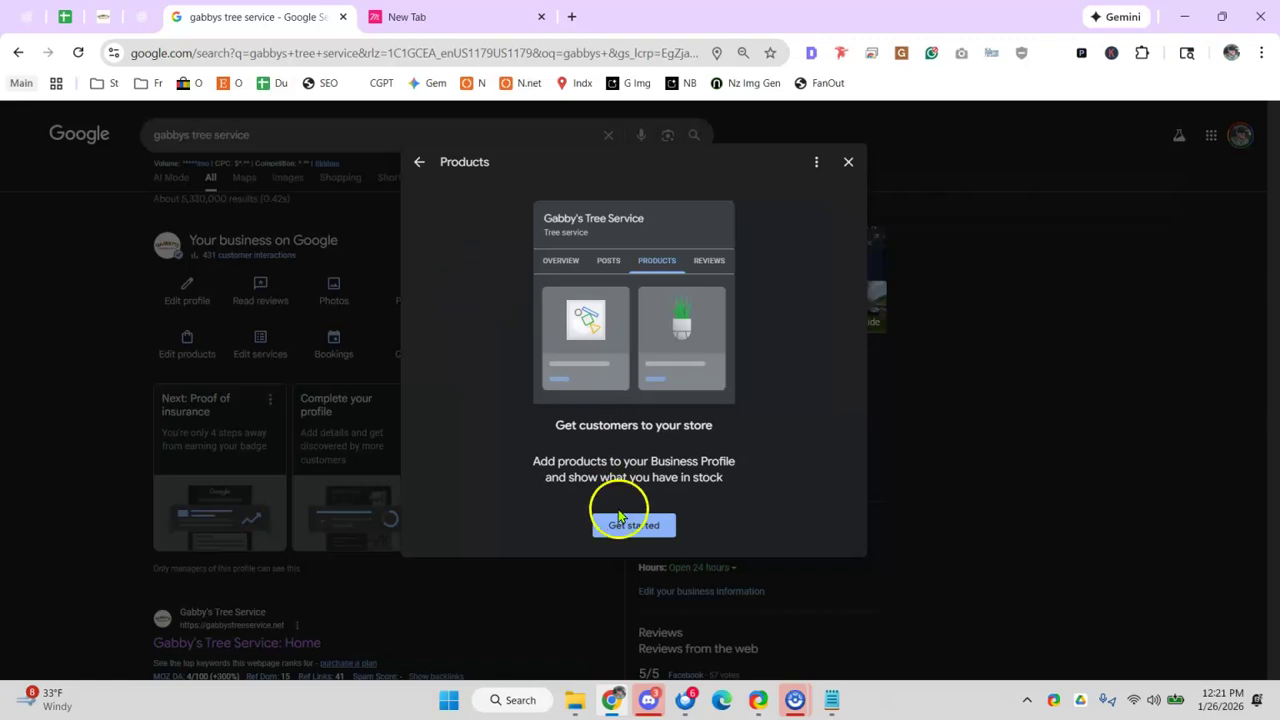
{"action": "left_click", "coordinate": [627, 530]}
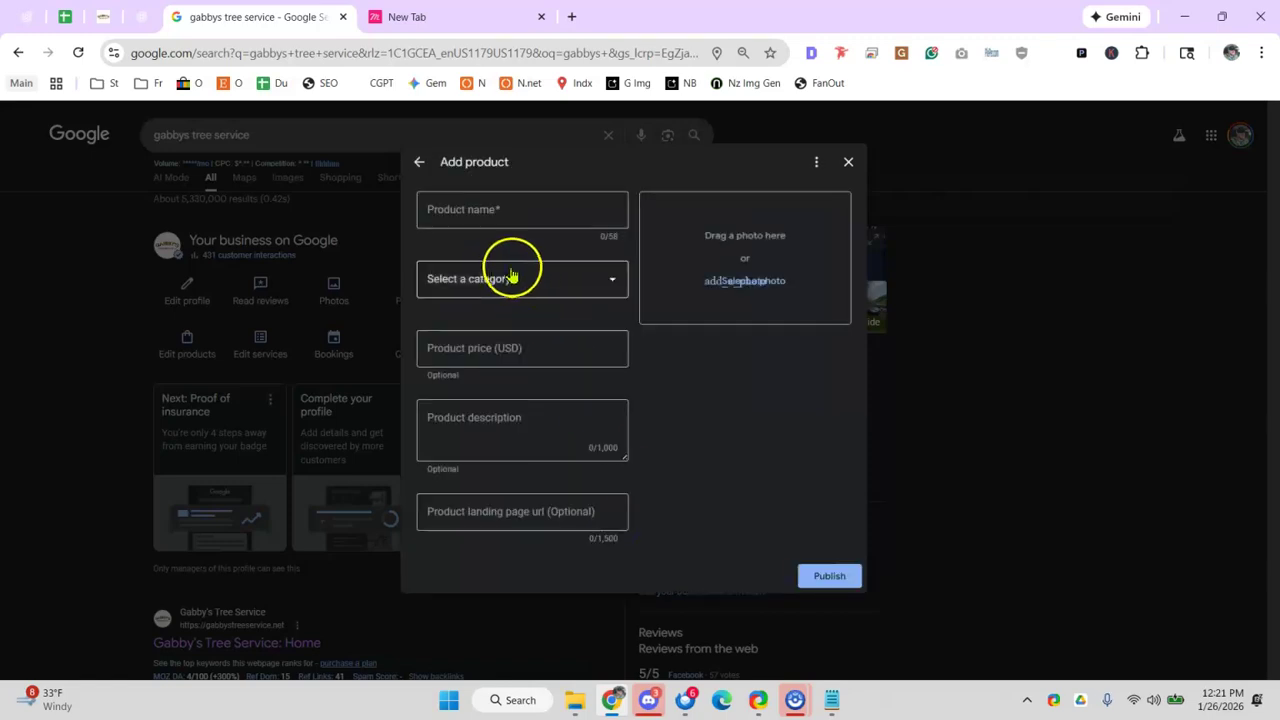
{"action": "left_click", "coordinate": [482, 218]}
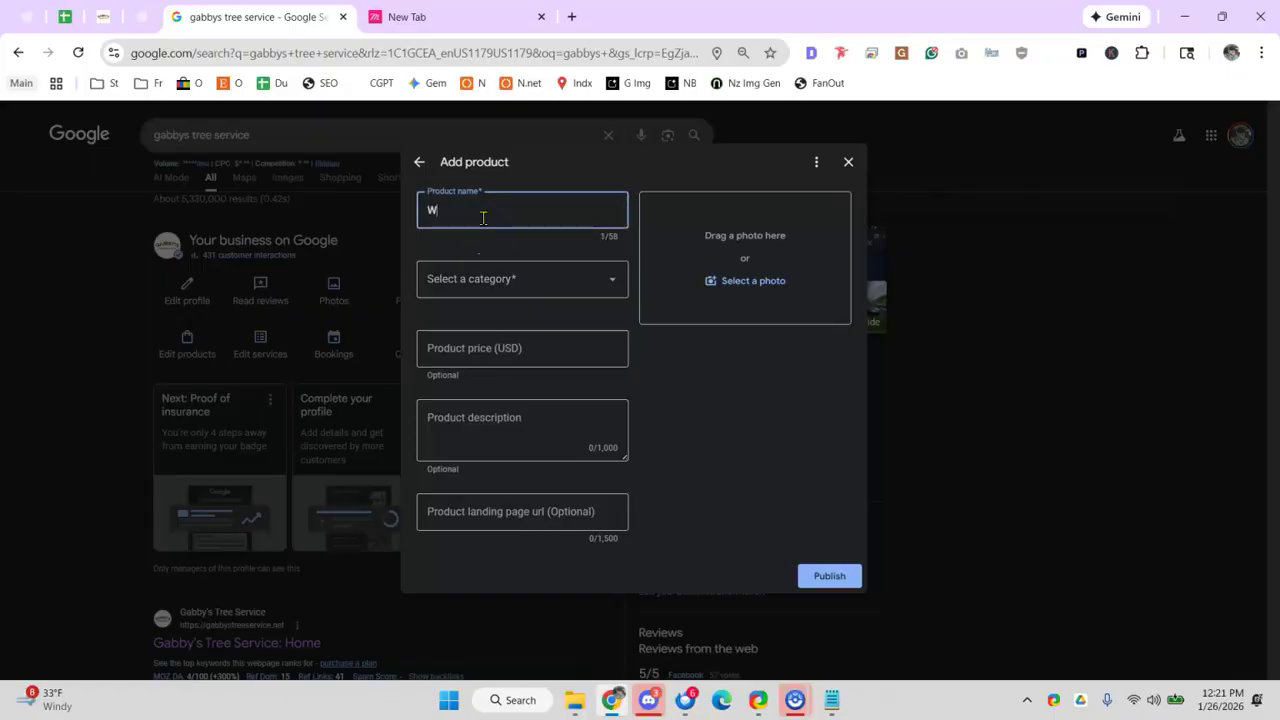
{"action": "left_click", "coordinate": [520, 285]}
{"action": "left_click", "coordinate": [525, 318]}
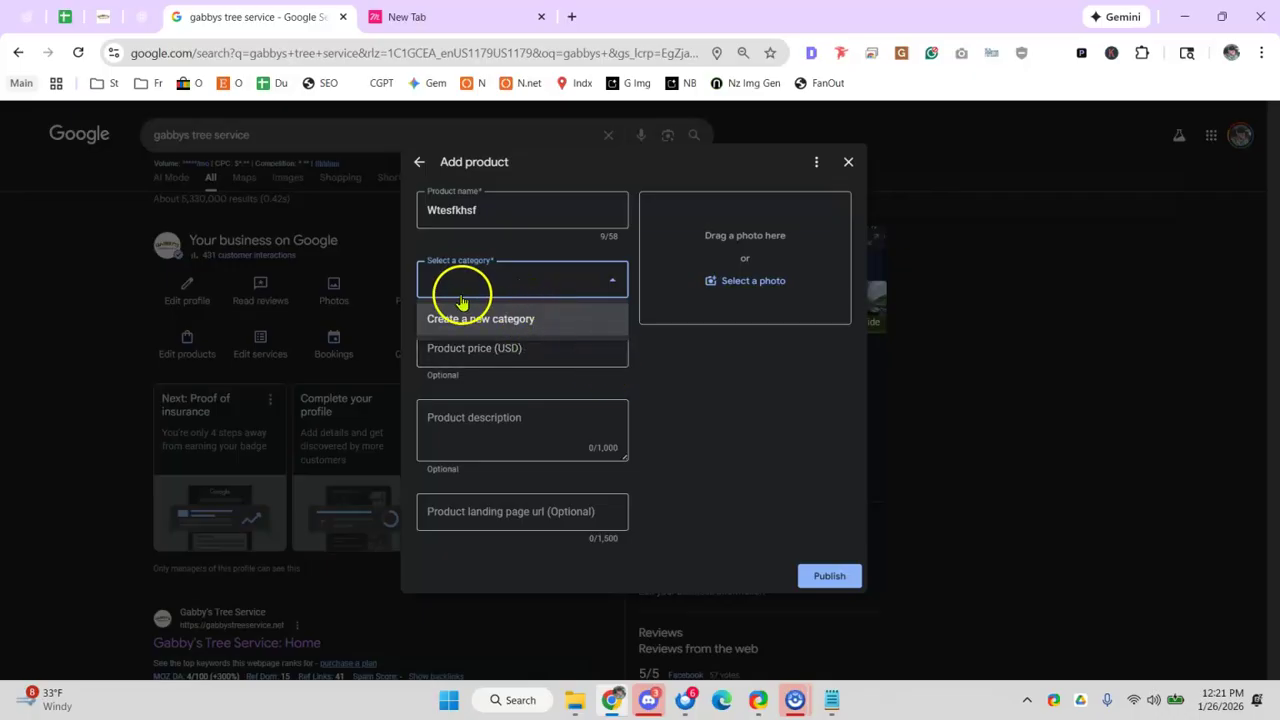
{"action": "left_click", "coordinate": [656, 373]}
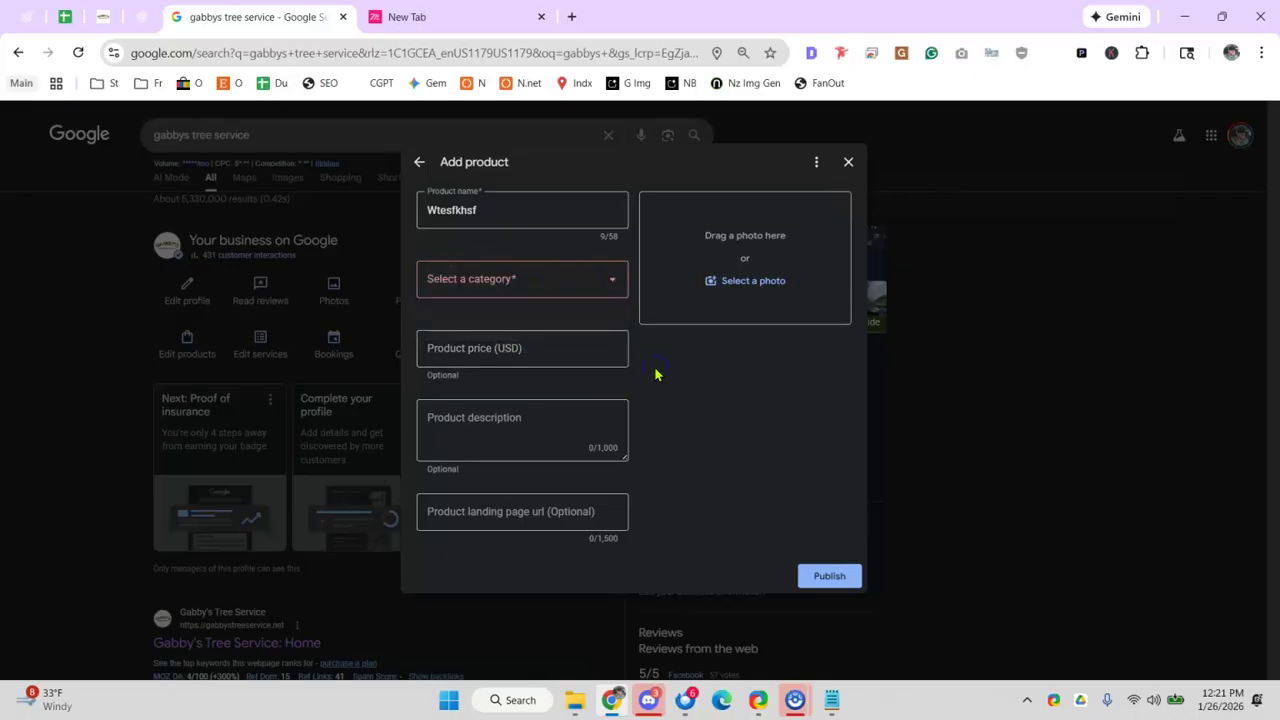
{"action": "left_click", "coordinate": [503, 348]}
{"action": "left_click", "coordinate": [503, 422]}
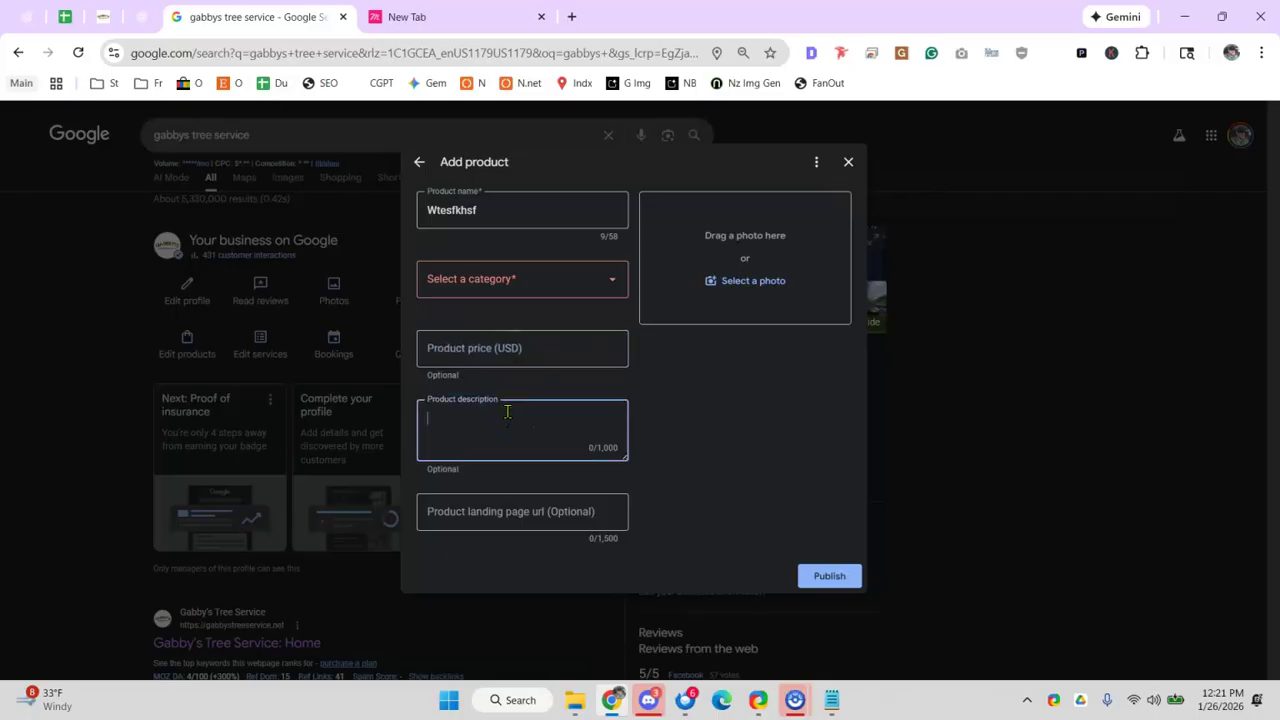
{"action": "left_click", "coordinate": [513, 510]}
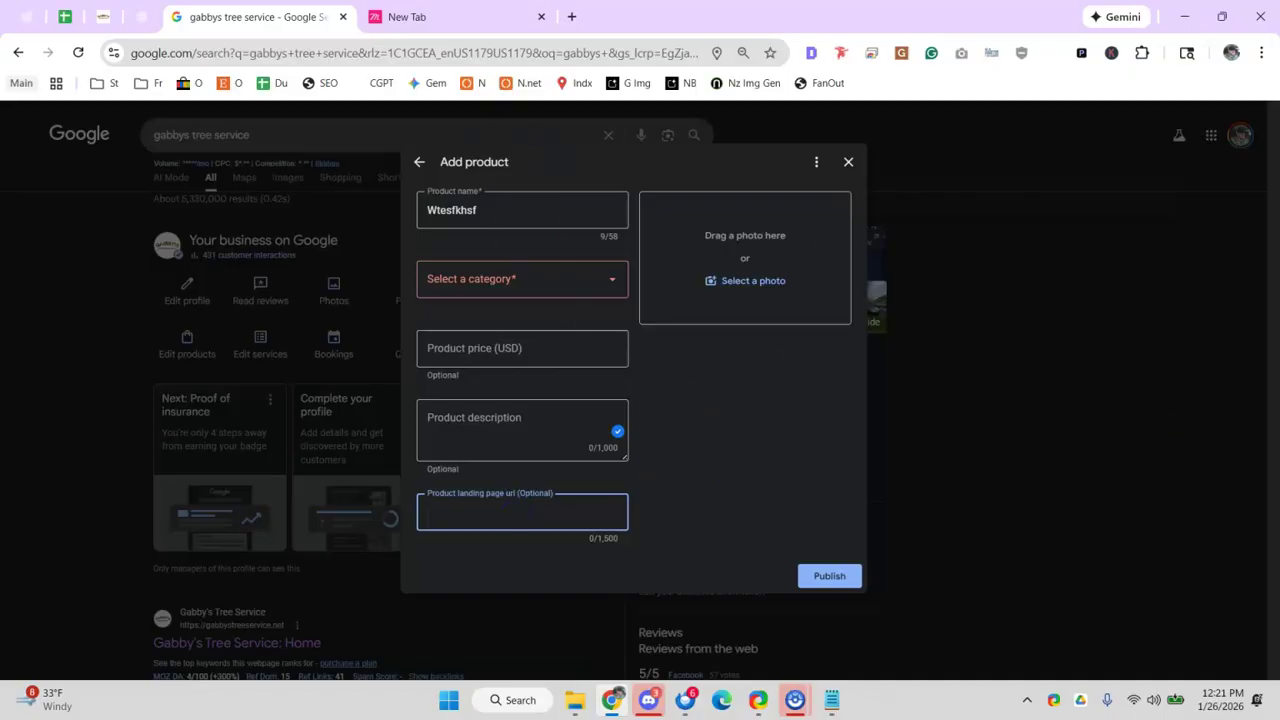
{"action": "left_click", "coordinate": [849, 164]}
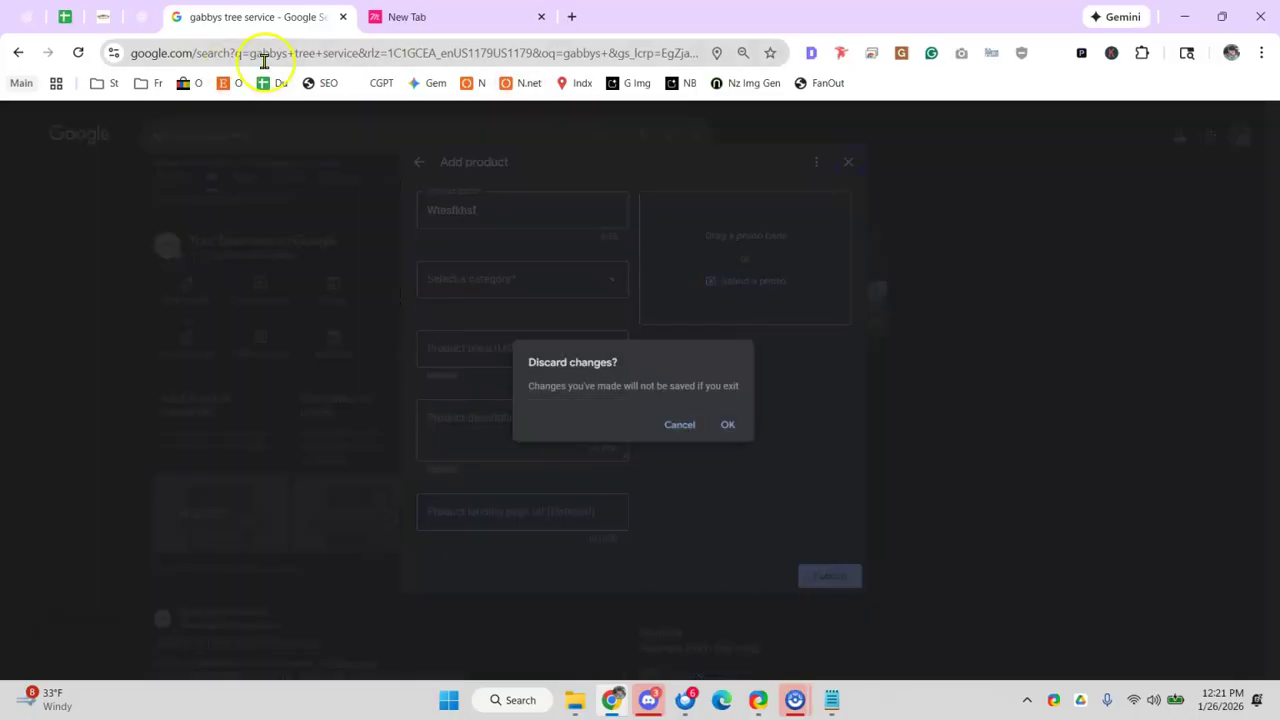
{"action": "left_click", "coordinate": [275, 55]}
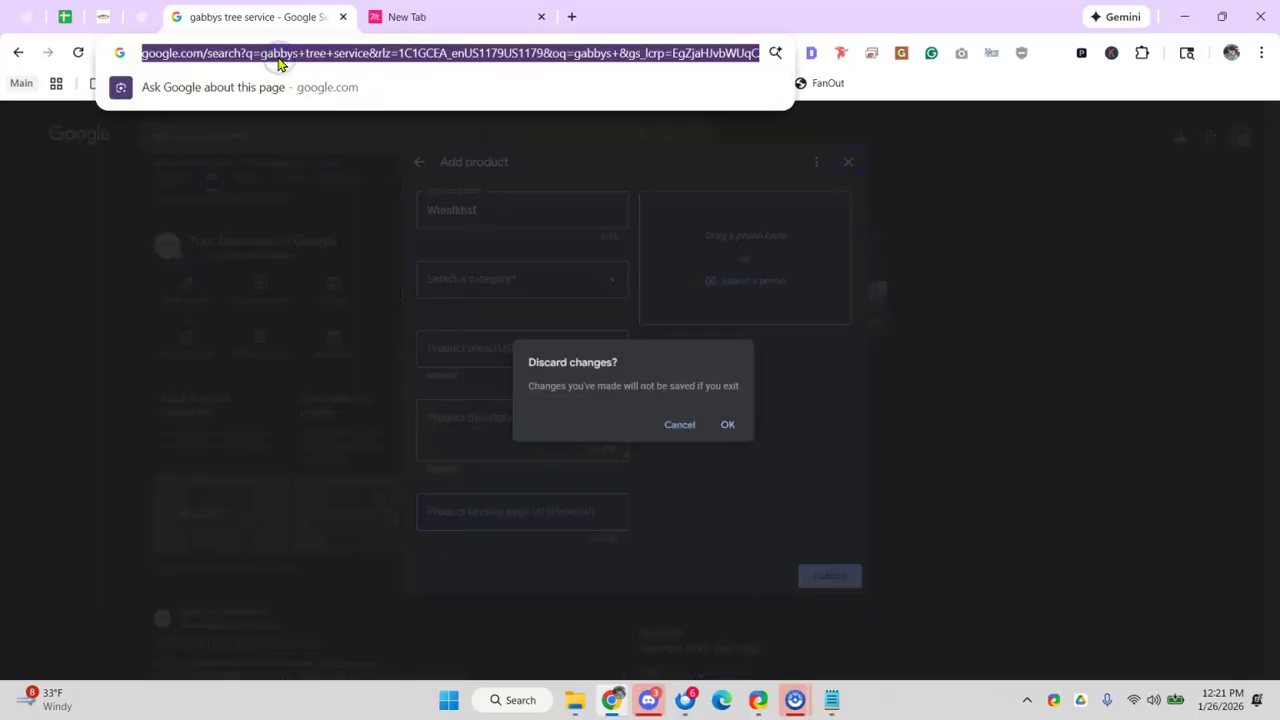
- Search 'la dental clinic' and view LA Dental Clinic's Products section before closing it
{"action": "type", "text": "la dental clinic"}
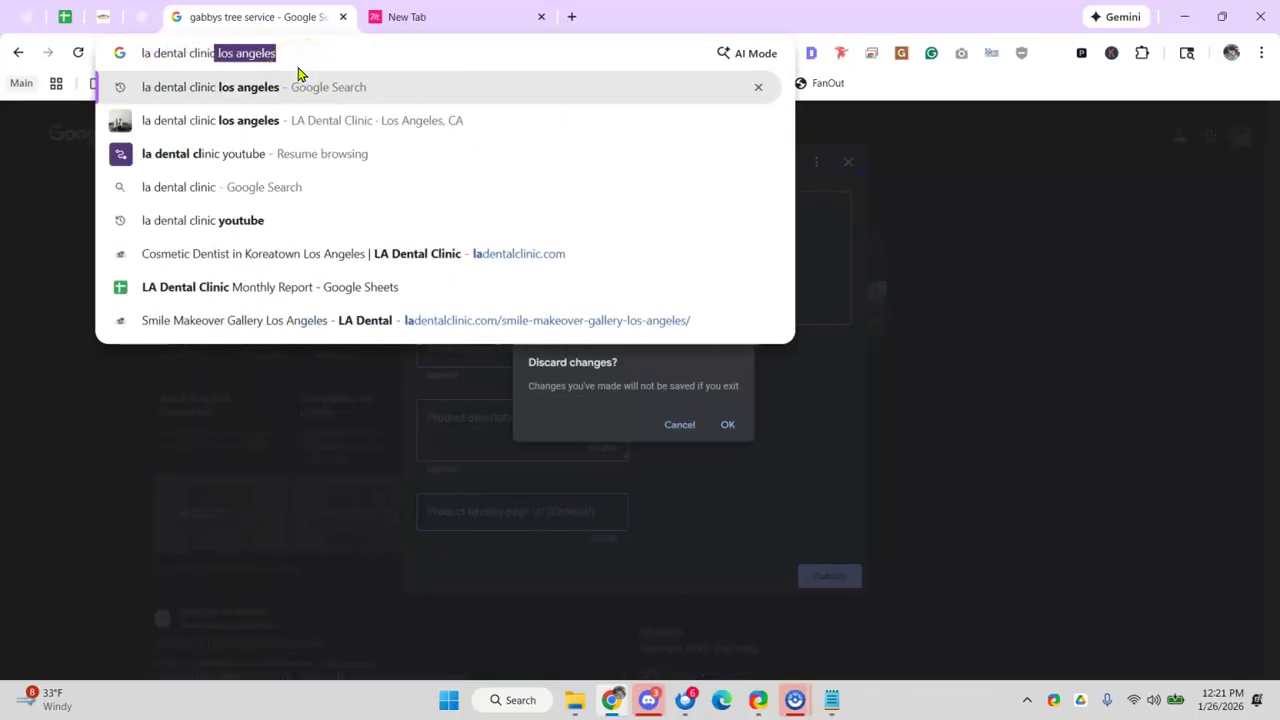
{"action": "key", "text": "Return"}
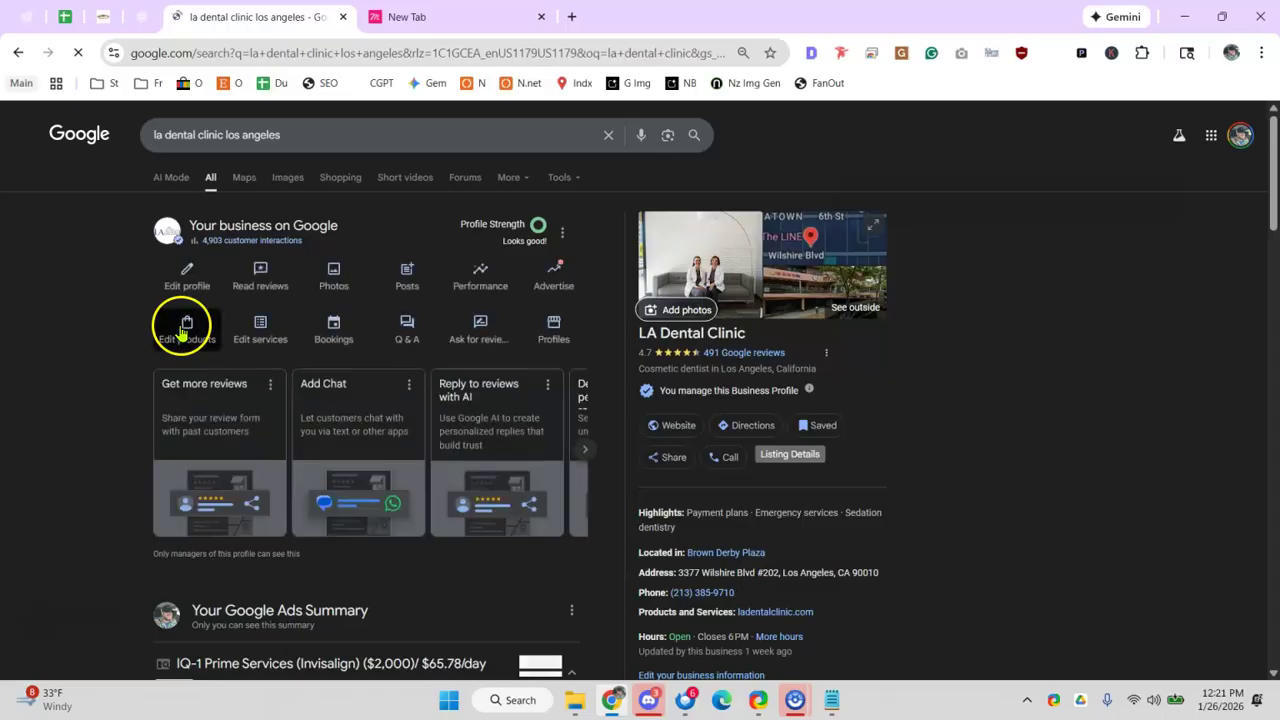
{"action": "left_click", "coordinate": [183, 333]}
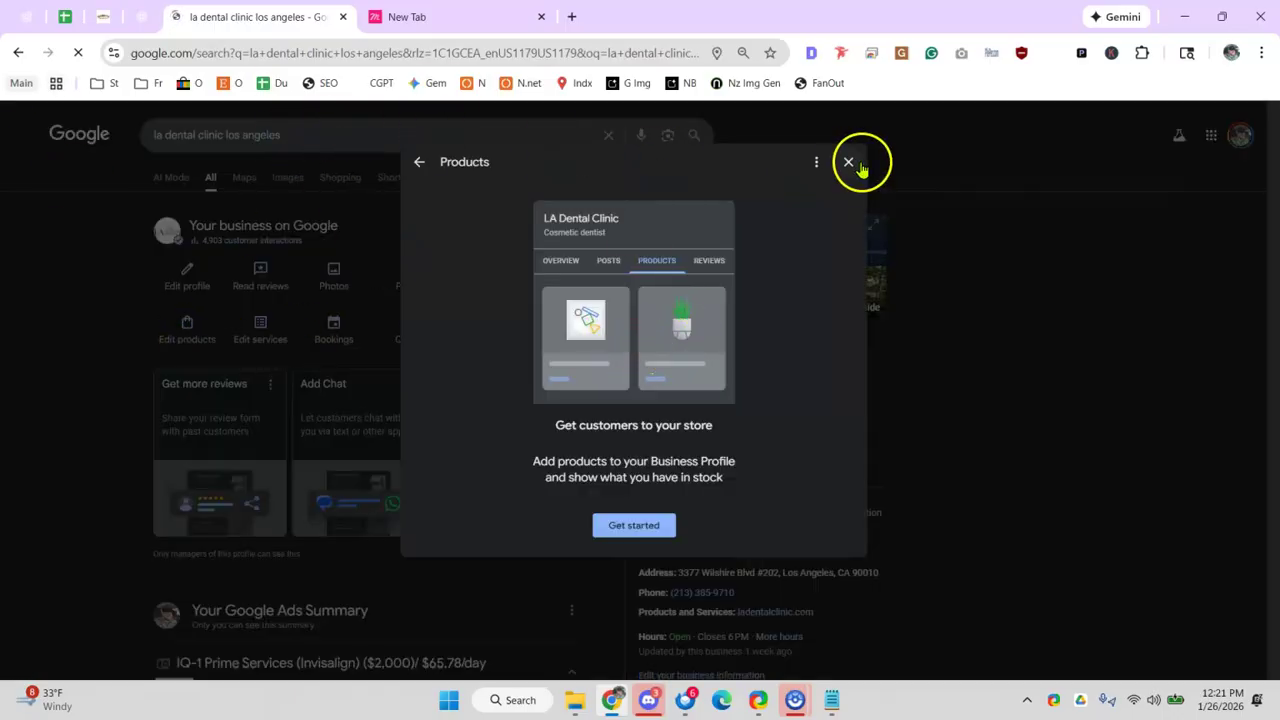
{"action": "left_click", "coordinate": [848, 161]}
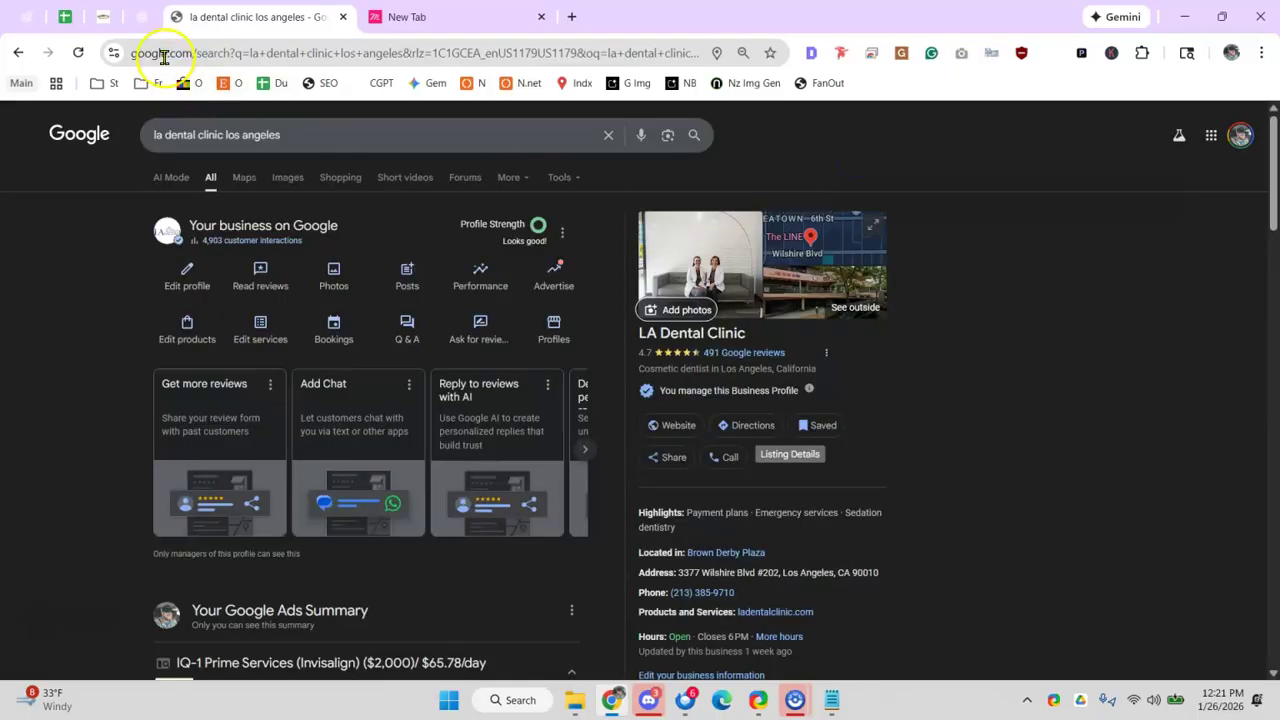
{"action": "left_click", "coordinate": [148, 22]}
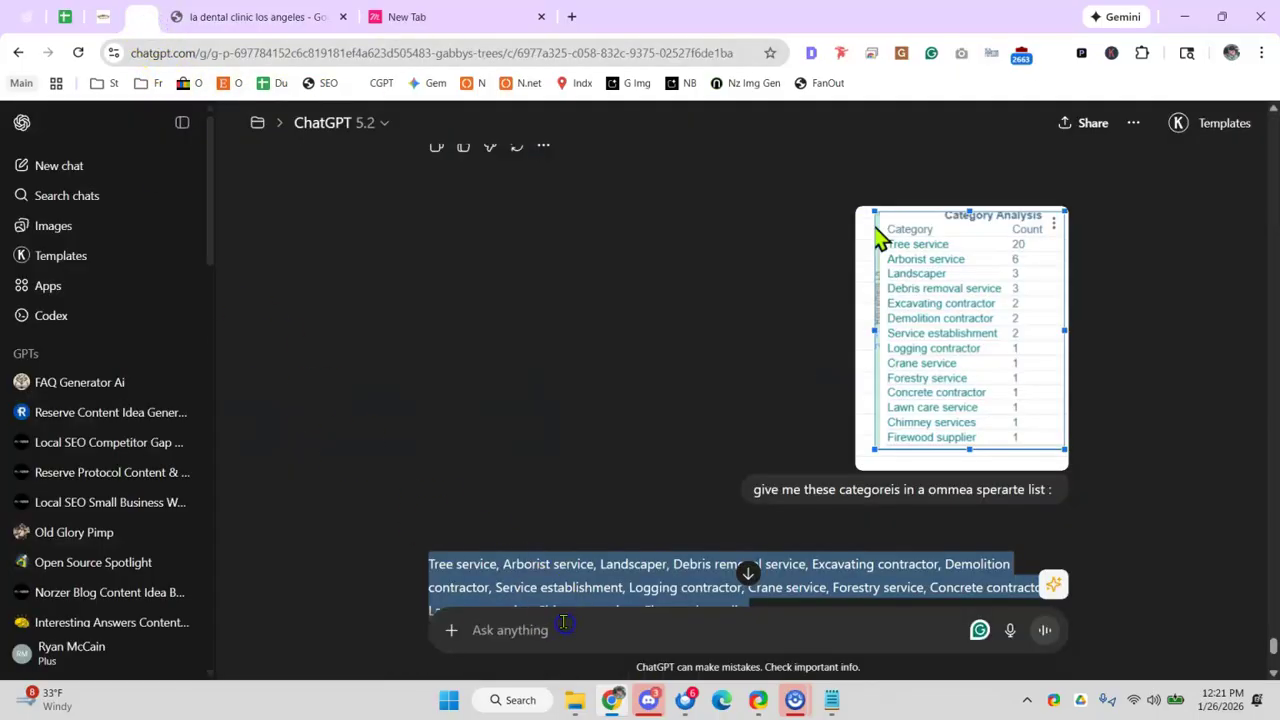
- Ask ChatGPT about Business Profile product limits and note the 20–50+ products figure
{"action": "left_click", "coordinate": [558, 621]}
{"action": "type", "text": "what many gbp products can a company have"}
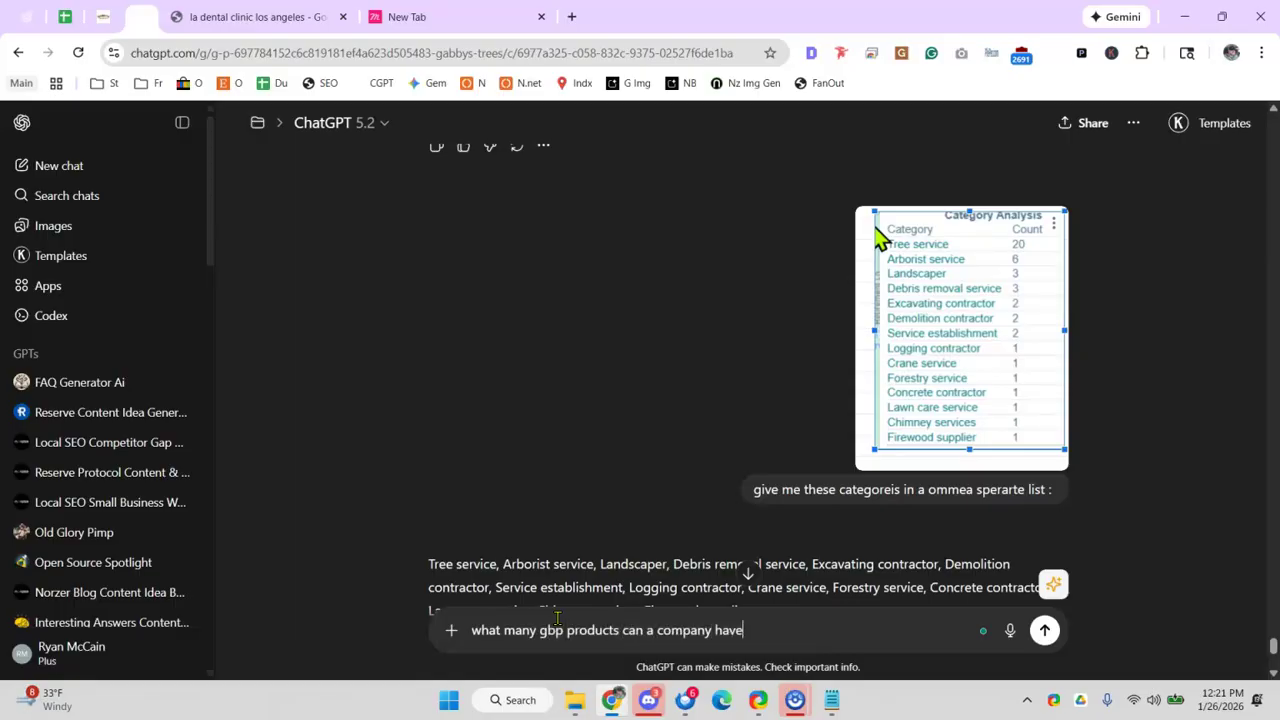
{"action": "key", "text": "Return"}
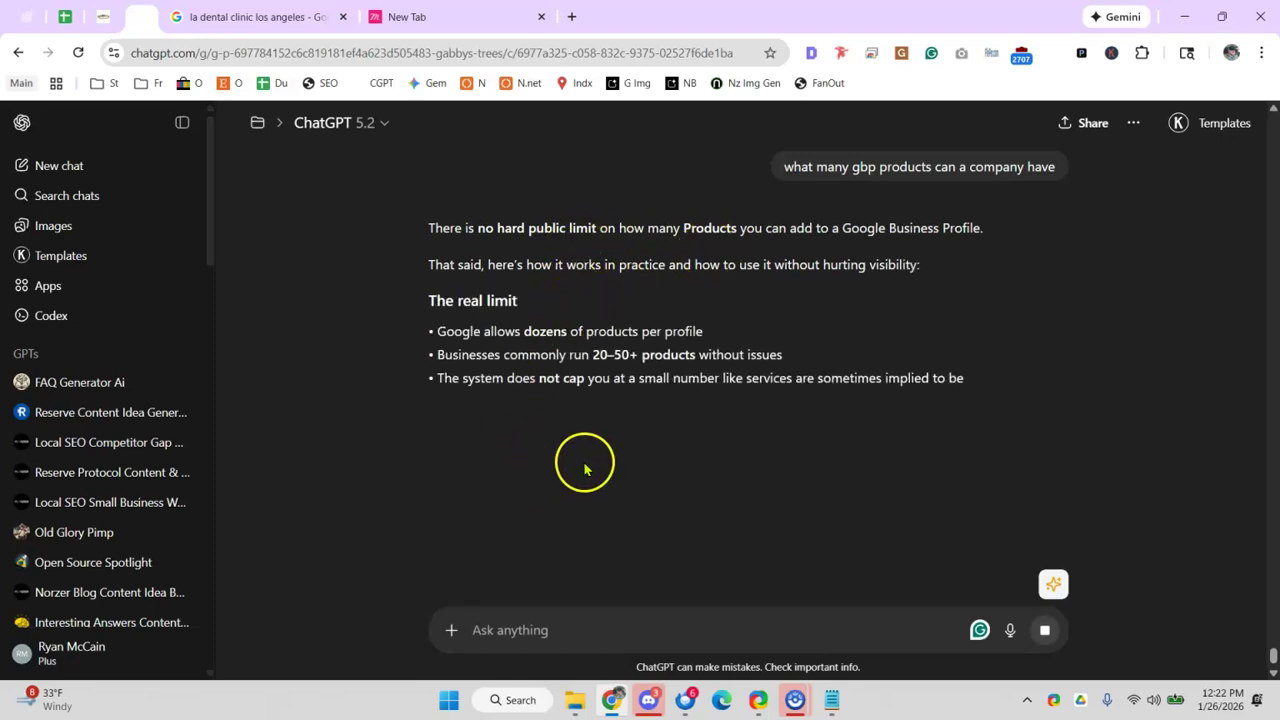
{"action": "left_click_drag", "start_coordinate": [508, 355], "coordinate": [695, 357]}
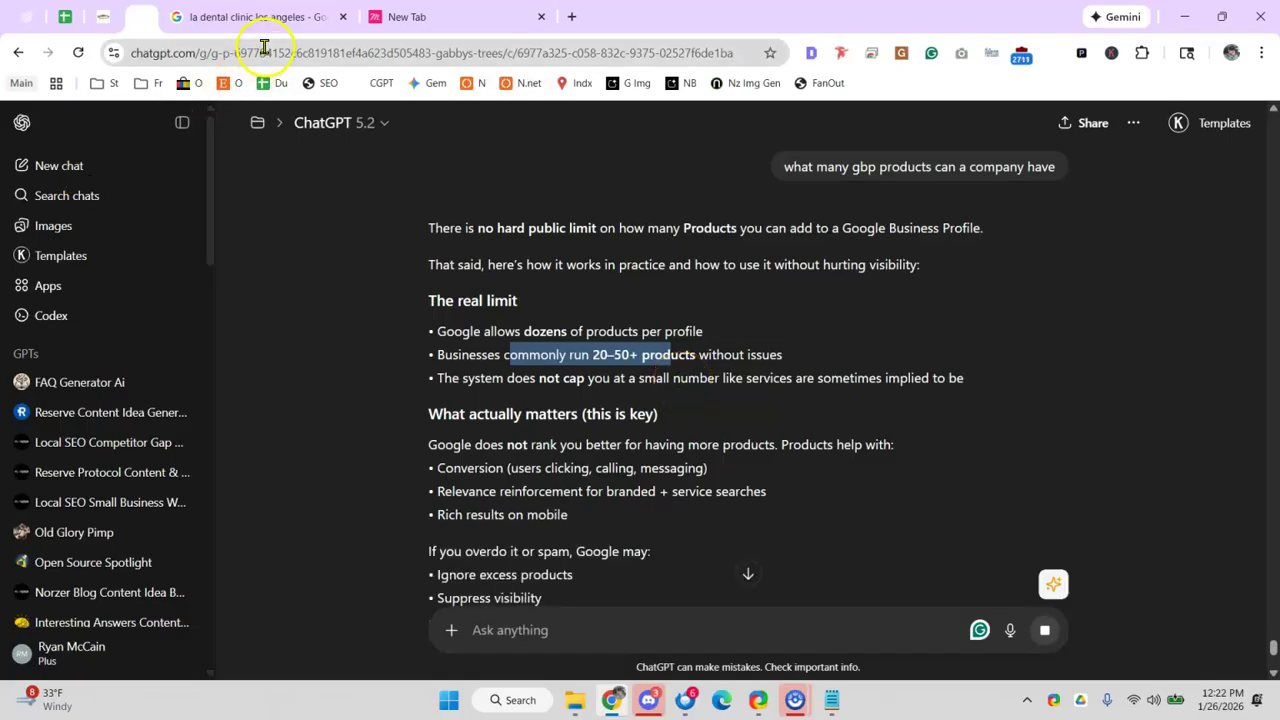
{"action": "left_click", "coordinate": [267, 26]}
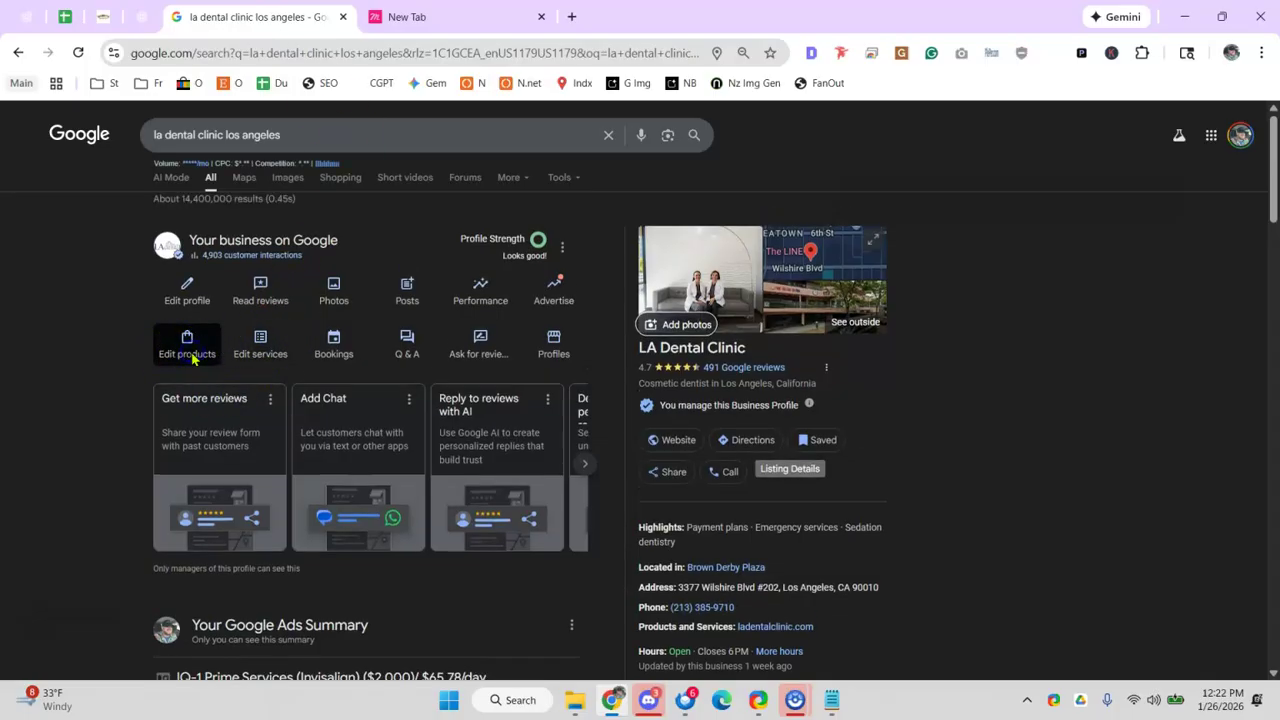
- Review LA Dental Clinic's Products section again, then return to the Gabby's Tree Service audit
{"action": "left_click", "coordinate": [403, 354]}
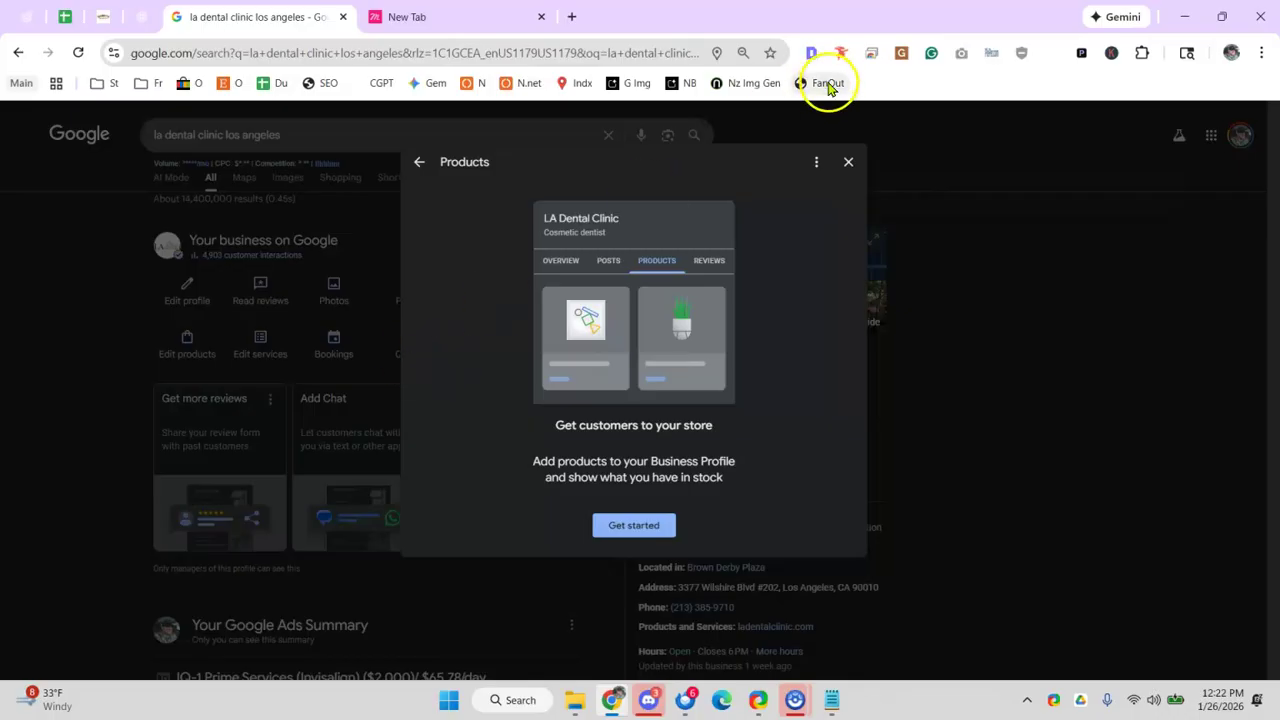
{"action": "left_click", "coordinate": [848, 161]}
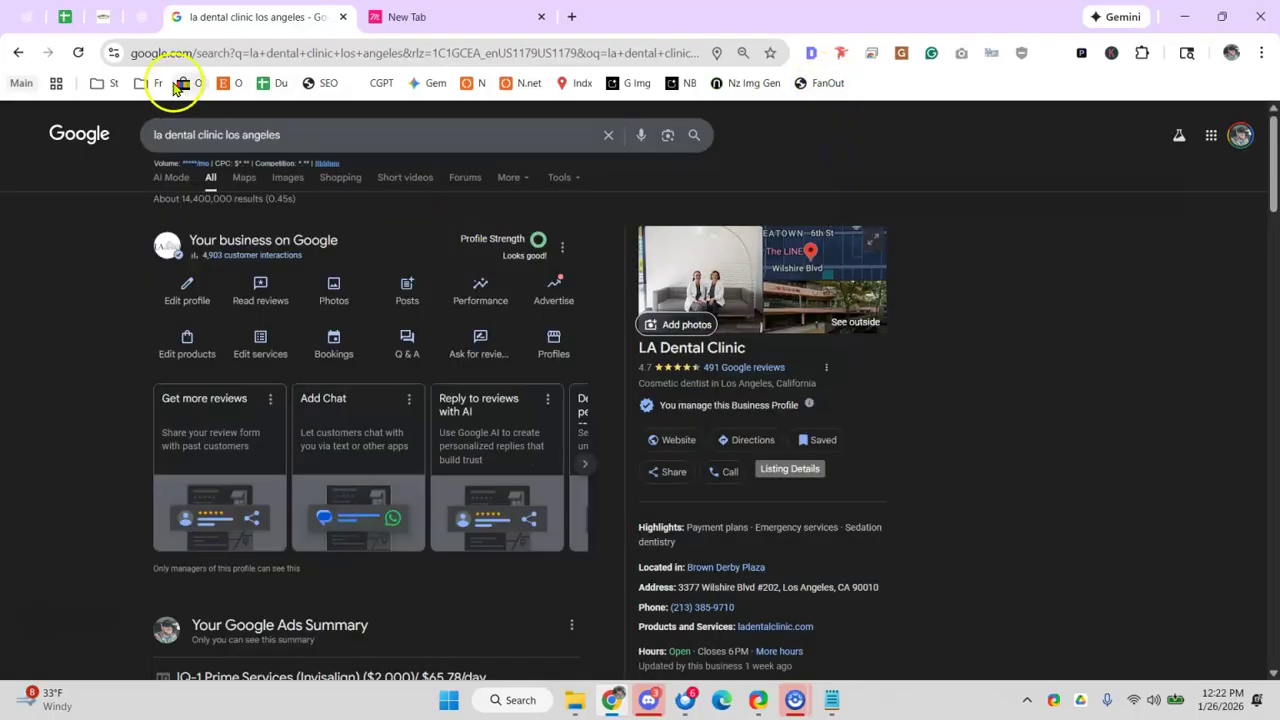
{"action": "left_click", "coordinate": [64, 17]}
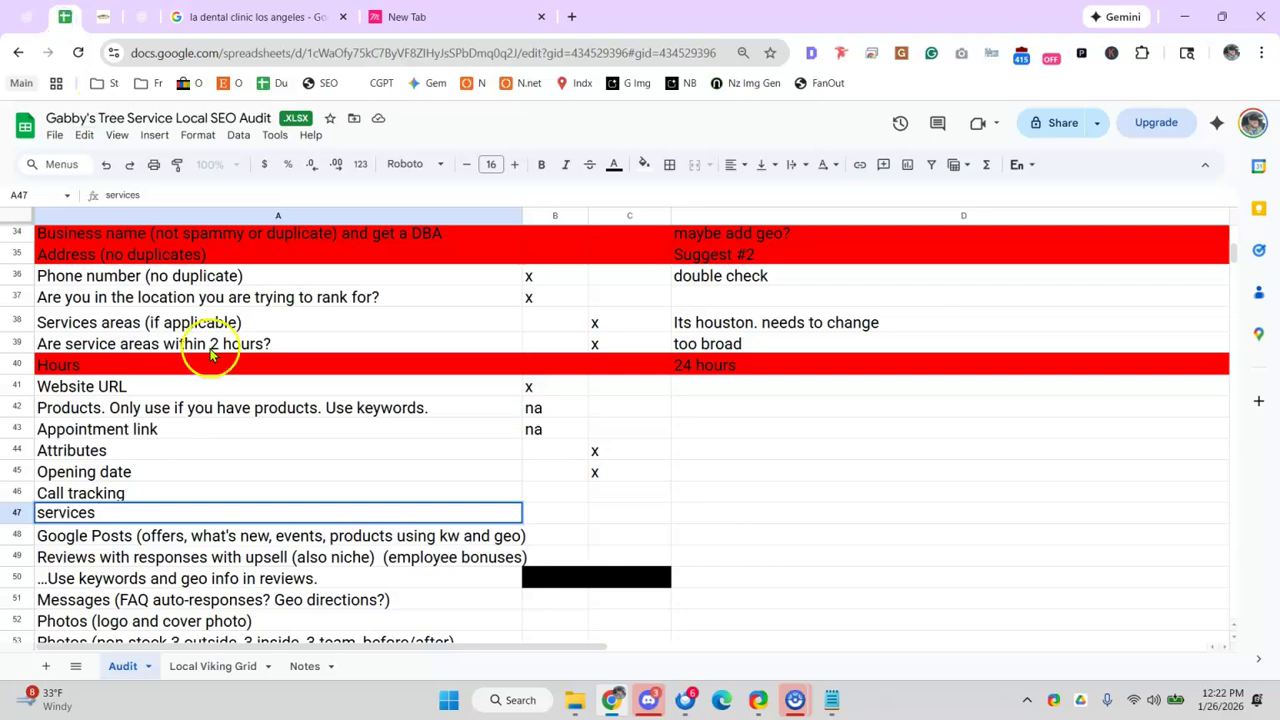
{"action": "left_click", "coordinate": [230, 385]}
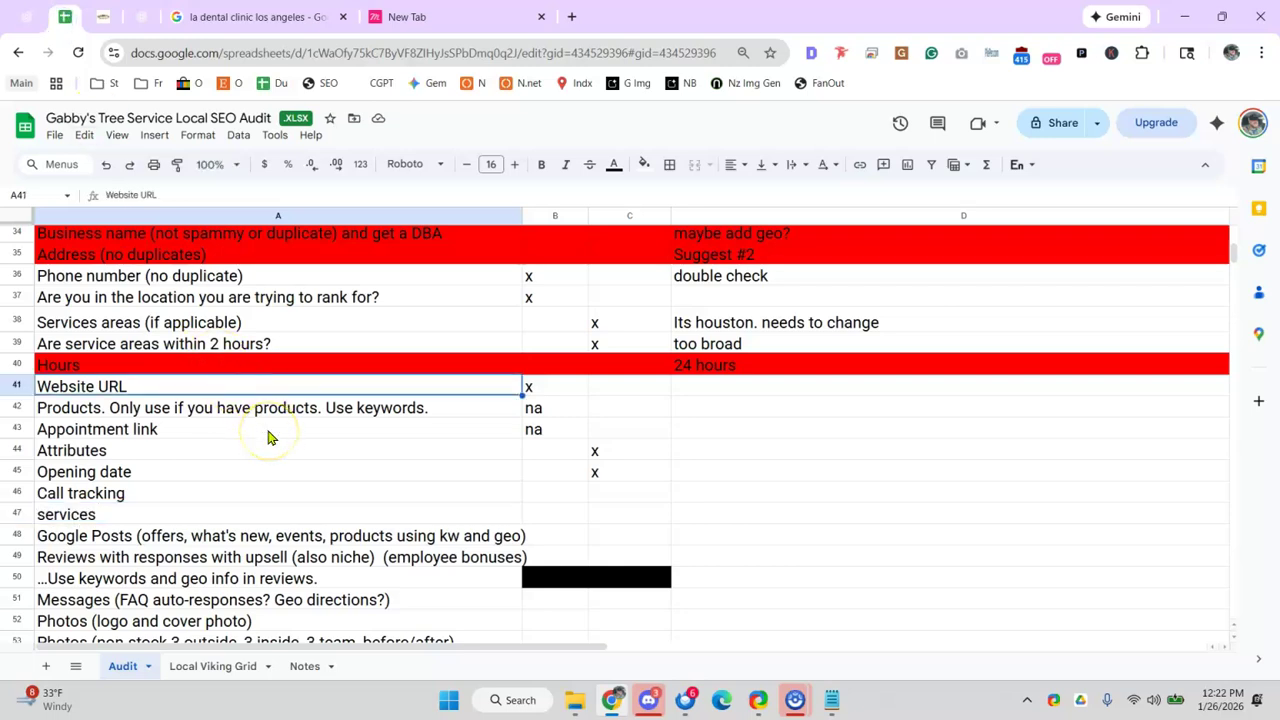
{"action": "left_click", "coordinate": [240, 494]}
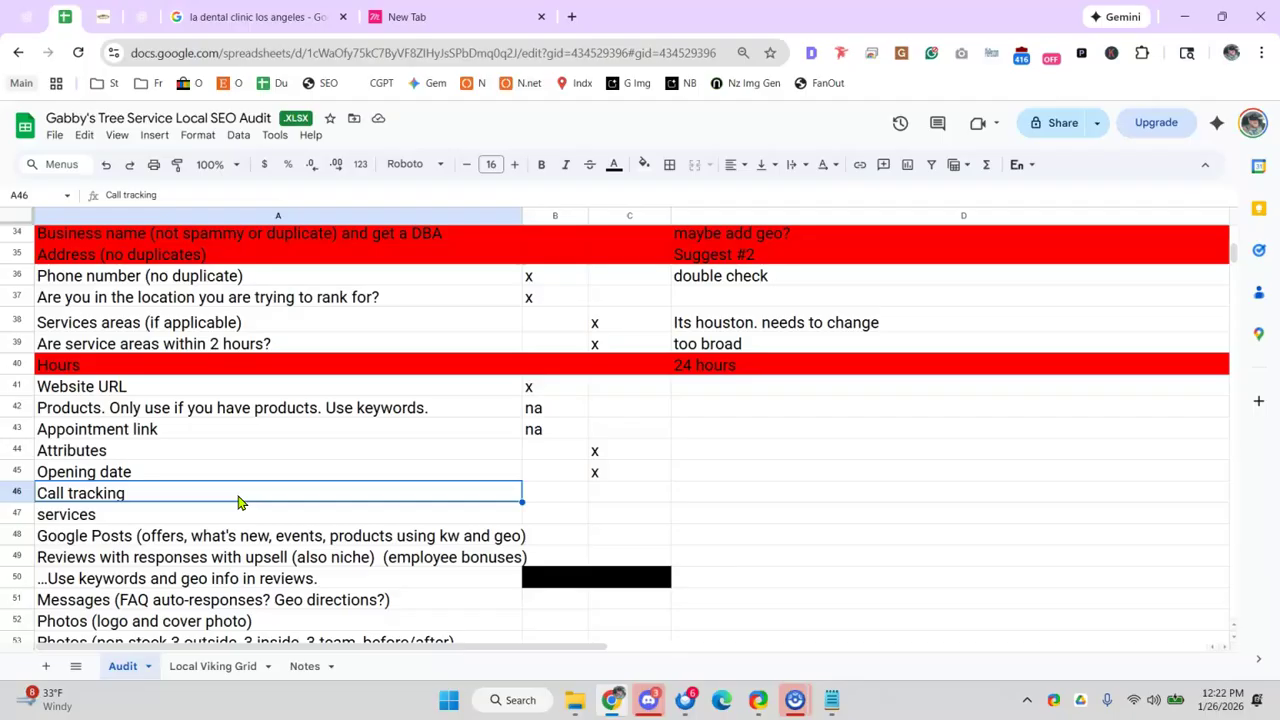
{"action": "left_click", "coordinate": [184, 434]}
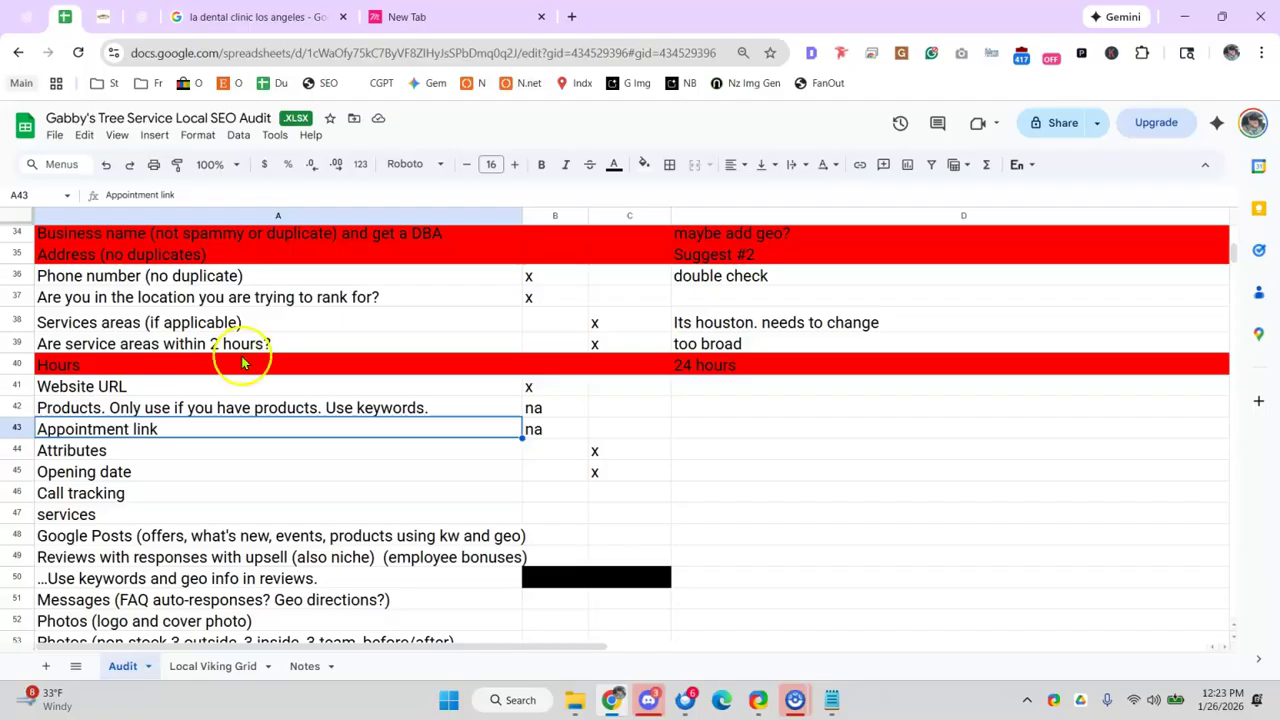
{"action": "left_click", "coordinate": [222, 453]}
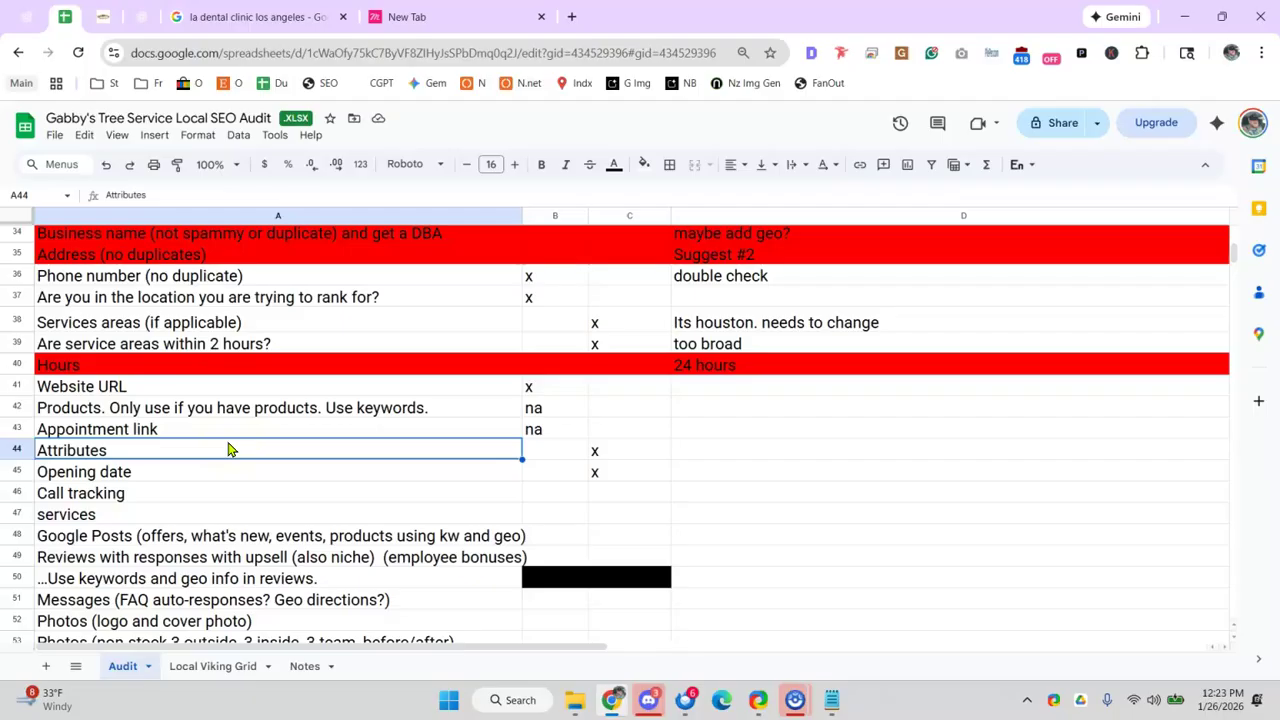
{"action": "left_click", "coordinate": [192, 496]}
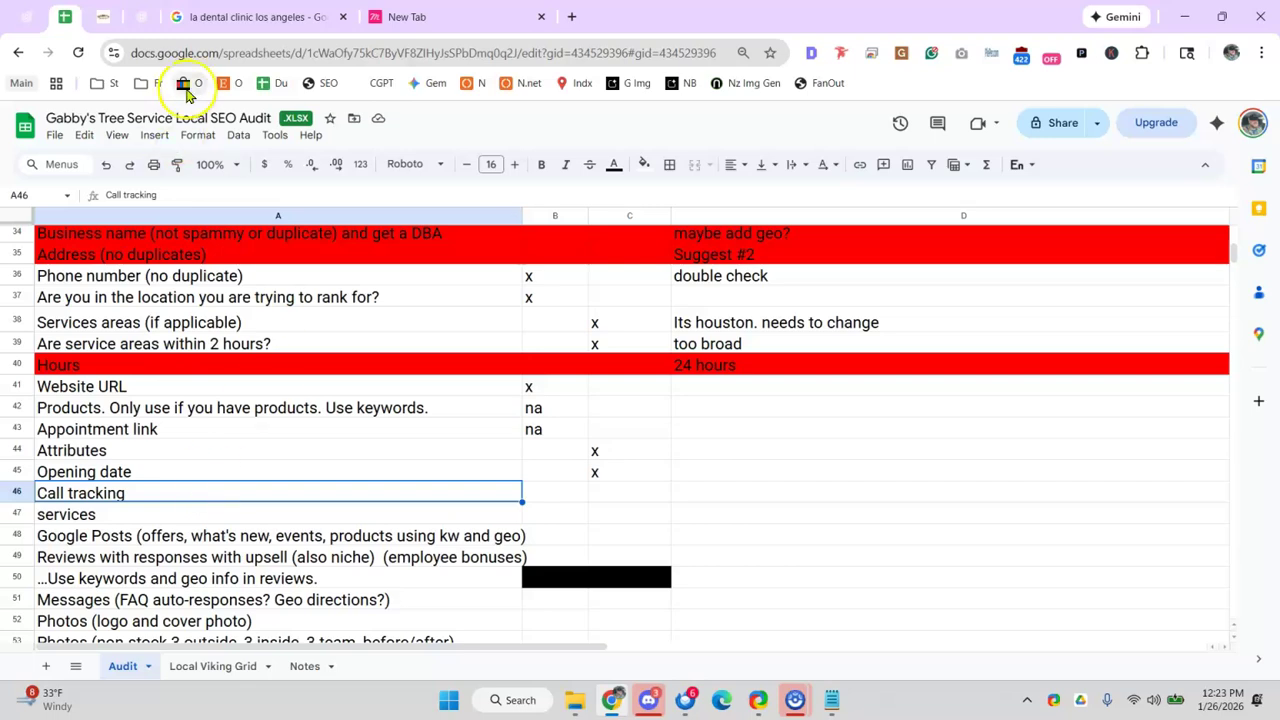
- Open LA Dental Clinic's Performance report with the time period set to December 2025
{"action": "left_click", "coordinate": [235, 16]}
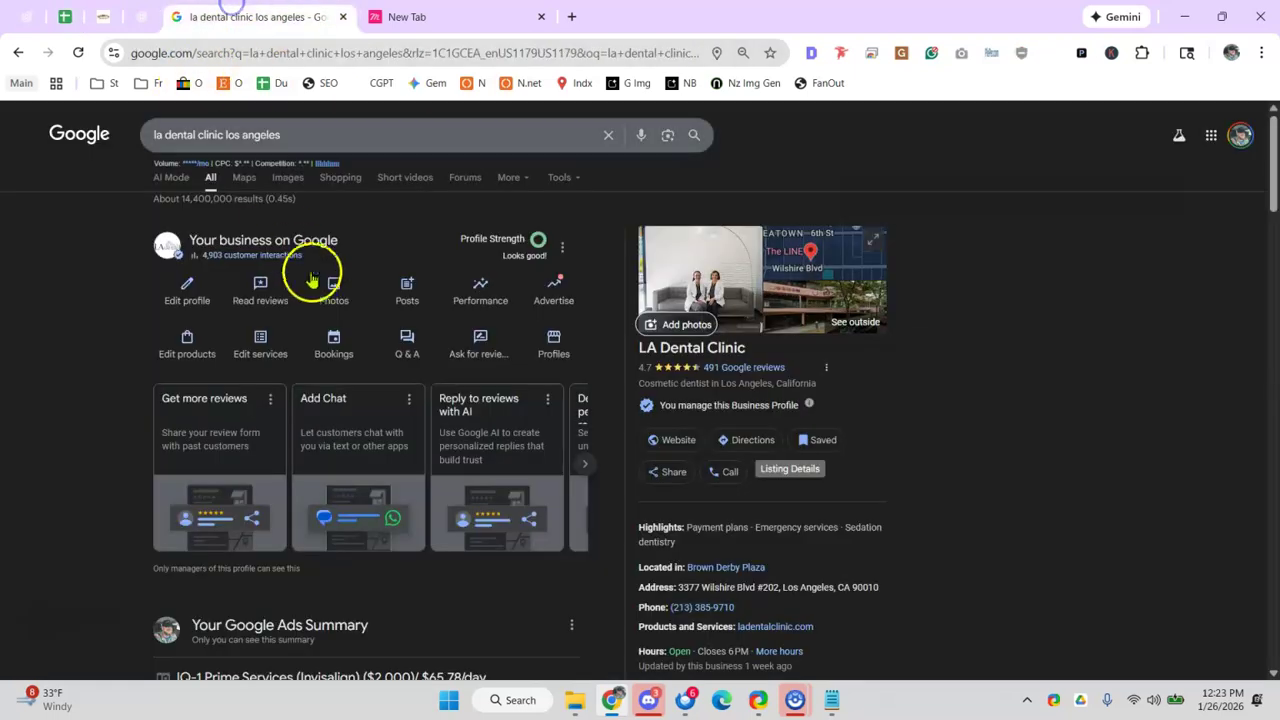
{"action": "left_click", "coordinate": [481, 292]}
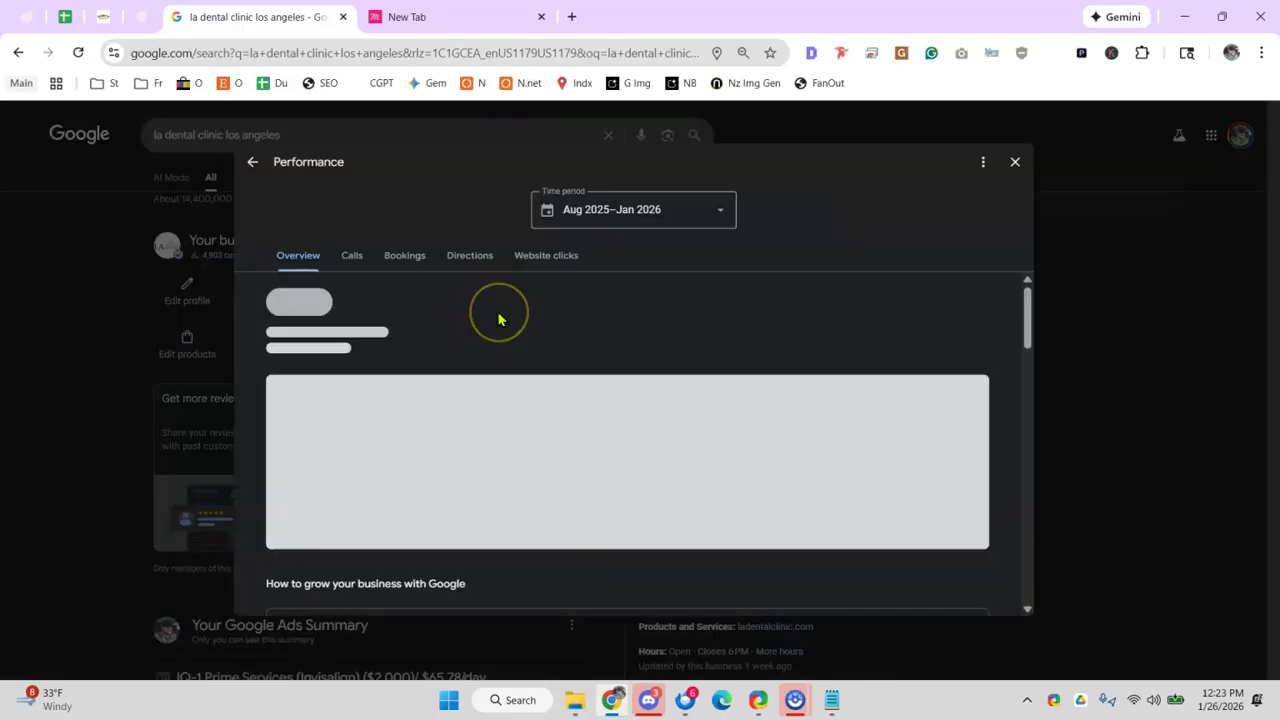
{"action": "left_click", "coordinate": [575, 222]}
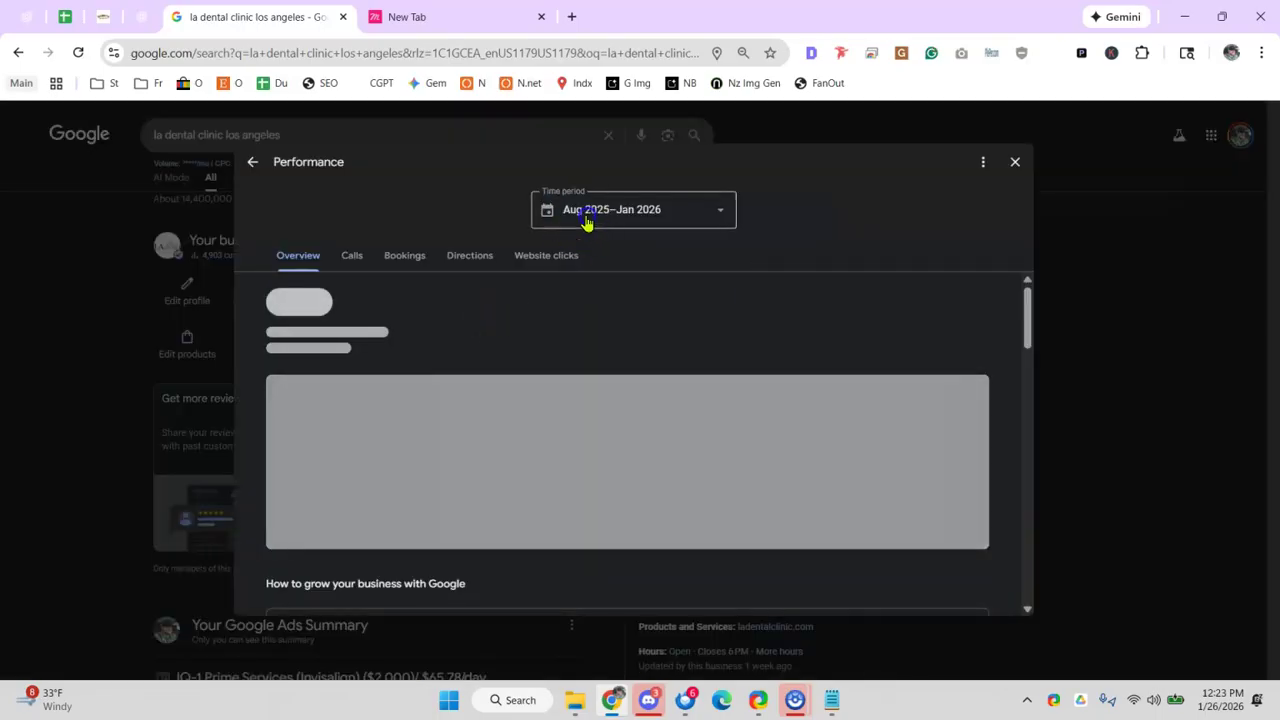
{"action": "left_click", "coordinate": [609, 224]}
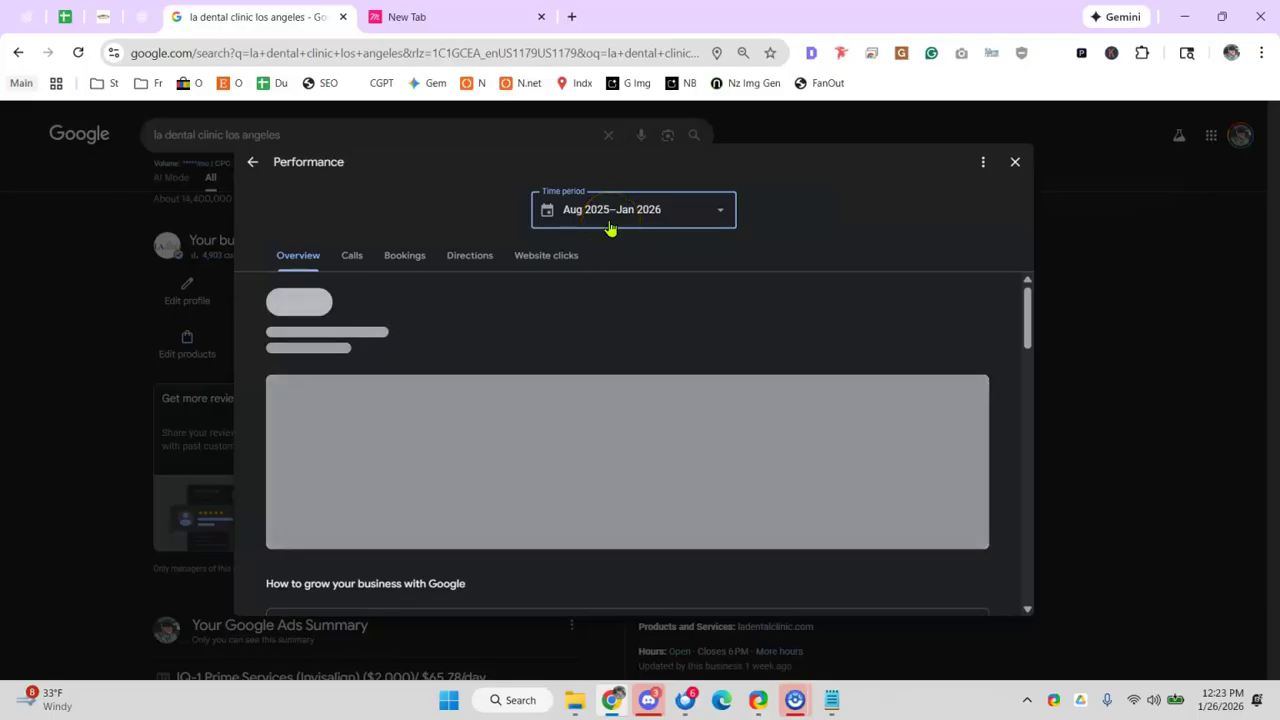
{"action": "left_click", "coordinate": [606, 282]}
{"action": "left_click", "coordinate": [623, 217]}
{"action": "left_click", "coordinate": [634, 277]}
{"action": "left_click", "coordinate": [655, 230]}
{"action": "left_click", "coordinate": [650, 251]}
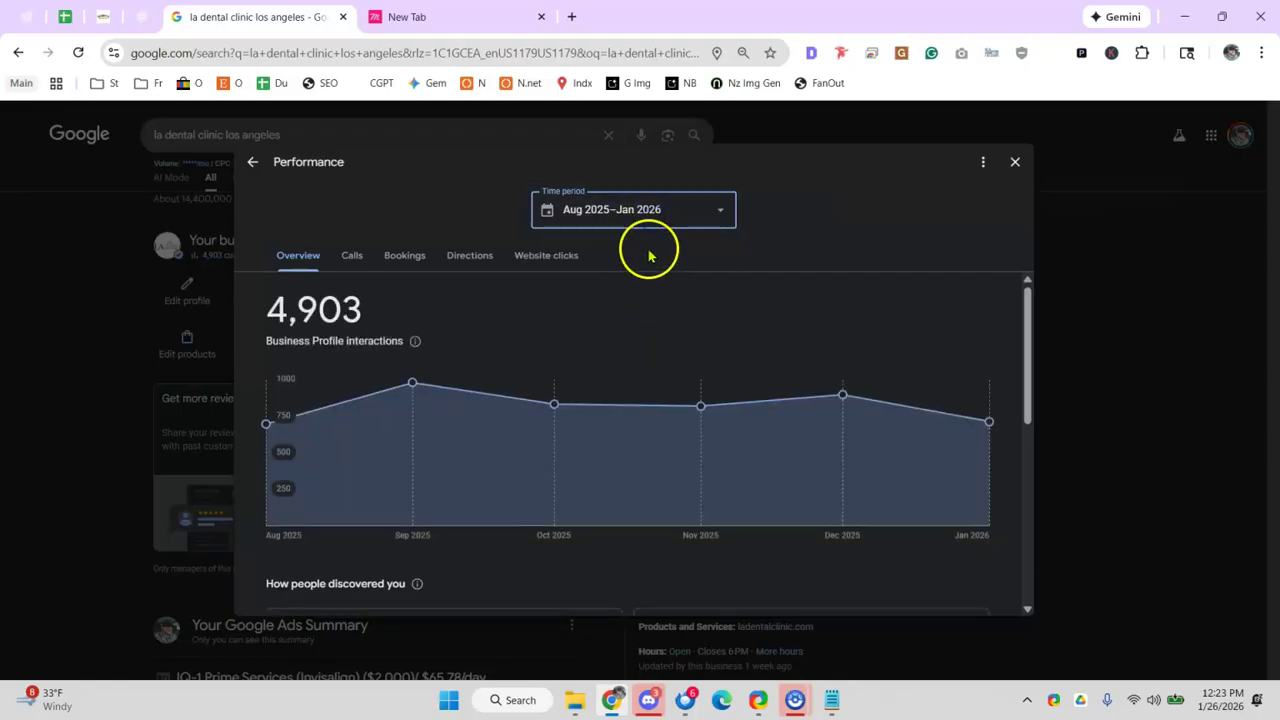
{"action": "left_click", "coordinate": [646, 222]}
{"action": "left_click", "coordinate": [640, 306]}
{"action": "left_click", "coordinate": [638, 305]}
{"action": "left_click", "coordinate": [704, 343]}
{"action": "left_click", "coordinate": [562, 350]}
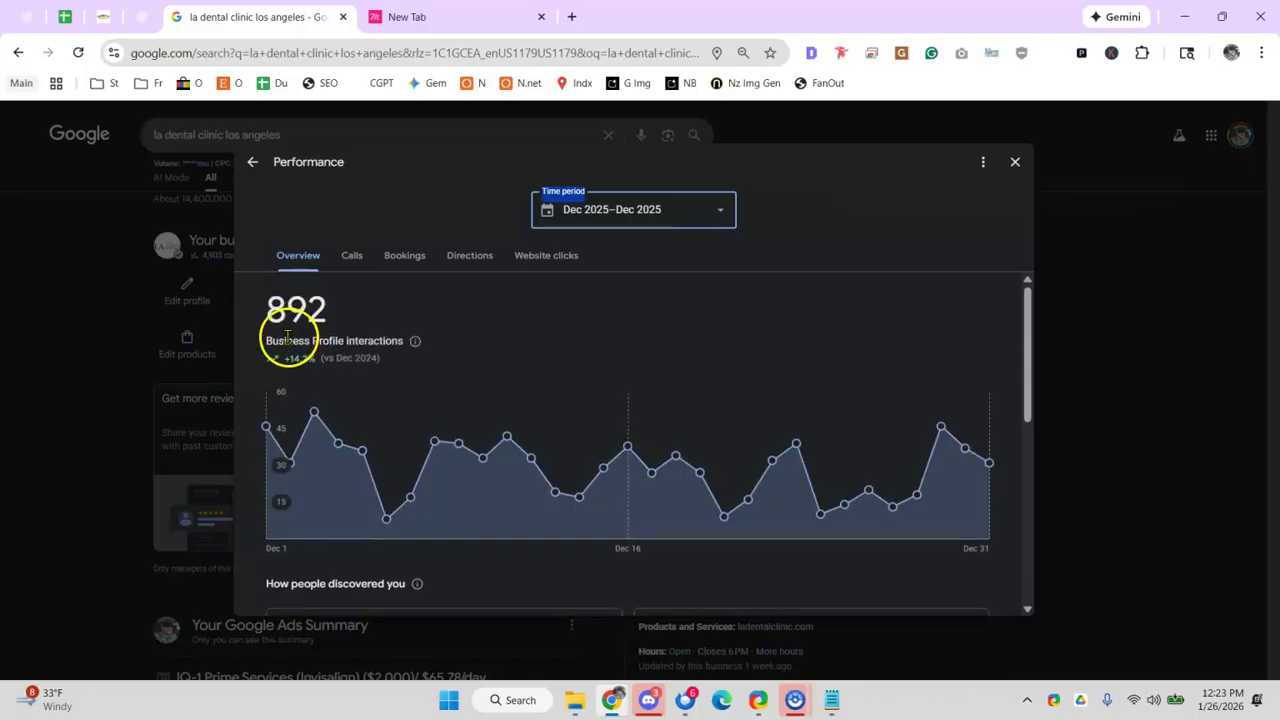
- Review December figures: 892 interactions, 256 calls, bookings, 217 directions and 419 website clicks
{"action": "left_click_drag", "start_coordinate": [288, 310], "coordinate": [349, 320]}
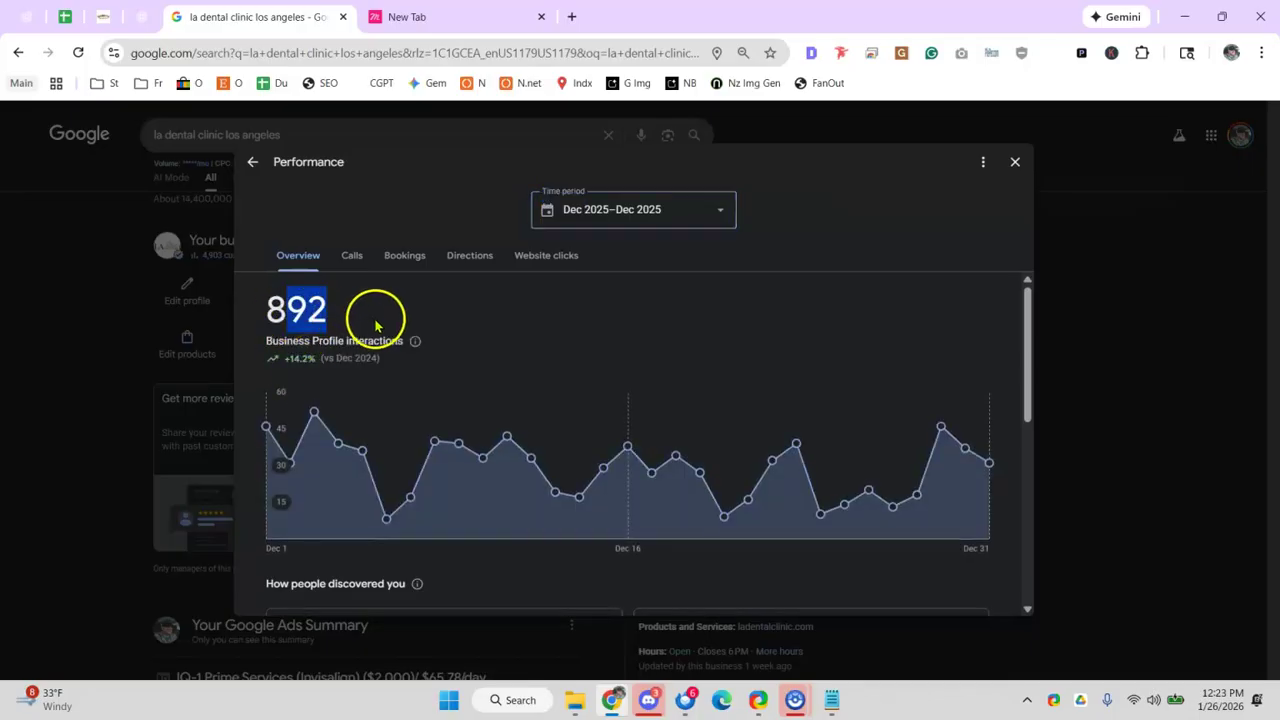
{"action": "scroll", "coordinate": [470, 330], "scroll_direction": "down", "scroll_amount": 1}
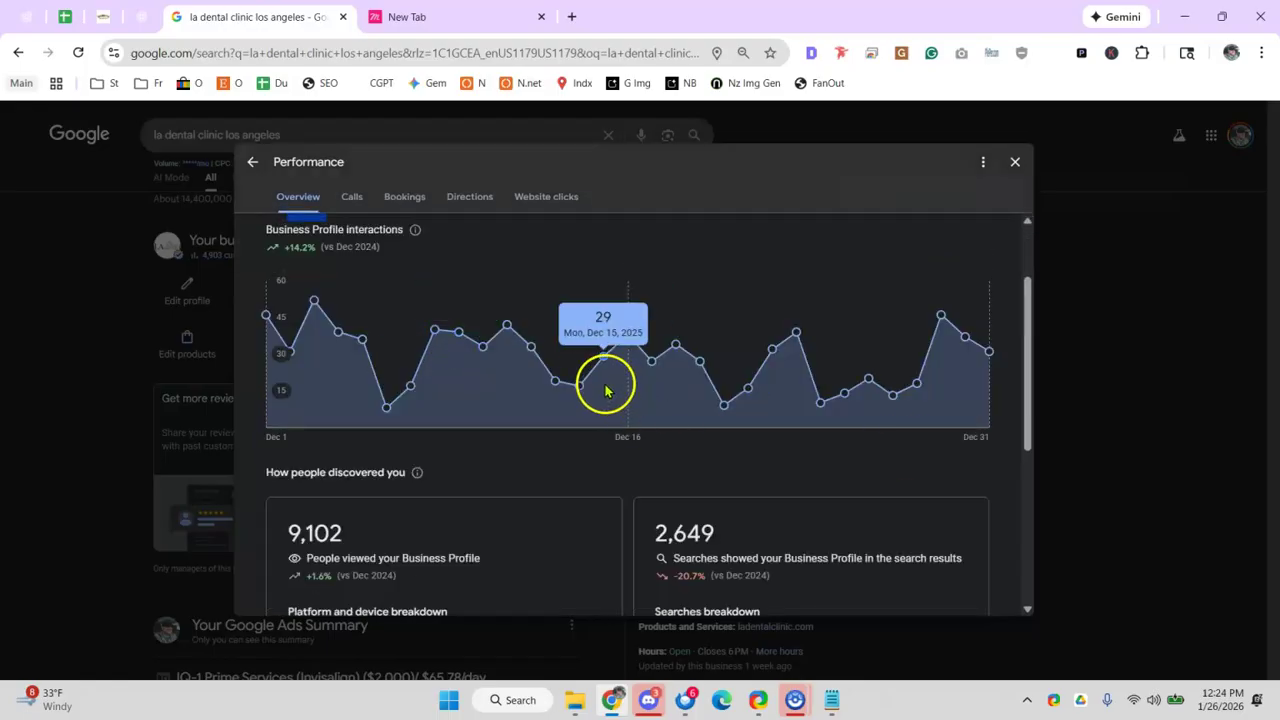
{"action": "scroll", "coordinate": [560, 400], "scroll_direction": "down", "scroll_amount": 1}
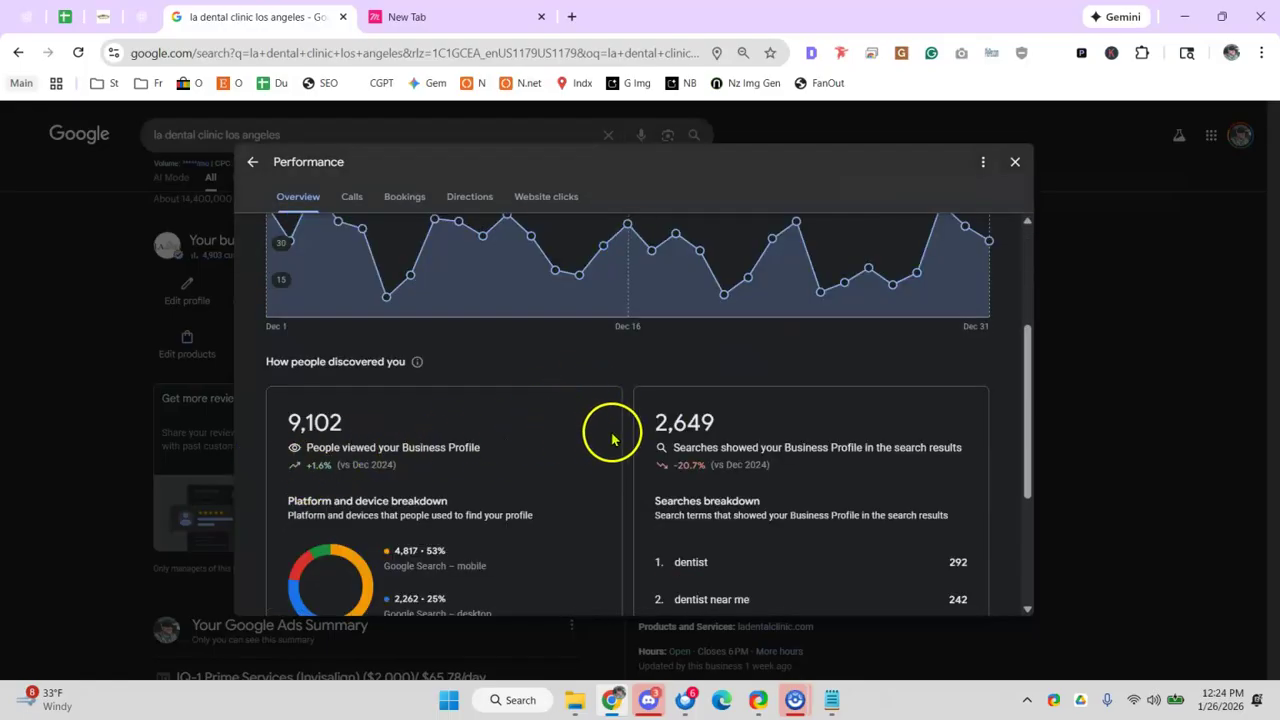
{"action": "left_click_drag", "start_coordinate": [714, 447], "coordinate": [780, 447]}
{"action": "left_click", "coordinate": [807, 446]}
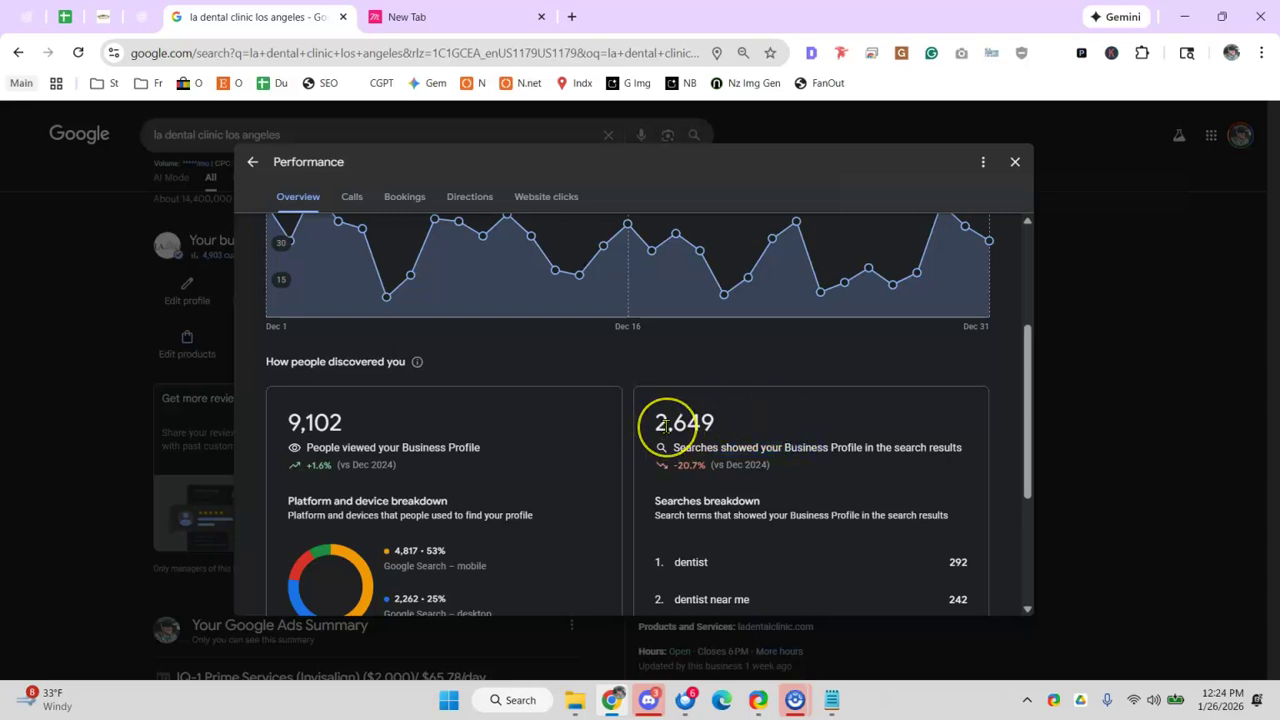
{"action": "scroll", "coordinate": [655, 420], "scroll_direction": "down", "scroll_amount": 3}
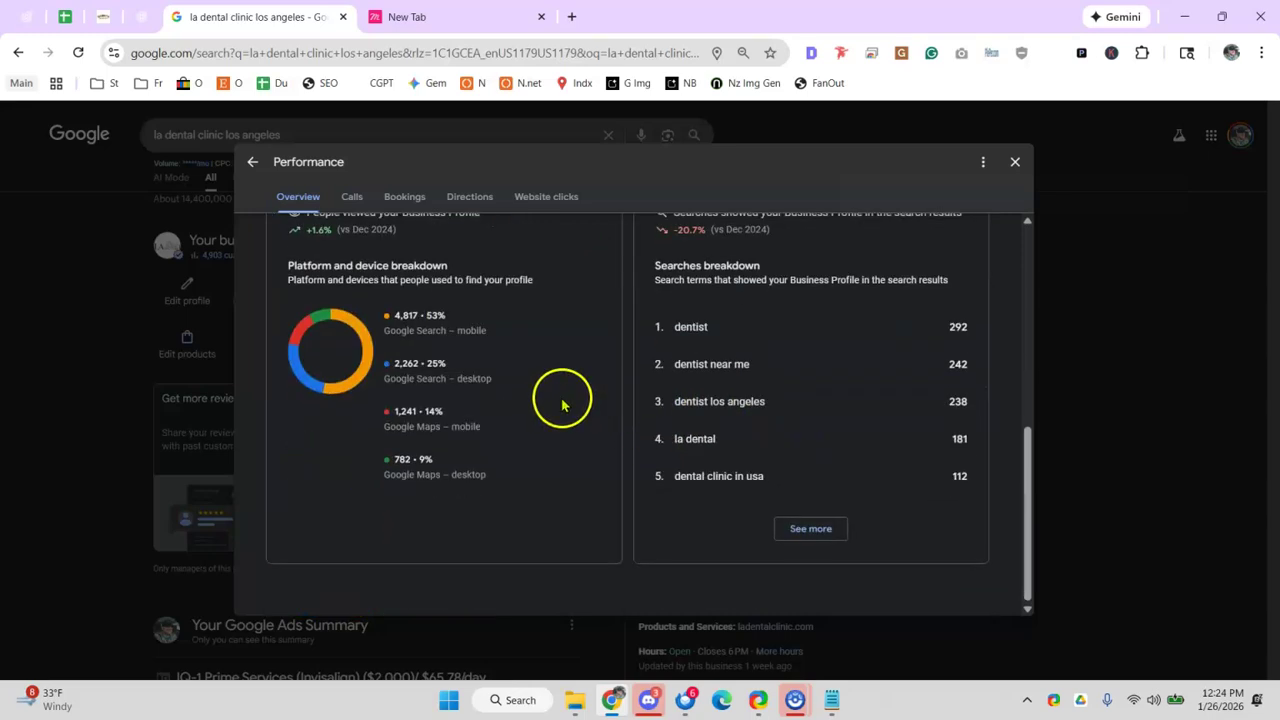
{"action": "left_click", "coordinate": [355, 198]}
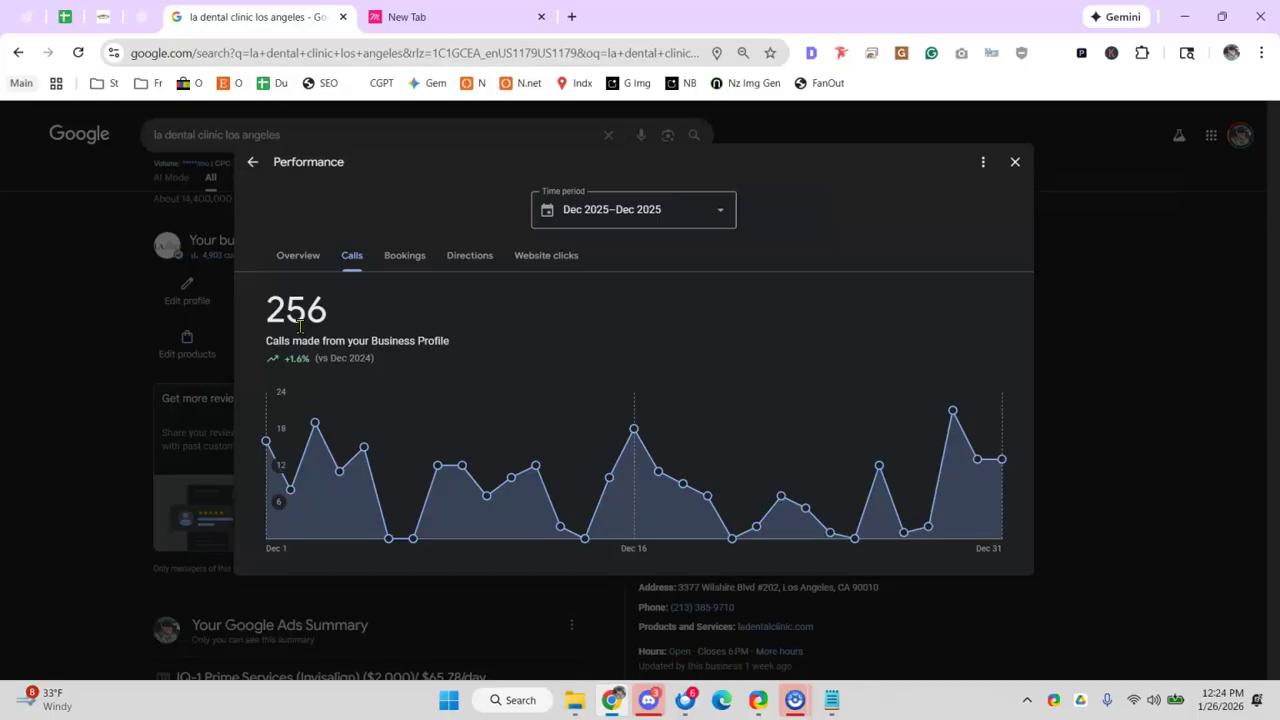
{"action": "left_click", "coordinate": [400, 272]}
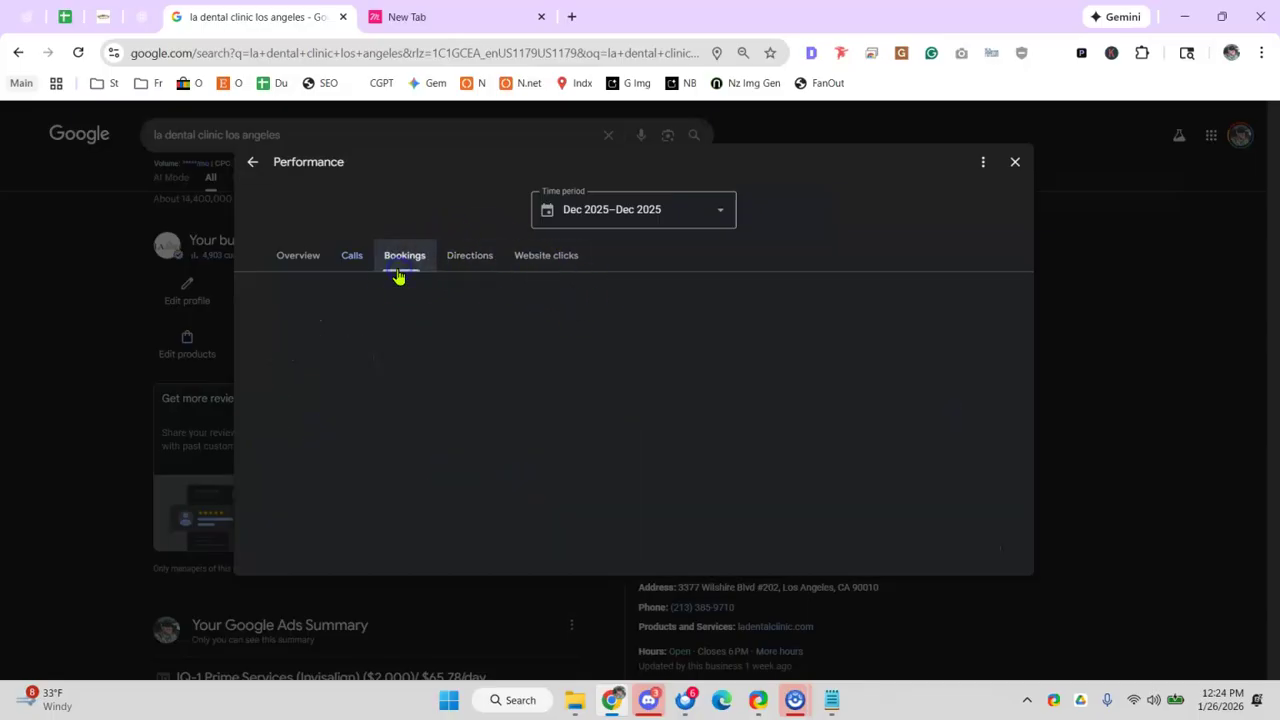
{"action": "left_click", "coordinate": [482, 262]}
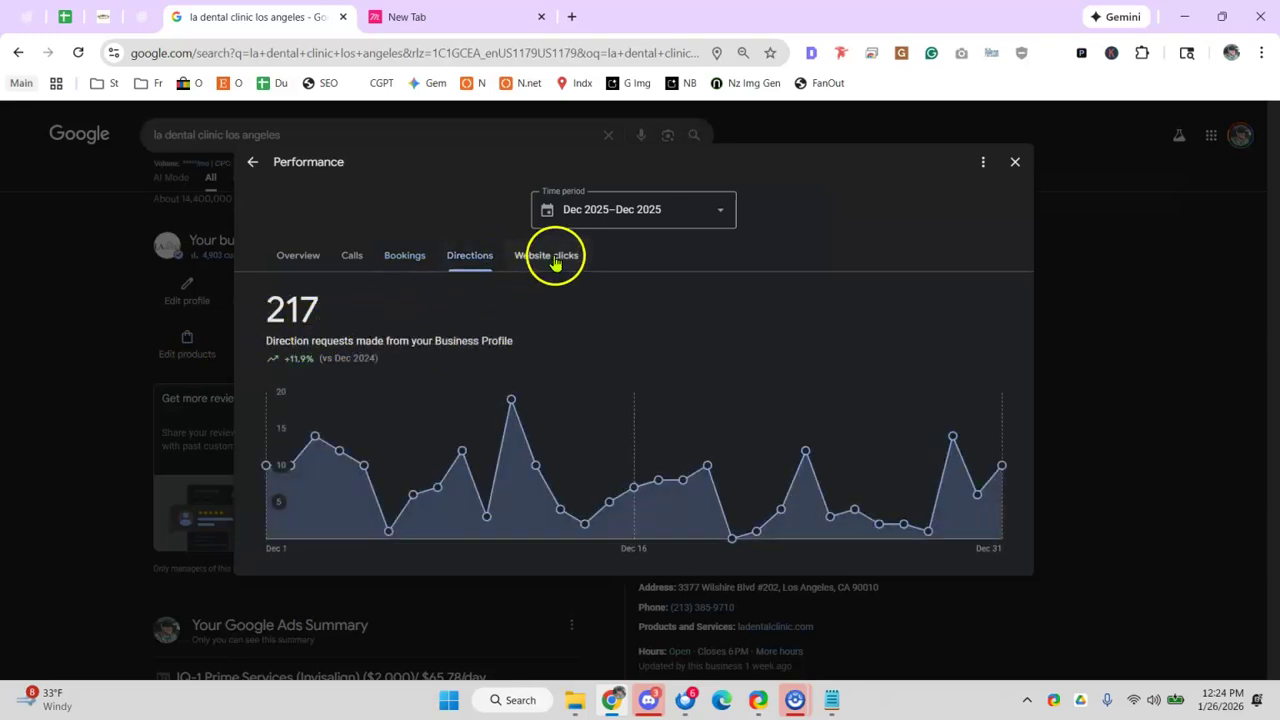
{"action": "left_click", "coordinate": [552, 260]}
{"action": "left_click_drag", "start_coordinate": [270, 311], "coordinate": [345, 319]}
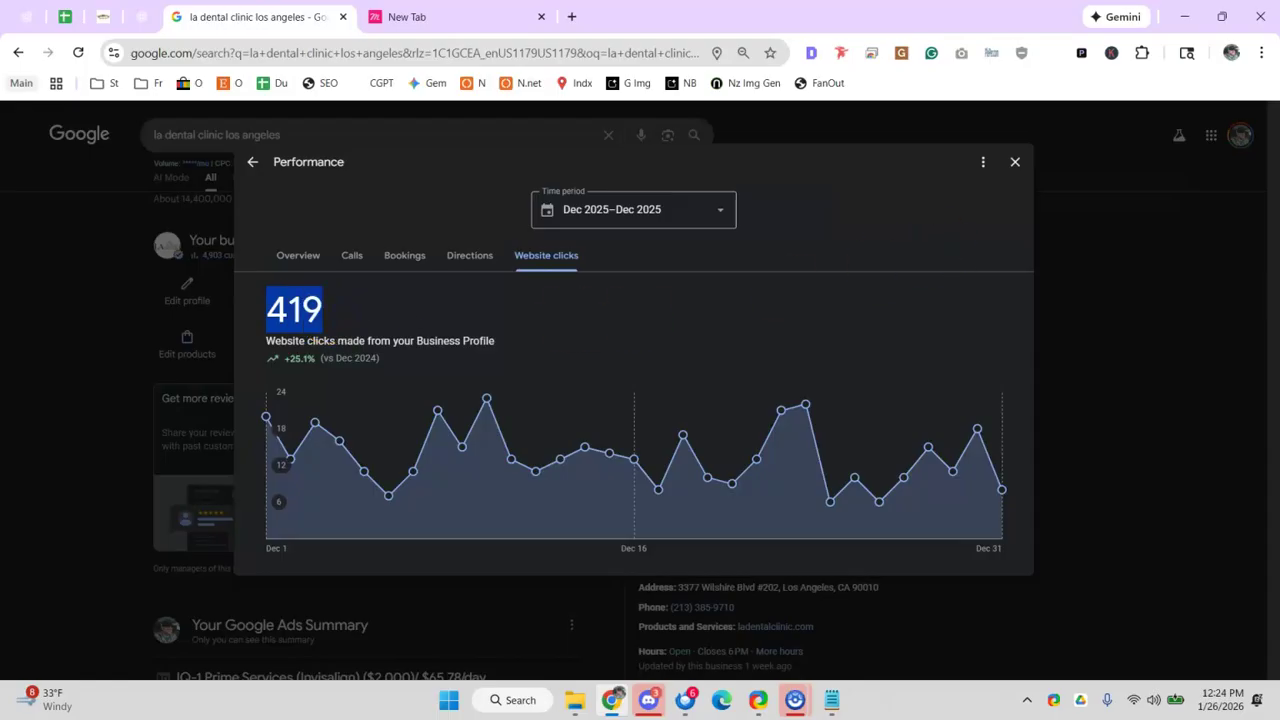
{"action": "left_click", "coordinate": [1013, 164]}
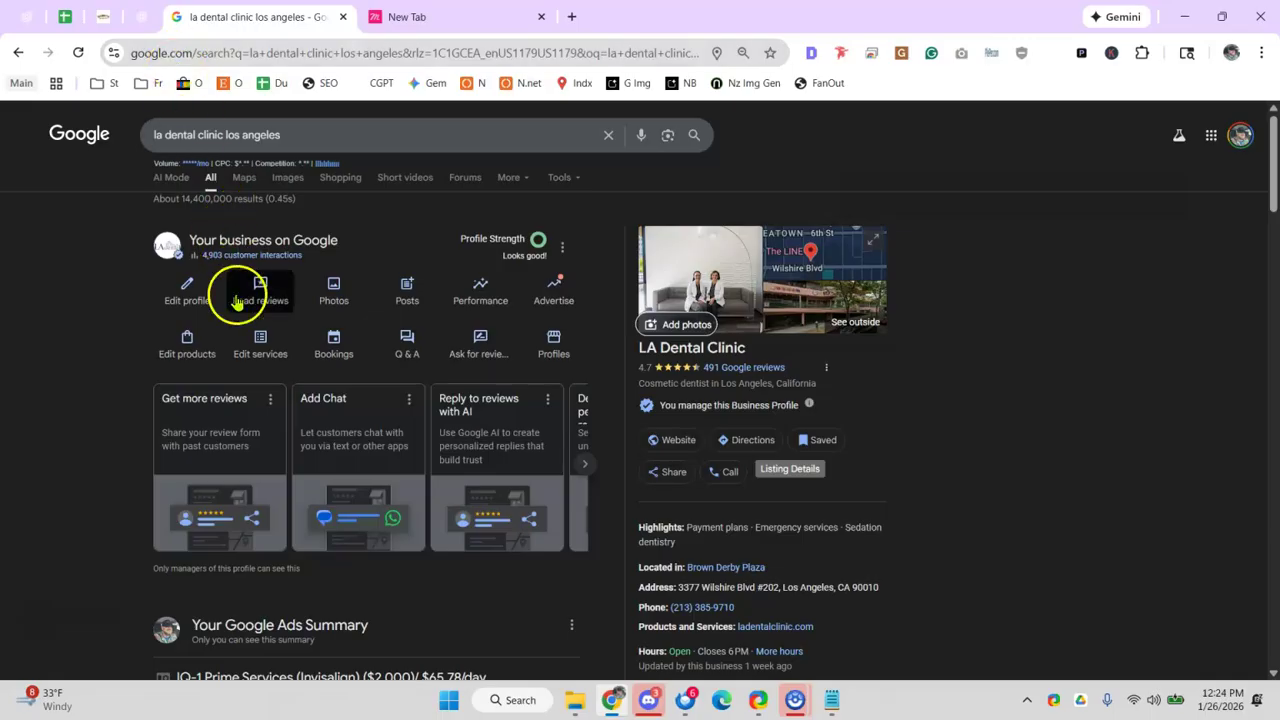
- Open LA Dental Clinic's Services list and review categories from Cosmetic dentist to Dental implants provider
{"action": "left_click", "coordinate": [262, 343]}
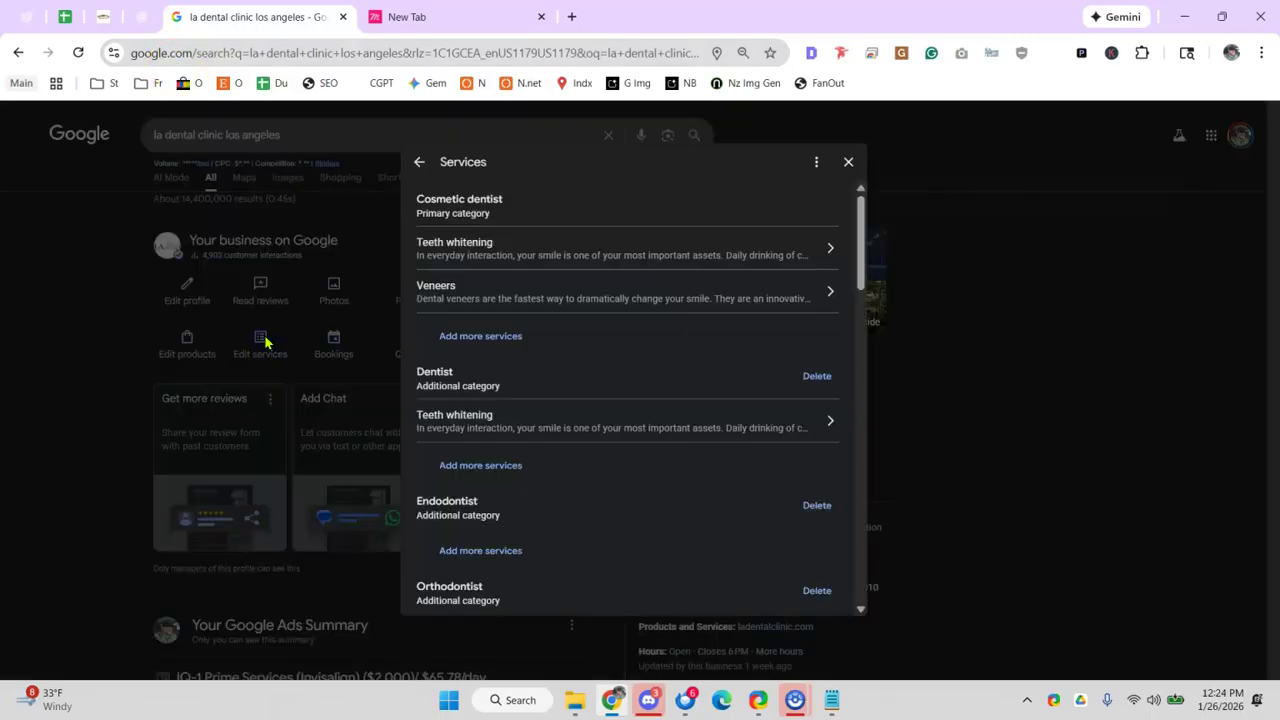
{"action": "scroll", "coordinate": [640, 290], "scroll_direction": "down", "scroll_amount": 10}
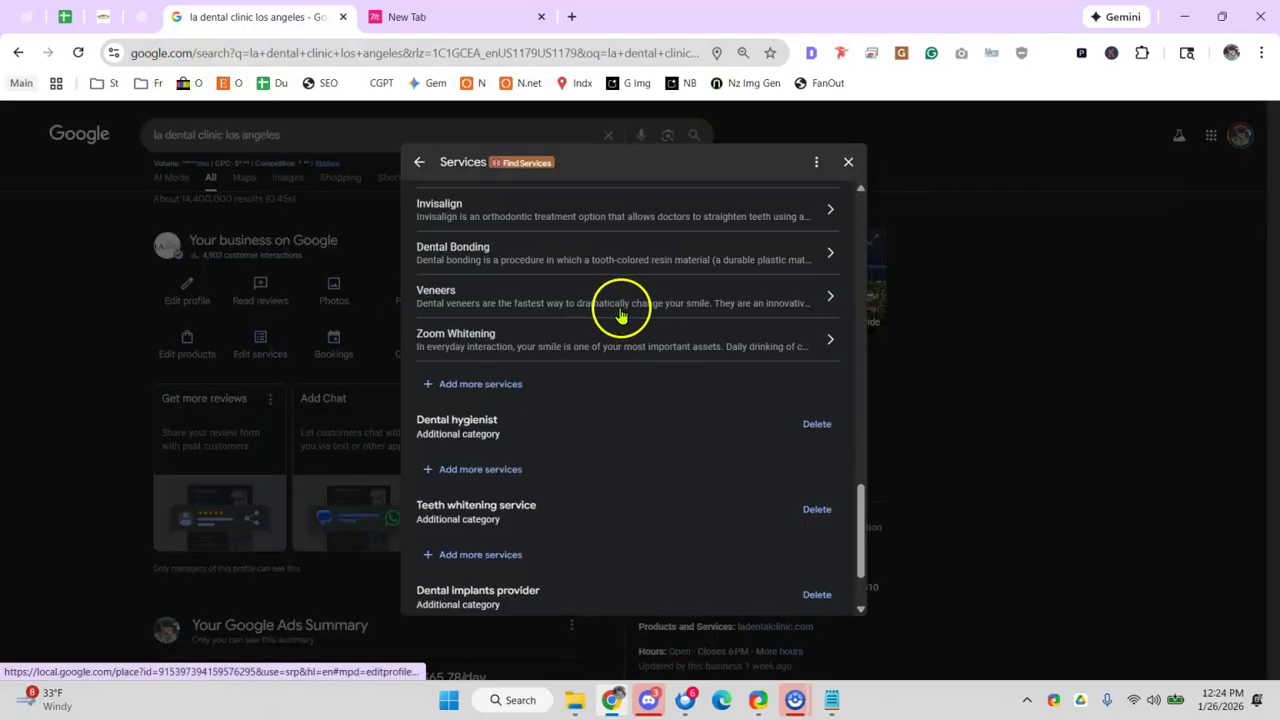
{"action": "scroll", "coordinate": [565, 378], "scroll_direction": "up", "scroll_amount": 5}
{"action": "scroll", "coordinate": [560, 380], "scroll_direction": "down", "scroll_amount": 5}
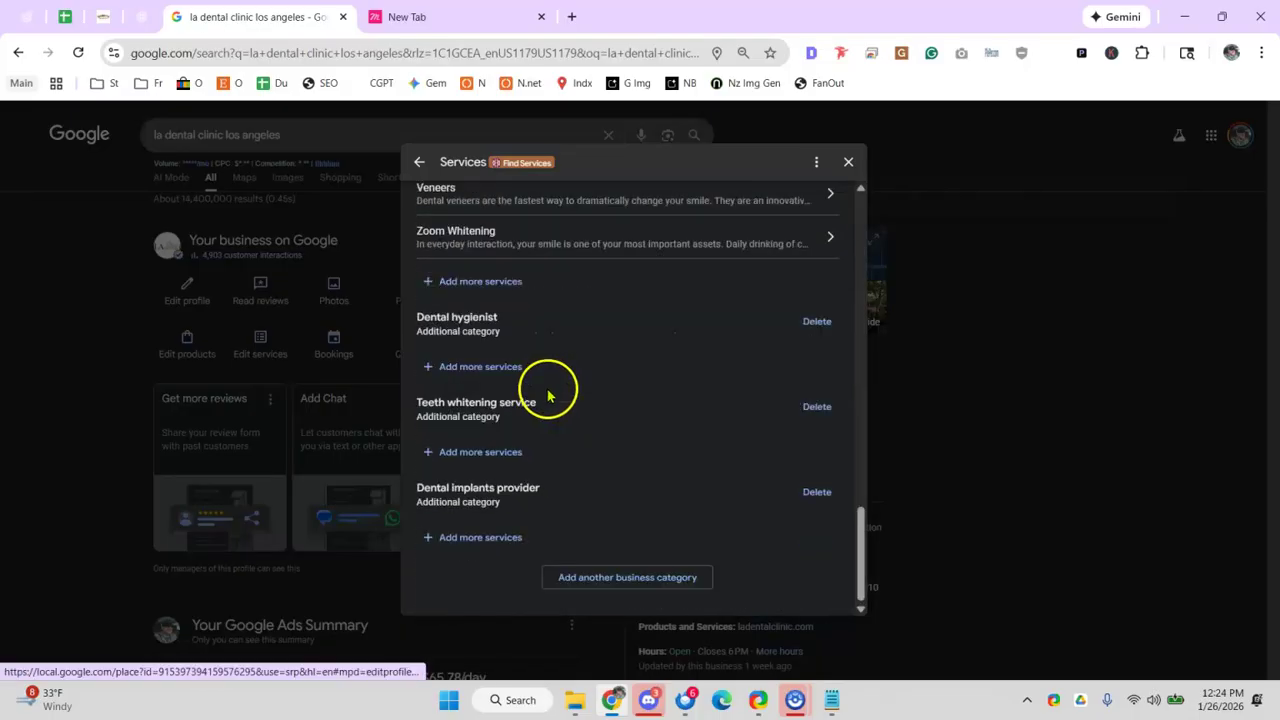
{"action": "scroll", "coordinate": [510, 366], "scroll_direction": "up", "scroll_amount": 10}
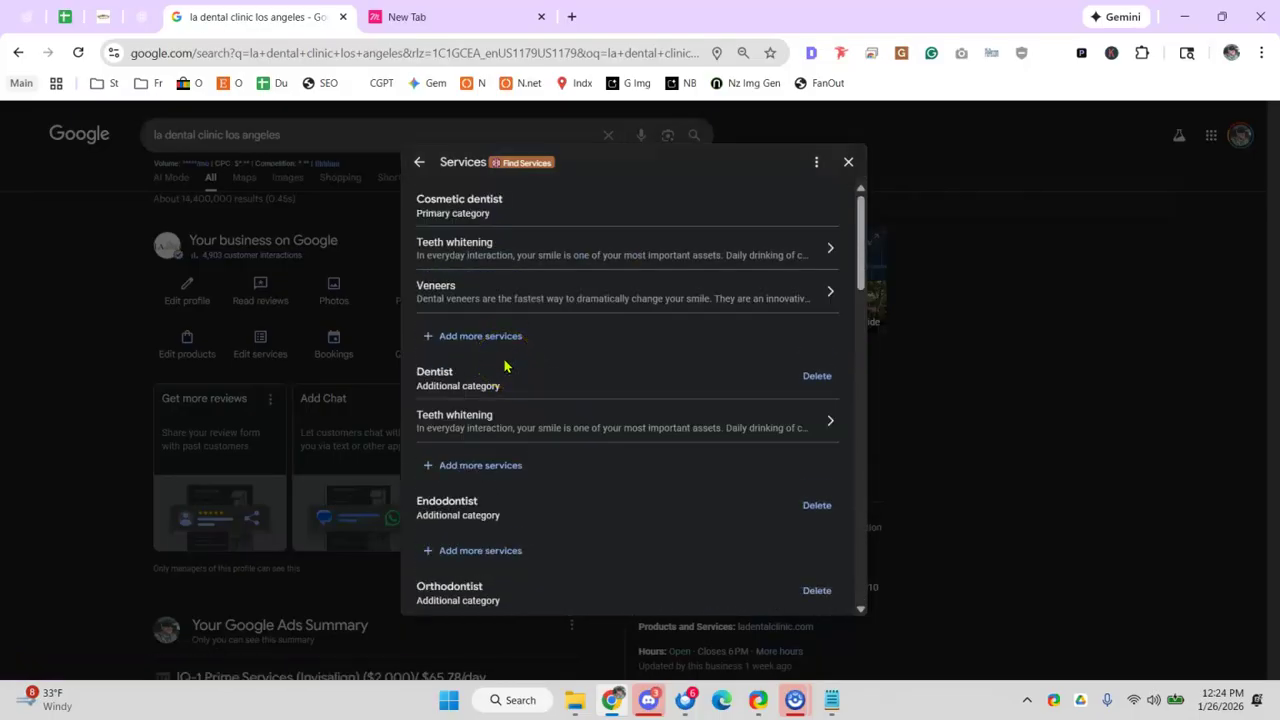
{"action": "left_click_drag", "start_coordinate": [406, 194], "coordinate": [481, 218]}
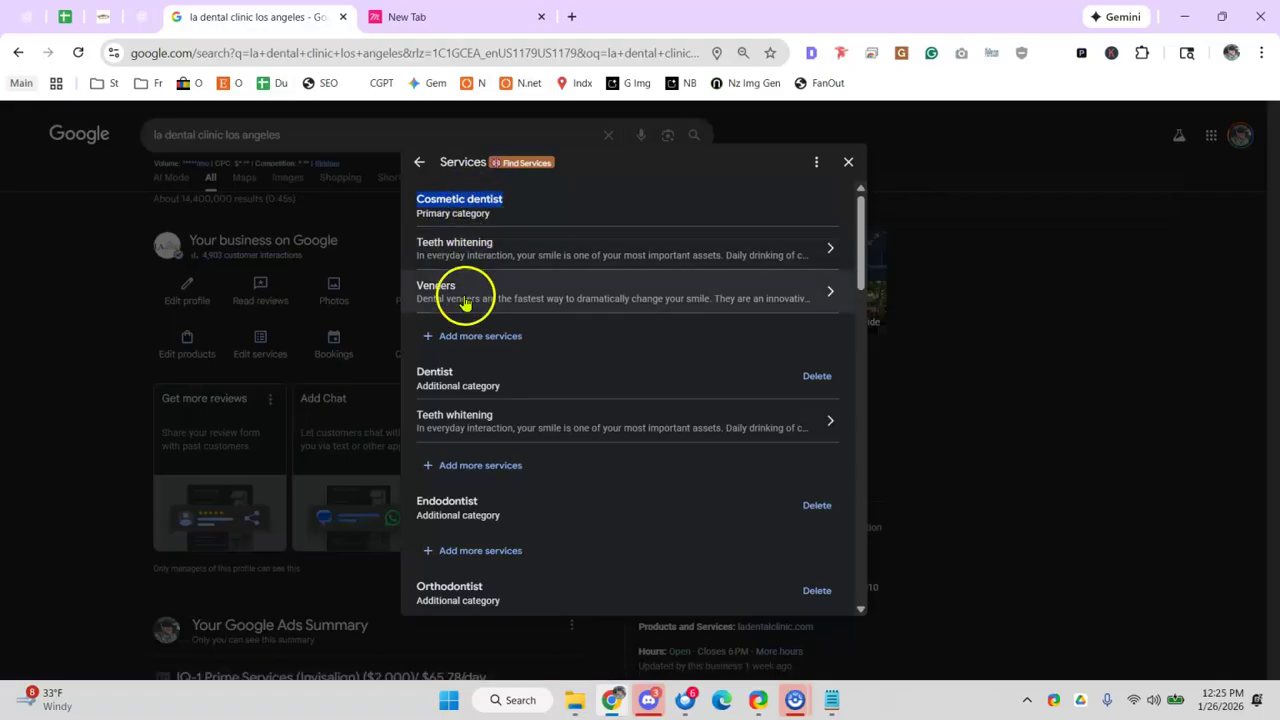
{"action": "scroll", "coordinate": [470, 300], "scroll_direction": "down", "scroll_amount": 3}
{"action": "scroll", "coordinate": [470, 314], "scroll_direction": "down", "scroll_amount": 1}
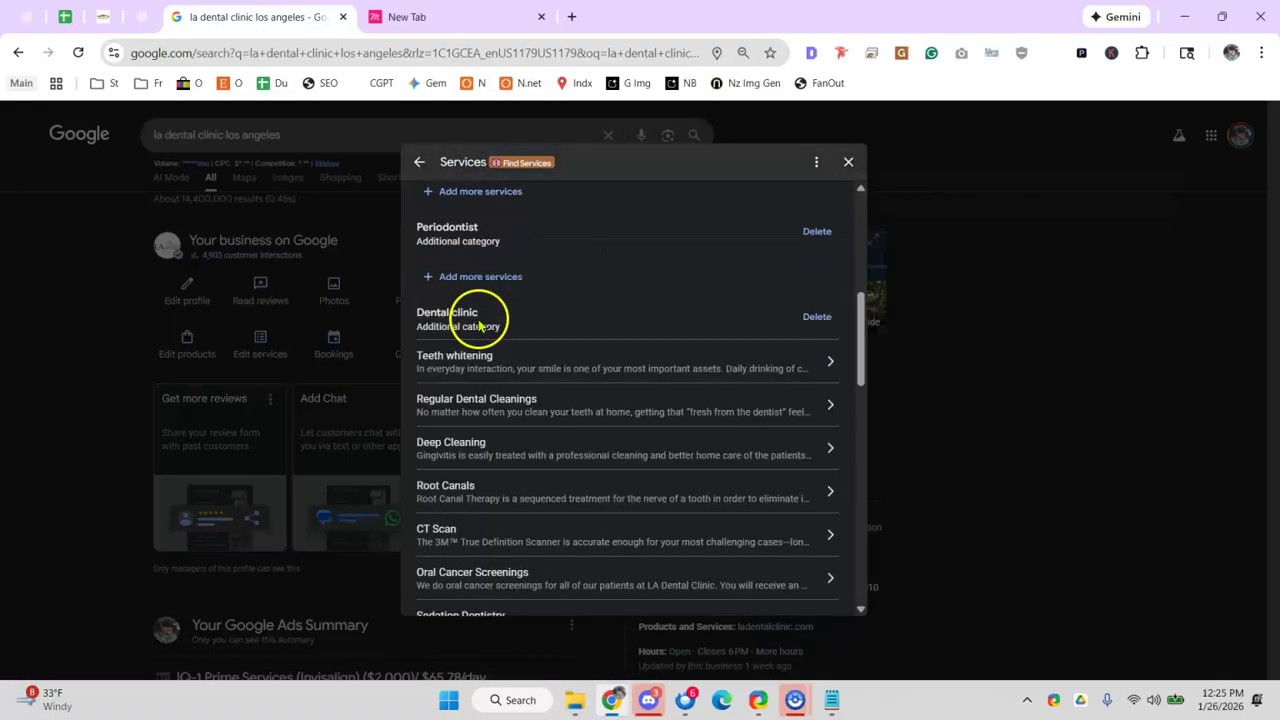
{"action": "scroll", "coordinate": [445, 250], "scroll_direction": "up", "scroll_amount": 5}
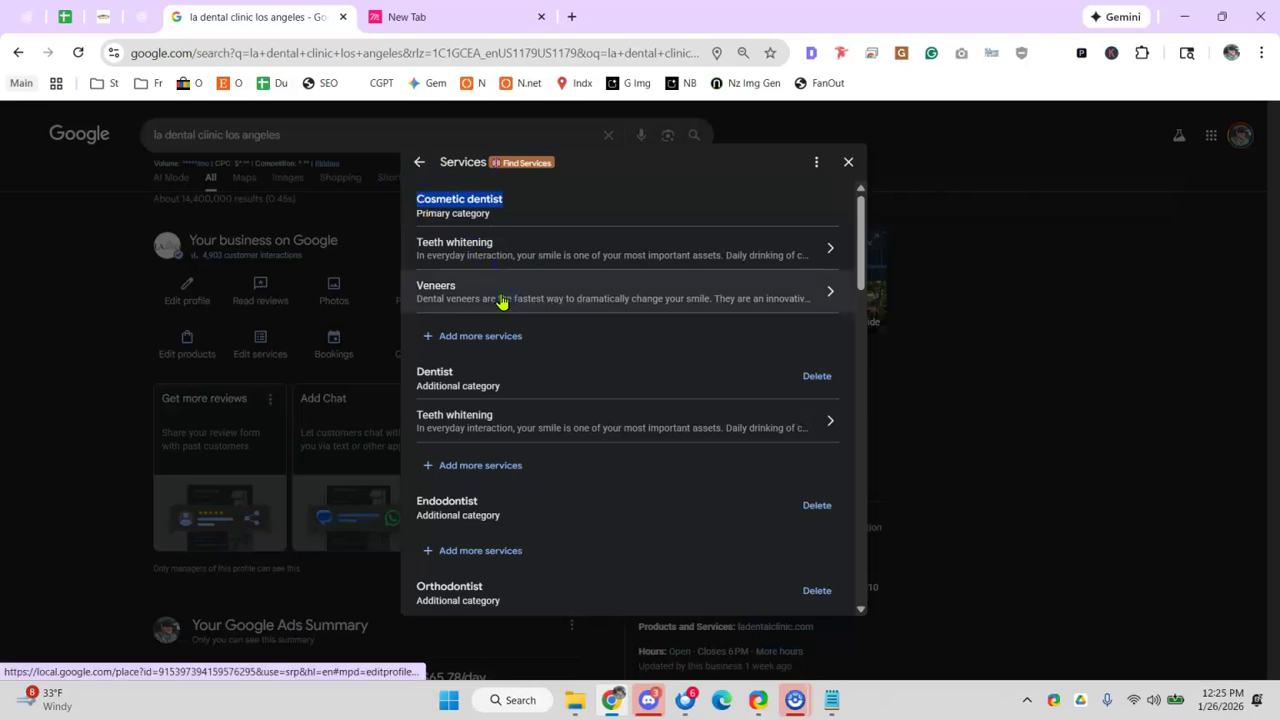
{"action": "scroll", "coordinate": [502, 302], "scroll_direction": "down", "scroll_amount": 5}
{"action": "scroll", "coordinate": [440, 312], "scroll_direction": "down", "scroll_amount": 5}
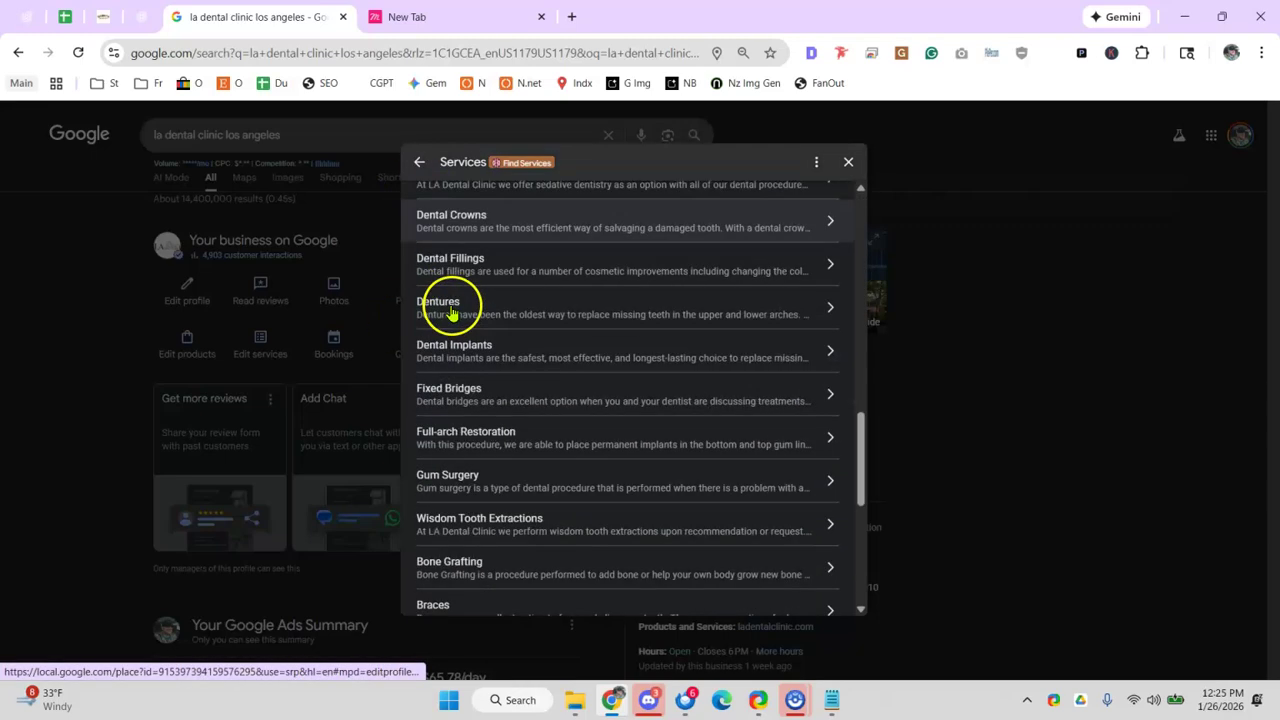
{"action": "scroll", "coordinate": [450, 311], "scroll_direction": "down", "scroll_amount": 5}
{"action": "left_click_drag", "start_coordinate": [403, 314], "coordinate": [516, 334]}
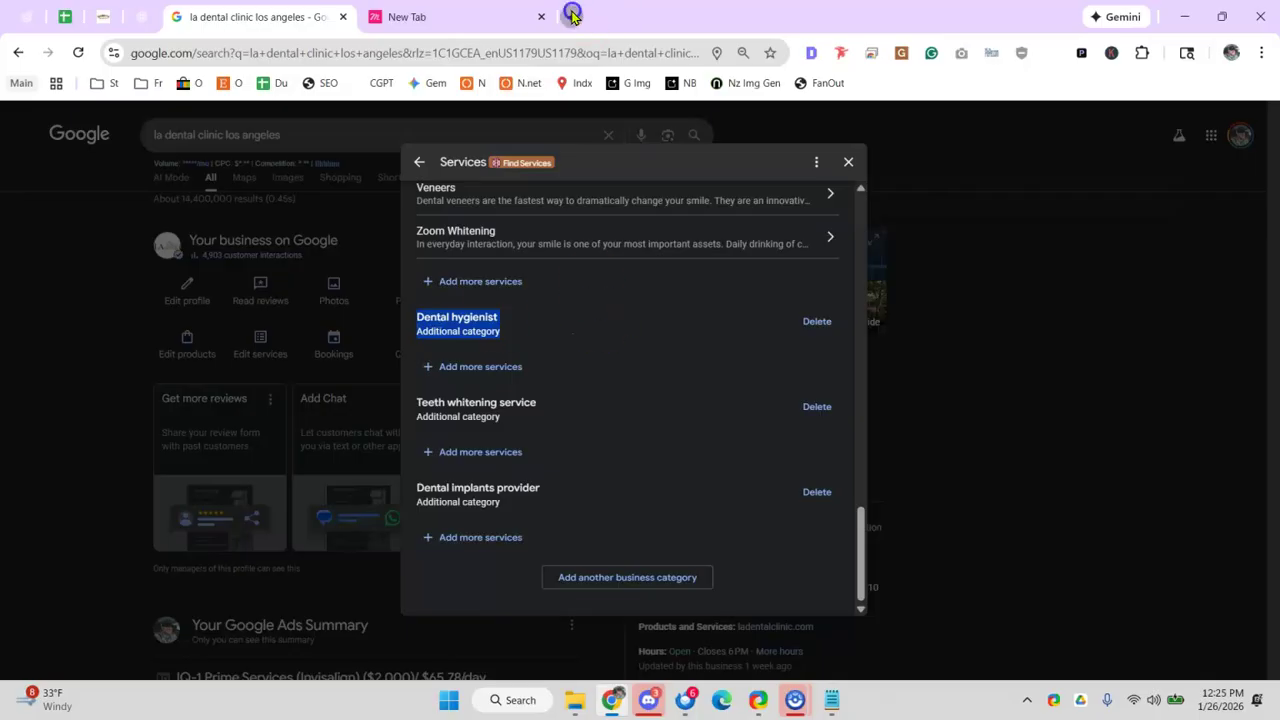
- Load ladentalclinic.com in a new tab, reading its Koreatown cosmetic dental heading and Our Services menu
{"action": "left_click", "coordinate": [572, 16]}
{"action": "type", "text": "l"}
{"action": "key", "text": "Return"}
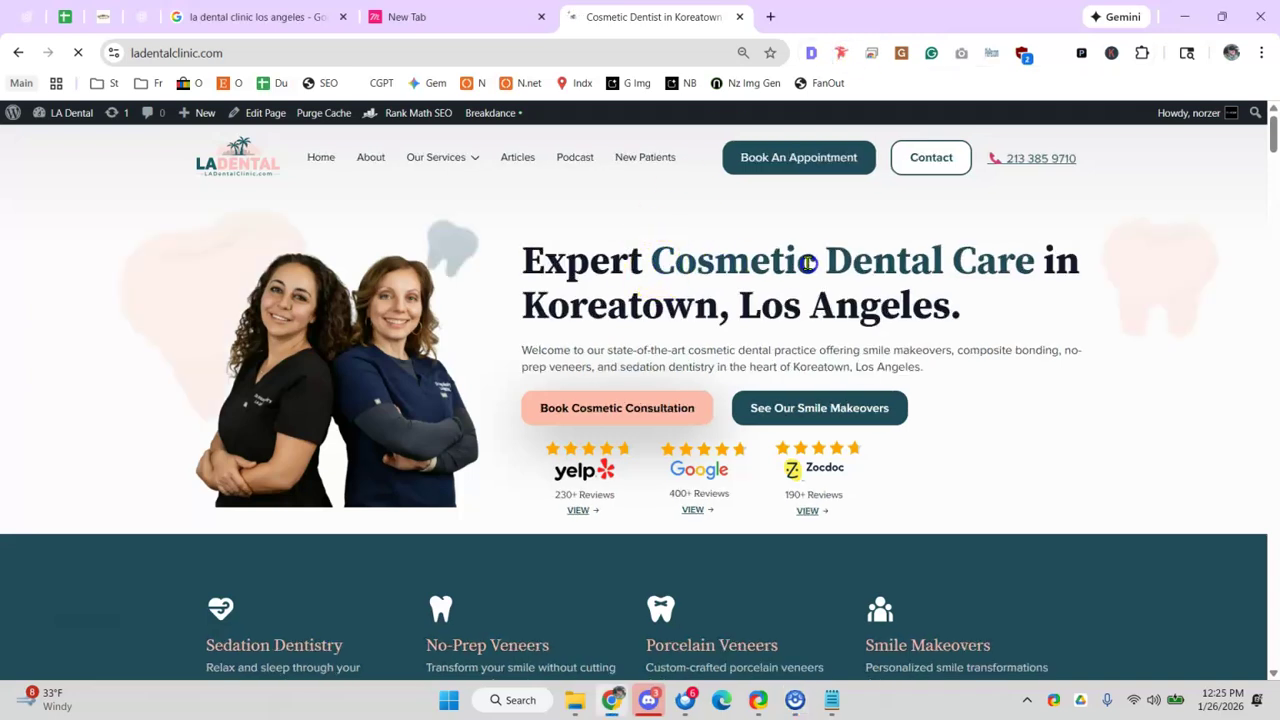
{"action": "left_click_drag", "start_coordinate": [896, 261], "coordinate": [898, 262]}
{"action": "left_click_drag", "start_coordinate": [548, 300], "coordinate": [825, 305]}
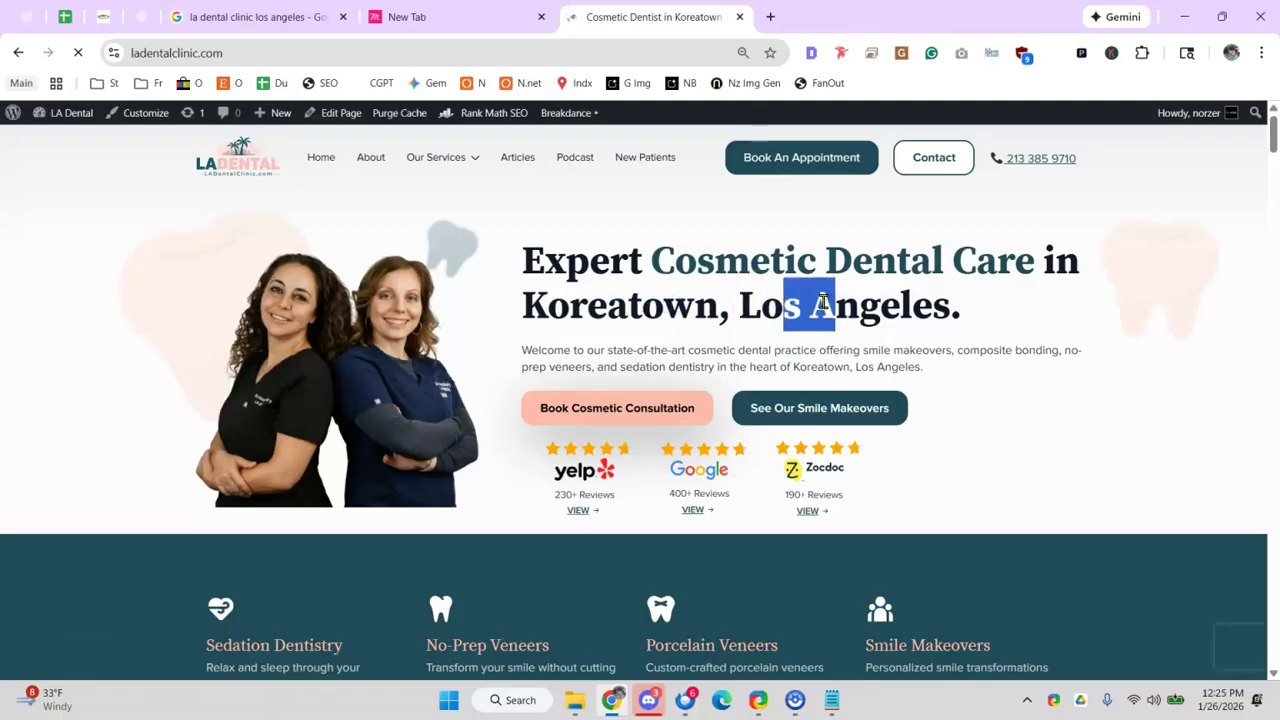
{"action": "left_click", "coordinate": [822, 302]}
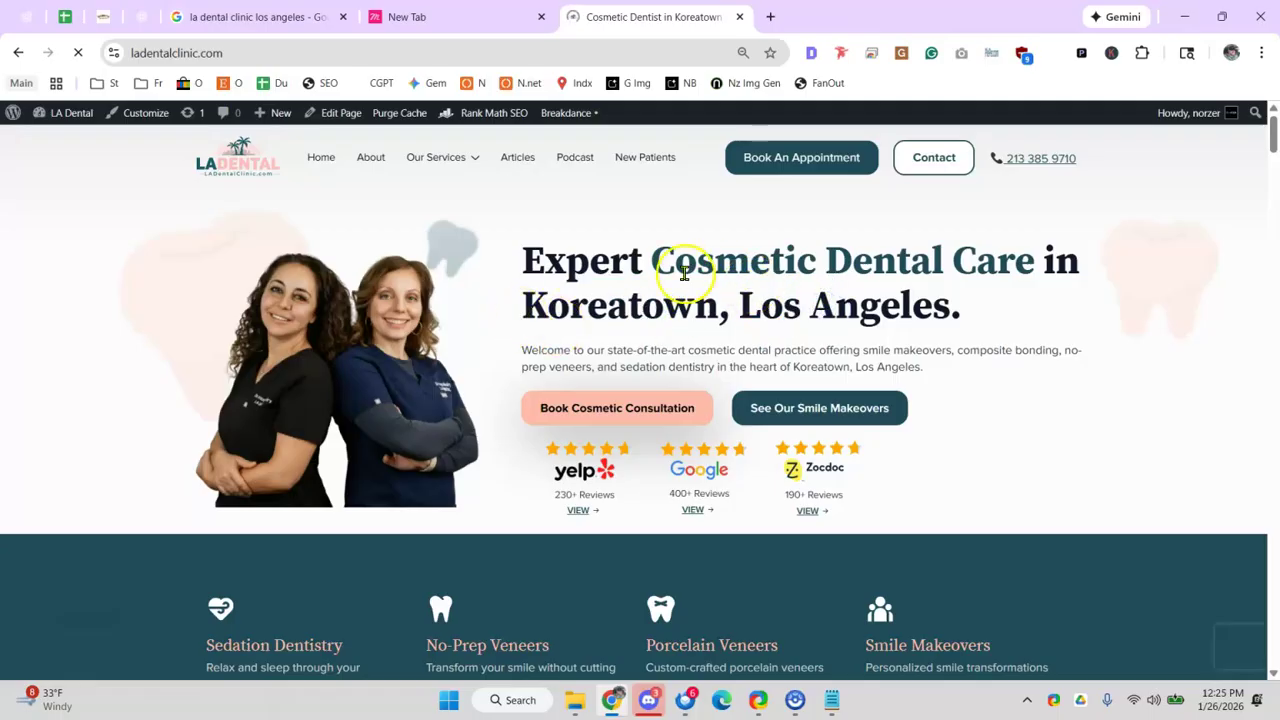
{"action": "left_click_drag", "start_coordinate": [643, 265], "coordinate": [889, 261]}
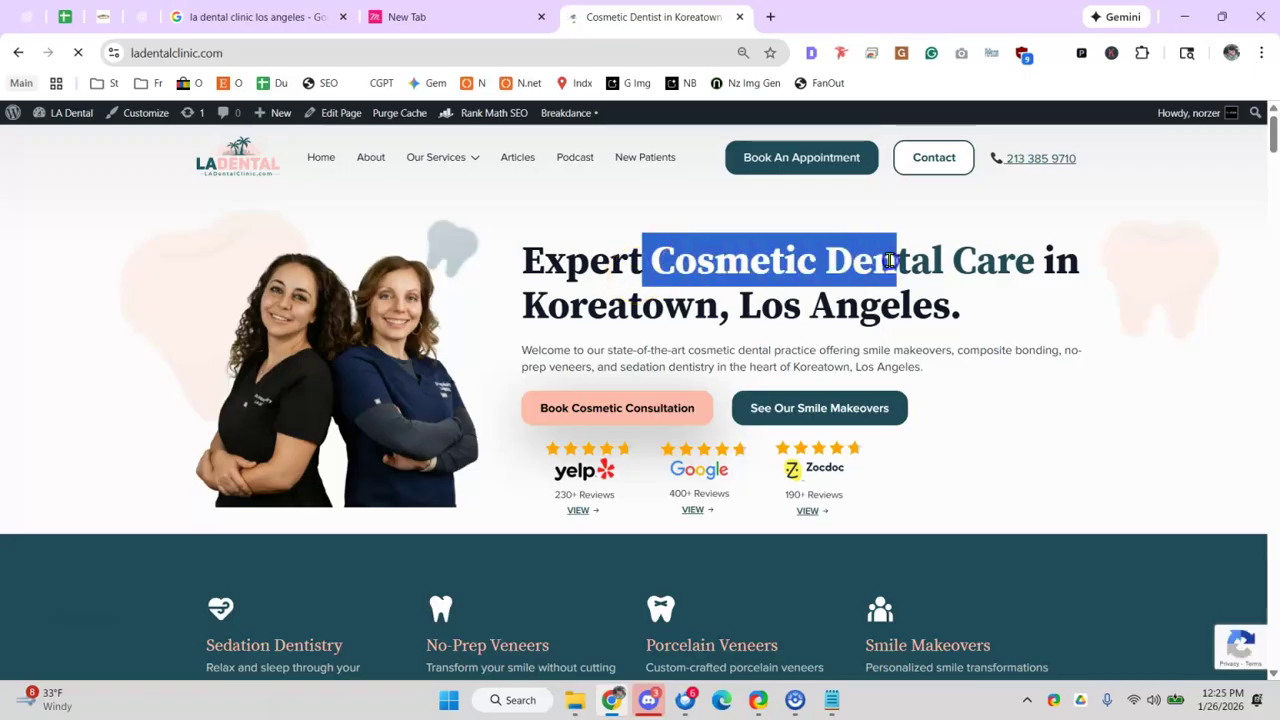
{"action": "left_click_drag", "start_coordinate": [514, 314], "coordinate": [731, 319]}
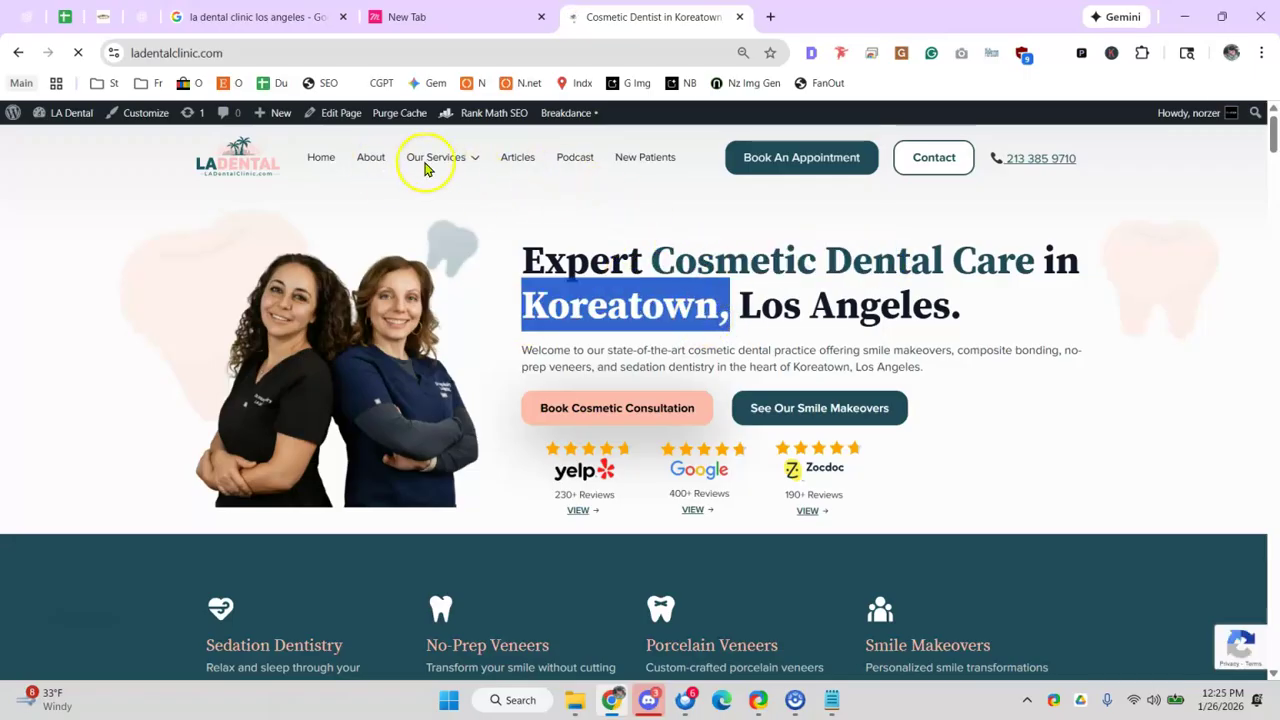
{"action": "mouse_move", "coordinate": [433, 168]}
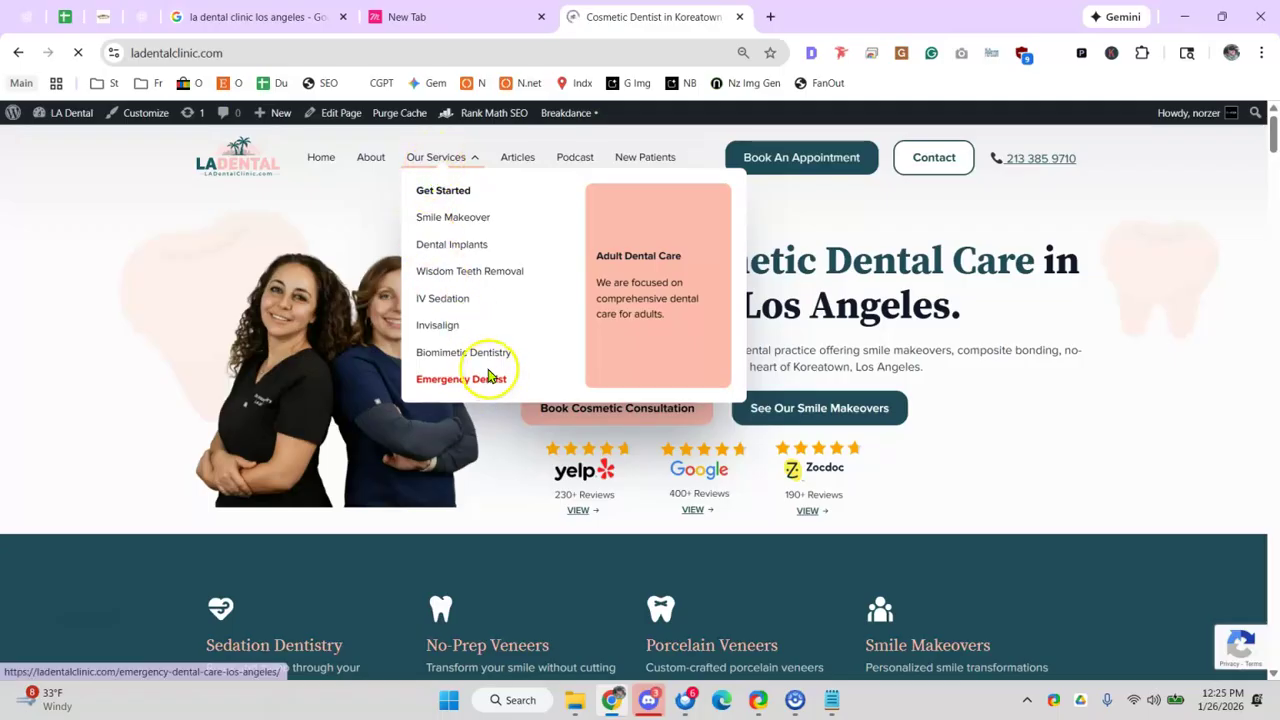
{"action": "left_click", "coordinate": [246, 22]}
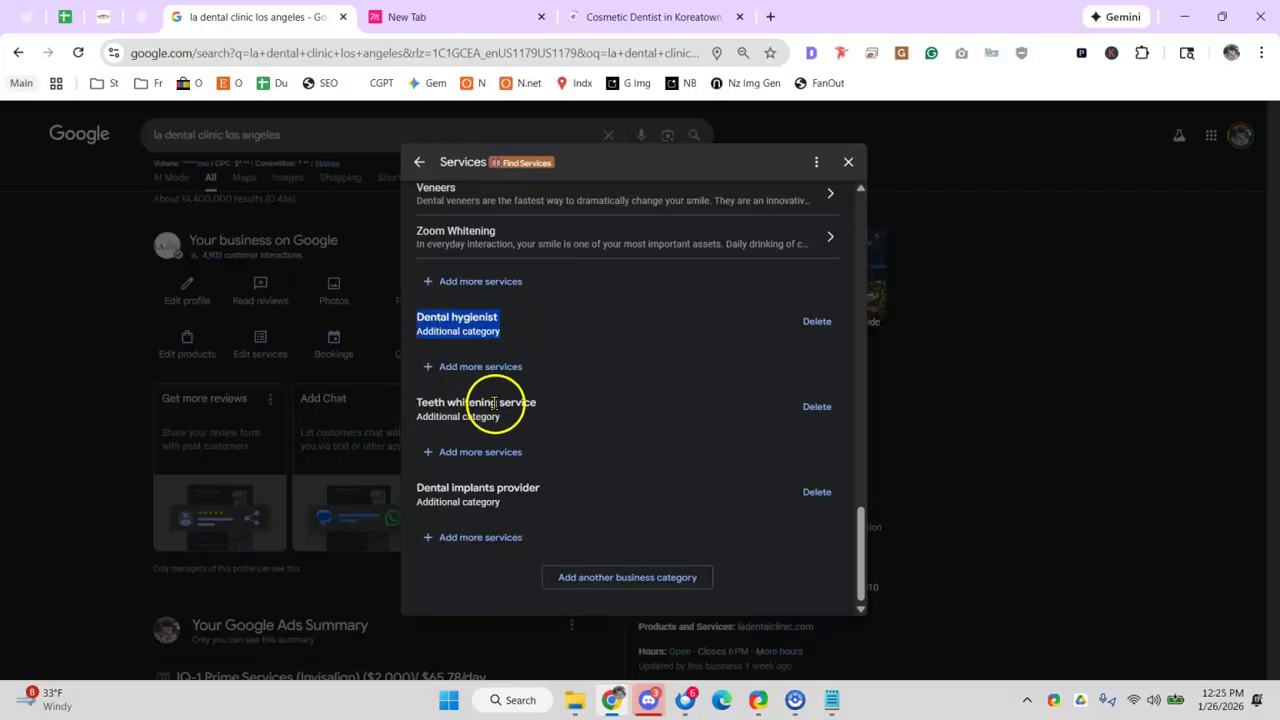
- Scroll the Dental clinic services, from Teeth whitening and Root Canals through Fixed Bridges and Braces
{"action": "left_click_drag", "start_coordinate": [440, 488], "coordinate": [510, 488]}
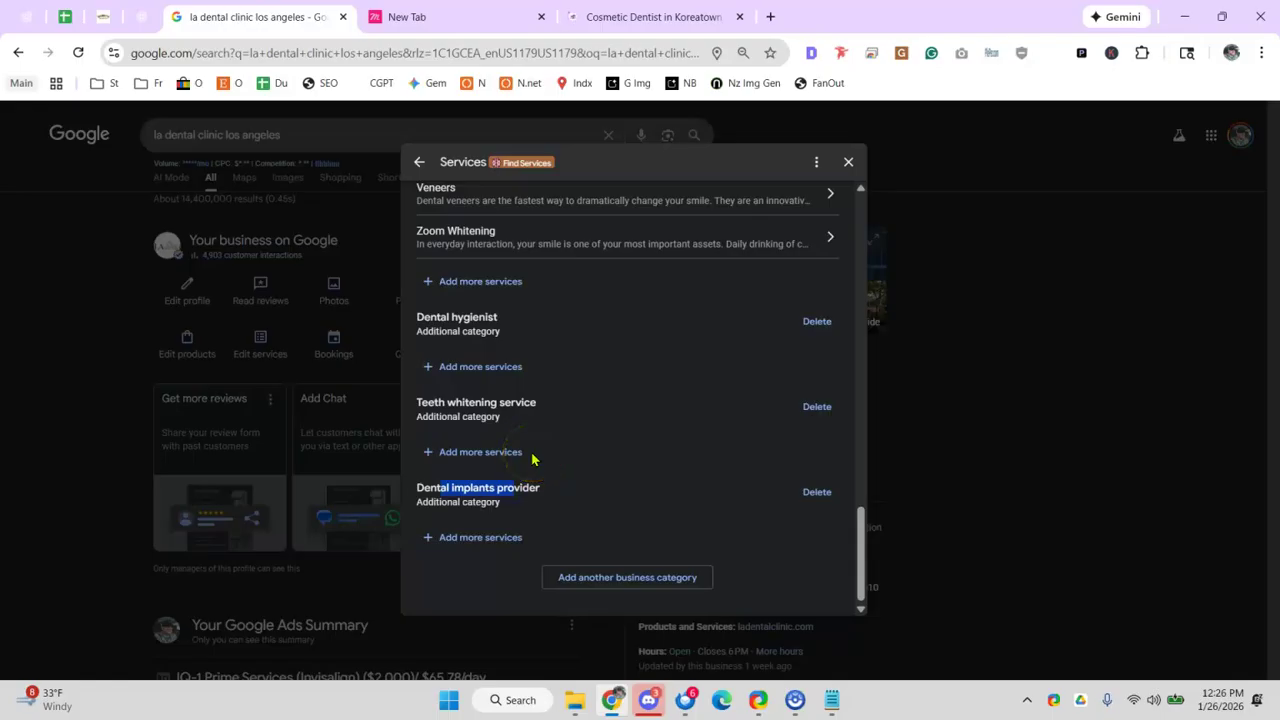
{"action": "scroll", "coordinate": [514, 420], "scroll_direction": "up", "scroll_amount": 10}
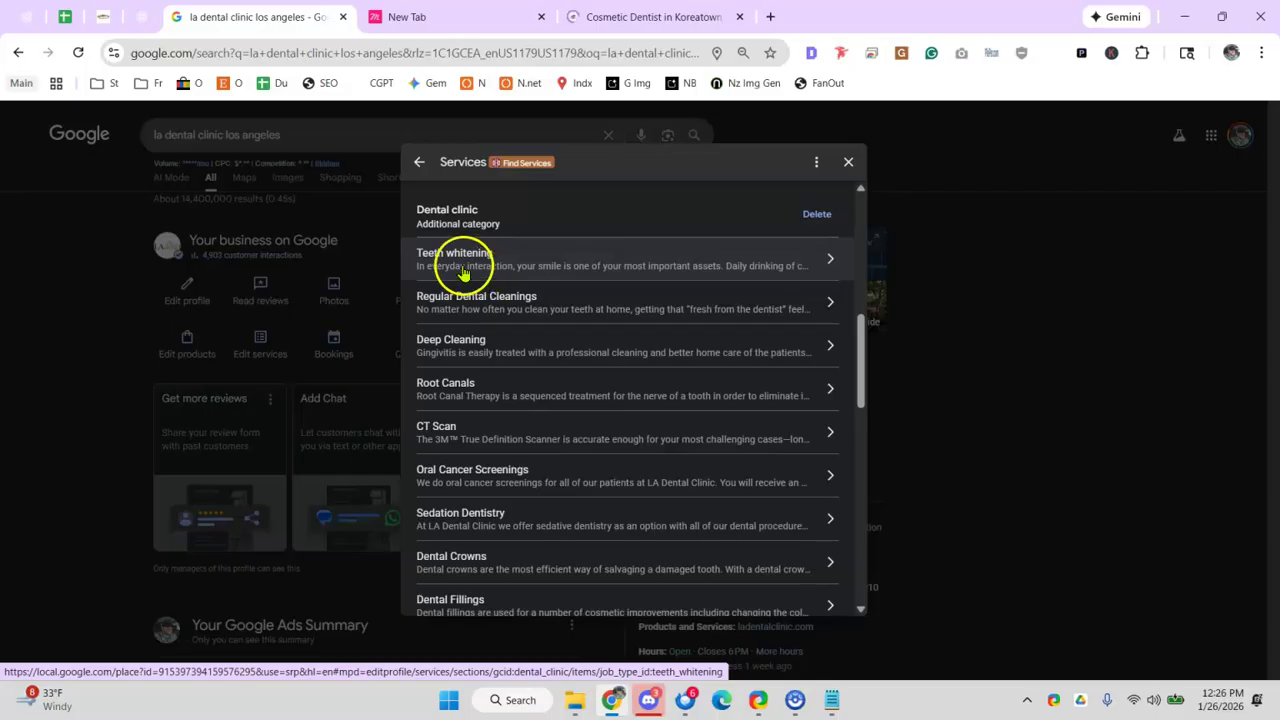
{"action": "scroll", "coordinate": [466, 277], "scroll_direction": "down", "scroll_amount": 1}
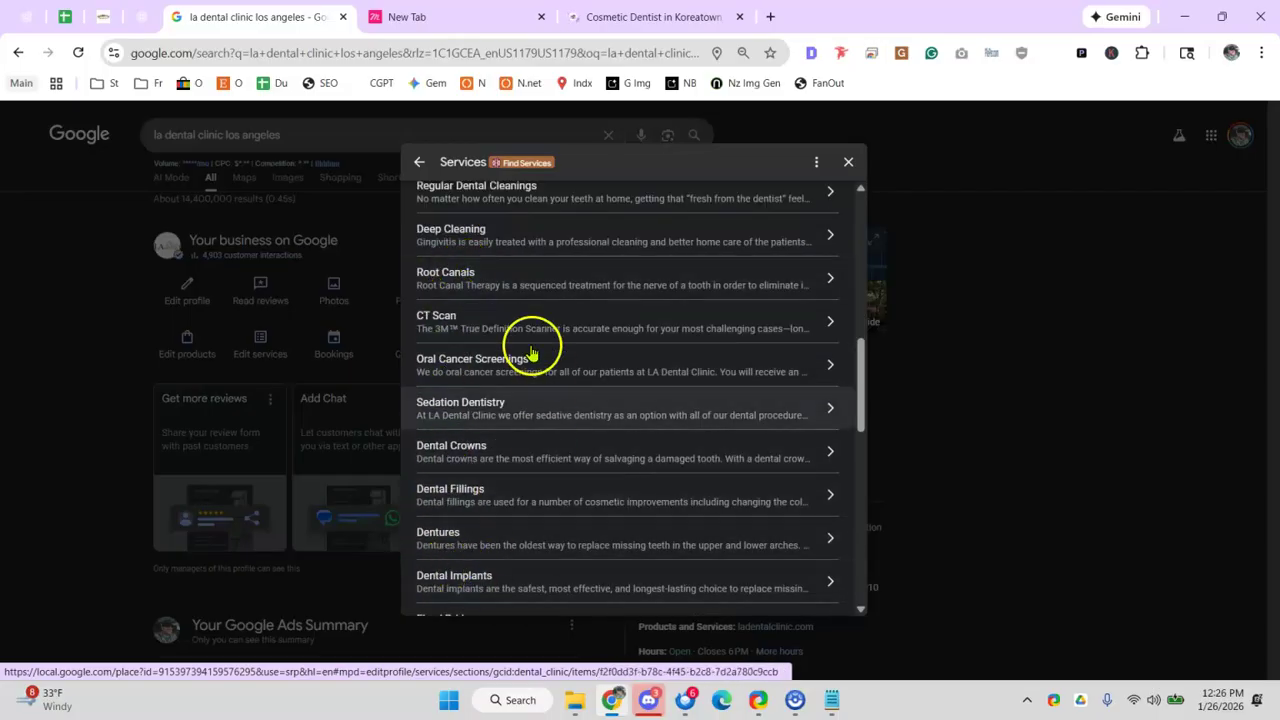
{"action": "scroll", "coordinate": [477, 217], "scroll_direction": "down", "scroll_amount": 2}
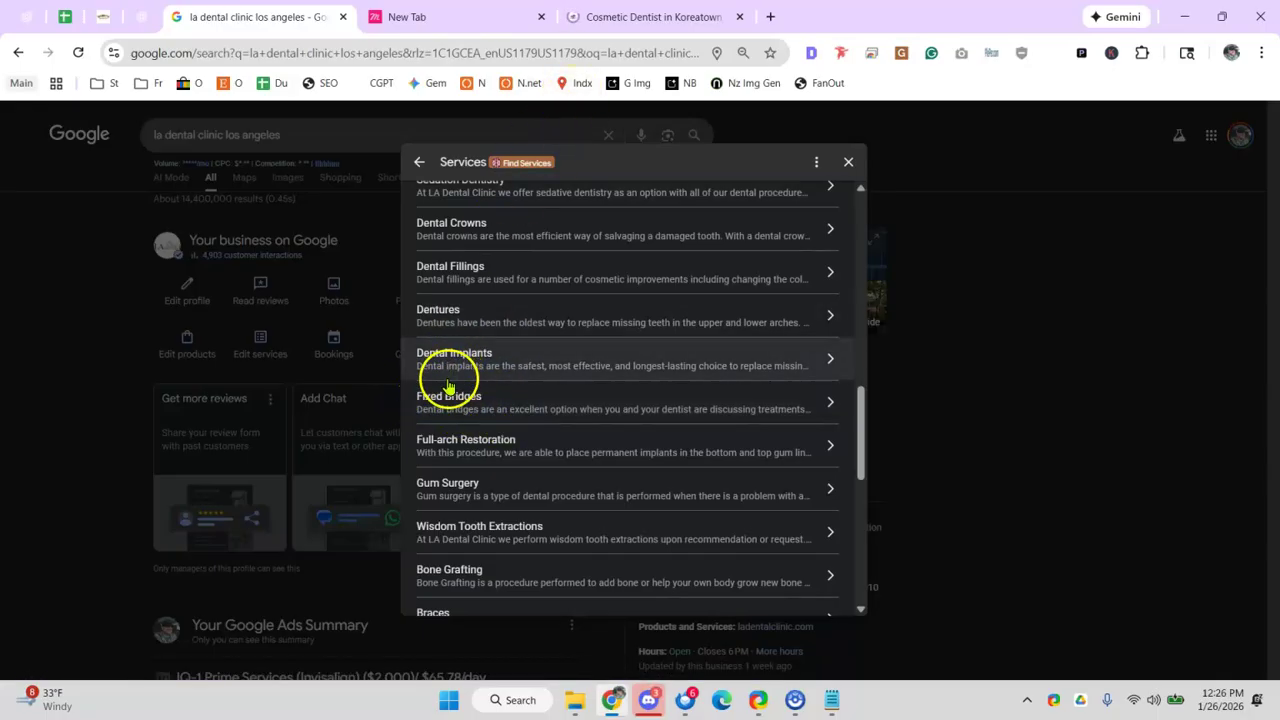
- Return to the ladentalclinic.com homepage and scroll down through its content
{"action": "left_click", "coordinate": [606, 17]}
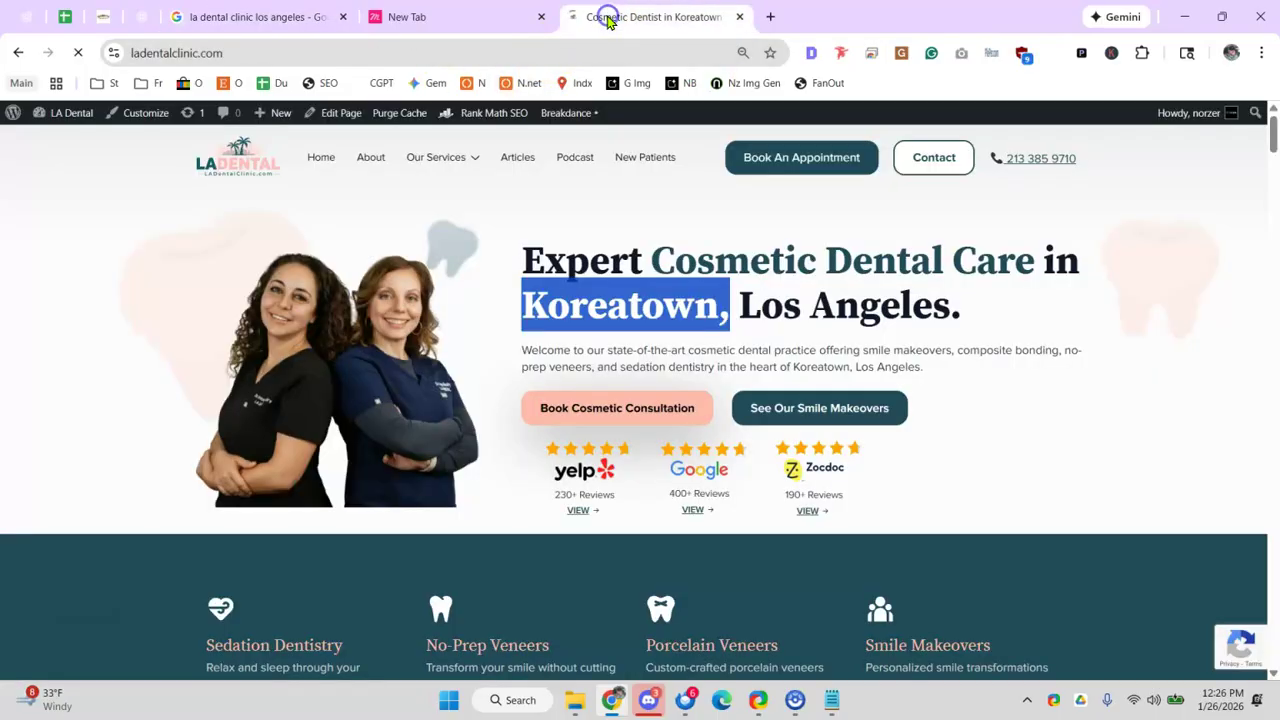
{"action": "scroll", "coordinate": [751, 257], "scroll_direction": "down", "scroll_amount": 10}
{"action": "scroll", "coordinate": [745, 272], "scroll_direction": "down", "scroll_amount": 20}
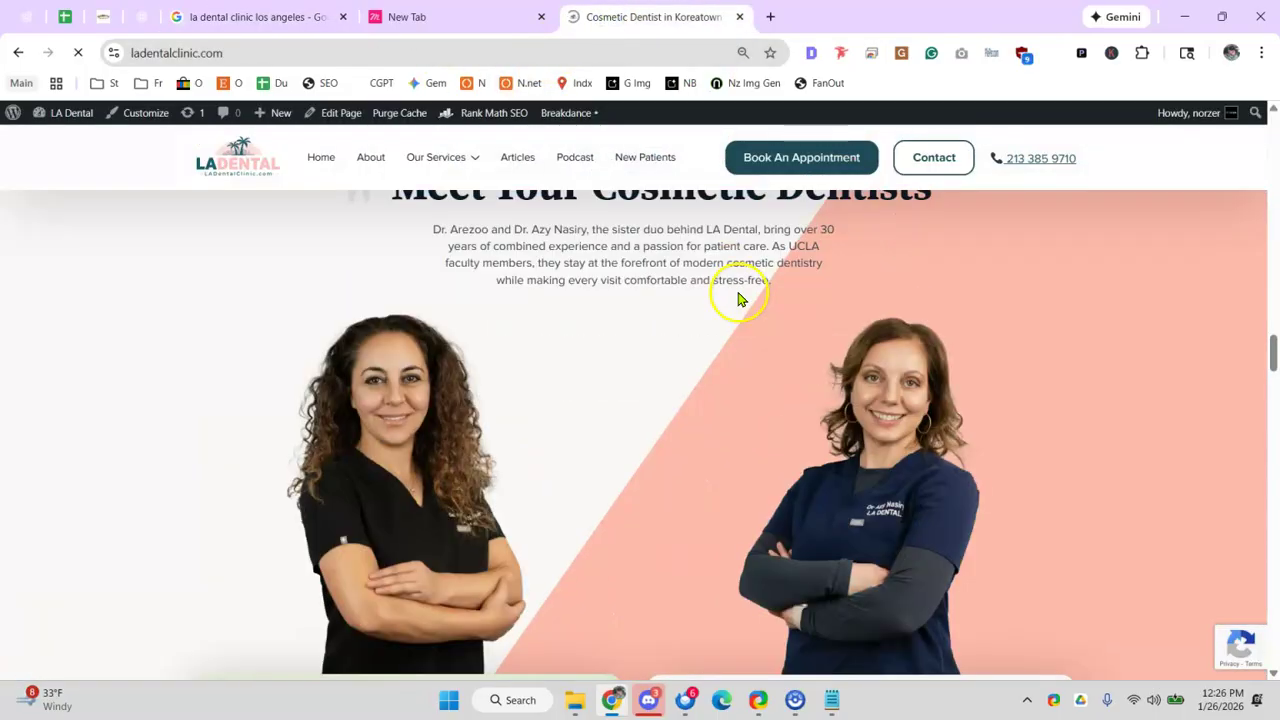
{"action": "scroll", "coordinate": [738, 313], "scroll_direction": "down", "scroll_amount": 20}
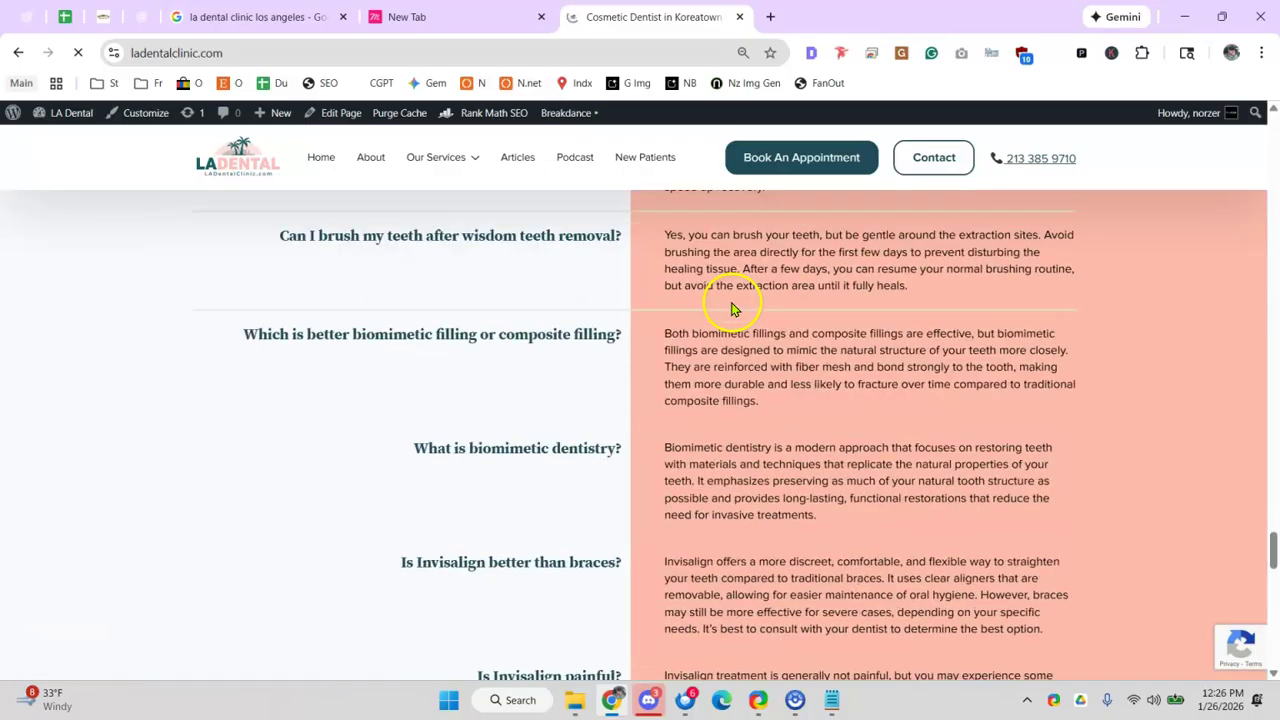
{"action": "scroll", "coordinate": [731, 309], "scroll_direction": "down", "scroll_amount": 3}
{"action": "scroll", "coordinate": [720, 314], "scroll_direction": "up", "scroll_amount": 7}
- Read the Frequently Asked Questions, highlighting question text while reviewing it
{"action": "left_click_drag", "start_coordinate": [367, 360], "coordinate": [523, 351]}
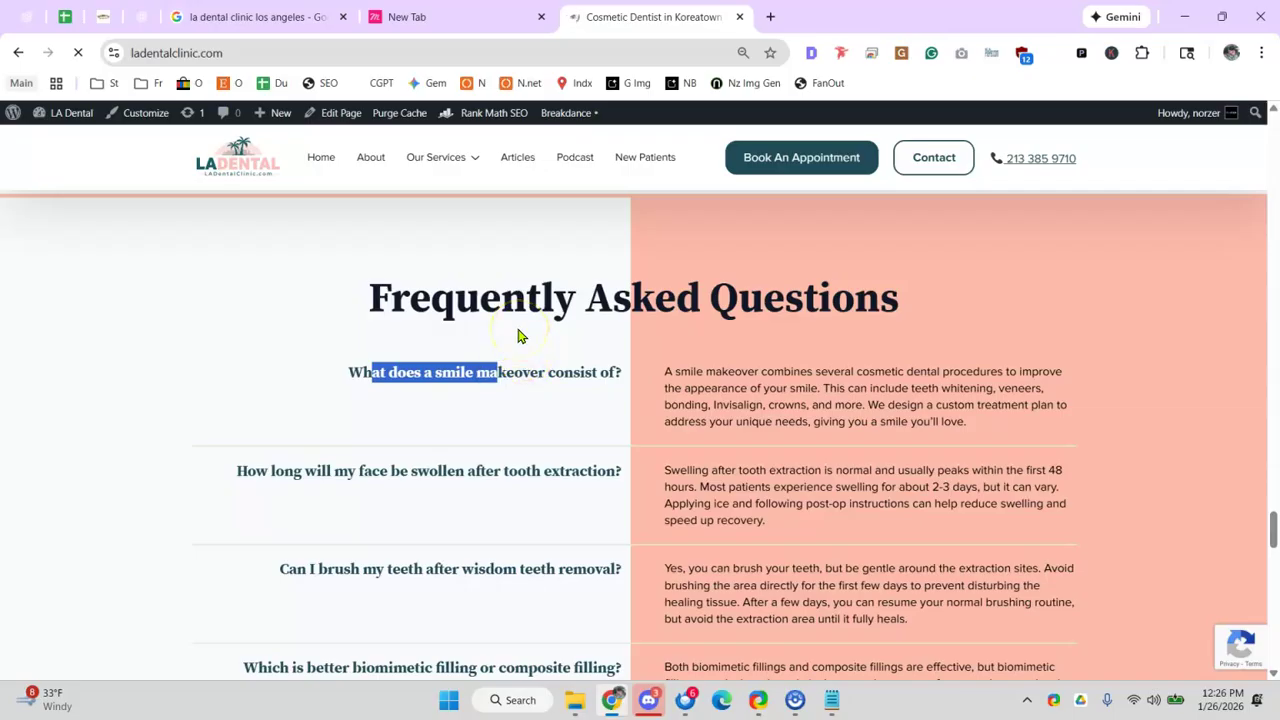
{"action": "left_click_drag", "start_coordinate": [724, 358], "coordinate": [771, 423]}
{"action": "scroll", "coordinate": [775, 432], "scroll_direction": "down", "scroll_amount": 1}
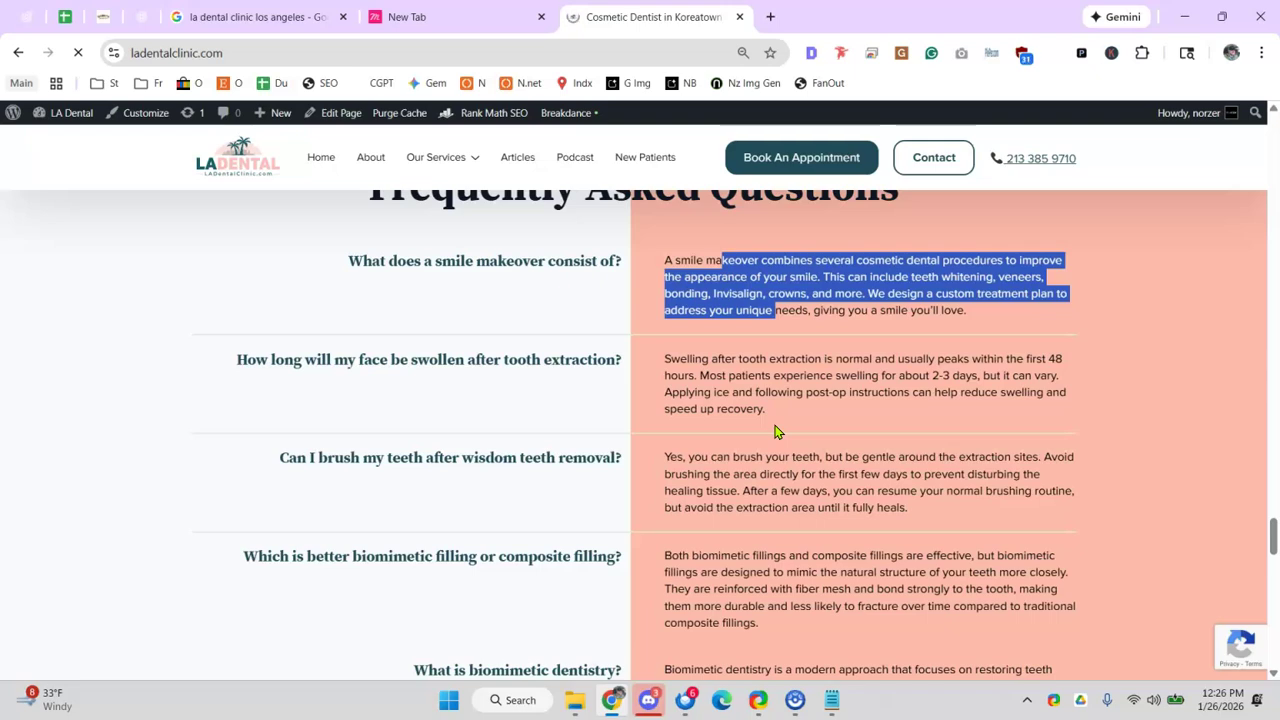
{"action": "scroll", "coordinate": [715, 459], "scroll_direction": "up", "scroll_amount": 10}
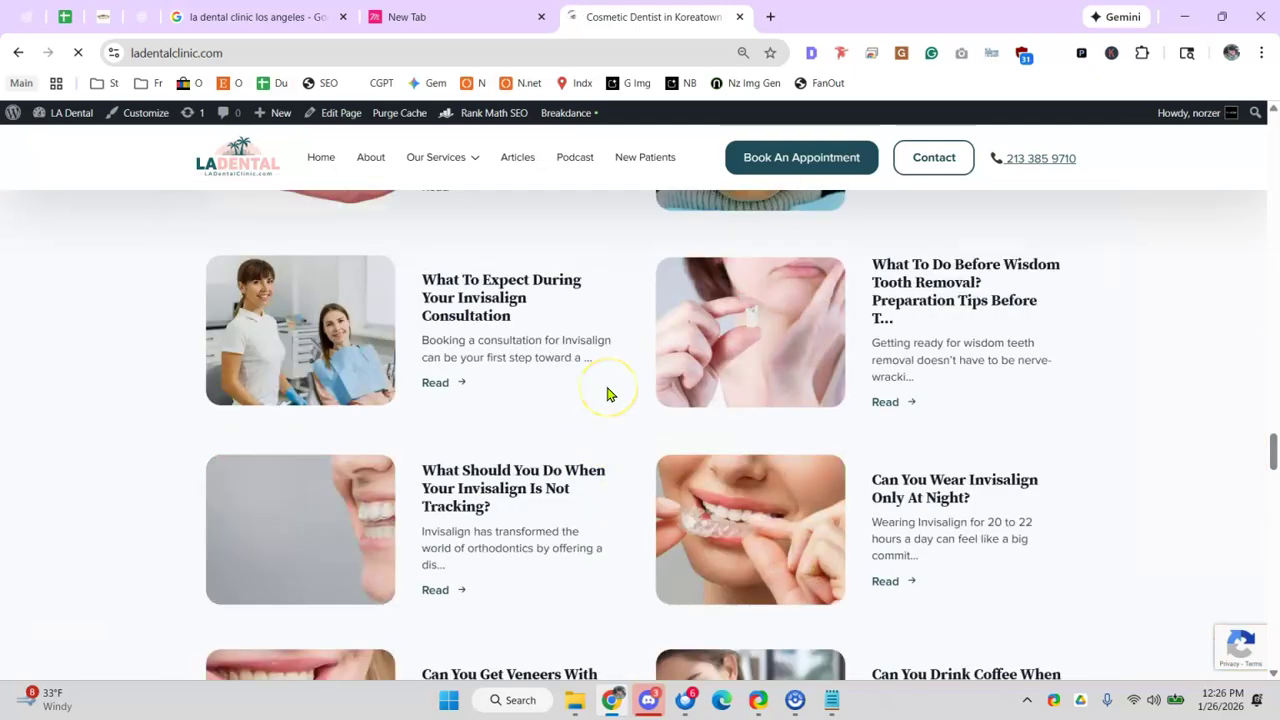
{"action": "scroll", "coordinate": [607, 393], "scroll_direction": "down", "scroll_amount": 10}
{"action": "left_click_drag", "start_coordinate": [469, 423], "coordinate": [510, 432]}
{"action": "left_click", "coordinate": [510, 432]}
{"action": "scroll", "coordinate": [608, 349], "scroll_direction": "up", "scroll_amount": 4}
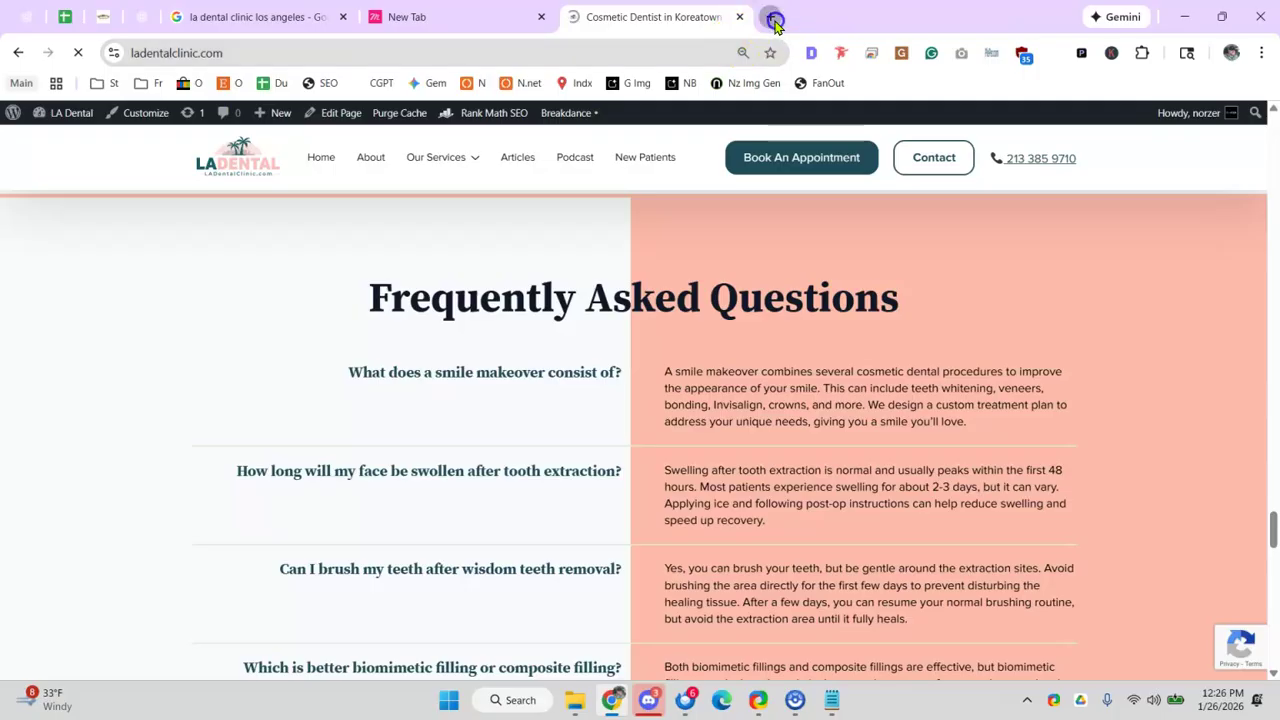
- Load voipheroes.com in a new tab and scroll down to its FAQs
{"action": "left_click", "coordinate": [771, 17]}
{"action": "type", "text": "voip"}
{"action": "key", "text": "Return"}
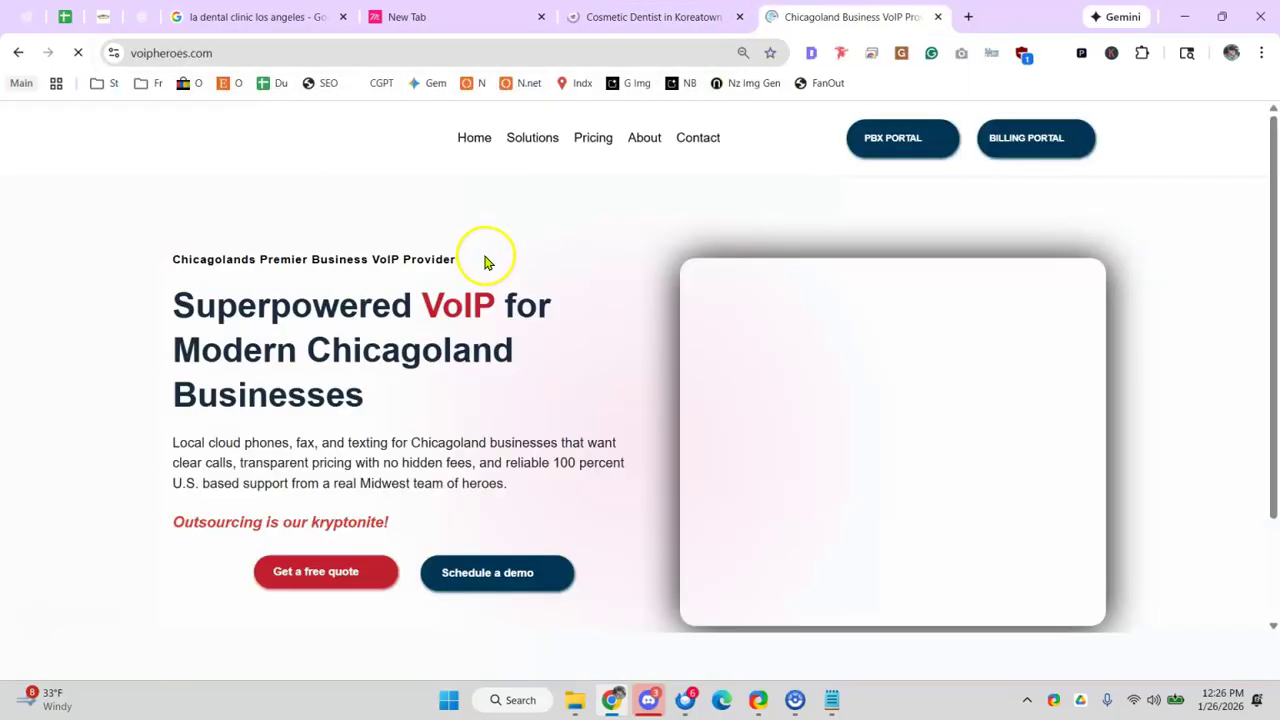
{"action": "scroll", "coordinate": [578, 285], "scroll_direction": "down", "scroll_amount": 6}
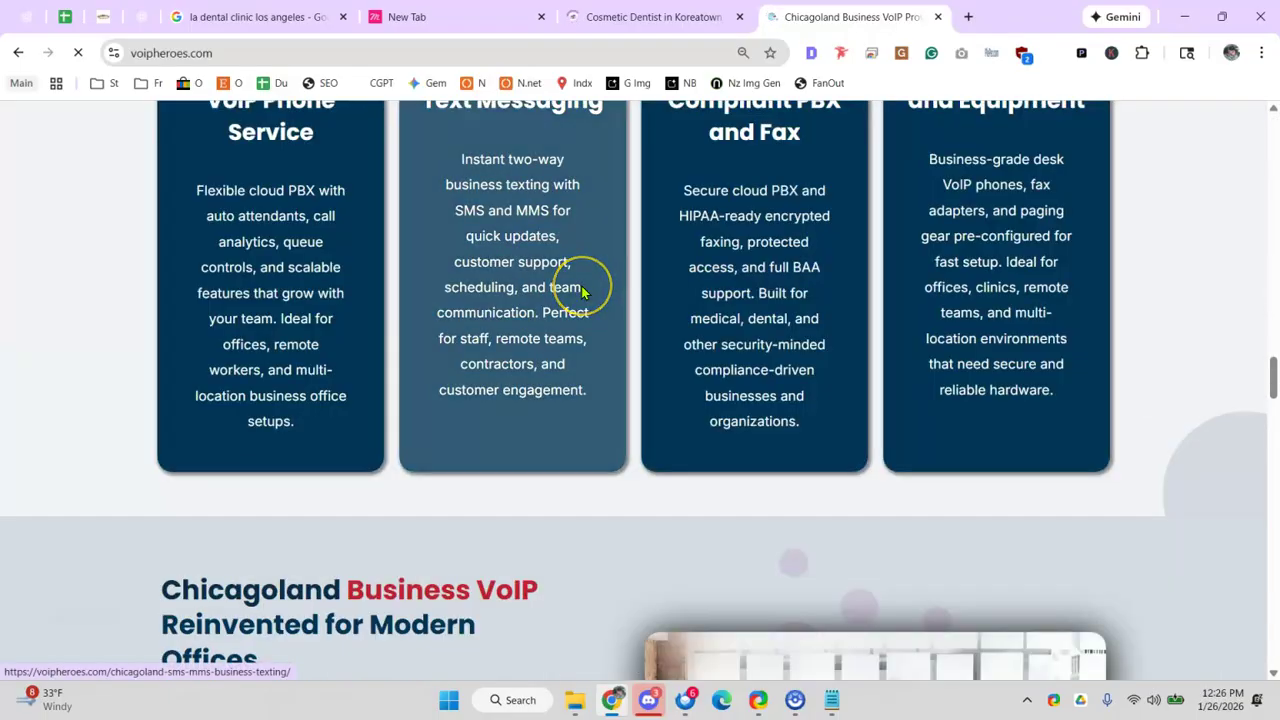
{"action": "scroll", "coordinate": [580, 285], "scroll_direction": "down", "scroll_amount": 10}
{"action": "scroll", "coordinate": [622, 295], "scroll_direction": "down", "scroll_amount": 10}
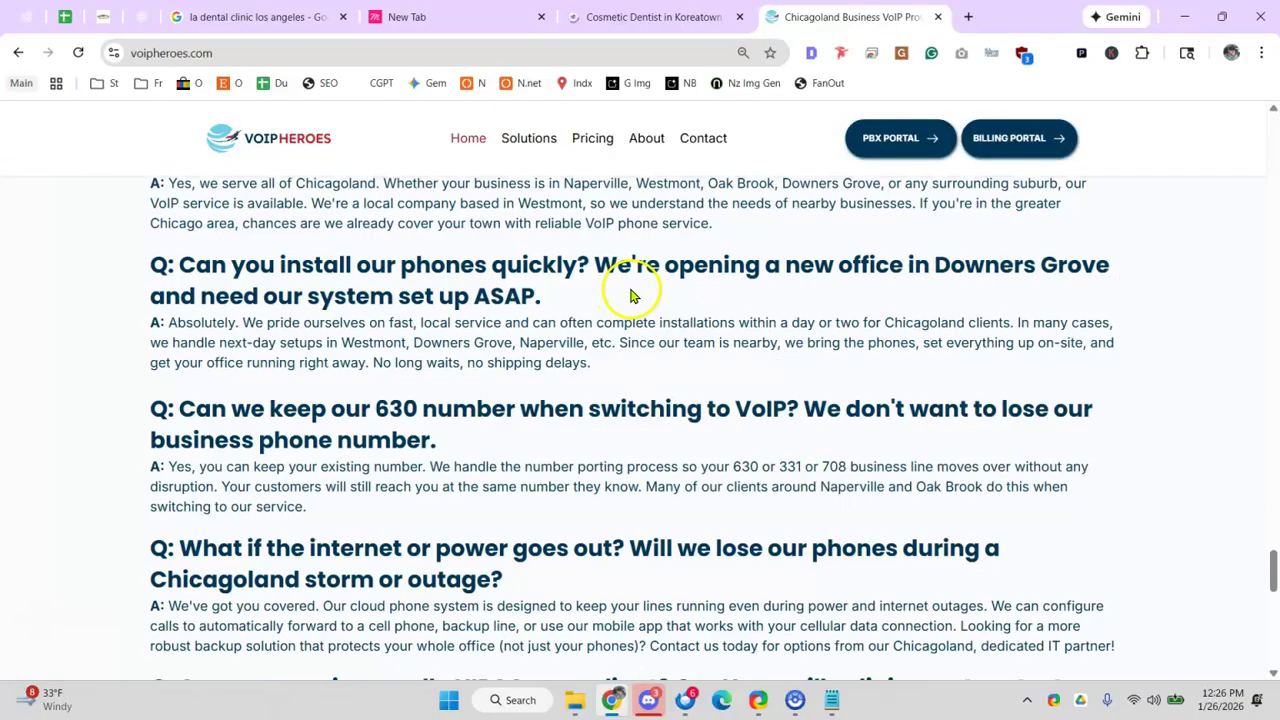
{"action": "scroll", "coordinate": [591, 291], "scroll_direction": "up", "scroll_amount": 6}
{"action": "scroll", "coordinate": [506, 294], "scroll_direction": "down", "scroll_amount": 3}
{"action": "scroll", "coordinate": [440, 310], "scroll_direction": "down", "scroll_amount": 2}
{"action": "scroll", "coordinate": [414, 294], "scroll_direction": "up", "scroll_amount": 2}
- Review the Naperville and Westmont FAQ entries, then go back to the clinic's Google services list
{"action": "left_click_drag", "start_coordinate": [286, 381], "coordinate": [603, 383]}
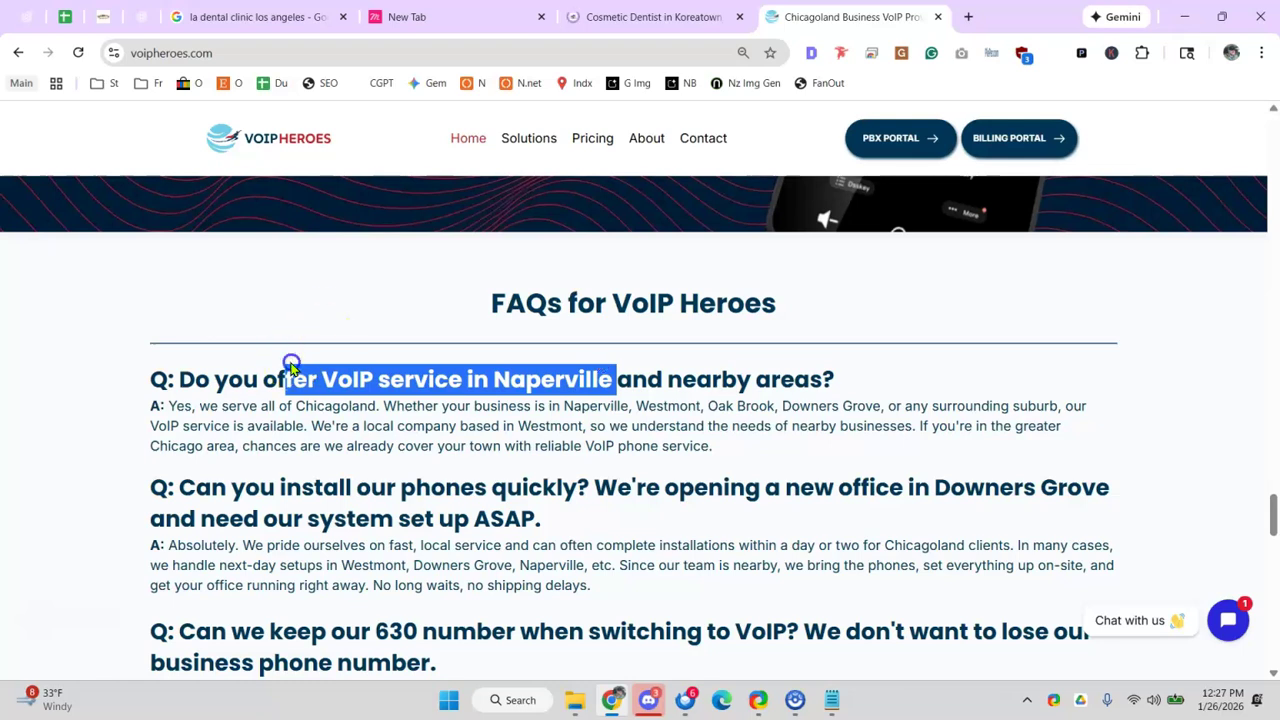
{"action": "left_click", "coordinate": [288, 364]}
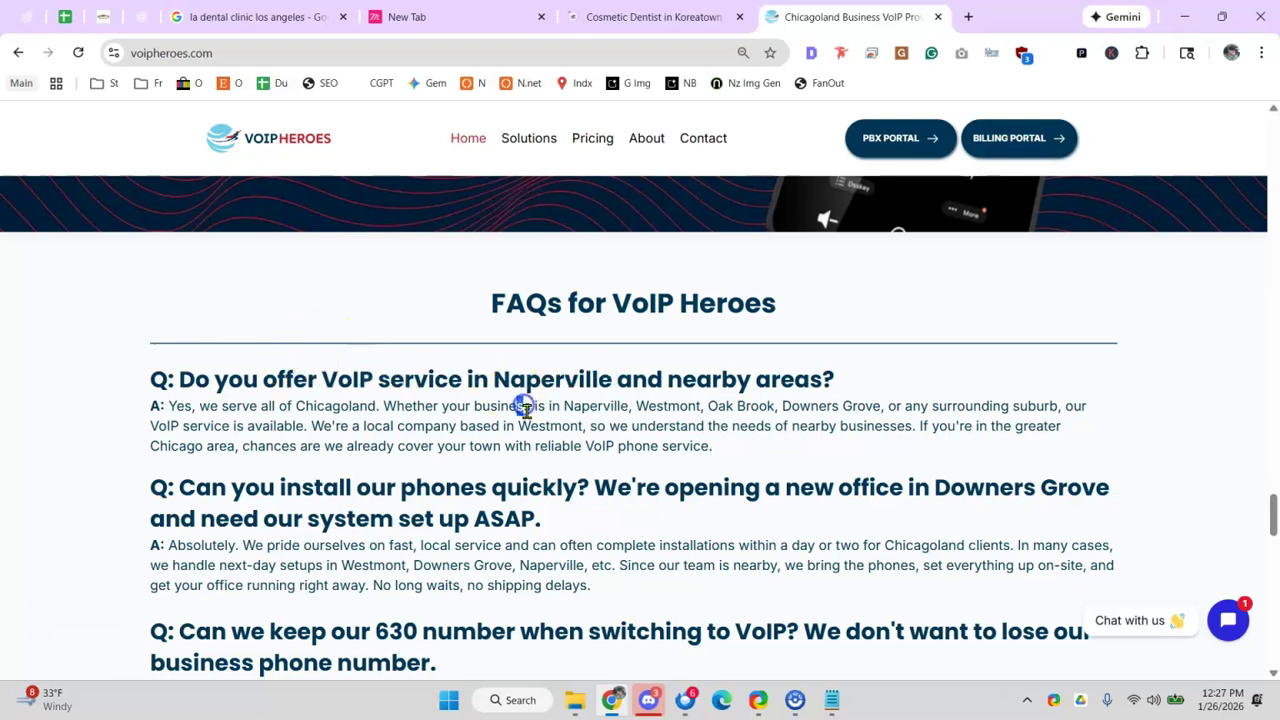
{"action": "left_click_drag", "start_coordinate": [530, 425], "coordinate": [553, 425]}
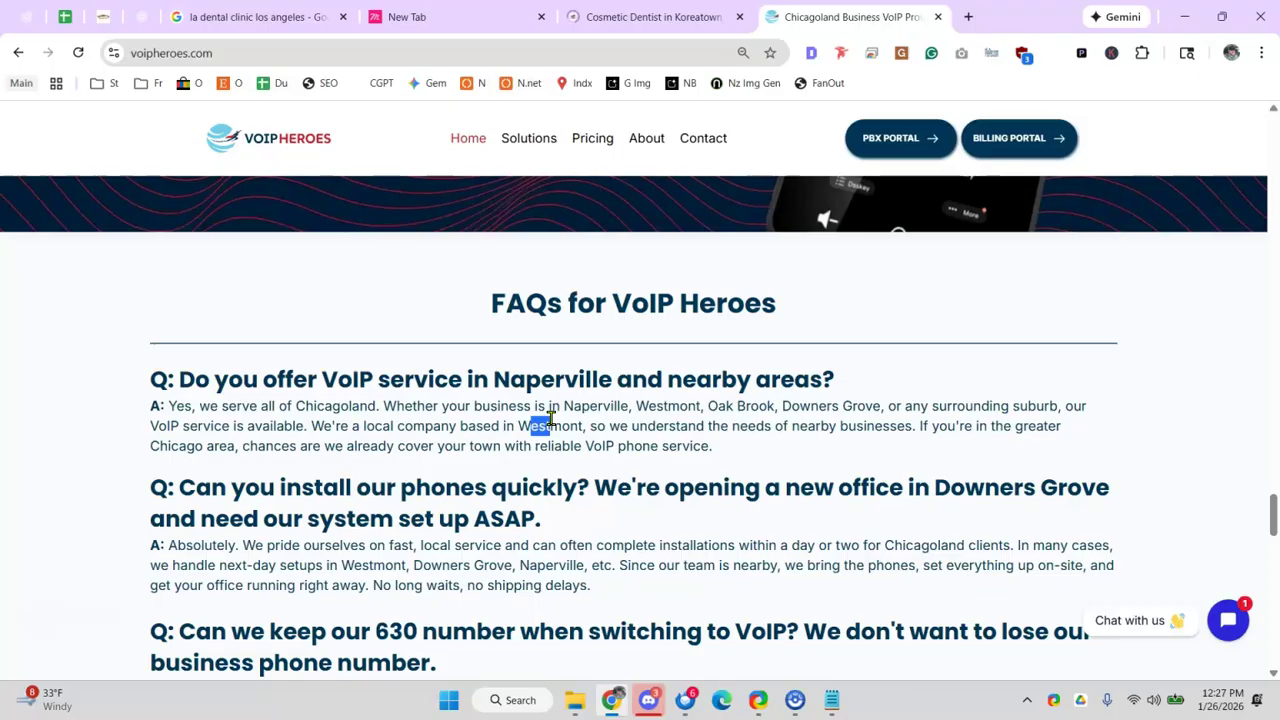
{"action": "scroll", "coordinate": [549, 420], "scroll_direction": "down", "scroll_amount": 2}
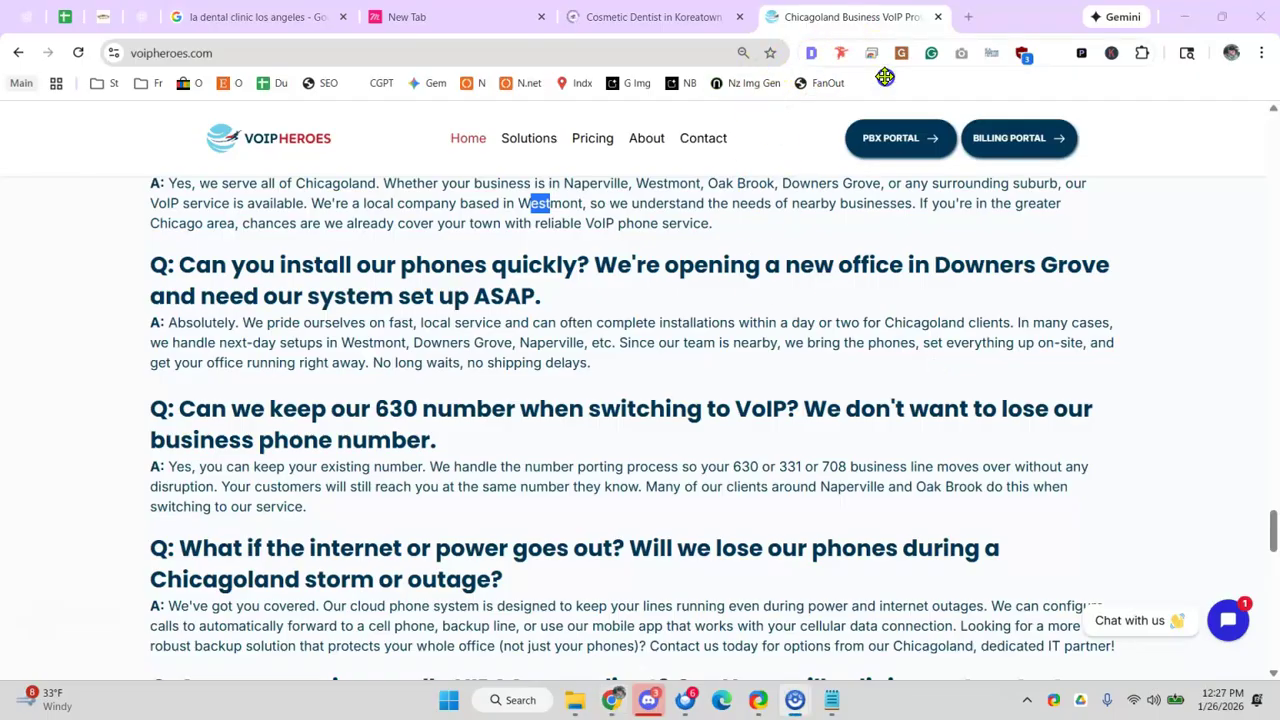
{"action": "left_click", "coordinate": [285, 30]}
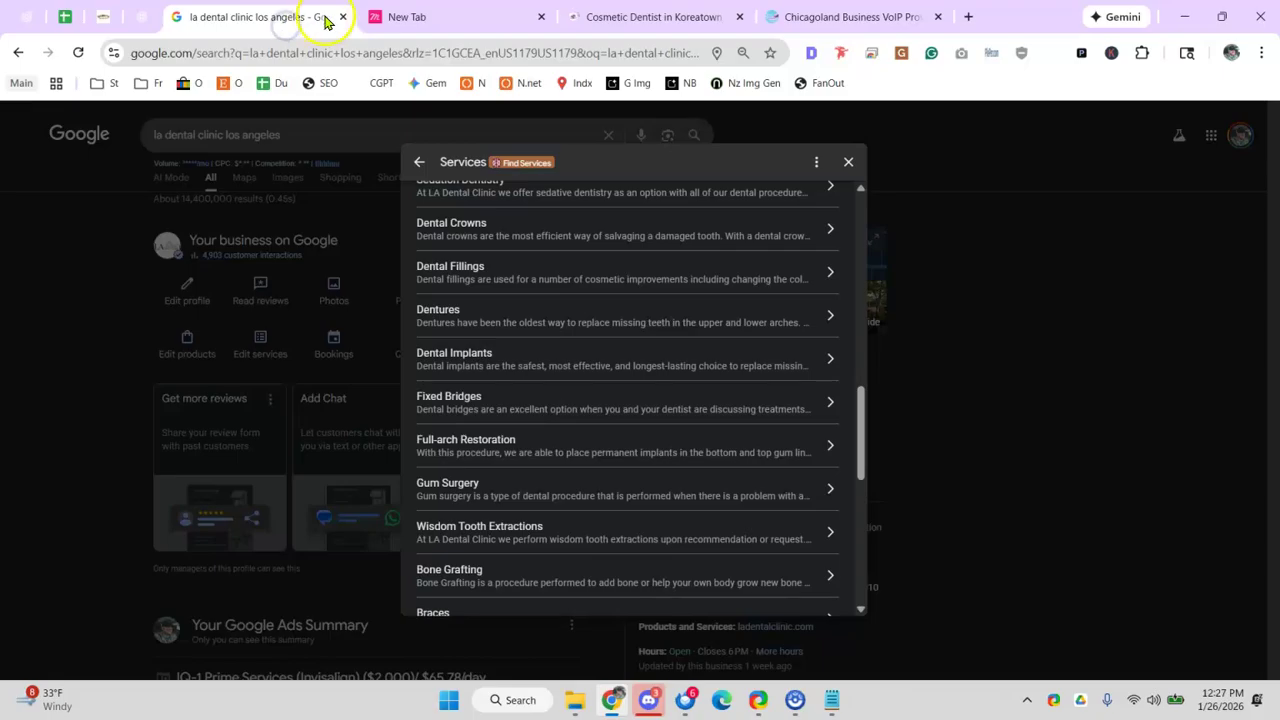
- Close the ladentalclinic.com tab and go back to the SEO audit spreadsheet
{"action": "left_click", "coordinate": [648, 27]}
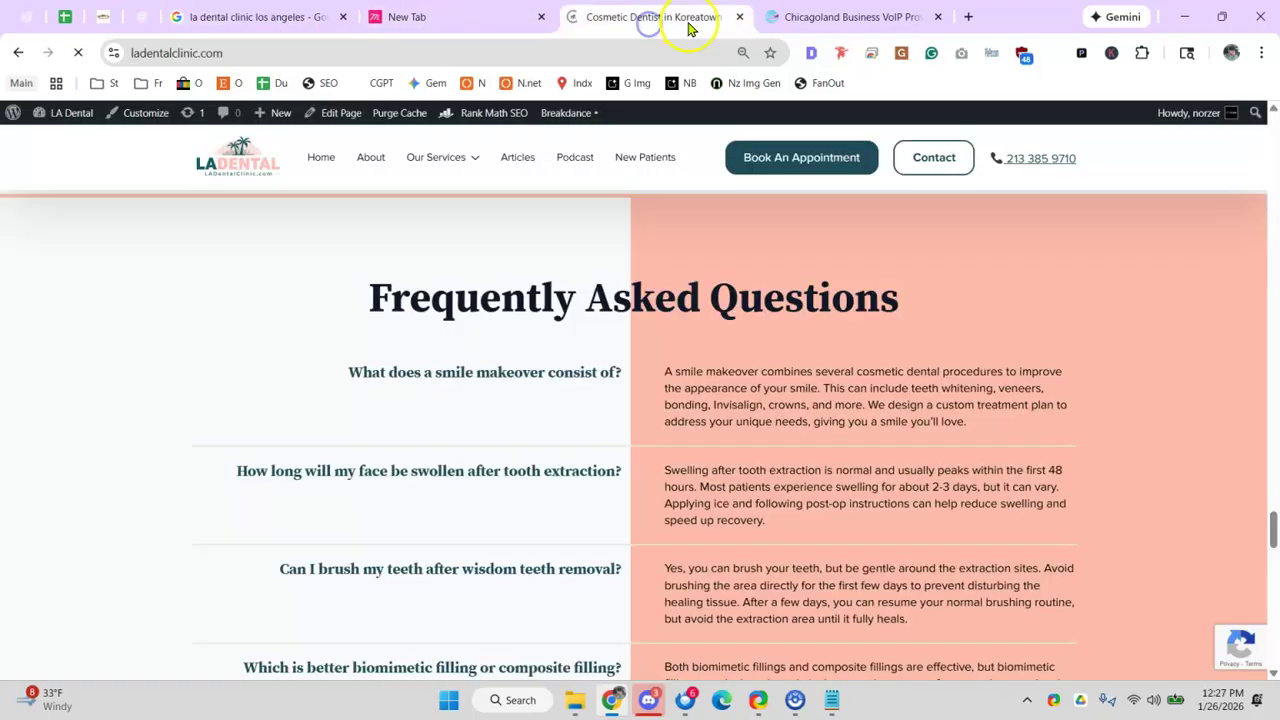
{"action": "left_click", "coordinate": [740, 18]}
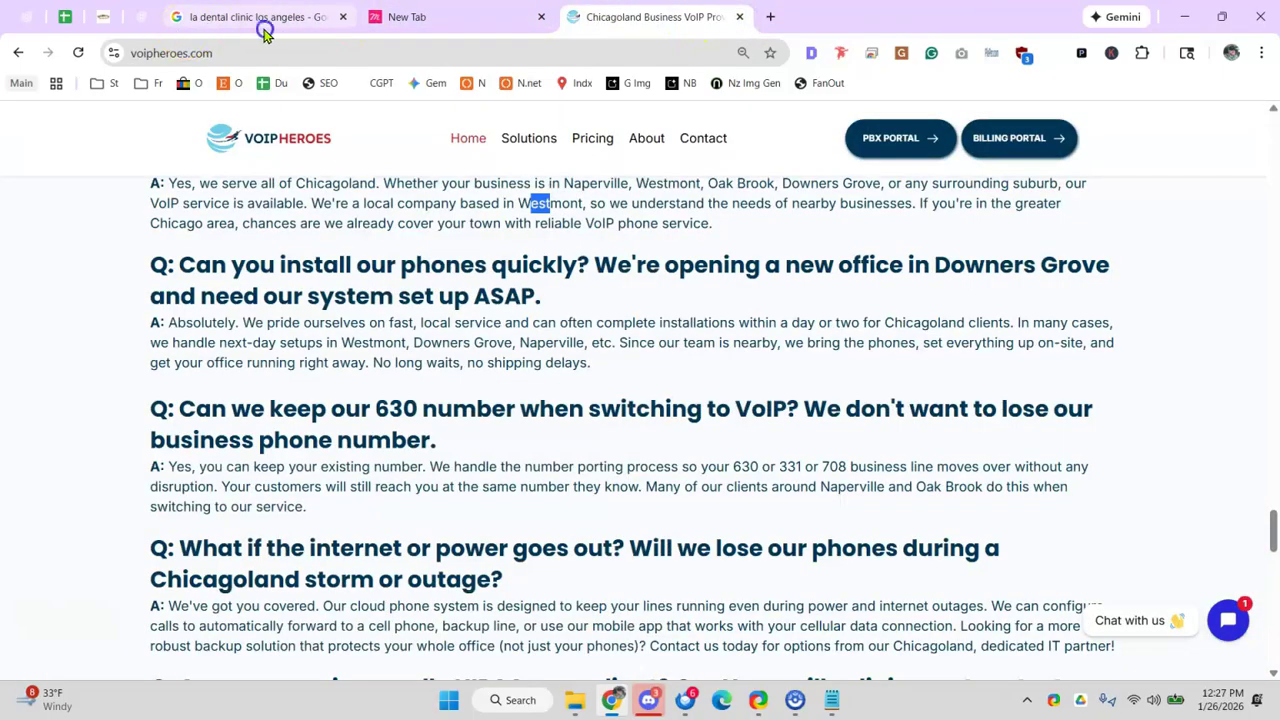
{"action": "left_click", "coordinate": [265, 30]}
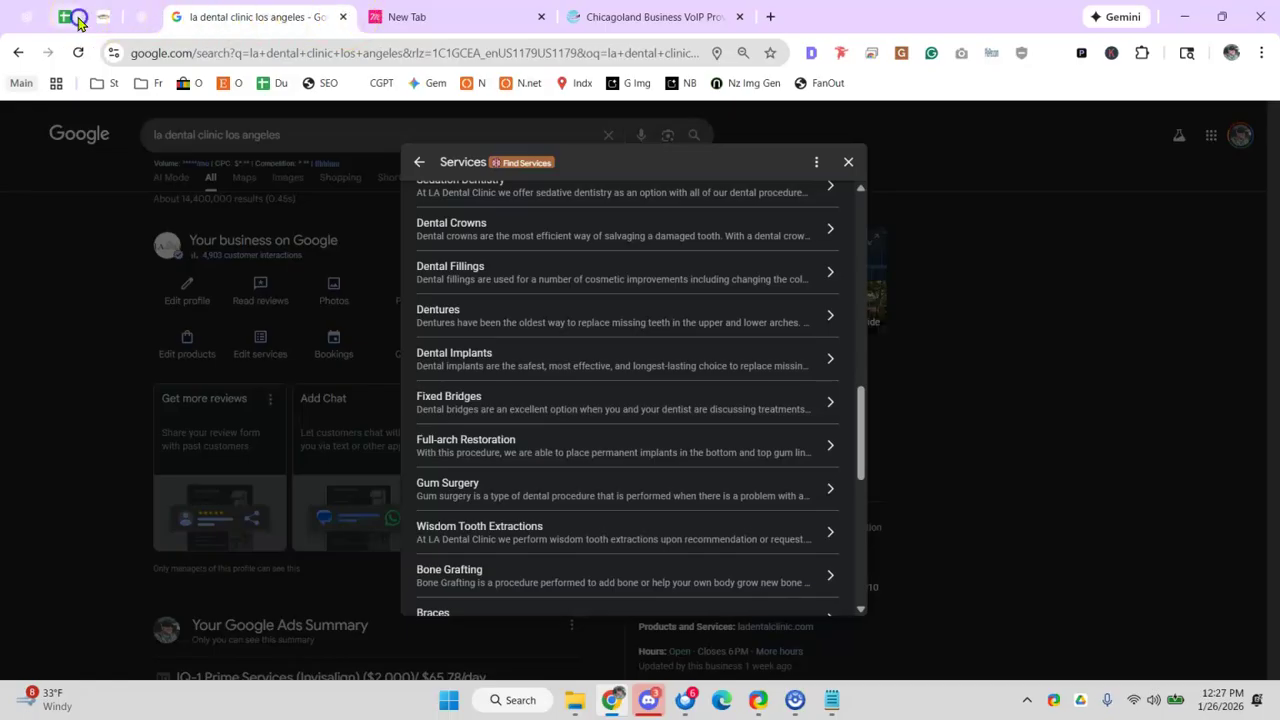
{"action": "left_click", "coordinate": [78, 18]}
- Enter x in C46 for Call tracking, then select the Call tracking and Opening date labels
{"action": "left_click", "coordinate": [592, 493]}
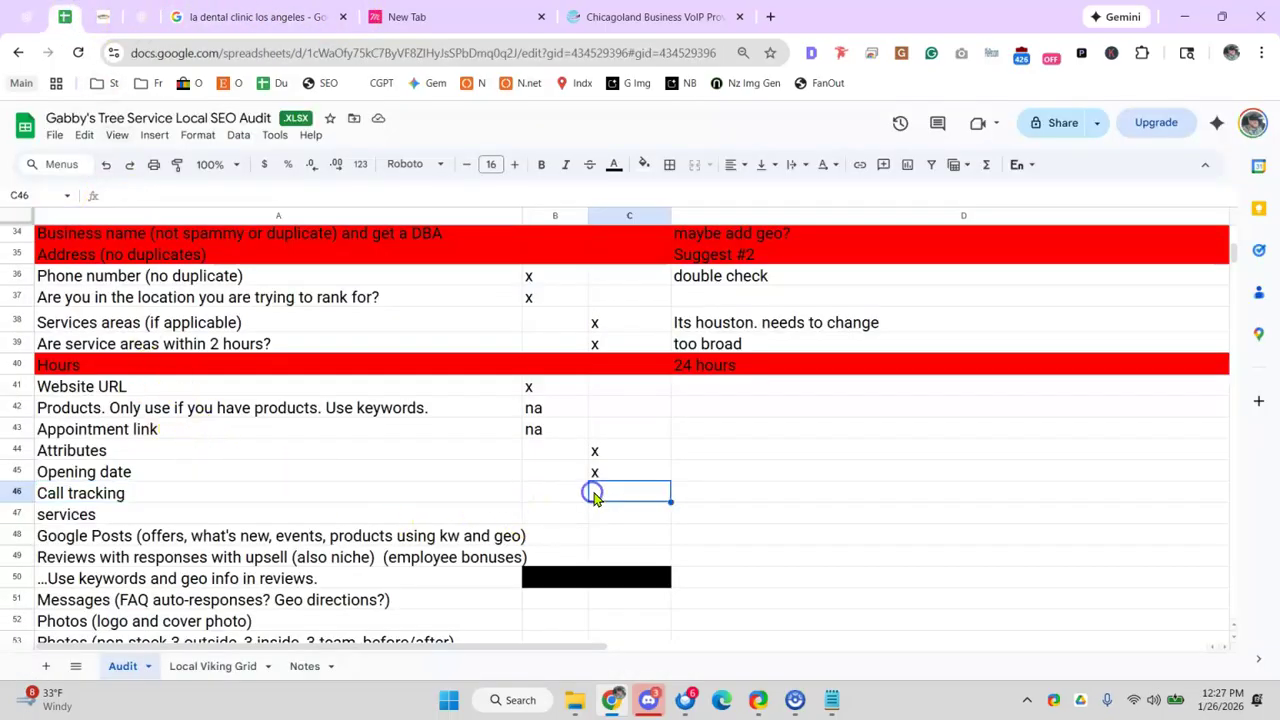
{"action": "type", "text": "x"}
{"action": "left_click", "coordinate": [638, 518]}
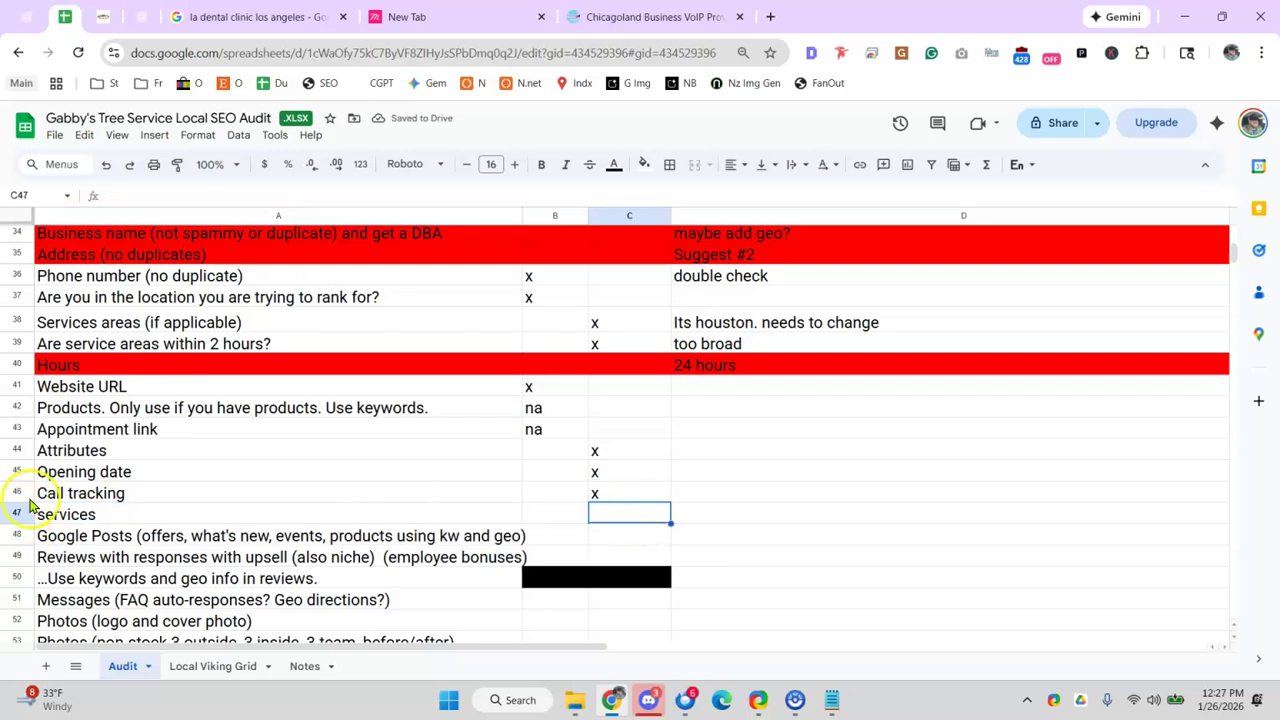
{"action": "left_click", "coordinate": [112, 492]}
{"action": "left_click", "coordinate": [258, 490]}
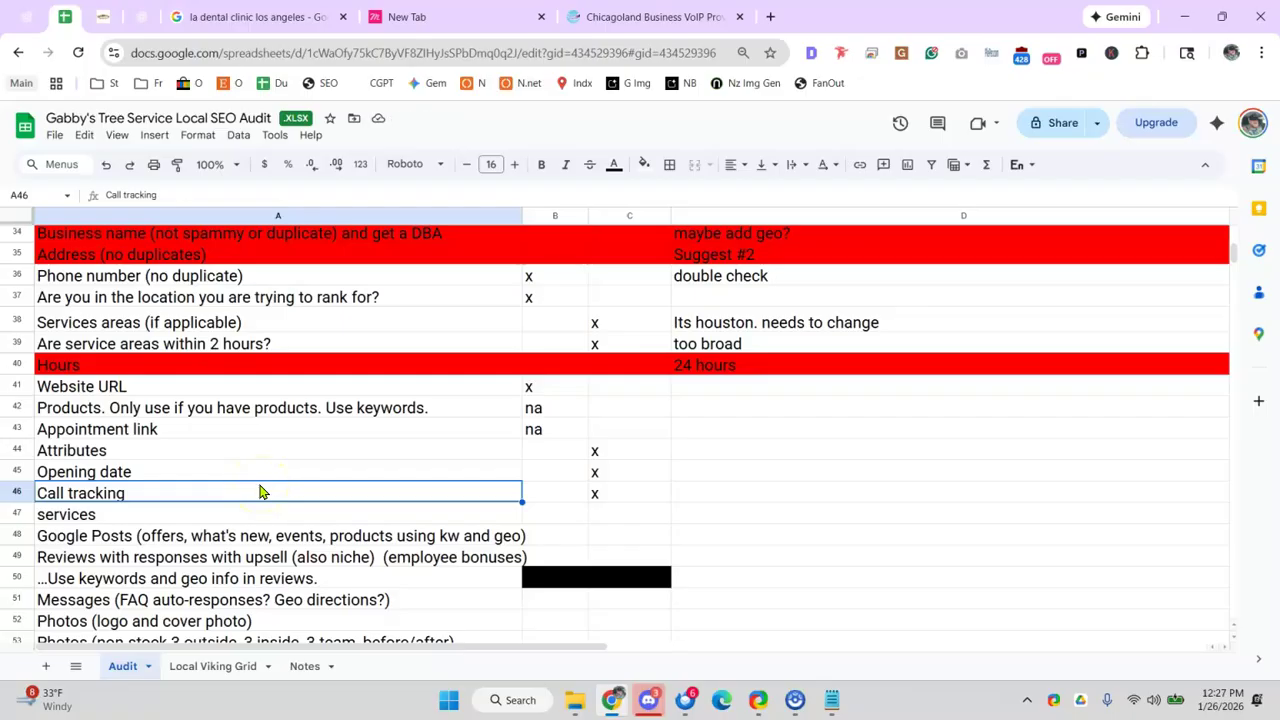
{"action": "left_click", "coordinate": [264, 479]}
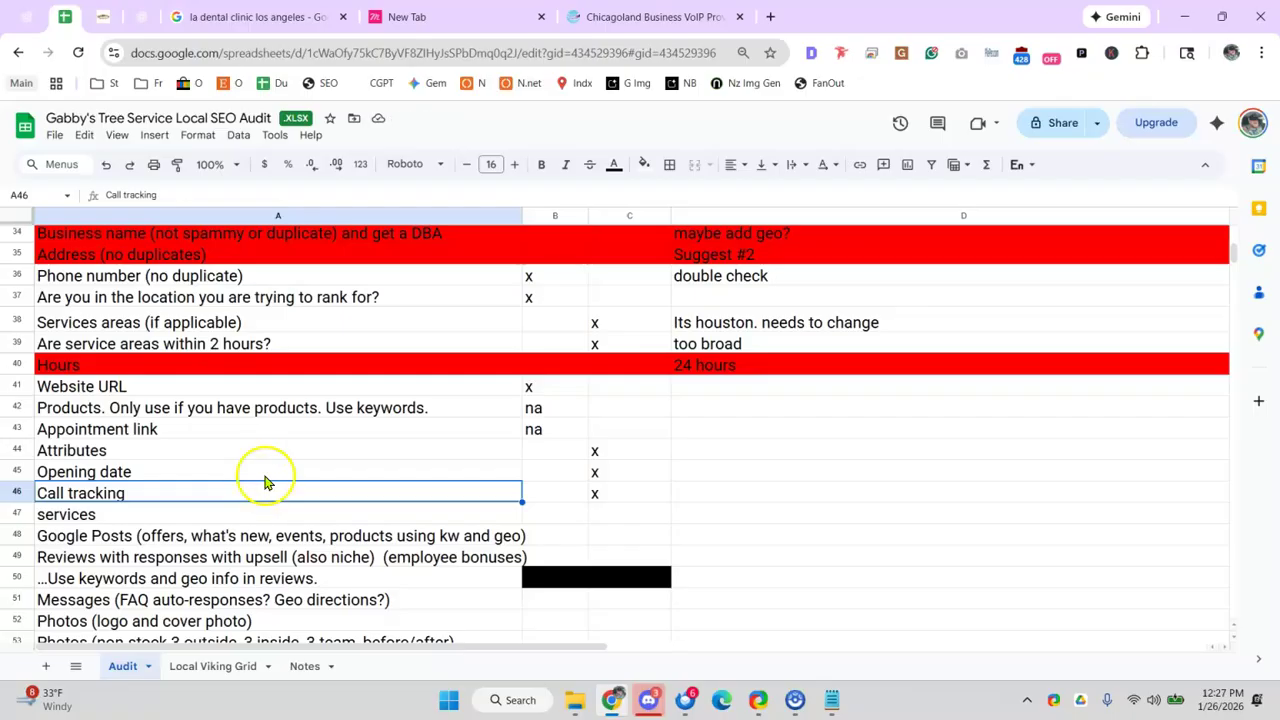
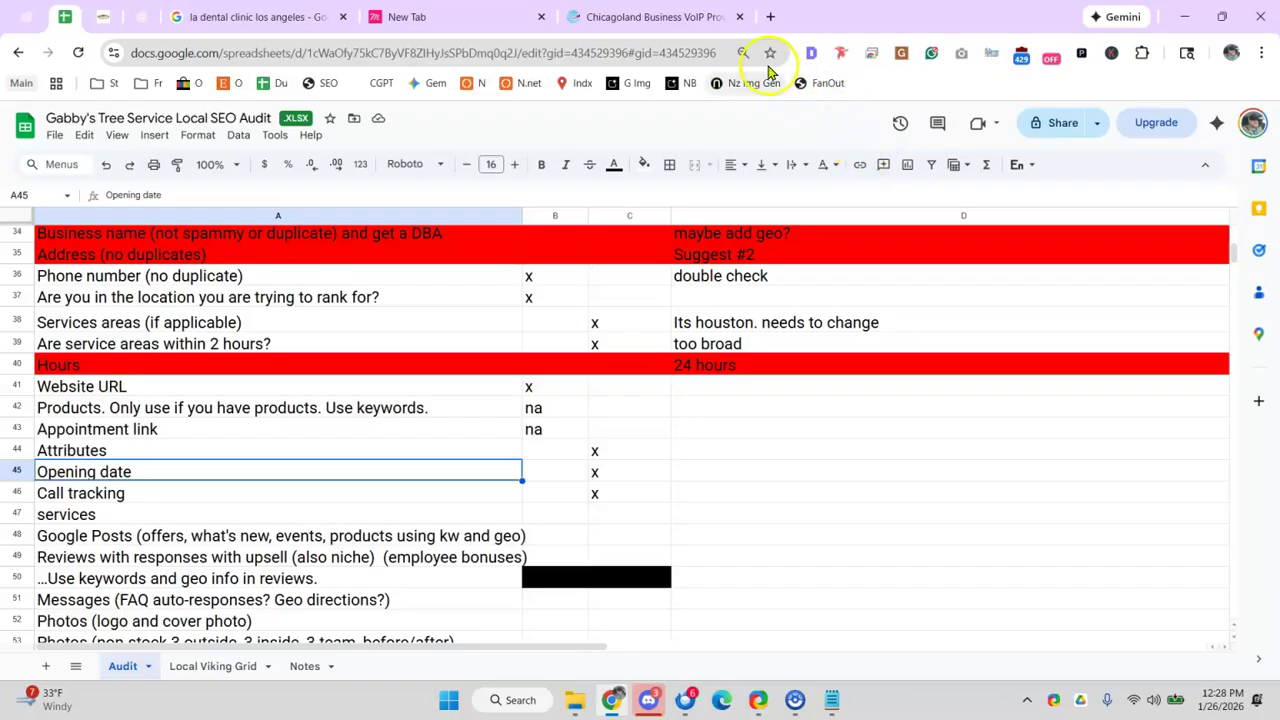
- In a new tab, search Google for 'roto rooter houston'
{"action": "left_click", "coordinate": [765, 17]}
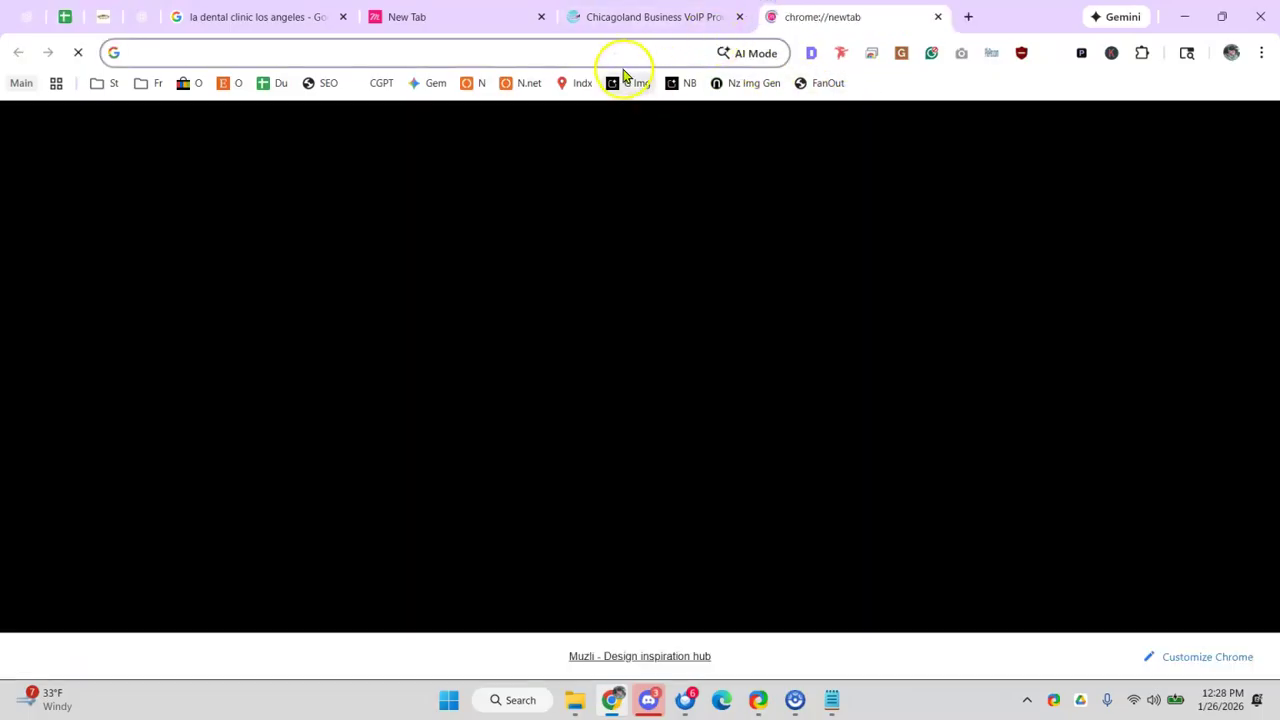
{"action": "left_click", "coordinate": [620, 58]}
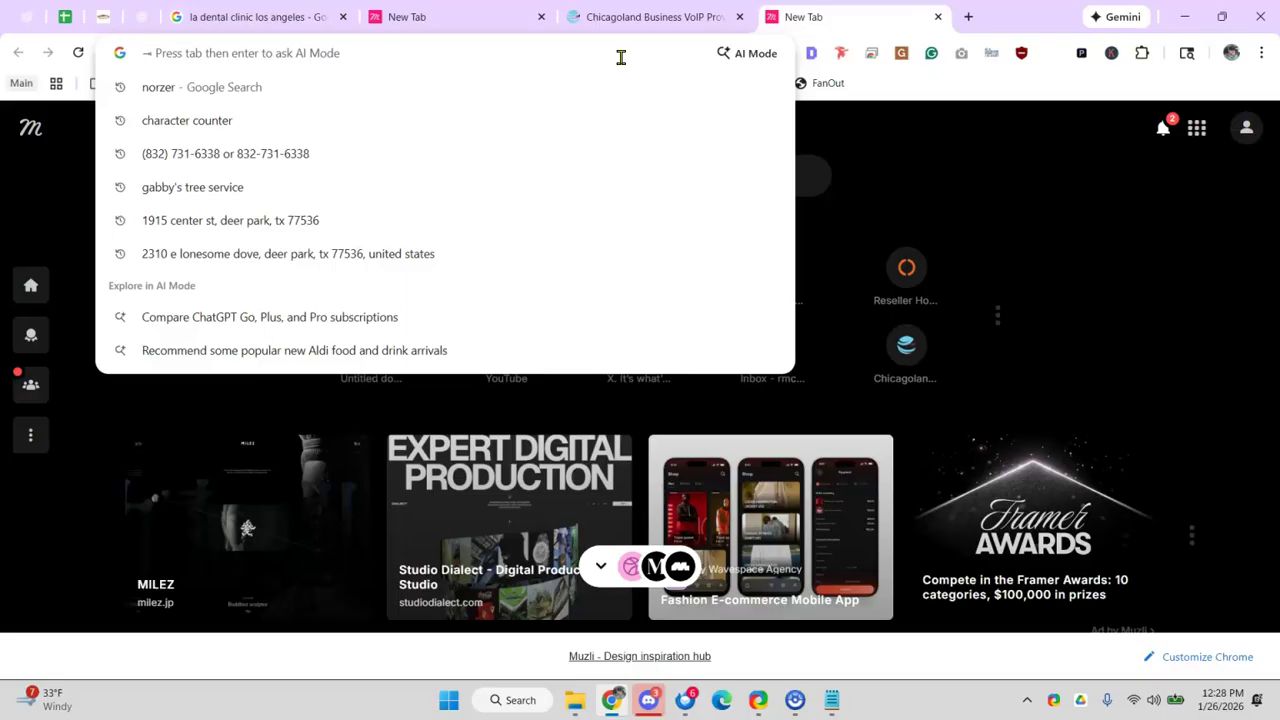
{"action": "type", "text": "roto rooterh"}
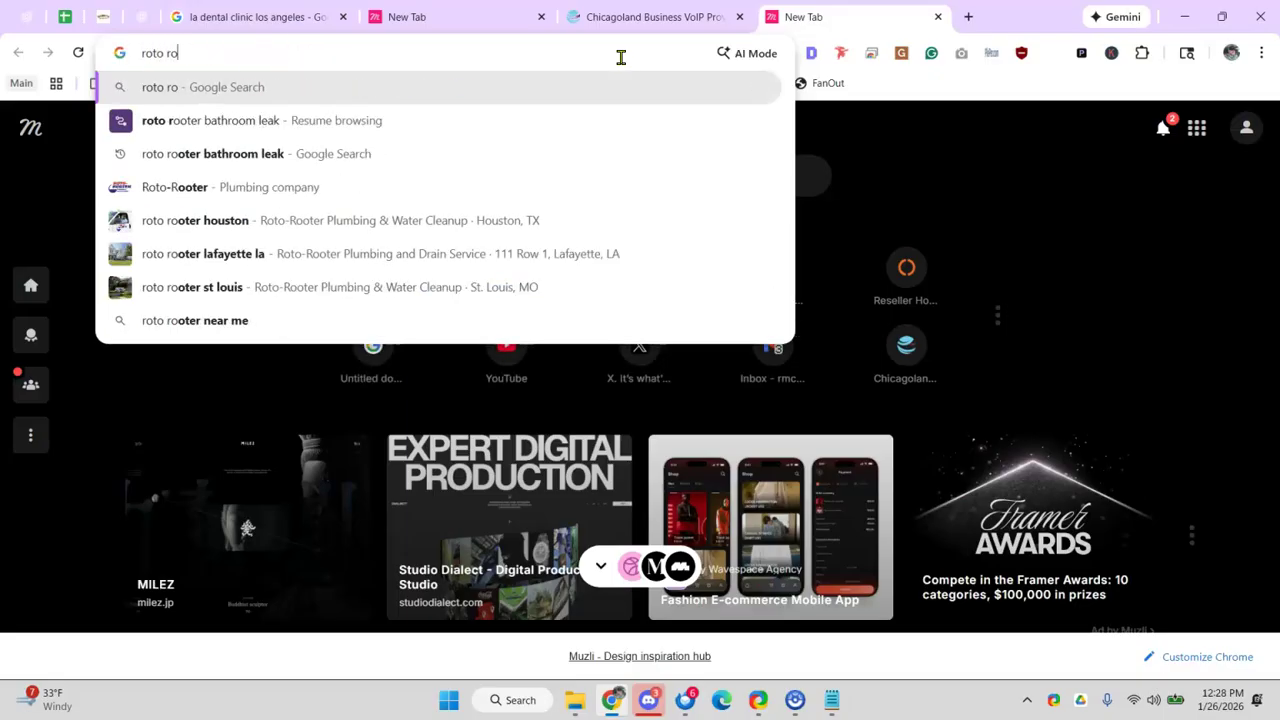
{"action": "key", "text": "BackSpace"}
{"action": "type", "text": "houston"}
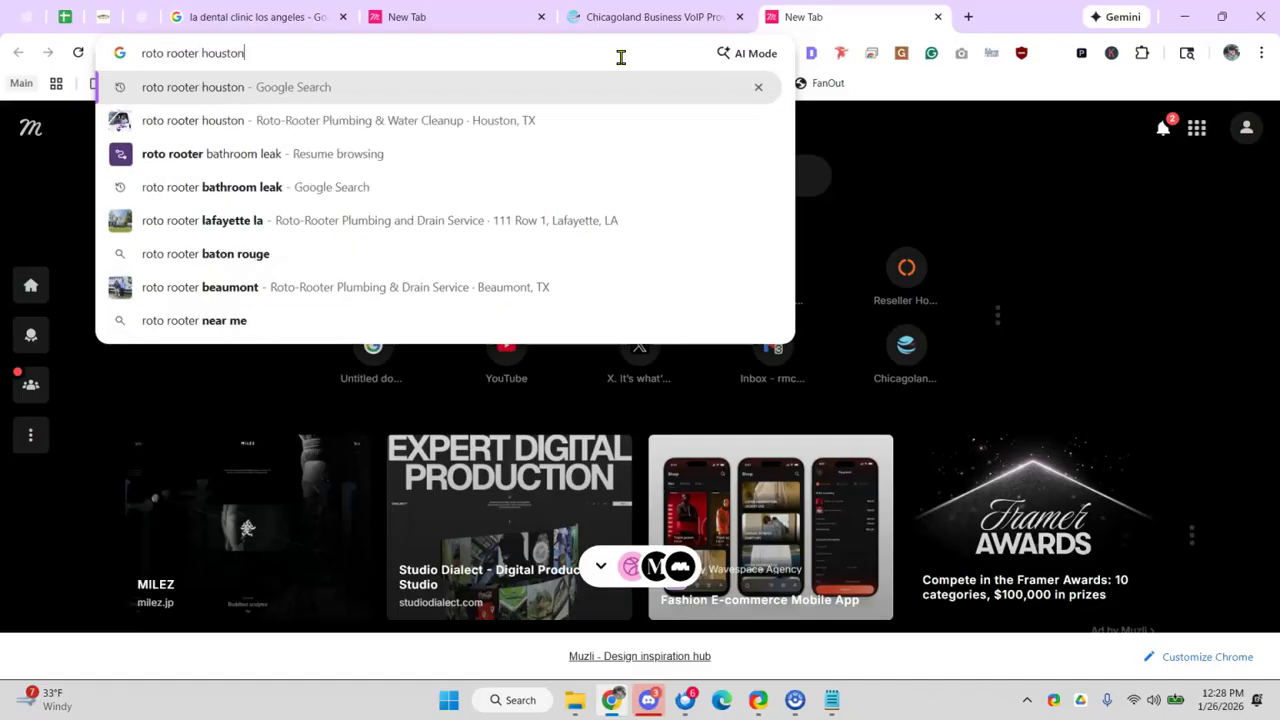
{"action": "key", "text": "Return"}
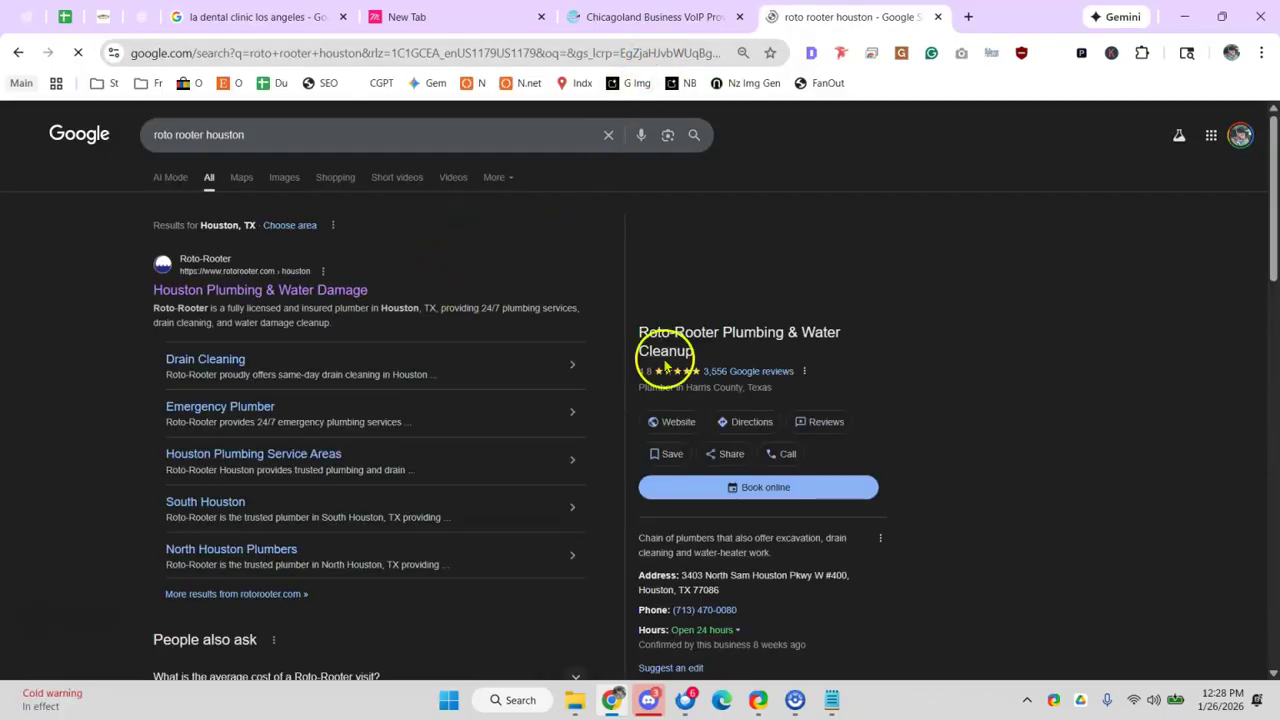
- Review the Roto-Rooter Plumbing listing details and open its Houston website
{"action": "left_click_drag", "start_coordinate": [641, 332], "coordinate": [769, 334]}
{"action": "scroll", "coordinate": [740, 340], "scroll_direction": "down", "scroll_amount": 1}
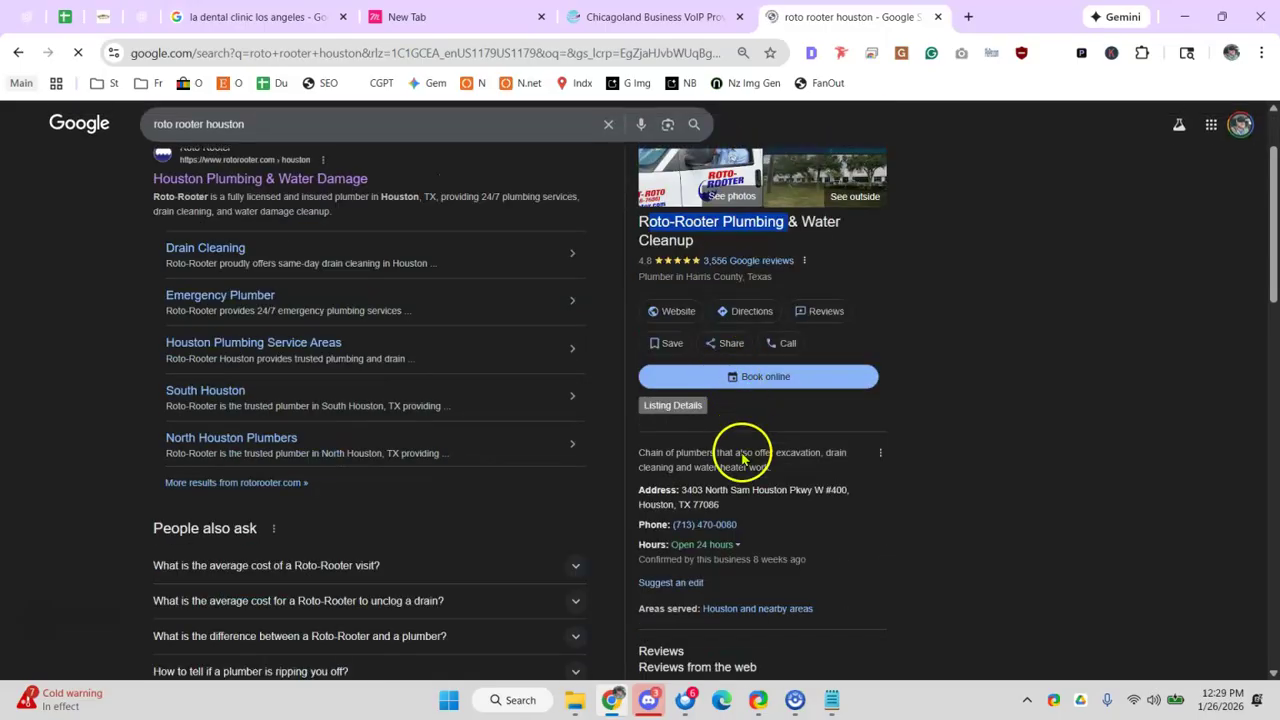
{"action": "left_click_drag", "start_coordinate": [693, 504], "coordinate": [758, 667]}
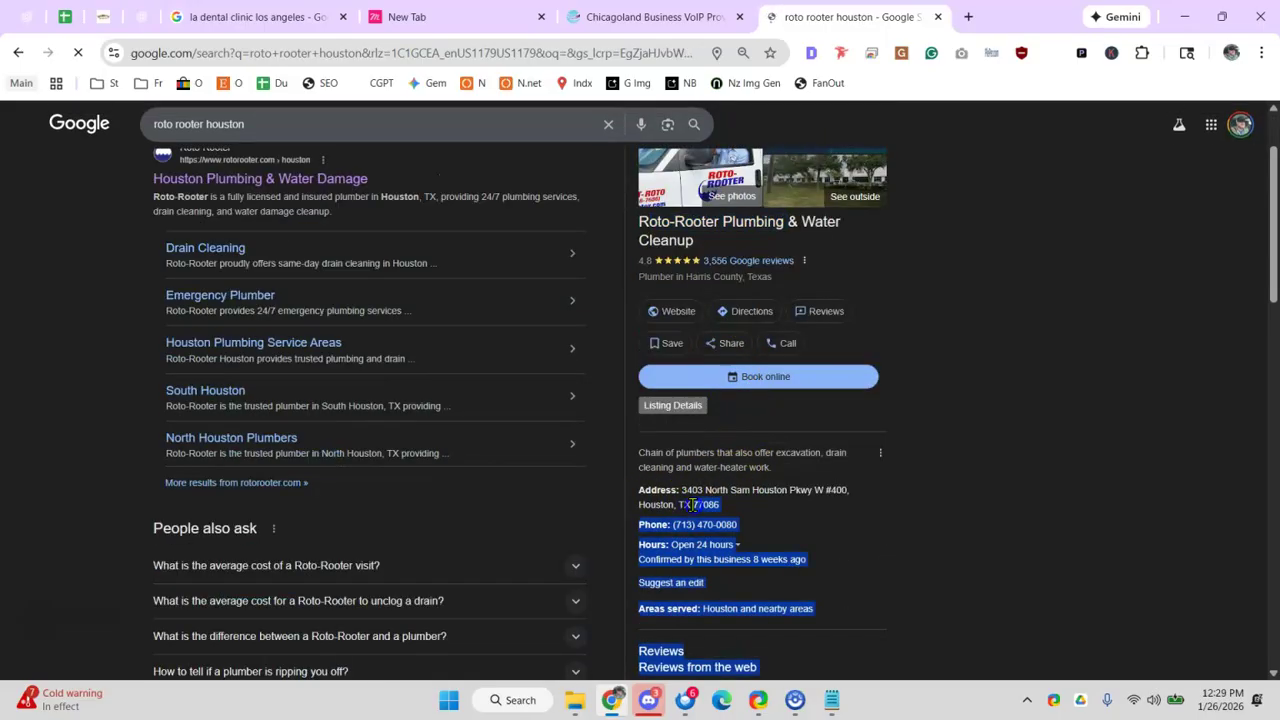
{"action": "left_click", "coordinate": [661, 313]}
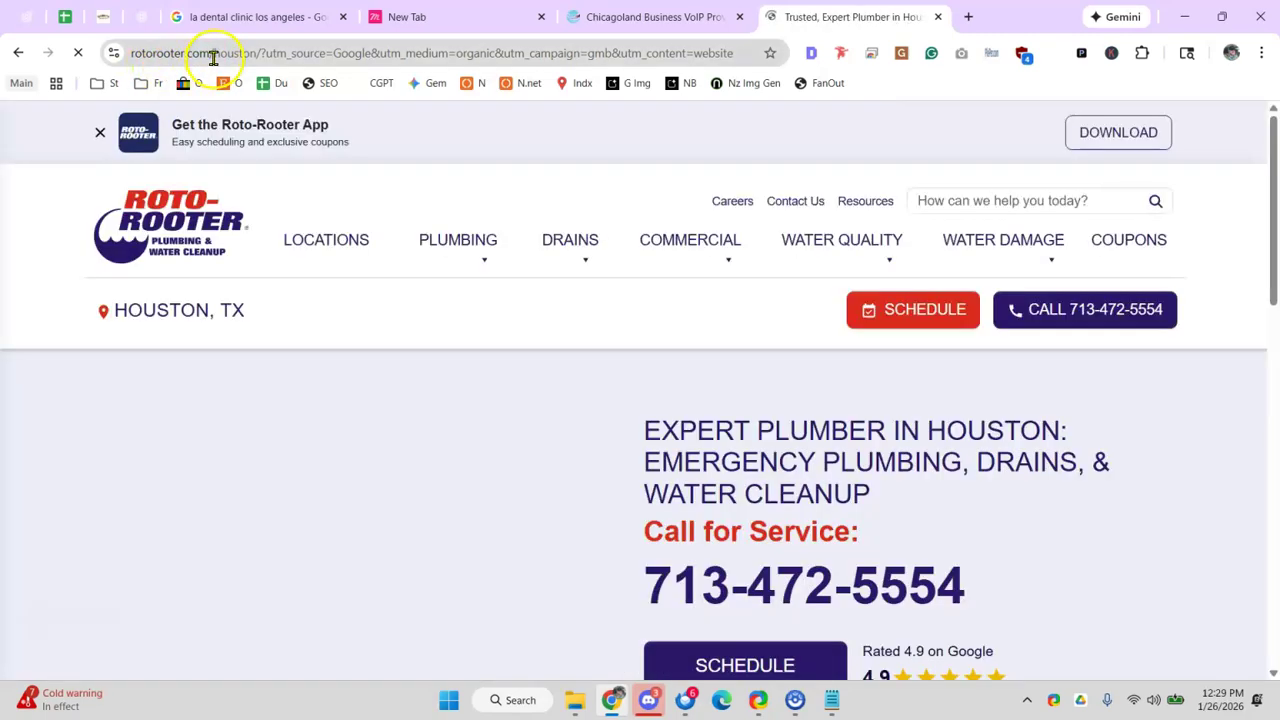
- Review the rotorooter.com/houston page, then close its tab
{"action": "left_click_drag", "start_coordinate": [213, 57], "coordinate": [545, 57]}
{"action": "scroll", "coordinate": [600, 351], "scroll_direction": "down", "scroll_amount": 8}
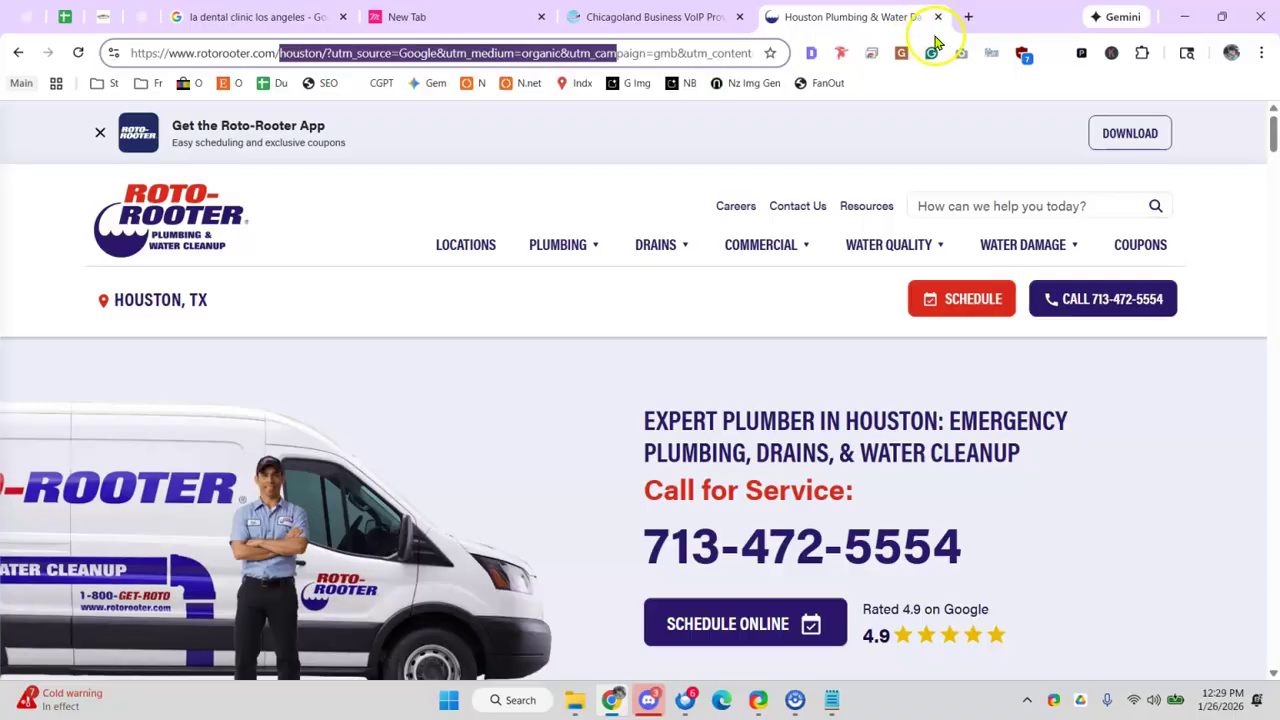
{"action": "left_click", "coordinate": [938, 17]}
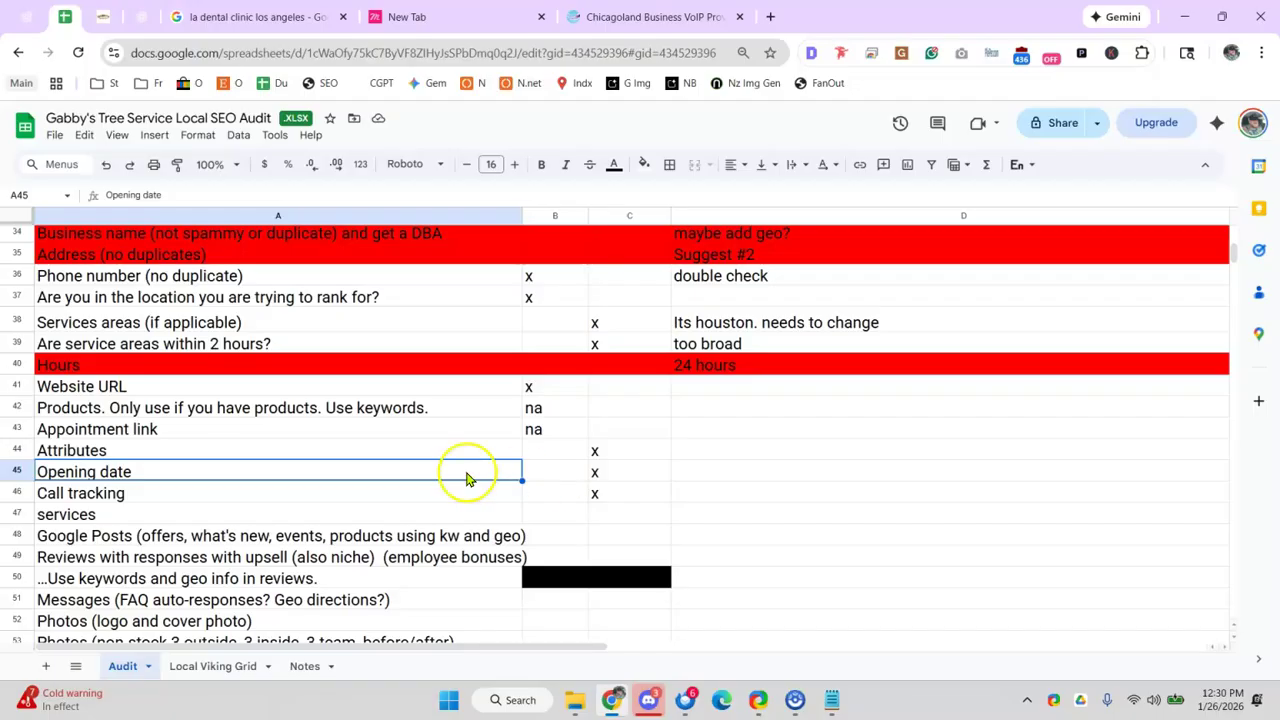
- Mark the services row with an x in C47 of the audit
{"action": "left_click", "coordinate": [540, 512]}
{"action": "left_click", "coordinate": [620, 512]}
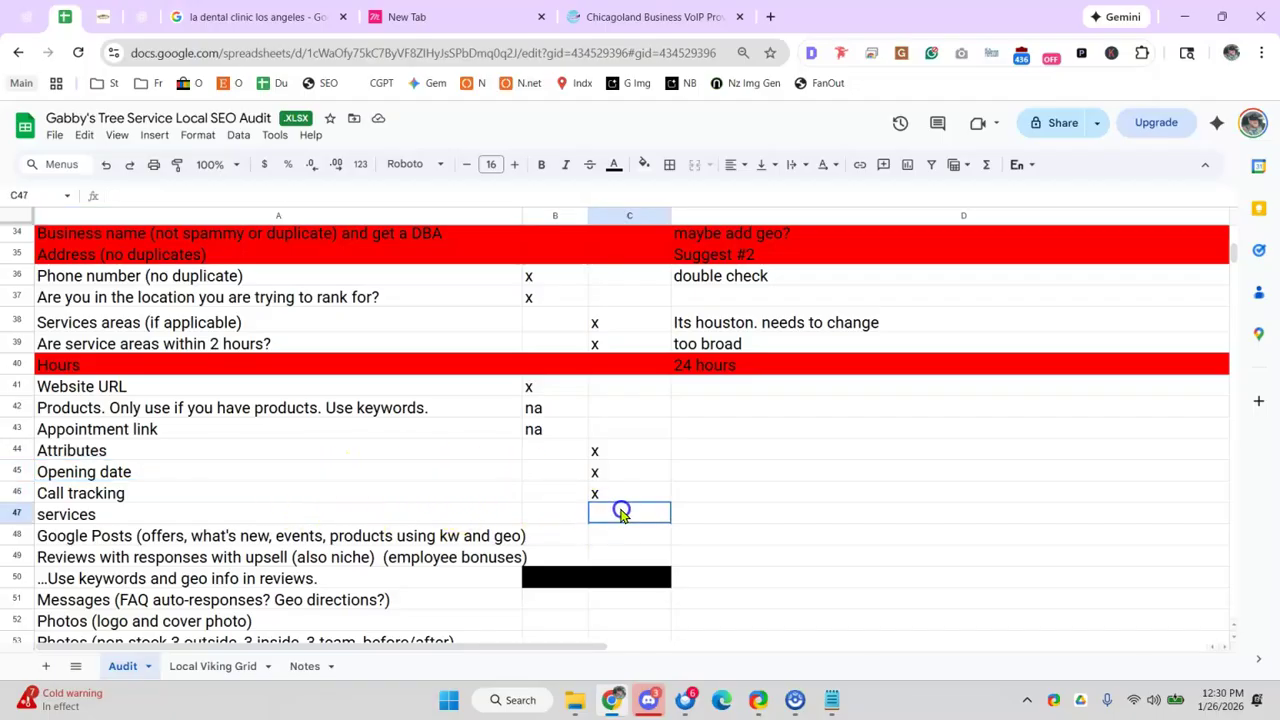
{"action": "type", "text": "x"}
{"action": "left_click", "coordinate": [446, 498]}
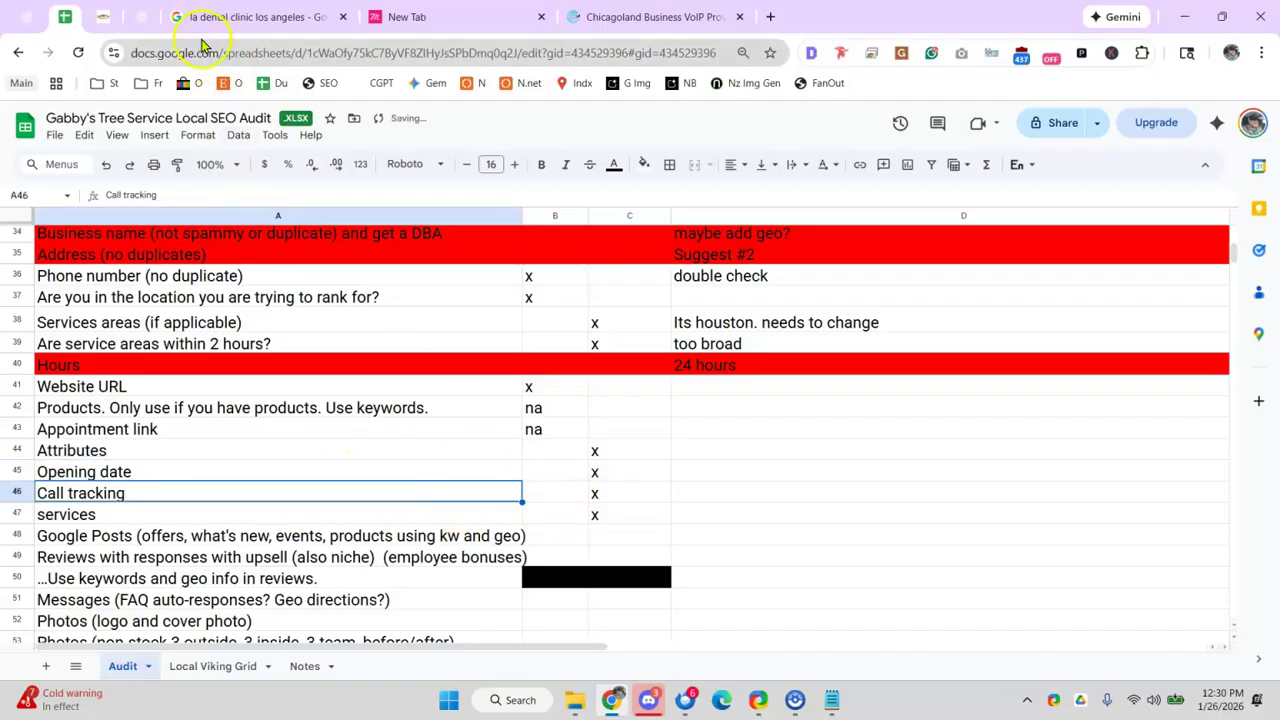
{"action": "left_click", "coordinate": [203, 20]}
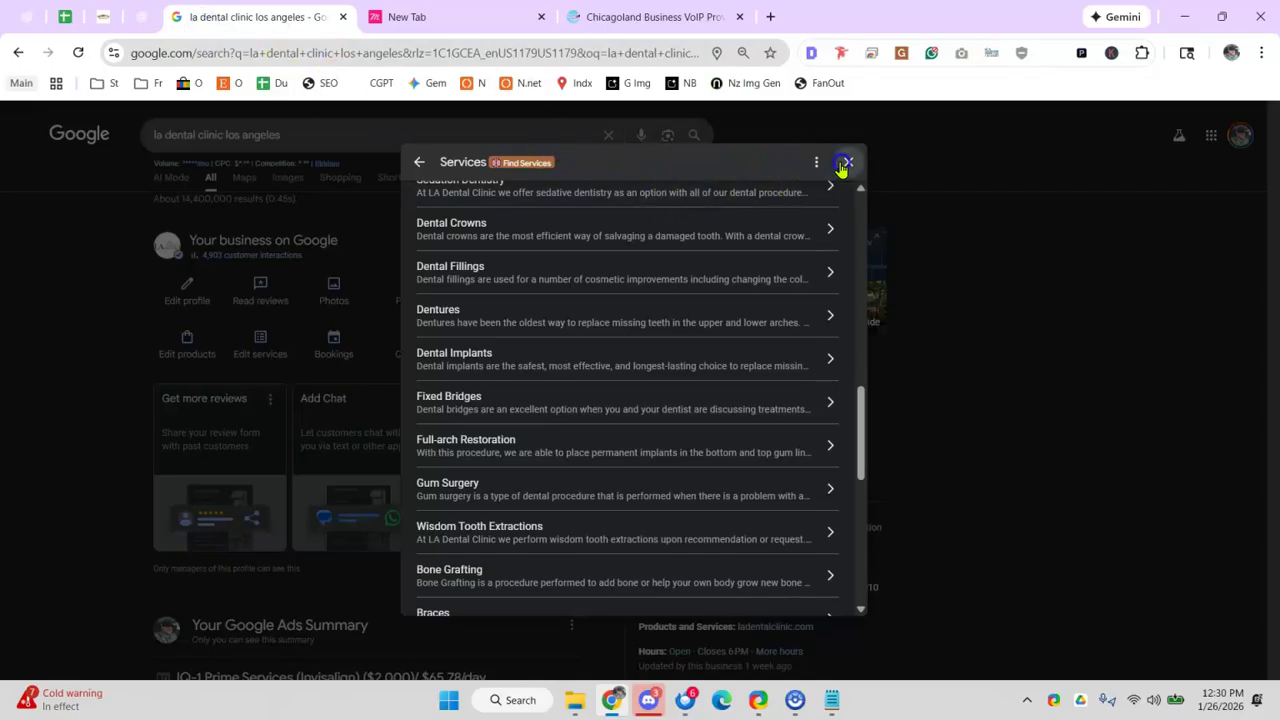
- Close the LA Dental Clinic services list and search Google for 'gabby tree service'
{"action": "left_click", "coordinate": [848, 162]}
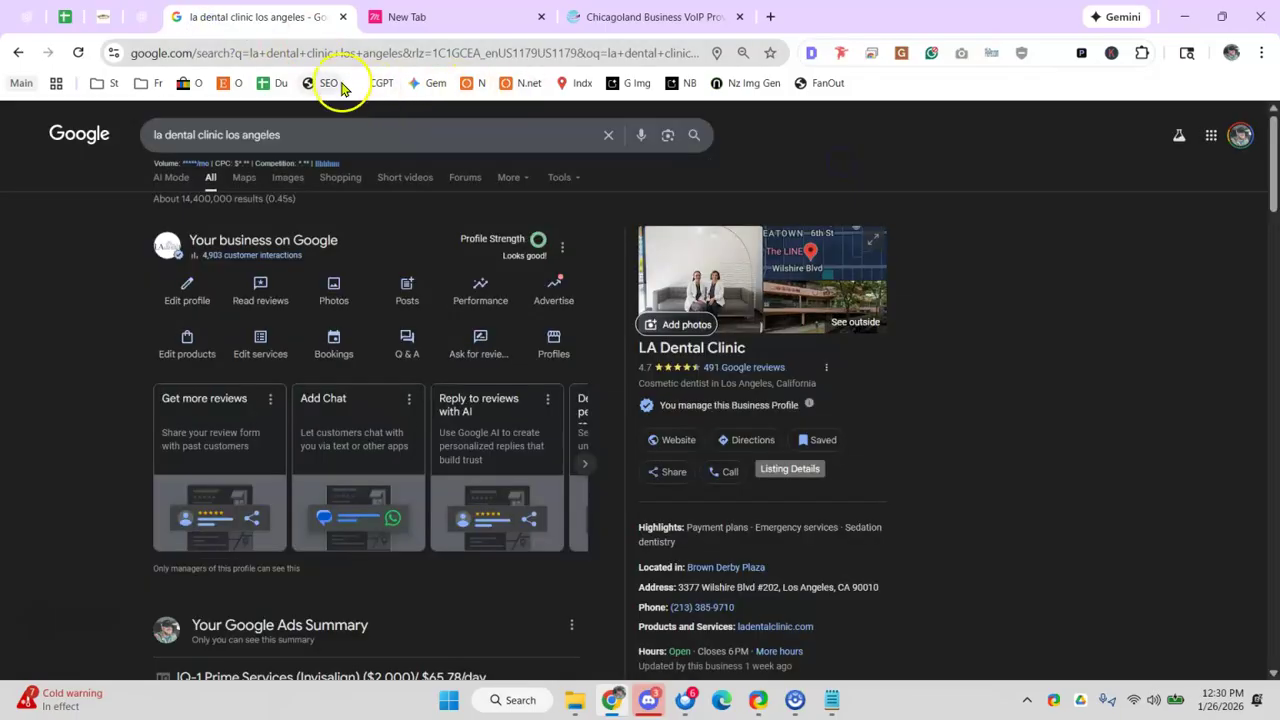
{"action": "left_click", "coordinate": [238, 50]}
{"action": "key", "text": "BackSpace"}
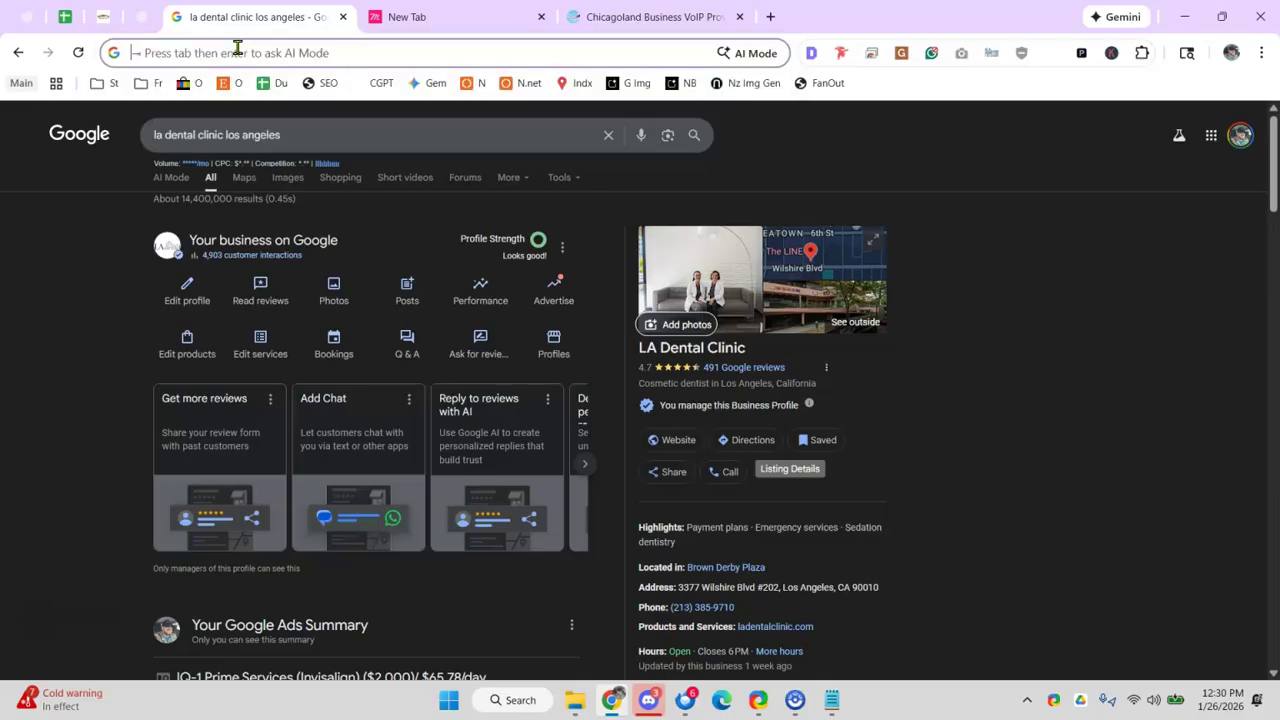
{"action": "type", "text": "gabby r"}
{"action": "key", "text": "Return"}
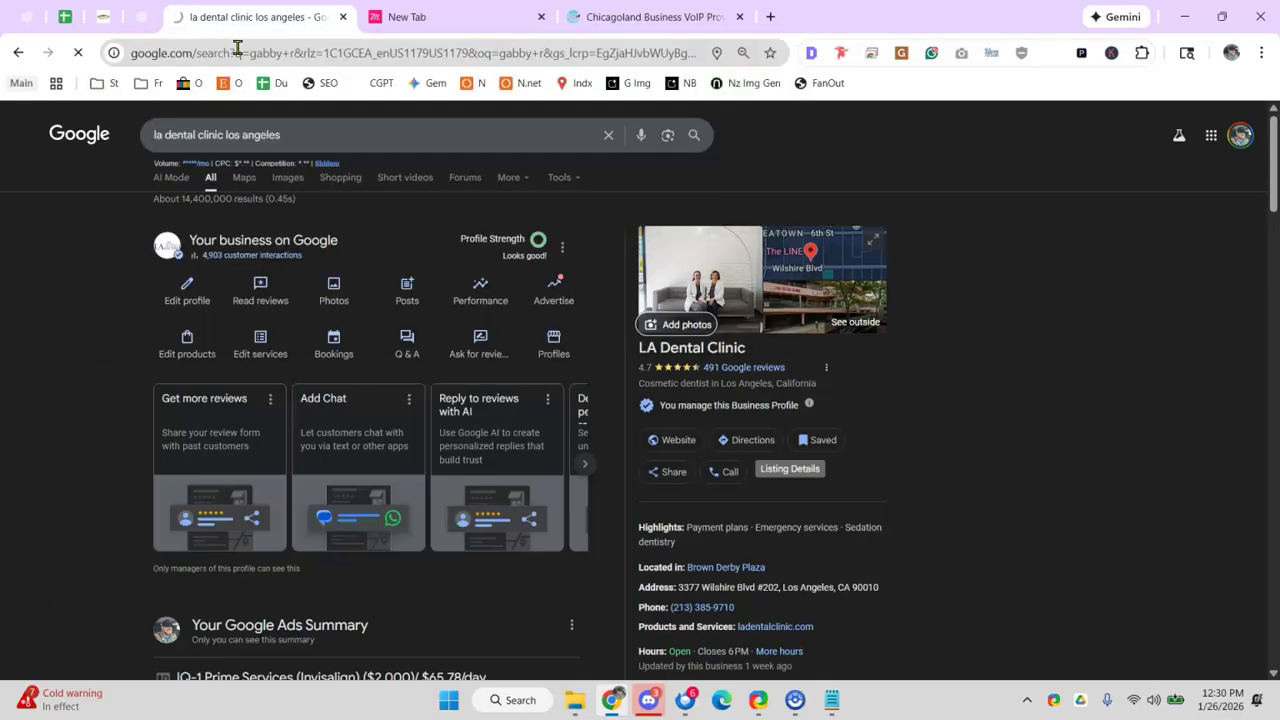
{"action": "left_click", "coordinate": [187, 131]}
{"action": "key", "text": "BackSpace"}
{"action": "type", "text": "tree"}
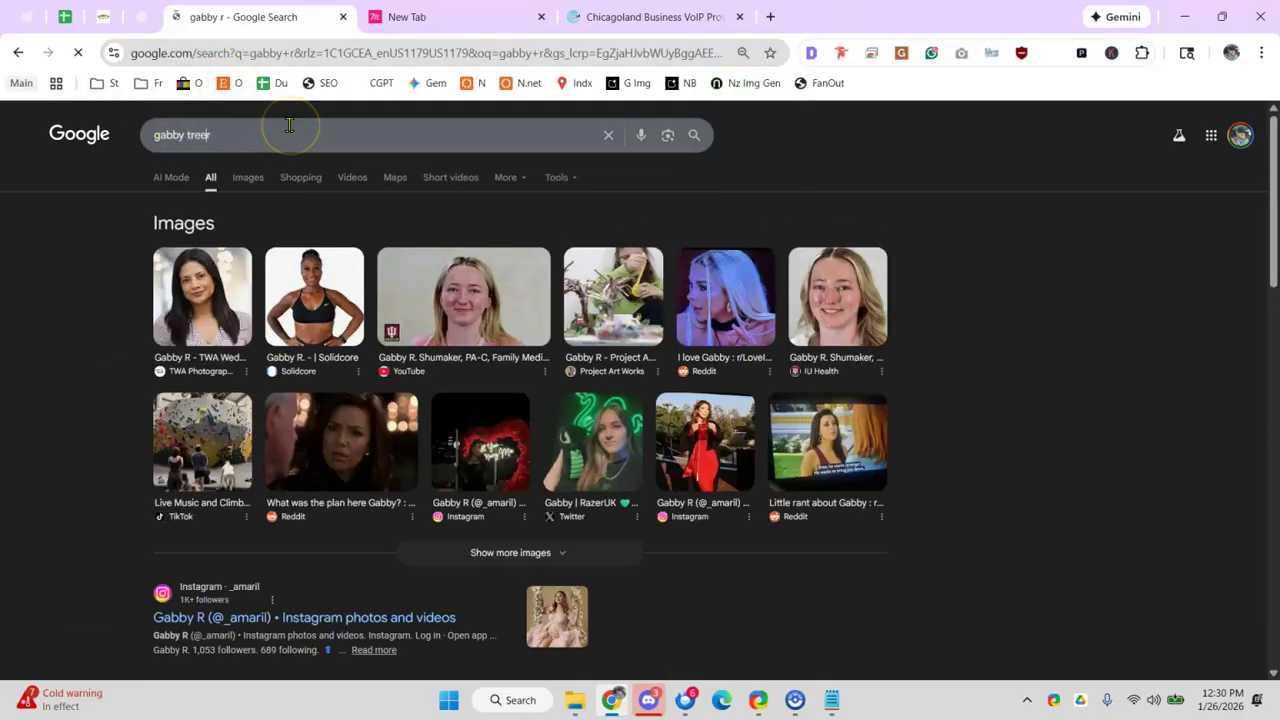
{"action": "type", "text": " service"}
{"action": "key", "text": "Return"}
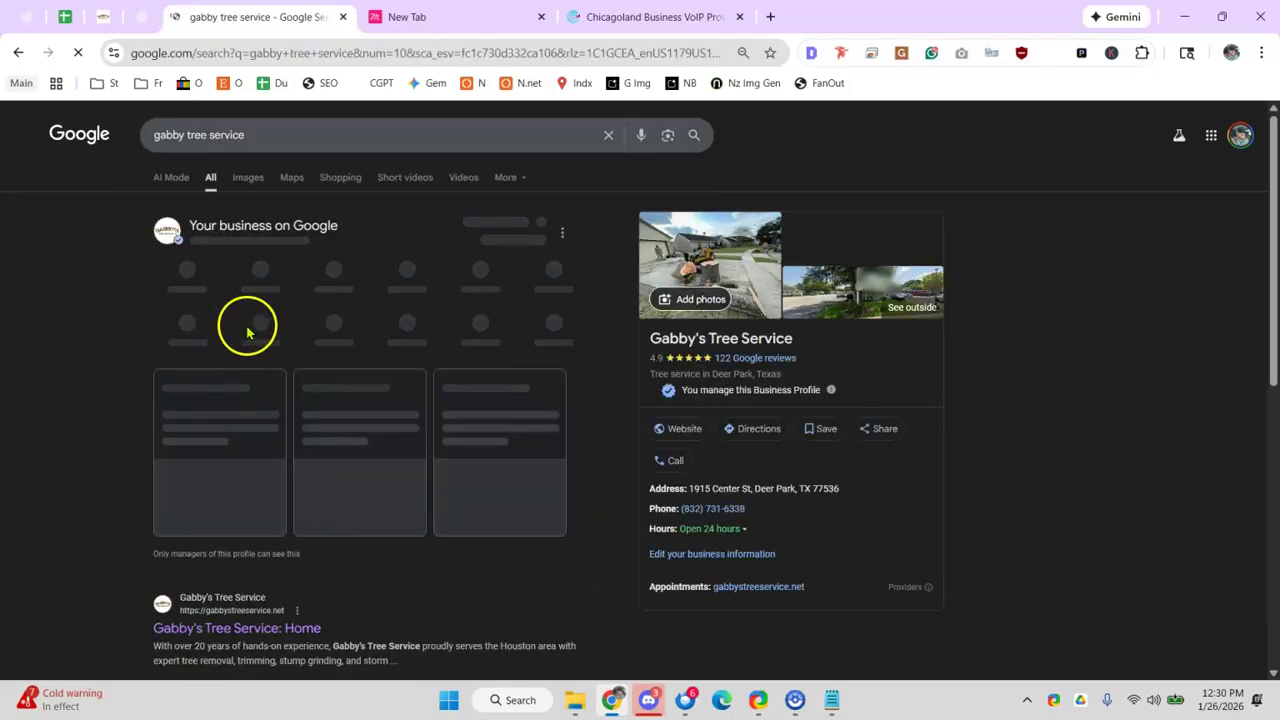
- Visit gabbystreeservice.net in a new tab and look over its Commercial and Residential menus
{"action": "left_click", "coordinate": [770, 16]}
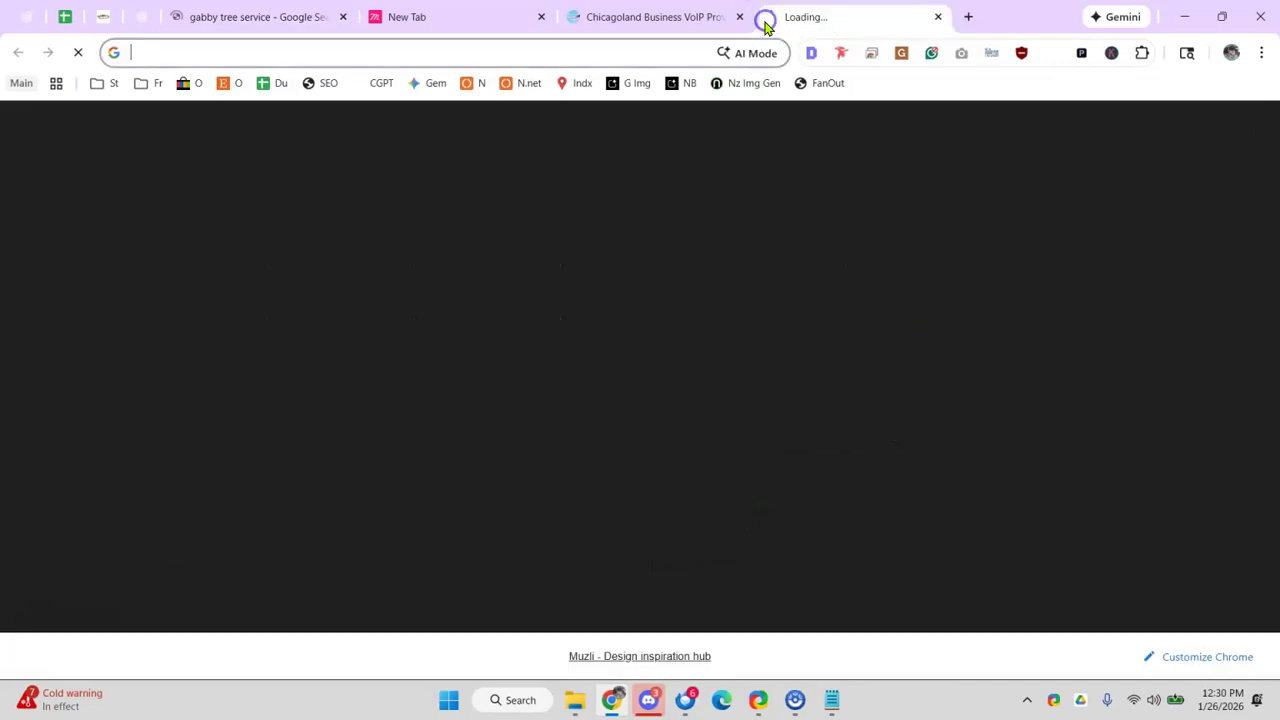
{"action": "type", "text": "gabb"}
{"action": "key", "text": "Return"}
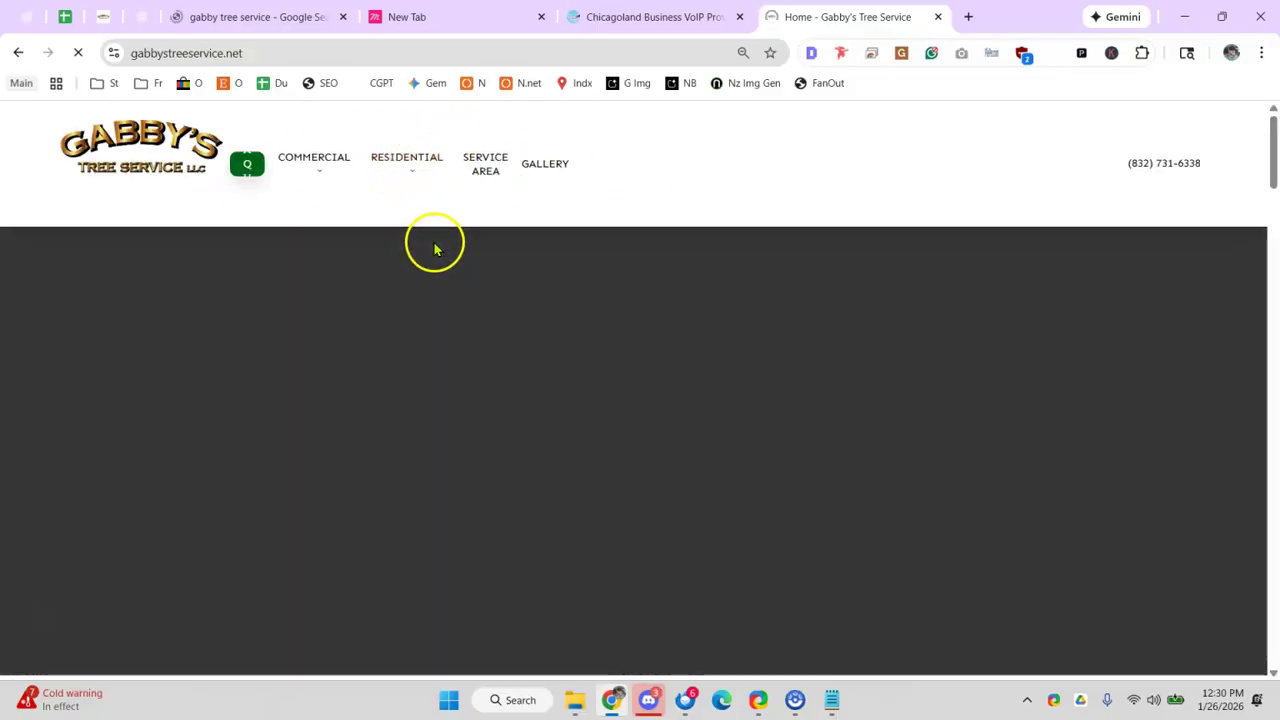
{"action": "mouse_move", "coordinate": [423, 205]}
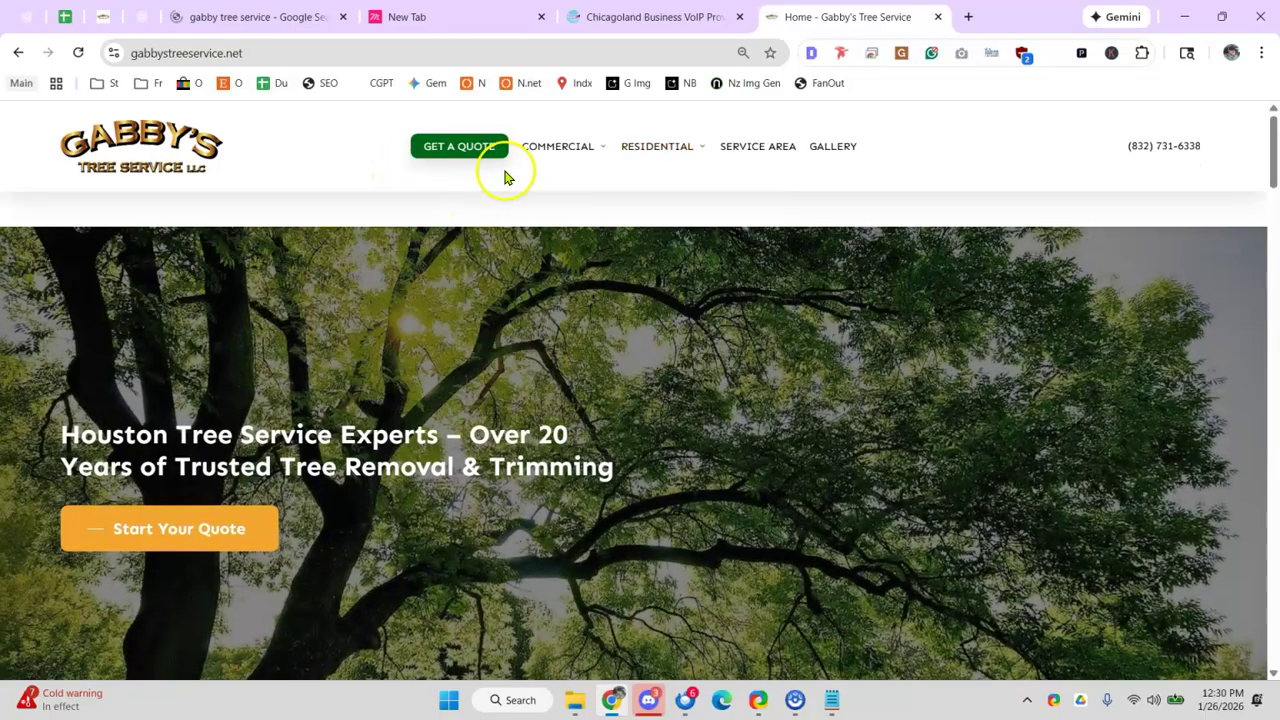
{"action": "mouse_move", "coordinate": [563, 154]}
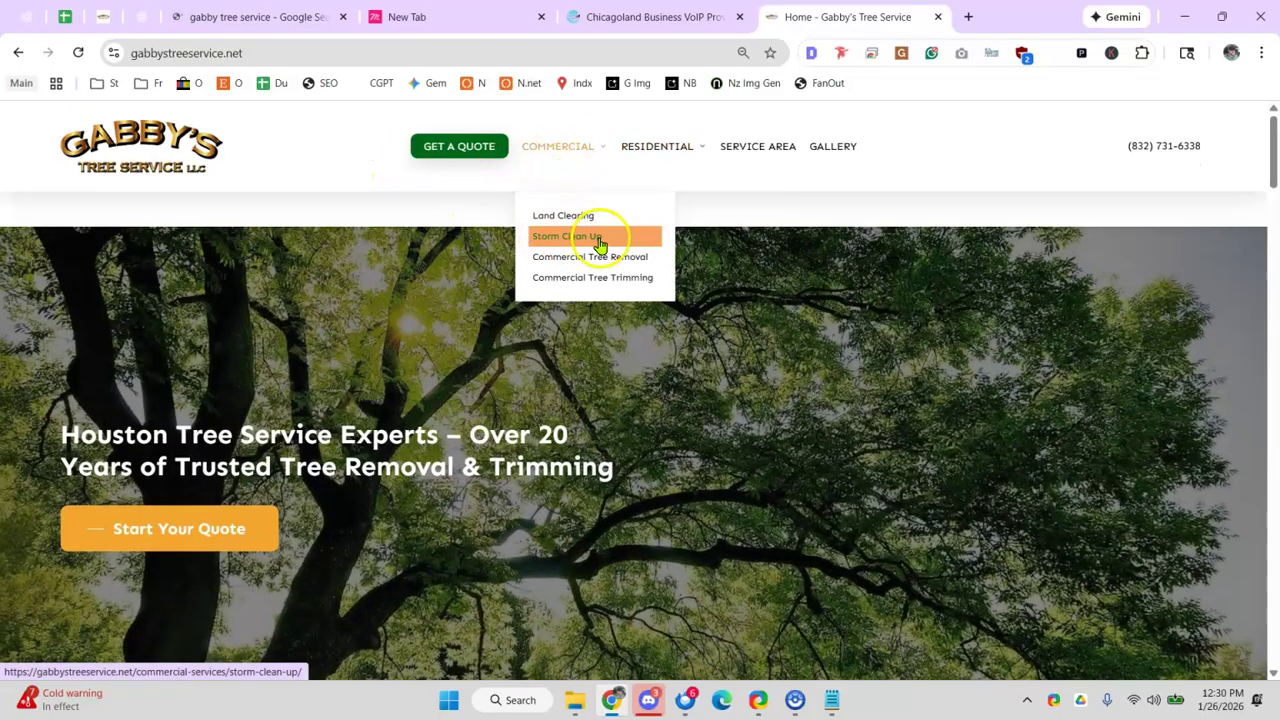
{"action": "mouse_move", "coordinate": [652, 168]}
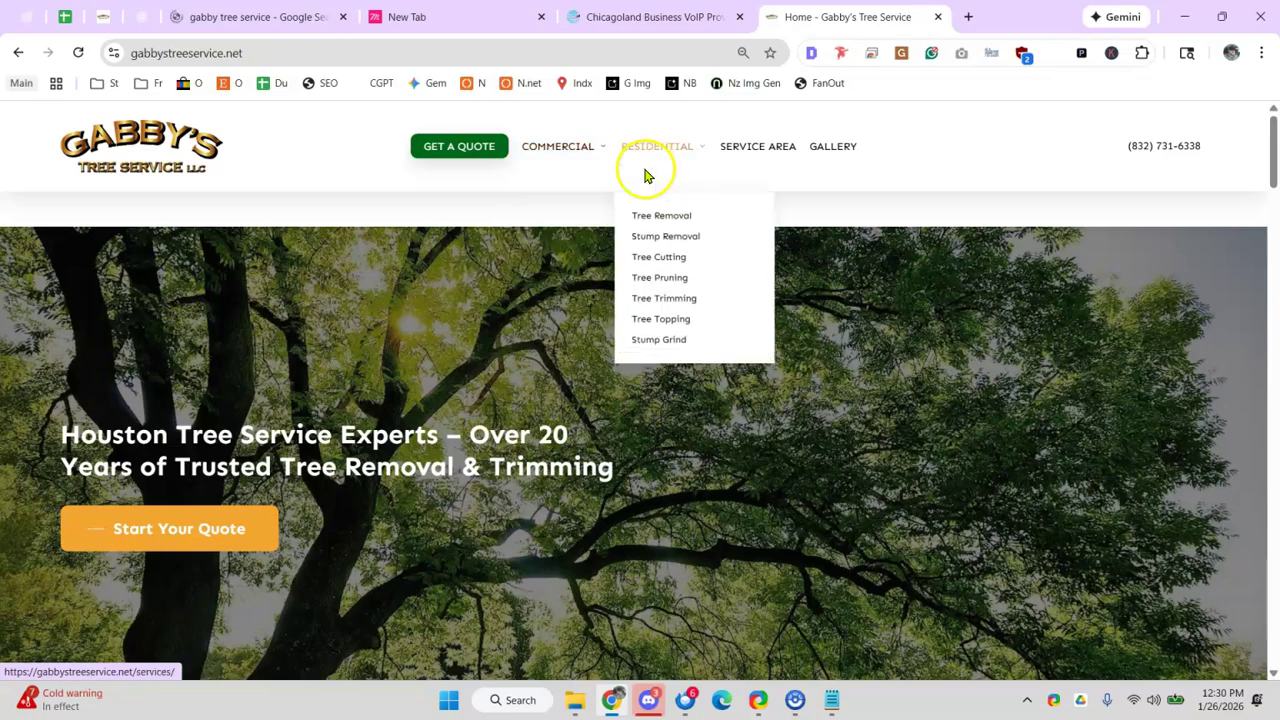
{"action": "left_click", "coordinate": [222, 18]}
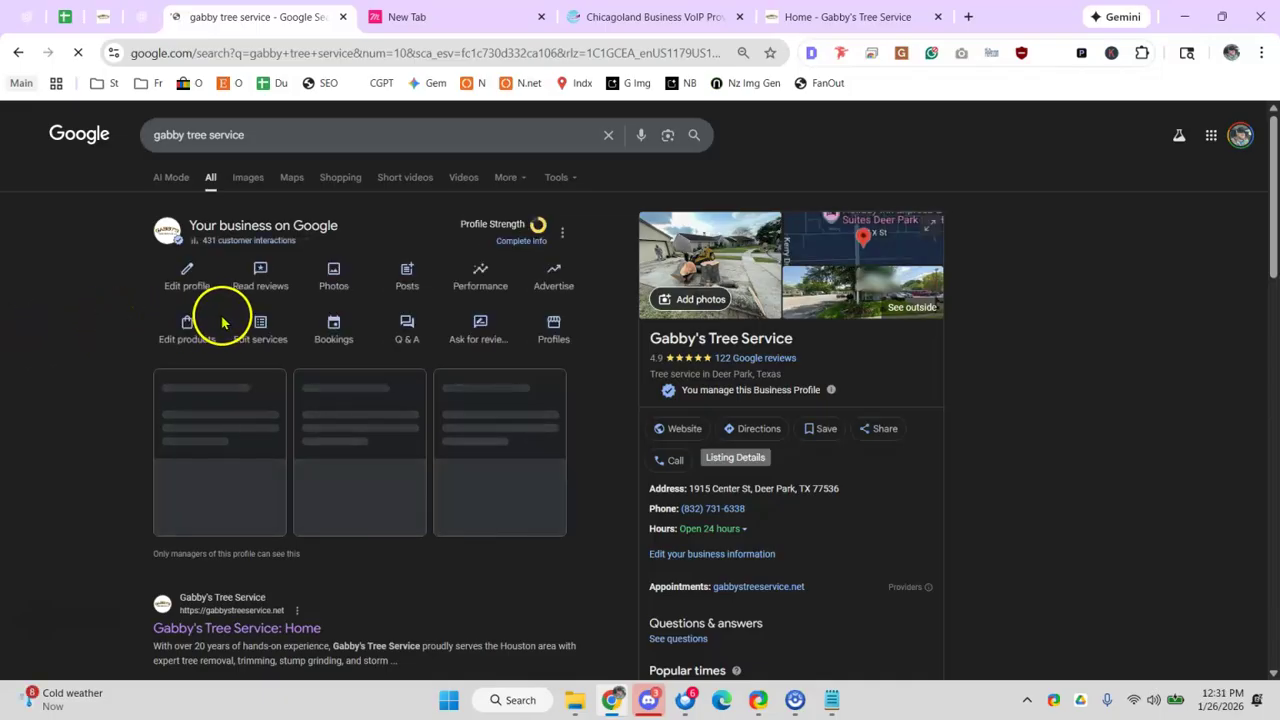
- Open the profile's Tree service services list and approve Google's updated services
{"action": "left_click", "coordinate": [262, 332]}
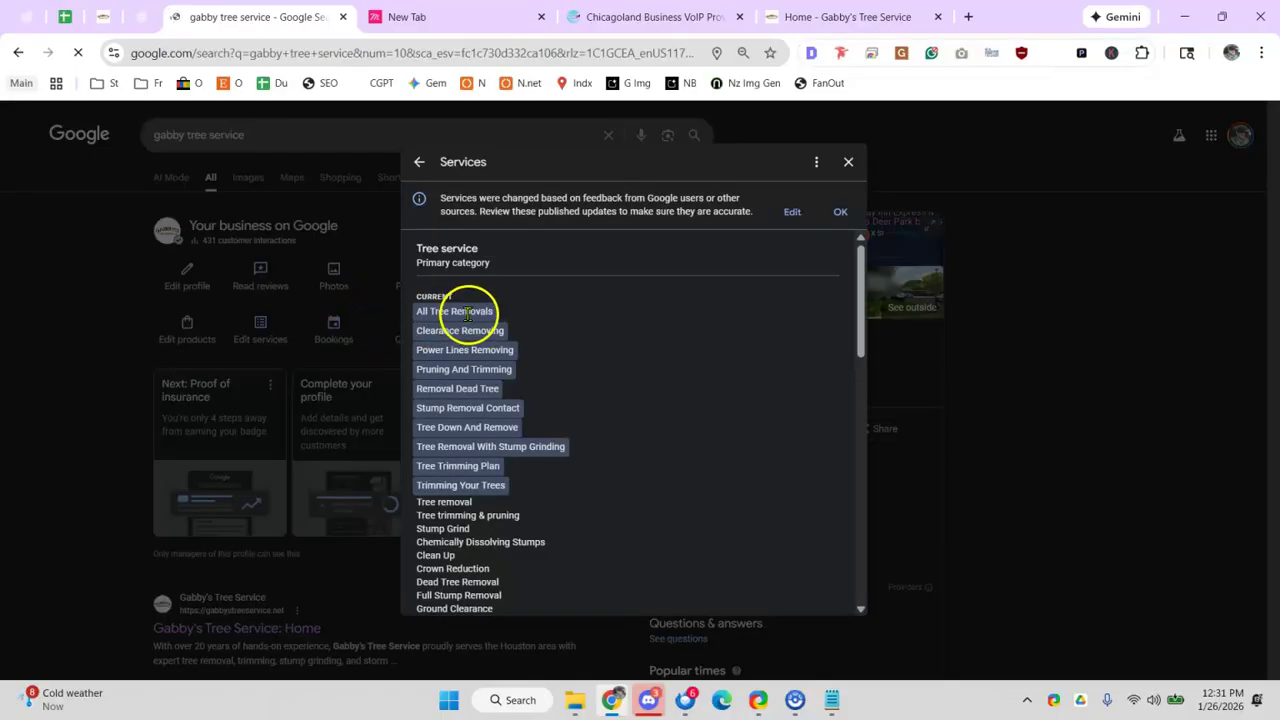
{"action": "scroll", "coordinate": [468, 313], "scroll_direction": "down", "scroll_amount": 15}
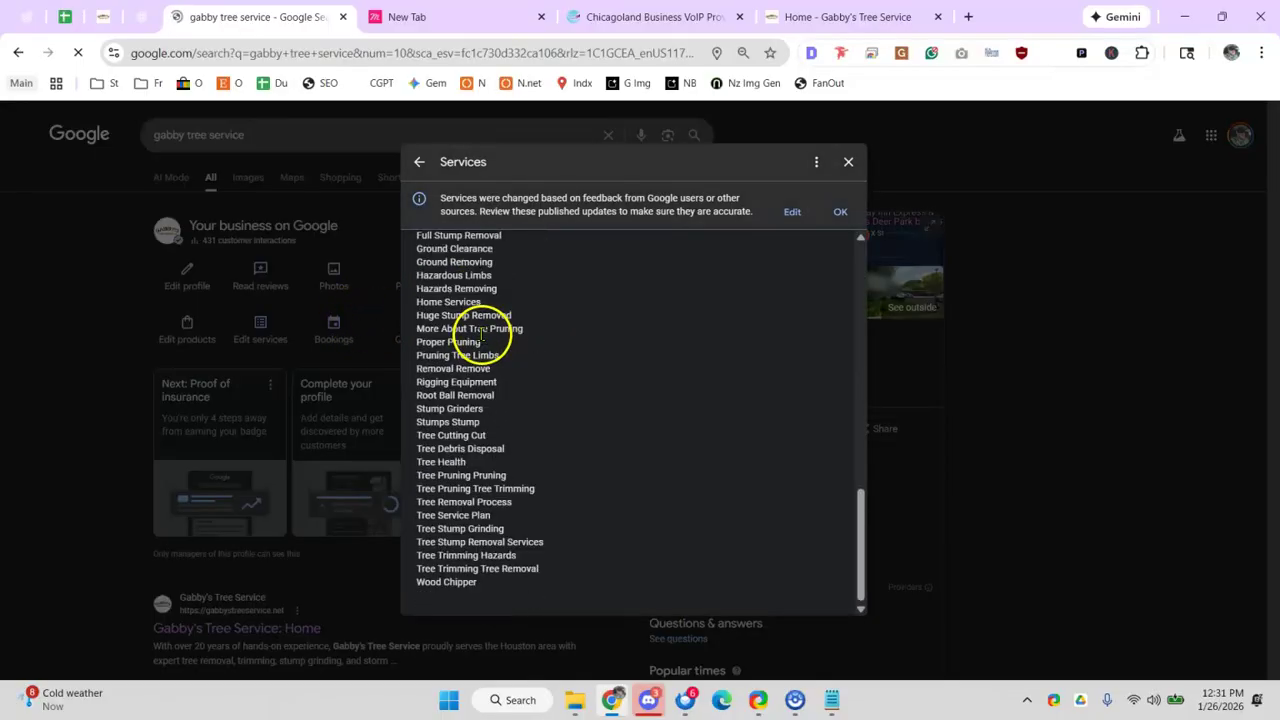
{"action": "scroll", "coordinate": [502, 337], "scroll_direction": "up", "scroll_amount": 12}
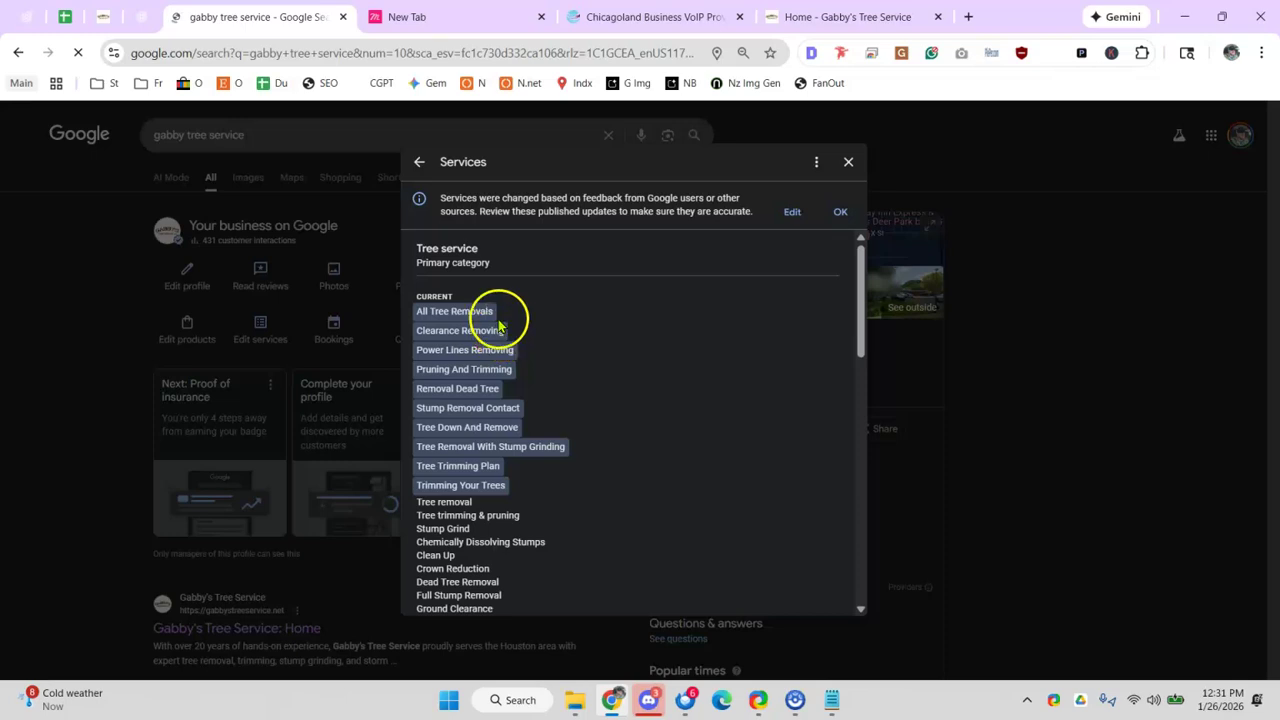
{"action": "scroll", "coordinate": [502, 328], "scroll_direction": "down", "scroll_amount": 10}
{"action": "left_click_drag", "start_coordinate": [437, 350], "coordinate": [523, 395]}
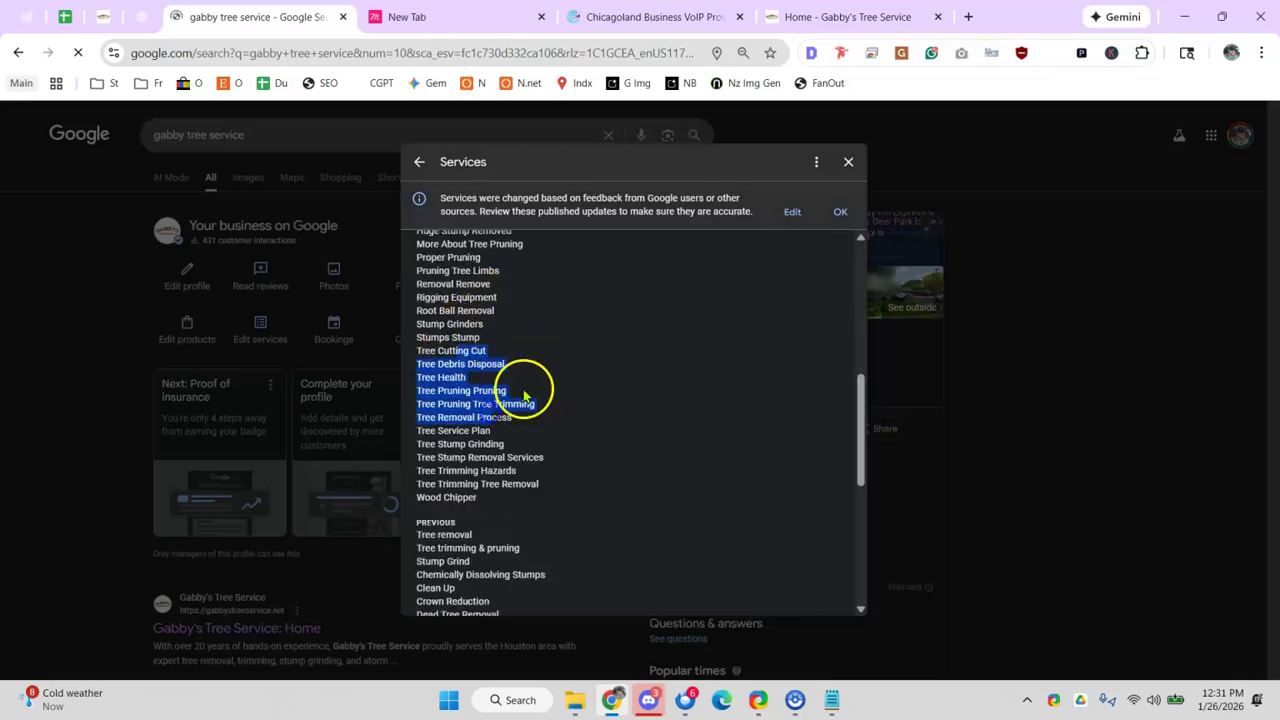
{"action": "scroll", "coordinate": [530, 383], "scroll_direction": "down", "scroll_amount": 5}
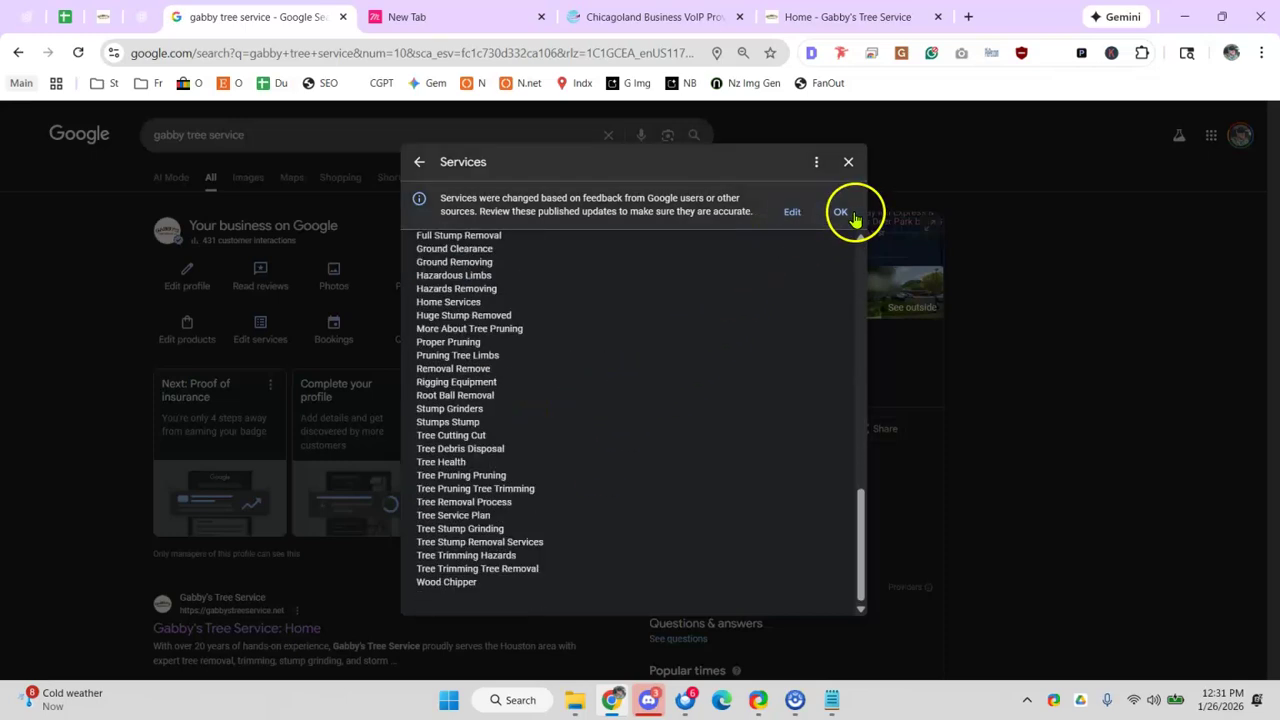
{"action": "left_click", "coordinate": [840, 211]}
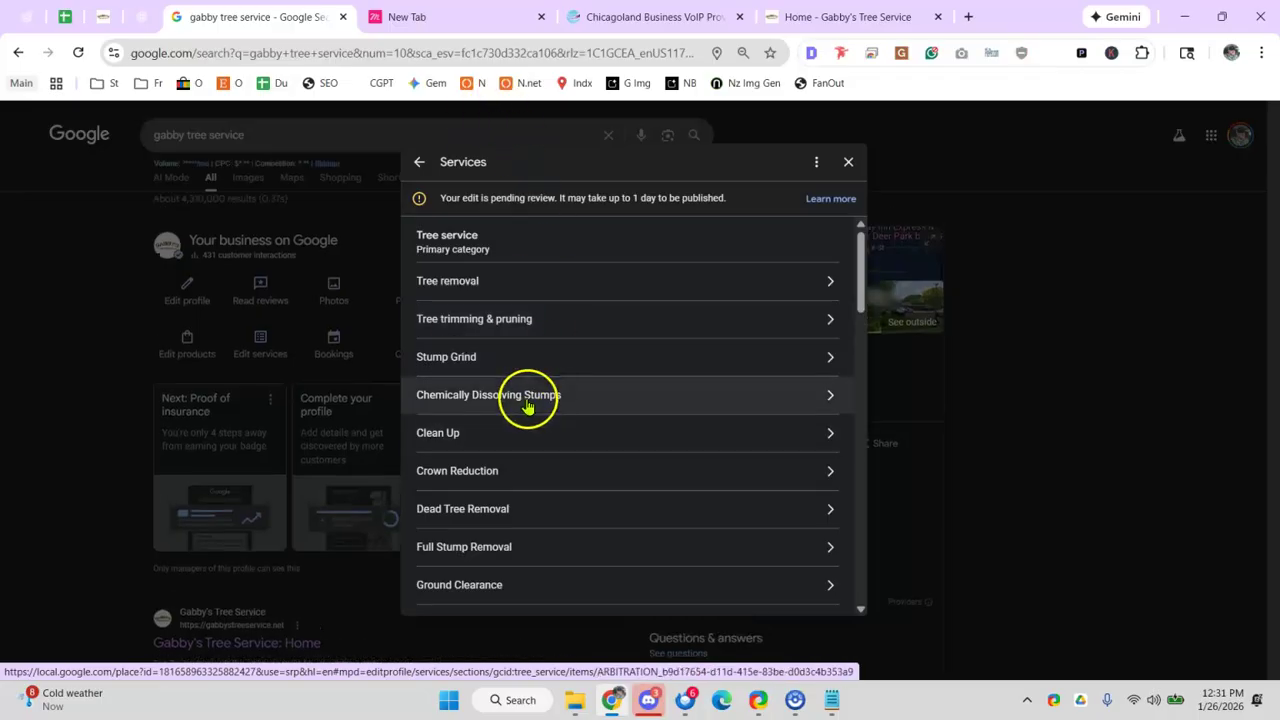
- Scroll through the full services list to the end and back up
{"action": "scroll", "coordinate": [575, 380], "scroll_direction": "down", "scroll_amount": 1}
{"action": "scroll", "coordinate": [585, 390], "scroll_direction": "down", "scroll_amount": 1}
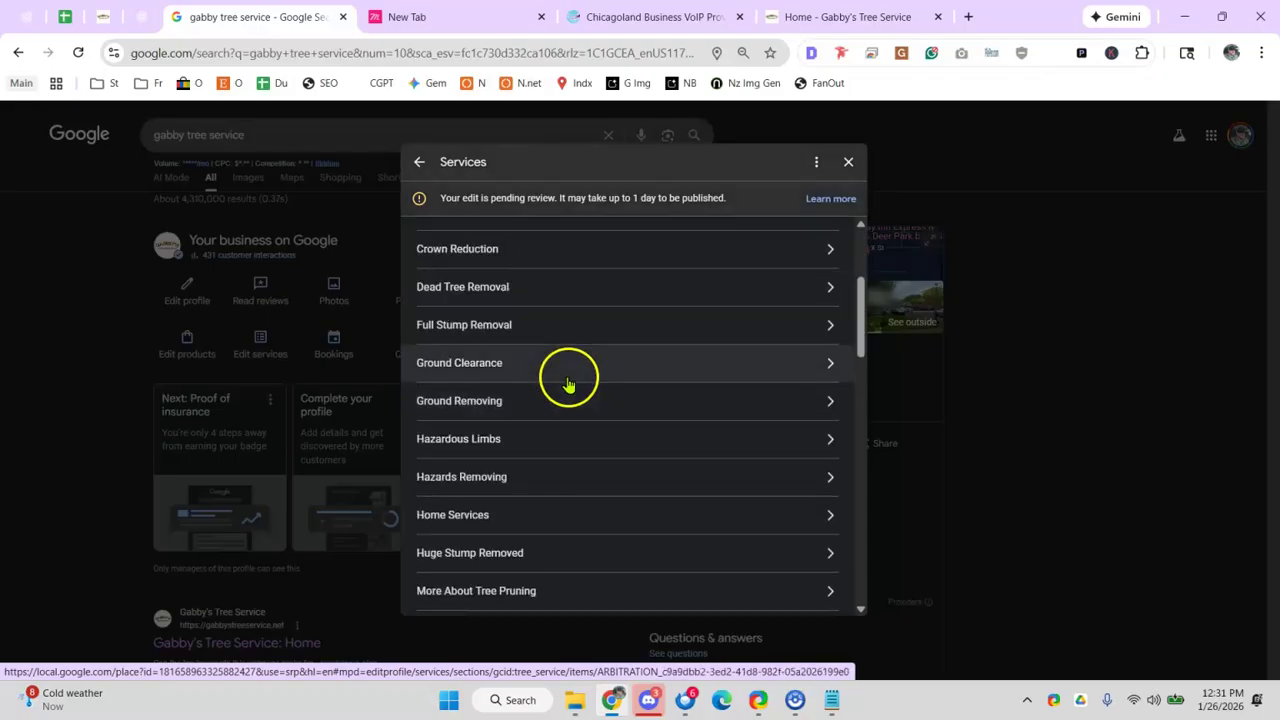
{"action": "scroll", "coordinate": [590, 380], "scroll_direction": "down", "scroll_amount": 2}
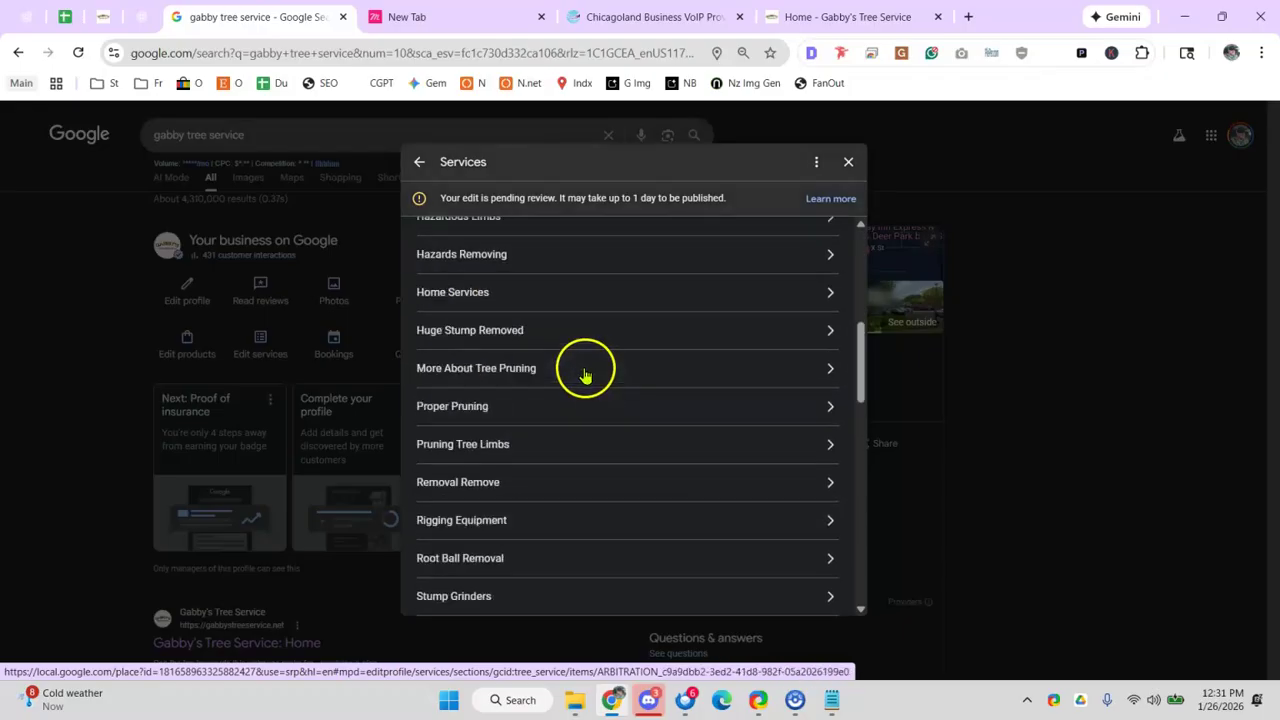
{"action": "scroll", "coordinate": [575, 372], "scroll_direction": "down", "scroll_amount": 1}
{"action": "scroll", "coordinate": [550, 380], "scroll_direction": "down", "scroll_amount": 2}
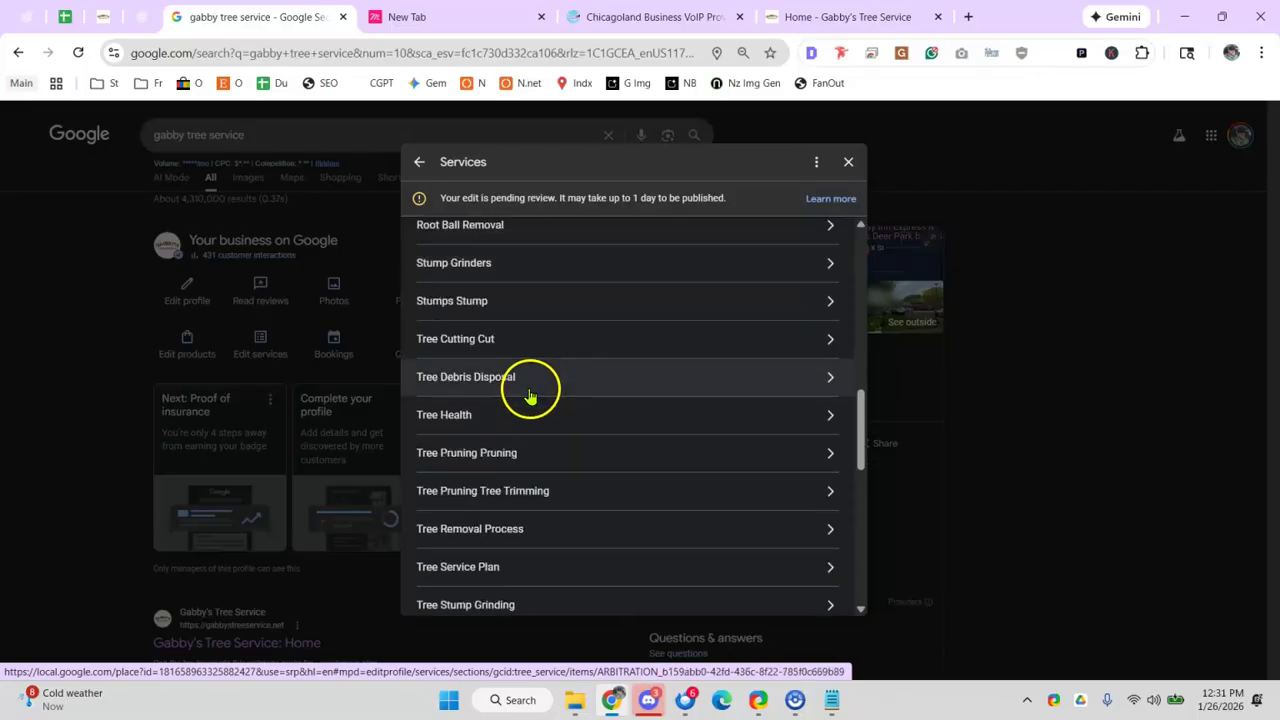
{"action": "scroll", "coordinate": [590, 430], "scroll_direction": "down", "scroll_amount": 1}
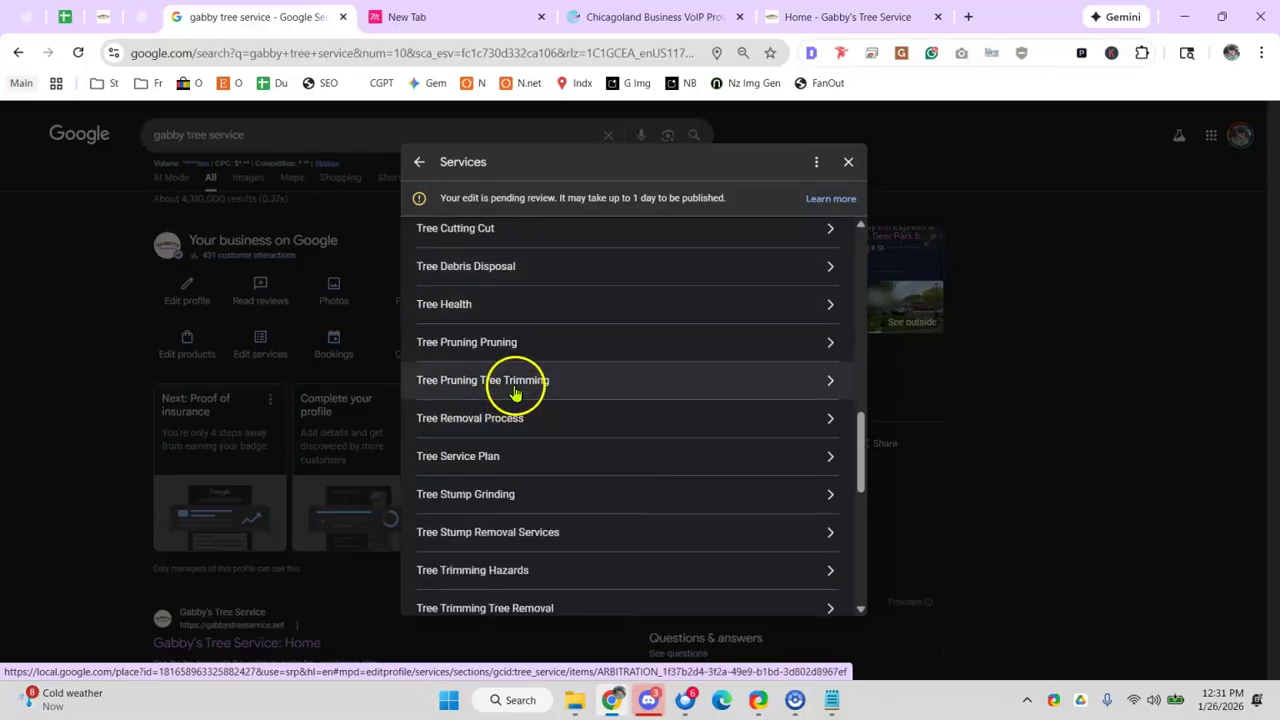
{"action": "scroll", "coordinate": [504, 356], "scroll_direction": "down", "scroll_amount": 1}
{"action": "scroll", "coordinate": [508, 380], "scroll_direction": "down", "scroll_amount": 2}
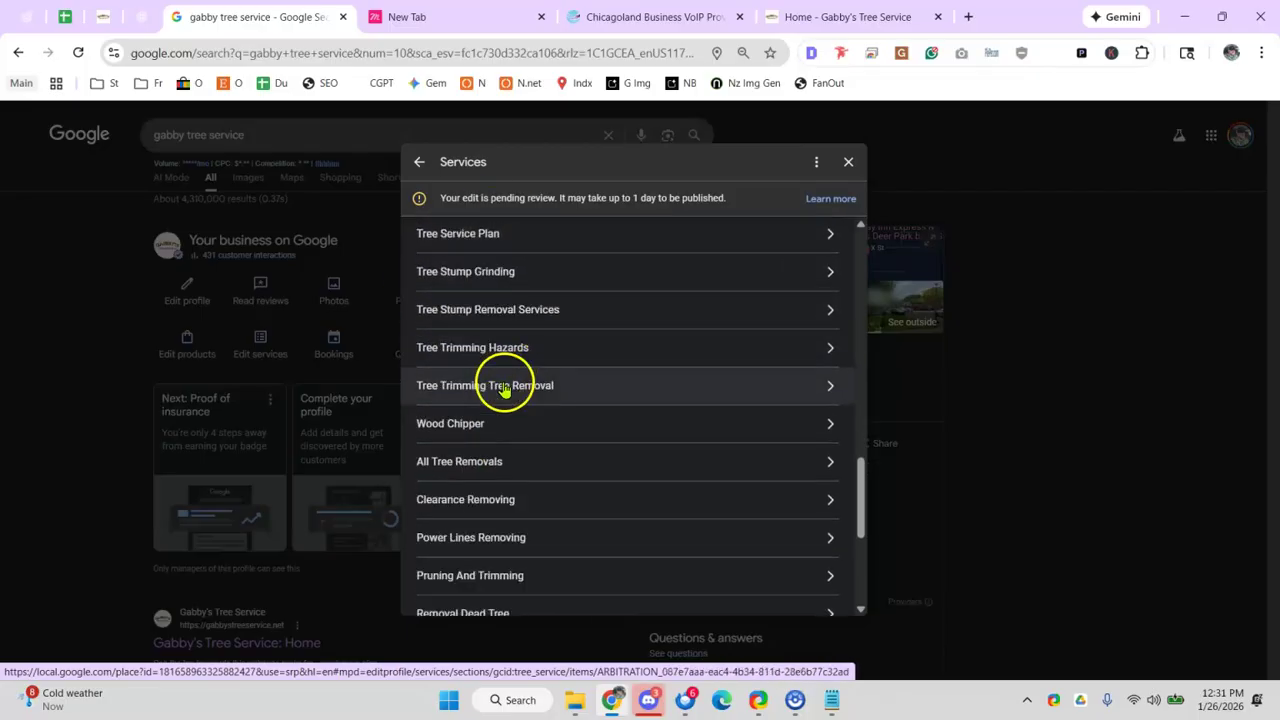
{"action": "scroll", "coordinate": [512, 408], "scroll_direction": "down", "scroll_amount": 2}
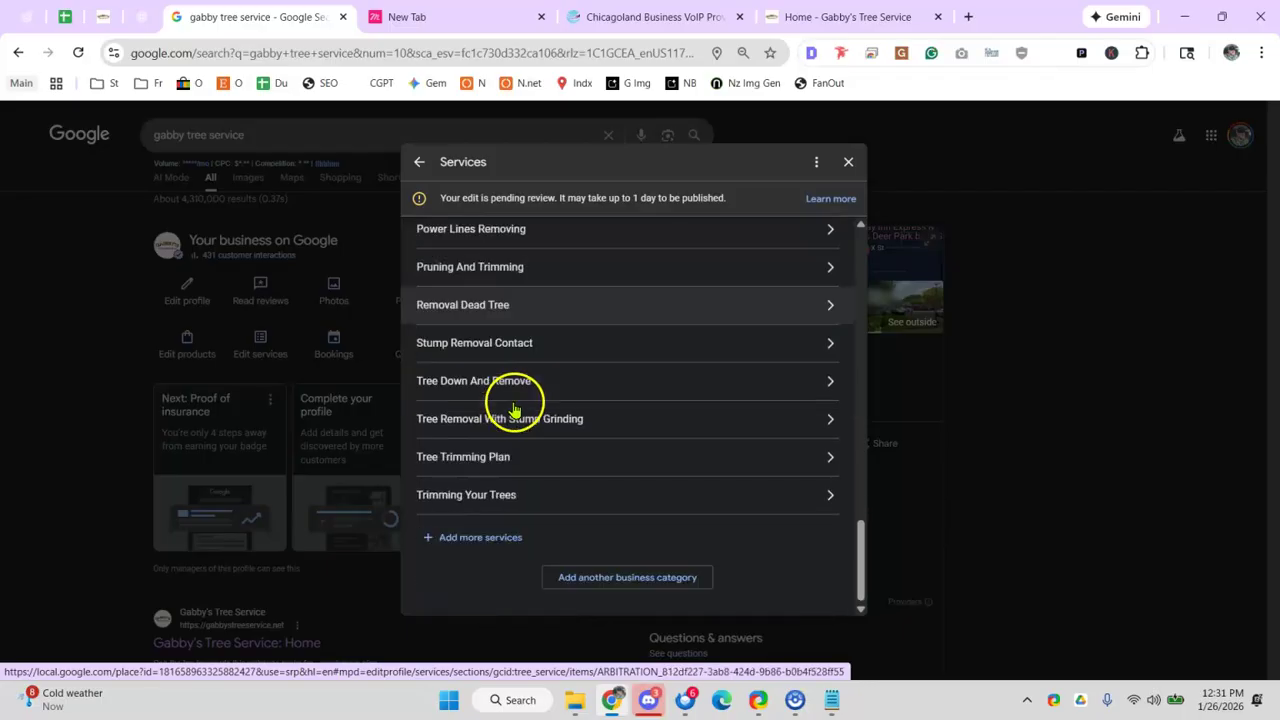
{"action": "scroll", "coordinate": [516, 488], "scroll_direction": "up", "scroll_amount": 1}
{"action": "scroll", "coordinate": [518, 485], "scroll_direction": "up", "scroll_amount": 8}
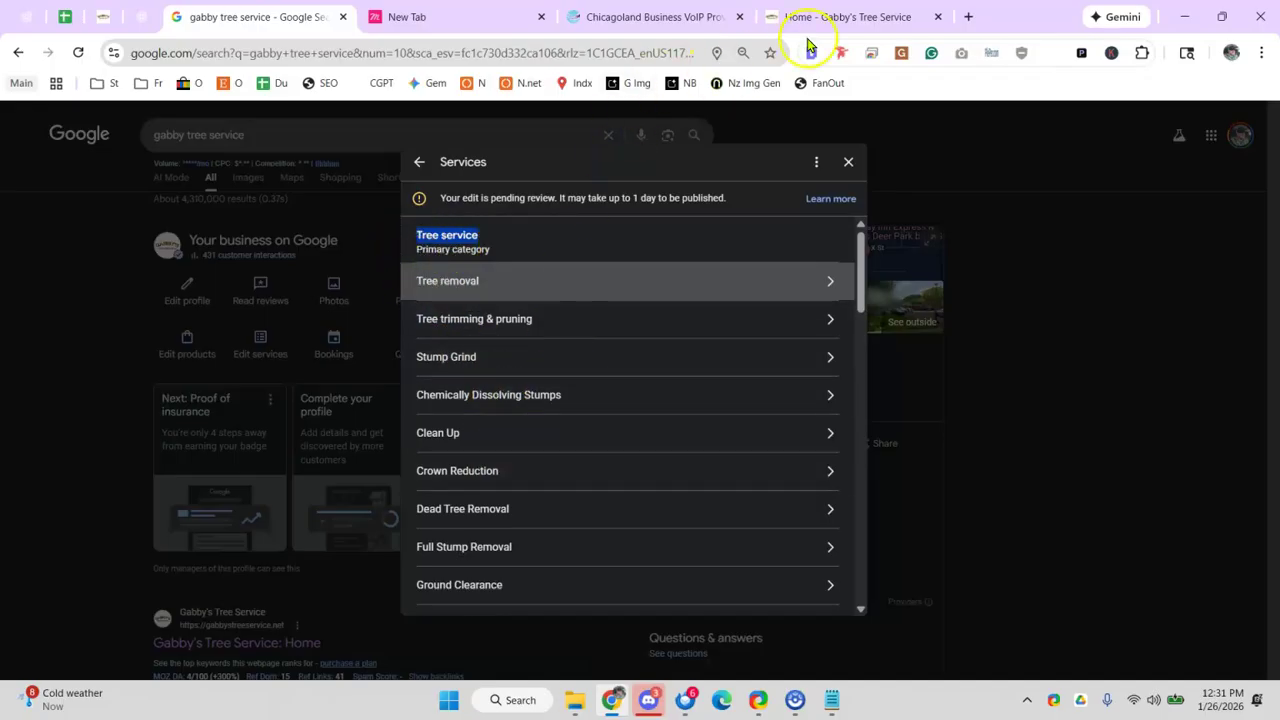
- Look over Gabby's Residential Tree Removal page down to its quote form
{"action": "left_click", "coordinate": [837, 18]}
{"action": "scroll", "coordinate": [451, 346], "scroll_direction": "down", "scroll_amount": 10}
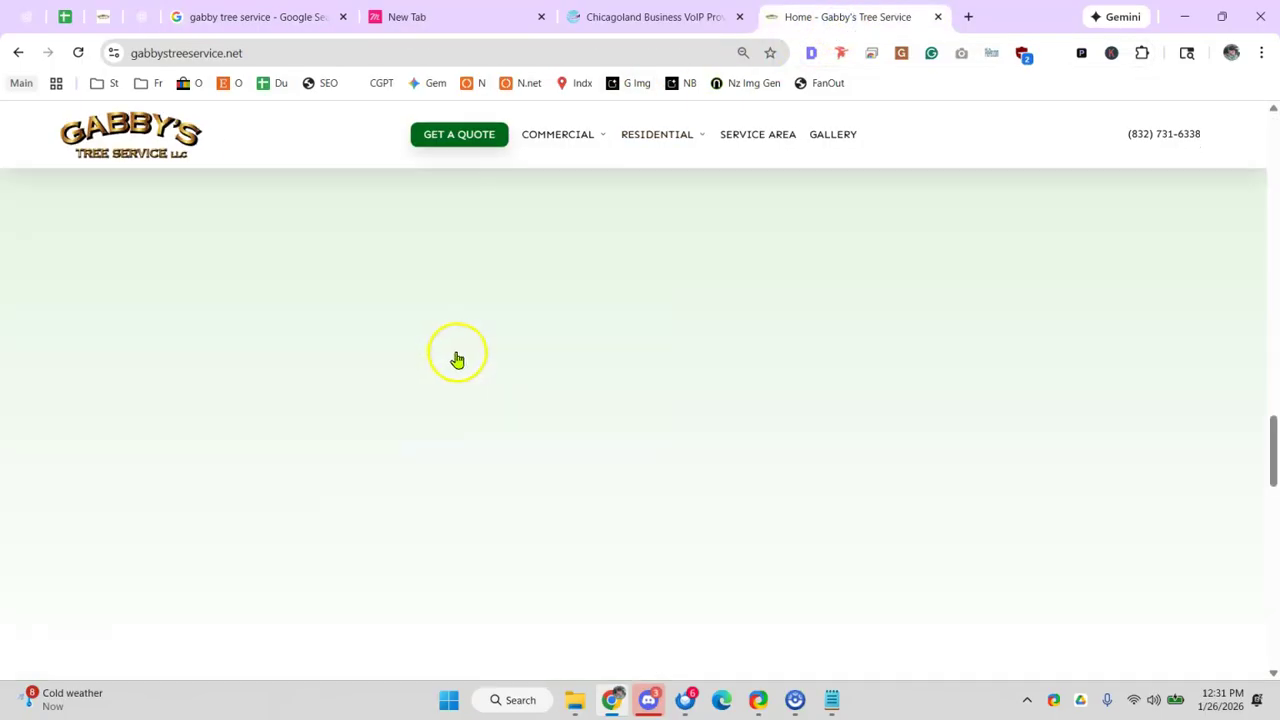
{"action": "mouse_move", "coordinate": [640, 138]}
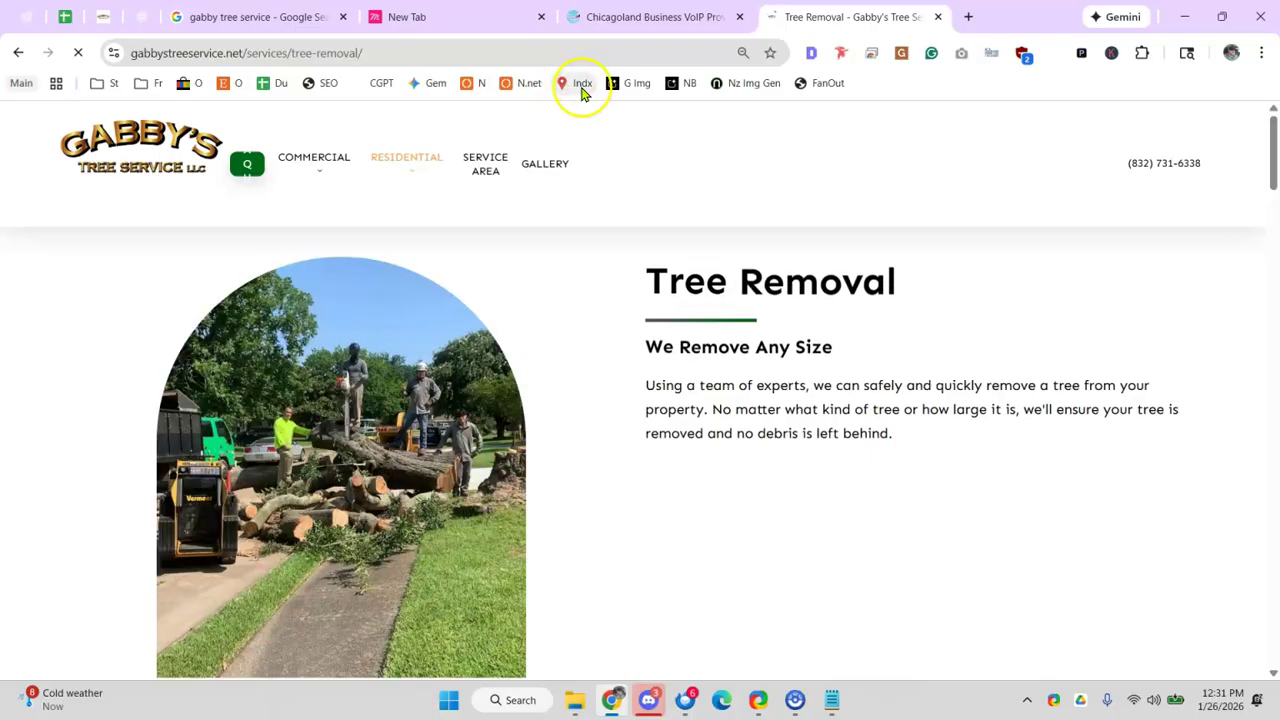
{"action": "scroll", "coordinate": [634, 354], "scroll_direction": "down", "scroll_amount": 5}
{"action": "scroll", "coordinate": [640, 380], "scroll_direction": "down", "scroll_amount": 15}
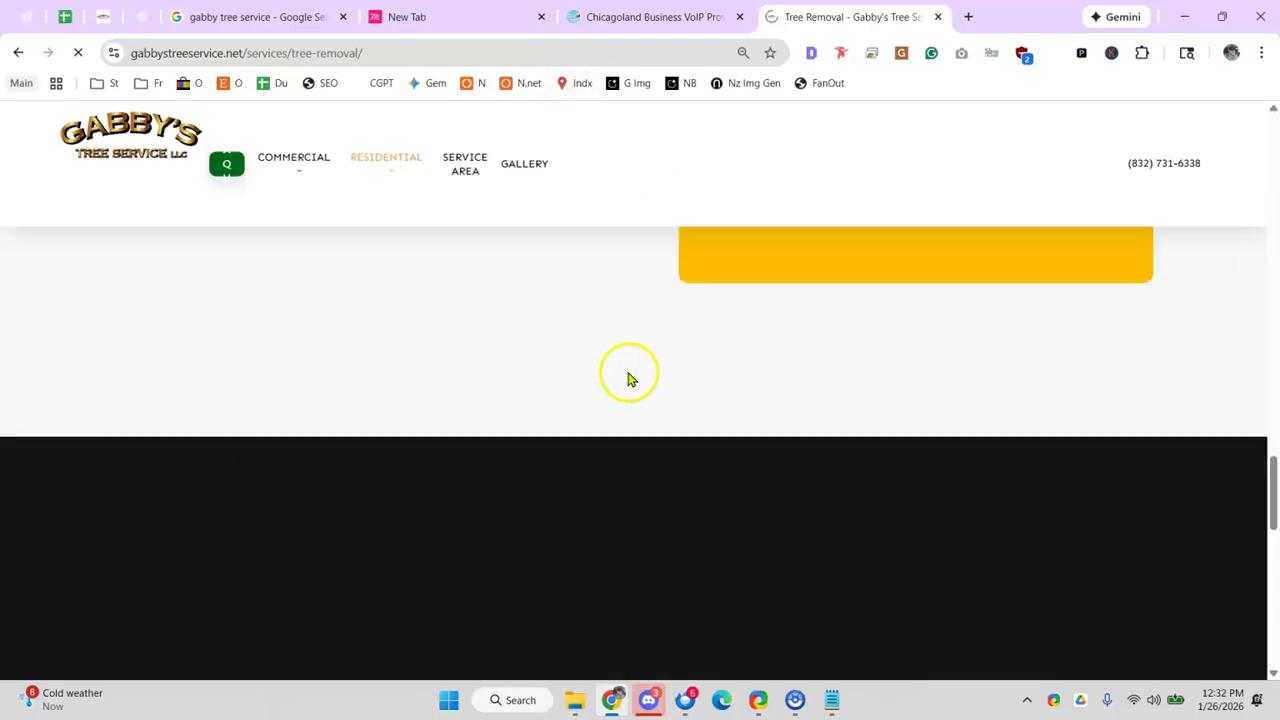
{"action": "scroll", "coordinate": [618, 408], "scroll_direction": "up", "scroll_amount": 5}
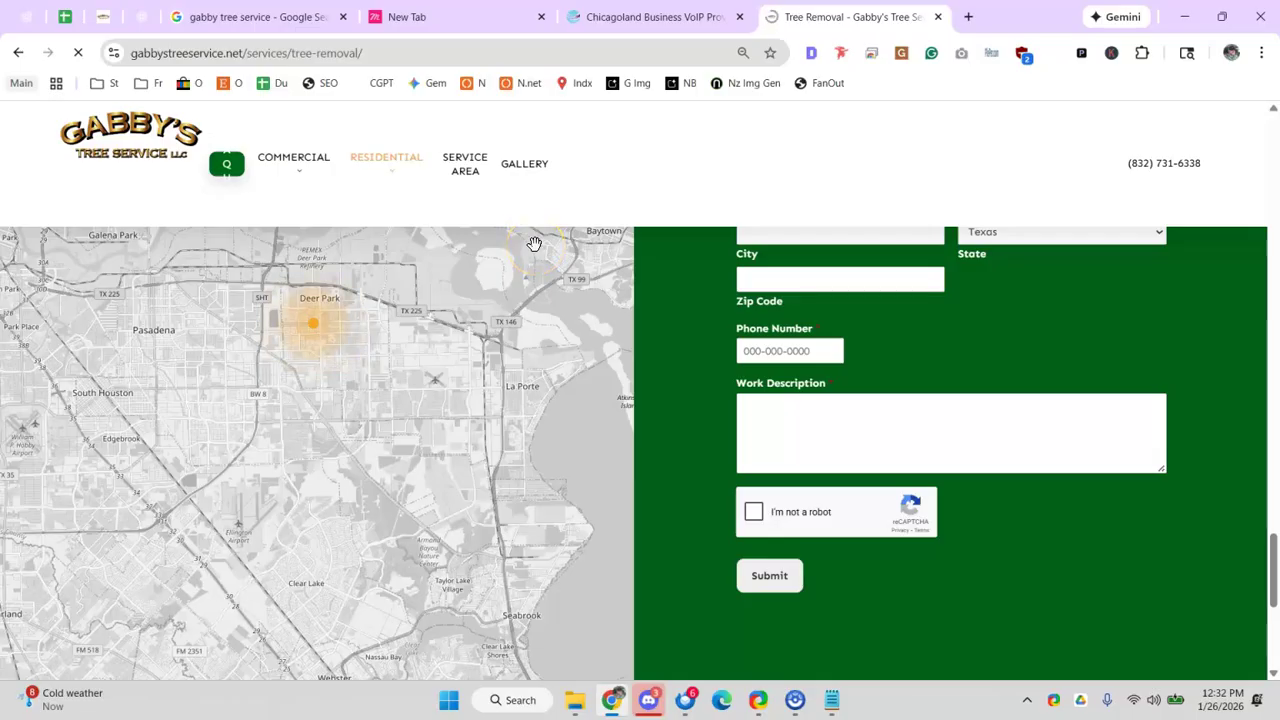
{"action": "left_click", "coordinate": [275, 20]}
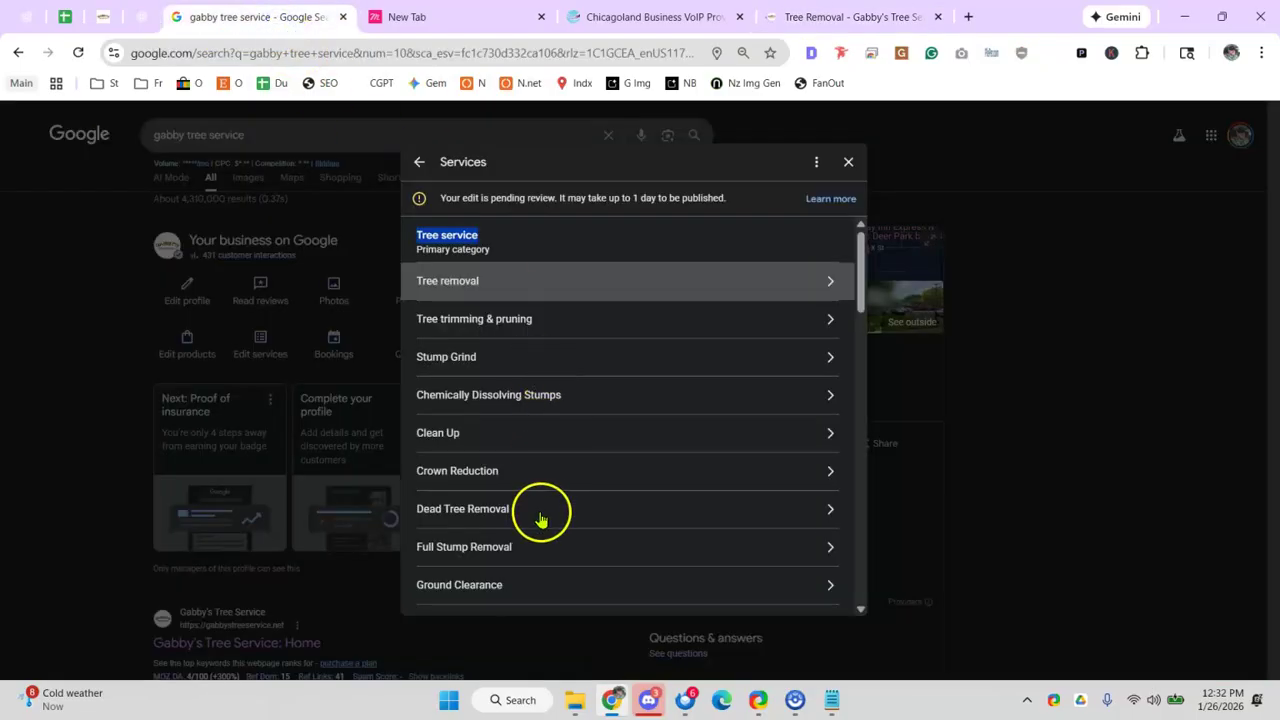
- Zoom the services list out to 75% and open the Home Services entry's details
{"action": "scroll", "coordinate": [515, 475], "scroll_direction": "down", "scroll_amount": 10}
{"action": "scroll", "coordinate": [515, 476], "scroll_direction": "down", "scroll_amount": 5}
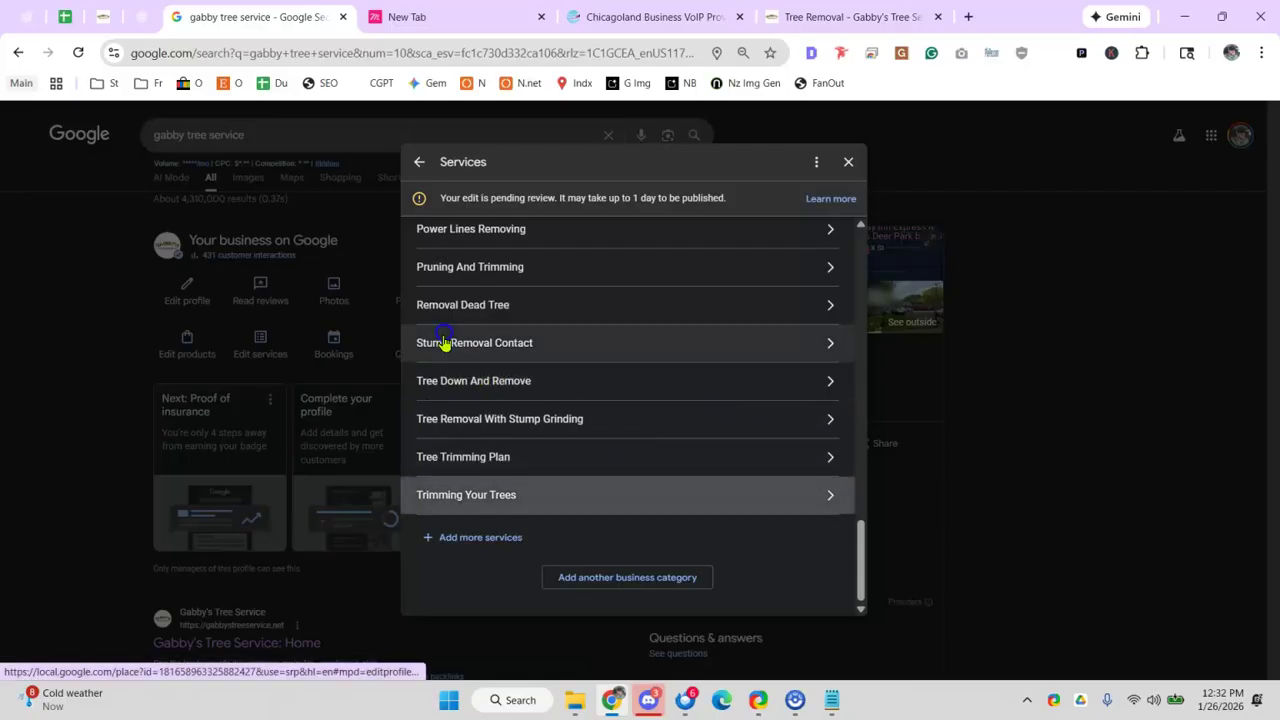
{"action": "scroll", "coordinate": [538, 378], "scroll_direction": "up", "scroll_amount": 5}
{"action": "scroll", "coordinate": [538, 378], "scroll_direction": "up", "scroll_amount": 5}
{"action": "key", "text": "ctrl+minus"}
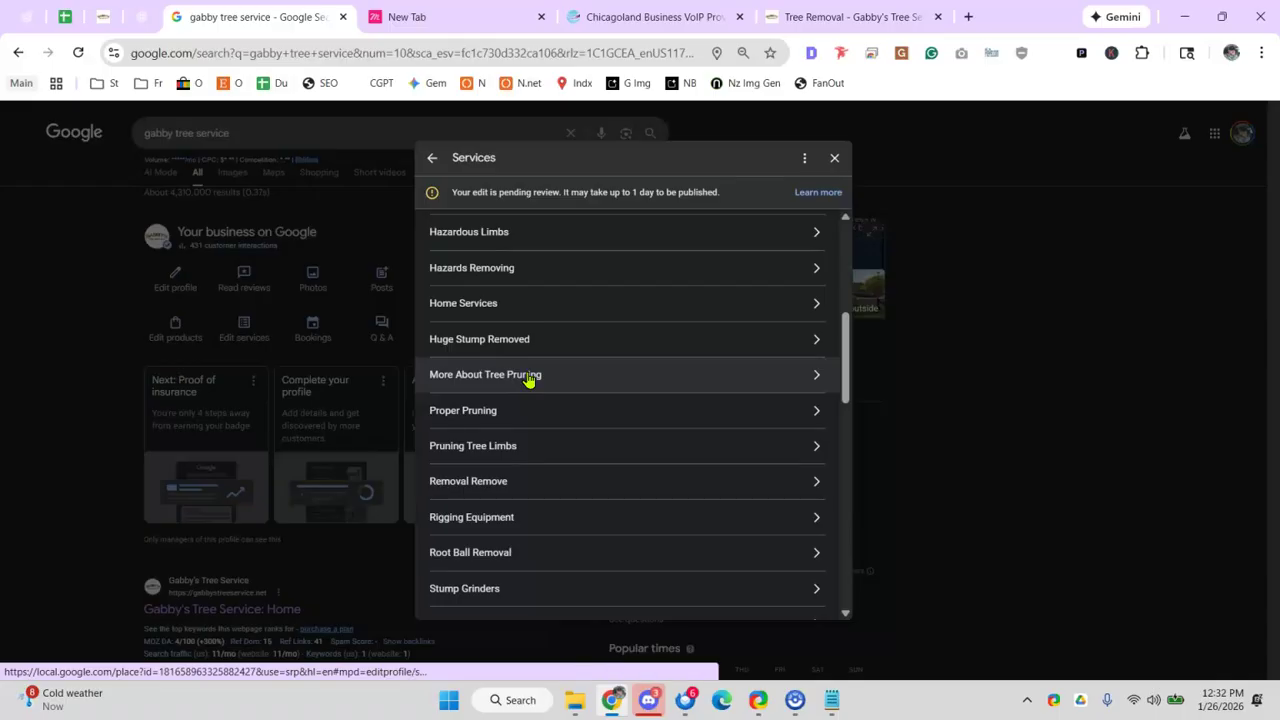
{"action": "left_click_drag", "start_coordinate": [505, 330], "coordinate": [723, 309]}
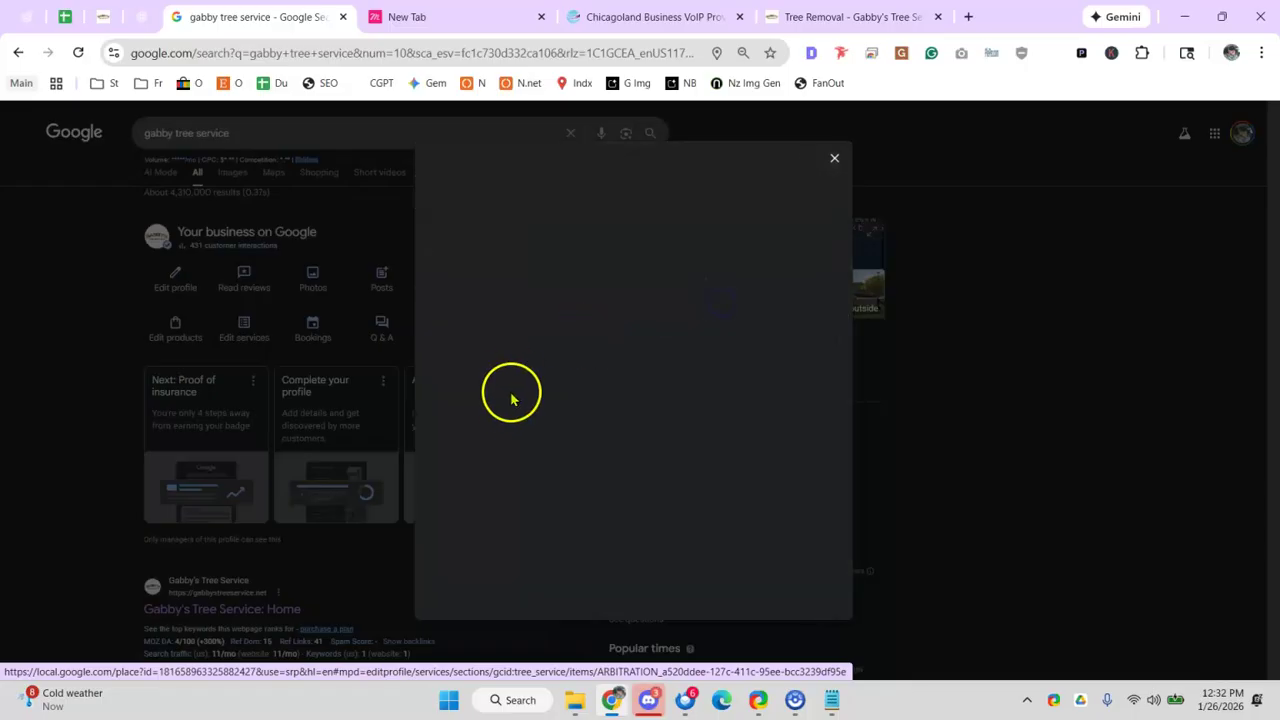
- Enter the note 'review' in D47 beside the services row's x mark
{"action": "left_click", "coordinate": [64, 16]}
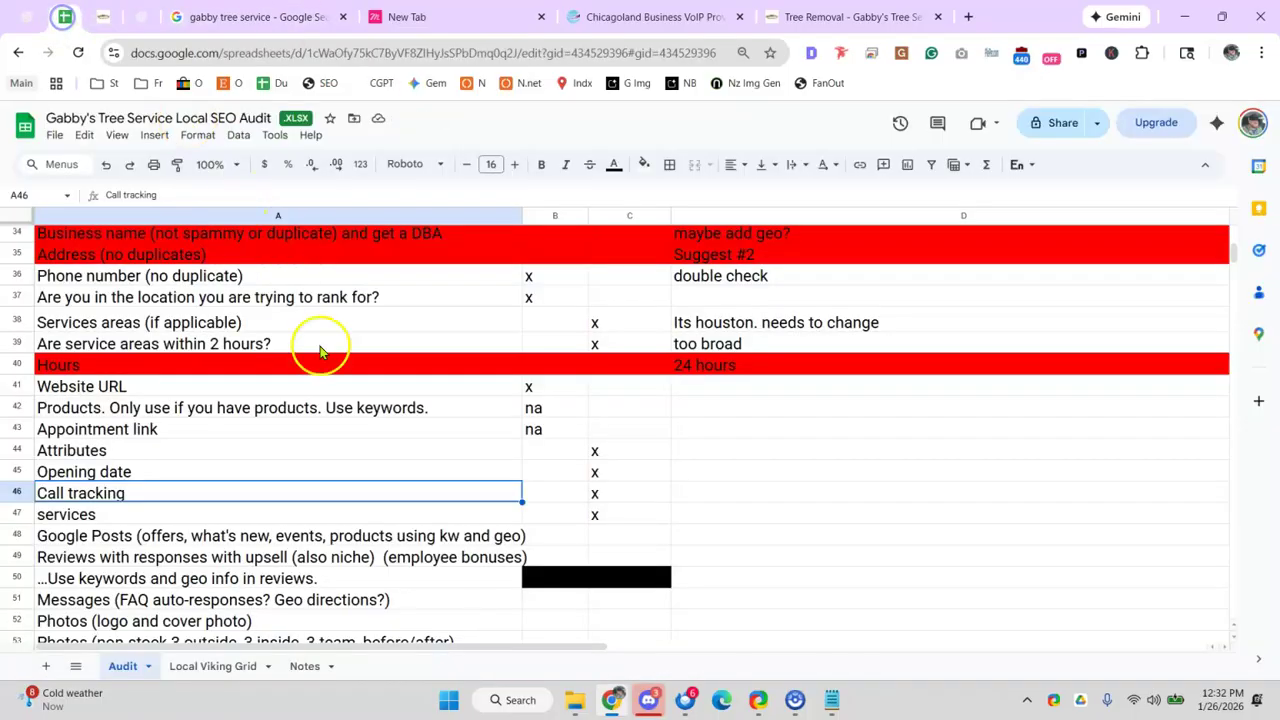
{"action": "left_click", "coordinate": [578, 515]}
{"action": "left_click", "coordinate": [638, 515]}
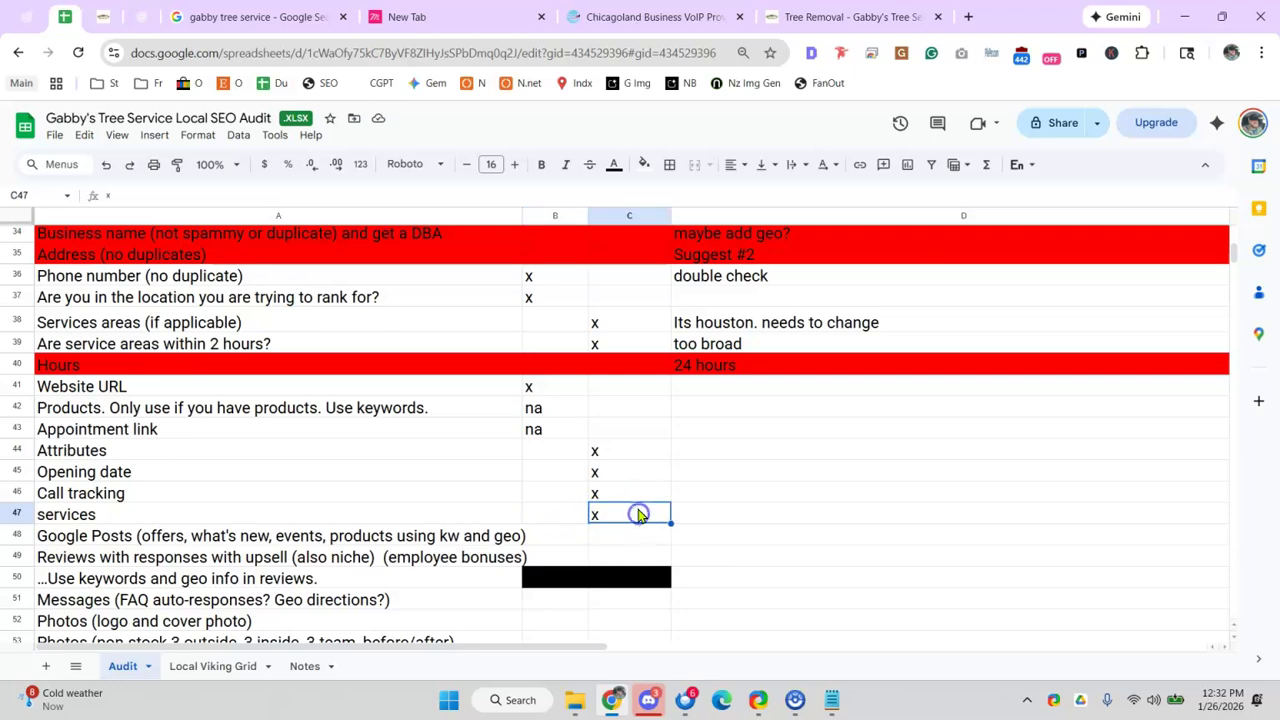
{"action": "left_click", "coordinate": [753, 509]}
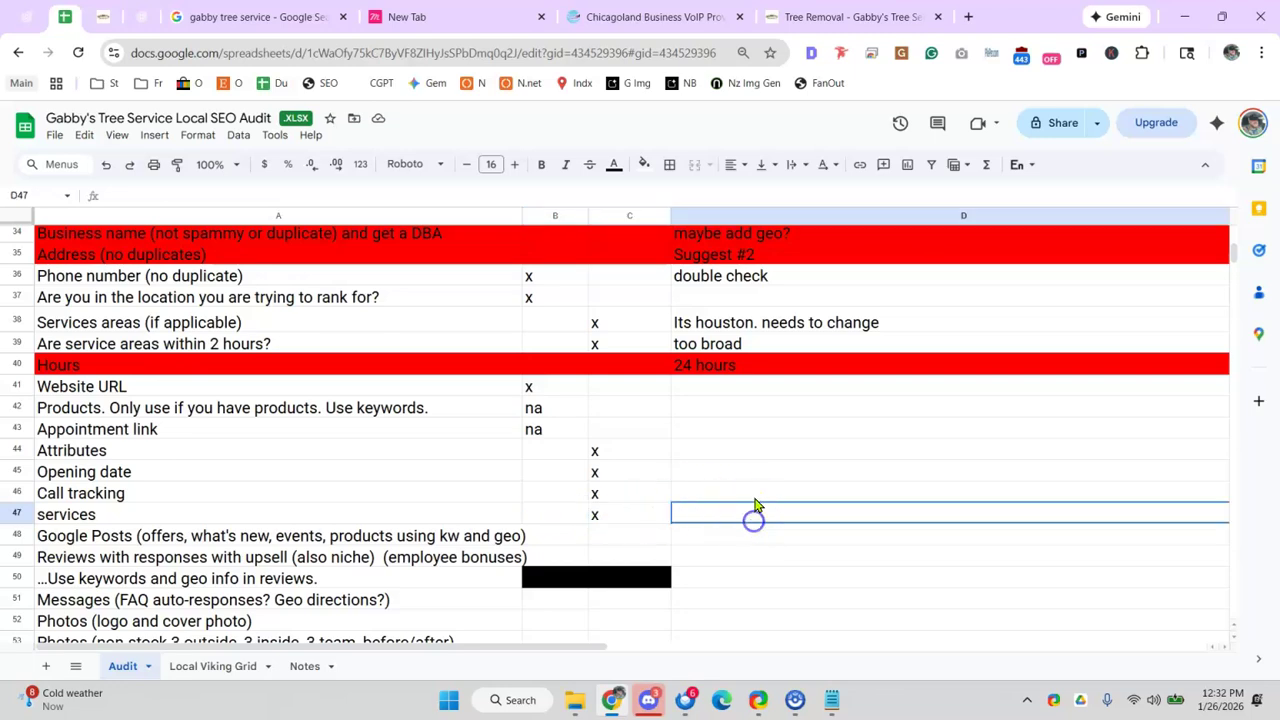
{"action": "type", "text": "review"}
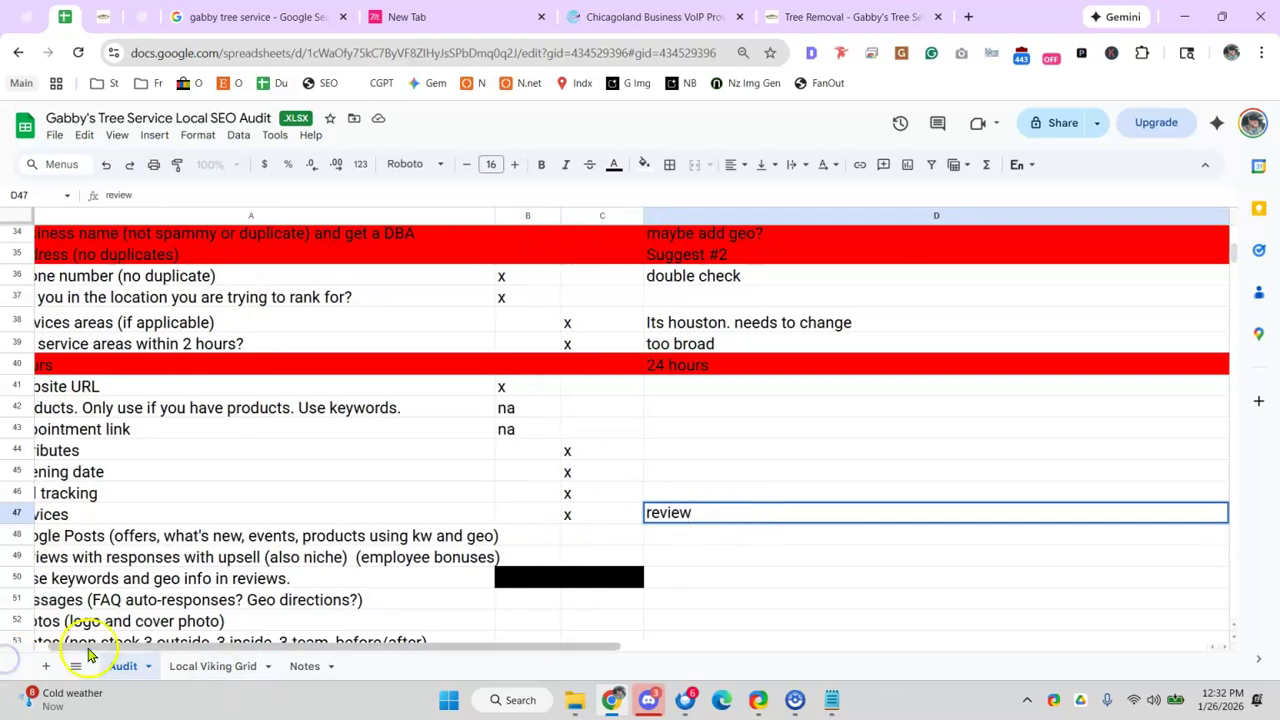
{"action": "scroll", "coordinate": [40, 643], "scroll_direction": "left", "scroll_amount": 2}
{"action": "left_click", "coordinate": [252, 560]}
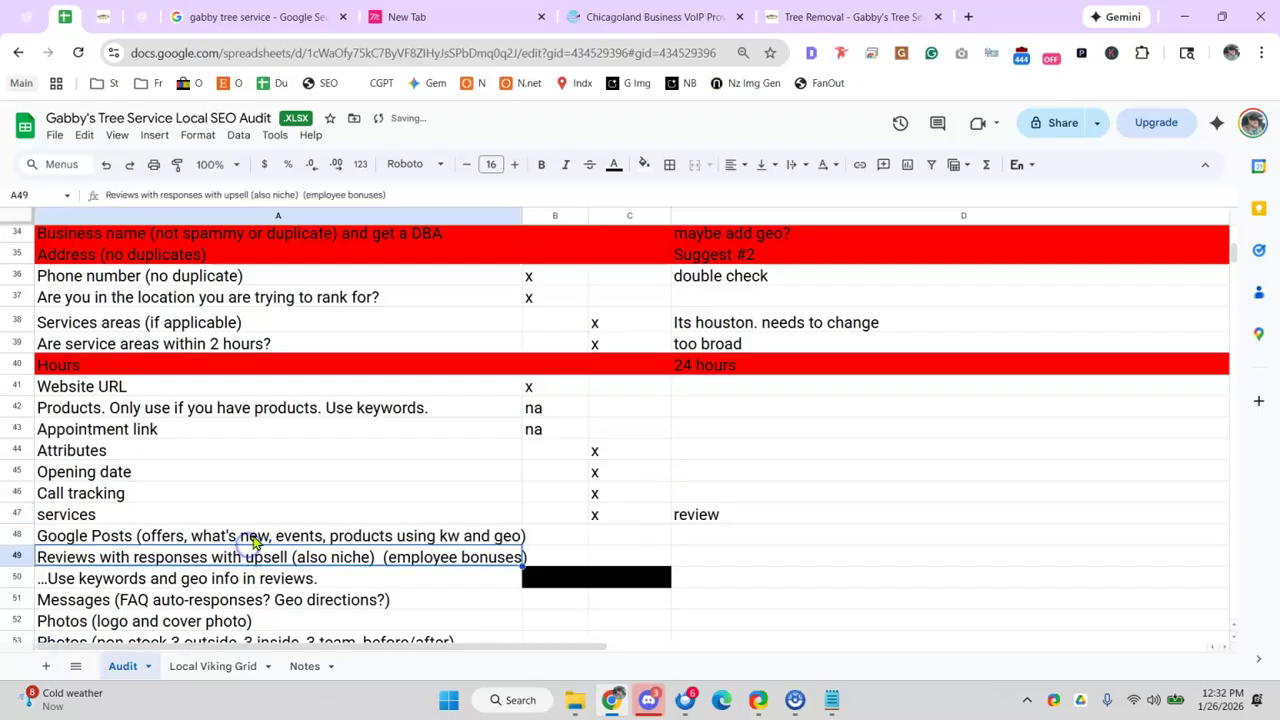
{"action": "left_click", "coordinate": [255, 540]}
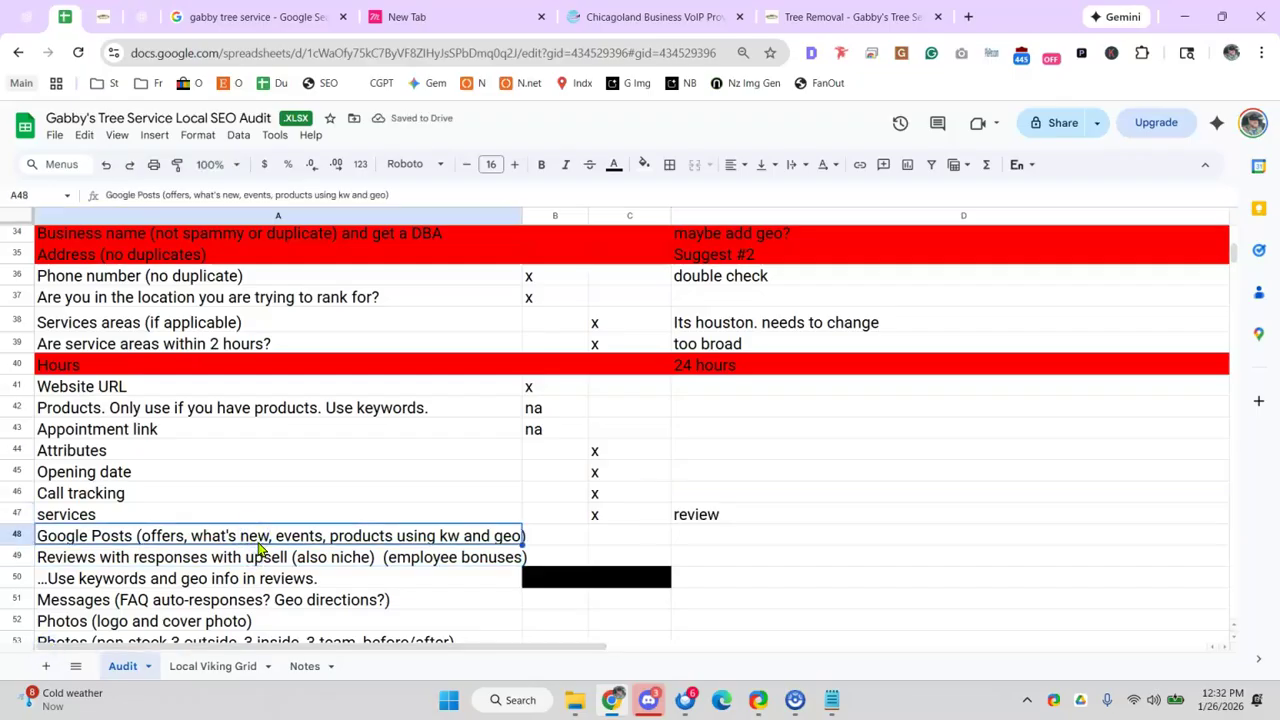
{"action": "left_click", "coordinate": [248, 16]}
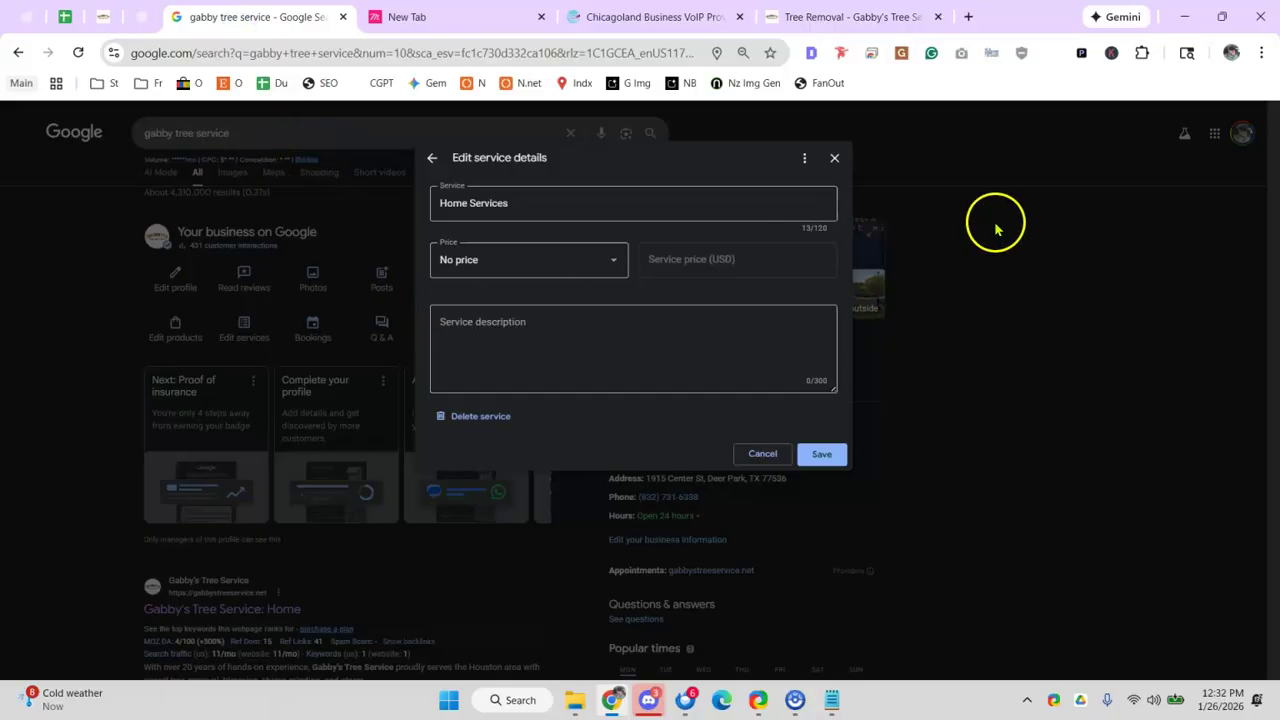
- Close the Home Services dialog, search 'norzer', and read its business profile's update posts
{"action": "left_click", "coordinate": [875, 208]}
{"action": "scroll", "coordinate": [714, 443], "scroll_direction": "down", "scroll_amount": 10}
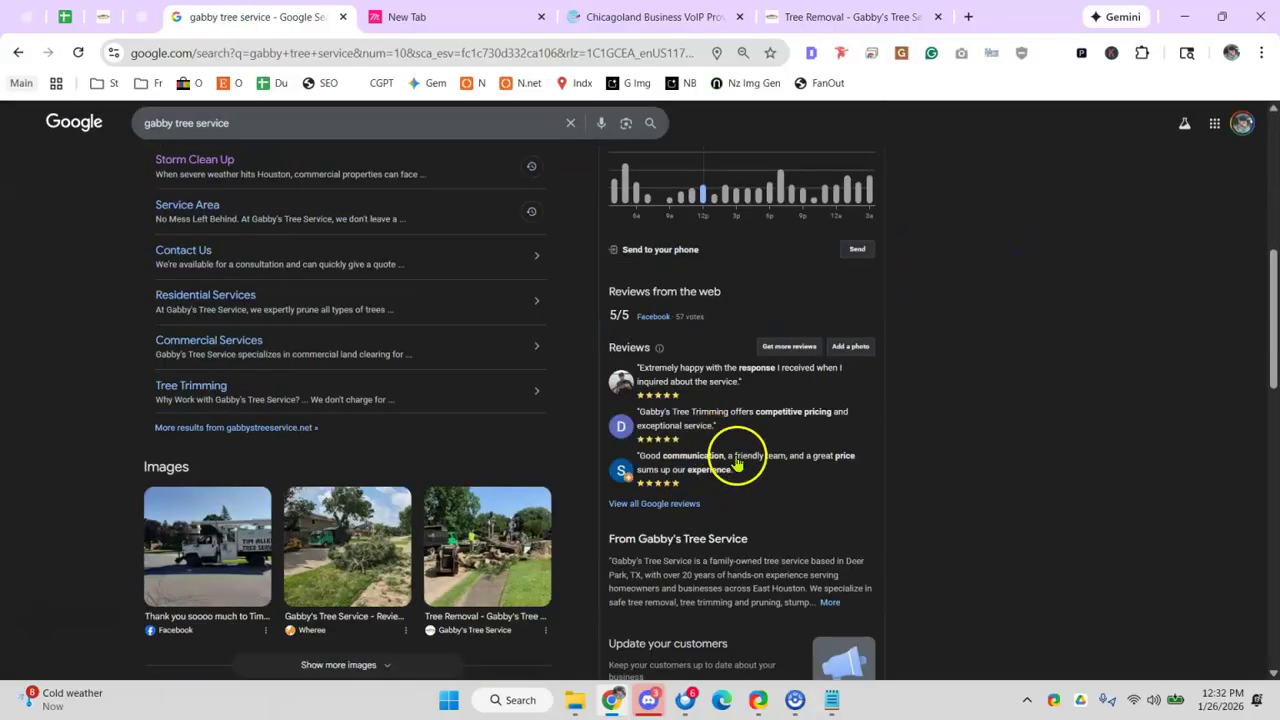
{"action": "left_click", "coordinate": [905, 18]}
{"action": "left_click", "coordinate": [457, 52]}
{"action": "type", "text": "nor"}
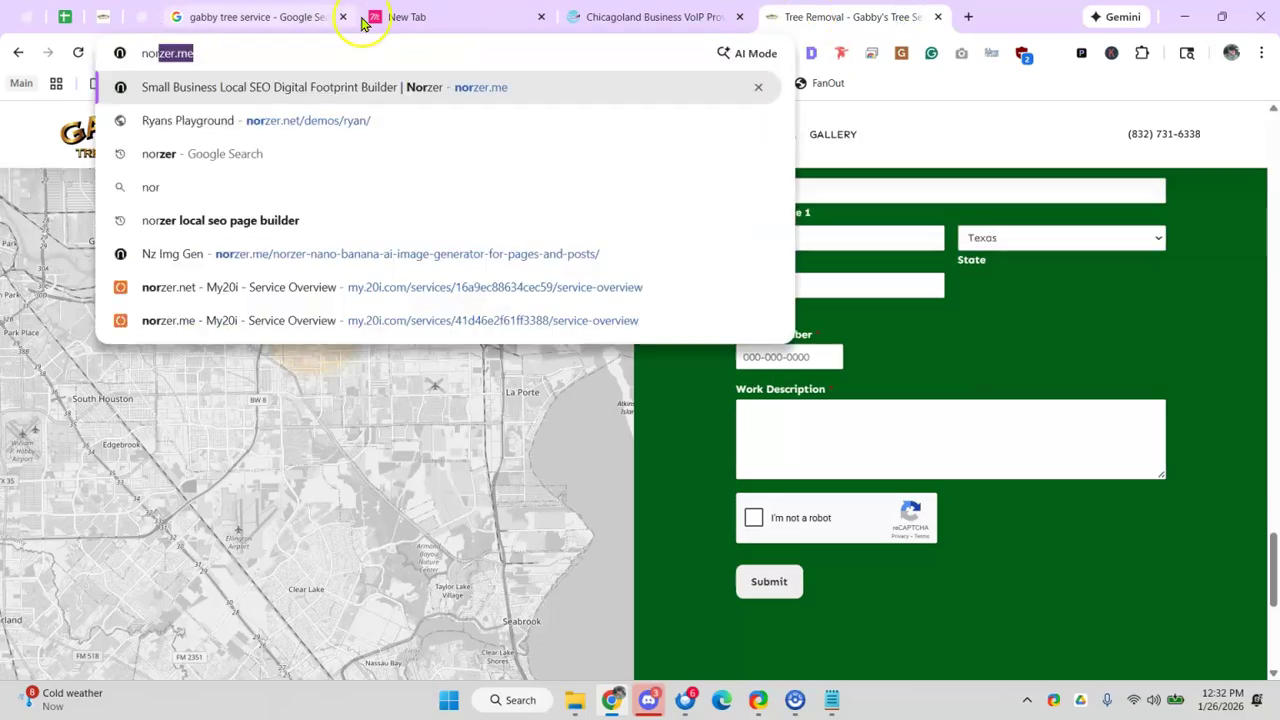
{"action": "type", "text": "zer"}
{"action": "key", "text": "Return"}
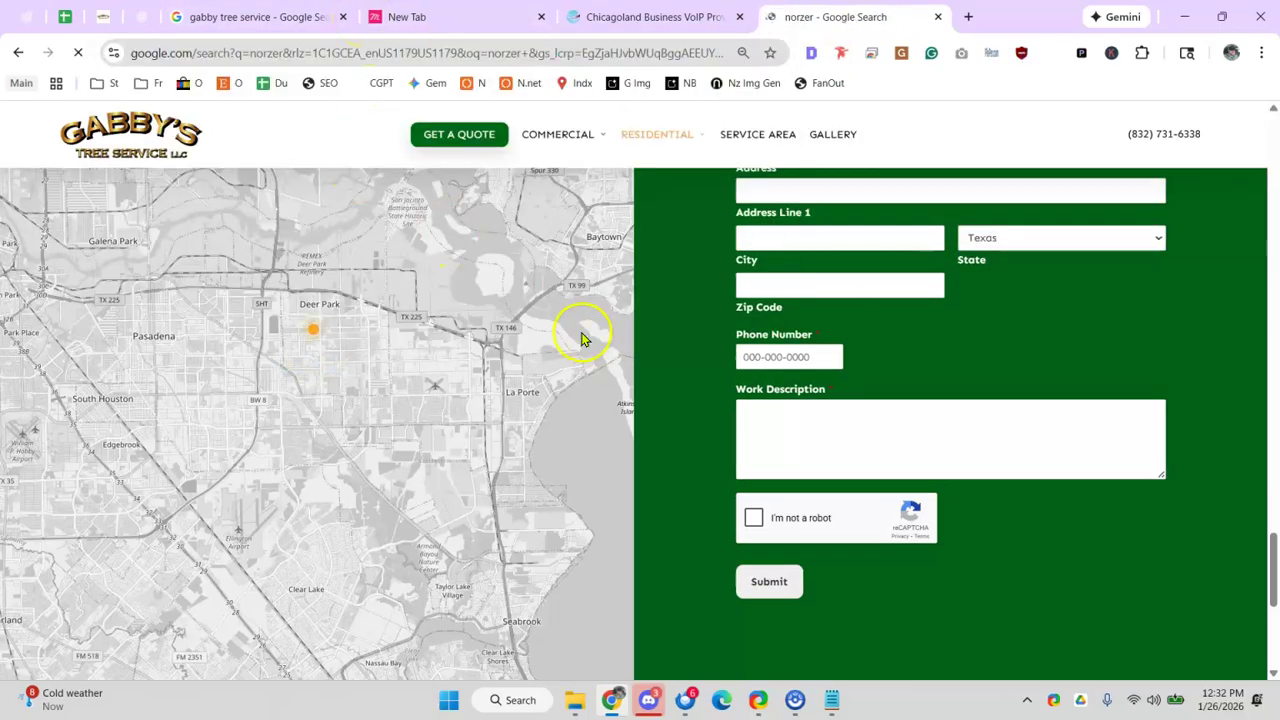
{"action": "scroll", "coordinate": [695, 380], "scroll_direction": "down", "scroll_amount": 5}
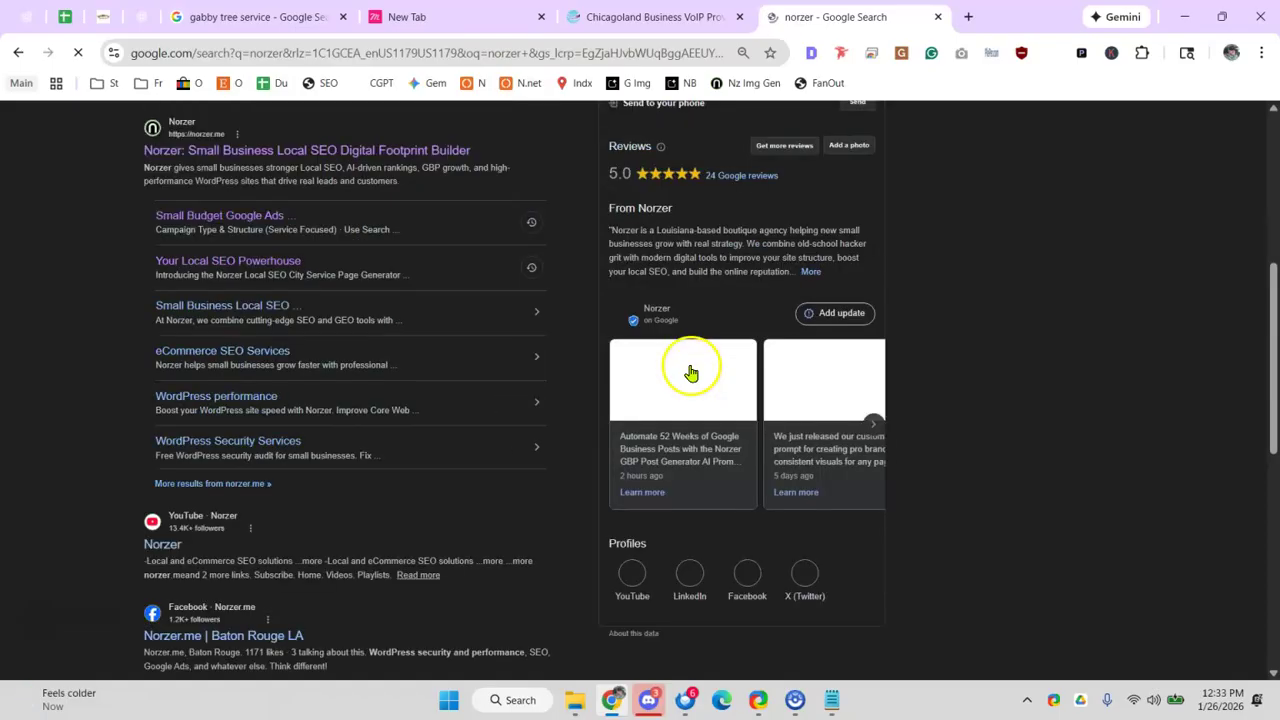
{"action": "left_click_drag", "start_coordinate": [725, 445], "coordinate": [1146, 482]}
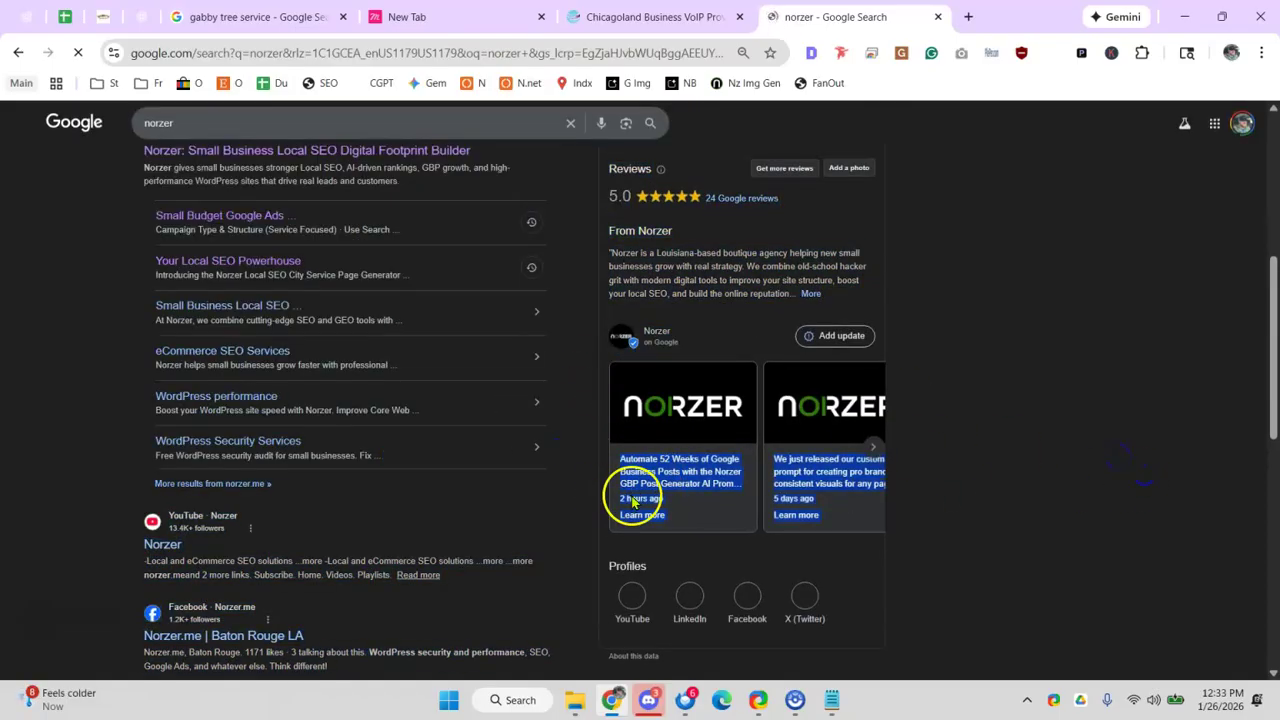
{"action": "left_click", "coordinate": [1022, 429]}
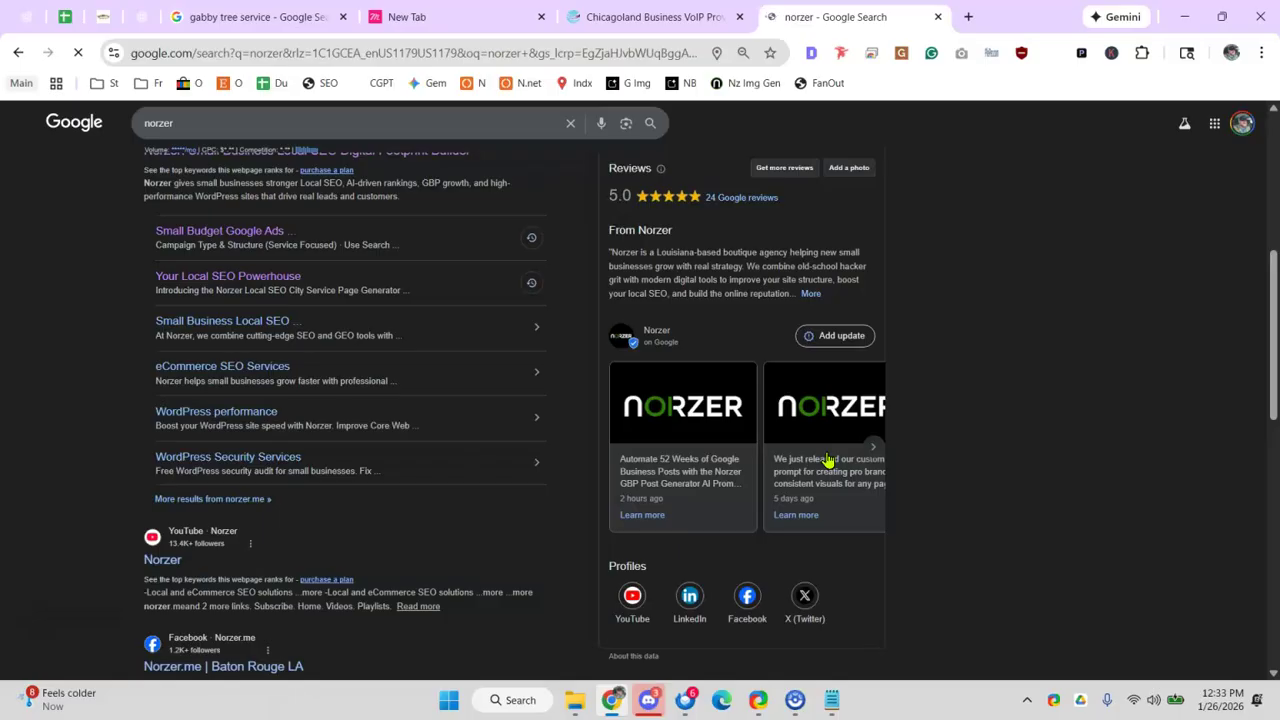
- Scroll the audit to C60 above the SCREAMING FROG section and open Find
{"action": "left_click", "coordinate": [60, 18]}
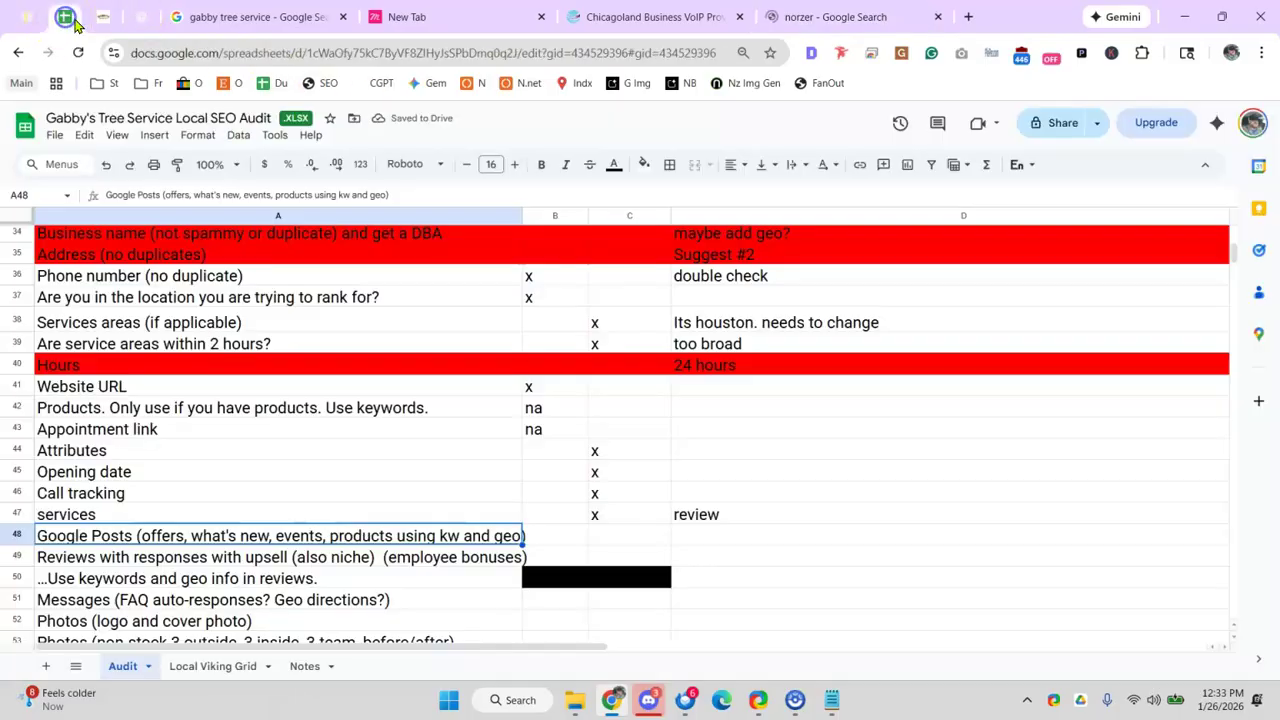
{"action": "scroll", "coordinate": [465, 530], "scroll_direction": "down", "scroll_amount": 1}
{"action": "scroll", "coordinate": [467, 538], "scroll_direction": "down", "scroll_amount": 4}
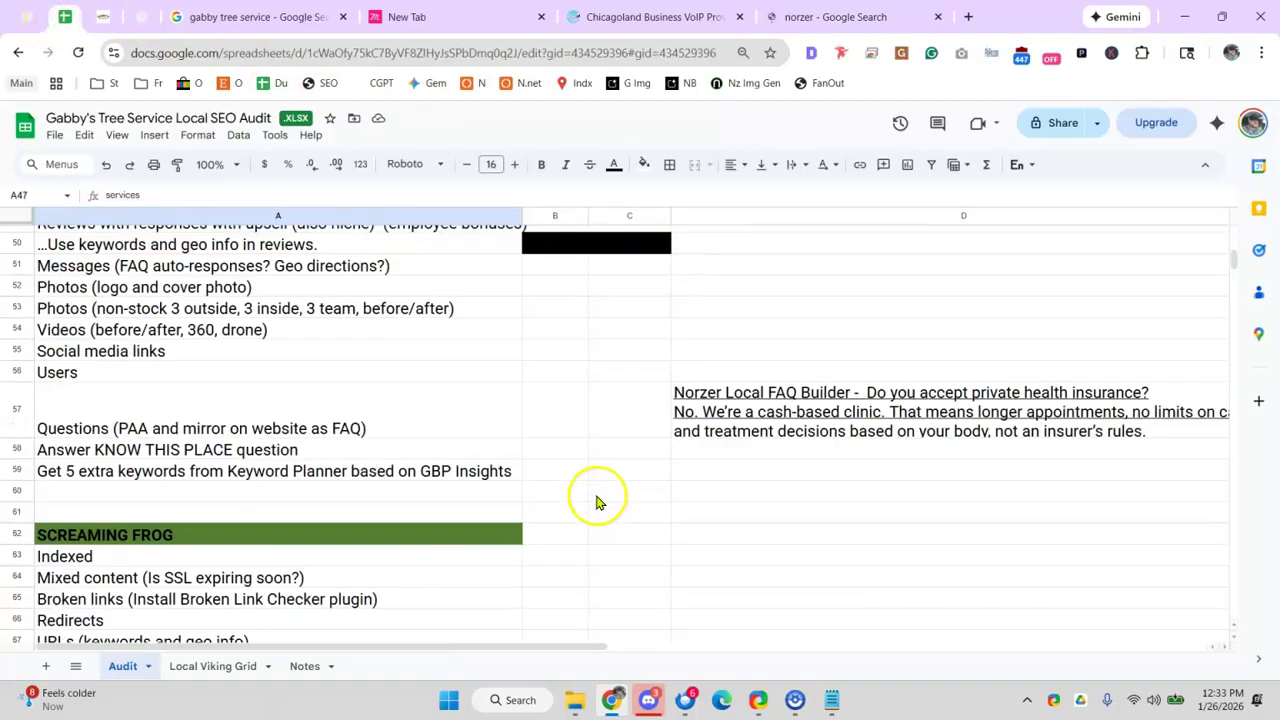
{"action": "left_click", "coordinate": [594, 492]}
{"action": "key", "text": "ctrl+f"}
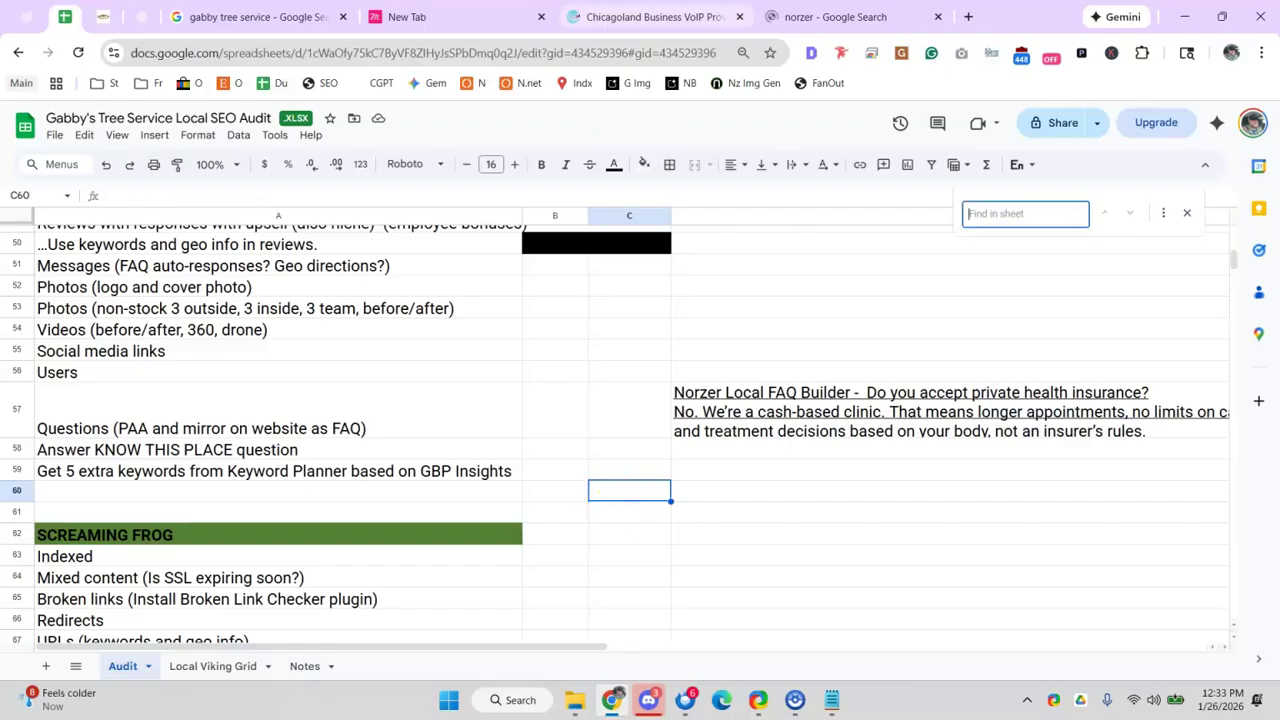
{"action": "left_click", "coordinate": [840, 18]}
{"action": "left_click", "coordinate": [521, 63]}
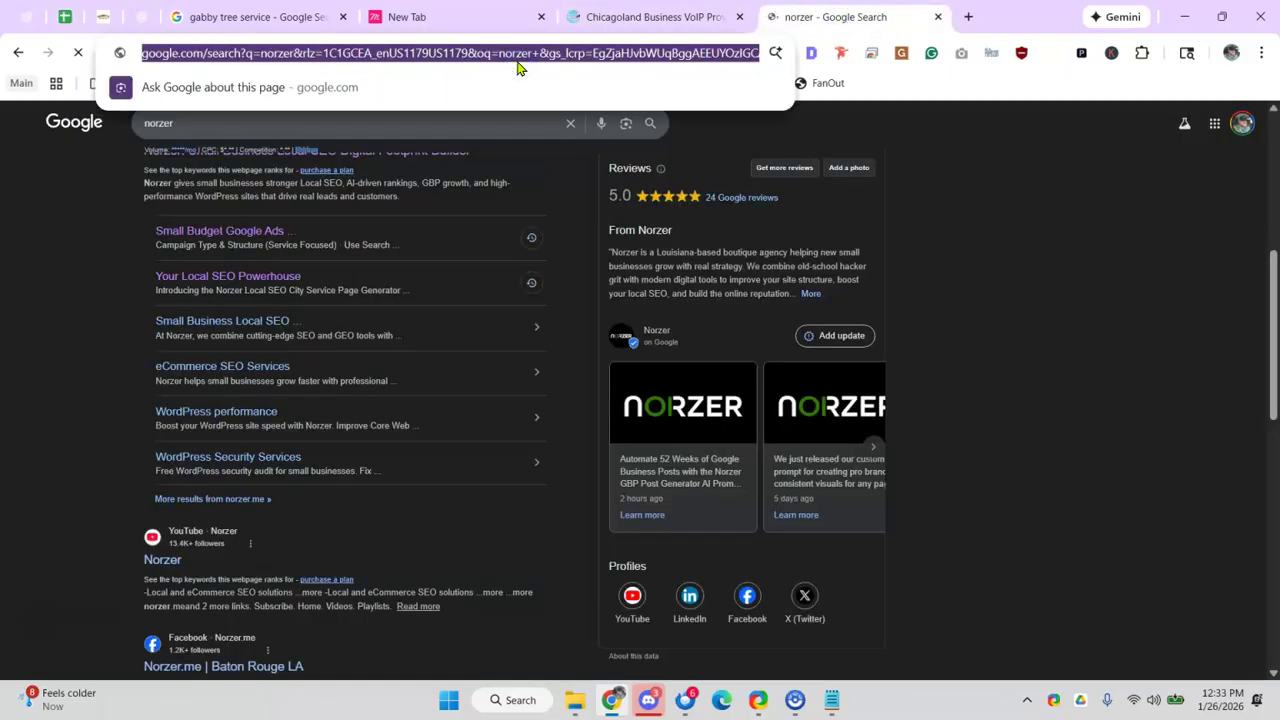
- Search 'norzer 52 week prompt' and read through the first result's article
{"action": "type", "text": "norzer 52 week prompt"}
{"action": "key", "text": "Return"}
{"action": "left_click", "coordinate": [392, 244]}
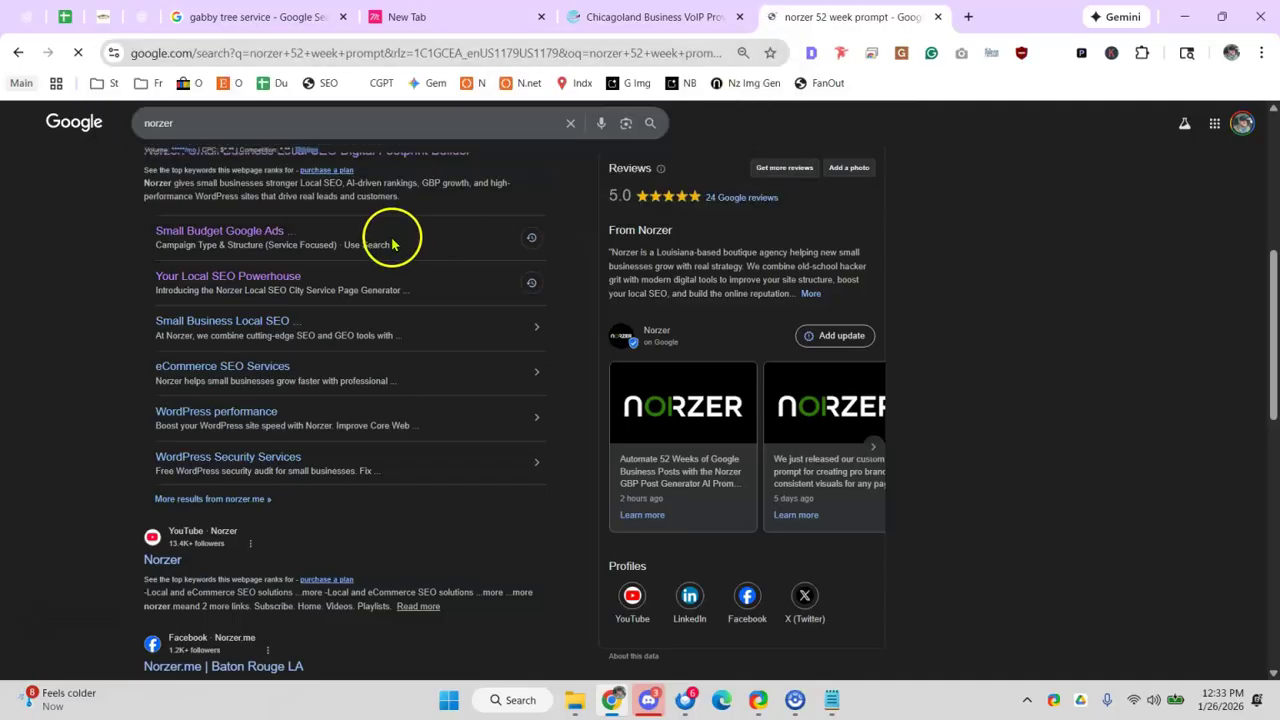
{"action": "left_click", "coordinate": [365, 256]}
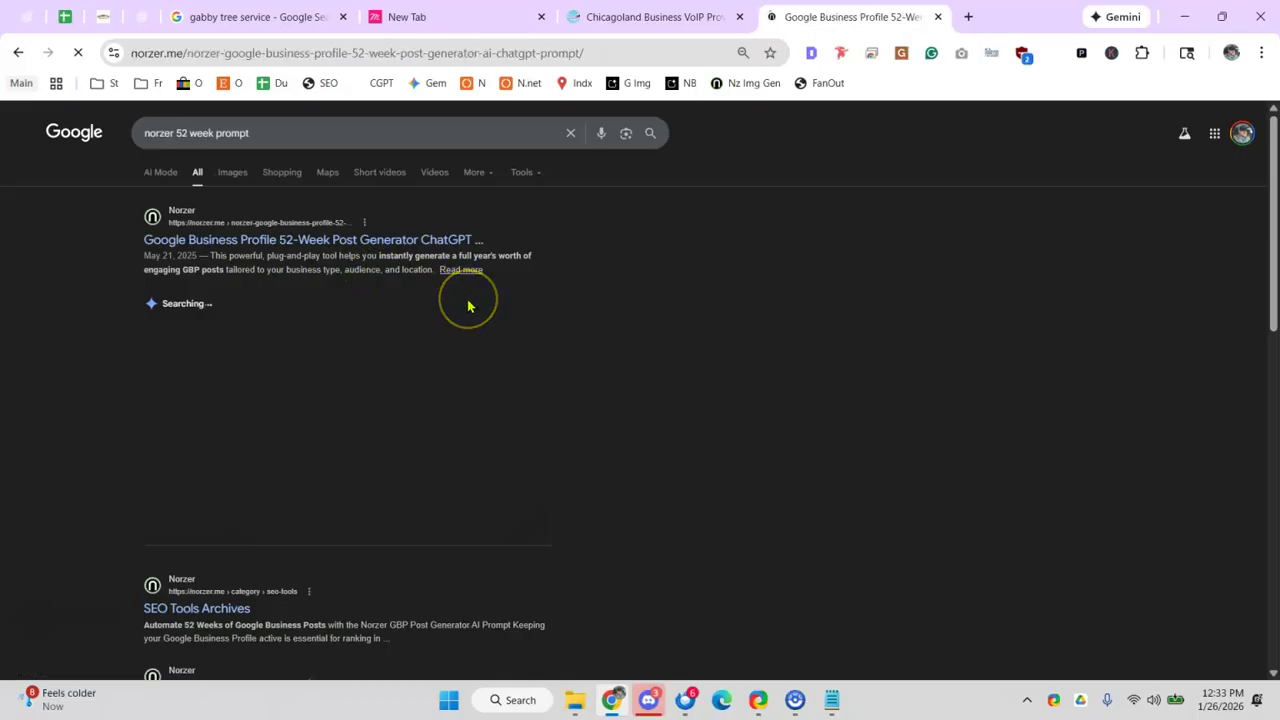
{"action": "scroll", "coordinate": [430, 300], "scroll_direction": "down", "scroll_amount": 4}
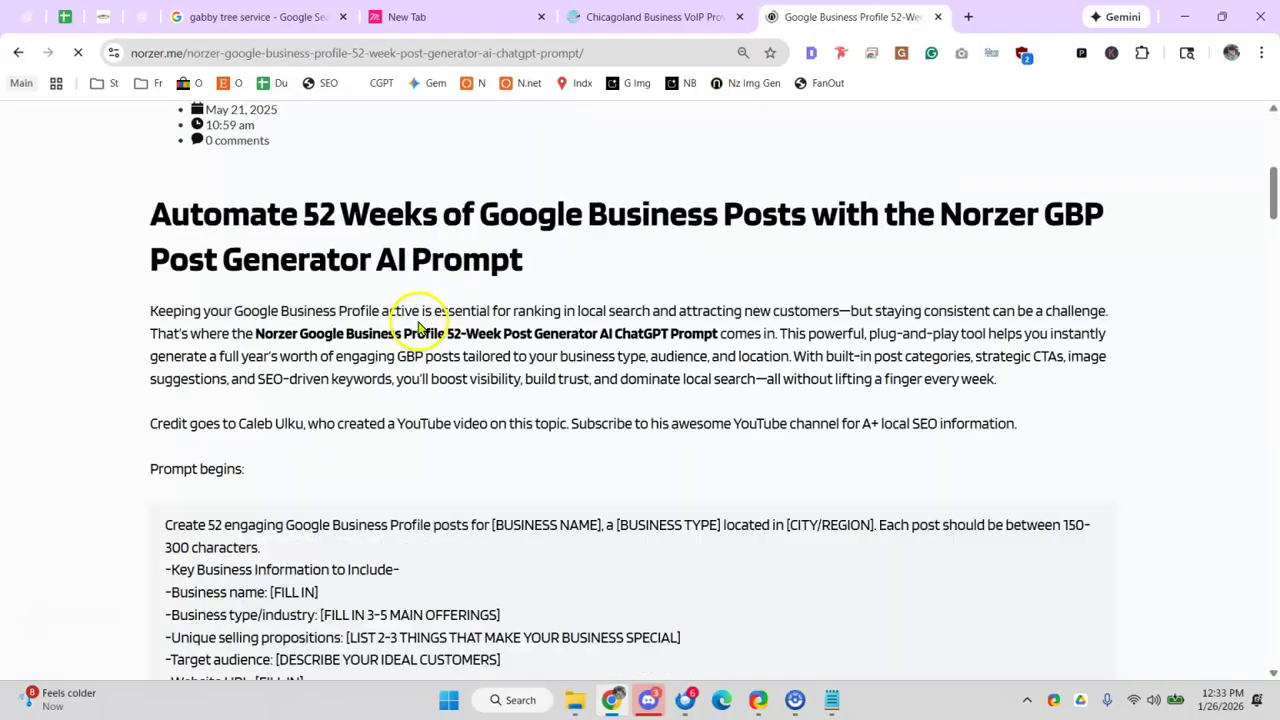
{"action": "scroll", "coordinate": [415, 333], "scroll_direction": "down", "scroll_amount": 15}
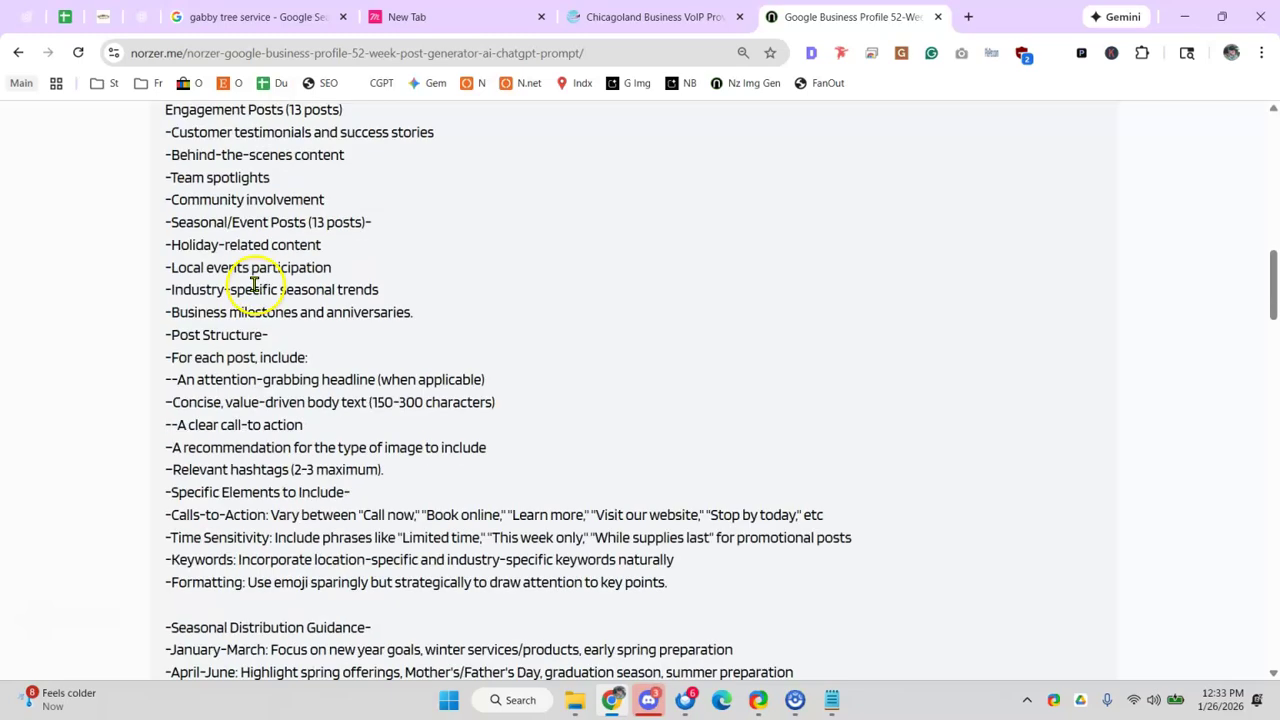
{"action": "scroll", "coordinate": [268, 315], "scroll_direction": "down", "scroll_amount": 2}
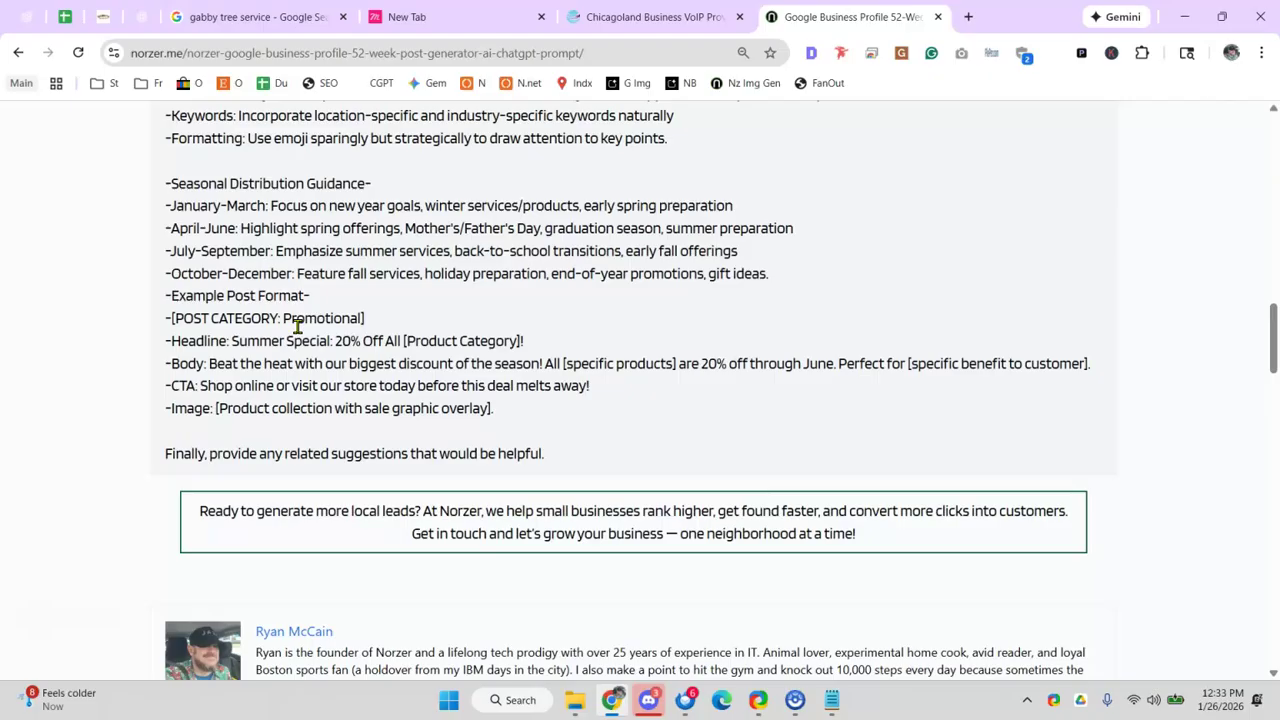
{"action": "scroll", "coordinate": [310, 340], "scroll_direction": "up", "scroll_amount": 2}
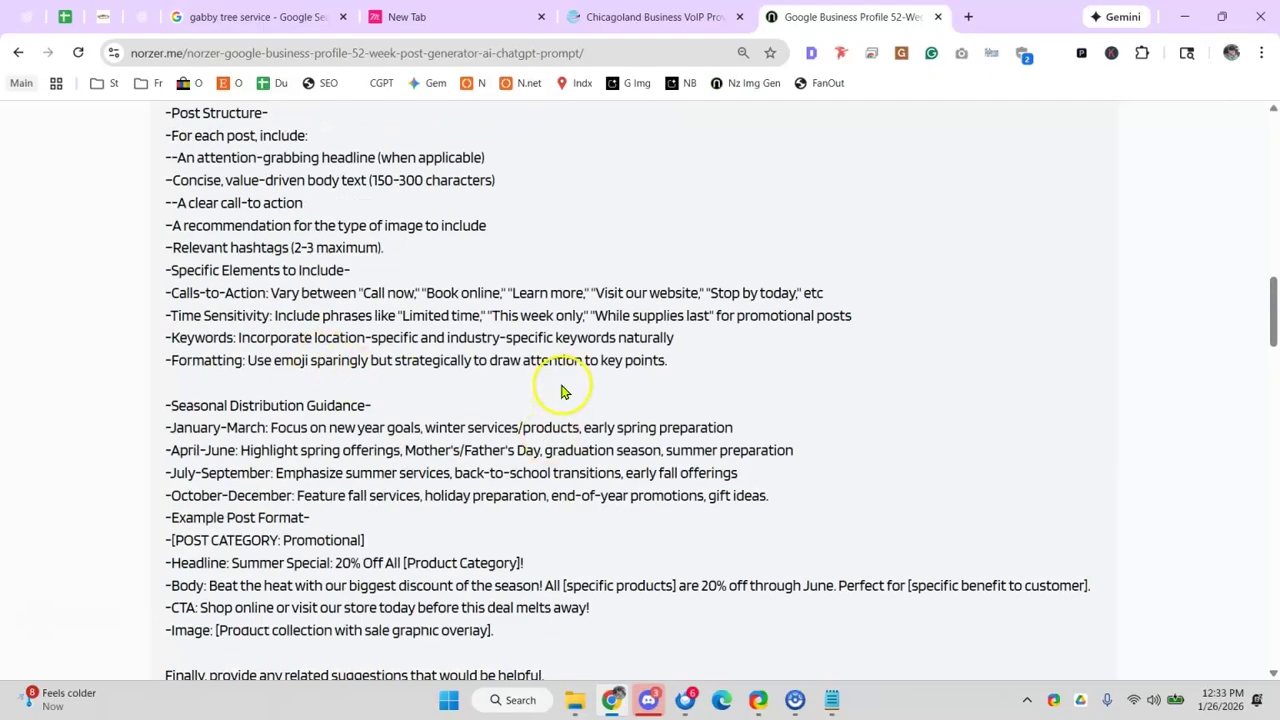
{"action": "scroll", "coordinate": [561, 391], "scroll_direction": "up", "scroll_amount": 2}
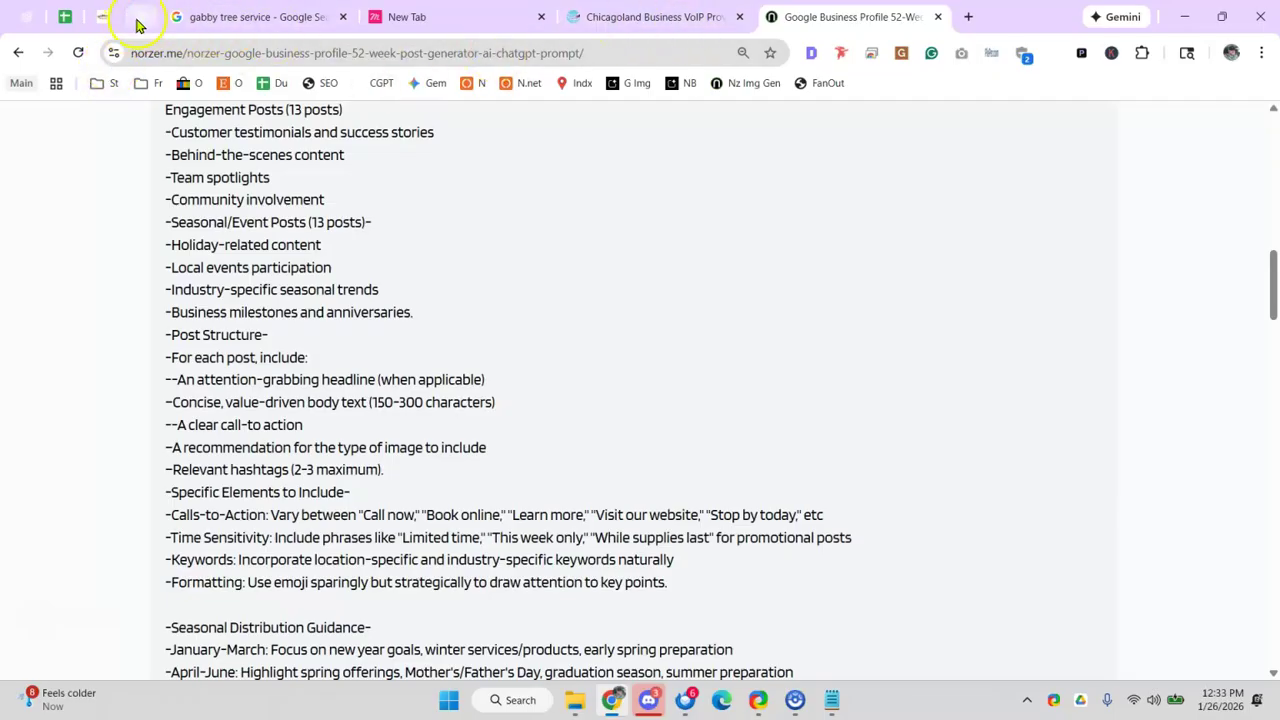
- Glance over the gabby tree service results, then go back to the 52-week prompt results
{"action": "left_click", "coordinate": [218, 24]}
{"action": "scroll", "coordinate": [846, 471], "scroll_direction": "down", "scroll_amount": 3}
{"action": "scroll", "coordinate": [830, 452], "scroll_direction": "up", "scroll_amount": 2}
{"action": "scroll", "coordinate": [824, 453], "scroll_direction": "up", "scroll_amount": 9}
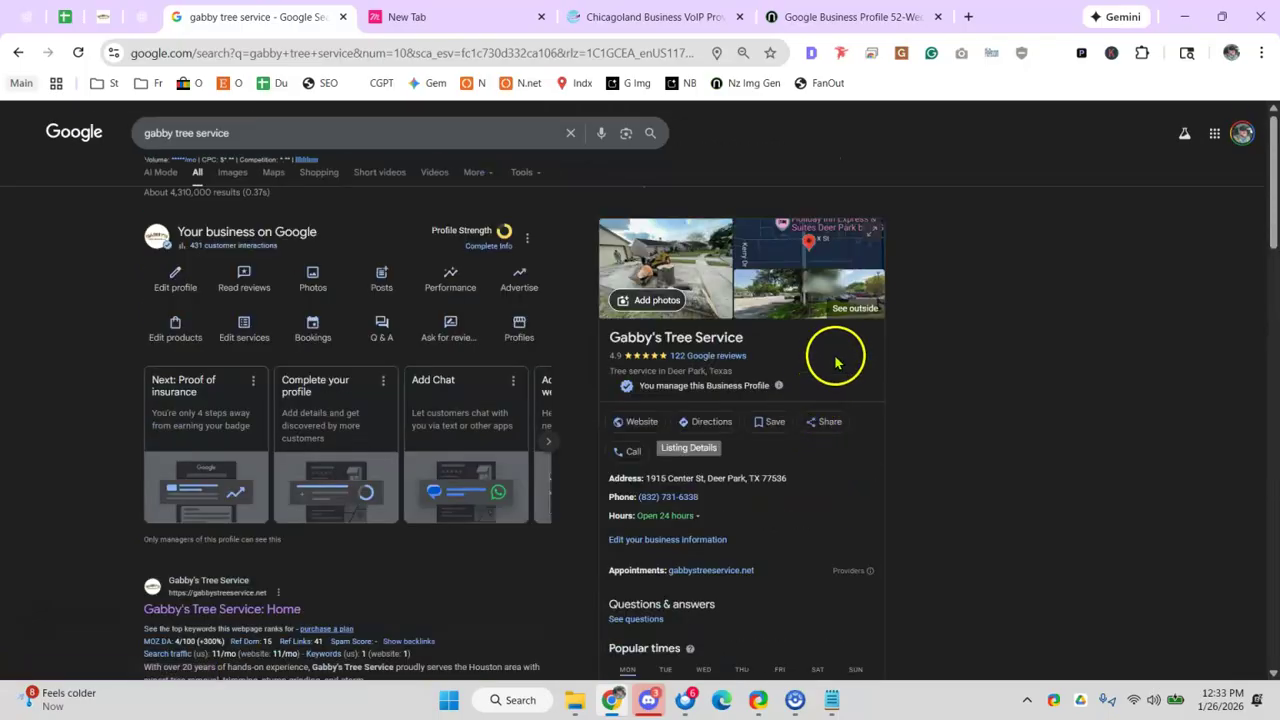
{"action": "scroll", "coordinate": [840, 370], "scroll_direction": "down", "scroll_amount": 8}
{"action": "scroll", "coordinate": [574, 306], "scroll_direction": "up", "scroll_amount": 3}
{"action": "left_click", "coordinate": [780, 16]}
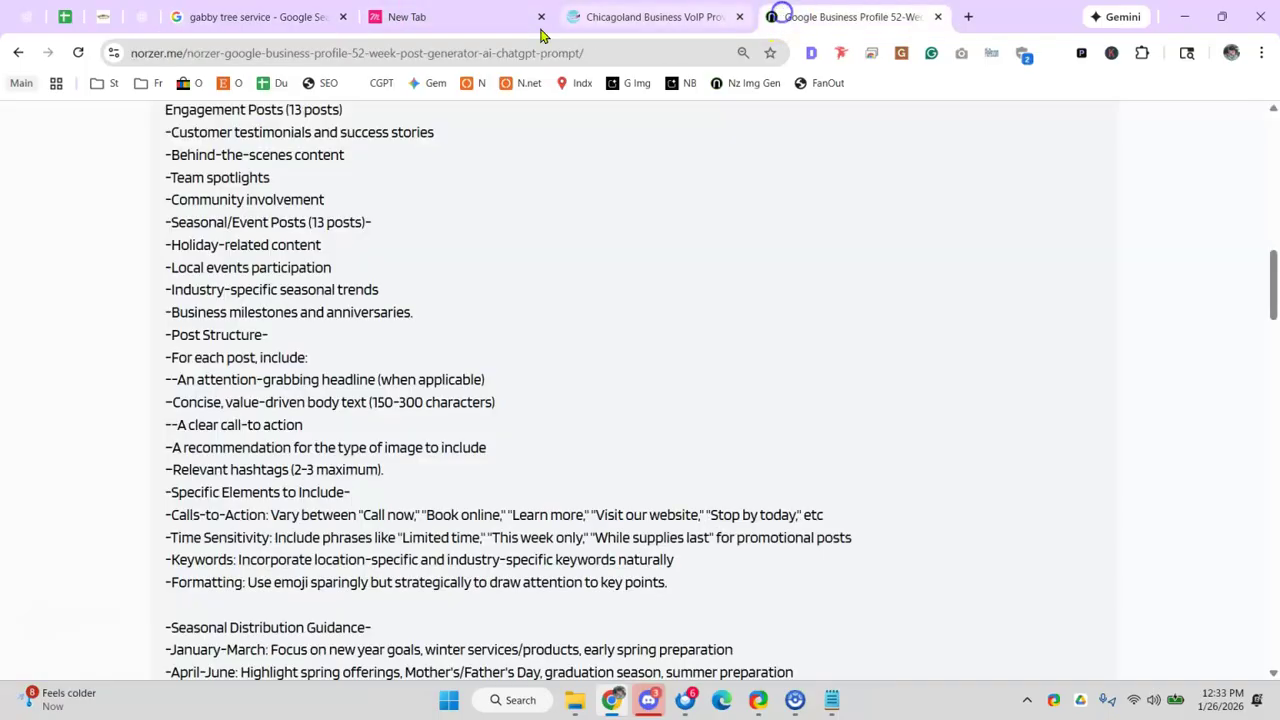
{"action": "left_click", "coordinate": [18, 52]}
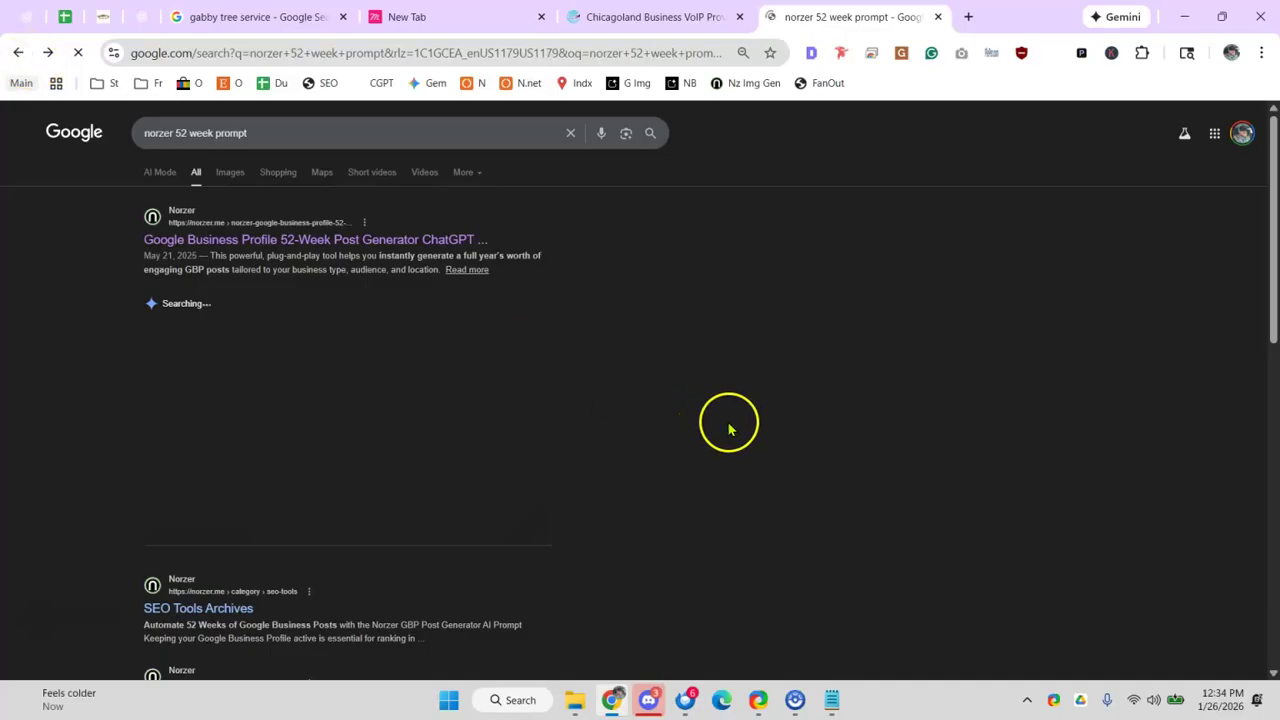
- Shorten the Google query to just 'norzer' and run the search
{"action": "scroll", "coordinate": [731, 423], "scroll_direction": "down", "scroll_amount": 1}
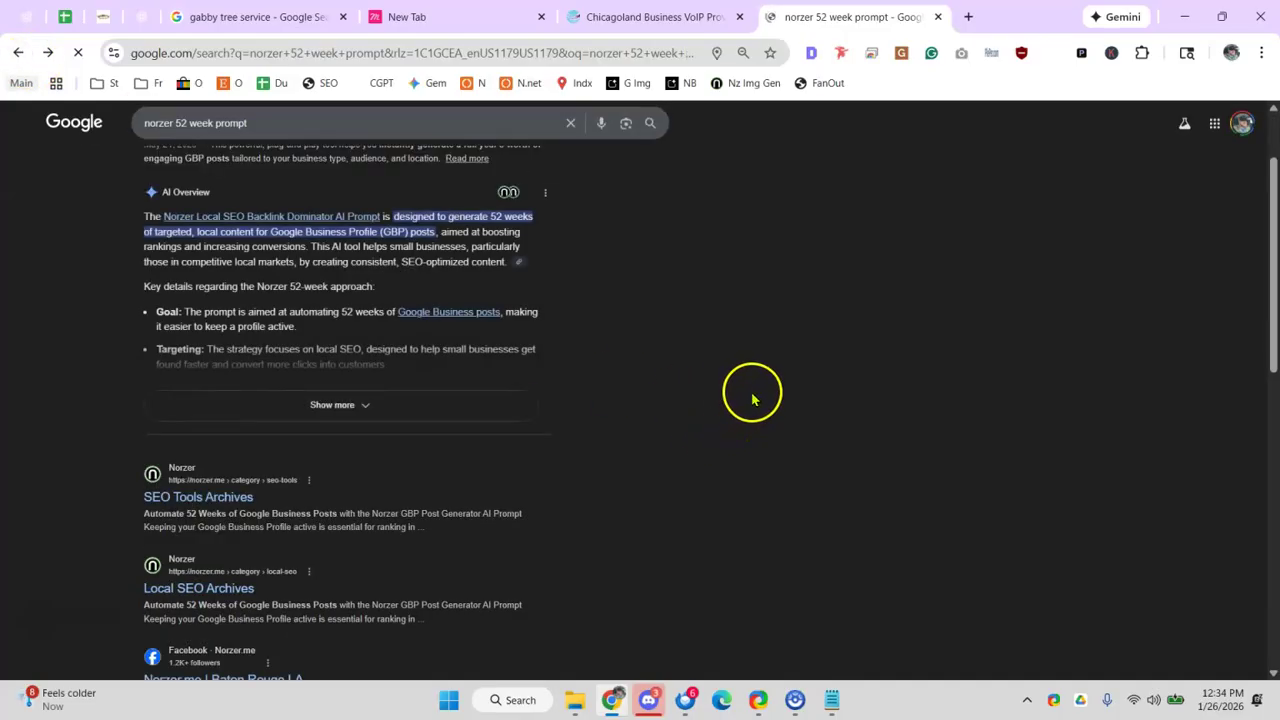
{"action": "scroll", "coordinate": [742, 386], "scroll_direction": "up", "scroll_amount": 1}
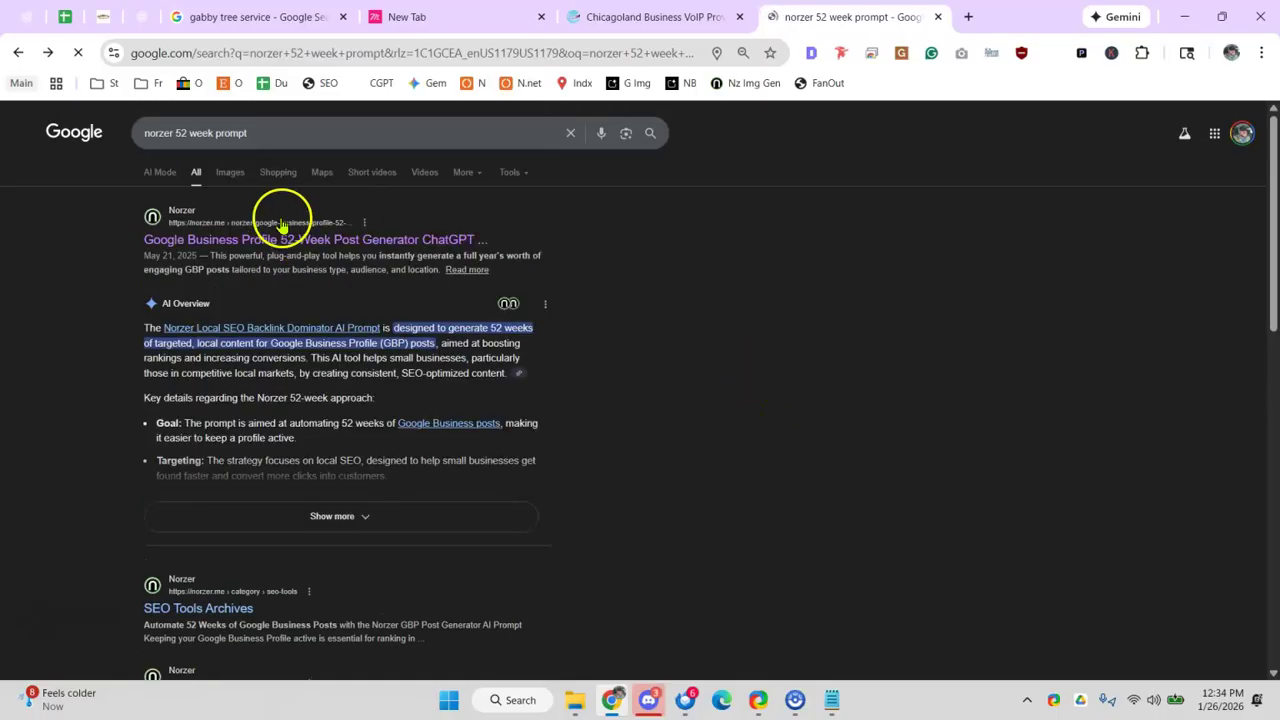
{"action": "left_click", "coordinate": [206, 132]}
{"action": "key", "text": "BackSpace"}
{"action": "key", "text": "BackSpace"}
{"action": "key", "text": "BackSpace"}
{"action": "key", "text": "BackSpace"}
{"action": "key", "text": "BackSpace"}
{"action": "key", "text": "BackSpace"}
{"action": "key", "text": "BackSpace"}
{"action": "key", "text": "BackSpace"}
{"action": "key", "text": "BackSpace"}
{"action": "key", "text": "BackSpace"}
{"action": "key", "text": "BackSpace"}
{"action": "key", "text": "BackSpace"}
{"action": "key", "text": "BackSpace"}
{"action": "key", "text": "BackSpace"}
{"action": "key", "text": "BackSpace"}
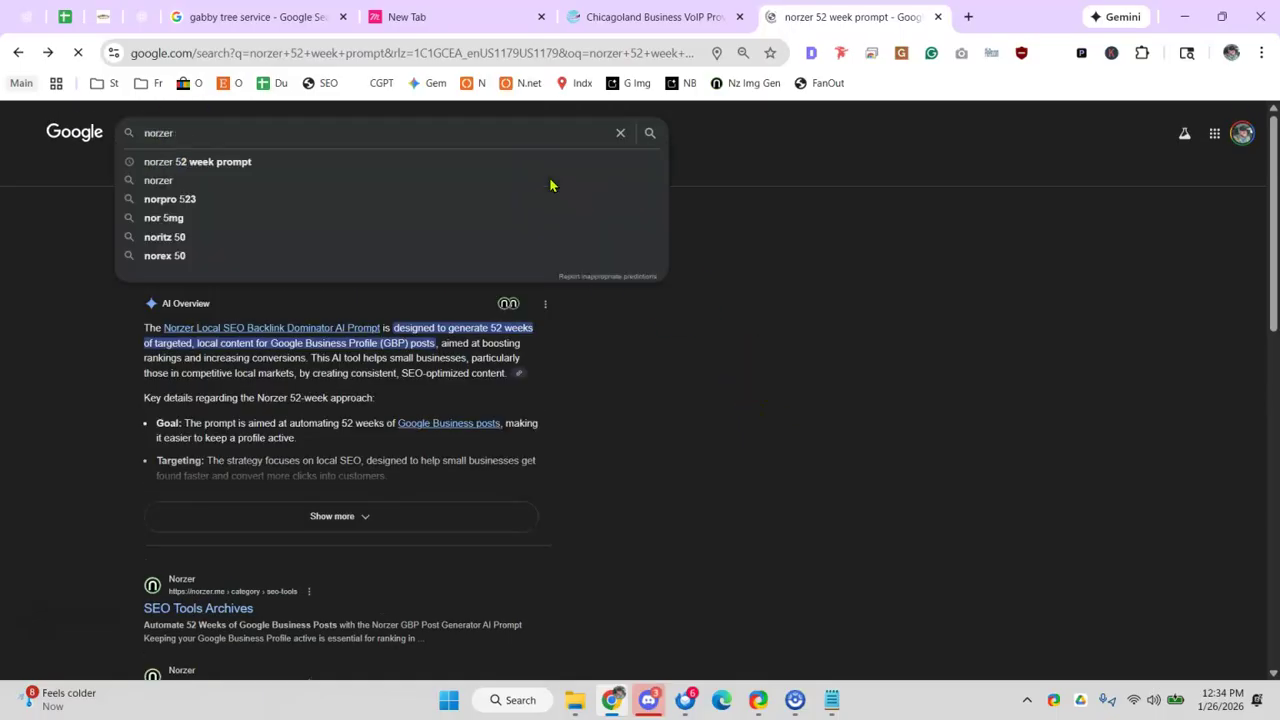
{"action": "key", "text": "Return"}
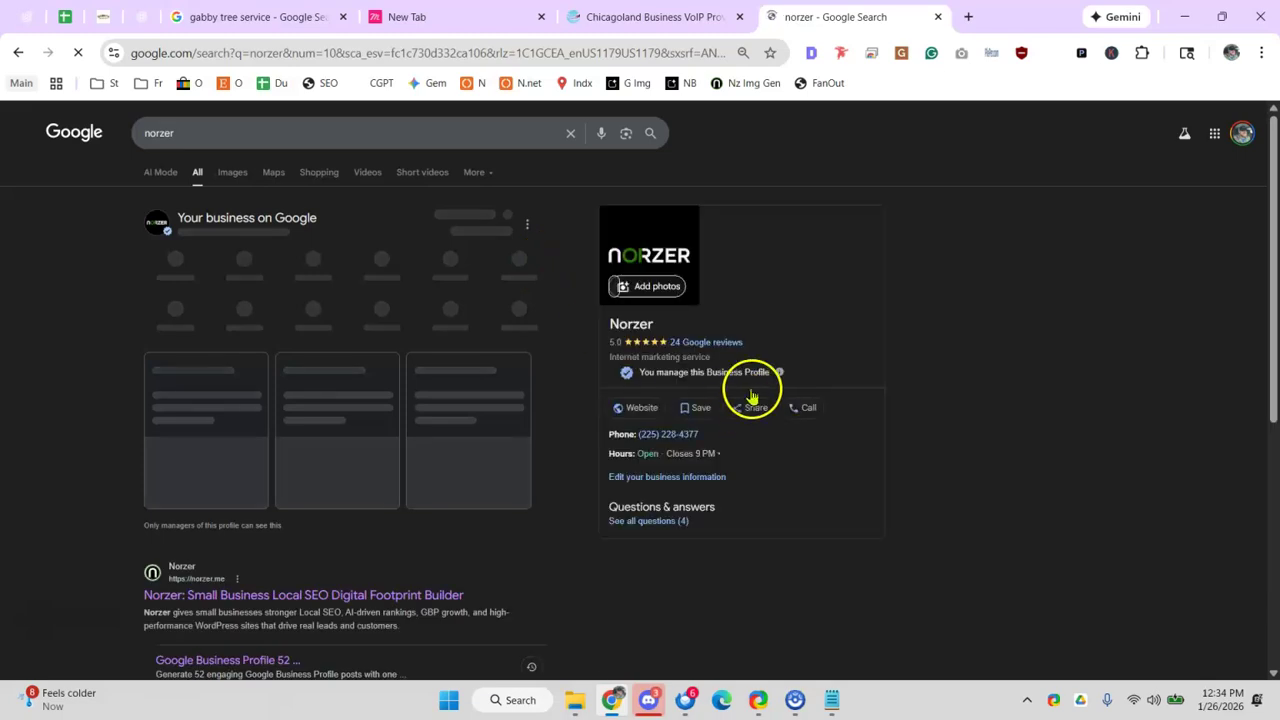
- Page through Norzer's Google posts carousel and look over its business listing
{"action": "scroll", "coordinate": [794, 394], "scroll_direction": "down", "scroll_amount": 3}
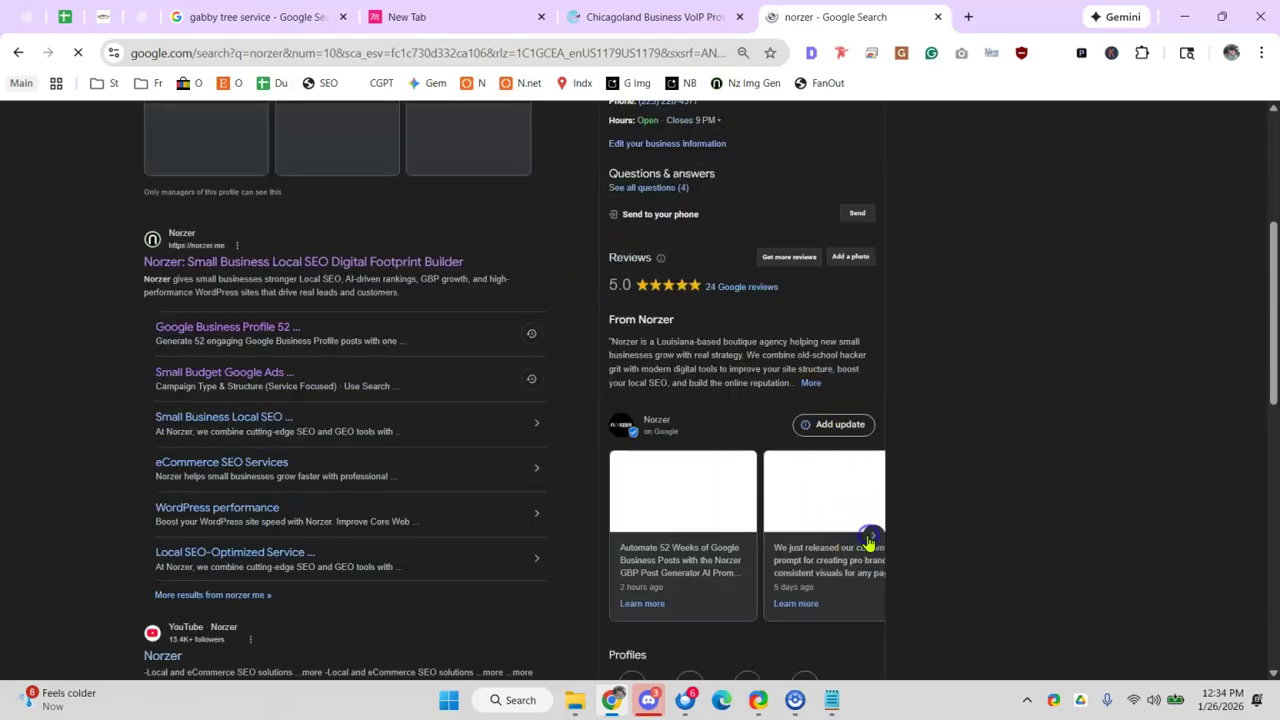
{"action": "left_click", "coordinate": [872, 564]}
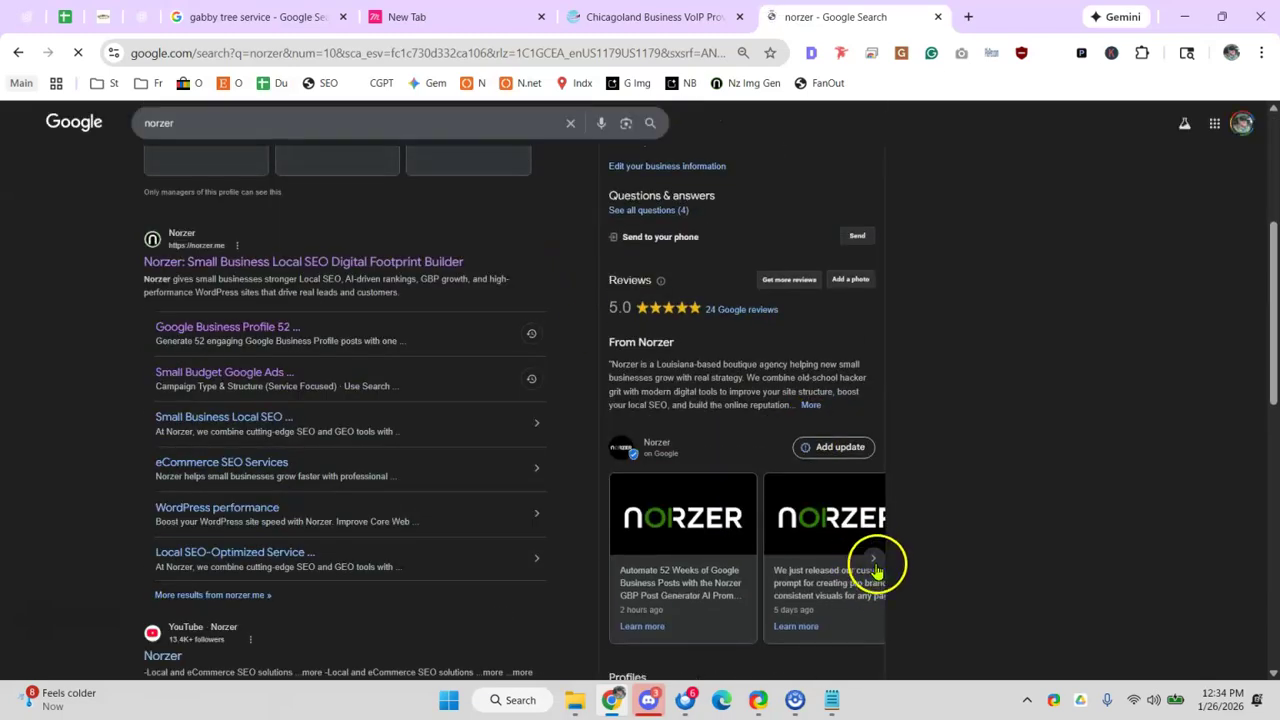
{"action": "left_click", "coordinate": [872, 564]}
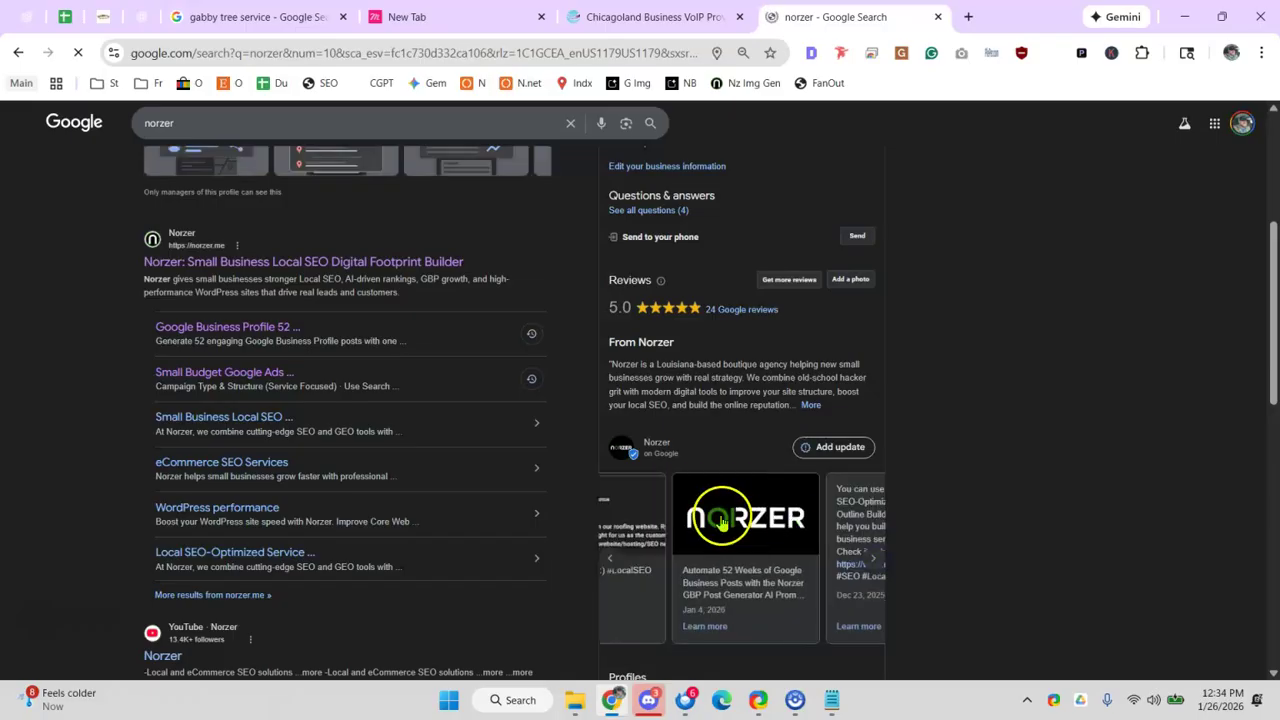
{"action": "left_click", "coordinate": [614, 564]}
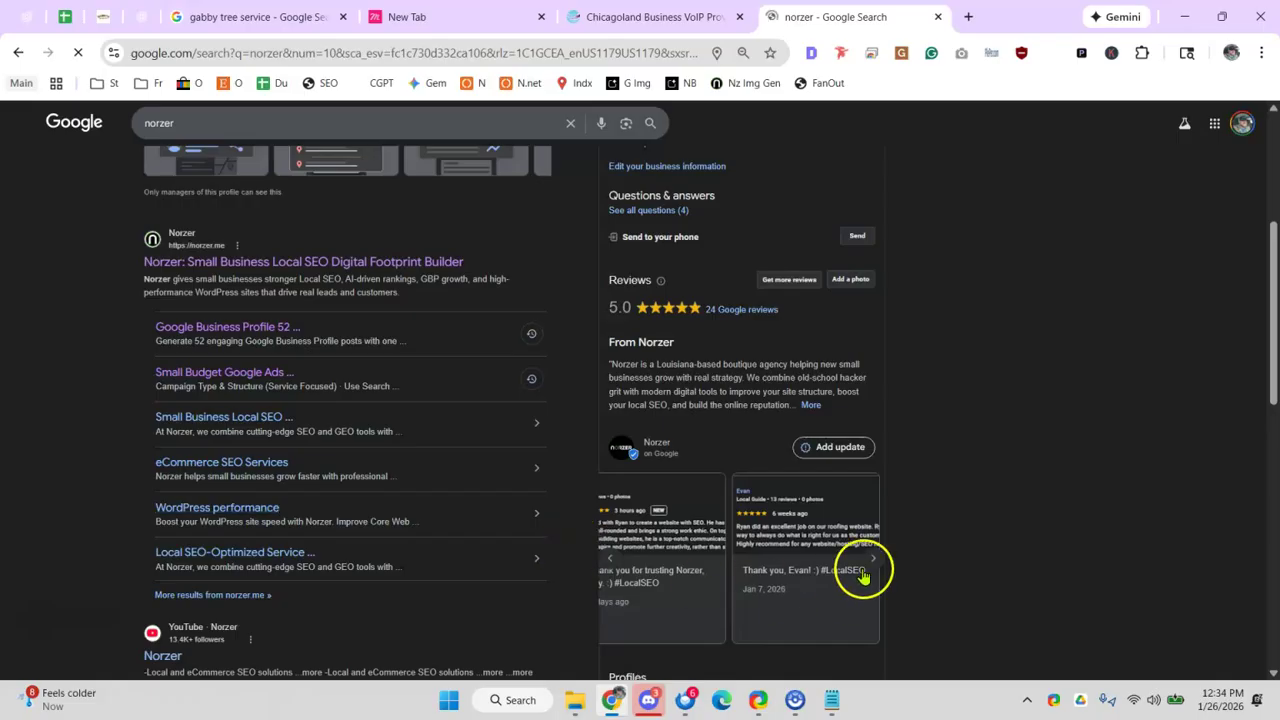
{"action": "left_click", "coordinate": [613, 558]}
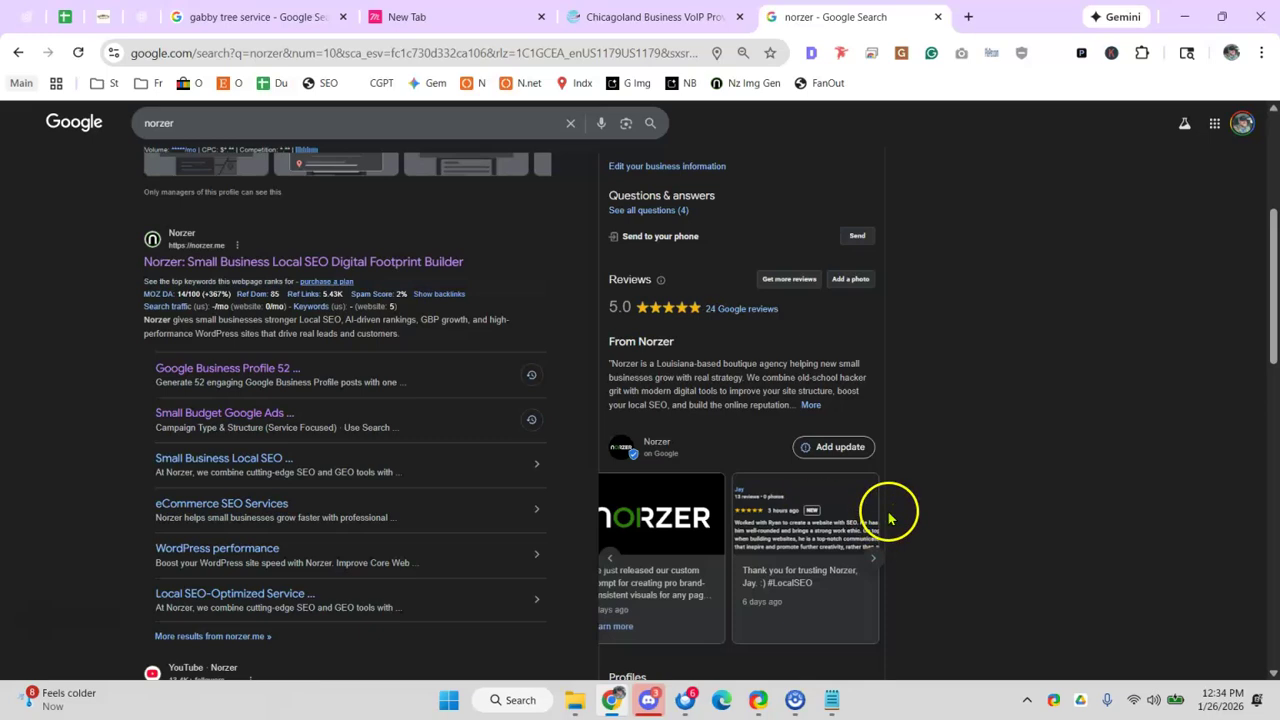
{"action": "scroll", "coordinate": [890, 440], "scroll_direction": "down", "scroll_amount": 1}
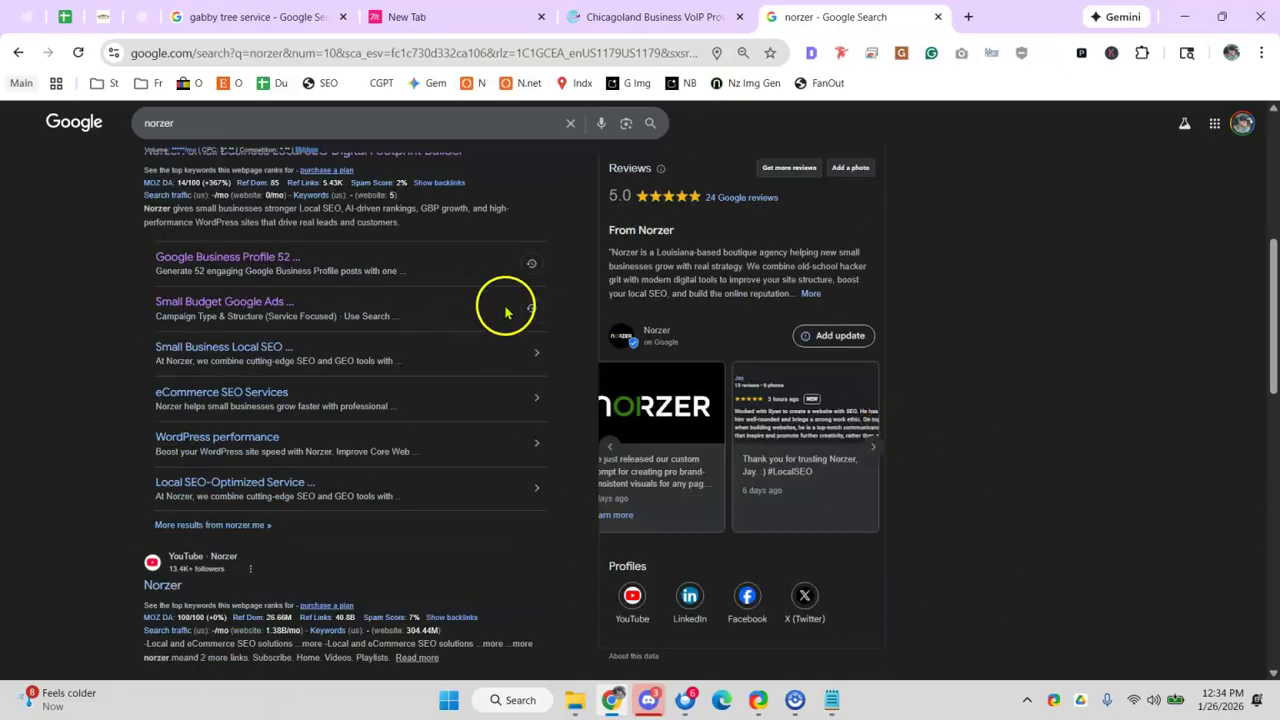
{"action": "scroll", "coordinate": [551, 258], "scroll_direction": "up", "scroll_amount": 4}
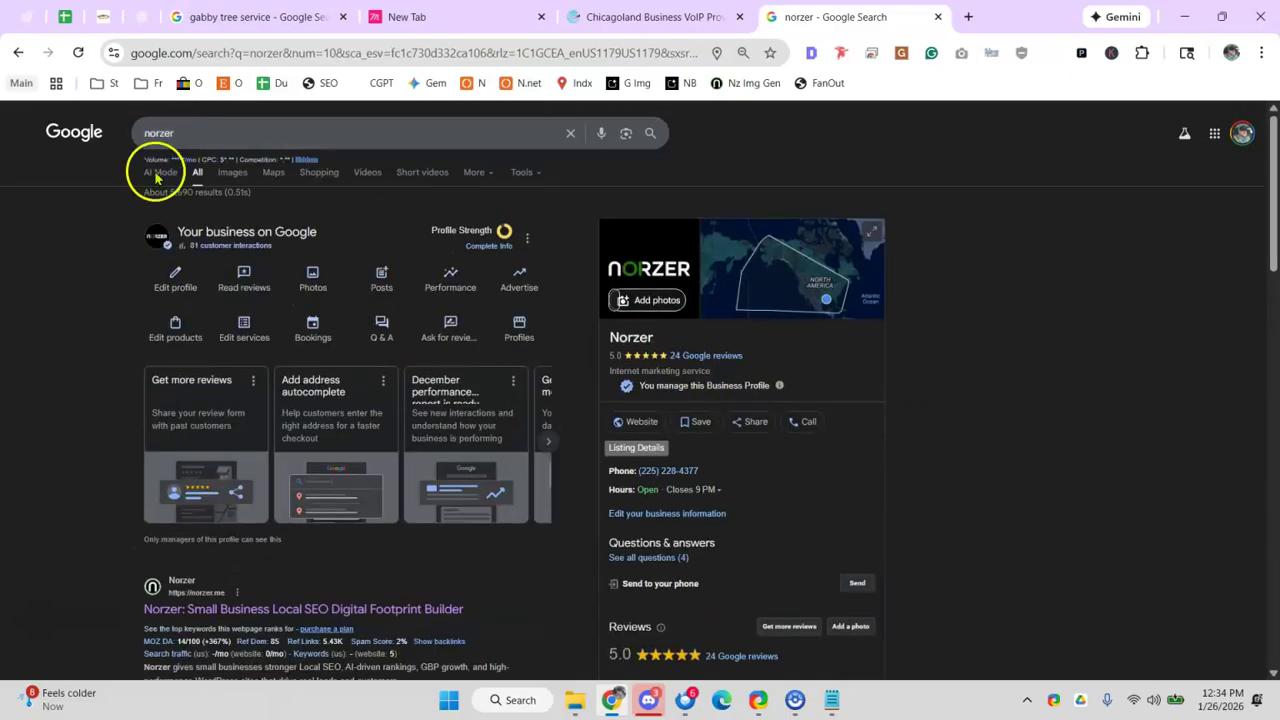
{"action": "scroll", "coordinate": [651, 323], "scroll_direction": "down", "scroll_amount": 4}
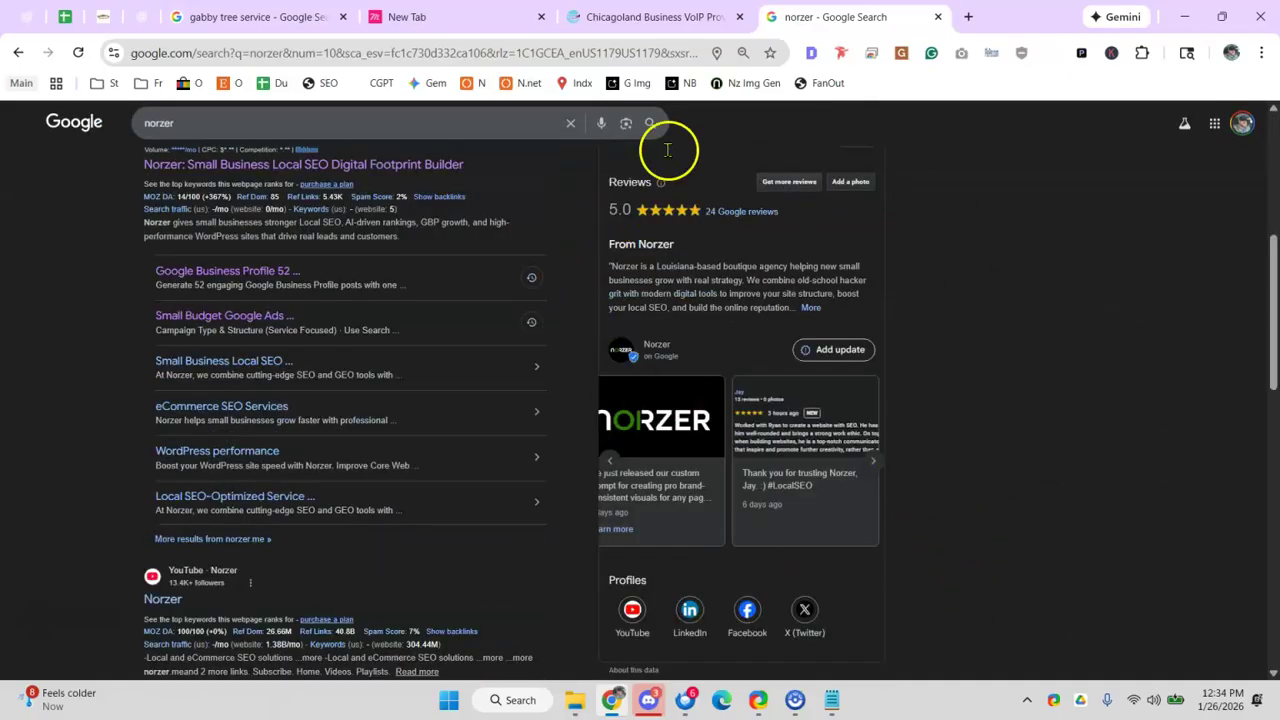
{"action": "scroll", "coordinate": [791, 443], "scroll_direction": "up", "scroll_amount": 3}
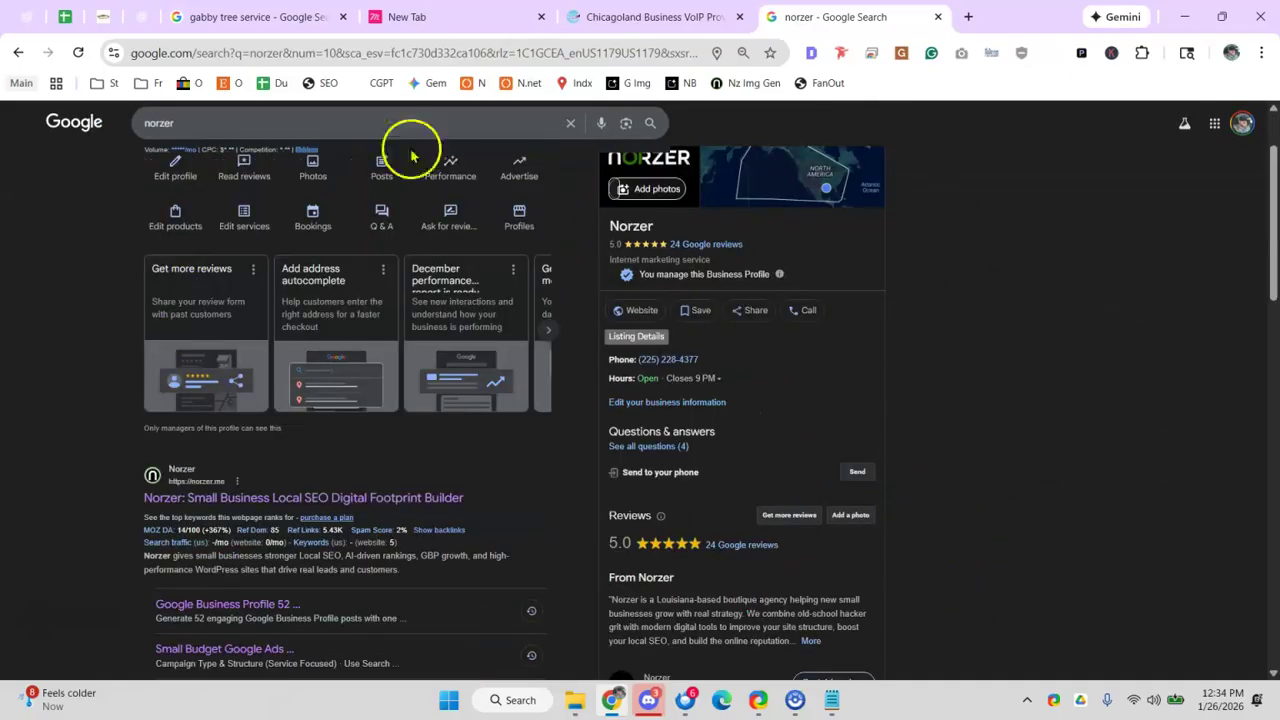
- Enter an x in cell C48 for the Google Posts audit row
{"action": "left_click", "coordinate": [63, 20]}
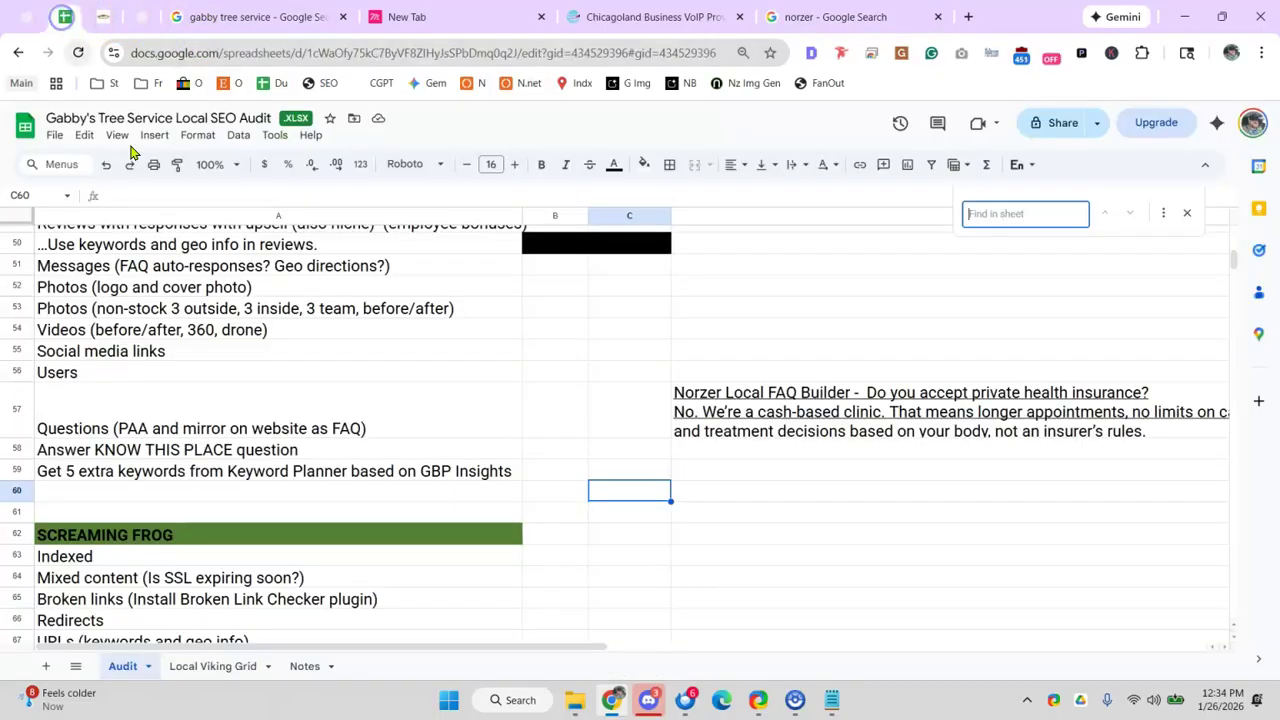
{"action": "left_click", "coordinate": [226, 414]}
{"action": "scroll", "coordinate": [540, 335], "scroll_direction": "up", "scroll_amount": 4}
{"action": "left_click", "coordinate": [474, 514]}
{"action": "left_click", "coordinate": [460, 556]}
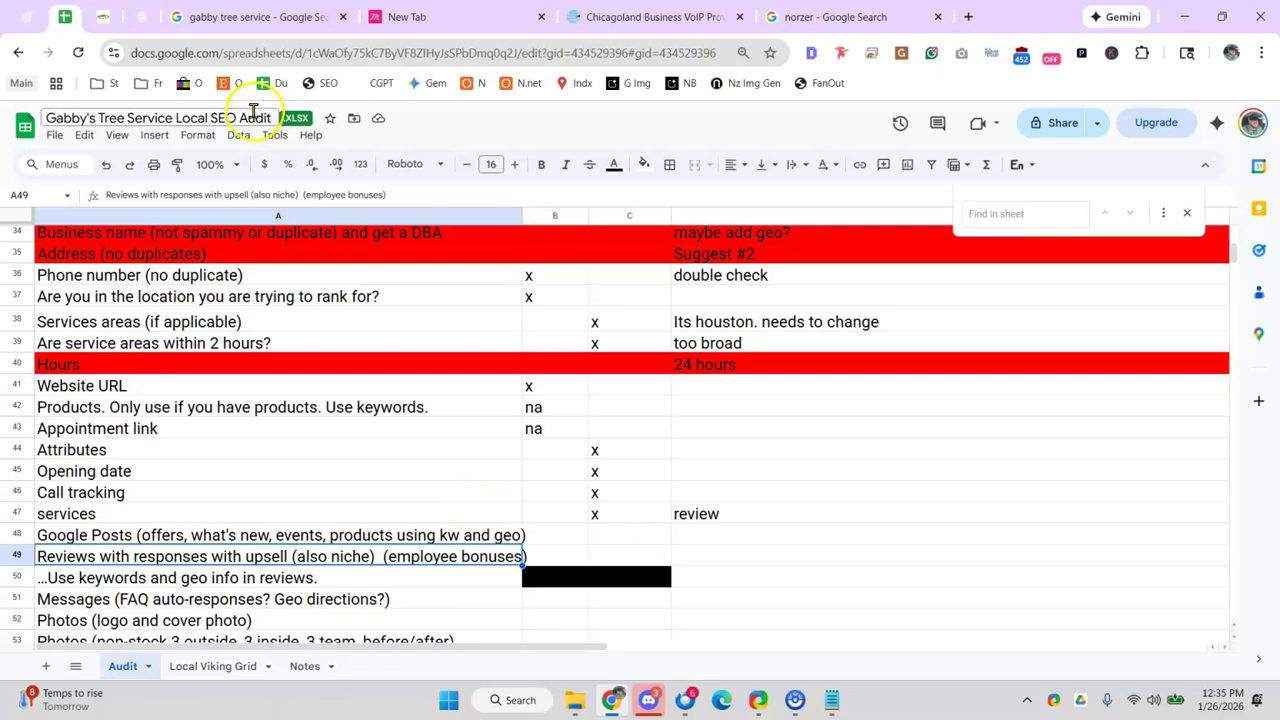
{"action": "left_click", "coordinate": [634, 537]}
{"action": "type", "text": "x"}
{"action": "left_click", "coordinate": [649, 574]}
{"action": "left_click", "coordinate": [642, 540]}
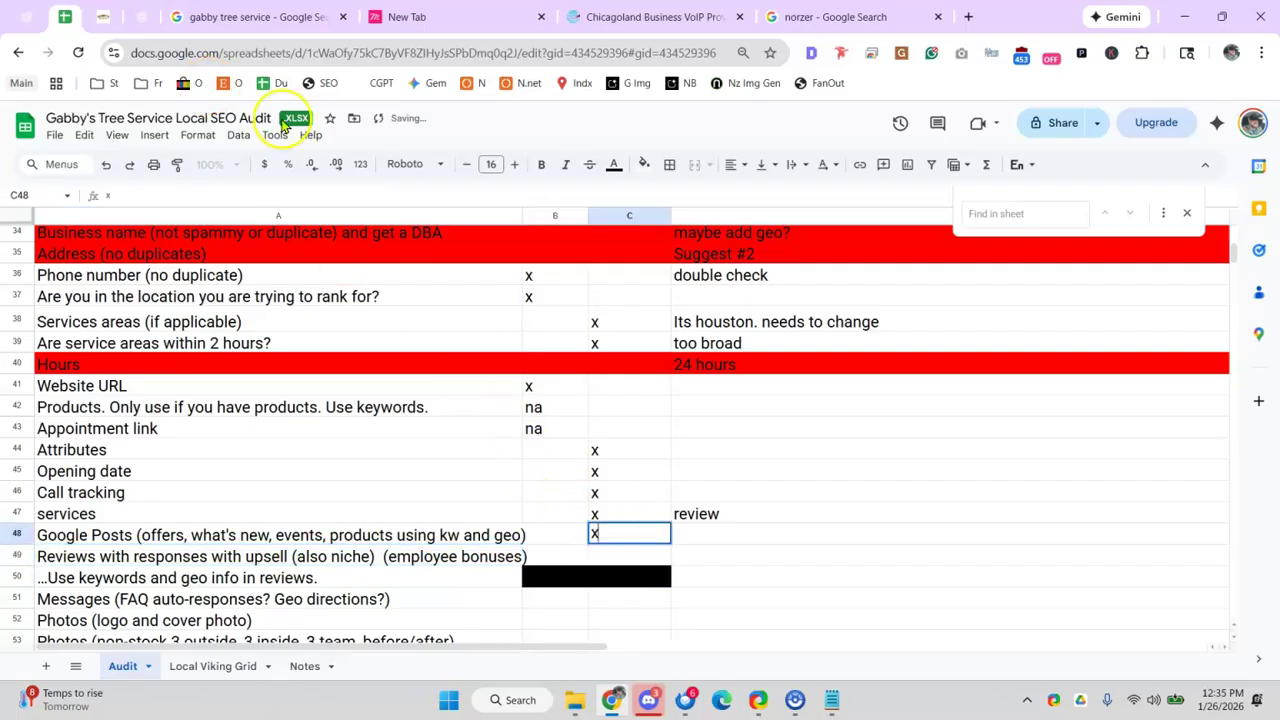
- Close the extra browser tabs and return to the Gabby's Tree Service search results
{"action": "left_click", "coordinate": [703, 20]}
{"action": "left_click", "coordinate": [434, 54]}
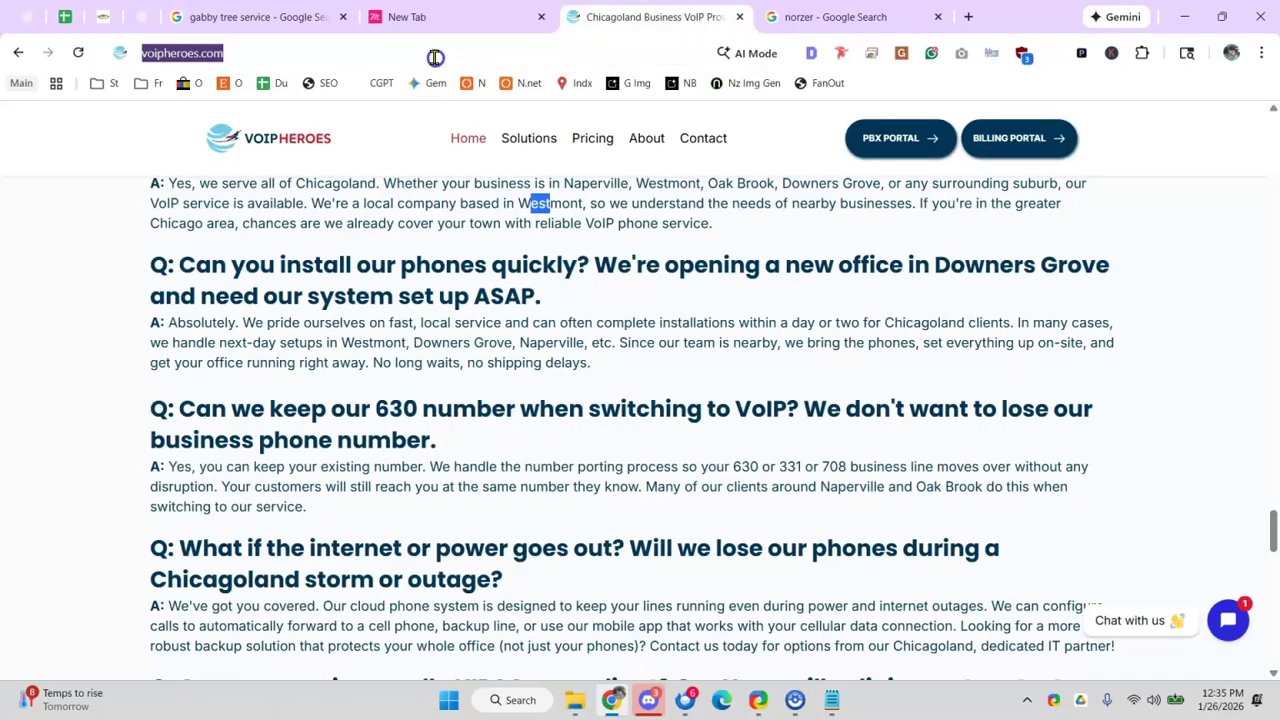
{"action": "type", "text": "ga"}
{"action": "key", "text": "Escape"}
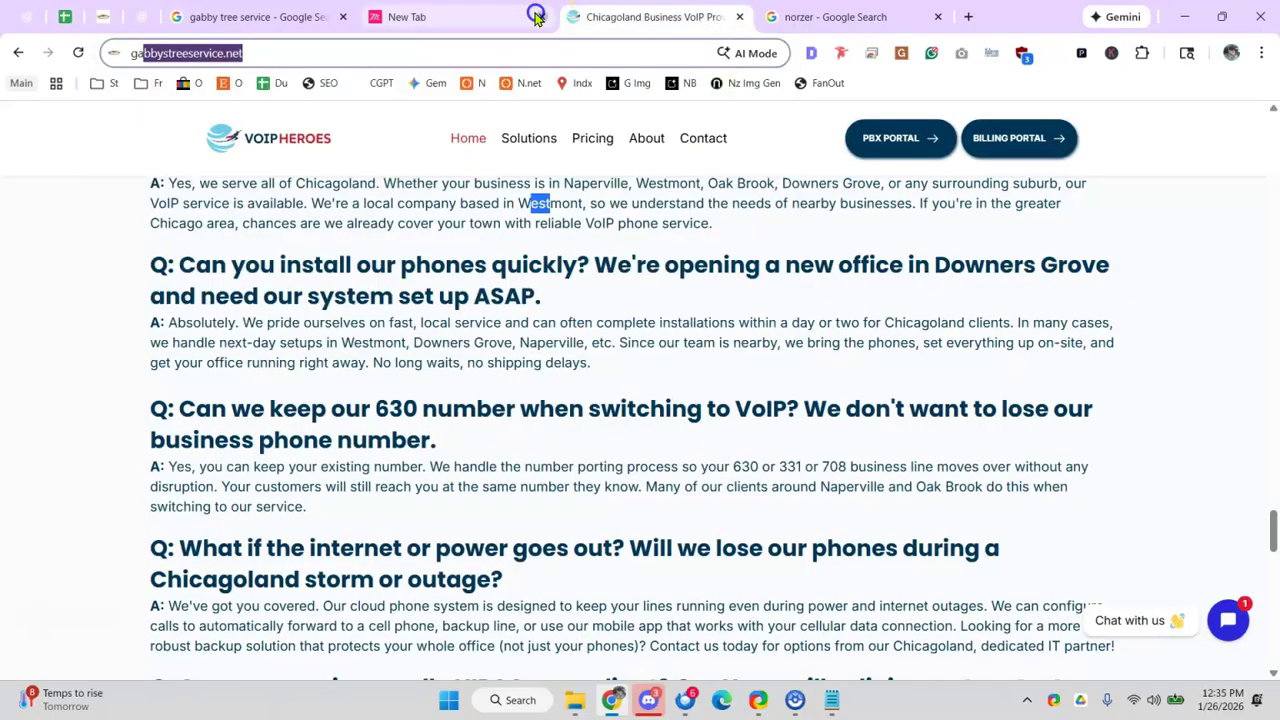
{"action": "left_click", "coordinate": [542, 17]}
{"action": "left_click", "coordinate": [542, 17]}
{"action": "left_click", "coordinate": [306, 16]}
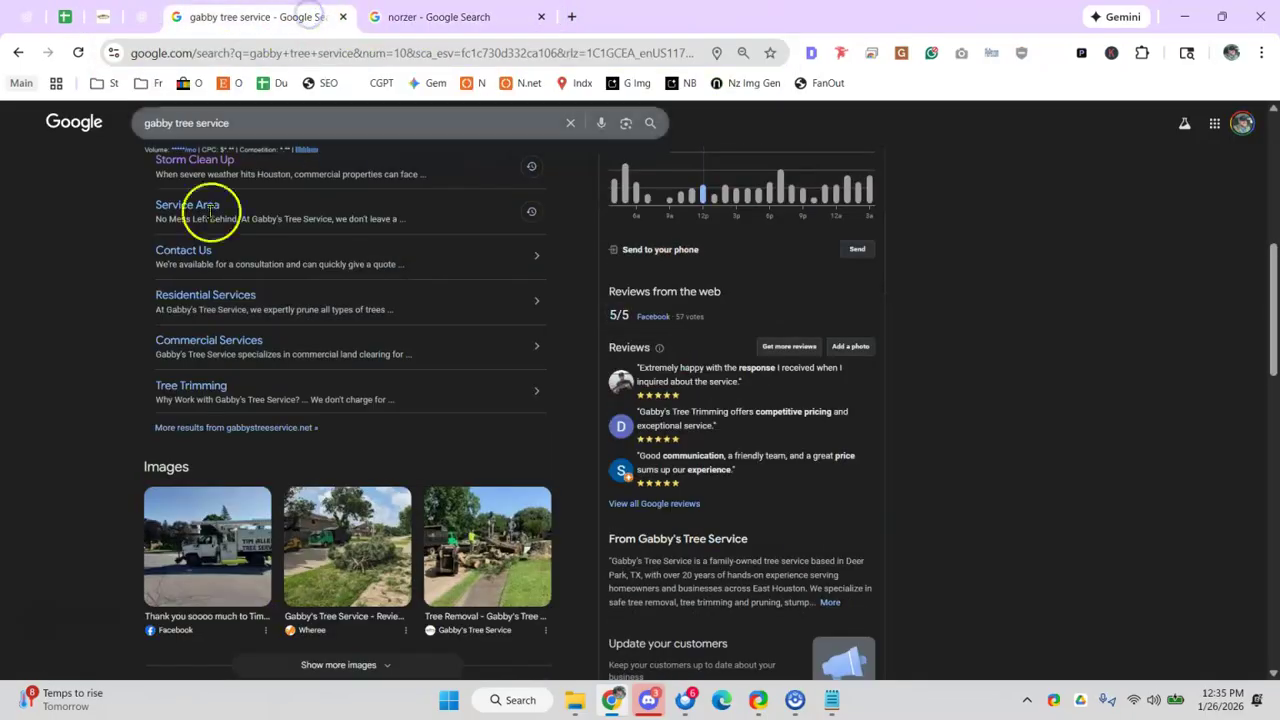
{"action": "scroll", "coordinate": [537, 409], "scroll_direction": "up", "scroll_amount": 5}
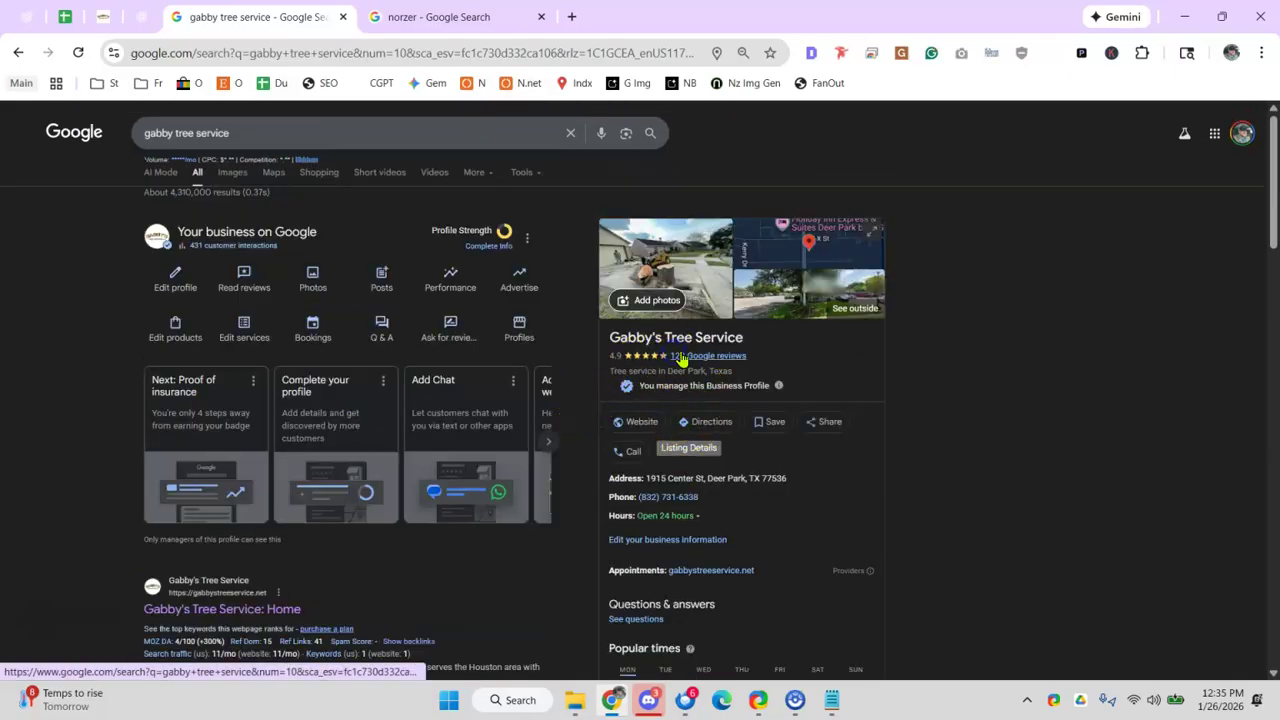
- Open Gabby's Tree Service's 4.9-star Google reviews and read the newest ones with owner replies
{"action": "left_click", "coordinate": [246, 282]}
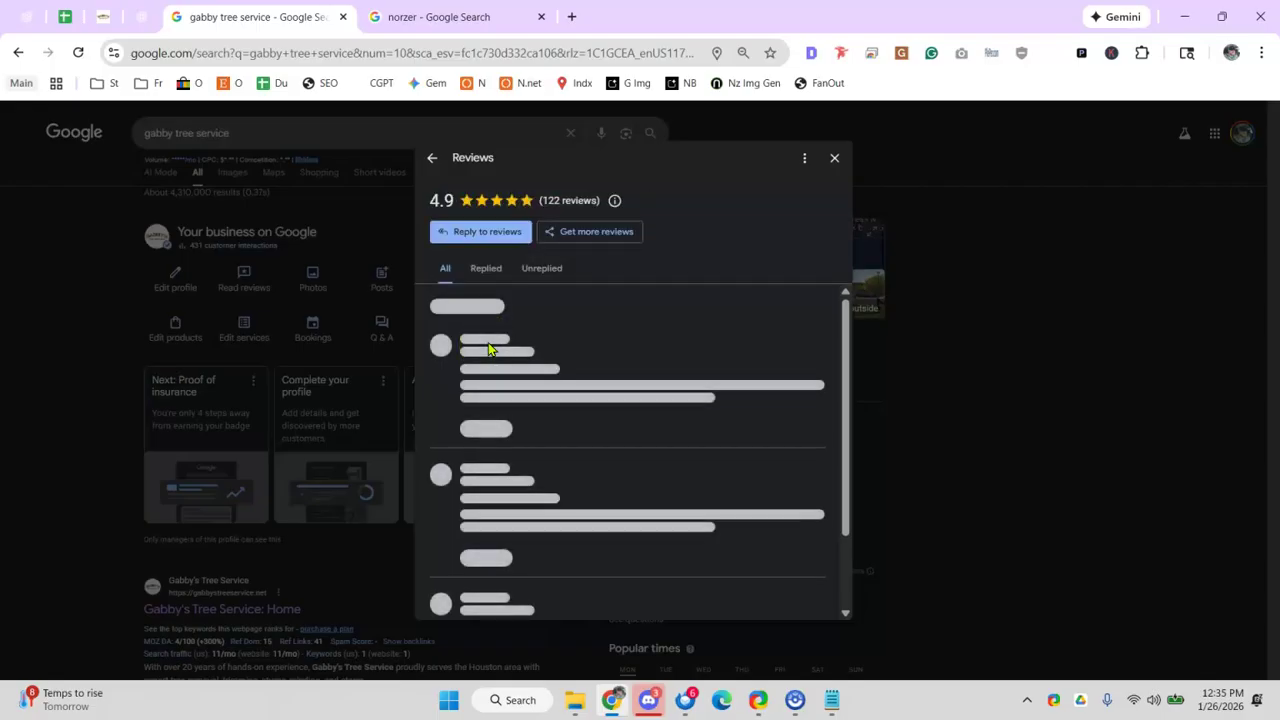
{"action": "left_click", "coordinate": [482, 352]}
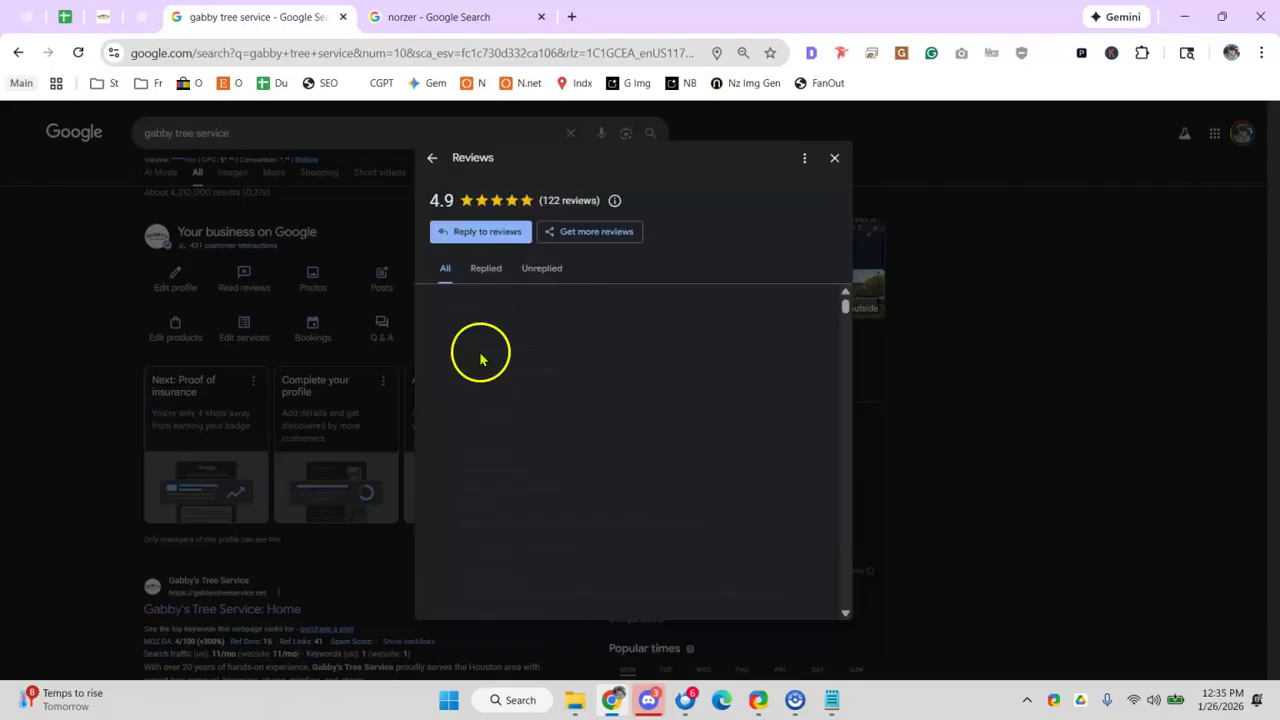
{"action": "left_click", "coordinate": [588, 322]}
{"action": "left_click_drag", "start_coordinate": [586, 381], "coordinate": [548, 370]}
{"action": "scroll", "coordinate": [575, 375], "scroll_direction": "down", "scroll_amount": 2}
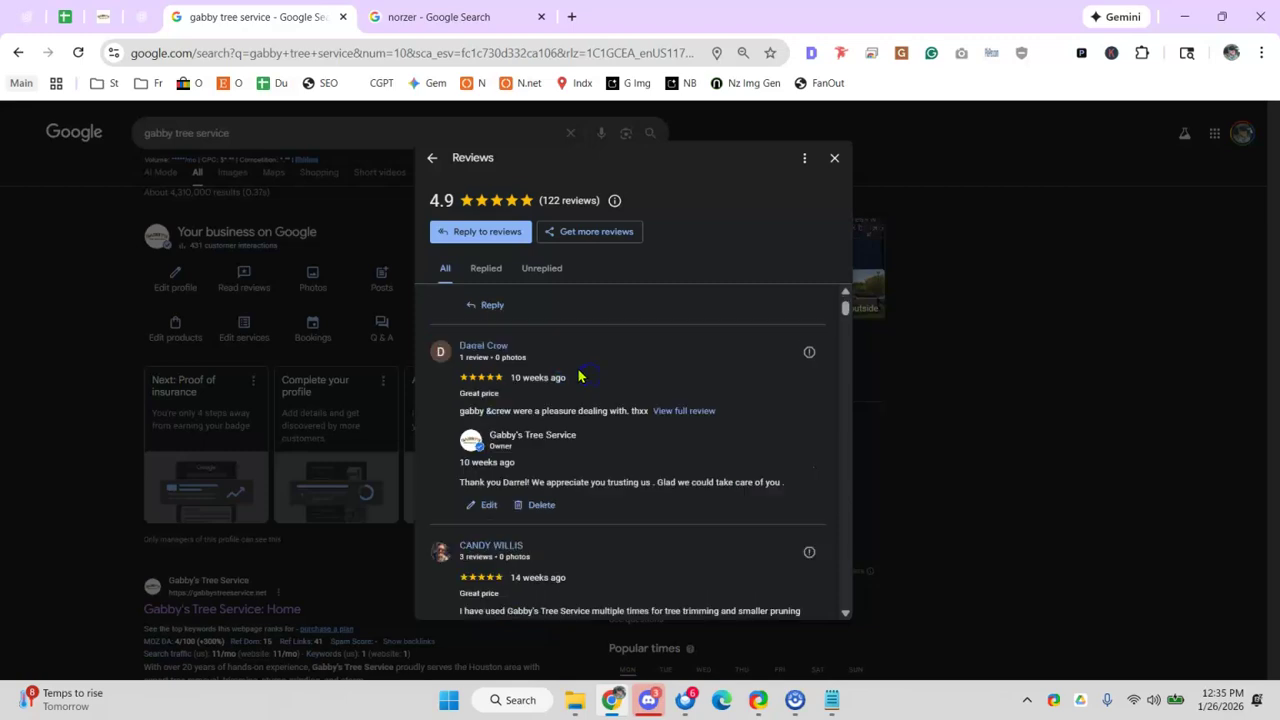
{"action": "scroll", "coordinate": [490, 350], "scroll_direction": "up", "scroll_amount": 2}
{"action": "scroll", "coordinate": [495, 345], "scroll_direction": "down", "scroll_amount": 6}
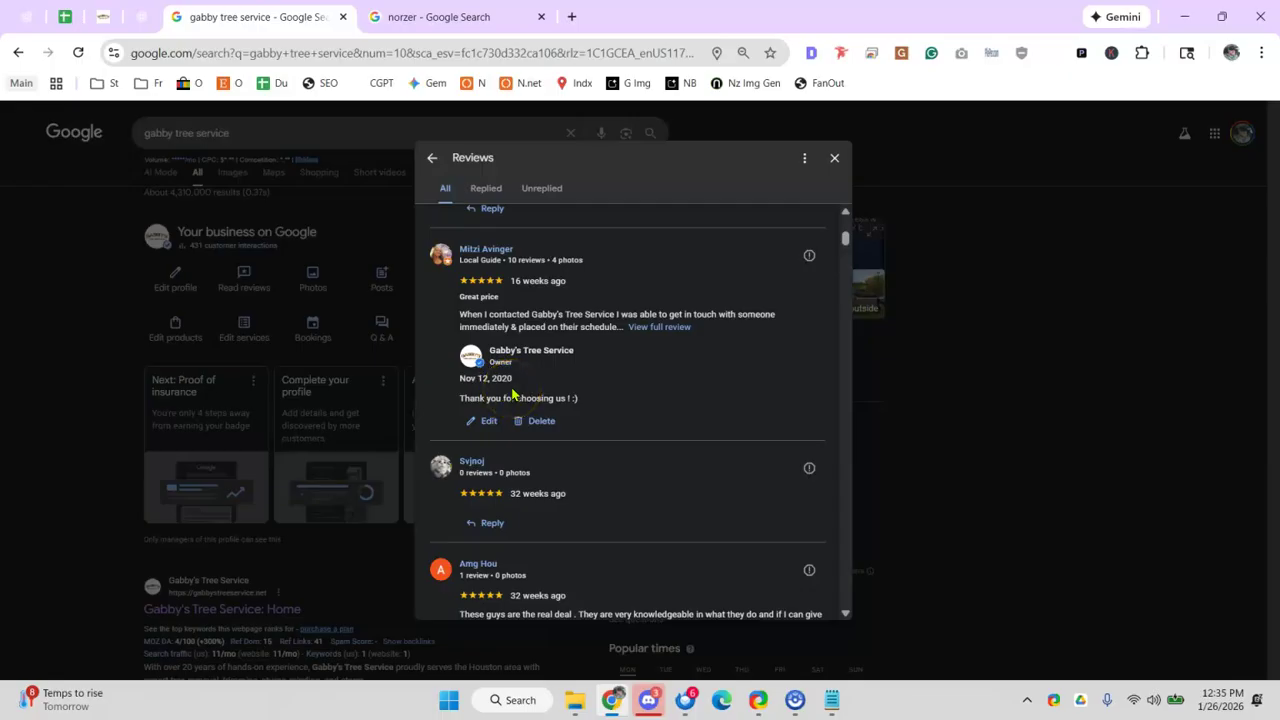
{"action": "scroll", "coordinate": [510, 380], "scroll_direction": "up", "scroll_amount": 6}
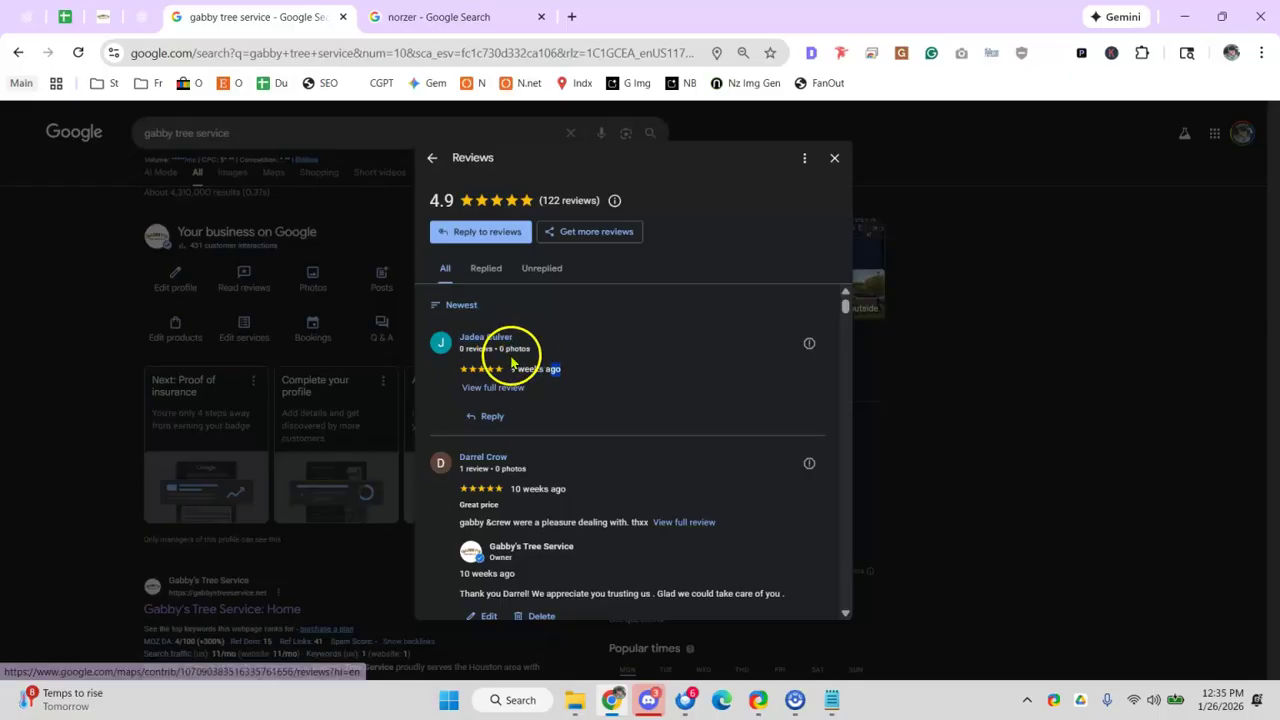
{"action": "left_click", "coordinate": [553, 366]}
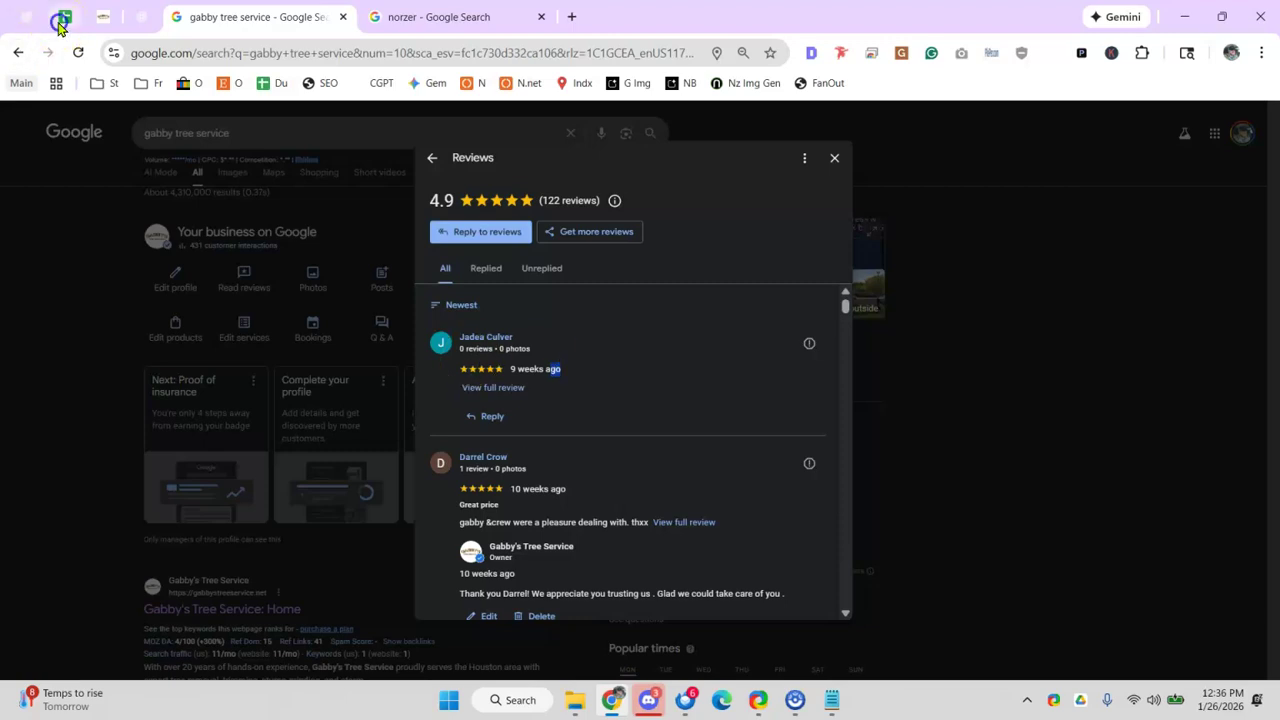
{"action": "left_click", "coordinate": [64, 16]}
- Enter an x in C49 for the 'Reviews with responses with upsell' row
{"action": "left_click", "coordinate": [286, 449]}
{"action": "left_click", "coordinate": [349, 534]}
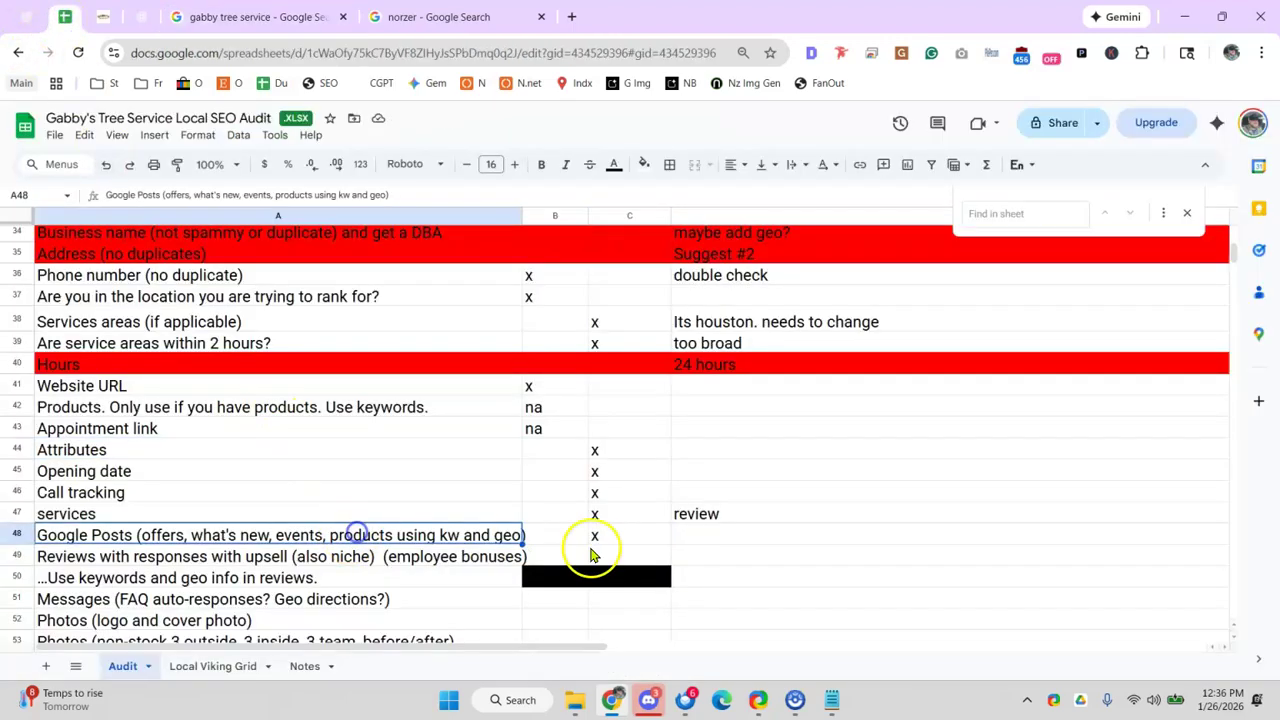
{"action": "left_click", "coordinate": [645, 557]}
{"action": "type", "text": "x"}
{"action": "left_click", "coordinate": [298, 463]}
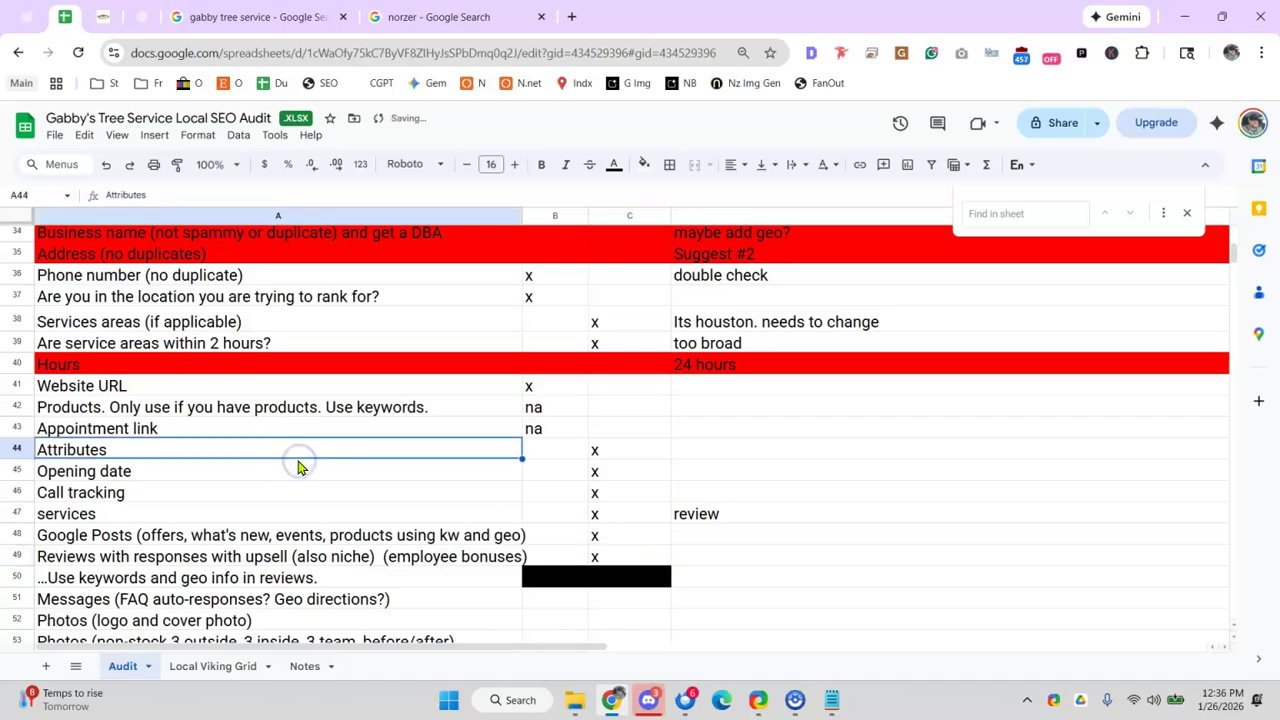
{"action": "left_click", "coordinate": [232, 578]}
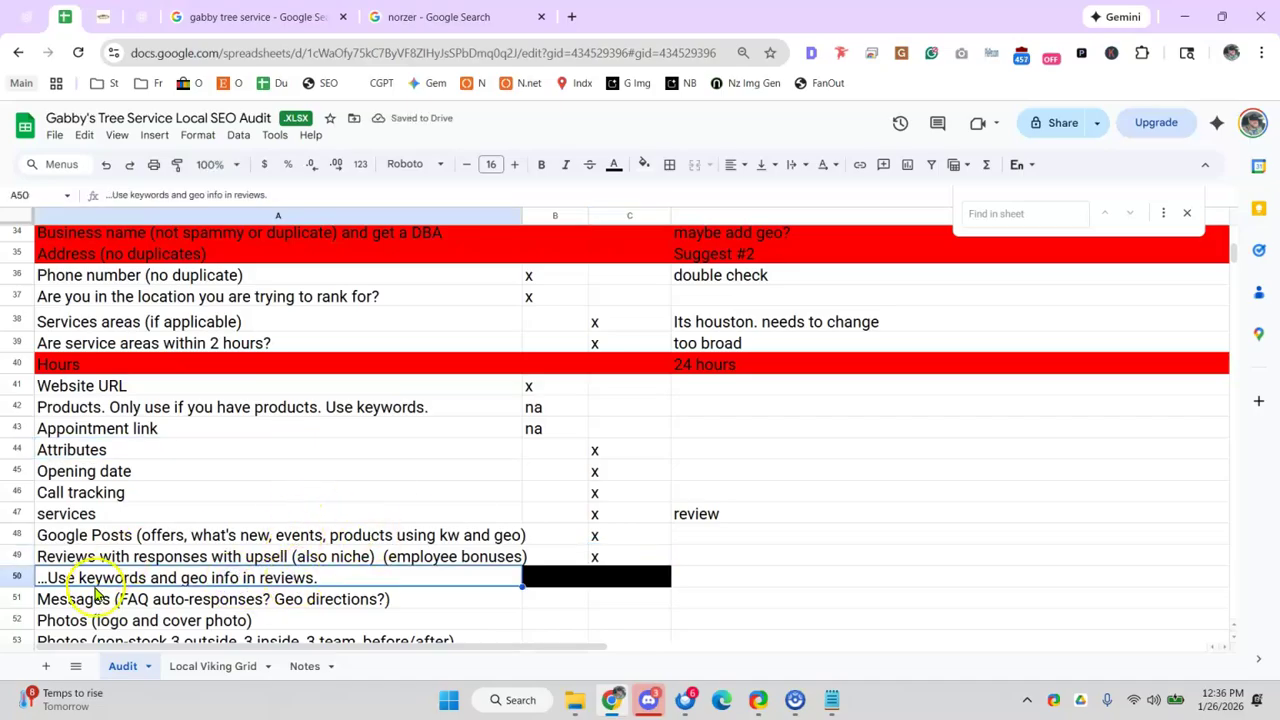
{"action": "left_click", "coordinate": [411, 506]}
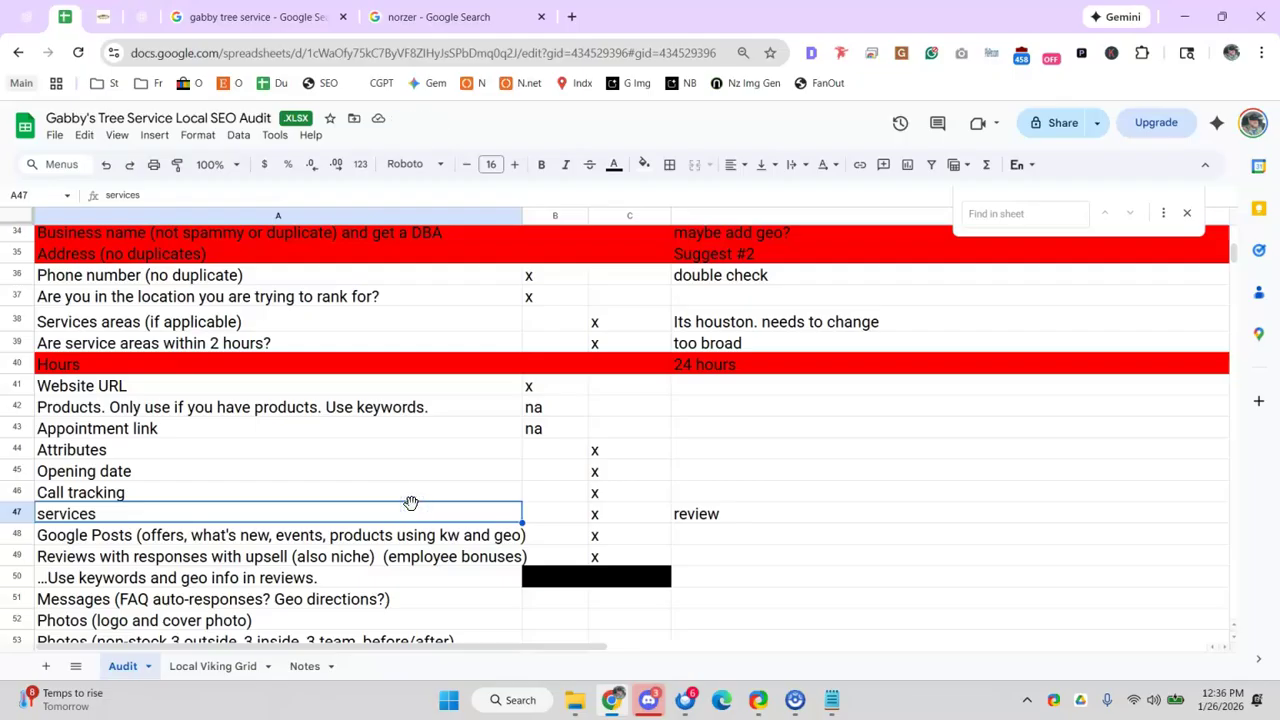
{"action": "left_click", "coordinate": [568, 17]}
- Begin entering the mizakandpacetti.com address in the new tab's address bar
{"action": "type", "text": "goo"}
{"action": "key", "text": "BackSpace"}
{"action": "key", "text": "BackSpace"}
{"action": "key", "text": "BackSpace"}
{"action": "type", "text": "nrozer/"}
{"action": "key", "text": "BackSpace"}
{"action": "key", "text": "BackSpace"}
{"action": "key", "text": "BackSpace"}
{"action": "key", "text": "BackSpace"}
{"action": "key", "text": "BackSpace"}
{"action": "key", "text": "BackSpace"}
{"action": "key", "text": "BackSpace"}
{"action": "type", "text": "mia"}
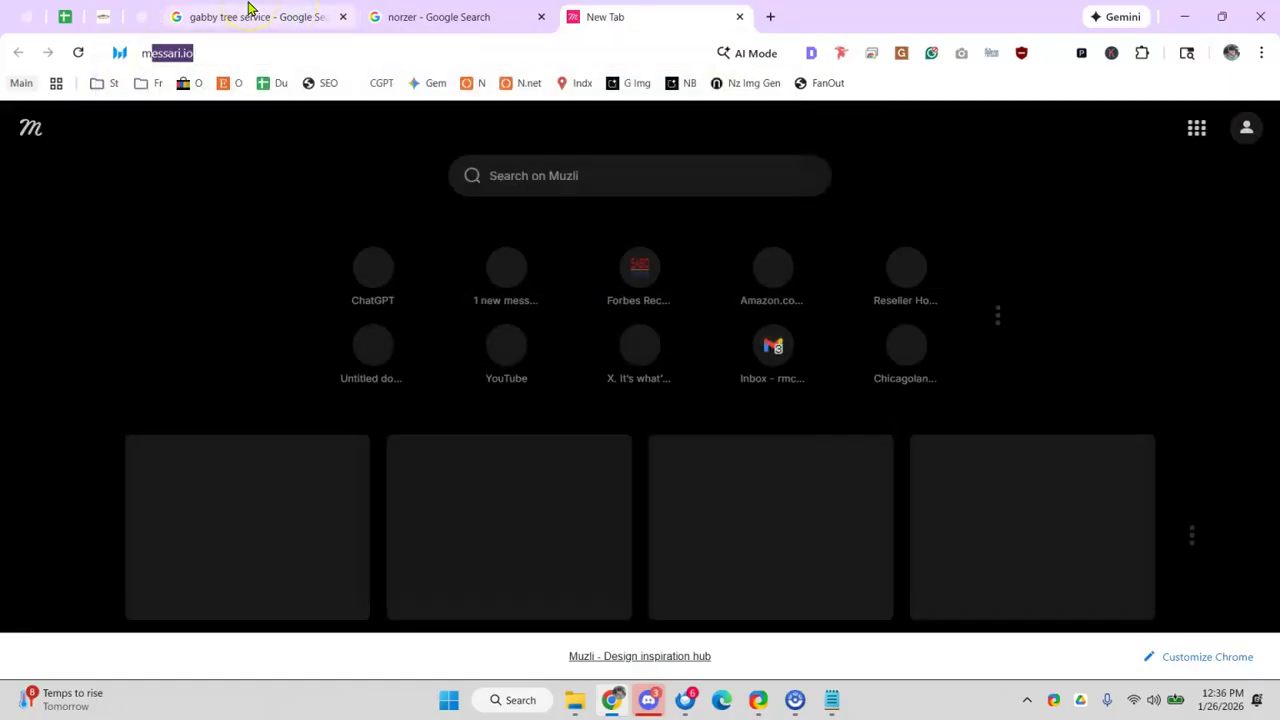
{"action": "key", "text": "BackSpace"}
{"action": "type", "text": "za"}
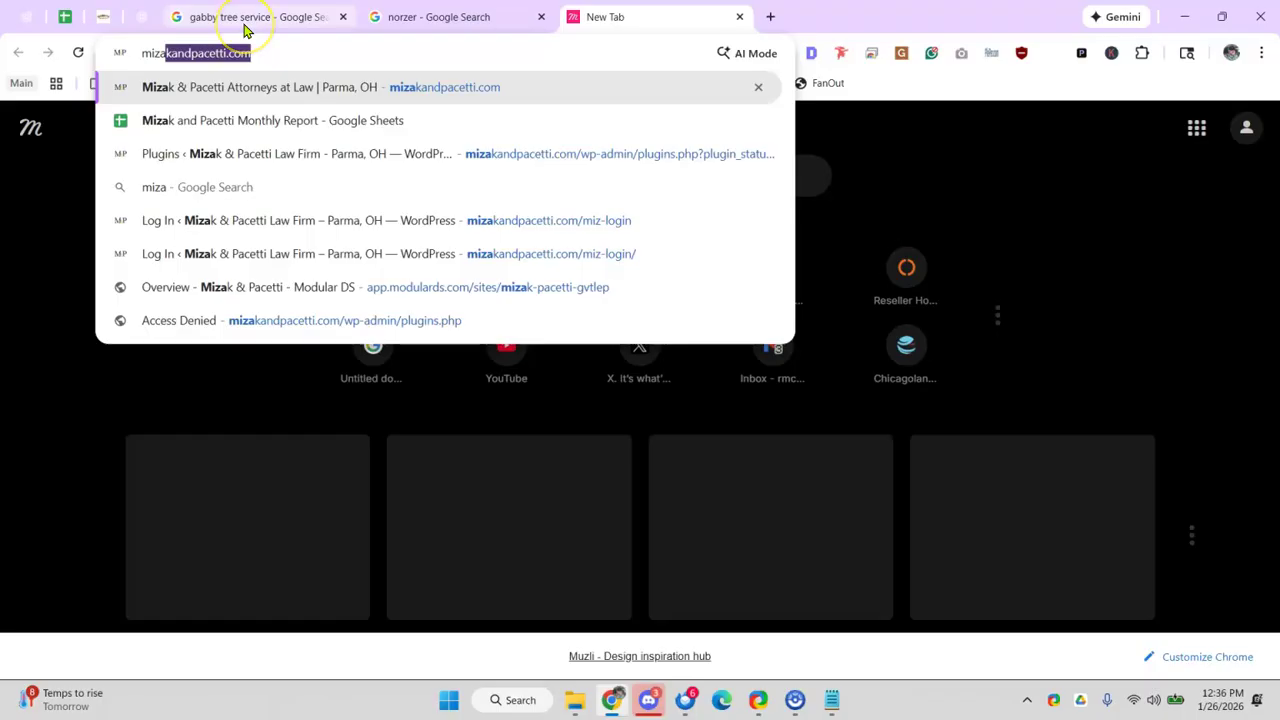
{"action": "key", "text": "Right"}
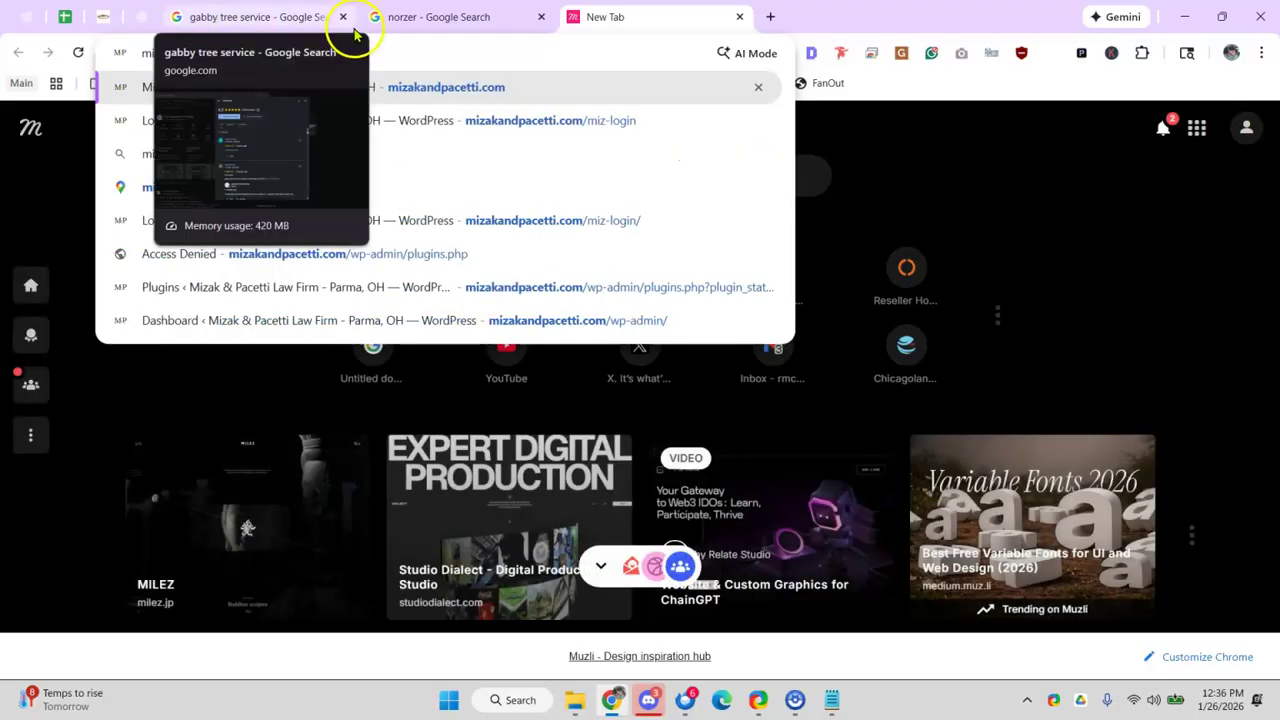
- Search Google for 'norzer' in another new tab
{"action": "left_click", "coordinate": [769, 17]}
{"action": "type", "text": "norzer"}
{"action": "key", "text": "Return"}
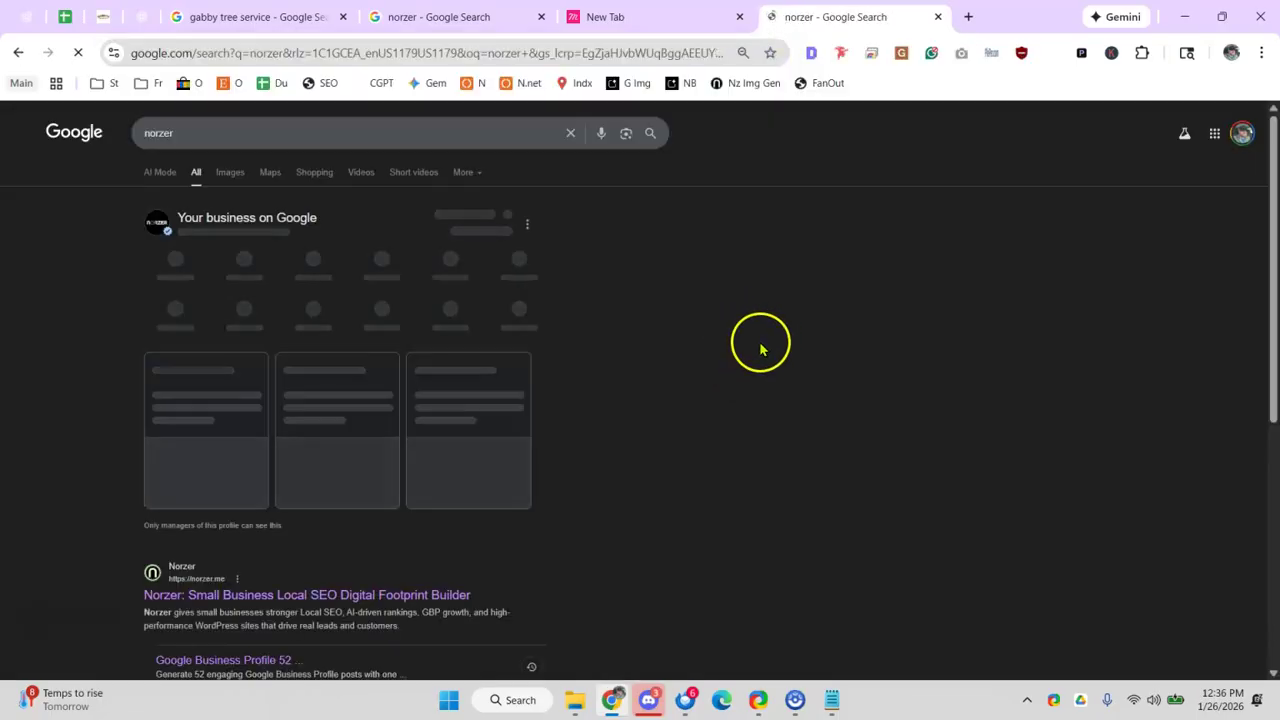
{"action": "scroll", "coordinate": [888, 435], "scroll_direction": "down", "scroll_amount": 3}
{"action": "scroll", "coordinate": [860, 410], "scroll_direction": "down", "scroll_amount": 1}
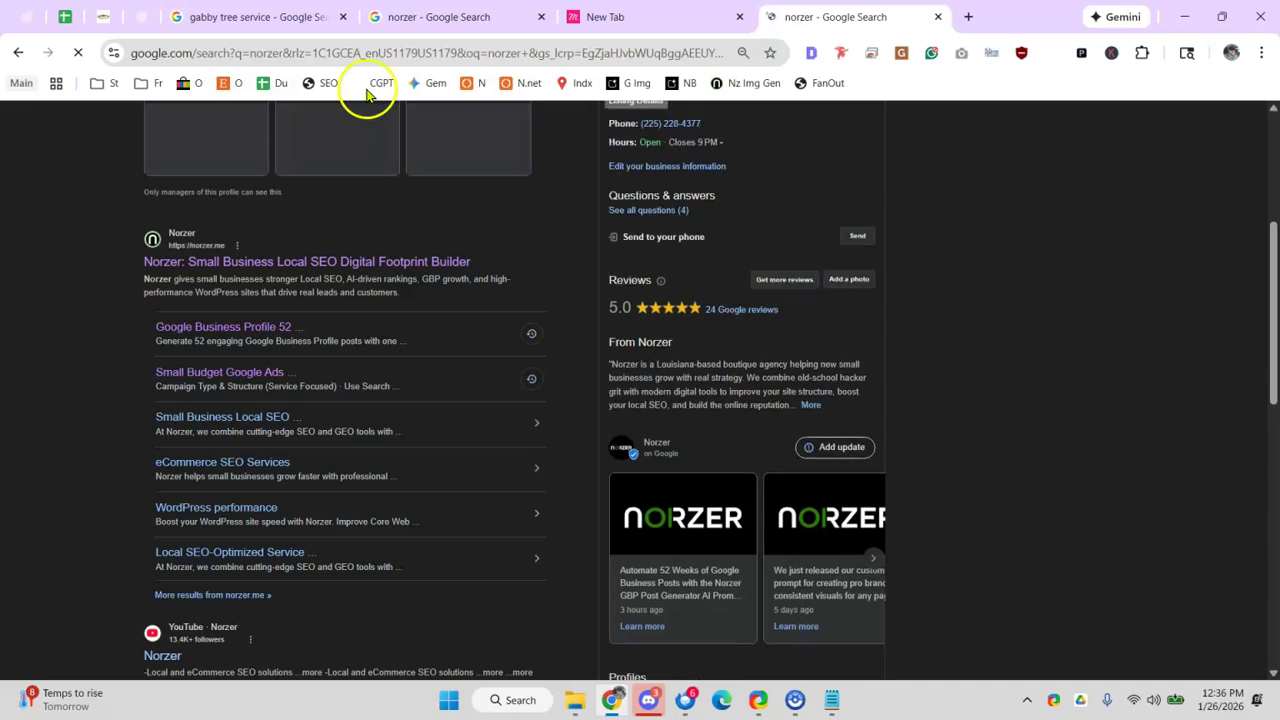
- Go to mizakandpacetti.com/google to reach the law firm's Google review link
{"action": "left_click", "coordinate": [261, 52]}
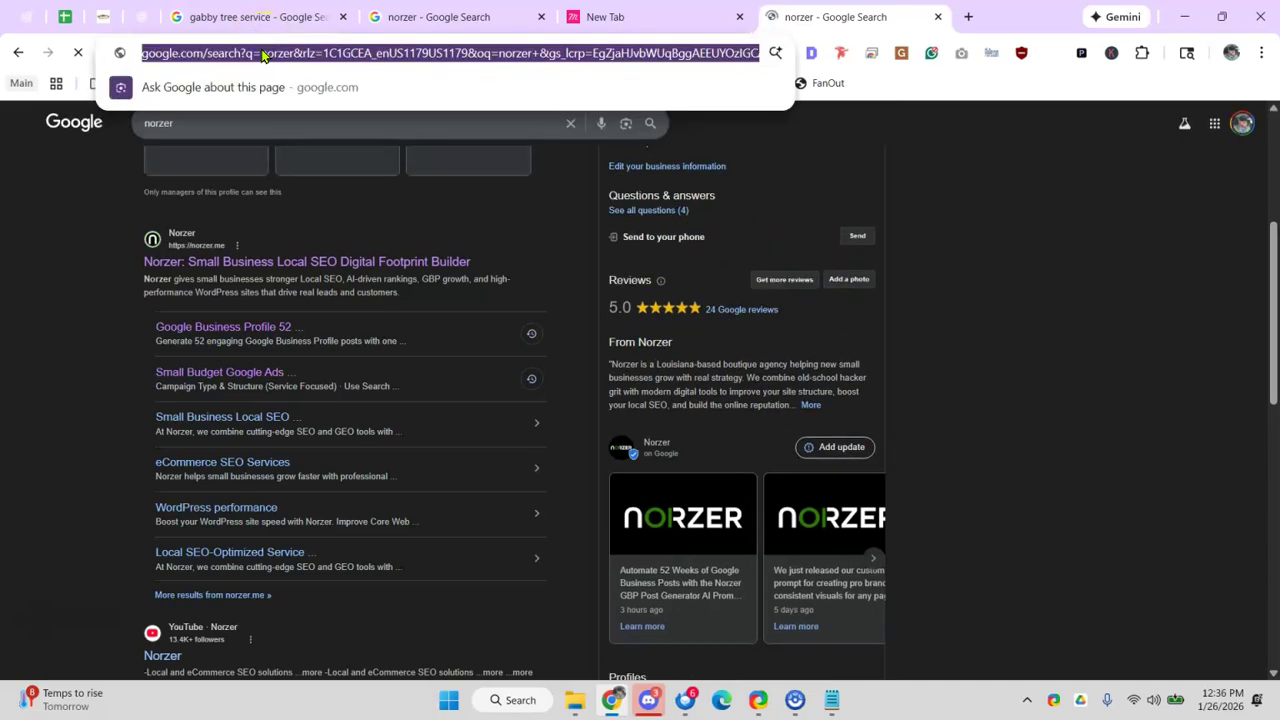
{"action": "type", "text": "miza"}
{"action": "key", "text": "Down"}
{"action": "key", "text": "Return"}
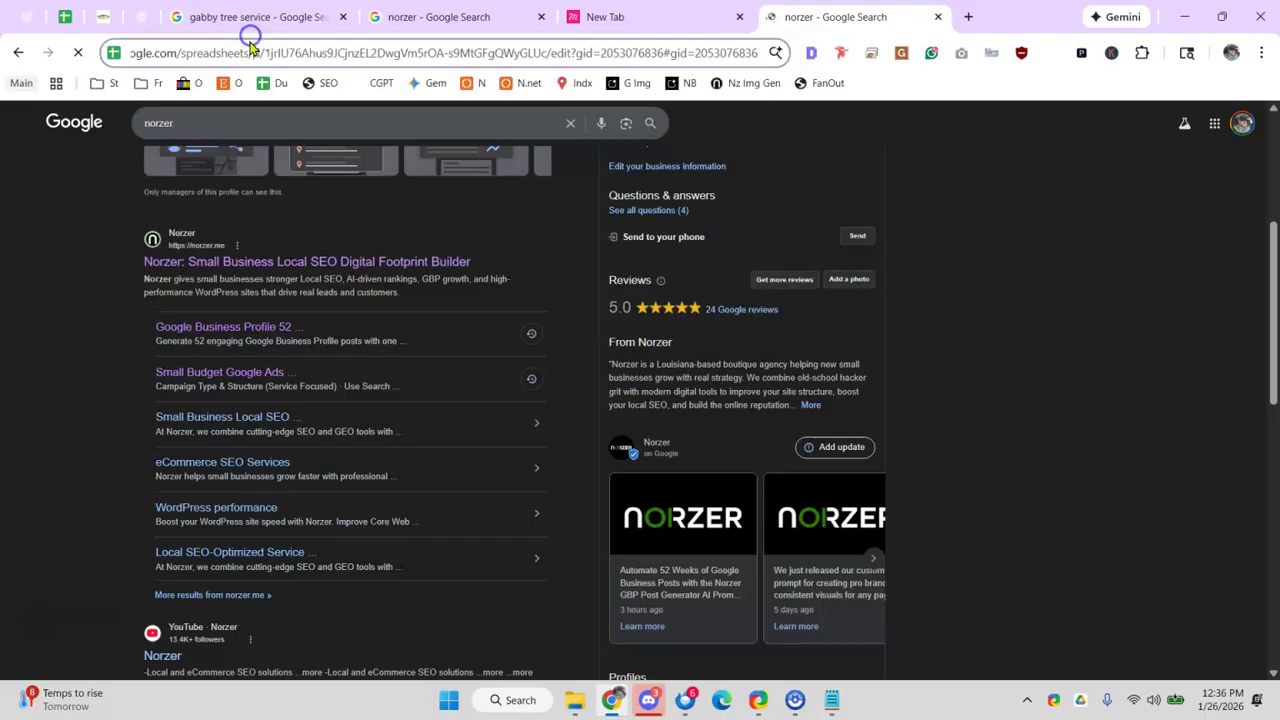
{"action": "type", "text": "mia"}
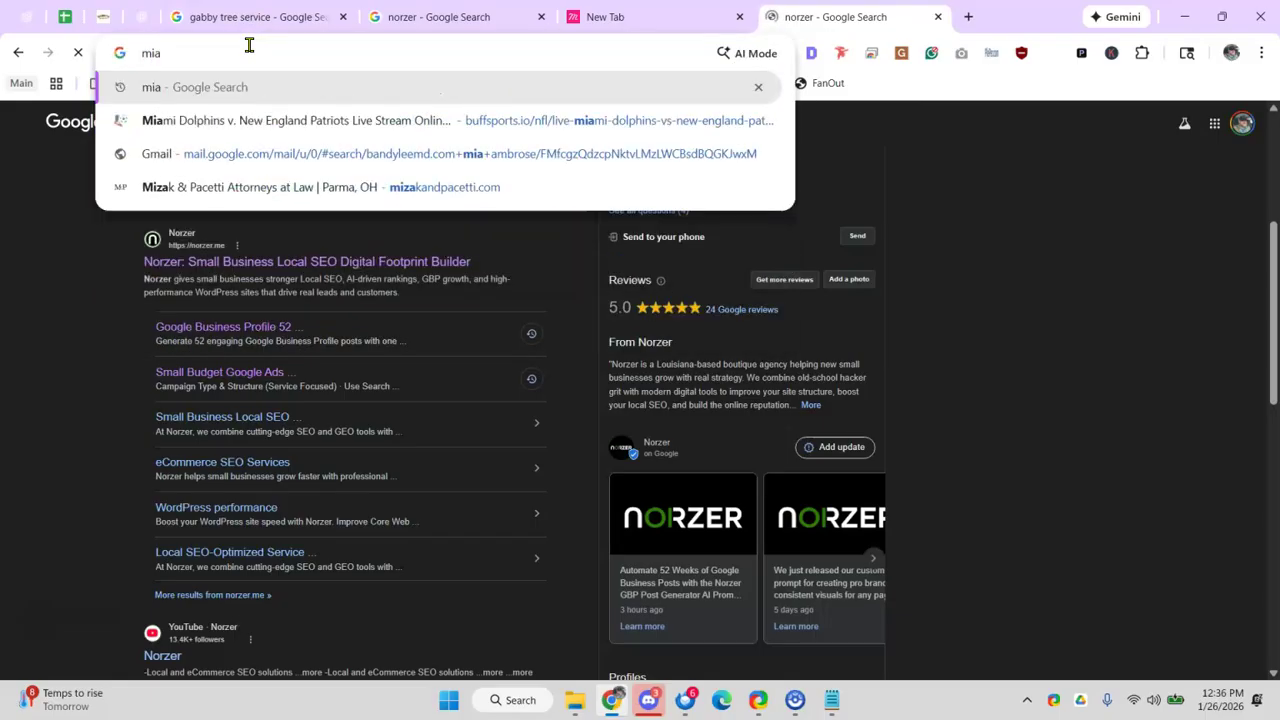
{"action": "key", "text": "BackSpace"}
{"action": "type", "text": "za"}
{"action": "key", "text": "End"}
{"action": "type", "text": "/google"}
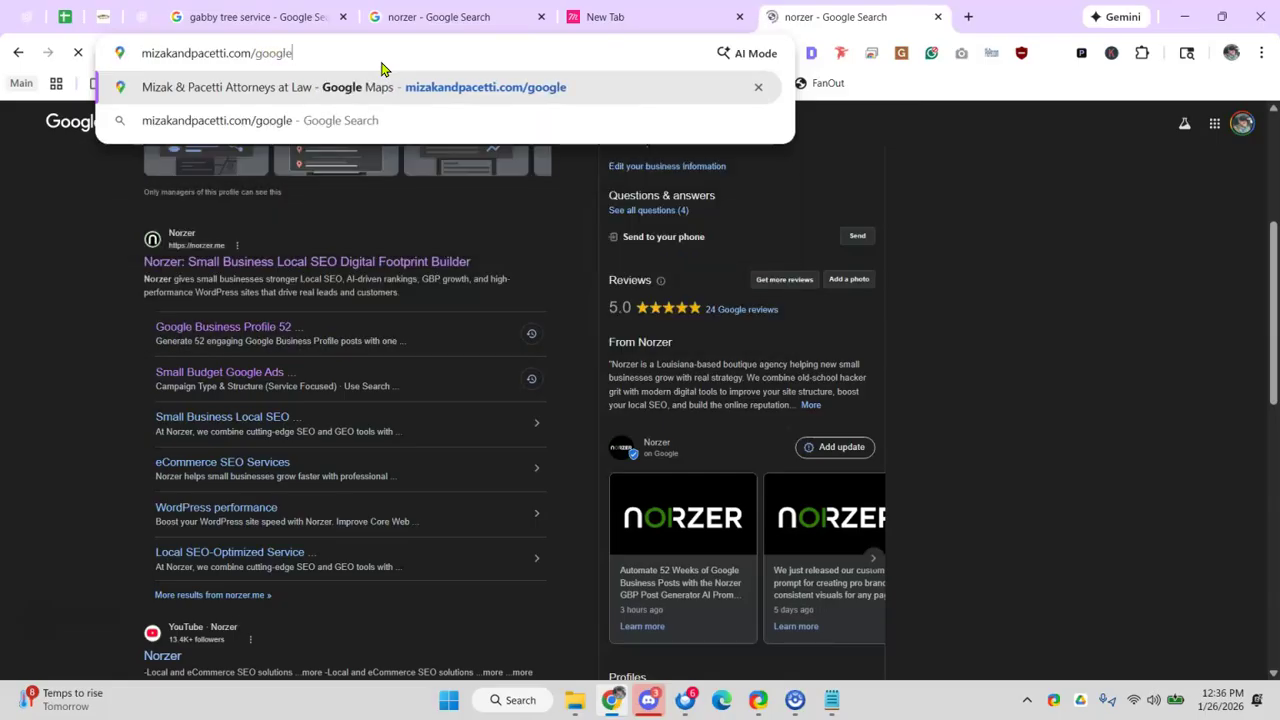
{"action": "key", "text": "Return"}
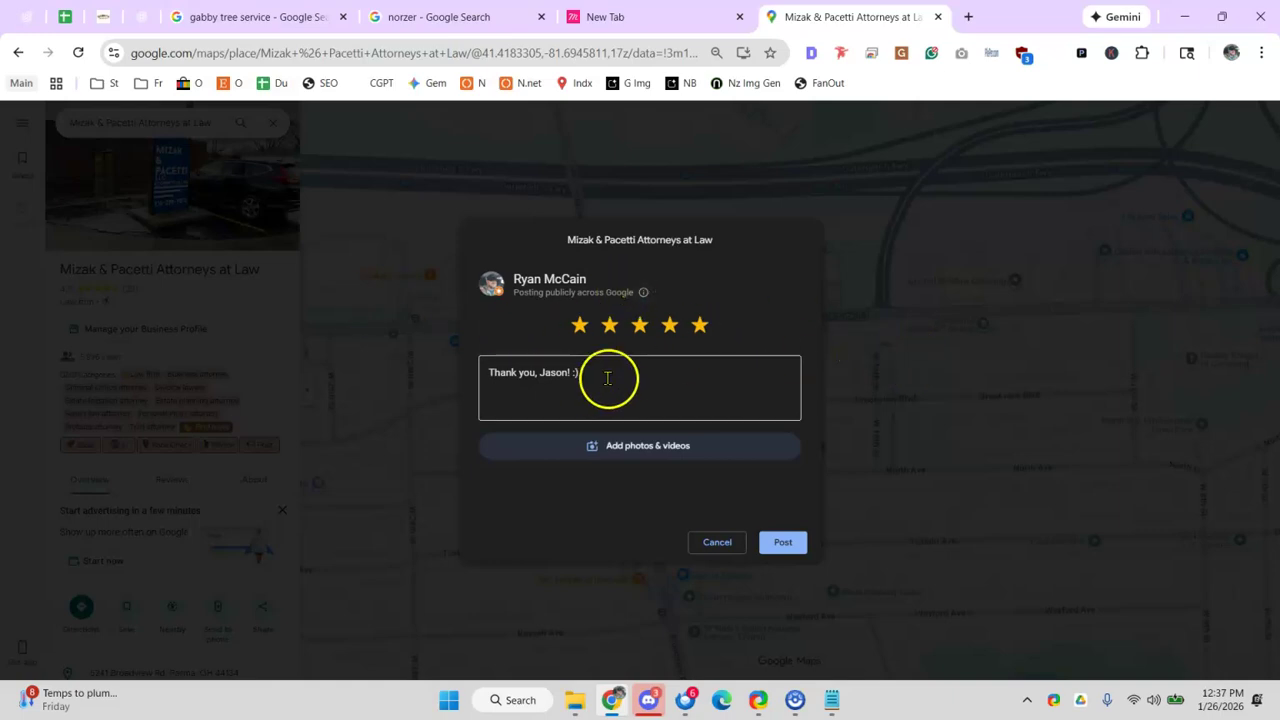
- Dismiss the Maps review form and go back to the audit spreadsheet
{"action": "left_click", "coordinate": [717, 542]}
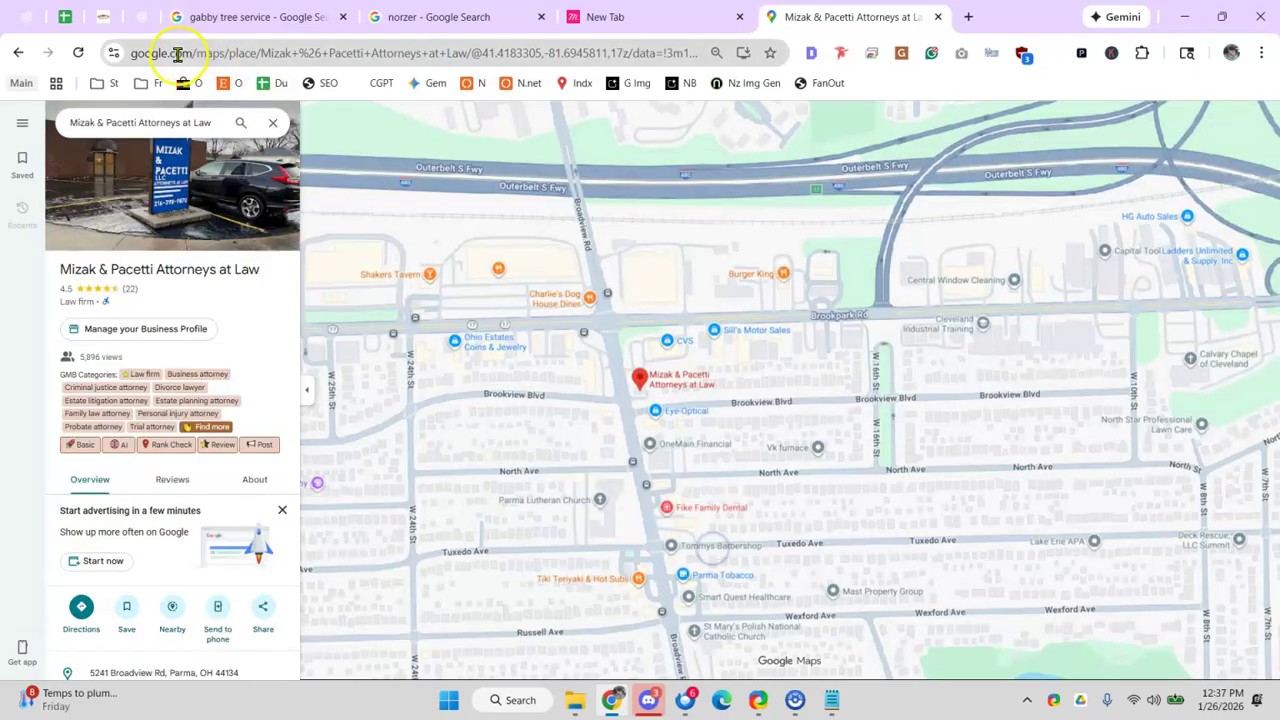
{"action": "left_click", "coordinate": [33, 18]}
{"action": "left_click", "coordinate": [64, 18]}
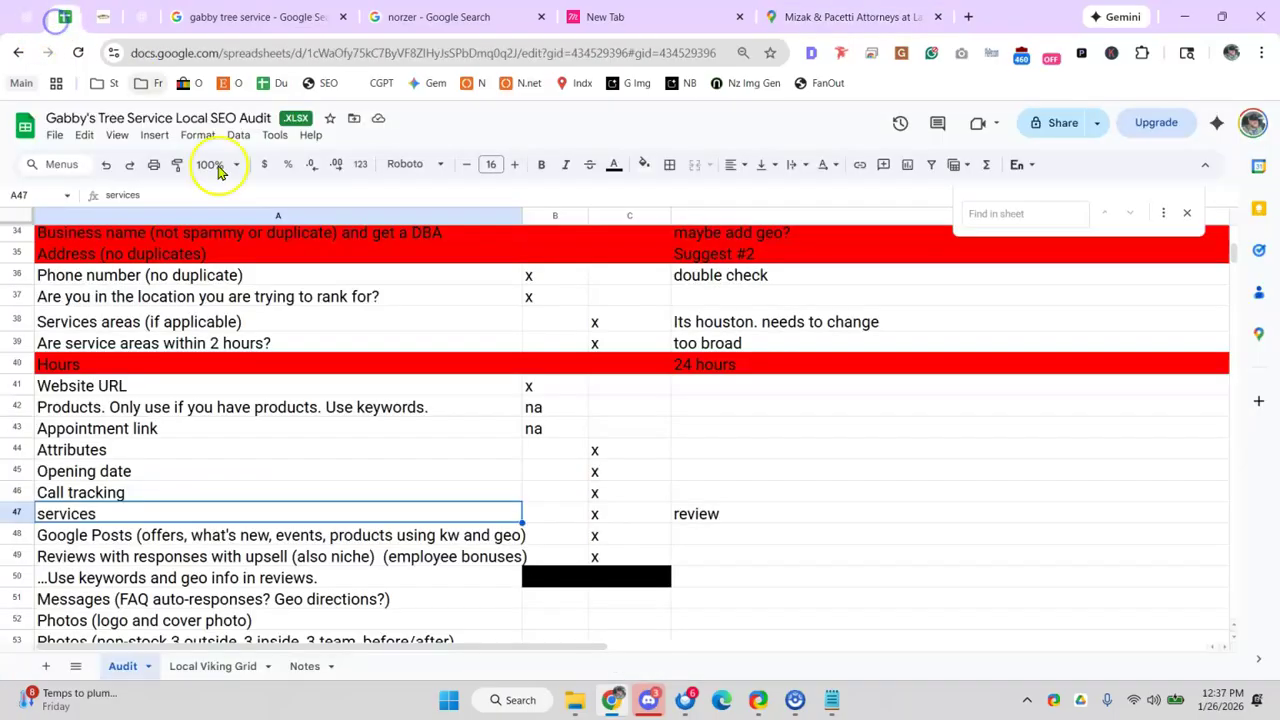
{"action": "left_click", "coordinate": [322, 438]}
{"action": "scroll", "coordinate": [415, 494], "scroll_direction": "down", "scroll_amount": 2}
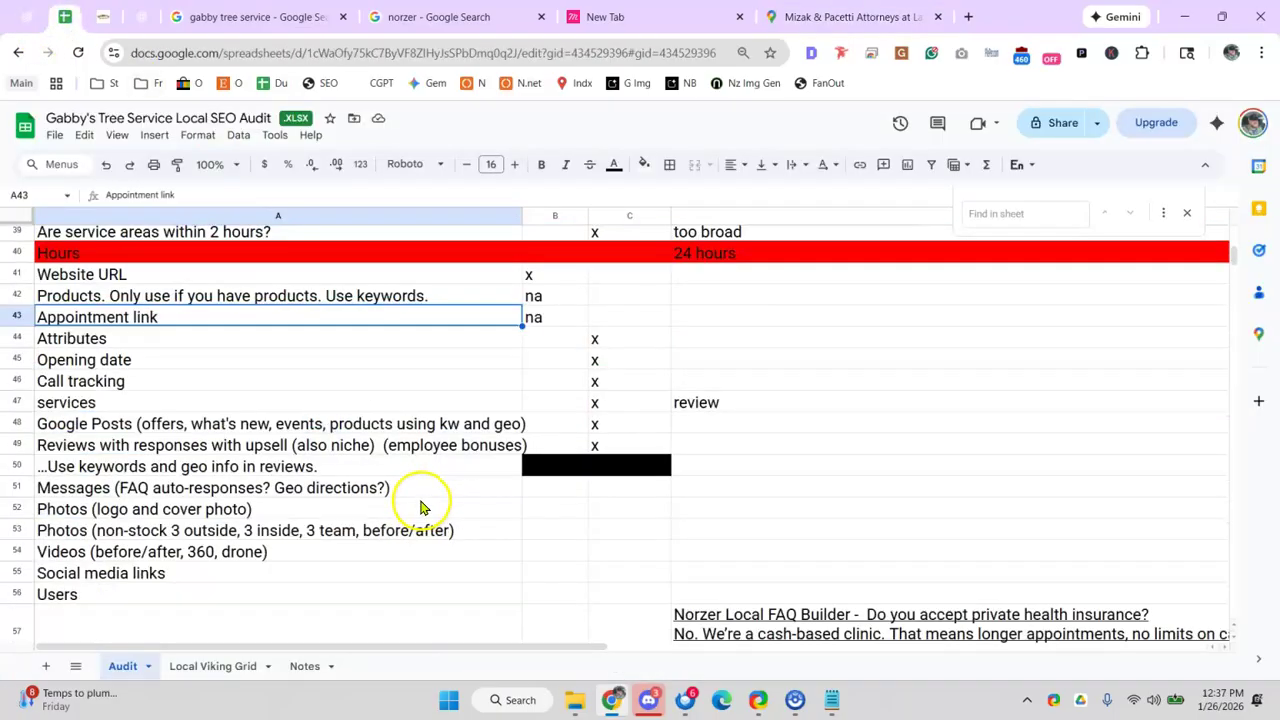
- Mark the Messages row with an x in C51 and the note 'ask' in D51
{"action": "left_click", "coordinate": [250, 490]}
{"action": "left_click", "coordinate": [454, 490]}
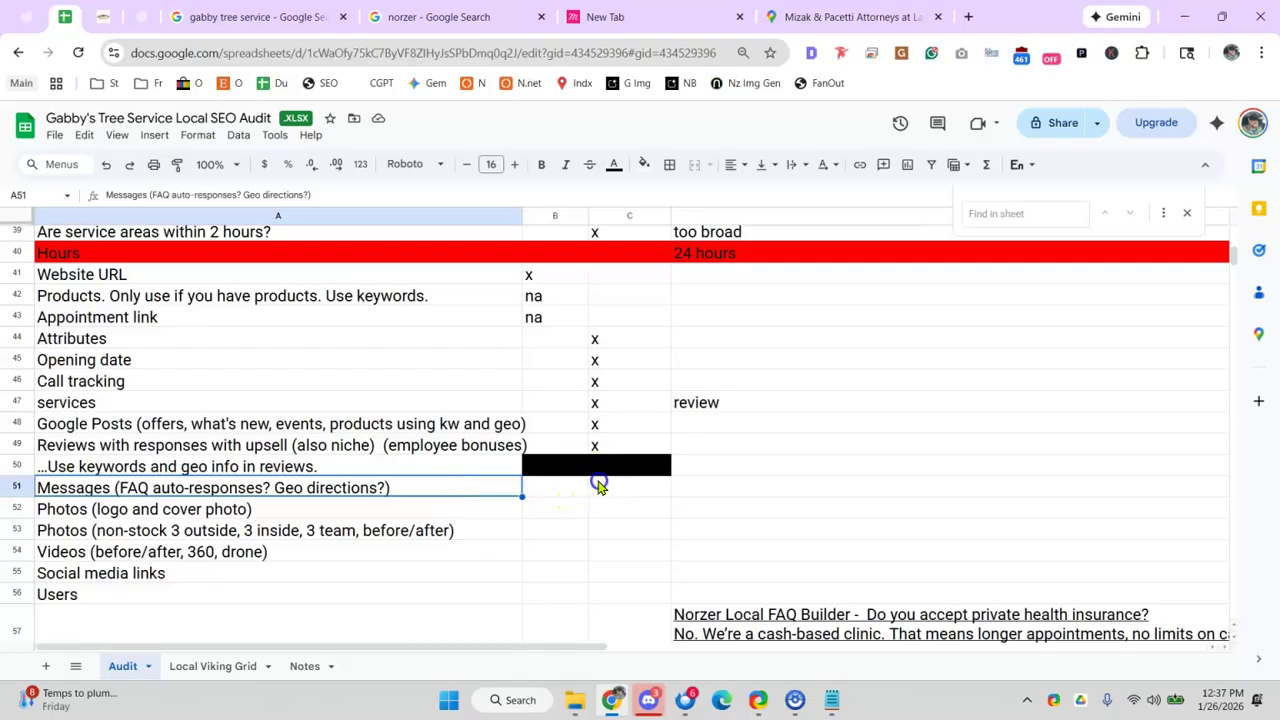
{"action": "left_click", "coordinate": [601, 486]}
{"action": "type", "text": "x"}
{"action": "left_click", "coordinate": [434, 484]}
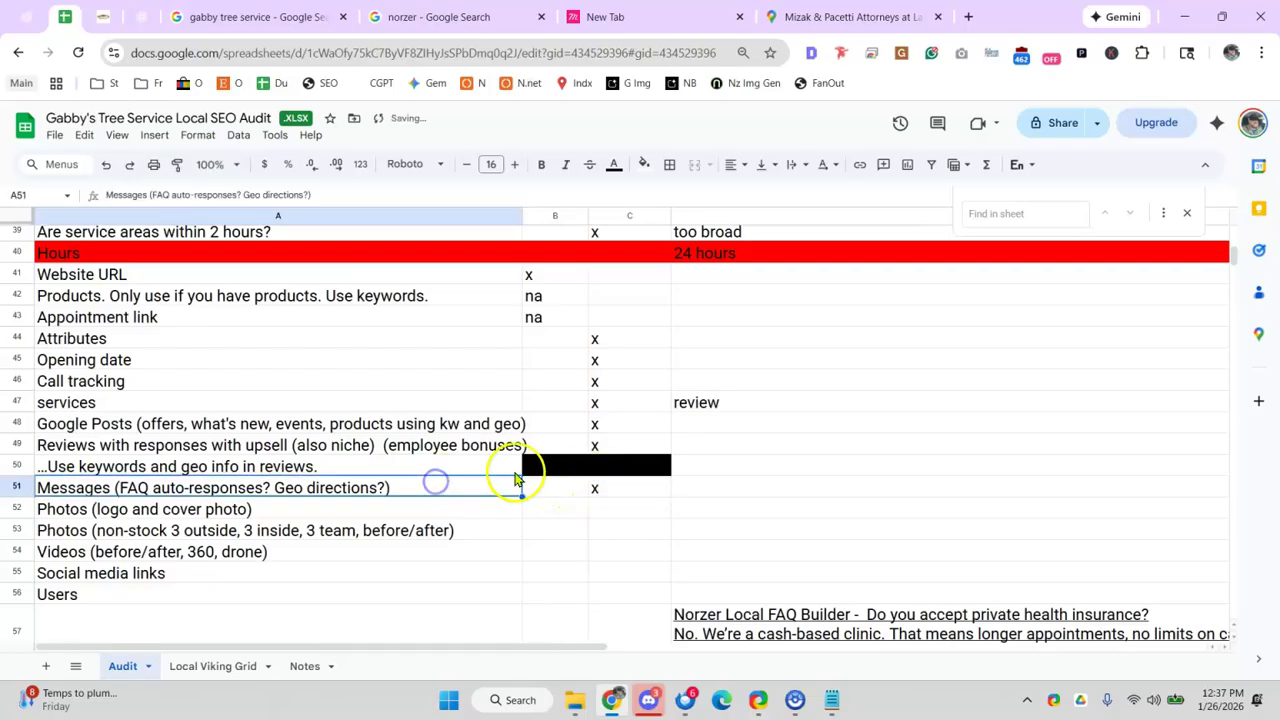
{"action": "left_click", "coordinate": [724, 472]}
{"action": "left_click", "coordinate": [724, 484]}
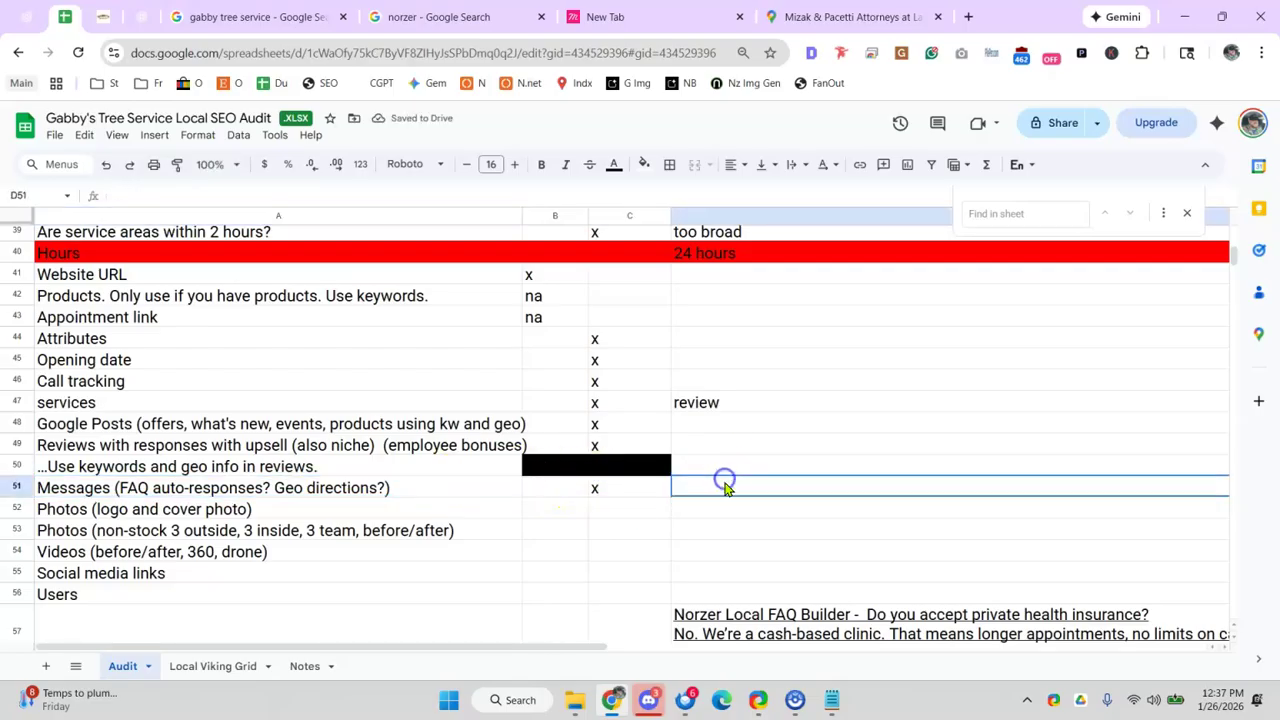
{"action": "type", "text": "ask"}
{"action": "left_click", "coordinate": [285, 512]}
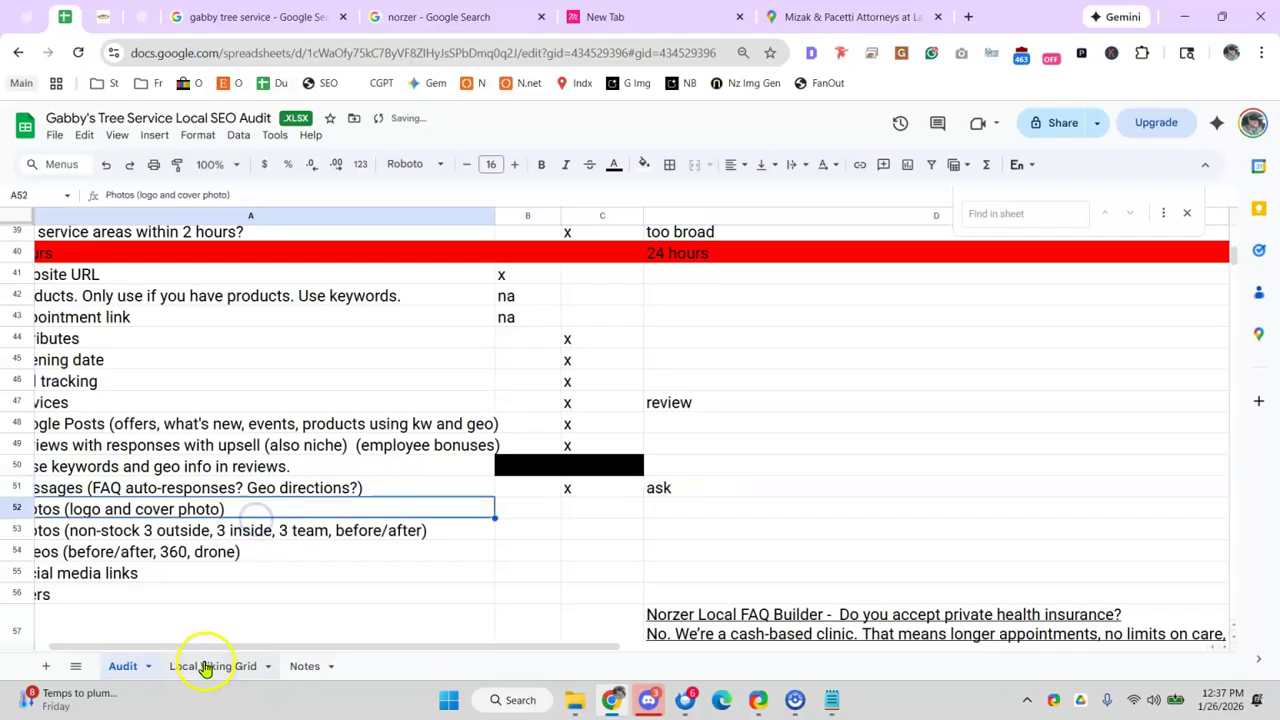
- Put an x in column C for the logo photos and non-stock photos rows
{"action": "left_click_drag", "start_coordinate": [206, 648], "coordinate": [148, 648]}
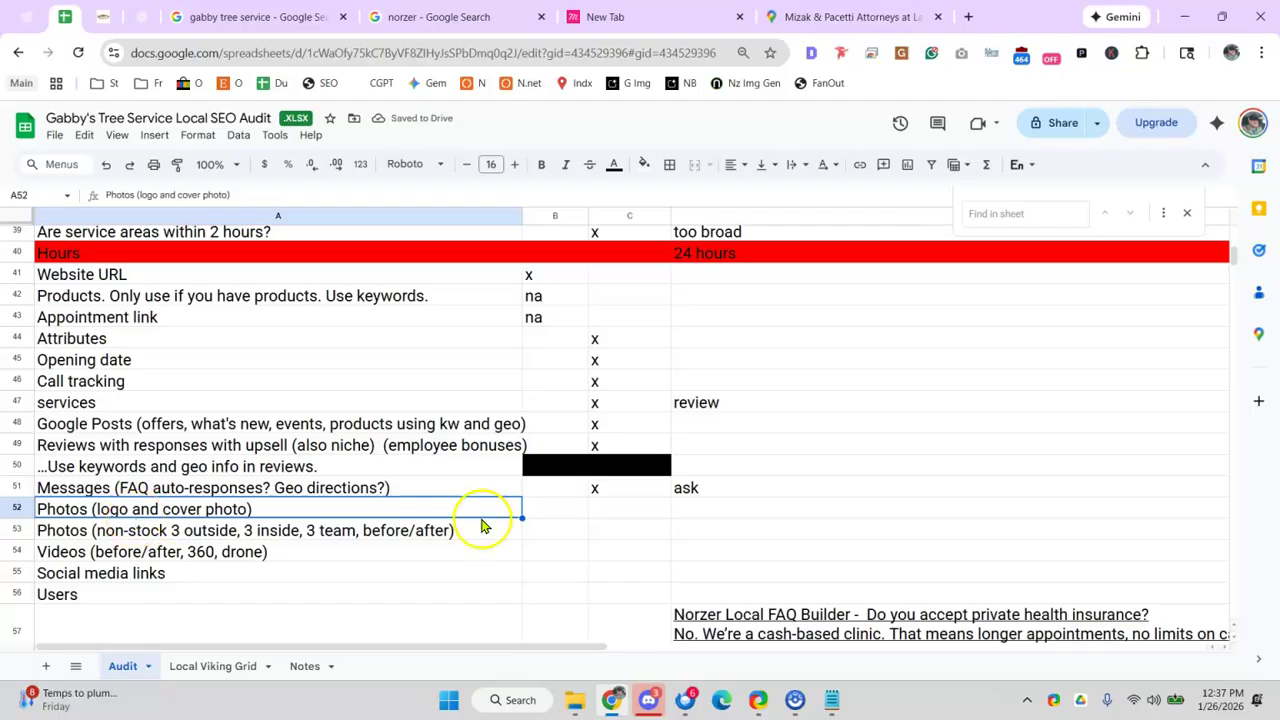
{"action": "left_click", "coordinate": [612, 510]}
{"action": "type", "text": "x"}
{"action": "left_click", "coordinate": [200, 535]}
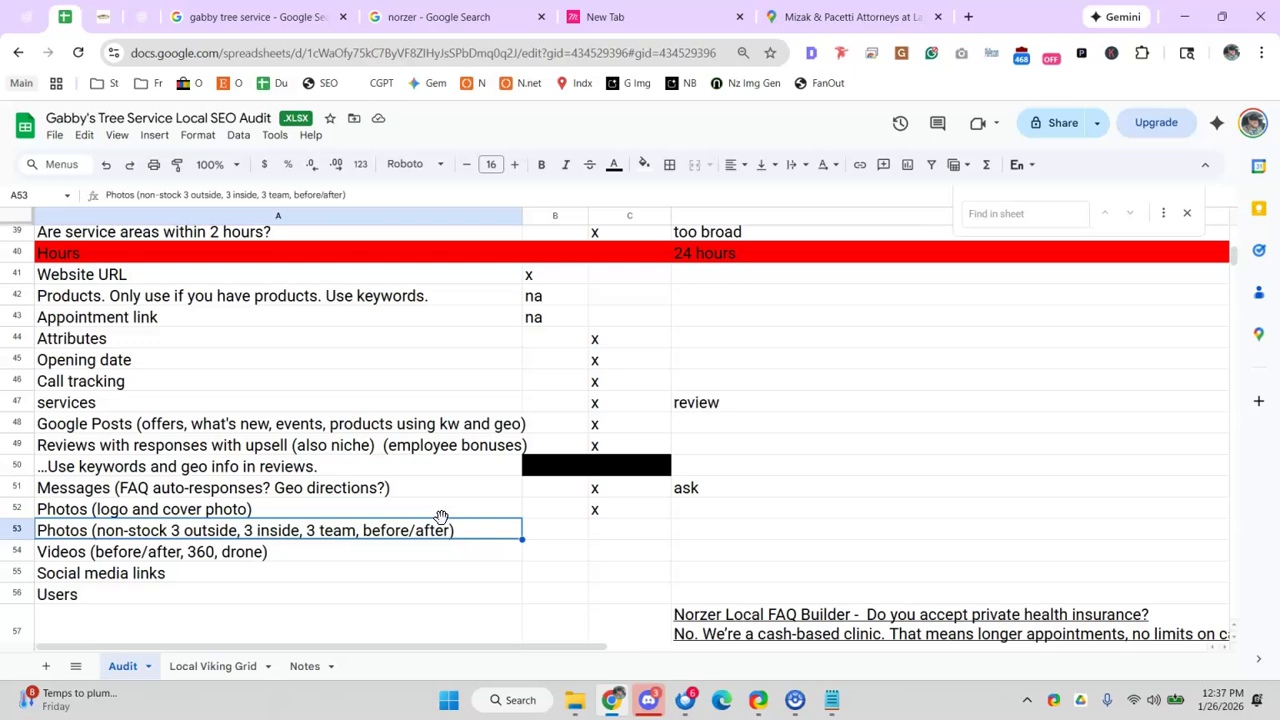
{"action": "left_click", "coordinate": [597, 532]}
{"action": "type", "text": "x"}
{"action": "left_click", "coordinate": [505, 537]}
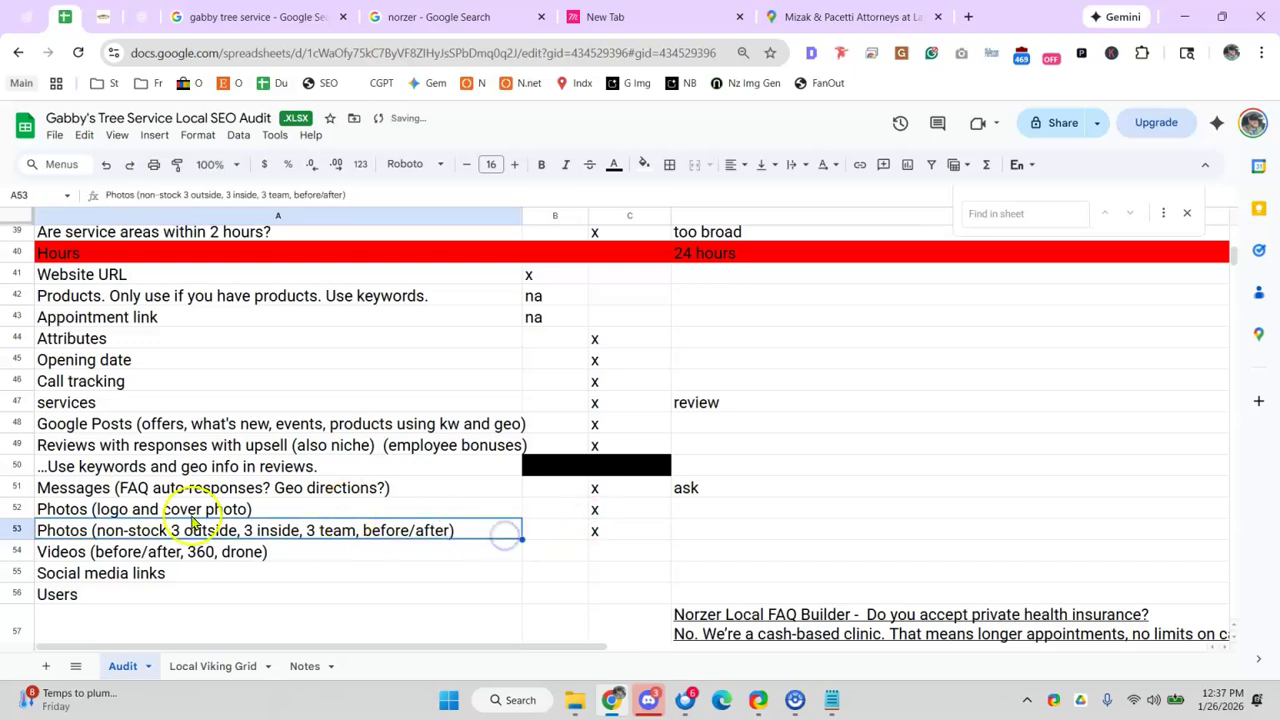
- Put an x in column C for the Videos and Social media links rows
{"action": "left_click", "coordinate": [648, 549]}
{"action": "type", "text": "x"}
{"action": "left_click", "coordinate": [475, 540]}
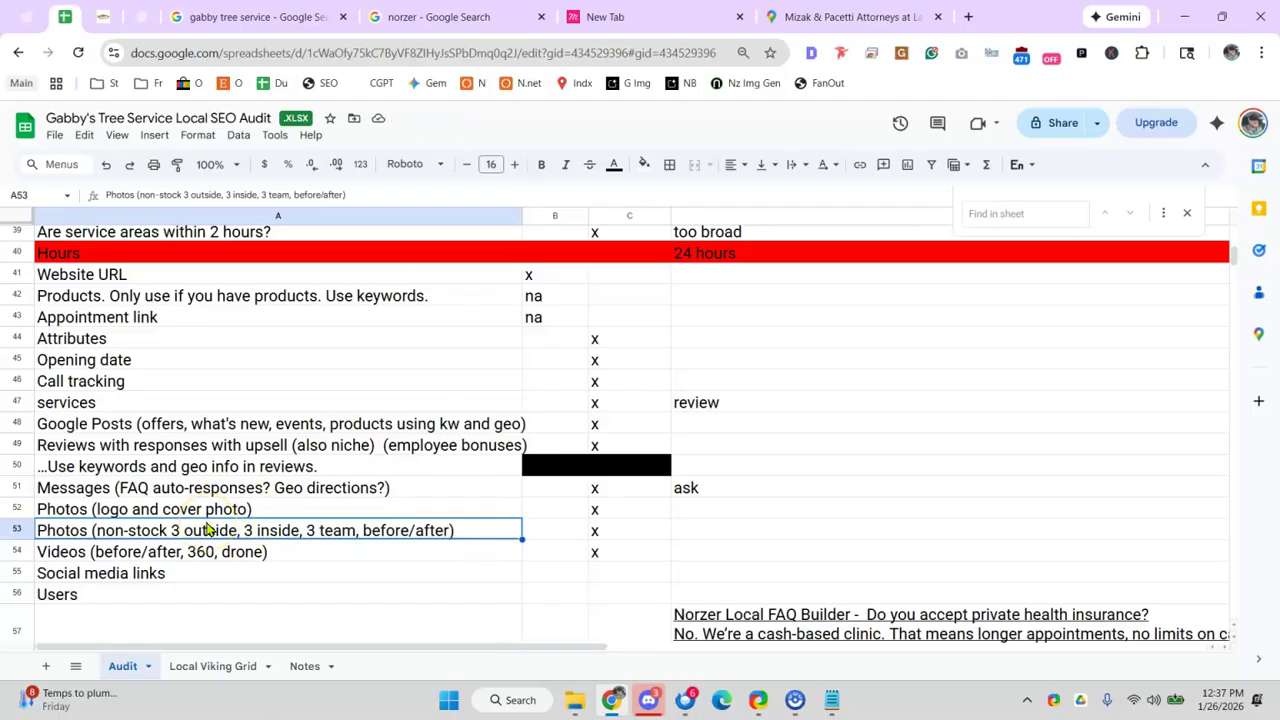
{"action": "scroll", "coordinate": [207, 528], "scroll_direction": "down", "scroll_amount": 2}
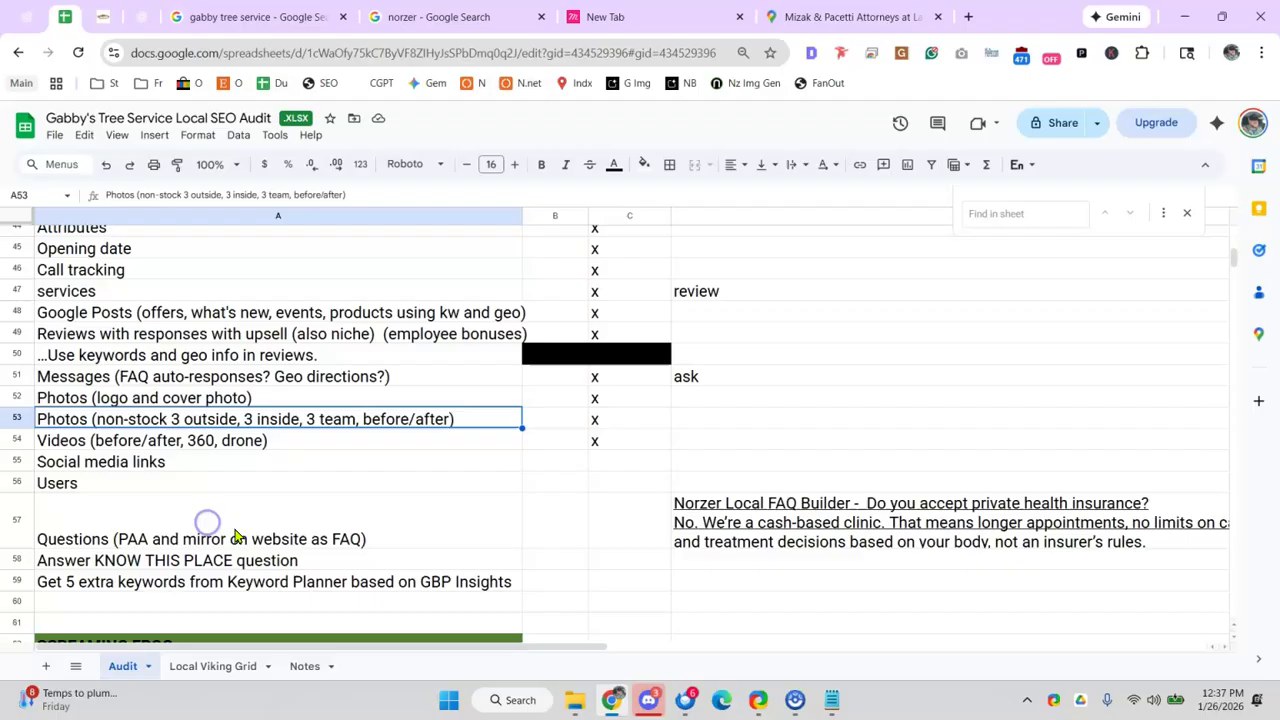
{"action": "left_click", "coordinate": [400, 459]}
{"action": "left_click", "coordinate": [618, 444]}
{"action": "left_click", "coordinate": [642, 478]}
{"action": "type", "text": "x"}
{"action": "left_click", "coordinate": [637, 459]}
{"action": "type", "text": "x"}
{"action": "left_click", "coordinate": [623, 486]}
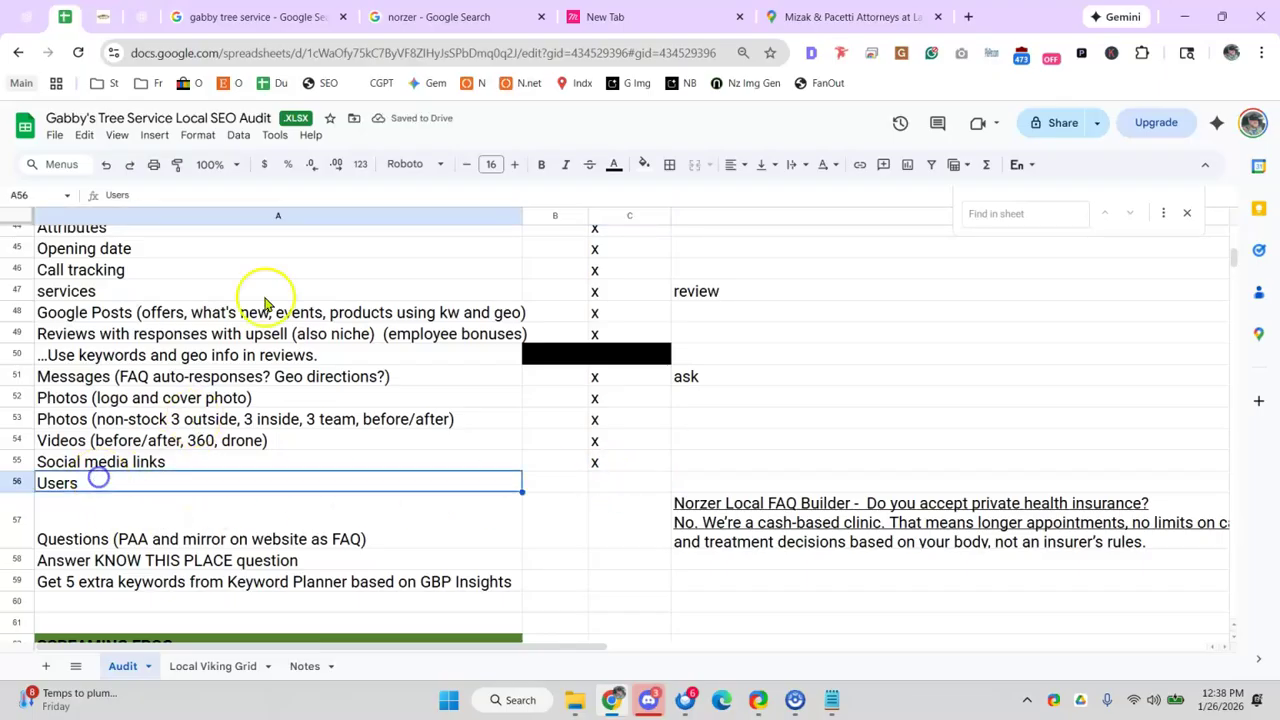
{"action": "left_click", "coordinate": [134, 24]}
- Check who has access to Gabby's Business Profile, then close the people and access list
{"action": "left_click", "coordinate": [229, 16]}
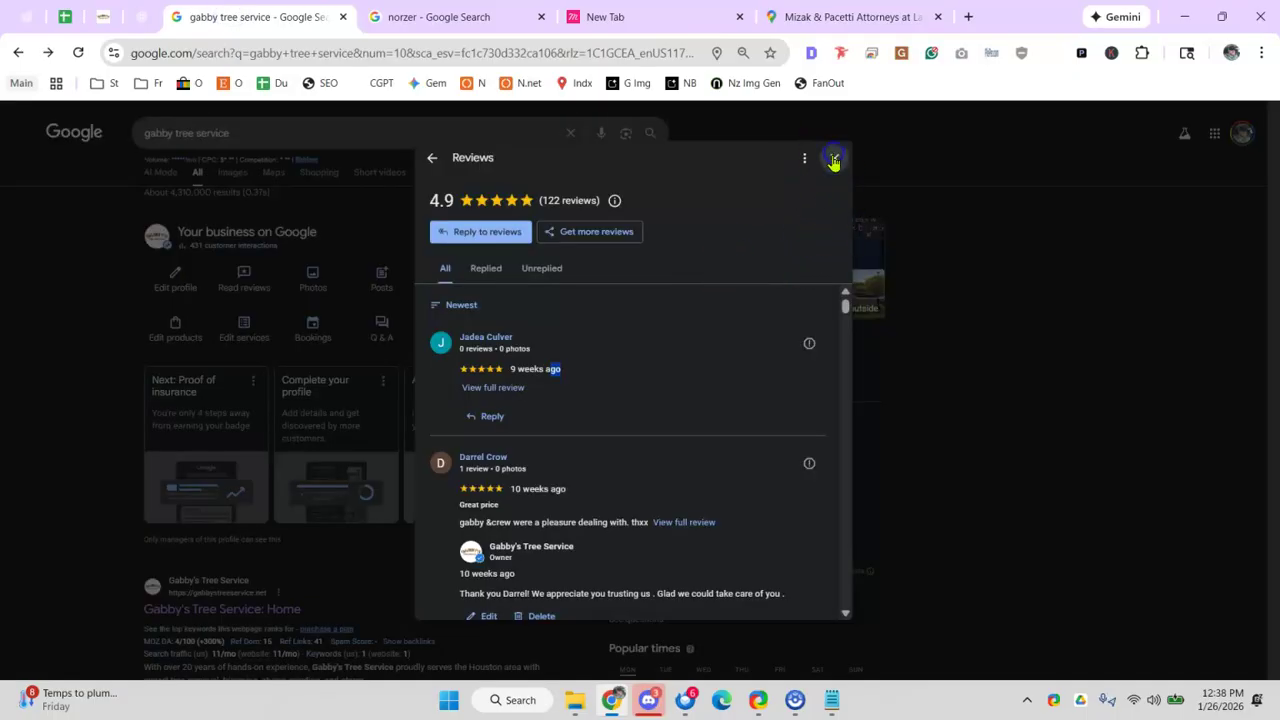
{"action": "left_click", "coordinate": [834, 160]}
{"action": "left_click", "coordinate": [527, 237]}
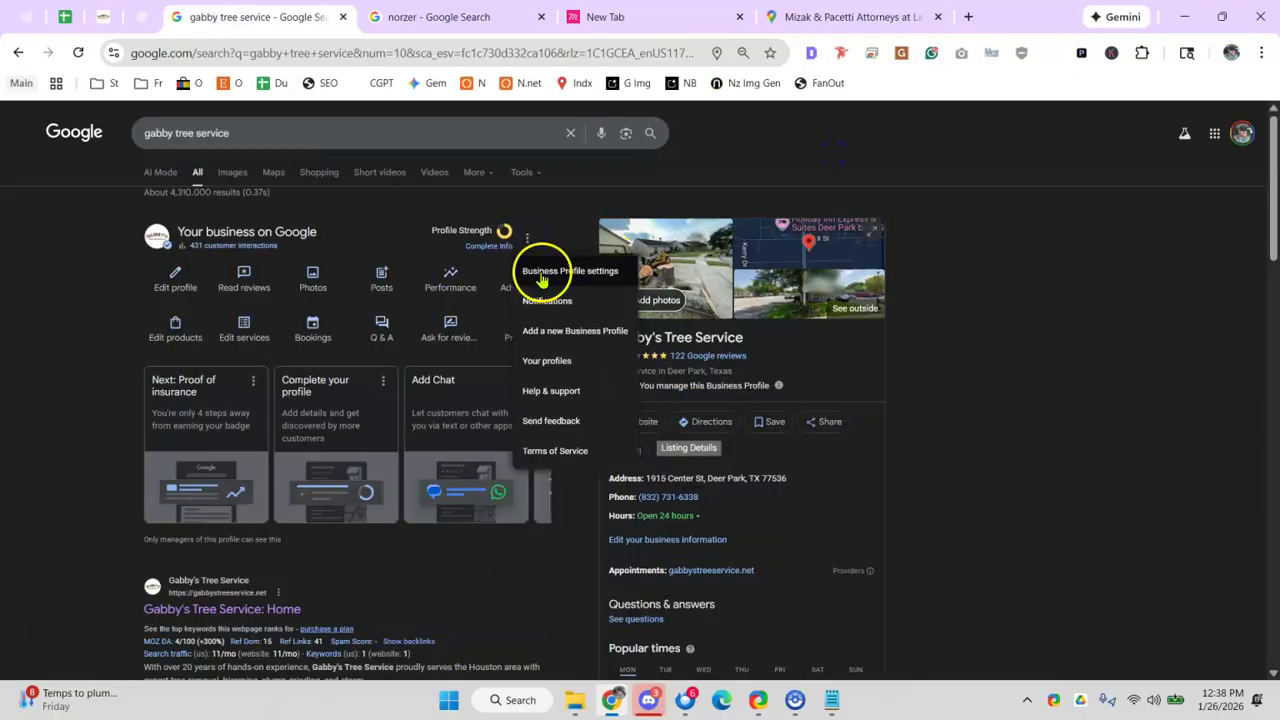
{"action": "left_click", "coordinate": [541, 279]}
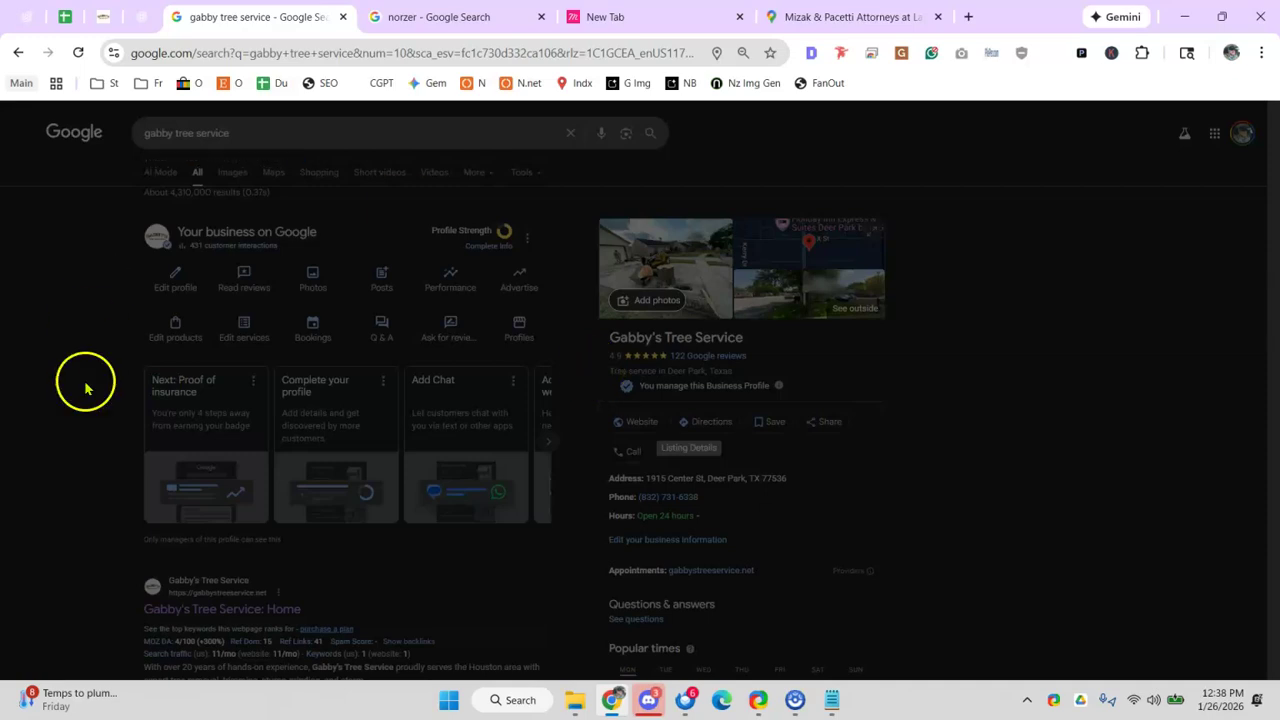
{"action": "left_click", "coordinate": [530, 200]}
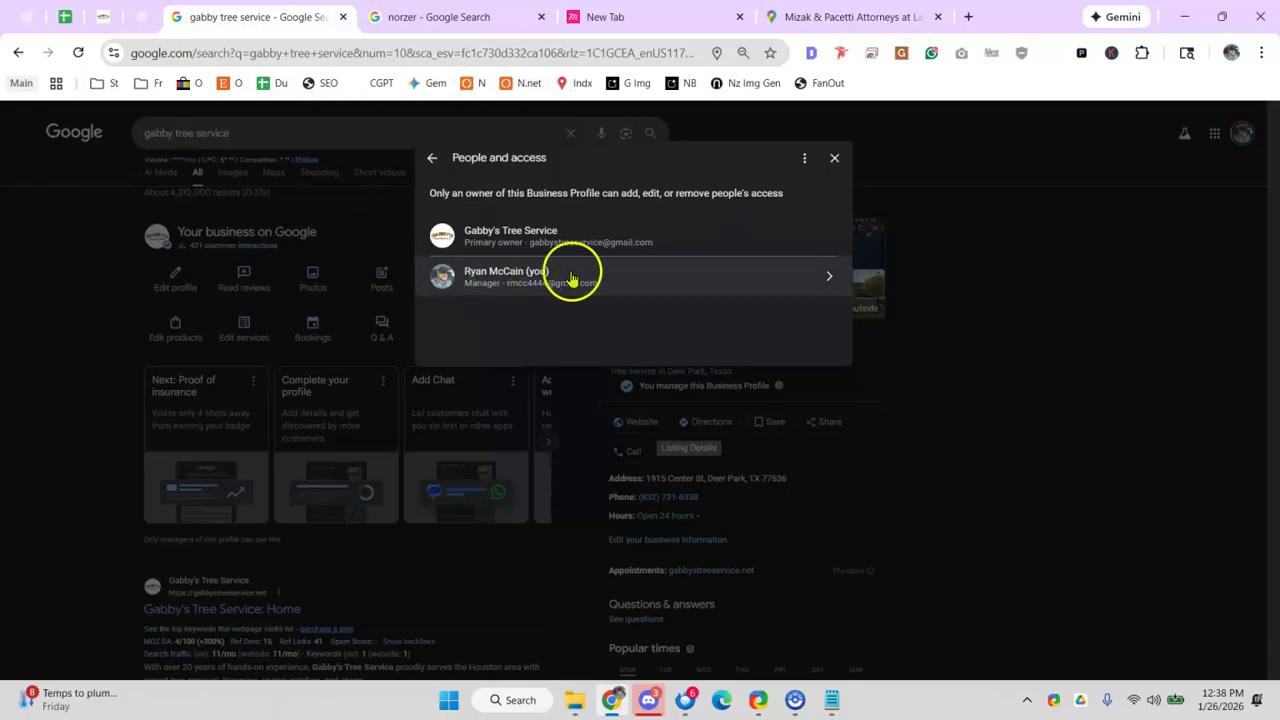
{"action": "left_click", "coordinate": [834, 158]}
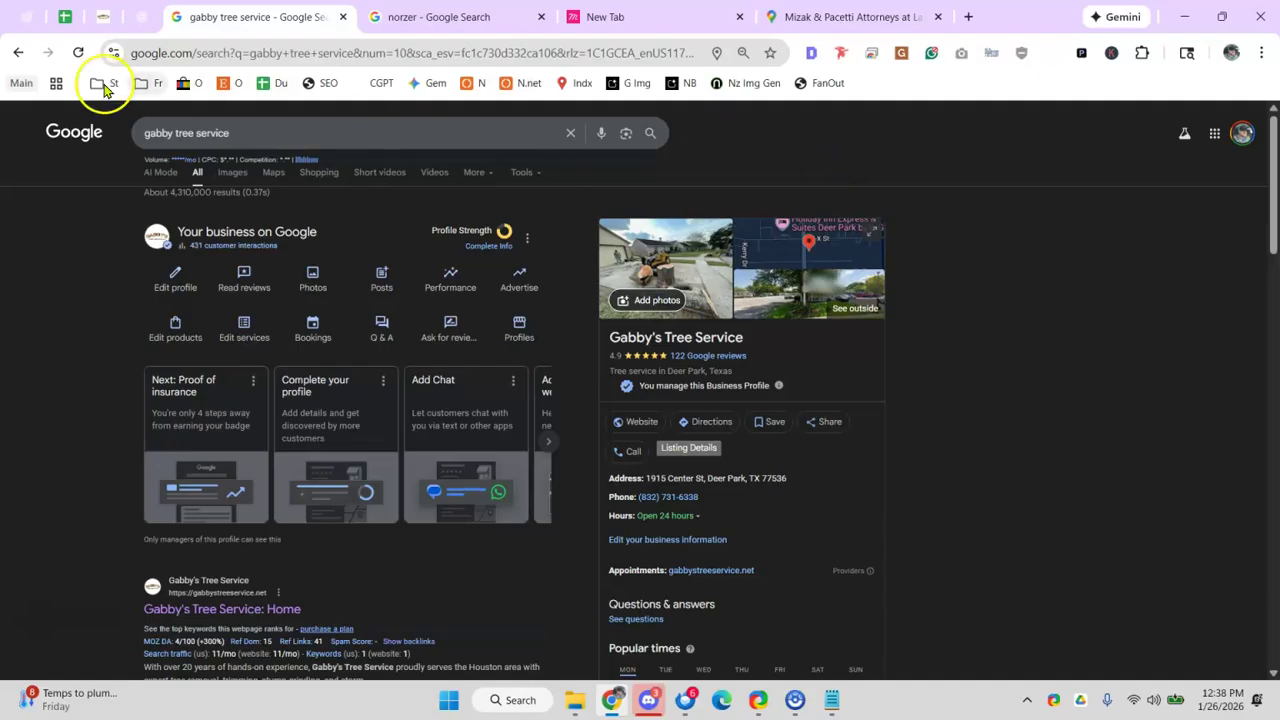
- Mark the Users row at B56, then scan the profile details further down the results
{"action": "left_click", "coordinate": [63, 16]}
{"action": "left_click", "coordinate": [608, 487]}
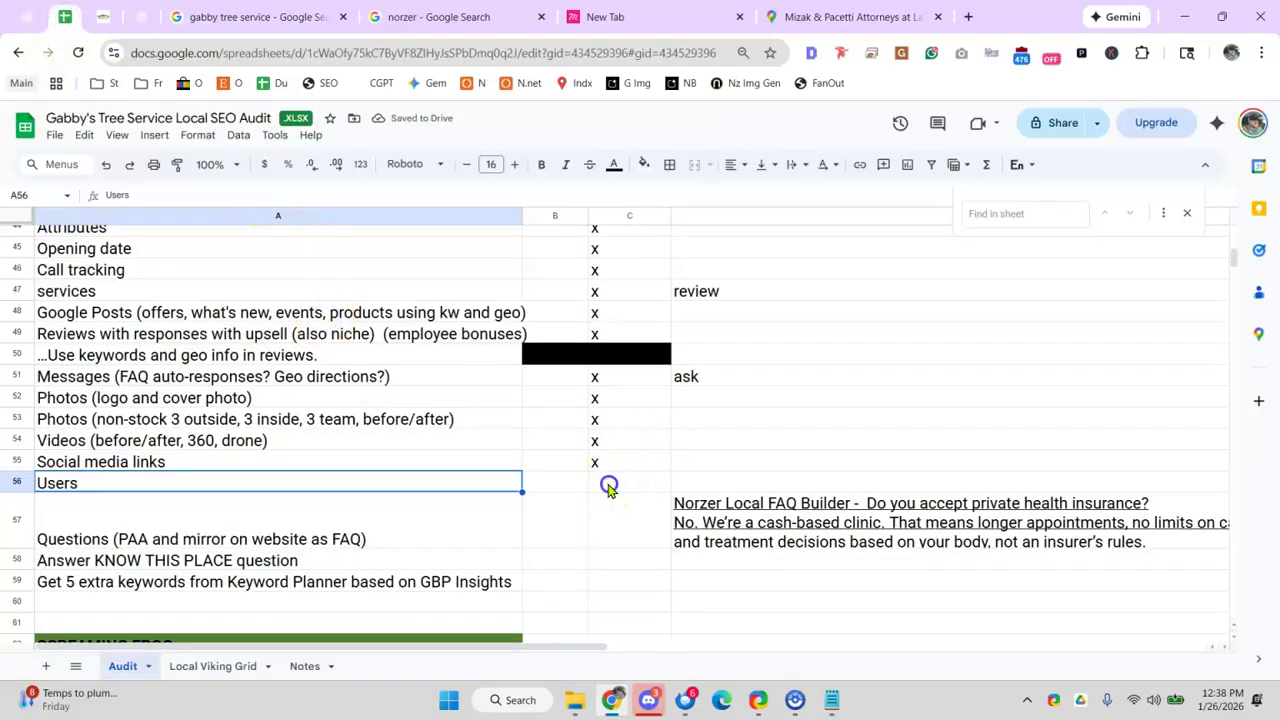
{"action": "left_click", "coordinate": [544, 484]}
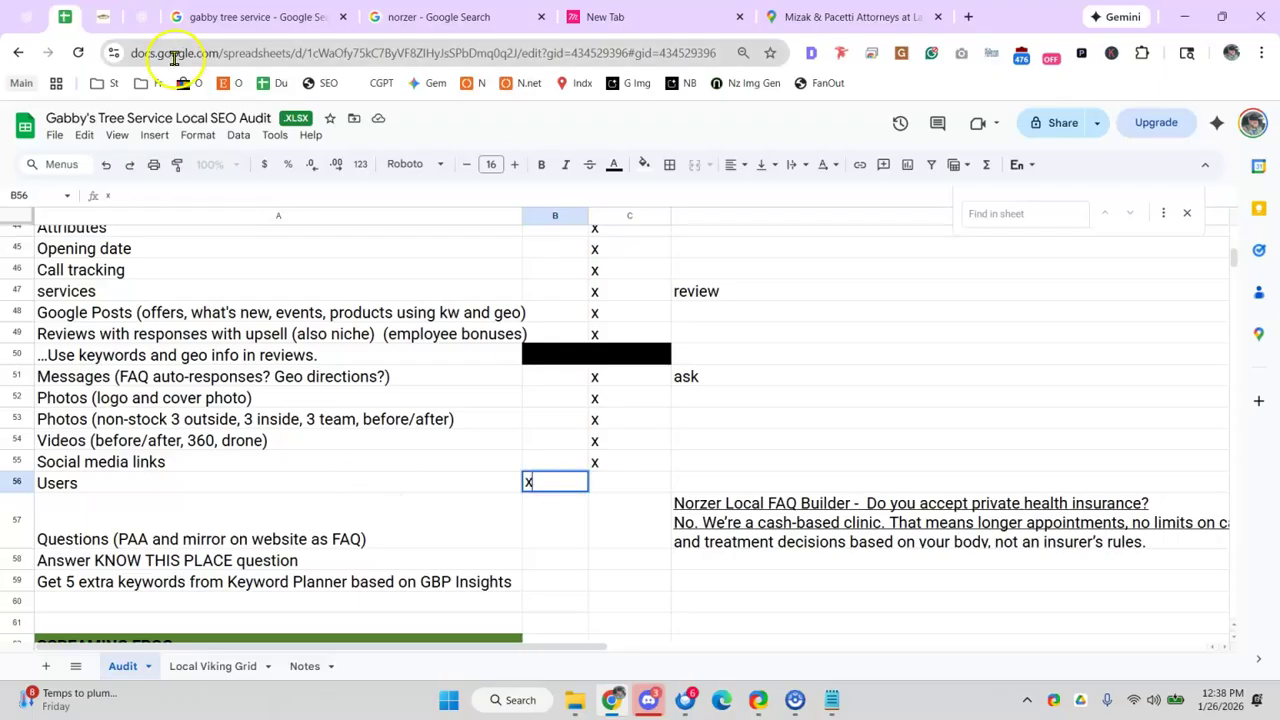
{"action": "left_click", "coordinate": [290, 16]}
{"action": "scroll", "coordinate": [700, 360], "scroll_direction": "down", "scroll_amount": 2}
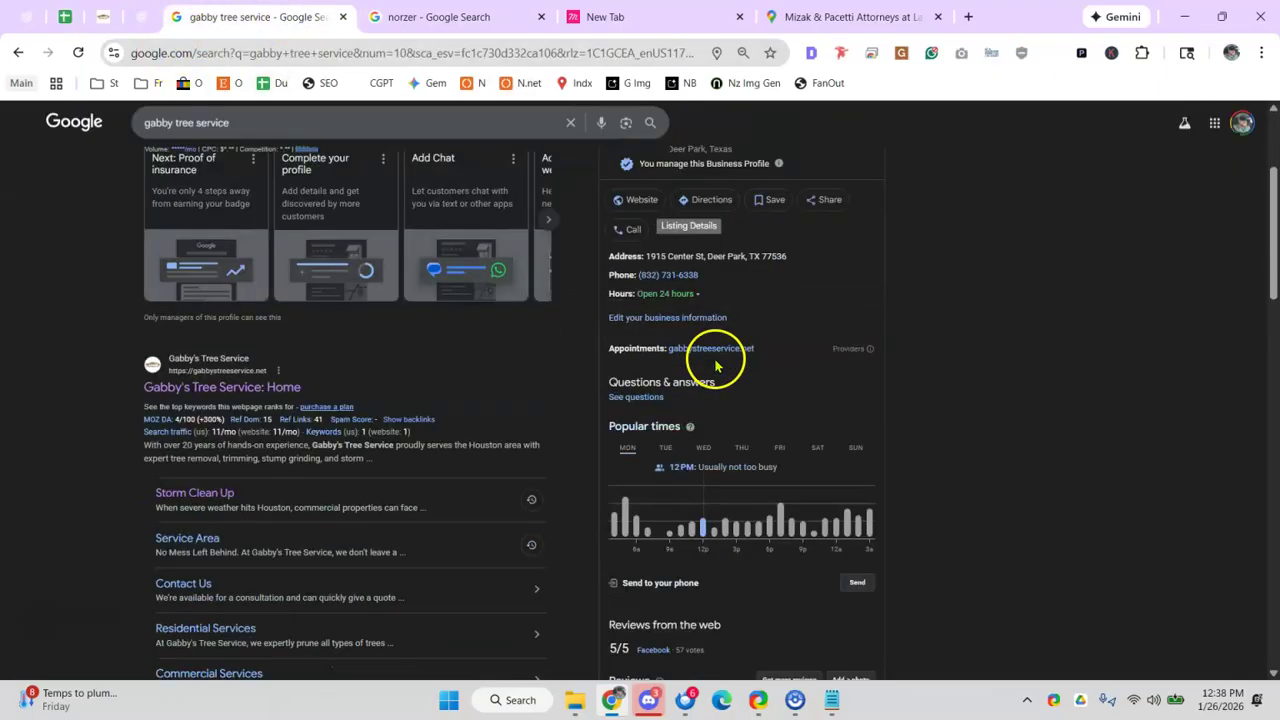
{"action": "scroll", "coordinate": [716, 360], "scroll_direction": "down", "scroll_amount": 2}
{"action": "scroll", "coordinate": [632, 290], "scroll_direction": "up", "scroll_amount": 2}
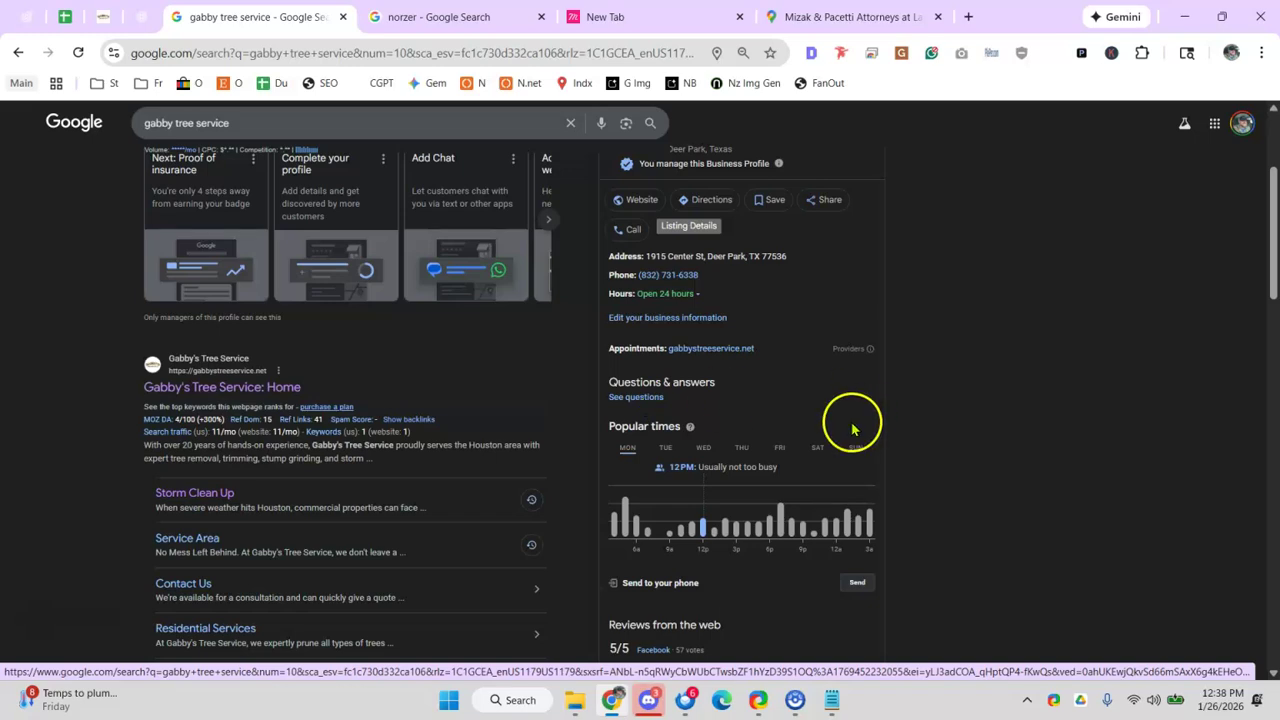
{"action": "scroll", "coordinate": [660, 466], "scroll_direction": "down", "scroll_amount": 3}
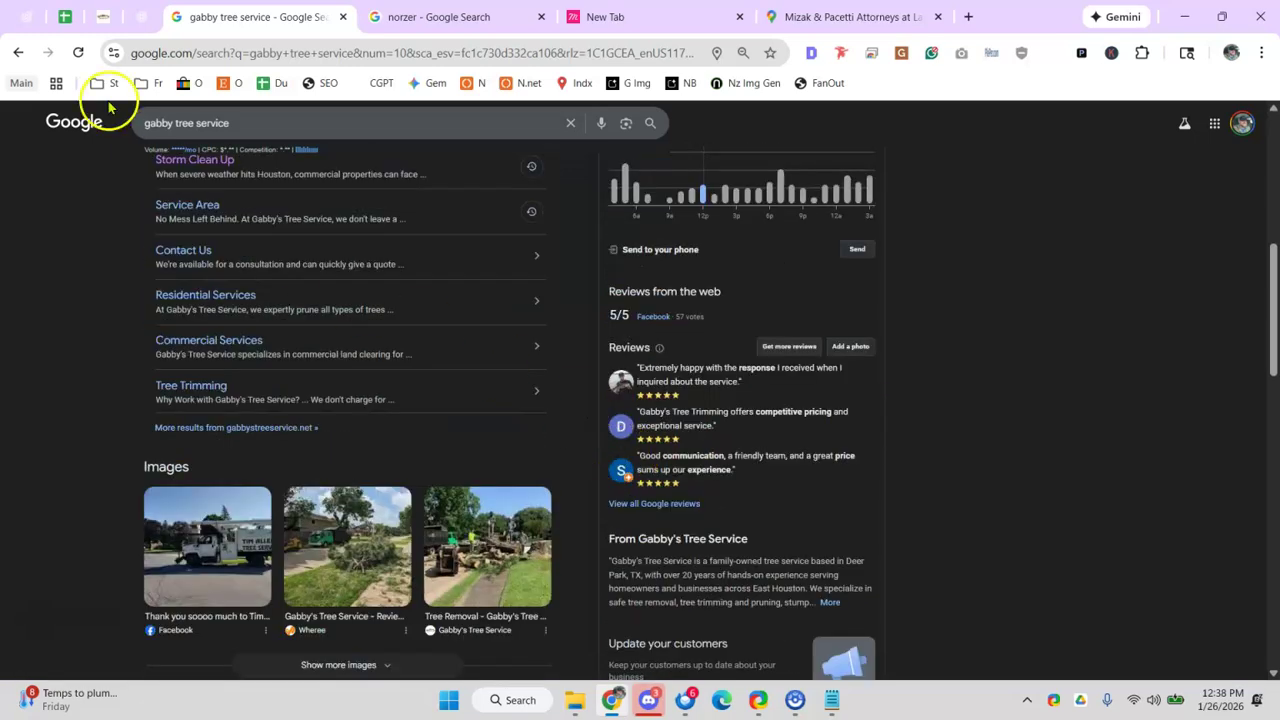
- Enter an x in C57 for the Questions row and review the FAQ Builder note in D57
{"action": "left_click", "coordinate": [64, 17]}
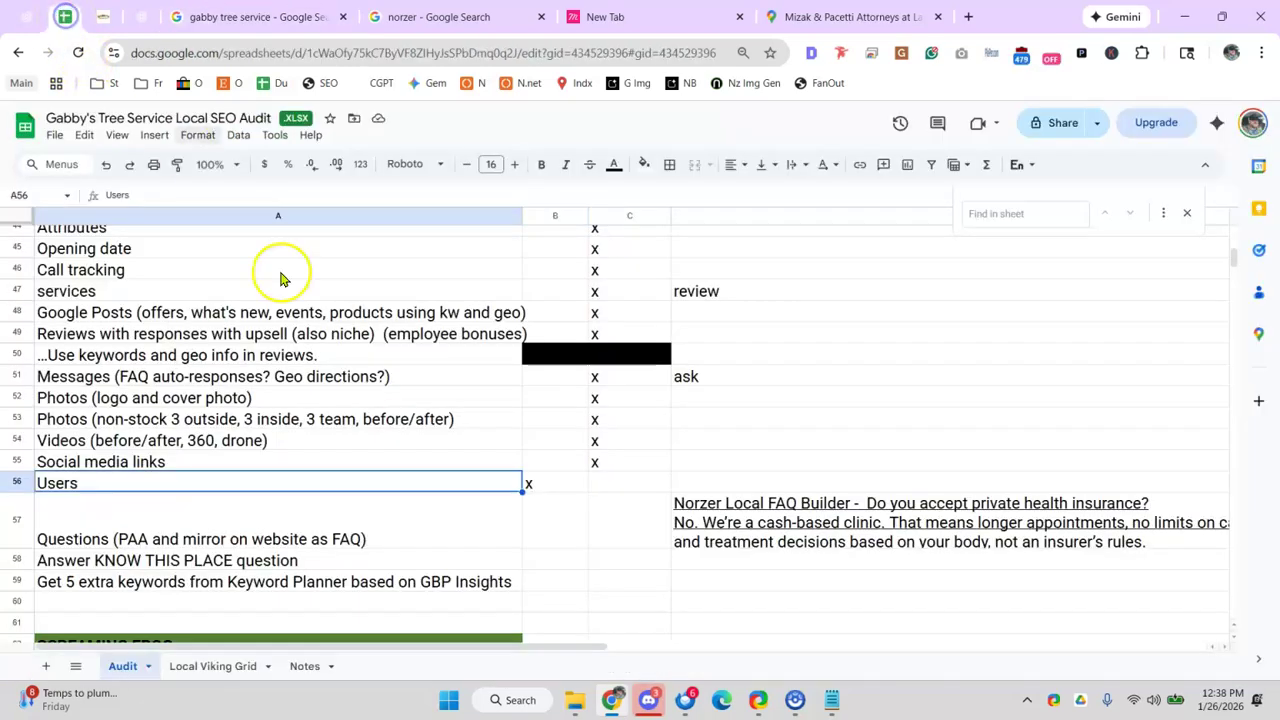
{"action": "left_click", "coordinate": [603, 531]}
{"action": "left_click", "coordinate": [705, 461]}
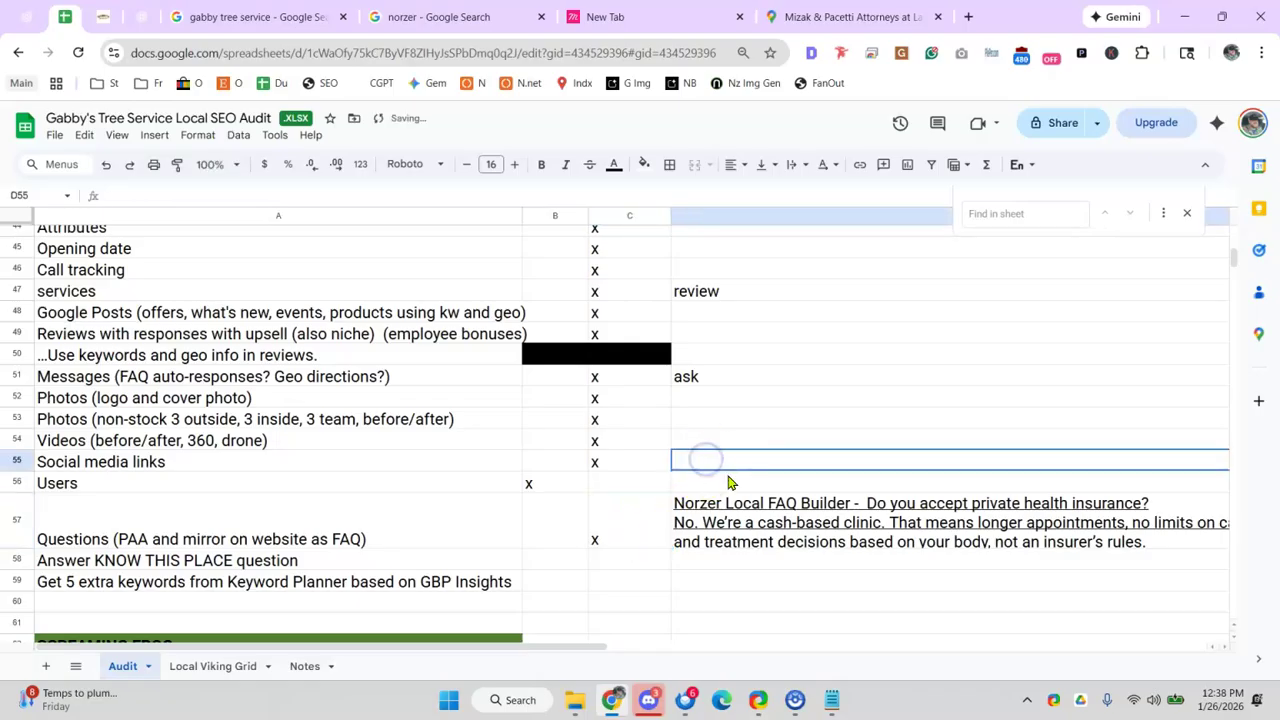
{"action": "left_click", "coordinate": [801, 512]}
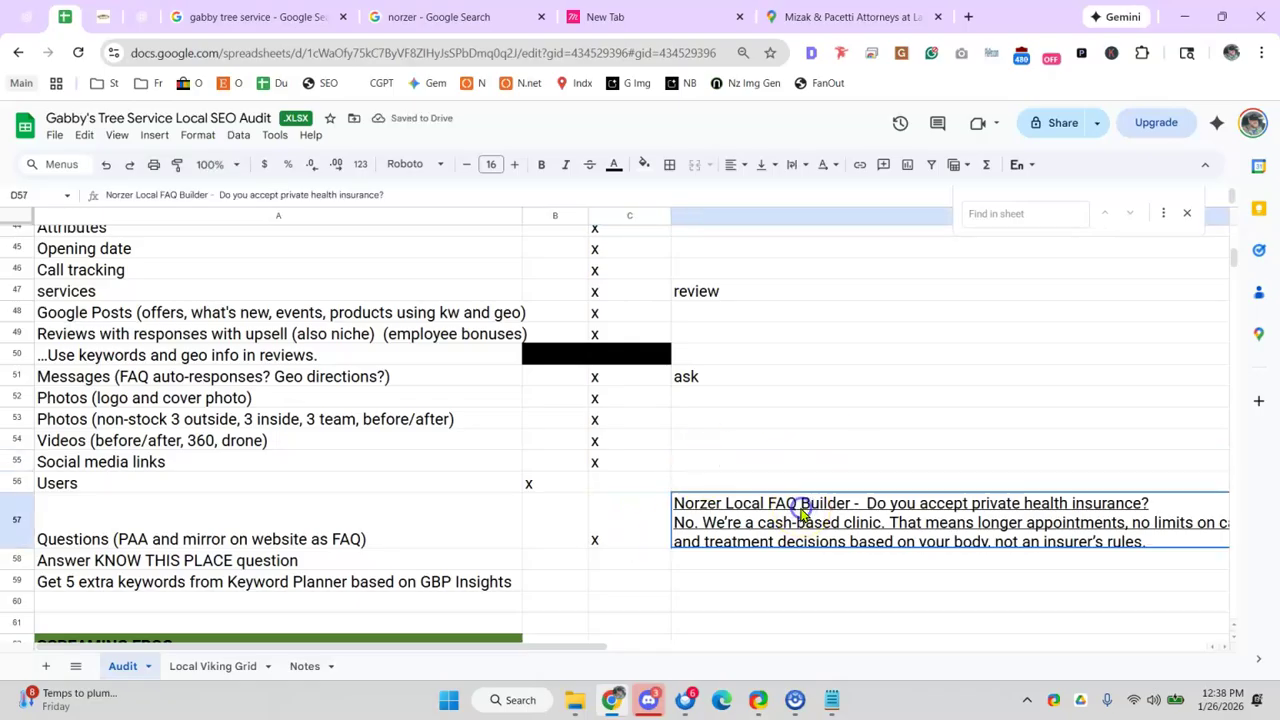
{"action": "double_click", "coordinate": [801, 512]}
{"action": "left_click", "coordinate": [692, 418]}
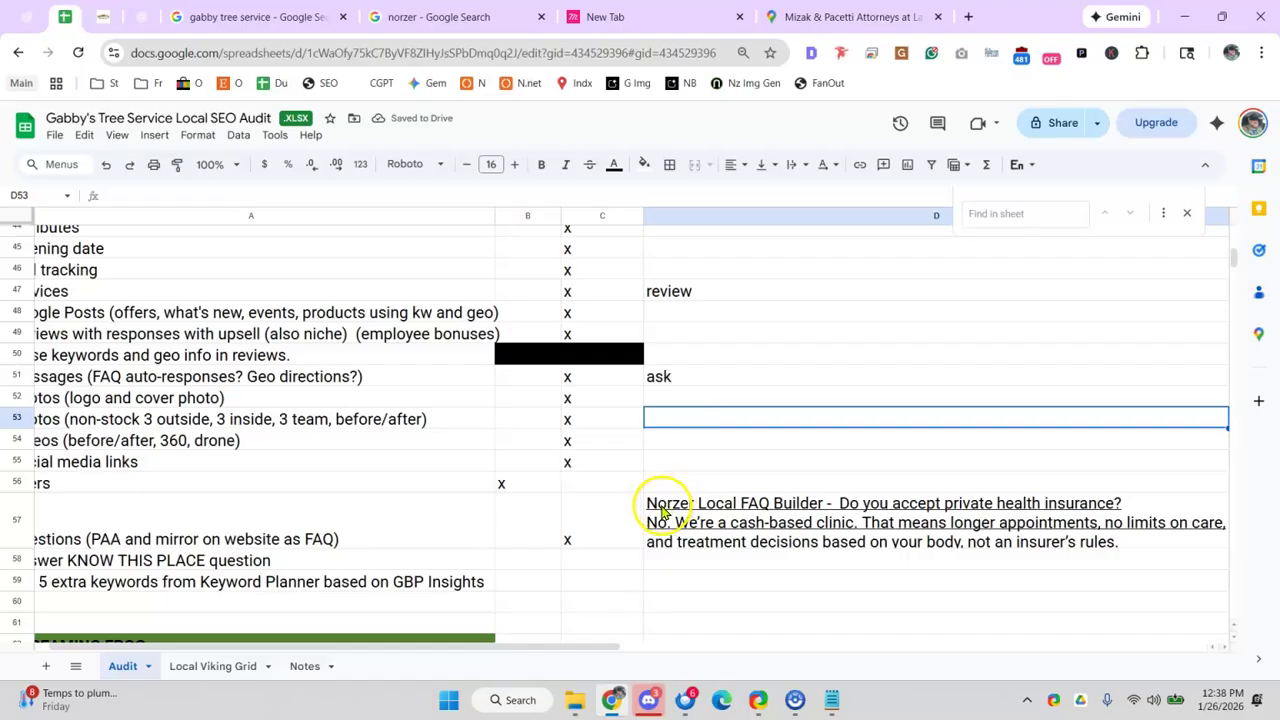
{"action": "left_click", "coordinate": [662, 503]}
- Search the sheet for 'faq' and step through each match
{"action": "left_click", "coordinate": [405, 569]}
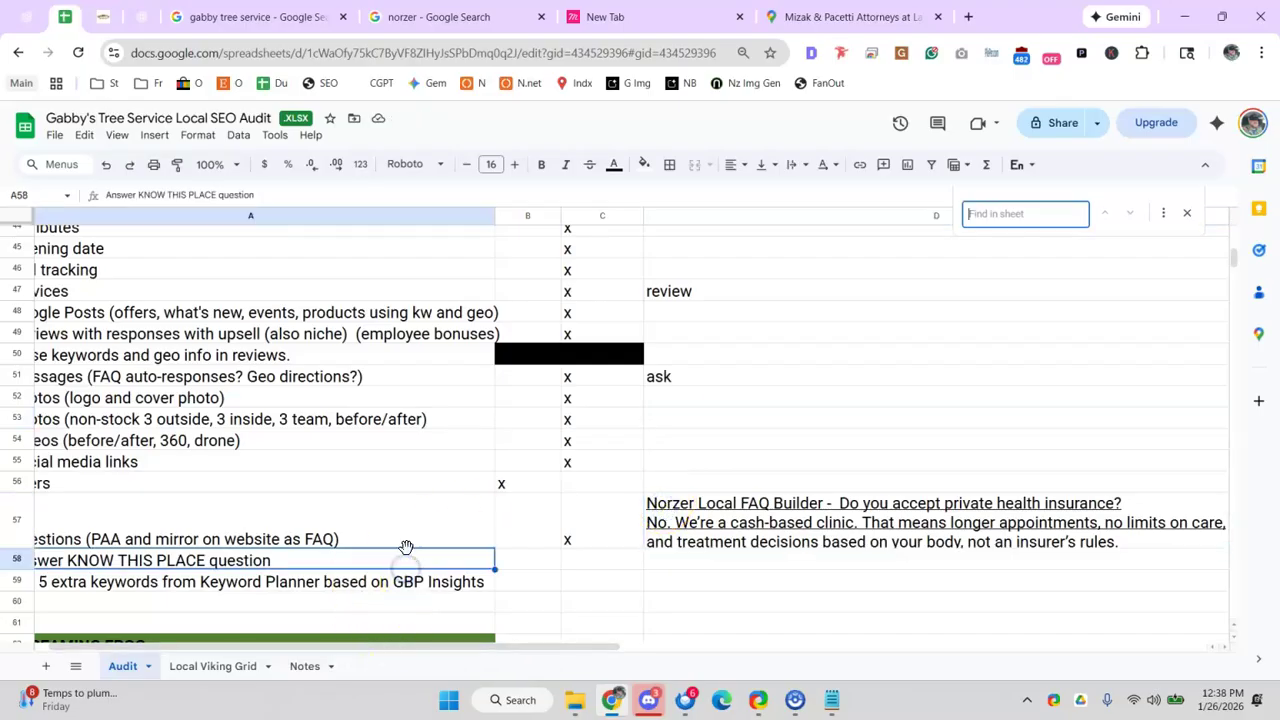
{"action": "type", "text": "faq"}
{"action": "key", "text": "Return"}
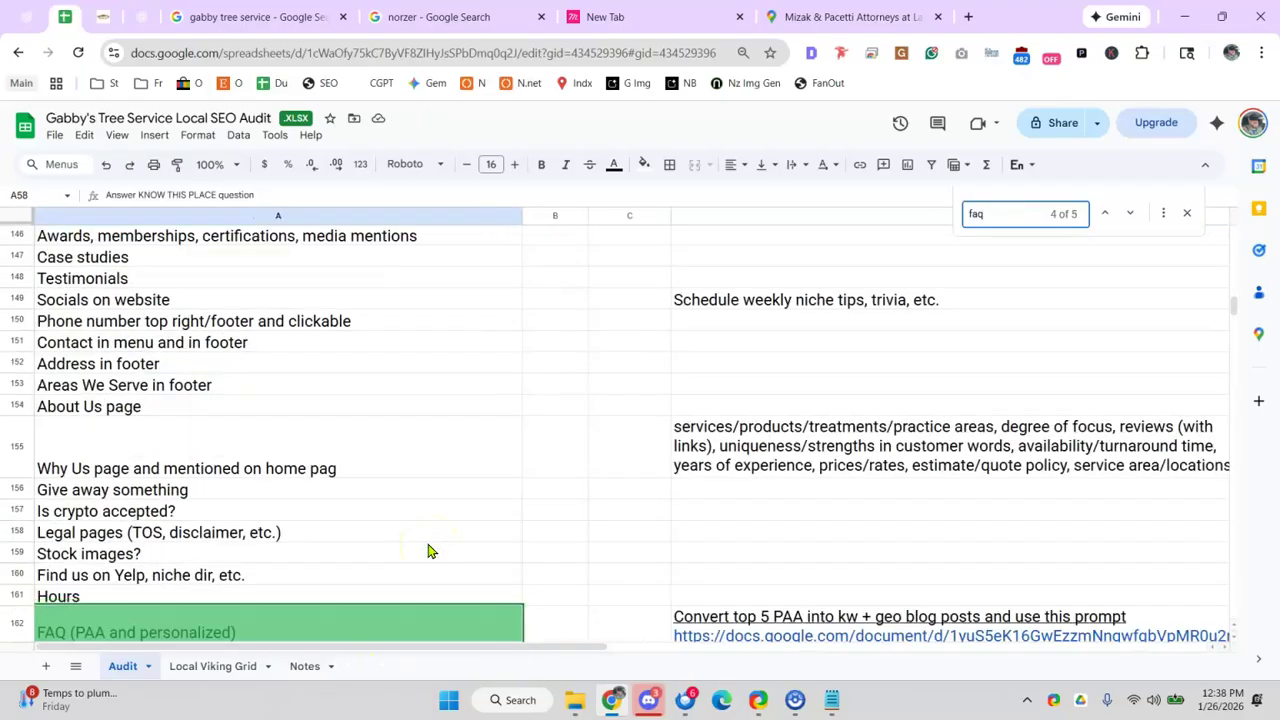
{"action": "key", "text": "Return"}
{"action": "key", "text": "Return"}
{"action": "key", "text": "Return"}
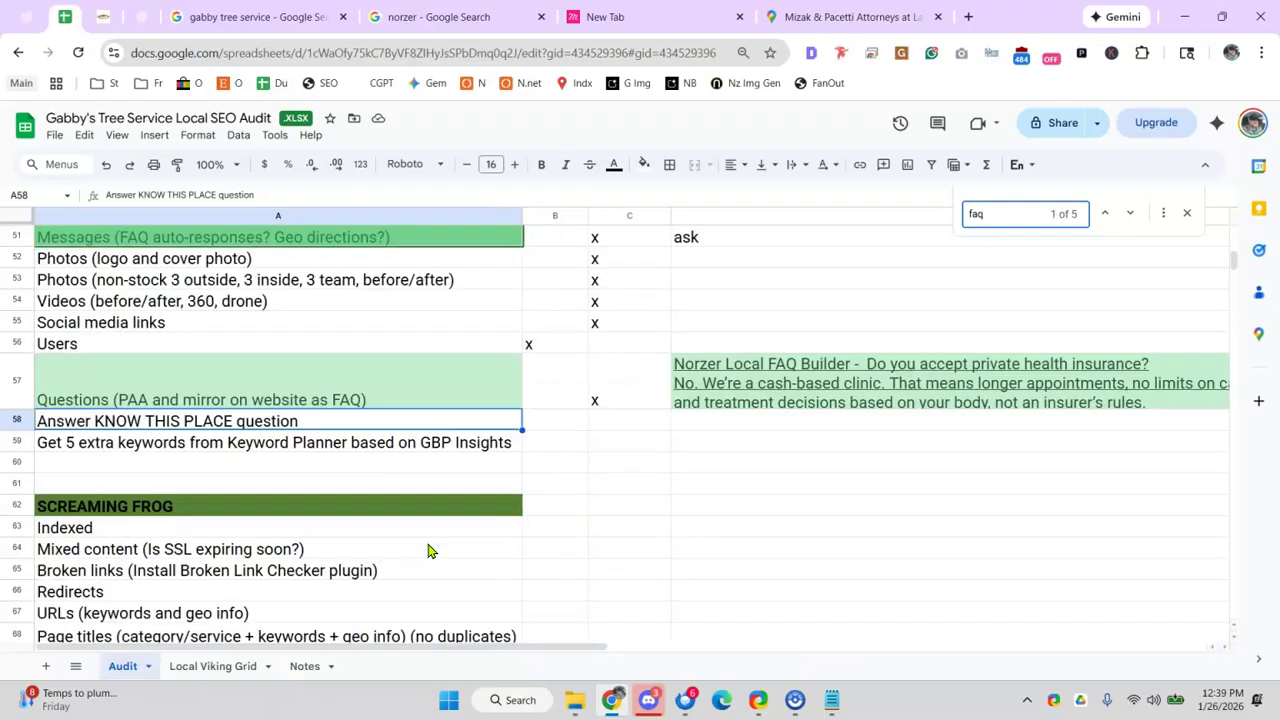
{"action": "key", "text": "Return"}
{"action": "key", "text": "Return"}
{"action": "key", "text": "Return"}
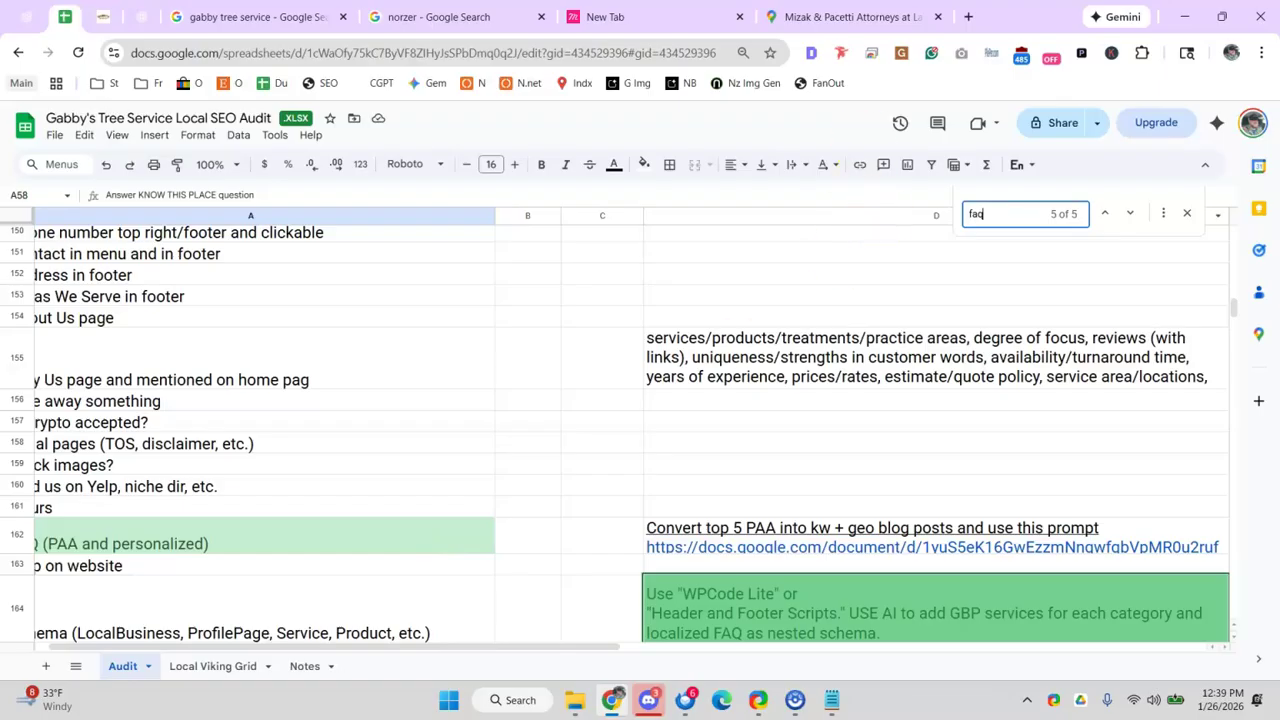
- Open norzer.me in a new browser tab
{"action": "left_click", "coordinate": [962, 17]}
{"action": "type", "text": "norz"}
{"action": "key", "text": "Return"}
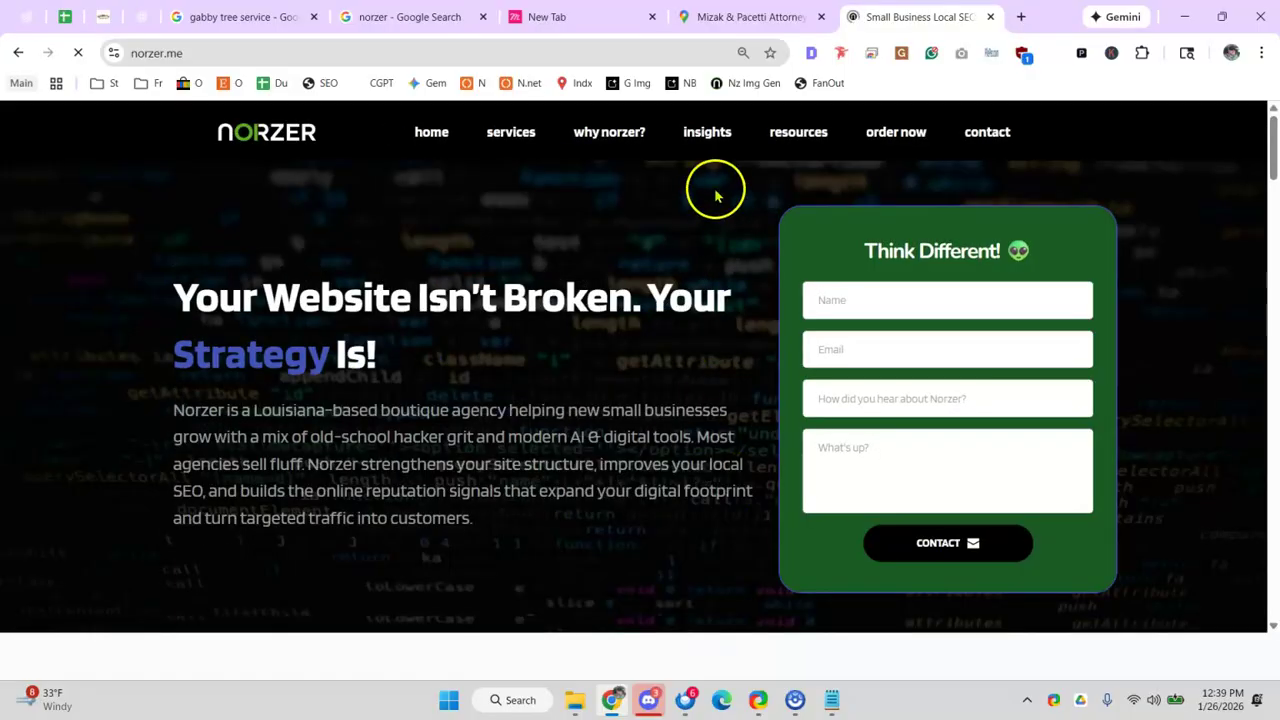
- Open the 'Norzer Local FAQ Builder' AI Prompt v1.2 post from the Norzer insights blog
{"action": "left_click", "coordinate": [709, 131]}
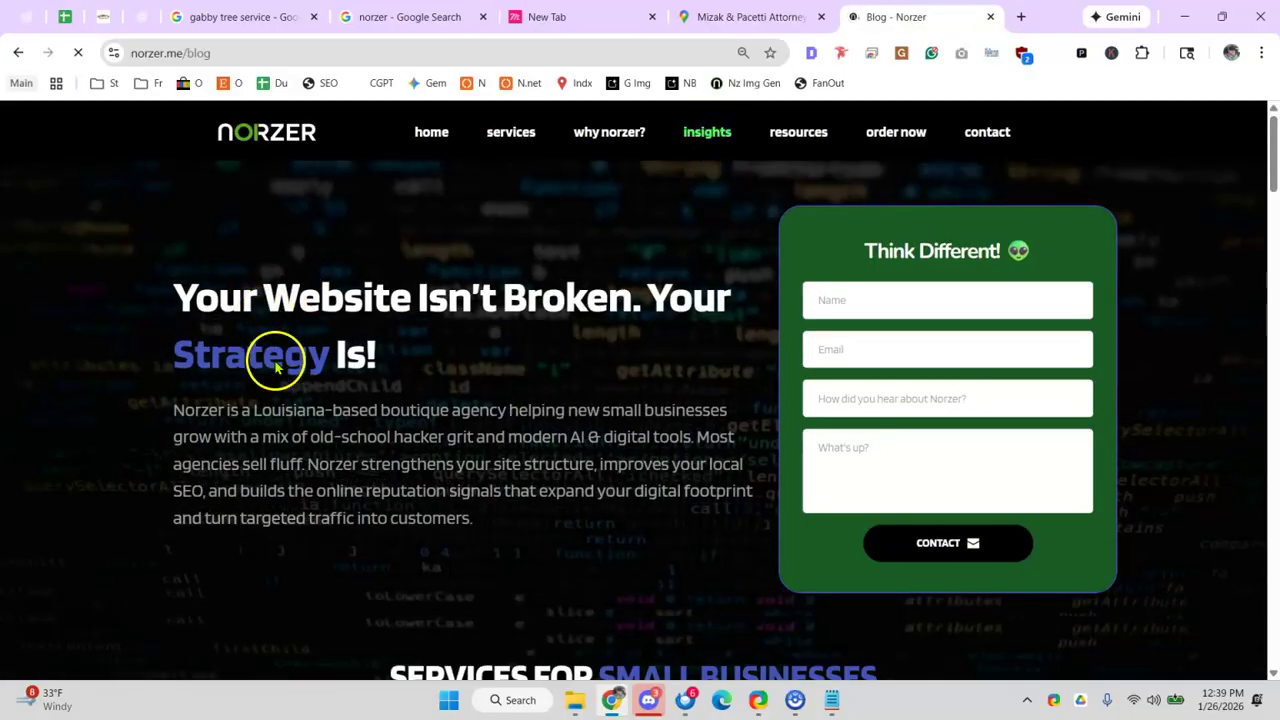
{"action": "scroll", "coordinate": [330, 400], "scroll_direction": "down", "scroll_amount": 2}
{"action": "scroll", "coordinate": [338, 428], "scroll_direction": "down", "scroll_amount": 2}
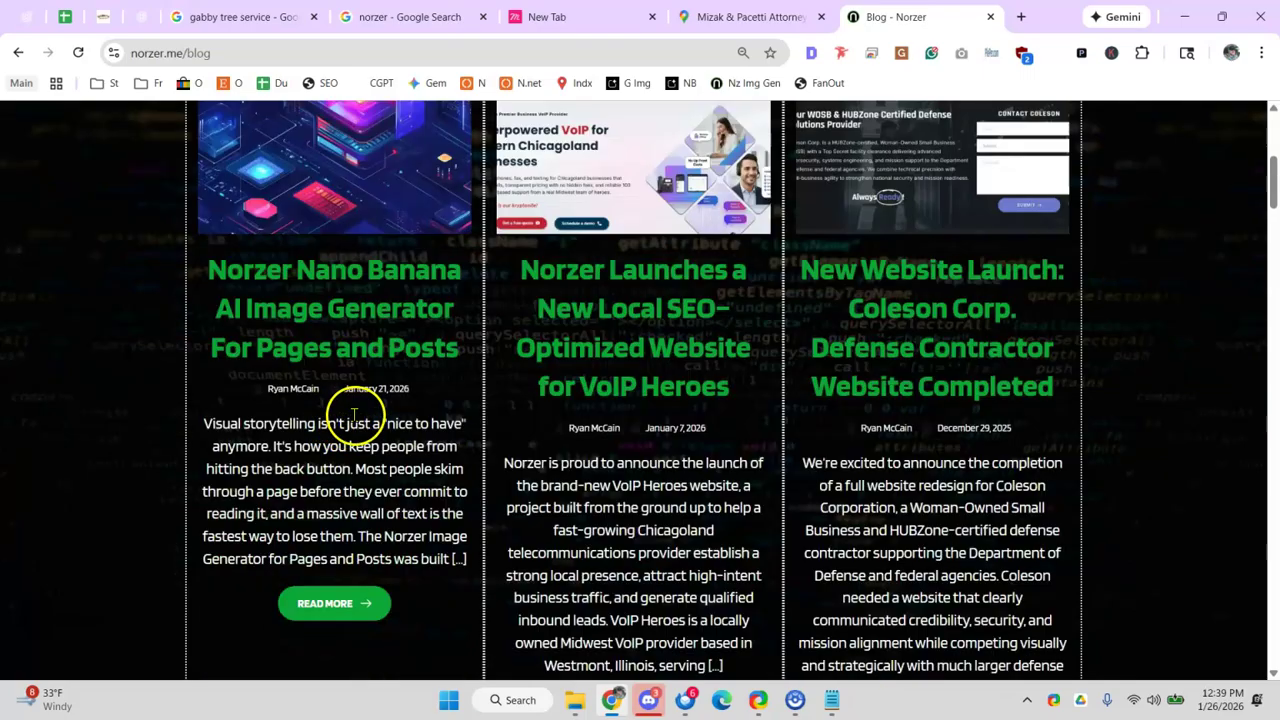
{"action": "scroll", "coordinate": [875, 348], "scroll_direction": "down", "scroll_amount": 5}
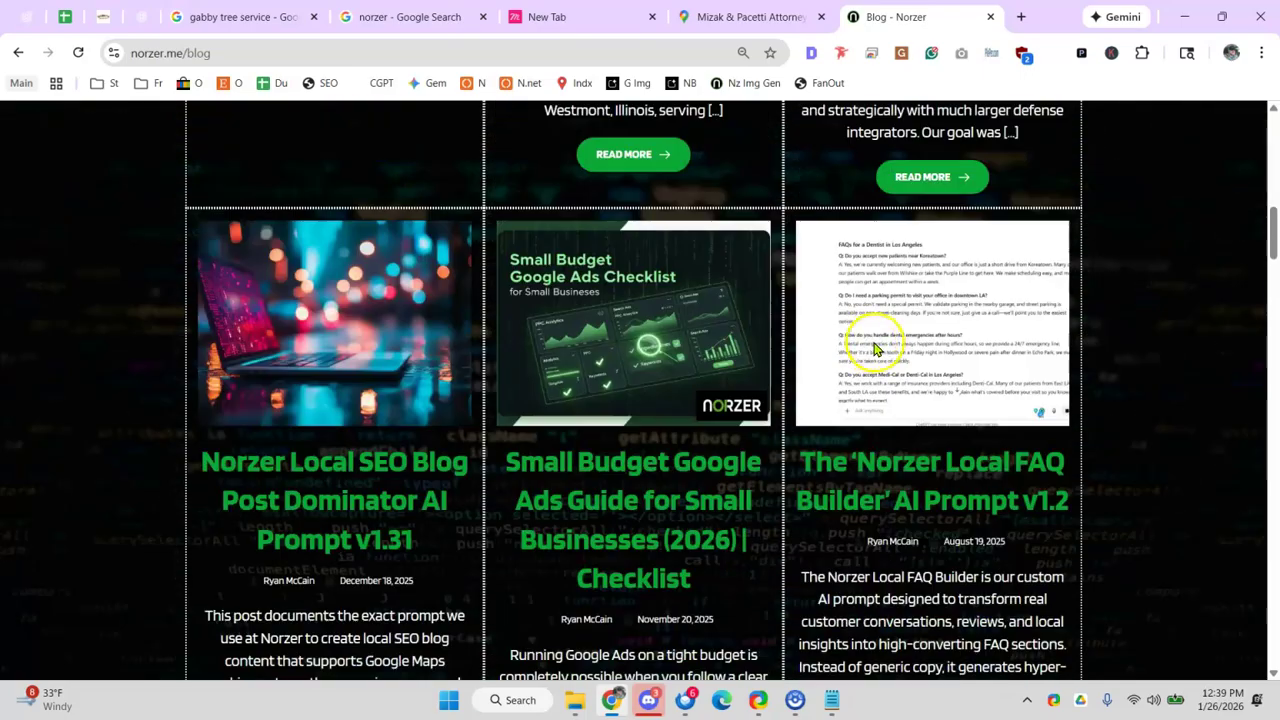
{"action": "scroll", "coordinate": [855, 385], "scroll_direction": "down", "scroll_amount": 3}
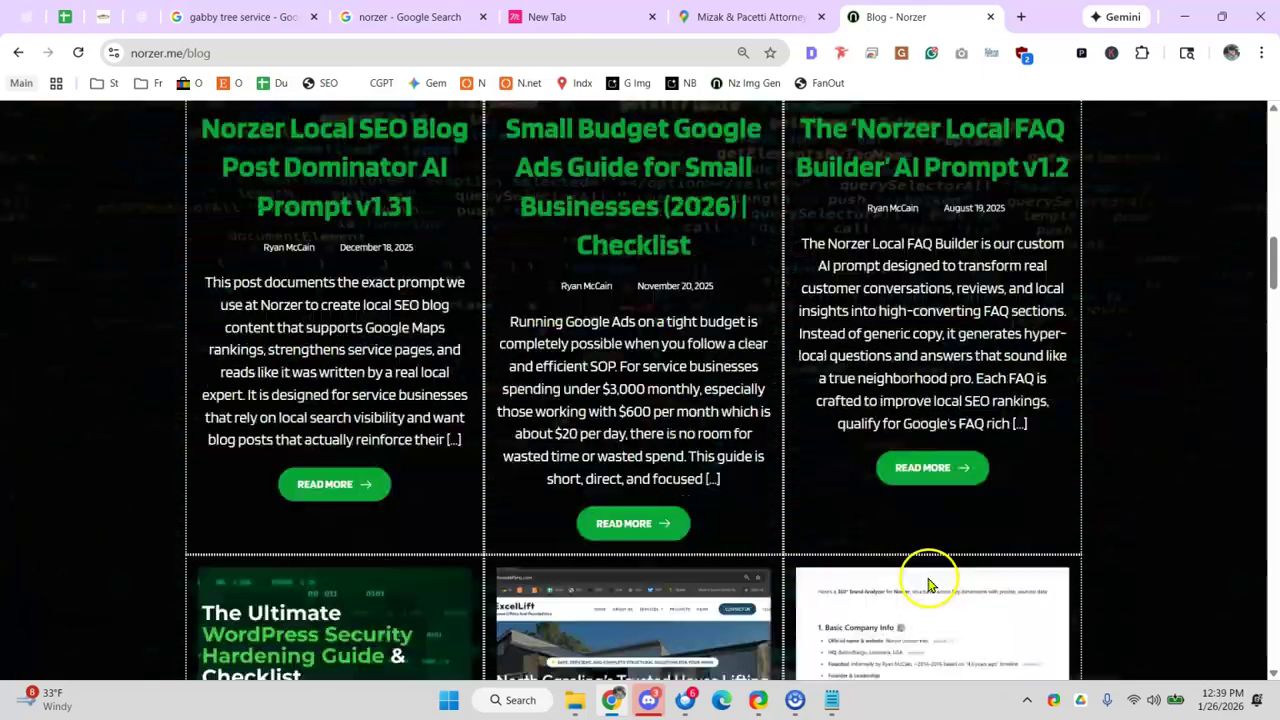
{"action": "left_click", "coordinate": [918, 480]}
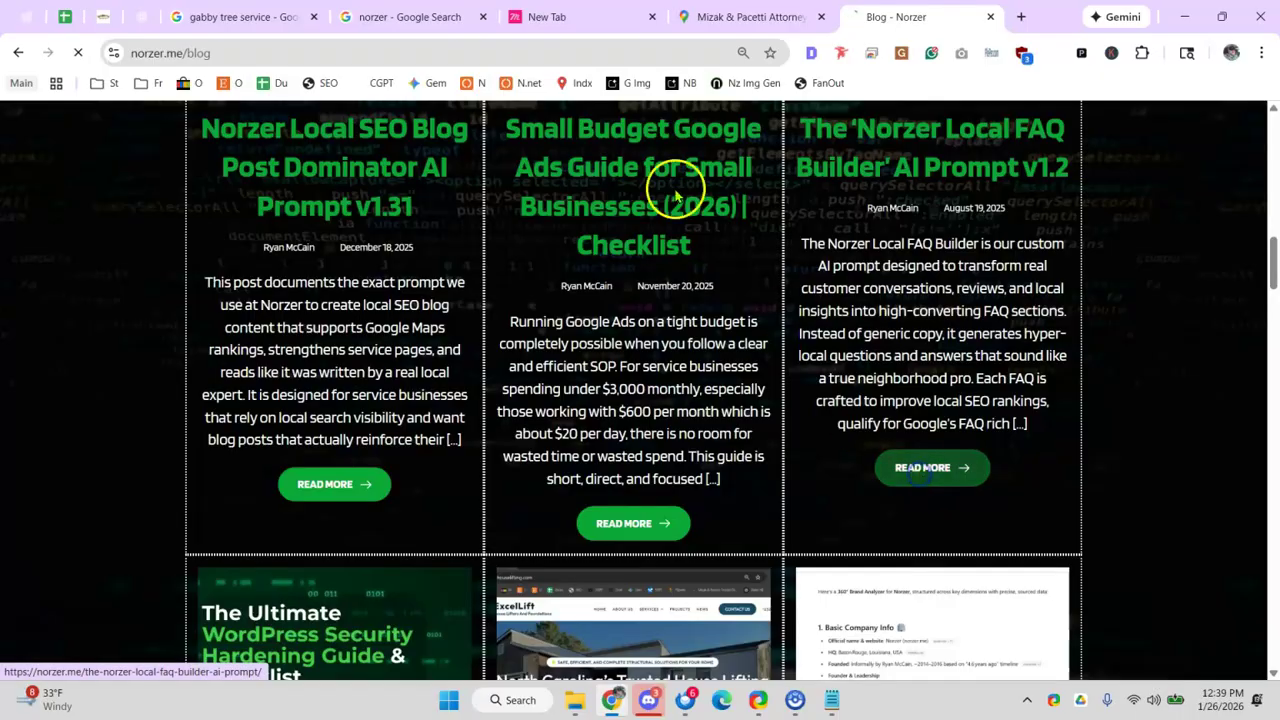
- Select the post's full web address and start blank new browser tabs
{"action": "left_click", "coordinate": [334, 55]}
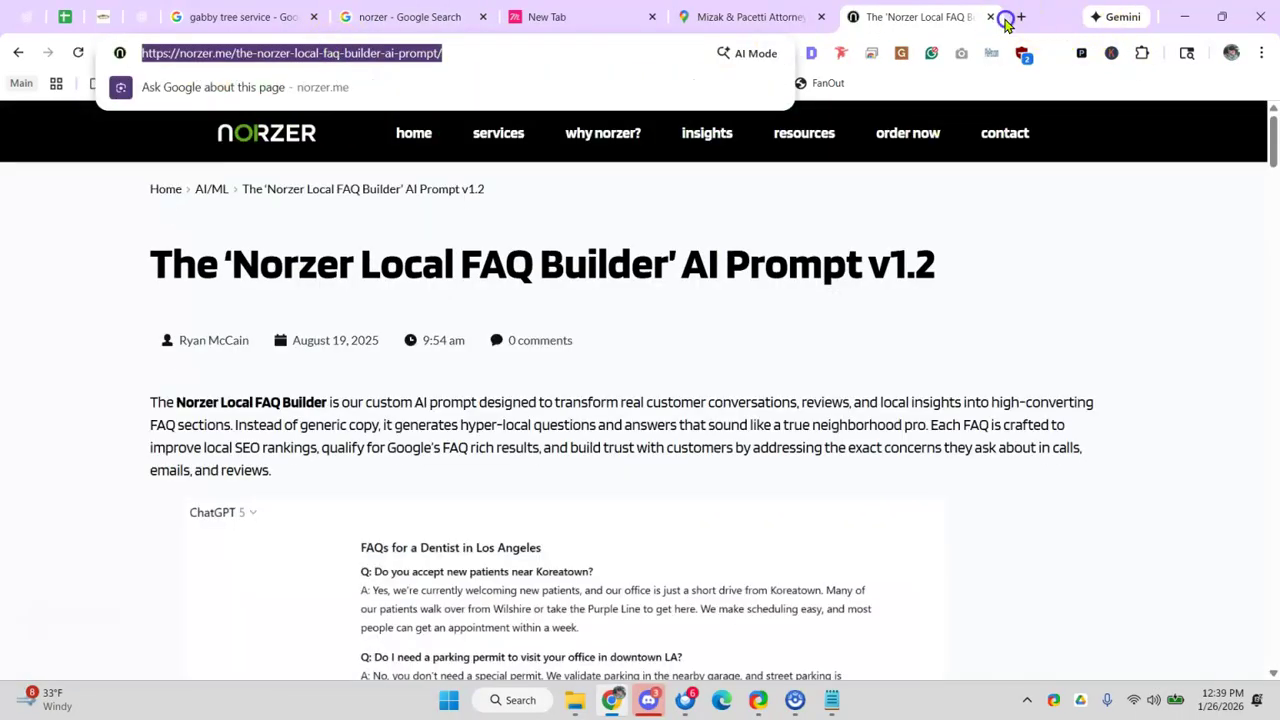
{"action": "double_click", "coordinate": [1005, 22]}
{"action": "left_click", "coordinate": [1028, 18]}
{"action": "left_click", "coordinate": [1028, 18]}
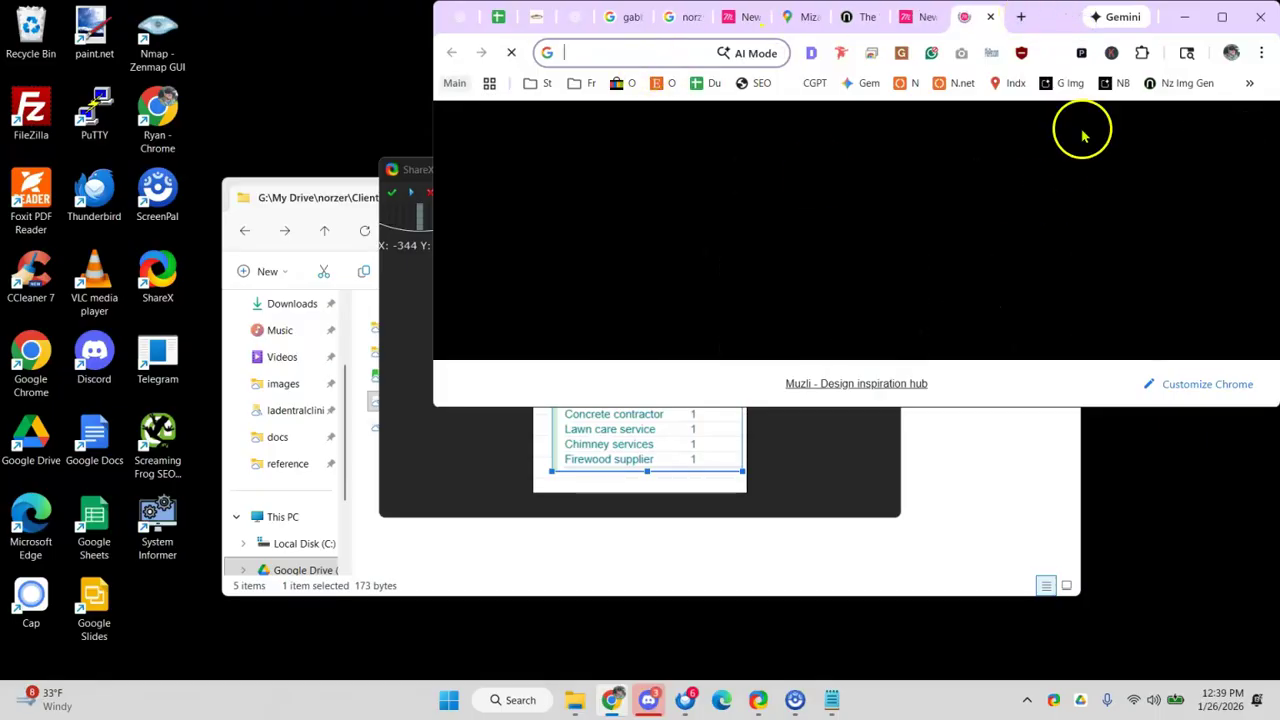
- Search 'local' in the address bar and open the Norzer Local SEO Audit Template sheet
{"action": "left_click", "coordinate": [1220, 28]}
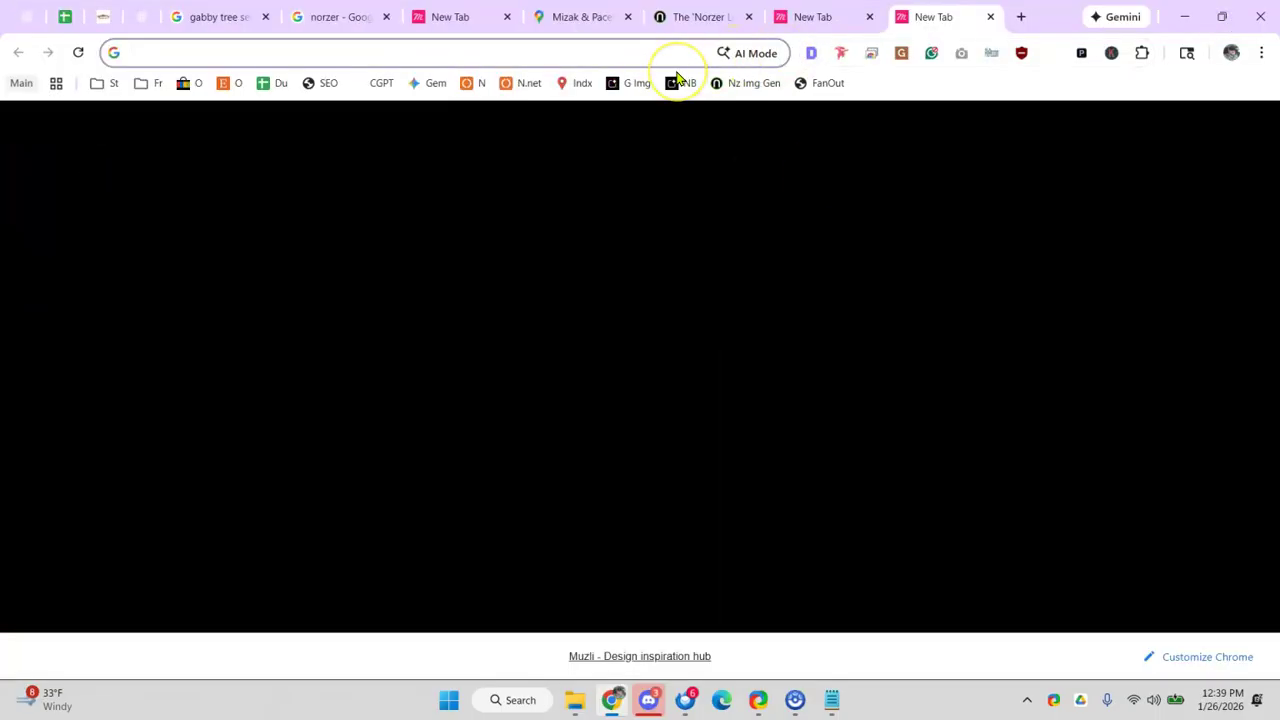
{"action": "type", "text": "lcoc"}
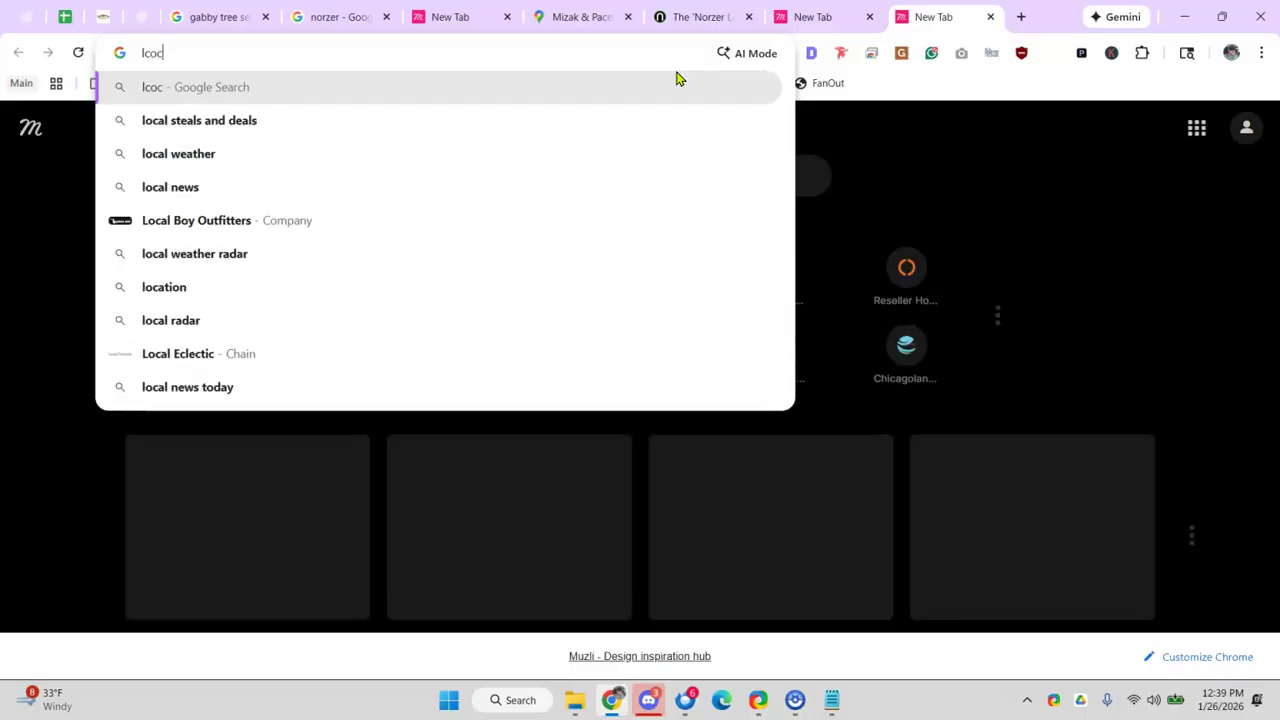
{"action": "key", "text": "BackSpace"}
{"action": "key", "text": "BackSpace"}
{"action": "key", "text": "BackSpace"}
{"action": "type", "text": "ocal"}
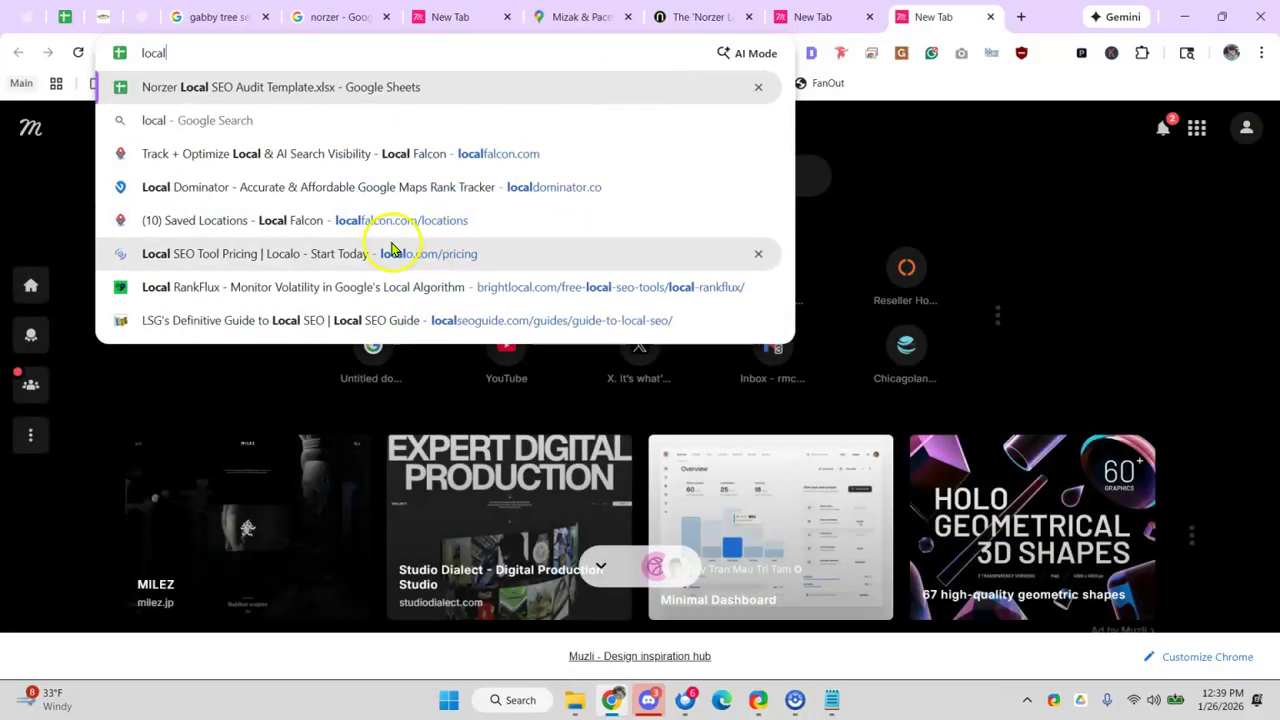
{"action": "left_click", "coordinate": [300, 87]}
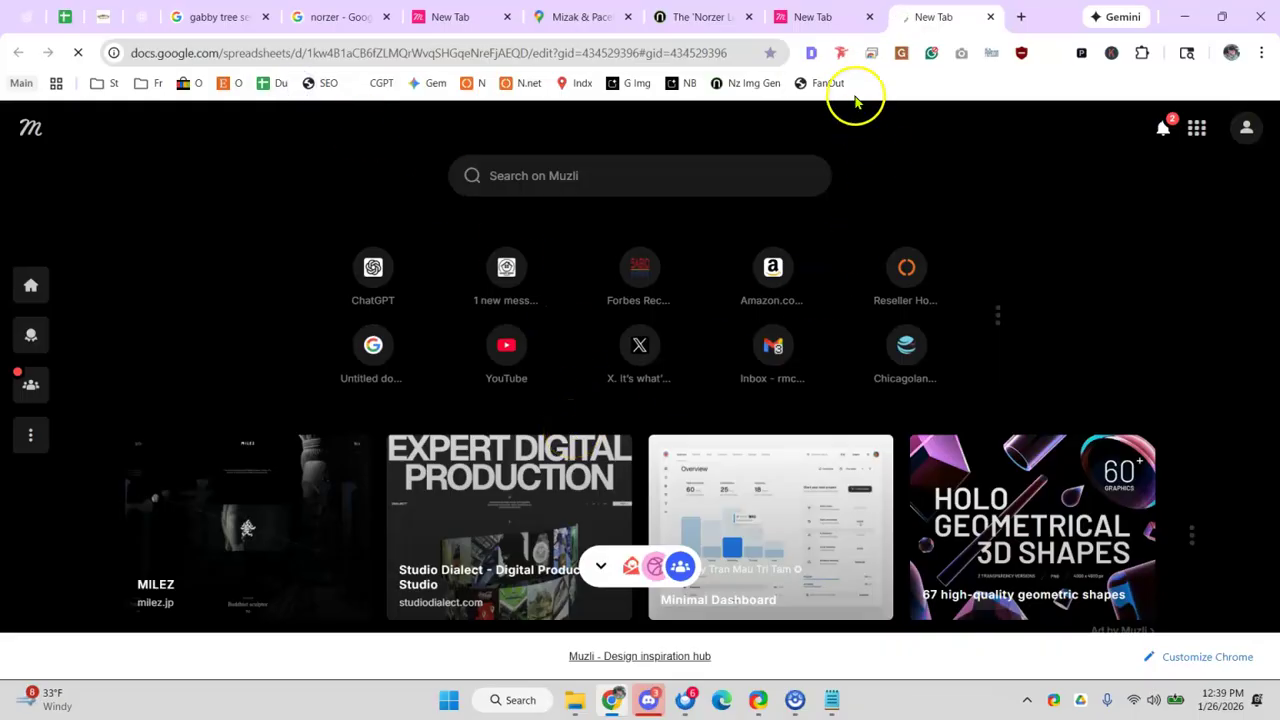
- Close the FAQ Builder, maps, blank, search and tree service tabs, keeping the audit template
{"action": "left_click", "coordinate": [873, 27]}
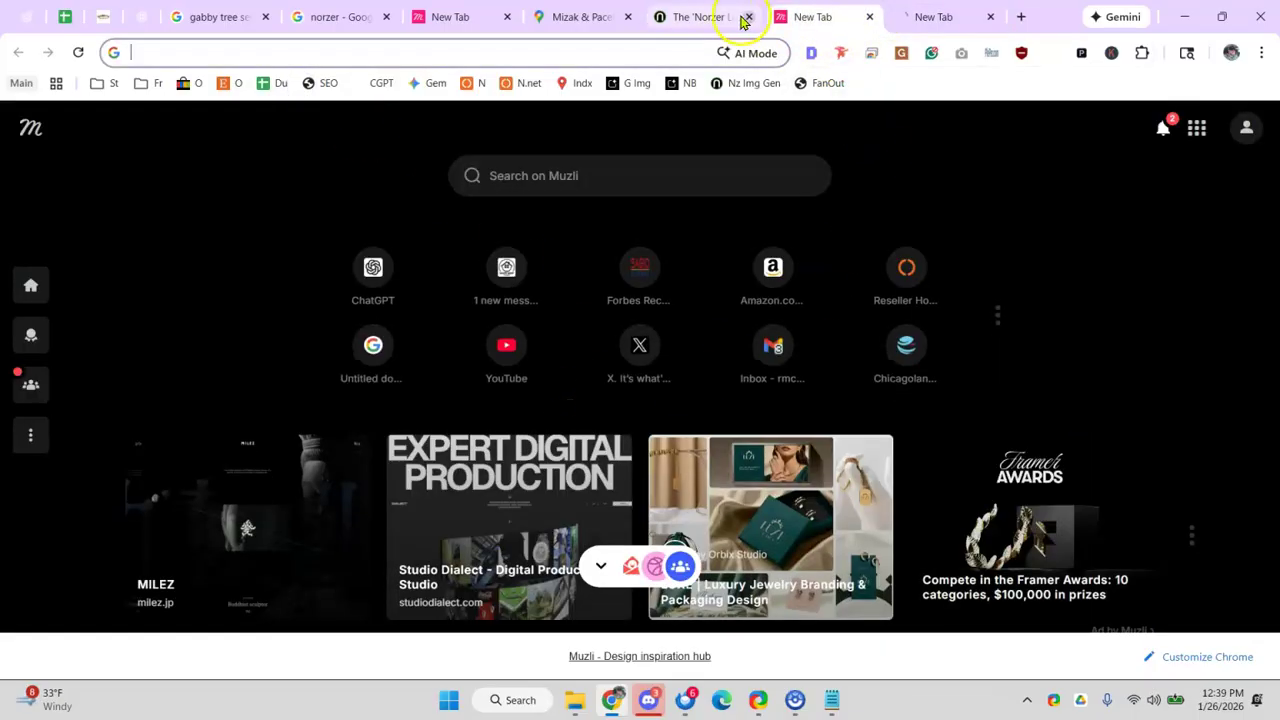
{"action": "left_click", "coordinate": [752, 27]}
{"action": "left_click", "coordinate": [752, 18]}
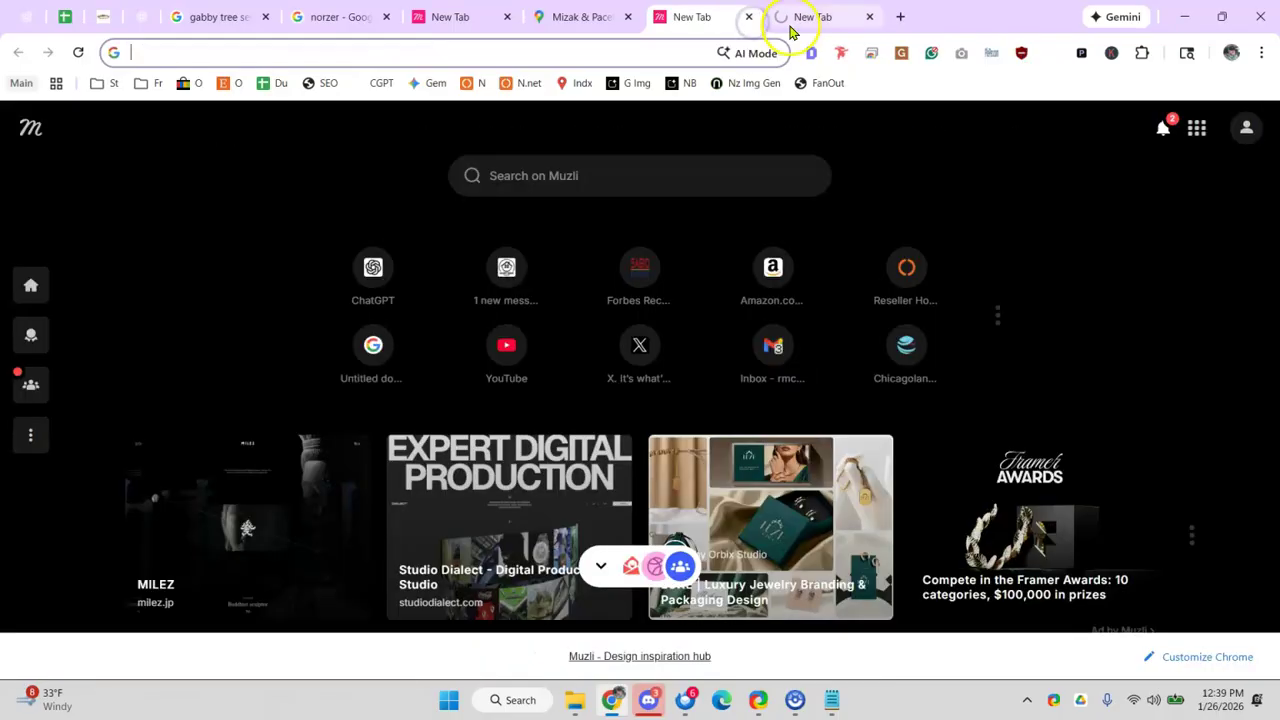
{"action": "left_click", "coordinate": [800, 20]}
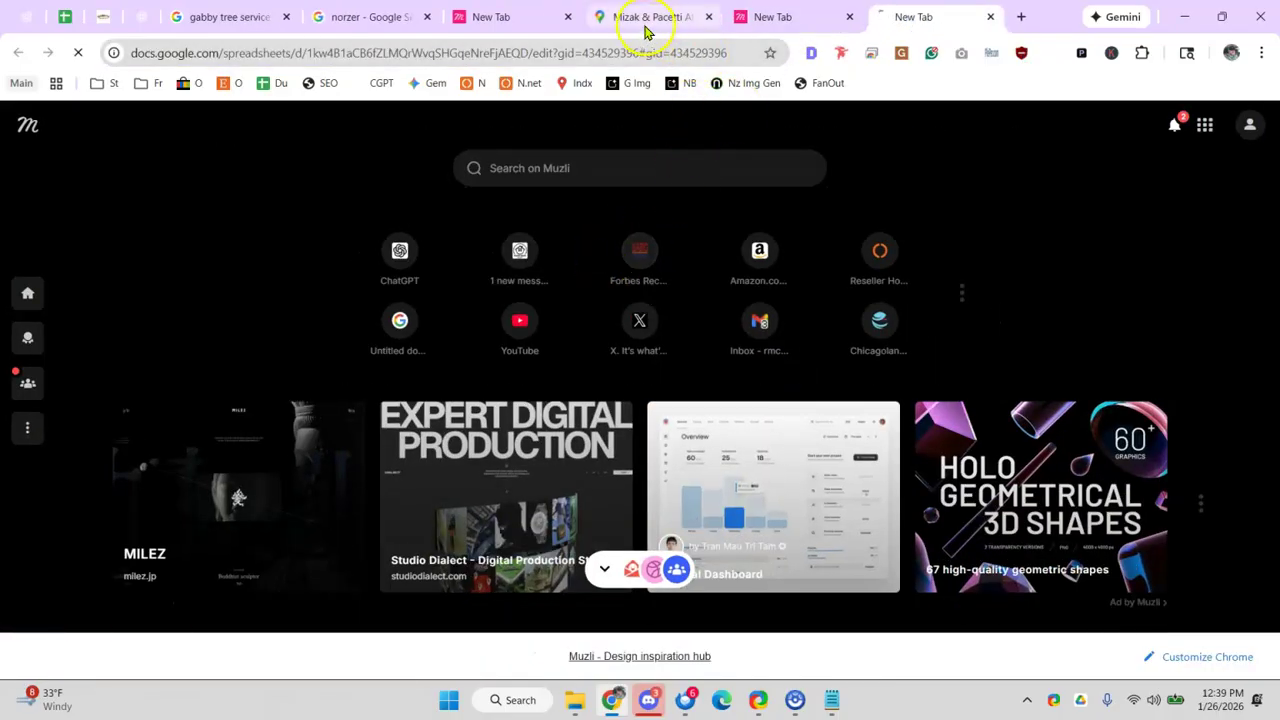
{"action": "left_click", "coordinate": [700, 25]}
{"action": "left_click", "coordinate": [708, 20]}
{"action": "left_click", "coordinate": [708, 20]}
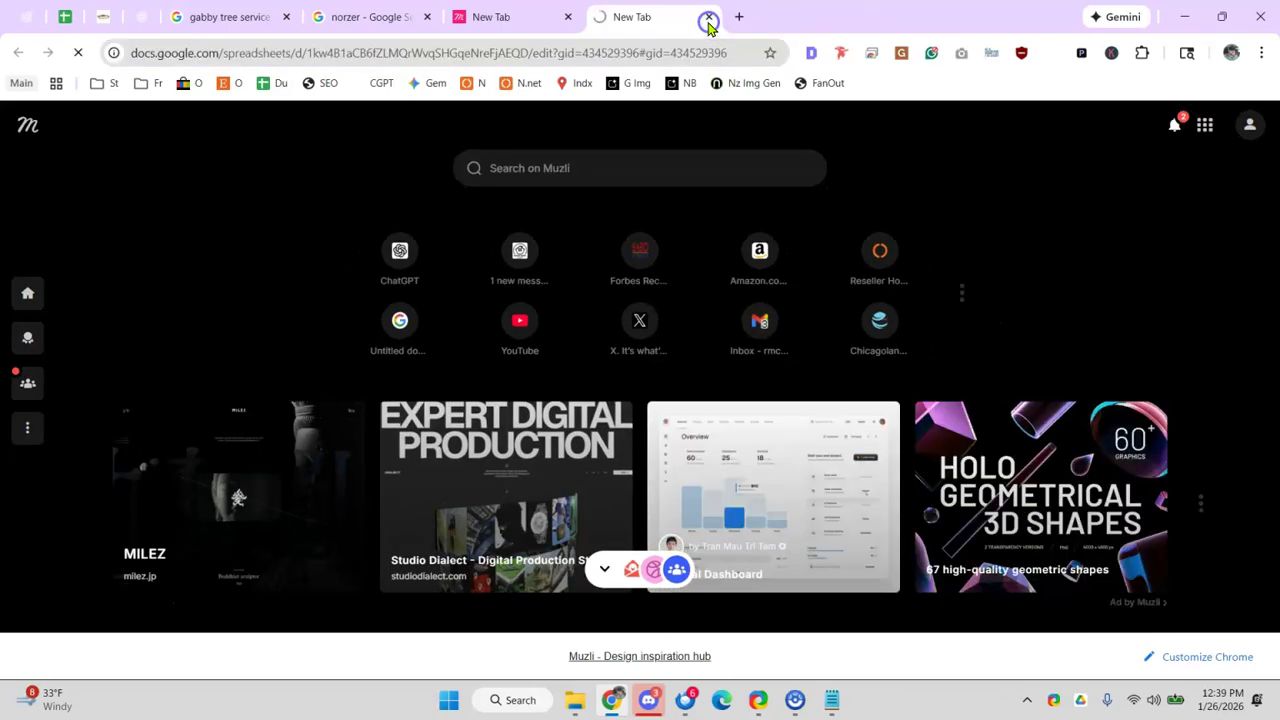
{"action": "left_click", "coordinate": [568, 17]}
{"action": "left_click", "coordinate": [427, 17]}
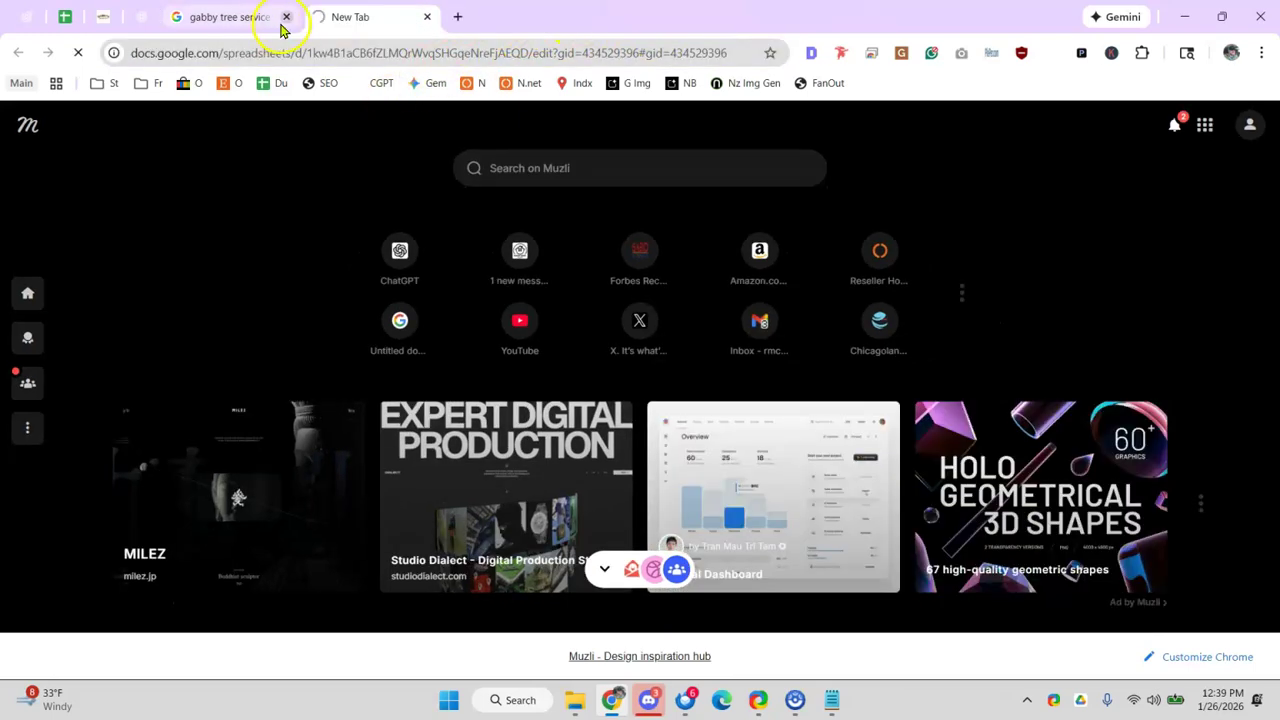
{"action": "left_click", "coordinate": [288, 20]}
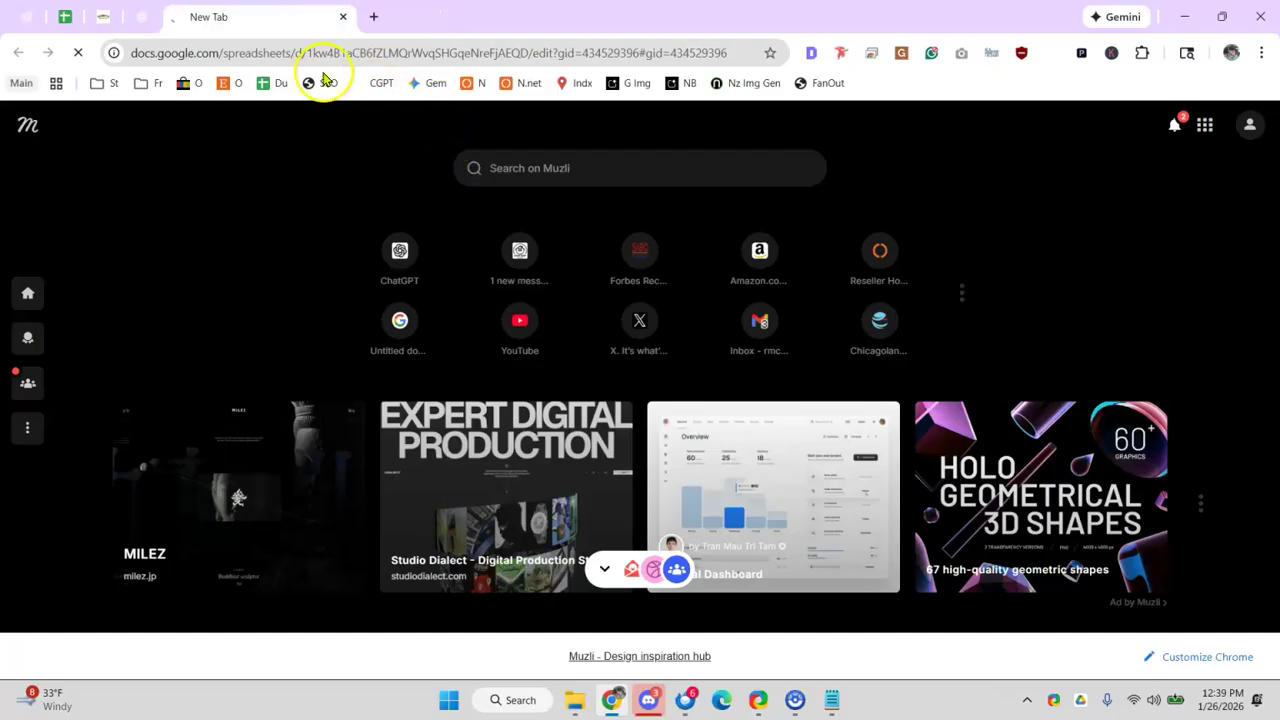
{"action": "left_click", "coordinate": [225, 52]}
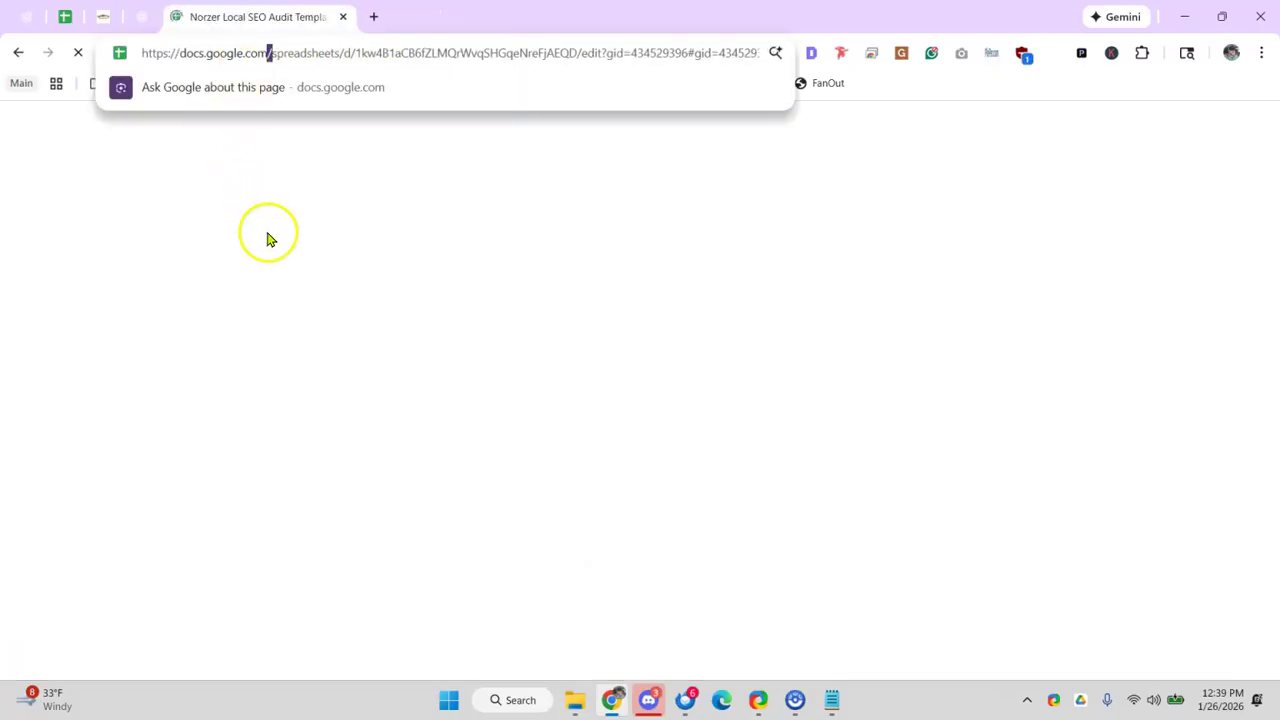
- Scroll down the audit checklist to the FAQ Builder comment in D57
{"action": "left_click", "coordinate": [225, 405]}
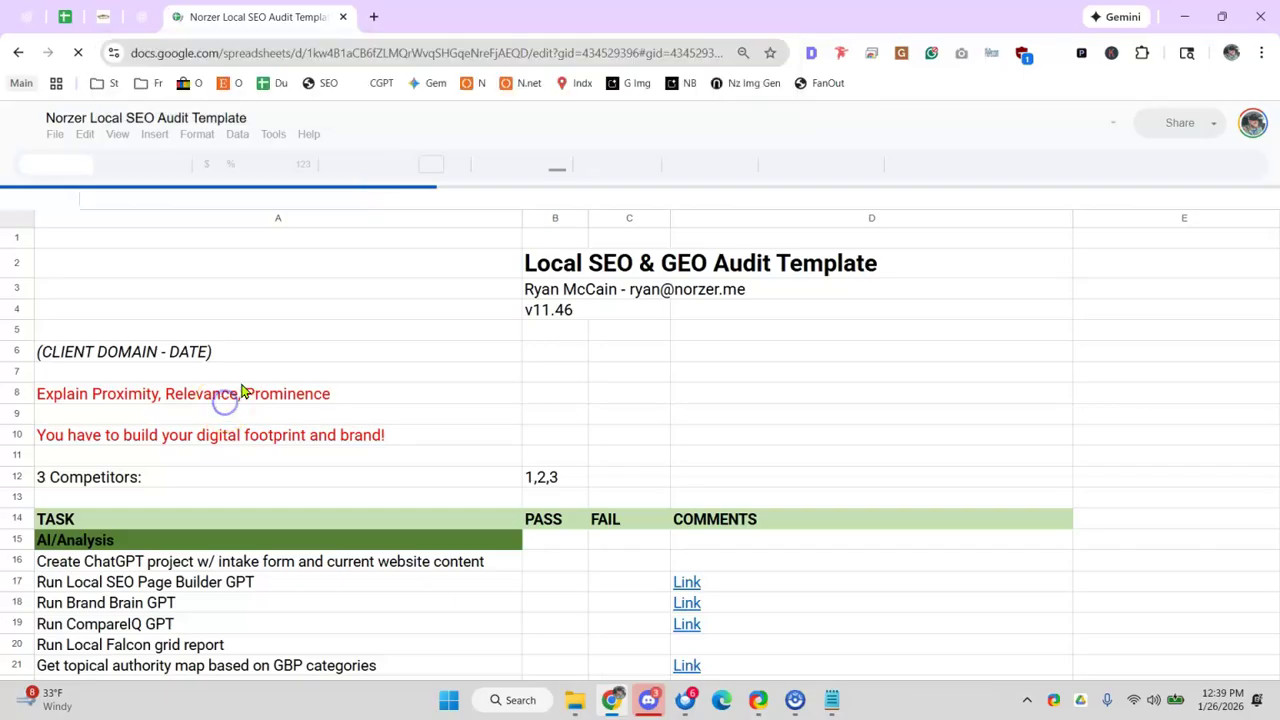
{"action": "scroll", "coordinate": [343, 395], "scroll_direction": "down", "scroll_amount": 10}
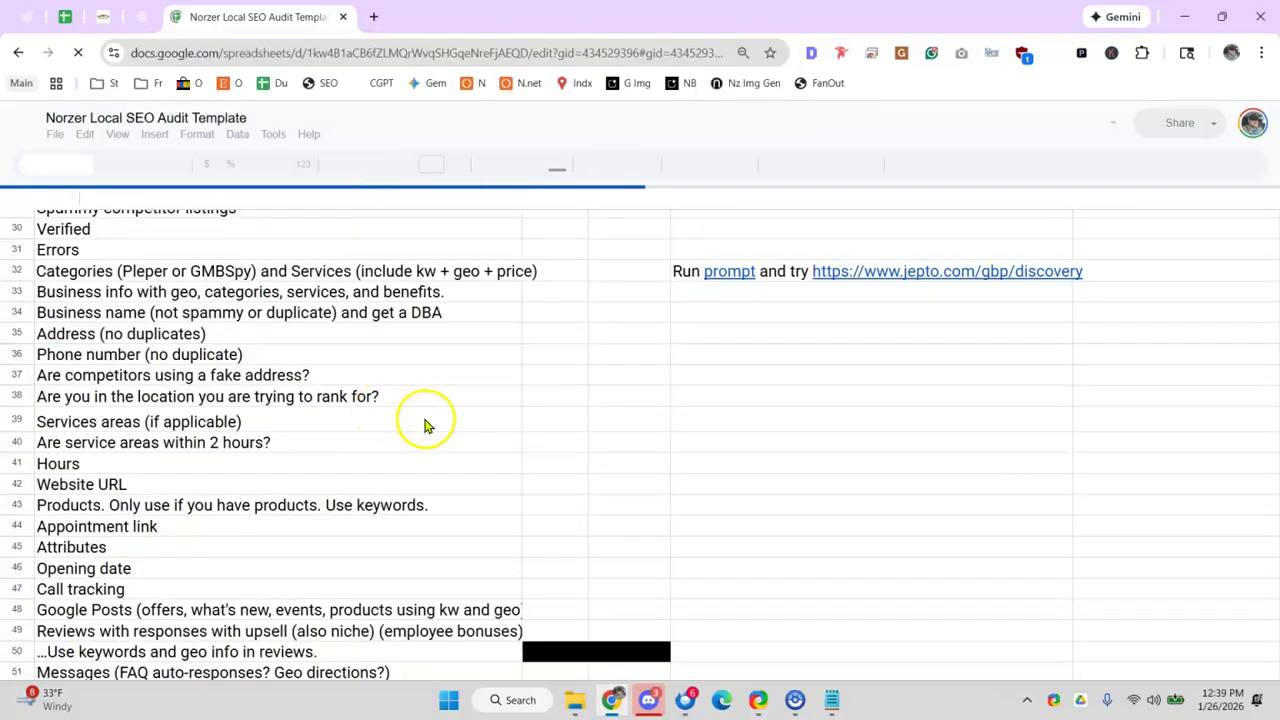
{"action": "left_click", "coordinate": [490, 431]}
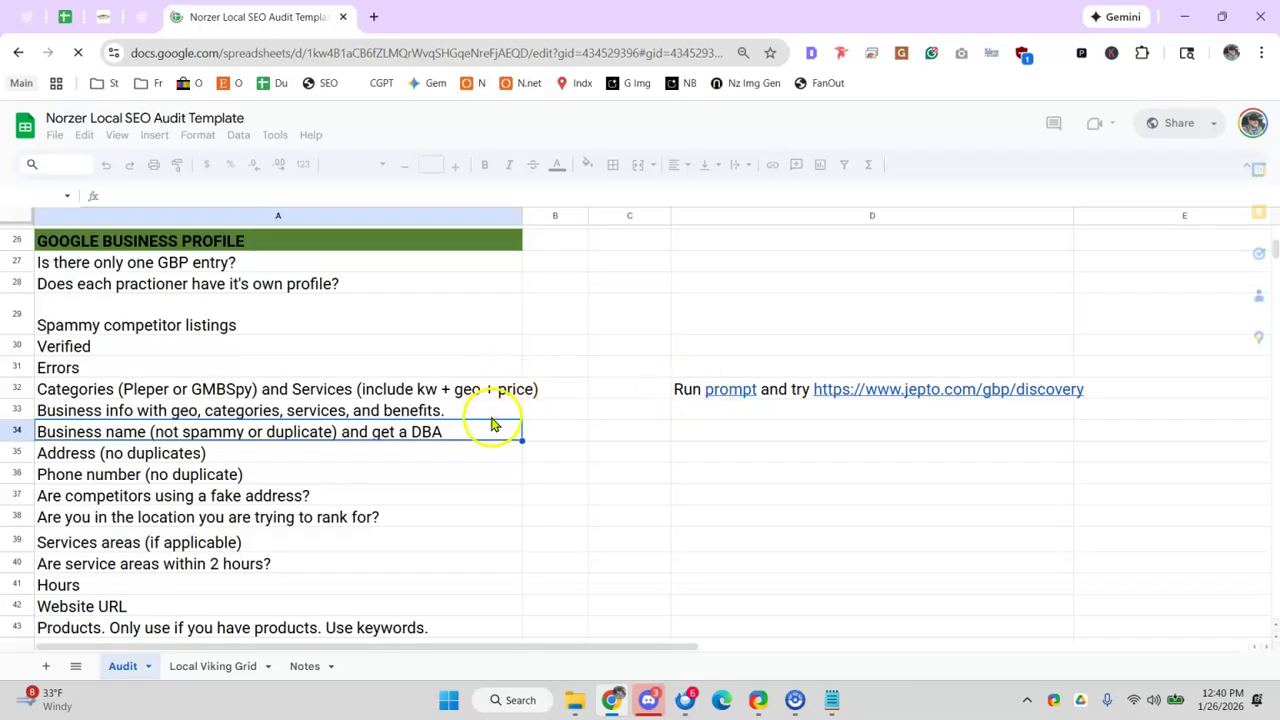
{"action": "scroll", "coordinate": [435, 552], "scroll_direction": "down", "scroll_amount": 2}
{"action": "left_click", "coordinate": [435, 546]}
{"action": "scroll", "coordinate": [503, 432], "scroll_direction": "down", "scroll_amount": 5}
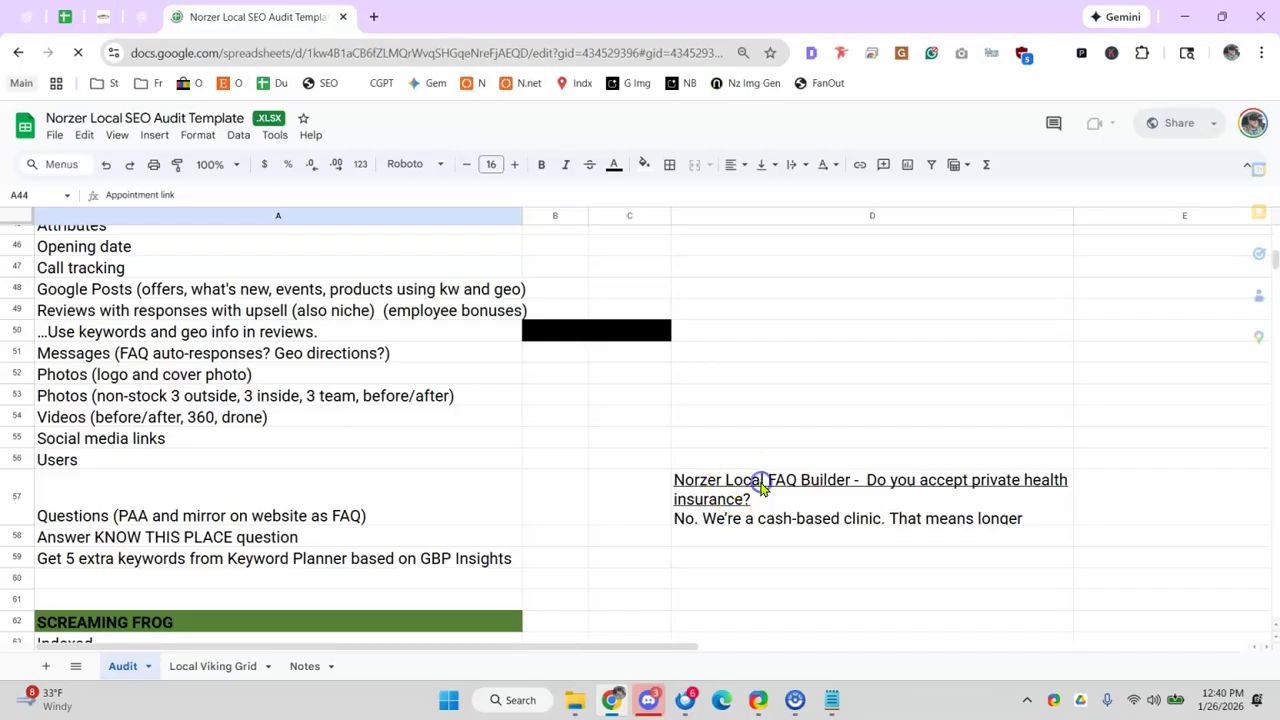
{"action": "left_click", "coordinate": [762, 484]}
- Hyperlink the words 'Norzer Local FAQ Builder' in D57 to the norzer.me FAQ Builder article
{"action": "double_click", "coordinate": [742, 494]}
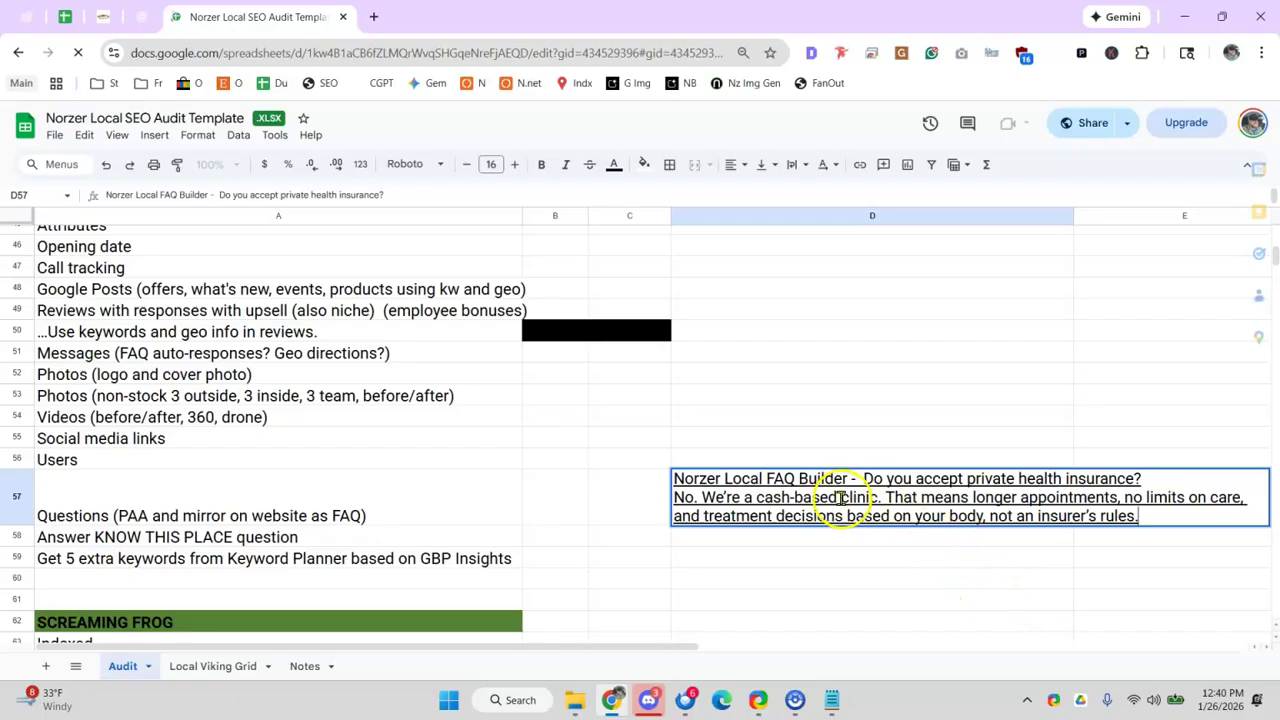
{"action": "left_click_drag", "start_coordinate": [847, 478], "coordinate": [691, 481]}
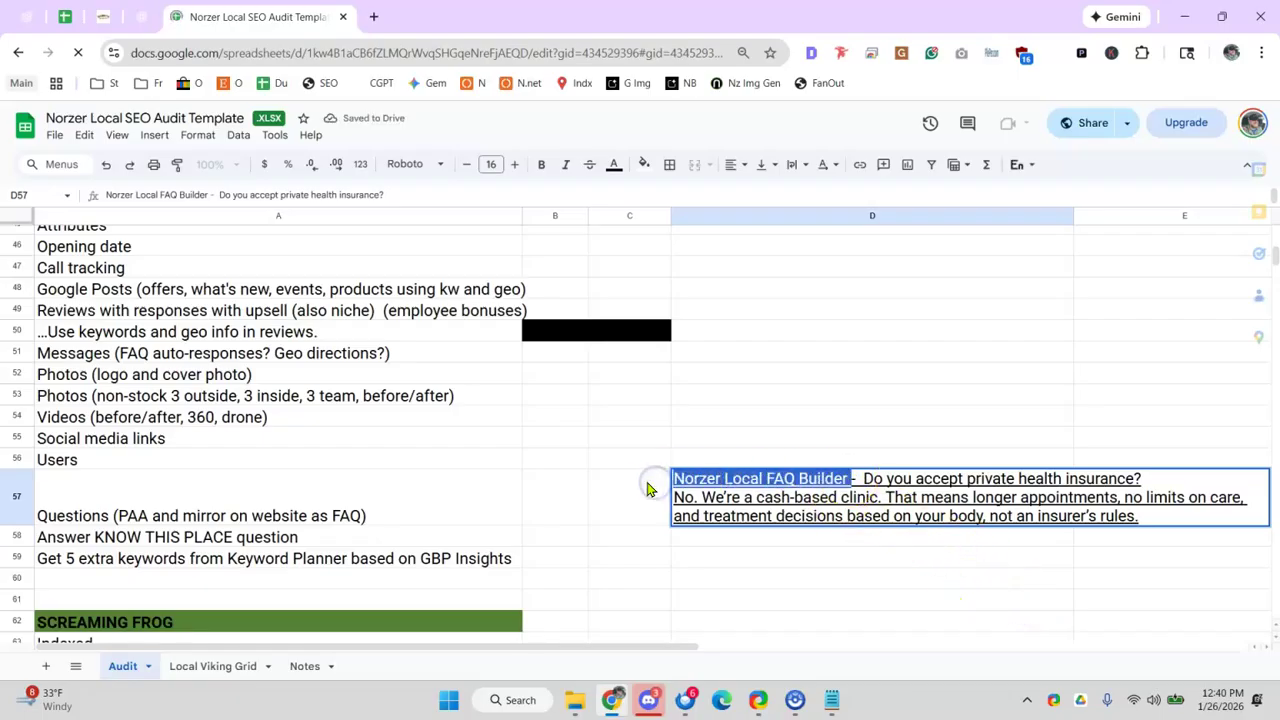
{"action": "key", "text": "ctrl+k"}
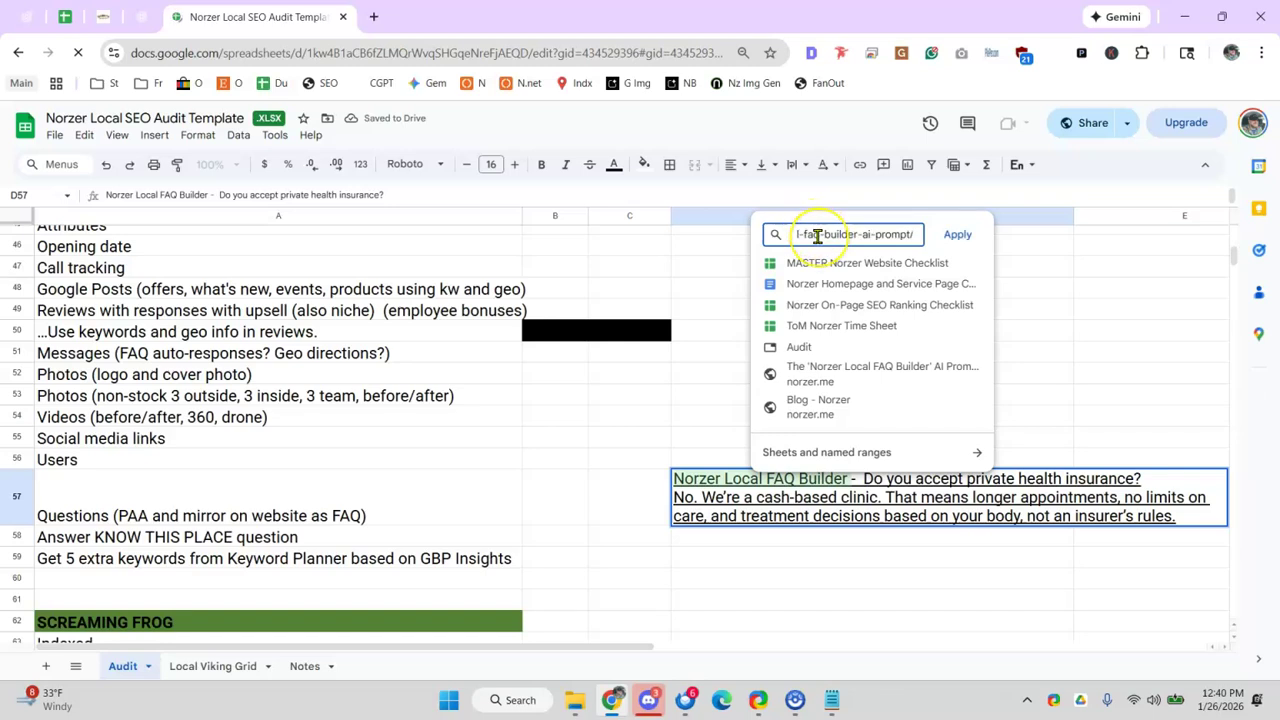
{"action": "key", "text": "Return"}
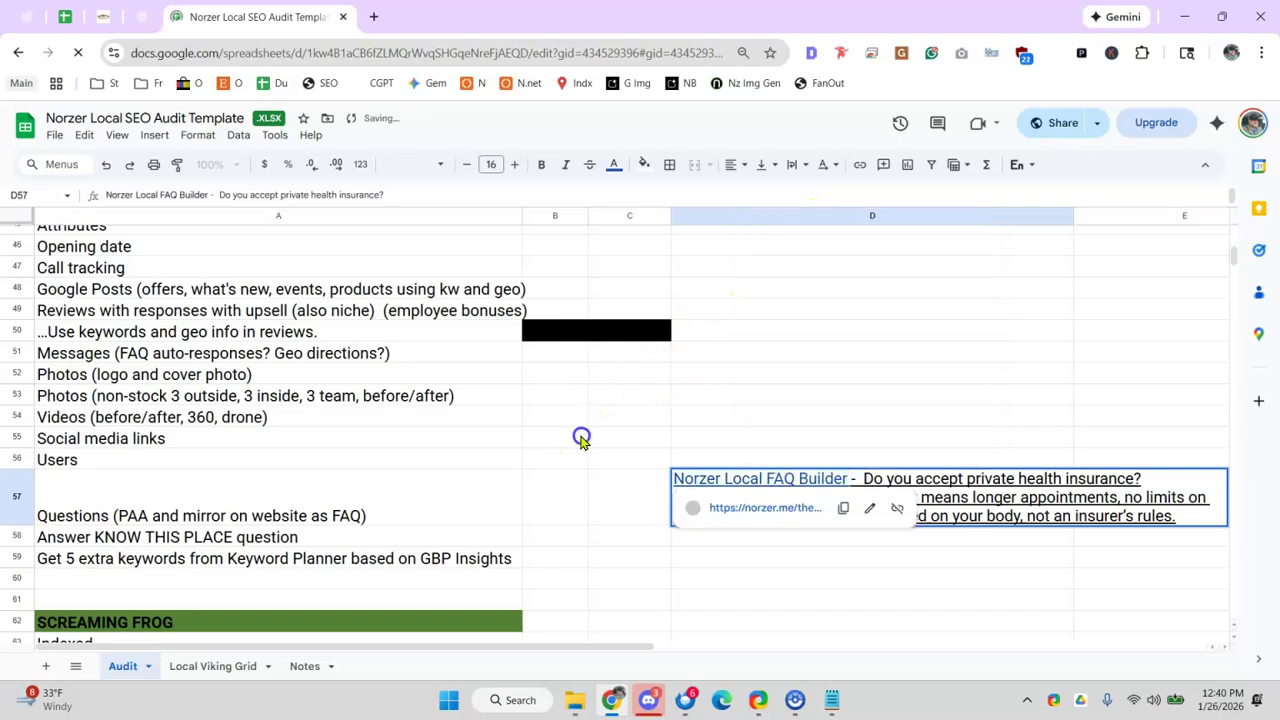
{"action": "left_click", "coordinate": [580, 436]}
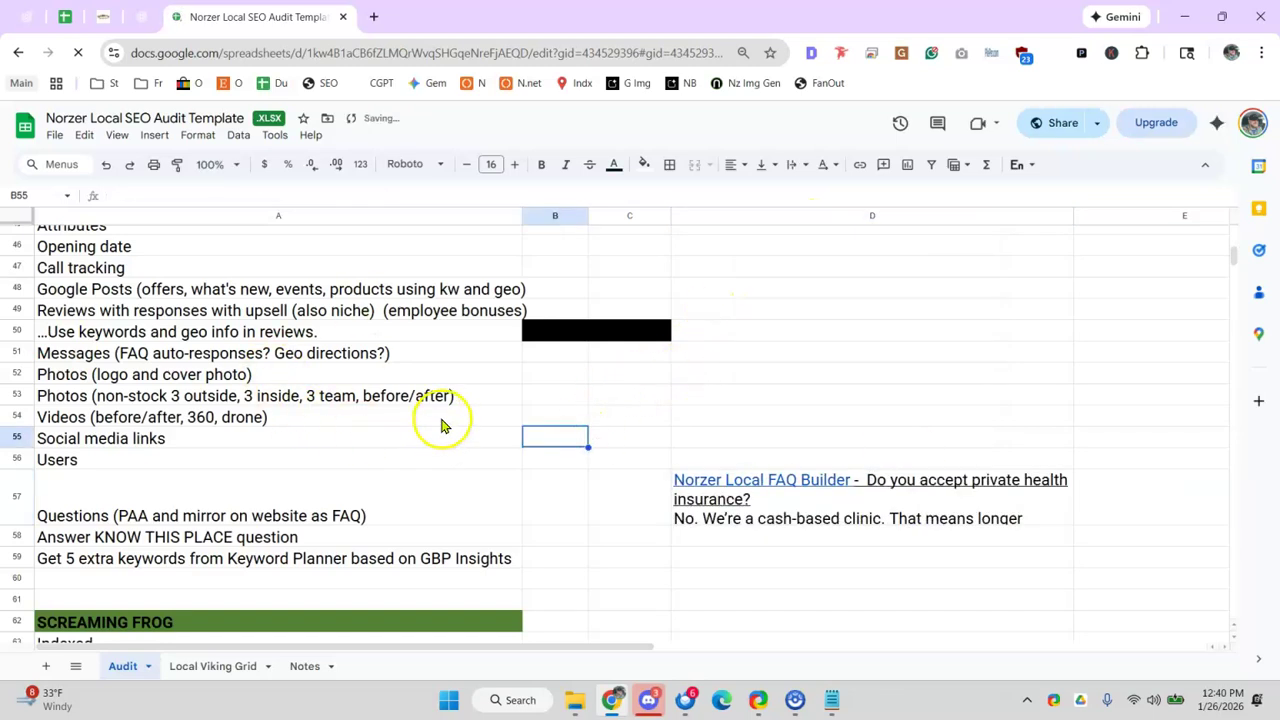
{"action": "left_click", "coordinate": [142, 16]}
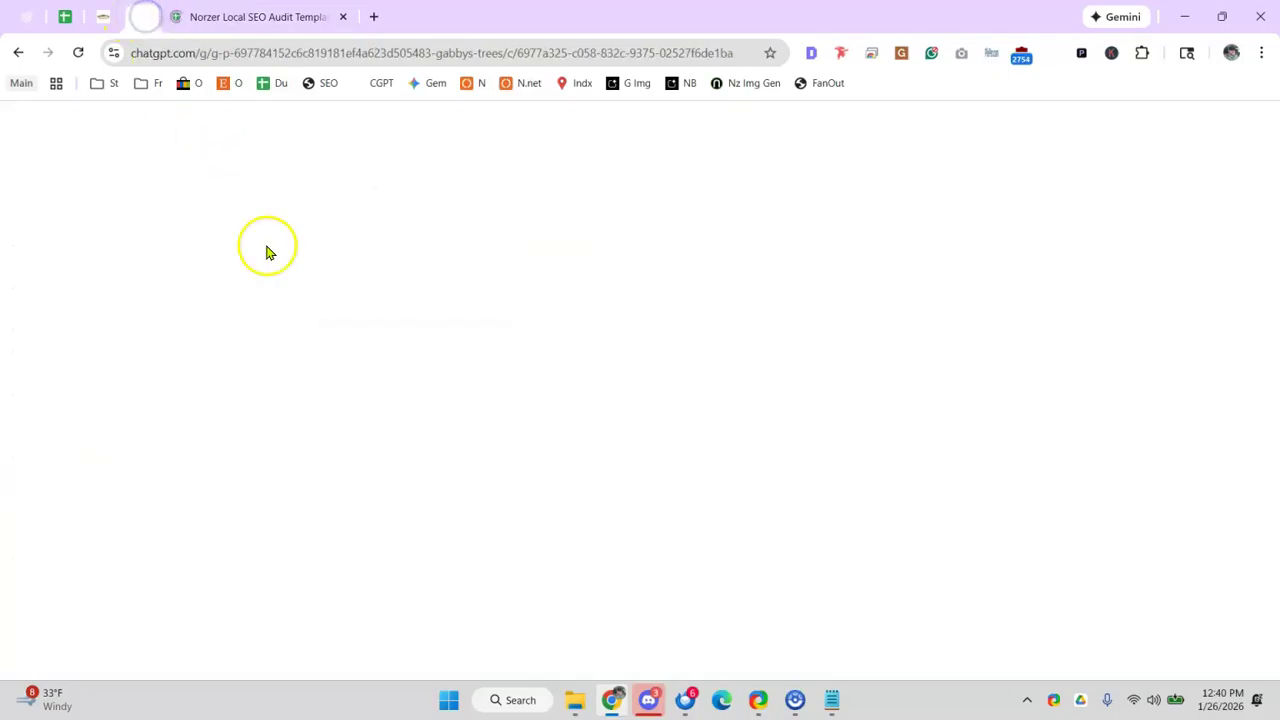
{"action": "left_click", "coordinate": [300, 25]}
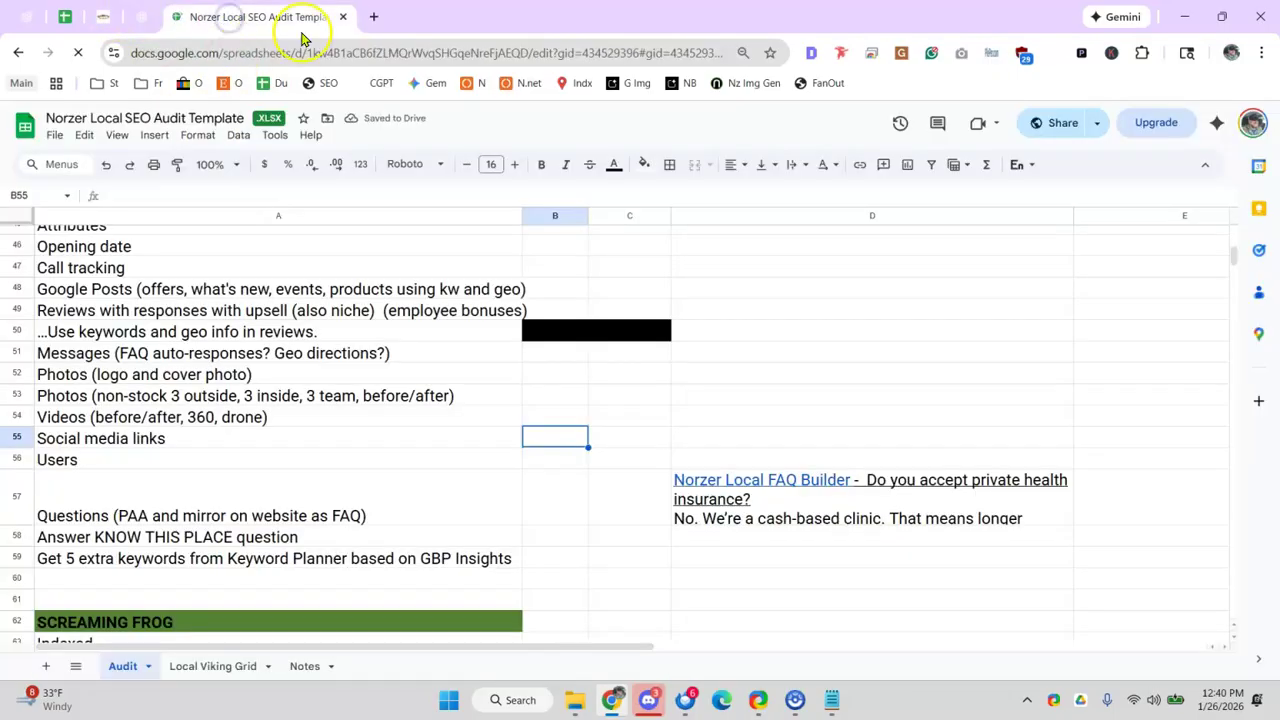
- Close the Norzer template tab and bring up Gabby's Tree Service audit spreadsheet
{"action": "left_click", "coordinate": [342, 17]}
{"action": "left_click", "coordinate": [64, 17]}
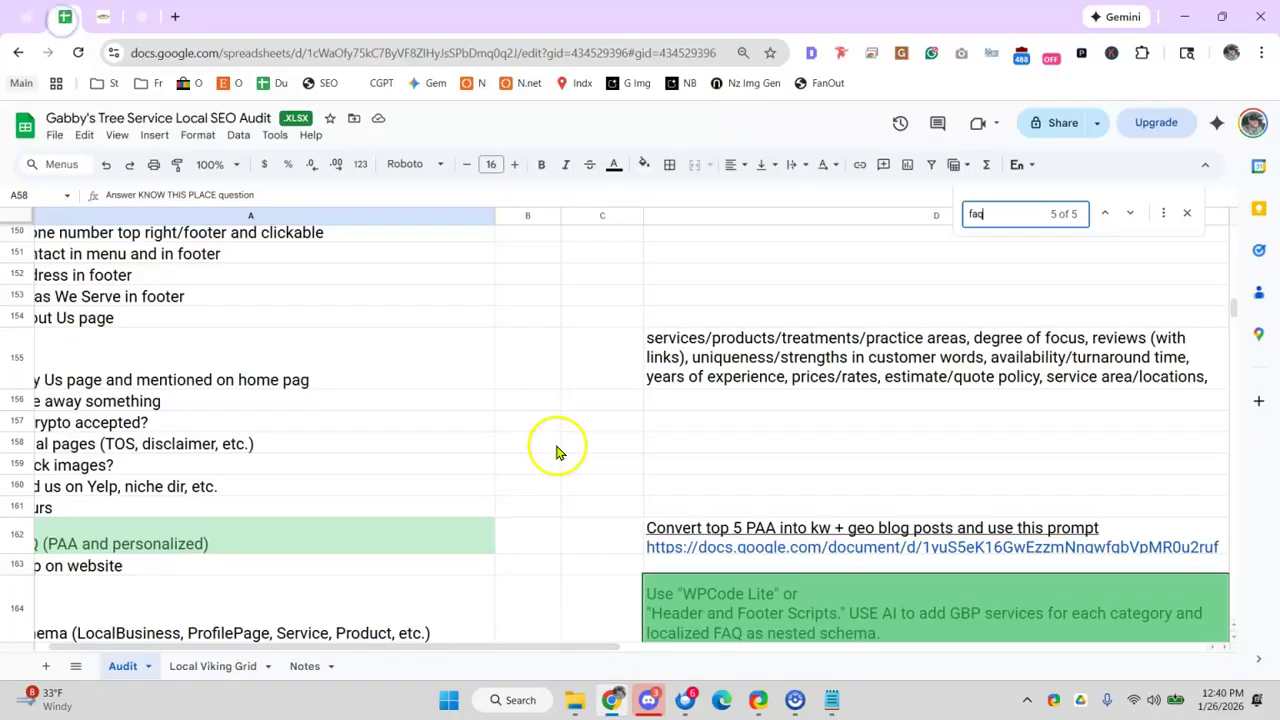
{"action": "left_click", "coordinate": [617, 458]}
{"action": "scroll", "coordinate": [450, 560], "scroll_direction": "down", "scroll_amount": 2}
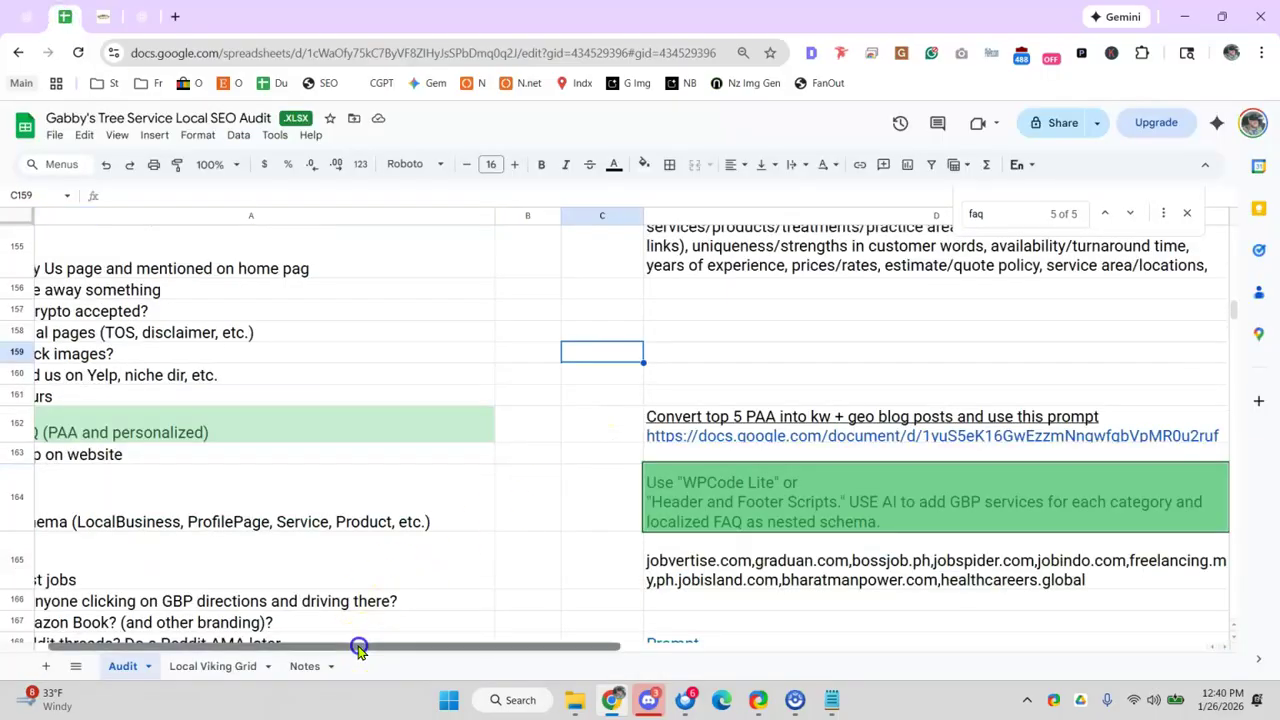
{"action": "left_click_drag", "start_coordinate": [357, 645], "coordinate": [190, 640]}
{"action": "left_click", "coordinate": [301, 458]}
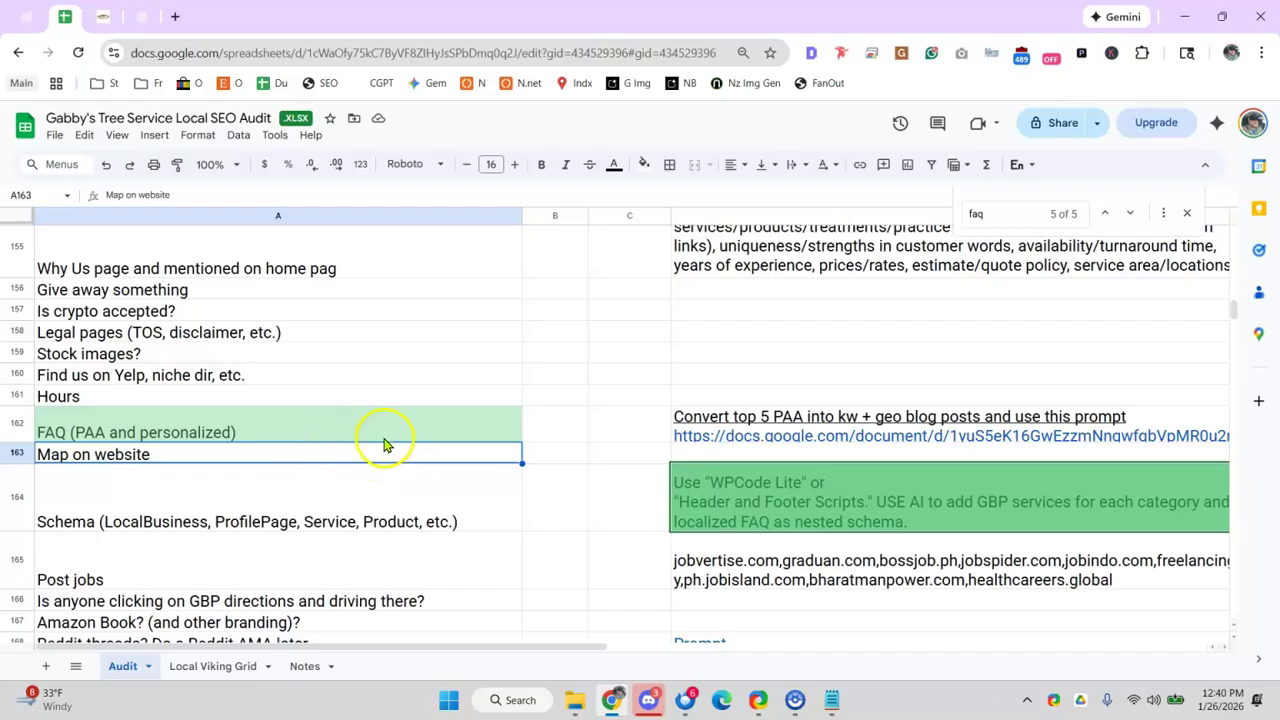
{"action": "left_click", "coordinate": [178, 24]}
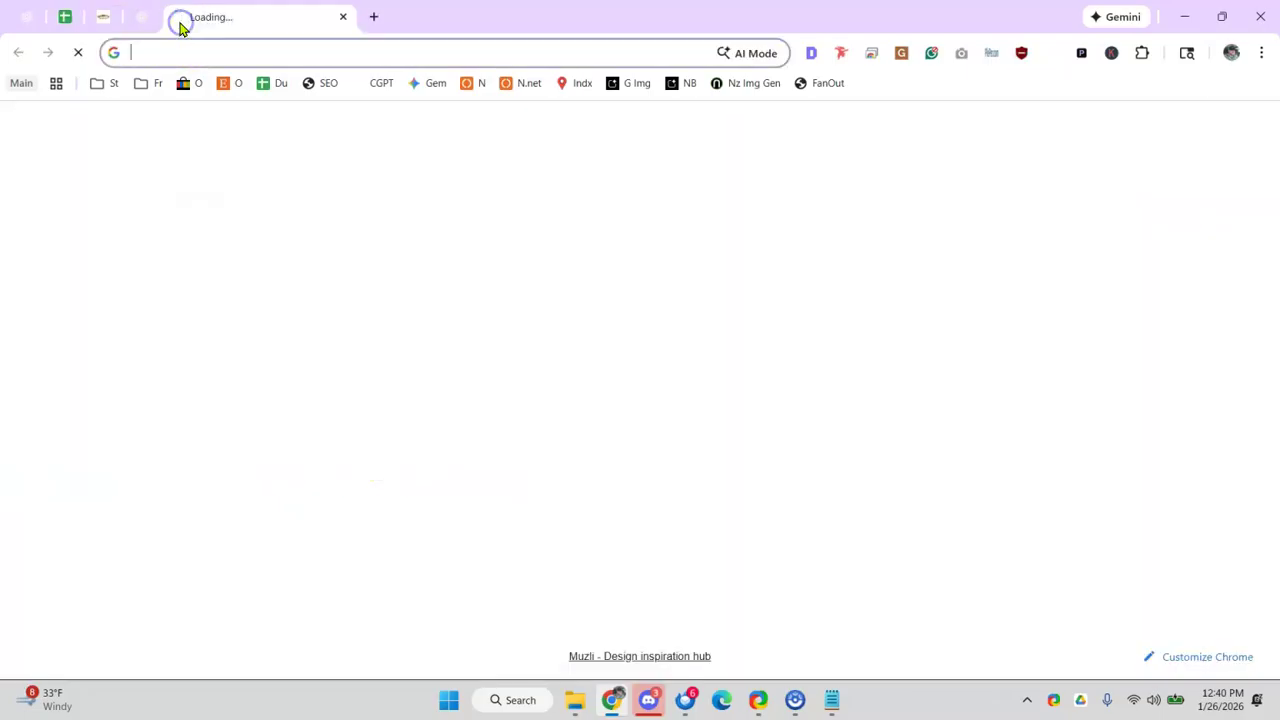
{"action": "left_click", "coordinate": [114, 14]}
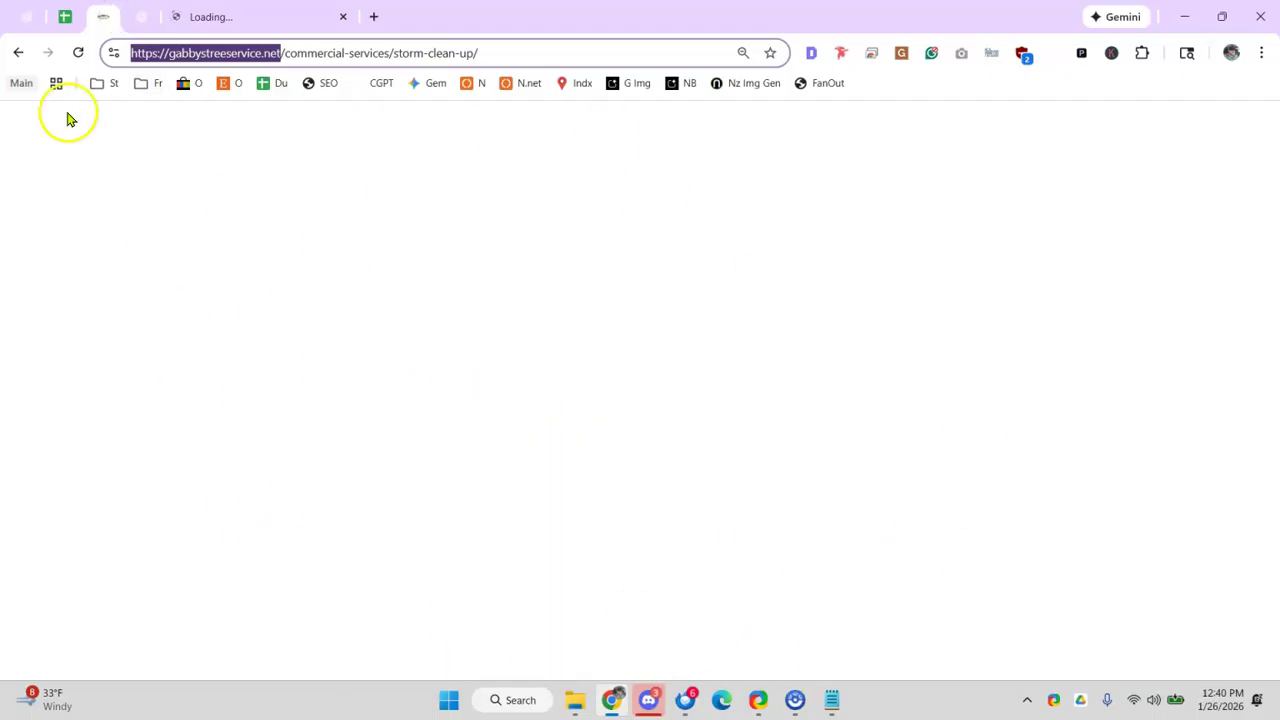
{"action": "left_click", "coordinate": [65, 17]}
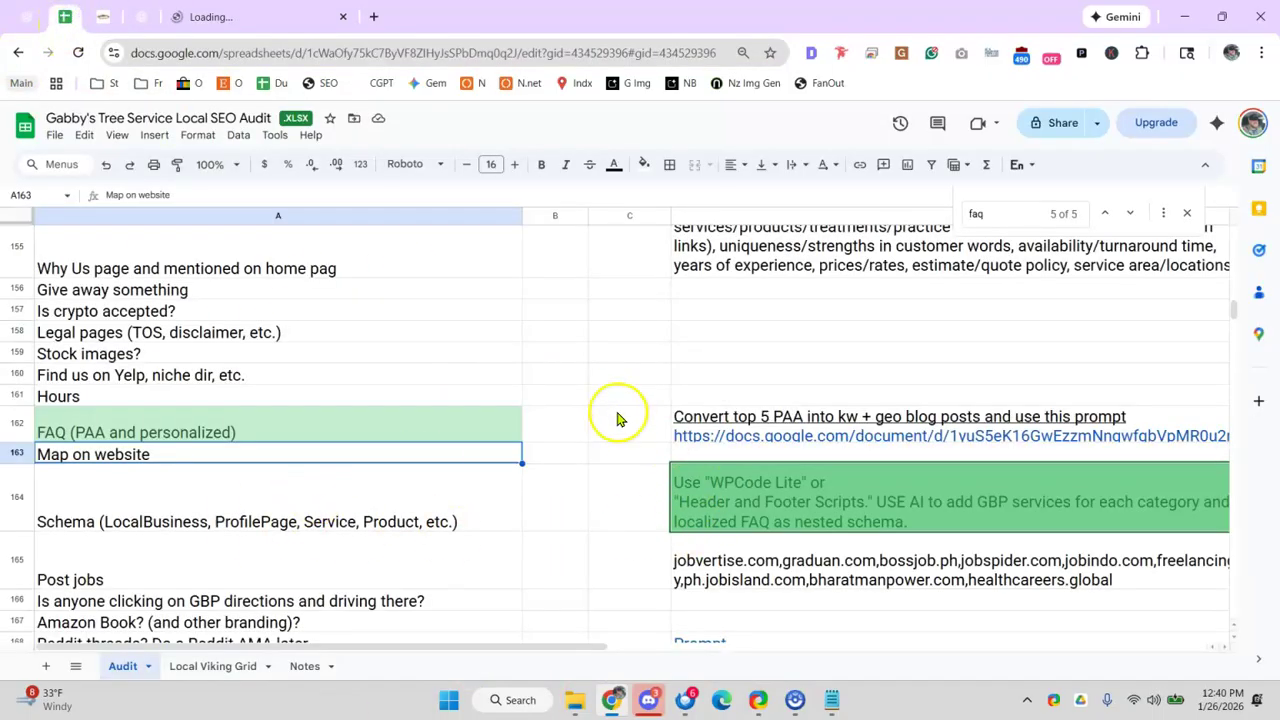
- Put an x in C58 and C59 for Answer KNOW THIS PLACE question and Get 5 extra keywords
{"action": "scroll", "coordinate": [600, 415], "scroll_direction": "up", "scroll_amount": 2}
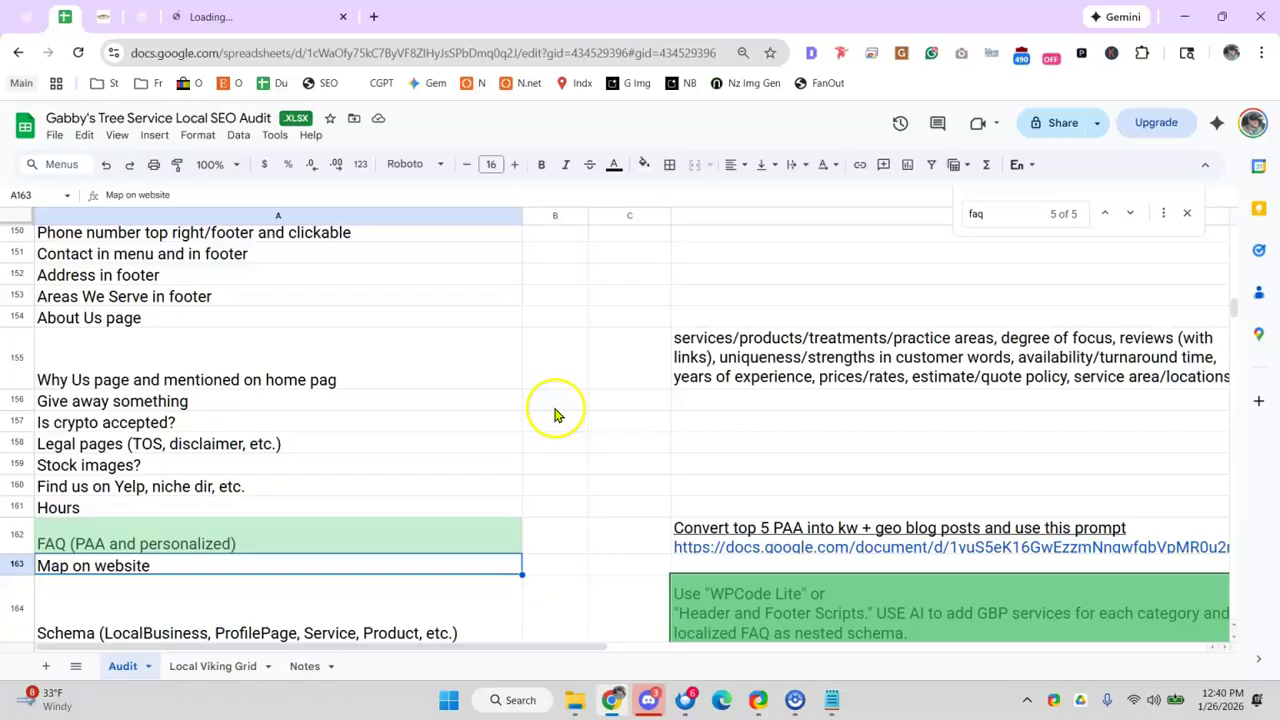
{"action": "left_click", "coordinate": [609, 444]}
{"action": "scroll", "coordinate": [611, 447], "scroll_direction": "up", "scroll_amount": 5}
{"action": "scroll", "coordinate": [611, 445], "scroll_direction": "up", "scroll_amount": 20}
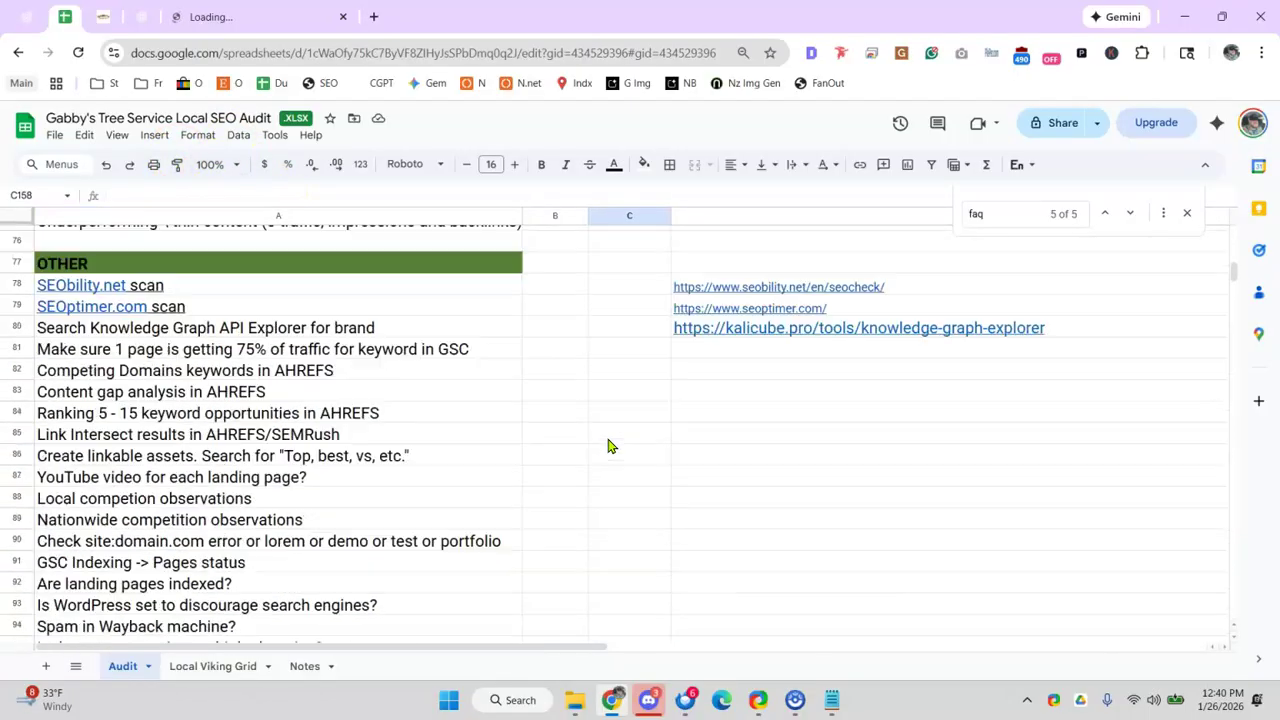
{"action": "scroll", "coordinate": [613, 443], "scroll_direction": "down", "scroll_amount": 3}
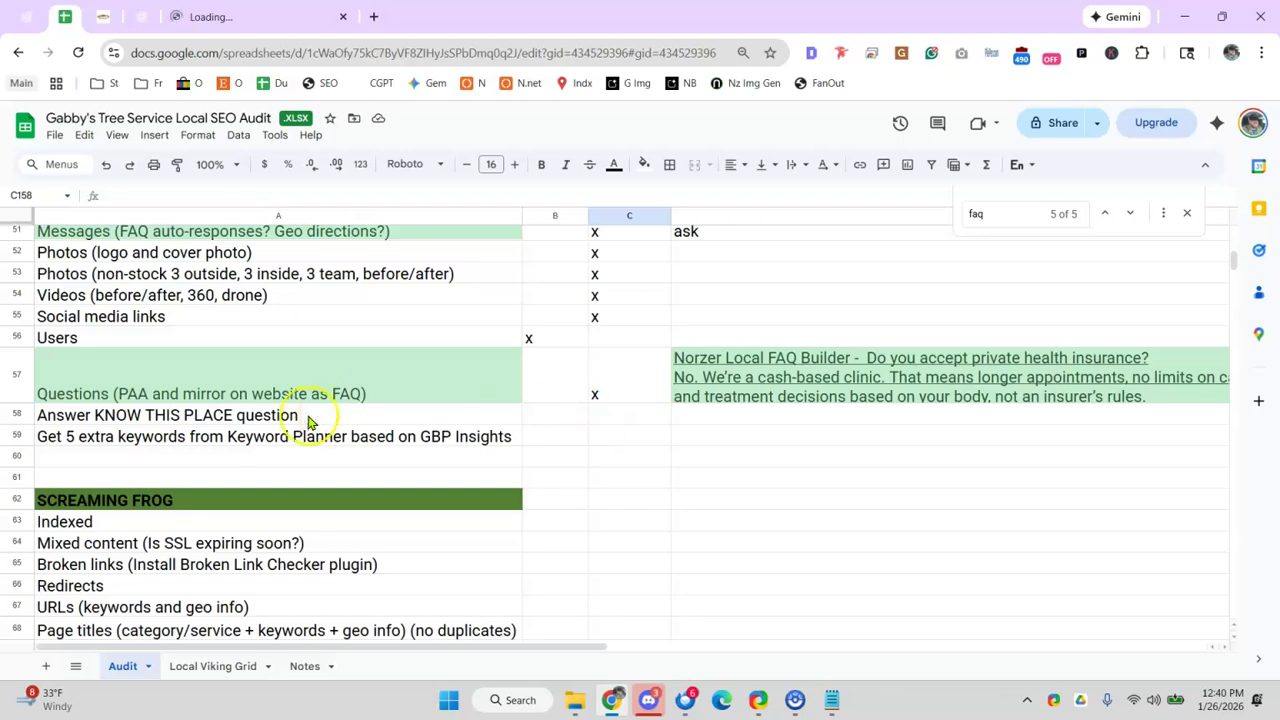
{"action": "left_click", "coordinate": [300, 416]}
{"action": "left_click", "coordinate": [640, 418]}
{"action": "type", "text": "x"}
{"action": "left_click", "coordinate": [355, 441]}
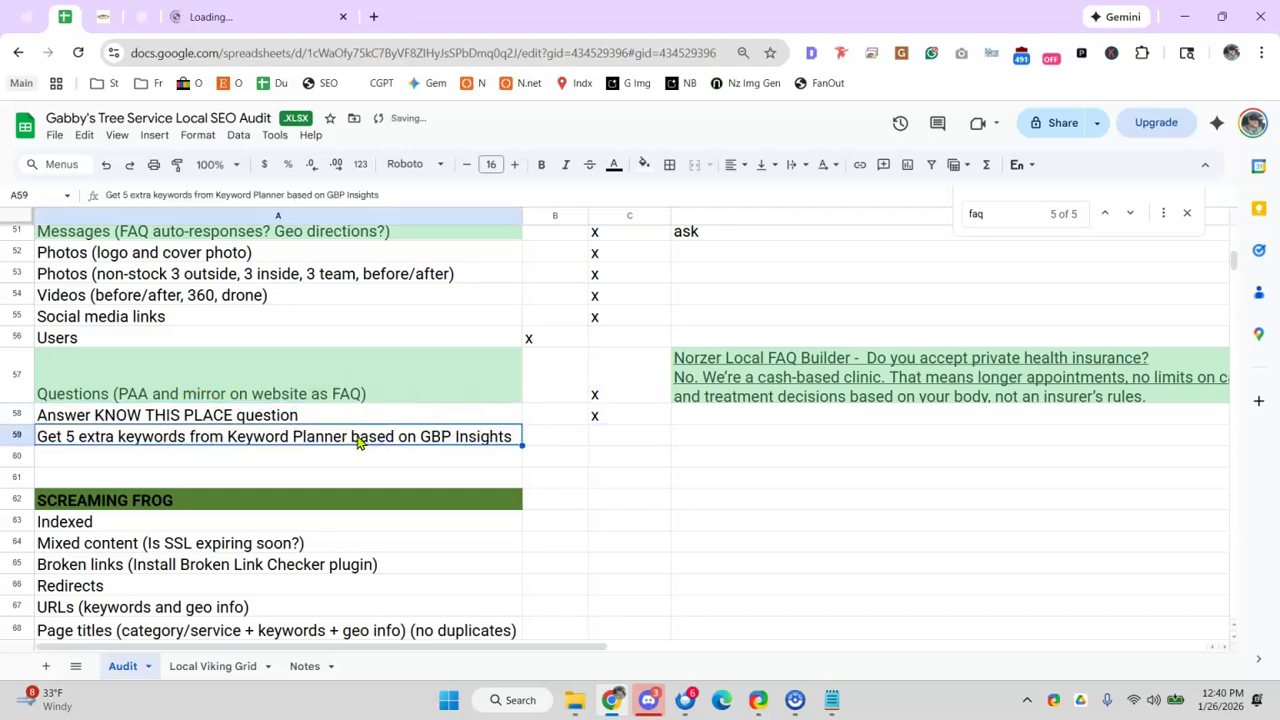
{"action": "left_click", "coordinate": [600, 440]}
{"action": "type", "text": "x"}
{"action": "left_click", "coordinate": [329, 436]}
{"action": "scroll", "coordinate": [329, 435], "scroll_direction": "down", "scroll_amount": 2}
{"action": "scroll", "coordinate": [329, 436], "scroll_direction": "down", "scroll_amount": 2}
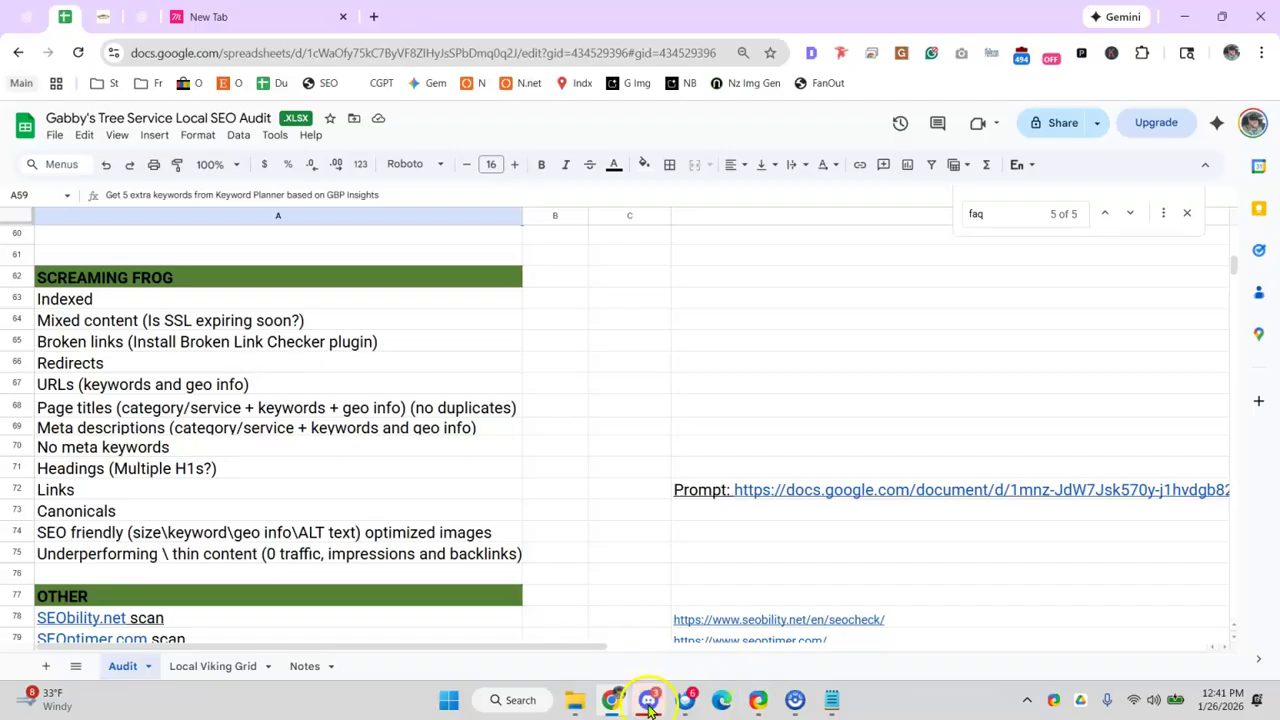
- Bring up Discord's Norzer Team Chat general channel and enlarge and reposition its window
{"action": "left_click", "coordinate": [648, 700]}
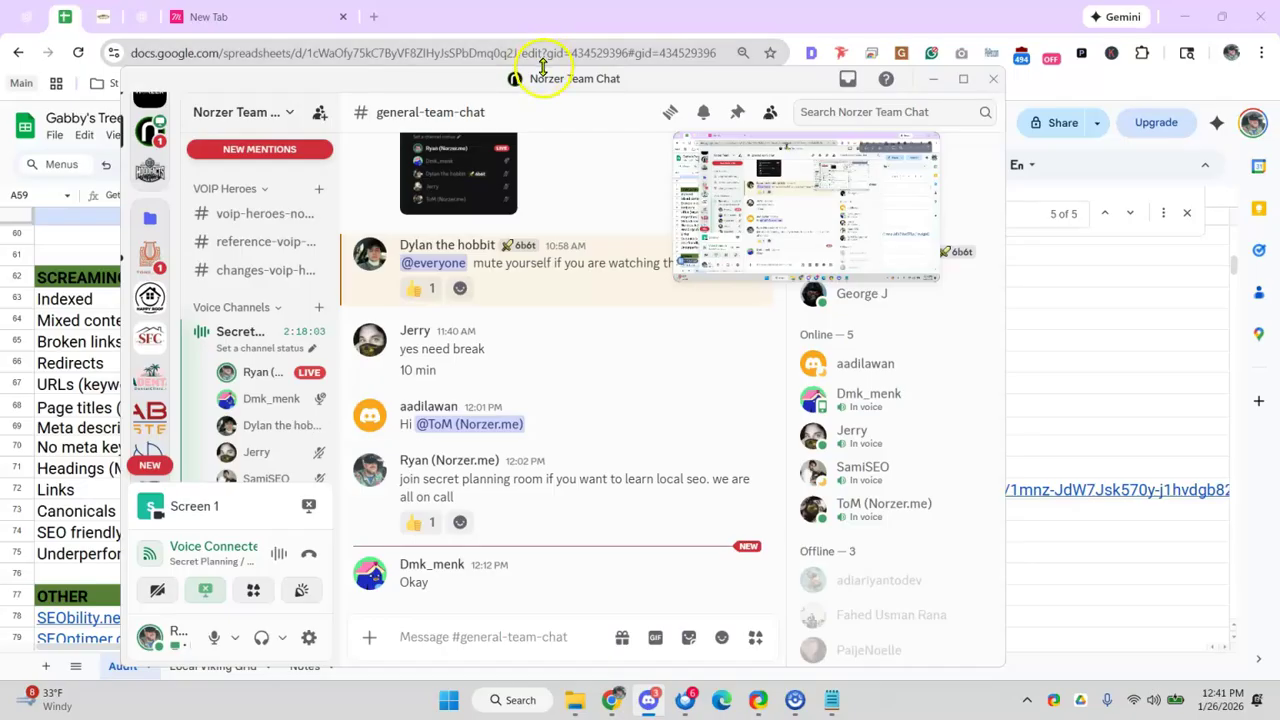
{"action": "left_click_drag", "start_coordinate": [543, 65], "coordinate": [555, 42]}
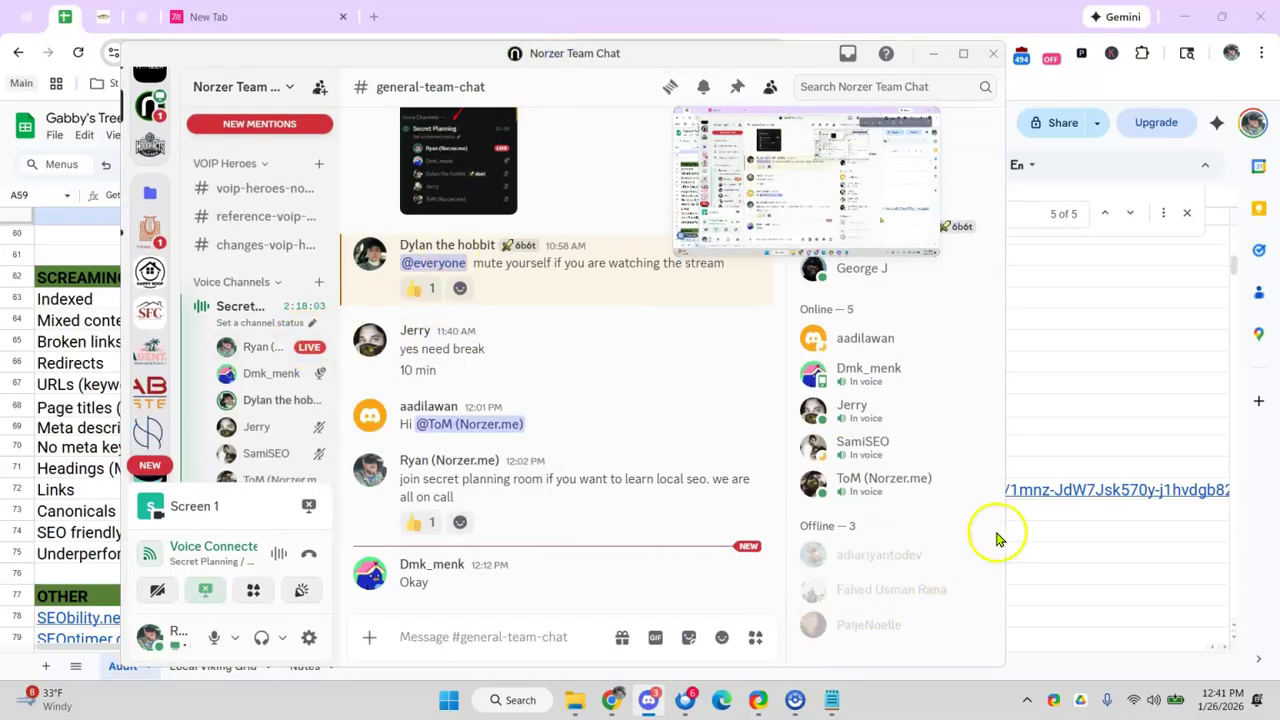
{"action": "left_click_drag", "start_coordinate": [1001, 531], "coordinate": [1096, 535]}
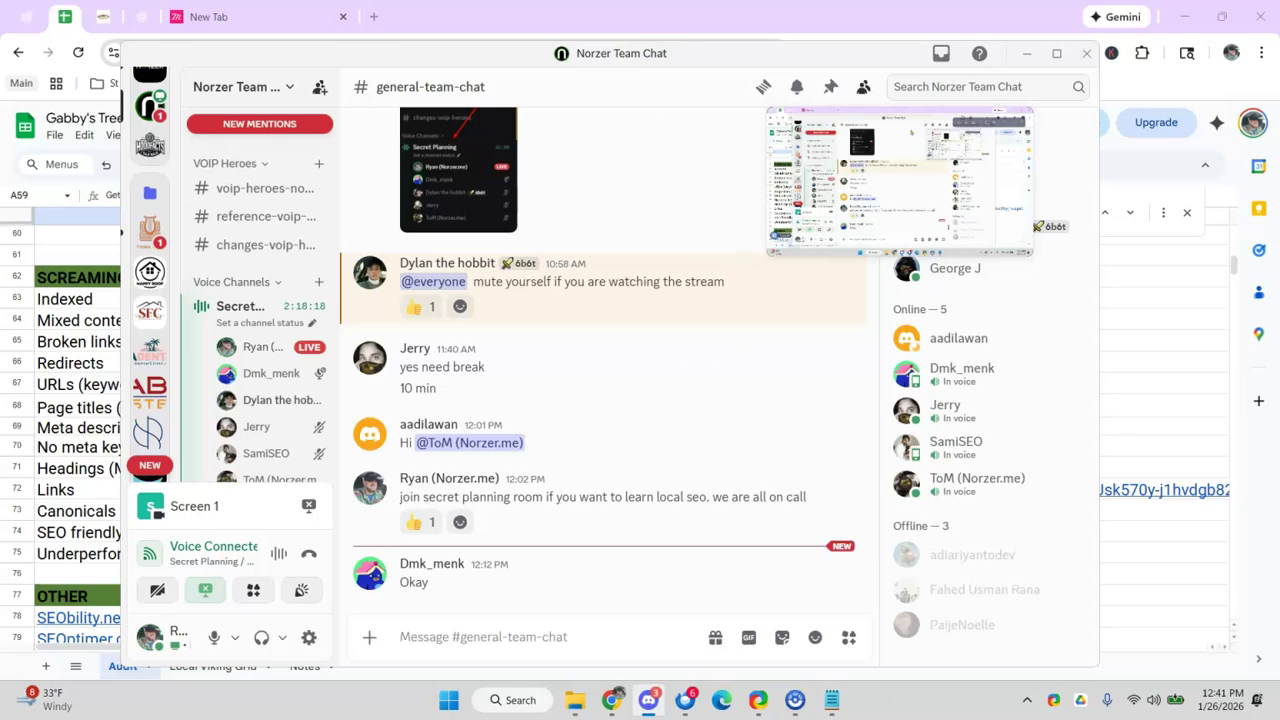
{"action": "left_click_drag", "start_coordinate": [412, 59], "coordinate": [468, 66]}
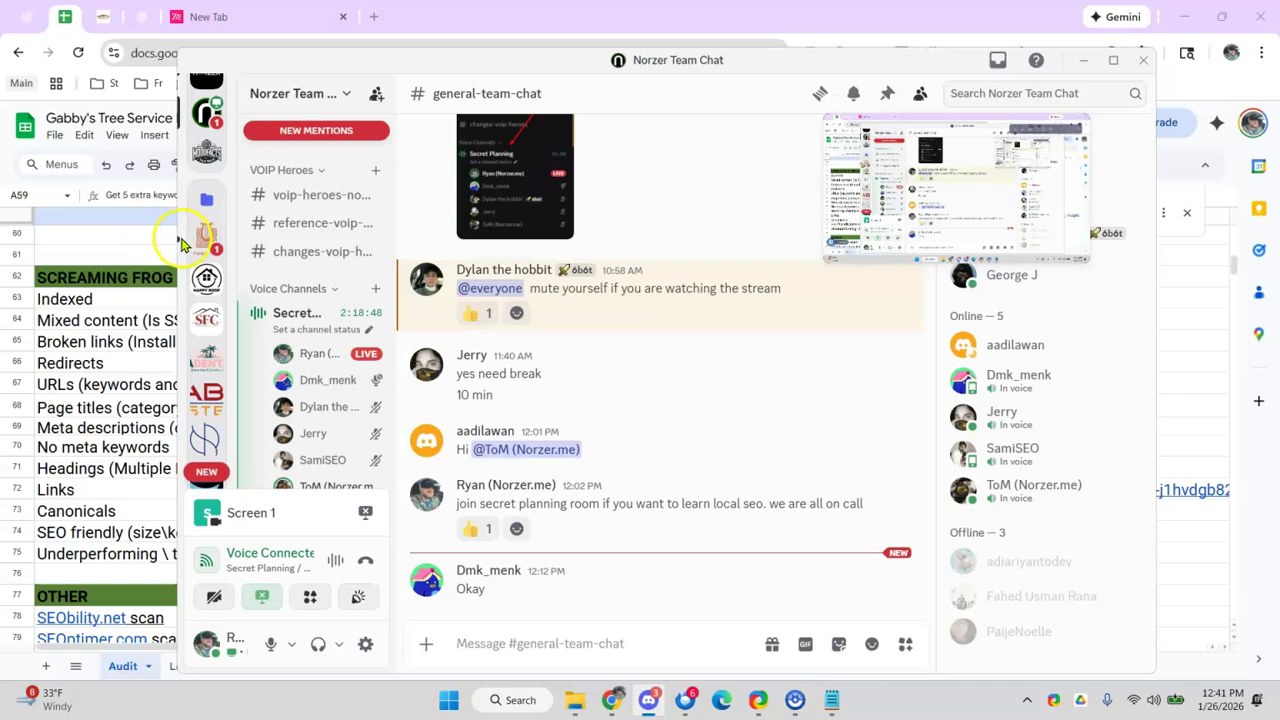
{"action": "left_click_drag", "start_coordinate": [176, 234], "coordinate": [128, 234]}
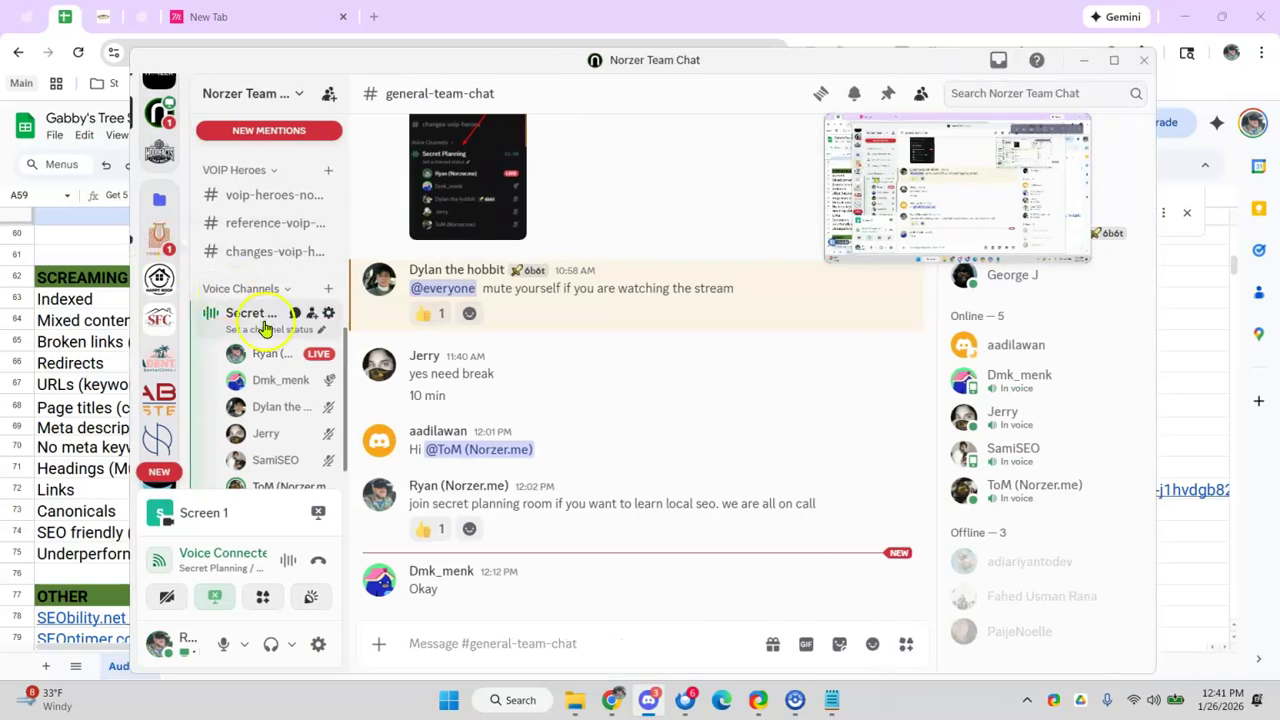
{"action": "scroll", "coordinate": [284, 405], "scroll_direction": "down", "scroll_amount": 1}
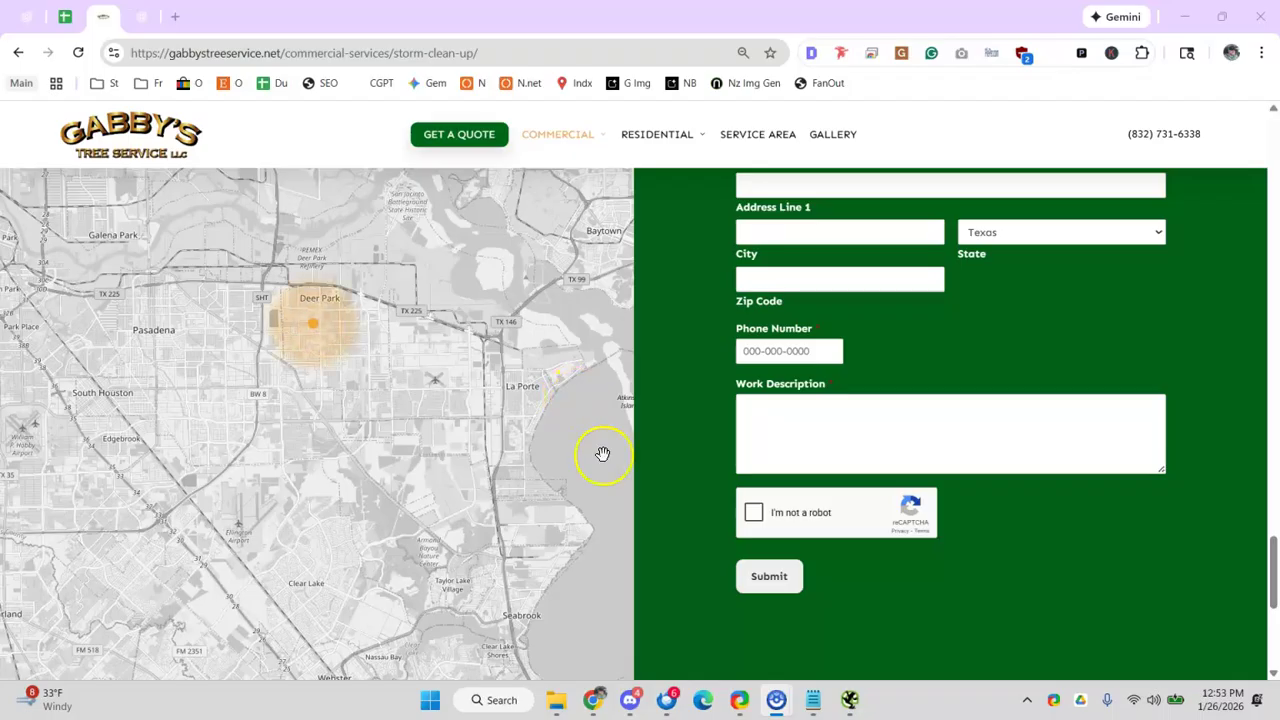
- Return to Gabby's audit sheet and select the Page titles row in the Screaming Frog section
{"action": "left_click", "coordinate": [80, 22]}
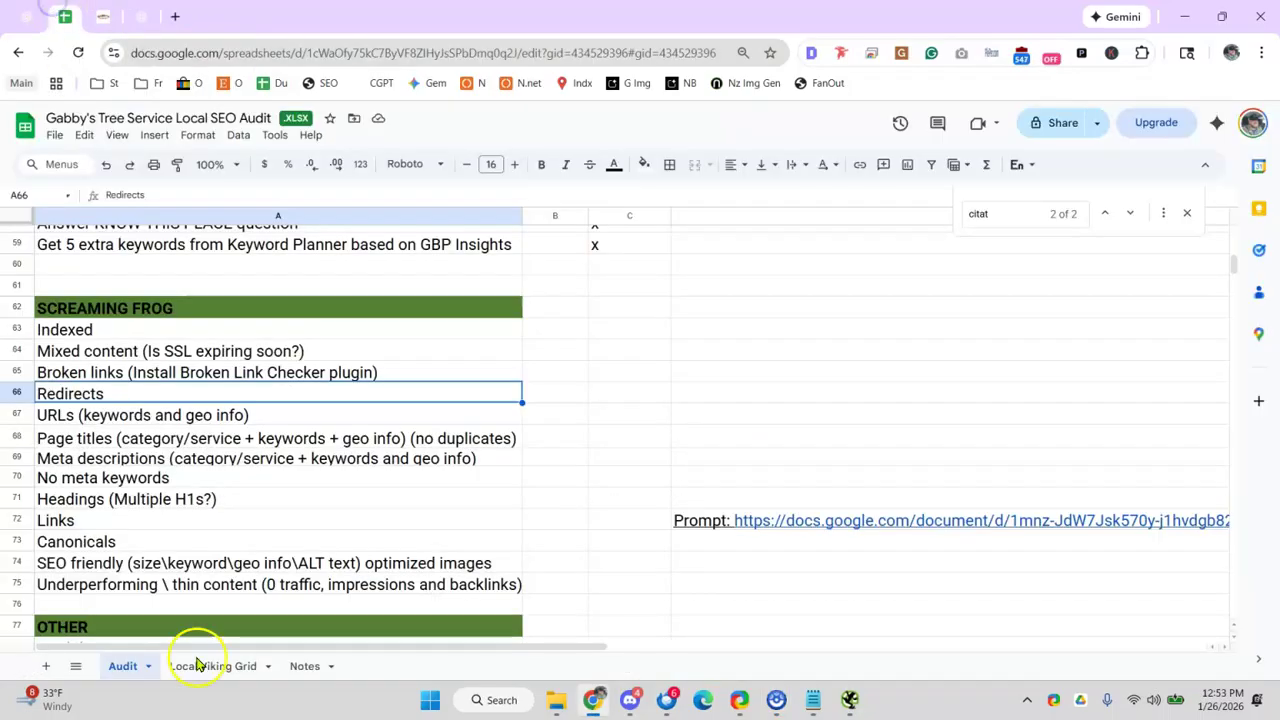
{"action": "left_click", "coordinate": [340, 440]}
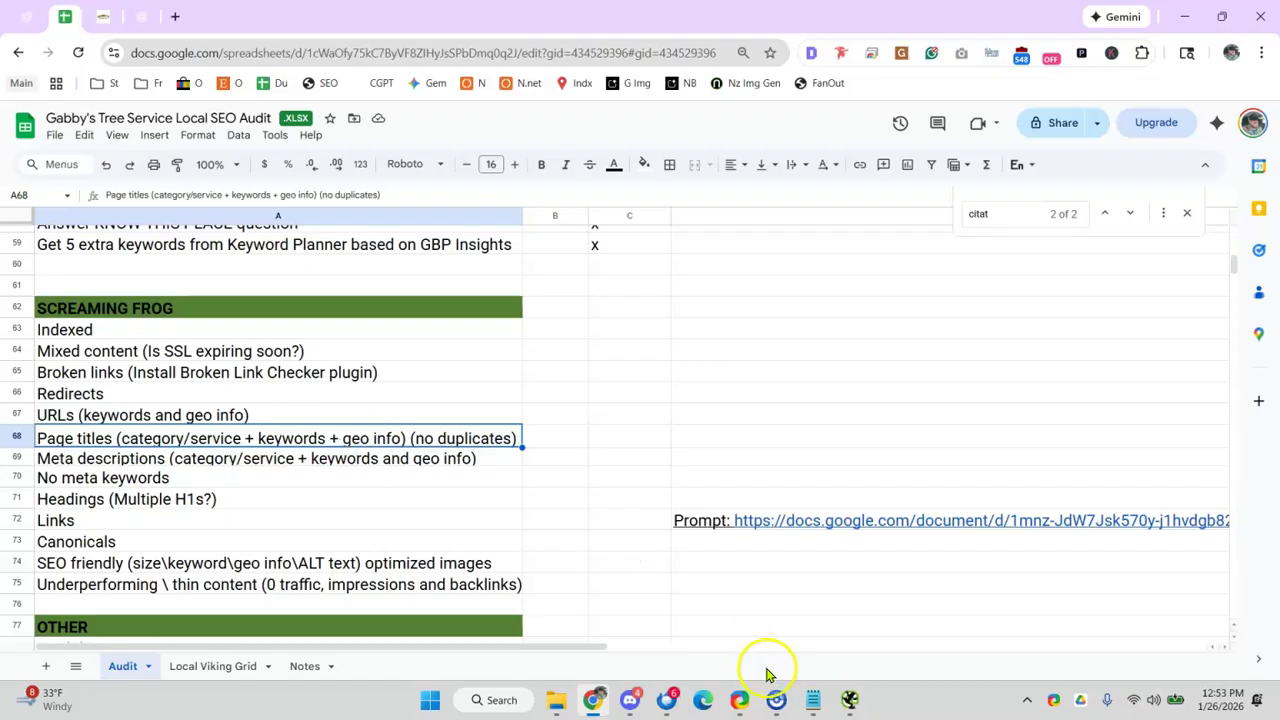
{"action": "left_click", "coordinate": [849, 699]}
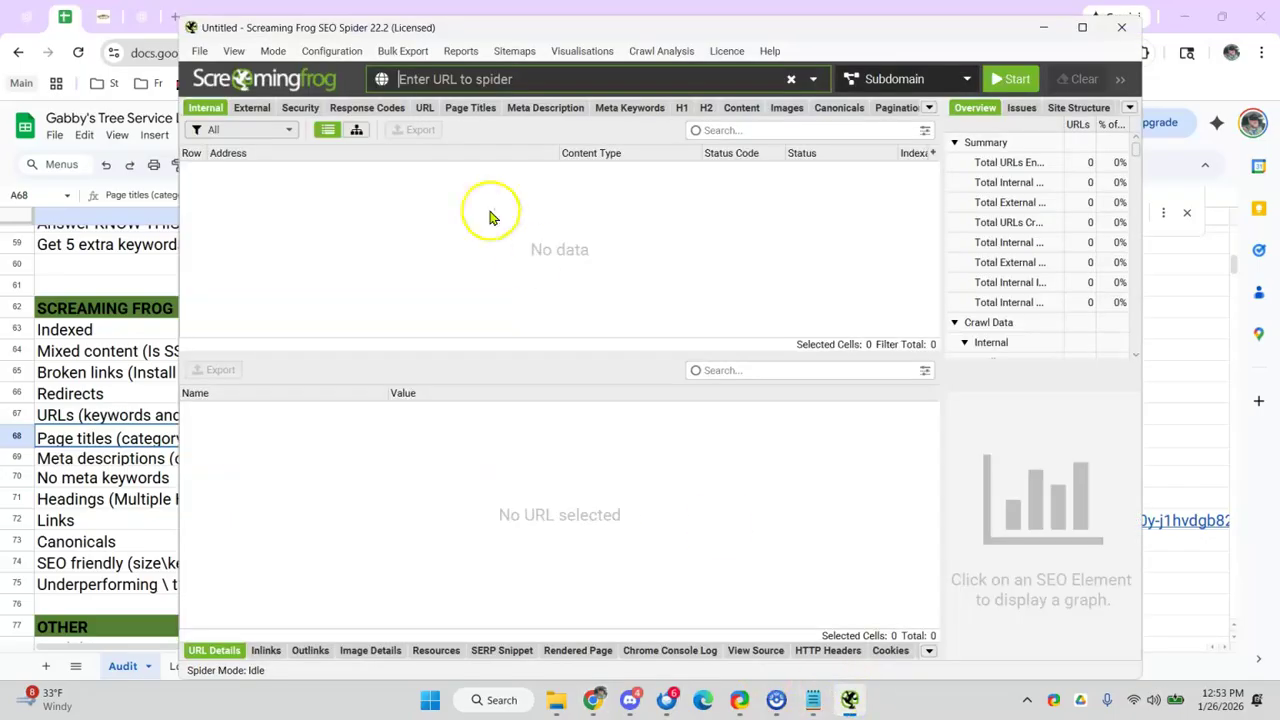
{"action": "left_click", "coordinate": [550, 72]}
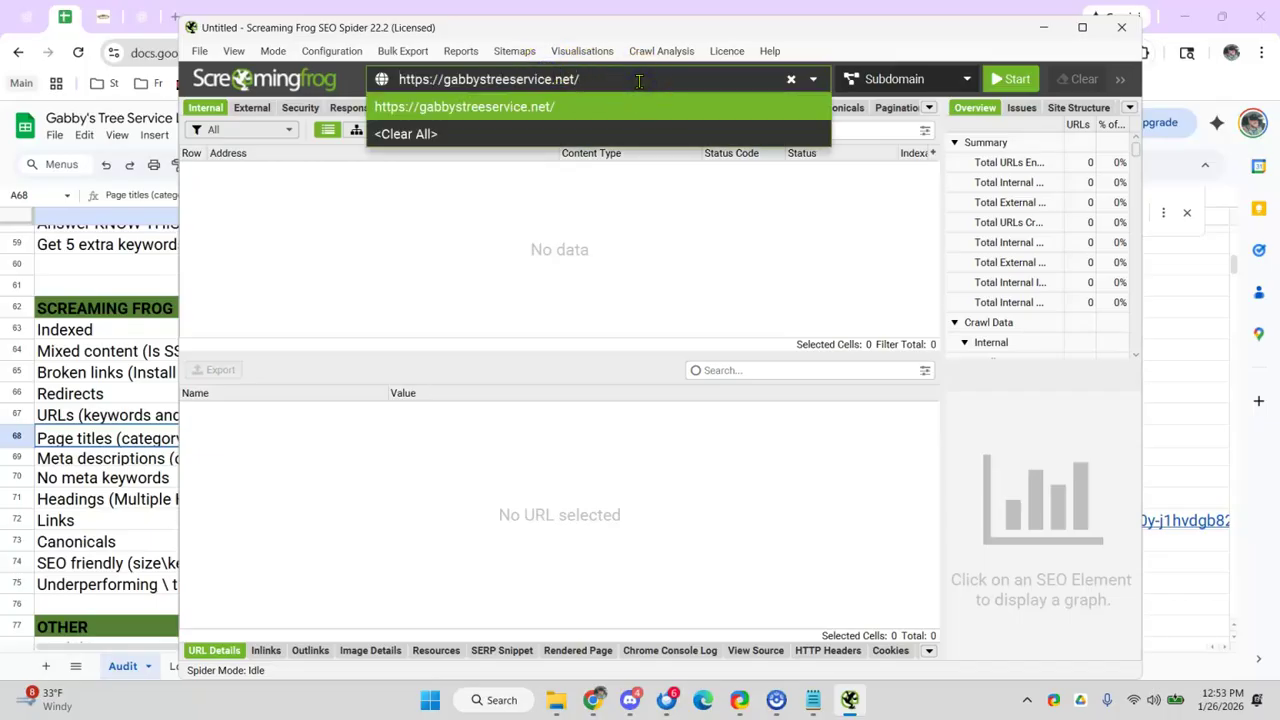
{"action": "left_click_drag", "start_coordinate": [623, 34], "coordinate": [543, 29]}
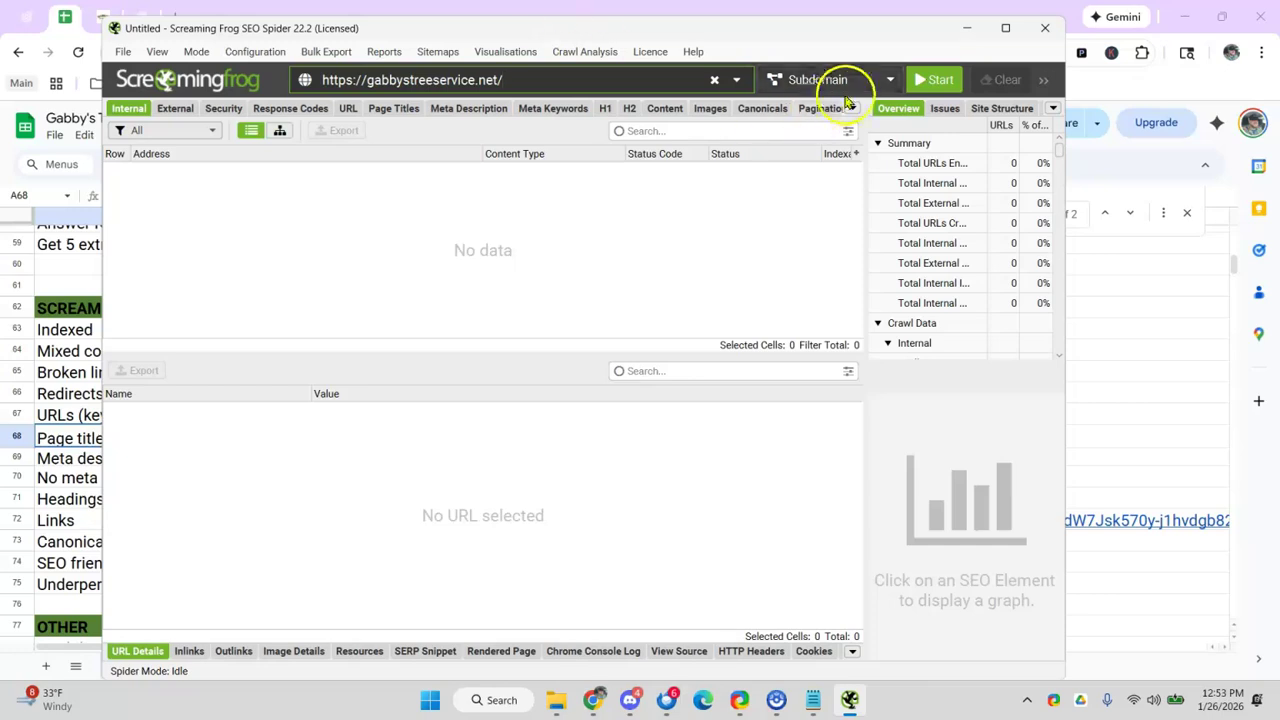
{"action": "left_click_drag", "start_coordinate": [712, 24], "coordinate": [570, 25]}
{"action": "left_click", "coordinate": [773, 81]}
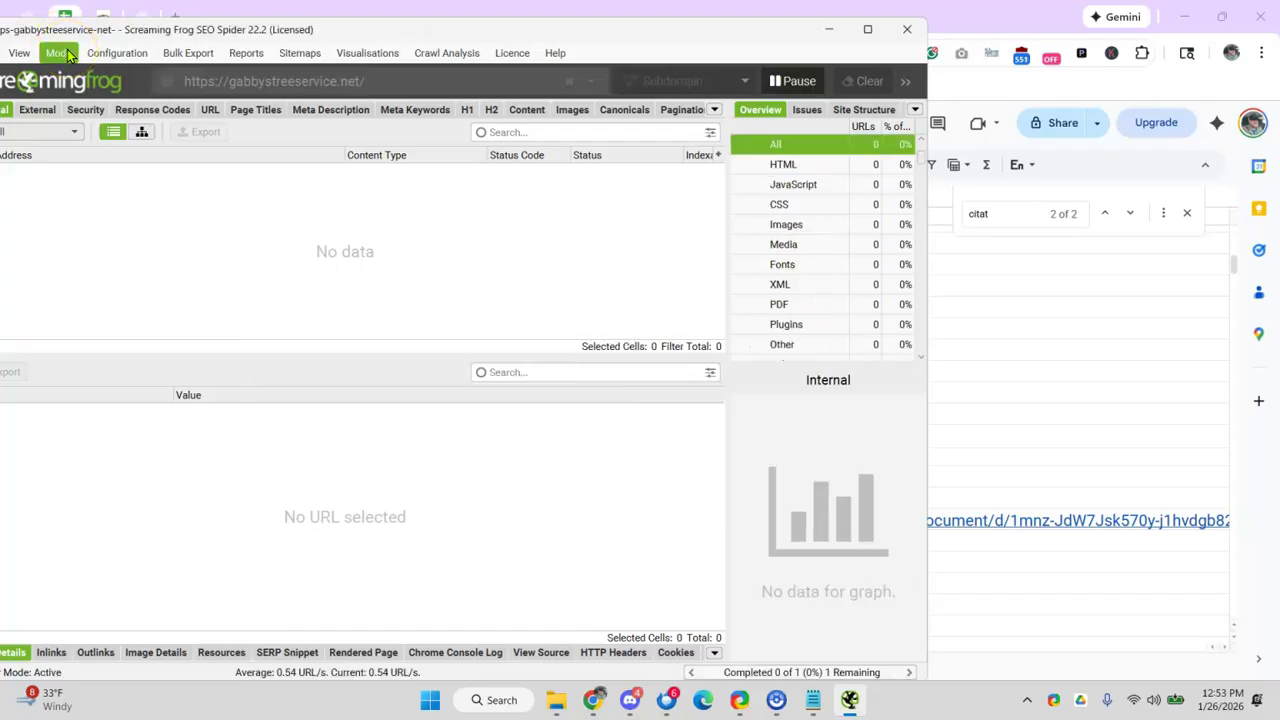
{"action": "left_click_drag", "start_coordinate": [276, 32], "coordinate": [421, 38]}
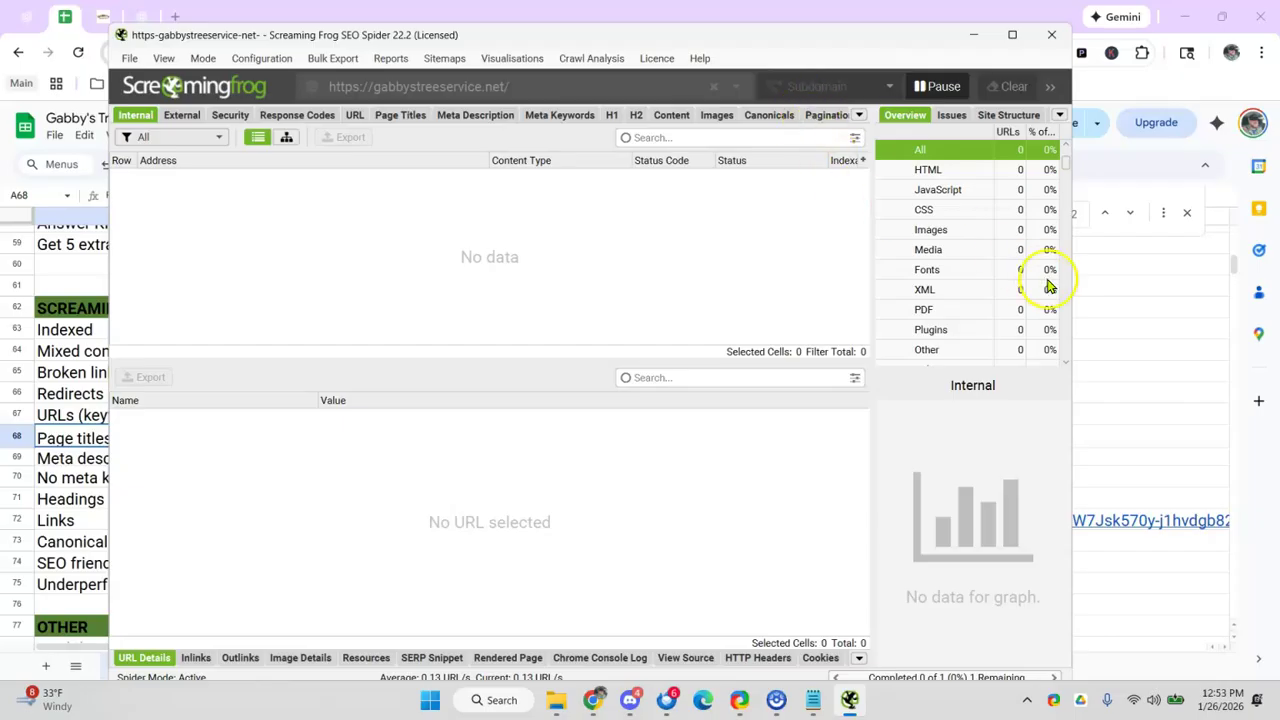
{"action": "left_click", "coordinate": [1105, 295]}
{"action": "left_click", "coordinate": [306, 326]}
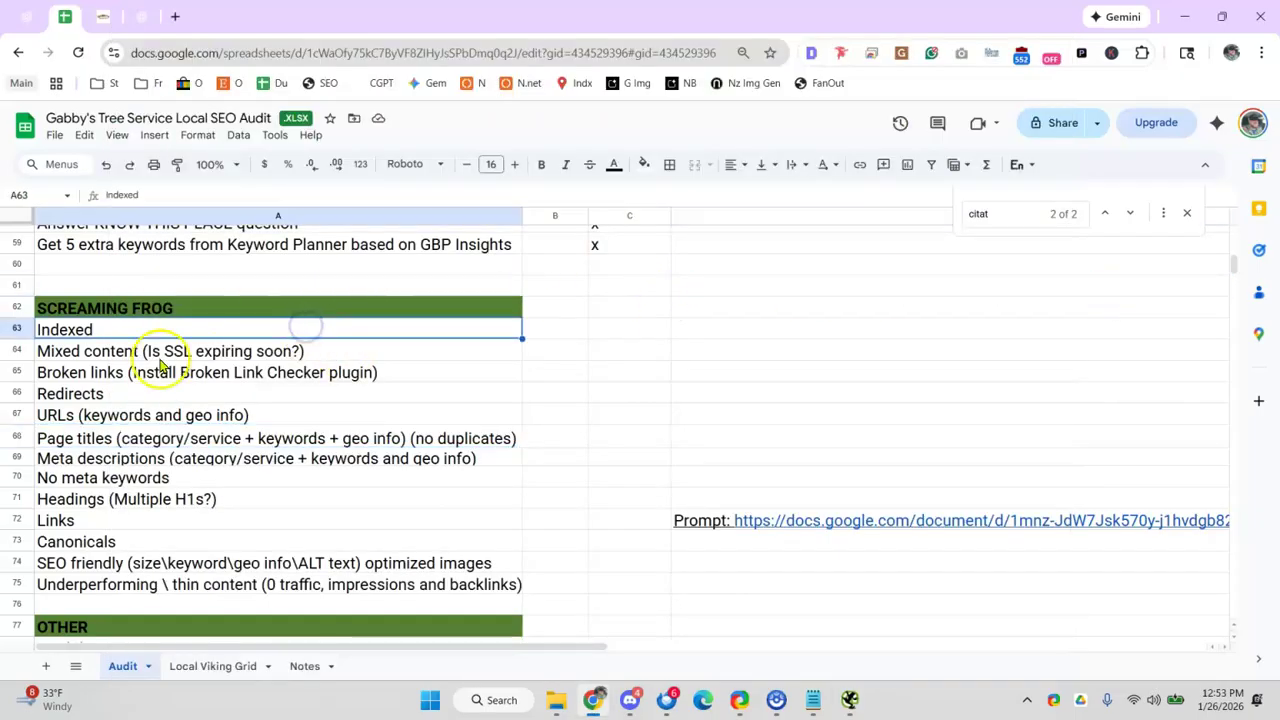
- Let the gabbystreeservice.net crawl finish at 80 of 80, checking the sheet's Broken links row meanwhile
{"action": "left_click", "coordinate": [849, 700]}
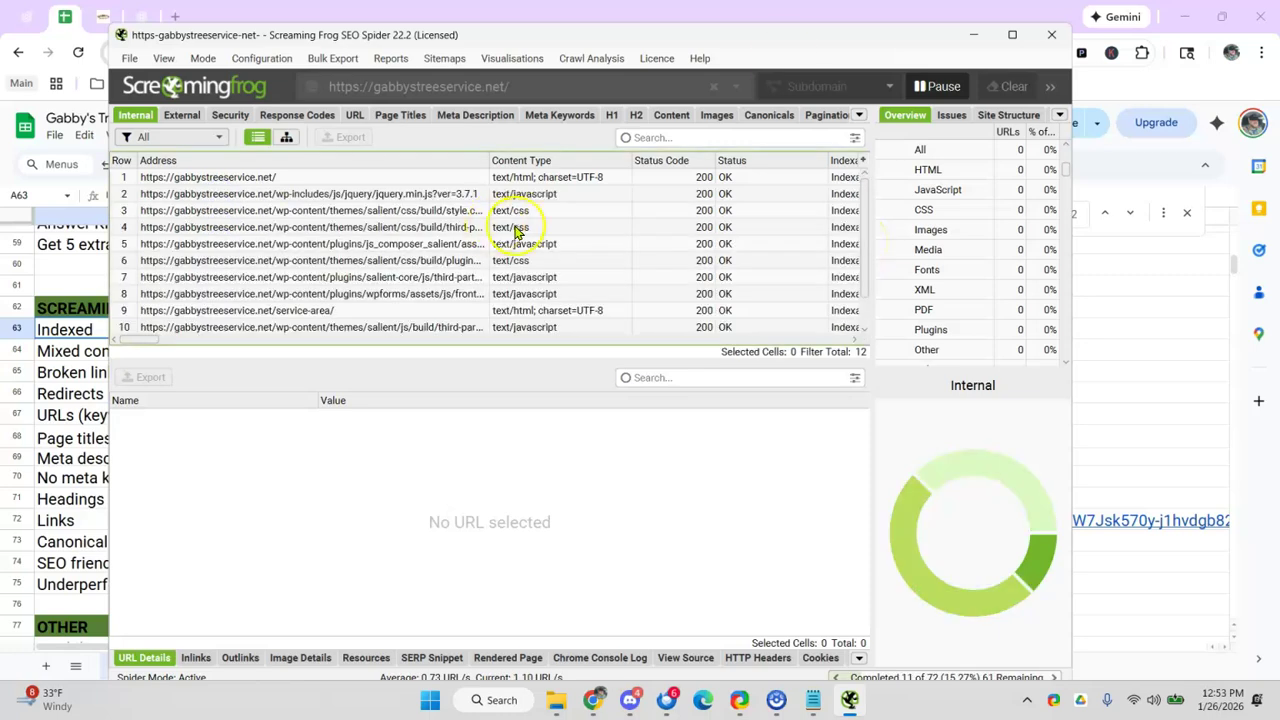
{"action": "left_click_drag", "start_coordinate": [771, 37], "coordinate": [834, 38]}
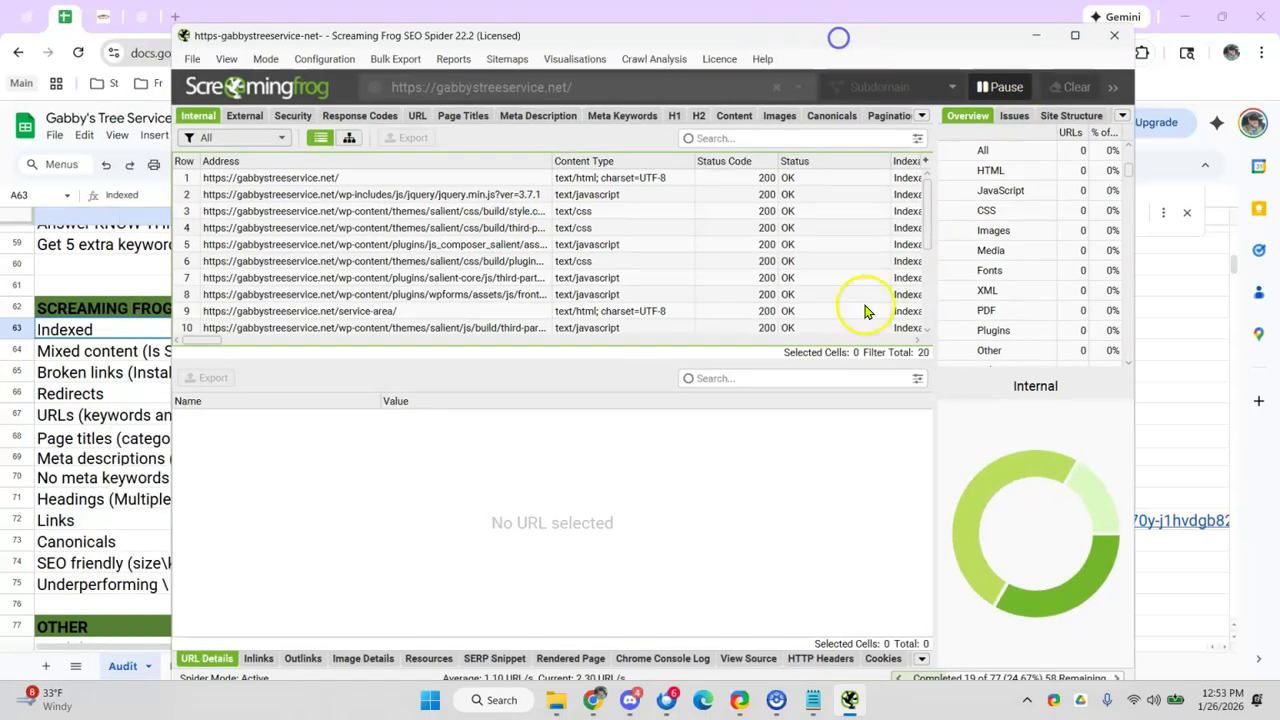
{"action": "left_click", "coordinate": [118, 371]}
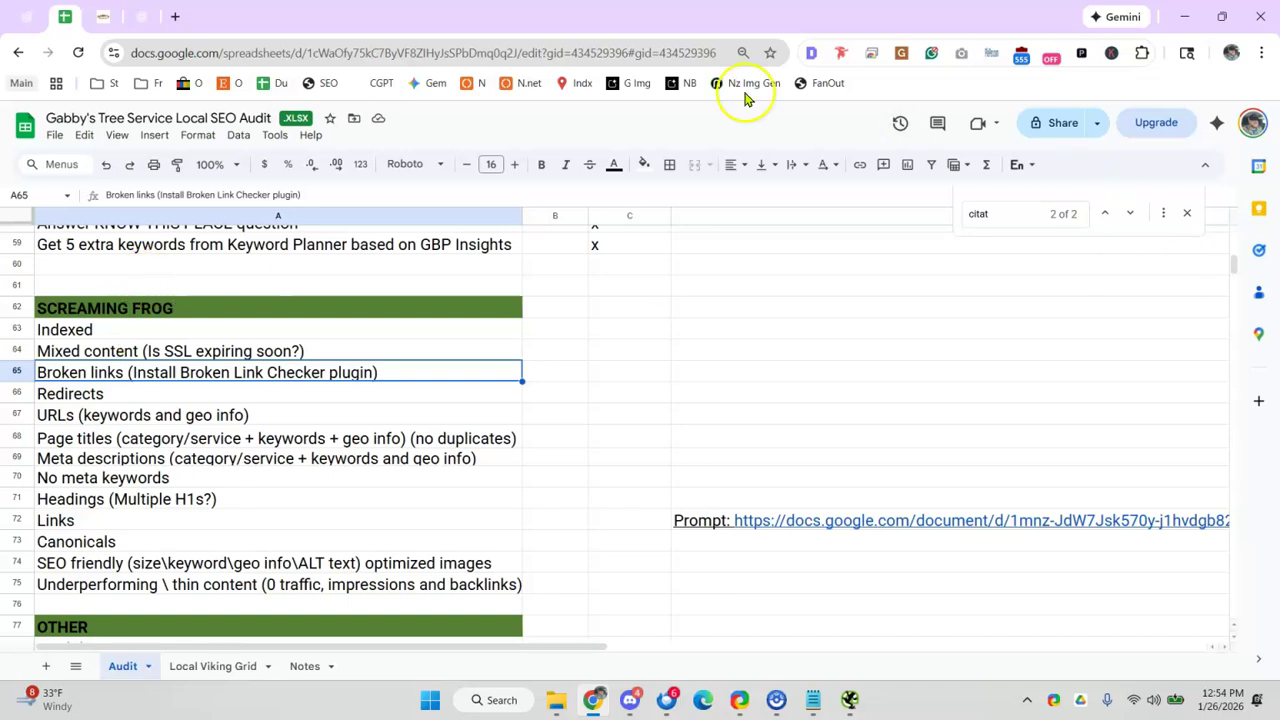
{"action": "left_click", "coordinate": [1184, 16]}
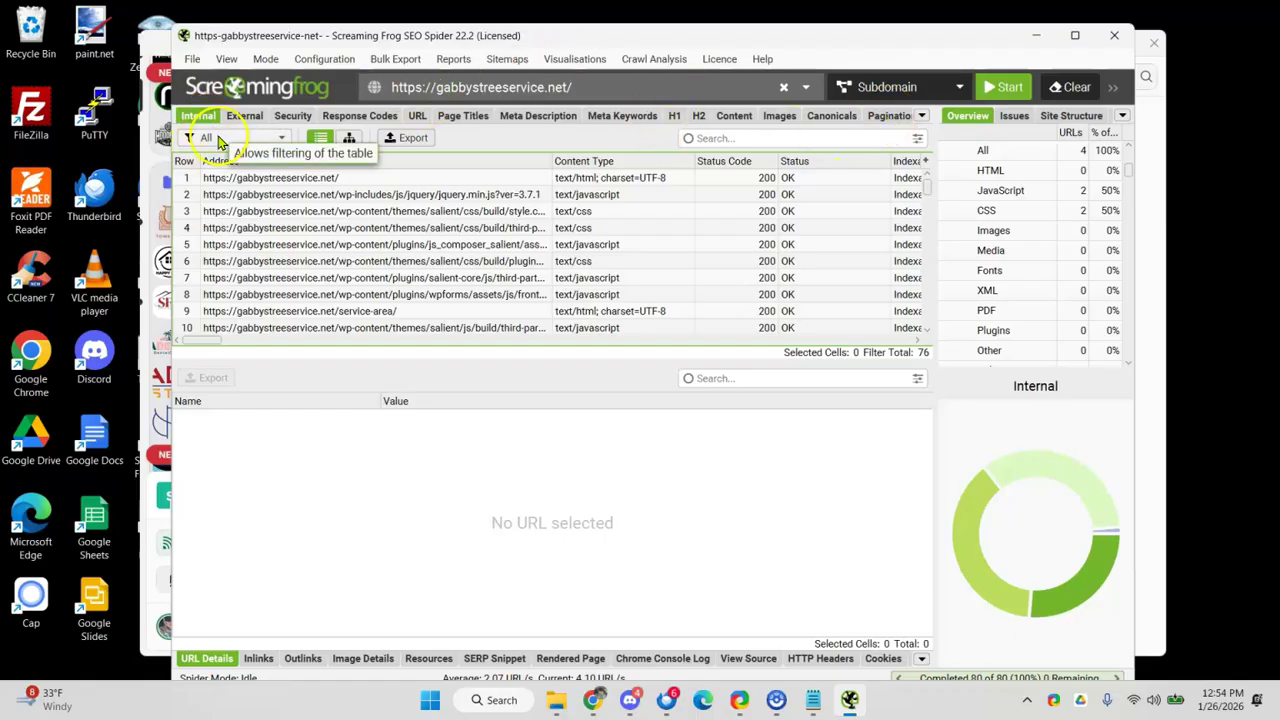
- Maximize Screaming Frog, widen the Address column and filter the crawl results to HTML pages
{"action": "left_click", "coordinate": [207, 139]}
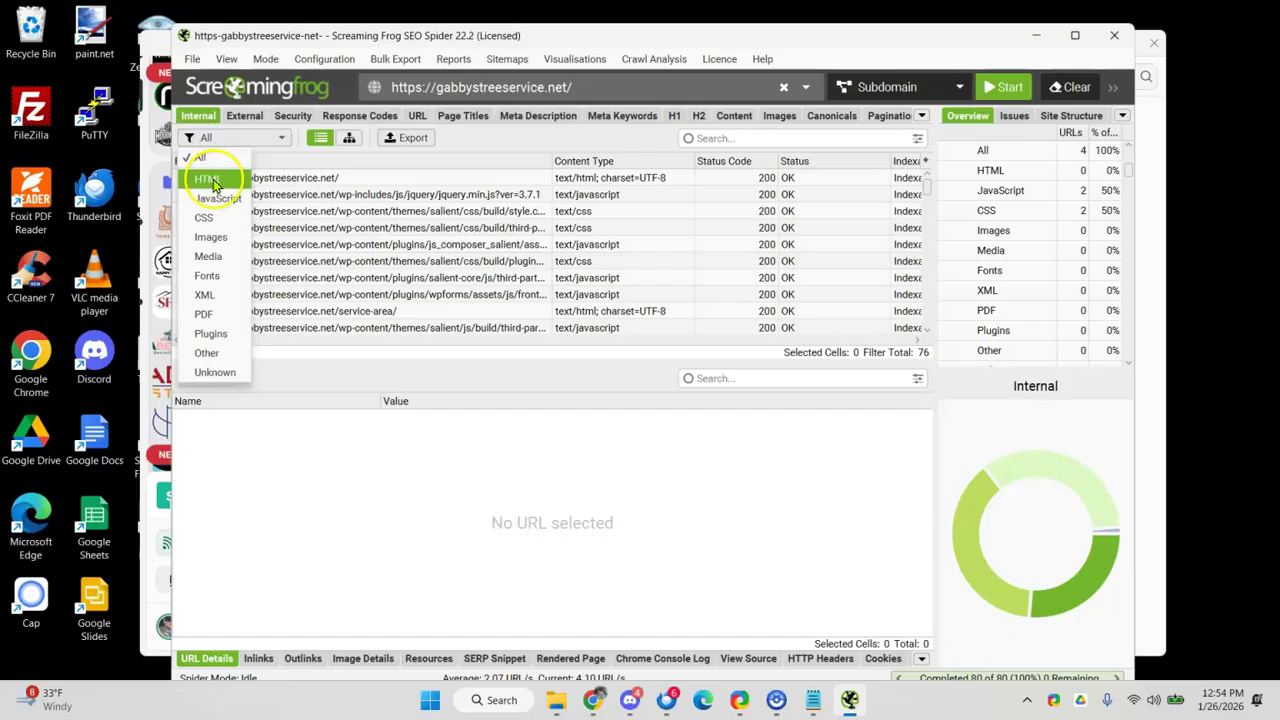
{"action": "left_click", "coordinate": [361, 195]}
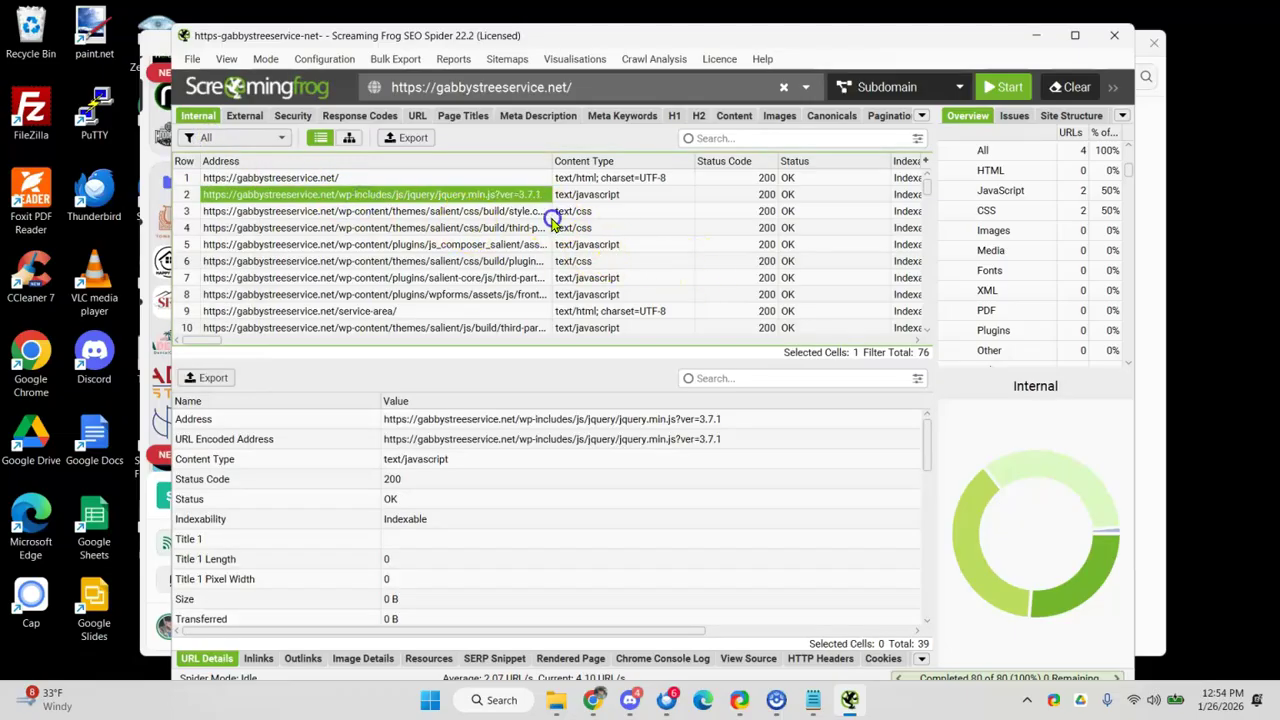
{"action": "left_click", "coordinate": [548, 212]}
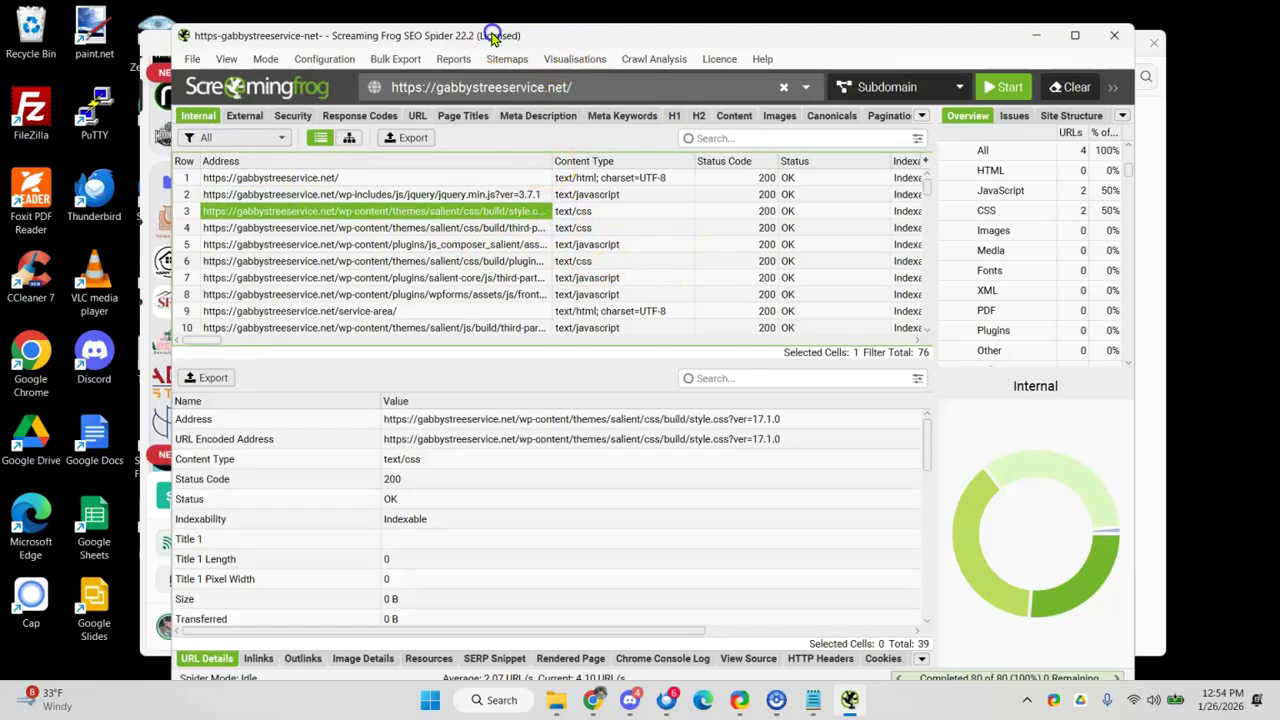
{"action": "double_click", "coordinate": [492, 33]}
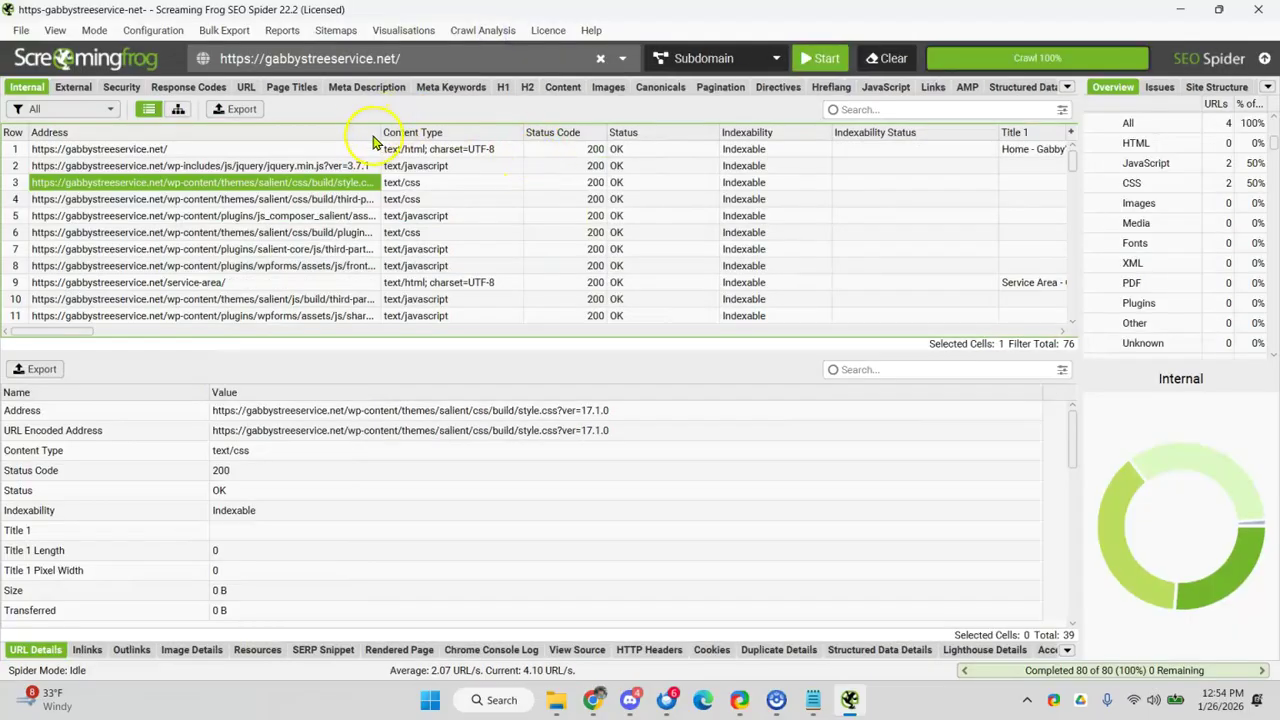
{"action": "left_click_drag", "start_coordinate": [382, 138], "coordinate": [519, 138]}
{"action": "left_click", "coordinate": [558, 183]}
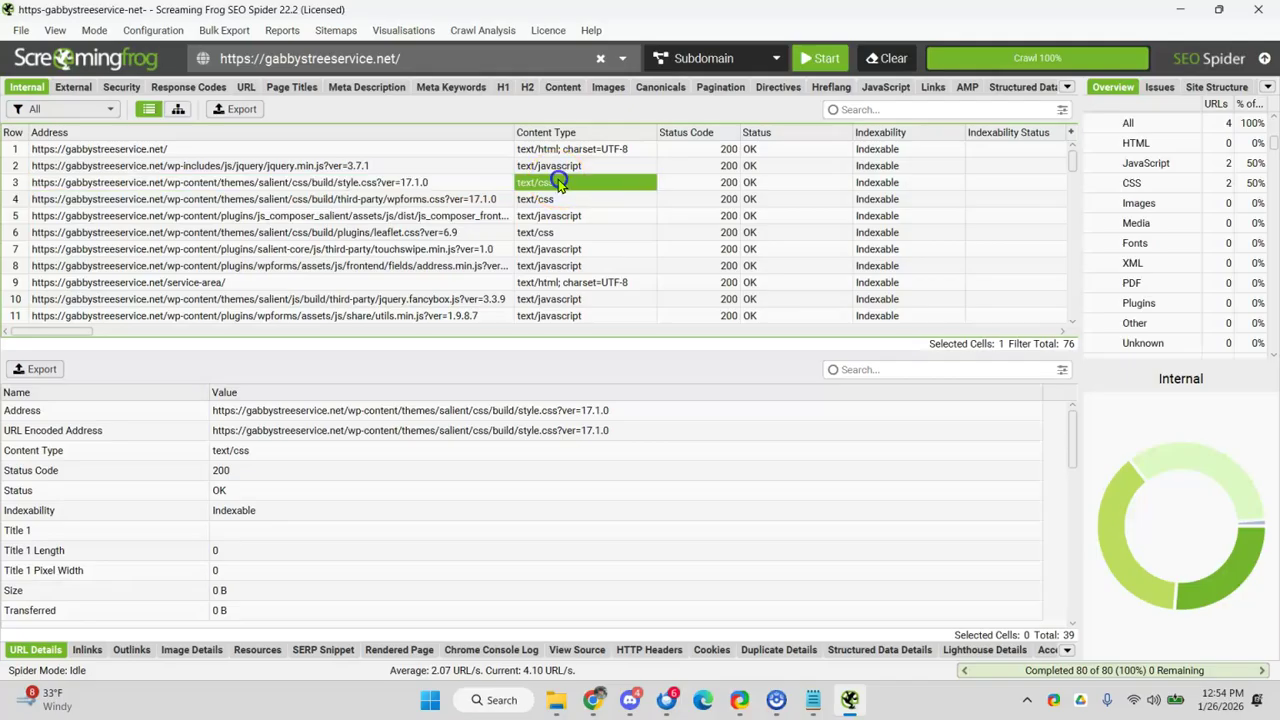
{"action": "left_click", "coordinate": [100, 109]}
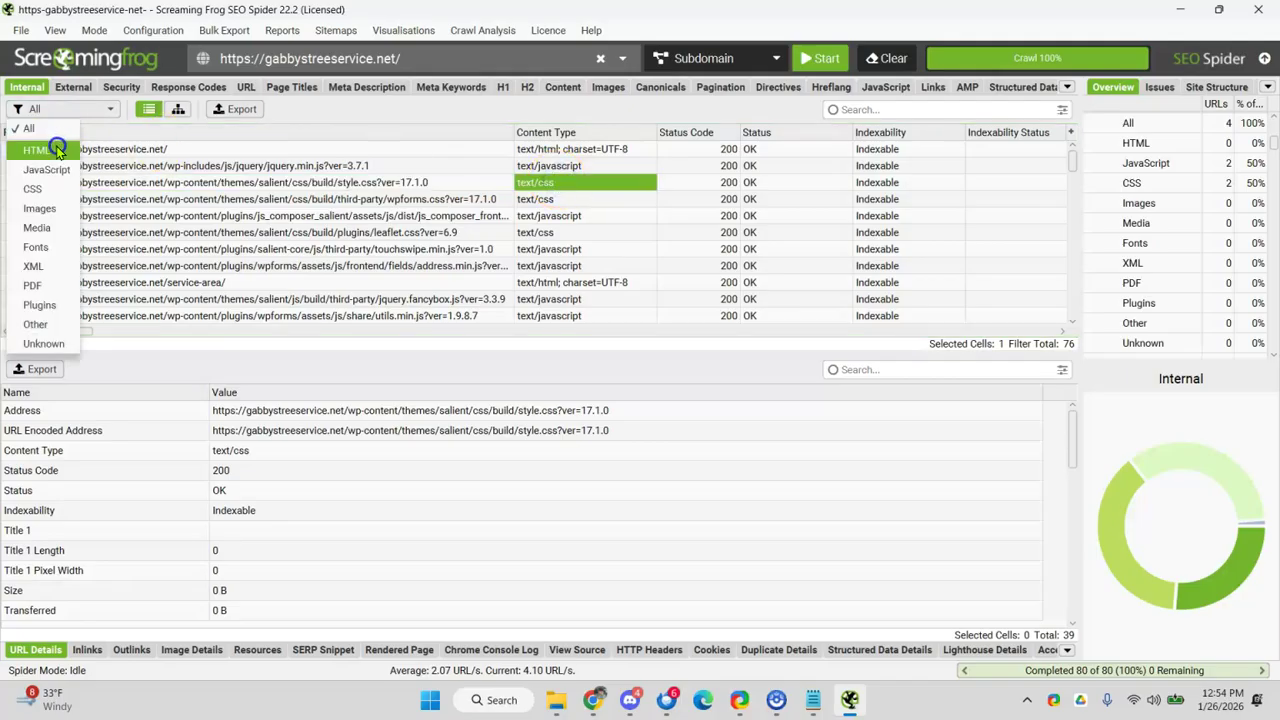
{"action": "left_click", "coordinate": [120, 175]}
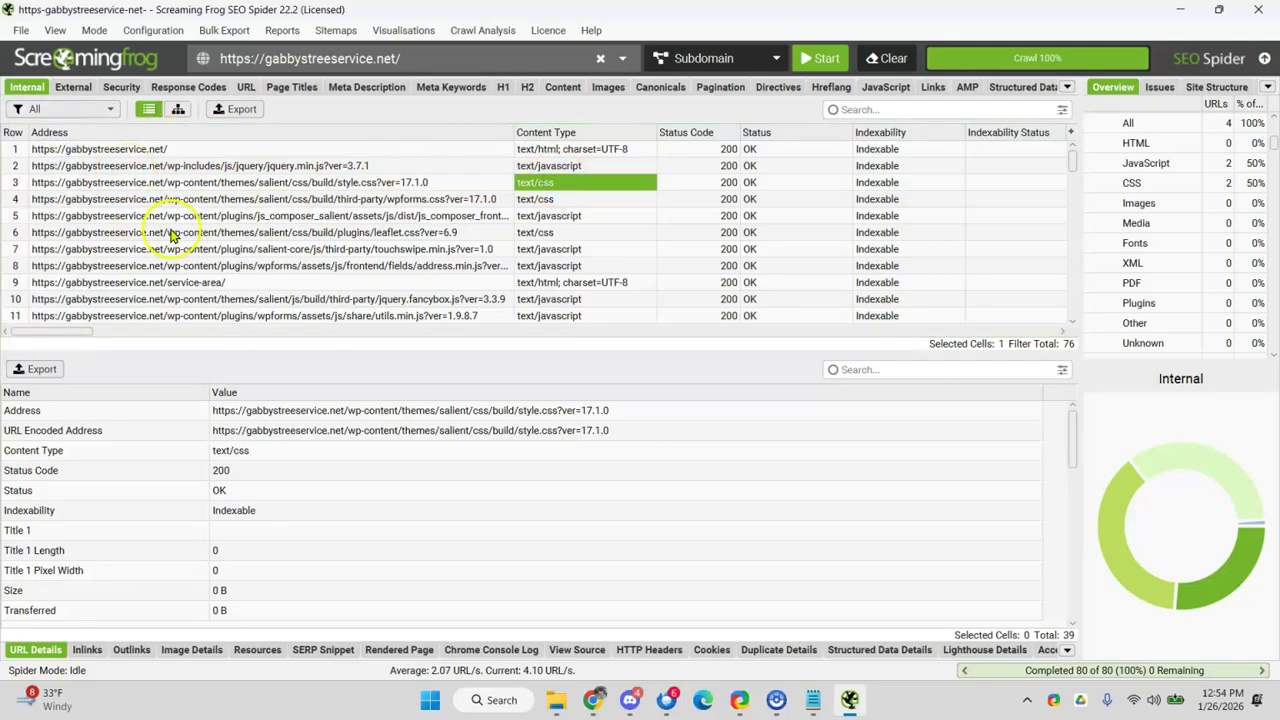
- Review the crawled service-area, commercial-services, tree-removal, tree-topping, contact-us, stump-removal and tree-trimming pages
{"action": "left_click", "coordinate": [190, 184]}
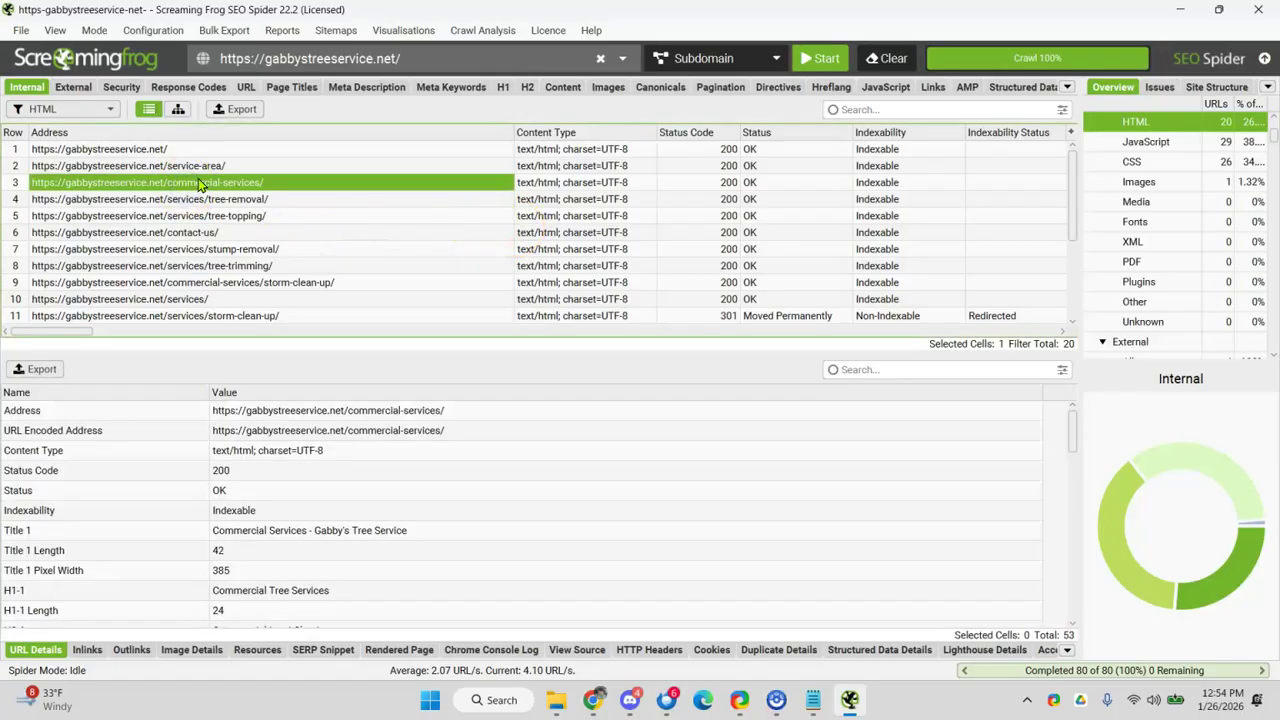
{"action": "scroll", "coordinate": [198, 185], "scroll_direction": "down", "scroll_amount": 3}
{"action": "scroll", "coordinate": [240, 200], "scroll_direction": "up", "scroll_amount": 3}
{"action": "left_click_drag", "start_coordinate": [120, 148], "coordinate": [126, 166]}
{"action": "left_click", "coordinate": [126, 165]}
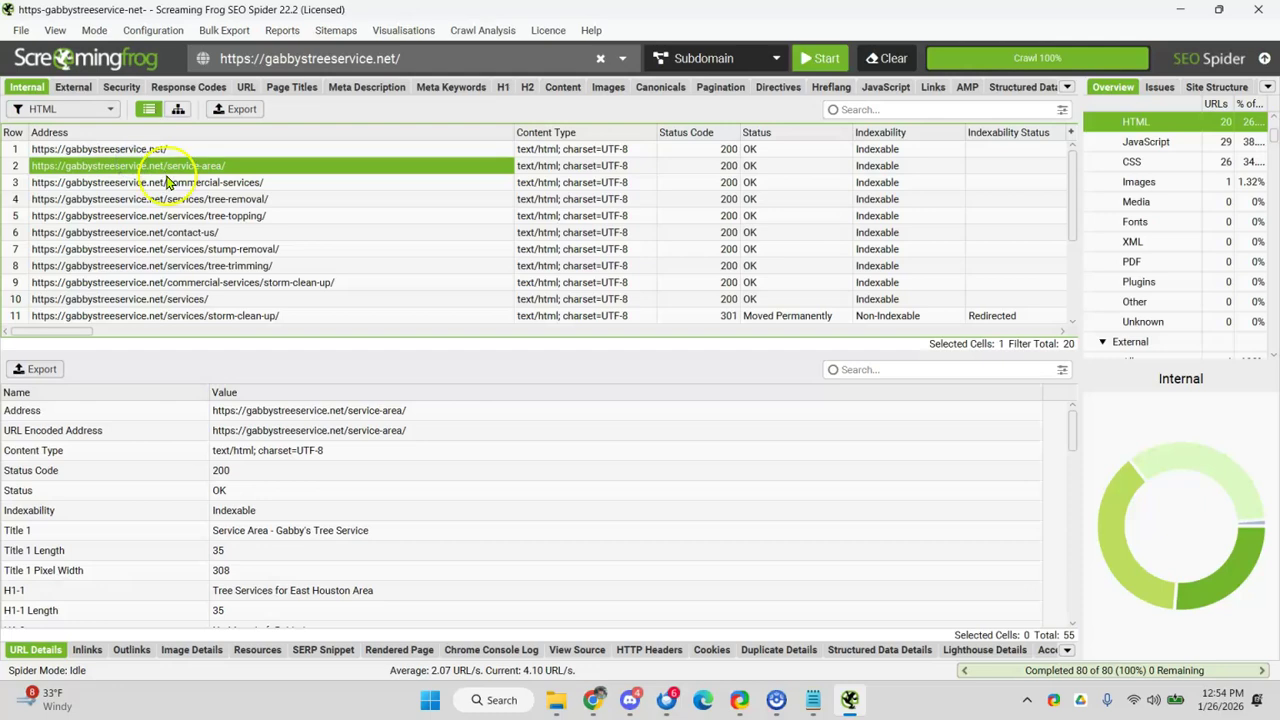
{"action": "left_click", "coordinate": [168, 183]}
{"action": "left_click", "coordinate": [170, 201]}
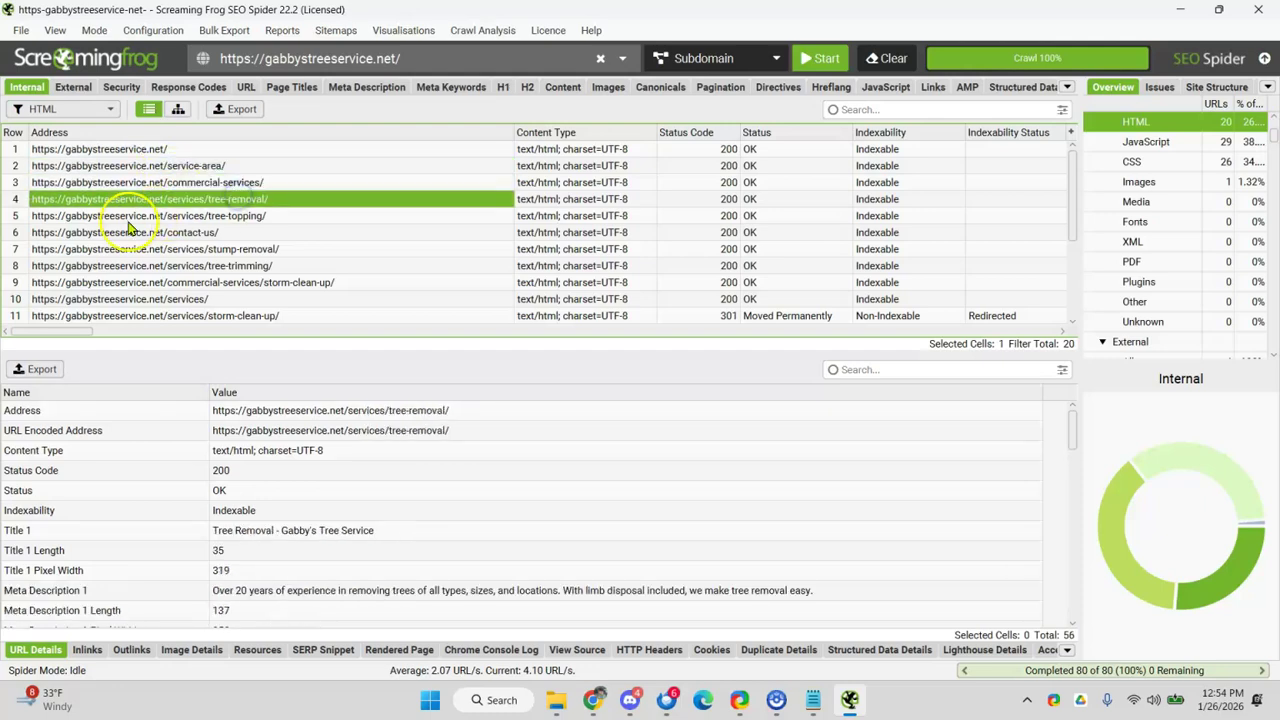
{"action": "left_click", "coordinate": [170, 216]}
{"action": "left_click", "coordinate": [165, 232]}
{"action": "left_click_drag", "start_coordinate": [190, 249], "coordinate": [240, 262]}
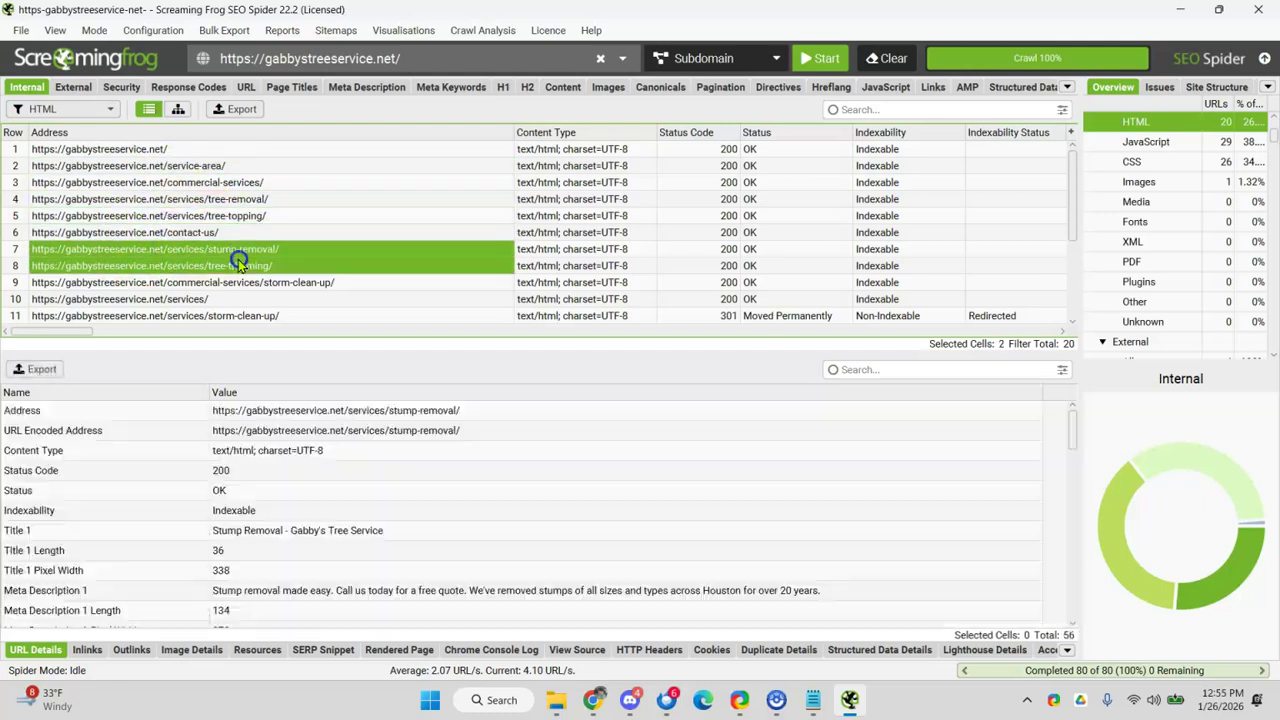
- Sort URLs by Indexability to surface the non-indexable storm-clean-up URL and its 301 status
{"action": "double_click", "coordinate": [420, 20]}
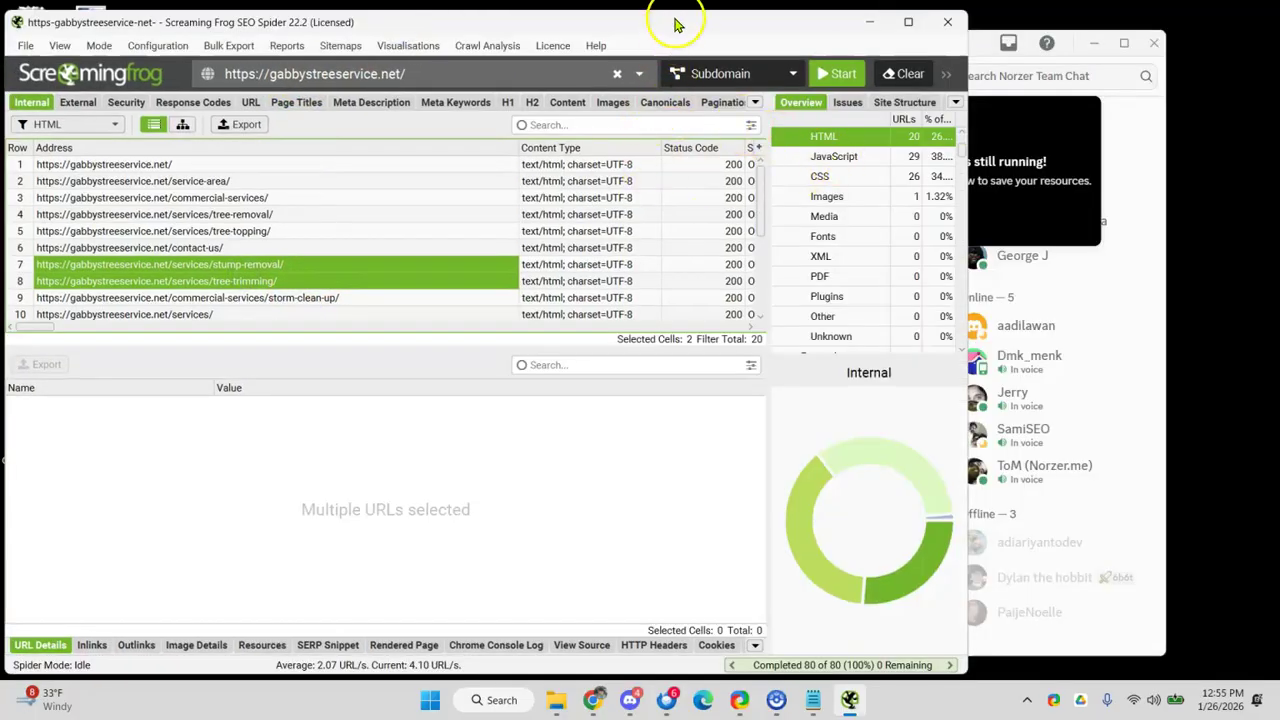
{"action": "double_click", "coordinate": [743, 28]}
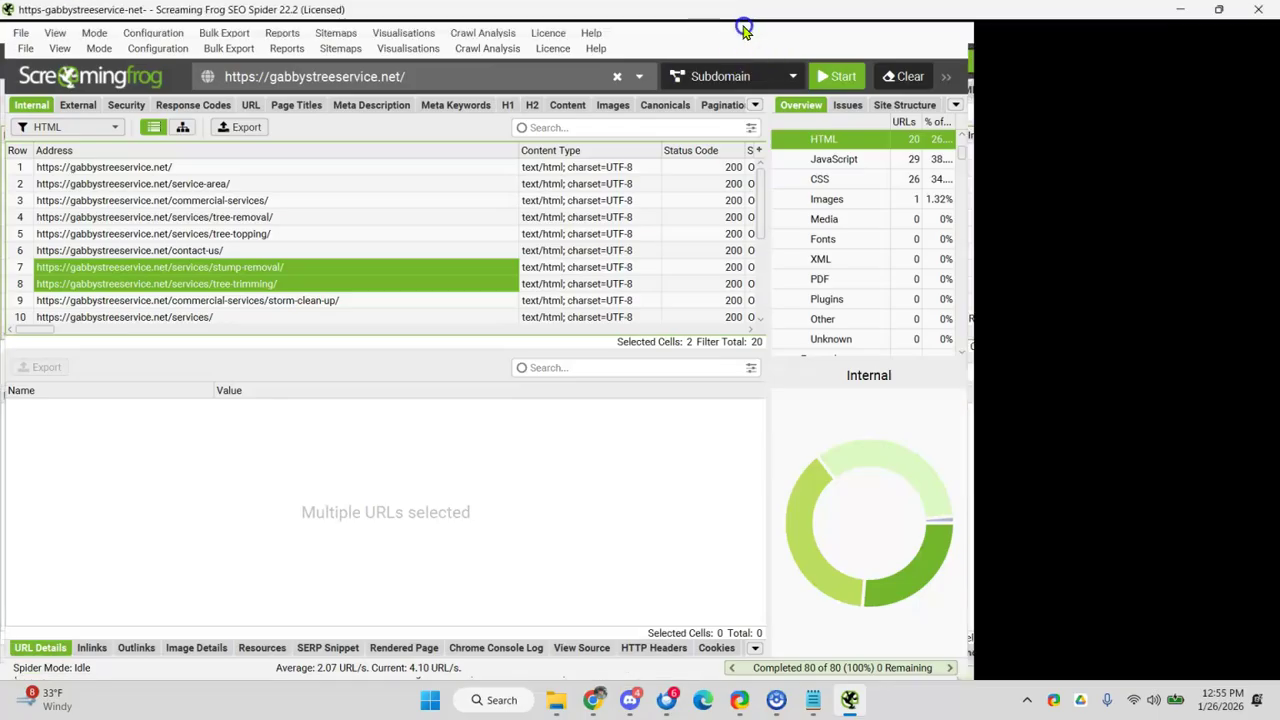
{"action": "left_click", "coordinate": [878, 165]}
{"action": "left_click", "coordinate": [881, 133]}
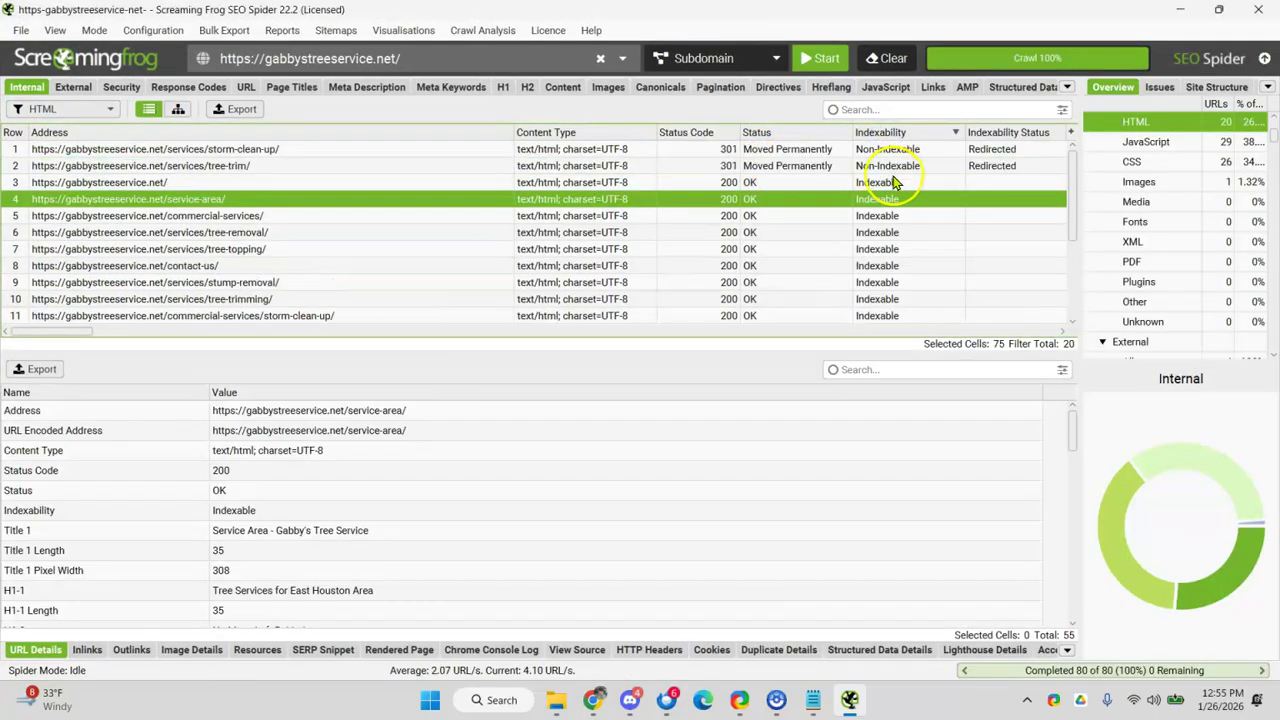
{"action": "left_click", "coordinate": [272, 150]}
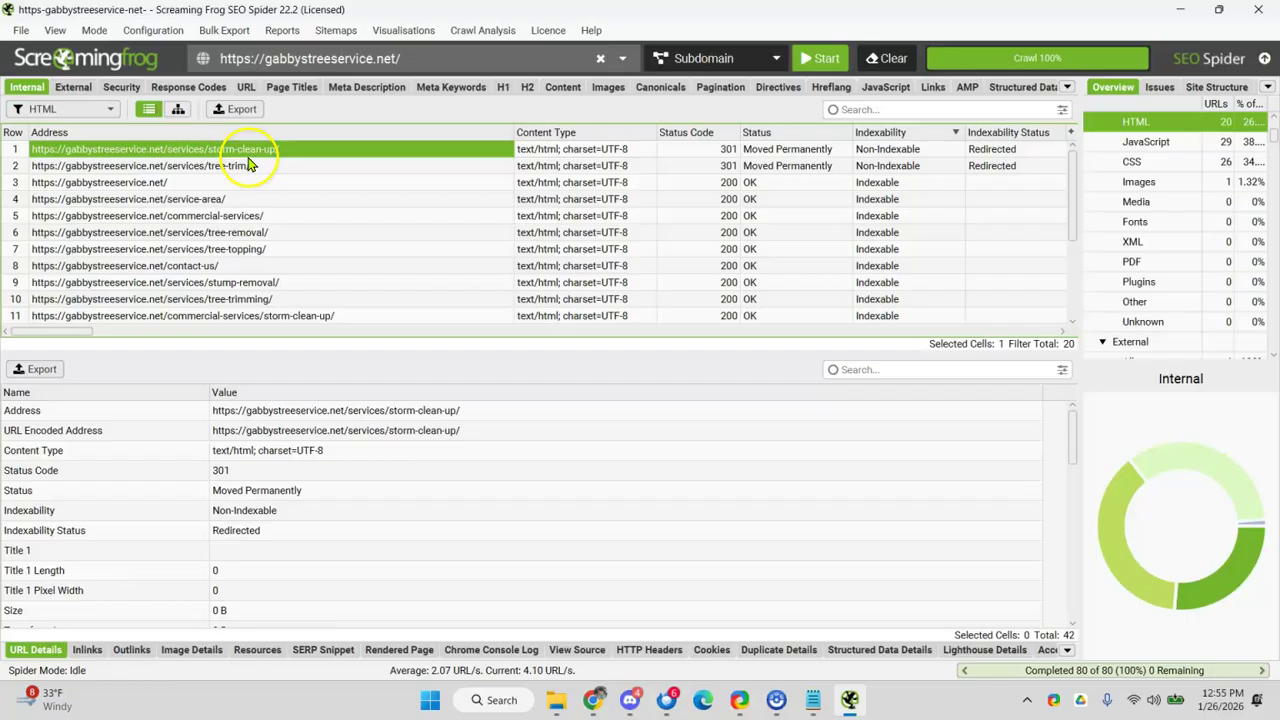
{"action": "left_click", "coordinate": [250, 491]}
- Check storm-clean-up's redirect target and linking homepage, then inspect the redirected tree-trim URL
{"action": "scroll", "coordinate": [290, 455], "scroll_direction": "down", "scroll_amount": 10}
{"action": "scroll", "coordinate": [288, 465], "scroll_direction": "down", "scroll_amount": 3}
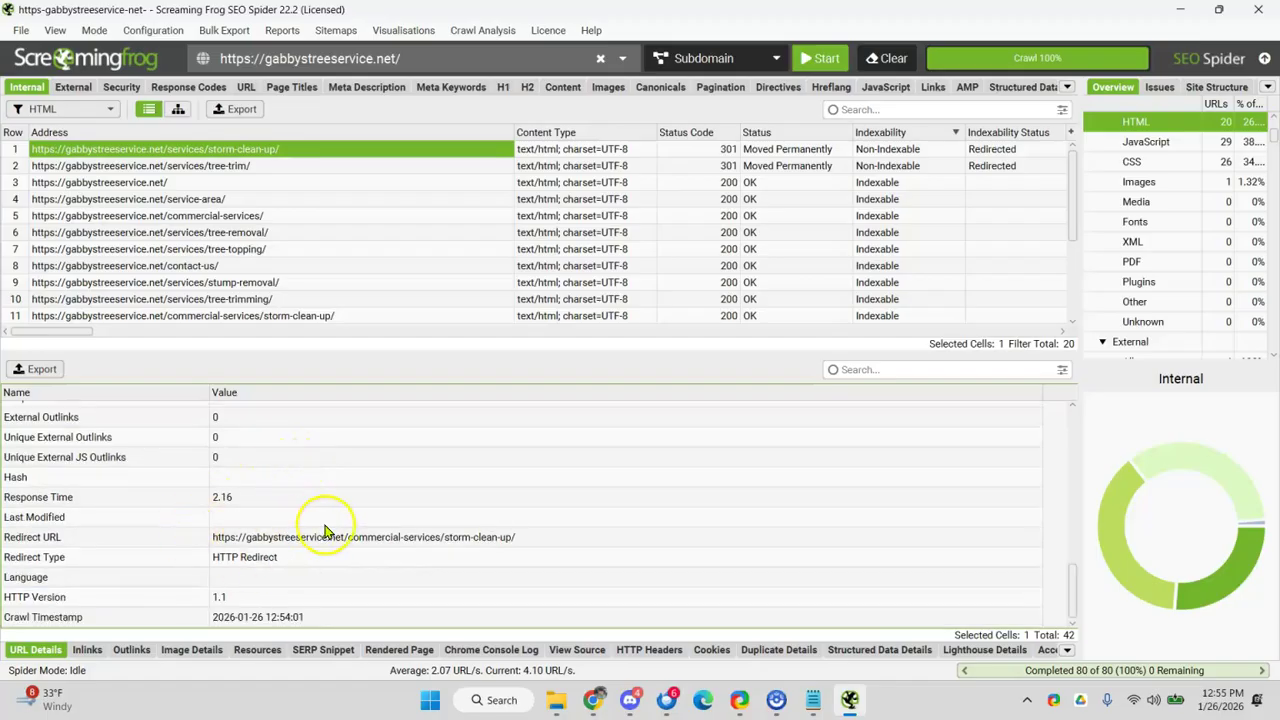
{"action": "scroll", "coordinate": [340, 500], "scroll_direction": "up", "scroll_amount": 15}
{"action": "left_click", "coordinate": [341, 410]}
{"action": "scroll", "coordinate": [350, 425], "scroll_direction": "down", "scroll_amount": 12}
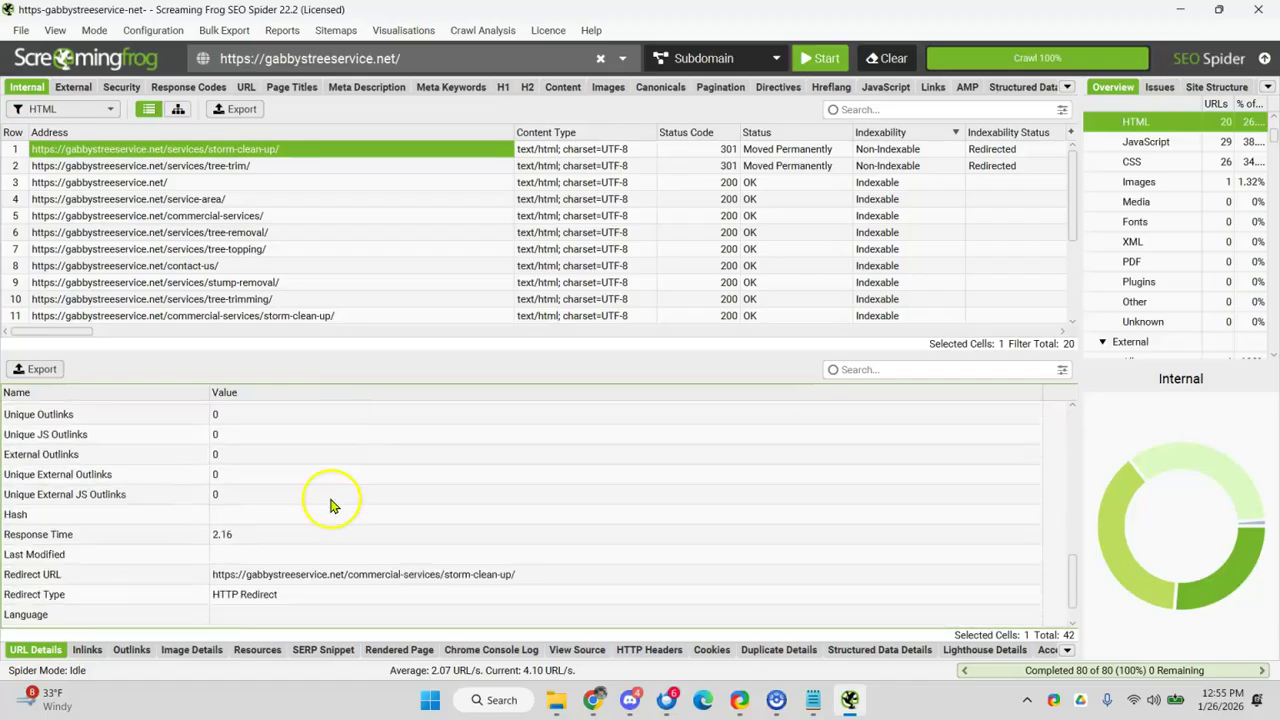
{"action": "scroll", "coordinate": [333, 505], "scroll_direction": "down", "scroll_amount": 1}
{"action": "left_click", "coordinate": [340, 537]}
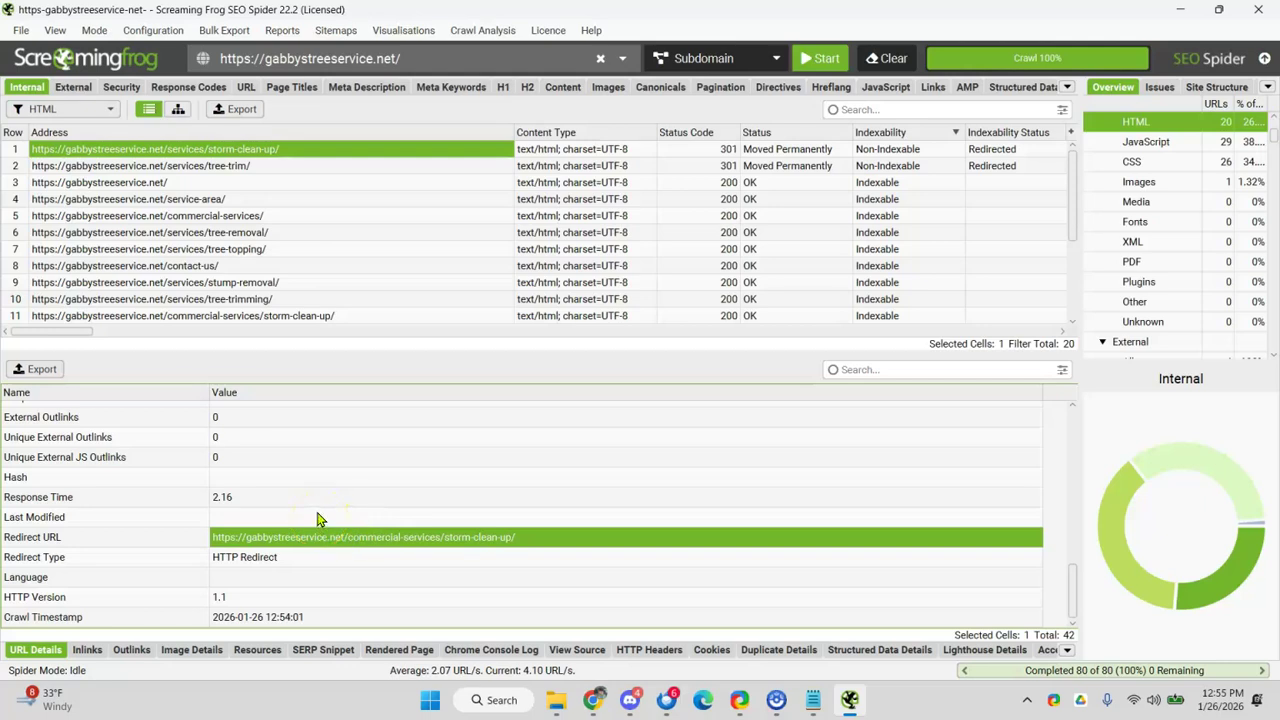
{"action": "scroll", "coordinate": [320, 500], "scroll_direction": "up", "scroll_amount": 15}
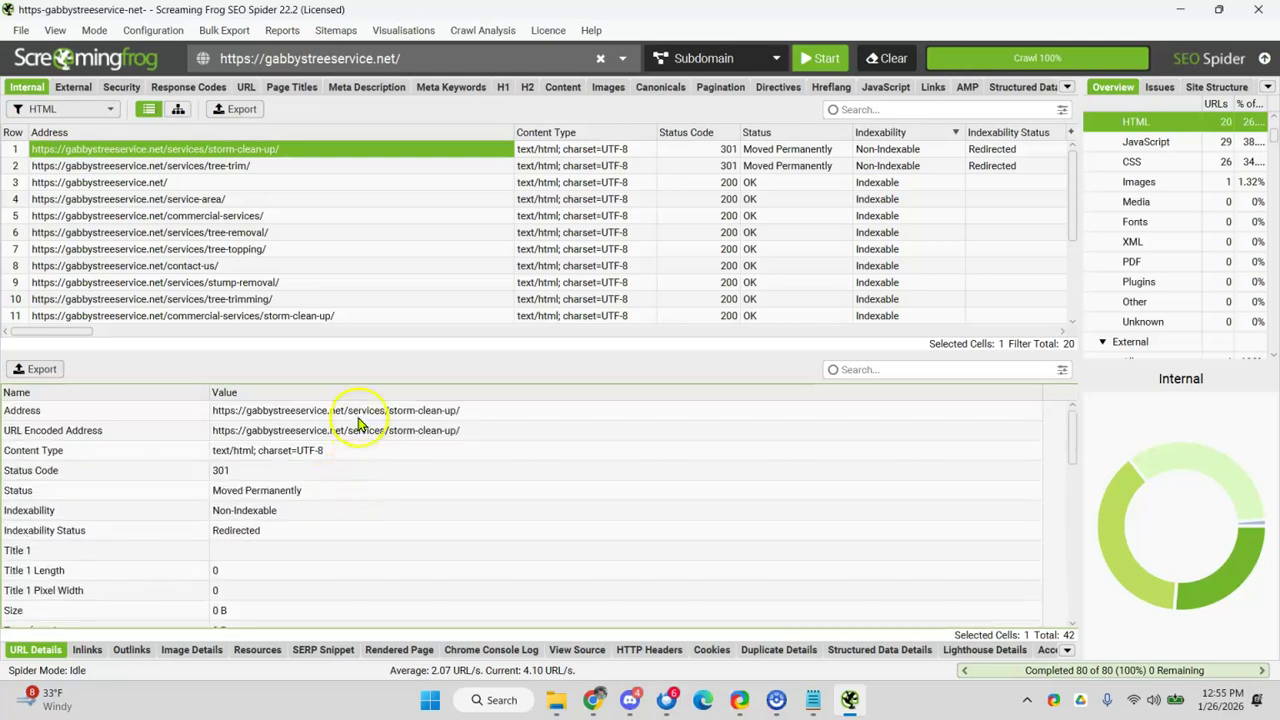
{"action": "left_click", "coordinate": [87, 649]}
{"action": "left_click", "coordinate": [215, 418]}
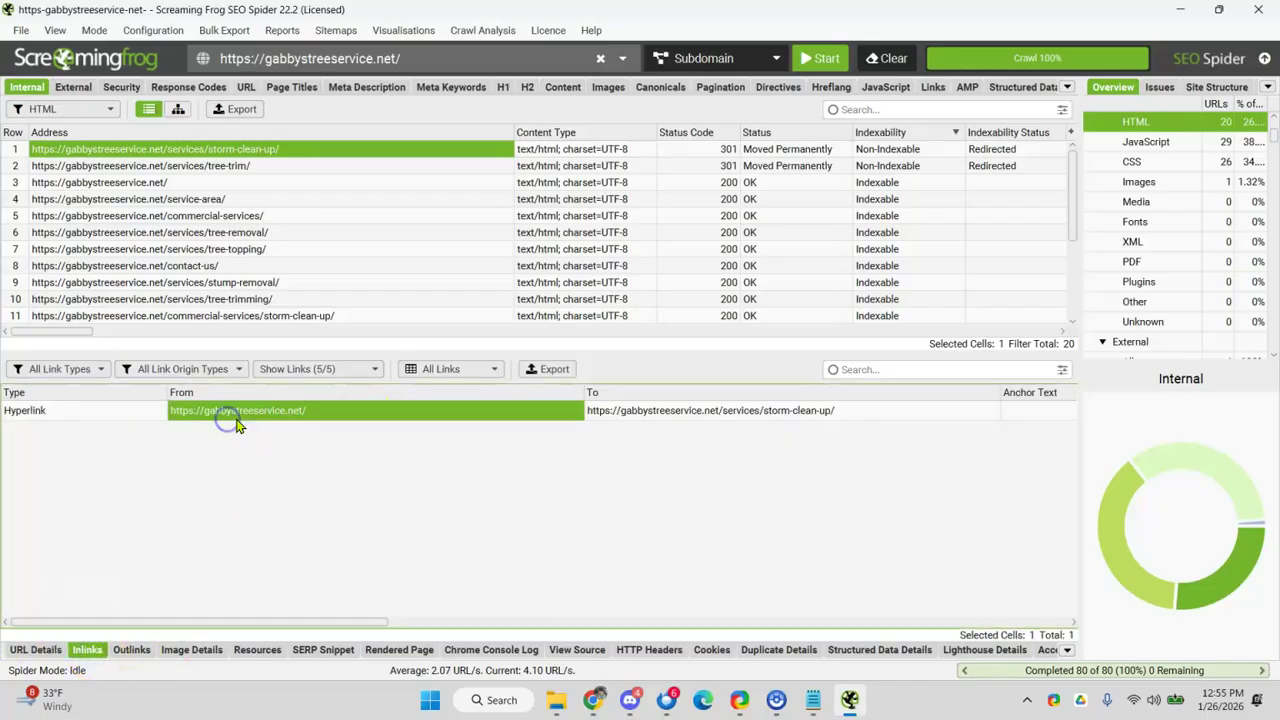
{"action": "left_click", "coordinate": [35, 649]}
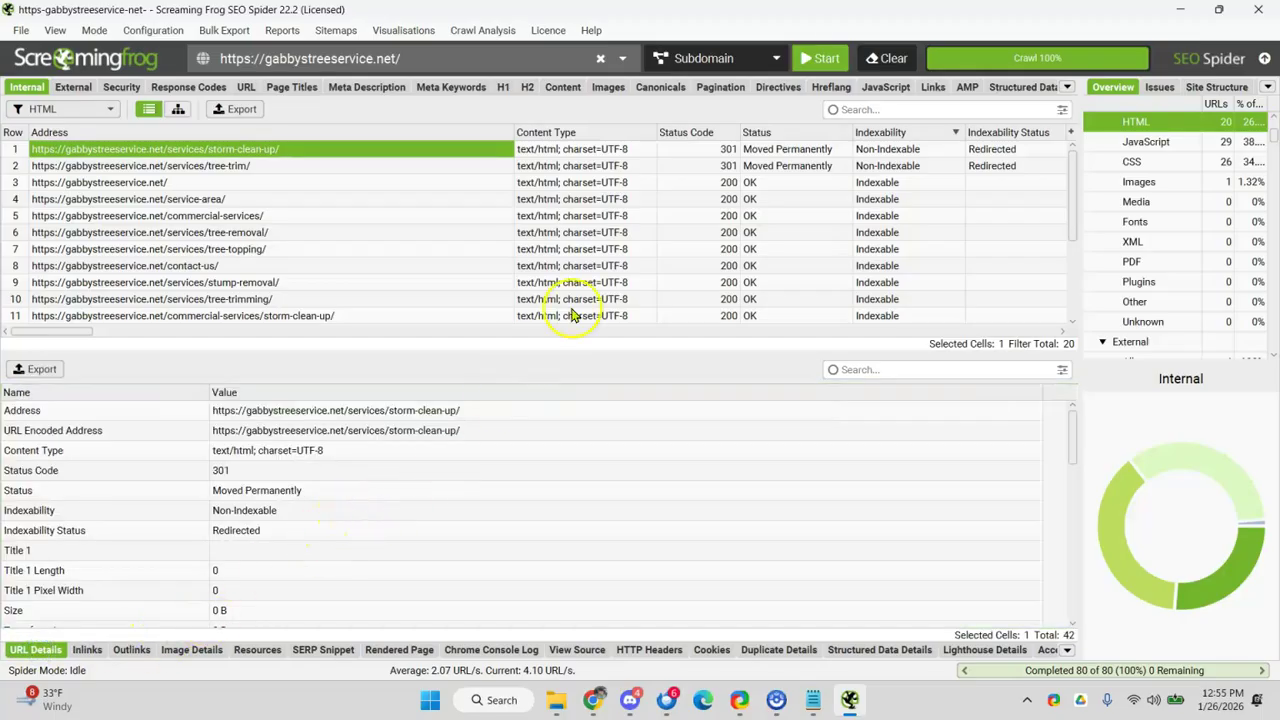
{"action": "left_click", "coordinate": [300, 166]}
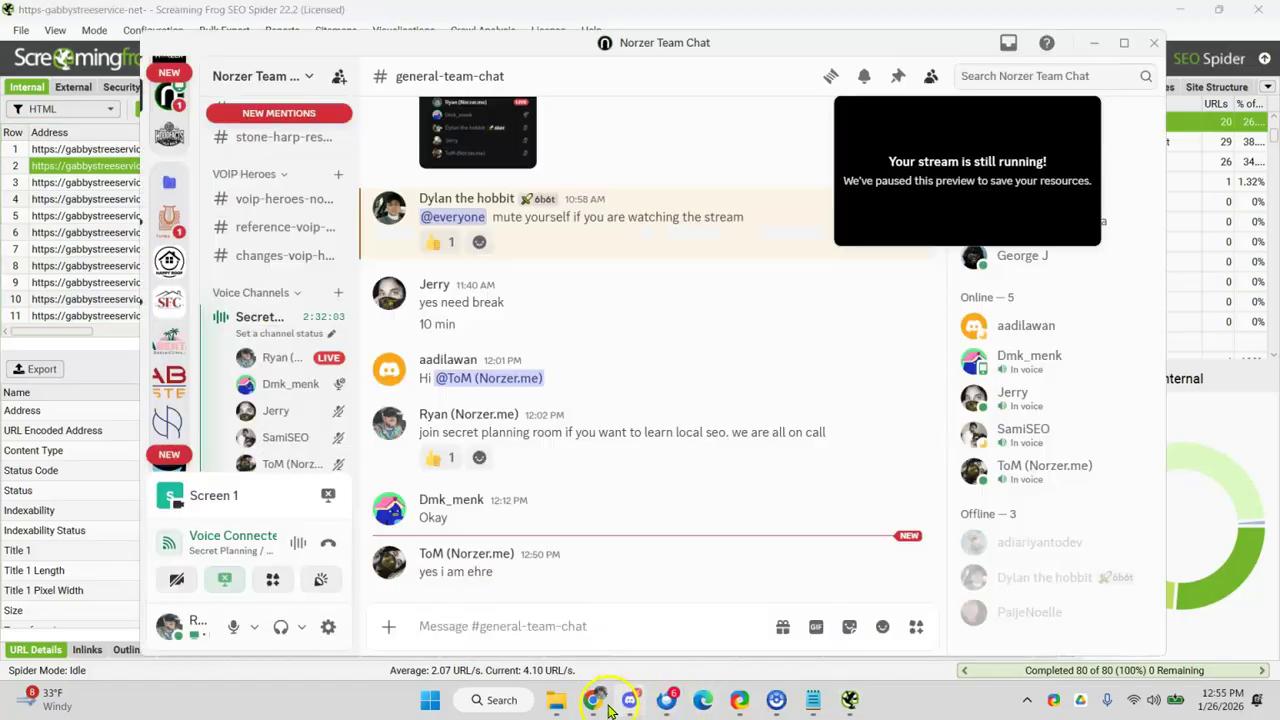
{"action": "left_click", "coordinate": [595, 702]}
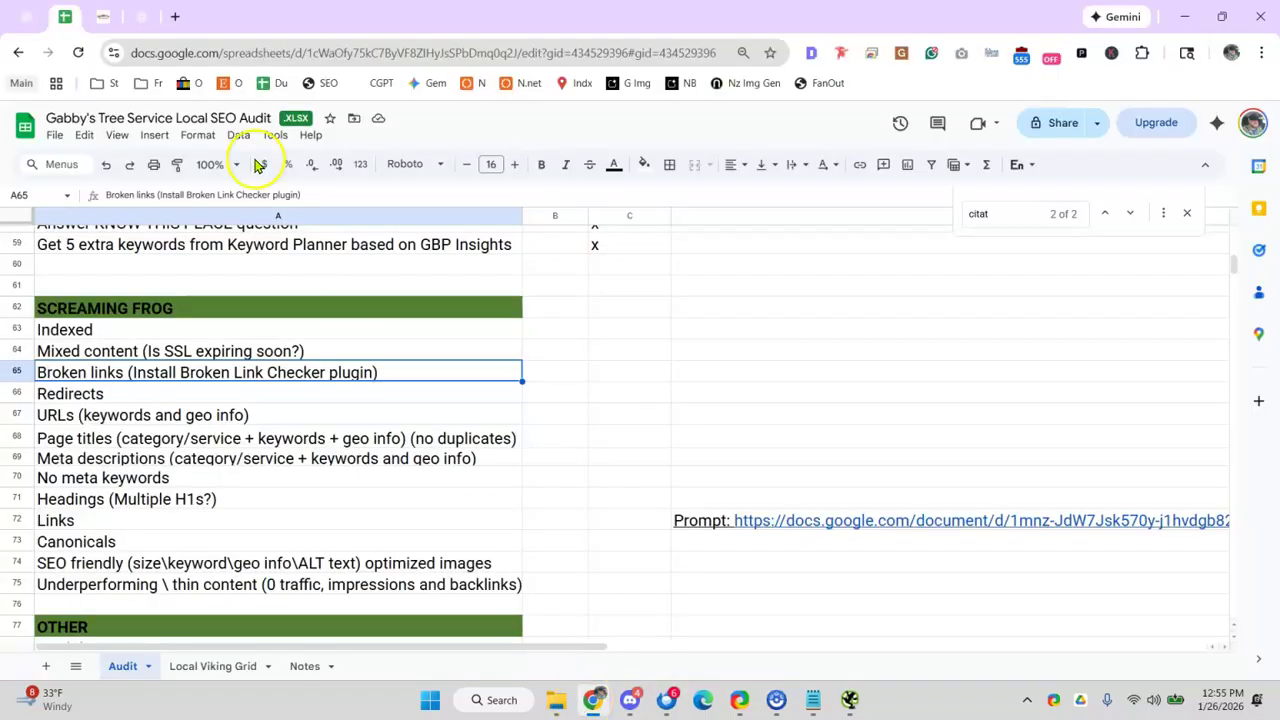
- Note '2 non-indexable' beside Redirects in D66
{"action": "left_click", "coordinate": [760, 394]}
{"action": "type", "text": "2"}
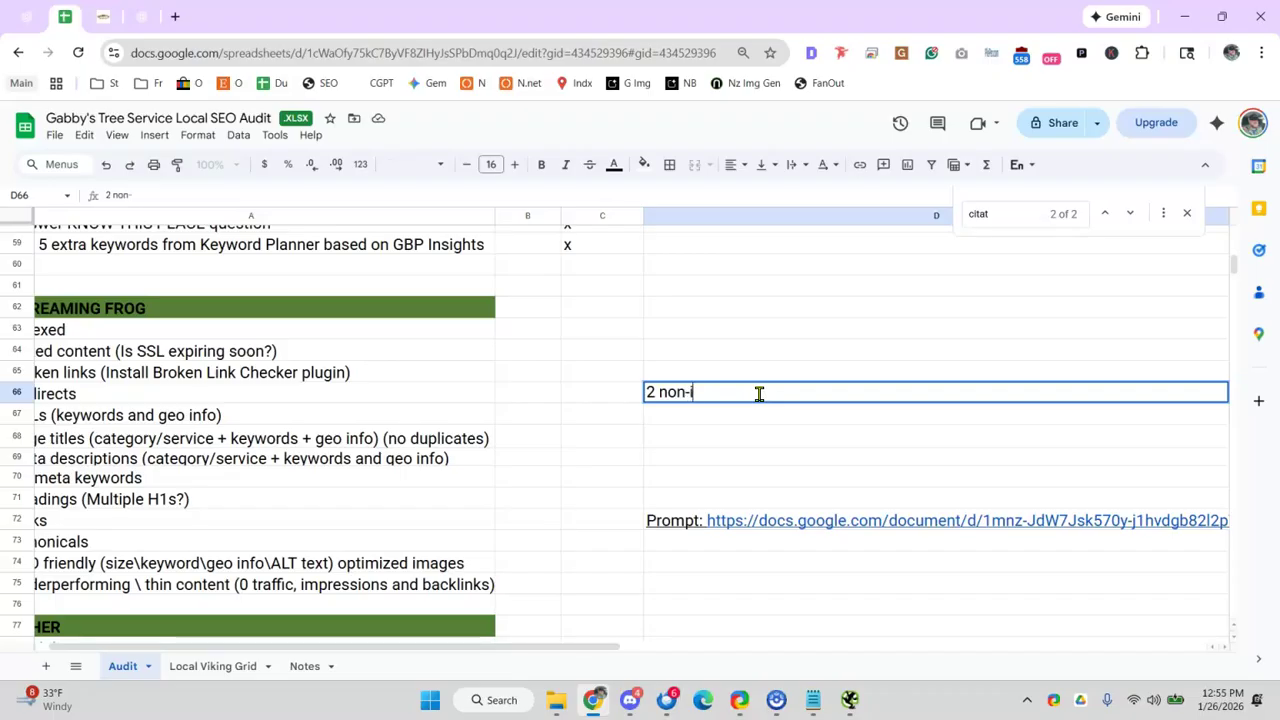
{"action": "type", "text": "non-indexable"}
{"action": "left_click", "coordinate": [304, 403]}
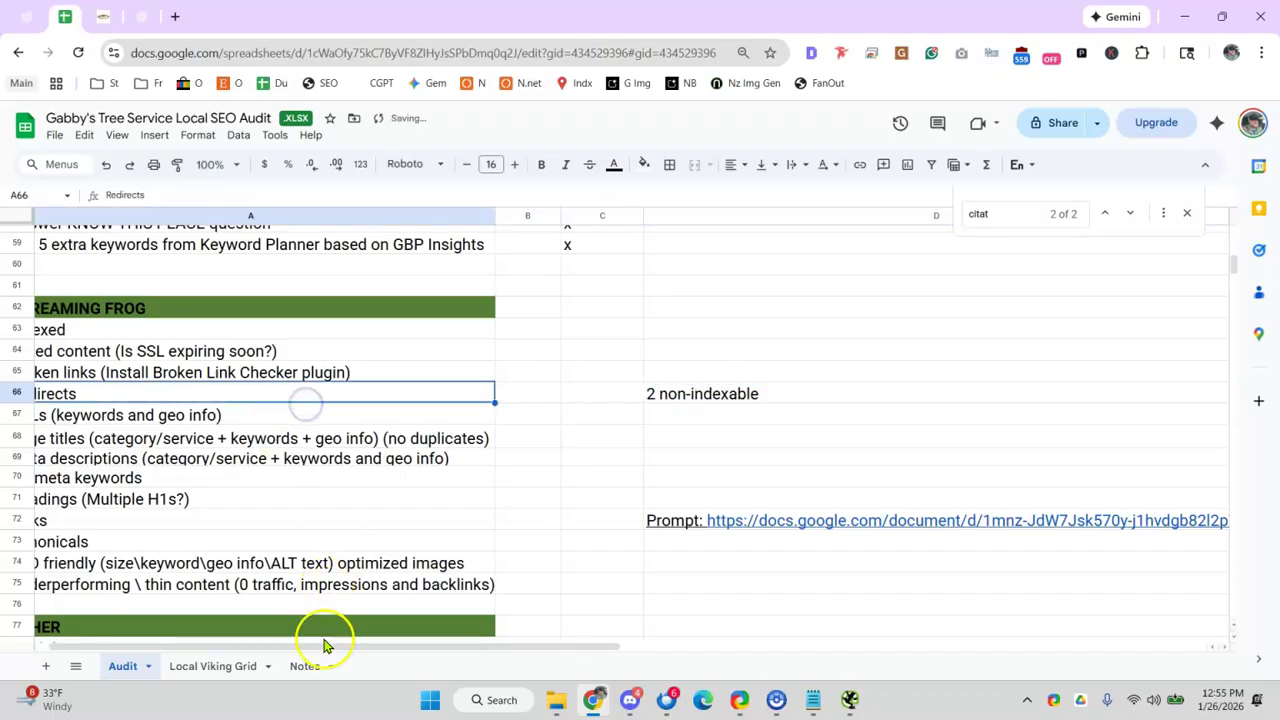
{"action": "left_click_drag", "start_coordinate": [333, 648], "coordinate": [286, 634]}
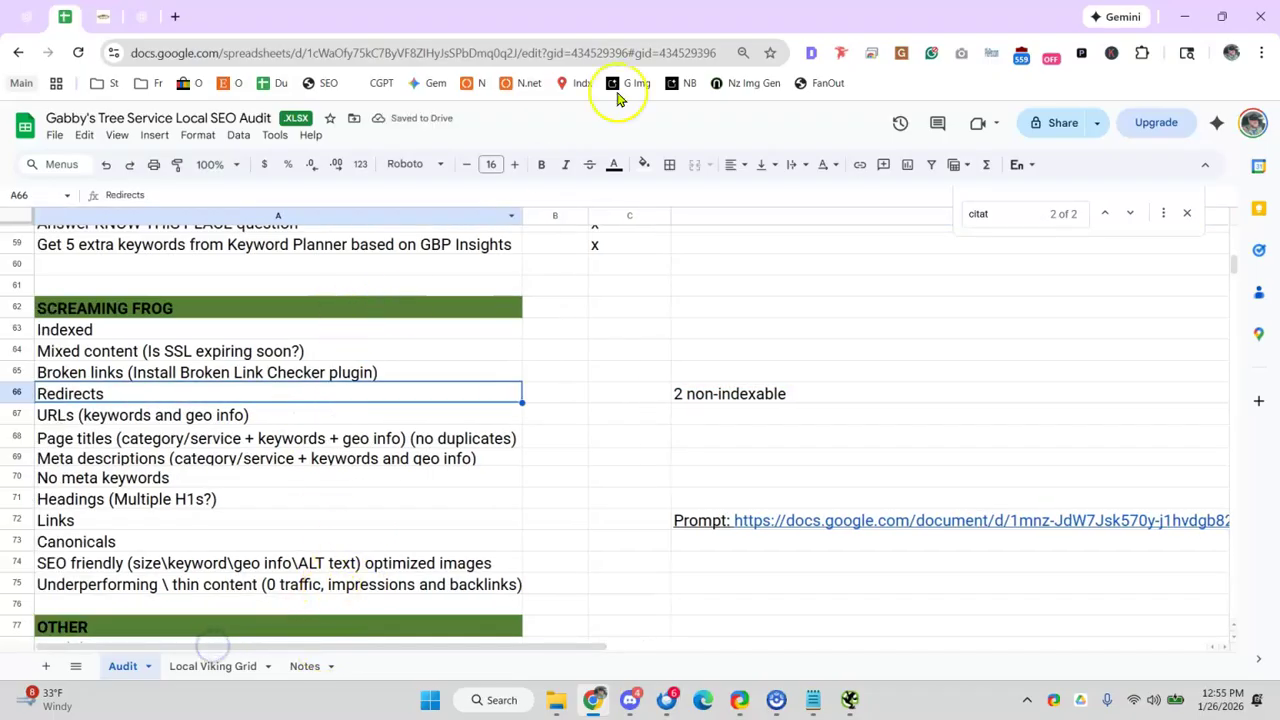
- After rechecking the crawl, mark Indexed and Mixed content done with x in C63 and C64
{"action": "left_click", "coordinate": [1175, 16]}
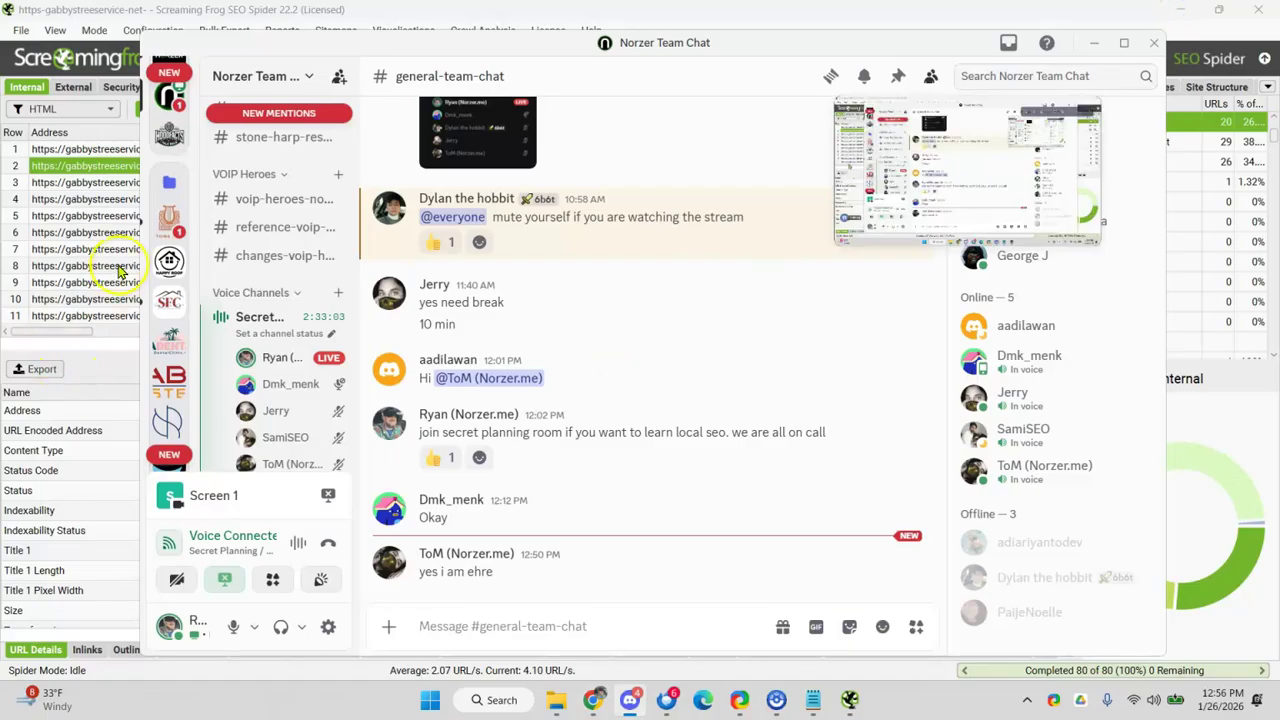
{"action": "left_click", "coordinate": [120, 265]}
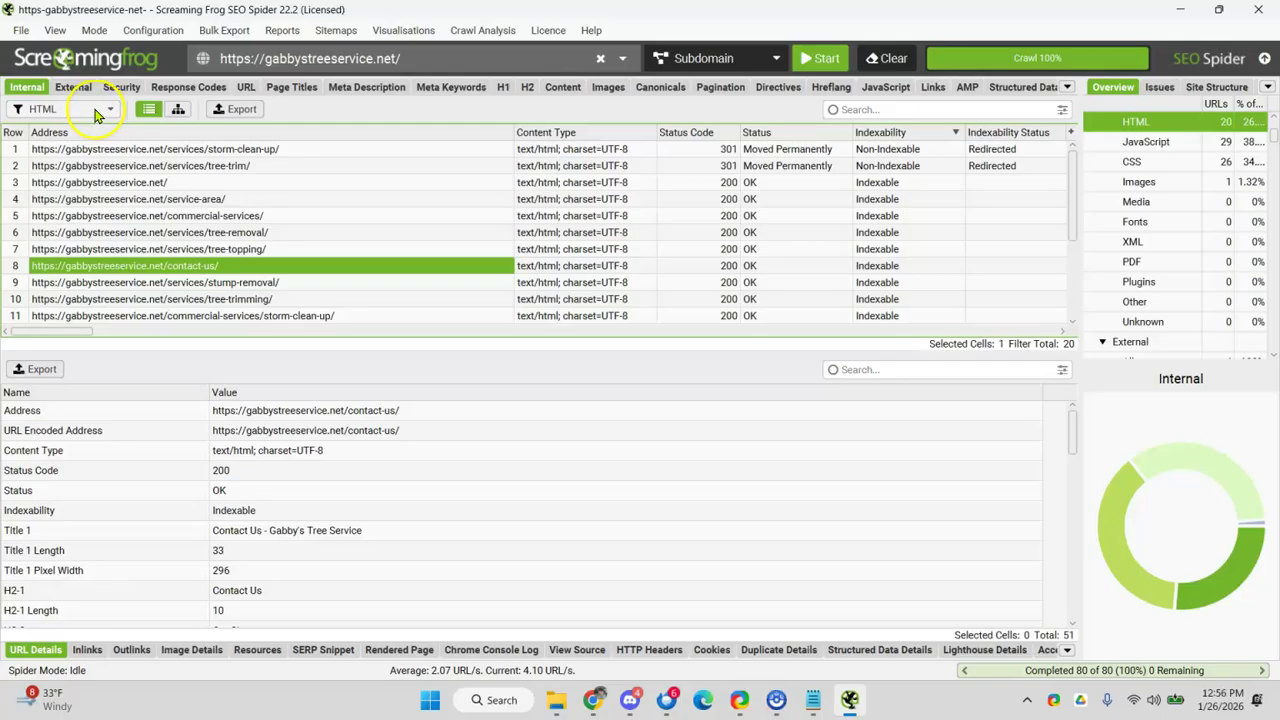
{"action": "left_click", "coordinate": [593, 700]}
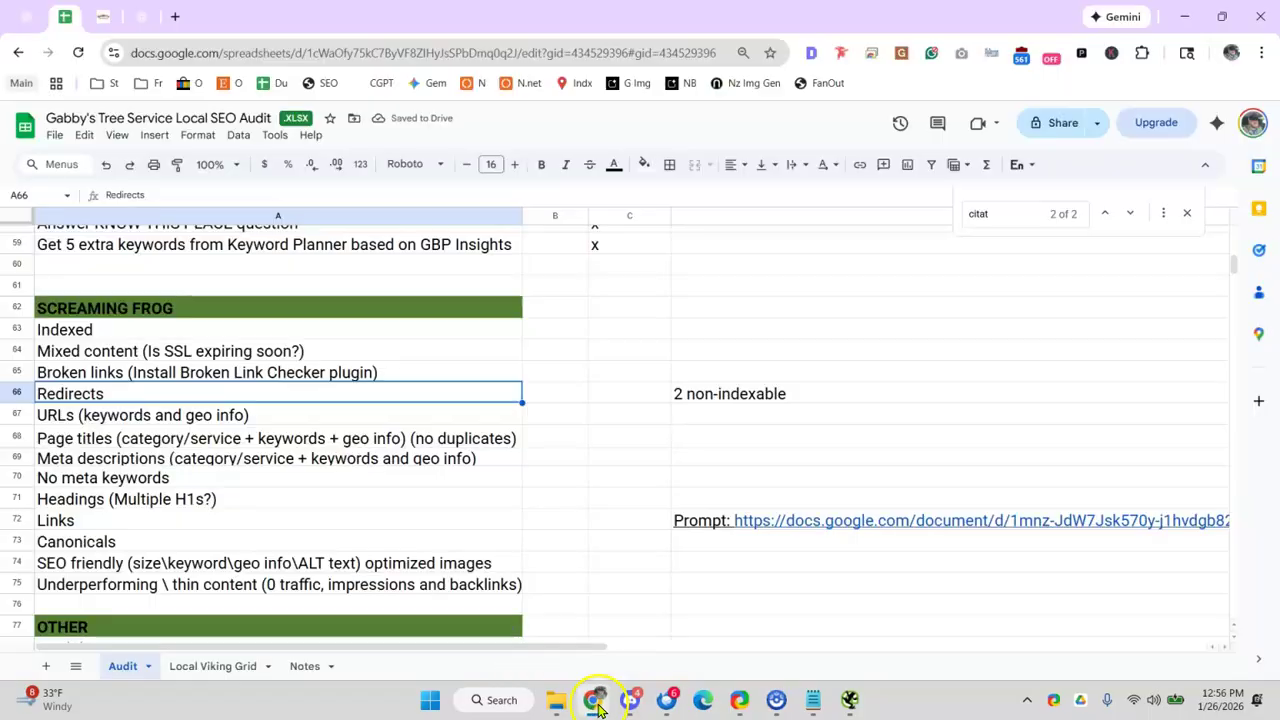
{"action": "left_click", "coordinate": [183, 354]}
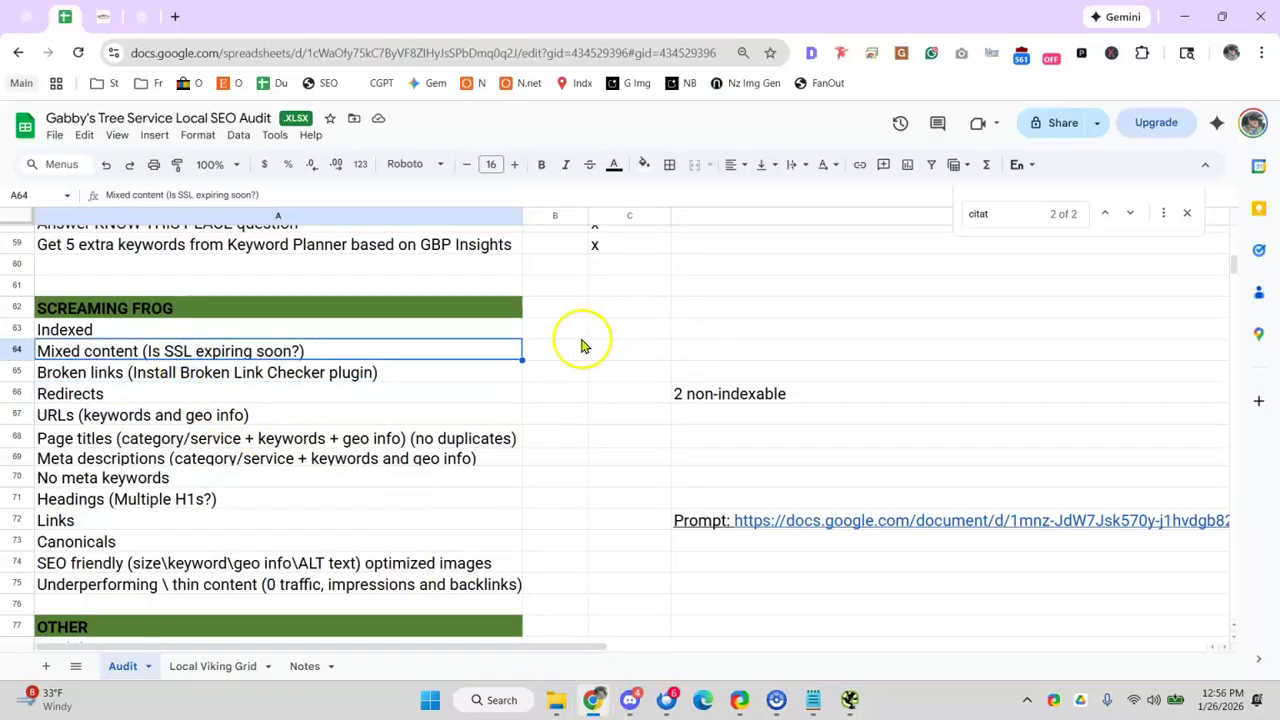
{"action": "left_click", "coordinate": [645, 330]}
{"action": "type", "text": "x"}
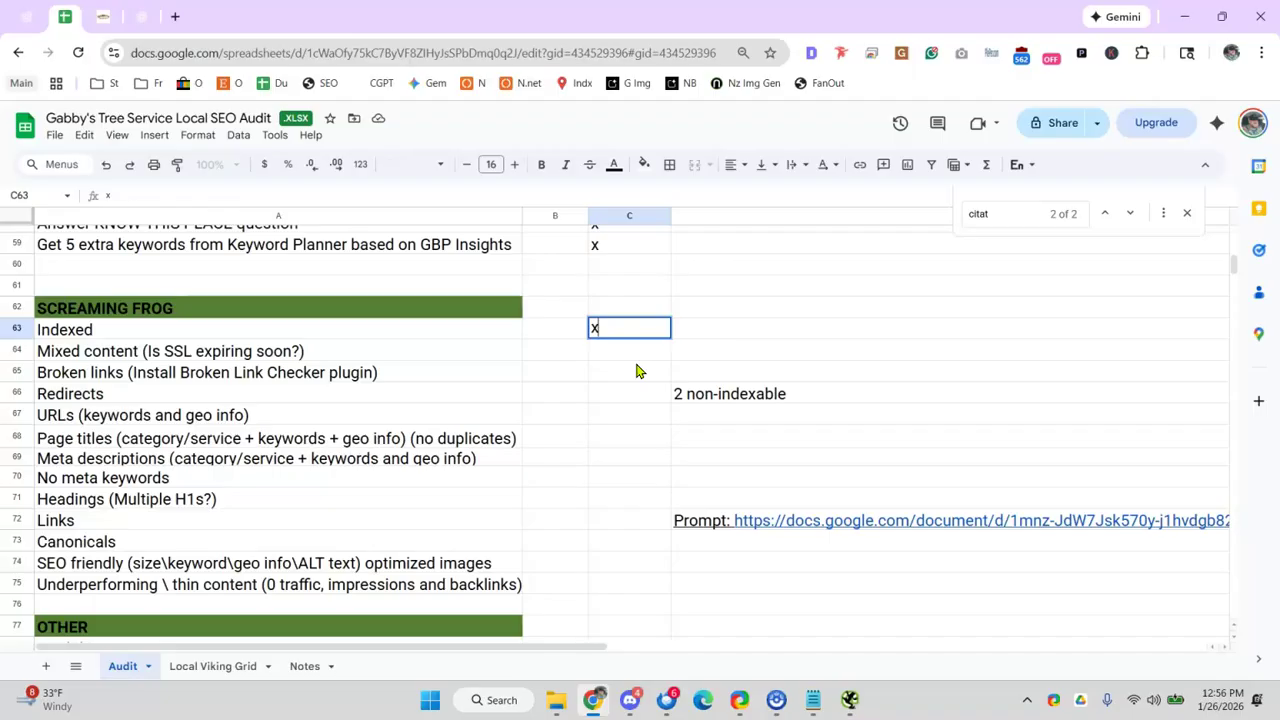
{"action": "key", "text": "Return"}
{"action": "type", "text": "x"}
{"action": "left_click", "coordinate": [400, 368]}
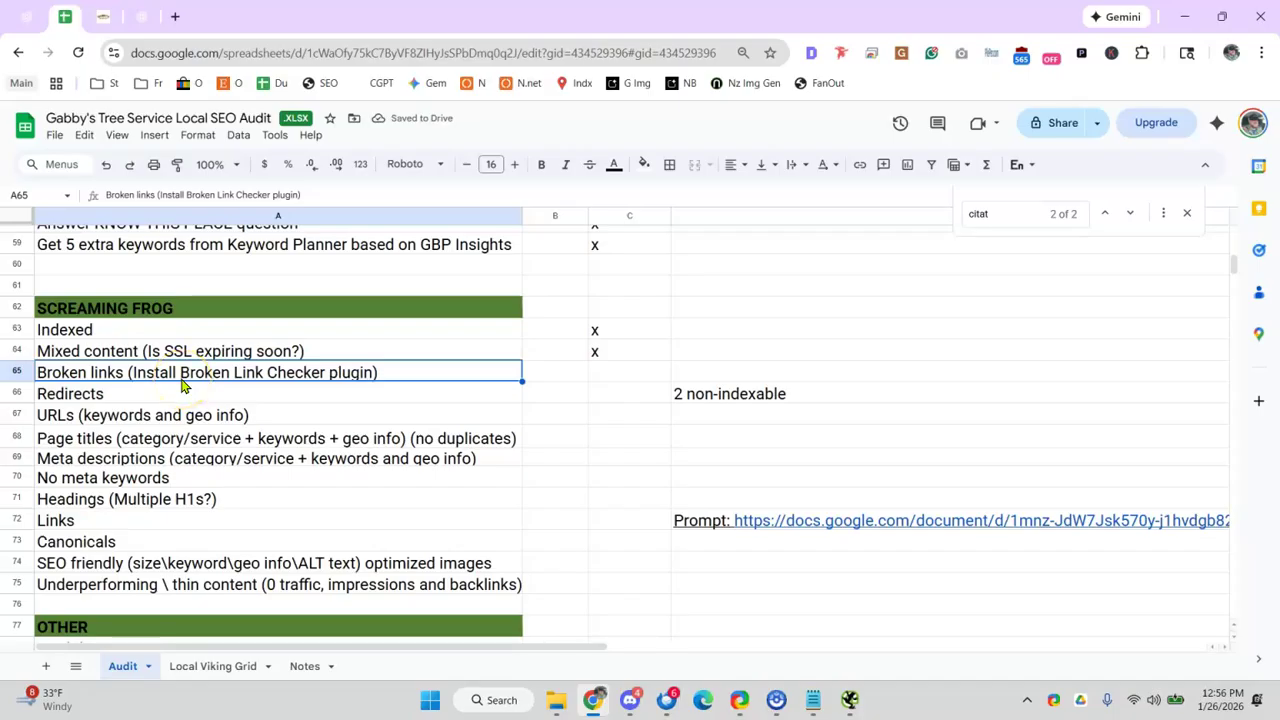
{"action": "left_click", "coordinate": [606, 706]}
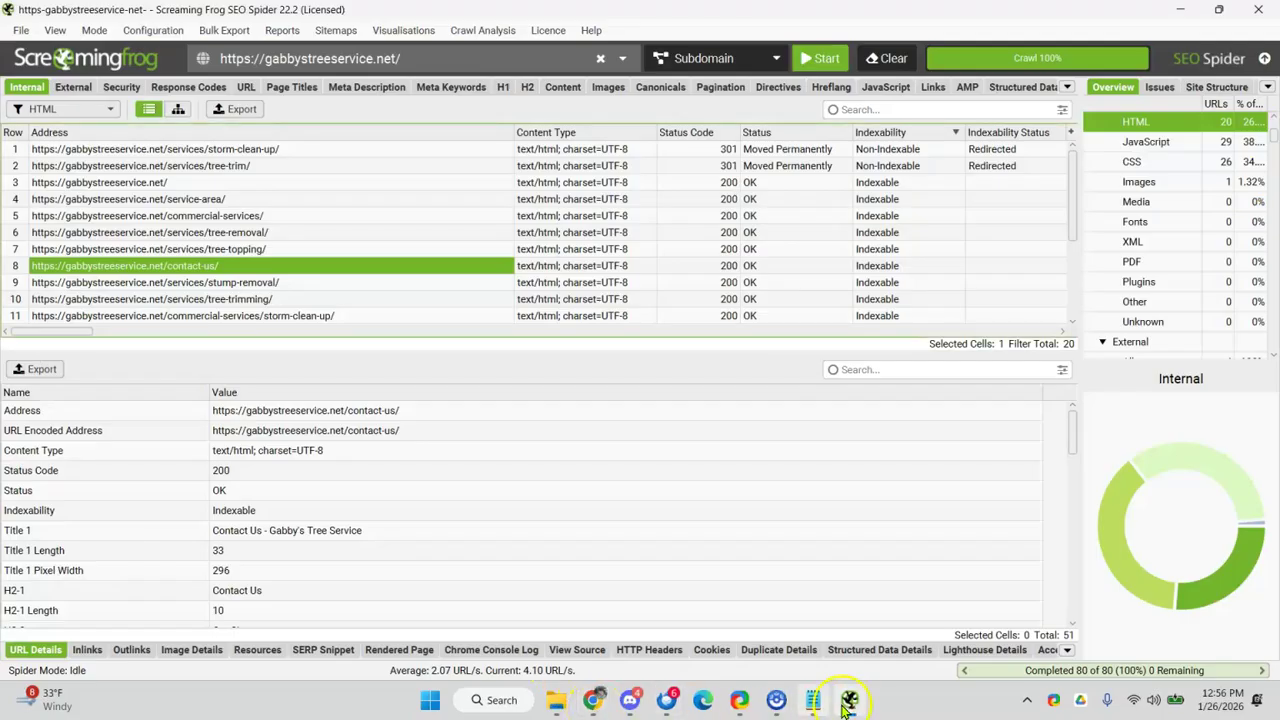
- Filter Screaming Frog's Response Codes to Server Error (5xx), then Client Error (4xx)
{"action": "left_click", "coordinate": [170, 87]}
{"action": "left_click", "coordinate": [95, 106]}
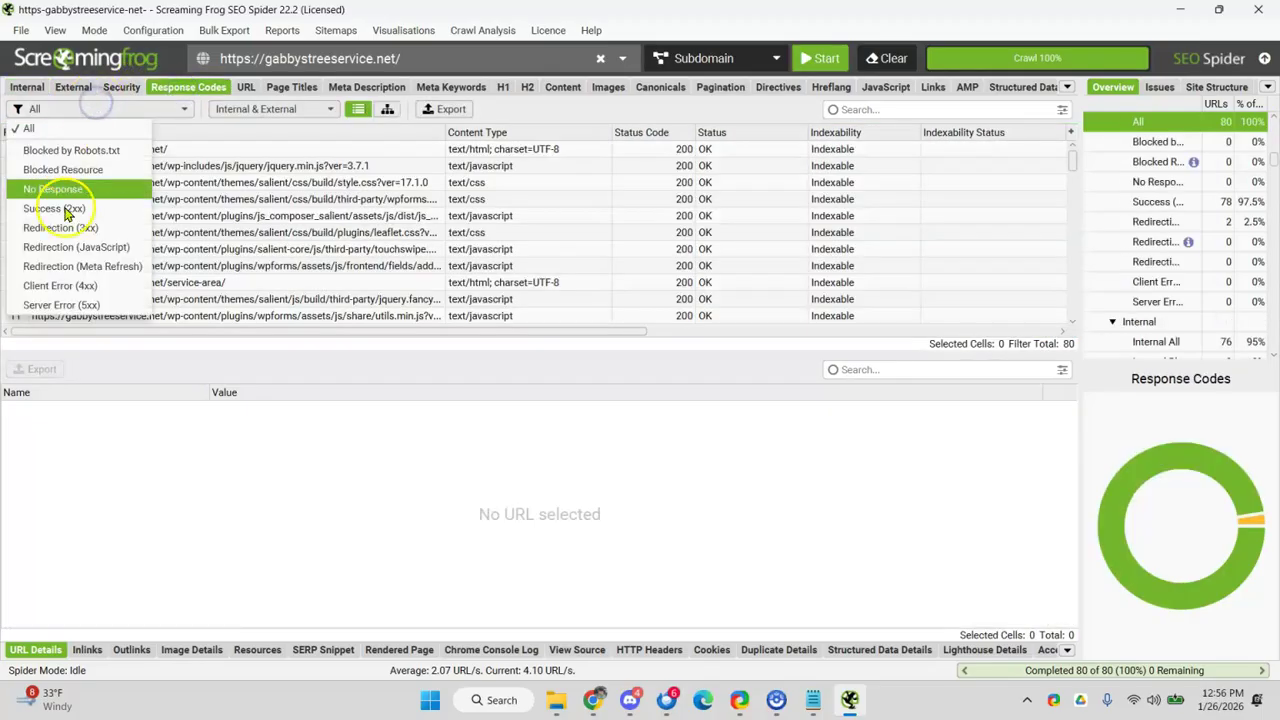
{"action": "left_click", "coordinate": [75, 298]}
{"action": "left_click", "coordinate": [110, 107]}
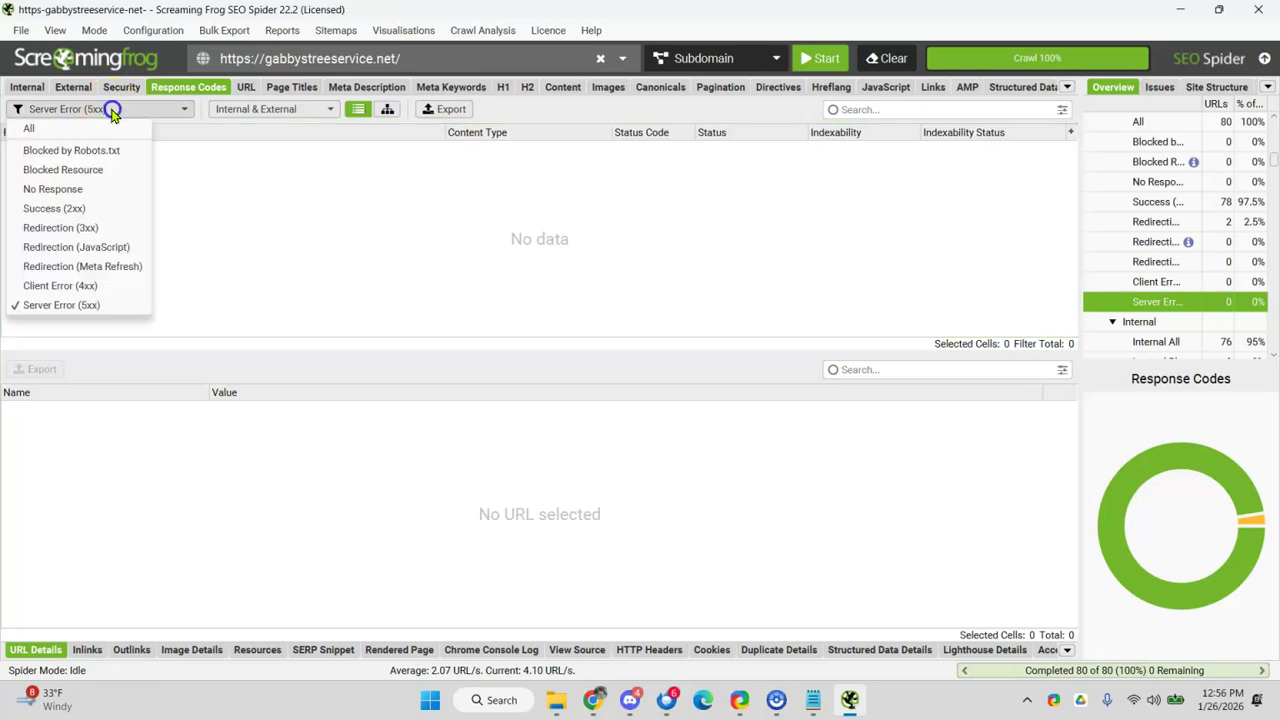
{"action": "left_click", "coordinate": [86, 285]}
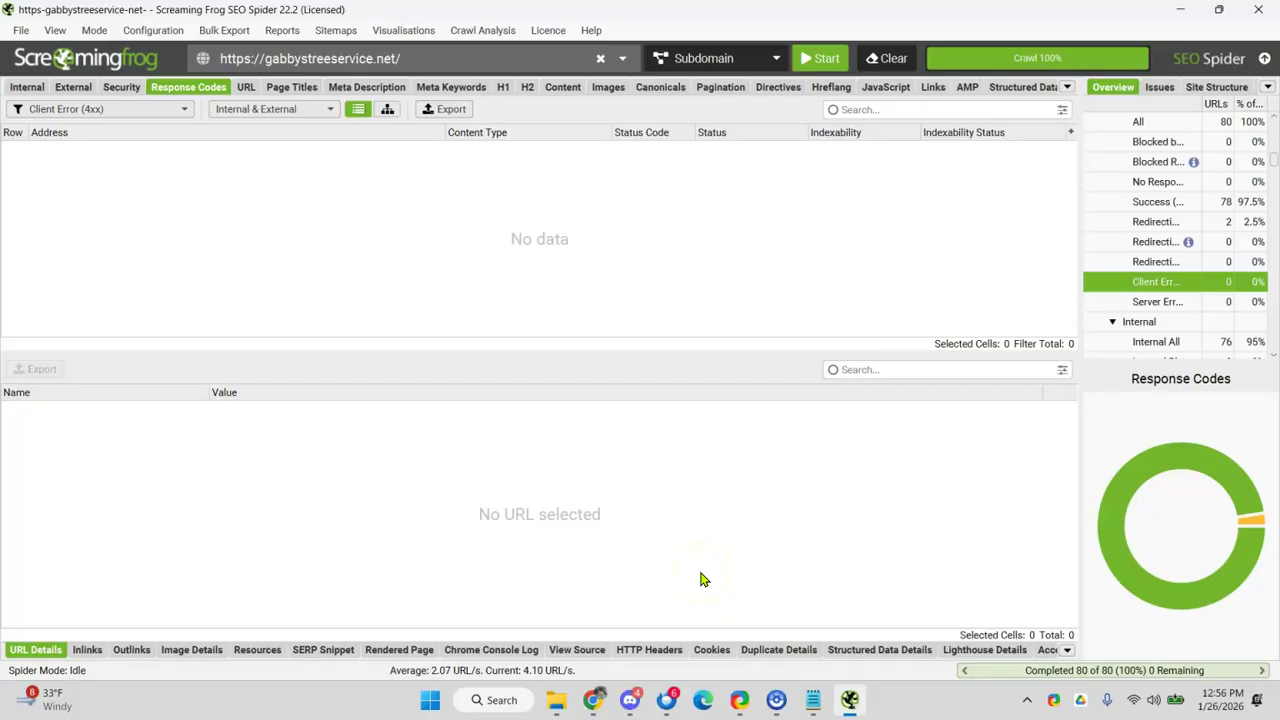
- In the audit sheet, mark Broken links (B65) and Redirects (C66) with x
{"action": "left_click", "coordinate": [593, 700]}
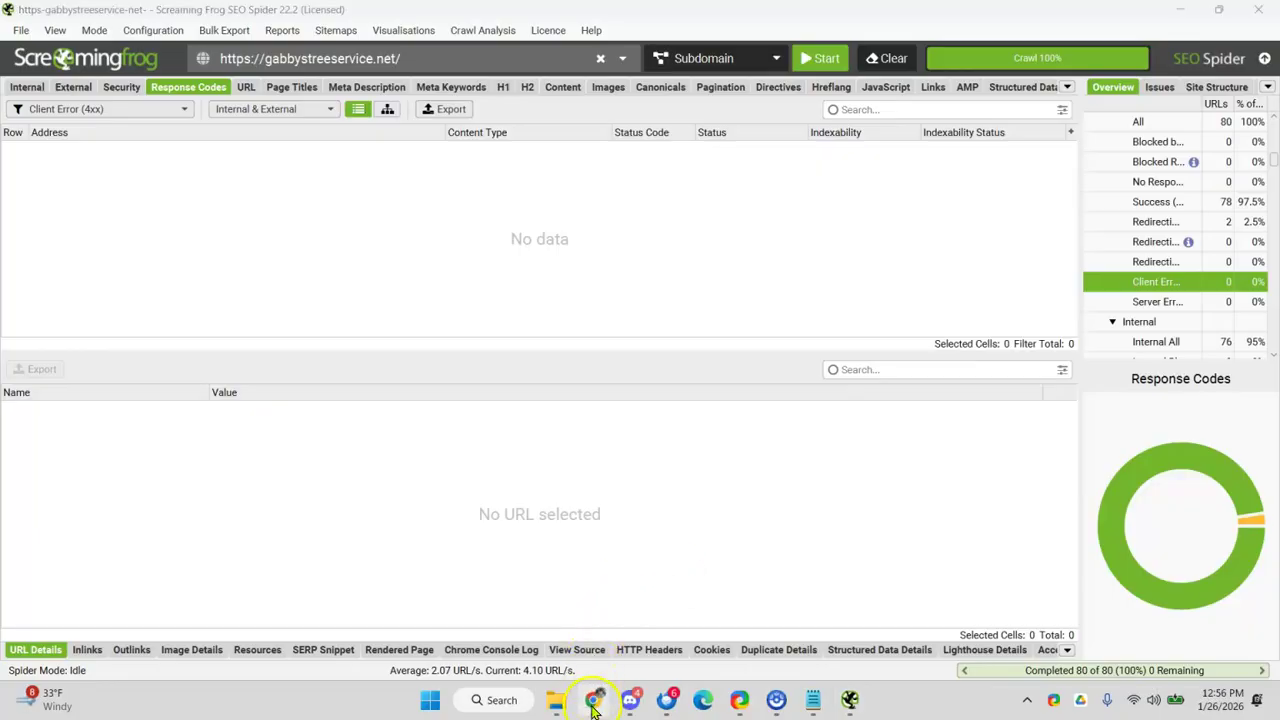
{"action": "left_click", "coordinate": [560, 372]}
{"action": "type", "text": "x"}
{"action": "left_click", "coordinate": [305, 373]}
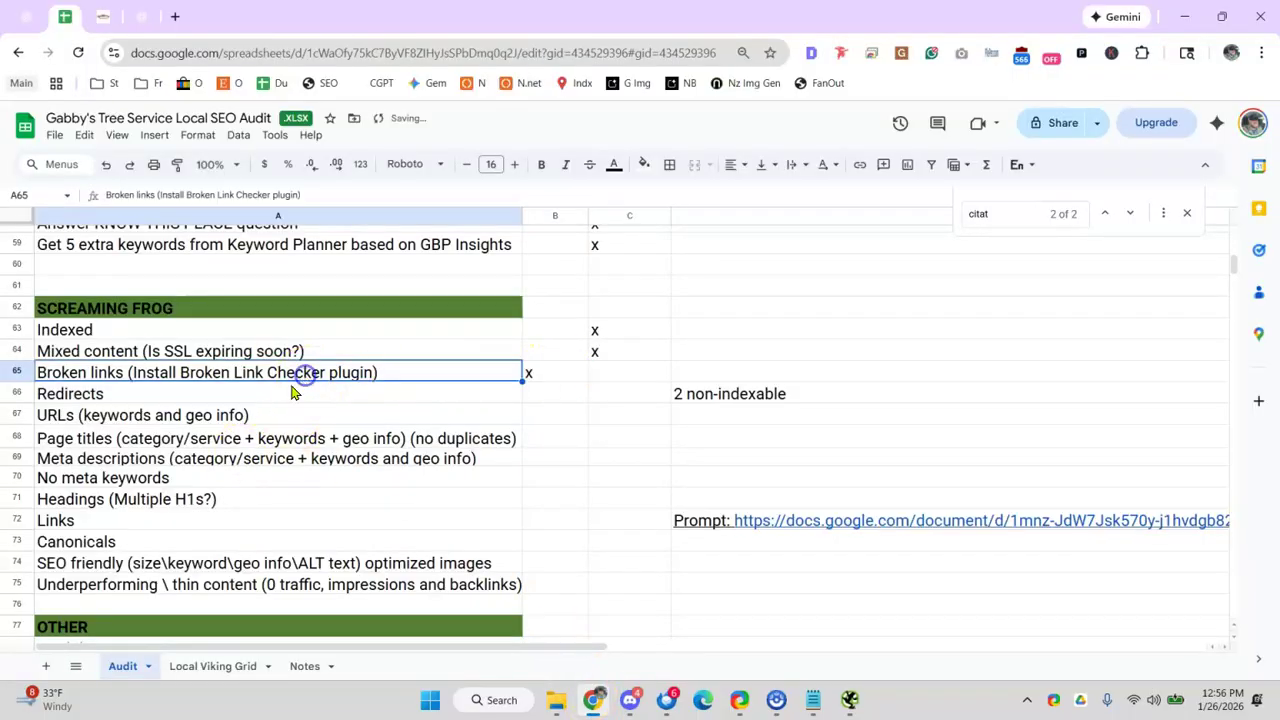
{"action": "left_click", "coordinate": [466, 397]}
{"action": "left_click", "coordinate": [606, 396]}
{"action": "type", "text": "x"}
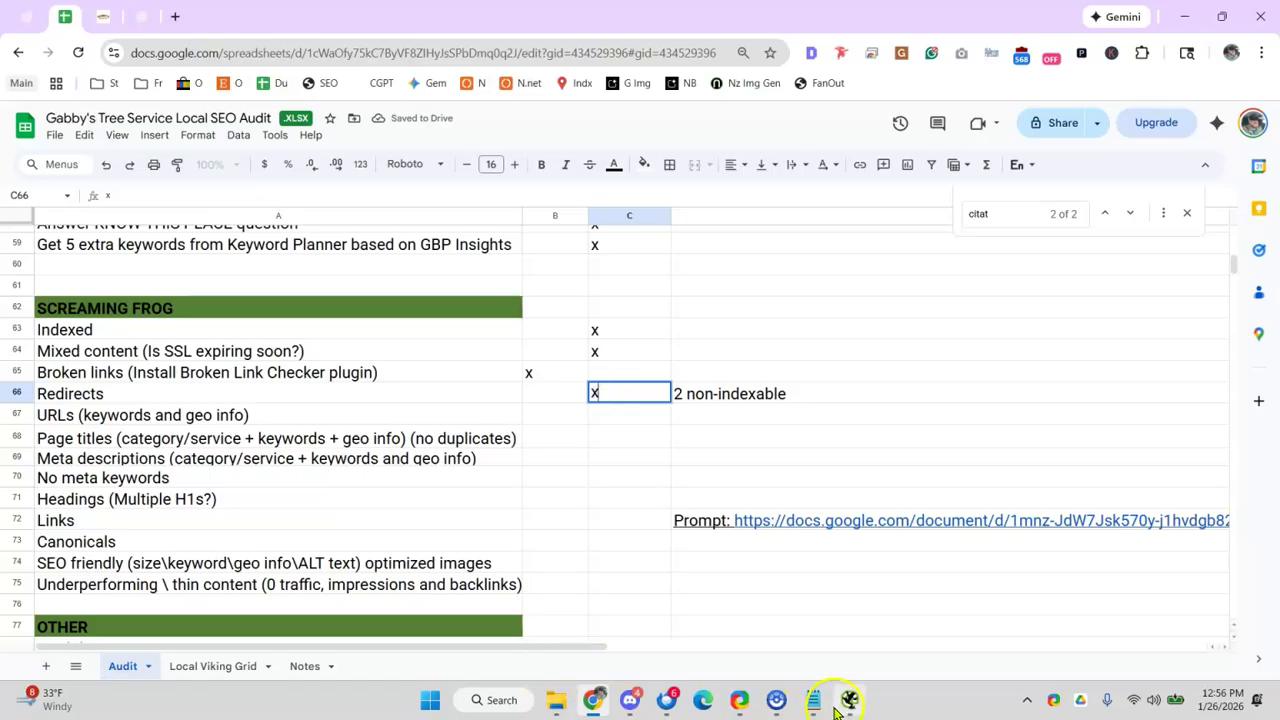
- Review Redirection (3xx) results, including storm-clean-up and tree-trim, then the JavaScript and Meta Refresh filters
{"action": "left_click", "coordinate": [849, 700]}
{"action": "left_click", "coordinate": [110, 108]}
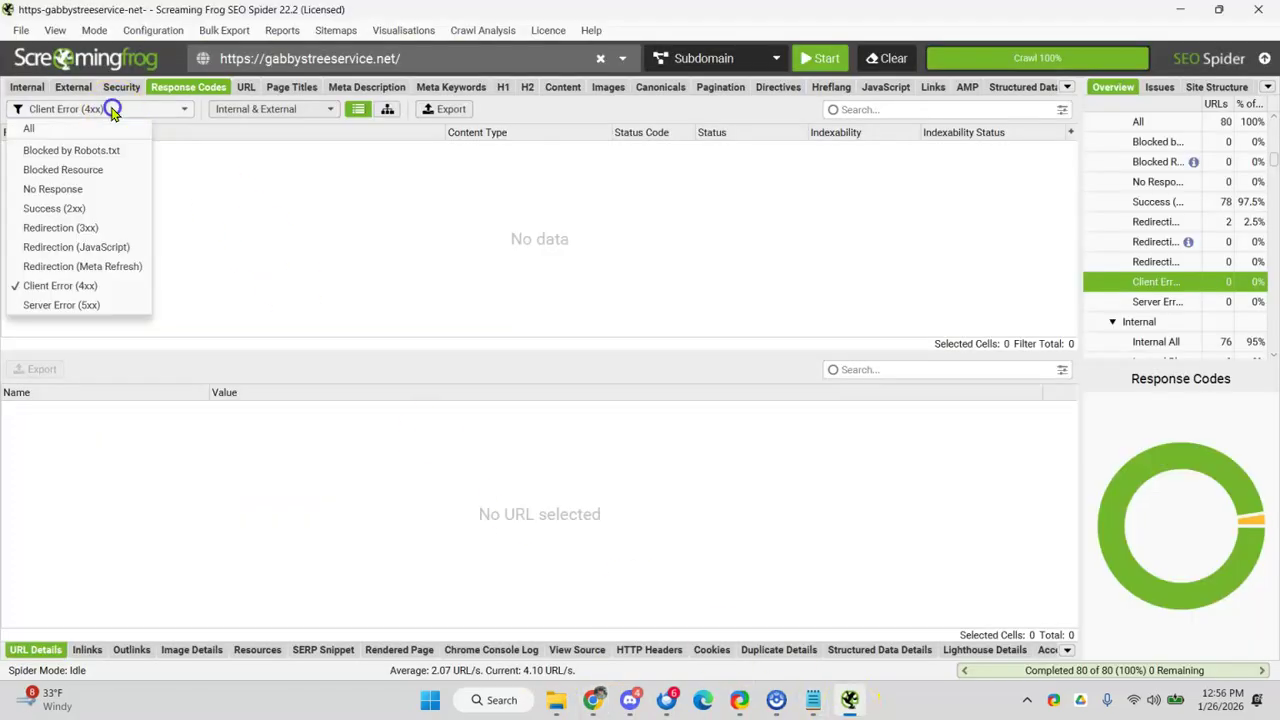
{"action": "left_click", "coordinate": [67, 228]}
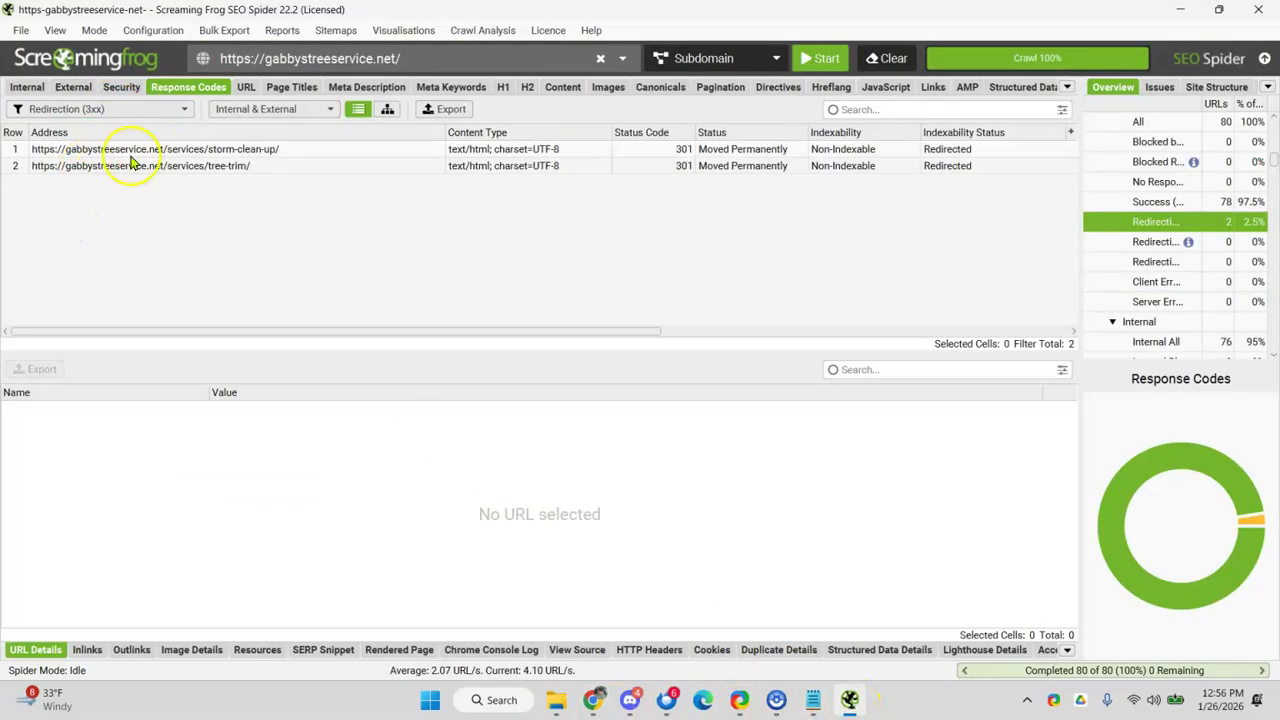
{"action": "left_click", "coordinate": [160, 149]}
{"action": "left_click", "coordinate": [163, 166]}
{"action": "left_click", "coordinate": [115, 108]}
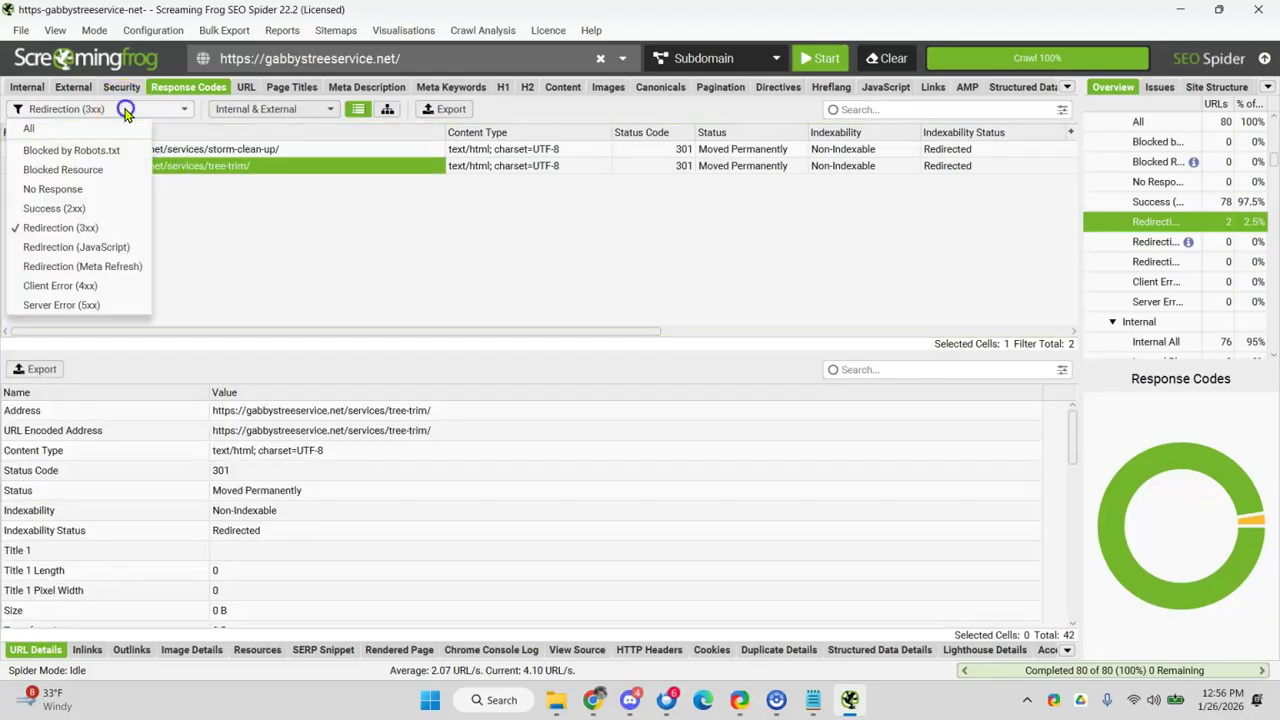
{"action": "left_click", "coordinate": [86, 245]}
{"action": "left_click", "coordinate": [128, 108]}
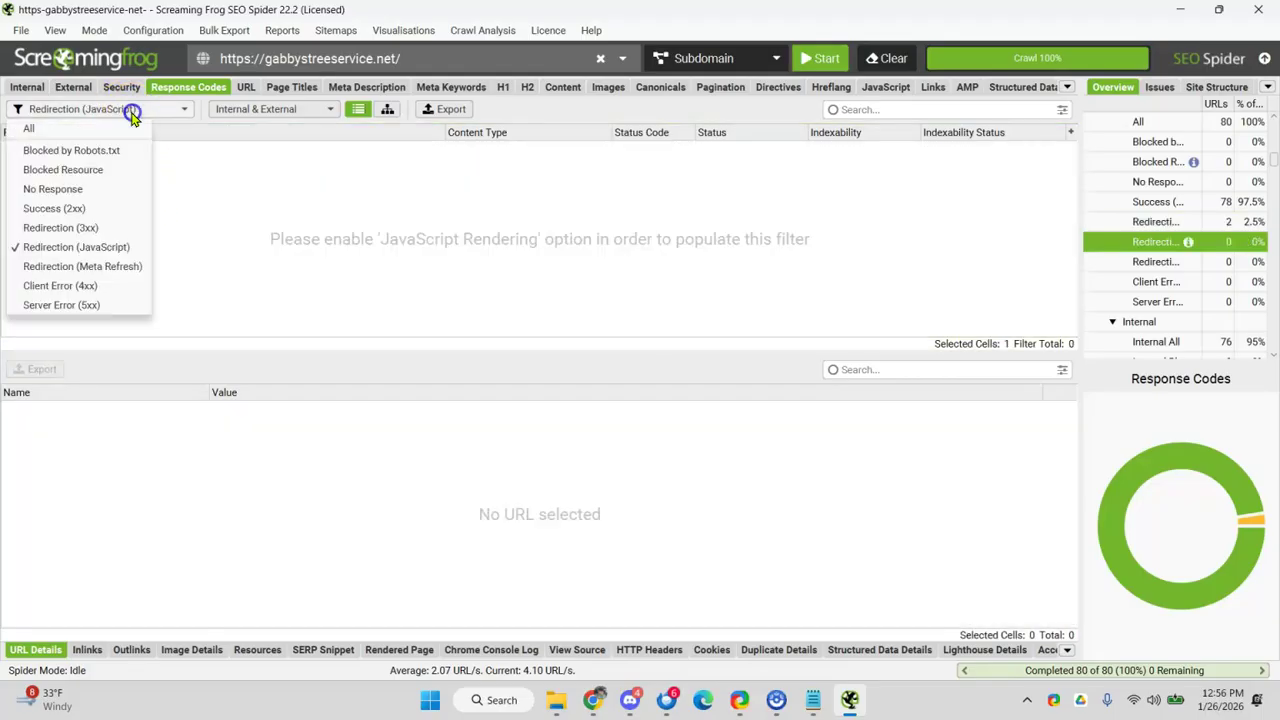
{"action": "left_click", "coordinate": [84, 267]}
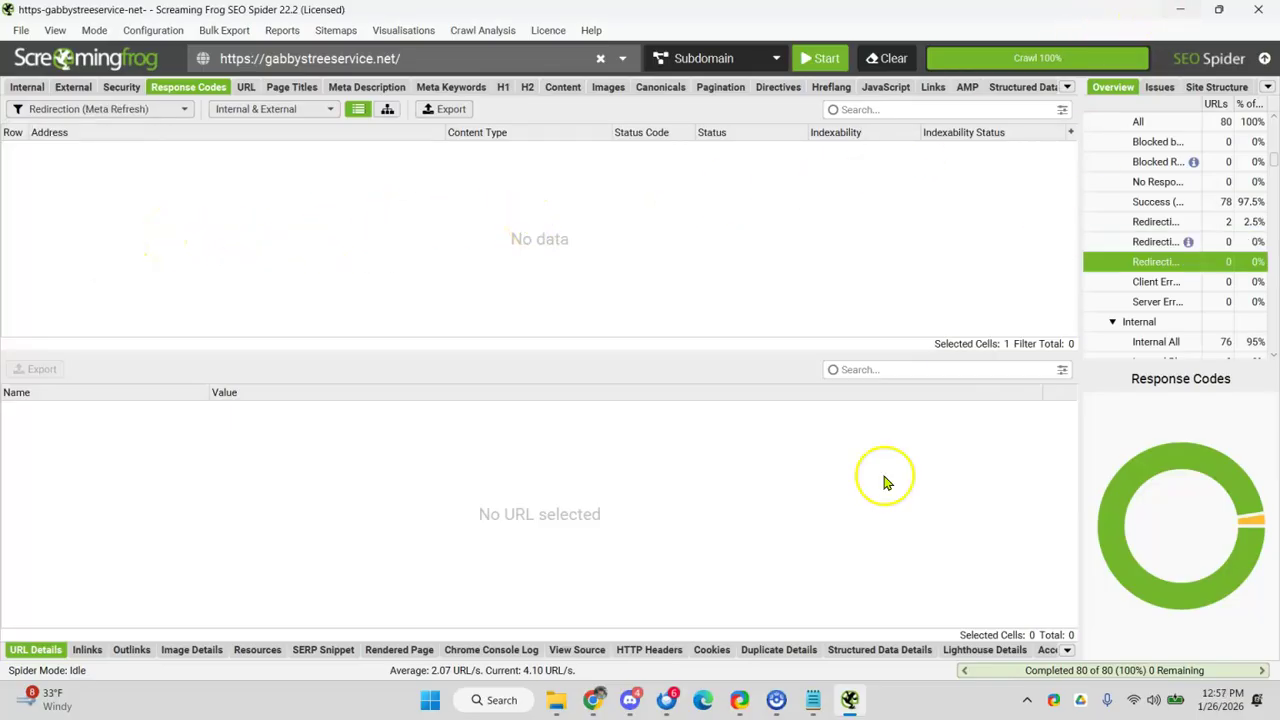
- Put an x in C67 for the URLs row and open a new Chrome tab
{"action": "left_click", "coordinate": [1176, 11]}
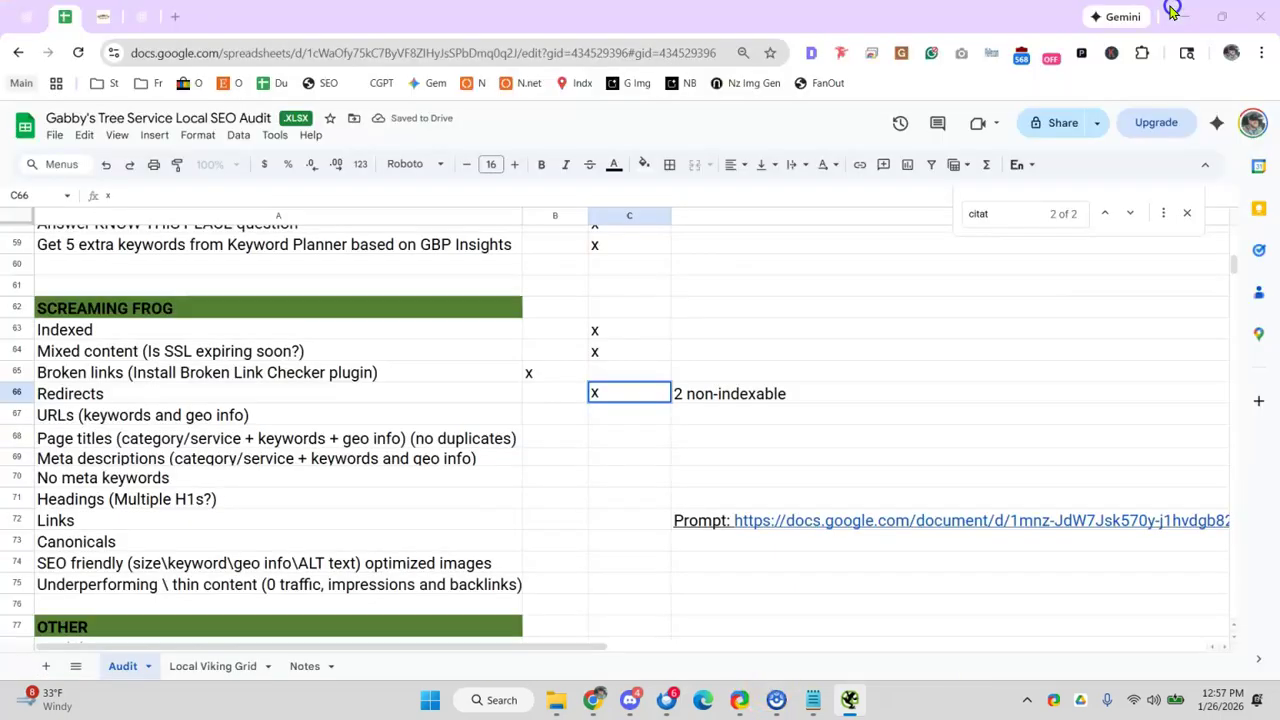
{"action": "left_click", "coordinate": [372, 416]}
{"action": "left_click", "coordinate": [654, 412]}
{"action": "type", "text": "x"}
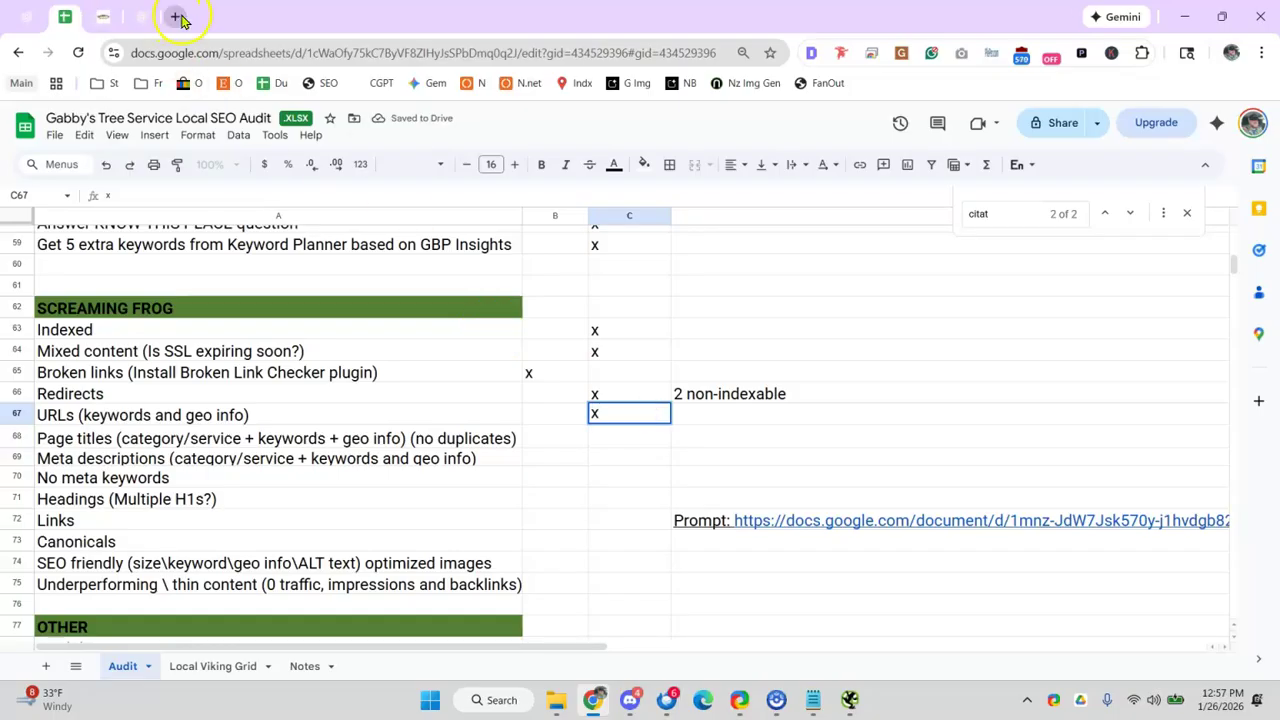
{"action": "left_click", "coordinate": [177, 16]}
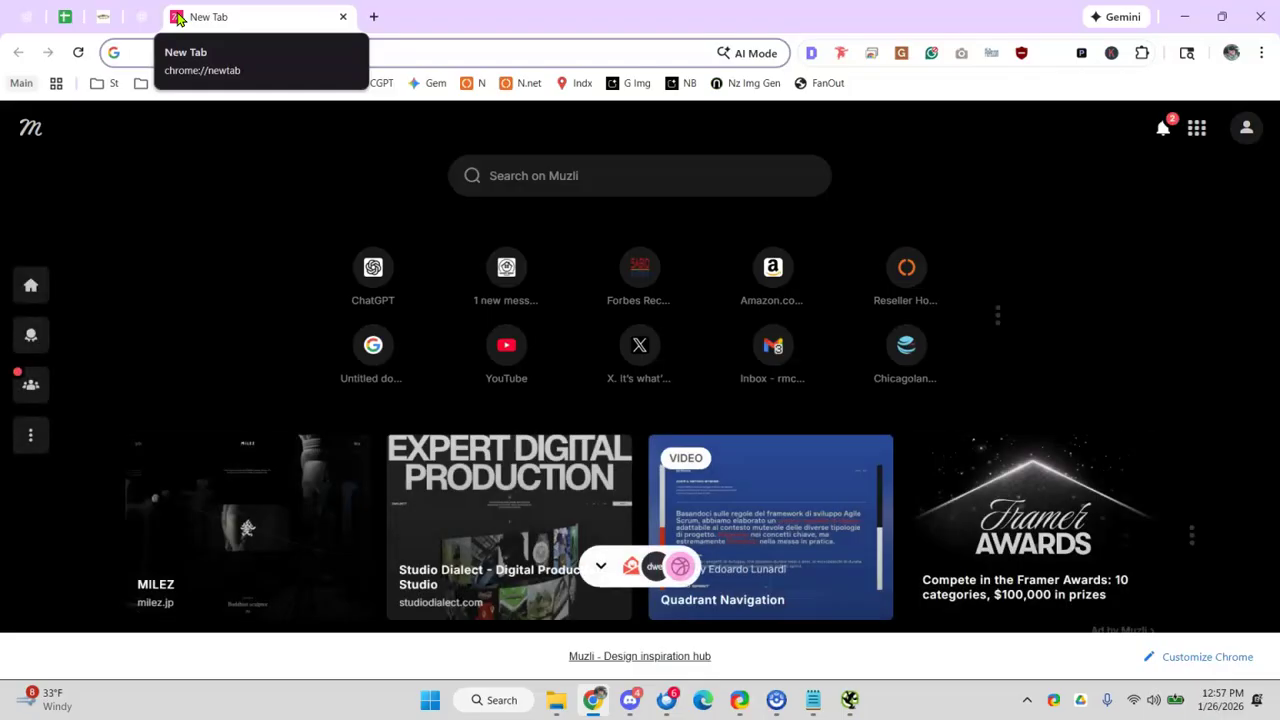
- Draft gabys.com/tree-removal in the new tab's address bar without loading it, then return to Sheets
{"action": "left_click", "coordinate": [160, 52]}
{"action": "type", "text": "gaby"}
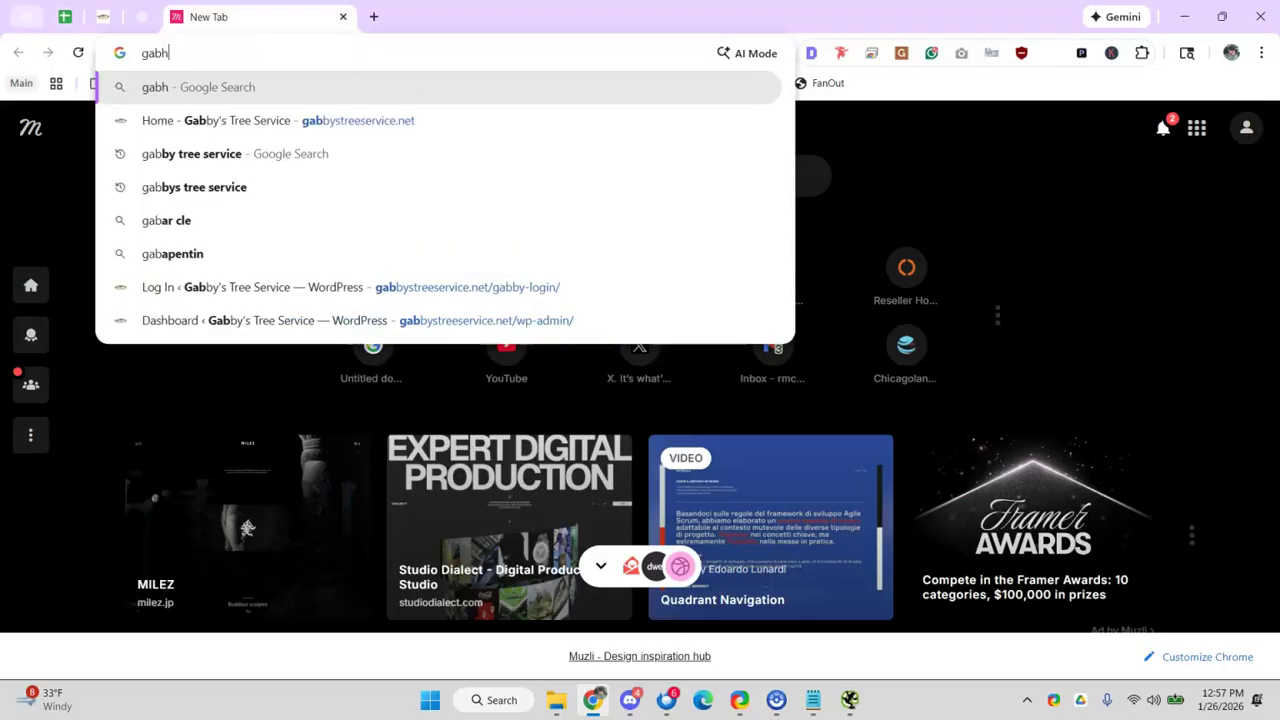
{"action": "type", "text": "s.com"}
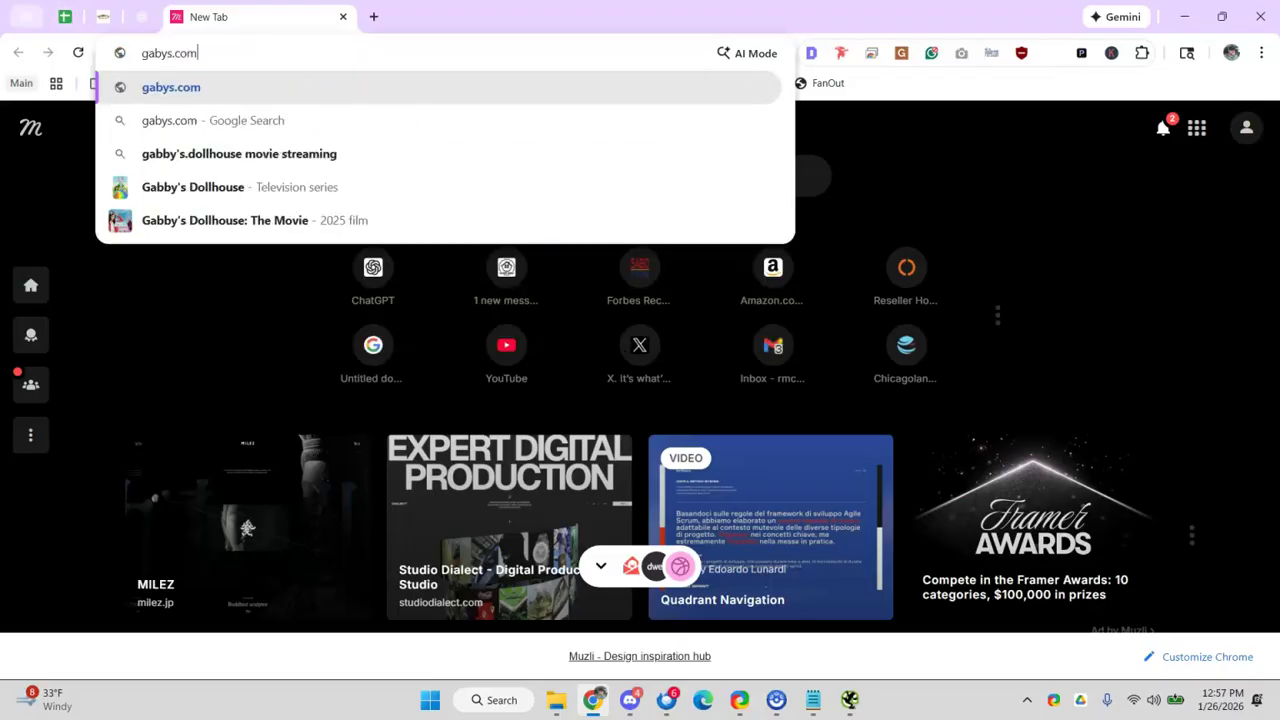
{"action": "type", "text": "/tree-removal"}
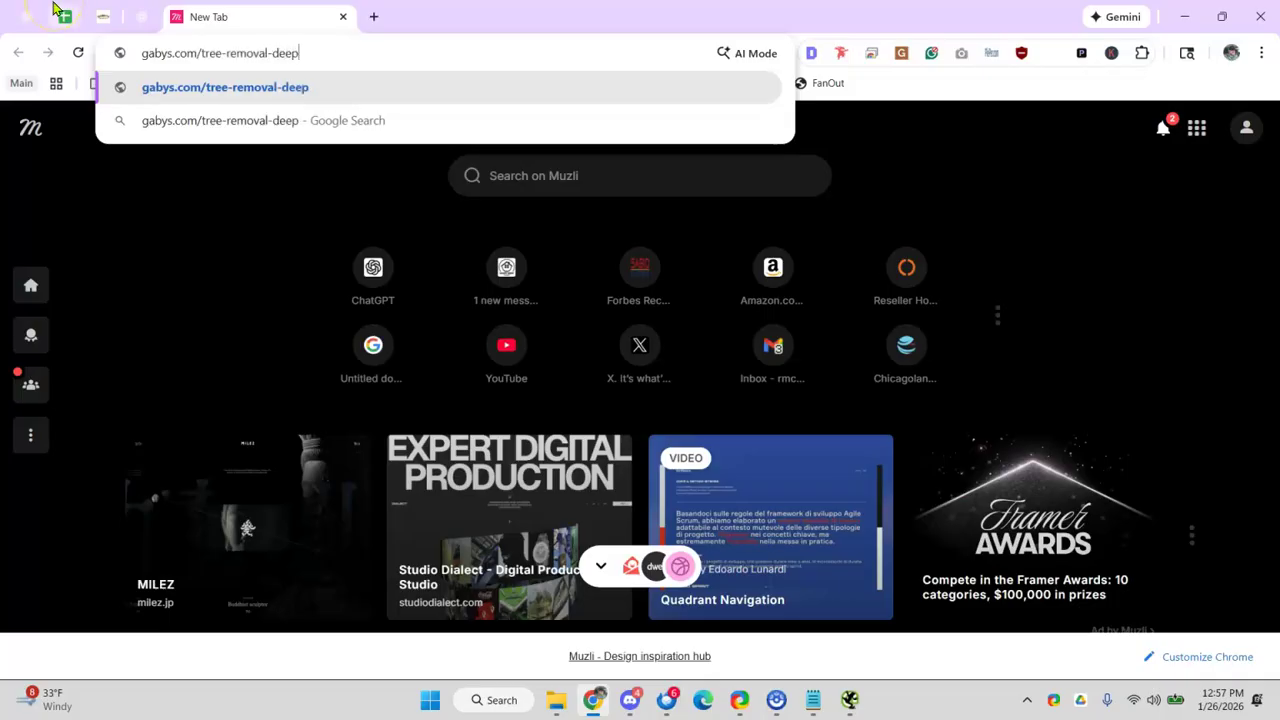
{"action": "type", "text": "-deer-park-tx"}
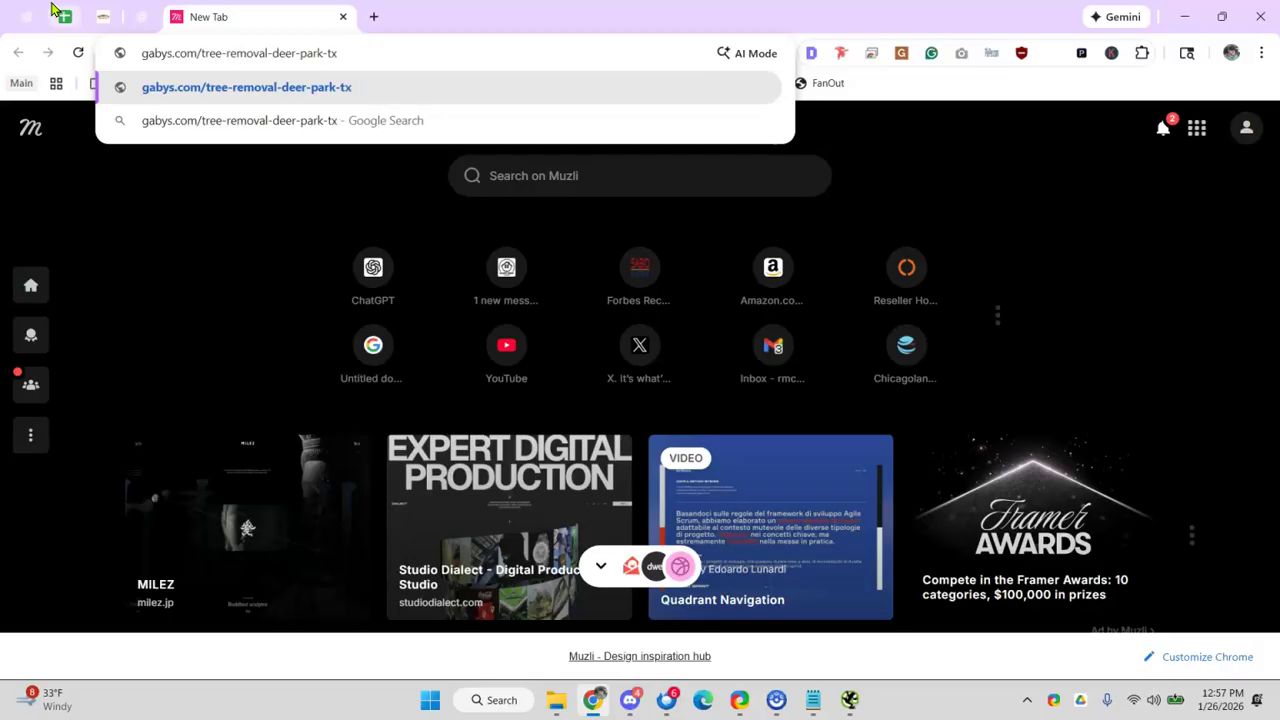
{"action": "left_click_drag", "start_coordinate": [268, 52], "coordinate": [466, 54]}
{"action": "key", "text": "BackSpace"}
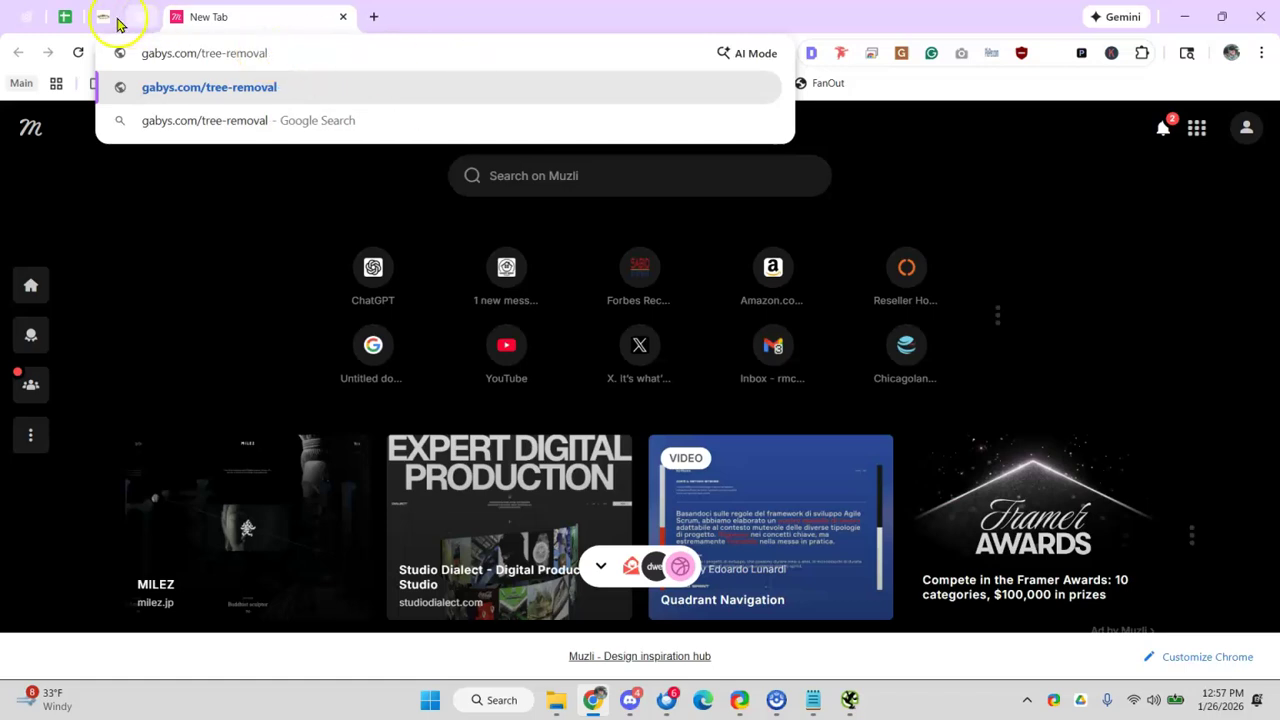
{"action": "left_click", "coordinate": [62, 17]}
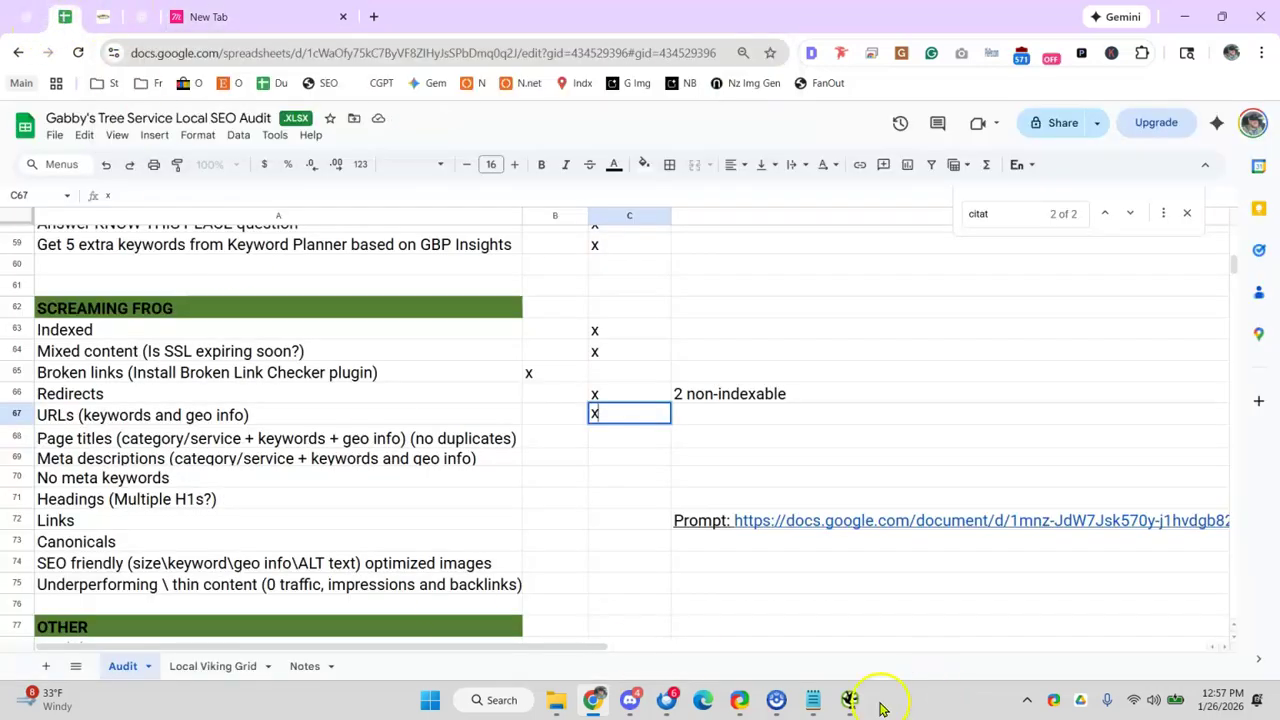
- Browse the crawled URLs in Screaming Frog, inspecting the touchswipe script and sorting by content type
{"action": "left_click", "coordinate": [851, 701]}
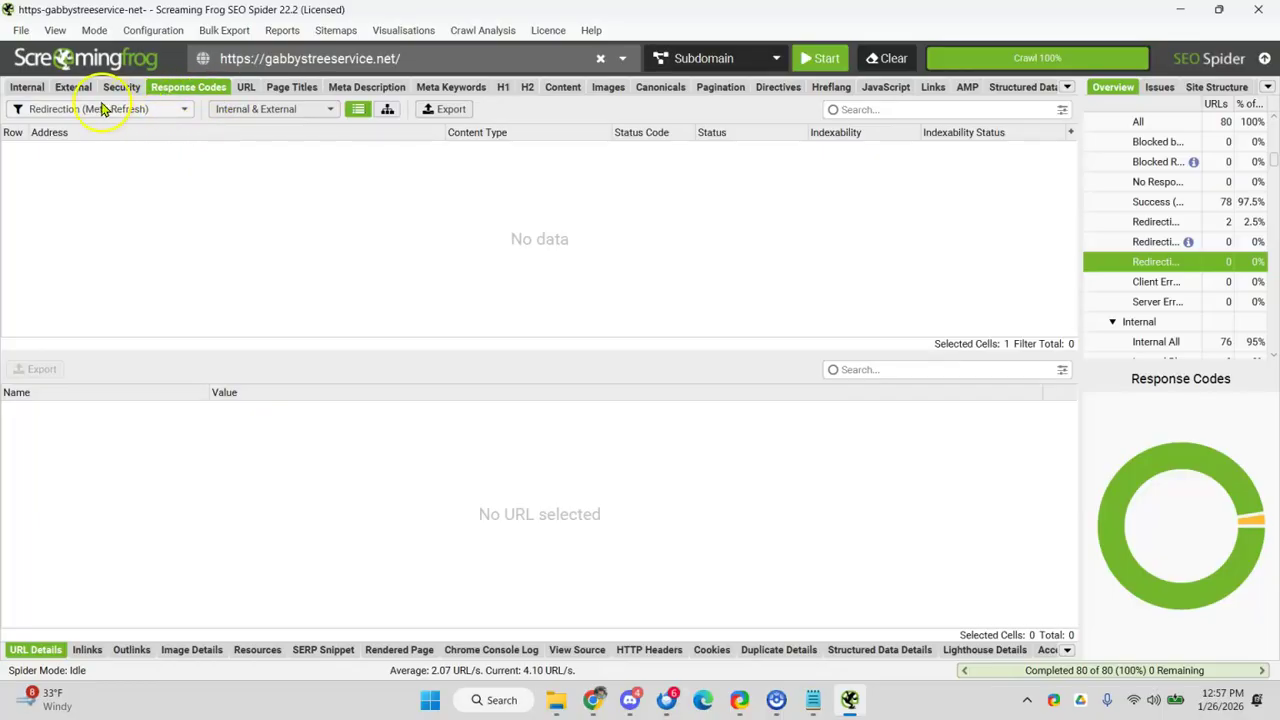
{"action": "left_click", "coordinate": [235, 89]}
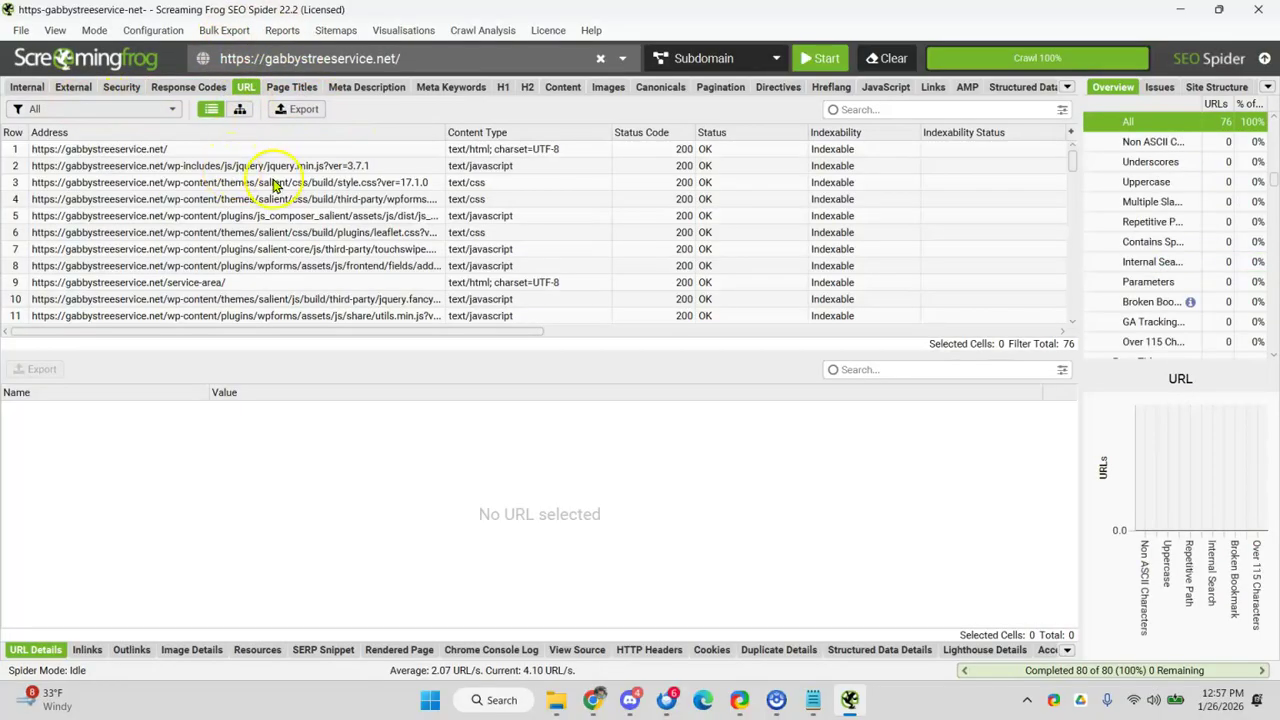
{"action": "left_click", "coordinate": [85, 110]}
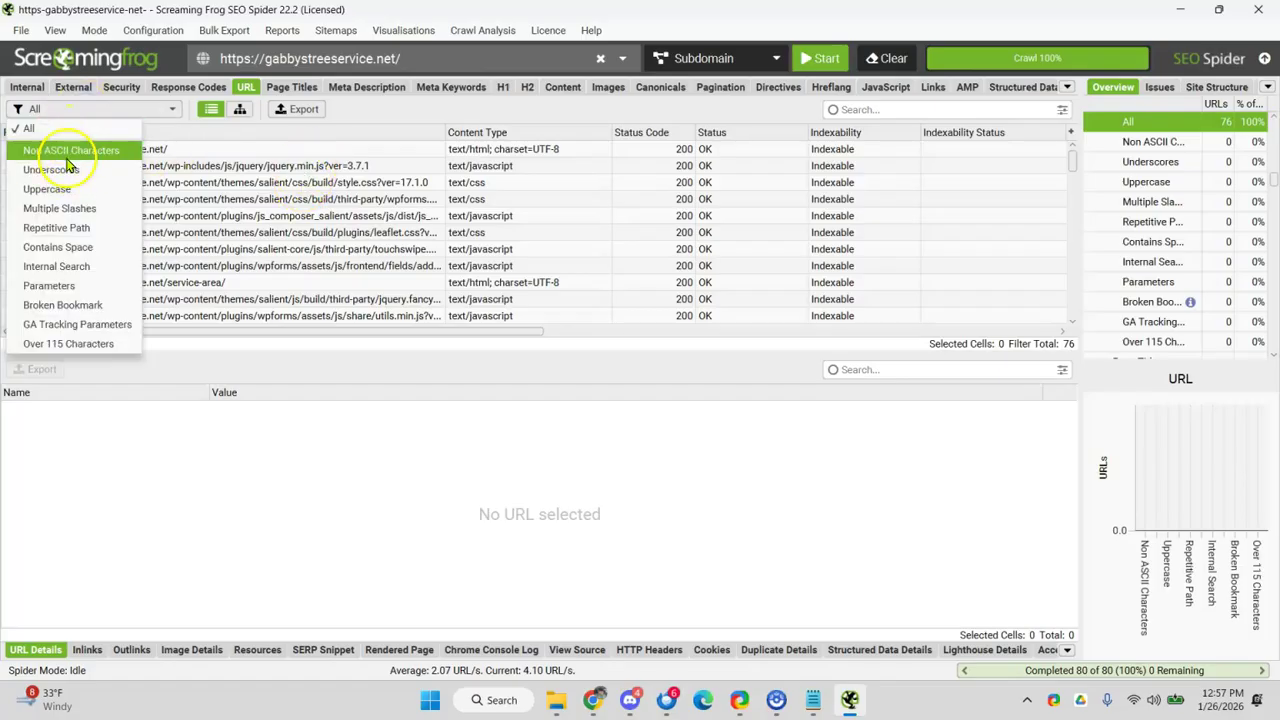
{"action": "left_click", "coordinate": [229, 215]}
{"action": "left_click", "coordinate": [110, 110]}
{"action": "left_click", "coordinate": [354, 248]}
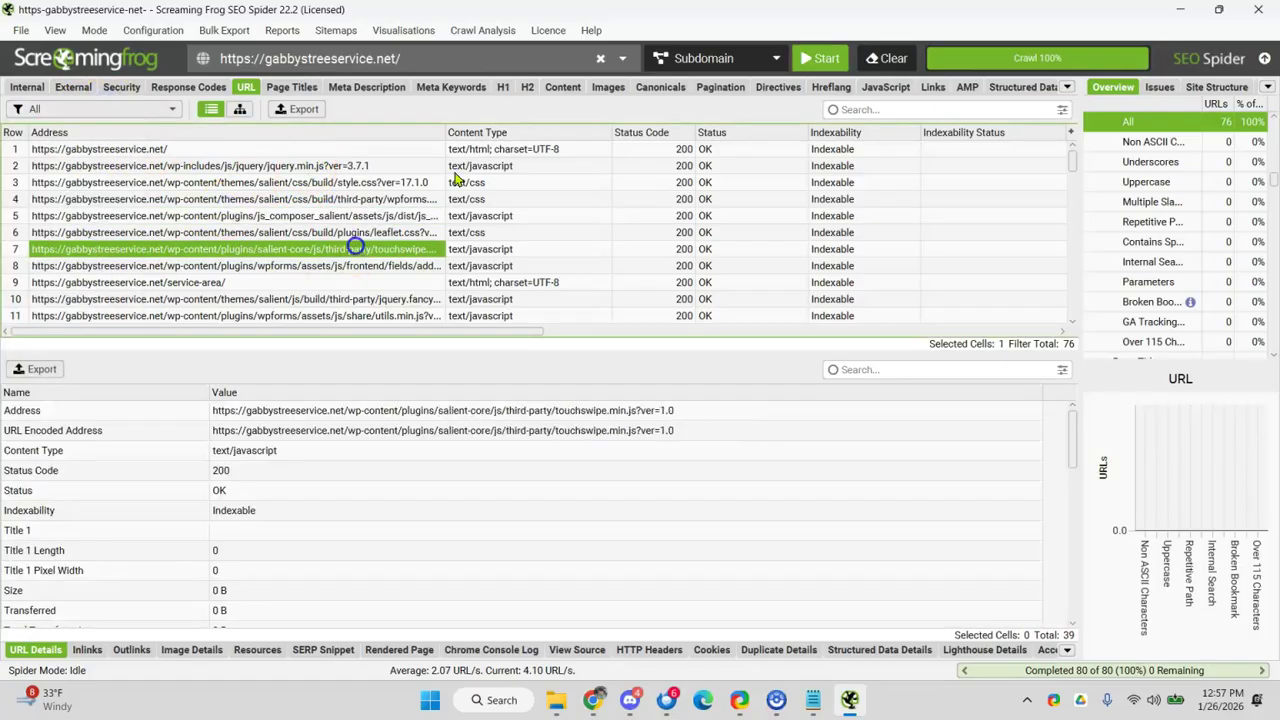
{"action": "left_click", "coordinate": [449, 136]}
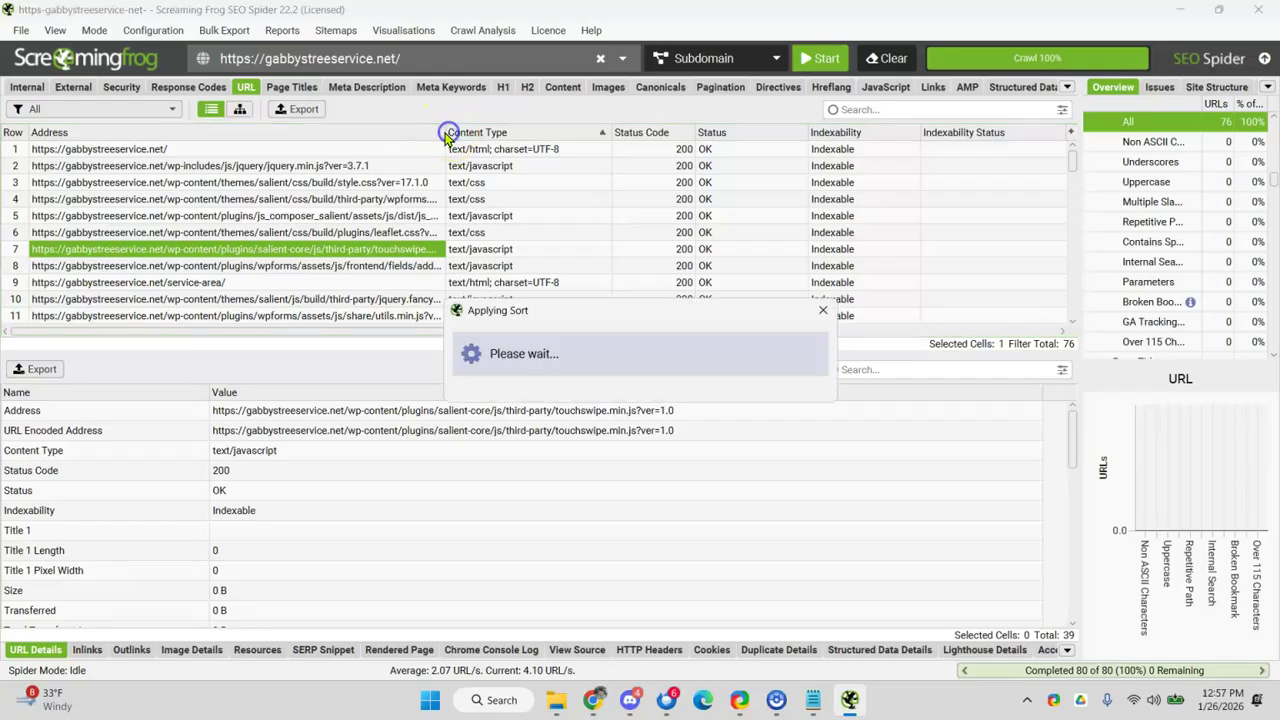
- Filter to Internal HTML, inspect the 301 storm-clean-up and tree-trim URLs, then open Page Titles
{"action": "left_click", "coordinate": [155, 110]}
{"action": "left_click", "coordinate": [20, 88]}
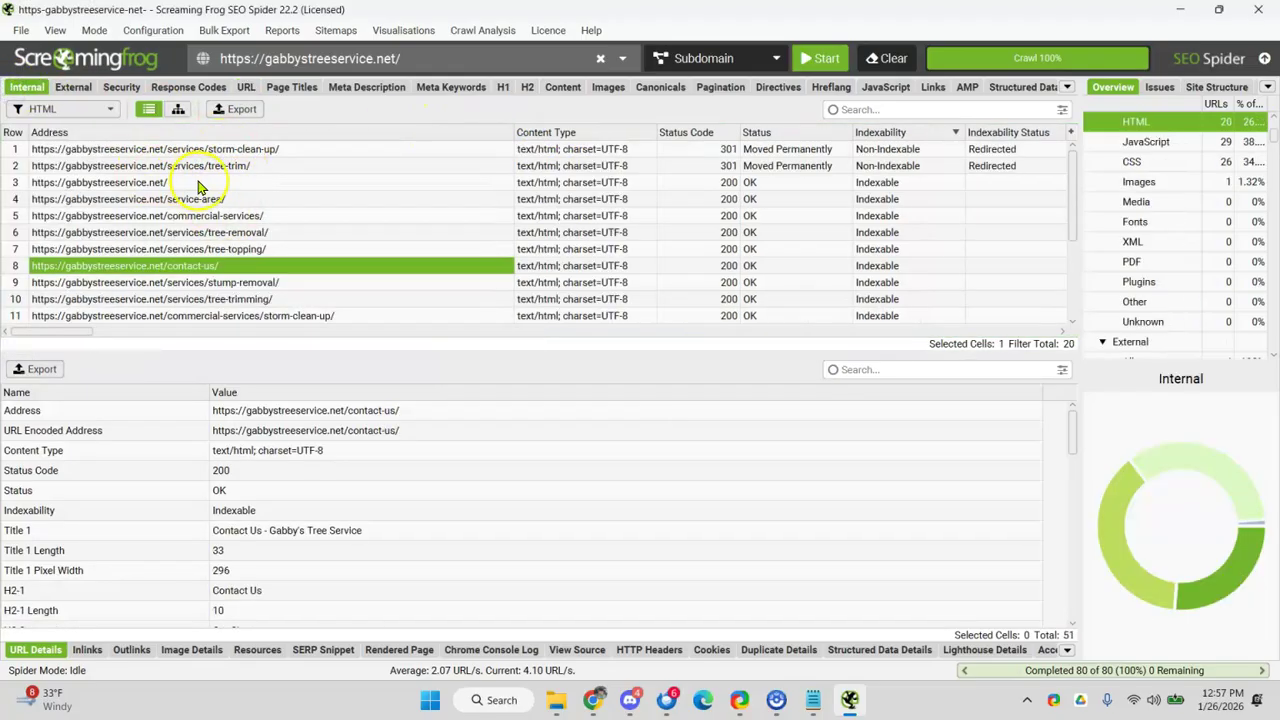
{"action": "left_click", "coordinate": [221, 151]}
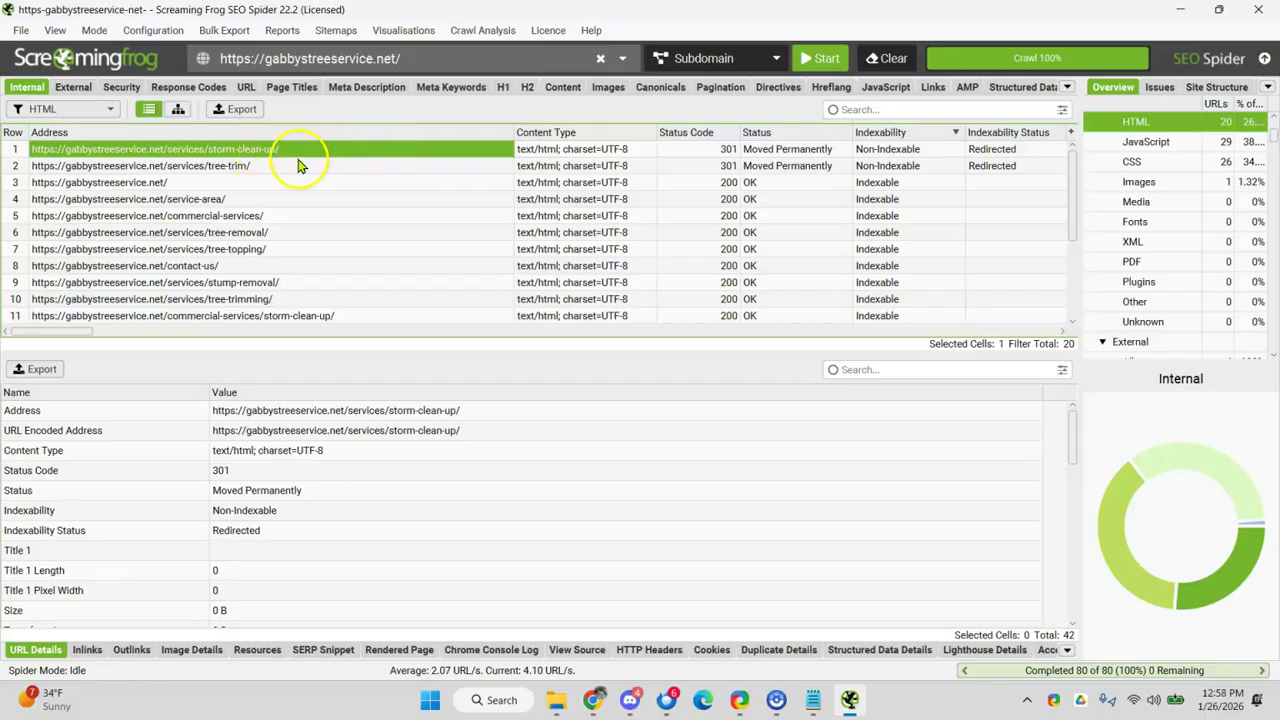
{"action": "left_click", "coordinate": [194, 167]}
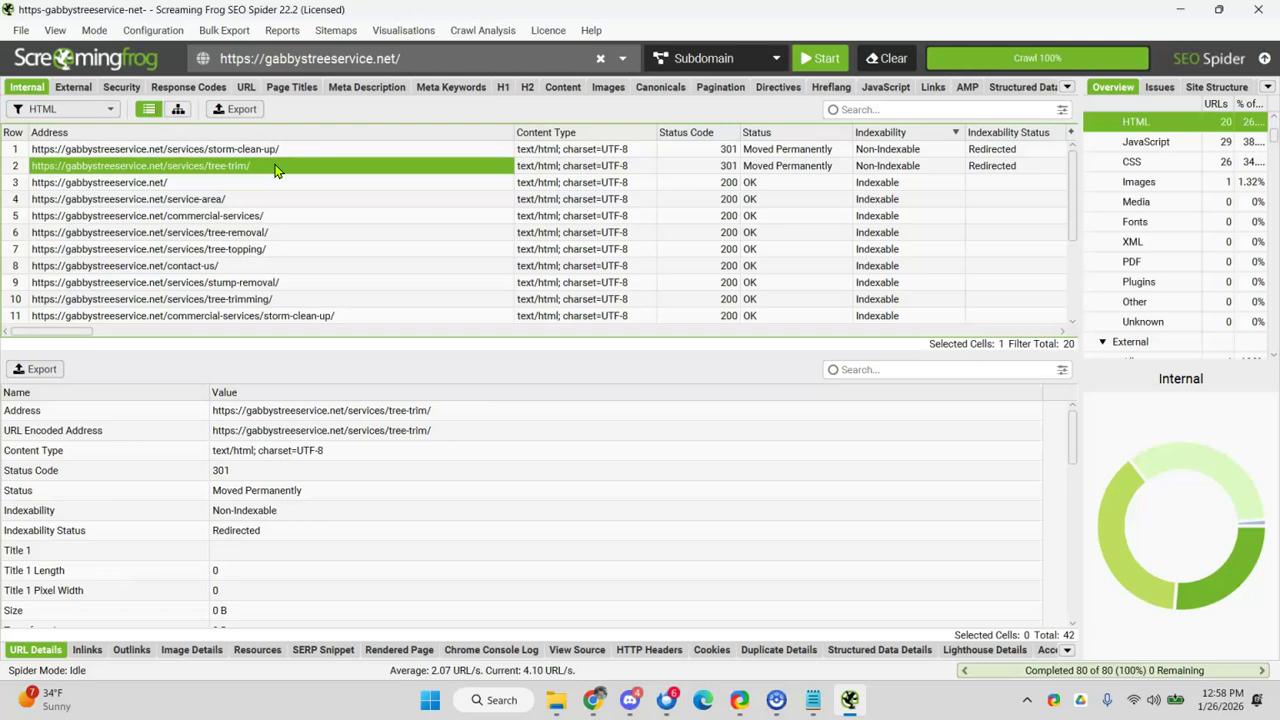
{"action": "left_click", "coordinate": [210, 216]}
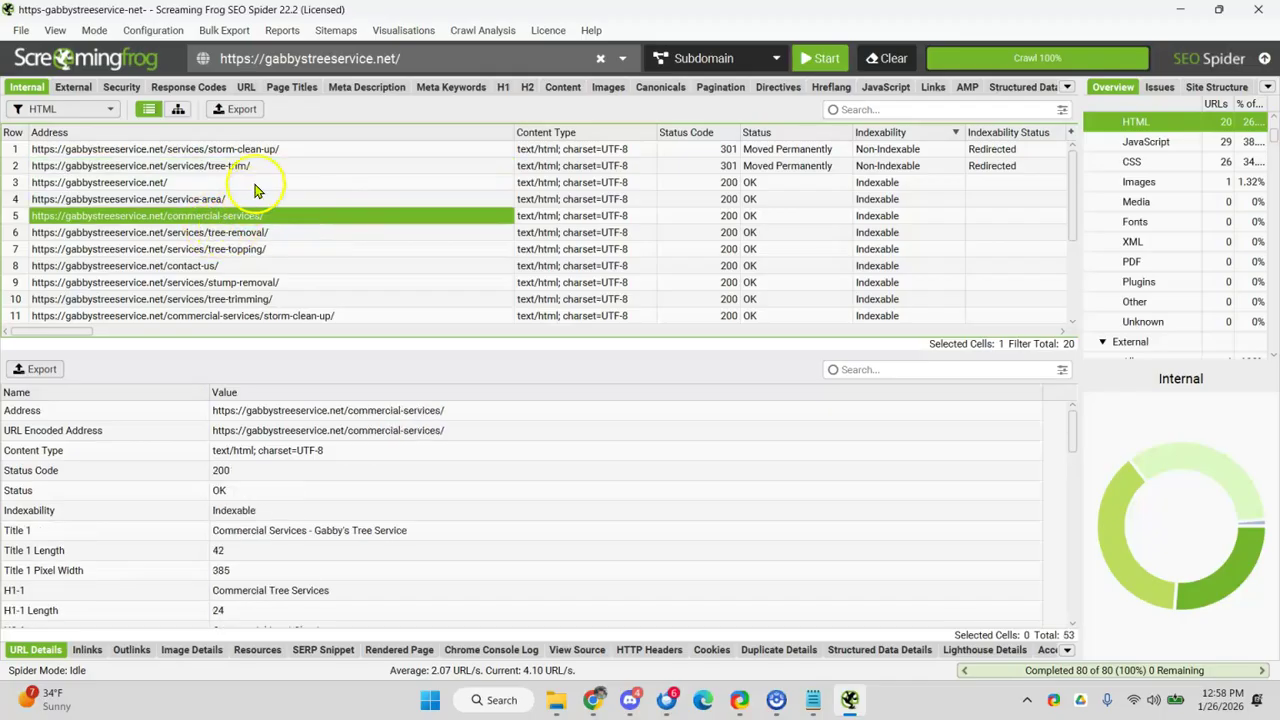
{"action": "left_click", "coordinate": [279, 89]}
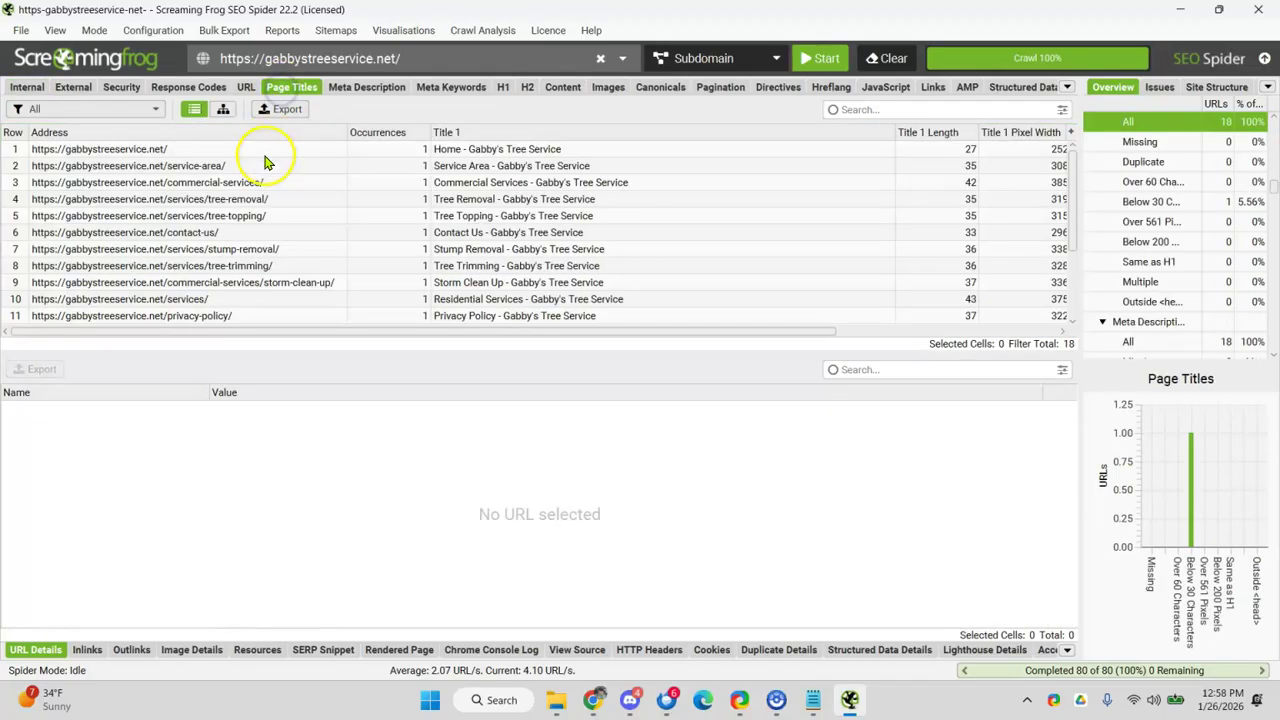
{"action": "left_click", "coordinate": [1180, 9]}
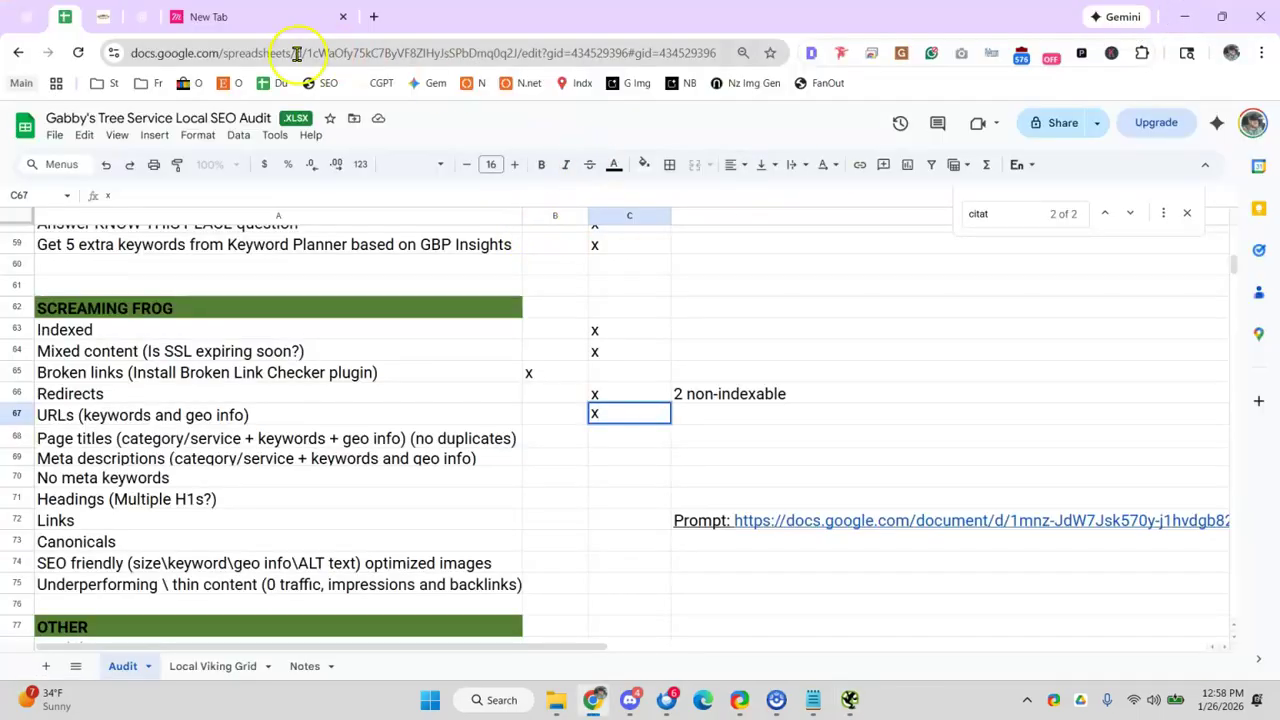
- Open the Tree Removal page on Gabby's Tree Service website and select its heading
{"action": "left_click", "coordinate": [250, 20]}
{"action": "left_click", "coordinate": [96, 24]}
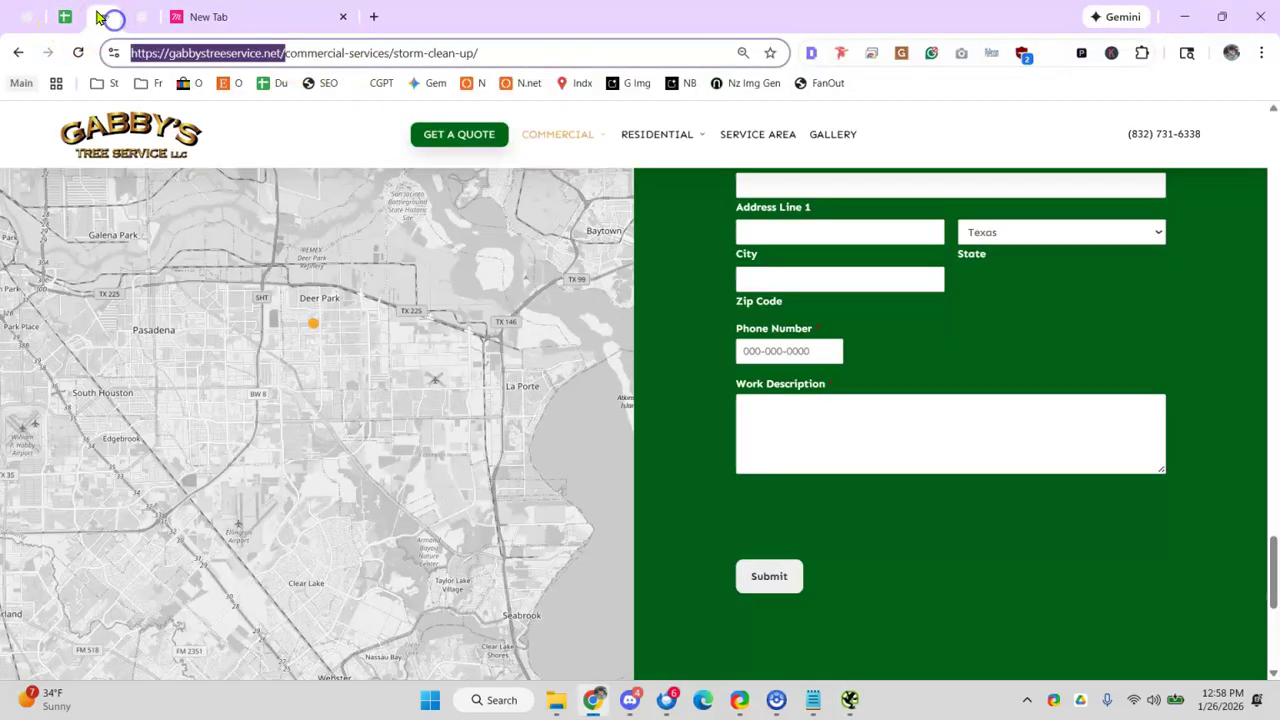
{"action": "scroll", "coordinate": [651, 189], "scroll_direction": "up", "scroll_amount": 10}
{"action": "mouse_move", "coordinate": [648, 145]}
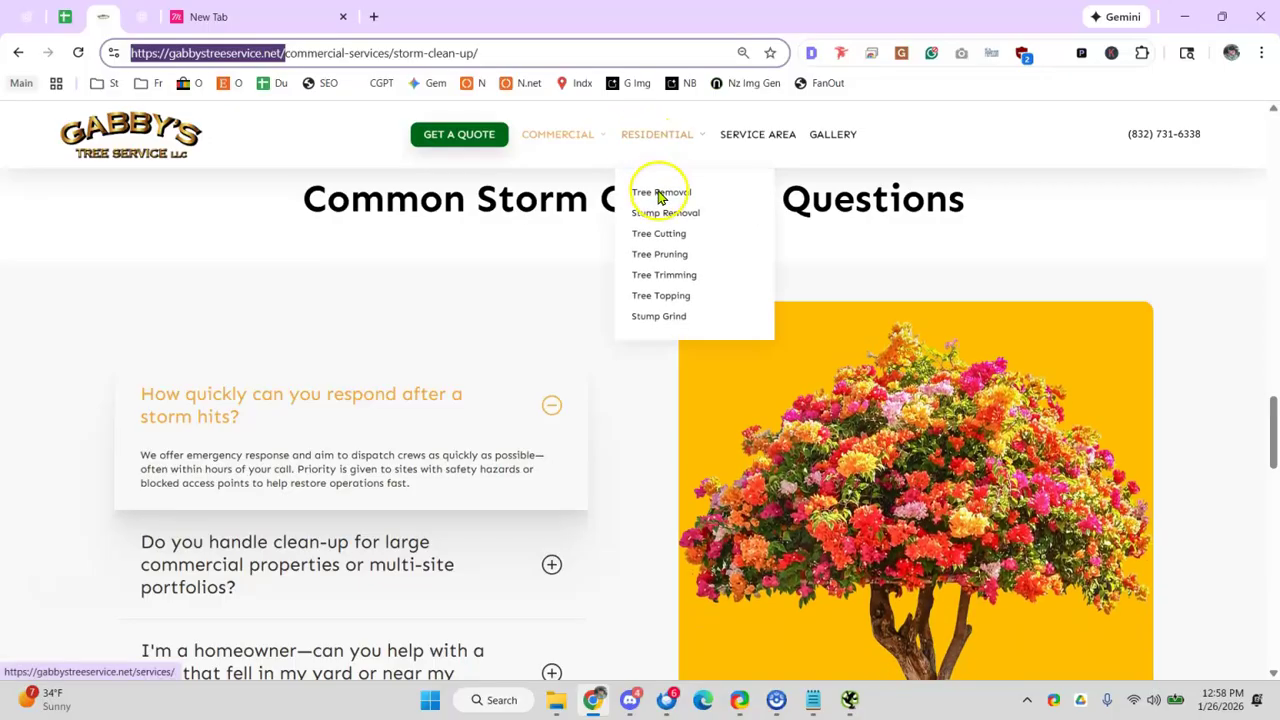
{"action": "left_click", "coordinate": [657, 193]}
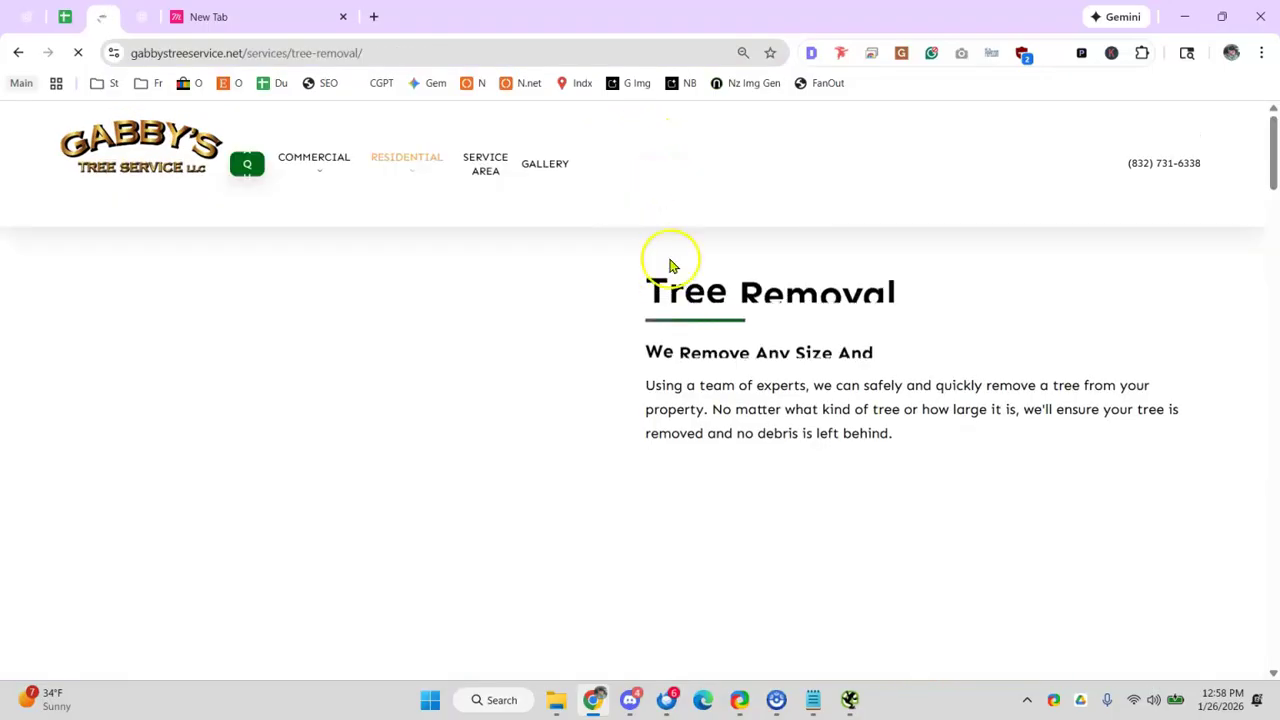
{"action": "left_click_drag", "start_coordinate": [646, 280], "coordinate": [903, 309]}
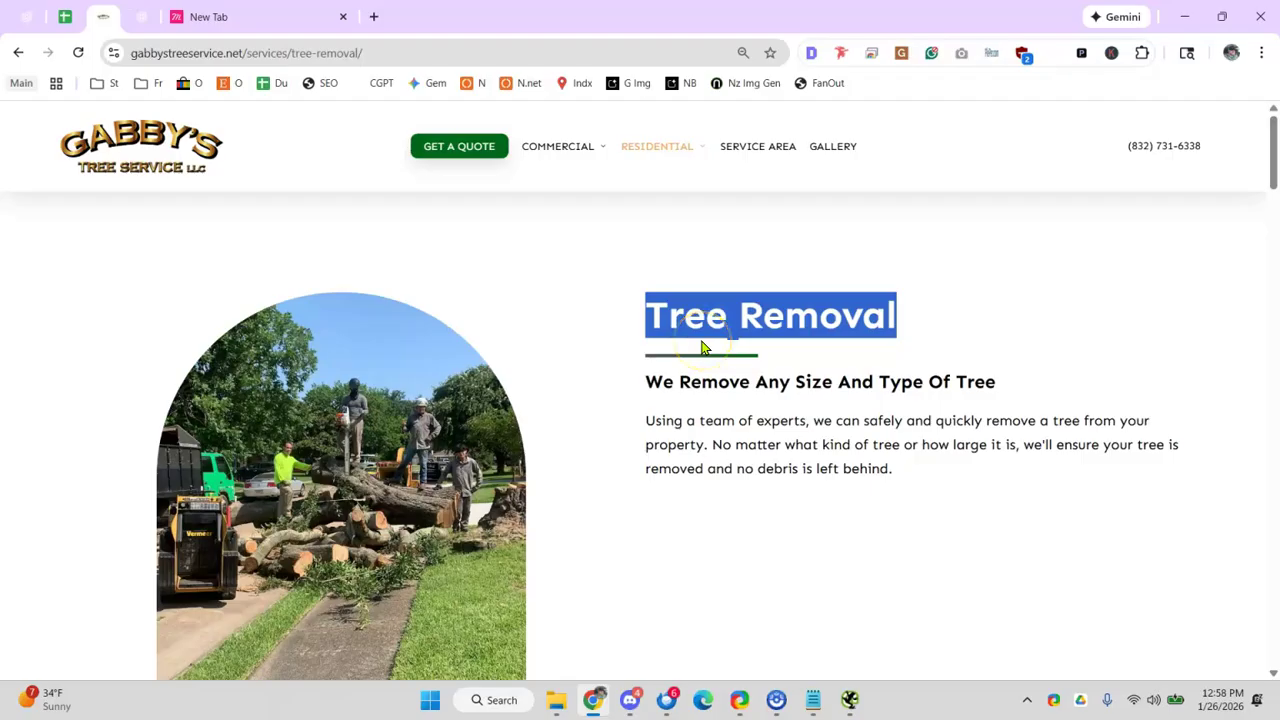
{"action": "left_click", "coordinate": [695, 345]}
{"action": "left_click_drag", "start_coordinate": [640, 318], "coordinate": [1049, 329]}
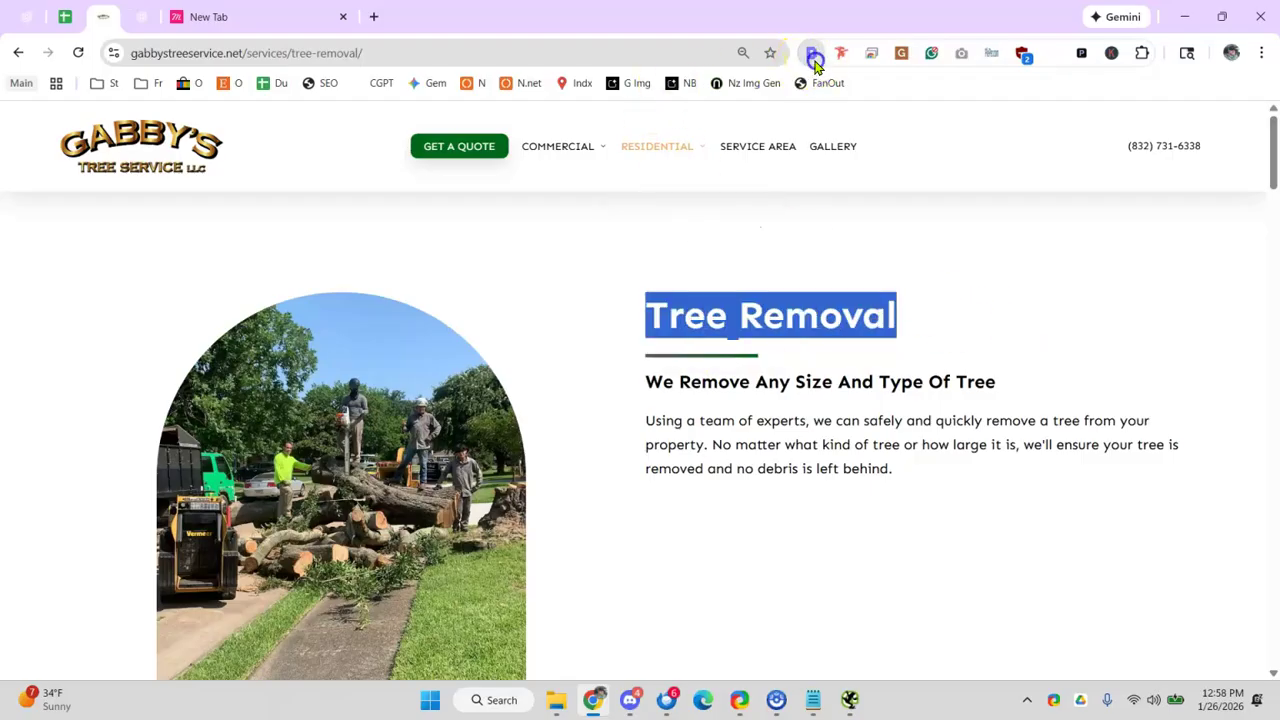
- Check the page's title and meta description in the SEO extension's Overview tab
{"action": "left_click", "coordinate": [811, 53]}
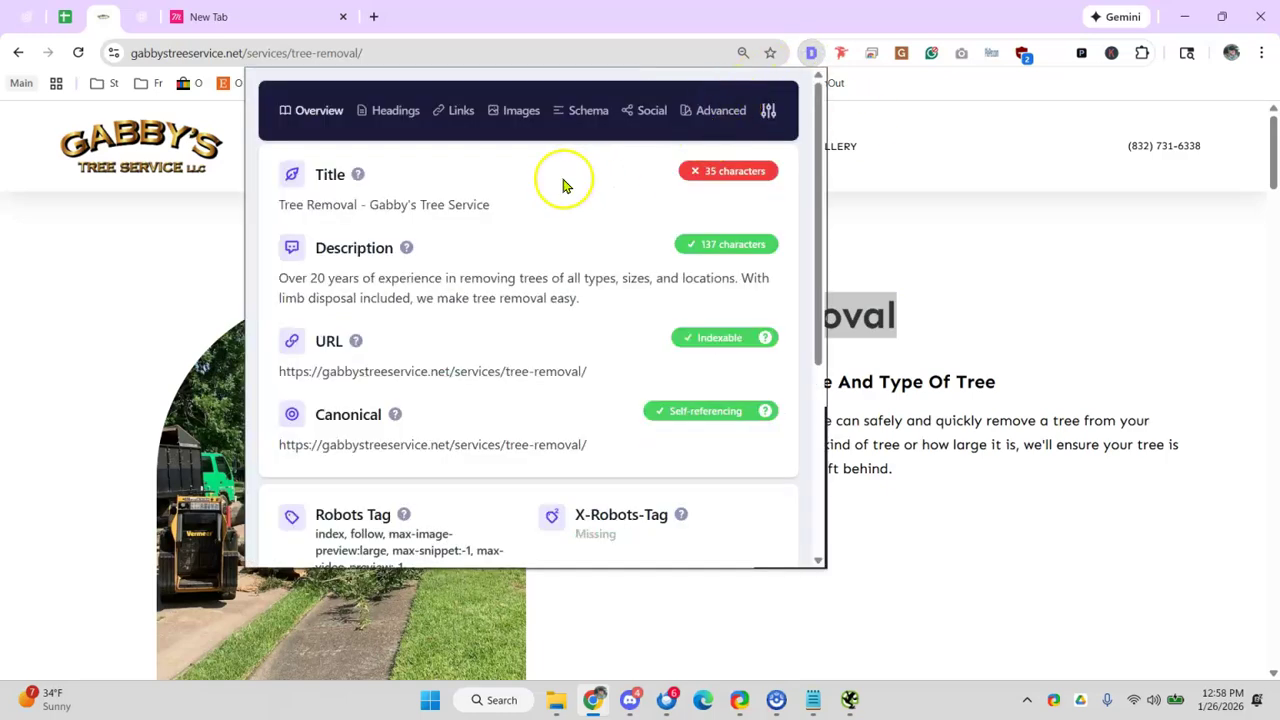
{"action": "left_click_drag", "start_coordinate": [278, 205], "coordinate": [482, 210]}
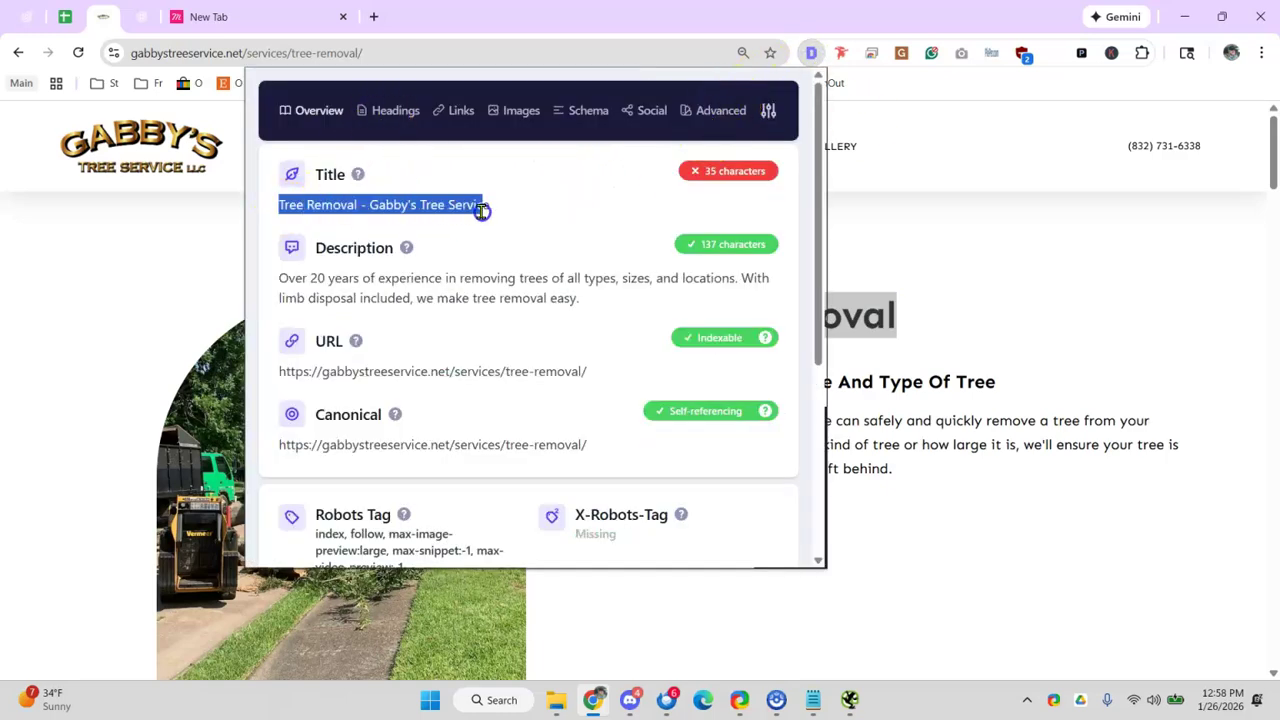
{"action": "left_click", "coordinate": [332, 210]}
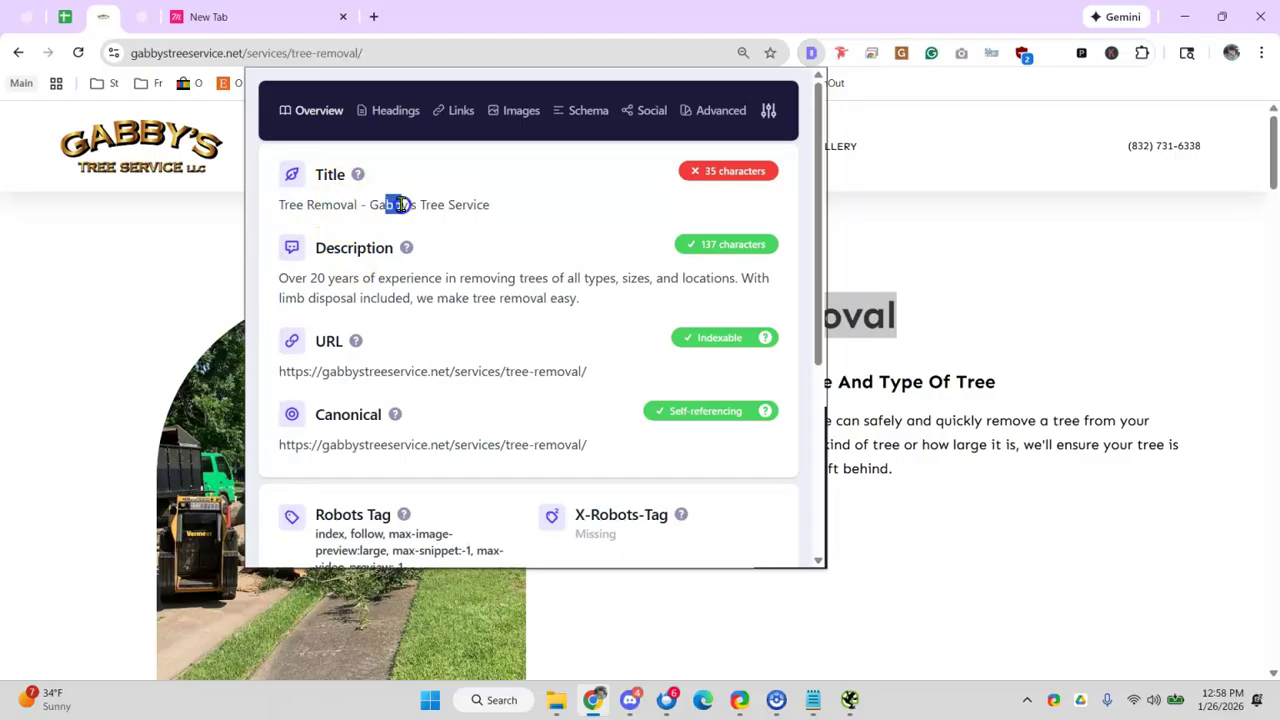
{"action": "left_click_drag", "start_coordinate": [280, 277], "coordinate": [295, 275]}
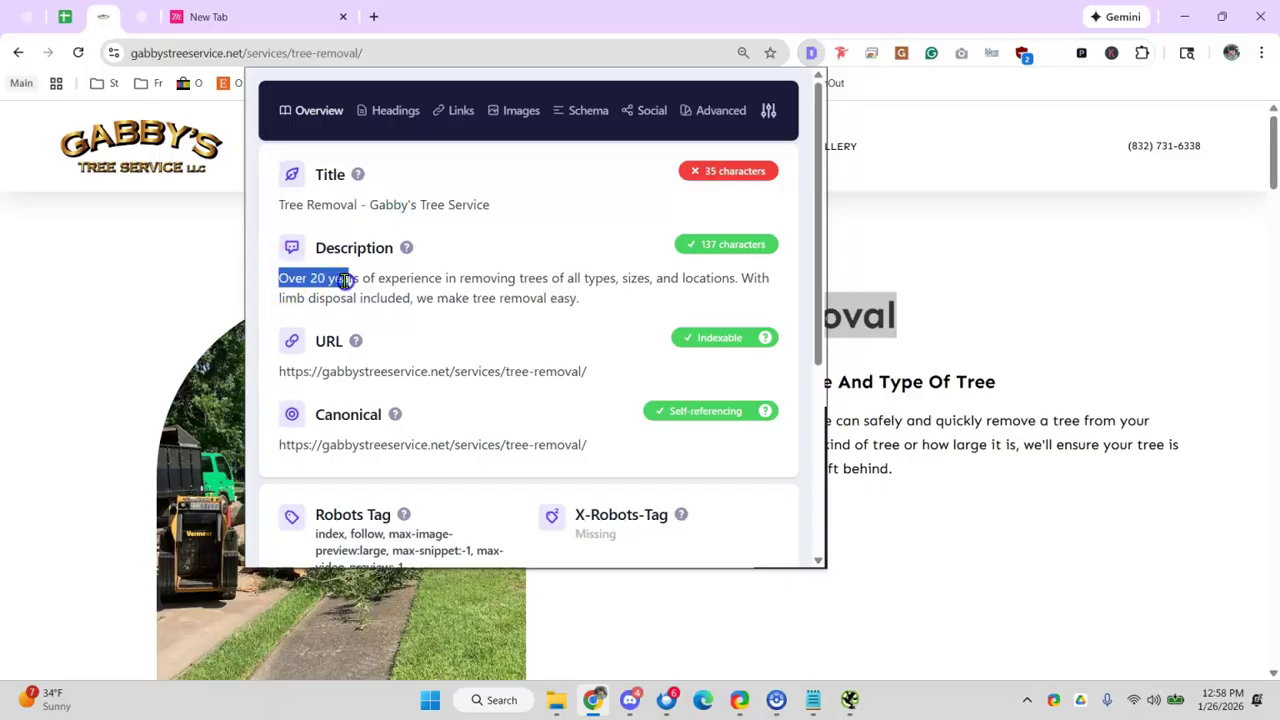
{"action": "left_click_drag", "start_coordinate": [375, 280], "coordinate": [442, 281]}
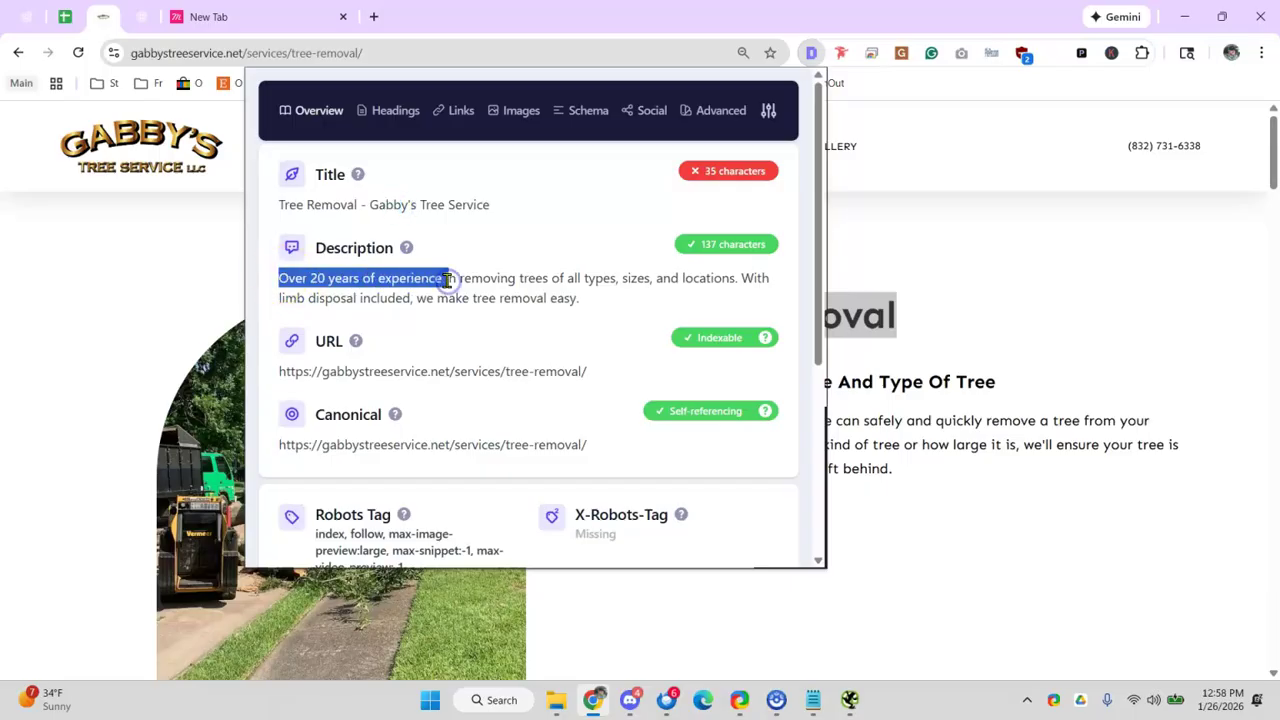
{"action": "left_click", "coordinate": [372, 278]}
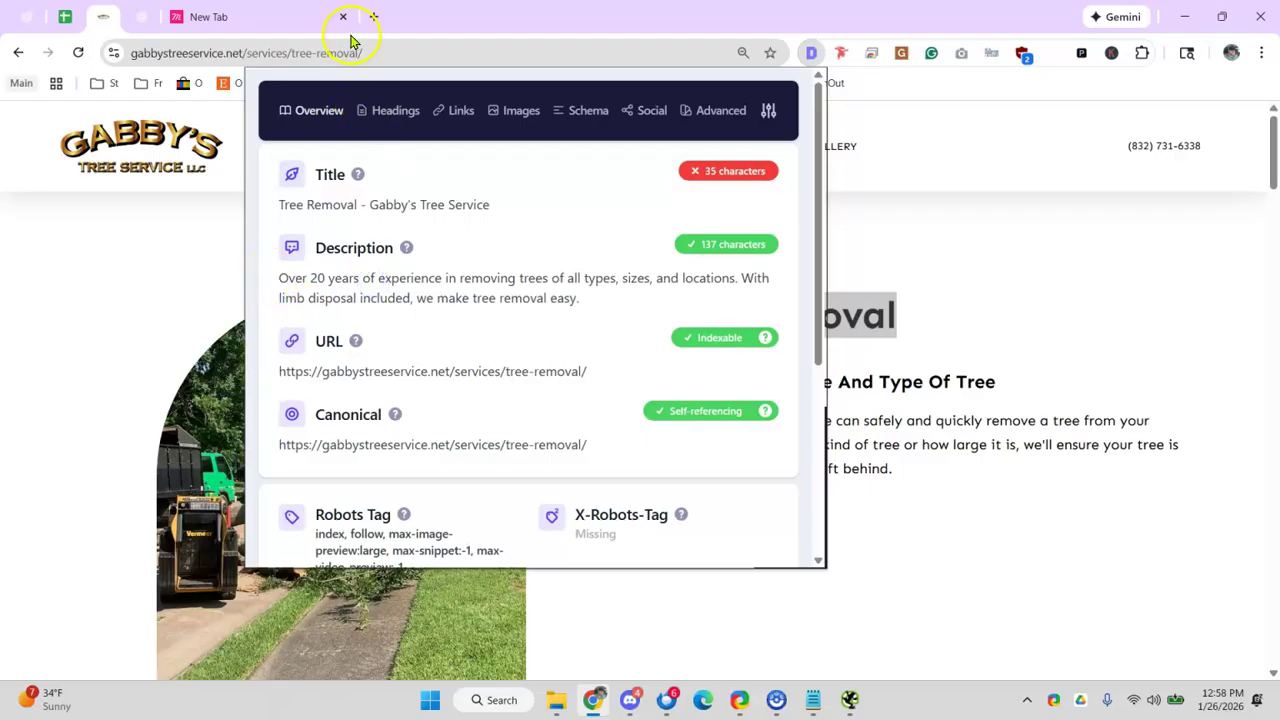
{"action": "left_click", "coordinate": [305, 24]}
- Search Google for 'tre removal' and skim the Yelp and Tree Trimming listing snippets
{"action": "left_click", "coordinate": [276, 55]}
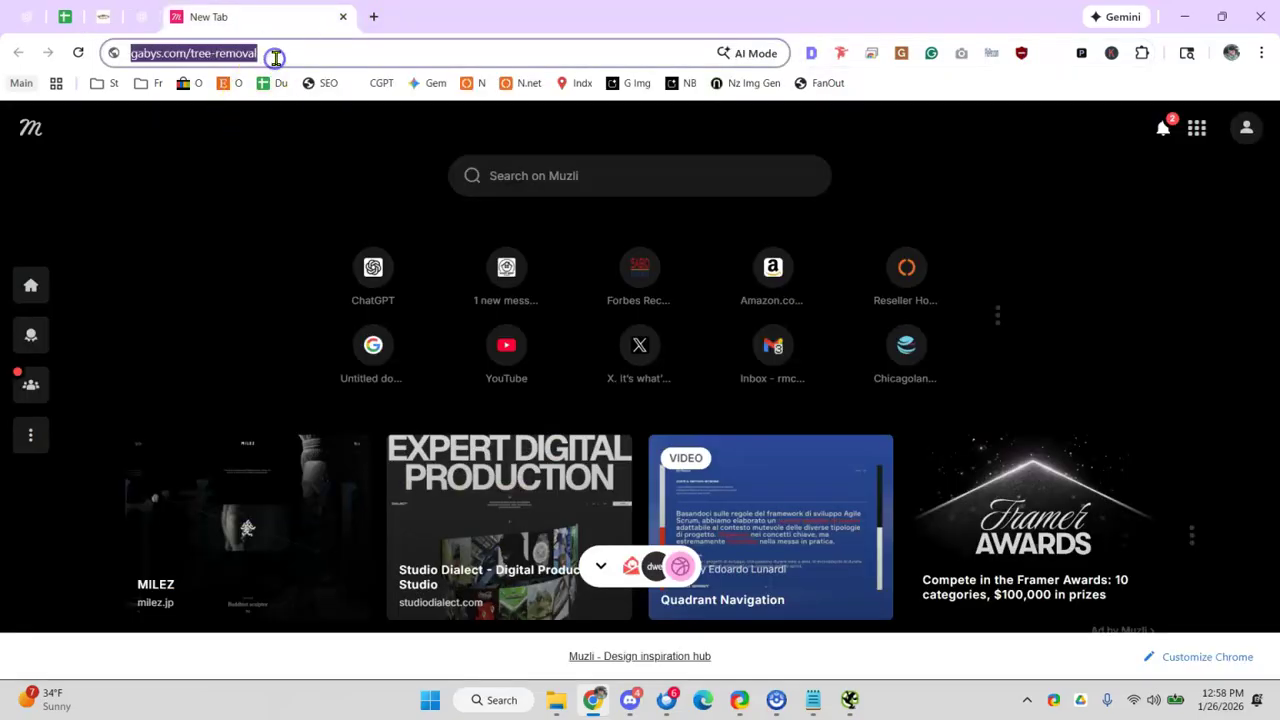
{"action": "type", "text": "tre removal"}
{"action": "key", "text": "Return"}
{"action": "scroll", "coordinate": [280, 290], "scroll_direction": "down", "scroll_amount": 15}
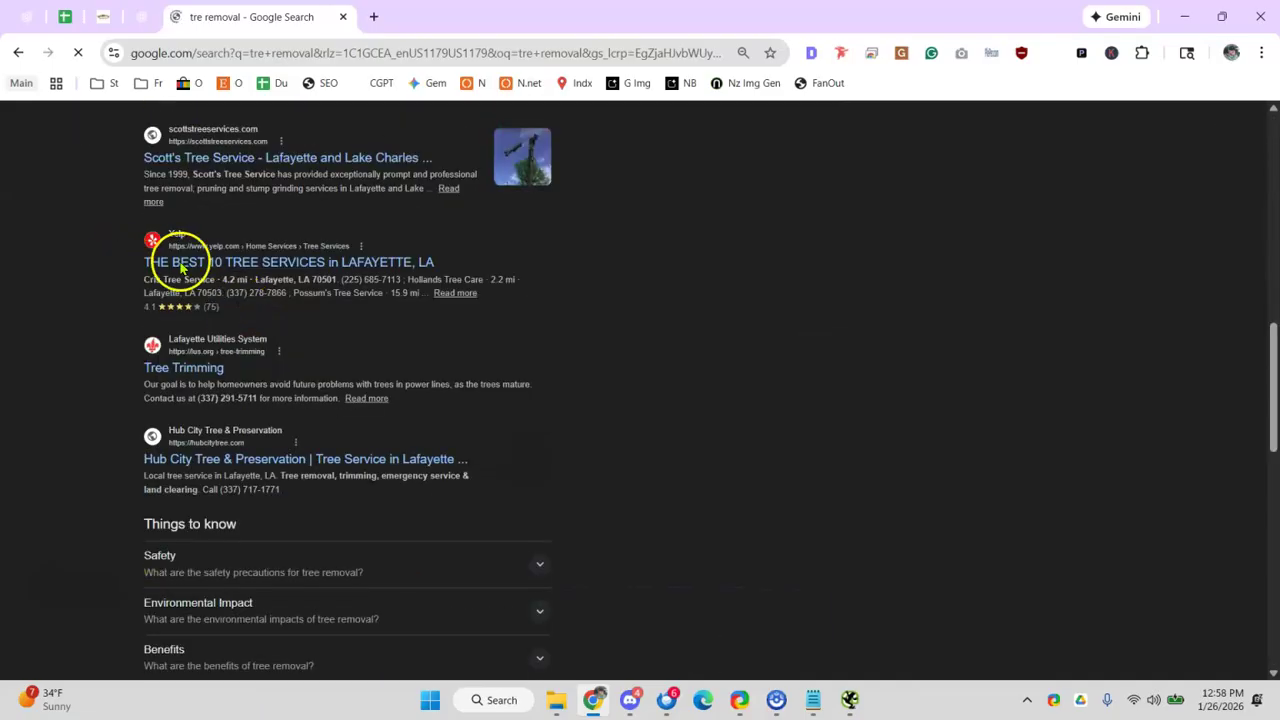
{"action": "mouse_move", "coordinate": [237, 280]}
{"action": "left_mouse_down"}
{"action": "mouse_move", "coordinate": [270, 280]}
{"action": "mouse_move", "coordinate": [247, 293]}
{"action": "left_mouse_up"}
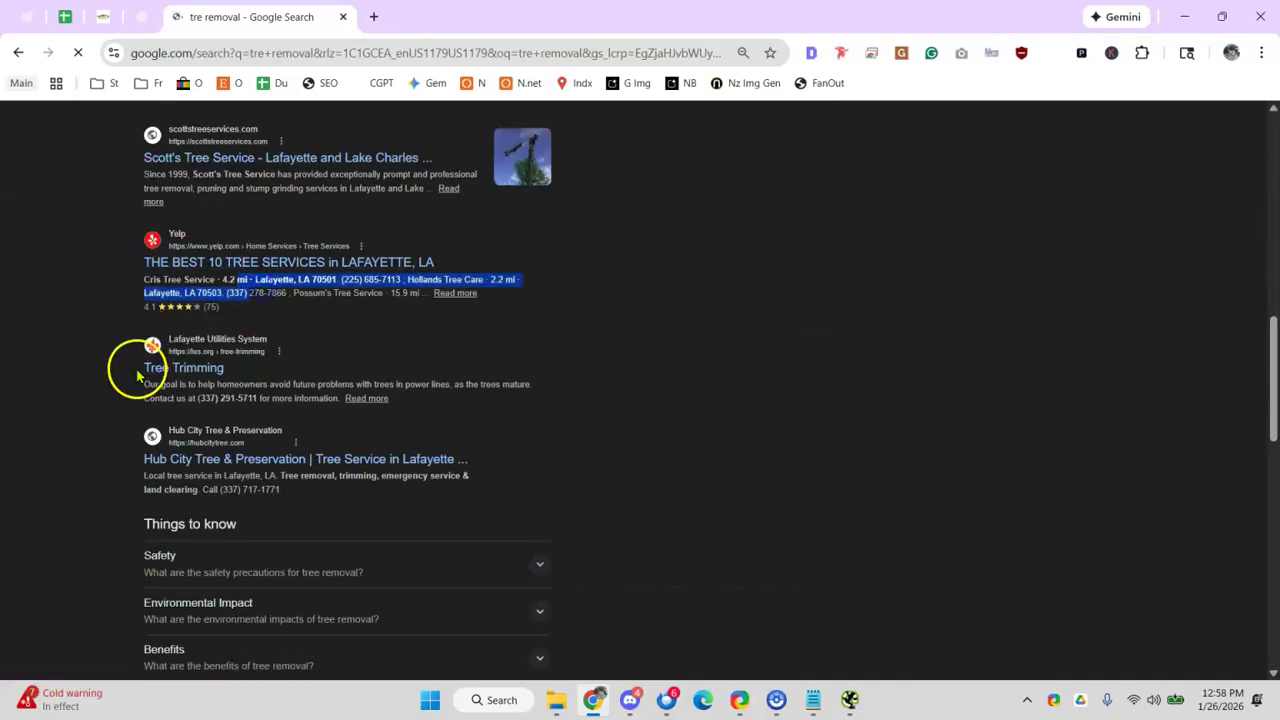
{"action": "left_click_drag", "start_coordinate": [243, 385], "coordinate": [281, 385]}
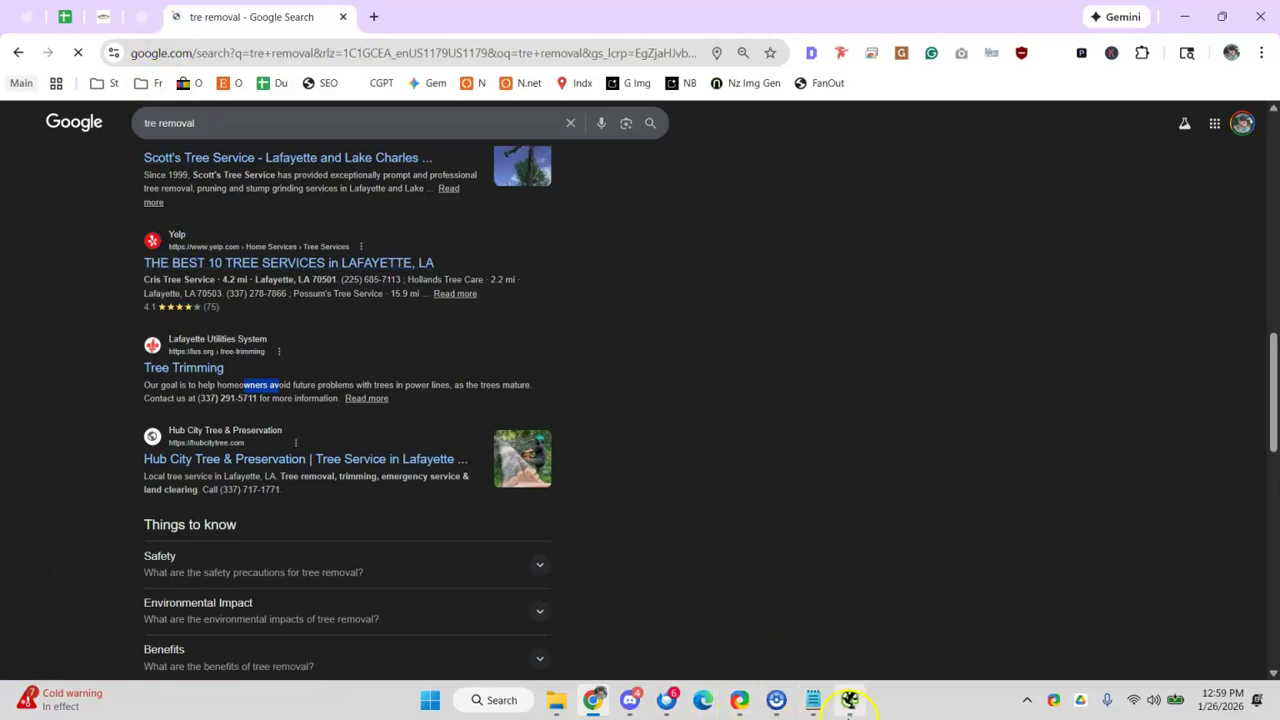
- Filter Page Titles to Over 60 Characters, then Below 30, showing the 27-character homepage title
{"action": "left_click", "coordinate": [849, 700]}
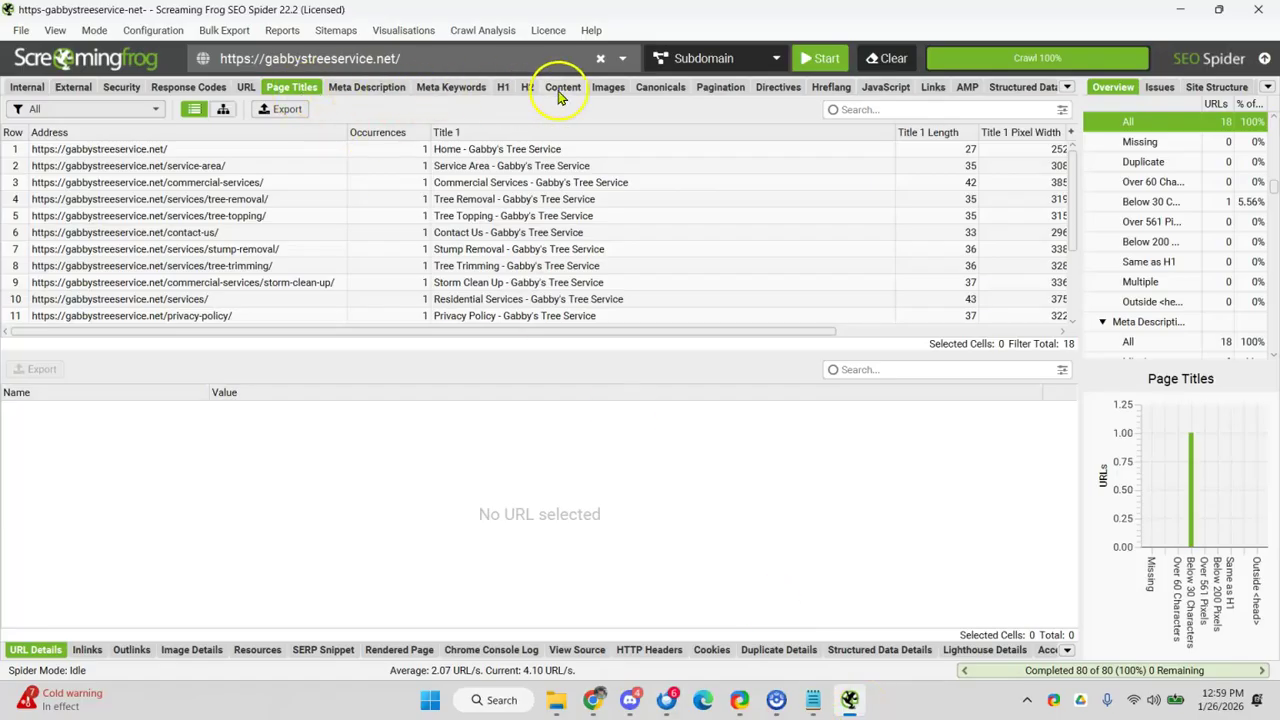
{"action": "left_click", "coordinate": [395, 197]}
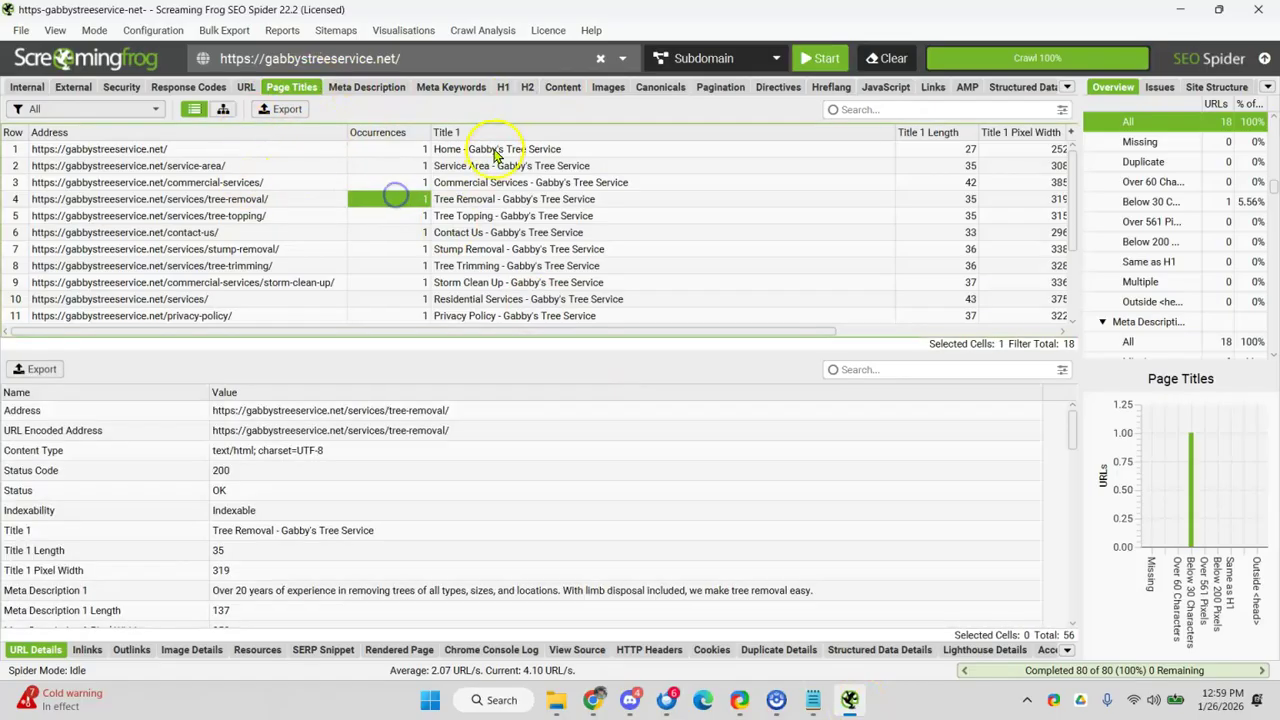
{"action": "left_click", "coordinate": [688, 165]}
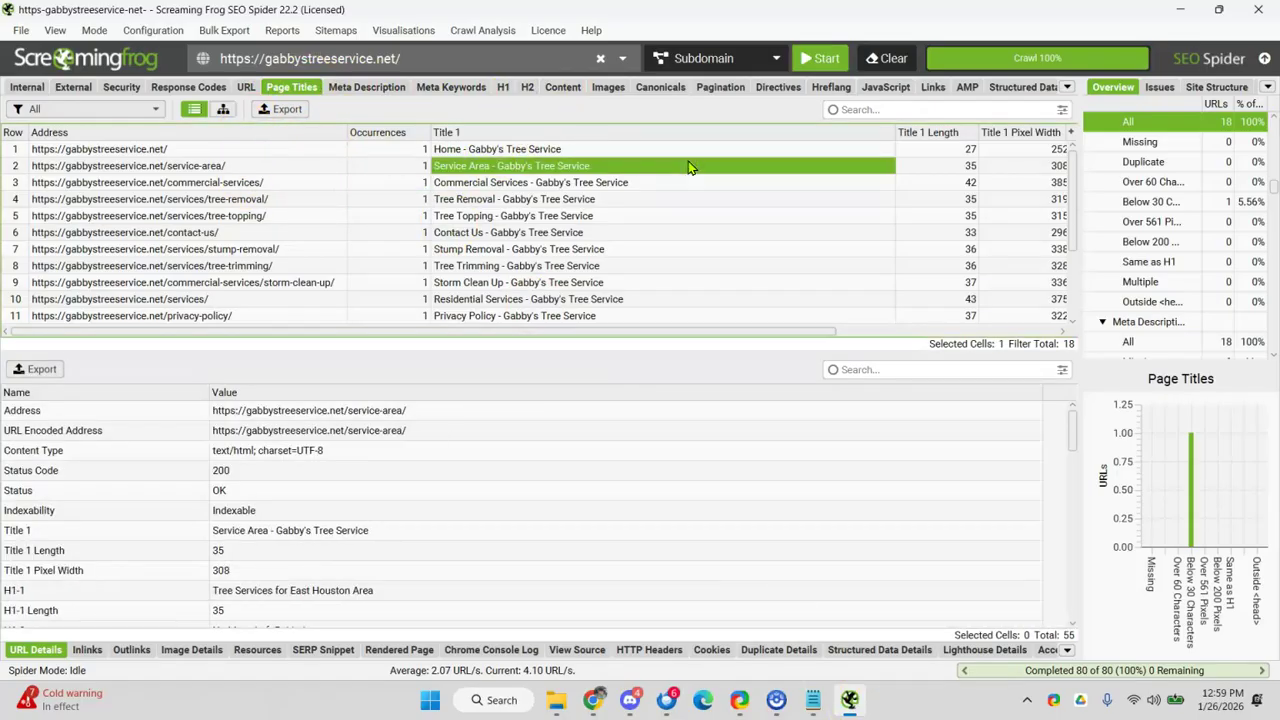
{"action": "left_click", "coordinate": [86, 110]}
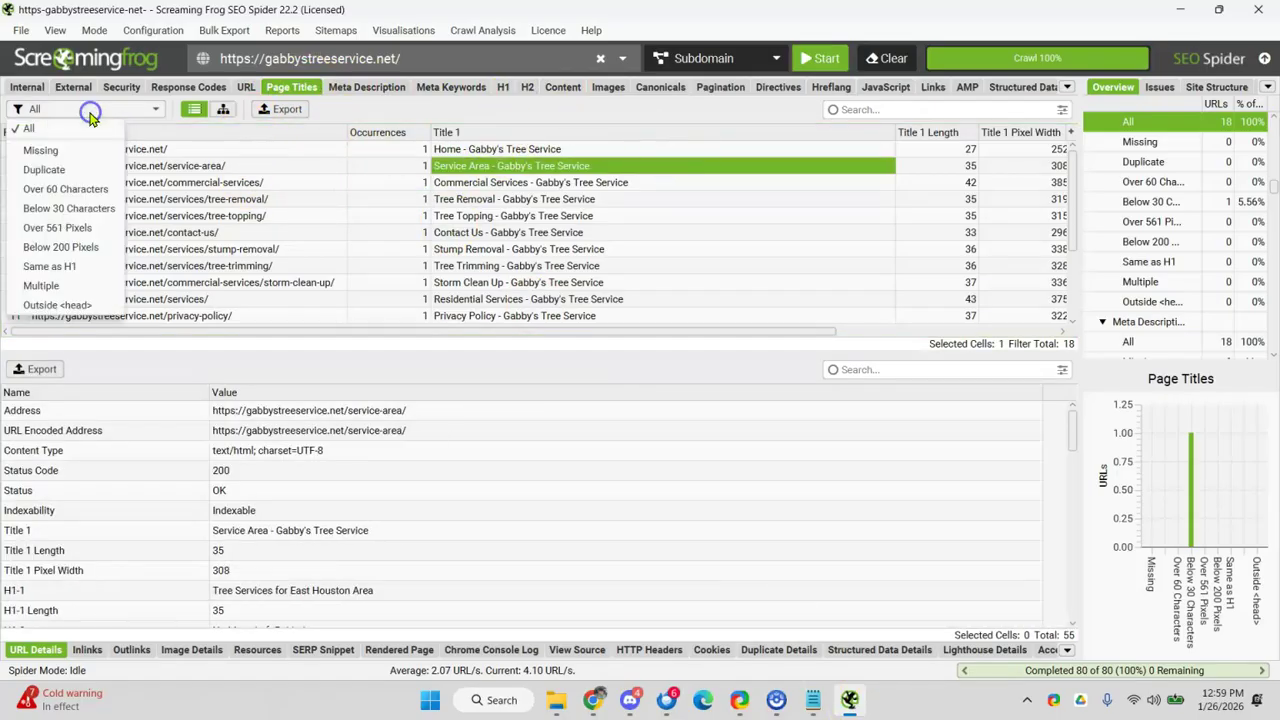
{"action": "left_click", "coordinate": [93, 190]}
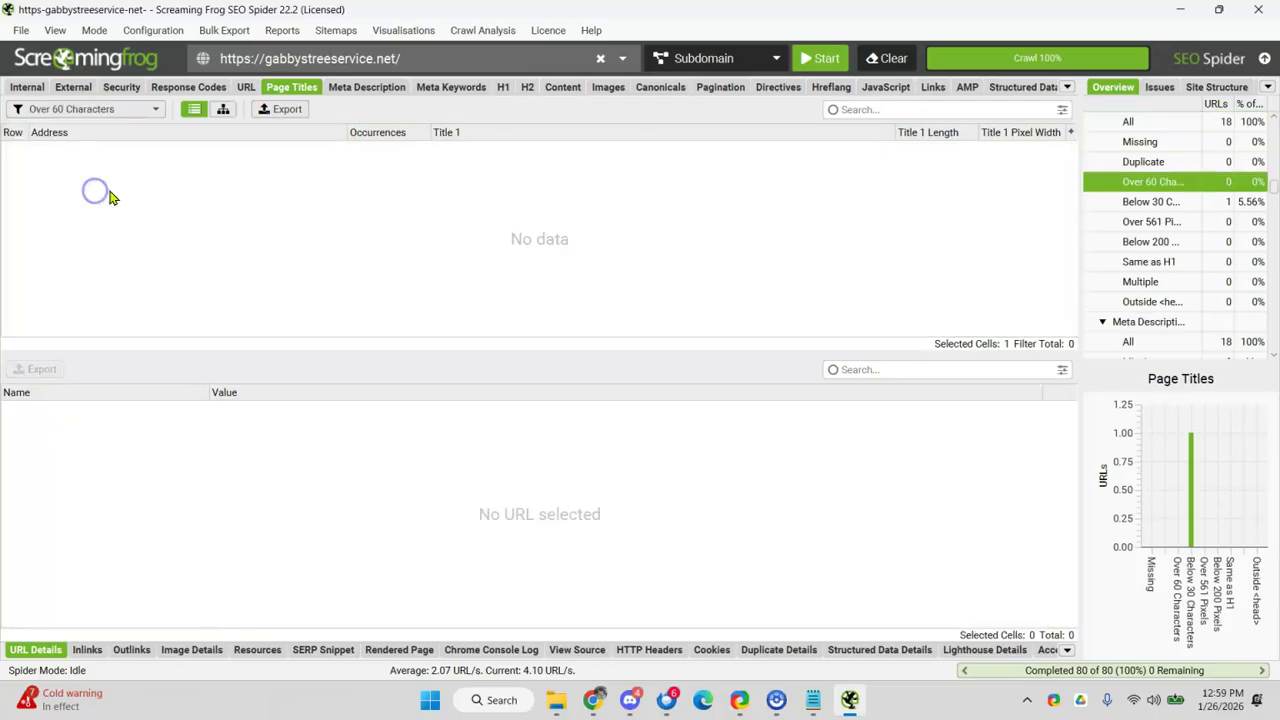
{"action": "left_click", "coordinate": [106, 109]}
{"action": "left_click", "coordinate": [88, 213]}
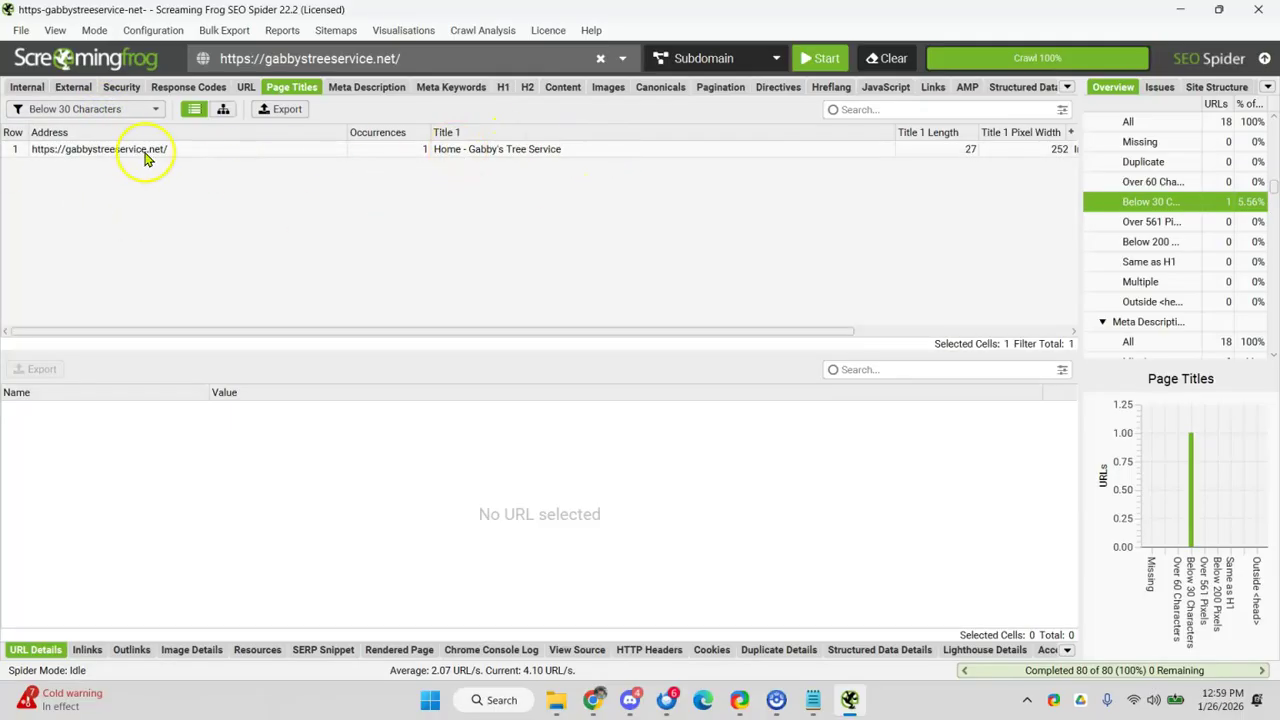
{"action": "left_click", "coordinate": [445, 154]}
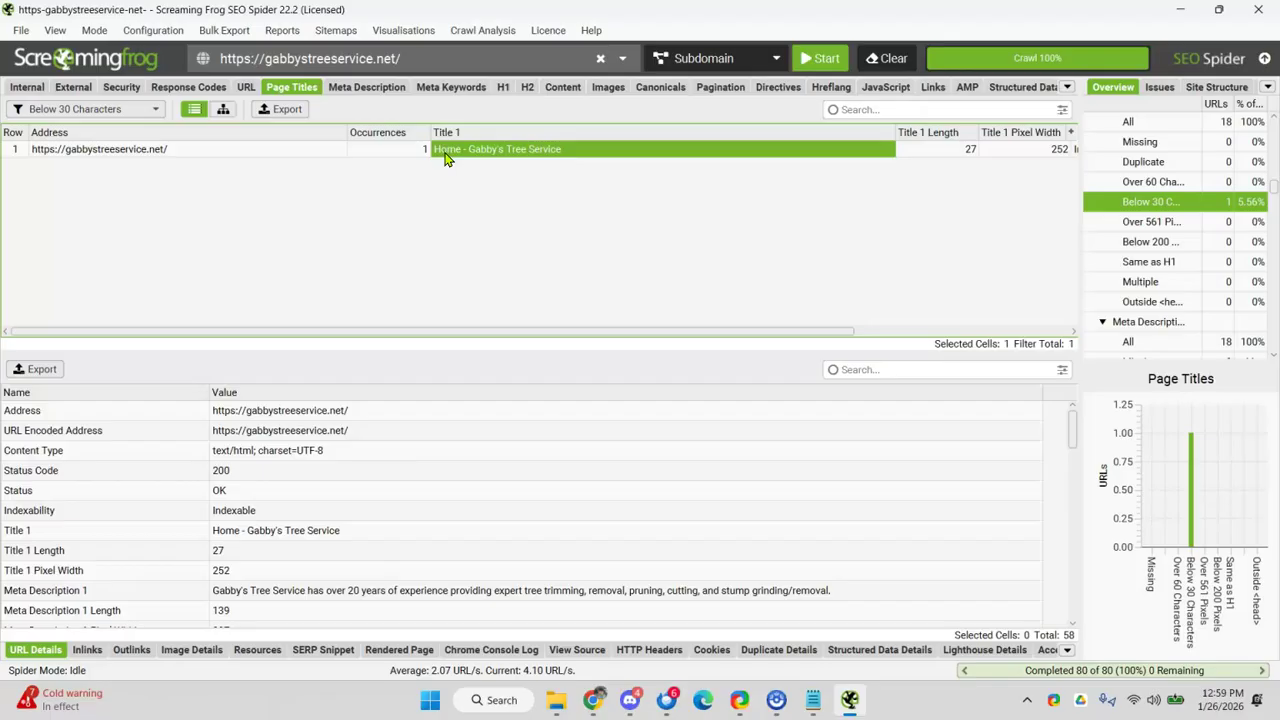
- Filter Page Titles to All and inspect the Tree Removal and Privacy Policy rows
{"action": "left_click", "coordinate": [80, 109]}
{"action": "left_click", "coordinate": [75, 127]}
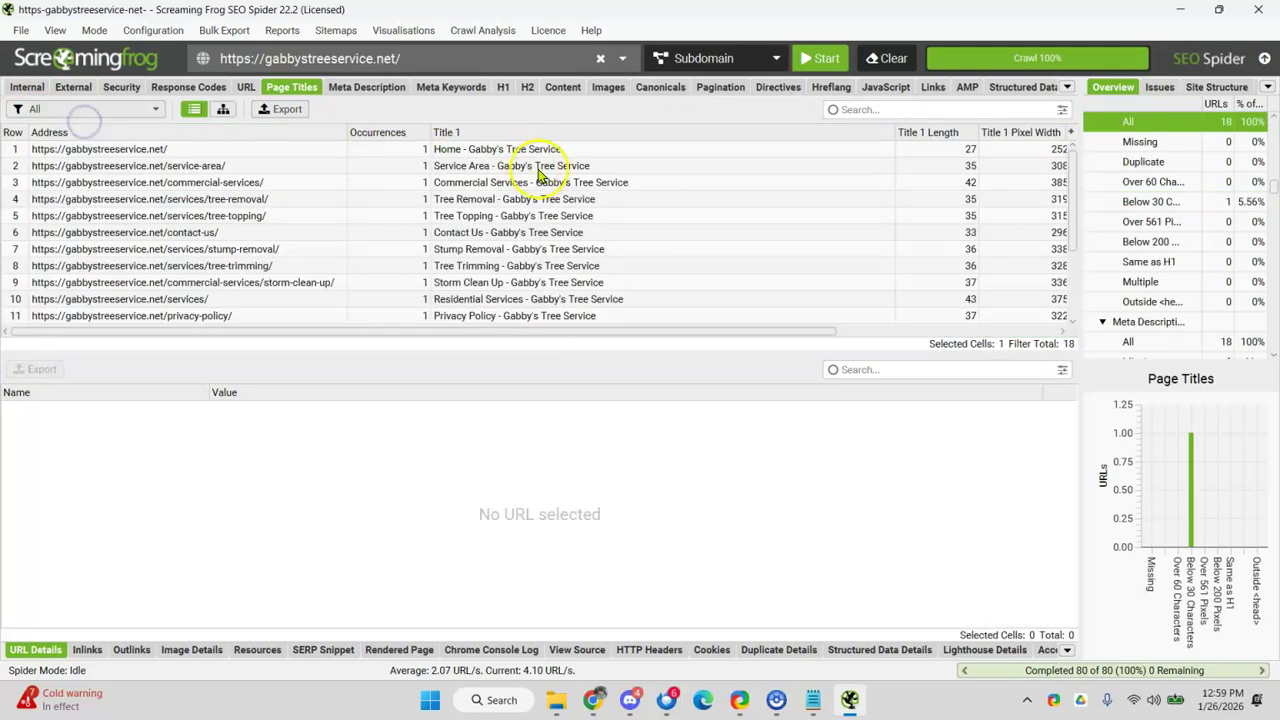
{"action": "left_click", "coordinate": [577, 199]}
{"action": "scroll", "coordinate": [570, 202], "scroll_direction": "down", "scroll_amount": 1}
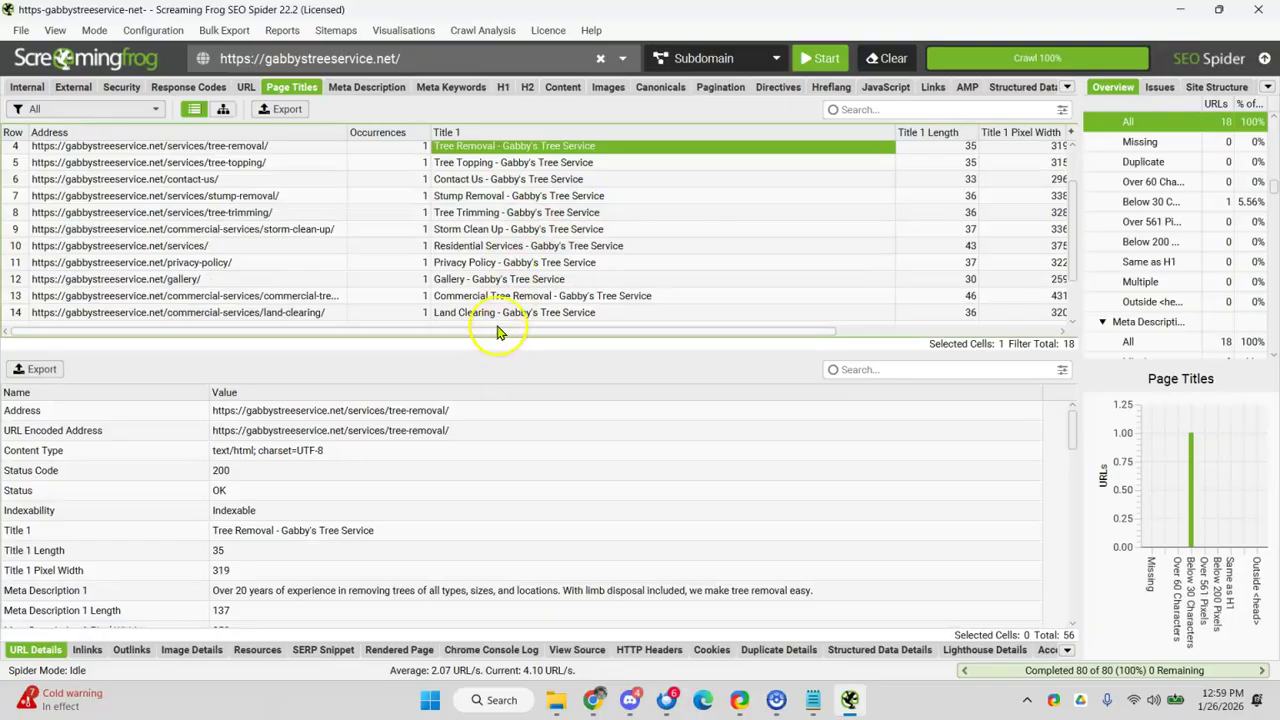
{"action": "left_click", "coordinate": [453, 262]}
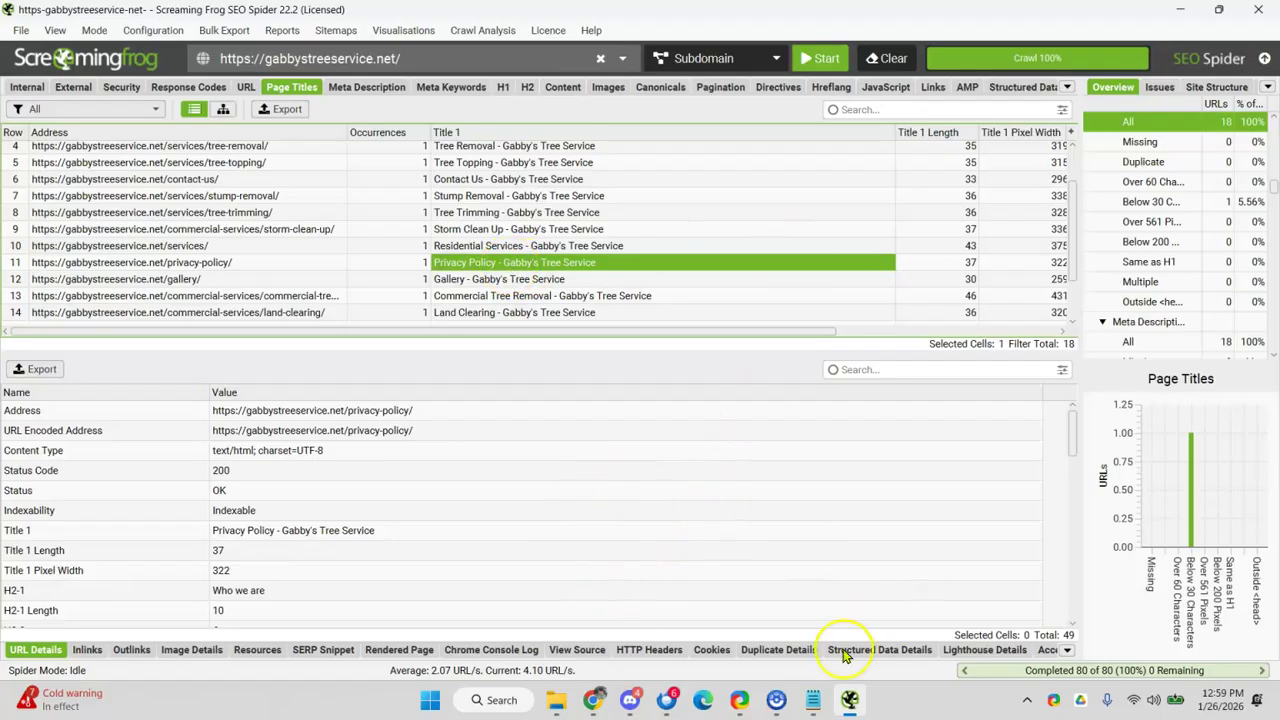
{"action": "left_click", "coordinate": [1180, 10]}
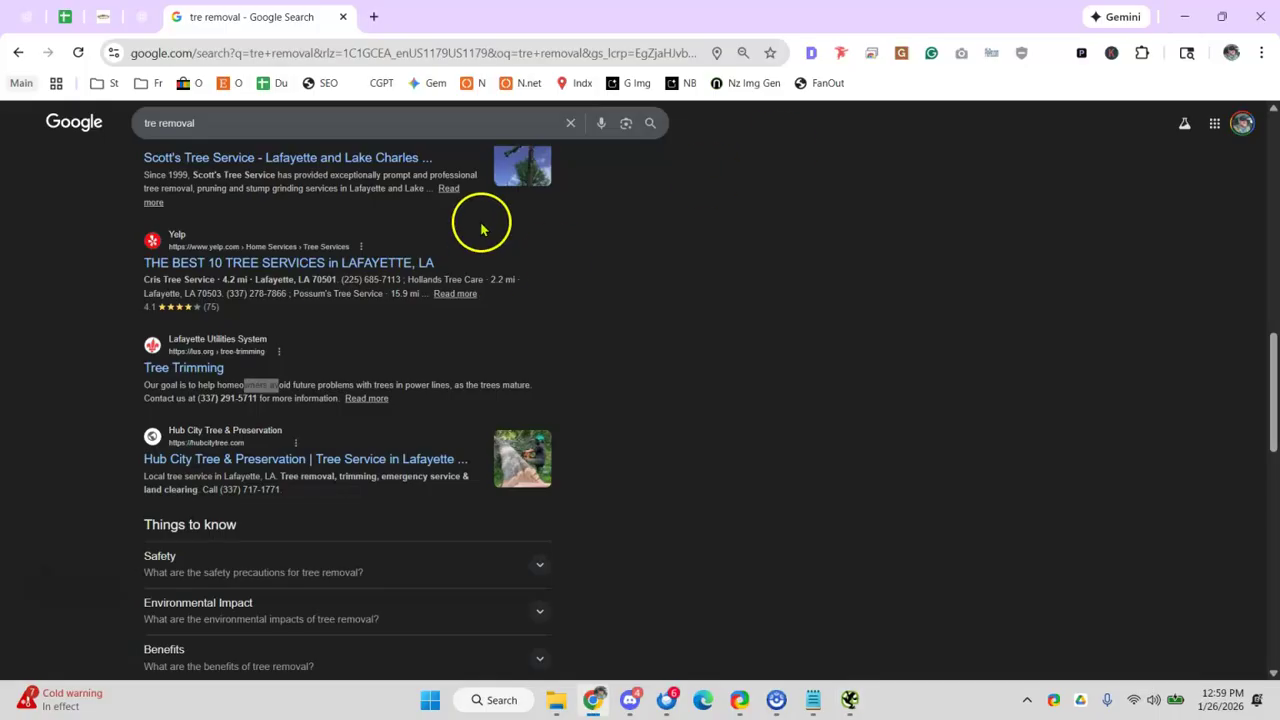
- Enter an x in C68 for the Page titles audit item
{"action": "left_click", "coordinate": [72, 17]}
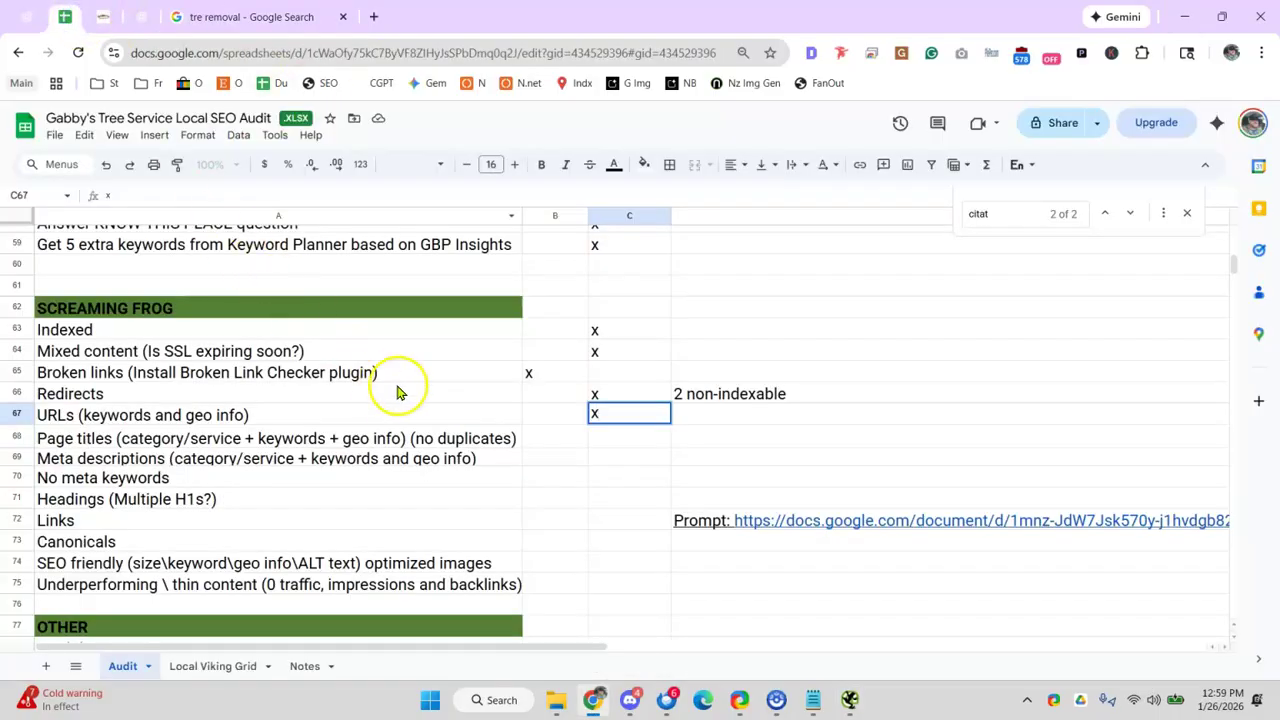
{"action": "left_click", "coordinate": [352, 410]}
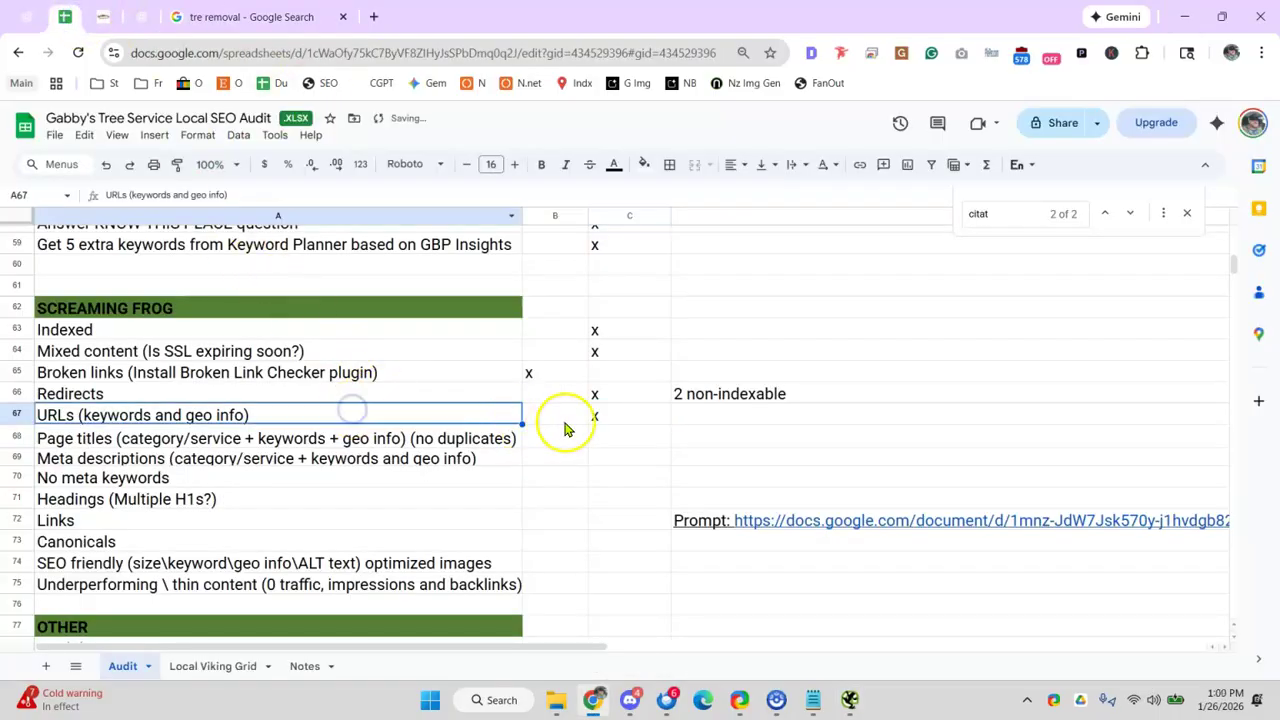
{"action": "left_click", "coordinate": [652, 445]}
{"action": "type", "text": "x"}
{"action": "left_click", "coordinate": [135, 447]}
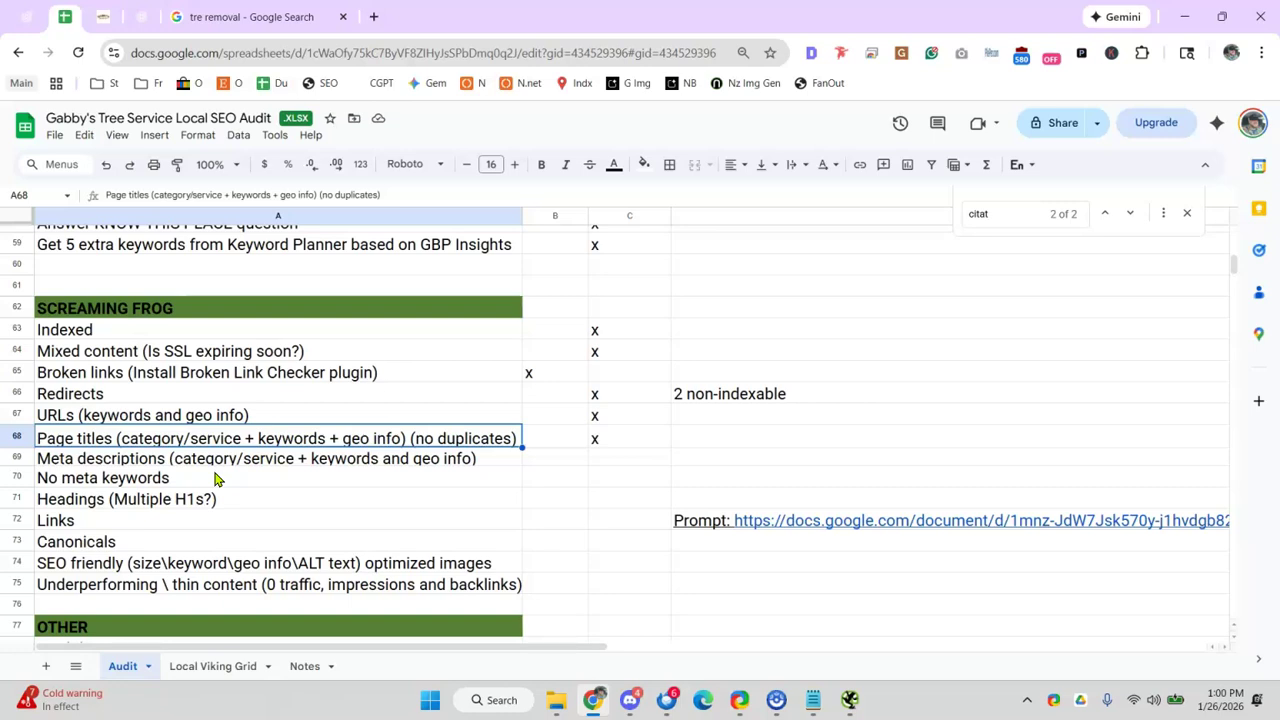
{"action": "left_click", "coordinate": [255, 477]}
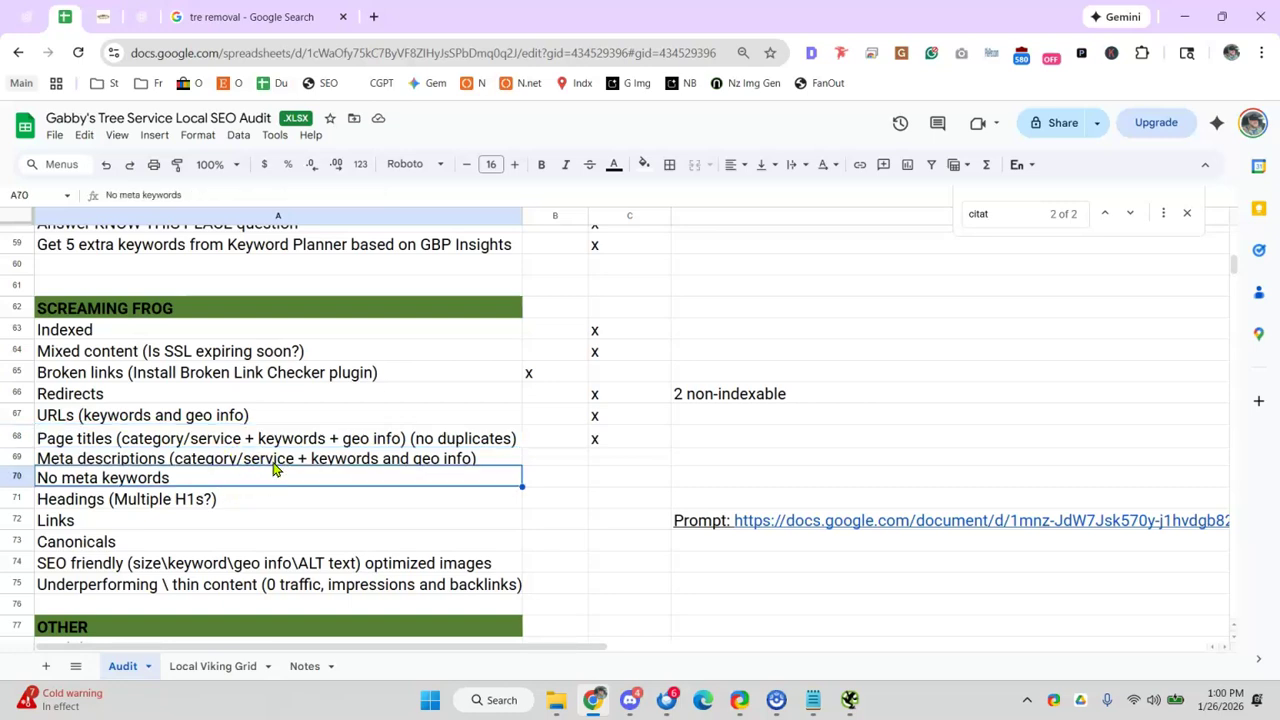
{"action": "left_click", "coordinate": [849, 699]}
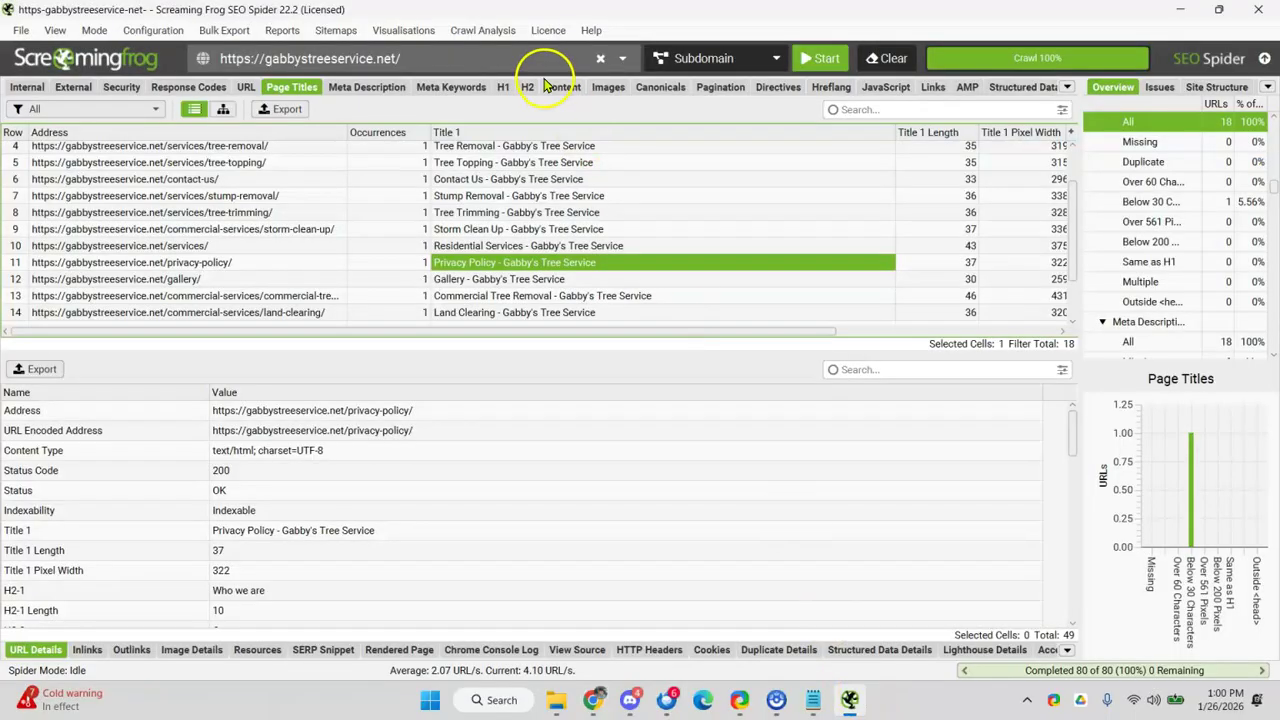
- Open the Meta Description report and inspect the service-area page's description
{"action": "left_click", "coordinate": [370, 96]}
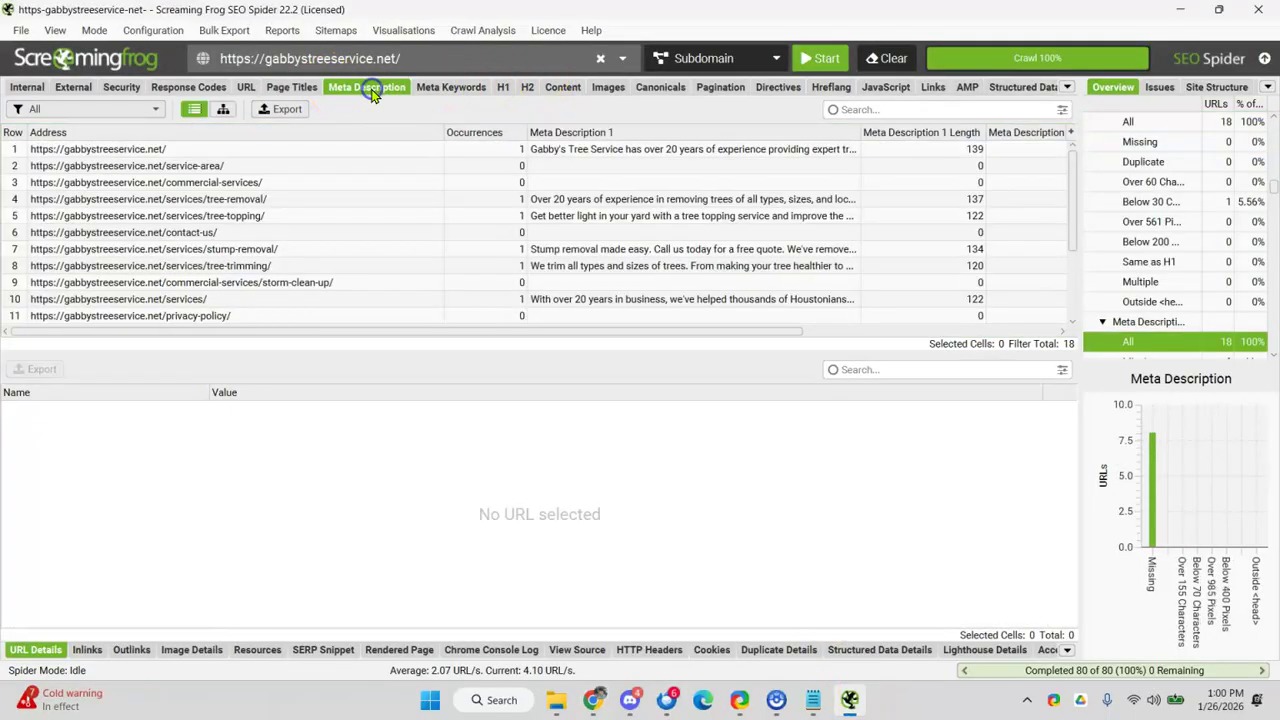
{"action": "left_click_drag", "start_coordinate": [688, 198], "coordinate": [688, 183]}
{"action": "left_click", "coordinate": [370, 166]}
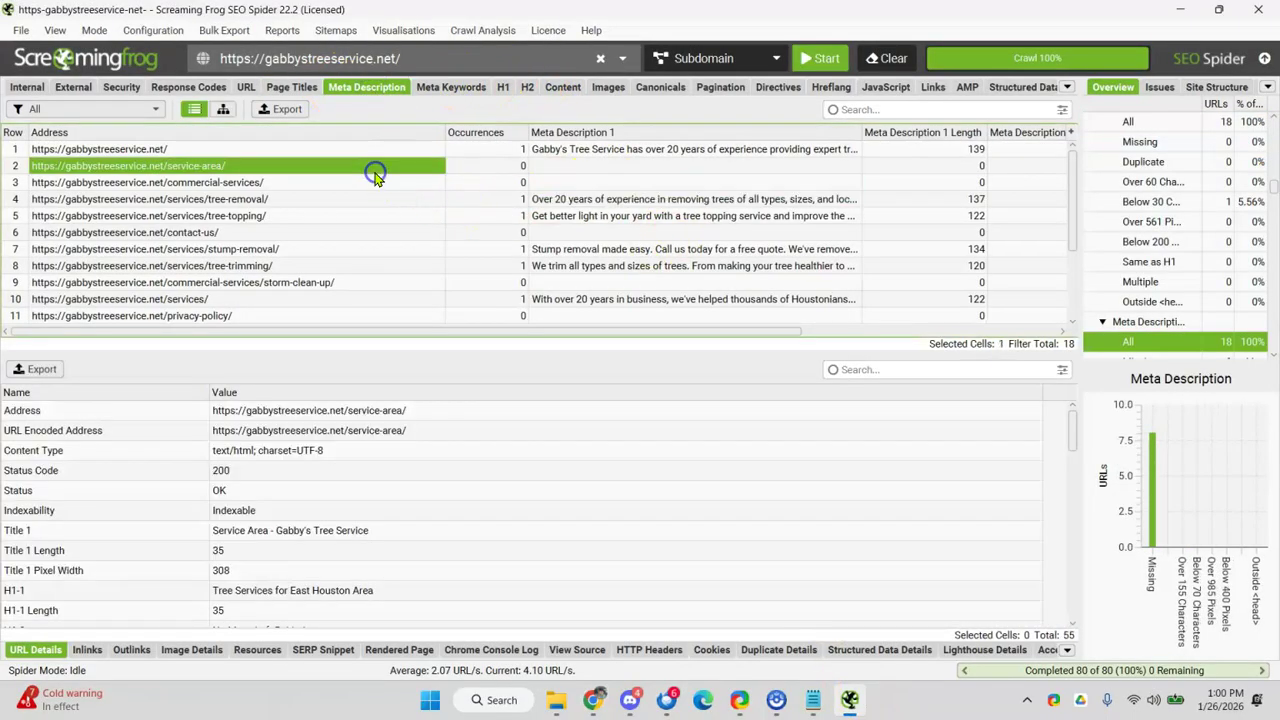
{"action": "scroll", "coordinate": [600, 214], "scroll_direction": "down", "scroll_amount": 3}
{"action": "scroll", "coordinate": [603, 238], "scroll_direction": "up", "scroll_amount": 3}
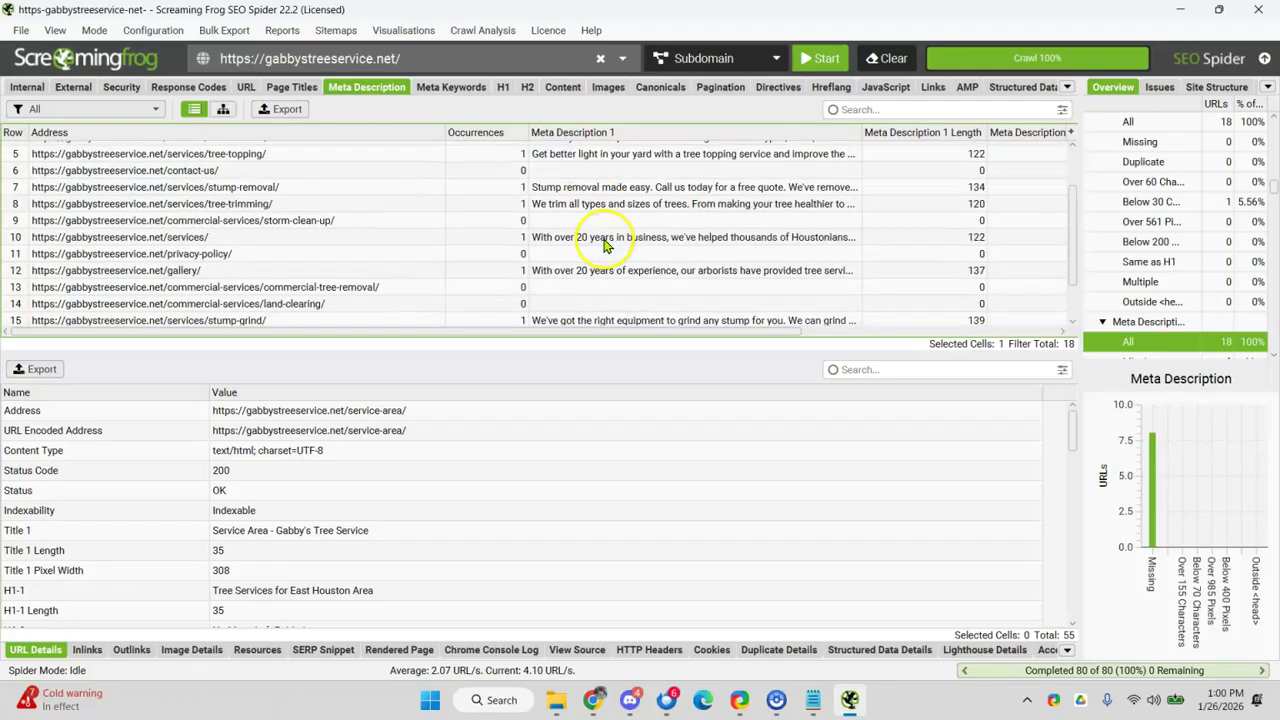
- Filter meta descriptions to Over 155, then Below 70 Characters, finding none
{"action": "left_click", "coordinate": [50, 110]}
{"action": "left_click", "coordinate": [76, 190]}
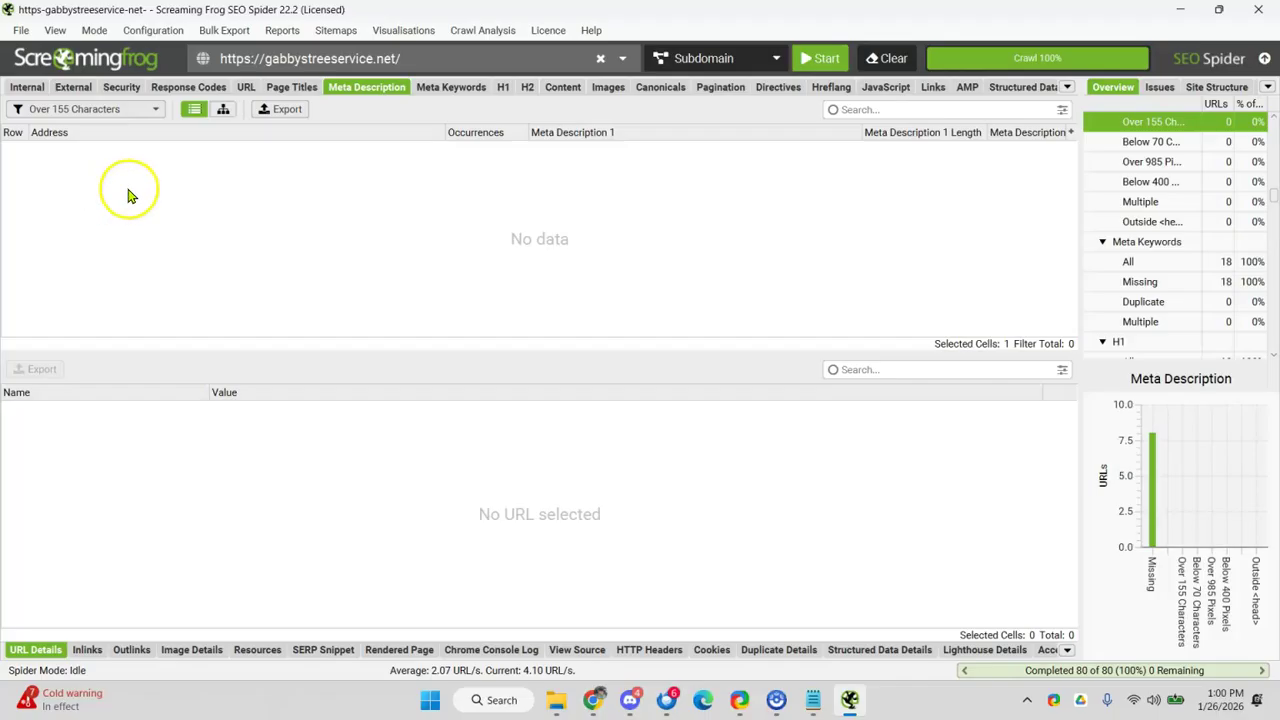
{"action": "left_click", "coordinate": [84, 109]}
{"action": "left_click", "coordinate": [74, 210]}
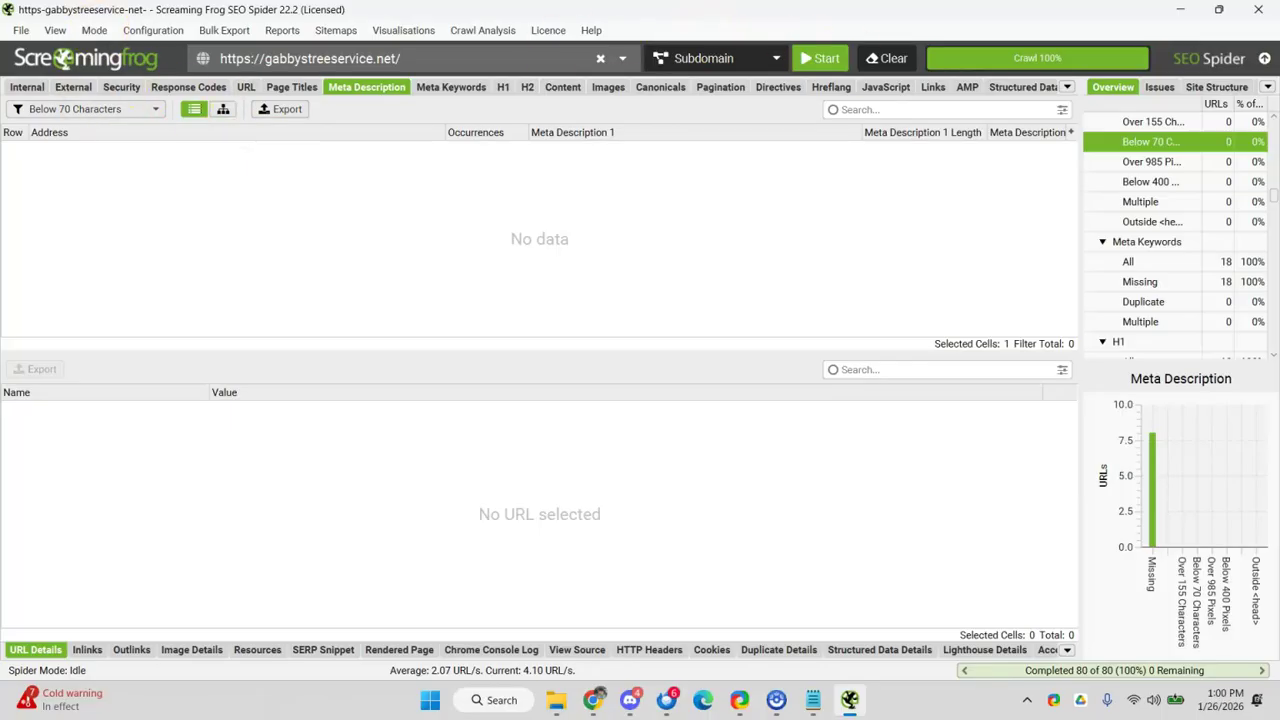
{"action": "left_click", "coordinate": [1174, 8]}
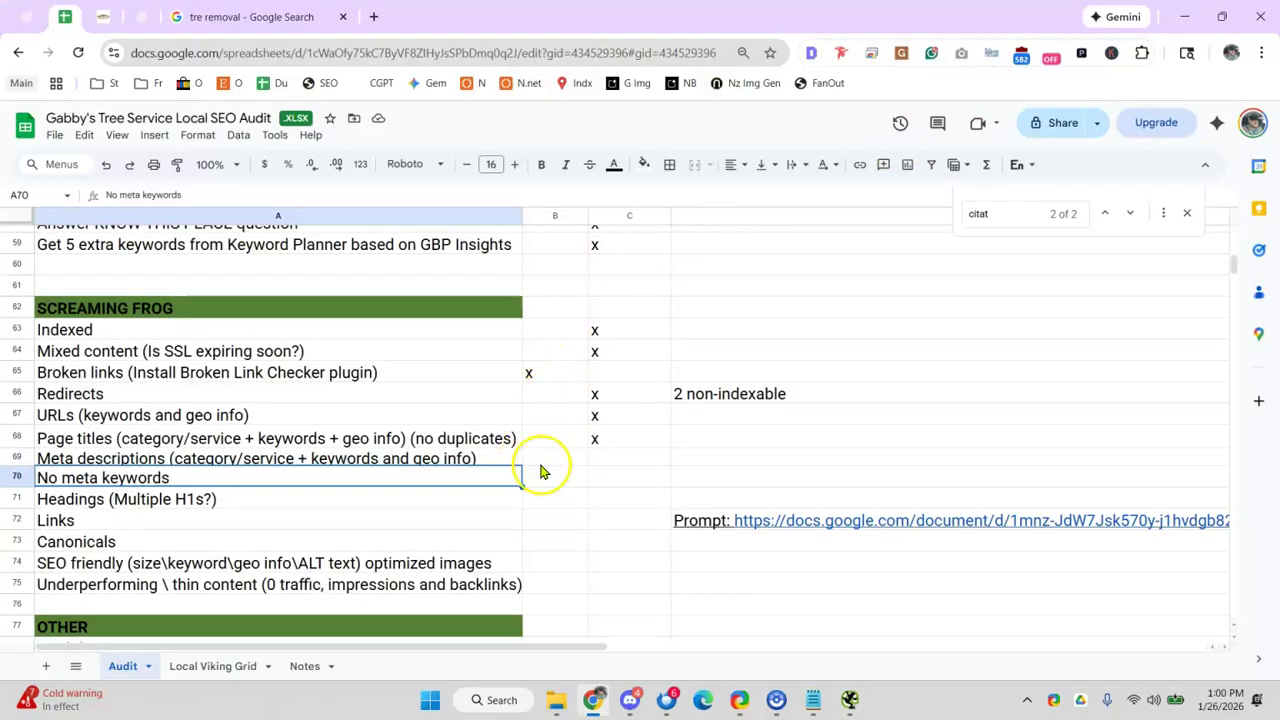
- Mark Meta descriptions with an x in C69, then confirm in the Meta Keywords report that the pages have none
{"action": "left_click", "coordinate": [618, 466]}
{"action": "type", "text": "x"}
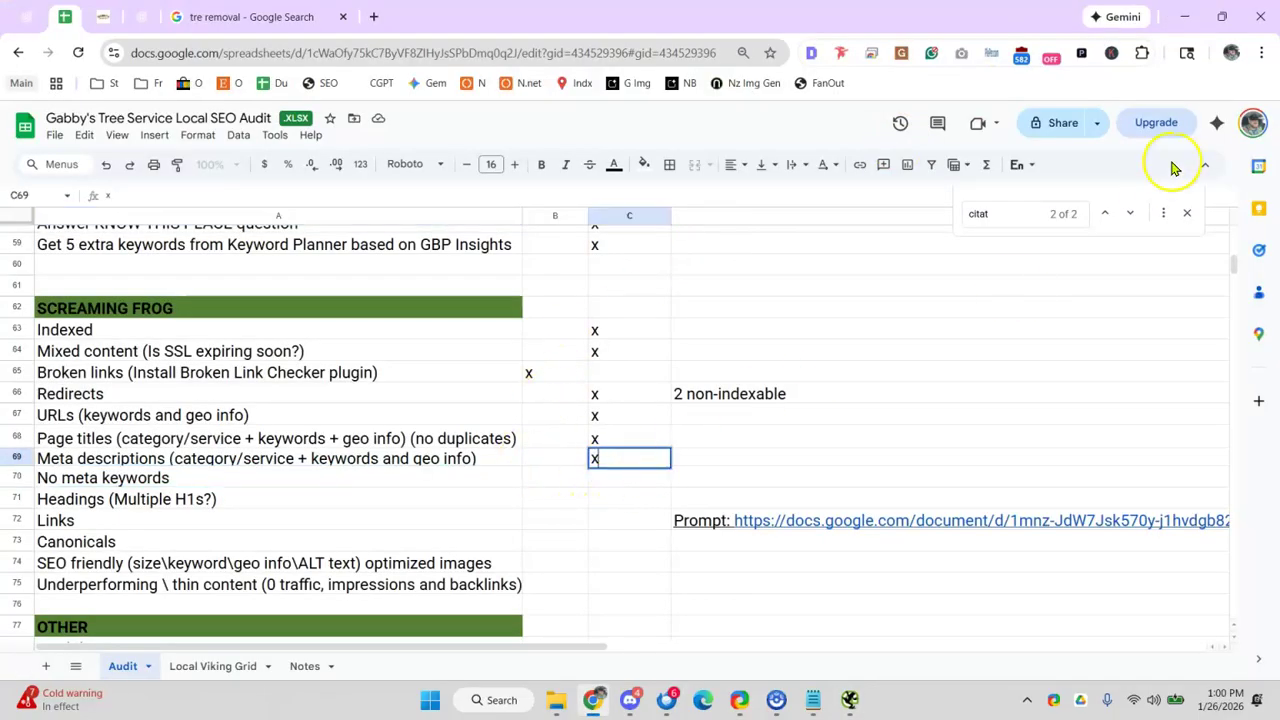
{"action": "left_click", "coordinate": [1186, 16]}
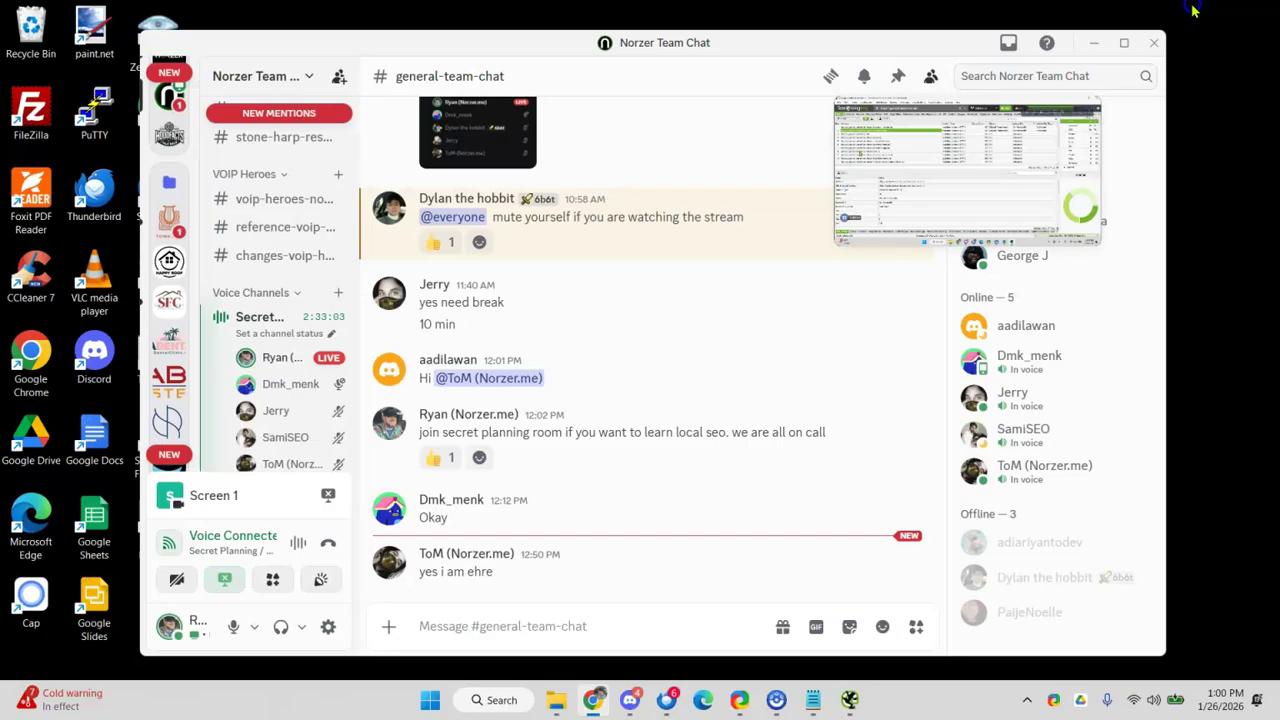
{"action": "left_click", "coordinate": [851, 695]}
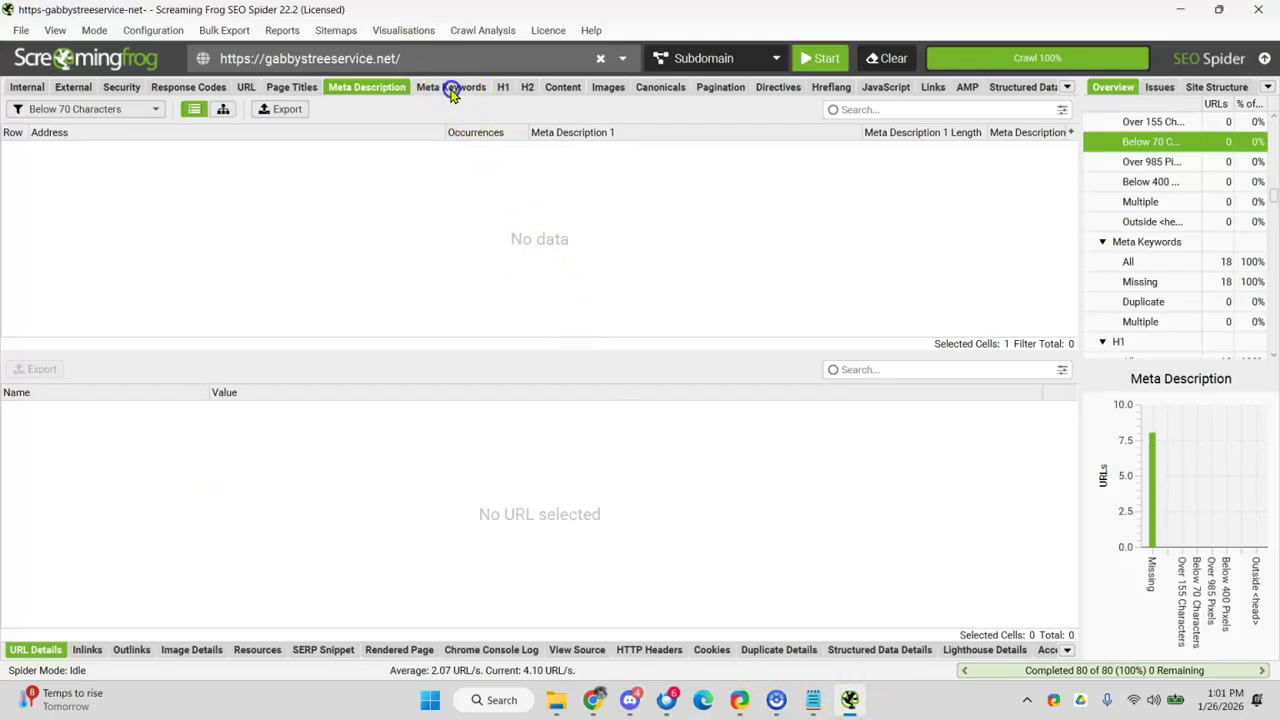
{"action": "left_click", "coordinate": [451, 87]}
{"action": "left_click", "coordinate": [614, 231]}
{"action": "scroll", "coordinate": [614, 231], "scroll_direction": "down", "scroll_amount": 3}
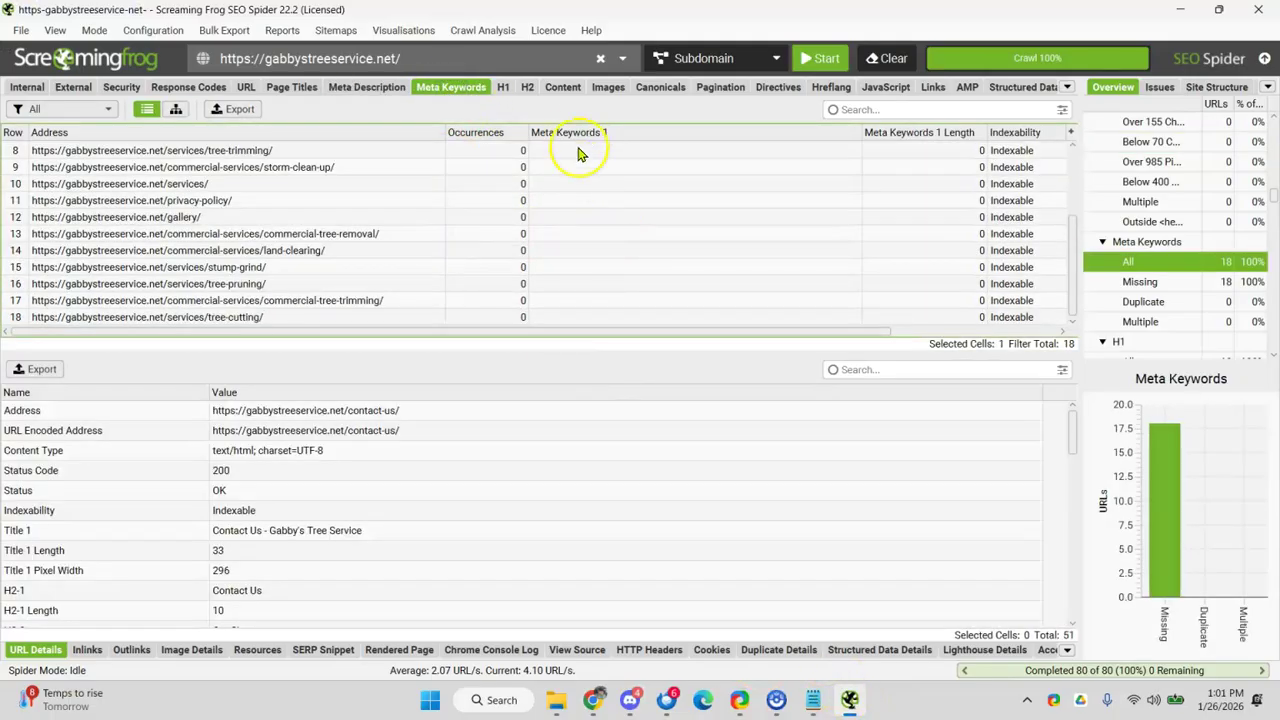
{"action": "scroll", "coordinate": [594, 246], "scroll_direction": "up", "scroll_amount": 3}
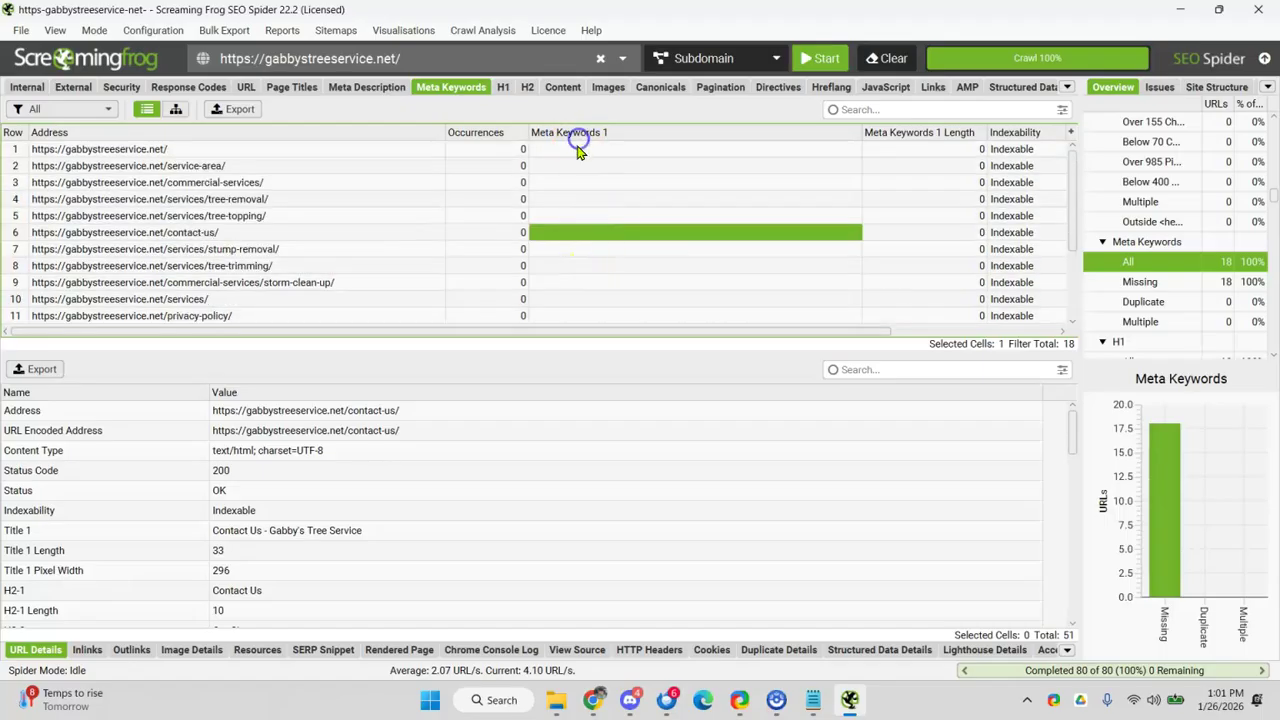
- Put an x in C70 for the No meta keywords item
{"action": "left_click", "coordinate": [1180, 9]}
{"action": "left_click", "coordinate": [846, 697]}
{"action": "left_click", "coordinate": [594, 700]}
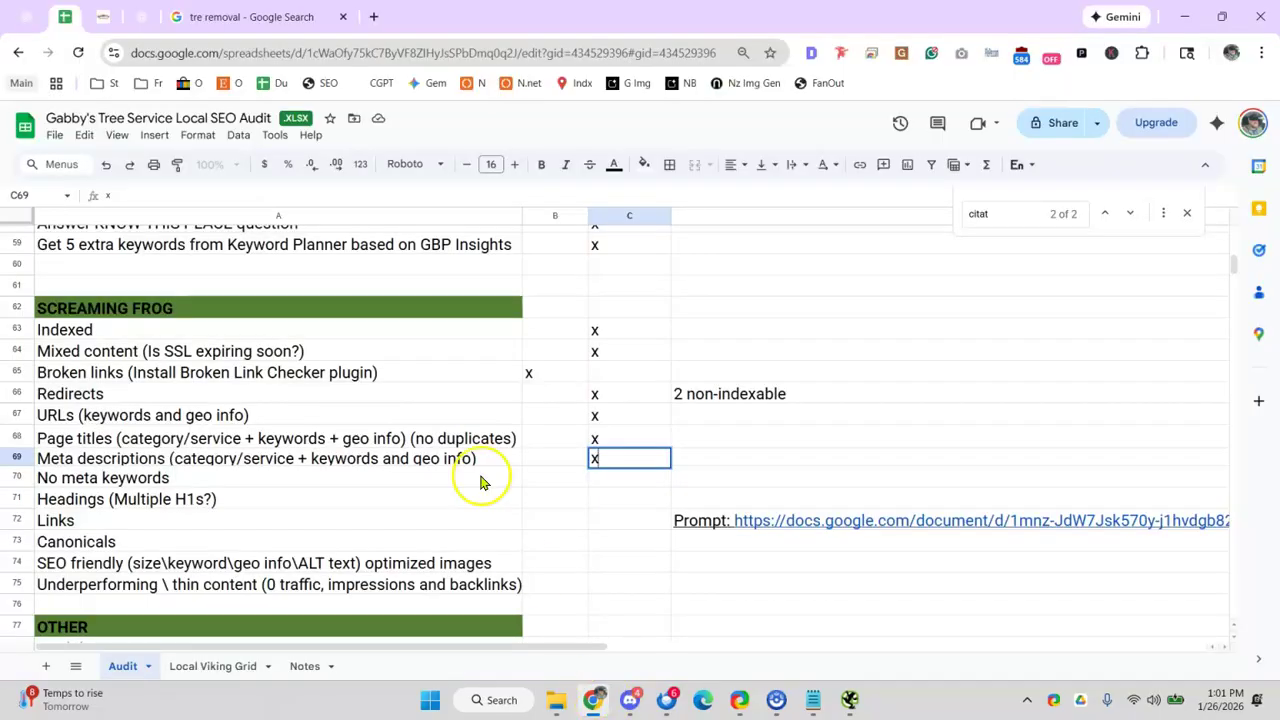
{"action": "left_click", "coordinate": [606, 478]}
{"action": "type", "text": "x"}
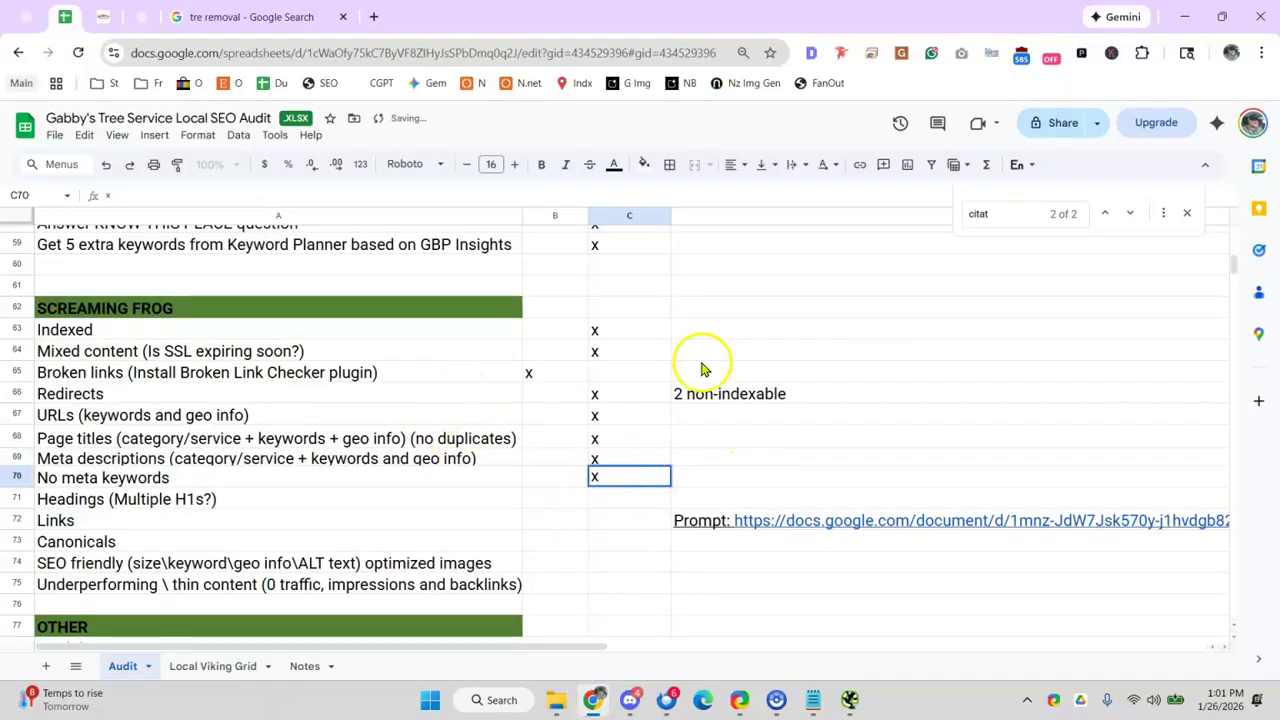
{"action": "left_click", "coordinate": [552, 514]}
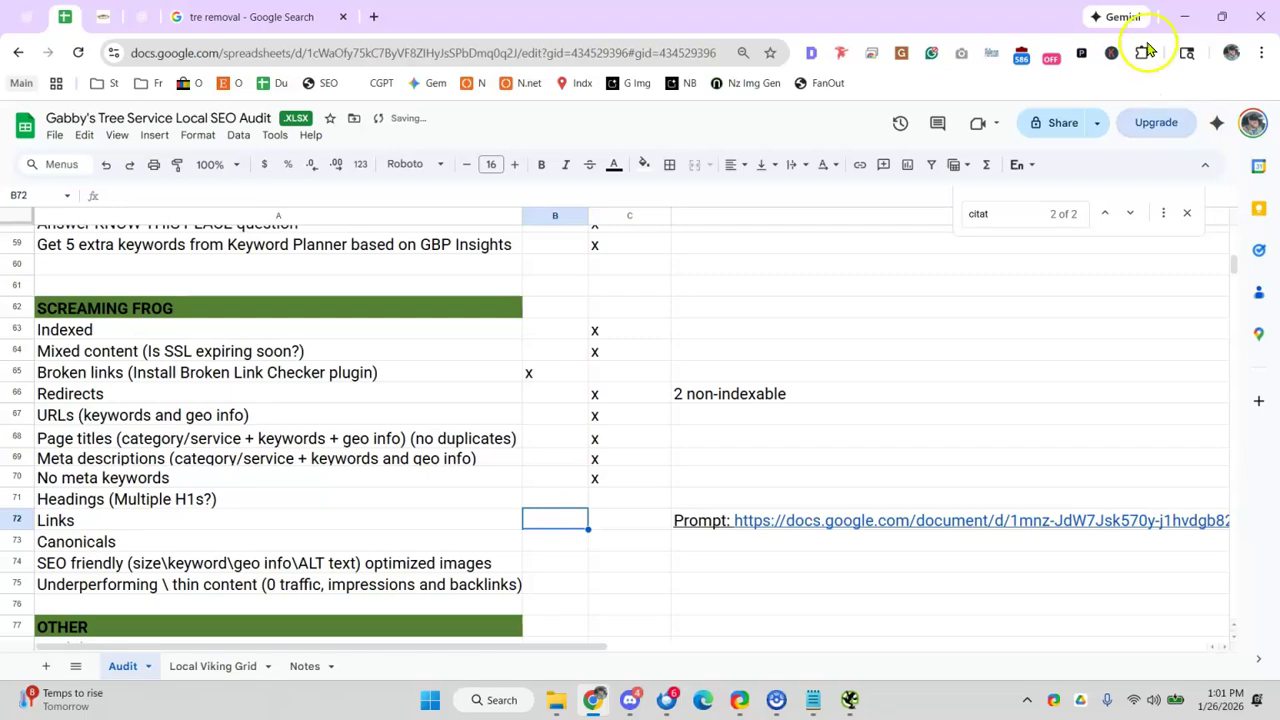
{"action": "left_click", "coordinate": [1183, 15]}
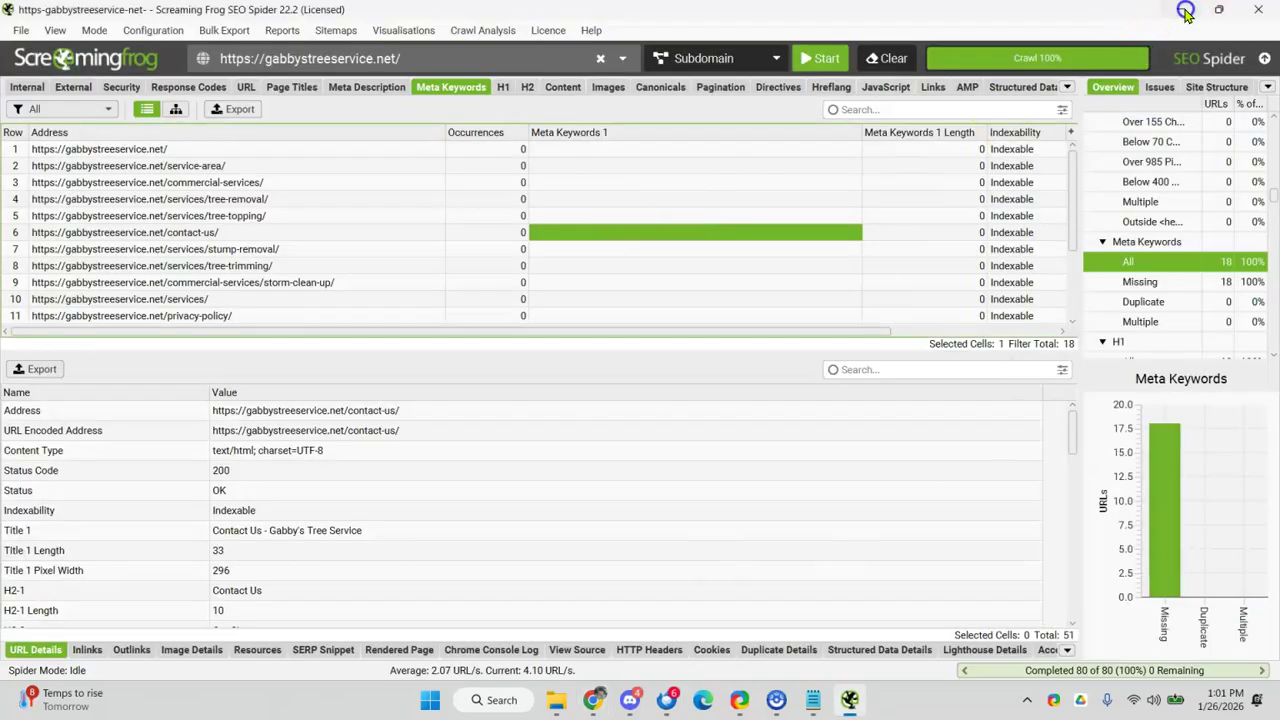
{"action": "left_click", "coordinate": [1181, 9]}
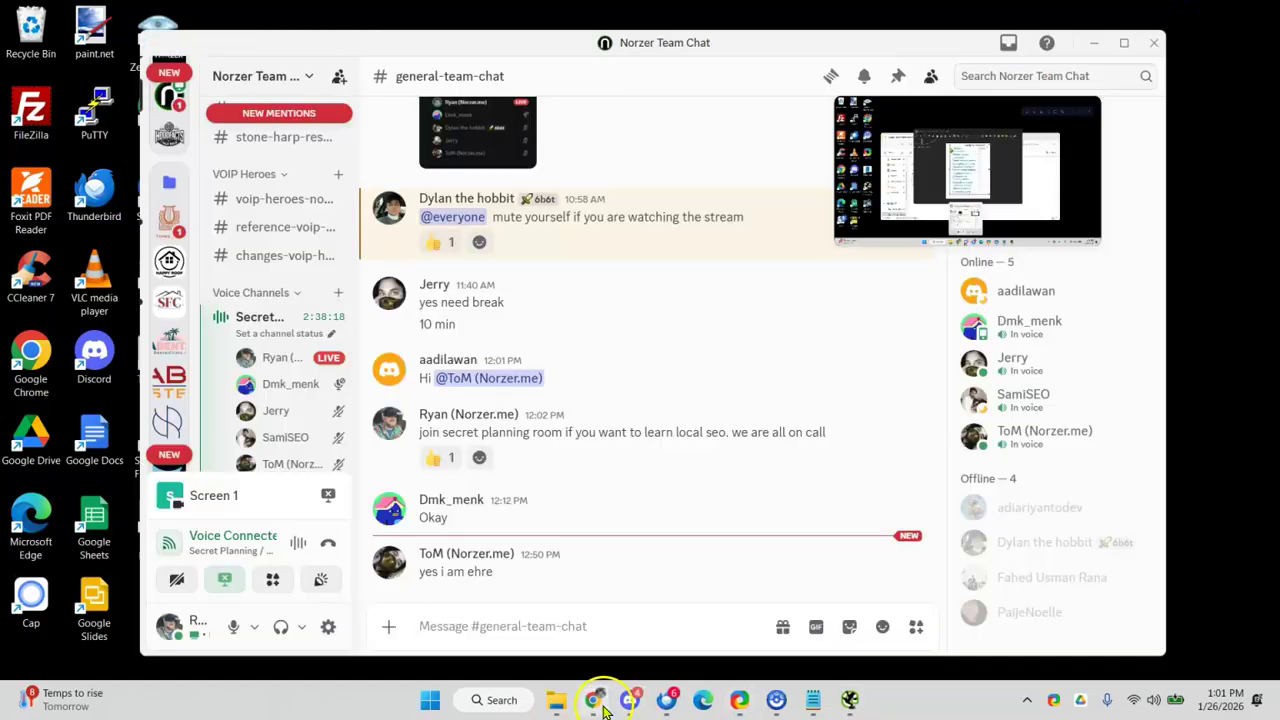
{"action": "left_click", "coordinate": [593, 700]}
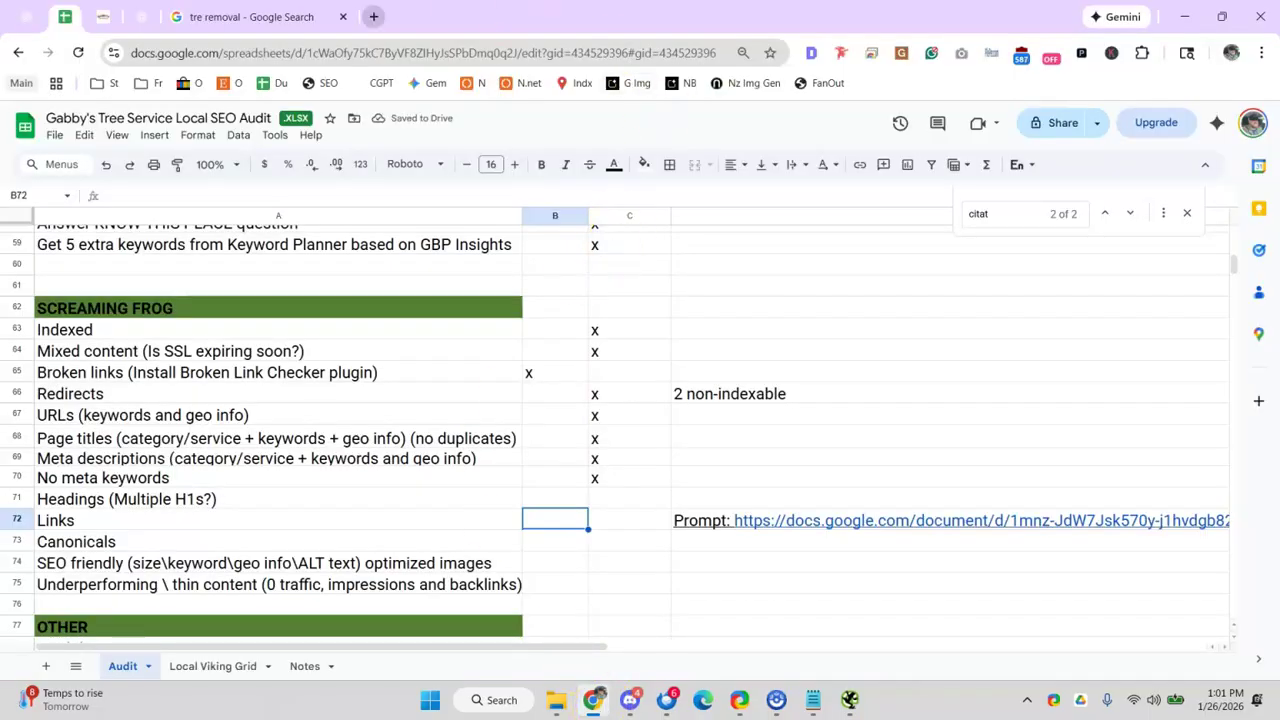
{"action": "left_click", "coordinate": [373, 16]}
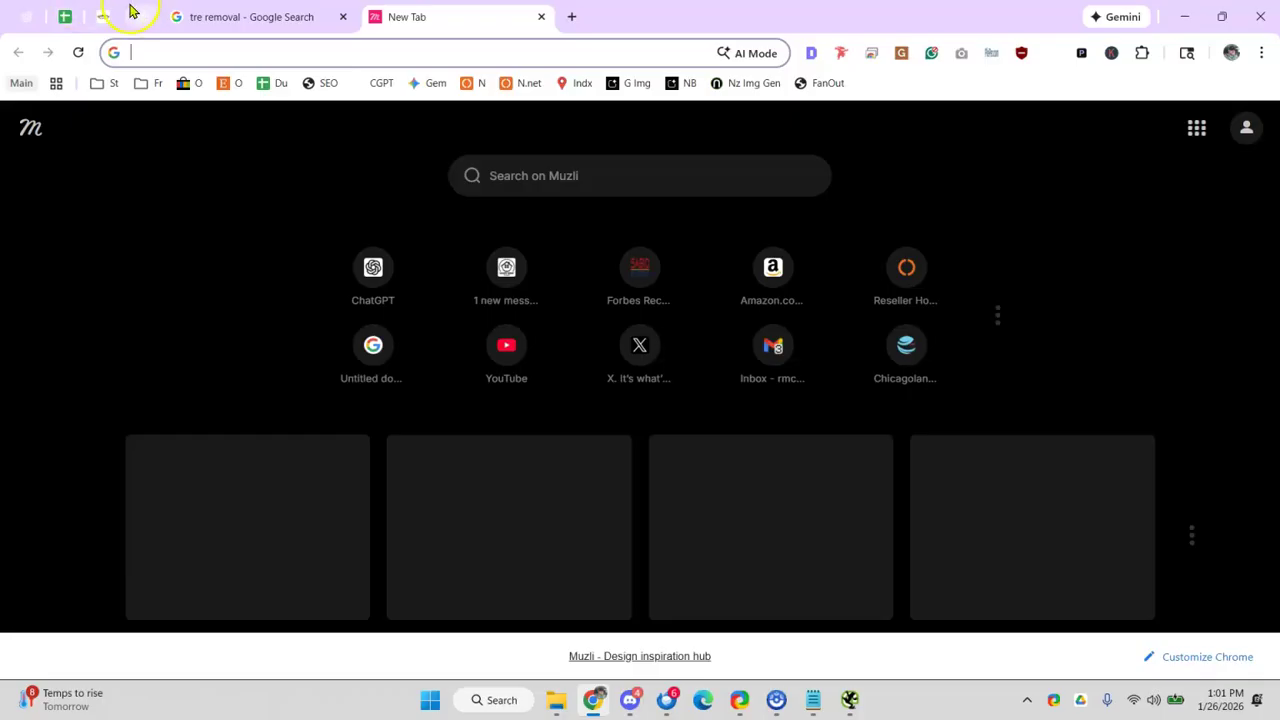
- Select the Tree Removal page title on gabbystreeservice.net and run the Detailed SEO analysis
{"action": "left_click", "coordinate": [104, 15]}
{"action": "left_click", "coordinate": [692, 346]}
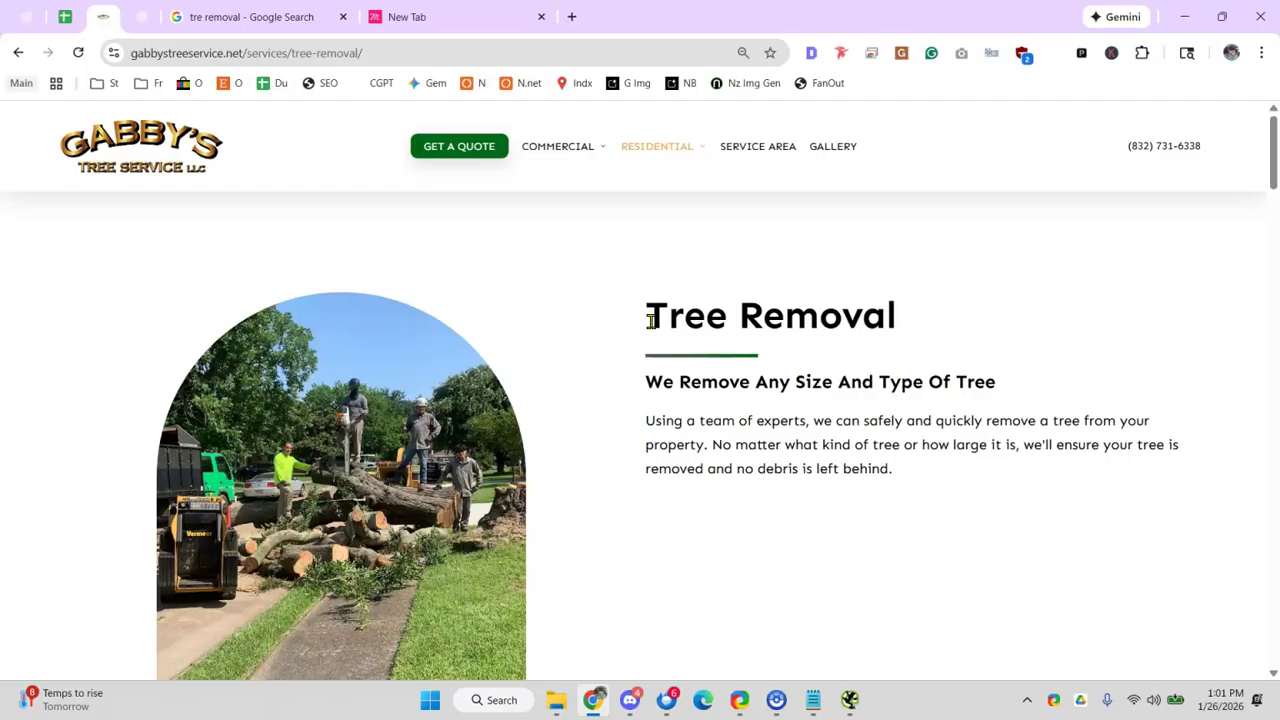
{"action": "scroll", "coordinate": [434, 423], "scroll_direction": "down", "scroll_amount": 5}
{"action": "scroll", "coordinate": [506, 489], "scroll_direction": "up", "scroll_amount": 5}
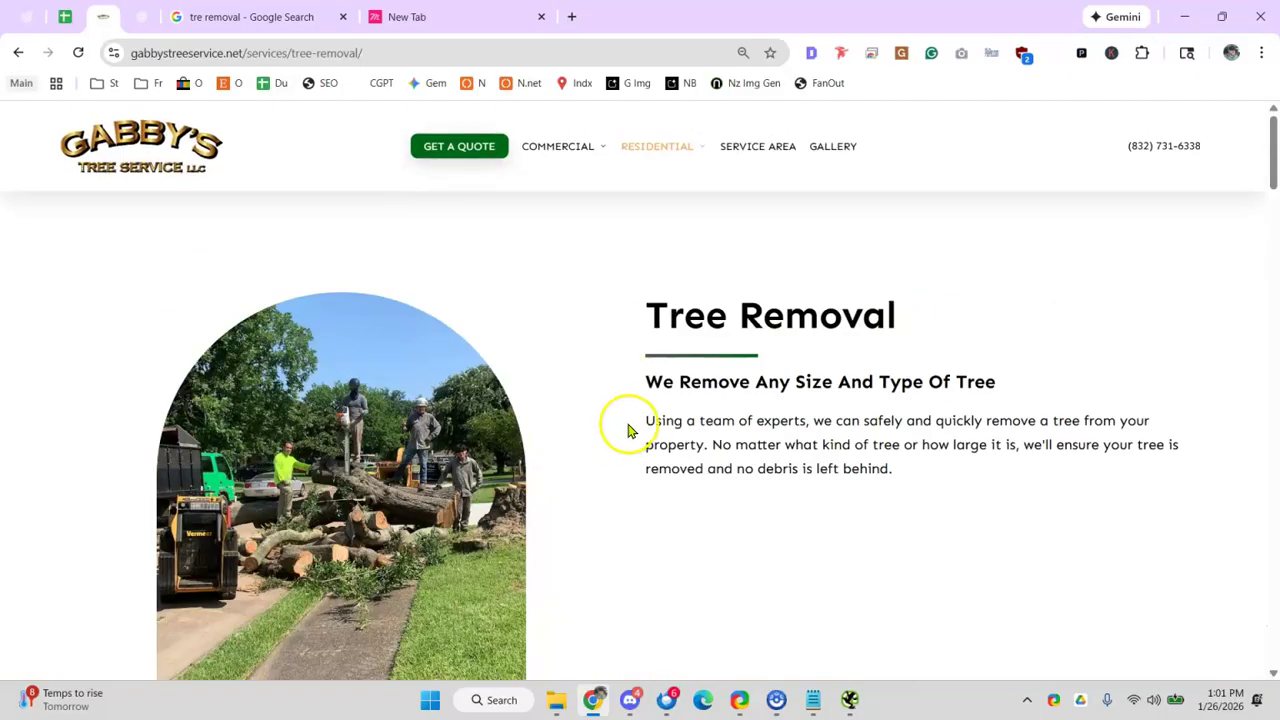
{"action": "left_click_drag", "start_coordinate": [628, 430], "coordinate": [931, 483]}
{"action": "right_click", "coordinate": [812, 421]}
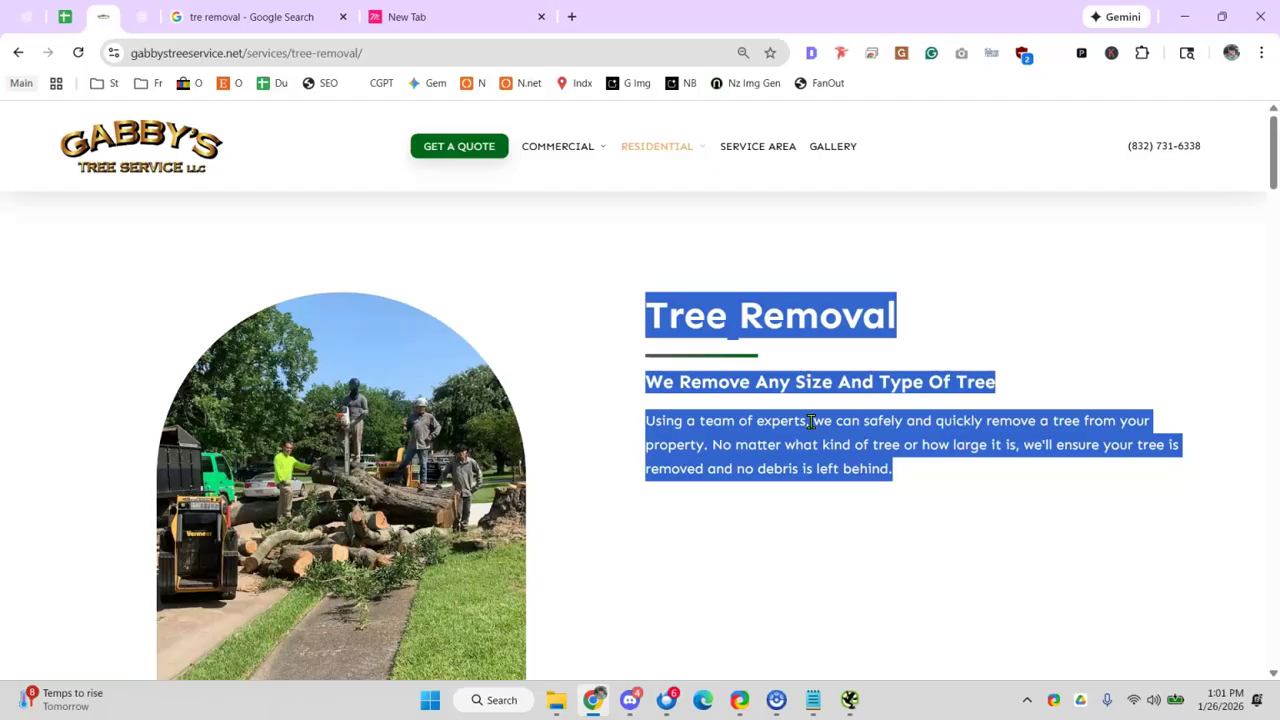
{"action": "scroll", "coordinate": [797, 257], "scroll_direction": "down", "scroll_amount": 6}
{"action": "scroll", "coordinate": [680, 343], "scroll_direction": "up", "scroll_amount": 6}
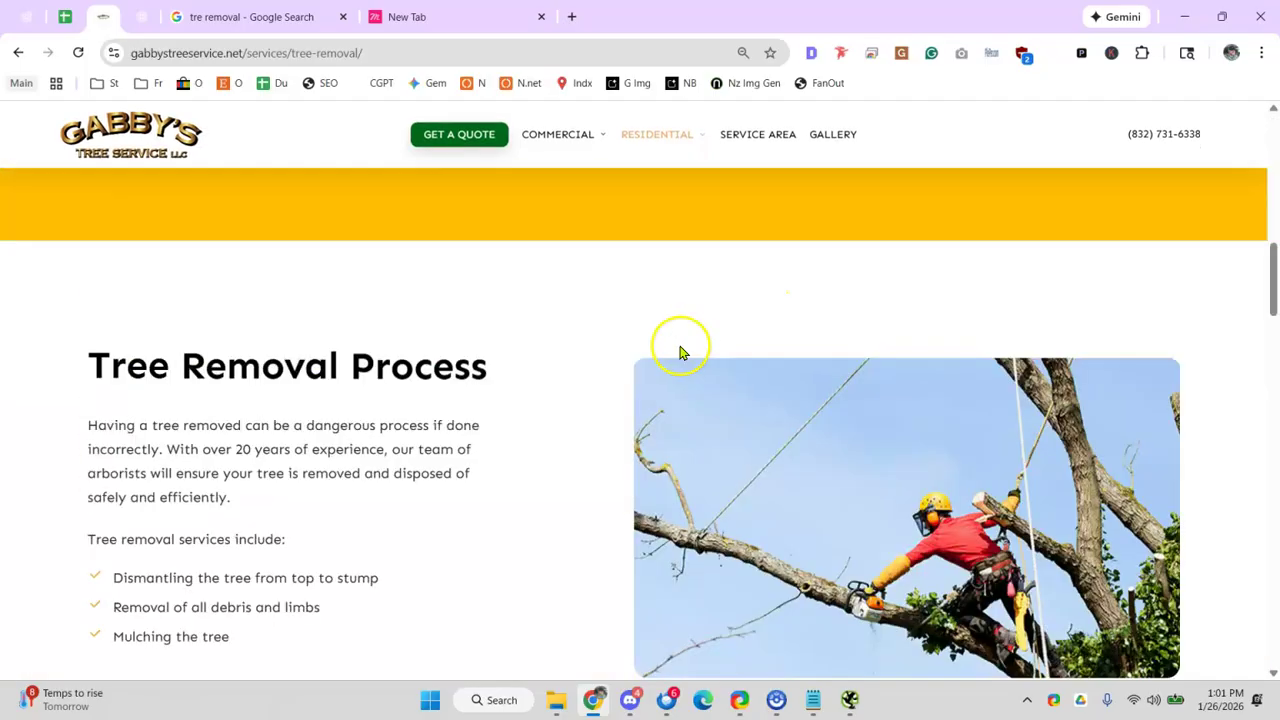
{"action": "left_click", "coordinate": [689, 336]}
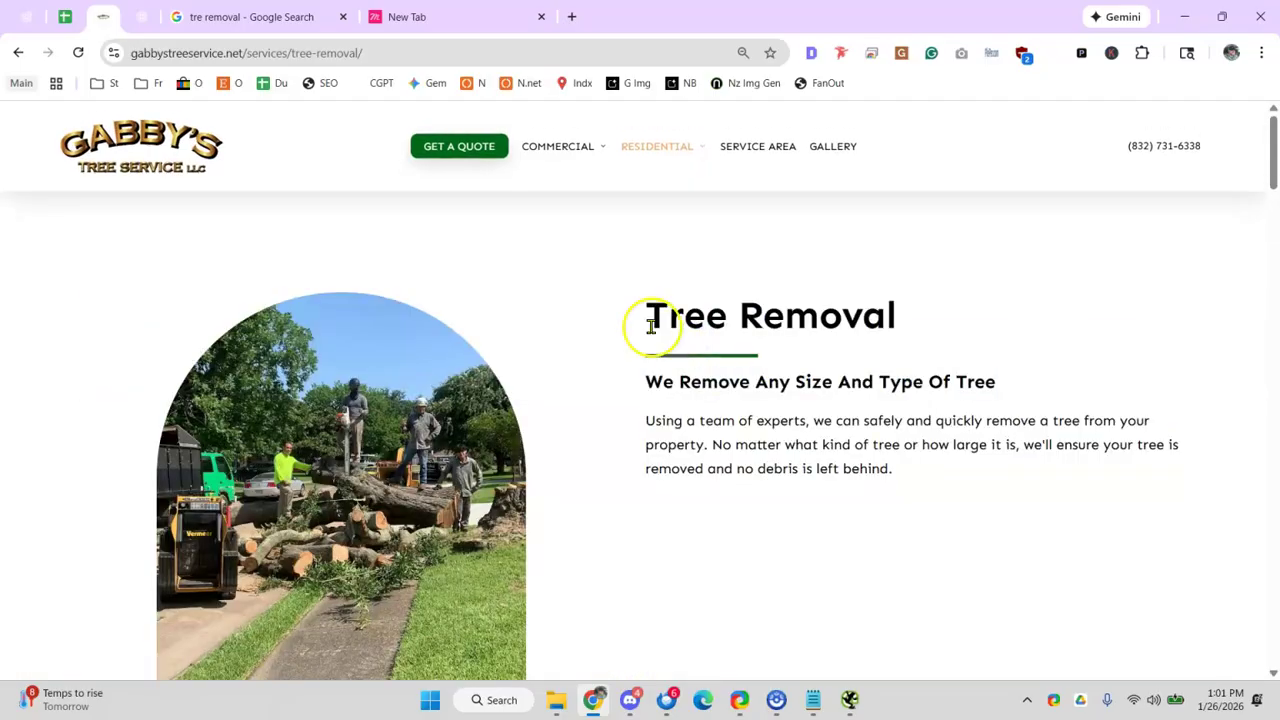
{"action": "left_click_drag", "start_coordinate": [640, 318], "coordinate": [1019, 333]}
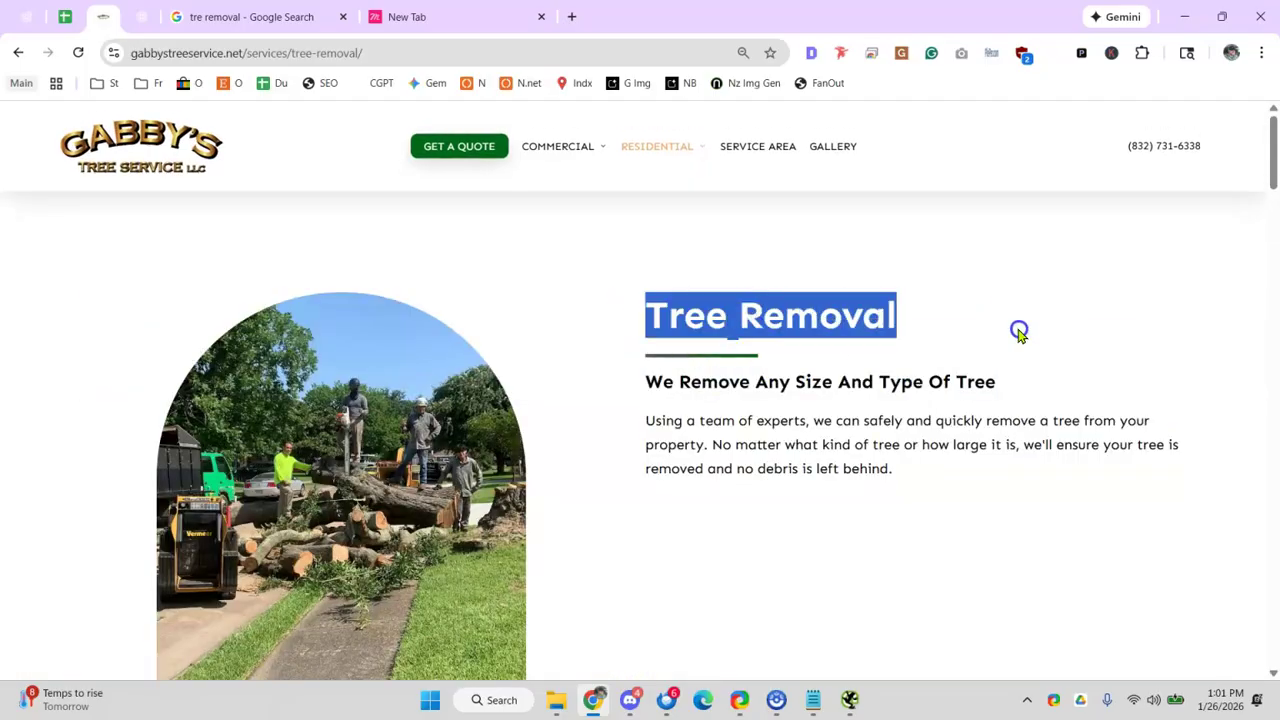
{"action": "left_click", "coordinate": [816, 53]}
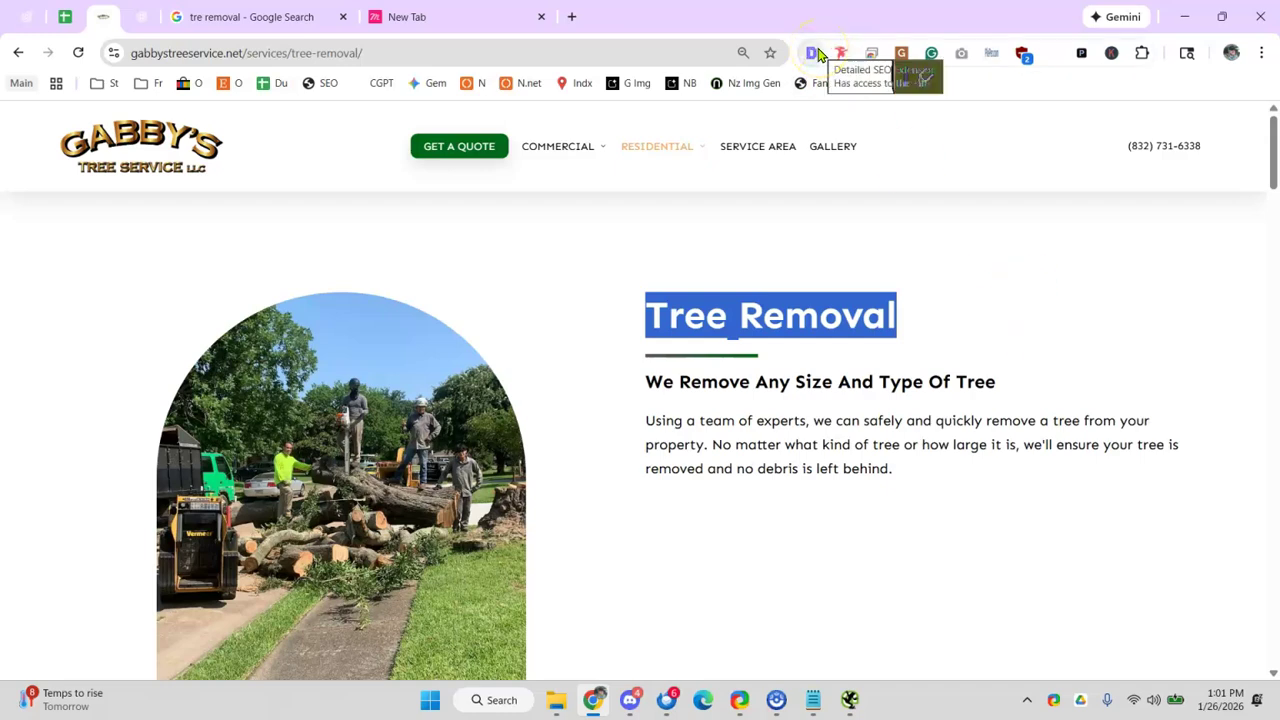
{"action": "left_click", "coordinate": [816, 53]}
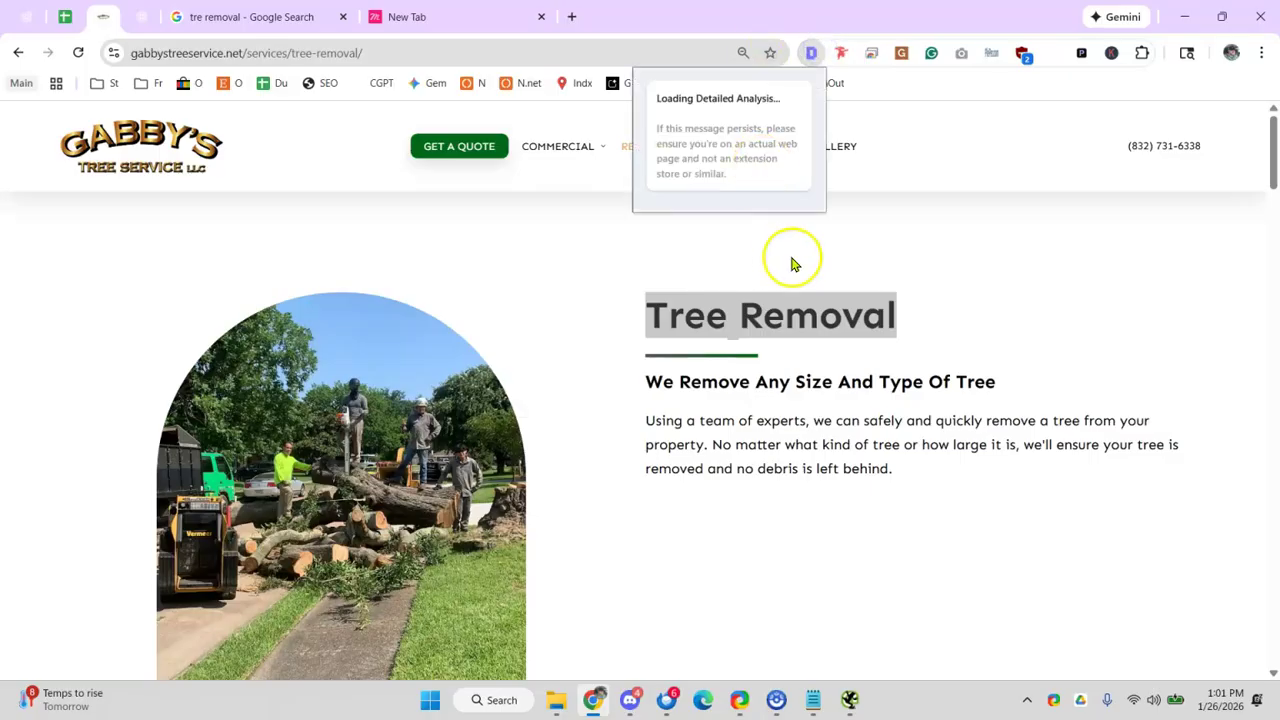
- Review the Headings outline, highlighting the H1 Tree Removal and the Why Work with Gabby's H2
{"action": "left_click", "coordinate": [379, 126]}
{"action": "mouse_move", "coordinate": [321, 180]}
{"action": "left_mouse_down"}
{"action": "mouse_move", "coordinate": [388, 180]}
{"action": "mouse_move", "coordinate": [314, 177]}
{"action": "left_mouse_up"}
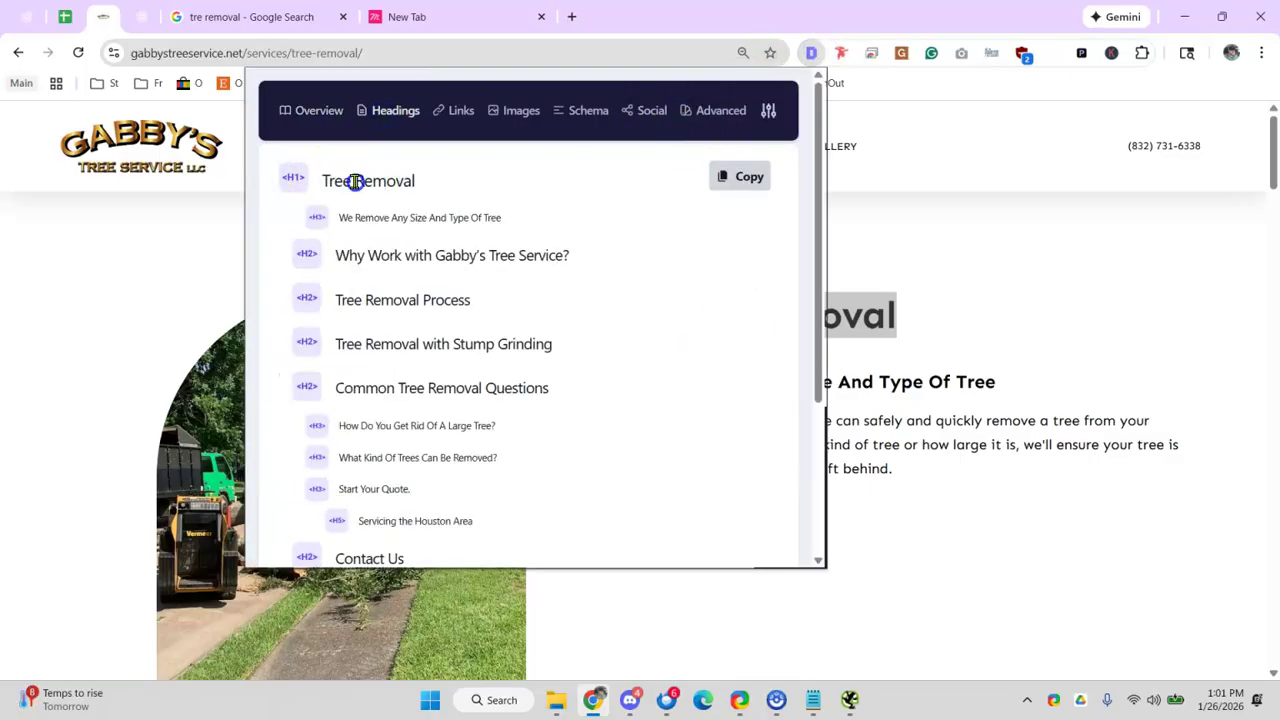
{"action": "scroll", "coordinate": [357, 206], "scroll_direction": "down", "scroll_amount": 3}
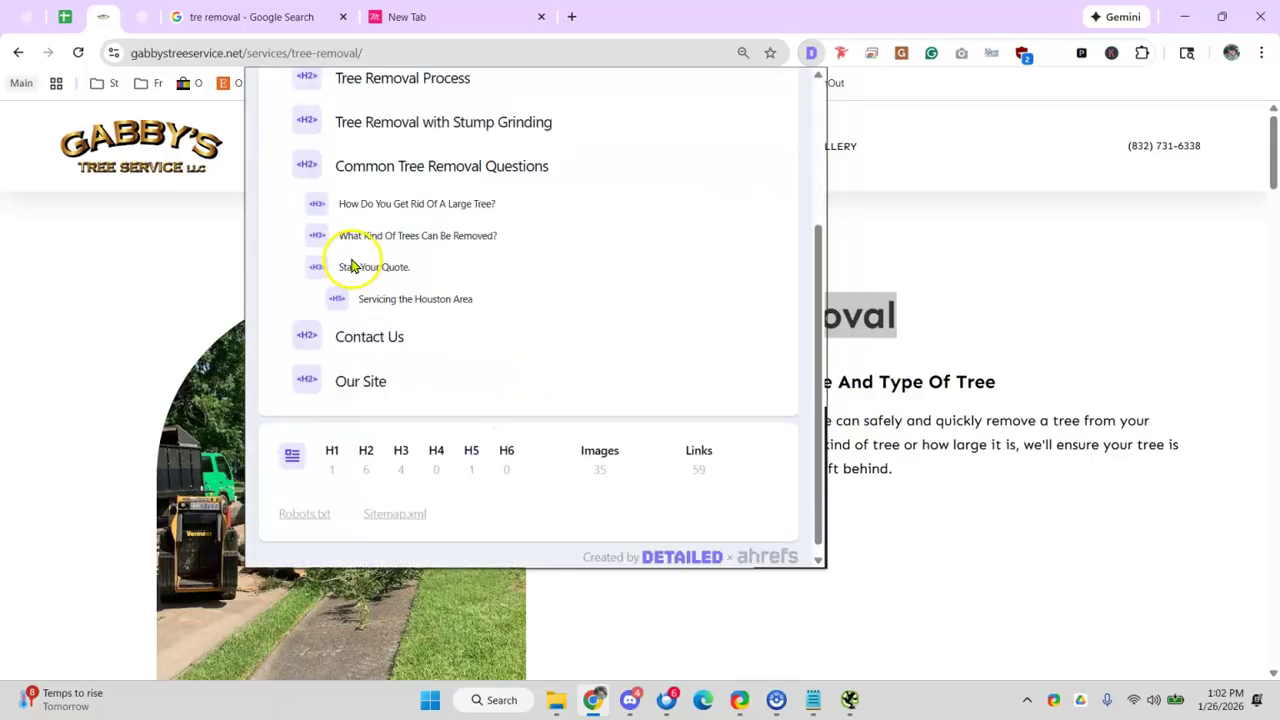
{"action": "scroll", "coordinate": [350, 262], "scroll_direction": "up", "scroll_amount": 3}
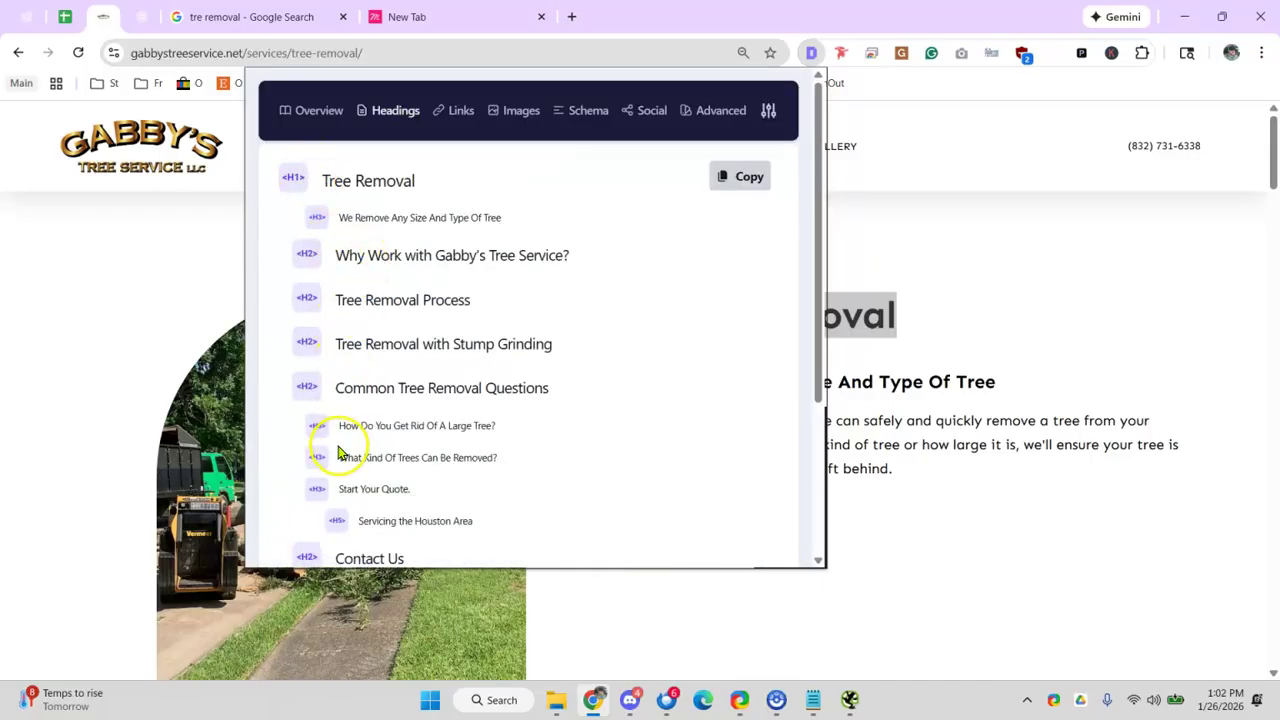
{"action": "left_click_drag", "start_coordinate": [320, 180], "coordinate": [423, 189]}
{"action": "left_click", "coordinate": [420, 193]}
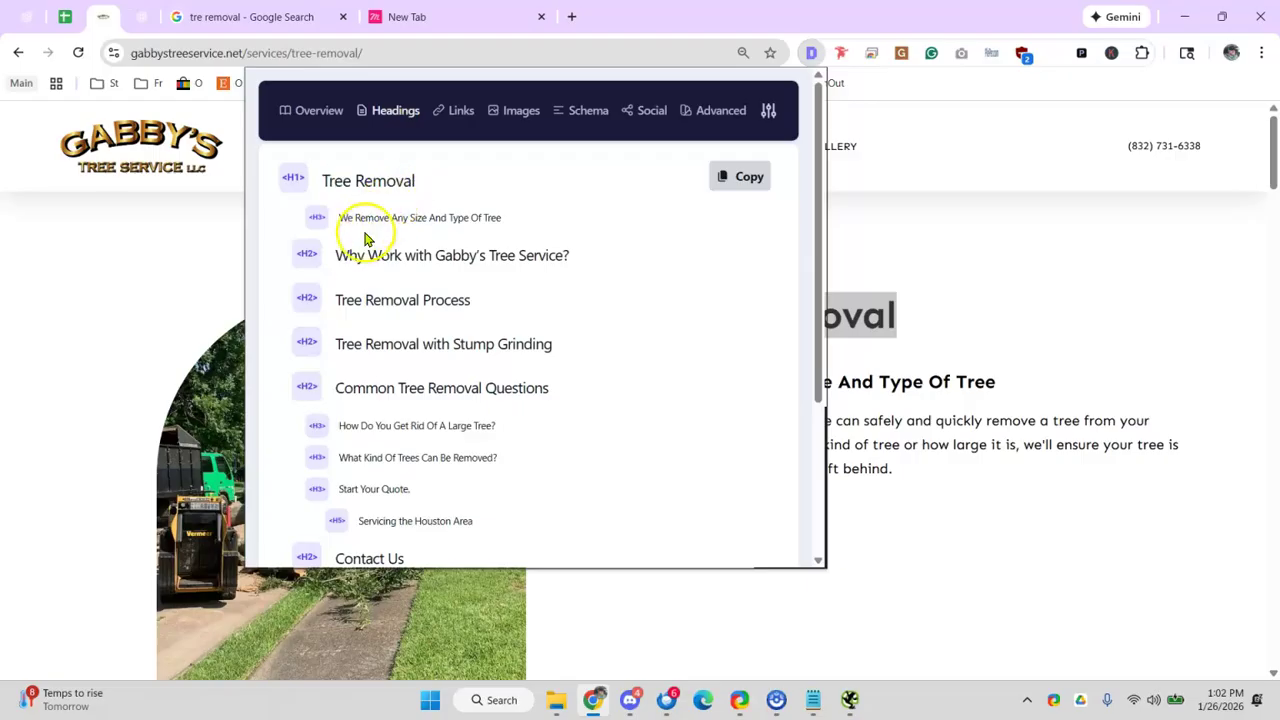
{"action": "left_click_drag", "start_coordinate": [335, 255], "coordinate": [480, 252]}
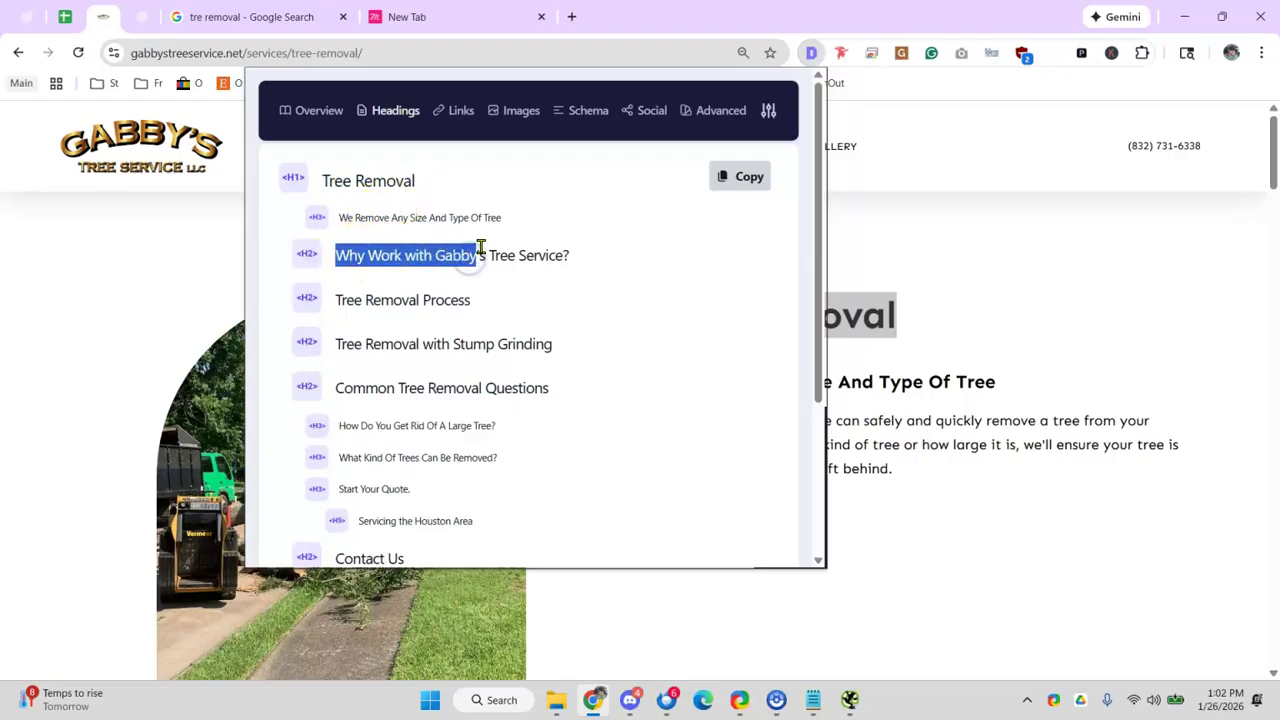
- Close the analysis and highlight the page's Tree Removal title and Why Work with Gabby's Tree Service? heading
{"action": "left_click", "coordinate": [1083, 357]}
{"action": "left_click_drag", "start_coordinate": [634, 314], "coordinate": [694, 315]}
{"action": "left_click", "coordinate": [640, 314]}
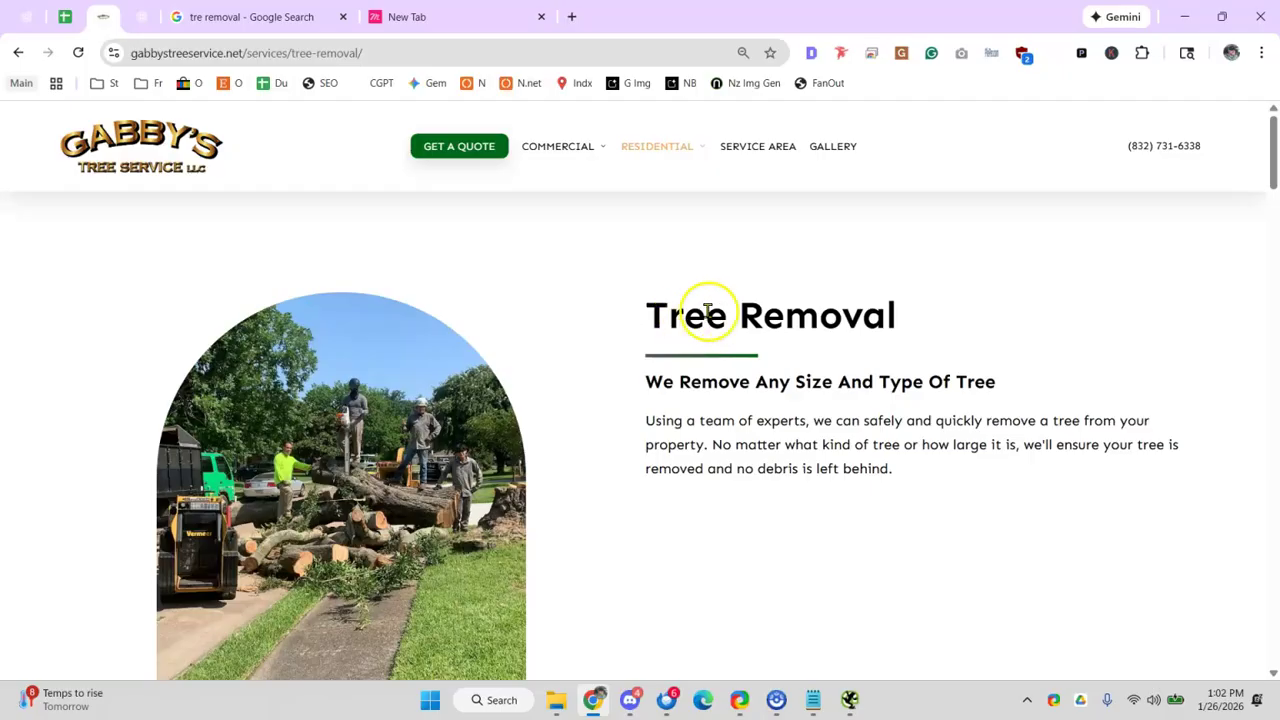
{"action": "scroll", "coordinate": [723, 331], "scroll_direction": "down", "scroll_amount": 5}
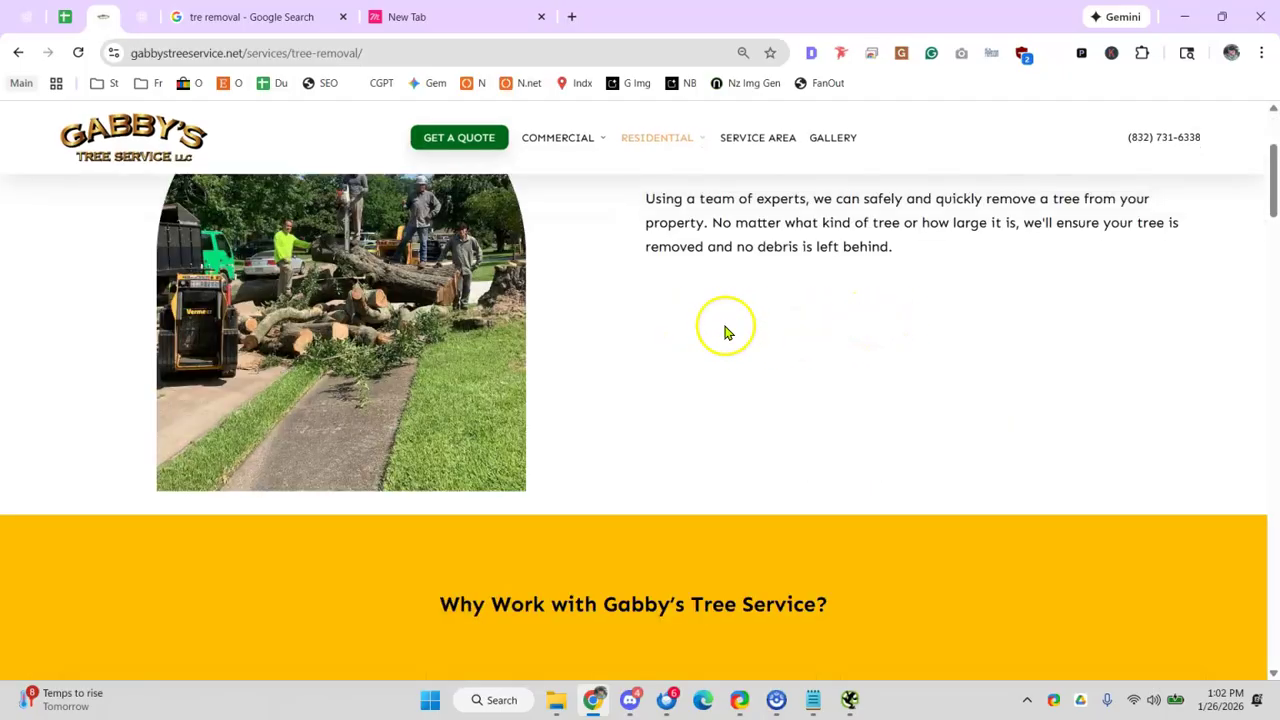
{"action": "left_click_drag", "start_coordinate": [435, 387], "coordinate": [822, 380]}
- Open the MASTER Norzer Website Checklist sheet in a new tab via the 'mas' suggestion
{"action": "left_click", "coordinate": [853, 382]}
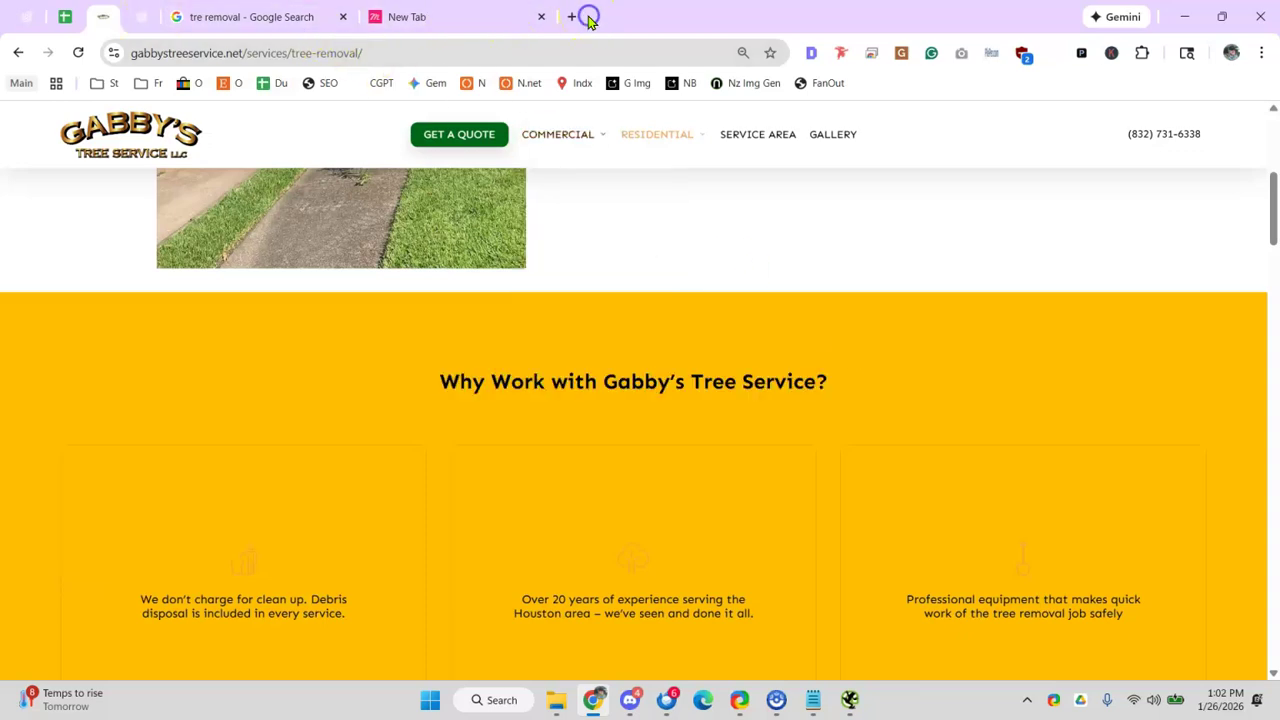
{"action": "left_click", "coordinate": [571, 17]}
{"action": "type", "text": "mas"}
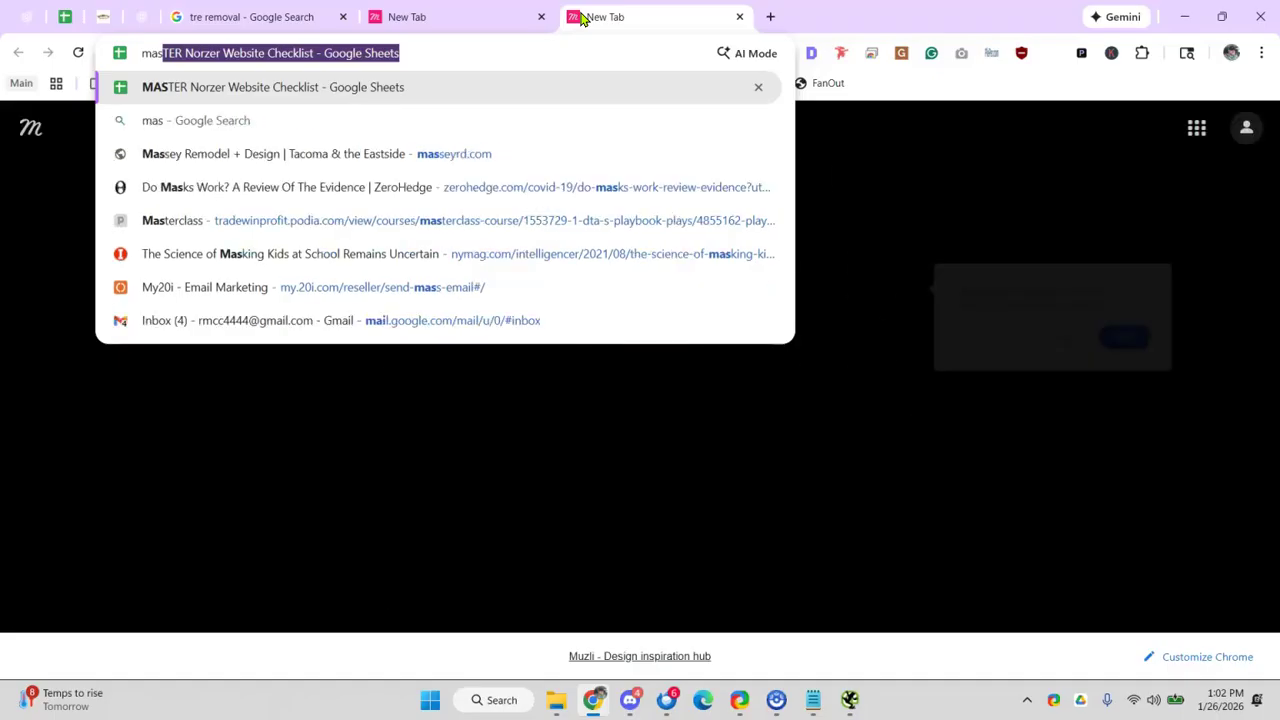
{"action": "key", "text": "Return"}
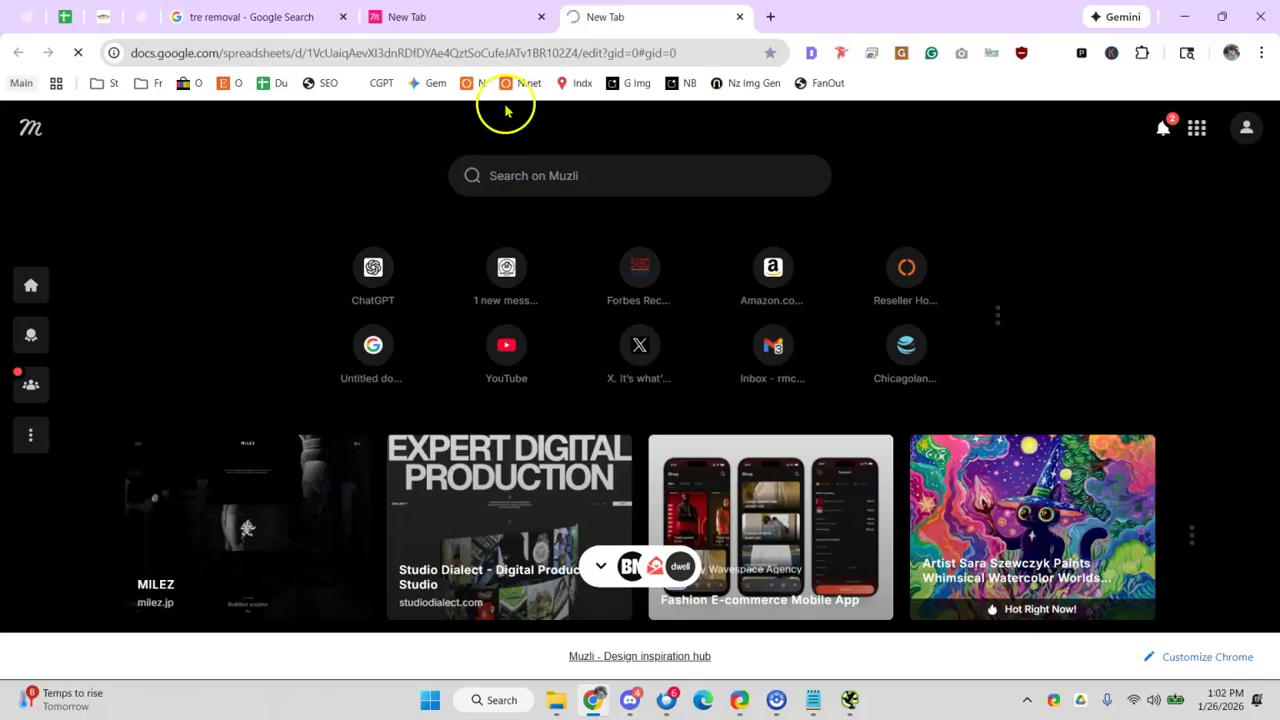
- Close the spare new tab and the tre removal search tab
{"action": "left_click", "coordinate": [541, 17]}
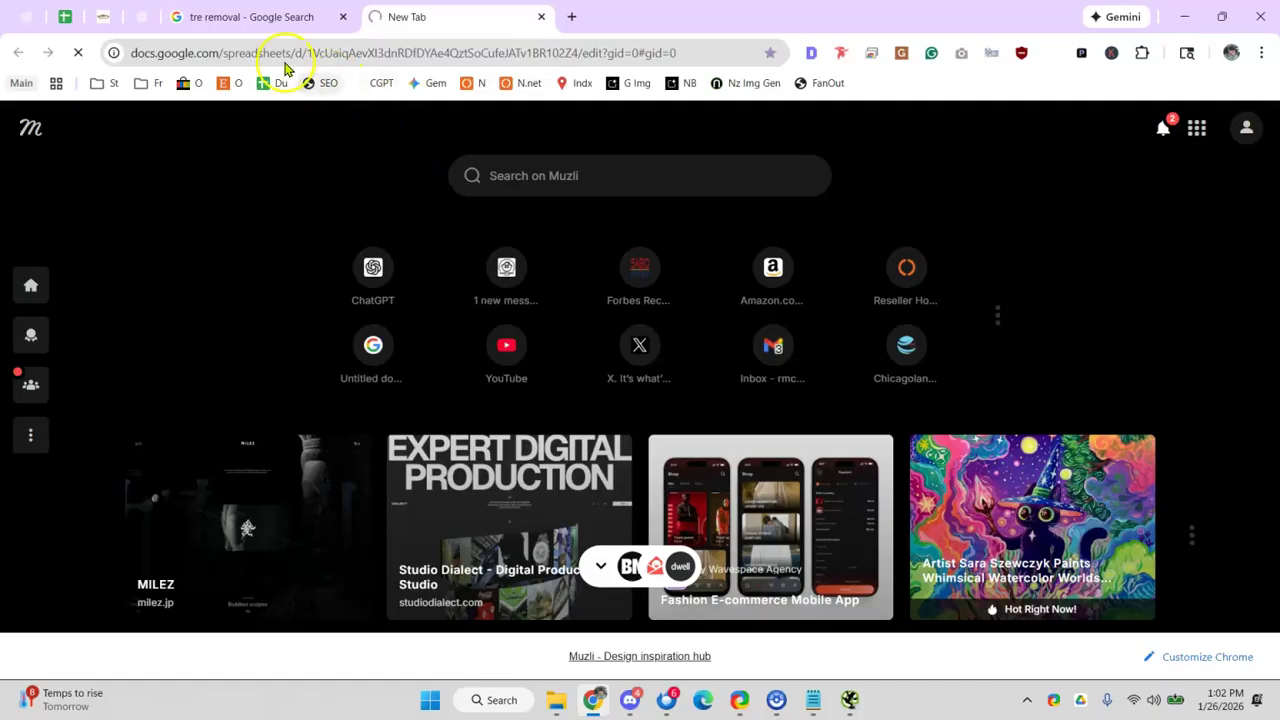
{"action": "left_click", "coordinate": [246, 17]}
{"action": "left_click", "coordinate": [366, 18]}
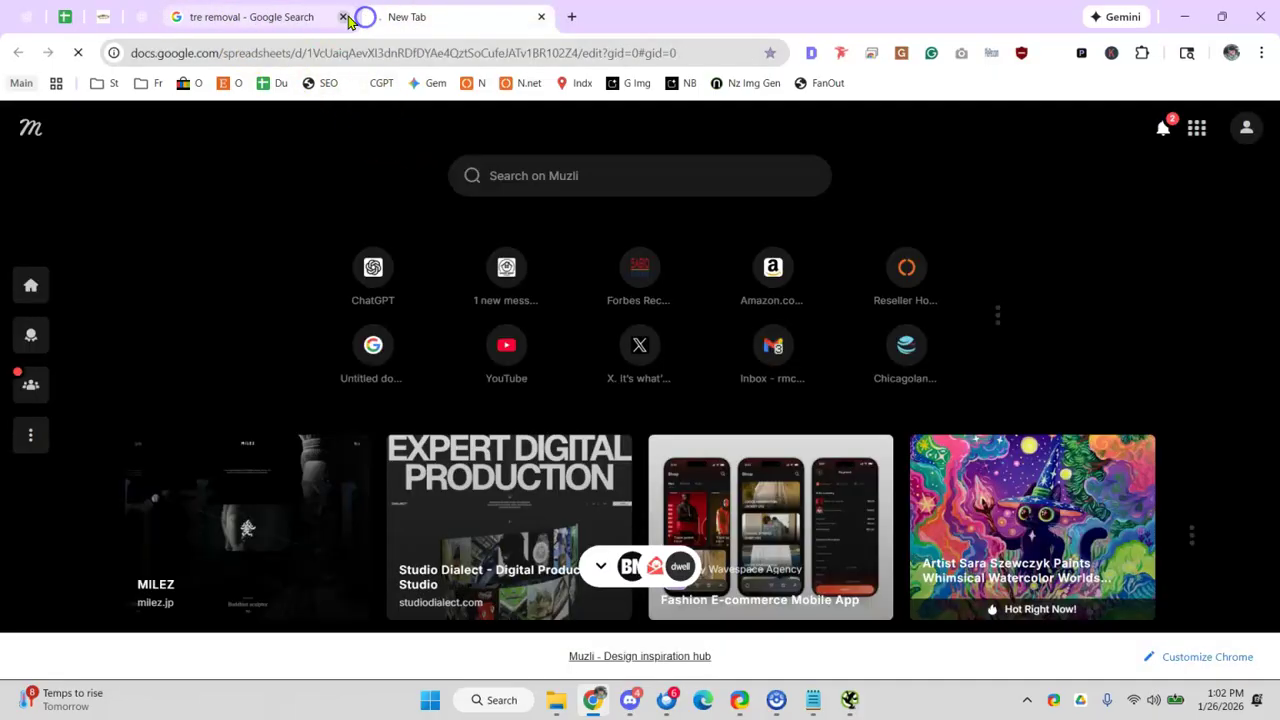
{"action": "left_click", "coordinate": [342, 17]}
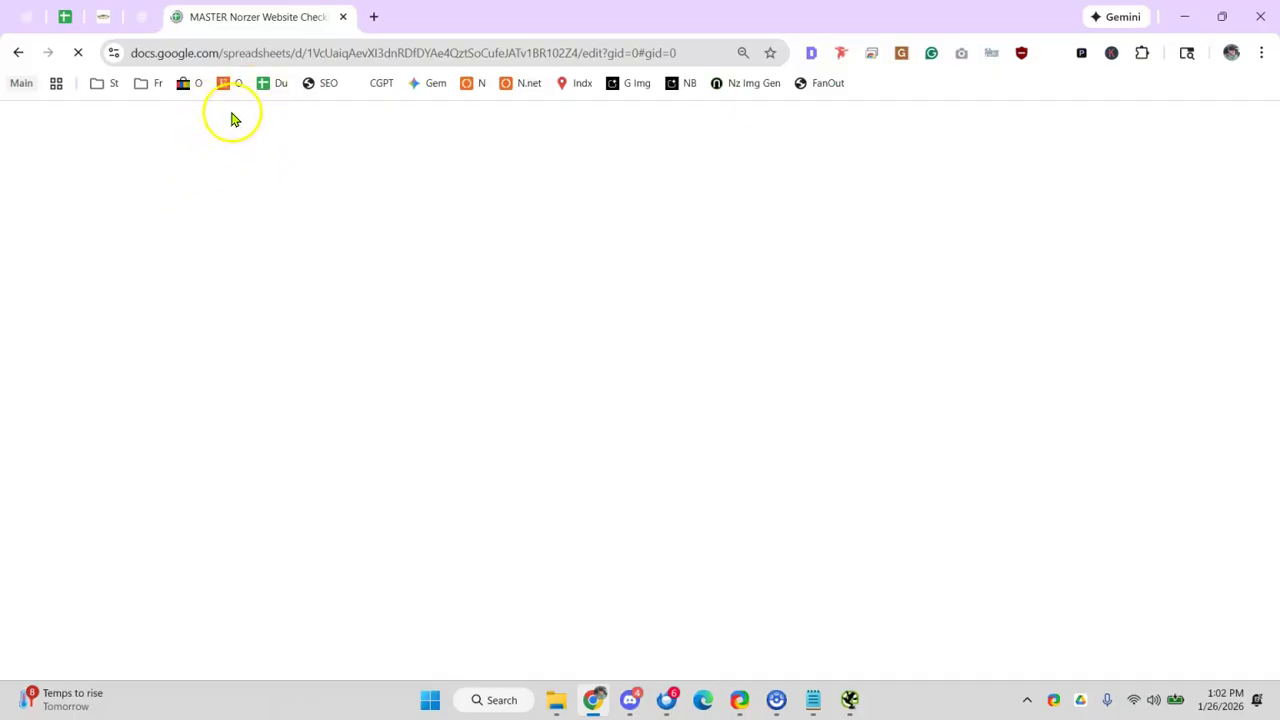
{"action": "left_click", "coordinate": [286, 52]}
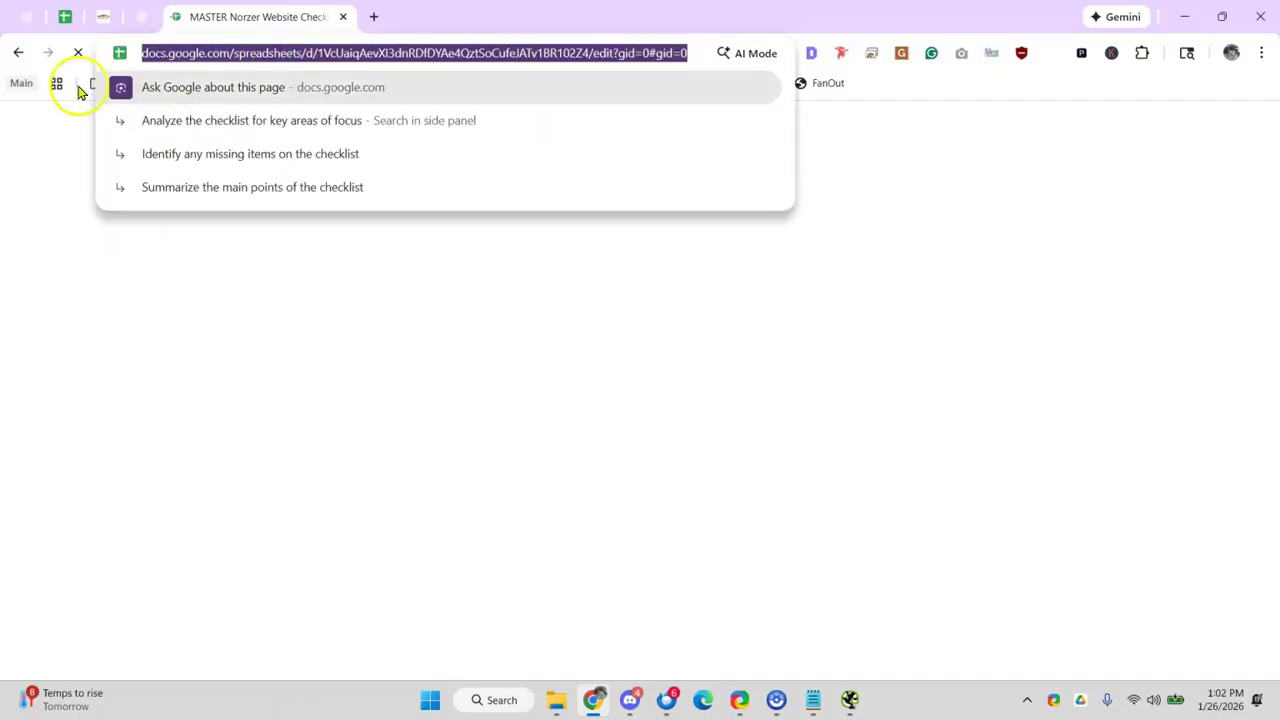
{"action": "left_click", "coordinate": [196, 31]}
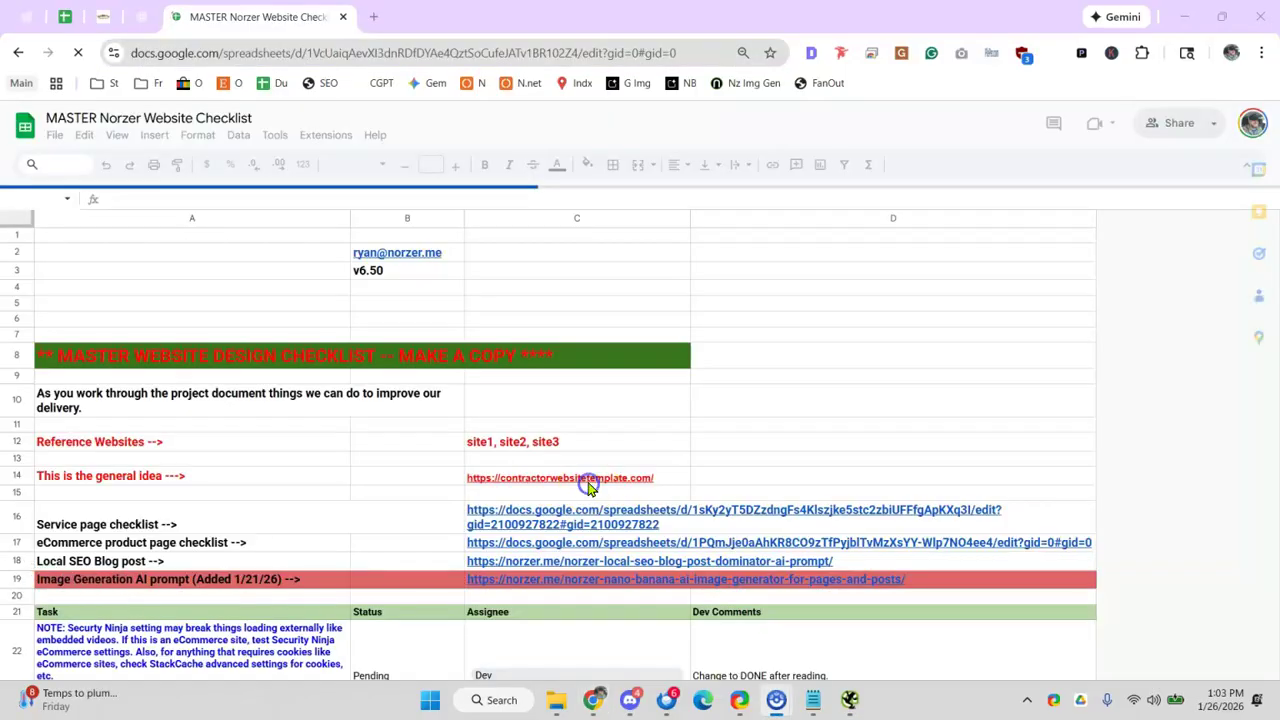
{"action": "left_click", "coordinate": [589, 483]}
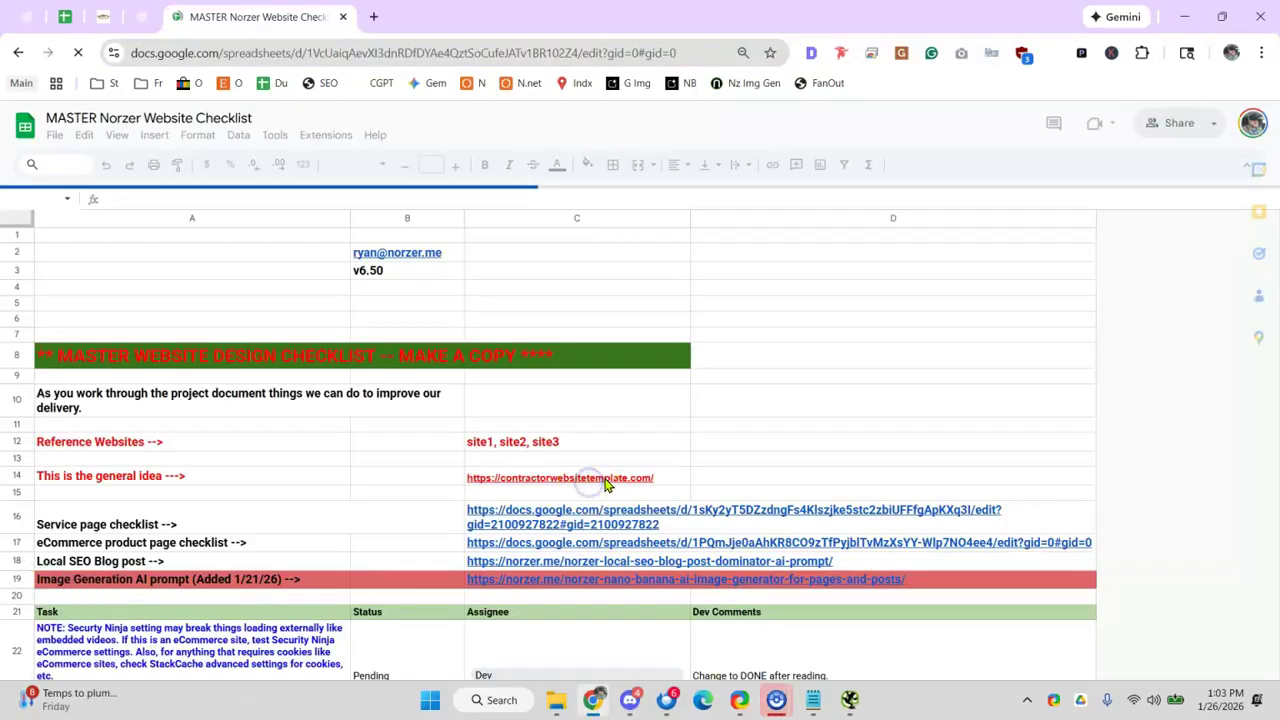
- Paste the contractorwebsitetemplate.com link from C14 into a new tab and return to the checklist
{"action": "left_click", "coordinate": [610, 479]}
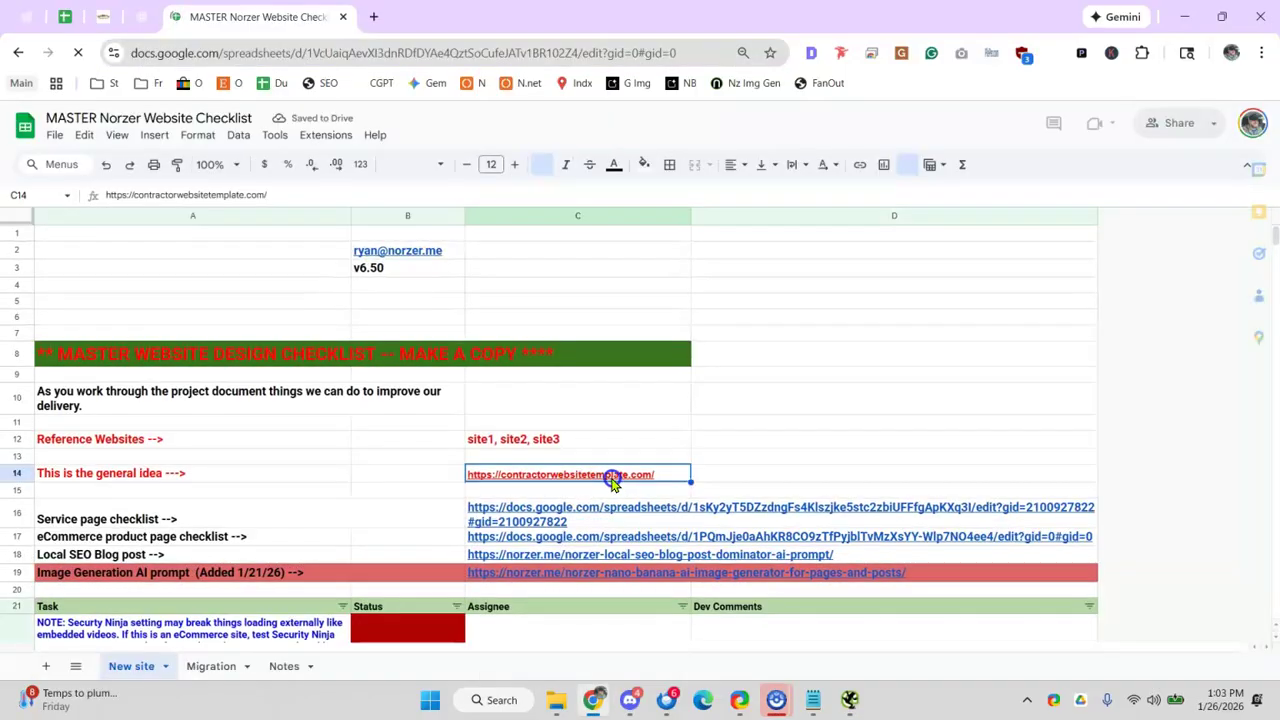
{"action": "left_click", "coordinate": [373, 17]}
{"action": "type", "text": "https://contractorwebsitetemplate.com/"}
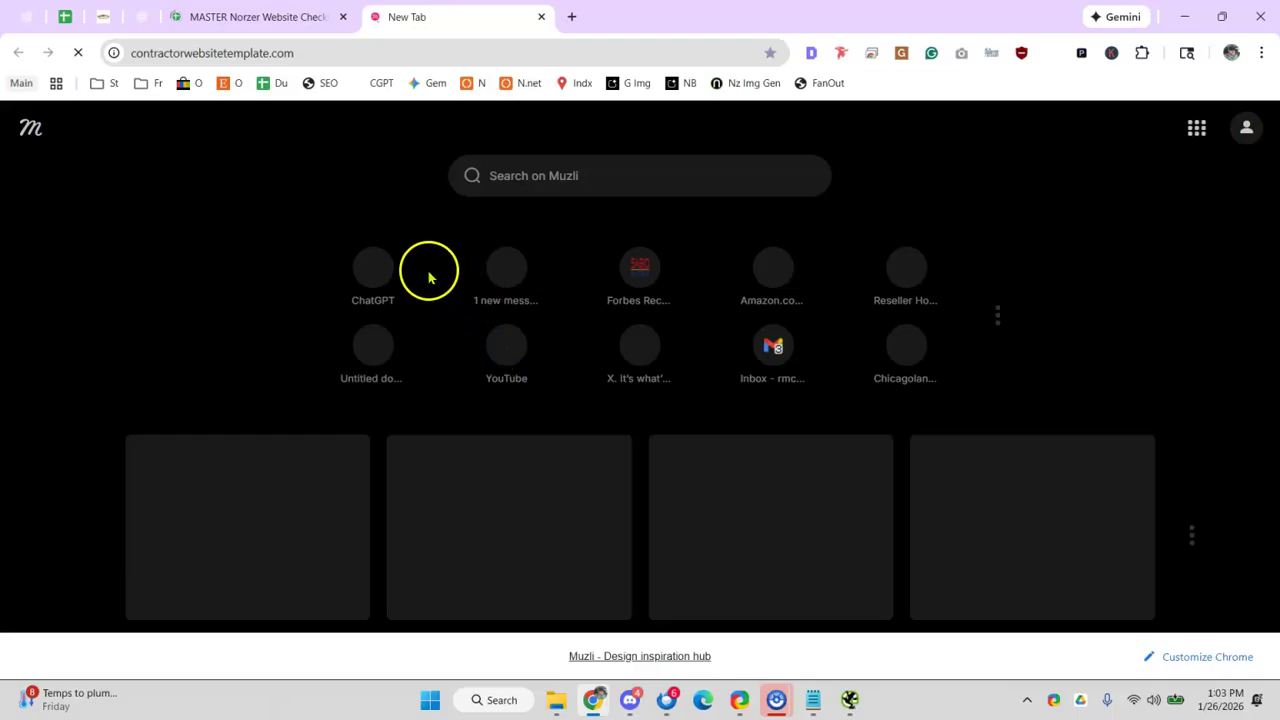
{"action": "left_click", "coordinate": [330, 18]}
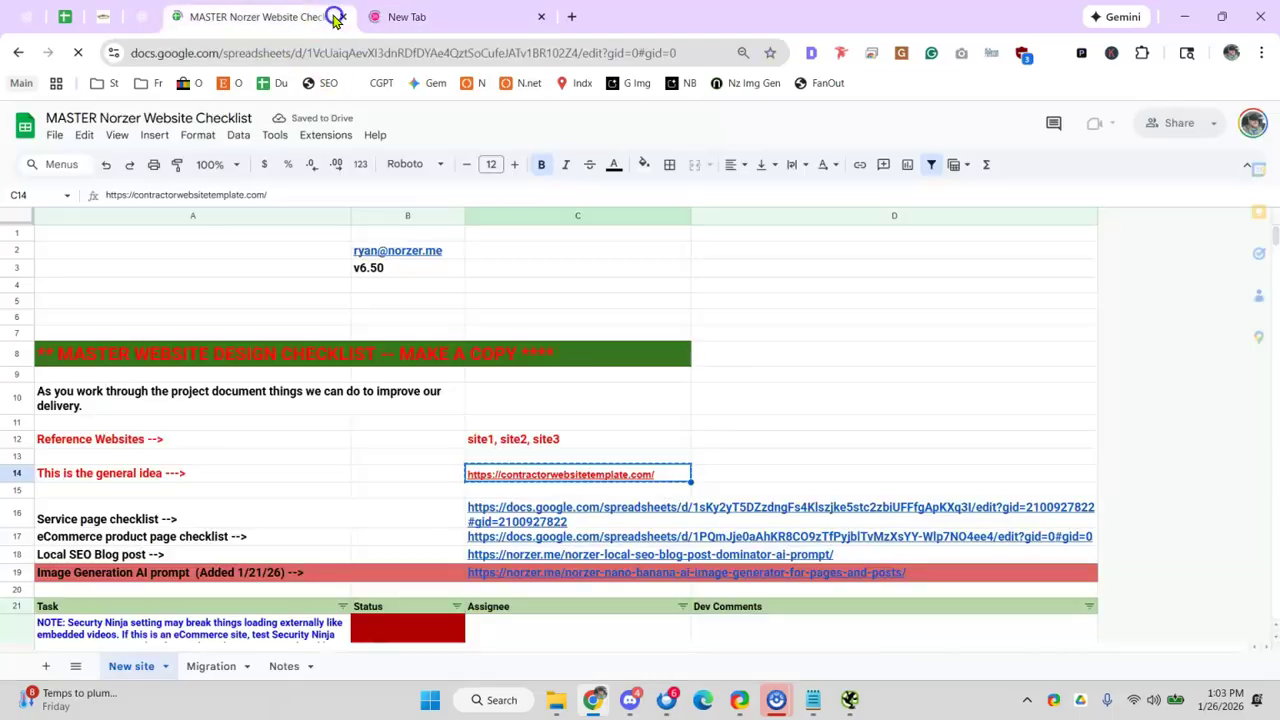
- Examine the template's hero heading with its Service and primary category placeholders
{"action": "left_click", "coordinate": [341, 18]}
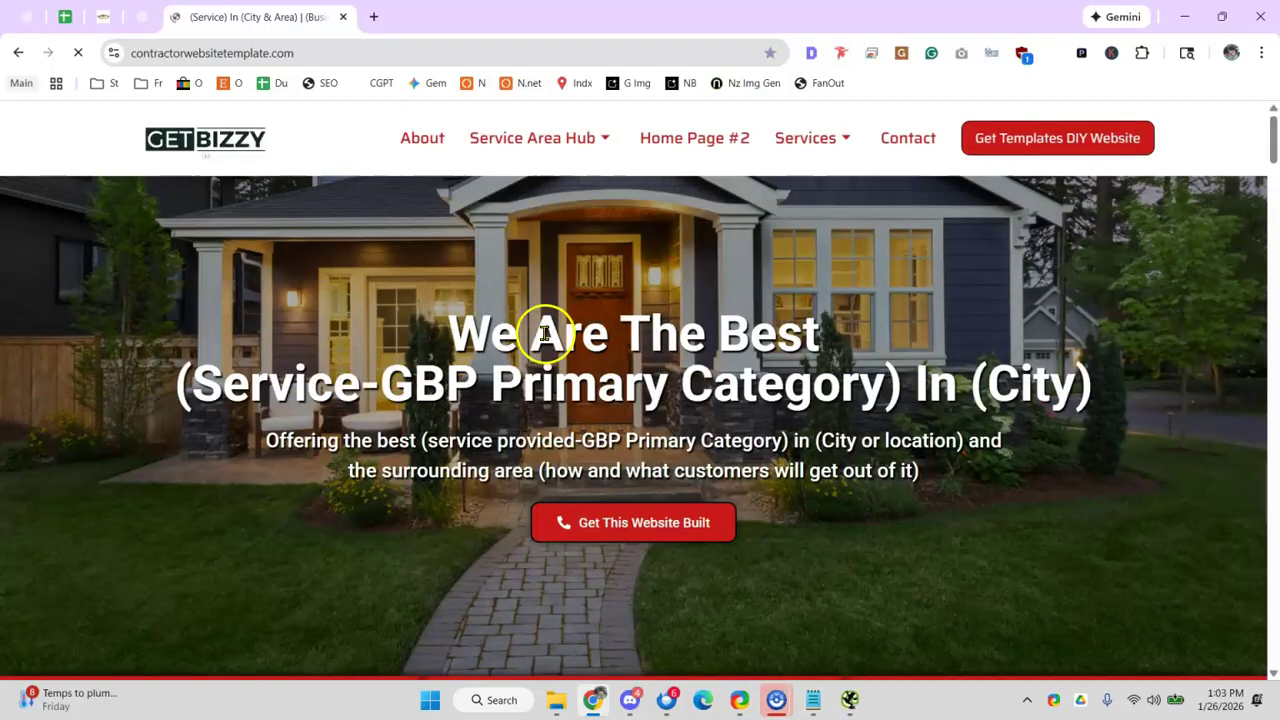
{"action": "left_click_drag", "start_coordinate": [268, 386], "coordinate": [494, 388]}
{"action": "left_click_drag", "start_coordinate": [556, 386], "coordinate": [703, 376]}
{"action": "scroll", "coordinate": [680, 370], "scroll_direction": "down", "scroll_amount": 4}
{"action": "scroll", "coordinate": [600, 300], "scroll_direction": "up", "scroll_amount": 4}
{"action": "left_click_drag", "start_coordinate": [460, 325], "coordinate": [668, 355]}
{"action": "triple_click", "coordinate": [668, 355]}
{"action": "scroll", "coordinate": [637, 346], "scroll_direction": "down", "scroll_amount": 5}
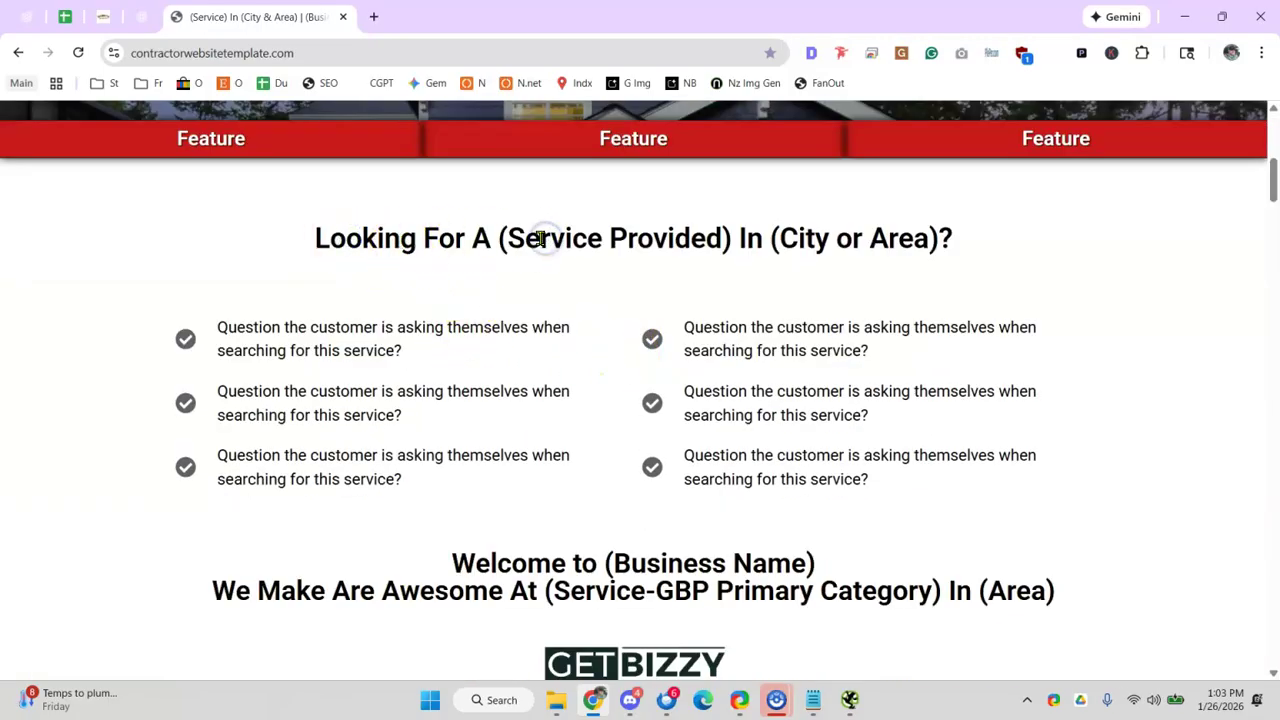
- Scroll past the Service Provided and City or Area placeholders down to the reviews, then close the tab
{"action": "left_click_drag", "start_coordinate": [540, 240], "coordinate": [594, 240]}
{"action": "left_click_drag", "start_coordinate": [779, 240], "coordinate": [912, 248]}
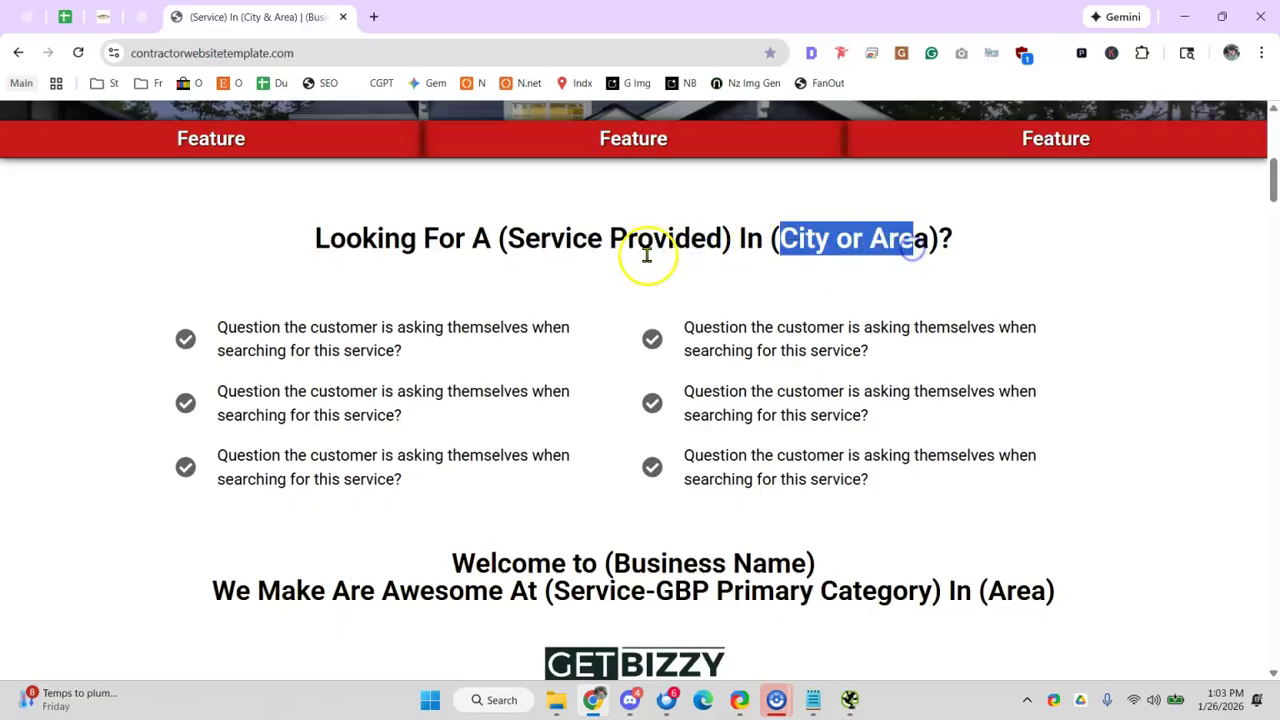
{"action": "scroll", "coordinate": [646, 257], "scroll_direction": "down", "scroll_amount": 7}
{"action": "scroll", "coordinate": [743, 600], "scroll_direction": "down", "scroll_amount": 5}
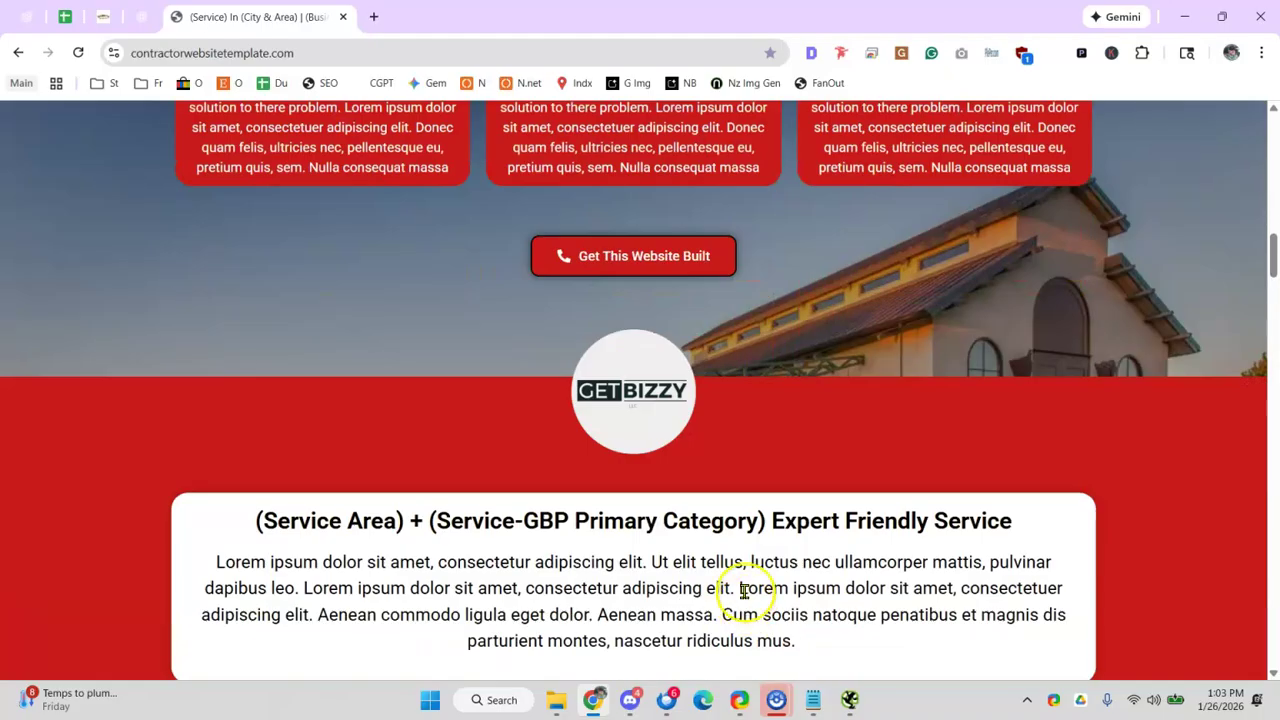
{"action": "scroll", "coordinate": [780, 591], "scroll_direction": "up", "scroll_amount": 10}
{"action": "scroll", "coordinate": [405, 435], "scroll_direction": "down", "scroll_amount": 5}
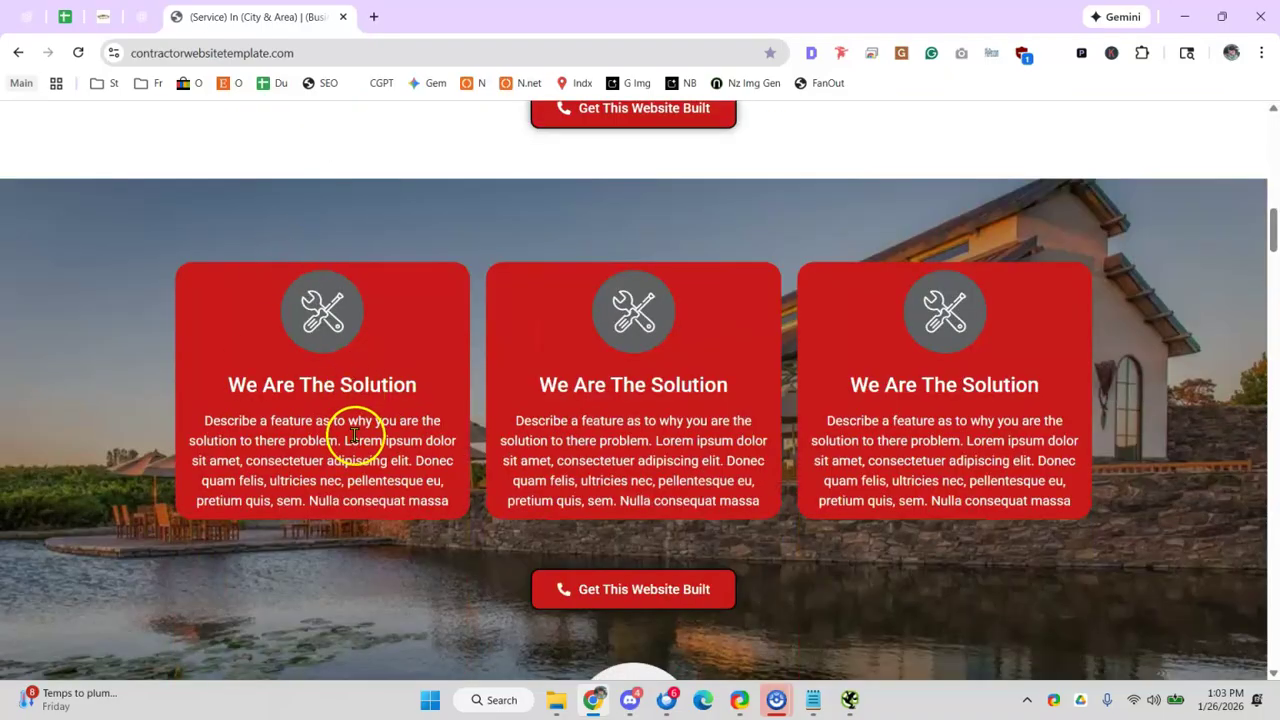
{"action": "scroll", "coordinate": [434, 443], "scroll_direction": "down", "scroll_amount": 10}
{"action": "scroll", "coordinate": [460, 445], "scroll_direction": "down", "scroll_amount": 3}
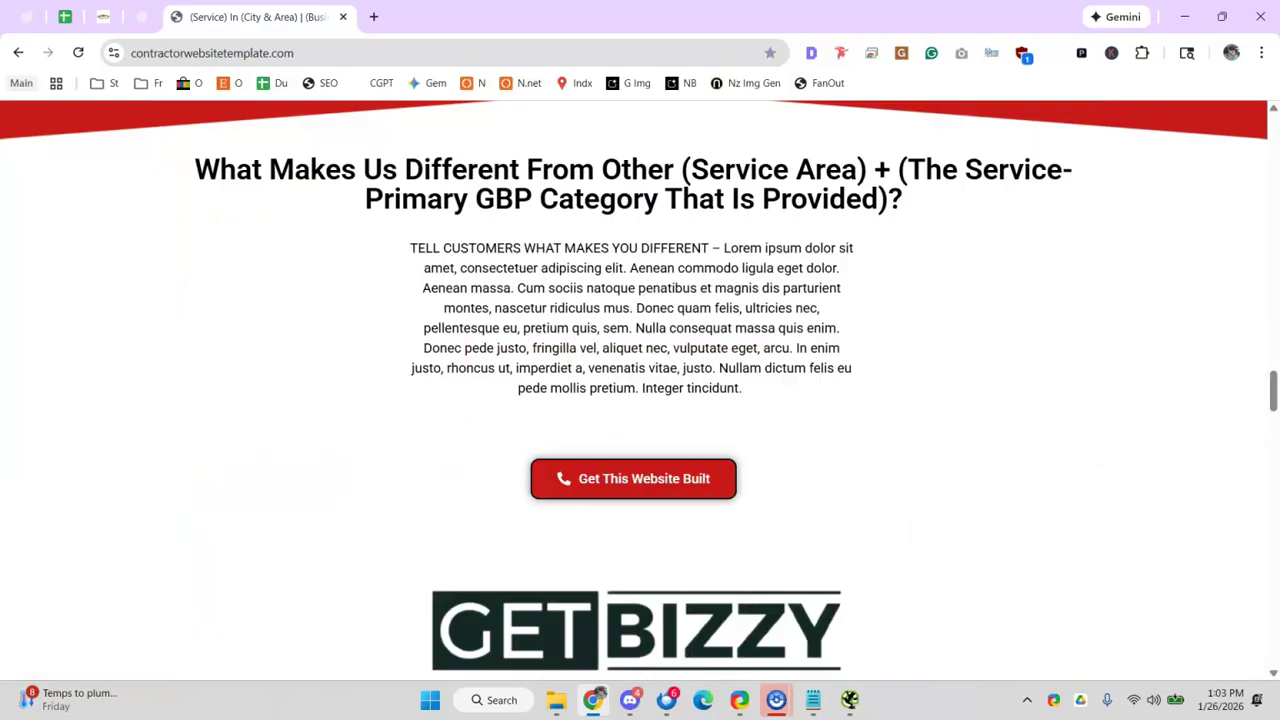
{"action": "scroll", "coordinate": [615, 433], "scroll_direction": "down", "scroll_amount": 10}
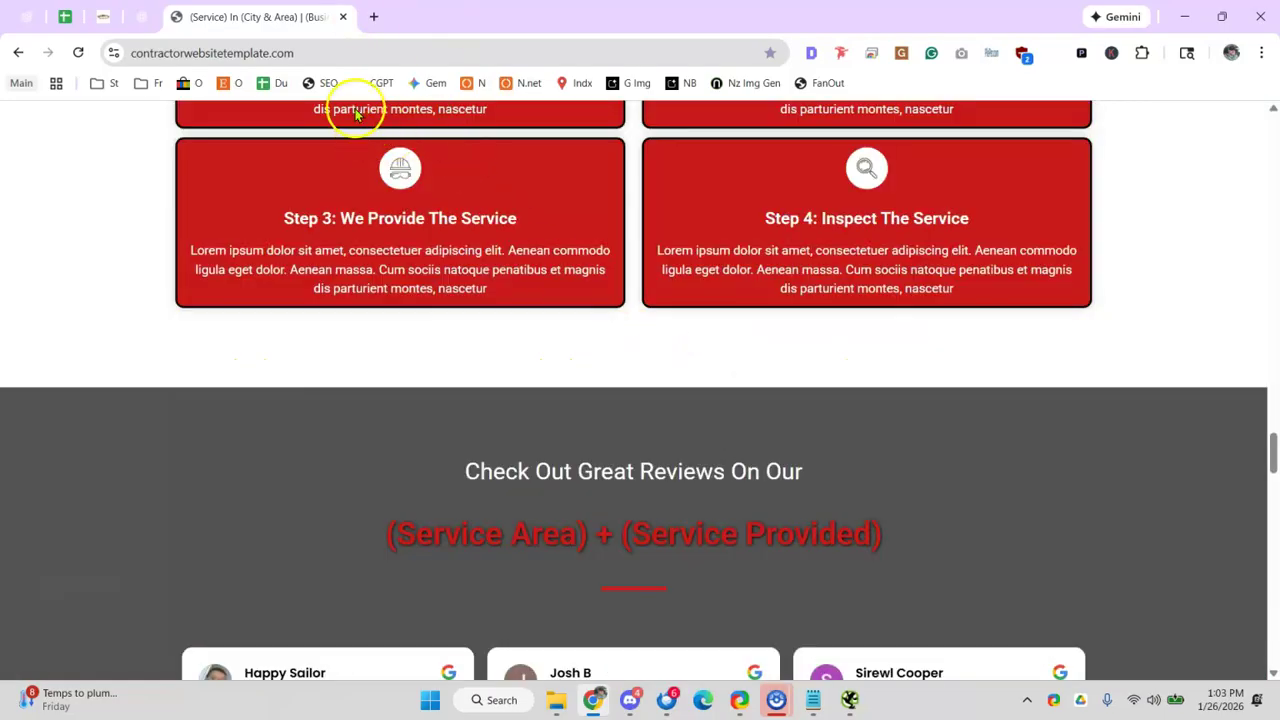
{"action": "left_click", "coordinate": [340, 18]}
- Put an x in C71 for the Headings (Multiple H1s?) item
{"action": "left_click", "coordinate": [64, 17]}
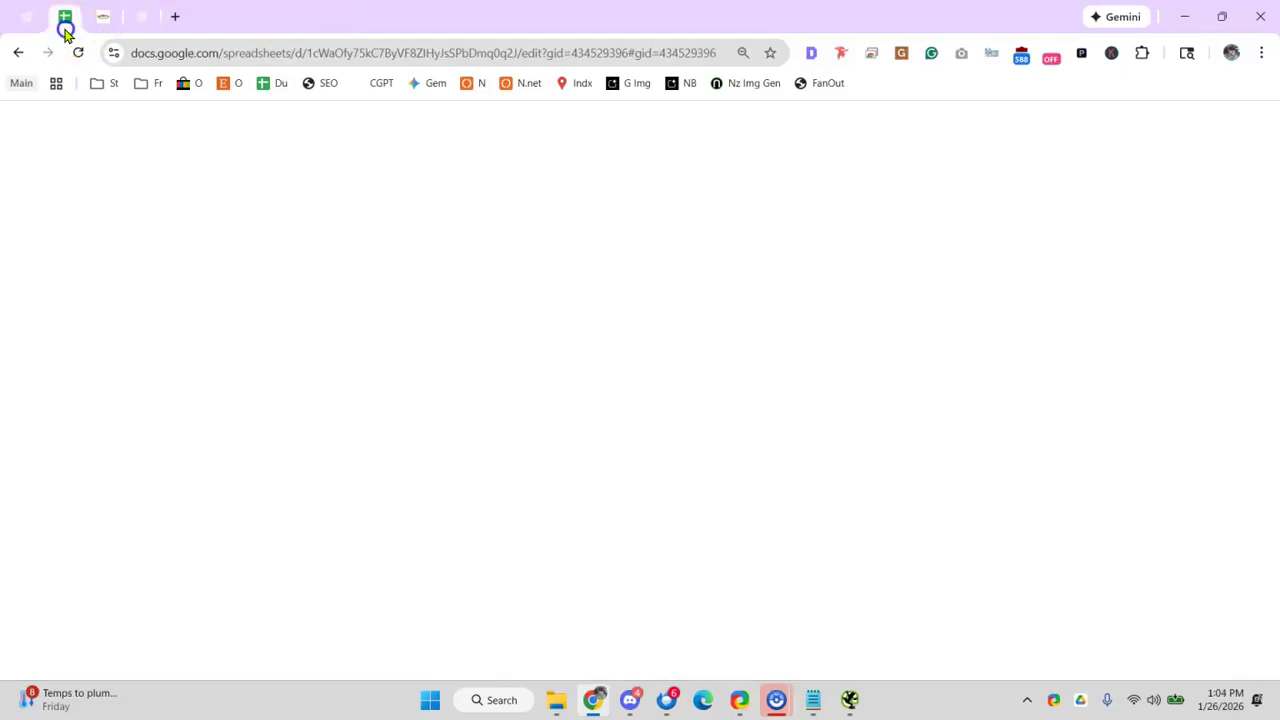
{"action": "left_click", "coordinate": [346, 524]}
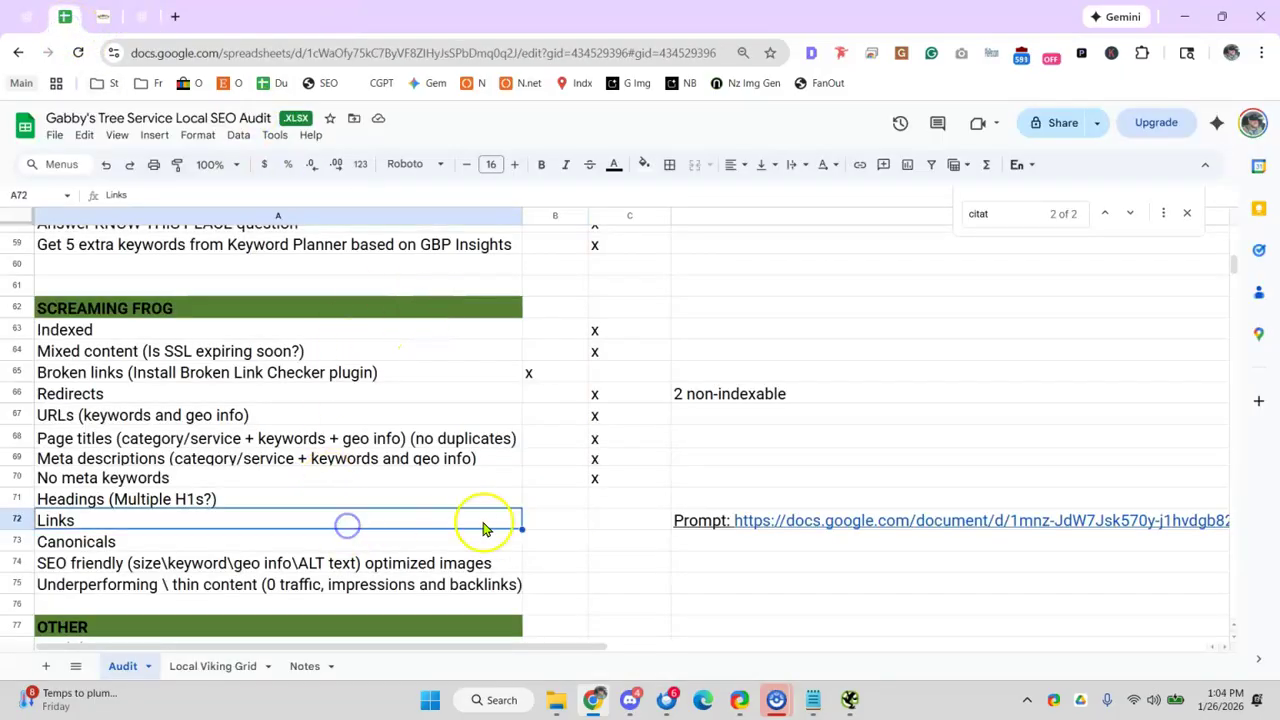
{"action": "left_click", "coordinate": [607, 516]}
{"action": "left_click", "coordinate": [118, 505]}
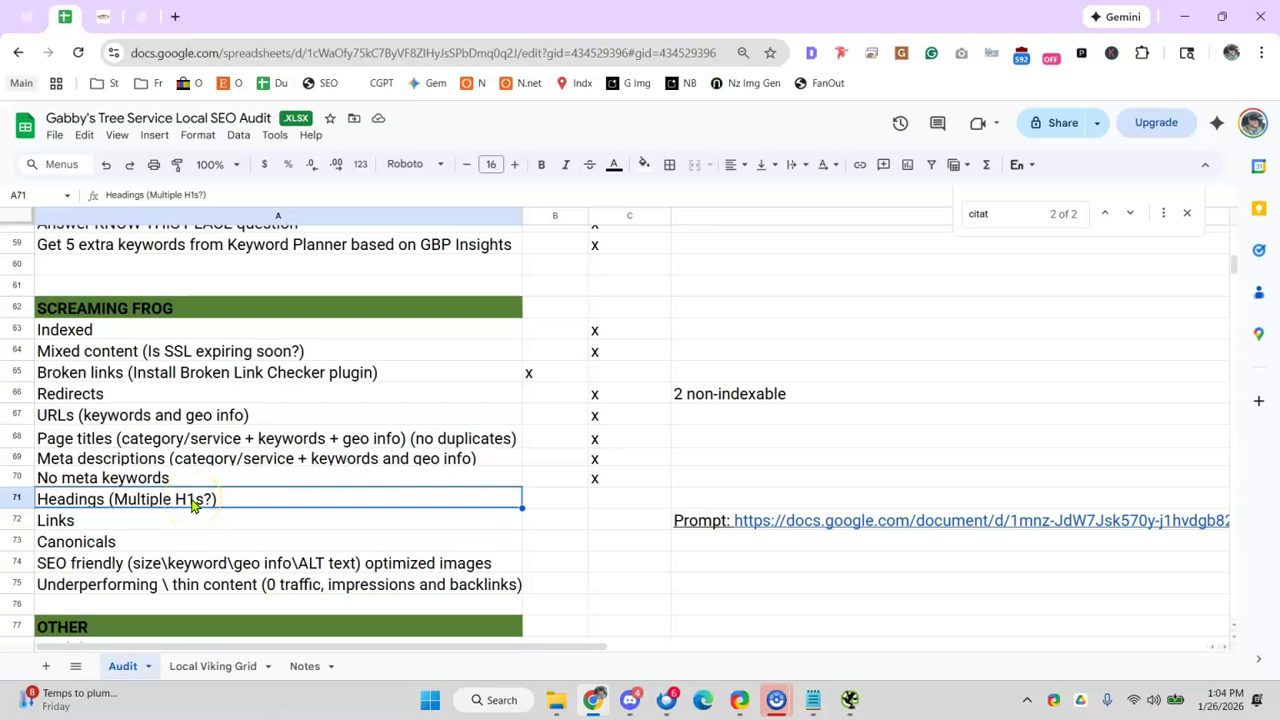
{"action": "left_click", "coordinate": [624, 507]}
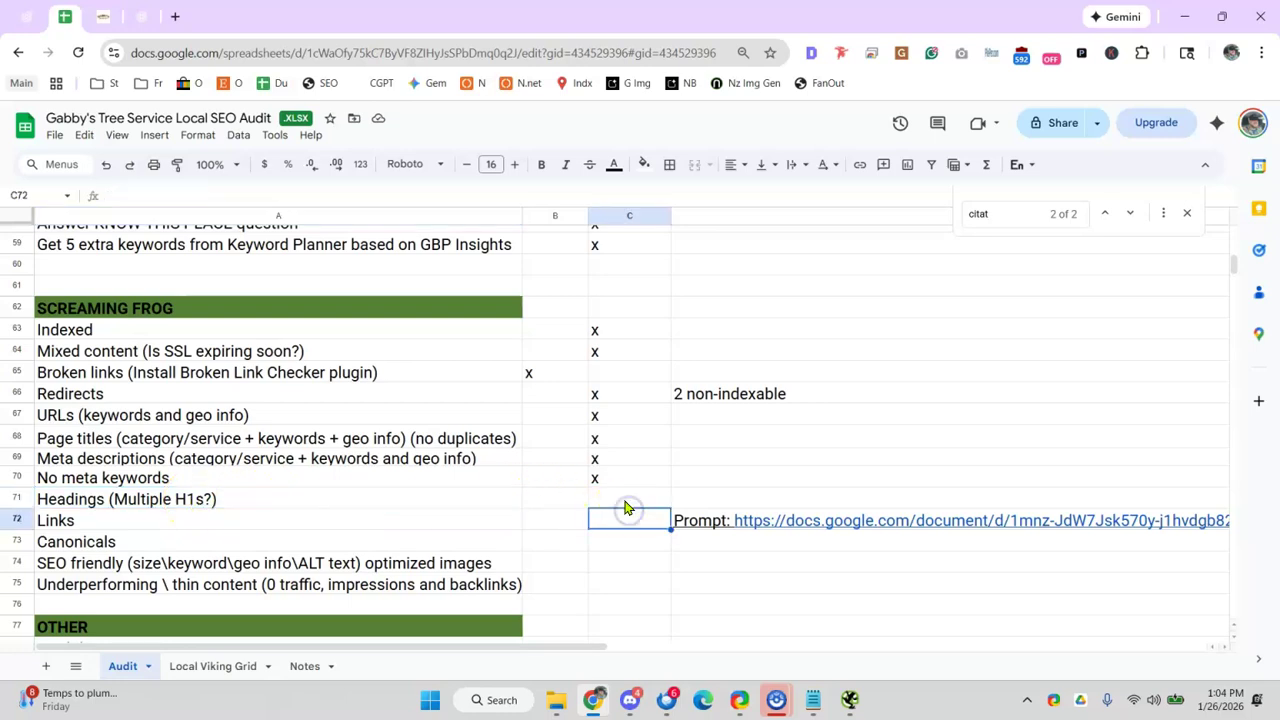
{"action": "type", "text": "x"}
{"action": "left_click", "coordinate": [355, 524]}
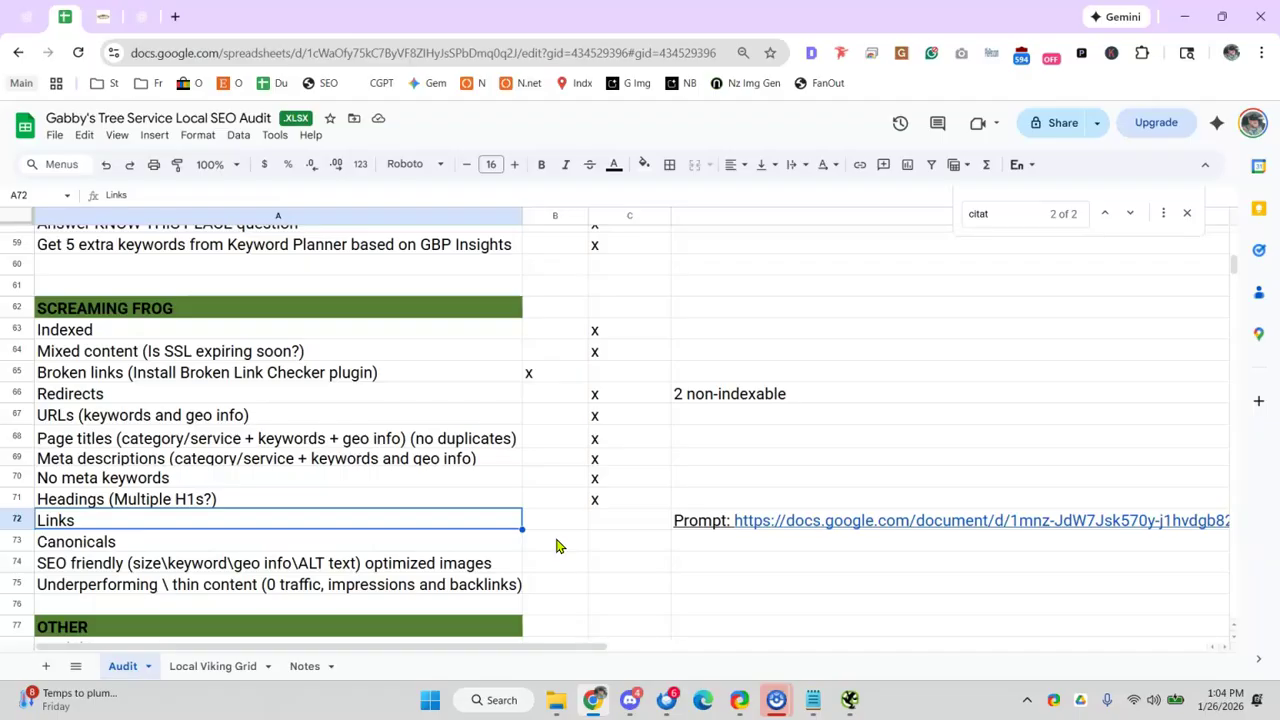
- Mark the Links row with an x in C72 and preview its prompt document link
{"action": "left_click", "coordinate": [621, 530]}
{"action": "type", "text": "x"}
{"action": "left_click", "coordinate": [425, 522]}
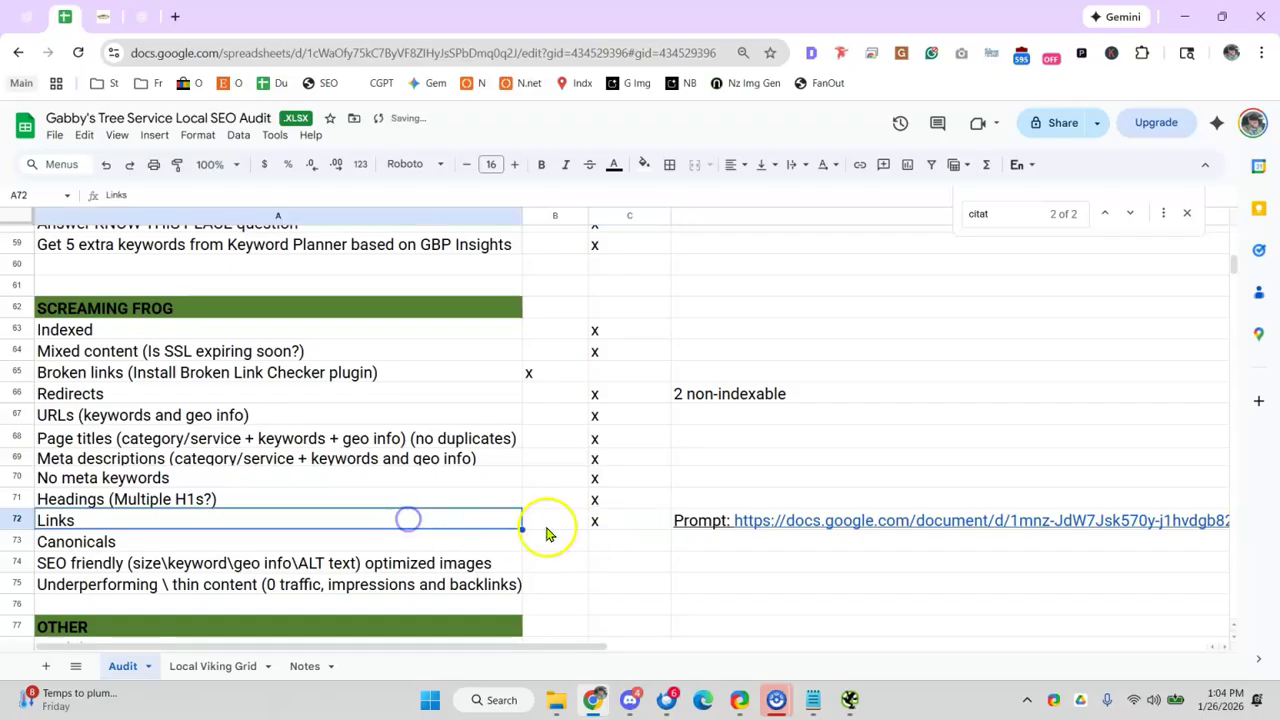
{"action": "left_click", "coordinate": [820, 520]}
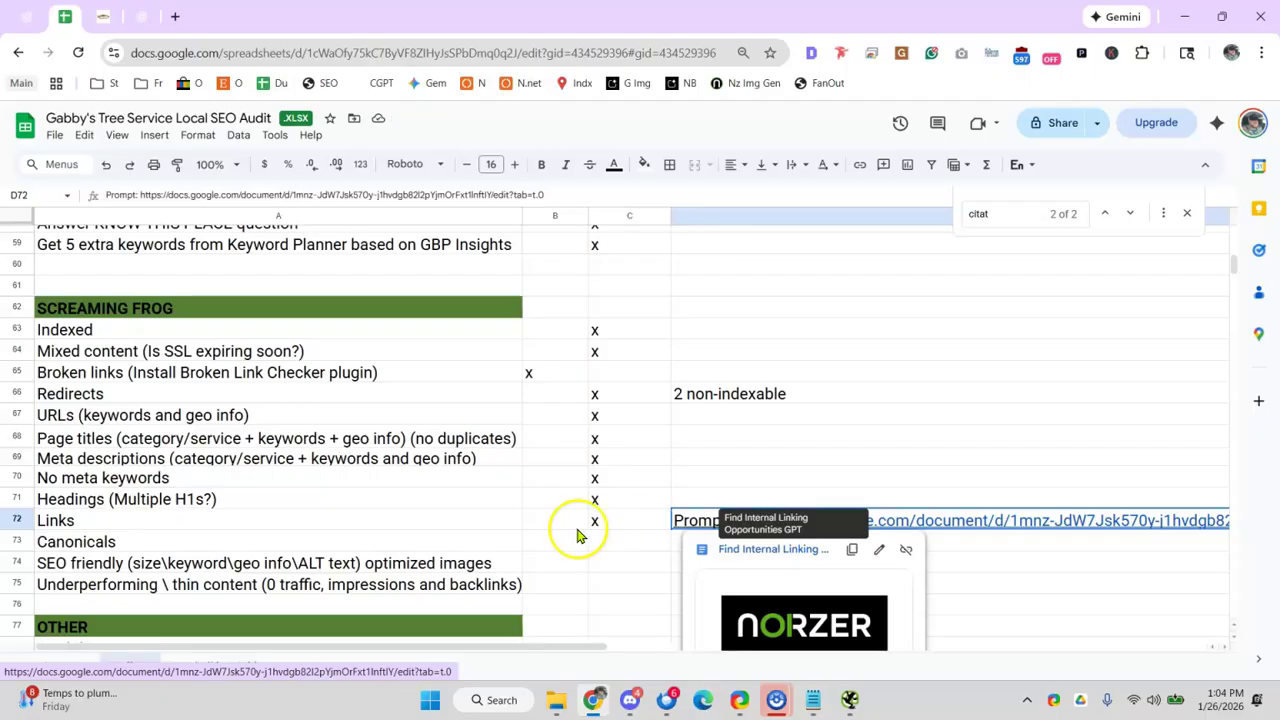
{"action": "left_click", "coordinate": [363, 521]}
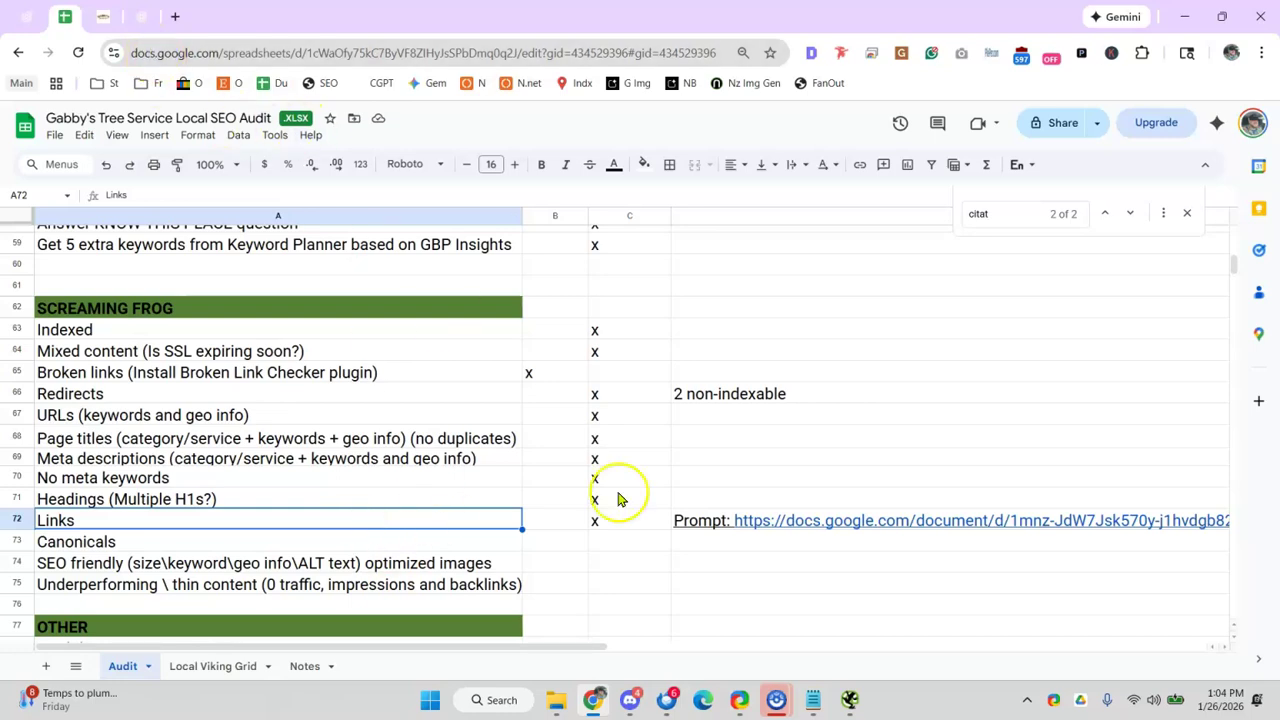
{"action": "left_click", "coordinate": [849, 699]}
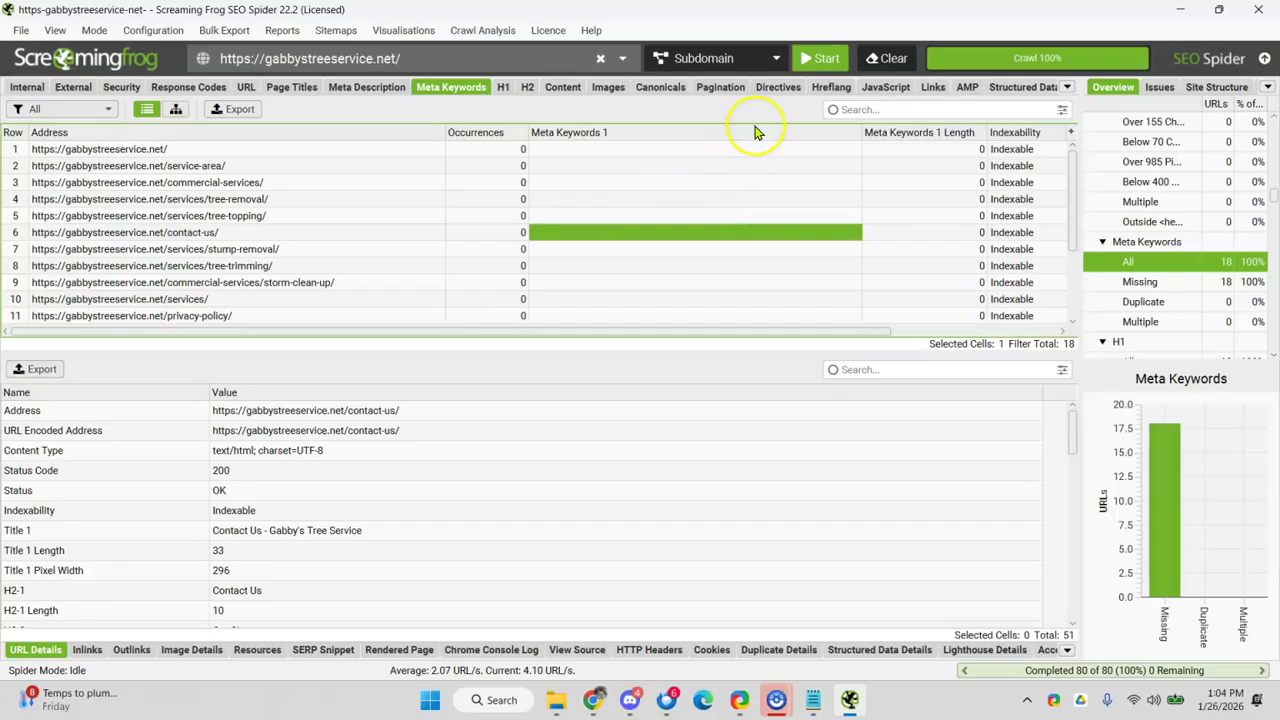
- Review the Canonicals report: none canonicalised, all 18 pages self-referencing
{"action": "left_click", "coordinate": [660, 87]}
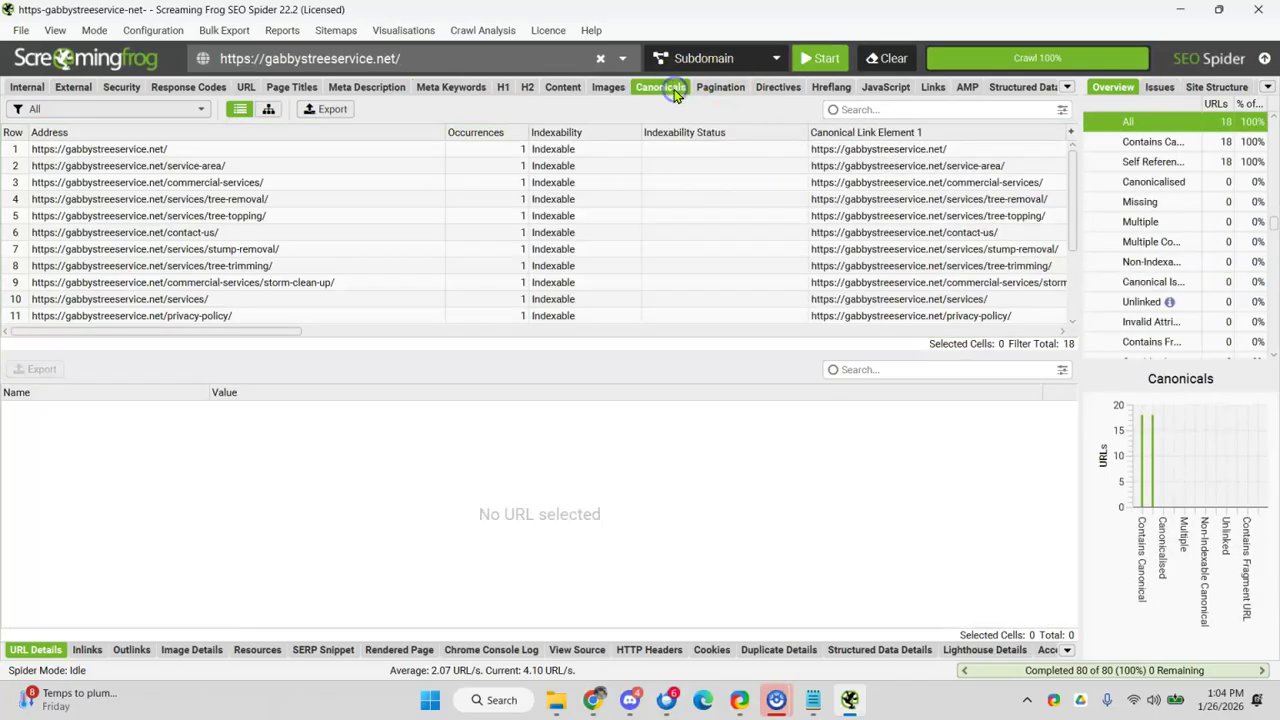
{"action": "left_click", "coordinate": [1206, 182]}
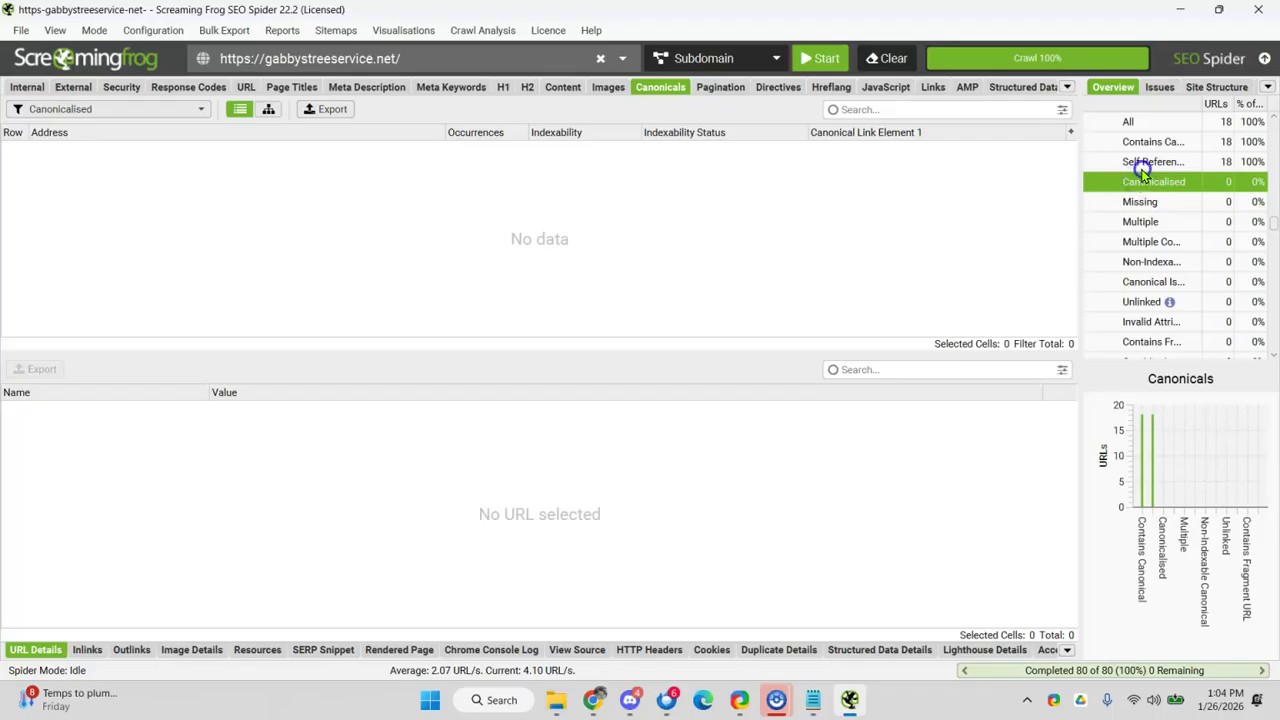
{"action": "left_click", "coordinate": [1143, 163]}
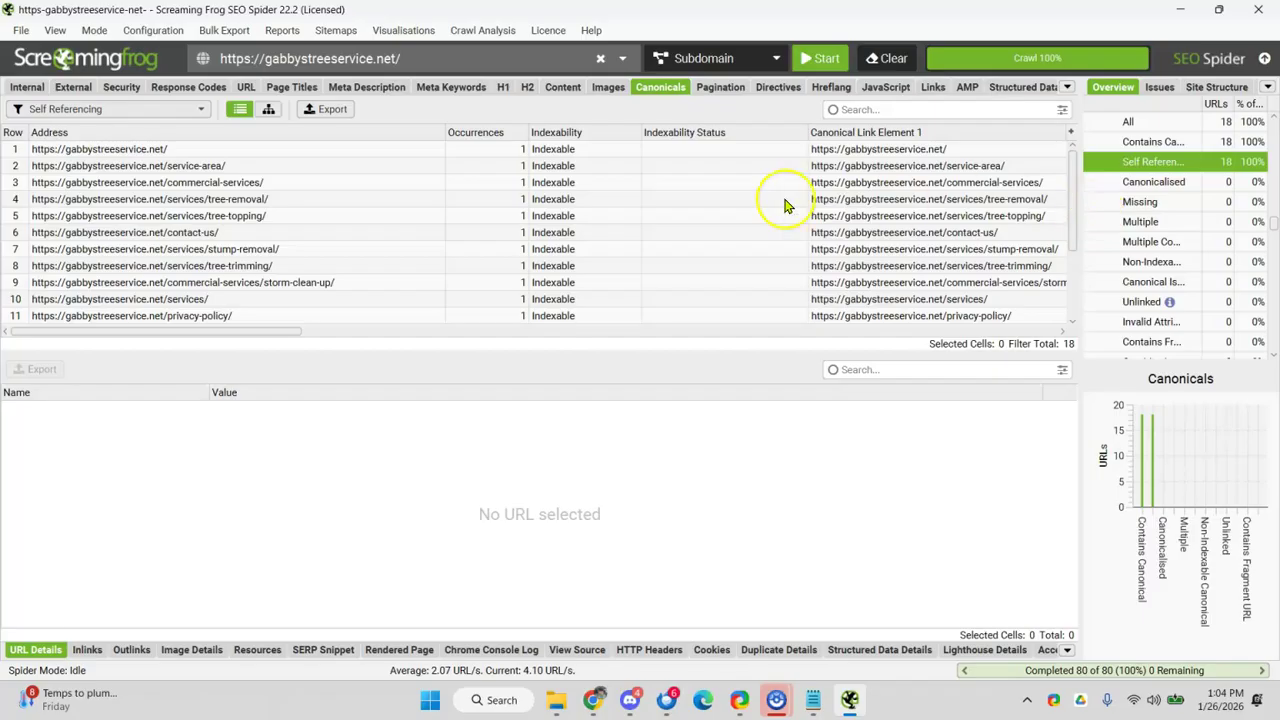
{"action": "left_click", "coordinate": [1180, 9]}
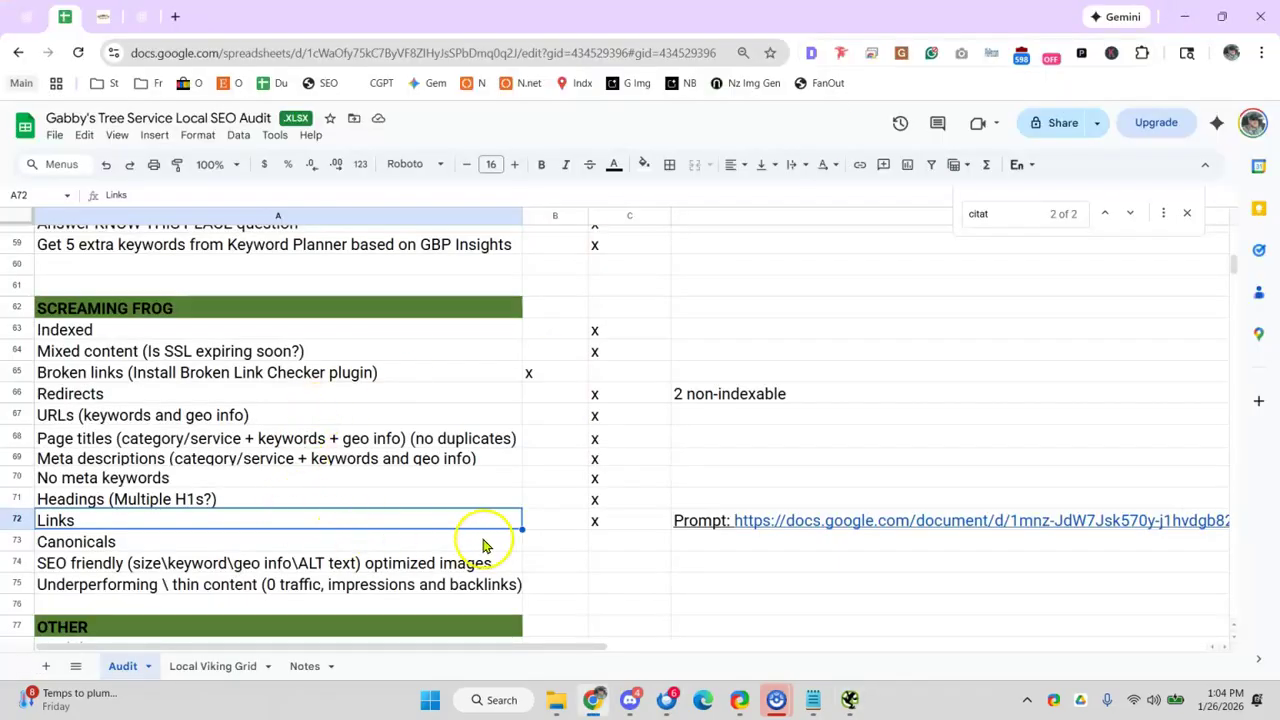
- Enter x in B74 for SEO friendly optimized images and in C73 for Canonicals
{"action": "left_click", "coordinate": [544, 550]}
{"action": "left_click", "coordinate": [549, 564]}
{"action": "type", "text": "x"}
{"action": "left_click", "coordinate": [600, 542]}
{"action": "type", "text": "x"}
{"action": "left_click", "coordinate": [536, 541]}
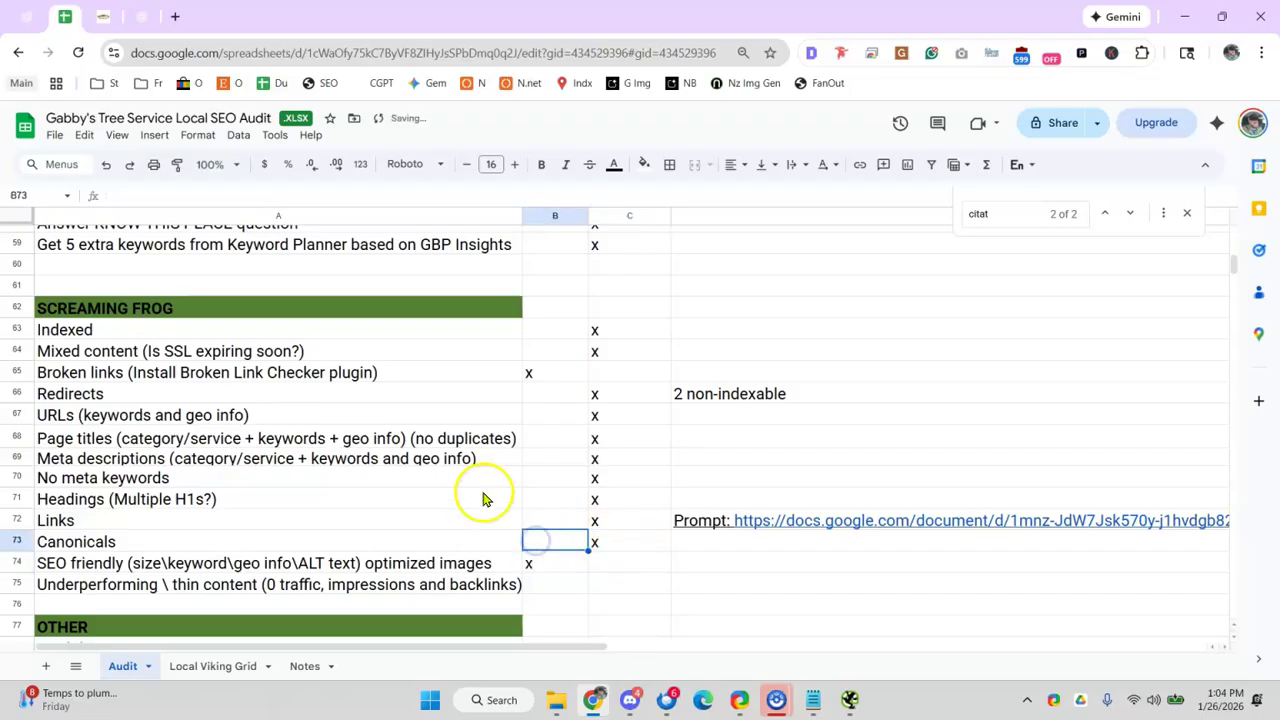
{"action": "scroll", "coordinate": [483, 497], "scroll_direction": "down", "scroll_amount": 2}
{"action": "left_click", "coordinate": [408, 472]}
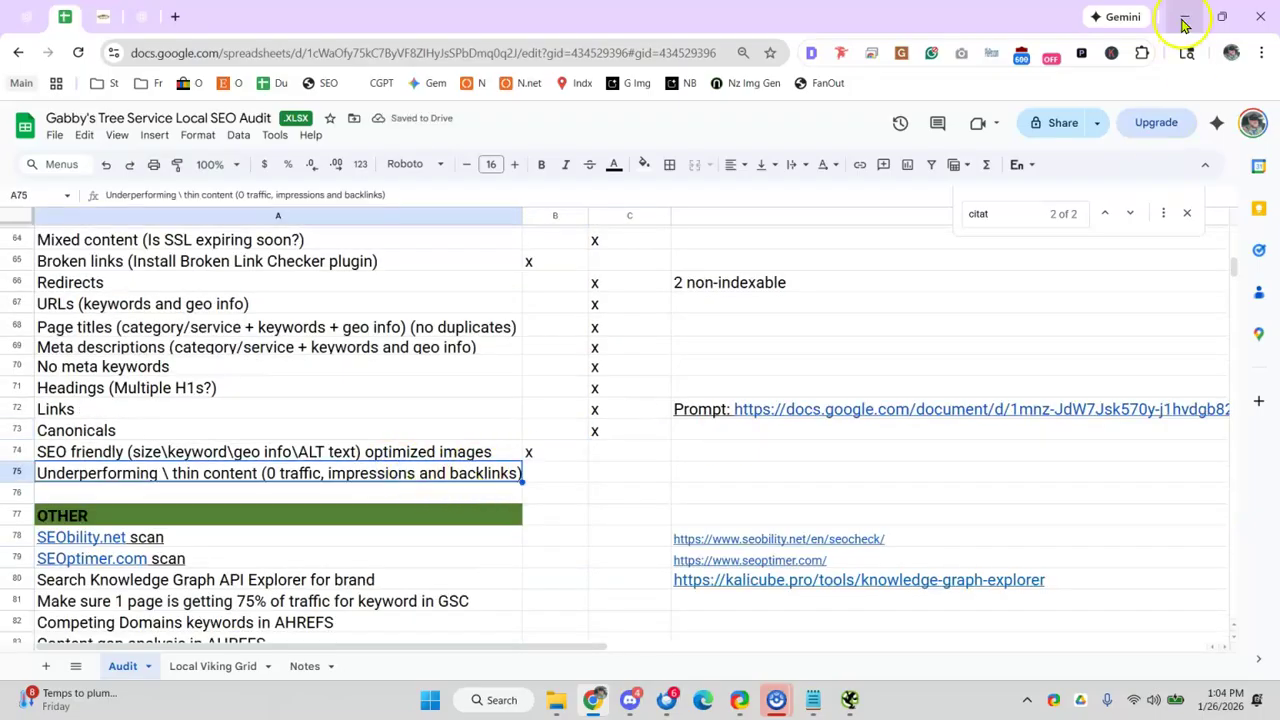
{"action": "left_click", "coordinate": [1183, 20]}
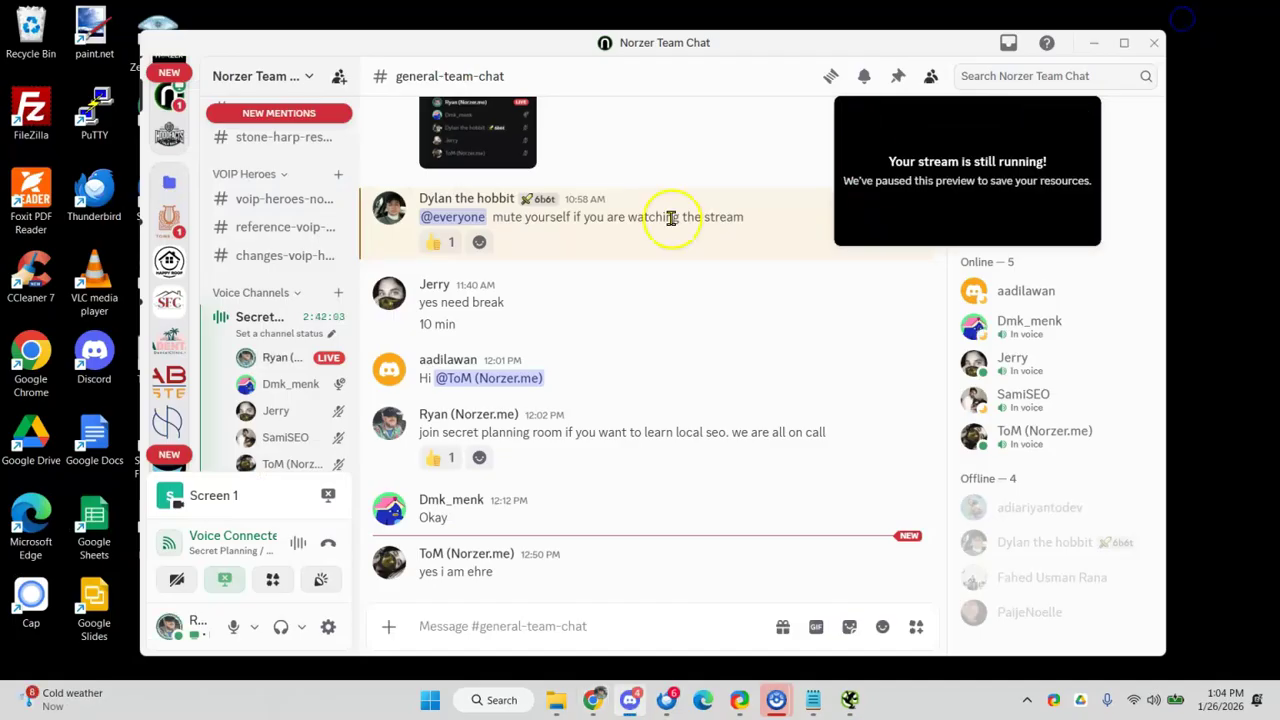
- Check the Images report's single 154.5 KB logo image, then rerun the gabbystreeservice.net crawl
{"action": "left_click", "coordinate": [862, 700]}
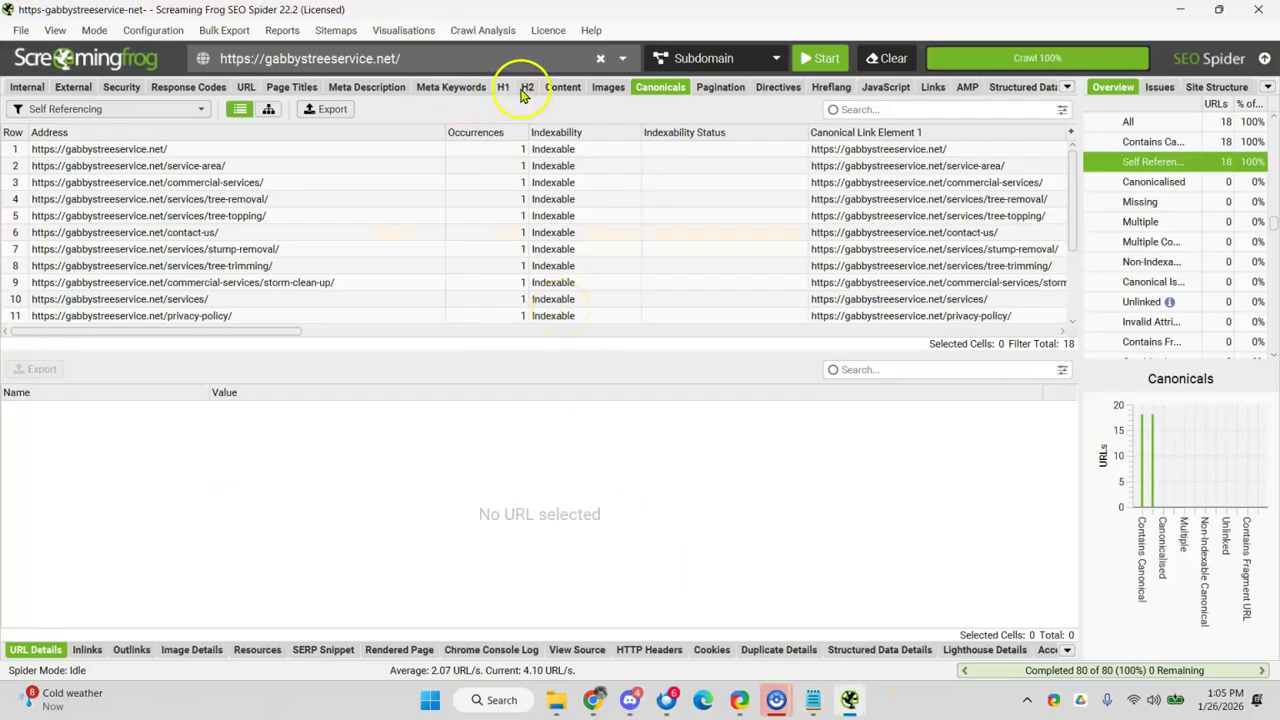
{"action": "left_click", "coordinate": [606, 88]}
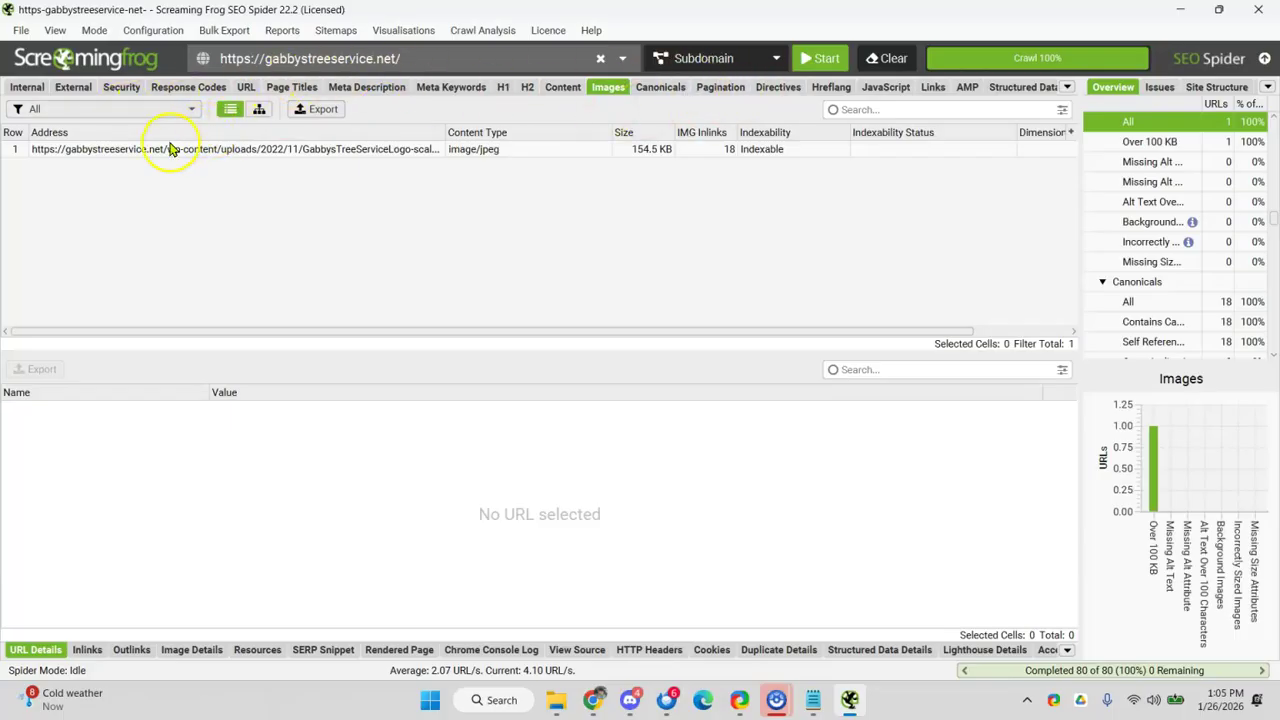
{"action": "left_click", "coordinate": [155, 150]}
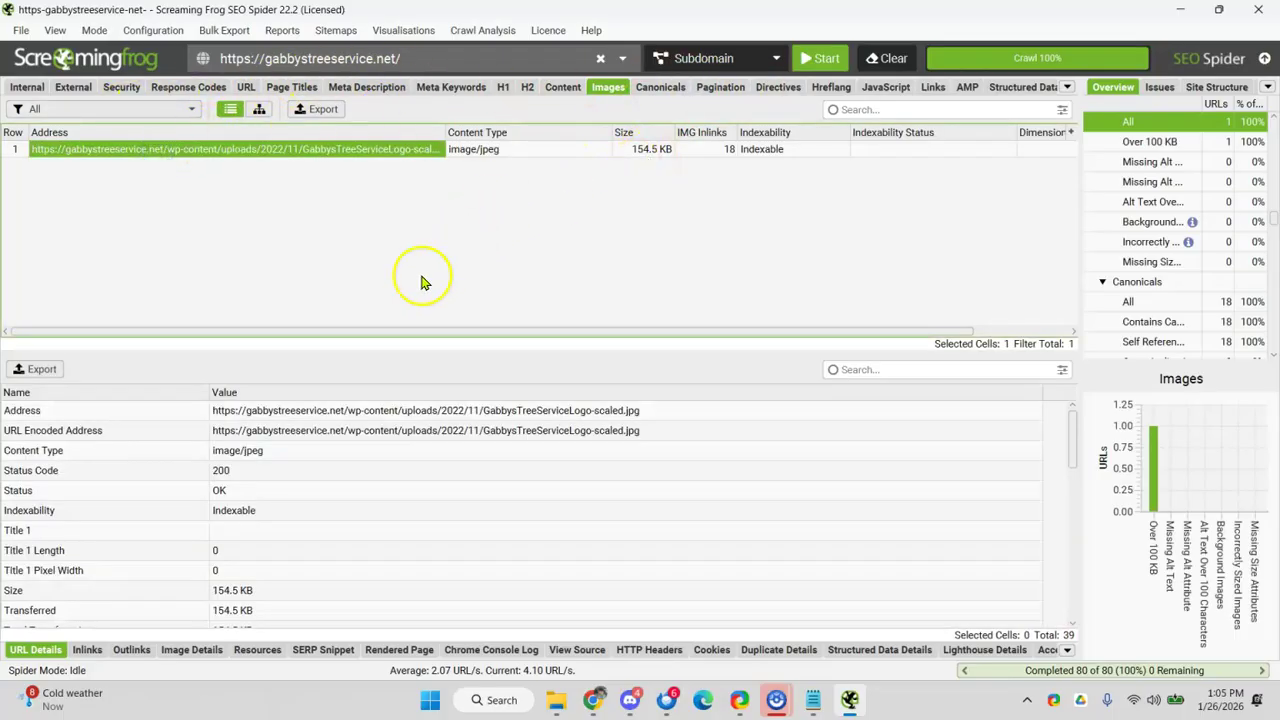
{"action": "left_click", "coordinate": [815, 58]}
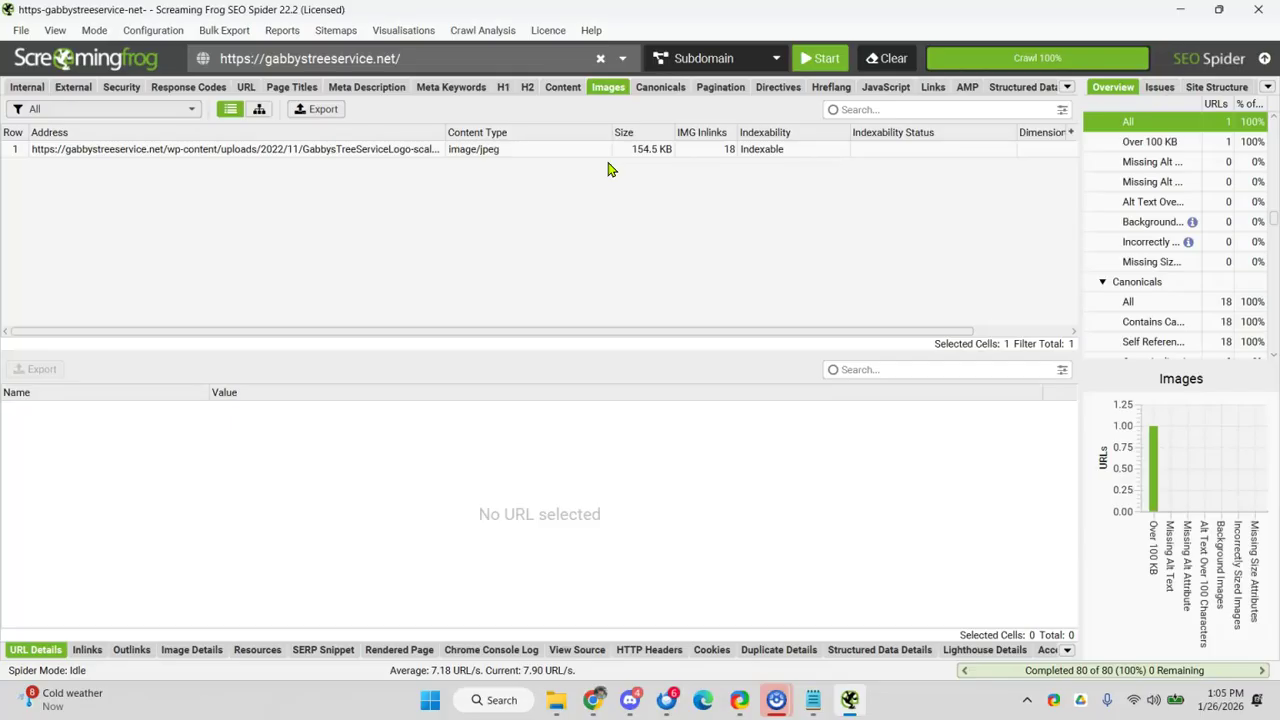
- Replace the crawl address with norzer.me and start crawling it
{"action": "left_click", "coordinate": [343, 48]}
{"action": "key", "text": "BackSpace"}
{"action": "type", "text": "nroze"}
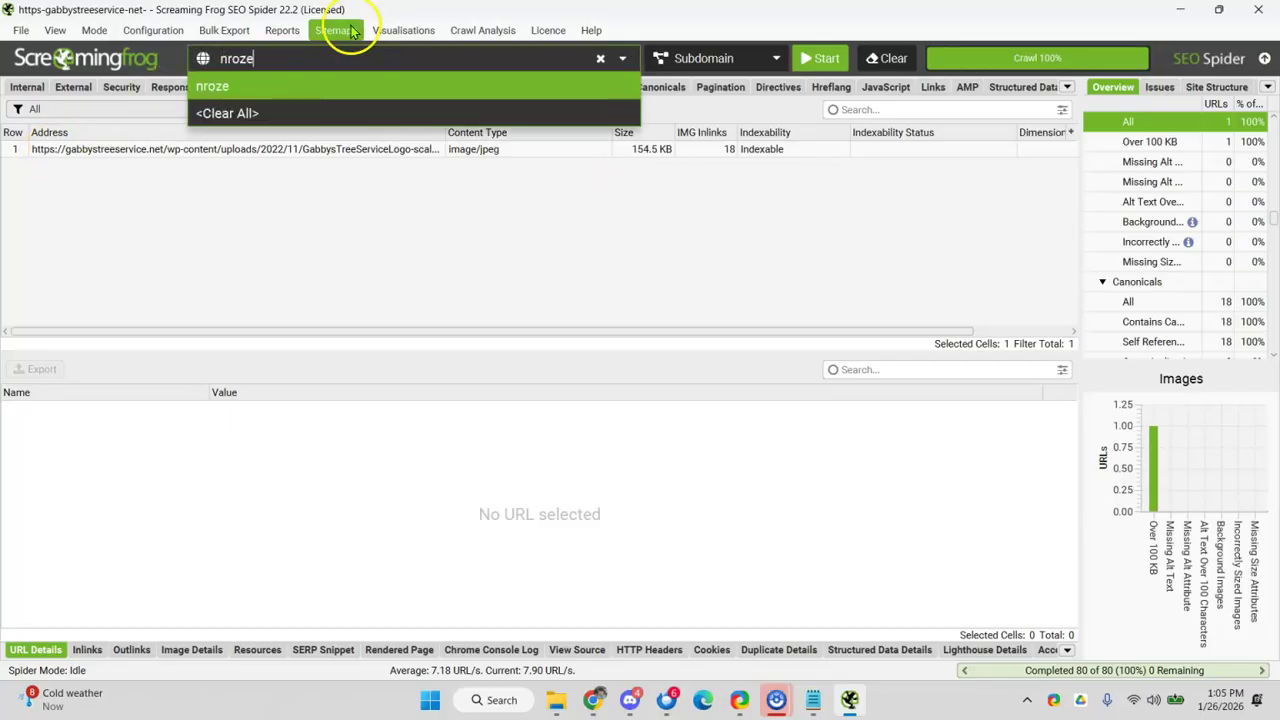
{"action": "key", "text": "BackSpace"}
{"action": "type", "text": "orz"}
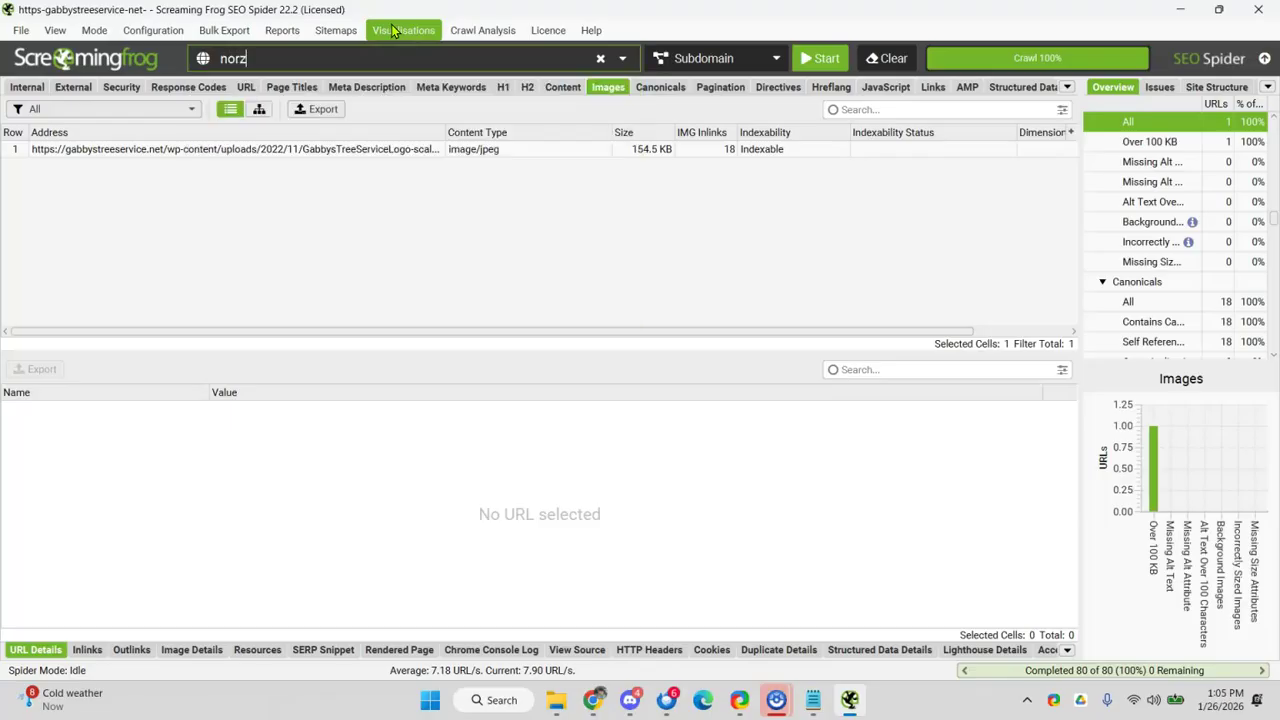
{"action": "type", "text": "er.me"}
{"action": "left_click", "coordinate": [372, 55]}
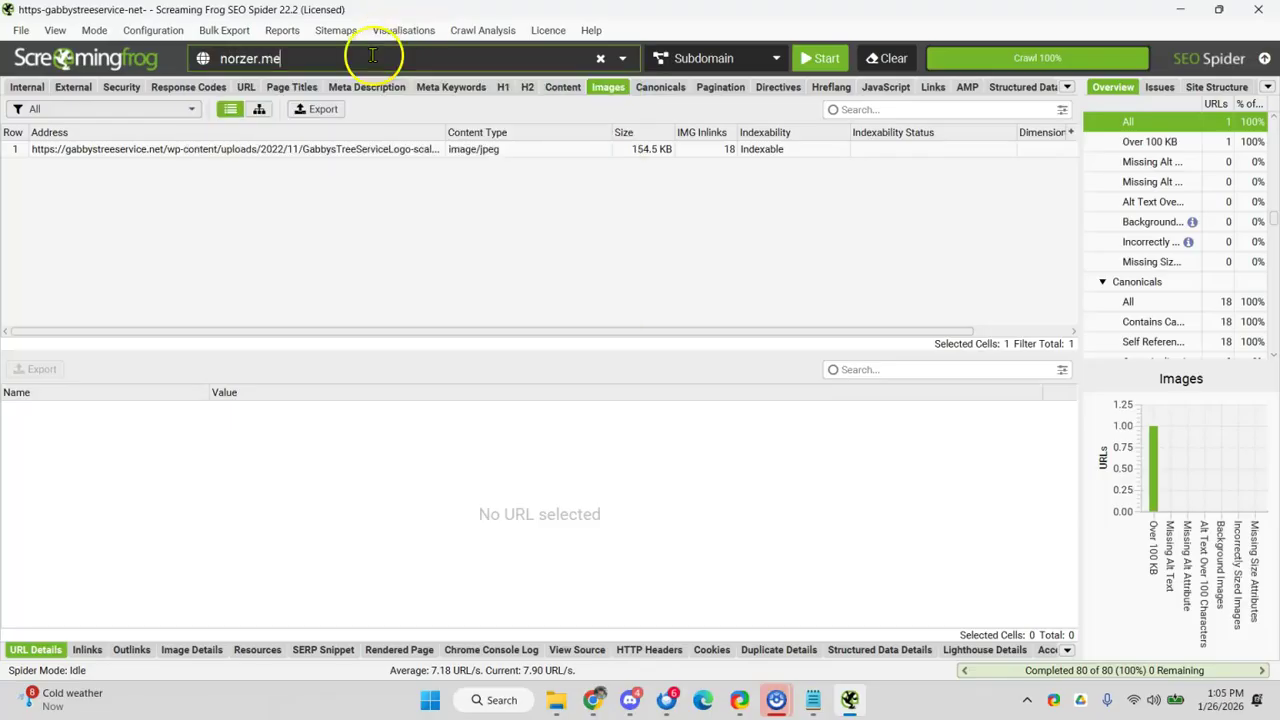
{"action": "left_click", "coordinate": [826, 58]}
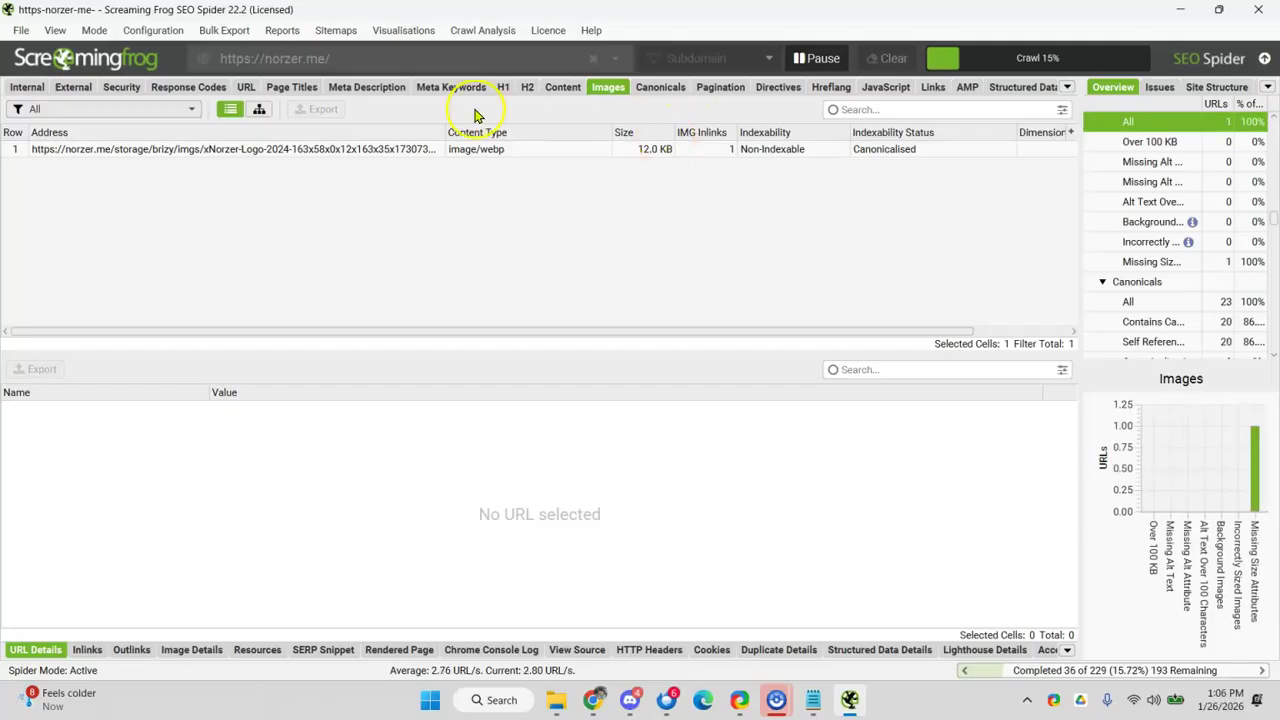
- Inspect several crawled norzer.me images, including the Google Ads funnel and PPC illustrations
{"action": "left_click", "coordinate": [308, 183]}
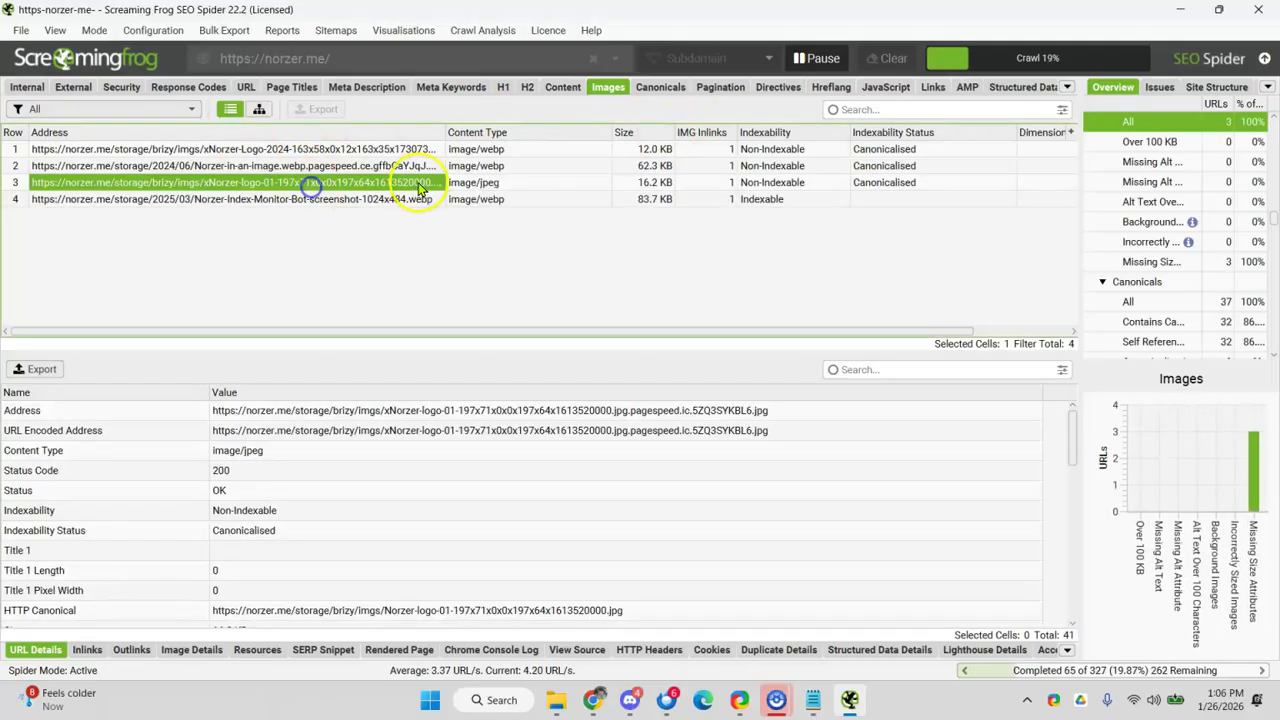
{"action": "left_click", "coordinate": [363, 201]}
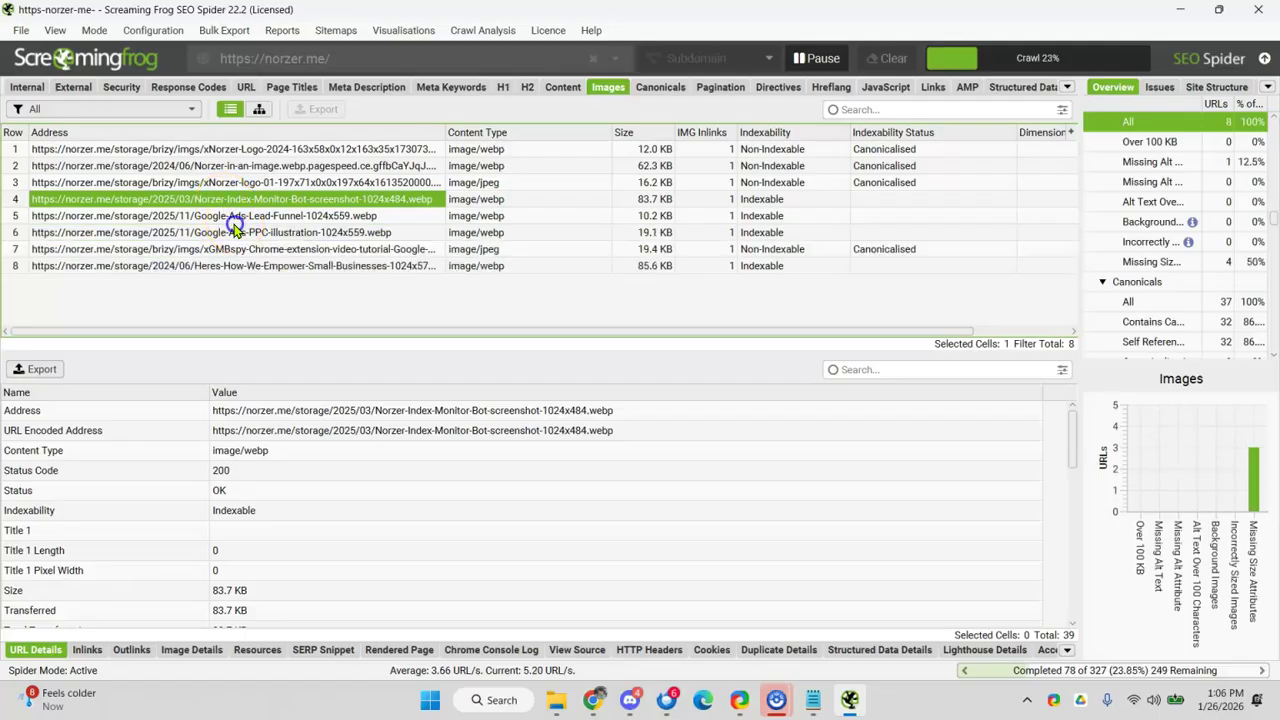
{"action": "left_click", "coordinate": [232, 218]}
{"action": "left_click", "coordinate": [242, 234]}
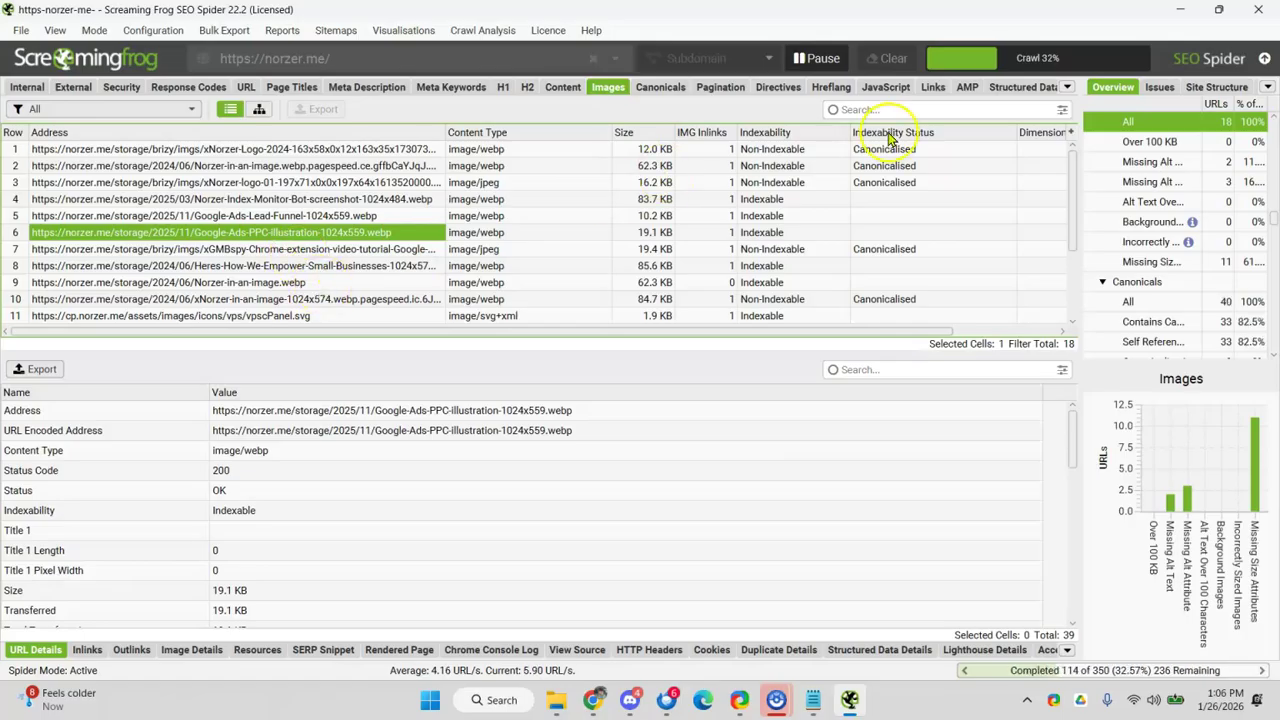
- Search the web for tree removal before-and-after photos in Houston, then close that tab
{"action": "left_click", "coordinate": [1181, 10]}
{"action": "left_click", "coordinate": [594, 700]}
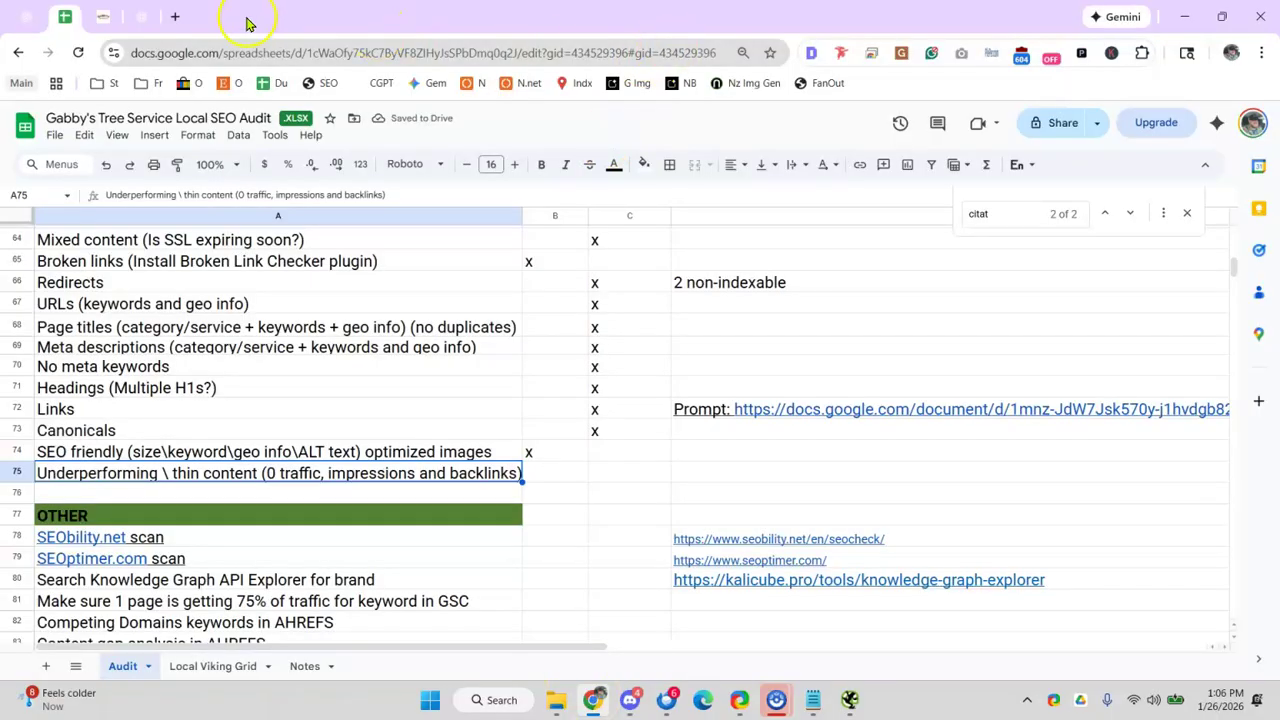
{"action": "left_click", "coordinate": [182, 14]}
{"action": "type", "text": "tre"}
{"action": "key", "text": "BackSpace"}
{"action": "key", "text": "BackSpace"}
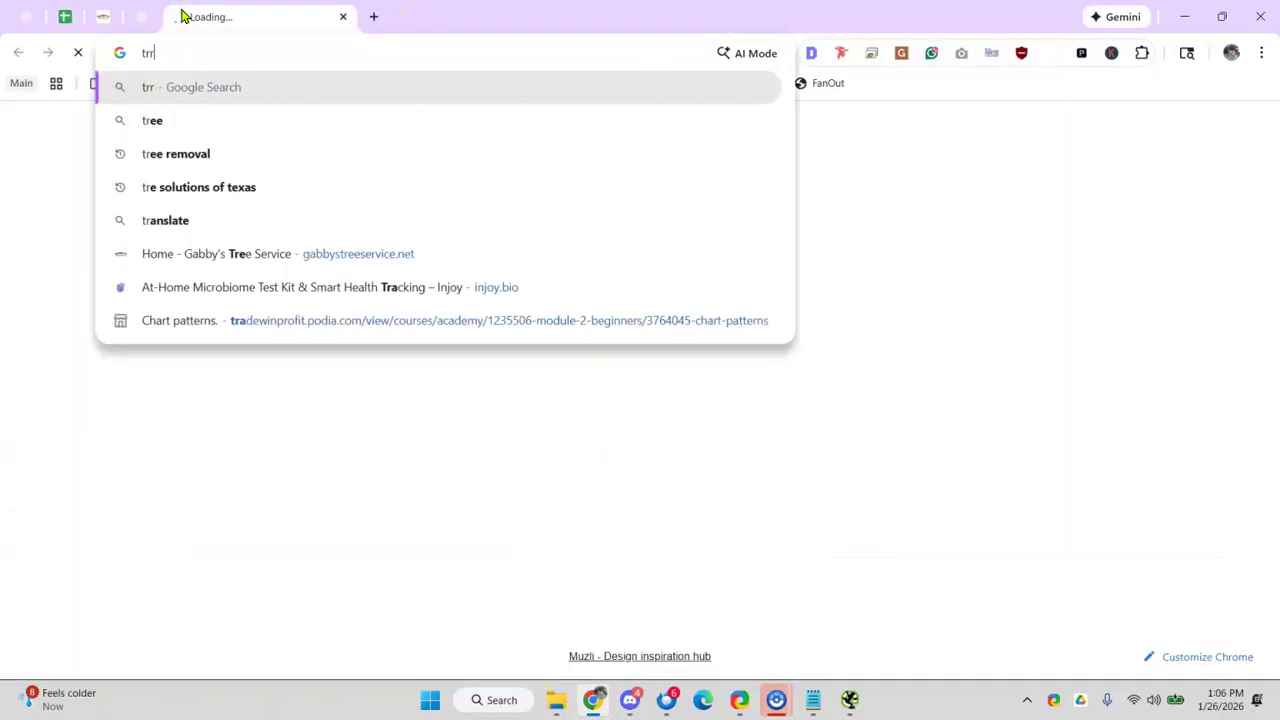
{"action": "type", "text": "e"}
{"action": "key", "text": "BackSpace"}
{"action": "key", "text": "BackSpace"}
{"action": "type", "text": "ree "}
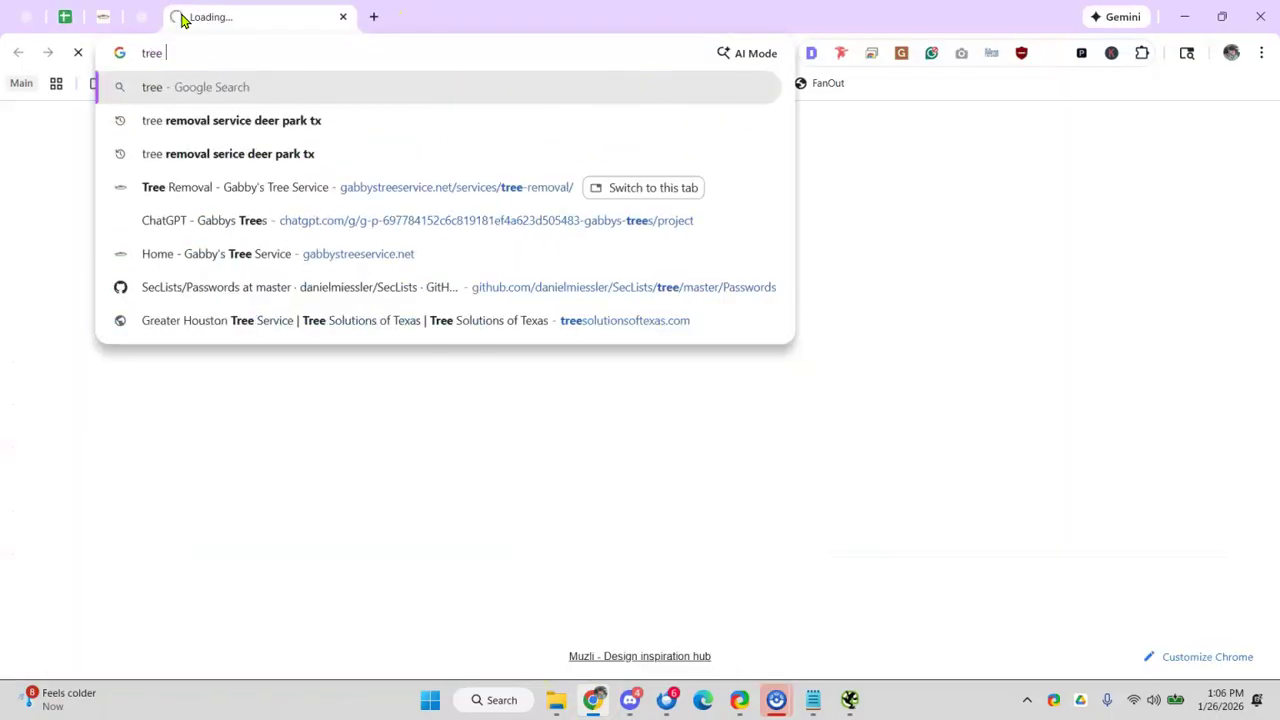
{"action": "type", "text": "removal beore and after houstoj"}
{"action": "key", "text": "Return"}
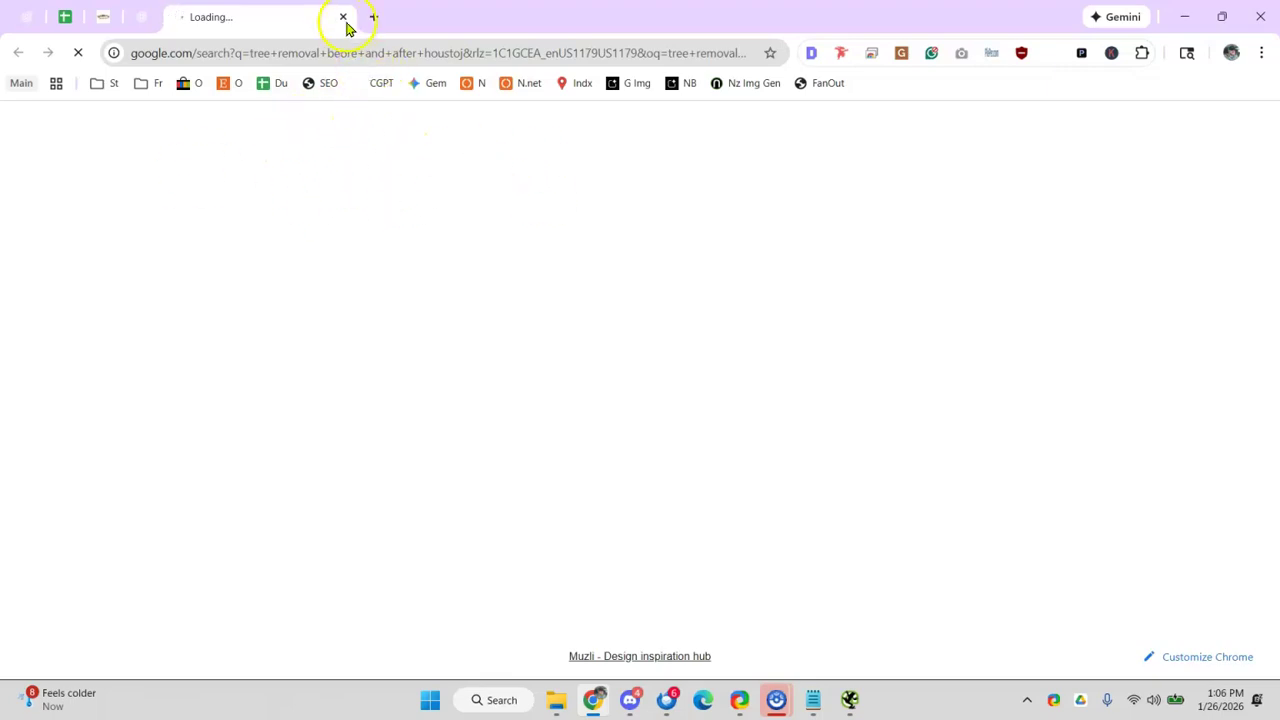
{"action": "left_click", "coordinate": [344, 17]}
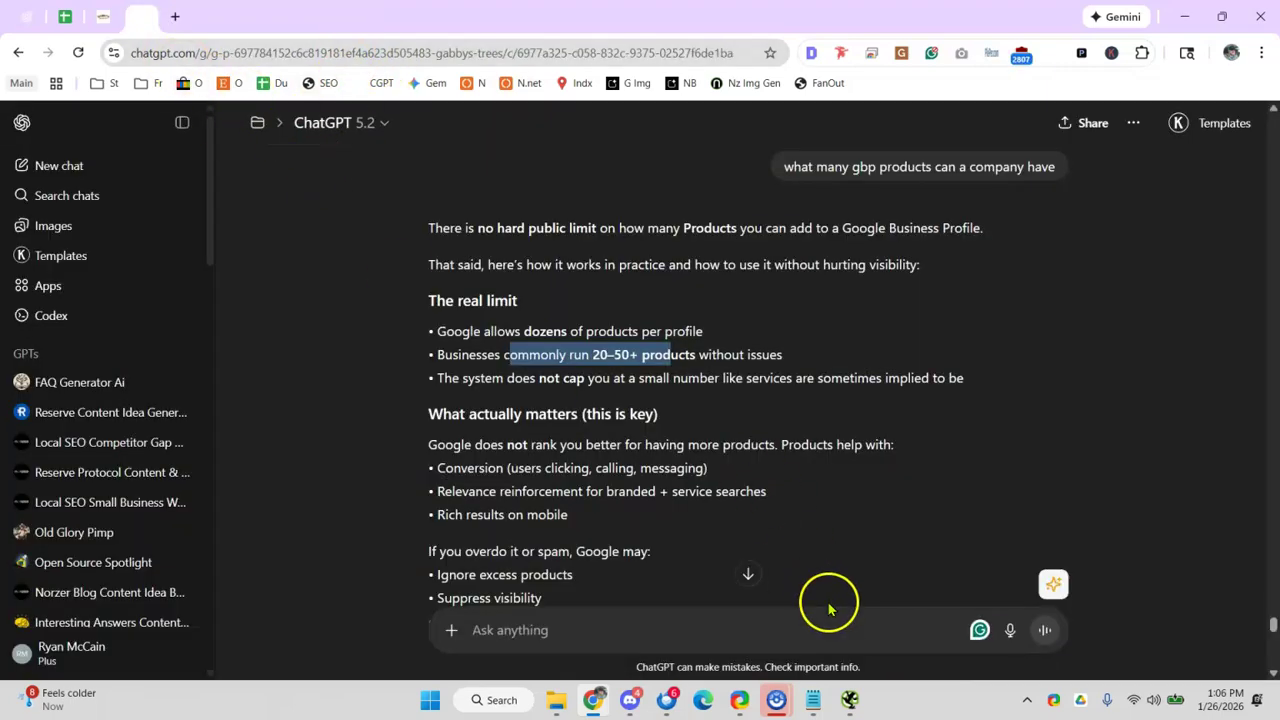
- Sort the norzer.me image list by largest file size and pause the crawl
{"action": "left_click", "coordinate": [851, 705]}
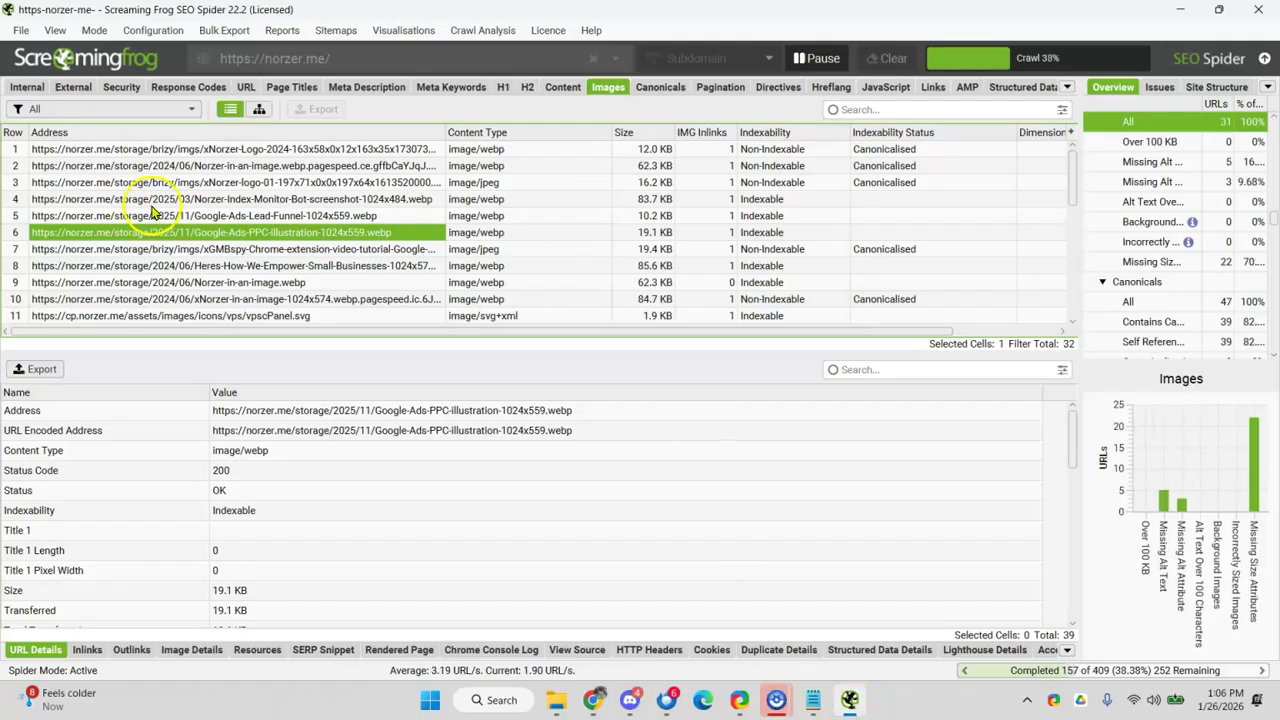
{"action": "left_click", "coordinate": [652, 132]}
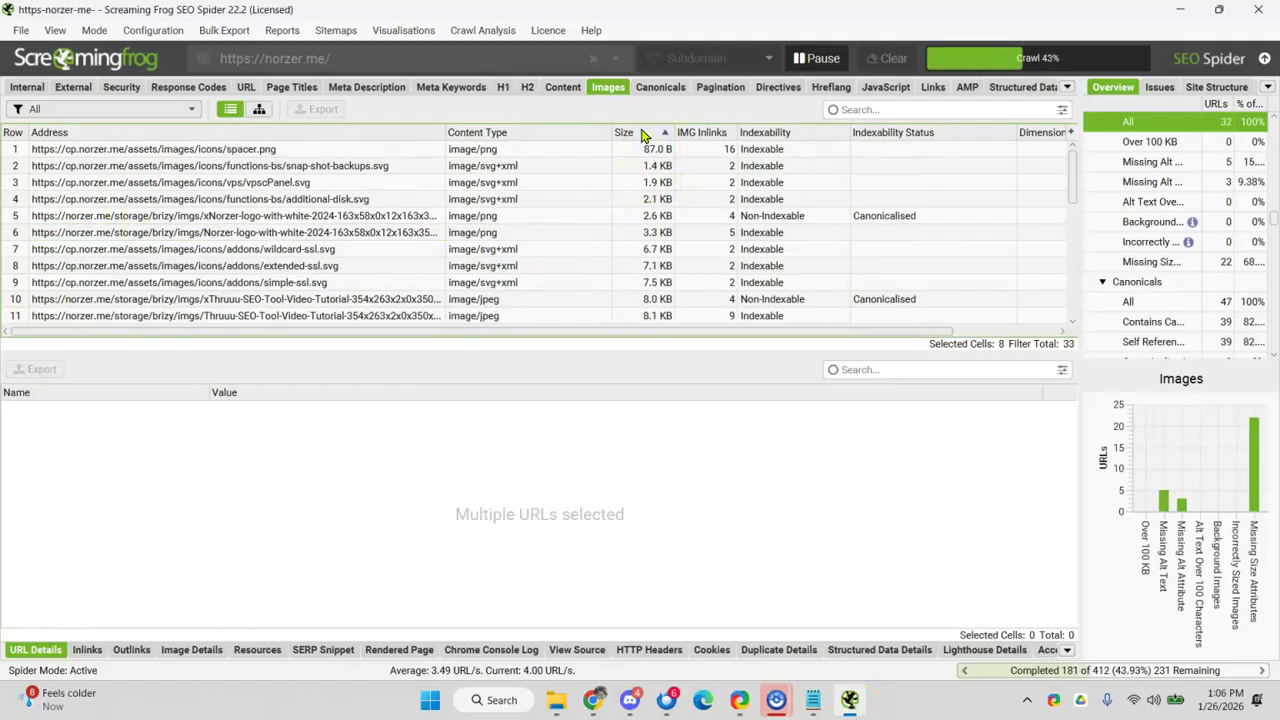
{"action": "left_click", "coordinate": [632, 133]}
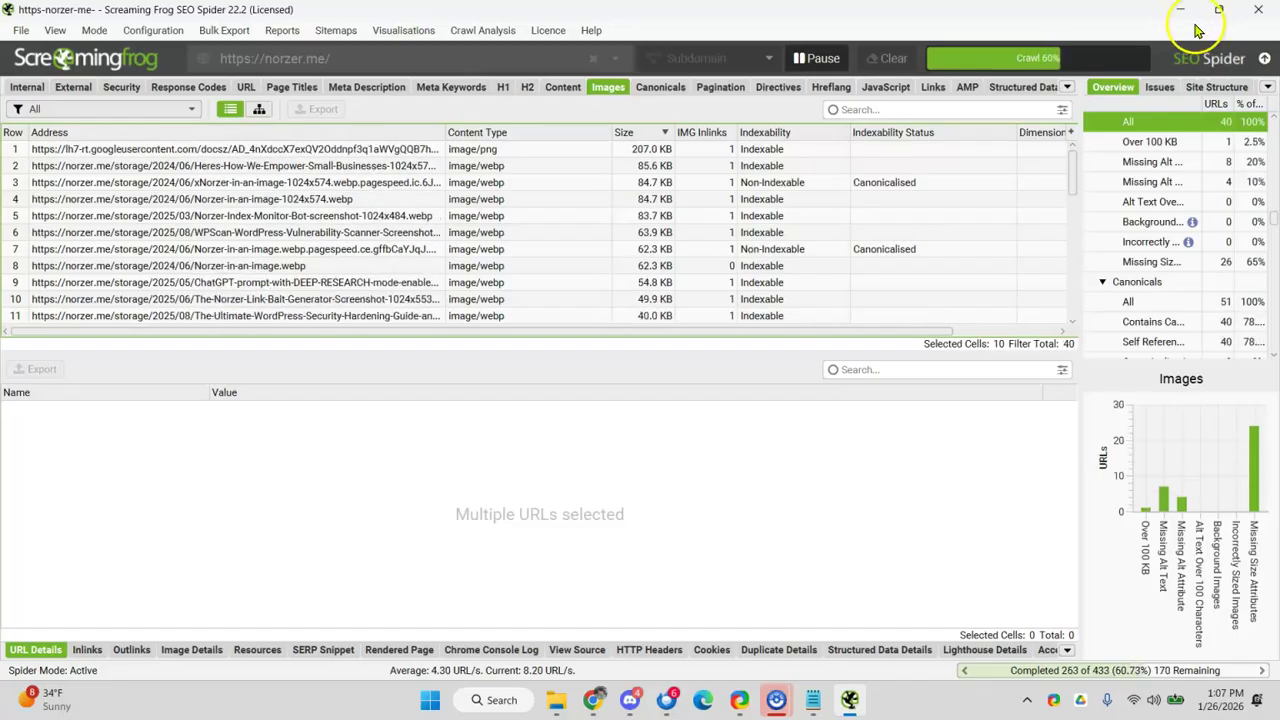
{"action": "left_click", "coordinate": [815, 58]}
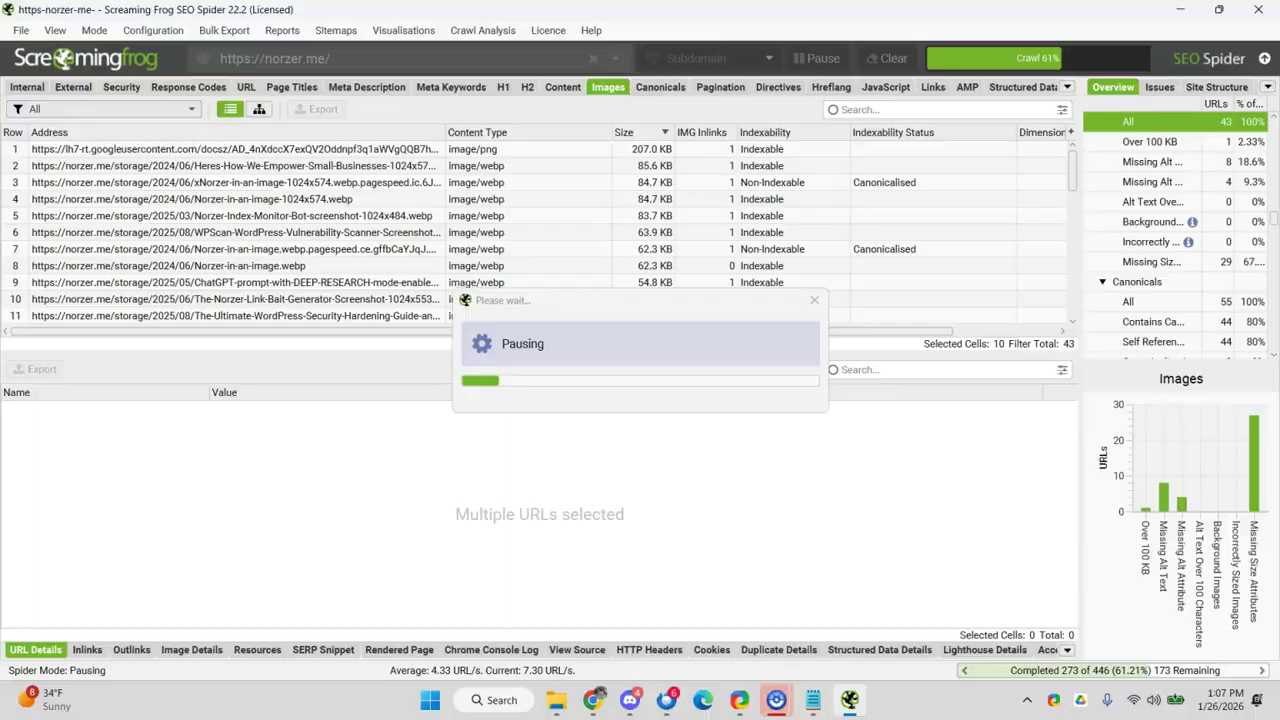
- Hide Screaming Frog and return to the SEO audit spreadsheet tab
{"action": "left_click", "coordinate": [1180, 9]}
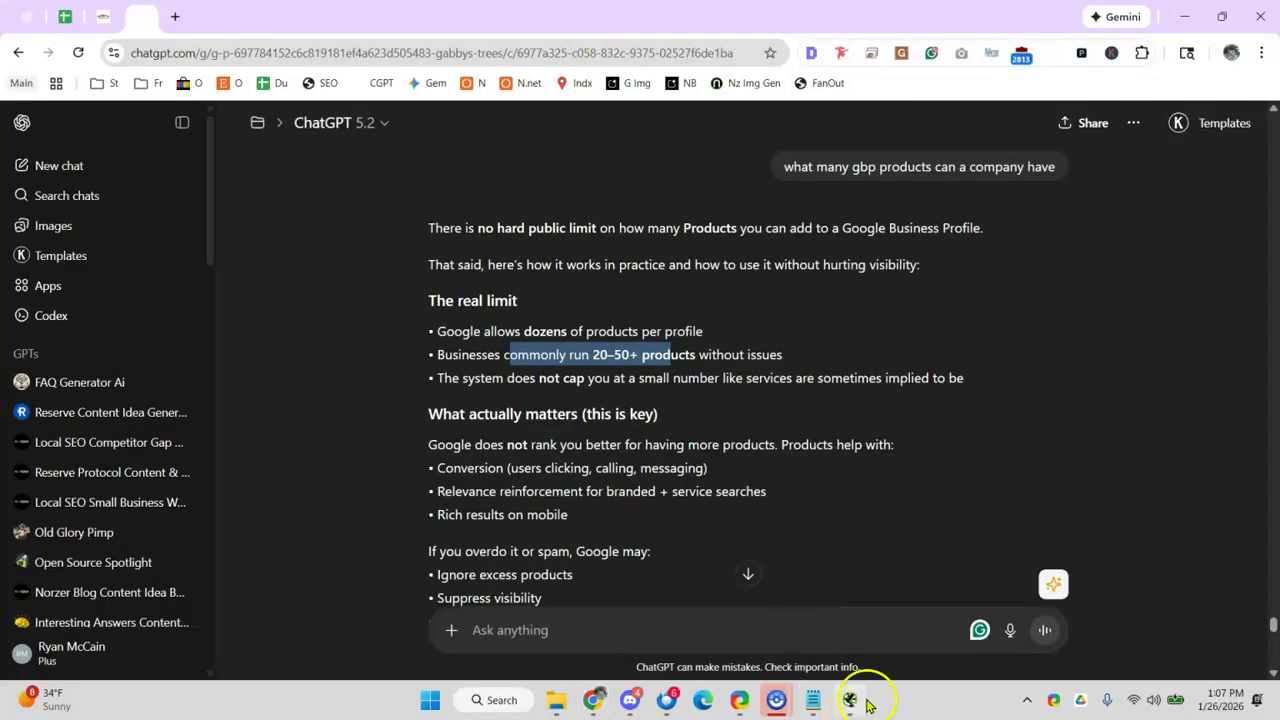
{"action": "left_click", "coordinate": [852, 702]}
{"action": "left_click", "coordinate": [852, 702]}
{"action": "left_click", "coordinate": [852, 702]}
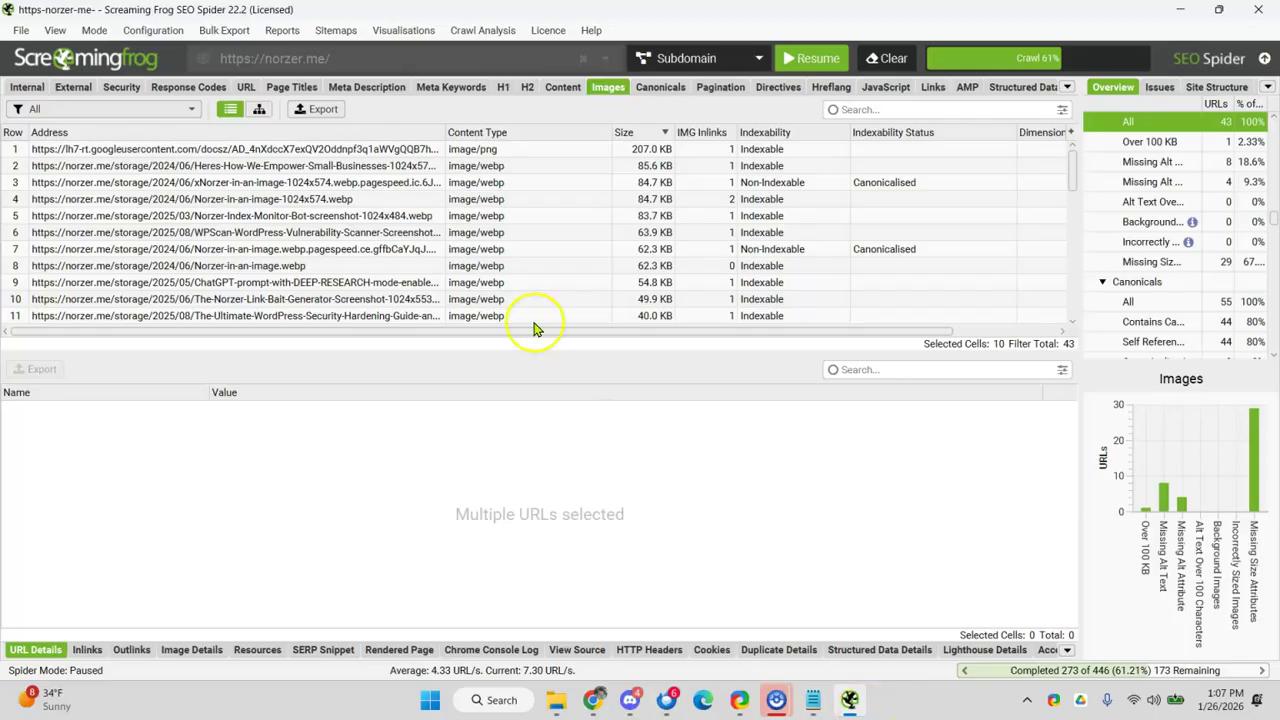
{"action": "left_click", "coordinate": [1180, 9]}
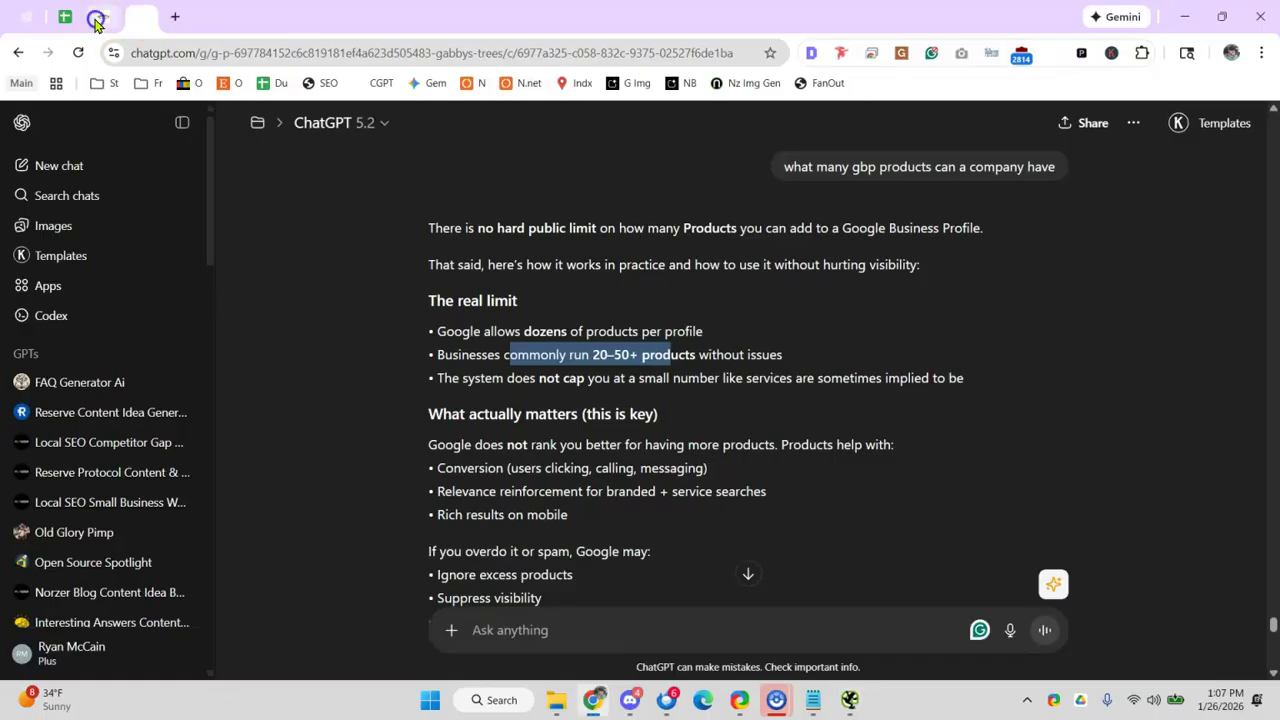
{"action": "left_click", "coordinate": [78, 17]}
{"action": "left_click", "coordinate": [78, 17]}
- Mark SEO friendly optimized images with x in C74 and note 'check' in D74
{"action": "left_click", "coordinate": [665, 489]}
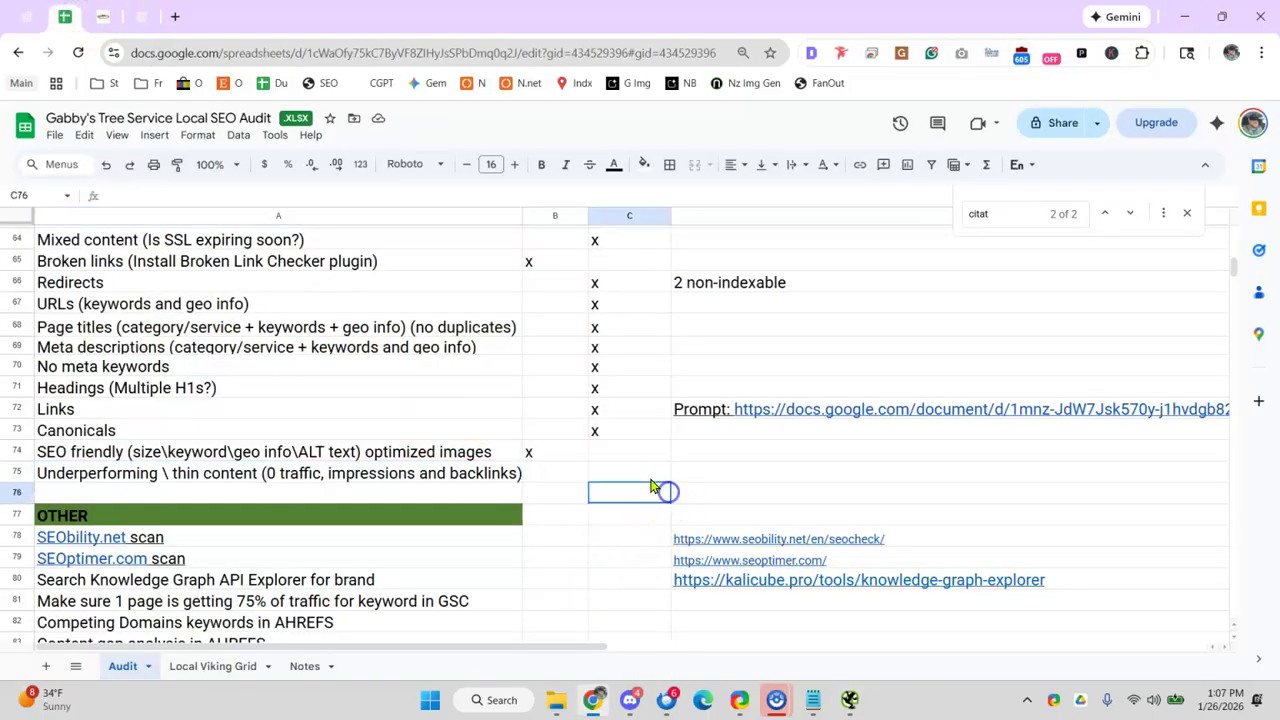
{"action": "left_click", "coordinate": [634, 462]}
{"action": "type", "text": "x"}
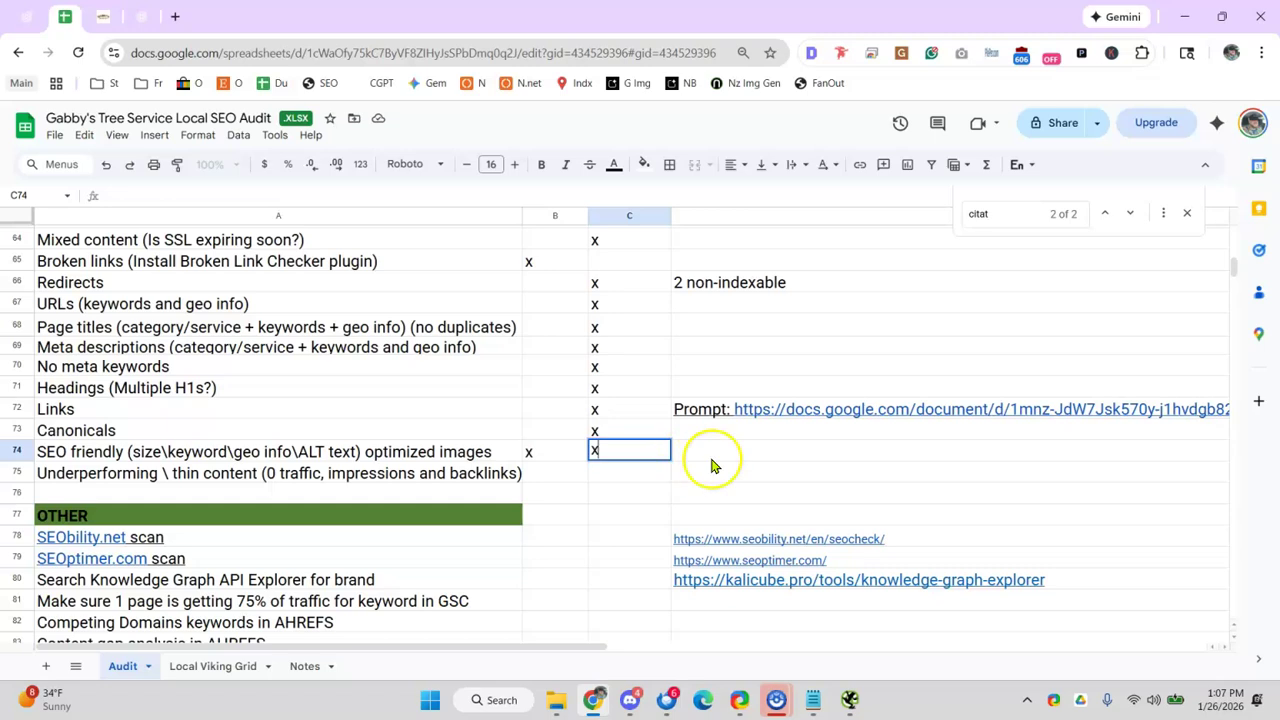
{"action": "left_click", "coordinate": [779, 452]}
{"action": "type", "text": "check"}
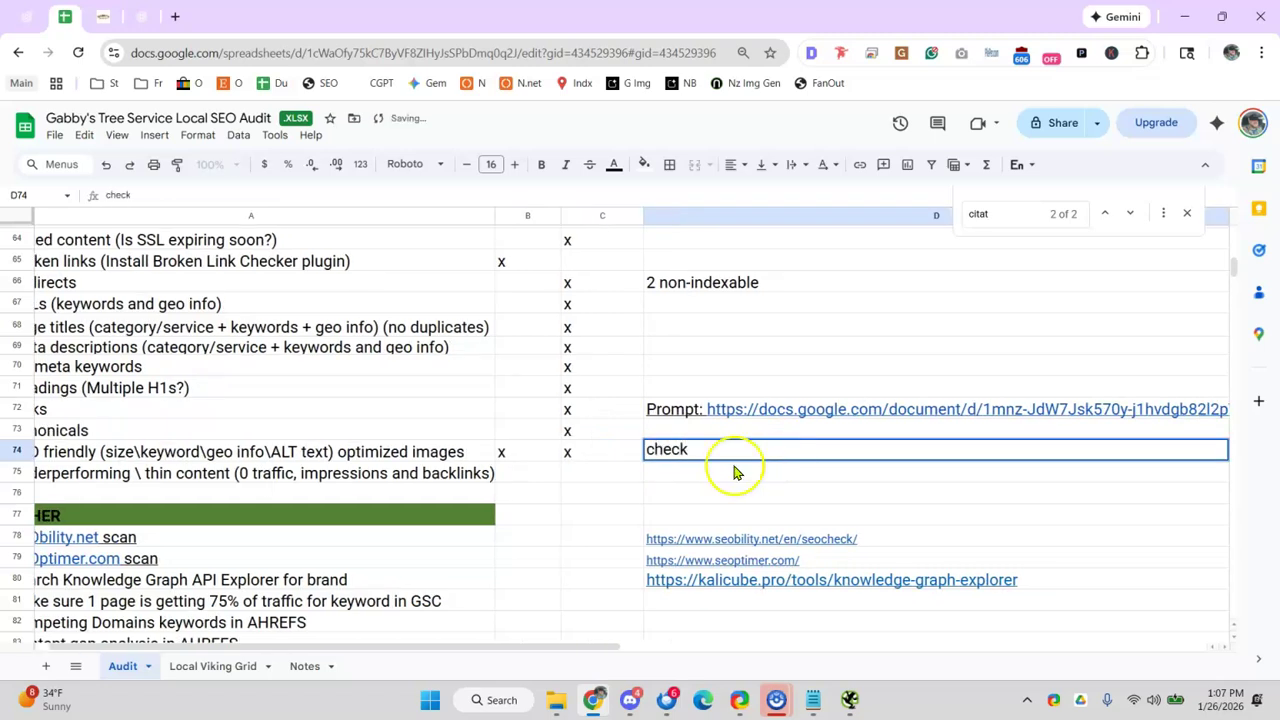
{"action": "left_click", "coordinate": [20, 387]}
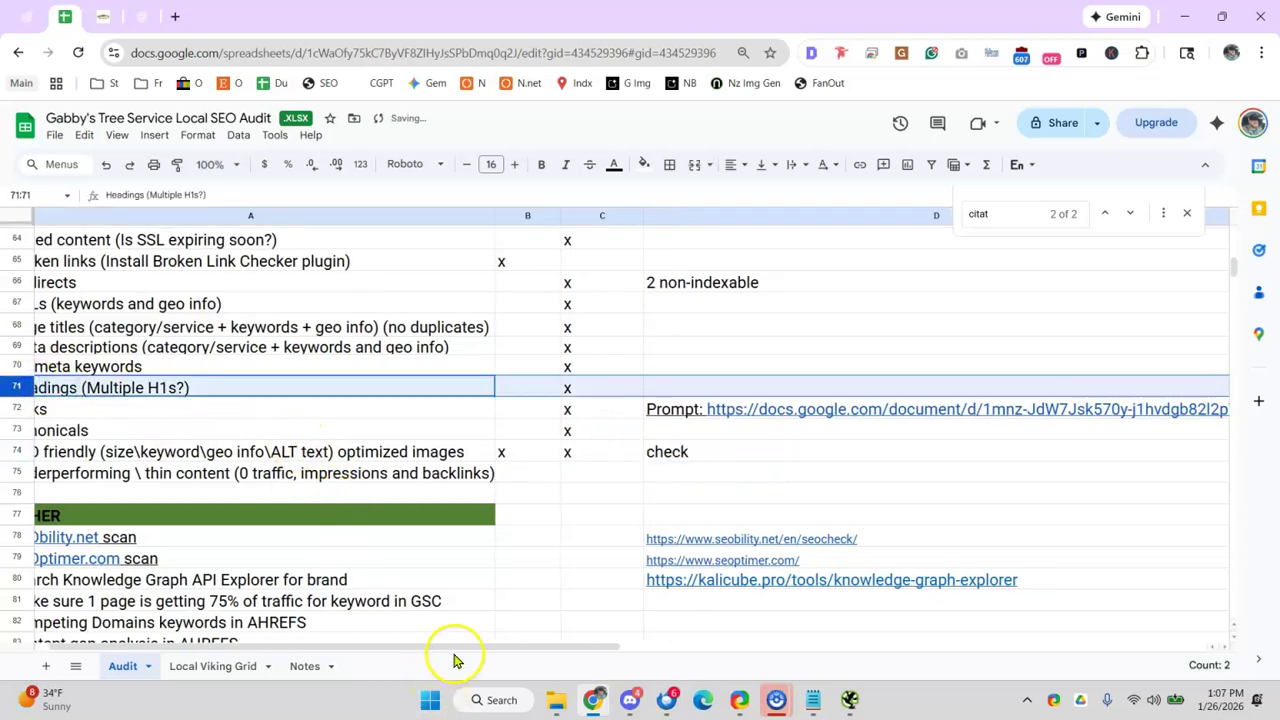
- Mark Underperforming content with x in C75 and note 'check' in D75
{"action": "scroll", "coordinate": [423, 643], "scroll_direction": "left", "scroll_amount": 1}
{"action": "left_click", "coordinate": [640, 466]}
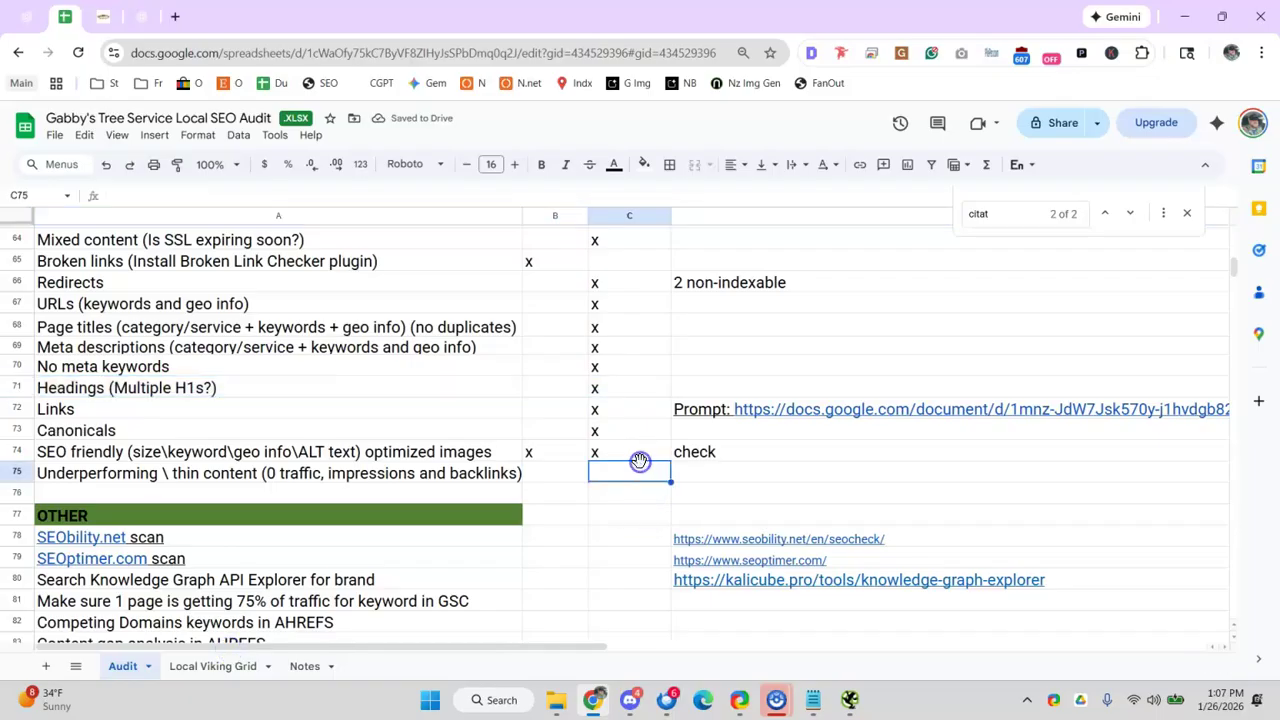
{"action": "type", "text": "x"}
{"action": "left_click", "coordinate": [780, 474]}
{"action": "type", "text": "check"}
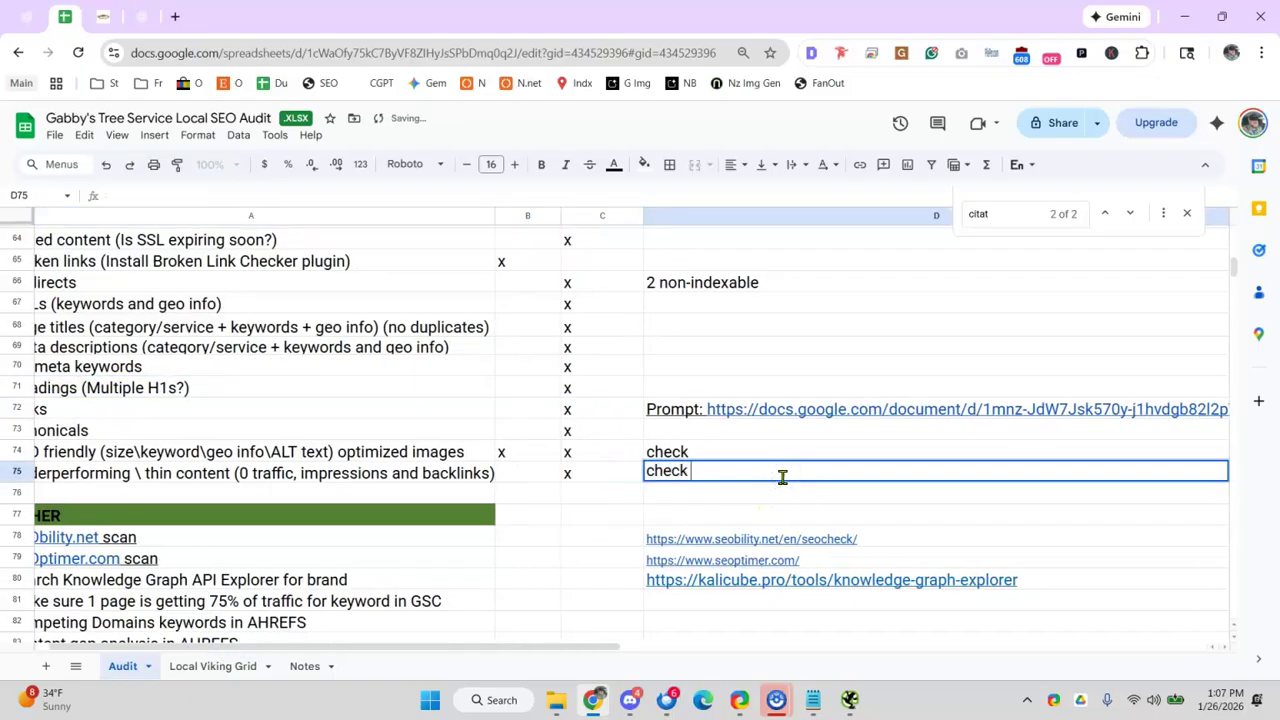
{"action": "left_click", "coordinate": [455, 452]}
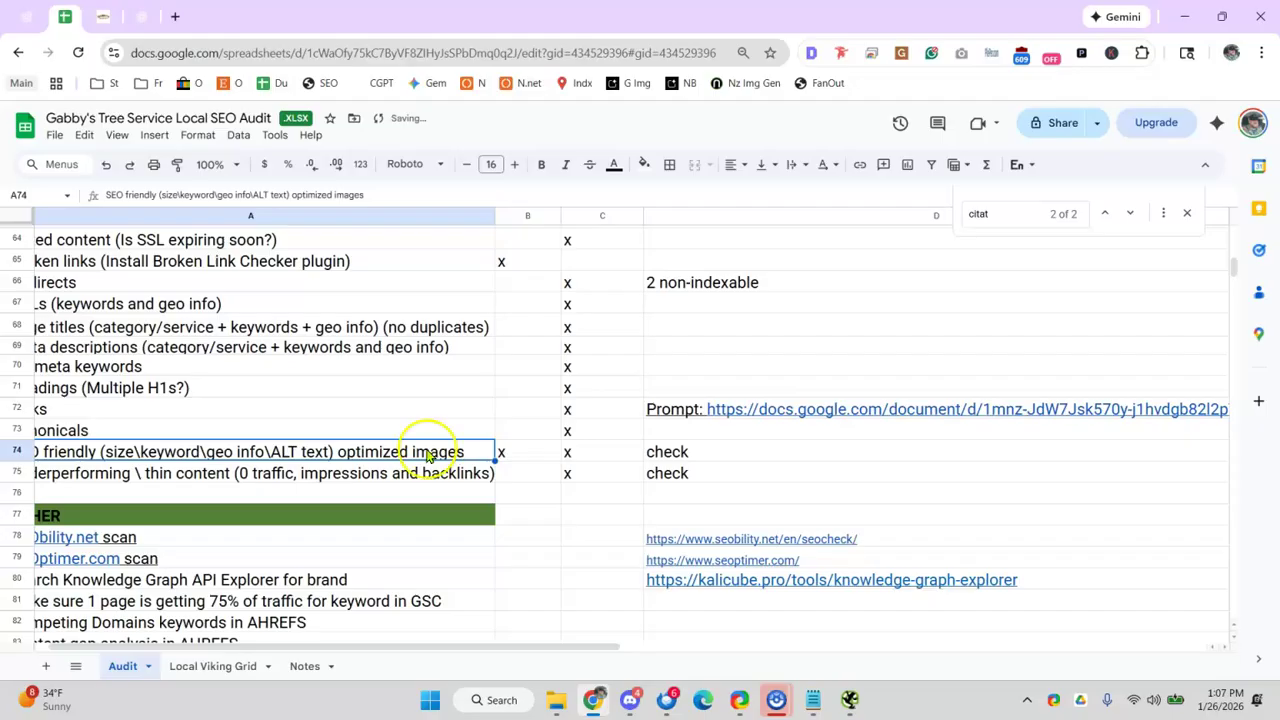
{"action": "scroll", "coordinate": [357, 648], "scroll_direction": "left", "scroll_amount": 1}
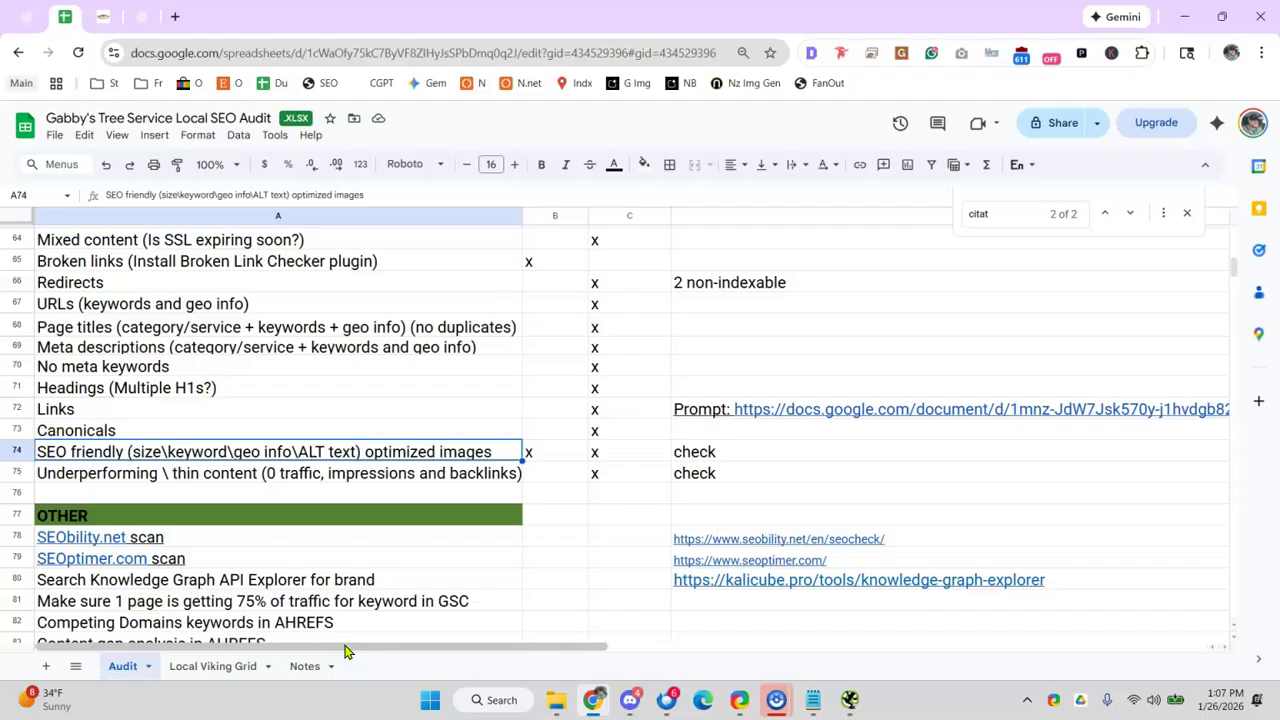
- Open the Seobility scan link from the audit sheet in a new tab
{"action": "left_click", "coordinate": [374, 474]}
{"action": "scroll", "coordinate": [463, 450], "scroll_direction": "down", "scroll_amount": 3}
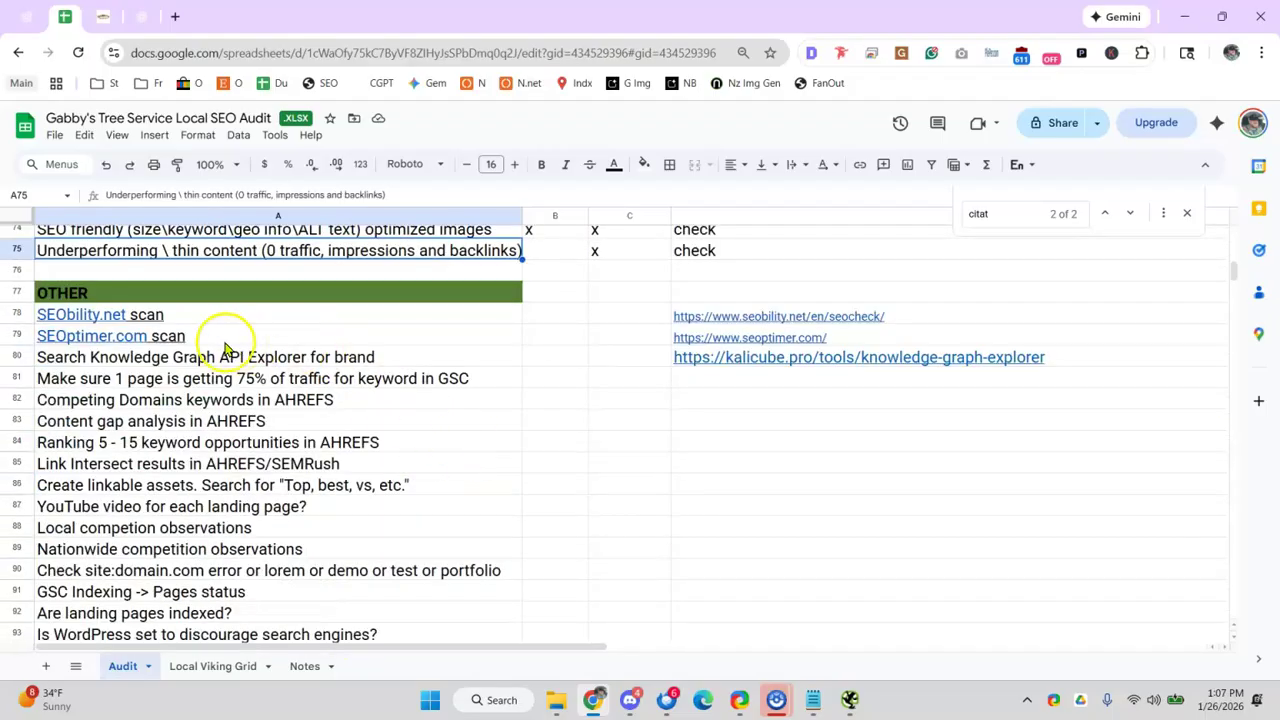
{"action": "left_click", "coordinate": [152, 317]}
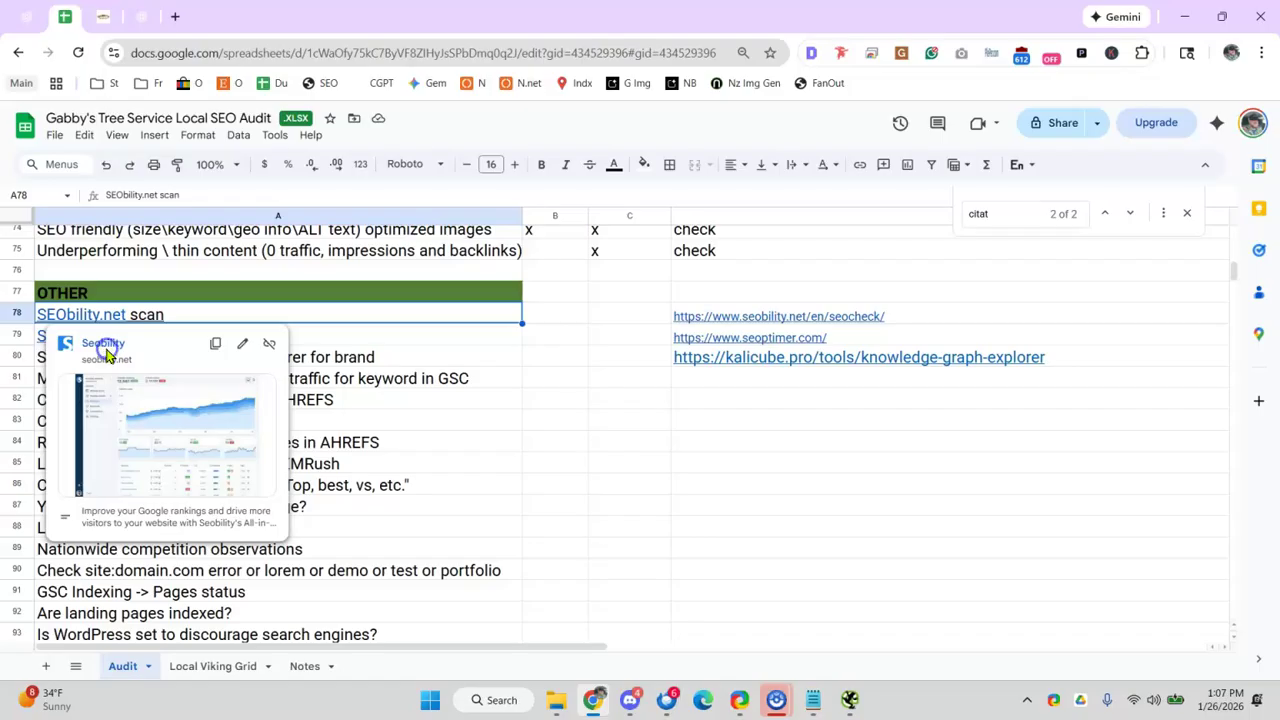
{"action": "left_click", "coordinate": [104, 349]}
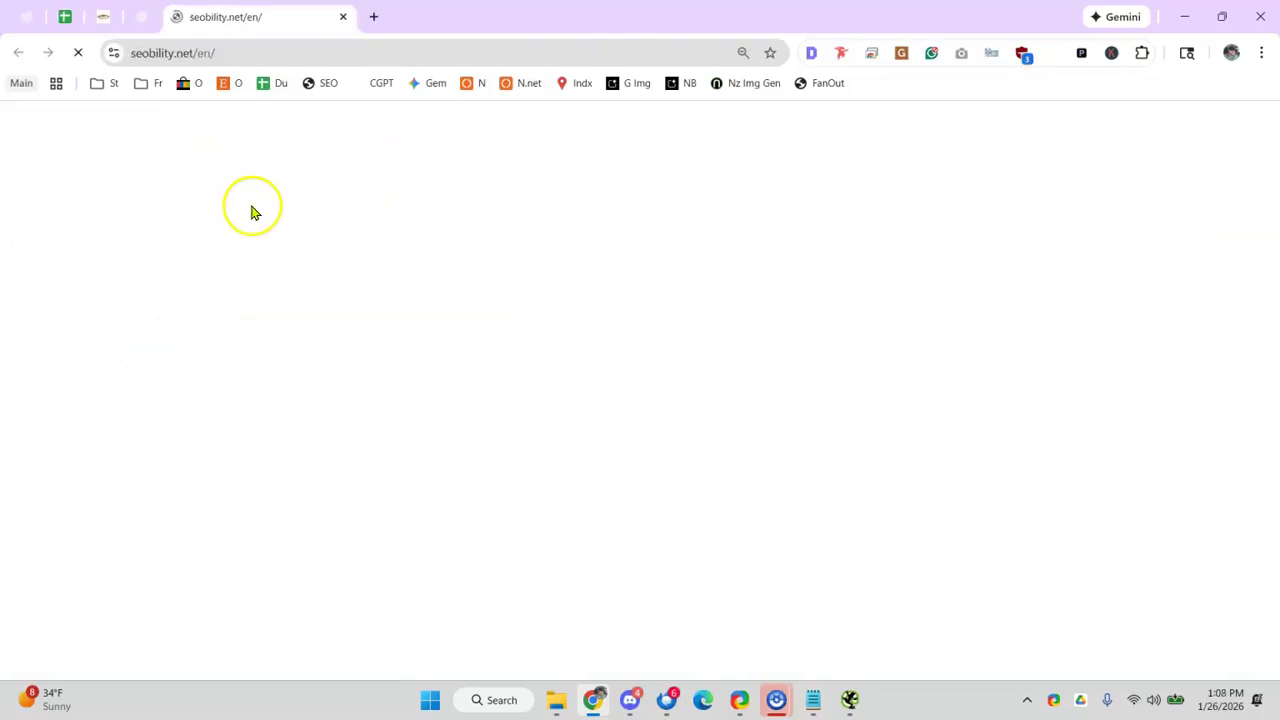
- Select the client site's domain in its tab, then browse the Seobility page
{"action": "left_click", "coordinate": [102, 15]}
{"action": "left_click_drag", "start_coordinate": [243, 49], "coordinate": [94, 49]}
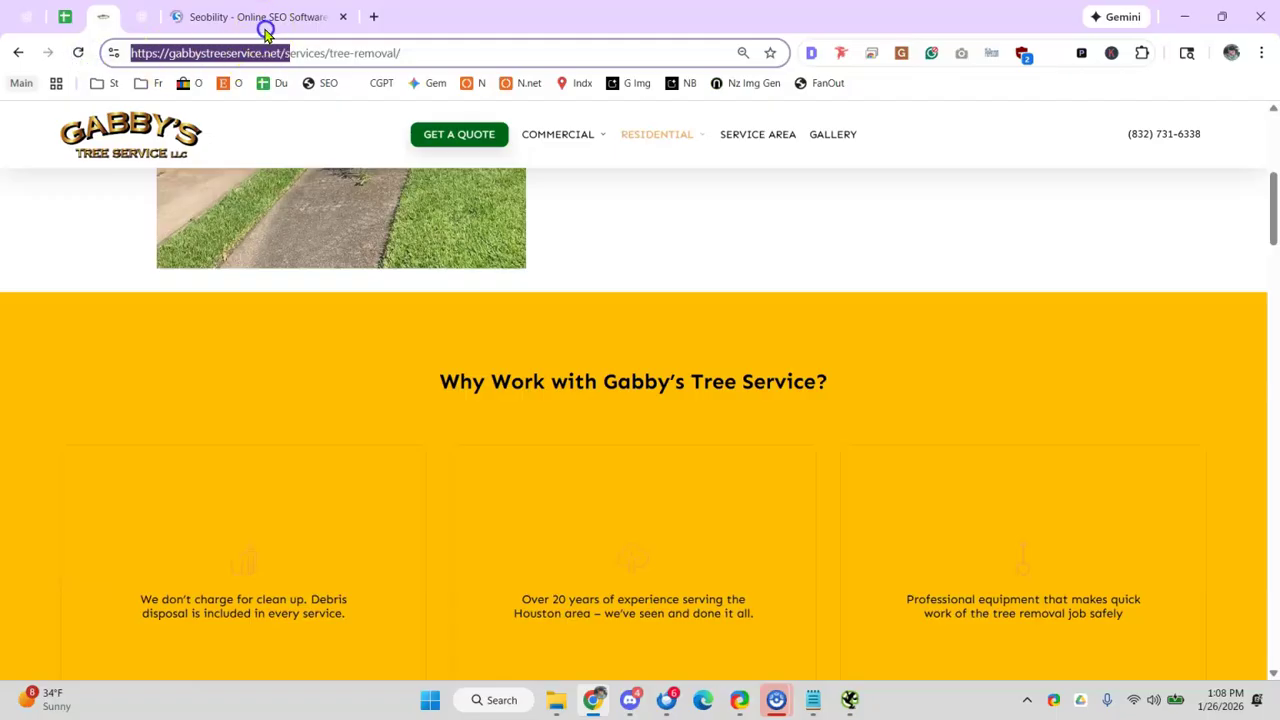
{"action": "left_click", "coordinate": [265, 28]}
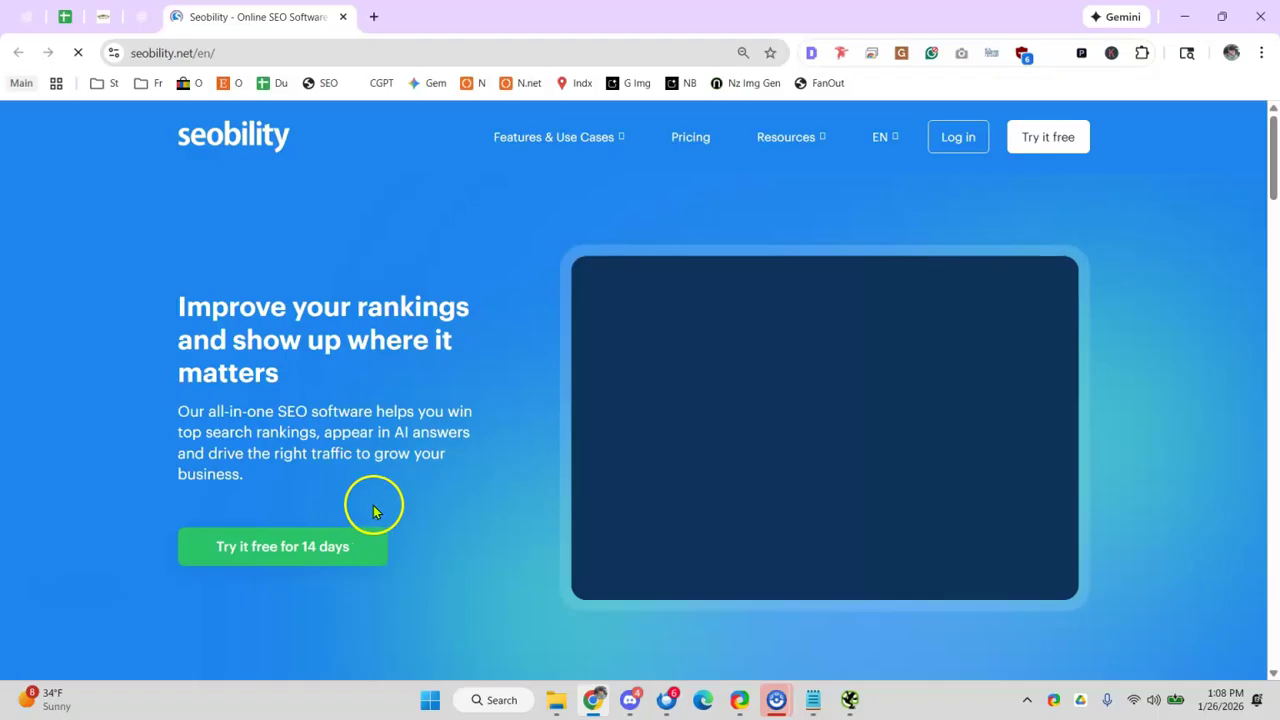
{"action": "scroll", "coordinate": [373, 511], "scroll_direction": "down", "scroll_amount": 6}
{"action": "scroll", "coordinate": [480, 449], "scroll_direction": "up", "scroll_amount": 3}
{"action": "scroll", "coordinate": [469, 437], "scroll_direction": "down", "scroll_amount": 5}
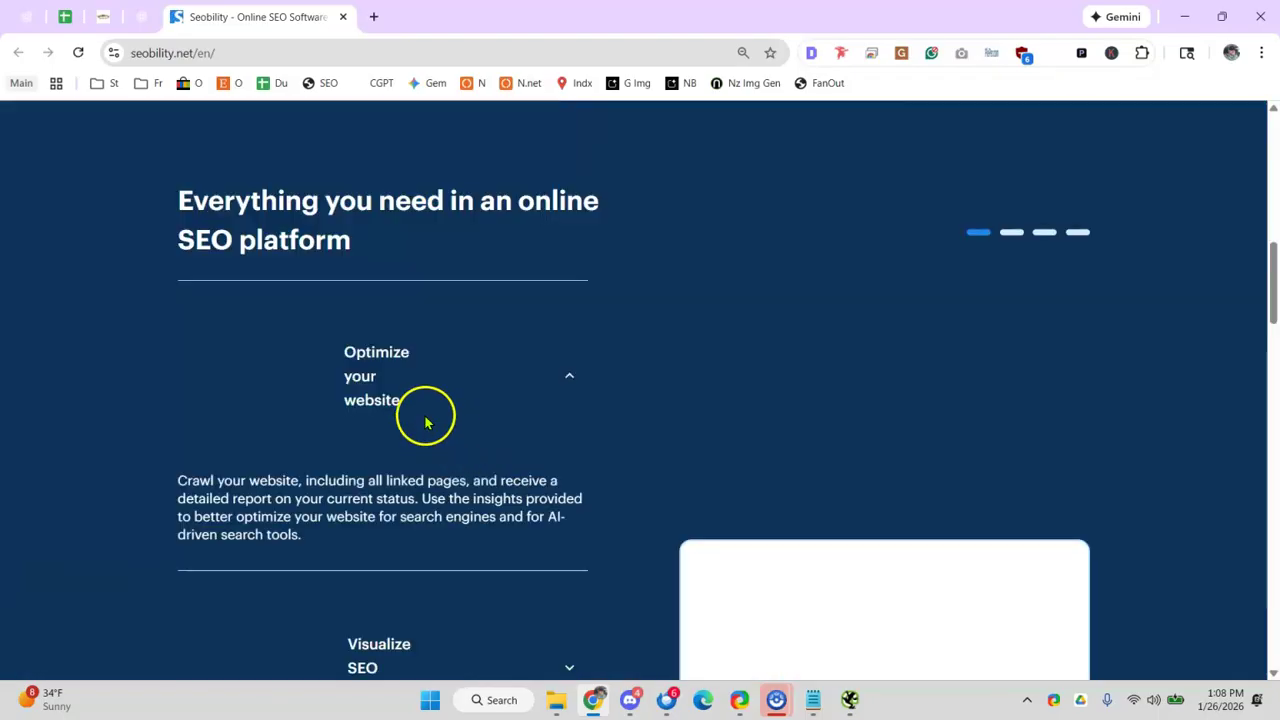
{"action": "scroll", "coordinate": [389, 360], "scroll_direction": "down", "scroll_amount": 6}
{"action": "scroll", "coordinate": [425, 385], "scroll_direction": "up", "scroll_amount": 2}
{"action": "scroll", "coordinate": [425, 385], "scroll_direction": "down", "scroll_amount": 4}
{"action": "scroll", "coordinate": [437, 360], "scroll_direction": "up", "scroll_amount": 12}
{"action": "scroll", "coordinate": [391, 357], "scroll_direction": "down", "scroll_amount": 1}
{"action": "scroll", "coordinate": [300, 250], "scroll_direction": "up", "scroll_amount": 2}
- Search for 'seobility scan' and open Seobility's SEO Checker page
{"action": "left_click", "coordinate": [222, 55]}
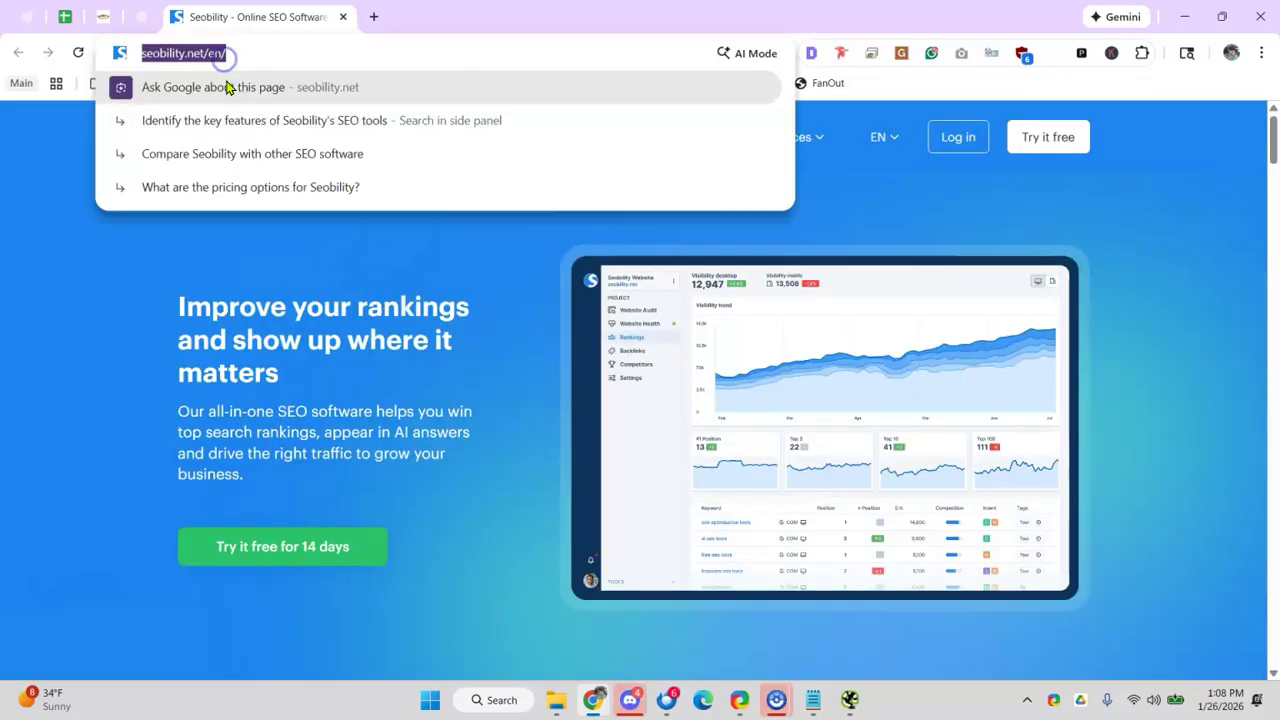
{"action": "type", "text": "seobilty scan"}
{"action": "key", "text": "Return"}
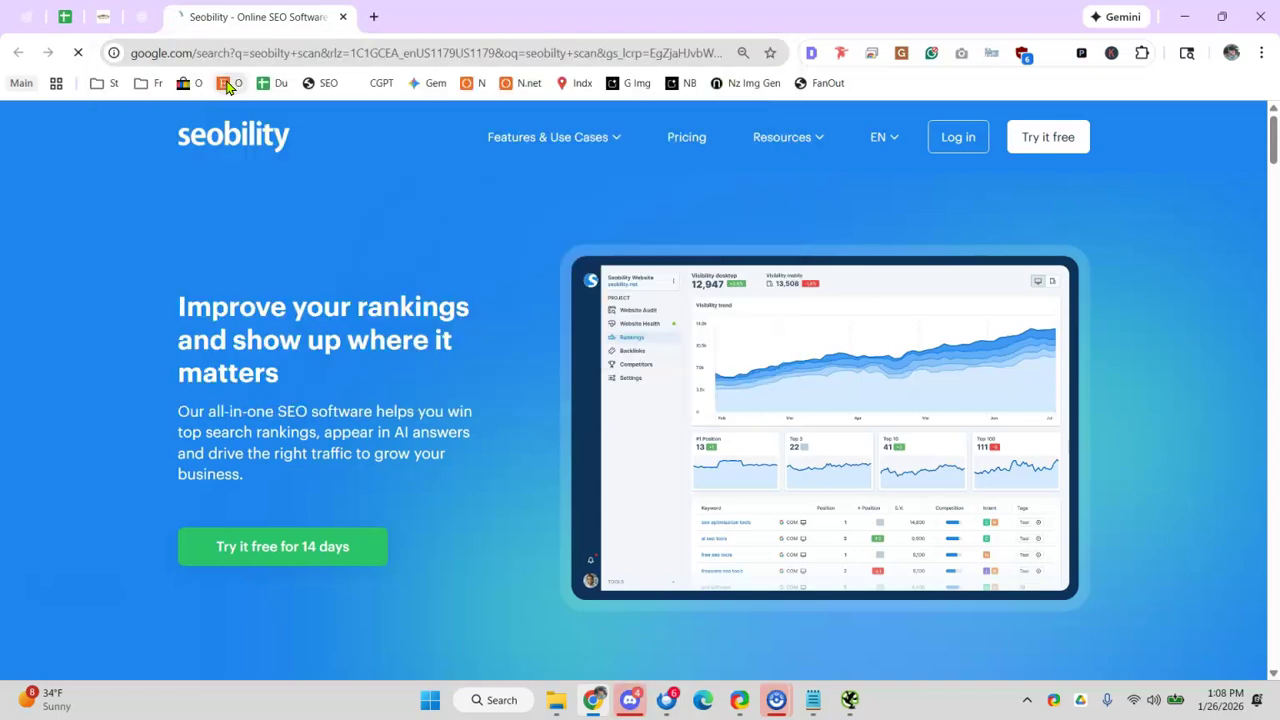
{"action": "left_click", "coordinate": [205, 338]}
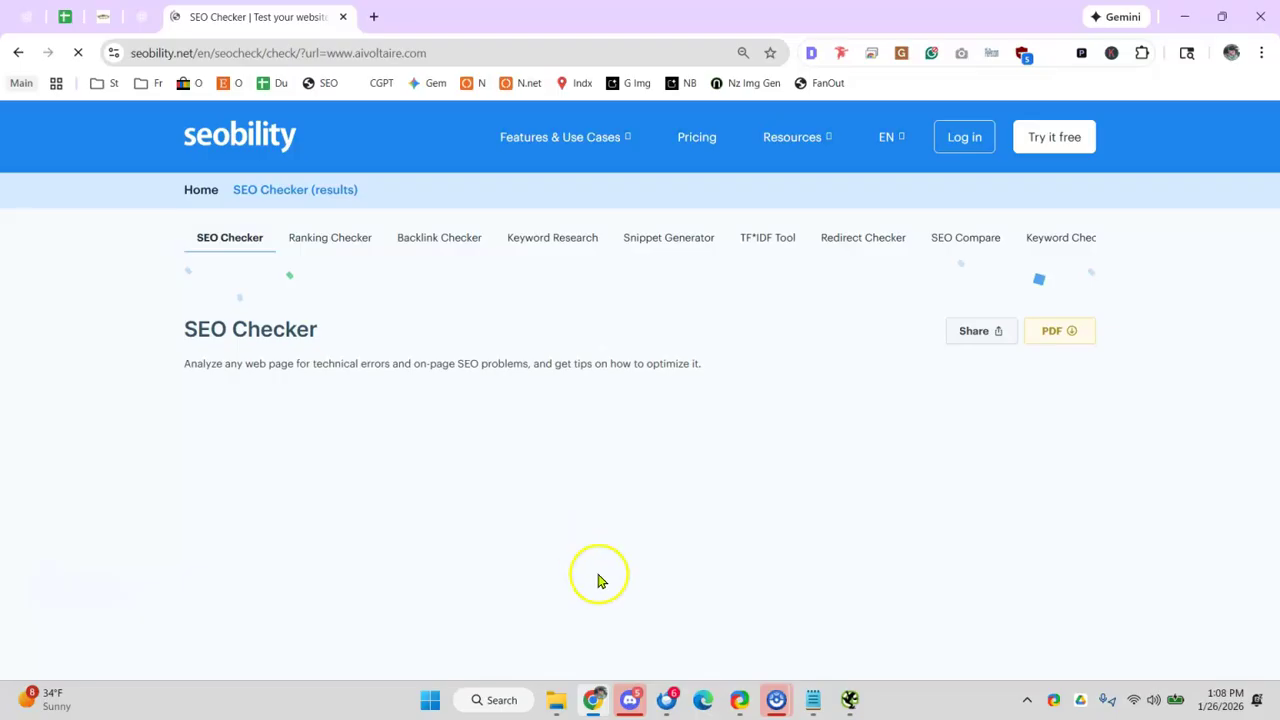
{"action": "left_click", "coordinate": [630, 697]}
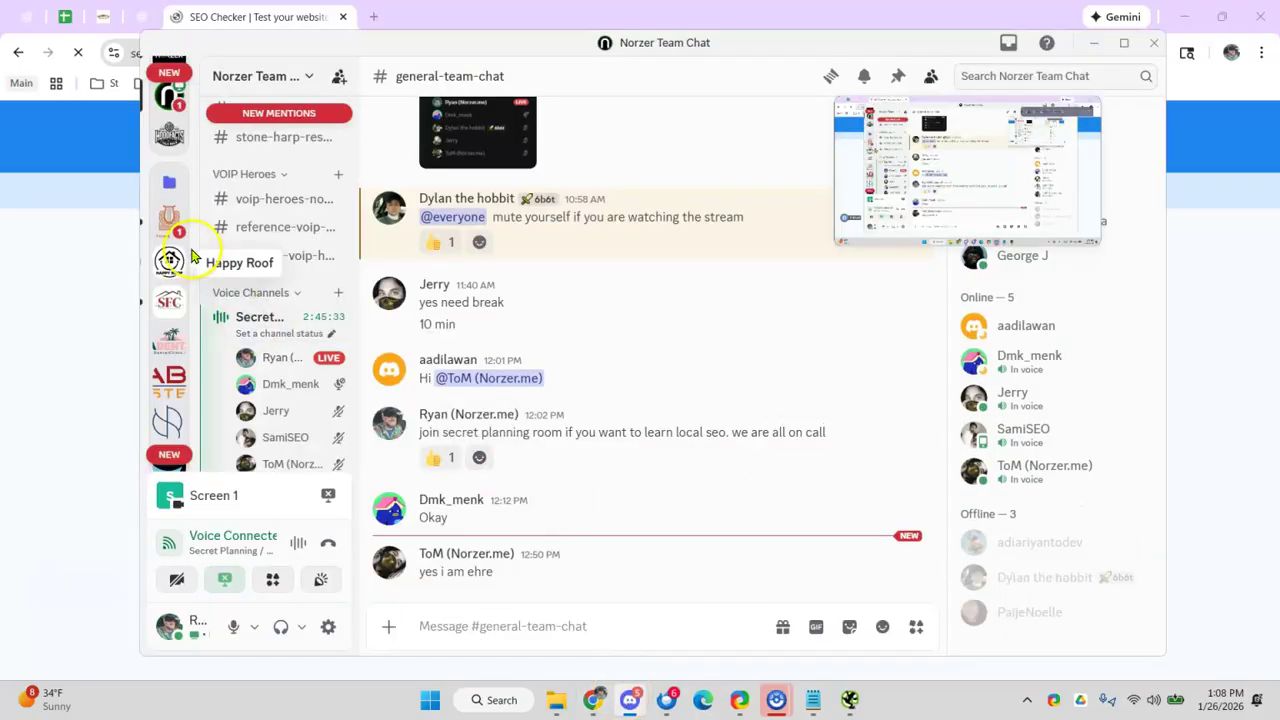
{"action": "scroll", "coordinate": [172, 150], "scroll_direction": "up", "scroll_amount": 2}
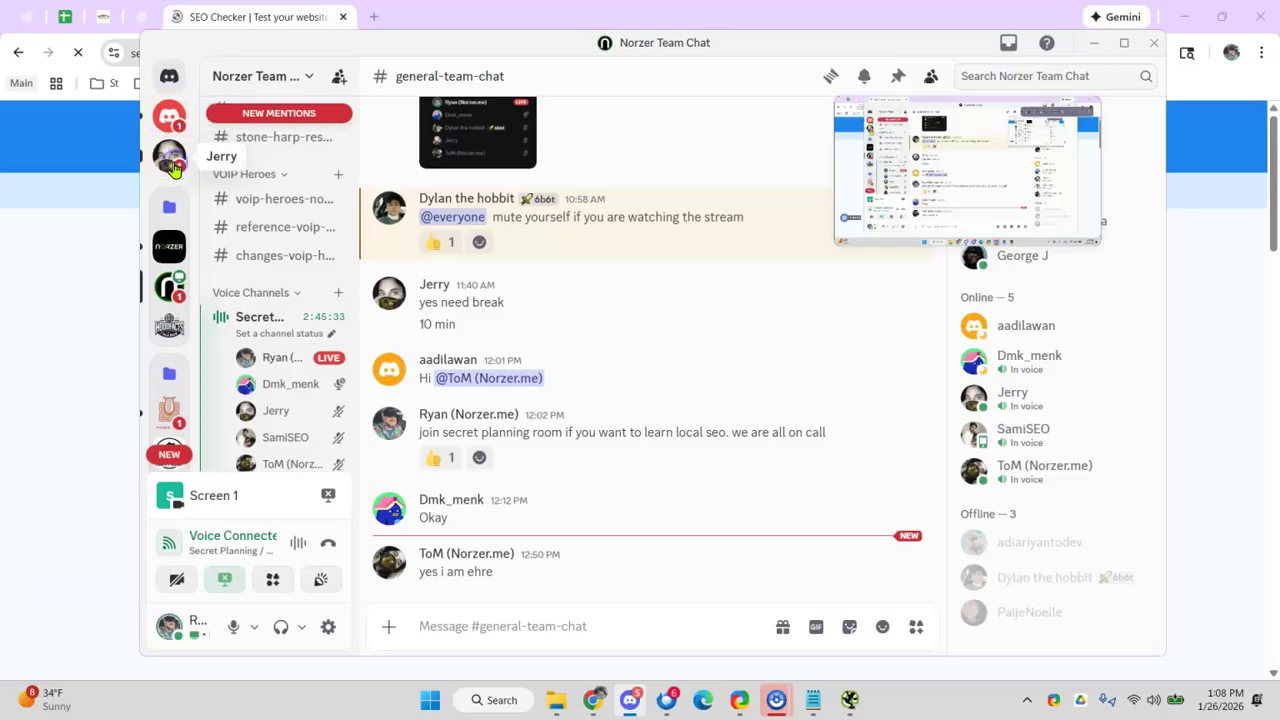
{"action": "left_click", "coordinate": [172, 168]}
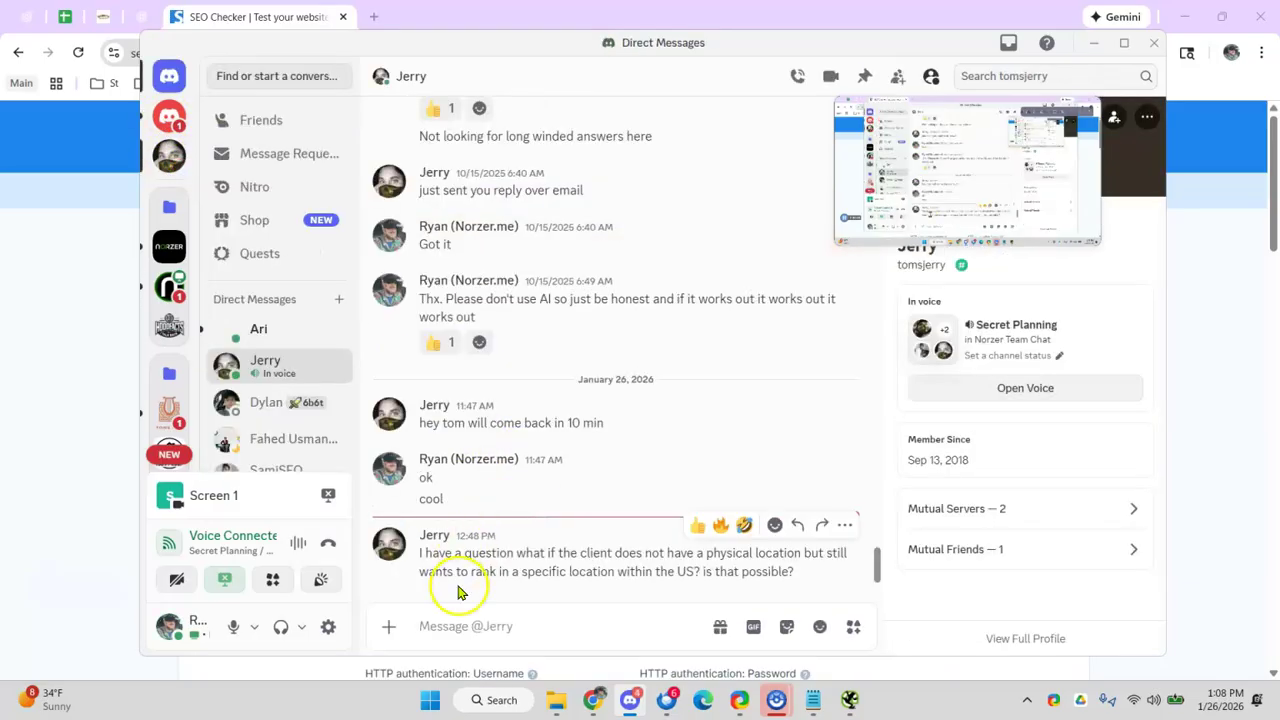
{"action": "left_click_drag", "start_coordinate": [508, 553], "coordinate": [523, 553]}
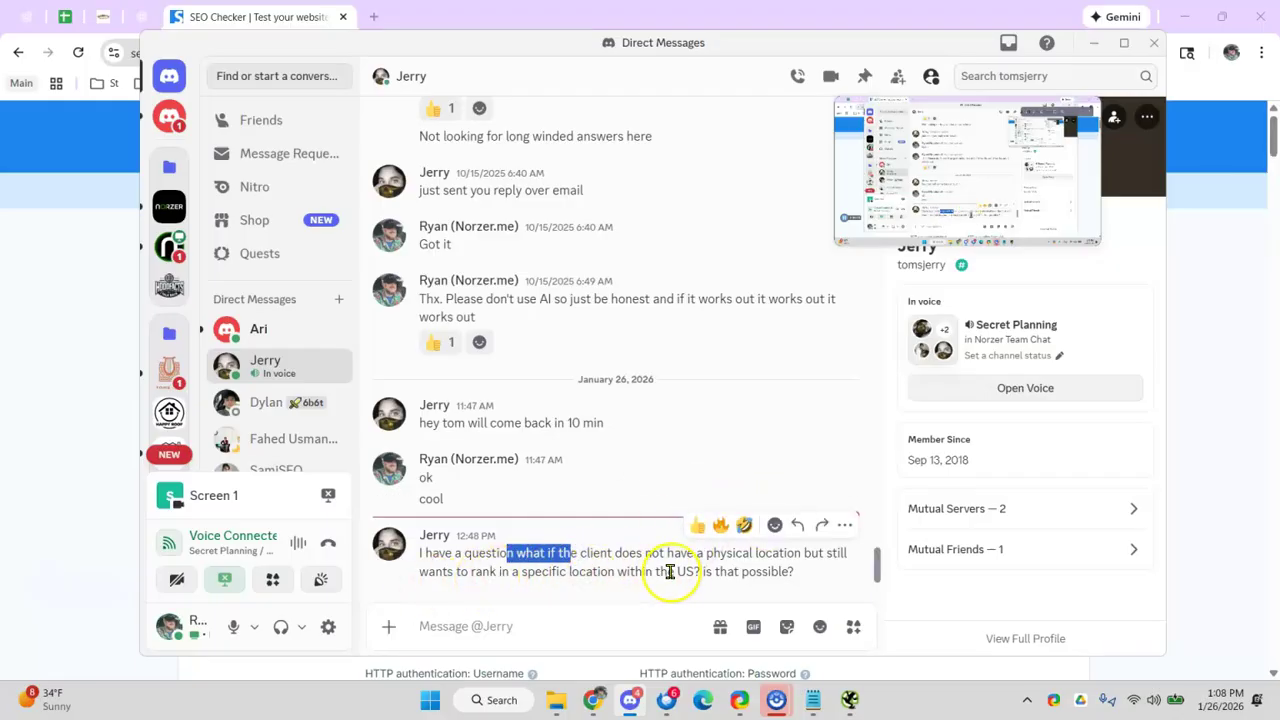
{"action": "left_click_drag", "start_coordinate": [580, 571], "coordinate": [594, 571]}
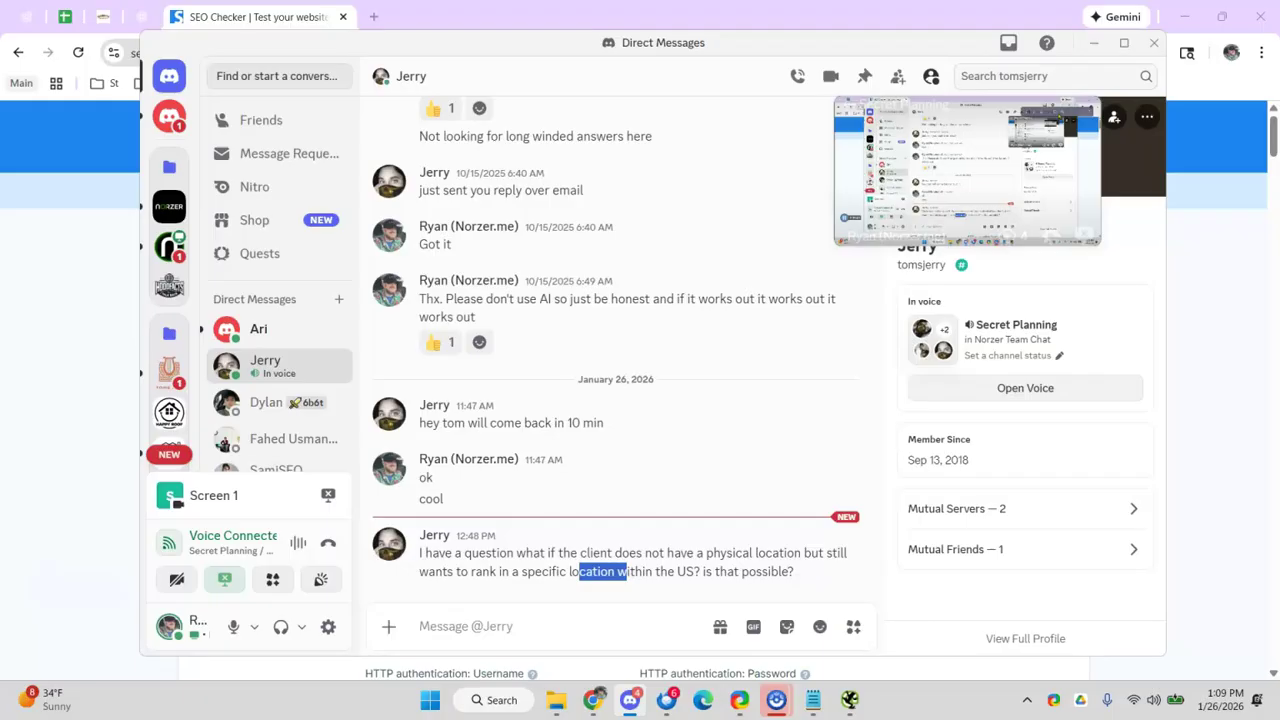
{"action": "left_click", "coordinate": [1094, 42]}
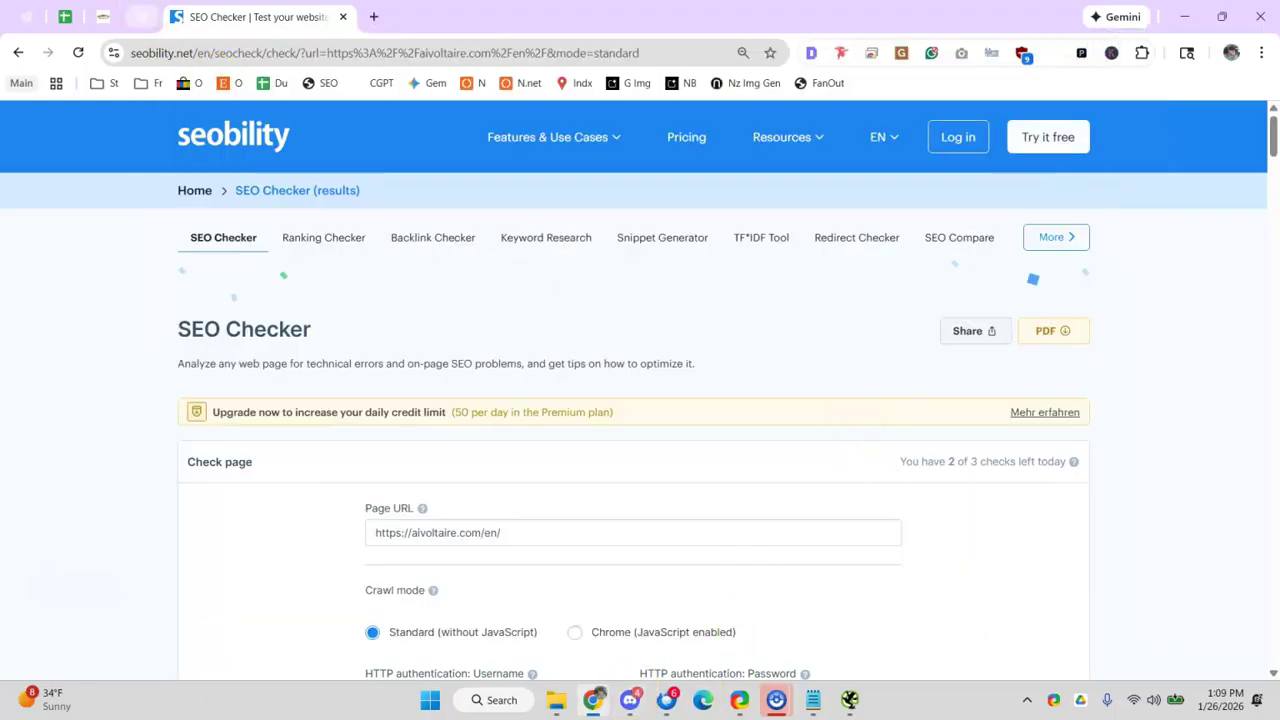
- Review the audit's 'Explain Proximity, Relevance, Prominence' note and the checklist rows below
{"action": "left_click", "coordinate": [63, 17]}
{"action": "scroll", "coordinate": [357, 329], "scroll_direction": "up", "scroll_amount": 20}
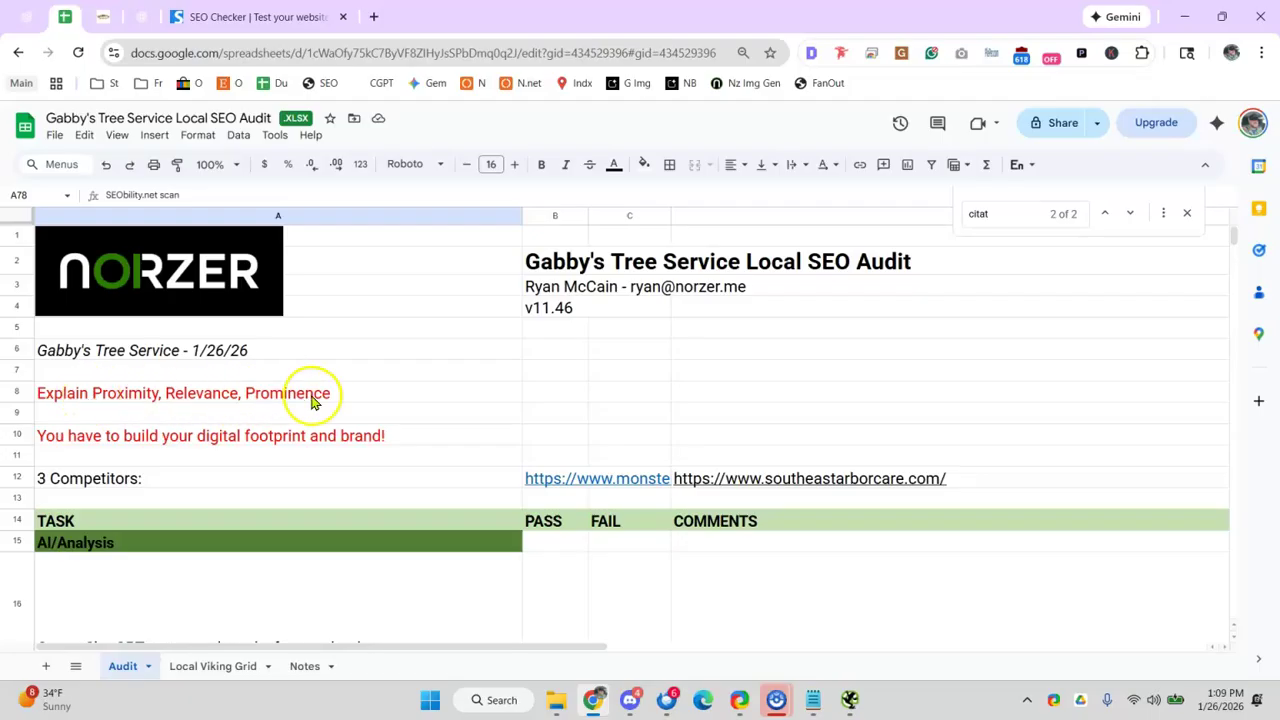
{"action": "left_click", "coordinate": [118, 397]}
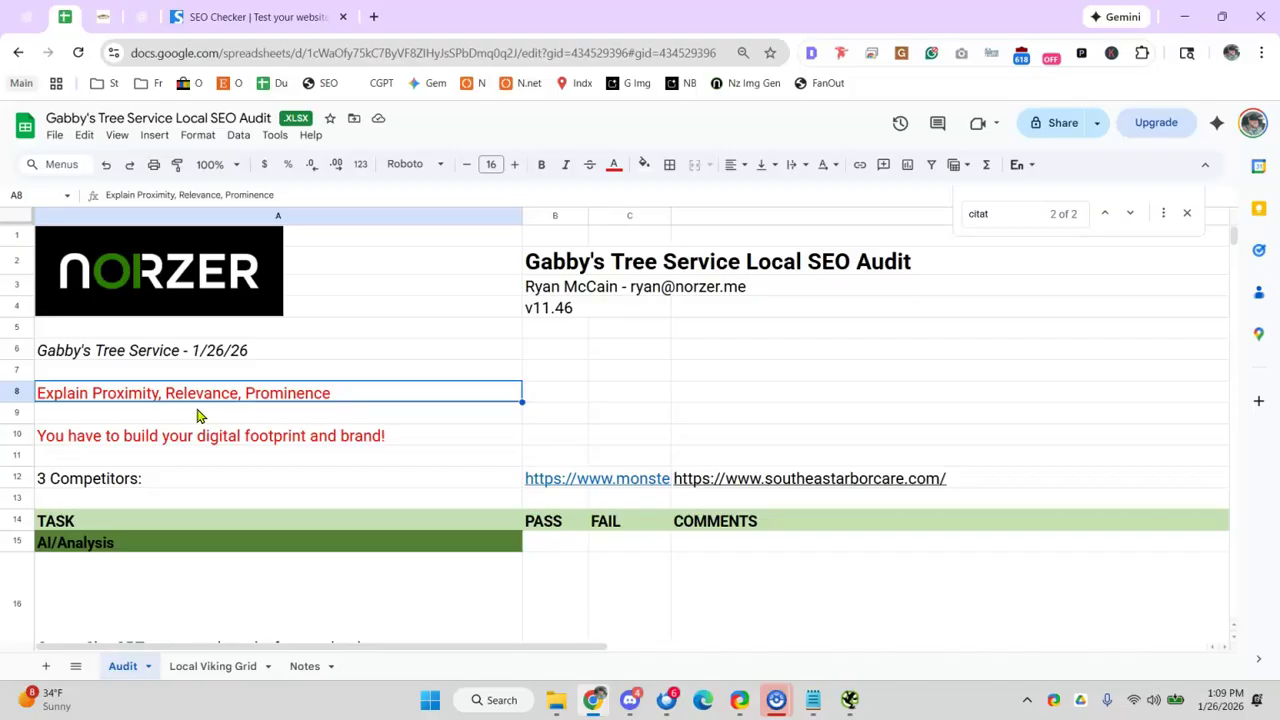
{"action": "scroll", "coordinate": [197, 415], "scroll_direction": "down", "scroll_amount": 12}
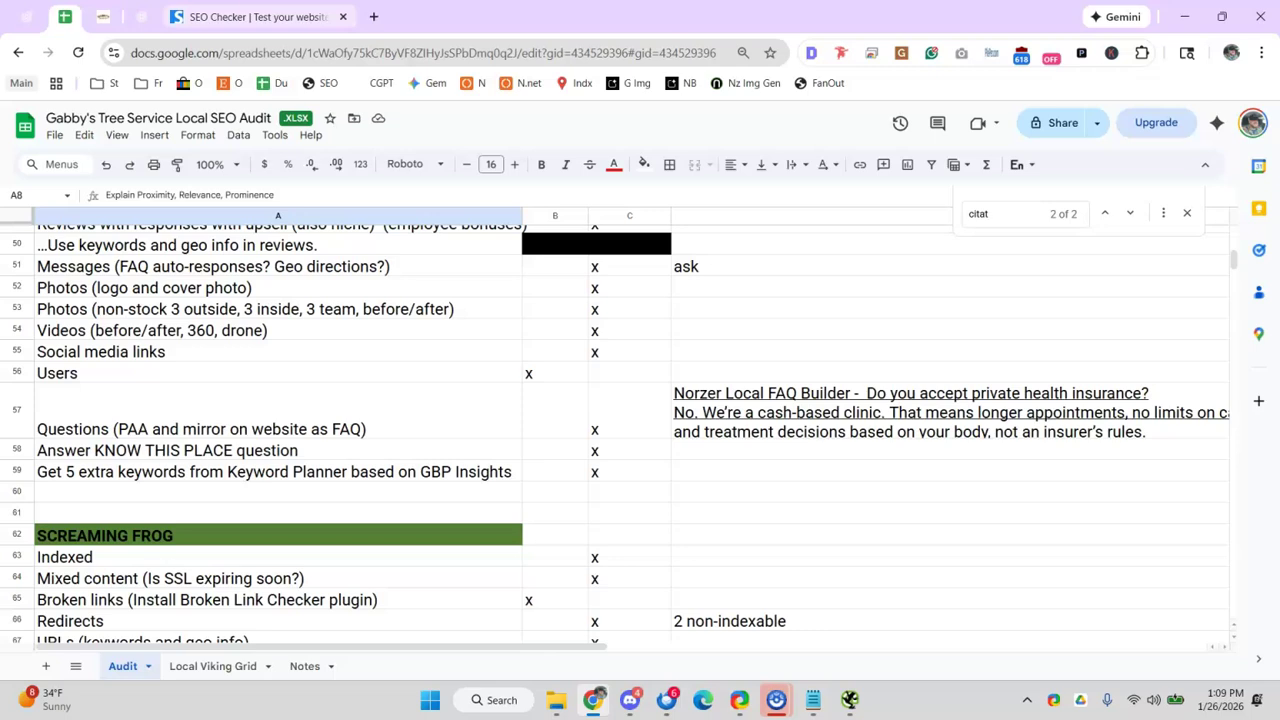
{"action": "triple_click", "coordinate": [466, 532]}
{"action": "key", "text": "ctrl+v"}
{"action": "scroll", "coordinate": [826, 477], "scroll_direction": "down", "scroll_amount": 2}
{"action": "left_click", "coordinate": [629, 699]}
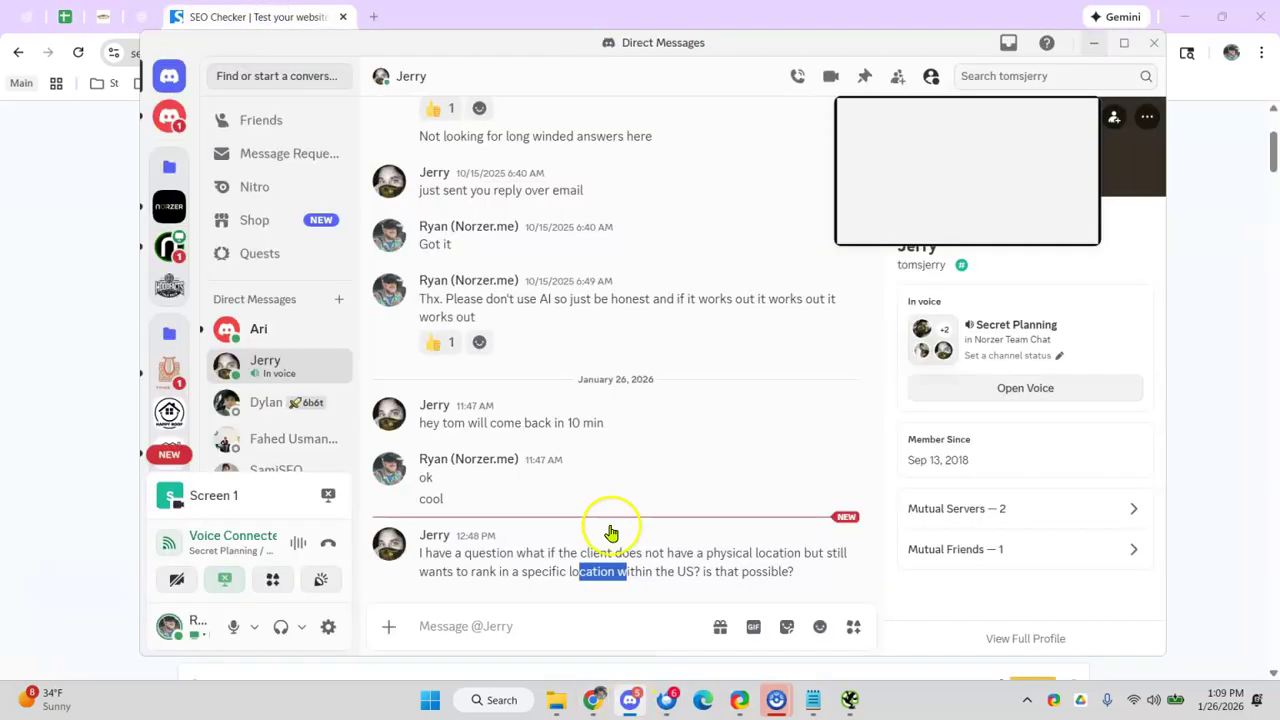
{"action": "left_click", "coordinate": [49, 399]}
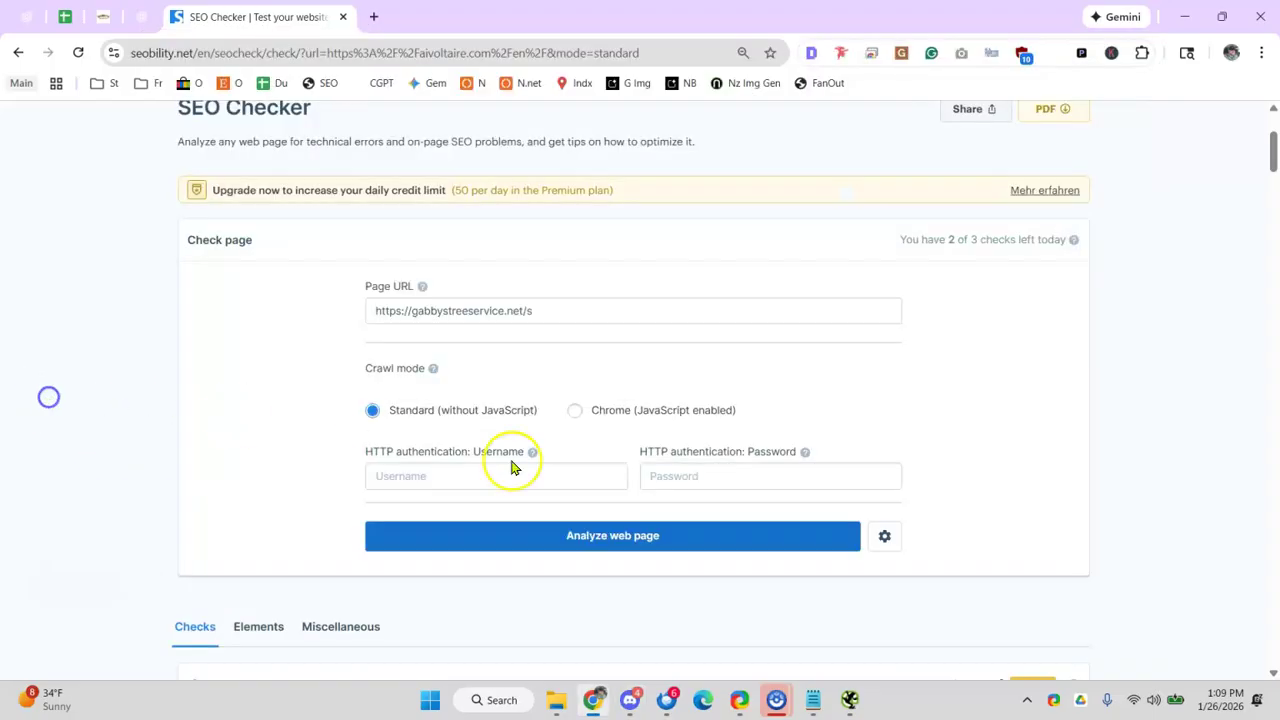
{"action": "left_click", "coordinate": [581, 311]}
{"action": "key", "text": "BackSpace"}
{"action": "left_click", "coordinate": [591, 536]}
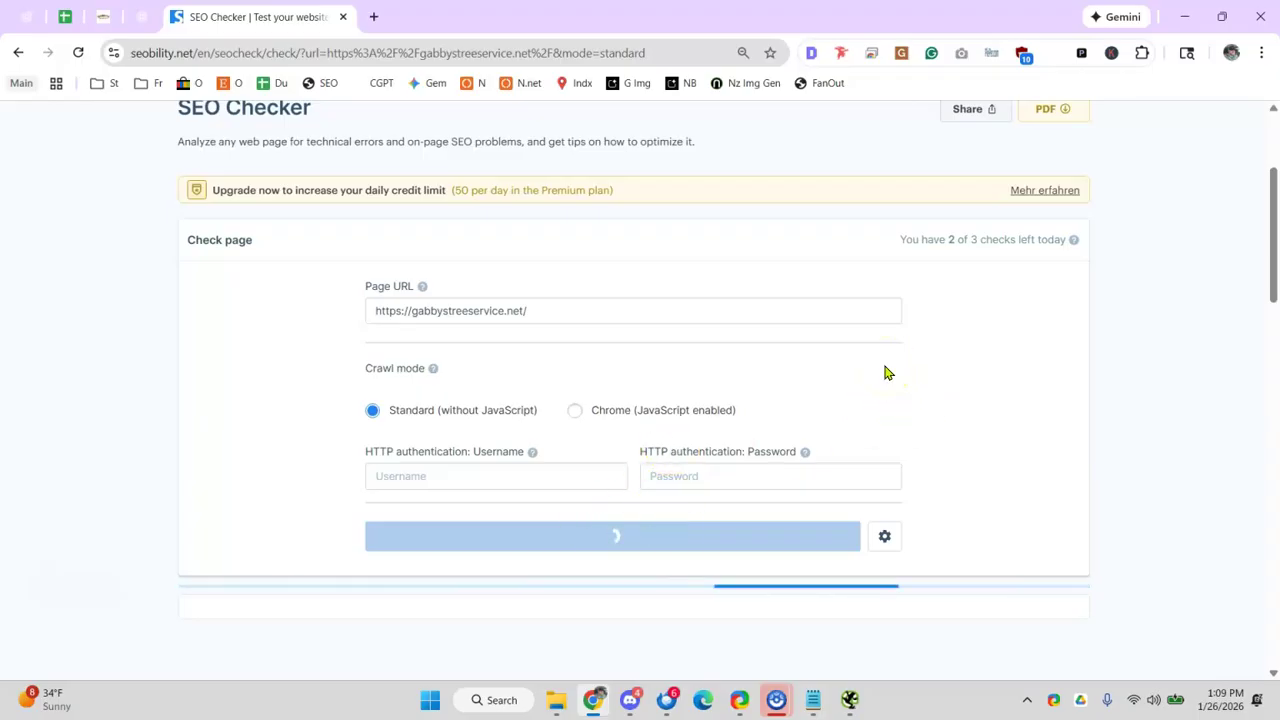
- Find the Seobility link in D78, then start a 'check' note in C79 for SEOptimer.com
{"action": "left_click", "coordinate": [64, 16]}
{"action": "scroll", "coordinate": [540, 460], "scroll_direction": "up", "scroll_amount": 3}
{"action": "scroll", "coordinate": [594, 446], "scroll_direction": "down", "scroll_amount": 7}
{"action": "scroll", "coordinate": [613, 433], "scroll_direction": "down", "scroll_amount": 2}
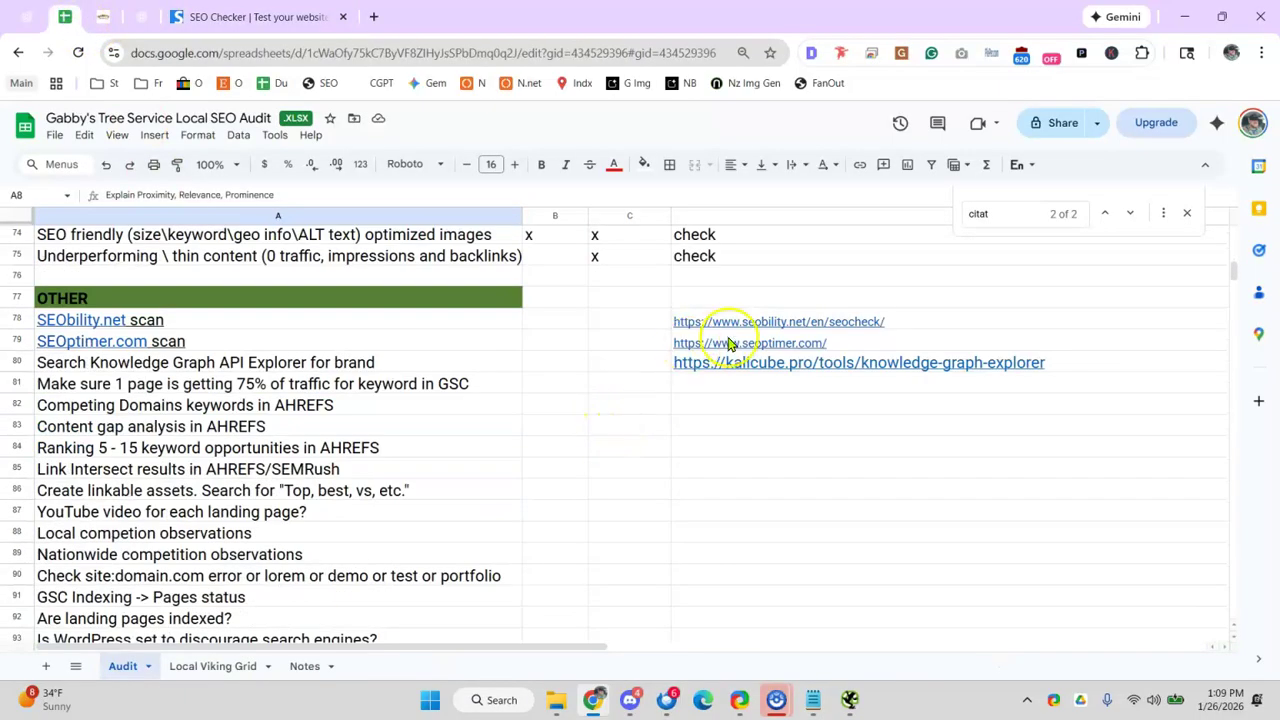
{"action": "left_click", "coordinate": [865, 324]}
{"action": "left_click", "coordinate": [995, 321]}
{"action": "left_click", "coordinate": [972, 321]}
{"action": "left_click", "coordinate": [397, 343]}
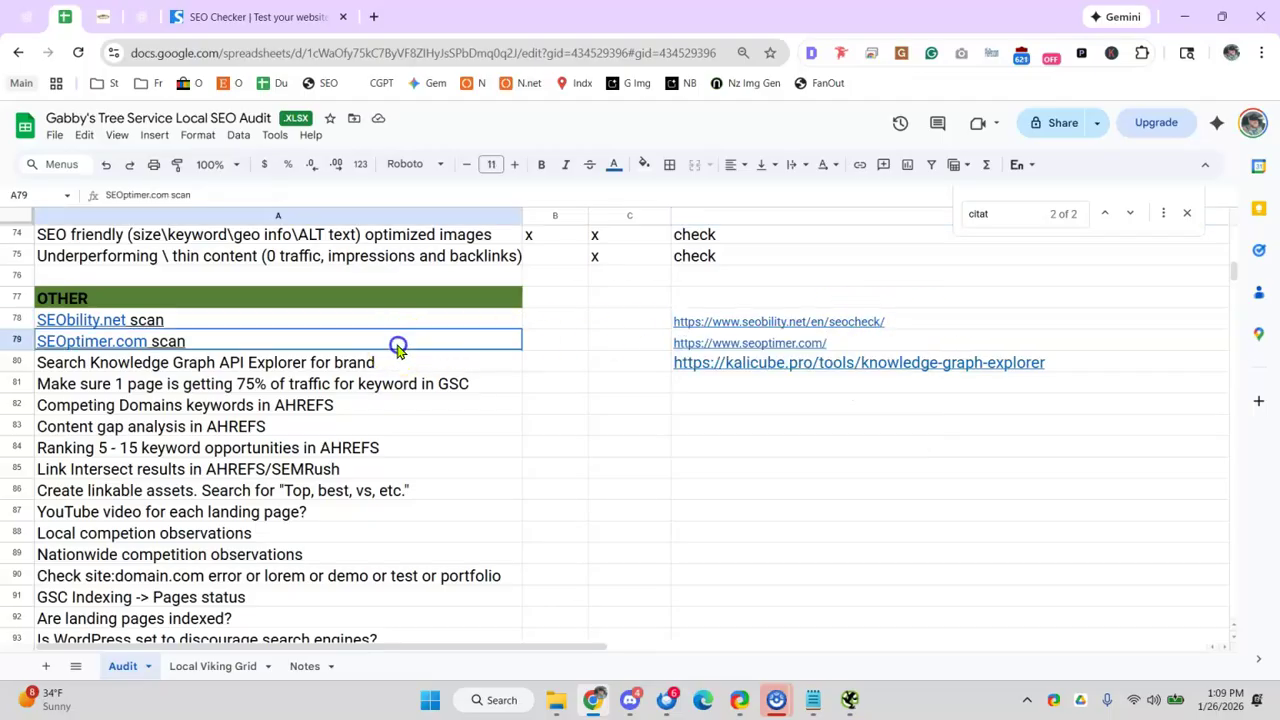
{"action": "left_click", "coordinate": [623, 343]}
{"action": "type", "text": "cehck"}
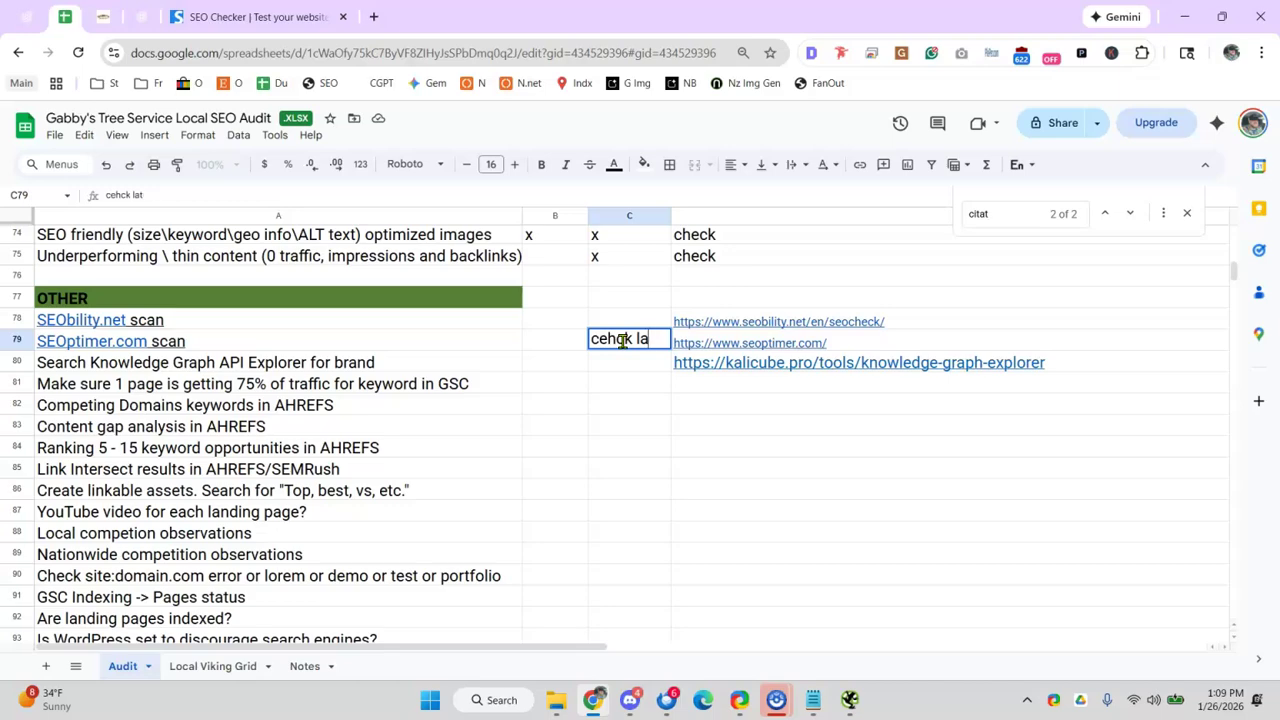
{"action": "key", "text": "BackSpace"}
- Back in Seobility's results, highlight the 'only one H1 heading' to-do item
{"action": "left_click", "coordinate": [340, 24]}
{"action": "scroll", "coordinate": [405, 395], "scroll_direction": "down", "scroll_amount": 8}
{"action": "scroll", "coordinate": [397, 398], "scroll_direction": "down", "scroll_amount": 2}
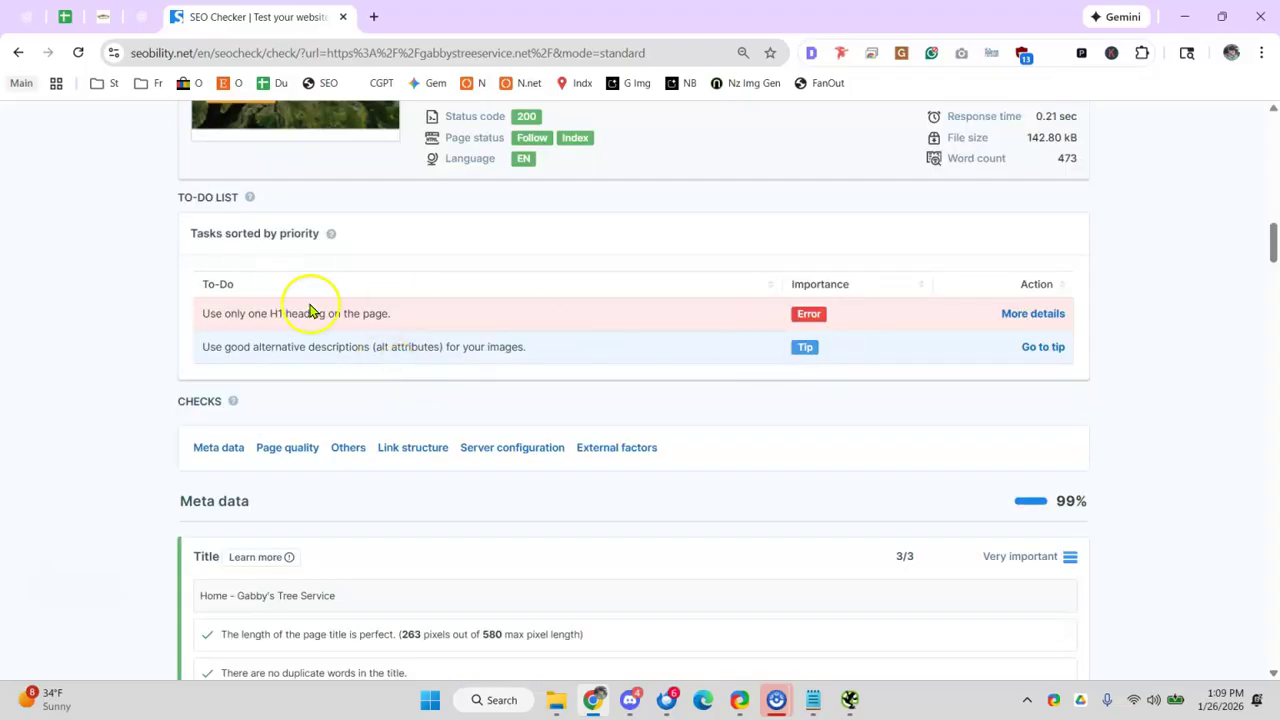
{"action": "left_click_drag", "start_coordinate": [221, 314], "coordinate": [427, 322]}
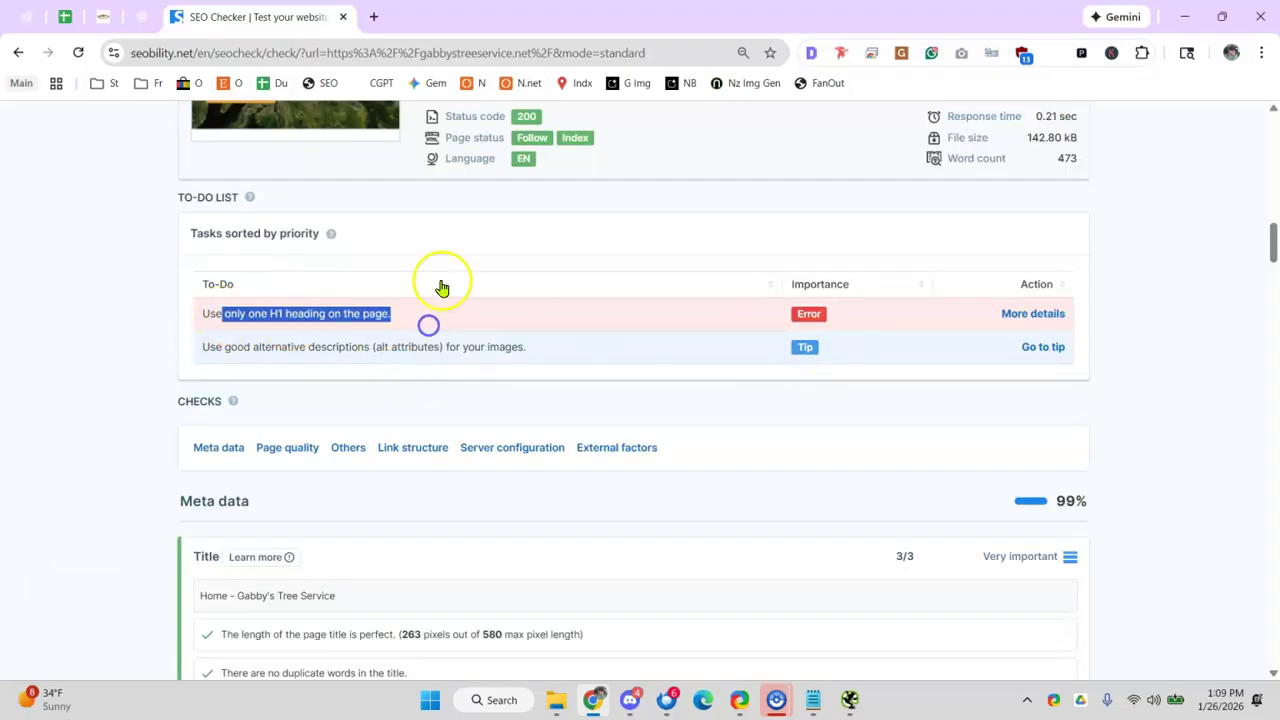
- Go to the client site's home page and run the Detailed SEO Extension analysis
{"action": "left_click", "coordinate": [100, 17]}
{"action": "scroll", "coordinate": [333, 237], "scroll_direction": "up", "scroll_amount": 10}
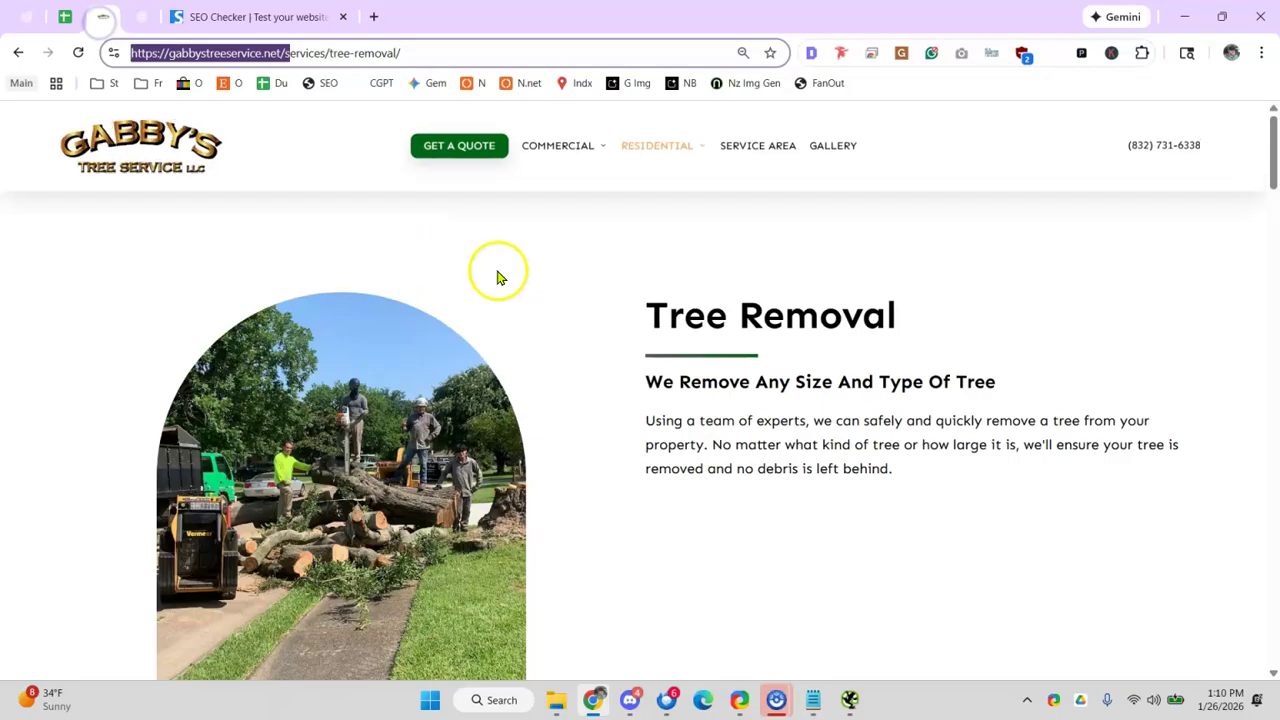
{"action": "left_click", "coordinate": [88, 145]}
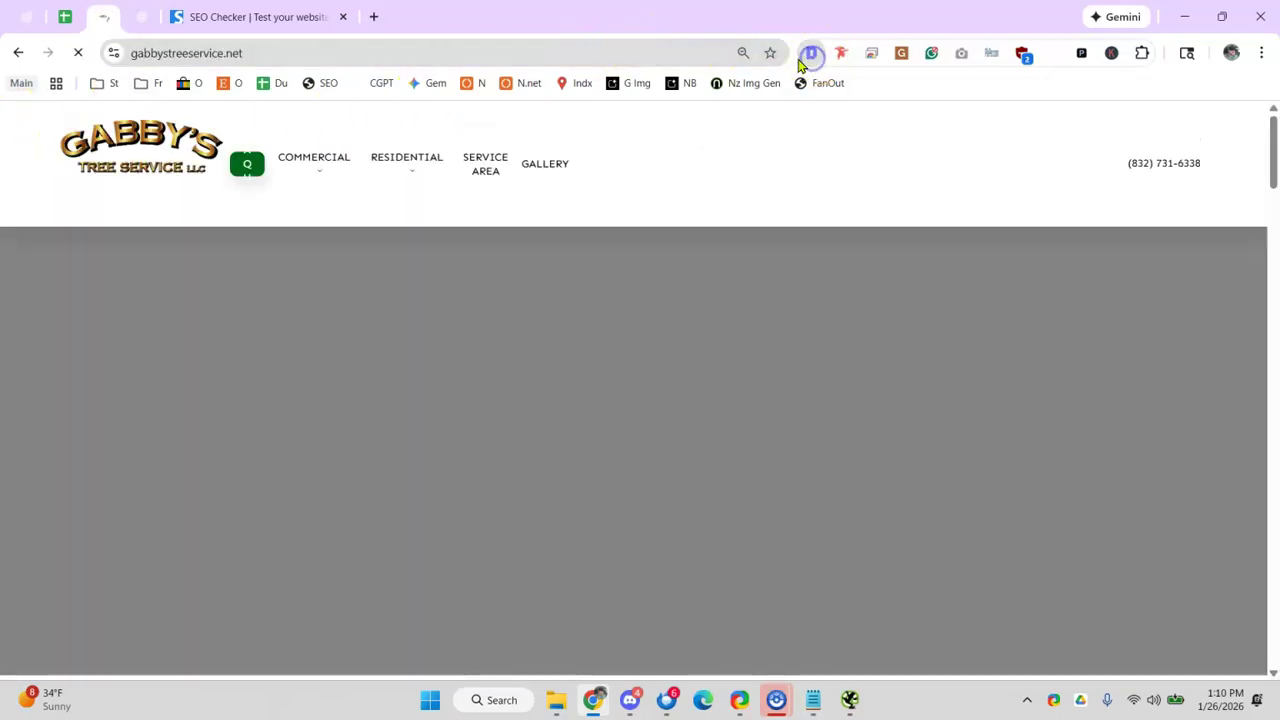
{"action": "left_click", "coordinate": [805, 57]}
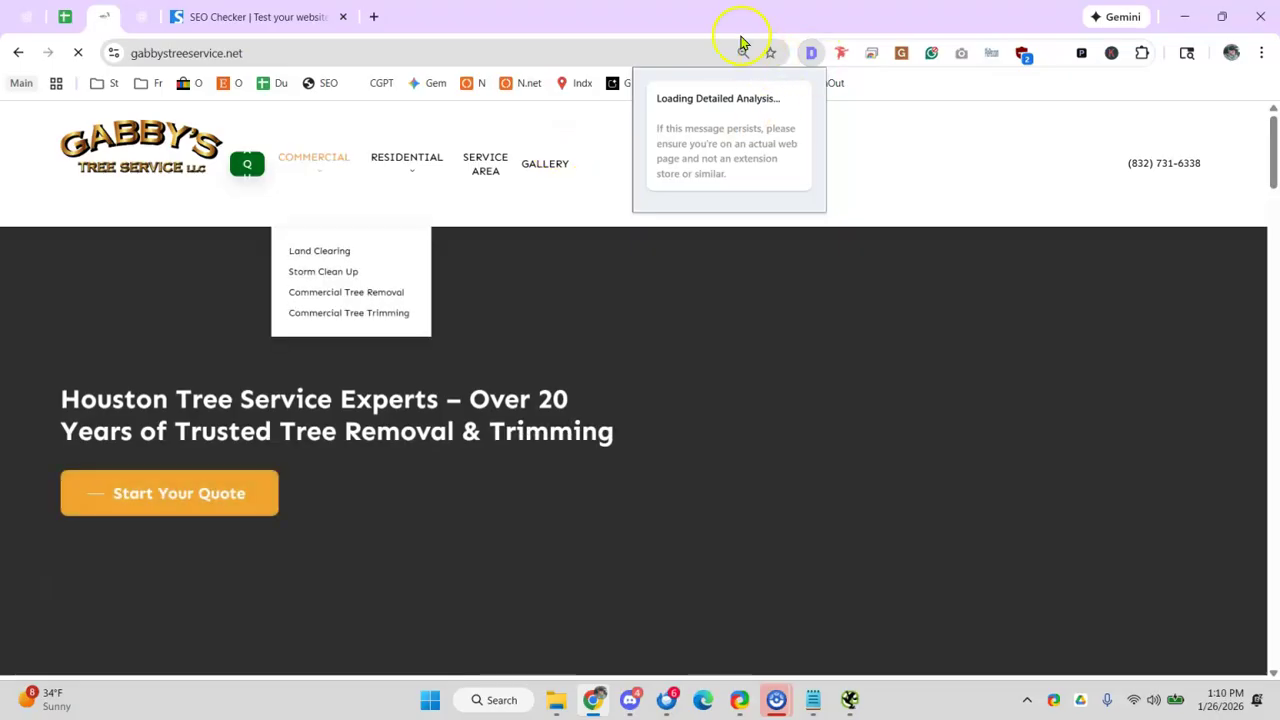
{"action": "left_click", "coordinate": [698, 25]}
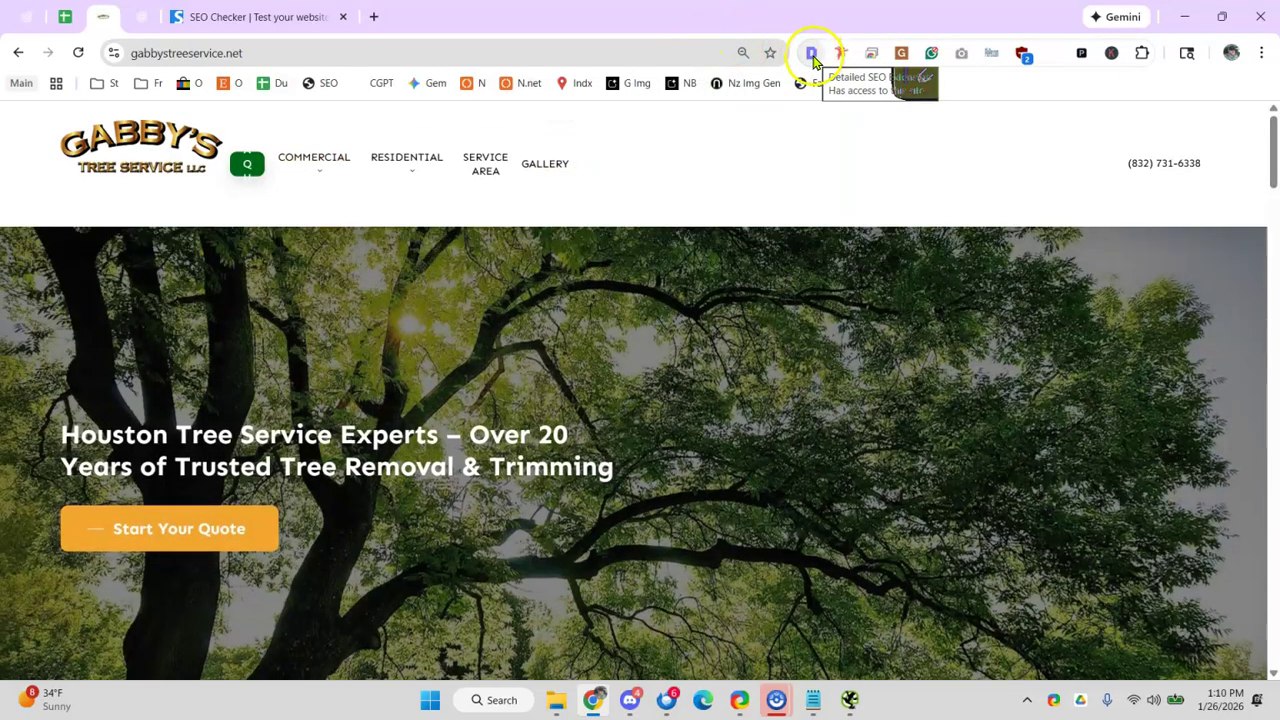
{"action": "left_click", "coordinate": [811, 55]}
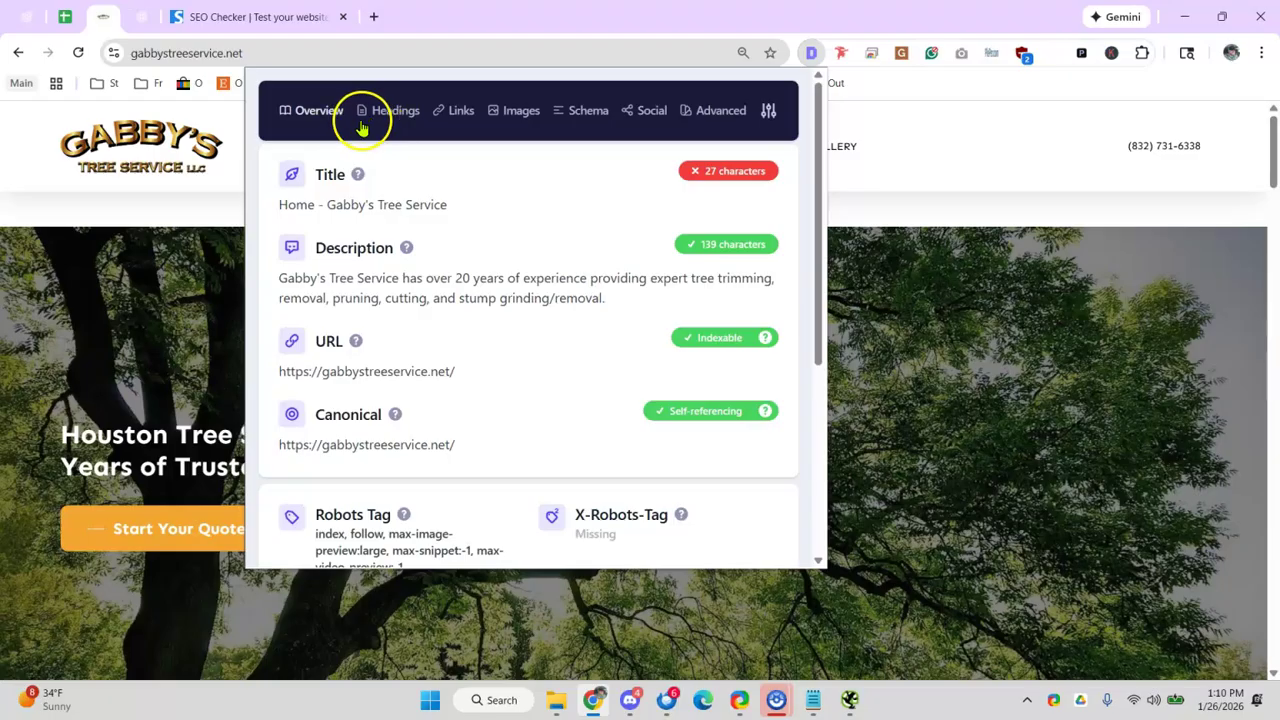
- Check the page title and heading outline, highlighting the Houston and Trusted Tree Experts H1s
{"action": "double_click", "coordinate": [331, 175]}
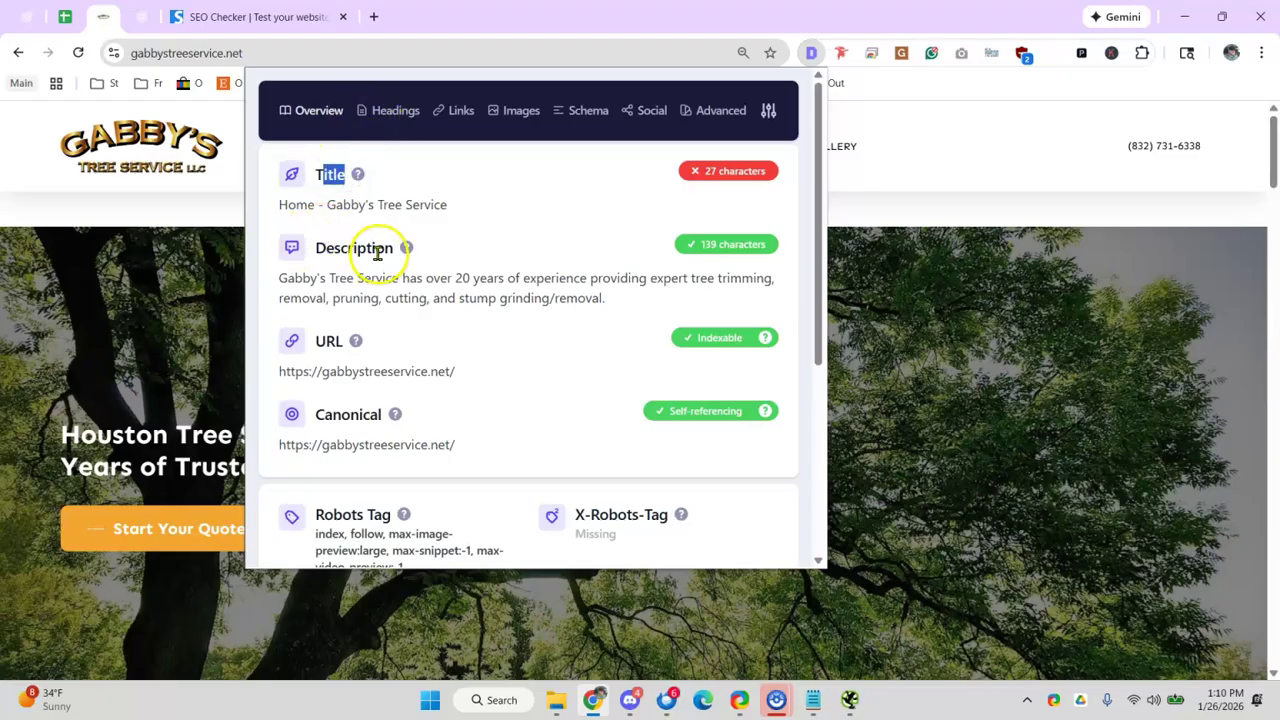
{"action": "scroll", "coordinate": [400, 420], "scroll_direction": "down", "scroll_amount": 3}
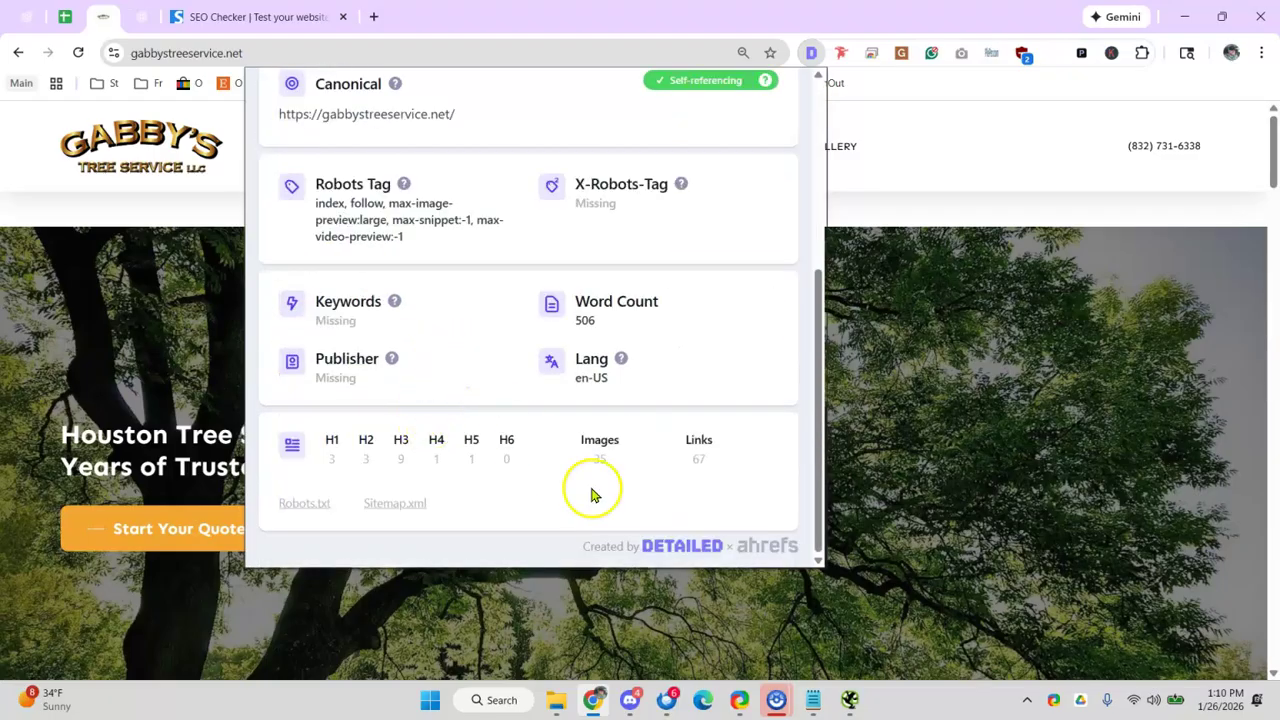
{"action": "scroll", "coordinate": [455, 250], "scroll_direction": "up", "scroll_amount": 5}
{"action": "left_click", "coordinate": [376, 112]}
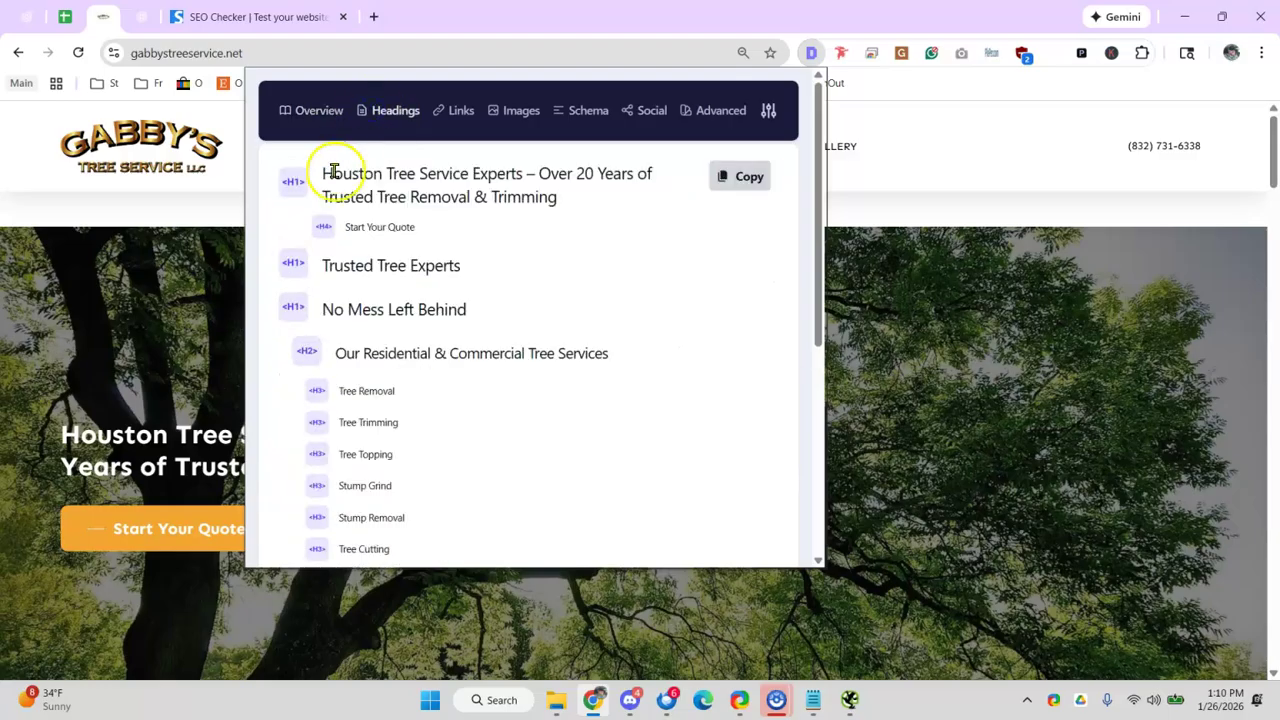
{"action": "left_click_drag", "start_coordinate": [348, 265], "coordinate": [494, 283]}
{"action": "left_click_drag", "start_coordinate": [333, 174], "coordinate": [428, 190]}
{"action": "left_click_drag", "start_coordinate": [332, 266], "coordinate": [398, 265]}
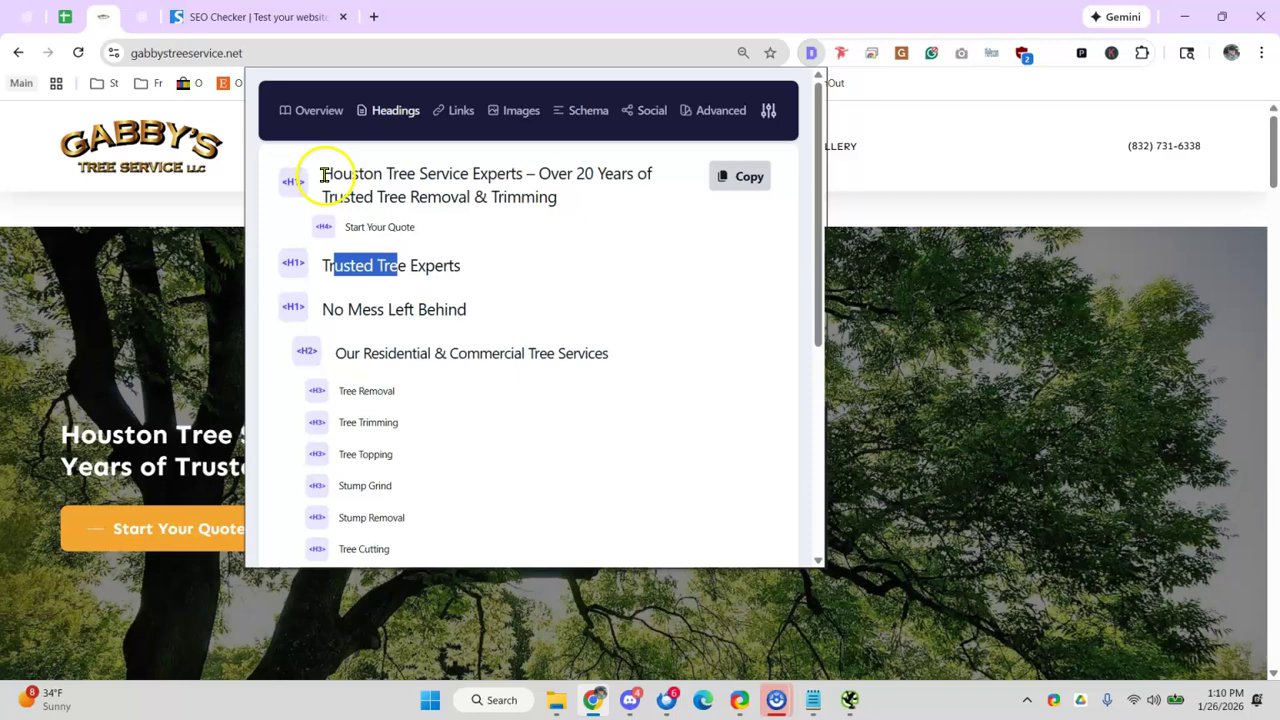
{"action": "left_click_drag", "start_coordinate": [323, 175], "coordinate": [354, 175]}
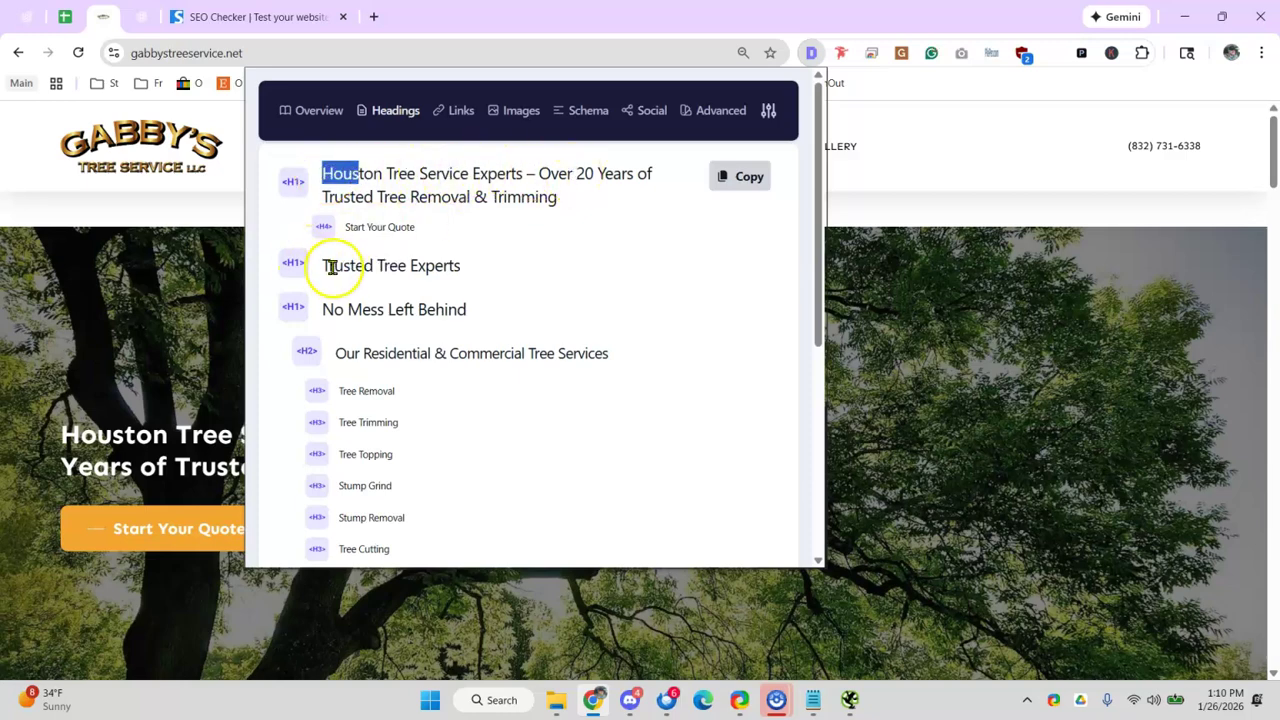
{"action": "left_click_drag", "start_coordinate": [332, 267], "coordinate": [466, 275]}
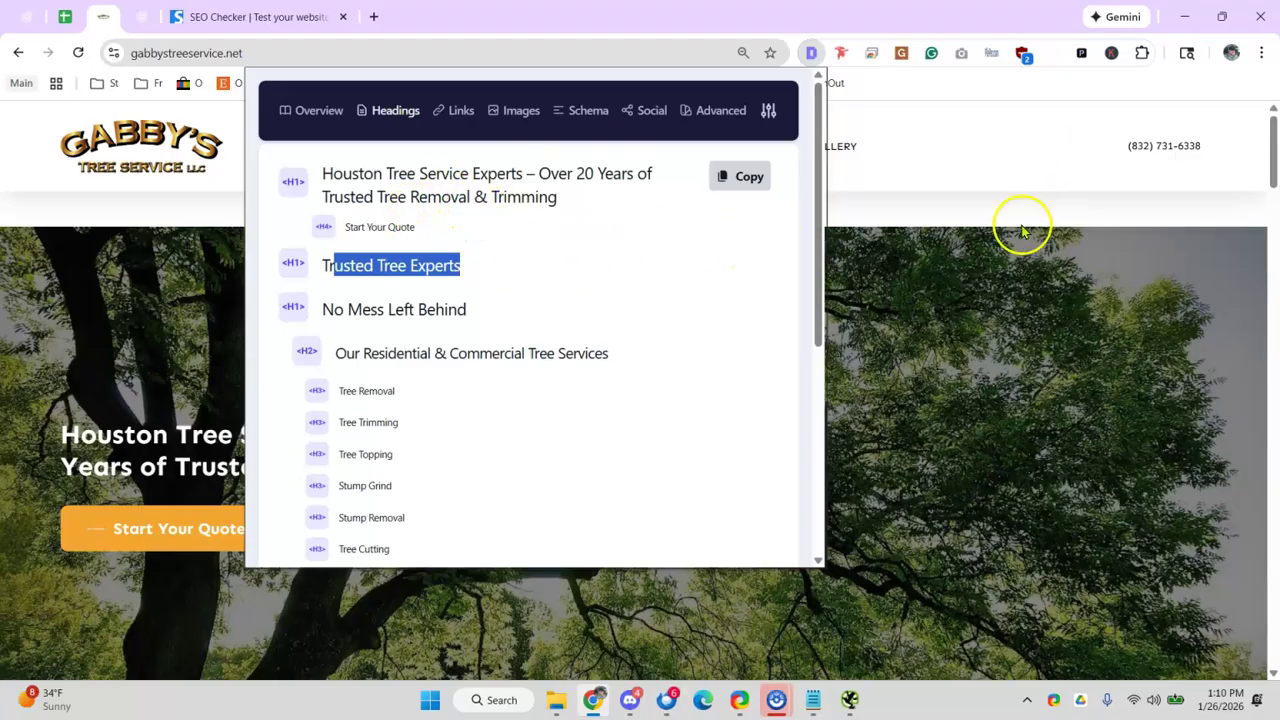
{"action": "left_click", "coordinate": [183, 24]}
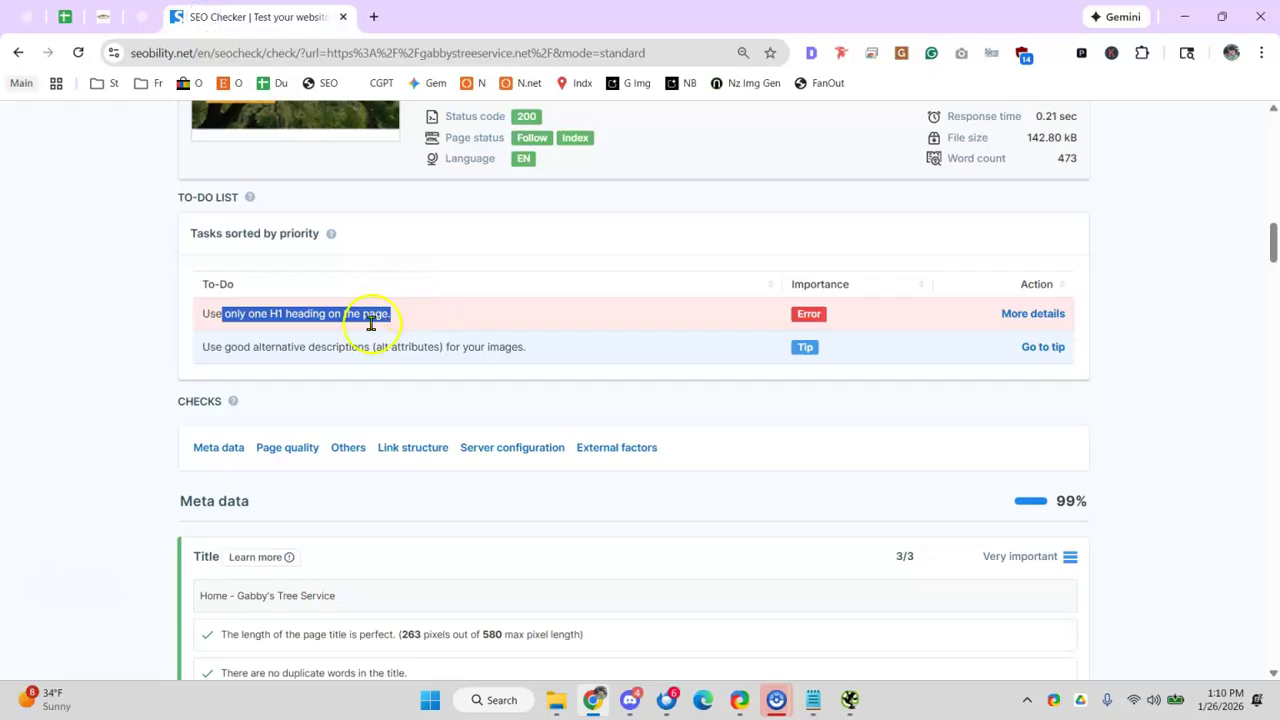
- Highlight the one-H1 error in Seobility's to-do list
{"action": "left_click_drag", "start_coordinate": [320, 347], "coordinate": [461, 343]}
{"action": "scroll", "coordinate": [461, 343], "scroll_direction": "down", "scroll_amount": 7}
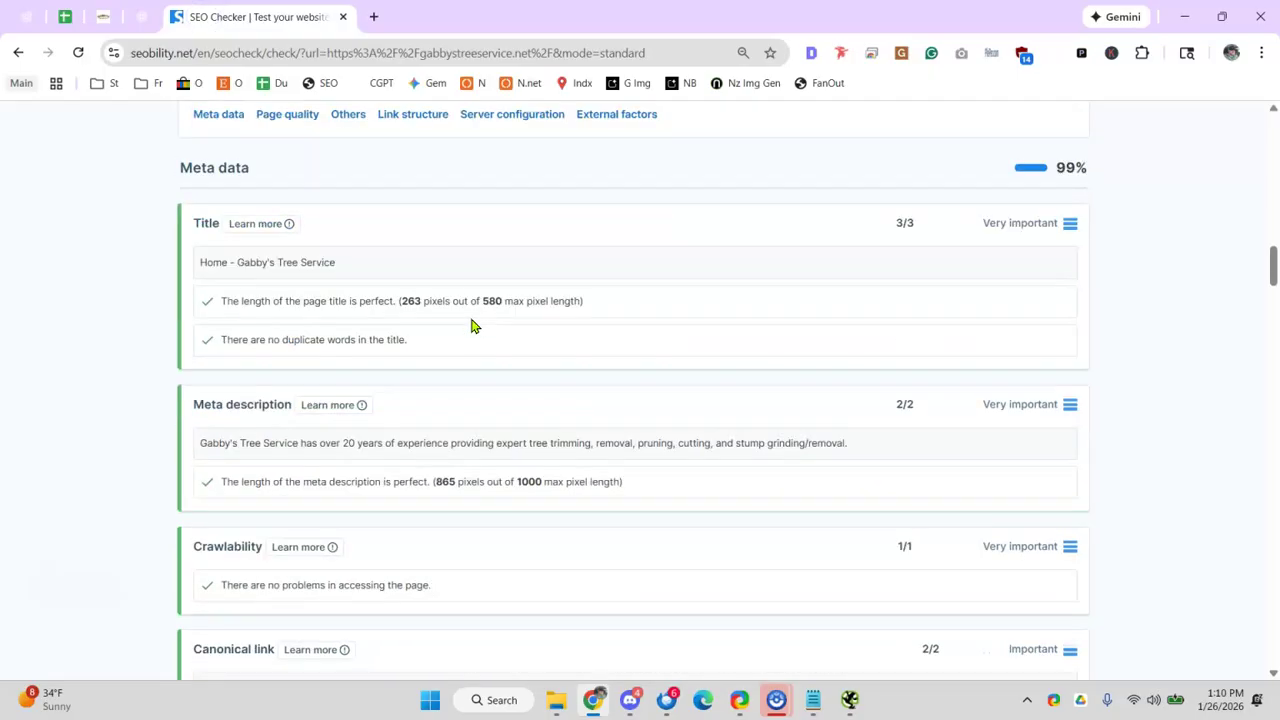
{"action": "scroll", "coordinate": [493, 325], "scroll_direction": "down", "scroll_amount": 5}
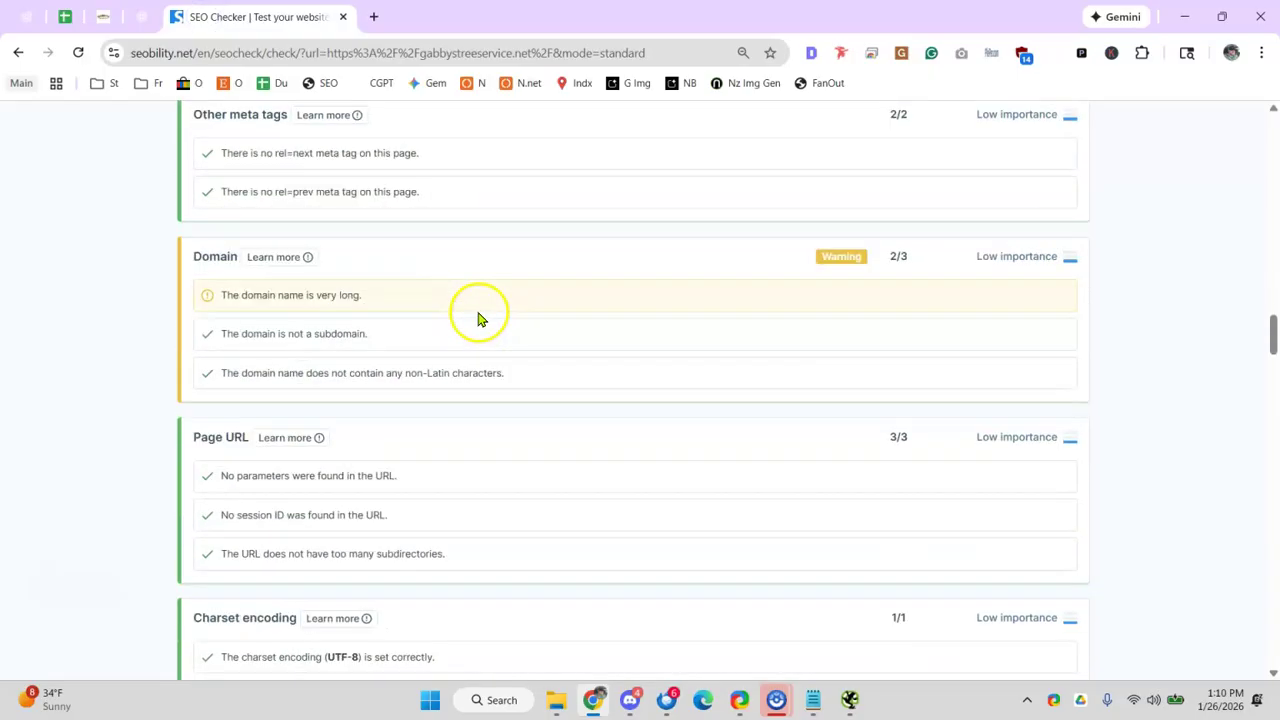
- In the audit sheet, put x in C78 and the note 'h1' in D78
{"action": "left_click", "coordinate": [64, 17]}
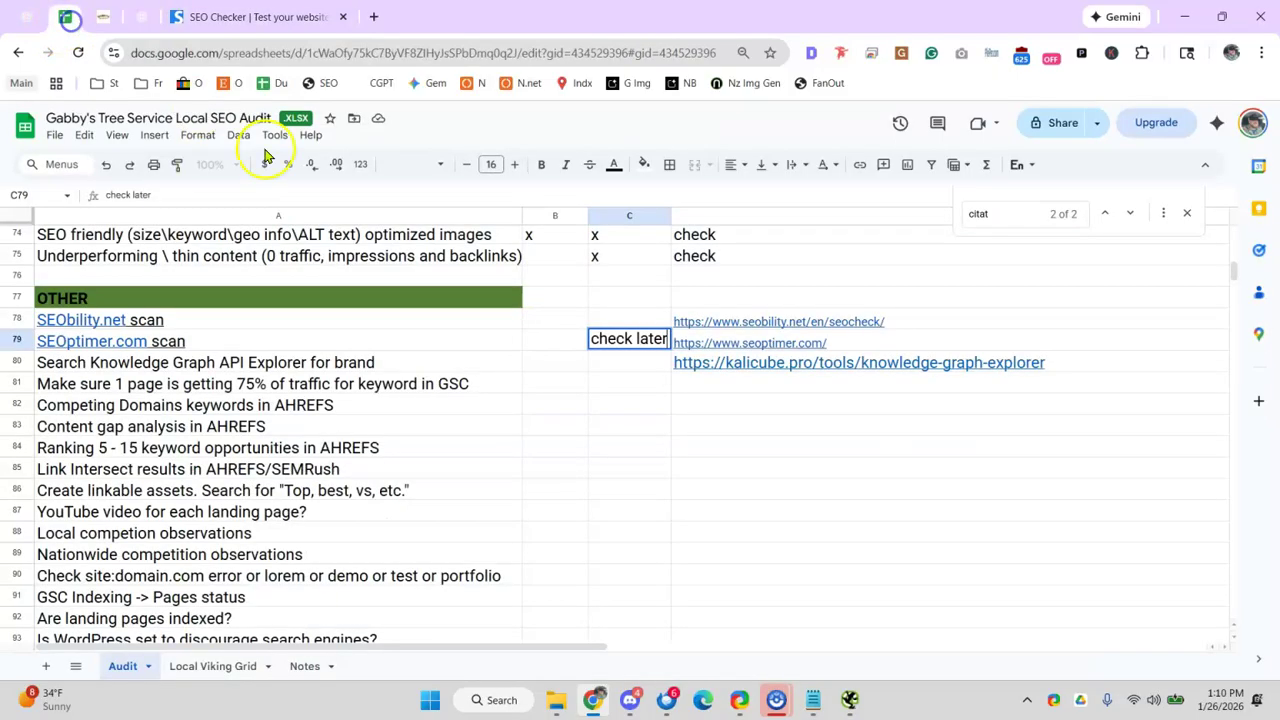
{"action": "left_click", "coordinate": [632, 326]}
{"action": "type", "text": "x"}
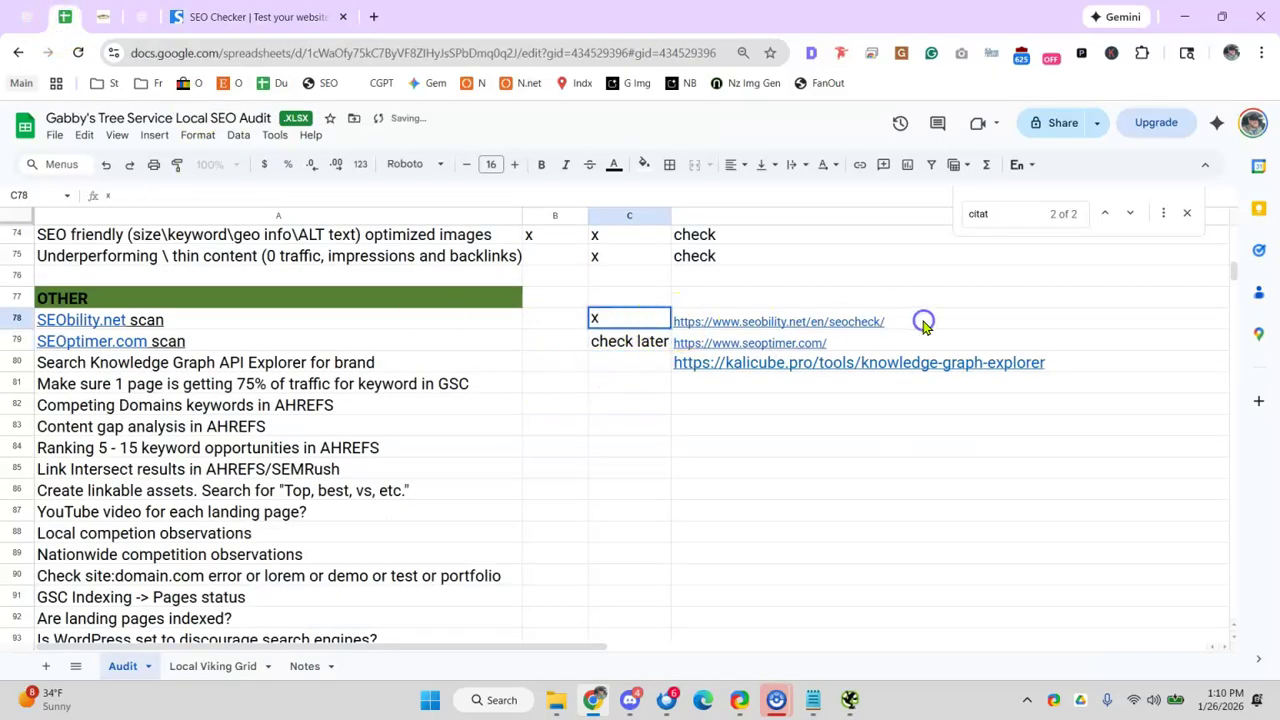
{"action": "left_click", "coordinate": [922, 320]}
{"action": "type", "text": "h1"}
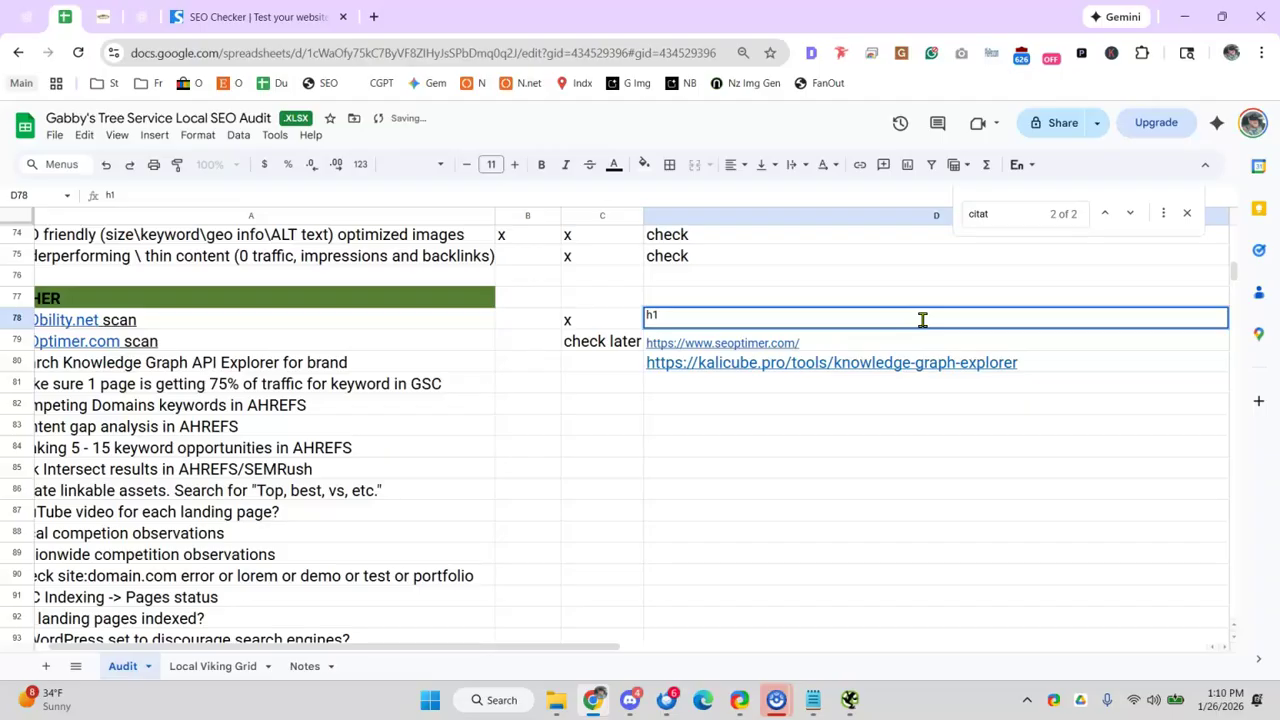
{"action": "left_click", "coordinate": [470, 366]}
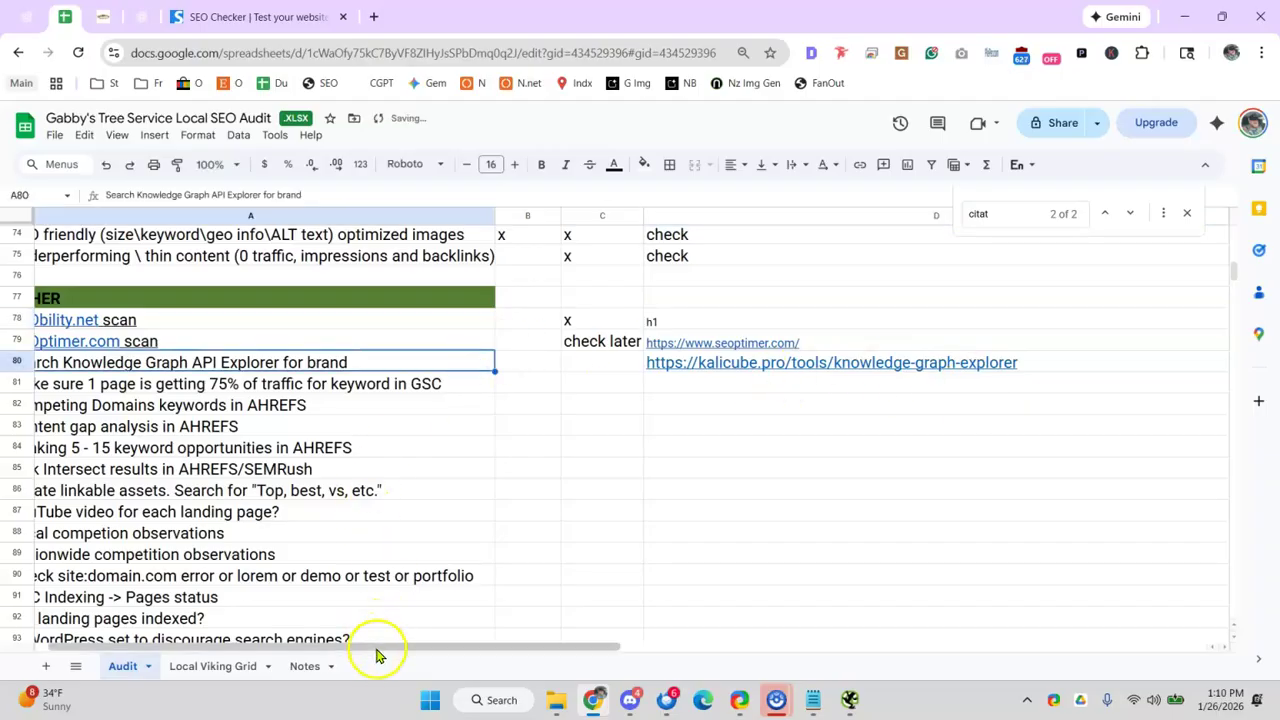
{"action": "scroll", "coordinate": [376, 650], "scroll_direction": "left", "scroll_amount": 2}
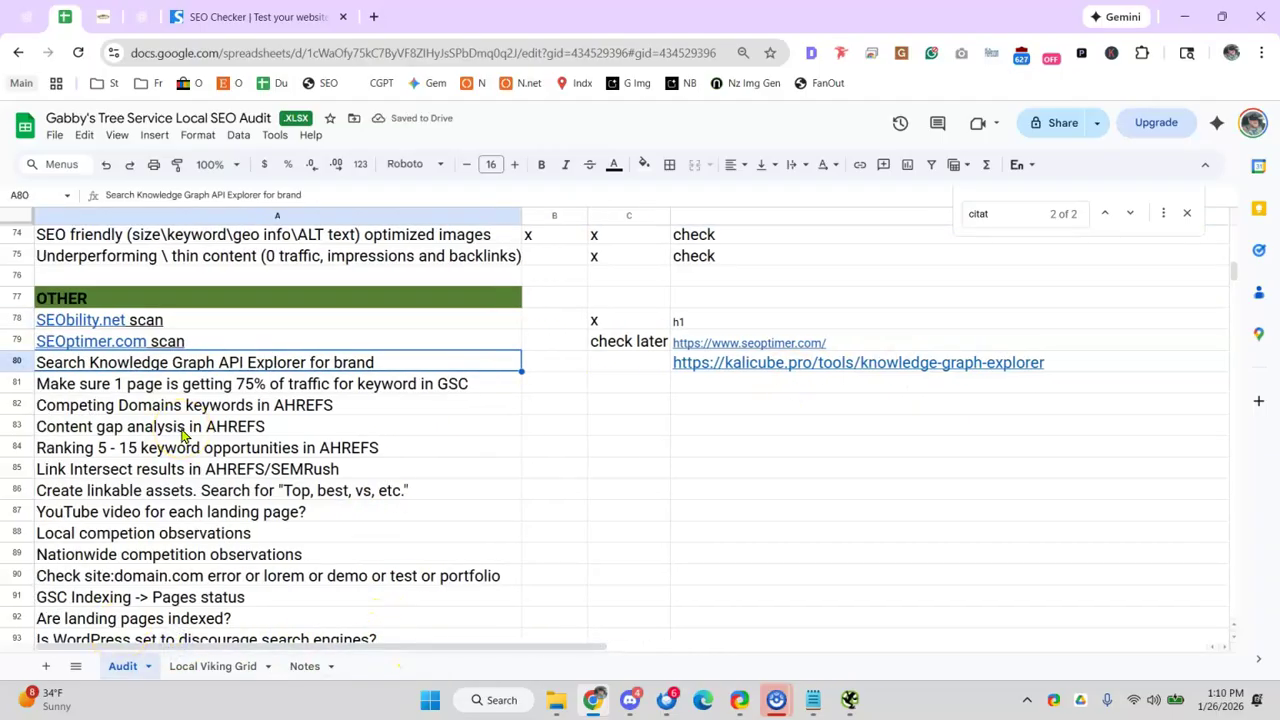
{"action": "left_click", "coordinate": [748, 365]}
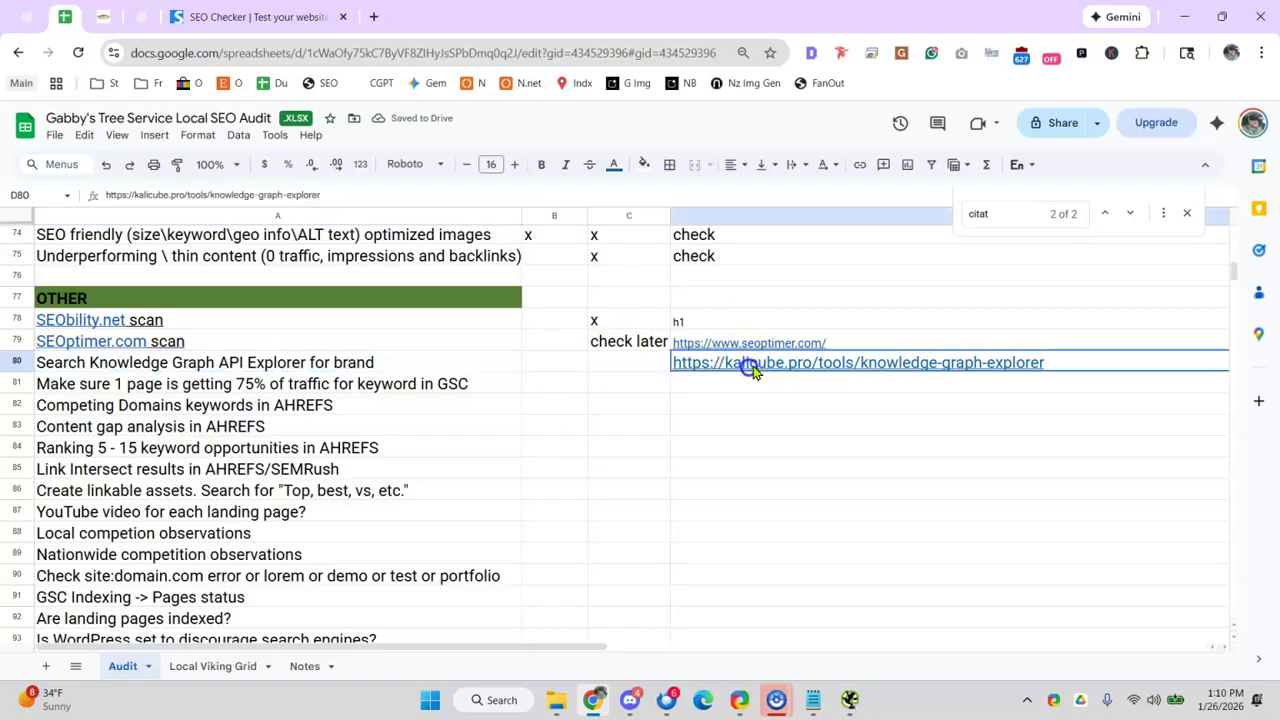
- Open the Kalicube Knowledge Graph Explorer from D80, search 'Burger King' and inspect its entity types
{"action": "left_click", "coordinate": [771, 397]}
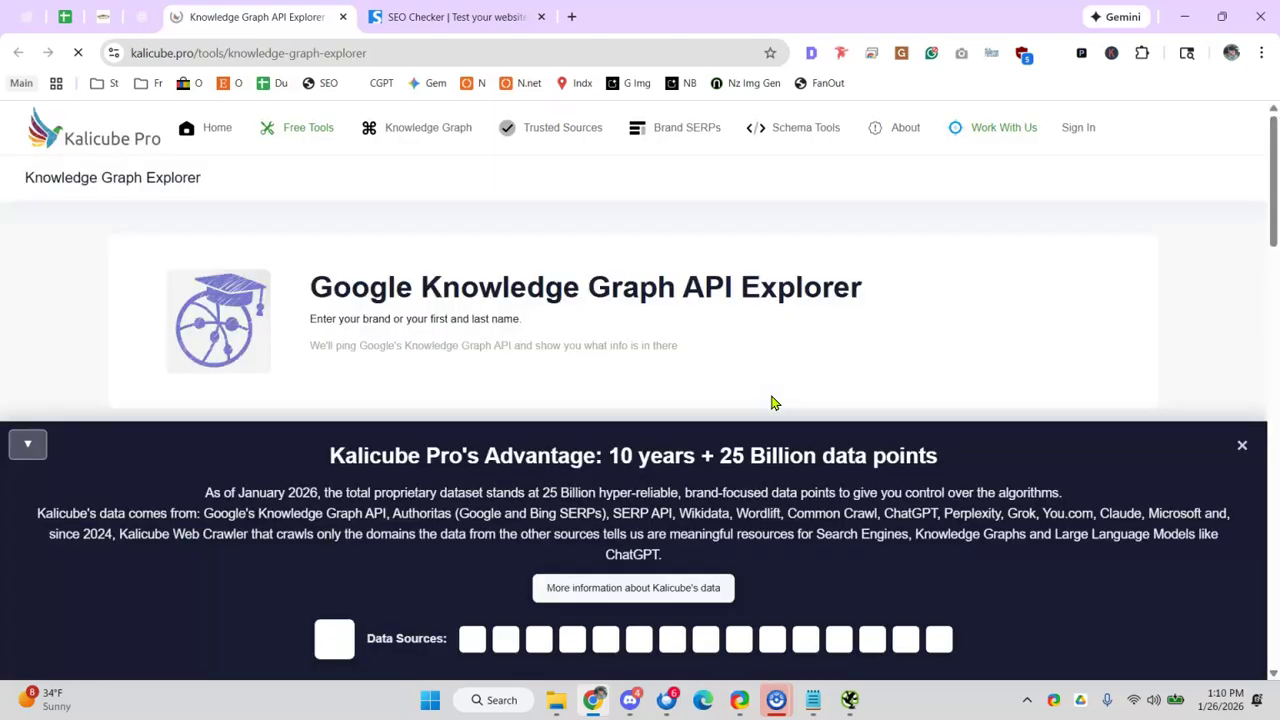
{"action": "left_click", "coordinate": [1240, 444]}
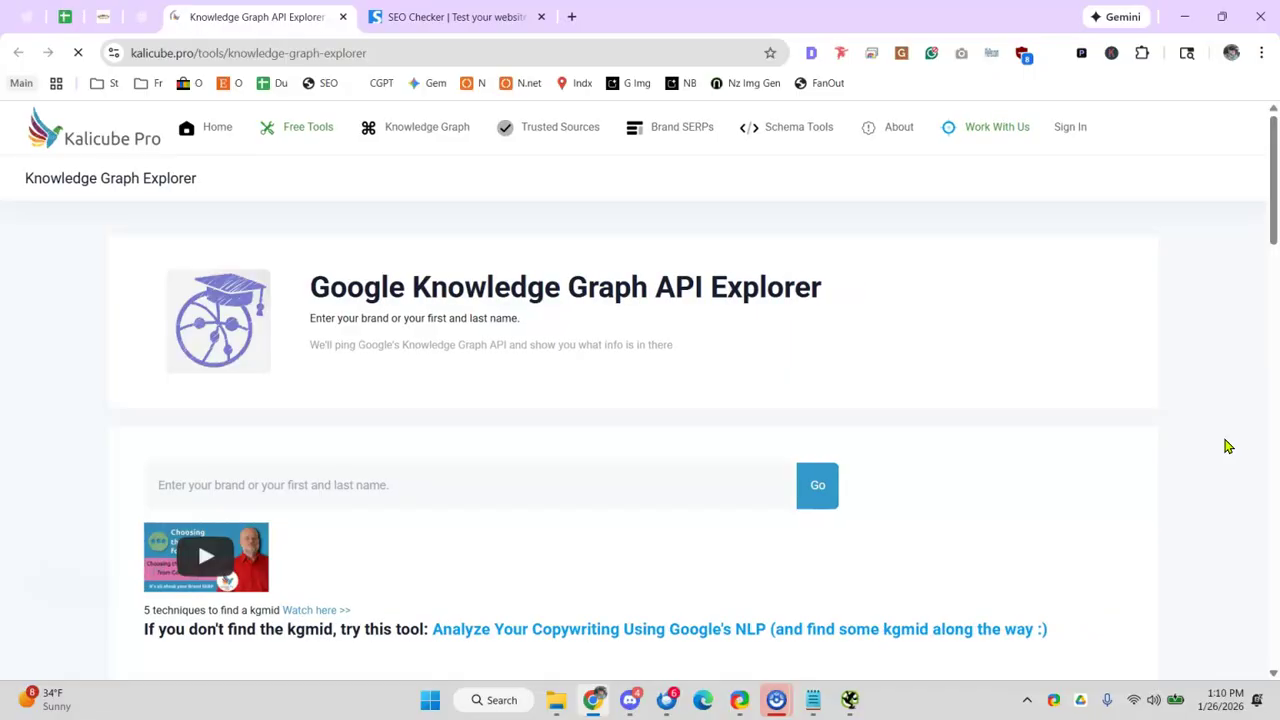
{"action": "left_click", "coordinate": [297, 487]}
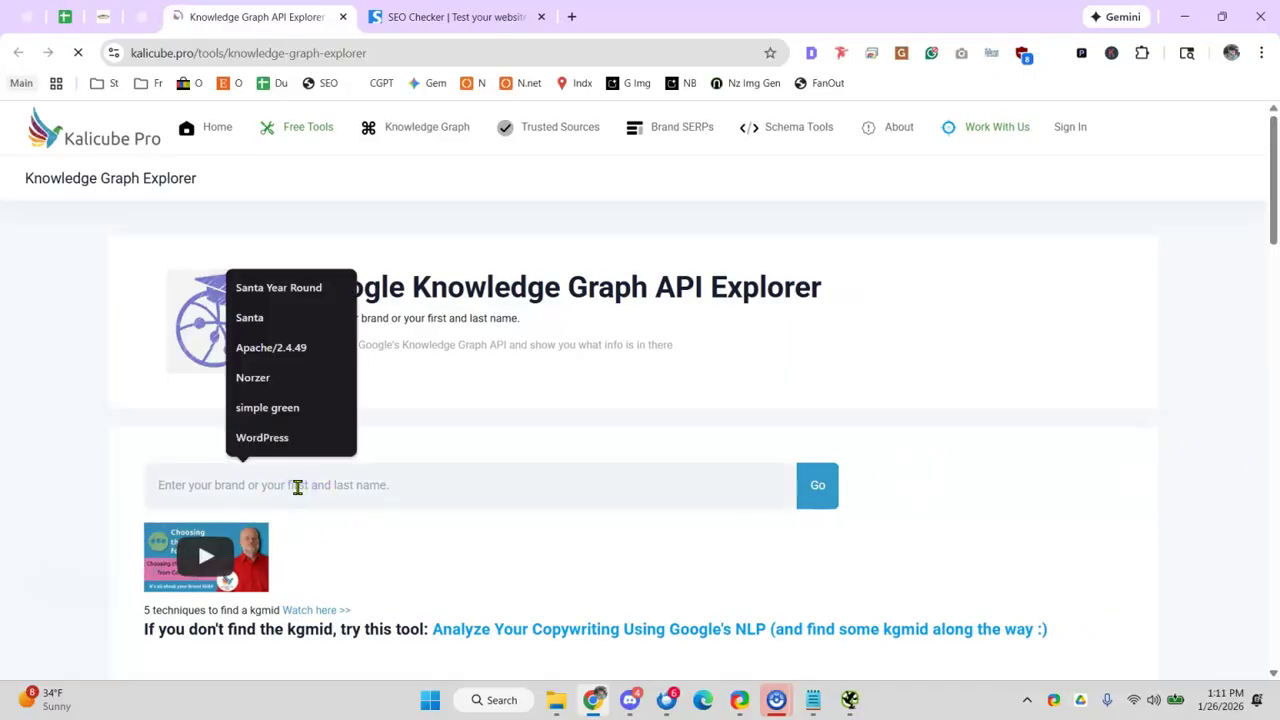
{"action": "type", "text": "Burger King"}
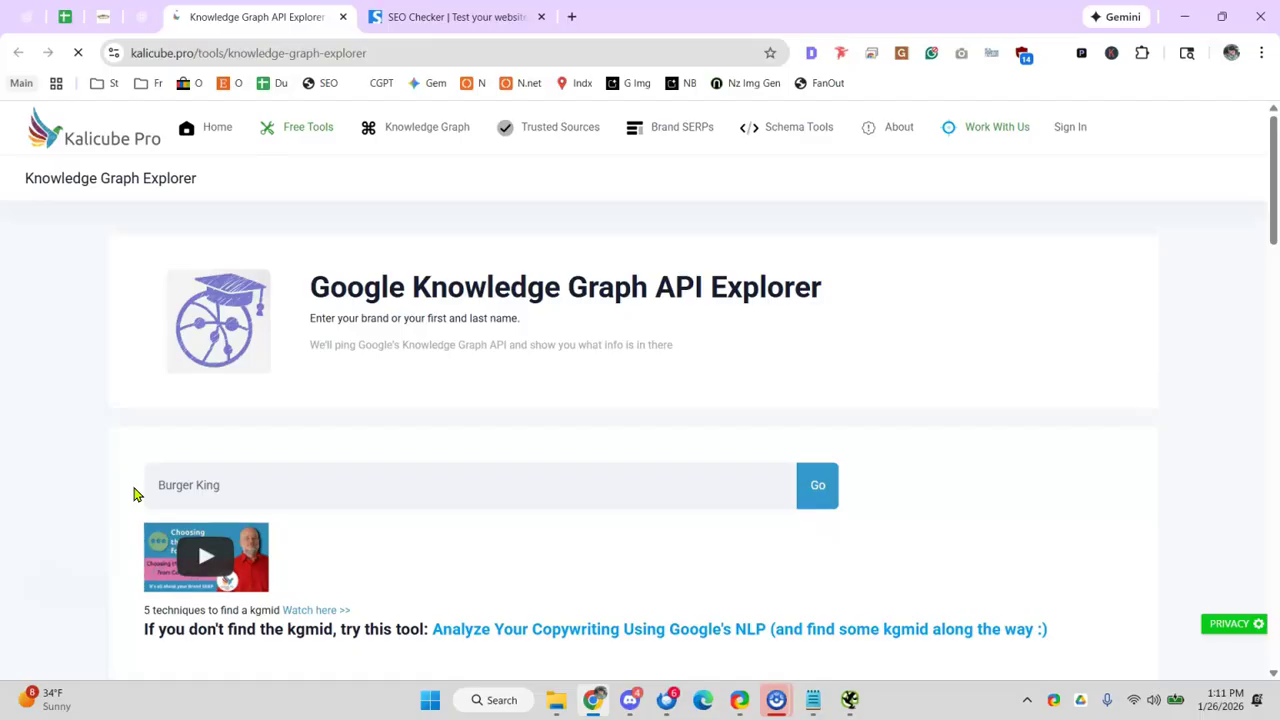
{"action": "scroll", "coordinate": [423, 420], "scroll_direction": "down", "scroll_amount": 1}
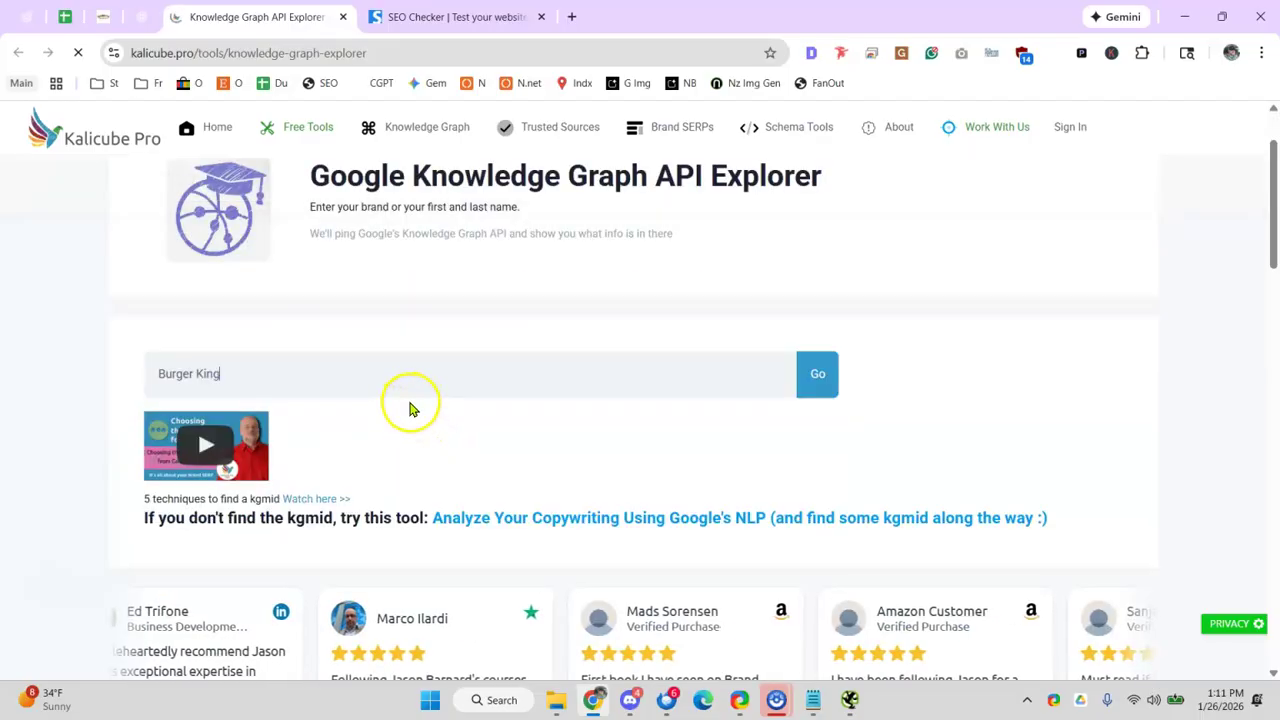
{"action": "scroll", "coordinate": [423, 400], "scroll_direction": "down", "scroll_amount": 1}
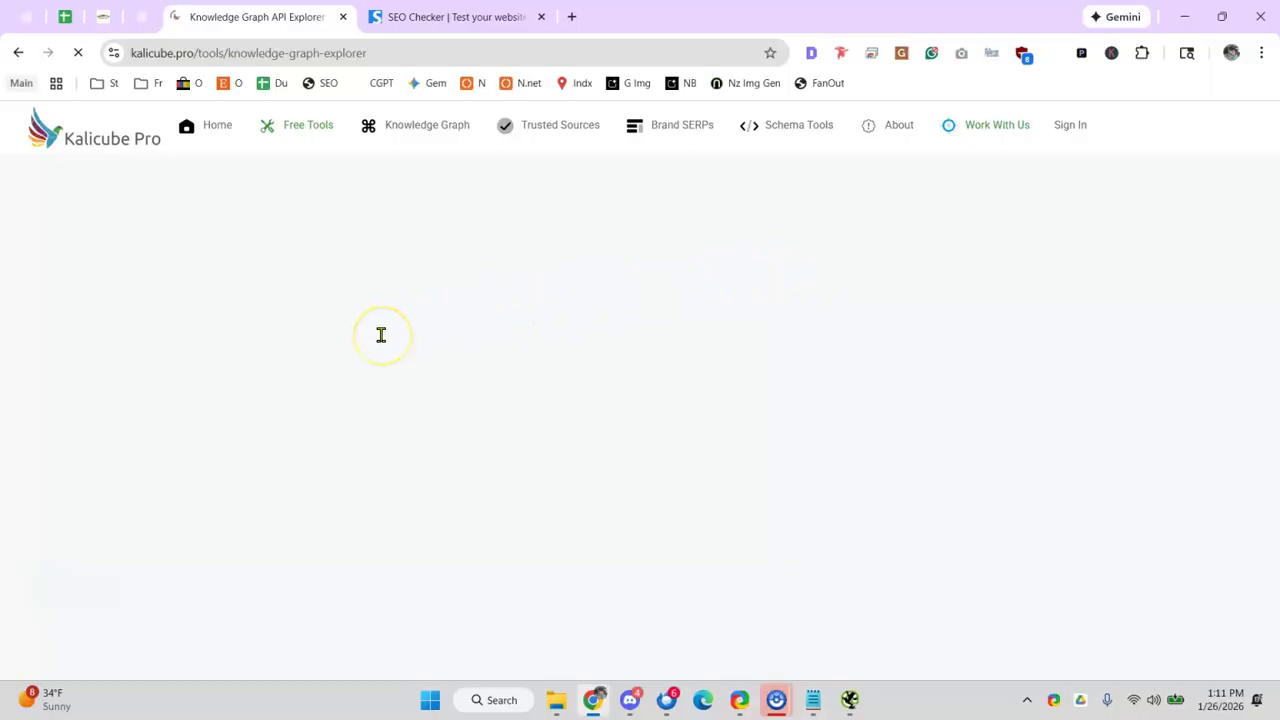
{"action": "scroll", "coordinate": [383, 343], "scroll_direction": "down", "scroll_amount": 4}
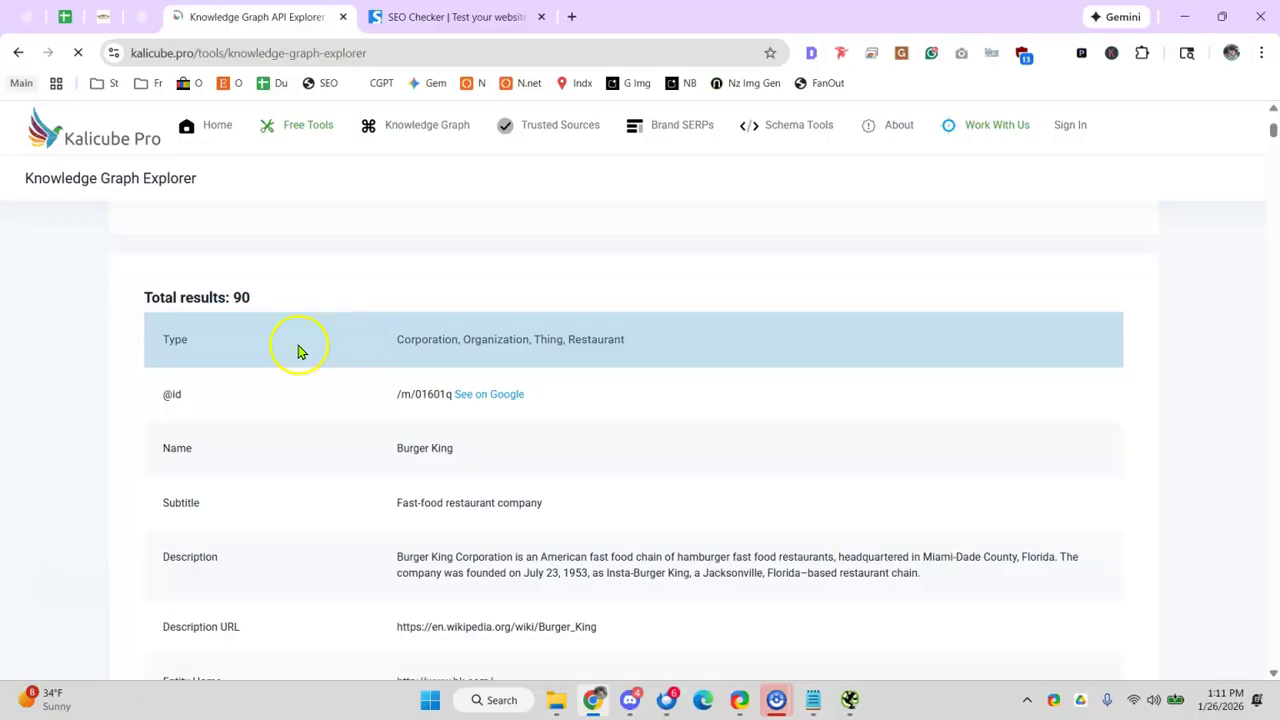
{"action": "left_click_drag", "start_coordinate": [417, 338], "coordinate": [576, 339]}
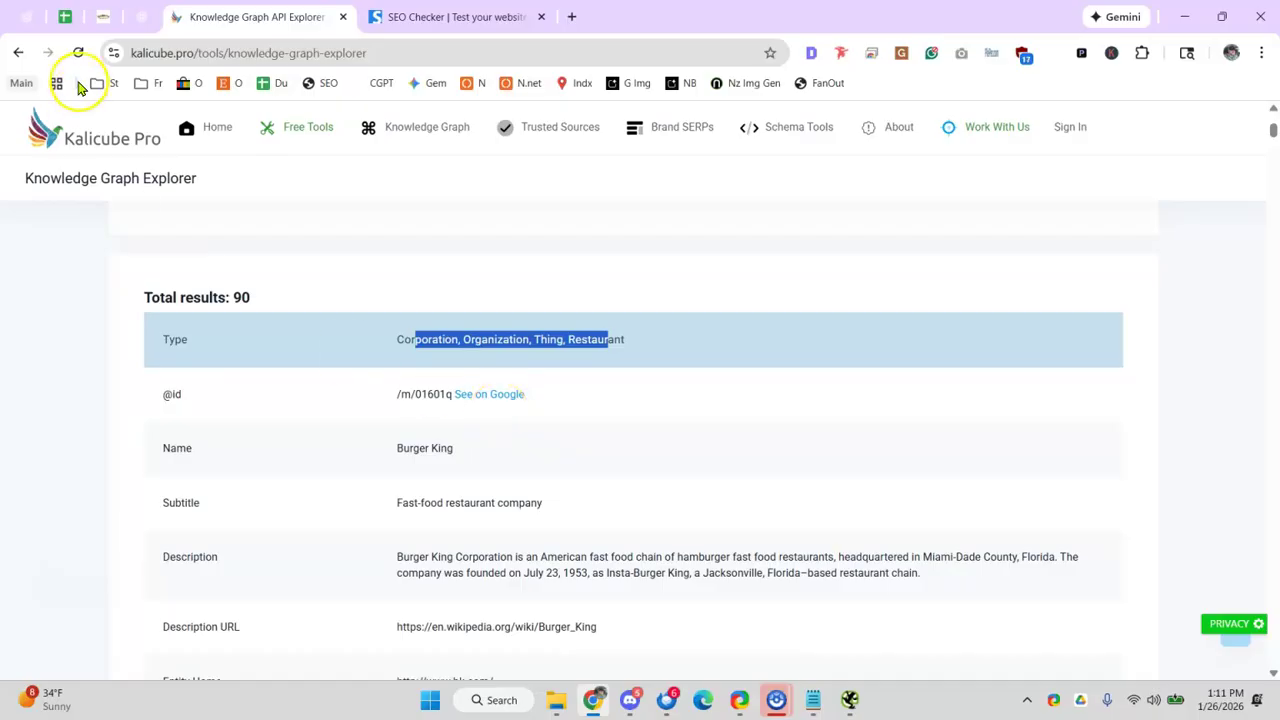
{"action": "left_click", "coordinate": [64, 17]}
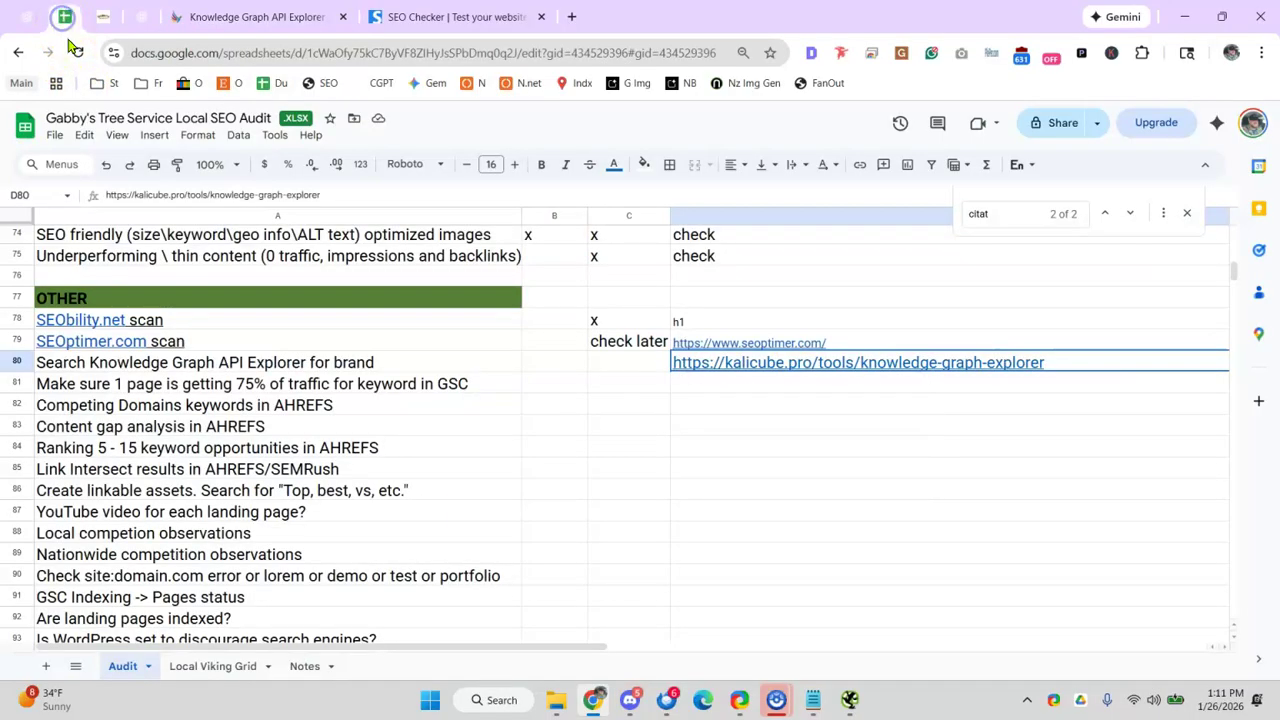
- Mark the Knowledge Graph rows C80 and C81 with x
{"action": "left_click", "coordinate": [622, 368]}
{"action": "type", "text": "x"}
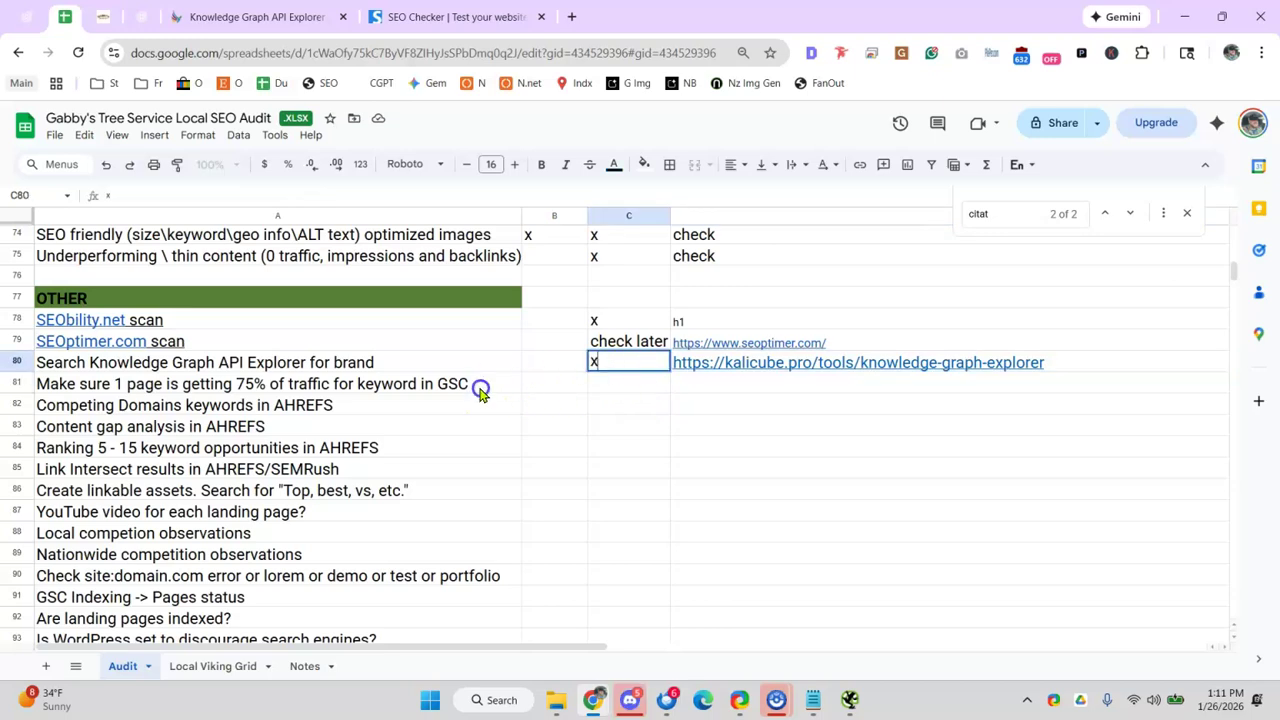
{"action": "key", "text": "Return"}
{"action": "type", "text": "x"}
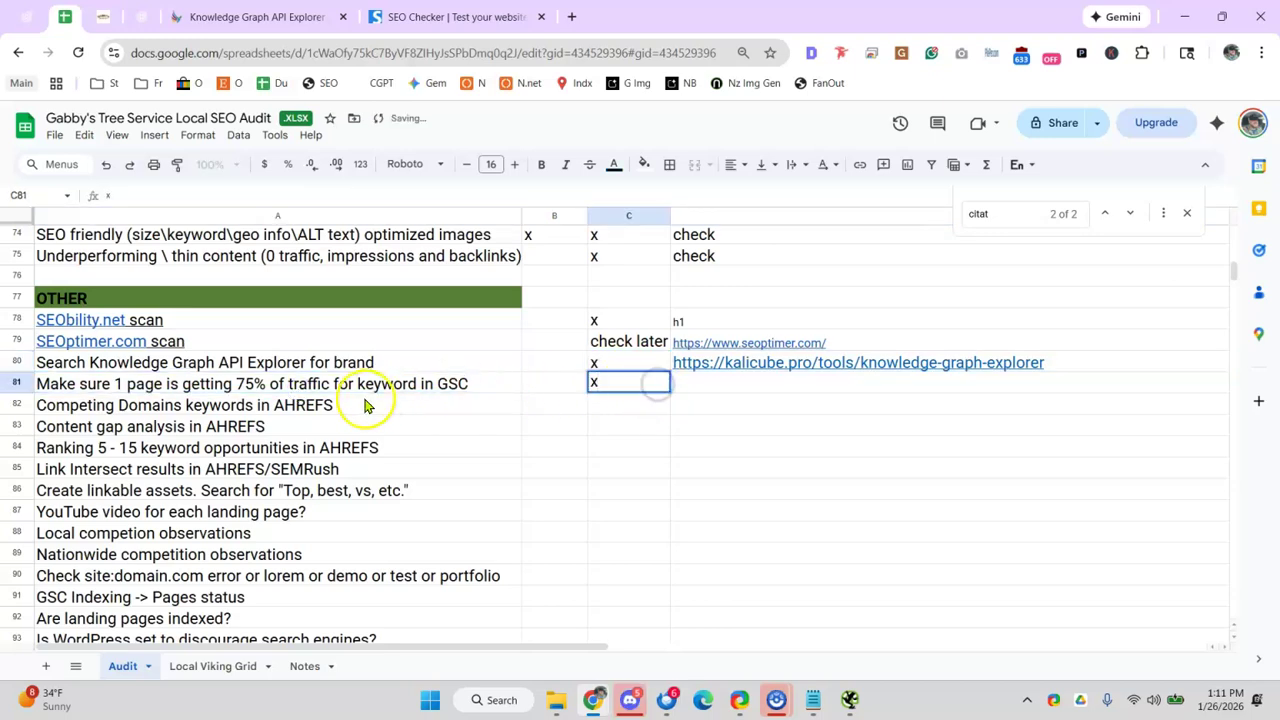
{"action": "left_click", "coordinate": [295, 408]}
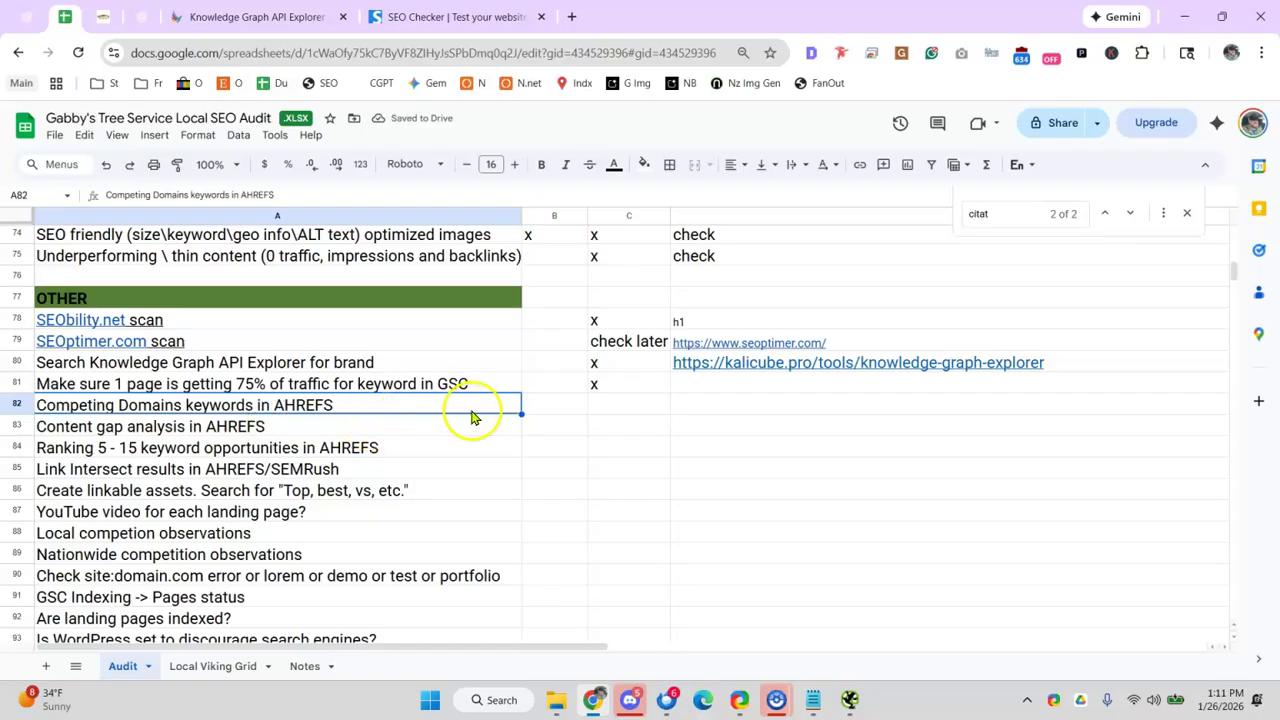
- Fill the AHREFS task cells A82:A85 red and note 'later' in D82
{"action": "left_click_drag", "start_coordinate": [57, 410], "coordinate": [162, 455]}
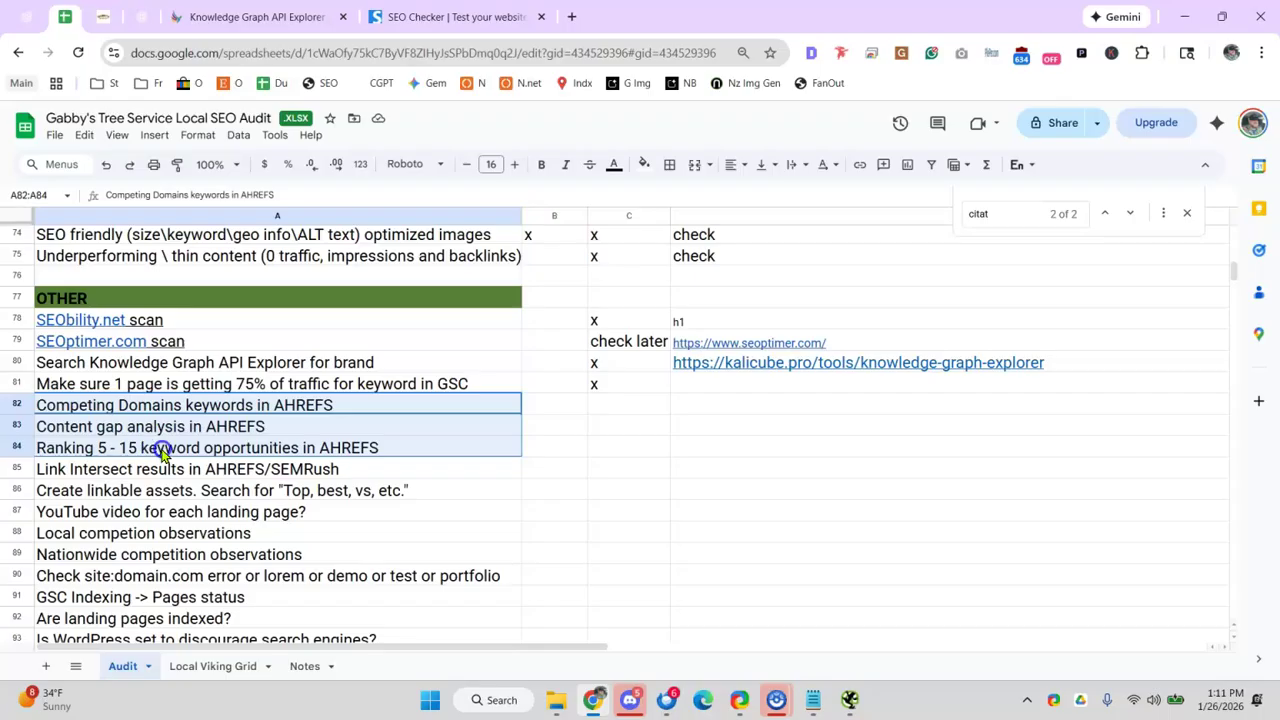
{"action": "left_click_drag", "start_coordinate": [295, 455], "coordinate": [420, 463]}
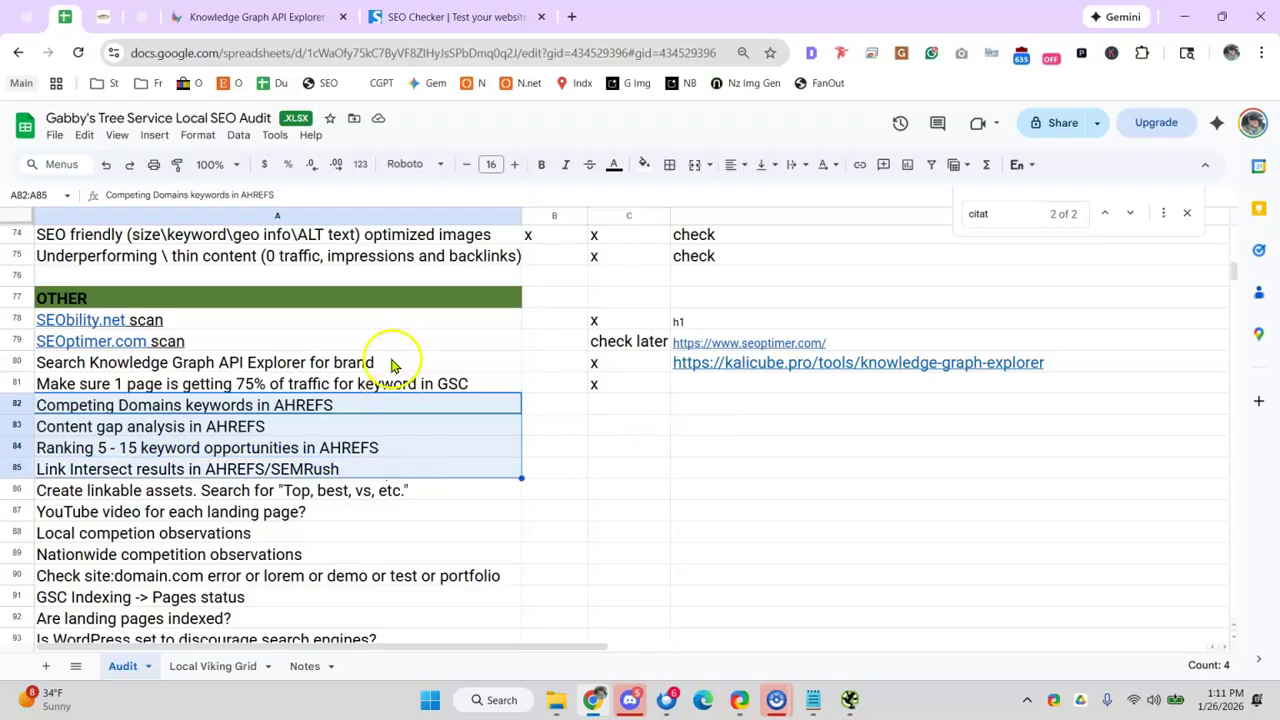
{"action": "left_click", "coordinate": [644, 164]}
{"action": "left_click", "coordinate": [669, 249]}
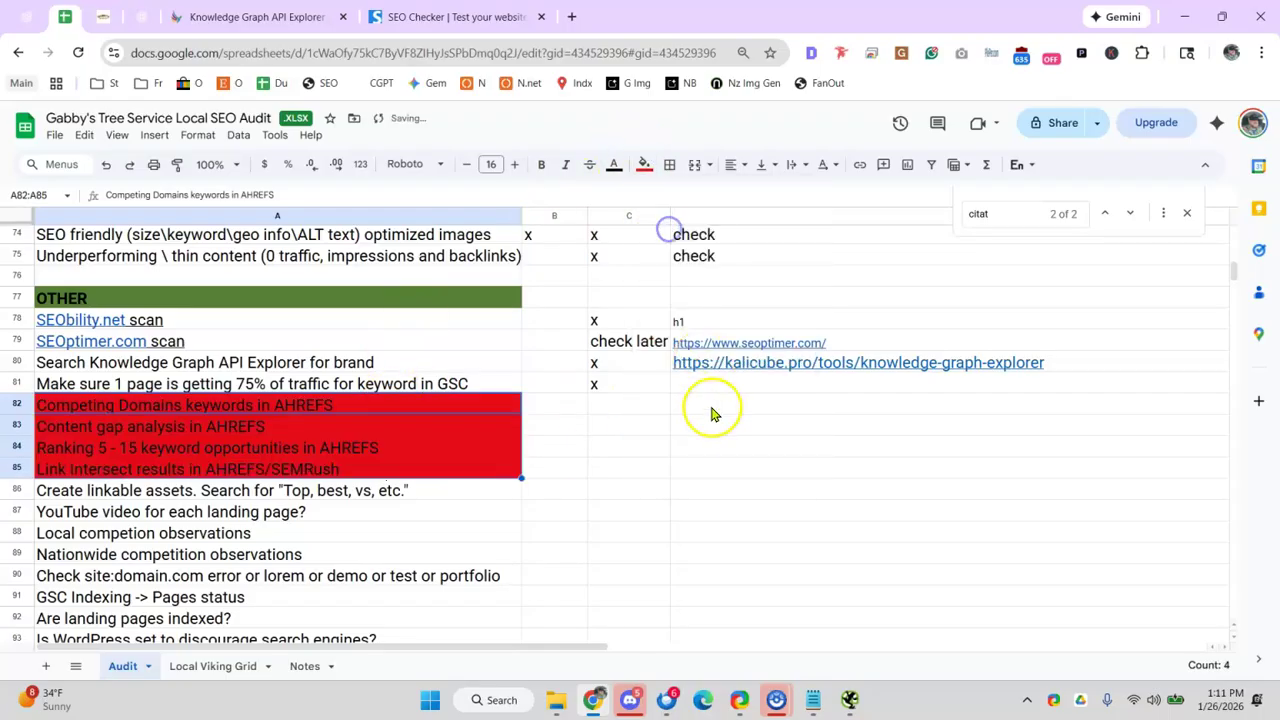
{"action": "left_click", "coordinate": [725, 412]}
{"action": "type", "text": "later"}
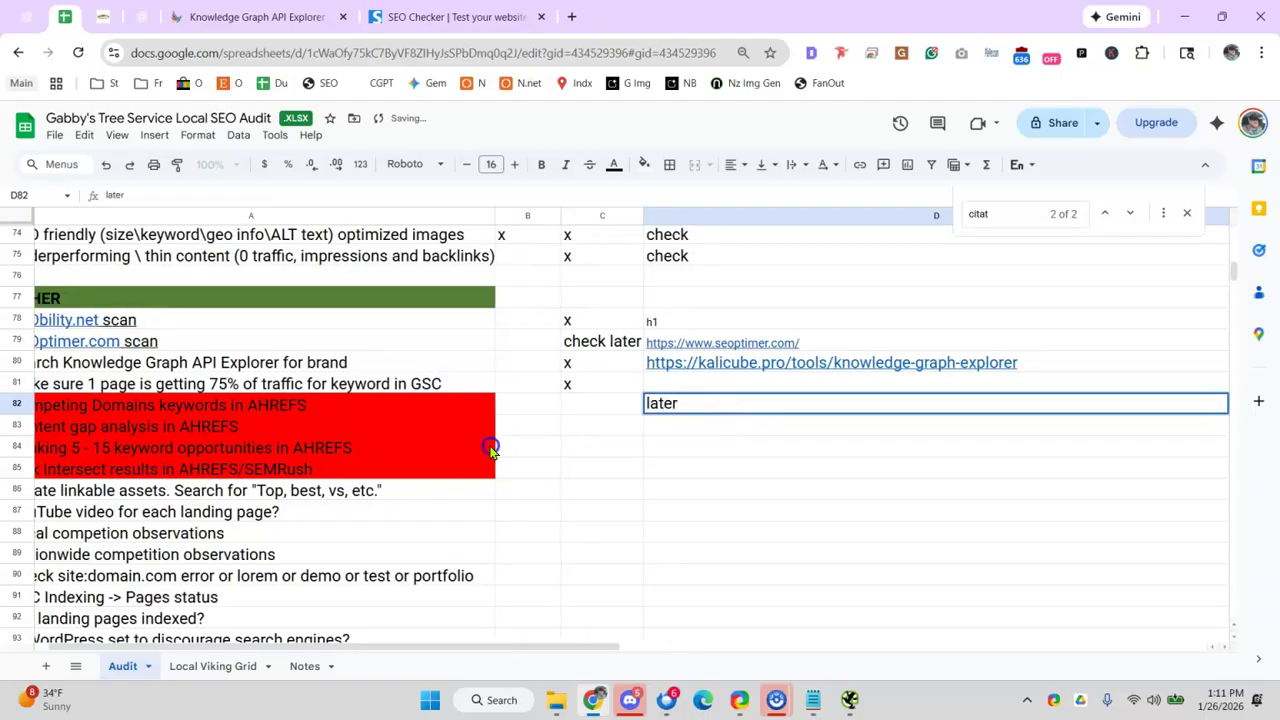
{"action": "left_click", "coordinate": [490, 449]}
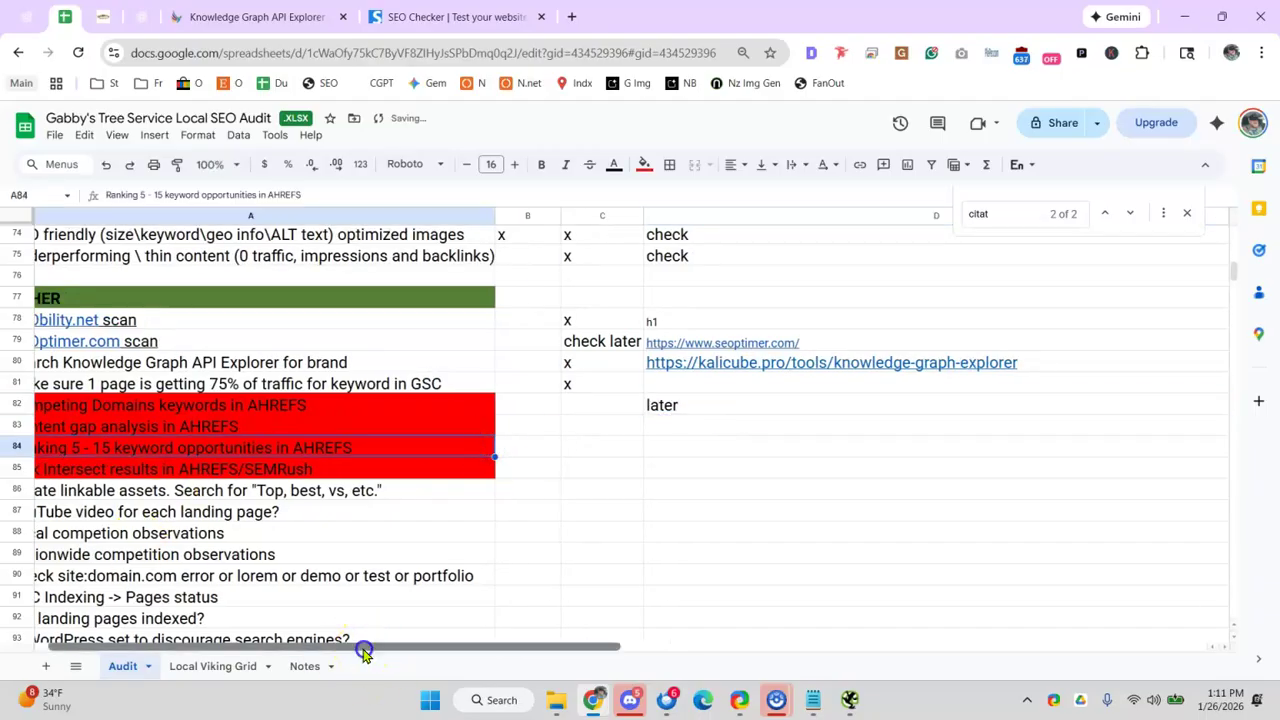
- Review the red AHREFS task rows and the Create linkable assets row
{"action": "left_click_drag", "start_coordinate": [363, 651], "coordinate": [246, 645]}
{"action": "left_click", "coordinate": [244, 500]}
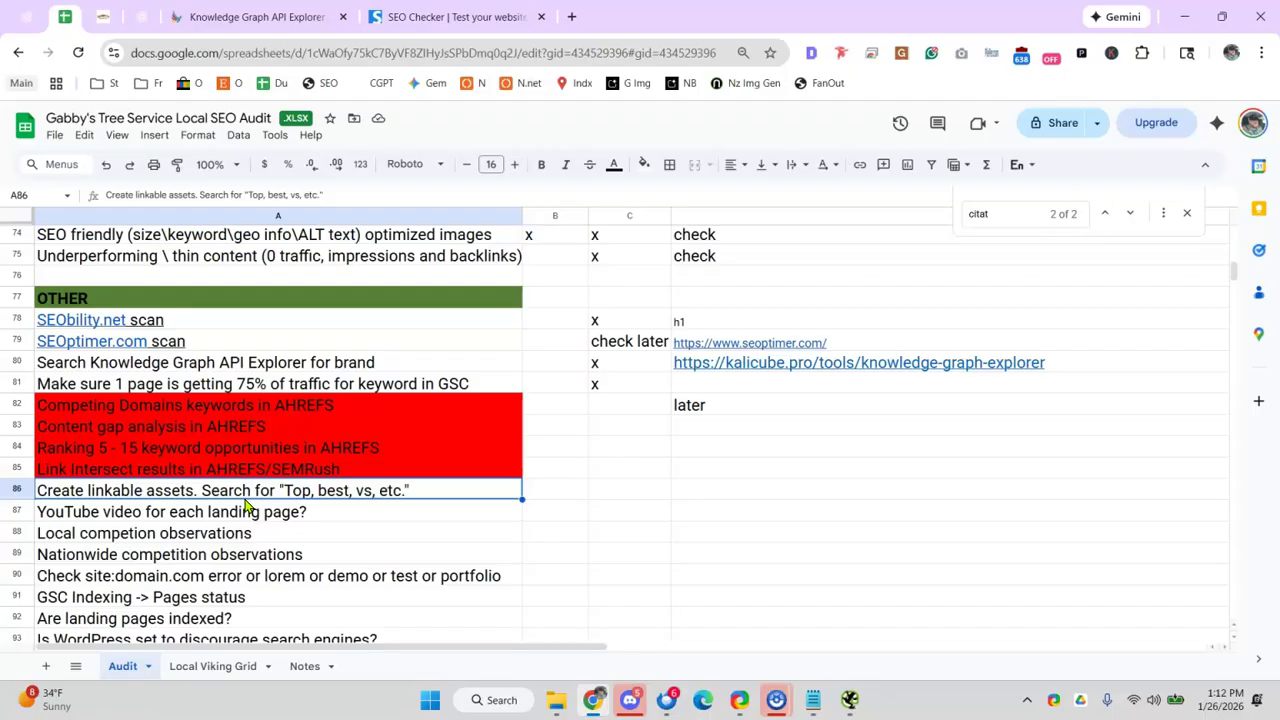
{"action": "left_click", "coordinate": [214, 434]}
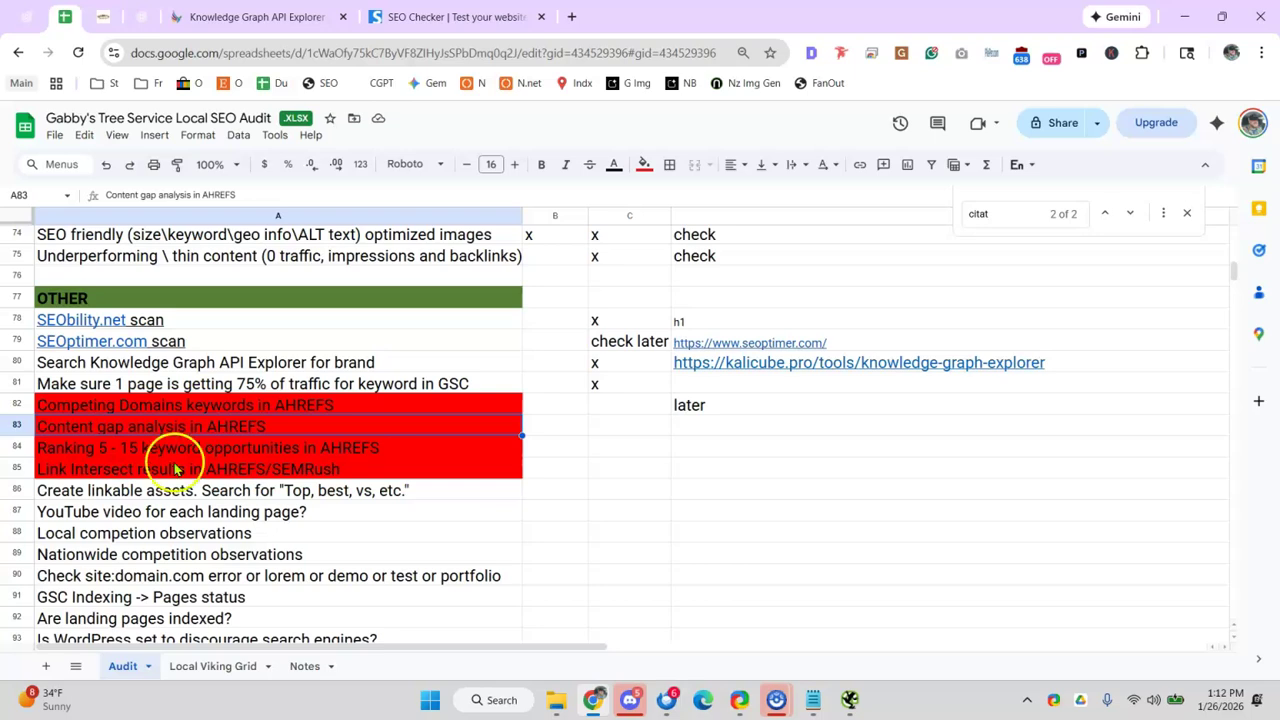
{"action": "left_click", "coordinate": [146, 452]}
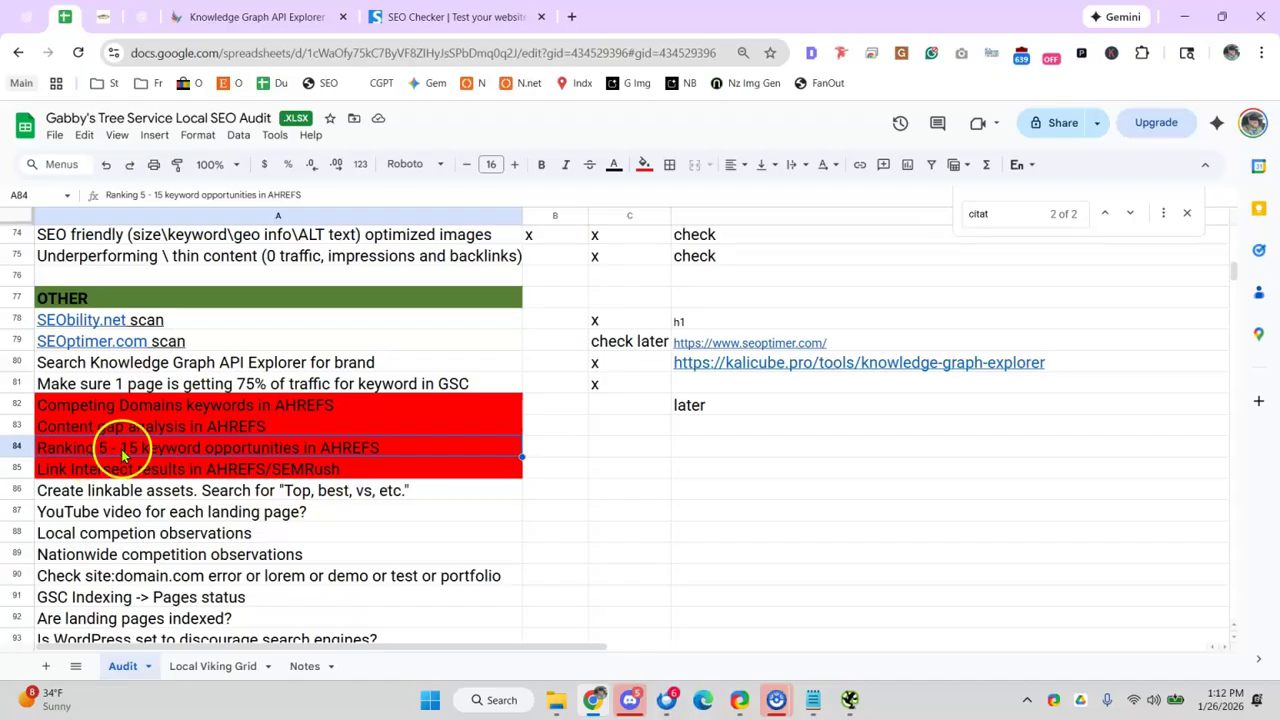
{"action": "left_click", "coordinate": [136, 472]}
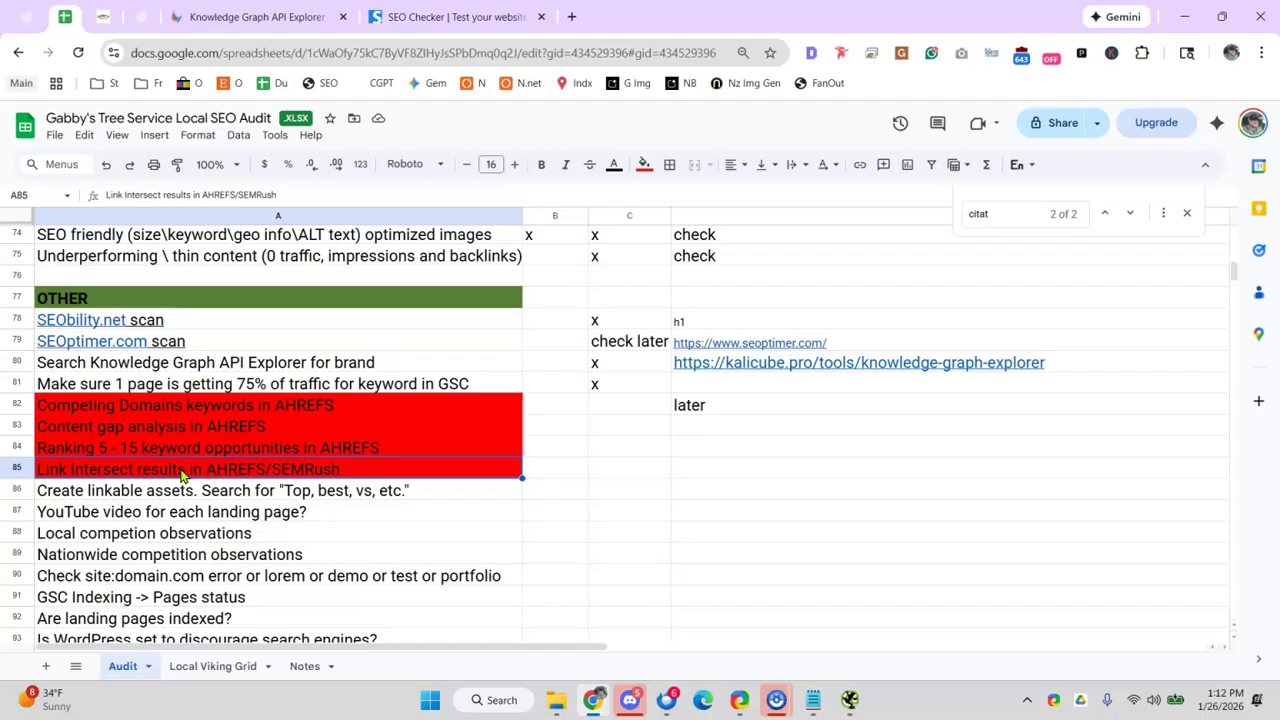
{"action": "left_click", "coordinate": [729, 591]}
{"action": "scroll", "coordinate": [729, 591], "scroll_direction": "down", "scroll_amount": 3}
{"action": "scroll", "coordinate": [729, 543], "scroll_direction": "up", "scroll_amount": 4}
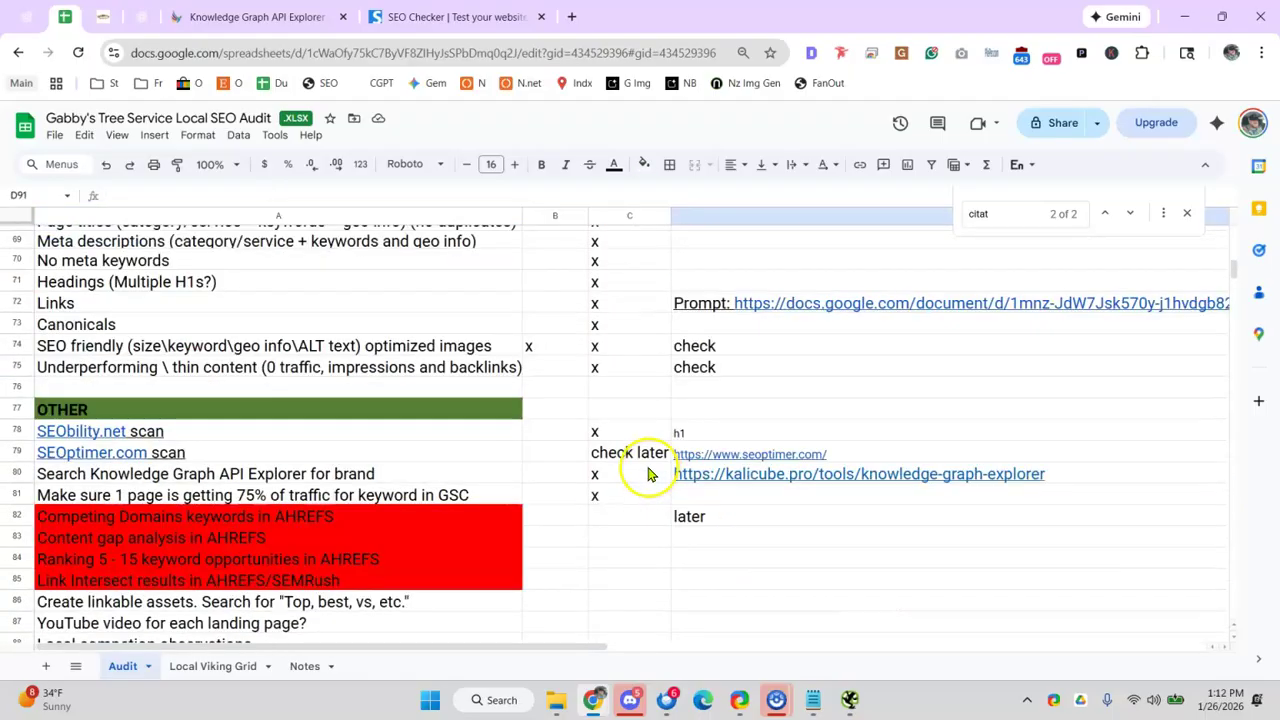
{"action": "scroll", "coordinate": [452, 480], "scroll_direction": "down", "scroll_amount": 1}
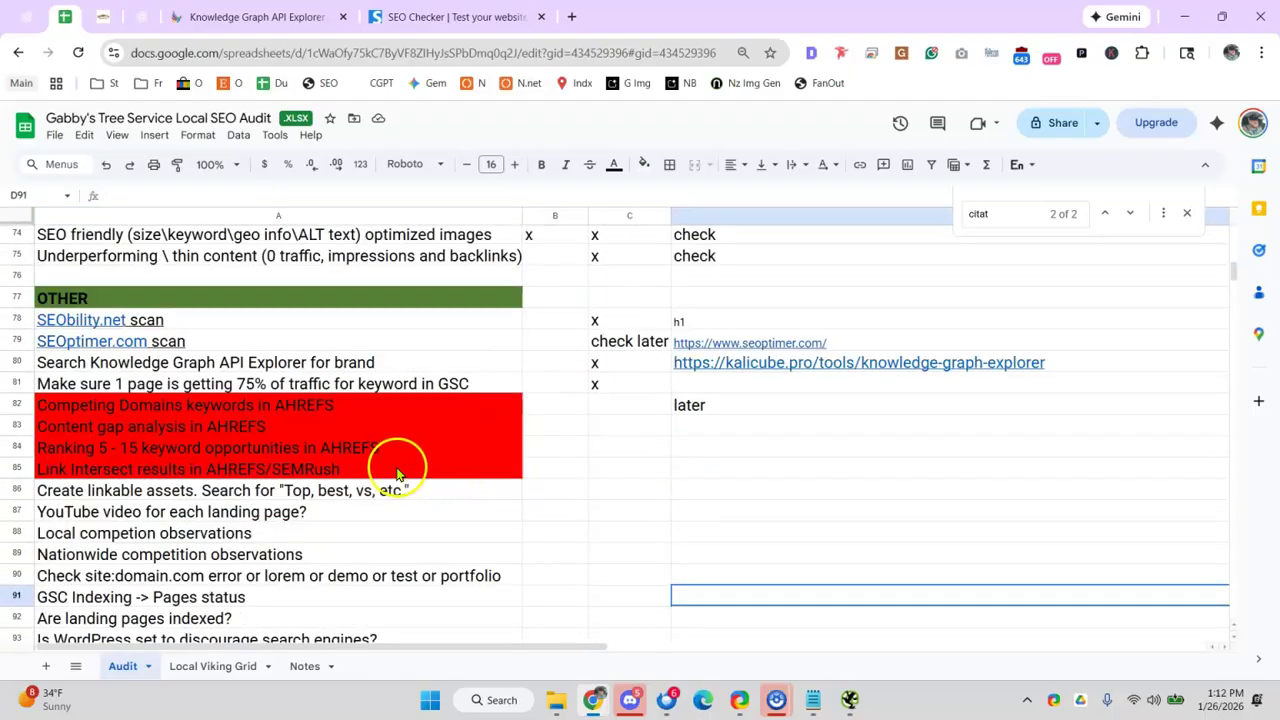
{"action": "left_click", "coordinate": [272, 490]}
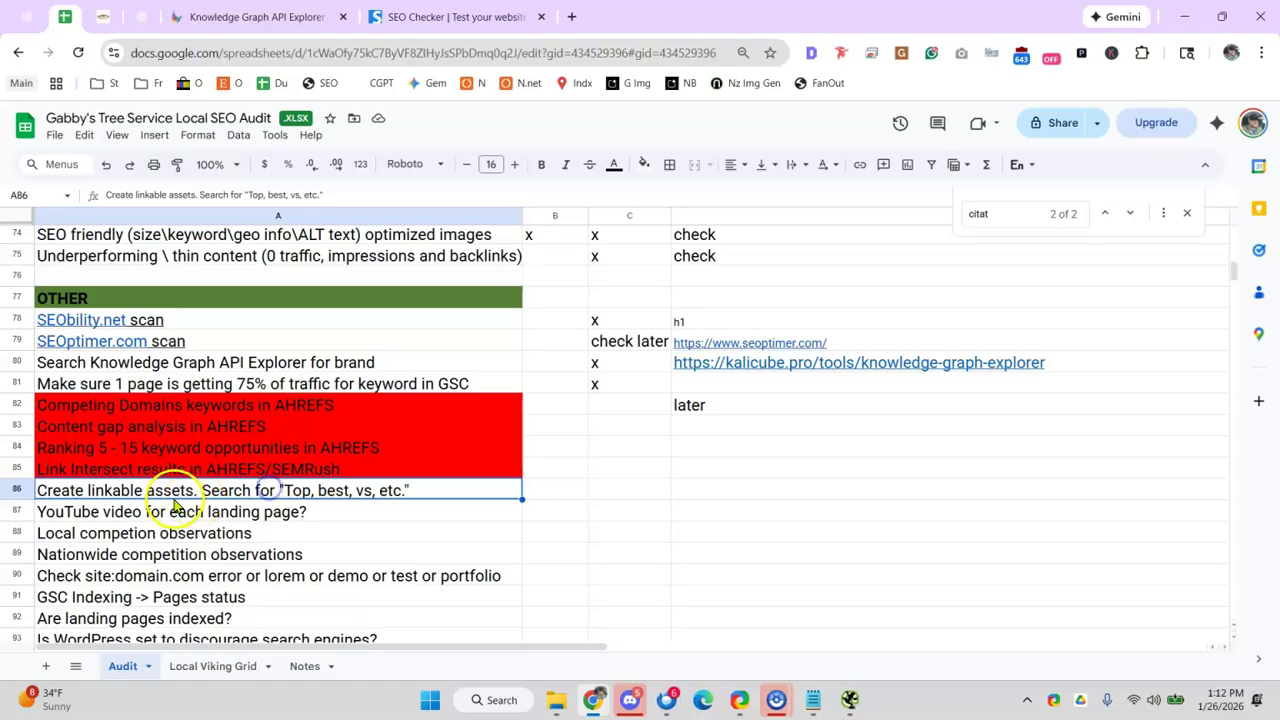
{"action": "left_click", "coordinate": [78, 491]}
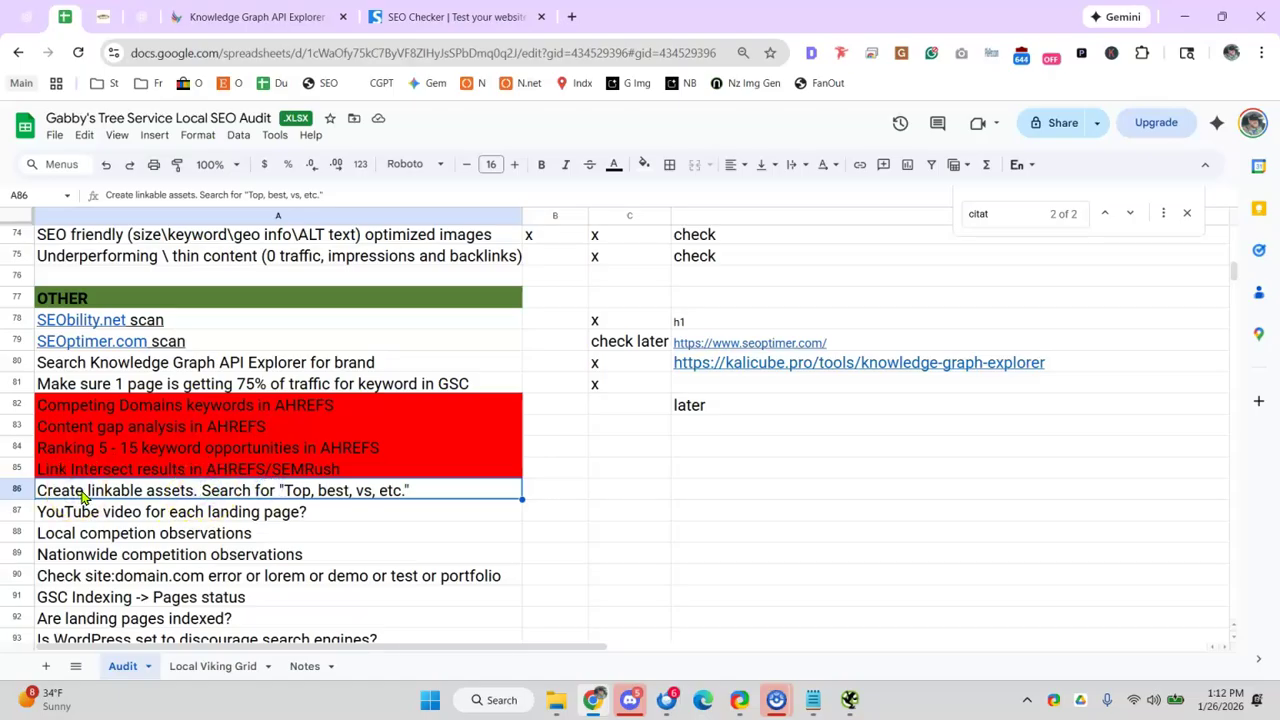
- Put an x in C82 through C85 for the four red AHREFS tasks
{"action": "left_click", "coordinate": [612, 408]}
{"action": "type", "text": "x"}
{"action": "left_click", "coordinate": [611, 430]}
{"action": "type", "text": "x"}
{"action": "left_click", "coordinate": [615, 448]}
{"action": "type", "text": "x"}
{"action": "left_click", "coordinate": [611, 468]}
{"action": "type", "text": "x"}
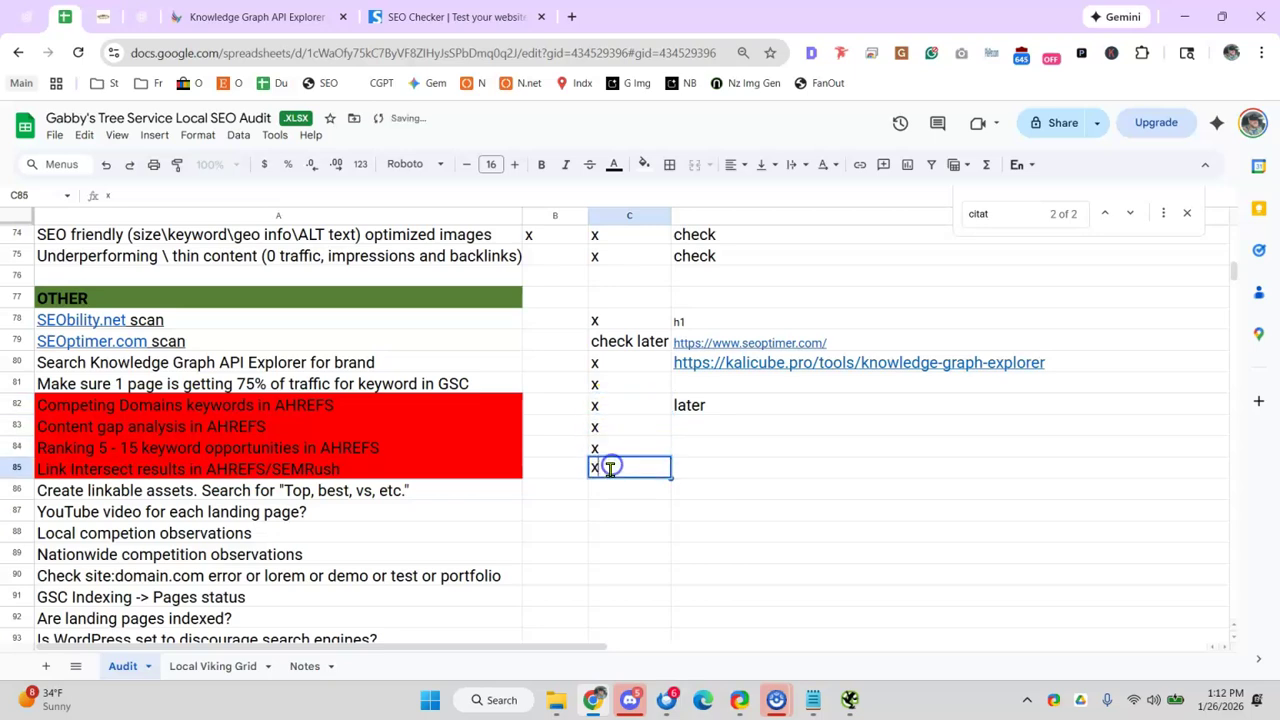
- Delete the Create linkable assets row
{"action": "left_click", "coordinate": [108, 494]}
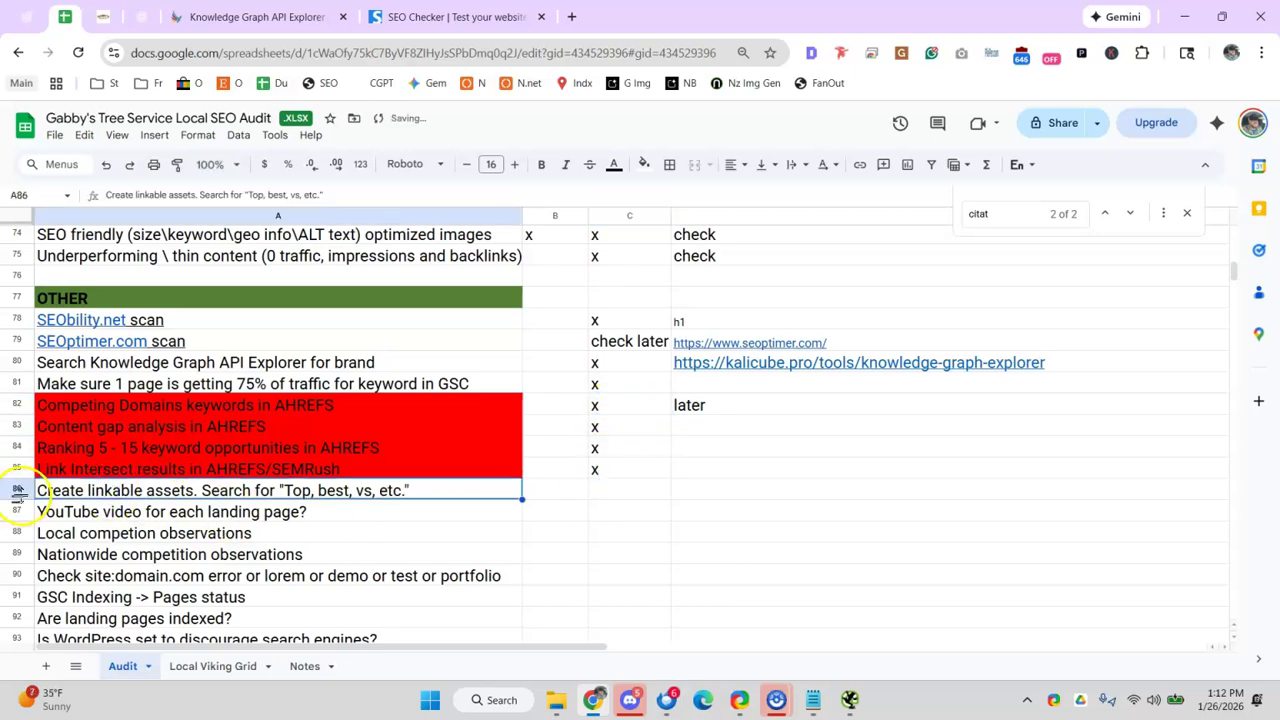
{"action": "right_click", "coordinate": [18, 490]}
{"action": "left_click", "coordinate": [80, 459]}
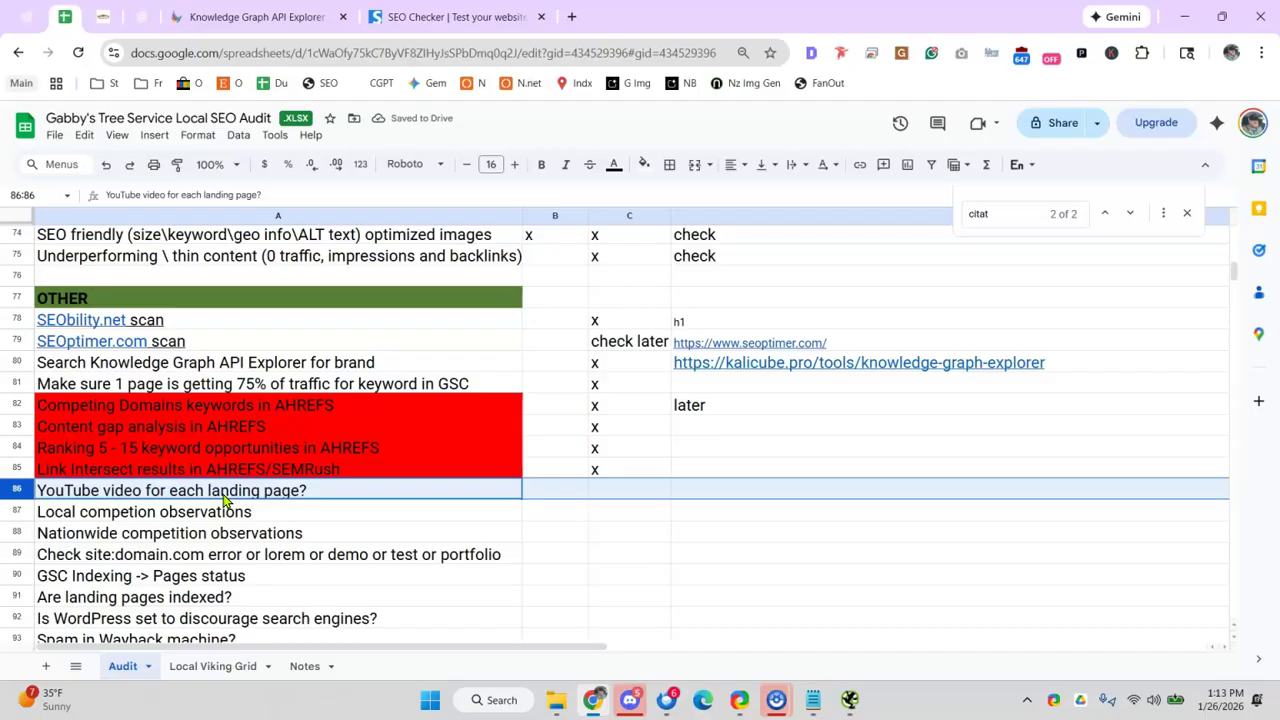
- In a new tab, search 'tree removal service deep park tx' and scan the results
{"action": "left_click", "coordinate": [574, 16]}
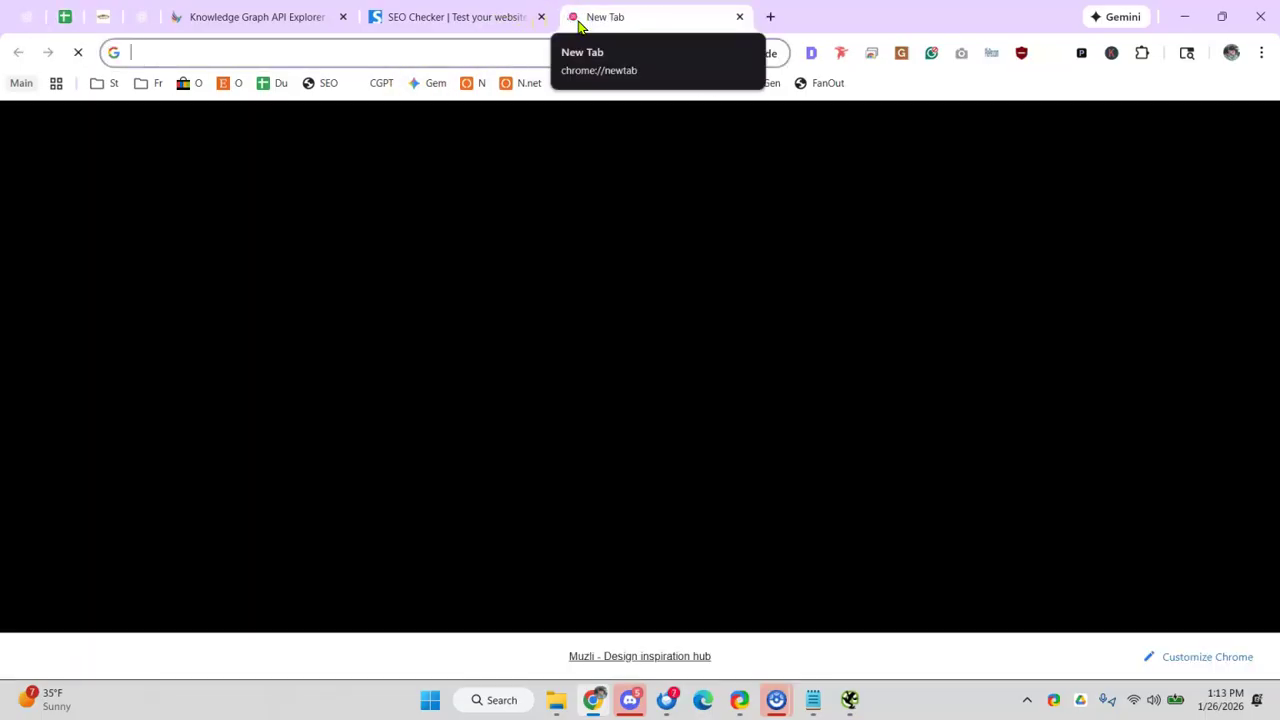
{"action": "type", "text": "tree removal sergice"}
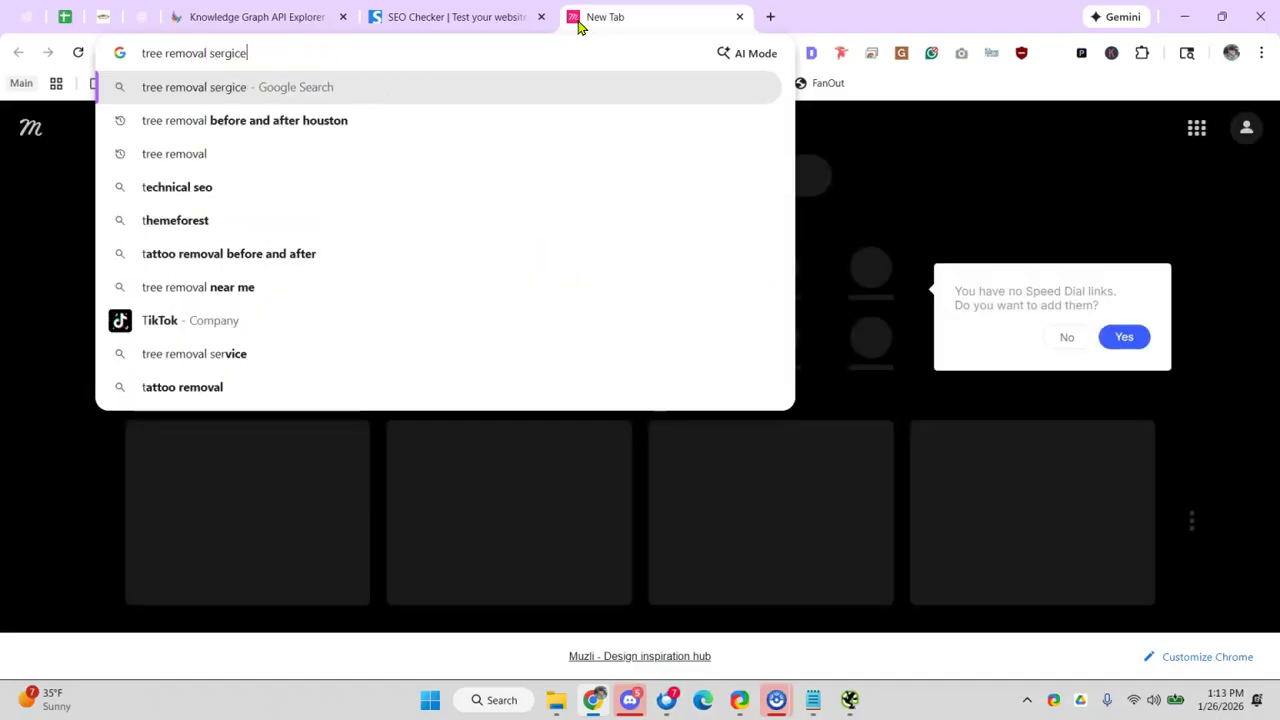
{"action": "key", "text": "BackSpace"}
{"action": "key", "text": "BackSpace"}
{"action": "key", "text": "BackSpace"}
{"action": "key", "text": "BackSpace"}
{"action": "key", "text": "BackSpace"}
{"action": "type", "text": "rvice deep park tex"}
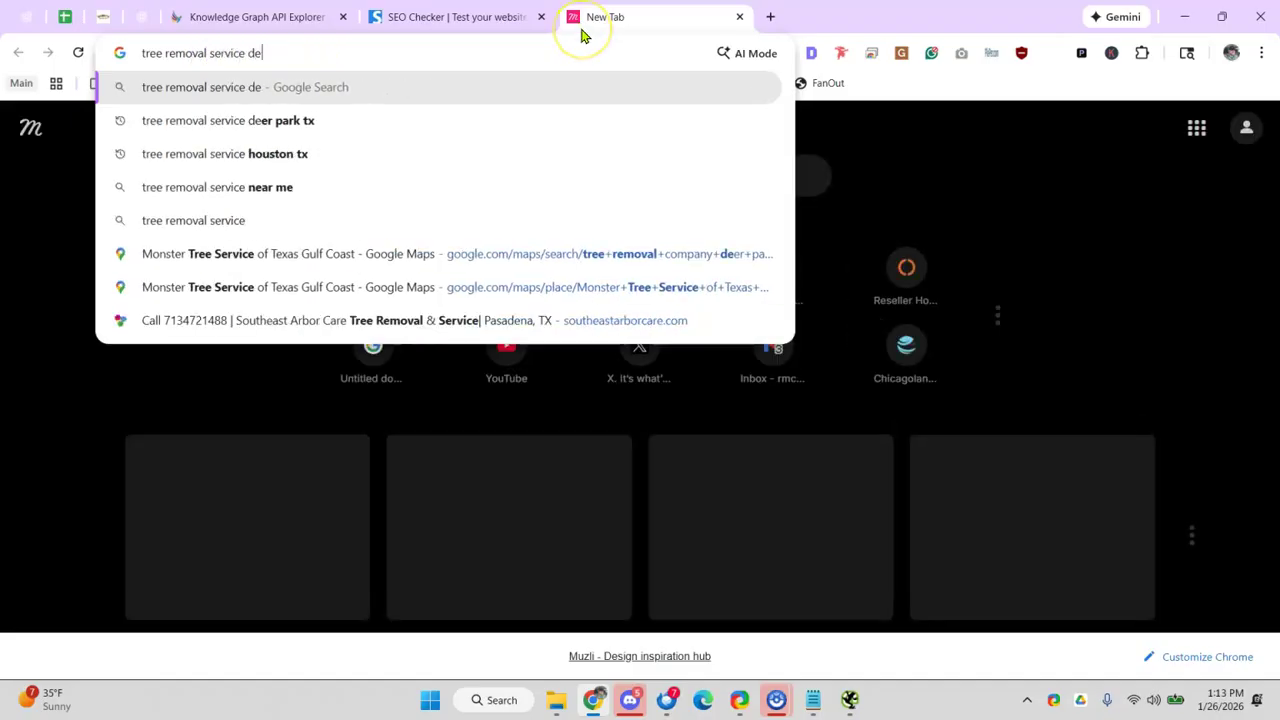
{"action": "key", "text": "BackSpace"}
{"action": "key", "text": "BackSpace"}
{"action": "type", "text": "x"}
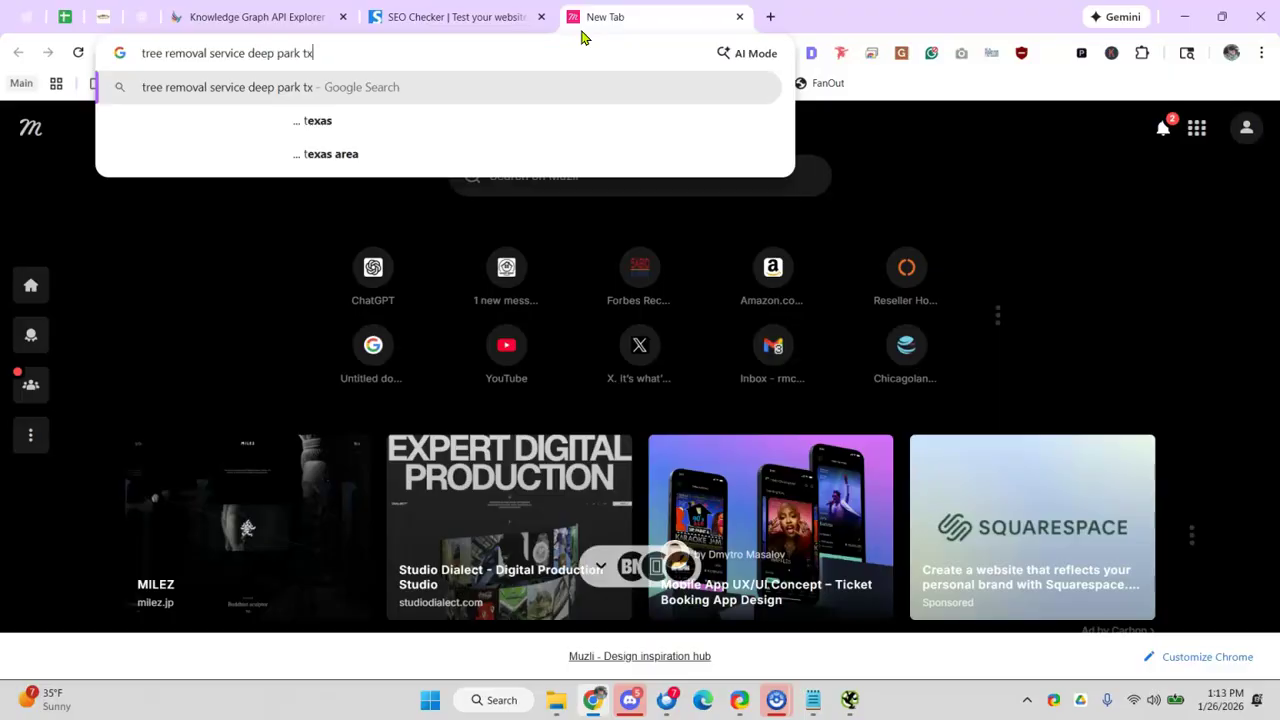
{"action": "key", "text": "Return"}
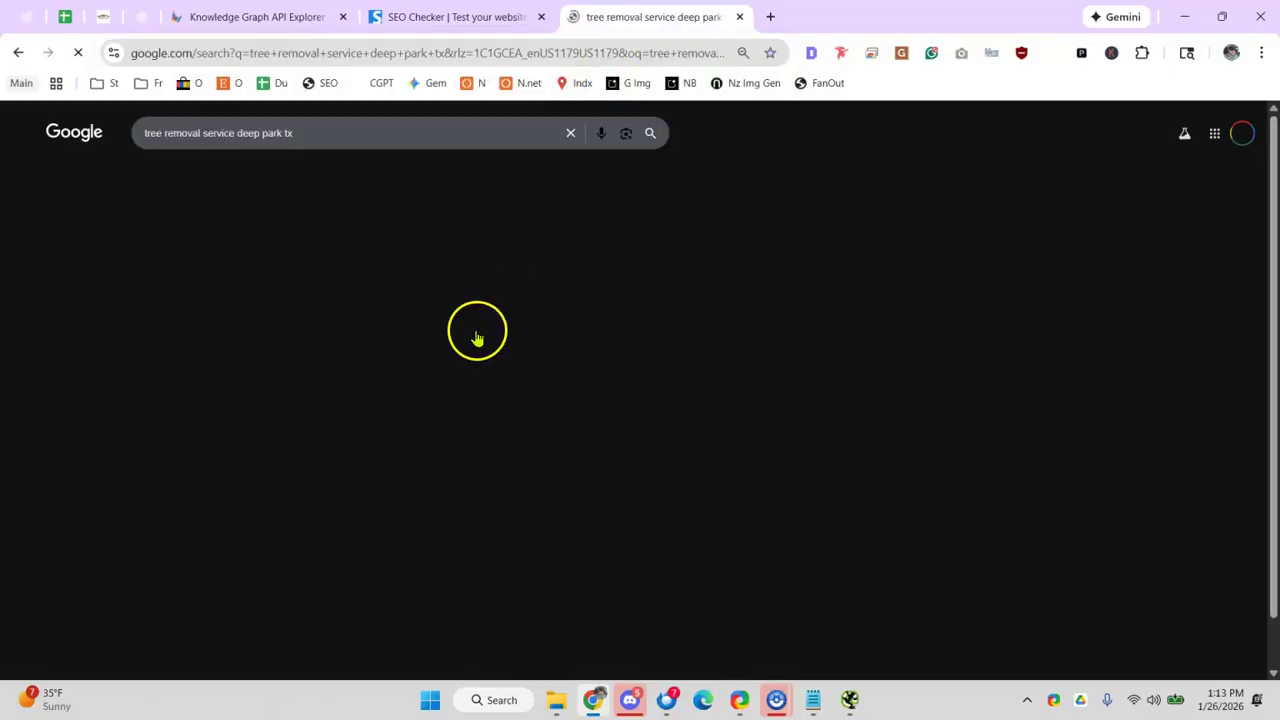
{"action": "scroll", "coordinate": [160, 380], "scroll_direction": "down", "scroll_amount": 1}
{"action": "scroll", "coordinate": [220, 355], "scroll_direction": "up", "scroll_amount": 1}
{"action": "scroll", "coordinate": [270, 330], "scroll_direction": "down", "scroll_amount": 15}
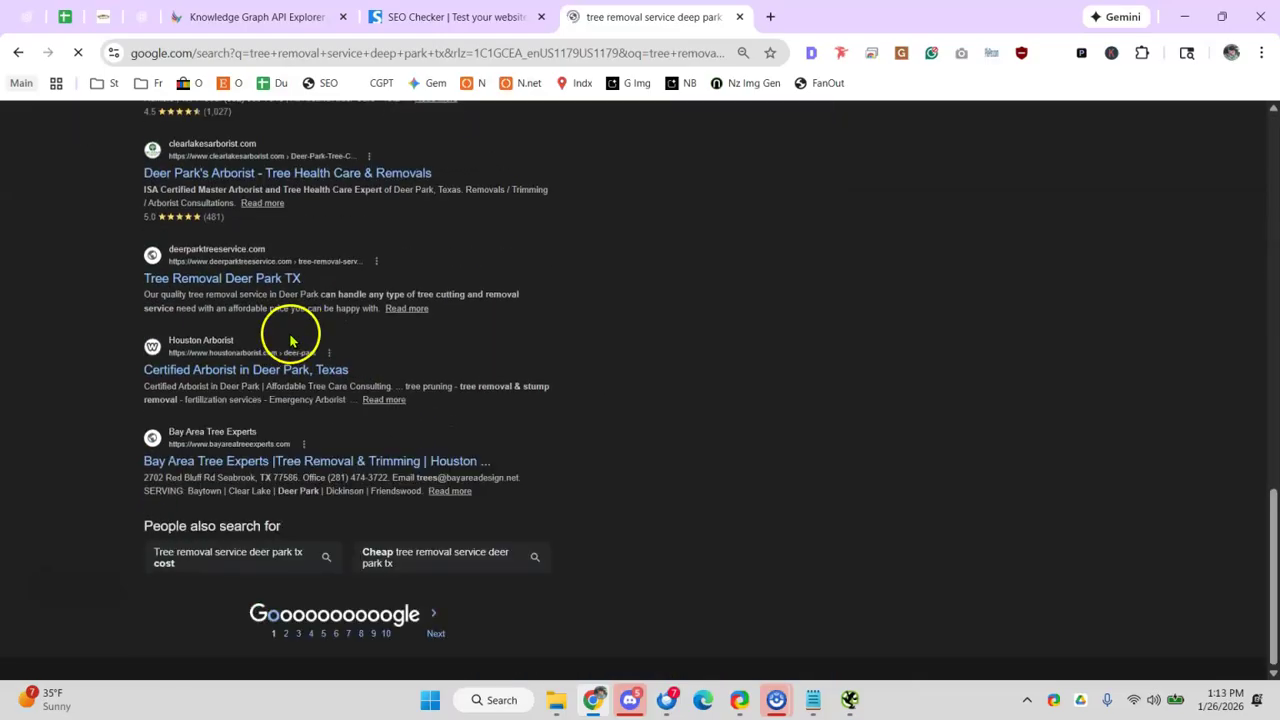
{"action": "scroll", "coordinate": [290, 340], "scroll_direction": "up", "scroll_amount": 12}
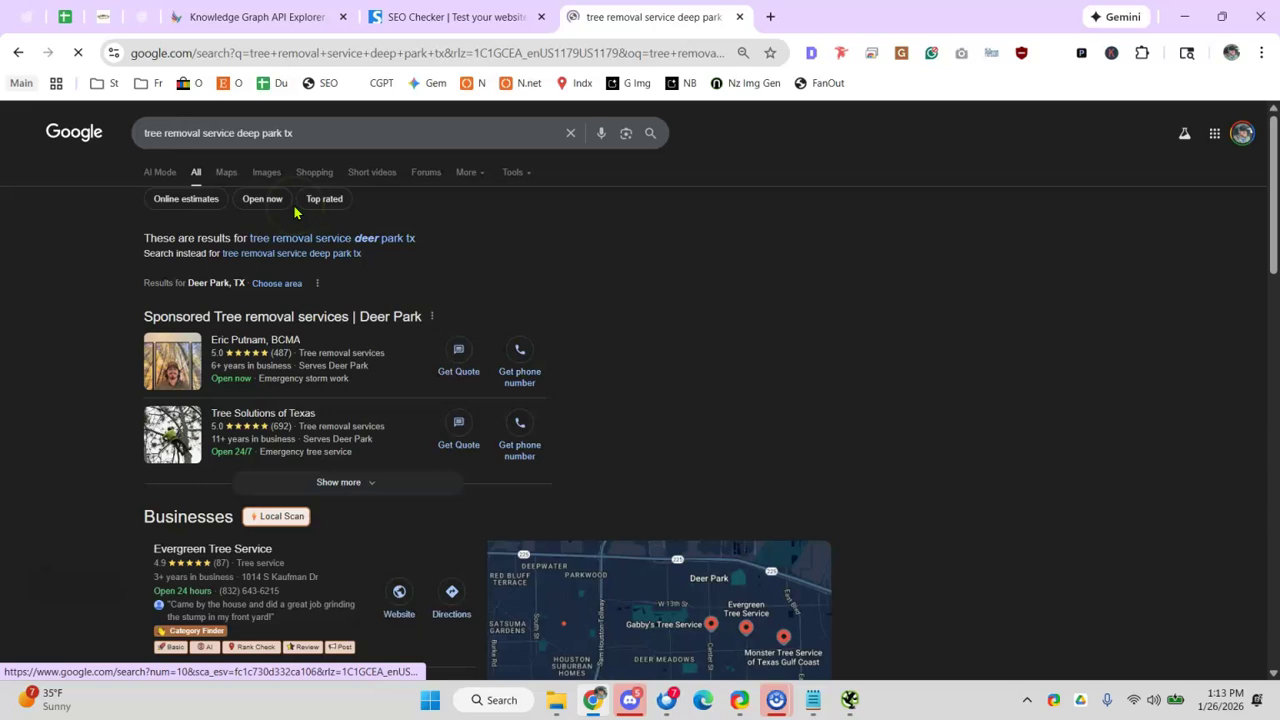
- Change the search to 'tree removal service houston' and review the results
{"action": "left_click", "coordinate": [271, 131]}
{"action": "left_click_drag", "start_coordinate": [271, 131], "coordinate": [671, 163]}
{"action": "key", "text": "BackSpace"}
{"action": "type", "text": "houston"}
{"action": "key", "text": "Return"}
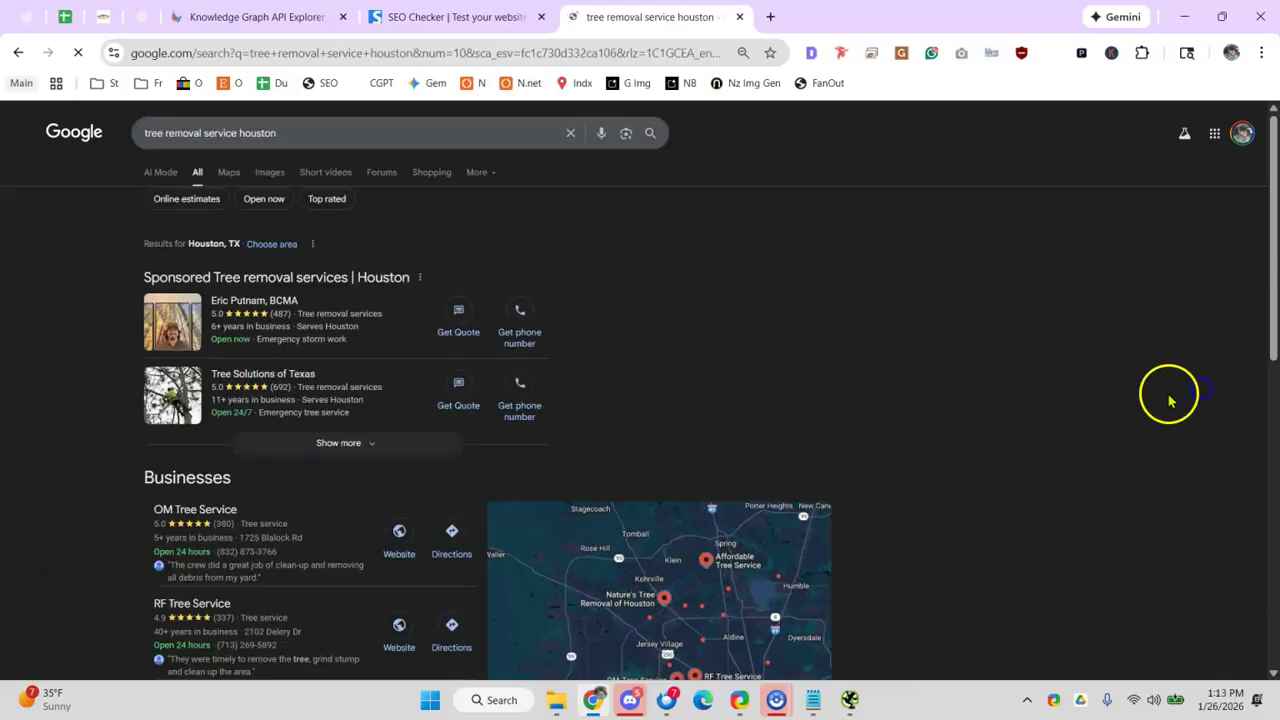
{"action": "scroll", "coordinate": [409, 371], "scroll_direction": "down", "scroll_amount": 15}
{"action": "scroll", "coordinate": [249, 378], "scroll_direction": "up", "scroll_amount": 15}
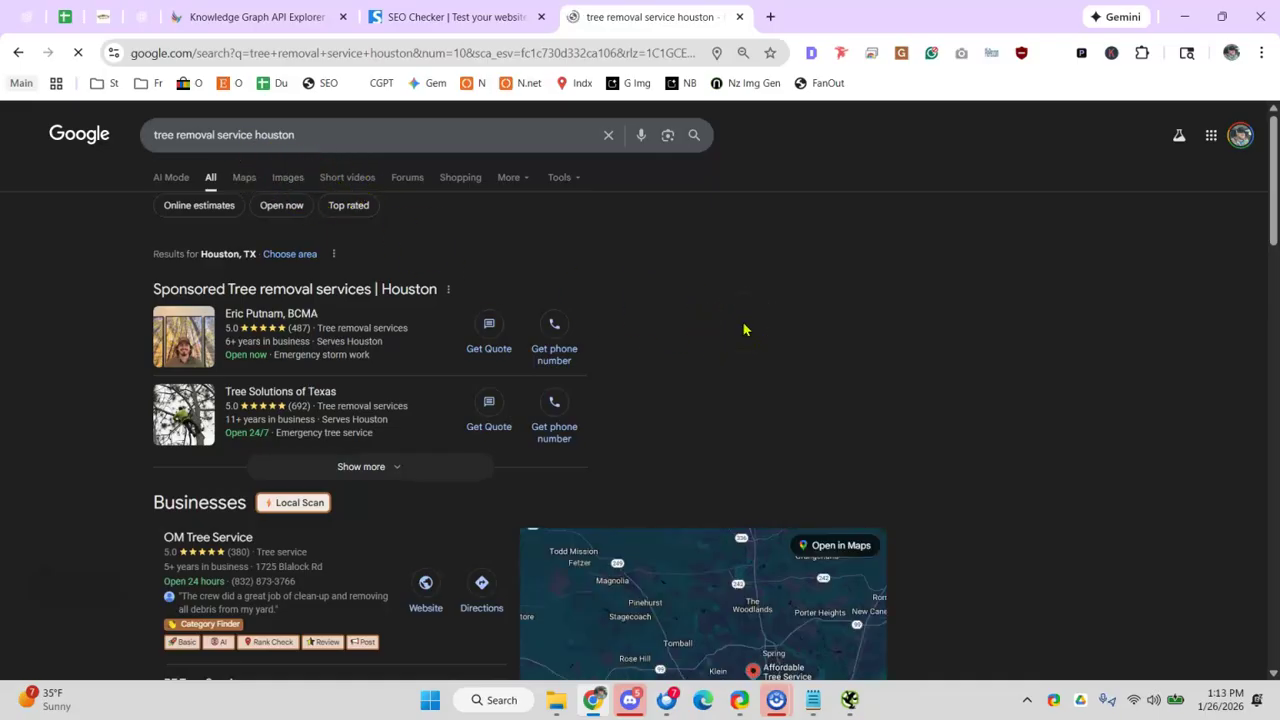
{"action": "left_click", "coordinate": [141, 16]}
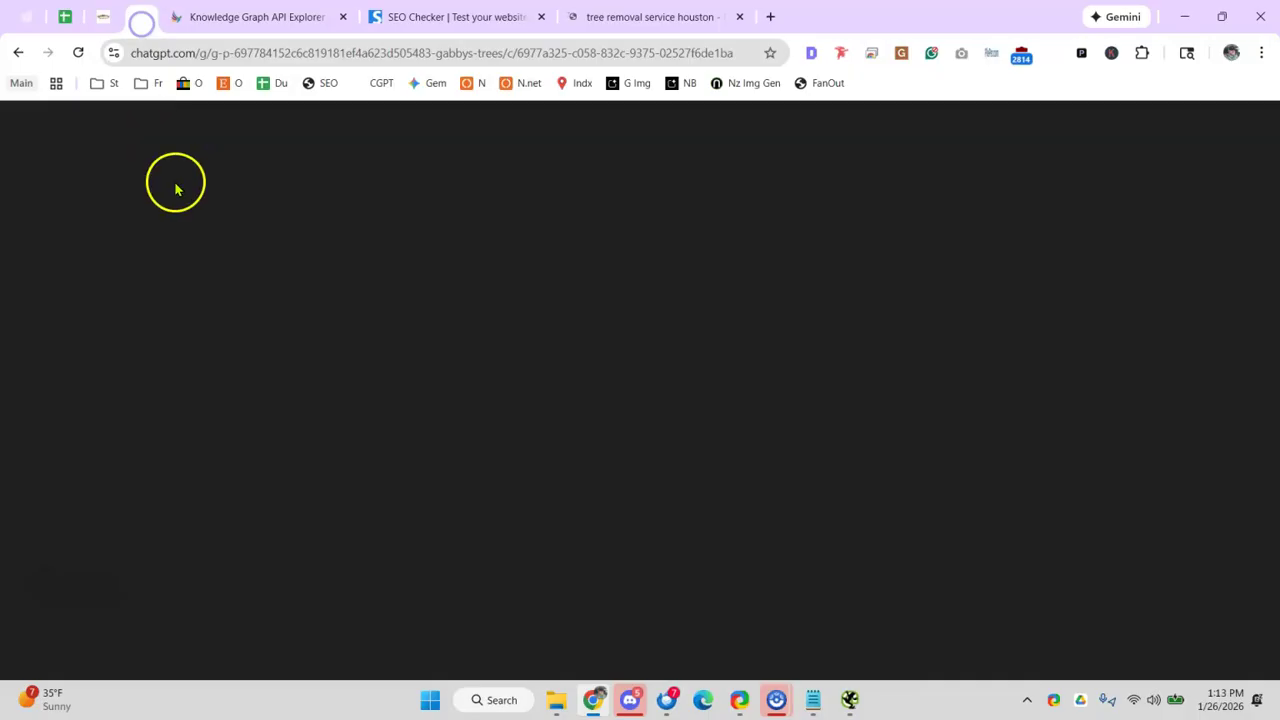
- Close the Houston search results and Seobility SEO Checker tabs, returning to the audit sheet
{"action": "left_click", "coordinate": [82, 22]}
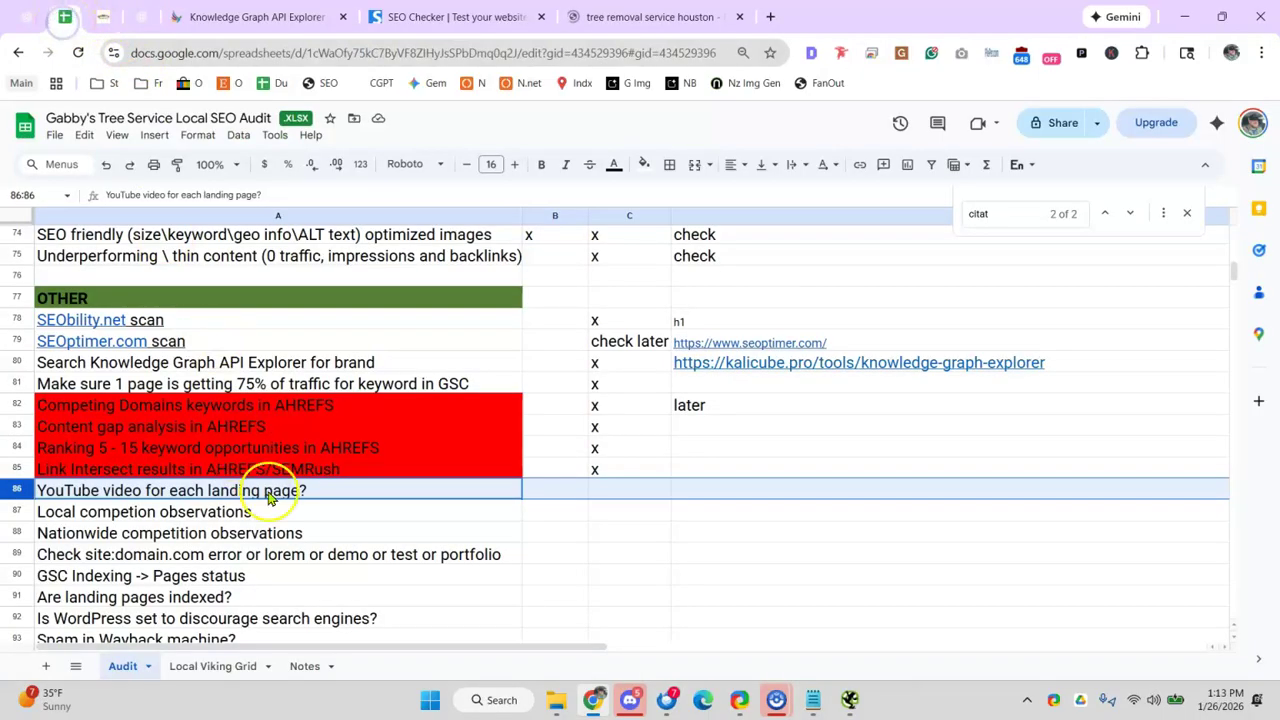
{"action": "left_click", "coordinate": [609, 494]}
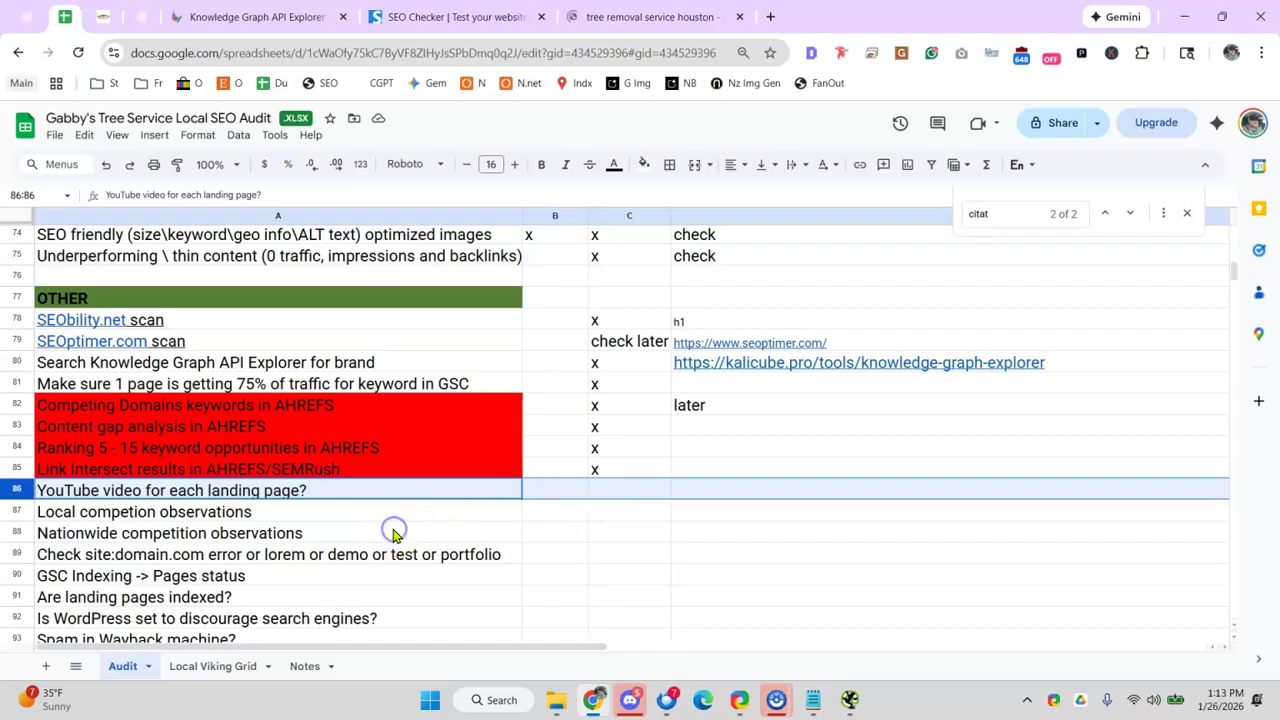
{"action": "left_click", "coordinate": [665, 17]}
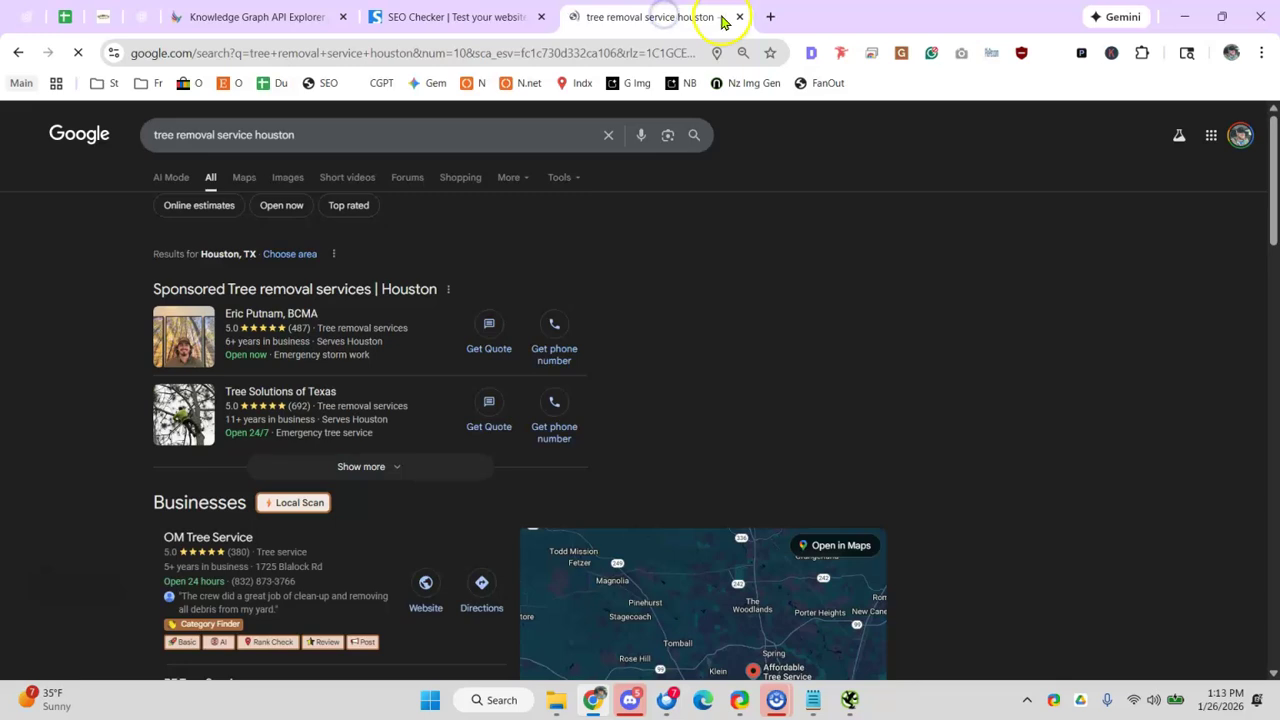
{"action": "left_click", "coordinate": [738, 20]}
{"action": "left_click", "coordinate": [58, 18]}
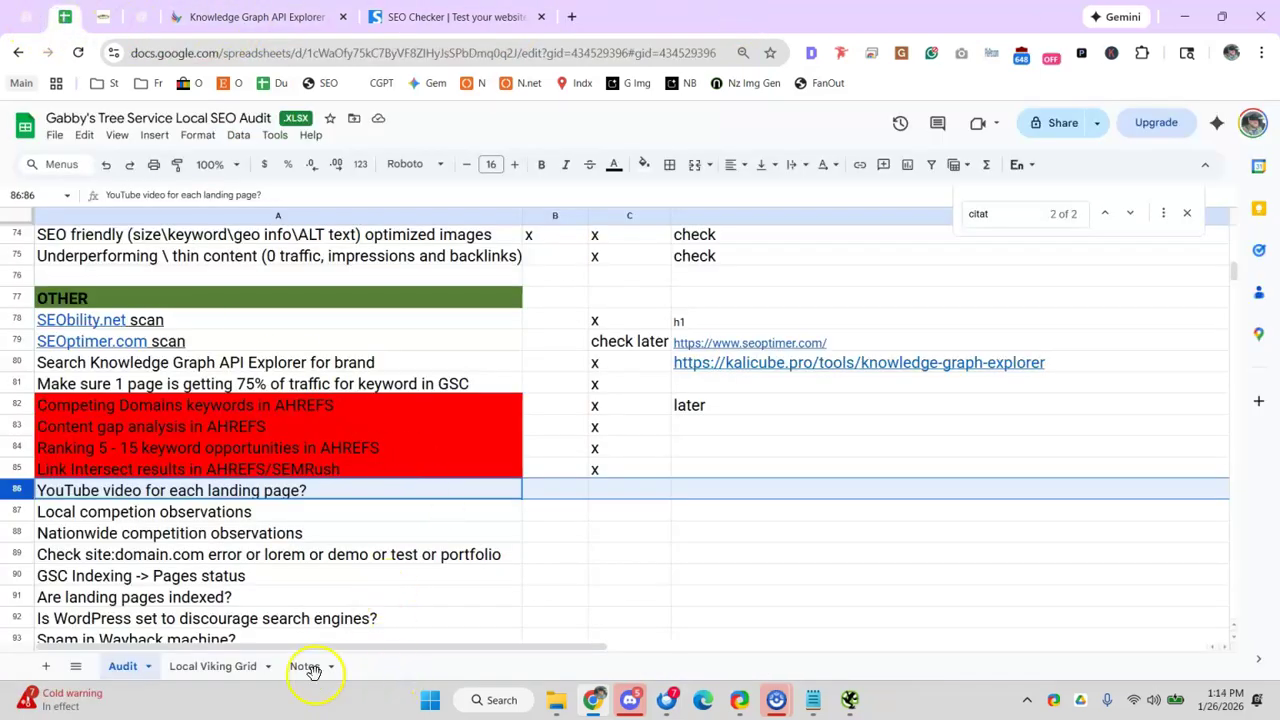
{"action": "left_click", "coordinate": [400, 18]}
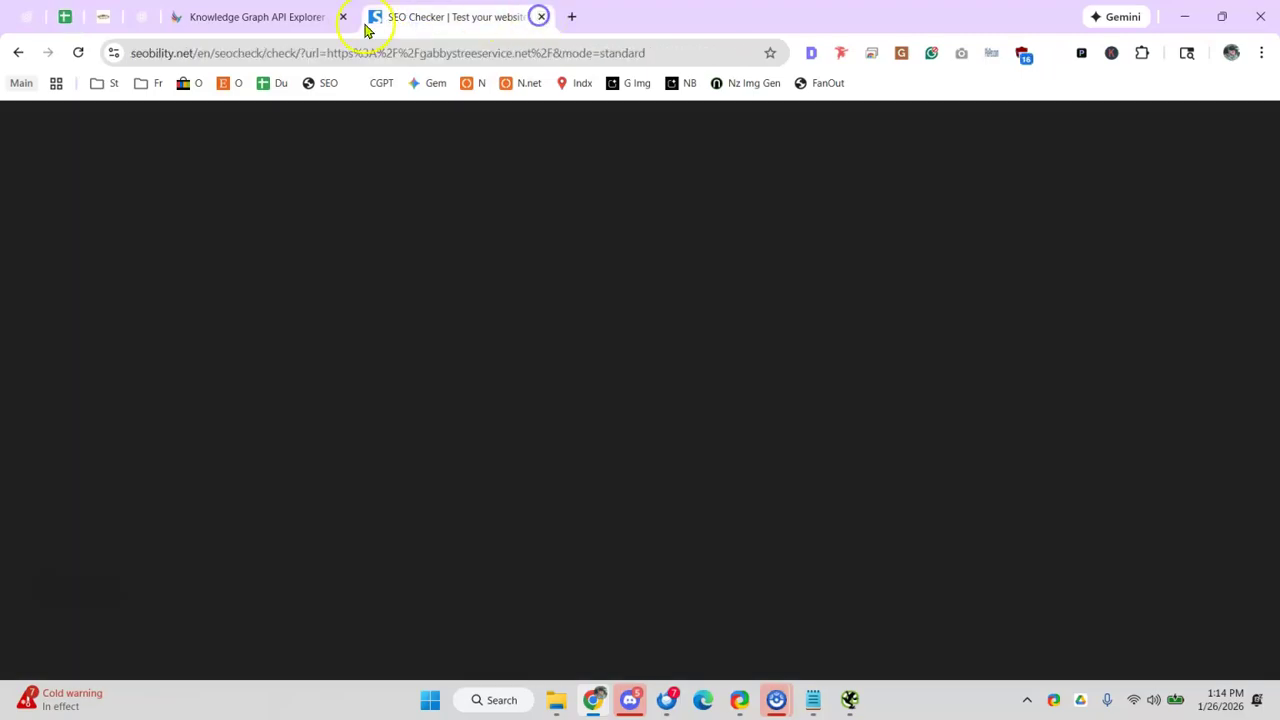
{"action": "key", "text": "ctrl+w"}
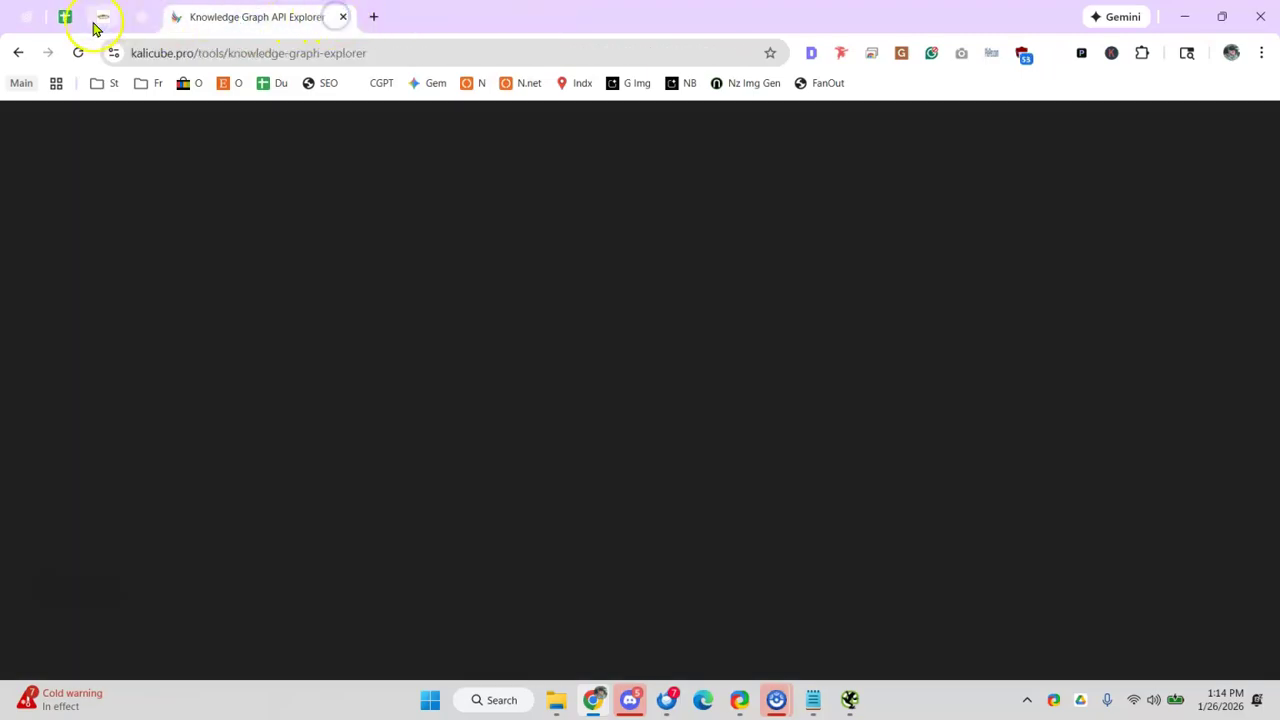
{"action": "left_click", "coordinate": [65, 17]}
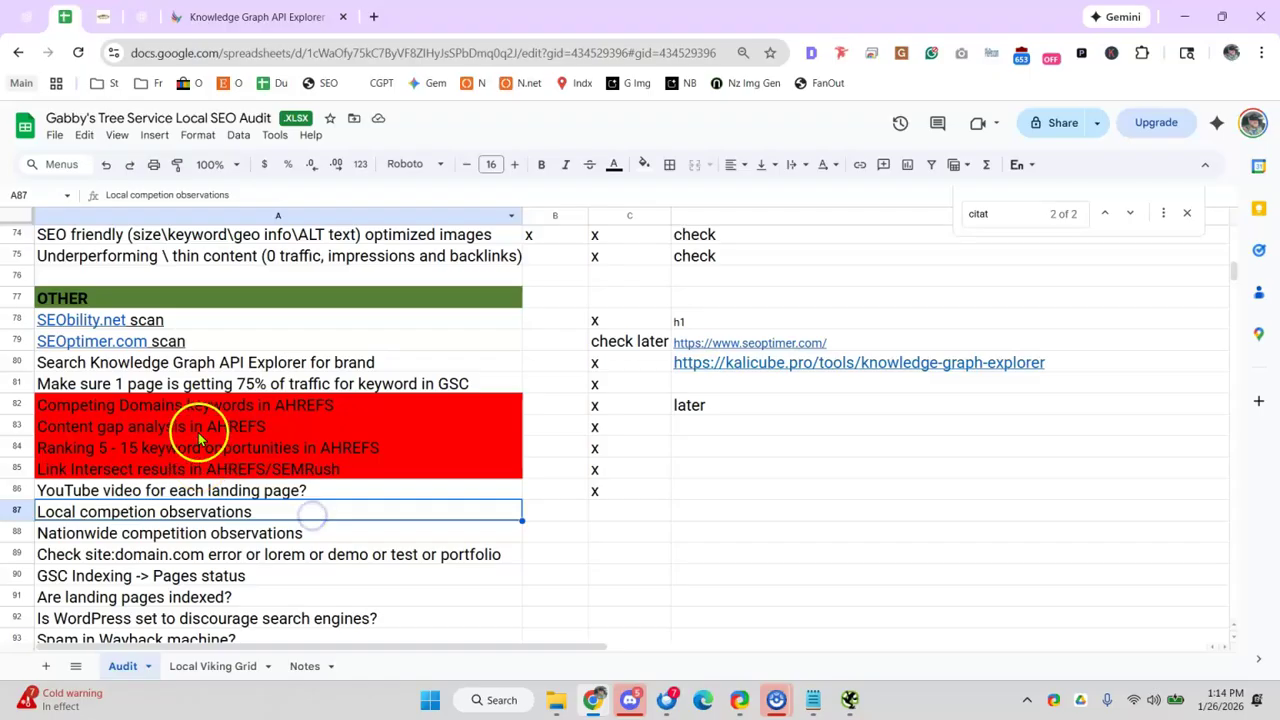
- Note 'tbd' in D87 and put x in C87 for Local competion observations
{"action": "left_click", "coordinate": [257, 490]}
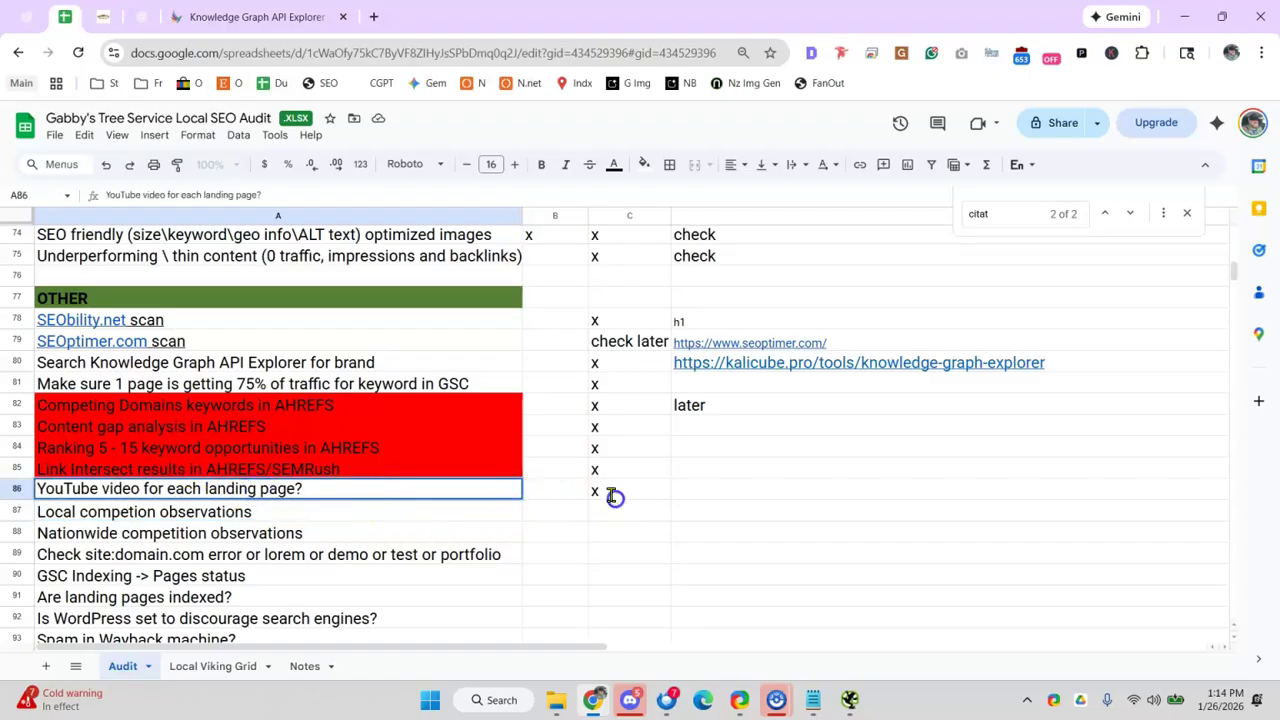
{"action": "left_click", "coordinate": [366, 517]}
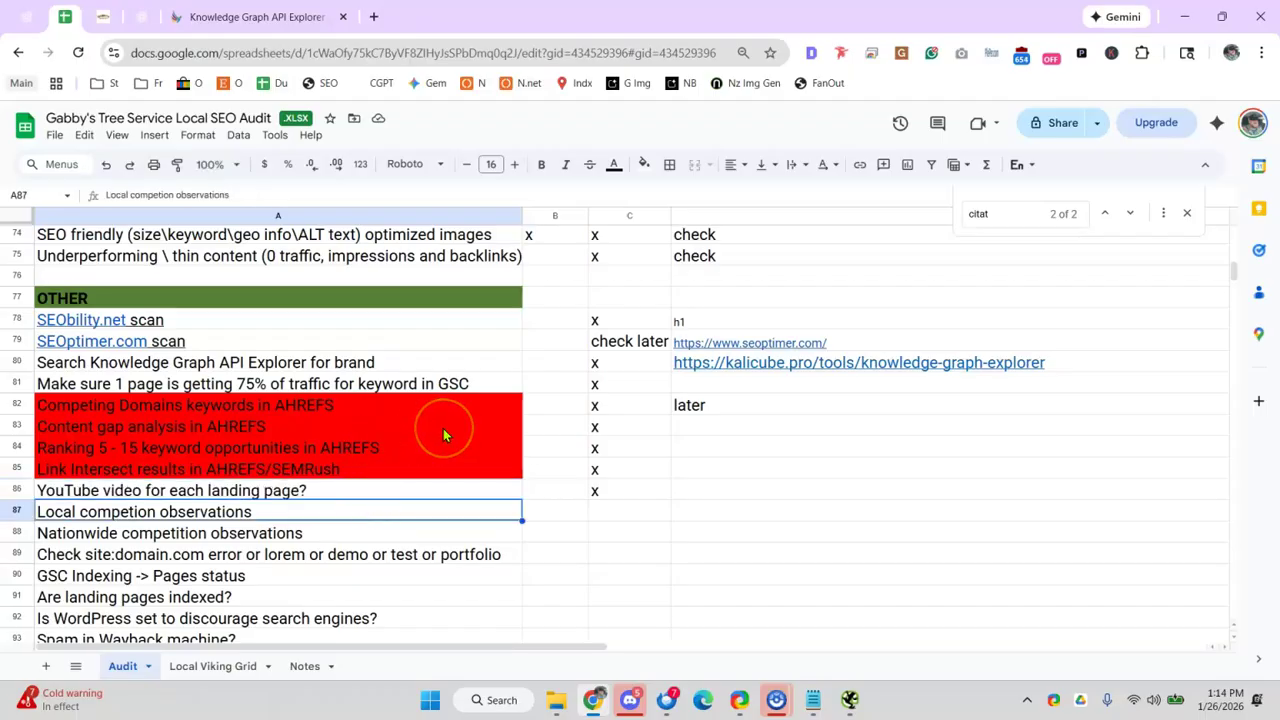
{"action": "left_click", "coordinate": [605, 428]}
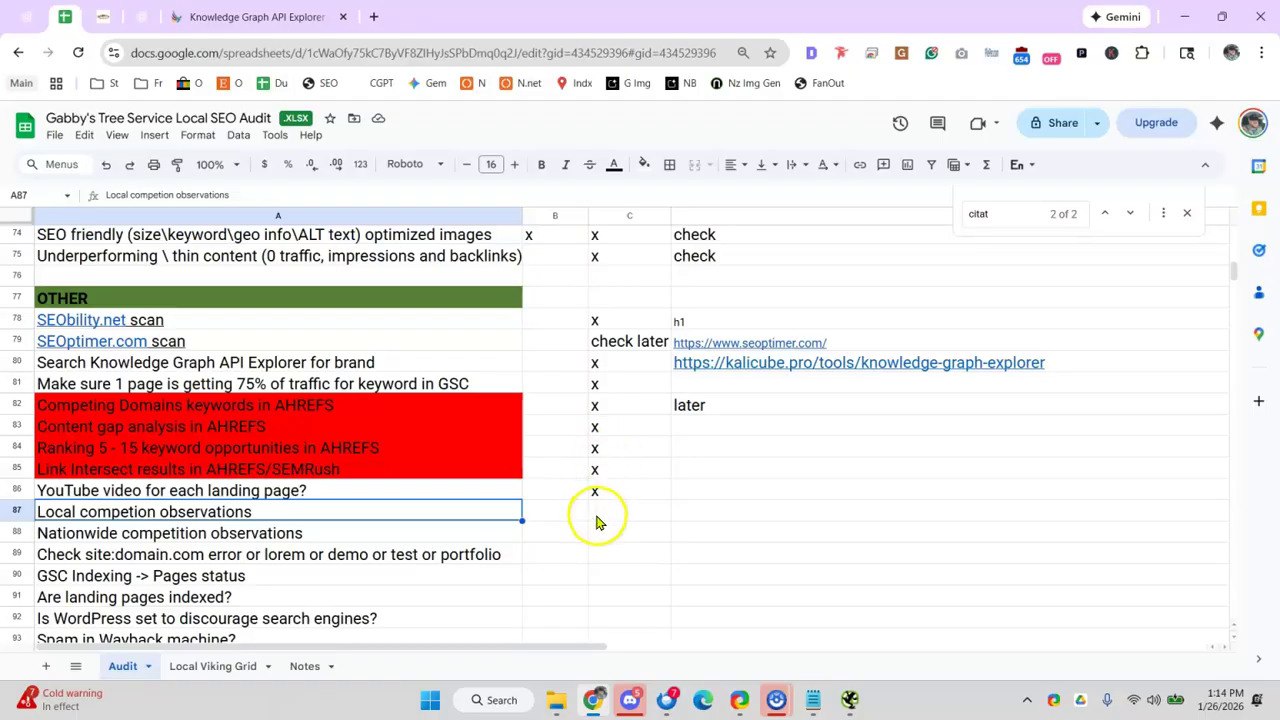
{"action": "left_click", "coordinate": [748, 513]}
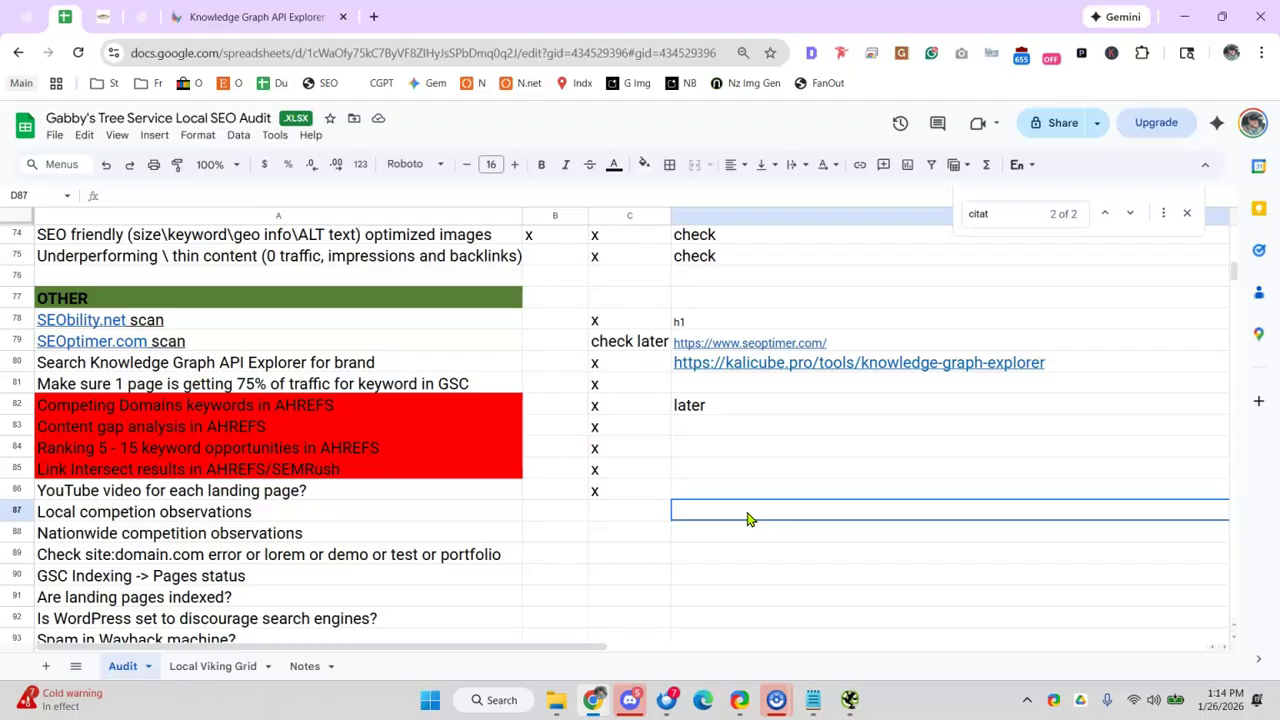
{"action": "left_click", "coordinate": [753, 515]}
{"action": "type", "text": "tbd"}
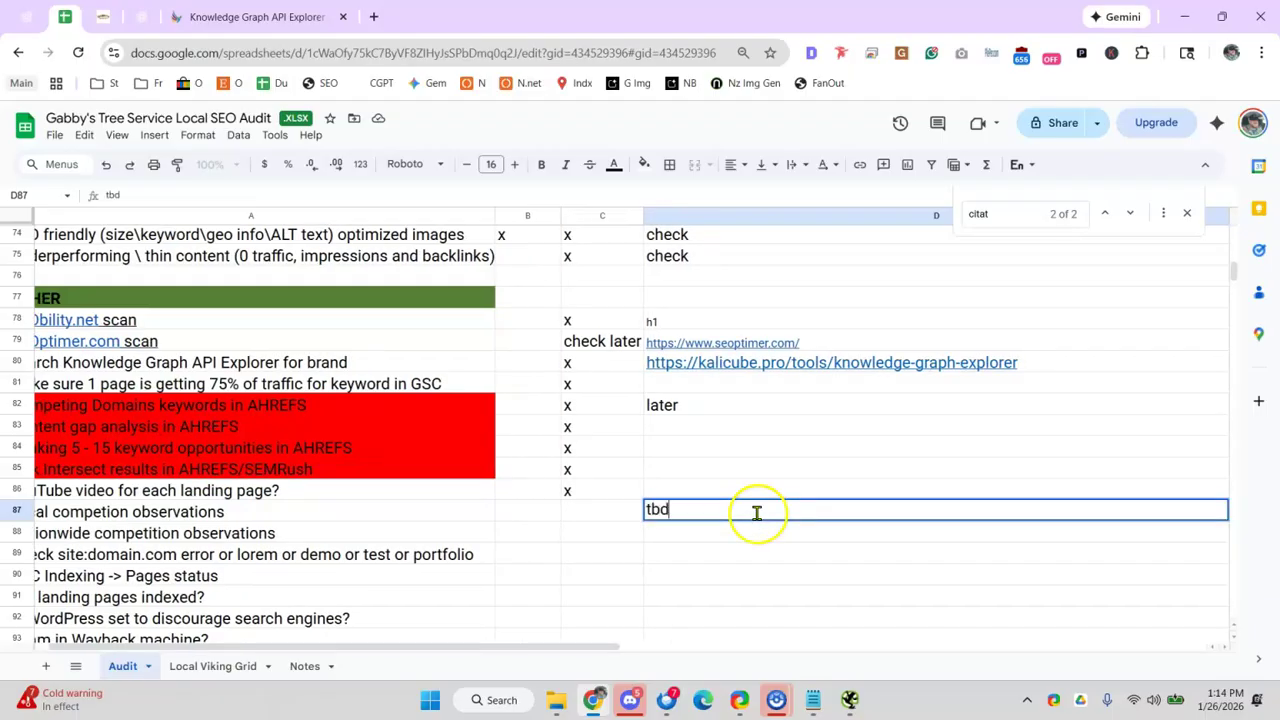
{"action": "left_click", "coordinate": [601, 508]}
{"action": "type", "text": "x"}
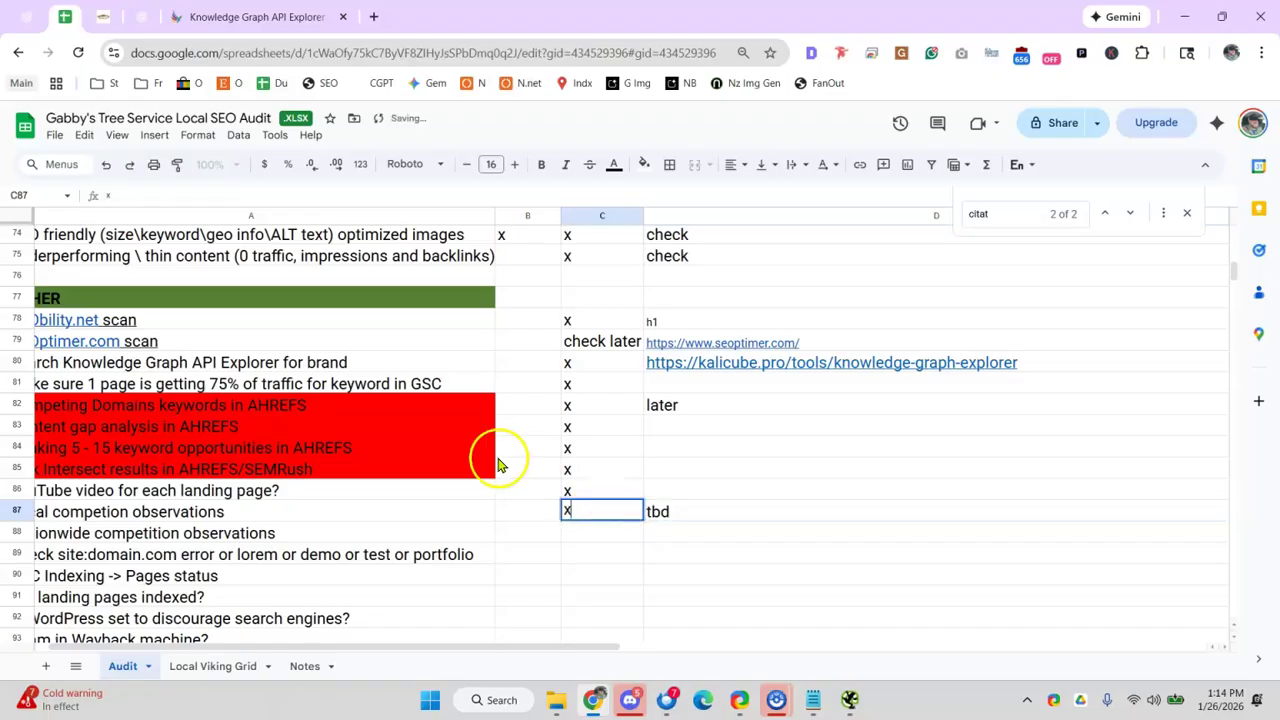
{"action": "scroll", "coordinate": [510, 468], "scroll_direction": "up", "scroll_amount": 7}
{"action": "scroll", "coordinate": [540, 485], "scroll_direction": "down", "scroll_amount": 5}
{"action": "left_click", "coordinate": [545, 480]}
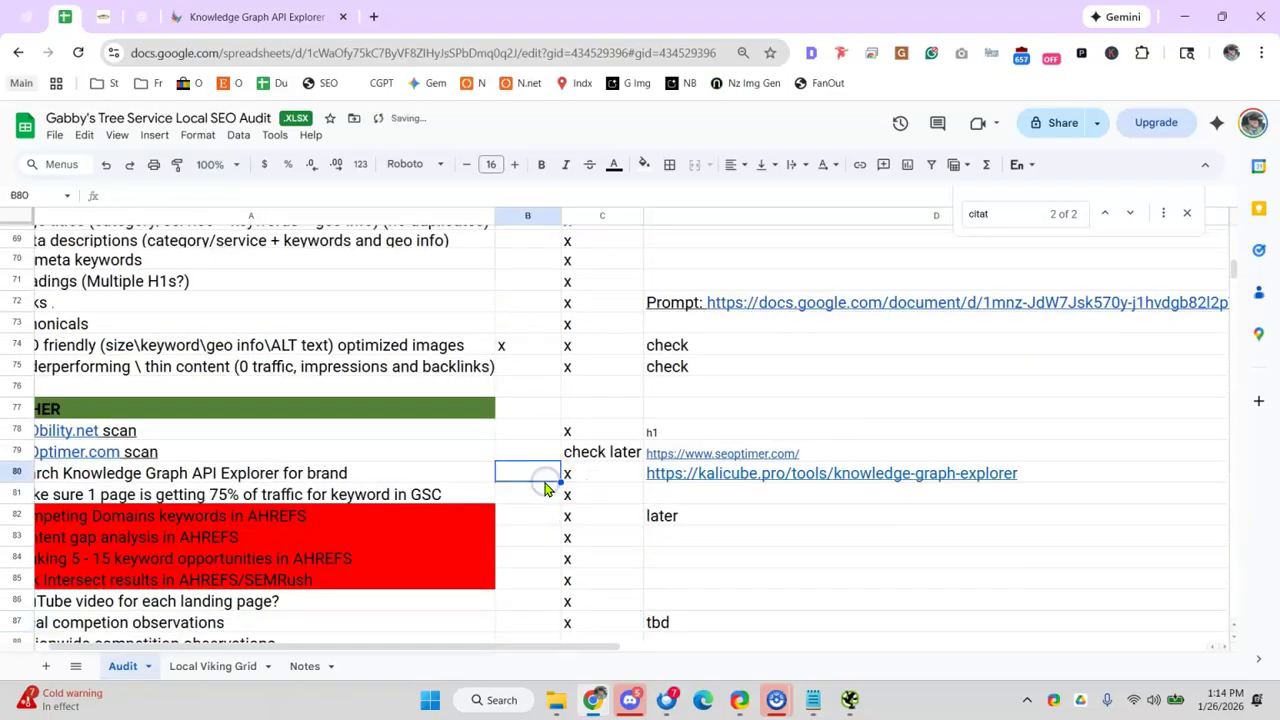
{"action": "scroll", "coordinate": [547, 460], "scroll_direction": "up", "scroll_amount": 20}
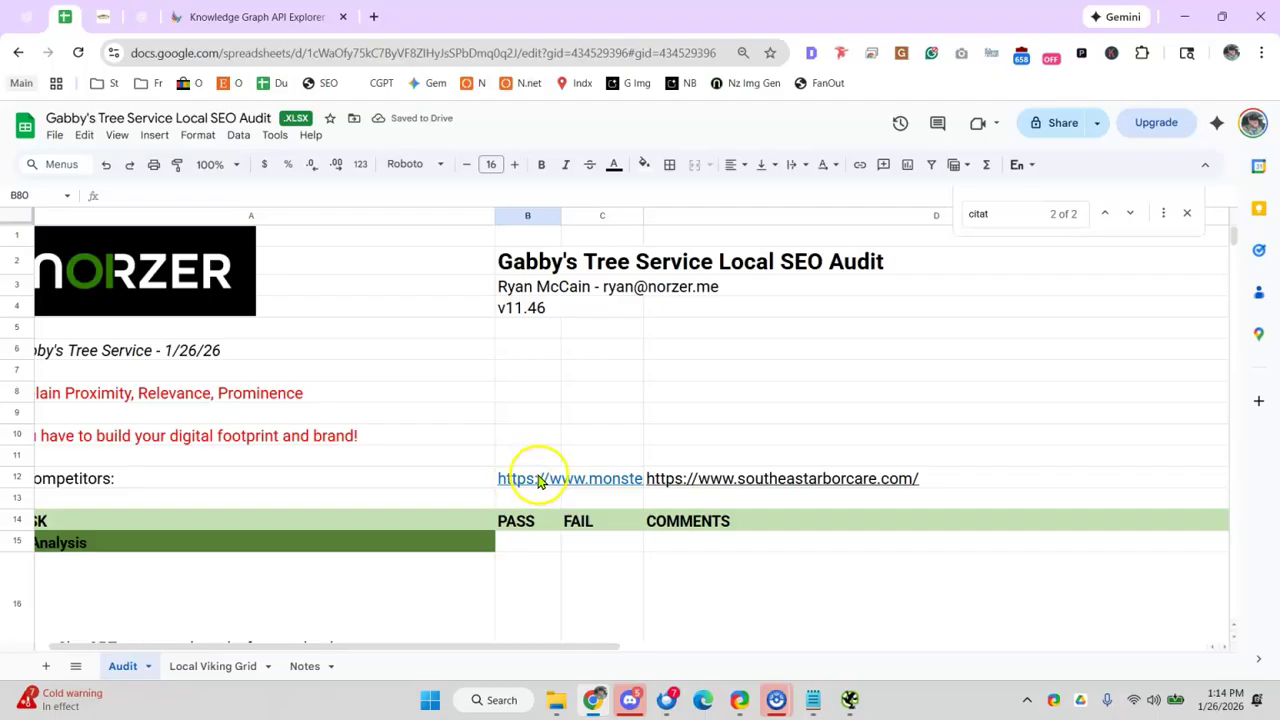
- Open D12's Southeast Arbor Care URL in a new tab and browse the site
{"action": "left_click", "coordinate": [703, 479]}
{"action": "left_click", "coordinate": [372, 17]}
{"action": "type", "text": "https://www.southeastarborcare.com/"}
{"action": "key", "text": "Return"}
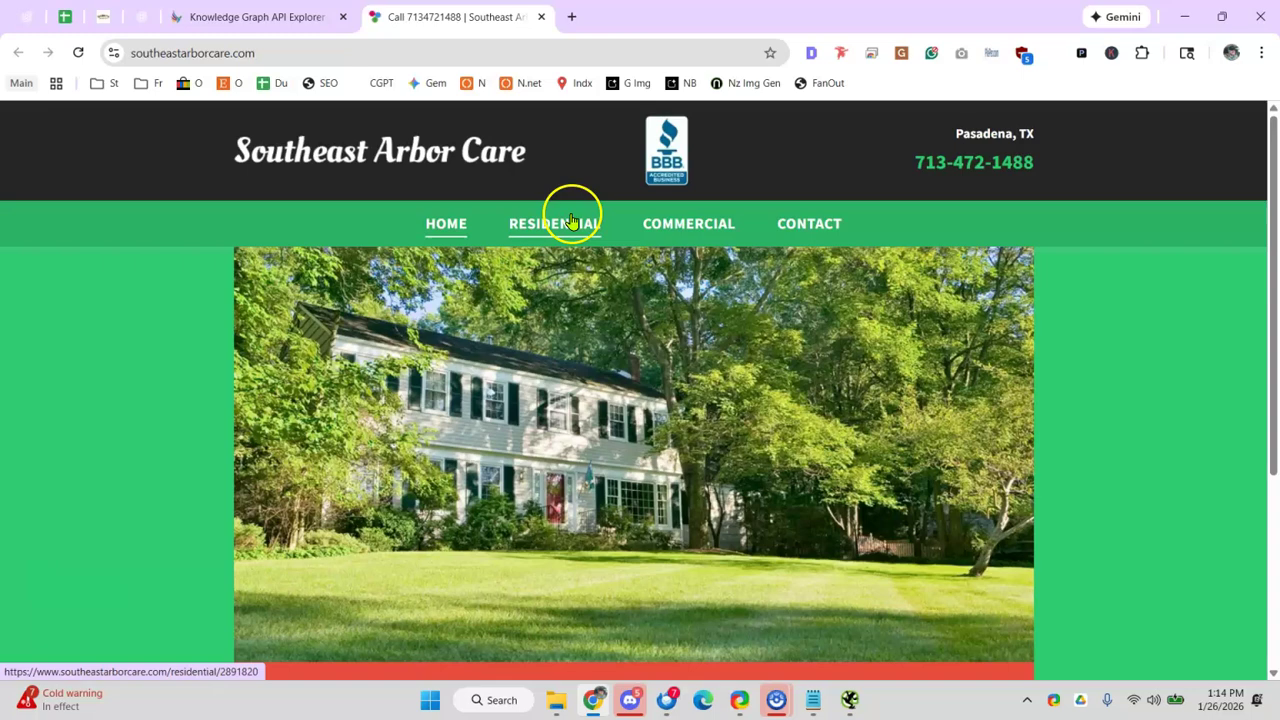
{"action": "scroll", "coordinate": [735, 240], "scroll_direction": "down", "scroll_amount": 3}
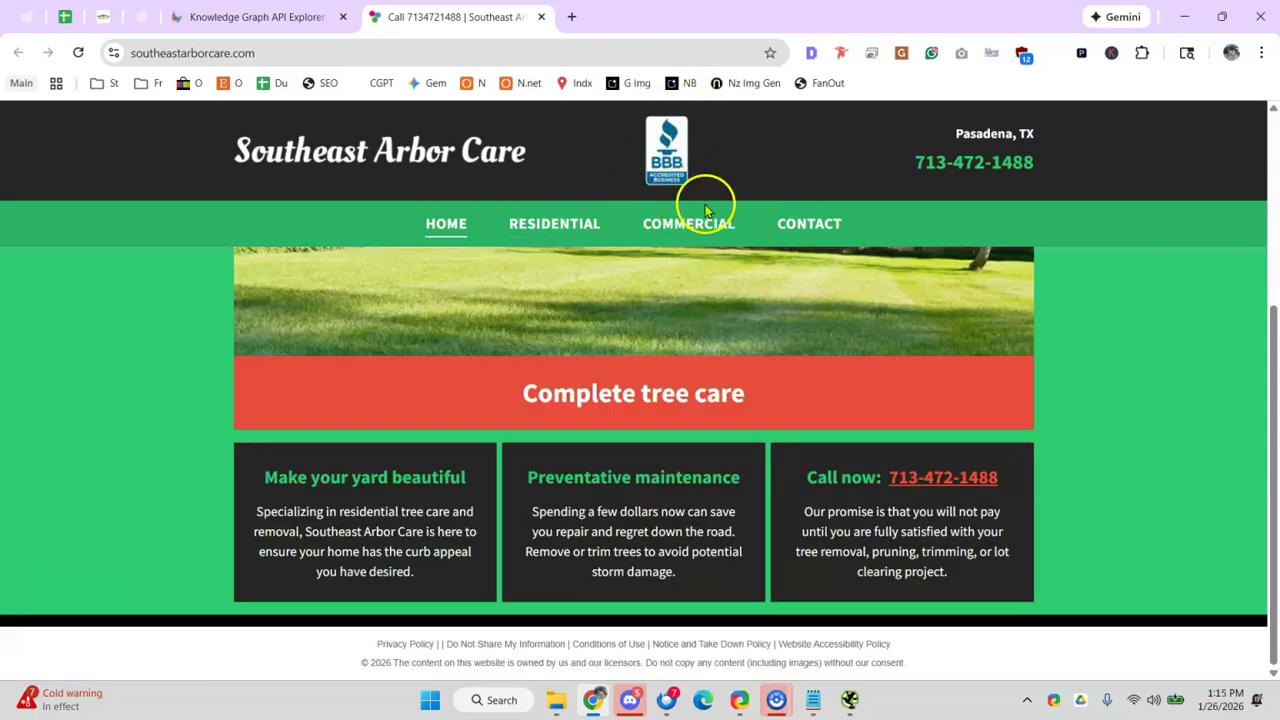
{"action": "left_click", "coordinate": [909, 174]}
{"action": "left_click_drag", "start_coordinate": [909, 174], "coordinate": [981, 168]}
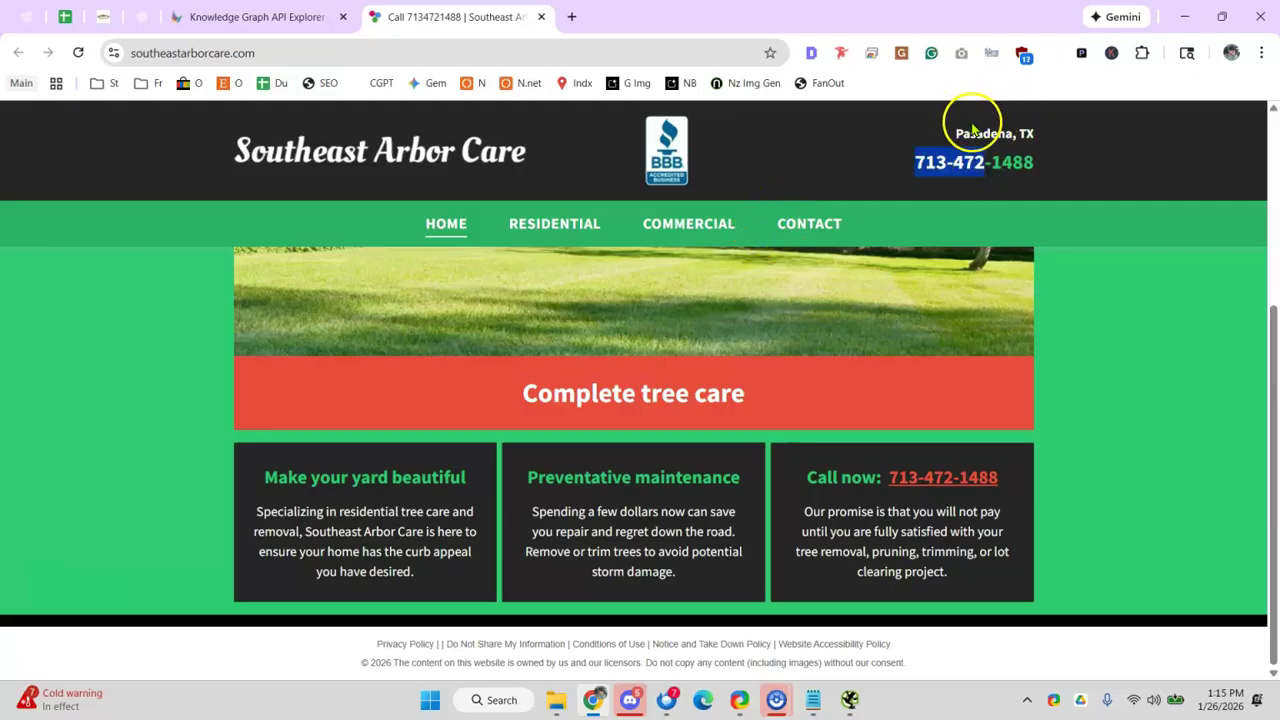
{"action": "left_click", "coordinate": [978, 128]}
{"action": "scroll", "coordinate": [518, 547], "scroll_direction": "up", "scroll_amount": 2}
{"action": "scroll", "coordinate": [518, 547], "scroll_direction": "down", "scroll_amount": 2}
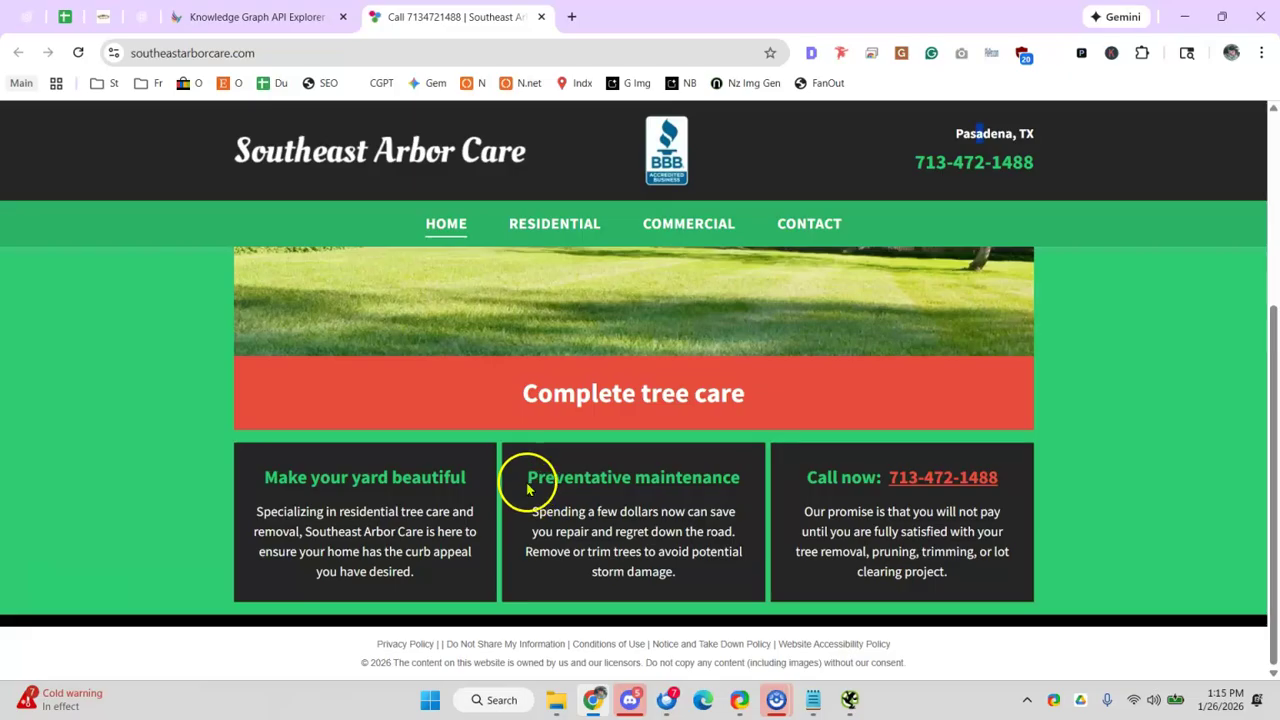
- Back in the sheet, open the Monster Tree Service site from B12's link preview
{"action": "left_click", "coordinate": [64, 17]}
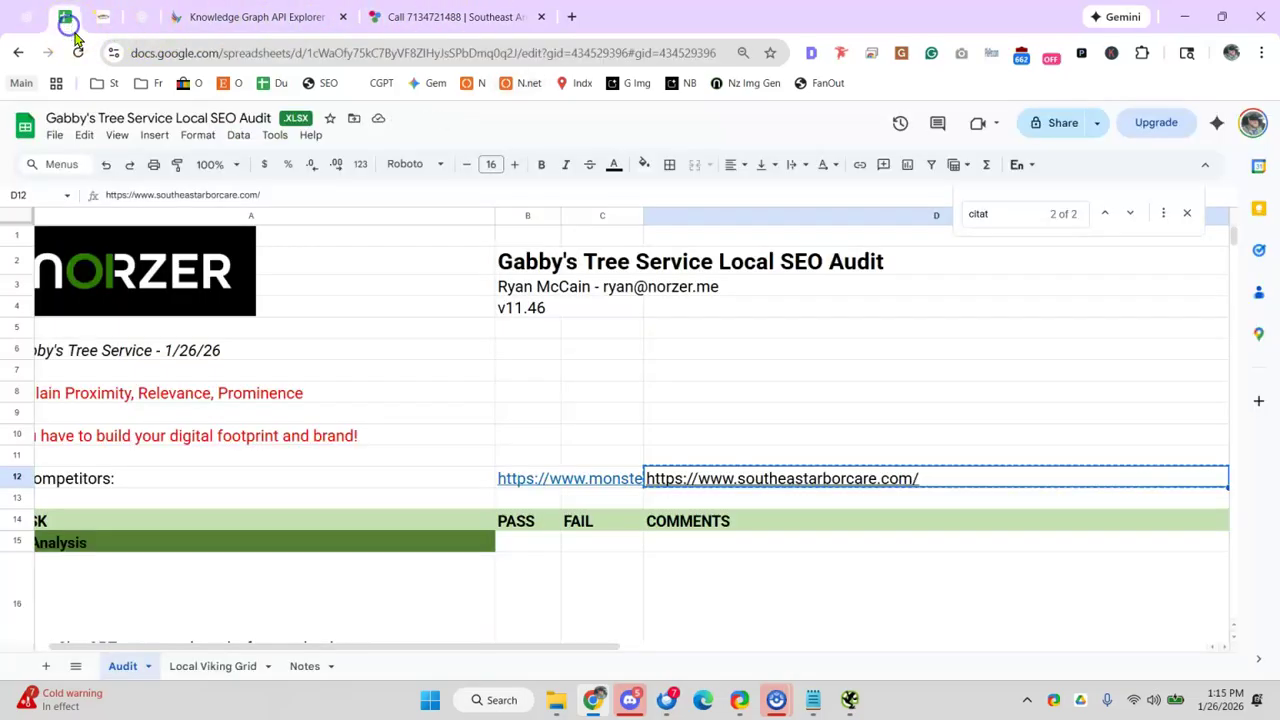
{"action": "left_click", "coordinate": [588, 482]}
{"action": "left_click", "coordinate": [602, 378]}
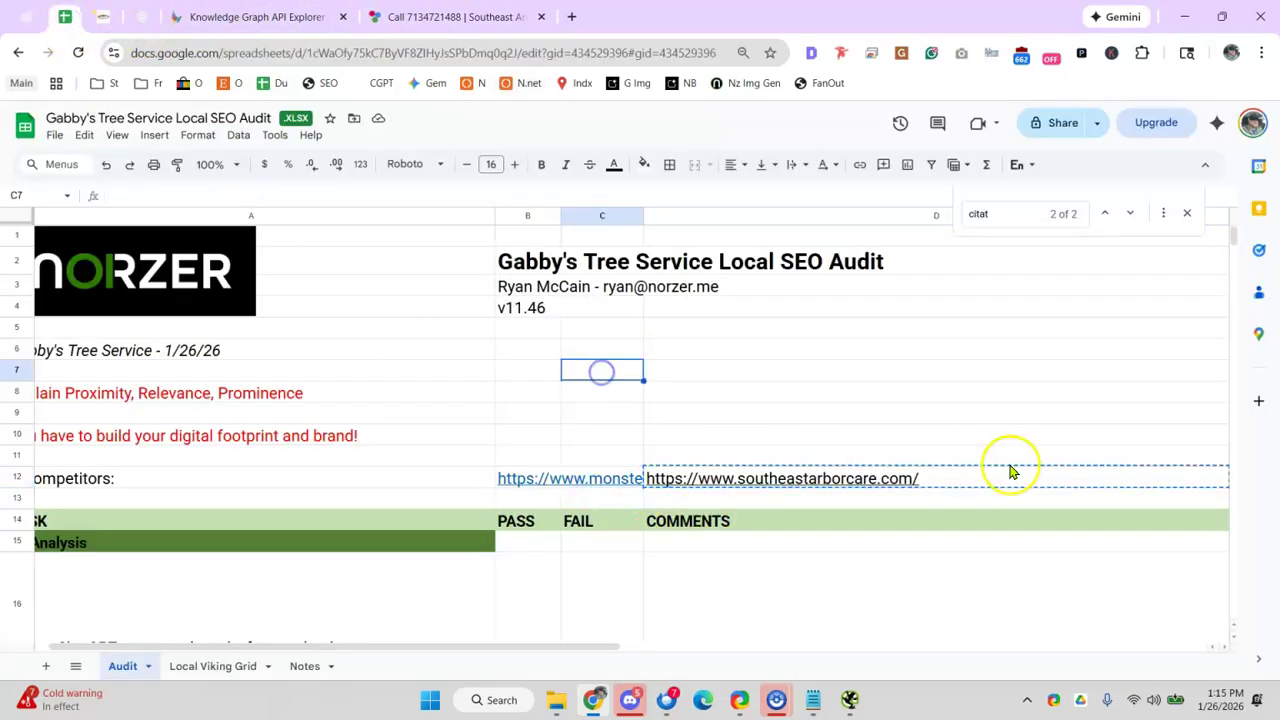
{"action": "left_click", "coordinate": [1066, 418]}
{"action": "left_click", "coordinate": [693, 502]}
{"action": "left_click", "coordinate": [516, 478]}
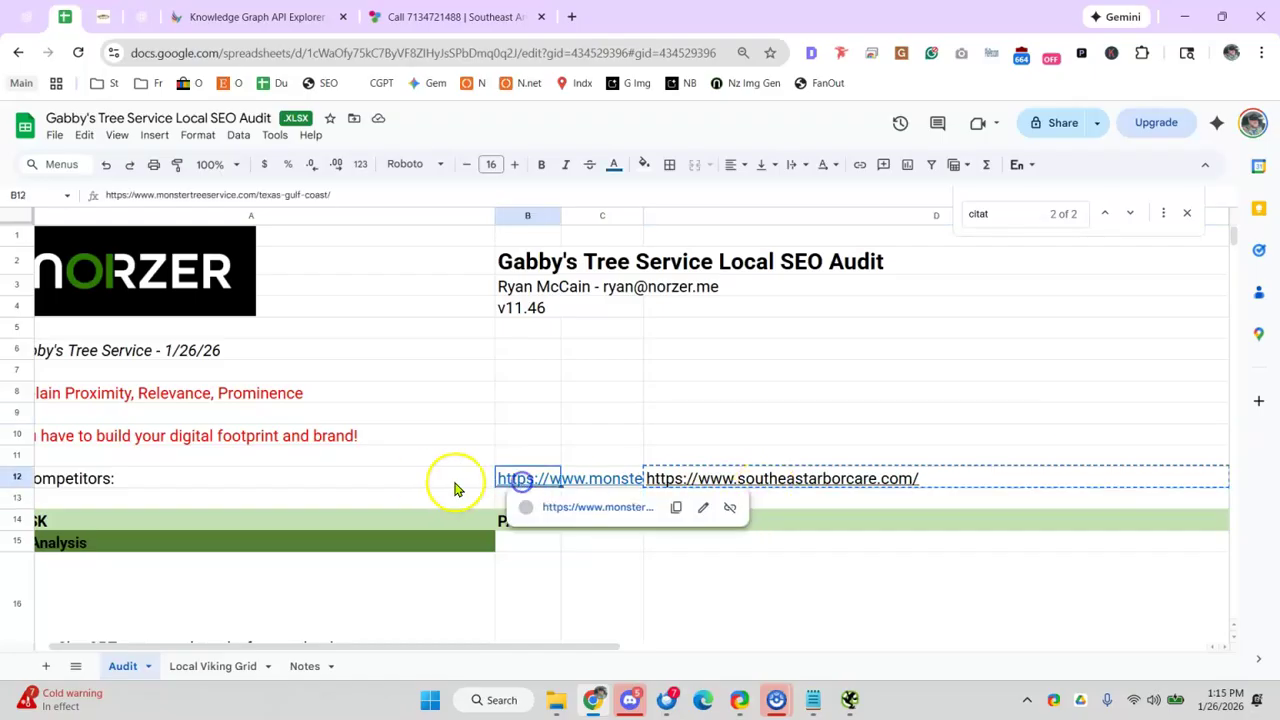
{"action": "left_click", "coordinate": [595, 507]}
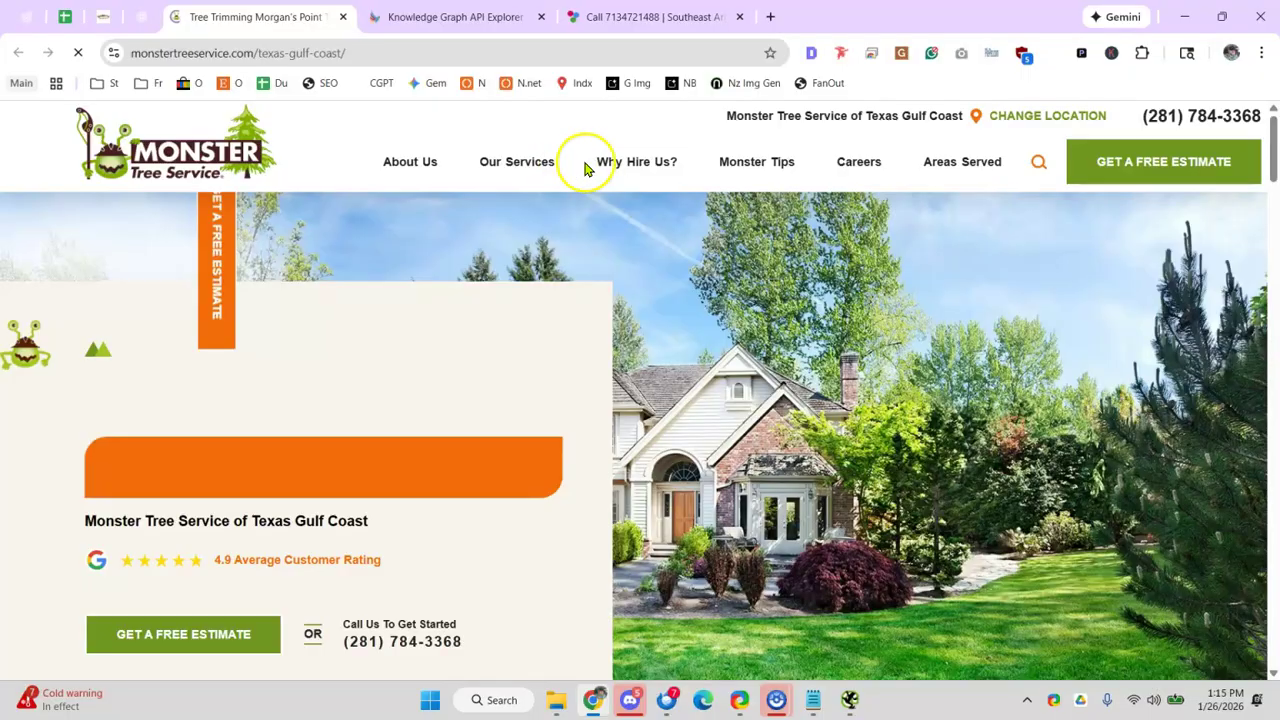
- Review Monster Tree Service's Texas Gulf Coast page and its 15 served cities
{"action": "mouse_move", "coordinate": [690, 180]}
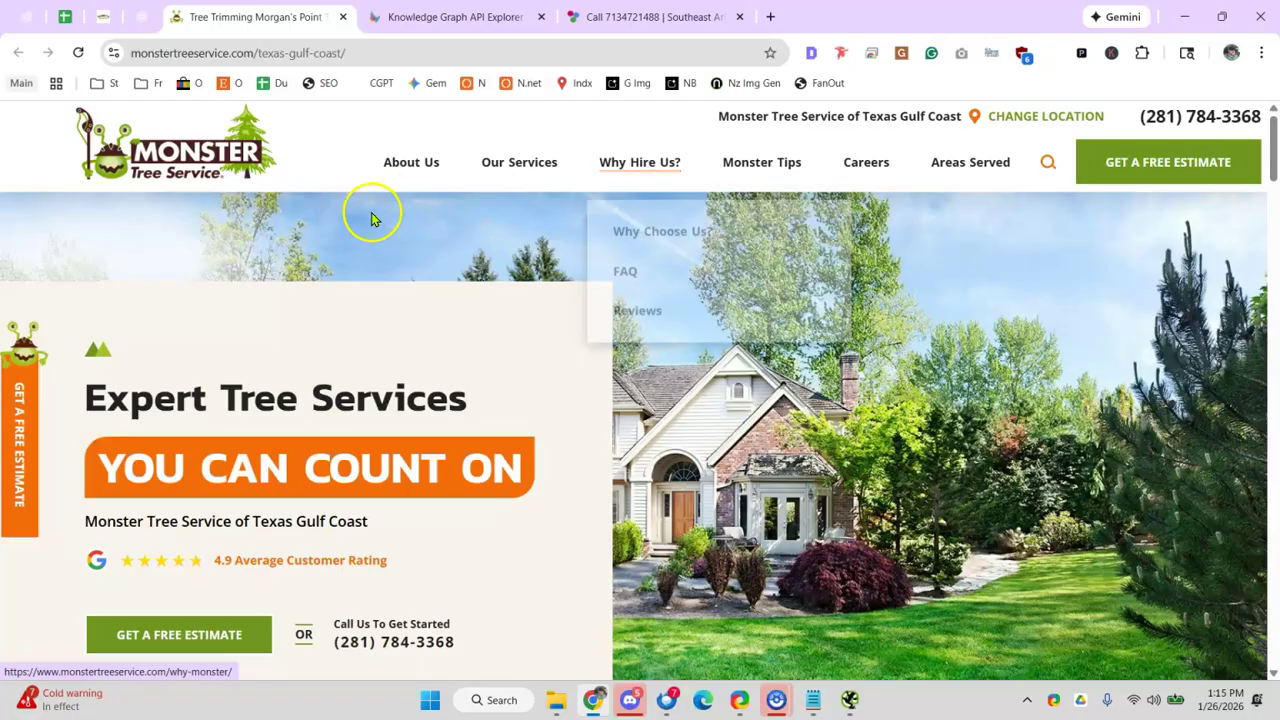
{"action": "scroll", "coordinate": [757, 157], "scroll_direction": "down", "scroll_amount": 1}
{"action": "scroll", "coordinate": [566, 334], "scroll_direction": "up", "scroll_amount": 1}
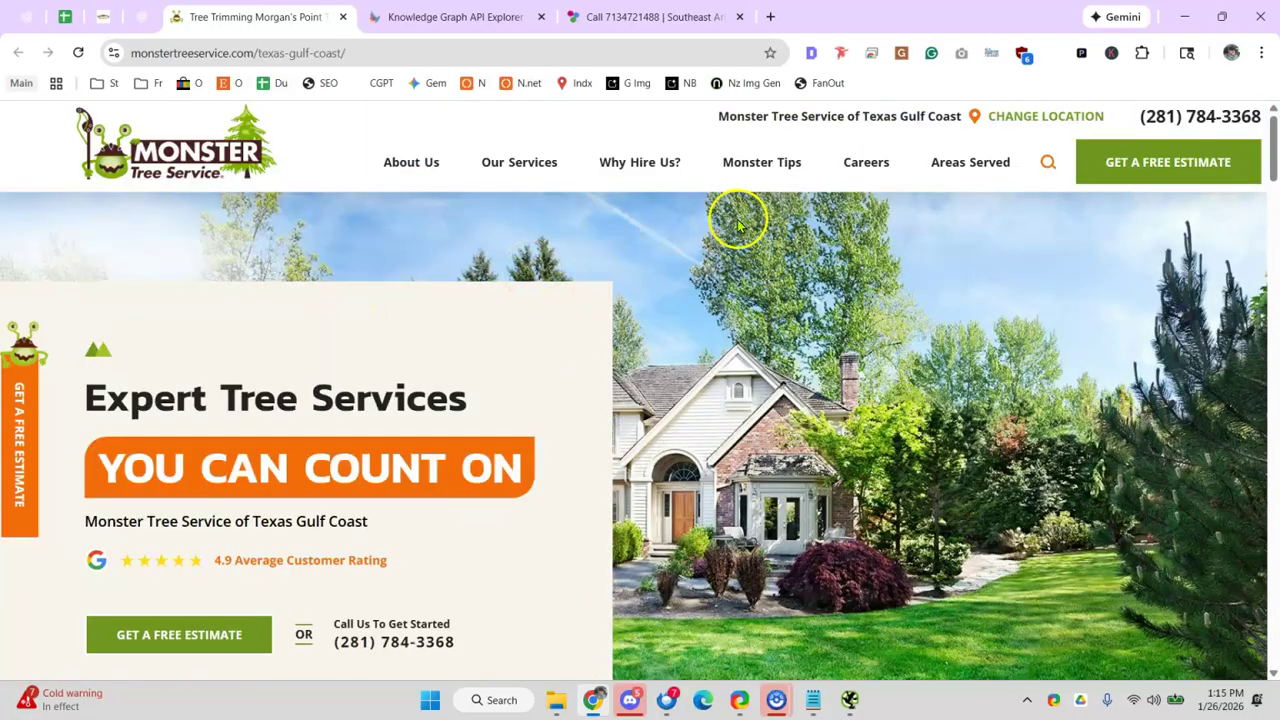
{"action": "mouse_move", "coordinate": [751, 166]}
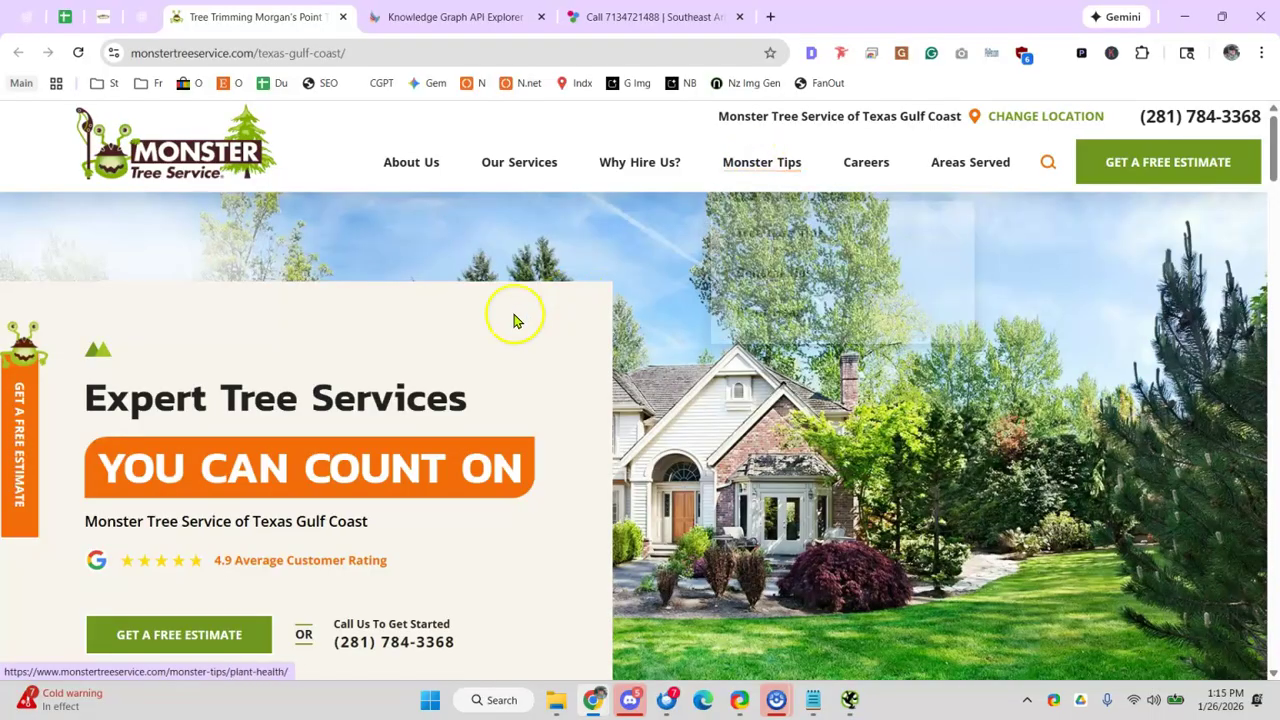
{"action": "scroll", "coordinate": [494, 326], "scroll_direction": "down", "scroll_amount": 2}
{"action": "scroll", "coordinate": [494, 320], "scroll_direction": "down", "scroll_amount": 4}
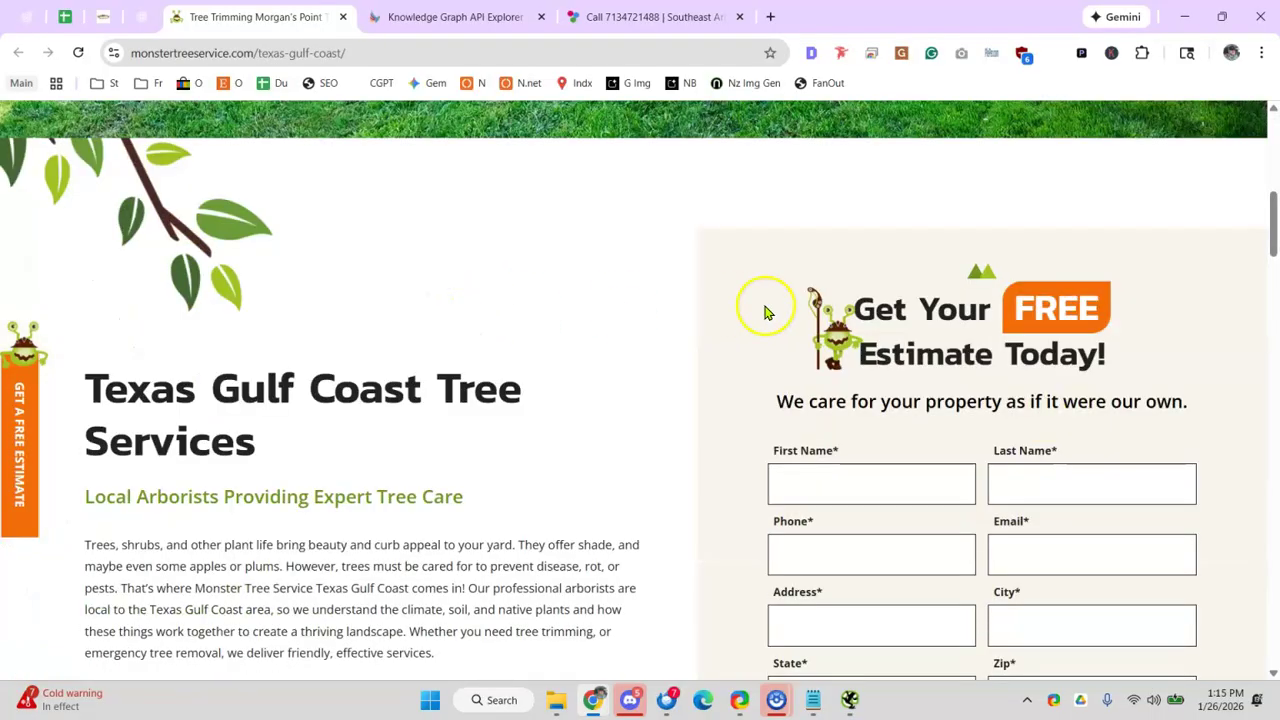
{"action": "left_click_drag", "start_coordinate": [870, 312], "coordinate": [983, 429]}
{"action": "scroll", "coordinate": [937, 380], "scroll_direction": "down", "scroll_amount": 5}
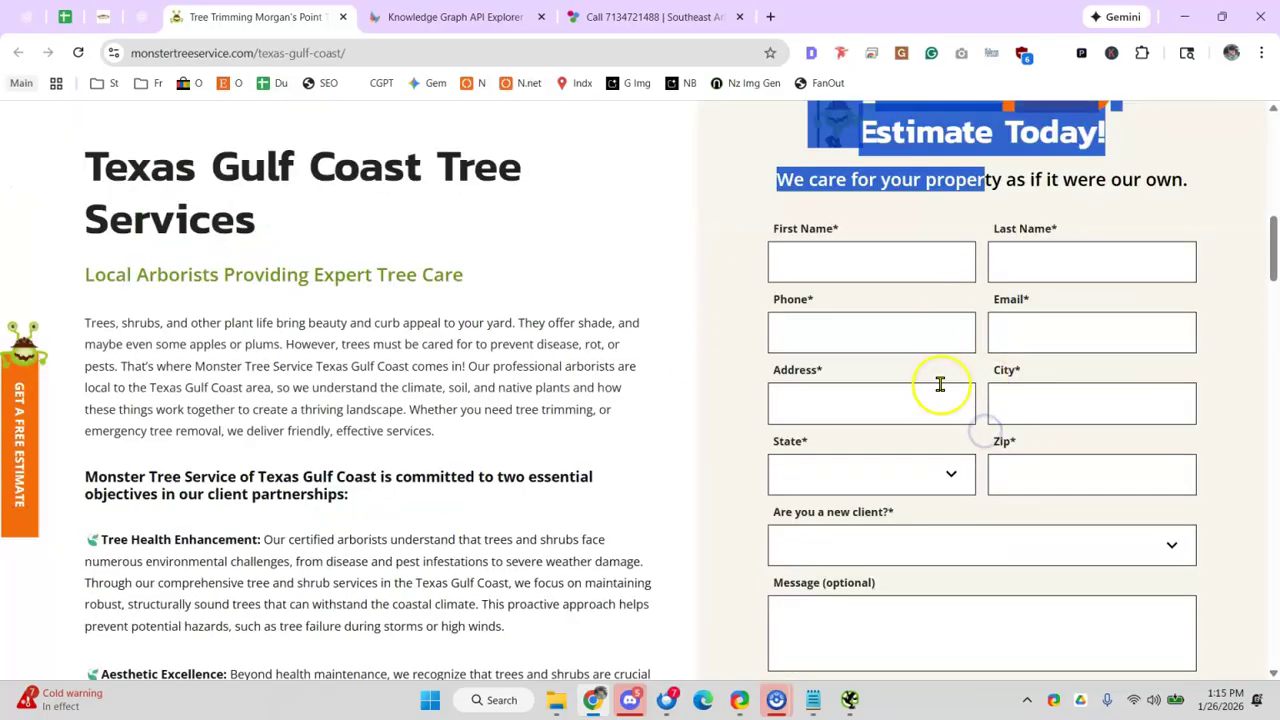
{"action": "scroll", "coordinate": [478, 347], "scroll_direction": "down", "scroll_amount": 7}
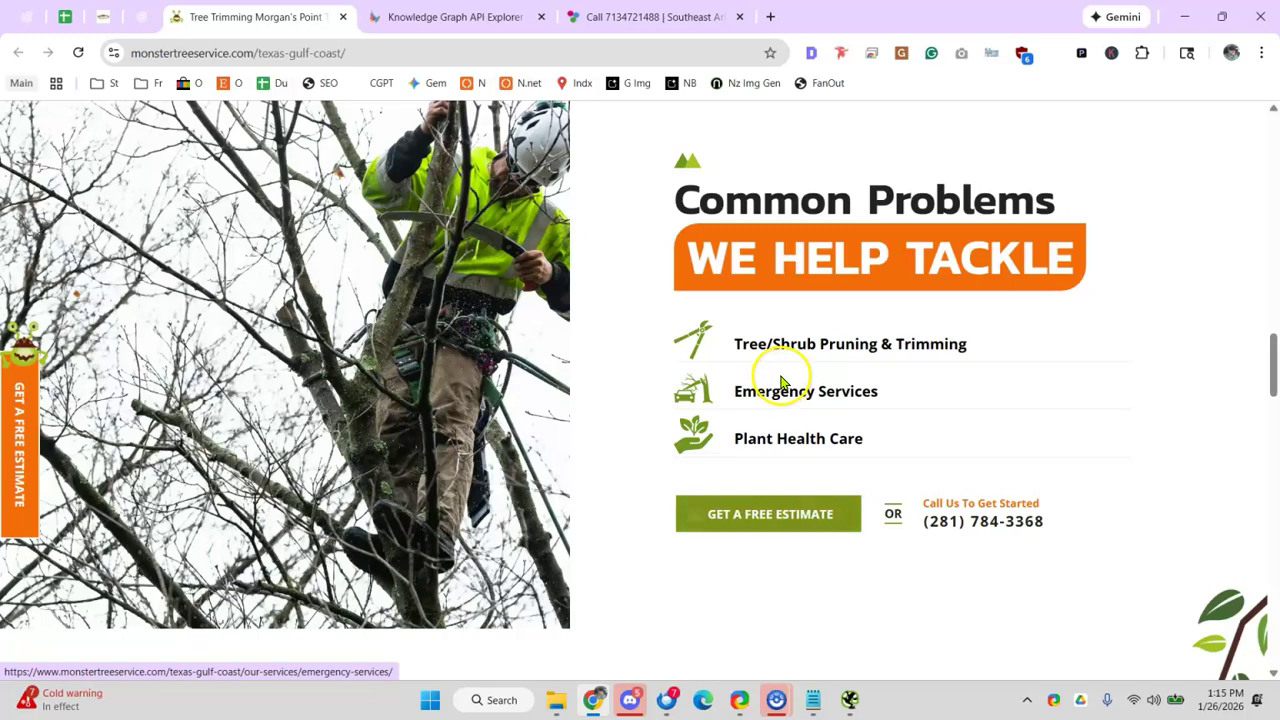
{"action": "left_click", "coordinate": [746, 448]}
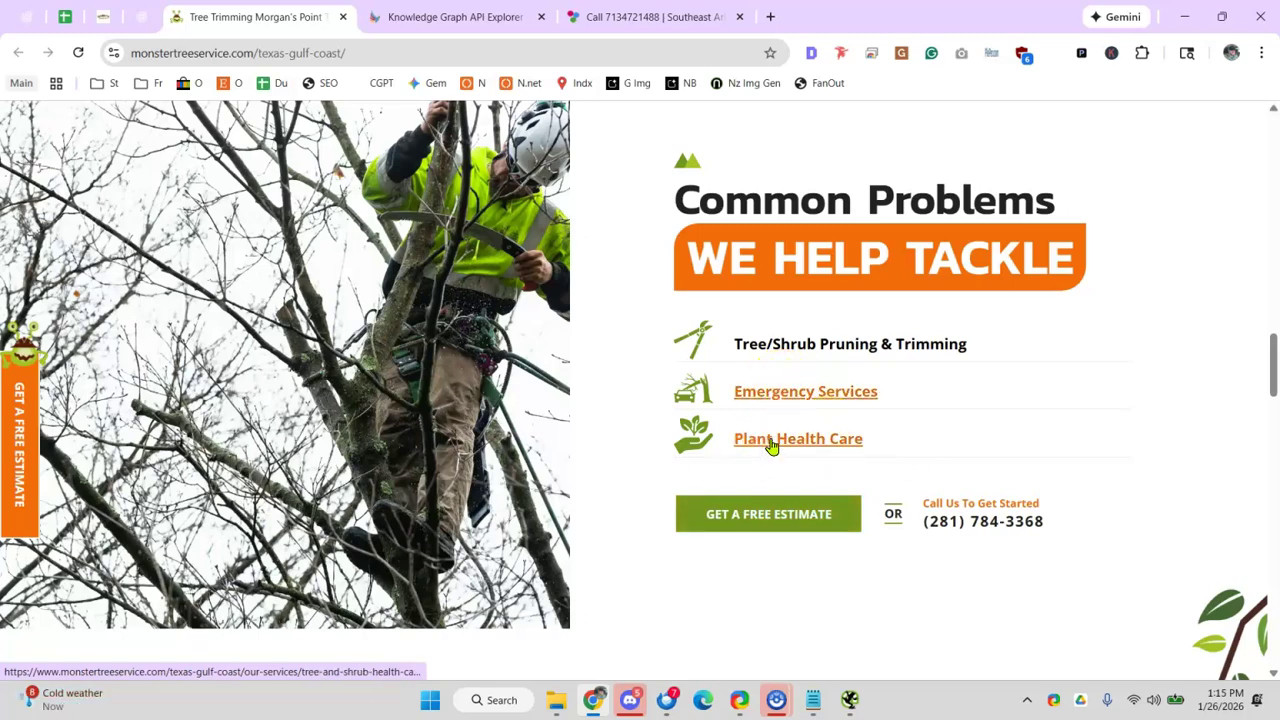
{"action": "scroll", "coordinate": [822, 356], "scroll_direction": "down", "scroll_amount": 8}
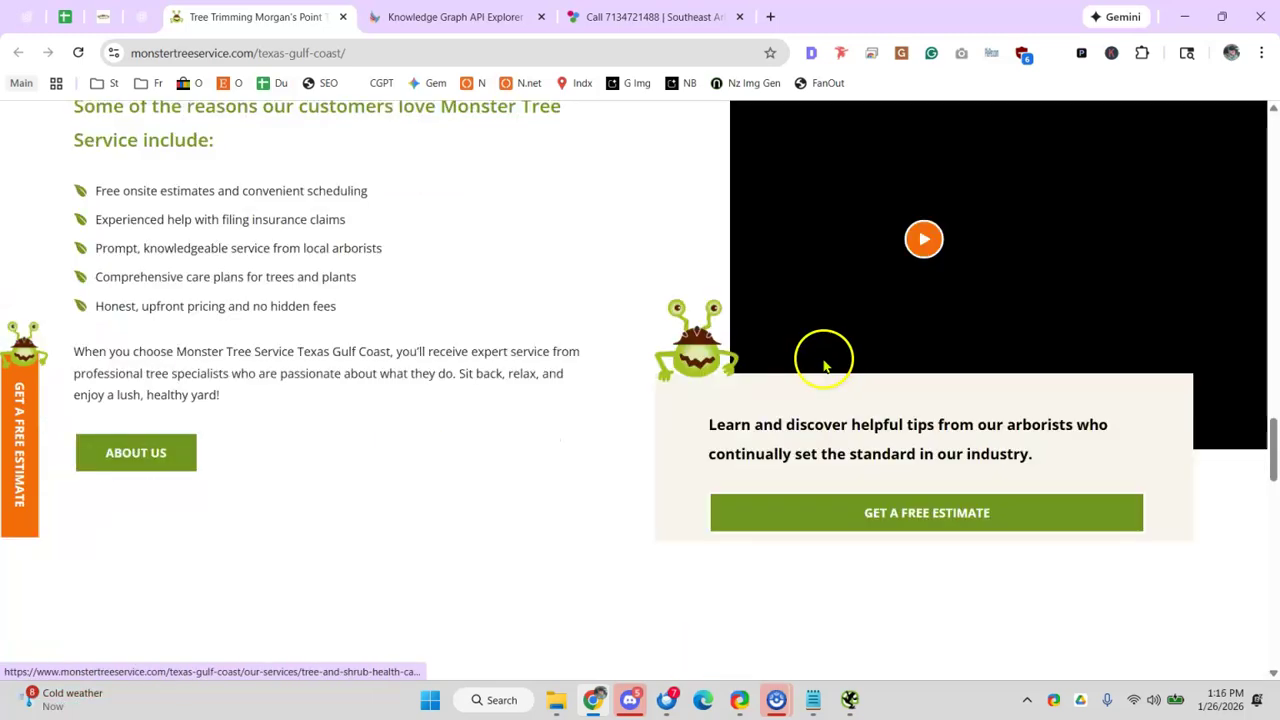
{"action": "scroll", "coordinate": [506, 314], "scroll_direction": "down", "scroll_amount": 9}
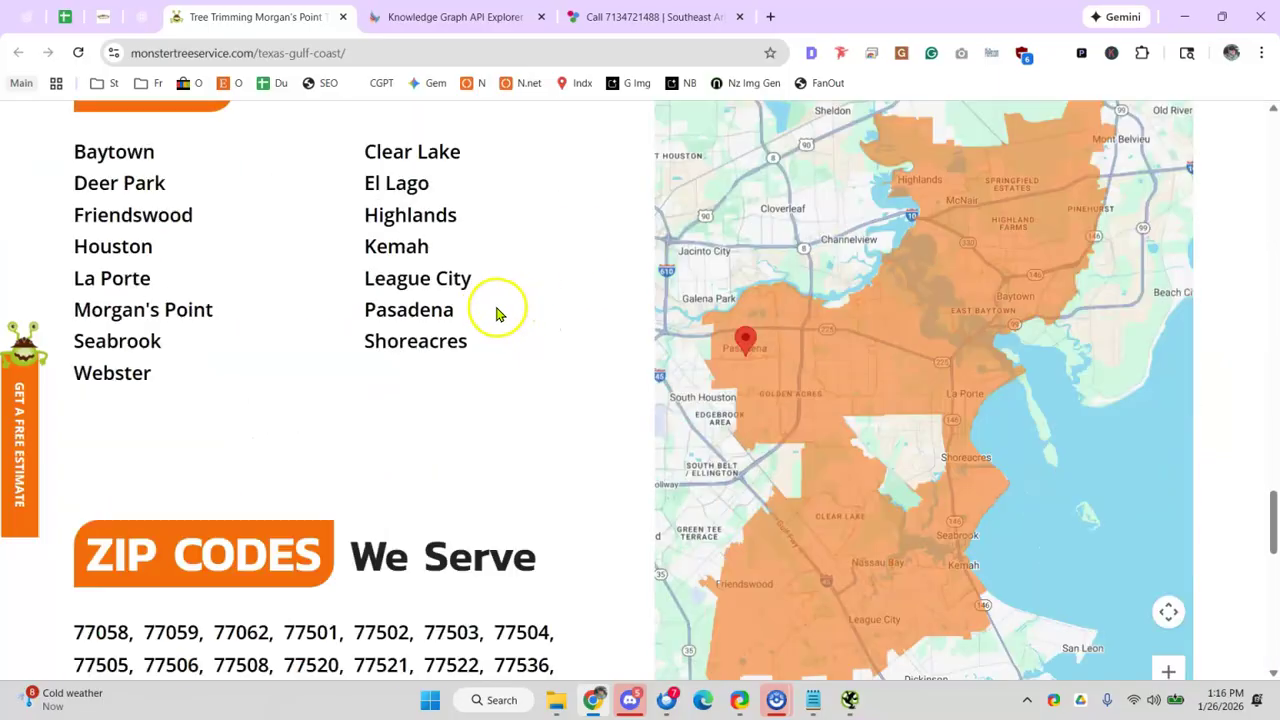
{"action": "scroll", "coordinate": [646, 320], "scroll_direction": "up", "scroll_amount": 2}
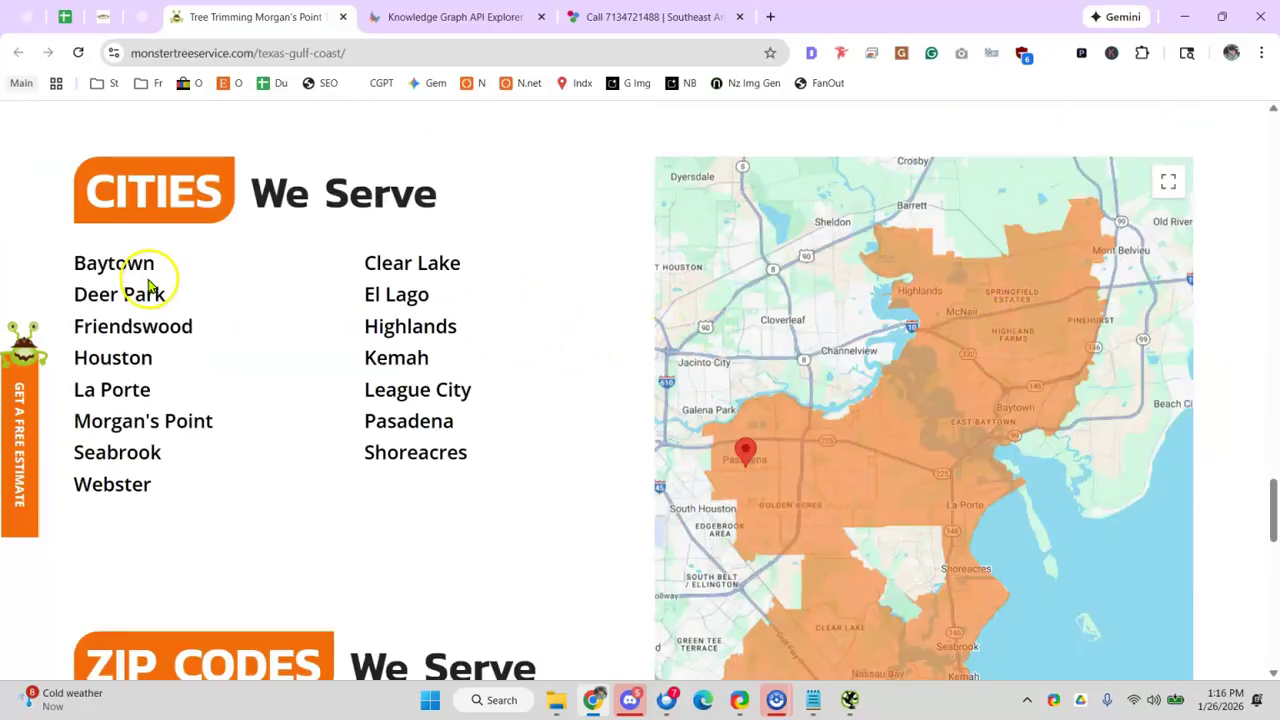
{"action": "scroll", "coordinate": [148, 287], "scroll_direction": "down", "scroll_amount": 10}
- Return to the audit sheet, dismiss the link preview, and locate row 88
{"action": "left_click", "coordinate": [62, 17]}
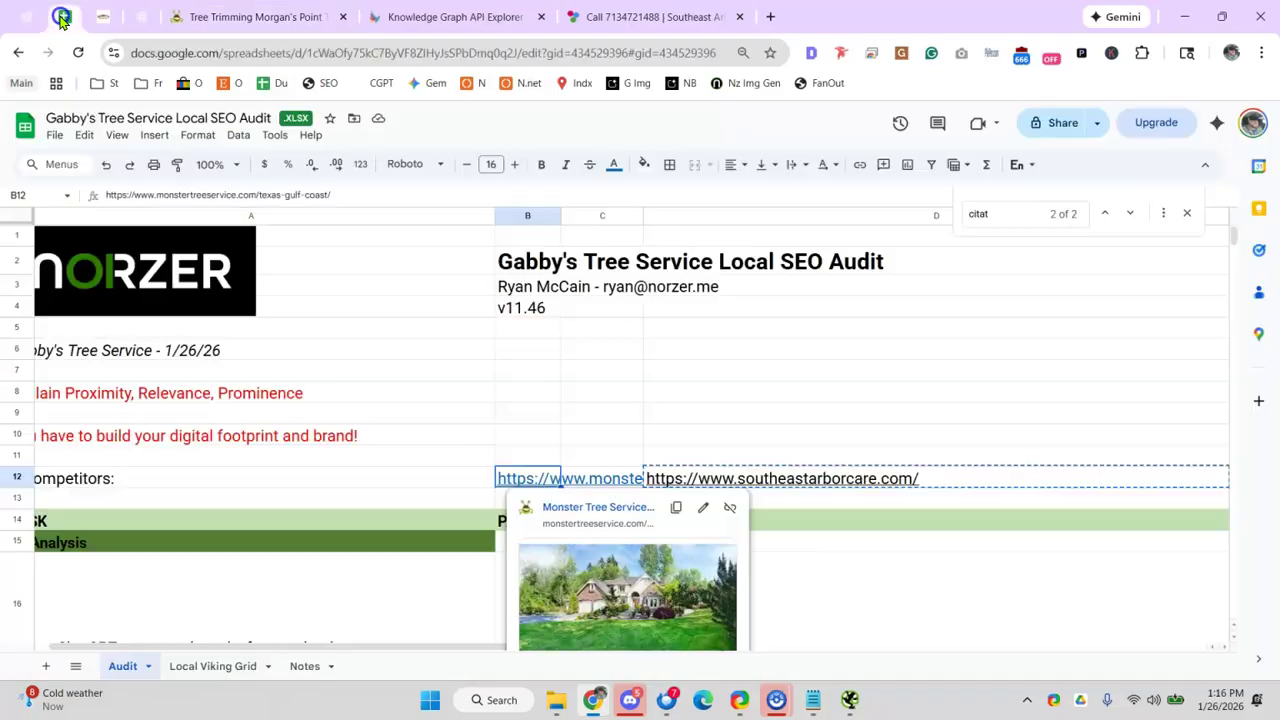
{"action": "left_click", "coordinate": [526, 443]}
{"action": "scroll", "coordinate": [521, 425], "scroll_direction": "down", "scroll_amount": 15}
{"action": "scroll", "coordinate": [521, 418], "scroll_direction": "down", "scroll_amount": 20}
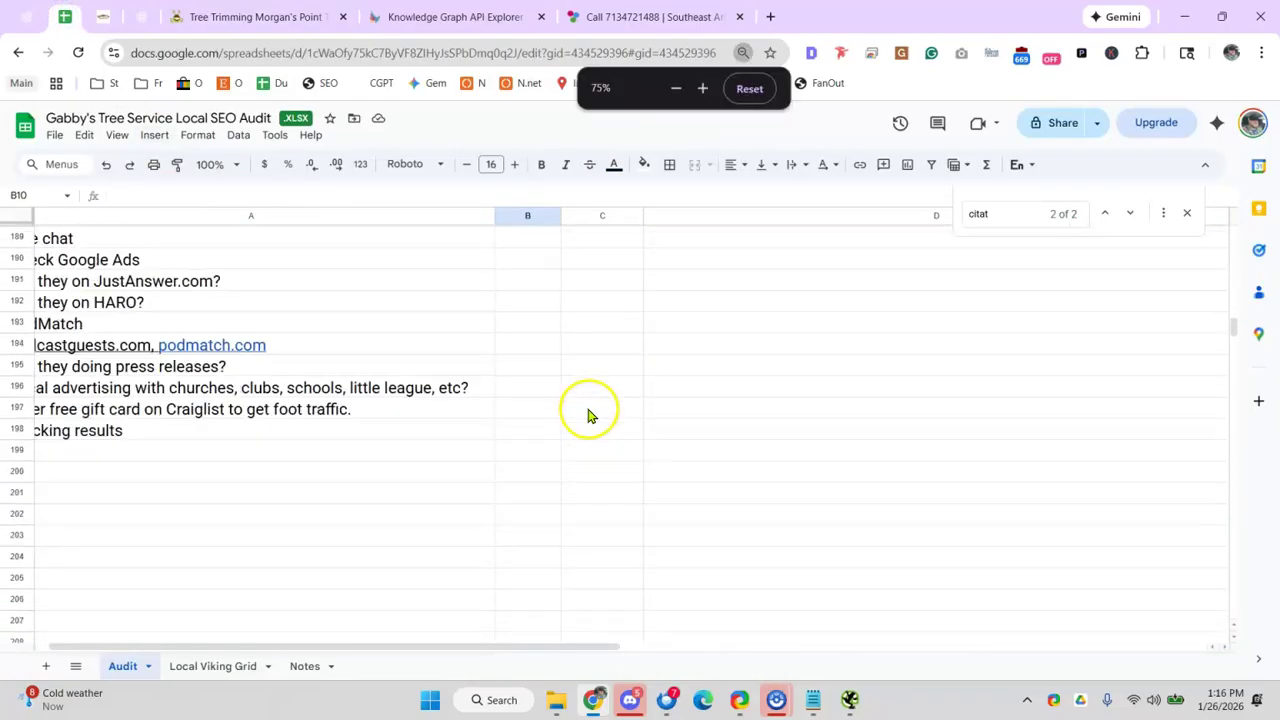
{"action": "scroll", "coordinate": [572, 440], "scroll_direction": "up", "scroll_amount": 10}
{"action": "scroll", "coordinate": [349, 514], "scroll_direction": "up", "scroll_amount": 2, "text": "ctrl"}
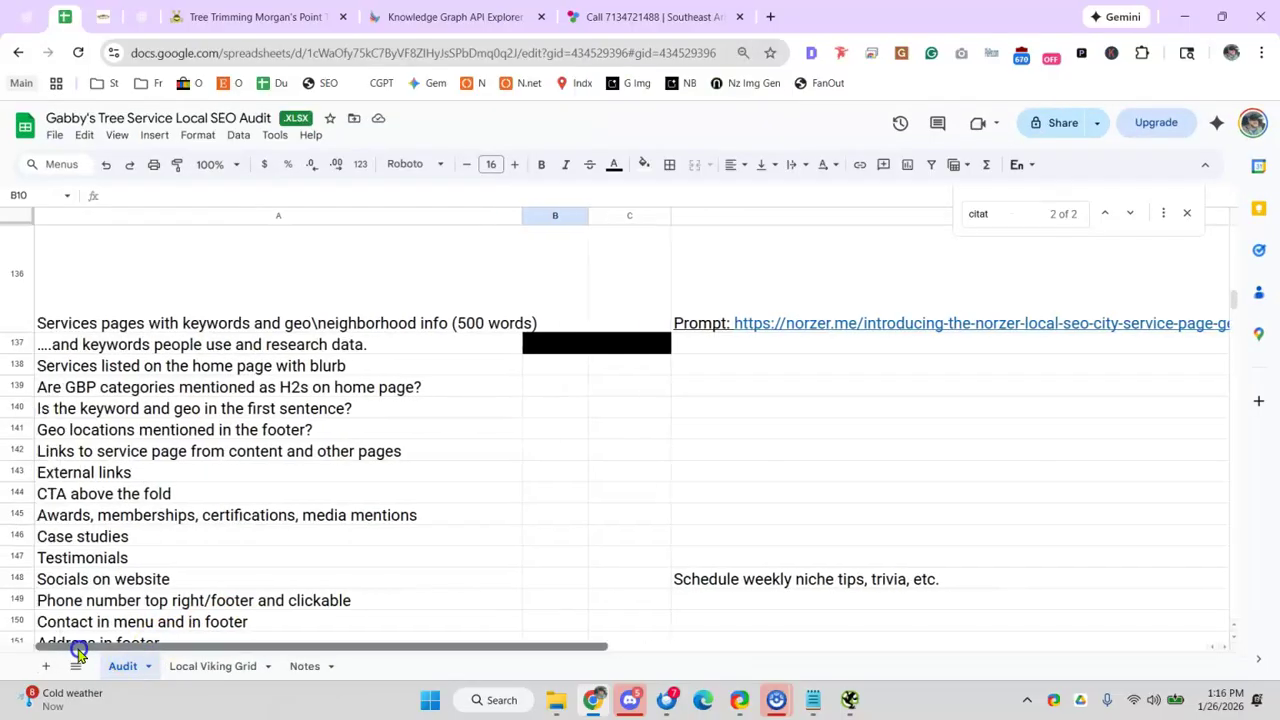
{"action": "left_click", "coordinate": [635, 456]}
{"action": "scroll", "coordinate": [637, 455], "scroll_direction": "up", "scroll_amount": 2}
{"action": "scroll", "coordinate": [635, 454], "scroll_direction": "up", "scroll_amount": 12}
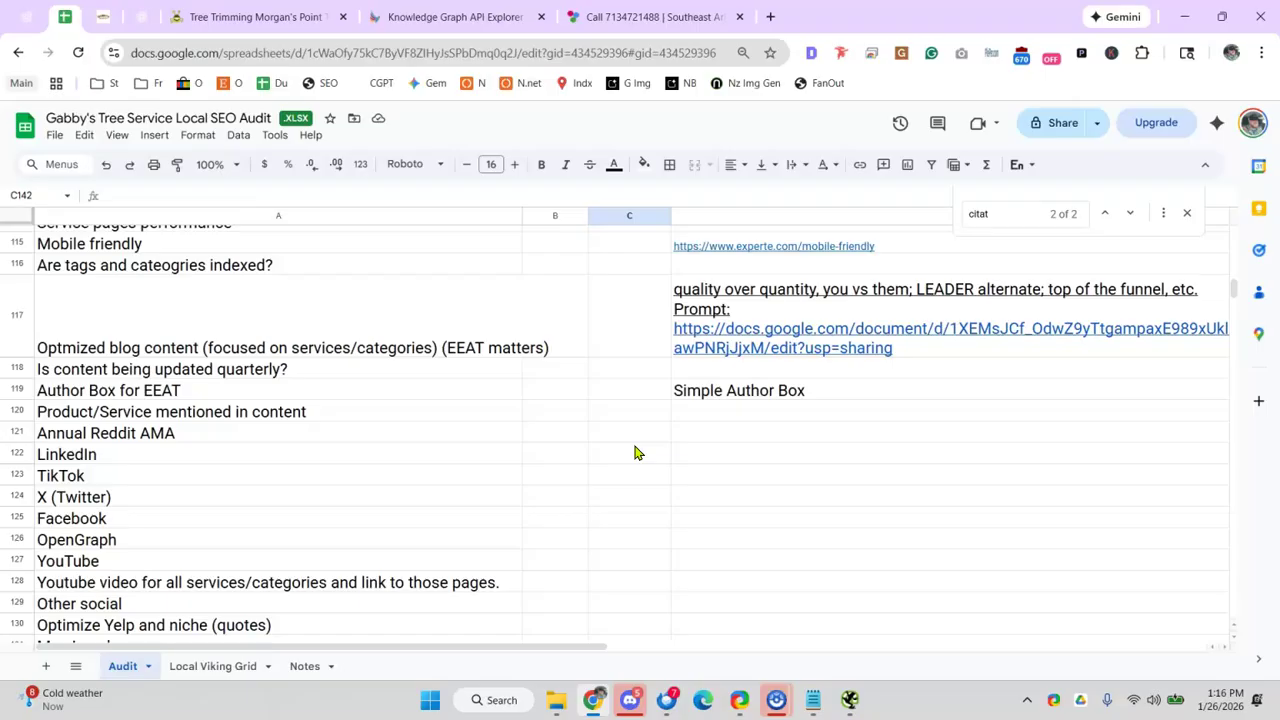
{"action": "scroll", "coordinate": [612, 433], "scroll_direction": "down", "scroll_amount": 3}
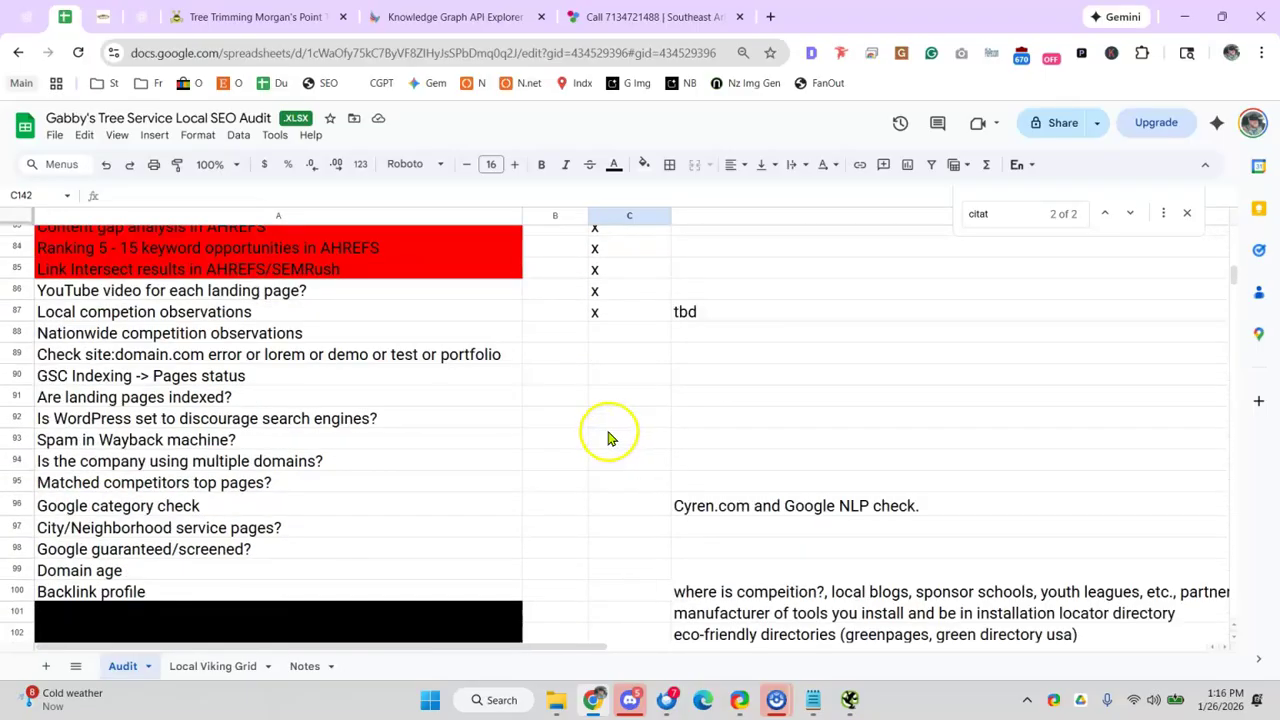
- Mark Nationwide competition observations with x and 'tbd', then switch to gabbystreeservice.net
{"action": "left_click", "coordinate": [598, 340]}
{"action": "type", "text": "x"}
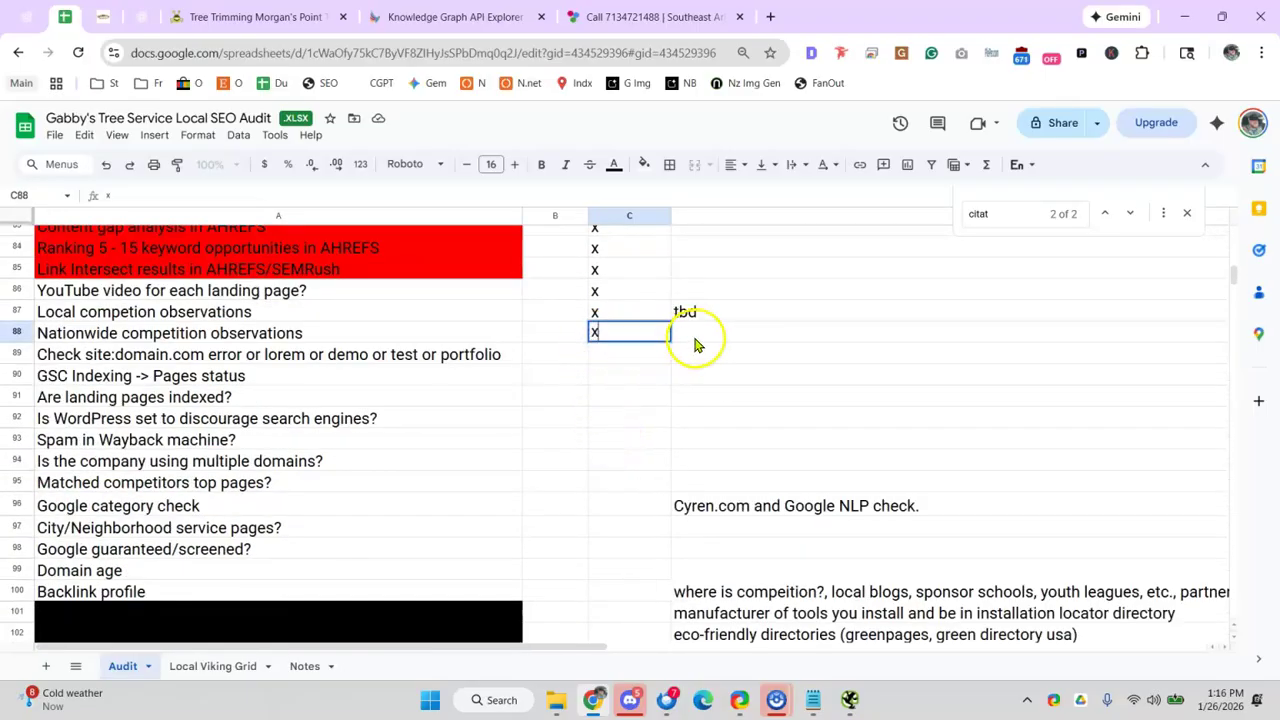
{"action": "left_click", "coordinate": [697, 334]}
{"action": "type", "text": "tbd"}
{"action": "left_click", "coordinate": [481, 377]}
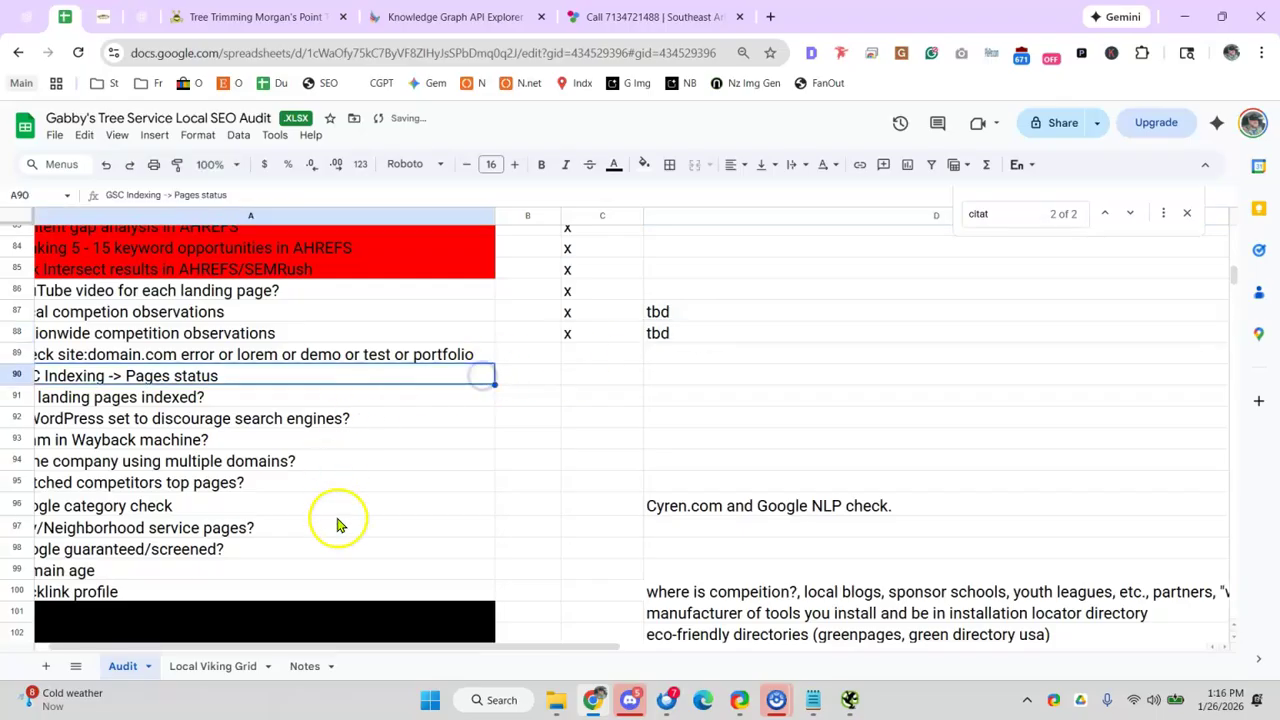
{"action": "left_click_drag", "start_coordinate": [378, 648], "coordinate": [194, 657]}
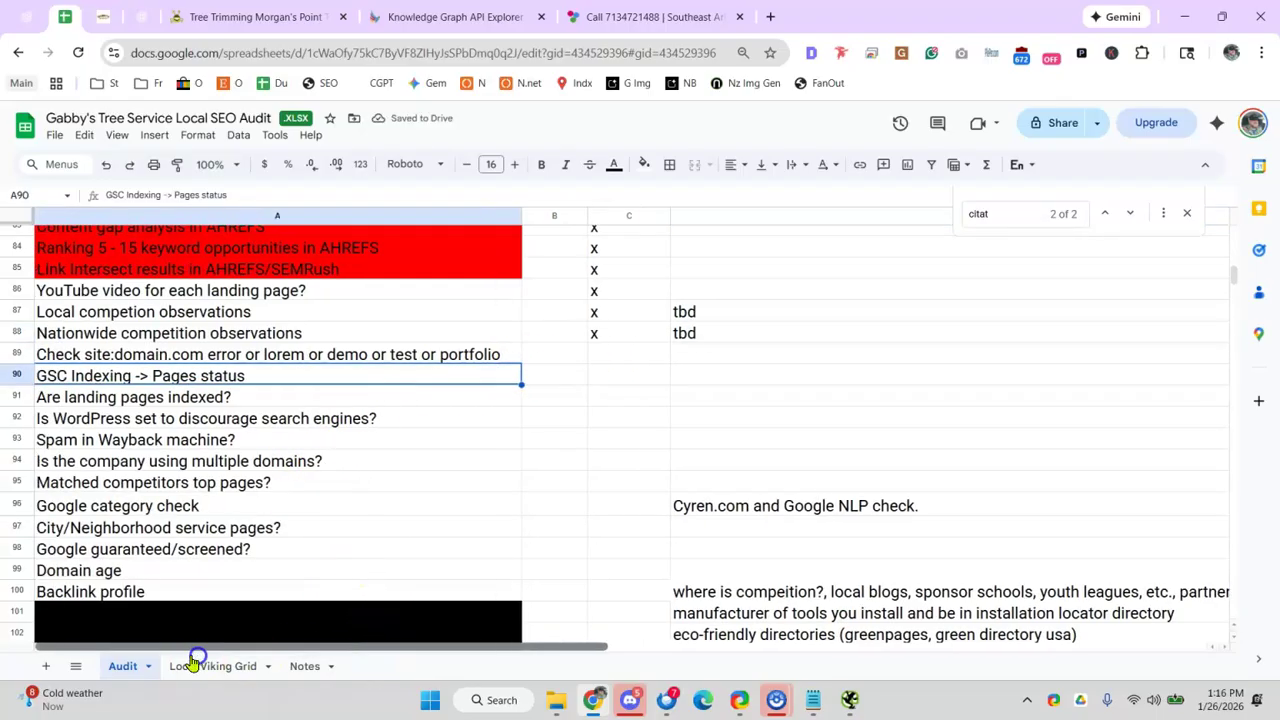
{"action": "left_click", "coordinate": [105, 19]}
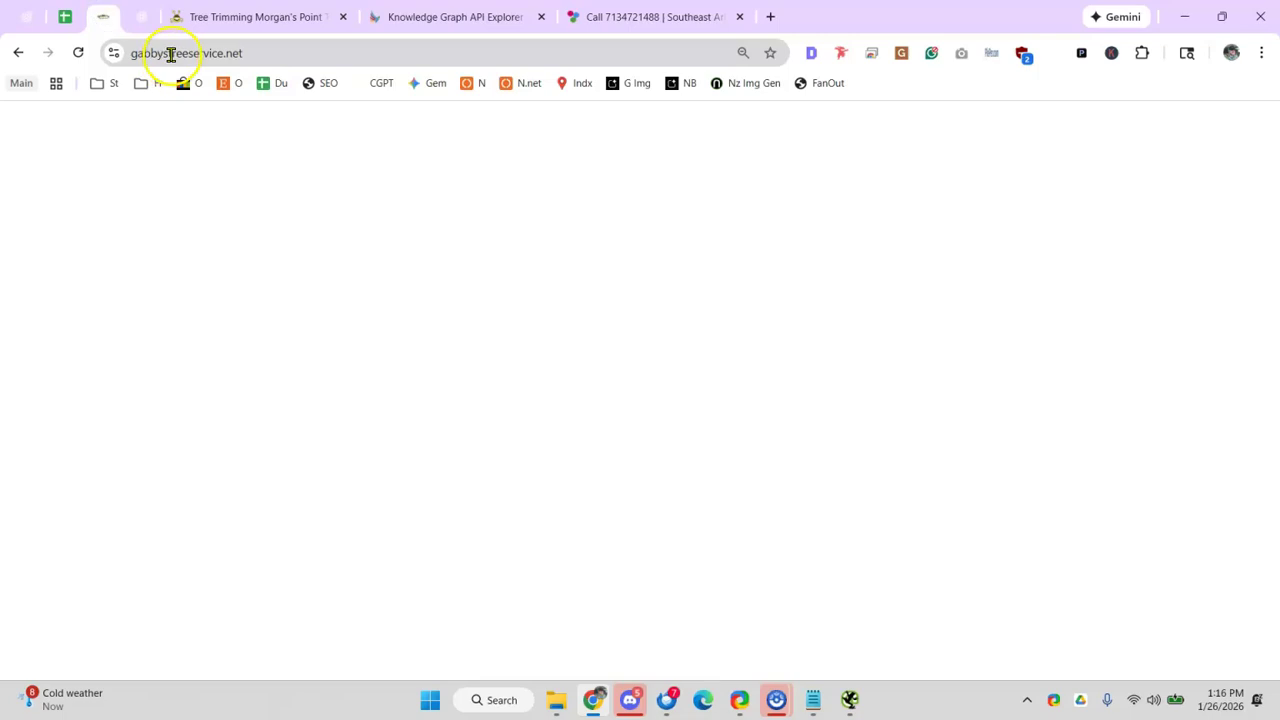
- Search site:gabbystreeservice.net and review both pages of indexed results
{"action": "left_click", "coordinate": [171, 55]}
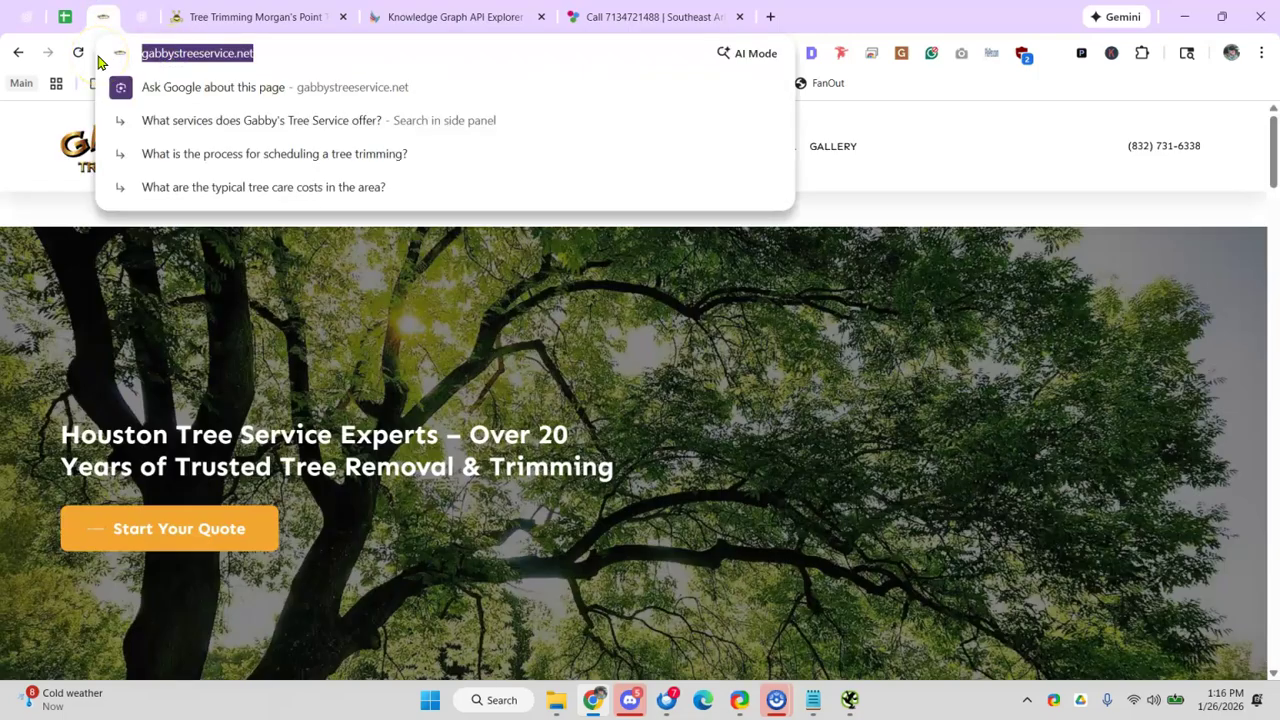
{"action": "key", "text": "Left"}
{"action": "key", "text": "BackSpace"}
{"action": "key", "text": "BackSpace"}
{"action": "key", "text": "BackSpace"}
{"action": "key", "text": "BackSpace"}
{"action": "key", "text": "BackSpace"}
{"action": "key", "text": "BackSpace"}
{"action": "key", "text": "BackSpace"}
{"action": "type", "text": "site:"}
{"action": "key", "text": "BackSpace"}
{"action": "key", "text": "Return"}
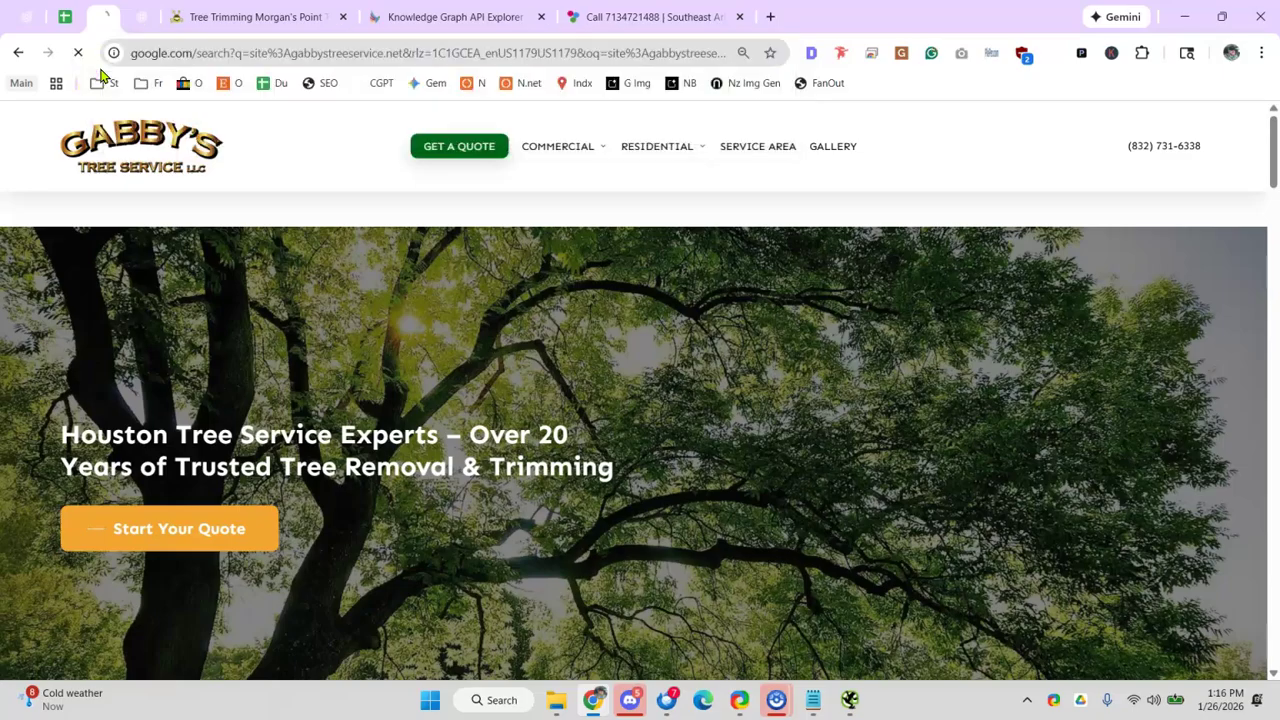
{"action": "scroll", "coordinate": [284, 252], "scroll_direction": "down", "scroll_amount": 7}
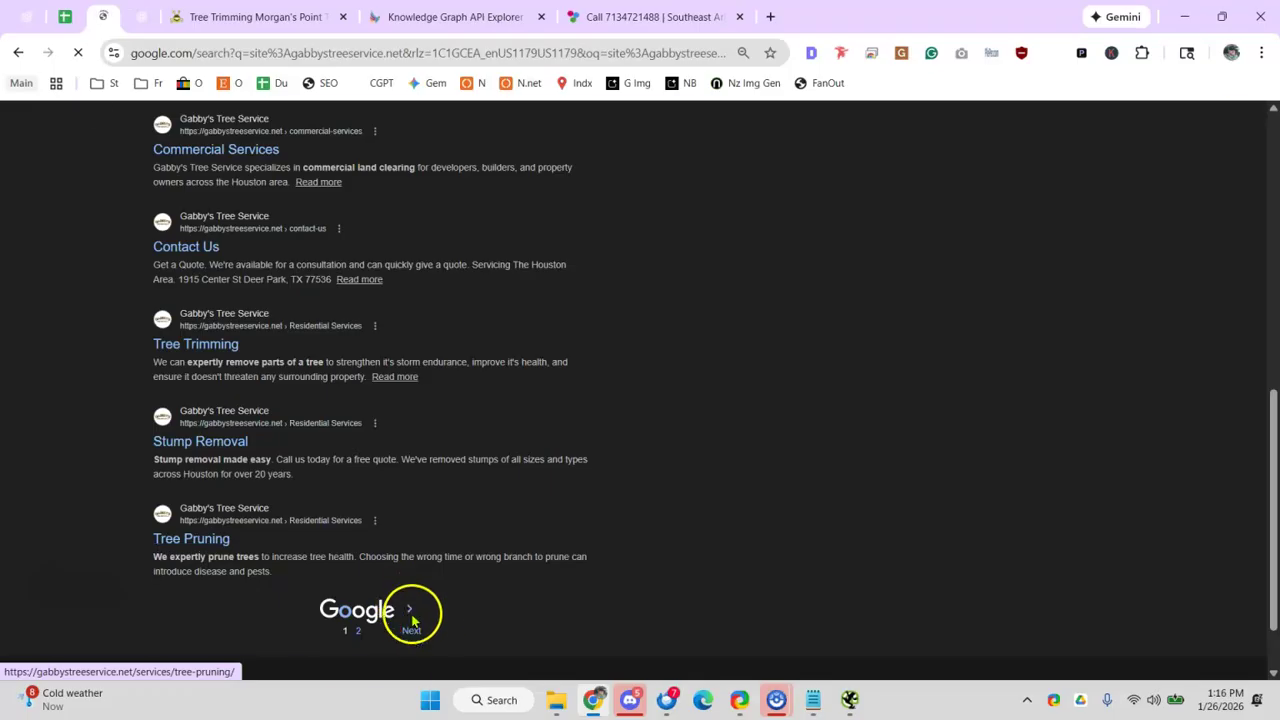
{"action": "double_click", "coordinate": [418, 631]}
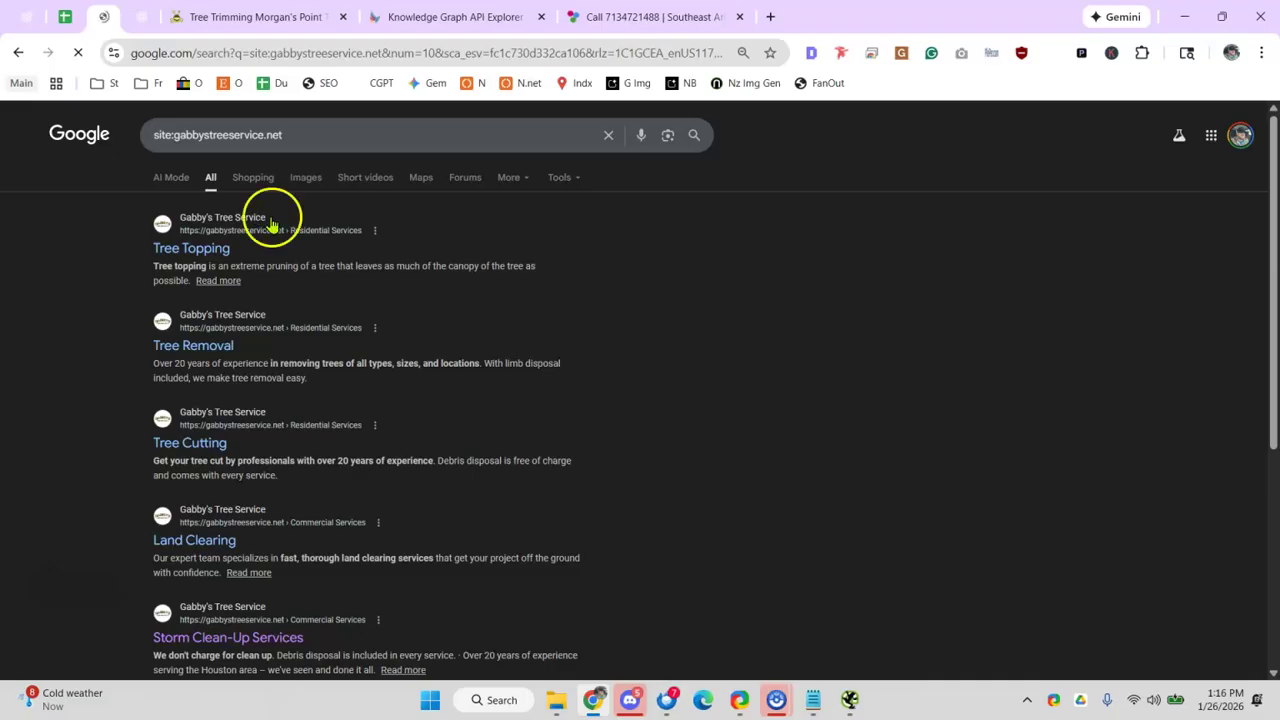
{"action": "scroll", "coordinate": [640, 360], "scroll_direction": "down", "scroll_amount": 2}
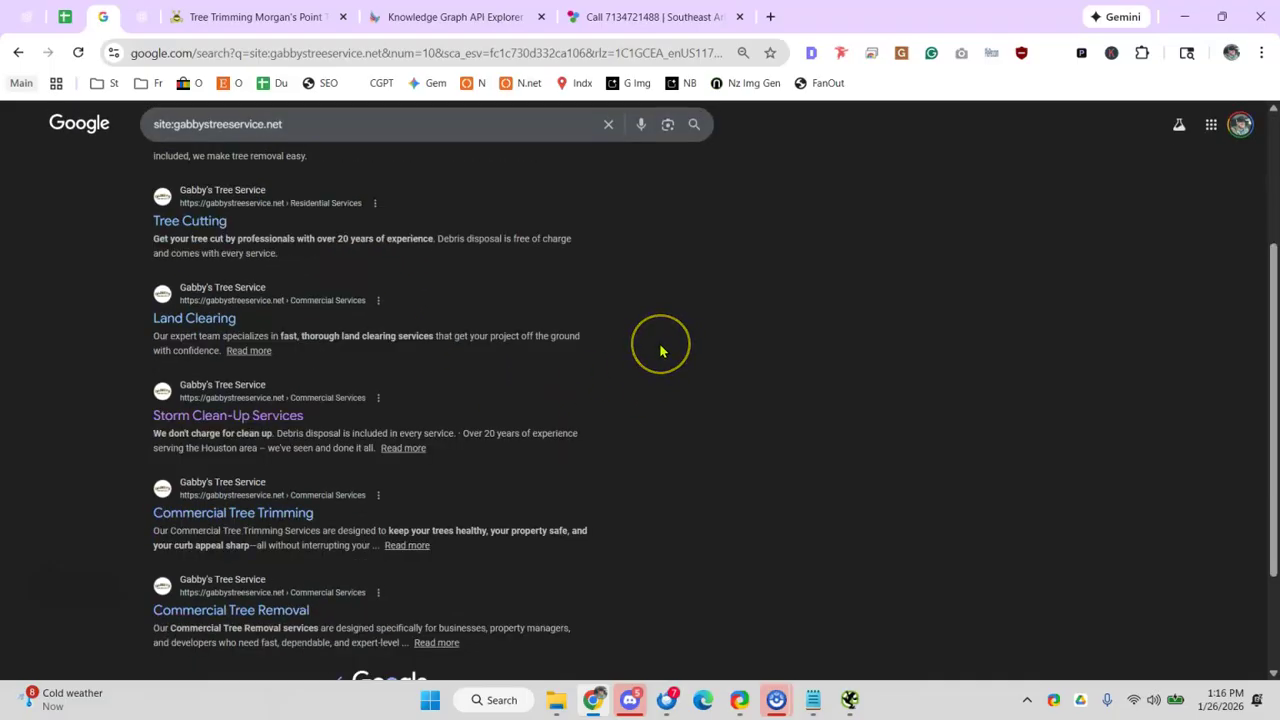
{"action": "scroll", "coordinate": [660, 353], "scroll_direction": "down", "scroll_amount": 1}
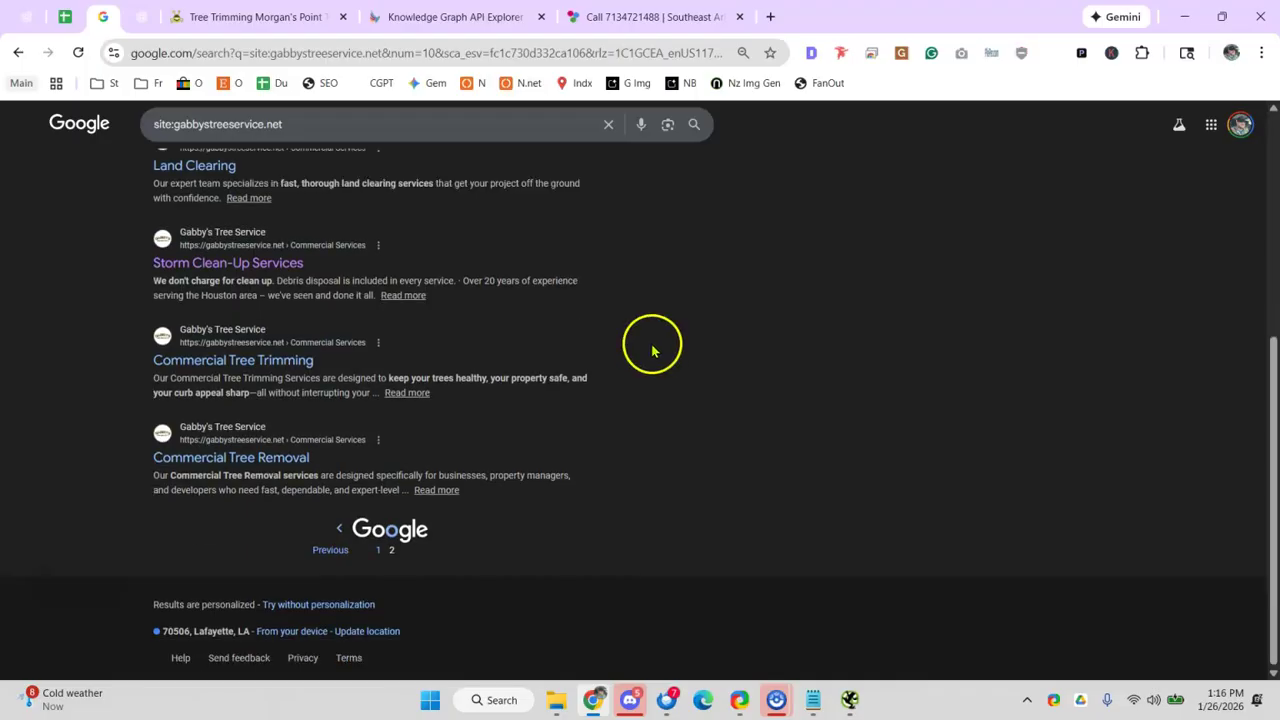
- Check the sheet's Check site:domain.com and GSC Indexing -> Pages rows, then return to results
{"action": "left_click", "coordinate": [65, 17]}
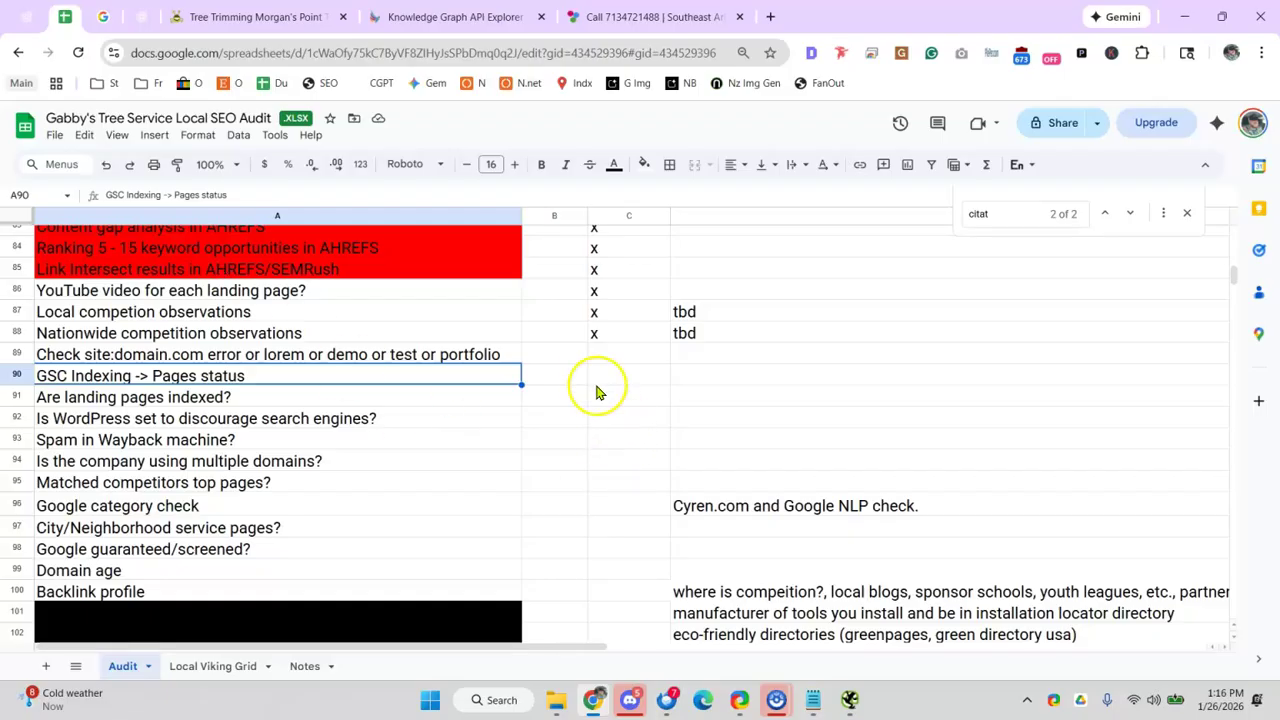
{"action": "left_click", "coordinate": [519, 357]}
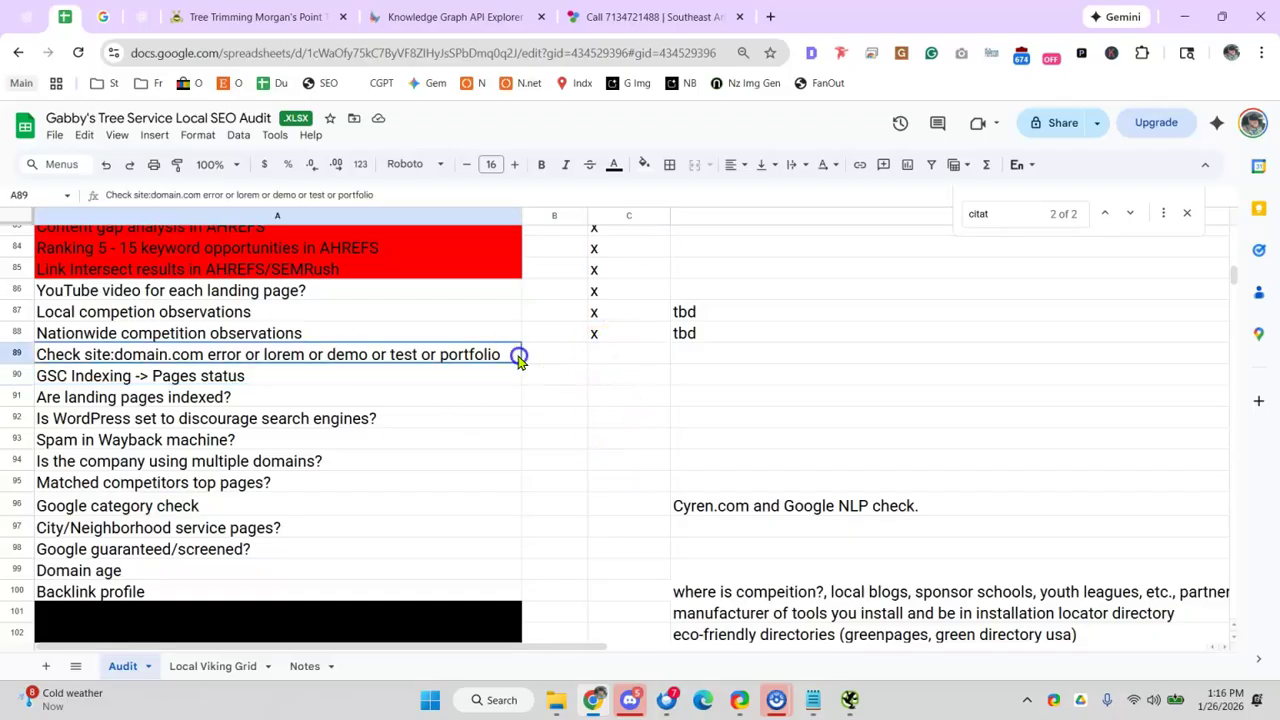
{"action": "left_click", "coordinate": [556, 358]}
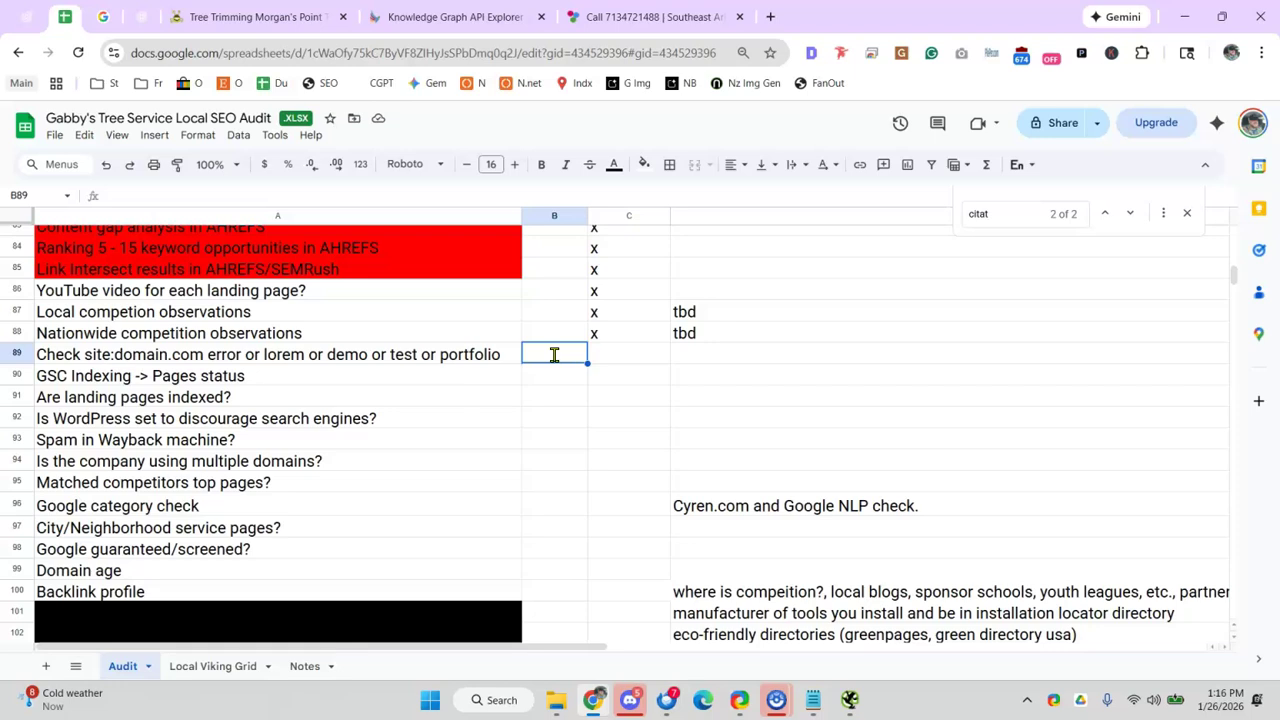
{"action": "left_click", "coordinate": [391, 375]}
{"action": "left_click", "coordinate": [103, 17]}
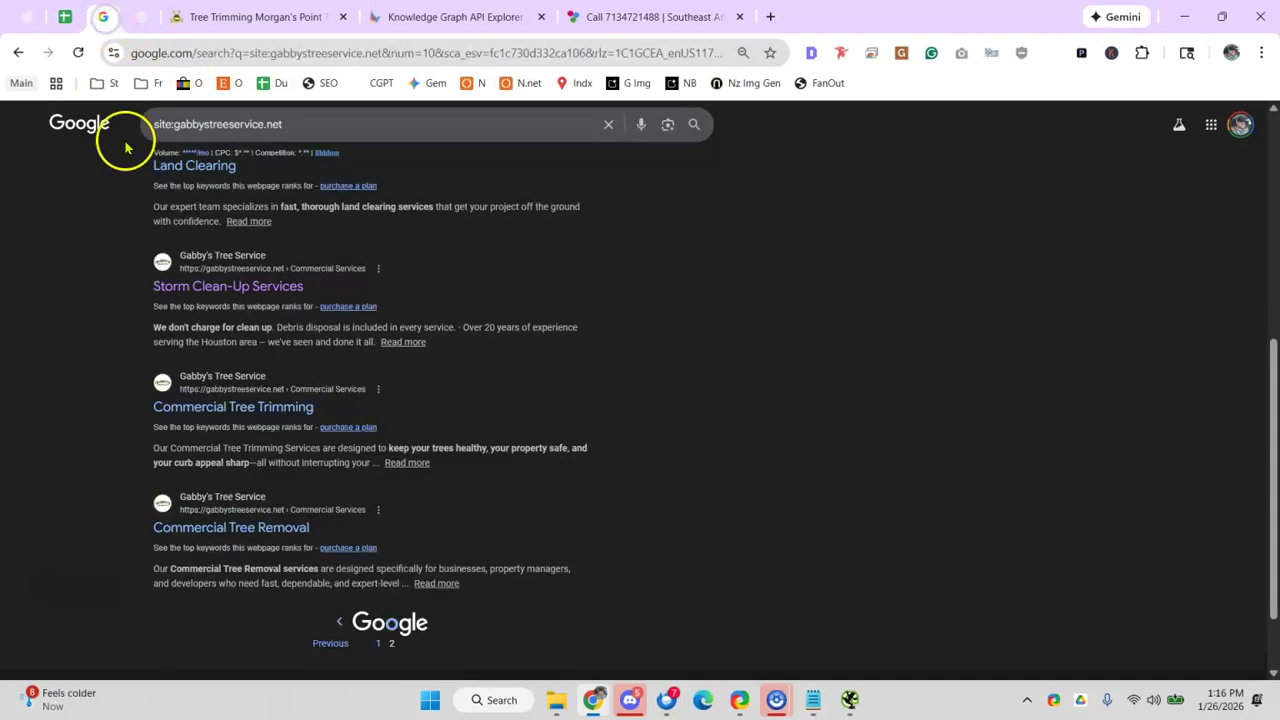
- Search 'gsc', close the Knowledge Graph and call-page tabs, and enter the Search Console dashboard
{"action": "left_click", "coordinate": [200, 55]}
{"action": "type", "text": "gsc"}
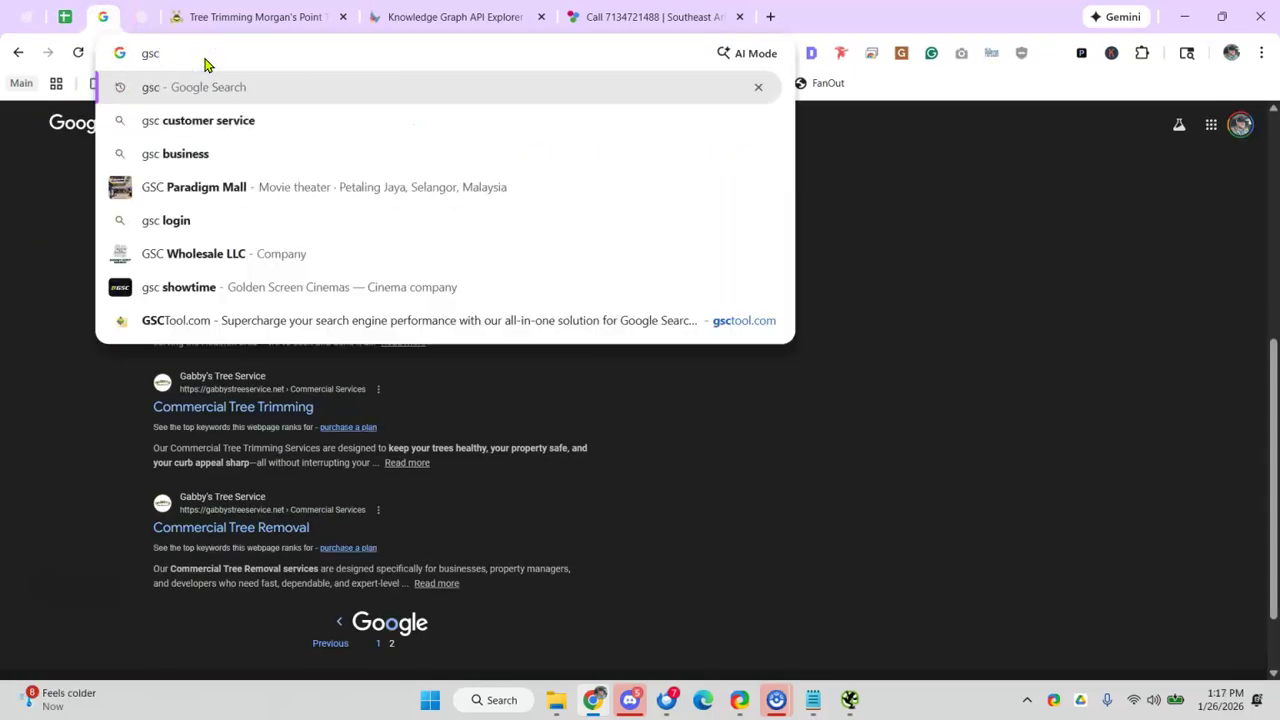
{"action": "key", "text": "Return"}
{"action": "left_click", "coordinate": [536, 17]}
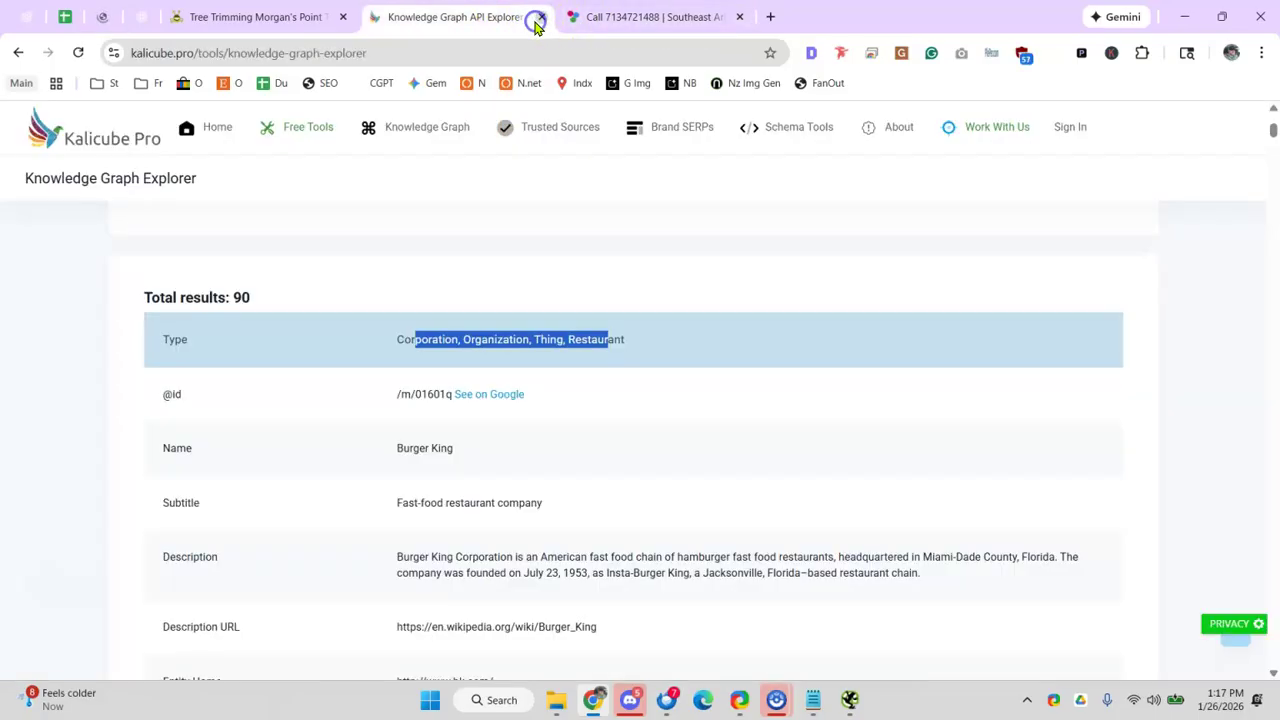
{"action": "left_click", "coordinate": [541, 17]}
{"action": "left_click", "coordinate": [541, 17]}
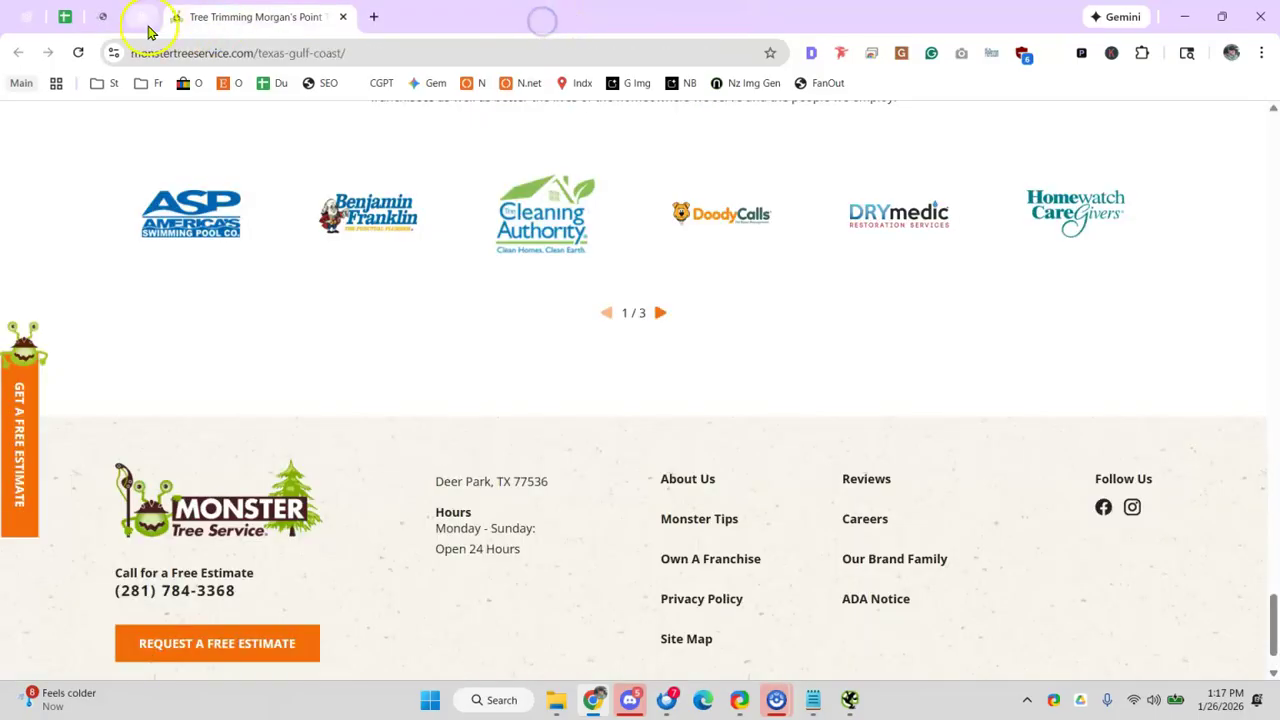
{"action": "left_click", "coordinate": [113, 22]}
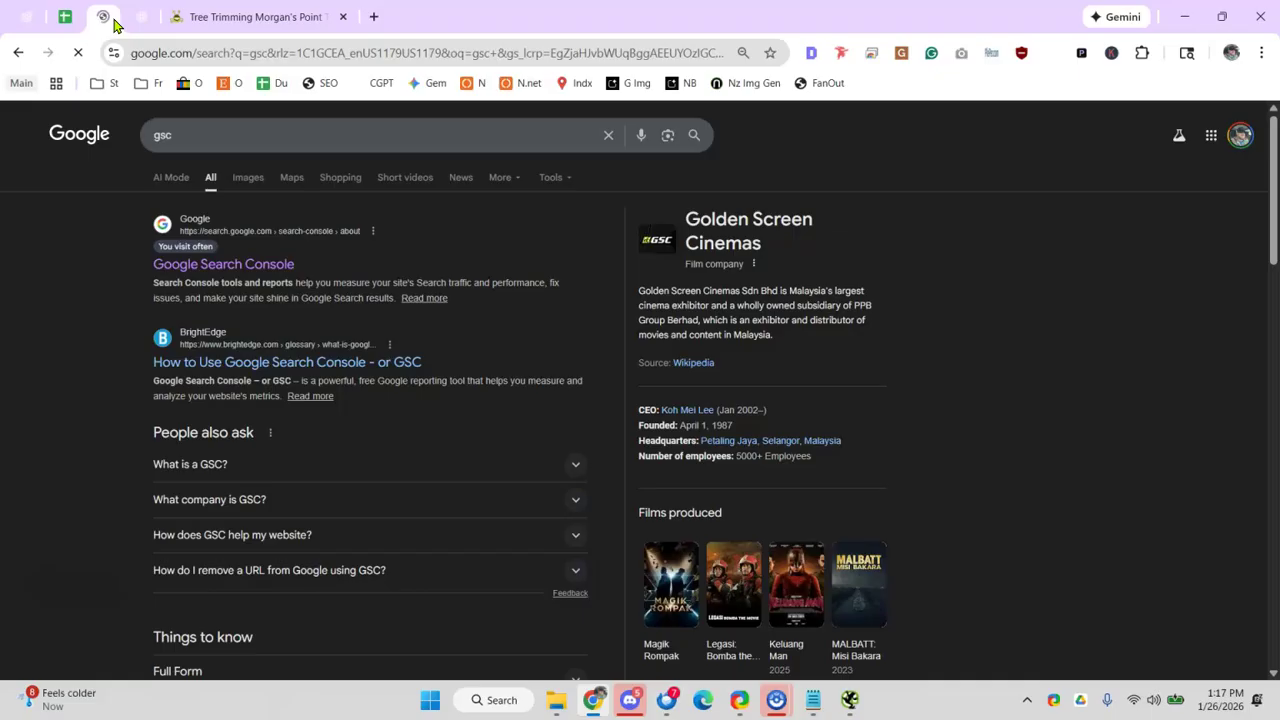
{"action": "left_click", "coordinate": [284, 262]}
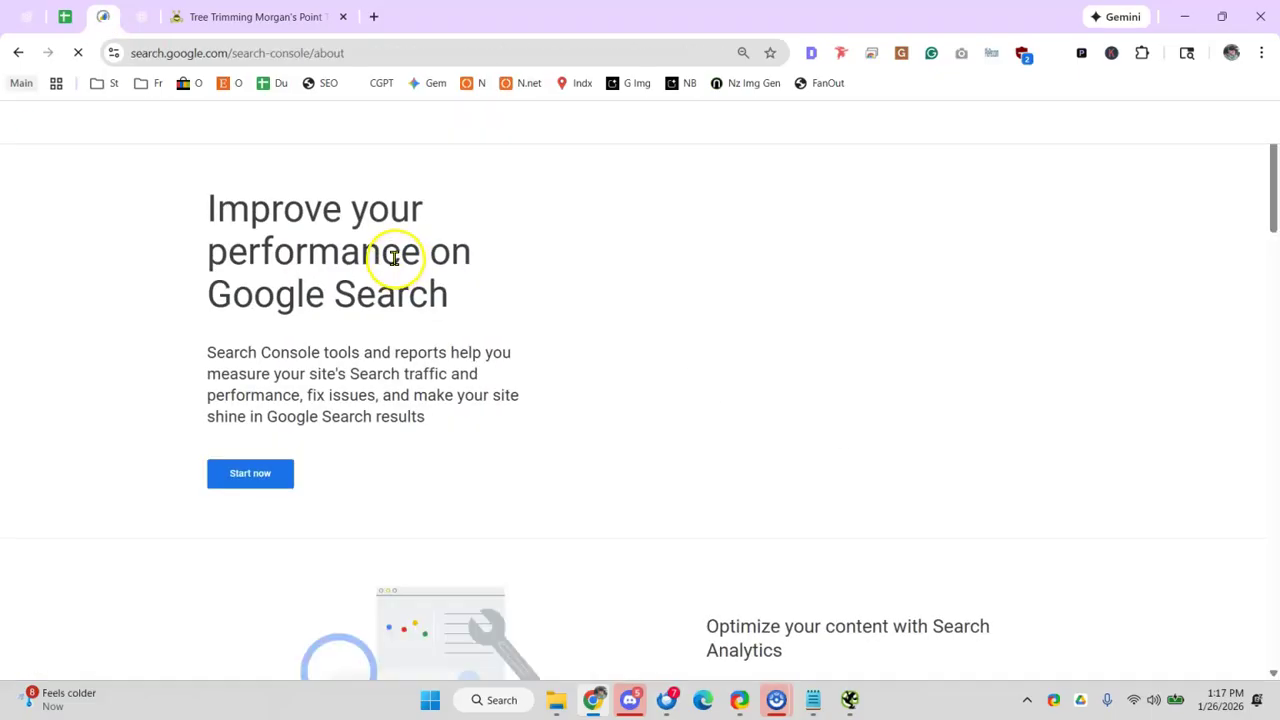
{"action": "left_click", "coordinate": [260, 487]}
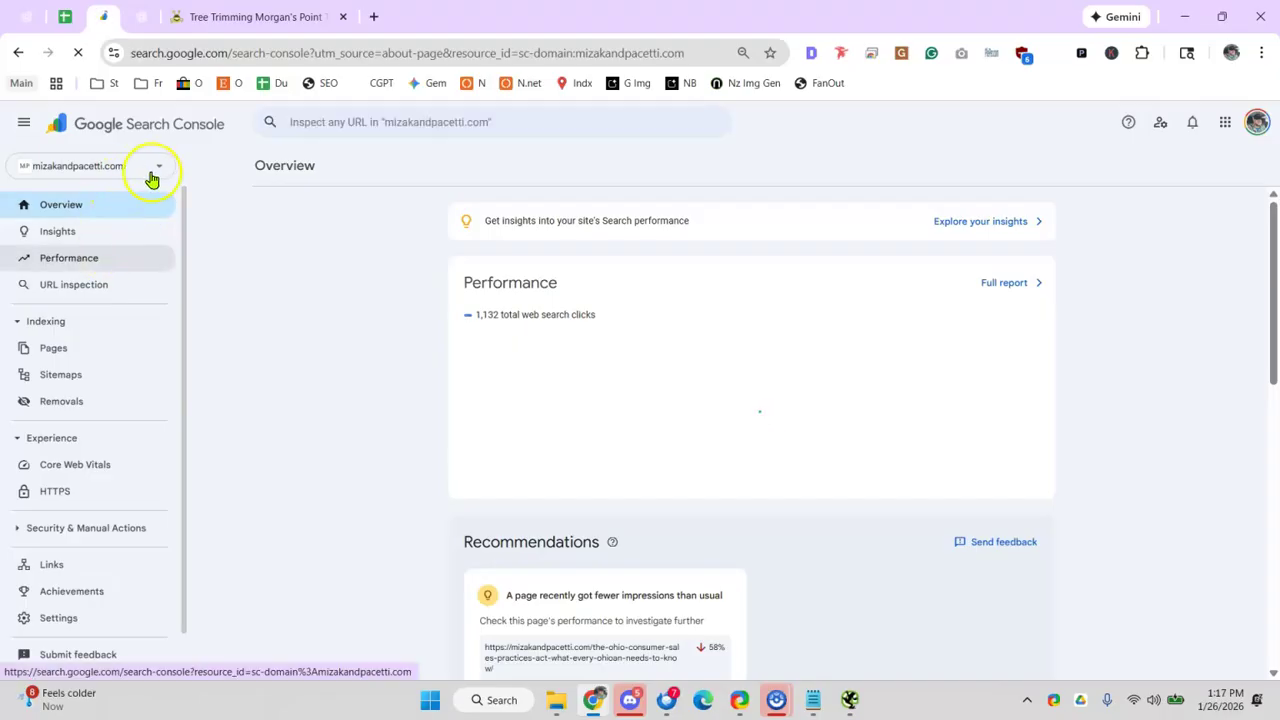
- Switch Search Console to the gabbystreeservice.net property
{"action": "left_click", "coordinate": [151, 179]}
{"action": "left_click", "coordinate": [114, 238]}
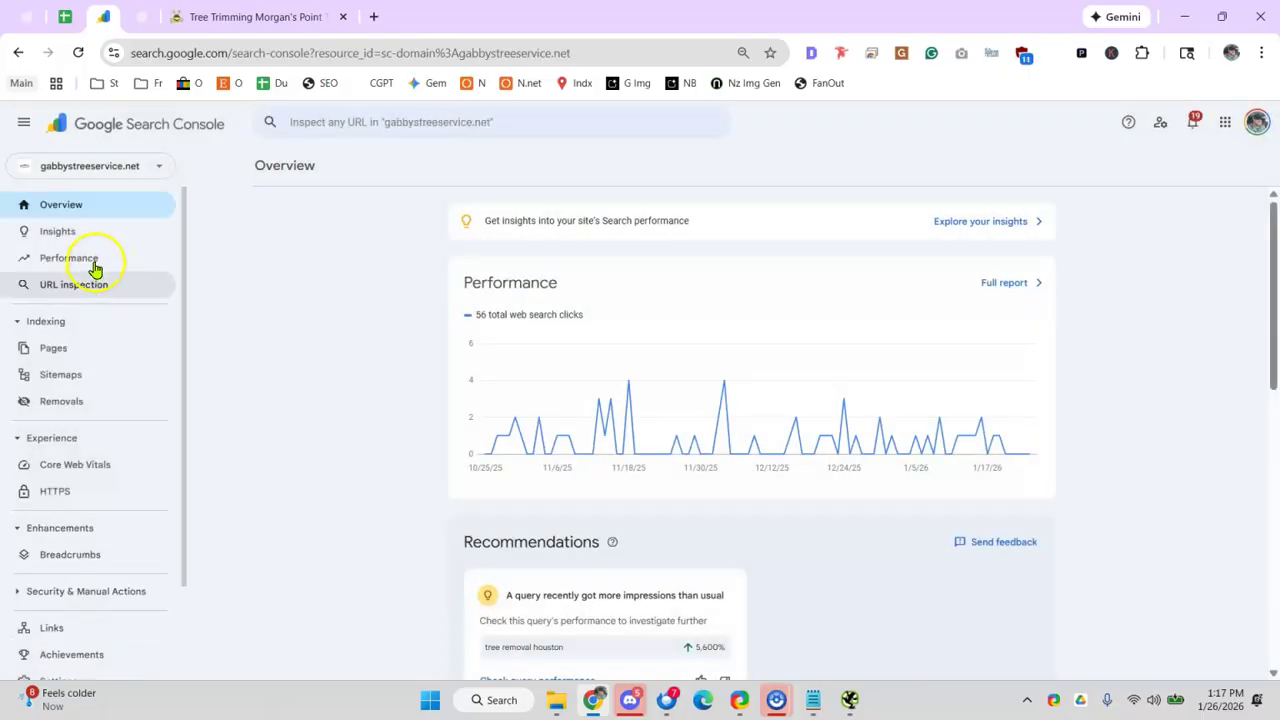
{"action": "scroll", "coordinate": [469, 389], "scroll_direction": "down", "scroll_amount": 8}
- Open Indexing > Pages and the 'Crawled - currently not indexed' report at 100% zoom
{"action": "left_click", "coordinate": [86, 347]}
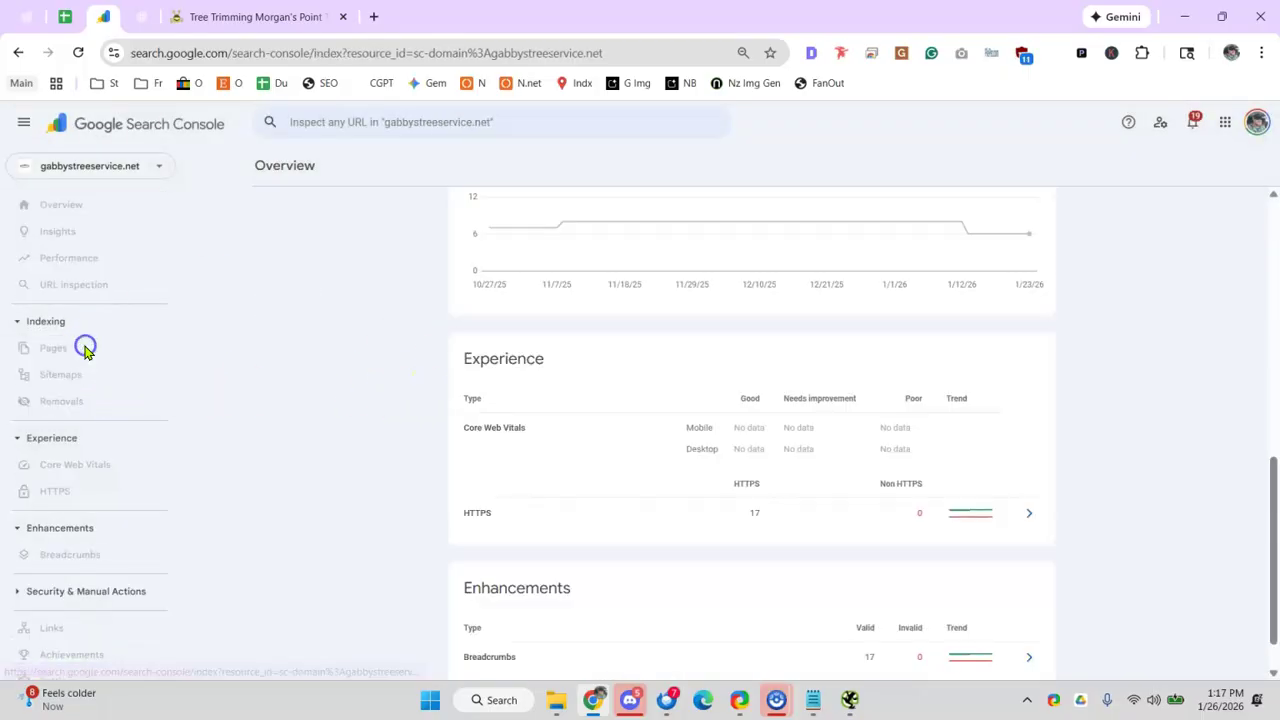
{"action": "scroll", "coordinate": [389, 371], "scroll_direction": "down", "scroll_amount": 5}
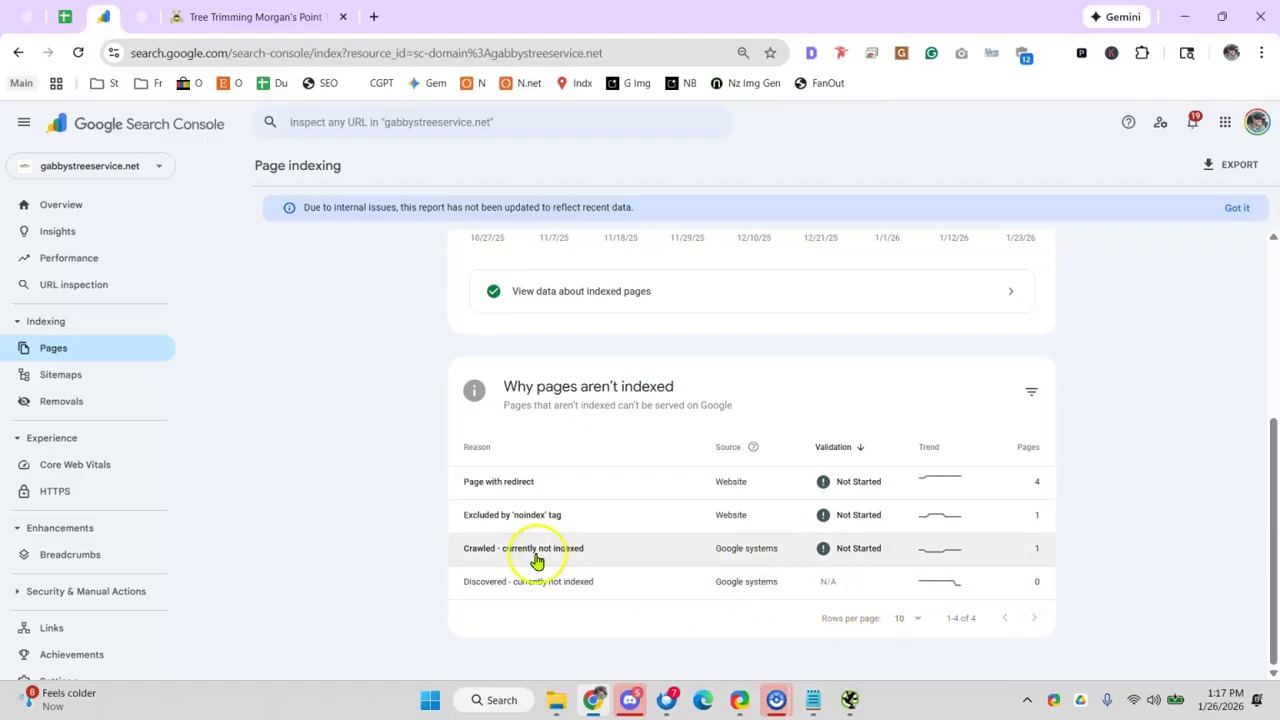
{"action": "left_click", "coordinate": [524, 553]}
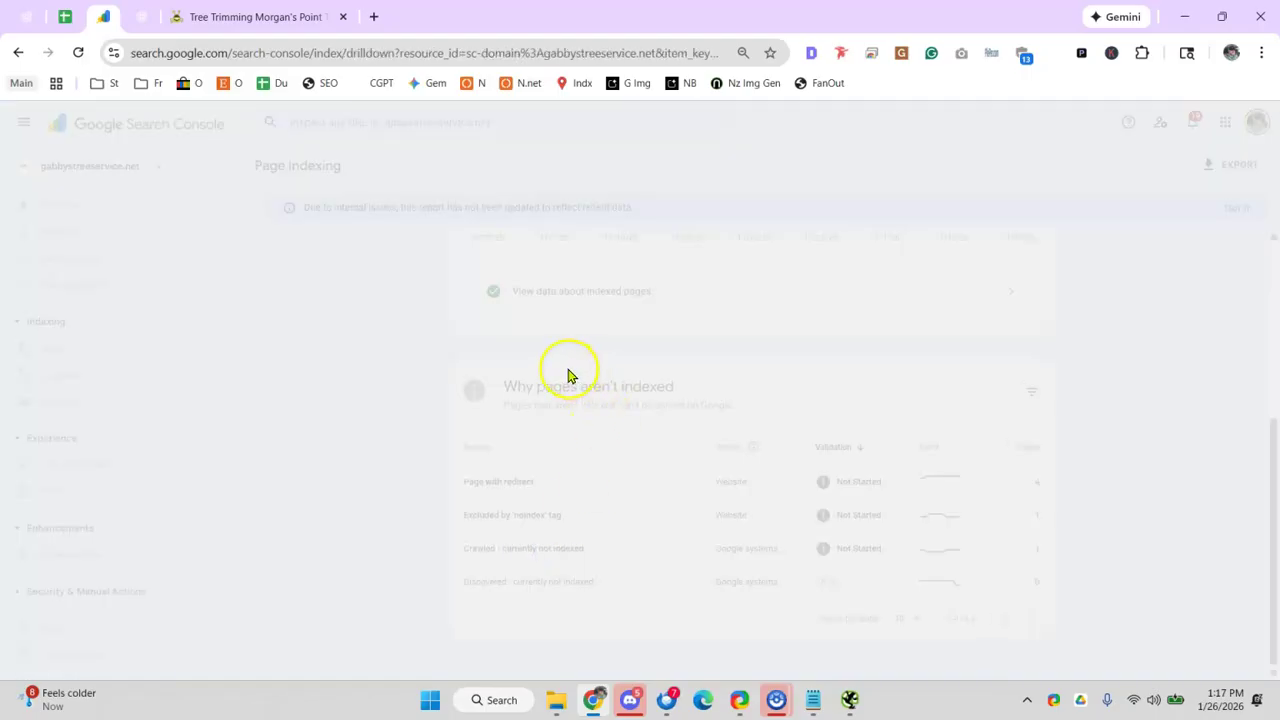
{"action": "scroll", "coordinate": [546, 368], "scroll_direction": "down", "scroll_amount": 3}
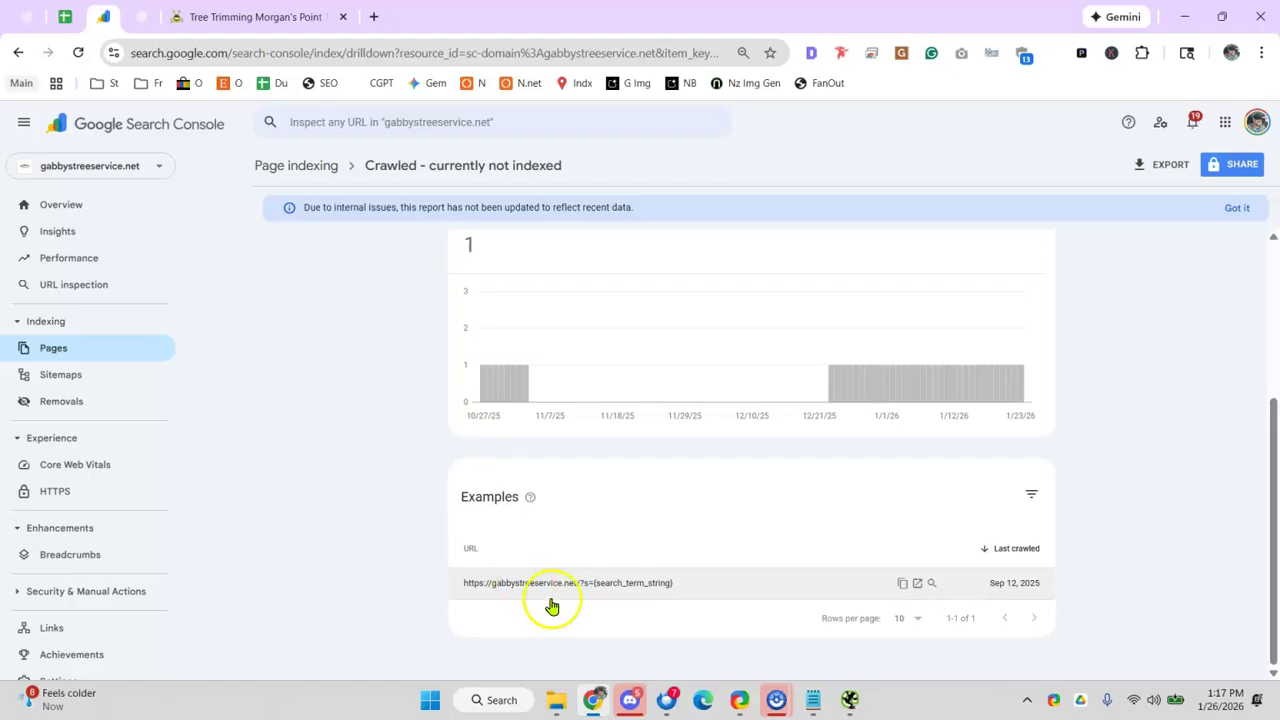
{"action": "key", "text": "ctrl+plus"}
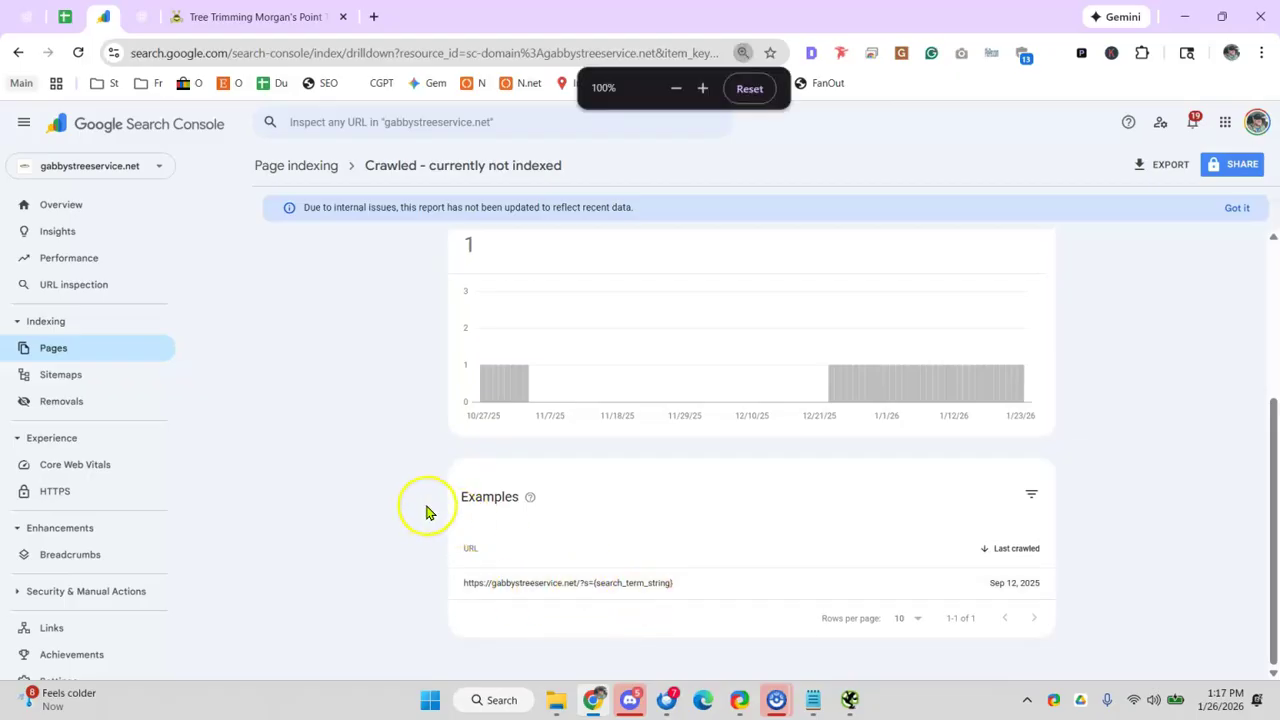
{"action": "scroll", "coordinate": [474, 497], "scroll_direction": "down", "scroll_amount": 2}
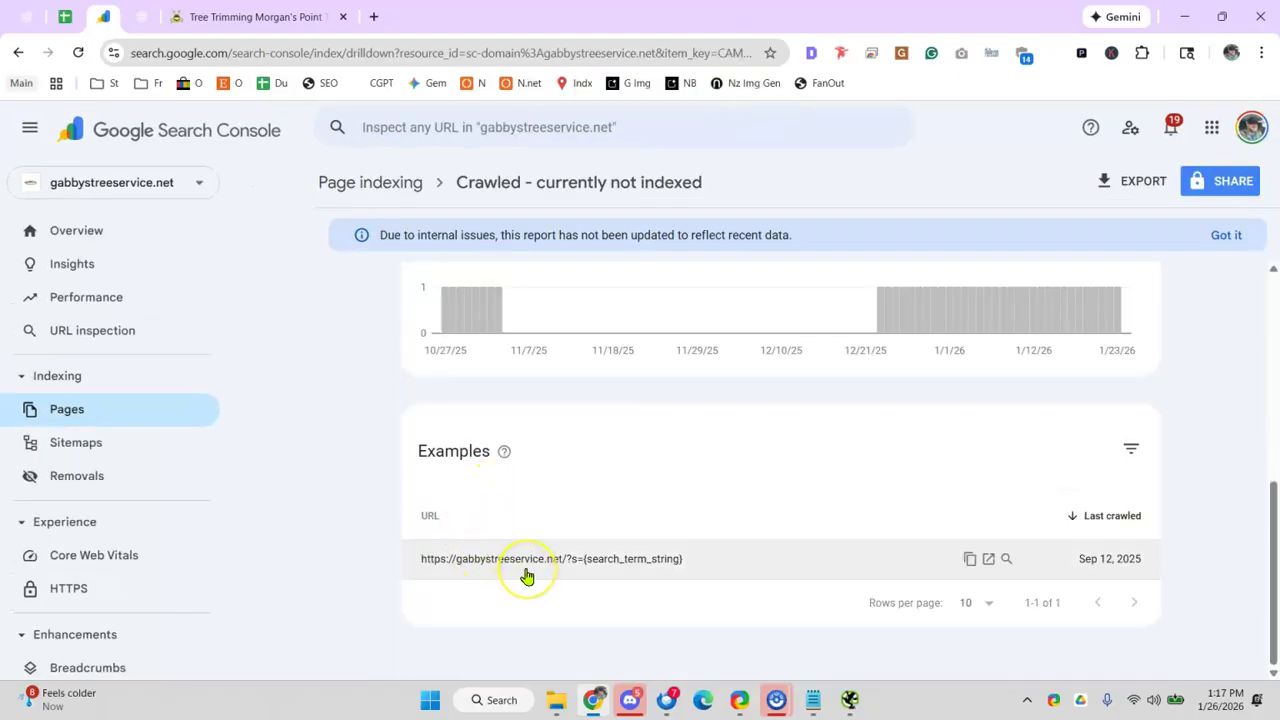
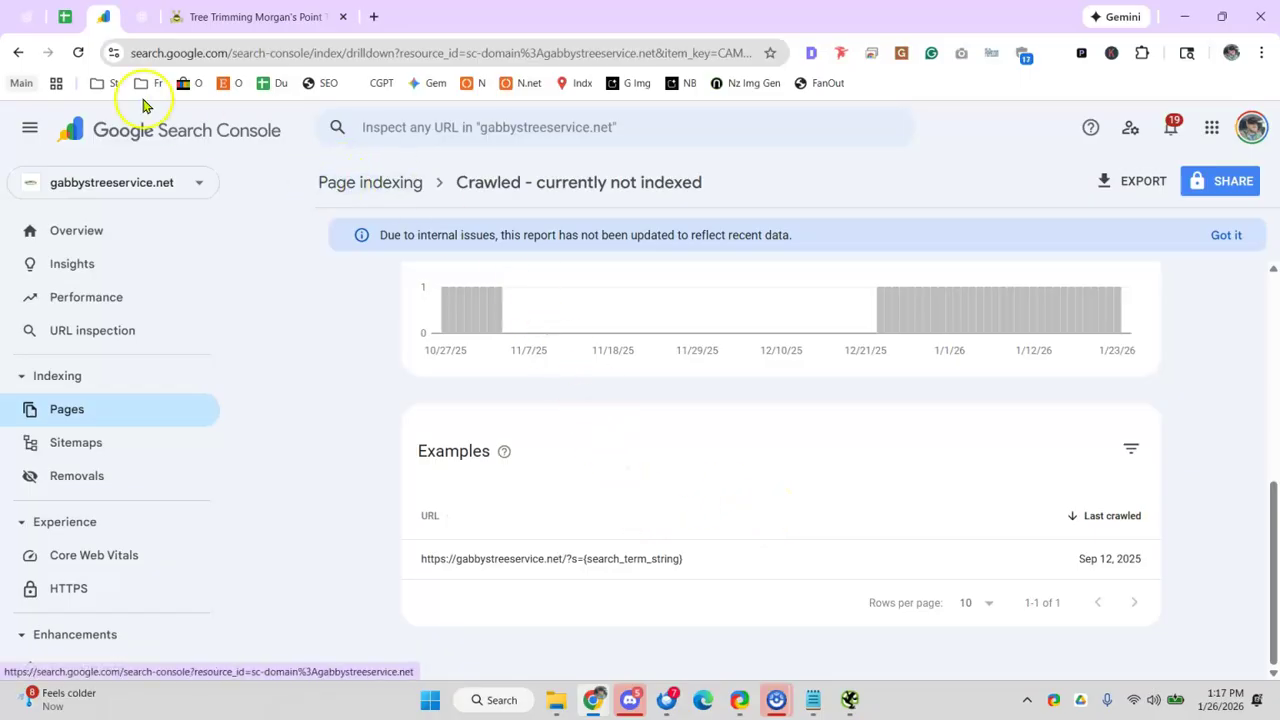
- Mark the 'GSC Indexing -> Pages status' row in B90 with an x
{"action": "left_click", "coordinate": [64, 17]}
{"action": "left_click", "coordinate": [311, 393]}
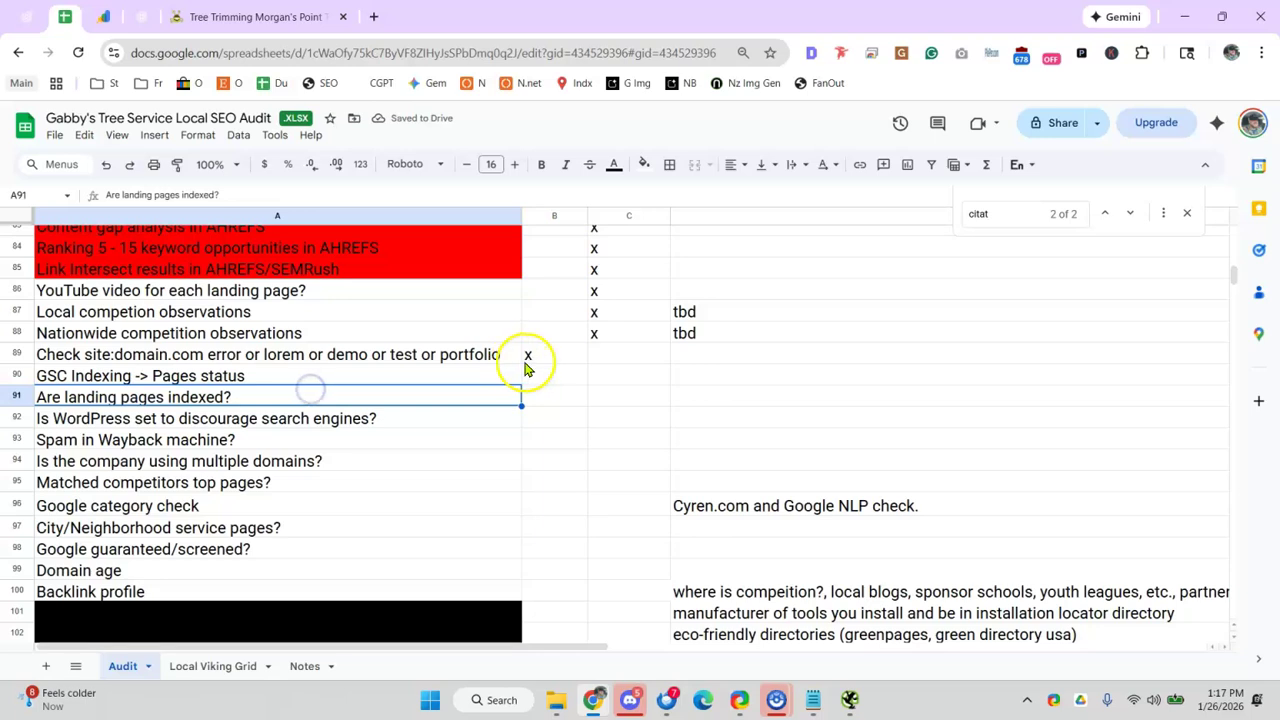
{"action": "left_click", "coordinate": [541, 374]}
{"action": "key", "text": "Return"}
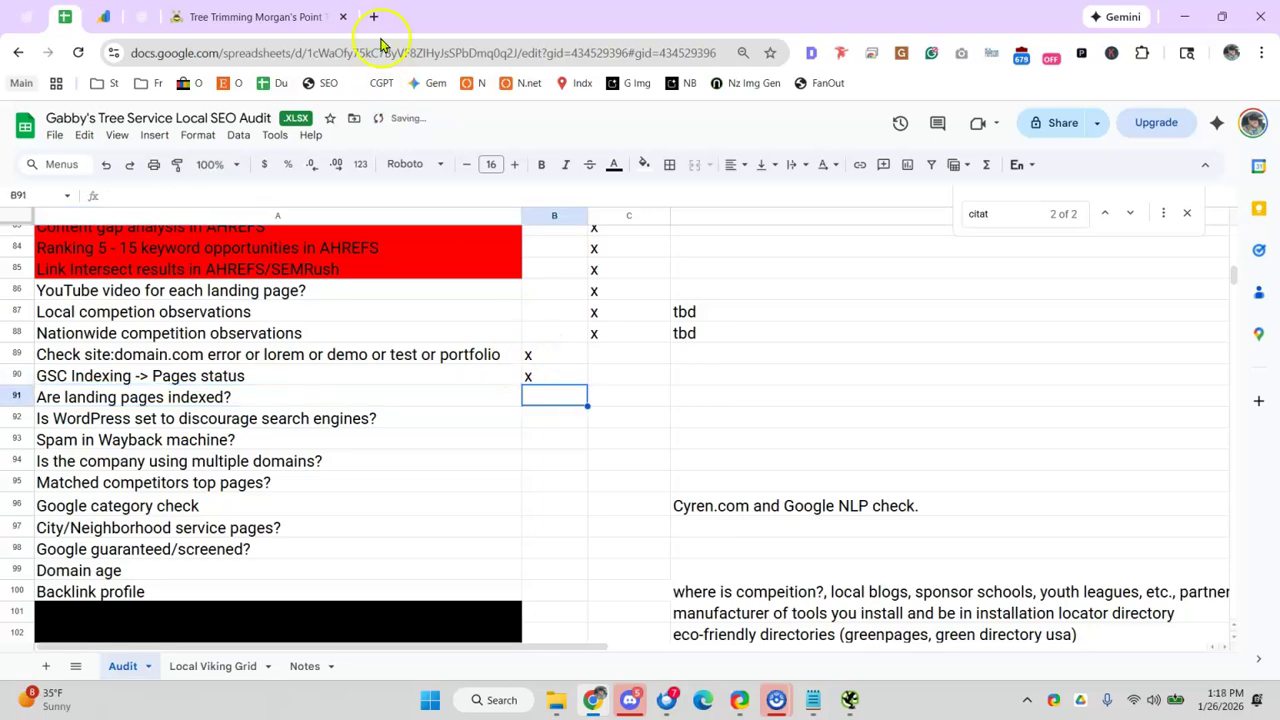
- Run a site:gabbystreeservice.net search and scroll through the indexed pages it lists
{"action": "left_click", "coordinate": [376, 15]}
{"action": "type", "text": "site:"}
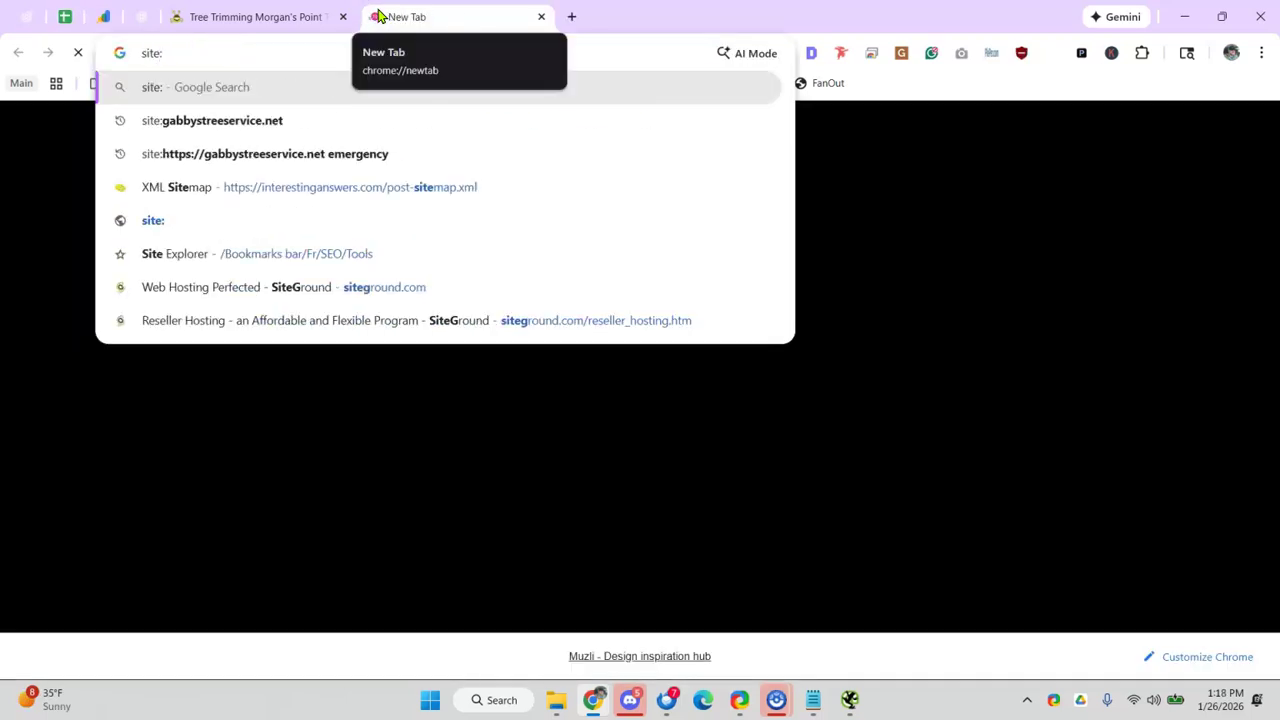
{"action": "left_click", "coordinate": [283, 119]}
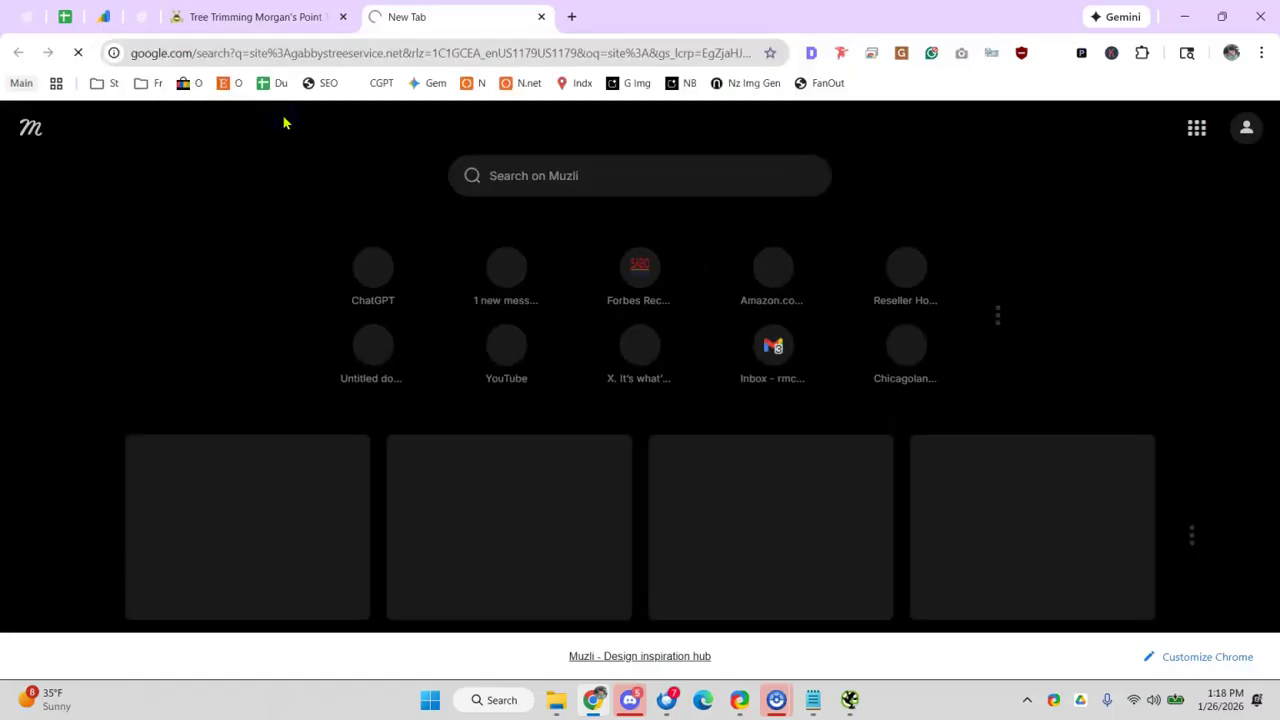
{"action": "scroll", "coordinate": [280, 289], "scroll_direction": "down", "scroll_amount": 5}
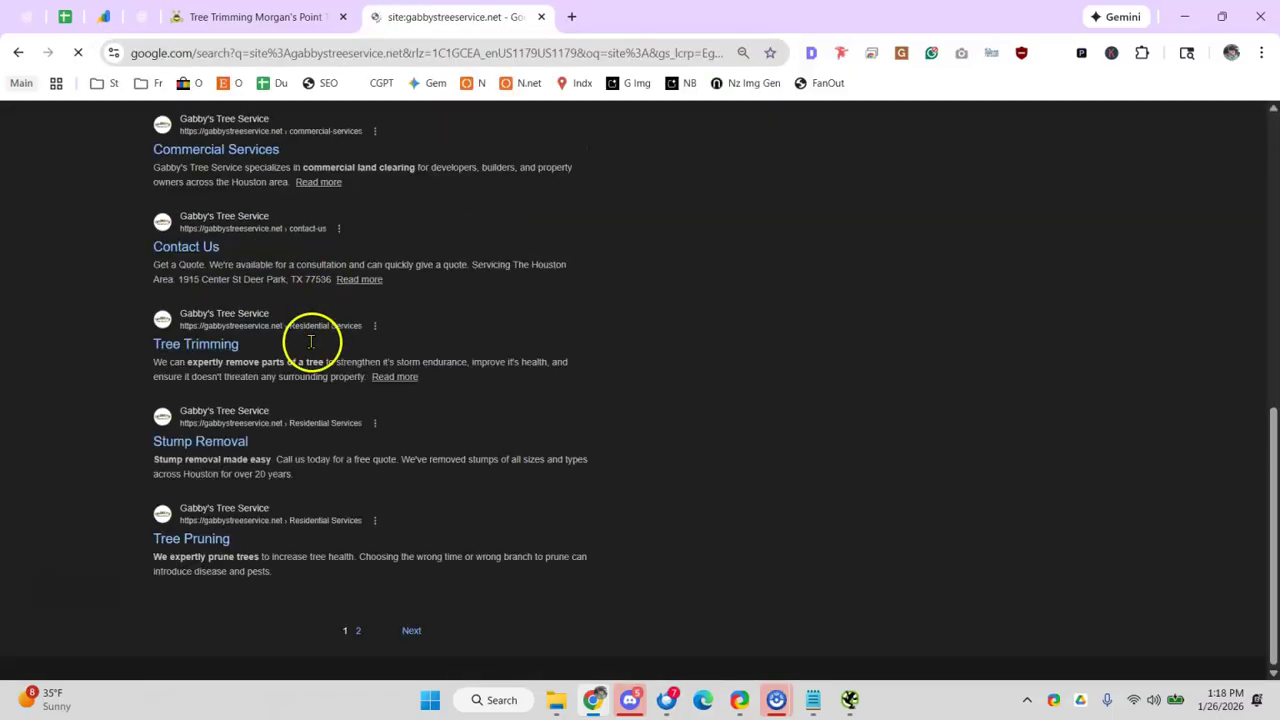
{"action": "scroll", "coordinate": [320, 450], "scroll_direction": "up", "scroll_amount": 5}
{"action": "scroll", "coordinate": [309, 431], "scroll_direction": "up", "scroll_amount": 1}
{"action": "scroll", "coordinate": [306, 443], "scroll_direction": "down", "scroll_amount": 8}
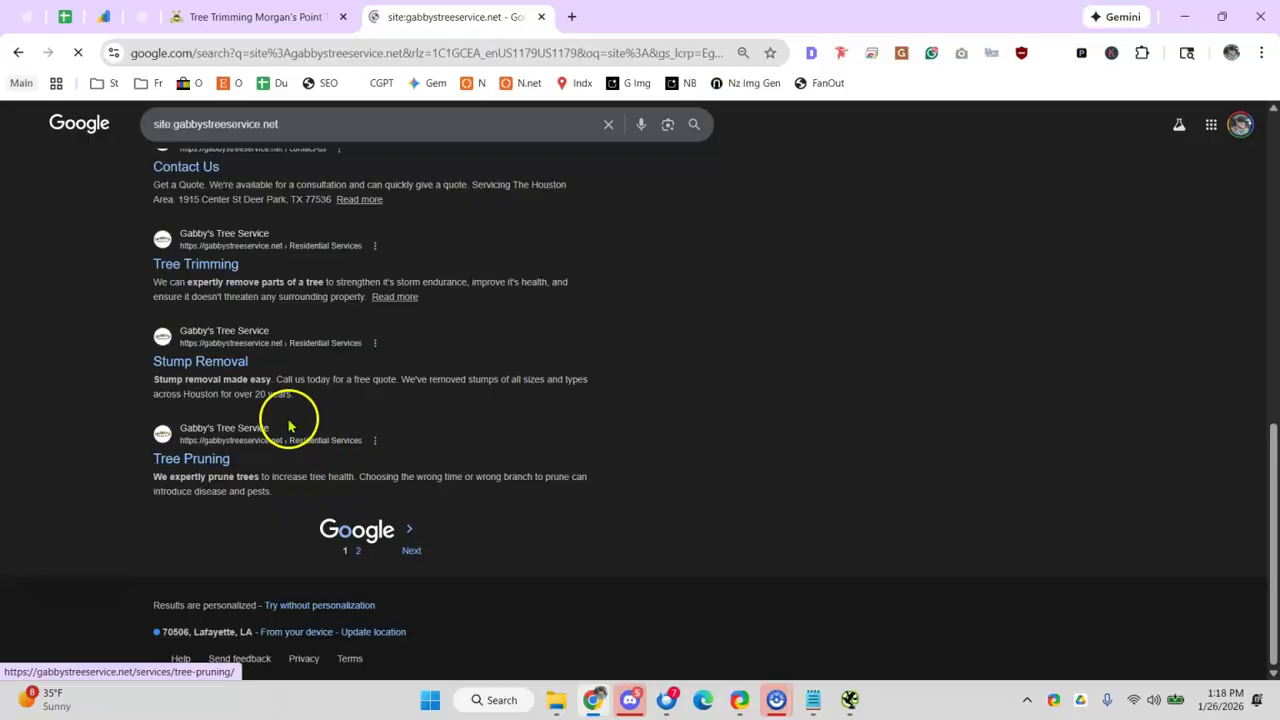
{"action": "scroll", "coordinate": [260, 366], "scroll_direction": "up", "scroll_amount": 7}
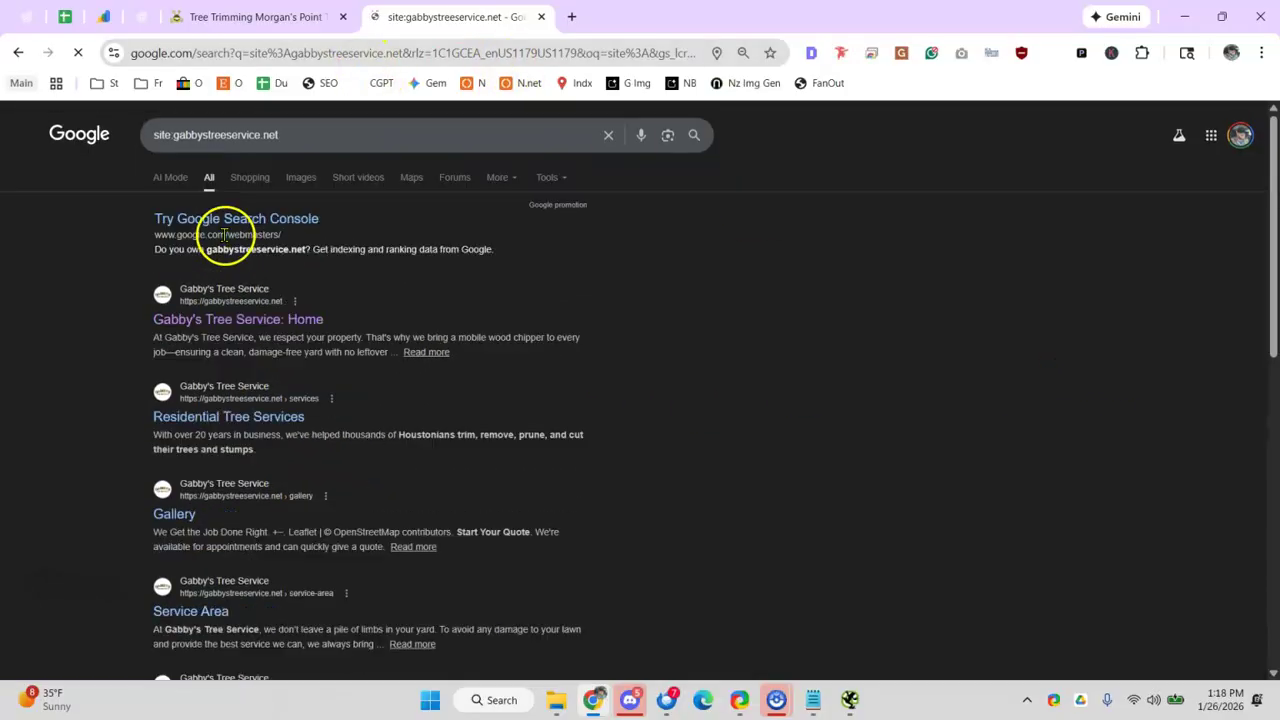
{"action": "scroll", "coordinate": [215, 250], "scroll_direction": "down", "scroll_amount": 3}
{"action": "scroll", "coordinate": [203, 258], "scroll_direction": "down", "scroll_amount": 4}
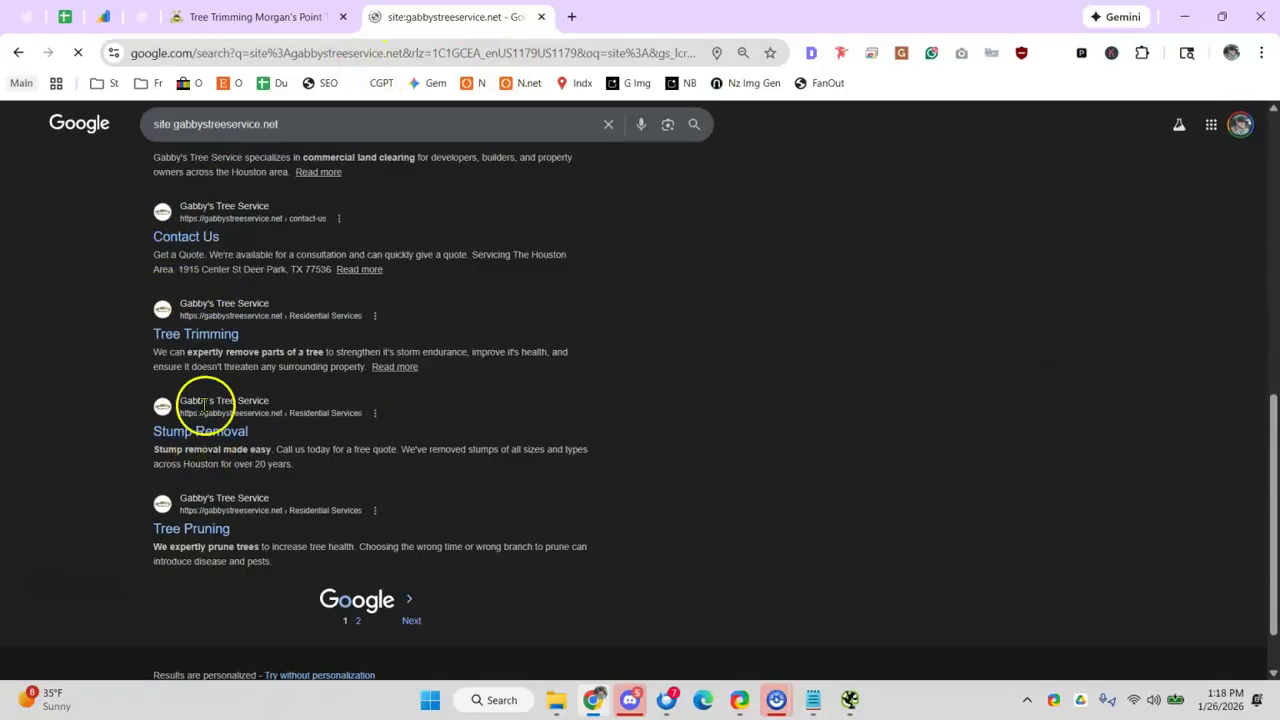
{"action": "left_click", "coordinate": [68, 20]}
- Put x marks on 'Are landing pages indexed?' (B91) and 'Is WordPress set to discourage search engines?' (B92)
{"action": "left_click", "coordinate": [490, 442]}
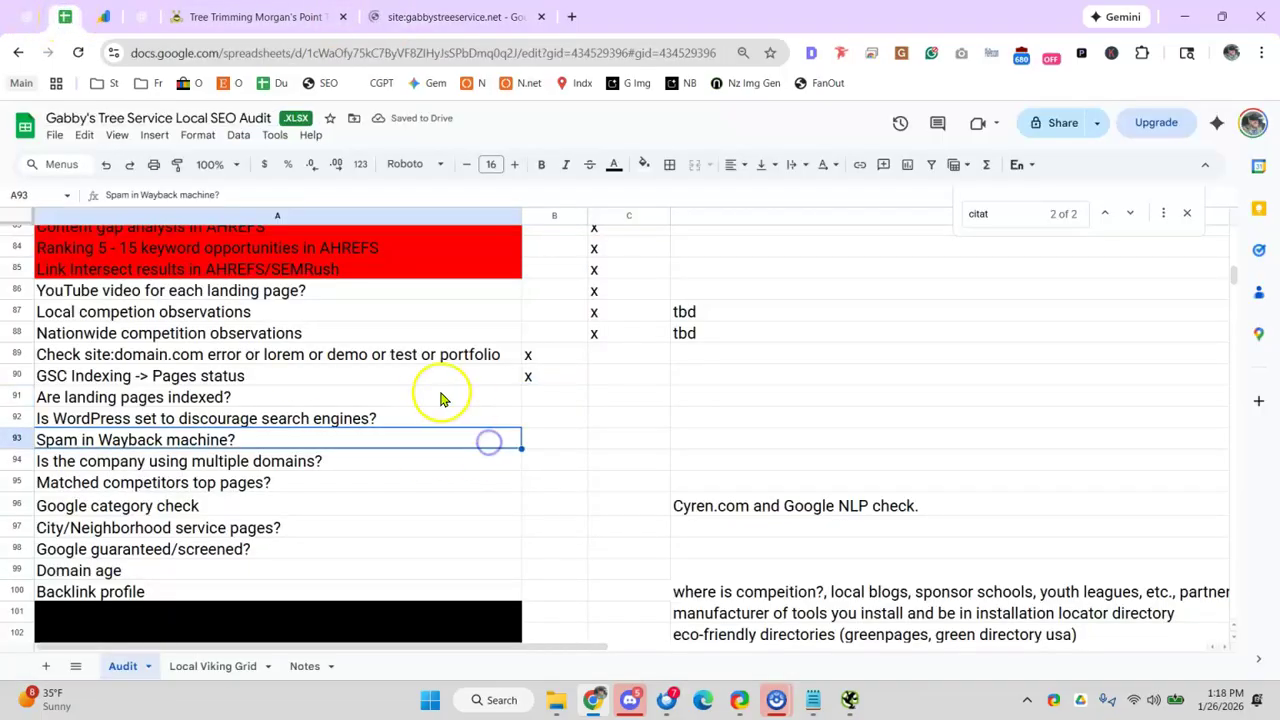
{"action": "left_click", "coordinate": [549, 398]}
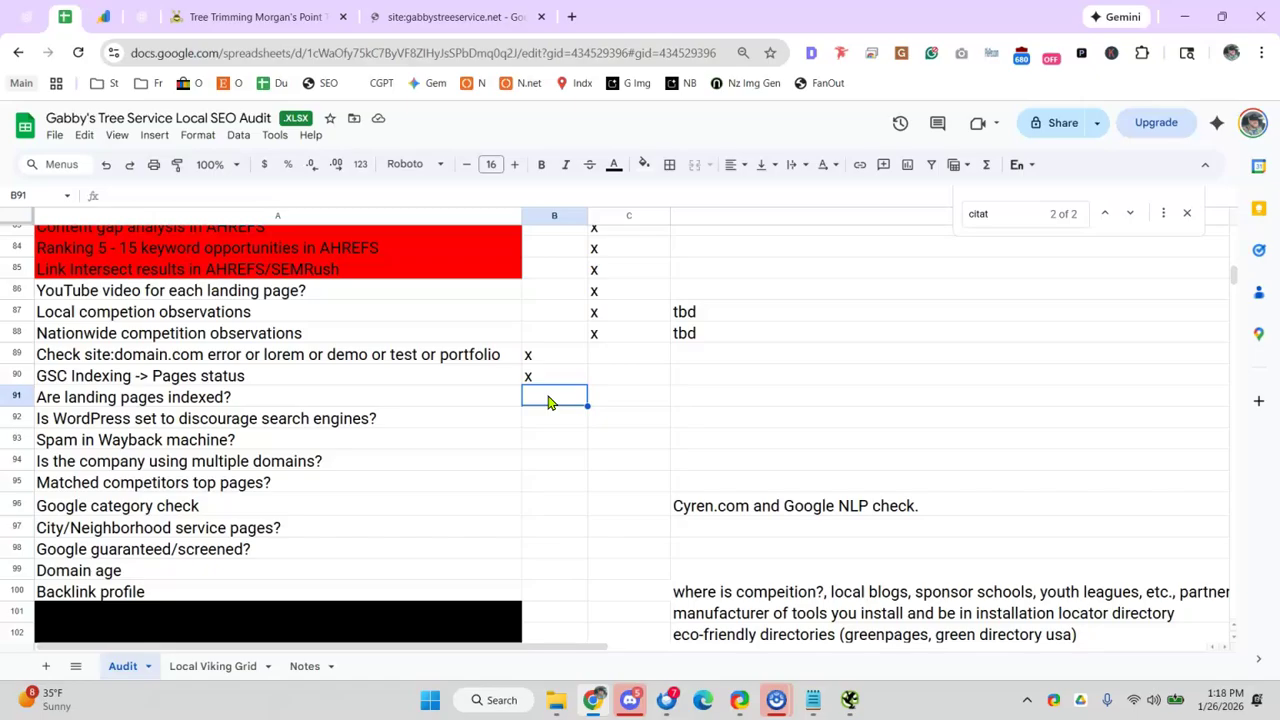
{"action": "left_click", "coordinate": [412, 405]}
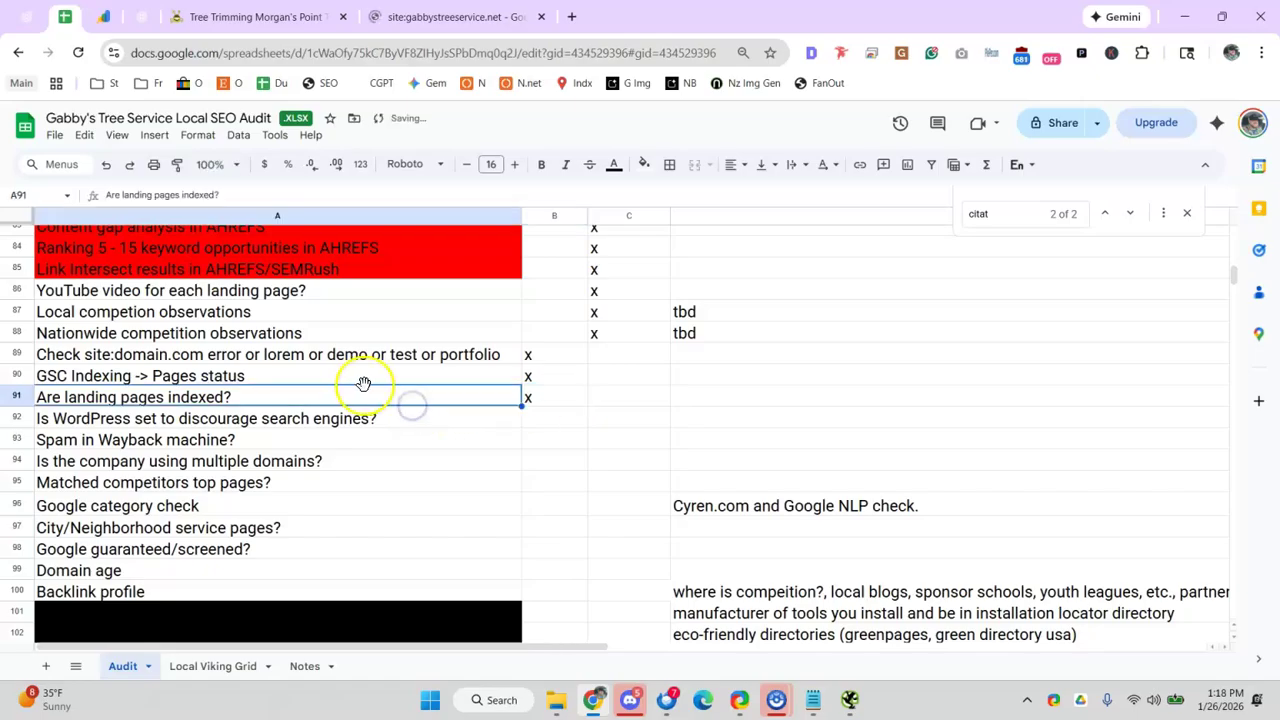
{"action": "left_click", "coordinate": [368, 438]}
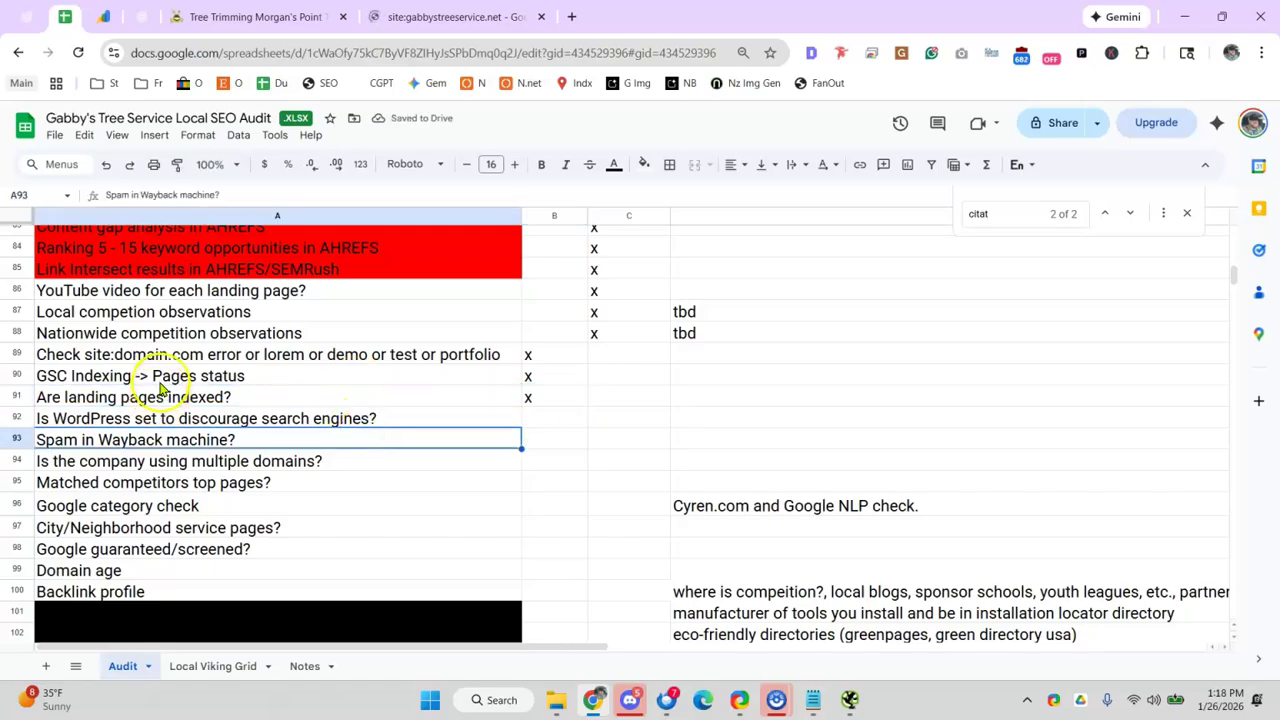
{"action": "left_click_drag", "start_coordinate": [160, 388], "coordinate": [178, 405]}
{"action": "left_click", "coordinate": [397, 440]}
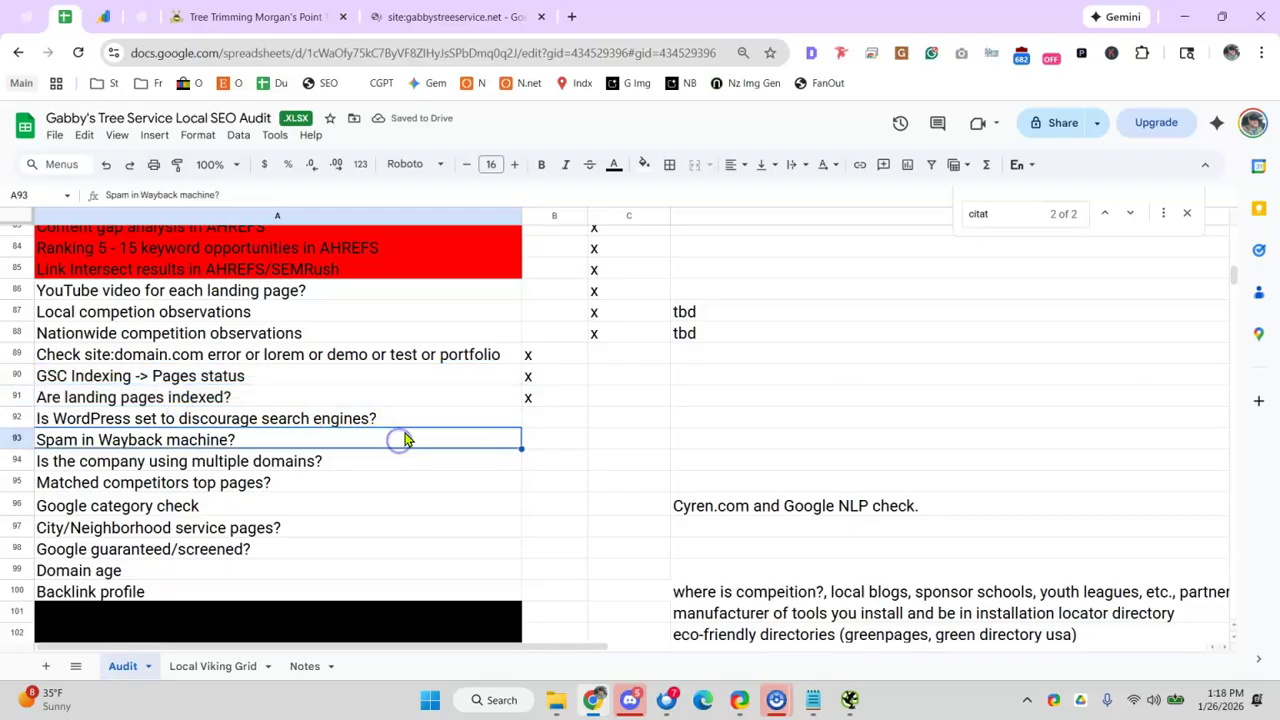
{"action": "left_click", "coordinate": [408, 421]}
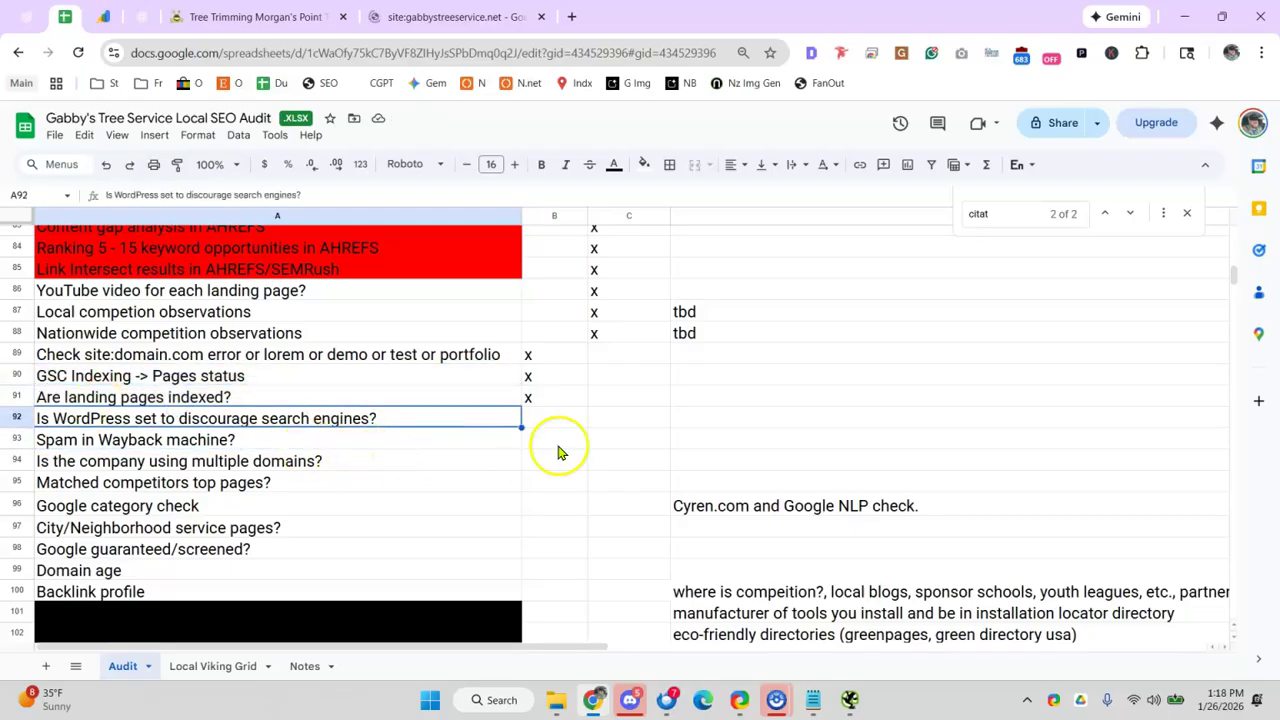
{"action": "left_click", "coordinate": [570, 418]}
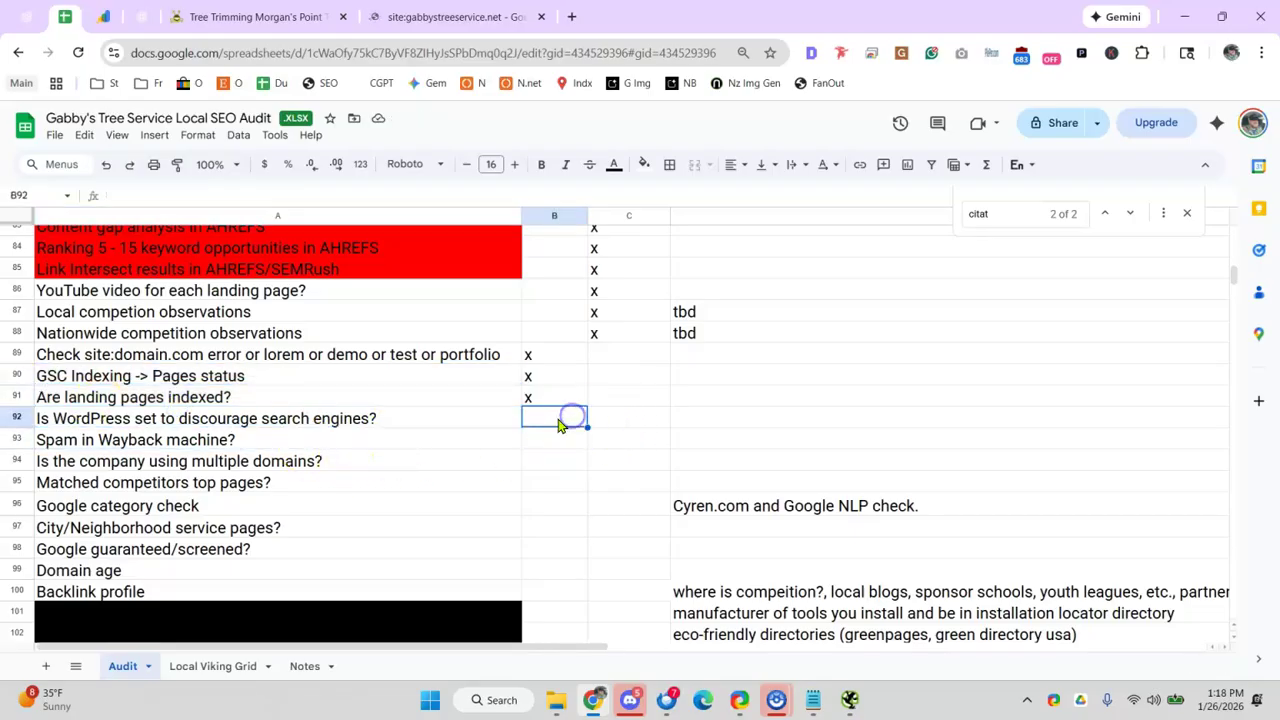
{"action": "type", "text": "x"}
{"action": "left_click", "coordinate": [405, 425]}
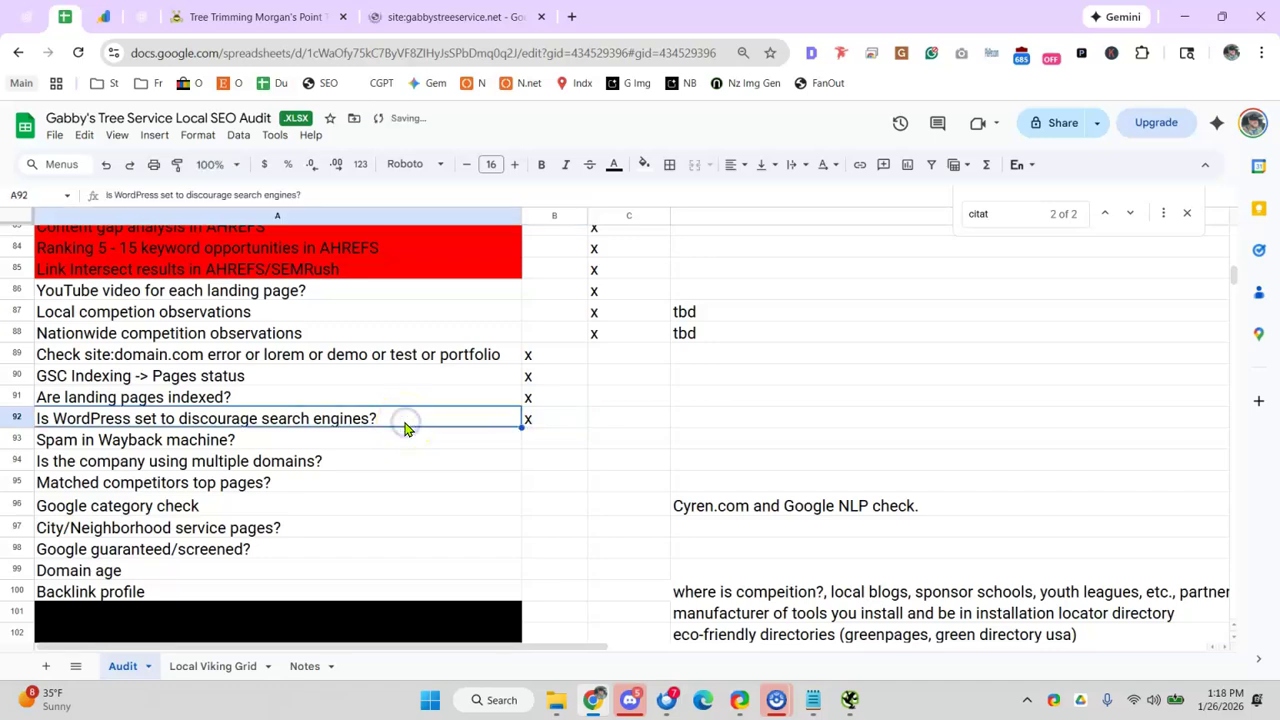
{"action": "scroll", "coordinate": [405, 428], "scroll_direction": "down", "scroll_amount": 2}
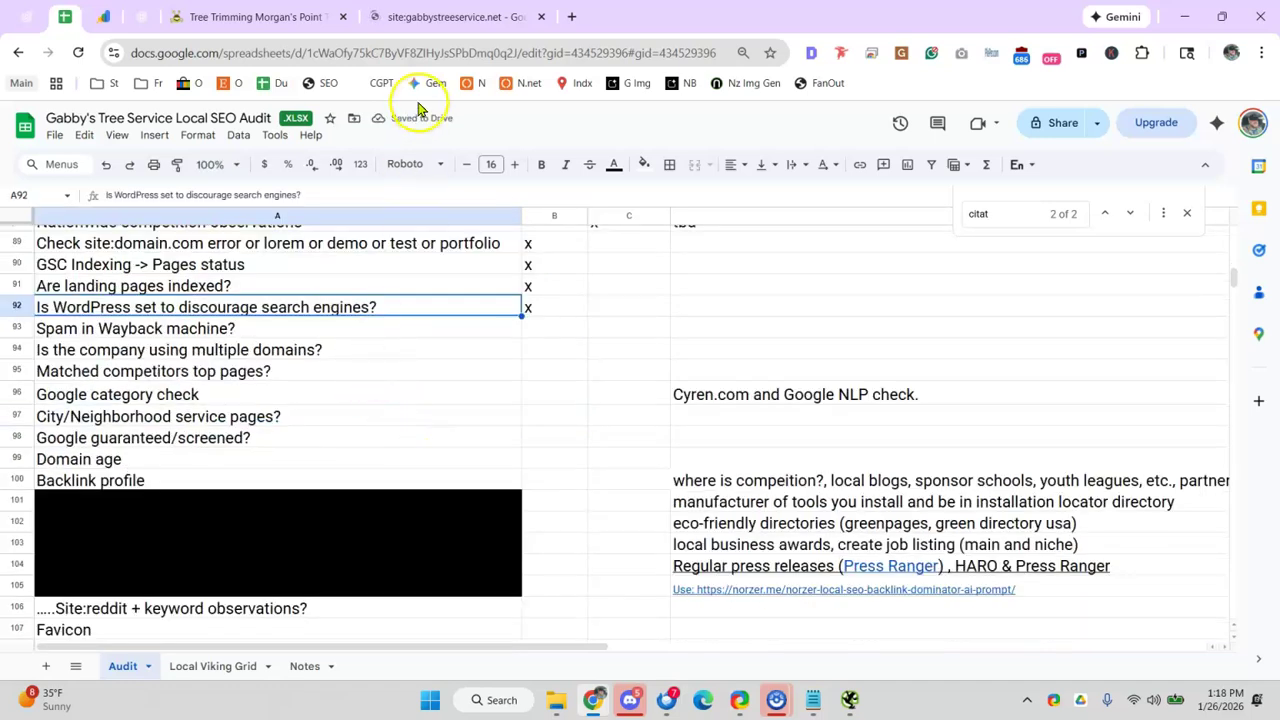
- Search Google for 'wayback machine' and open the Wayback Machine result
{"action": "left_click", "coordinate": [574, 17]}
{"action": "type", "text": "wayne"}
{"action": "key", "text": "BackSpace"}
{"action": "key", "text": "BackSpace"}
{"action": "type", "text": "a"}
{"action": "key", "text": "BackSpace"}
{"action": "type", "text": "back machine"}
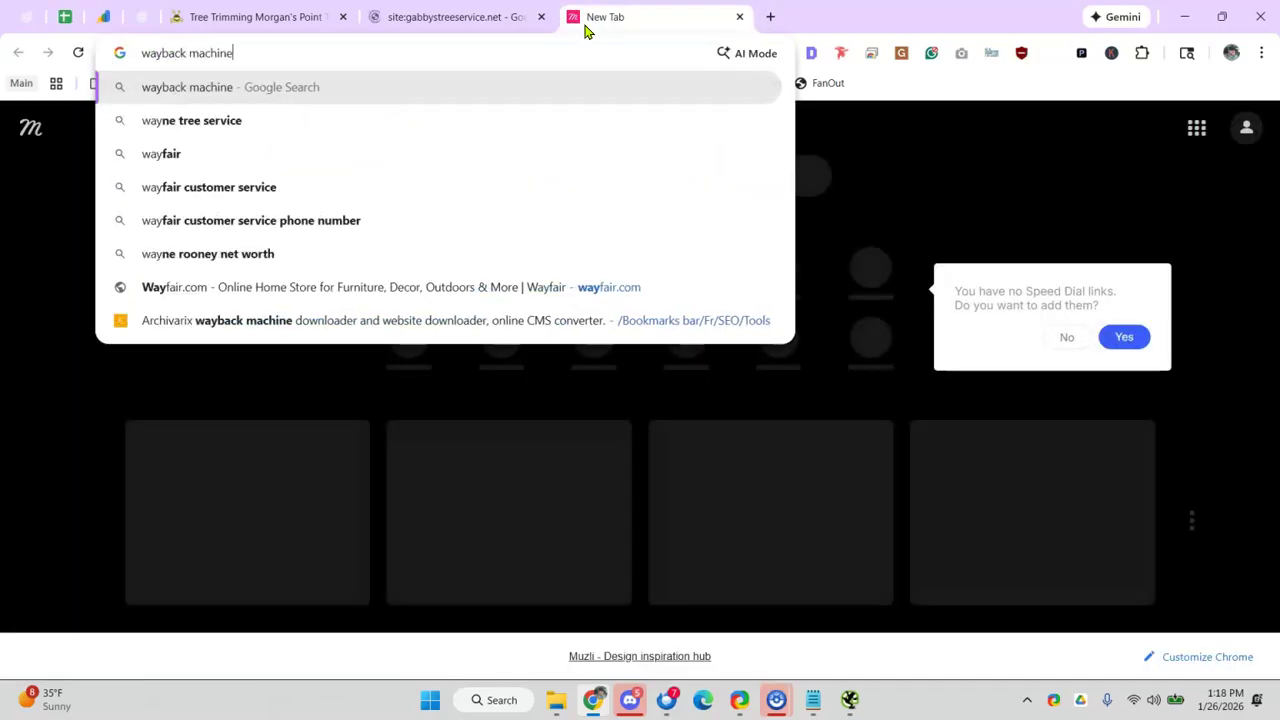
{"action": "key", "text": "Return"}
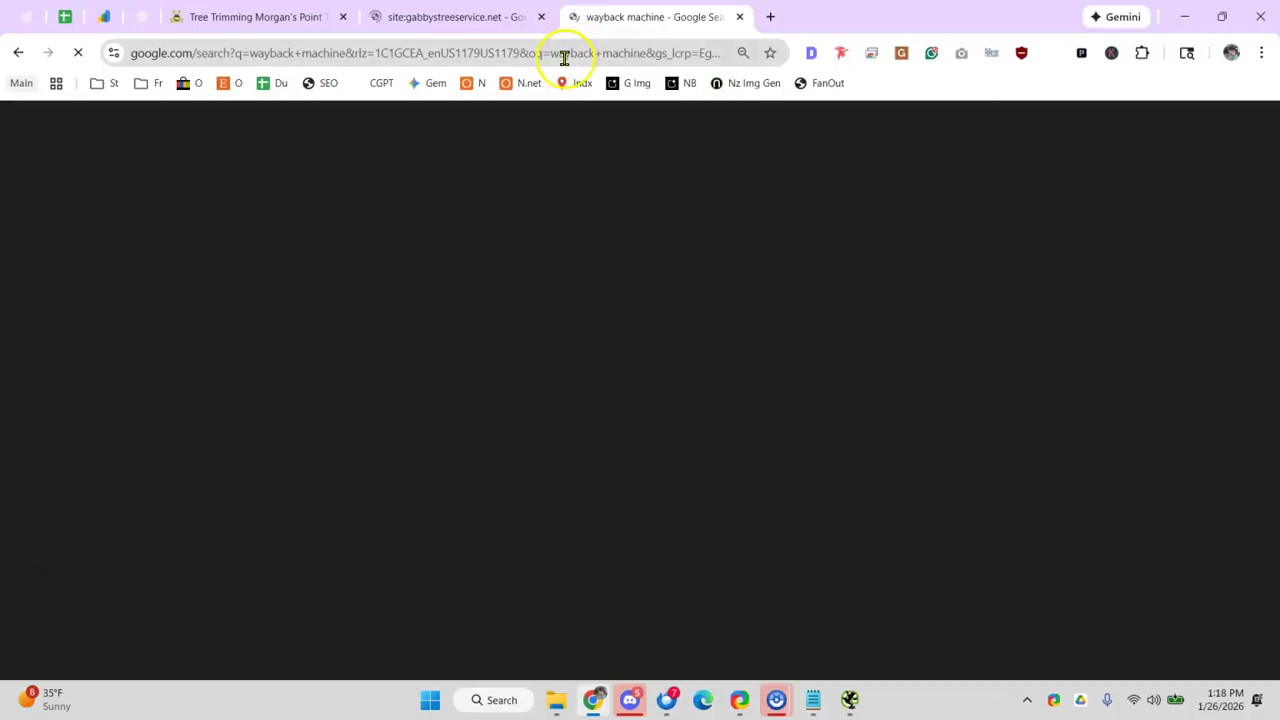
{"action": "left_click", "coordinate": [240, 247]}
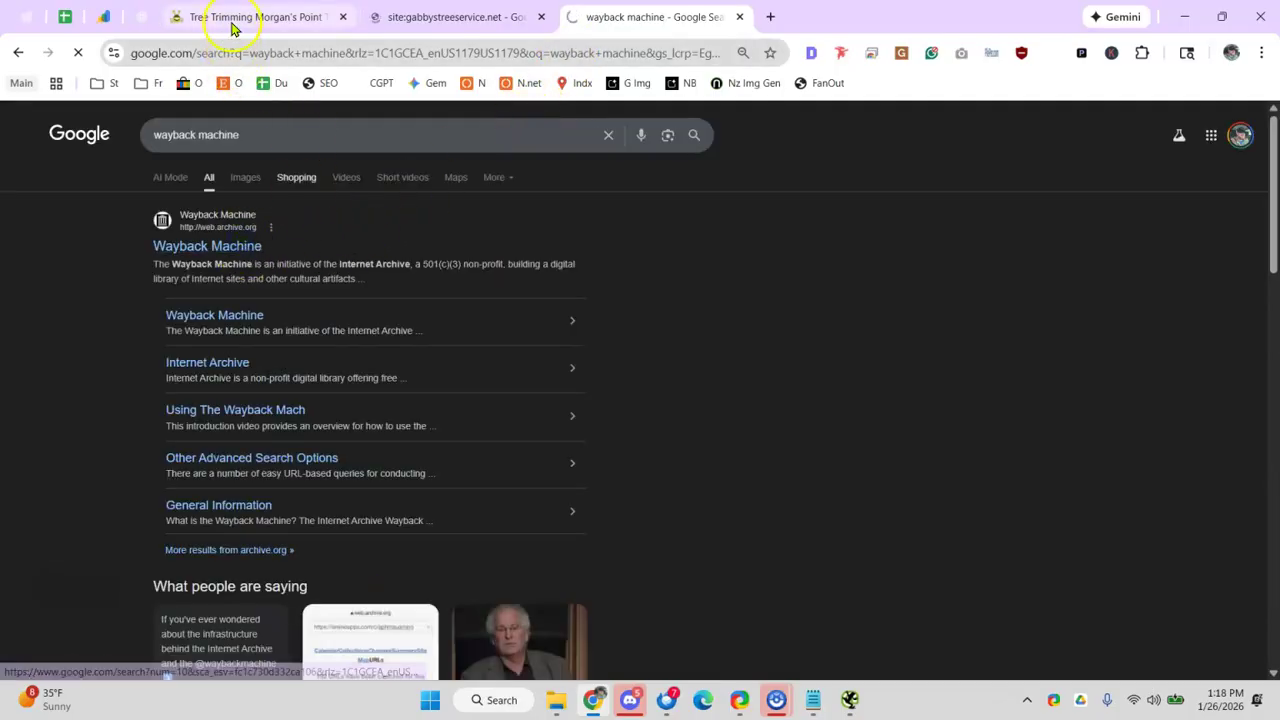
- Close the competitor's Tree Trimming tab and return to the Wayback Machine tab
{"action": "left_click", "coordinate": [234, 20]}
{"action": "left_click", "coordinate": [245, 53]}
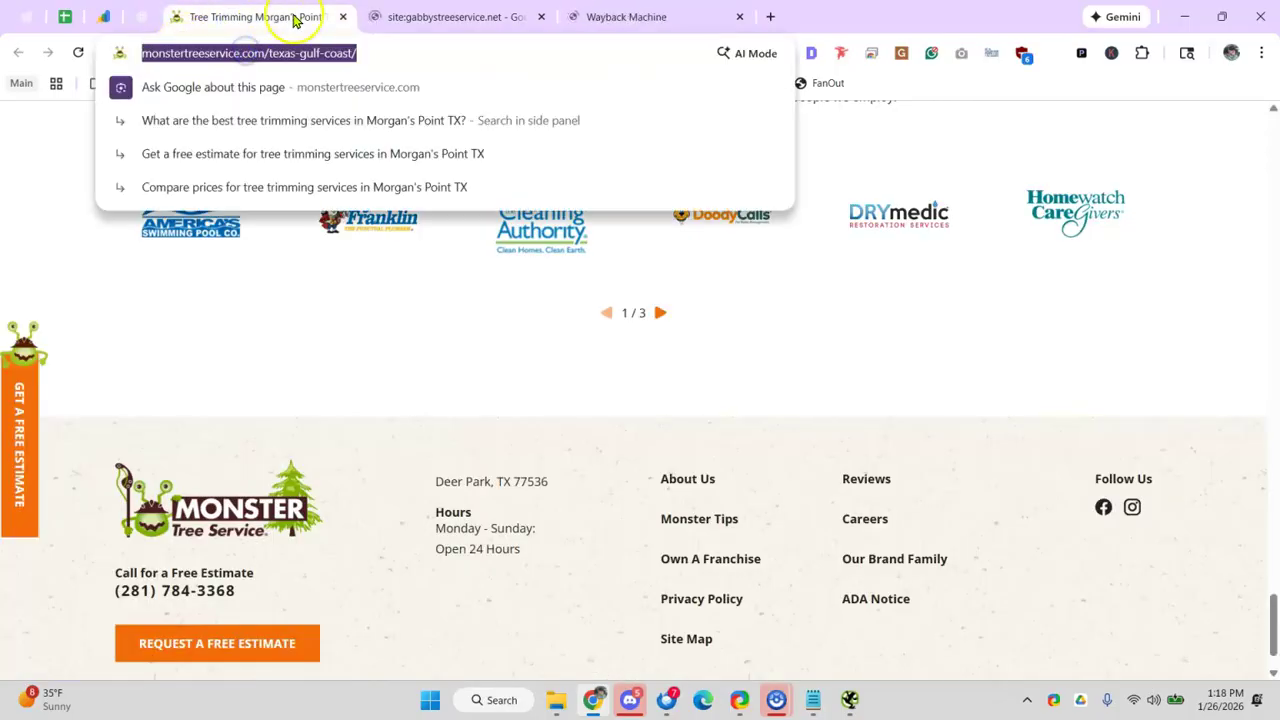
{"action": "left_click", "coordinate": [344, 19]}
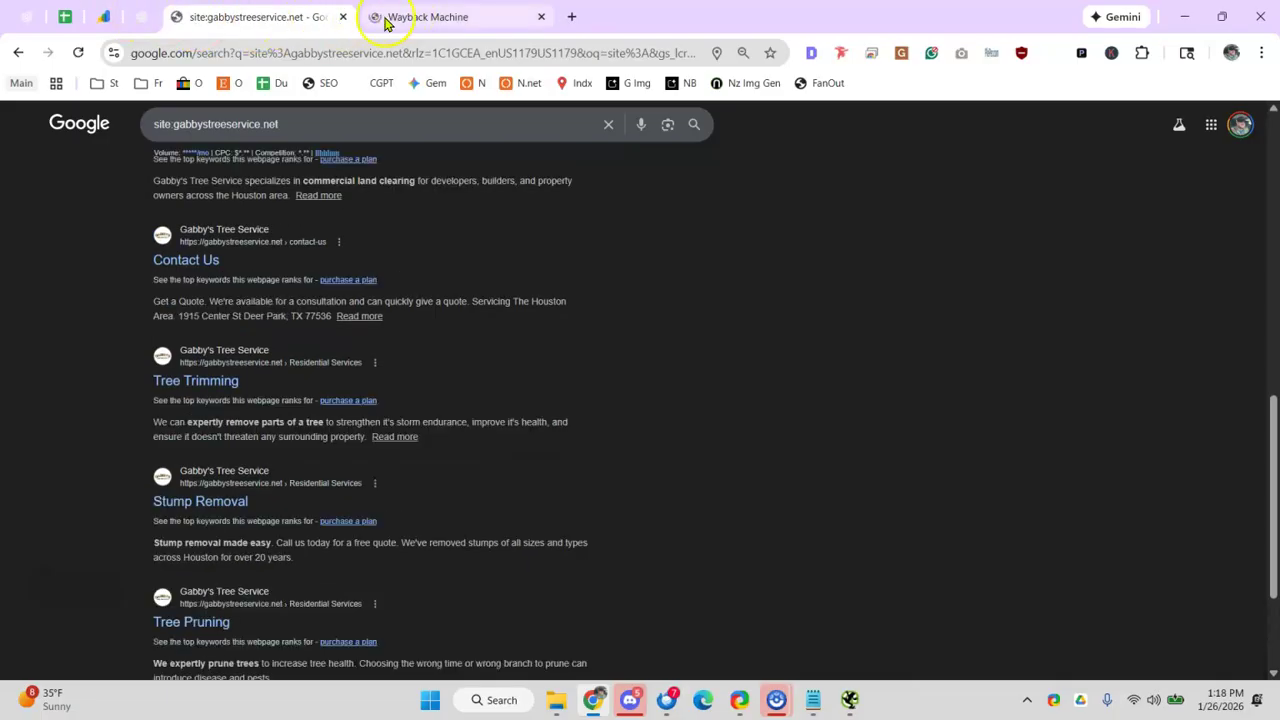
{"action": "scroll", "coordinate": [271, 123], "scroll_direction": "up", "scroll_amount": 3}
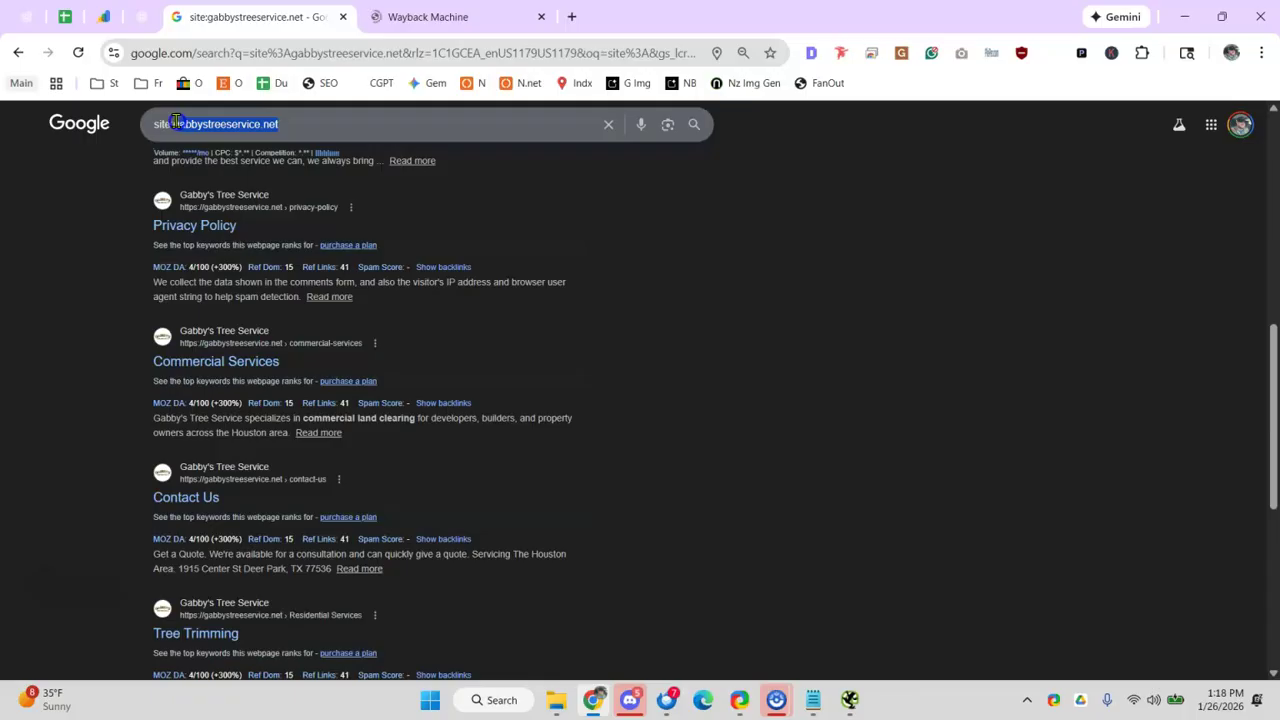
{"action": "left_click", "coordinate": [459, 16]}
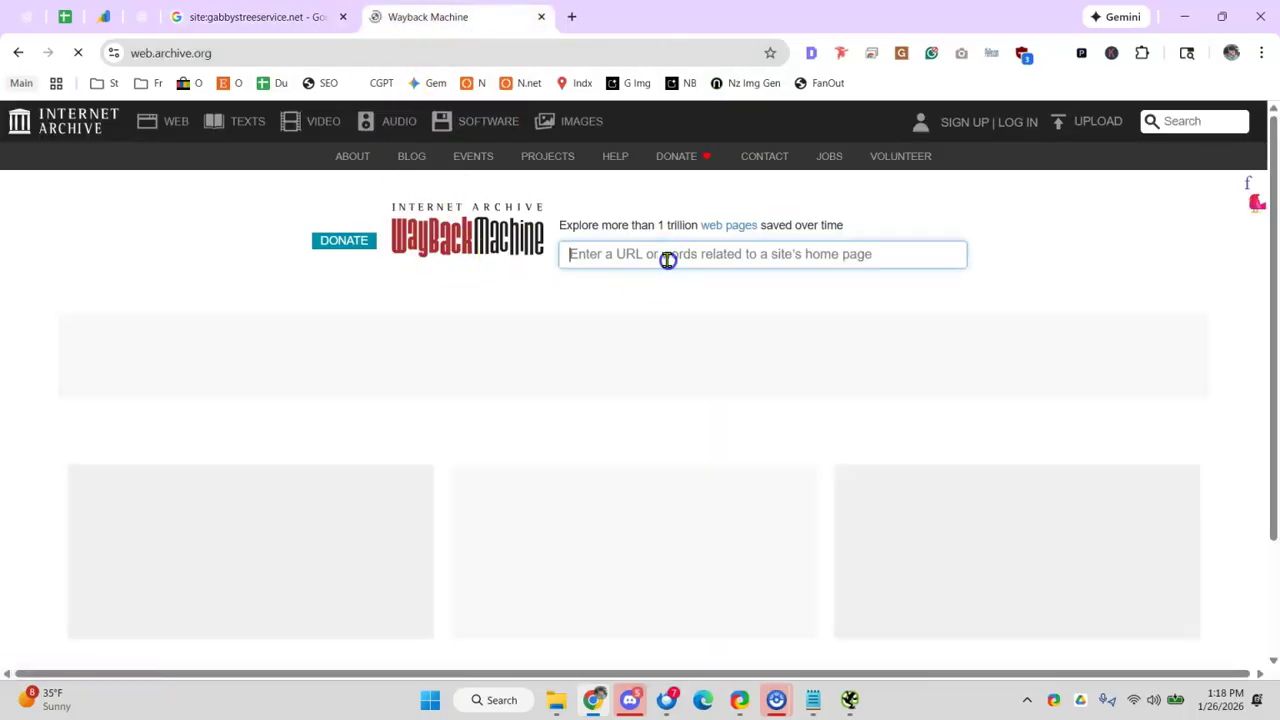
- Look up gabbystreeservice.net in the Wayback Machine, showing 60 saves since 2023
{"action": "left_click", "coordinate": [716, 267]}
{"action": "type", "text": "abbystreeservice.net"}
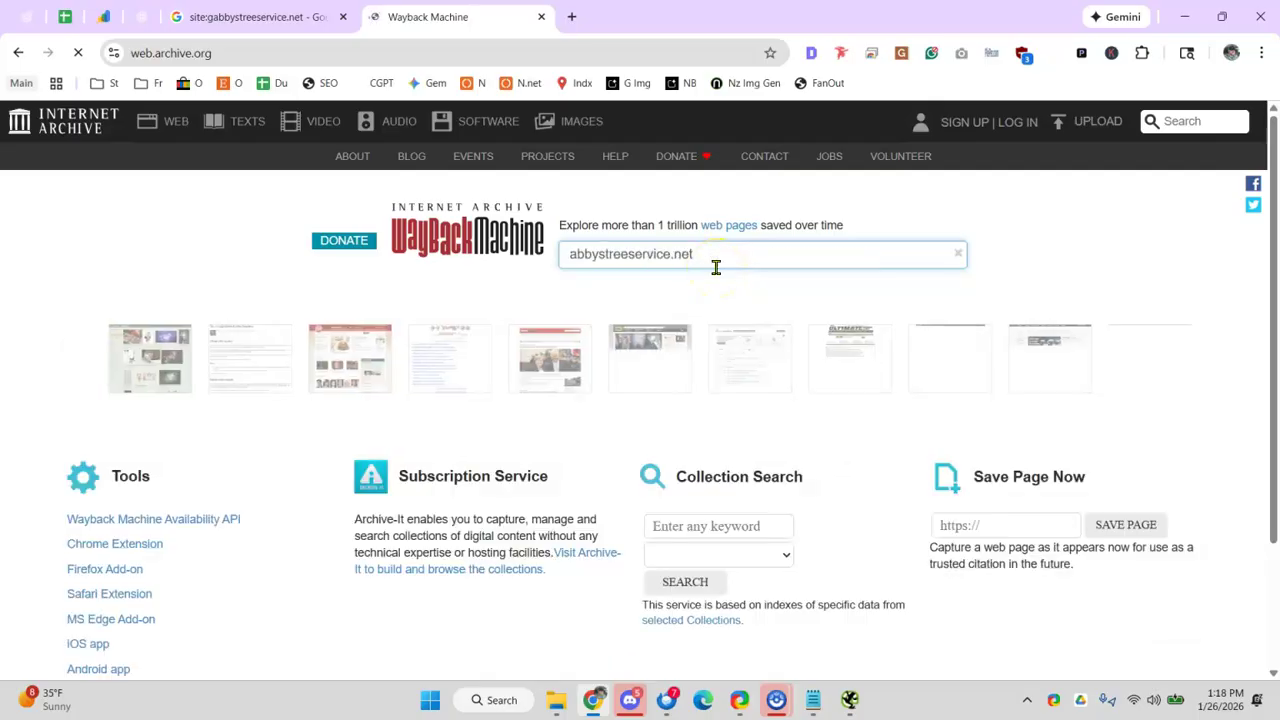
{"action": "key", "text": "Return"}
{"action": "left_click", "coordinate": [565, 252]}
{"action": "type", "text": "g"}
{"action": "key", "text": "Return"}
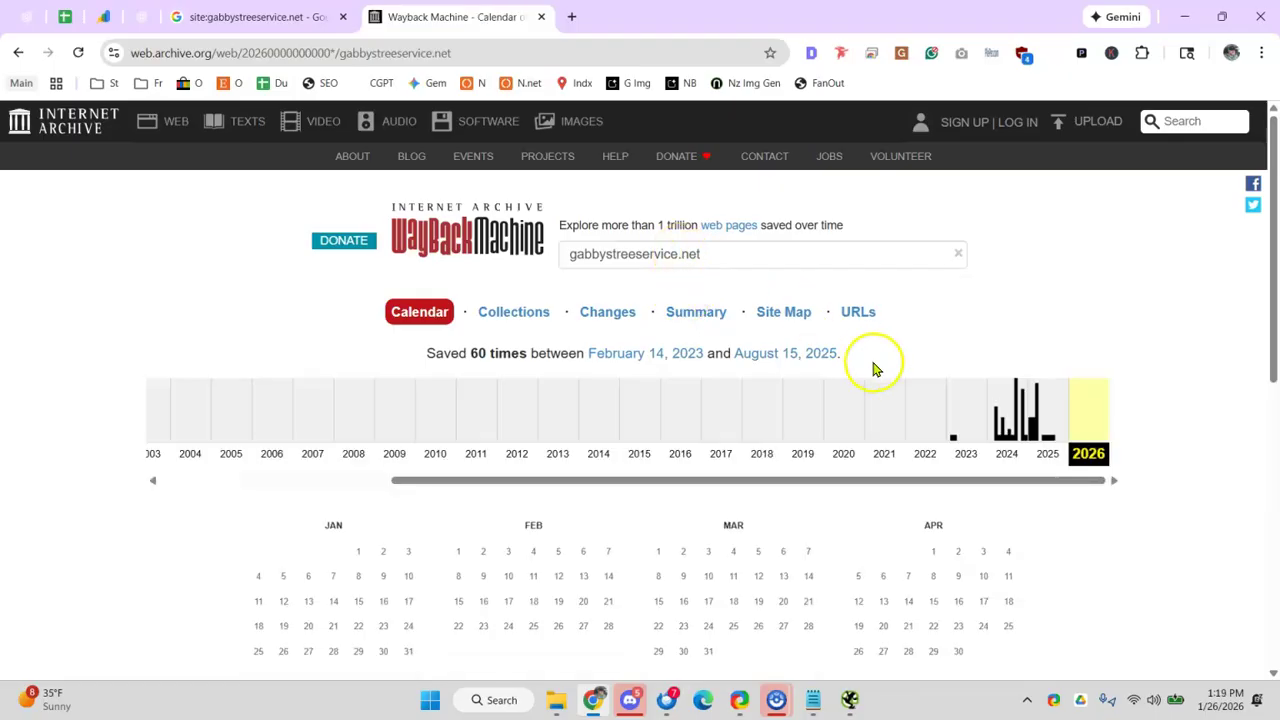
- Open the 2025 snapshots, such as March 16, which only return 503 errors
{"action": "left_click", "coordinate": [1058, 416]}
{"action": "scroll", "coordinate": [790, 475], "scroll_direction": "down", "scroll_amount": 2}
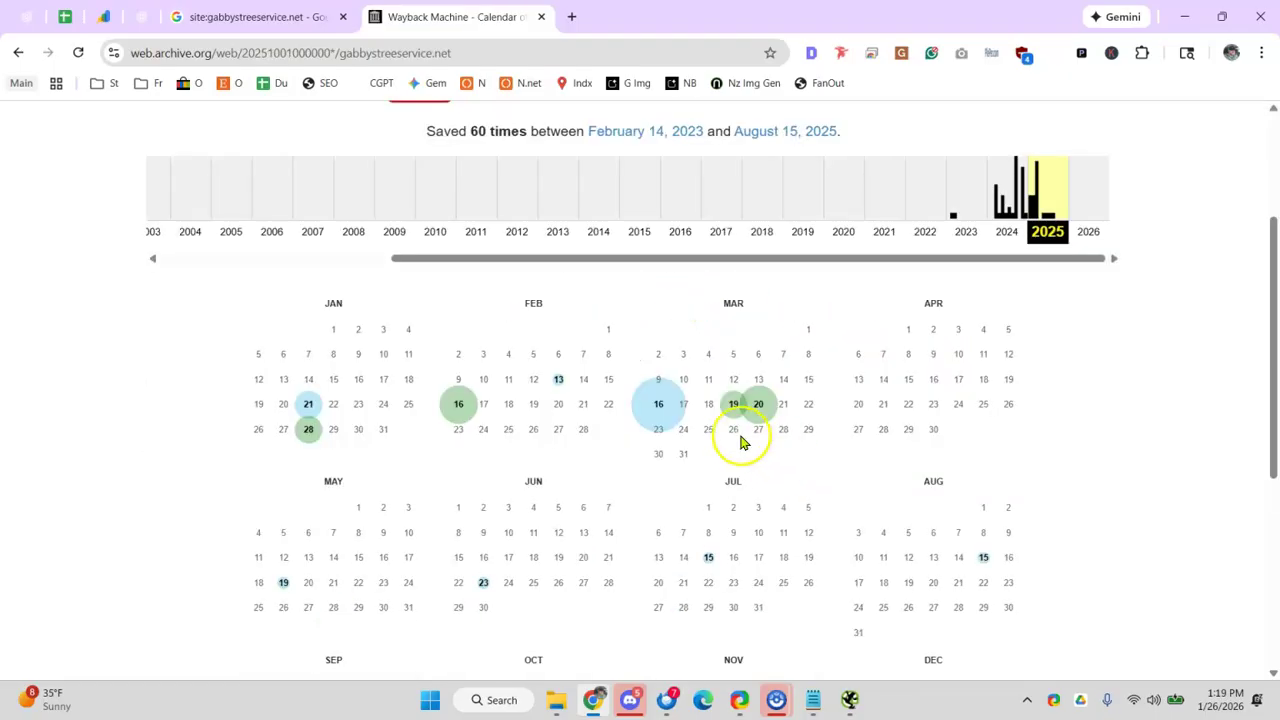
{"action": "mouse_move", "coordinate": [656, 408]}
{"action": "left_click", "coordinate": [694, 481]}
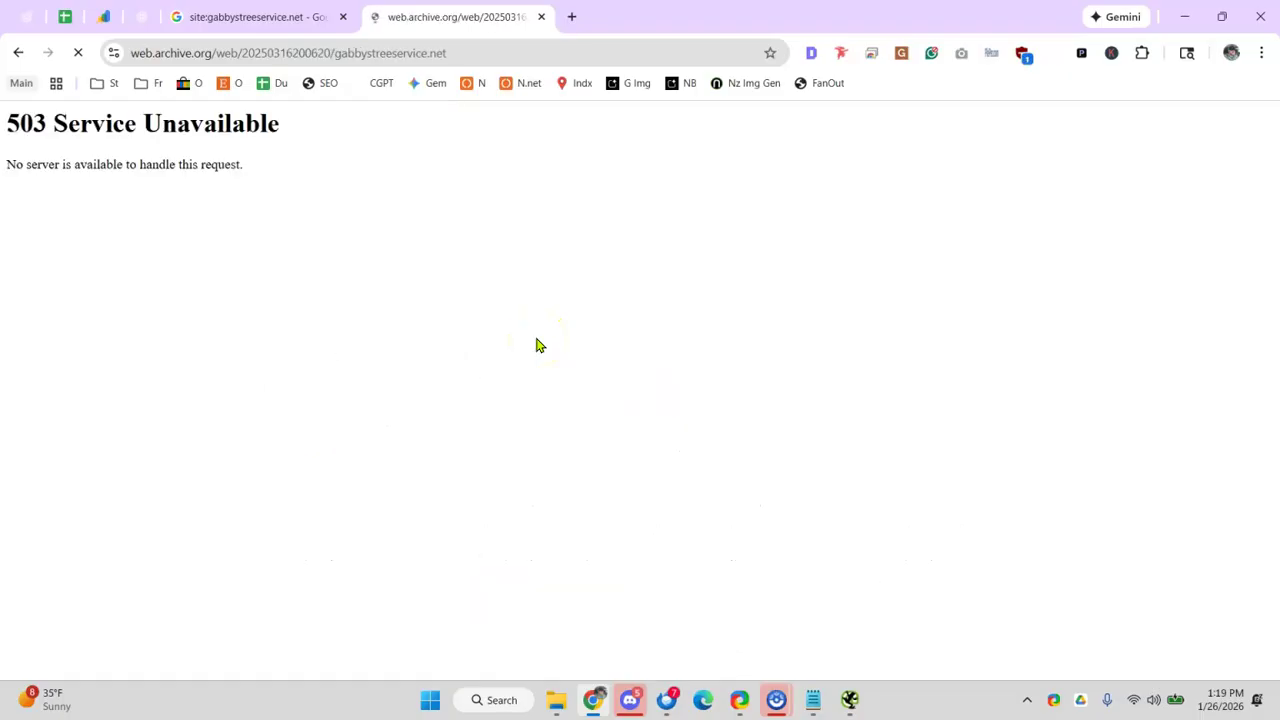
{"action": "left_click", "coordinate": [14, 53]}
{"action": "mouse_move", "coordinate": [458, 404]}
{"action": "left_click", "coordinate": [10, 52]}
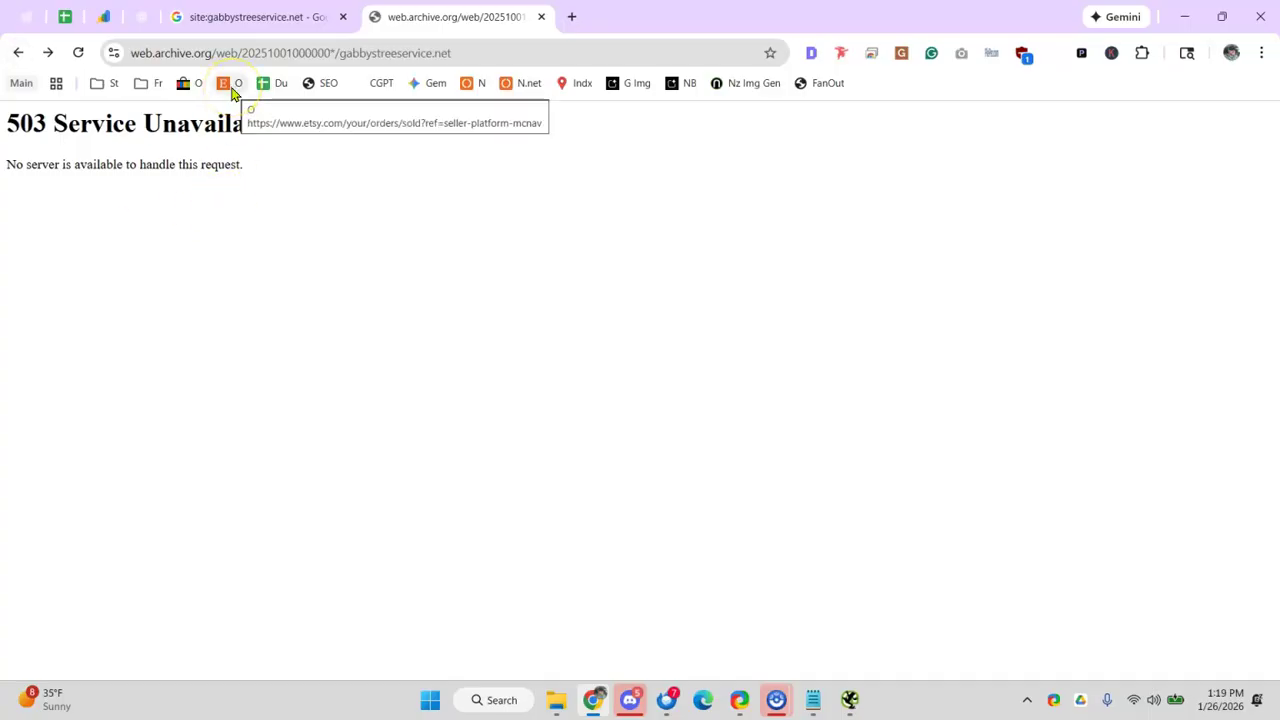
- Mark the Wayback spam row with an x in C93, leaving B93 empty
{"action": "left_click", "coordinate": [64, 17]}
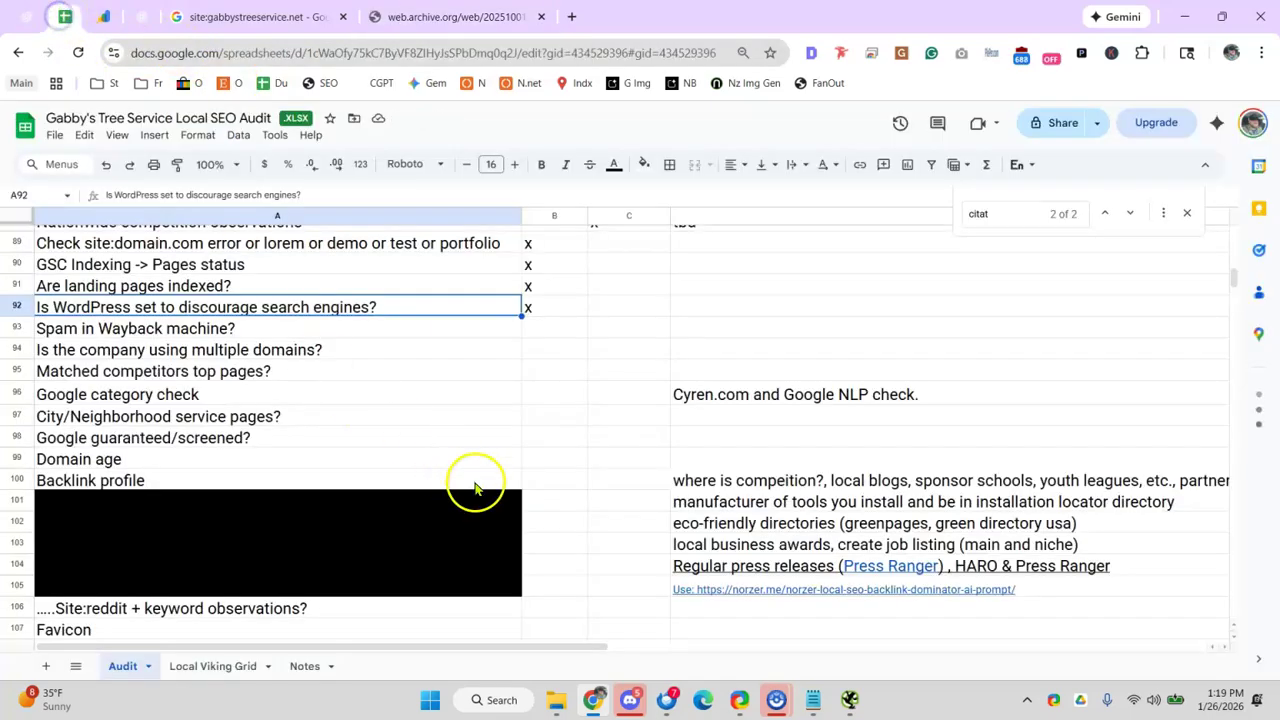
{"action": "left_click", "coordinate": [556, 335]}
{"action": "left_click", "coordinate": [615, 318]}
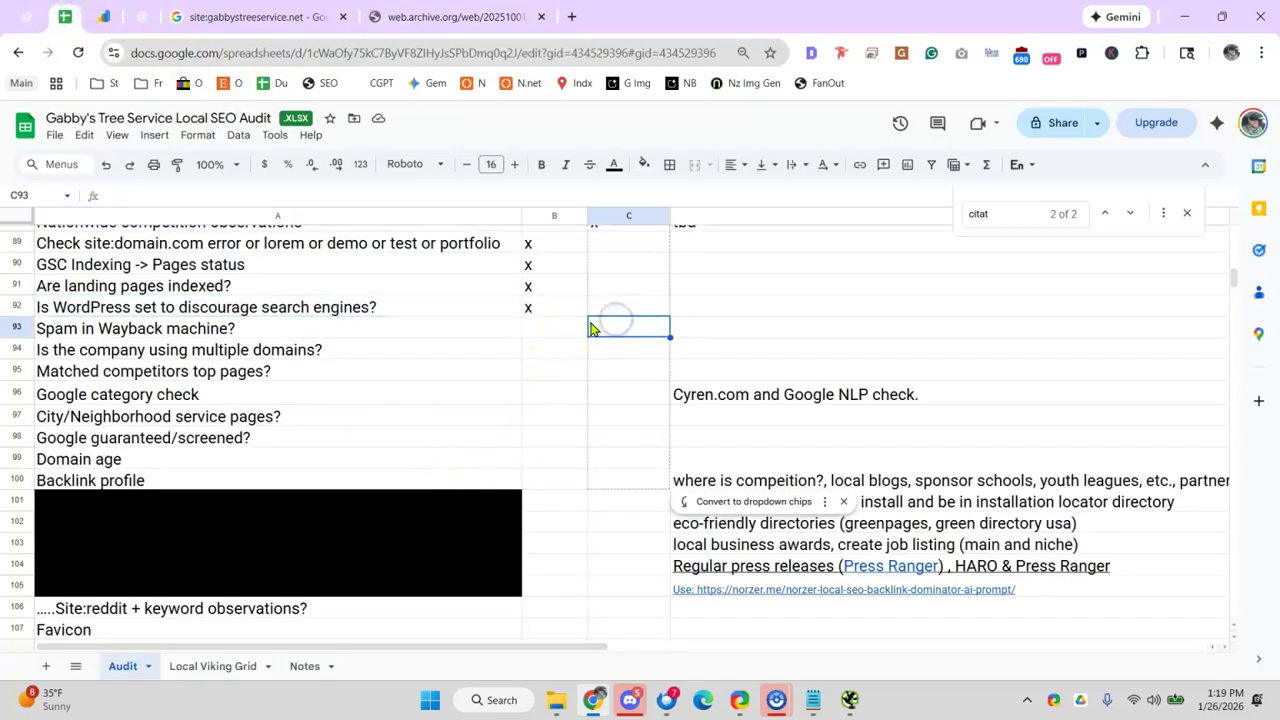
{"action": "left_click", "coordinate": [558, 328]}
{"action": "type", "text": "x"}
{"action": "left_click", "coordinate": [637, 335]}
{"action": "type", "text": "x"}
{"action": "double_click", "coordinate": [571, 328]}
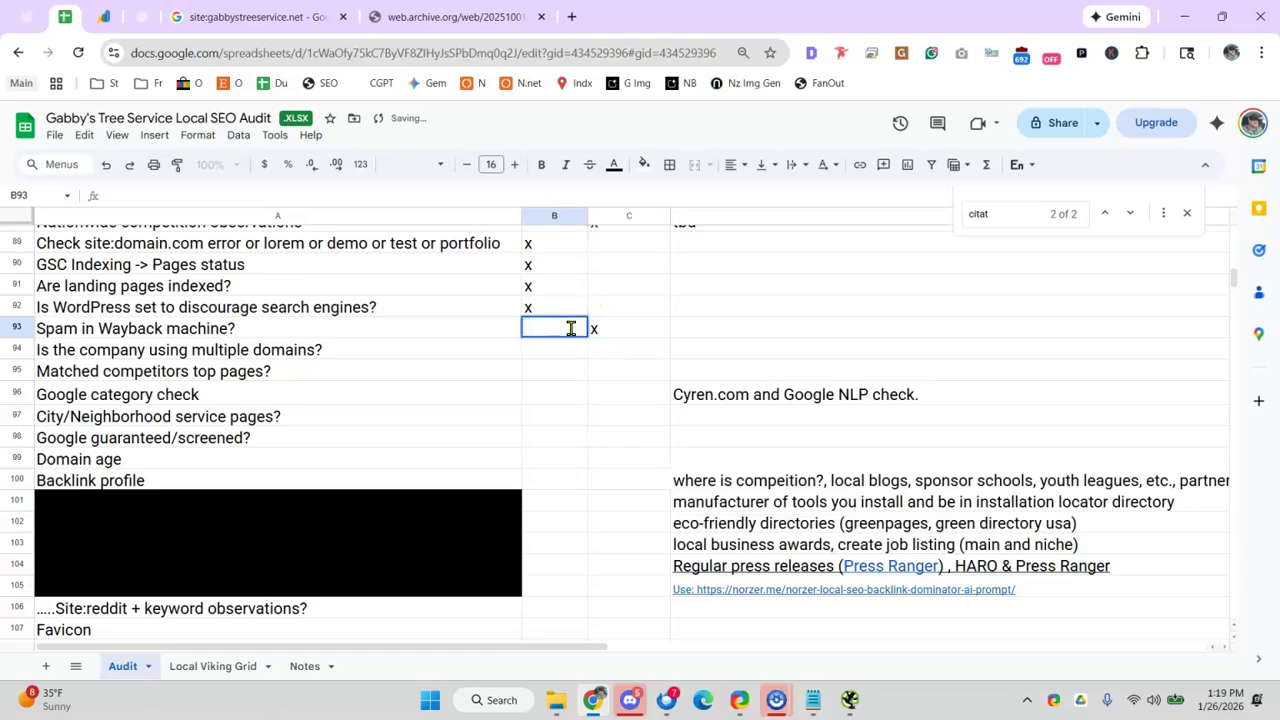
{"action": "left_click", "coordinate": [375, 358]}
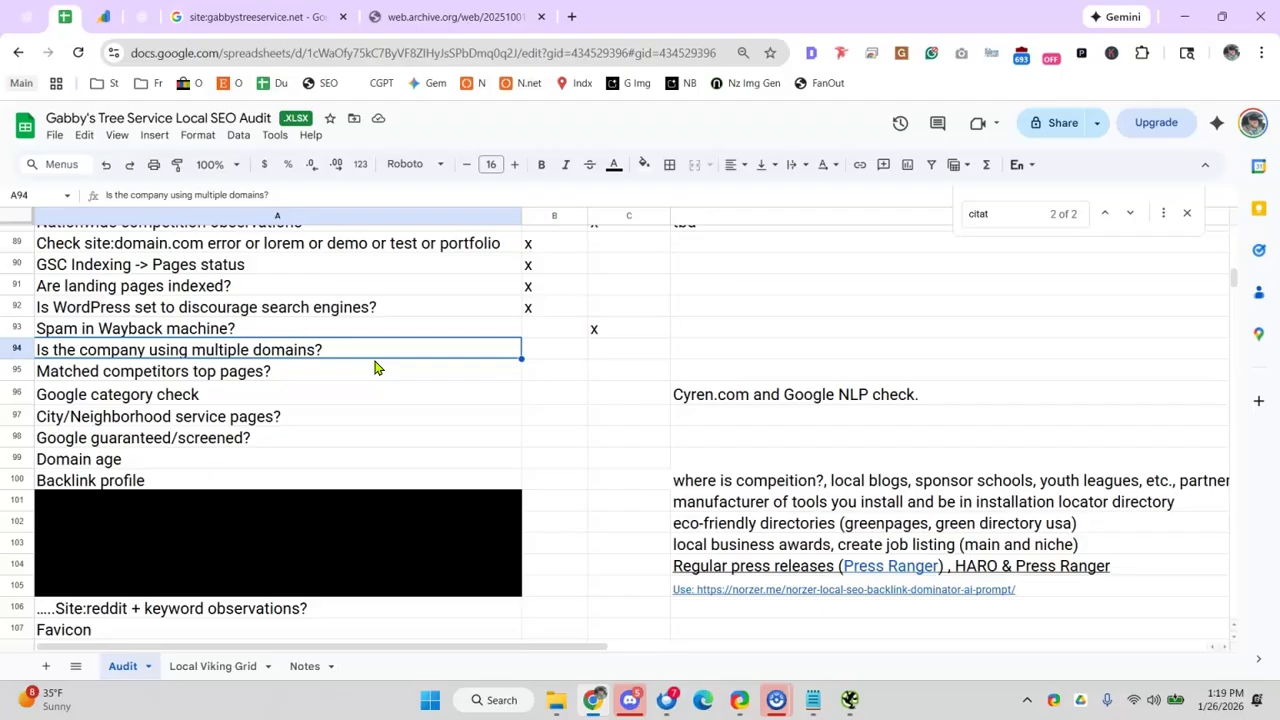
- Mark the multiple domains row with an x in B94, removing the duplicate from C94
{"action": "left_click", "coordinate": [604, 351]}
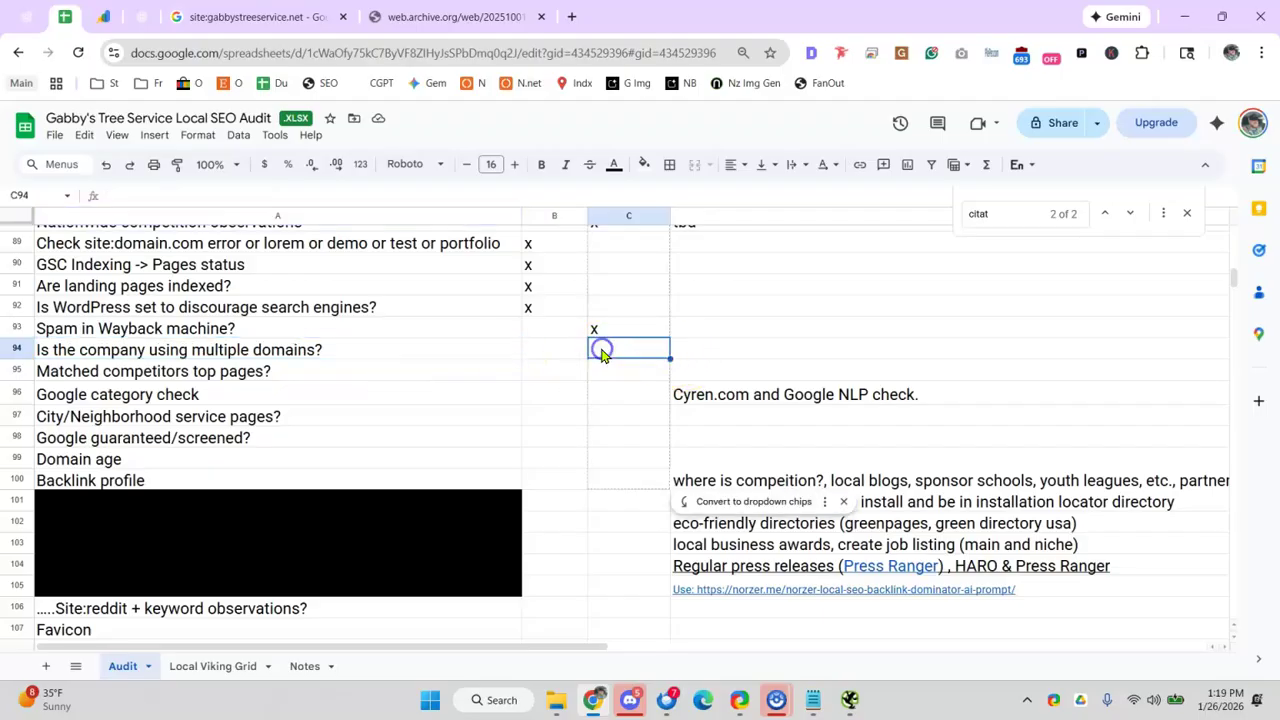
{"action": "left_click", "coordinate": [571, 346]}
{"action": "type", "text": "x"}
{"action": "left_click", "coordinate": [634, 346]}
- Mark the competitor top pages row with x in C95 and note 'tbd' in D95
{"action": "type", "text": "x"}
{"action": "double_click", "coordinate": [634, 348]}
{"action": "key", "text": "BackSpace"}
{"action": "left_click", "coordinate": [430, 362]}
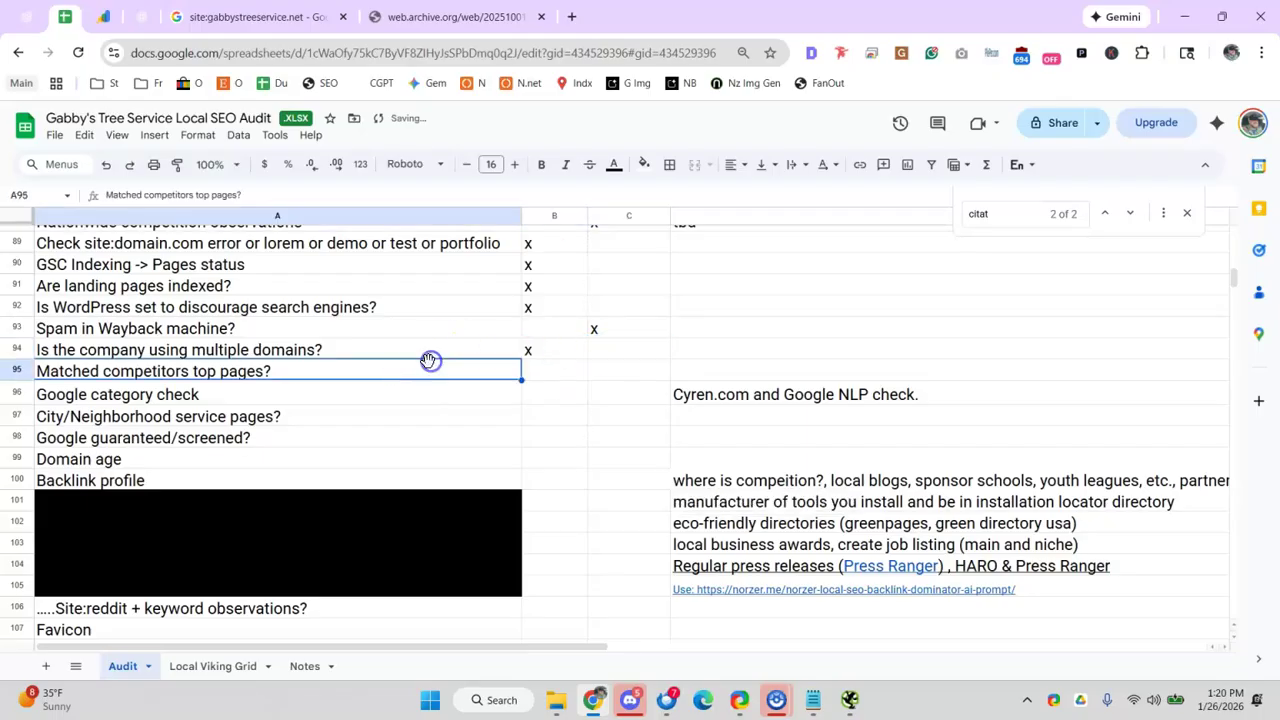
{"action": "left_click", "coordinate": [297, 329]}
{"action": "left_click", "coordinate": [607, 371]}
{"action": "type", "text": "x"}
{"action": "left_click", "coordinate": [729, 371]}
{"action": "type", "text": "tdb"}
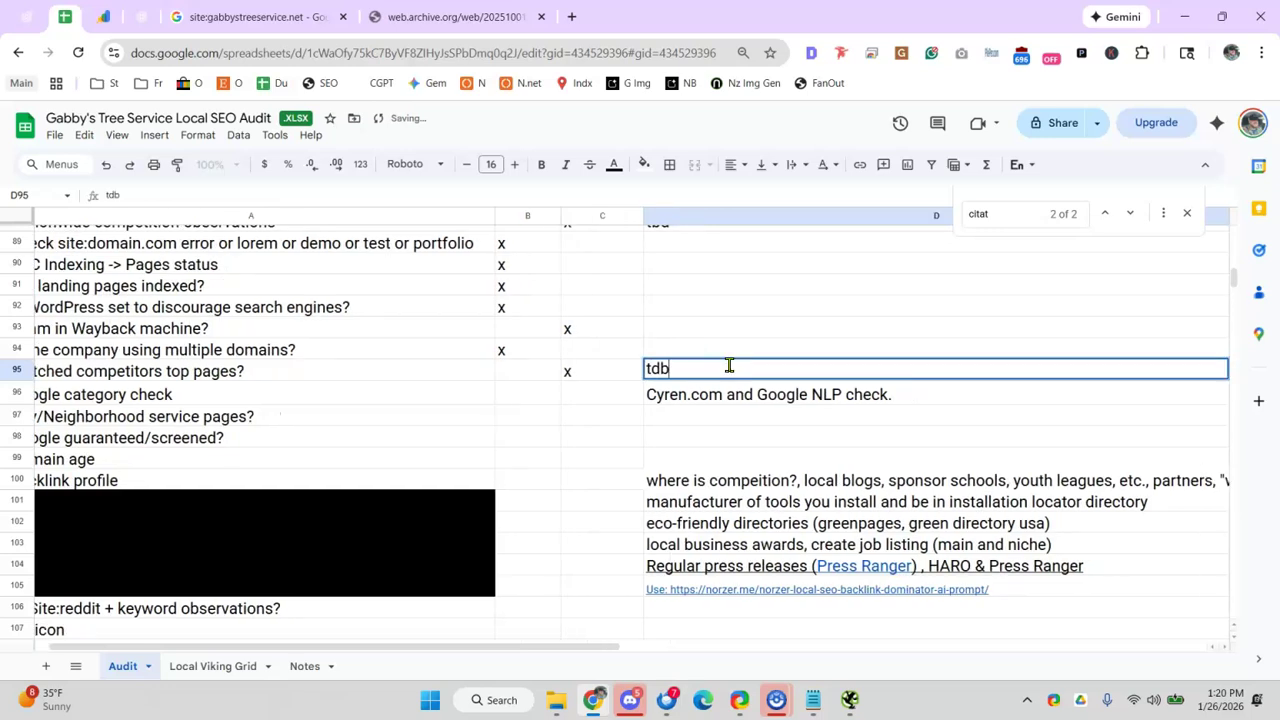
{"action": "type", "text": "bd"}
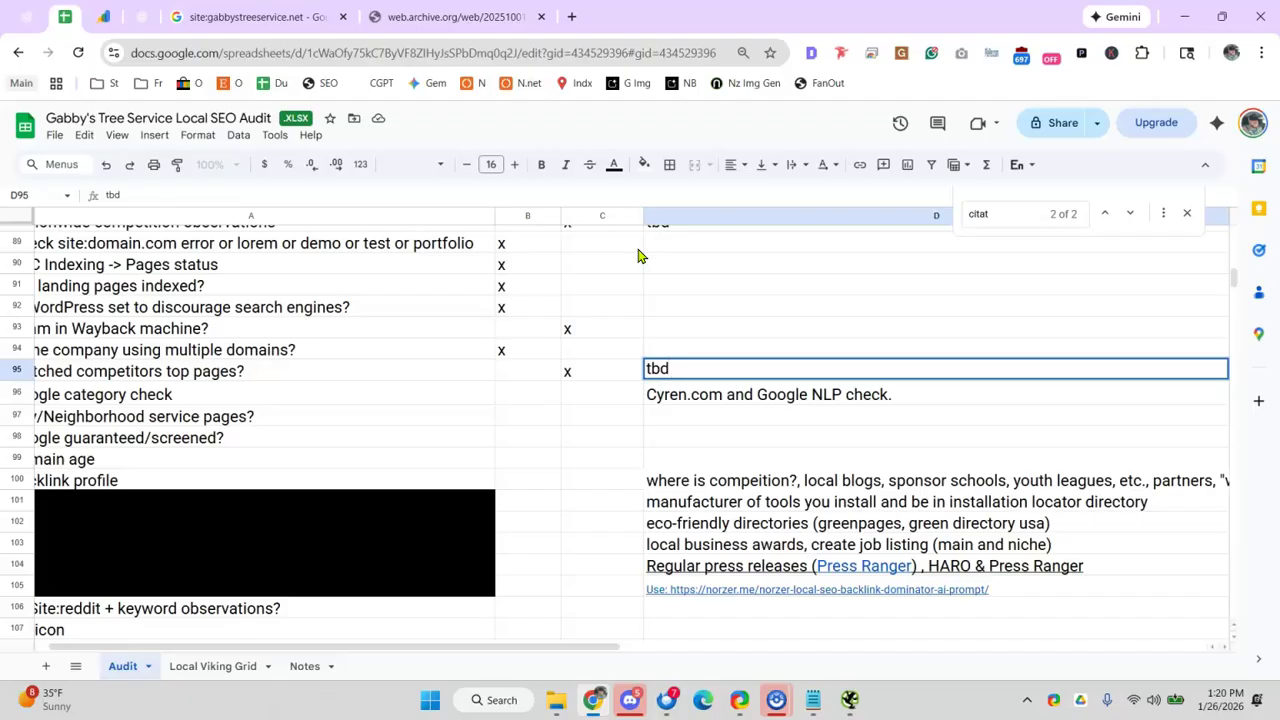
{"action": "left_click", "coordinate": [442, 422]}
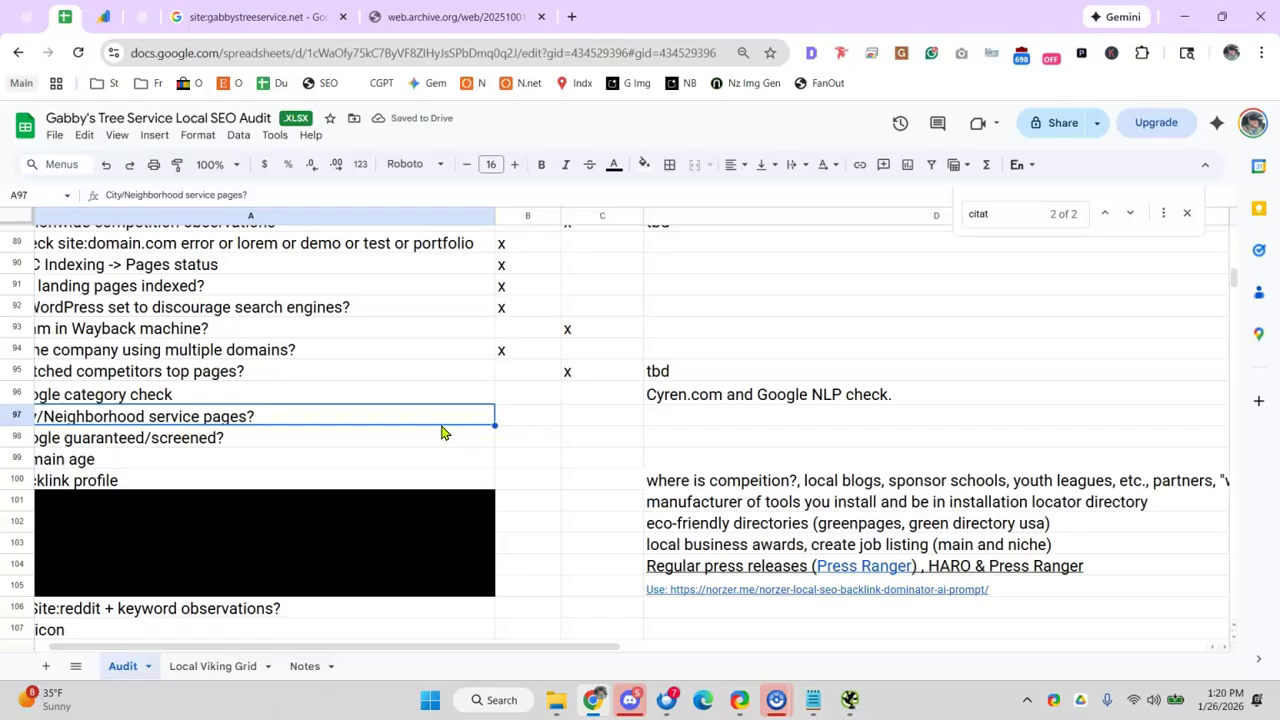
- Undo a stray cell move and delete the 'Google category check' row
{"action": "left_click_drag", "start_coordinate": [394, 649], "coordinate": [266, 651]}
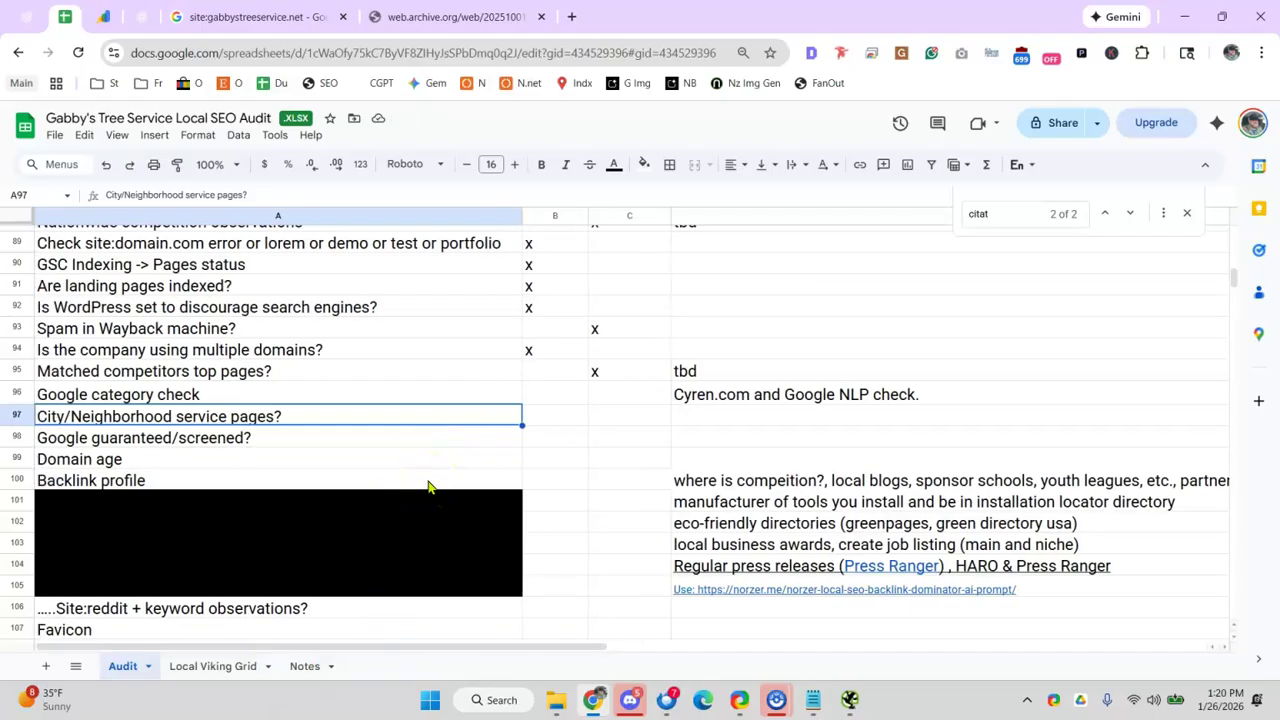
{"action": "left_click_drag", "start_coordinate": [391, 423], "coordinate": [417, 403]}
{"action": "left_click", "coordinate": [62, 404]}
{"action": "key", "text": "ctrl+z"}
{"action": "right_click", "coordinate": [17, 392]}
{"action": "left_click", "coordinate": [68, 456]}
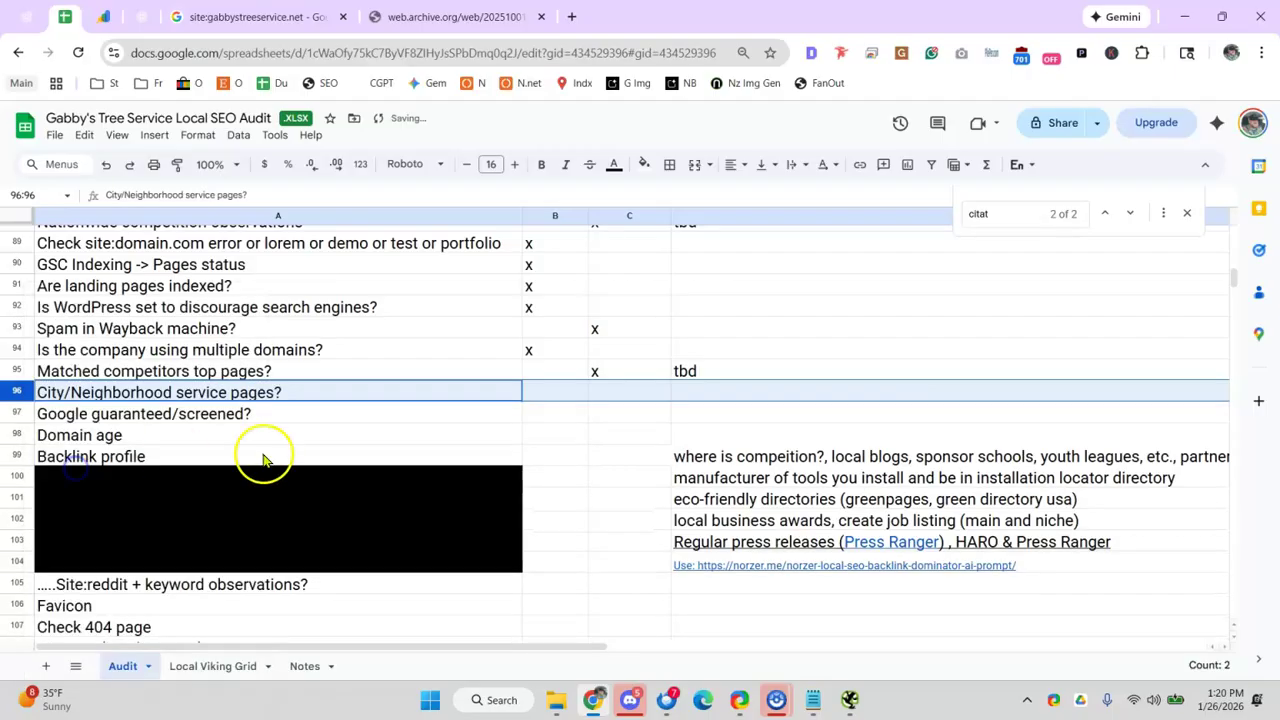
- Mark 'City/Neighborhood service pages?' with an x in C96
{"action": "left_click", "coordinate": [172, 397]}
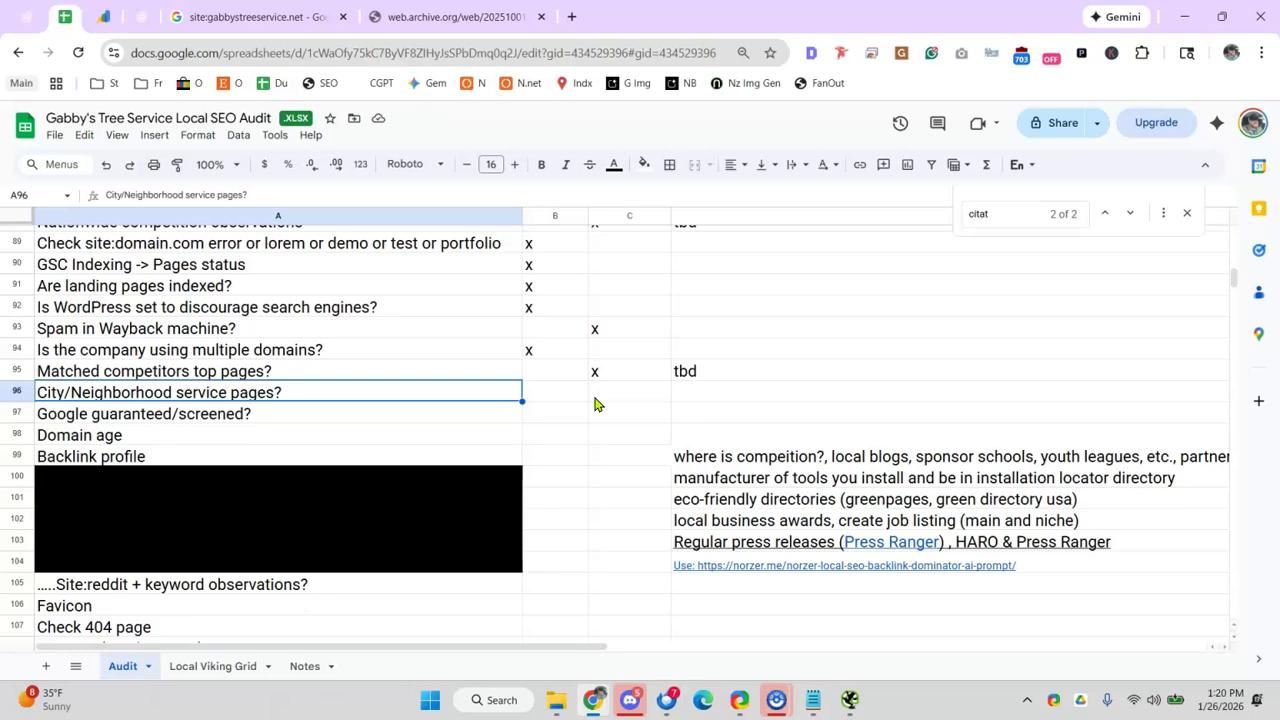
{"action": "left_click", "coordinate": [595, 400]}
{"action": "type", "text": "x"}
{"action": "left_click", "coordinate": [403, 395]}
{"action": "left_click", "coordinate": [194, 418]}
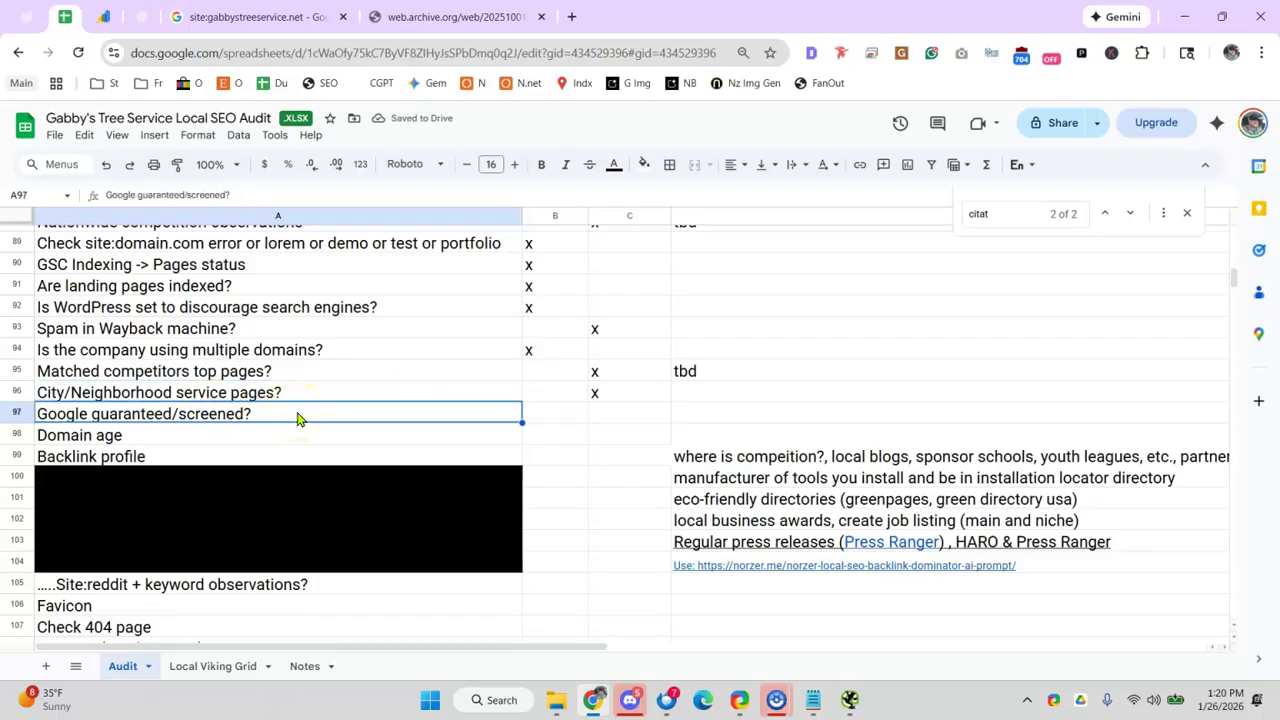
- Search 'google guaranteed' and highlight the help page notice that the badge was discontinued November 7, 2025
{"action": "left_click", "coordinate": [568, 16]}
{"action": "type", "text": "goo"}
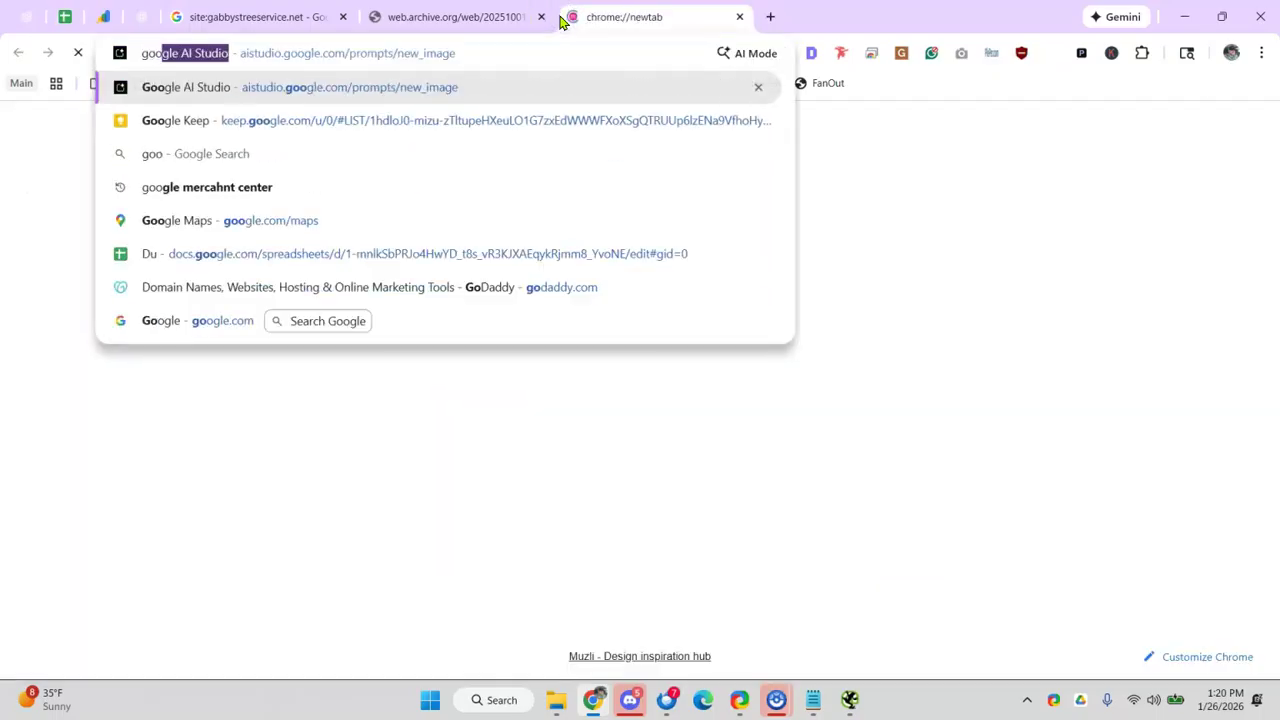
{"action": "type", "text": "gle guanrteed"}
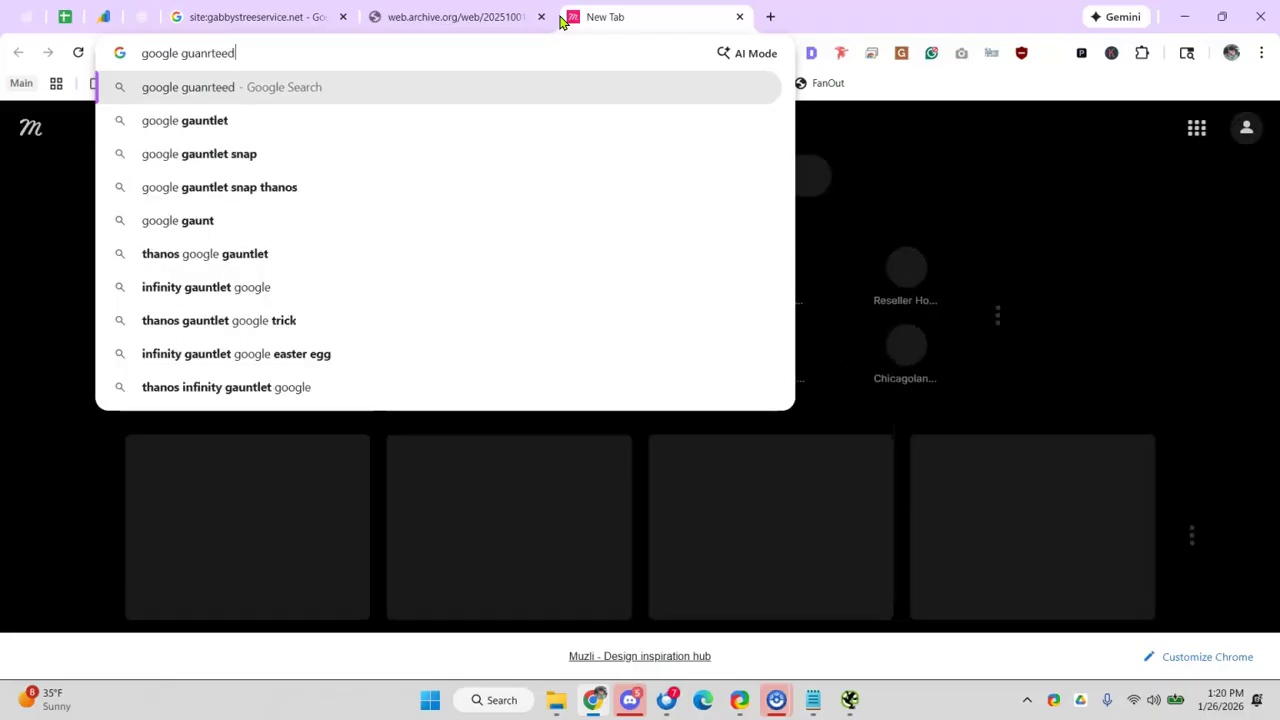
{"action": "key", "text": "Return"}
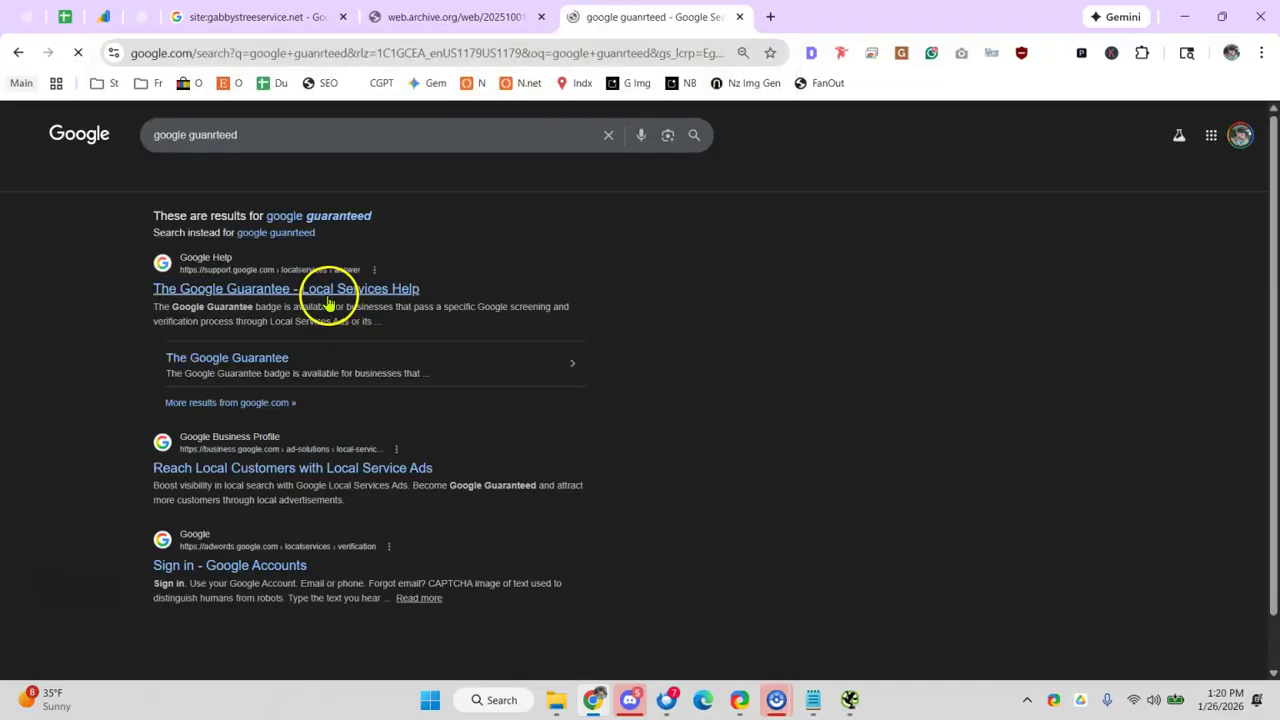
{"action": "left_click", "coordinate": [296, 294]}
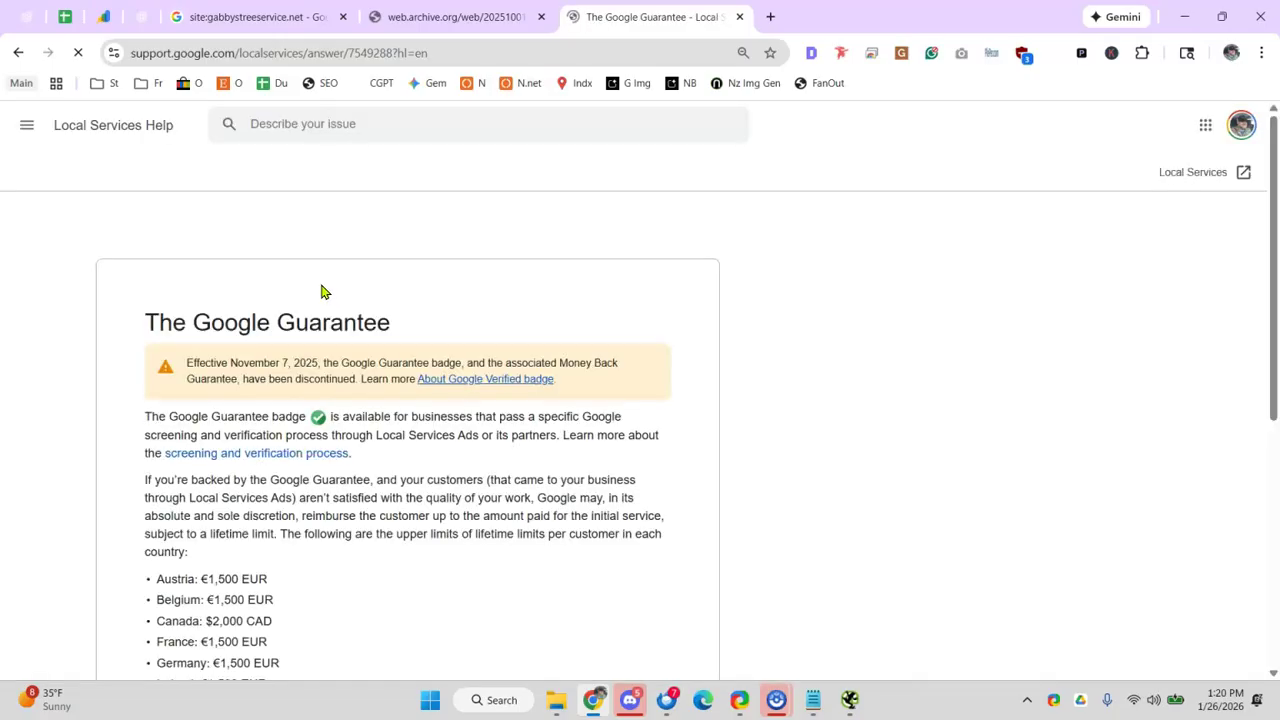
{"action": "scroll", "coordinate": [323, 294], "scroll_direction": "down", "scroll_amount": 3}
{"action": "scroll", "coordinate": [126, 329], "scroll_direction": "up", "scroll_amount": 3}
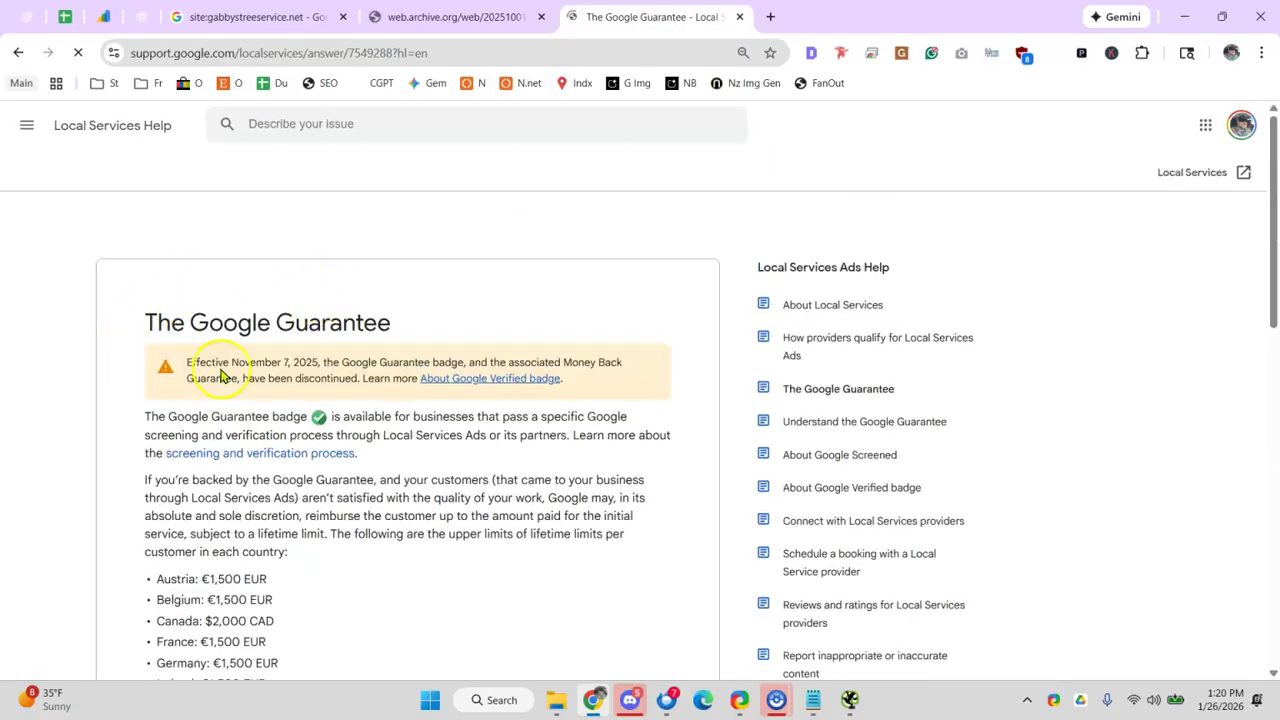
{"action": "left_click_drag", "start_coordinate": [255, 378], "coordinate": [468, 378]}
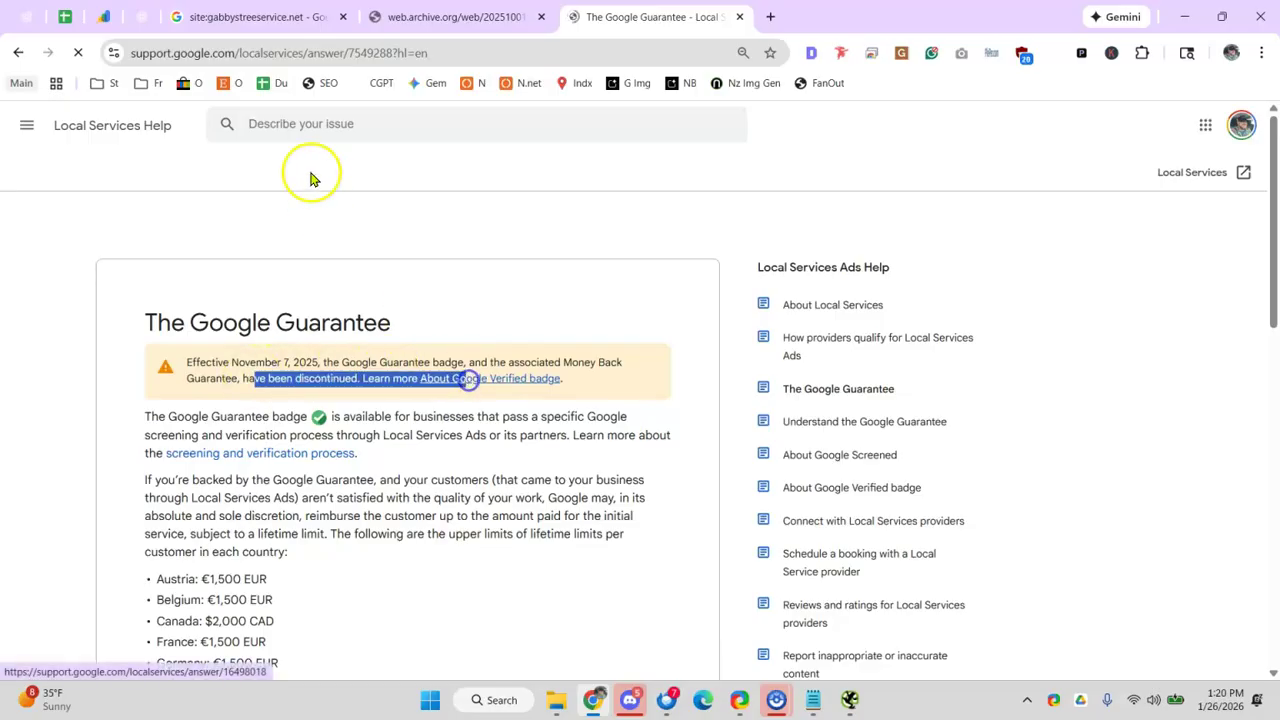
{"action": "left_click", "coordinate": [64, 16]}
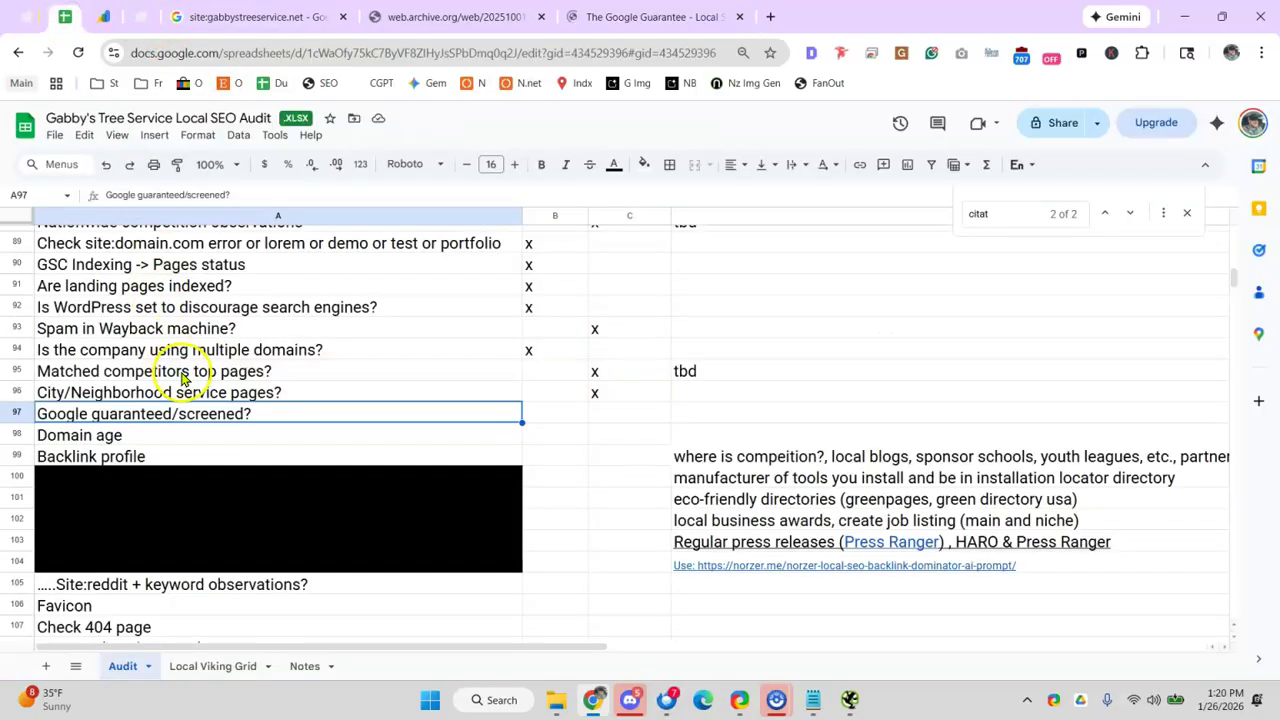
- Put an x in B97 for 'Google guaranteed/screened?' and the note 'discontinued' in D97
{"action": "left_click", "coordinate": [534, 417]}
{"action": "type", "text": "x"}
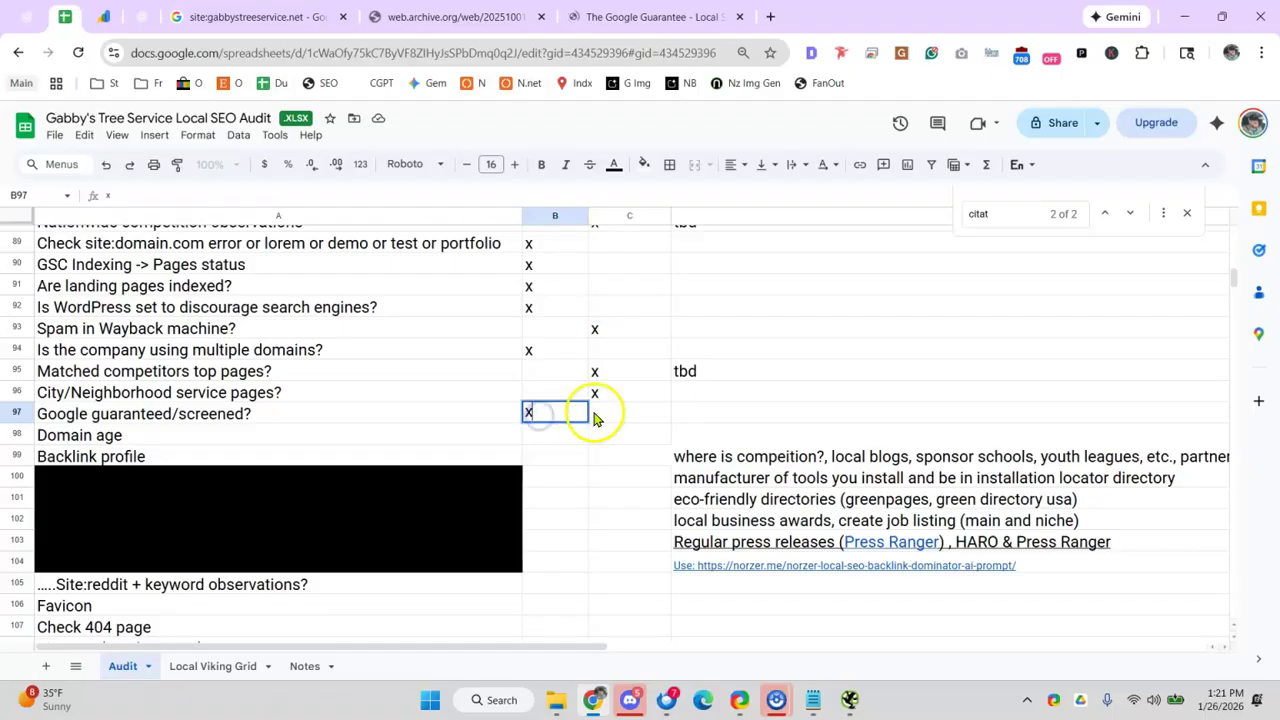
{"action": "left_click", "coordinate": [723, 409]}
{"action": "type", "text": "discontinued"}
{"action": "left_click", "coordinate": [503, 374]}
{"action": "left_click_drag", "start_coordinate": [415, 655], "coordinate": [337, 646]}
{"action": "left_click", "coordinate": [274, 432]}
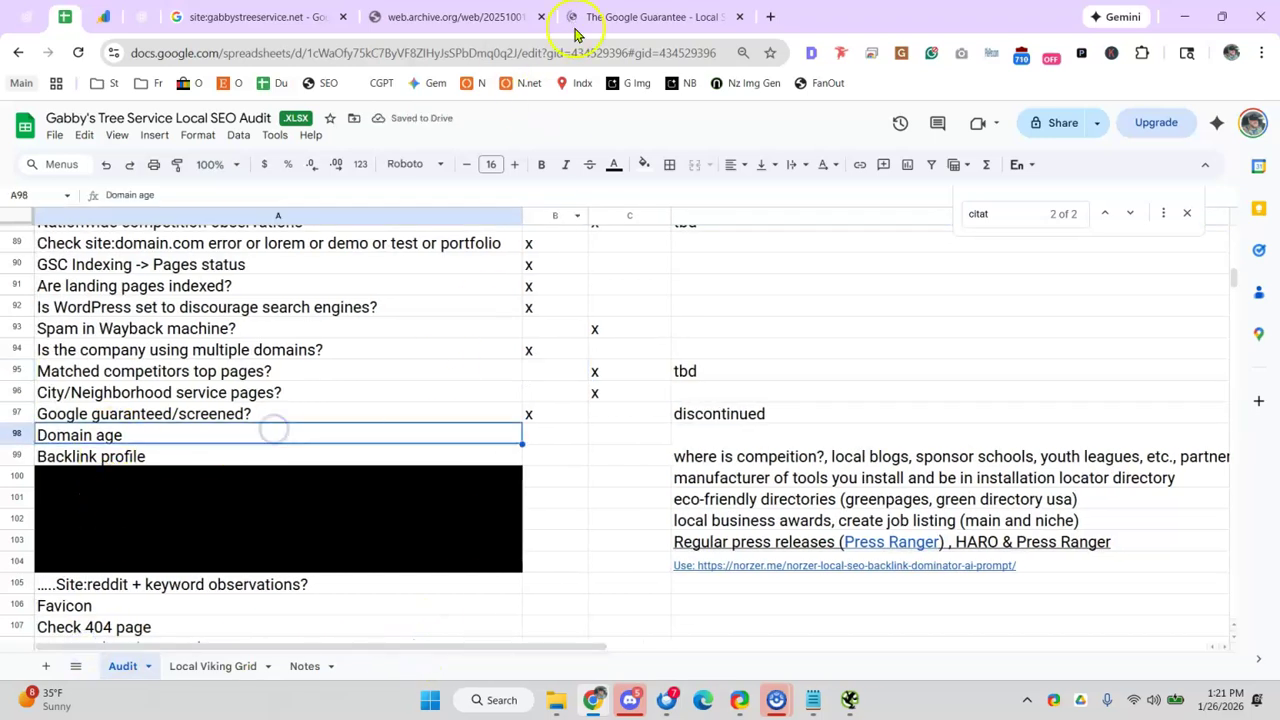
{"action": "left_click", "coordinate": [622, 16]}
- Open whatsmydns.net's domain age checker and look up gabbystreeservice.net
{"action": "left_click", "coordinate": [371, 55]}
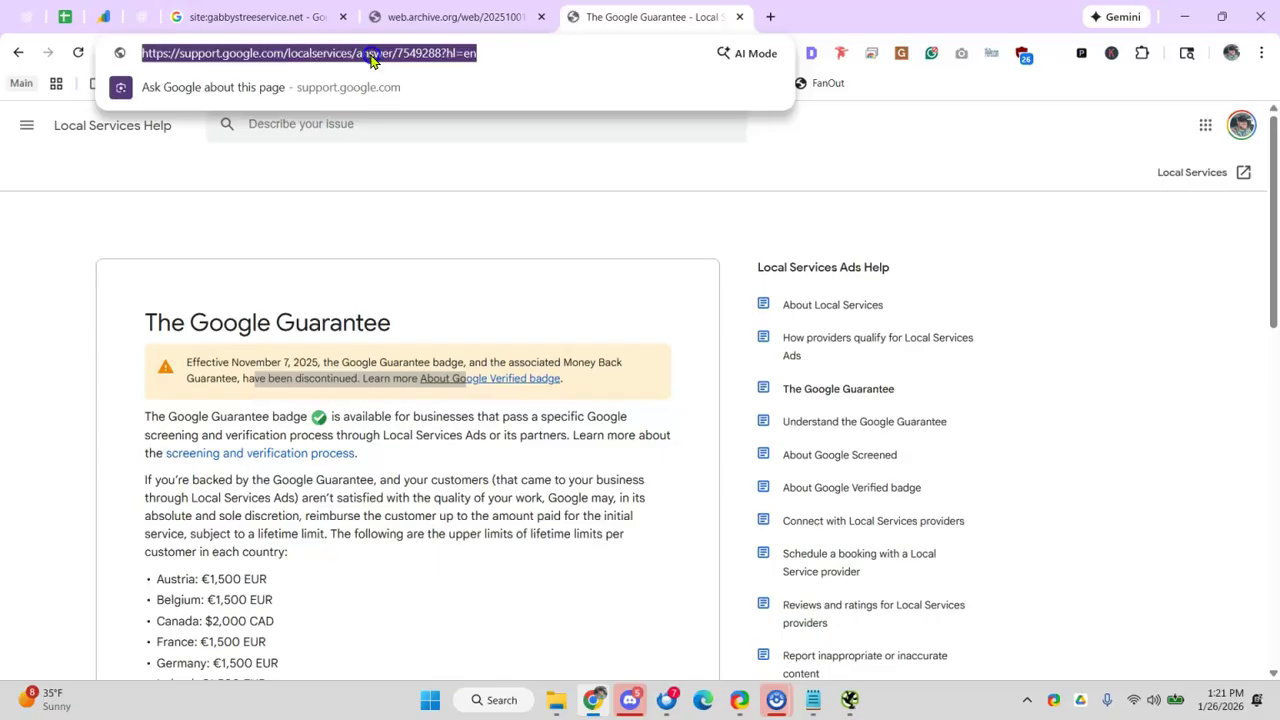
{"action": "type", "text": "domain age "}
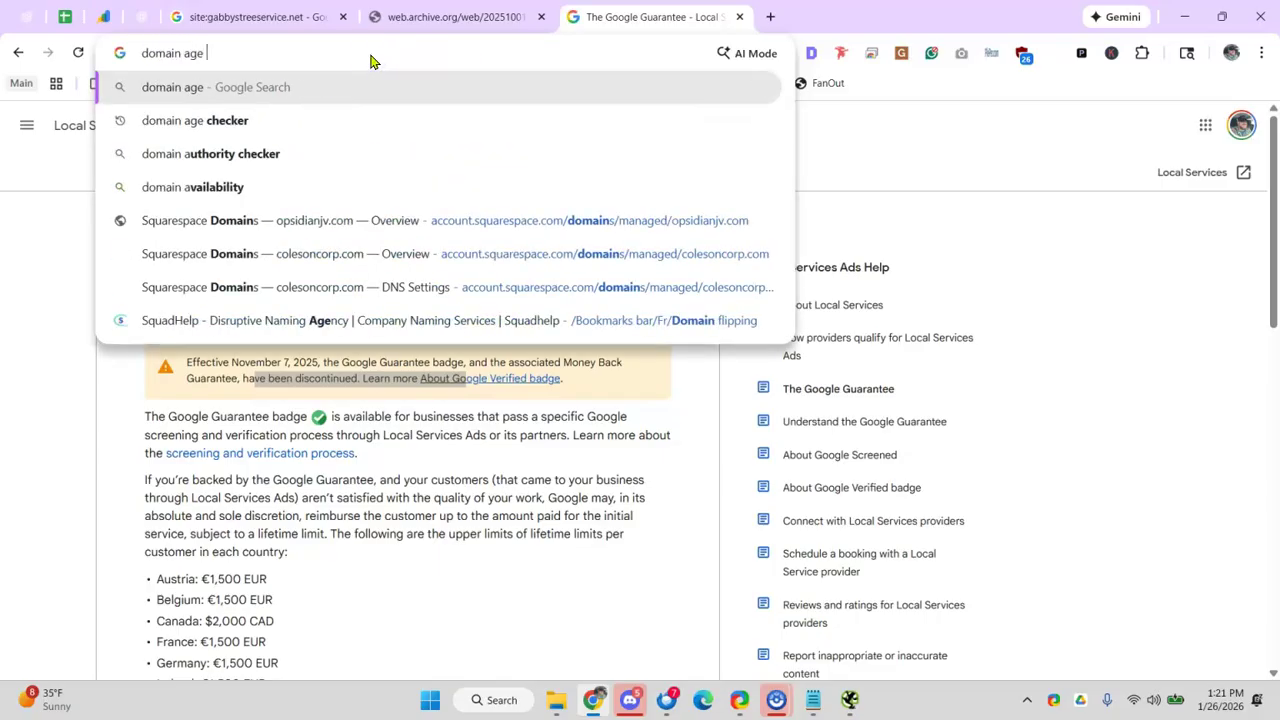
{"action": "type", "text": "check"}
{"action": "key", "text": "Return"}
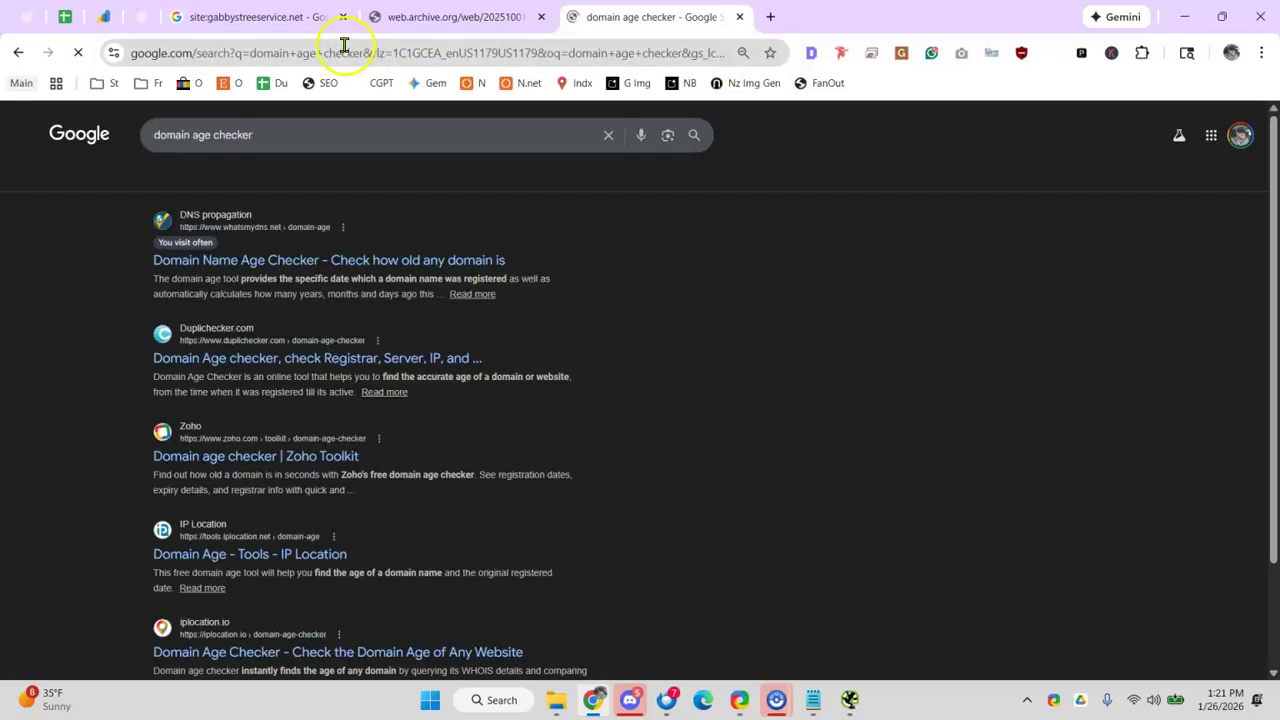
{"action": "left_click", "coordinate": [248, 260]}
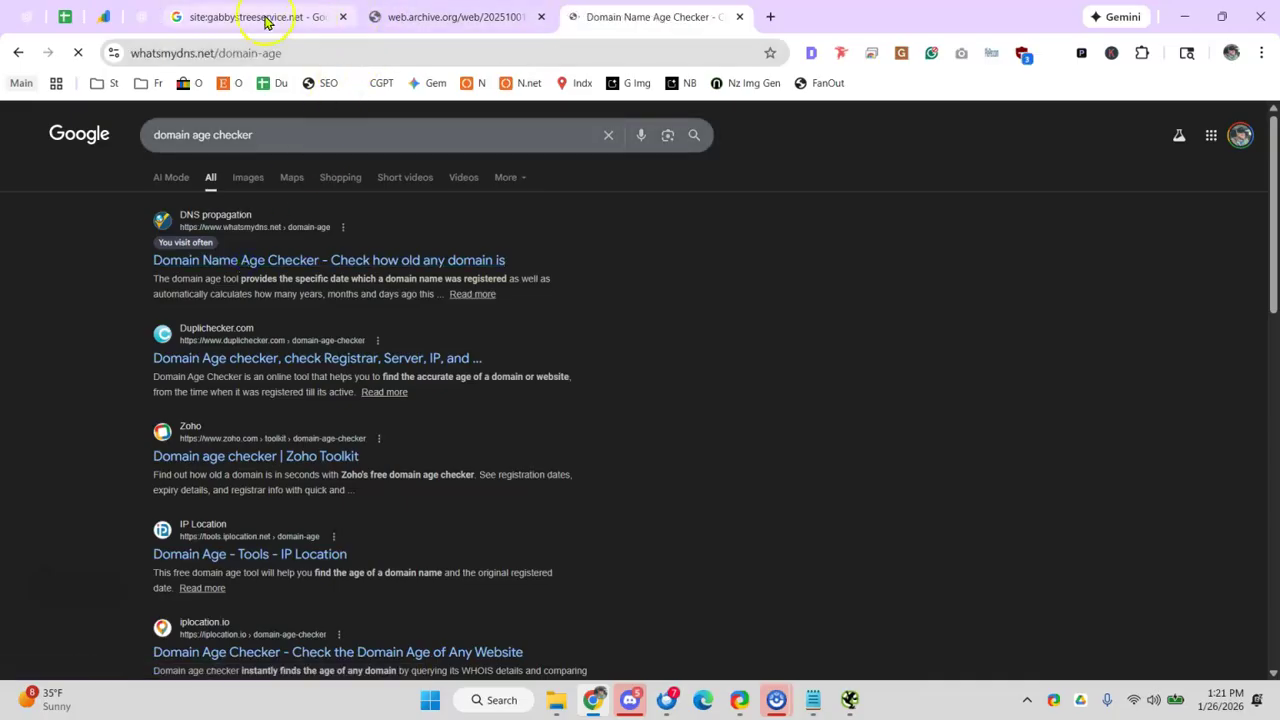
{"action": "left_click", "coordinate": [266, 16]}
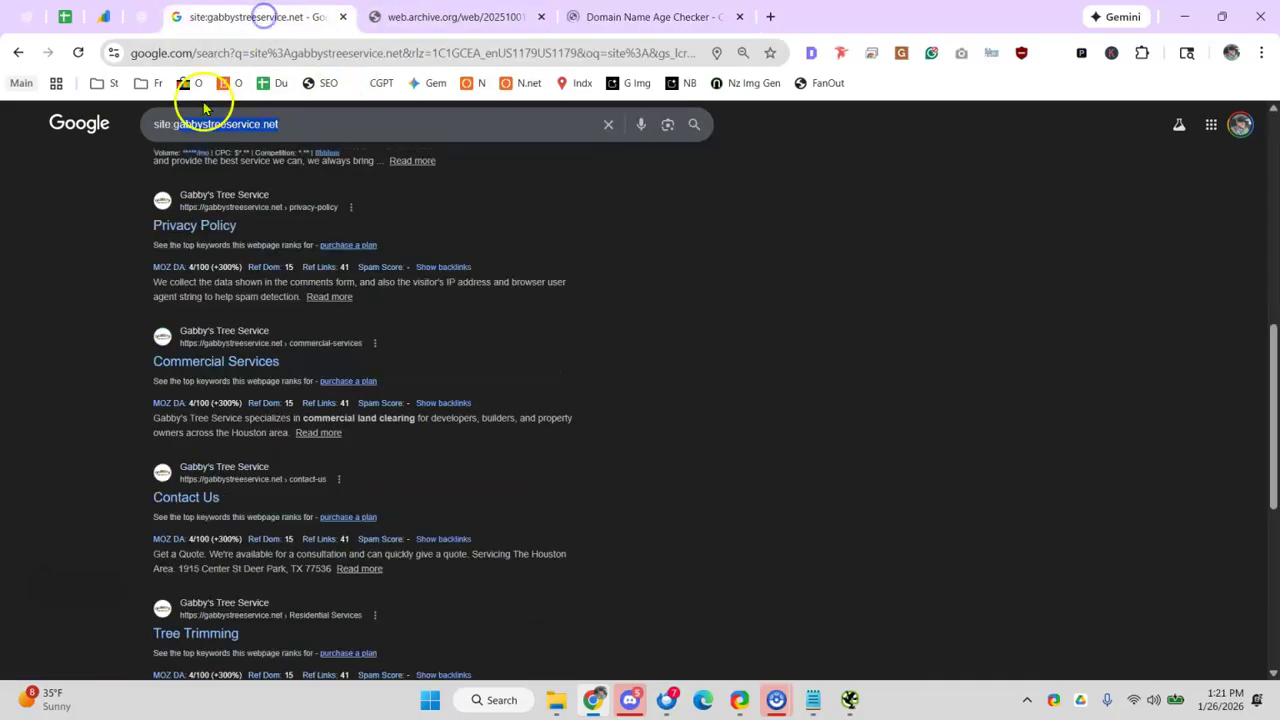
{"action": "left_click", "coordinate": [300, 122]}
{"action": "left_click_drag", "start_coordinate": [320, 121], "coordinate": [190, 123]}
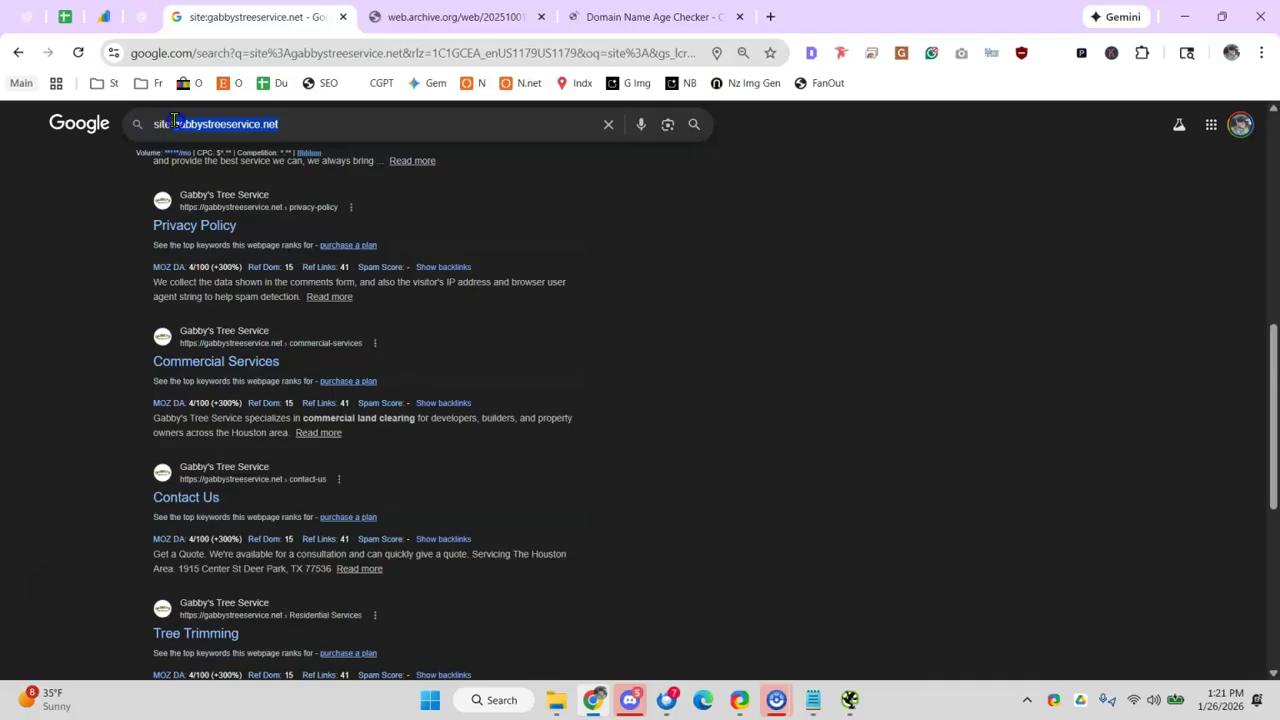
{"action": "left_click", "coordinate": [612, 18]}
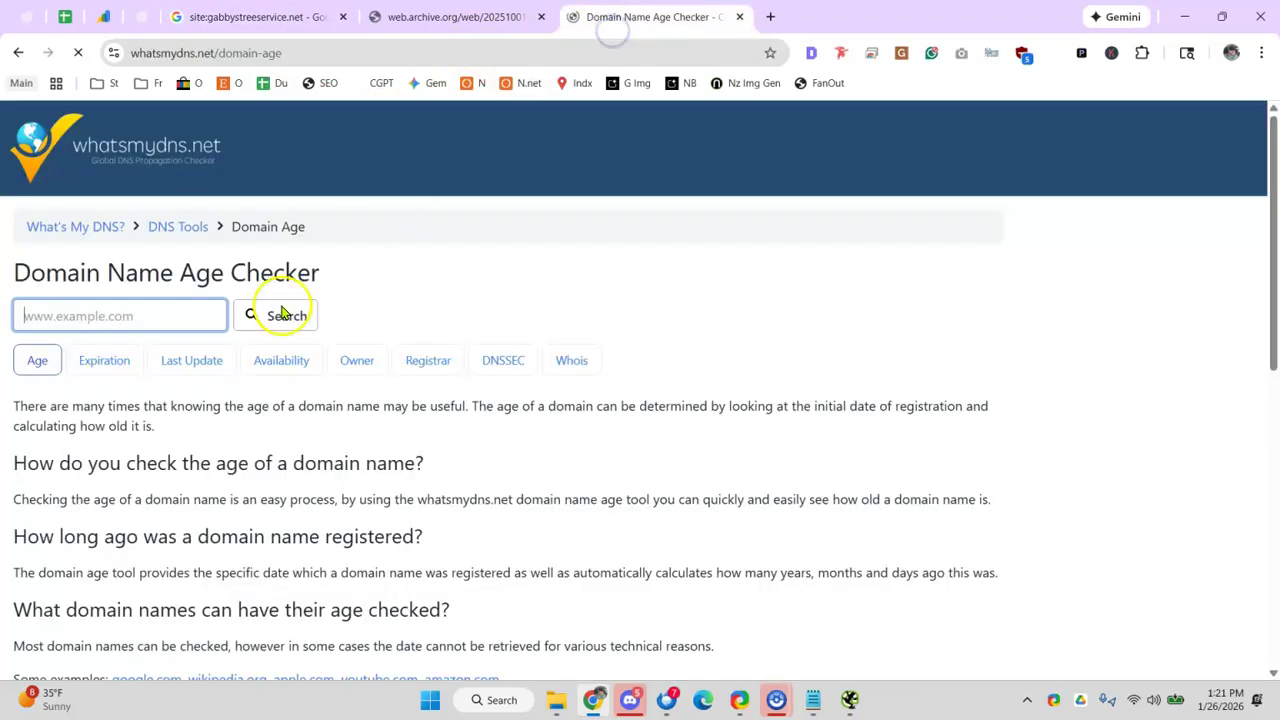
{"action": "left_click", "coordinate": [89, 314]}
{"action": "type", "text": "gabbystreeservice.net"}
{"action": "left_click", "coordinate": [282, 316]}
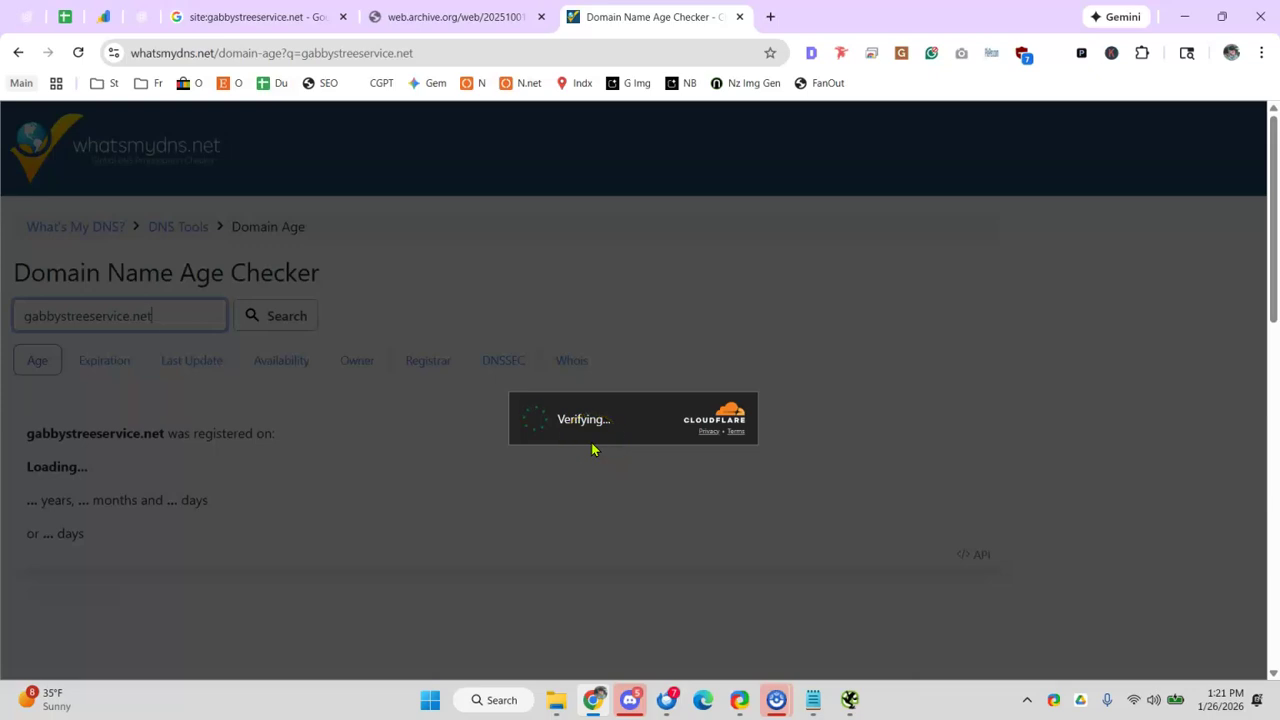
- Pass the Cloudflare check and copy the age line '3 years, 2 months and 26 days'
{"action": "left_click", "coordinate": [531, 419]}
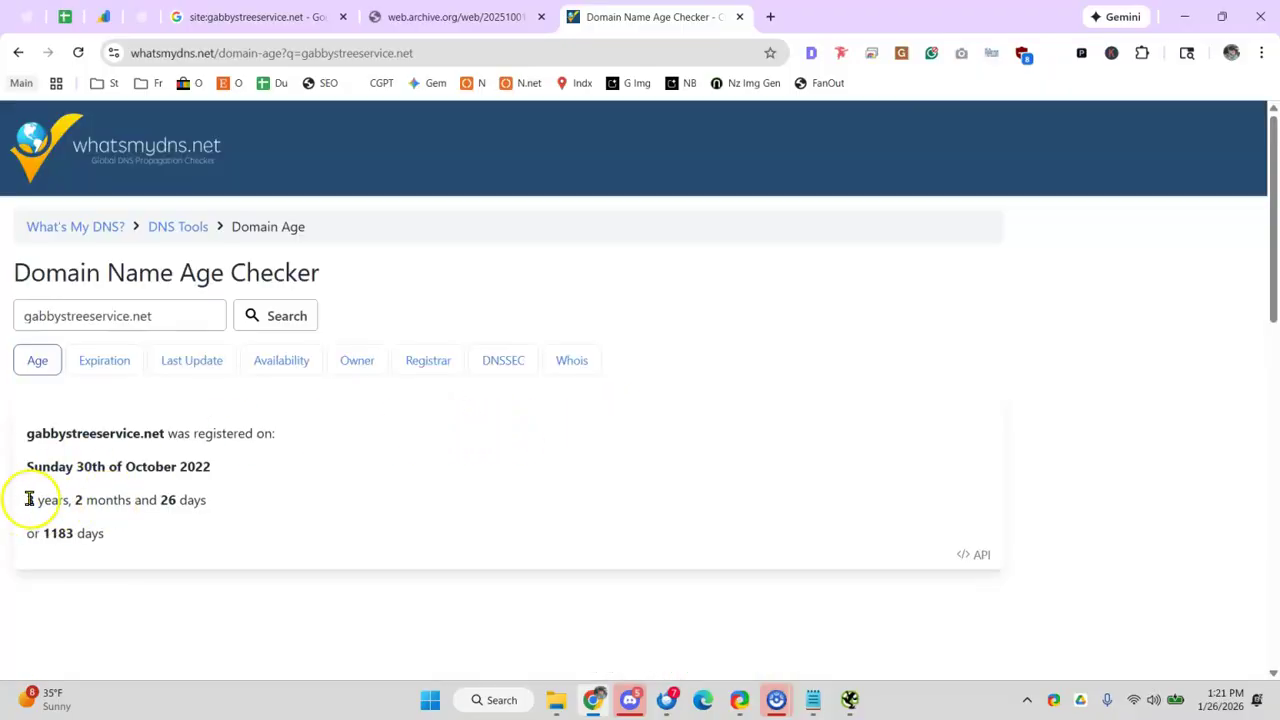
{"action": "left_click_drag", "start_coordinate": [85, 500], "coordinate": [165, 505]}
{"action": "left_click", "coordinate": [129, 488]}
{"action": "left_click_drag", "start_coordinate": [35, 500], "coordinate": [129, 498]}
{"action": "left_click", "coordinate": [151, 500]}
{"action": "triple_click", "coordinate": [155, 498]}
{"action": "key", "text": "ctrl+c"}
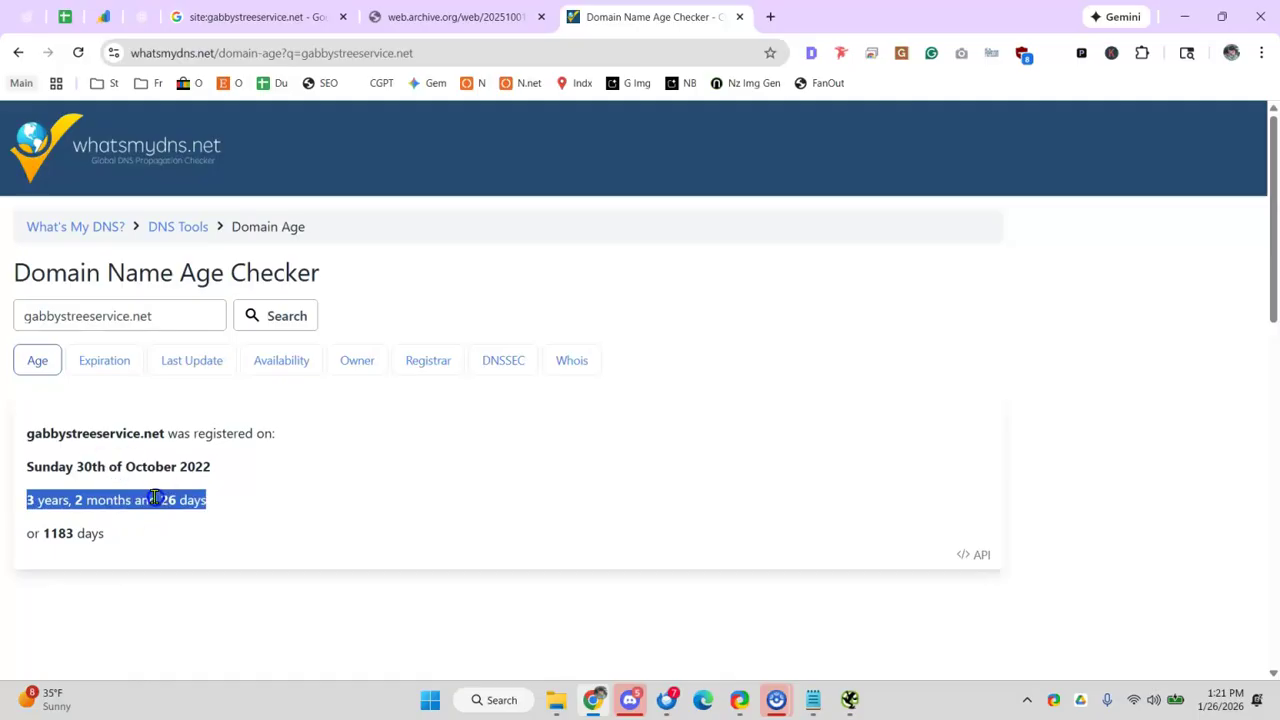
{"action": "left_click", "coordinate": [64, 16]}
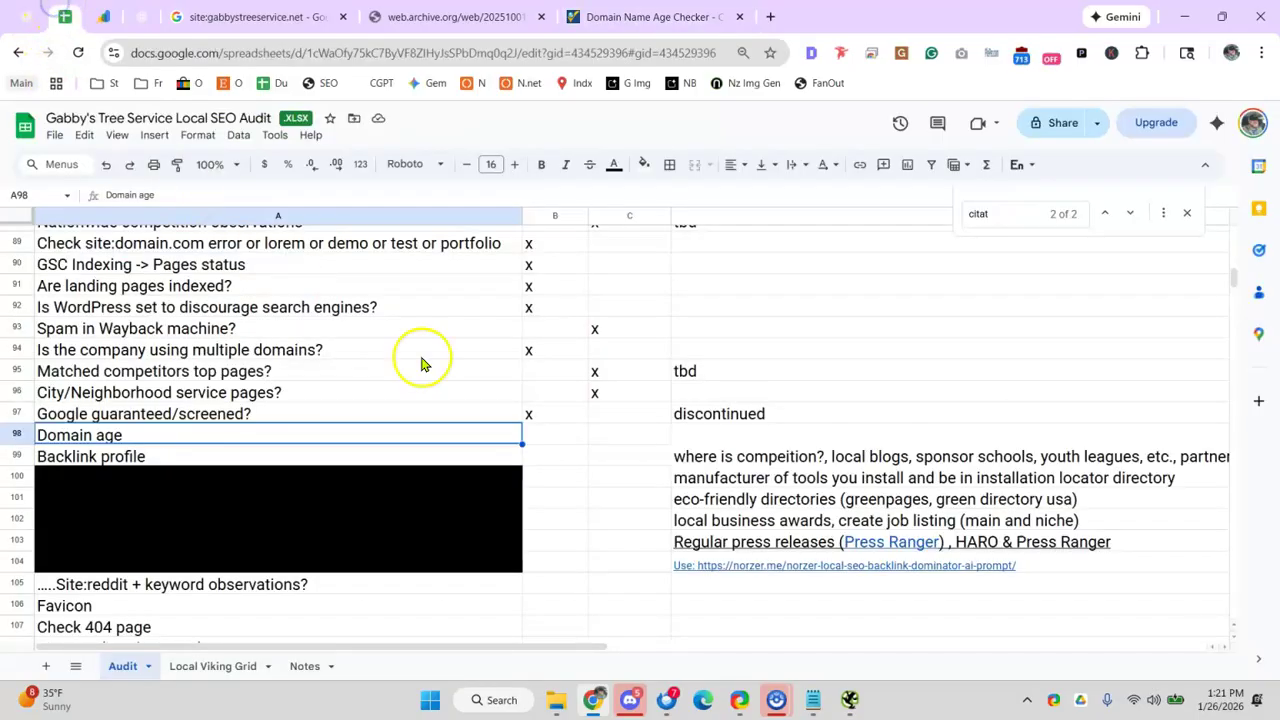
- Mark C98 with an x and paste '3 years, 2 months and 26 days' into D98
{"action": "left_click", "coordinate": [600, 435]}
{"action": "type", "text": "x"}
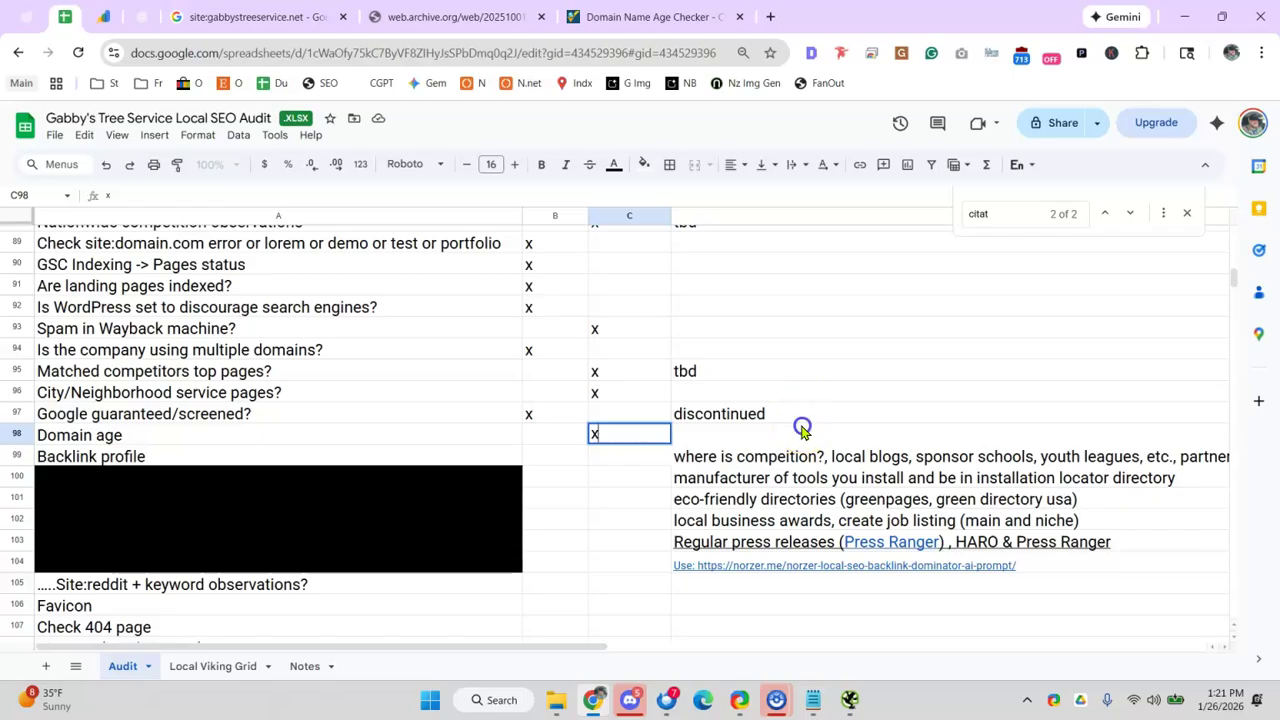
{"action": "left_click", "coordinate": [795, 435]}
{"action": "key", "text": "ctrl+v"}
{"action": "left_click", "coordinate": [348, 372]}
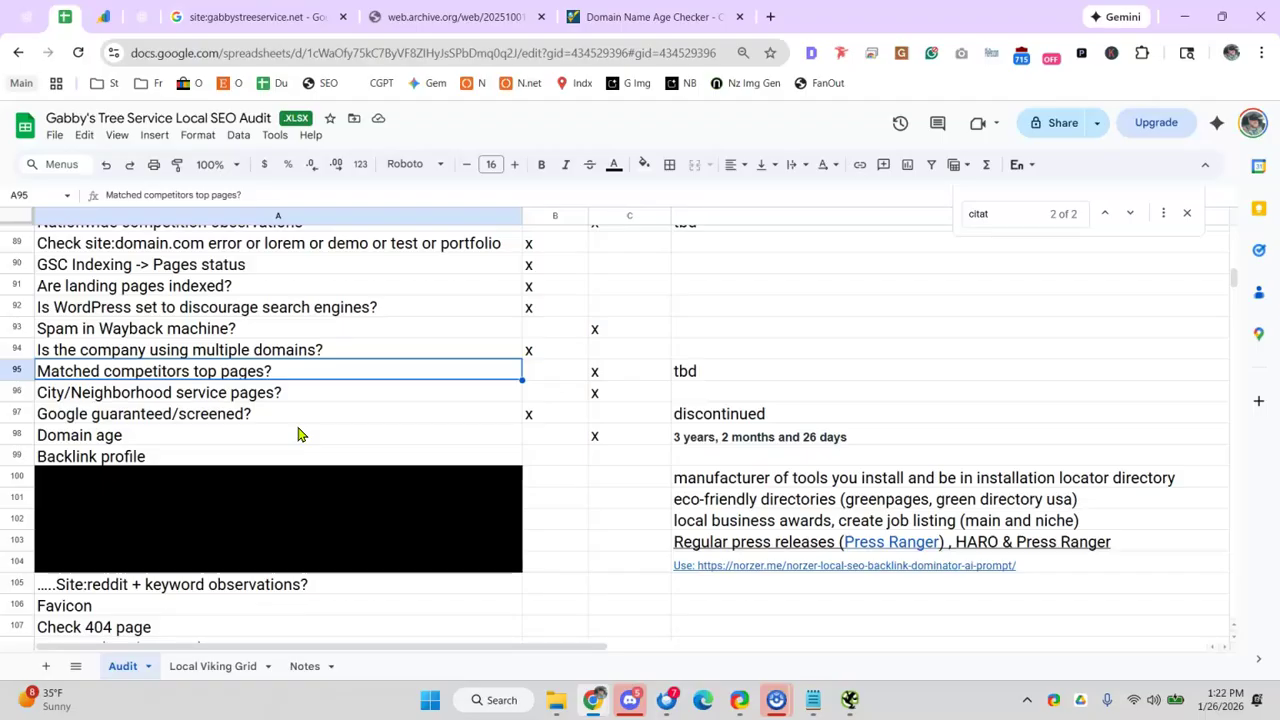
- Load semdash.com in a new tab, then return to the sheet's Backlink profile row
{"action": "left_click", "coordinate": [771, 15]}
{"action": "type", "text": "semdas"}
{"action": "key", "text": "Return"}
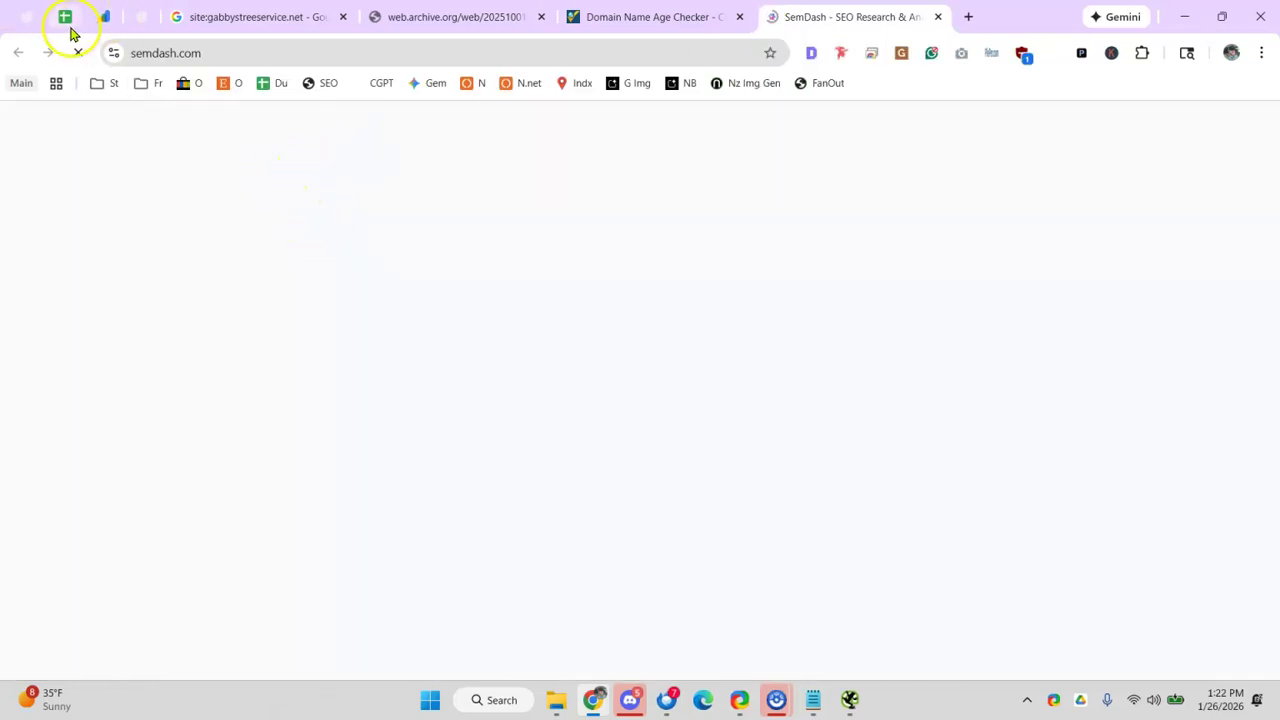
{"action": "left_click", "coordinate": [66, 18]}
{"action": "left_click", "coordinate": [247, 437]}
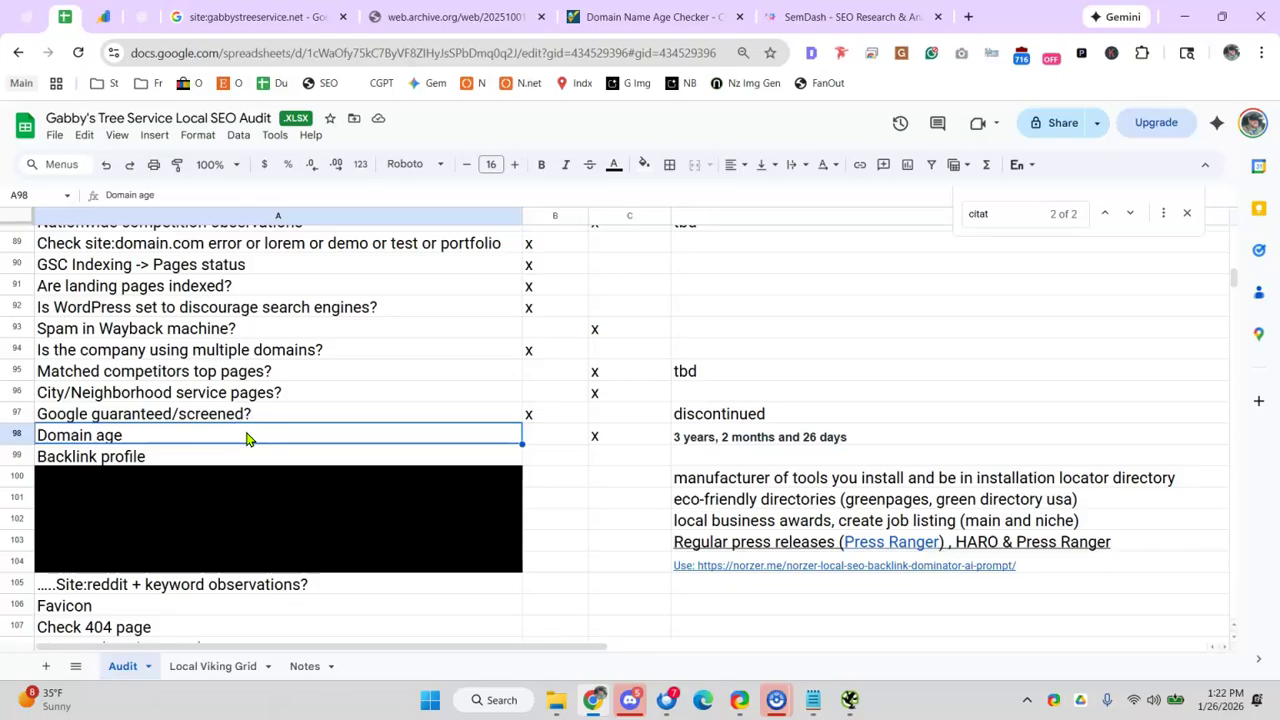
{"action": "left_click", "coordinate": [390, 456]}
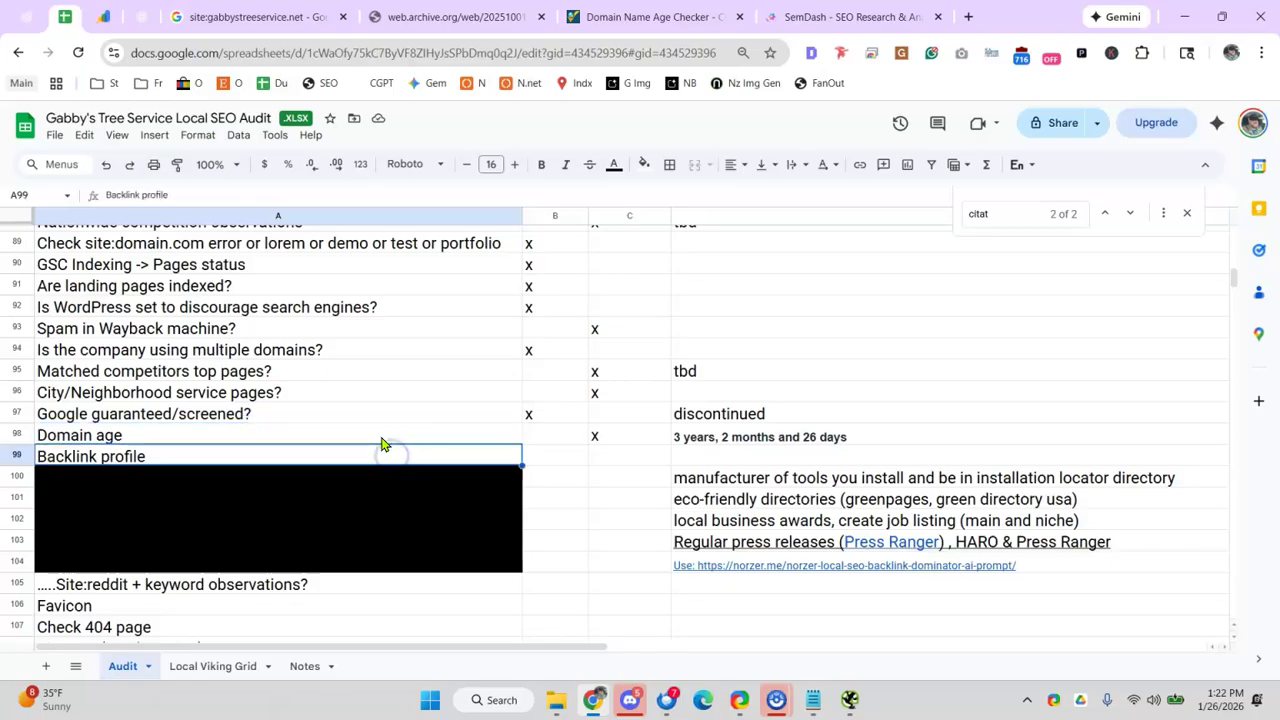
- Follow the Norzer backlink prompt link in note cell D104 to open it in a new tab
{"action": "scroll", "coordinate": [560, 520], "scroll_direction": "down", "scroll_amount": 3}
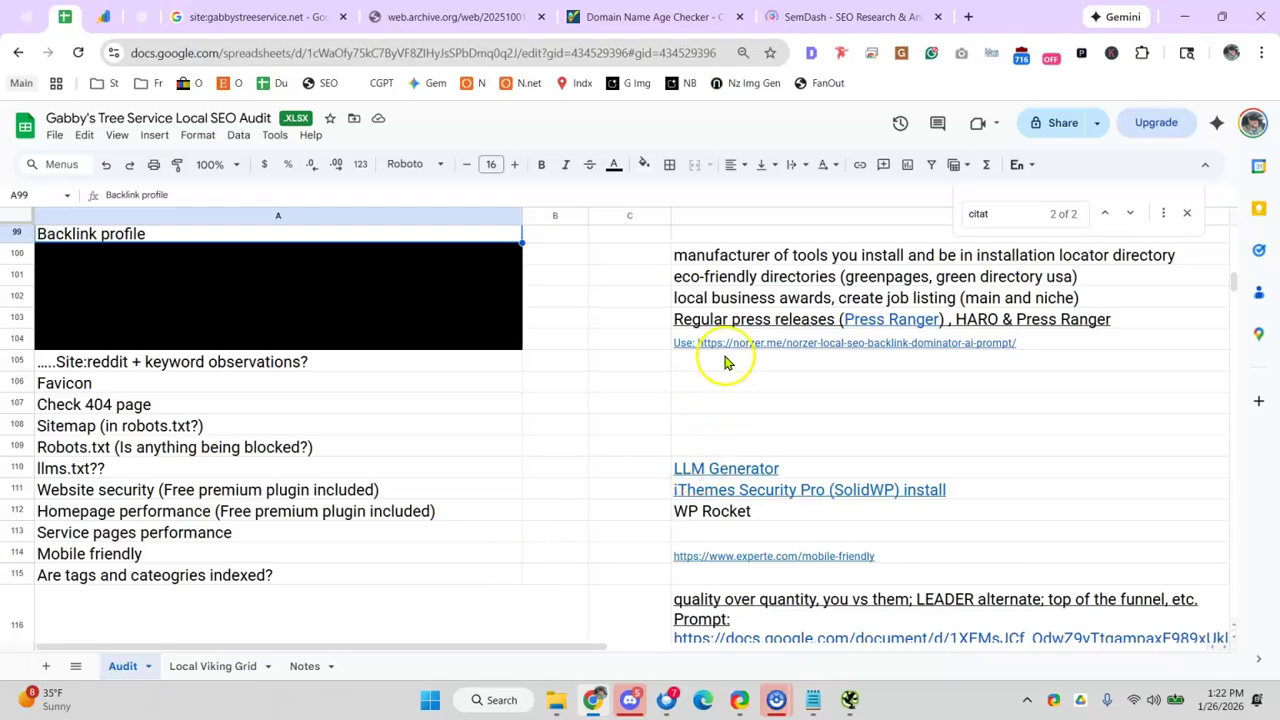
{"action": "scroll", "coordinate": [560, 370], "scroll_direction": "up", "scroll_amount": 2}
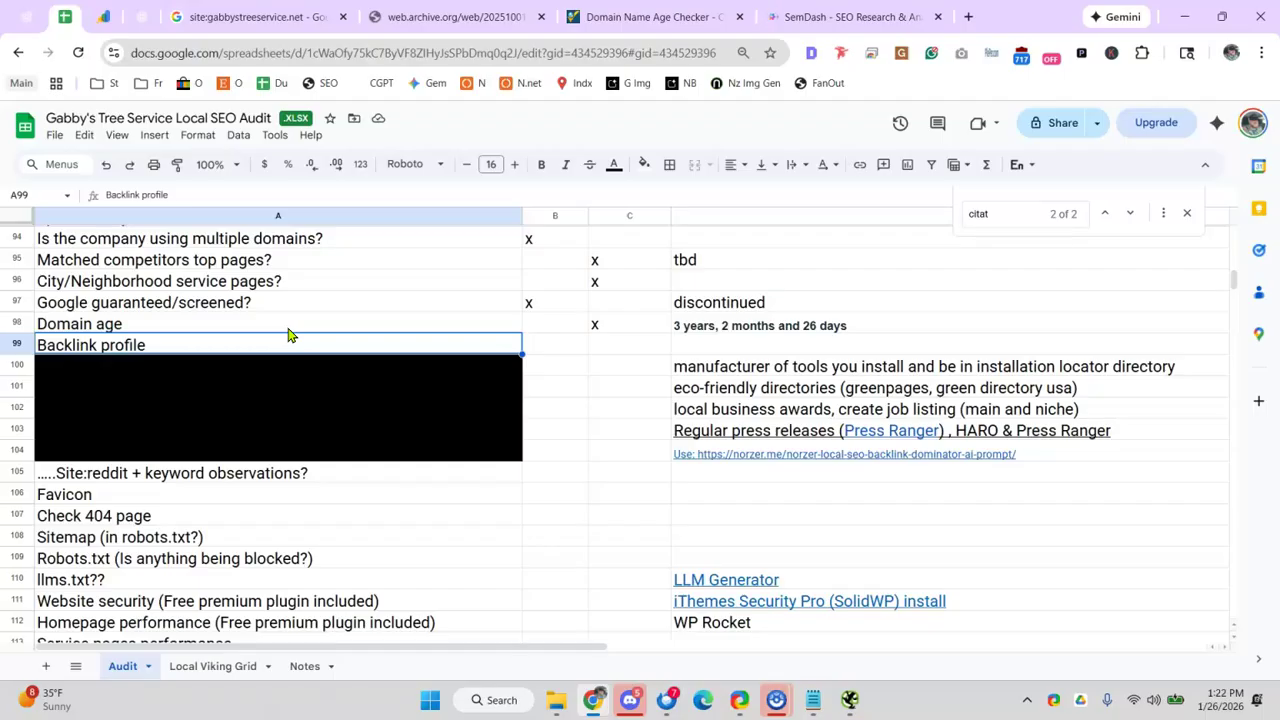
{"action": "left_click", "coordinate": [764, 372]}
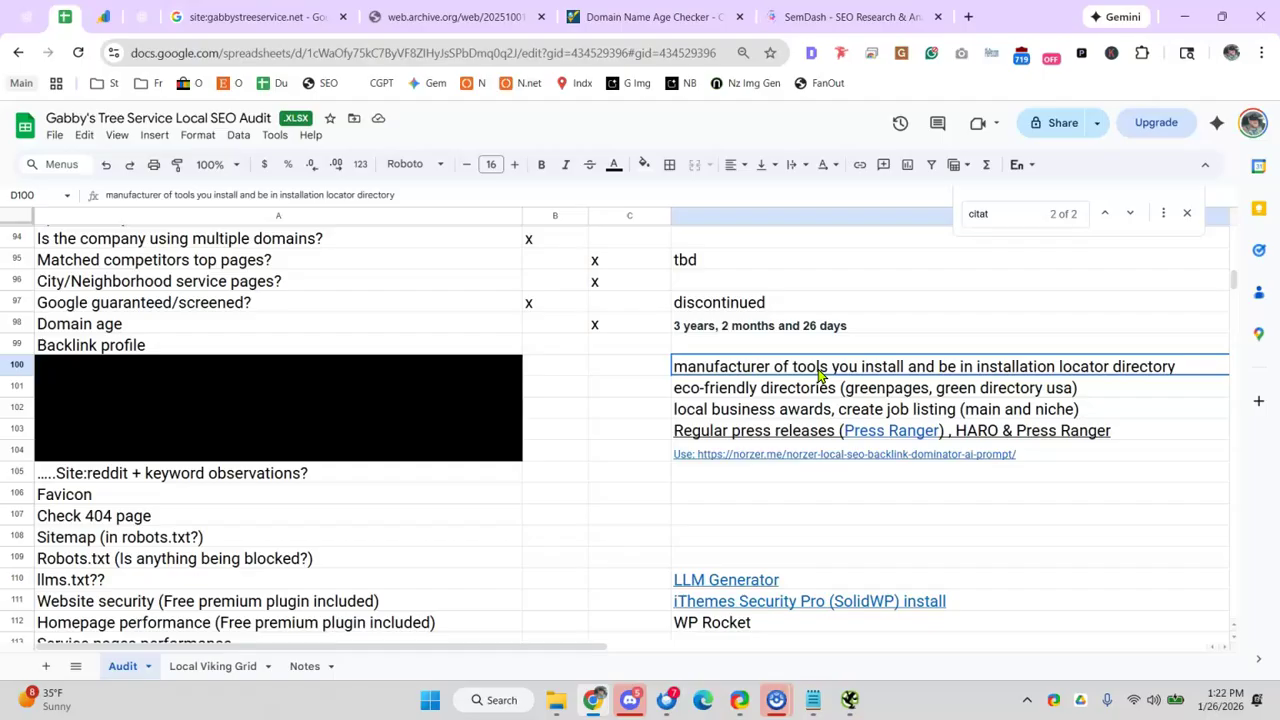
{"action": "left_click", "coordinate": [737, 450]}
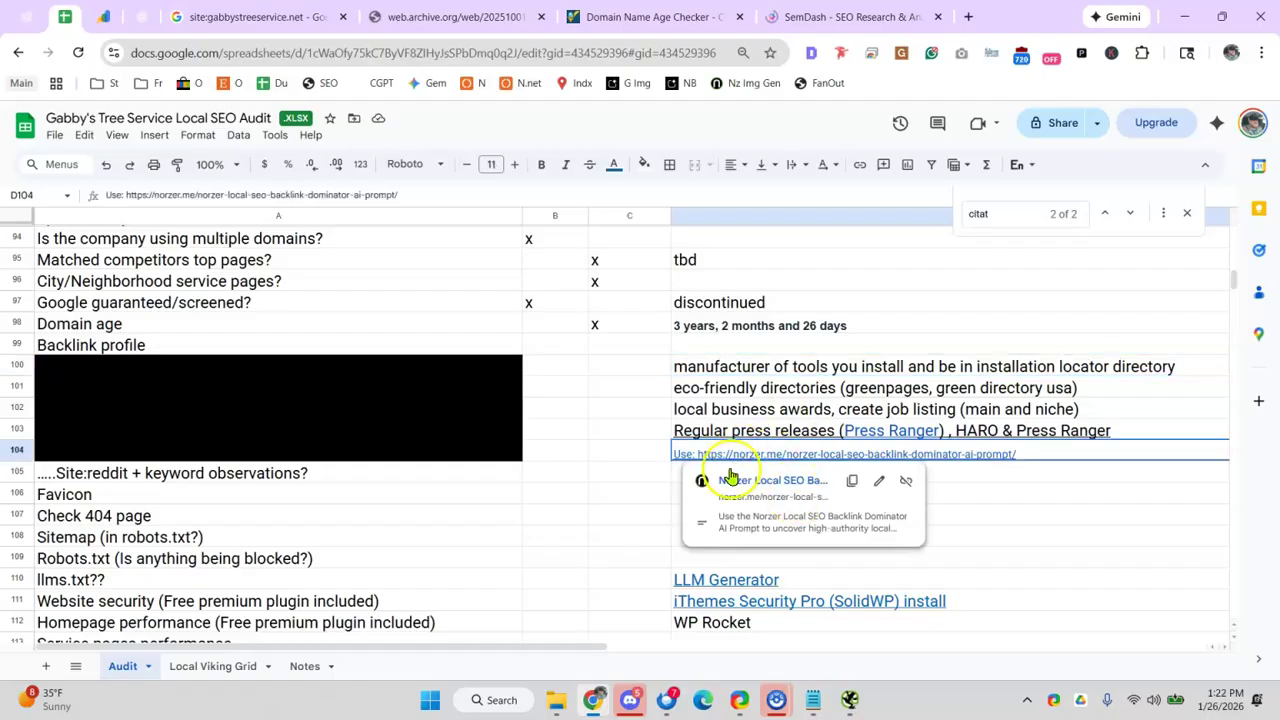
{"action": "left_click", "coordinate": [340, 350]}
{"action": "left_click", "coordinate": [824, 455]}
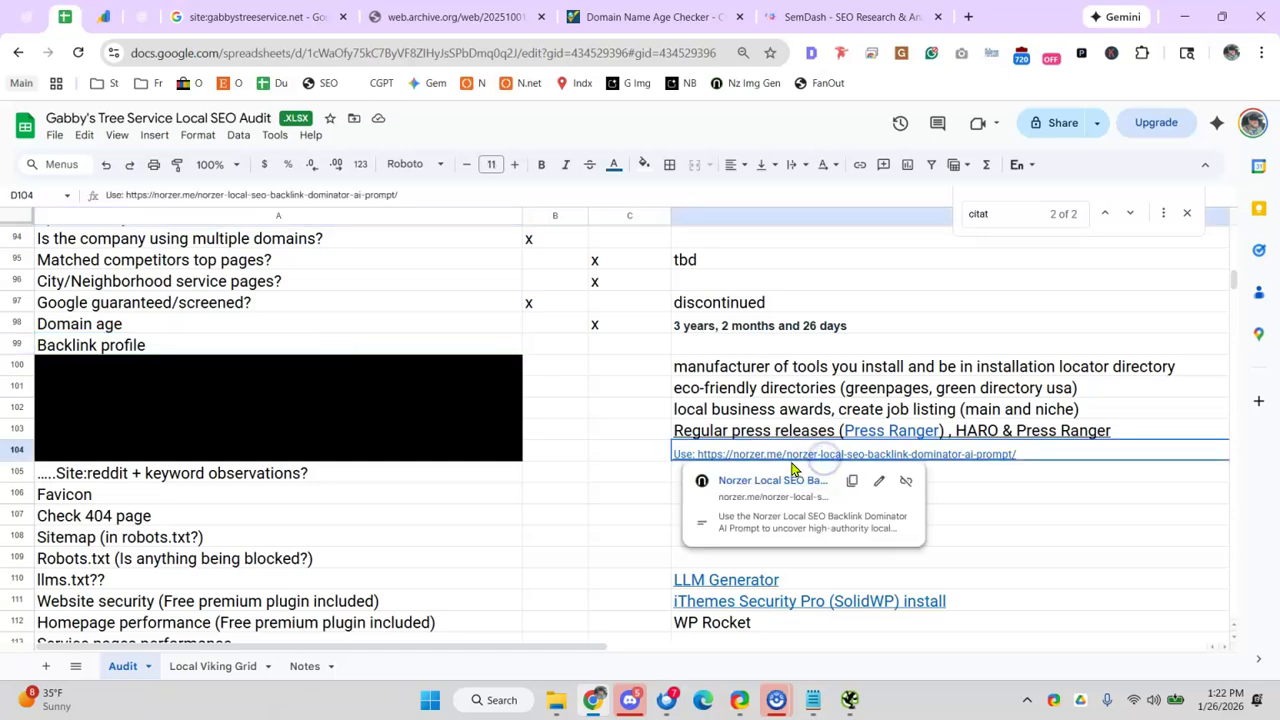
{"action": "left_click", "coordinate": [777, 480]}
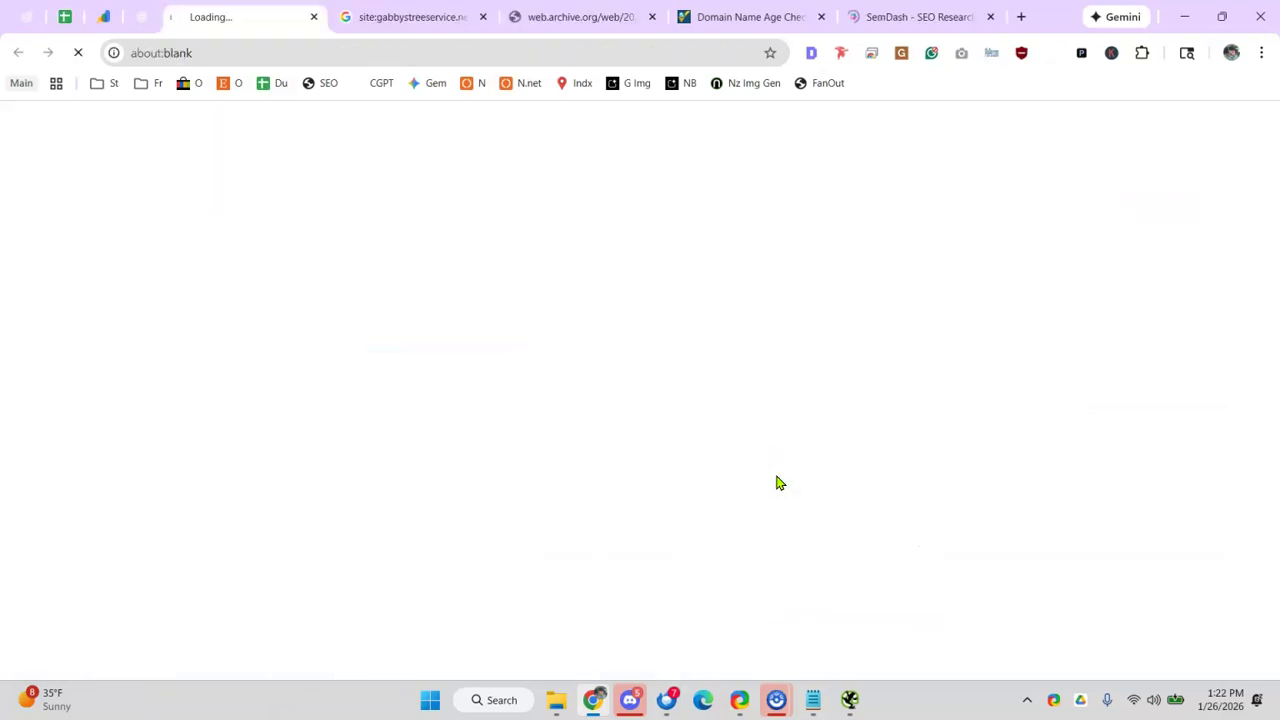
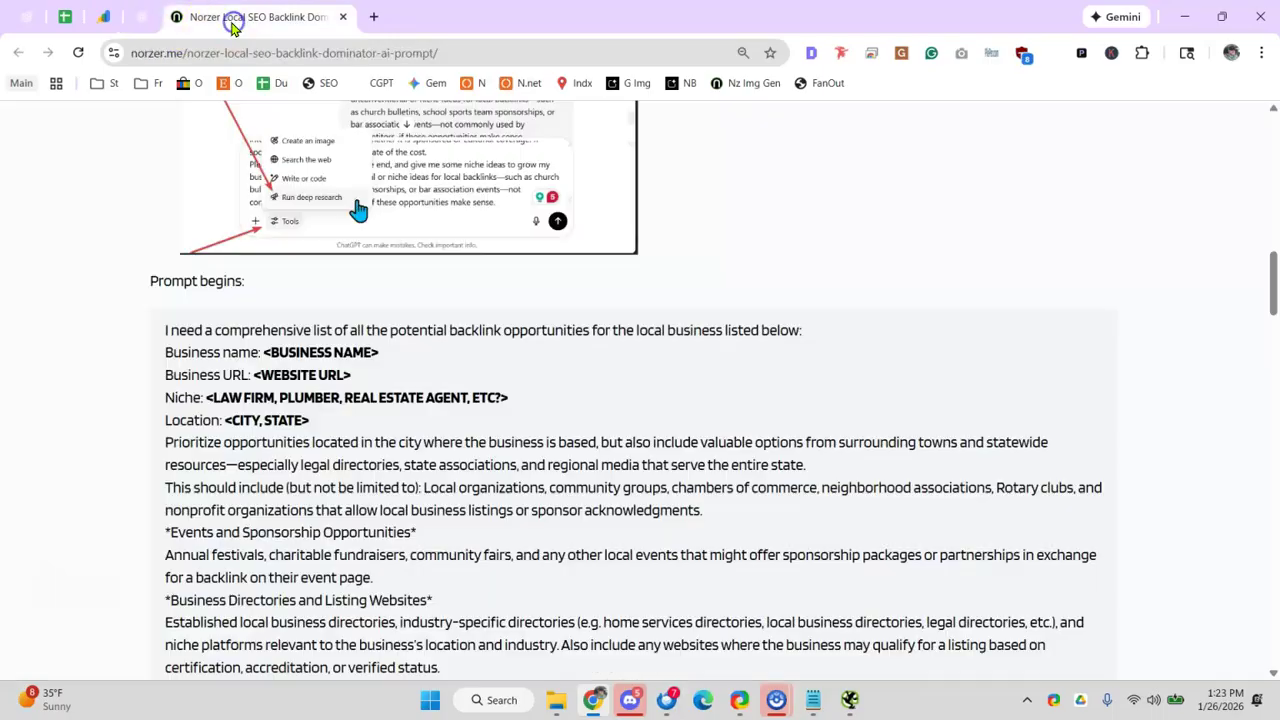
- Go to the ChatGPT tab and open the Gabbys Trees project from the sidebar's Projects list
{"action": "scroll", "coordinate": [254, 294], "scroll_direction": "up", "scroll_amount": 5}
{"action": "left_click", "coordinate": [150, 22]}
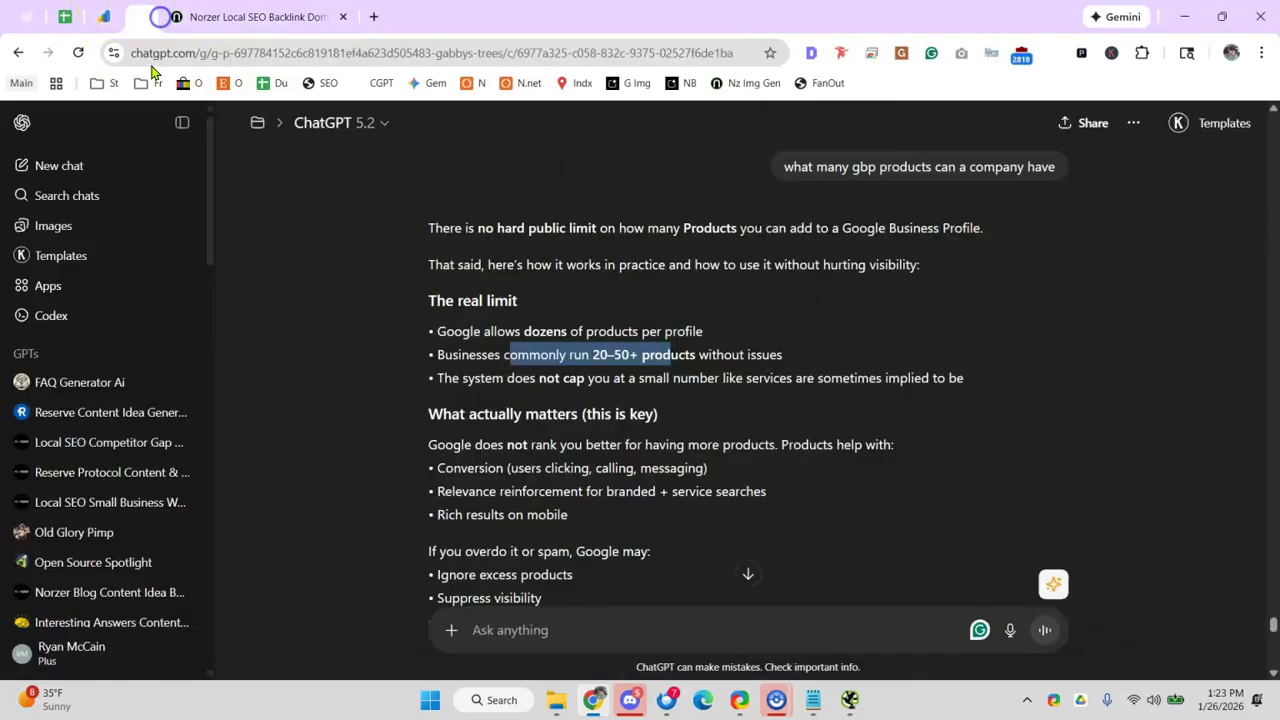
{"action": "scroll", "coordinate": [140, 470], "scroll_direction": "down", "scroll_amount": 6}
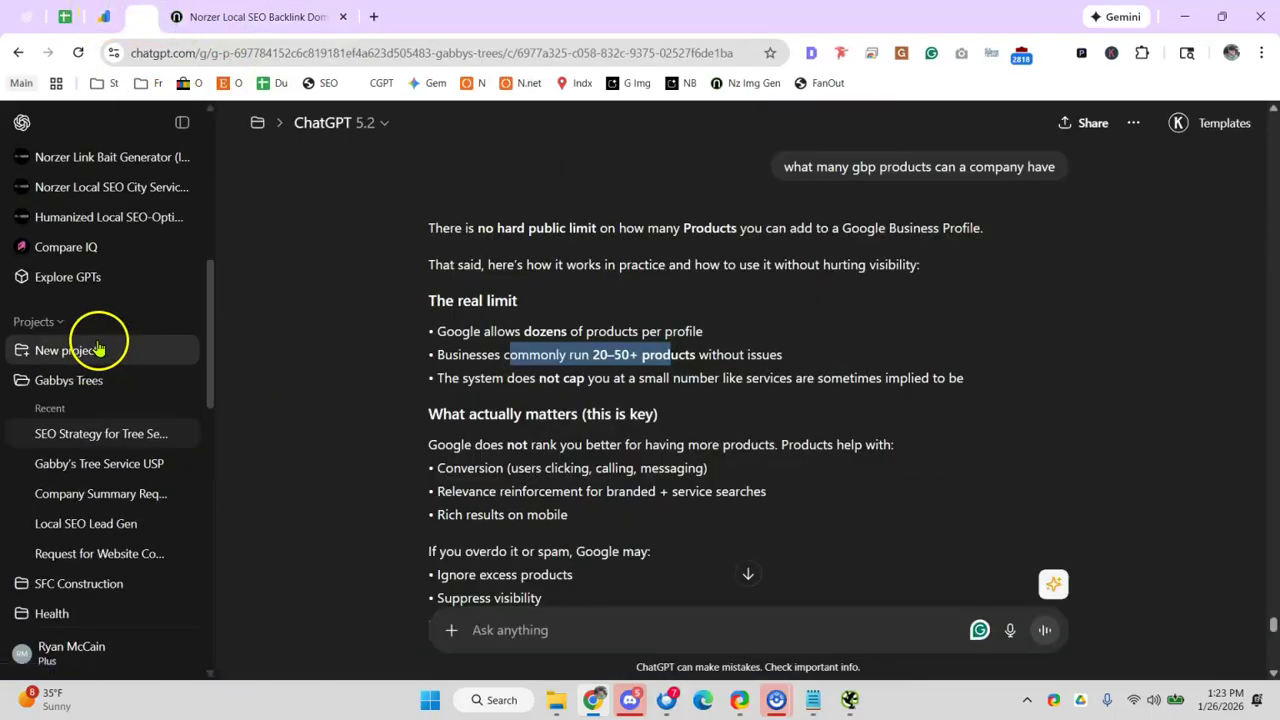
{"action": "left_click", "coordinate": [88, 380]}
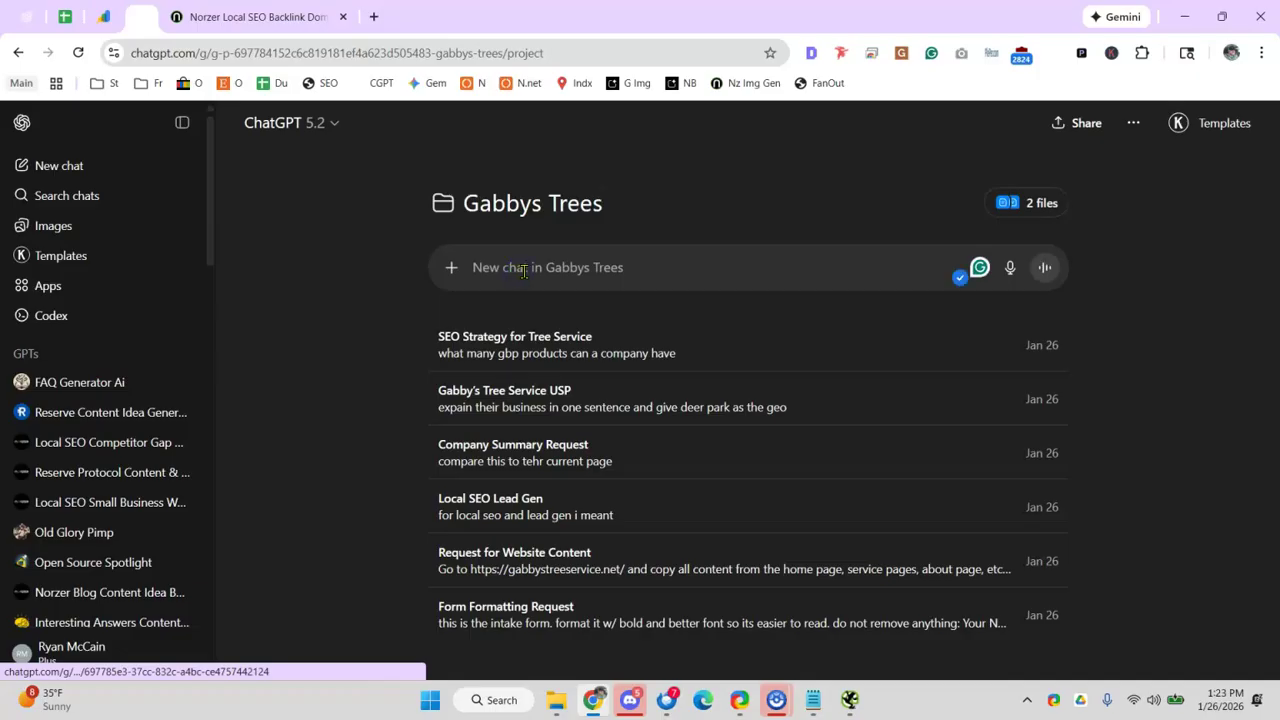
- Paste the backlink prompt and fill in Gabbys Tree Service with its gabbystreeservice.net URL
{"action": "key", "text": "ctrl+v"}
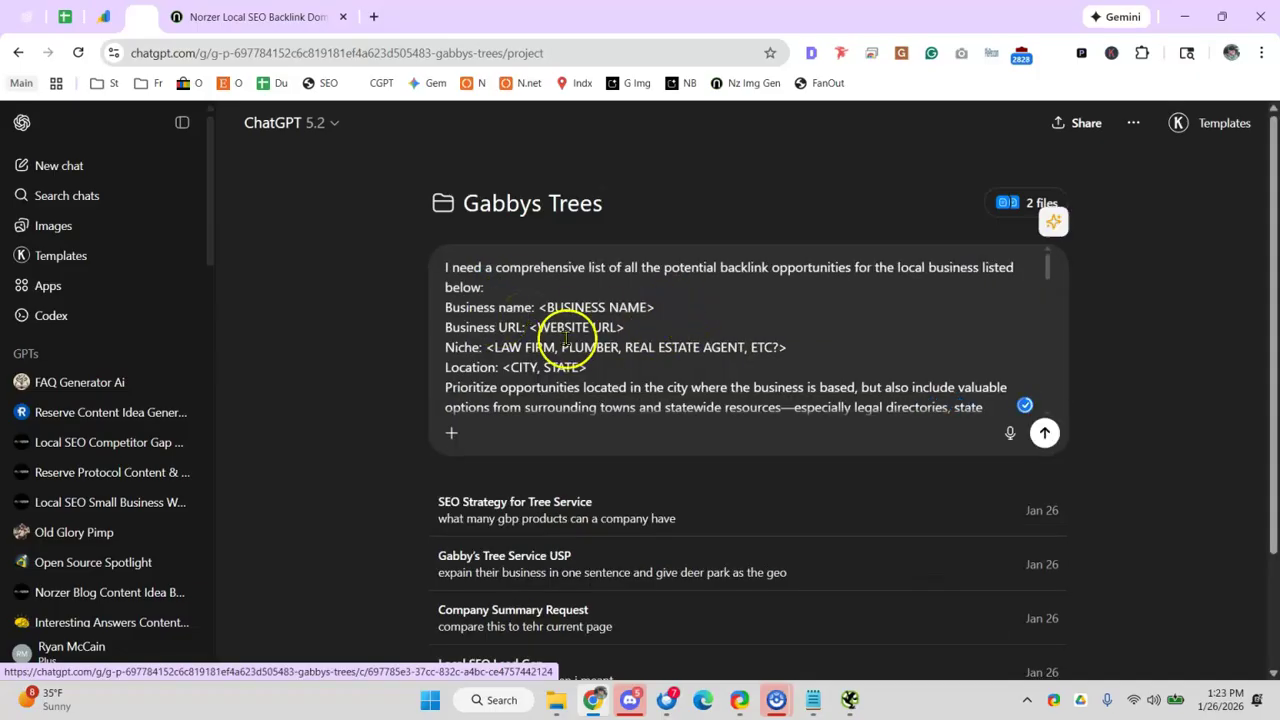
{"action": "left_click_drag", "start_coordinate": [547, 307], "coordinate": [723, 307]}
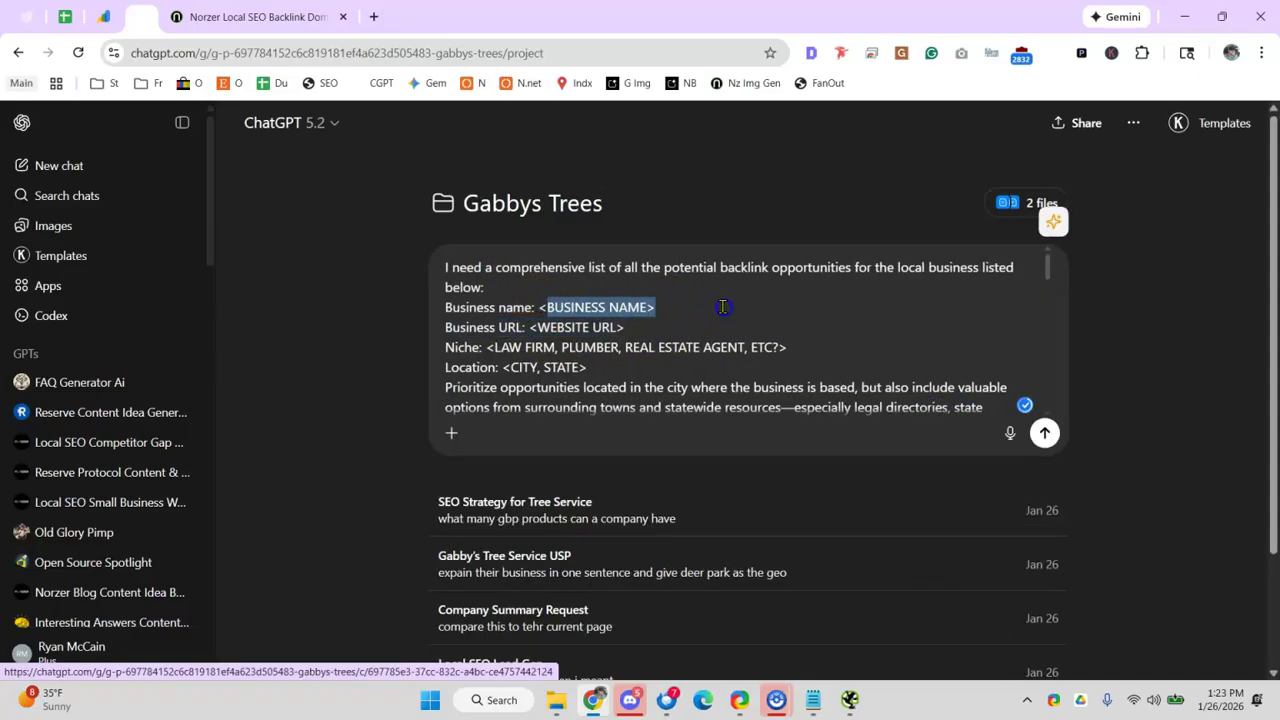
{"action": "key", "text": "BackSpace"}
{"action": "key", "text": "BackSpace"}
{"action": "type", "text": "Gabbys Tree Service"}
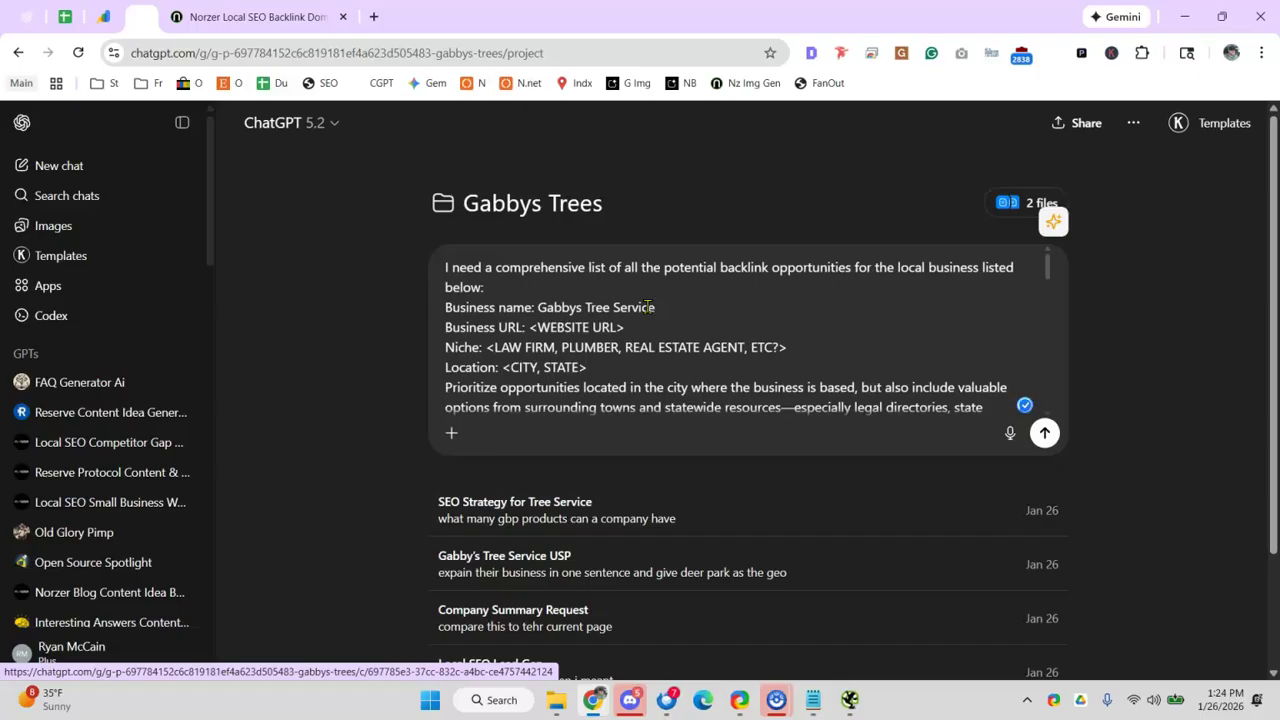
{"action": "left_click_drag", "start_coordinate": [538, 327], "coordinate": [692, 327]}
{"action": "key", "text": "BackSpace"}
{"action": "key", "text": "super+v"}
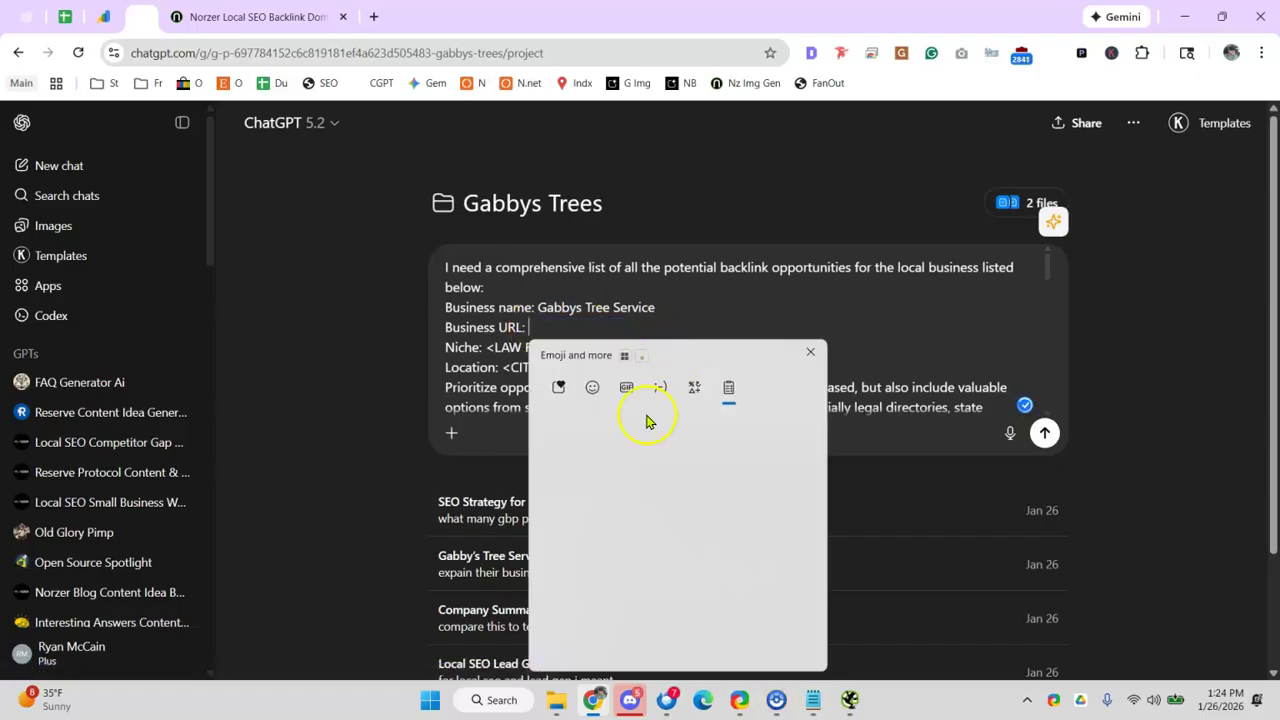
{"action": "scroll", "coordinate": [650, 512], "scroll_direction": "down", "scroll_amount": 3}
{"action": "scroll", "coordinate": [655, 515], "scroll_direction": "down", "scroll_amount": 2}
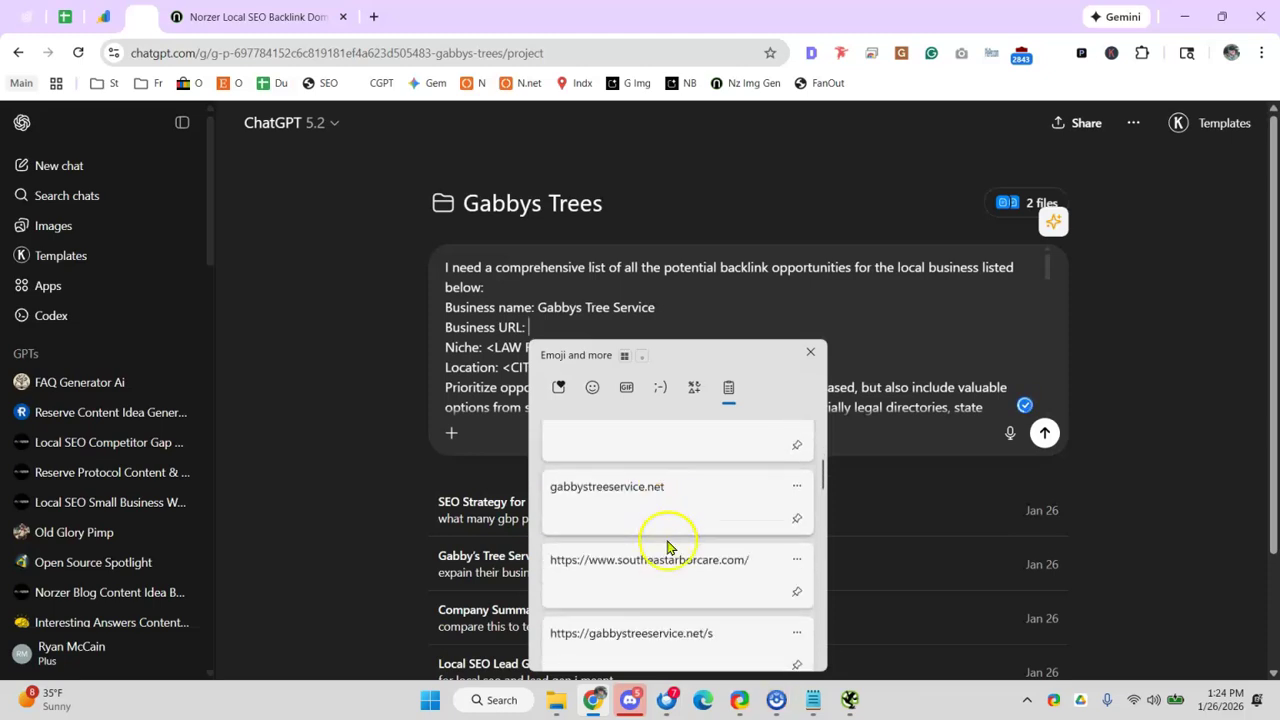
{"action": "key", "text": "Return"}
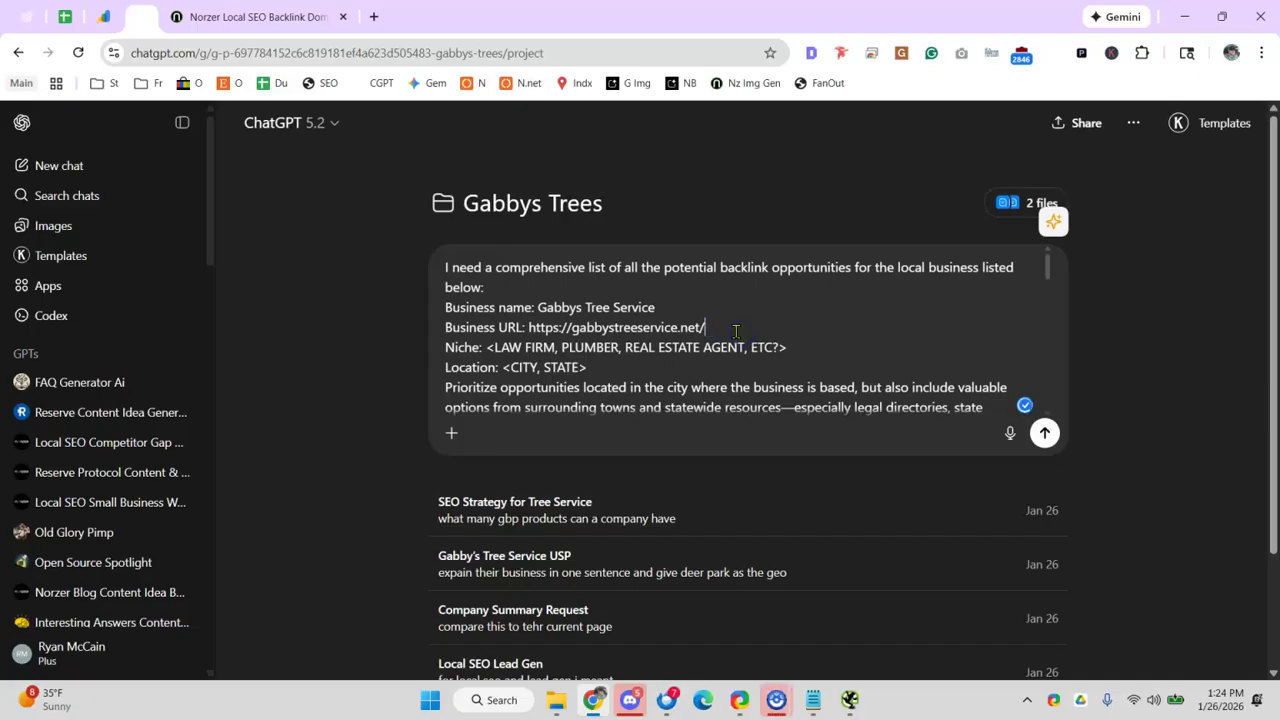
- Set the prompt's niche to tree and stump removal and its location to Deep Park, Tx
{"action": "left_click_drag", "start_coordinate": [494, 347], "coordinate": [792, 347]}
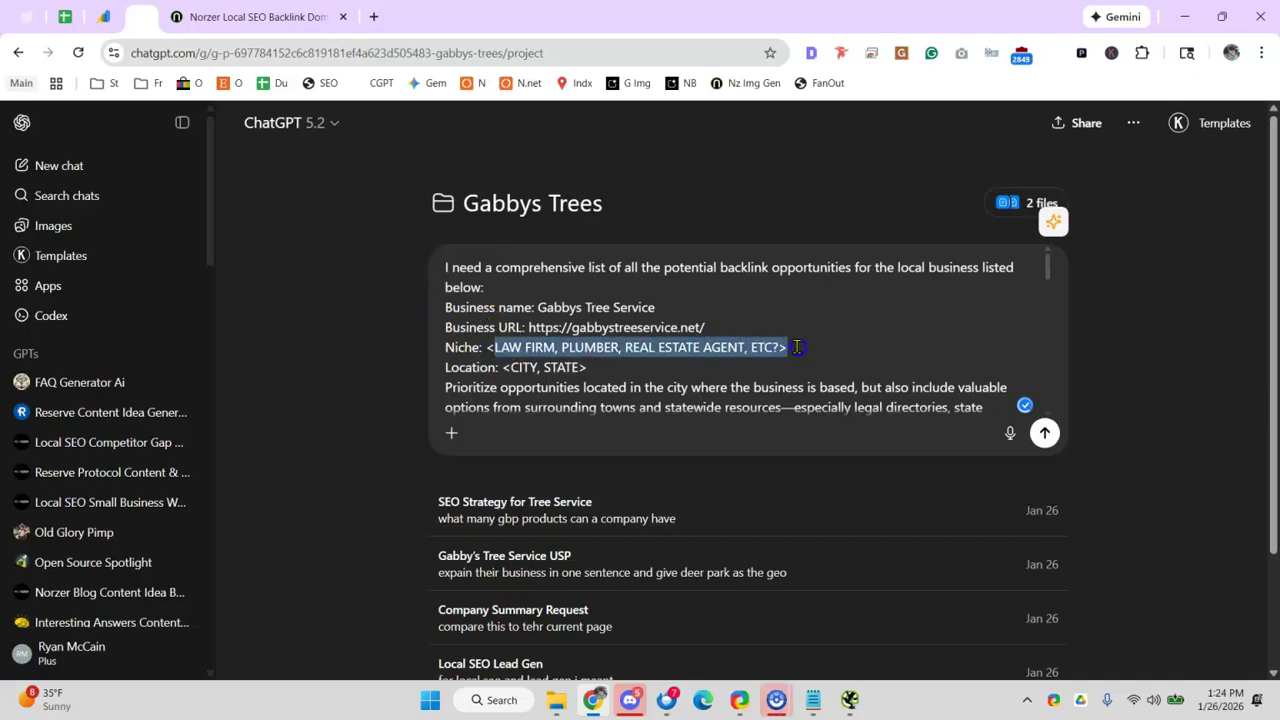
{"action": "key", "text": "BackSpace"}
{"action": "key", "text": "BackSpace"}
{"action": "type", "text": "T"}
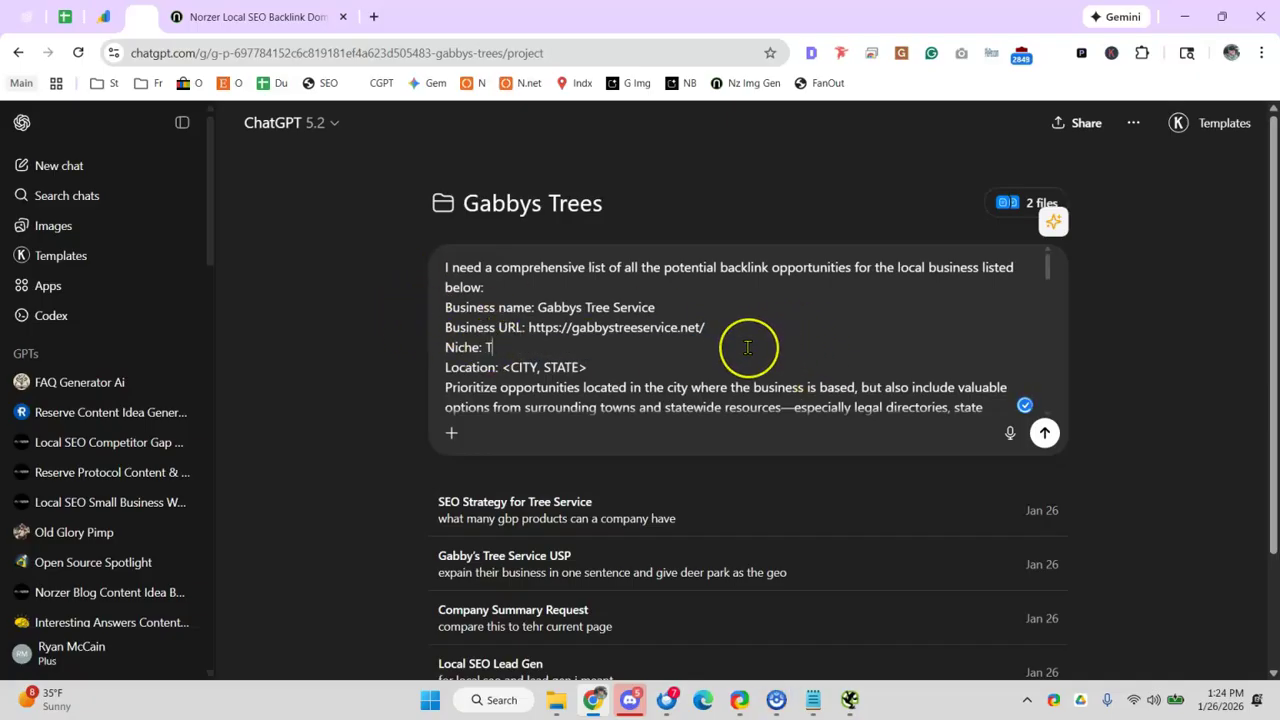
{"action": "type", "text": "ree removal, stuj"}
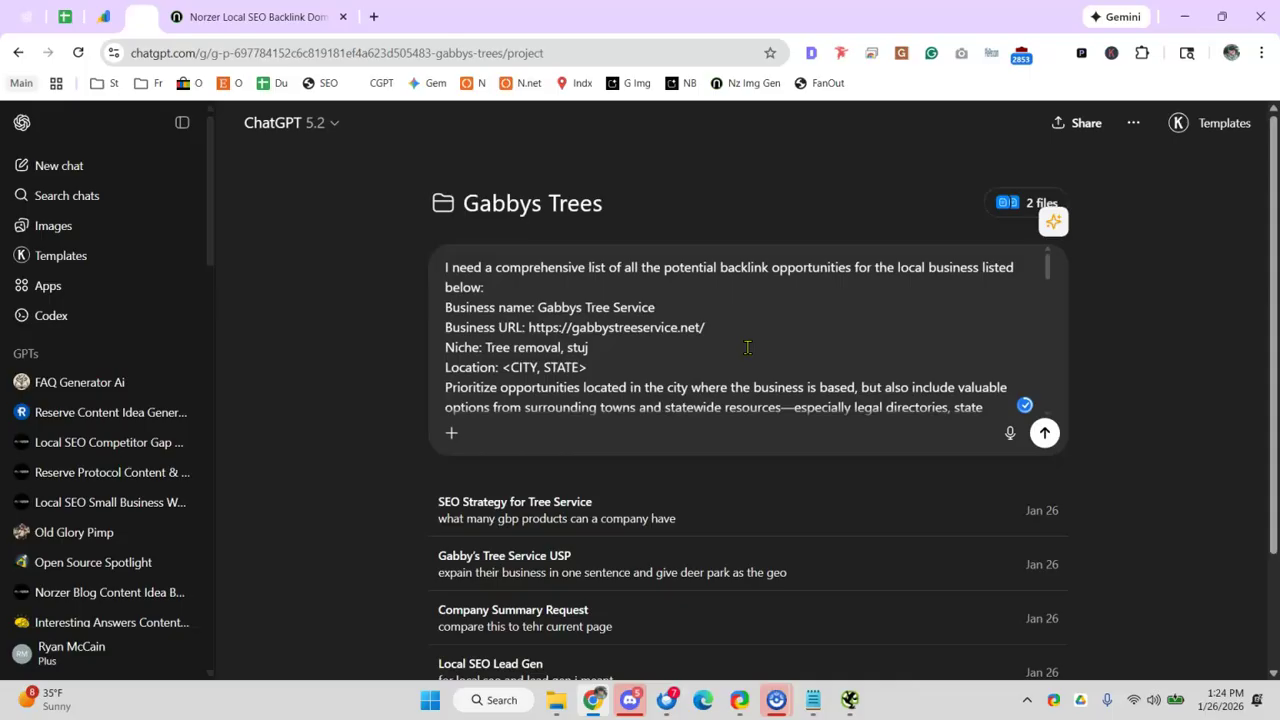
{"action": "key", "text": "BackSpace"}
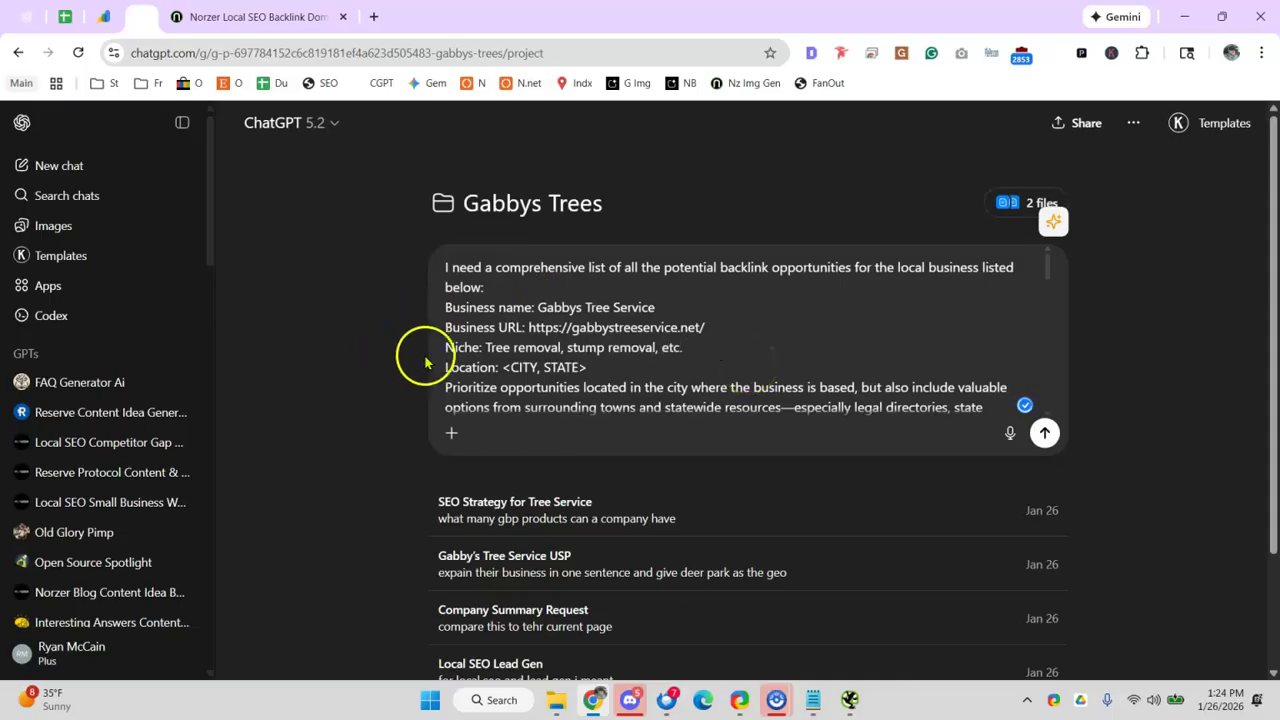
{"action": "left_click_drag", "start_coordinate": [502, 367], "coordinate": [666, 368]}
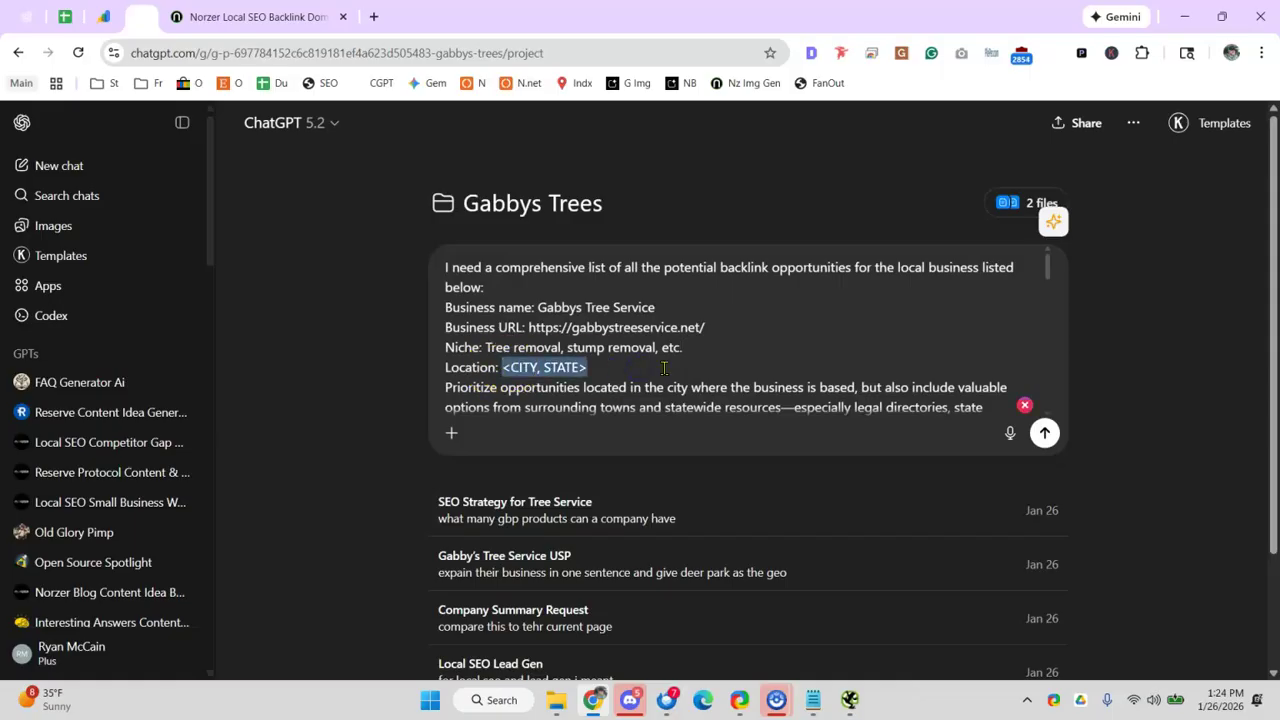
{"action": "type", "text": "Deep Park."}
{"action": "key", "text": "BackSpace"}
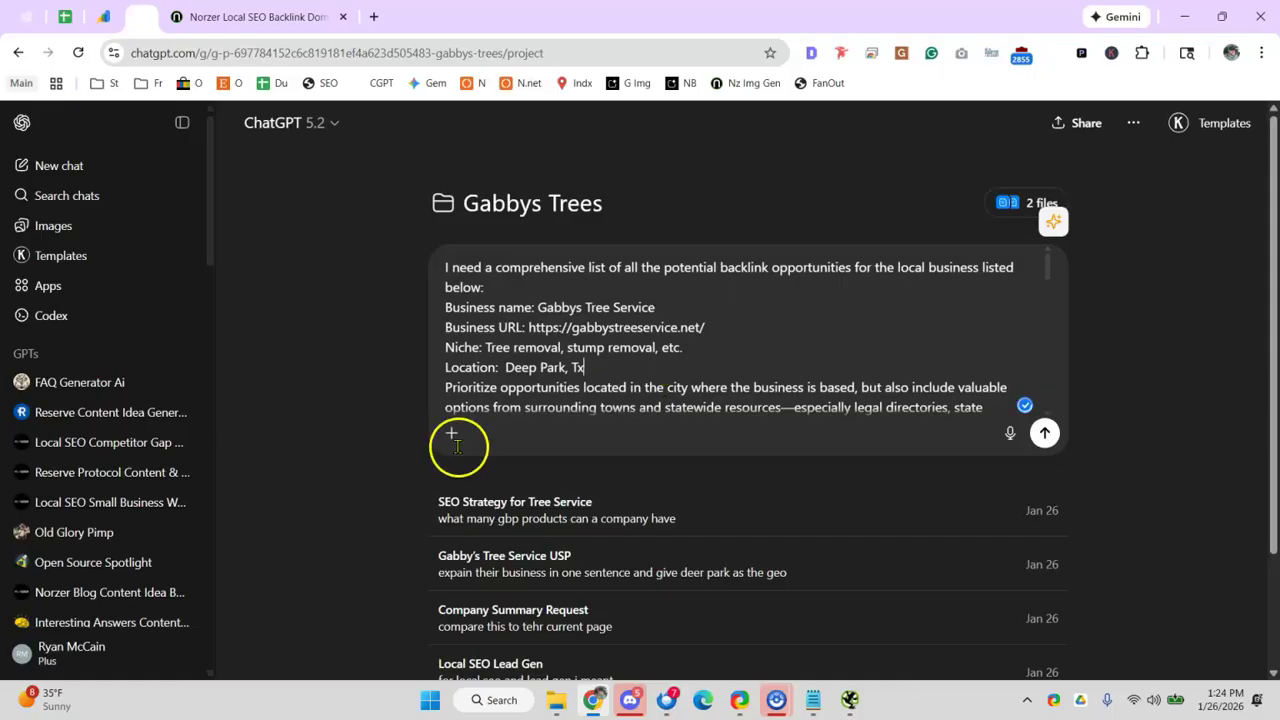
{"action": "left_click", "coordinate": [451, 438]}
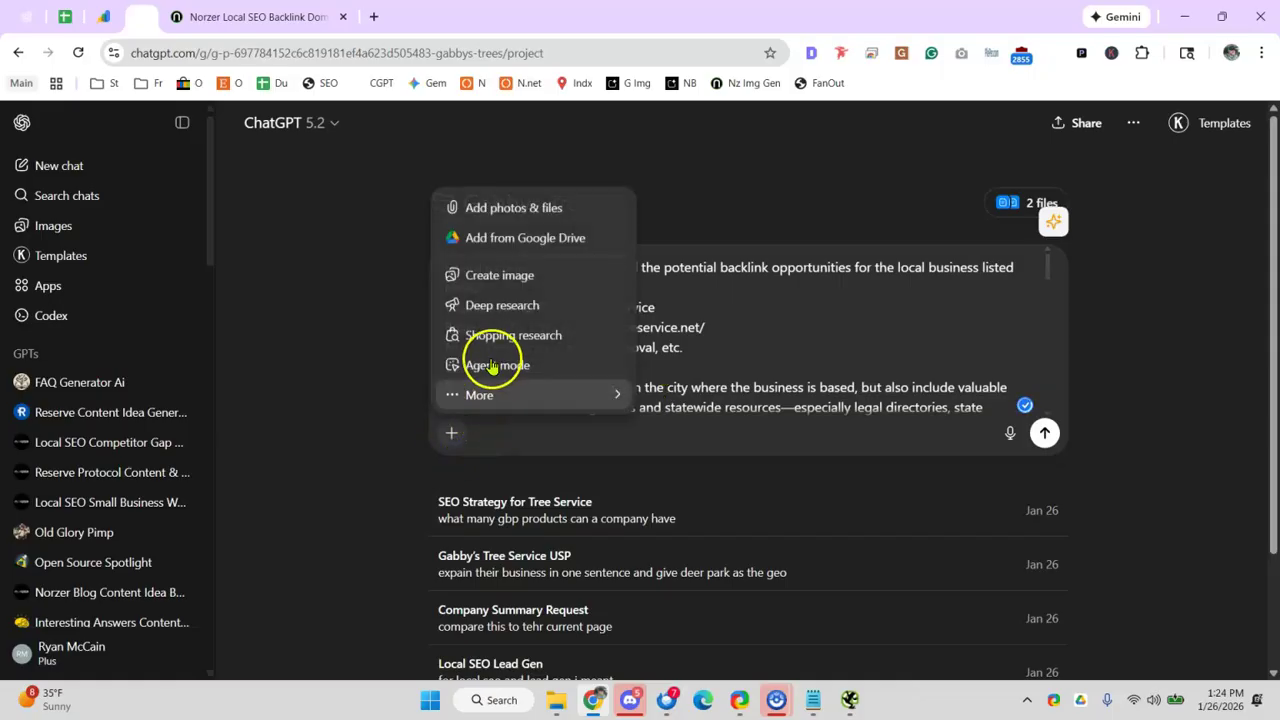
- Send the backlink prompt as a Deep research query
{"action": "left_click", "coordinate": [529, 310]}
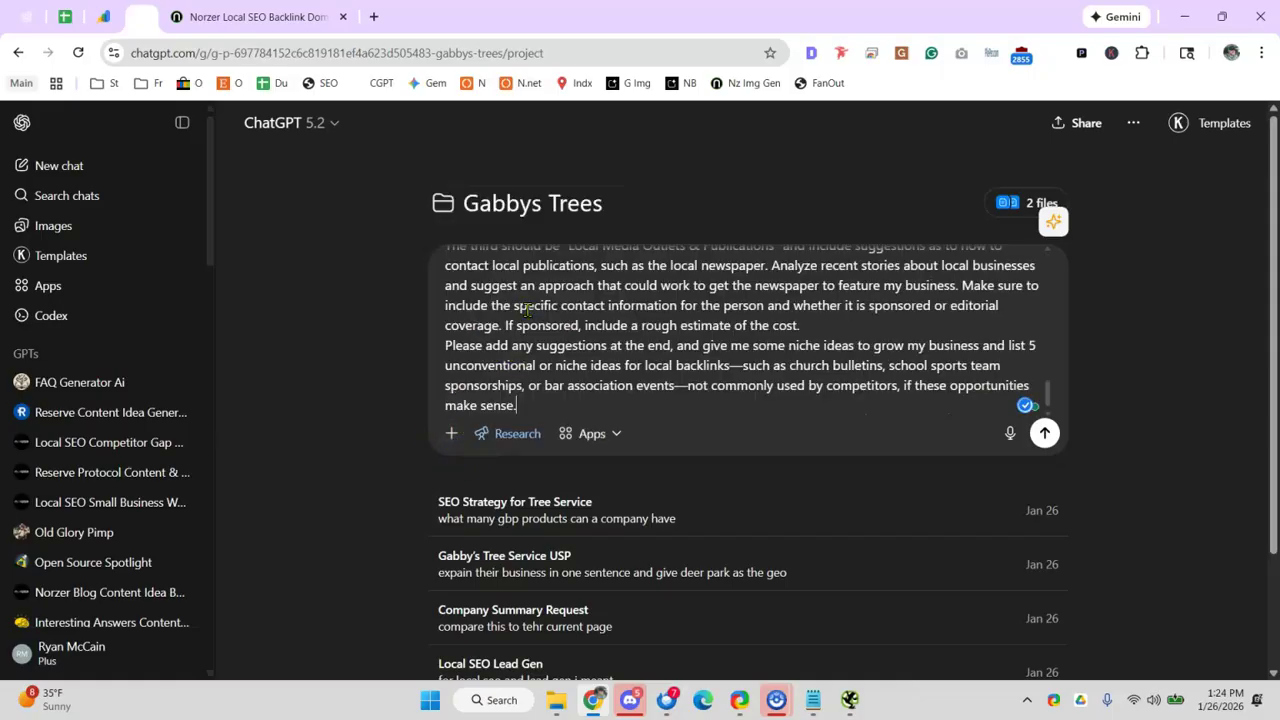
{"action": "left_click", "coordinate": [1043, 435]}
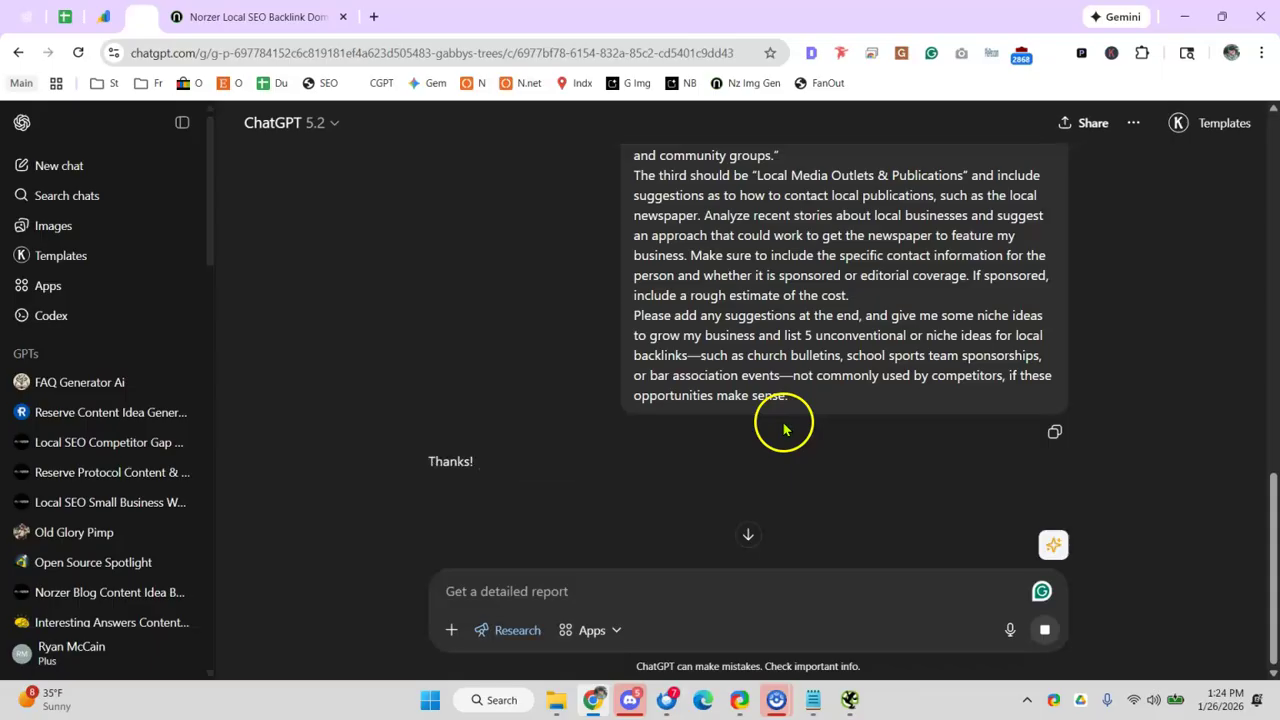
{"action": "scroll", "coordinate": [770, 425], "scroll_direction": "down", "scroll_amount": 1}
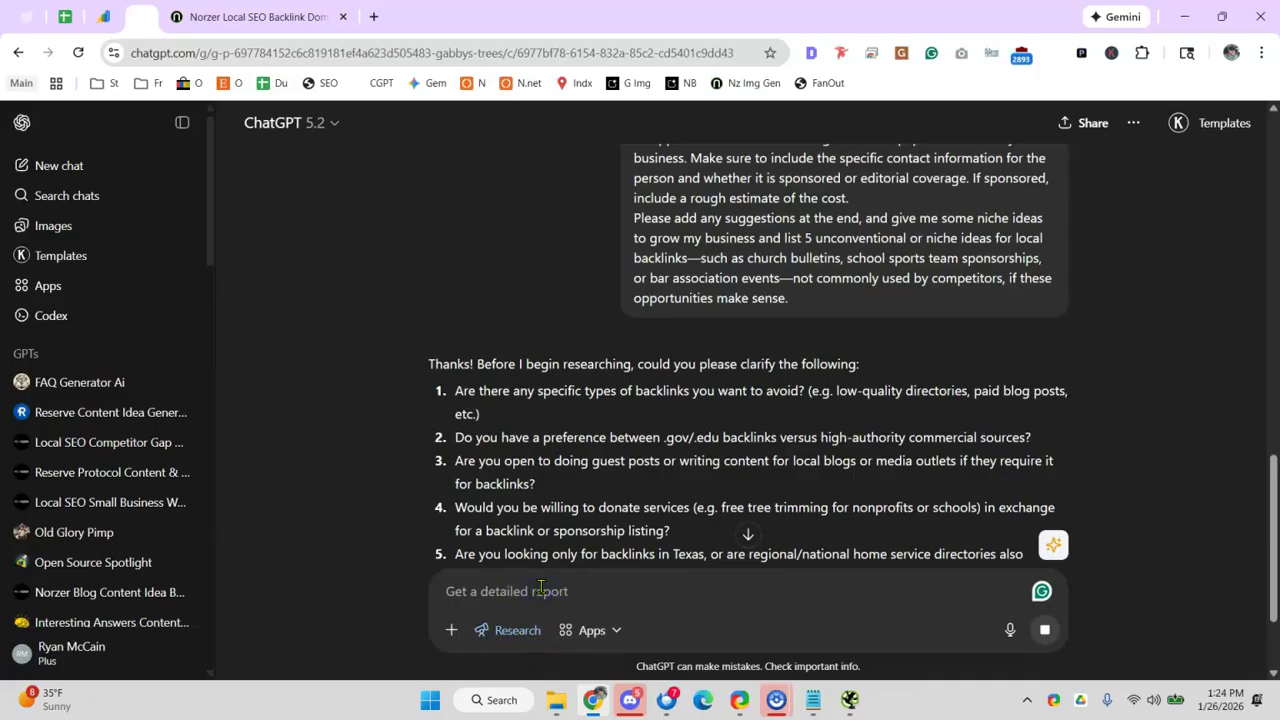
- Answer ChatGPT's clarifying questions, prioritising quality niche and local links
{"action": "type", "text": "1. priotize qu"}
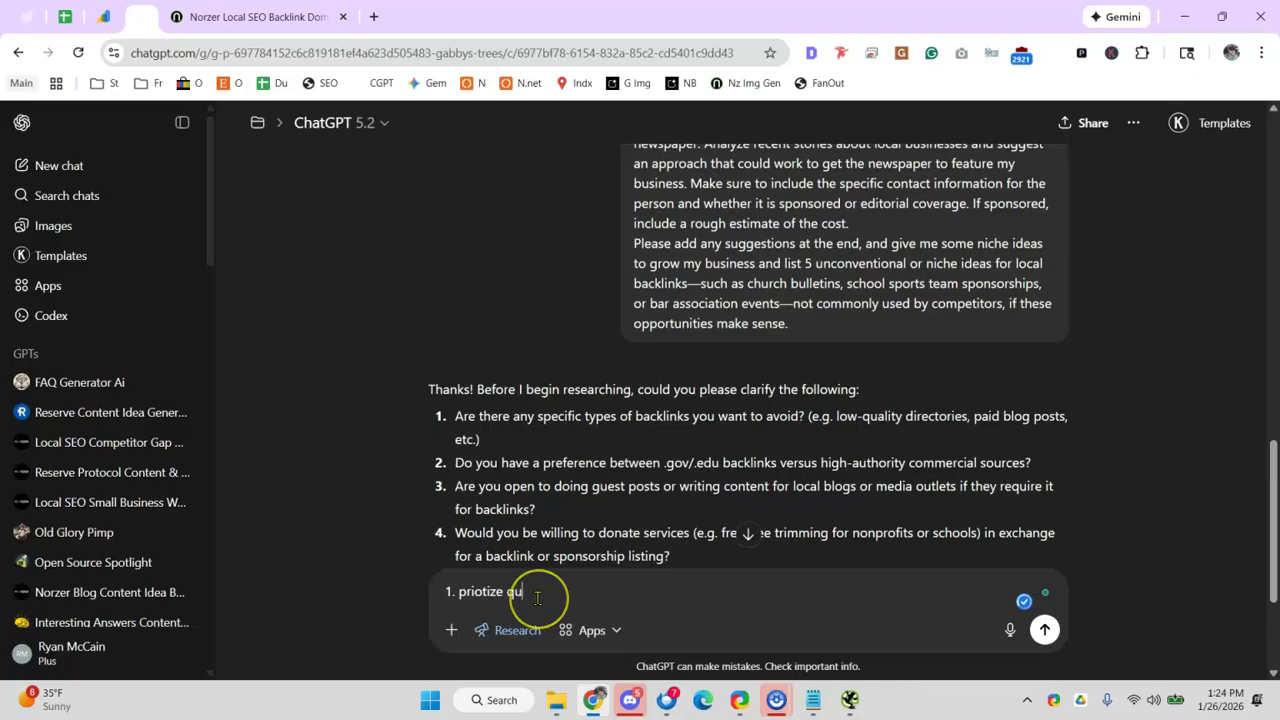
{"action": "type", "text": "ality links but give me whatever you t"}
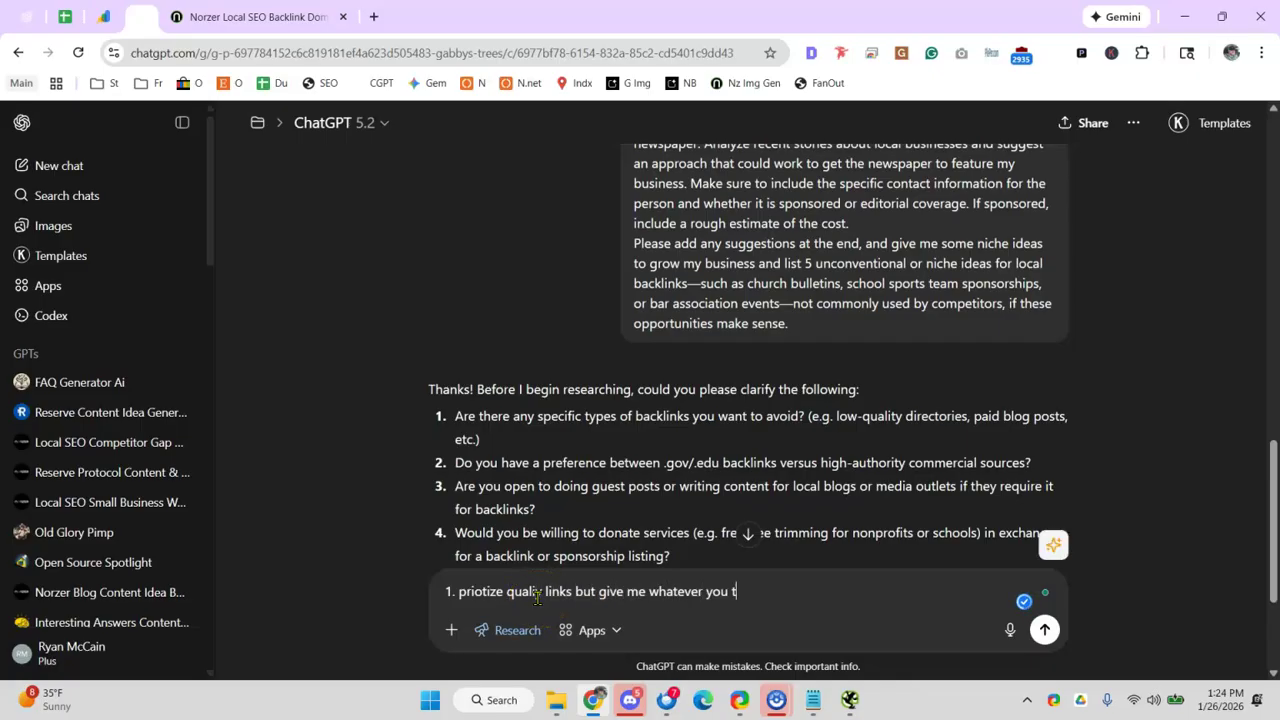
{"action": "key", "text": "BackSpace"}
{"action": "key", "text": "BackSpace"}
{"action": "key", "text": "BackSpace"}
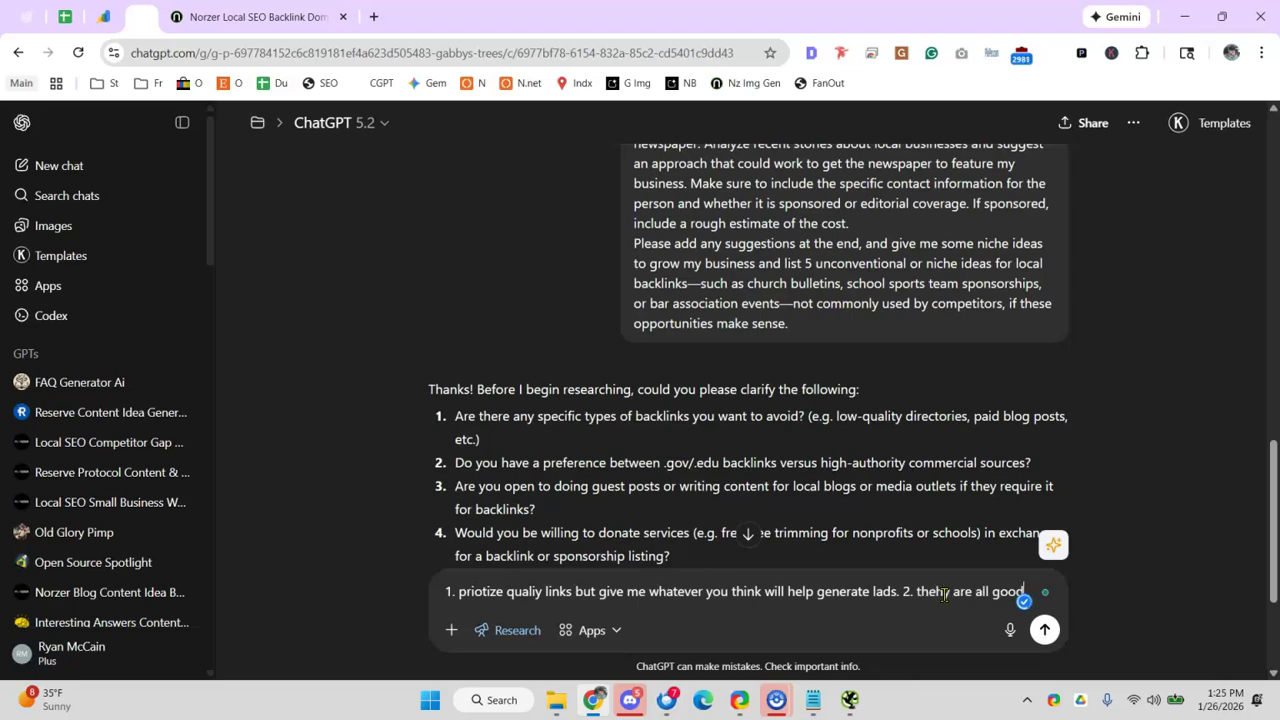
{"action": "type", "text": "io"}
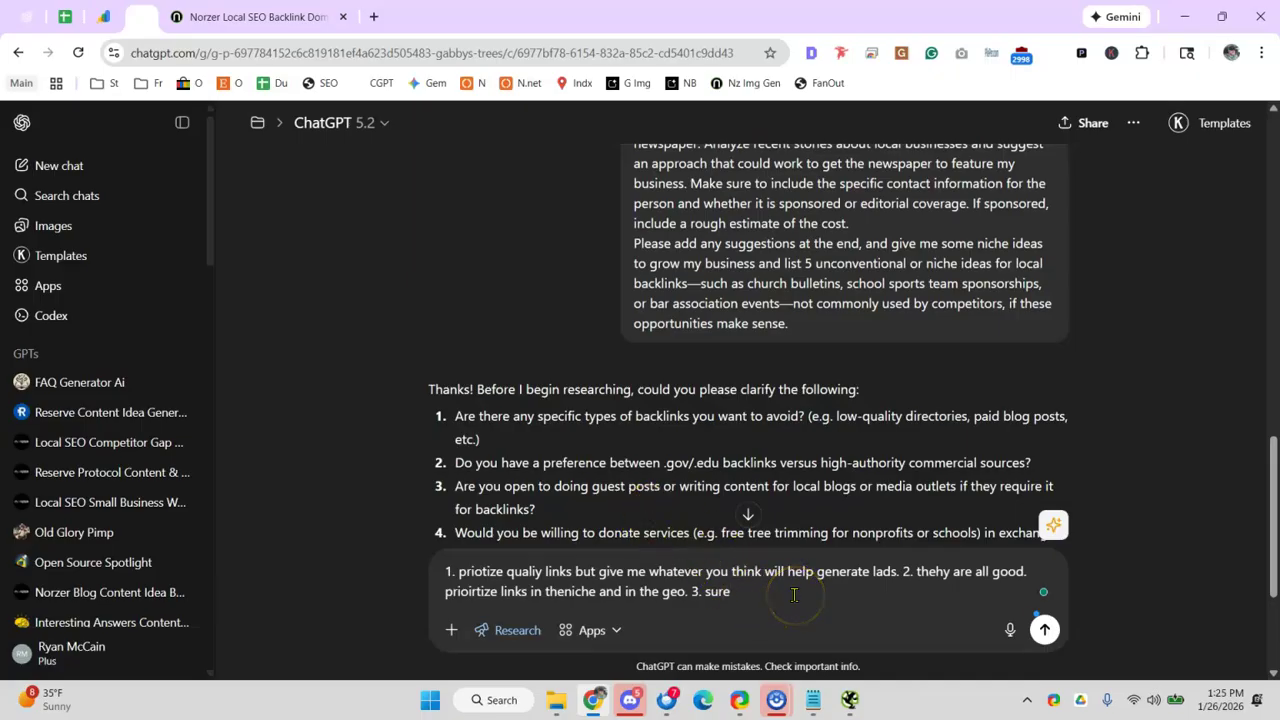
{"action": "scroll", "coordinate": [794, 595], "scroll_direction": "down", "scroll_amount": 2}
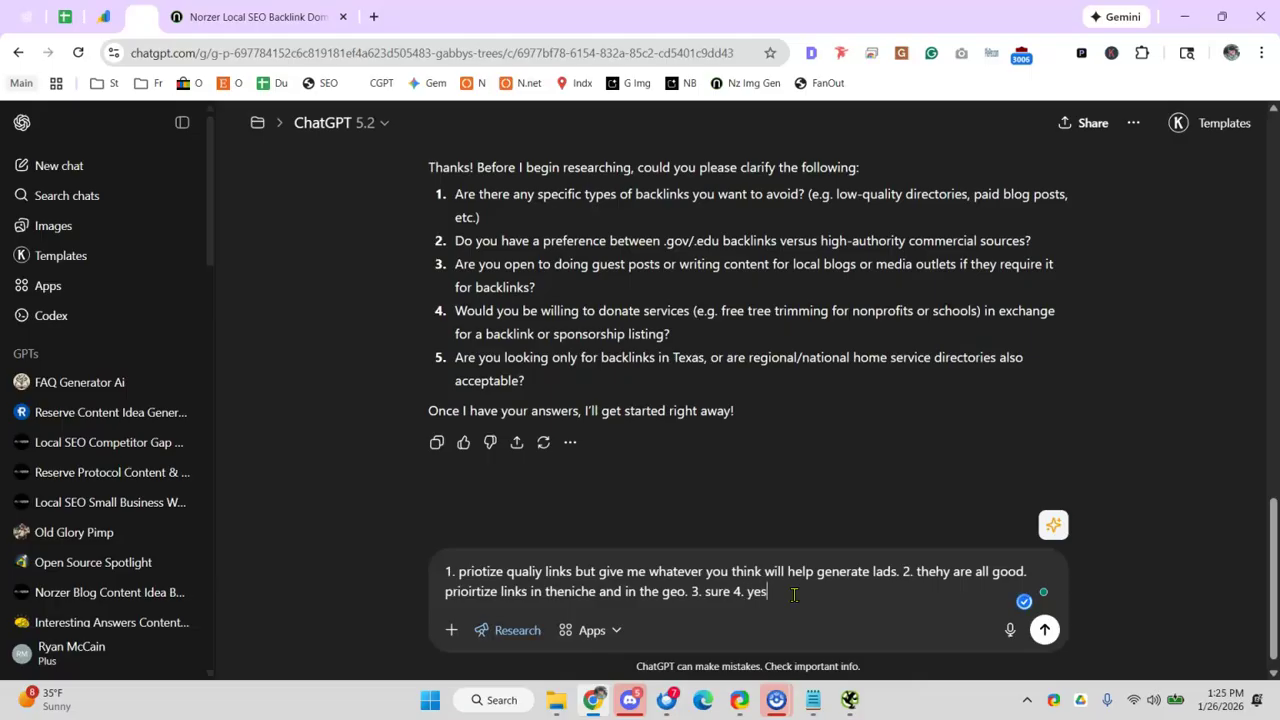
{"action": "key", "text": "Return"}
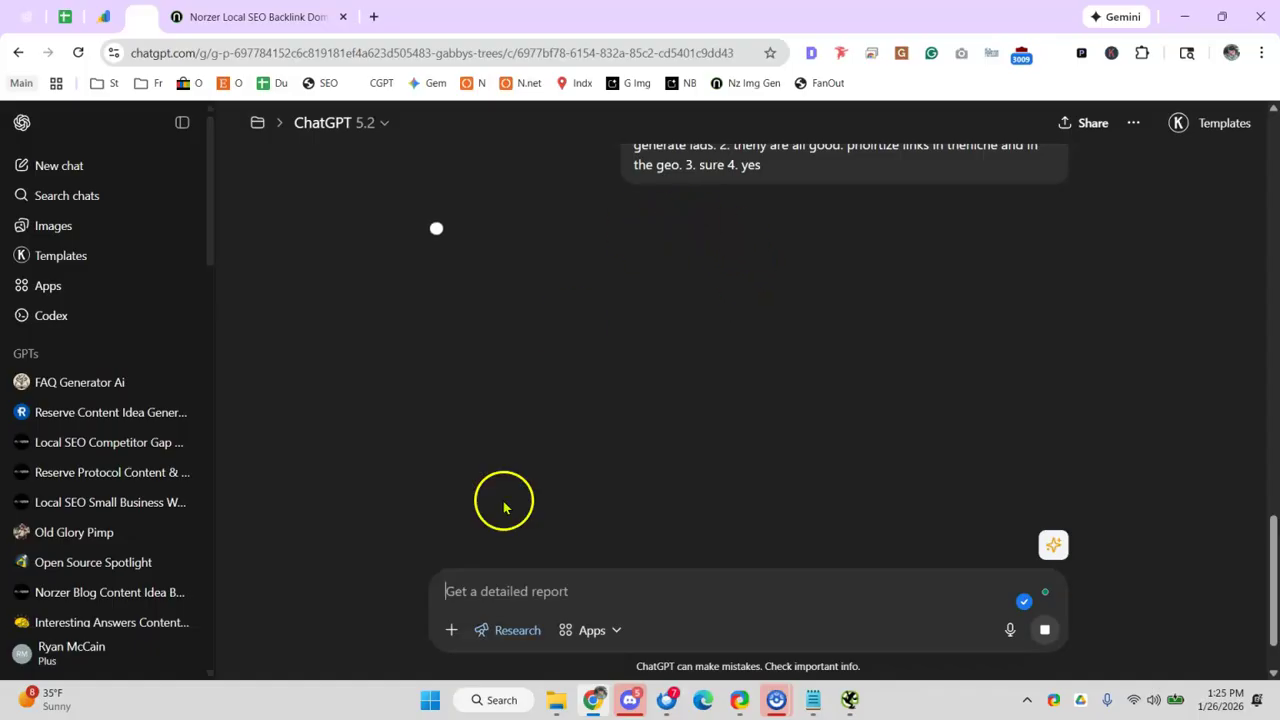
{"action": "left_click", "coordinate": [552, 705]}
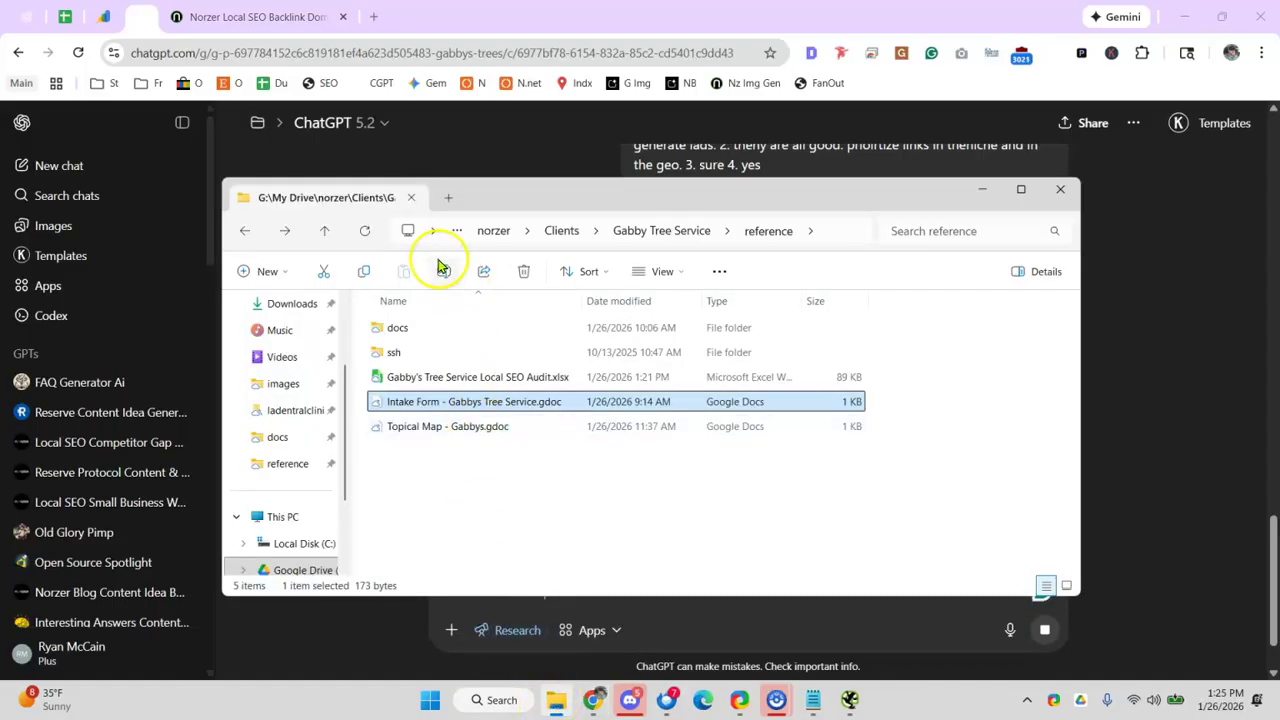
- In File Explorer, go up to Clients and open the mizakandpacetti.com client folder
{"action": "left_click", "coordinate": [567, 236]}
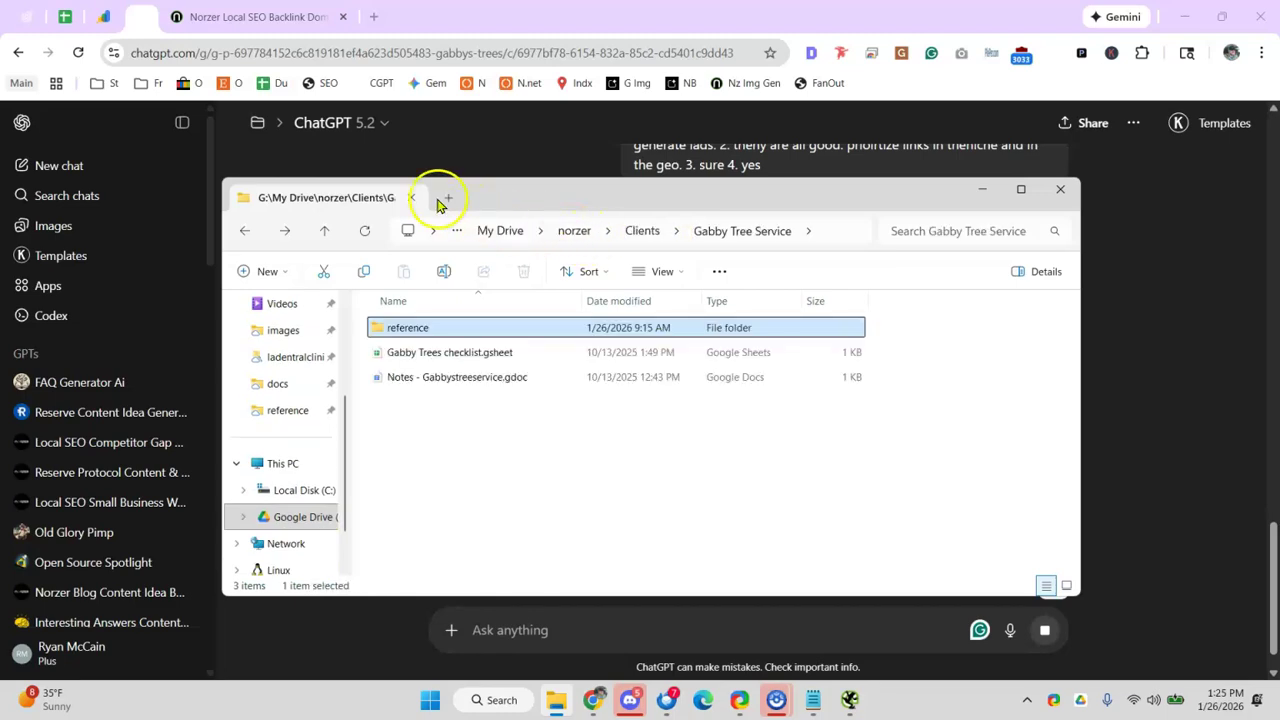
{"action": "left_click", "coordinate": [645, 234]}
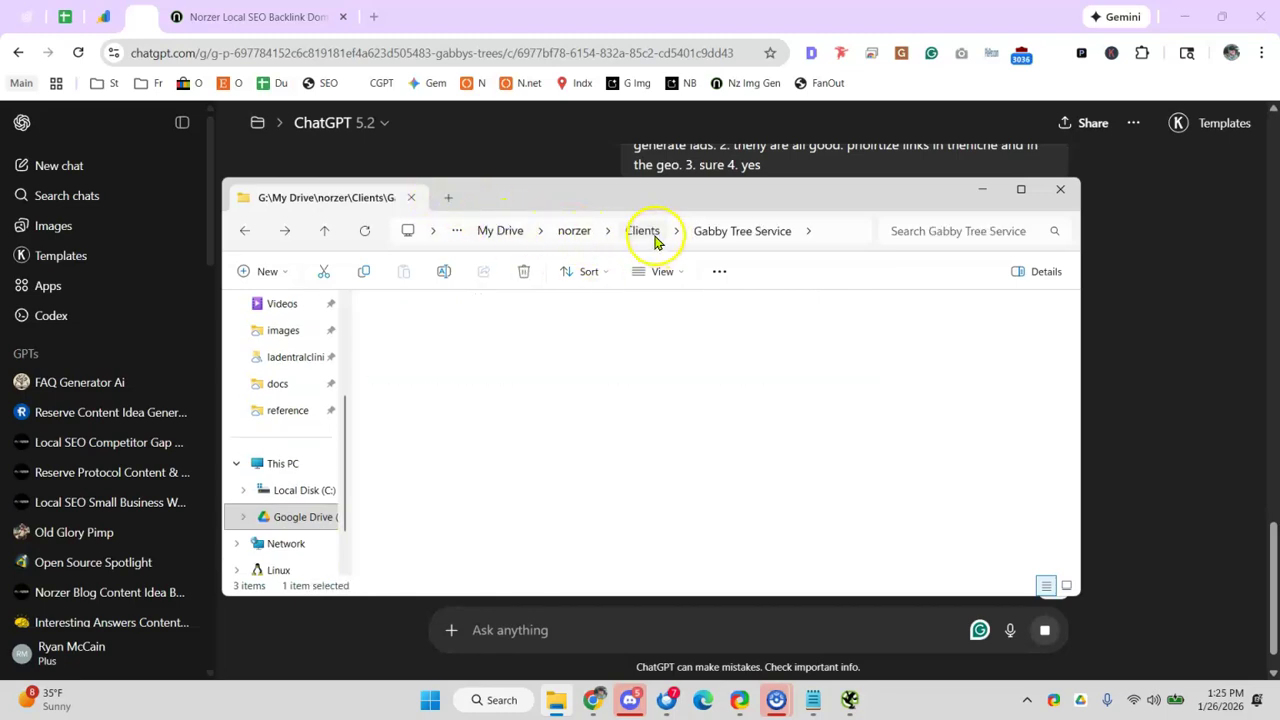
{"action": "left_click", "coordinate": [458, 400]}
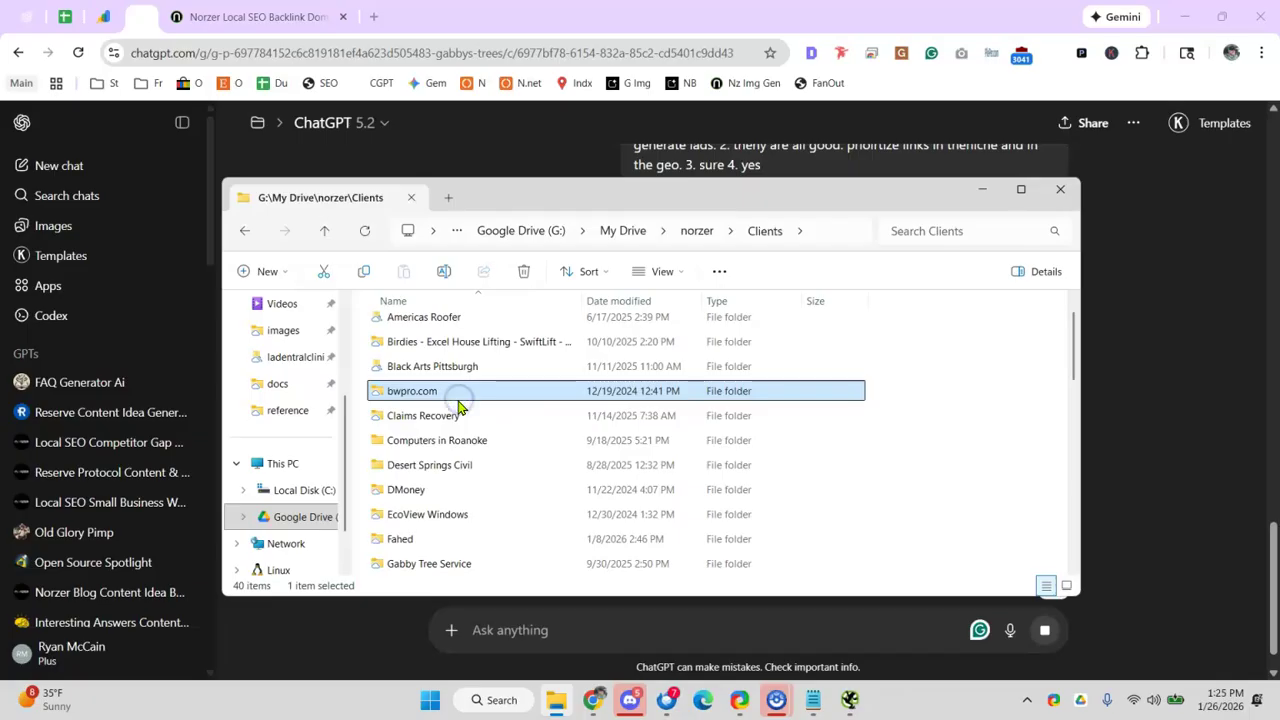
{"action": "key", "text": "m"}
{"action": "left_click", "coordinate": [454, 351]}
{"action": "left_click", "coordinate": [448, 378]}
{"action": "double_click", "coordinate": [448, 380]}
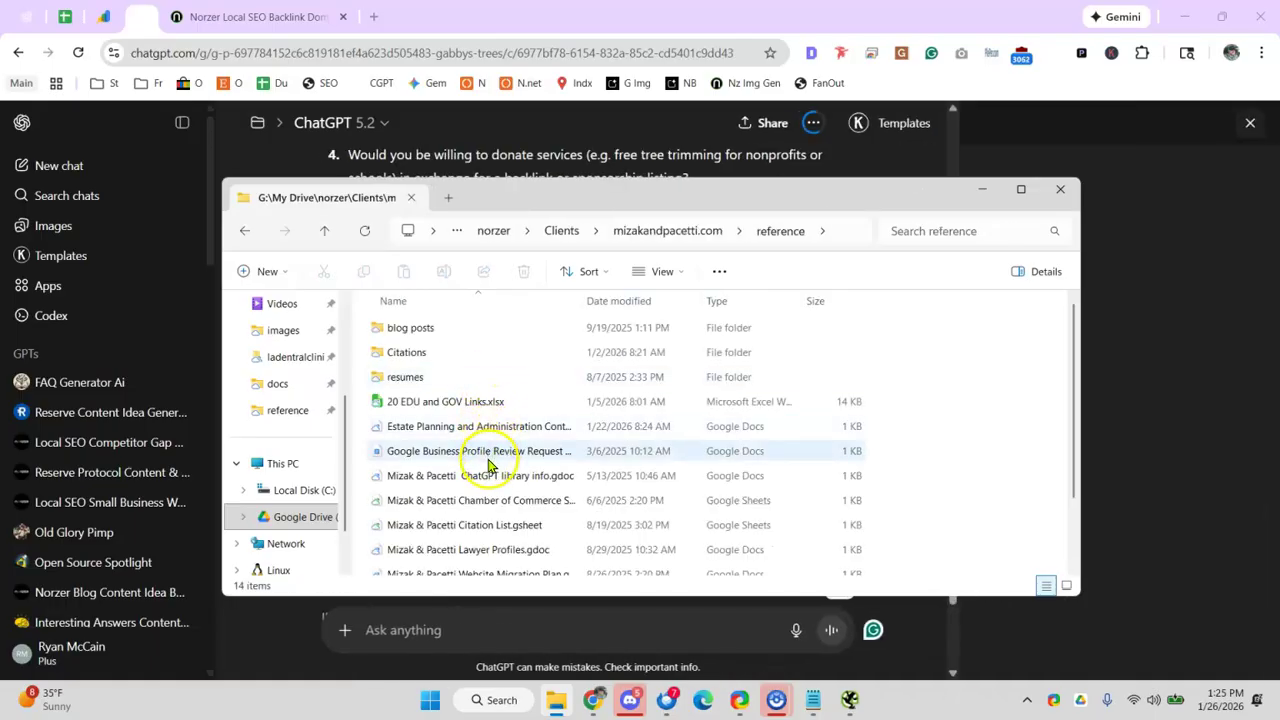
- Open its blog posts folder, then return to the ChatGPT deep research chat
{"action": "scroll", "coordinate": [500, 485], "scroll_direction": "down", "scroll_amount": 2}
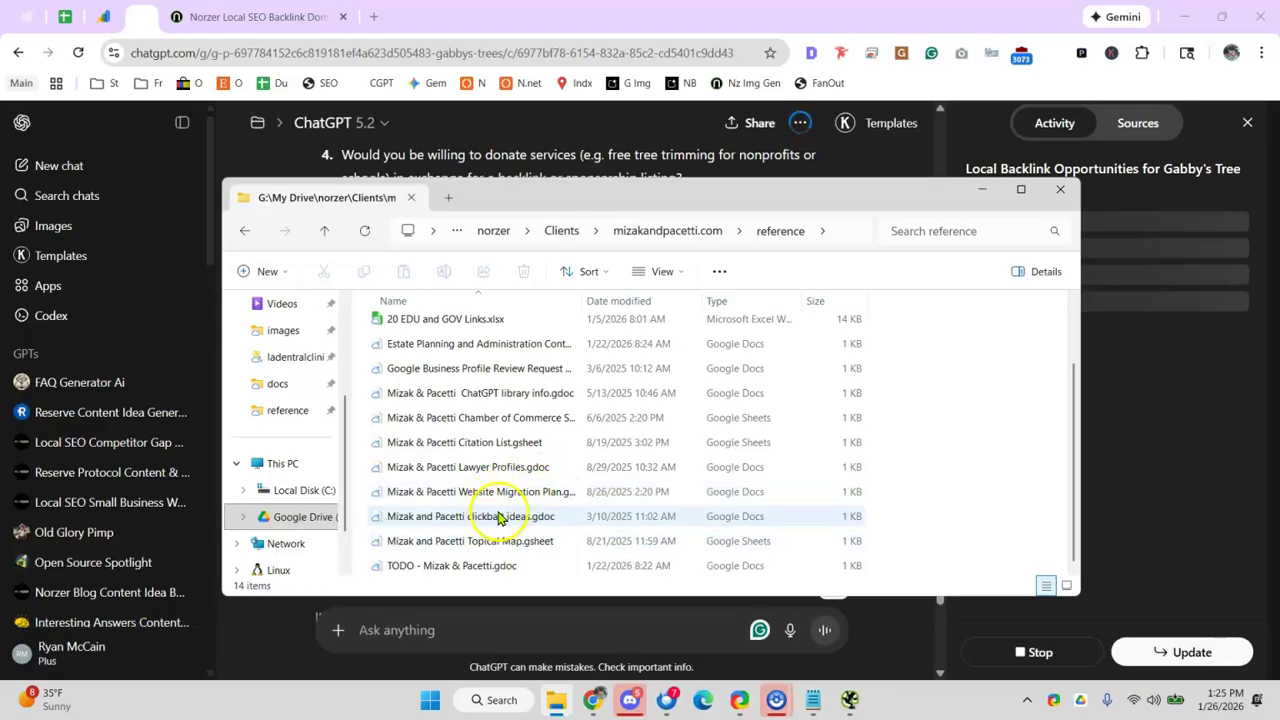
{"action": "scroll", "coordinate": [480, 413], "scroll_direction": "up", "scroll_amount": 1}
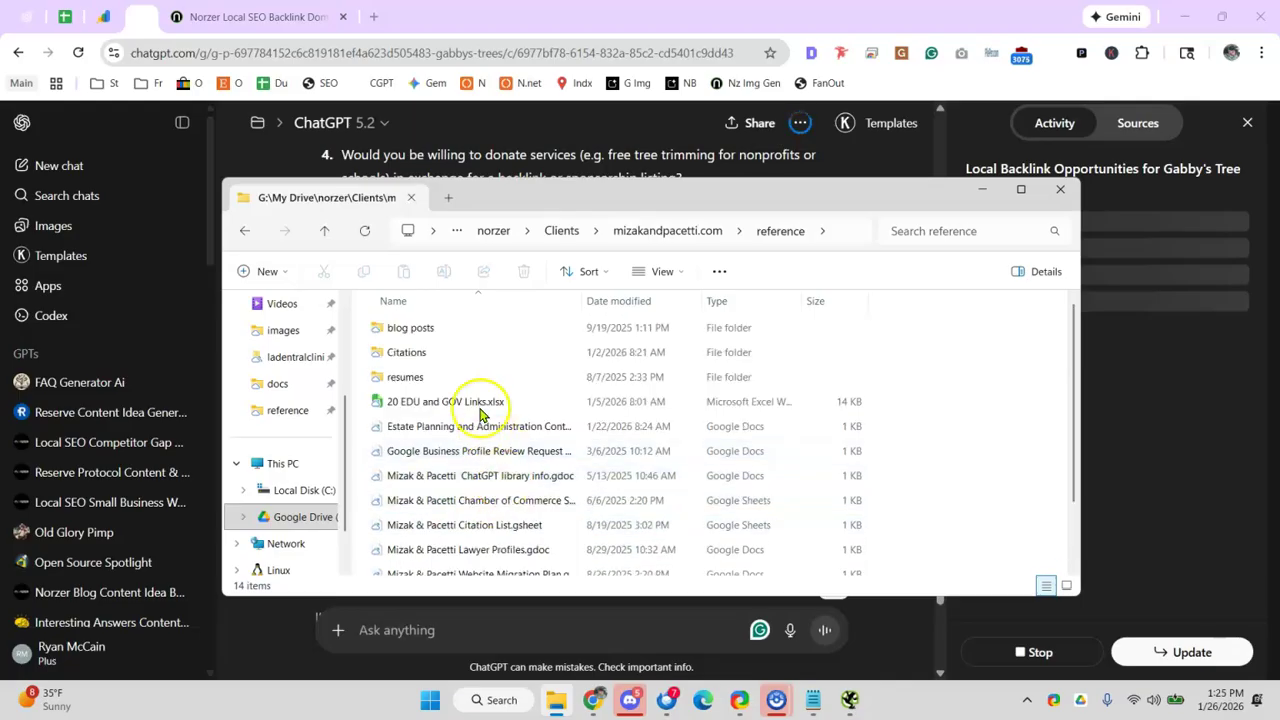
{"action": "double_click", "coordinate": [443, 334]}
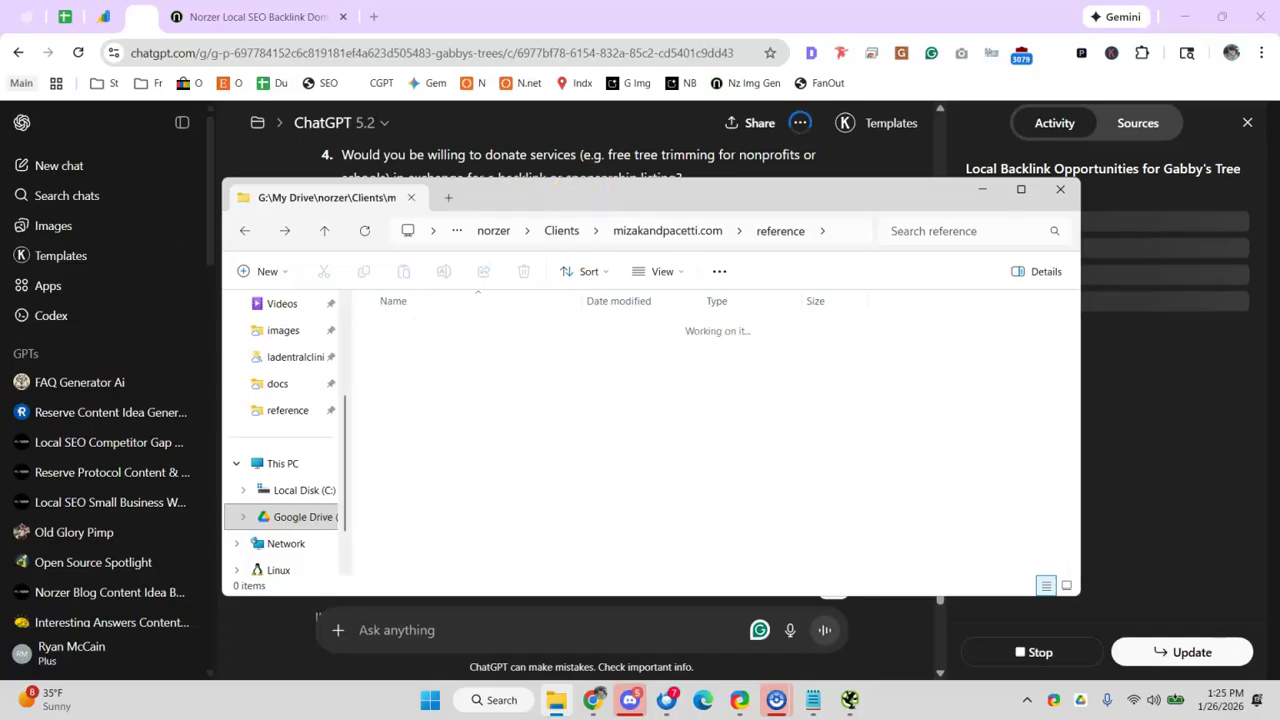
{"action": "left_click", "coordinate": [707, 155]}
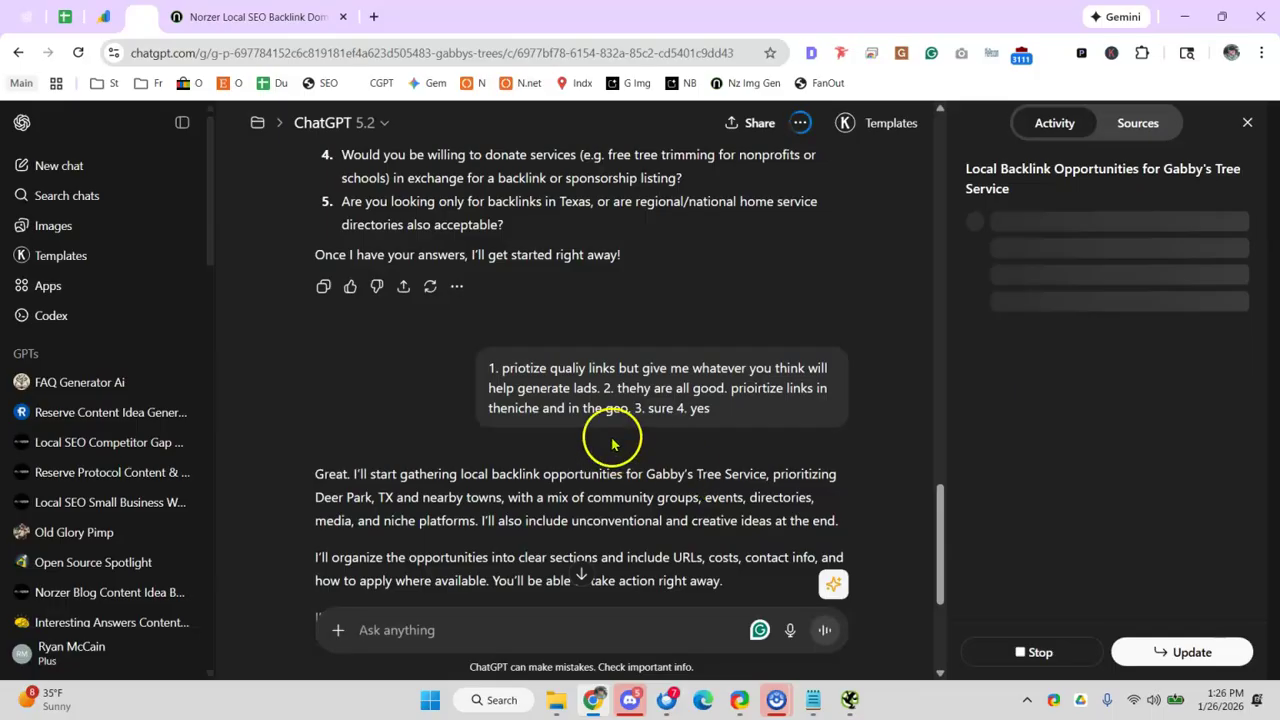
{"action": "scroll", "coordinate": [637, 378], "scroll_direction": "down", "scroll_amount": 2}
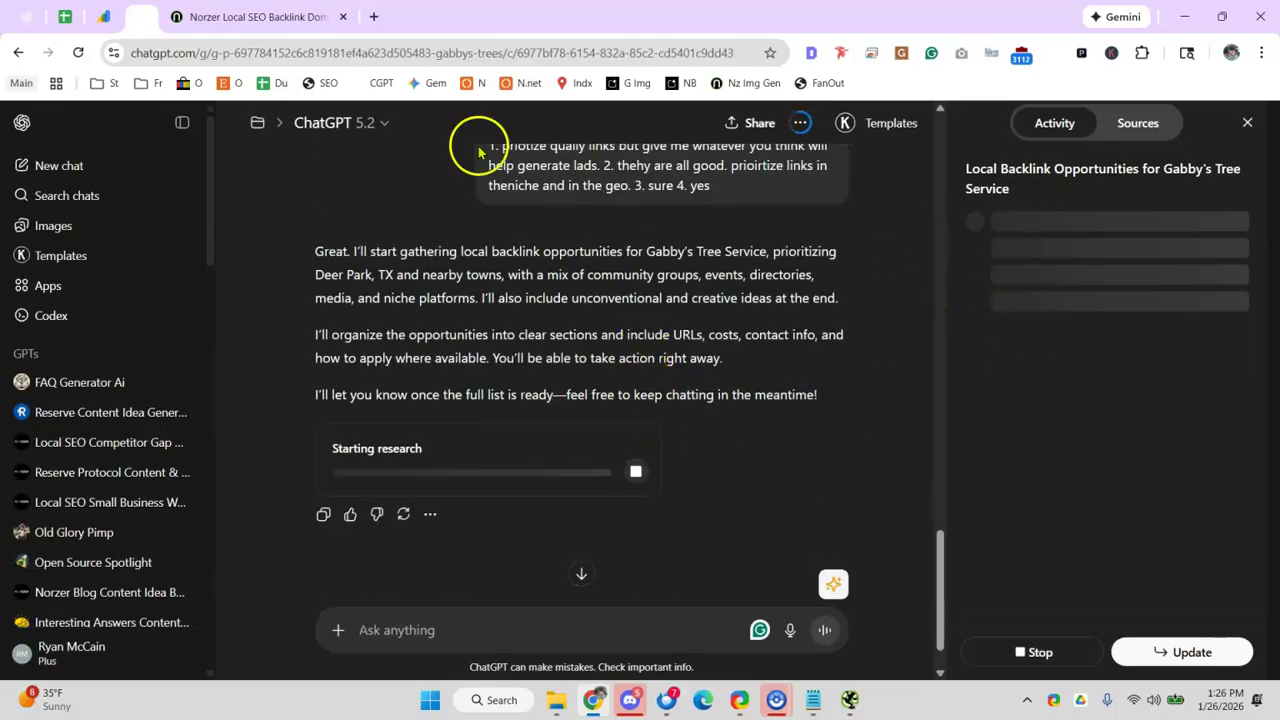
- Mark C105 (Site:reddit + keyword observations) and B106 (Favicon) with an x
{"action": "left_click", "coordinate": [64, 16]}
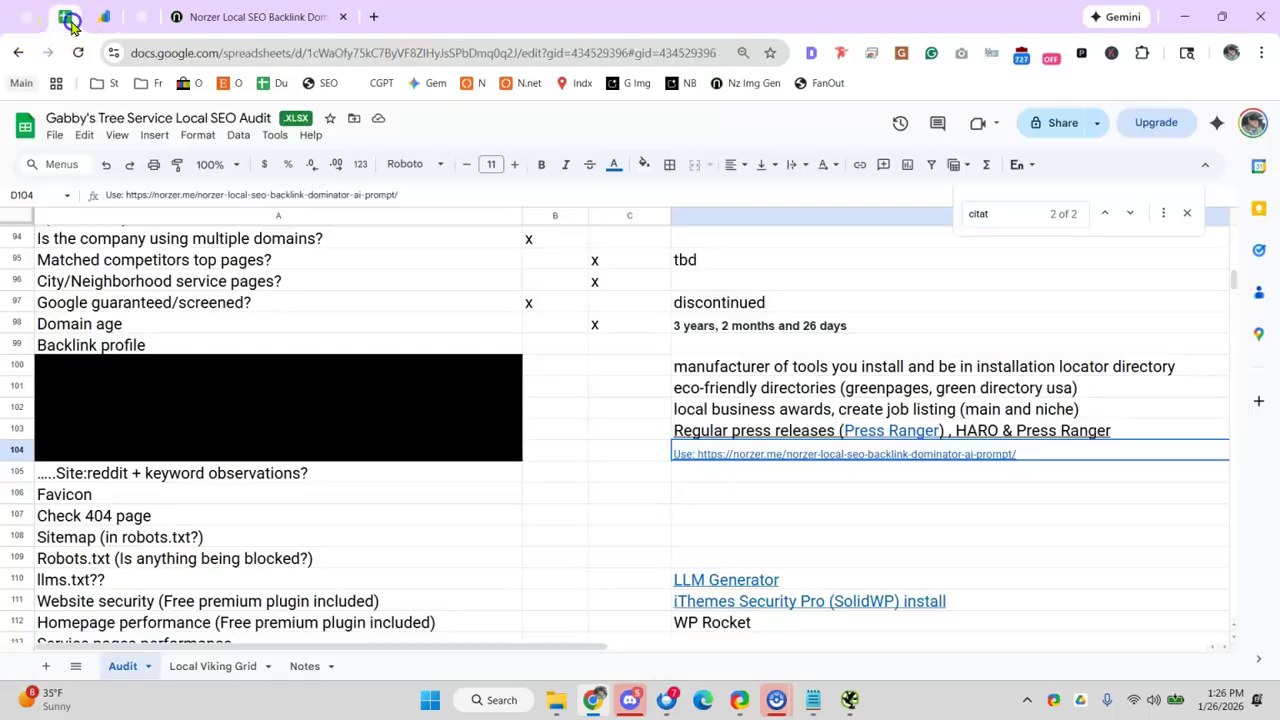
{"action": "left_click", "coordinate": [652, 497]}
{"action": "left_click", "coordinate": [265, 478]}
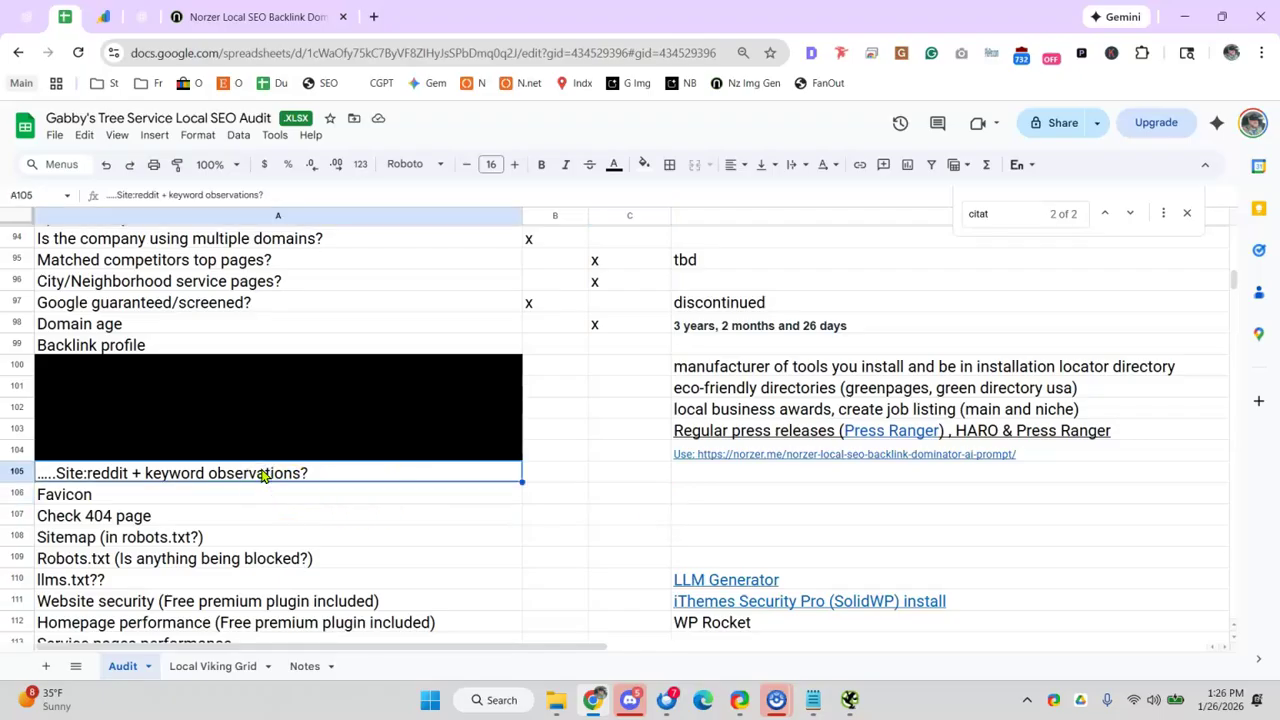
{"action": "left_click", "coordinate": [263, 475]}
{"action": "left_click", "coordinate": [605, 483]}
{"action": "type", "text": "x"}
{"action": "left_click", "coordinate": [470, 496]}
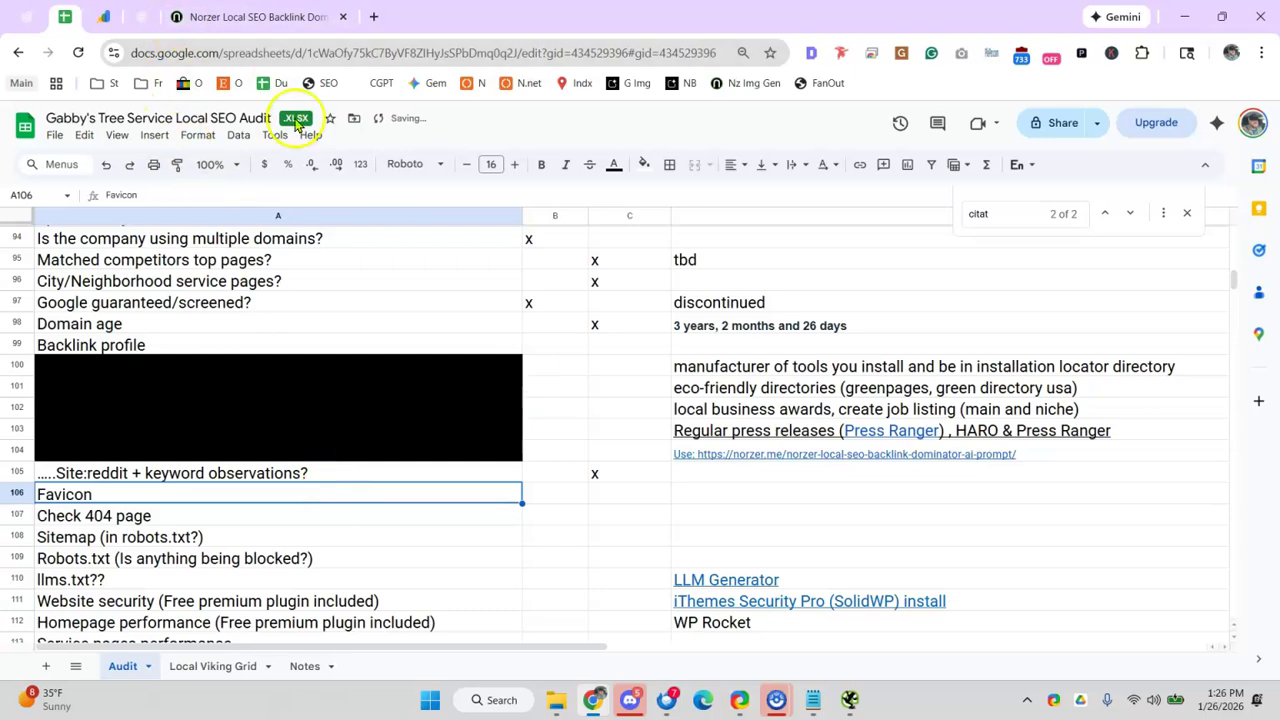
{"action": "left_click", "coordinate": [560, 494]}
{"action": "type", "text": "x"}
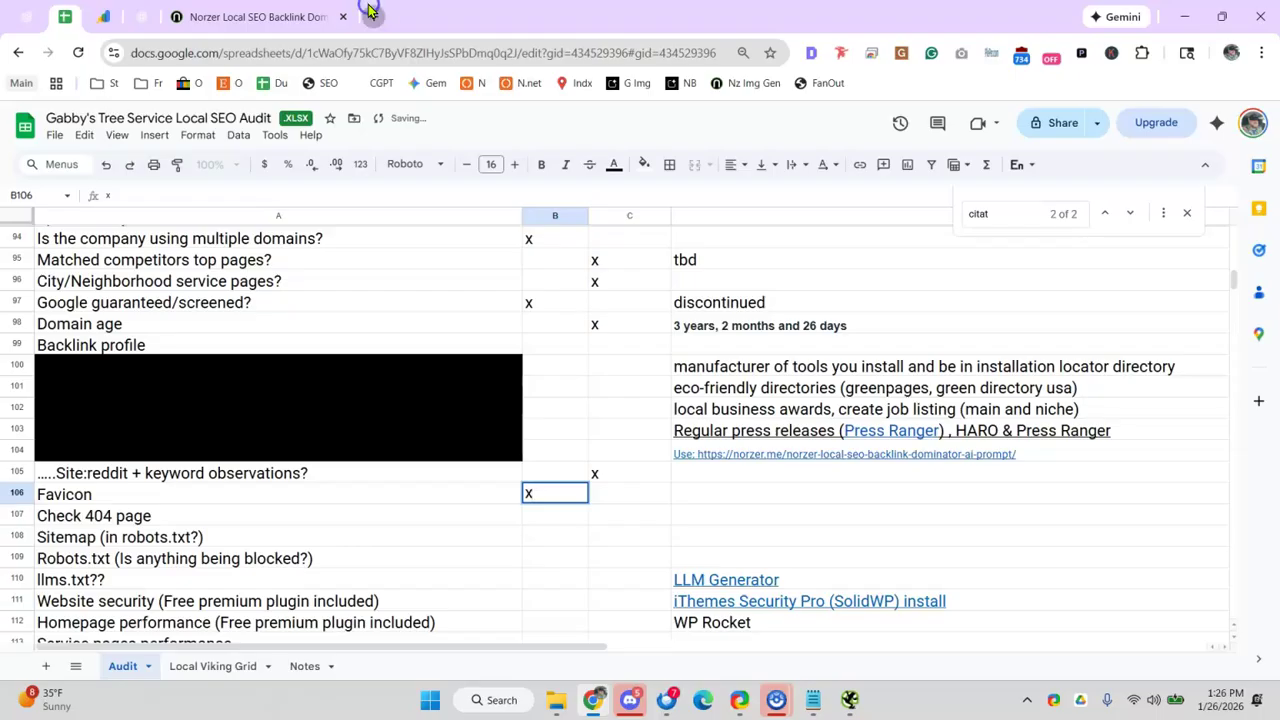
{"action": "left_click", "coordinate": [369, 10]}
- Load gabbystreeservice.net/sfsdf to check the site's 404 page
{"action": "type", "text": "gab"}
{"action": "key", "text": "End"}
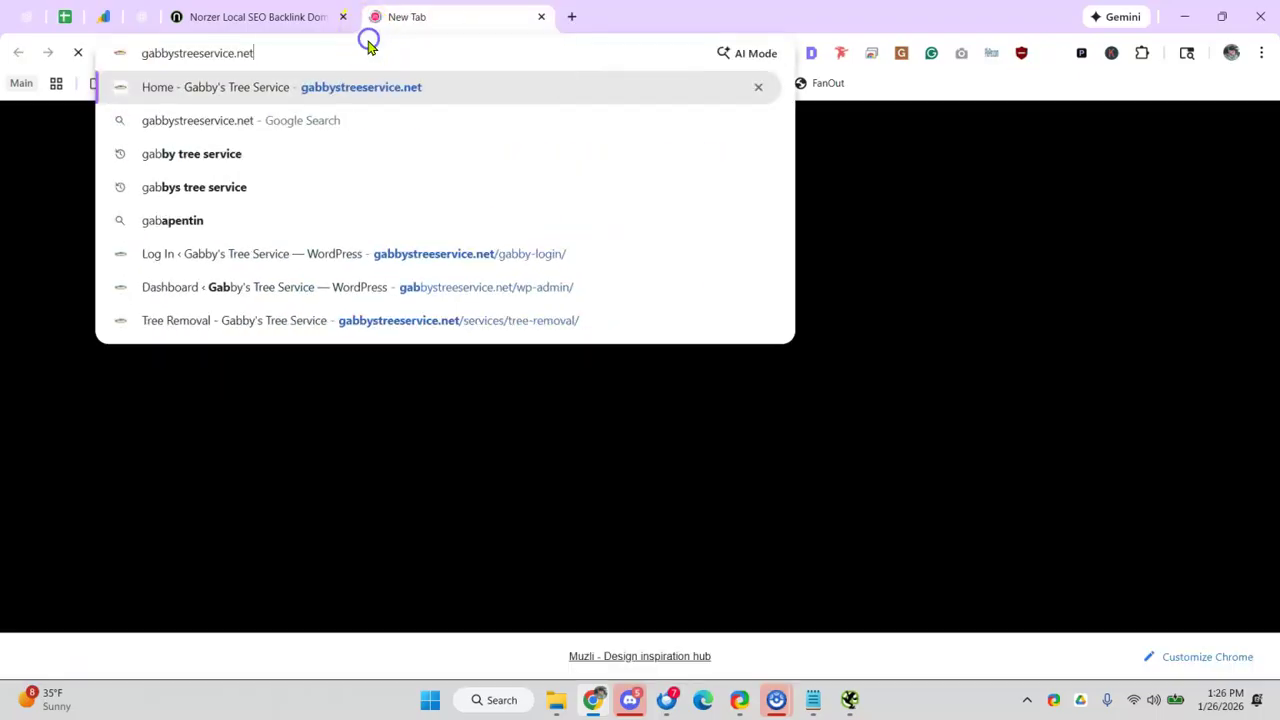
{"action": "type", "text": "/sfsdf"}
{"action": "key", "text": "Return"}
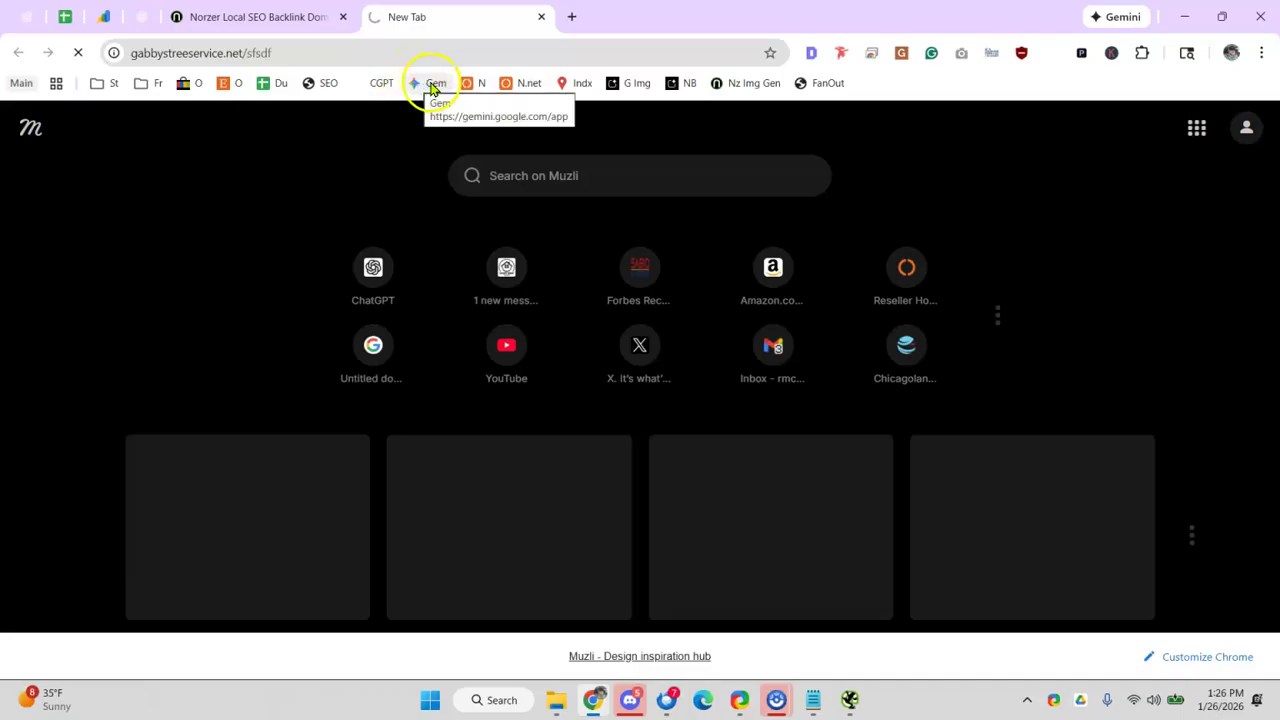
- Close the Norzer backlink tab and return to the audit at cell B107 for the 404 check
{"action": "left_click", "coordinate": [288, 22]}
{"action": "right_click", "coordinate": [286, 20]}
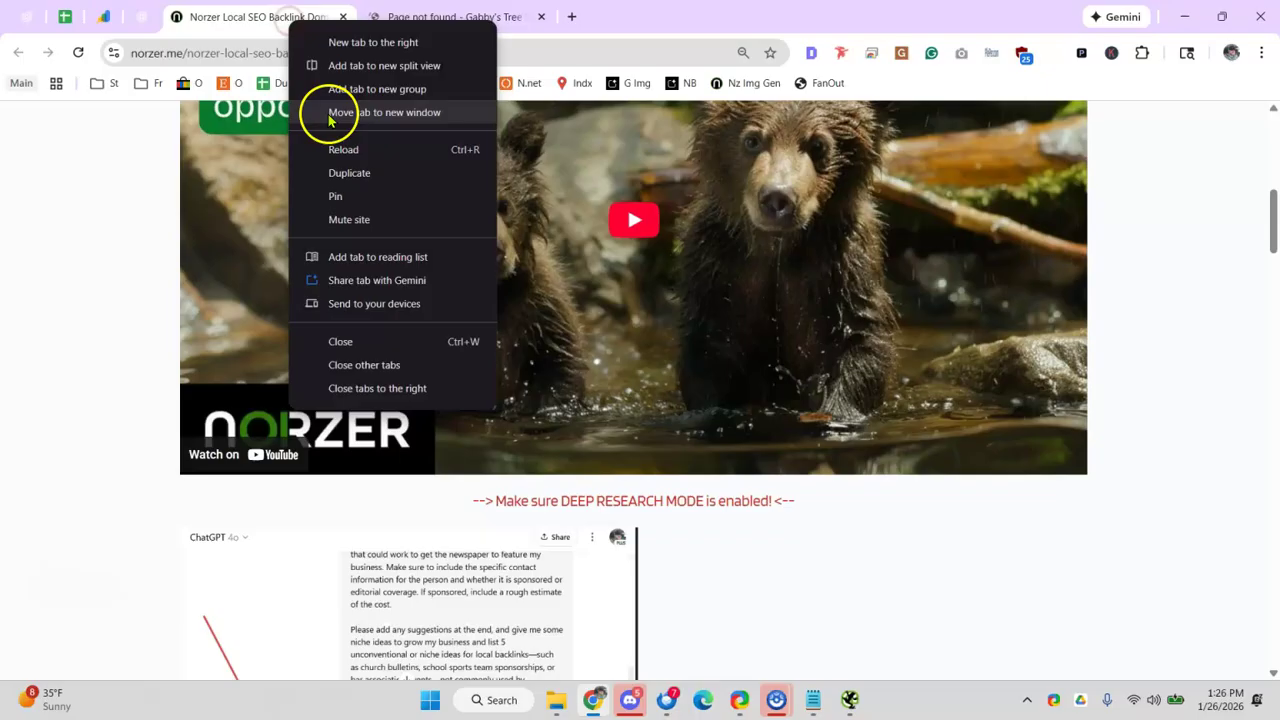
{"action": "left_click", "coordinate": [255, 18]}
{"action": "left_click", "coordinate": [342, 17]}
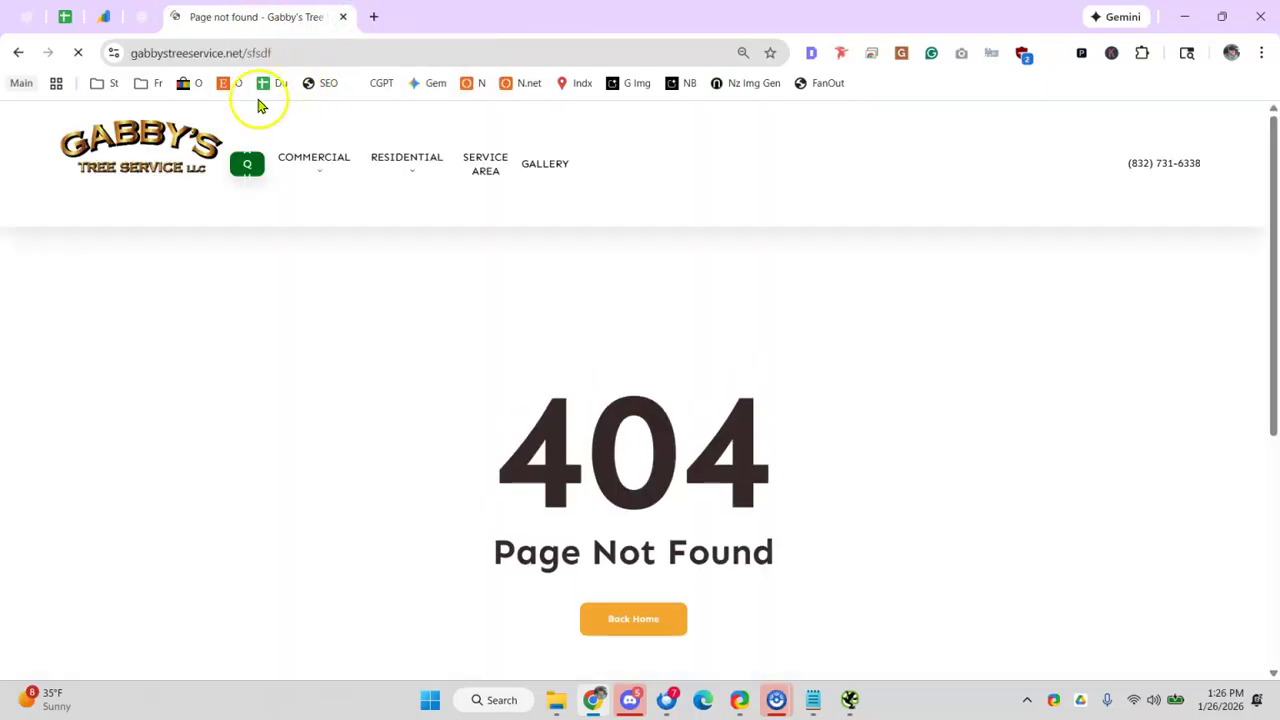
{"action": "left_click", "coordinate": [141, 20]}
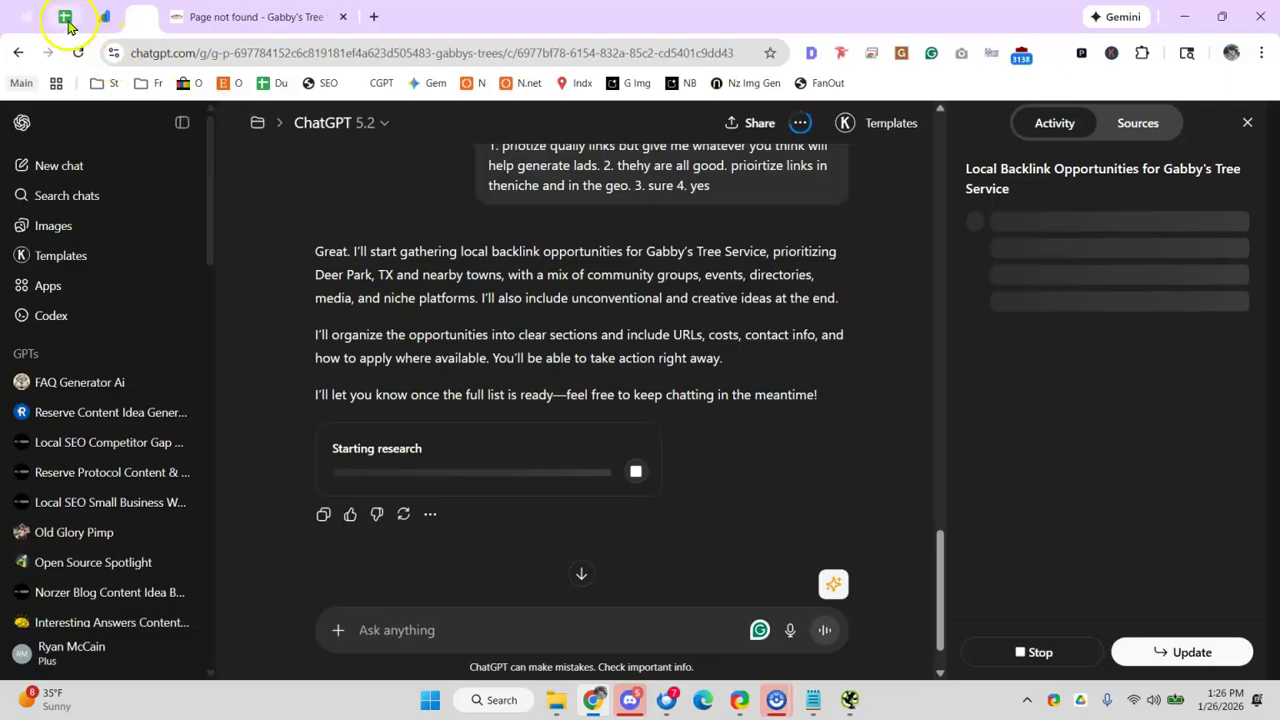
{"action": "left_click", "coordinate": [64, 17]}
{"action": "left_click", "coordinate": [559, 542]}
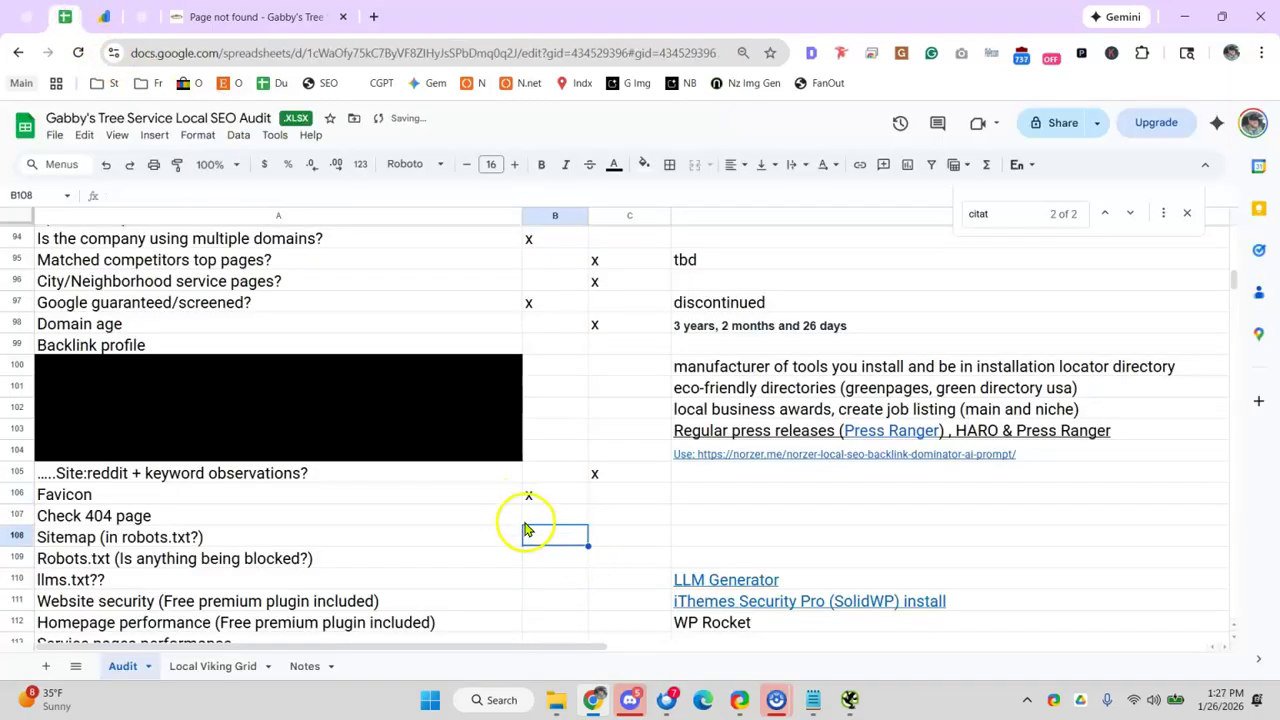
{"action": "left_click", "coordinate": [531, 521]}
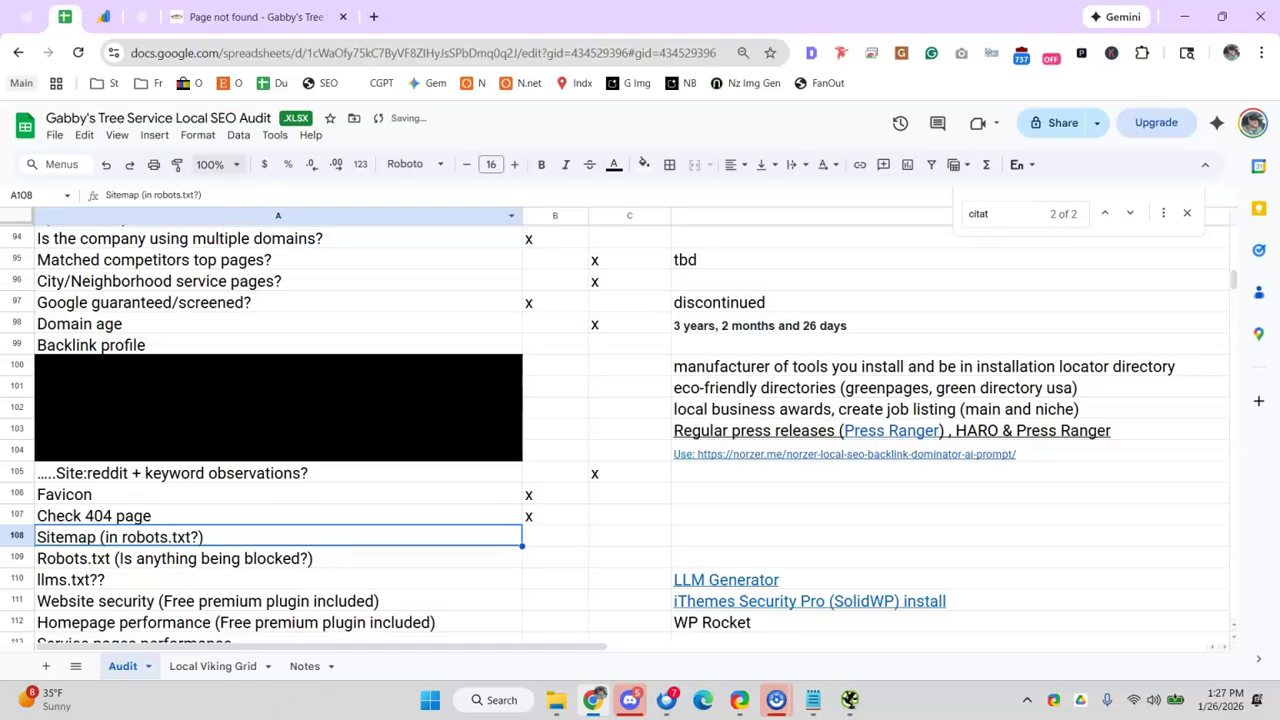
- Replace the bogus path with robots.txt to view gabbystreeservice.net's robots.txt file
{"action": "left_click", "coordinate": [281, 18]}
{"action": "double_click", "coordinate": [257, 53]}
{"action": "type", "text": "robots.txt"}
{"action": "key", "text": "Return"}
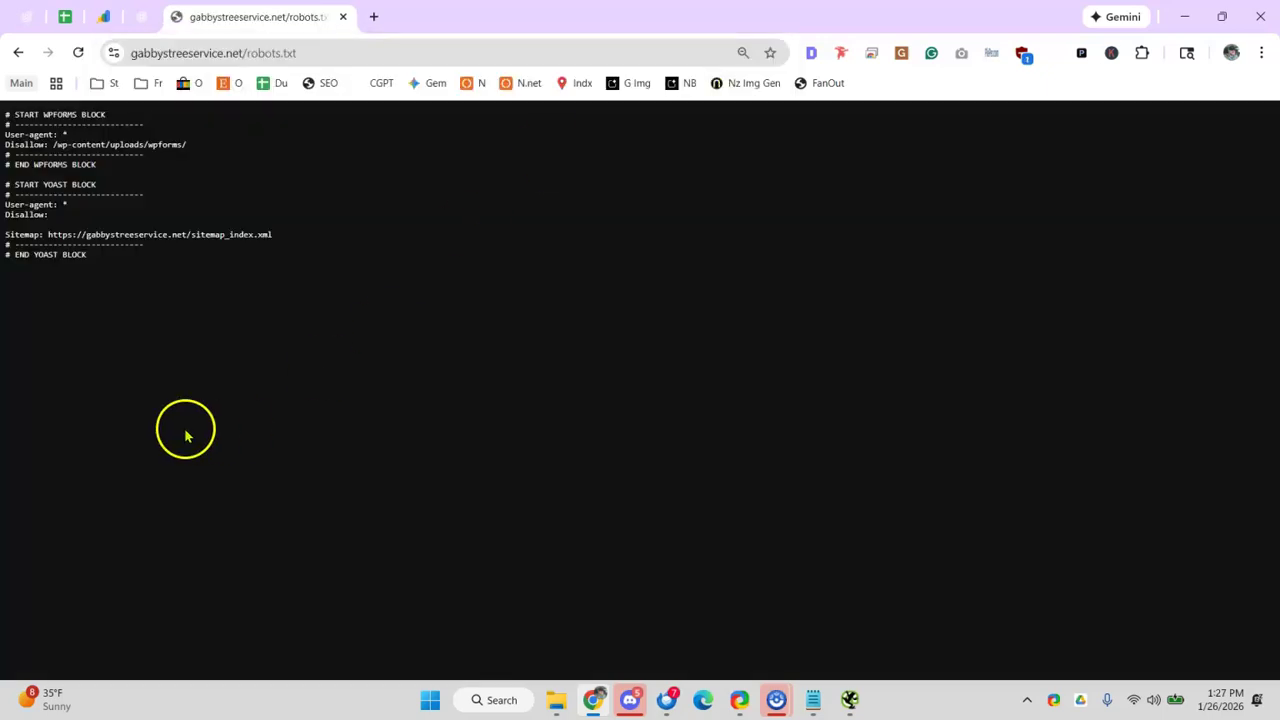
- Zoom into robots.txt, follow its sitemap_index.xml URL and open the page sitemap listing 19 URLs
{"action": "key", "text": "ctrl+plus"}
{"action": "key", "text": "ctrl+plus"}
{"action": "left_click_drag", "start_coordinate": [25, 130], "coordinate": [173, 266]}
{"action": "left_click", "coordinate": [174, 266]}
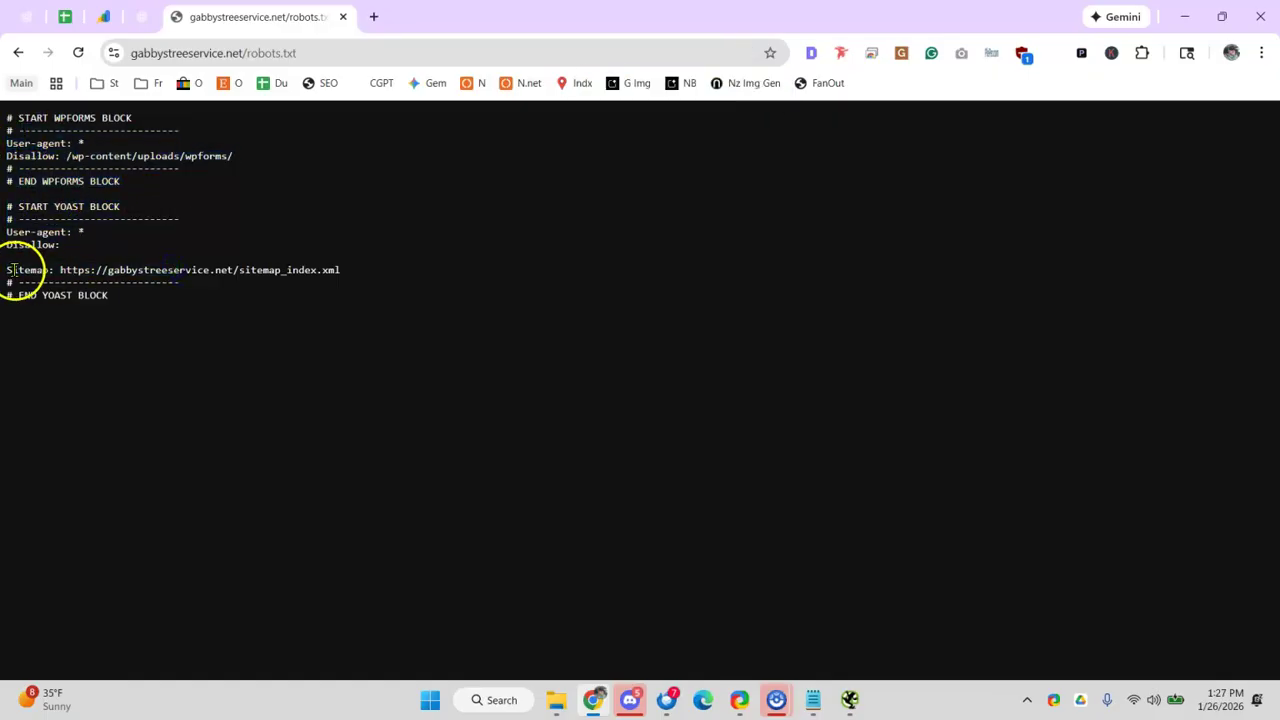
{"action": "left_click_drag", "start_coordinate": [60, 270], "coordinate": [381, 270]}
{"action": "key", "text": "ctrl+c"}
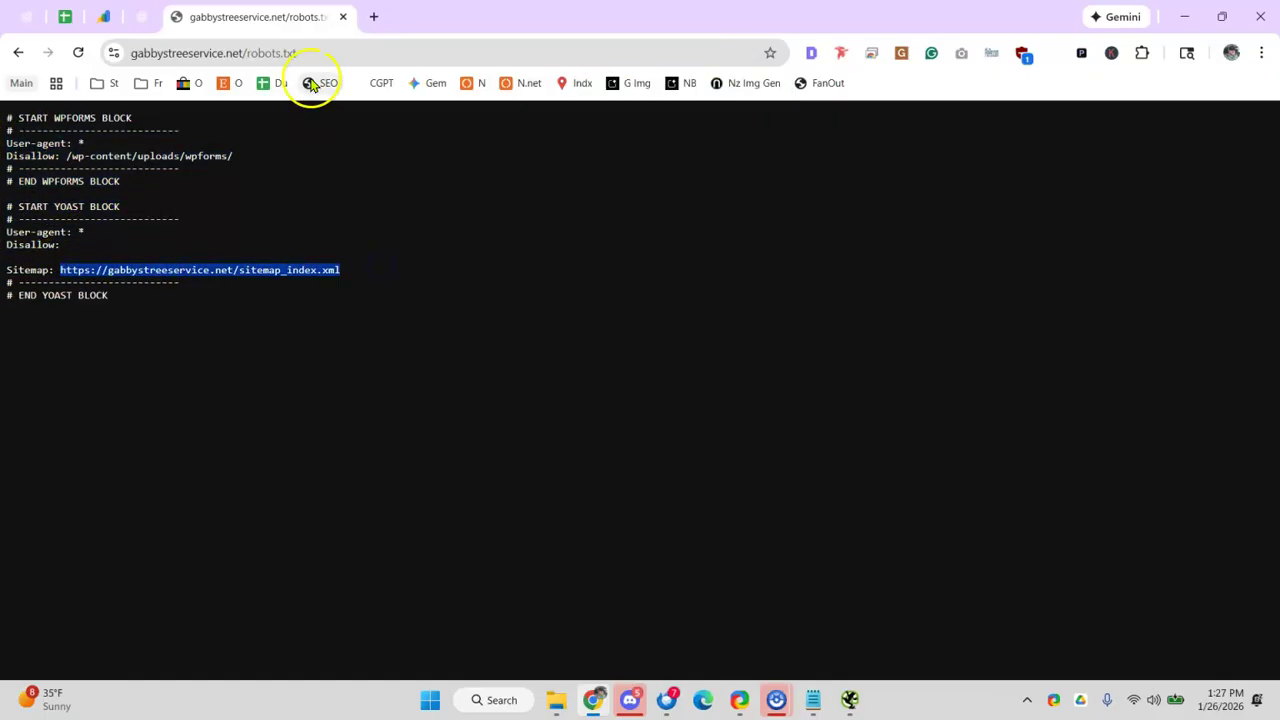
{"action": "left_click", "coordinate": [311, 53]}
{"action": "key", "text": "ctrl+v"}
{"action": "key", "text": "Return"}
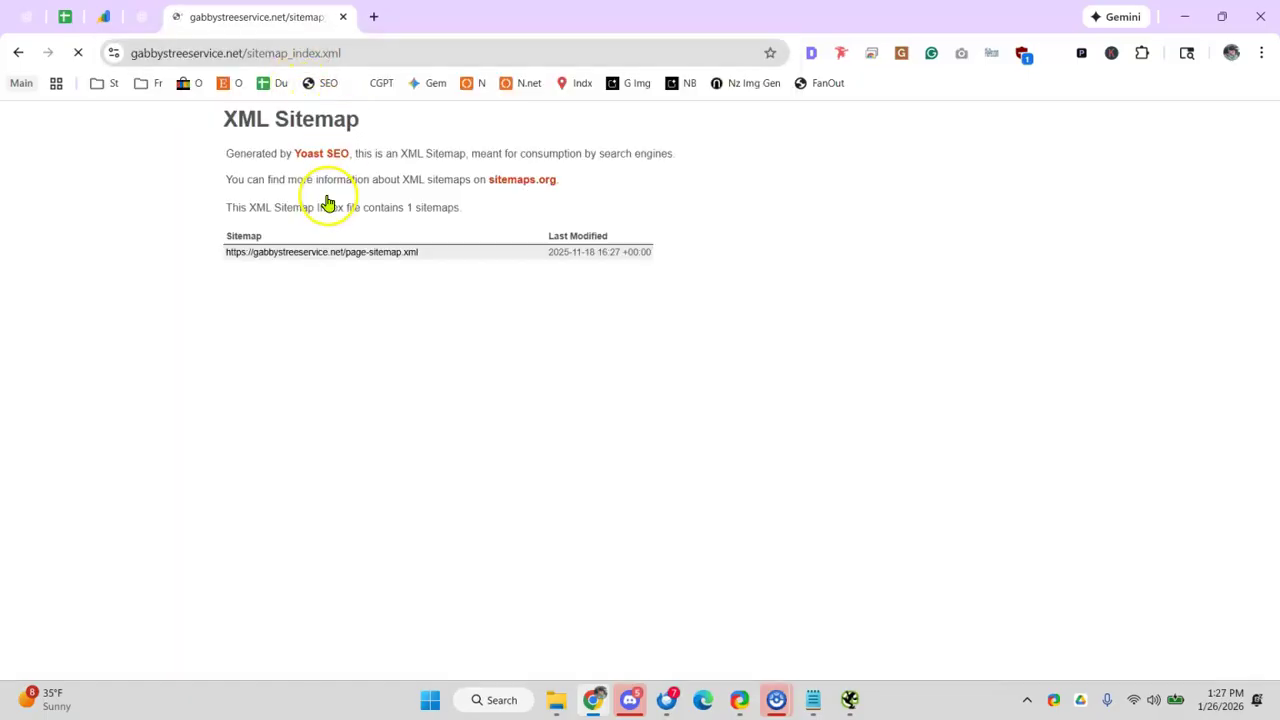
{"action": "left_click", "coordinate": [361, 262]}
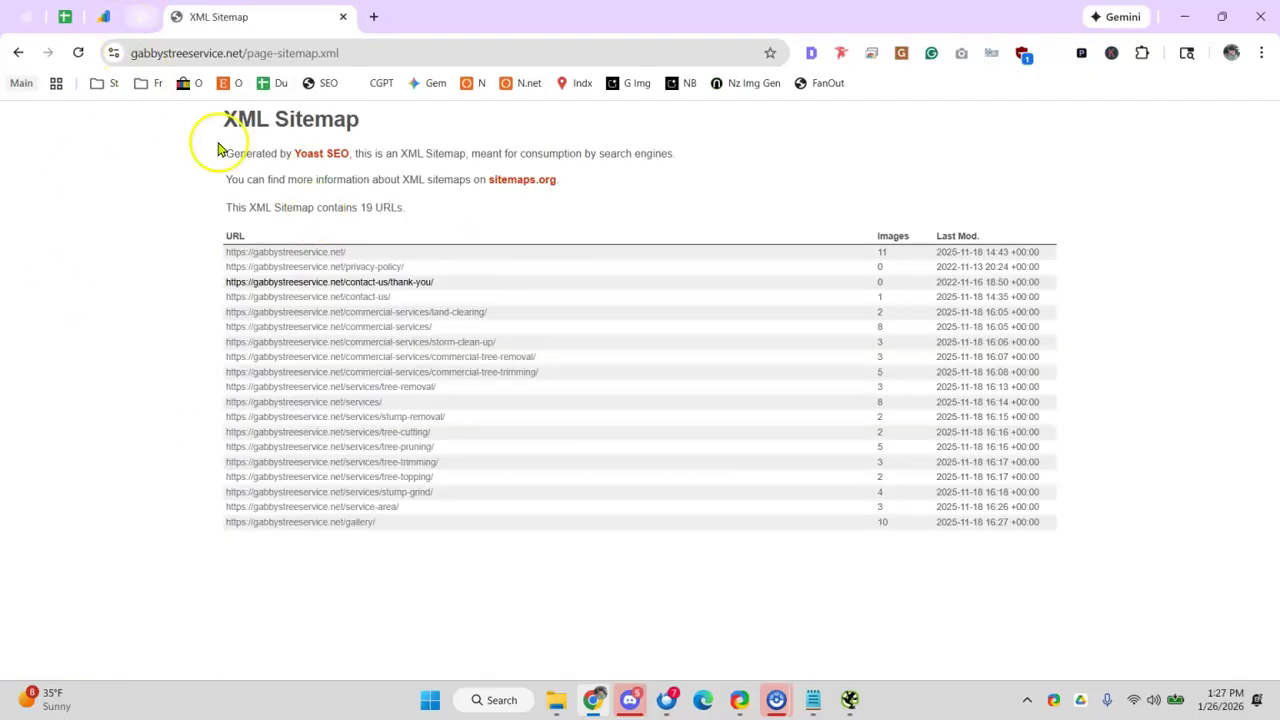
{"action": "left_click", "coordinate": [150, 17]}
- Mark B108 (Sitemap) and B109 (Robots.txt) with an x, then select the llms.txt?? row
{"action": "left_click", "coordinate": [64, 17]}
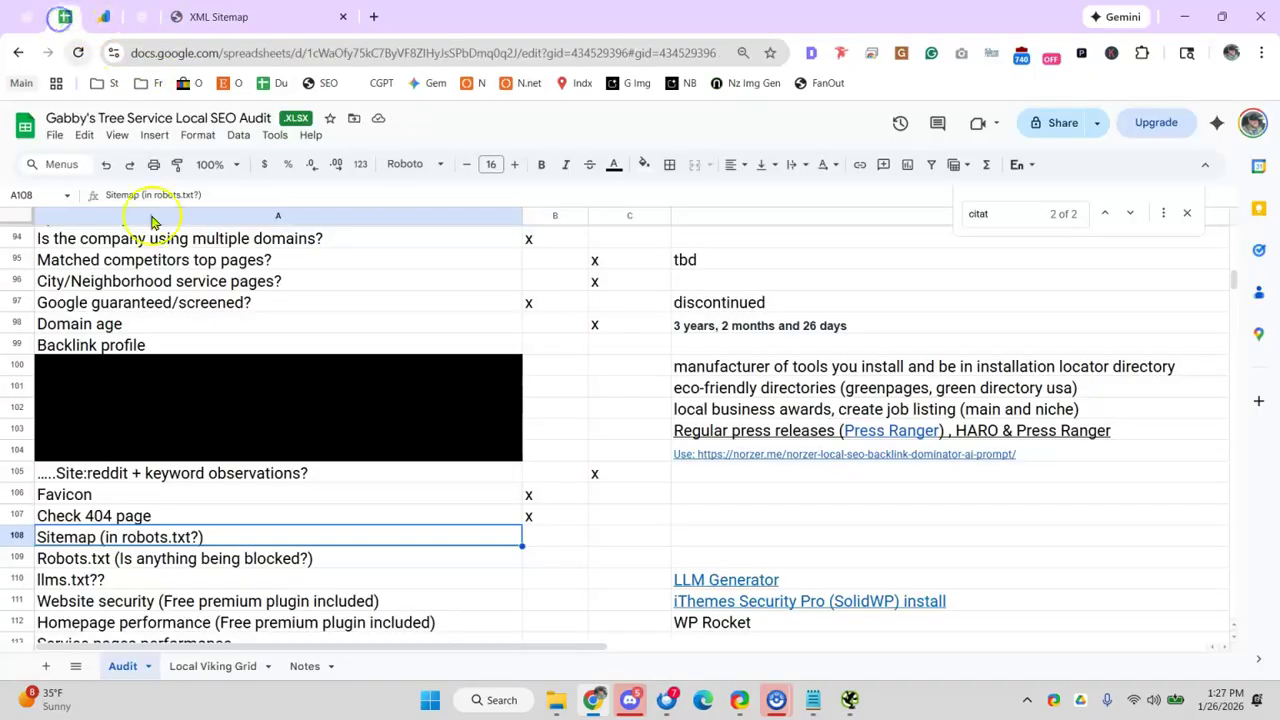
{"action": "left_click", "coordinate": [340, 512]}
{"action": "left_click", "coordinate": [552, 536]}
{"action": "type", "text": "x"}
{"action": "left_click", "coordinate": [541, 565]}
{"action": "type", "text": "x"}
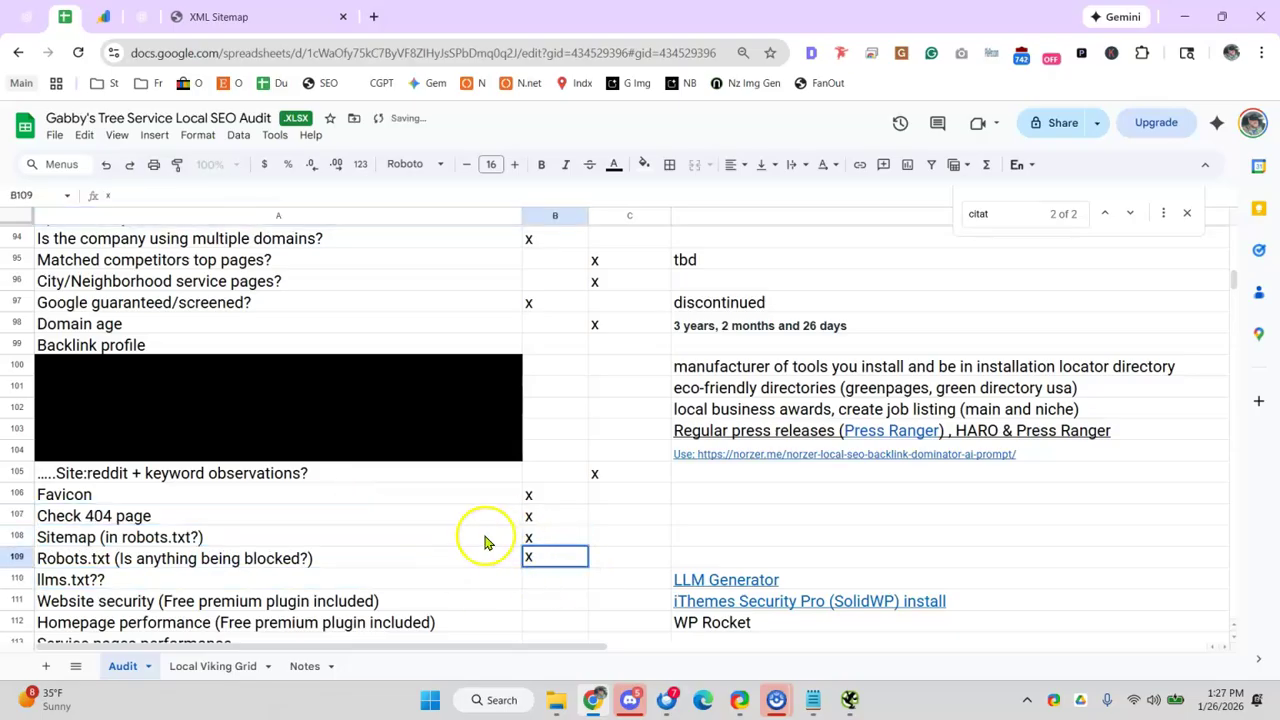
{"action": "left_click", "coordinate": [482, 537]}
{"action": "scroll", "coordinate": [480, 510], "scroll_direction": "down", "scroll_amount": 3}
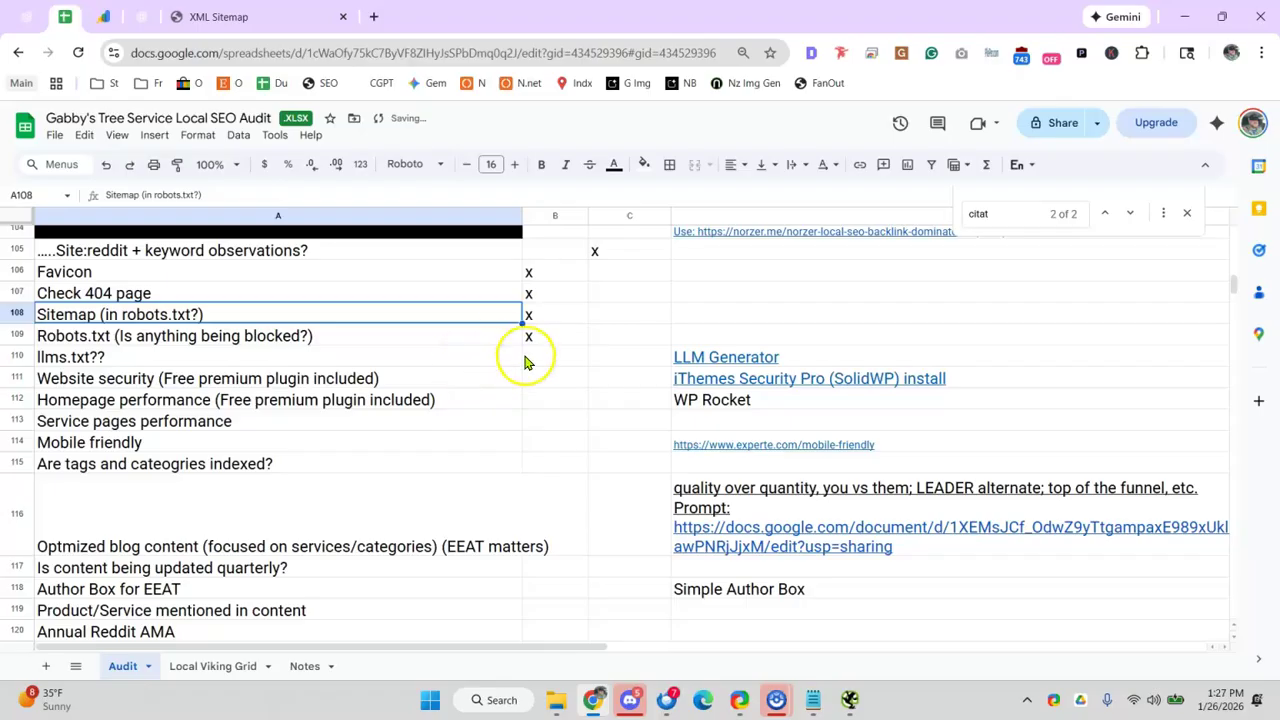
{"action": "left_click", "coordinate": [105, 360]}
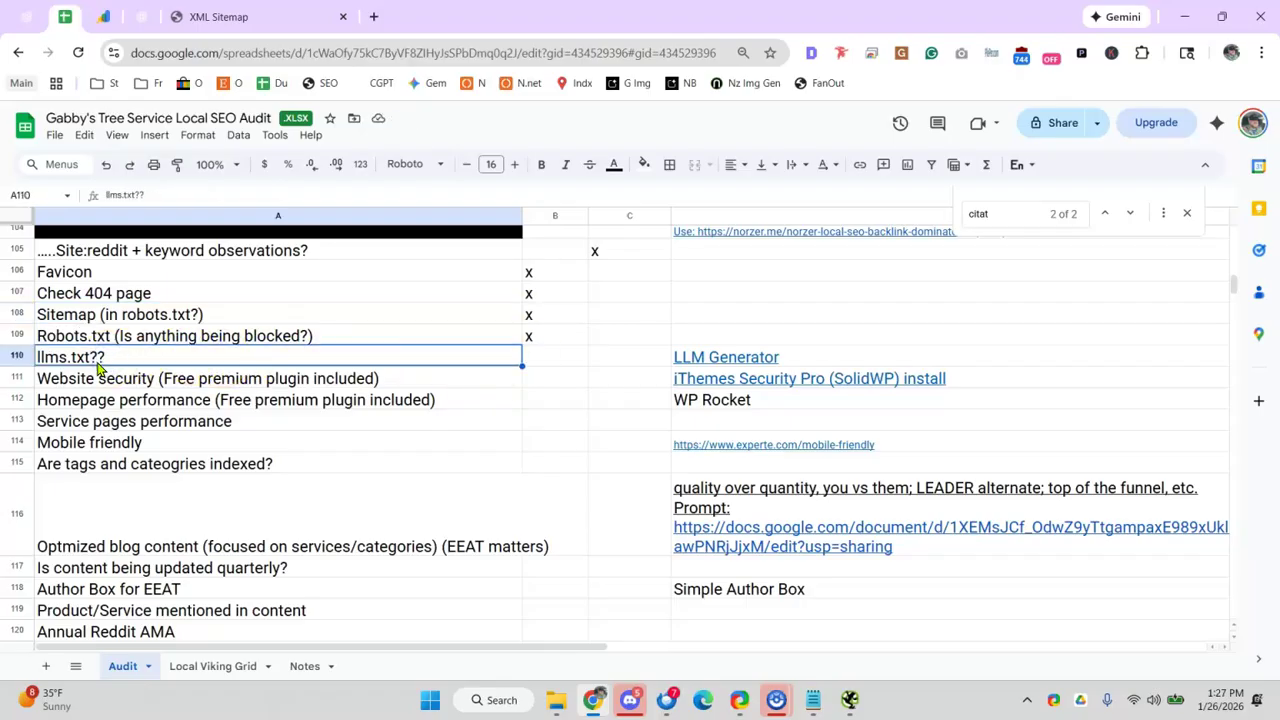
{"action": "left_click", "coordinate": [373, 16]}
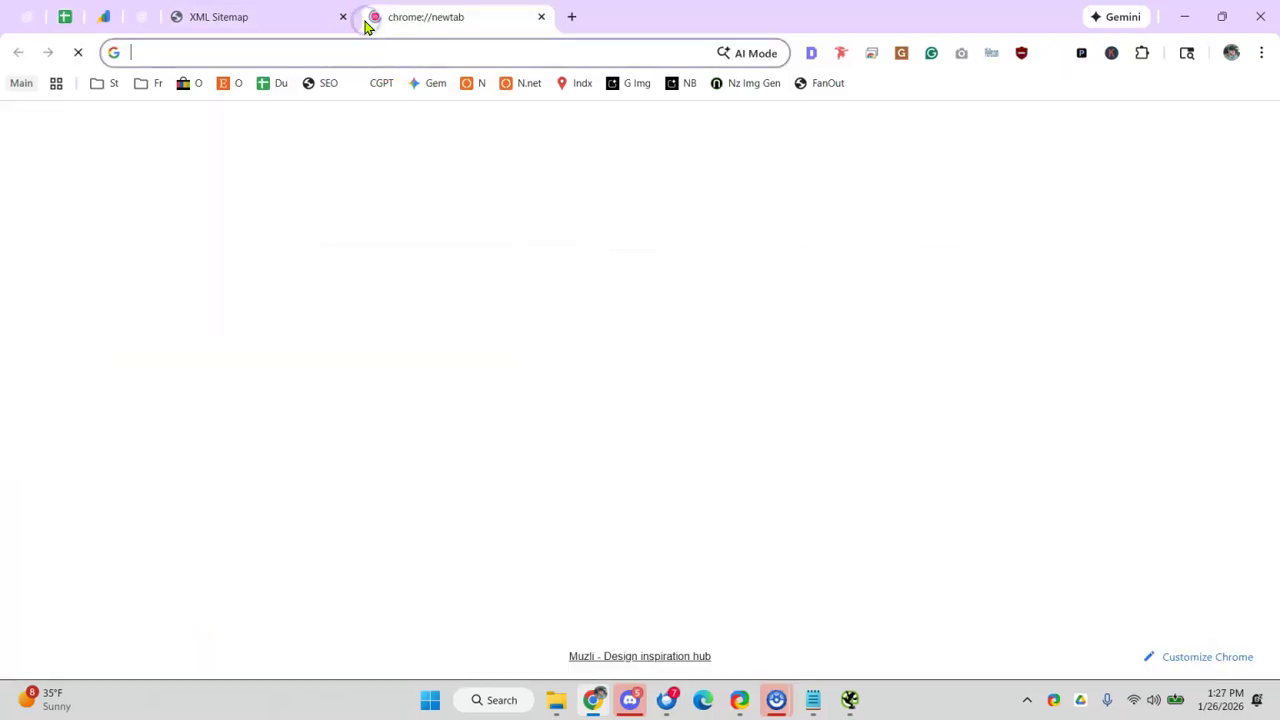
- Load norzer.me/llms.txt and review it as an example llms file
{"action": "type", "text": "norzer"}
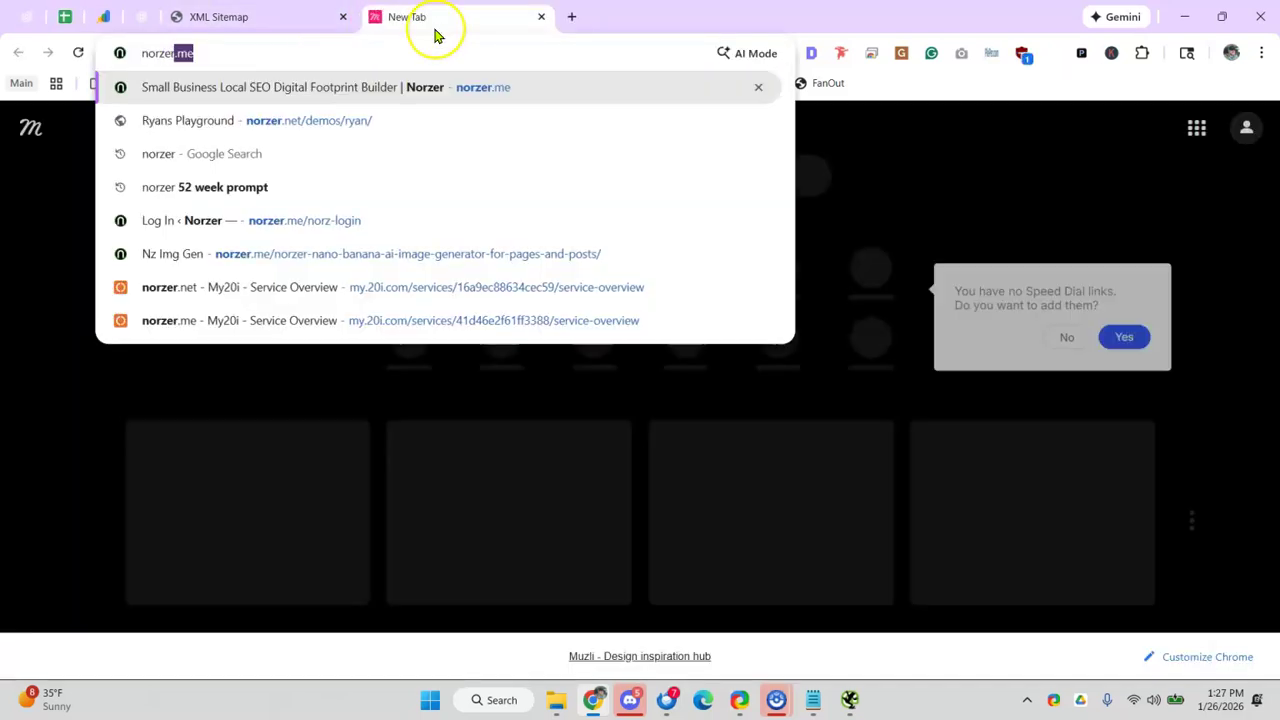
{"action": "type", "text": ".me/"}
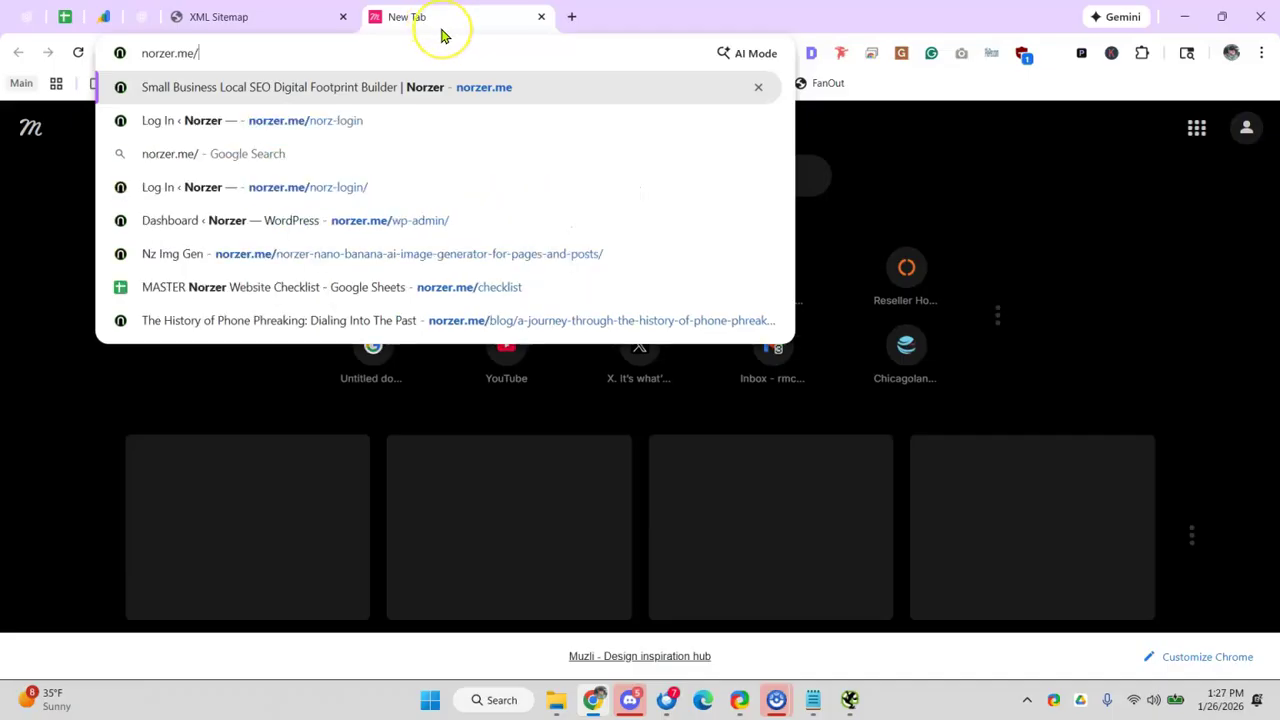
{"action": "type", "text": "llms.txt"}
{"action": "key", "text": "Return"}
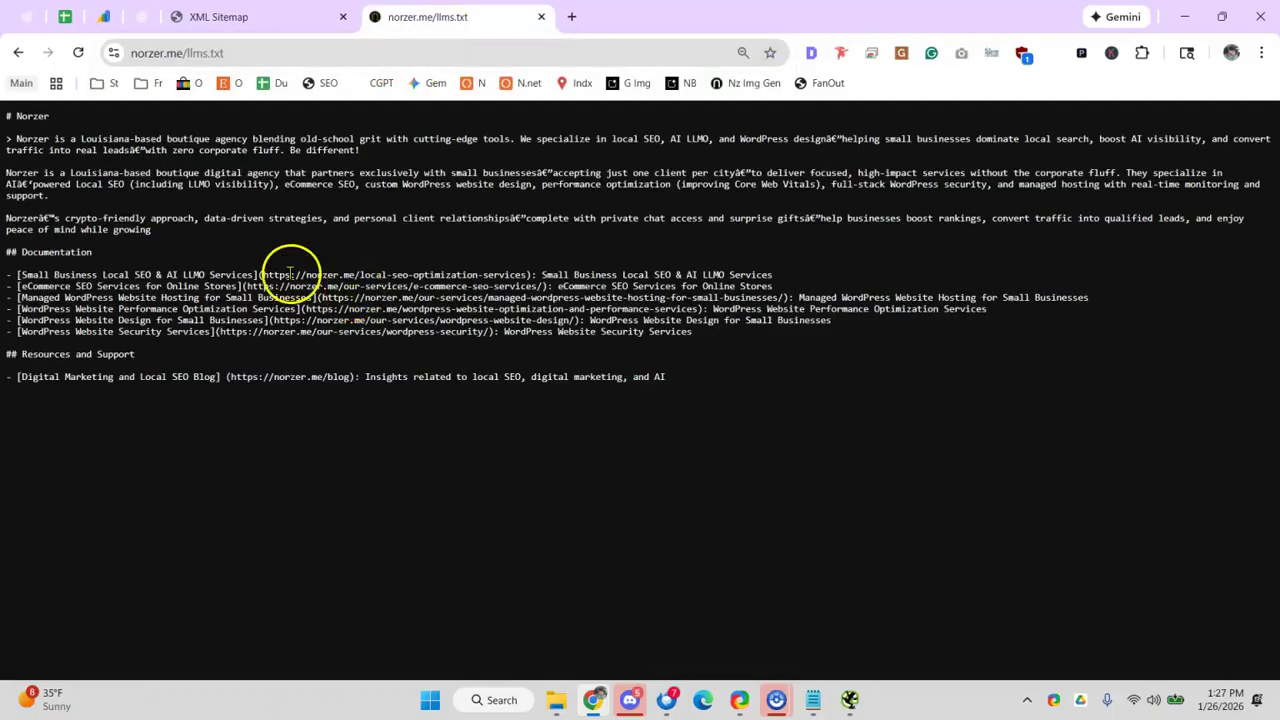
{"action": "left_click_drag", "start_coordinate": [6, 135], "coordinate": [855, 540]}
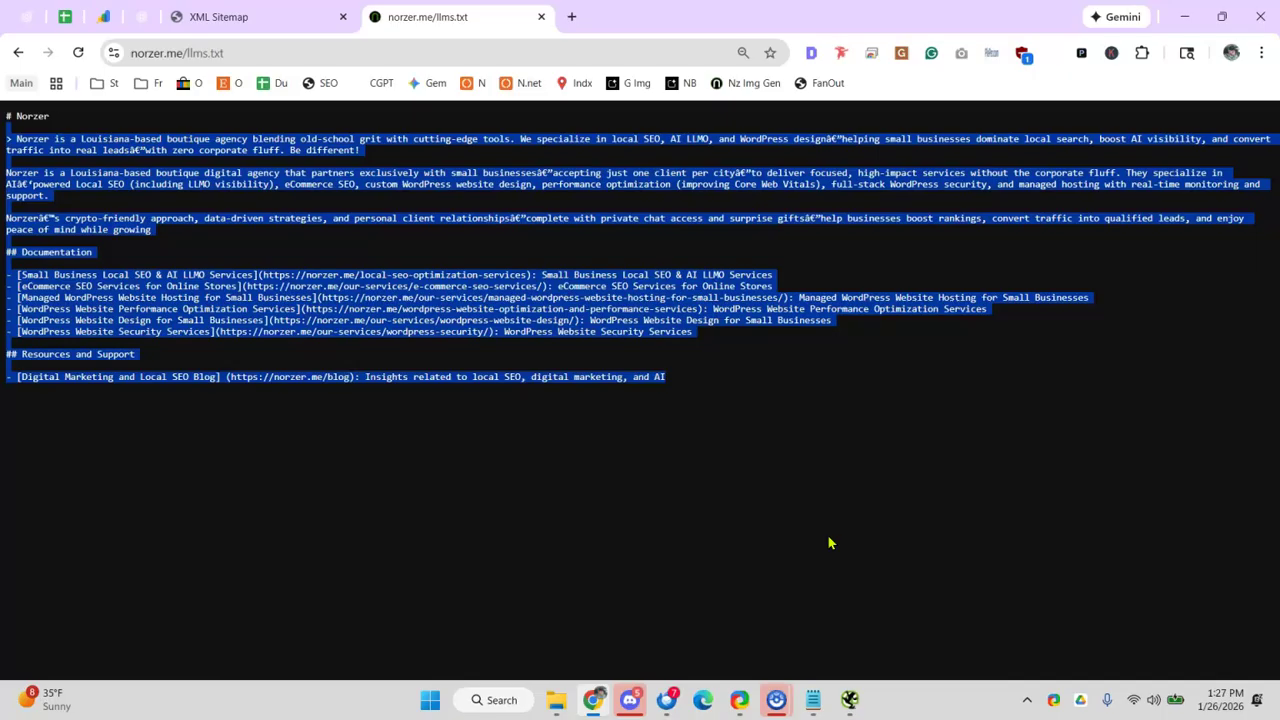
{"action": "left_click", "coordinate": [829, 541]}
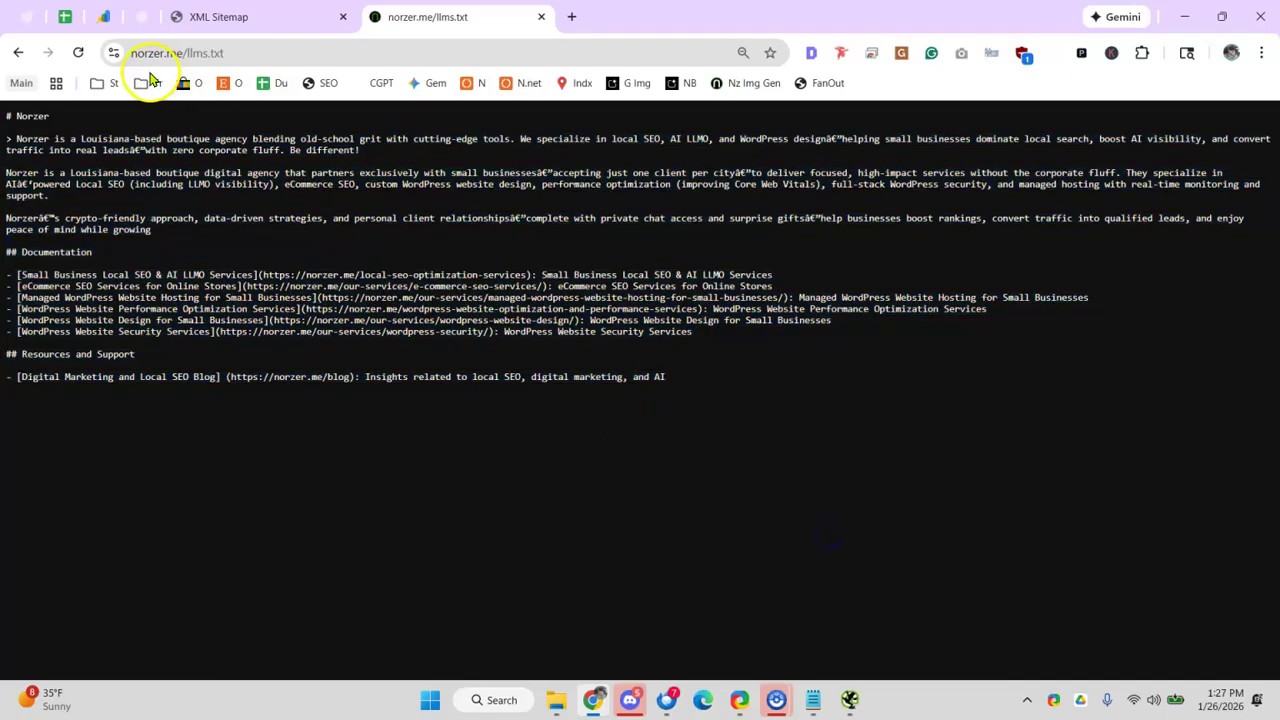
{"action": "left_click", "coordinate": [65, 20]}
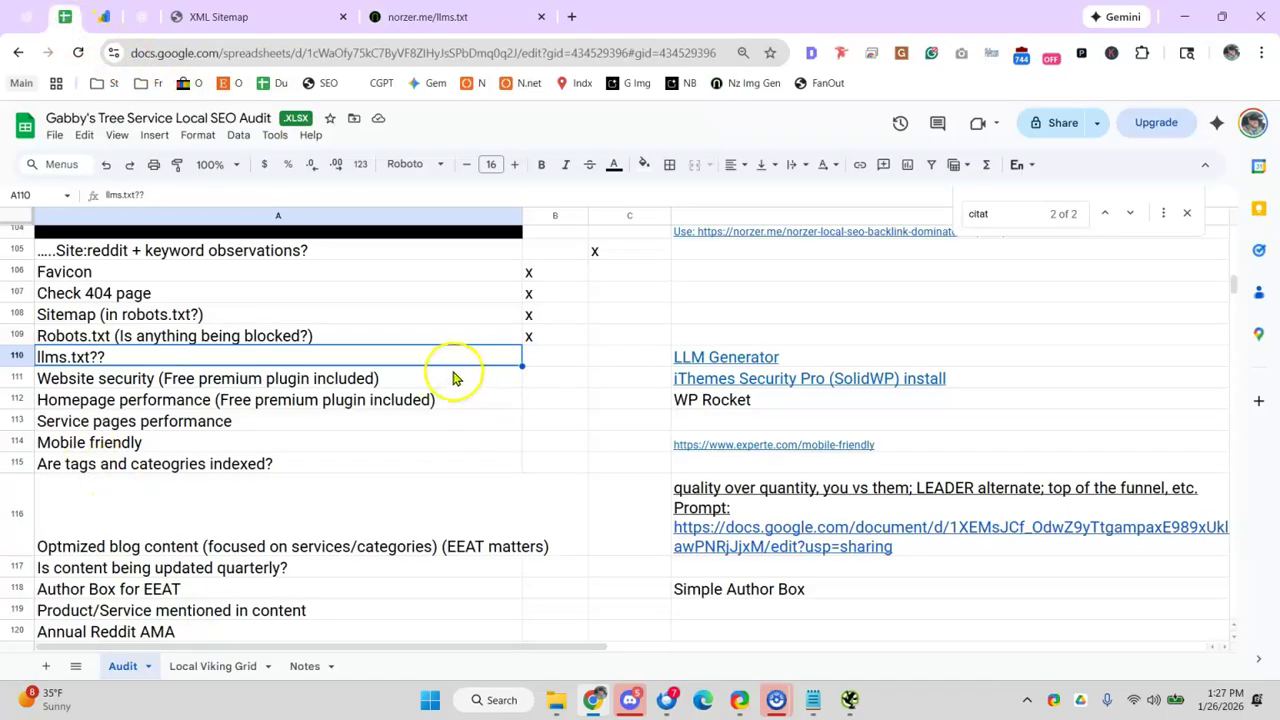
- Review the llms.txt??, Website security and Homepage performance rows (110–112) without editing them
{"action": "left_click", "coordinate": [710, 360]}
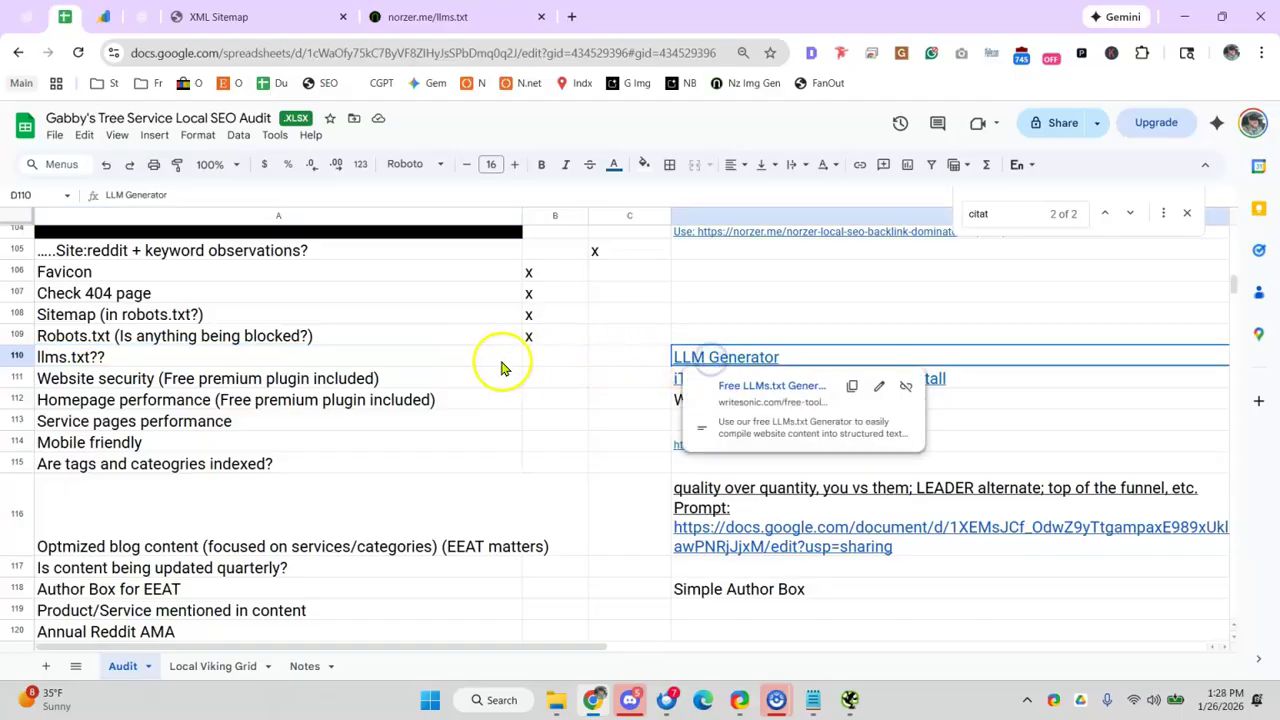
{"action": "left_click", "coordinate": [286, 382]}
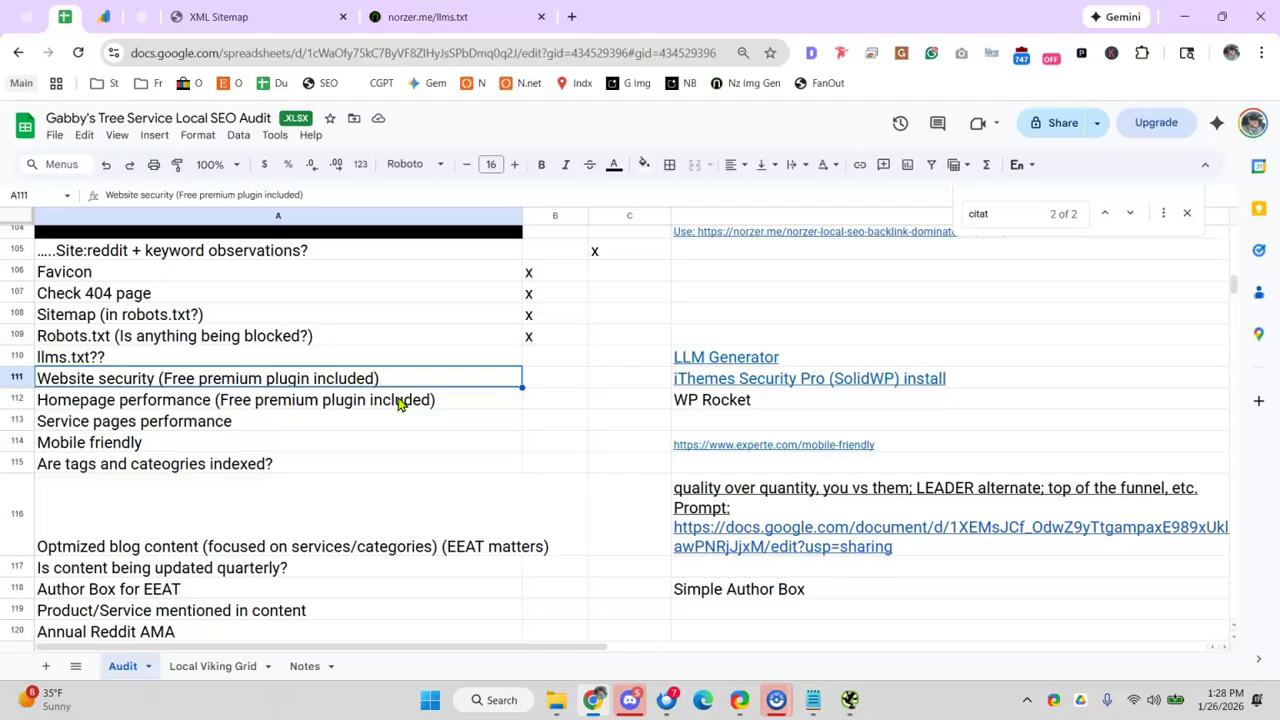
{"action": "left_click", "coordinate": [404, 355]}
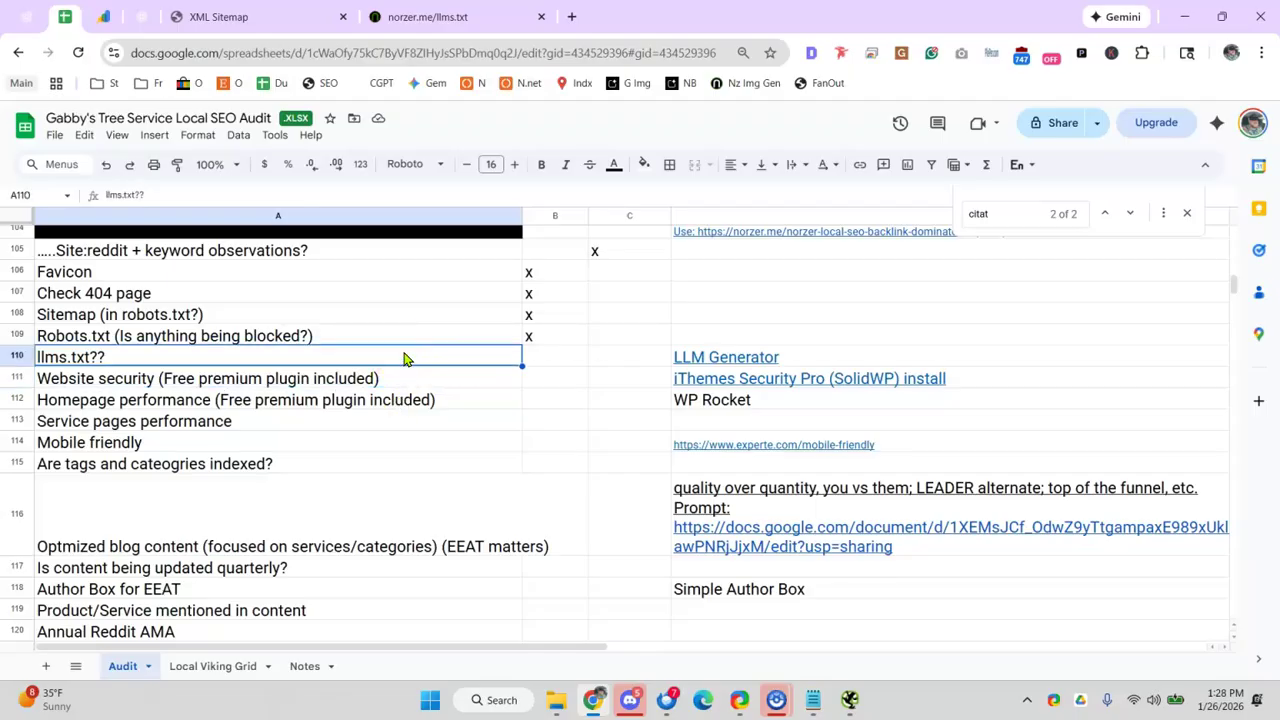
{"action": "left_click", "coordinate": [292, 405]}
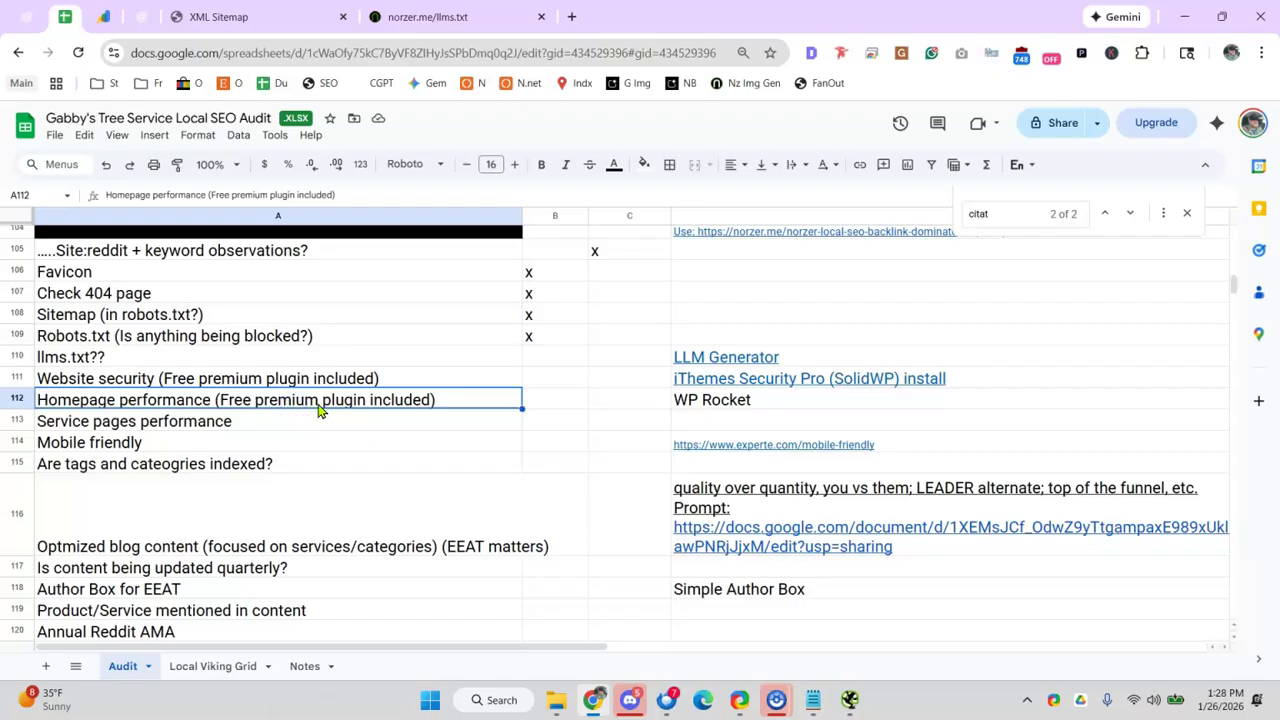
- Replace the llms.txt example in the second tab with webpagetest.org and skim the page
{"action": "left_click", "coordinate": [410, 17]}
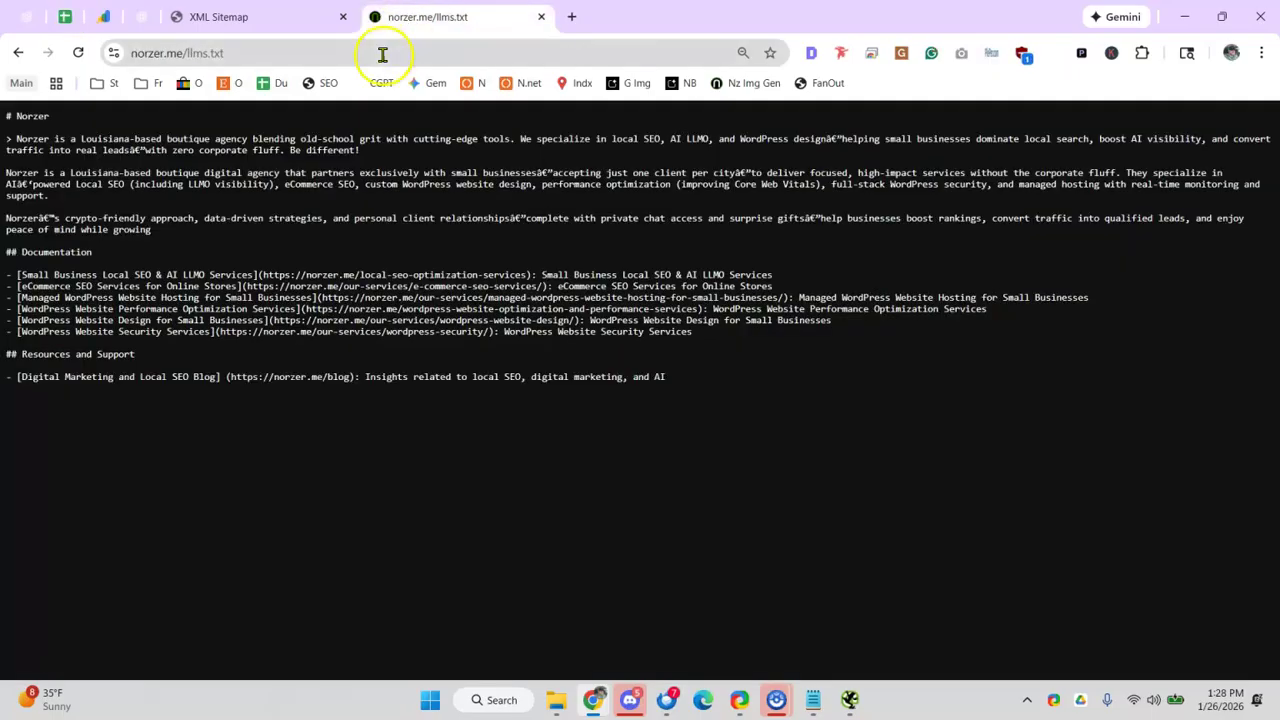
{"action": "left_click", "coordinate": [383, 54]}
{"action": "type", "text": "web'"}
{"action": "key", "text": "Return"}
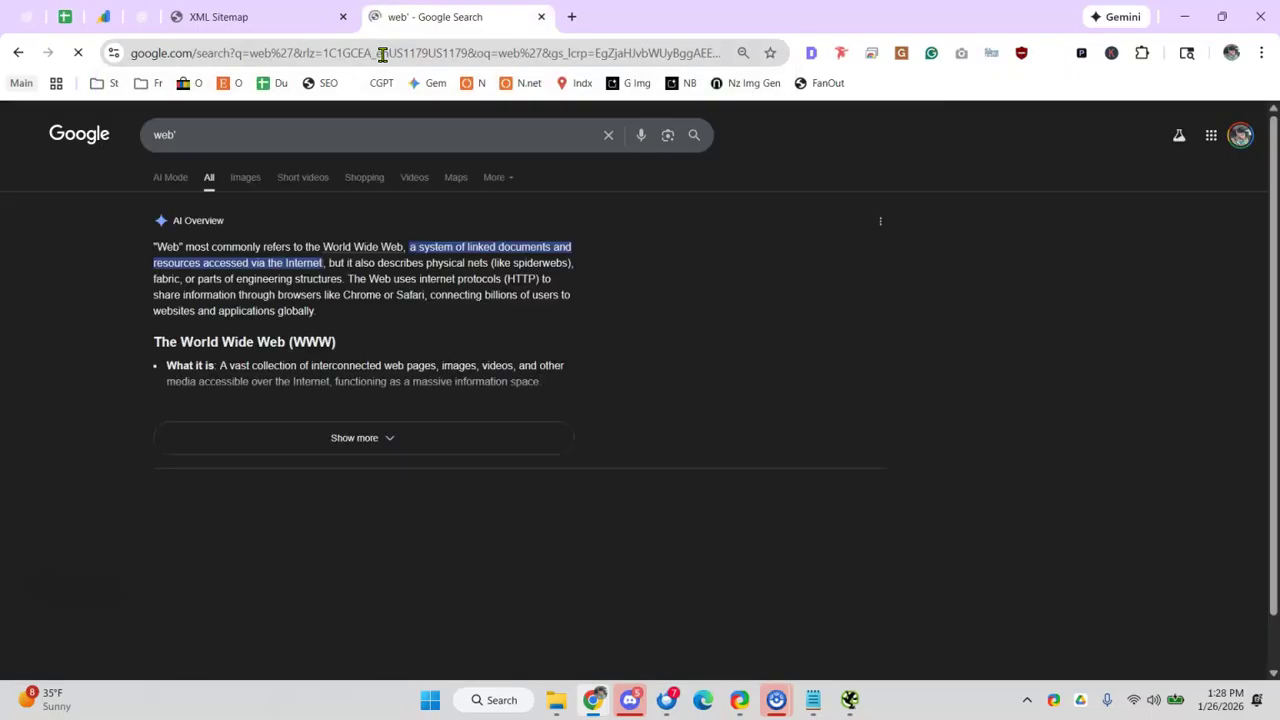
{"action": "left_click", "coordinate": [209, 53]}
{"action": "type", "text": "web"}
{"action": "key", "text": "Return"}
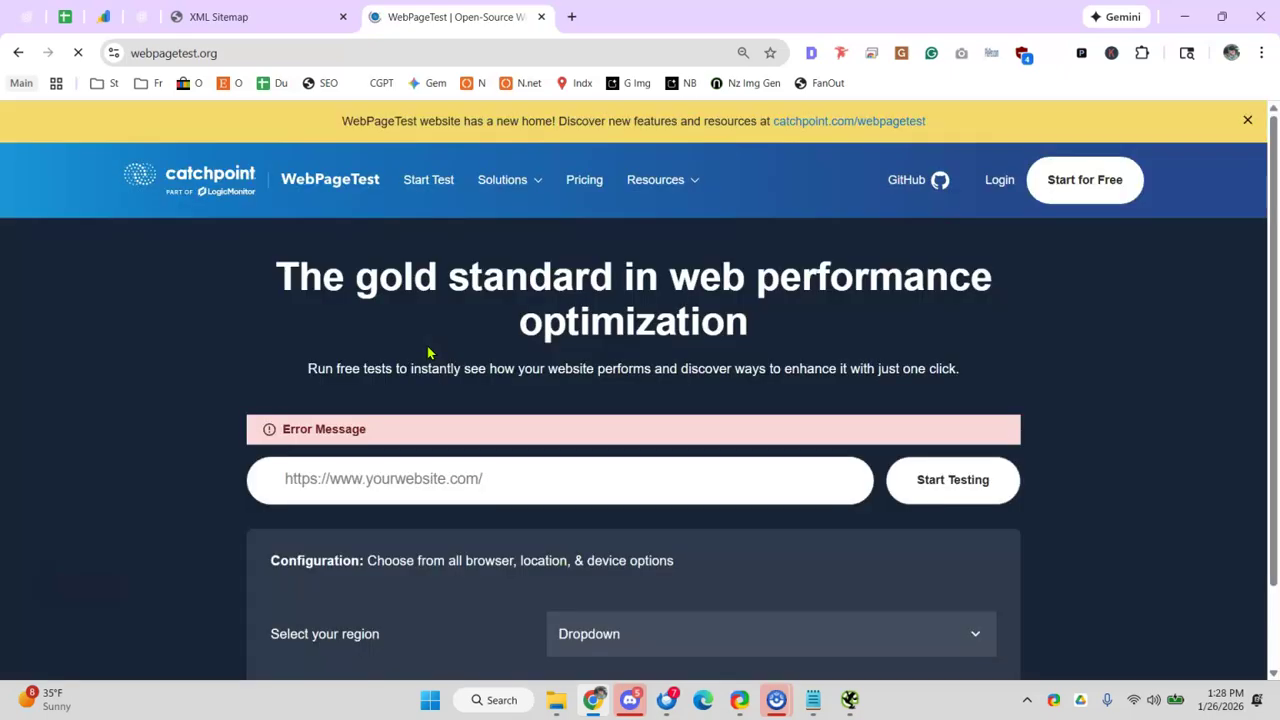
{"action": "scroll", "coordinate": [529, 585], "scroll_direction": "down", "scroll_amount": 3}
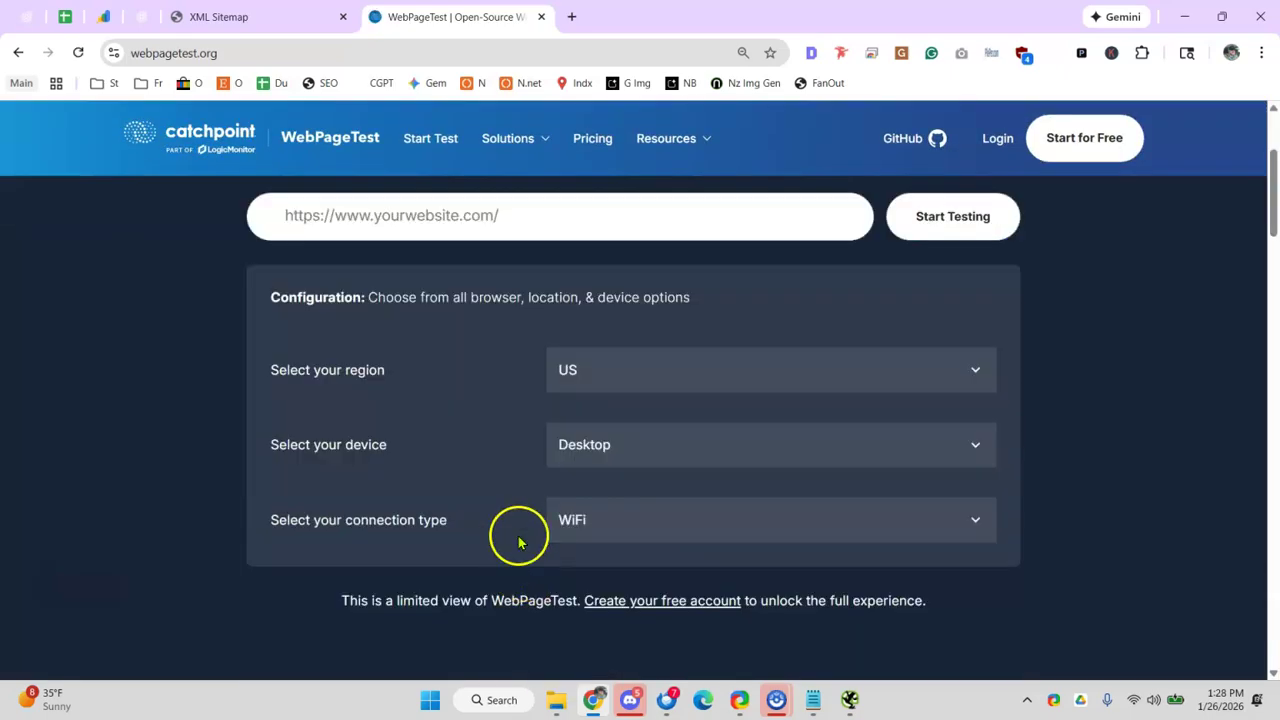
{"action": "left_click", "coordinate": [66, 16]}
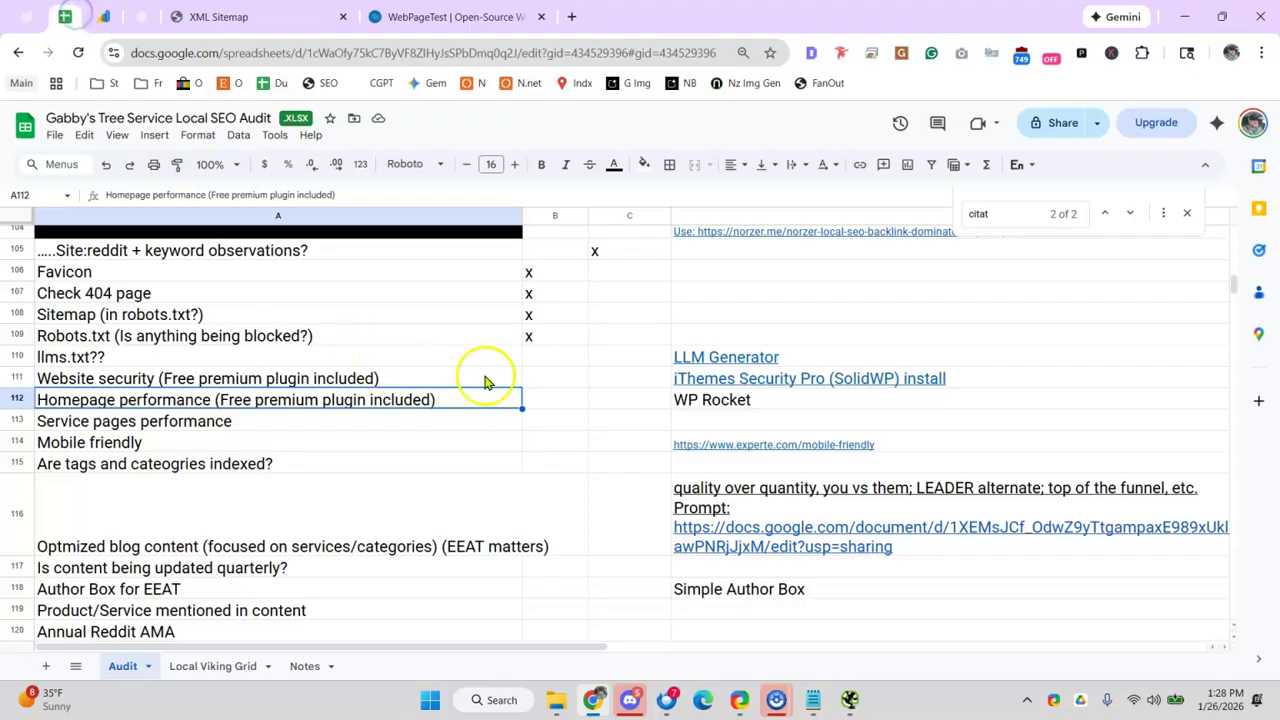
- Mark the llms.txt?? item as na in B110
{"action": "left_click", "coordinate": [538, 360]}
{"action": "left_click", "coordinate": [616, 360]}
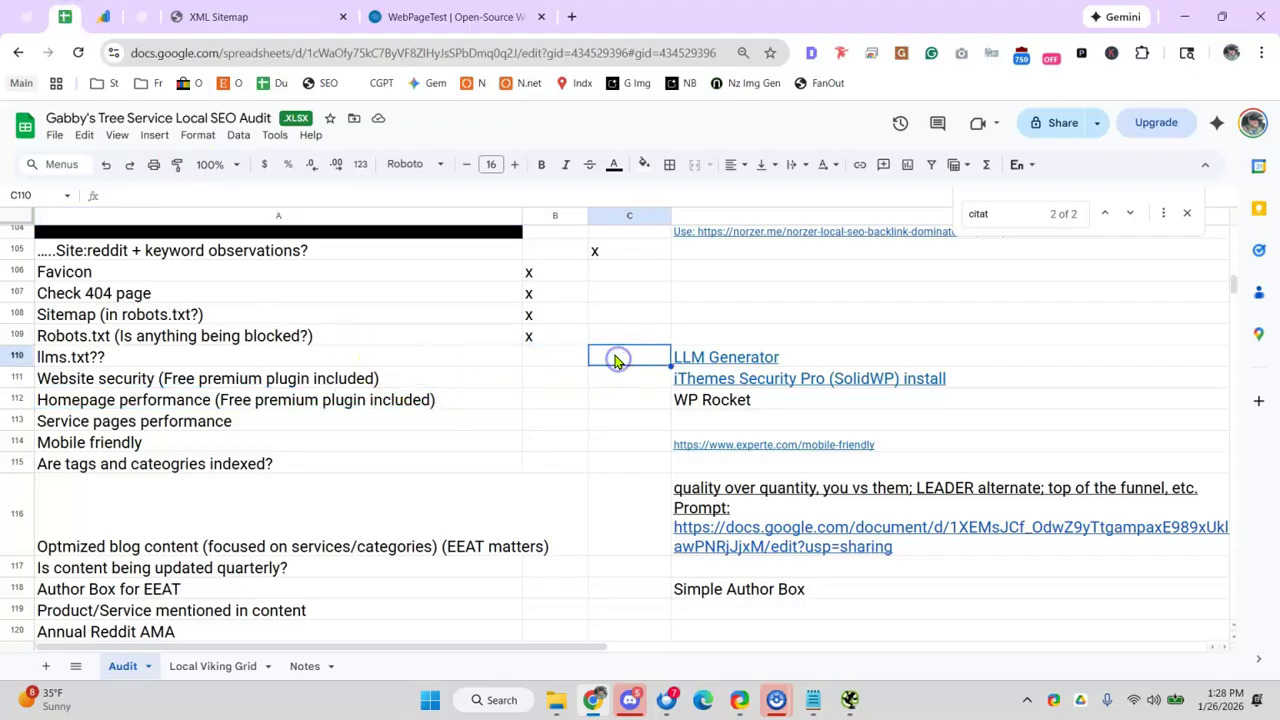
{"action": "left_click", "coordinate": [533, 355]}
{"action": "type", "text": "na"}
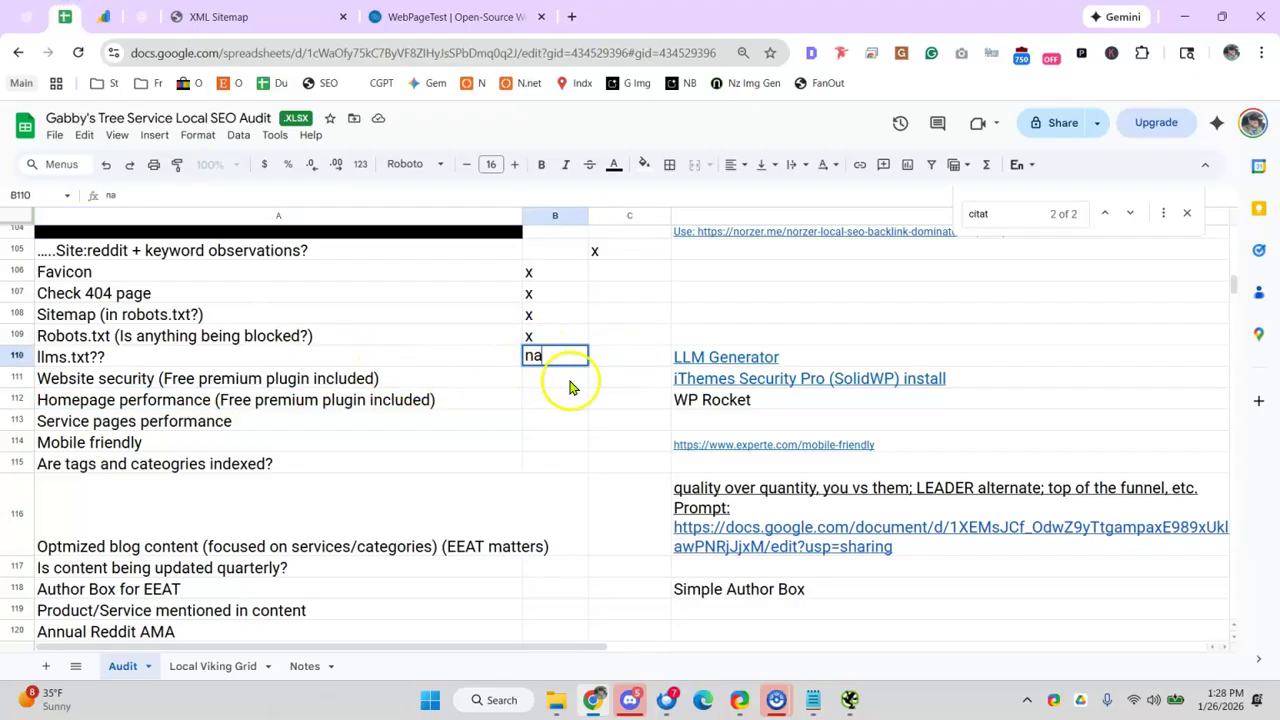
- Put x in C111:C113 for Website security, Homepage performance and Service pages performance
{"action": "left_click", "coordinate": [622, 382]}
{"action": "type", "text": "x"}
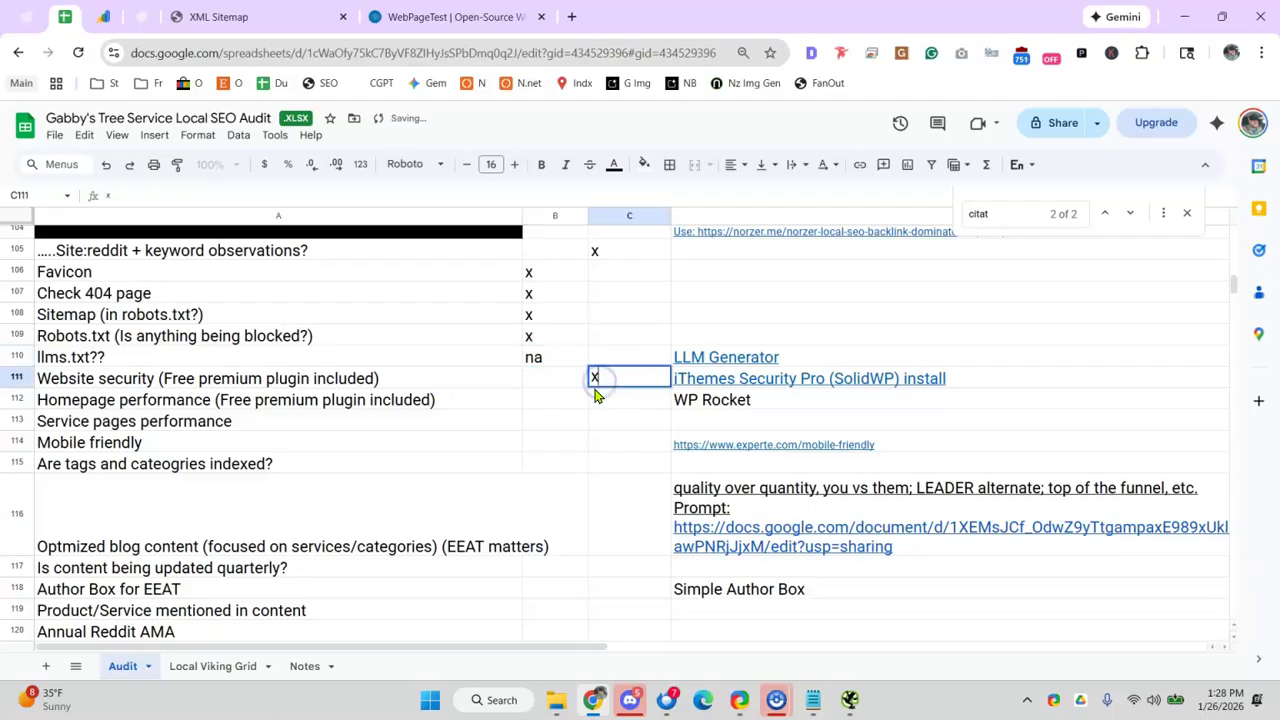
{"action": "left_click", "coordinate": [603, 410]}
{"action": "left_click", "coordinate": [541, 425]}
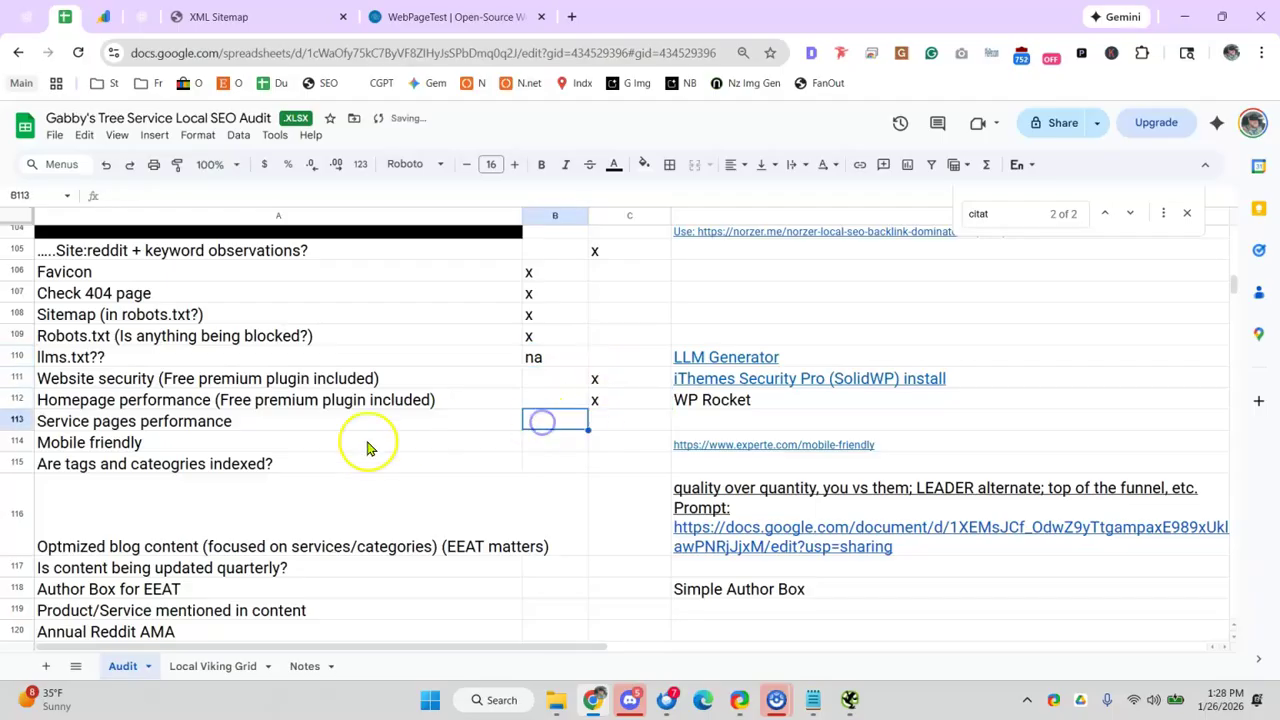
{"action": "left_click", "coordinate": [158, 399]}
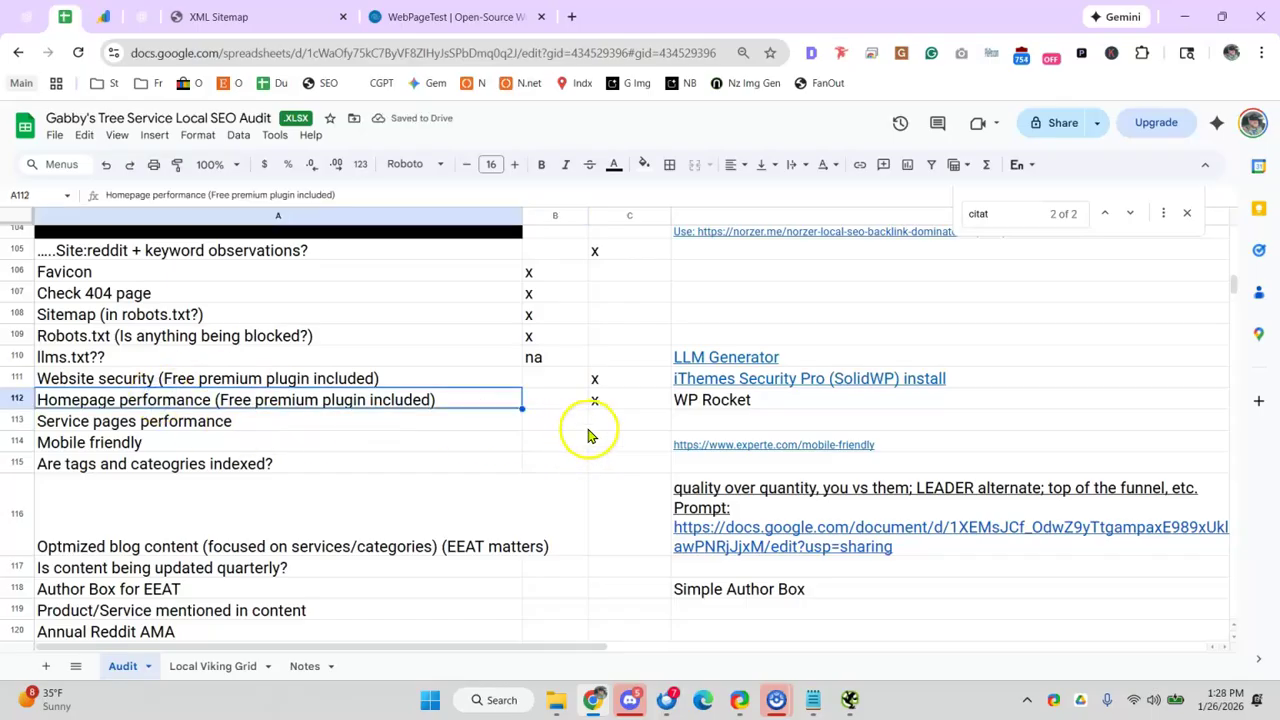
{"action": "left_click", "coordinate": [618, 418]}
{"action": "type", "text": "x"}
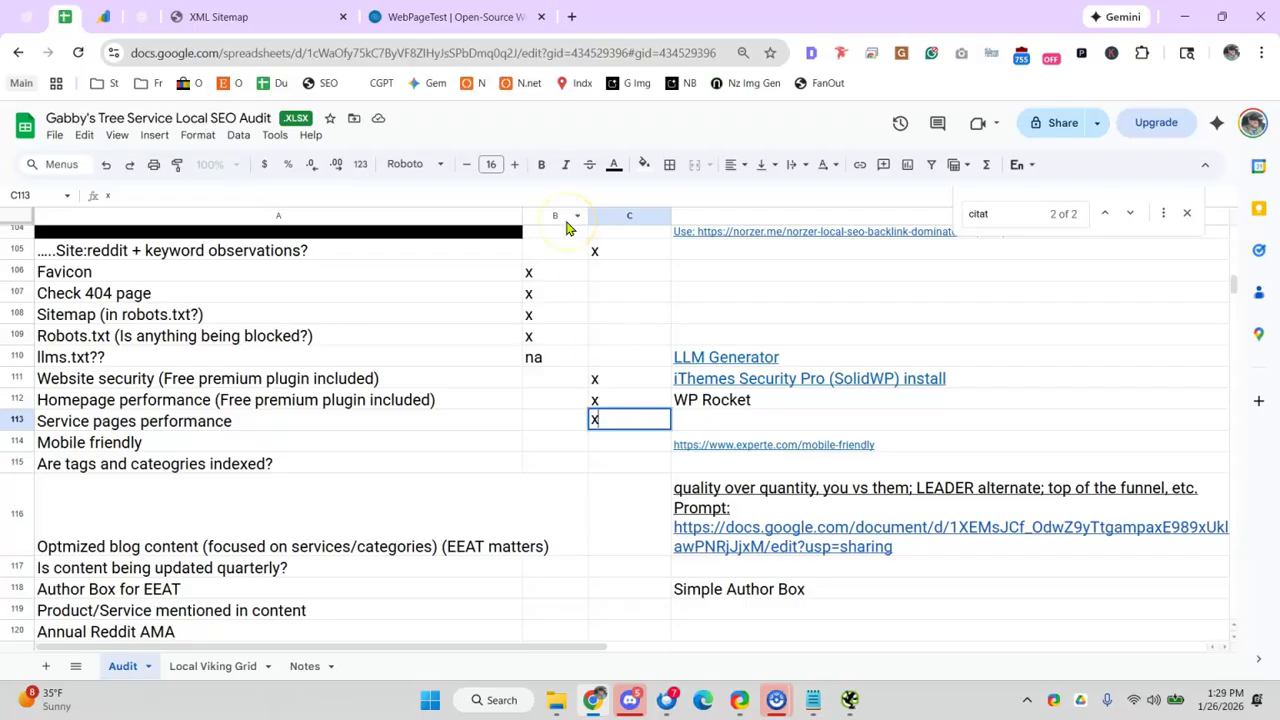
{"action": "left_click_drag", "start_coordinate": [517, 349], "coordinate": [509, 343]}
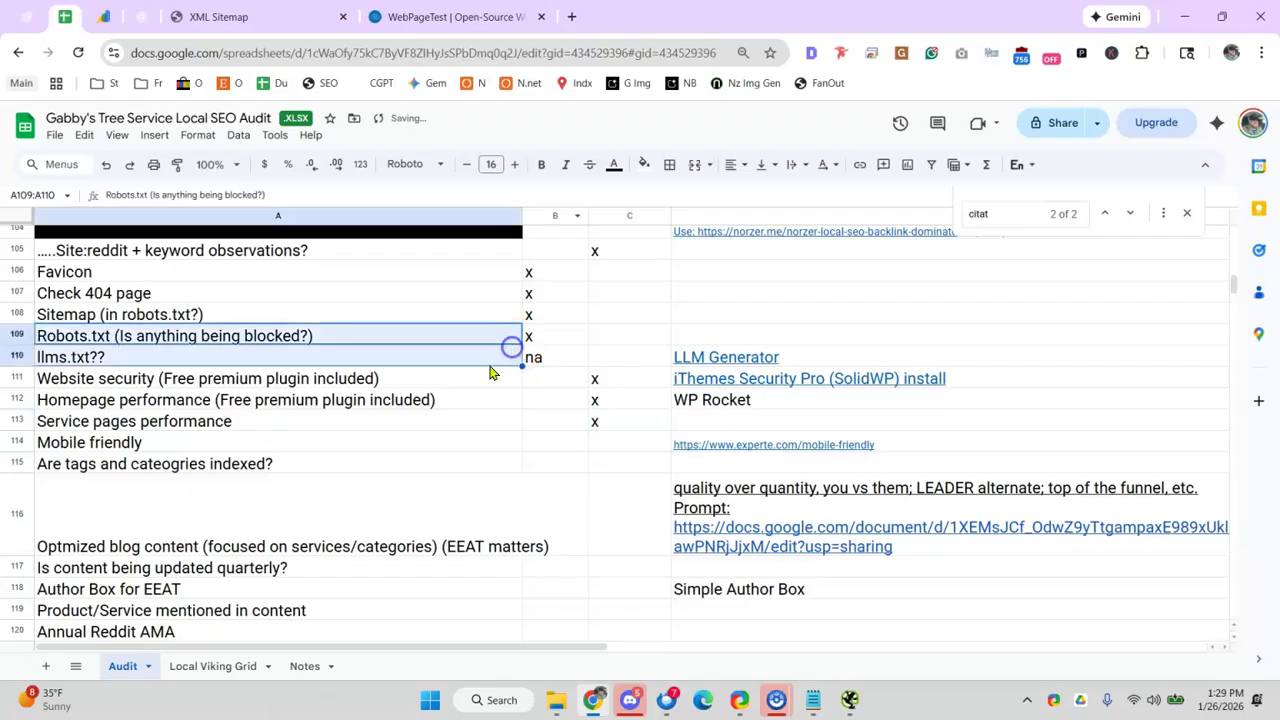
{"action": "left_click", "coordinate": [427, 26]}
- Trim the sitemap tab's address back to the site's root
{"action": "left_click", "coordinate": [175, 16]}
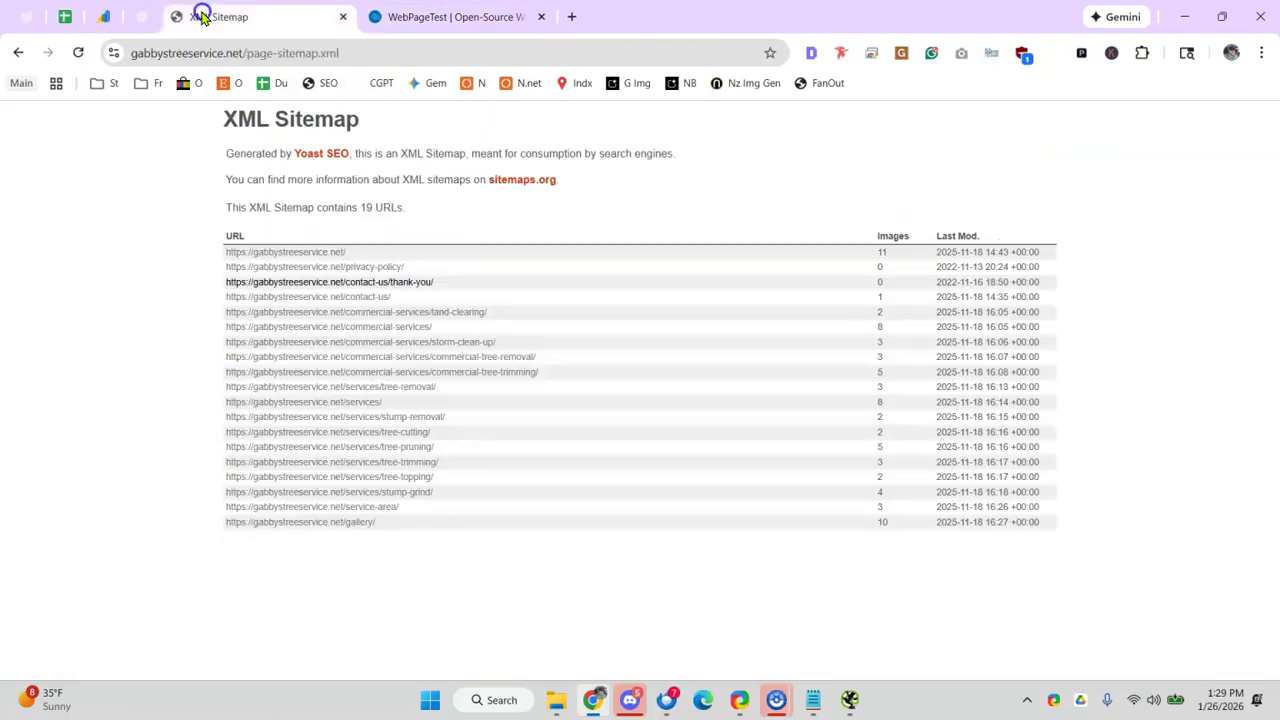
{"action": "left_click", "coordinate": [15, 53]}
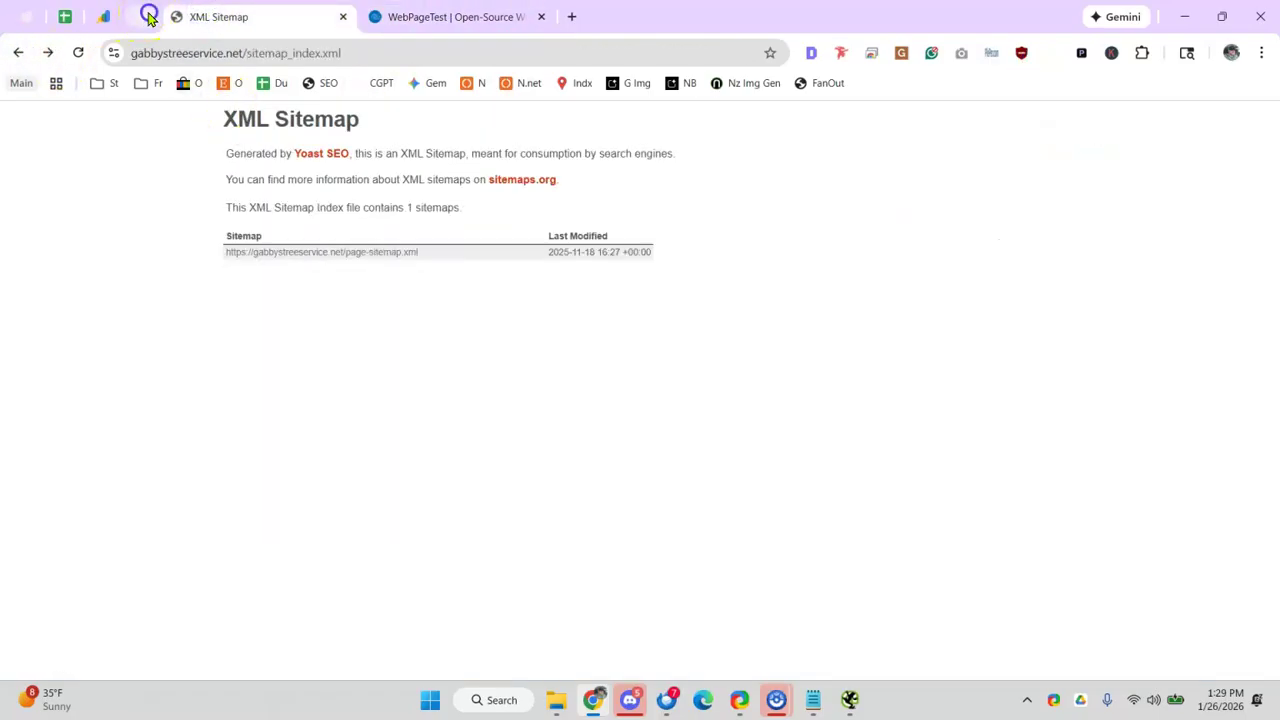
{"action": "left_click", "coordinate": [147, 16]}
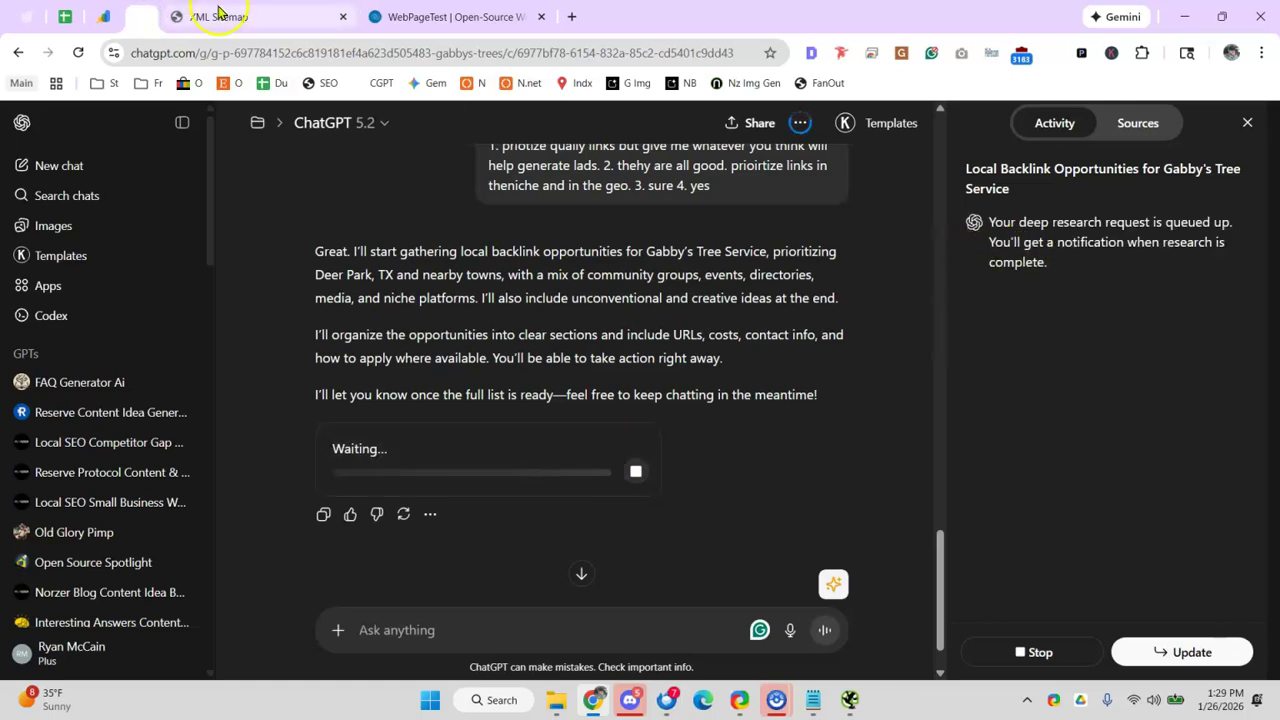
{"action": "left_click", "coordinate": [220, 16]}
{"action": "left_click_drag", "start_coordinate": [239, 53], "coordinate": [906, 117]}
{"action": "key", "text": "BackSpace"}
{"action": "key", "text": "Return"}
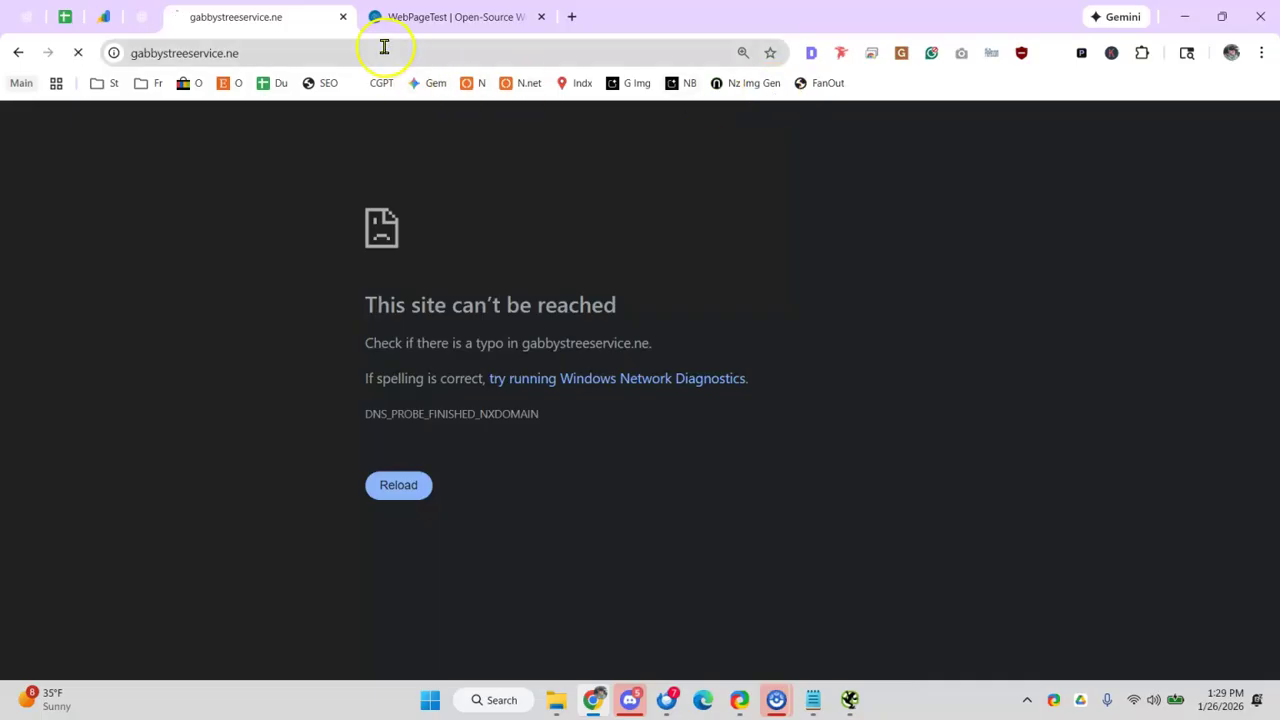
- Load gabbystreeservice.net and open DevTools in iPhone SE mobile emulation
{"action": "left_click", "coordinate": [380, 50]}
{"action": "key", "text": "BackSpace"}
{"action": "type", "text": "ga"}
{"action": "key", "text": "Return"}
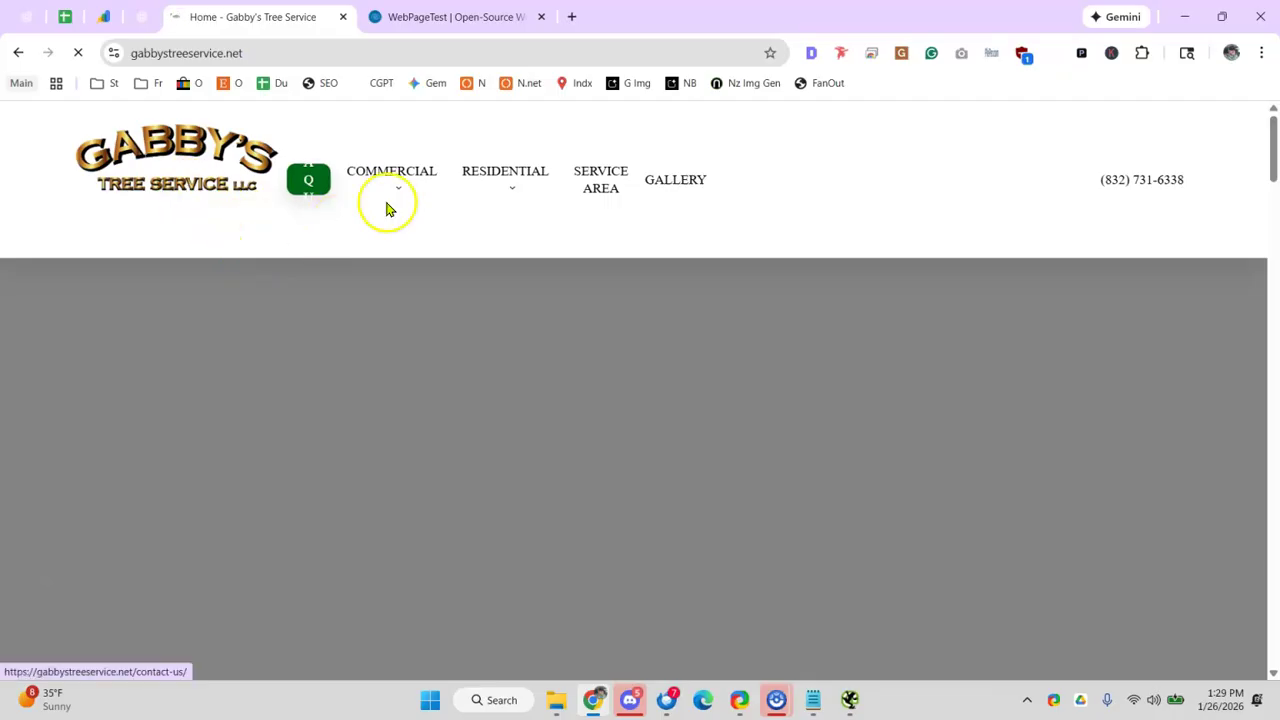
{"action": "key", "text": "F12"}
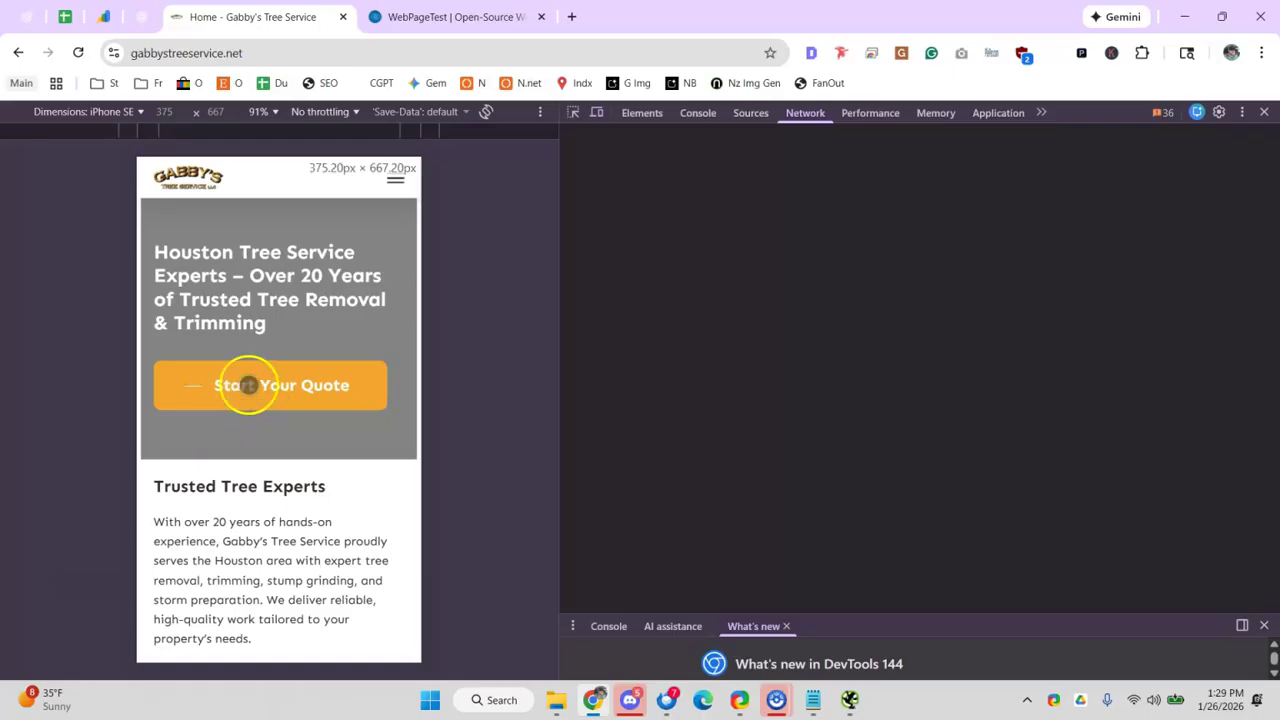
- Scroll the site in iPhone SE view, then reload it as iPhone 12 Pro and scroll again
{"action": "scroll", "coordinate": [262, 330], "scroll_direction": "down", "scroll_amount": 2}
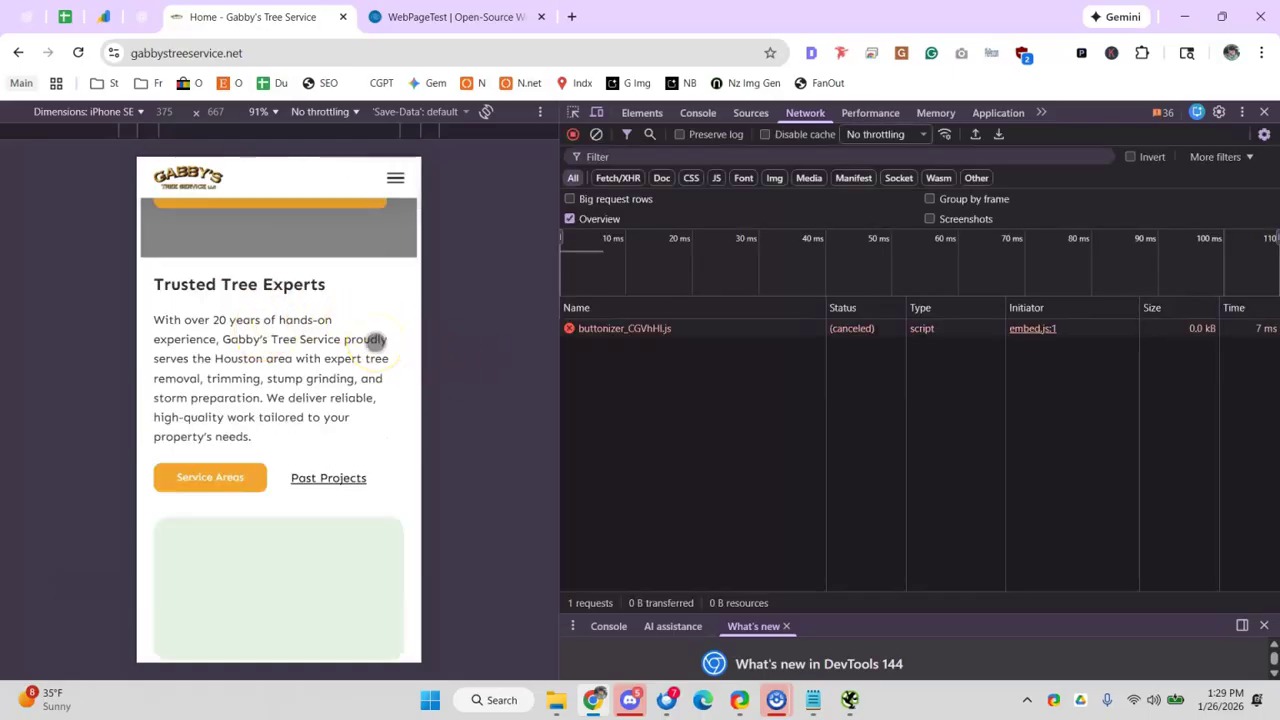
{"action": "scroll", "coordinate": [320, 334], "scroll_direction": "down", "scroll_amount": 4}
{"action": "scroll", "coordinate": [317, 330], "scroll_direction": "down", "scroll_amount": 3}
{"action": "scroll", "coordinate": [311, 335], "scroll_direction": "down", "scroll_amount": 6}
{"action": "scroll", "coordinate": [315, 339], "scroll_direction": "up", "scroll_amount": 15}
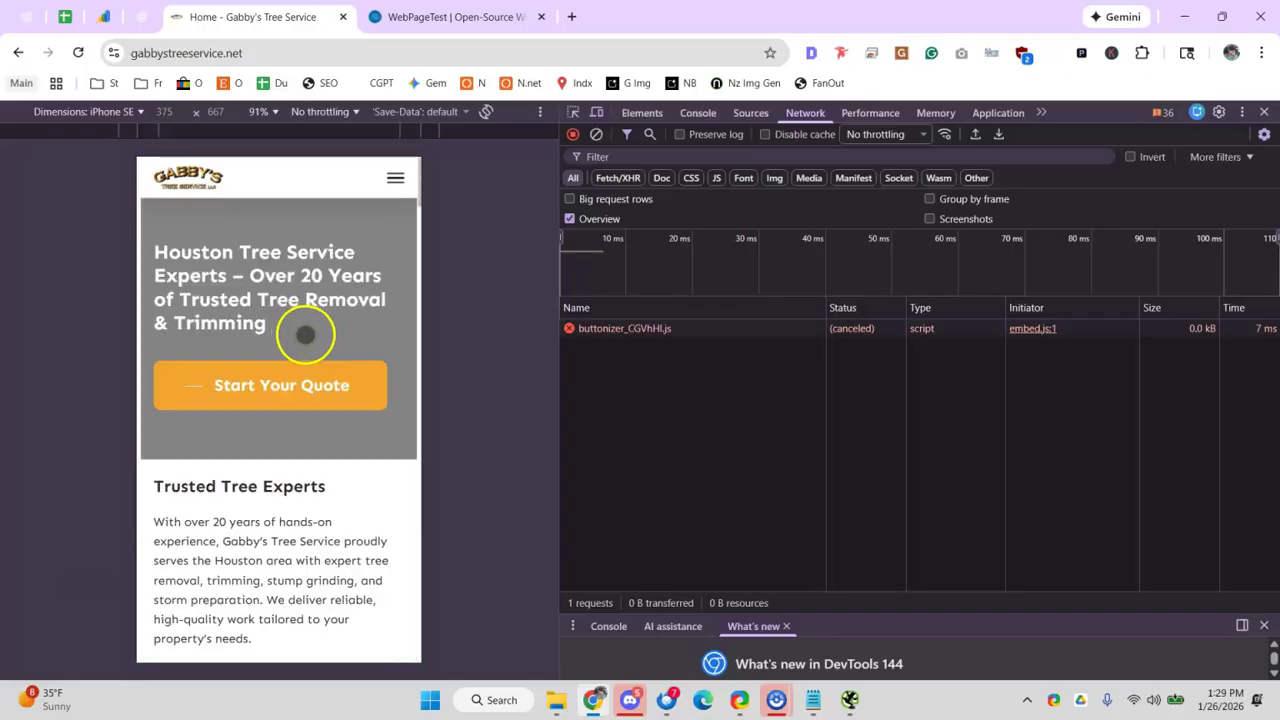
{"action": "scroll", "coordinate": [300, 320], "scroll_direction": "down", "scroll_amount": 5}
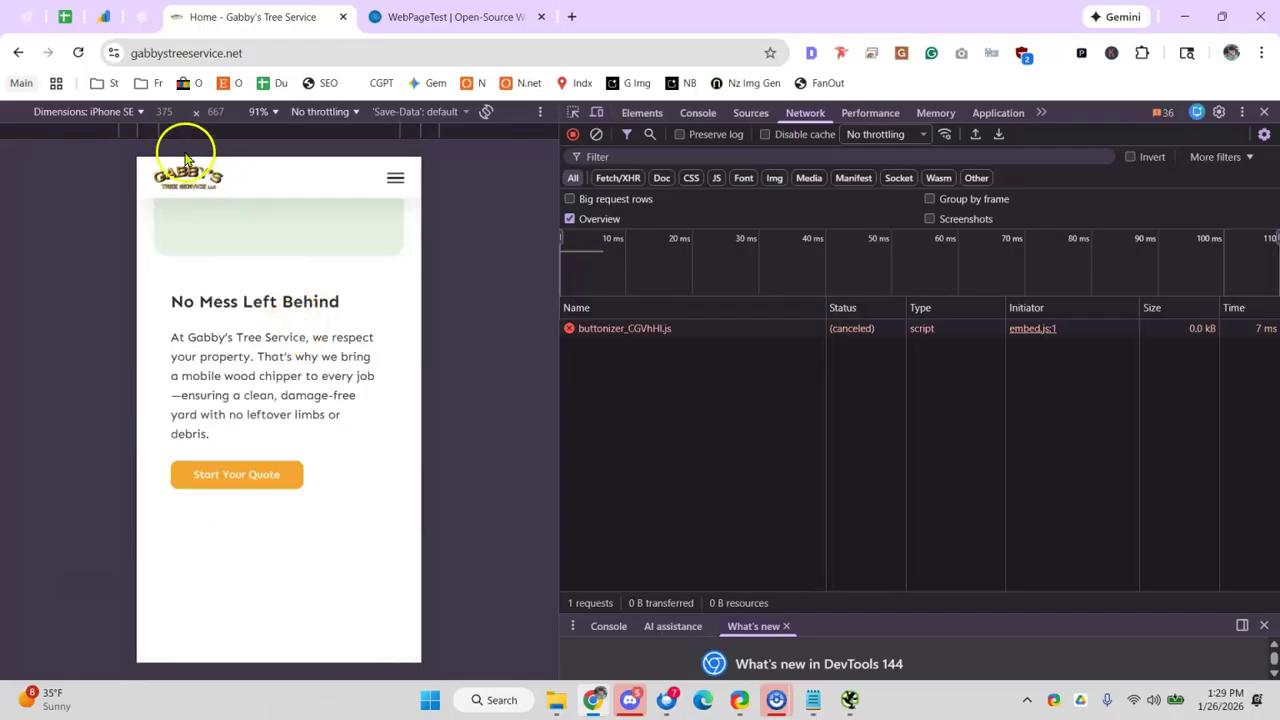
{"action": "left_click", "coordinate": [130, 113]}
{"action": "left_click", "coordinate": [124, 227]}
{"action": "left_click", "coordinate": [75, 55]}
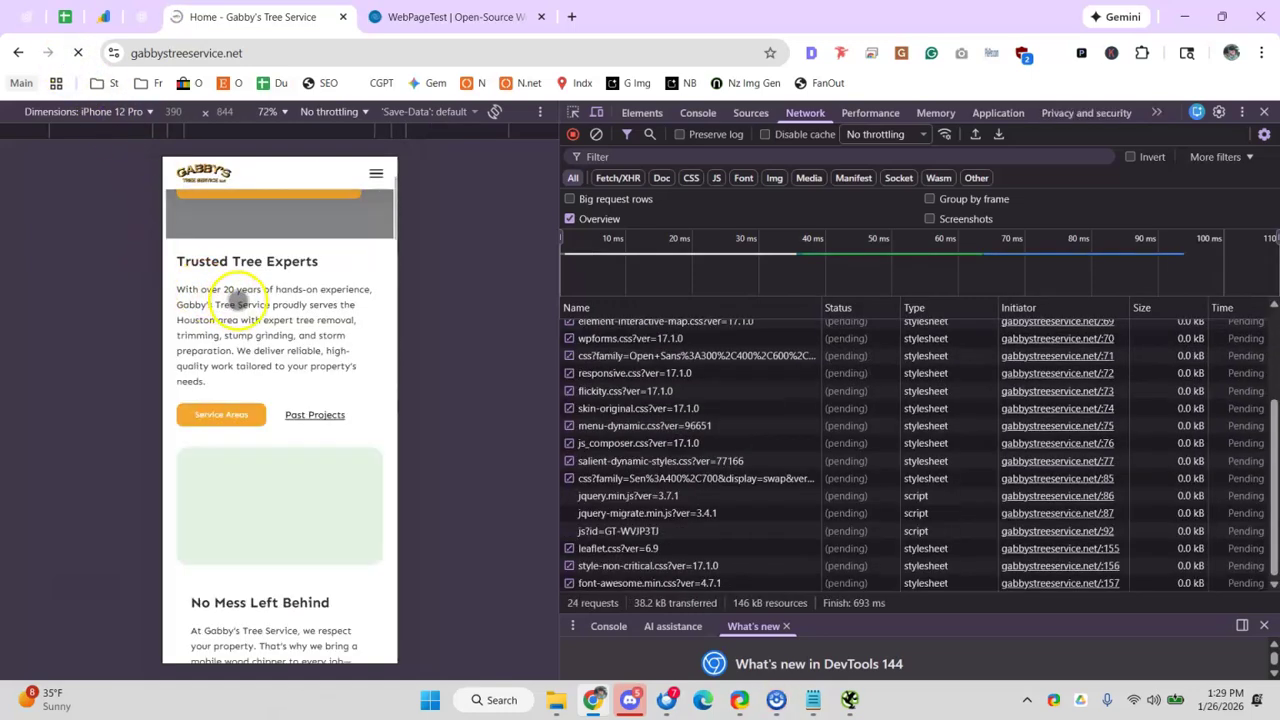
{"action": "scroll", "coordinate": [257, 386], "scroll_direction": "down", "scroll_amount": 10}
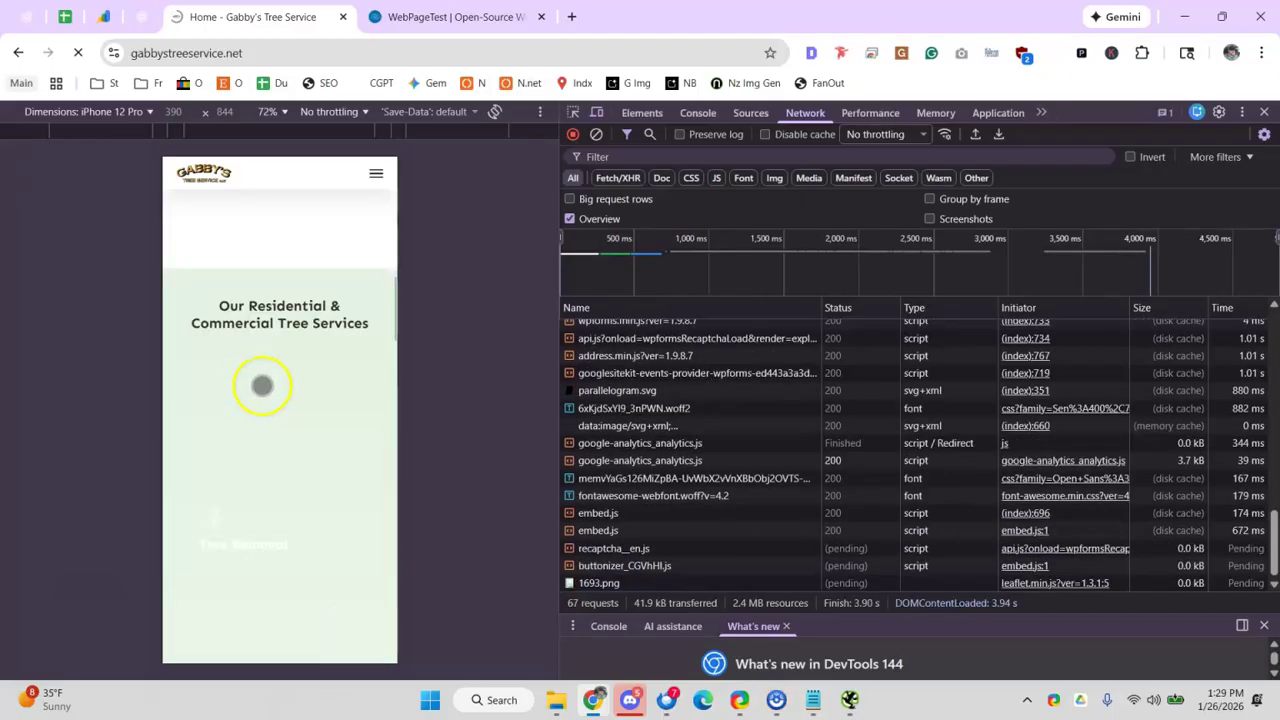
{"action": "scroll", "coordinate": [262, 386], "scroll_direction": "down", "scroll_amount": 6}
{"action": "scroll", "coordinate": [262, 386], "scroll_direction": "down", "scroll_amount": 3}
- Back in the audit sheet, select the Mobile friendly status cell C114
{"action": "left_click", "coordinate": [72, 18]}
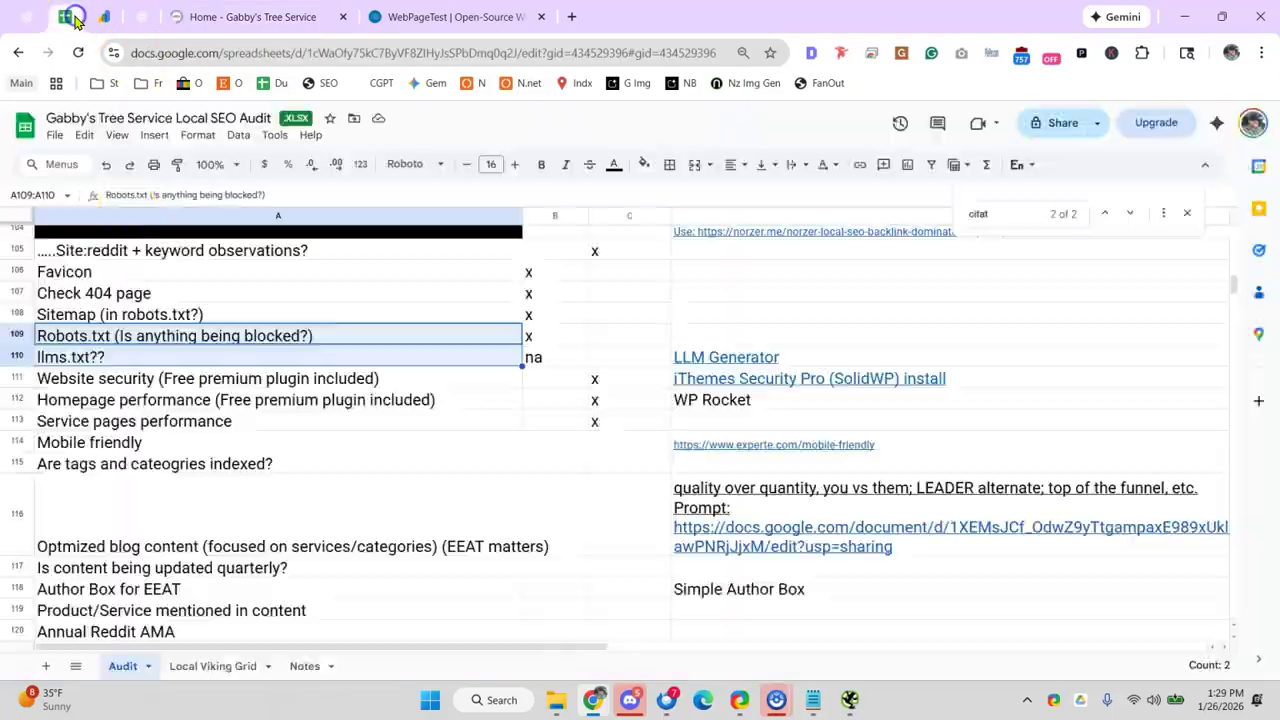
{"action": "left_click", "coordinate": [562, 381]}
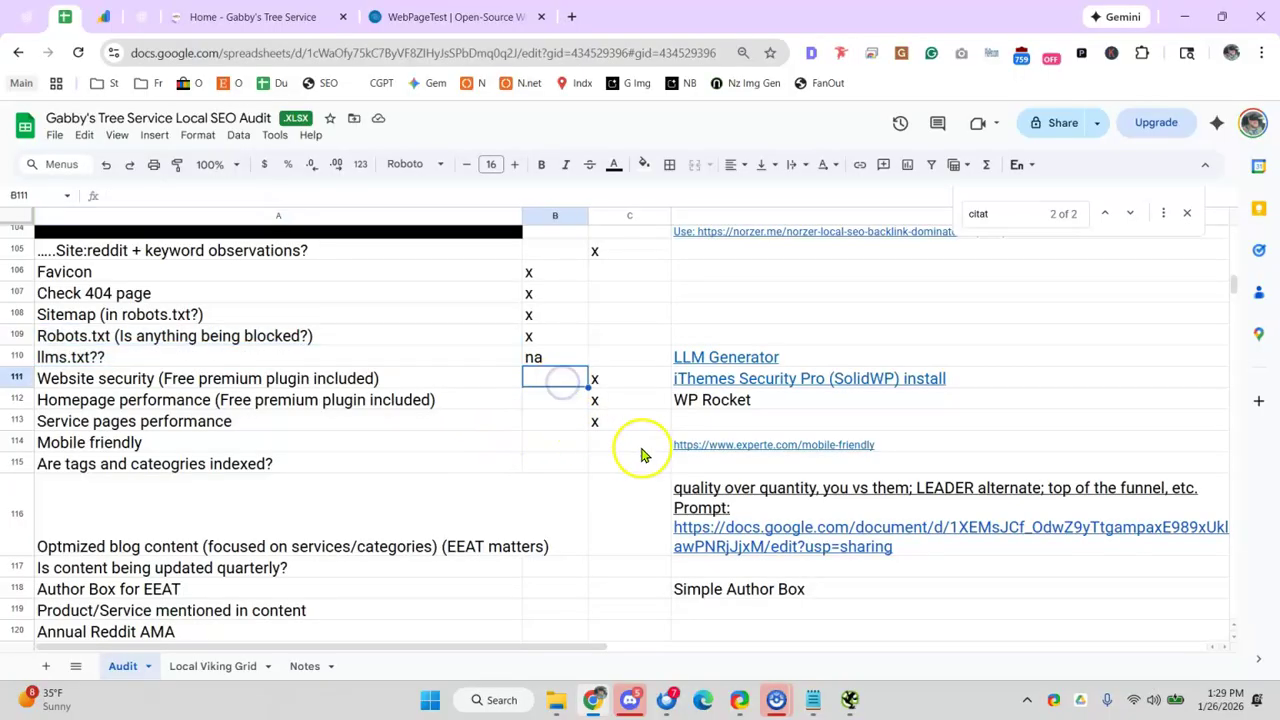
{"action": "left_click", "coordinate": [640, 449]}
- Mark Mobile friendly with x and open the Experte mobile-friendly tester from D114's link
{"action": "type", "text": "x"}
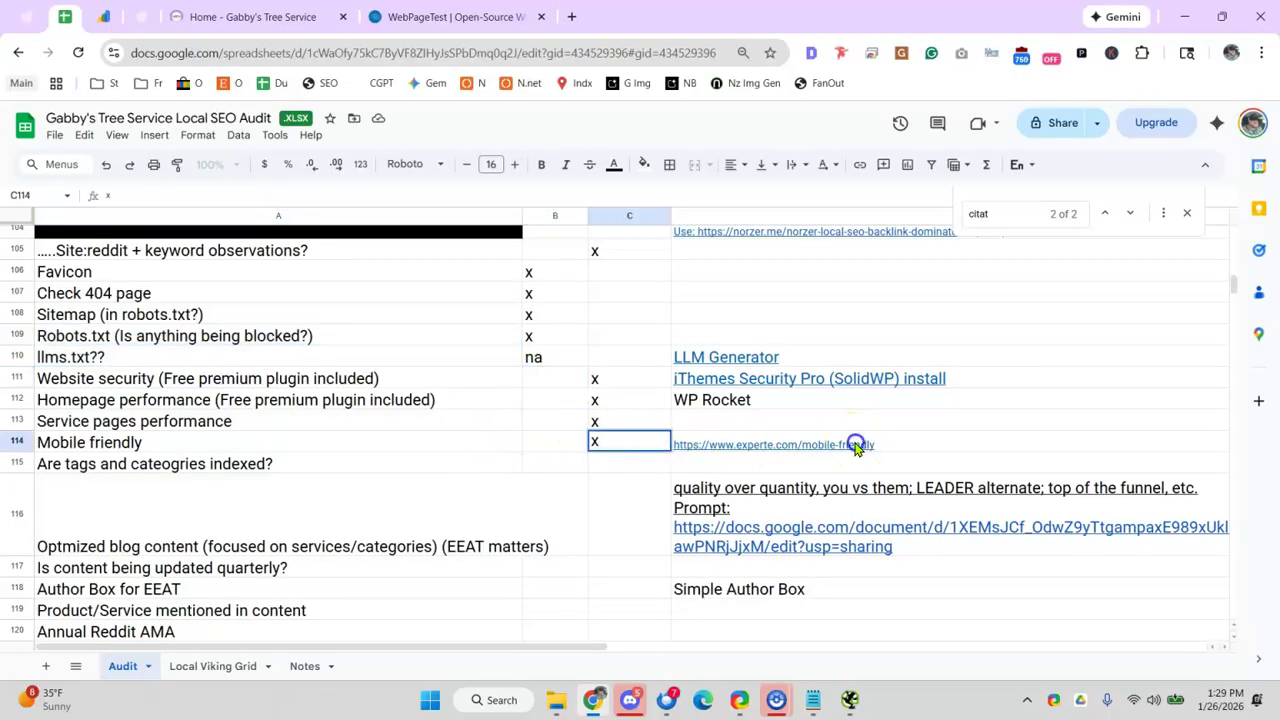
{"action": "left_click", "coordinate": [850, 444]}
{"action": "left_click", "coordinate": [820, 468]}
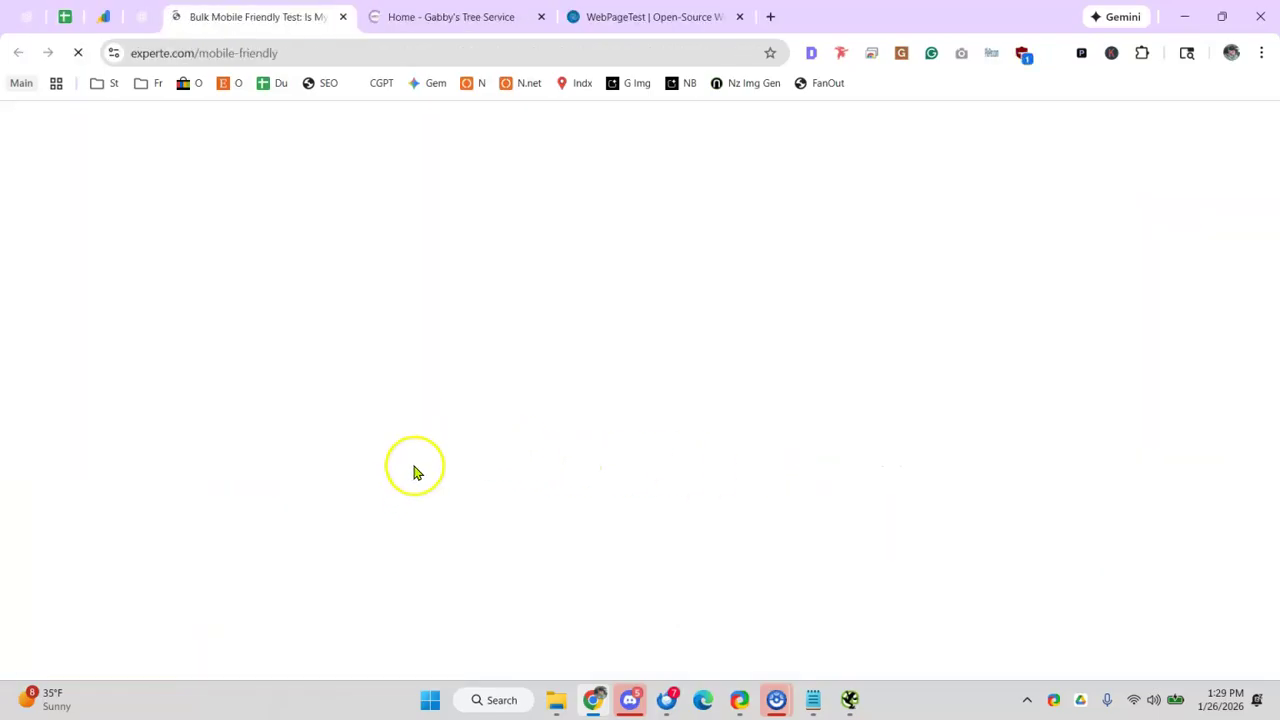
{"action": "left_click", "coordinate": [489, 363]}
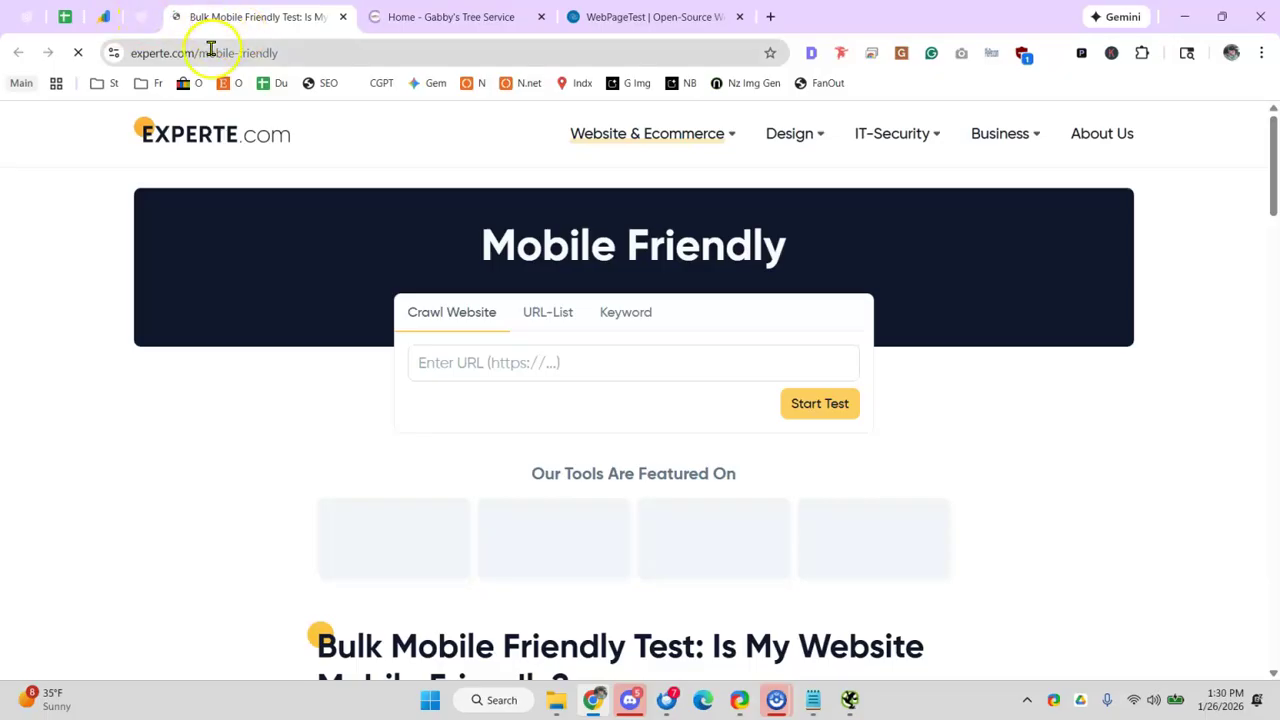
- Copy the gabbystreeservice.net address and close the site and WebPageTest tabs
{"action": "left_click", "coordinate": [455, 17]}
{"action": "left_click", "coordinate": [150, 52]}
{"action": "key", "text": "ctrl+c"}
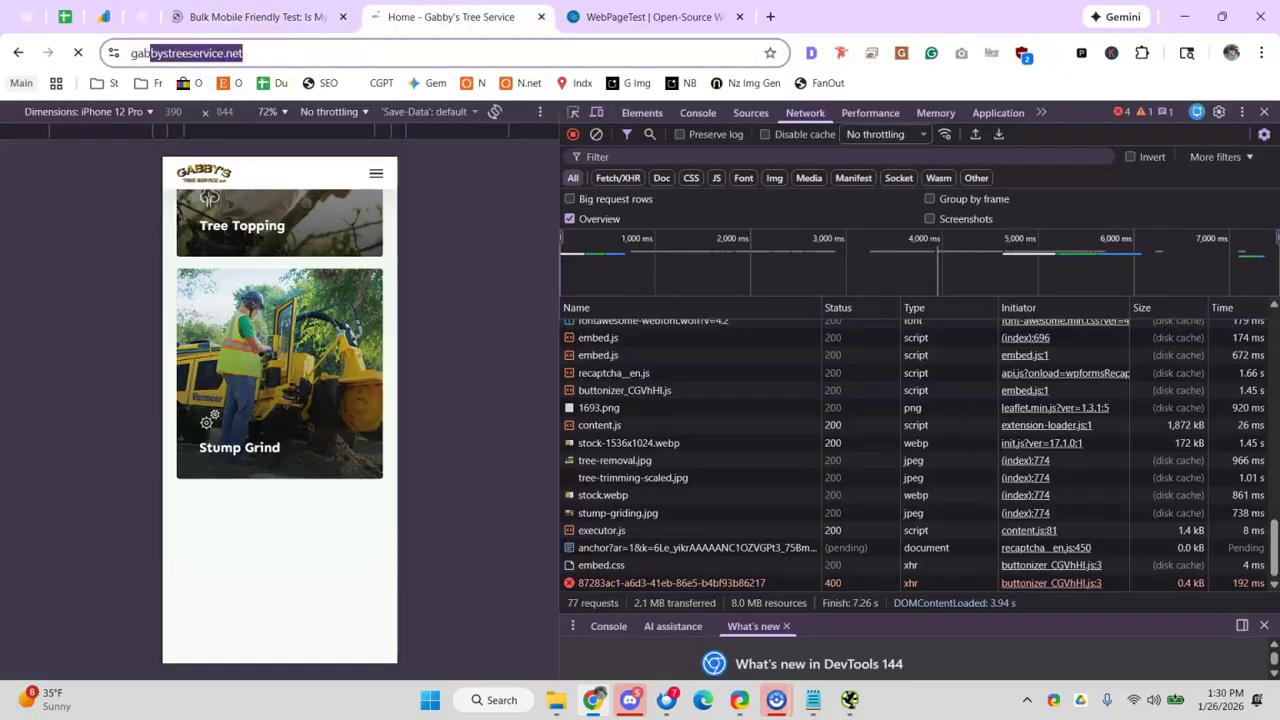
{"action": "left_click", "coordinate": [540, 17]}
{"action": "left_click", "coordinate": [537, 15]}
{"action": "left_click", "coordinate": [460, 379]}
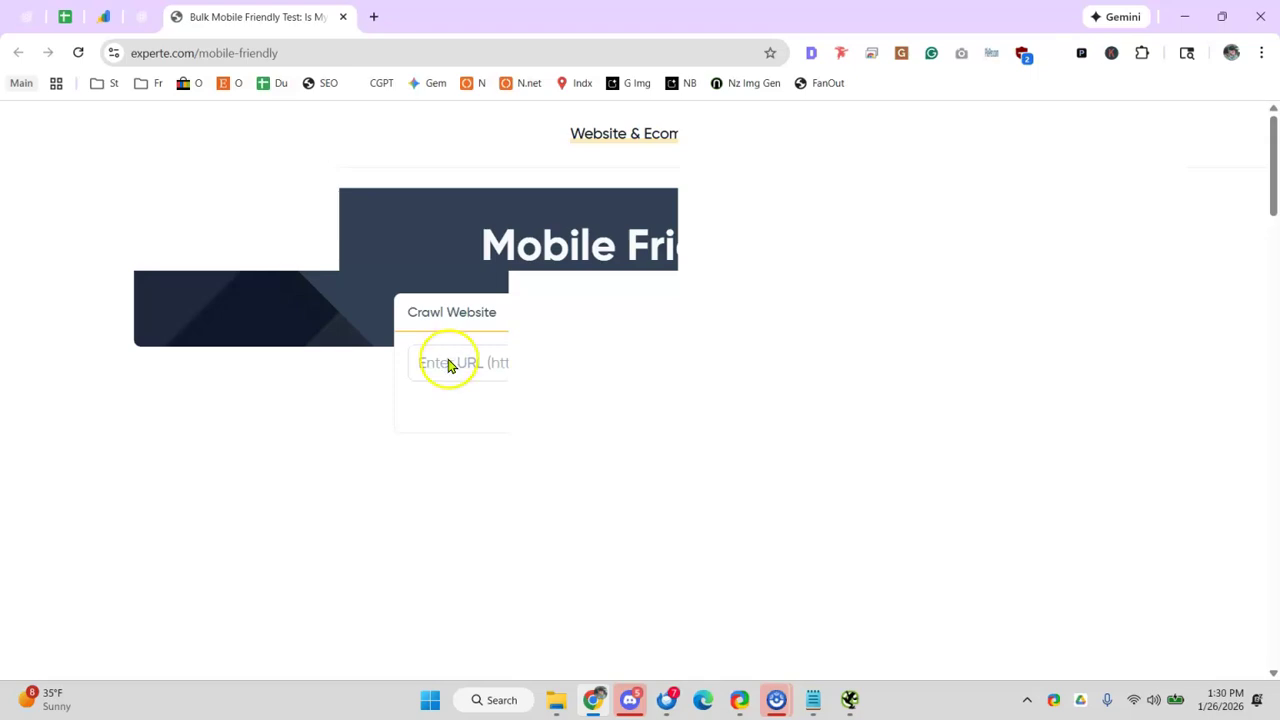
- Paste the site URL into Experte, start the mobile-friendly test, then close that tab
{"action": "left_click", "coordinate": [492, 358]}
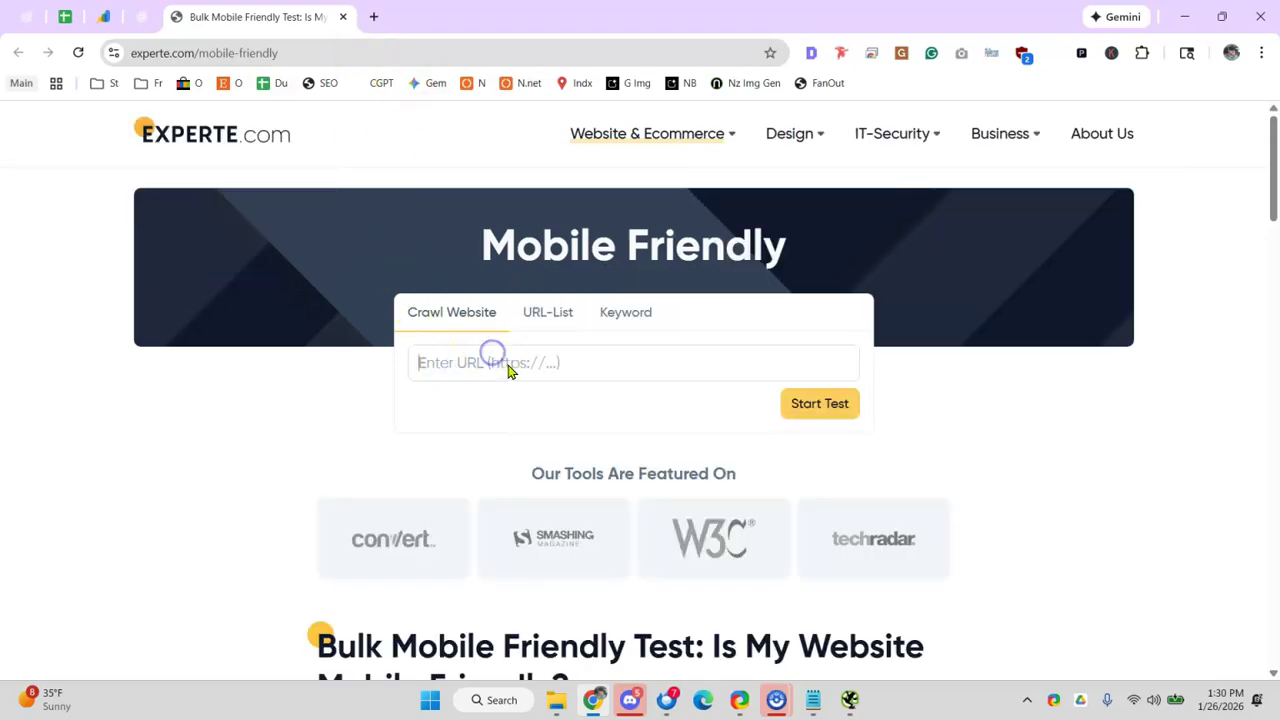
{"action": "key", "text": "ctrl+v"}
{"action": "left_click", "coordinate": [558, 363]}
{"action": "key", "text": "ctrl+v"}
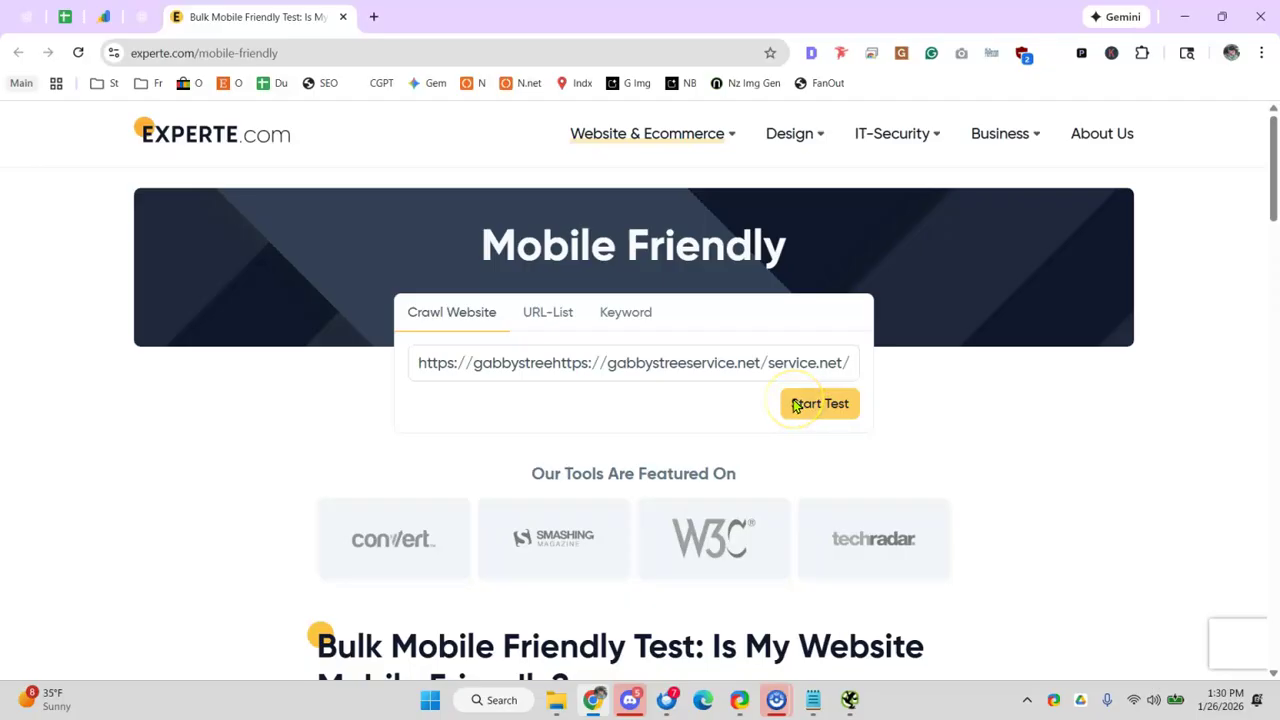
{"action": "left_click", "coordinate": [818, 404]}
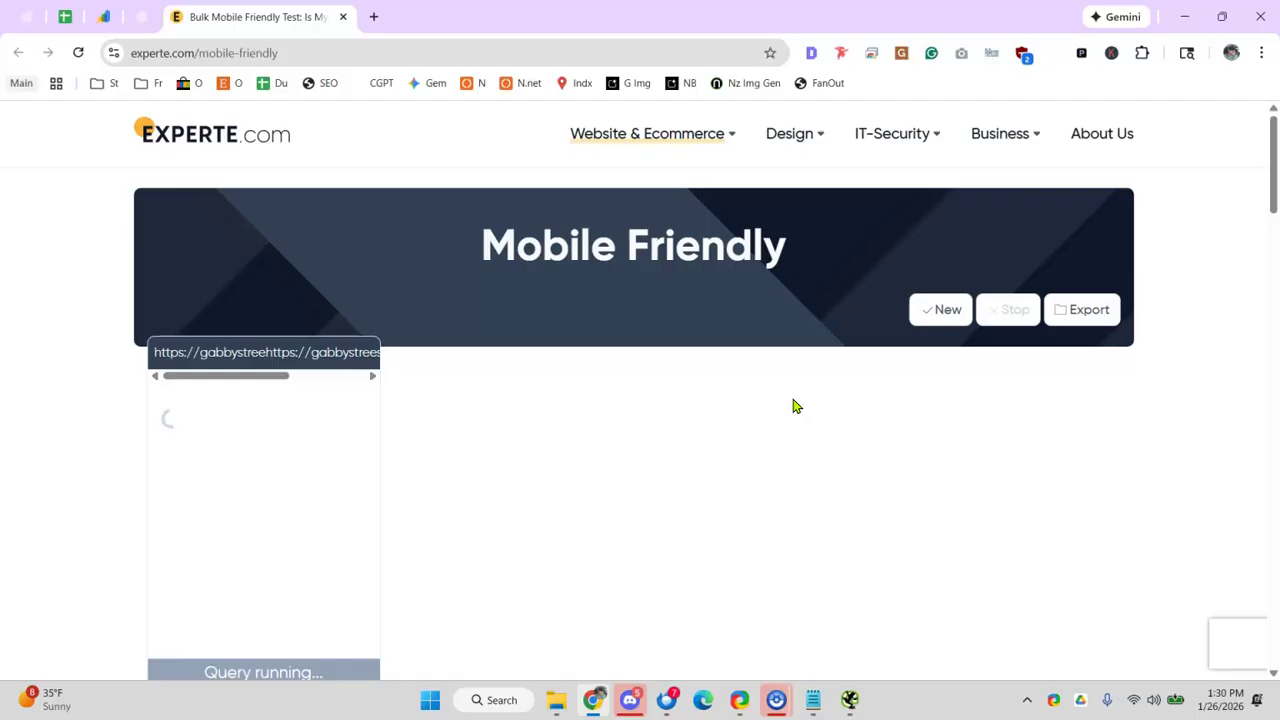
{"action": "scroll", "coordinate": [403, 389], "scroll_direction": "down", "scroll_amount": 7}
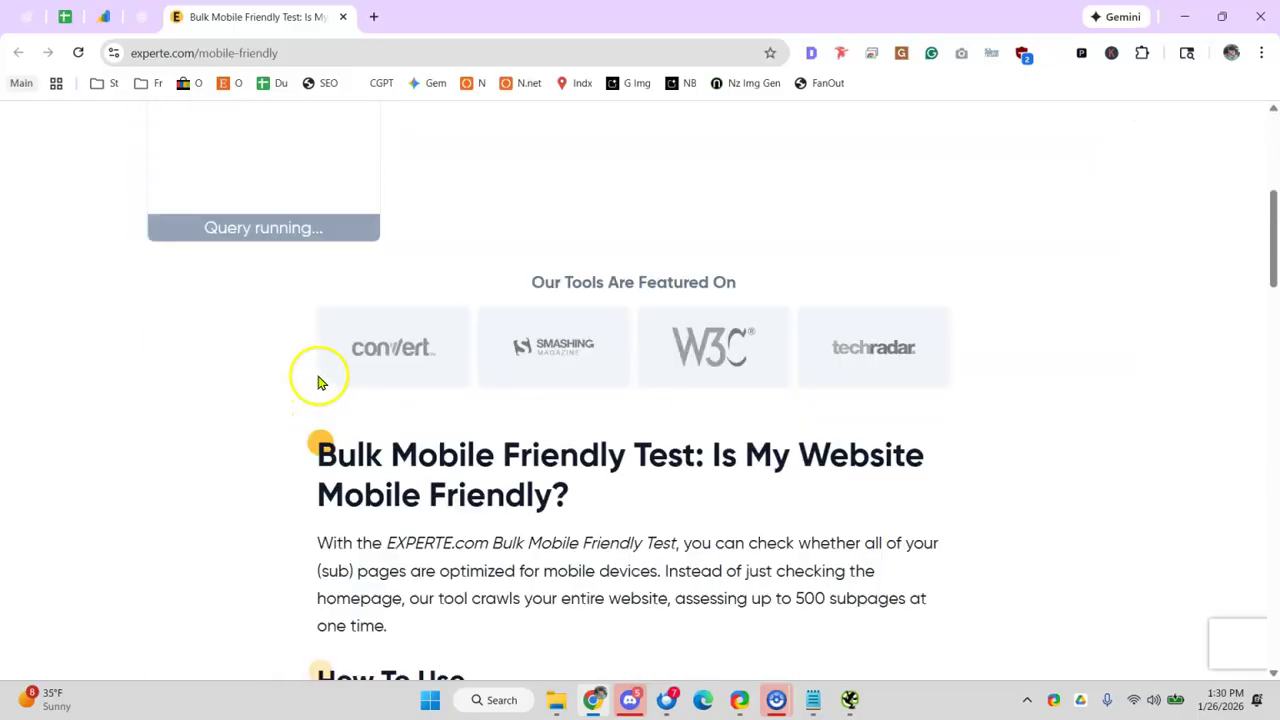
{"action": "scroll", "coordinate": [318, 382], "scroll_direction": "down", "scroll_amount": 2}
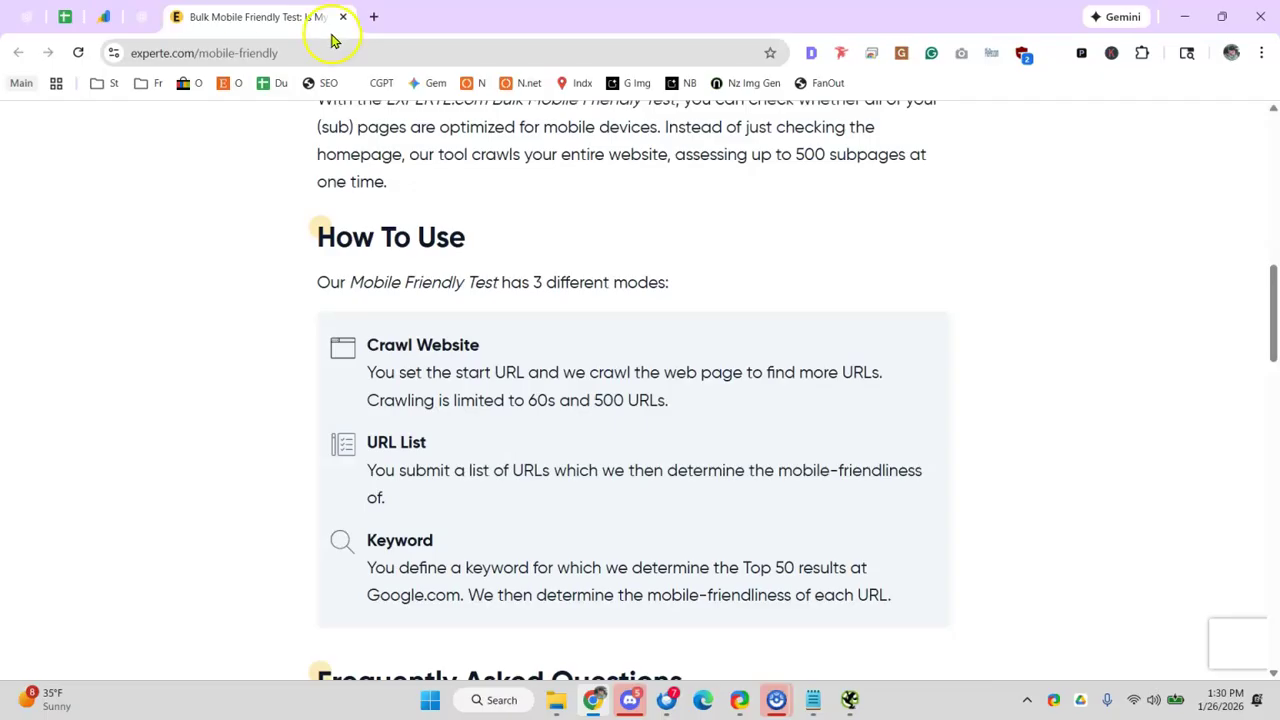
{"action": "left_click", "coordinate": [342, 18]}
- Mark the tags and categories indexed row with x in B115
{"action": "left_click", "coordinate": [60, 18]}
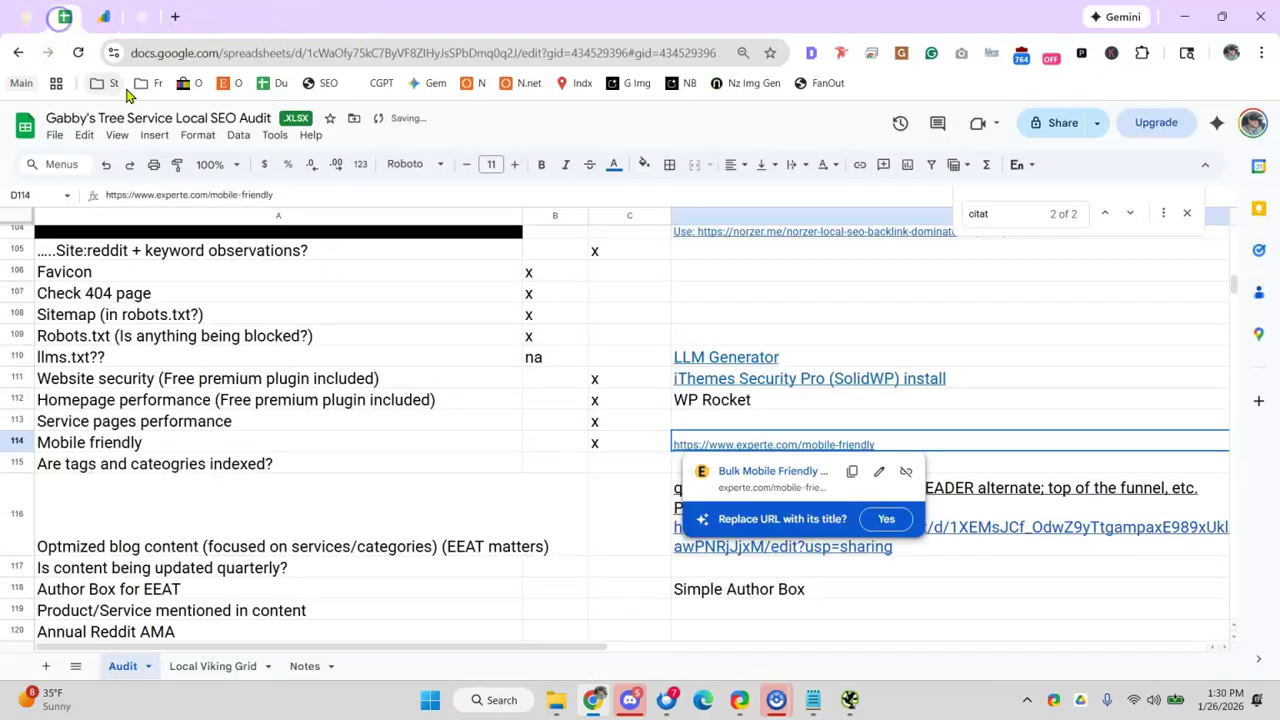
{"action": "left_click", "coordinate": [313, 420]}
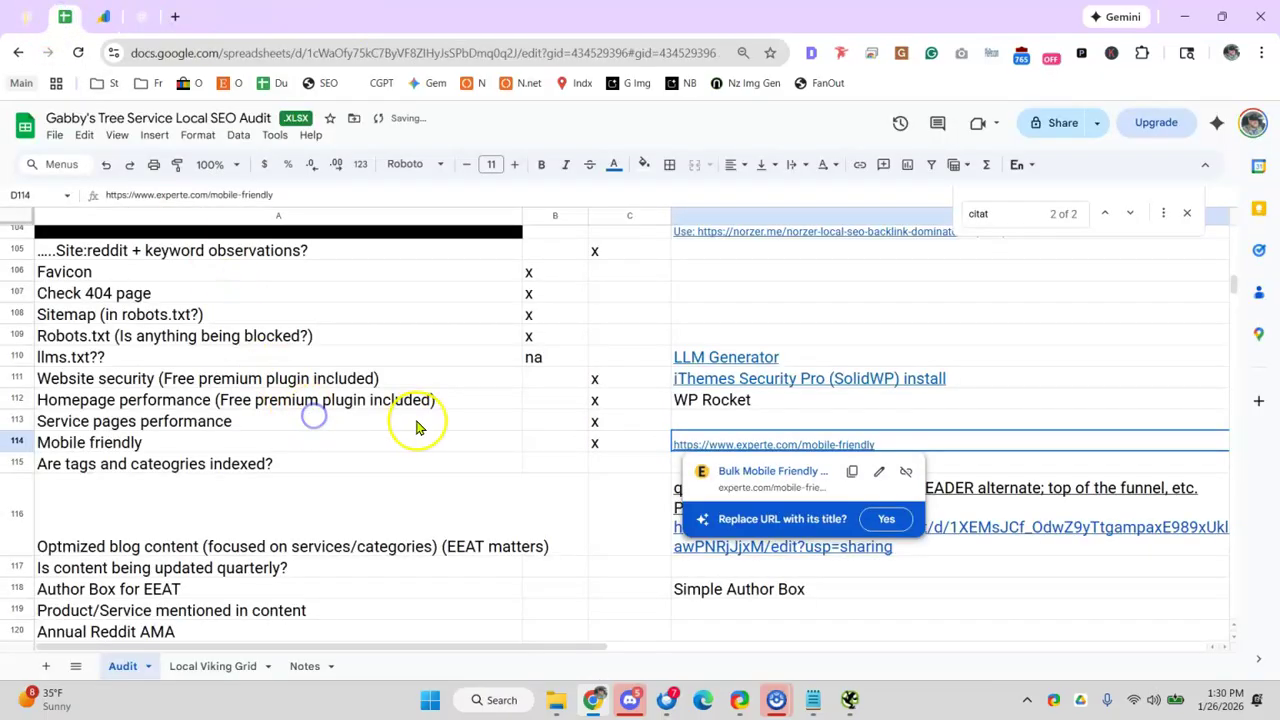
{"action": "left_click", "coordinate": [625, 472]}
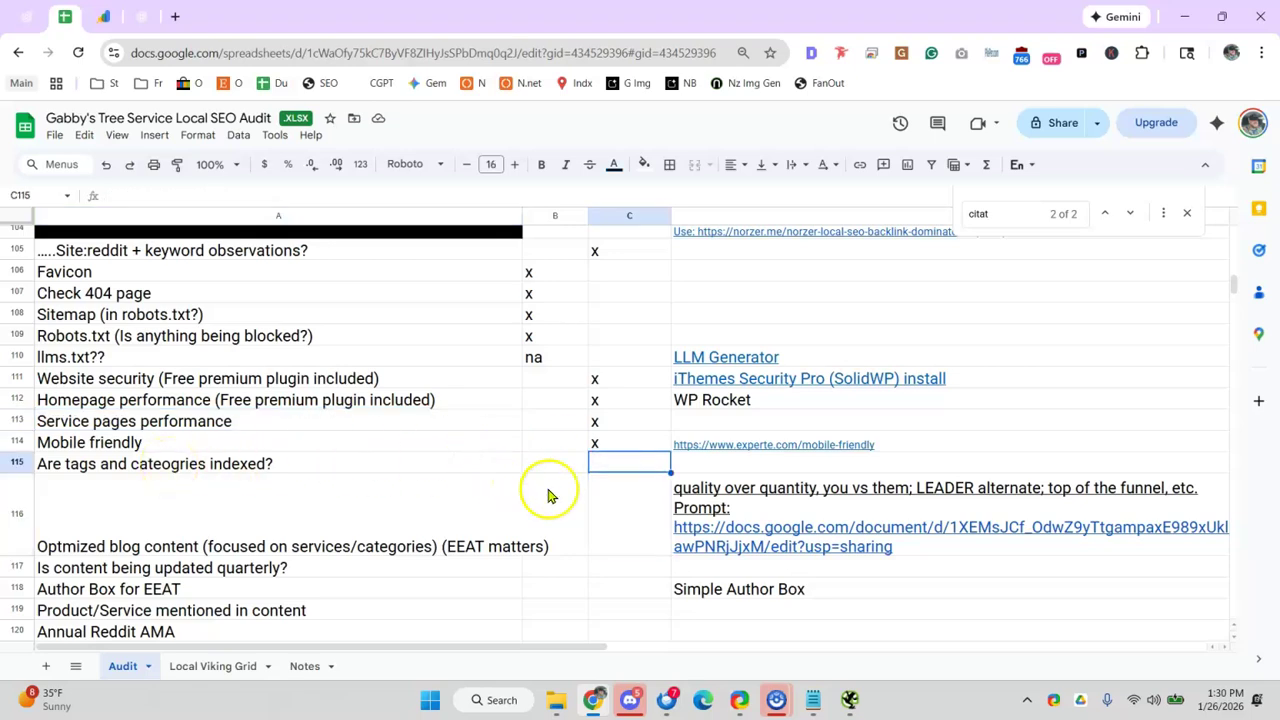
{"action": "left_click", "coordinate": [629, 459]}
{"action": "left_click", "coordinate": [540, 463]}
{"action": "type", "text": "x"}
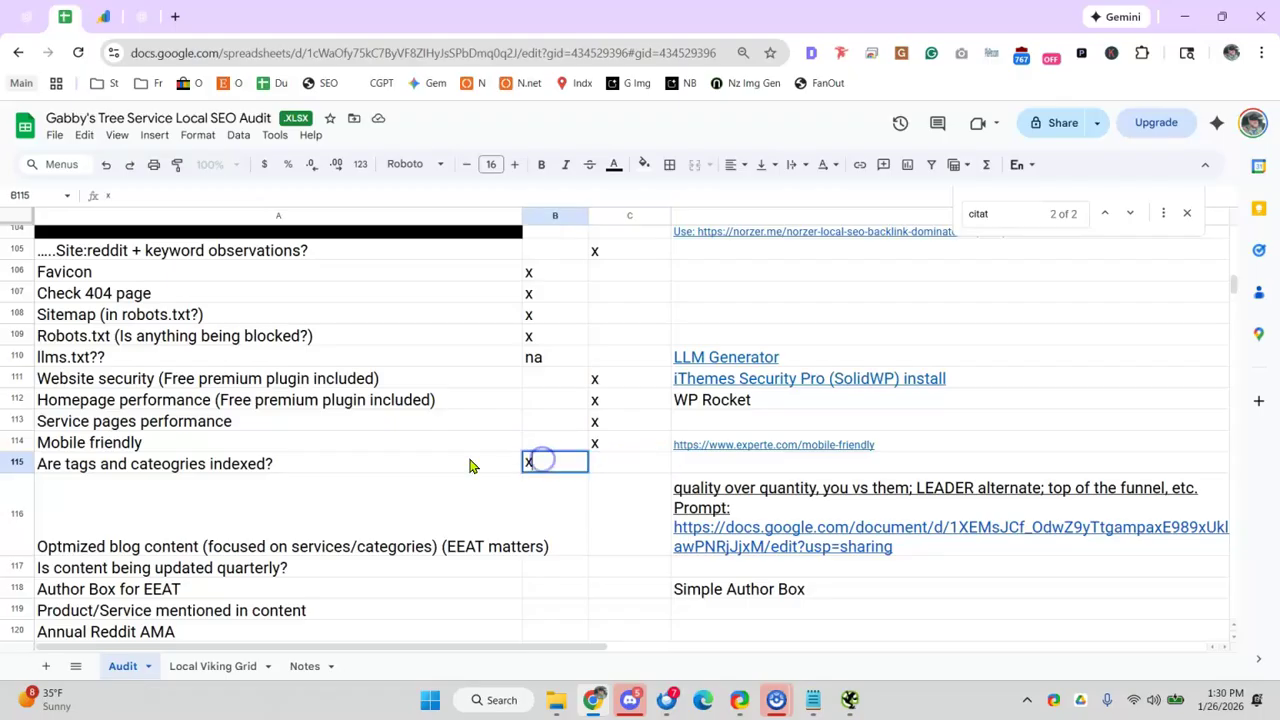
{"action": "left_click", "coordinate": [405, 446]}
- Mark the Optmized blog content row with x in C116
{"action": "scroll", "coordinate": [403, 442], "scroll_direction": "down", "scroll_amount": 2}
{"action": "left_click", "coordinate": [195, 411]}
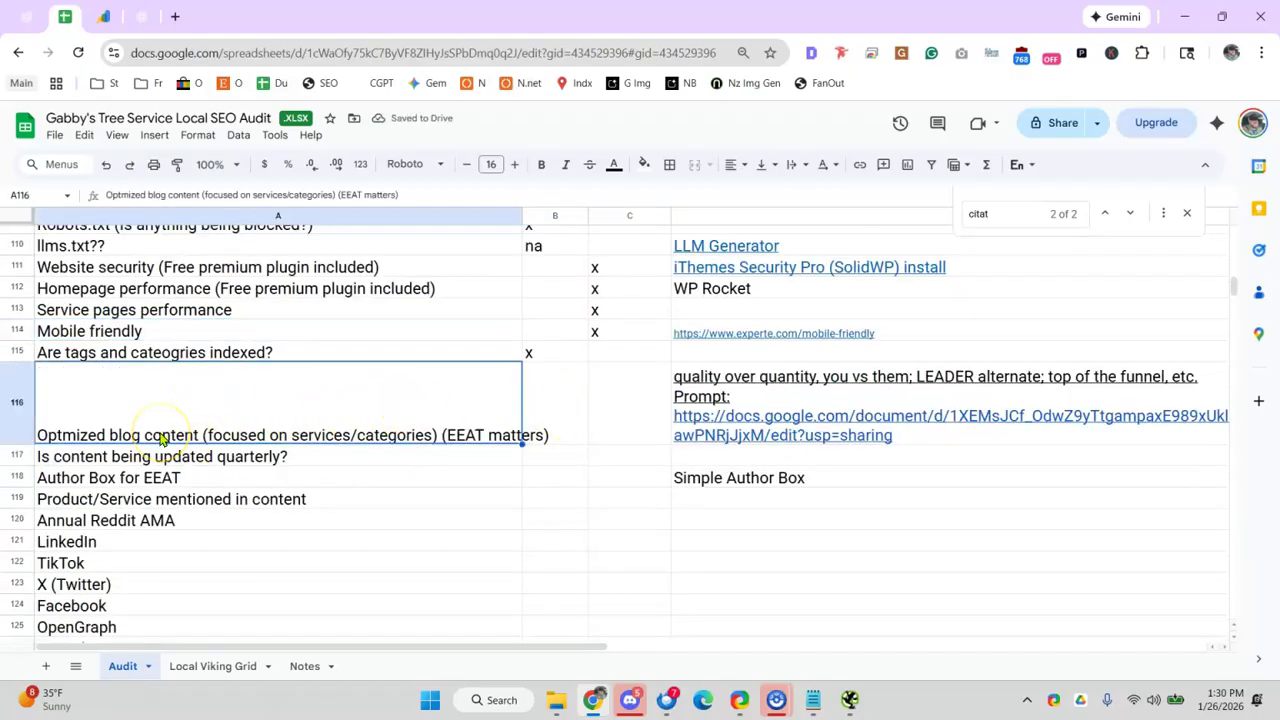
{"action": "left_click", "coordinate": [580, 430]}
{"action": "left_click", "coordinate": [608, 428]}
{"action": "type", "text": "x"}
{"action": "left_click", "coordinate": [458, 430]}
- Mark the content updated quarterly row with x in C117
{"action": "mouse_move", "coordinate": [829, 416]}
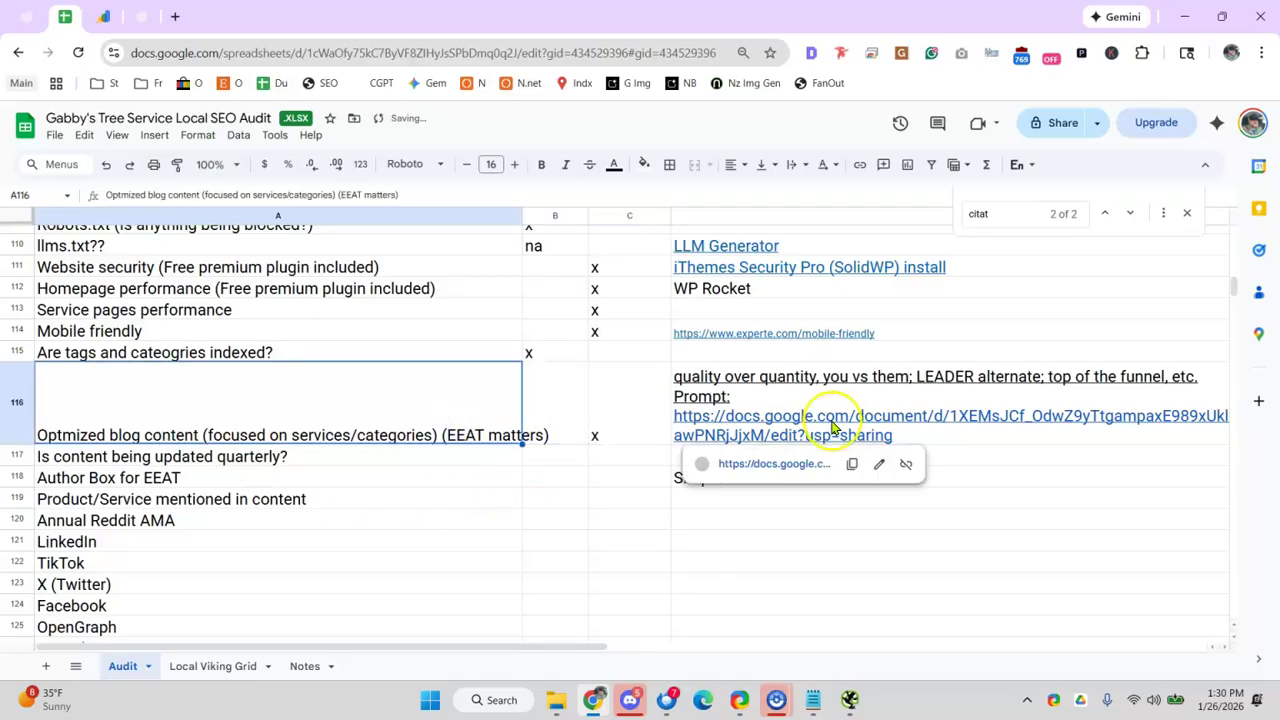
{"action": "left_click", "coordinate": [382, 477]}
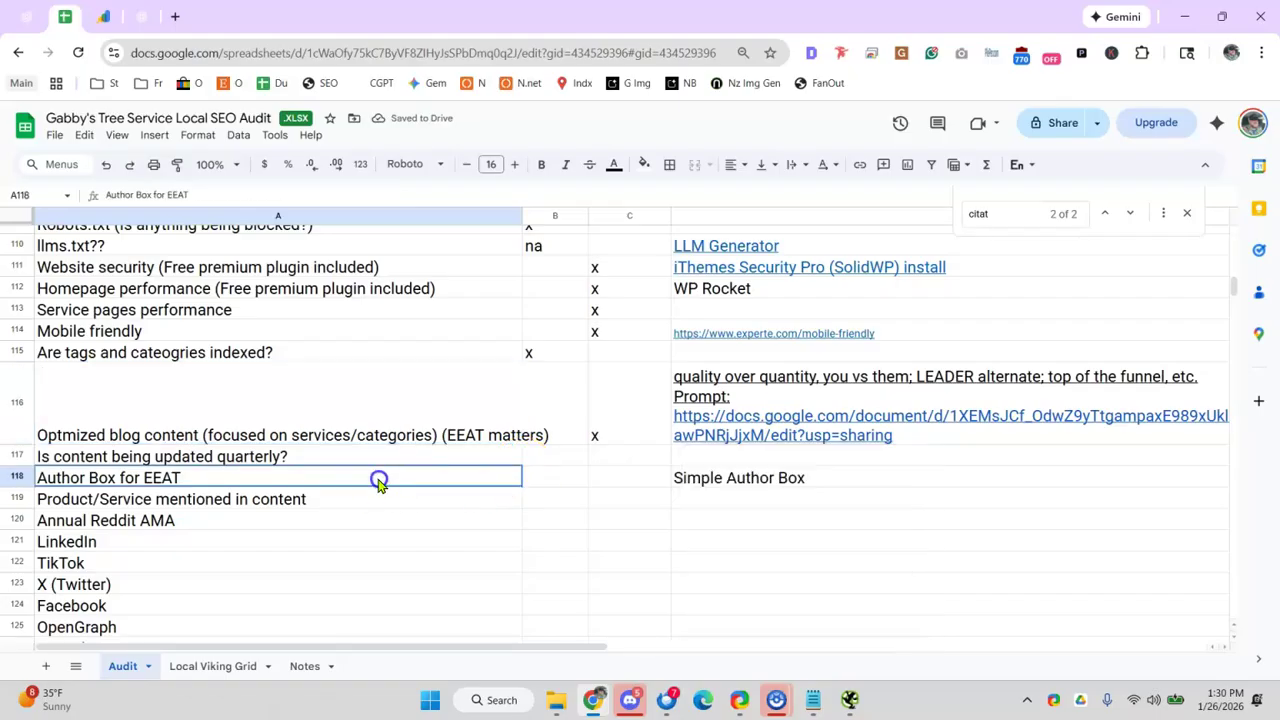
{"action": "left_click", "coordinate": [316, 441]}
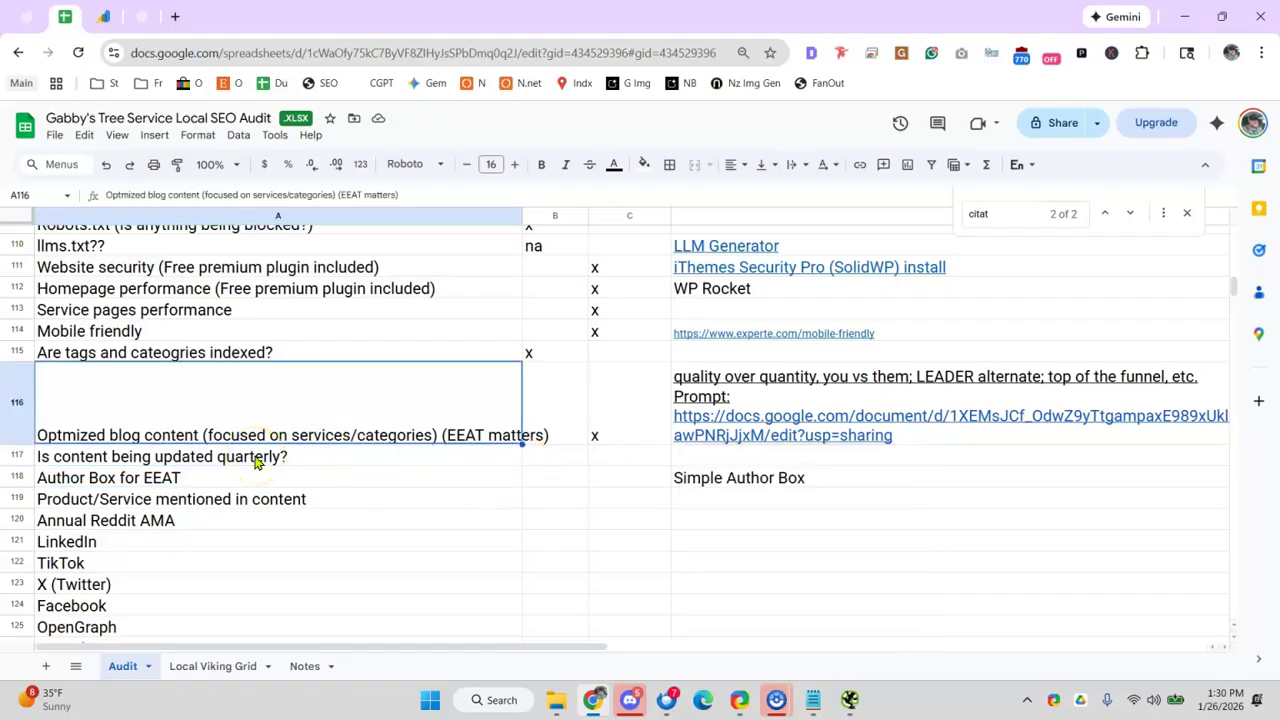
{"action": "left_click", "coordinate": [662, 463]}
{"action": "type", "text": "x"}
{"action": "left_click", "coordinate": [477, 490]}
{"action": "left_click", "coordinate": [251, 458]}
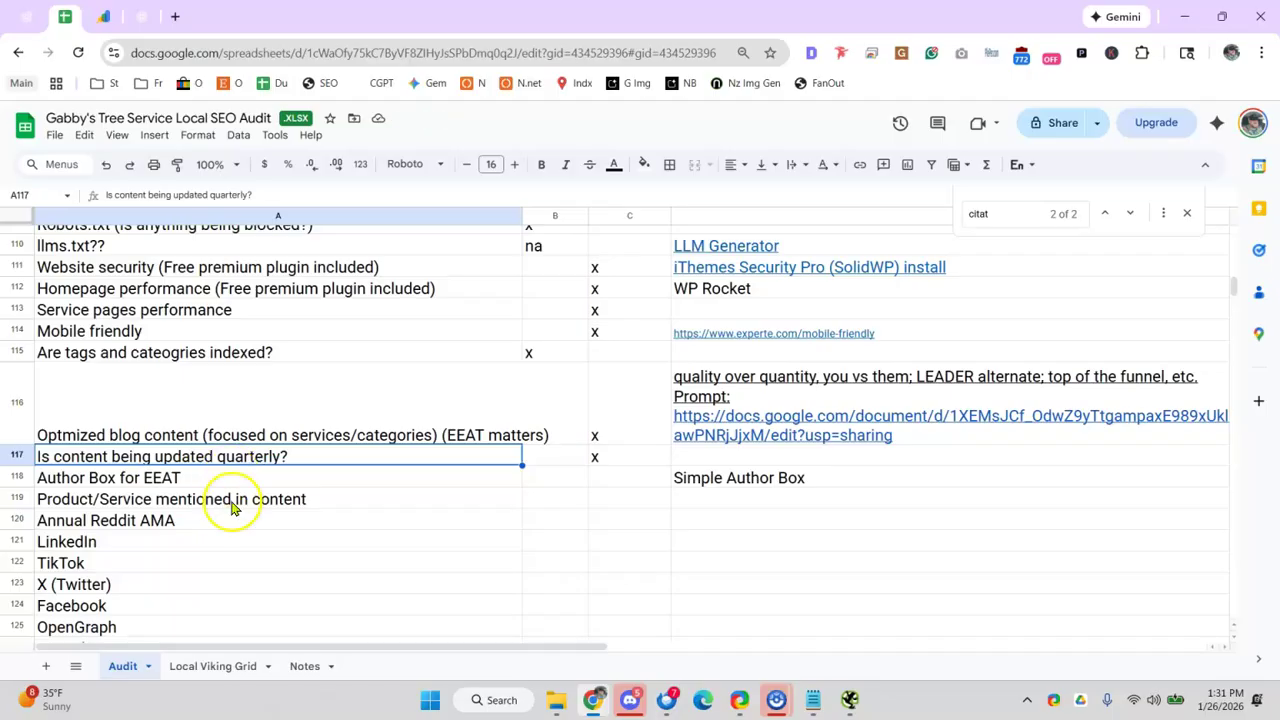
{"action": "left_click", "coordinate": [278, 498]}
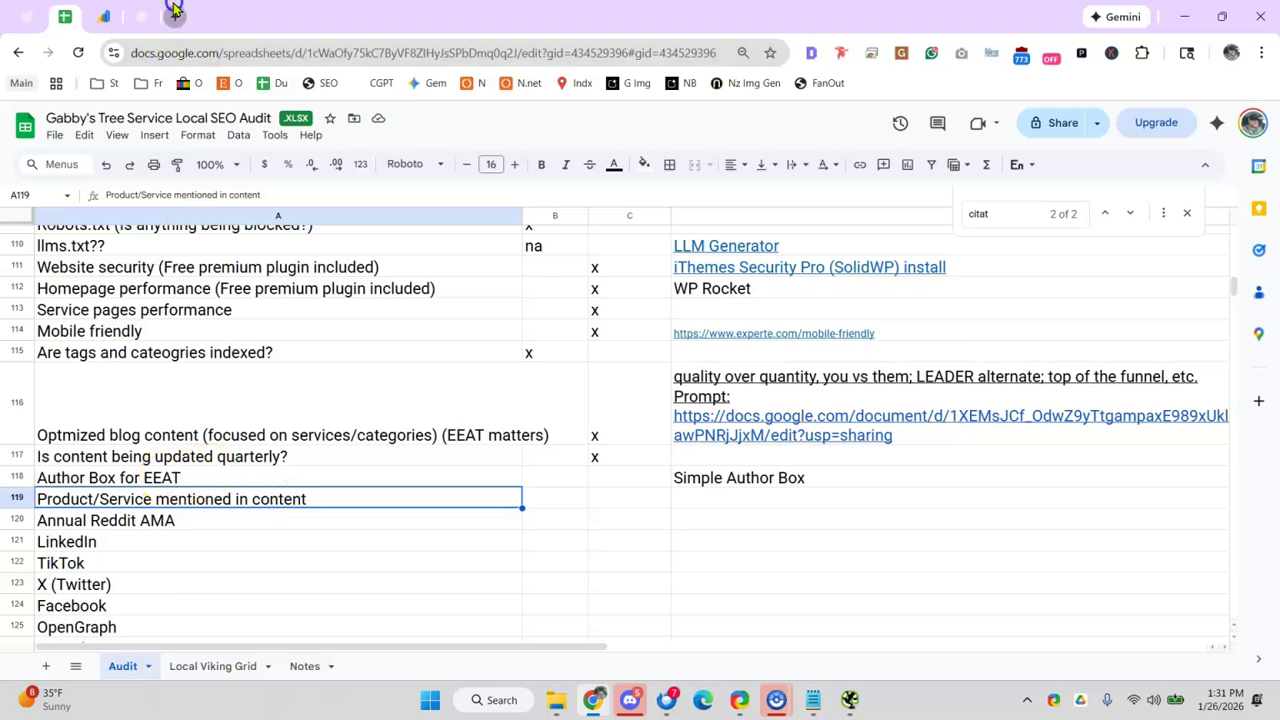
{"action": "left_click", "coordinate": [173, 9]}
- Load mizakandpacetti.com and open the probate post from its Insights blog
{"action": "type", "text": "miz"}
{"action": "key", "text": "Return"}
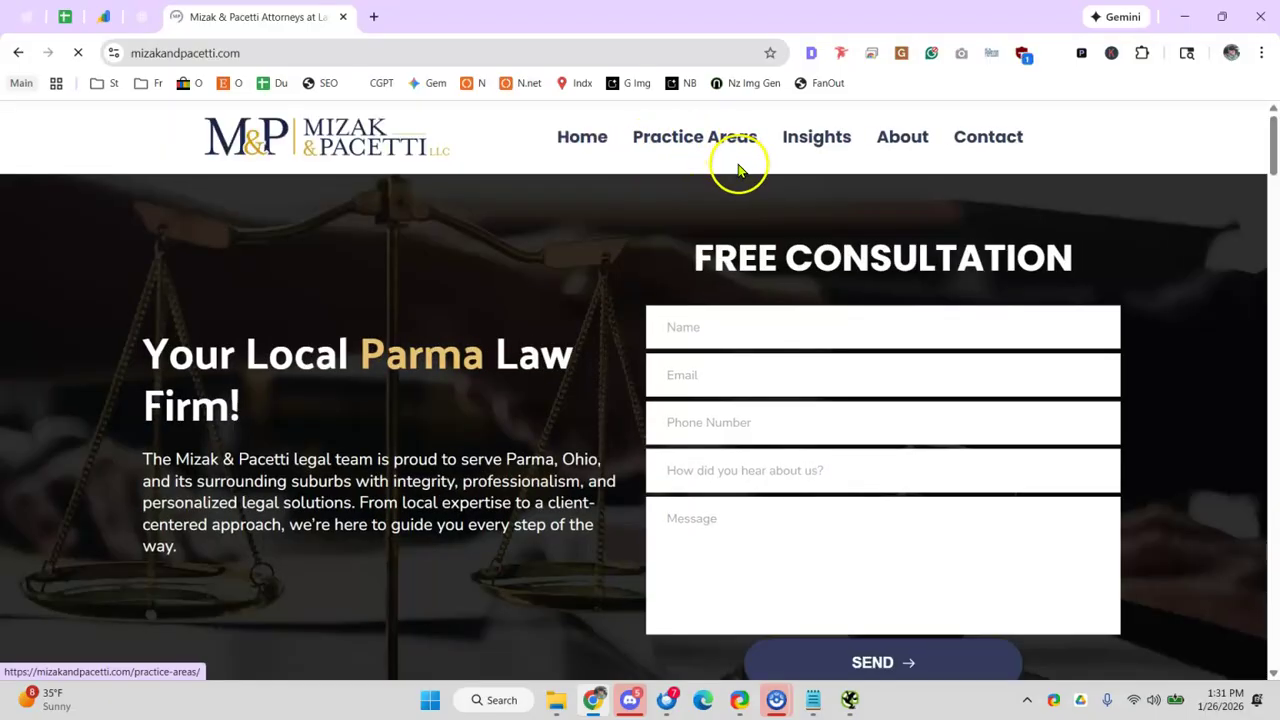
{"action": "left_click", "coordinate": [800, 138]}
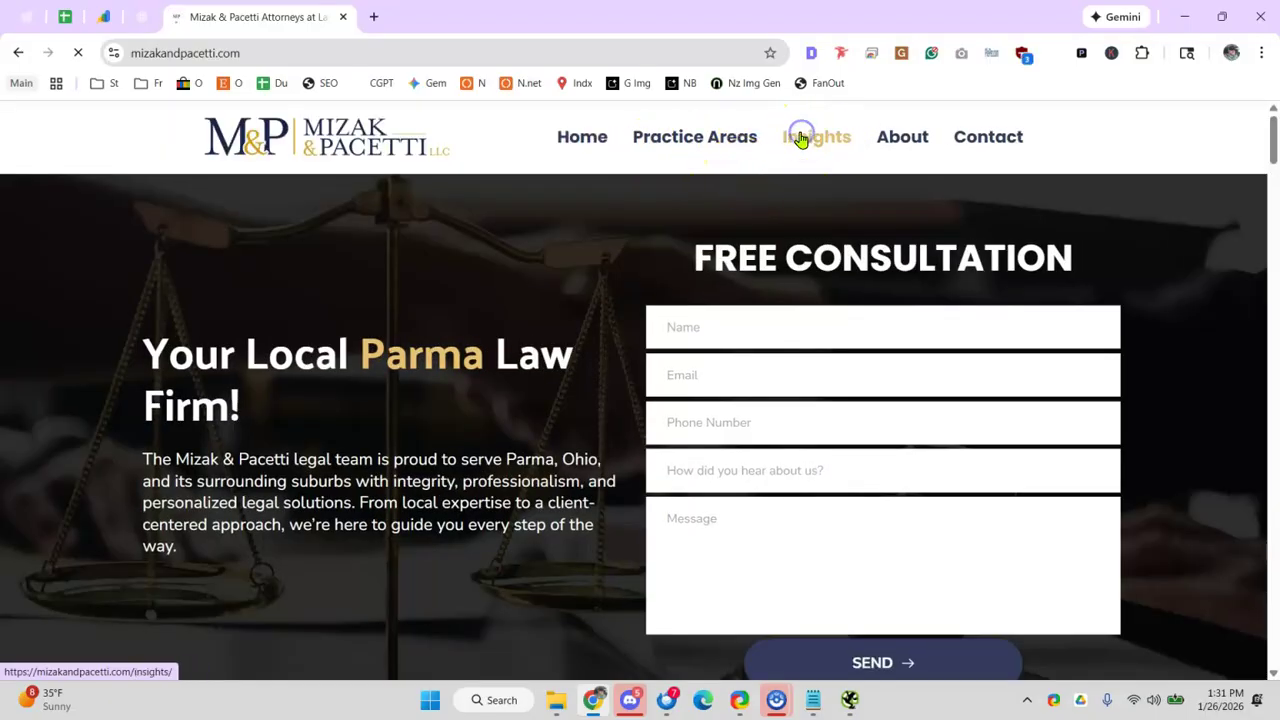
{"action": "left_click", "coordinate": [790, 137]}
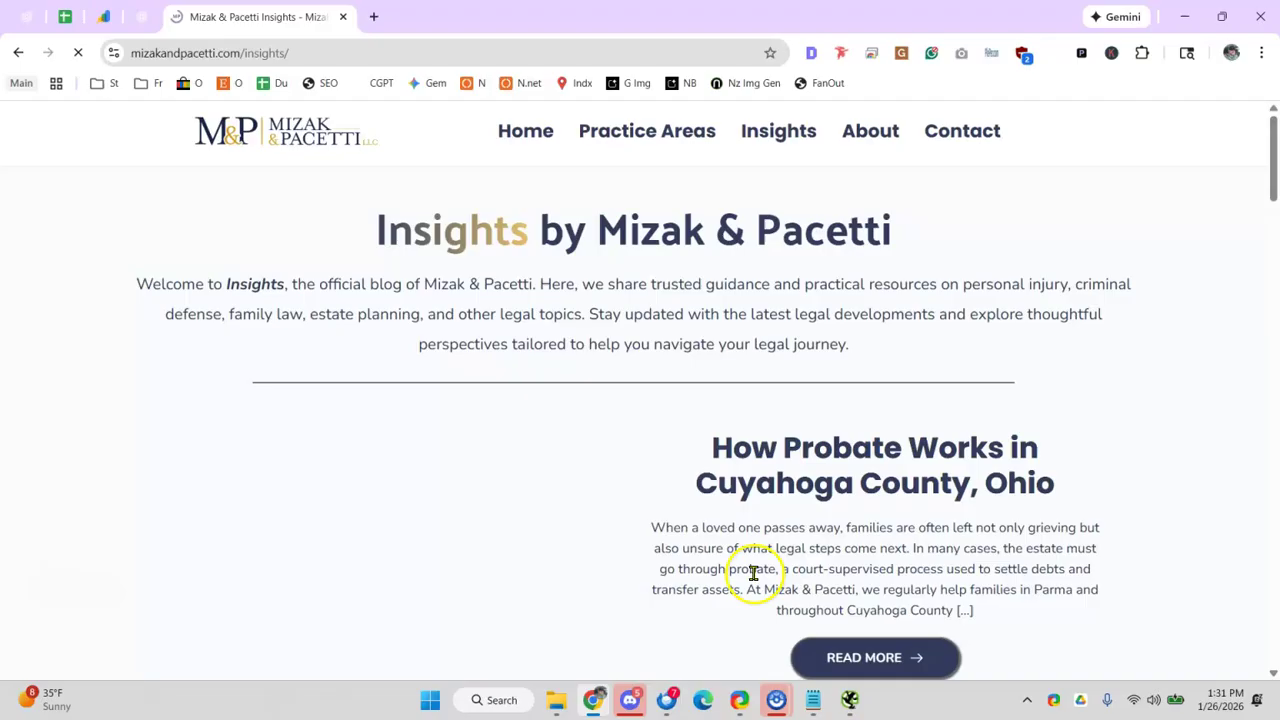
{"action": "scroll", "coordinate": [755, 560], "scroll_direction": "down", "scroll_amount": 2}
{"action": "left_click", "coordinate": [826, 445]}
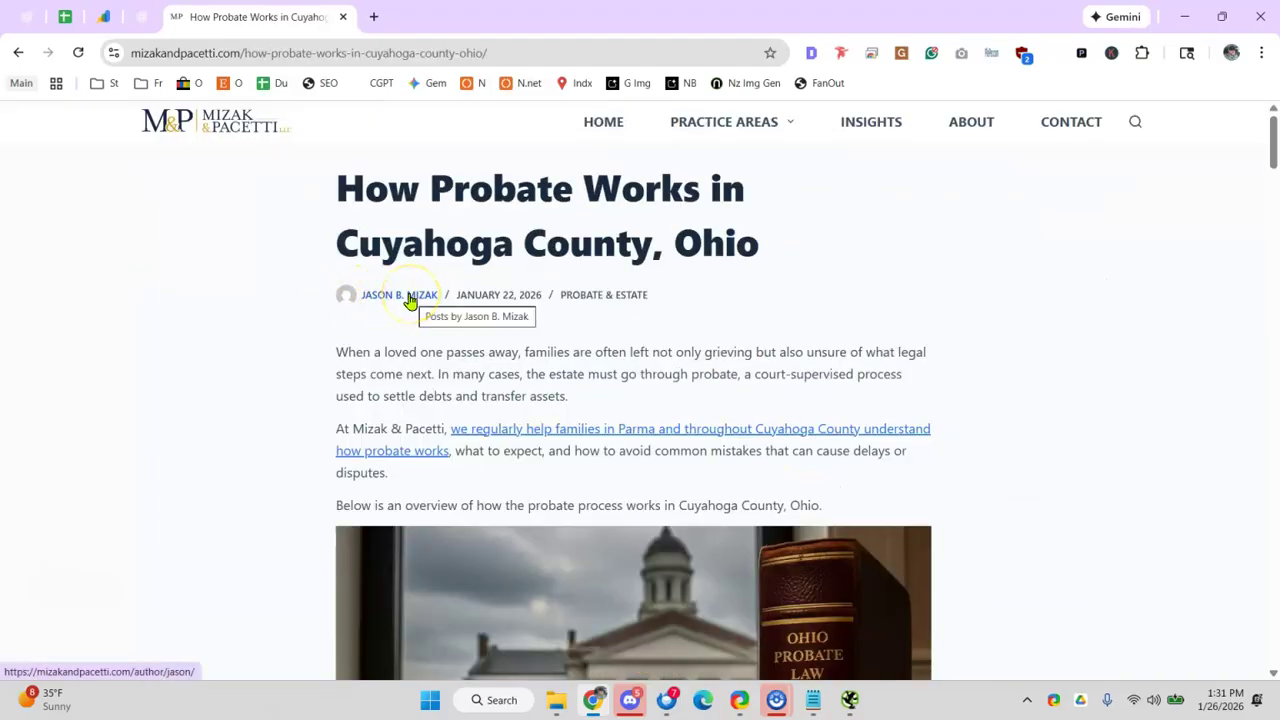
- Scroll to the post's author box and open the author's profile page
{"action": "scroll", "coordinate": [412, 300], "scroll_direction": "down", "scroll_amount": 2}
{"action": "scroll", "coordinate": [430, 315], "scroll_direction": "down", "scroll_amount": 10}
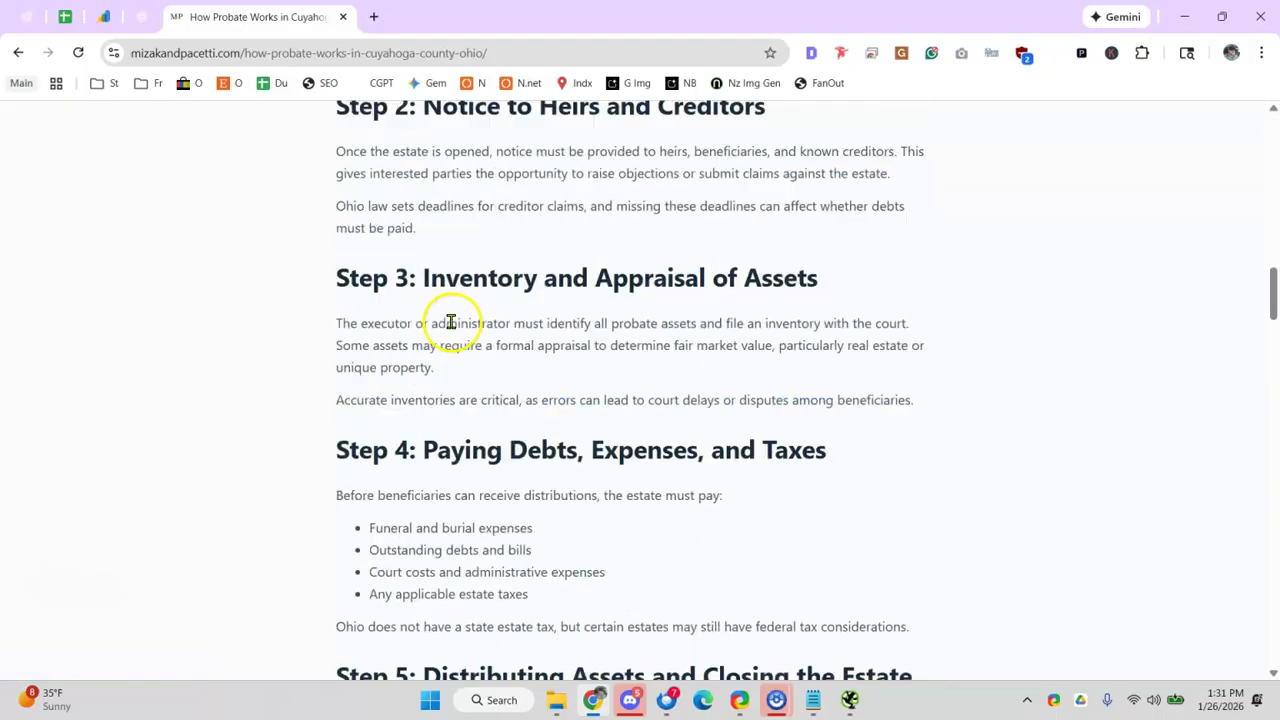
{"action": "scroll", "coordinate": [453, 328], "scroll_direction": "down", "scroll_amount": 20}
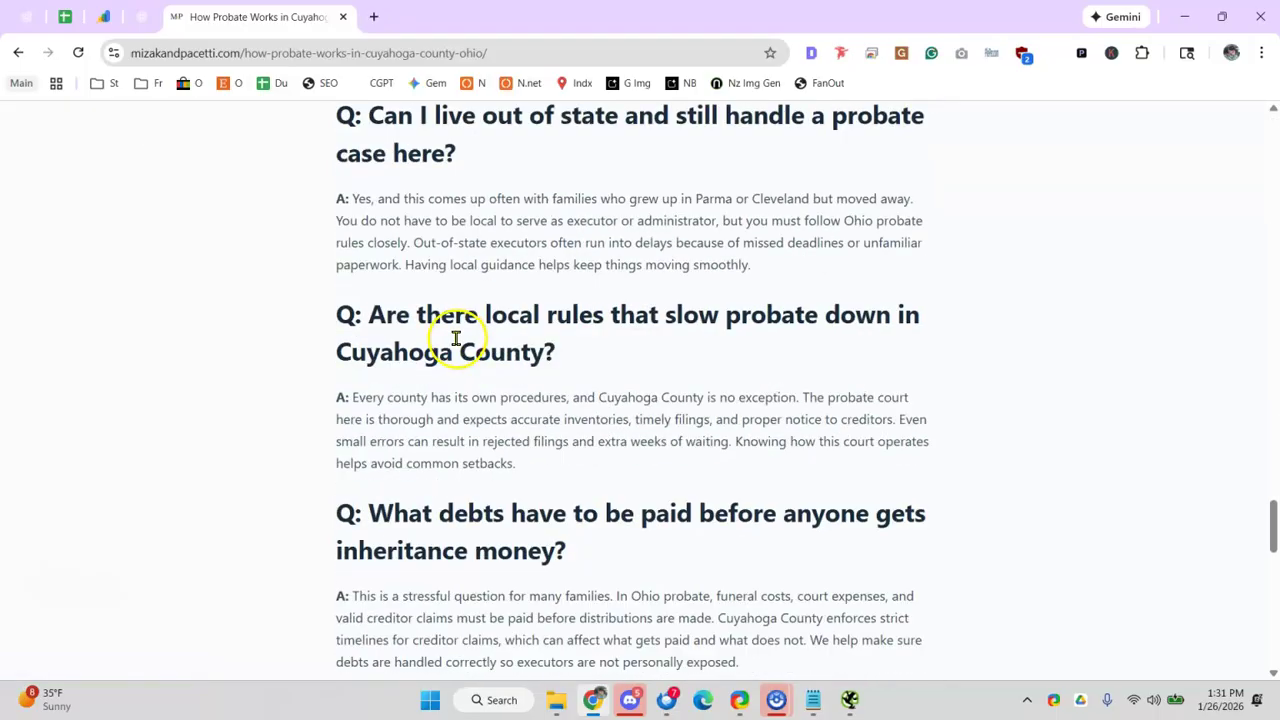
{"action": "scroll", "coordinate": [457, 341], "scroll_direction": "down", "scroll_amount": 2}
{"action": "left_click_drag", "start_coordinate": [450, 300], "coordinate": [705, 432]}
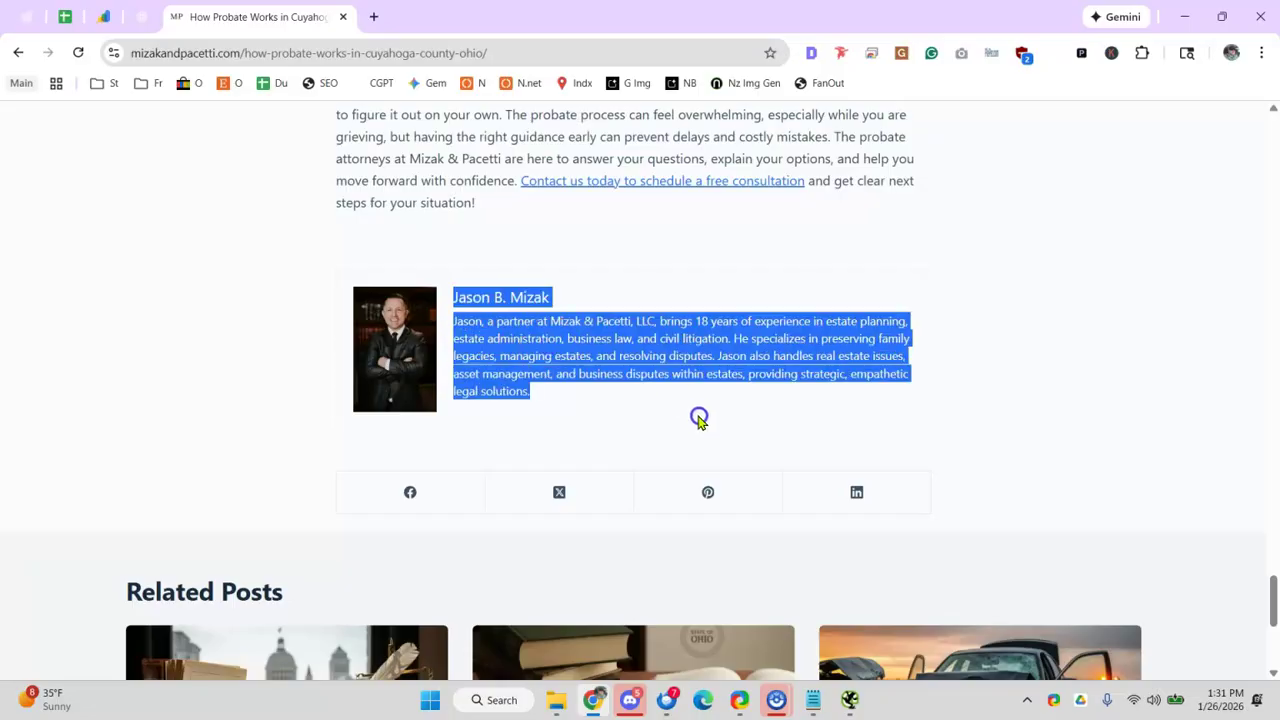
{"action": "left_click", "coordinate": [553, 348]}
{"action": "left_click", "coordinate": [507, 300]}
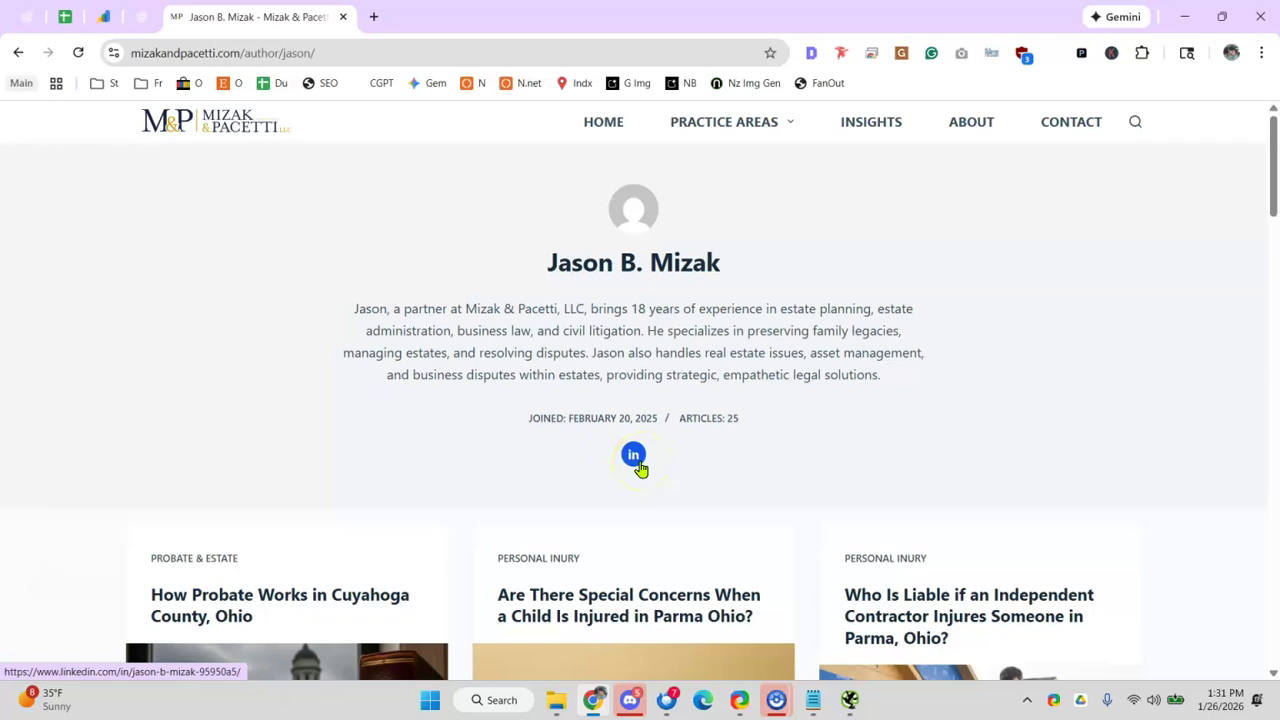
{"action": "left_click", "coordinate": [65, 16]}
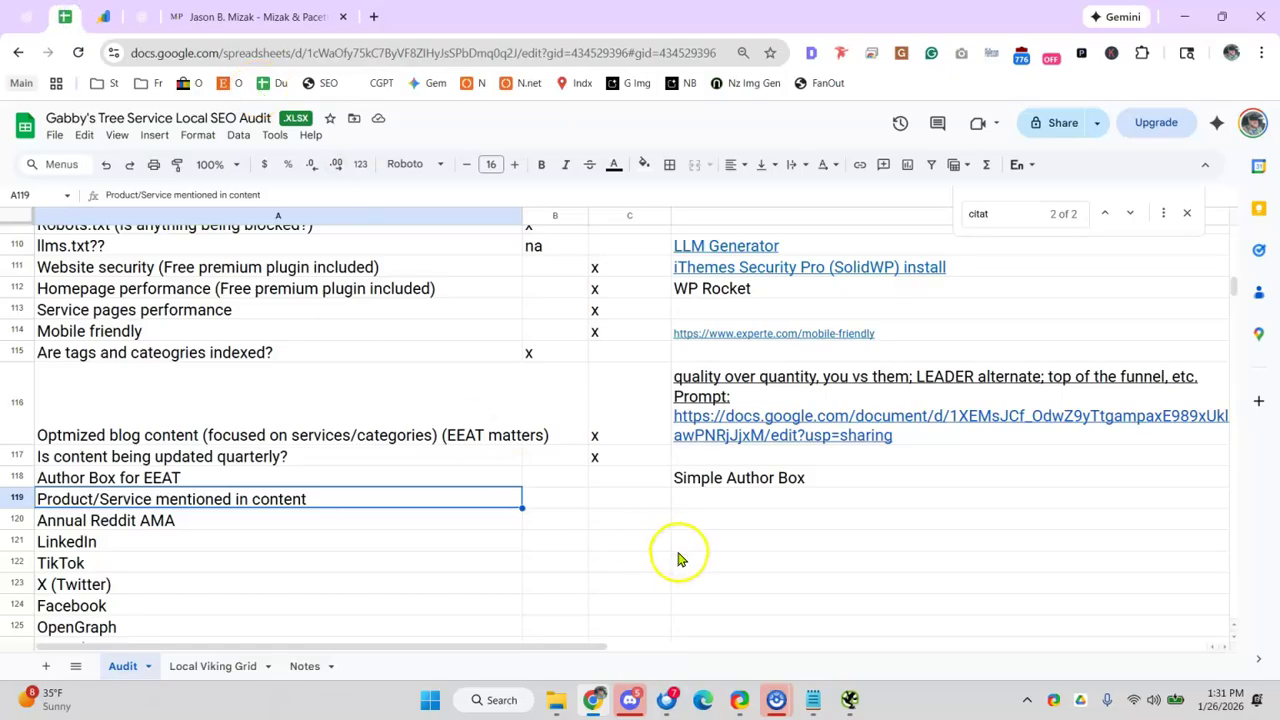
- Put x in C118 and C119 for Product/Service mentioned and Author Box for EEAT
{"action": "left_click", "coordinate": [635, 497]}
{"action": "type", "text": "x"}
{"action": "left_click", "coordinate": [613, 478]}
{"action": "type", "text": "x"}
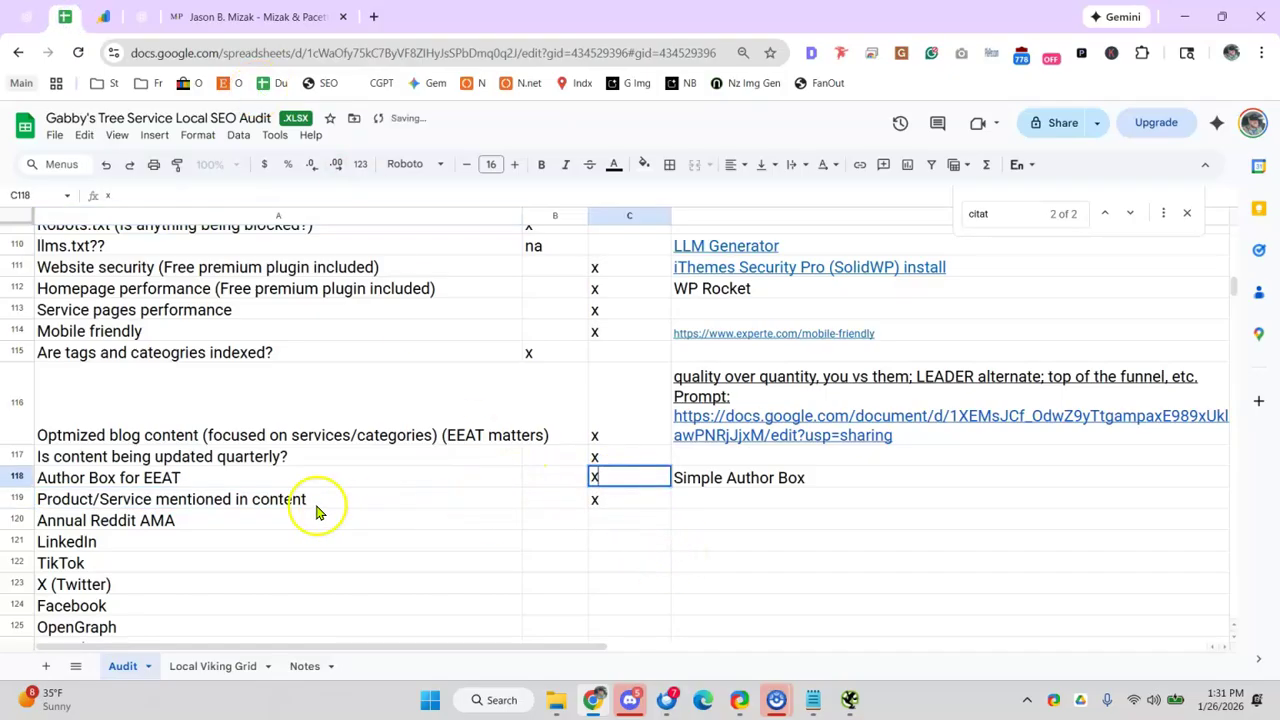
- Undo the accidental move of Annual Reddit AMA, then open Mizak & Pacetti's Insights page
{"action": "left_click", "coordinate": [300, 520]}
{"action": "left_click_drag", "start_coordinate": [343, 530], "coordinate": [343, 513]}
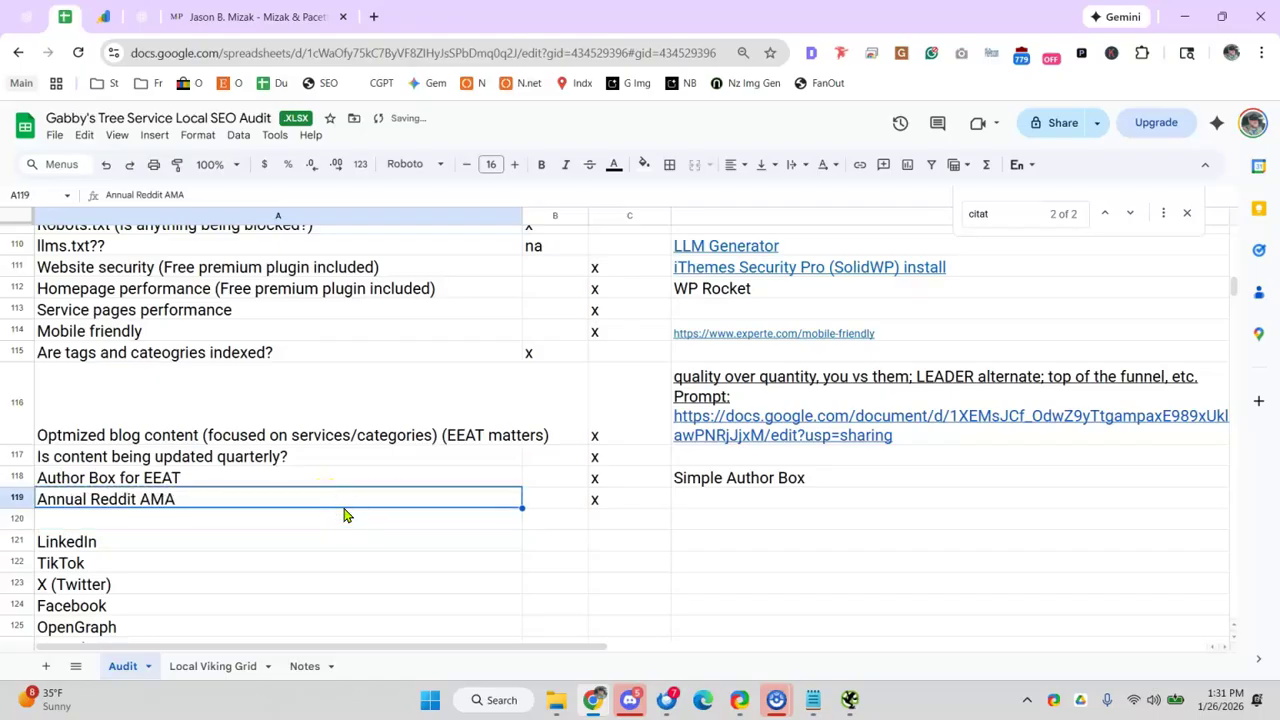
{"action": "key", "text": "ctrl+z"}
{"action": "left_click", "coordinate": [503, 517]}
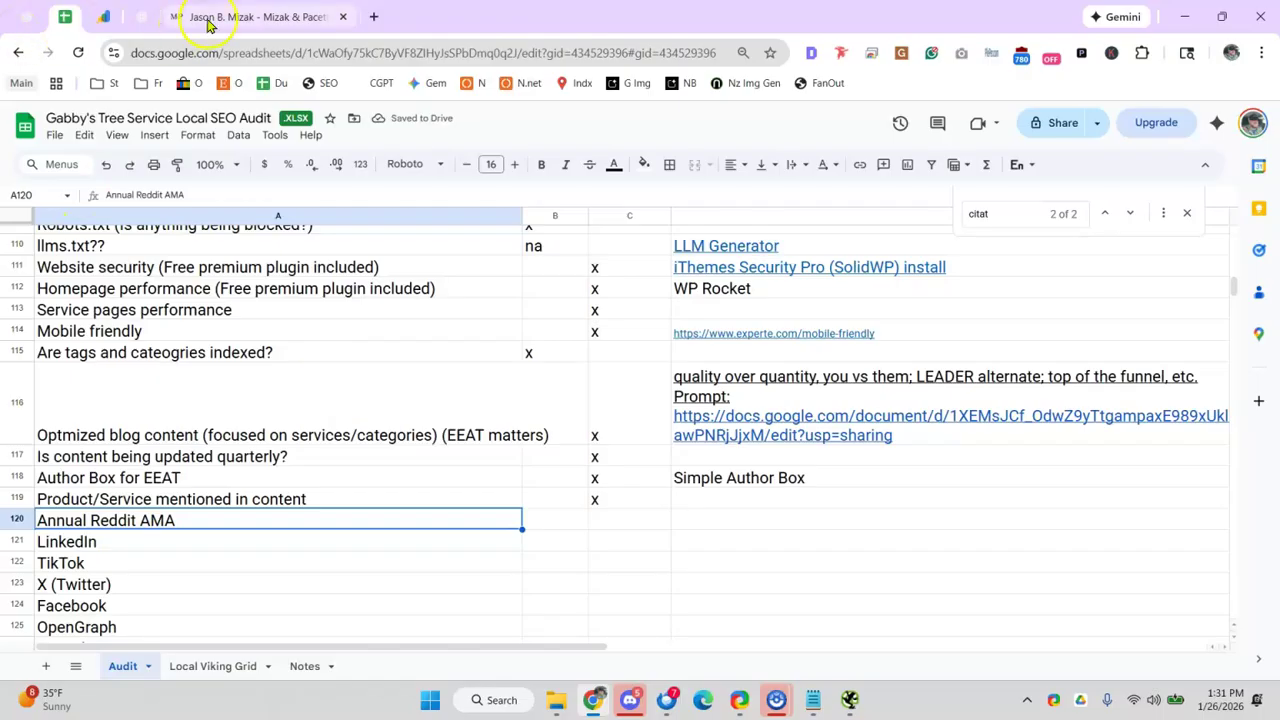
{"action": "left_click", "coordinate": [243, 16]}
{"action": "left_click", "coordinate": [852, 126]}
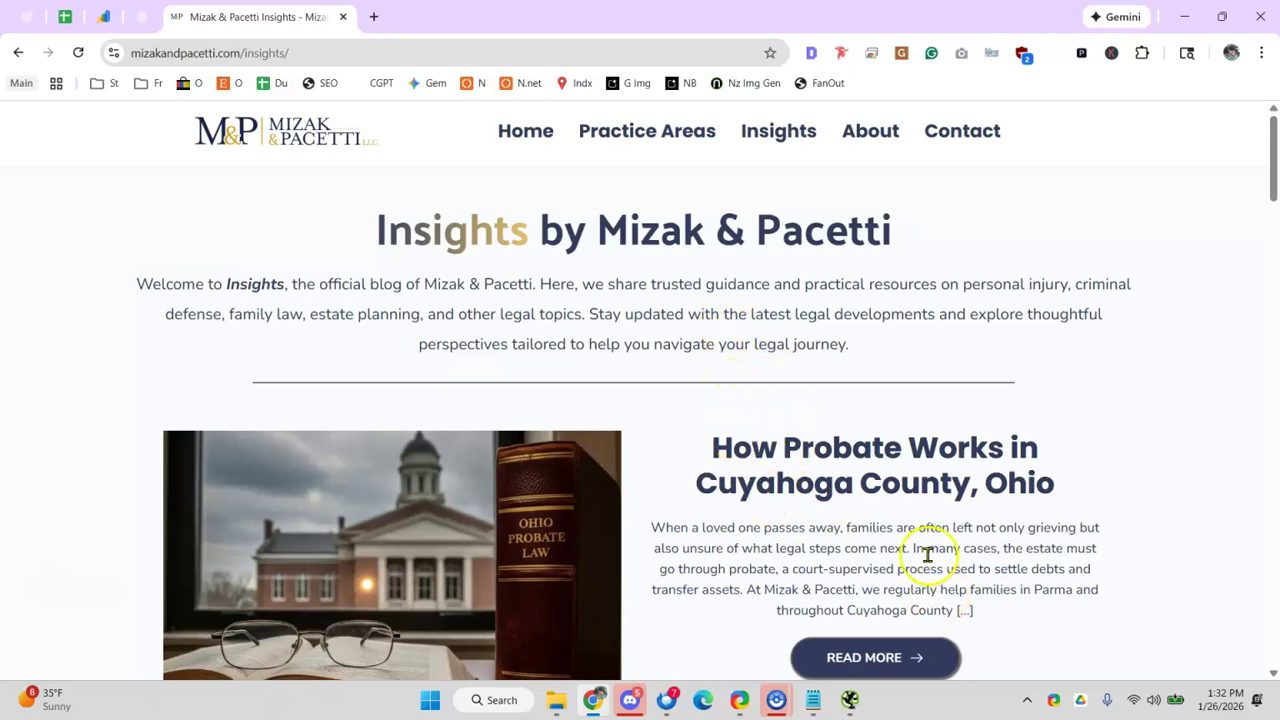
- Open the How Probate Works article and recheck the quarterly, Product/Service and Reddit AMA rows
{"action": "left_click", "coordinate": [850, 657]}
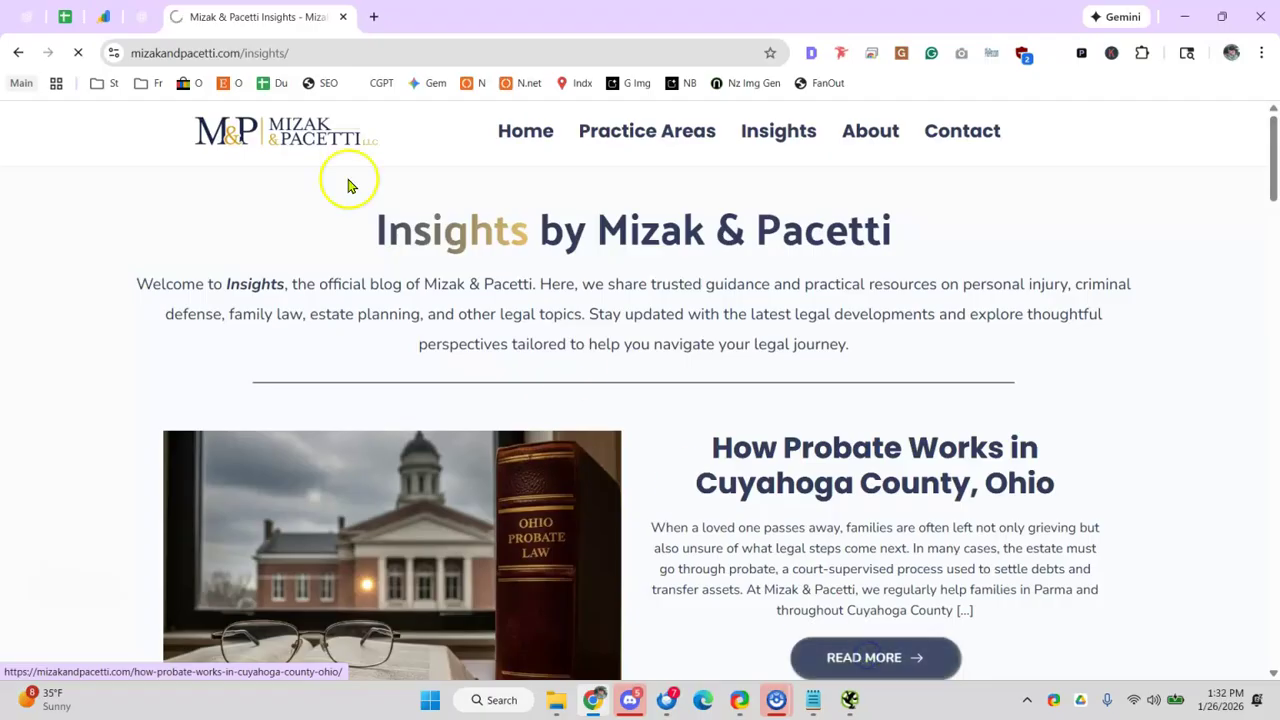
{"action": "left_click", "coordinate": [64, 16]}
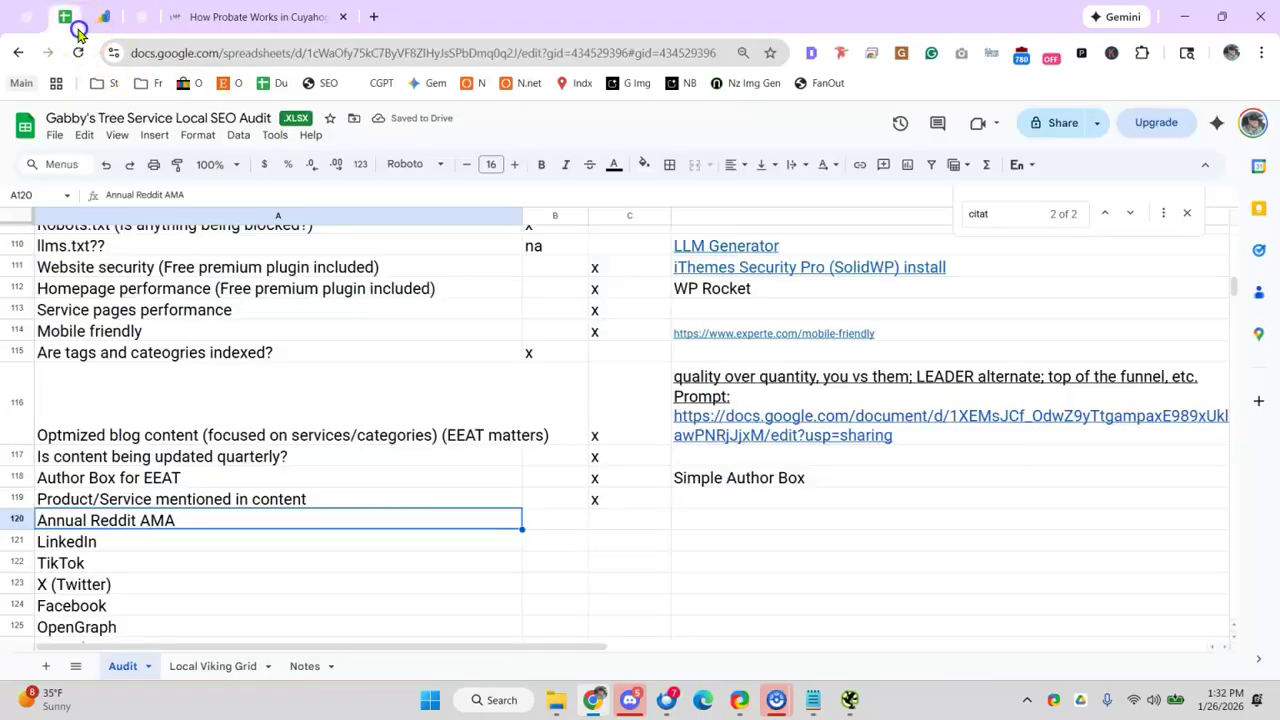
{"action": "left_click", "coordinate": [412, 451]}
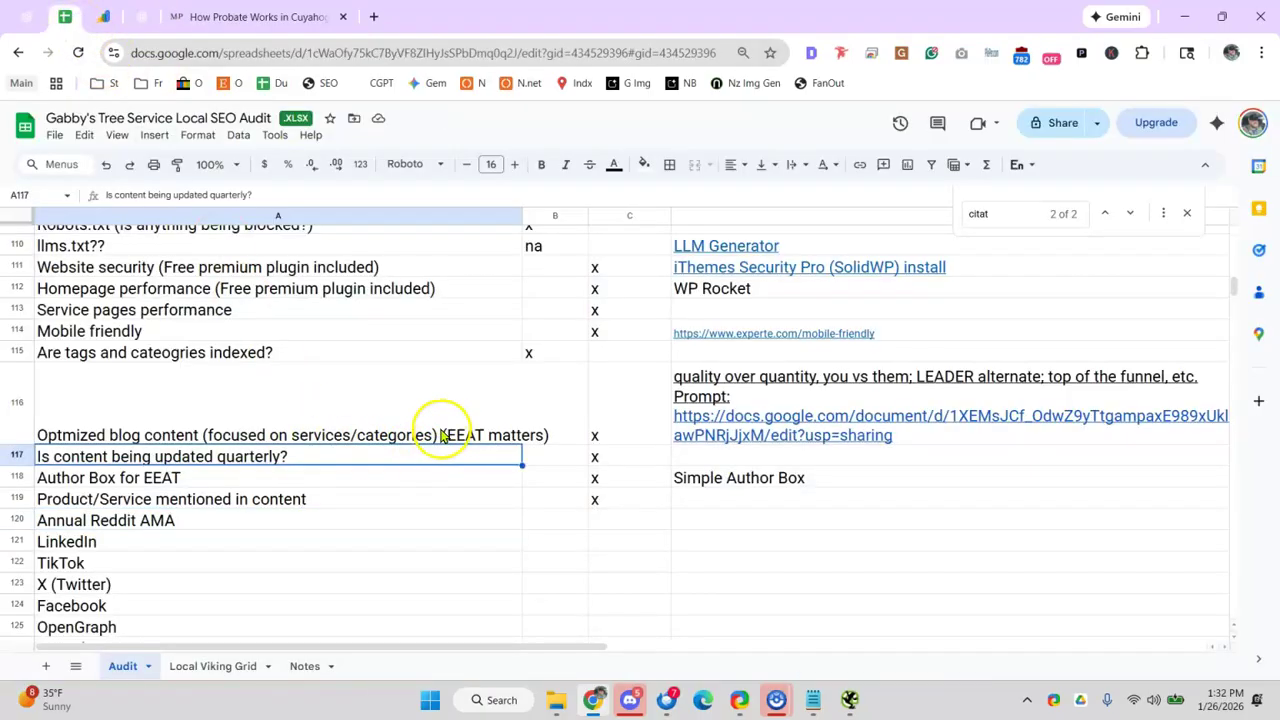
{"action": "left_click", "coordinate": [181, 506]}
{"action": "left_click", "coordinate": [193, 527]}
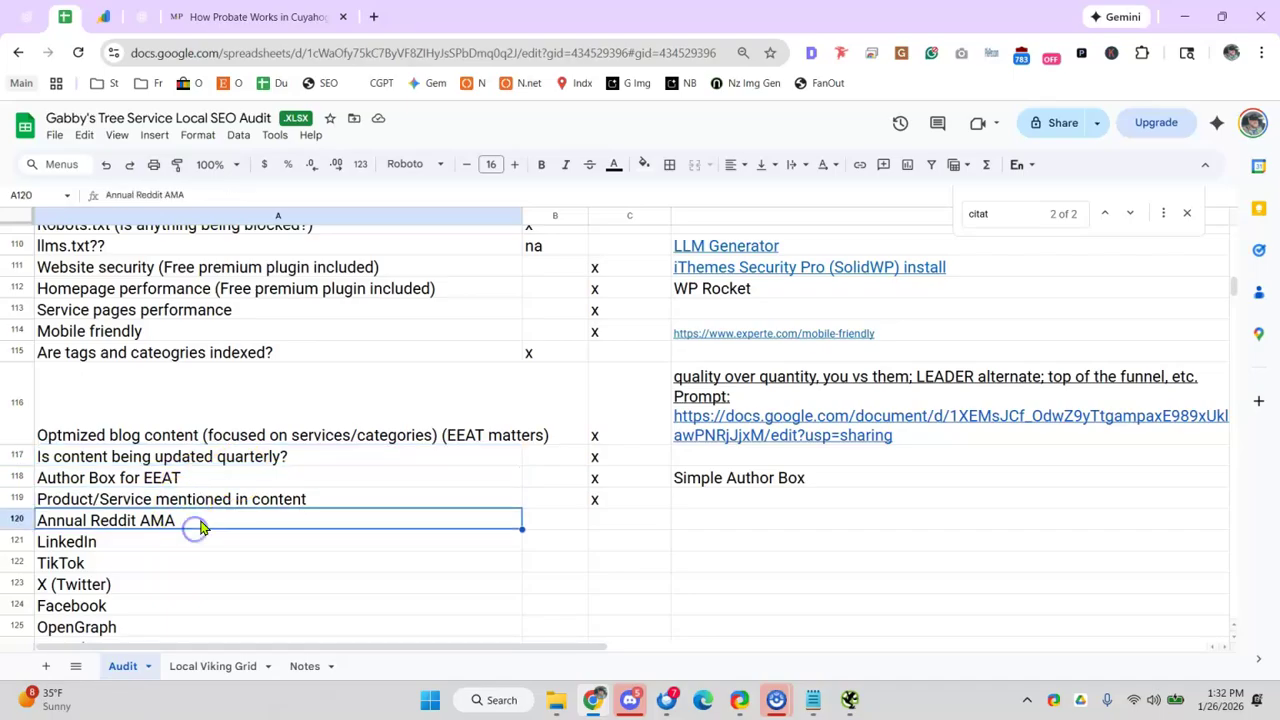
- Follow the article's Parma link to the probate services page
{"action": "left_click", "coordinate": [250, 17]}
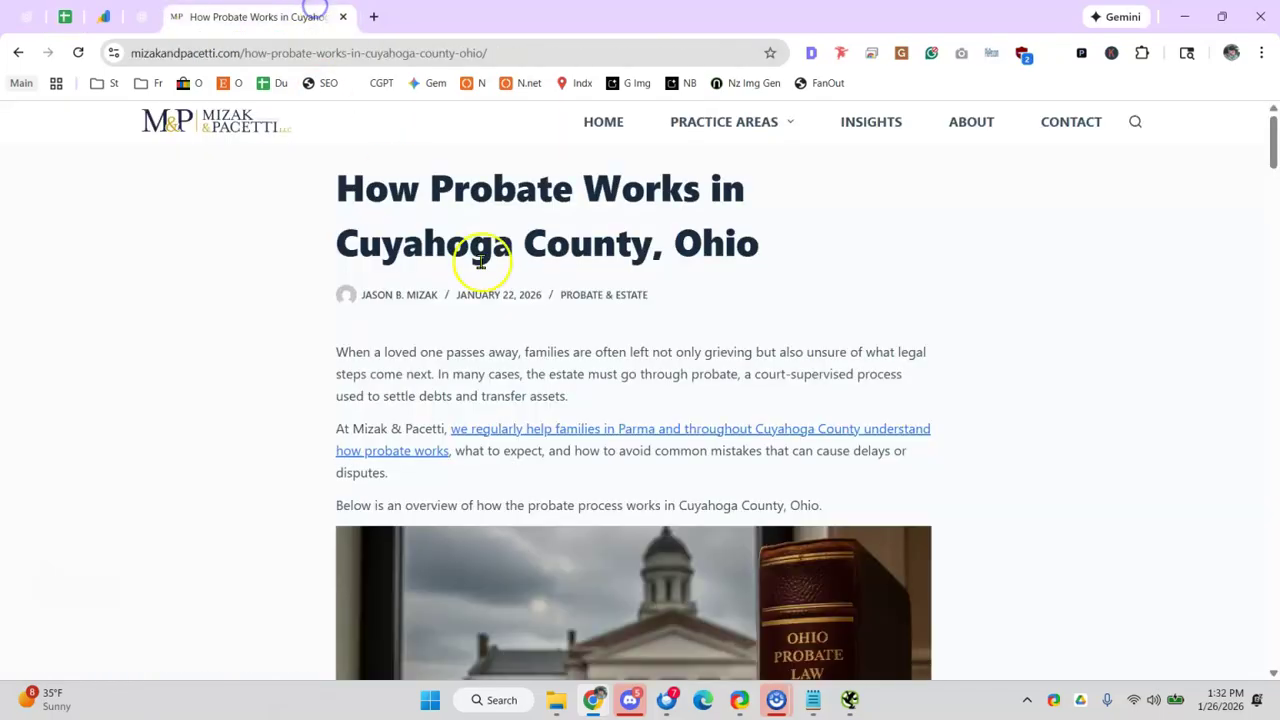
{"action": "scroll", "coordinate": [403, 360], "scroll_direction": "down", "scroll_amount": 1}
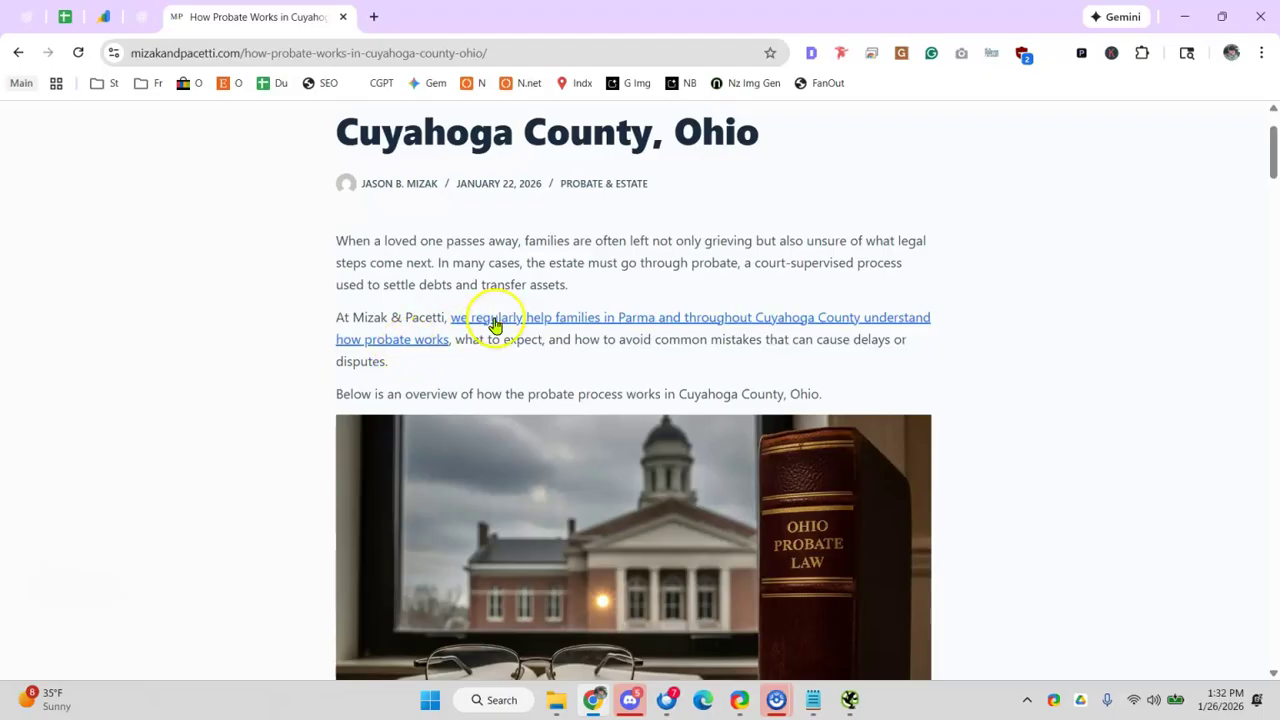
{"action": "left_click", "coordinate": [735, 325]}
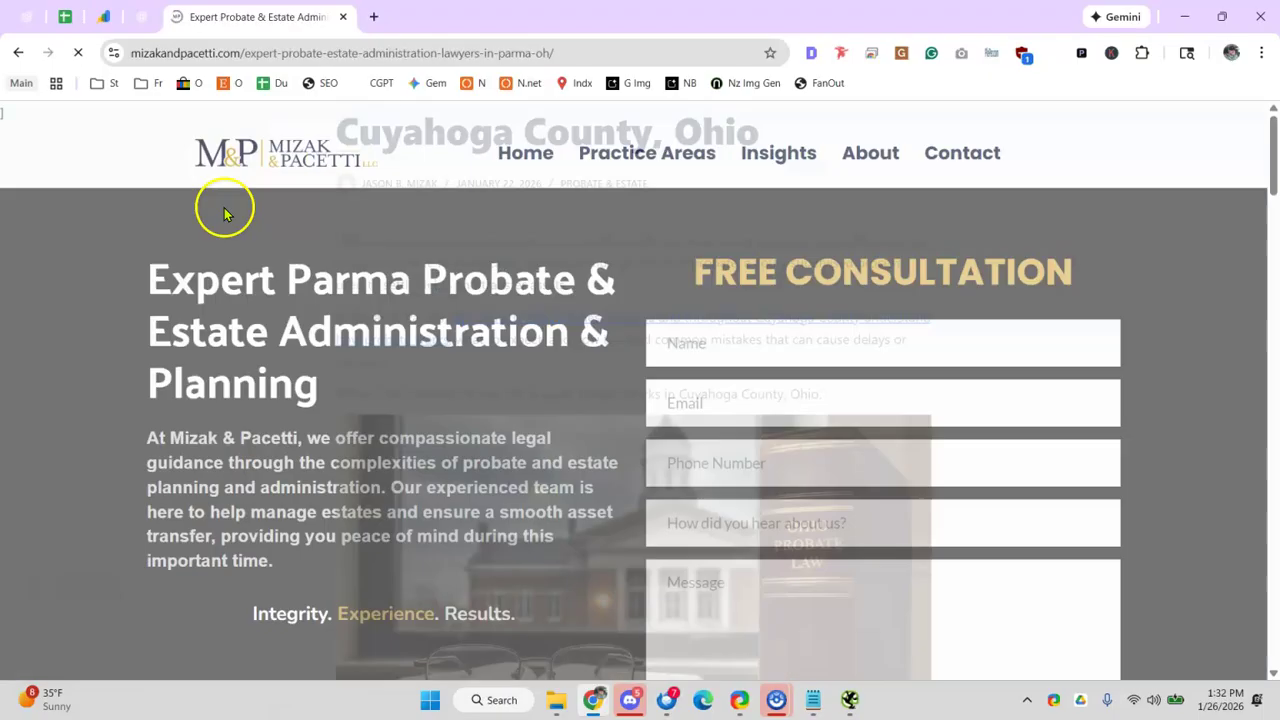
{"action": "scroll", "coordinate": [335, 435], "scroll_direction": "down", "scroll_amount": 2}
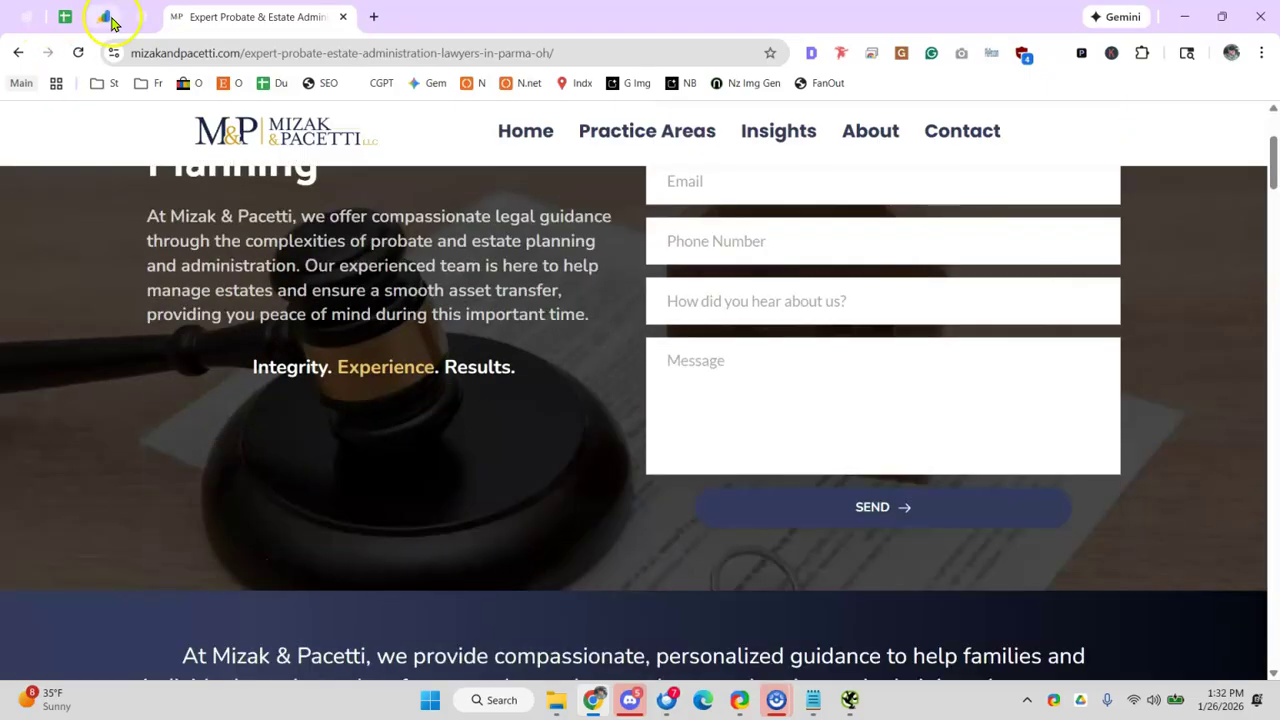
{"action": "left_click", "coordinate": [140, 16]}
{"action": "left_click", "coordinate": [62, 15]}
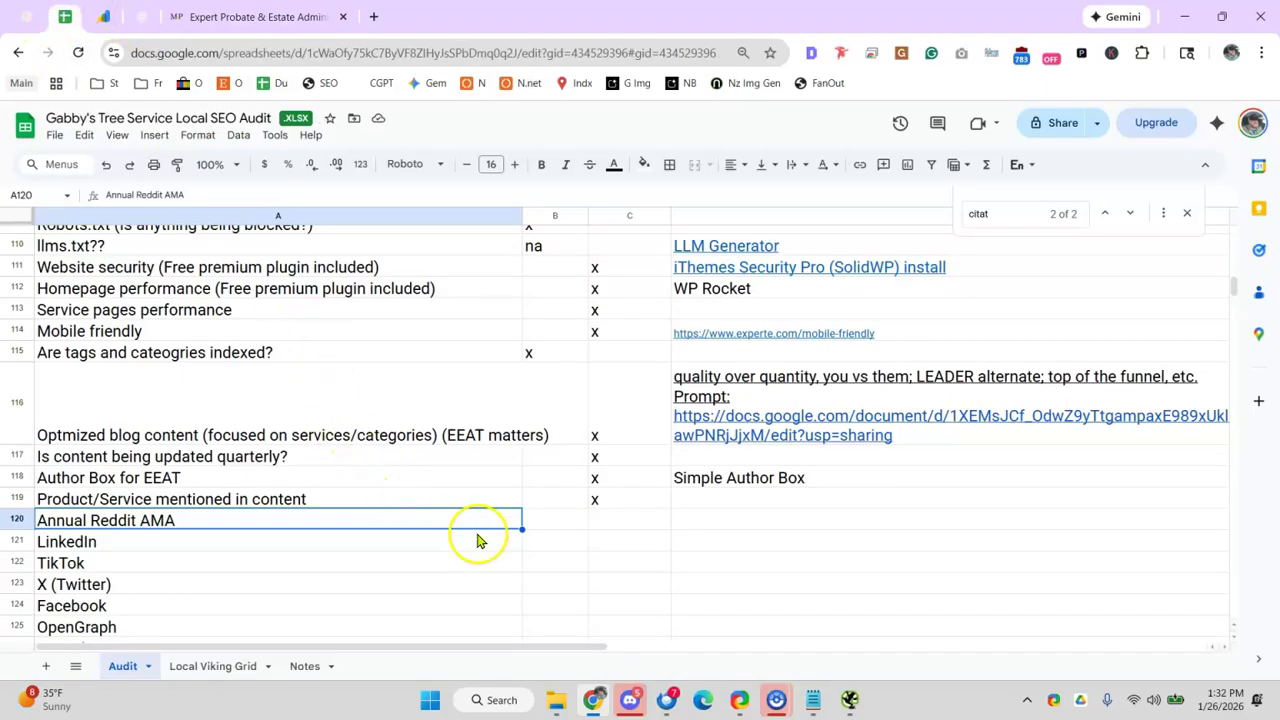
- Mark the Annual Reddit AMA status cell C120 with an x
{"action": "left_click", "coordinate": [594, 520]}
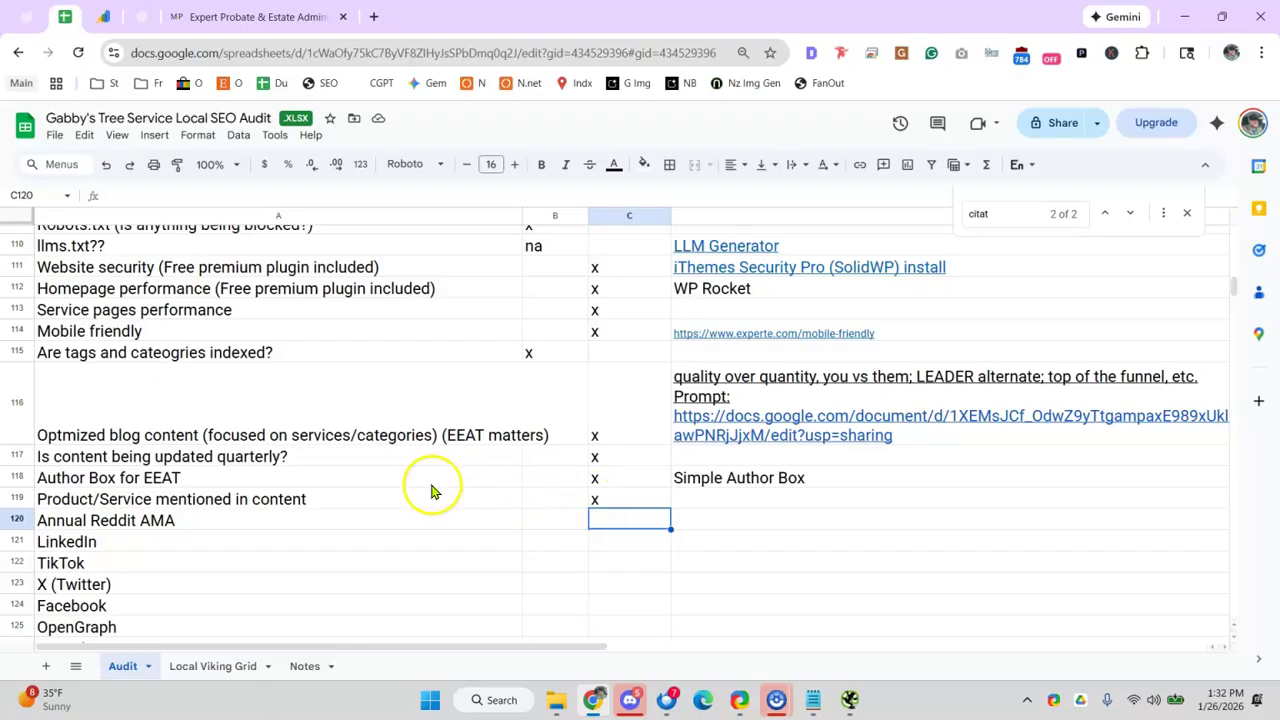
{"action": "scroll", "coordinate": [440, 480], "scroll_direction": "down", "scroll_amount": 2}
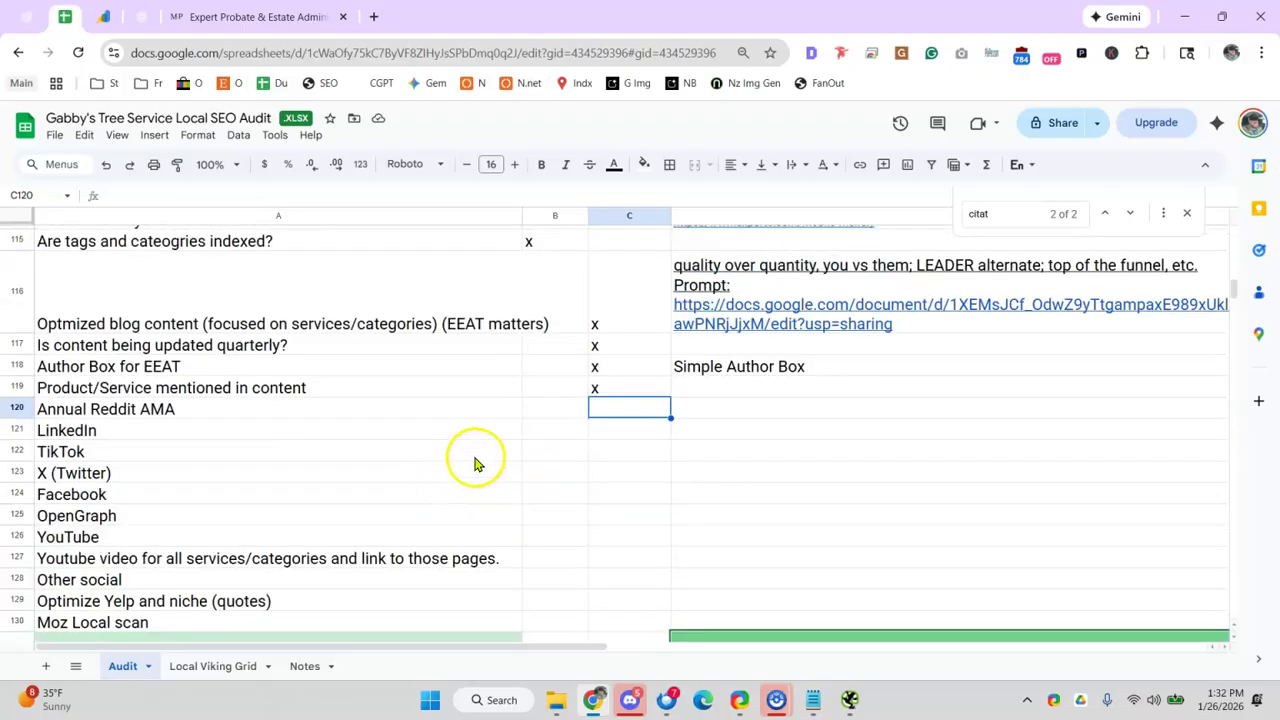
{"action": "left_click", "coordinate": [491, 393]}
{"action": "left_click", "coordinate": [617, 395]}
{"action": "left_click", "coordinate": [340, 412]}
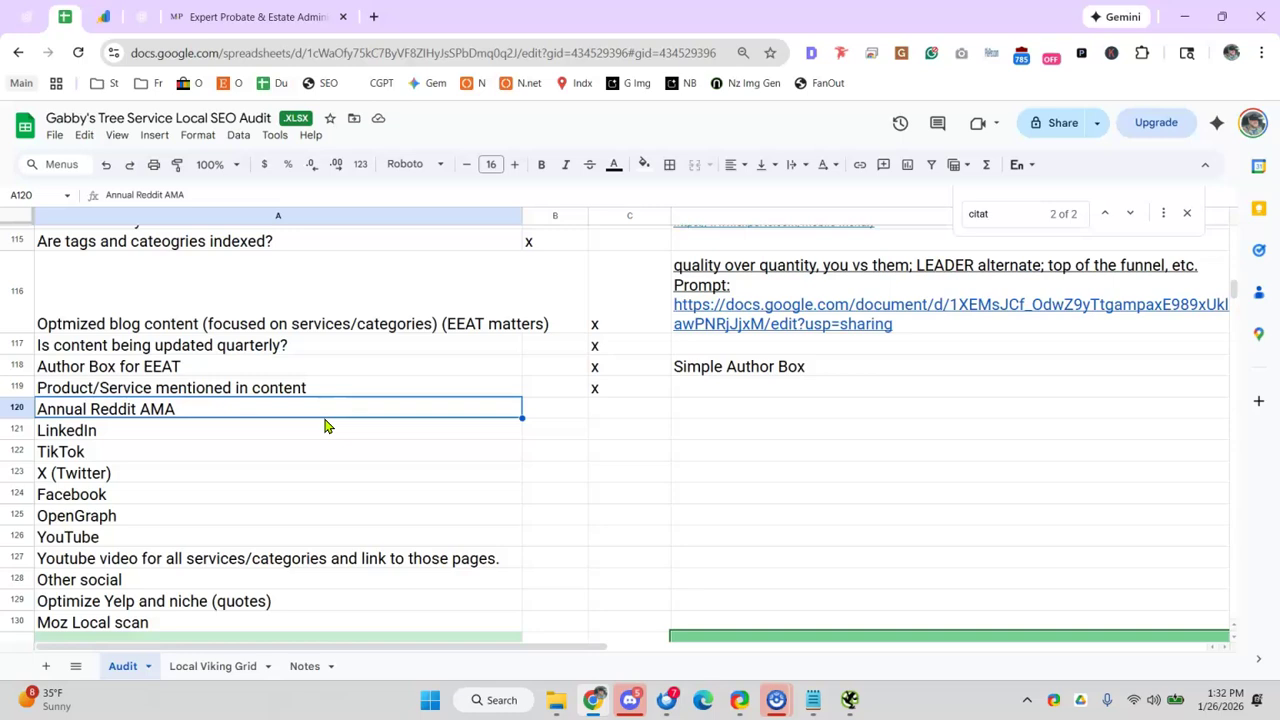
{"action": "left_click", "coordinate": [612, 414]}
{"action": "type", "text": "x"}
{"action": "left_click", "coordinate": [449, 436]}
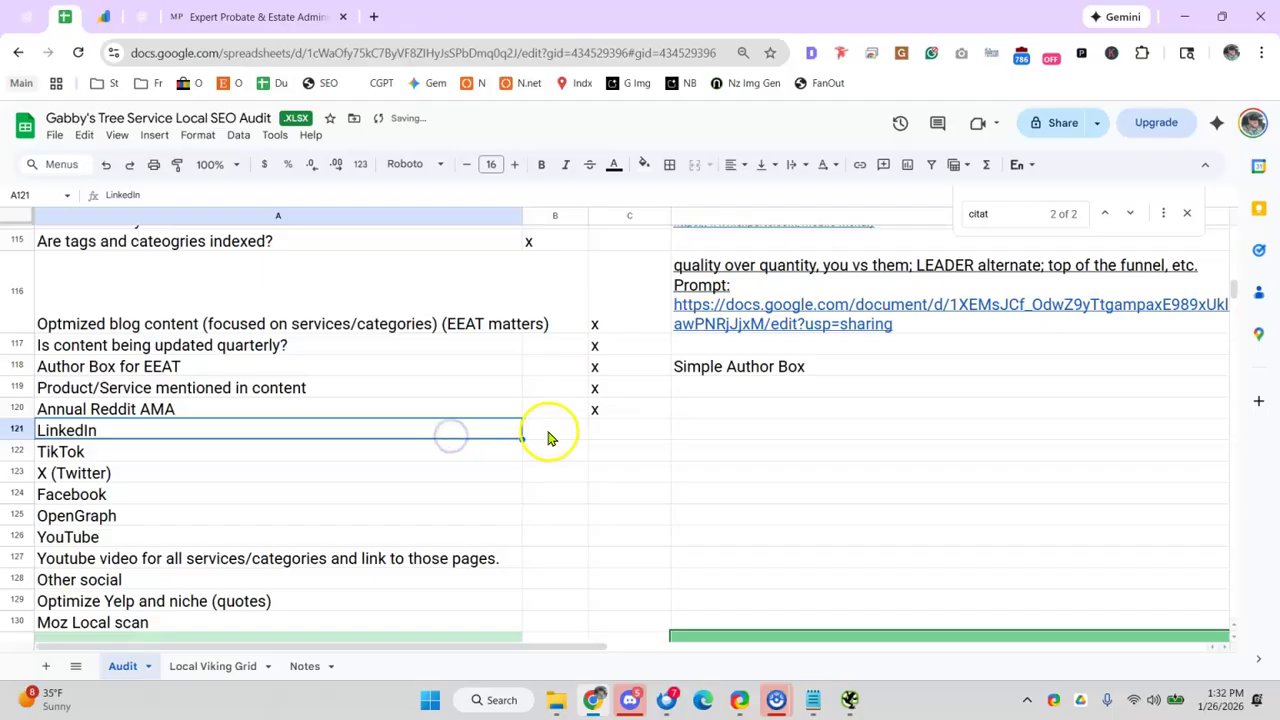
- Review the TikTok, YouTube video for services, YouTube and Other social rows below
{"action": "left_click", "coordinate": [605, 462]}
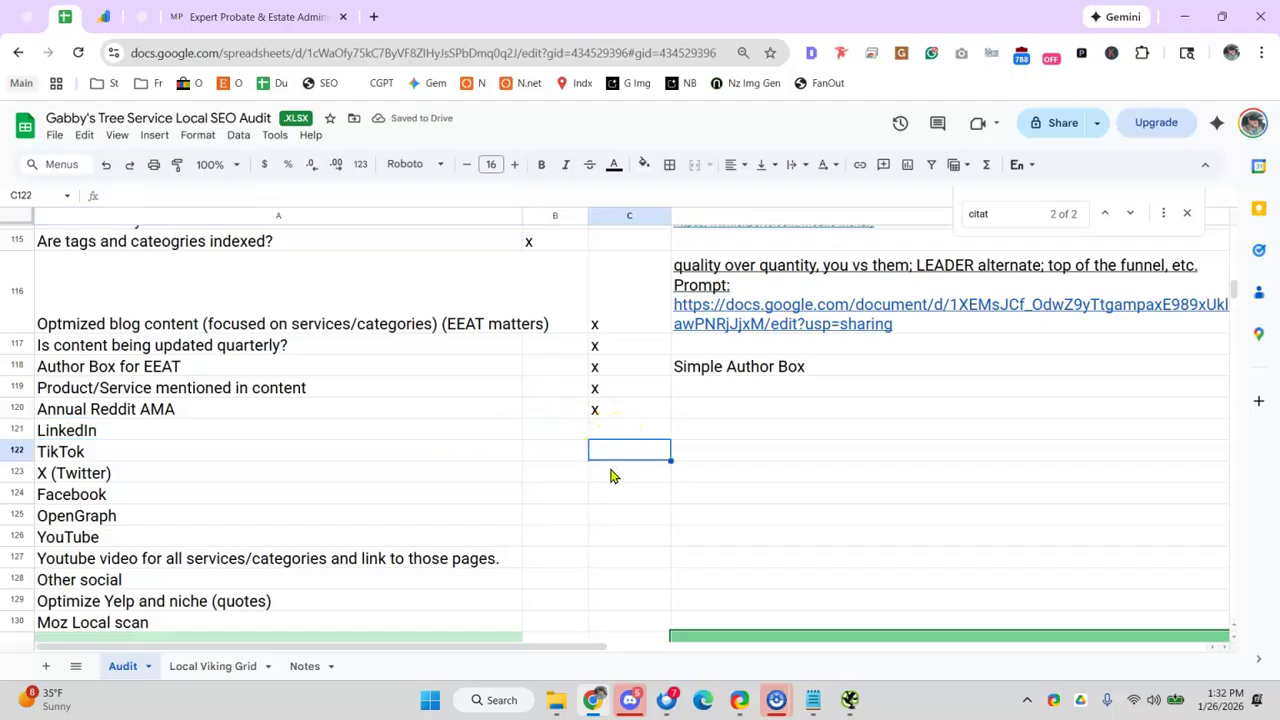
{"action": "scroll", "coordinate": [613, 476], "scroll_direction": "down", "scroll_amount": 3}
{"action": "scroll", "coordinate": [610, 476], "scroll_direction": "up", "scroll_amount": 2}
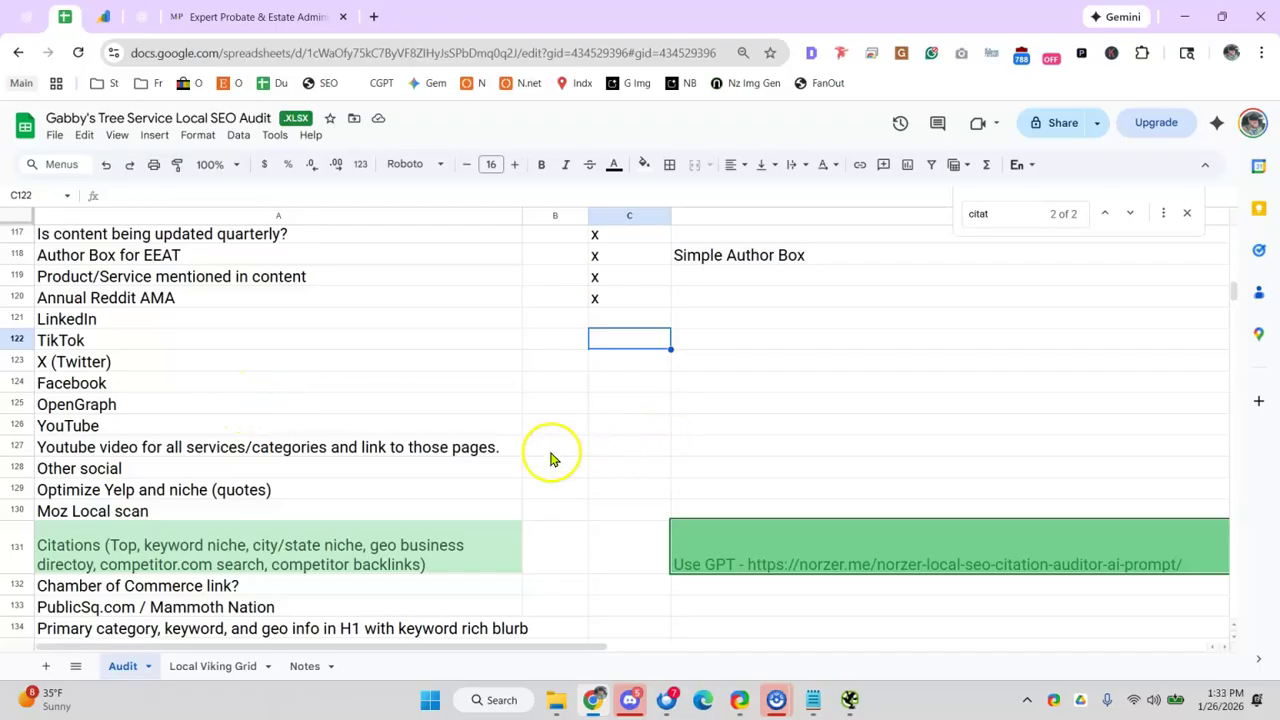
{"action": "left_click", "coordinate": [396, 451]}
{"action": "left_click", "coordinate": [222, 422]}
{"action": "scroll", "coordinate": [235, 395], "scroll_direction": "down", "scroll_amount": 2}
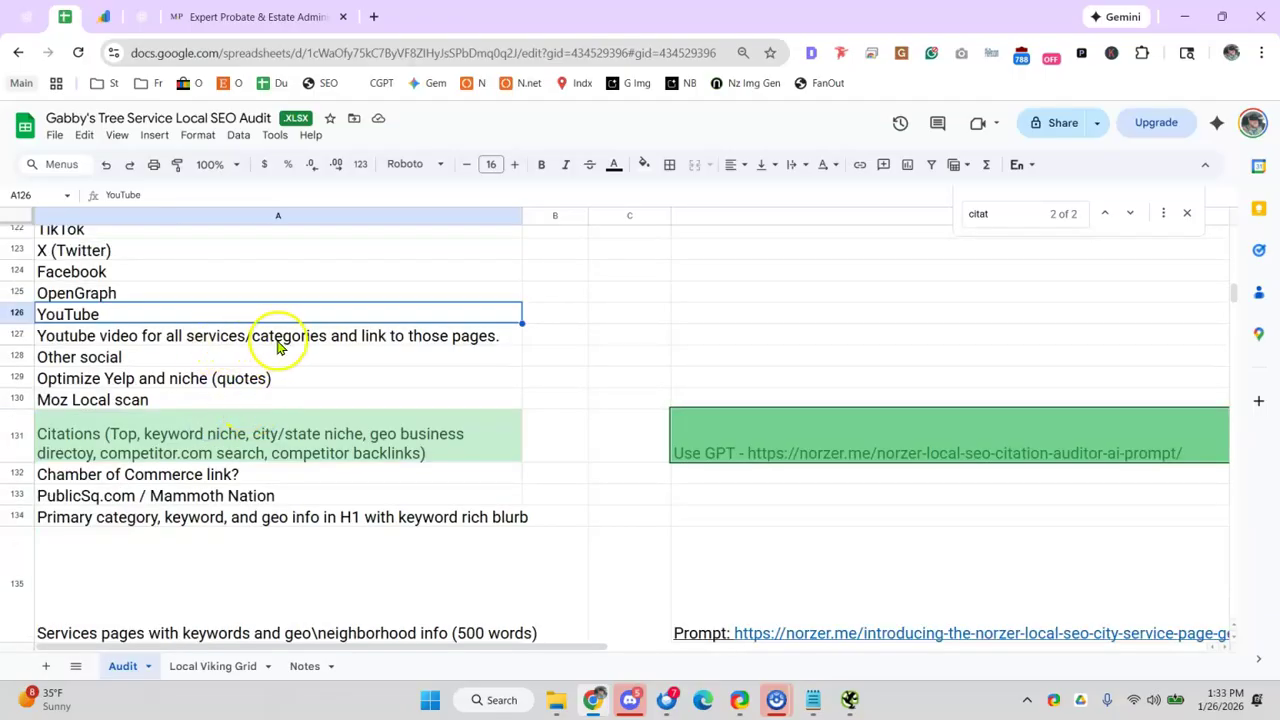
{"action": "left_click", "coordinate": [162, 358]}
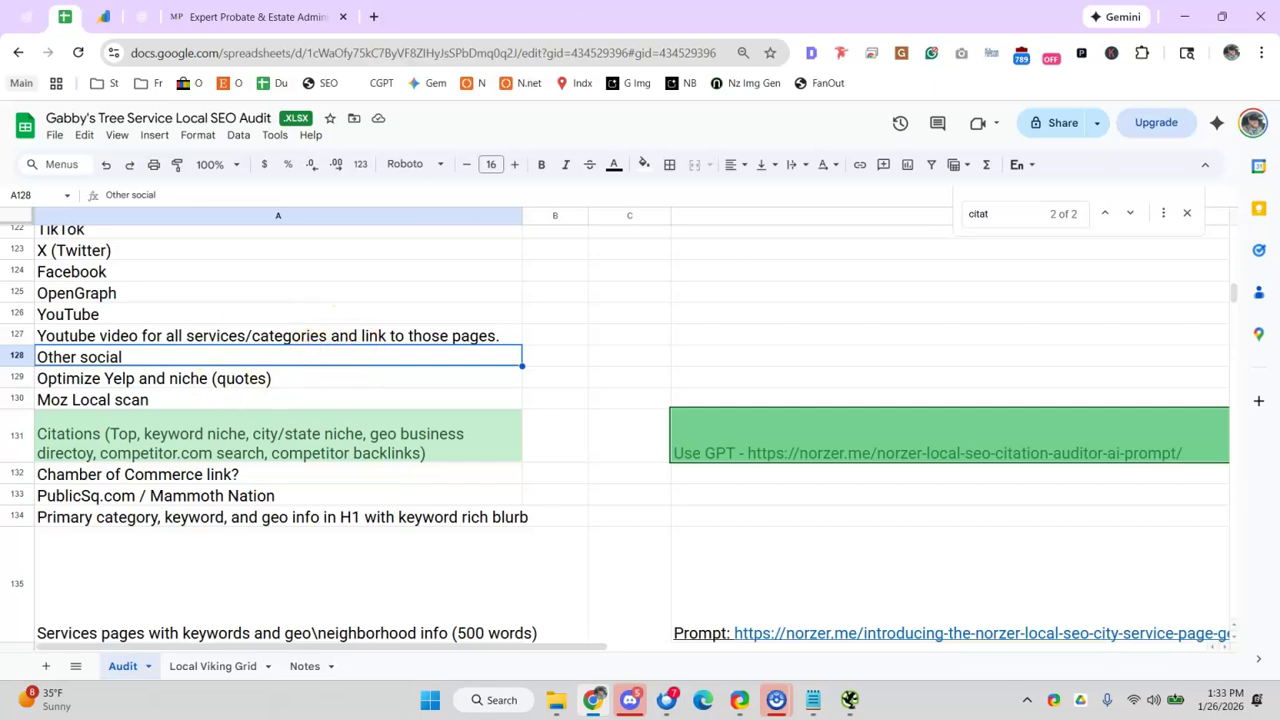
{"action": "double_click", "coordinate": [390, 24]}
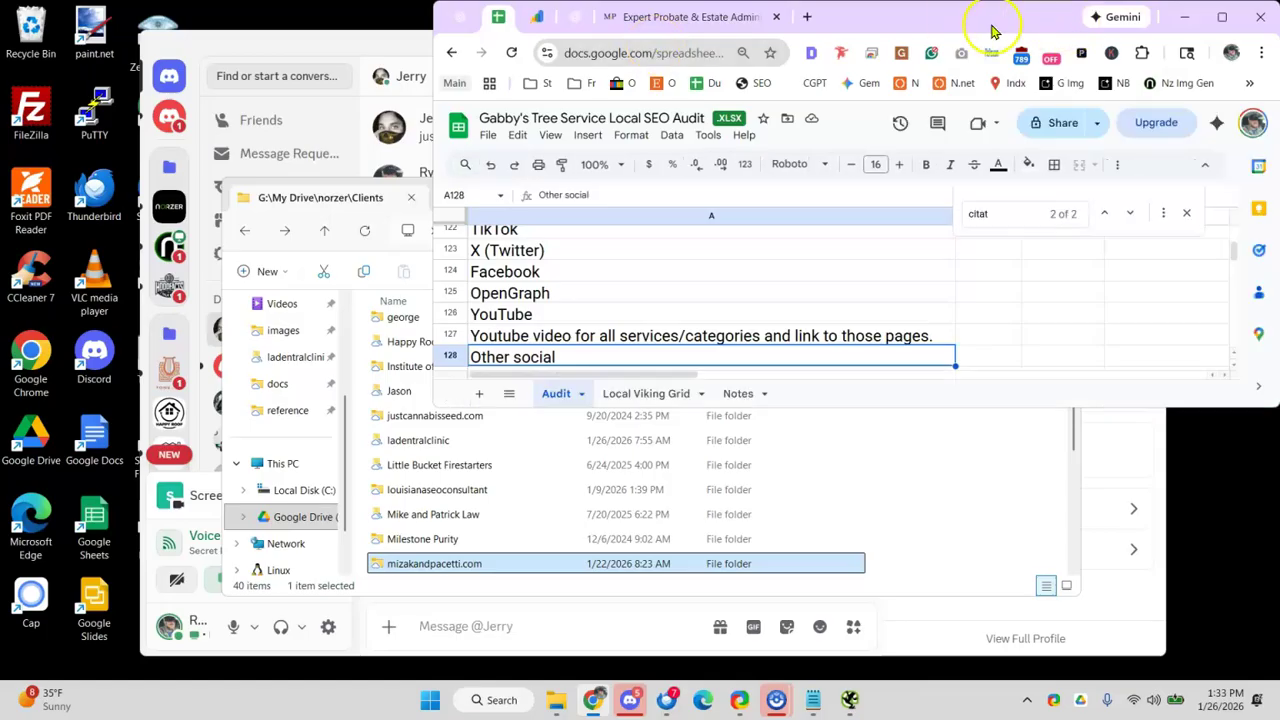
{"action": "double_click", "coordinate": [925, 17]}
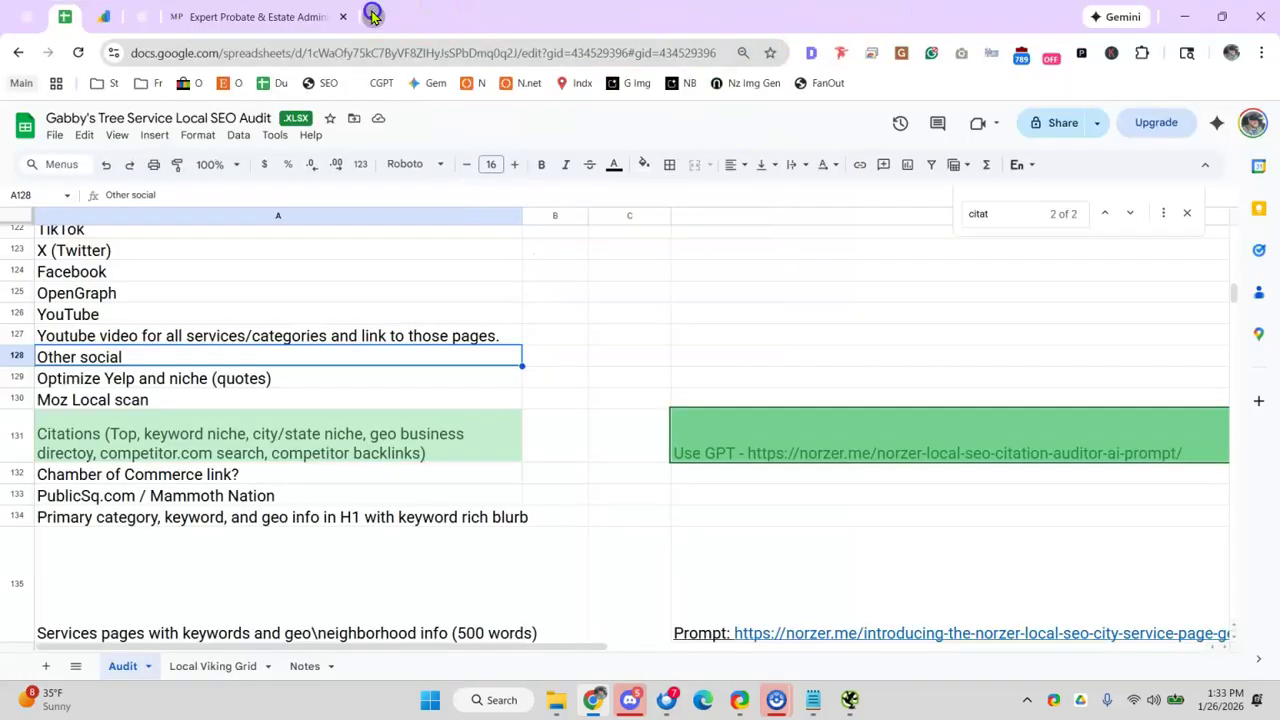
- Search Google for 'justia' in a new tab and open the Justia homepage
{"action": "left_click", "coordinate": [372, 15]}
{"action": "type", "text": "justia"}
{"action": "key", "text": "Return"}
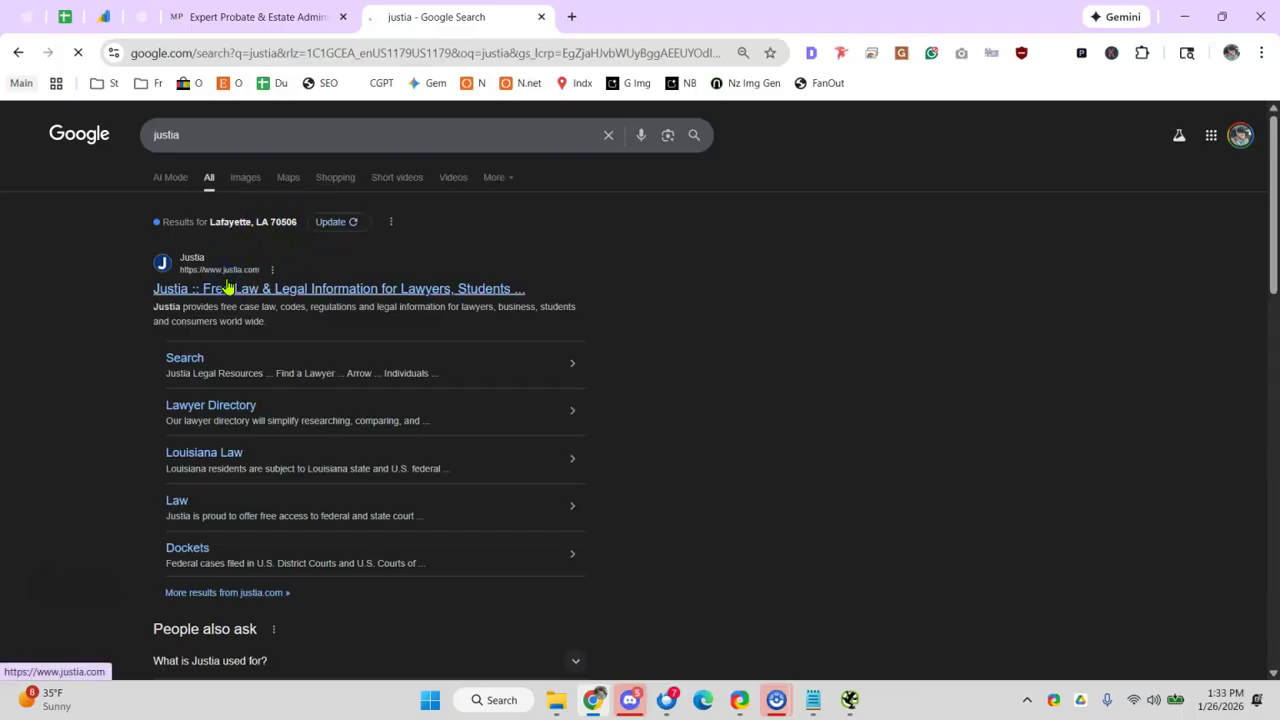
{"action": "left_click", "coordinate": [228, 288]}
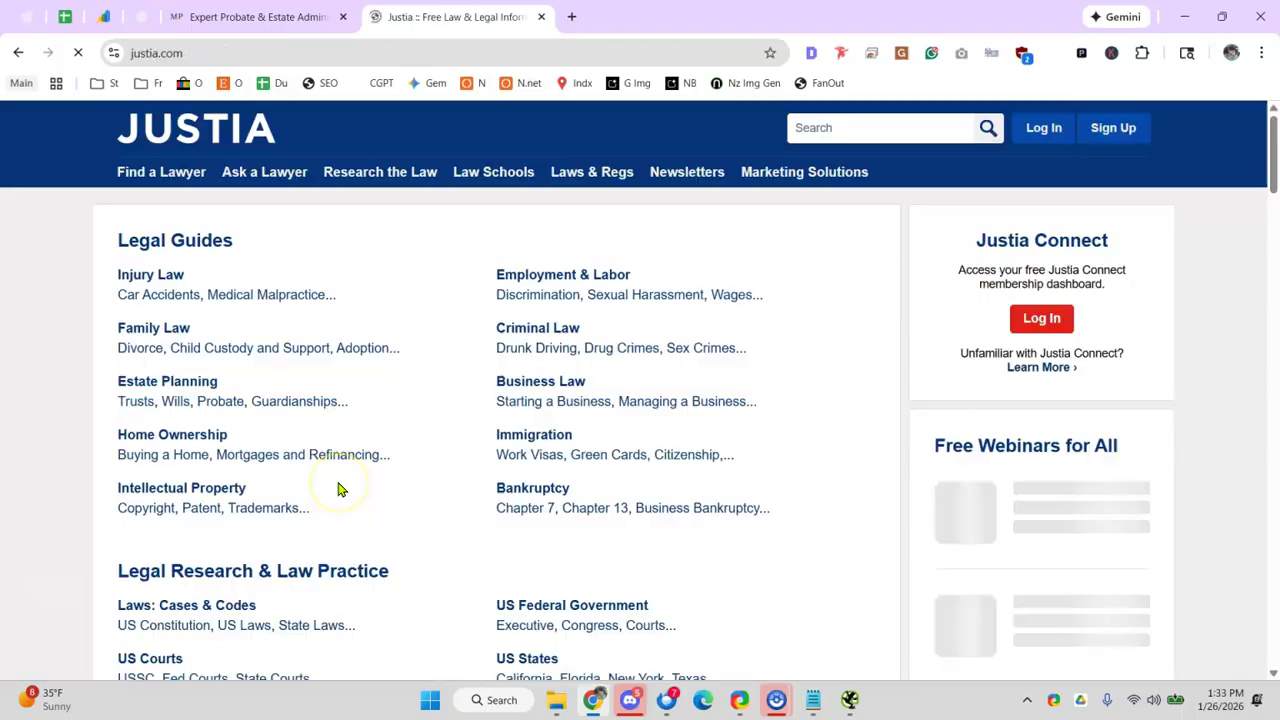
- Return to the audit sheet at the Optimize Yelp and niche (quotes) row
{"action": "left_click", "coordinate": [163, 26]}
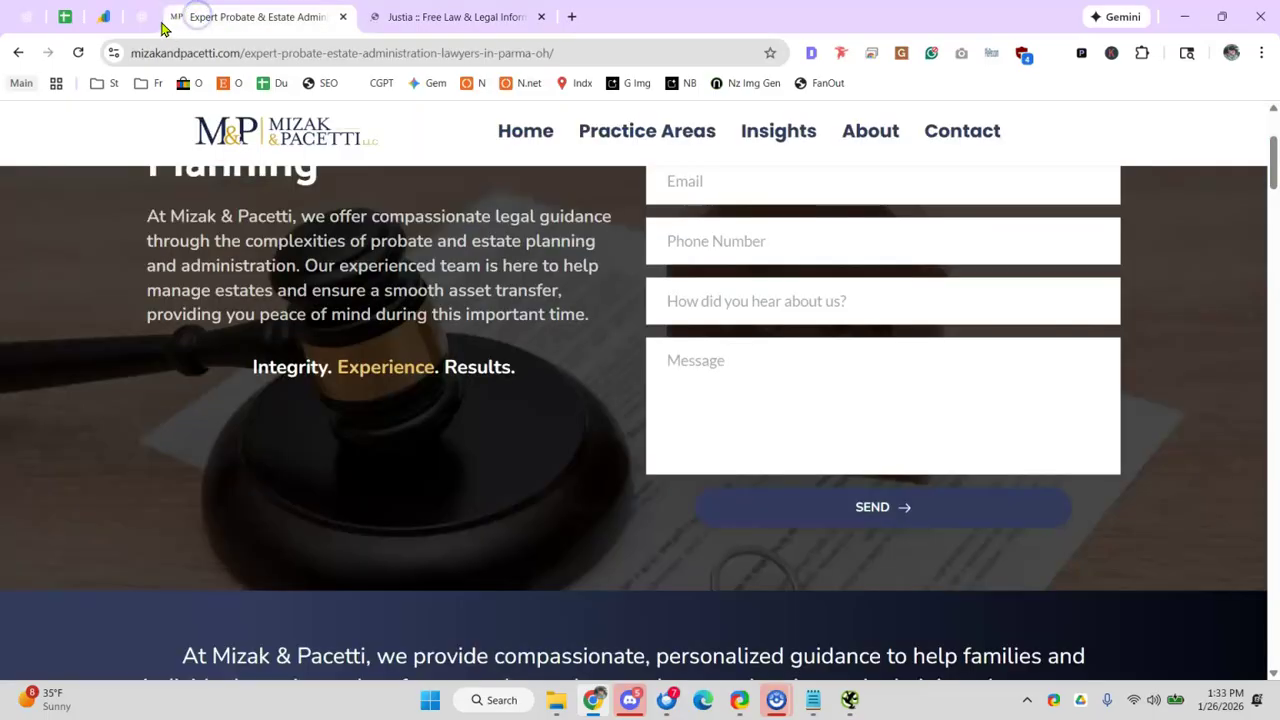
{"action": "left_click", "coordinate": [58, 22]}
{"action": "left_click", "coordinate": [400, 378]}
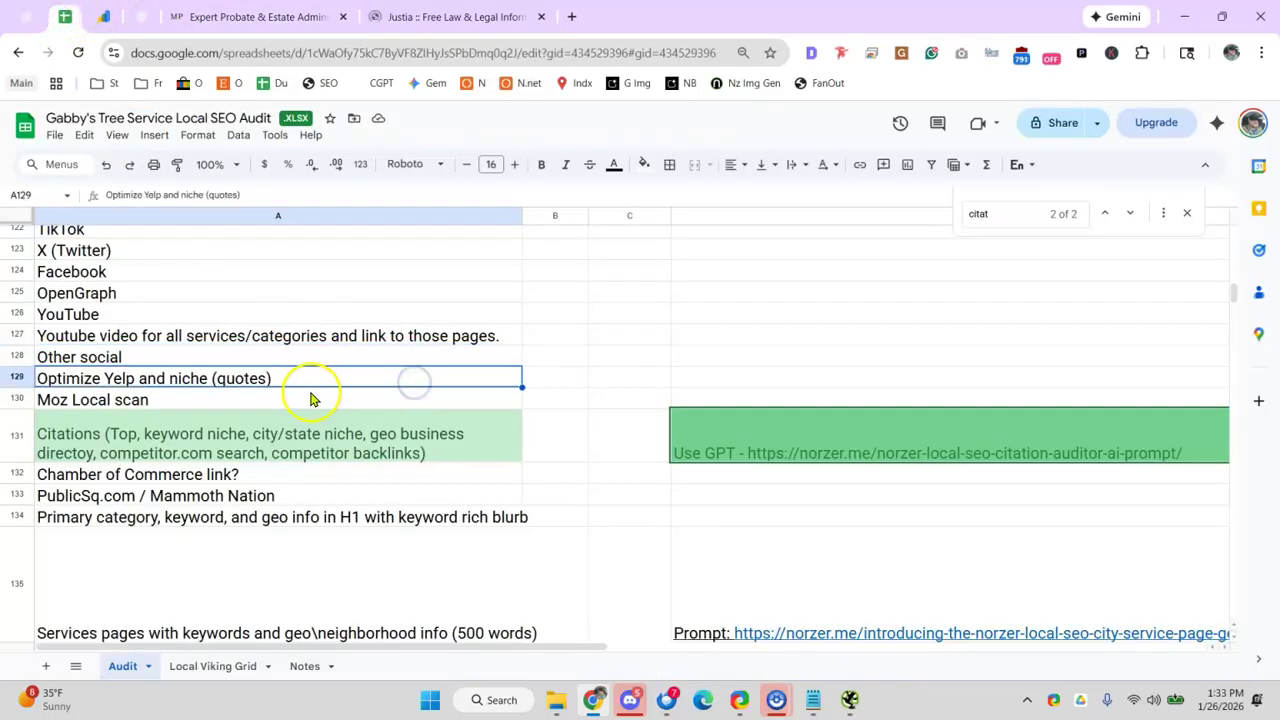
{"action": "scroll", "coordinate": [257, 306], "scroll_direction": "down", "scroll_amount": 2}
{"action": "scroll", "coordinate": [150, 350], "scroll_direction": "up", "scroll_amount": 2}
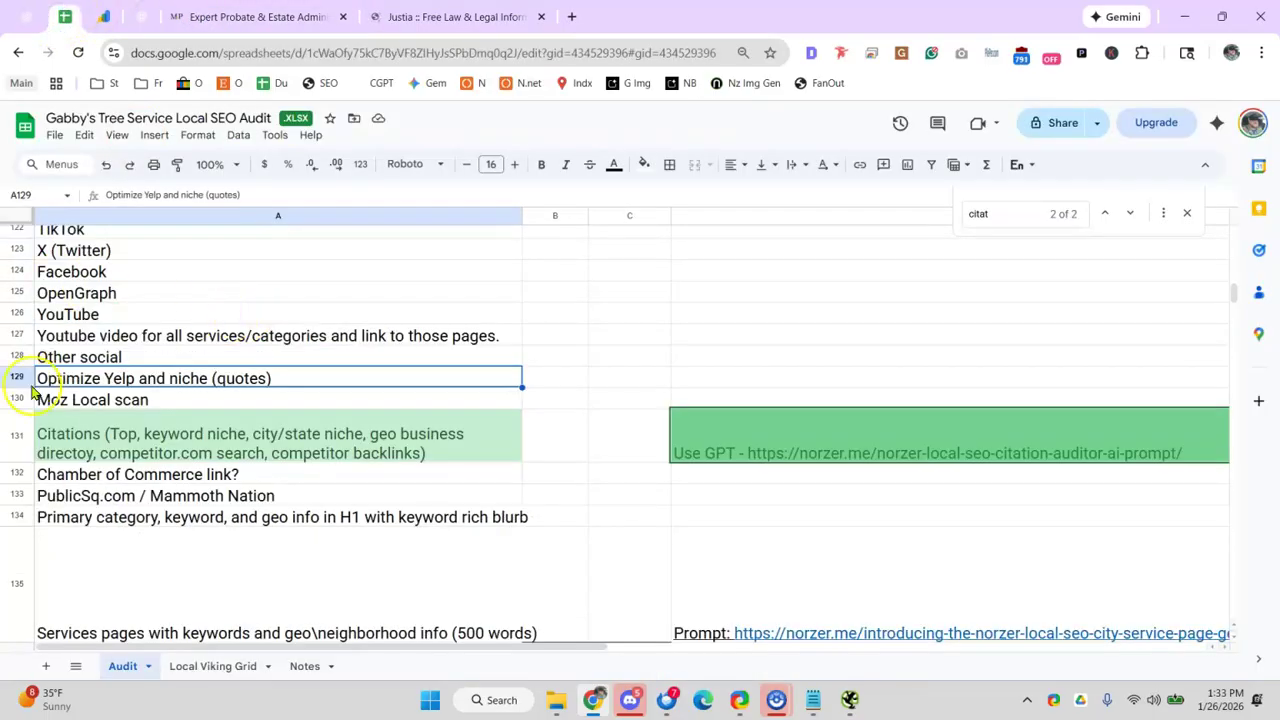
- Check the ChatGPT backlink research progress, then go back to the audit sheet
{"action": "left_click", "coordinate": [139, 18]}
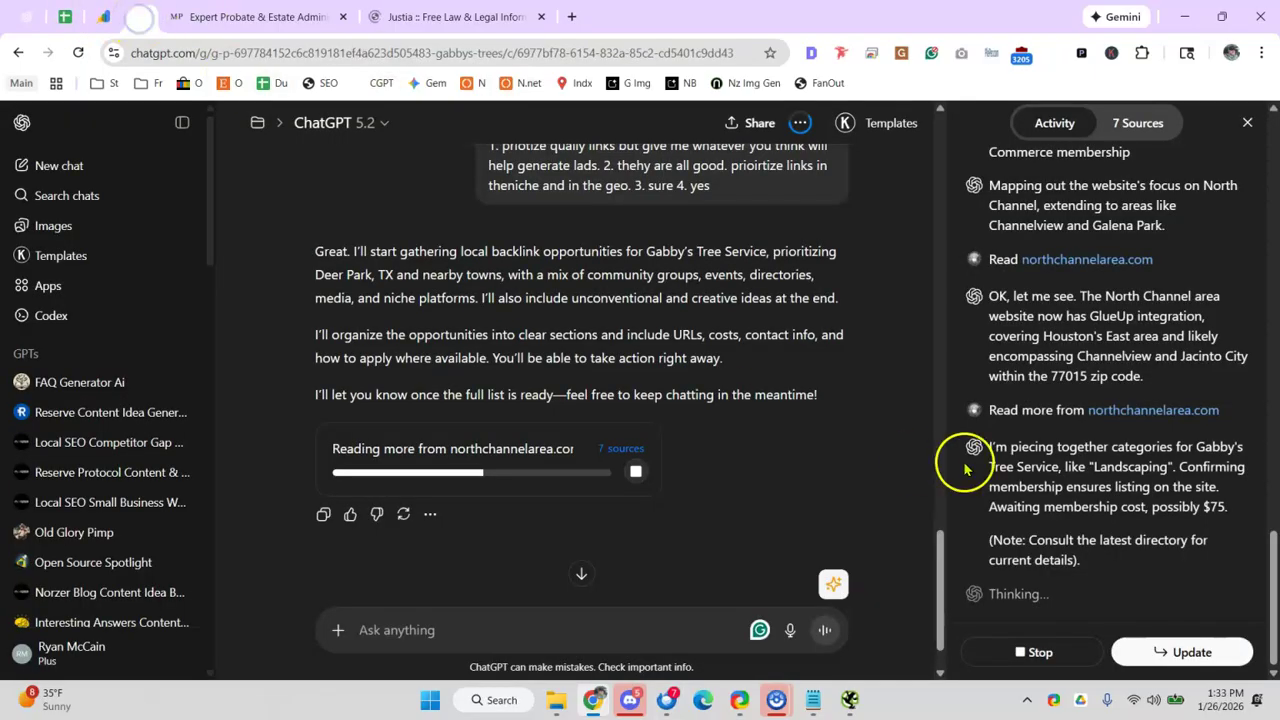
{"action": "left_click", "coordinate": [378, 20]}
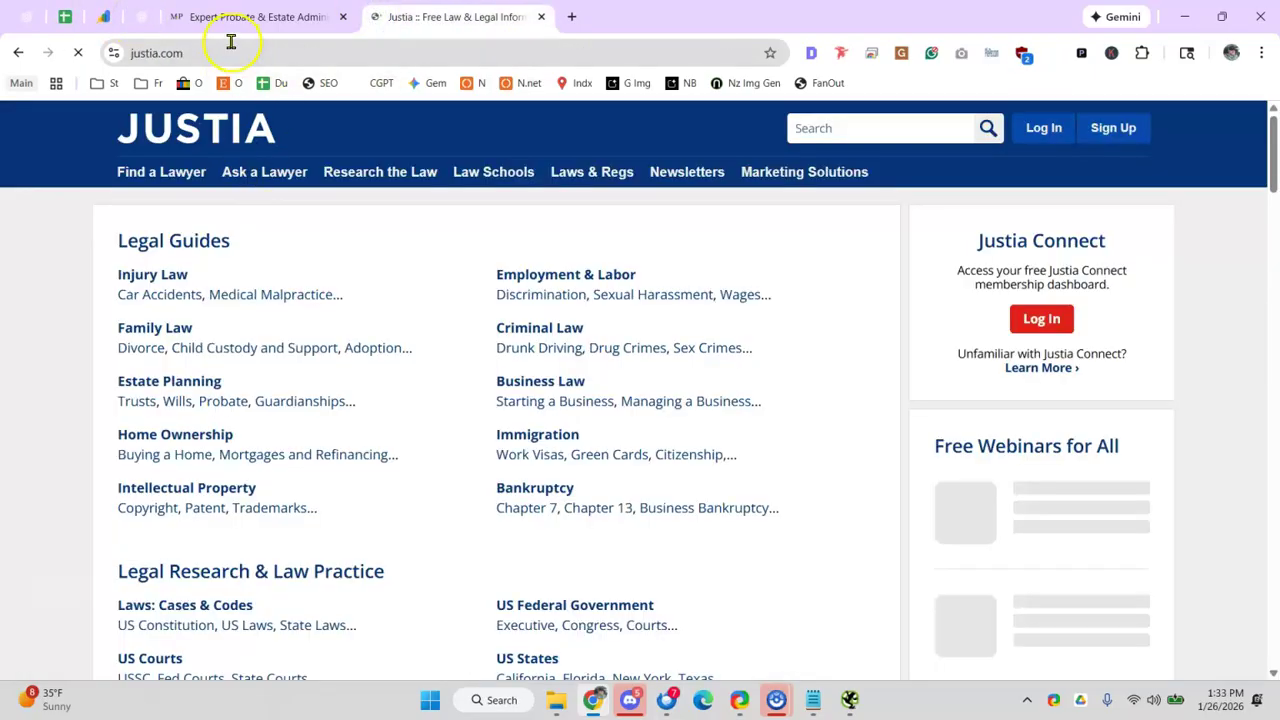
{"action": "left_click", "coordinate": [236, 16]}
{"action": "left_click", "coordinate": [150, 20]}
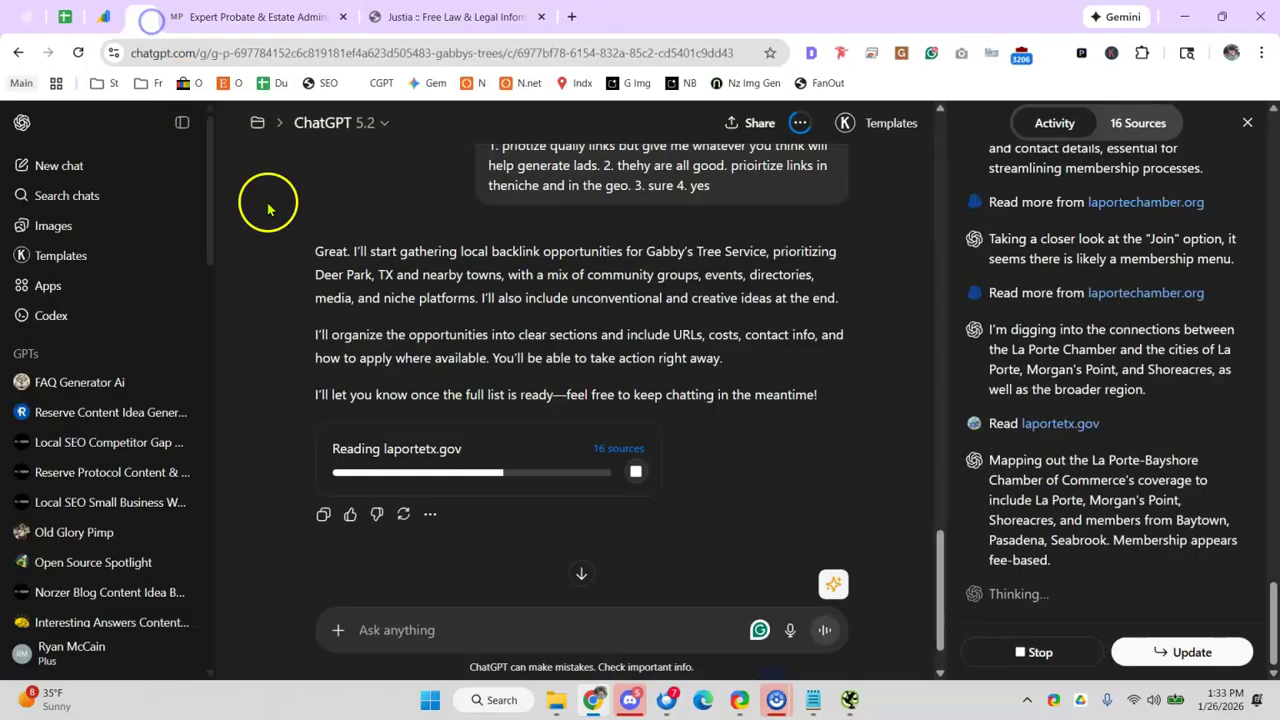
{"action": "left_click", "coordinate": [68, 18]}
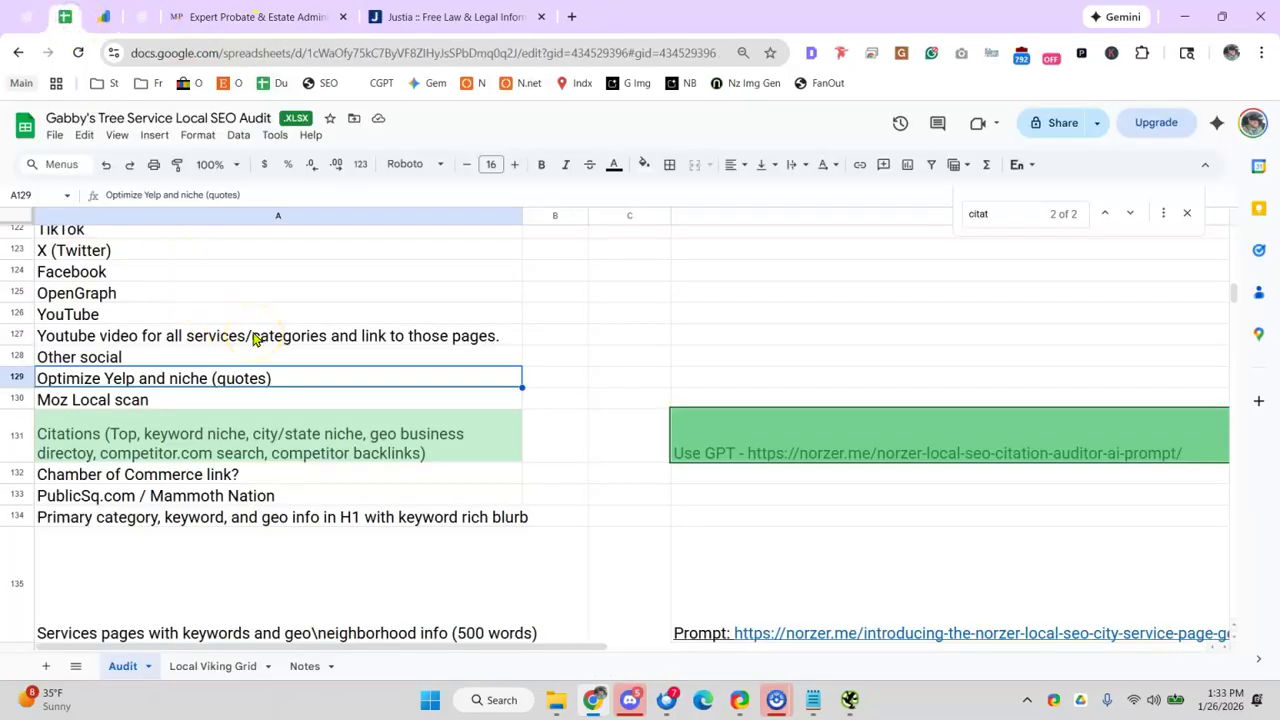
- Search Google for 'moza local scan' and browse the moz.com/products/local page
{"action": "left_click", "coordinate": [574, 16]}
{"action": "type", "text": "moza local scan"}
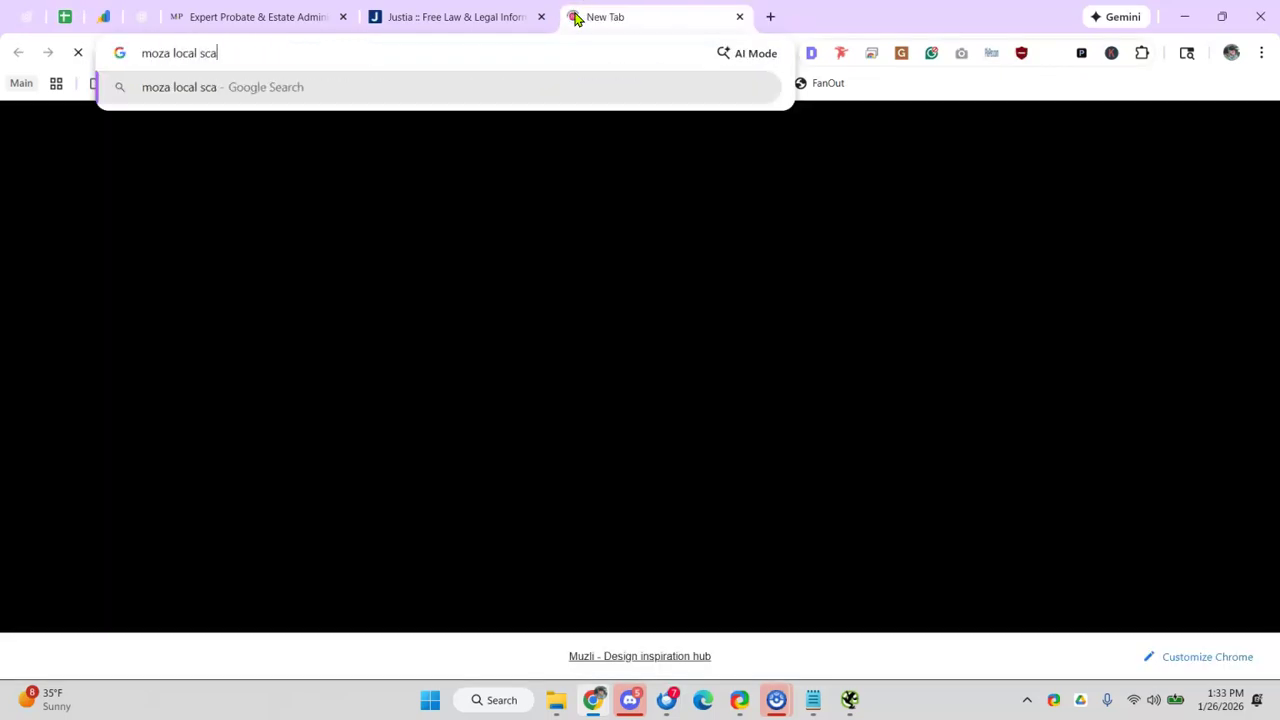
{"action": "key", "text": "Return"}
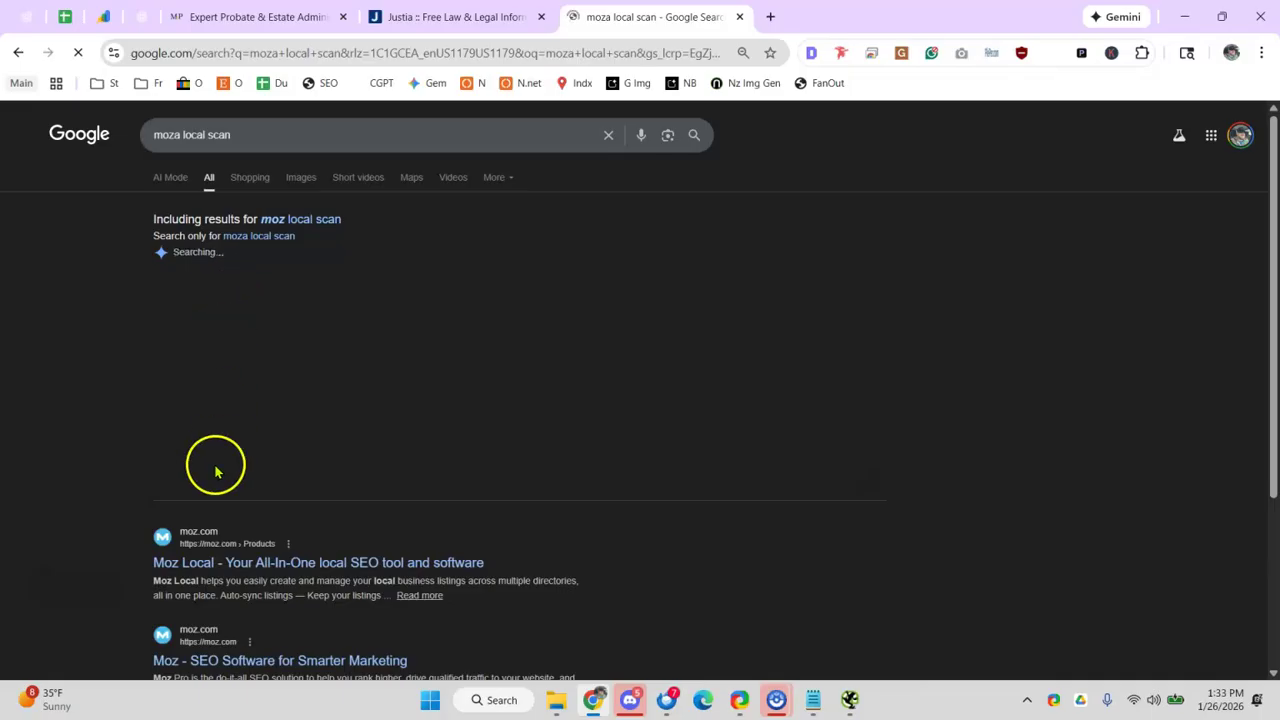
{"action": "left_click_drag", "start_coordinate": [153, 564], "coordinate": [213, 576]}
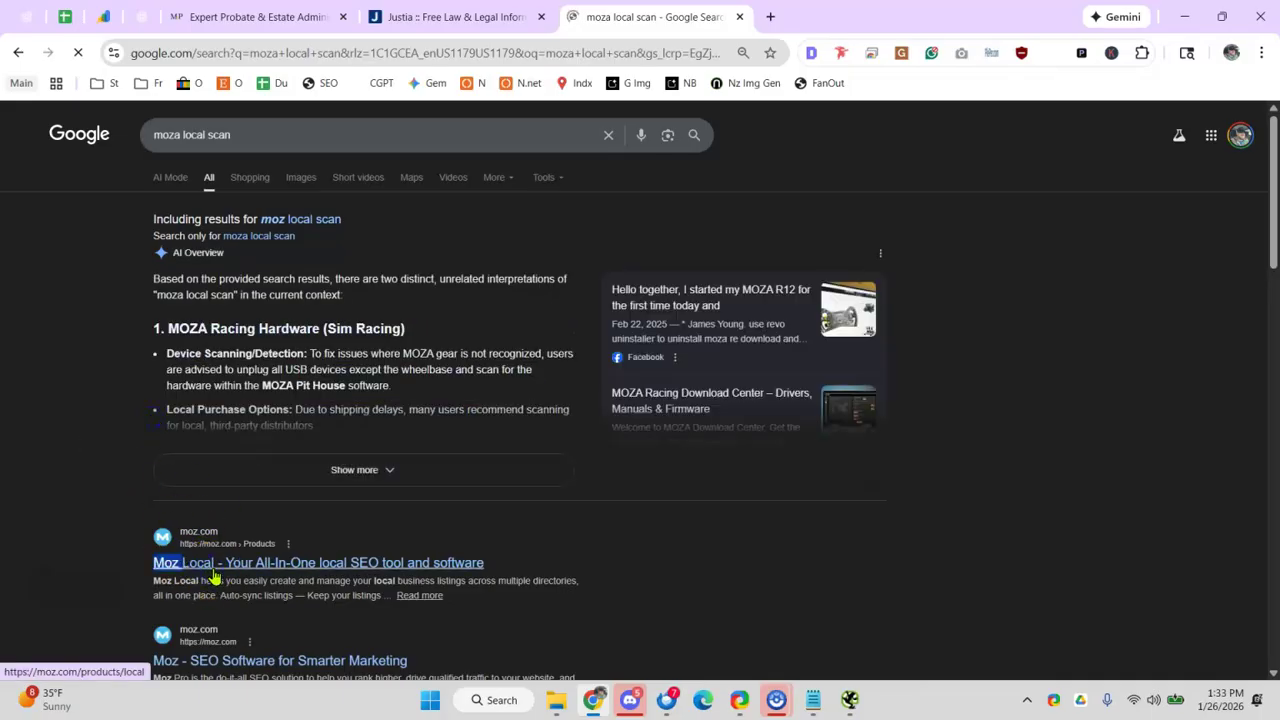
{"action": "left_click", "coordinate": [213, 577]}
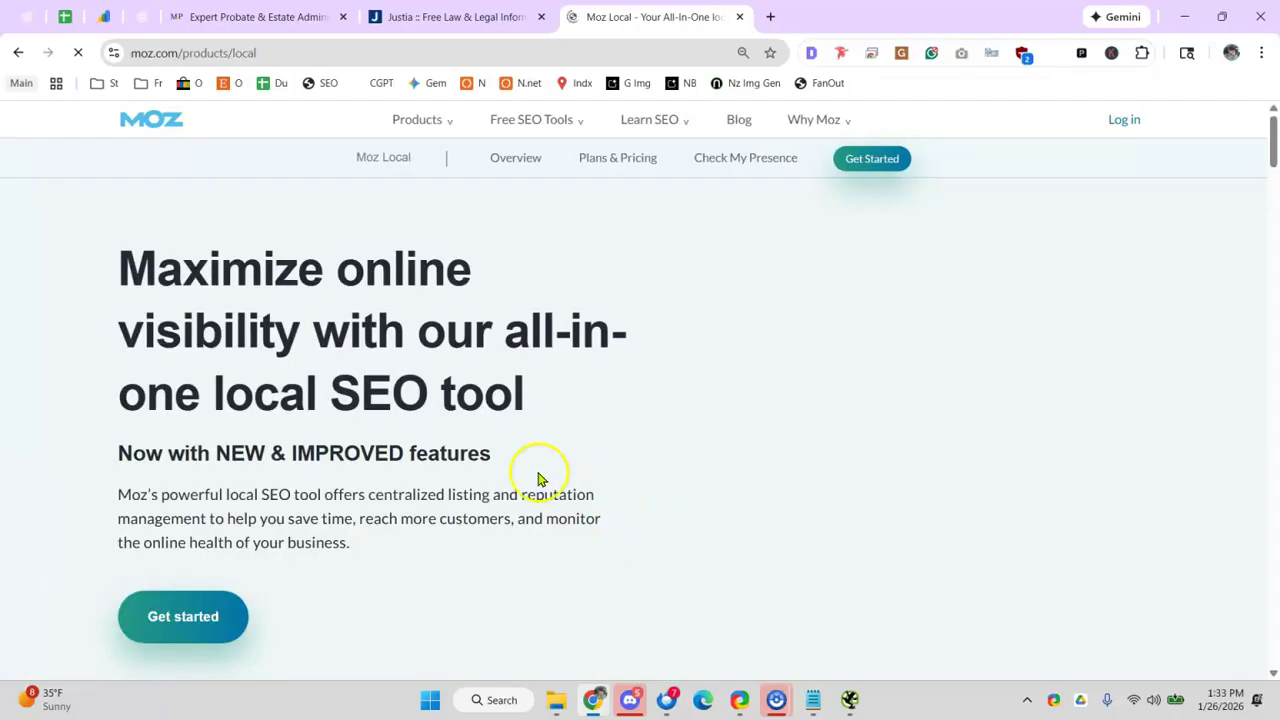
{"action": "scroll", "coordinate": [448, 432], "scroll_direction": "down", "scroll_amount": 2}
{"action": "scroll", "coordinate": [449, 430], "scroll_direction": "down", "scroll_amount": 4}
{"action": "scroll", "coordinate": [506, 438], "scroll_direction": "up", "scroll_amount": 6}
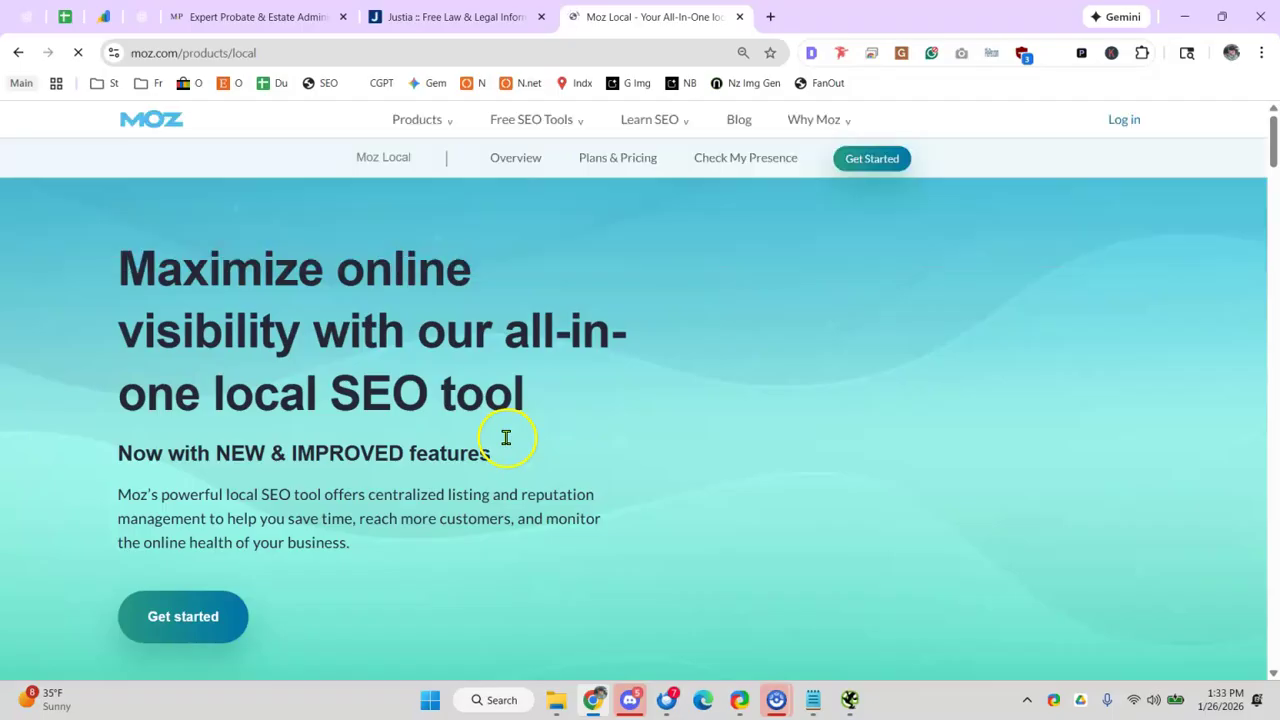
{"action": "scroll", "coordinate": [507, 439], "scroll_direction": "down", "scroll_amount": 1}
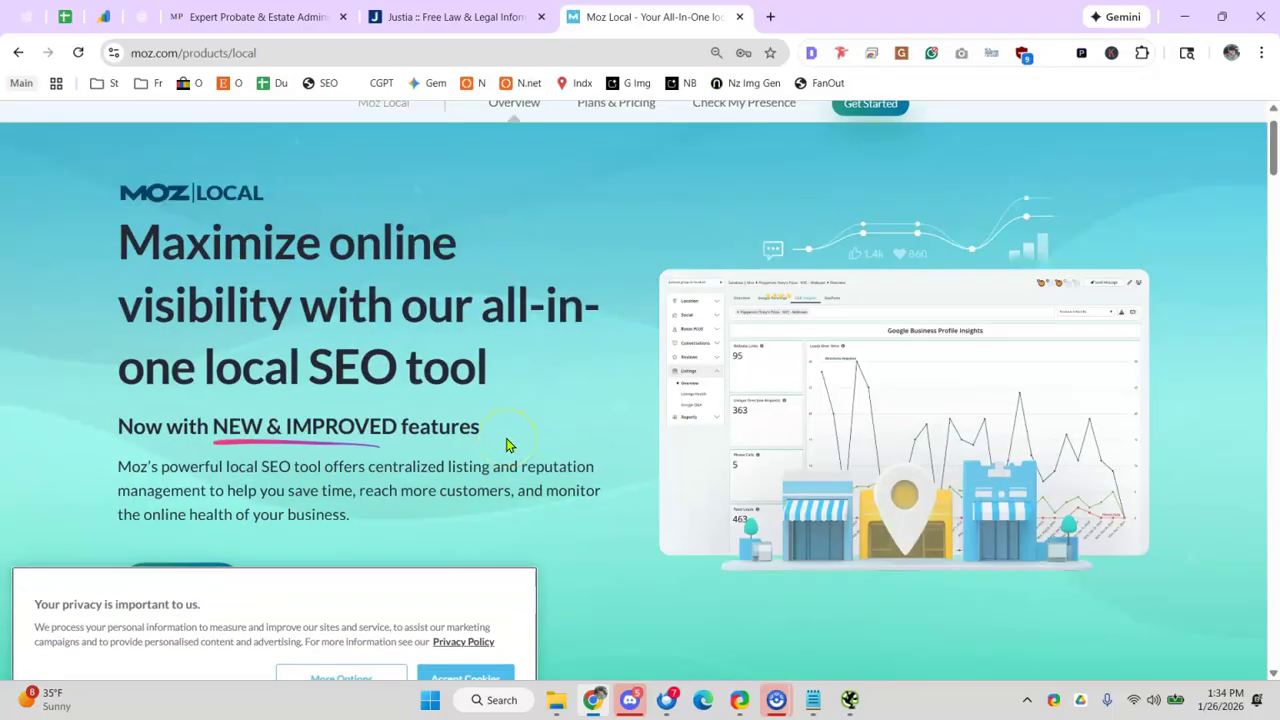
- Review the Citations row and its citation auditor prompt note in the audit sheet
{"action": "left_click", "coordinate": [83, 15]}
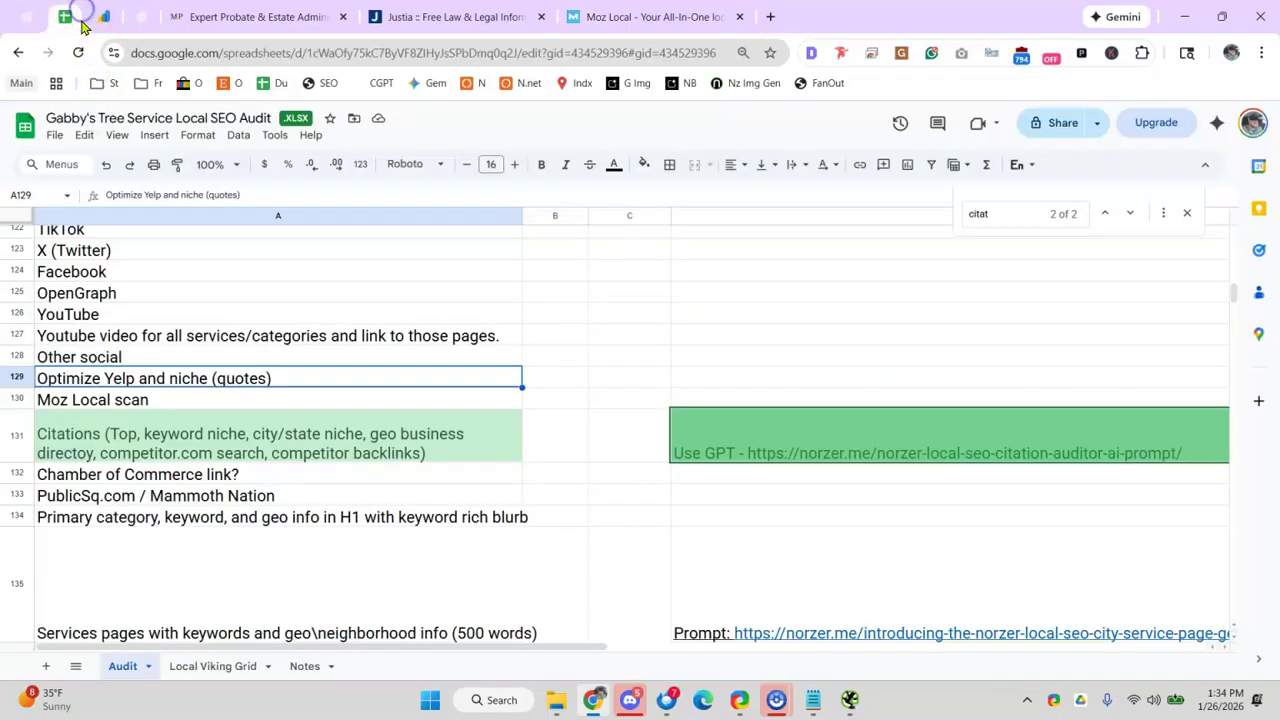
{"action": "left_click", "coordinate": [279, 445]}
{"action": "left_click", "coordinate": [291, 513]}
{"action": "left_click", "coordinate": [320, 451]}
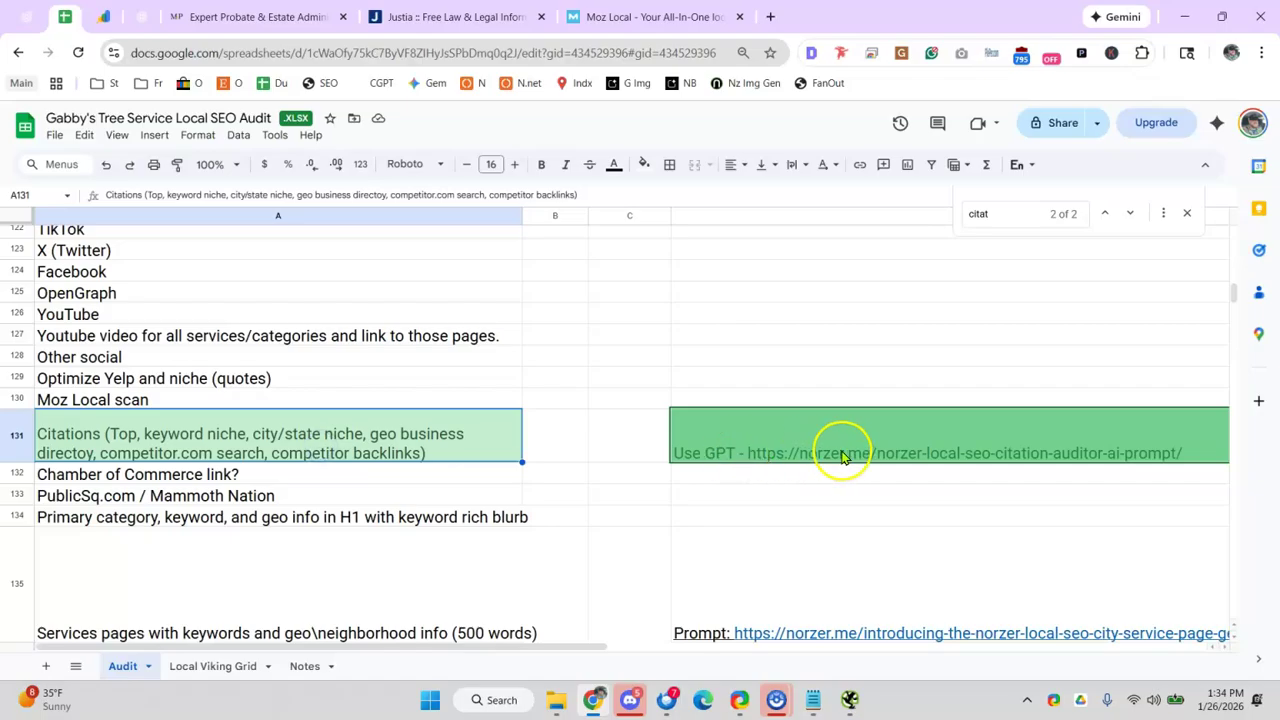
{"action": "left_click", "coordinate": [909, 454]}
{"action": "scroll", "coordinate": [797, 357], "scroll_direction": "up", "scroll_amount": 10}
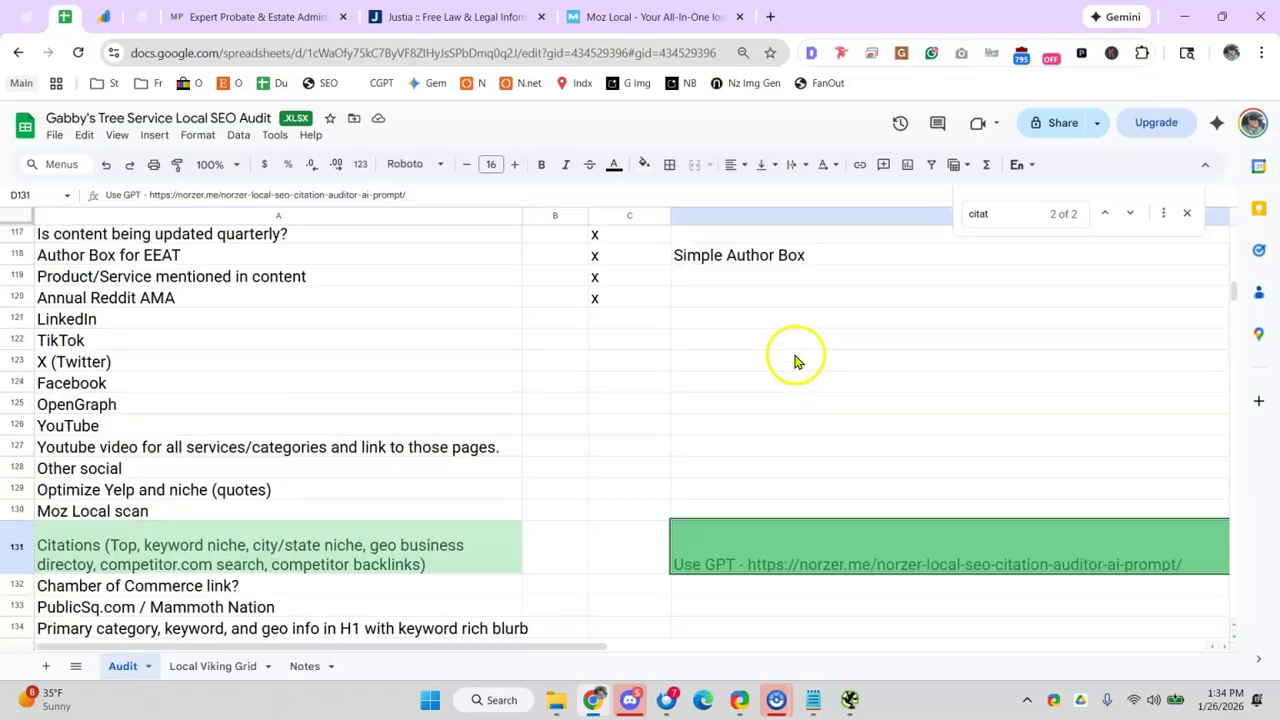
{"action": "scroll", "coordinate": [803, 351], "scroll_direction": "down", "scroll_amount": 4}
{"action": "scroll", "coordinate": [644, 445], "scroll_direction": "down", "scroll_amount": 3}
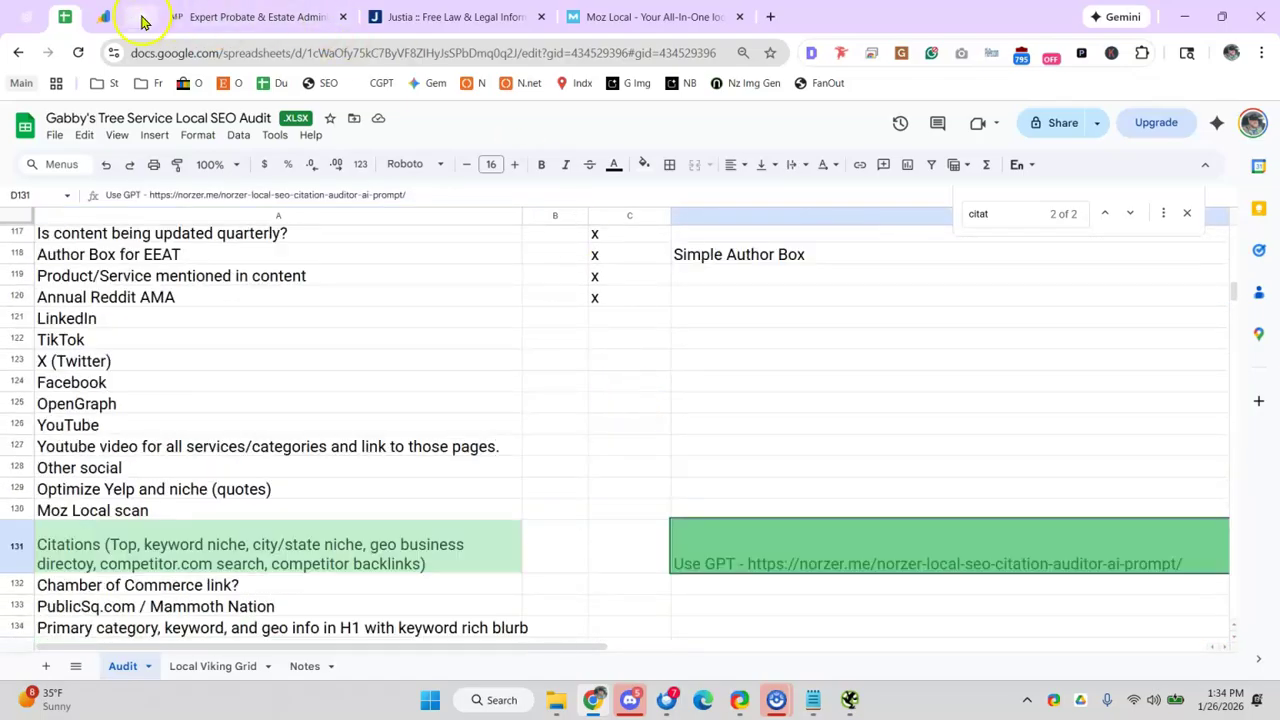
- Check the ChatGPT research, then review the Chamber of Commerce, PublicSq.com and Primary category rows
{"action": "left_click", "coordinate": [141, 17]}
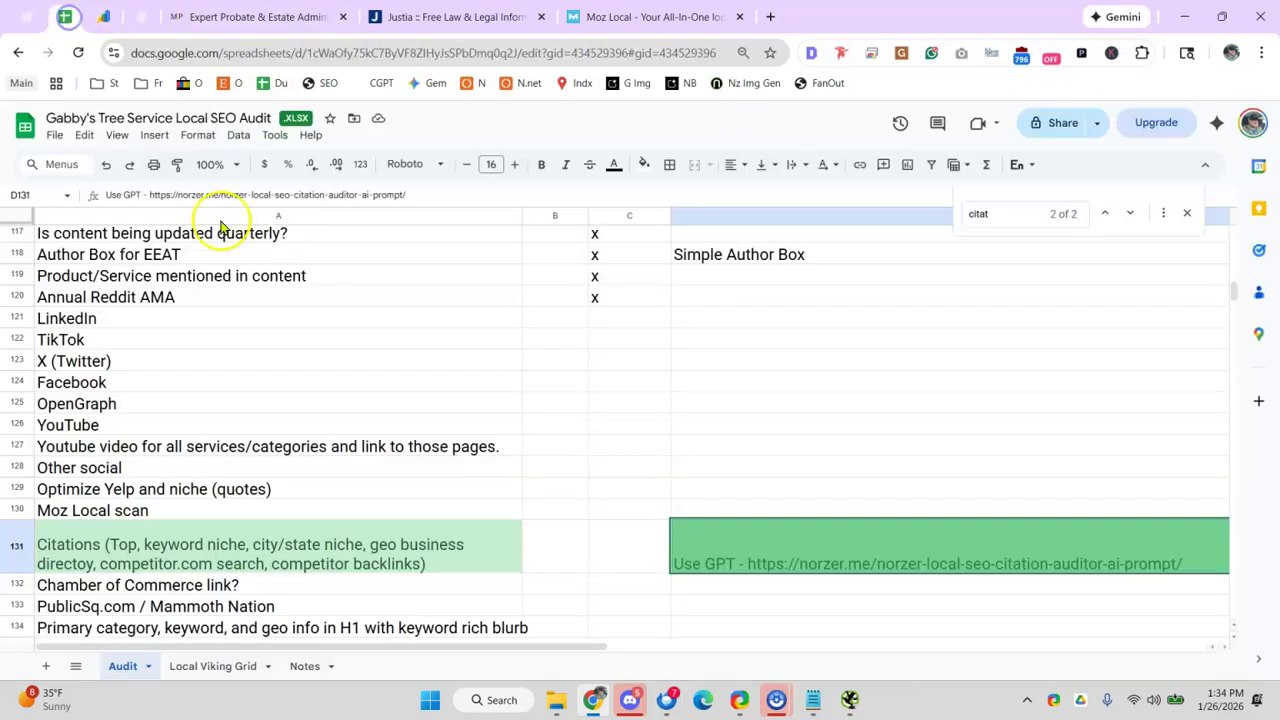
{"action": "left_click", "coordinate": [64, 17]}
{"action": "scroll", "coordinate": [411, 380], "scroll_direction": "down", "scroll_amount": 2}
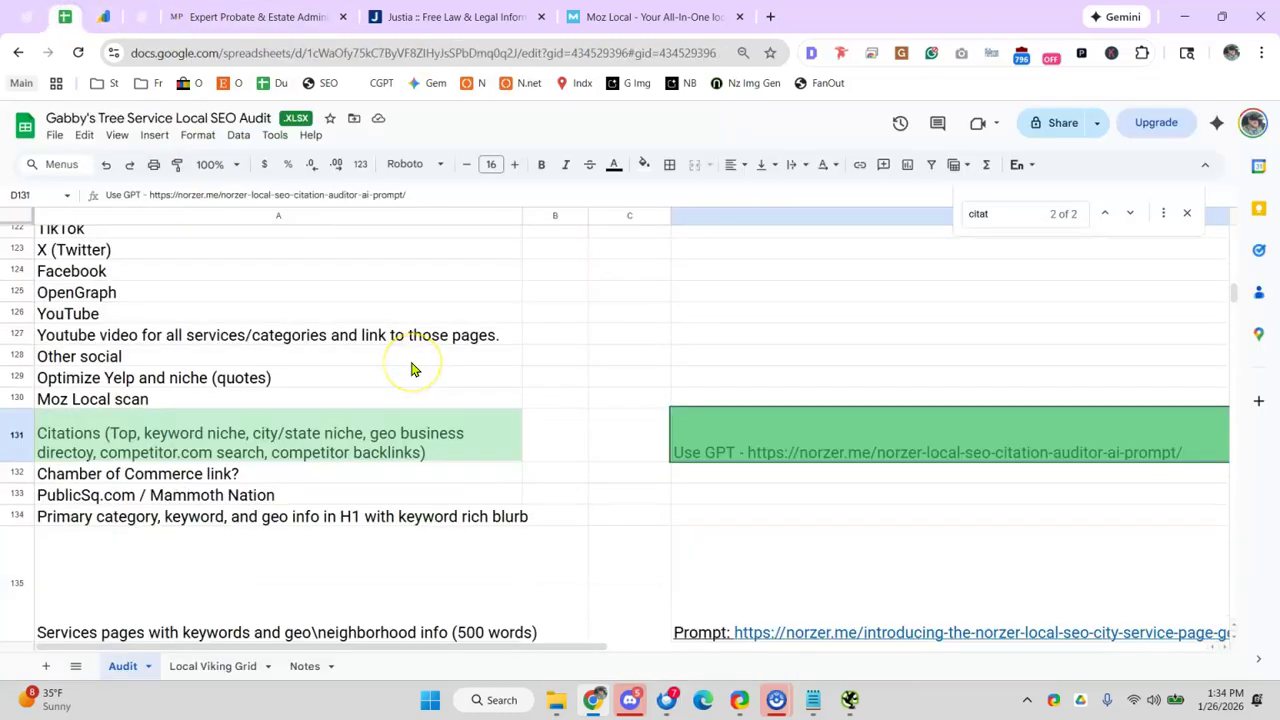
{"action": "scroll", "coordinate": [411, 370], "scroll_direction": "down", "scroll_amount": 2}
{"action": "left_click", "coordinate": [272, 363]}
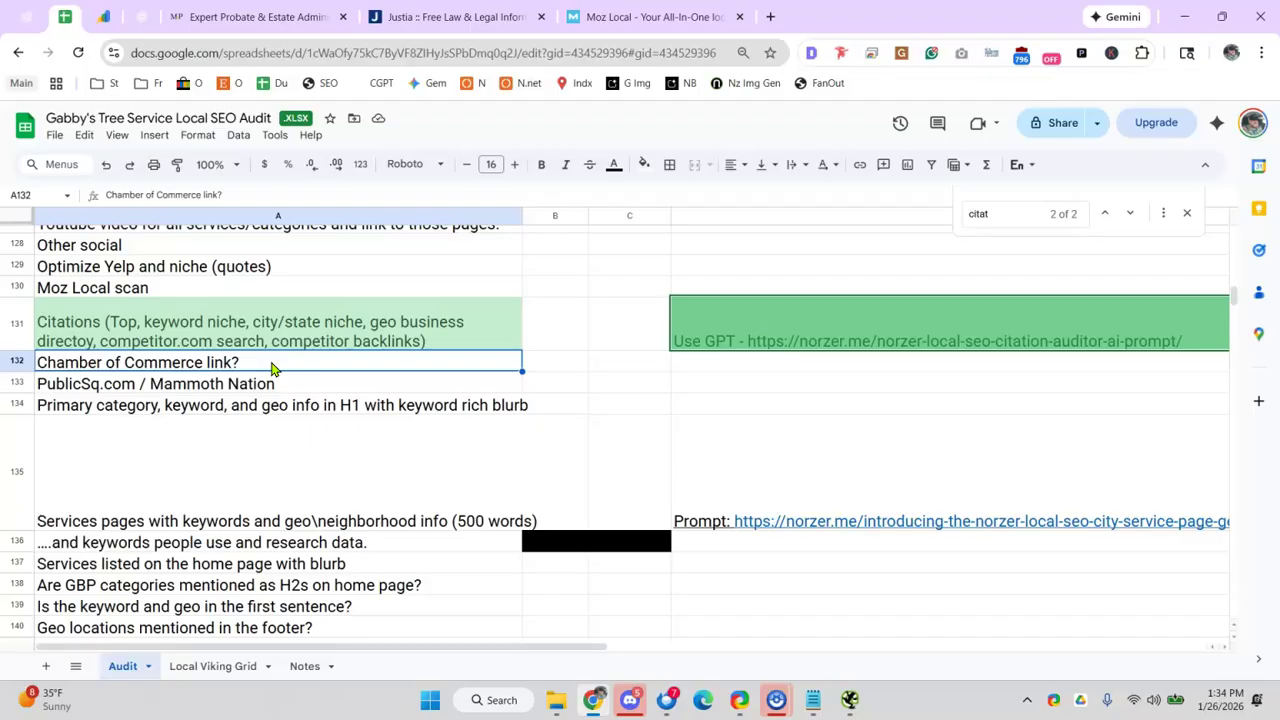
{"action": "left_click", "coordinate": [262, 386]}
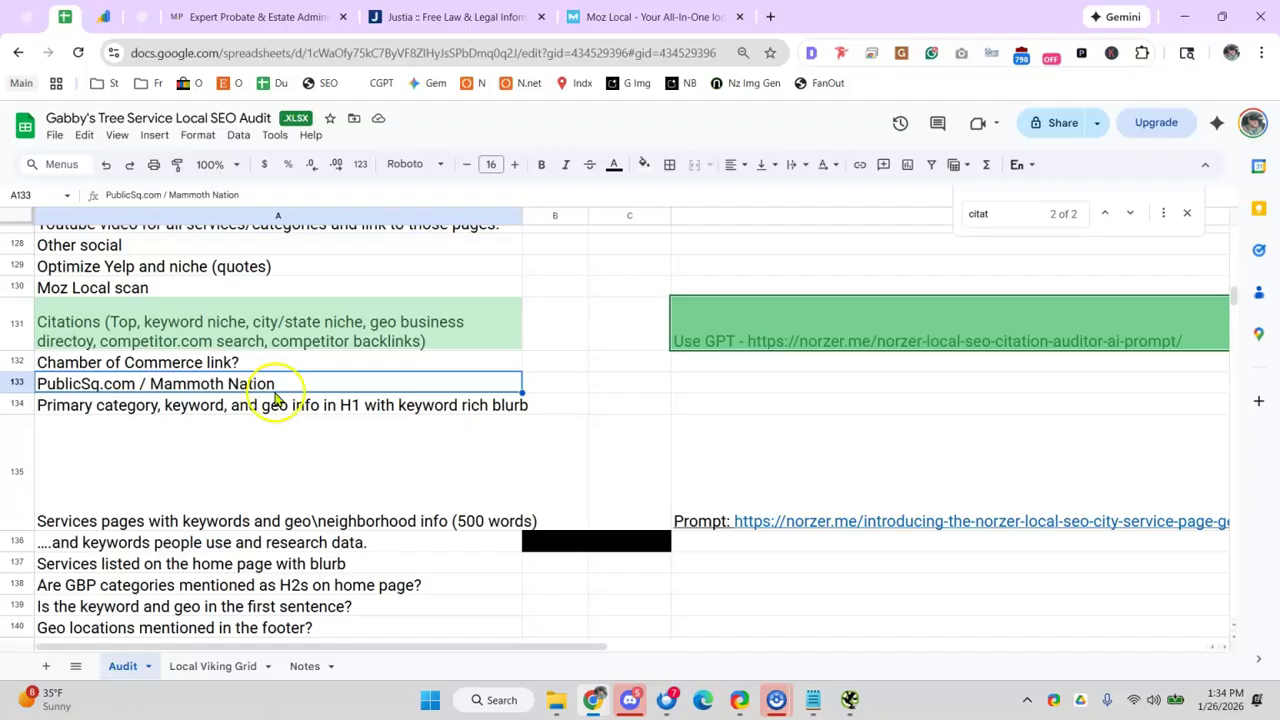
{"action": "scroll", "coordinate": [580, 300], "scroll_direction": "up", "scroll_amount": 2}
{"action": "scroll", "coordinate": [620, 310], "scroll_direction": "down", "scroll_amount": 2}
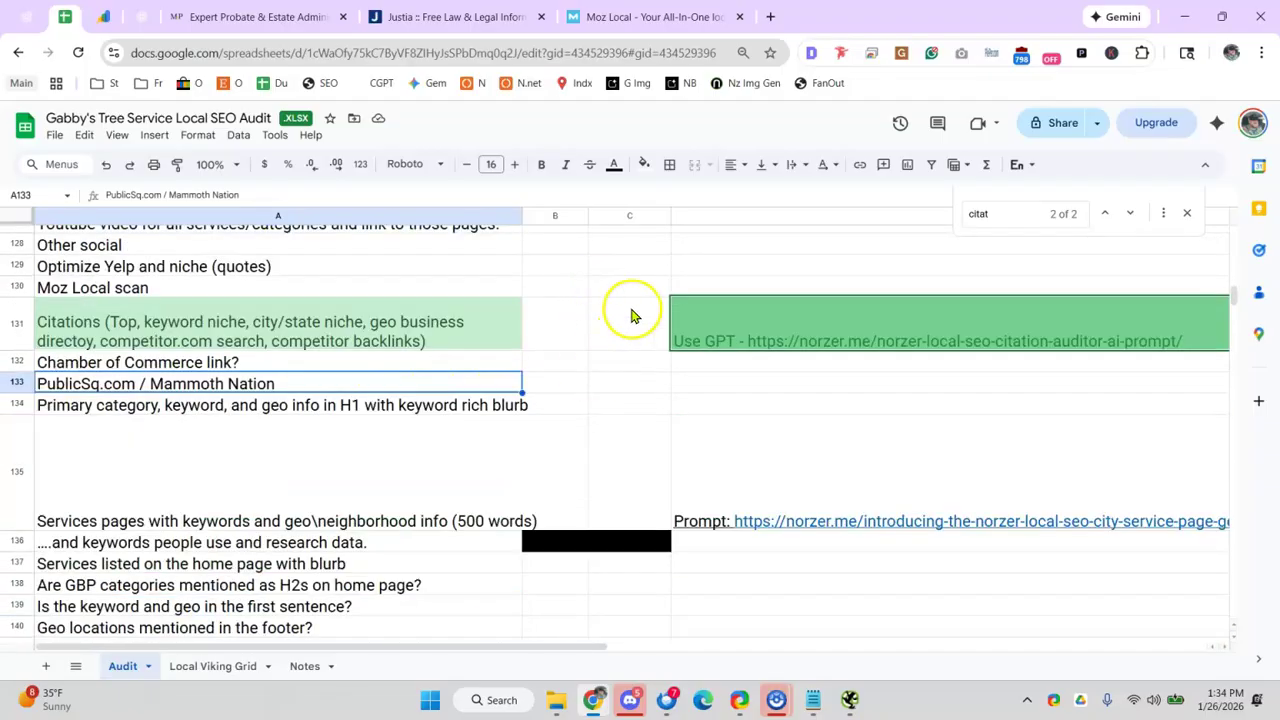
{"action": "left_click", "coordinate": [360, 420]}
{"action": "left_click", "coordinate": [280, 472]}
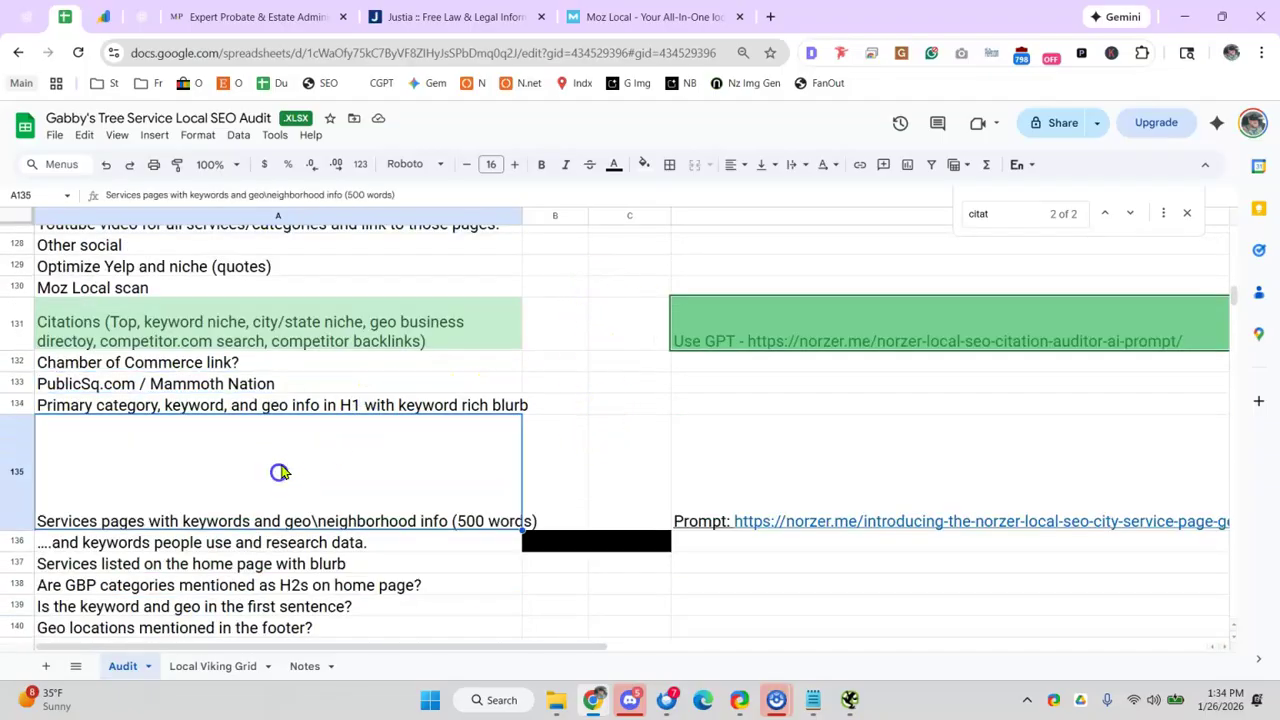
{"action": "left_click", "coordinate": [165, 408]}
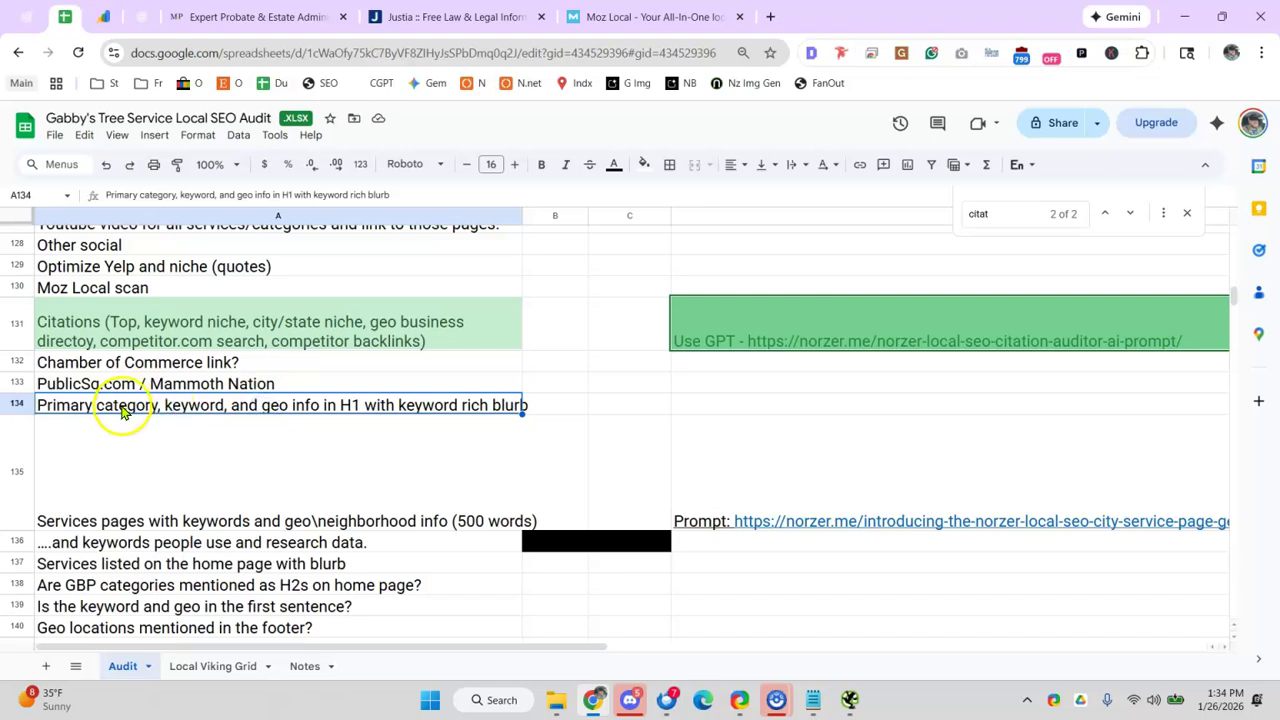
{"action": "right_click", "coordinate": [20, 410]}
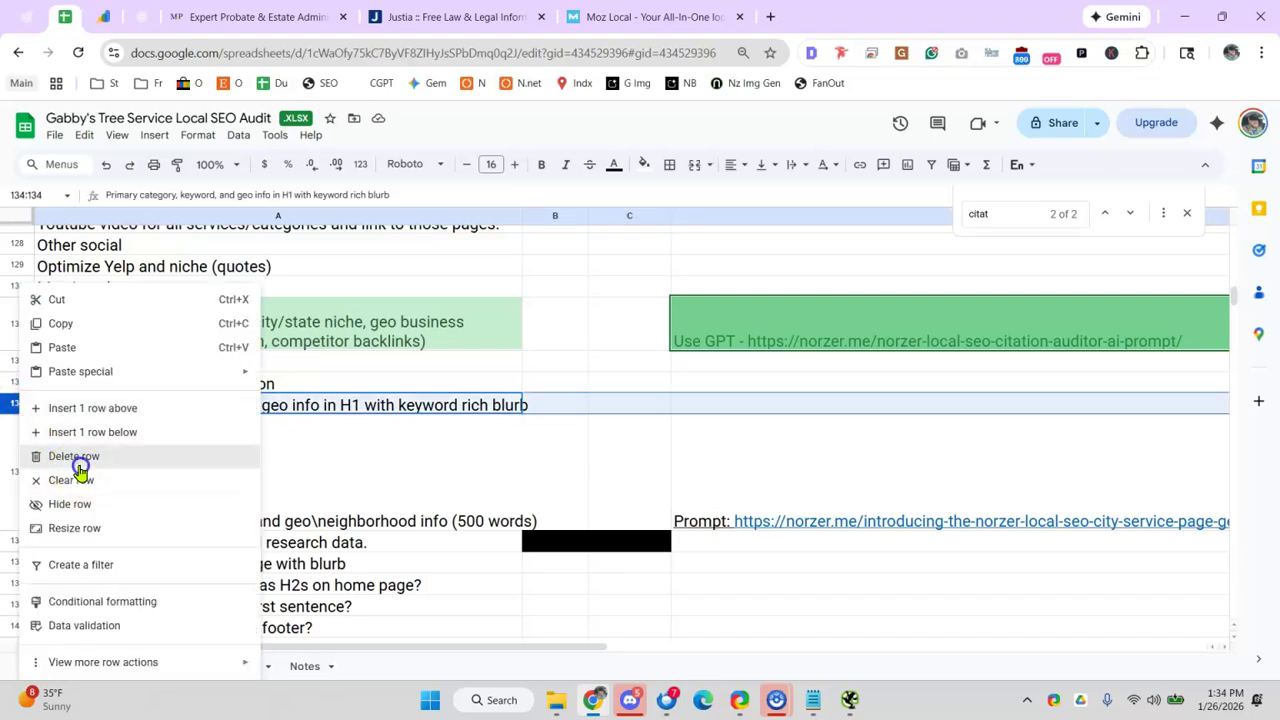
{"action": "left_click", "coordinate": [80, 463]}
{"action": "key", "text": "ctrl+z"}
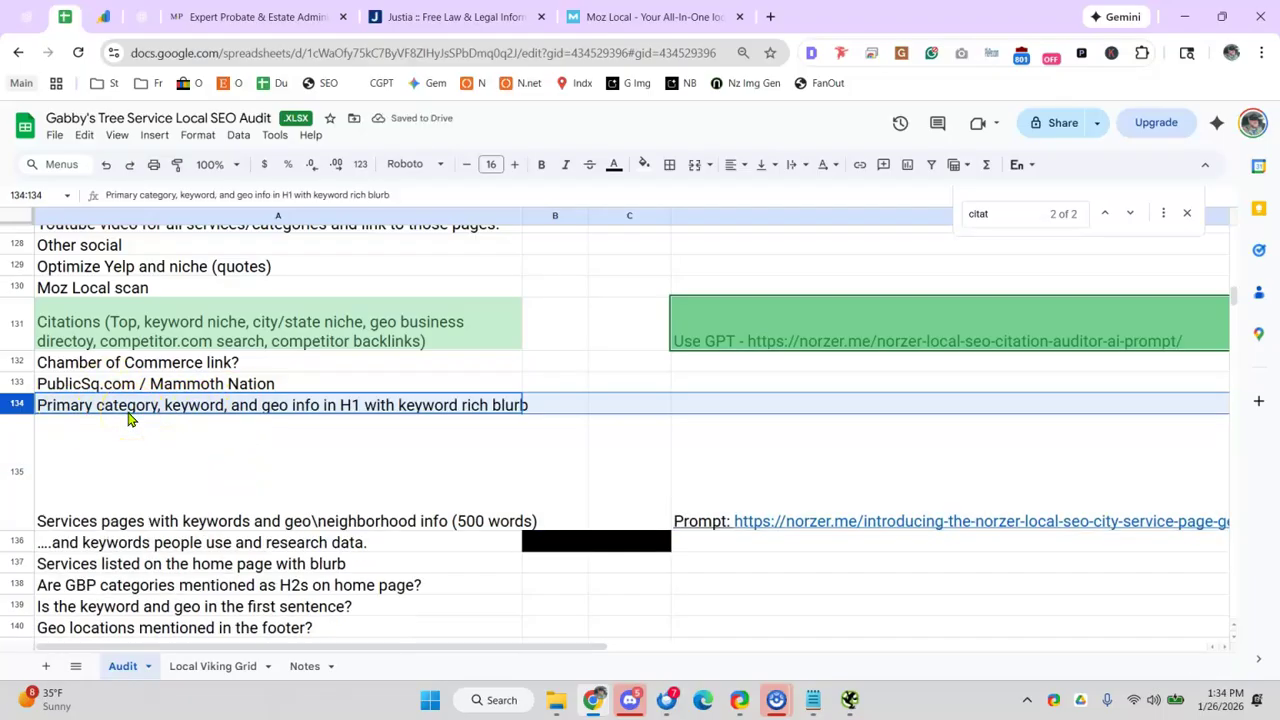
{"action": "left_click", "coordinate": [472, 405]}
{"action": "scroll", "coordinate": [437, 428], "scroll_direction": "down", "scroll_amount": 2}
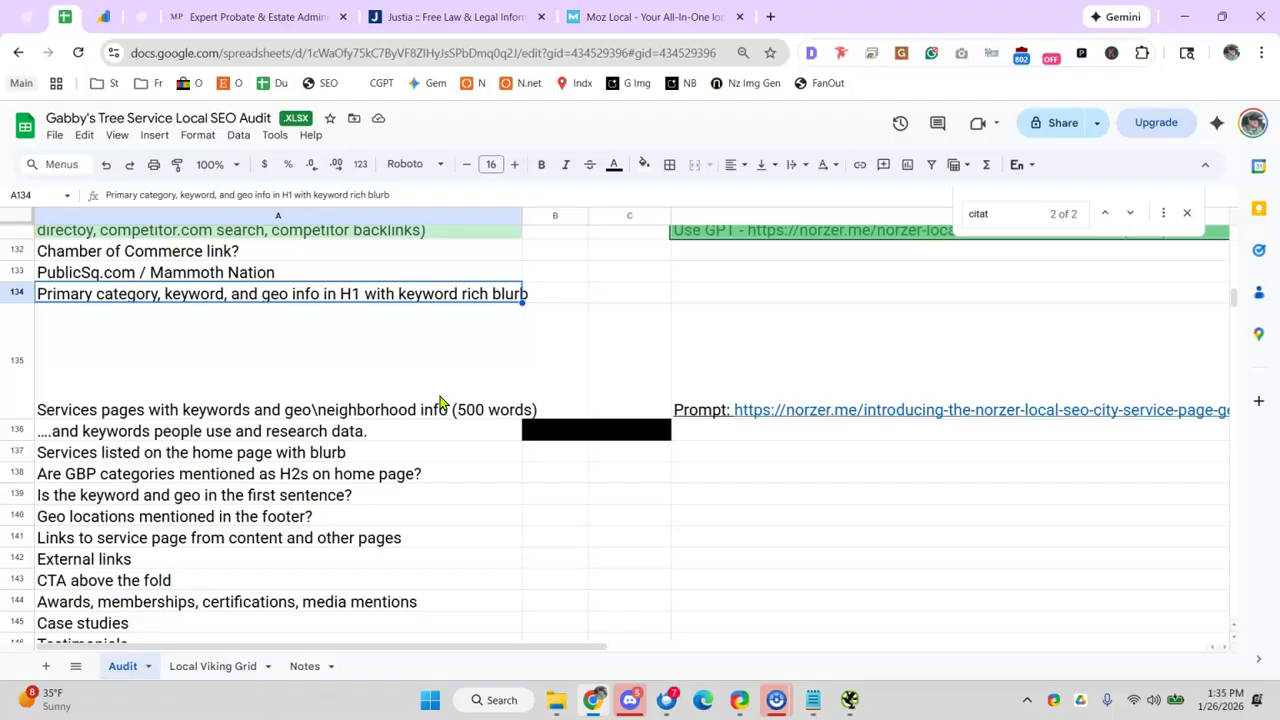
{"action": "left_click", "coordinate": [343, 345]}
{"action": "left_click", "coordinate": [225, 440]}
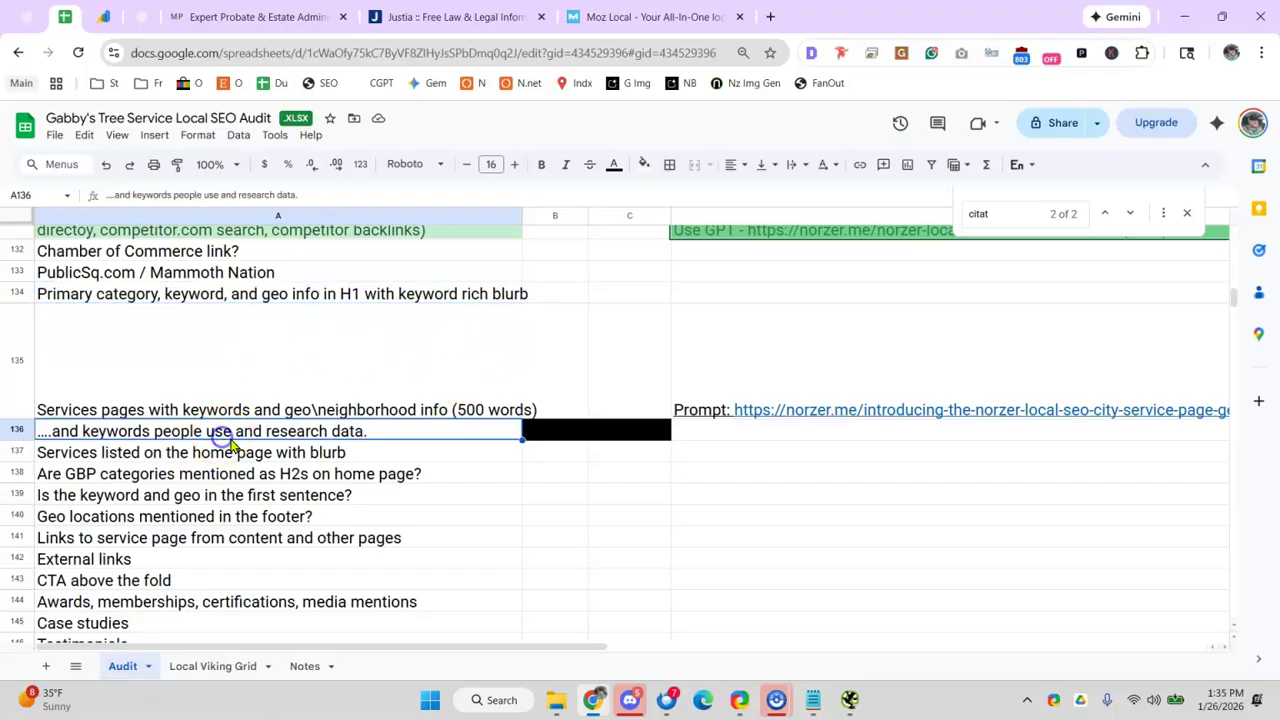
{"action": "left_click", "coordinate": [208, 458]}
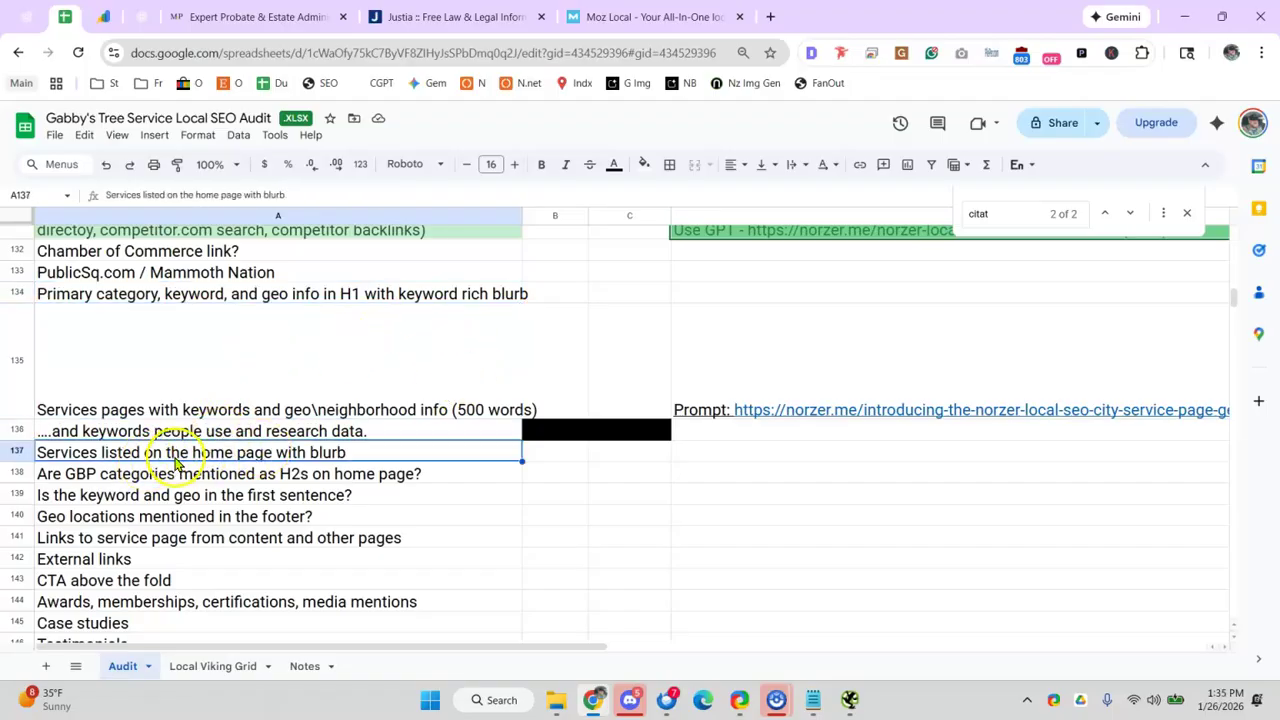
{"action": "scroll", "coordinate": [175, 462], "scroll_direction": "down", "scroll_amount": 2}
{"action": "left_click", "coordinate": [128, 370]}
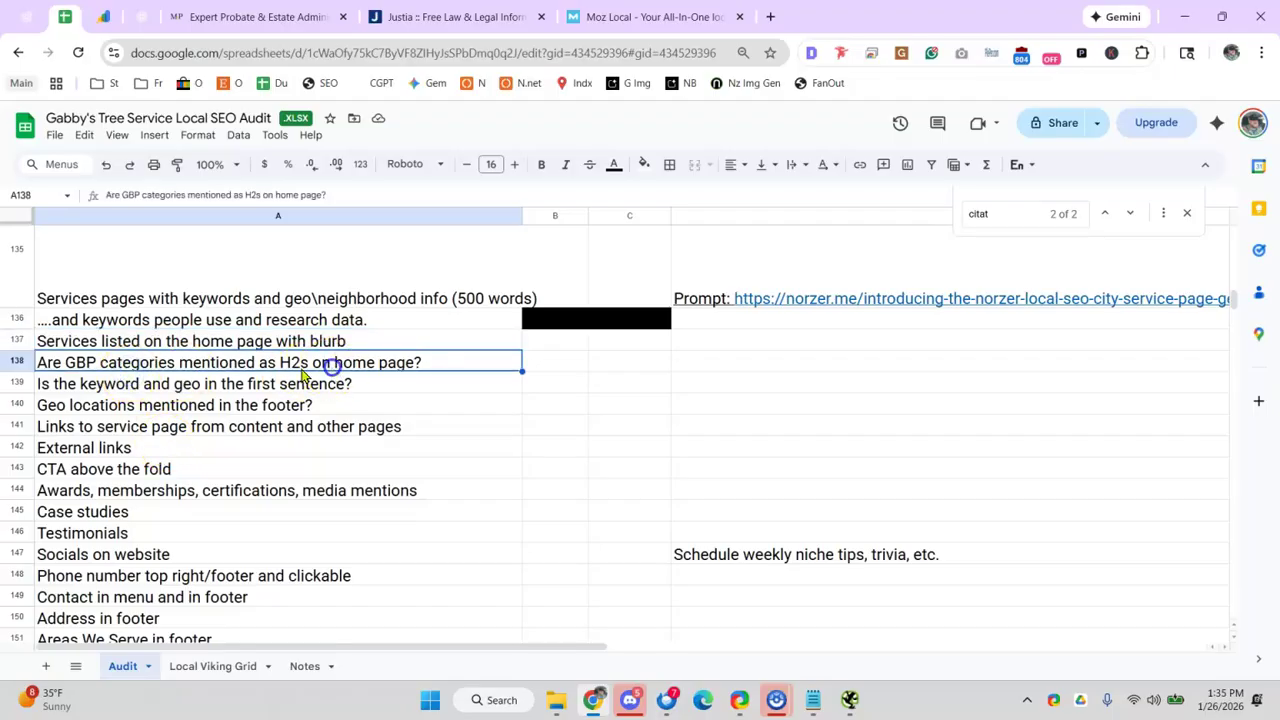
{"action": "left_click", "coordinate": [68, 390]}
{"action": "left_click", "coordinate": [80, 410]}
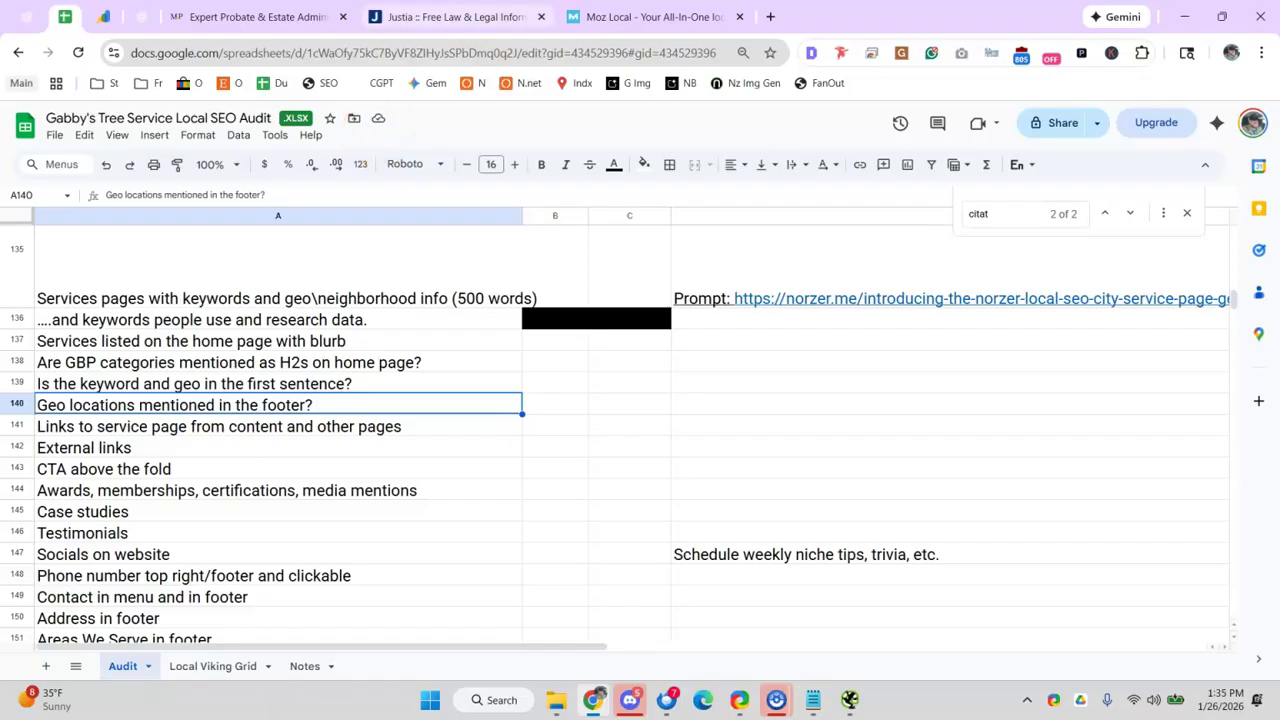
{"action": "left_click", "coordinate": [450, 17]}
{"action": "left_click", "coordinate": [255, 17]}
{"action": "scroll", "coordinate": [440, 420], "scroll_direction": "down", "scroll_amount": 5}
- Inspect the footer's service-area paragraph on the example site
{"action": "scroll", "coordinate": [467, 500], "scroll_direction": "down", "scroll_amount": 20}
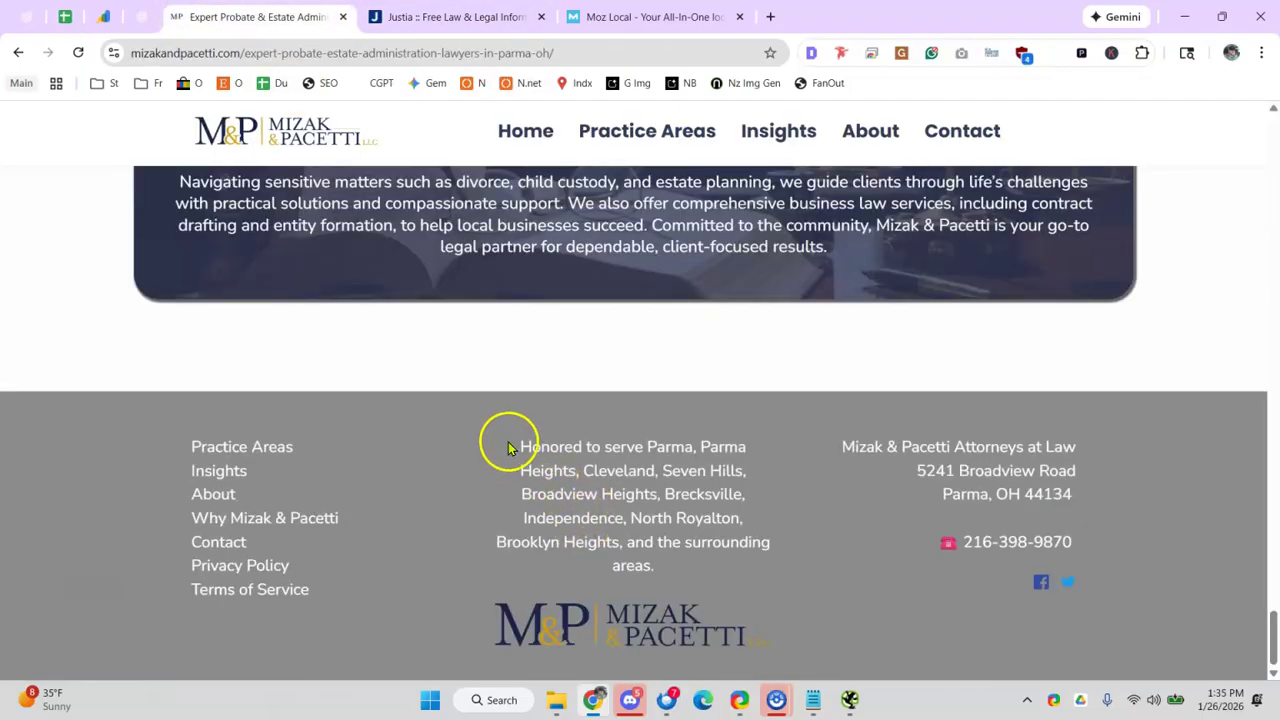
{"action": "left_click_drag", "start_coordinate": [503, 446], "coordinate": [755, 580]}
{"action": "left_click", "coordinate": [581, 462]}
{"action": "left_click_drag", "start_coordinate": [500, 423], "coordinate": [735, 578]}
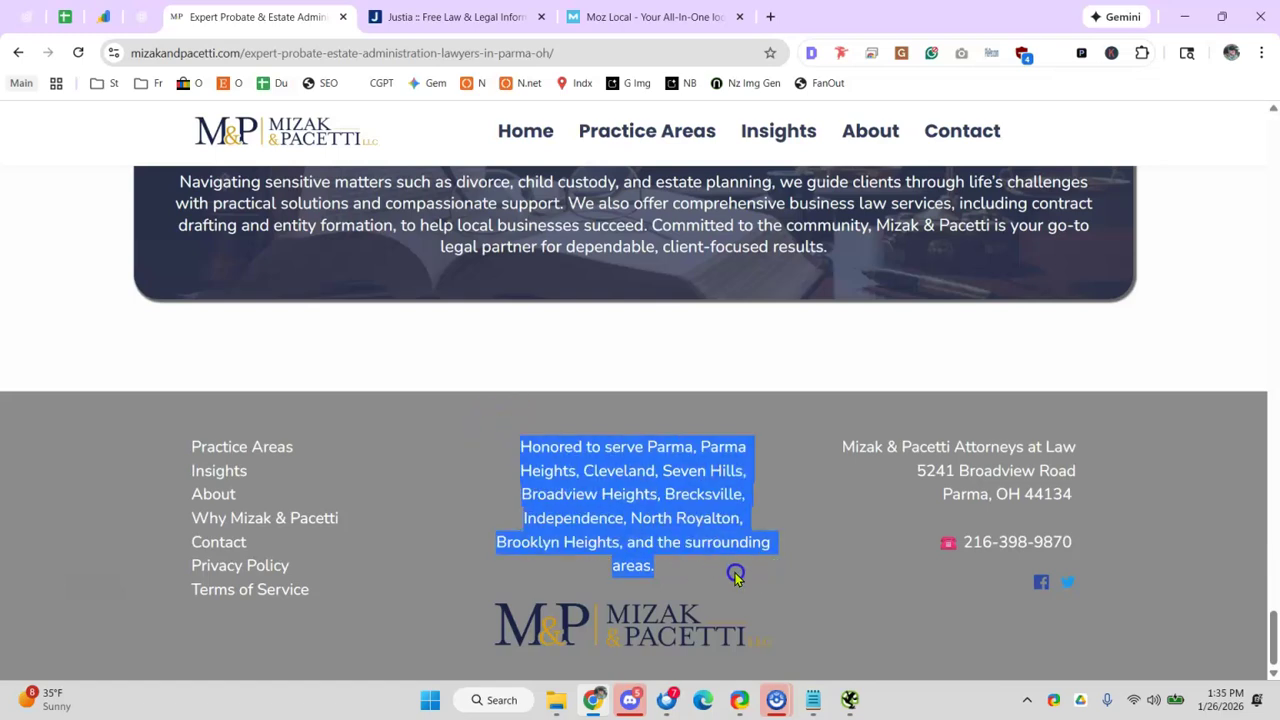
{"action": "left_click", "coordinate": [711, 562]}
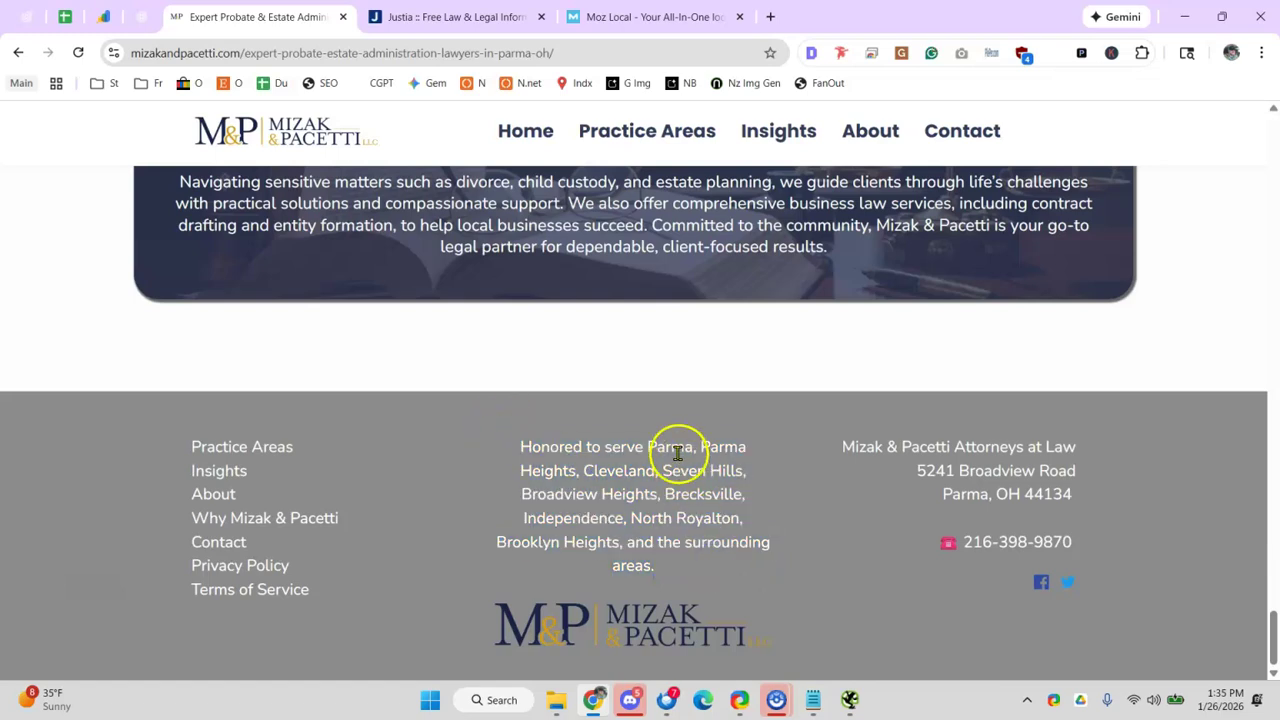
{"action": "left_click", "coordinate": [634, 470]}
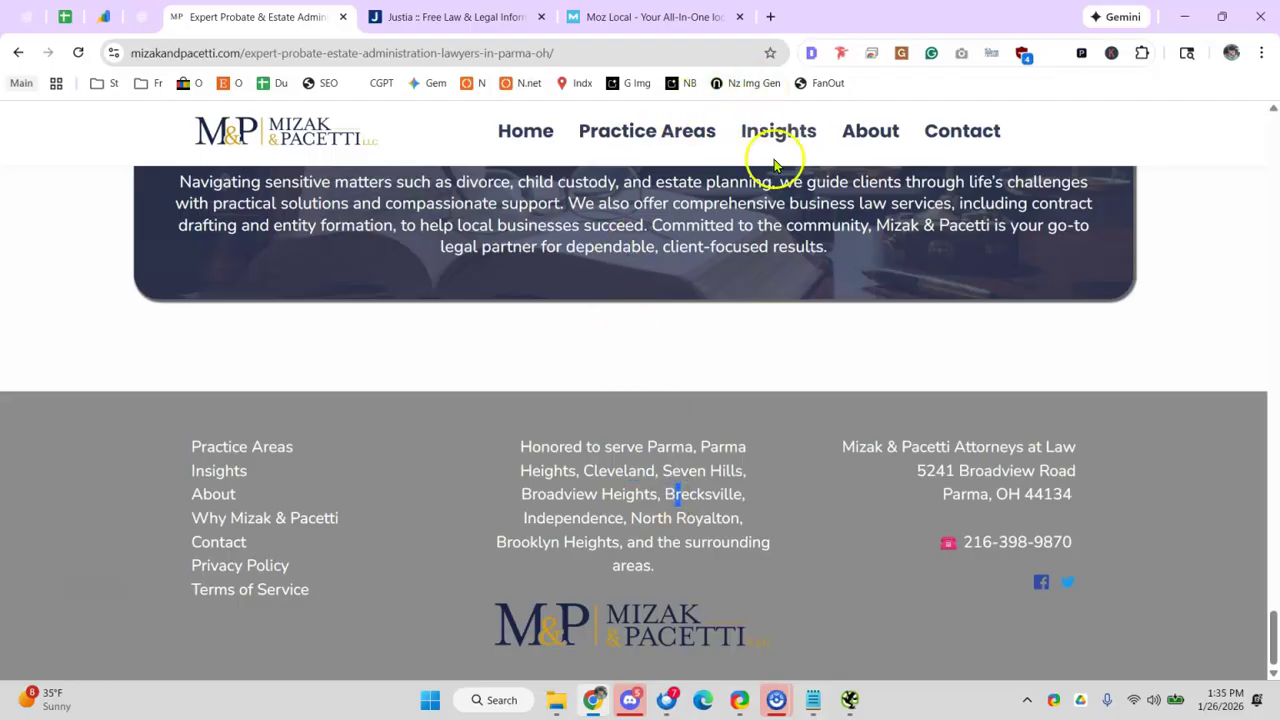
- Open happyroof.com's service areas page, reviewing the Tampa neighbourhood list and map
{"action": "left_click", "coordinate": [782, 17]}
{"action": "type", "text": "hap"}
{"action": "key", "text": "Return"}
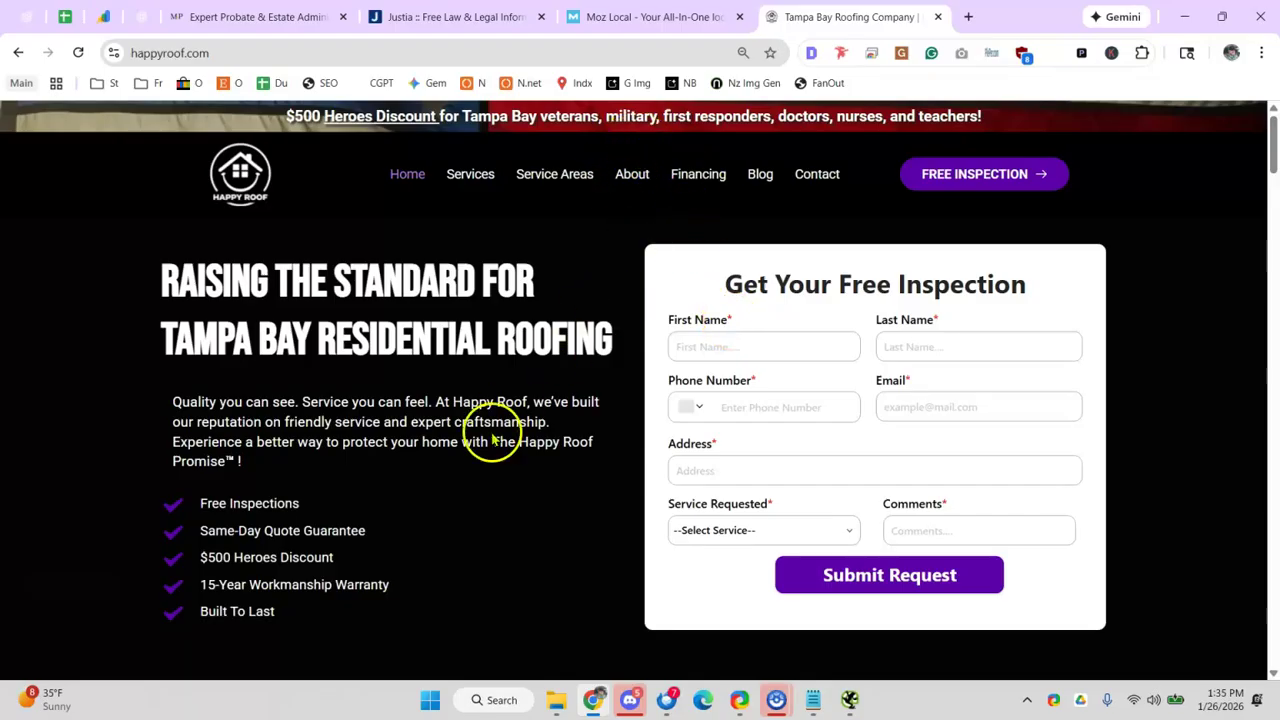
{"action": "left_click", "coordinate": [535, 174]}
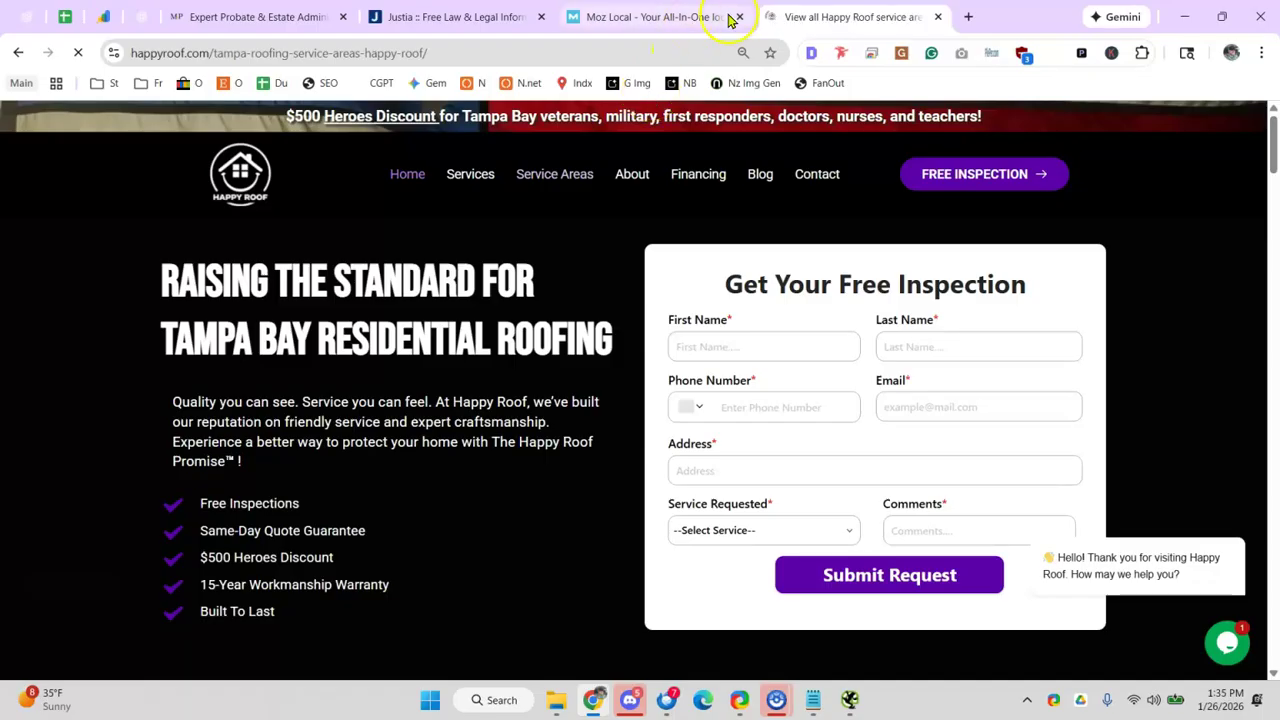
{"action": "scroll", "coordinate": [394, 400], "scroll_direction": "down", "scroll_amount": 2}
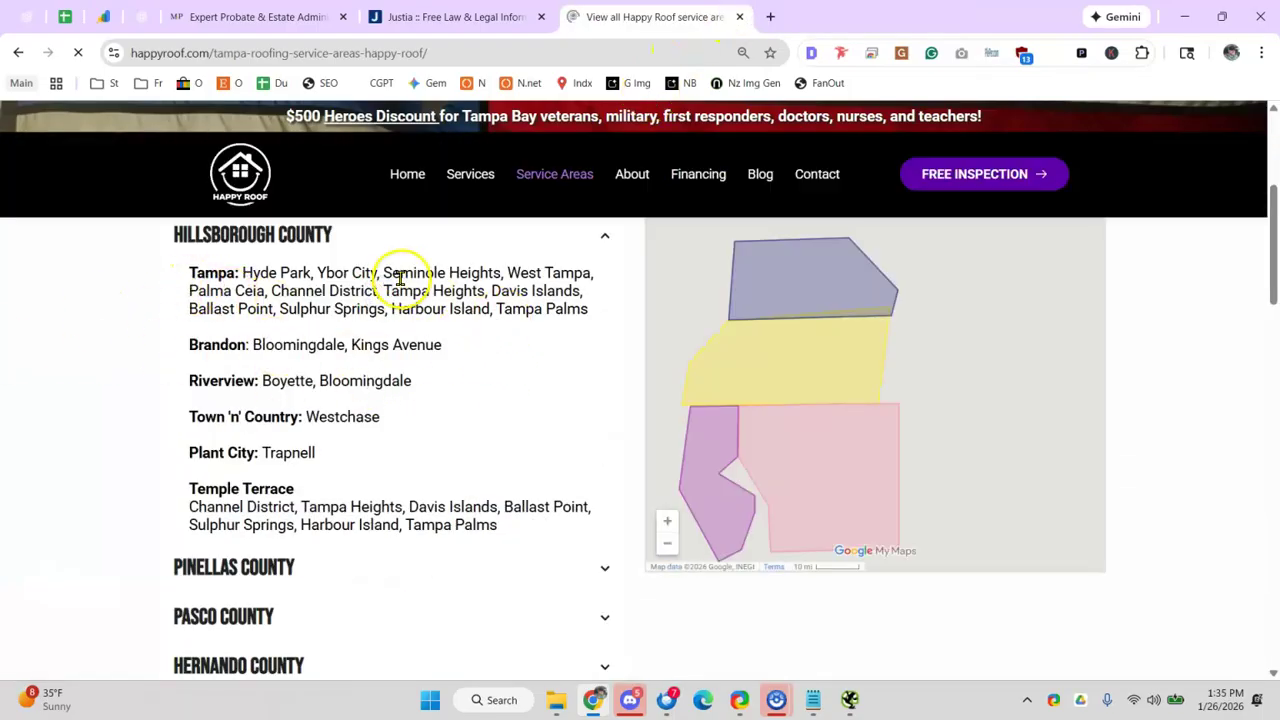
{"action": "scroll", "coordinate": [401, 300], "scroll_direction": "down", "scroll_amount": 1}
{"action": "scroll", "coordinate": [380, 340], "scroll_direction": "up", "scroll_amount": 2}
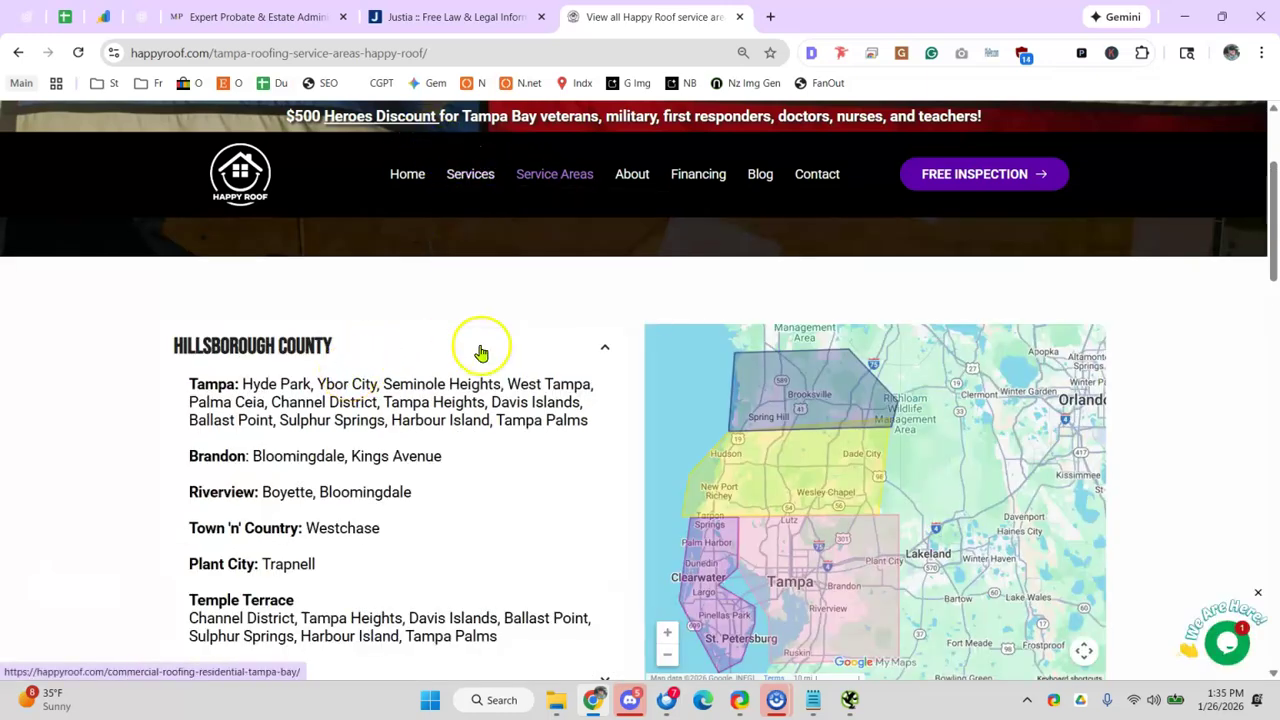
{"action": "left_click_drag", "start_coordinate": [243, 384], "coordinate": [568, 450]}
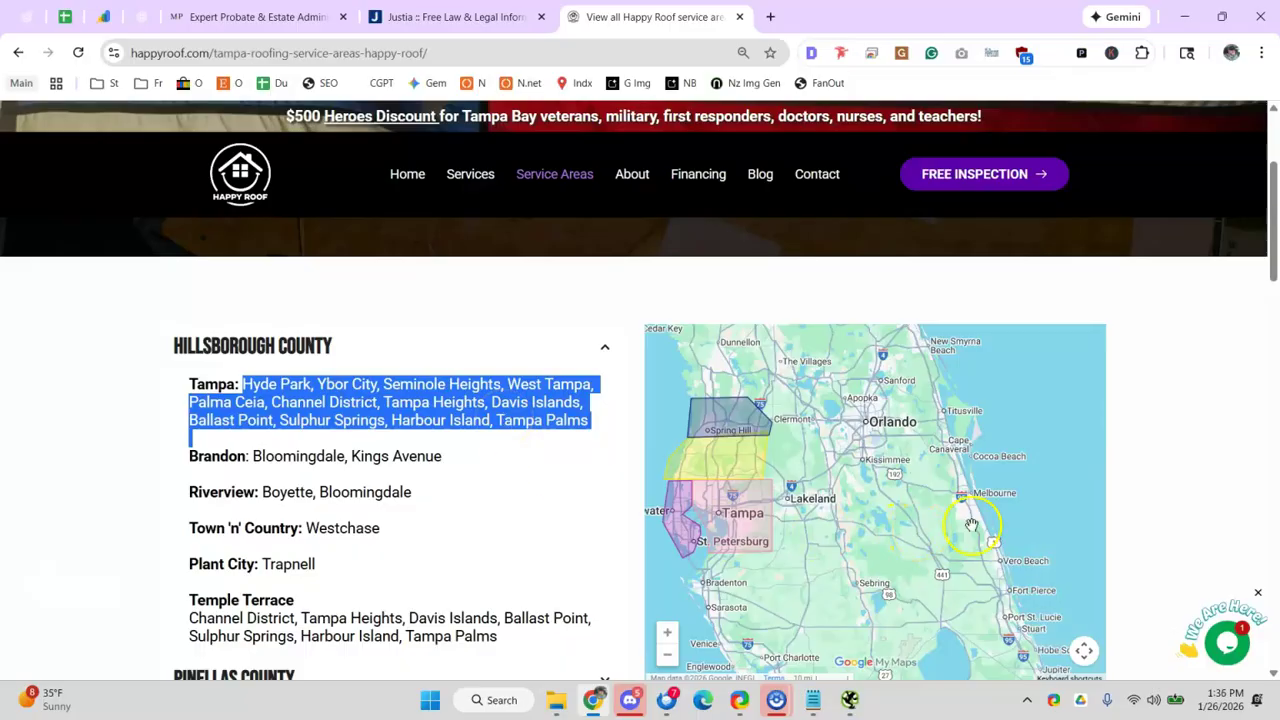
{"action": "scroll", "coordinate": [984, 490], "scroll_direction": "up", "scroll_amount": 1}
{"action": "left_click_drag", "start_coordinate": [803, 477], "coordinate": [975, 495]}
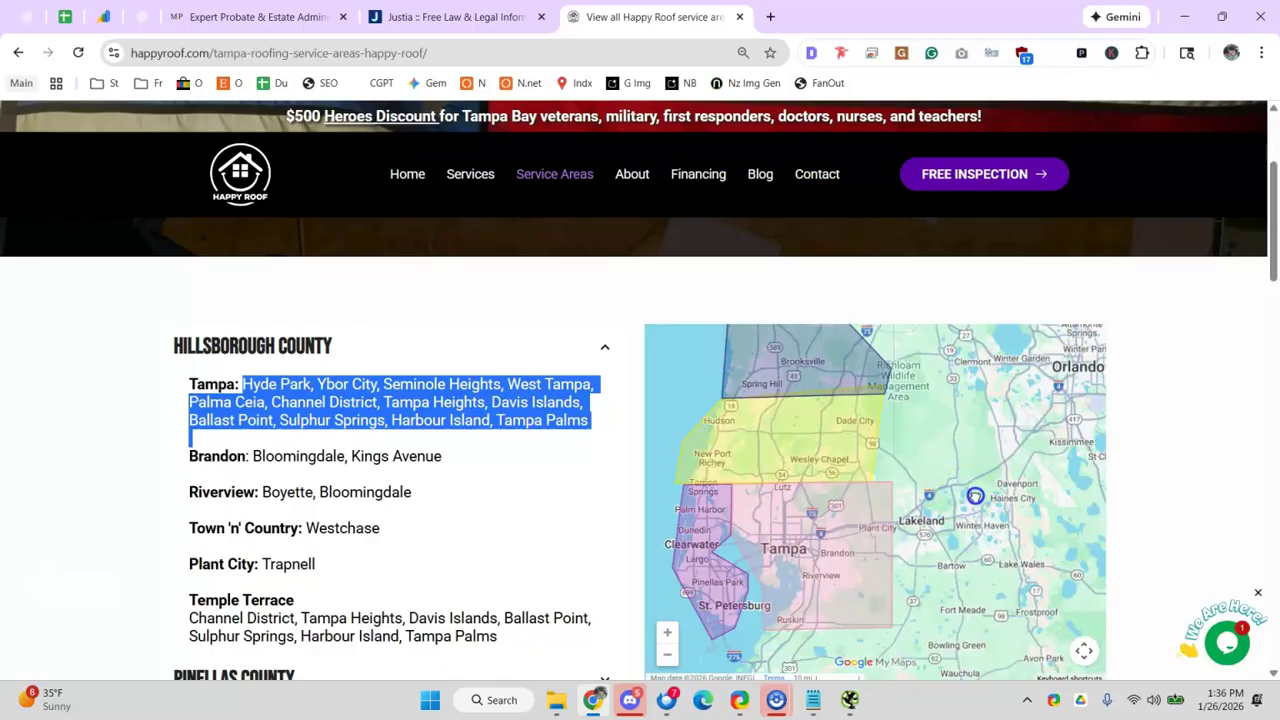
- Return to the audit sheet at the service-page links checklist row
{"action": "left_click", "coordinate": [136, 16]}
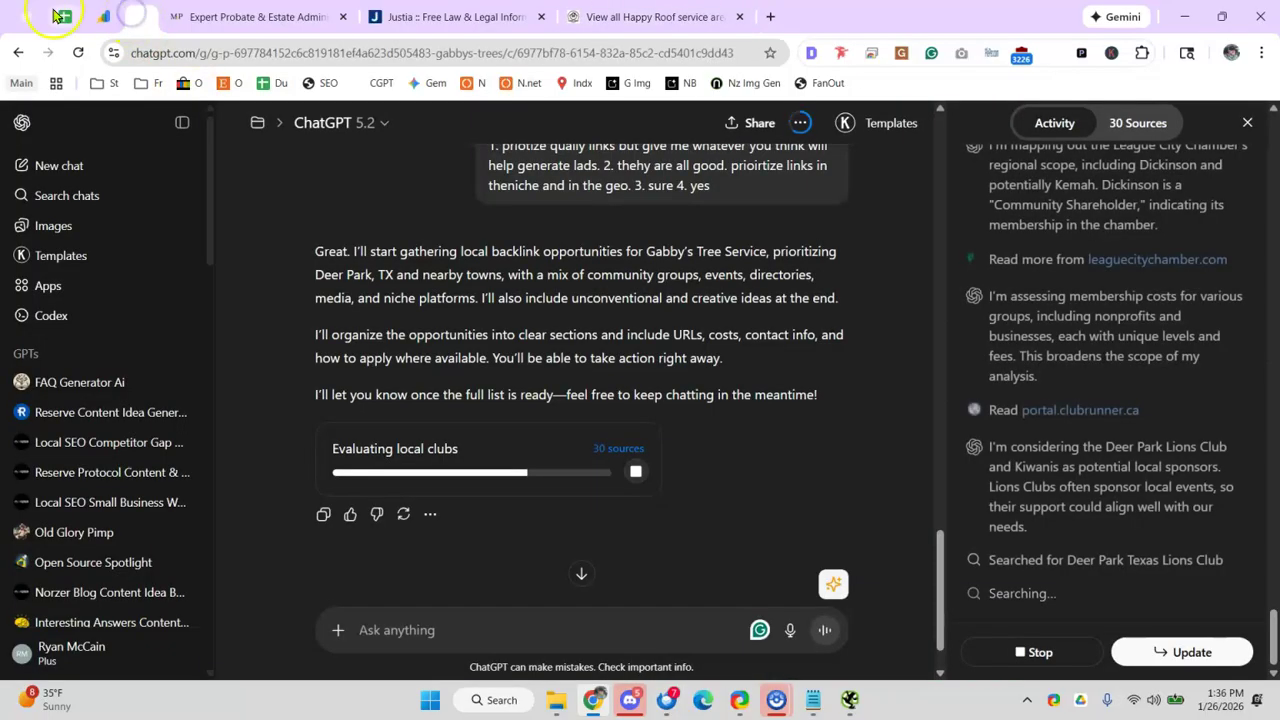
{"action": "left_click", "coordinate": [58, 16]}
{"action": "left_click", "coordinate": [318, 432]}
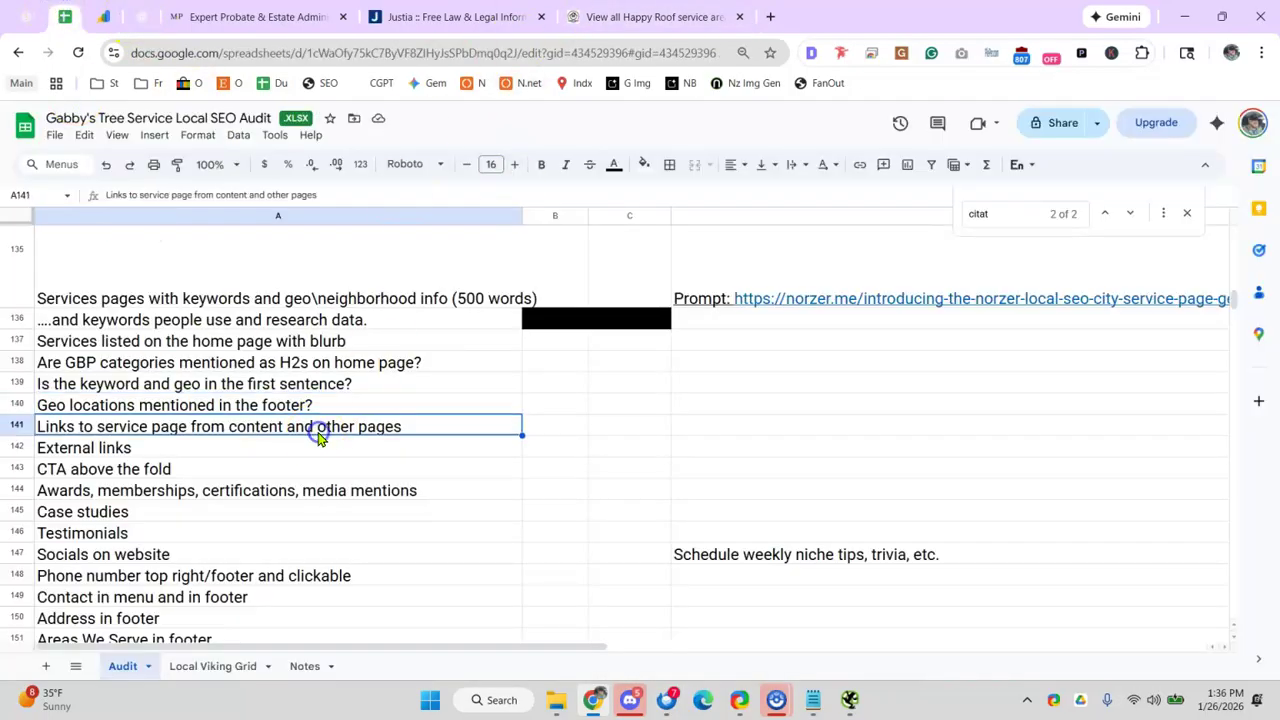
- Copy the service-page links checklist item from the audit sheet
{"action": "left_click", "coordinate": [362, 407]}
{"action": "left_click", "coordinate": [320, 363]}
{"action": "left_click", "coordinate": [288, 406]}
{"action": "left_click", "coordinate": [225, 430]}
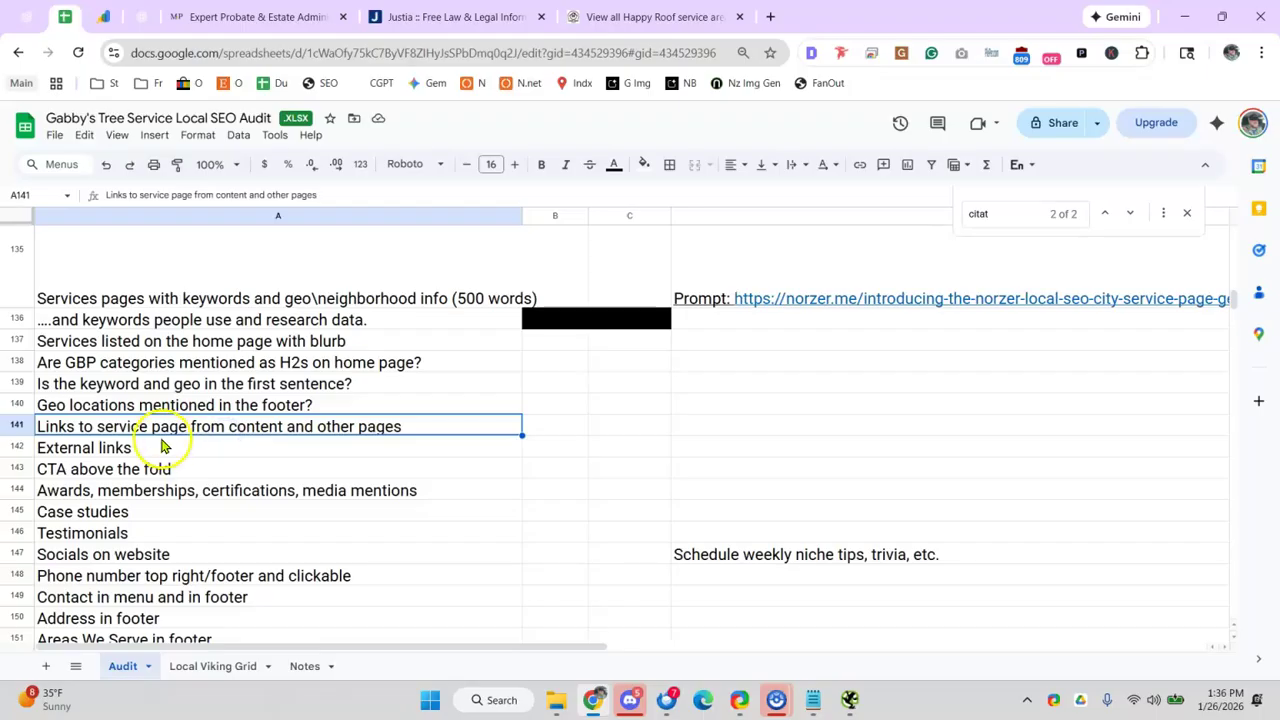
{"action": "key", "text": "ctrl+c"}
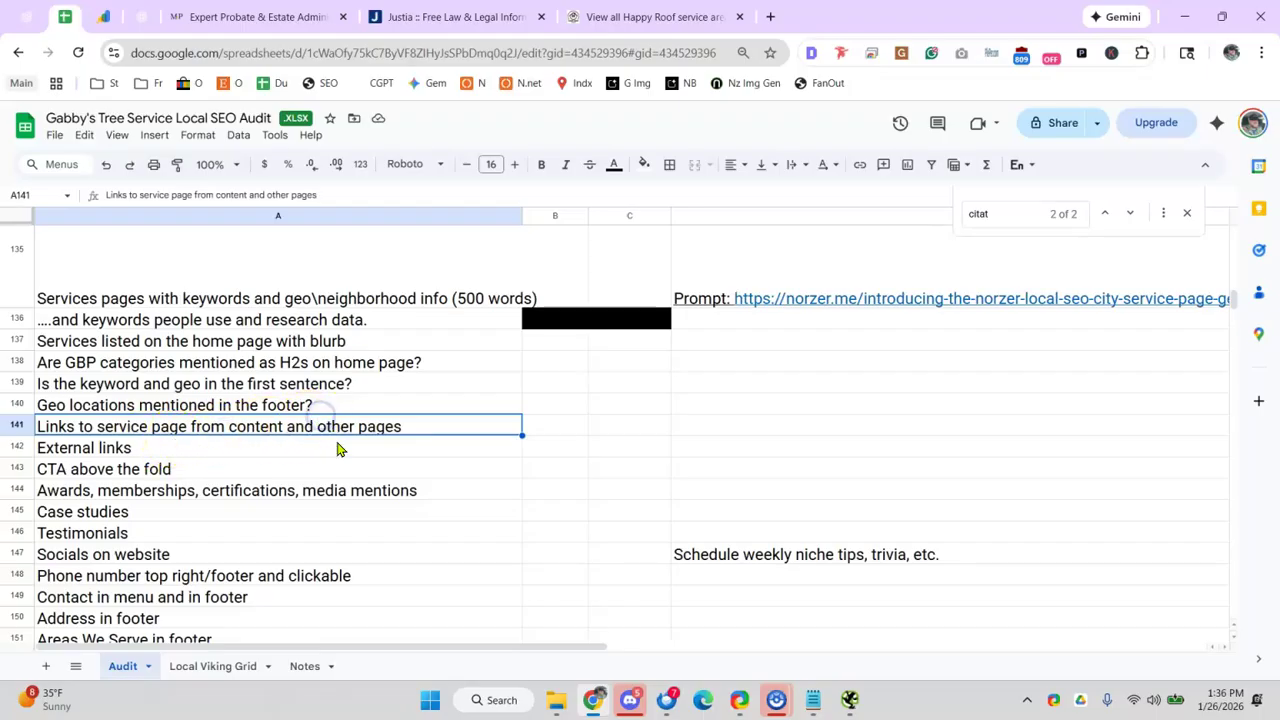
{"action": "left_click", "coordinate": [333, 449]}
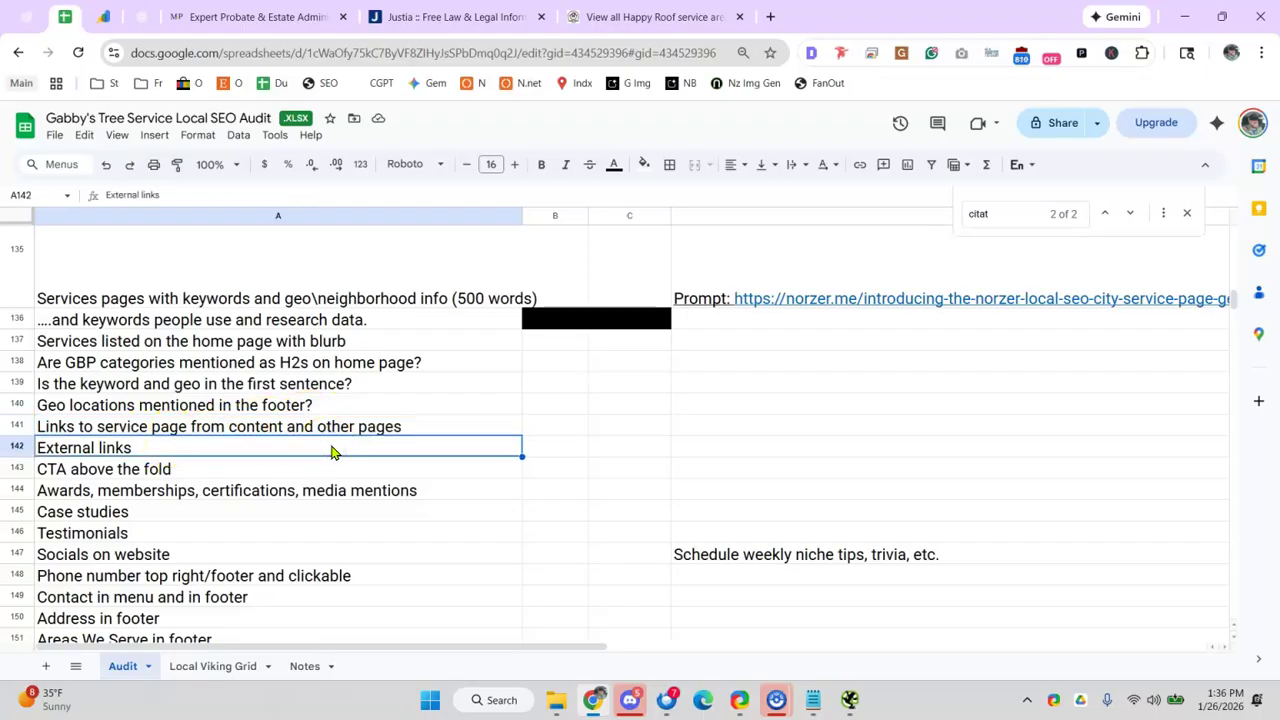
- Load the Mizak & Pacetti website in the former Happy Roof tab
{"action": "left_click", "coordinate": [694, 17]}
{"action": "left_click", "coordinate": [566, 52]}
{"action": "type", "text": "happy"}
{"action": "key", "text": "Return"}
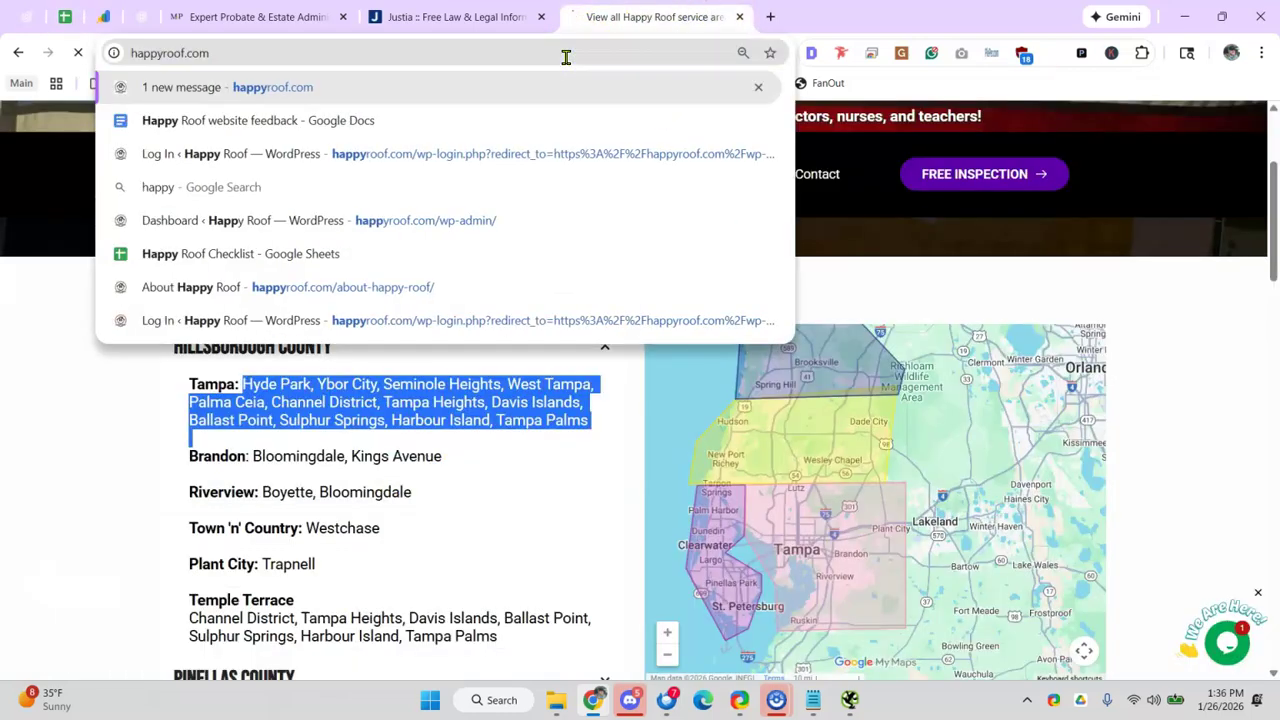
{"action": "double_click", "coordinate": [566, 57]}
{"action": "type", "text": "mzi"}
{"action": "triple_click", "coordinate": [566, 62]}
{"action": "type", "text": "mizak.com"}
{"action": "key", "text": "Return"}
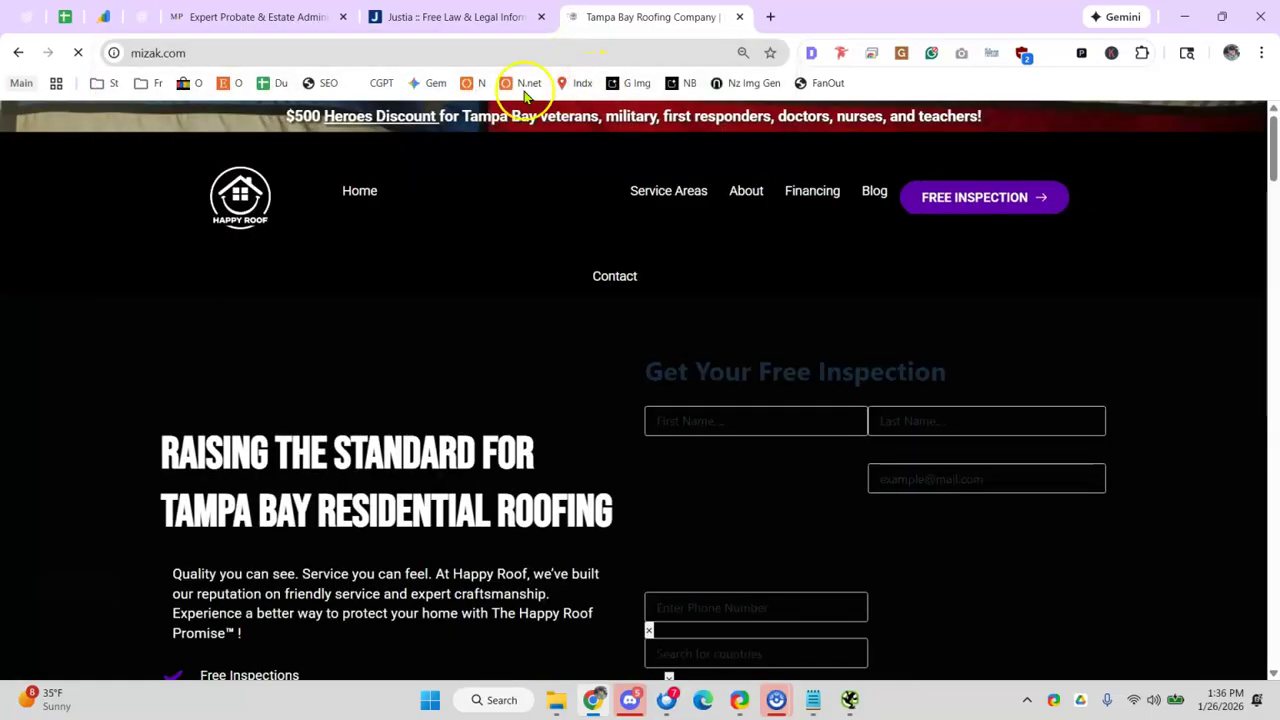
{"action": "left_click", "coordinate": [286, 62]}
{"action": "type", "text": "miza"}
{"action": "key", "text": "Return"}
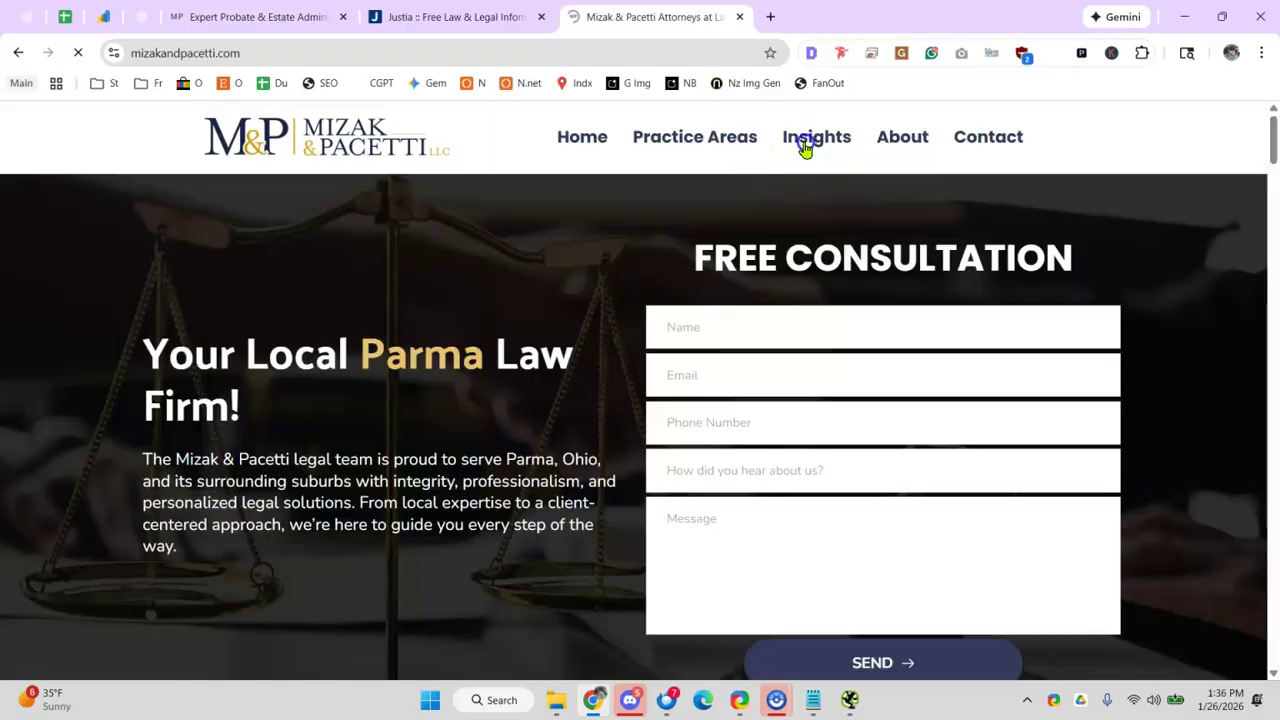
- Open the probate article's Cuyahoga County Probate Court link from Insights, then close it
{"action": "left_click", "coordinate": [806, 146]}
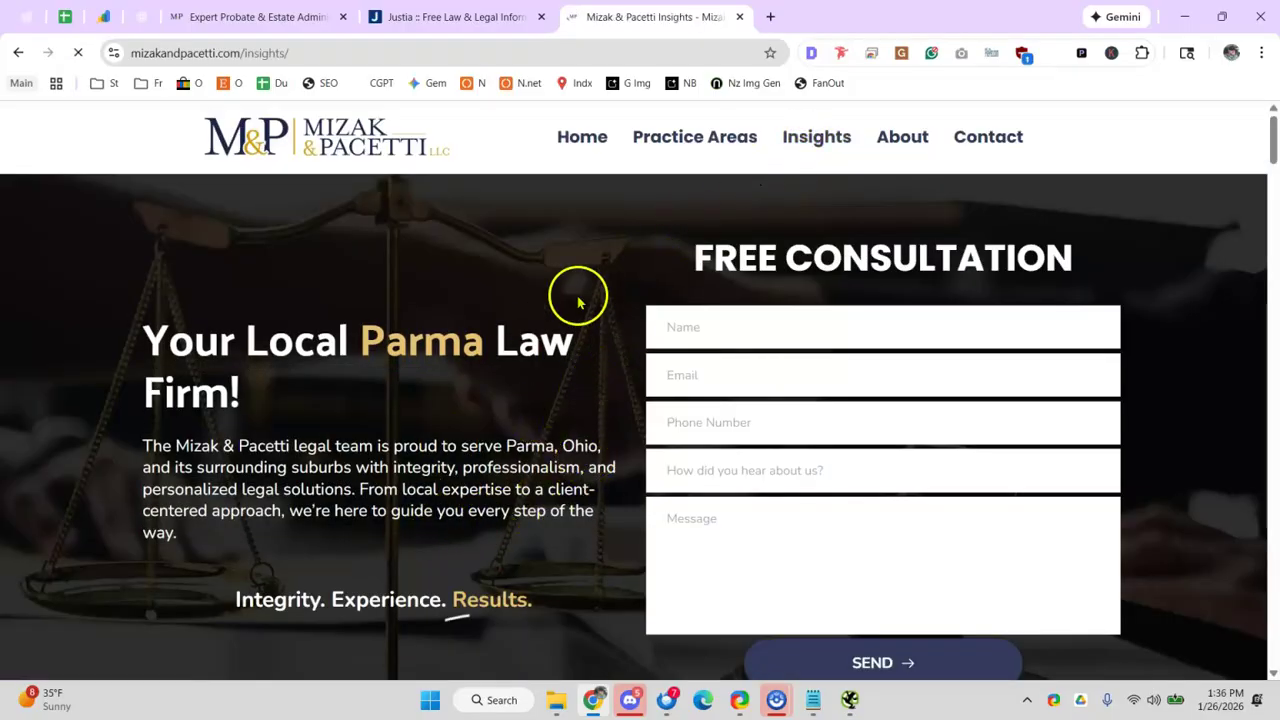
{"action": "scroll", "coordinate": [776, 566], "scroll_direction": "down", "scroll_amount": 1}
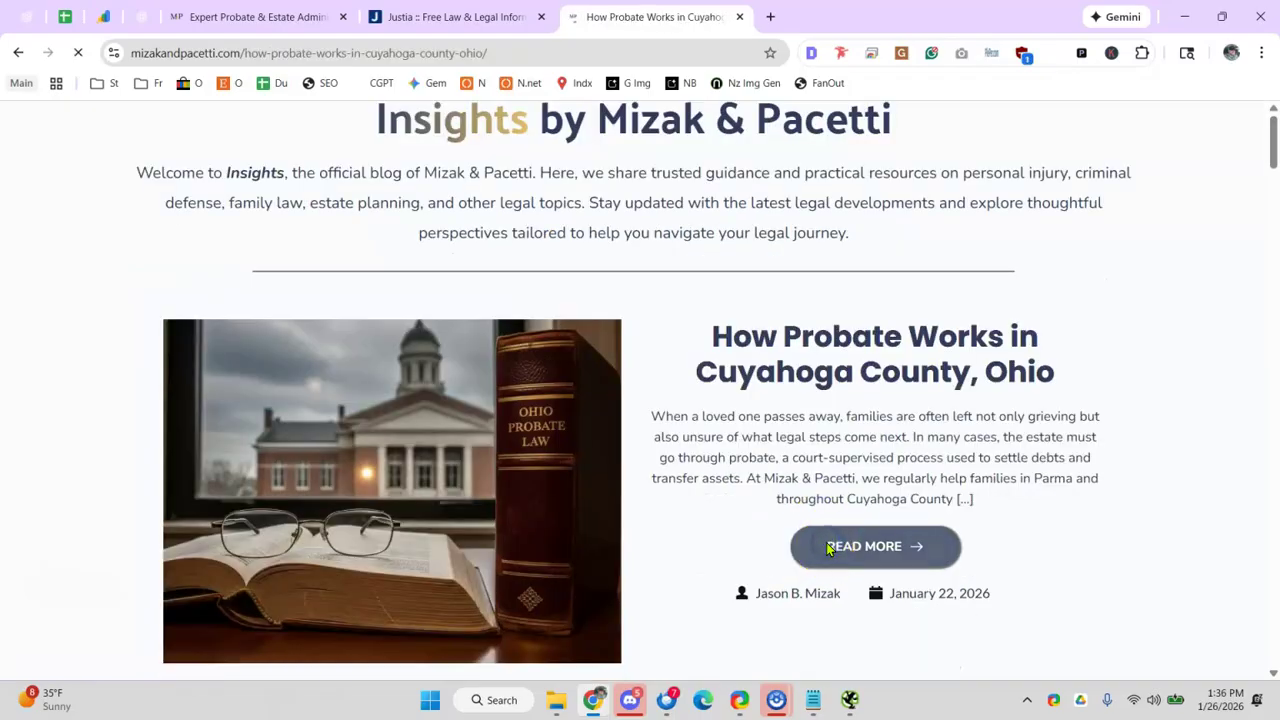
{"action": "scroll", "coordinate": [600, 425], "scroll_direction": "down", "scroll_amount": 9}
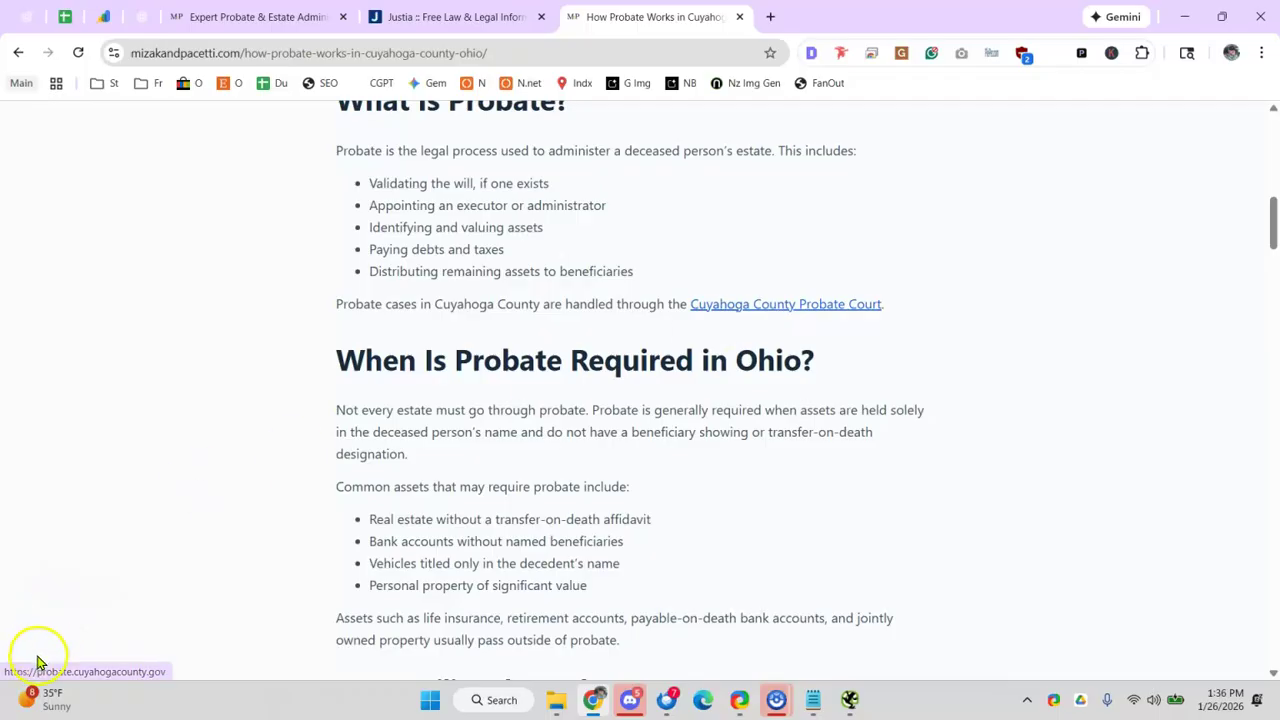
{"action": "left_click", "coordinate": [725, 306]}
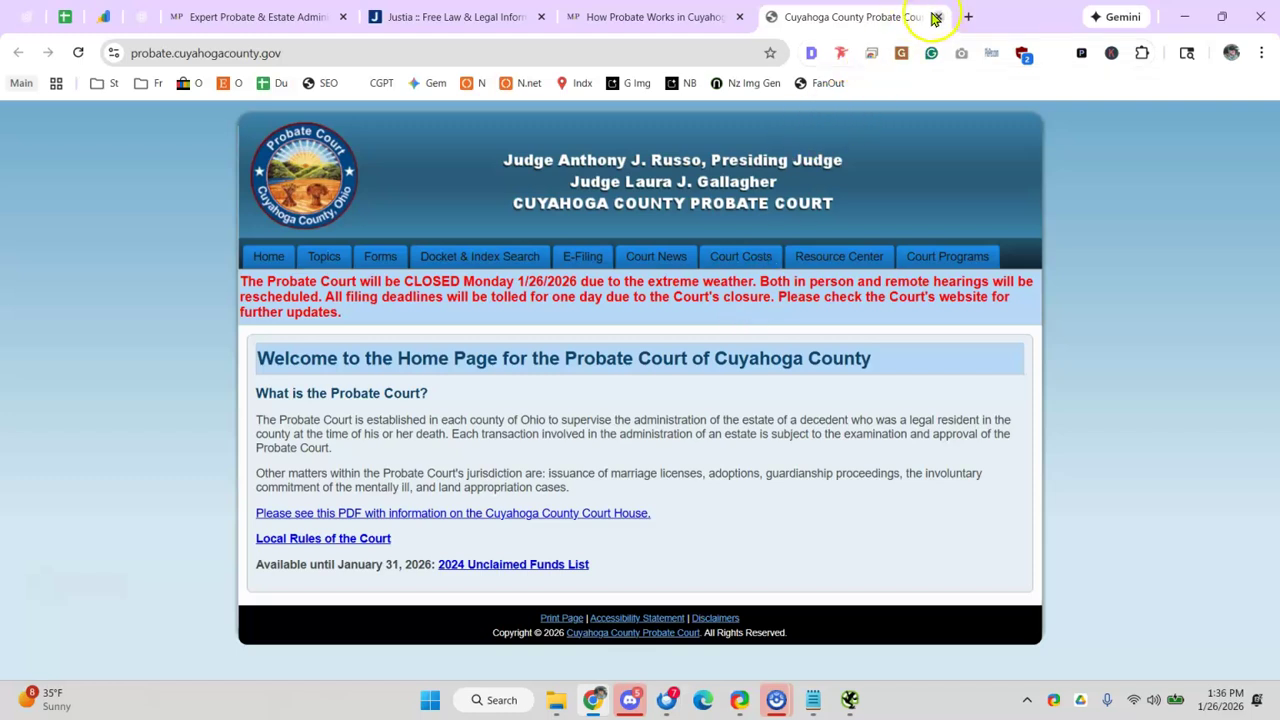
{"action": "left_click", "coordinate": [935, 17]}
- Check the ChatGPT chat, then return to the audit at the CTA above the fold row
{"action": "left_click", "coordinate": [131, 20]}
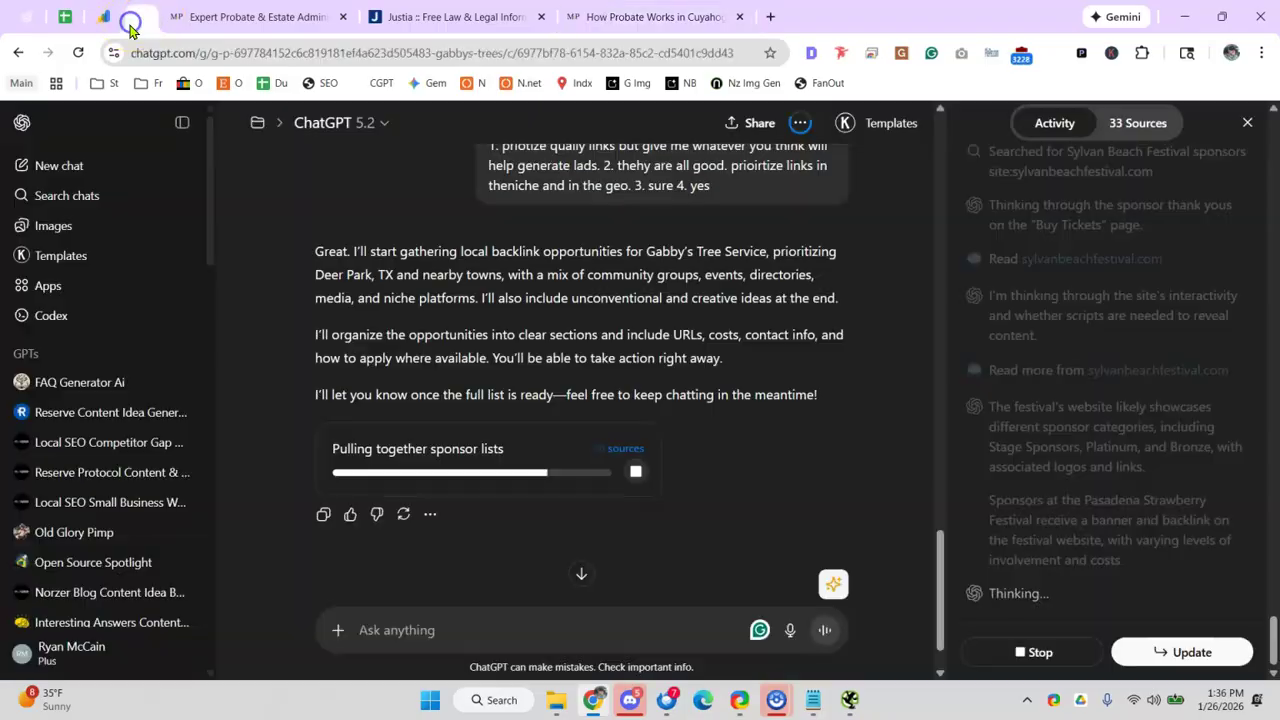
{"action": "left_click", "coordinate": [277, 17]}
{"action": "left_click", "coordinate": [65, 17]}
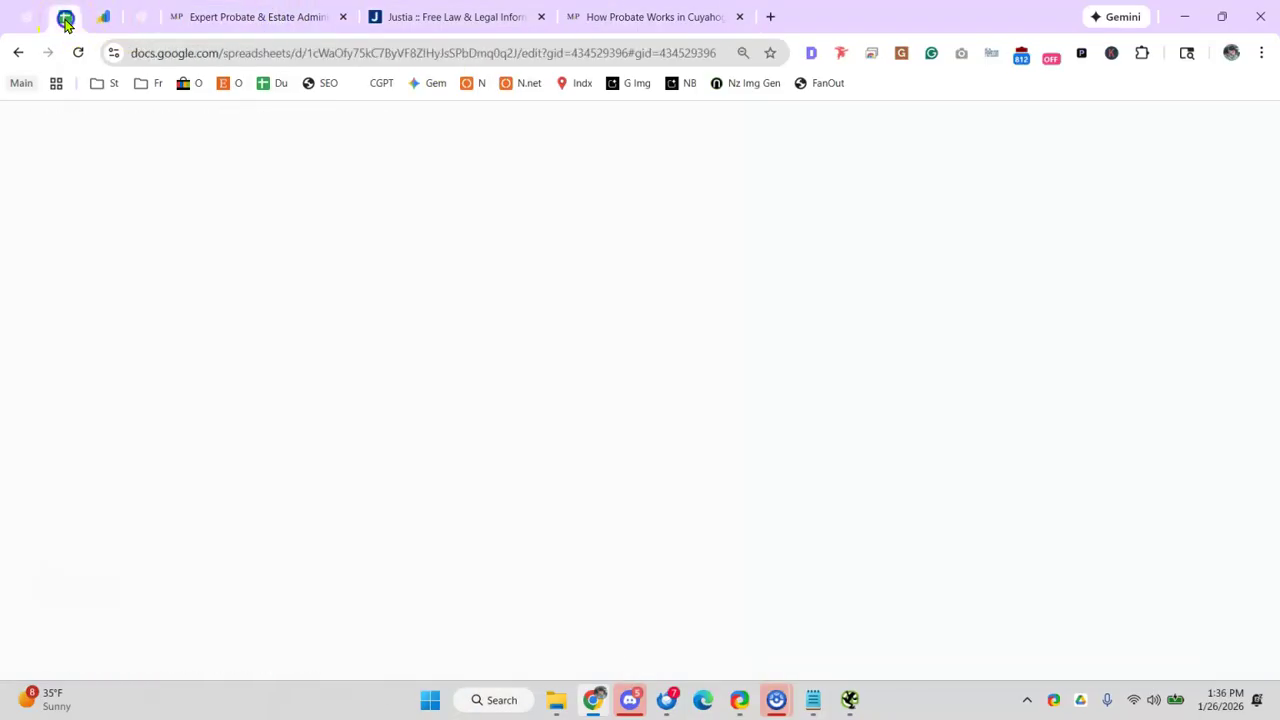
{"action": "left_click", "coordinate": [215, 425]}
{"action": "left_click", "coordinate": [197, 467]}
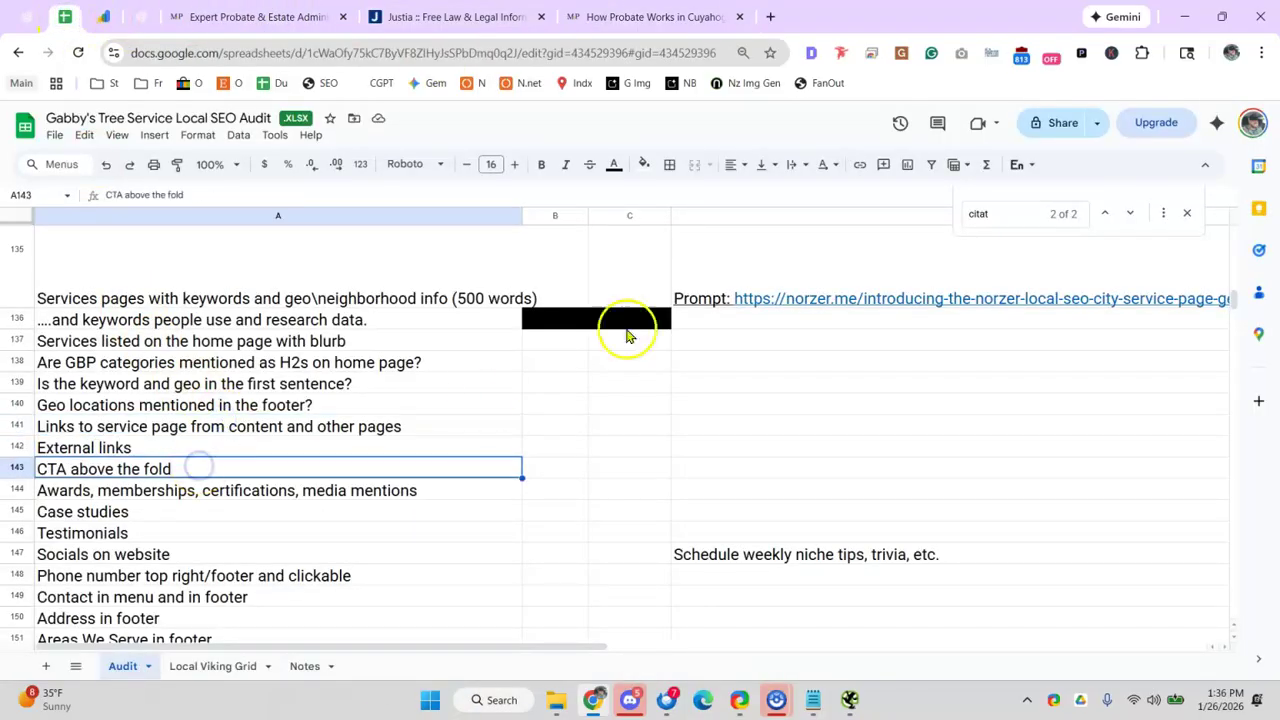
- Load happyroof.com's homepage in a new tab
{"action": "left_click", "coordinate": [770, 16]}
{"action": "type", "text": "mz"}
{"action": "key", "text": "BackSpace"}
{"action": "key", "text": "BackSpace"}
{"action": "type", "text": "happ"}
{"action": "key", "text": "Return"}
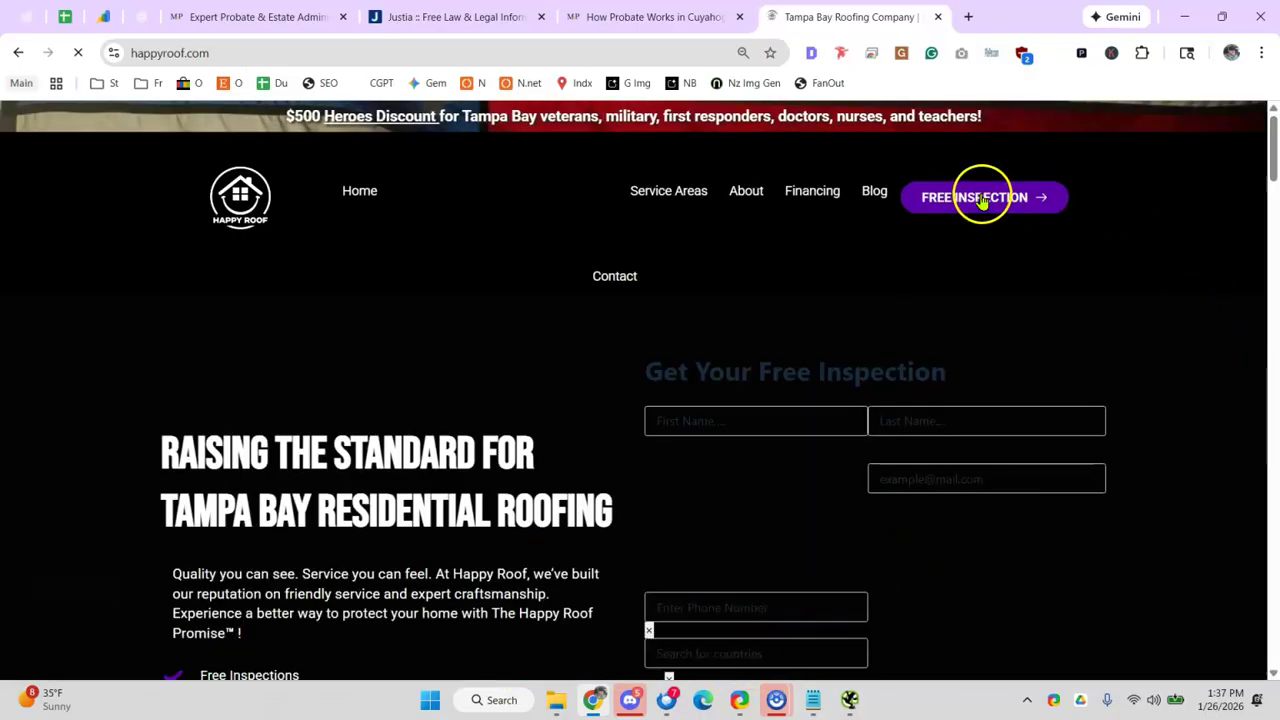
{"action": "scroll", "coordinate": [826, 642], "scroll_direction": "down", "scroll_amount": 3}
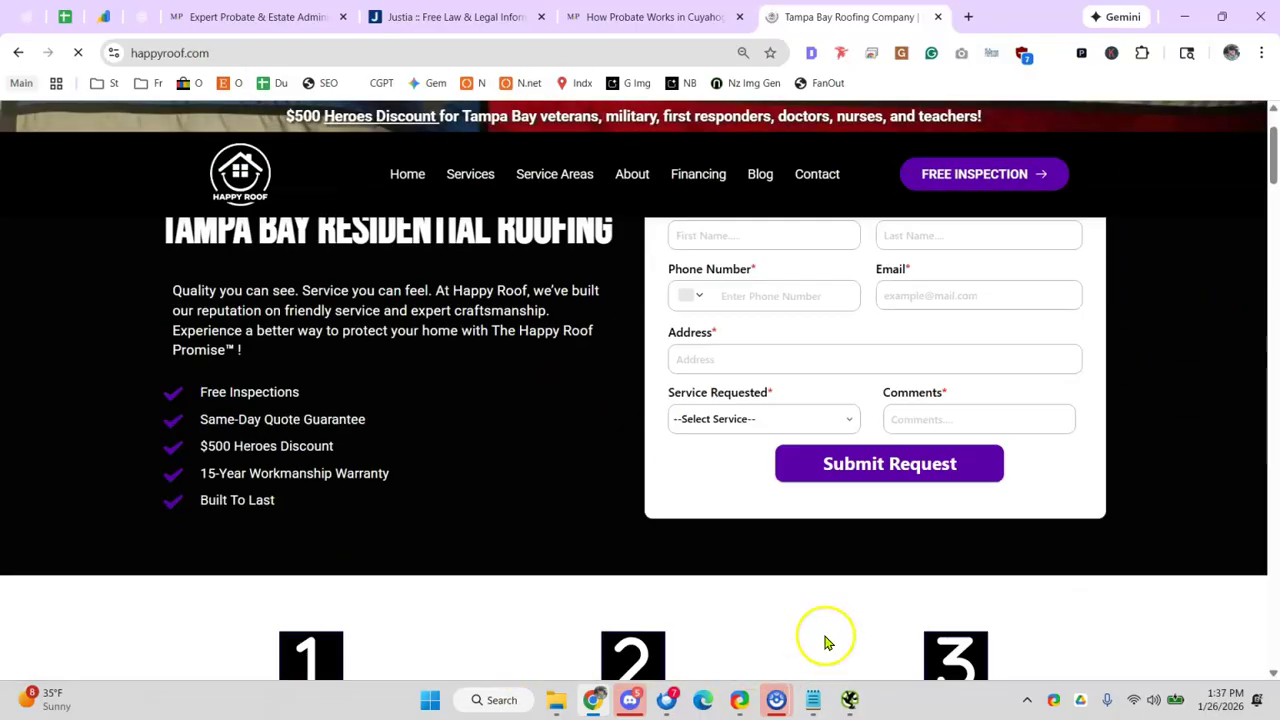
{"action": "scroll", "coordinate": [880, 262], "scroll_direction": "up", "scroll_amount": 2}
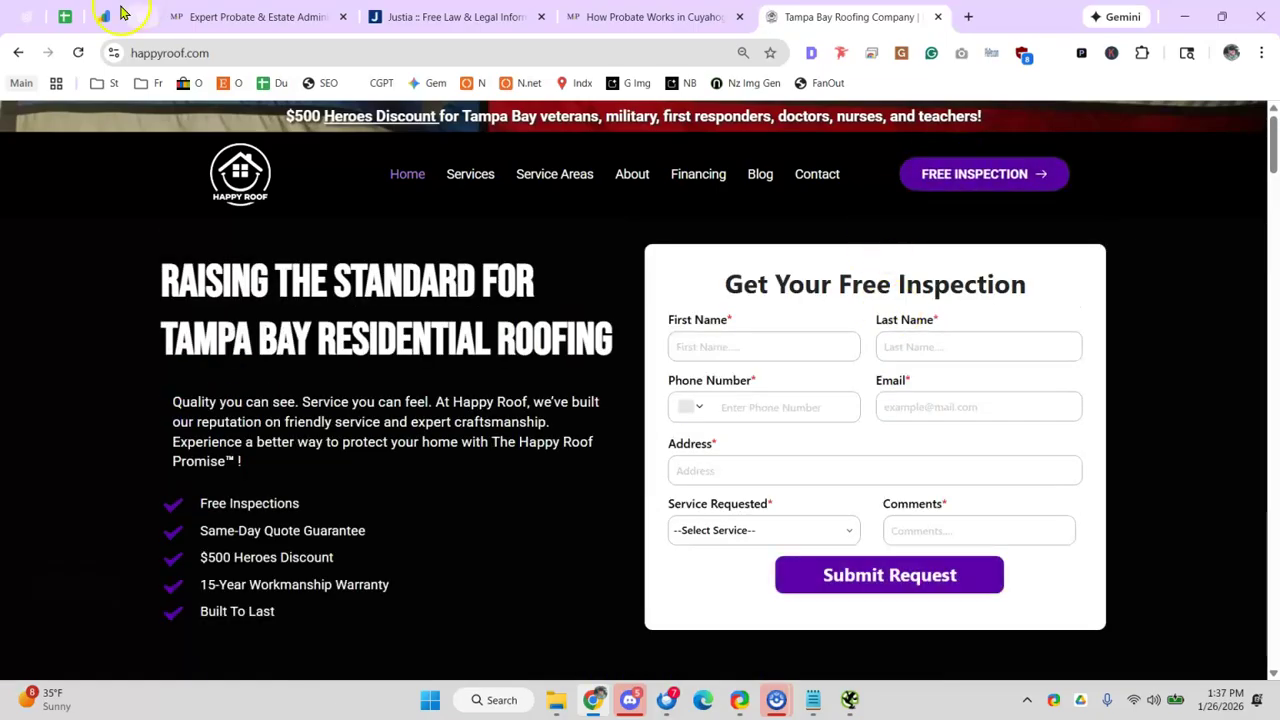
{"action": "left_click", "coordinate": [78, 22]}
{"action": "left_click", "coordinate": [272, 497]}
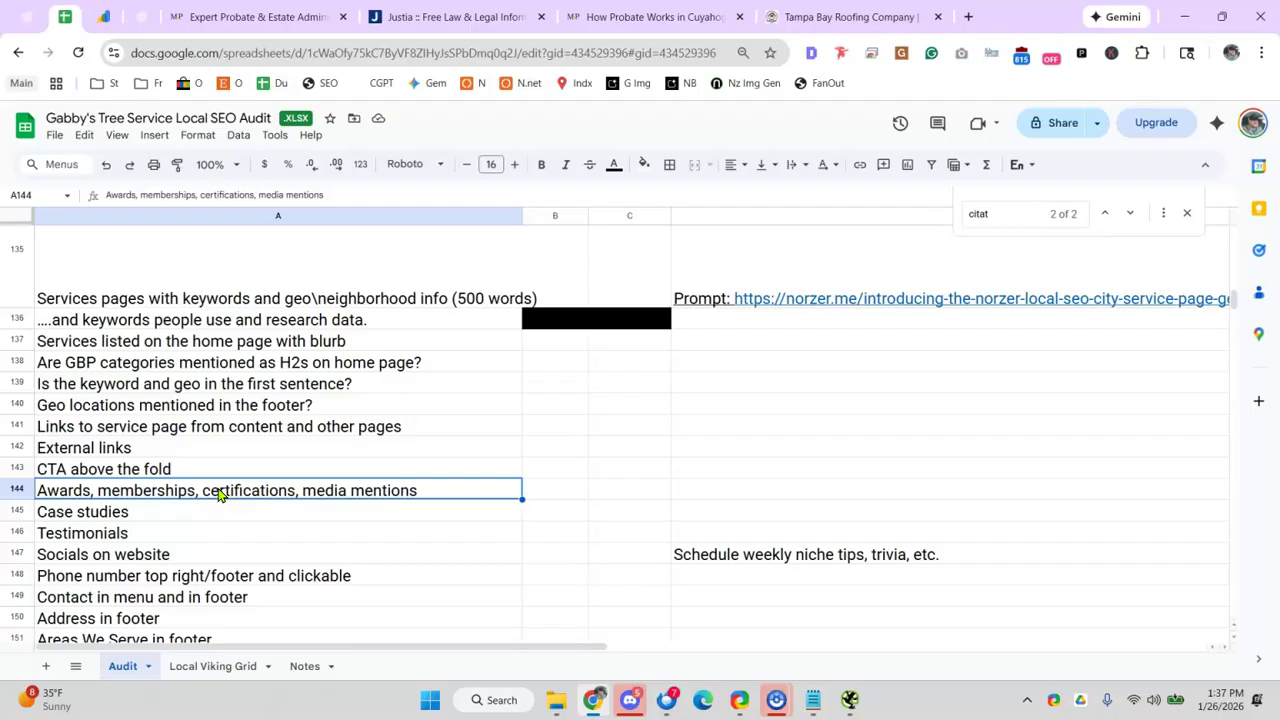
{"action": "left_click", "coordinate": [162, 450]}
{"action": "left_click", "coordinate": [148, 495]}
{"action": "left_click", "coordinate": [980, 22]}
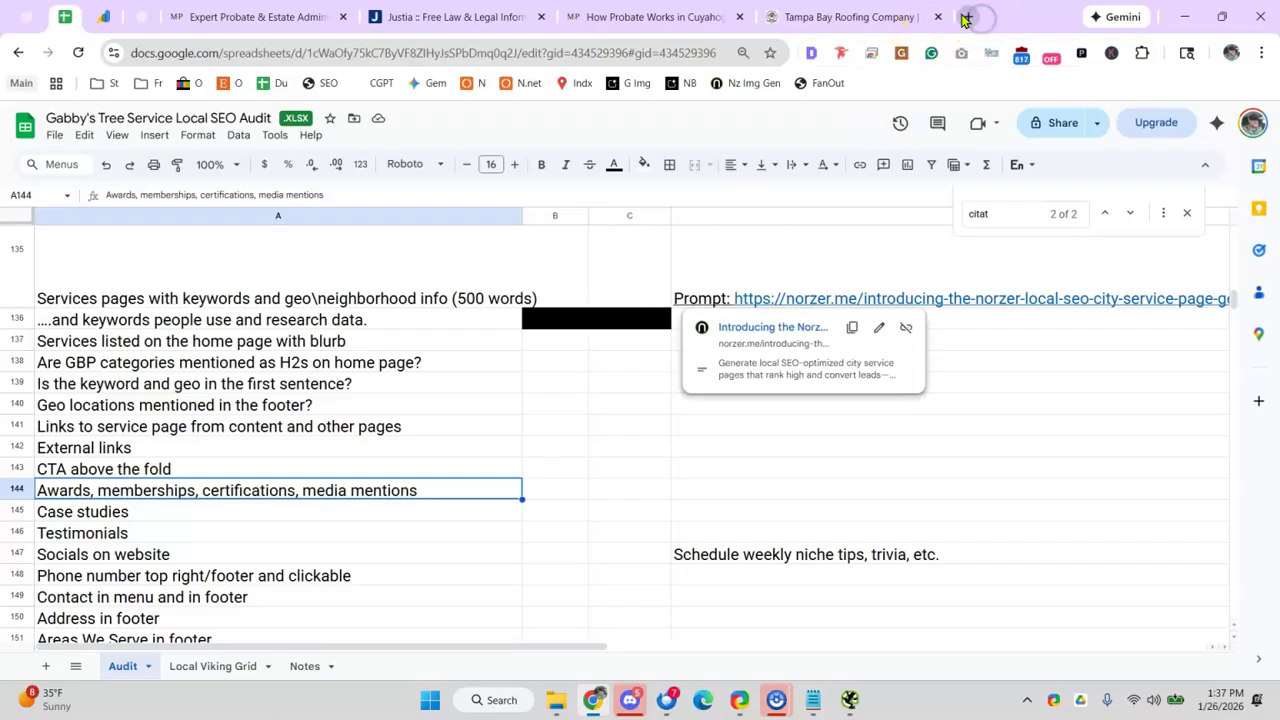
{"action": "type", "text": "sfc"}
{"action": "key", "text": "Return"}
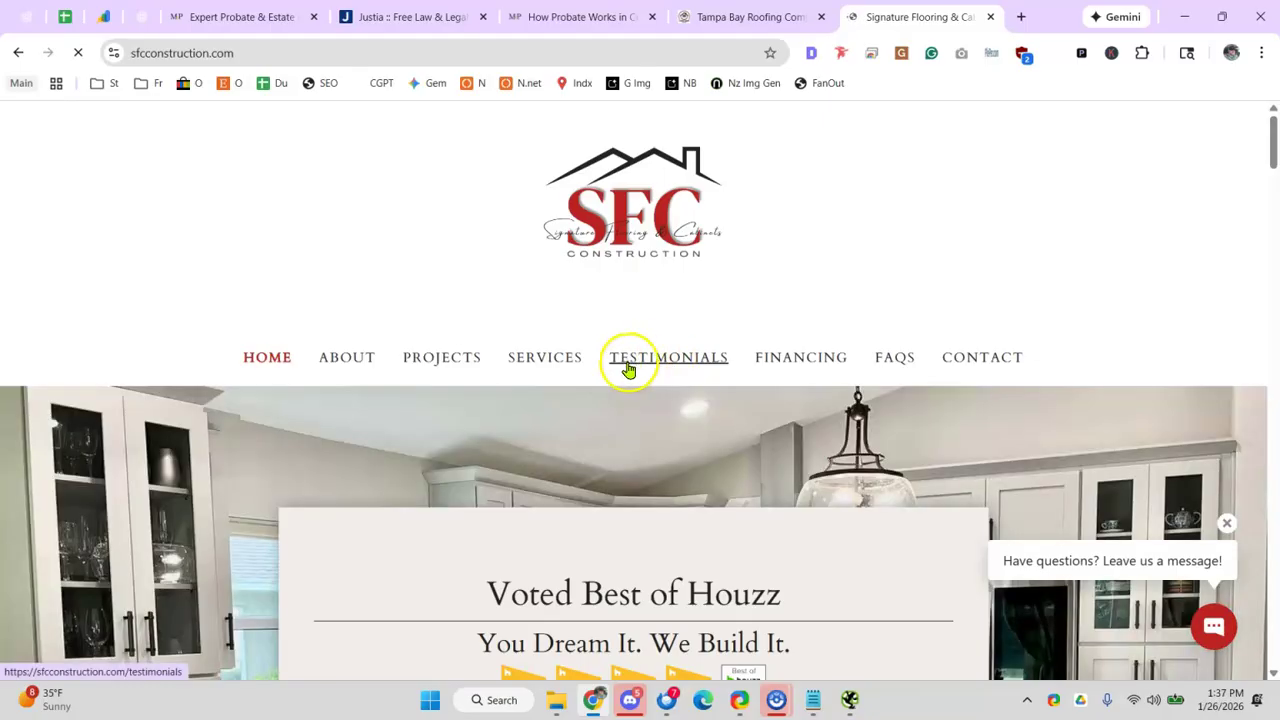
{"action": "scroll", "coordinate": [628, 370], "scroll_direction": "down", "scroll_amount": 1}
{"action": "left_click_drag", "start_coordinate": [666, 488], "coordinate": [714, 488]}
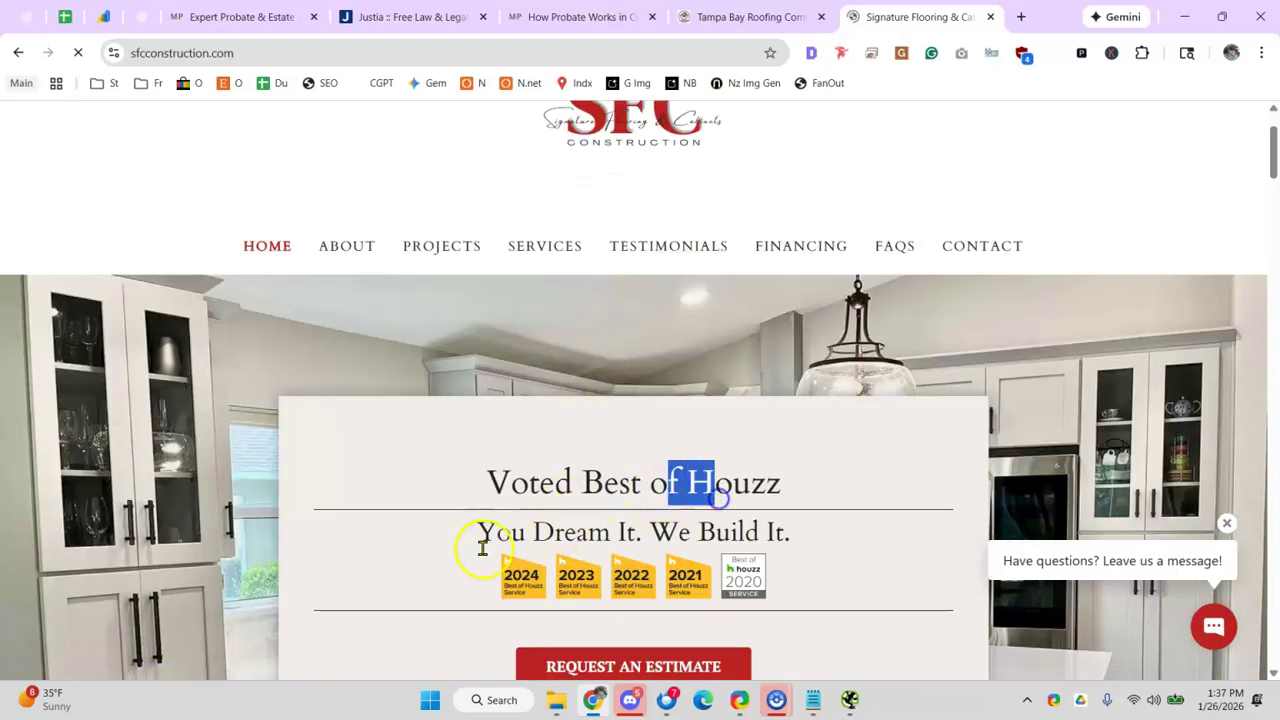
{"action": "left_click", "coordinate": [400, 52]}
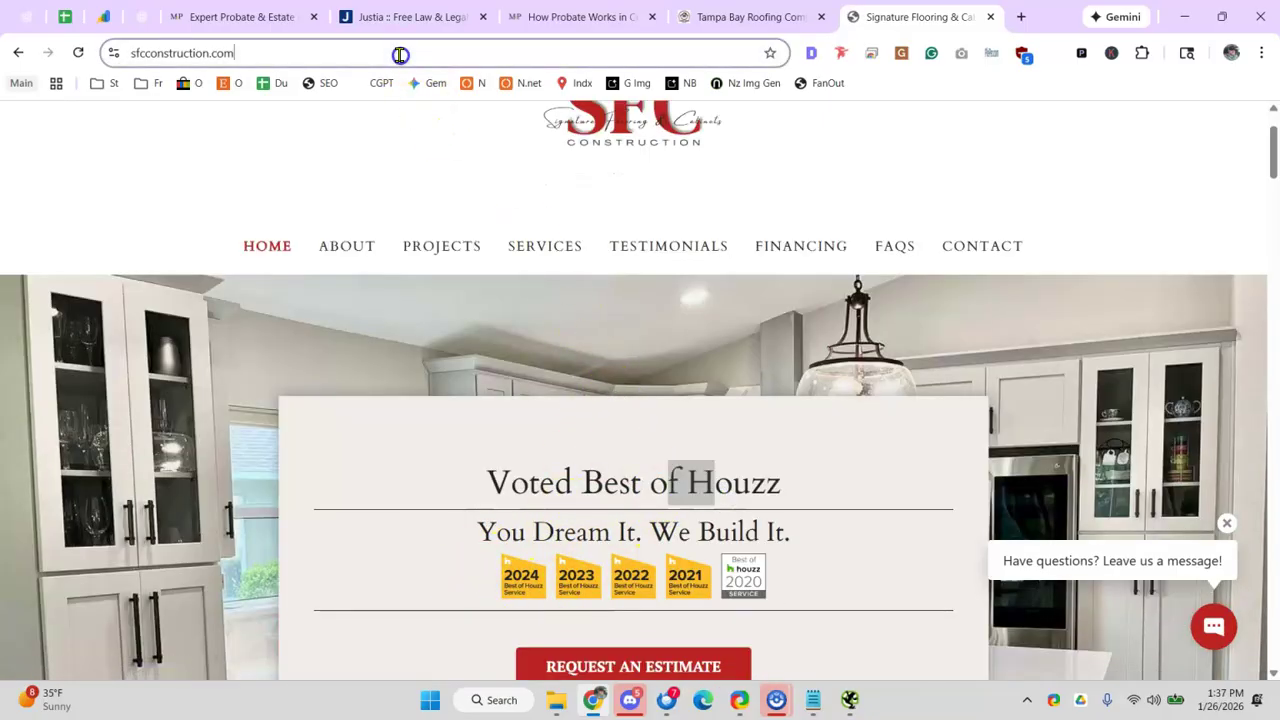
{"action": "type", "text": "sab"}
{"action": "key", "text": "Return"}
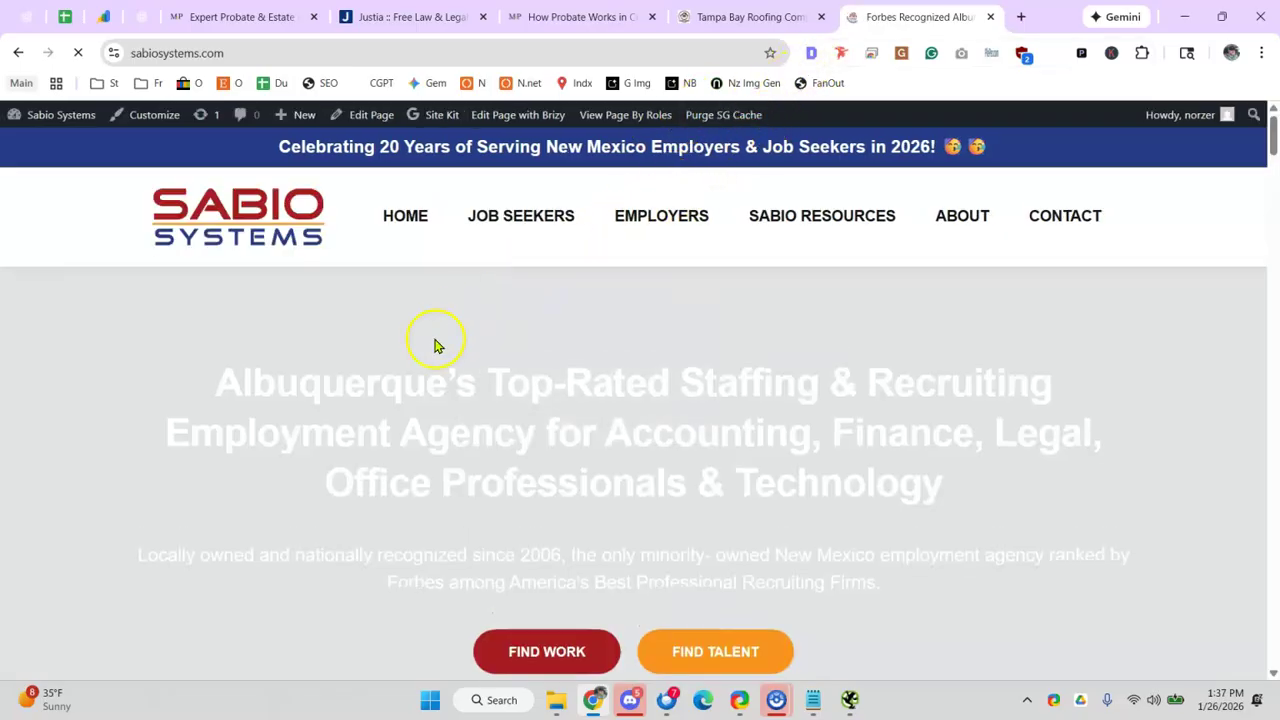
{"action": "scroll", "coordinate": [435, 330], "scroll_direction": "down", "scroll_amount": 1}
{"action": "scroll", "coordinate": [444, 320], "scroll_direction": "down", "scroll_amount": 10}
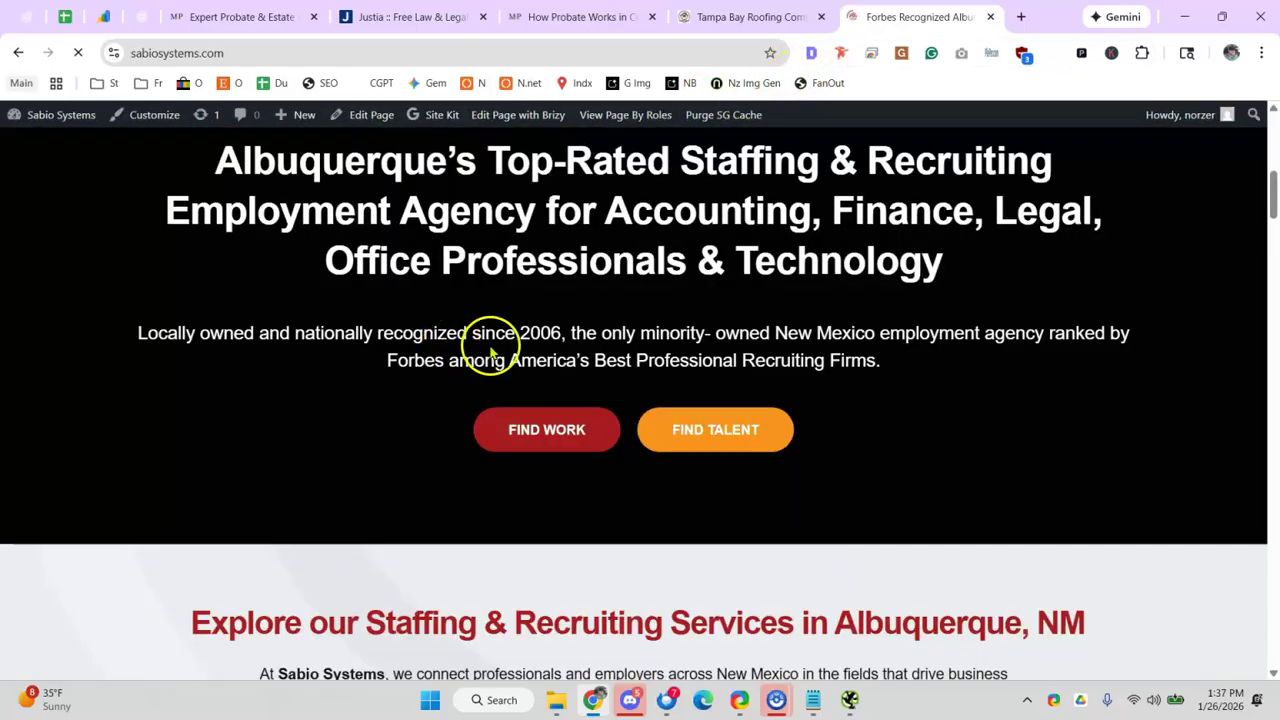
{"action": "scroll", "coordinate": [487, 353], "scroll_direction": "down", "scroll_amount": 5}
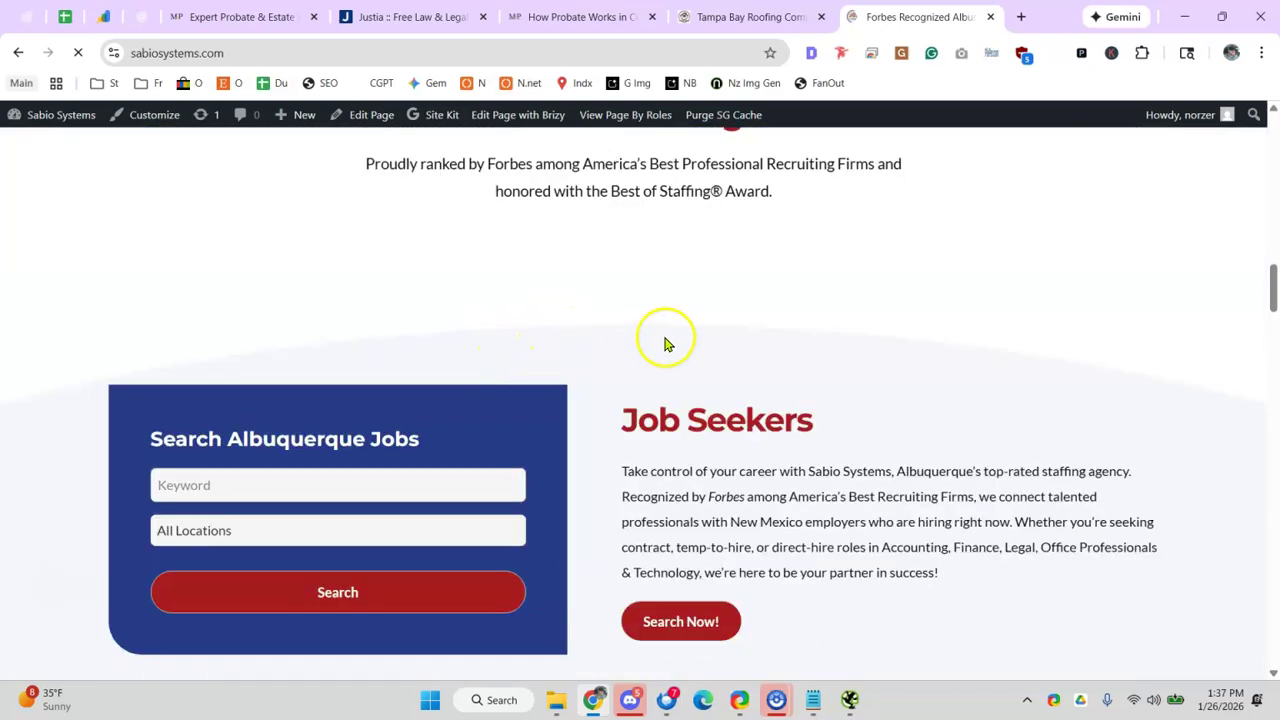
{"action": "scroll", "coordinate": [666, 340], "scroll_direction": "up", "scroll_amount": 3}
{"action": "scroll", "coordinate": [261, 406], "scroll_direction": "down", "scroll_amount": 1}
{"action": "scroll", "coordinate": [261, 406], "scroll_direction": "down", "scroll_amount": 1}
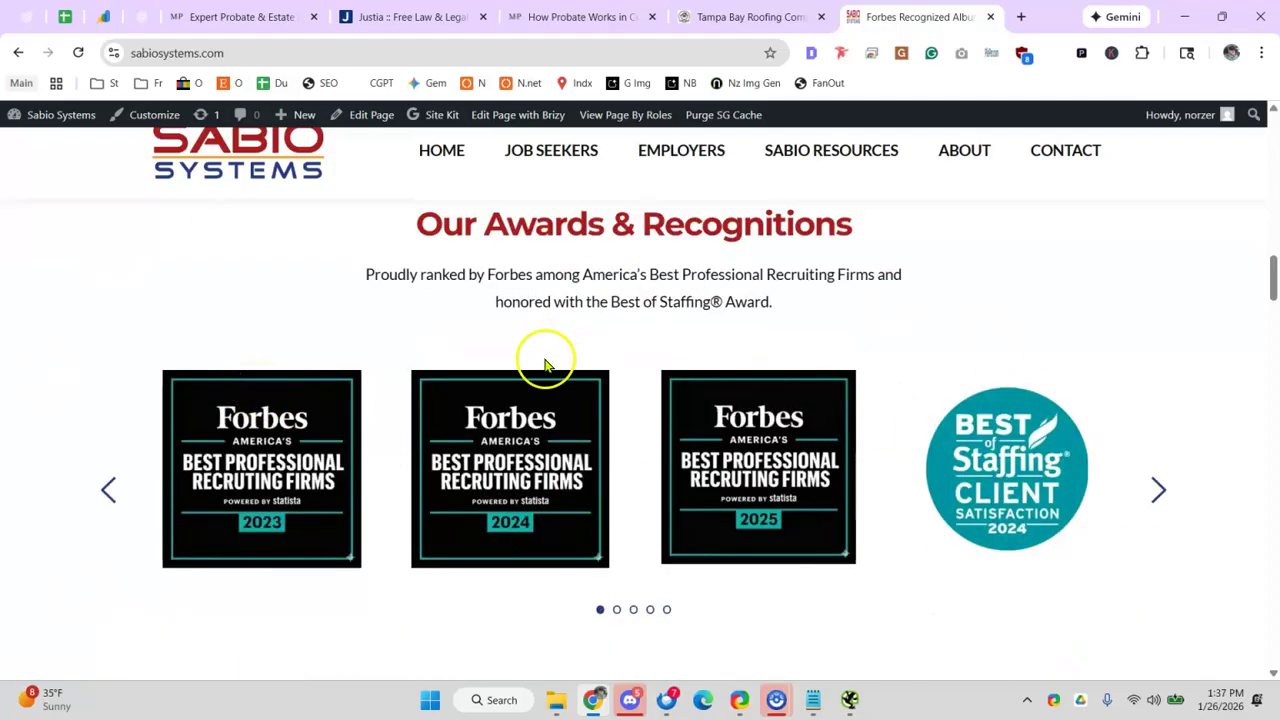
{"action": "scroll", "coordinate": [565, 376], "scroll_direction": "up", "scroll_amount": 15}
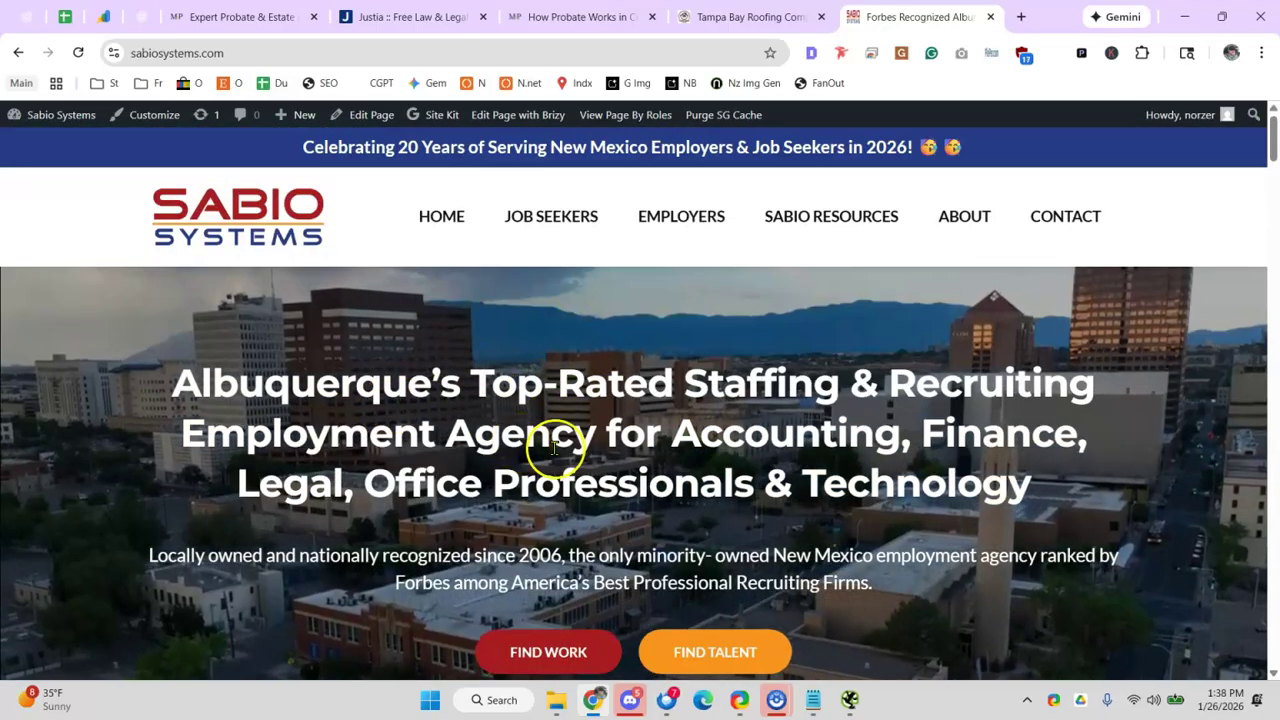
{"action": "left_click_drag", "start_coordinate": [204, 548], "coordinate": [648, 500]}
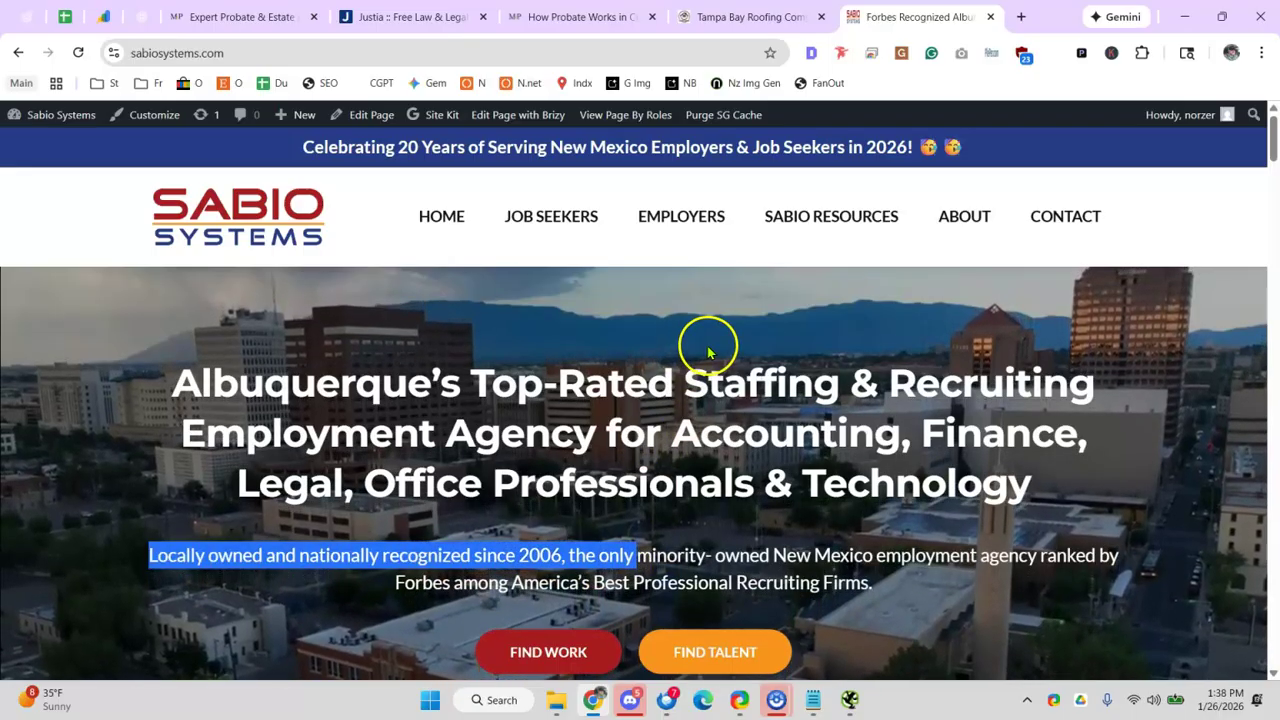
{"action": "scroll", "coordinate": [680, 200], "scroll_direction": "down", "scroll_amount": 3}
{"action": "left_click", "coordinate": [995, 17]}
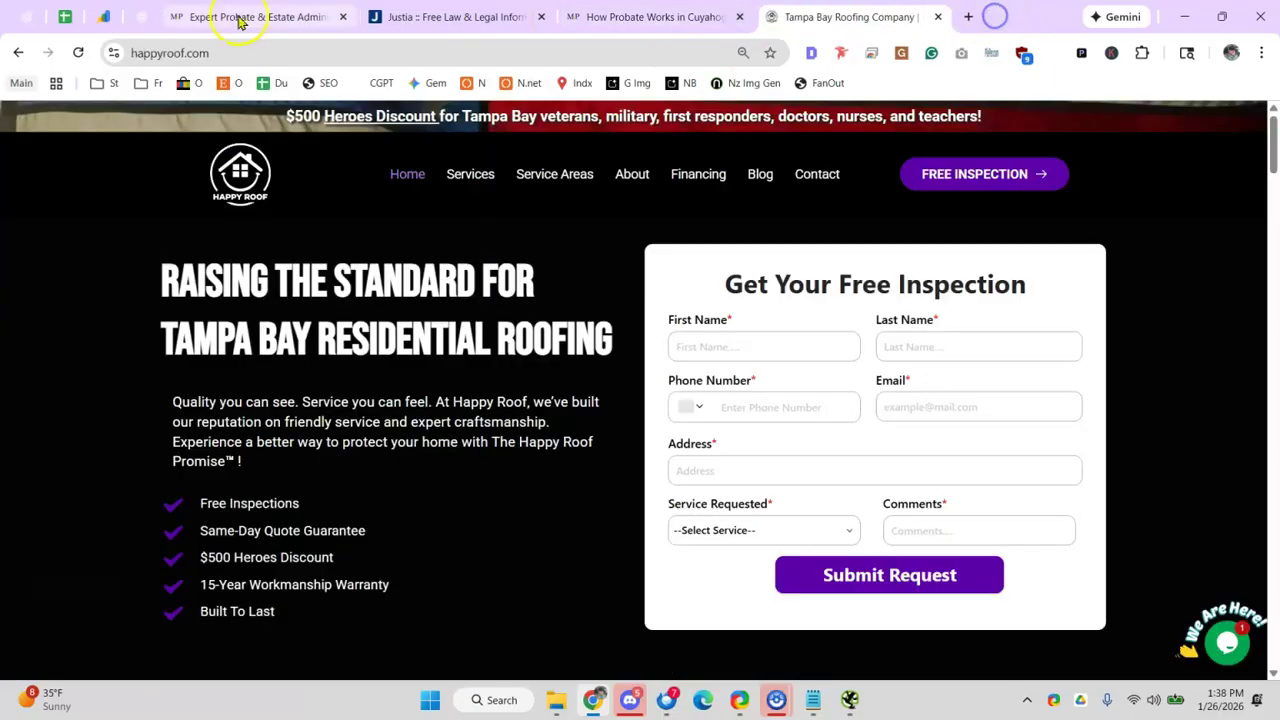
{"action": "left_click", "coordinate": [64, 17]}
- Review the footer geo locations, Testimonials, Socials on website and clickable phone rows
{"action": "left_click", "coordinate": [182, 407]}
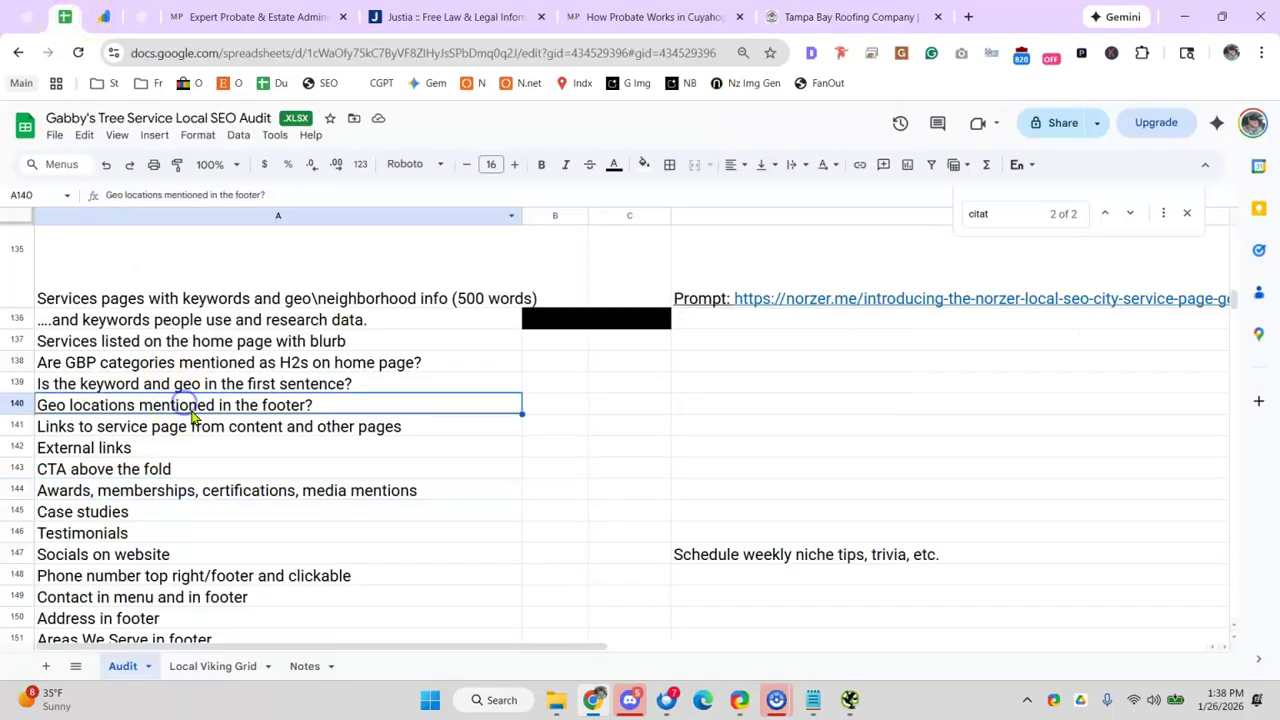
{"action": "scroll", "coordinate": [150, 405], "scroll_direction": "down", "scroll_amount": 2}
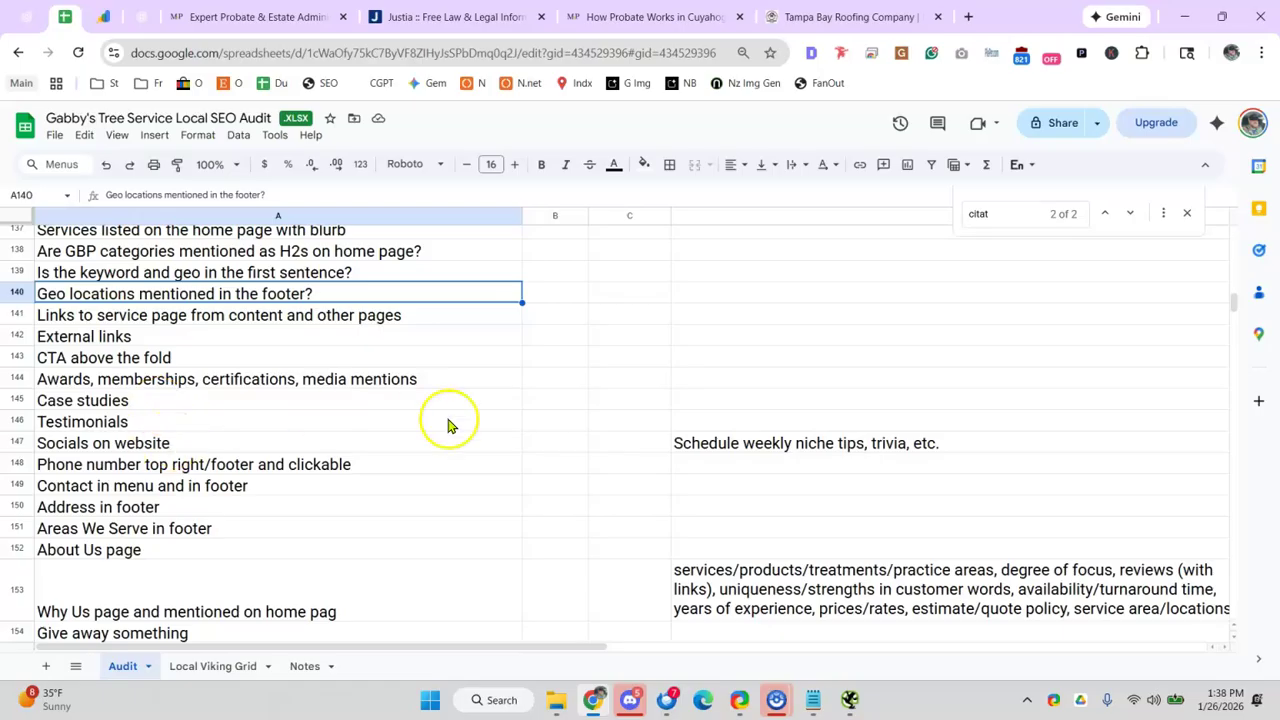
{"action": "left_click", "coordinate": [666, 421]}
{"action": "left_click", "coordinate": [295, 420]}
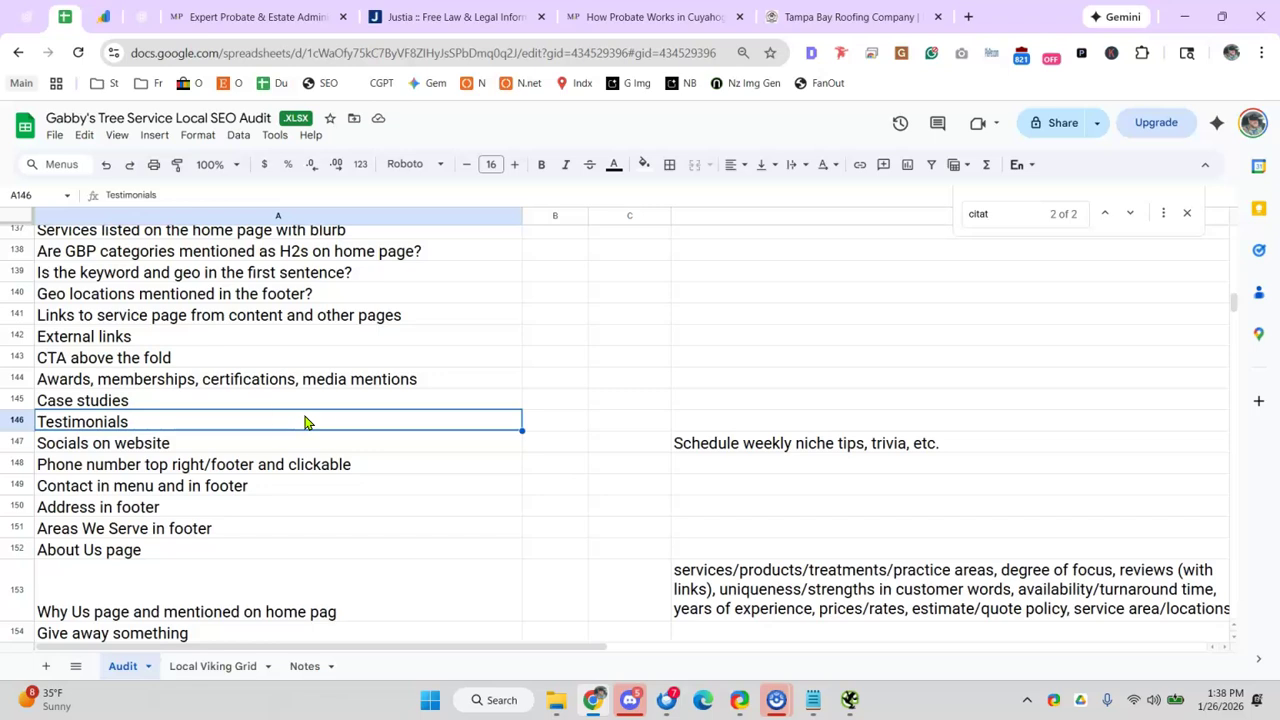
{"action": "left_click", "coordinate": [264, 440]}
{"action": "left_click", "coordinate": [451, 440]}
{"action": "scroll", "coordinate": [430, 420], "scroll_direction": "down", "scroll_amount": 2}
{"action": "left_click", "coordinate": [338, 350]}
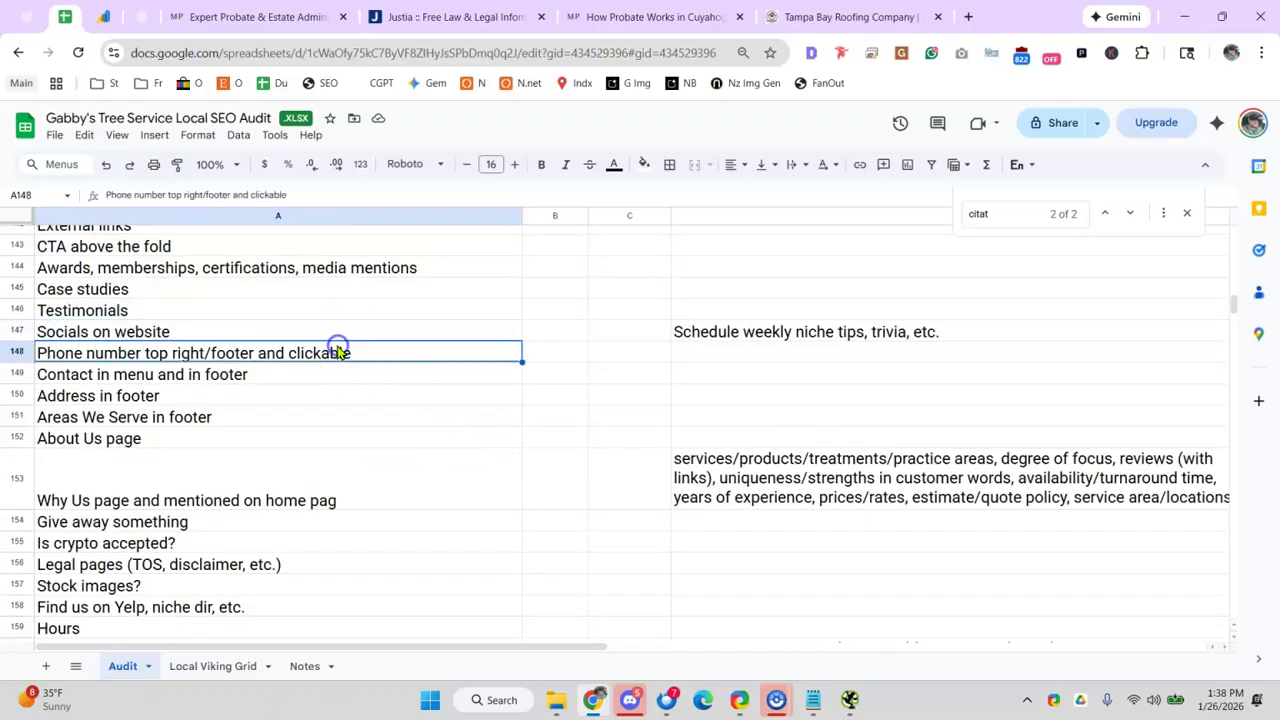
- Test whether the Mizak & Pacetti homepage footer phone number is clickable
{"action": "left_click", "coordinate": [672, 17]}
{"action": "scroll", "coordinate": [1146, 214], "scroll_direction": "up", "scroll_amount": 10}
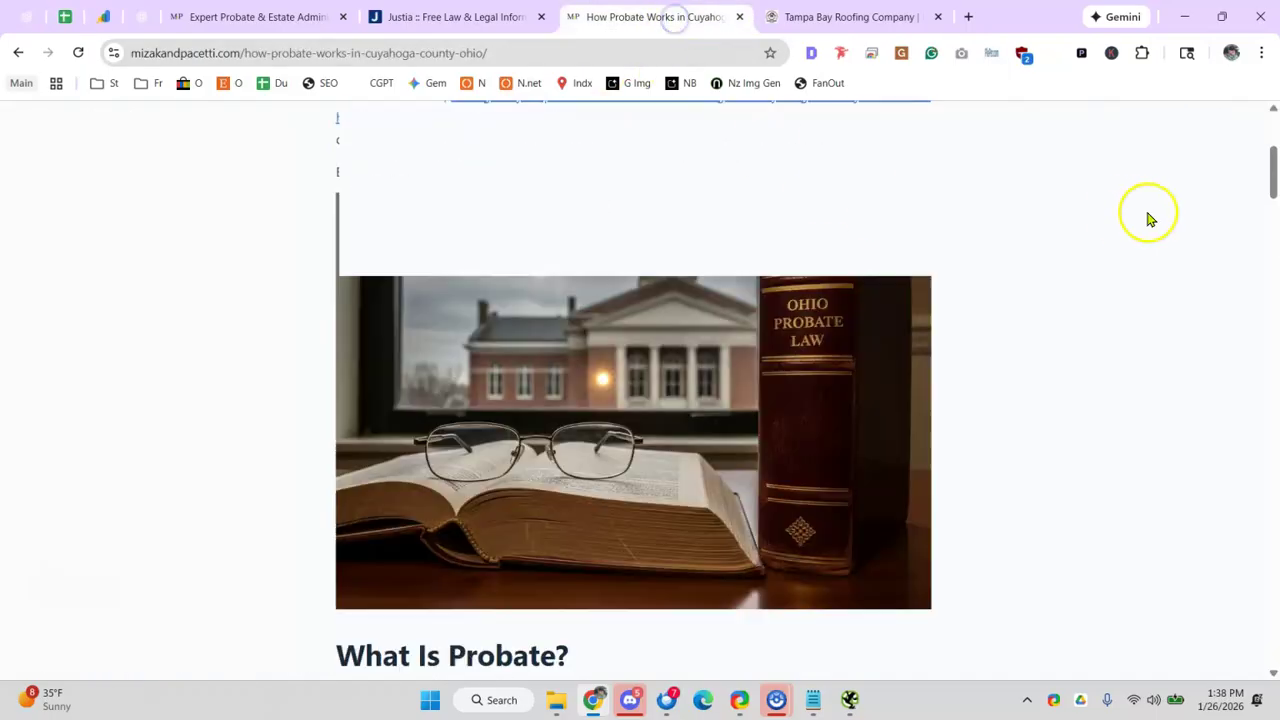
{"action": "left_click", "coordinate": [192, 120]}
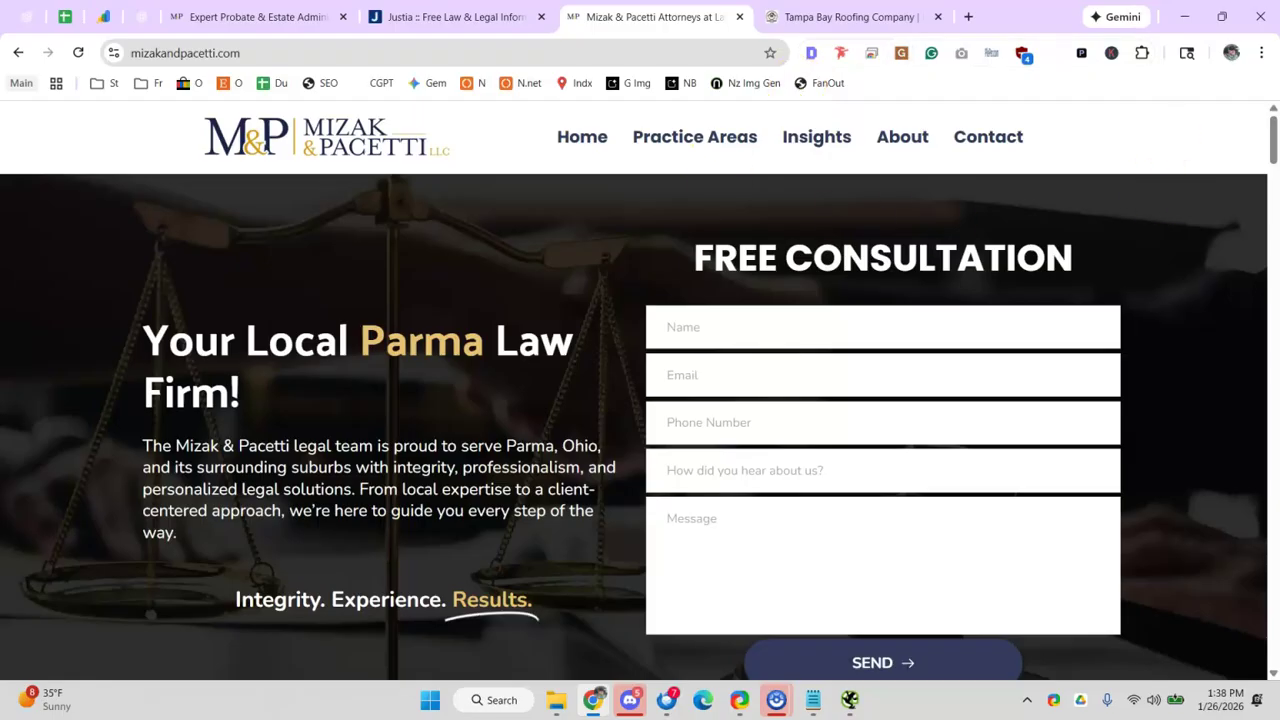
{"action": "left_click", "coordinate": [980, 134]}
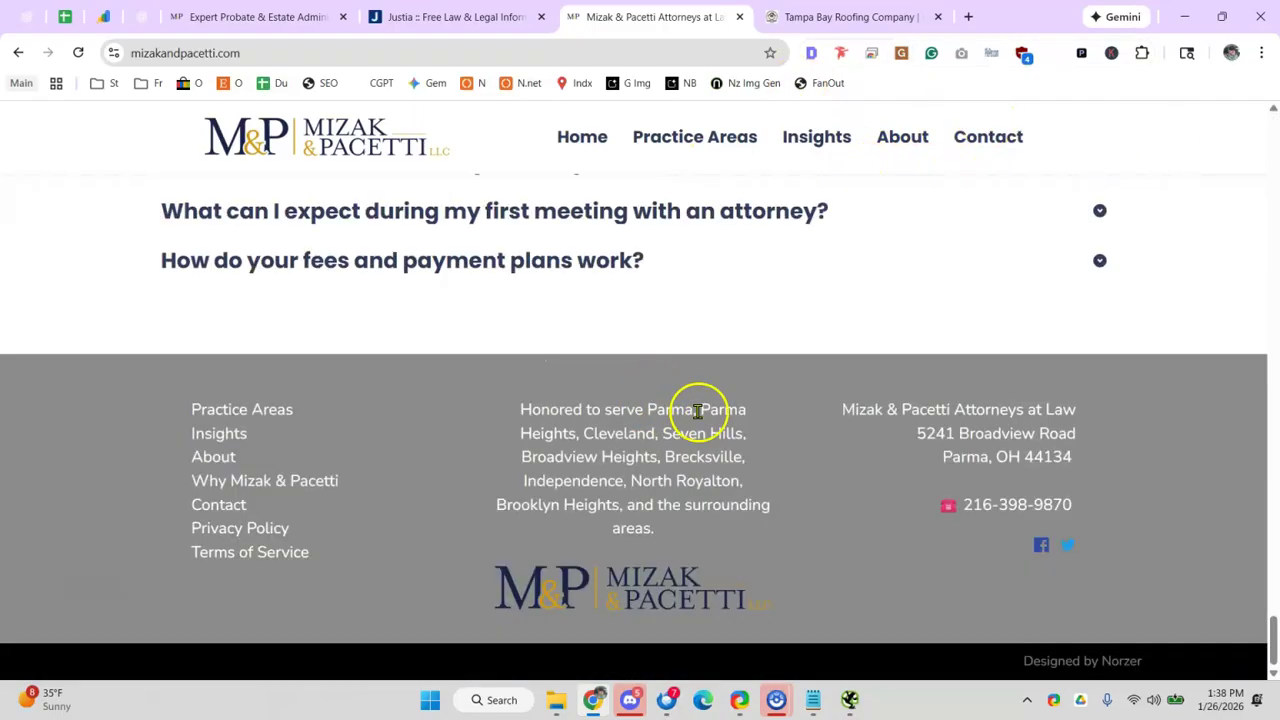
{"action": "left_click", "coordinate": [994, 509]}
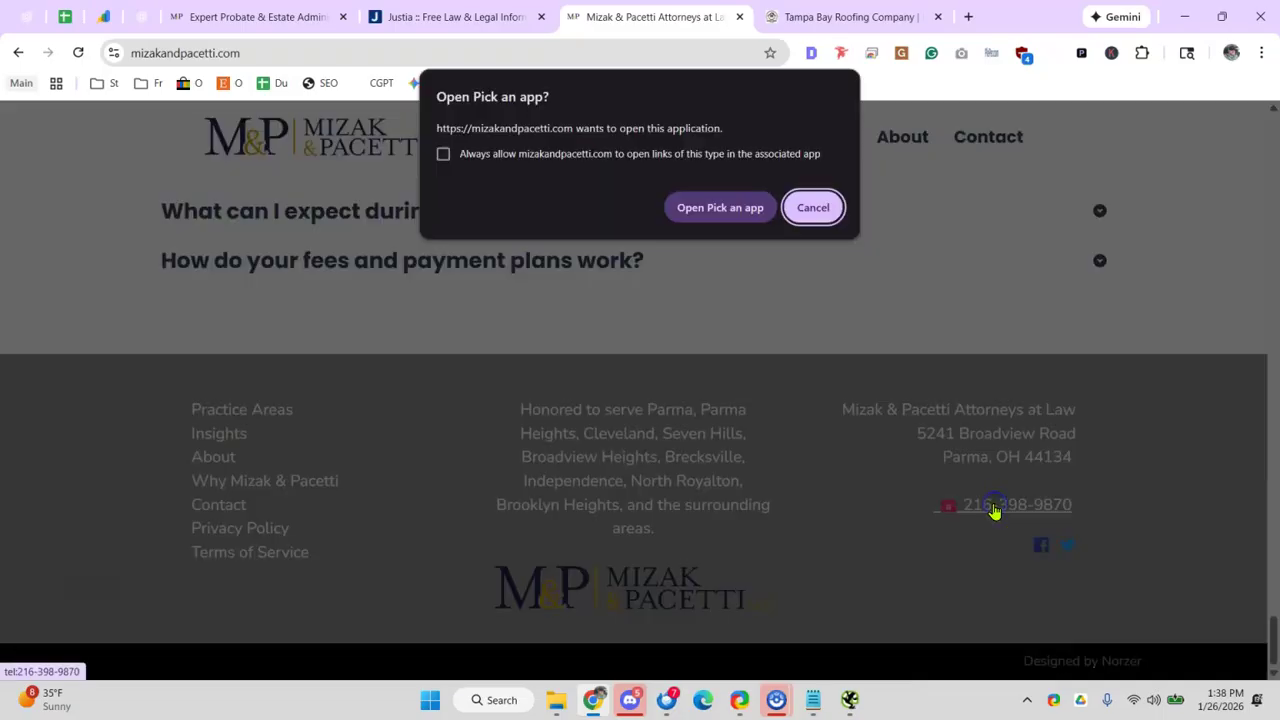
{"action": "left_click", "coordinate": [812, 208]}
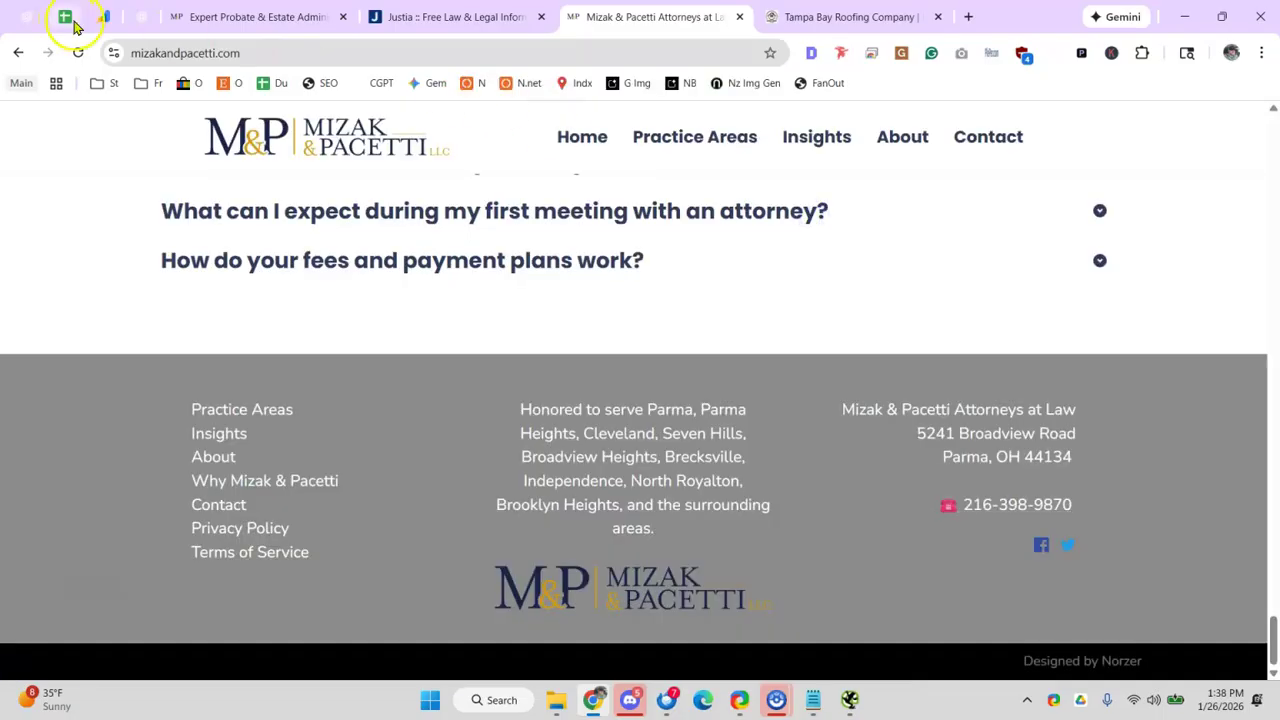
- Review the Contact, Address, Areas We Serve, About Us and Why Us checklist rows
{"action": "left_click", "coordinate": [73, 25]}
{"action": "left_click", "coordinate": [318, 381]}
{"action": "left_click", "coordinate": [329, 405]}
{"action": "left_click", "coordinate": [240, 372]}
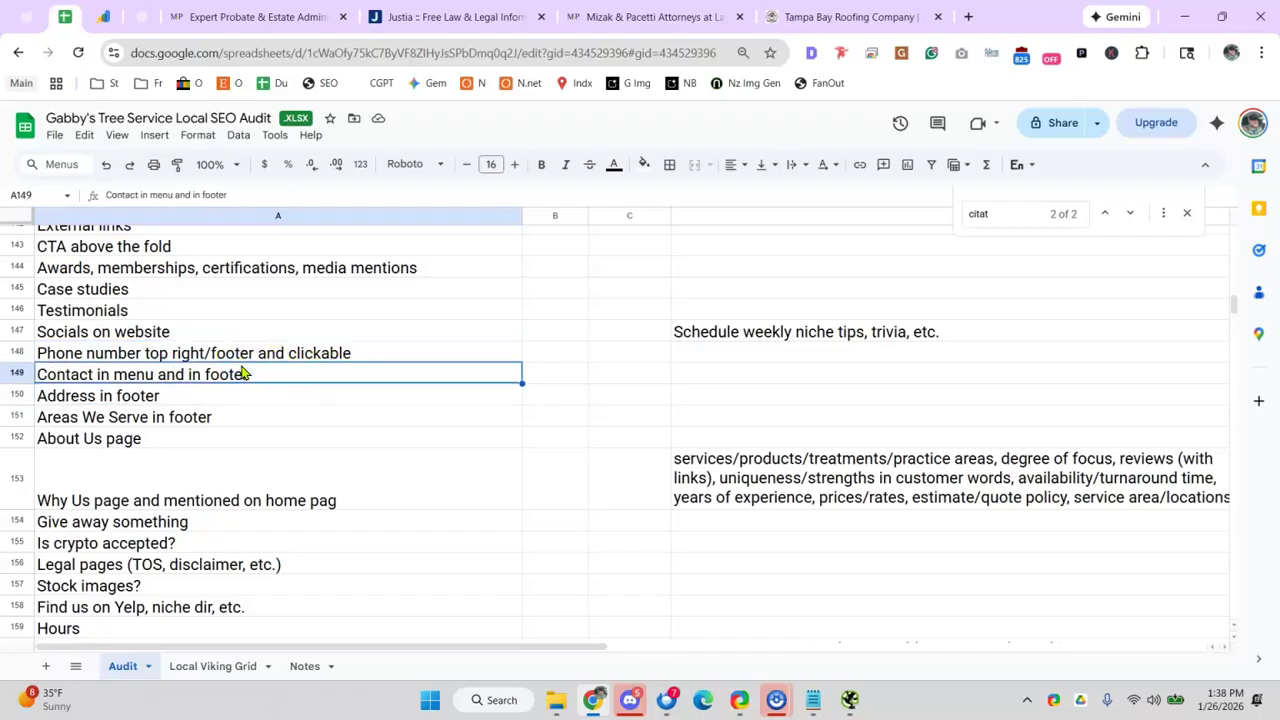
{"action": "left_click", "coordinate": [233, 417]}
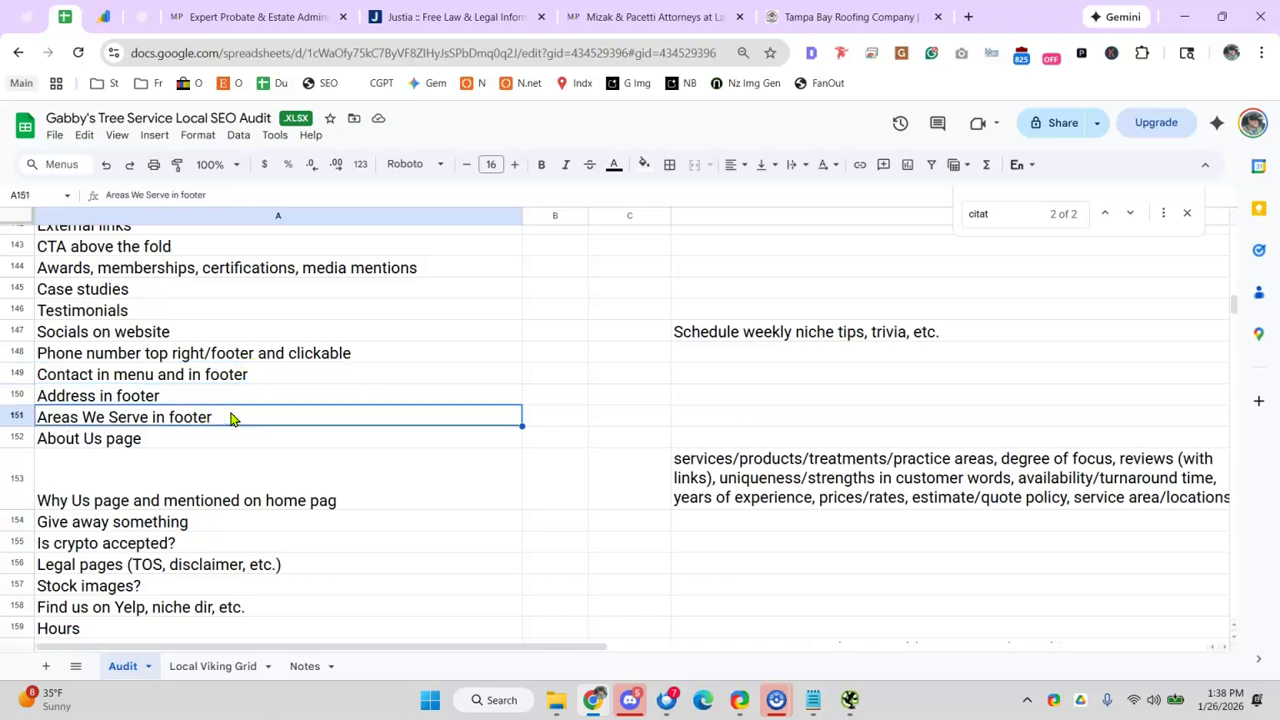
{"action": "left_click", "coordinate": [197, 440]}
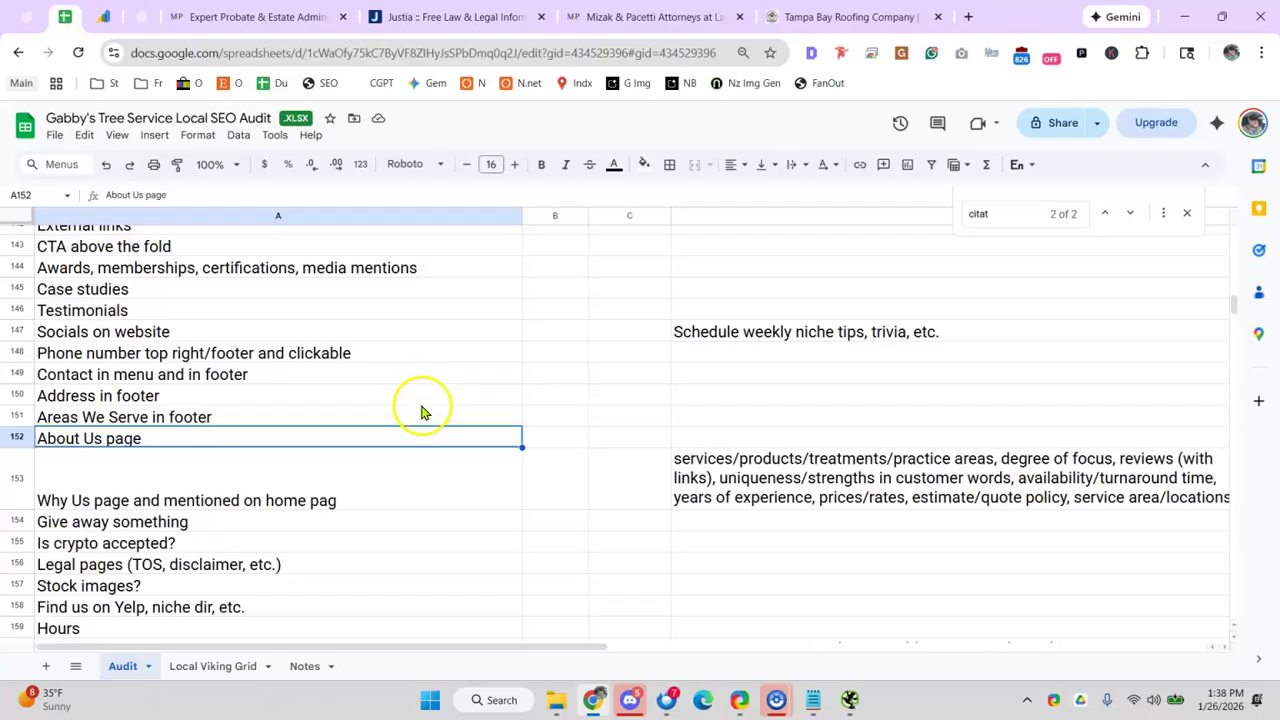
{"action": "left_click", "coordinate": [220, 508]}
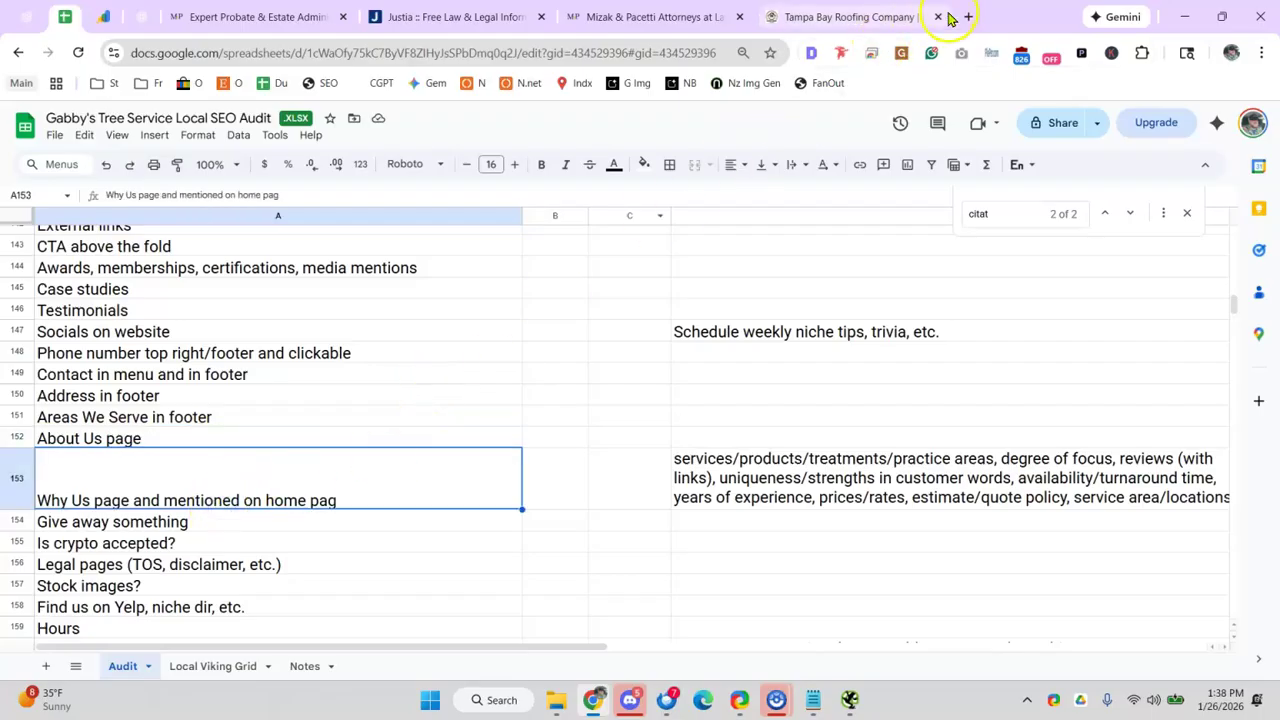
{"action": "left_click", "coordinate": [965, 17]}
- Load norzer.me and go to its Why Norzer? page
{"action": "type", "text": "norzer.me"}
{"action": "key", "text": "Return"}
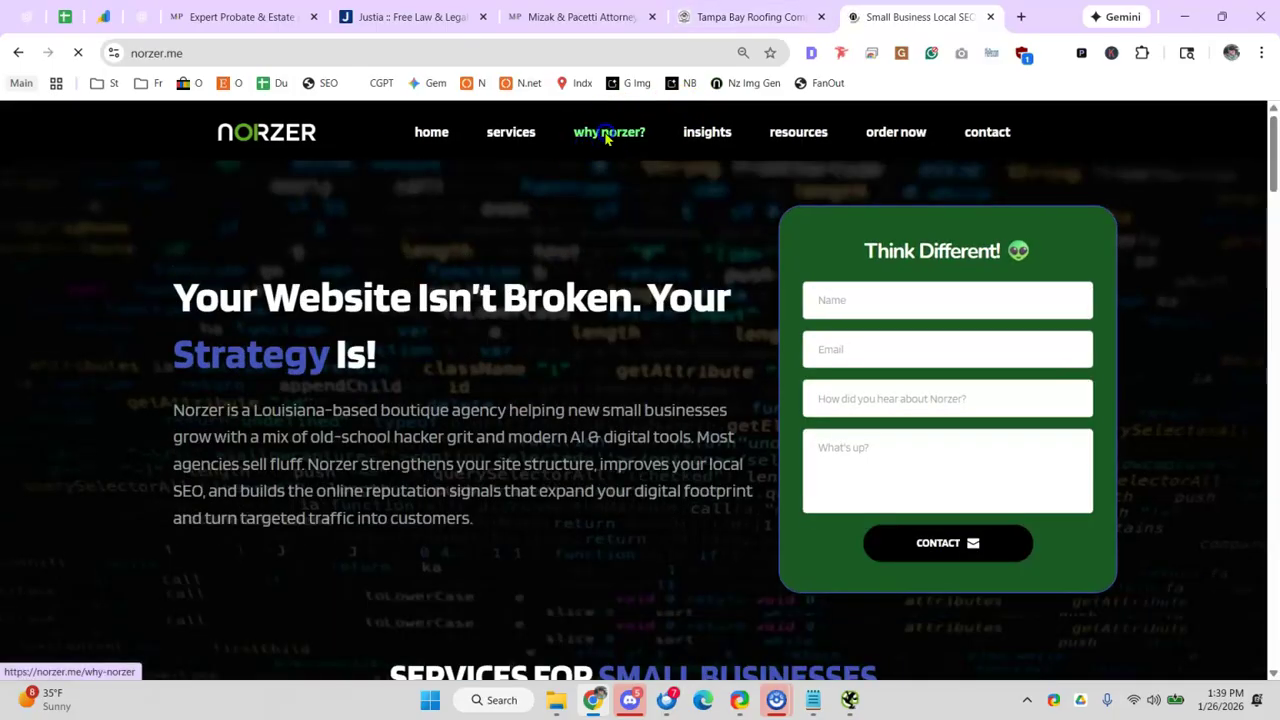
{"action": "left_click", "coordinate": [607, 134]}
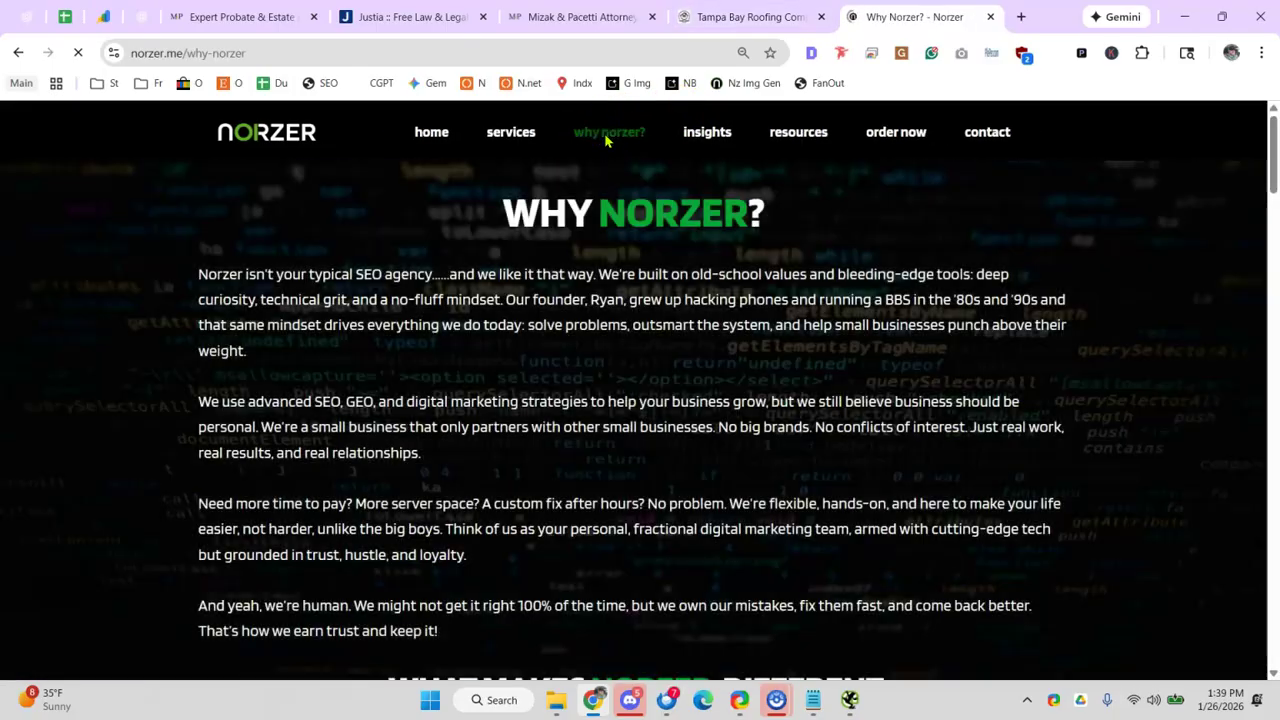
- Read down the Why Norzer? page to About the Founder, then start a blank tab
{"action": "scroll", "coordinate": [523, 220], "scroll_direction": "down", "scroll_amount": 3}
{"action": "scroll", "coordinate": [486, 266], "scroll_direction": "up", "scroll_amount": 2}
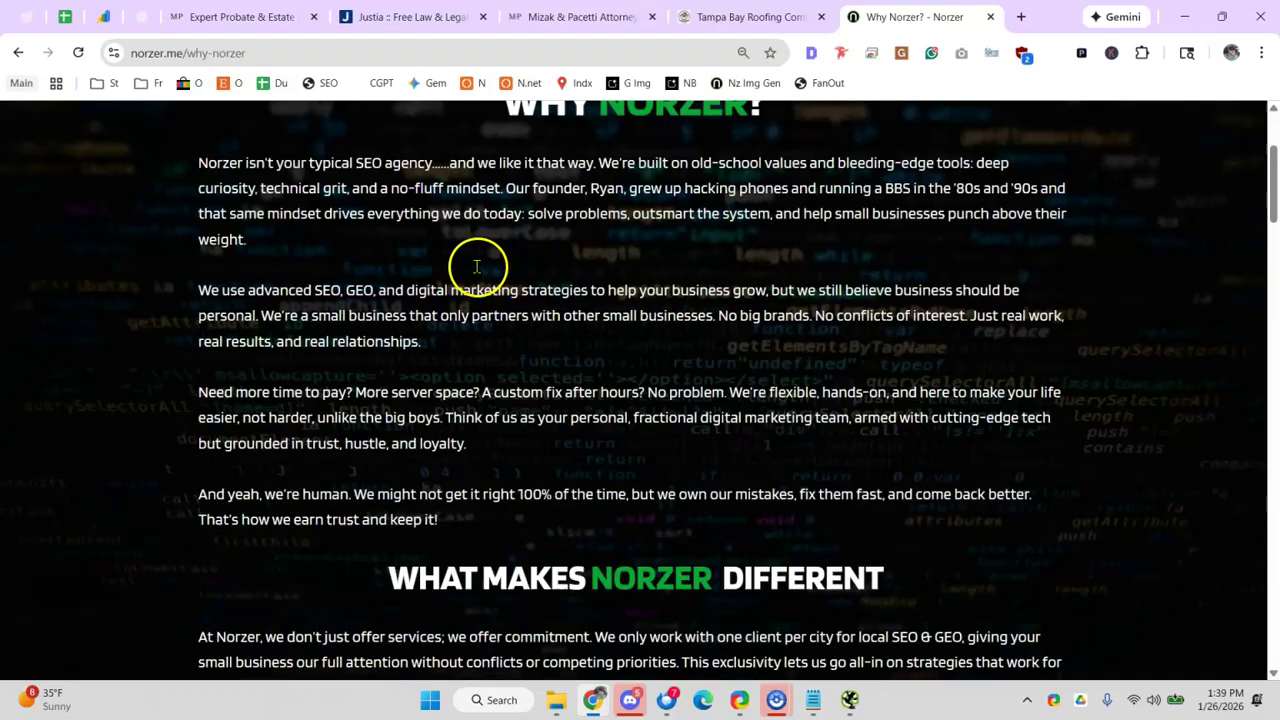
{"action": "scroll", "coordinate": [477, 260], "scroll_direction": "down", "scroll_amount": 1}
{"action": "scroll", "coordinate": [478, 272], "scroll_direction": "down", "scroll_amount": 5}
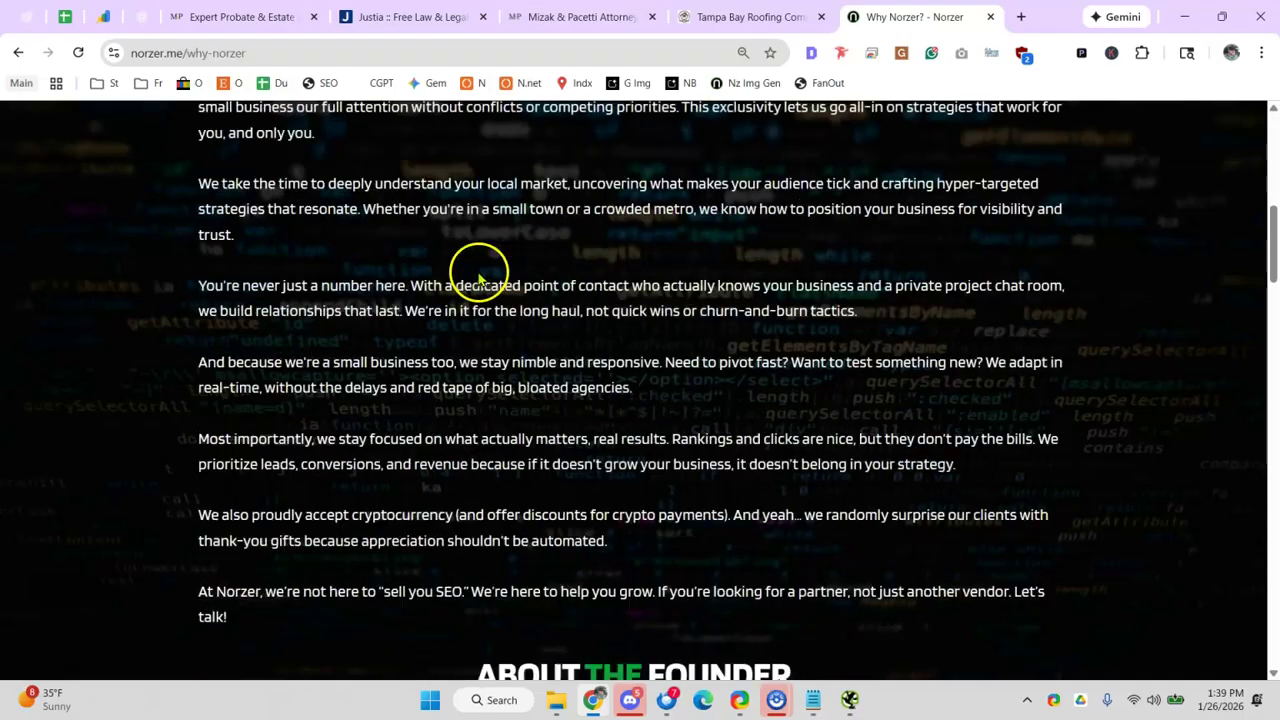
{"action": "scroll", "coordinate": [515, 312], "scroll_direction": "up", "scroll_amount": 2}
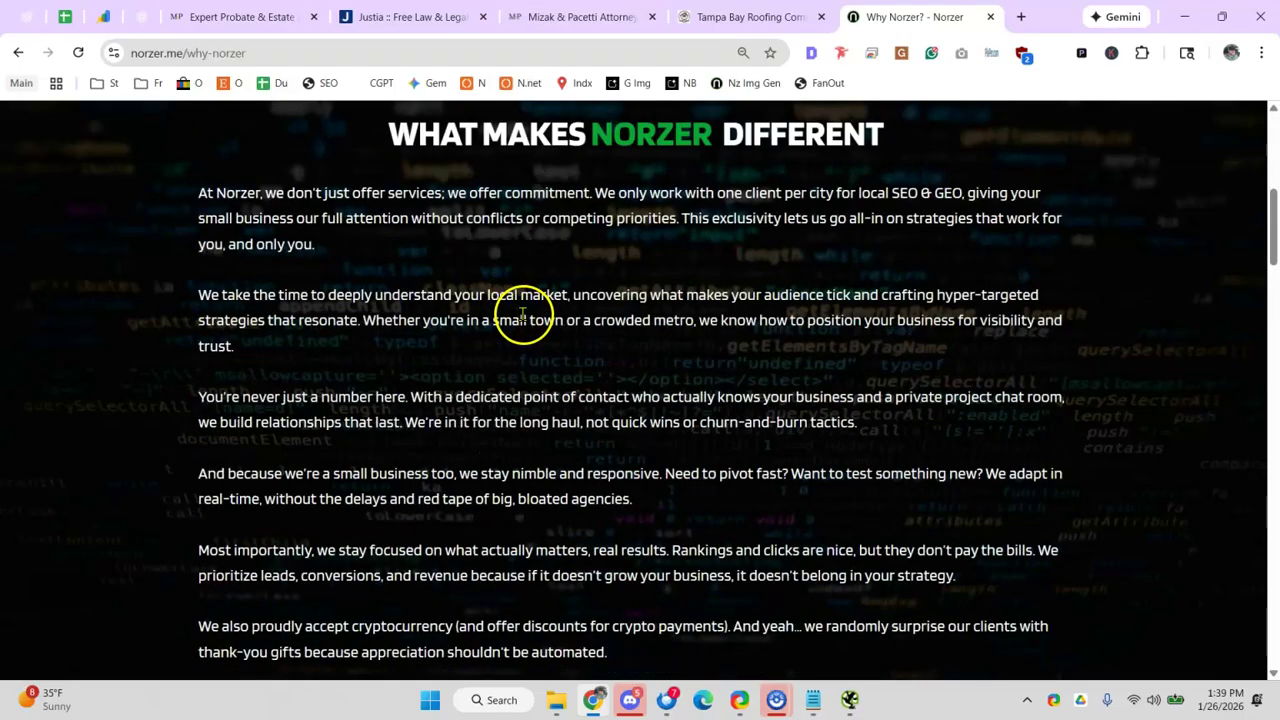
{"action": "scroll", "coordinate": [522, 314], "scroll_direction": "down", "scroll_amount": 2}
{"action": "scroll", "coordinate": [523, 317], "scroll_direction": "down", "scroll_amount": 2}
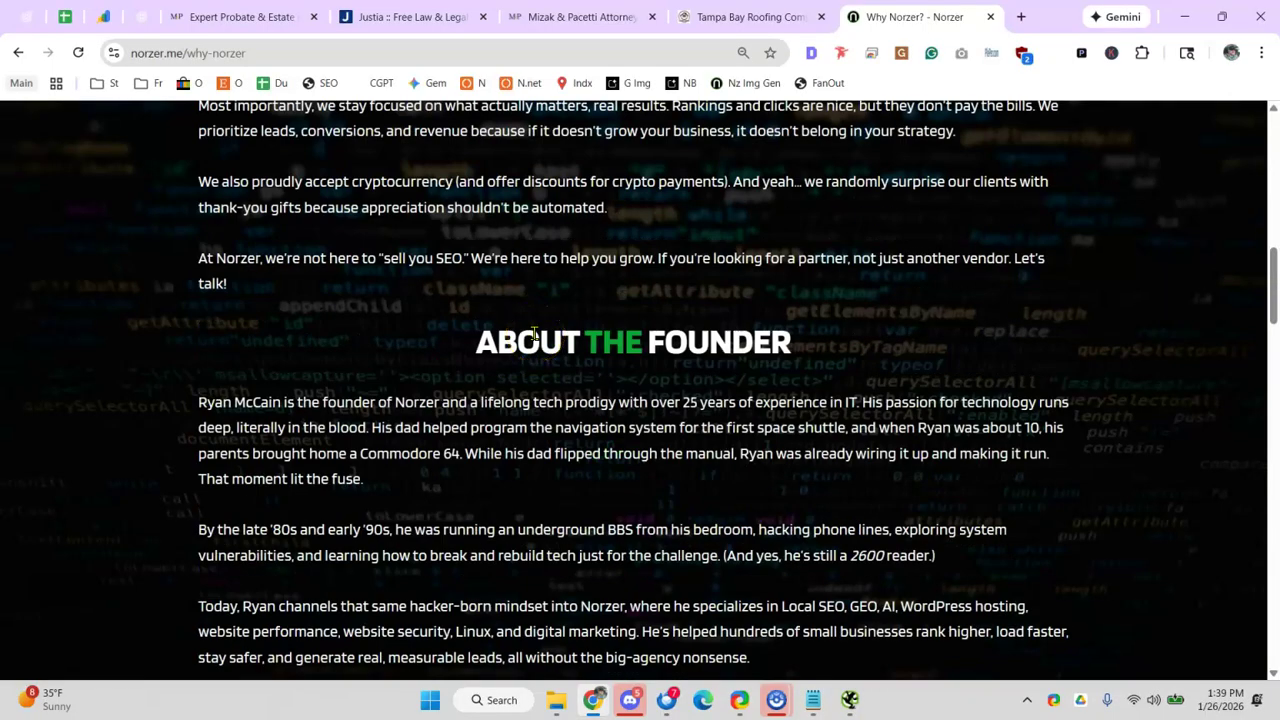
{"action": "scroll", "coordinate": [545, 340], "scroll_direction": "down", "scroll_amount": 2}
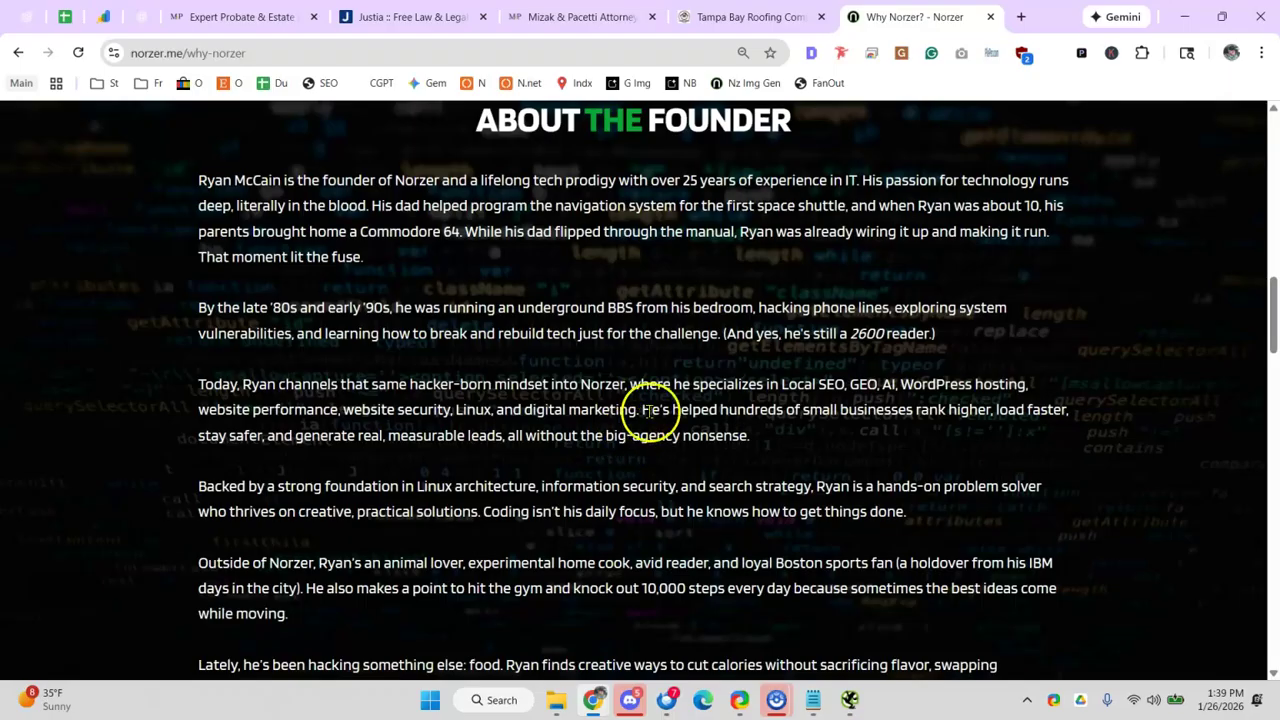
{"action": "left_click", "coordinate": [1021, 17]}
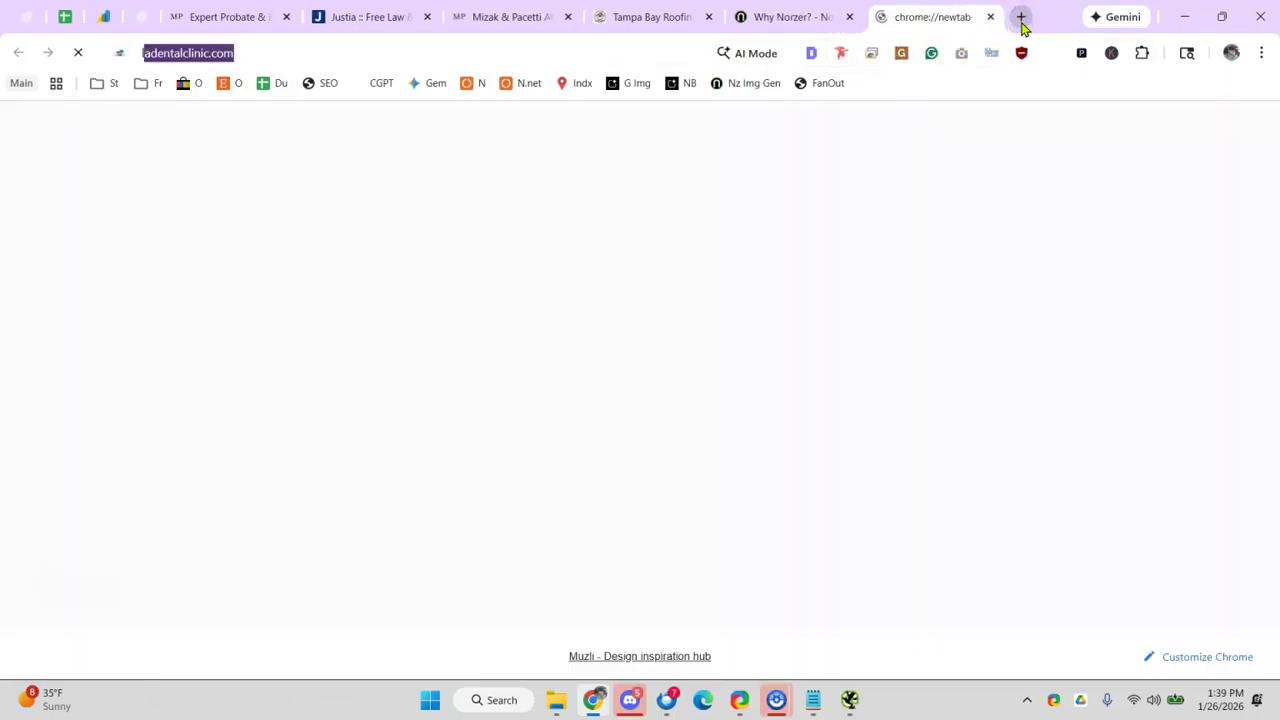
- Search Google for 'lawyer near me', then go back to the sheet's About Us page item
{"action": "type", "text": "lawyer near me"}
{"action": "key", "text": "Return"}
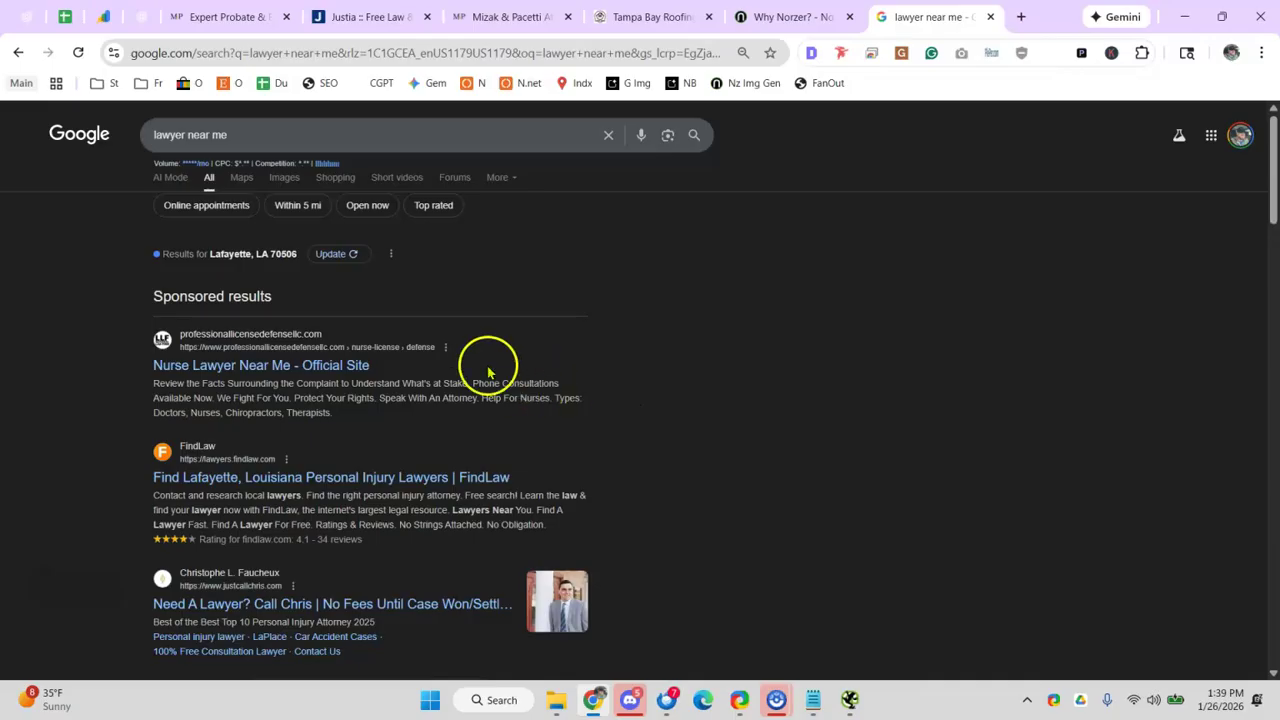
{"action": "left_click", "coordinate": [65, 26]}
{"action": "left_click", "coordinate": [432, 440]}
{"action": "scroll", "coordinate": [475, 422], "scroll_direction": "down", "scroll_amount": 3}
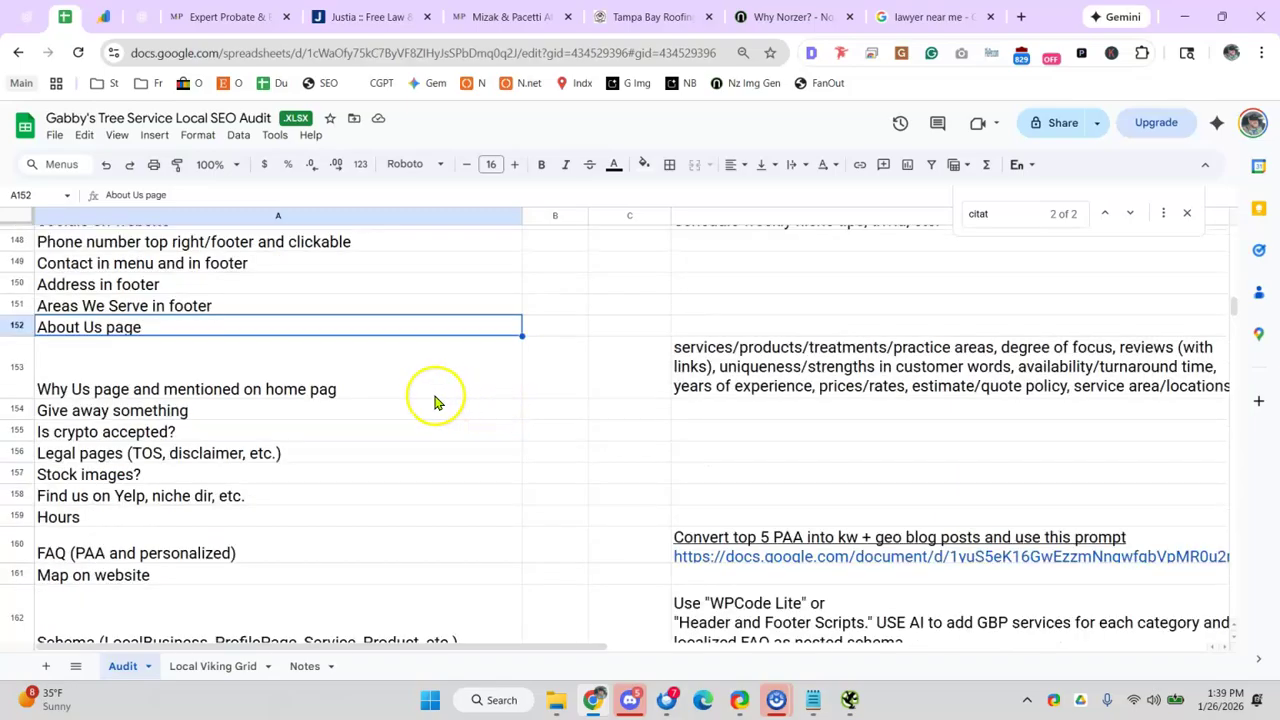
{"action": "left_click", "coordinate": [400, 394]}
{"action": "left_click", "coordinate": [228, 412]}
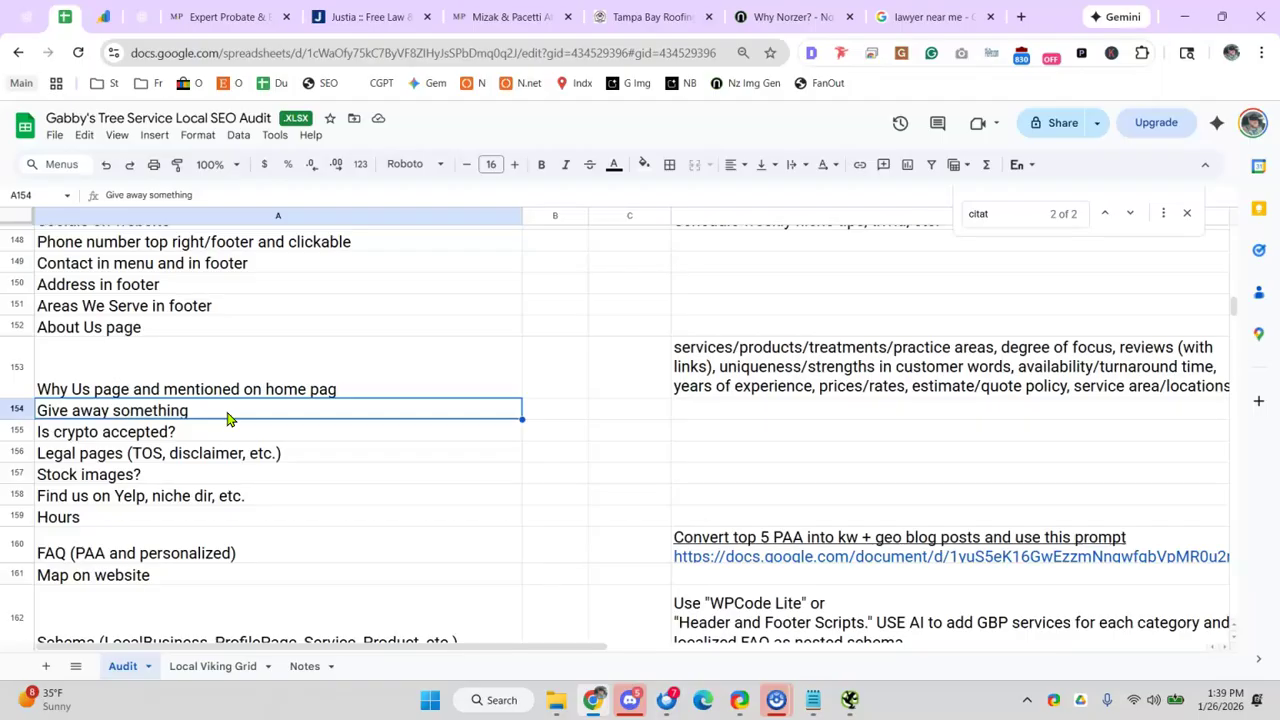
{"action": "left_click", "coordinate": [186, 432]}
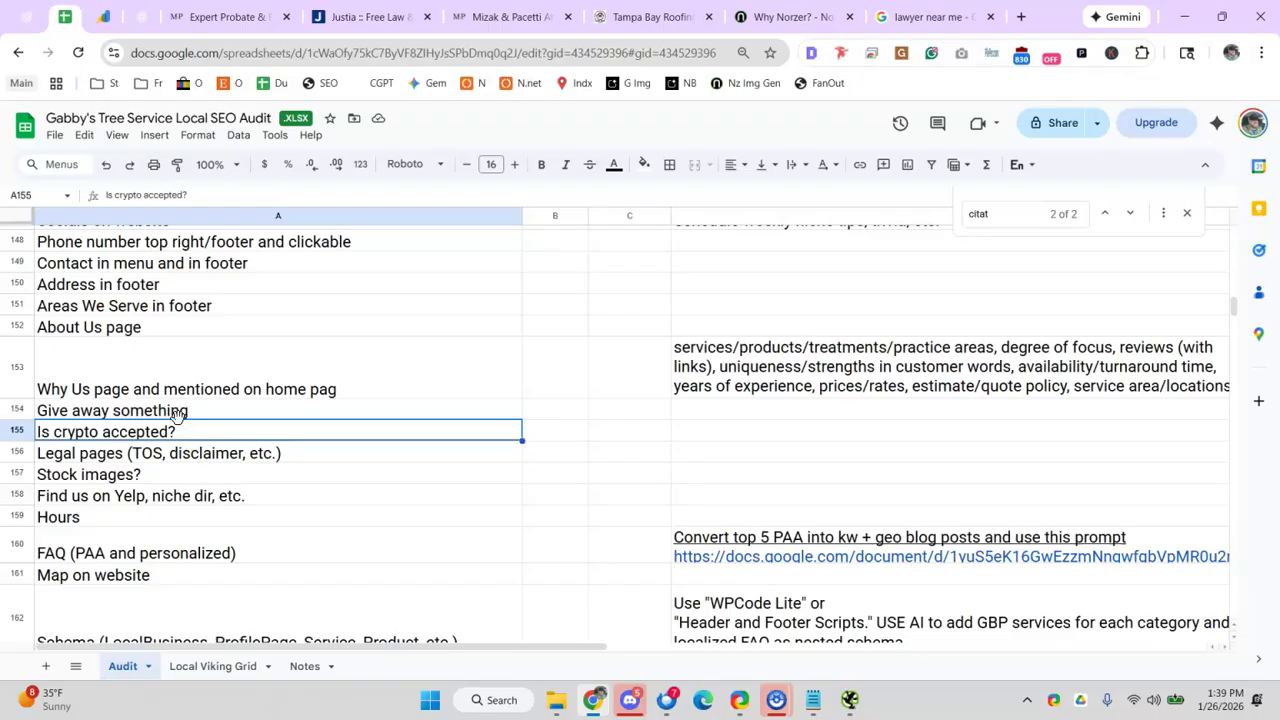
{"action": "left_click", "coordinate": [231, 474]}
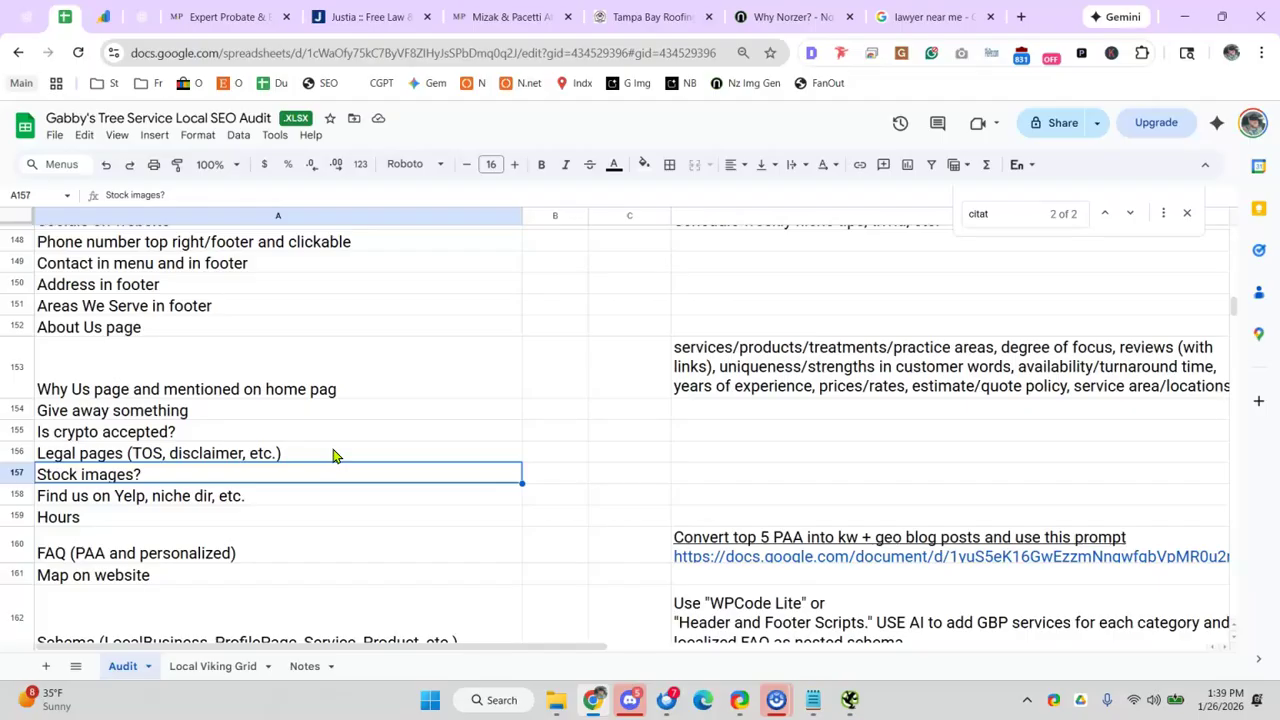
{"action": "left_click", "coordinate": [231, 459]}
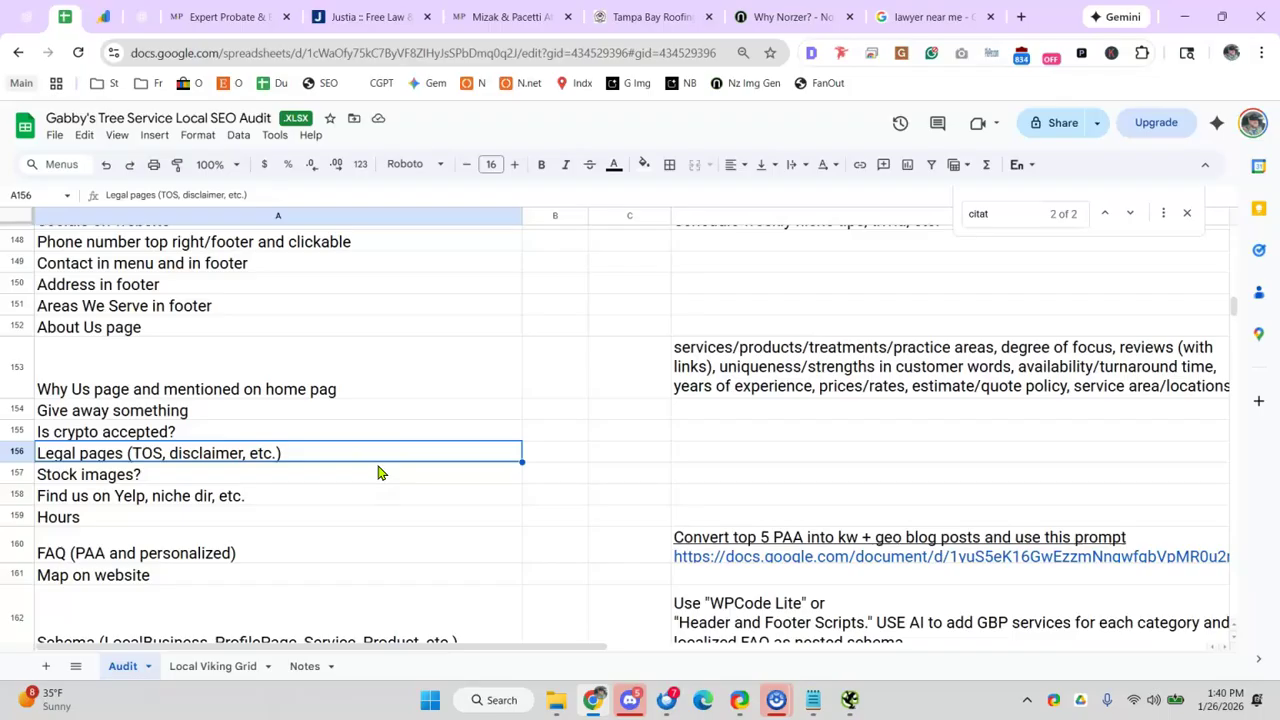
{"action": "left_click", "coordinate": [794, 16]}
- Browse the Norzer Insights blog post listing
{"action": "scroll", "coordinate": [520, 260], "scroll_direction": "down", "scroll_amount": 5}
{"action": "scroll", "coordinate": [443, 237], "scroll_direction": "up", "scroll_amount": 5}
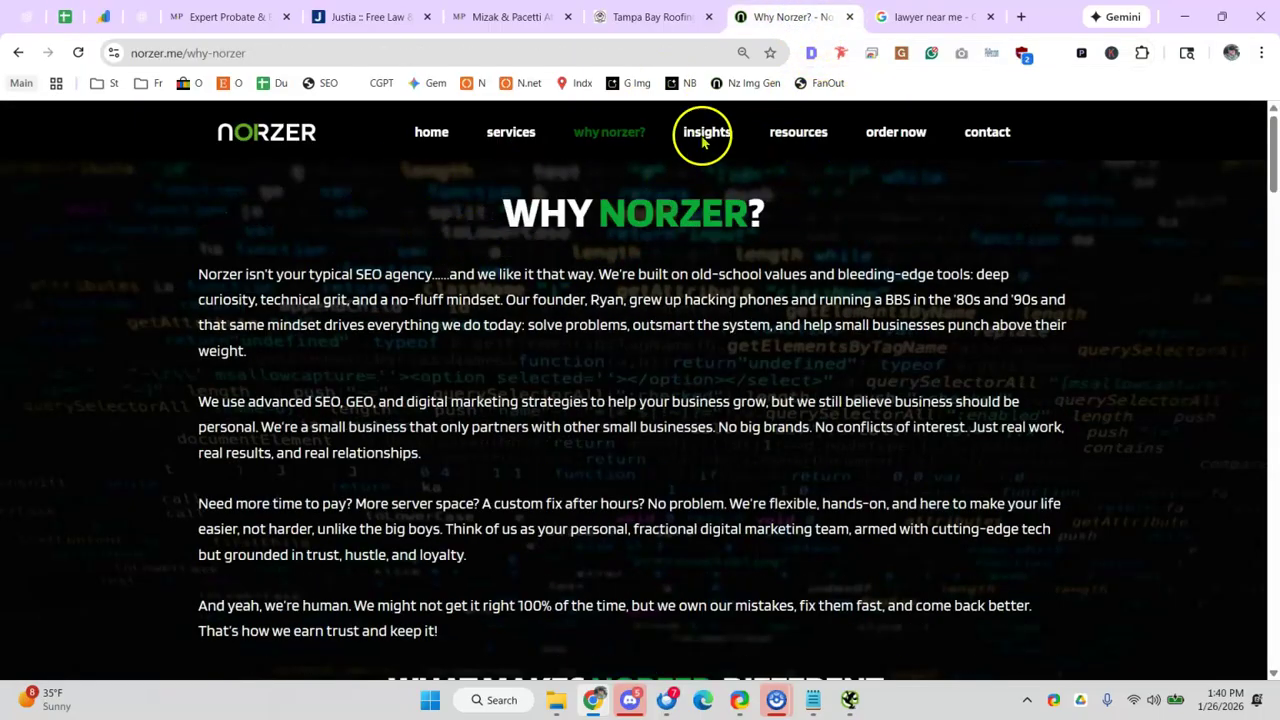
{"action": "left_click", "coordinate": [700, 134]}
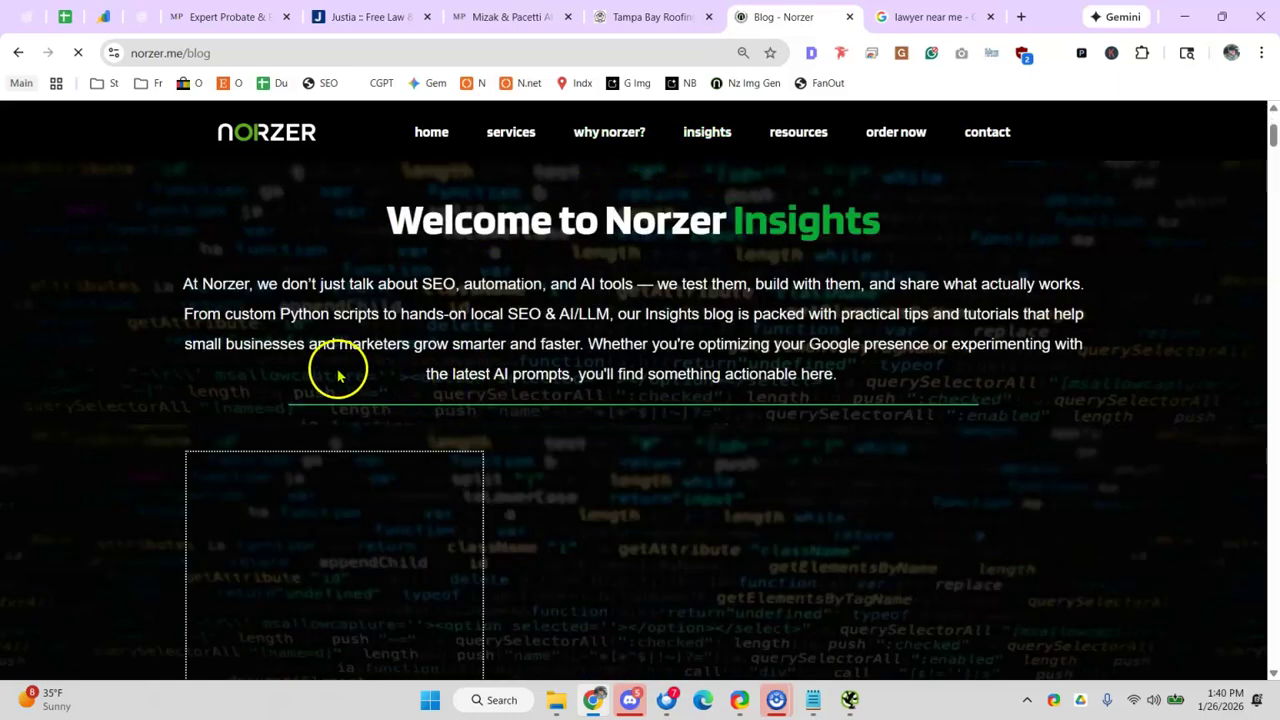
{"action": "scroll", "coordinate": [340, 360], "scroll_direction": "down", "scroll_amount": 5}
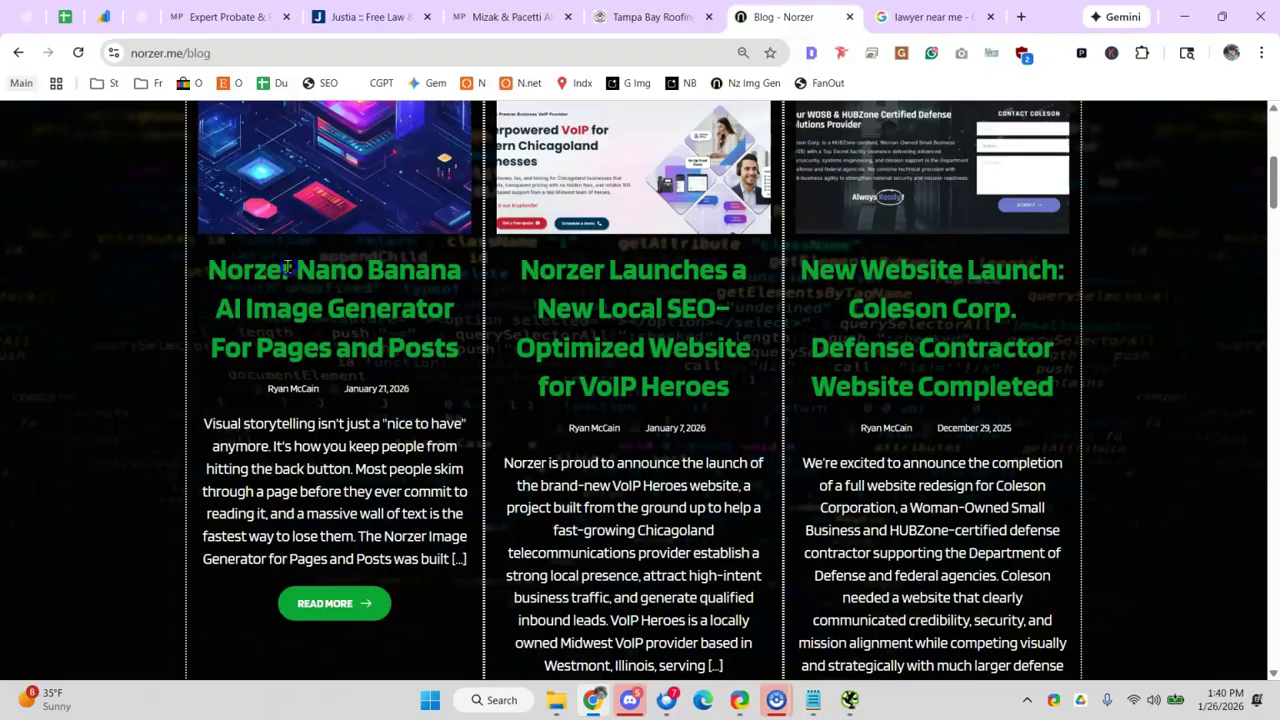
{"action": "left_click_drag", "start_coordinate": [267, 270], "coordinate": [330, 270]}
- Read through the Nano Banana image-prompt post's instructions, then return to the audit sheet
{"action": "left_click", "coordinate": [335, 604]}
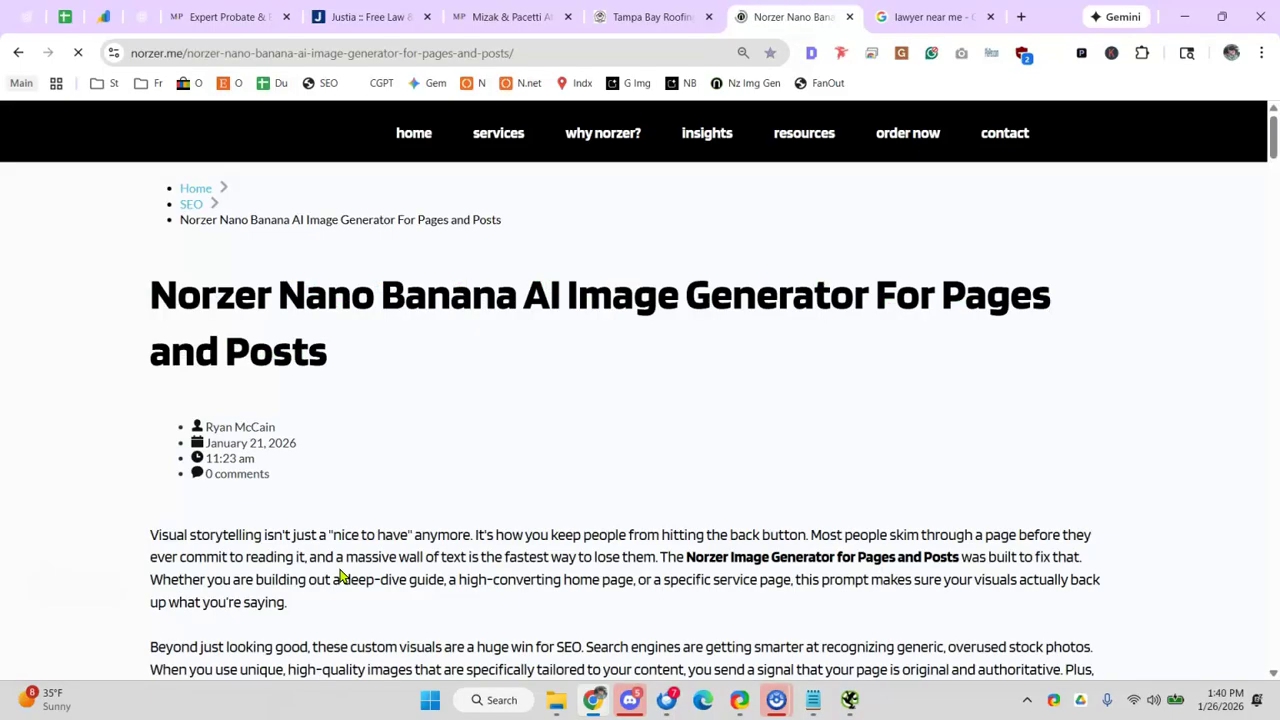
{"action": "scroll", "coordinate": [340, 576], "scroll_direction": "down", "scroll_amount": 15}
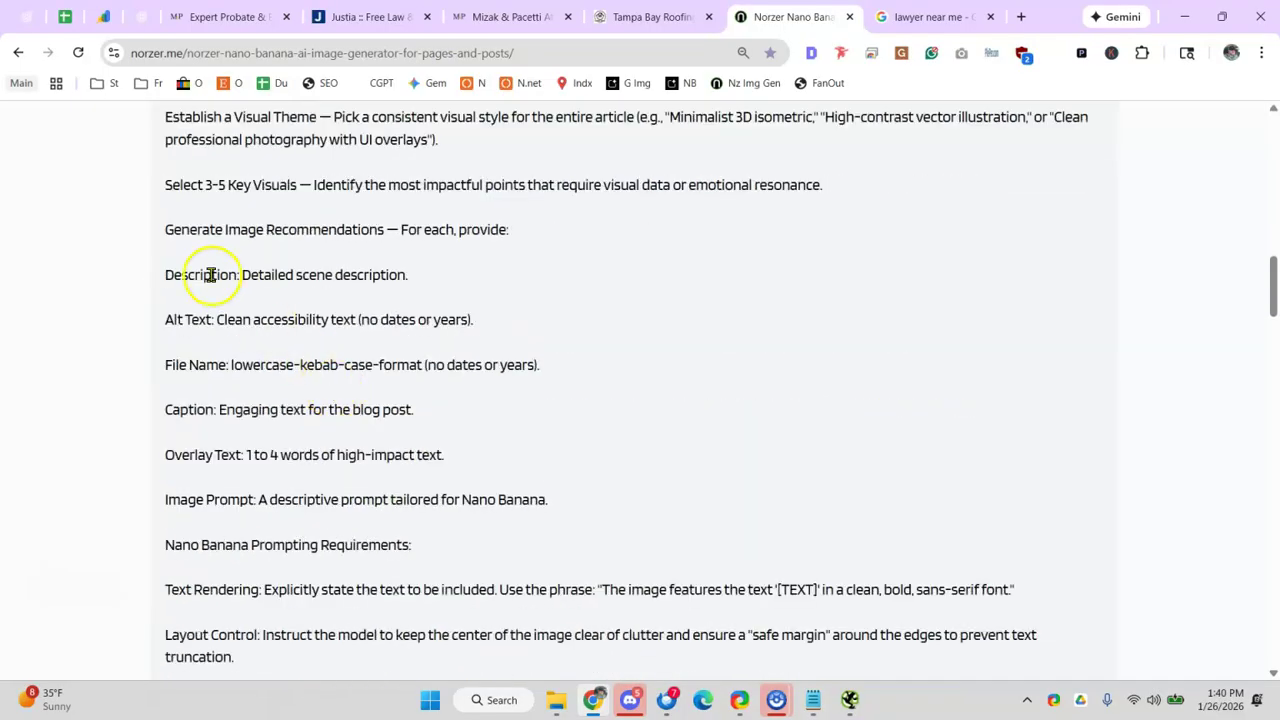
{"action": "scroll", "coordinate": [210, 274], "scroll_direction": "up", "scroll_amount": 1}
{"action": "left_click_drag", "start_coordinate": [165, 157], "coordinate": [451, 460]}
{"action": "scroll", "coordinate": [449, 457], "scroll_direction": "down", "scroll_amount": 2}
{"action": "scroll", "coordinate": [452, 458], "scroll_direction": "down", "scroll_amount": 2}
{"action": "left_click_drag", "start_coordinate": [452, 457], "coordinate": [366, 394]}
{"action": "scroll", "coordinate": [450, 458], "scroll_direction": "down", "scroll_amount": 3}
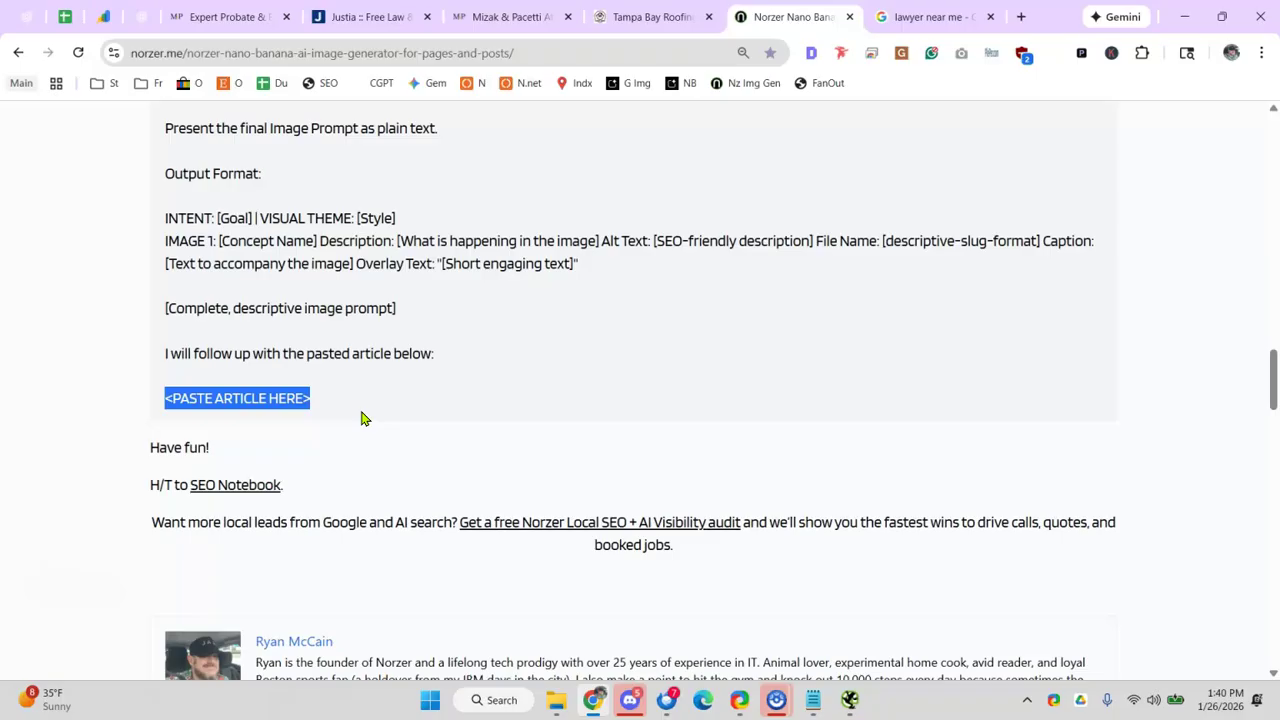
{"action": "scroll", "coordinate": [214, 286], "scroll_direction": "up", "scroll_amount": 6}
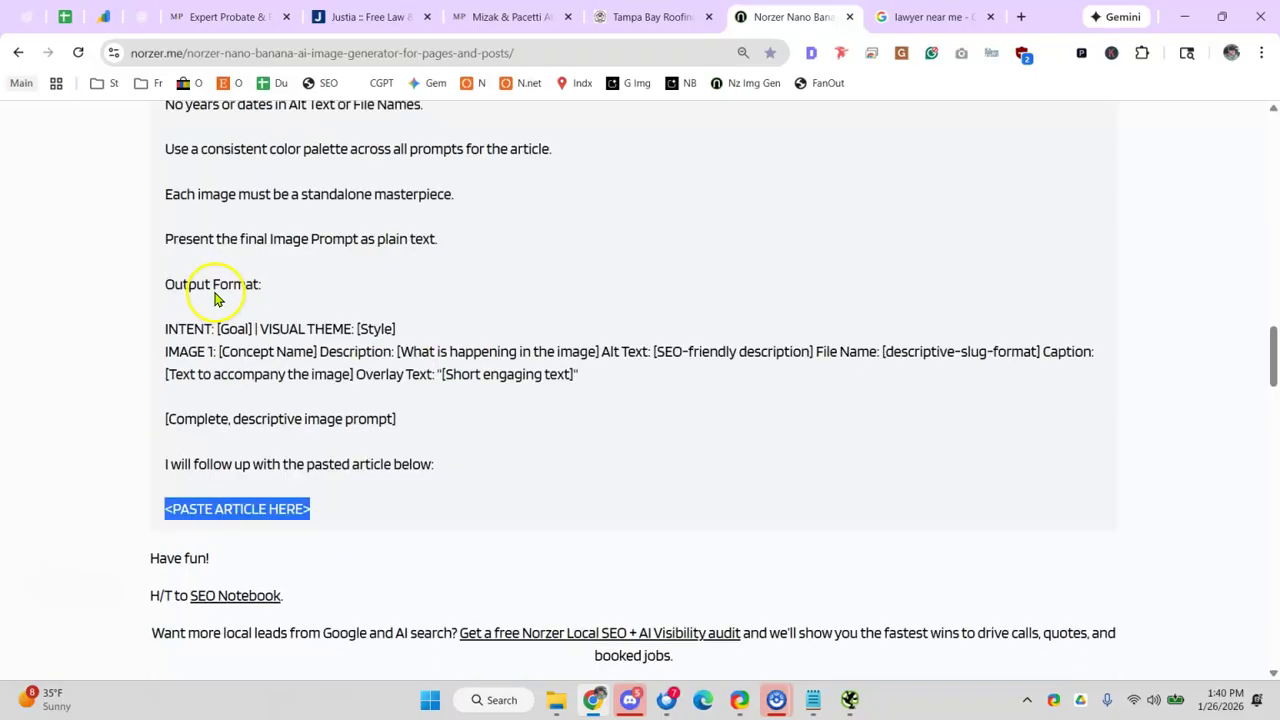
{"action": "left_click", "coordinate": [64, 16]}
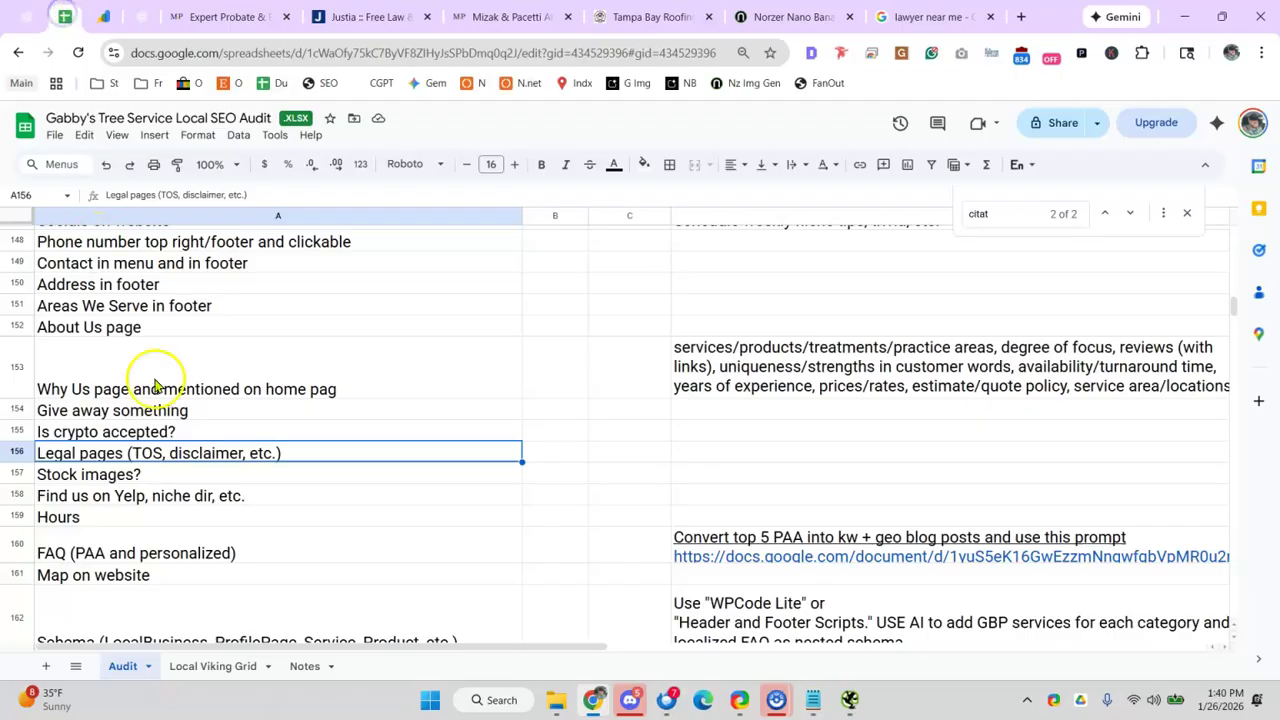
- Select the Find us on Yelp checklist row and load santayearround.com in a new tab
{"action": "left_click", "coordinate": [195, 500]}
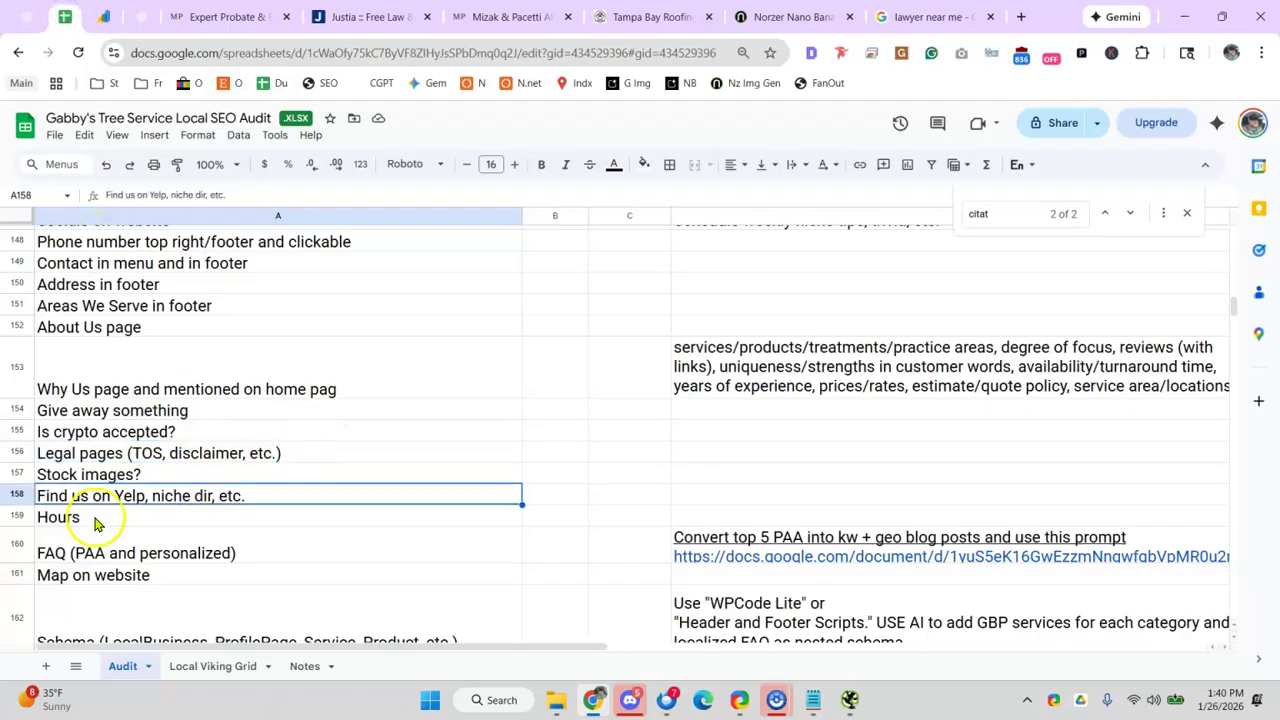
{"action": "left_click", "coordinate": [1021, 16]}
{"action": "type", "text": "sa"}
{"action": "key", "text": "Return"}
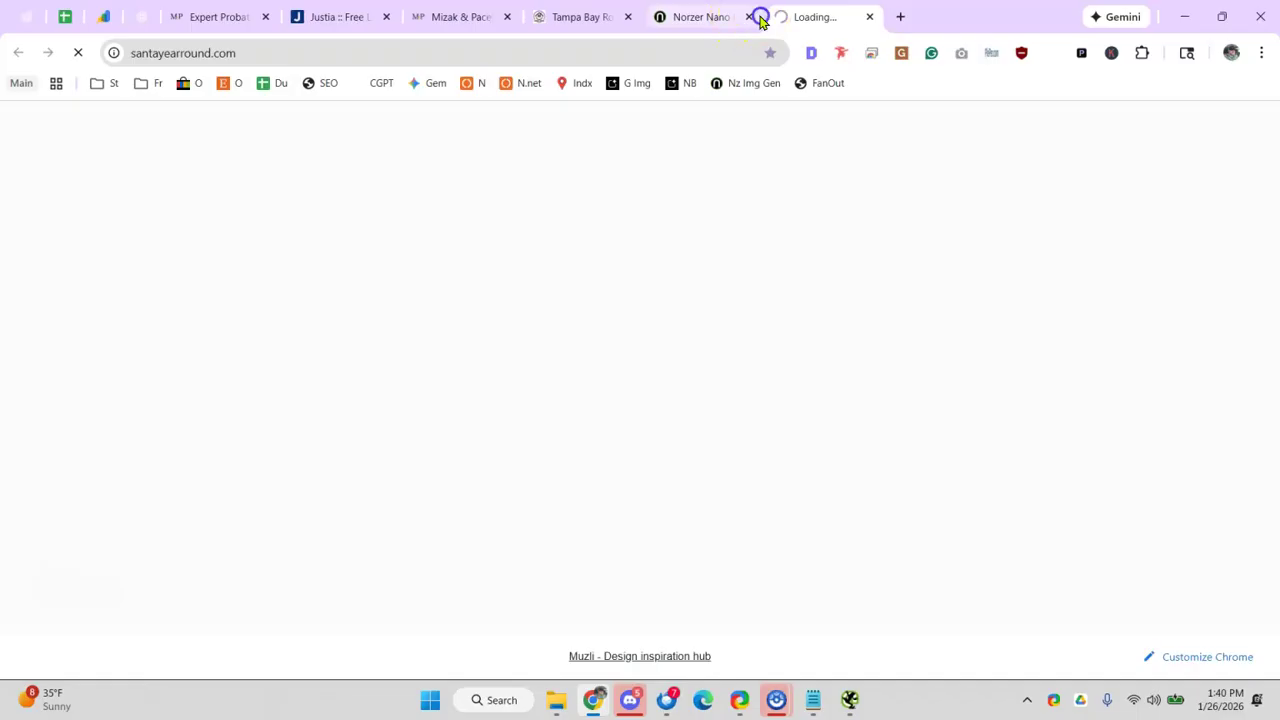
- Close the lawyer search, Norzer, Tampa Bay roofing, Mizak & Pacetti, Justia and probate tabs
{"action": "left_click", "coordinate": [757, 14]}
{"action": "left_click", "coordinate": [749, 17]}
{"action": "left_click", "coordinate": [634, 18]}
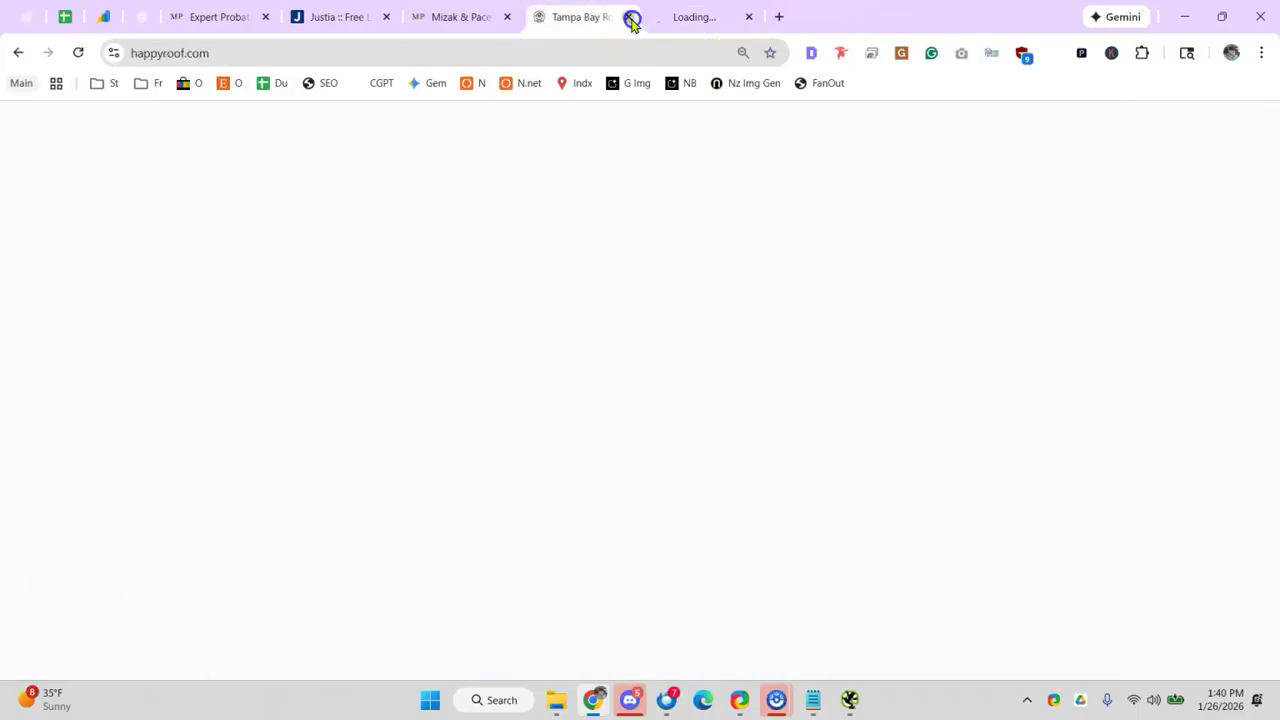
{"action": "left_click", "coordinate": [469, 24]}
{"action": "left_click", "coordinate": [508, 16]}
{"action": "left_click", "coordinate": [508, 16]}
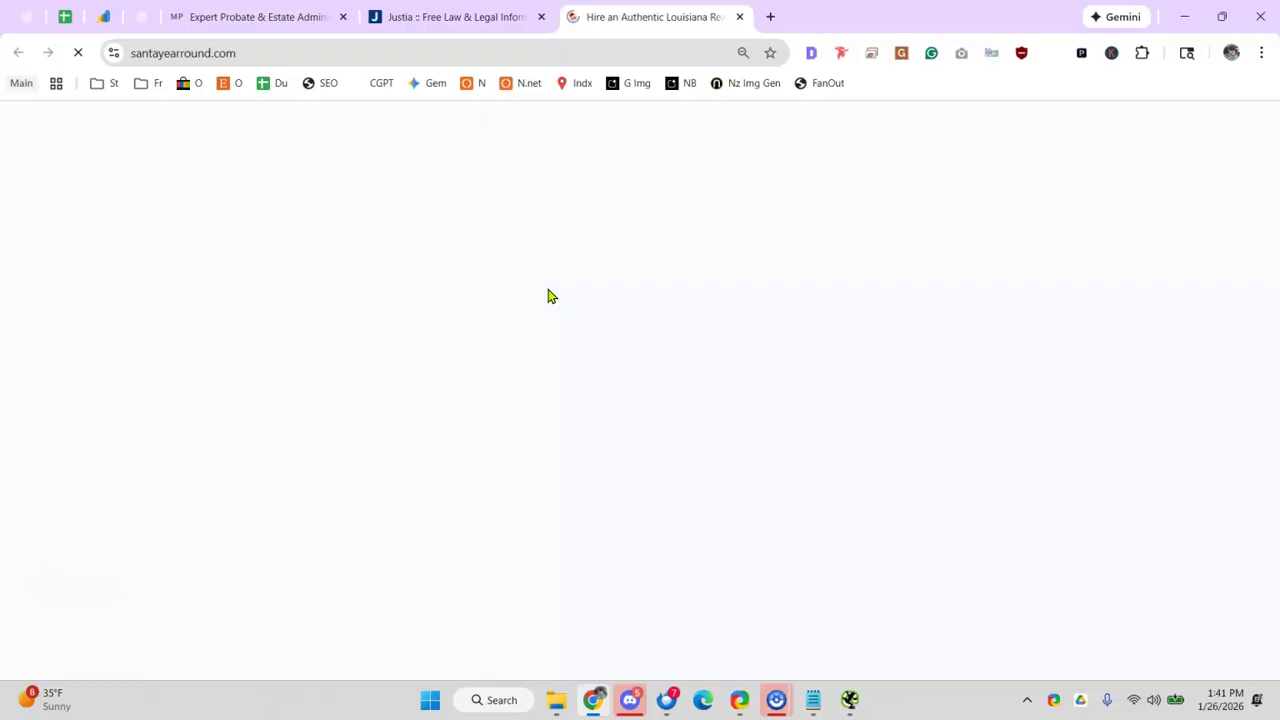
{"action": "left_click", "coordinate": [541, 17]}
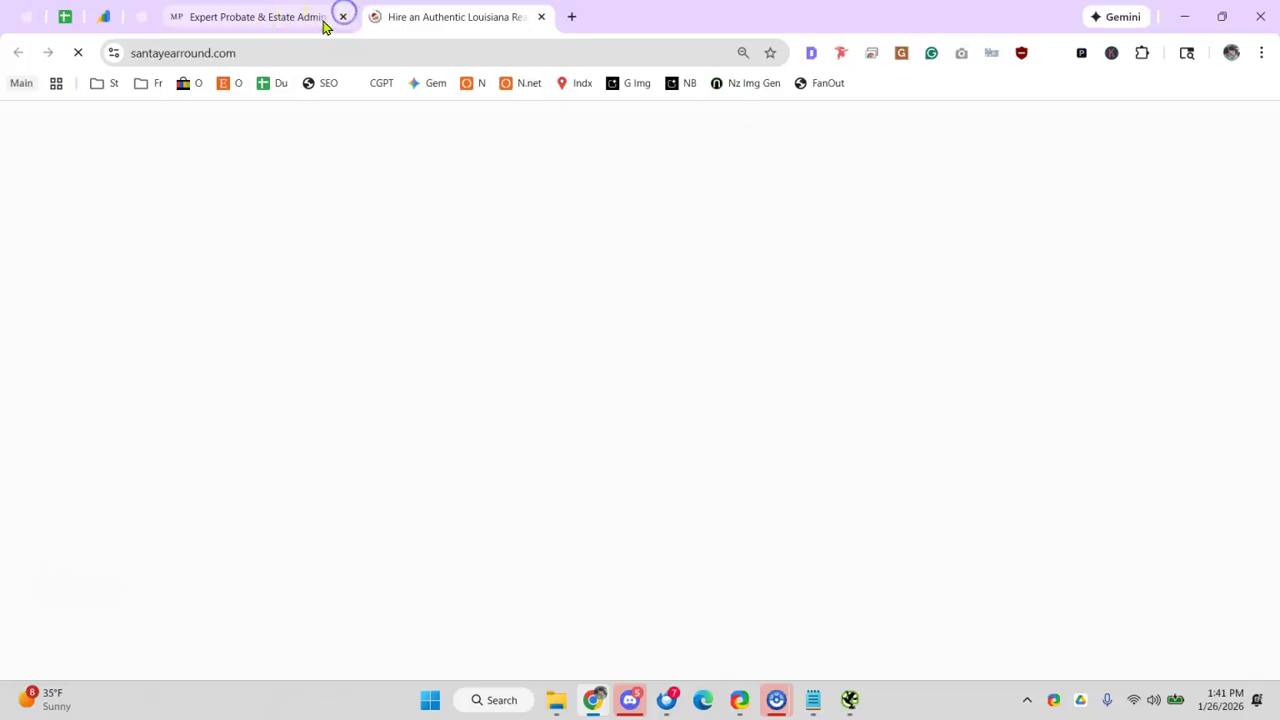
{"action": "left_click", "coordinate": [342, 17]}
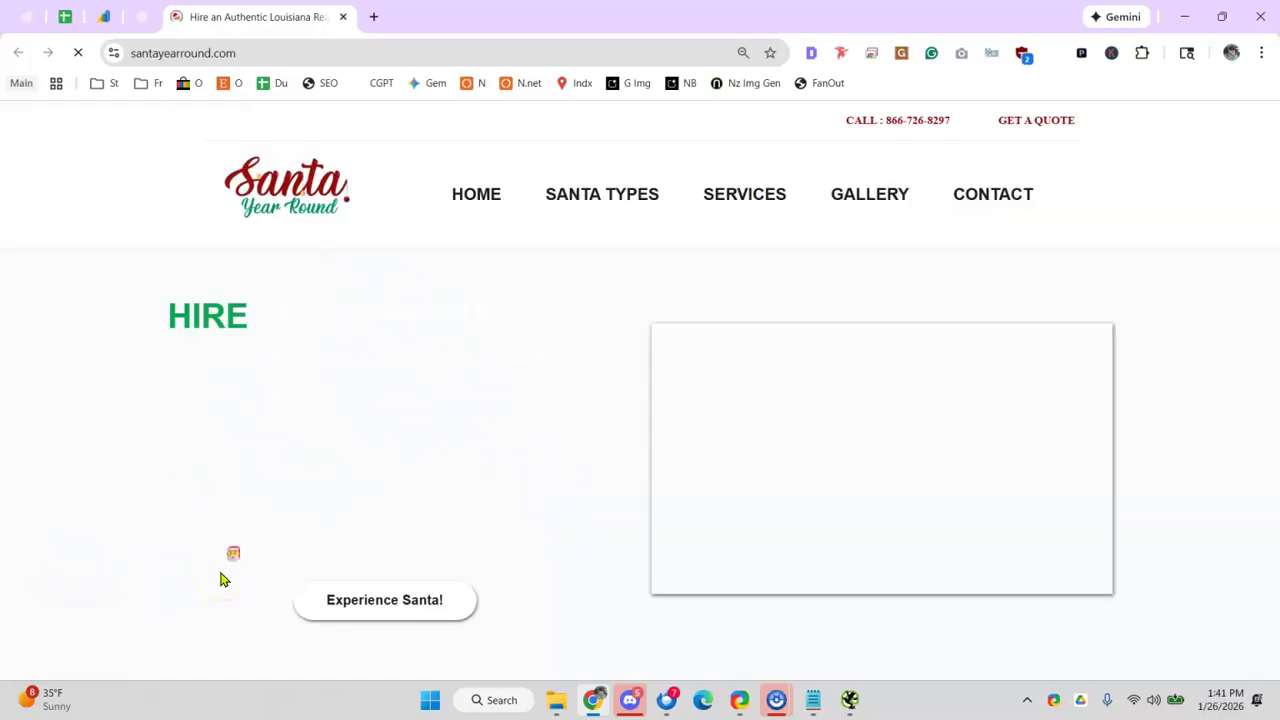
- Check Santa Year Round's Gig Salad, The Bash and Yelp directory links, then close its tab
{"action": "scroll", "coordinate": [600, 418], "scroll_direction": "down", "scroll_amount": 5}
{"action": "scroll", "coordinate": [640, 412], "scroll_direction": "down", "scroll_amount": 20}
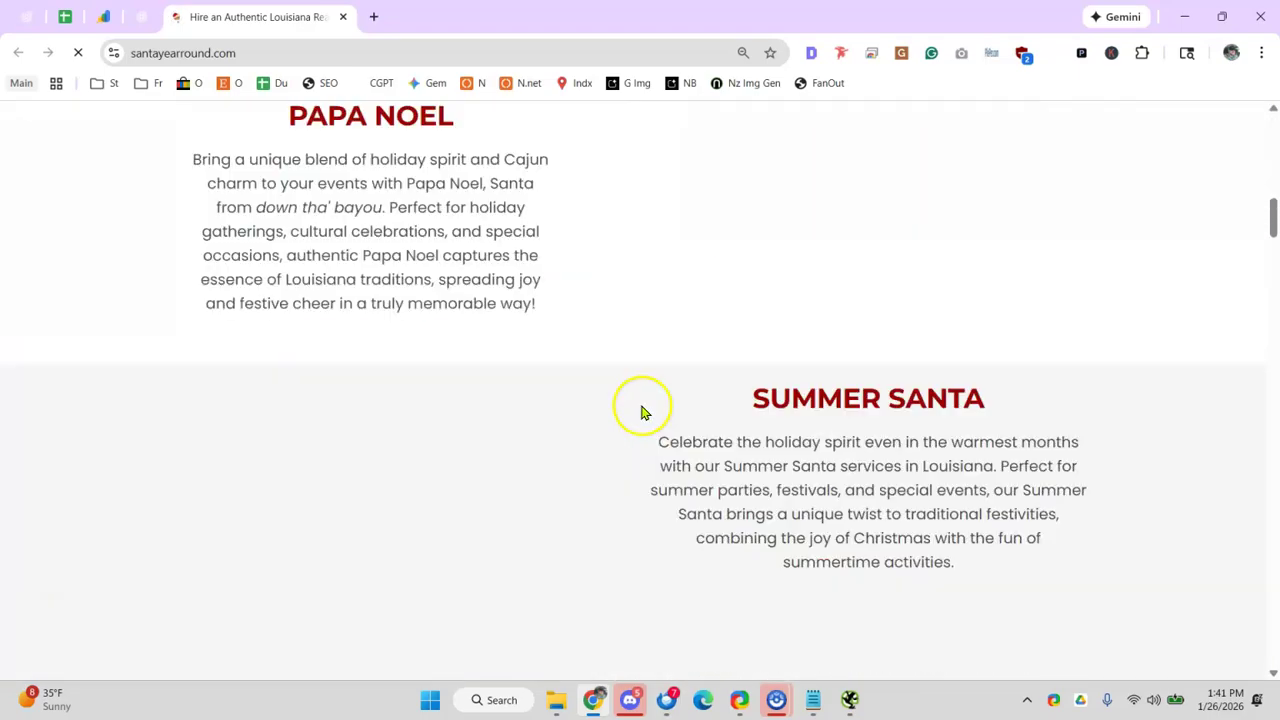
{"action": "scroll", "coordinate": [610, 405], "scroll_direction": "down", "scroll_amount": 20}
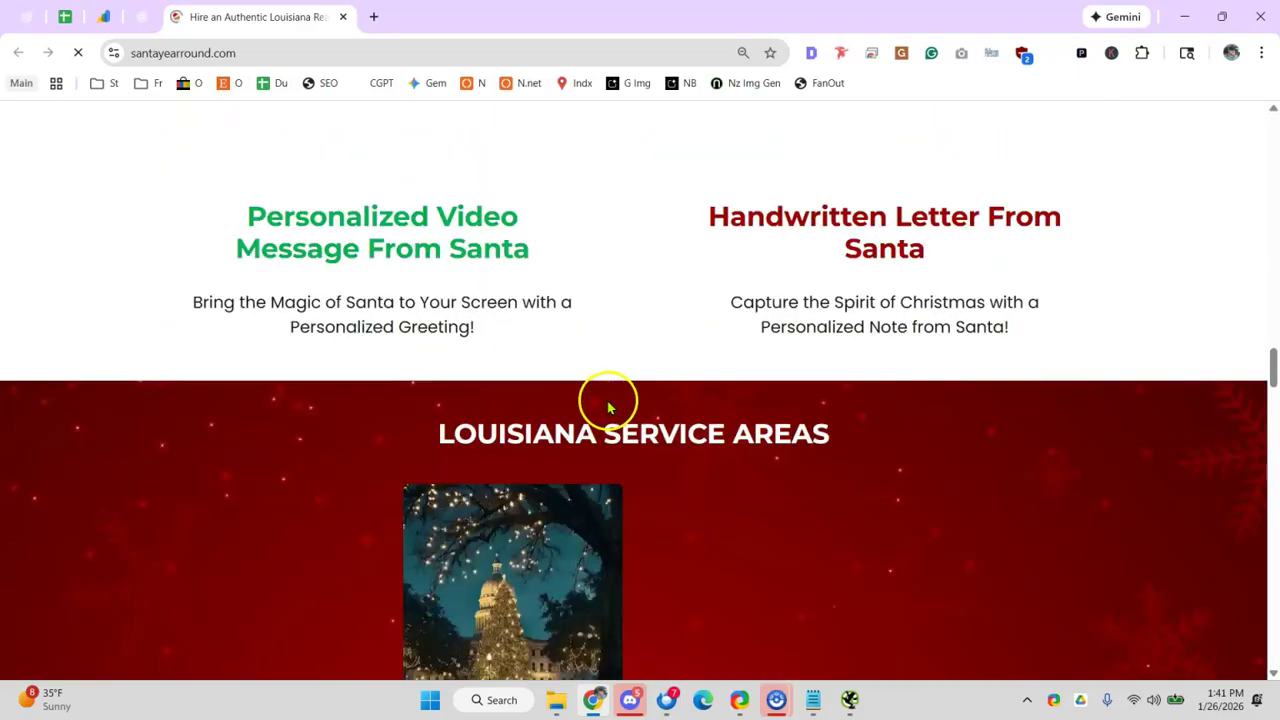
{"action": "scroll", "coordinate": [580, 393], "scroll_direction": "down", "scroll_amount": 7}
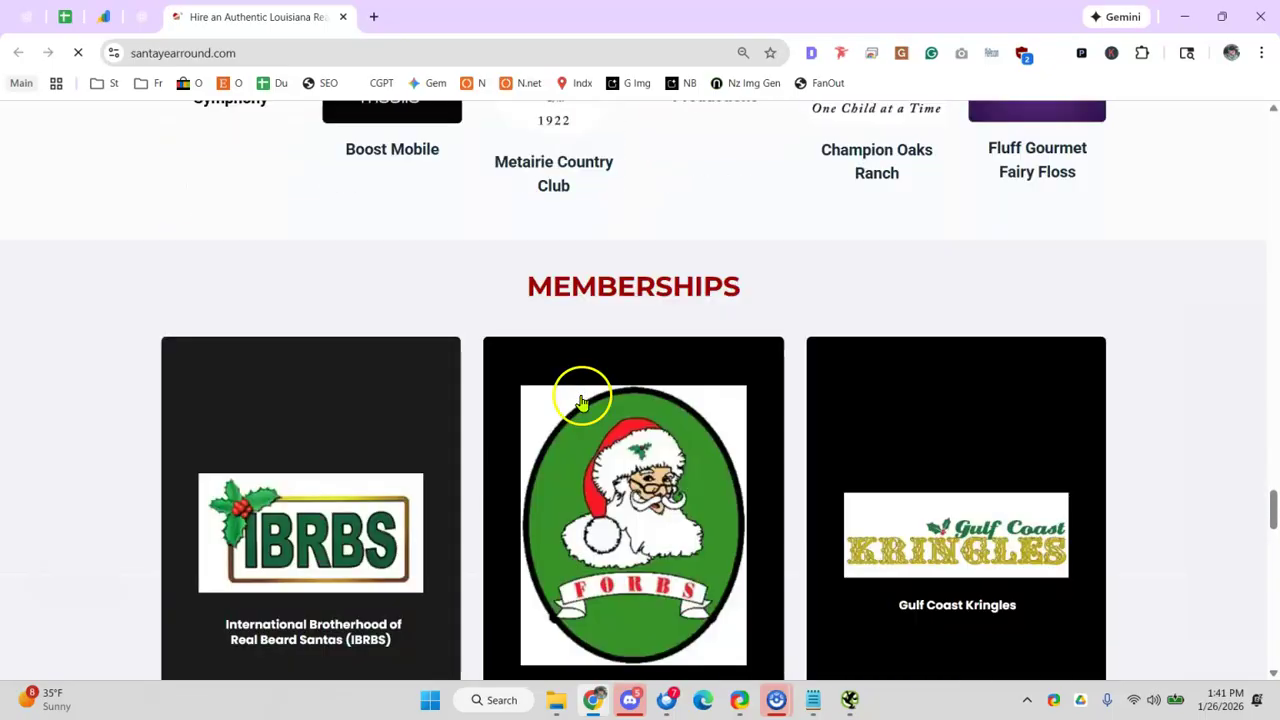
{"action": "scroll", "coordinate": [323, 343], "scroll_direction": "up", "scroll_amount": 1}
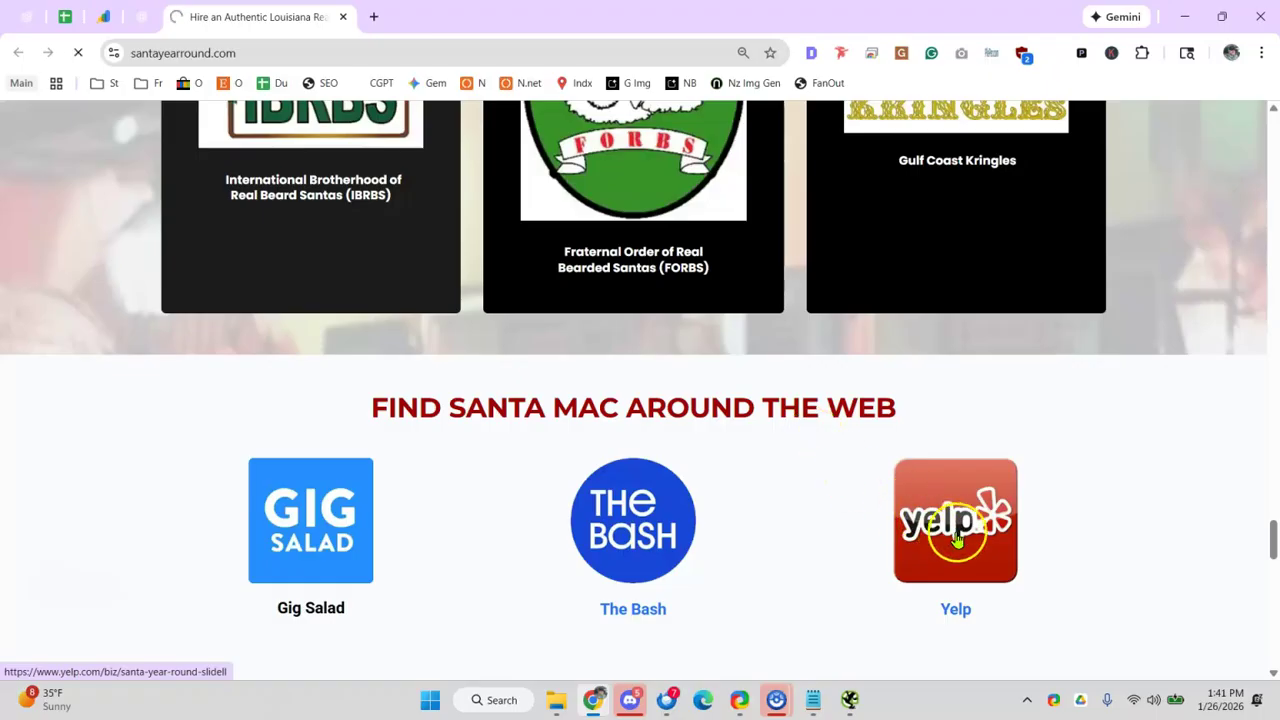
{"action": "left_click", "coordinate": [343, 17]}
{"action": "left_click", "coordinate": [63, 18]}
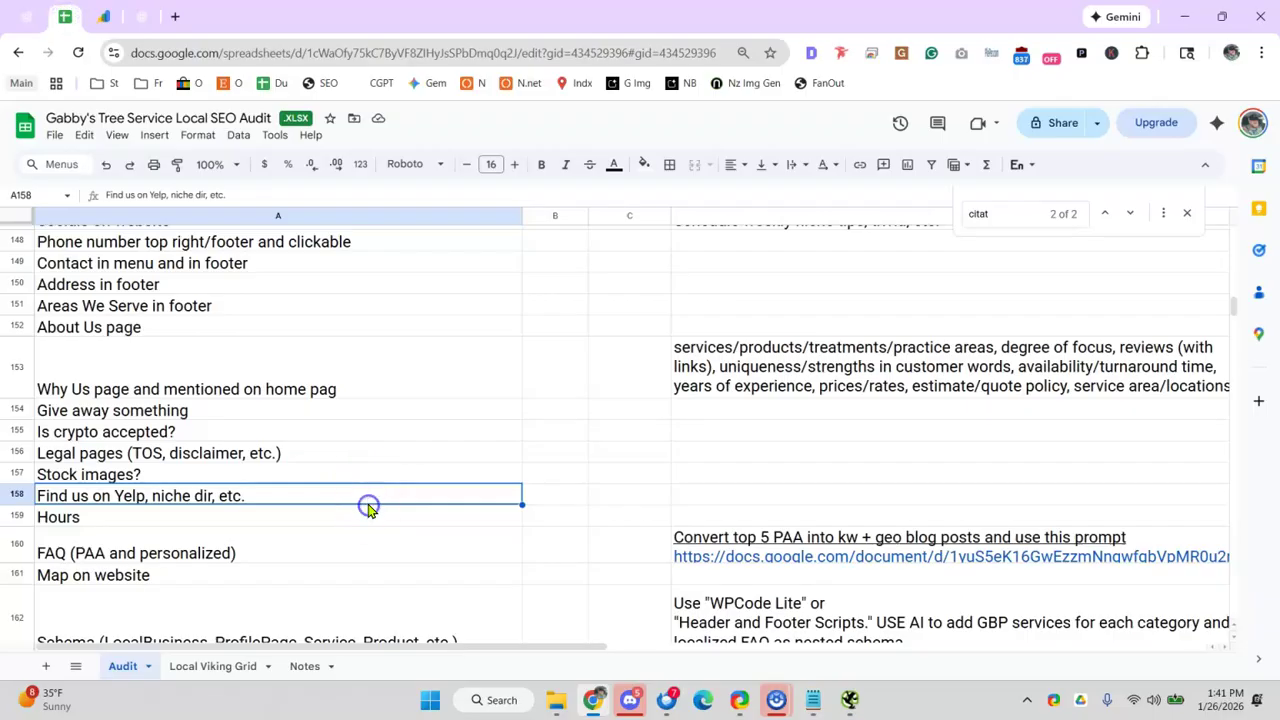
{"action": "scroll", "coordinate": [229, 463], "scroll_direction": "down", "scroll_amount": 2}
{"action": "left_click", "coordinate": [190, 462]}
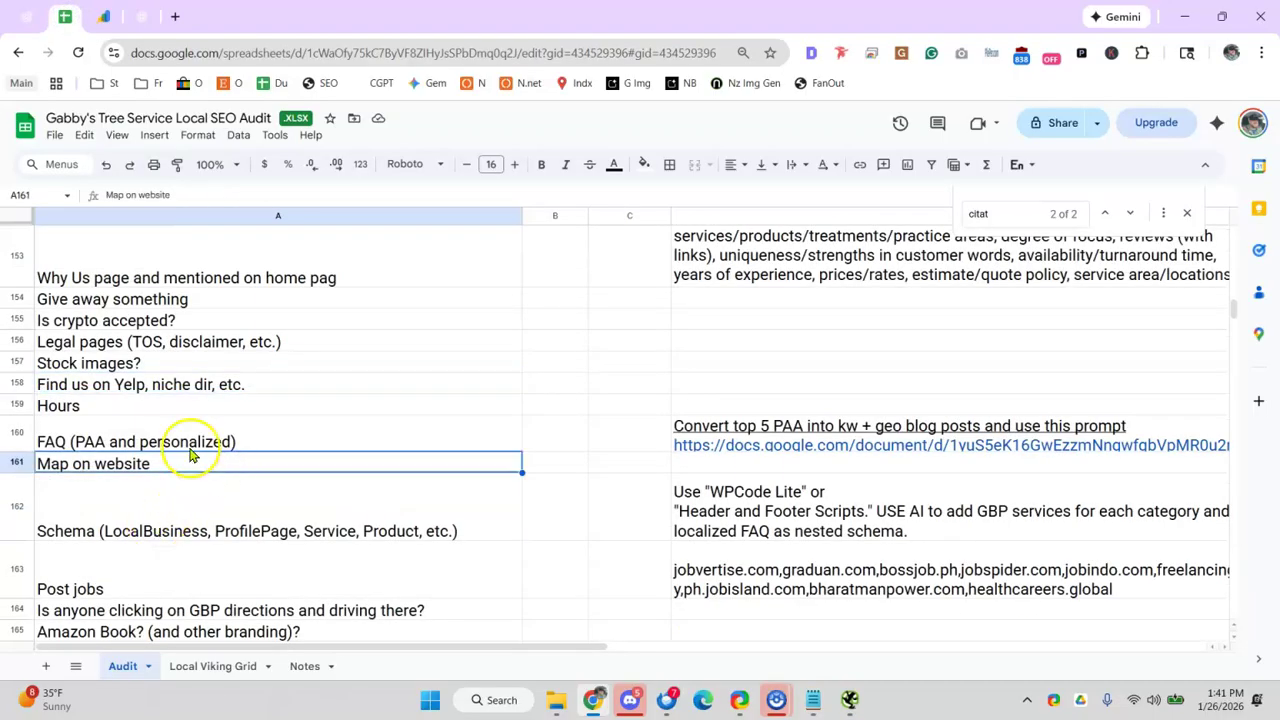
{"action": "left_click", "coordinate": [197, 414]}
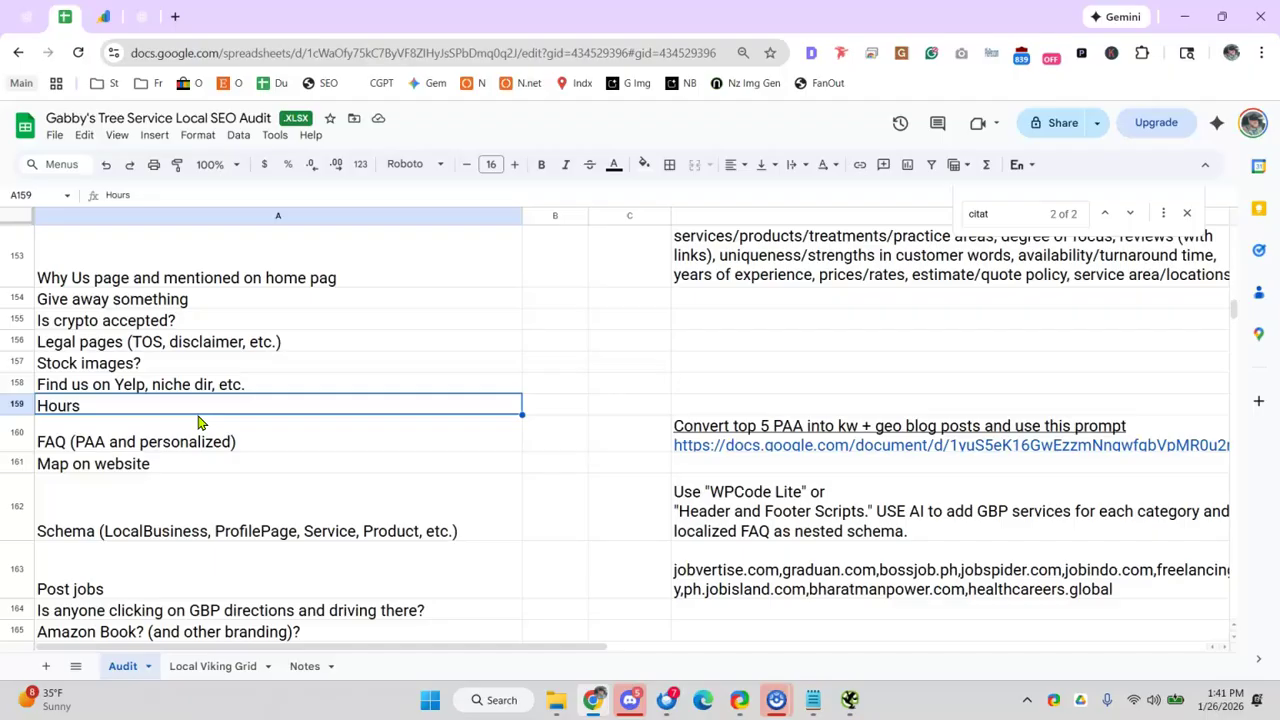
{"action": "left_click", "coordinate": [200, 440]}
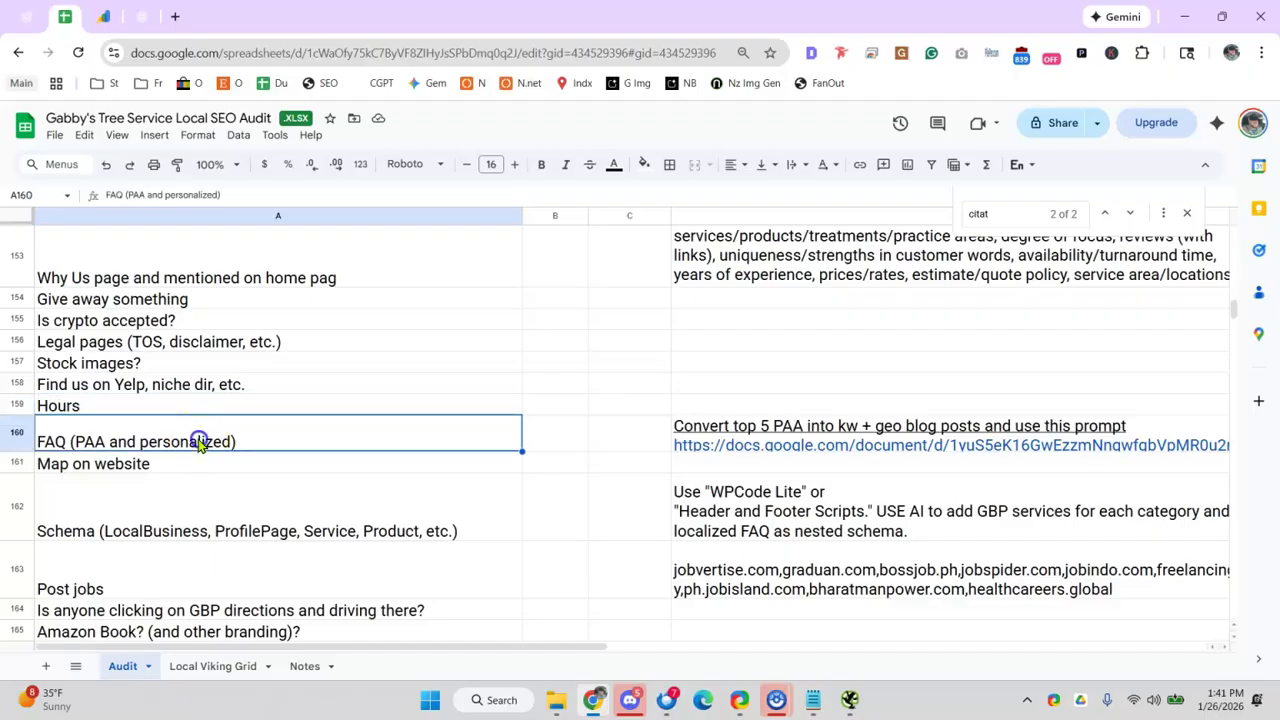
{"action": "left_click", "coordinate": [149, 17]}
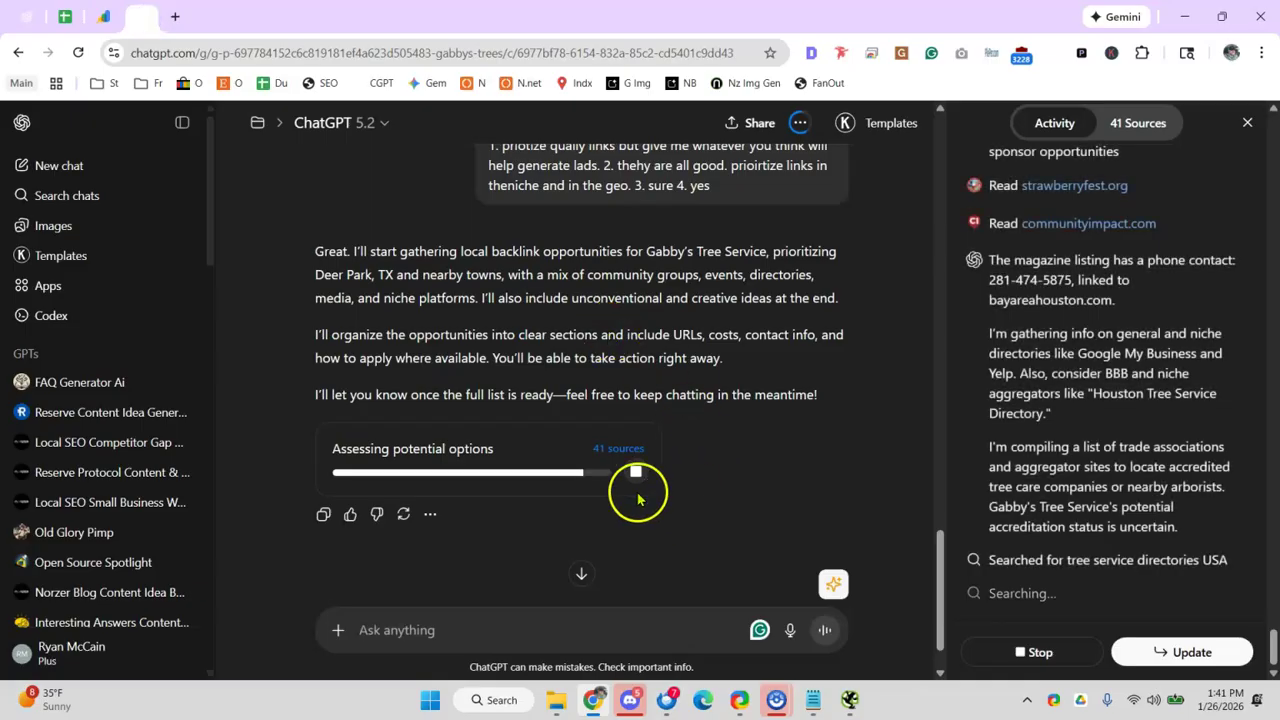
{"action": "left_click", "coordinate": [64, 17]}
{"action": "left_click", "coordinate": [275, 468]}
{"action": "left_click", "coordinate": [325, 447]}
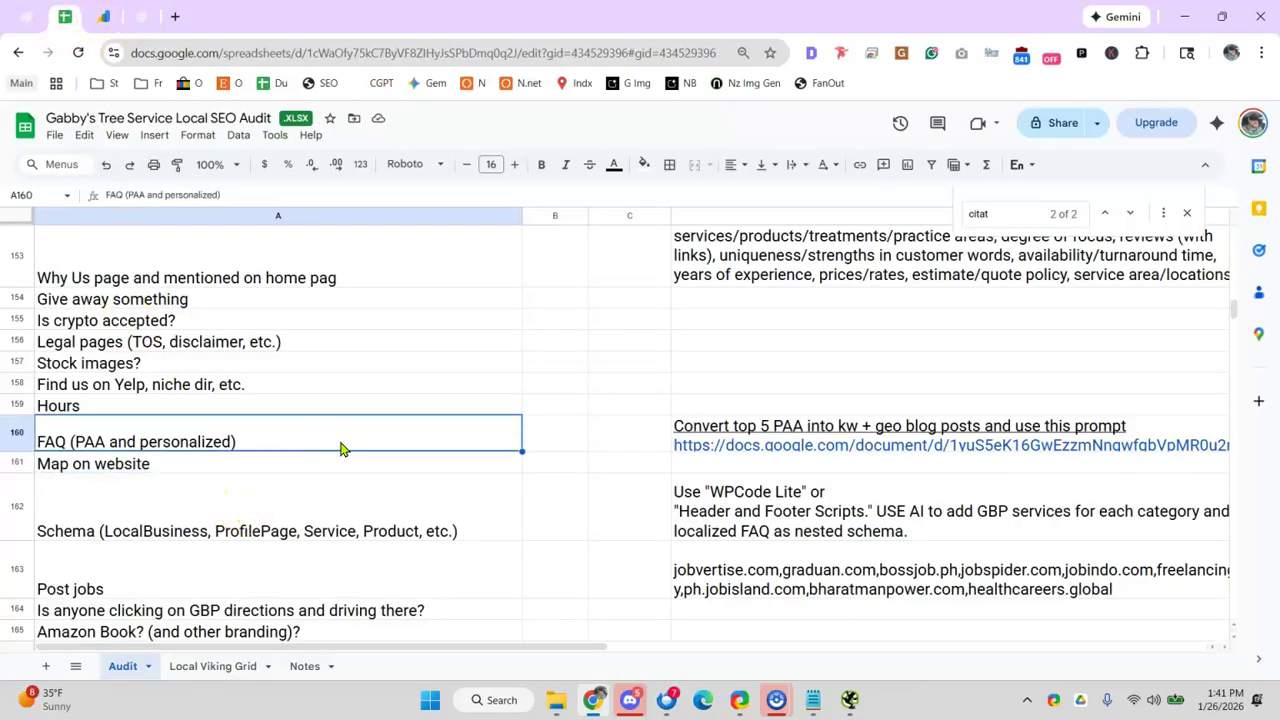
{"action": "left_click", "coordinate": [763, 448]}
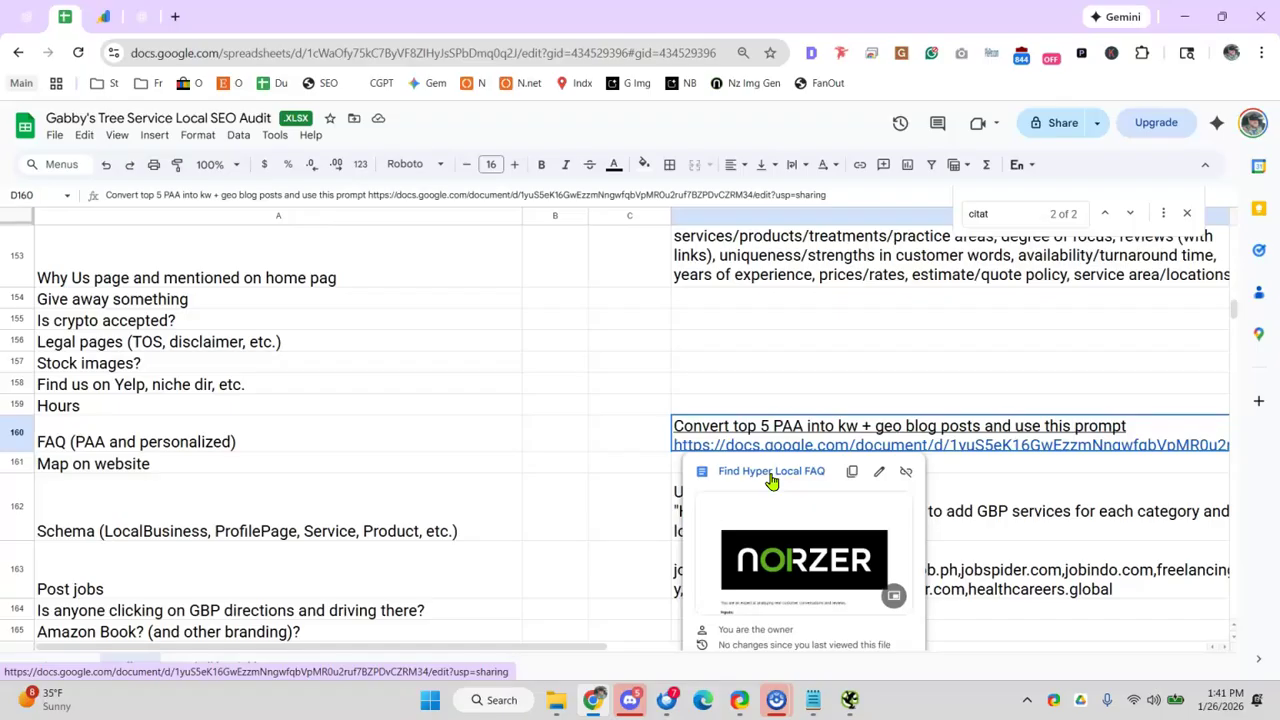
{"action": "left_click", "coordinate": [354, 436]}
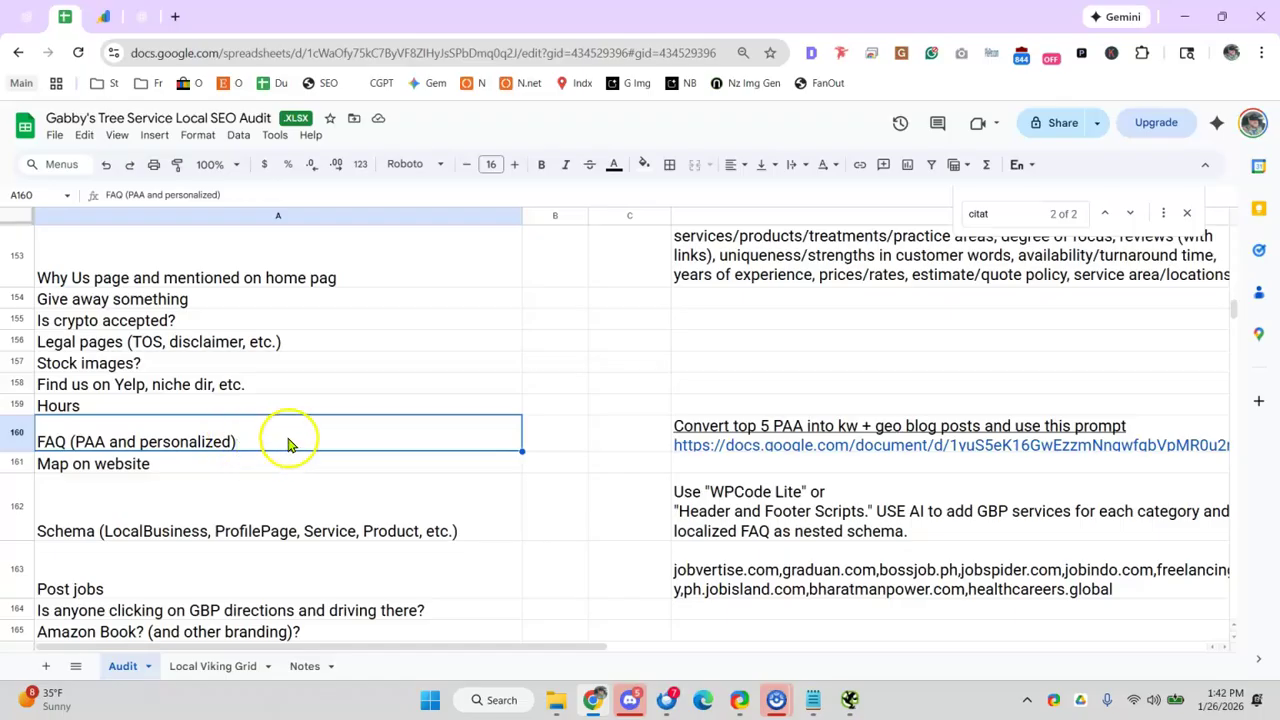
{"action": "scroll", "coordinate": [288, 443], "scroll_direction": "down", "scroll_amount": 1}
{"action": "left_click", "coordinate": [210, 412]}
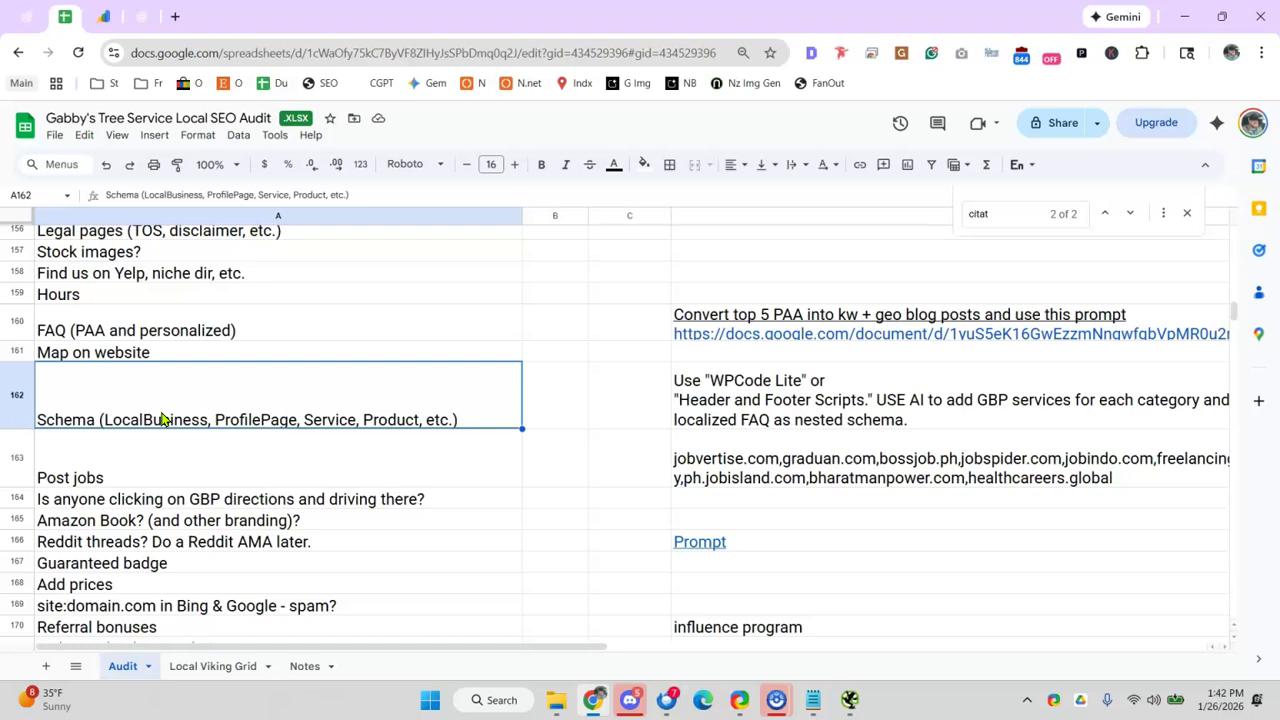
{"action": "left_click", "coordinate": [251, 466]}
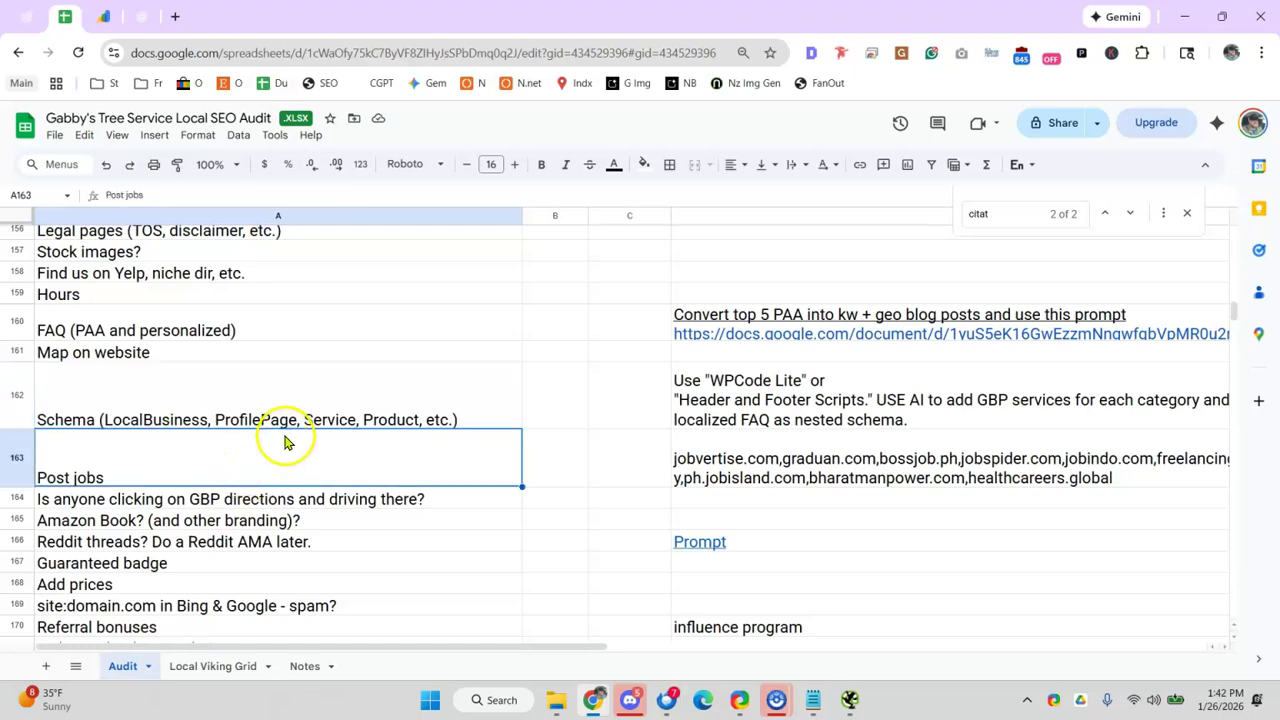
{"action": "scroll", "coordinate": [286, 443], "scroll_direction": "down", "scroll_amount": 1}
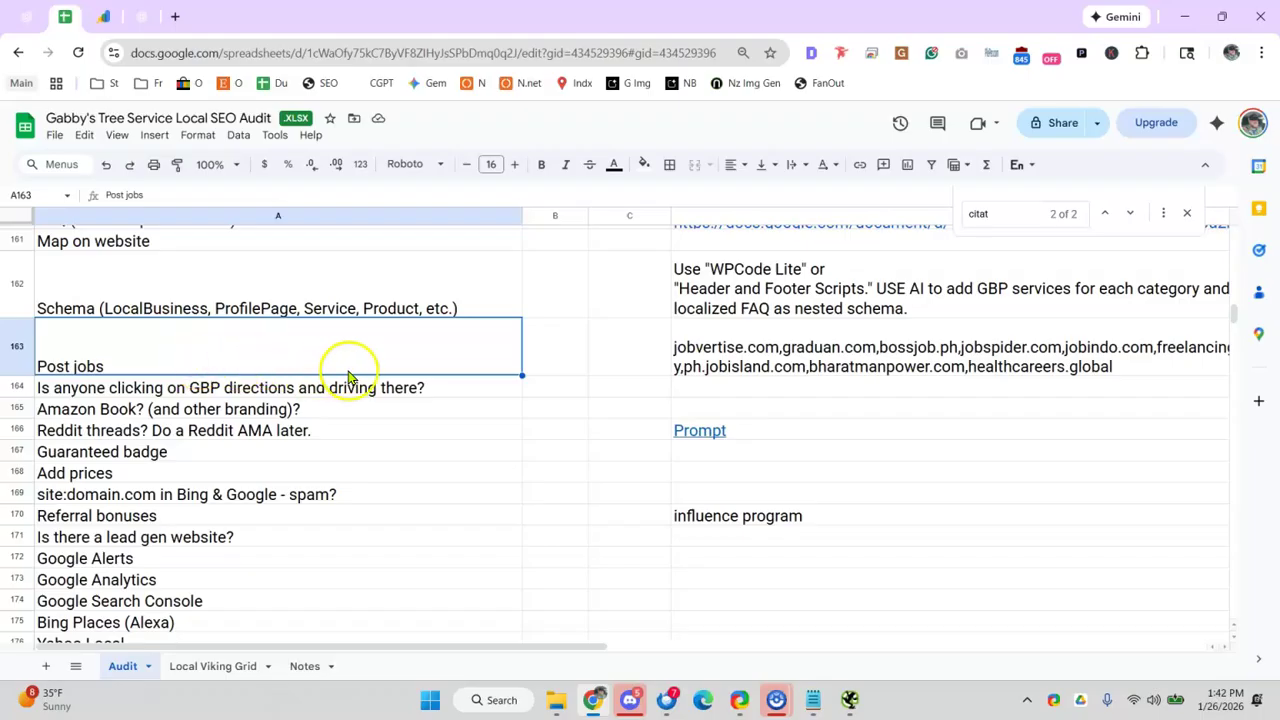
{"action": "left_click", "coordinate": [712, 362]}
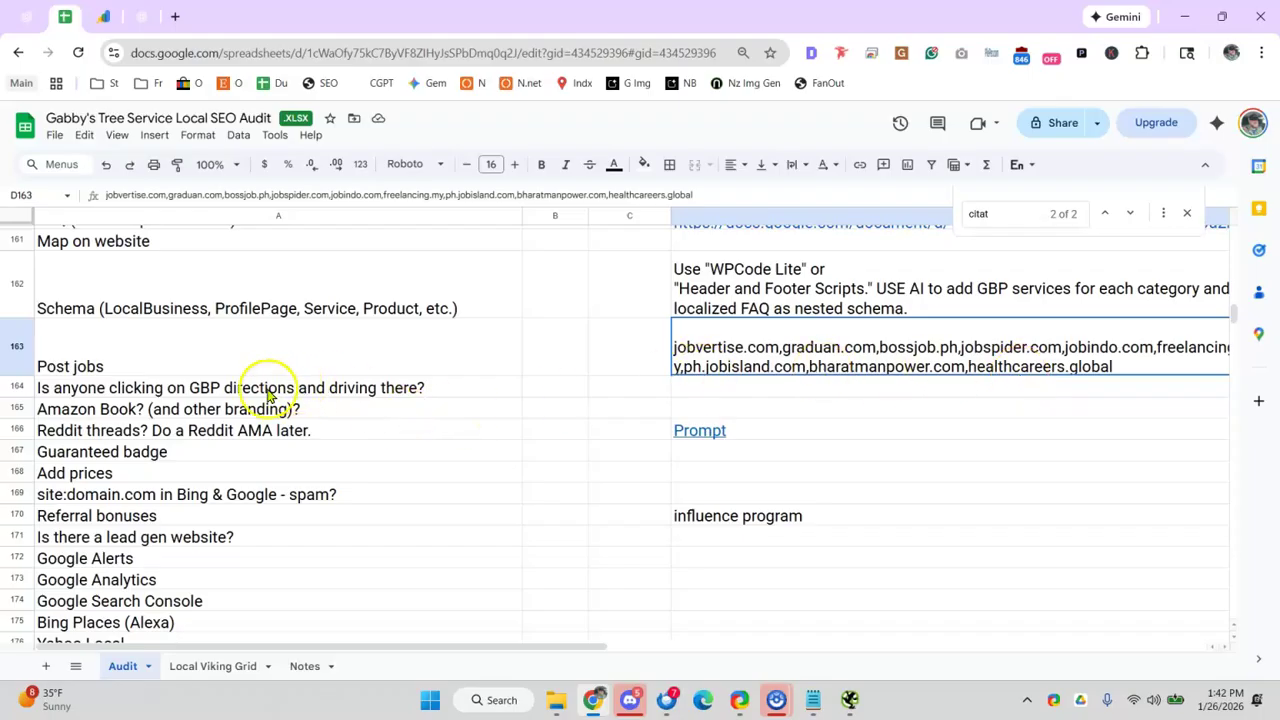
{"action": "left_click", "coordinate": [198, 397]}
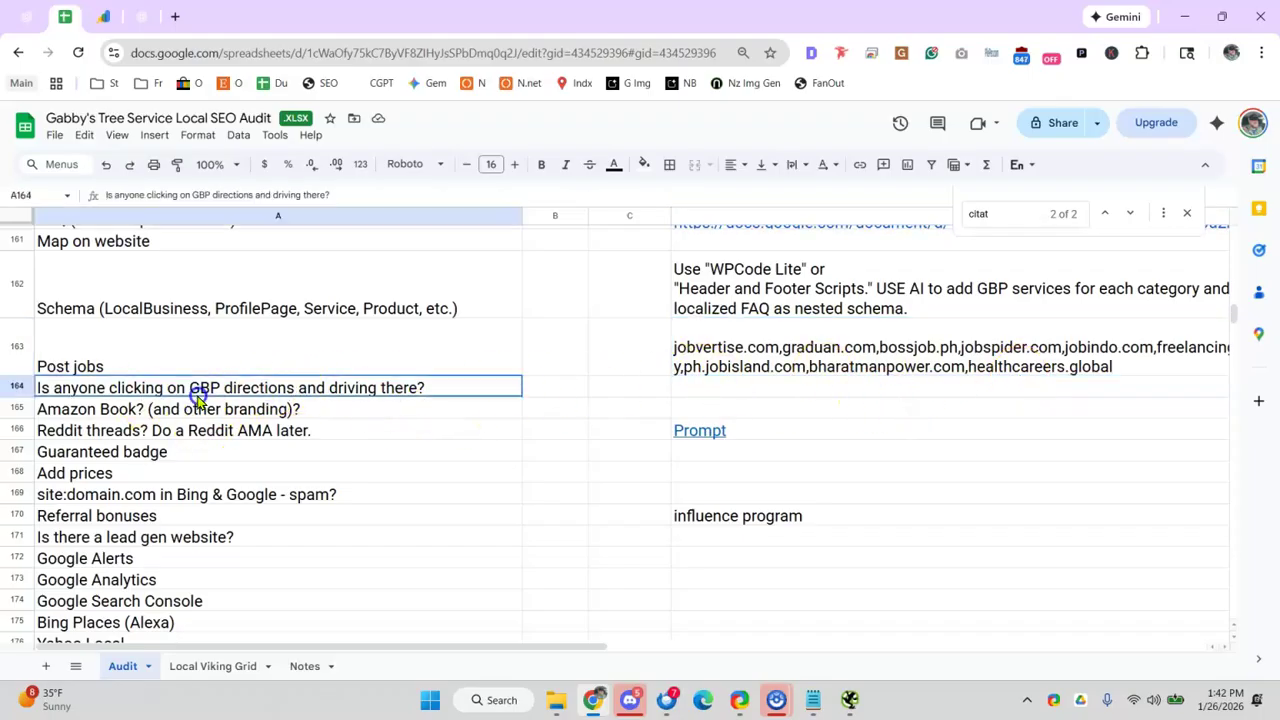
{"action": "left_click", "coordinate": [242, 452]}
{"action": "left_click", "coordinate": [277, 388]}
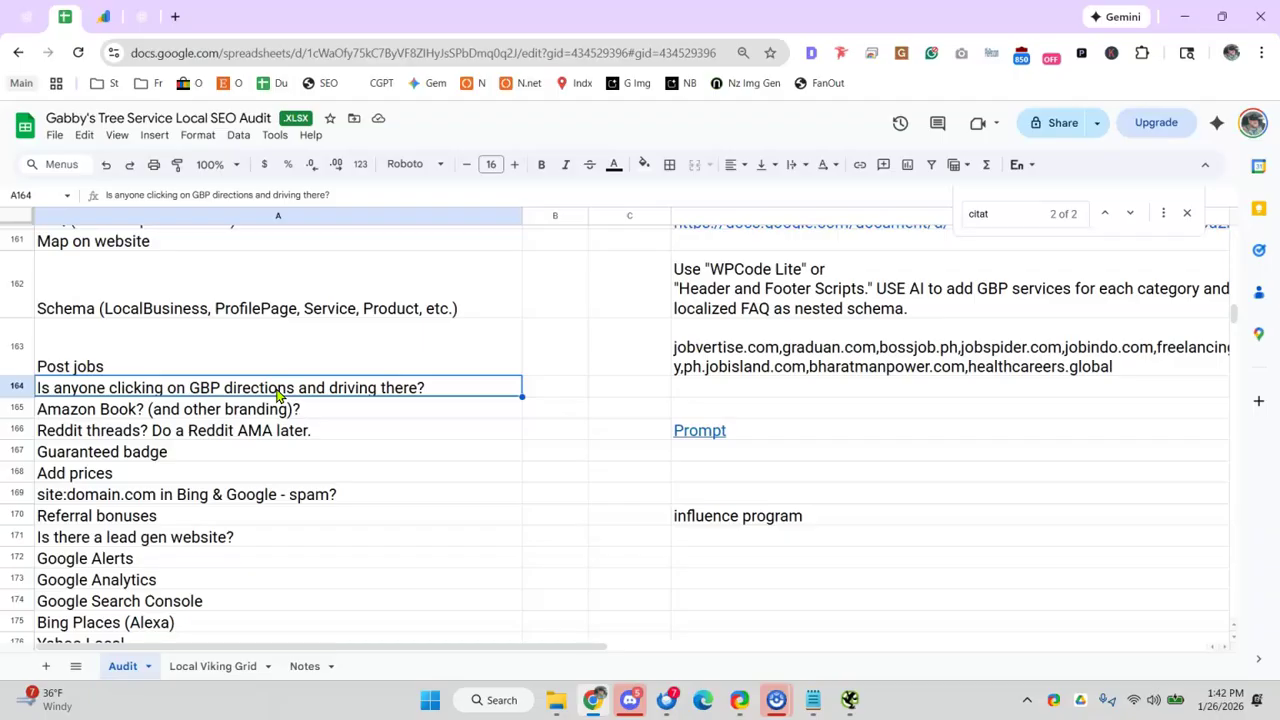
- Open a blank browser page, dismiss its popup, and close it to return to the audit
{"action": "left_click", "coordinate": [175, 16]}
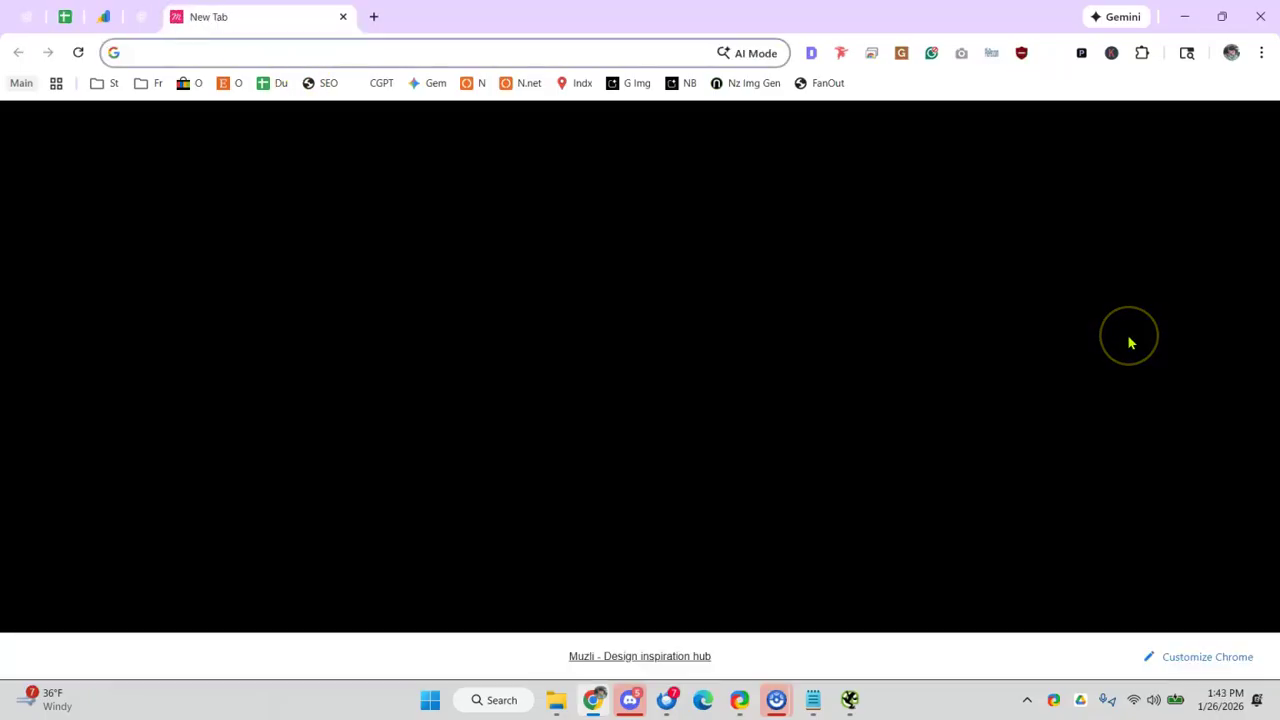
{"action": "left_click", "coordinate": [1129, 339]}
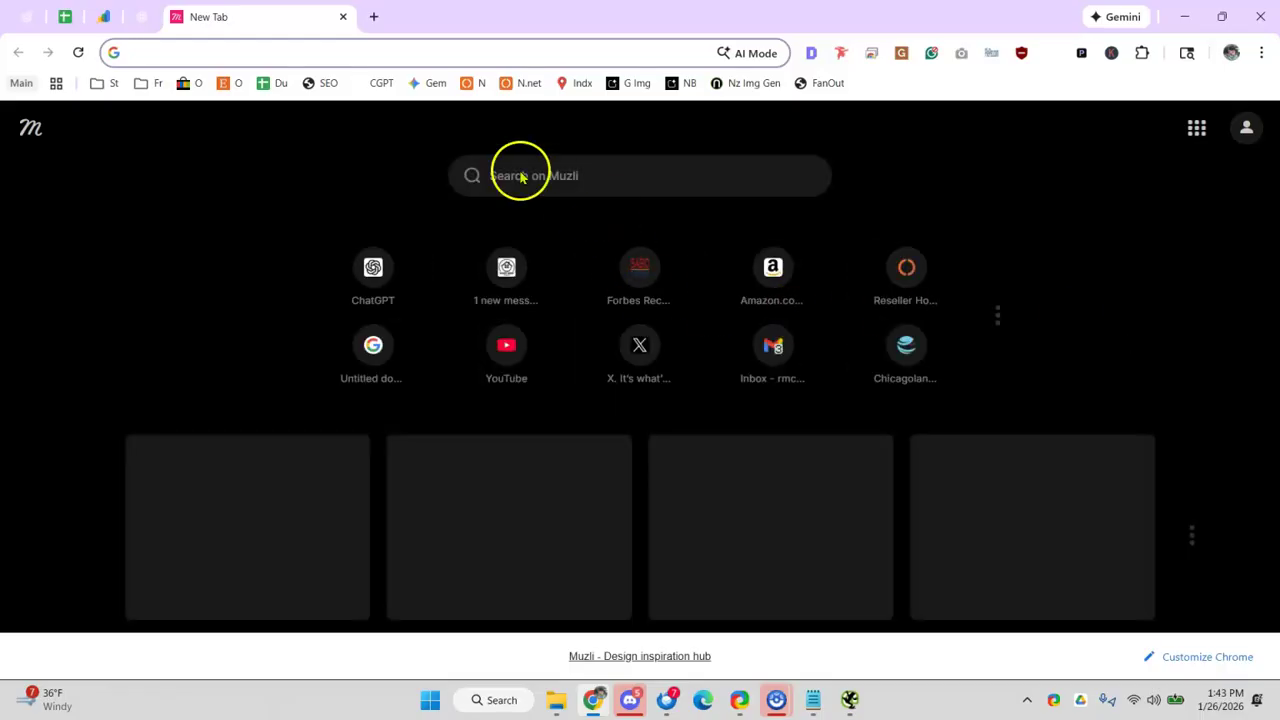
{"action": "left_click", "coordinate": [343, 17]}
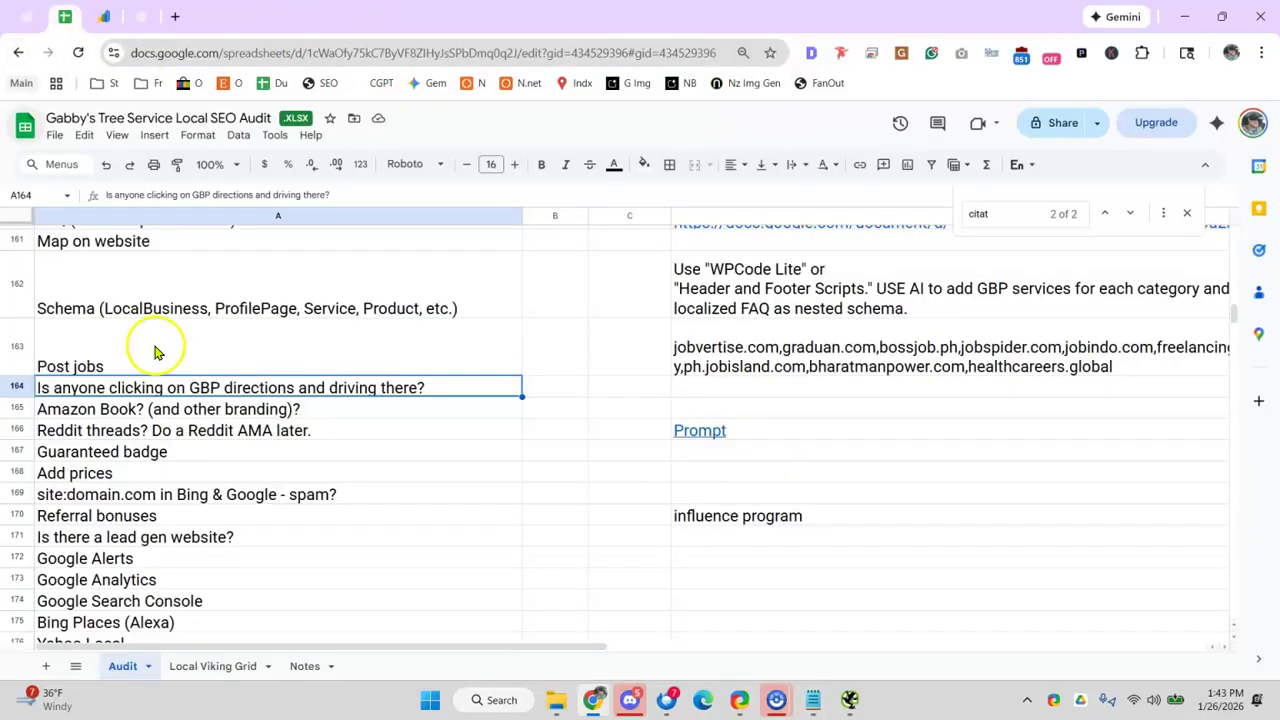
- Review the Amazon Book branding, Reddit threads (with its Prompt link), Guaranteed badge and Add prices items
{"action": "left_click", "coordinate": [237, 425]}
{"action": "left_click", "coordinate": [266, 413]}
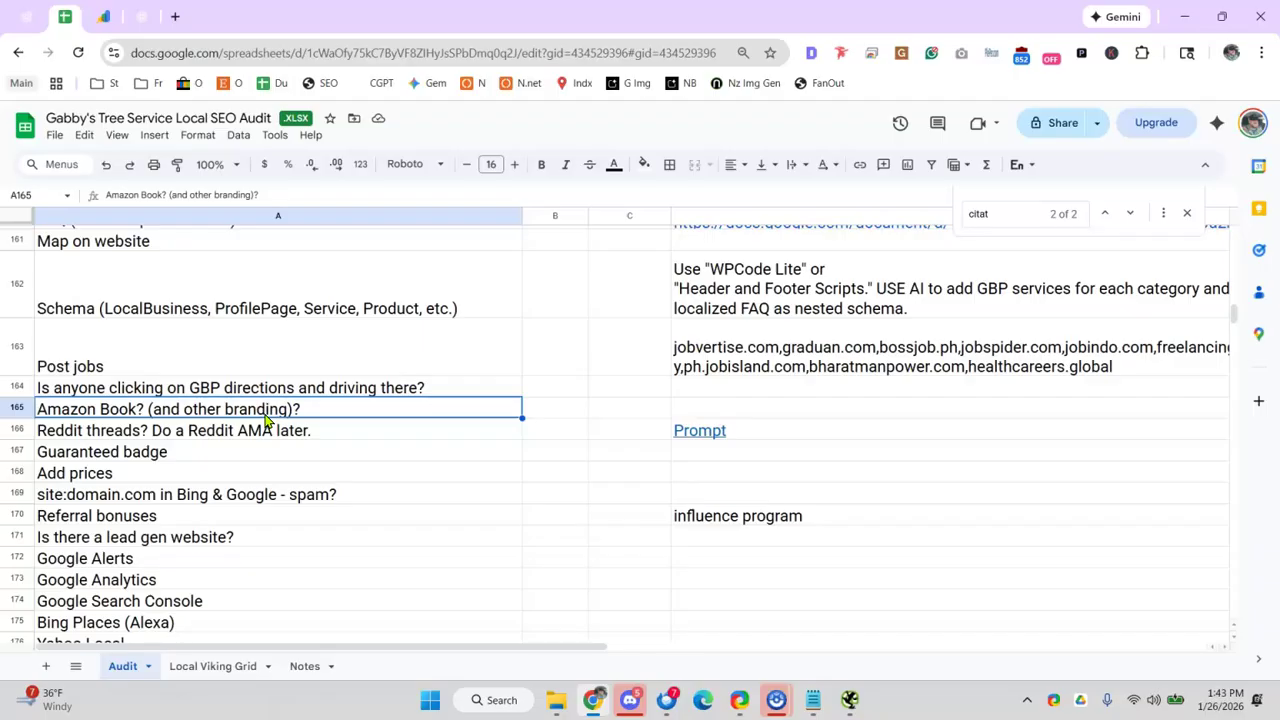
{"action": "left_click", "coordinate": [246, 432]}
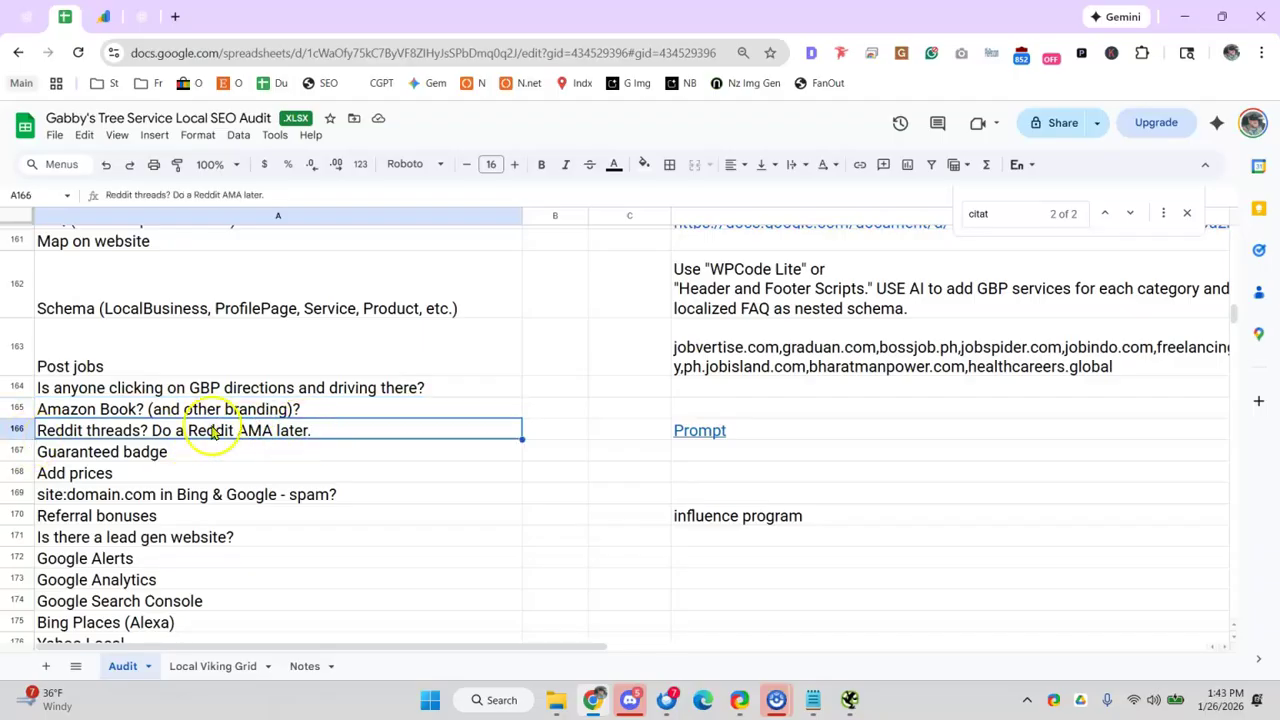
{"action": "left_click", "coordinate": [748, 430]}
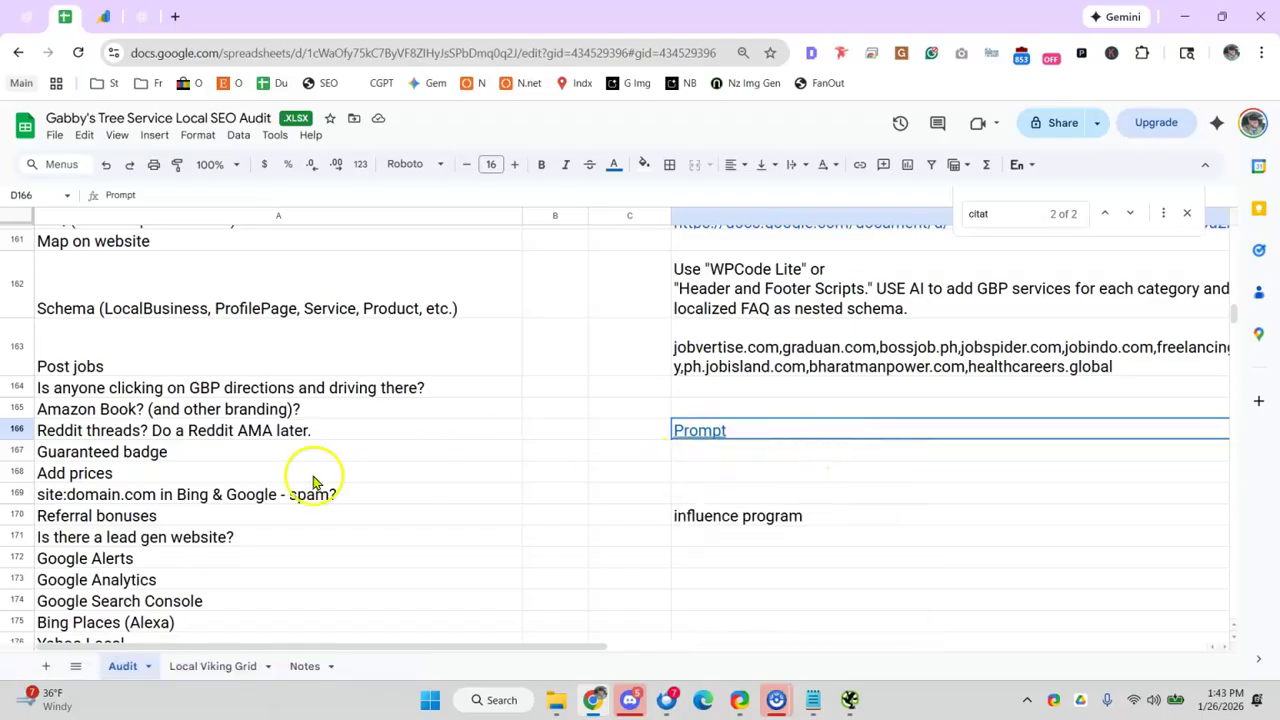
{"action": "left_click", "coordinate": [255, 470]}
{"action": "left_click", "coordinate": [143, 455]}
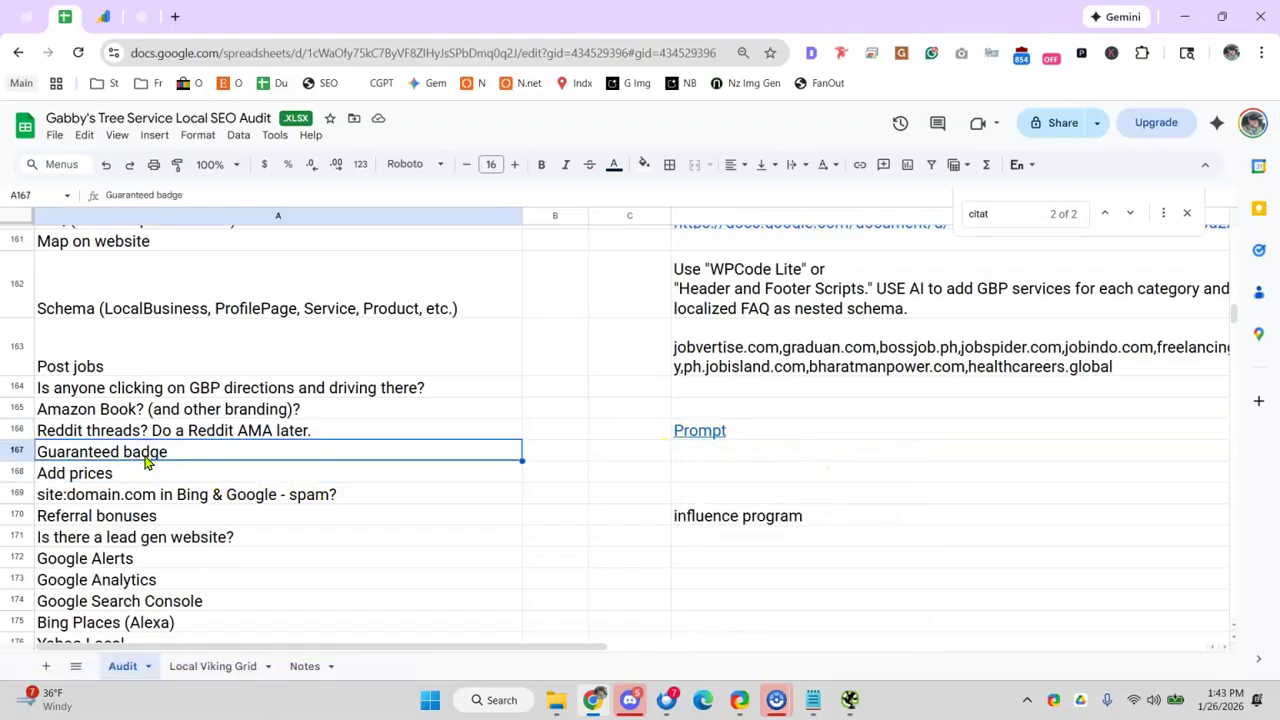
{"action": "left_click", "coordinate": [206, 478]}
- Review the site:domain.com spam check and Referral bonuses checklist items
{"action": "scroll", "coordinate": [300, 510], "scroll_direction": "down", "scroll_amount": 1}
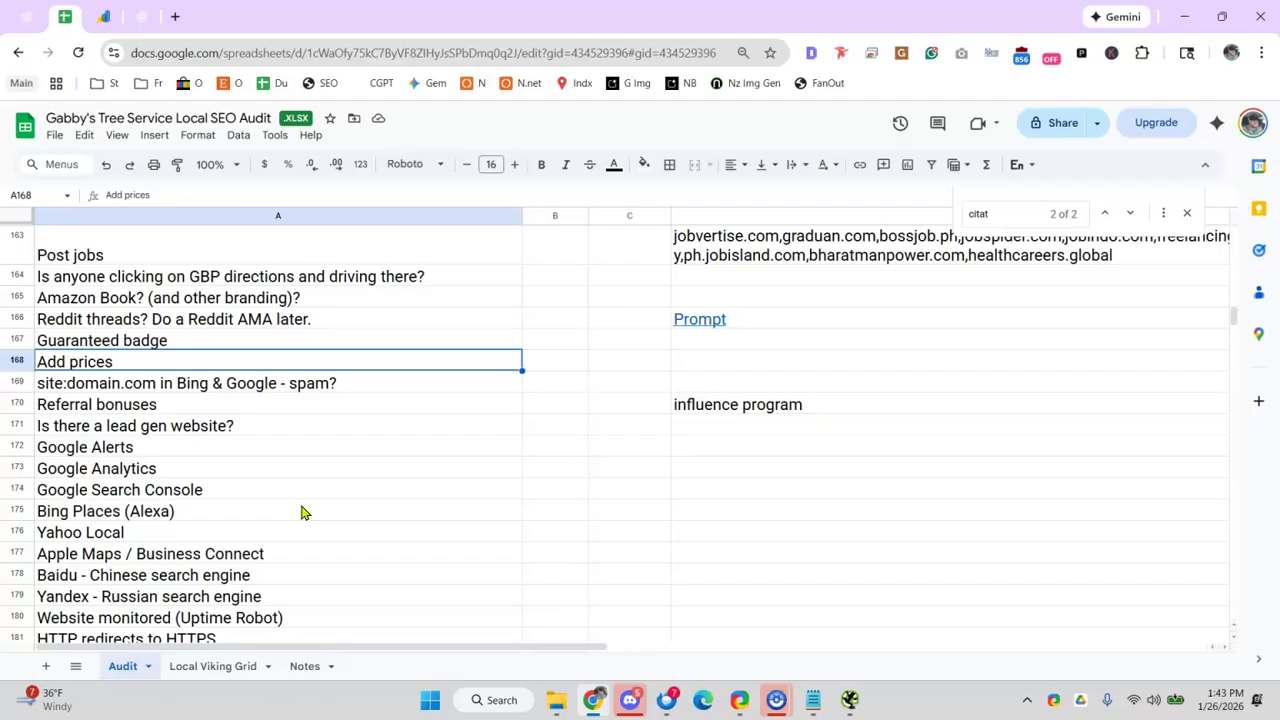
{"action": "left_click", "coordinate": [245, 400]}
{"action": "left_click", "coordinate": [115, 390]}
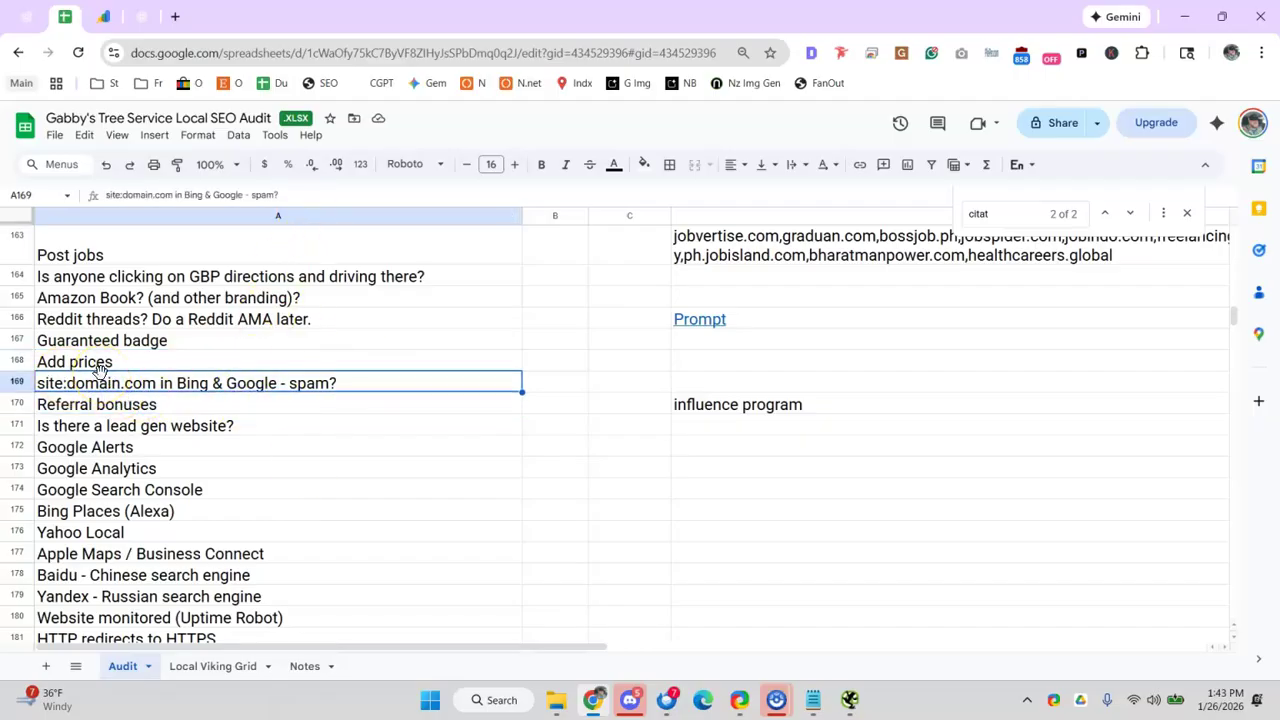
{"action": "left_click", "coordinate": [277, 381]}
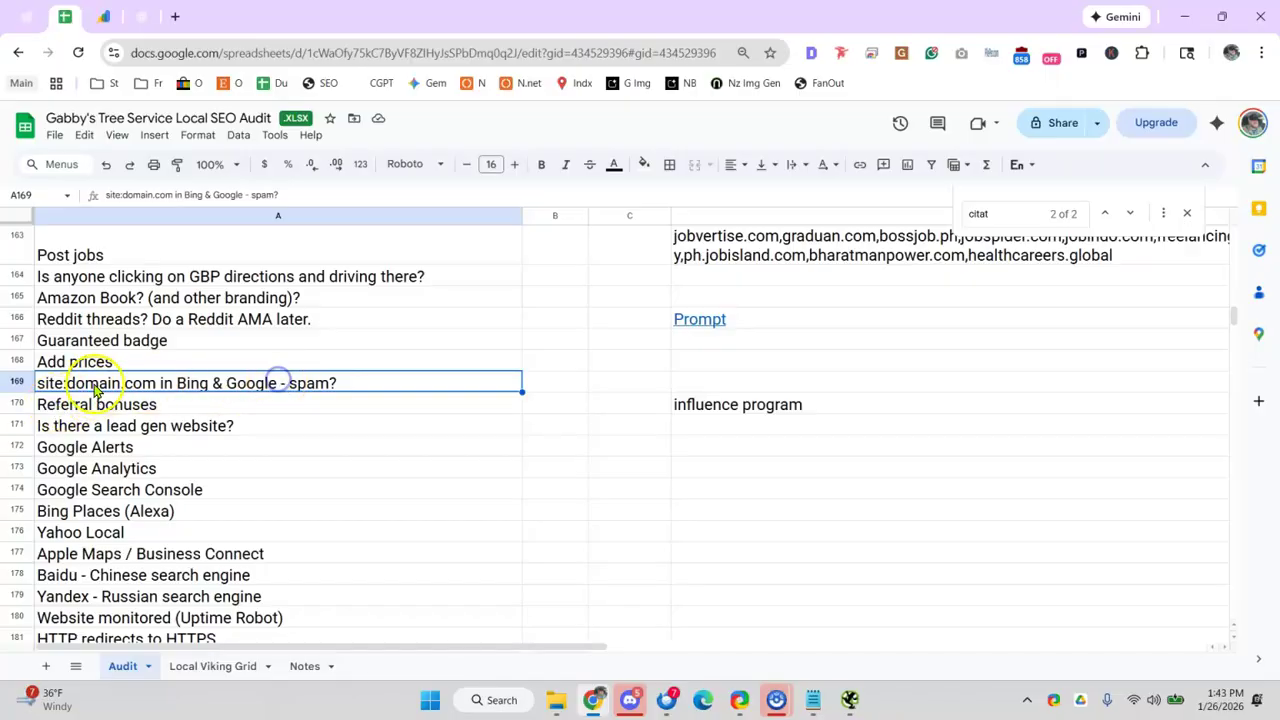
{"action": "left_click", "coordinate": [258, 385]}
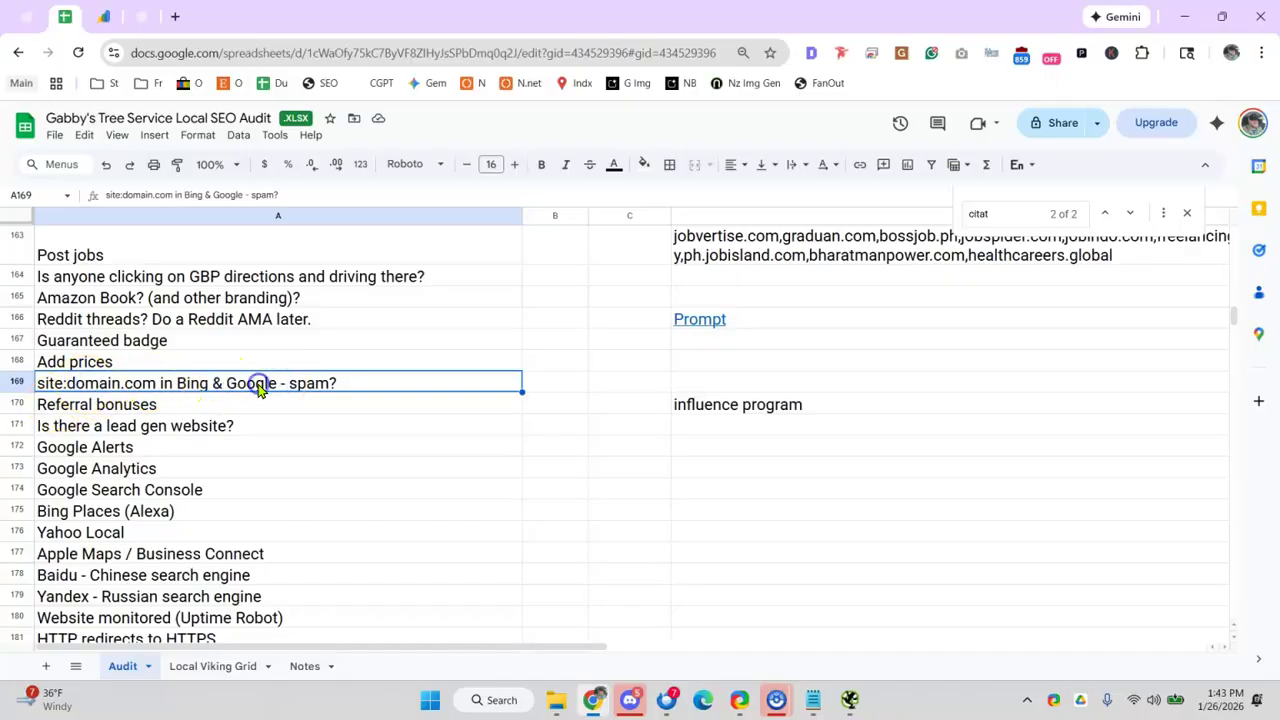
{"action": "left_click", "coordinate": [145, 402]}
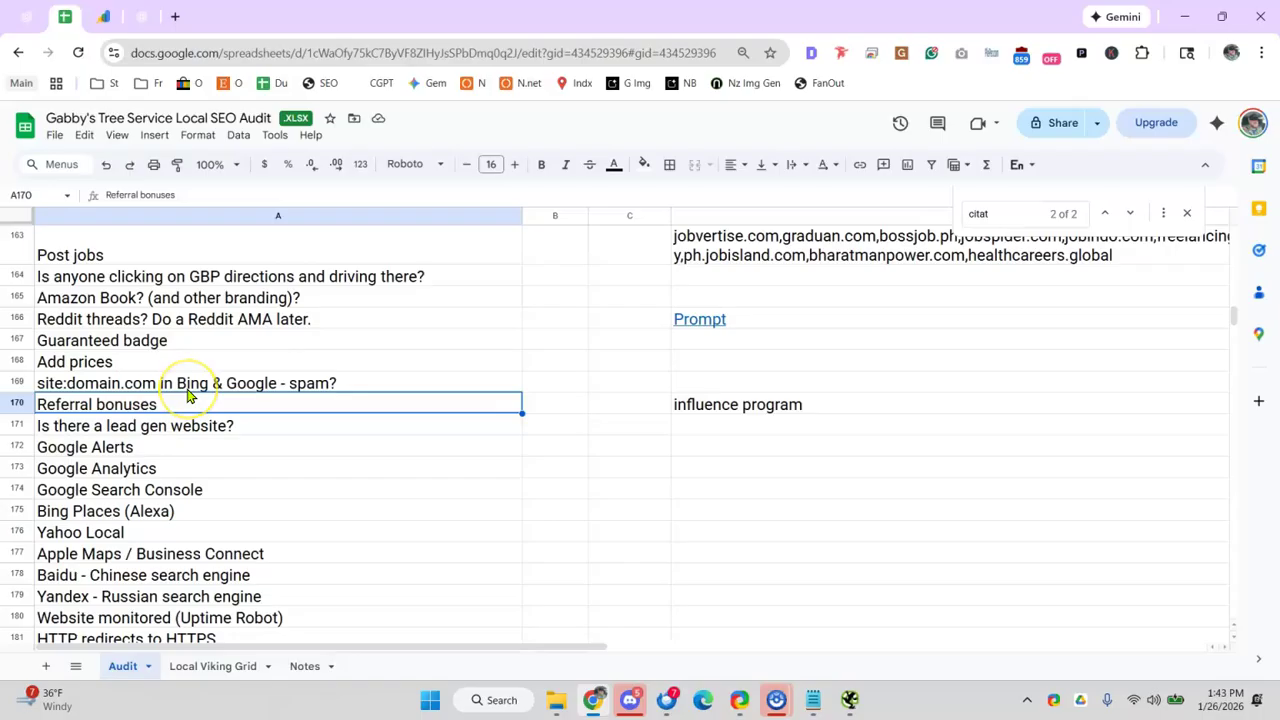
{"action": "scroll", "coordinate": [193, 393], "scroll_direction": "down", "scroll_amount": 7}
{"action": "scroll", "coordinate": [191, 391], "scroll_direction": "up", "scroll_amount": 6}
- Review the lead gen website, Google Alerts, Google Analytics, Bing Places, Yahoo Local and Apple Maps items
{"action": "left_click", "coordinate": [148, 316]}
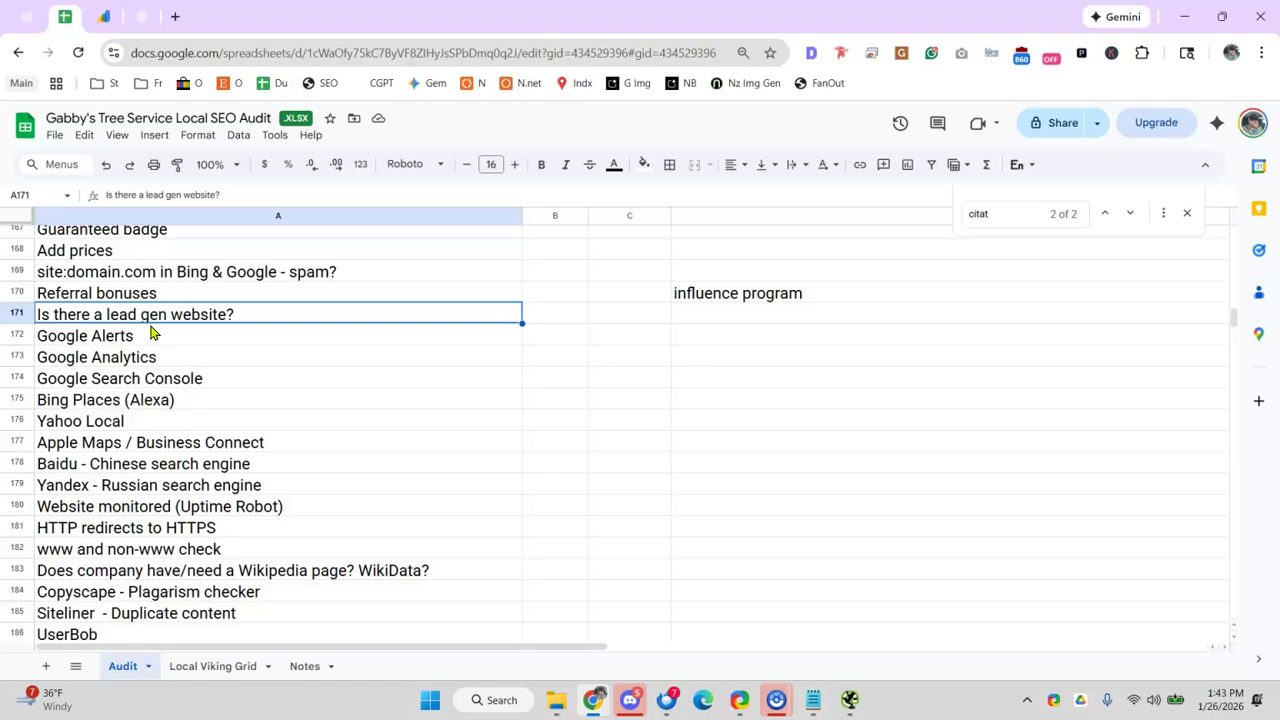
{"action": "left_click", "coordinate": [150, 336]}
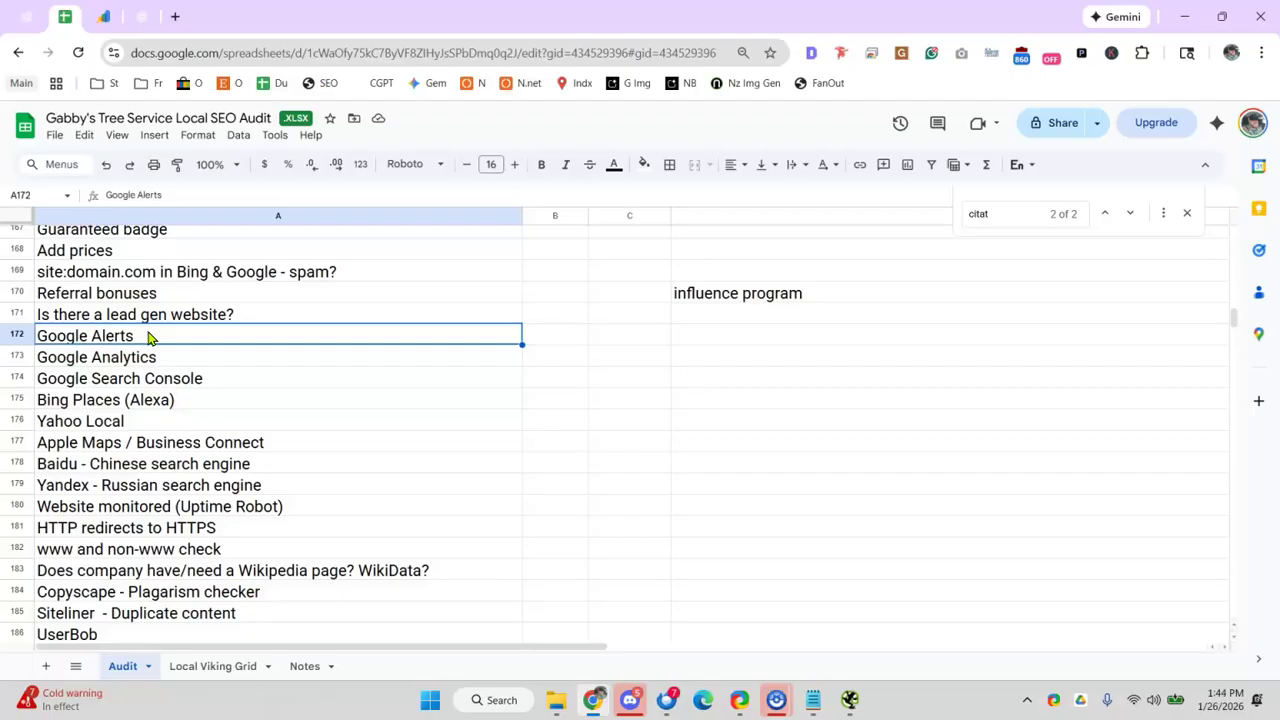
{"action": "left_click", "coordinate": [96, 358]}
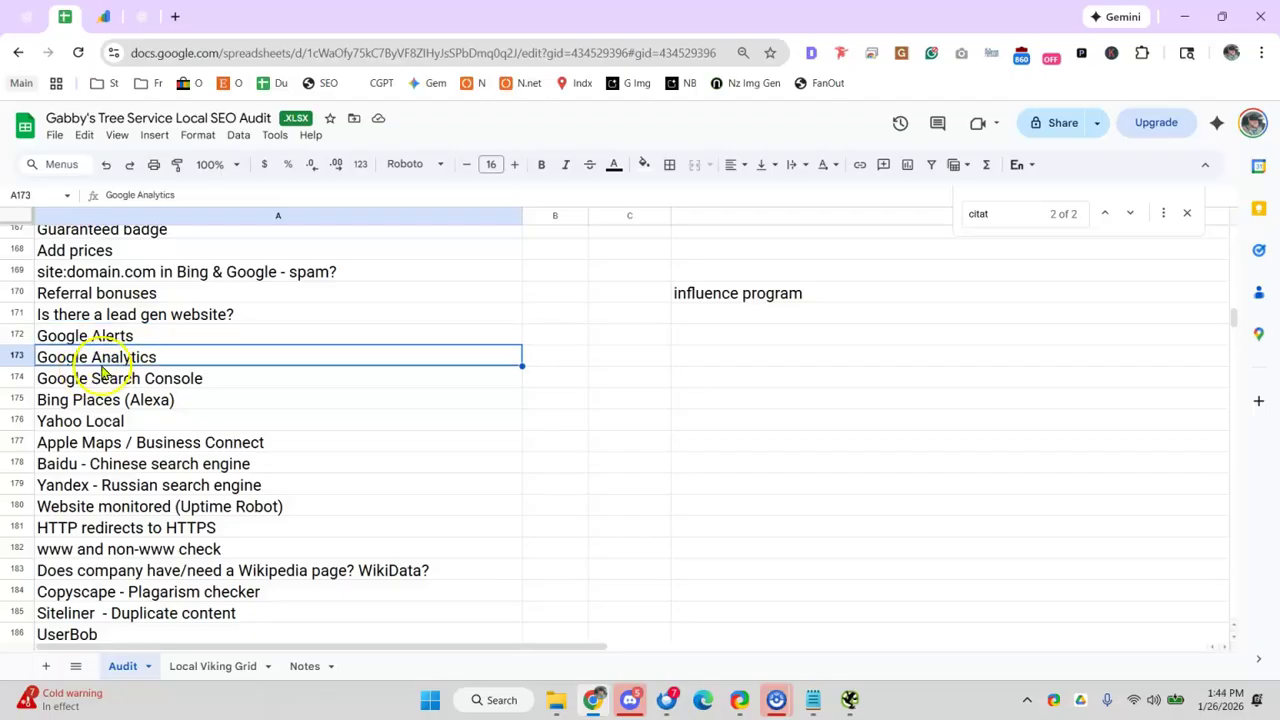
{"action": "left_click", "coordinate": [106, 398]}
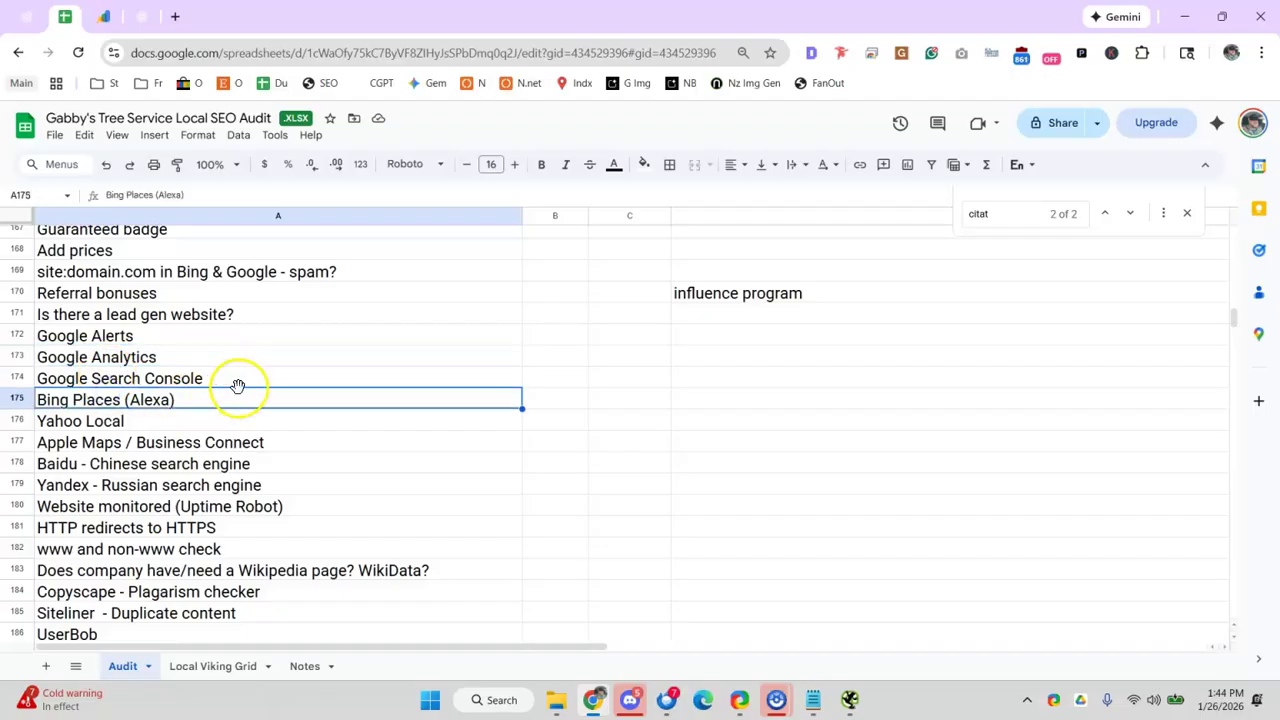
{"action": "left_click", "coordinate": [122, 422]}
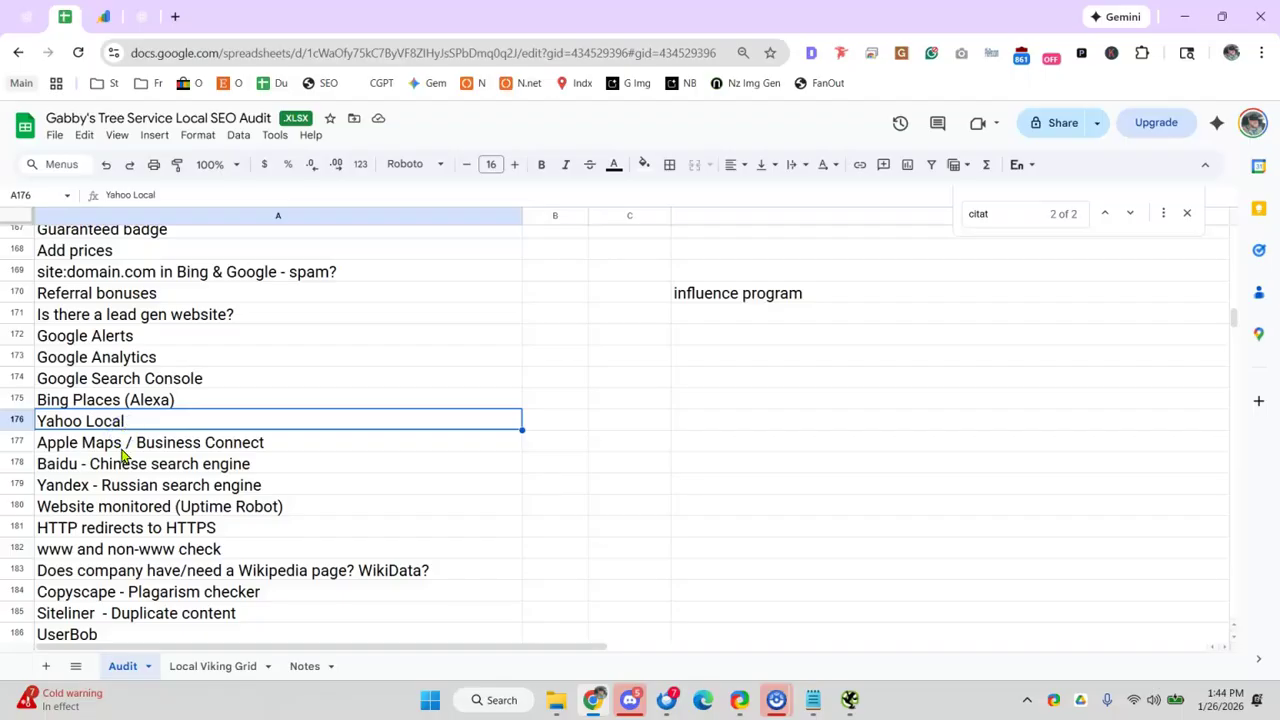
{"action": "left_click", "coordinate": [121, 449]}
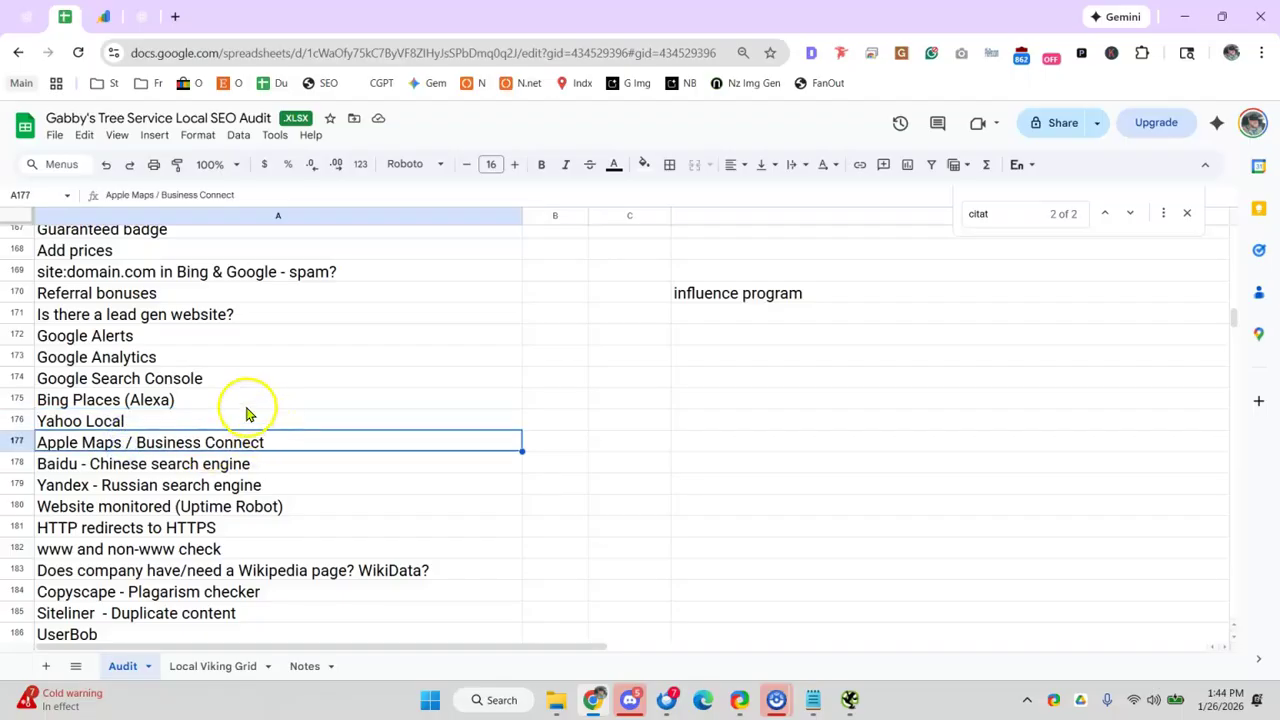
- Check the ChatGPT backlink research, then review the Baidu, Uptime Robot, Yandex and HTTPS redirect items
{"action": "left_click", "coordinate": [140, 18]}
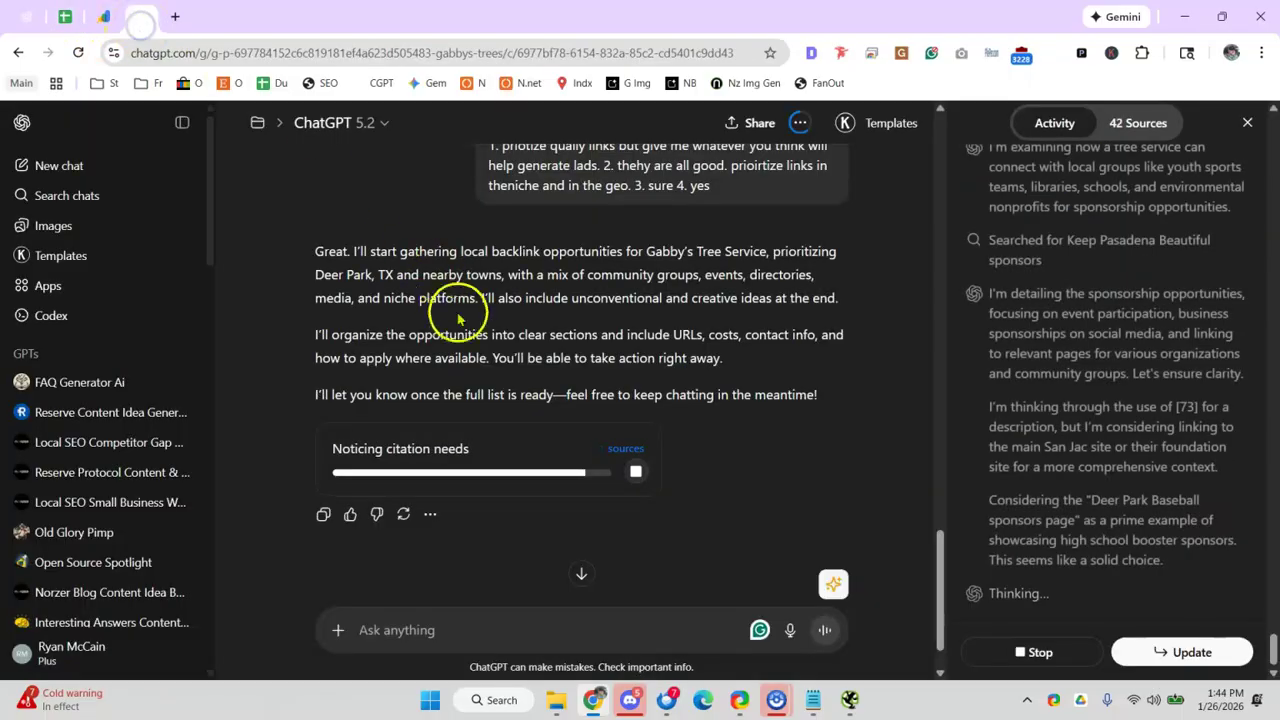
{"action": "left_click", "coordinate": [65, 17]}
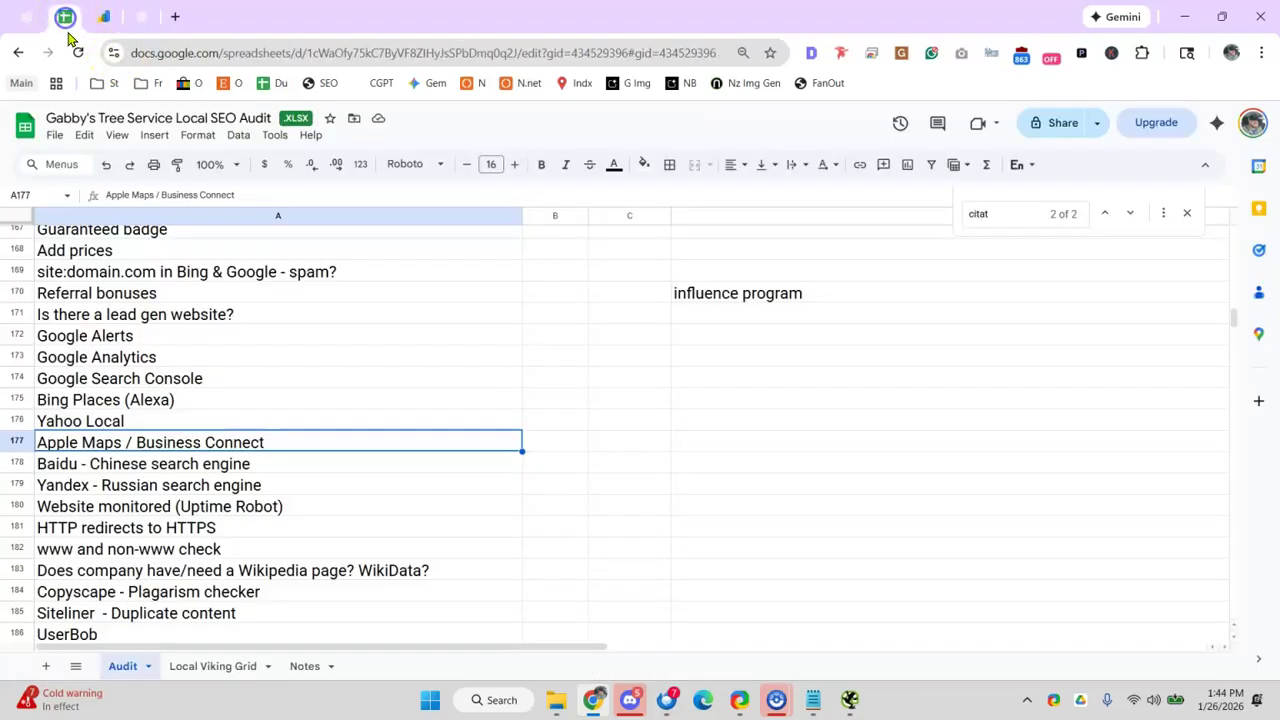
{"action": "left_click_drag", "start_coordinate": [171, 466], "coordinate": [210, 512]}
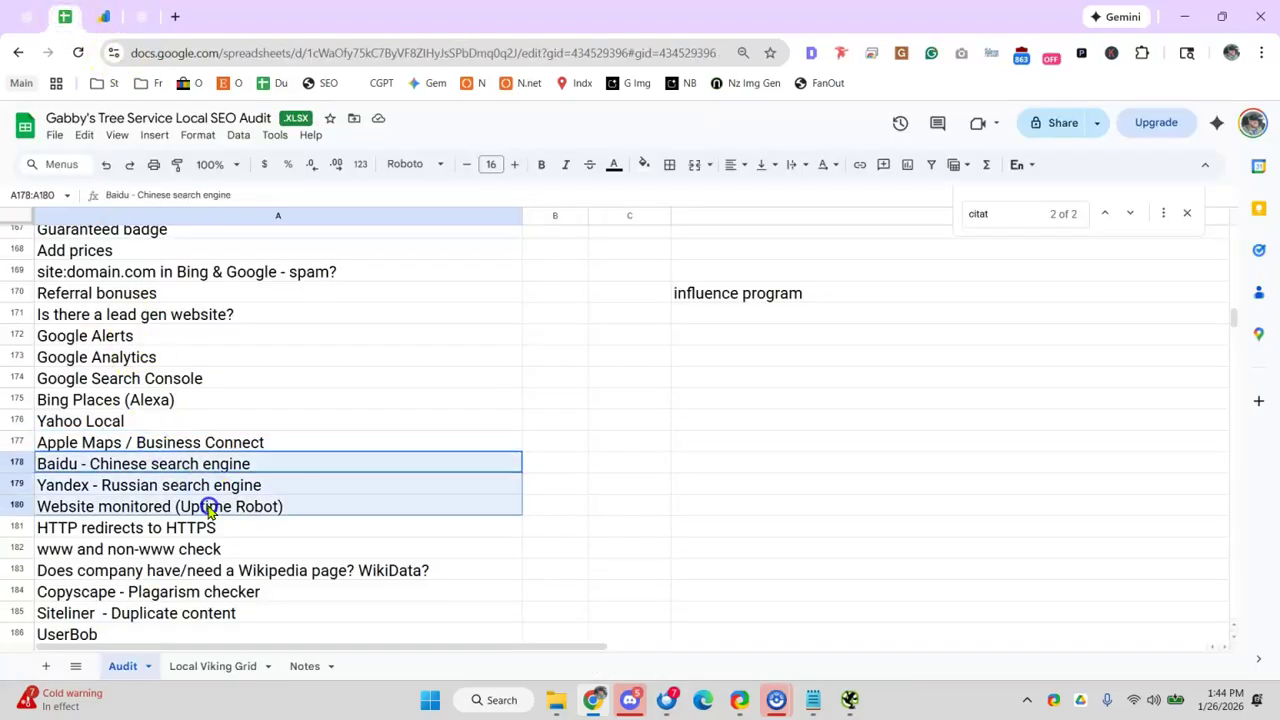
{"action": "left_click", "coordinate": [232, 468]}
{"action": "scroll", "coordinate": [290, 425], "scroll_direction": "down", "scroll_amount": 1}
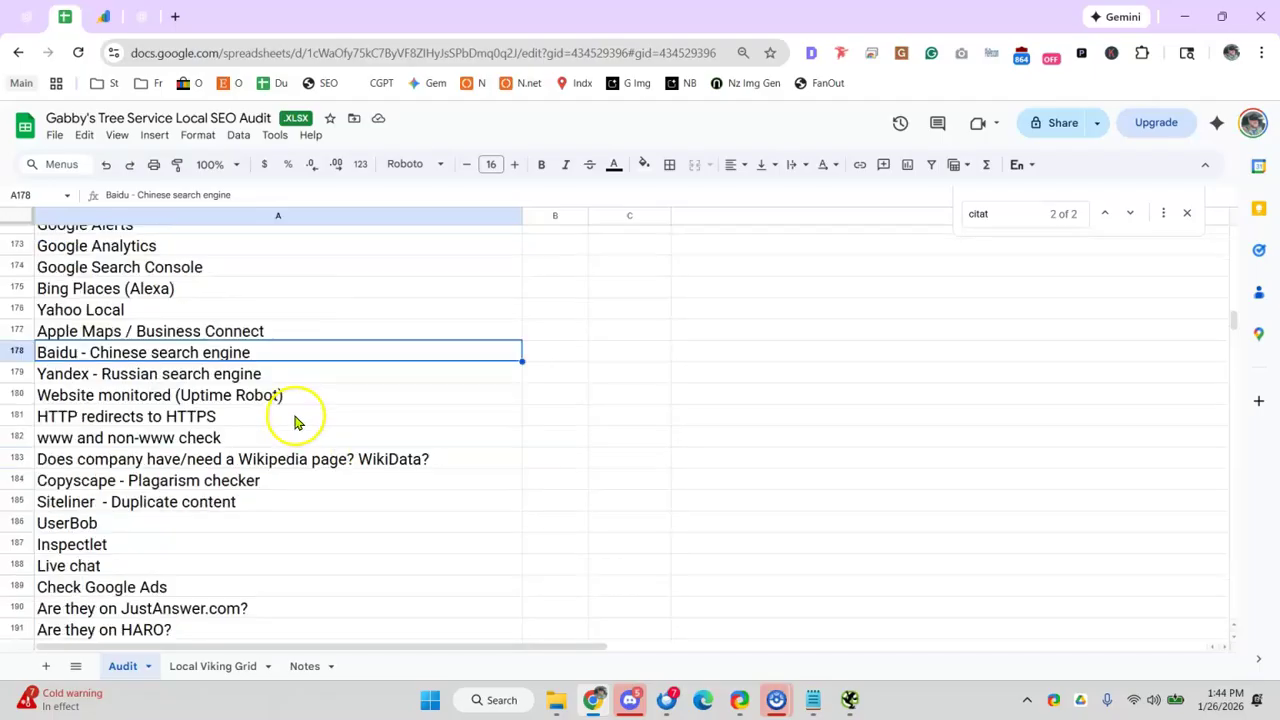
{"action": "left_click", "coordinate": [68, 395]}
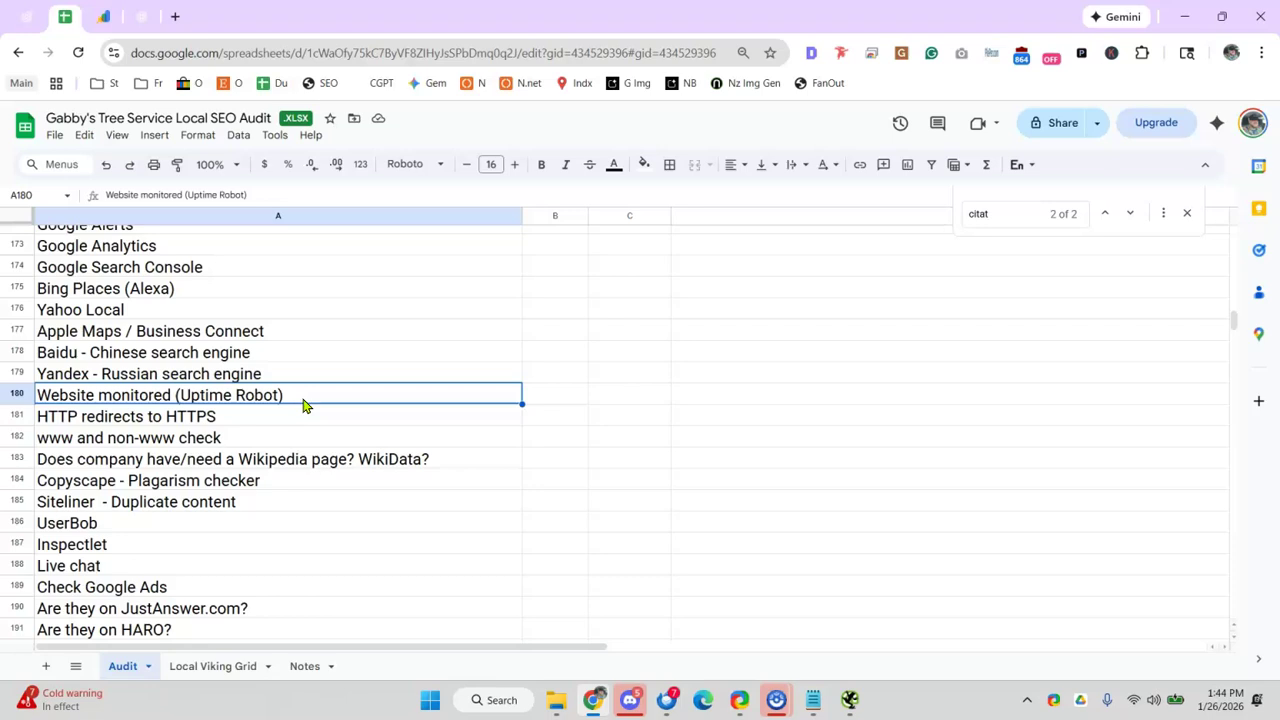
{"action": "left_click", "coordinate": [338, 372]}
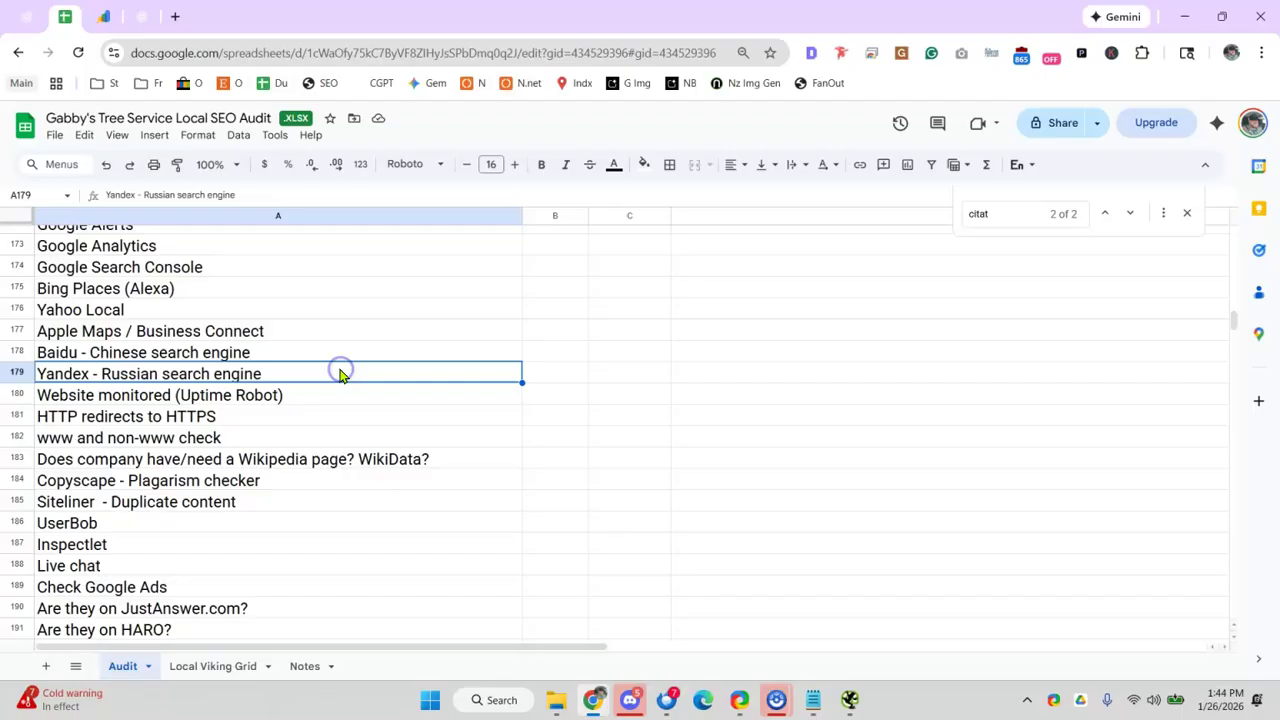
{"action": "left_click", "coordinate": [100, 423]}
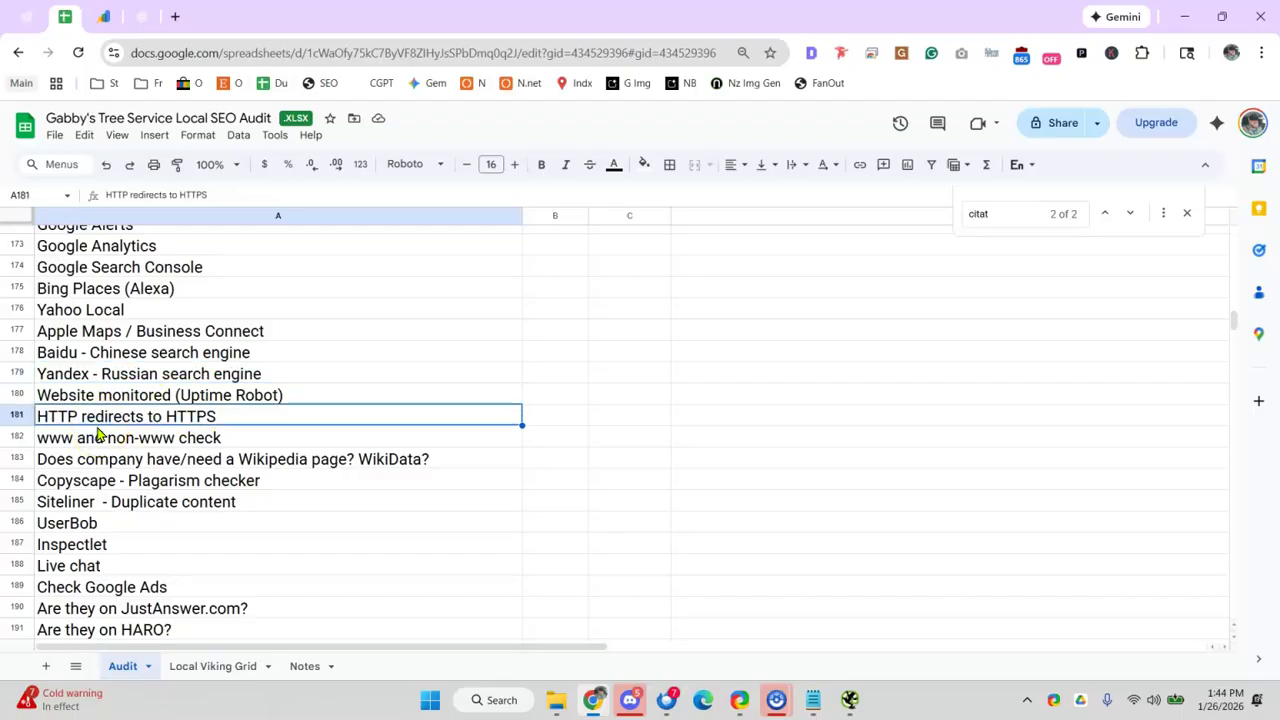
- Review the www/non-www check, Copyscape plagiarism checker and Siteliner duplicate content items
{"action": "scroll", "coordinate": [291, 400], "scroll_direction": "down", "scroll_amount": 2}
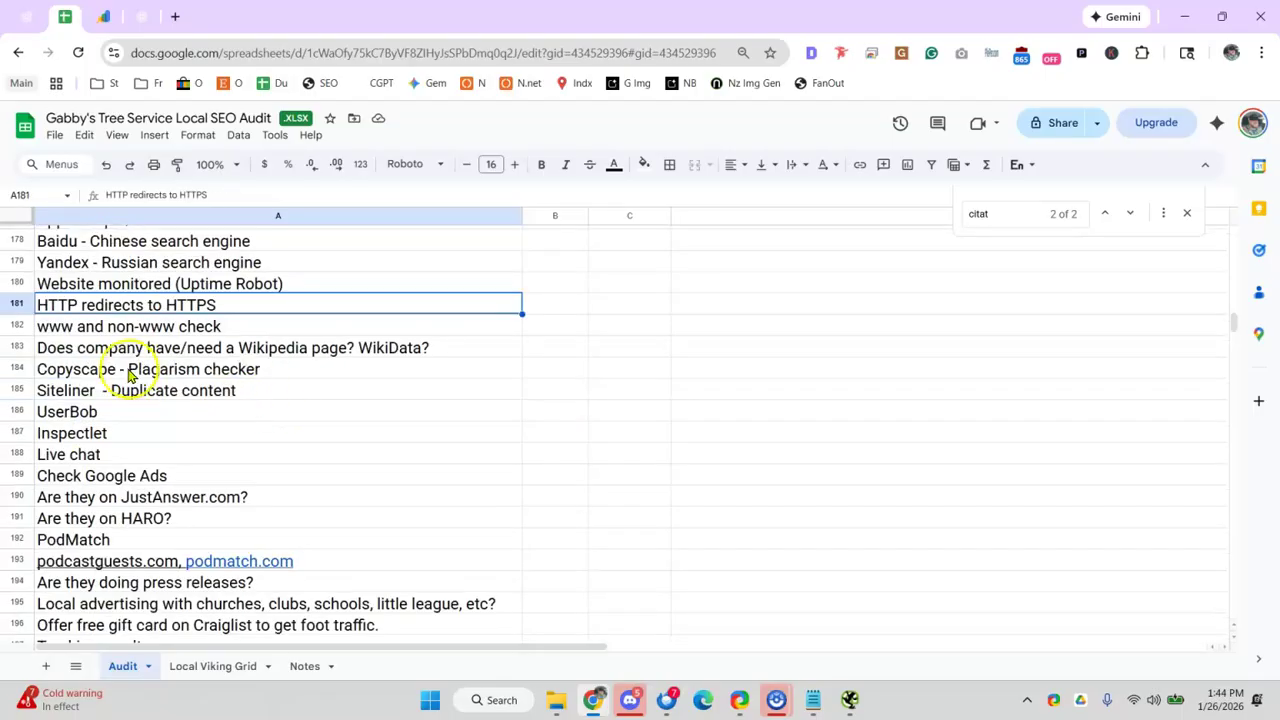
{"action": "left_click", "coordinate": [88, 328]}
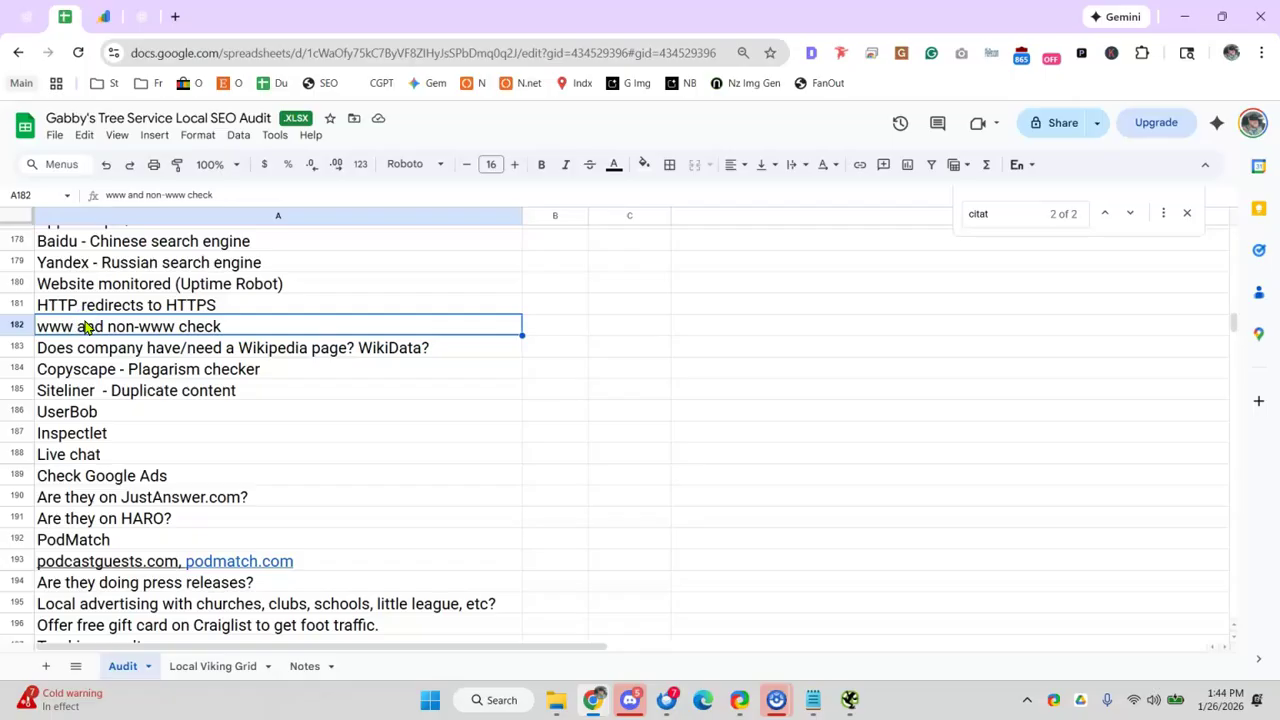
{"action": "scroll", "coordinate": [245, 340], "scroll_direction": "down", "scroll_amount": 2}
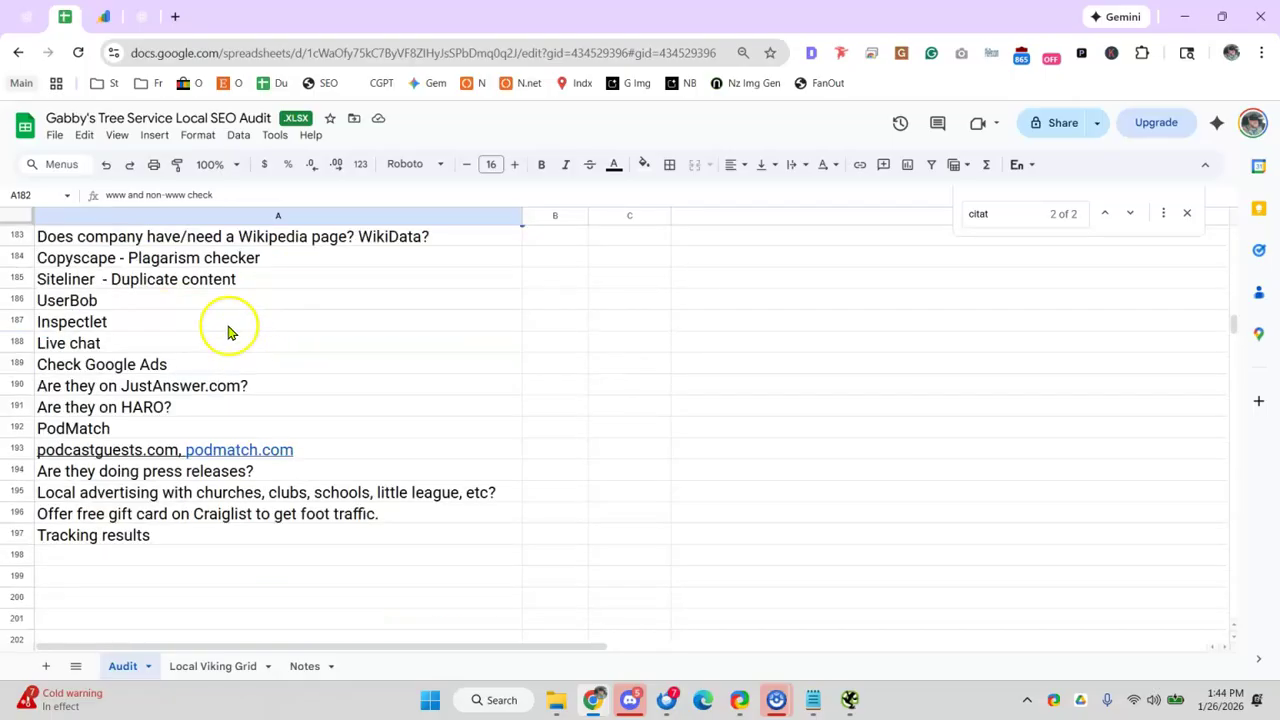
{"action": "scroll", "coordinate": [229, 329], "scroll_direction": "up", "scroll_amount": 2}
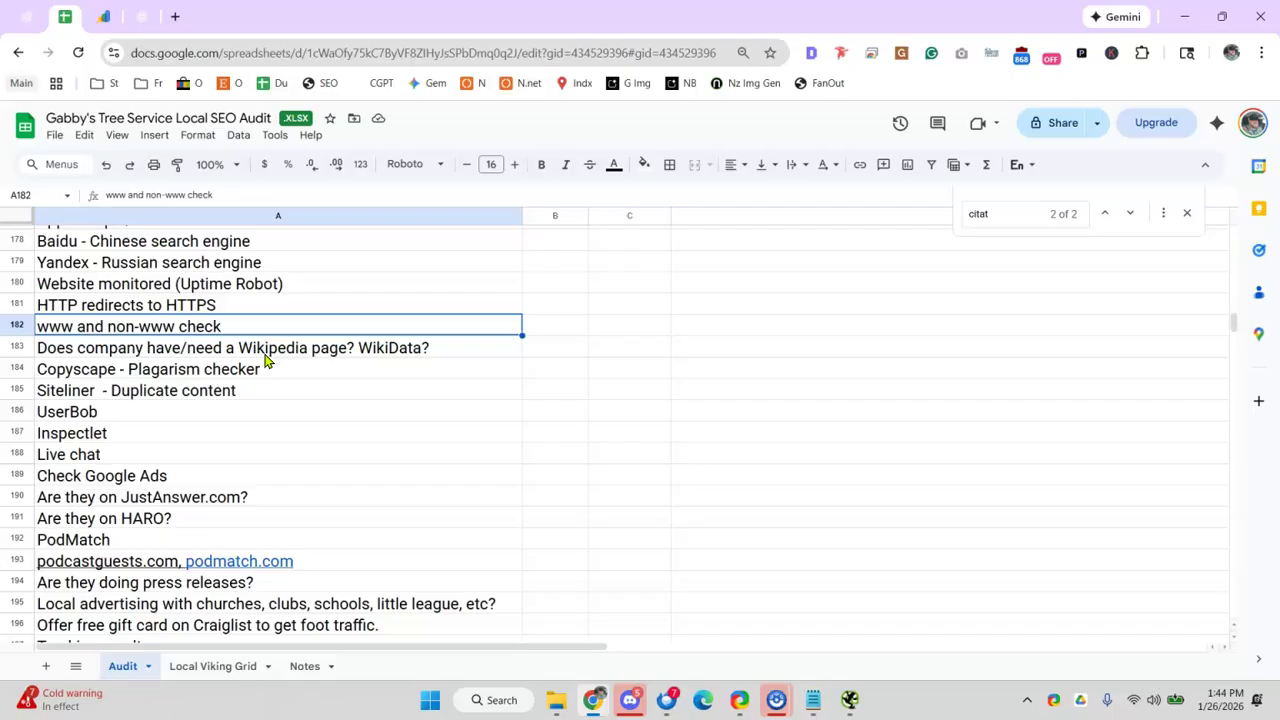
{"action": "left_click", "coordinate": [245, 369]}
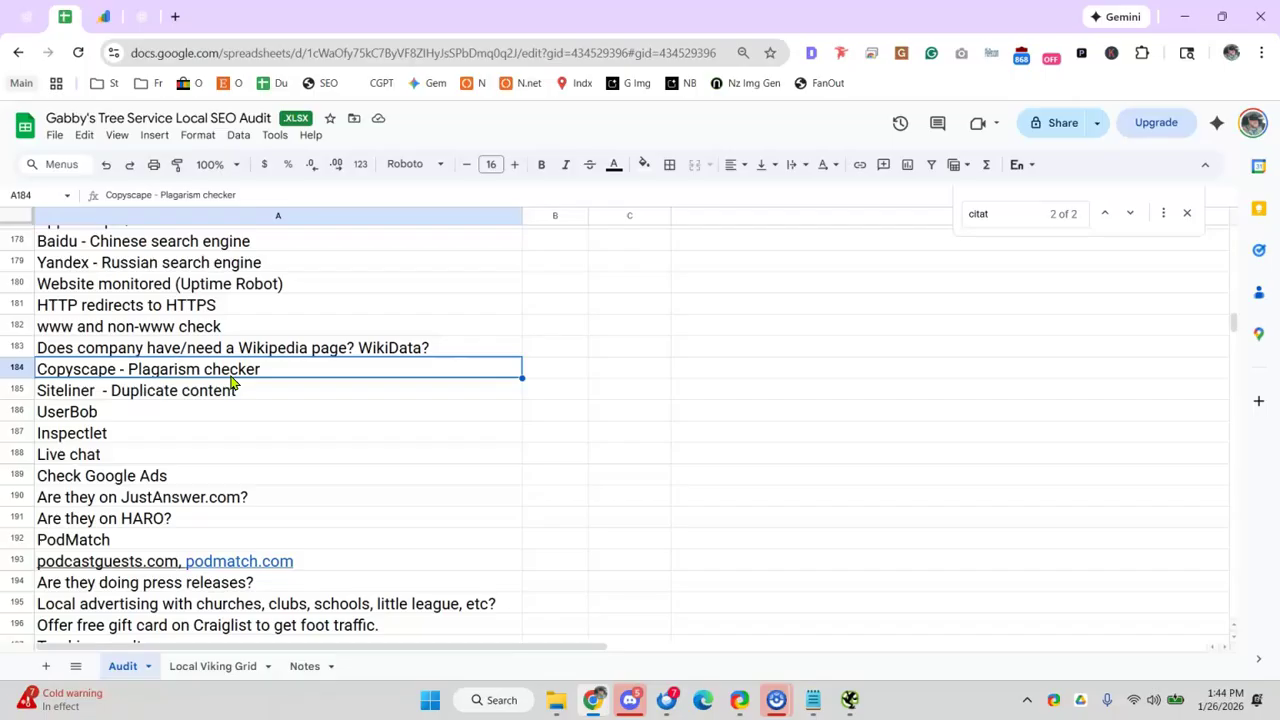
{"action": "left_click", "coordinate": [96, 372]}
{"action": "left_click", "coordinate": [98, 394]}
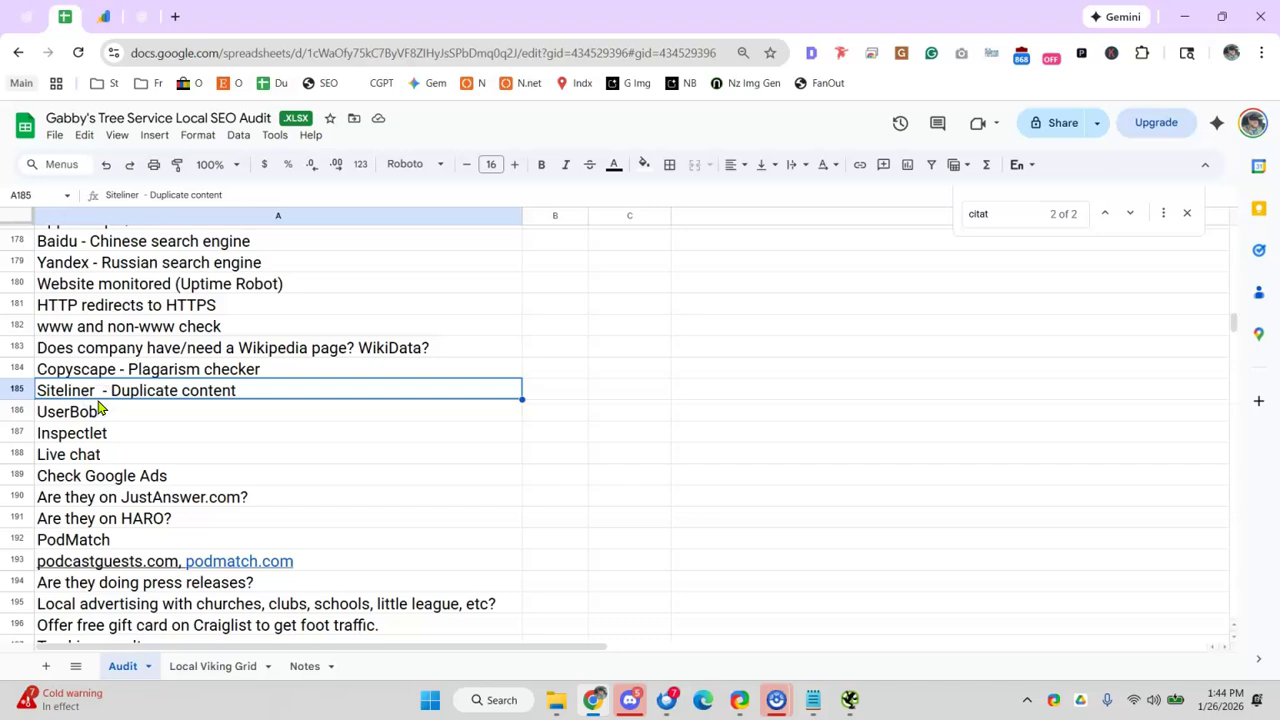
- Review the UserBob, Inspectlet and Live chat items
{"action": "left_click", "coordinate": [214, 414]}
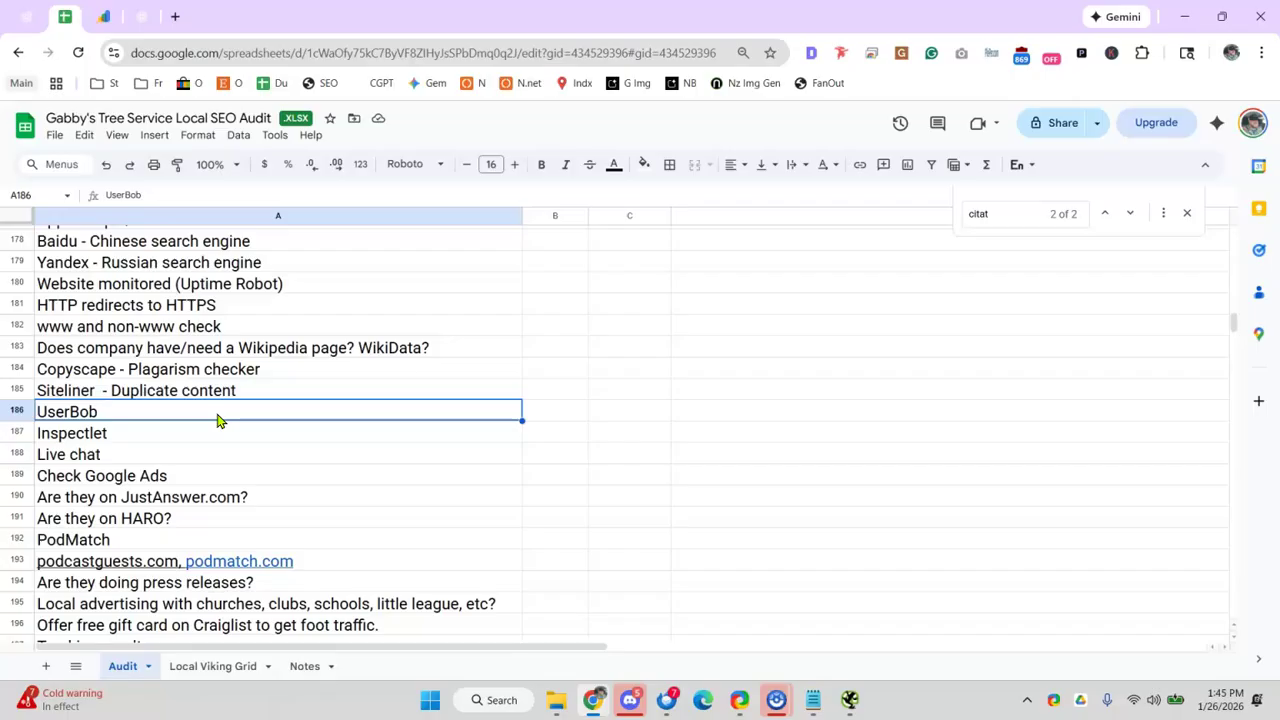
{"action": "left_click", "coordinate": [163, 439]}
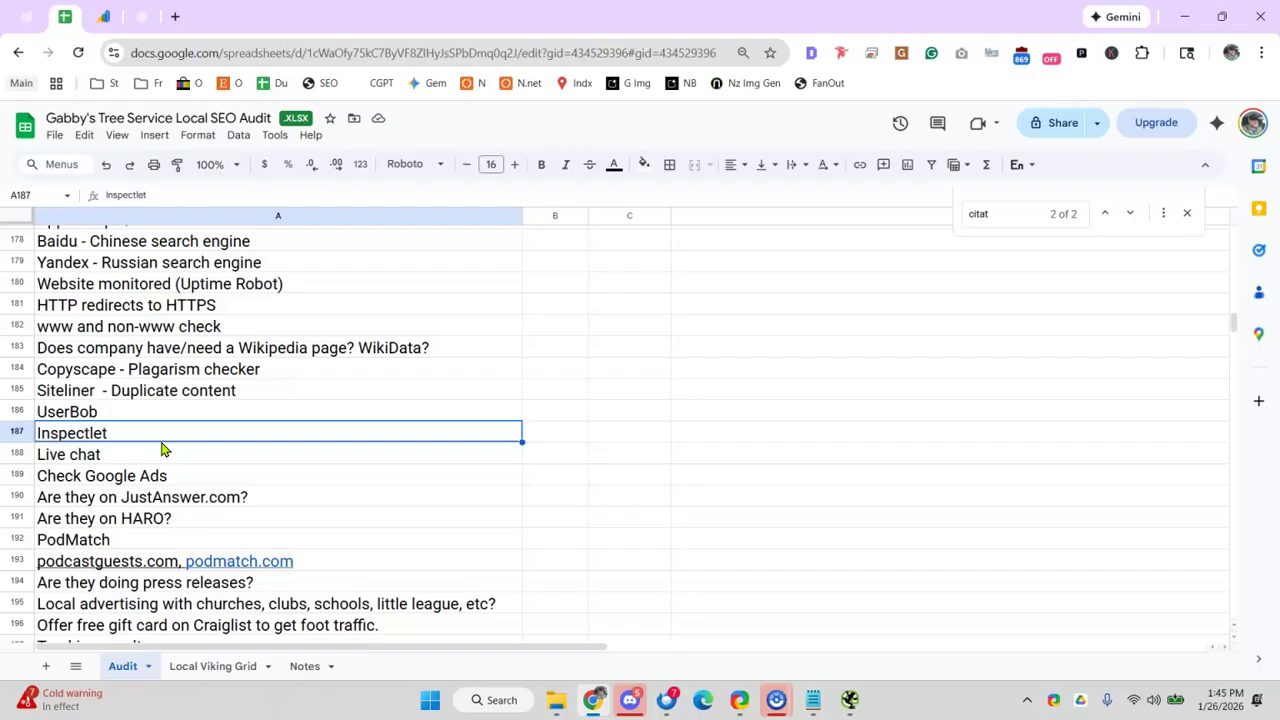
{"action": "left_click", "coordinate": [145, 412]}
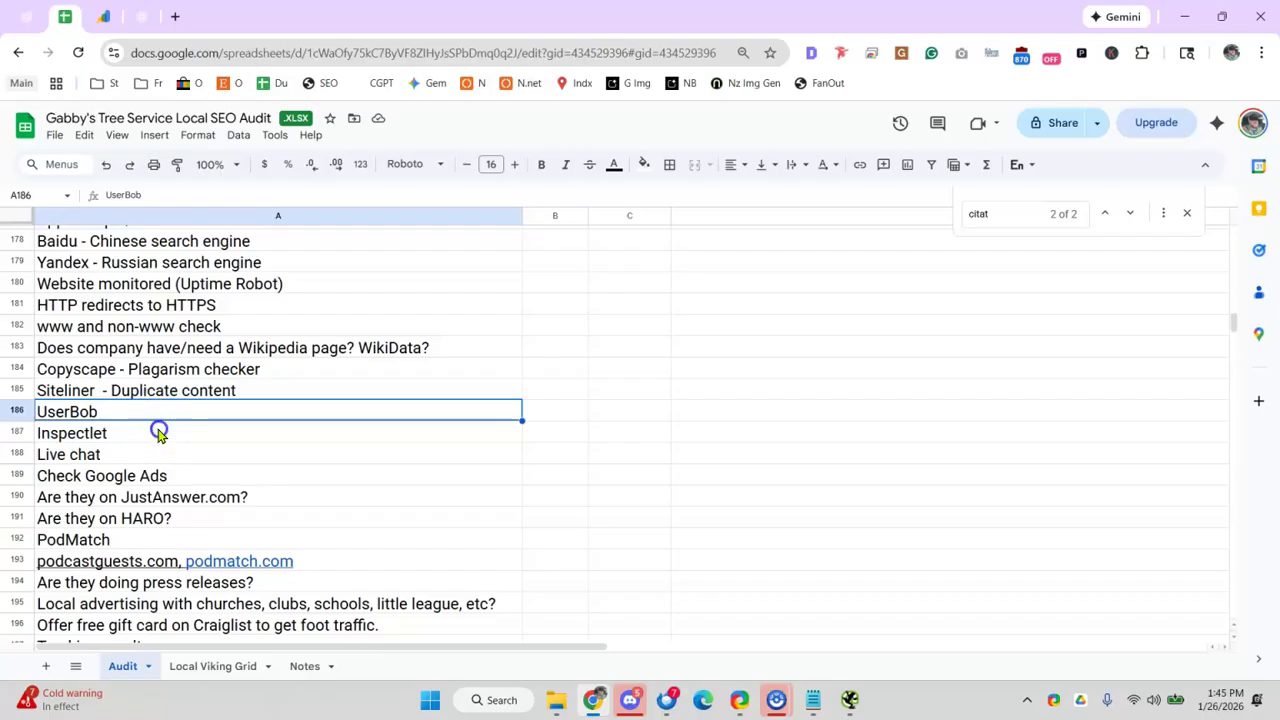
{"action": "left_click", "coordinate": [158, 432]}
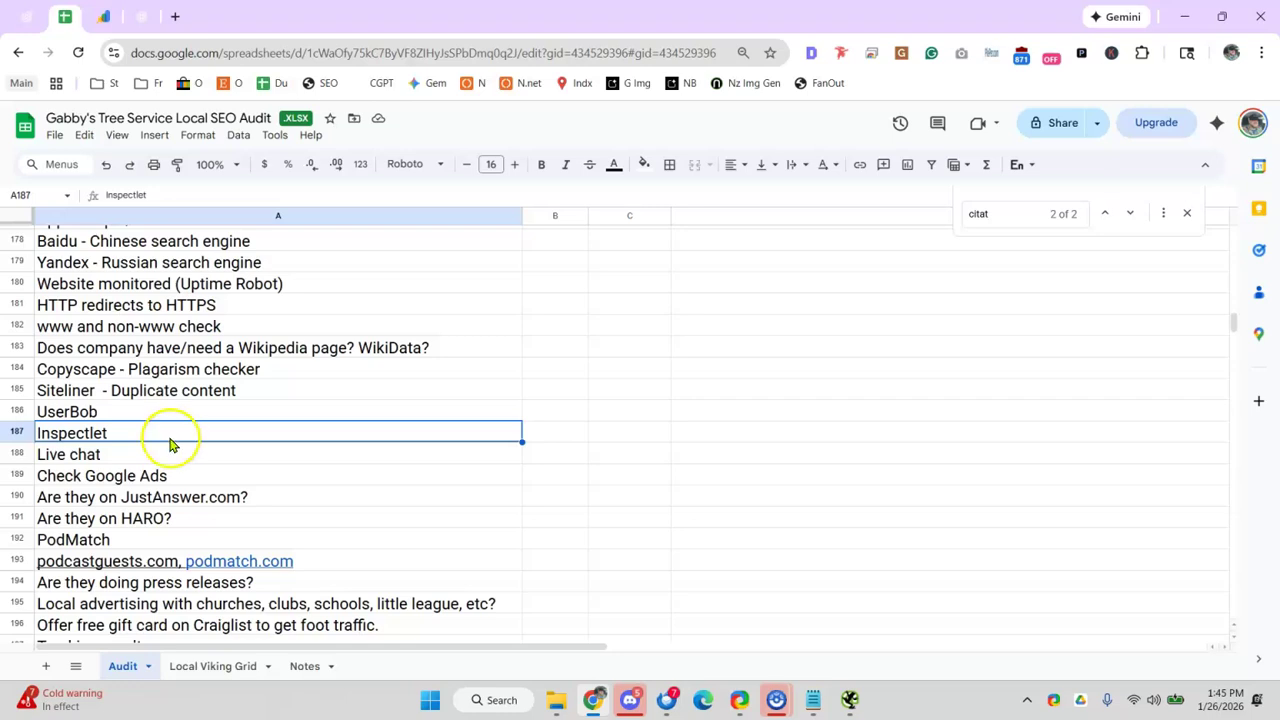
{"action": "left_click", "coordinate": [171, 454]}
{"action": "scroll", "coordinate": [236, 434], "scroll_direction": "down", "scroll_amount": 2}
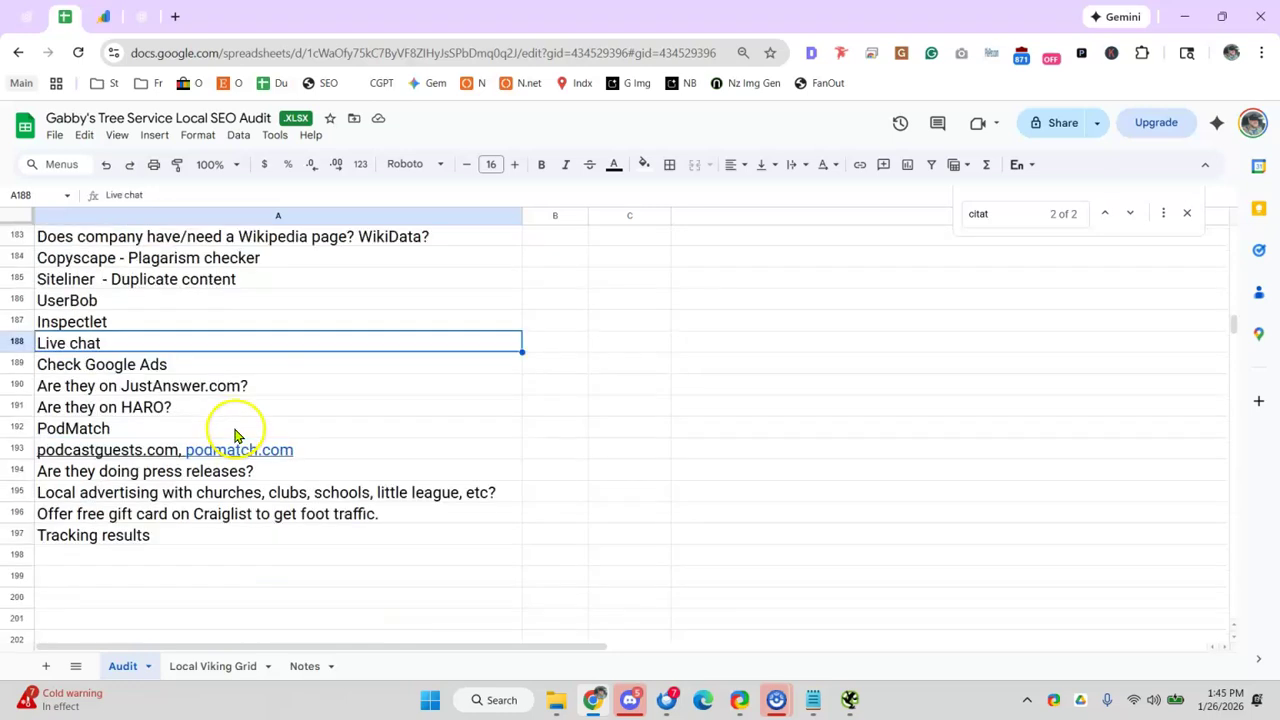
- Review the JustAnswer.com, Check Google Ads and HARO questions, then move down to the podcast guest sites row
{"action": "left_click", "coordinate": [238, 378]}
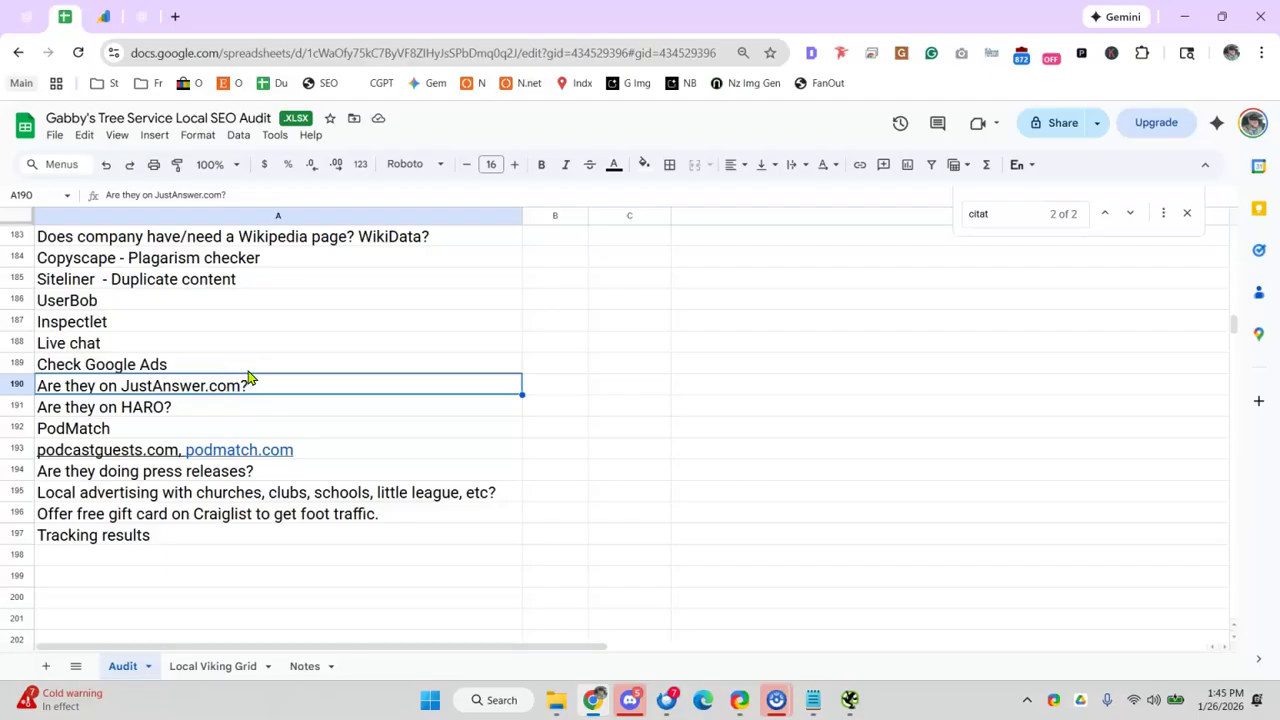
{"action": "left_click", "coordinate": [257, 362]}
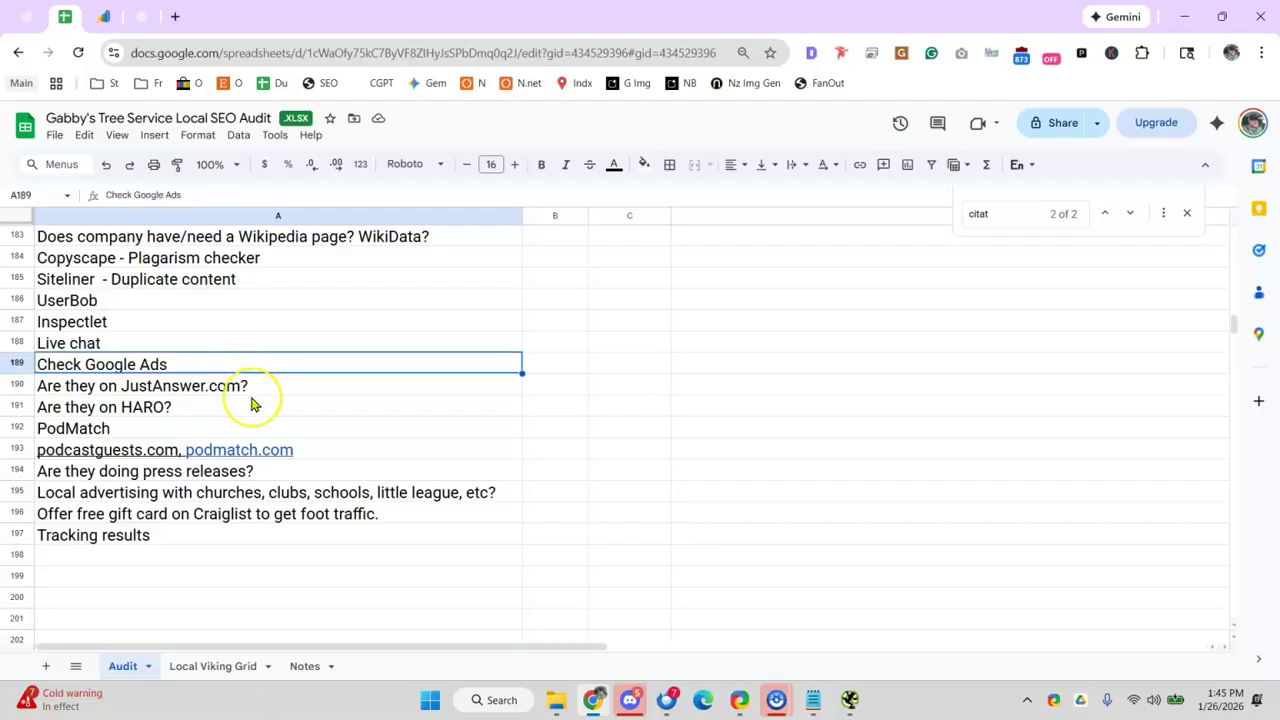
{"action": "left_click", "coordinate": [251, 400]}
{"action": "left_click", "coordinate": [258, 390]}
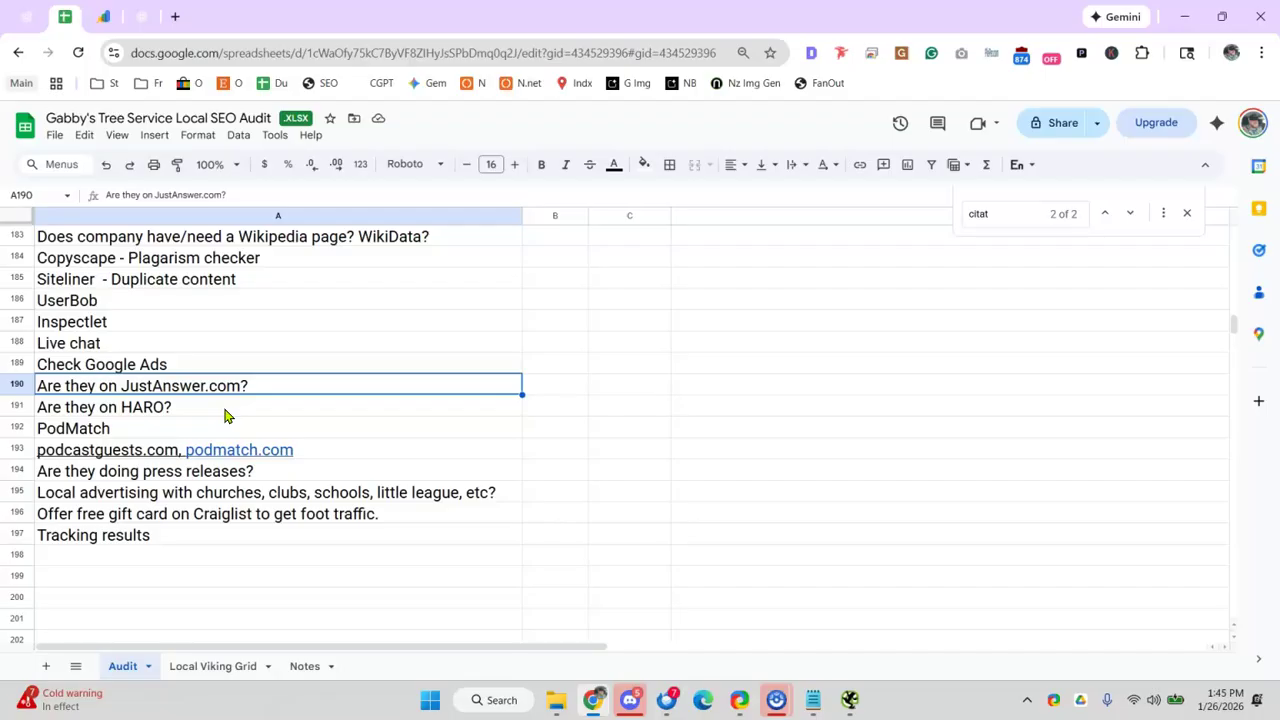
{"action": "key", "text": "Down"}
{"action": "key", "text": "Down"}
{"action": "key", "text": "Down"}
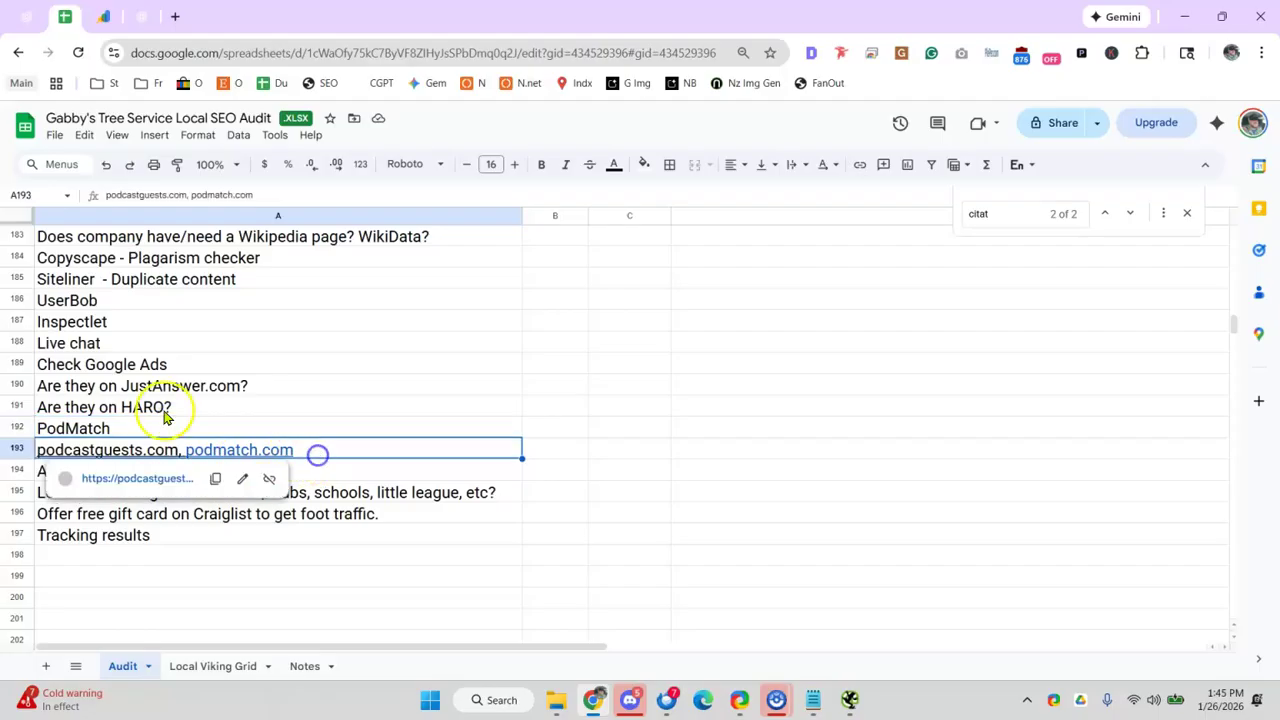
- Delete the standalone PodMatch row, then recheck the Live chat and podcast guest sites rows
{"action": "right_click", "coordinate": [18, 428]}
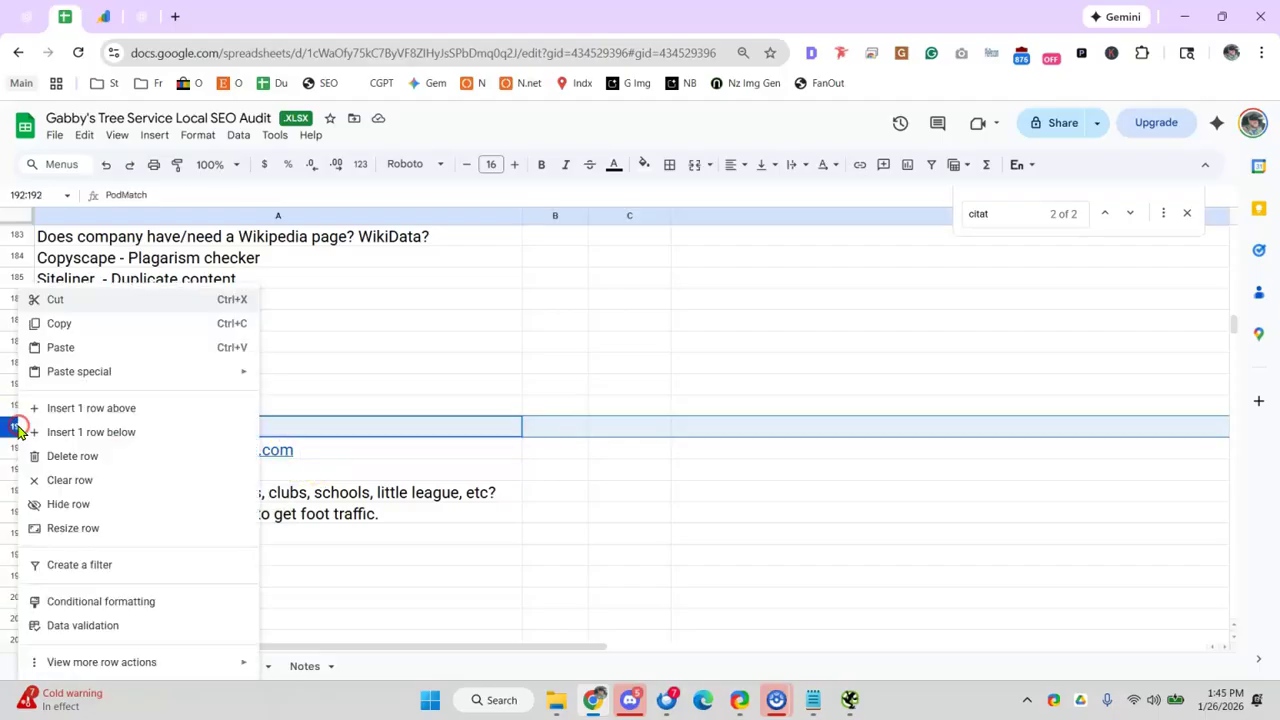
{"action": "left_click", "coordinate": [80, 455]}
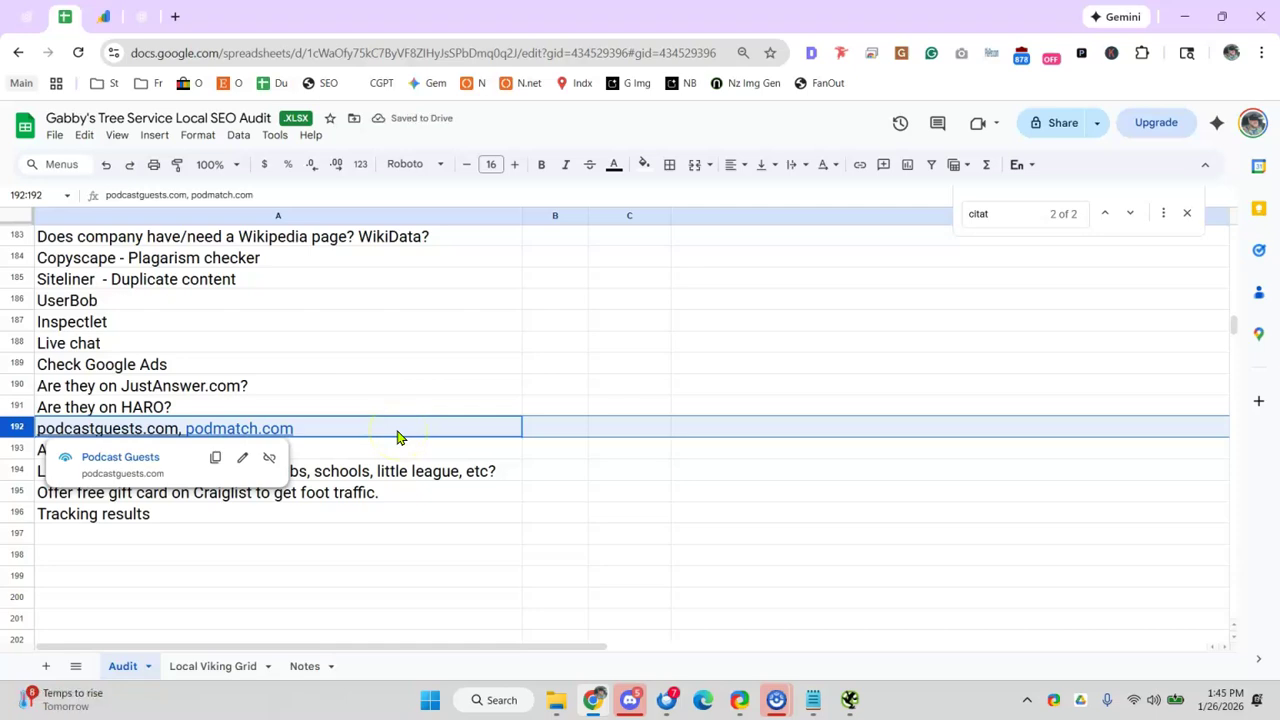
{"action": "left_click", "coordinate": [392, 342]}
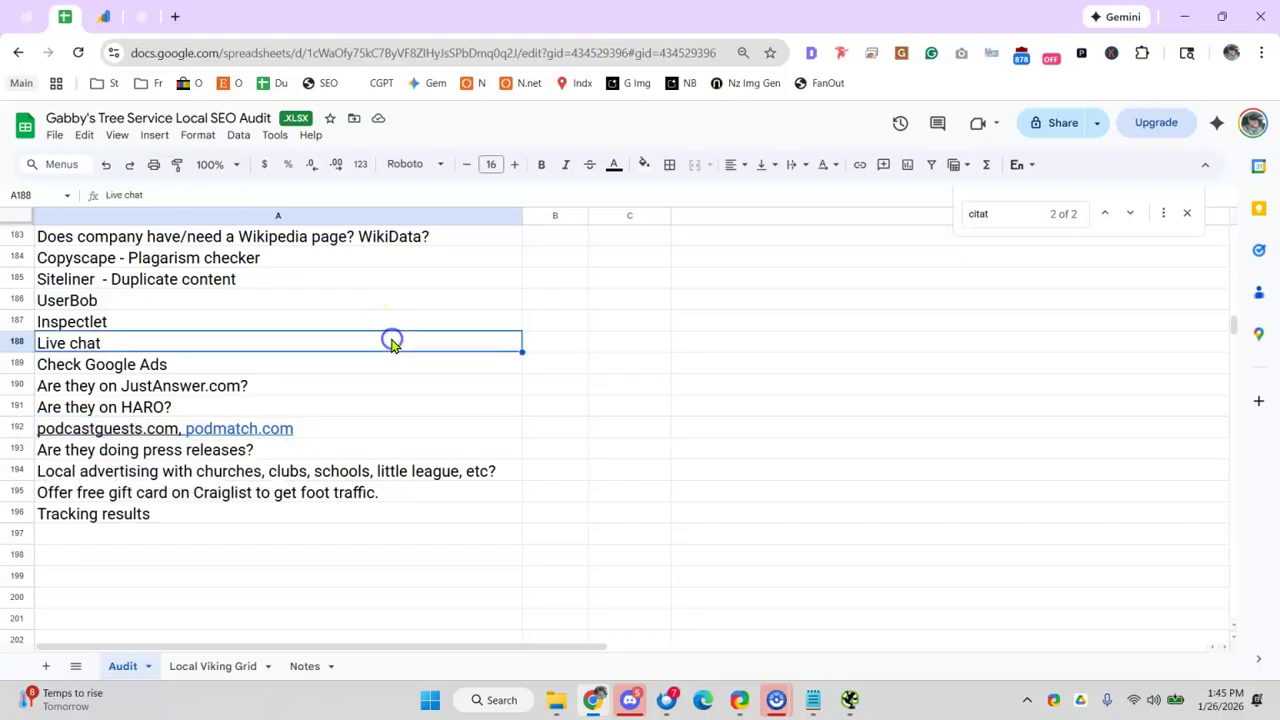
{"action": "left_click", "coordinate": [228, 426]}
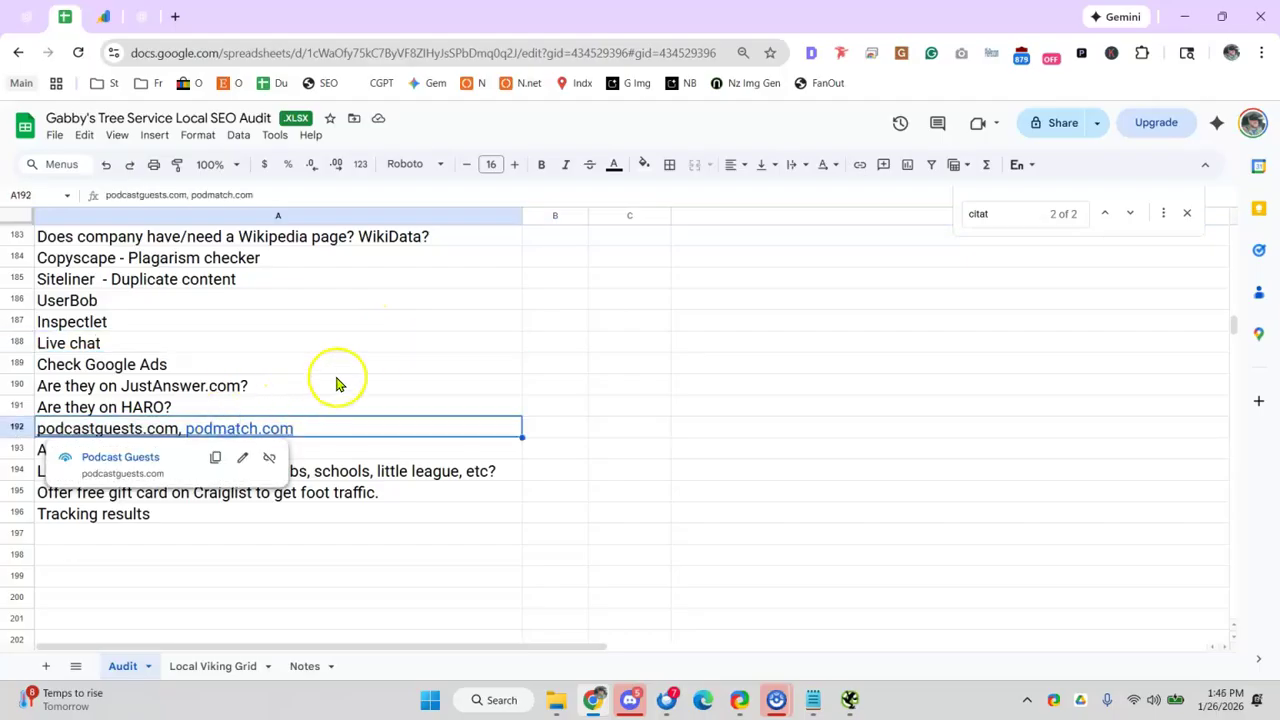
- Review the JustAnswer.com, press releases and local advertising items
{"action": "left_click", "coordinate": [336, 382]}
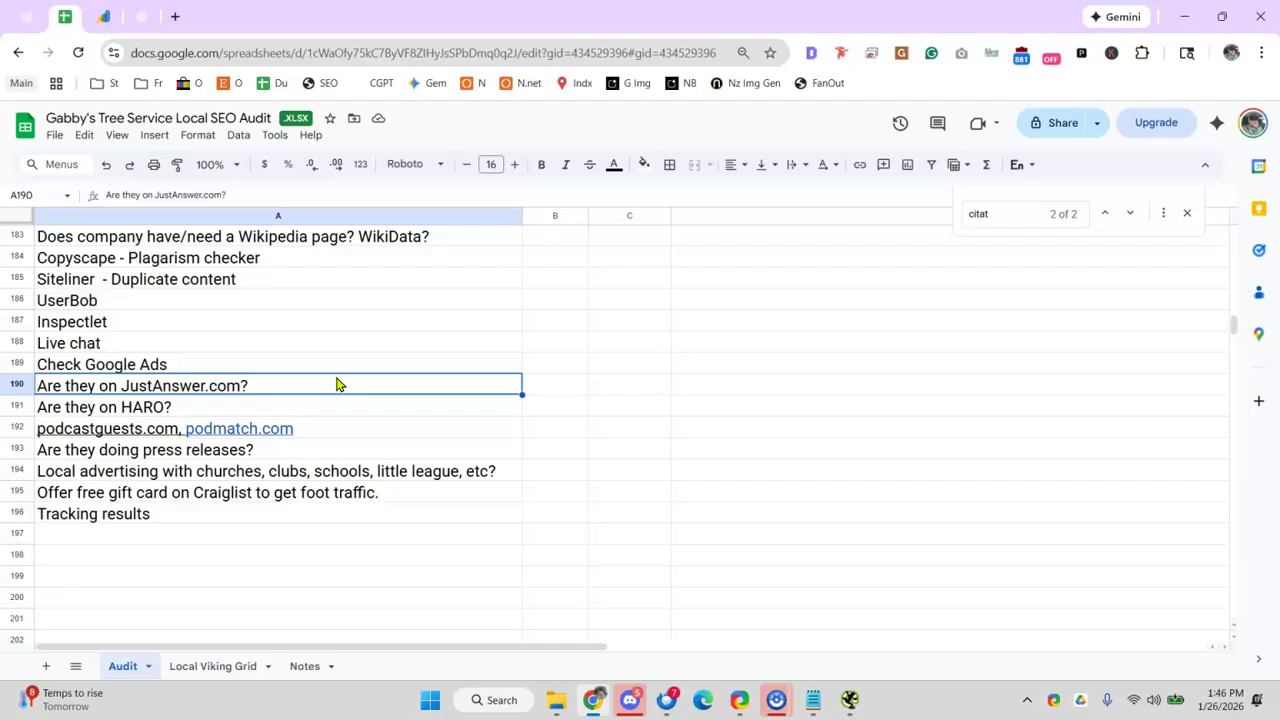
{"action": "left_click", "coordinate": [240, 449]}
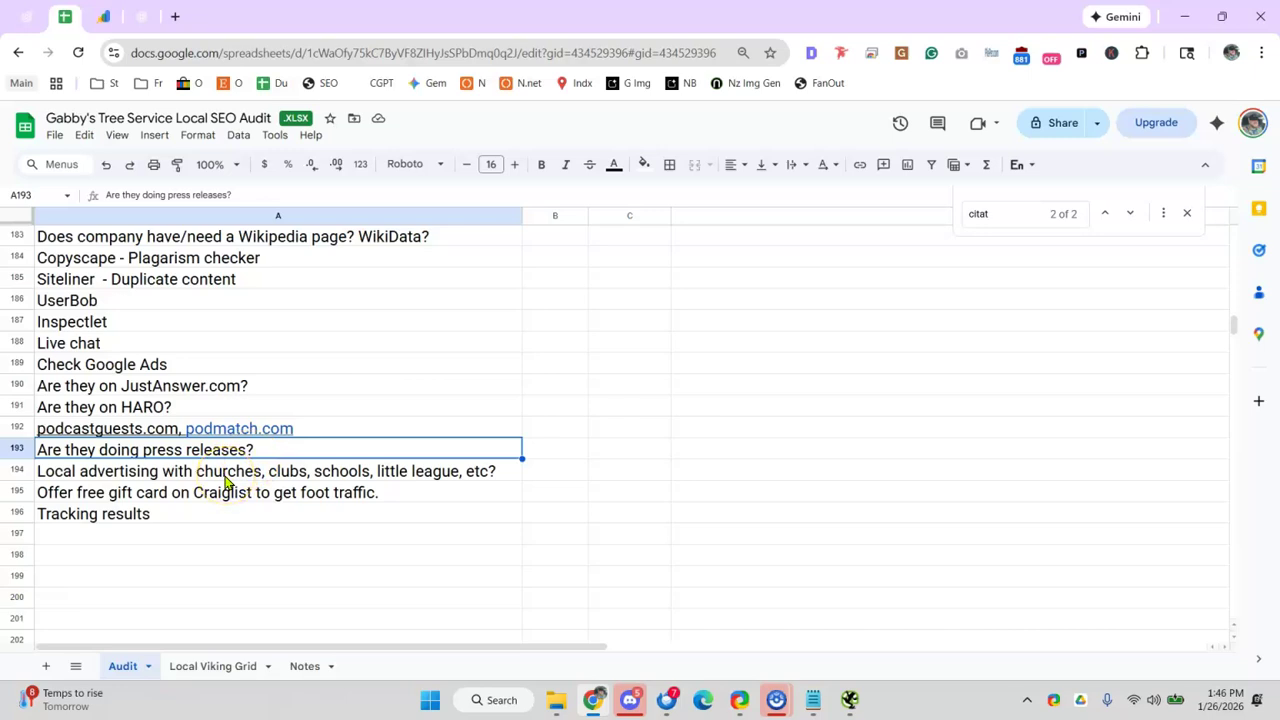
{"action": "left_click", "coordinate": [225, 474]}
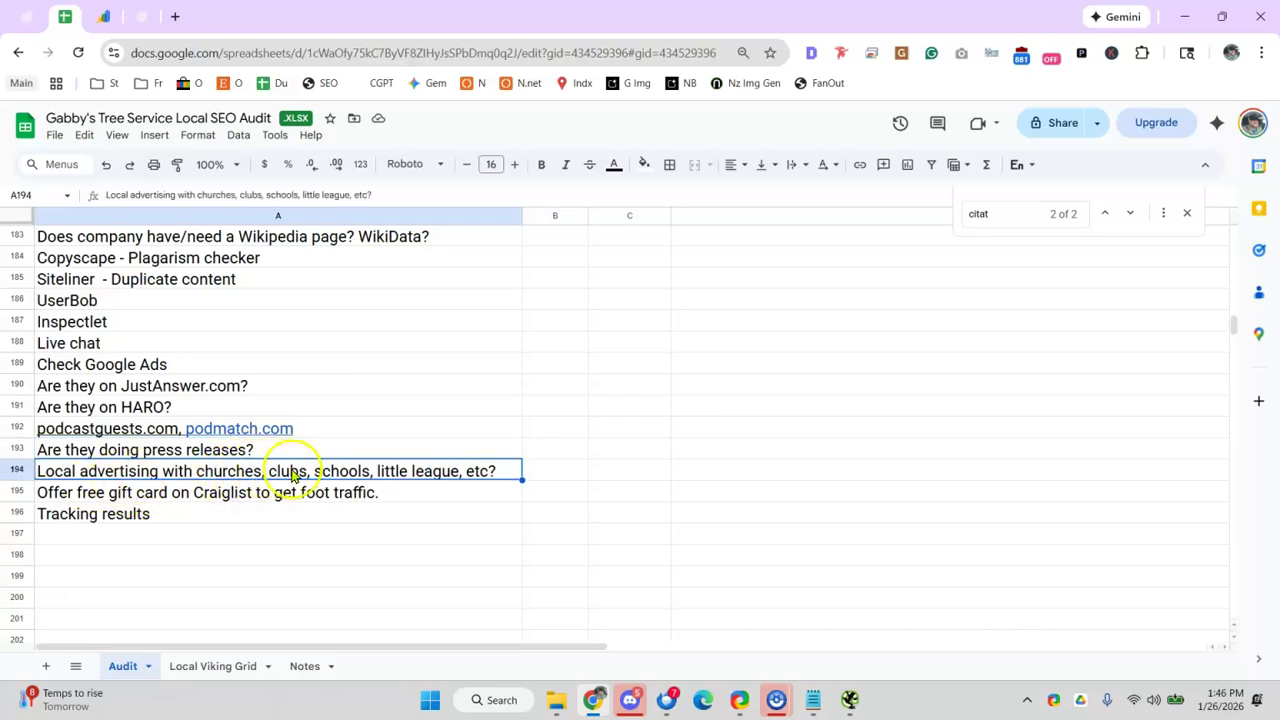
{"action": "scroll", "coordinate": [530, 340], "scroll_direction": "up", "scroll_amount": 10}
- Check the ChatGPT research progress twice, reviewing the Craigslist gift card item in between
{"action": "left_click", "coordinate": [138, 22]}
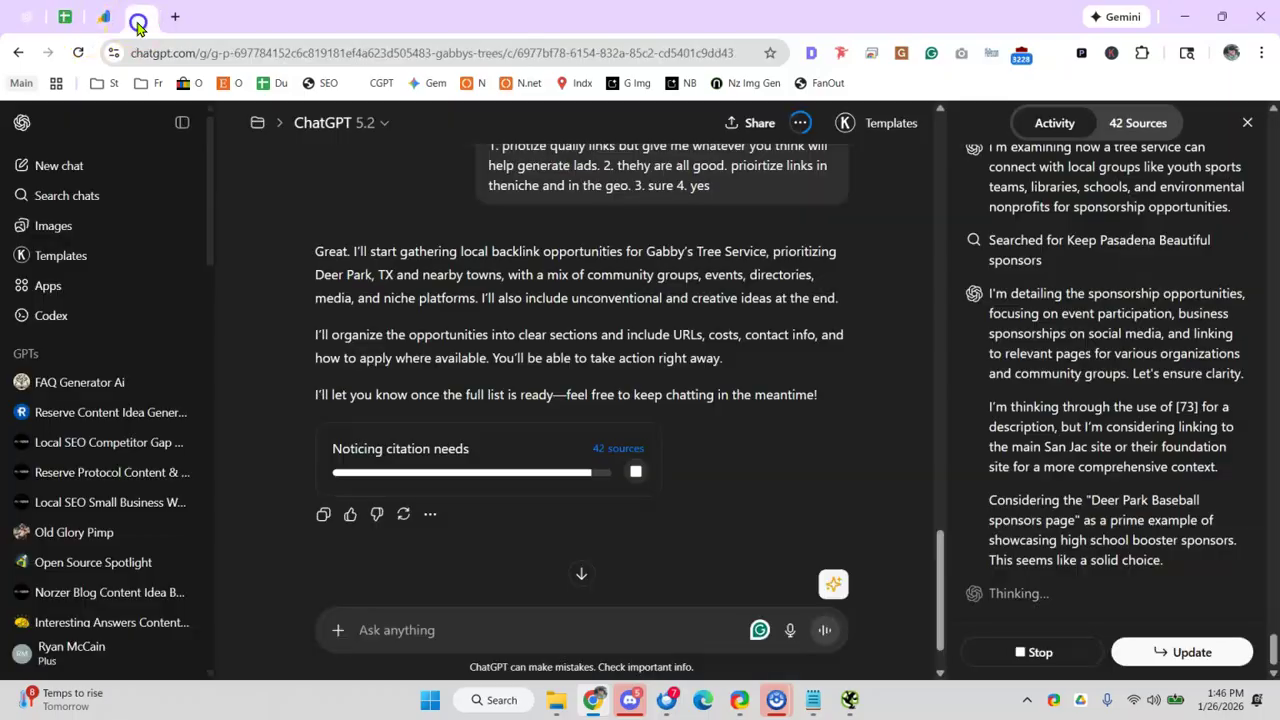
{"action": "left_click", "coordinate": [64, 16]}
{"action": "scroll", "coordinate": [294, 443], "scroll_direction": "down", "scroll_amount": 5}
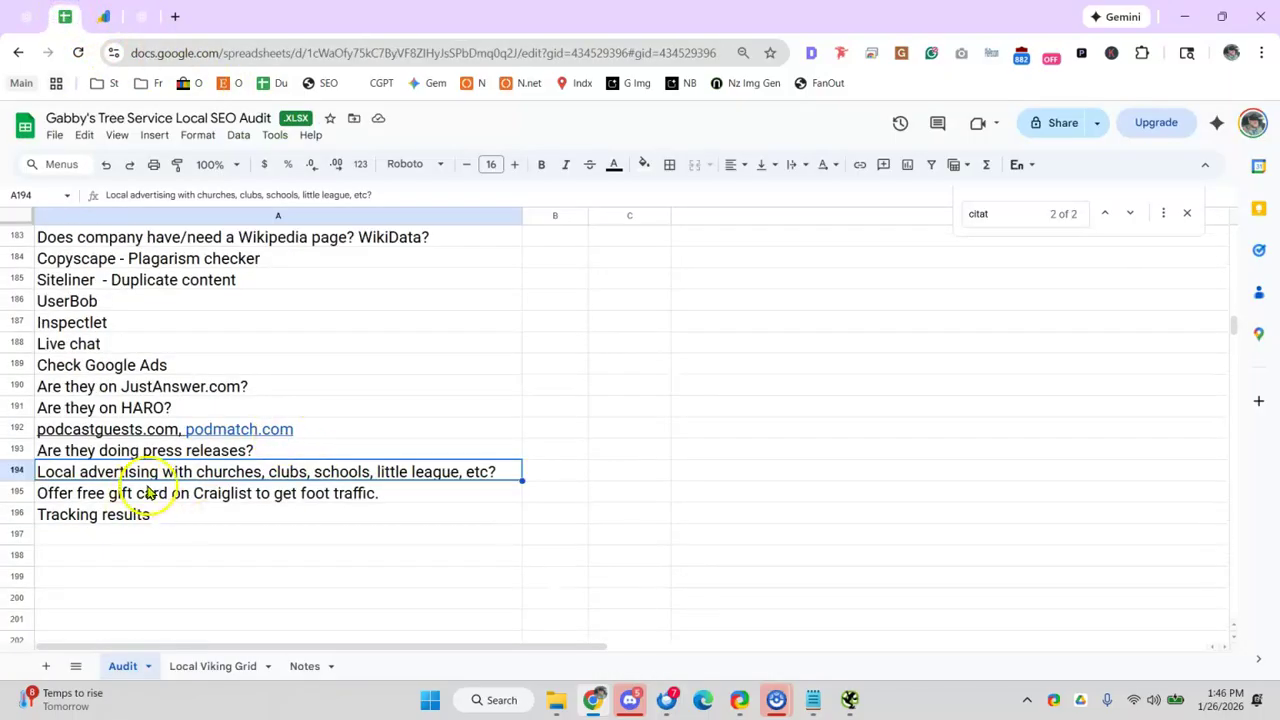
{"action": "left_click", "coordinate": [148, 493]}
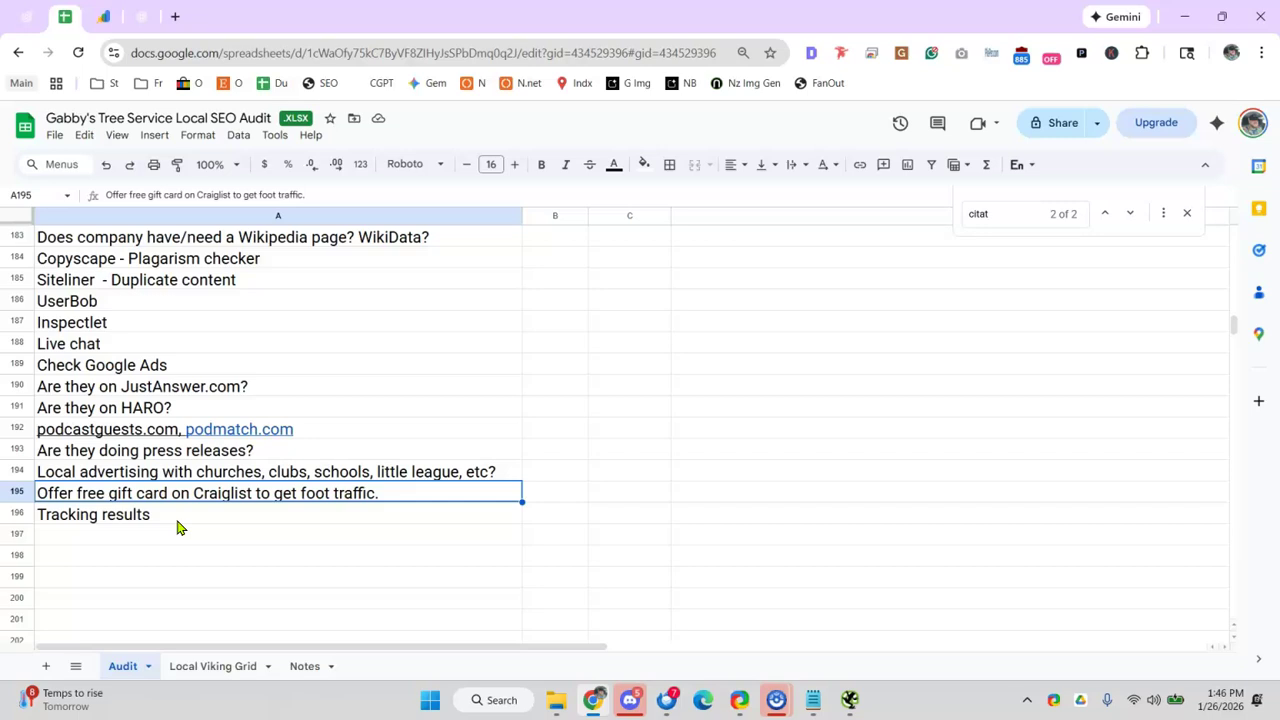
{"action": "left_click", "coordinate": [152, 16]}
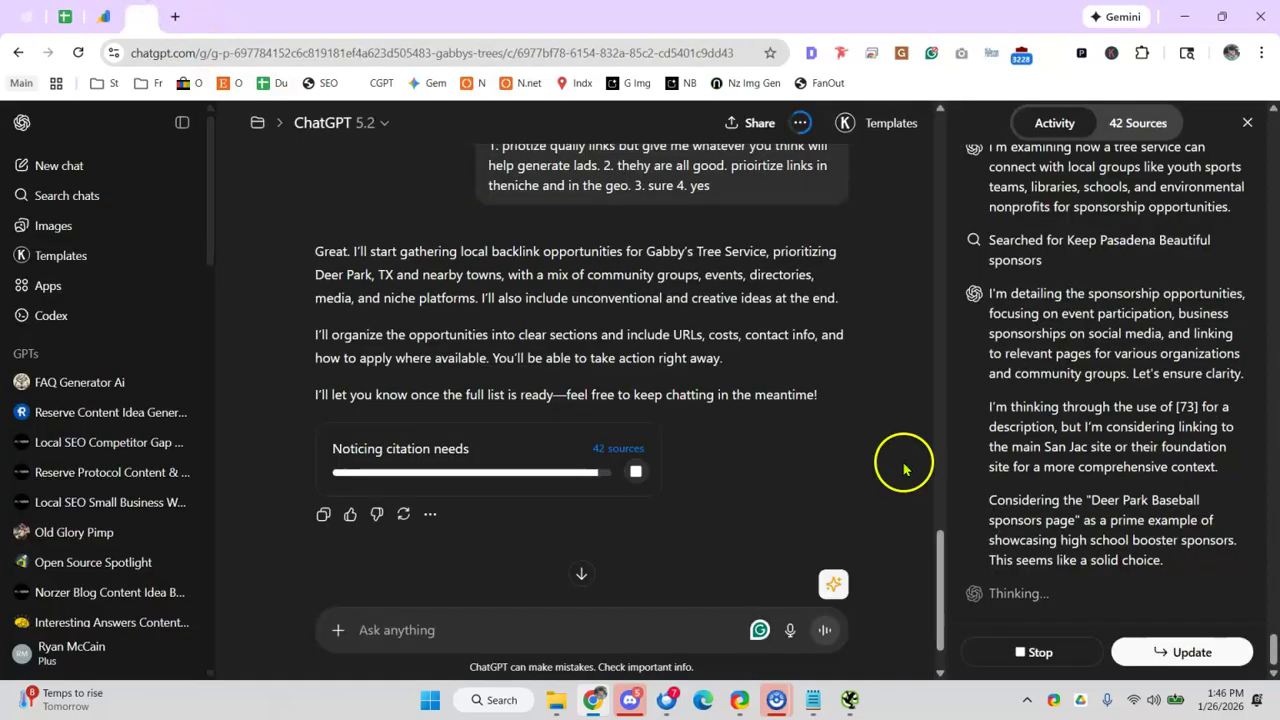
{"action": "left_click", "coordinate": [64, 16]}
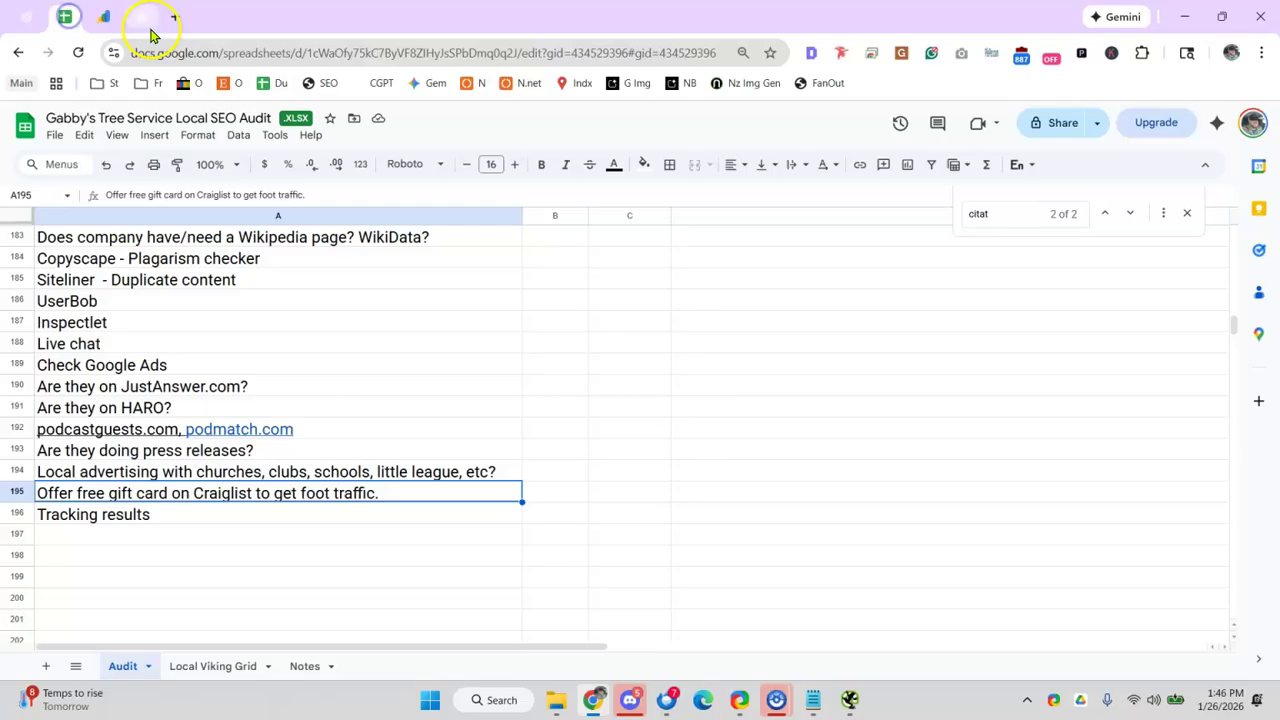
- Revisit the Live chat item, scroll around the checklist, and switch to the ChatGPT backlink research chat
{"action": "left_click", "coordinate": [215, 350]}
{"action": "scroll", "coordinate": [222, 354], "scroll_direction": "up", "scroll_amount": 5}
{"action": "scroll", "coordinate": [230, 345], "scroll_direction": "down", "scroll_amount": 3}
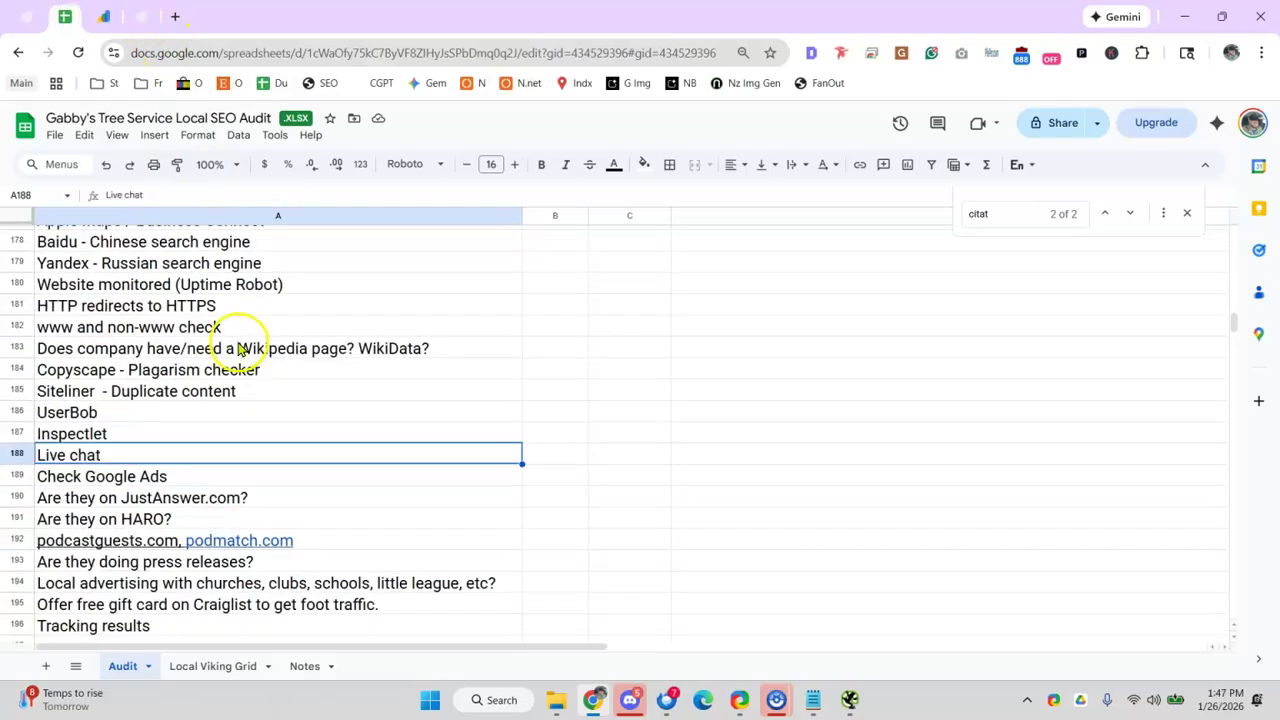
{"action": "scroll", "coordinate": [237, 349], "scroll_direction": "up", "scroll_amount": 5}
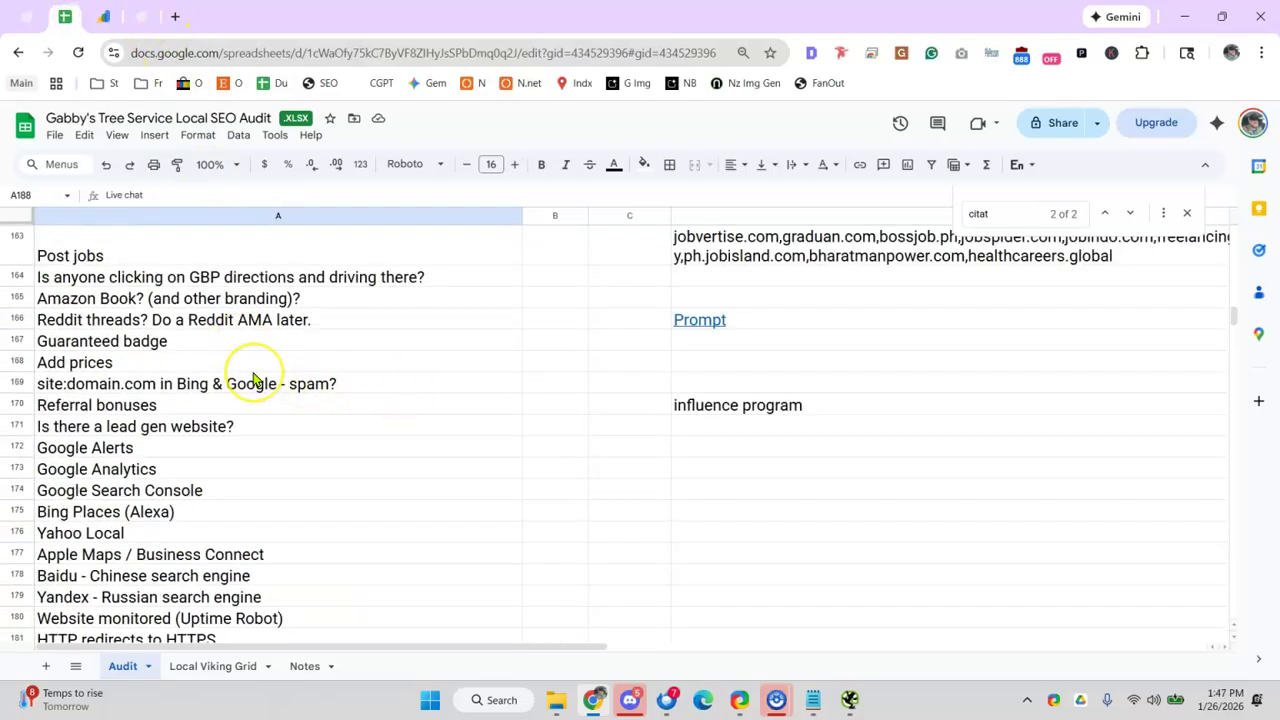
{"action": "scroll", "coordinate": [255, 378], "scroll_direction": "down", "scroll_amount": 3}
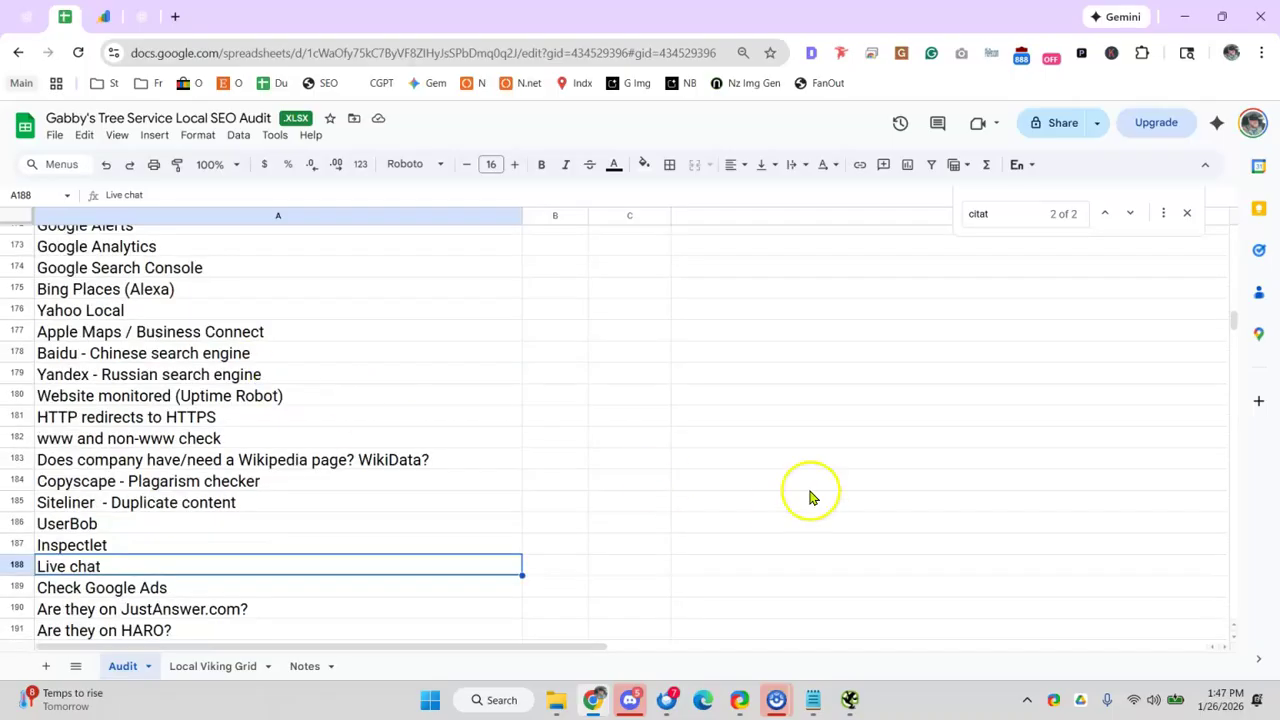
{"action": "scroll", "coordinate": [790, 485], "scroll_direction": "up", "scroll_amount": 5}
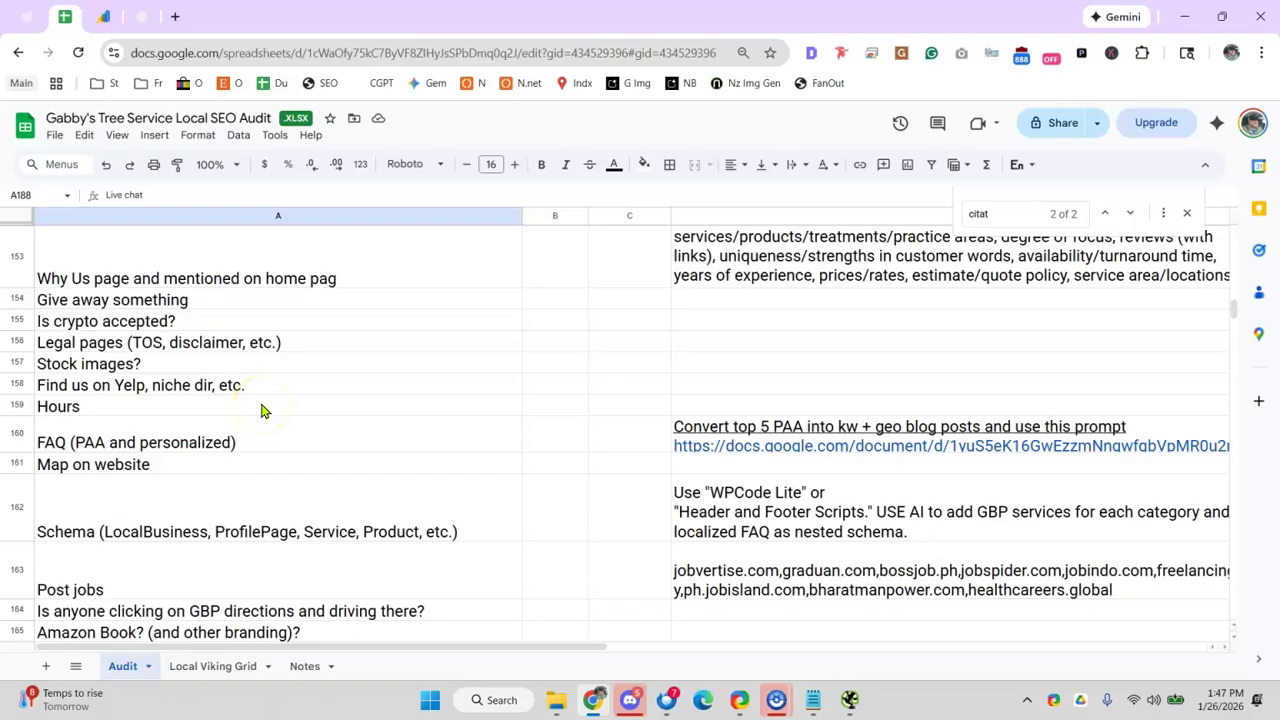
{"action": "left_click", "coordinate": [143, 17]}
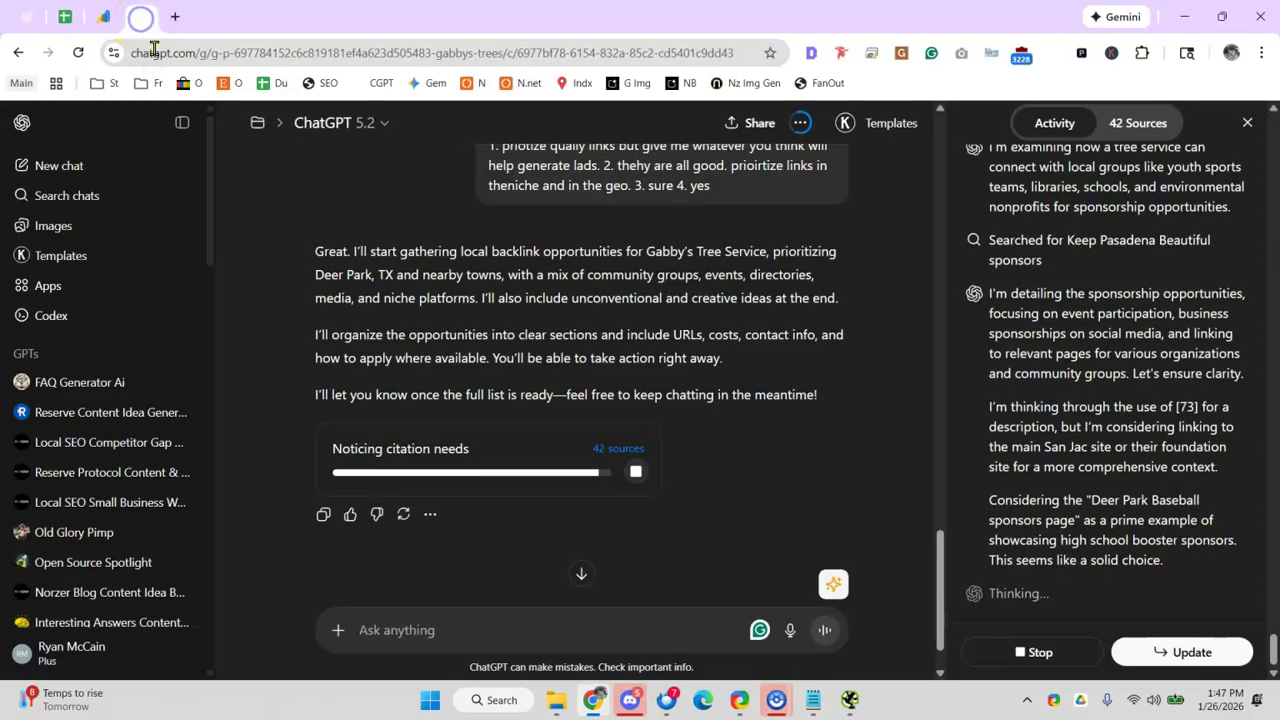
- In Discord, scroll the direct messages, open the Norzer Team Chat server and select a voice member
{"action": "left_click", "coordinate": [630, 700]}
{"action": "scroll", "coordinate": [333, 368], "scroll_direction": "down", "scroll_amount": 10}
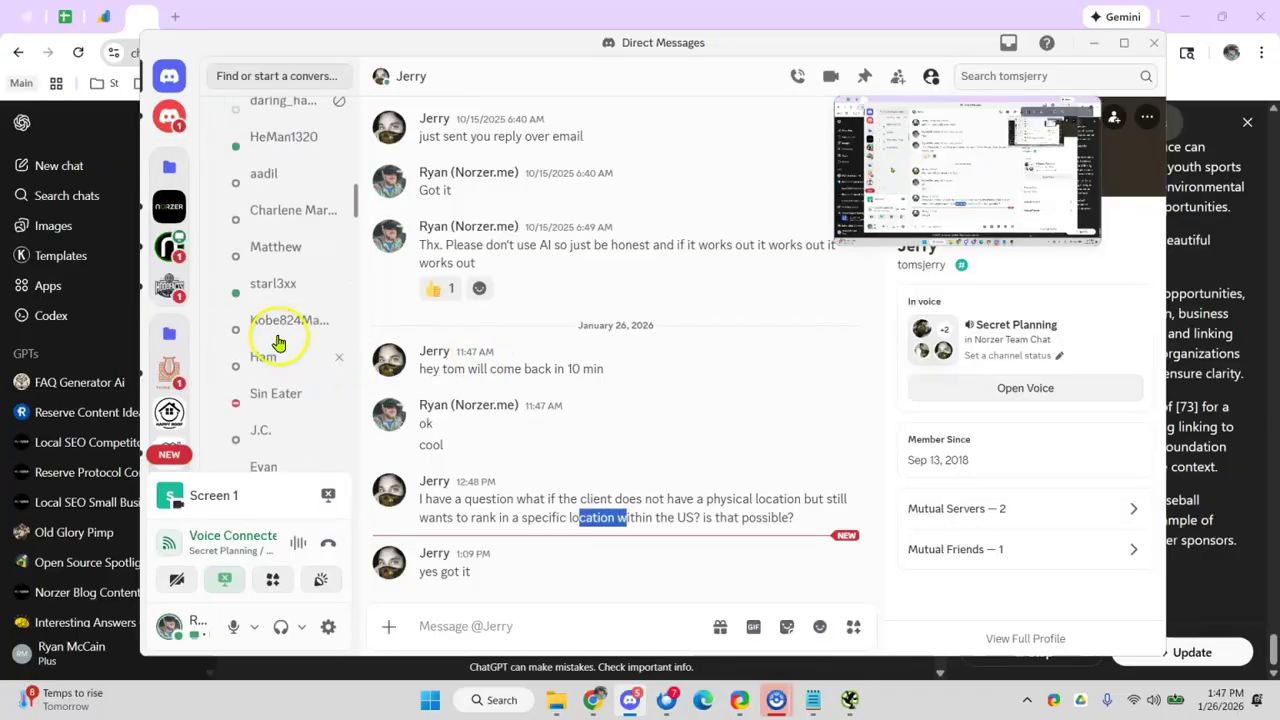
{"action": "scroll", "coordinate": [268, 378], "scroll_direction": "down", "scroll_amount": 10}
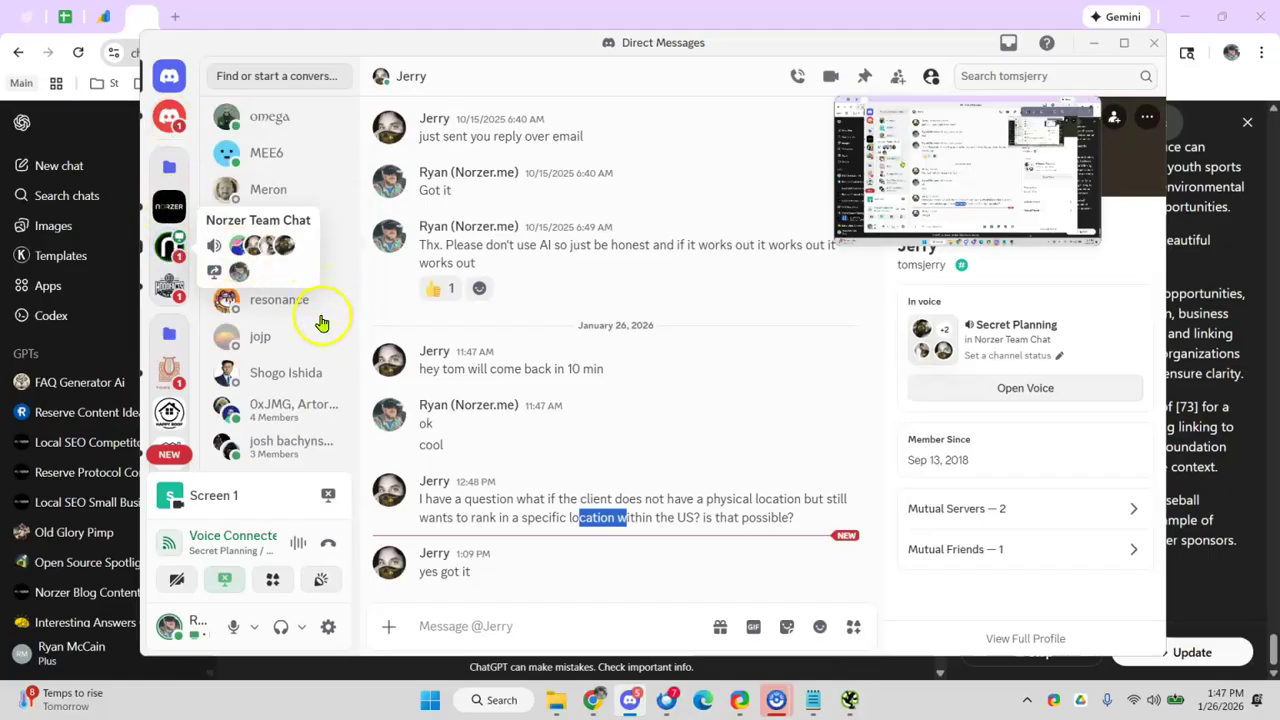
{"action": "left_click", "coordinate": [275, 245]}
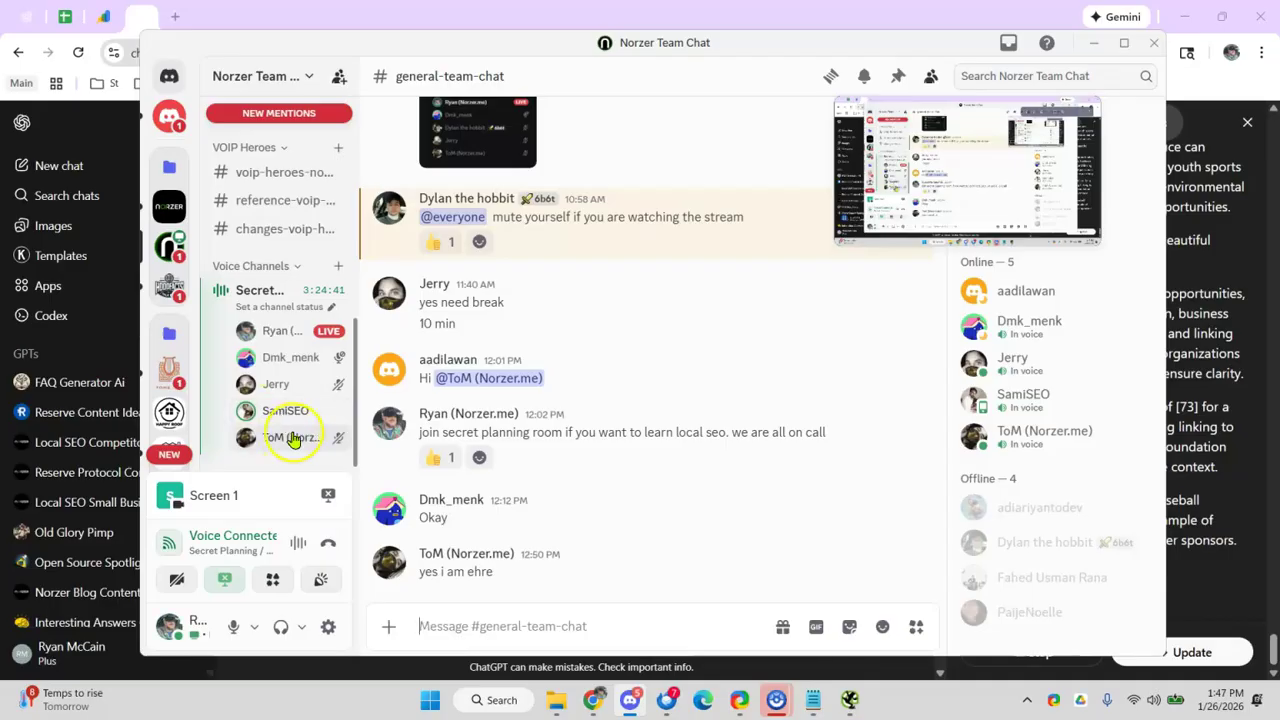
{"action": "left_click", "coordinate": [290, 413]}
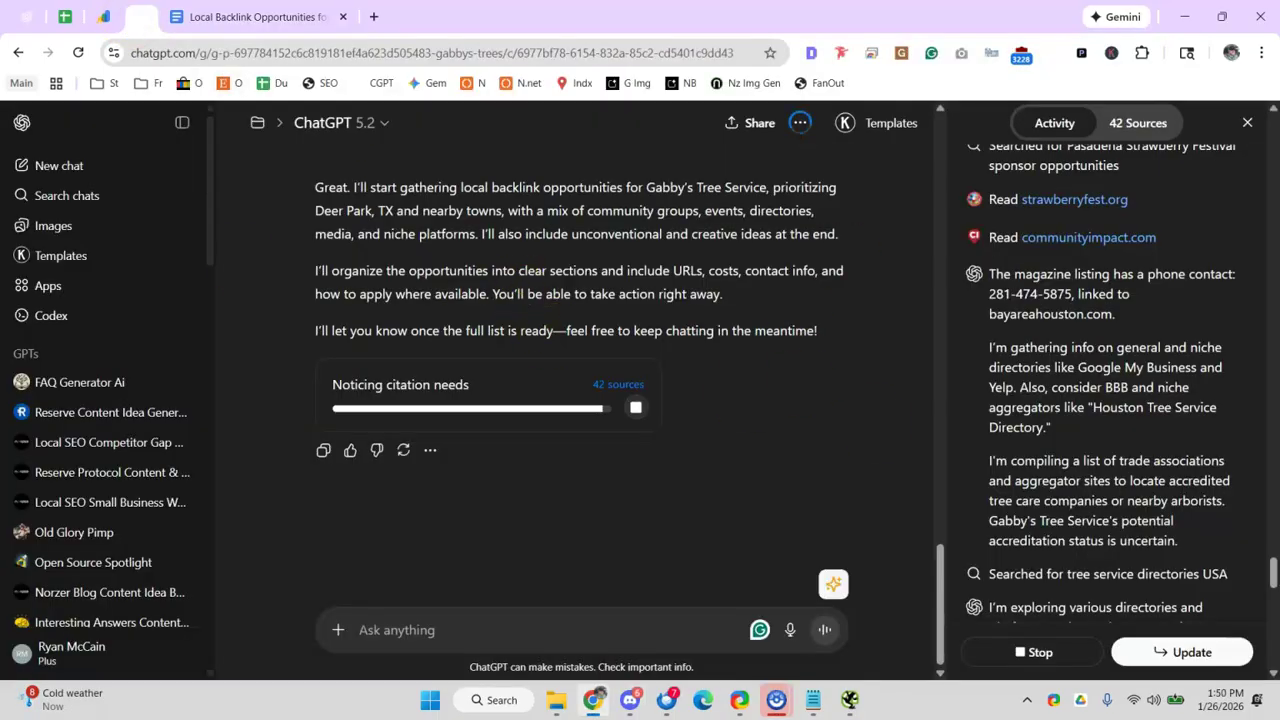
- Open the Local Backlink Opportunities document, zoom in briefly, then reset to 100% and start reading
{"action": "left_click", "coordinate": [232, 16]}
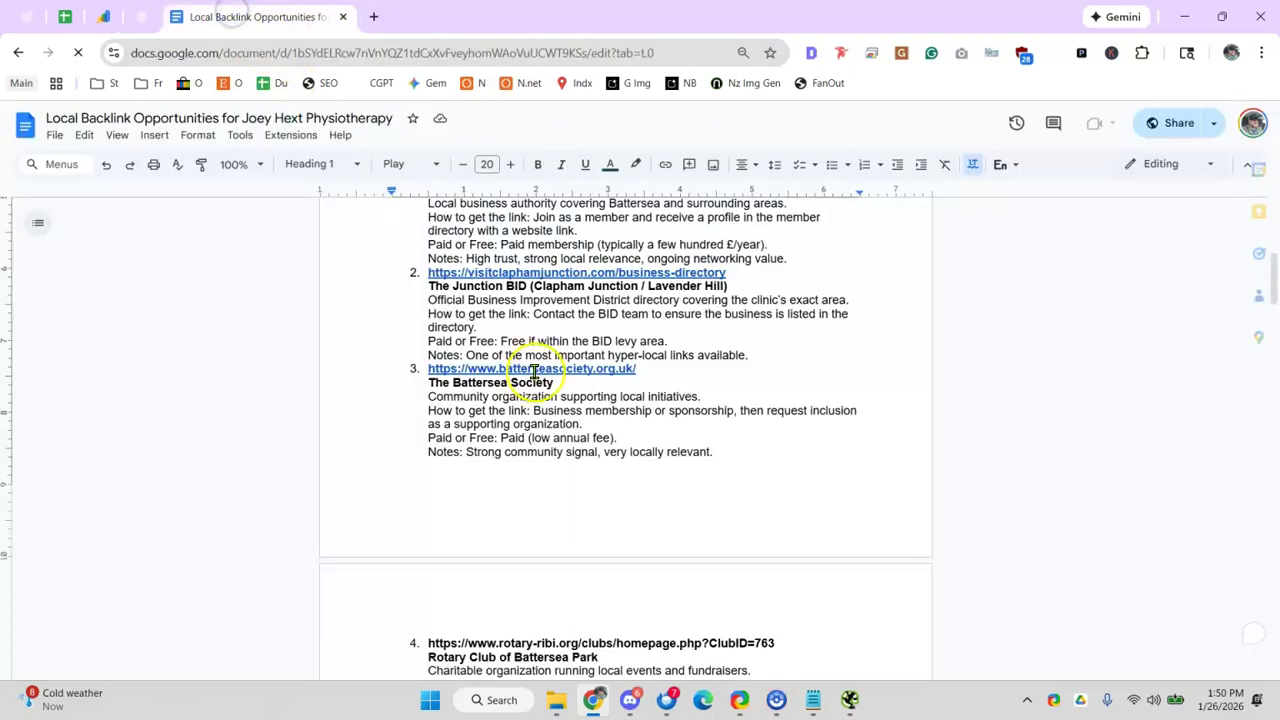
{"action": "scroll", "coordinate": [500, 350], "scroll_direction": "down", "scroll_amount": 1}
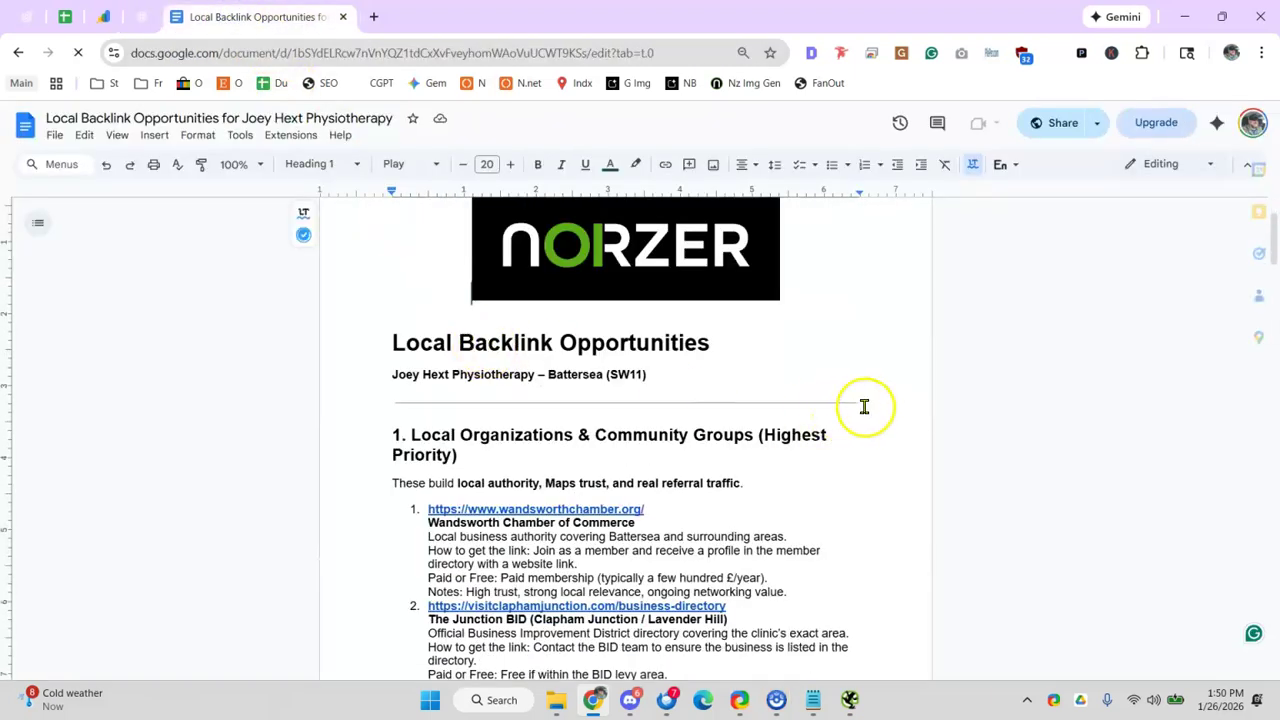
{"action": "key", "text": "ctrl+plus"}
{"action": "key", "text": "ctrl+plus"}
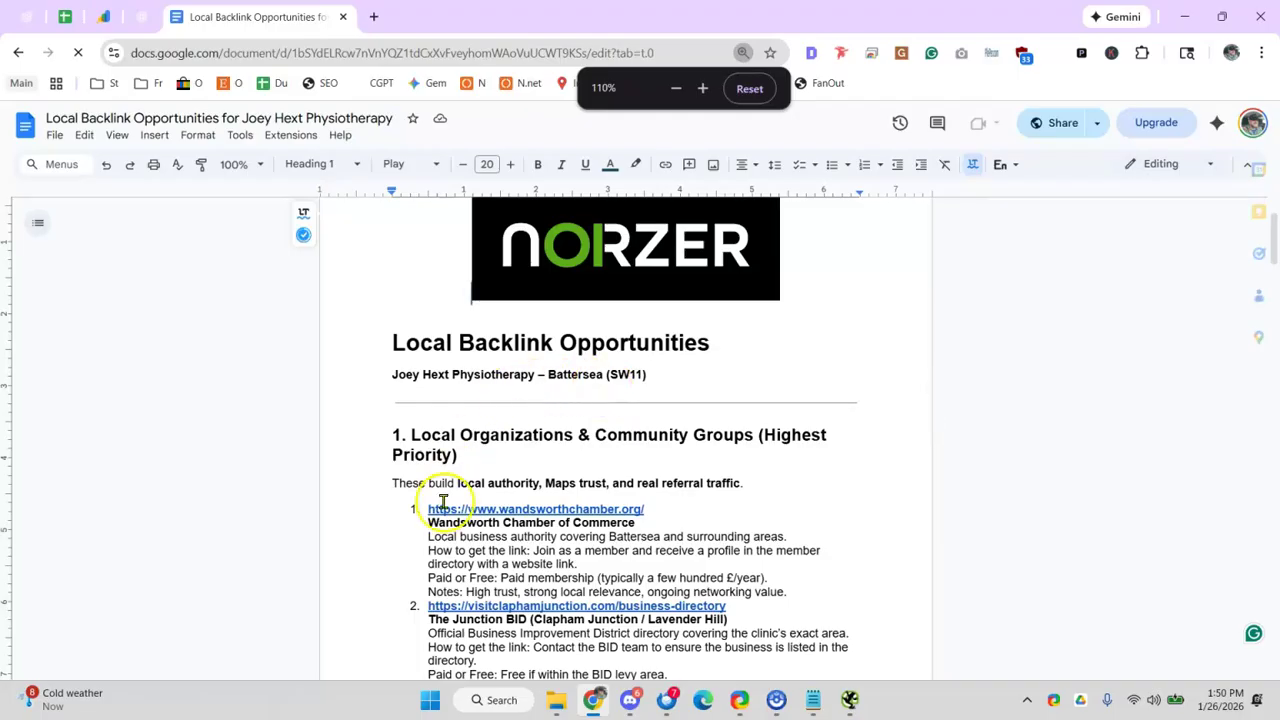
{"action": "scroll", "coordinate": [518, 516], "scroll_direction": "down", "scroll_amount": 2}
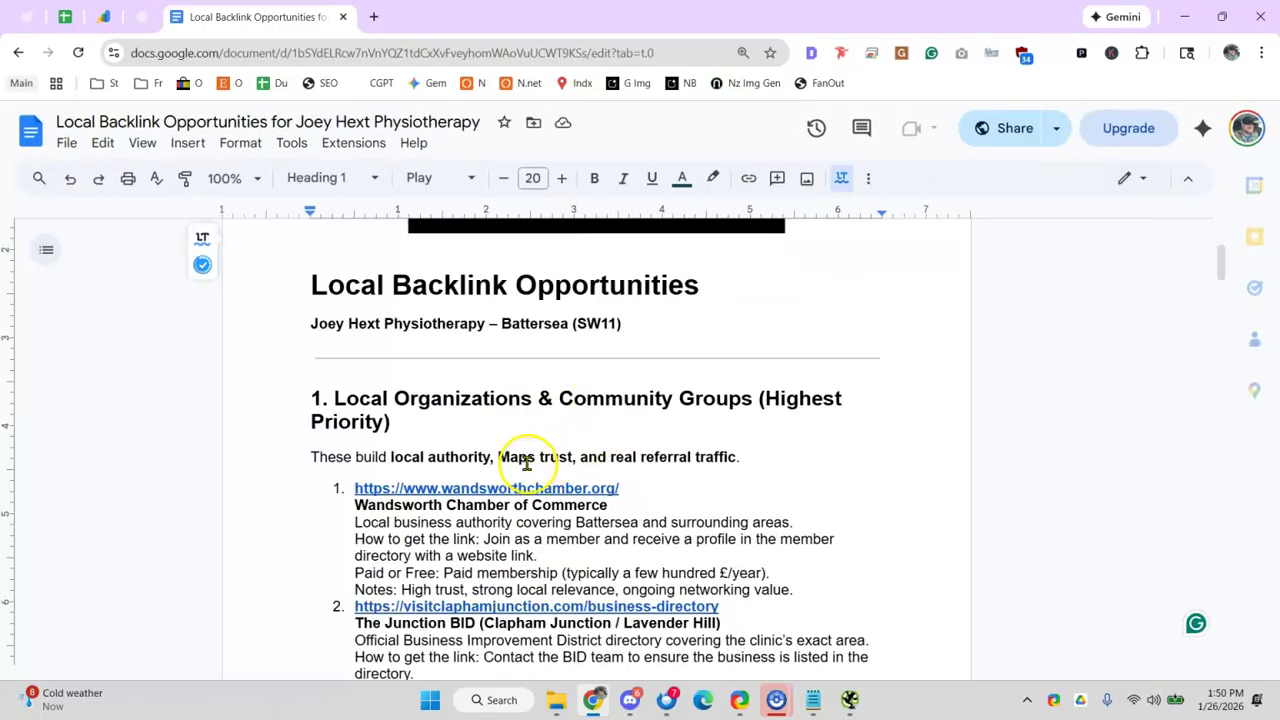
{"action": "key", "text": "ctrl+minus"}
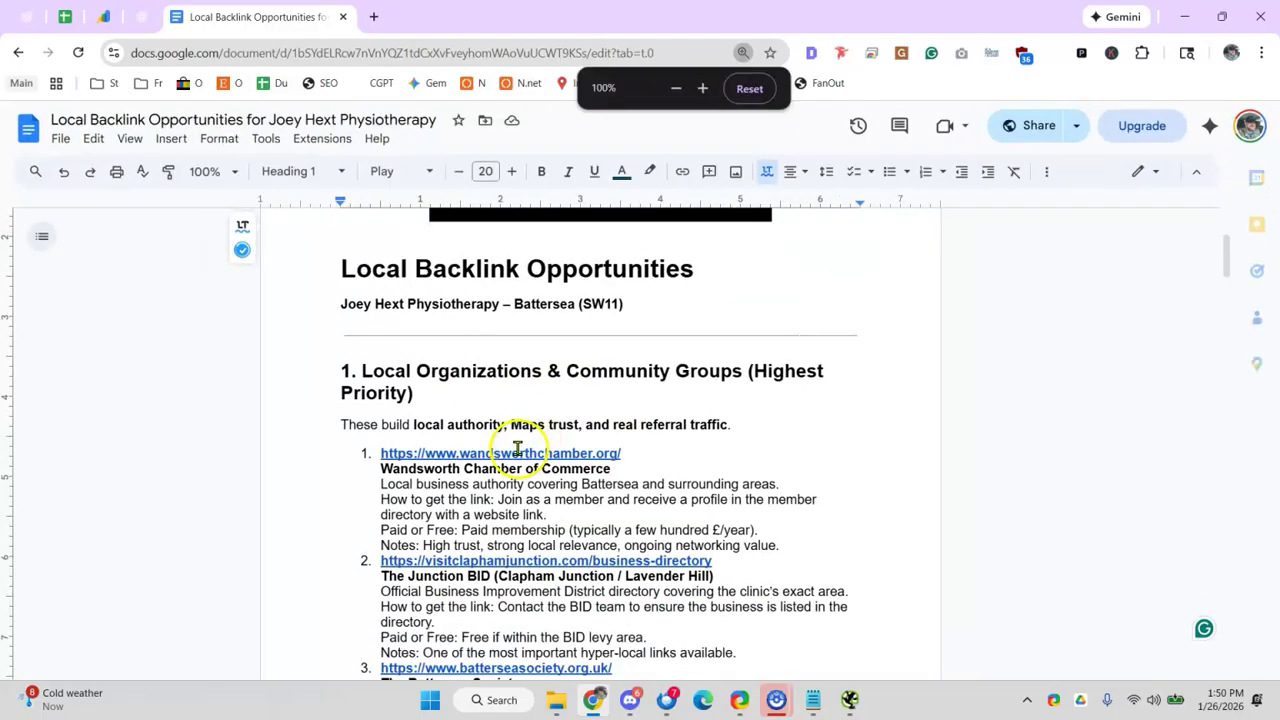
{"action": "left_click_drag", "start_coordinate": [490, 469], "coordinate": [564, 470]}
{"action": "scroll", "coordinate": [568, 470], "scroll_direction": "down", "scroll_amount": 1}
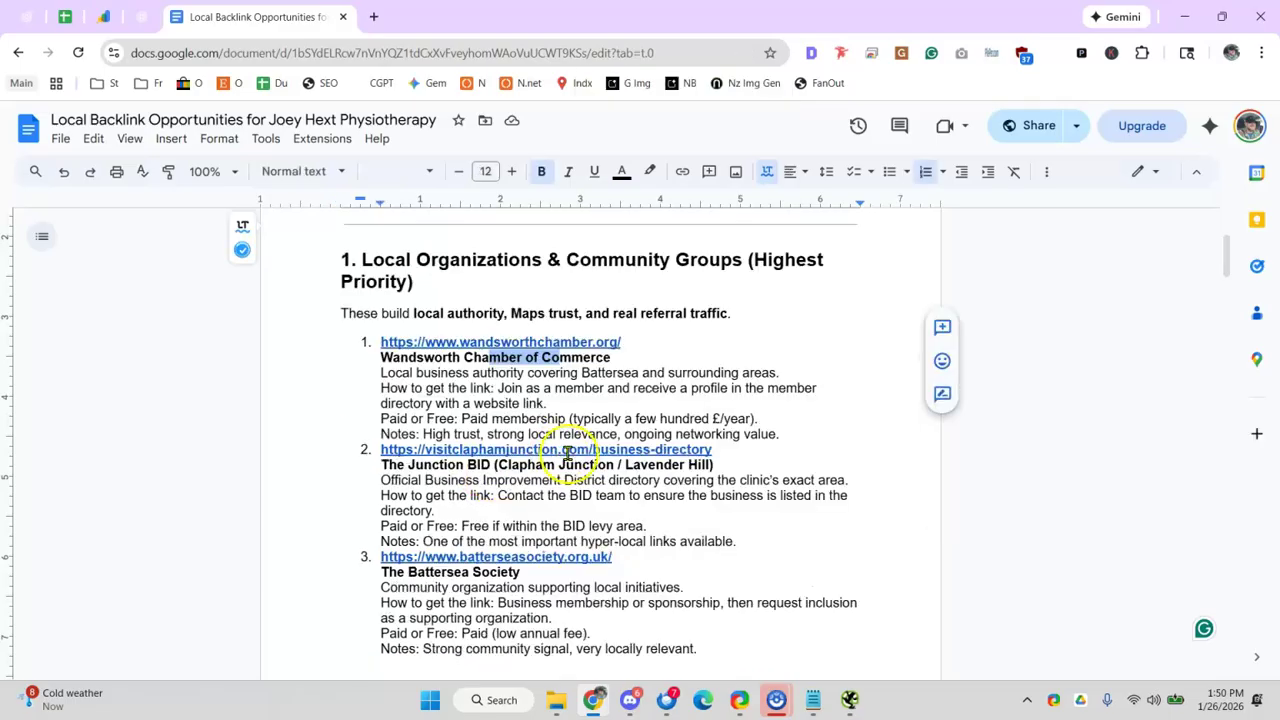
- Read the Junction BID, Rotary Club and festival sponsorship entries, highlighting lines along the way
{"action": "left_click_drag", "start_coordinate": [432, 466], "coordinate": [498, 462]}
{"action": "scroll", "coordinate": [496, 480], "scroll_direction": "down", "scroll_amount": 1}
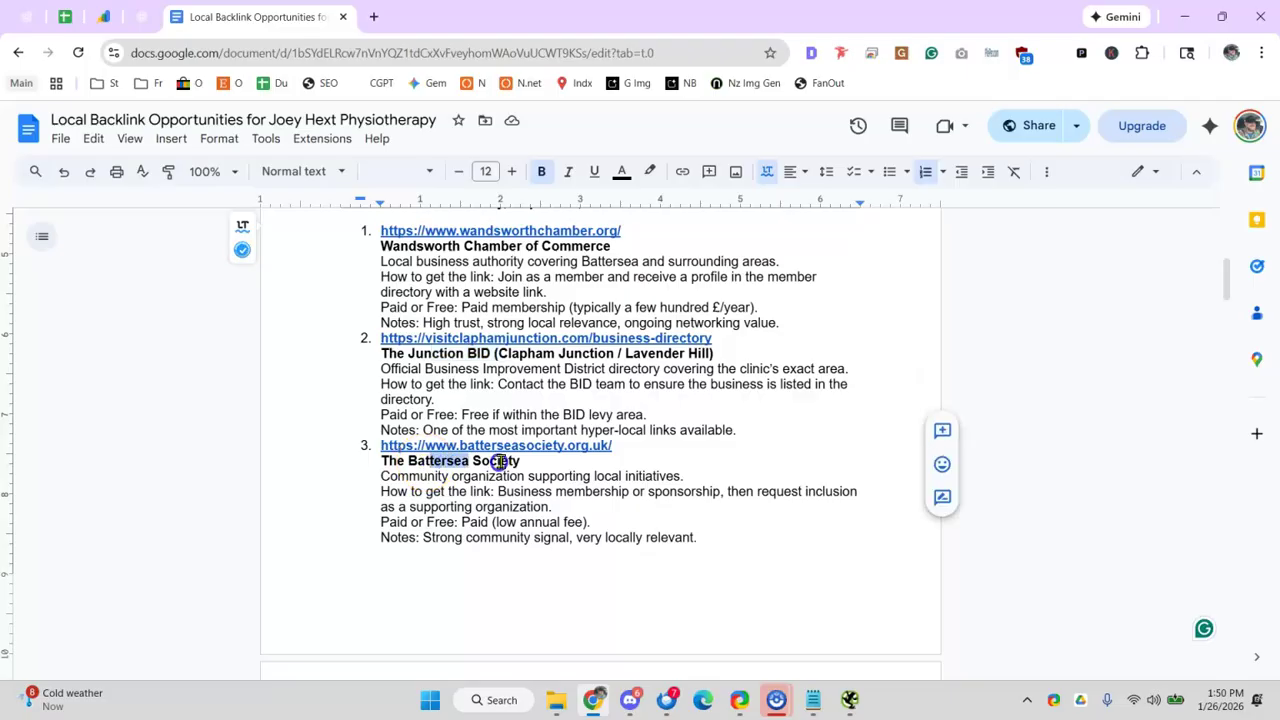
{"action": "left_click_drag", "start_coordinate": [420, 477], "coordinate": [594, 477]}
{"action": "scroll", "coordinate": [614, 471], "scroll_direction": "down", "scroll_amount": 5}
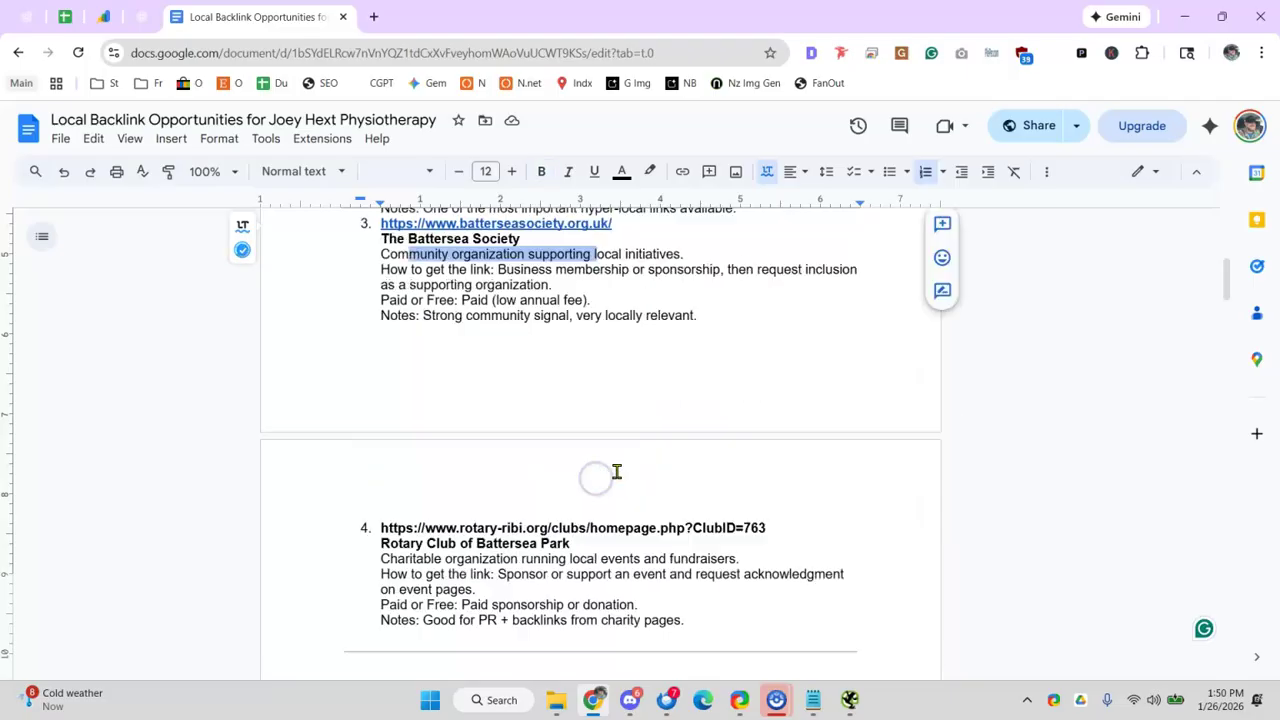
{"action": "left_click_drag", "start_coordinate": [447, 306], "coordinate": [501, 306]}
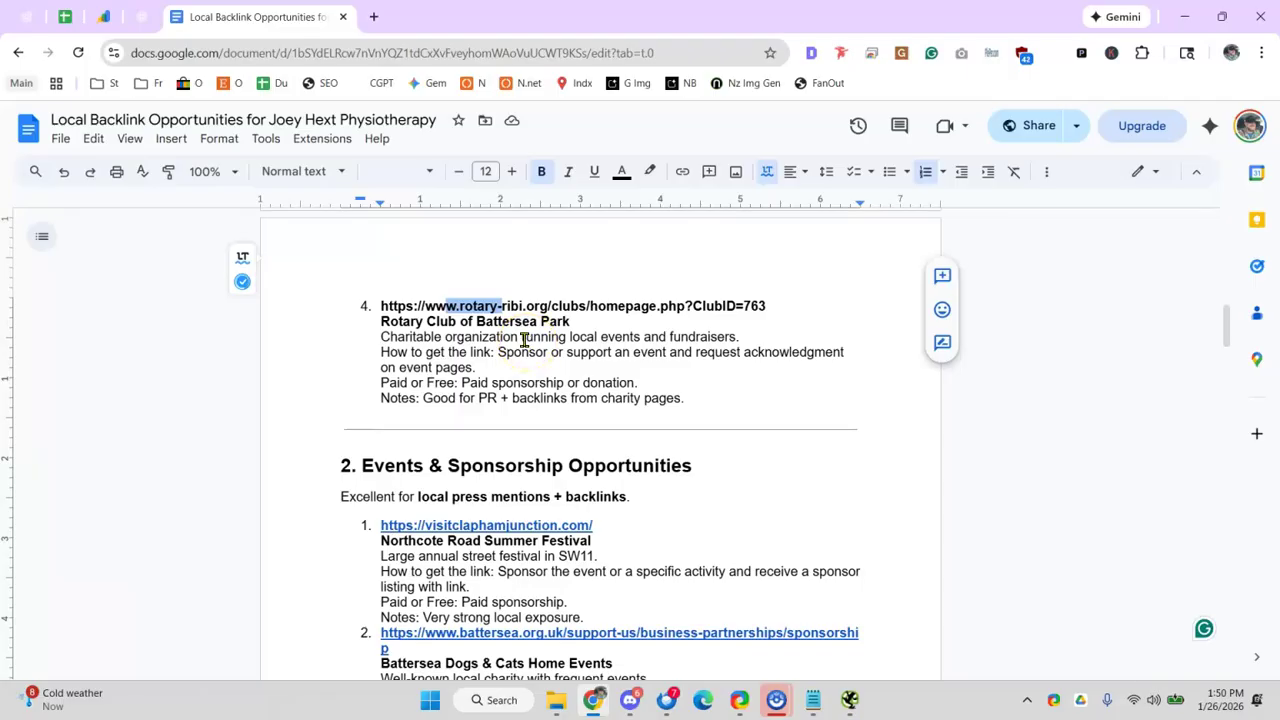
{"action": "scroll", "coordinate": [470, 330], "scroll_direction": "down", "scroll_amount": 1}
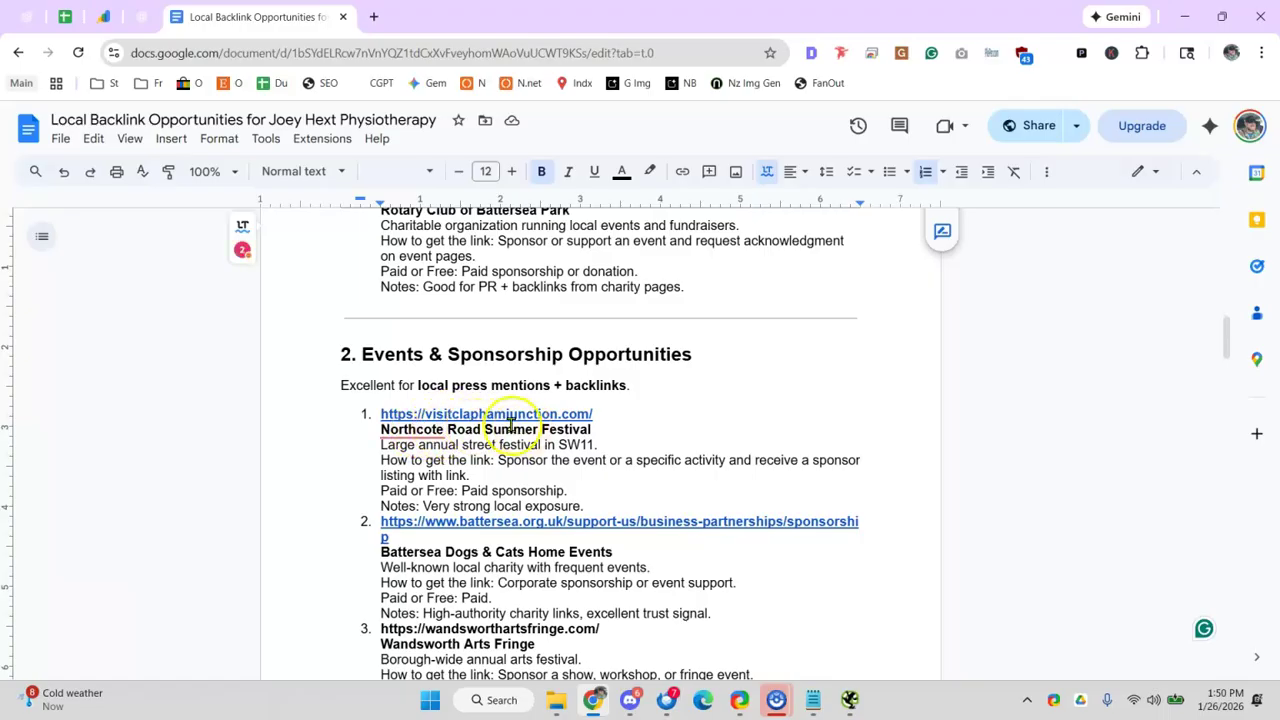
{"action": "left_click_drag", "start_coordinate": [399, 490], "coordinate": [525, 491]}
{"action": "left_click", "coordinate": [440, 487]}
- Continue past the Battersea Dogs entry down into the Healthcare Directories section
{"action": "scroll", "coordinate": [522, 481], "scroll_direction": "down", "scroll_amount": 1}
{"action": "left_click_drag", "start_coordinate": [414, 441], "coordinate": [560, 450]}
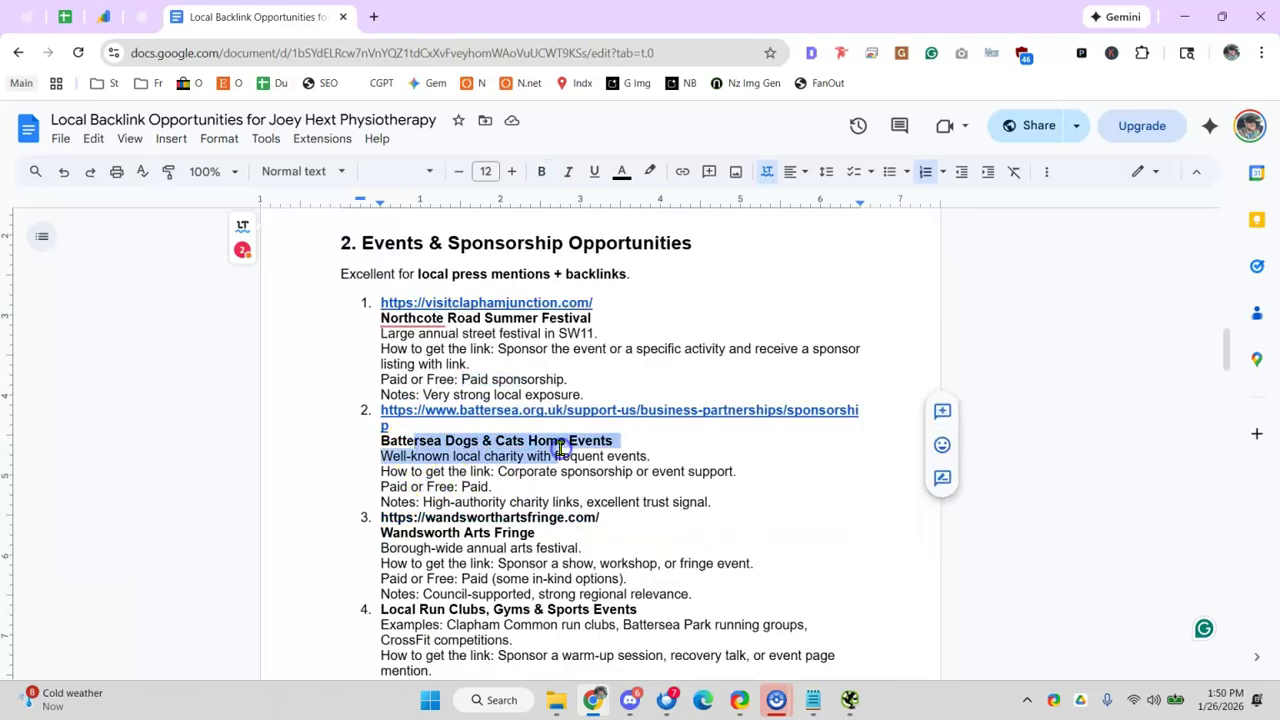
{"action": "left_click", "coordinate": [468, 474]}
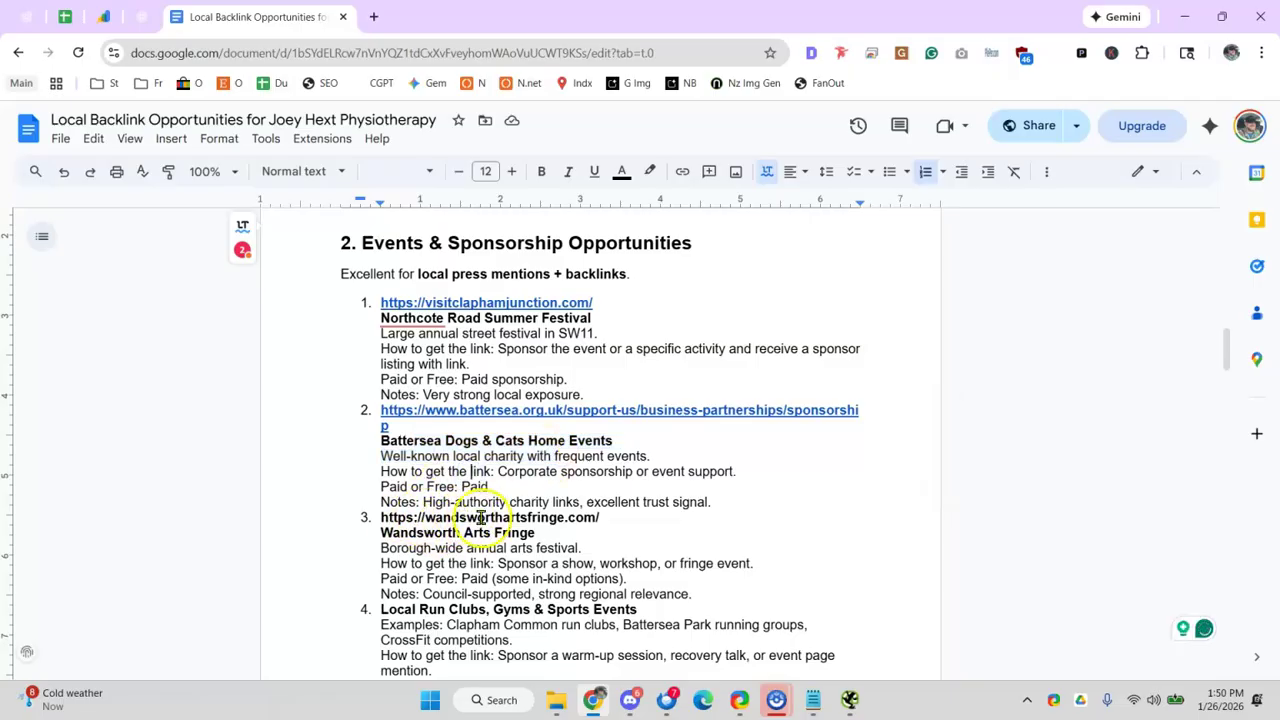
{"action": "scroll", "coordinate": [533, 516], "scroll_direction": "down", "scroll_amount": 1}
{"action": "left_click_drag", "start_coordinate": [500, 468], "coordinate": [579, 467]}
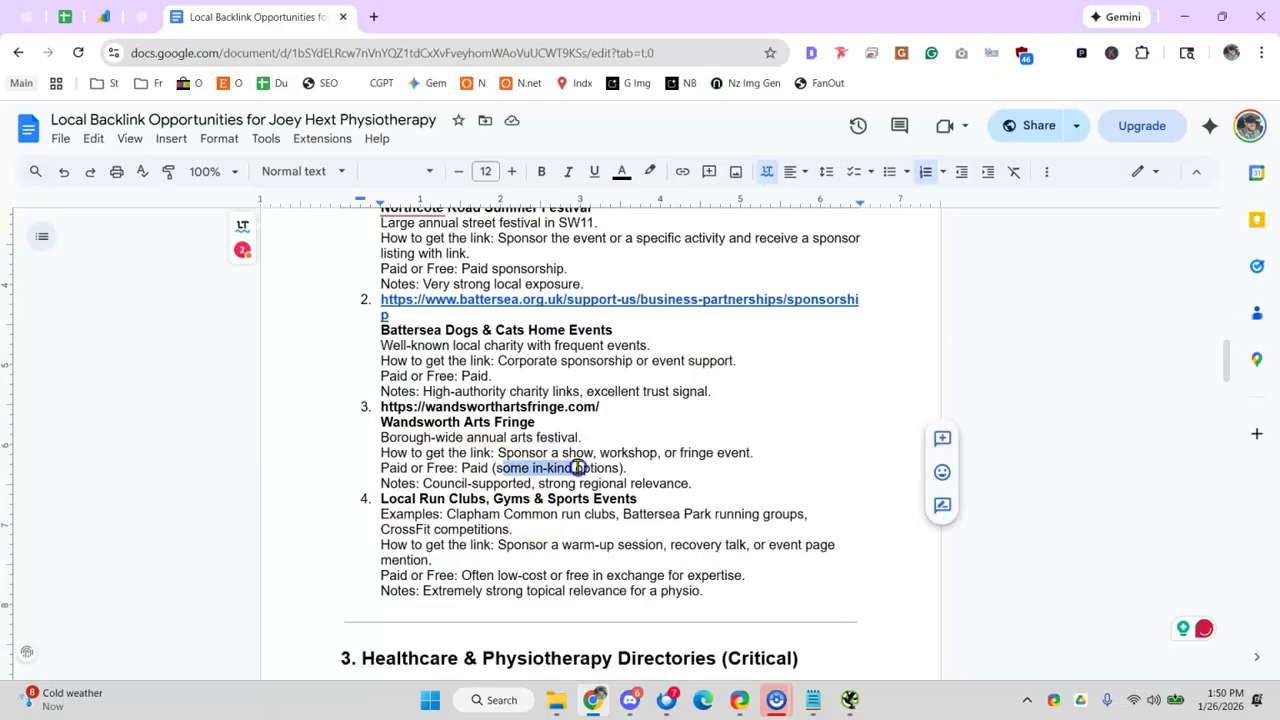
{"action": "scroll", "coordinate": [540, 468], "scroll_direction": "down", "scroll_amount": 1}
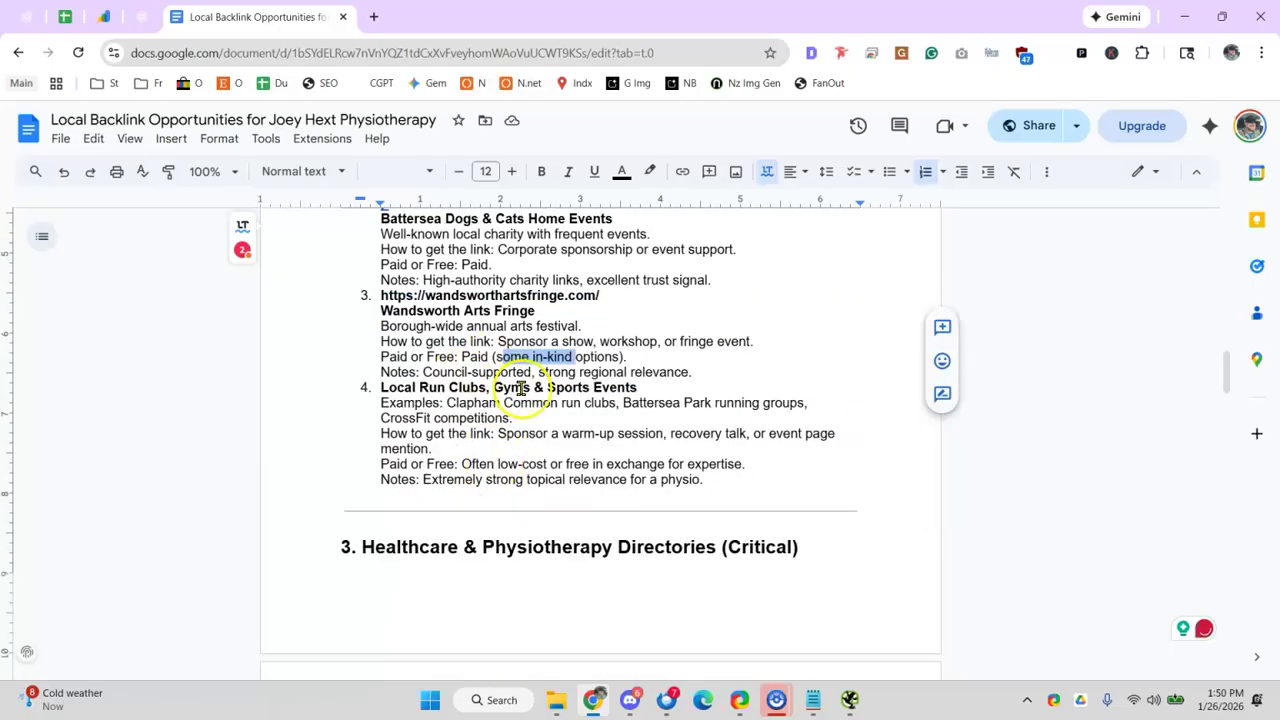
{"action": "scroll", "coordinate": [534, 402], "scroll_direction": "down", "scroll_amount": 3}
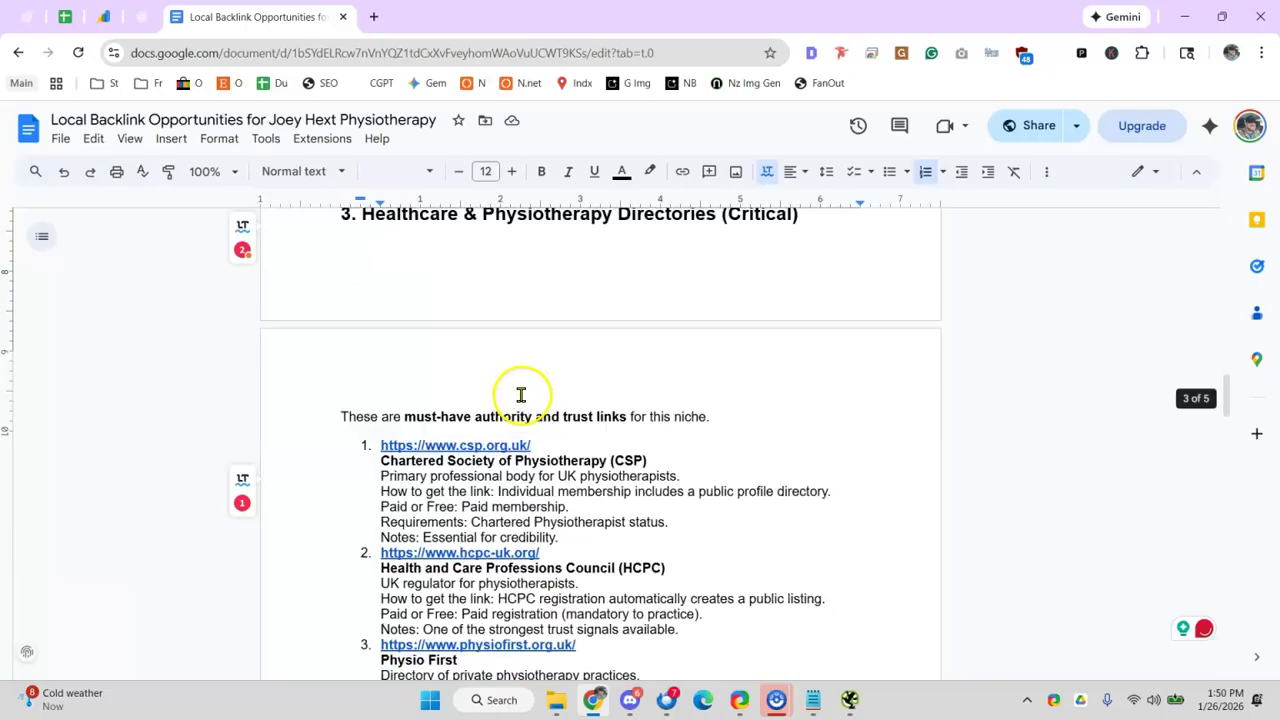
- Read past the HCPC entry through sections 3–6 to Final Suggestions, then return to ChatGPT
{"action": "left_click_drag", "start_coordinate": [474, 417], "coordinate": [628, 412]}
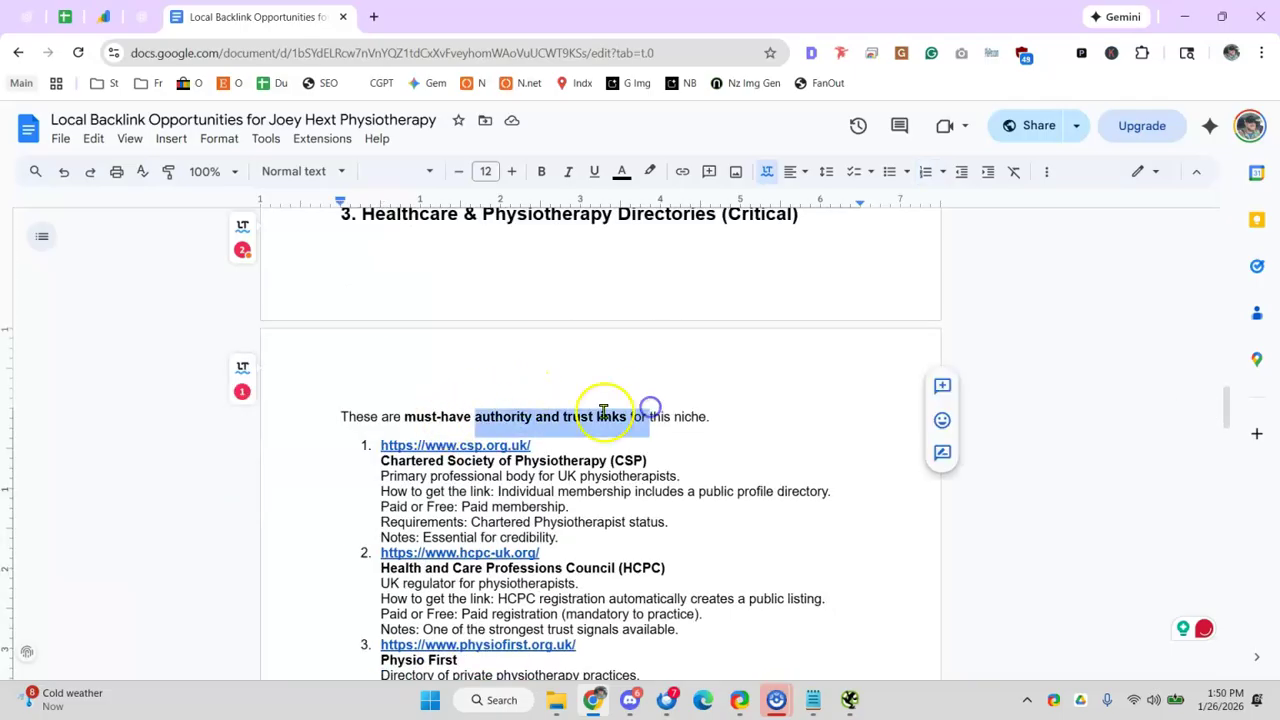
{"action": "scroll", "coordinate": [430, 290], "scroll_direction": "down", "scroll_amount": 2}
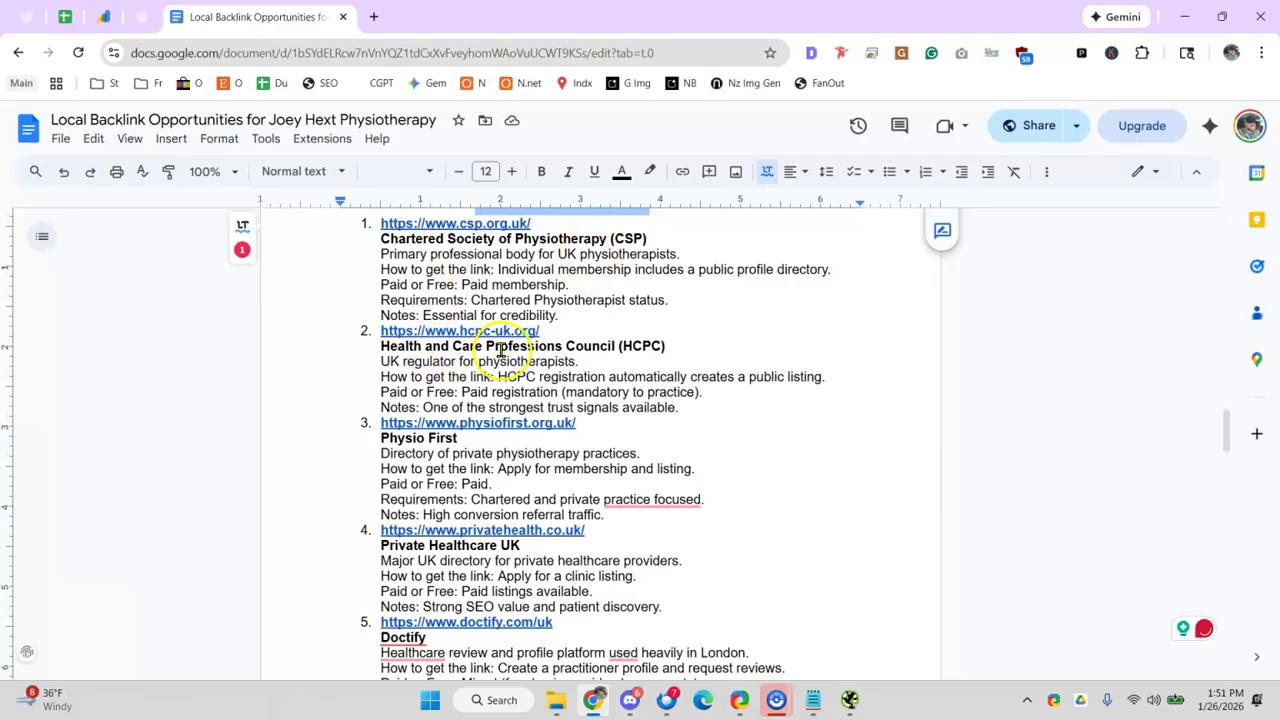
{"action": "left_click_drag", "start_coordinate": [588, 342], "coordinate": [641, 342]}
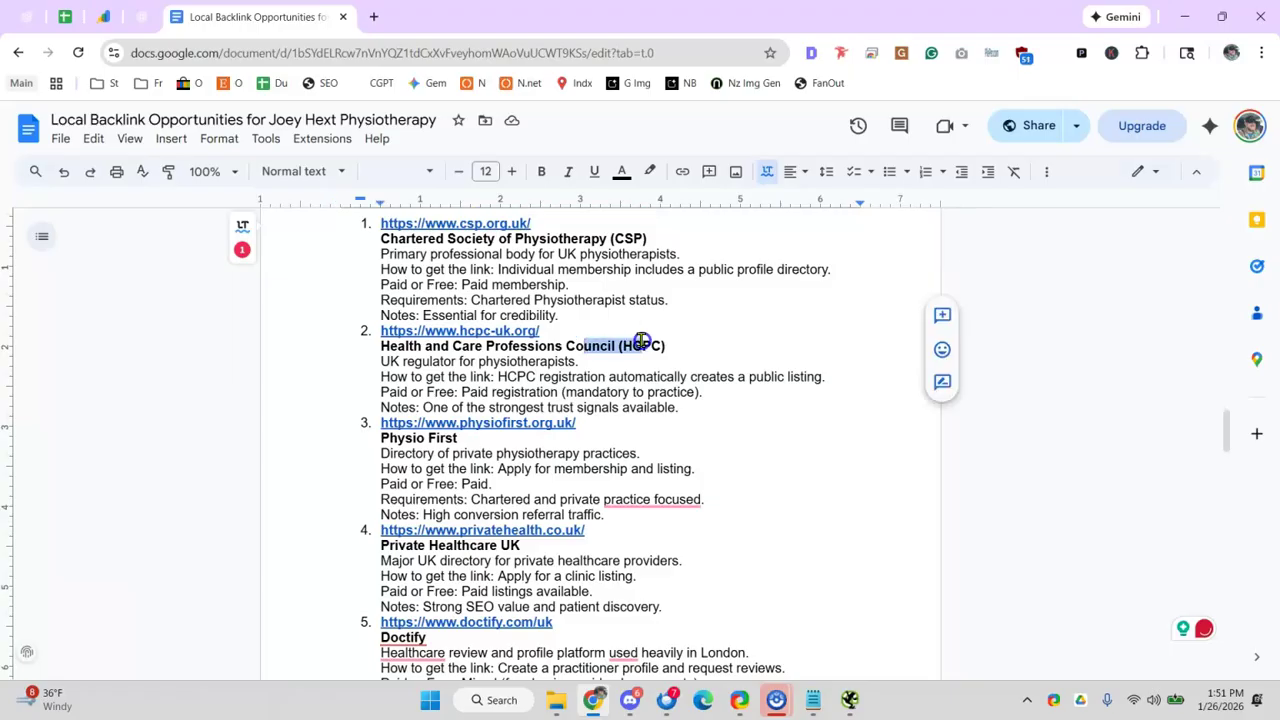
{"action": "left_click", "coordinate": [655, 341]}
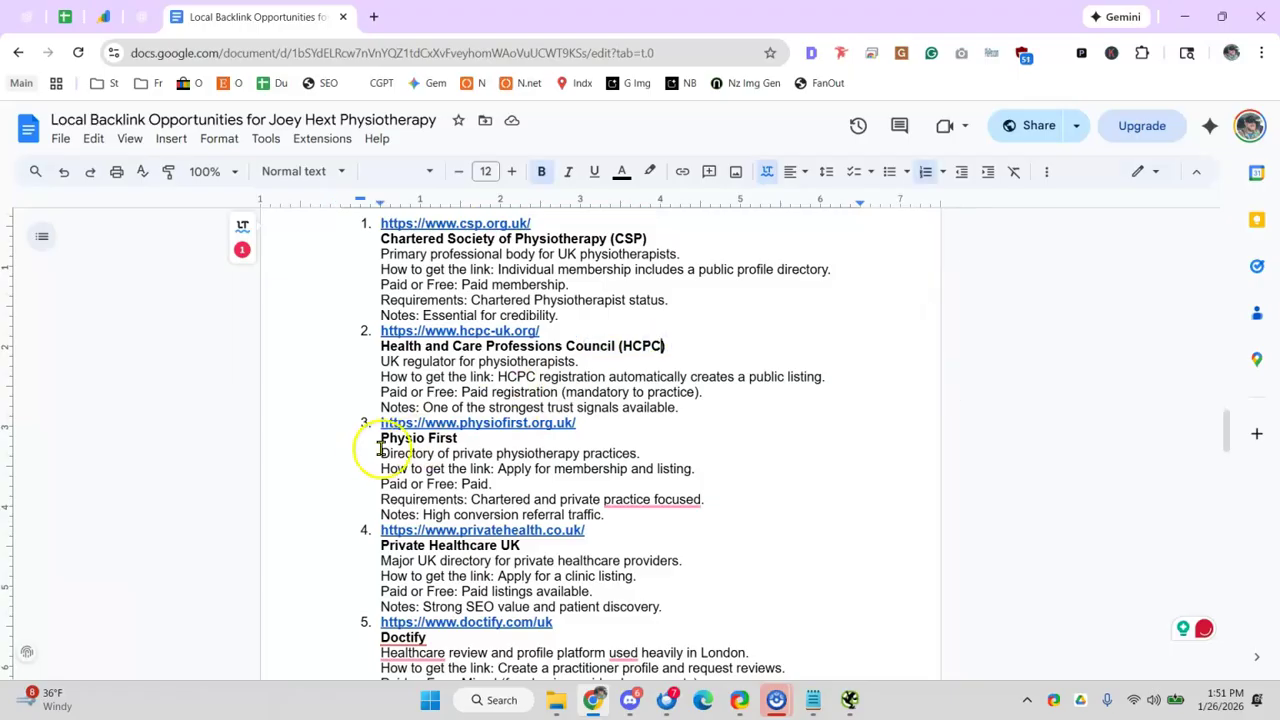
{"action": "scroll", "coordinate": [484, 414], "scroll_direction": "down", "scroll_amount": 3}
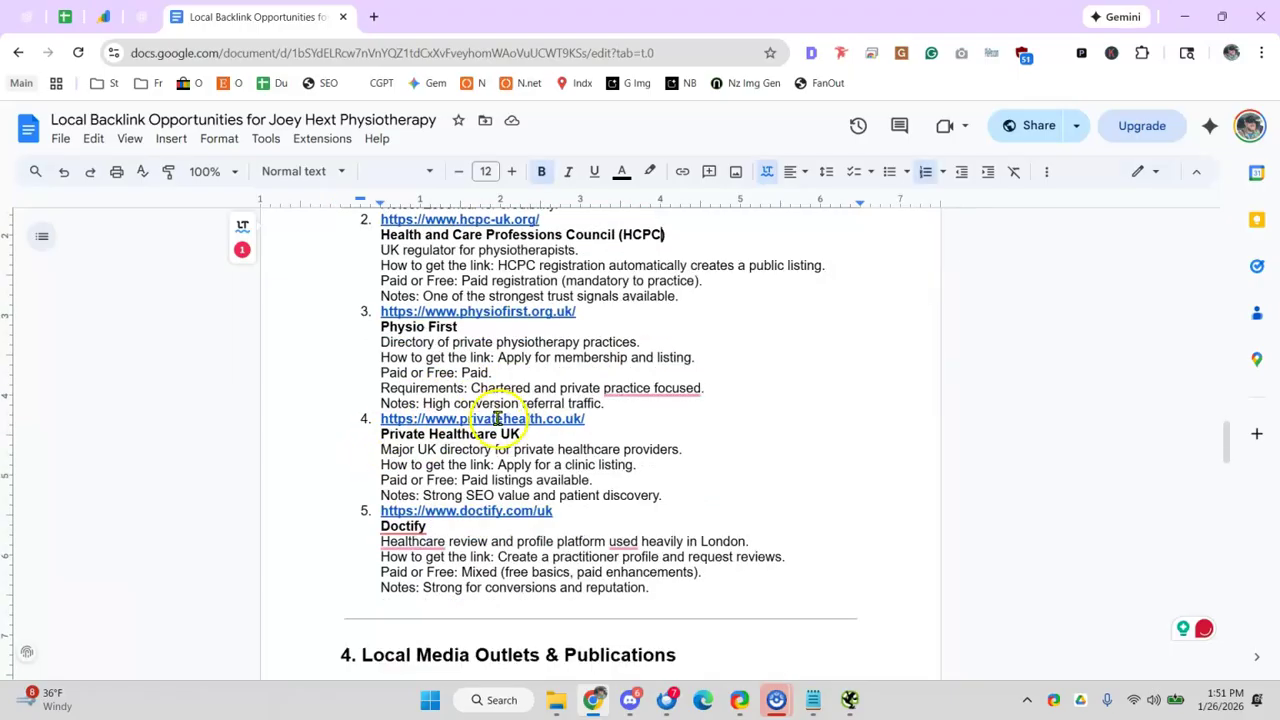
{"action": "scroll", "coordinate": [529, 414], "scroll_direction": "down", "scroll_amount": 1}
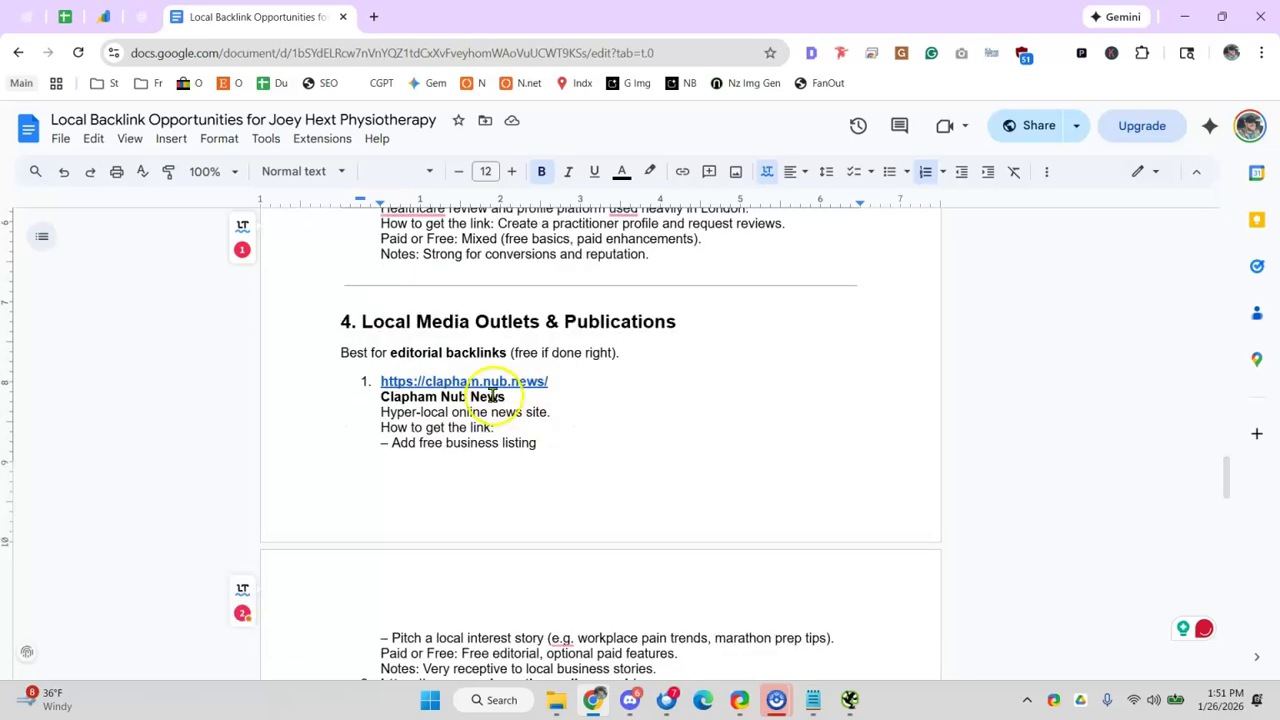
{"action": "scroll", "coordinate": [420, 384], "scroll_direction": "down", "scroll_amount": 3}
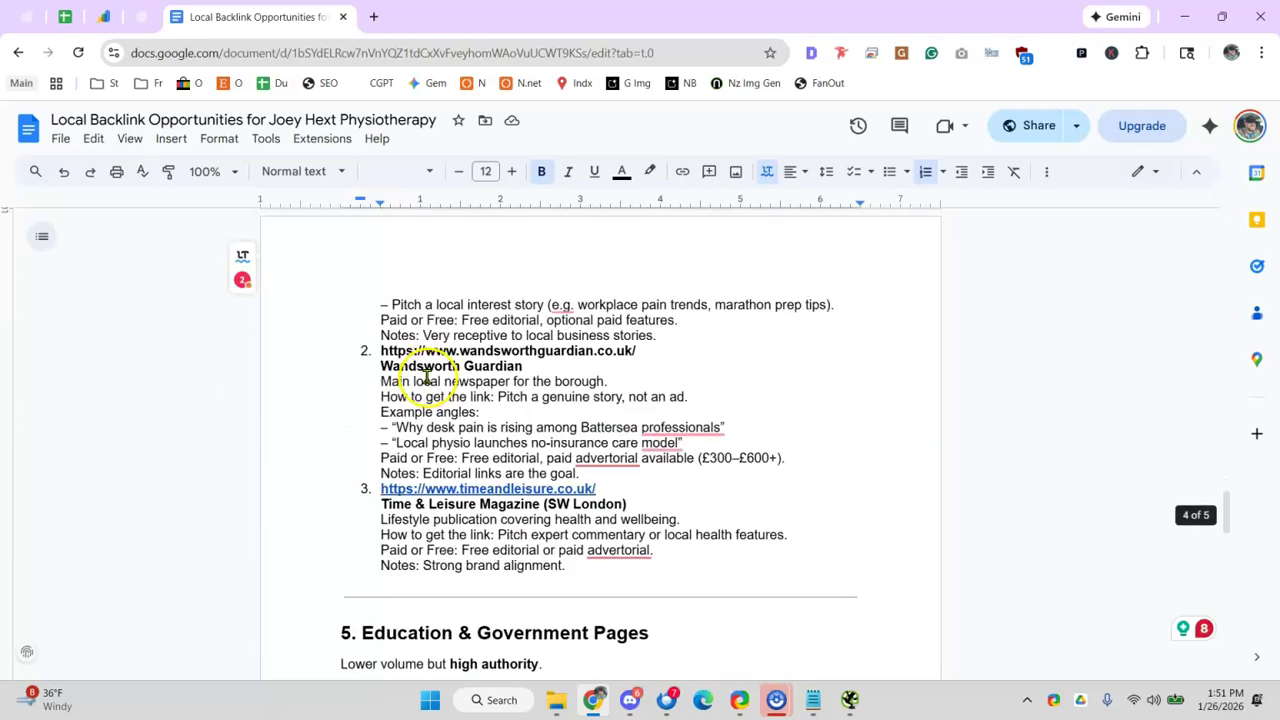
{"action": "scroll", "coordinate": [425, 370], "scroll_direction": "down", "scroll_amount": 3}
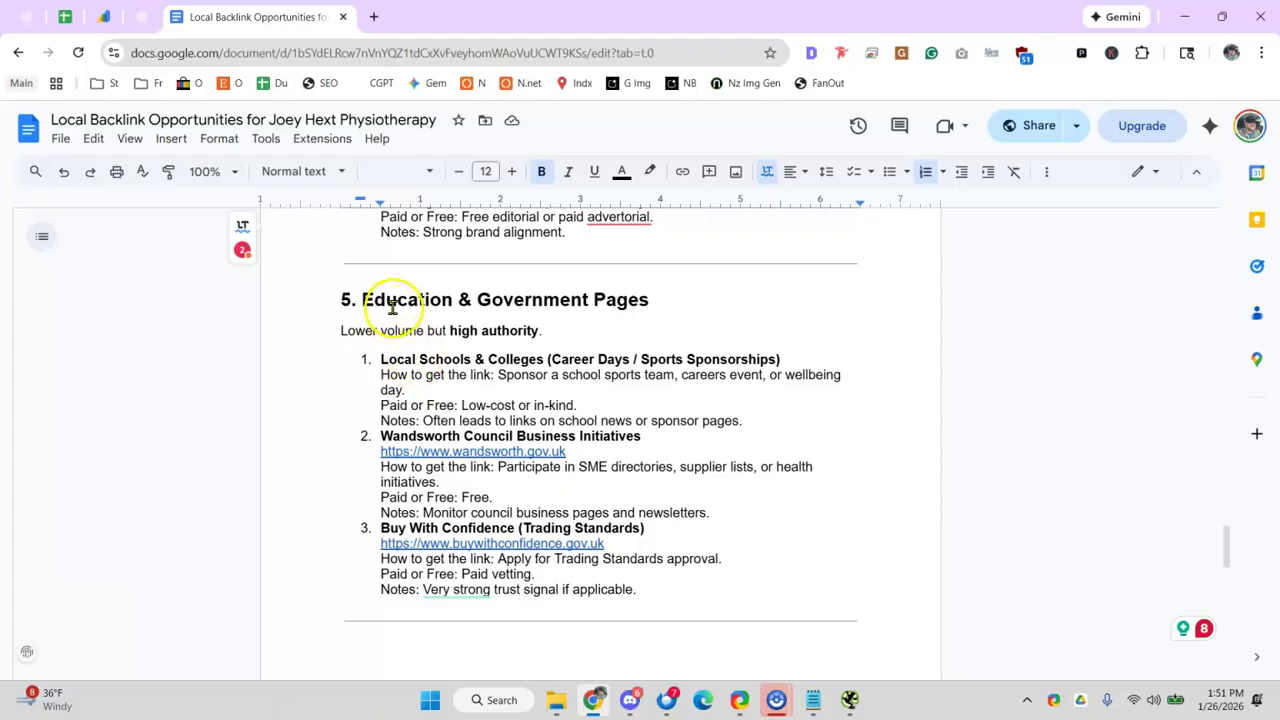
{"action": "scroll", "coordinate": [410, 318], "scroll_direction": "down", "scroll_amount": 3}
{"action": "scroll", "coordinate": [425, 320], "scroll_direction": "down", "scroll_amount": 1}
{"action": "scroll", "coordinate": [415, 388], "scroll_direction": "down", "scroll_amount": 4}
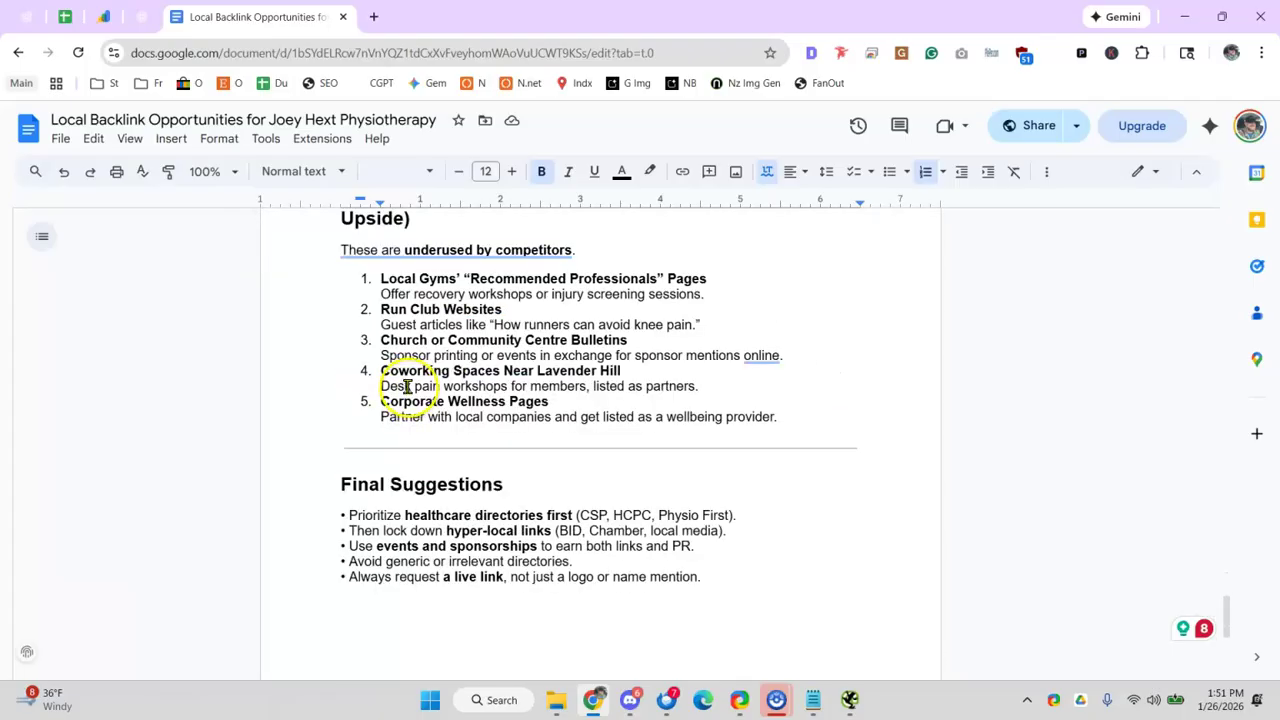
{"action": "left_click", "coordinate": [142, 16]}
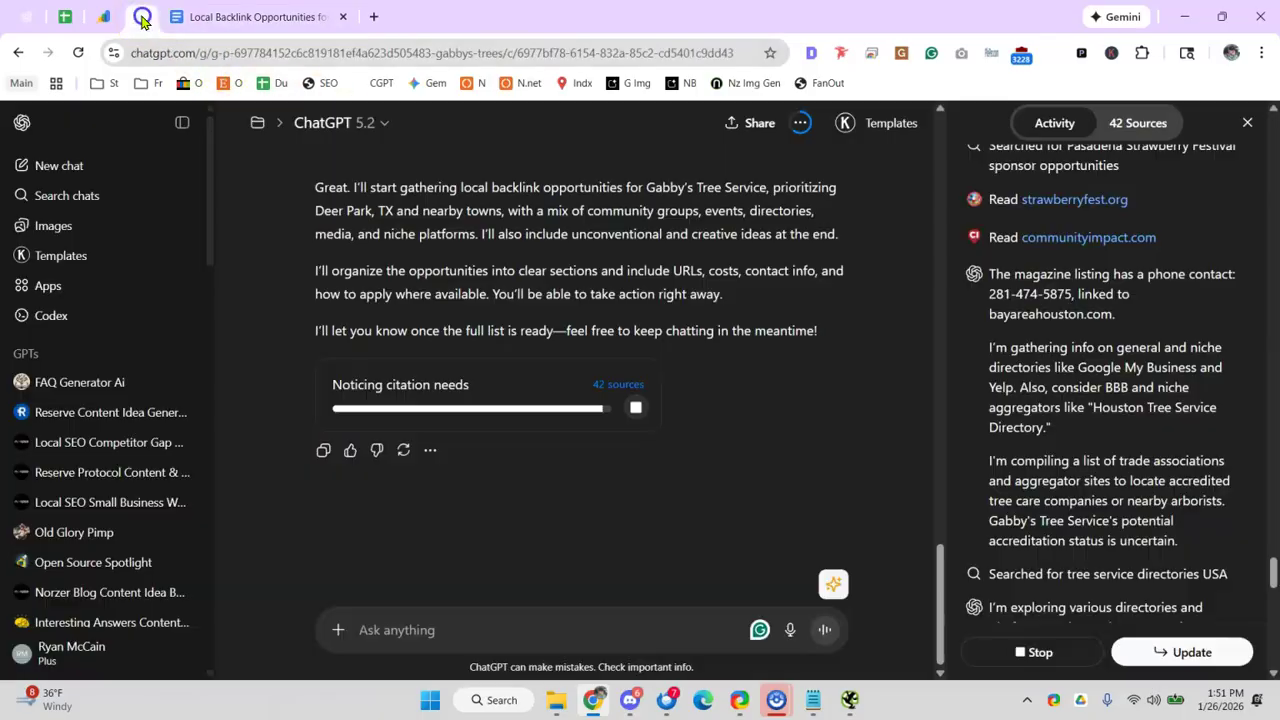